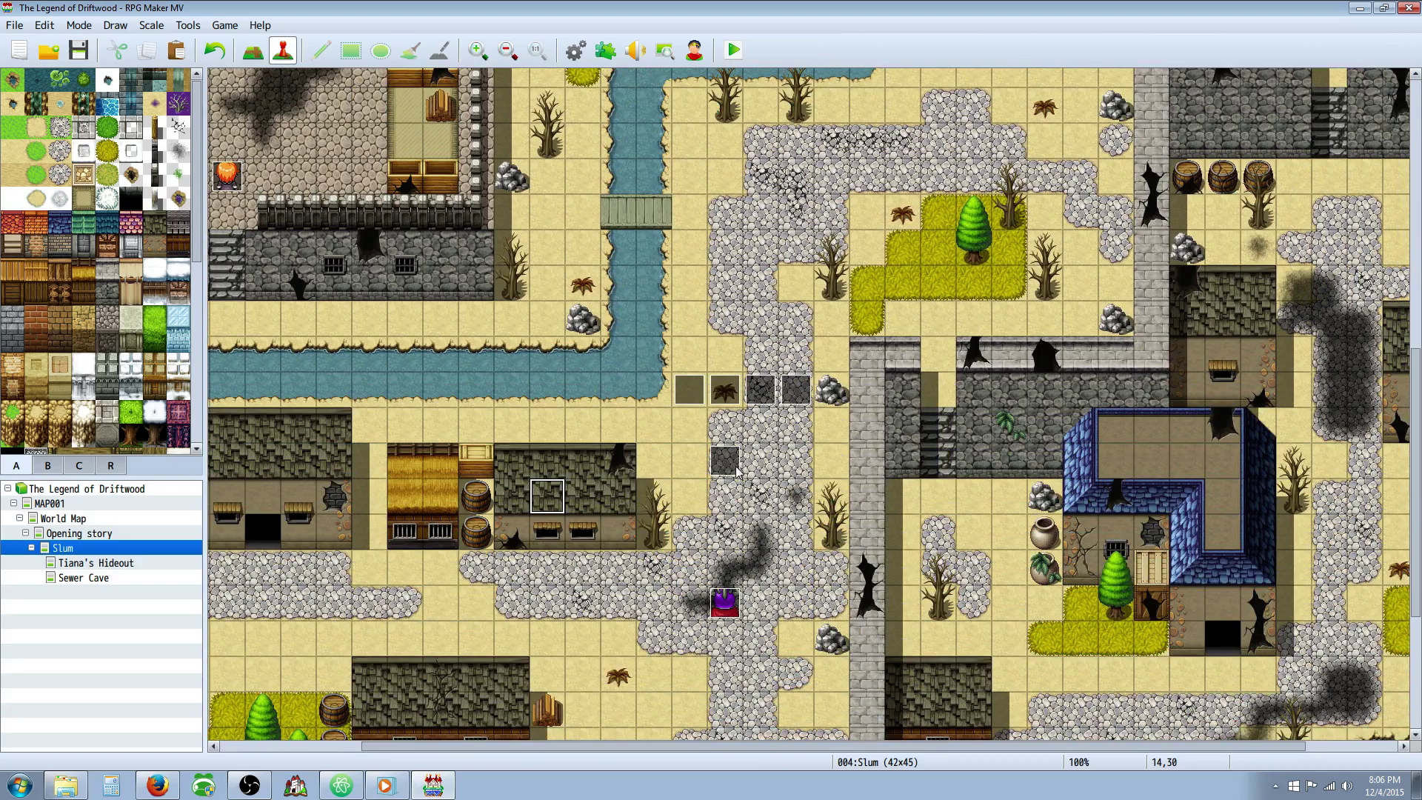
# Review the Lightning loc and general G events on the Slum map and the General Gezh, Mercenary*2 troop in the database.
pyautogui.click(737, 470)
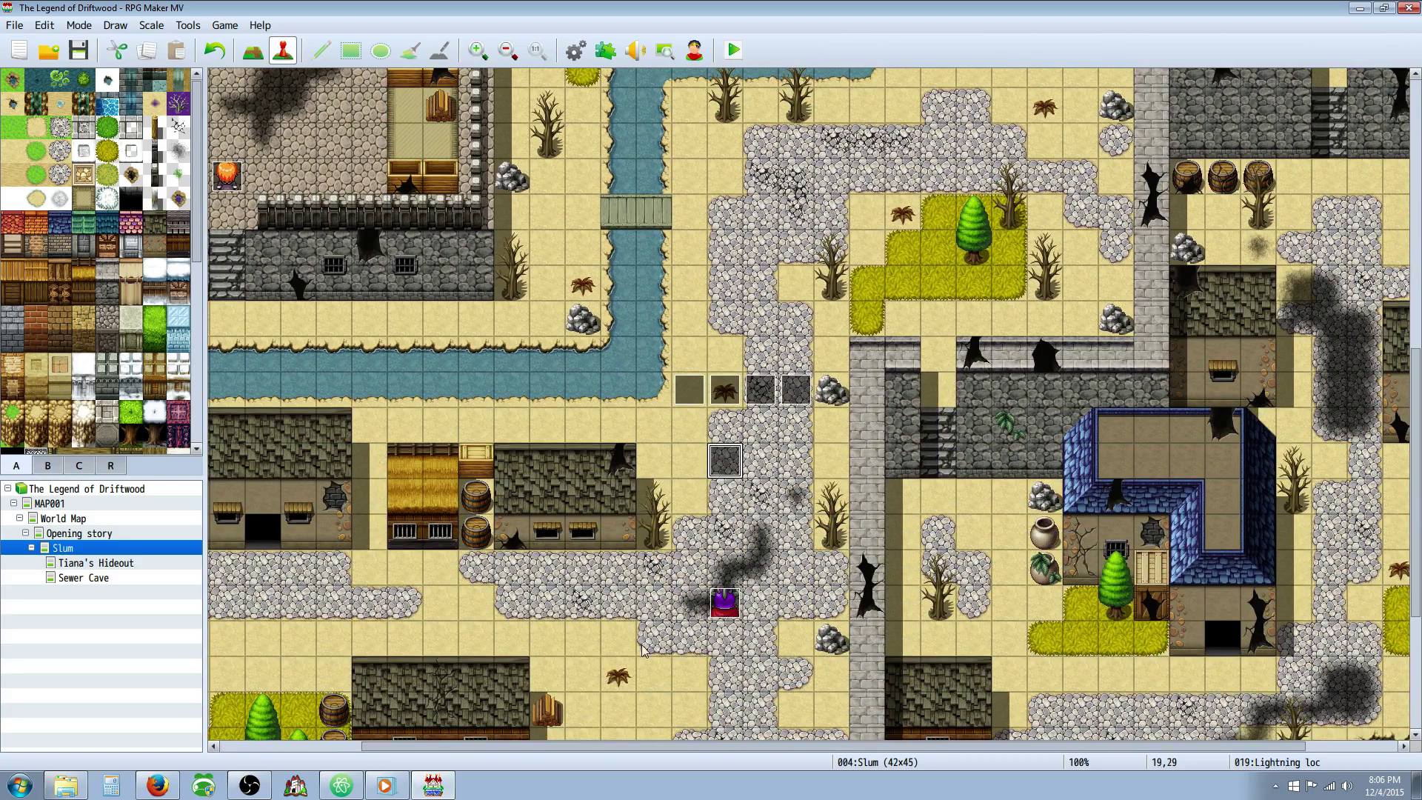
pyautogui.click(733, 612)
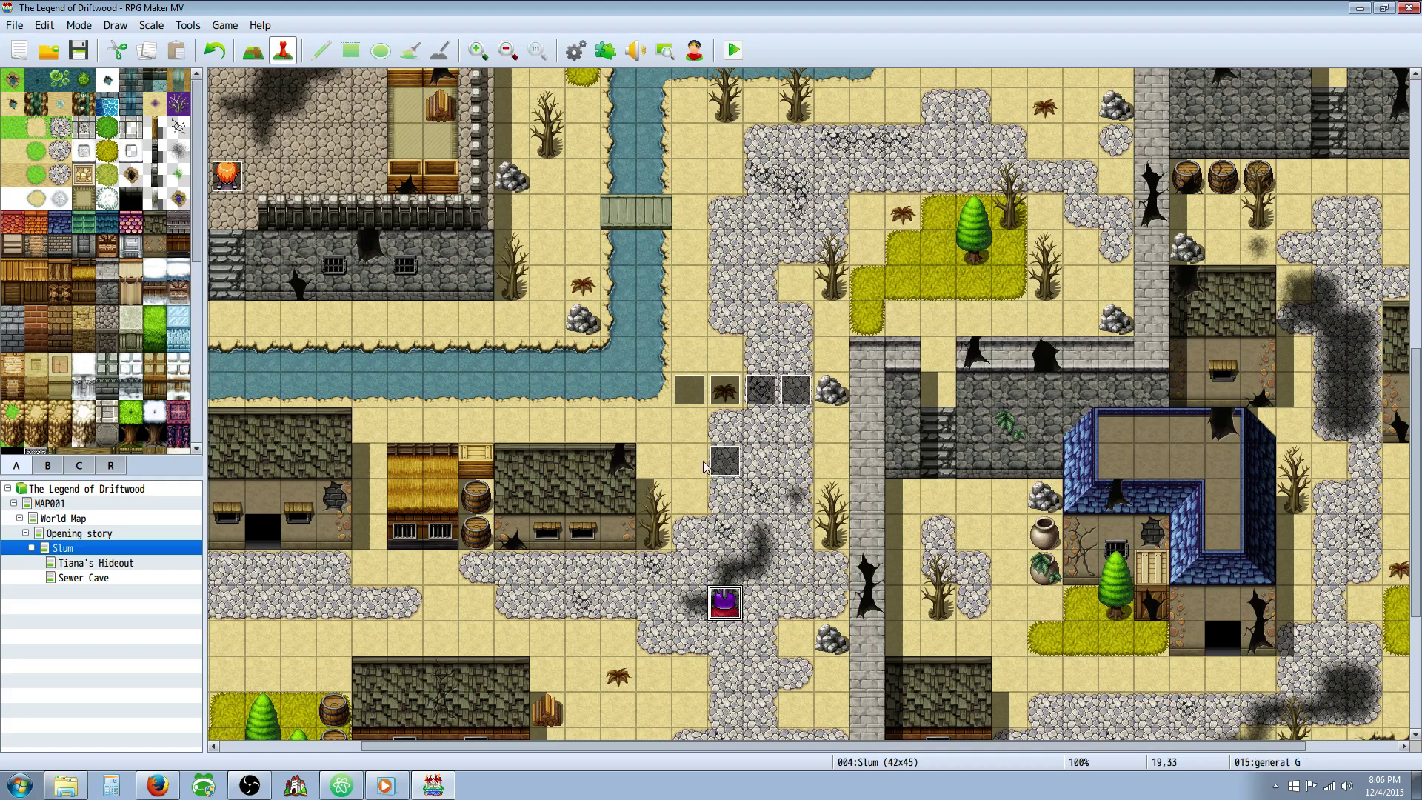
pyautogui.click(575, 49)
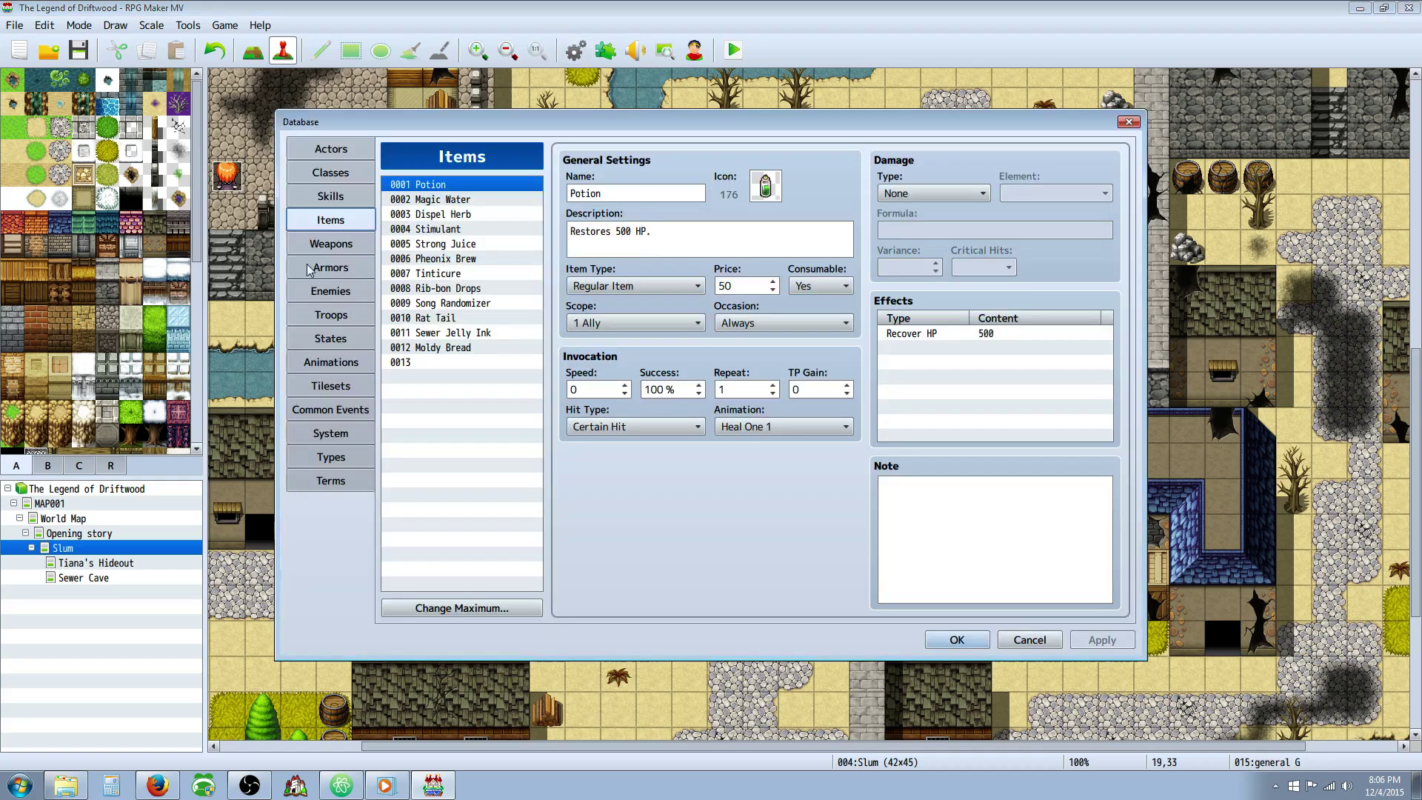
pyautogui.click(337, 290)
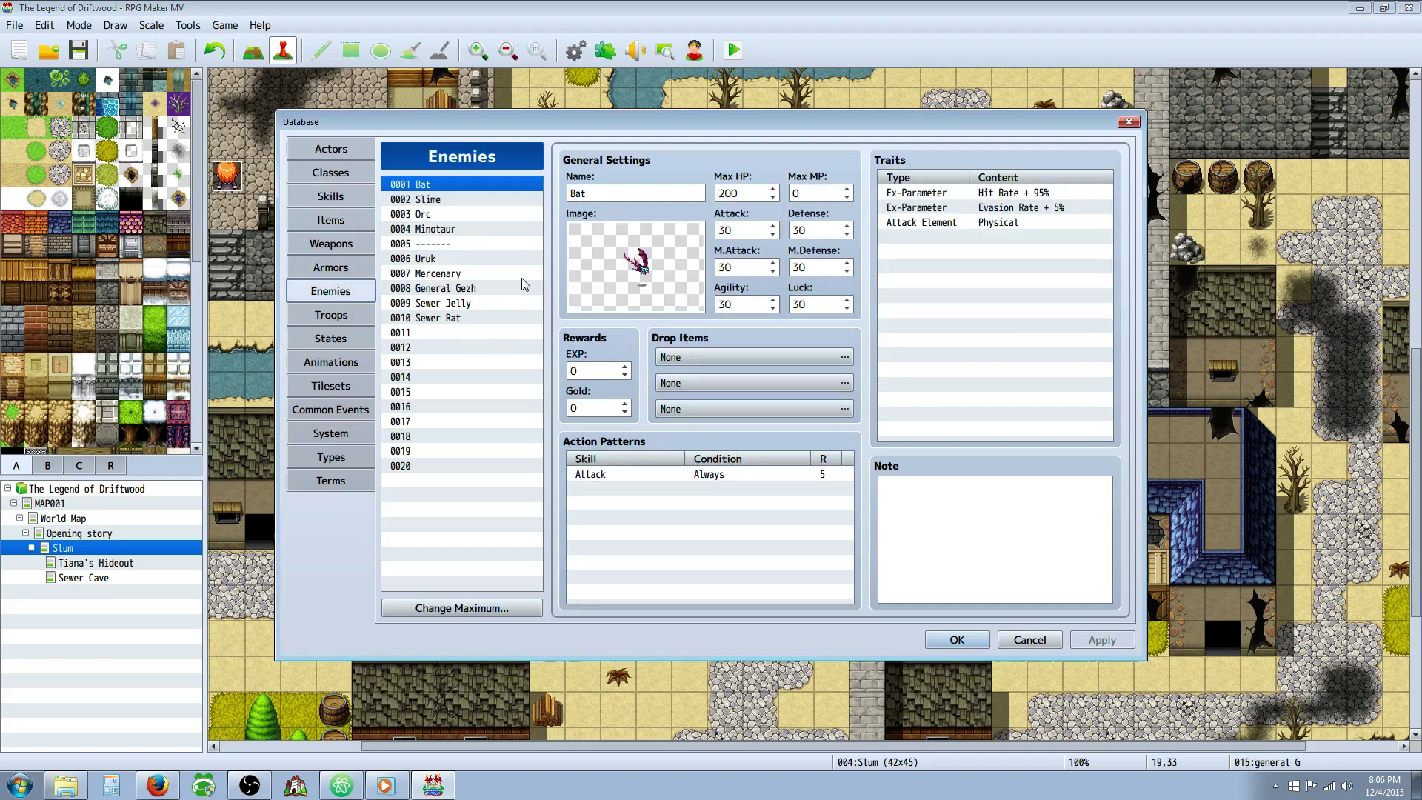
pyautogui.click(348, 312)
pyautogui.click(482, 304)
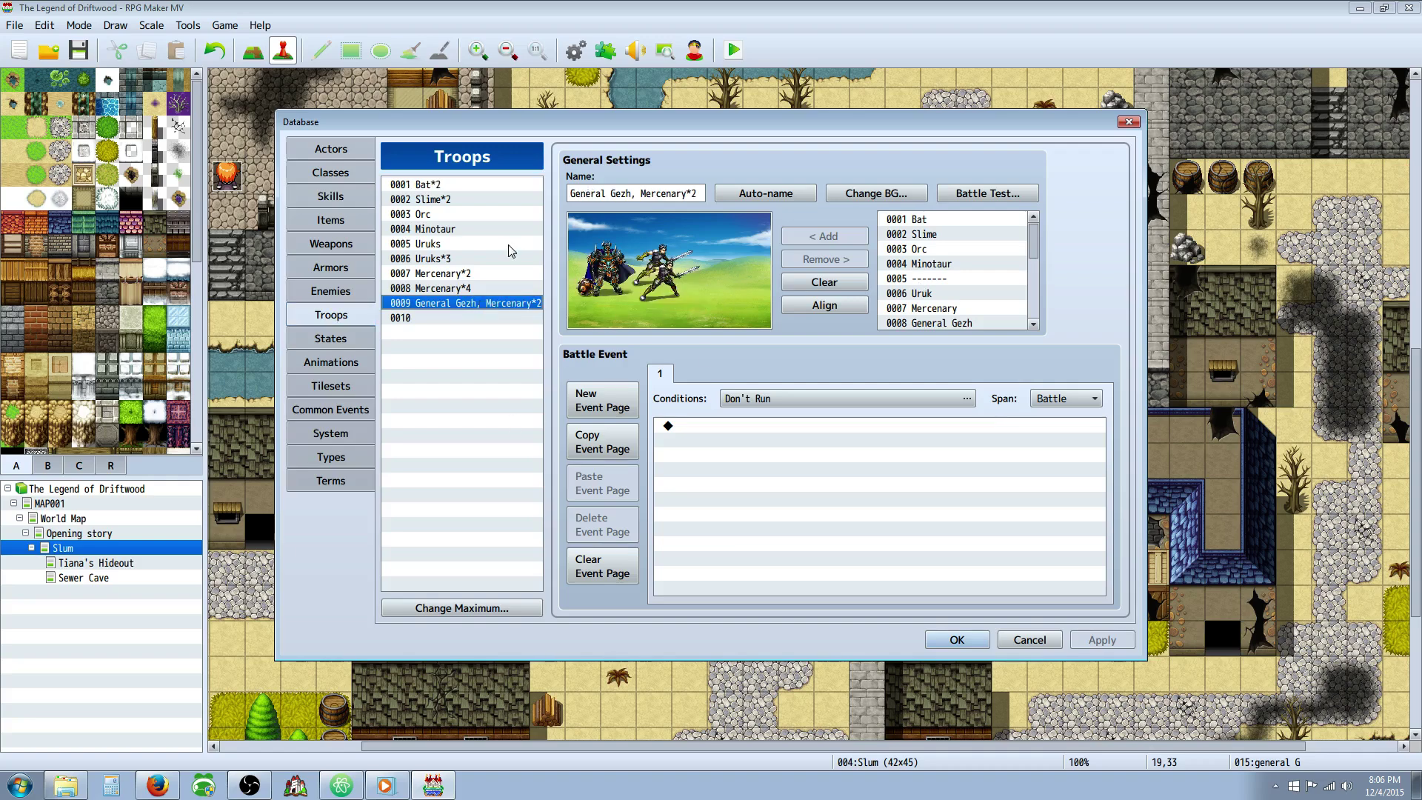
pyautogui.click(944, 639)
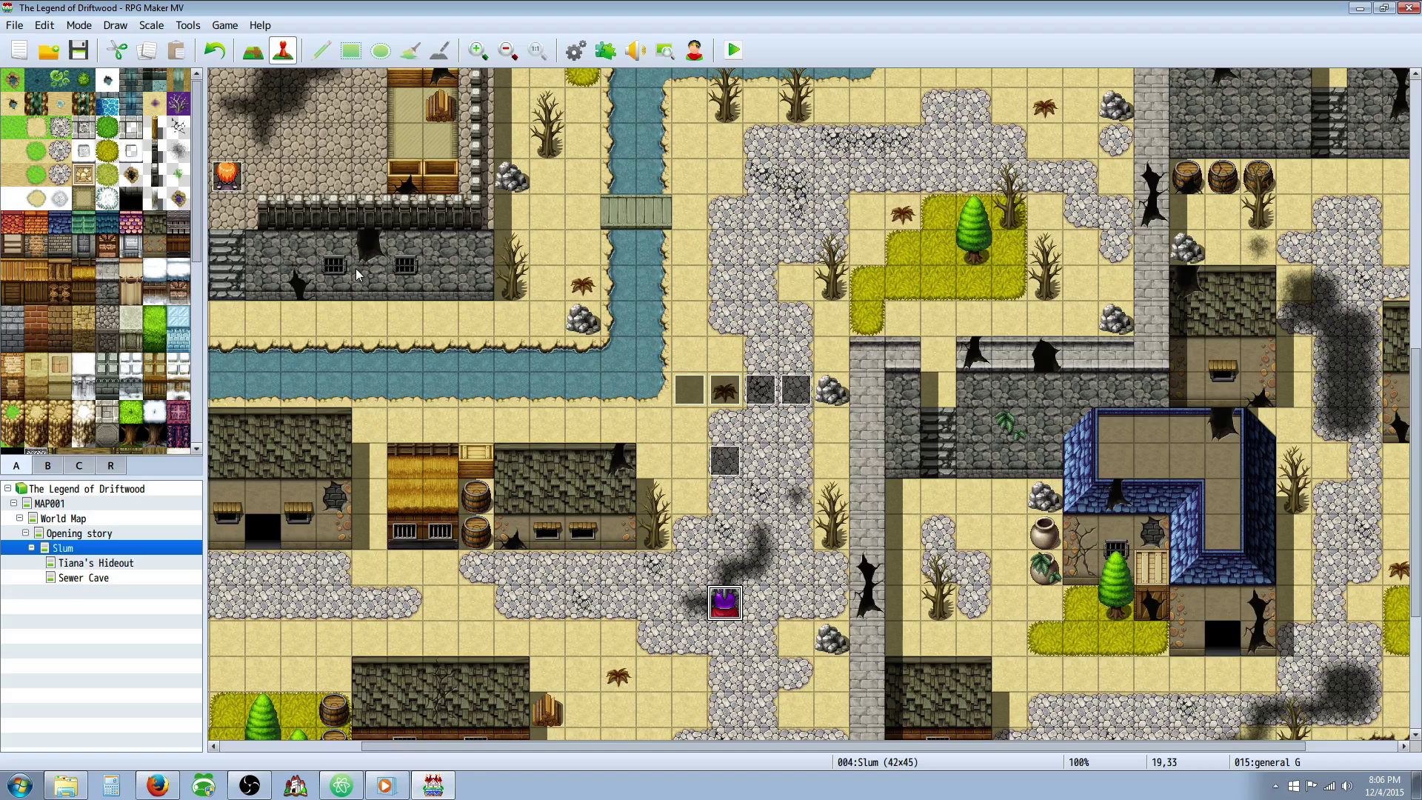
# Open the western of the two green character events at the Slum map's south gate for editing.
pyautogui.scroll(-5, 778, 510)
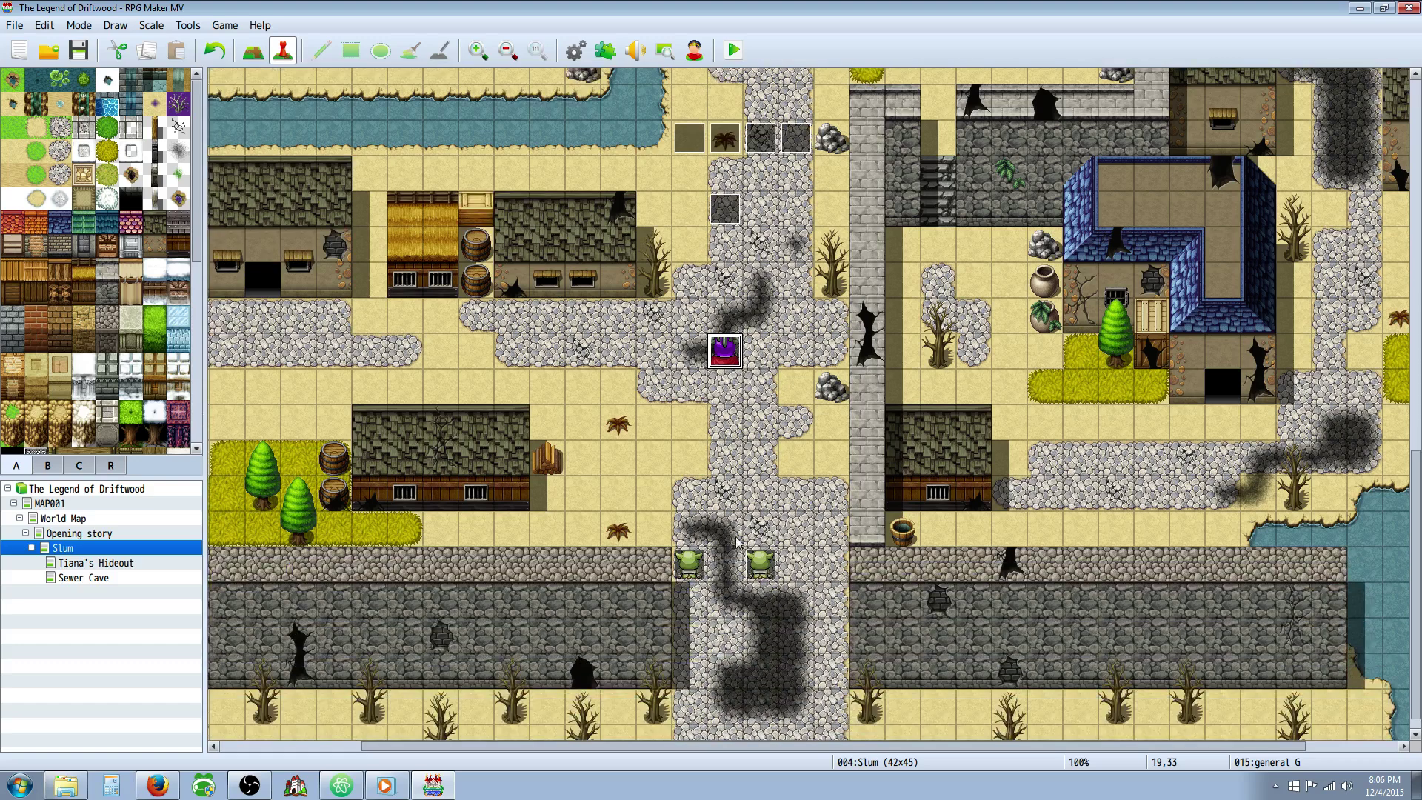
pyautogui.click(699, 559)
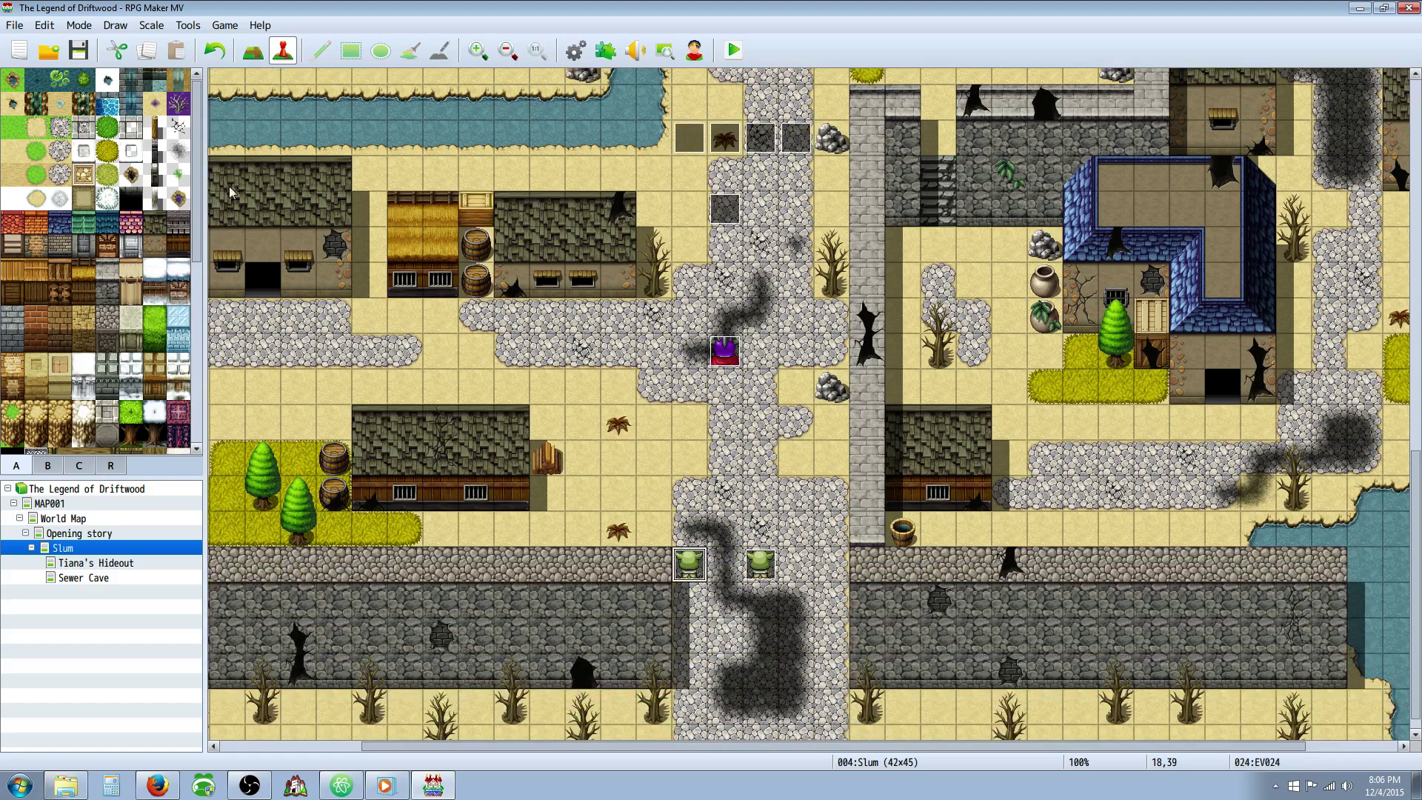
pyautogui.rightClick(681, 561)
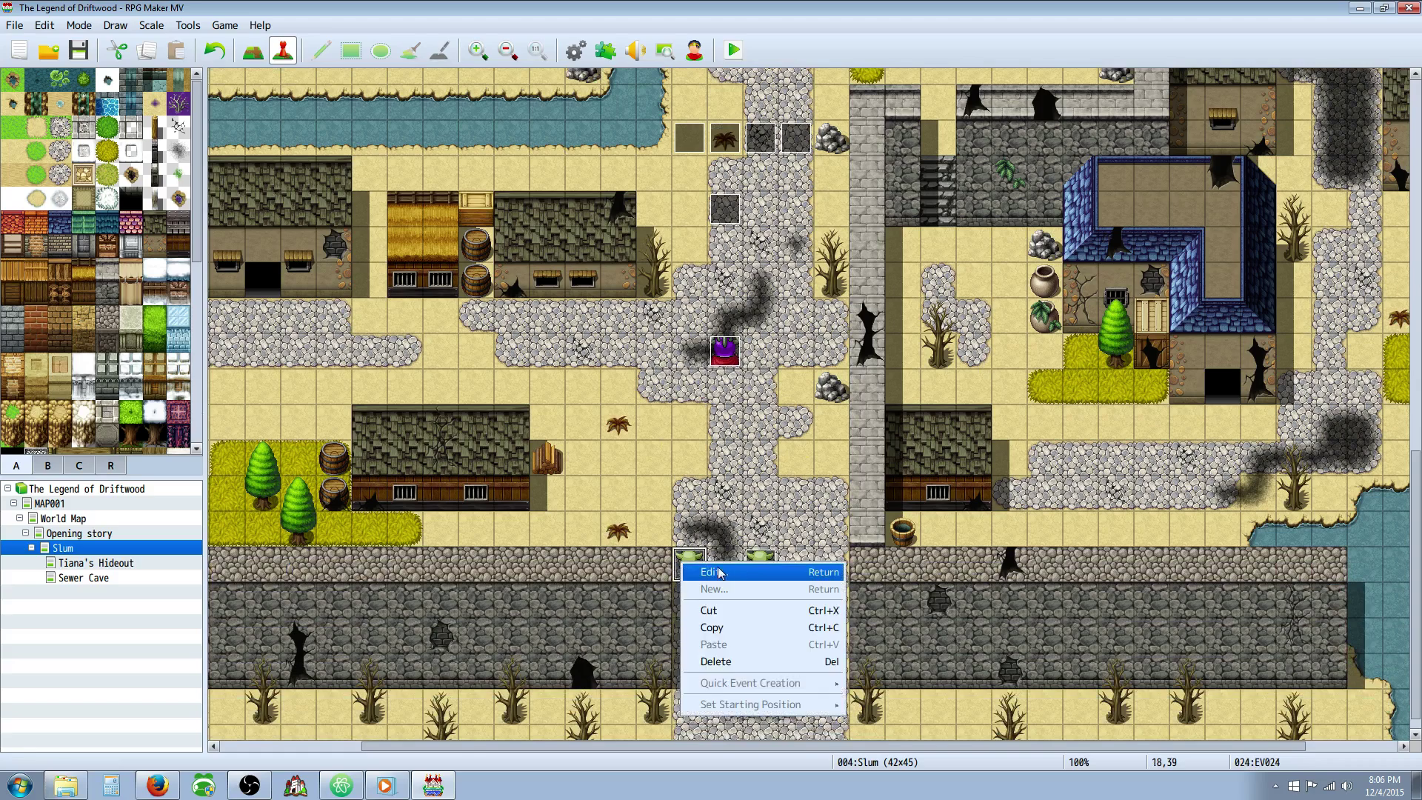
pyautogui.click(722, 569)
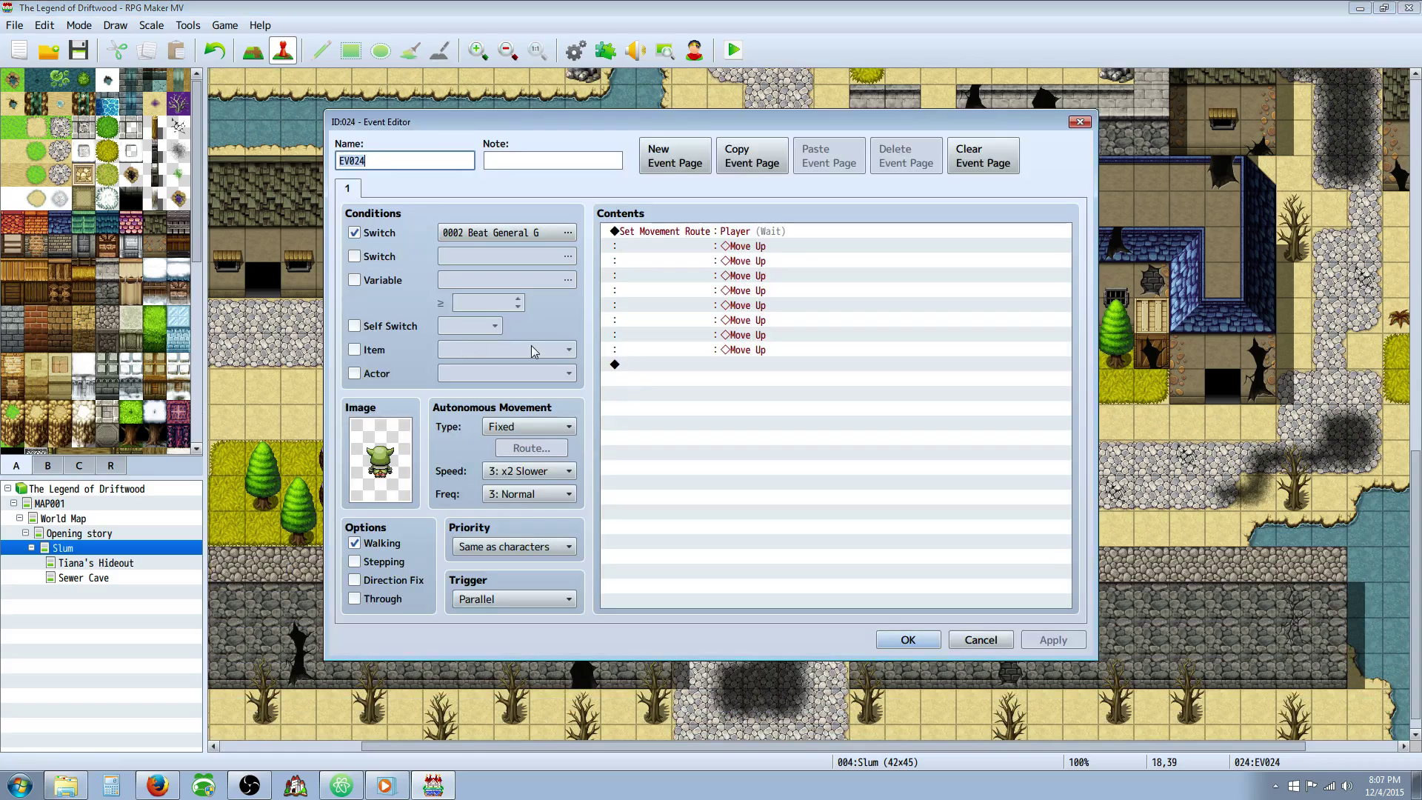
# Examine the event's player movement route commands, then close the event editor.
pyautogui.click(729, 364)
pyautogui.click(702, 244)
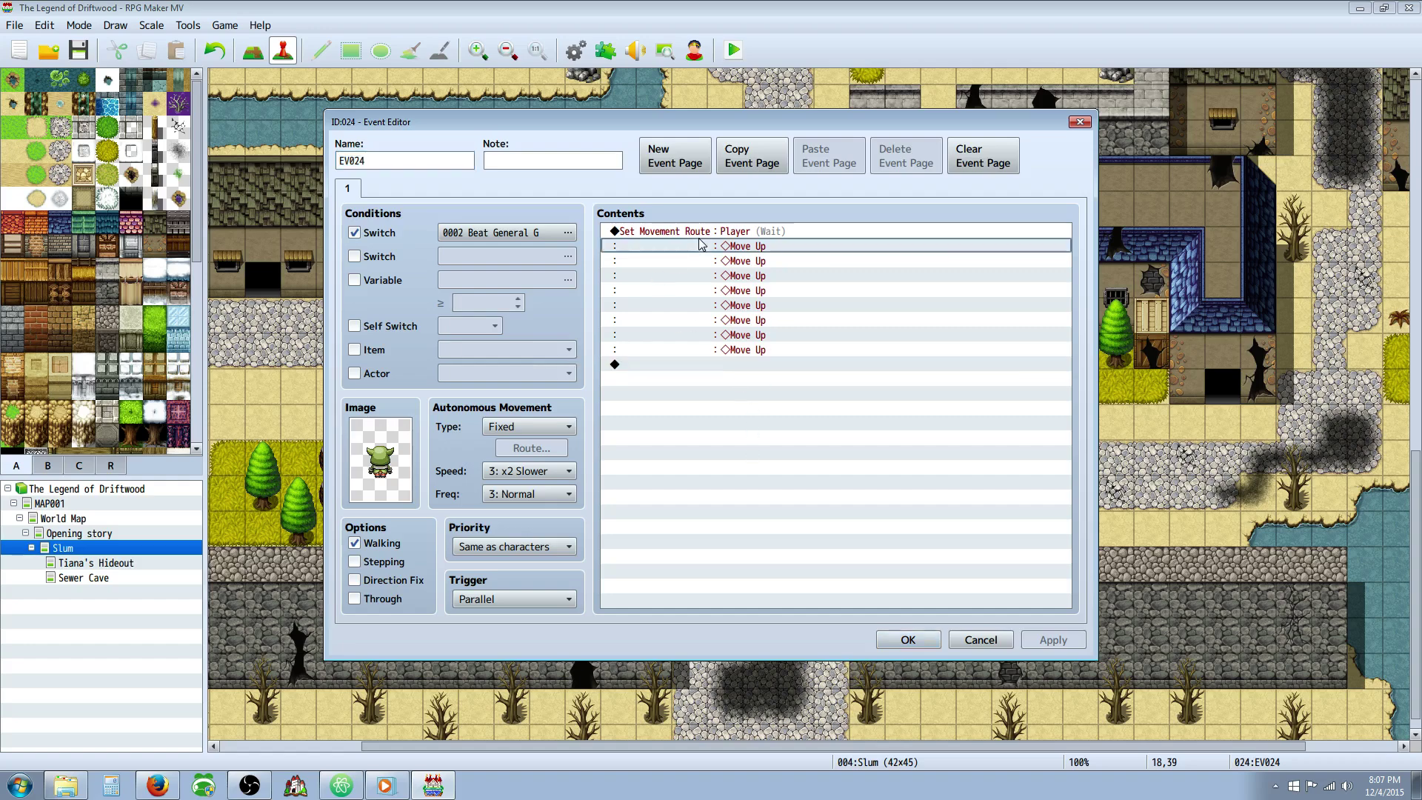
pyautogui.click(700, 235)
pyautogui.click(685, 398)
pyautogui.click(681, 231)
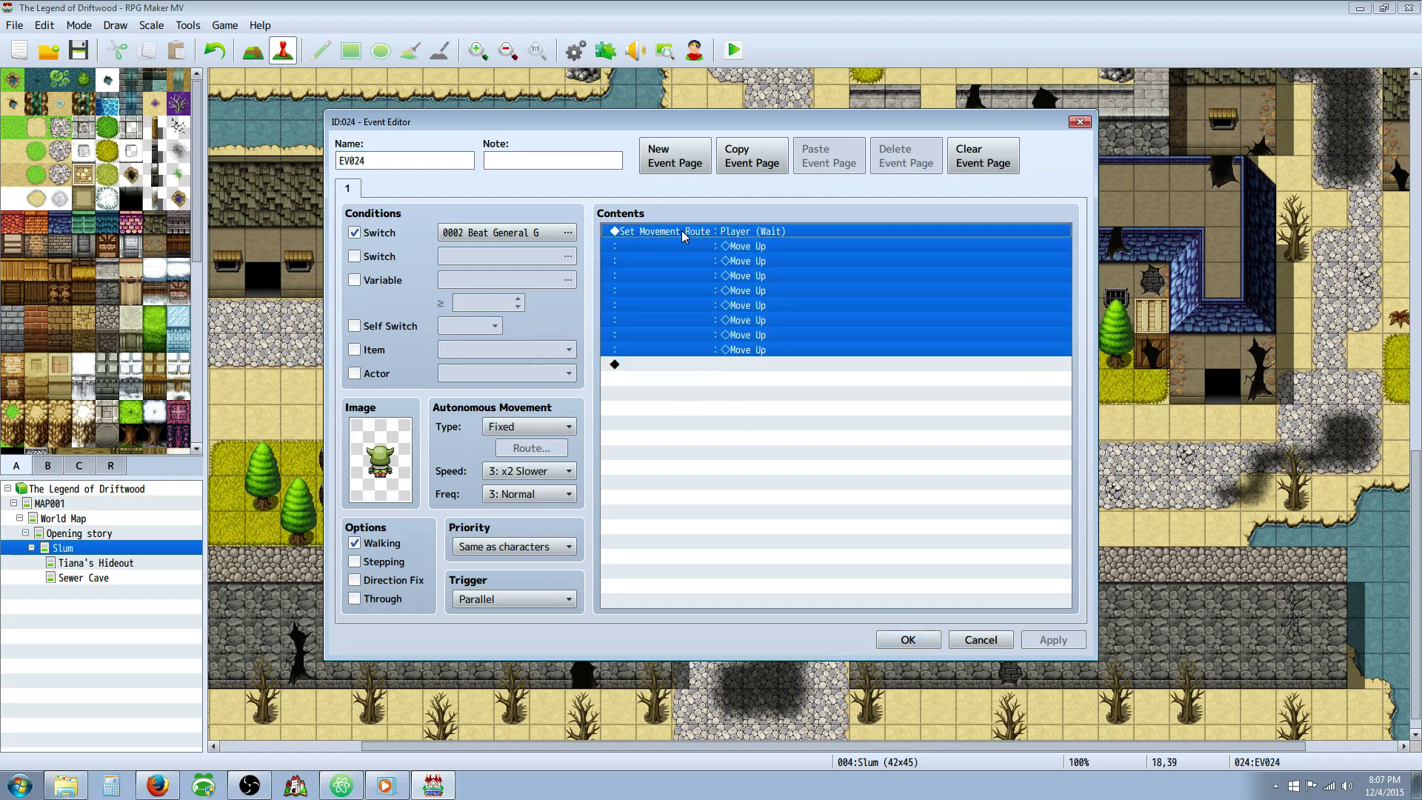
pyautogui.click(699, 382)
pyautogui.click(704, 241)
pyautogui.click(730, 391)
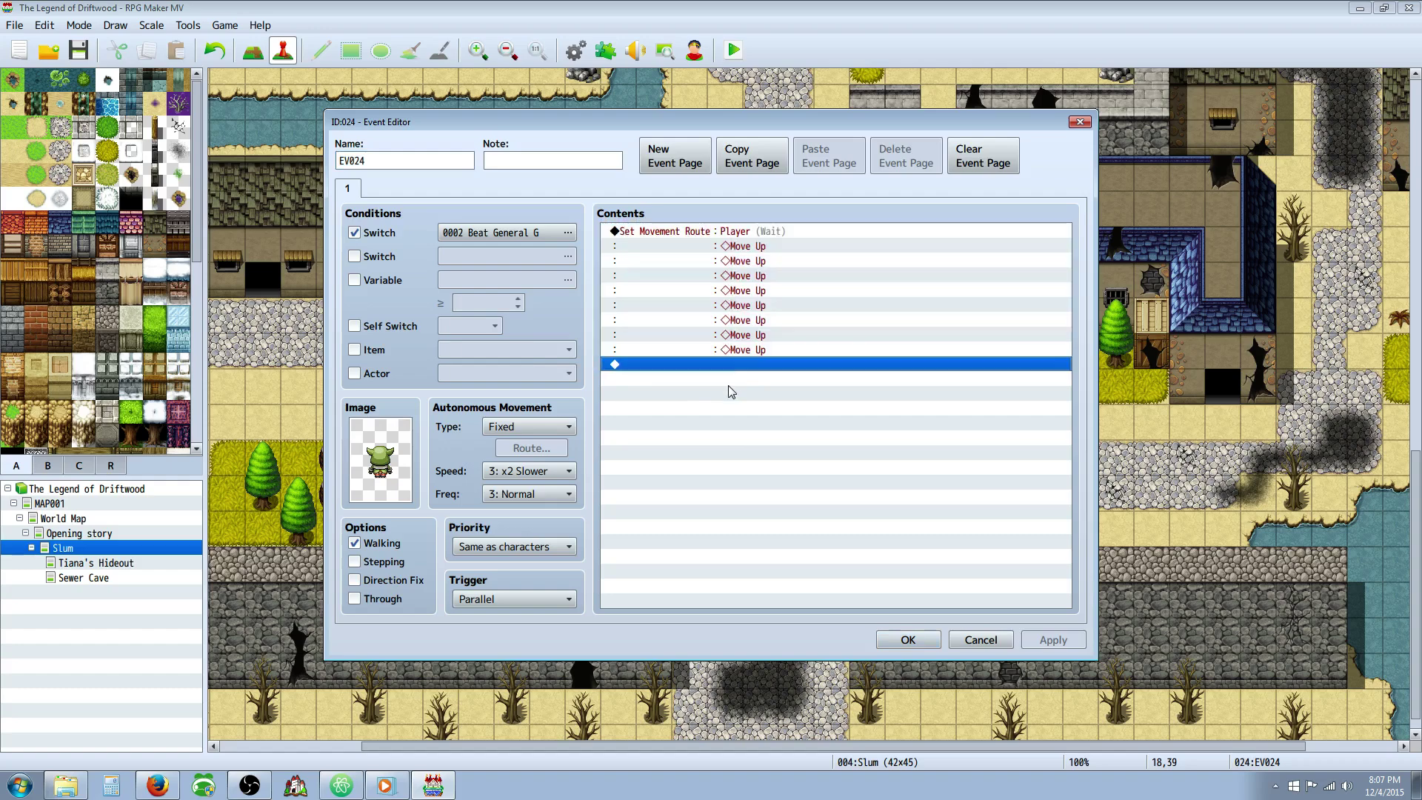
pyautogui.click(704, 242)
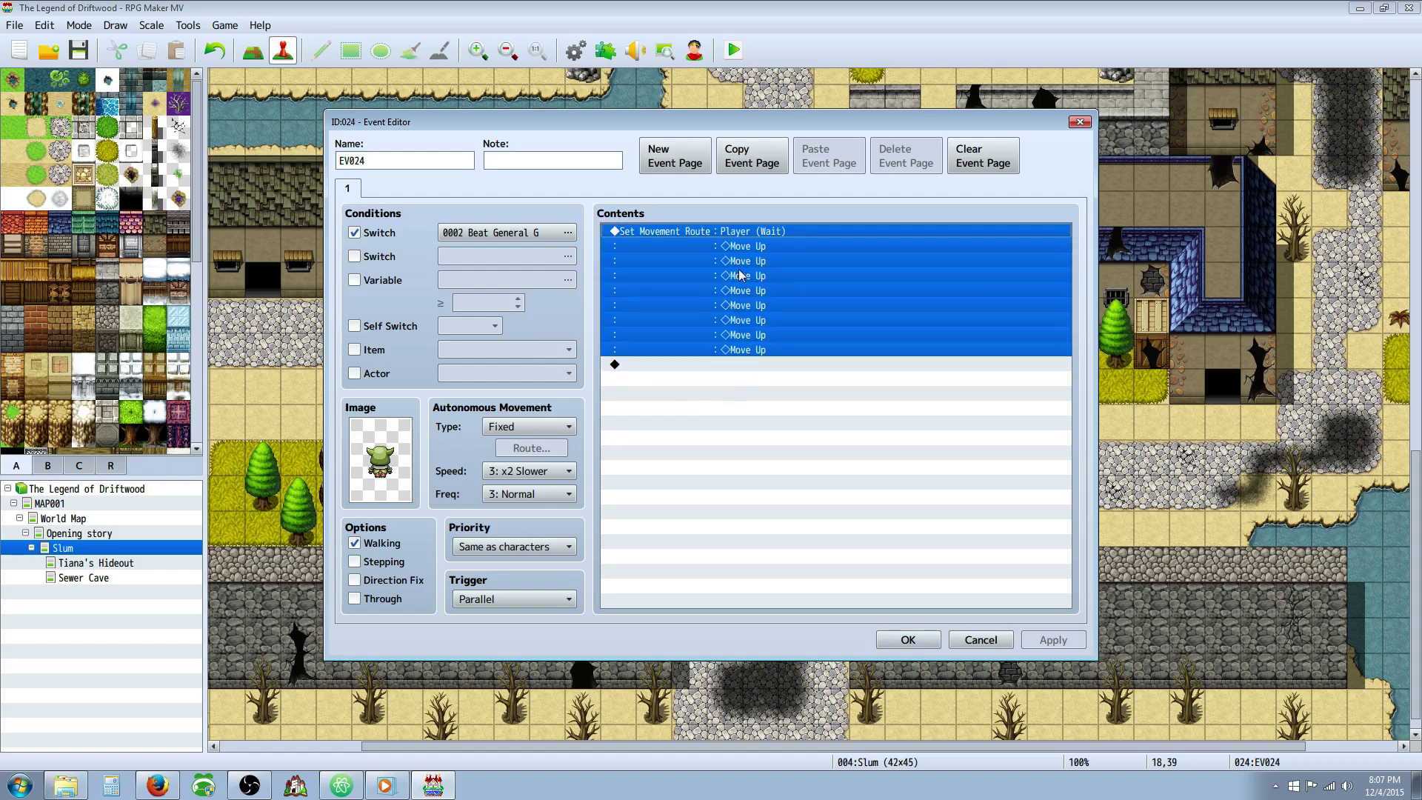
pyautogui.click(716, 367)
pyautogui.click(733, 234)
pyautogui.click(902, 640)
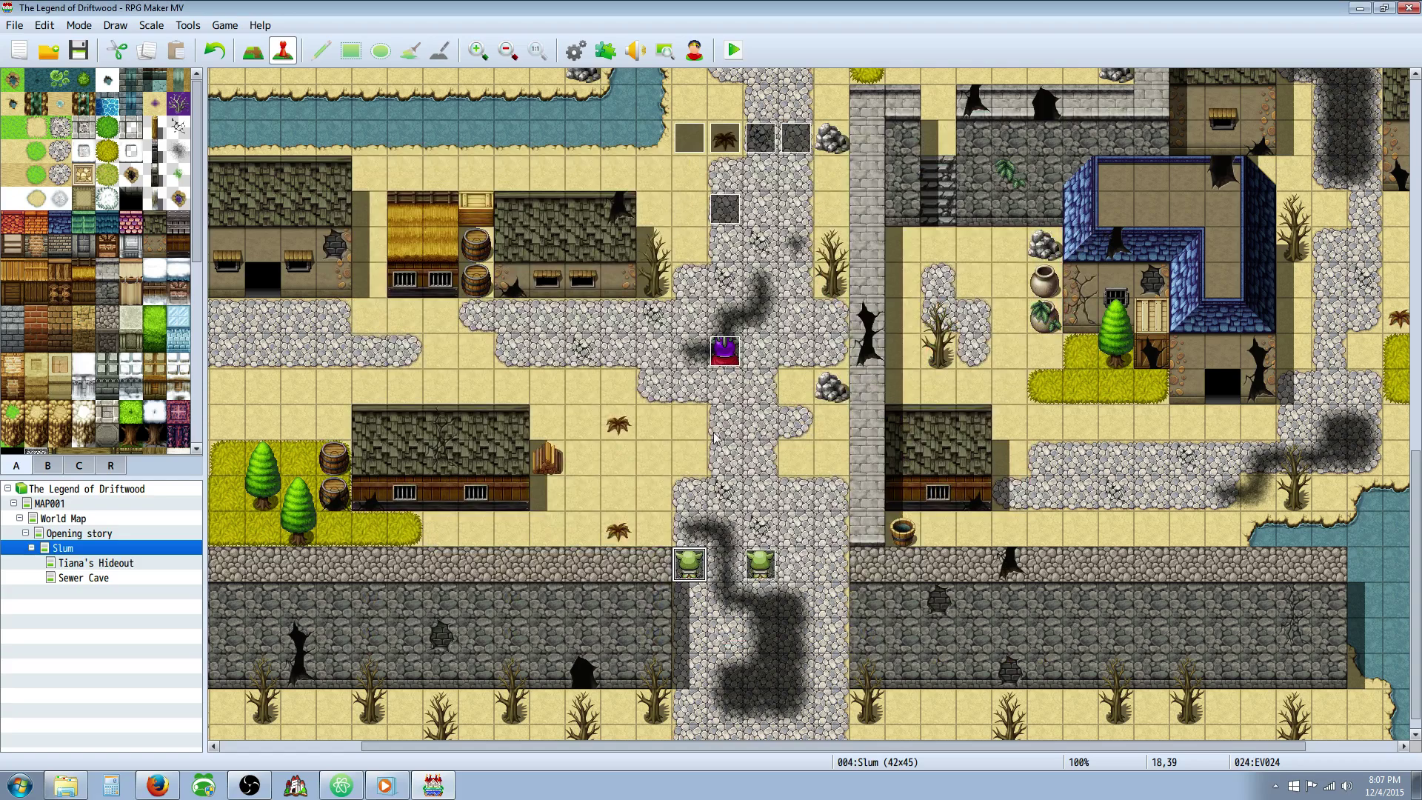
# Examine the placement of the general G event and the two green character events along the Slum map's south road.
pyautogui.scroll(3, 703, 471)
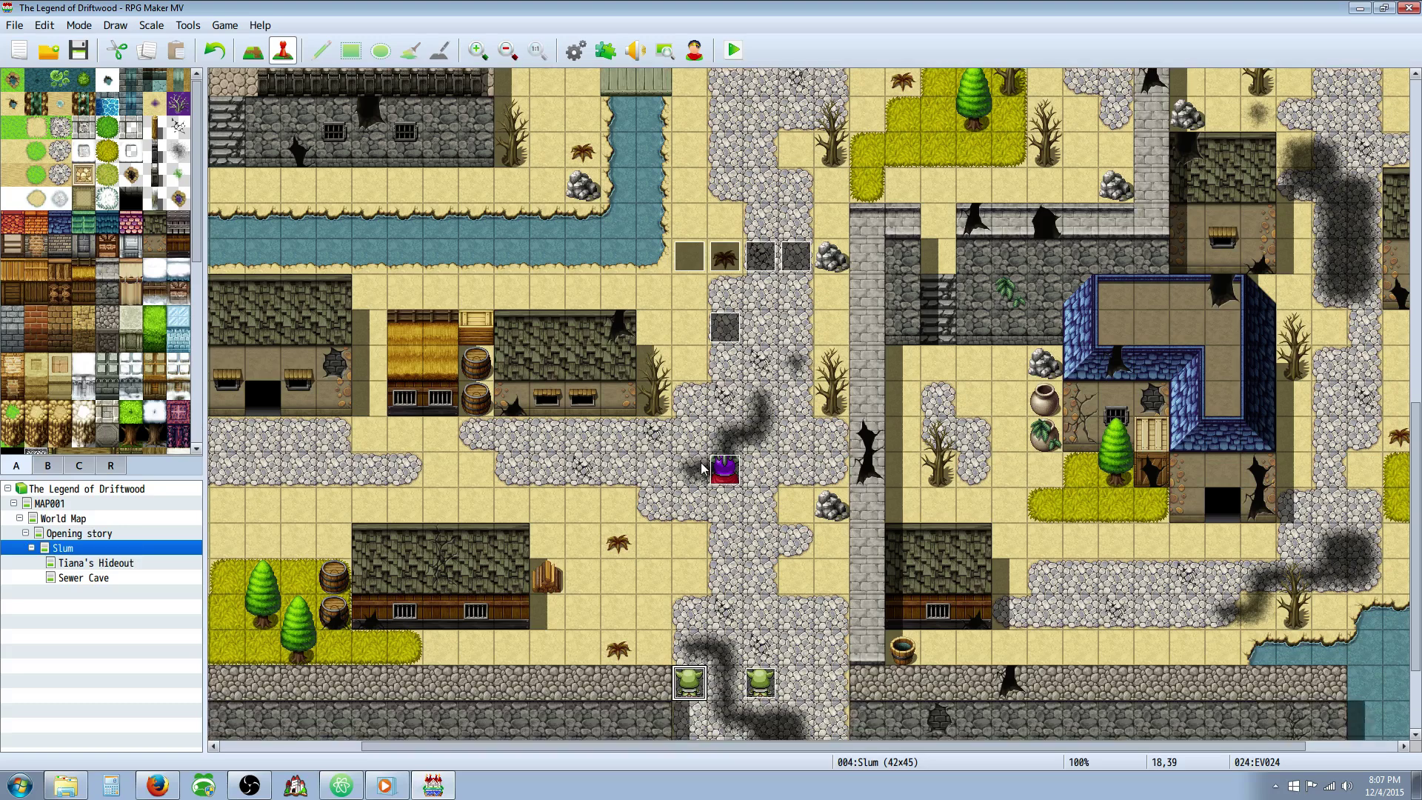
pyautogui.scroll(-3, 704, 471)
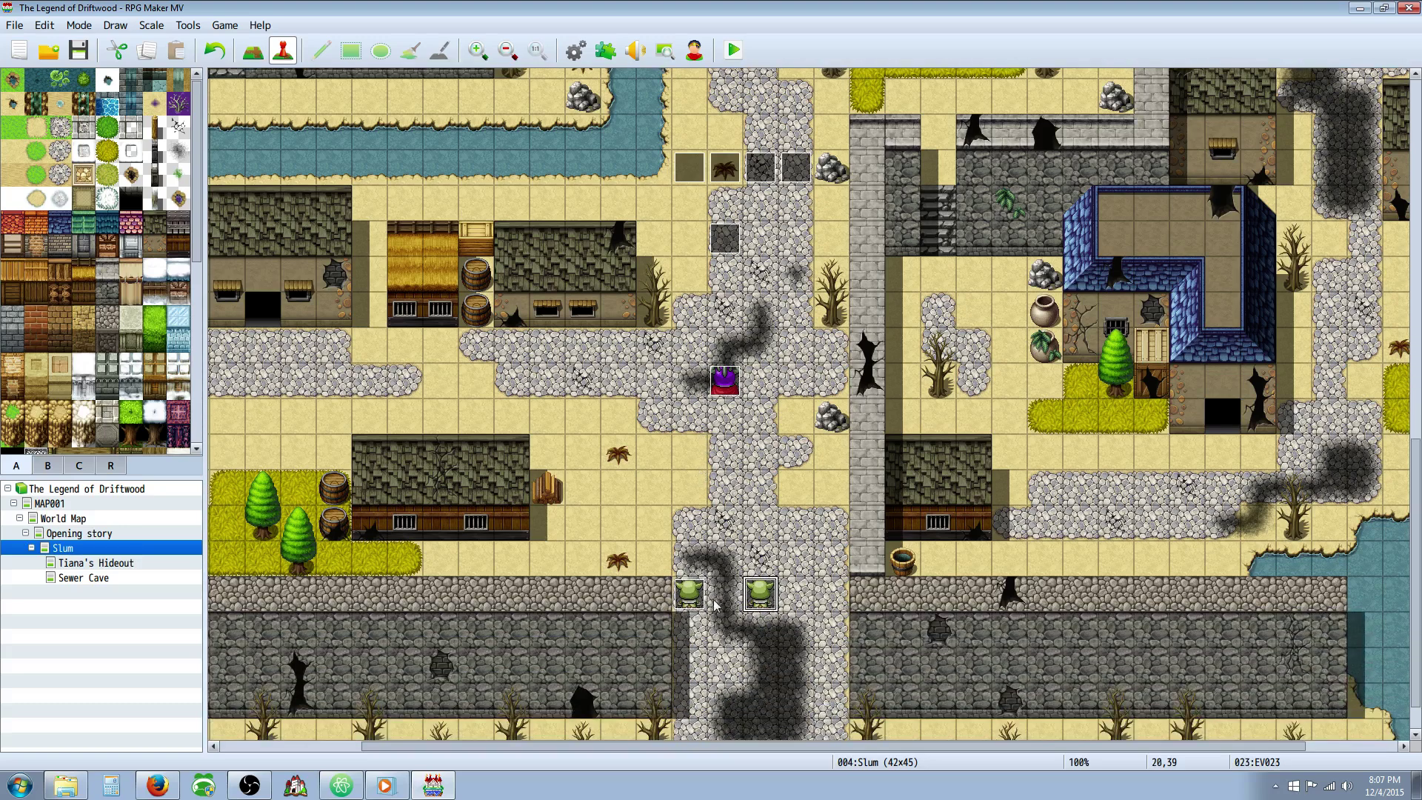
pyautogui.scroll(5, 691, 584)
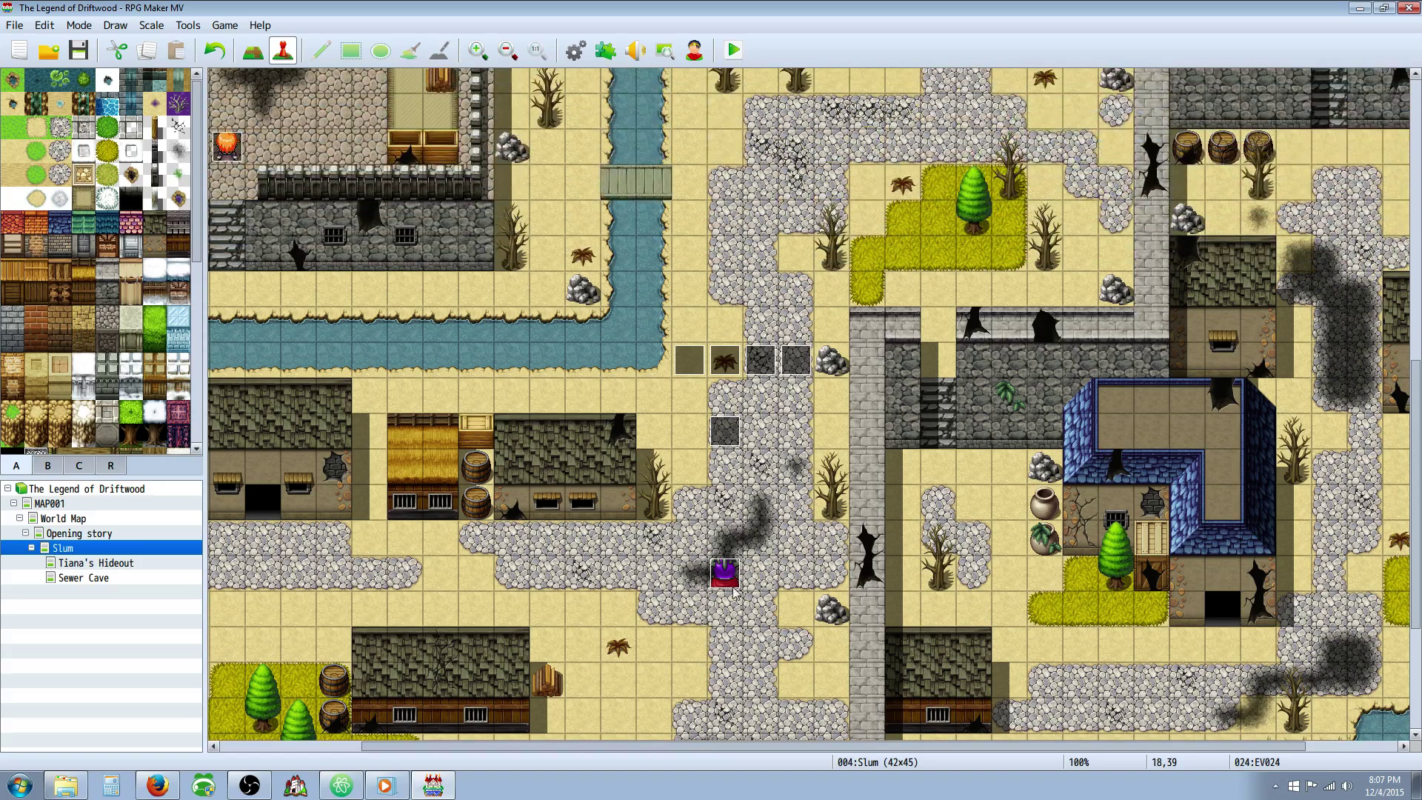
pyautogui.click(727, 580)
pyautogui.scroll(-3, 736, 518)
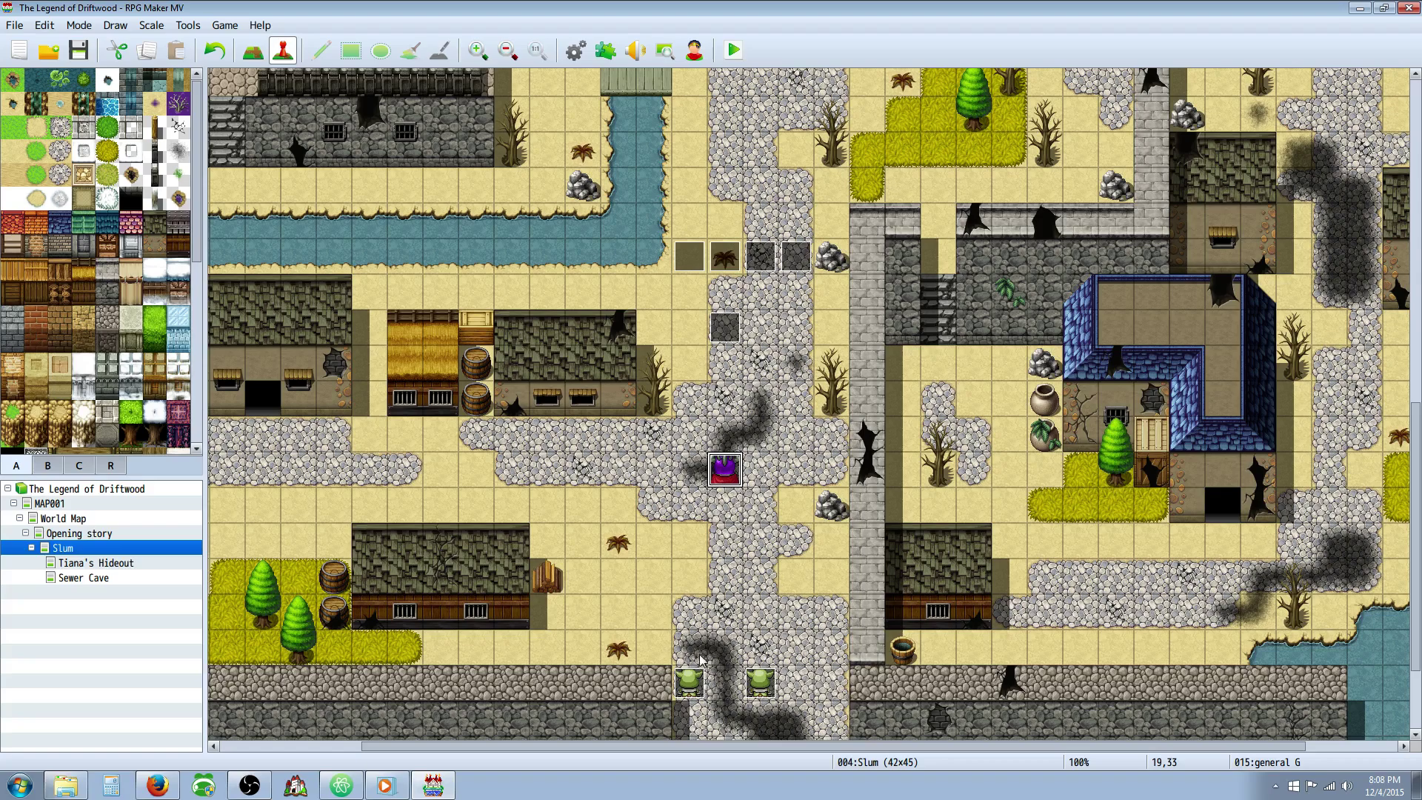
pyautogui.click(699, 685)
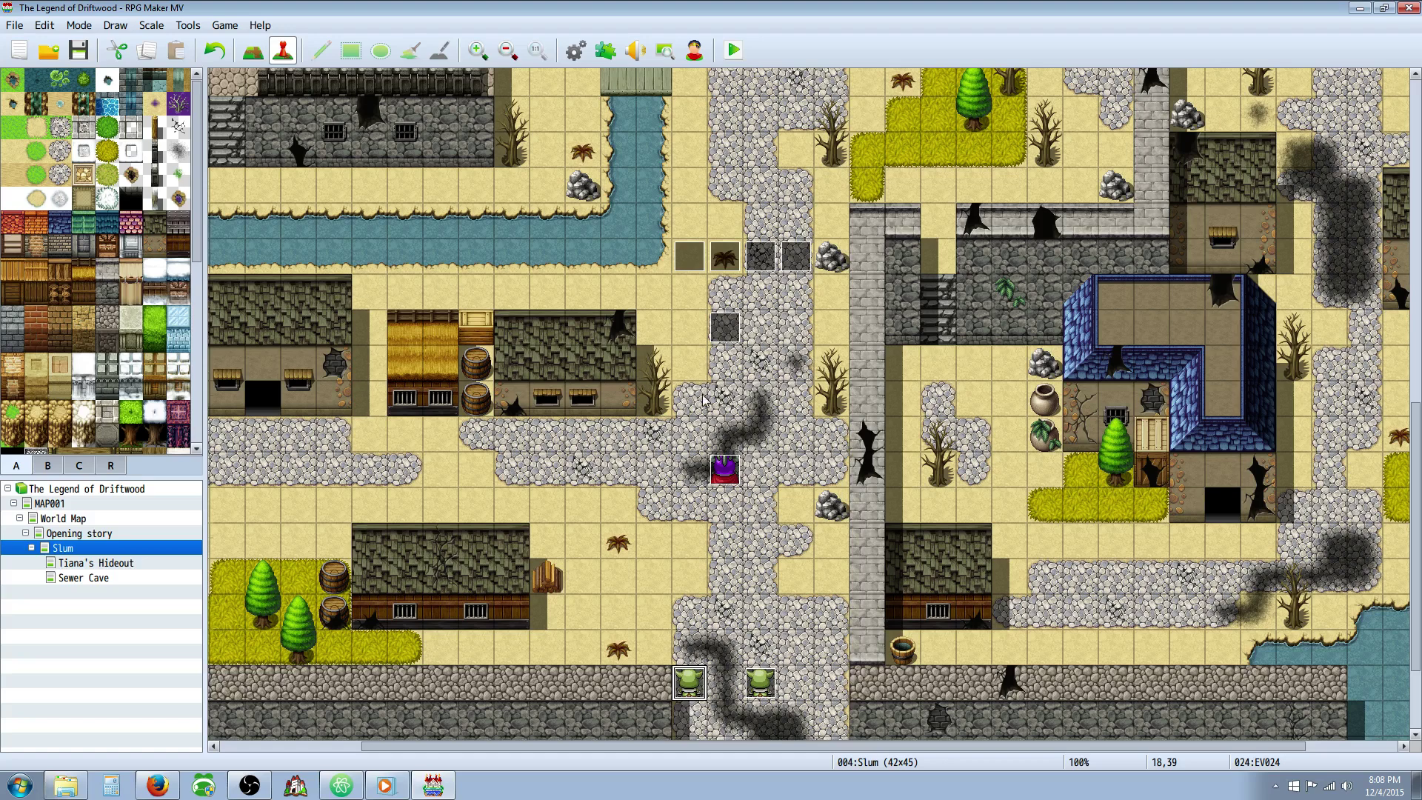
pyautogui.scroll(3, 685, 397)
pyautogui.scroll(-1, 686, 393)
pyautogui.scroll(2, 686, 392)
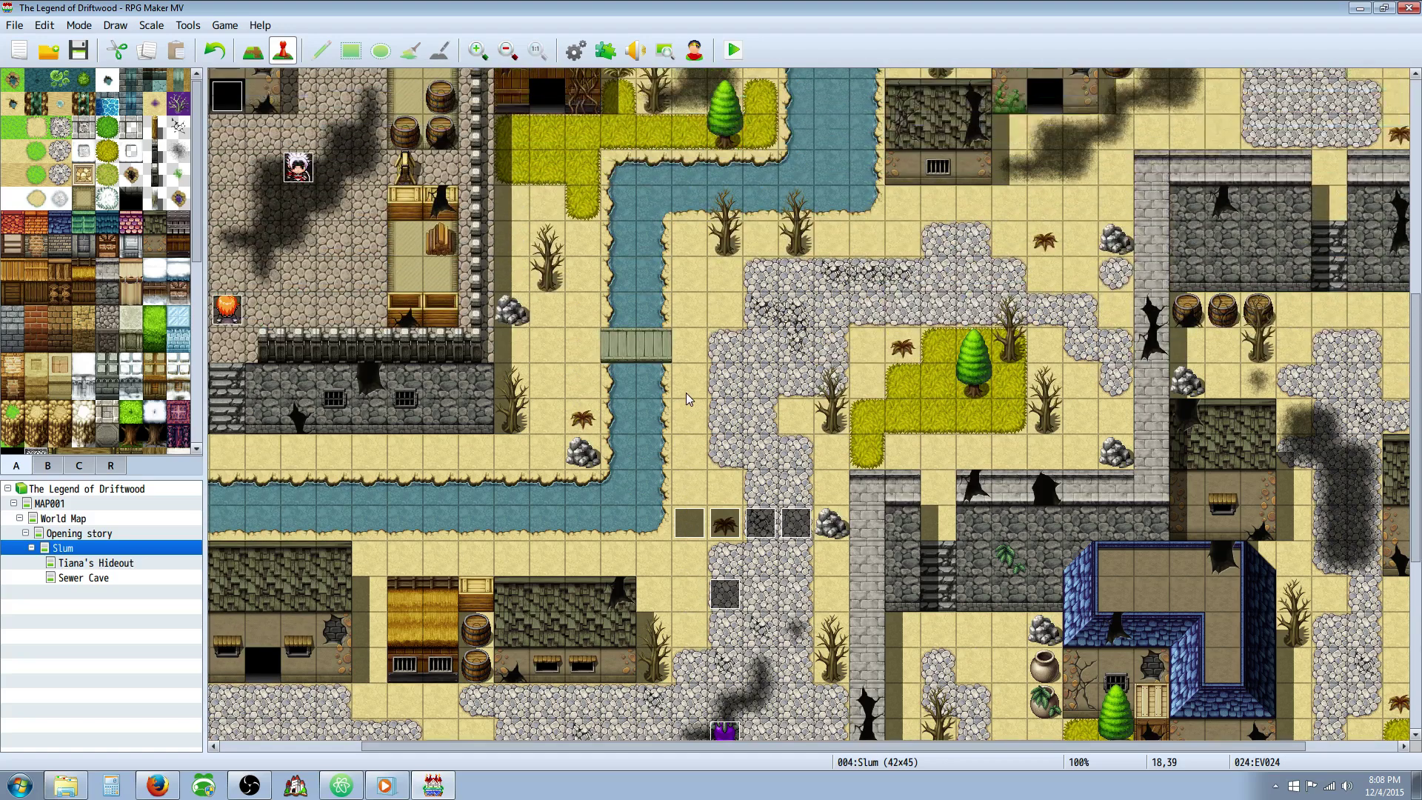
pyautogui.scroll(-4, 693, 401)
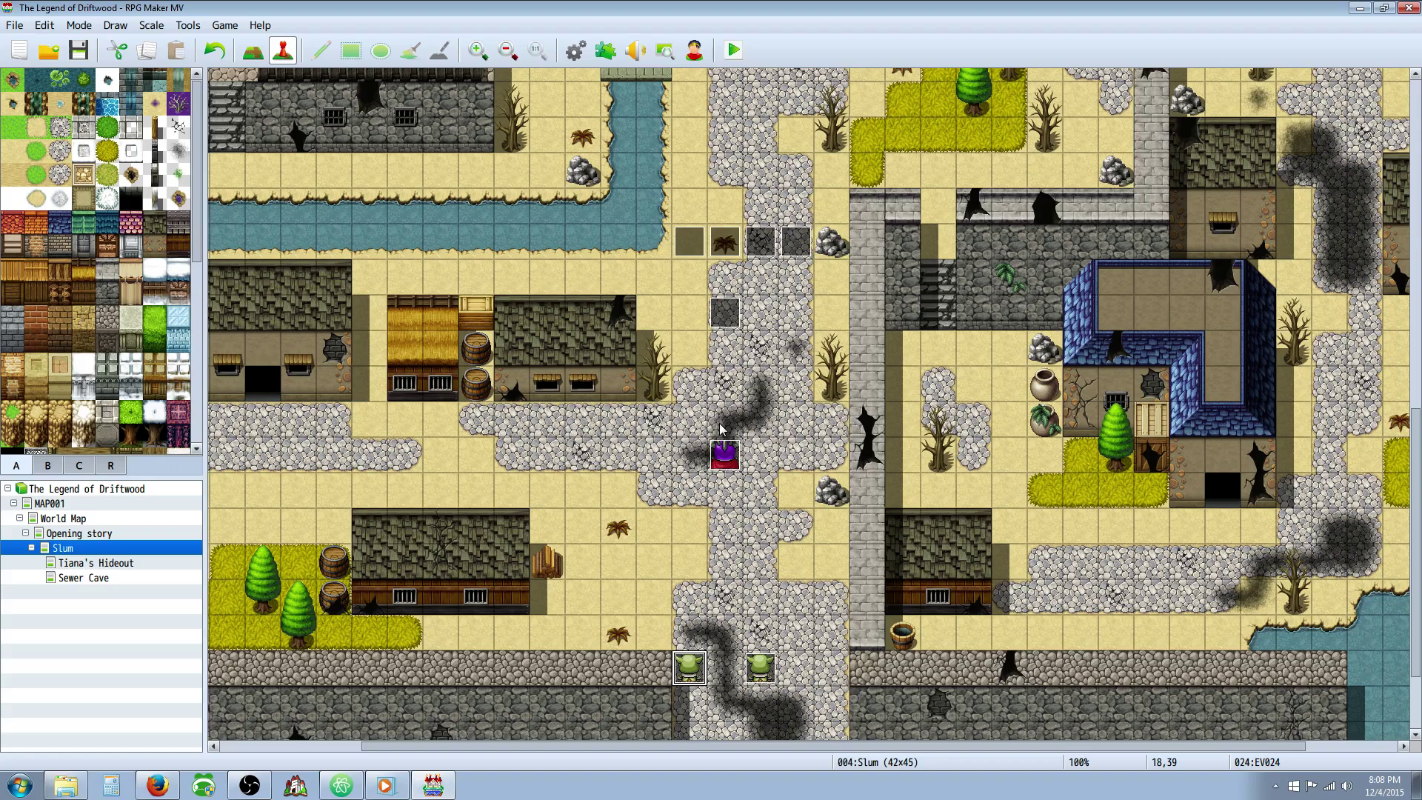
pyautogui.click(728, 461)
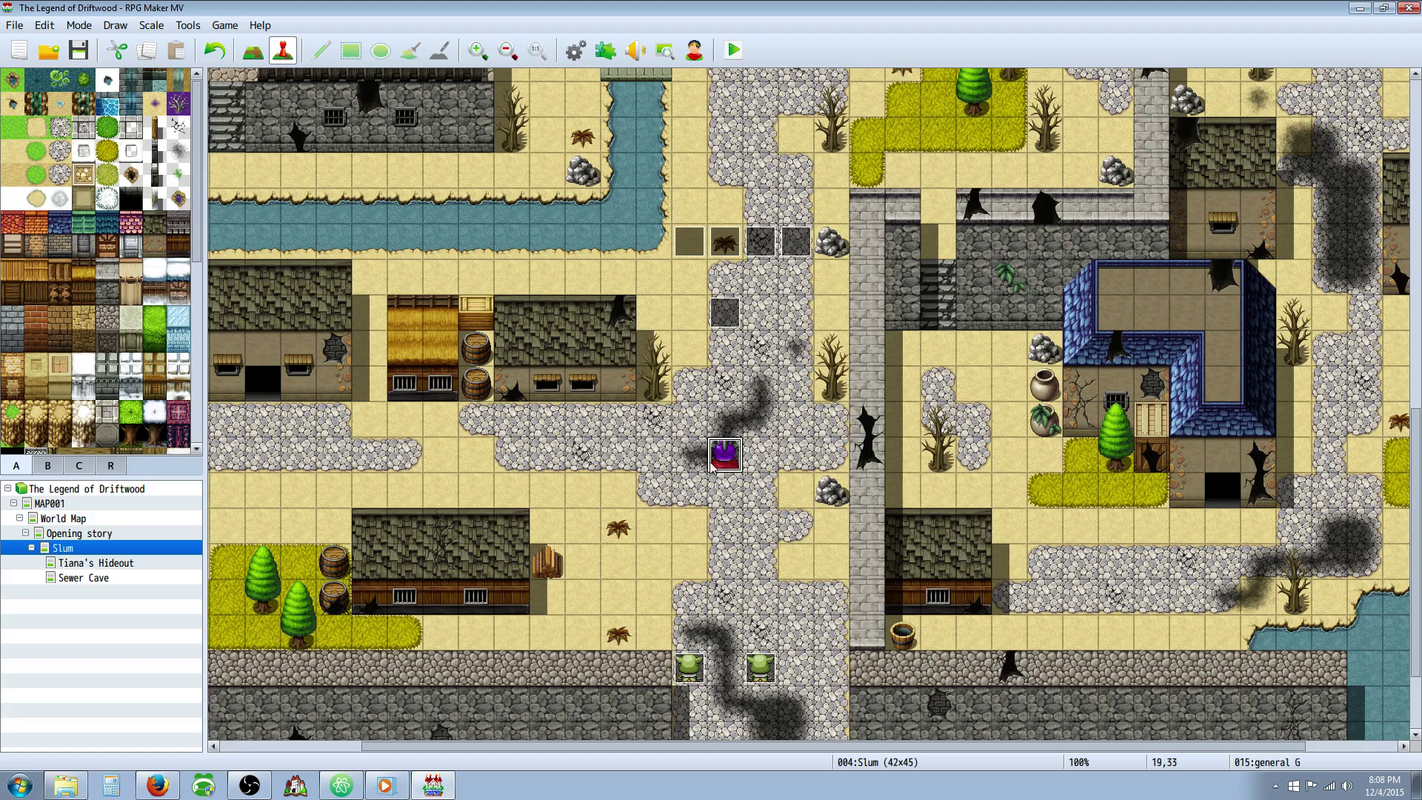
pyautogui.click(761, 669)
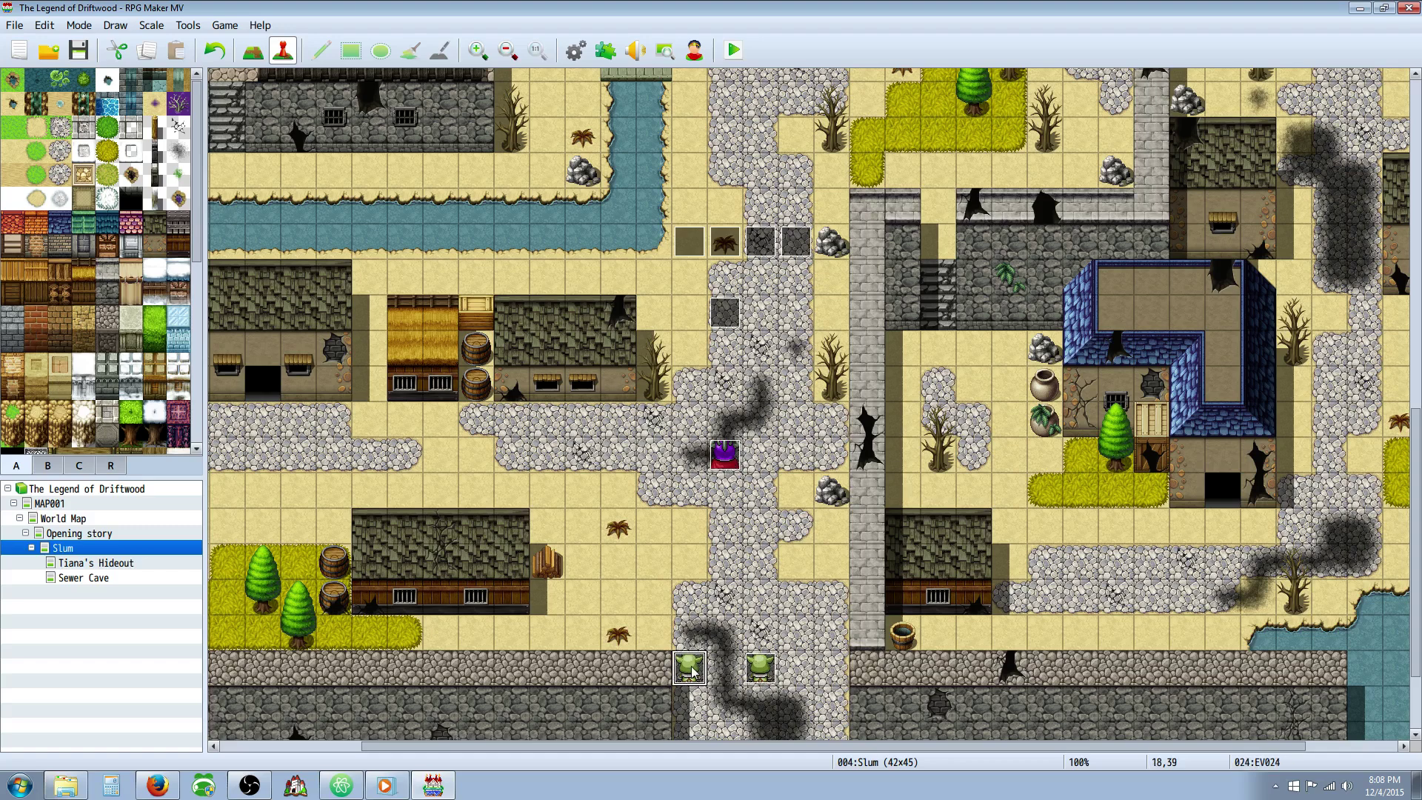
pyautogui.click(735, 457)
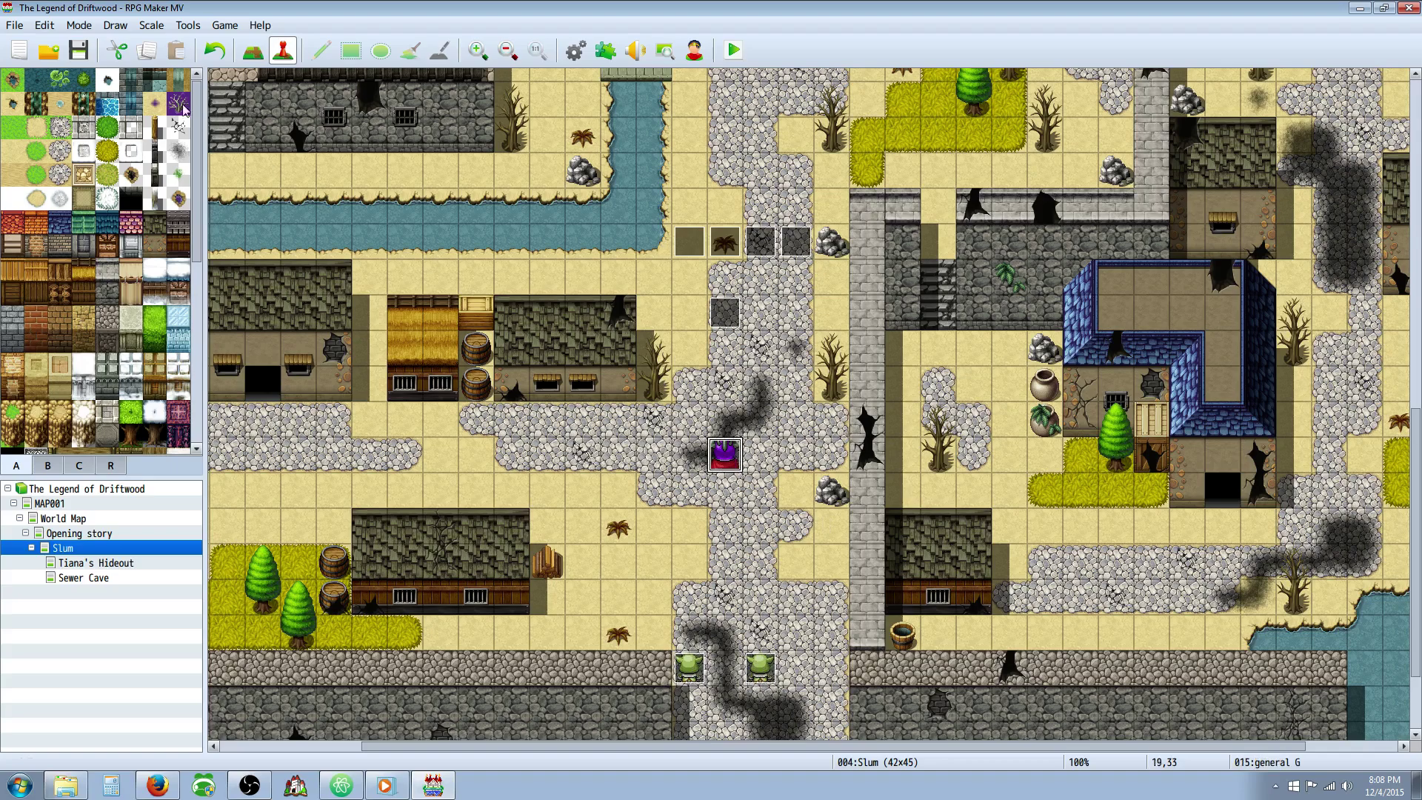
# Survey the rest of the Slum map, from the south road up to the northern wooden bridge.
pyautogui.click(93, 56)
pyautogui.scroll(5, 731, 284)
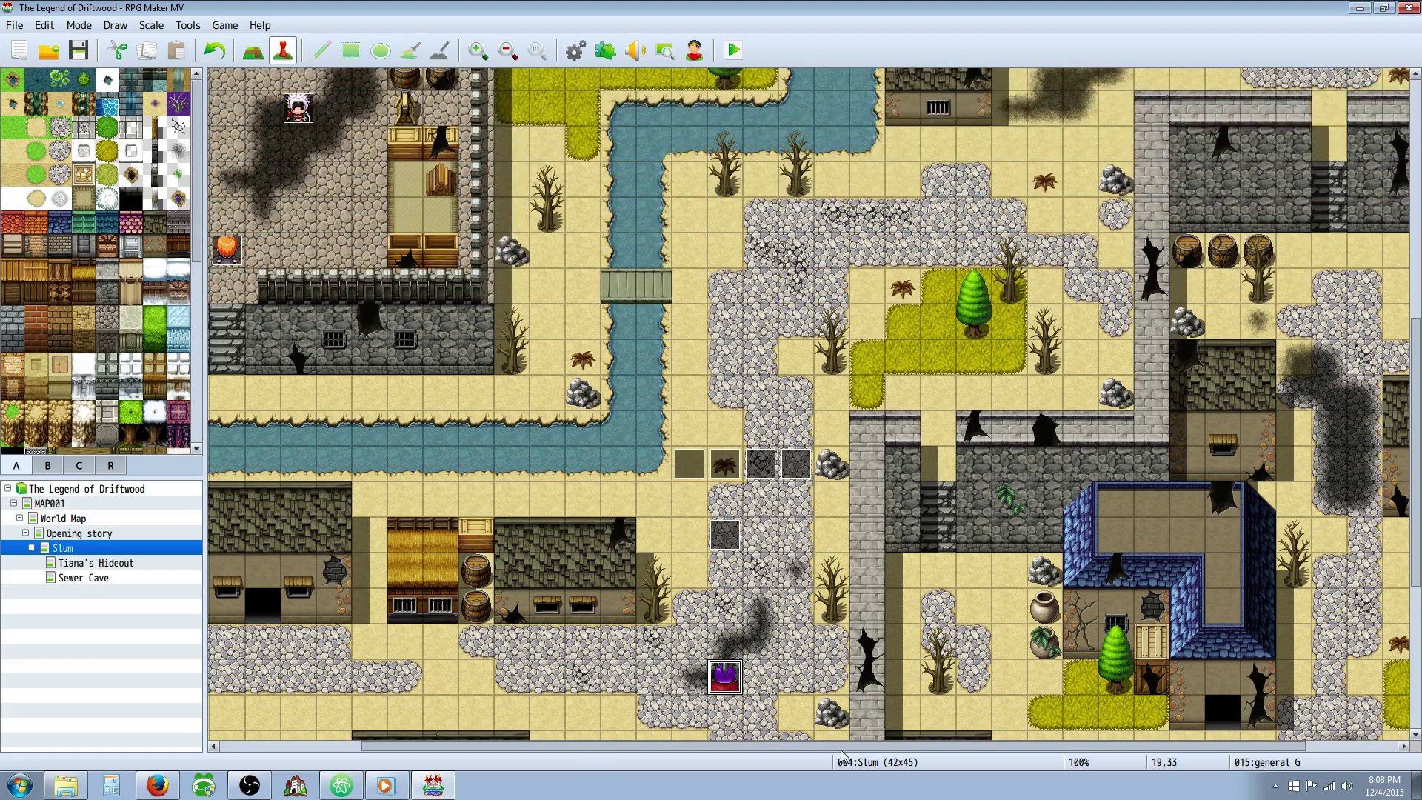
pyautogui.moveTo(841, 746); pyautogui.dragTo(755, 742)
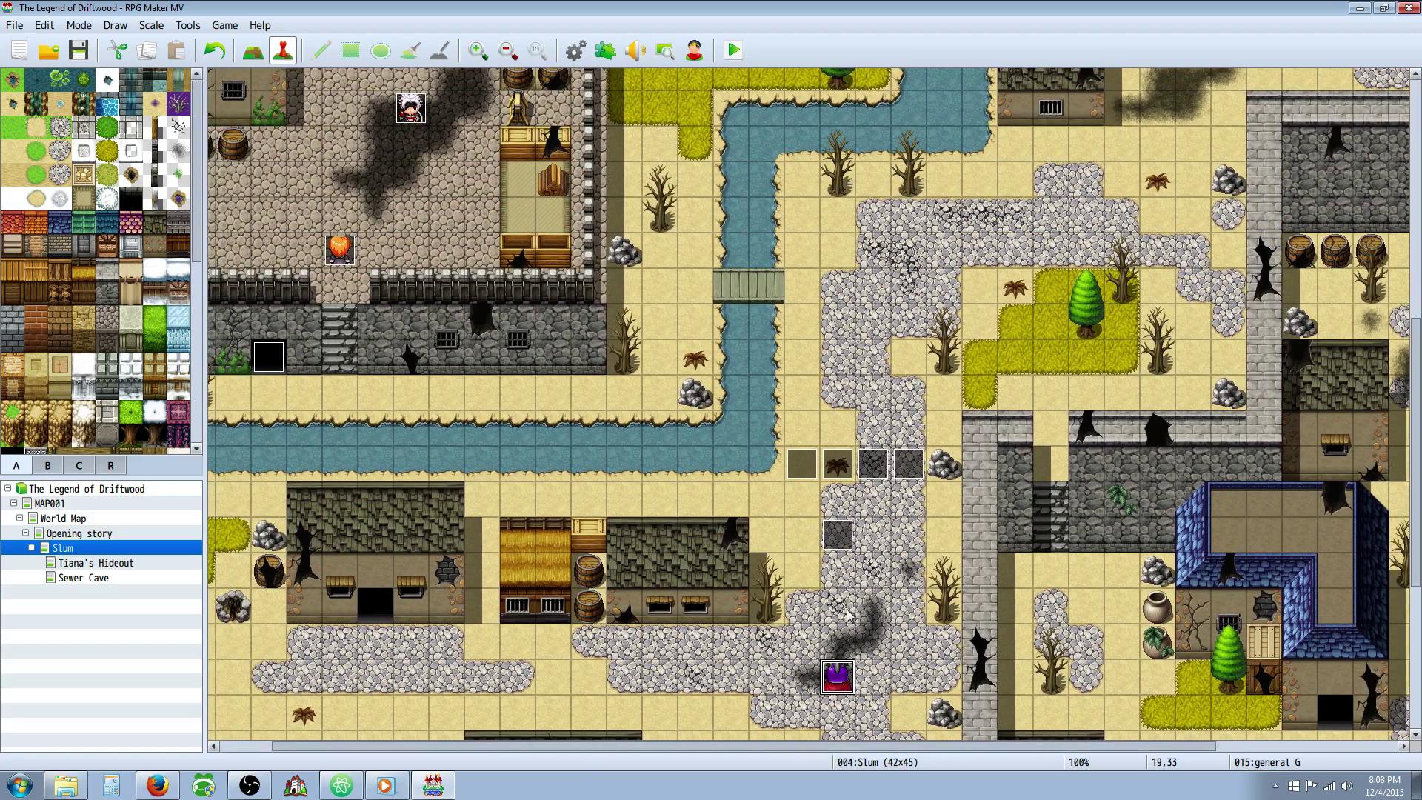
pyautogui.scroll(-5, 848, 613)
pyautogui.scroll(4, 844, 608)
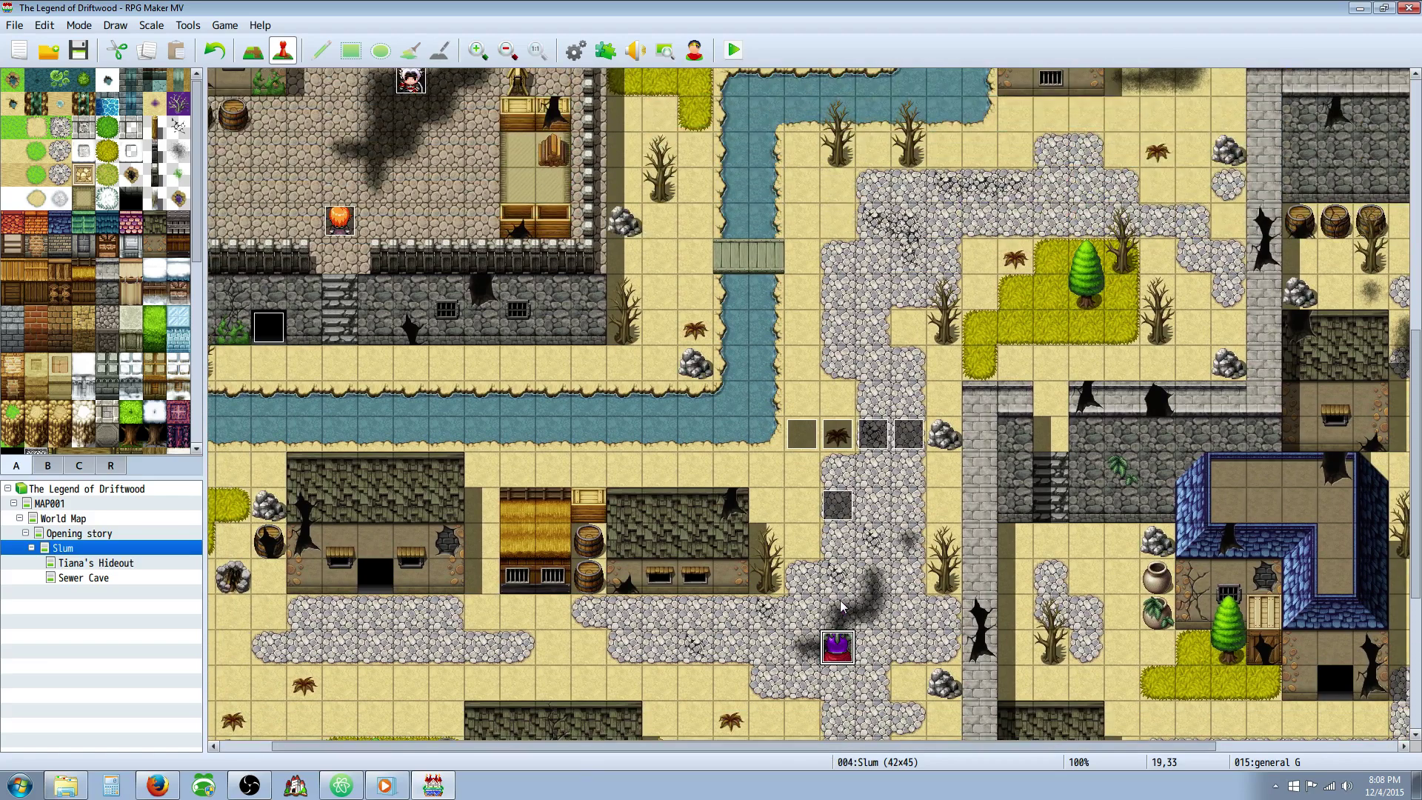
pyautogui.scroll(1, 841, 606)
pyautogui.scroll(-5, 851, 621)
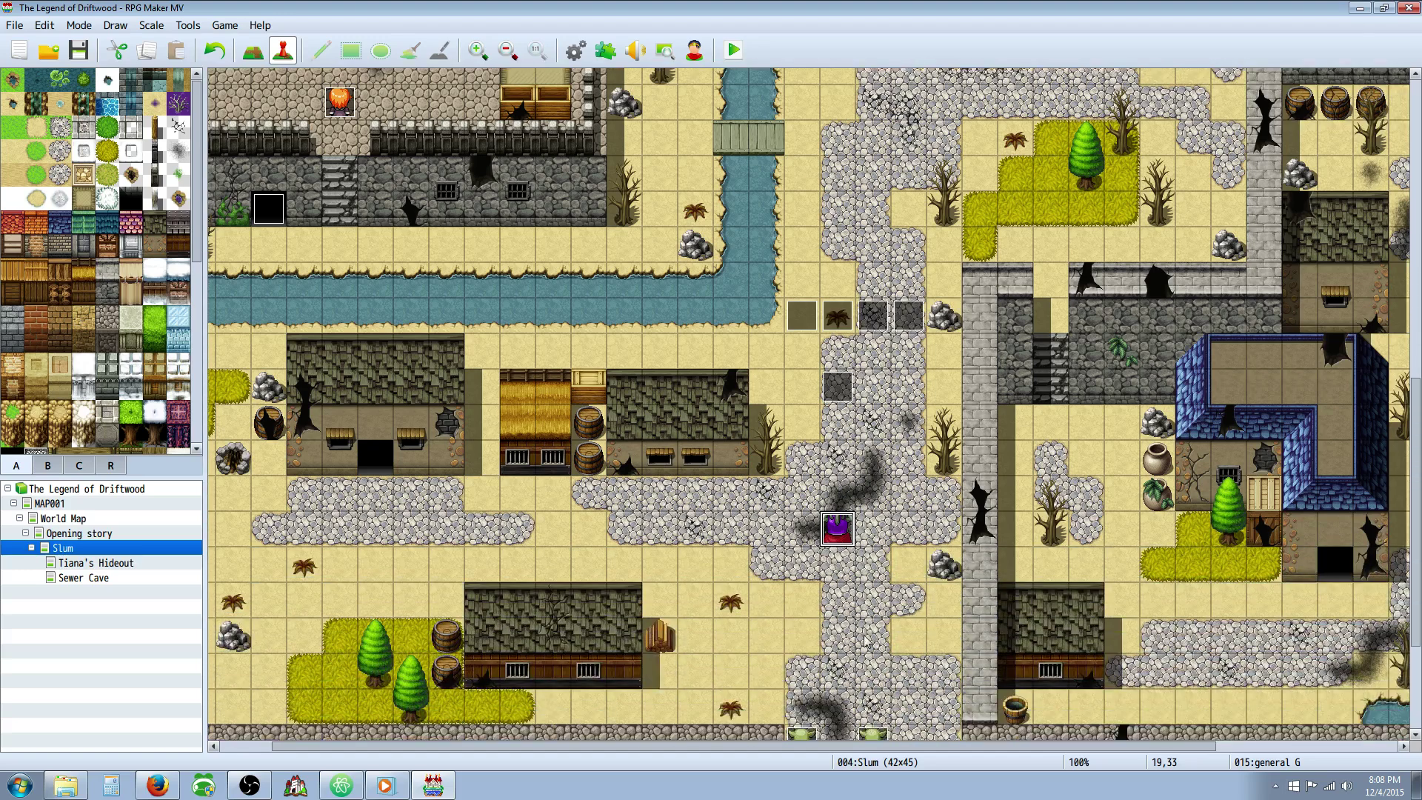
pyautogui.scroll(2, 864, 640)
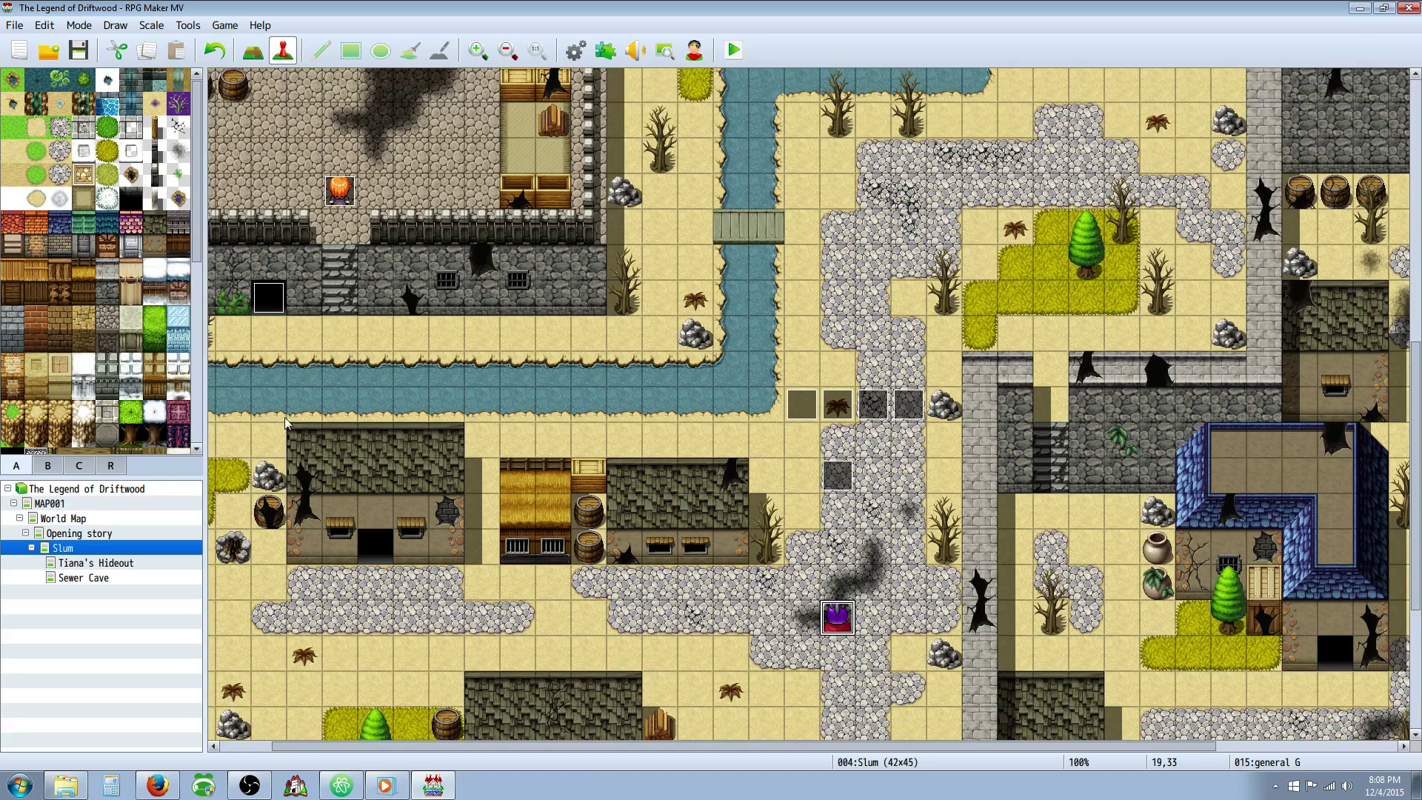
pyautogui.moveTo(607, 747); pyautogui.dragTo(873, 733)
pyautogui.scroll(8, 809, 560)
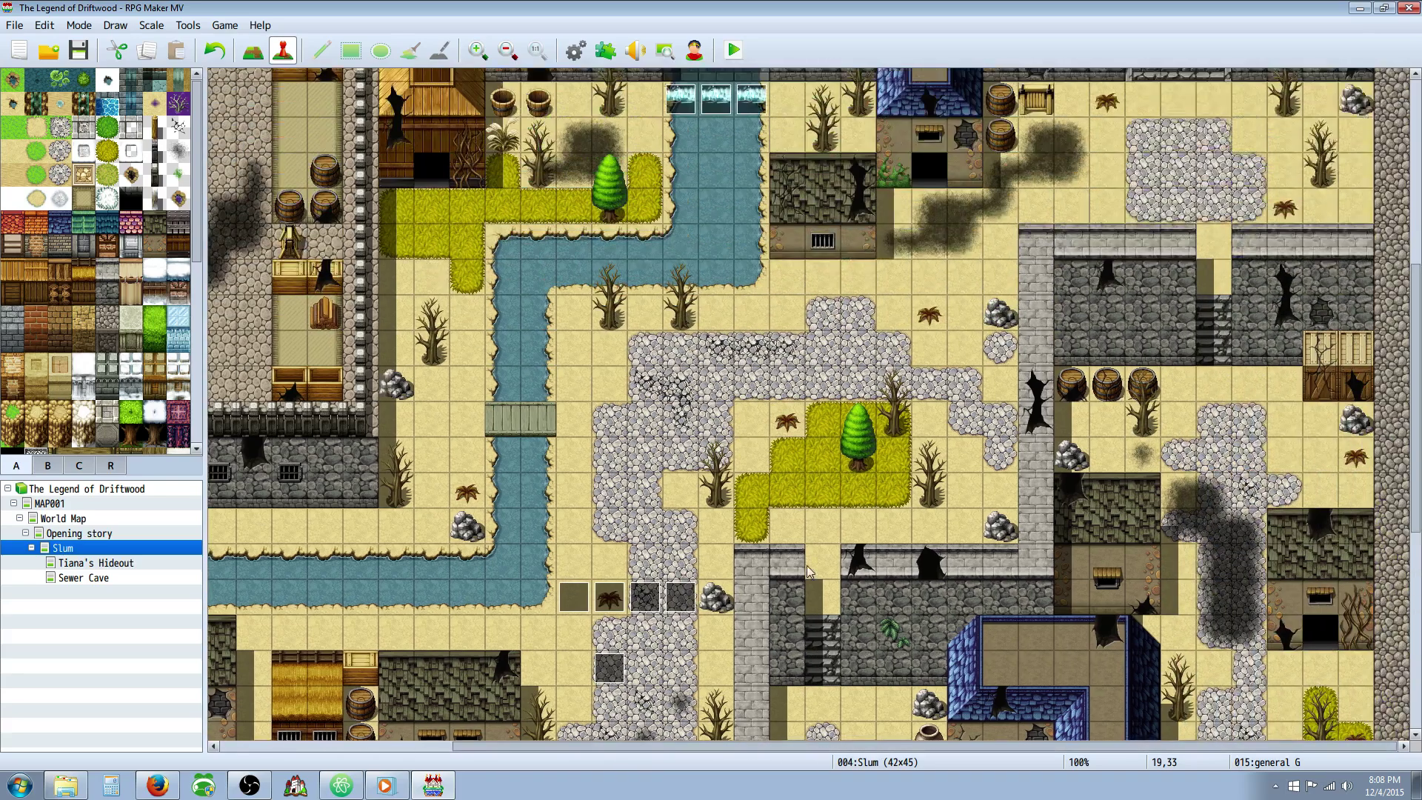
pyautogui.scroll(-3, 809, 560)
pyautogui.scroll(4, 454, 480)
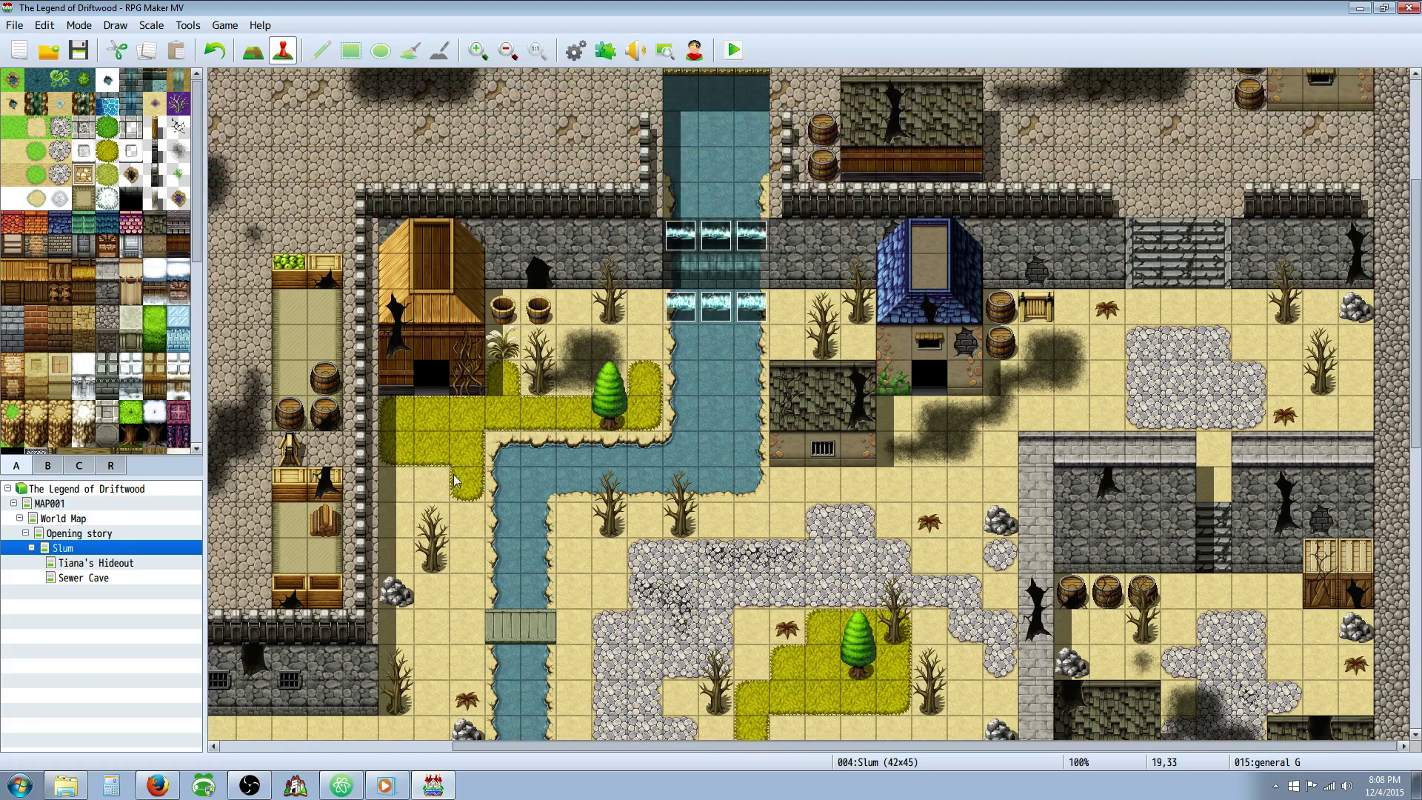
pyautogui.moveTo(742, 748); pyautogui.dragTo(548, 748)
pyautogui.scroll(4, 1008, 157)
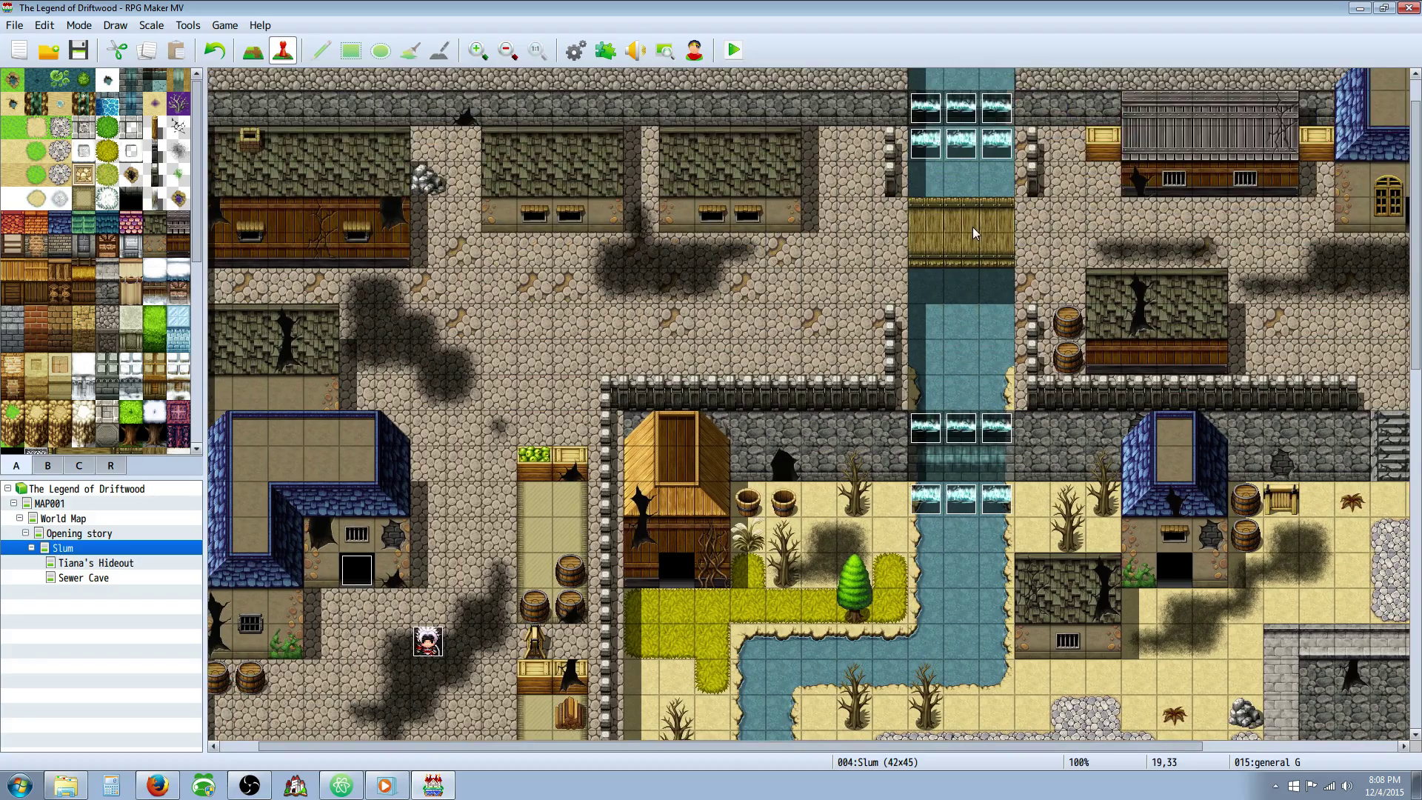
# Create a new event on the cobblestone street west of the wooden bridge, at tile 16,8 of the Slum map.
pyautogui.rightClick(955, 222)
pyautogui.press('Escape')
pyautogui.click(955, 249)
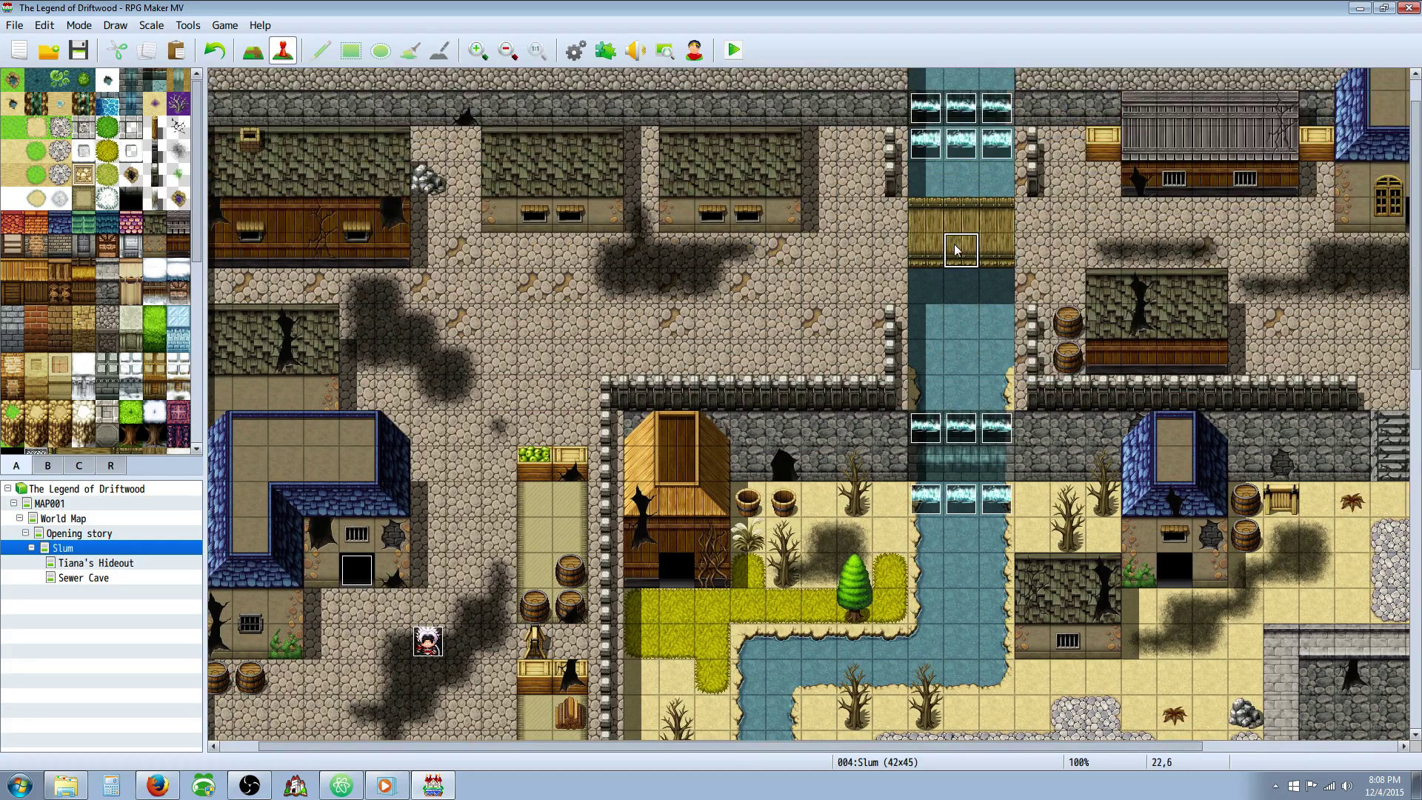
pyautogui.moveTo(898, 745); pyautogui.dragTo(1012, 754)
pyautogui.click(716, 337)
pyautogui.rightClick(716, 337)
pyautogui.rightClick(608, 328)
pyautogui.moveTo(666, 472)
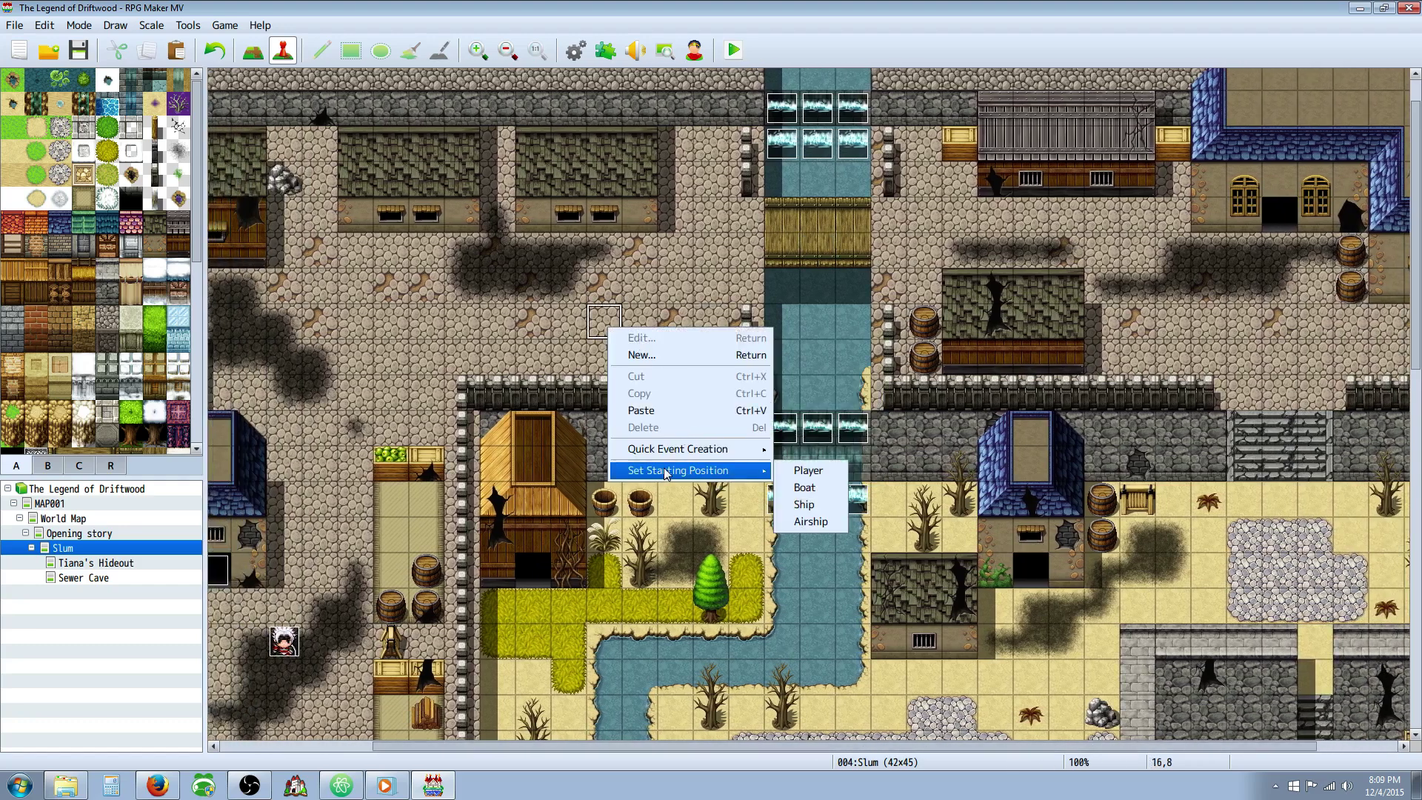
pyautogui.click(670, 355)
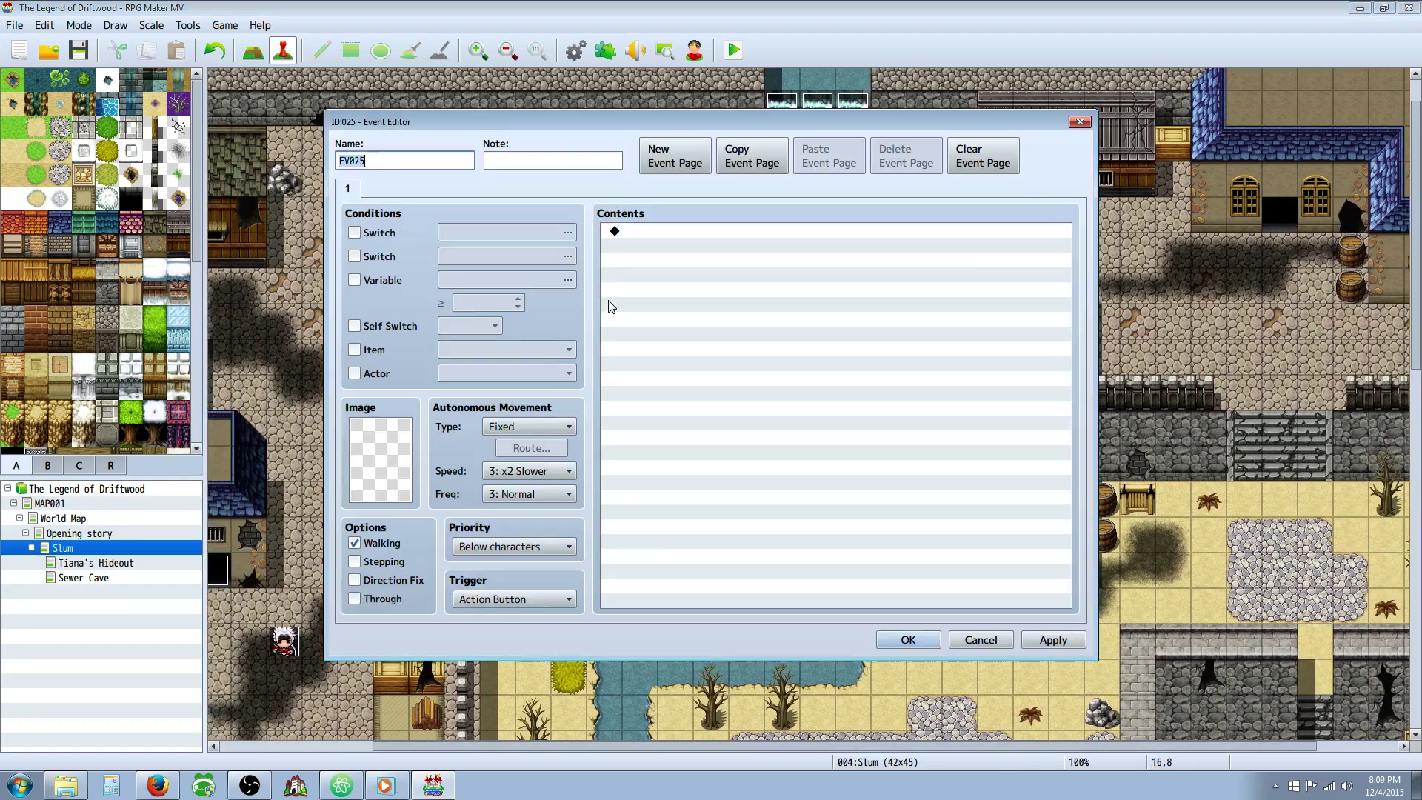
# Set the new event's image to the front-facing brown-haired man in green clothes from the People1 sheet.
pyautogui.doubleClick(380, 459)
pyautogui.click(511, 285)
pyautogui.click(522, 300)
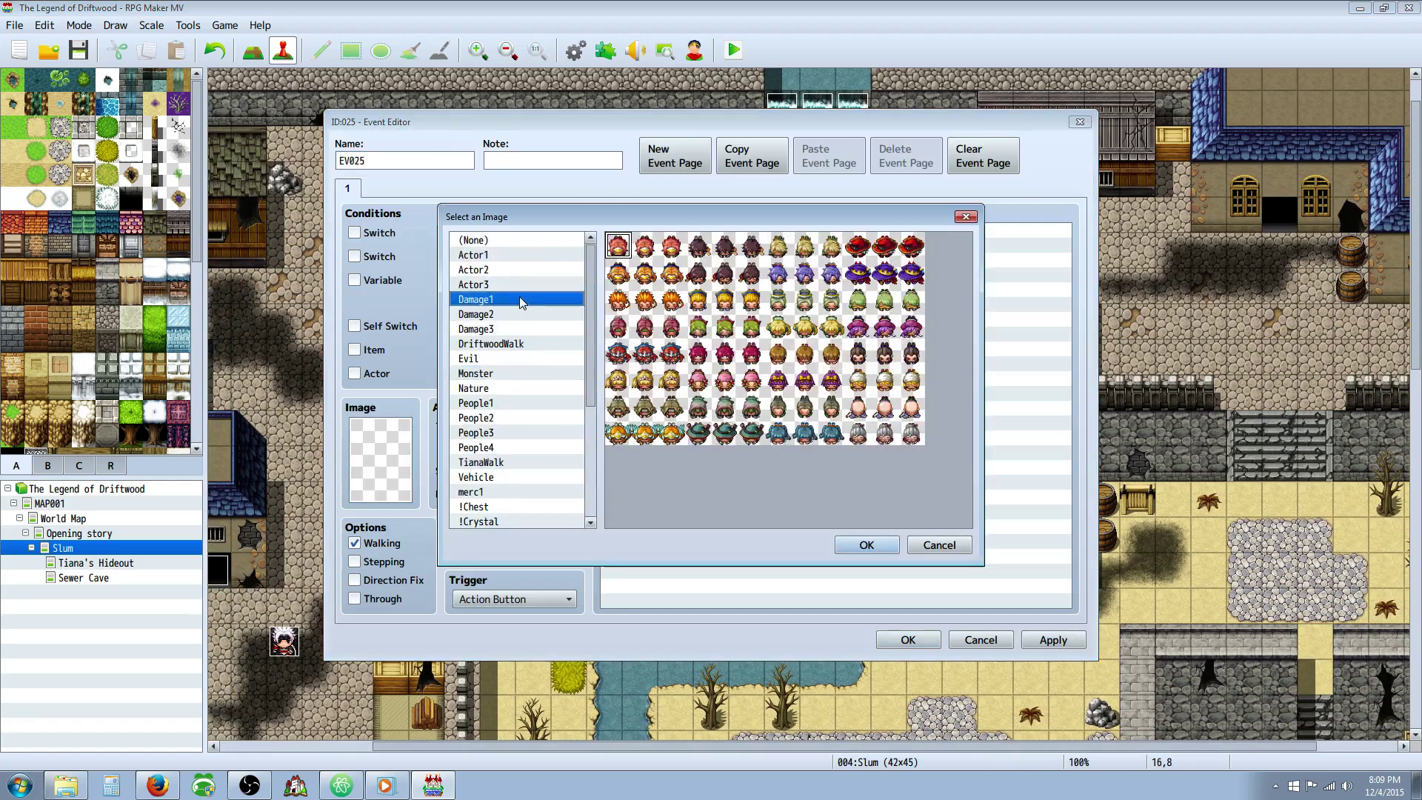
pyautogui.click(751, 326)
pyautogui.click(523, 284)
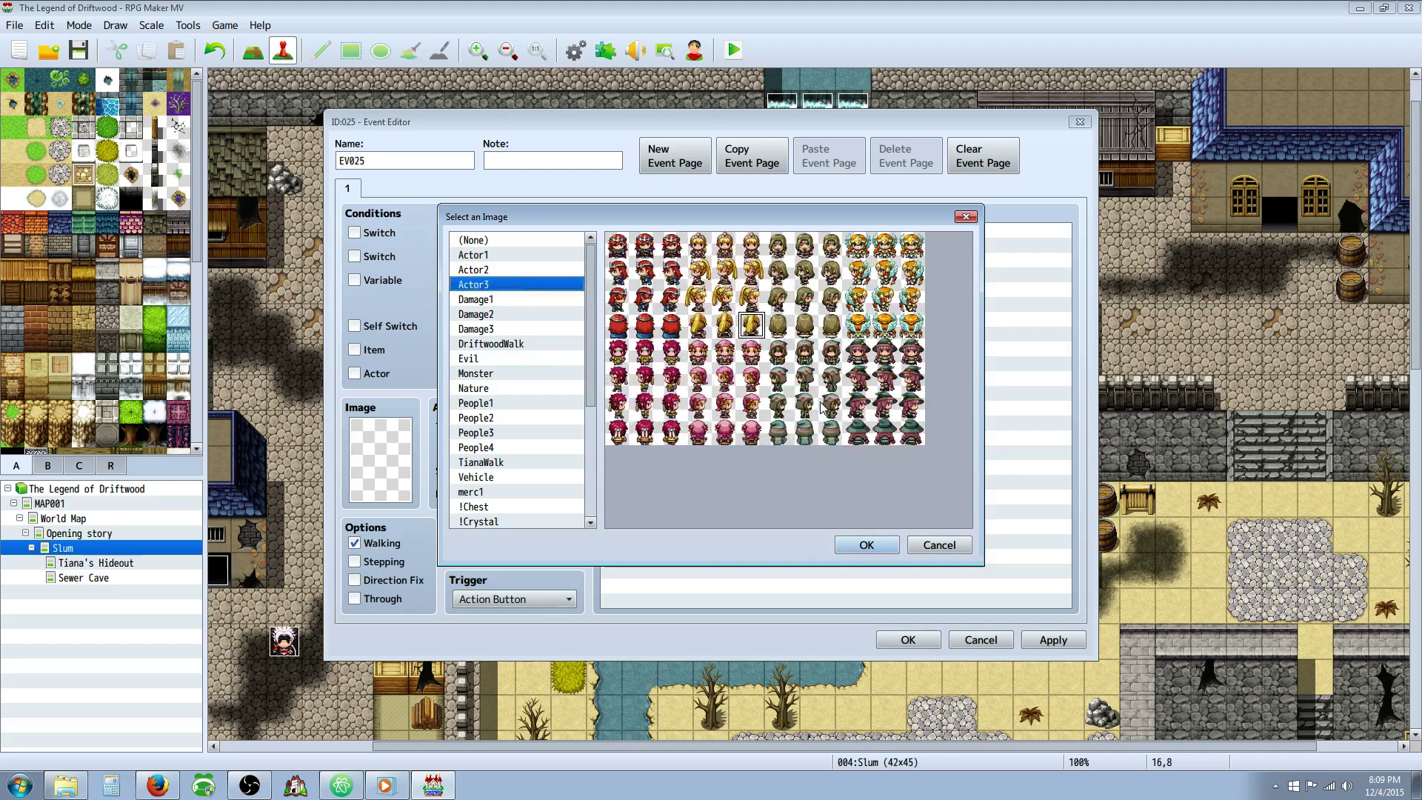
pyautogui.click(544, 405)
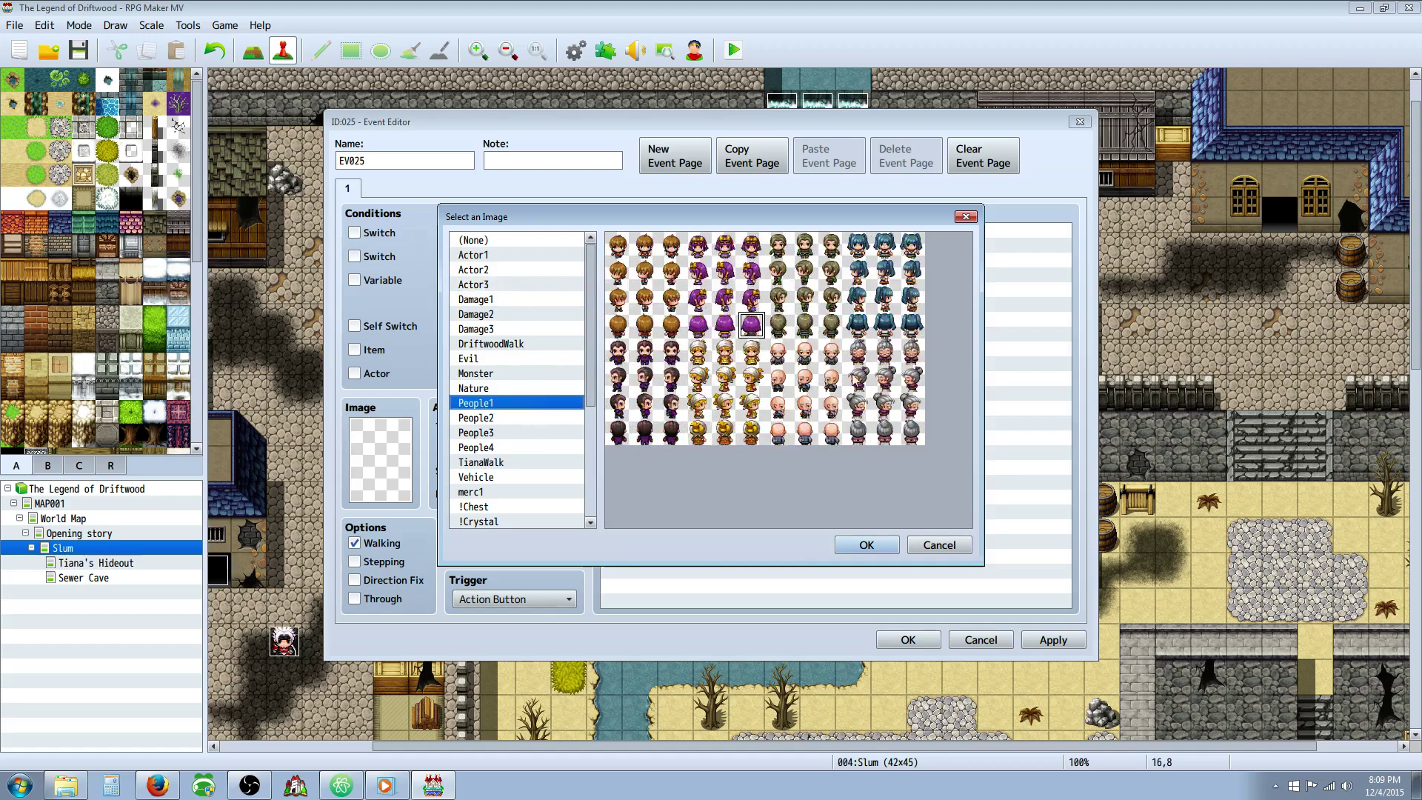
pyautogui.click(804, 353)
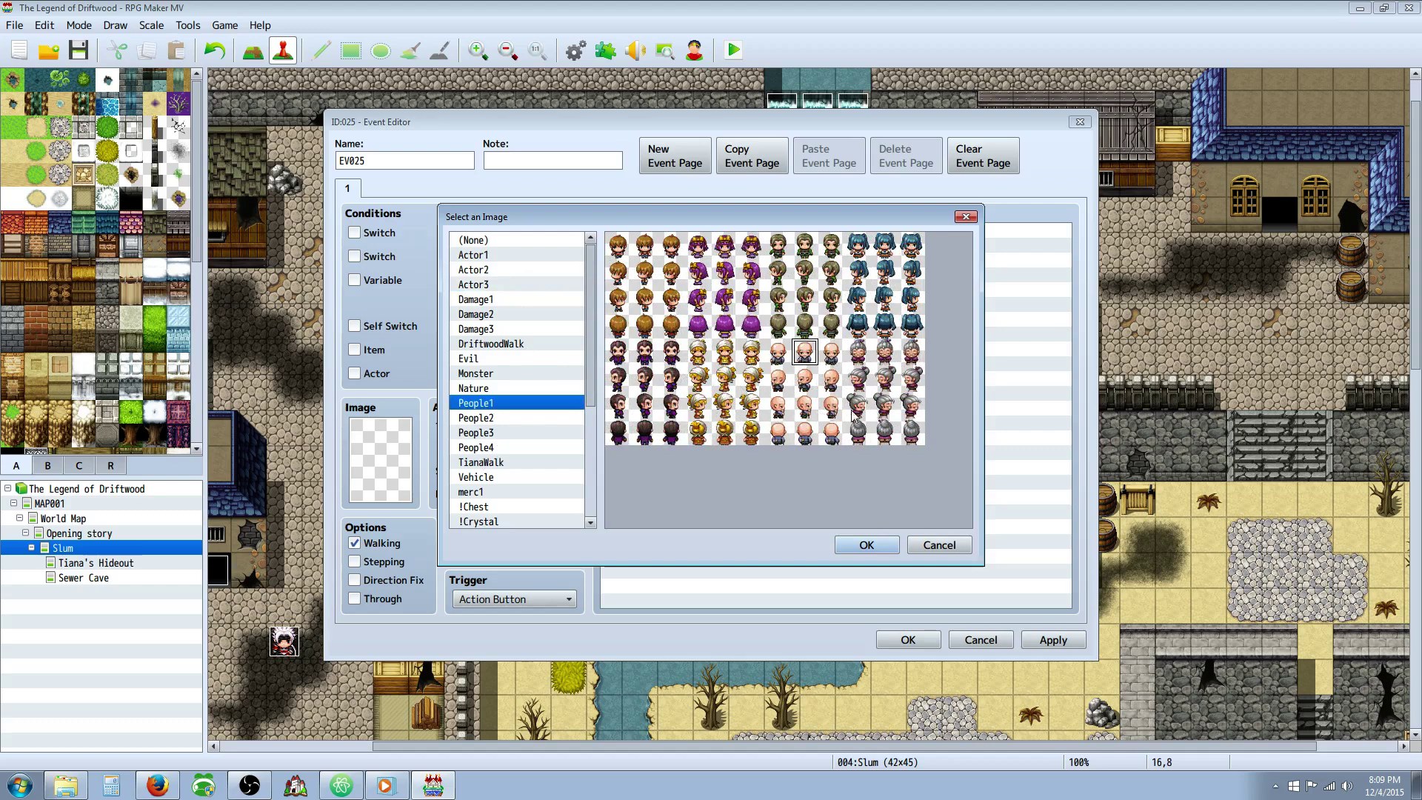
pyautogui.click(812, 251)
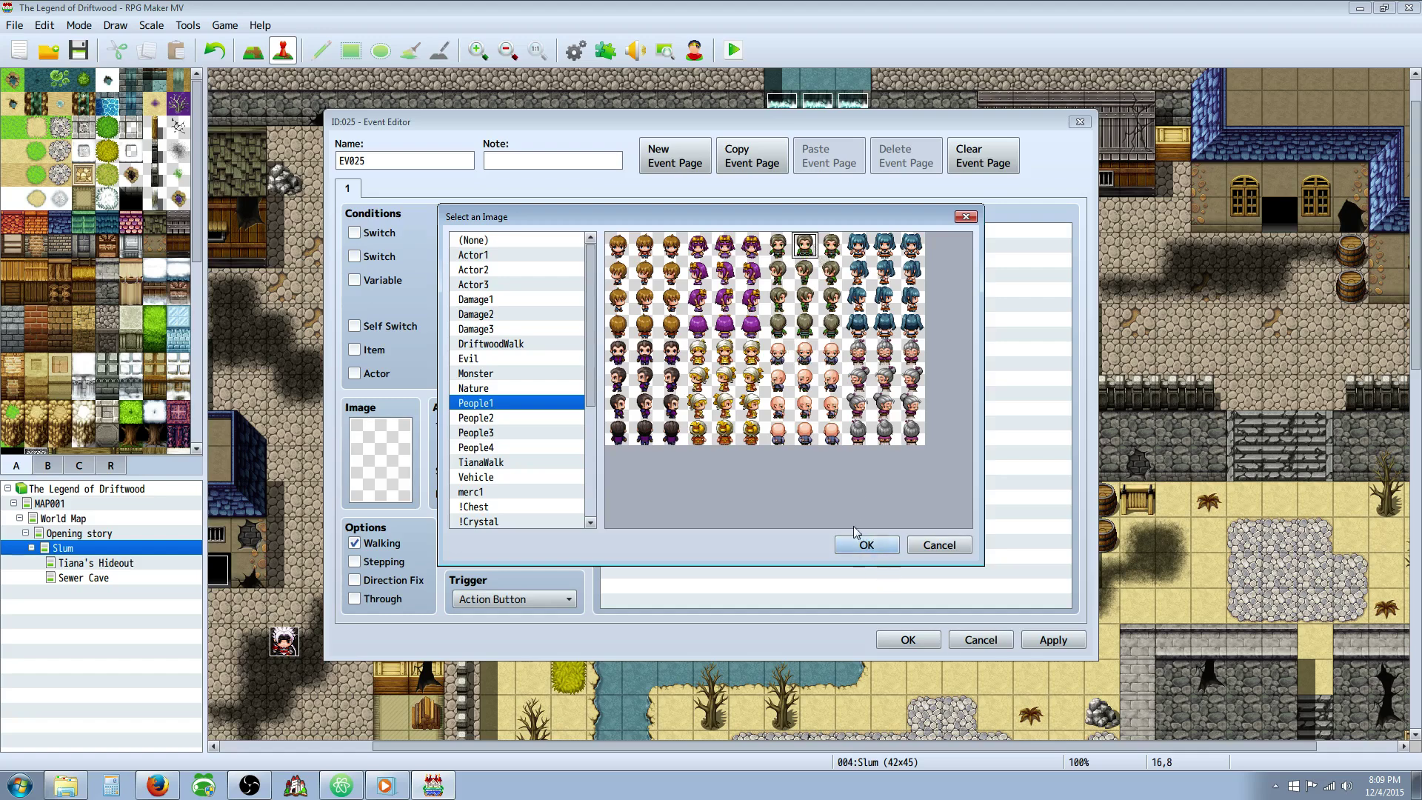
pyautogui.click(866, 545)
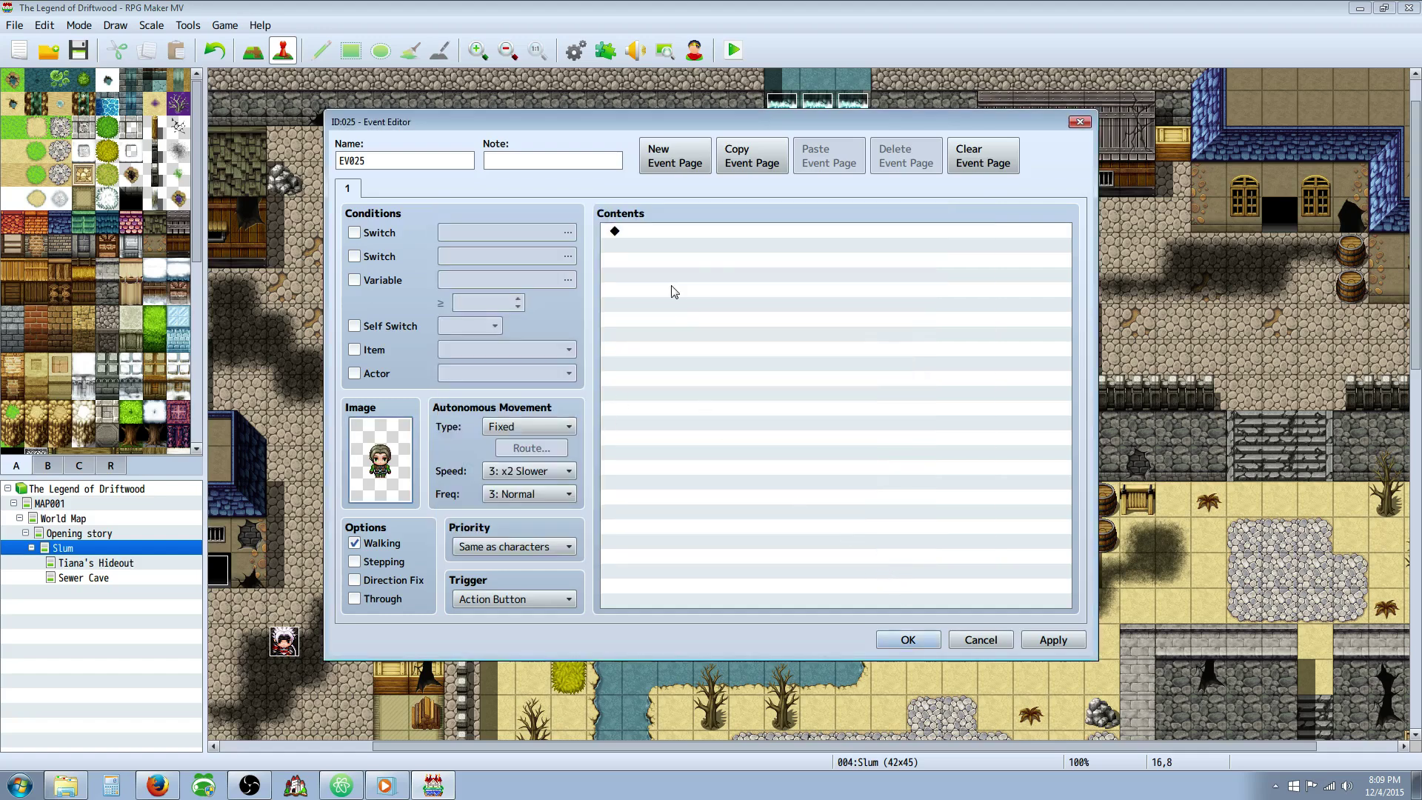
# Set the event's autonomous movement type to Random.
pyautogui.rightClick(653, 233)
pyautogui.click(462, 477)
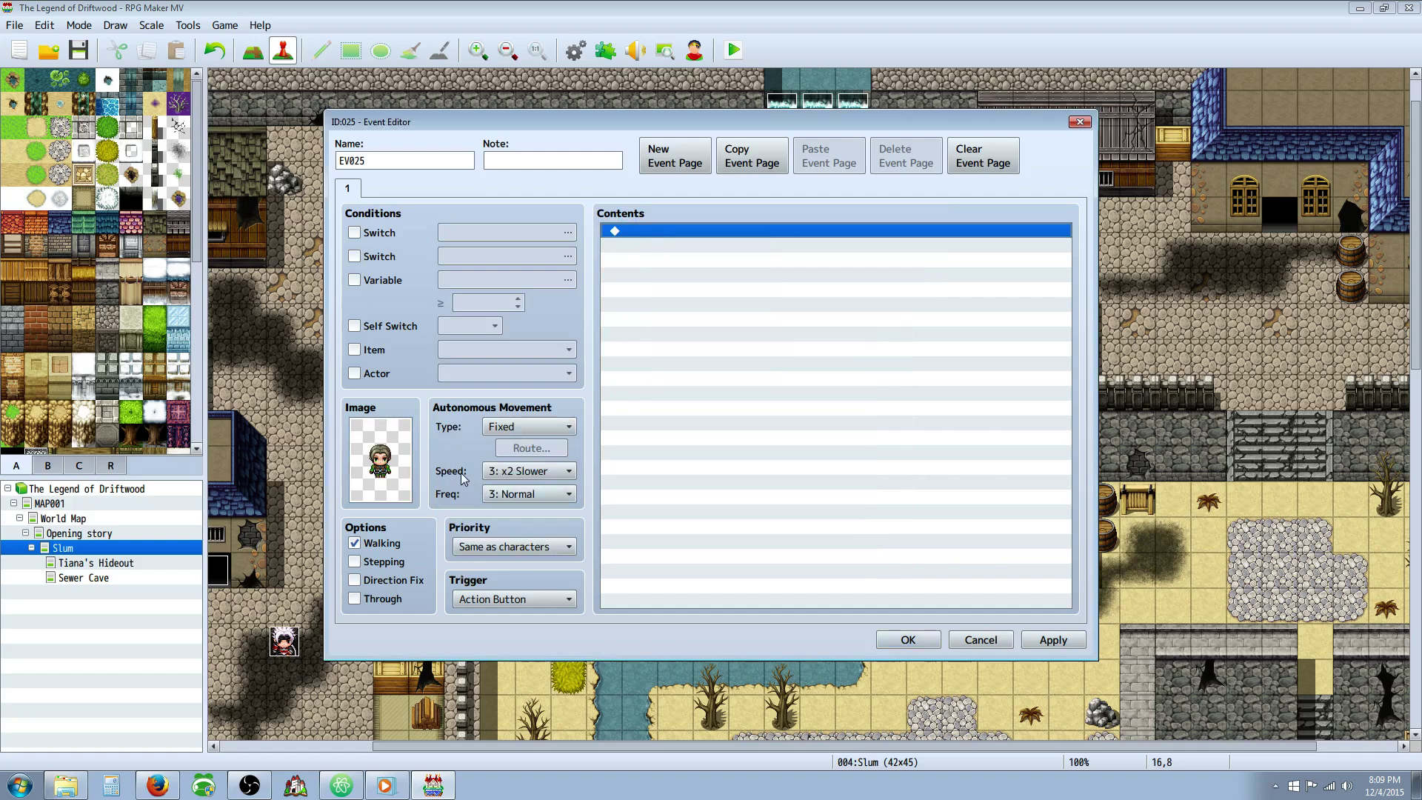
pyautogui.click(532, 428)
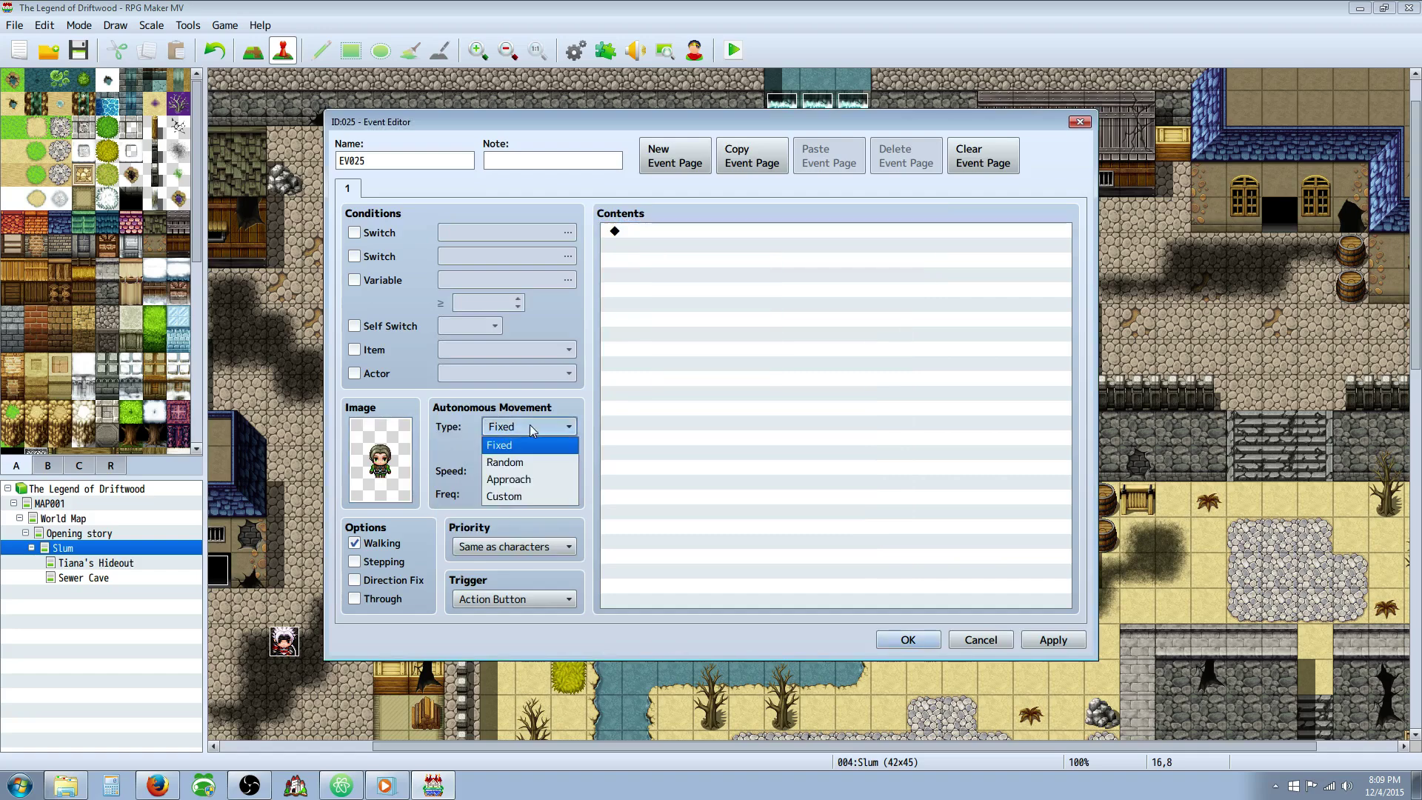
pyautogui.click(538, 465)
# Add Show Text: "I once heard my father talking about an action button. He said if you hold down the action button you can speed up the battle.".
pyautogui.rightClick(668, 237)
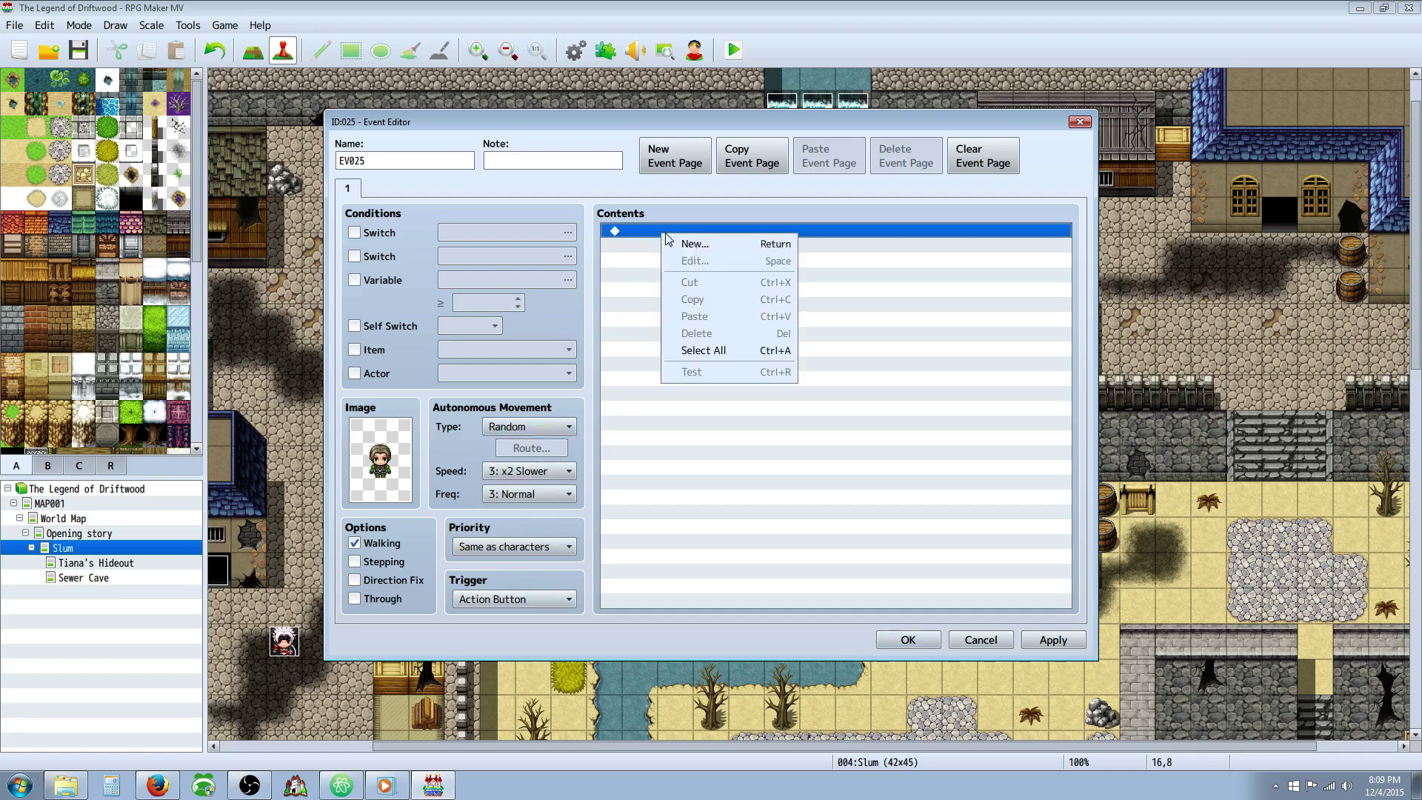
pyautogui.click(685, 244)
pyautogui.click(659, 192)
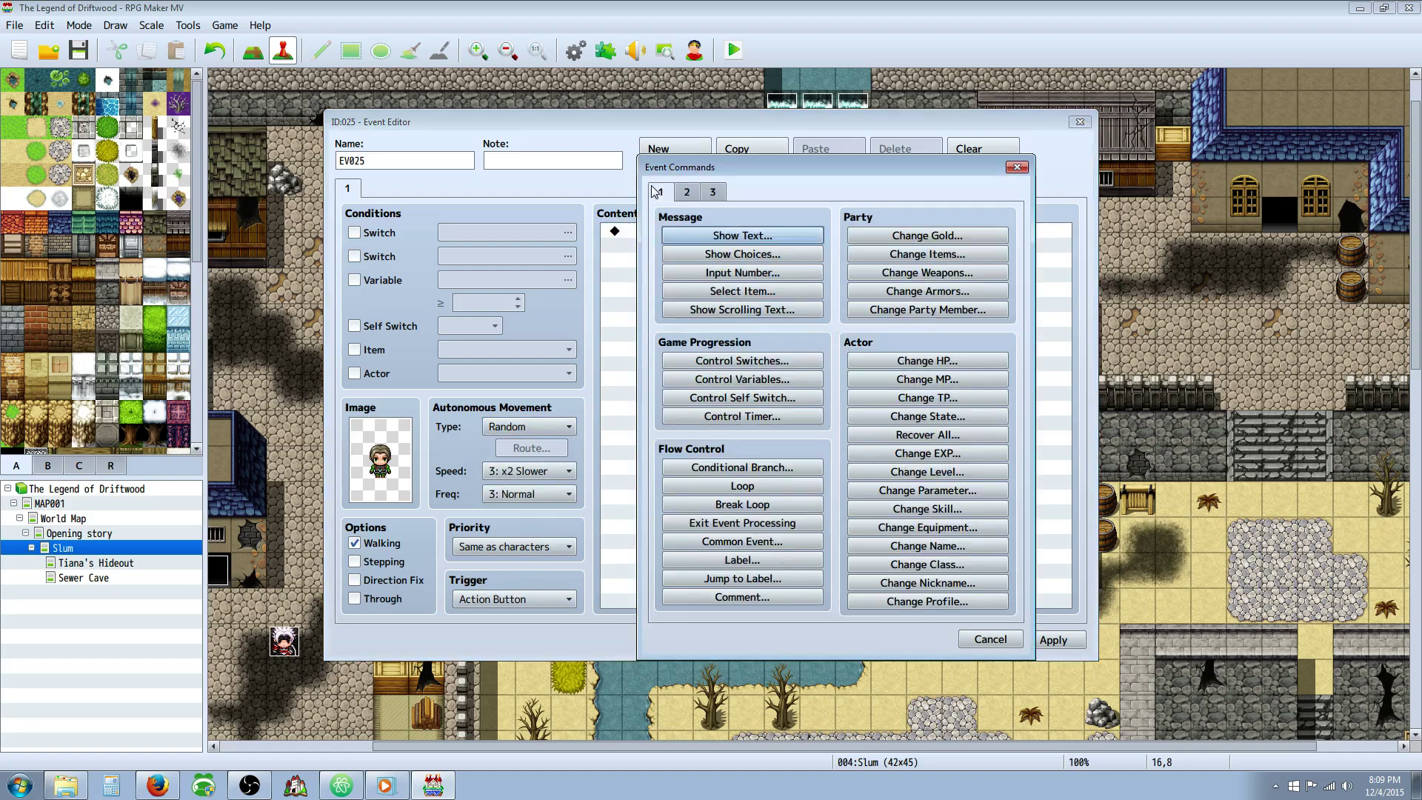
pyautogui.click(707, 237)
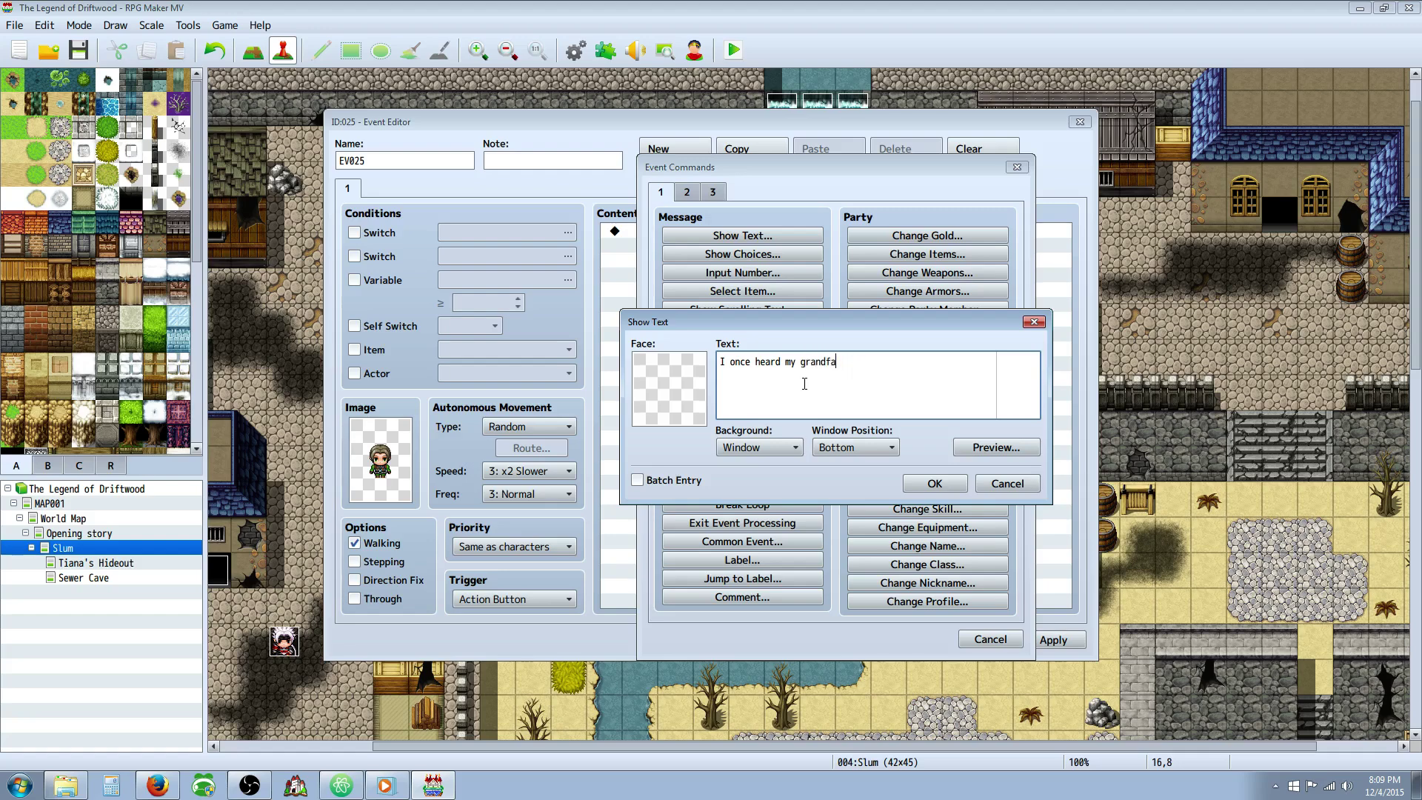
pyautogui.write('ather talking about an action button. He sai')
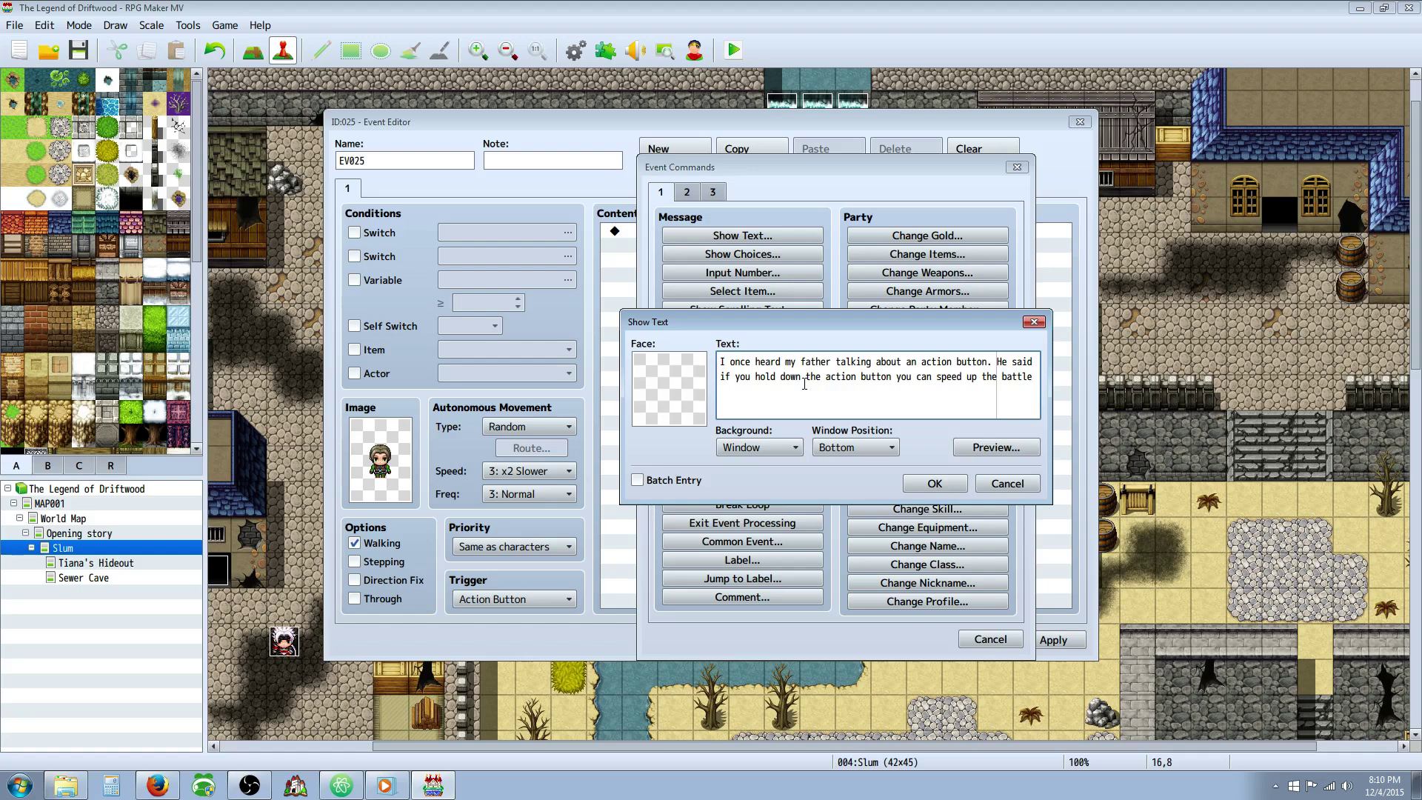
pyautogui.write('.')
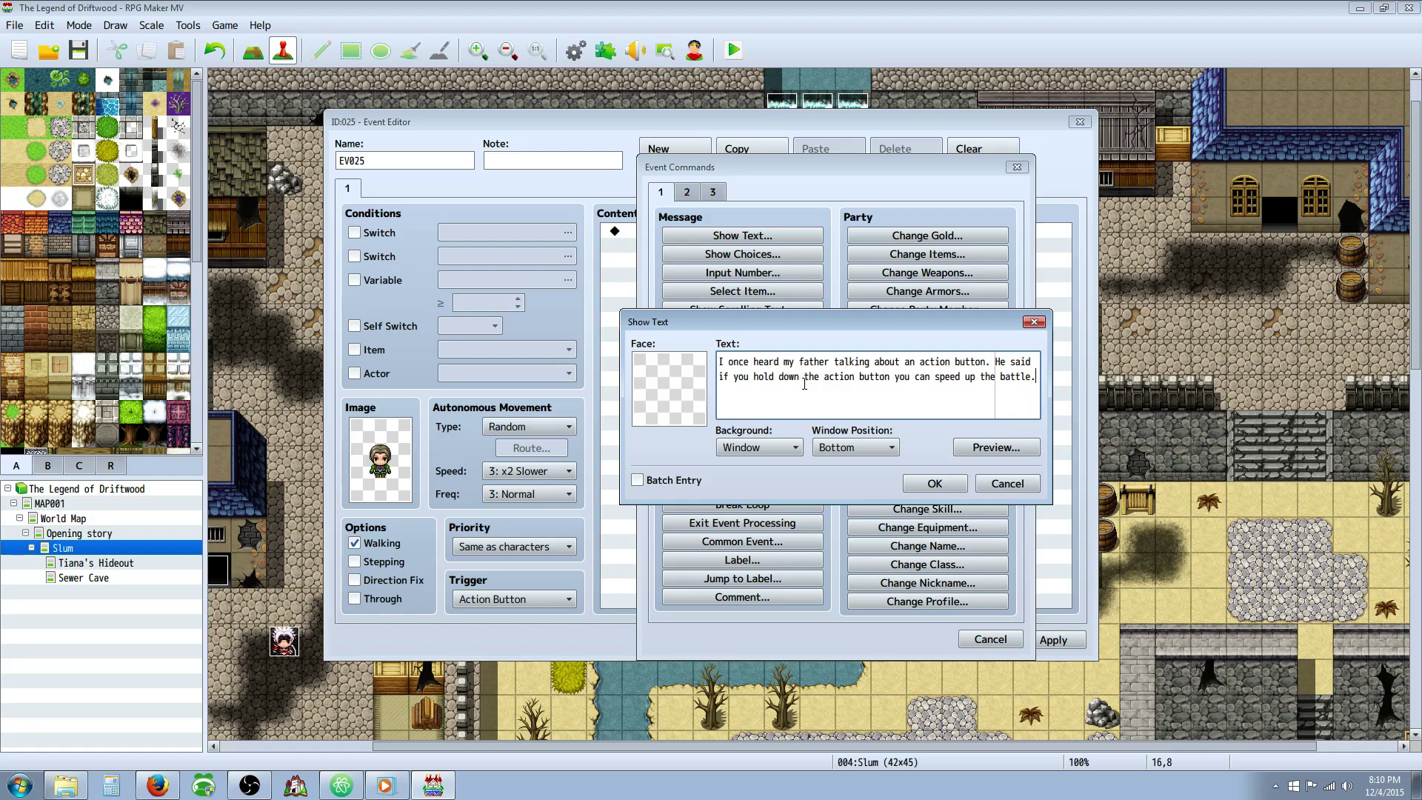
# Finish the message with the line "I'm not sure what that means but maybe you can figure it out." and accept the event.
pyautogui.press('Return')
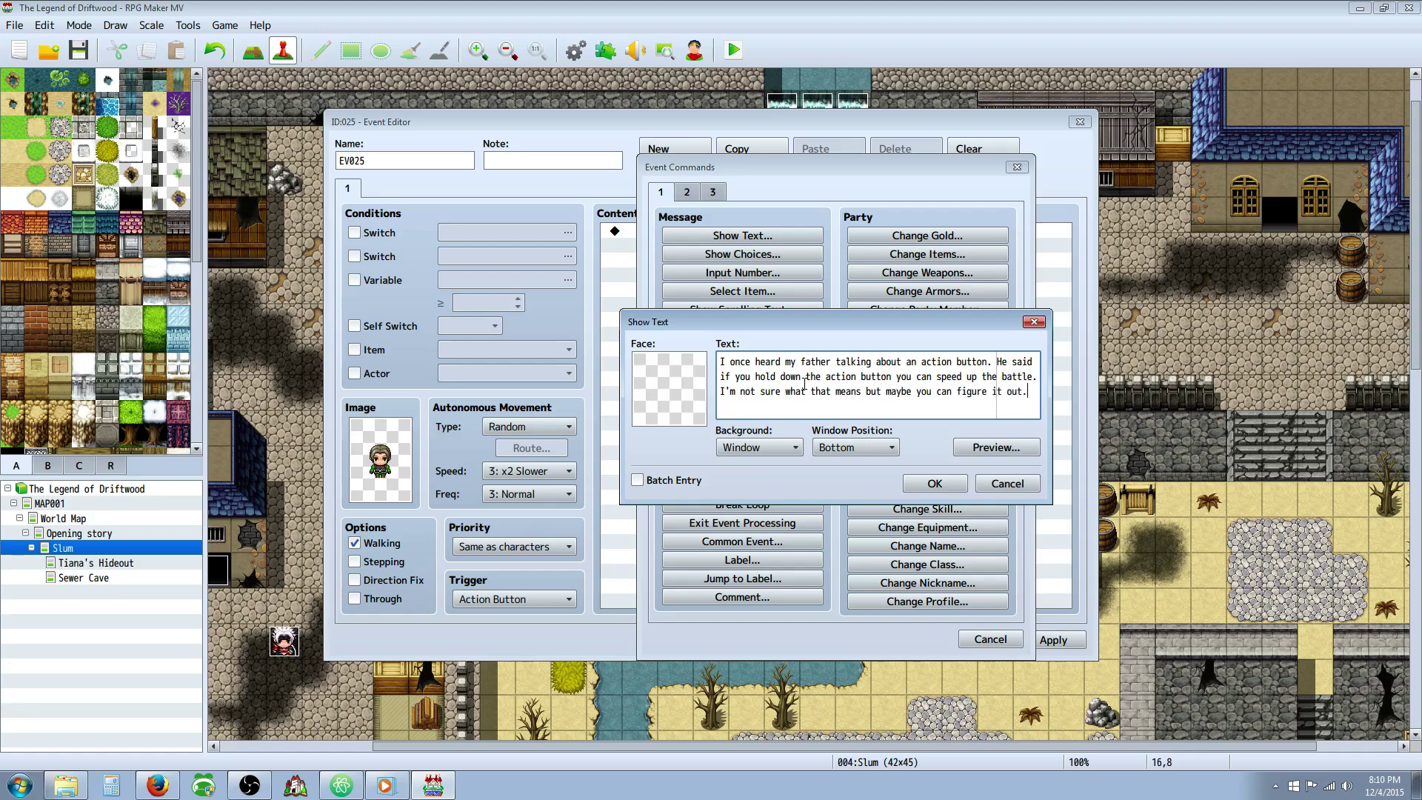
pyautogui.click(934, 483)
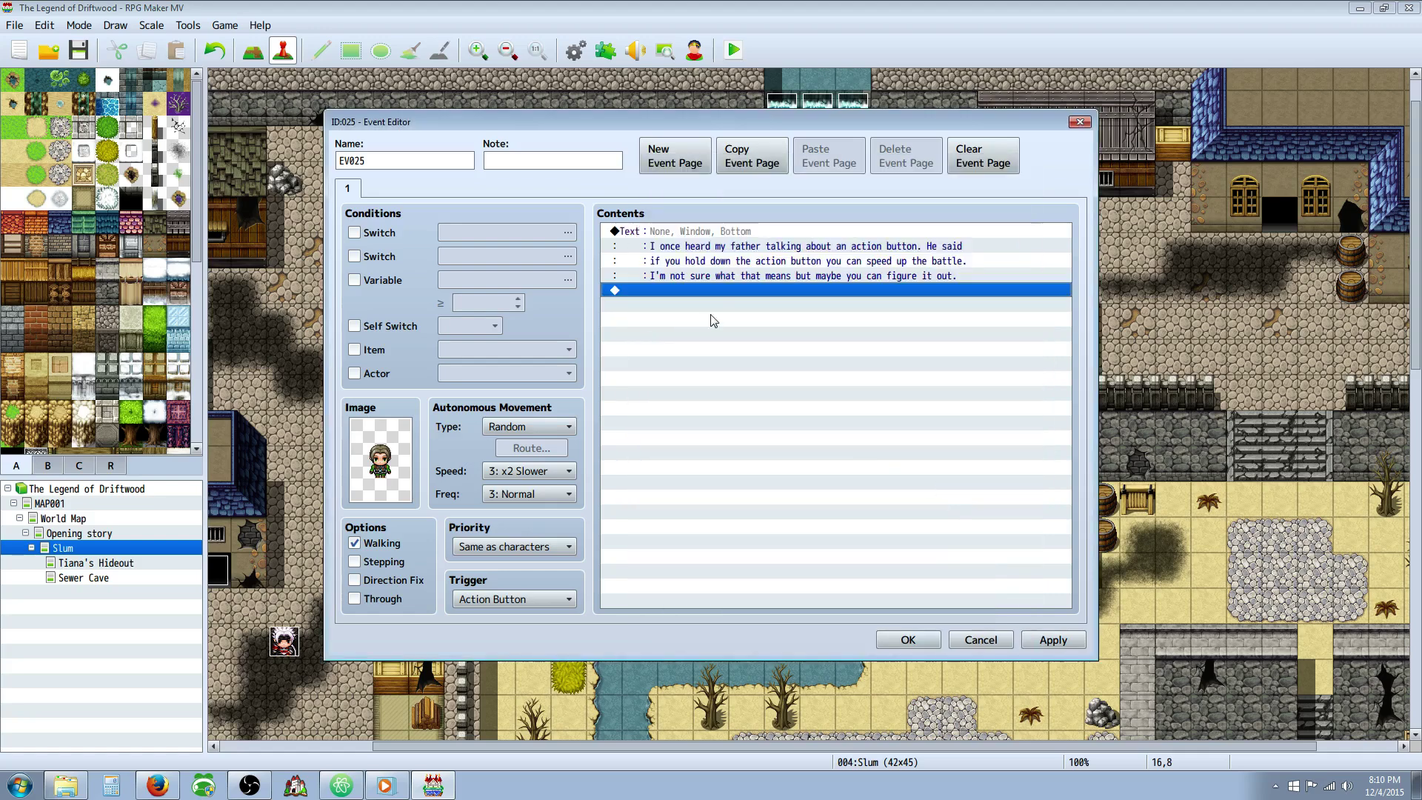
pyautogui.click(907, 640)
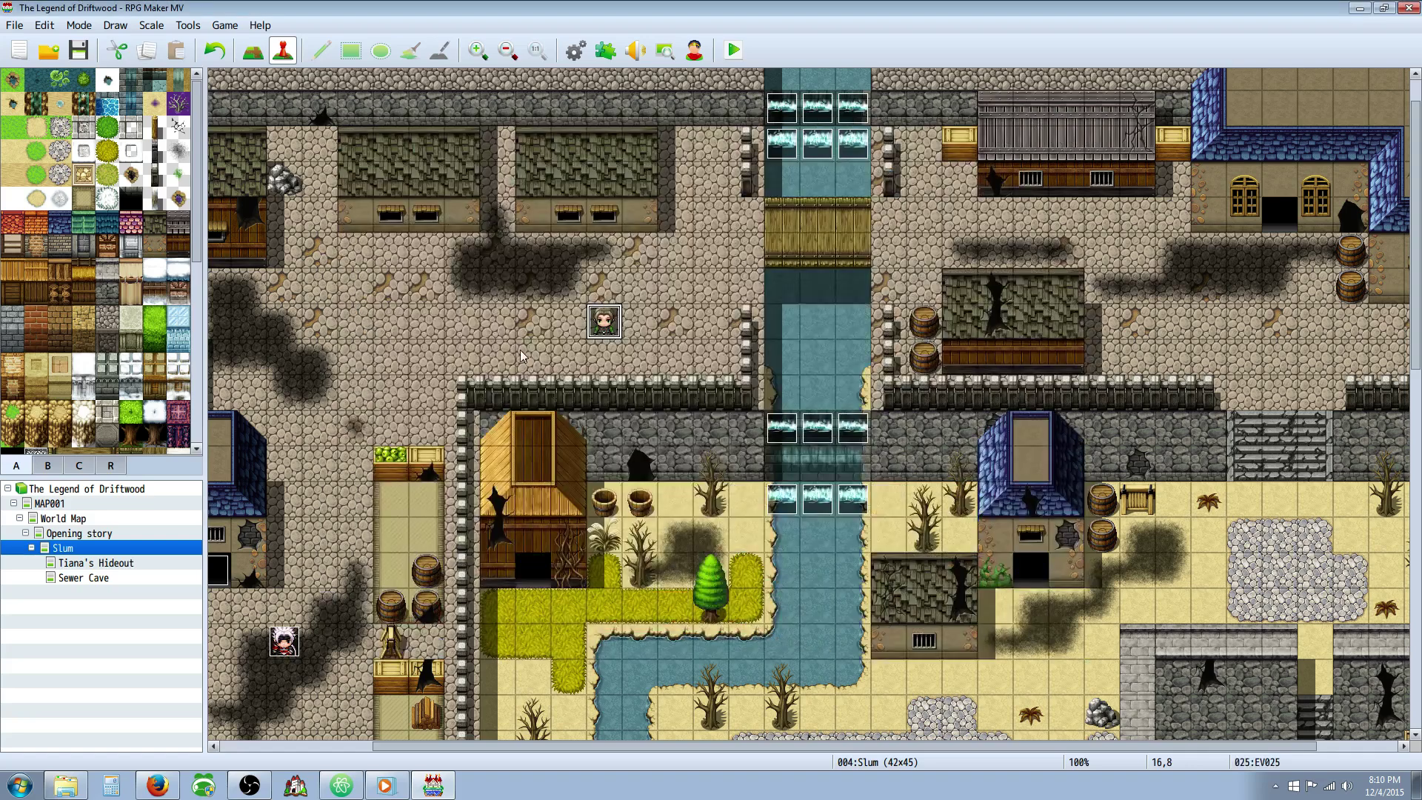
# Move the villager event to tile 13,7 on the scorched street and save the project.
pyautogui.moveTo(591, 319); pyautogui.dragTo(498, 296)
pyautogui.hotkey('ctrl', 's')
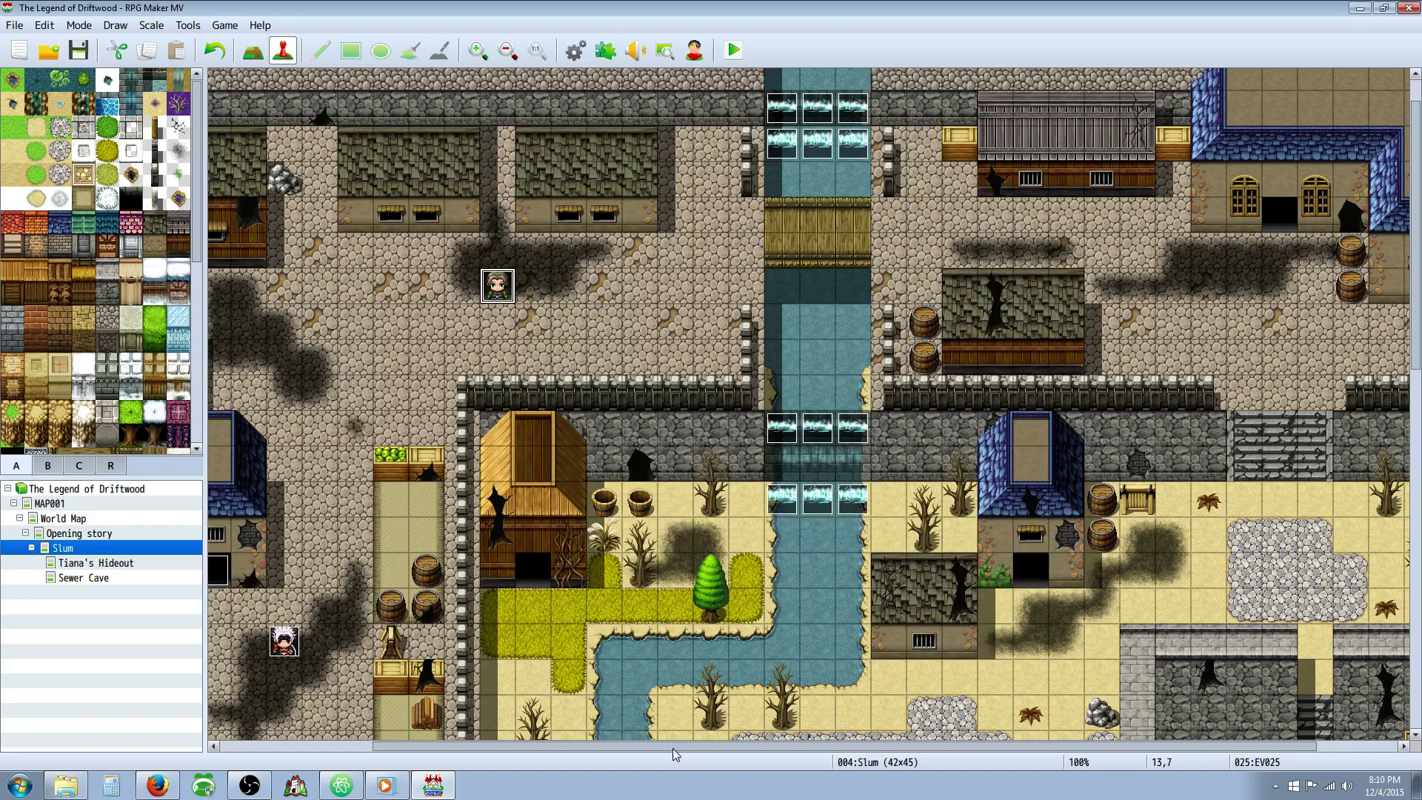
# Open the westernmost event in the row of four beside the river bend, at tile 18,27, for editing.
pyautogui.scroll(-5, 646, 562)
pyautogui.hscroll(-3, 646, 563)
pyautogui.scroll(-6, 691, 553)
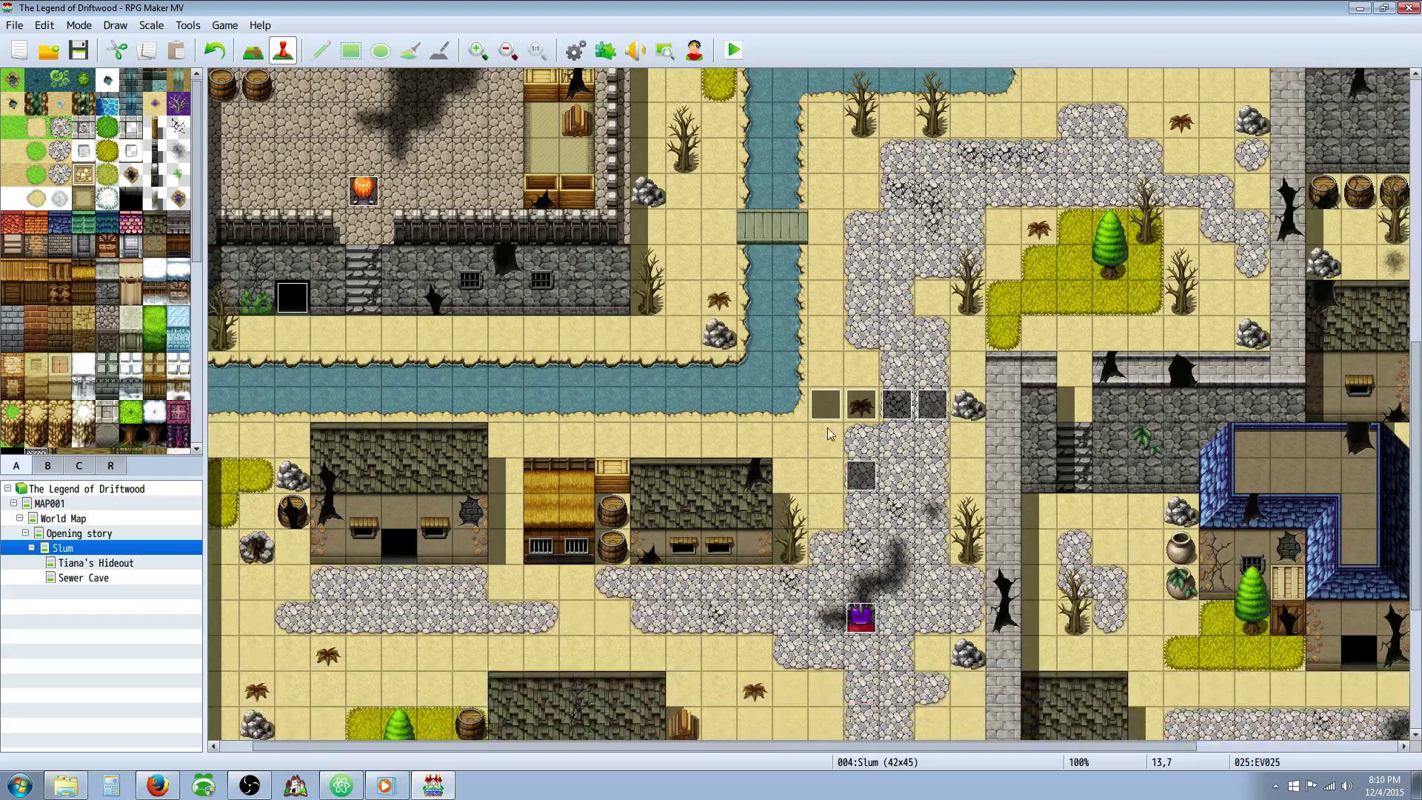
pyautogui.rightClick(828, 412)
pyautogui.click(857, 422)
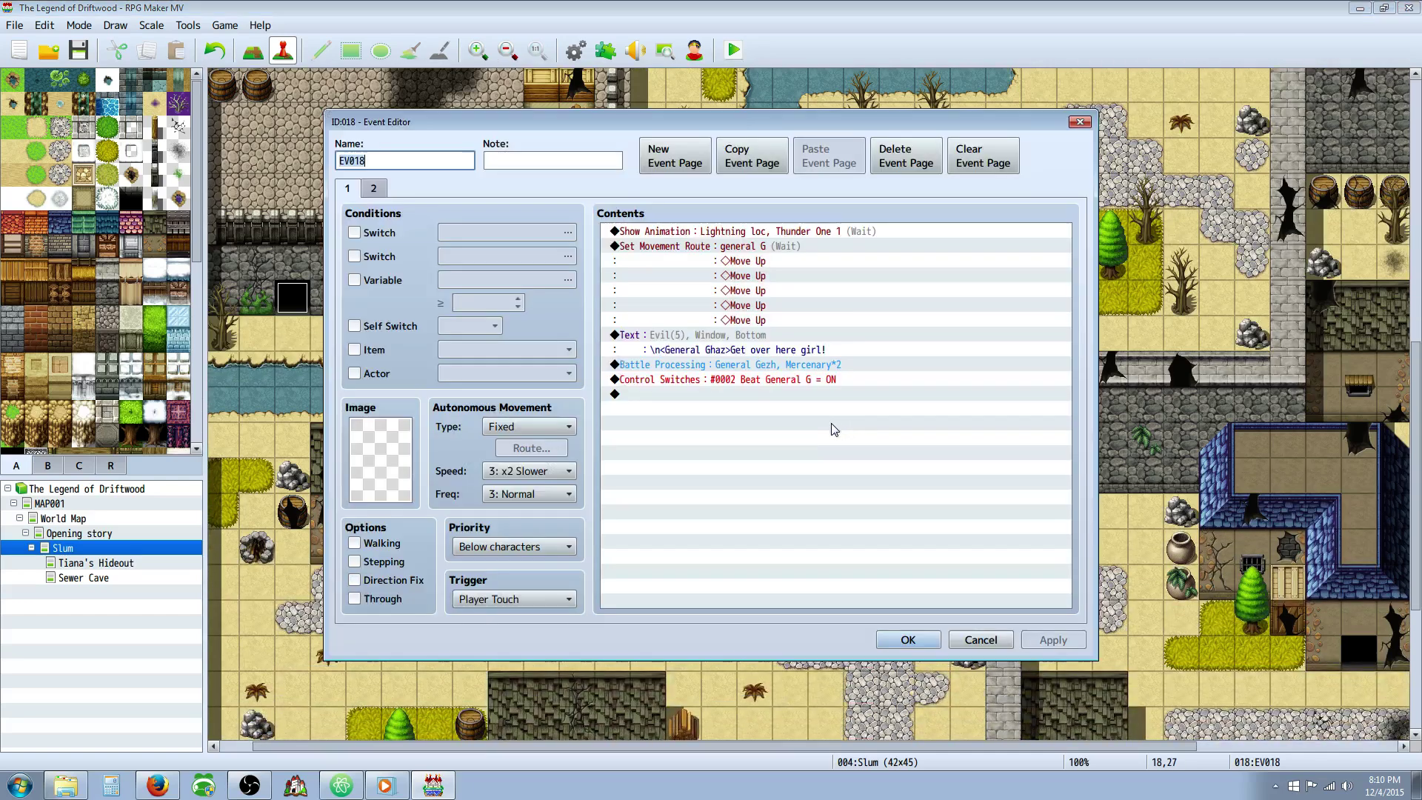
# Examine the event's animation, movement route, text, battle and switch commands and its second page, then close the event editor.
pyautogui.click(707, 341)
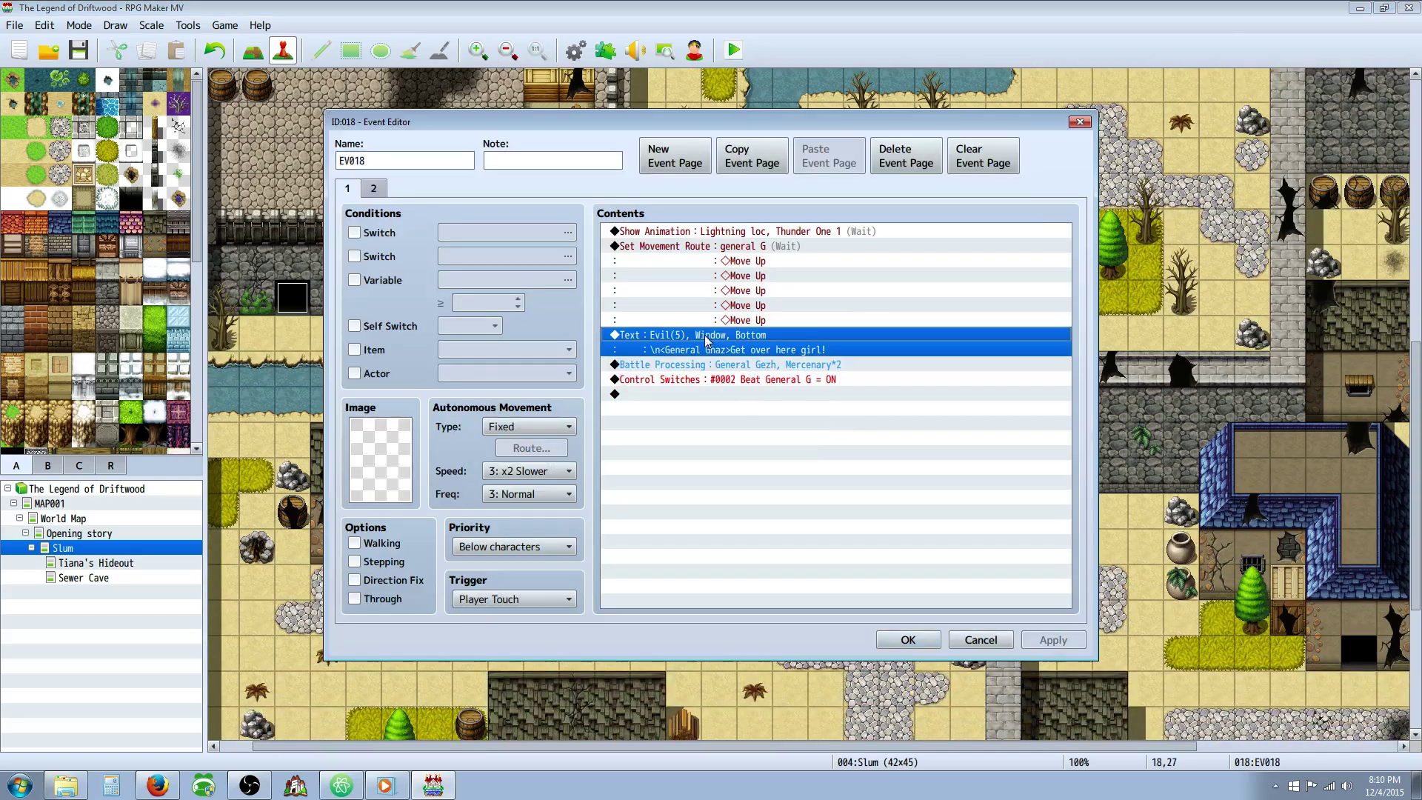
pyautogui.click(743, 231)
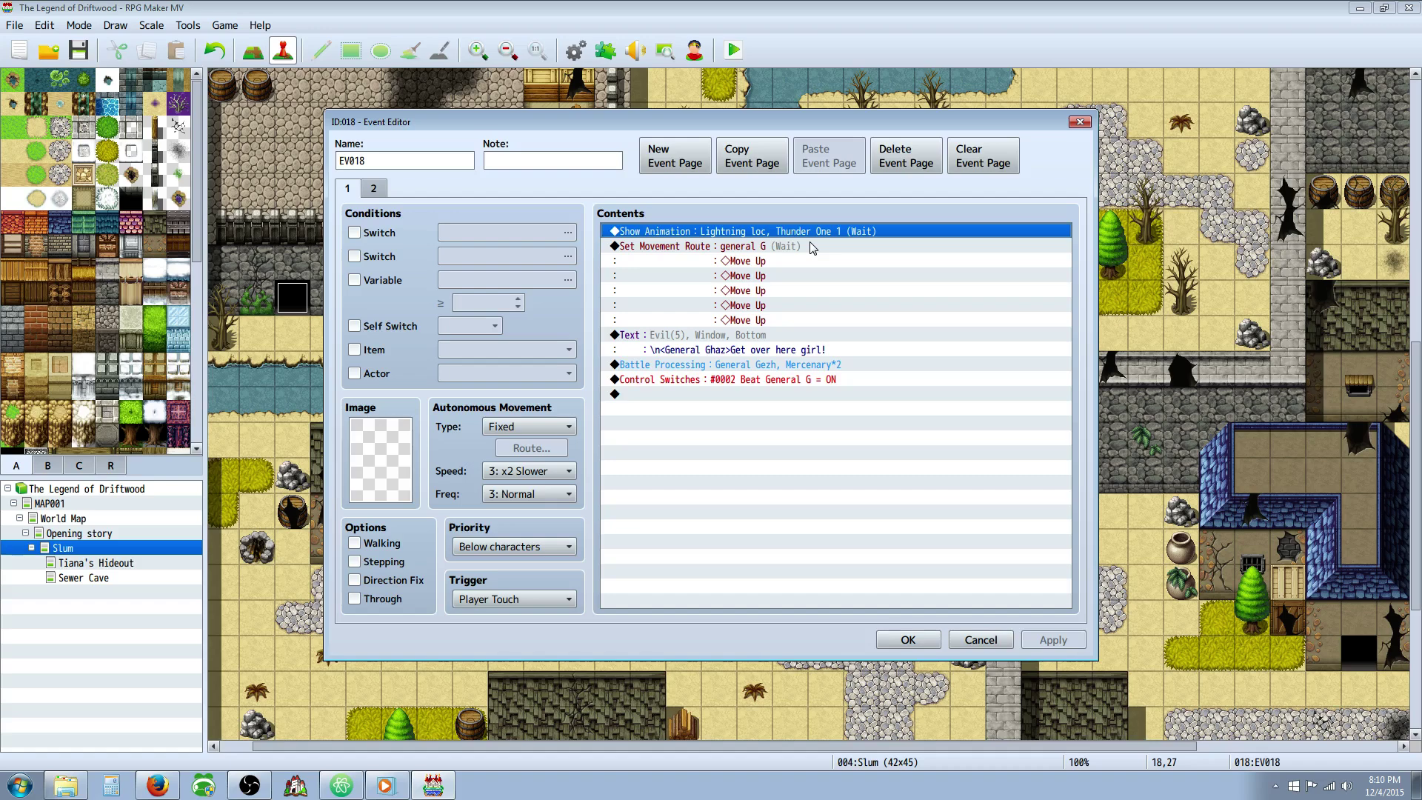
pyautogui.click(777, 305)
pyautogui.click(777, 339)
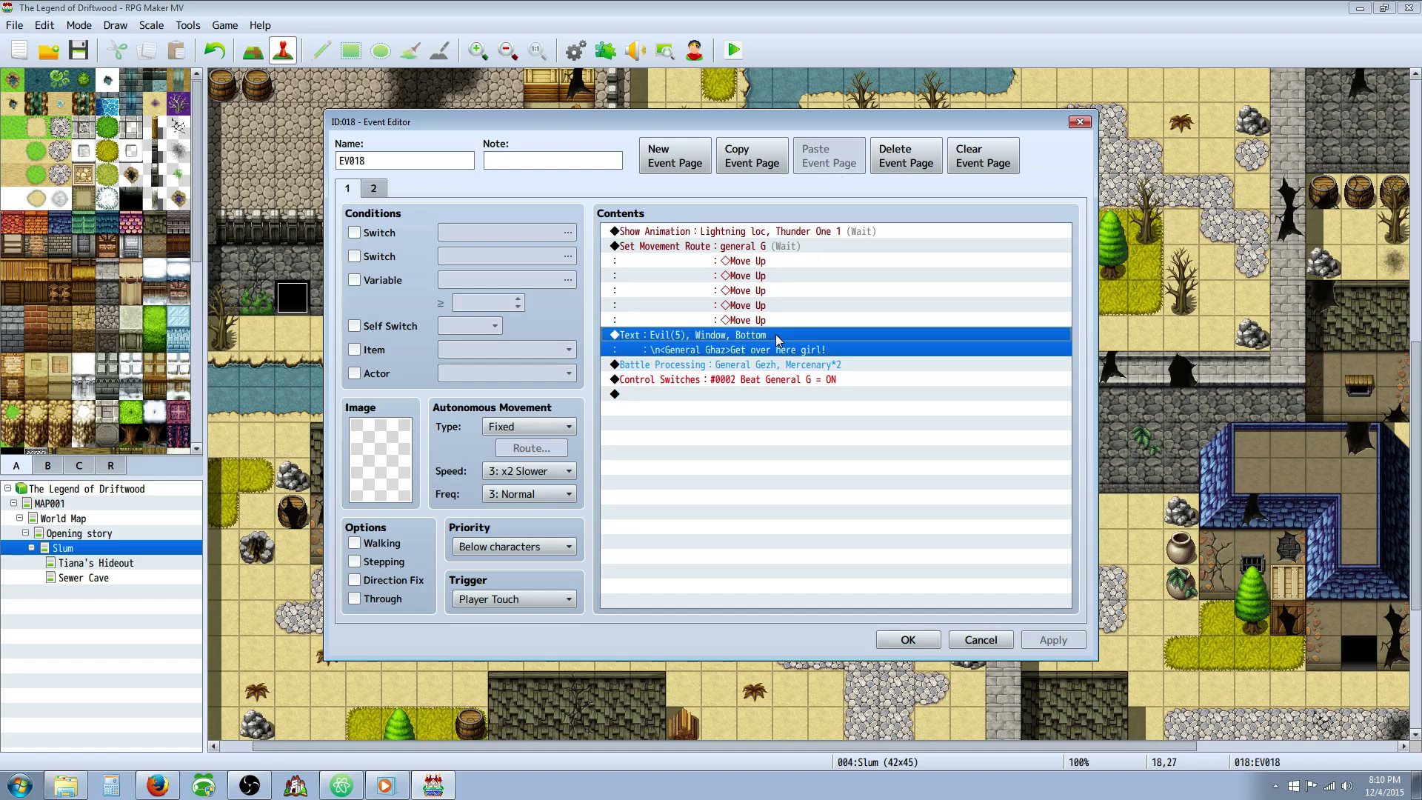
pyautogui.click(777, 380)
pyautogui.click(776, 366)
pyautogui.click(772, 393)
pyautogui.click(771, 379)
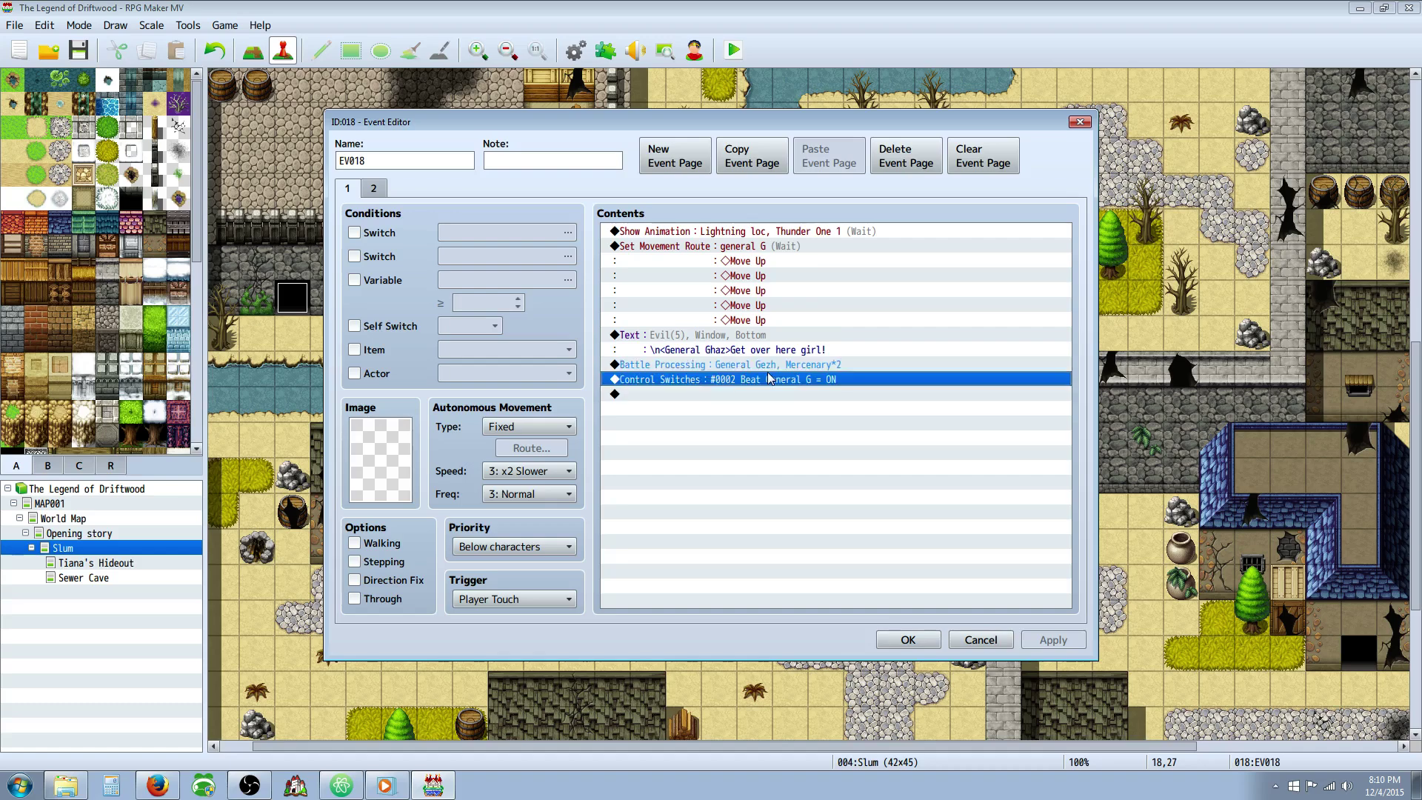
pyautogui.click(724, 366)
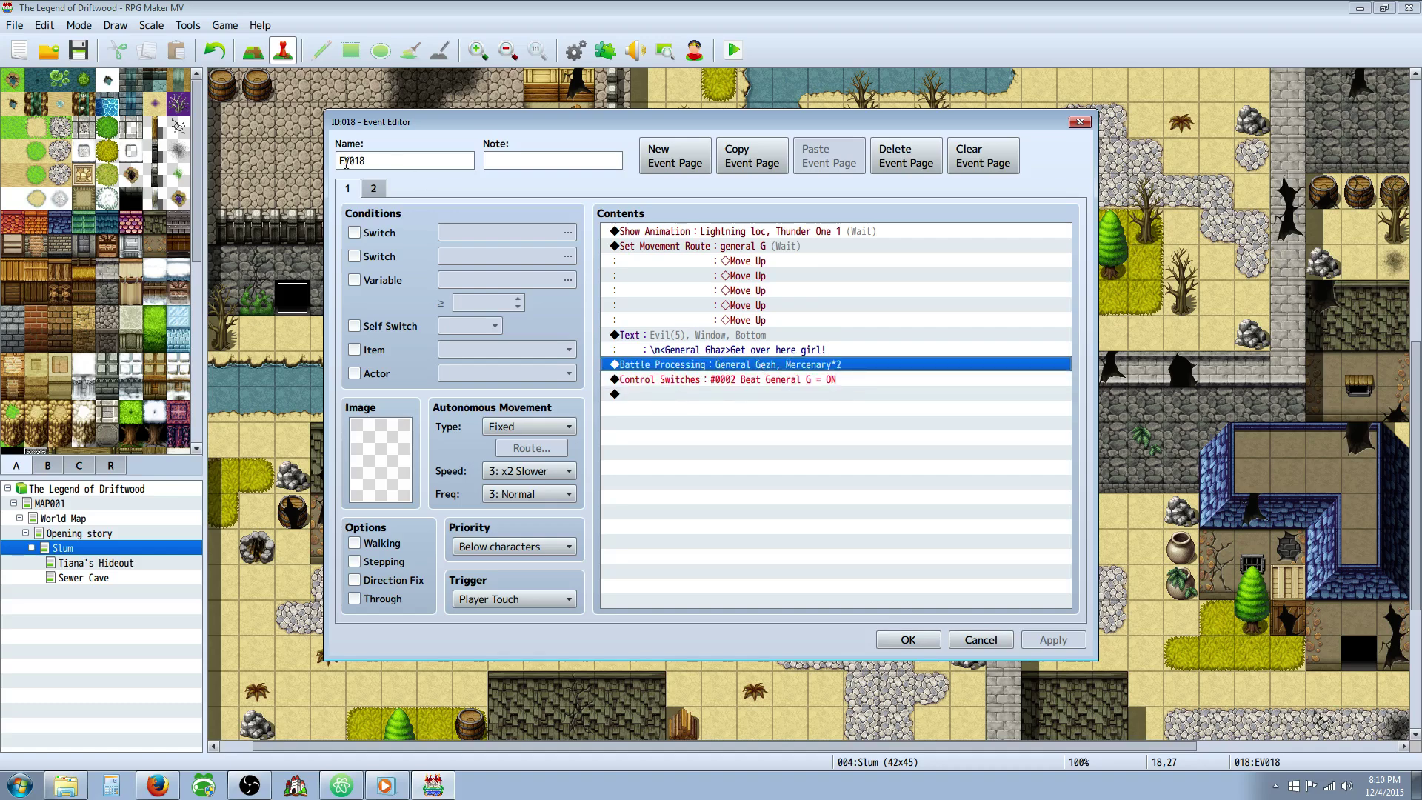
pyautogui.click(377, 189)
pyautogui.click(353, 191)
pyautogui.click(907, 639)
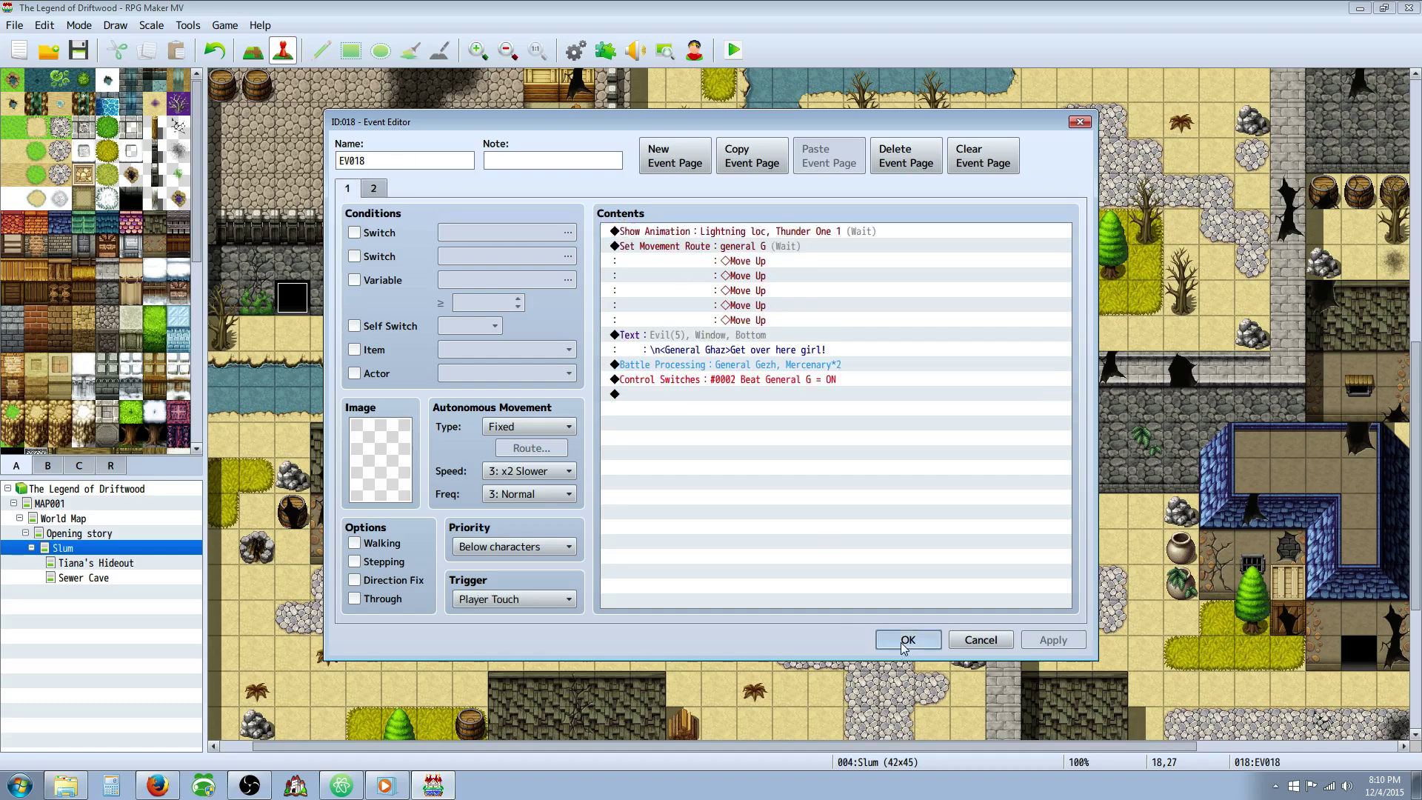
# Open the image selection for page 2 of the general G event.
pyautogui.scroll(-1, 858, 607)
pyautogui.doubleClick(861, 574)
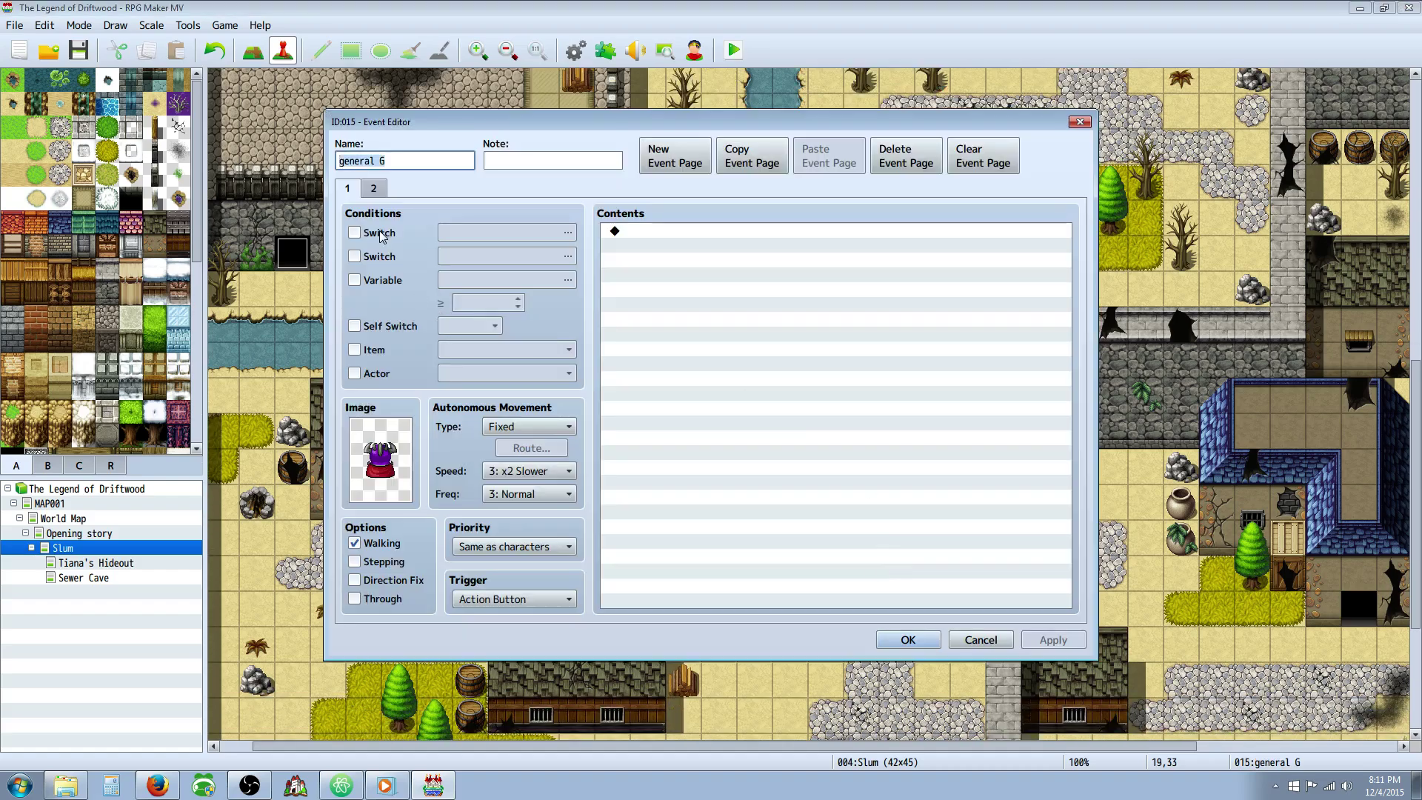
pyautogui.click(373, 189)
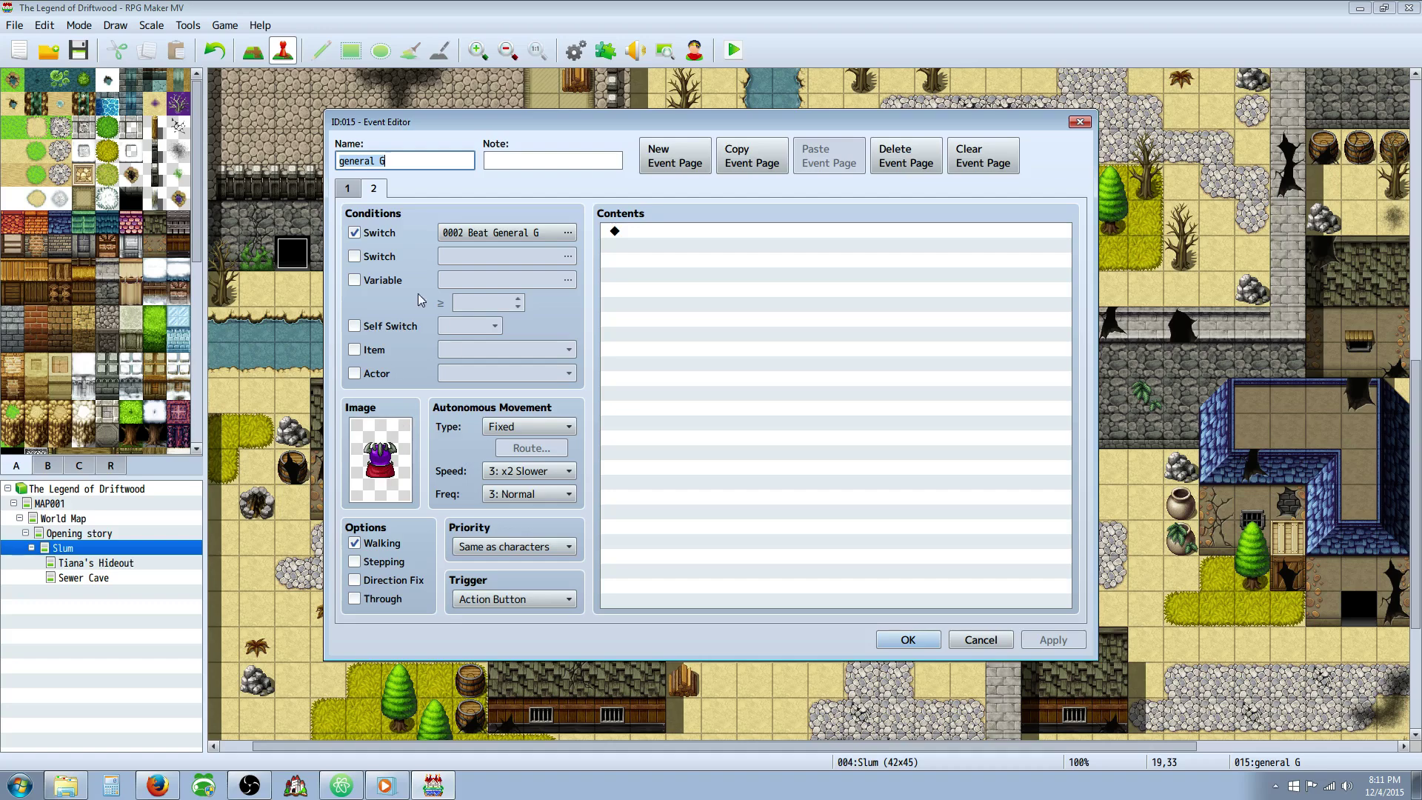
pyautogui.doubleClick(384, 458)
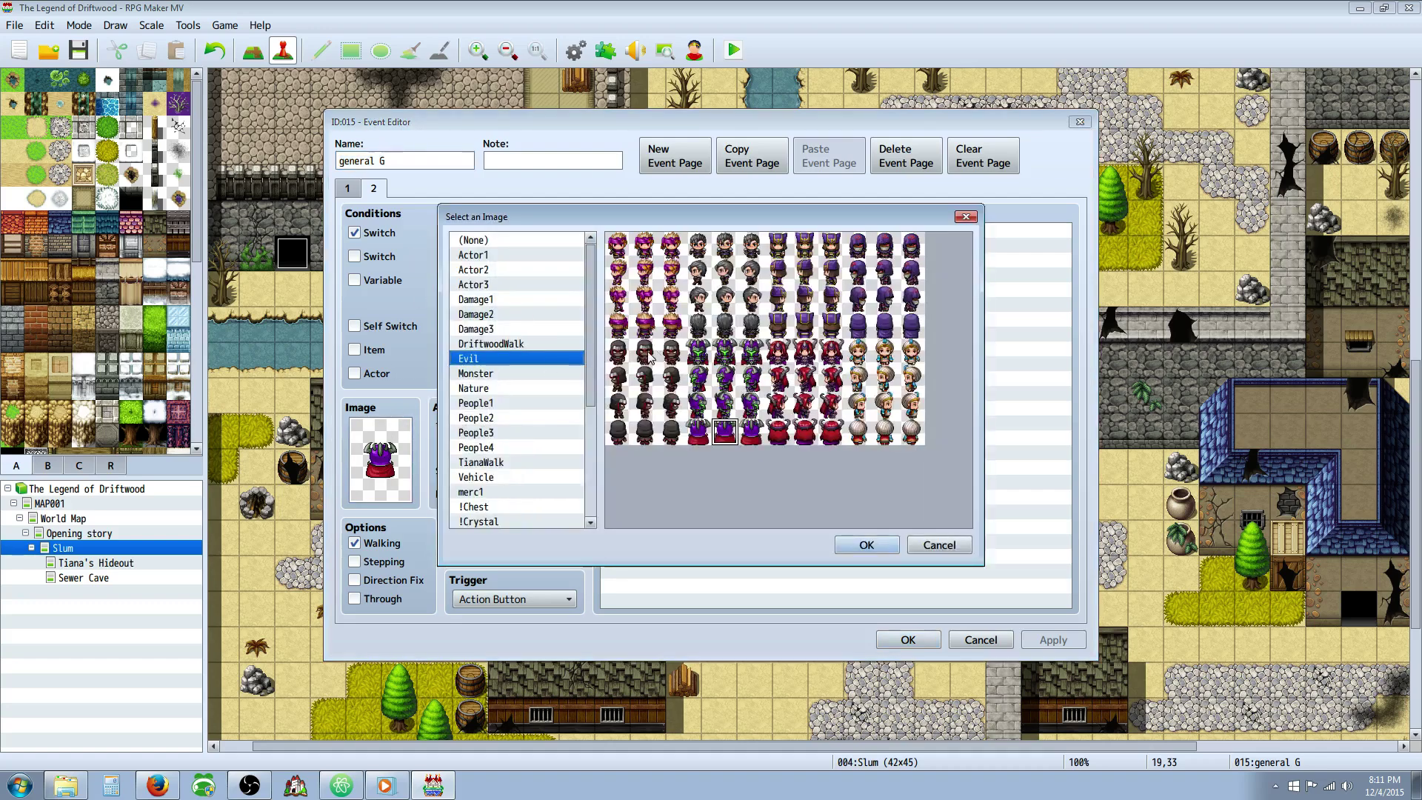
# Look through the character and object image sheets for a page 2 graphic, then leave the image selection without choosing one.
pyautogui.click(492, 345)
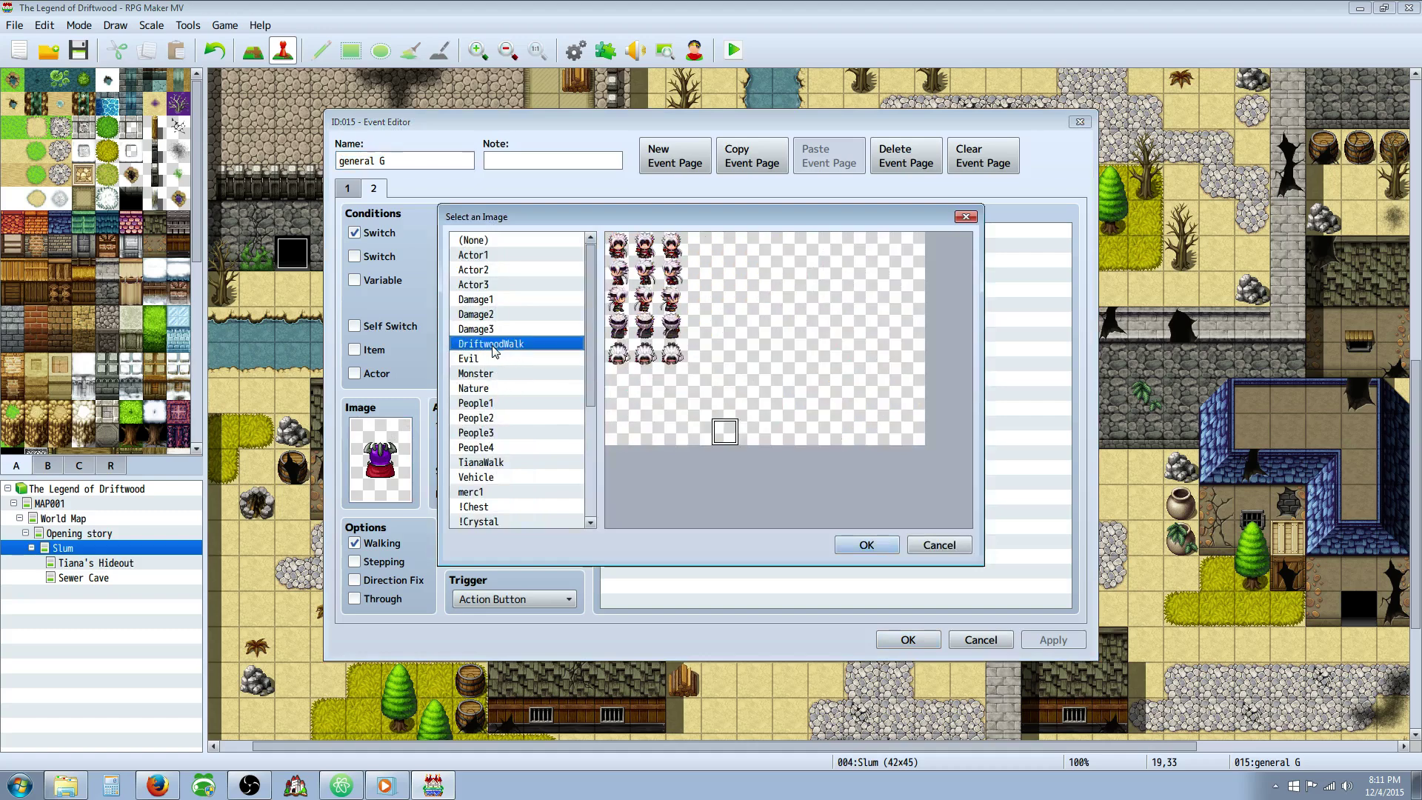
pyautogui.click(492, 362)
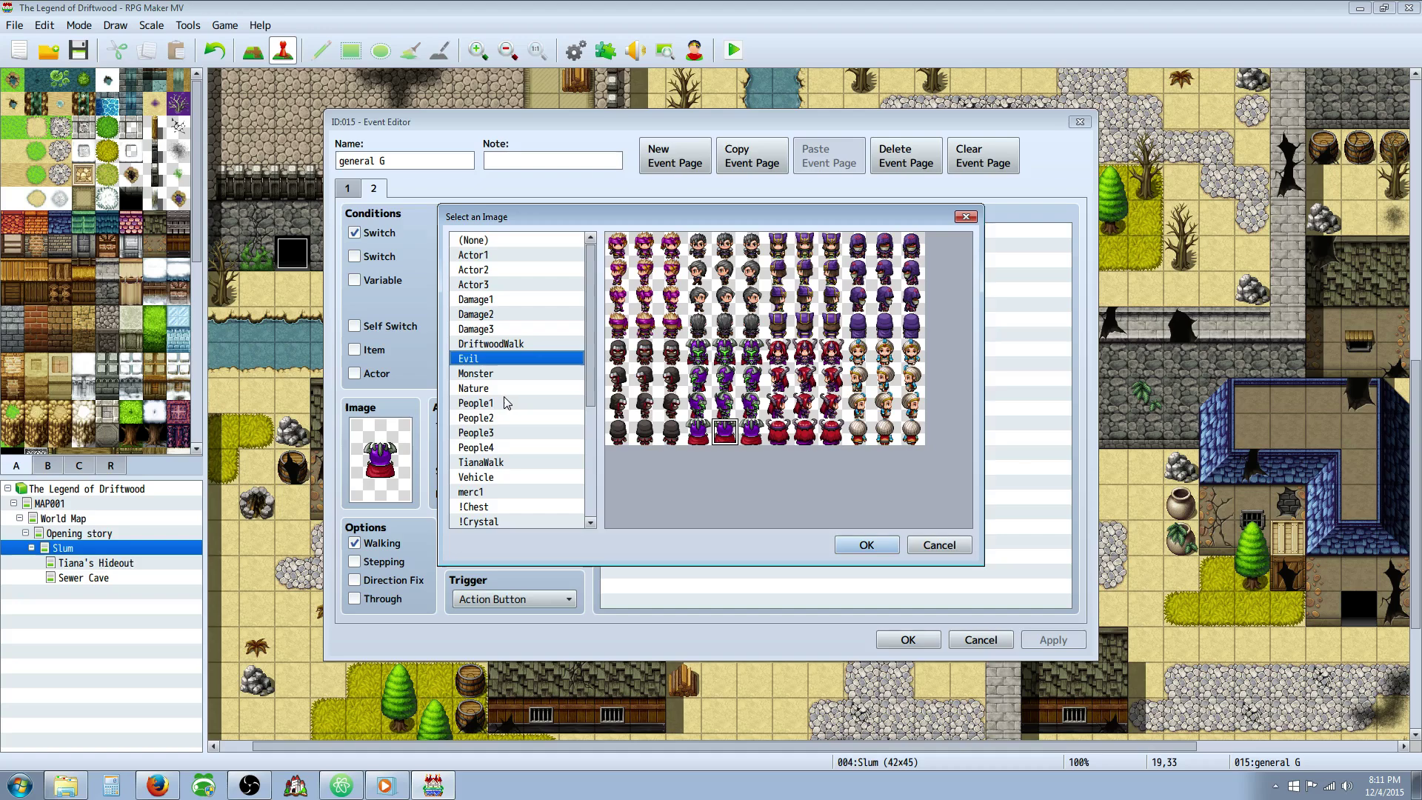
pyautogui.click(497, 376)
pyautogui.click(500, 404)
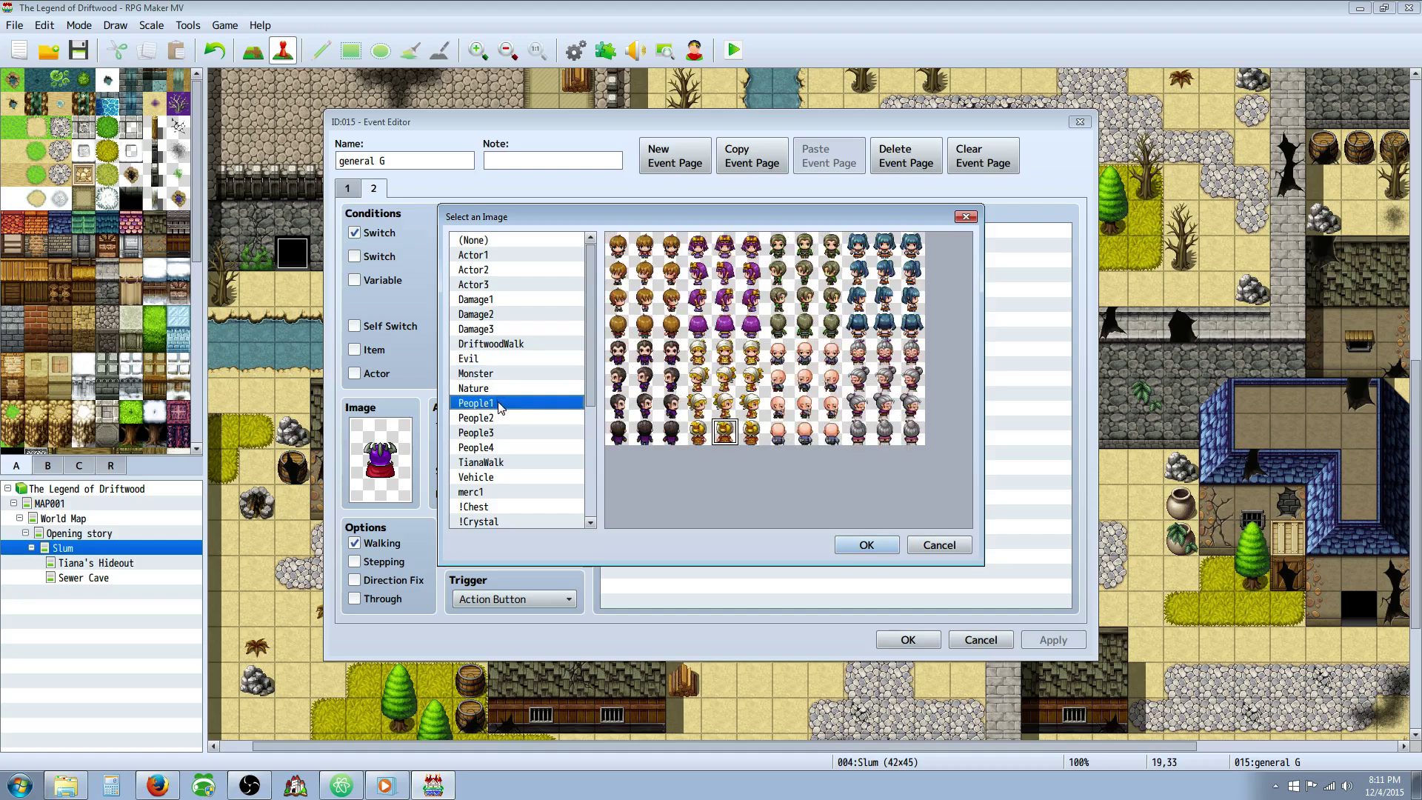
pyautogui.press('Down')
pyautogui.press('Down')
pyautogui.press('Down')
pyautogui.press('Down')
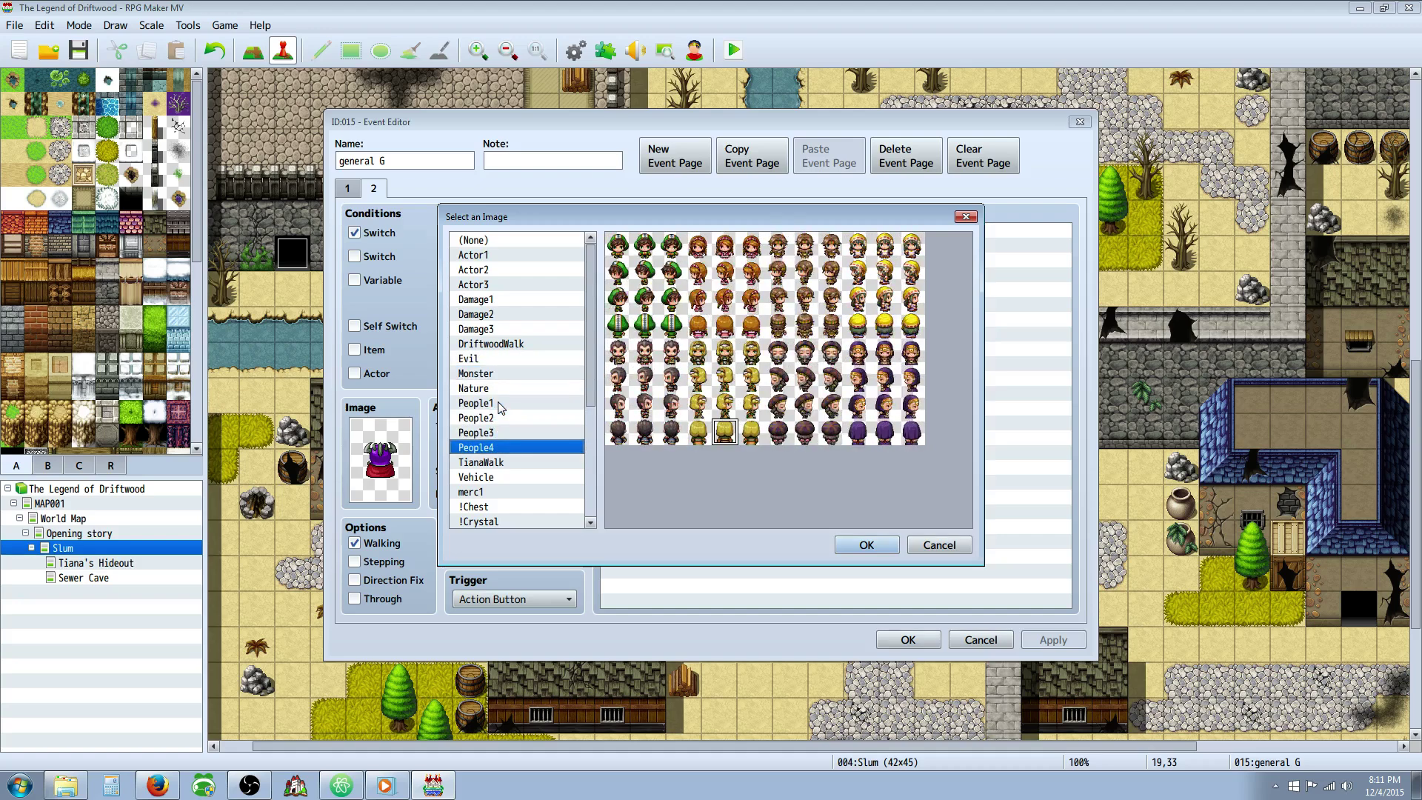
pyautogui.press('Down')
pyautogui.press('Down')
pyautogui.press('Down')
pyautogui.press('Down')
pyautogui.press('Down')
pyautogui.press('Down')
pyautogui.press('Down')
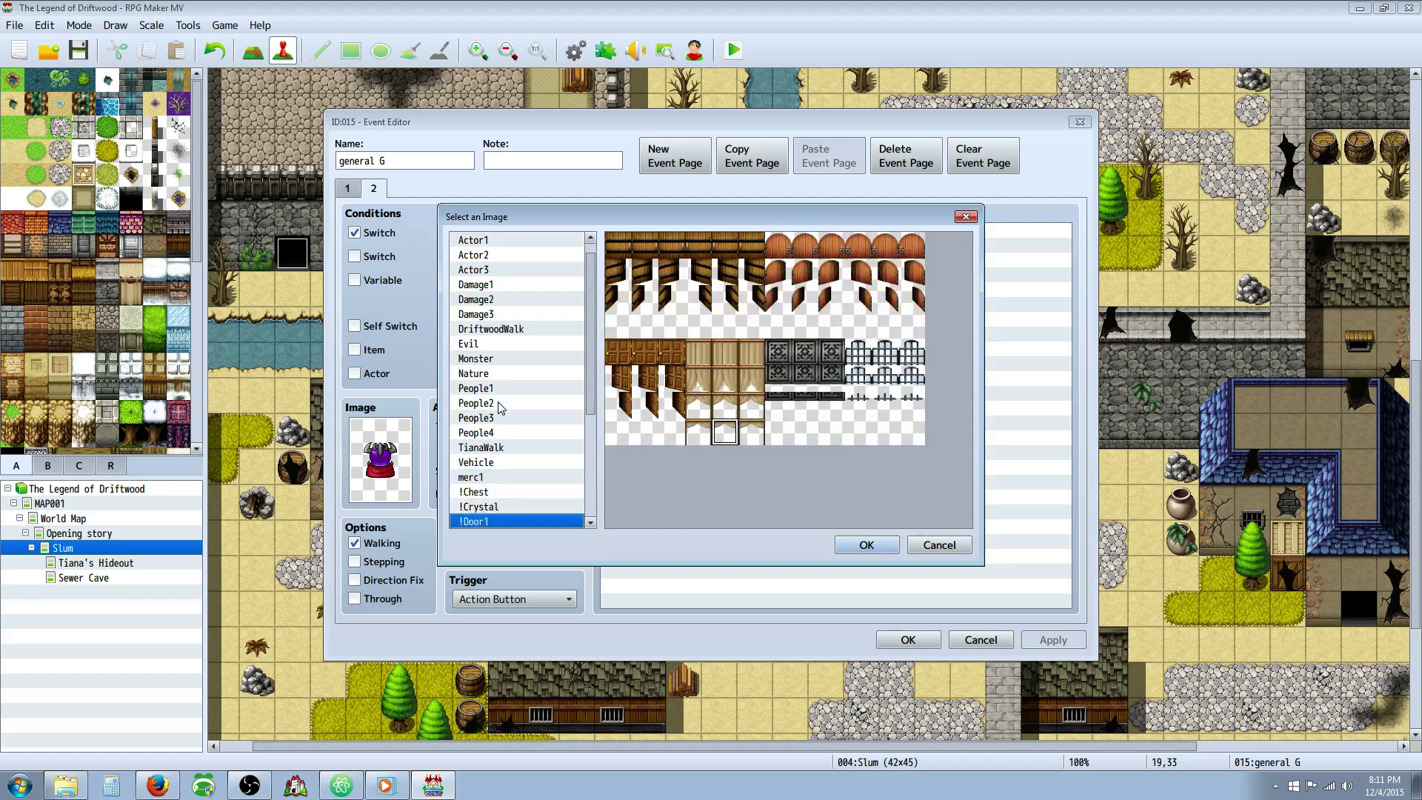
pyautogui.press('Down')
pyautogui.press('Down')
pyautogui.press('Down')
pyautogui.press('Up')
pyautogui.press('Up')
pyautogui.press('Up')
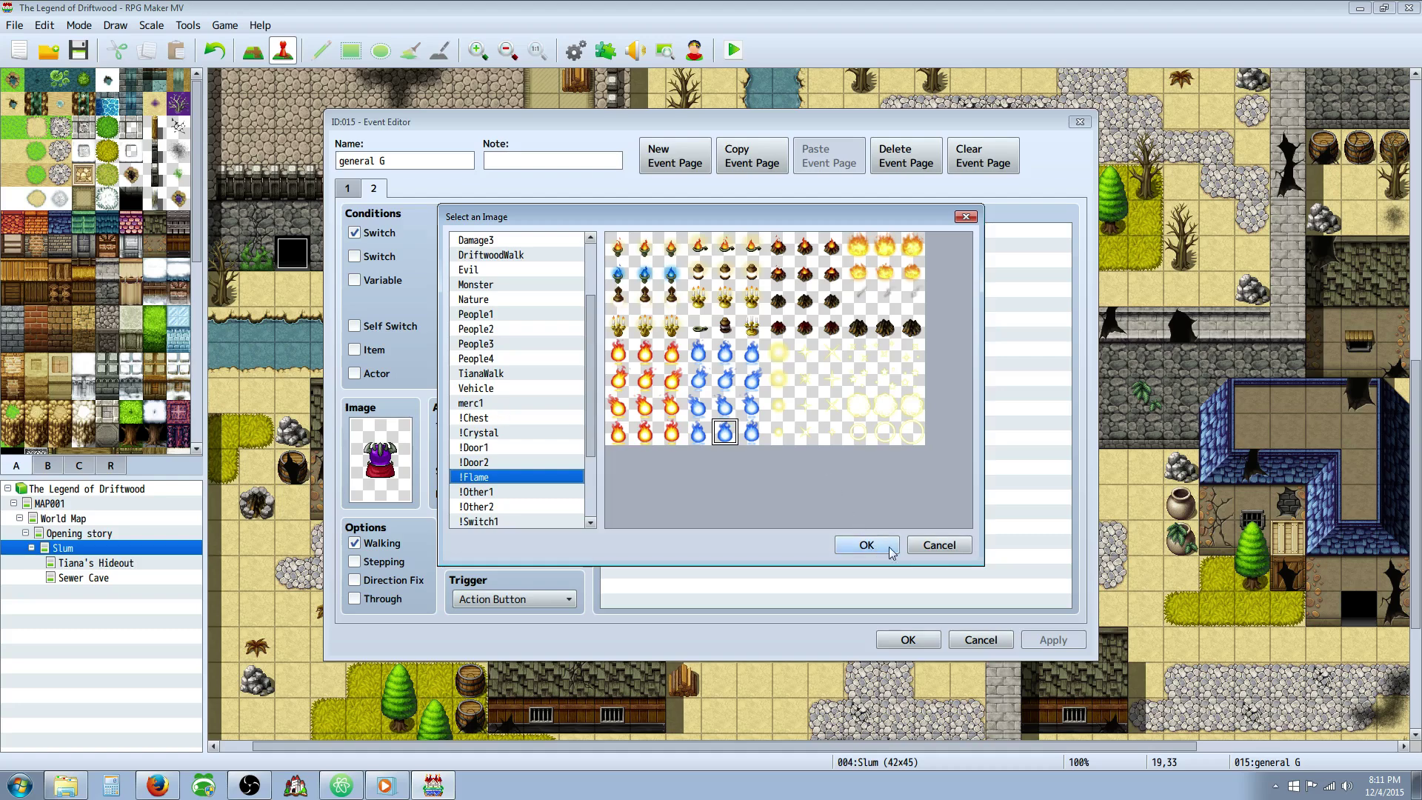
pyautogui.click(948, 548)
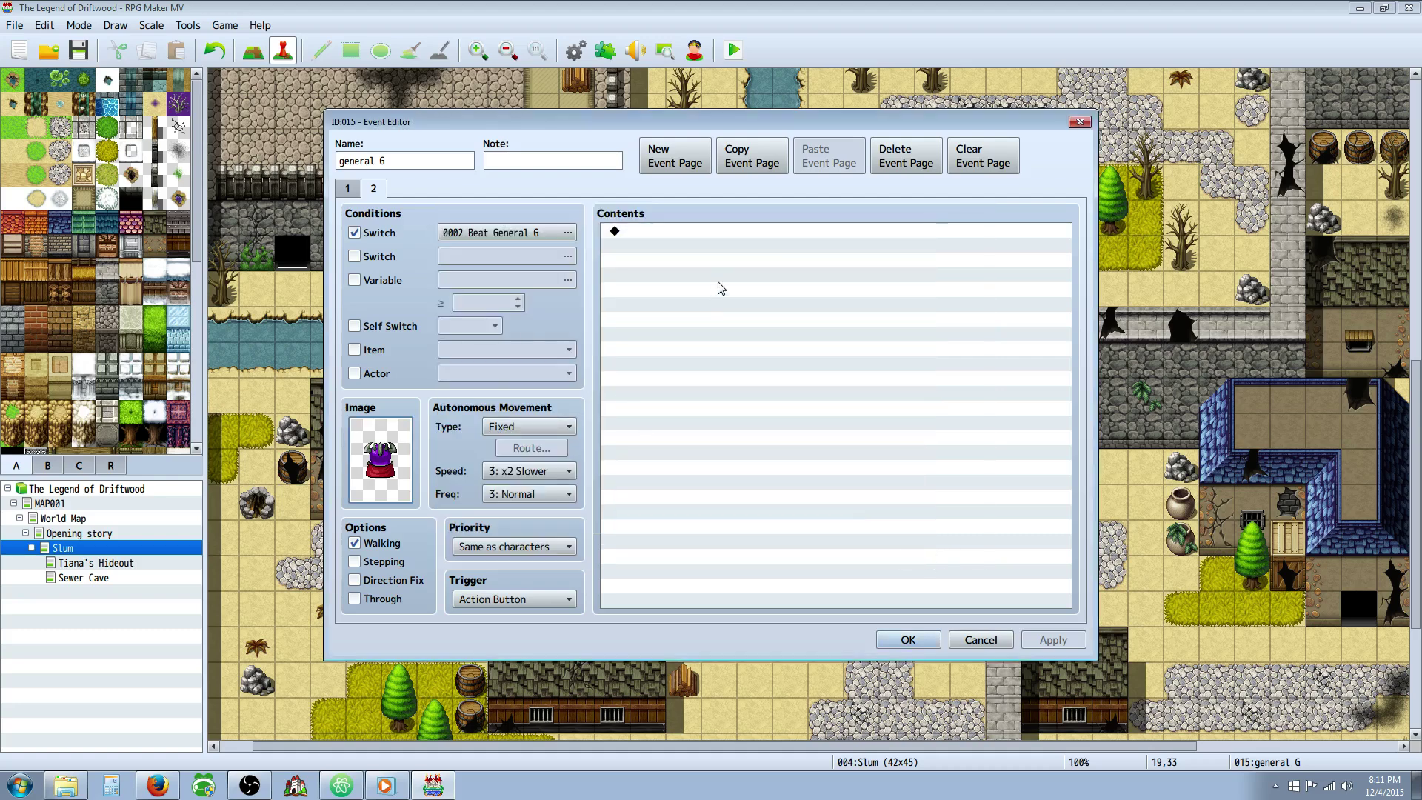
# Add a Show Text command to page 2 with the green-visored Evil face and the text "\n<General Ghaz>Get them you fools!", and accept the event.
pyautogui.rightClick(639, 233)
pyautogui.click(853, 493)
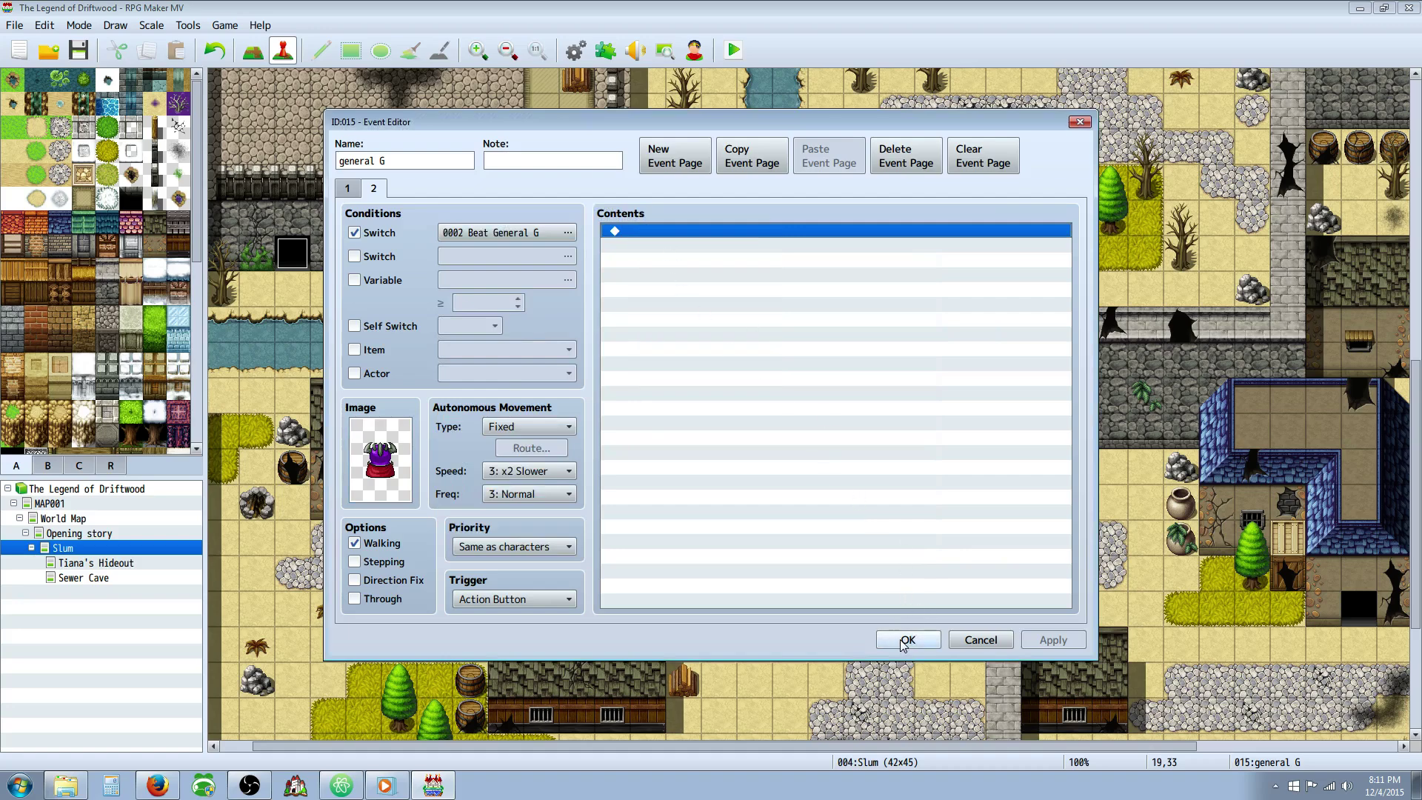
pyautogui.rightClick(634, 234)
pyautogui.click(666, 244)
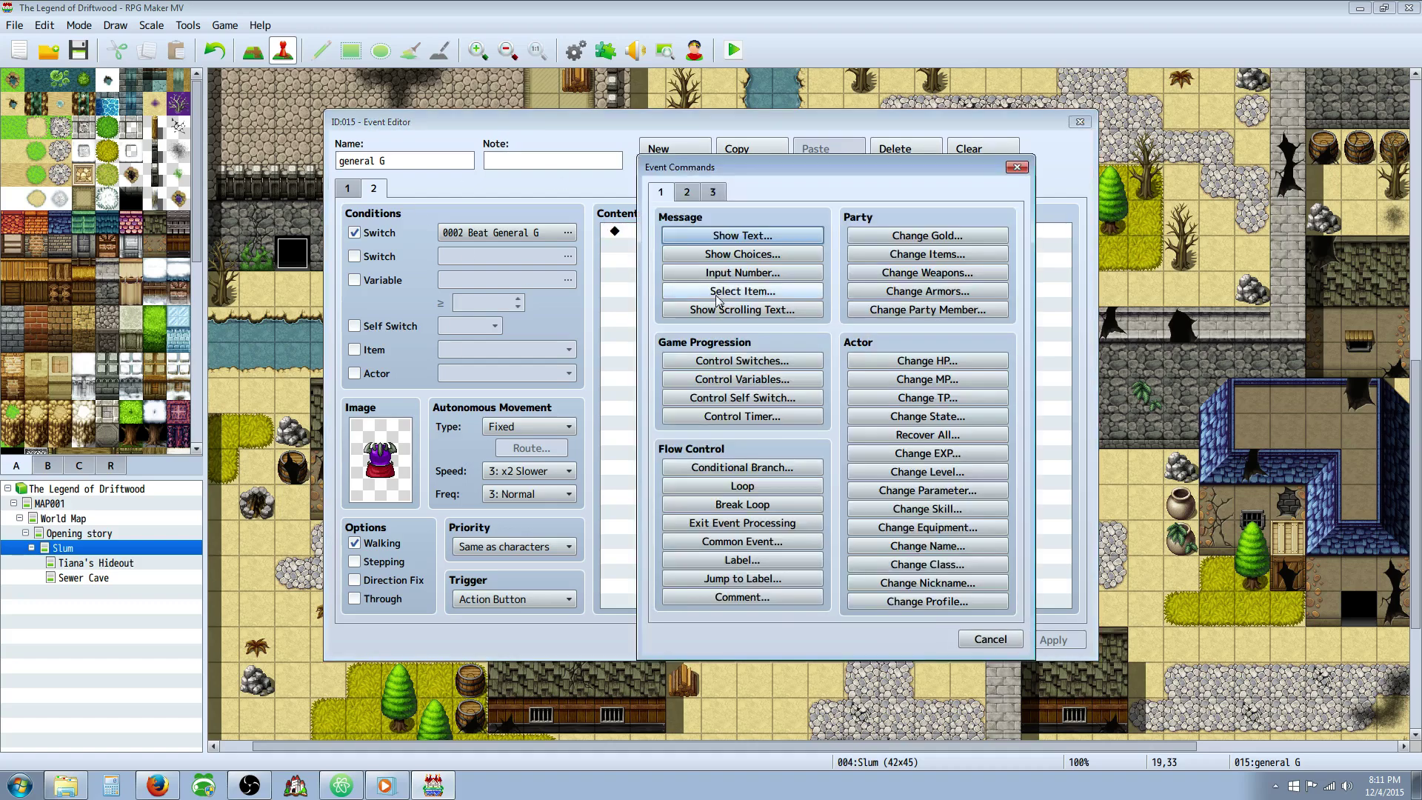
pyautogui.click(742, 235)
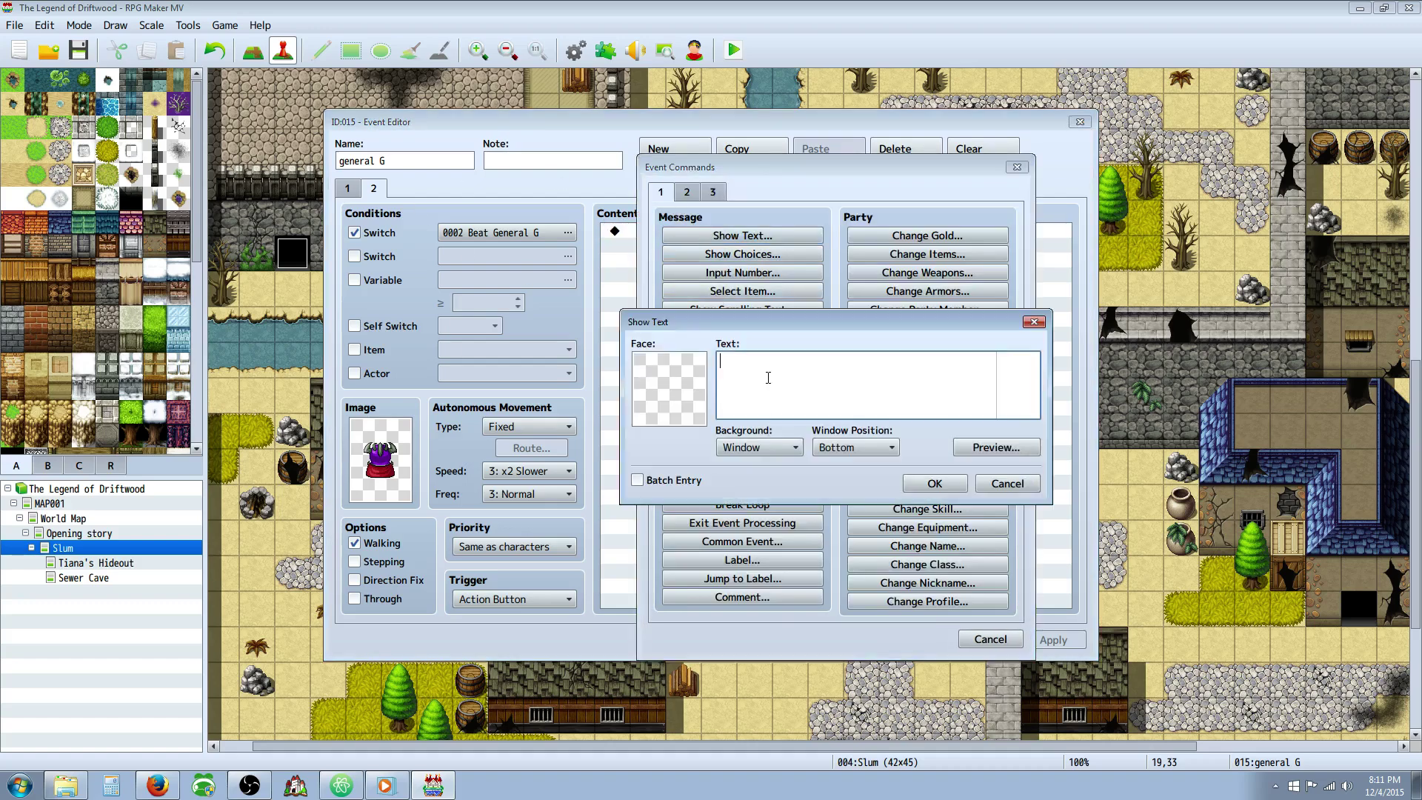
pyautogui.doubleClick(684, 380)
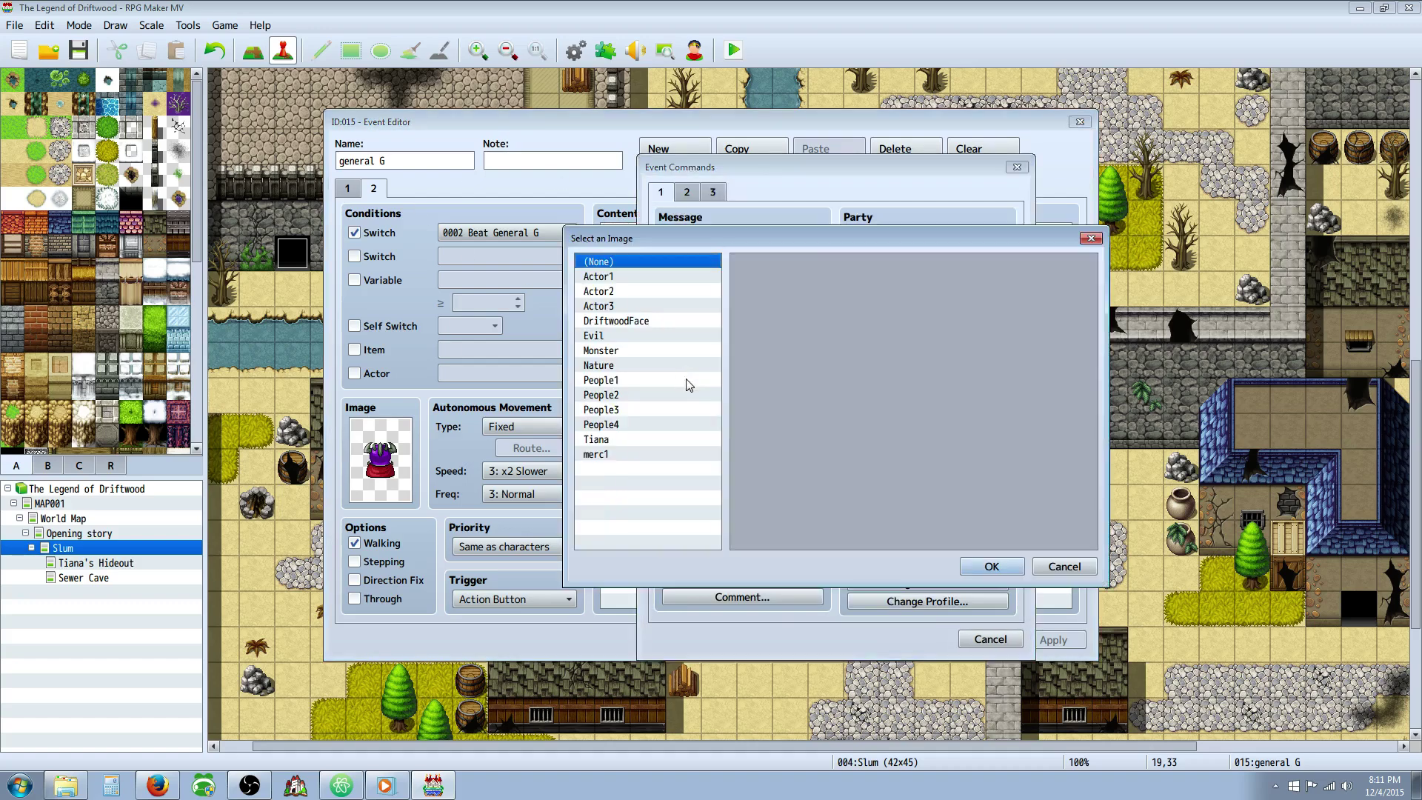
pyautogui.click(637, 279)
pyautogui.press('Down')
pyautogui.press('Down')
pyautogui.press('Down')
pyautogui.press('Down')
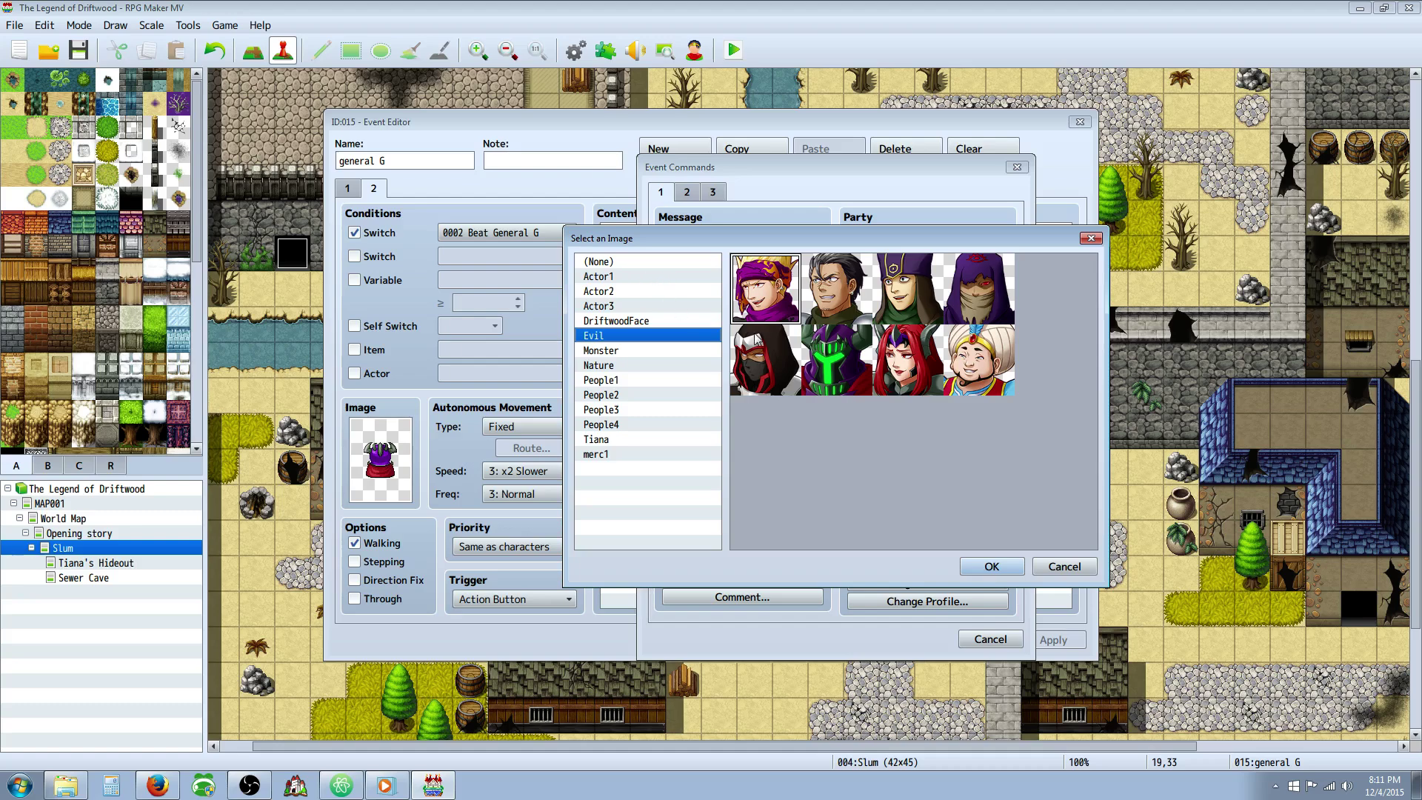
pyautogui.doubleClick(839, 365)
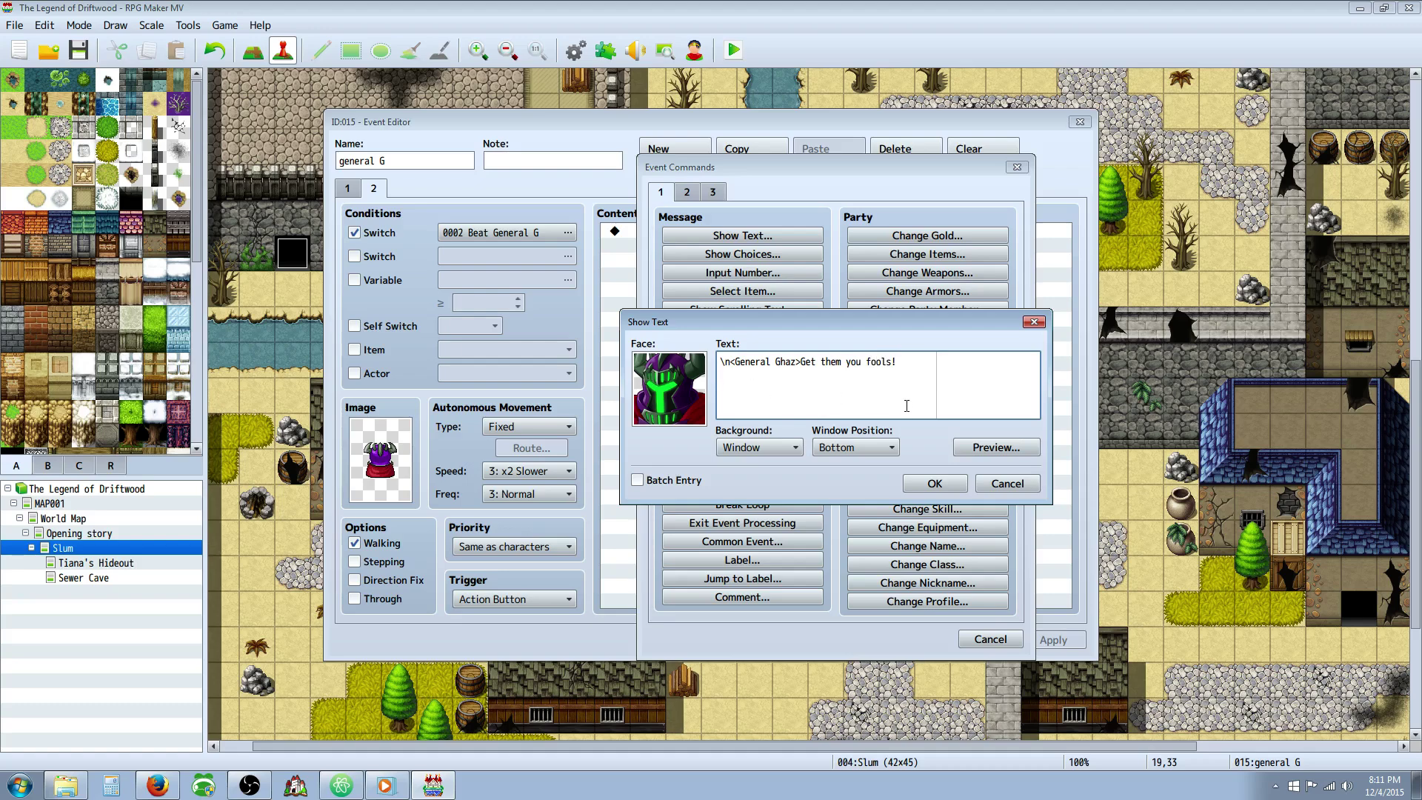
pyautogui.click(934, 485)
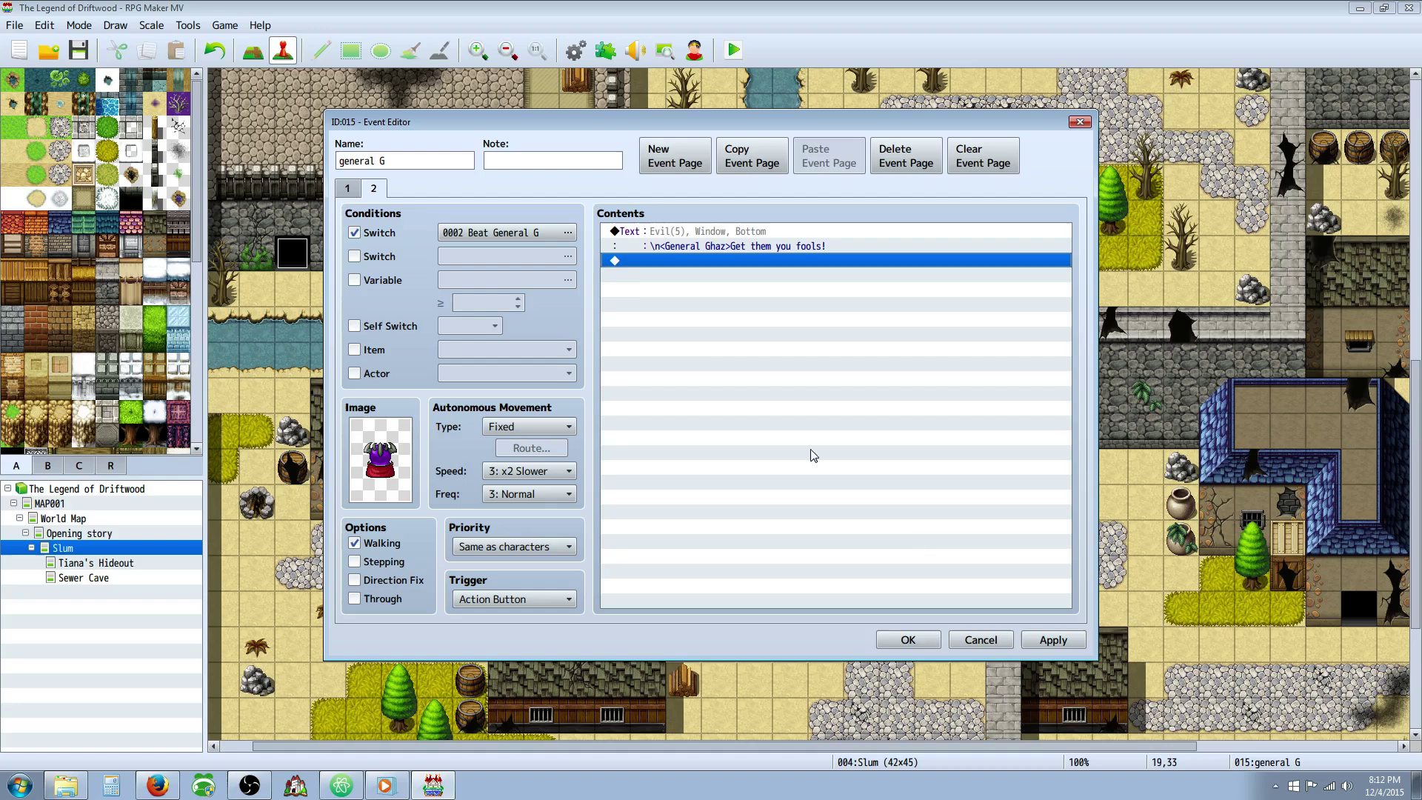
pyautogui.click(908, 640)
# Reopen the general G event to check its first page, then close the event editor.
pyautogui.scroll(-5, 851, 563)
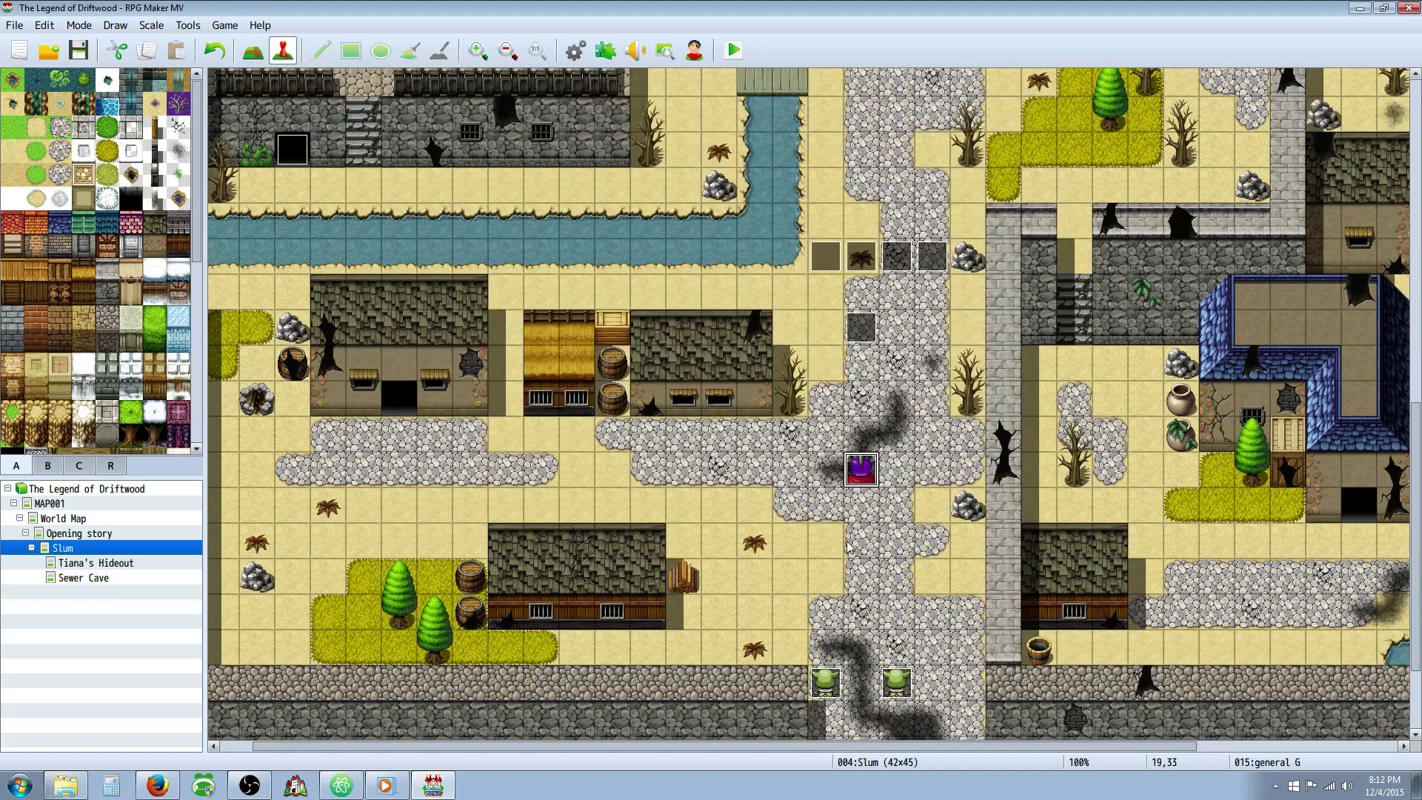
pyautogui.click(831, 592)
pyautogui.scroll(1, 860, 422)
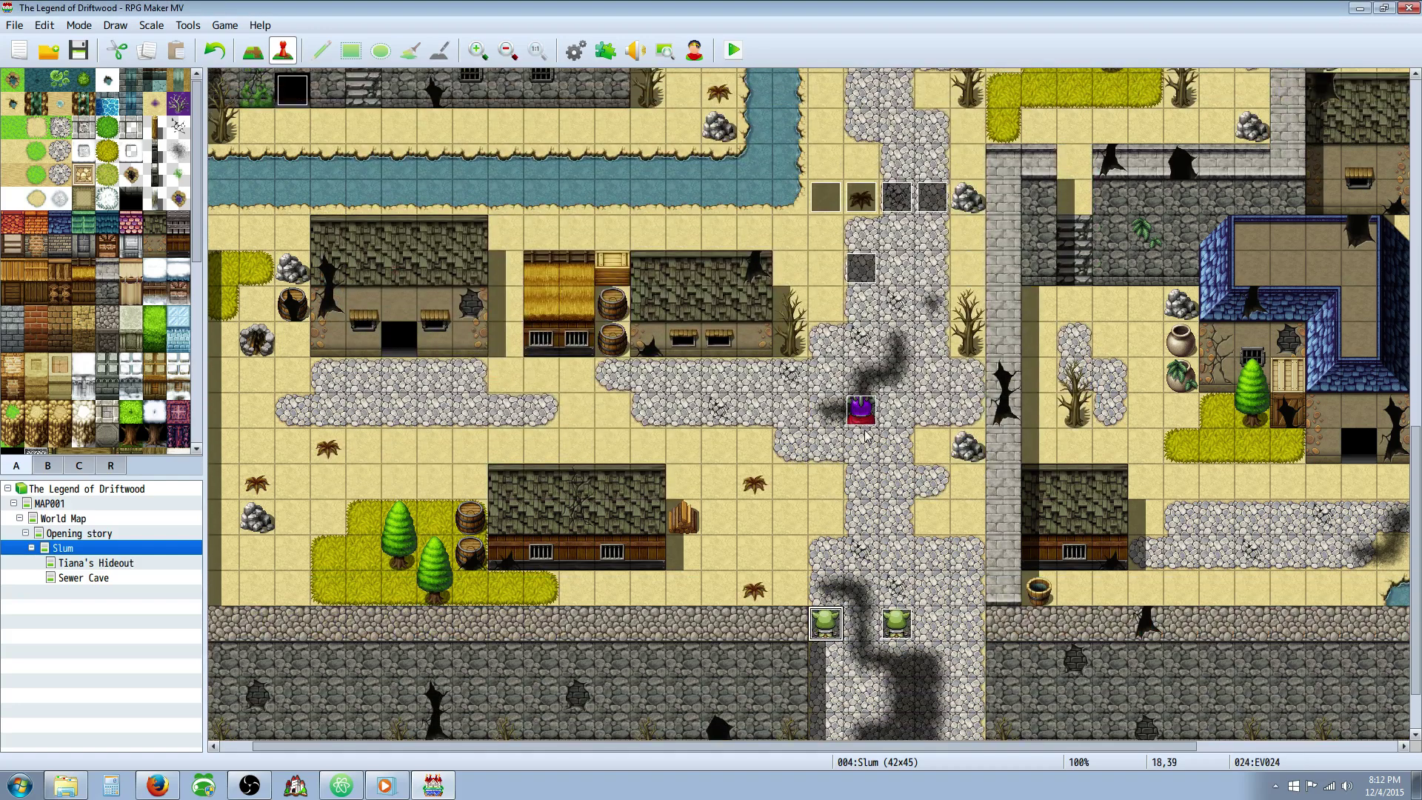
pyautogui.scroll(2, 818, 625)
pyautogui.rightClick(863, 453)
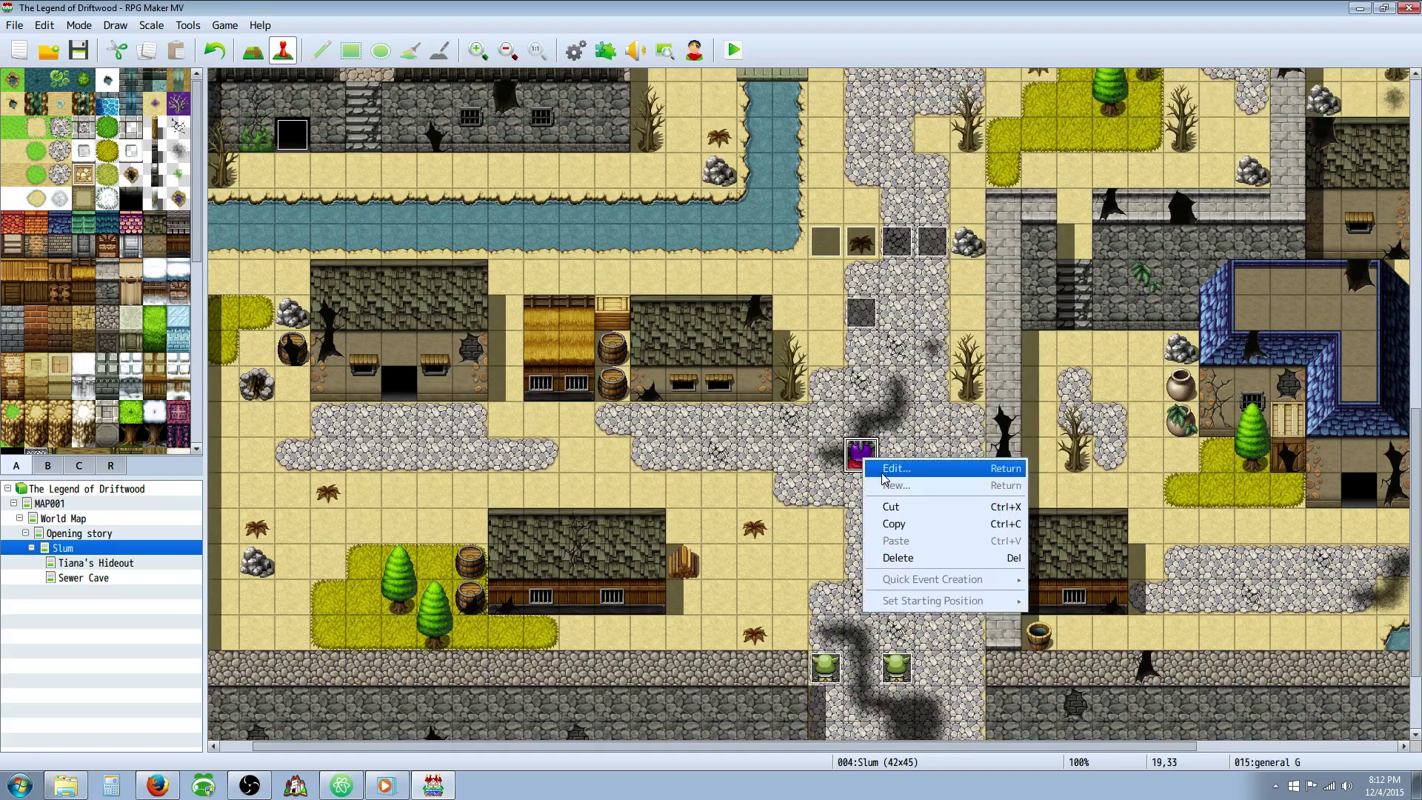
pyautogui.click(881, 477)
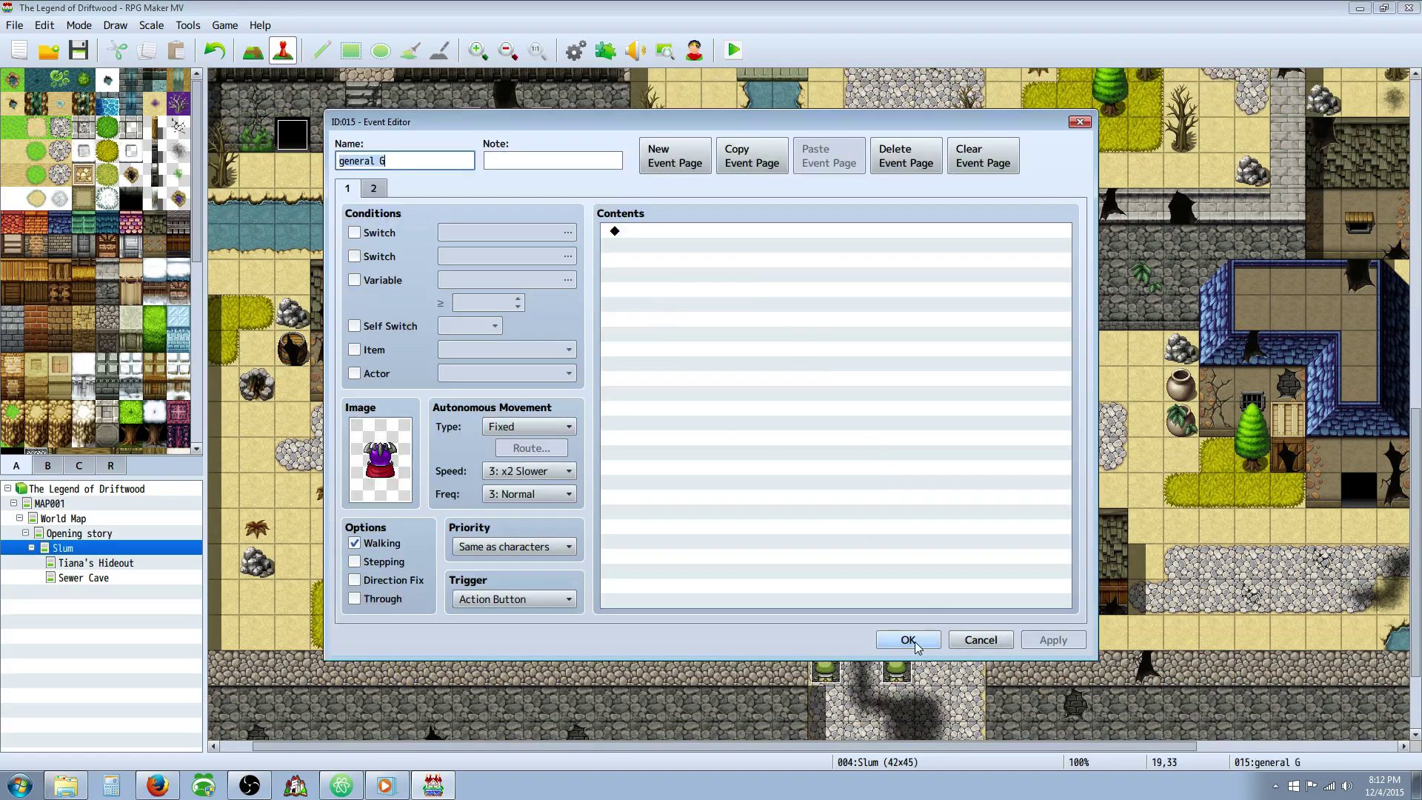
pyautogui.click(908, 639)
# Save the project and start a new game in a maximized playtest window.
pyautogui.scroll(4, 474, 385)
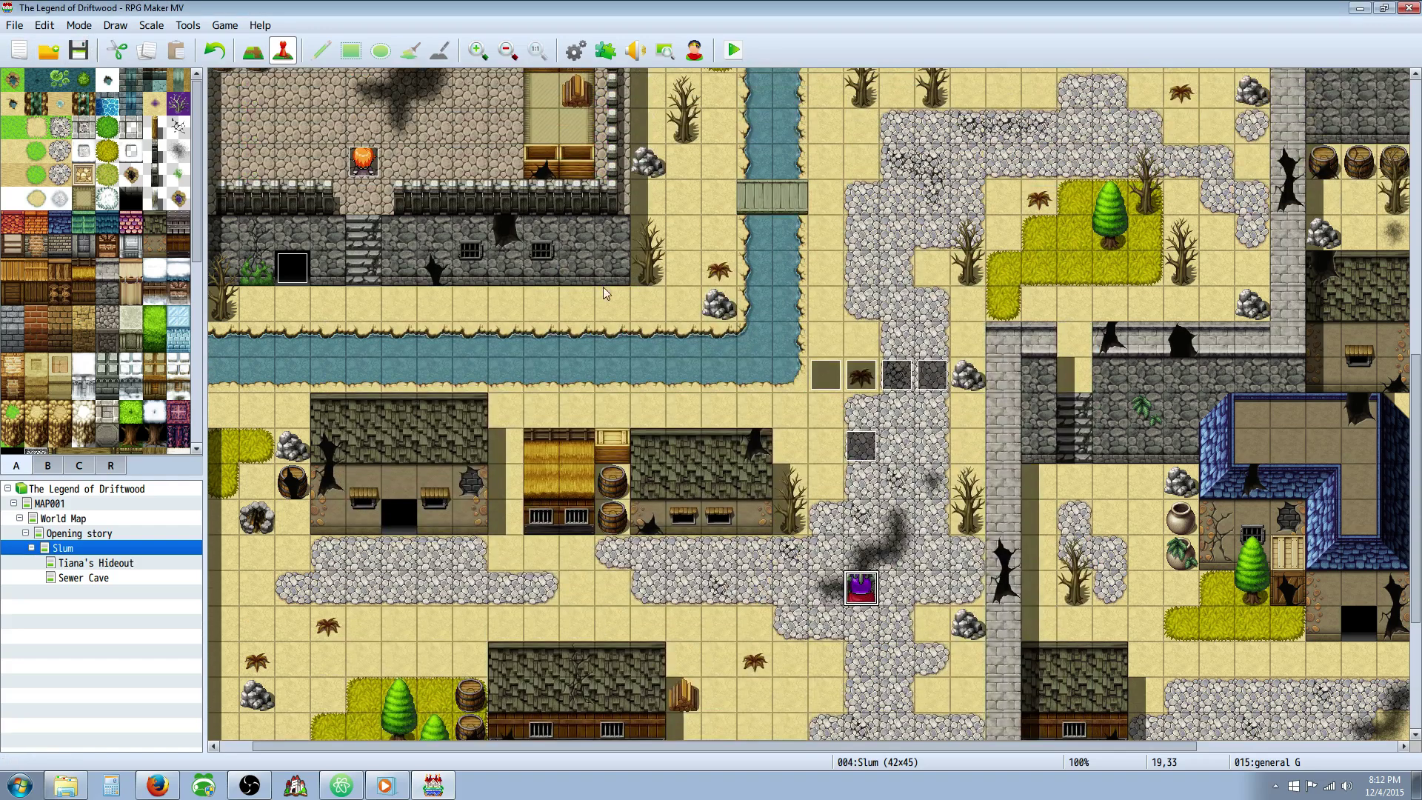
pyautogui.hotkey('ctrl', 's')
pyautogui.click(734, 51)
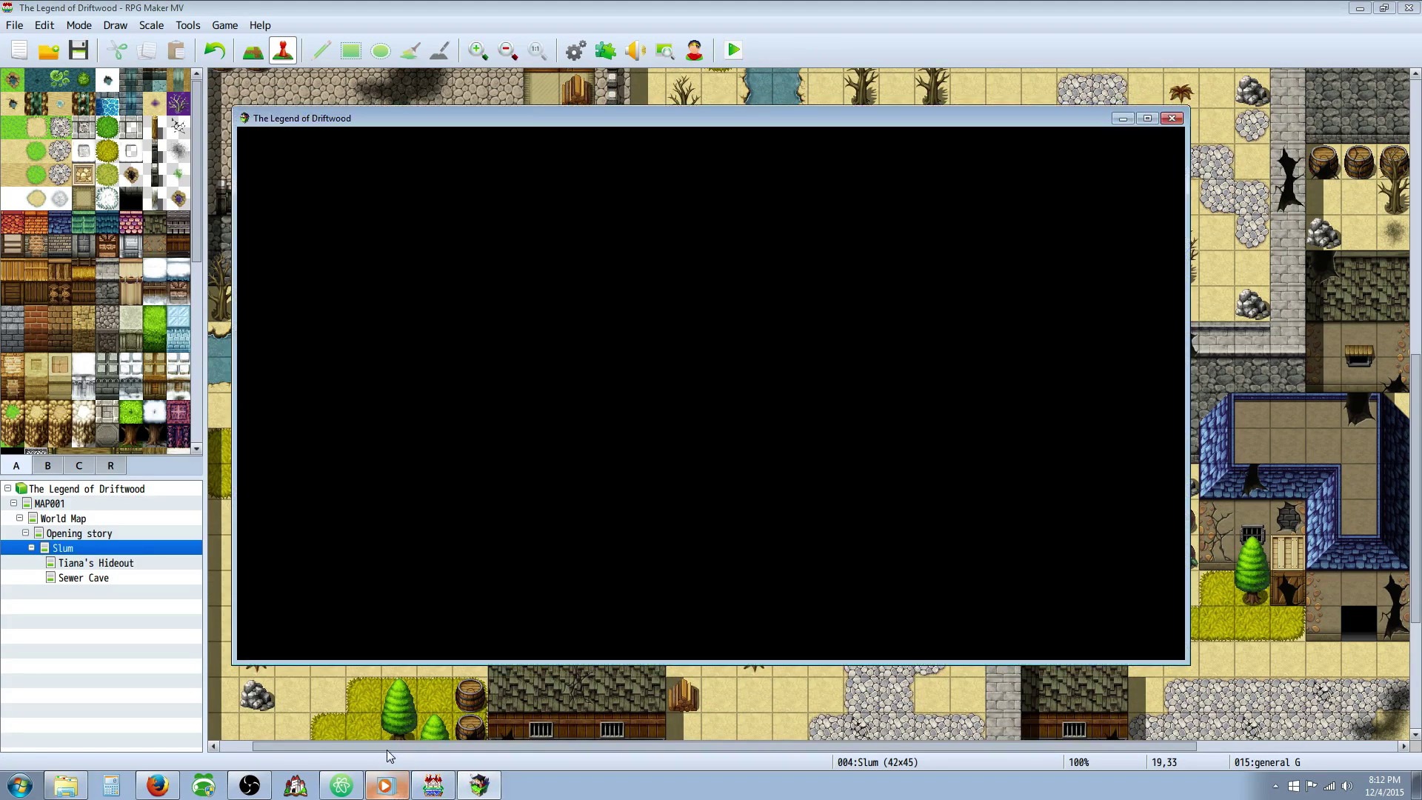
pyautogui.click(1146, 119)
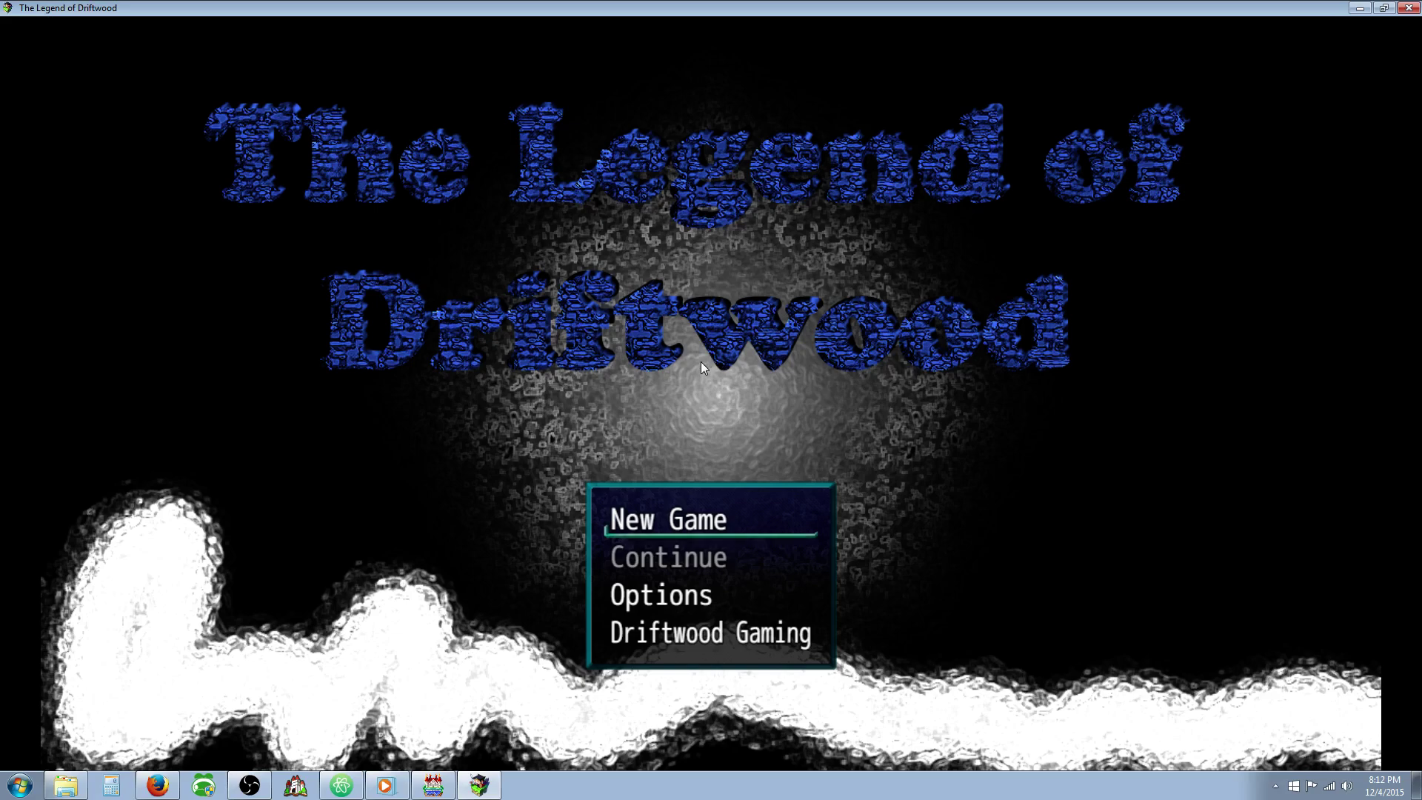
pyautogui.press('Return')
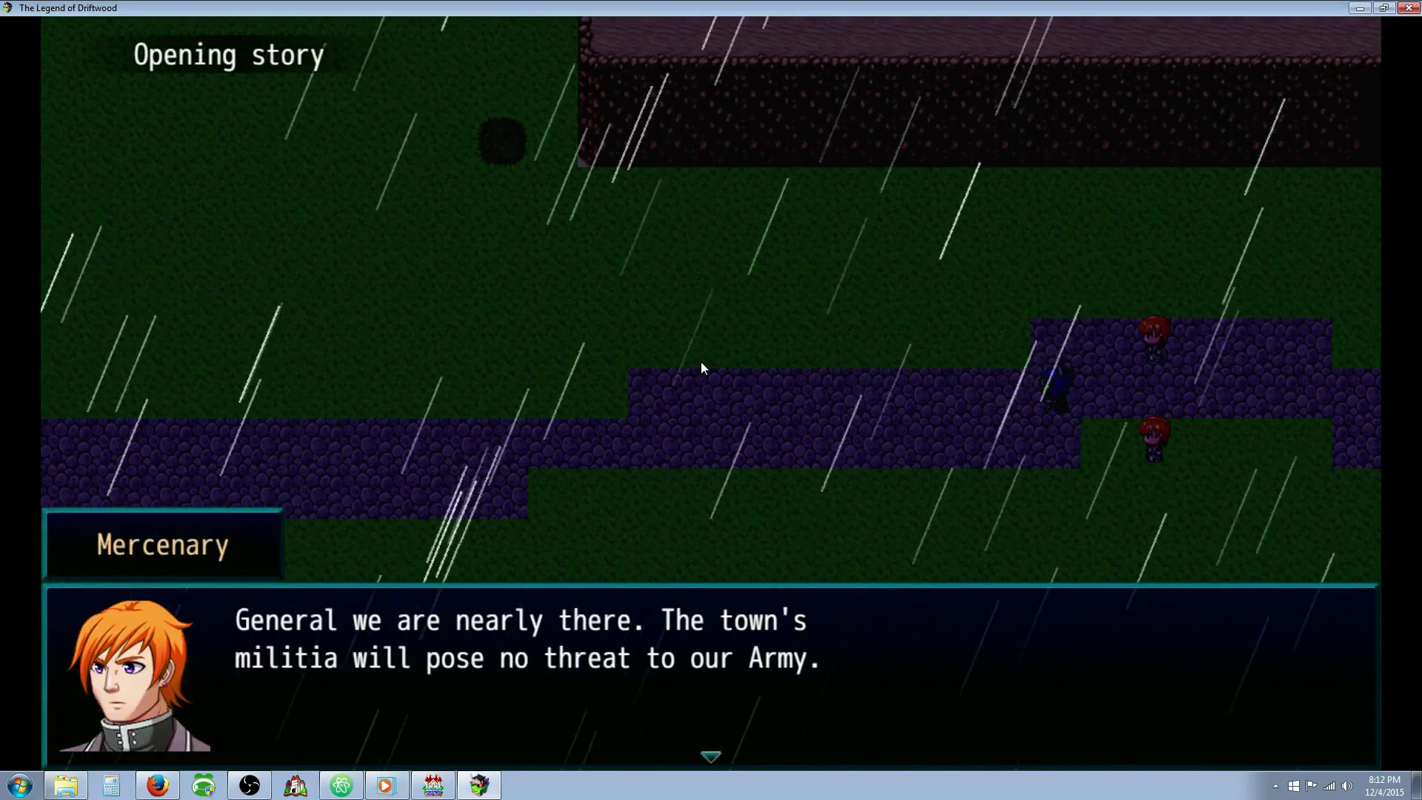
# Advance through the opening story conversation between the Mercenary and General Gazh.
pyautogui.press('Return')
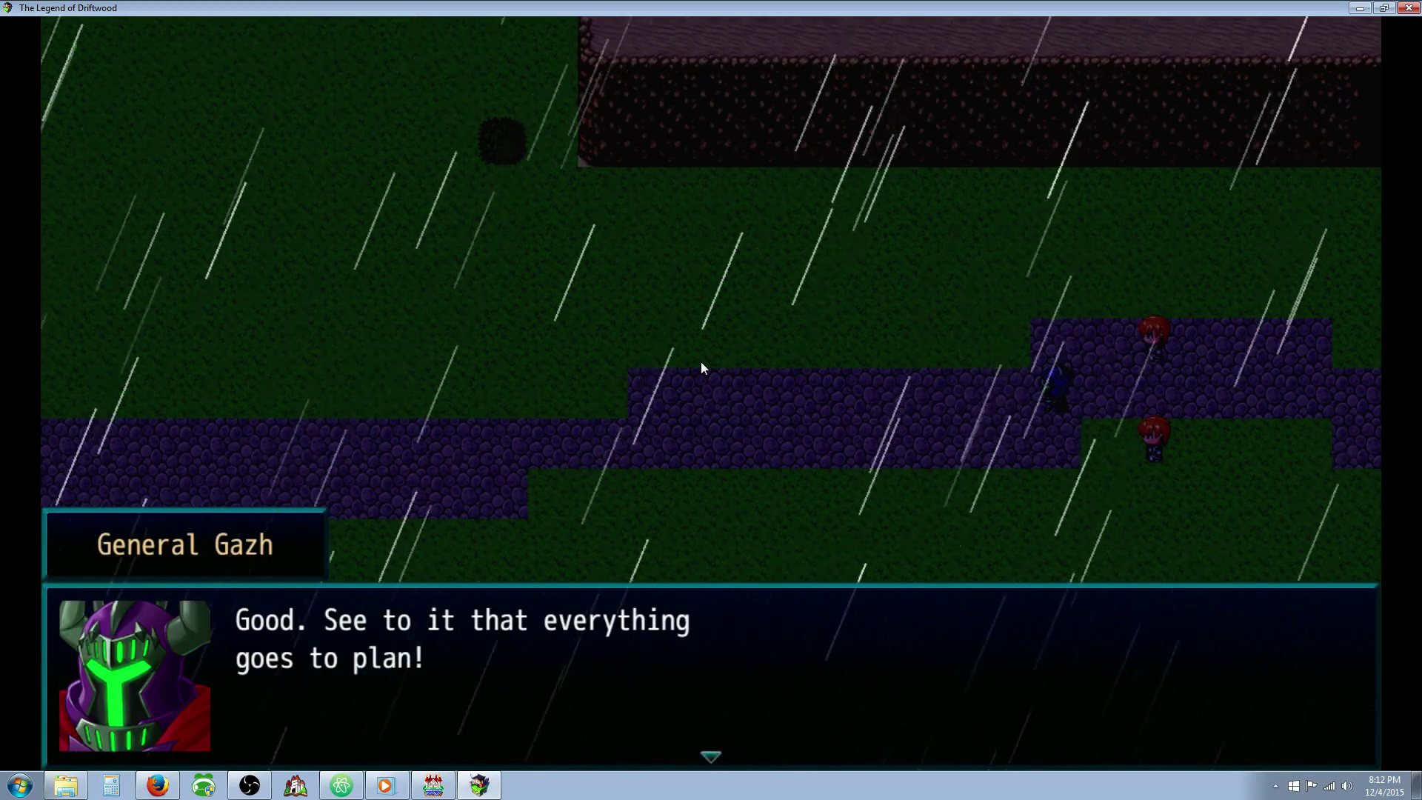
pyautogui.press('Return')
pyautogui.press('Return')
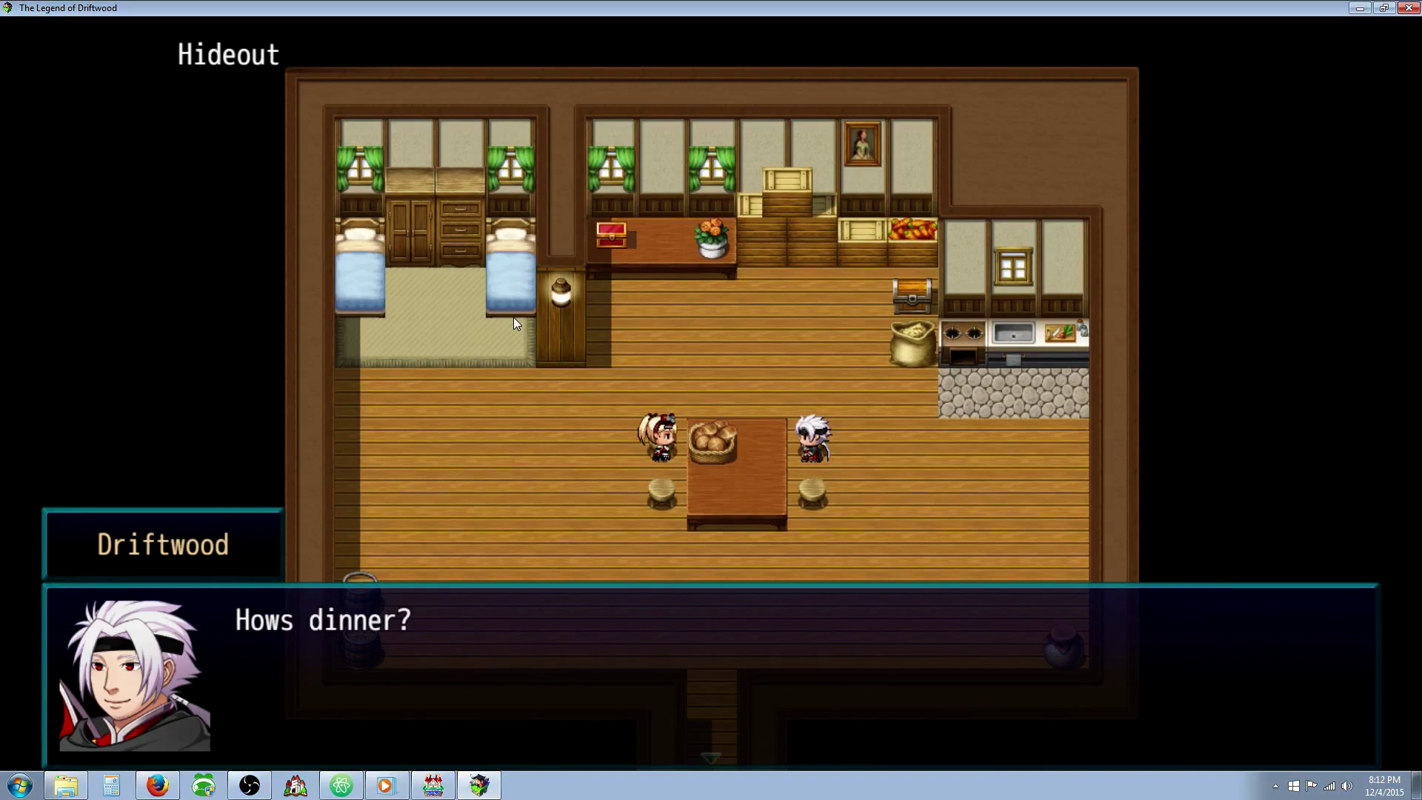
# Advance through the dinner conversation between Driftwood and Tiana in the Hideout until Driftwood leaves the table.
pyautogui.press('Return')
pyautogui.press('Return')
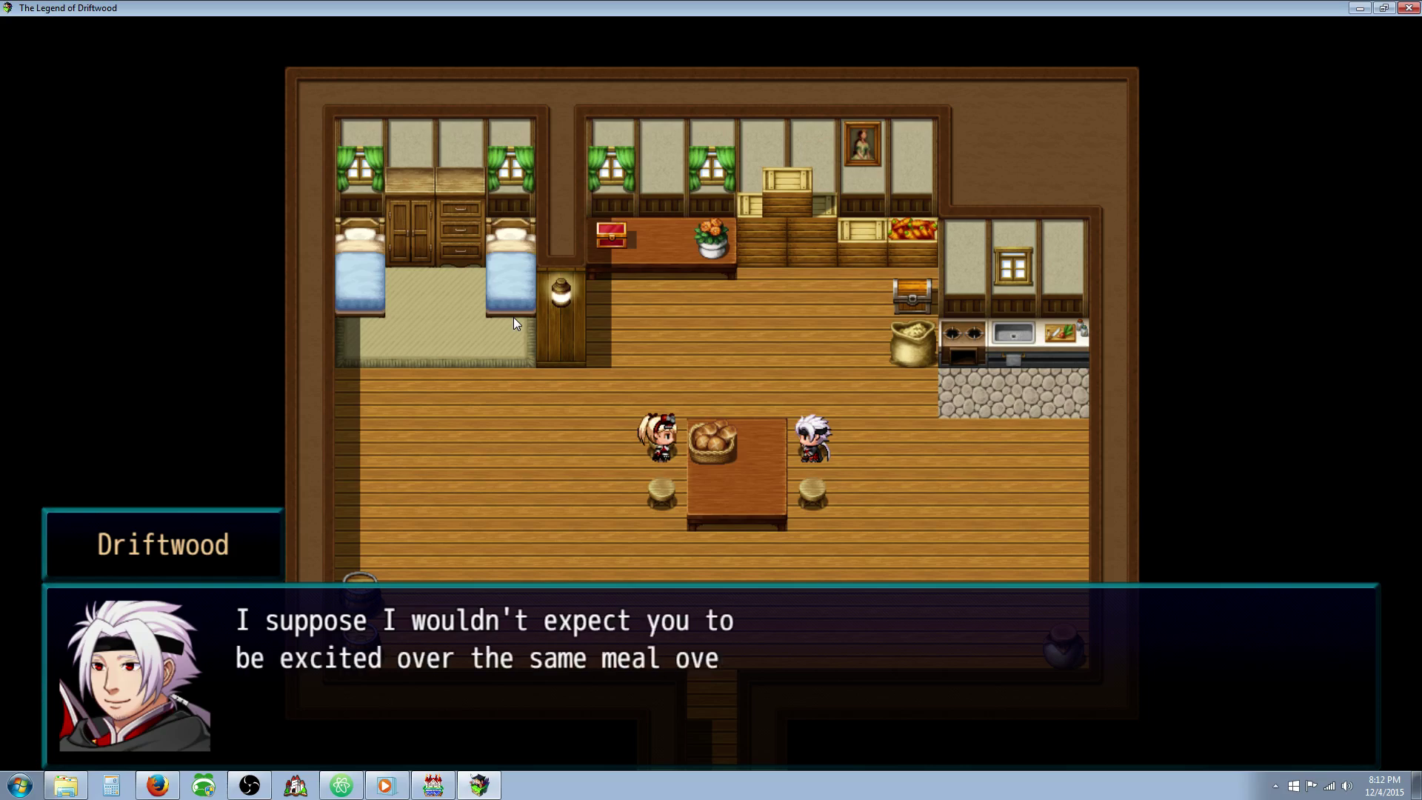
pyautogui.press('Return')
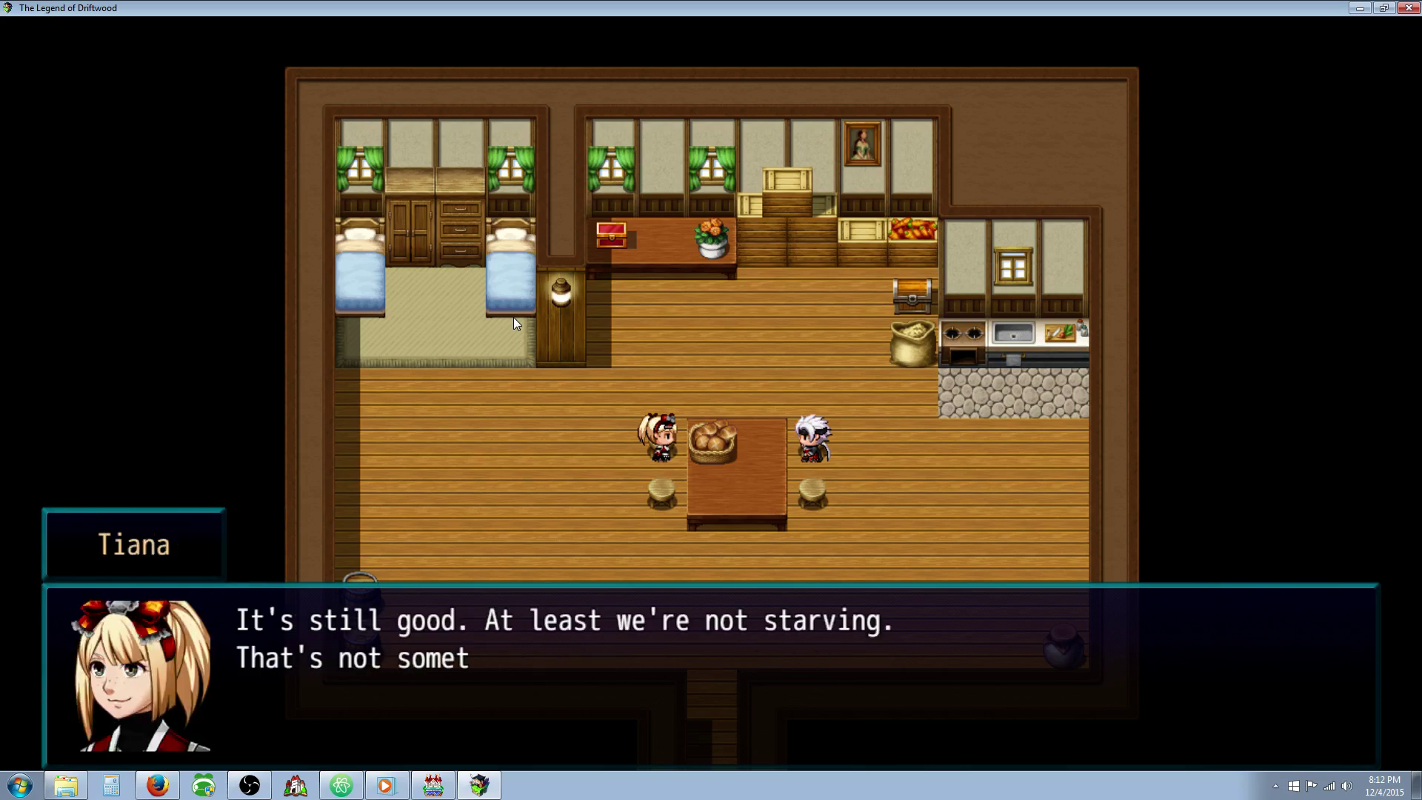
pyautogui.press('Return')
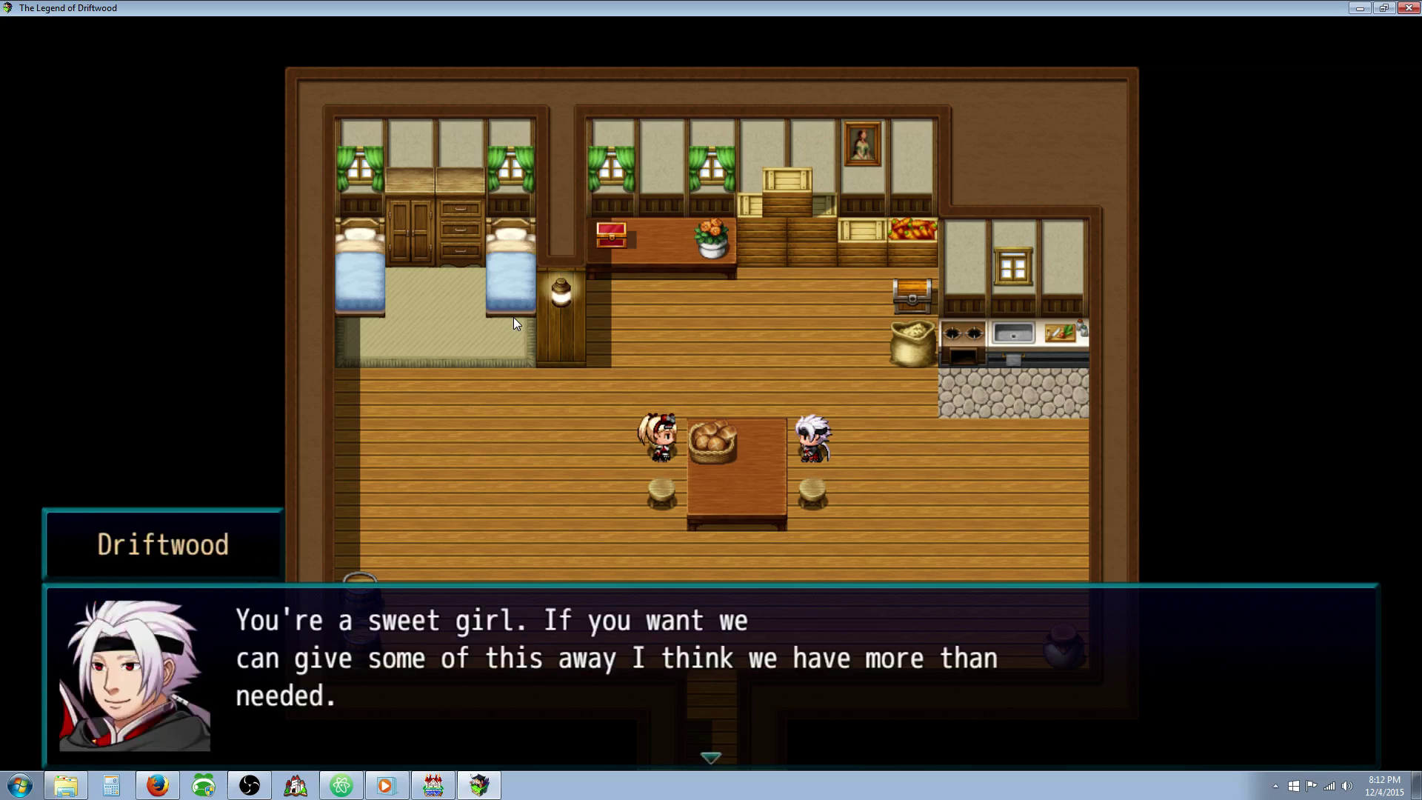
pyautogui.press('Return')
pyautogui.press('Return')
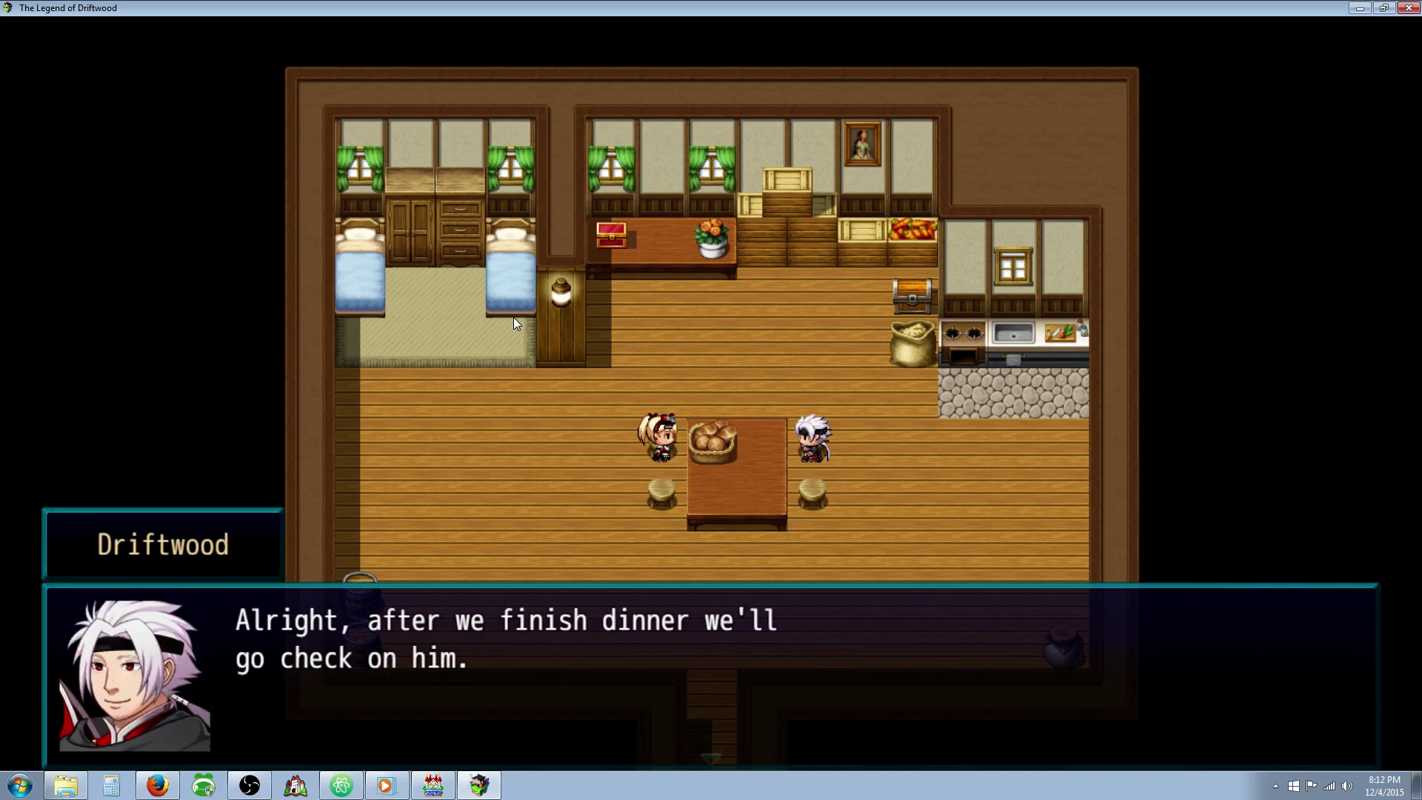
pyautogui.press('Return')
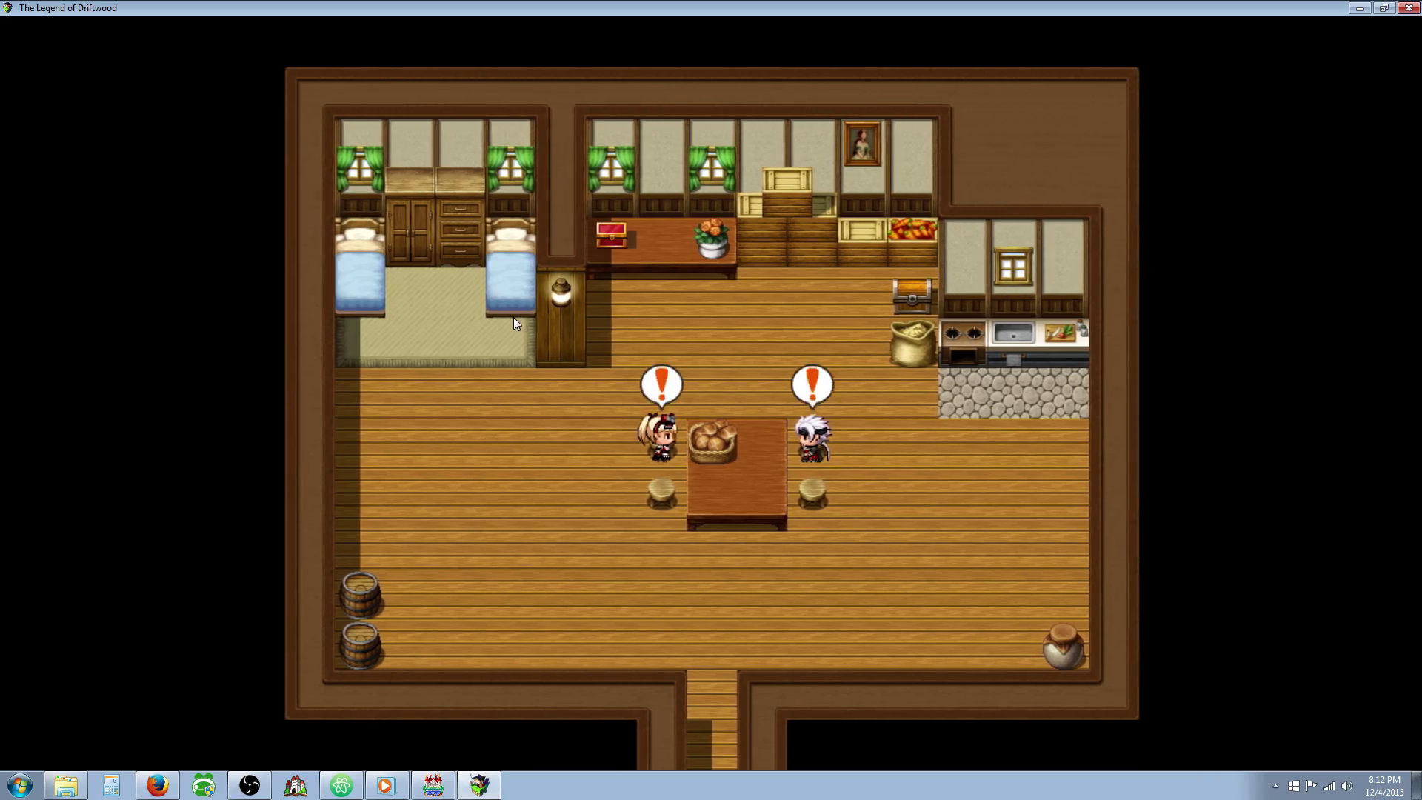
pyautogui.press('Return')
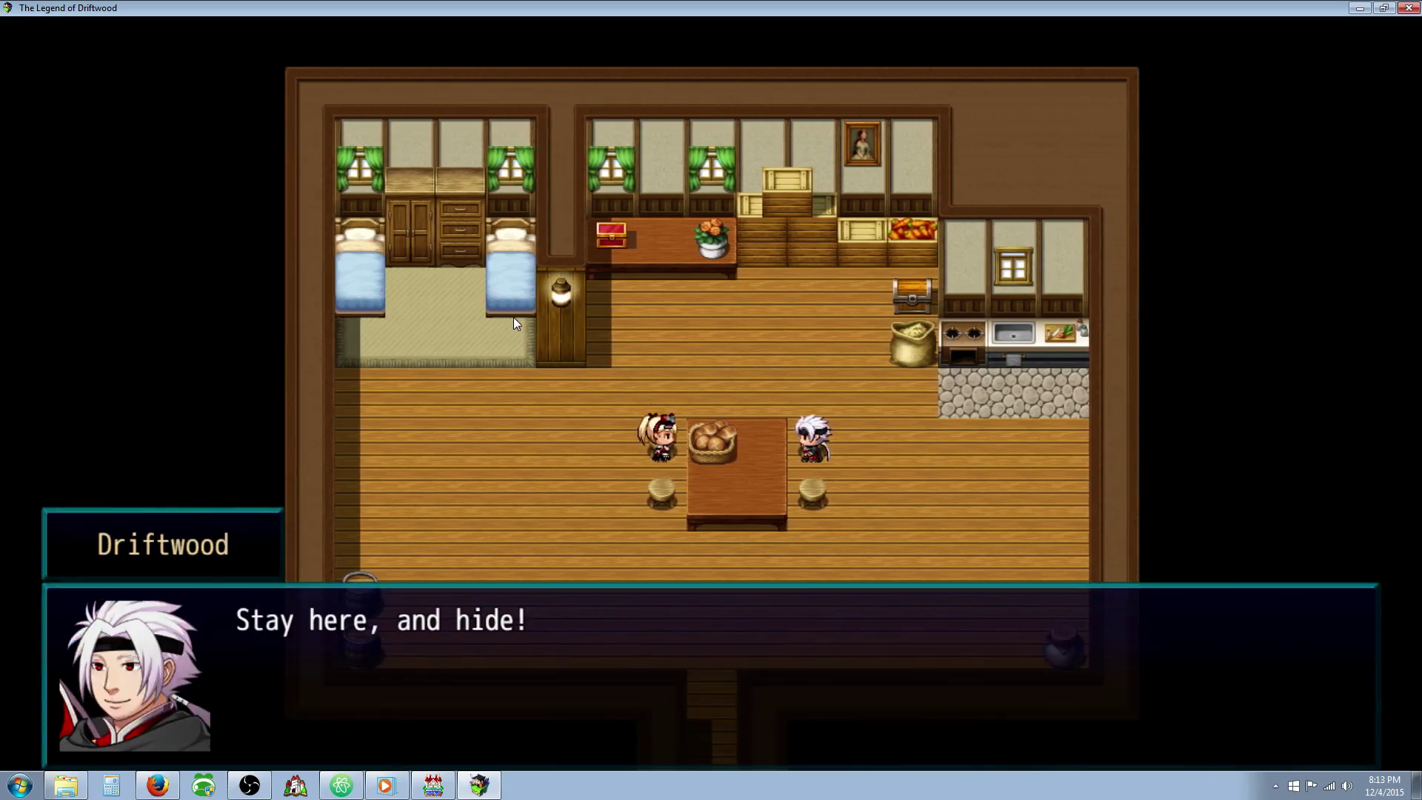
pyautogui.press('Return')
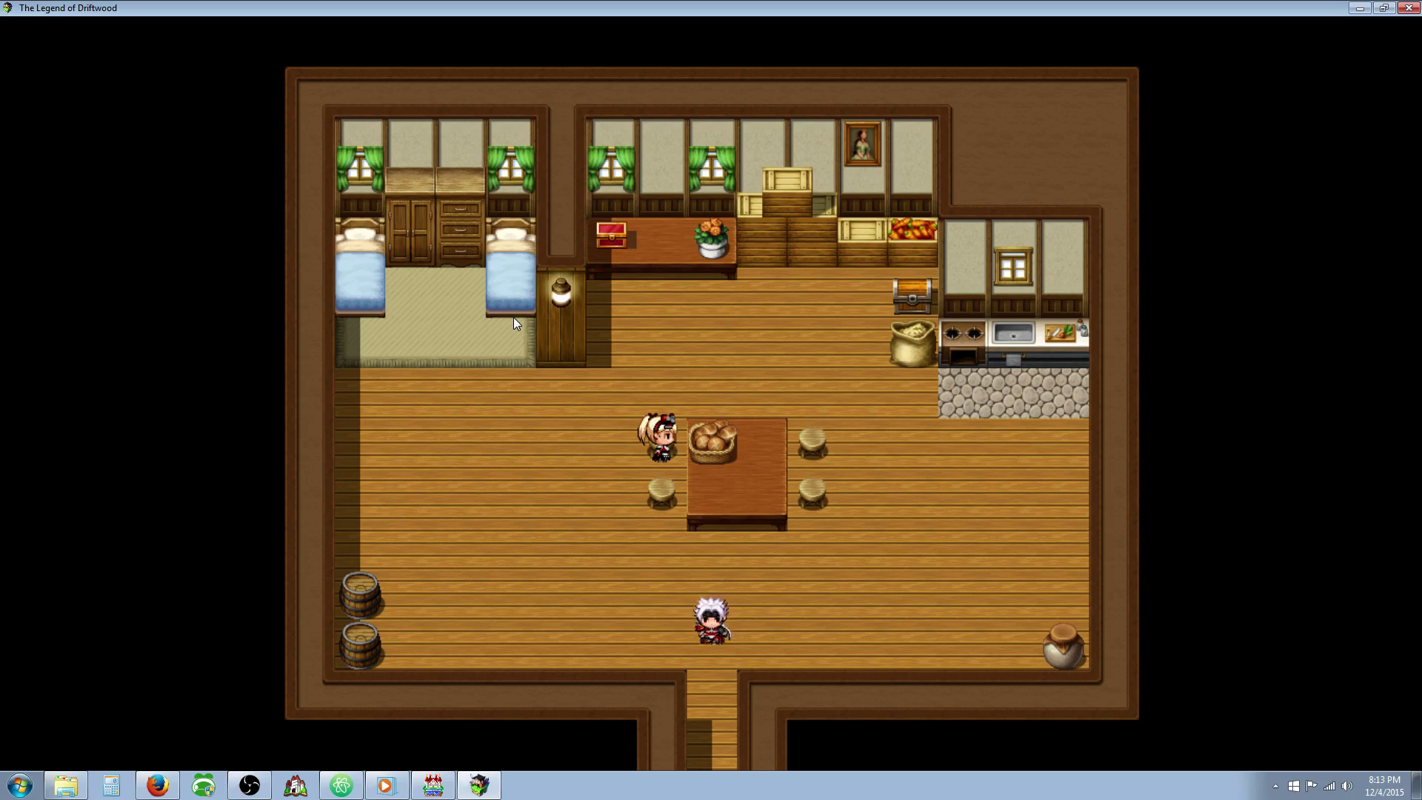
# Dismiss the supplies hint and open both the red chest on the side table and the chest beside the kitchen.
pyautogui.press('Down')
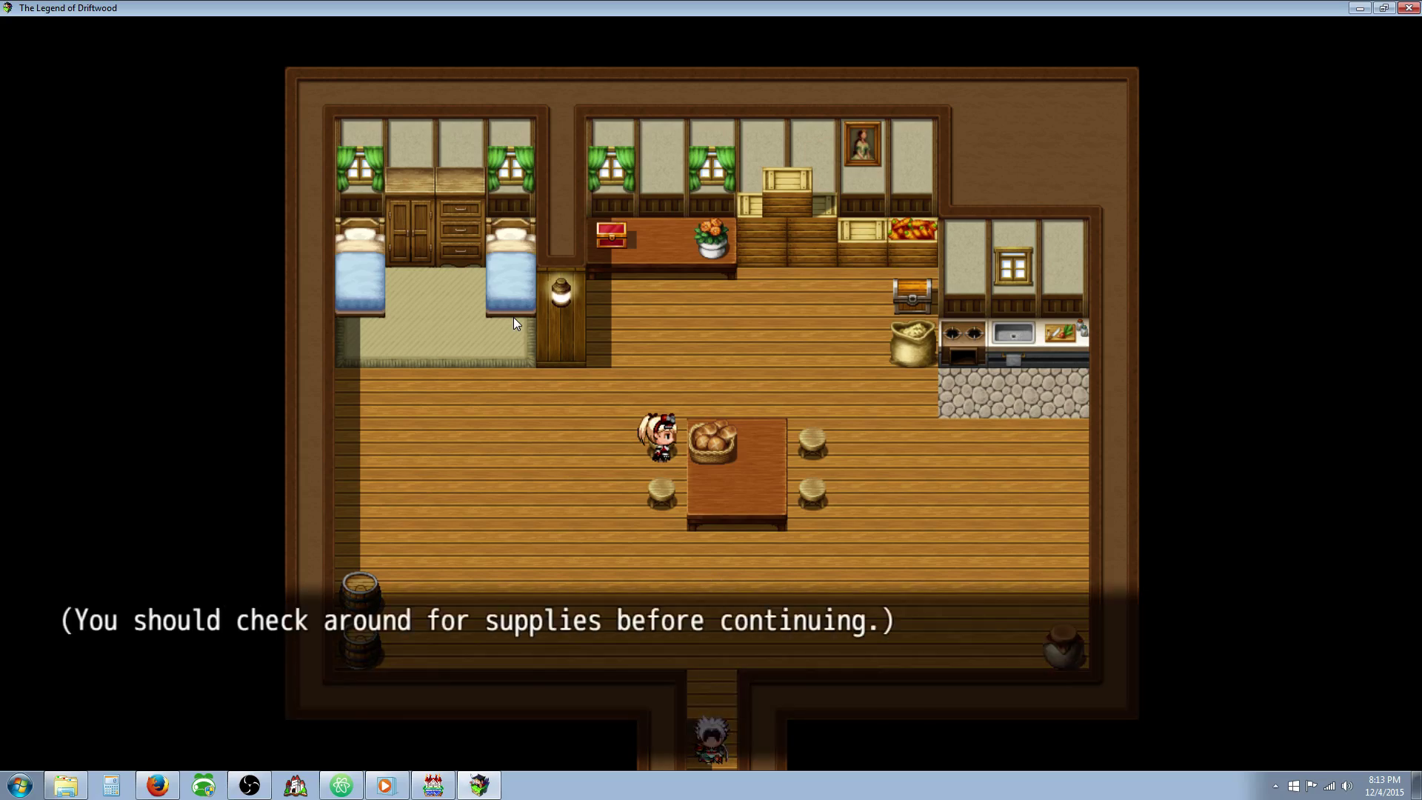
pyautogui.press('Return')
pyautogui.press('Return')
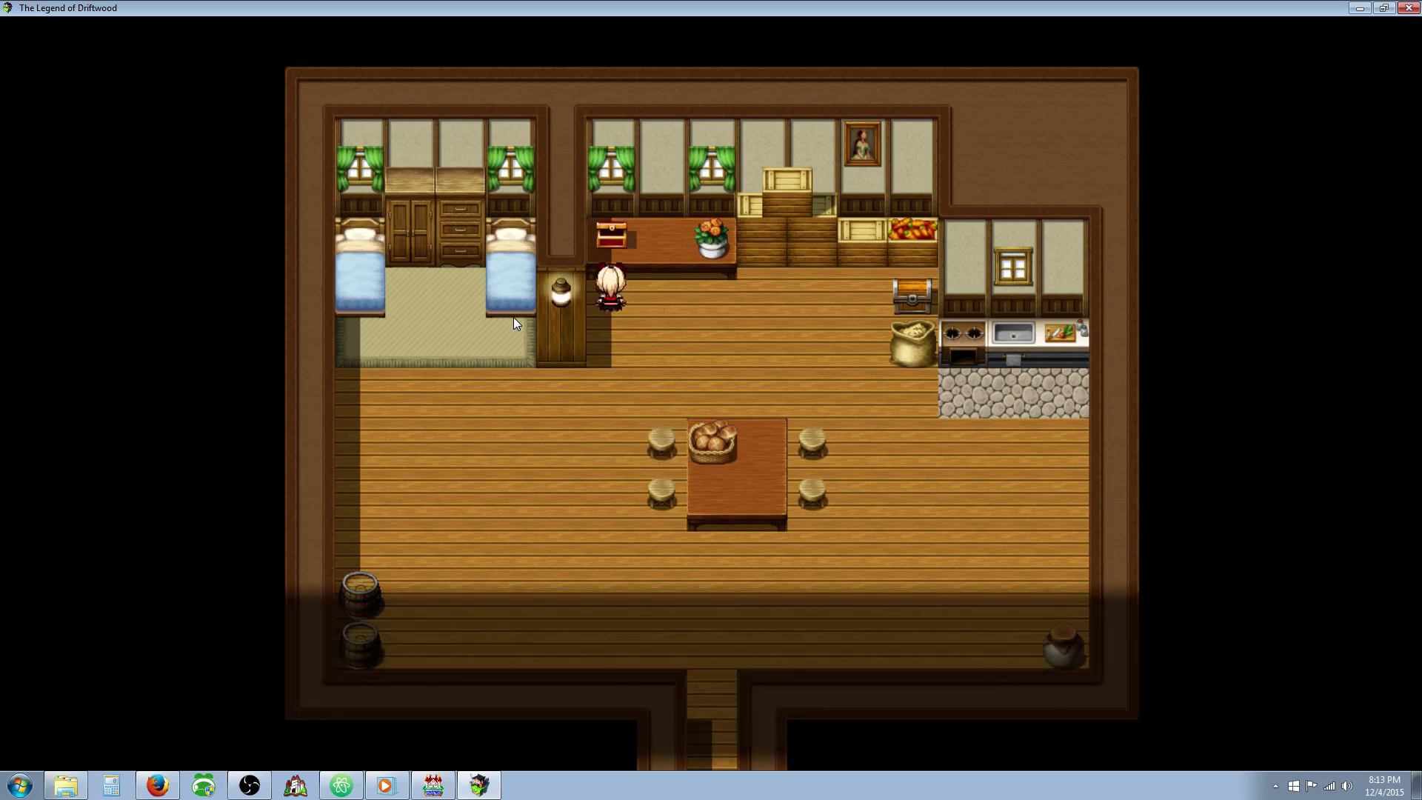
pyautogui.press('Return')
pyautogui.press('Right')
pyautogui.press('Right')
pyautogui.press('Return')
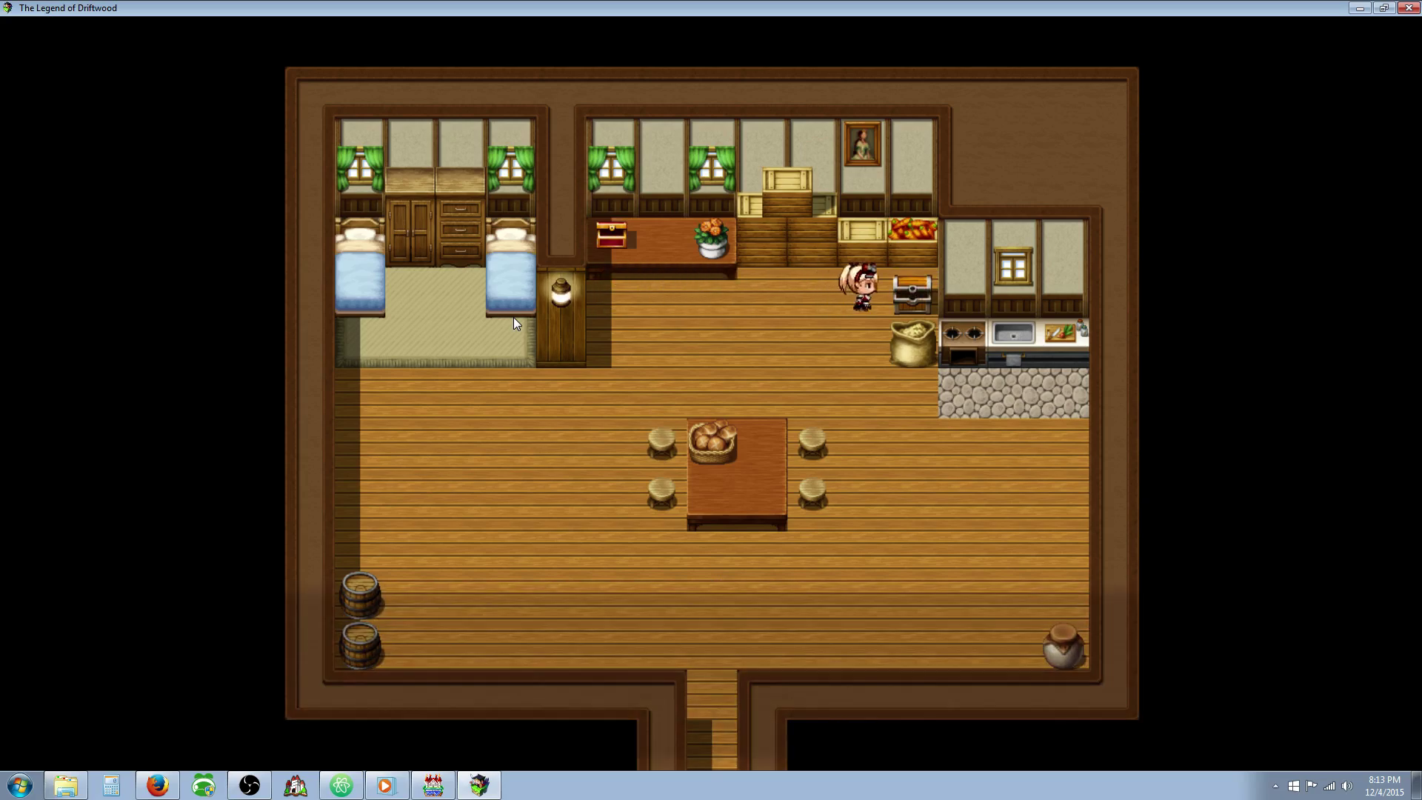
pyautogui.press('Return')
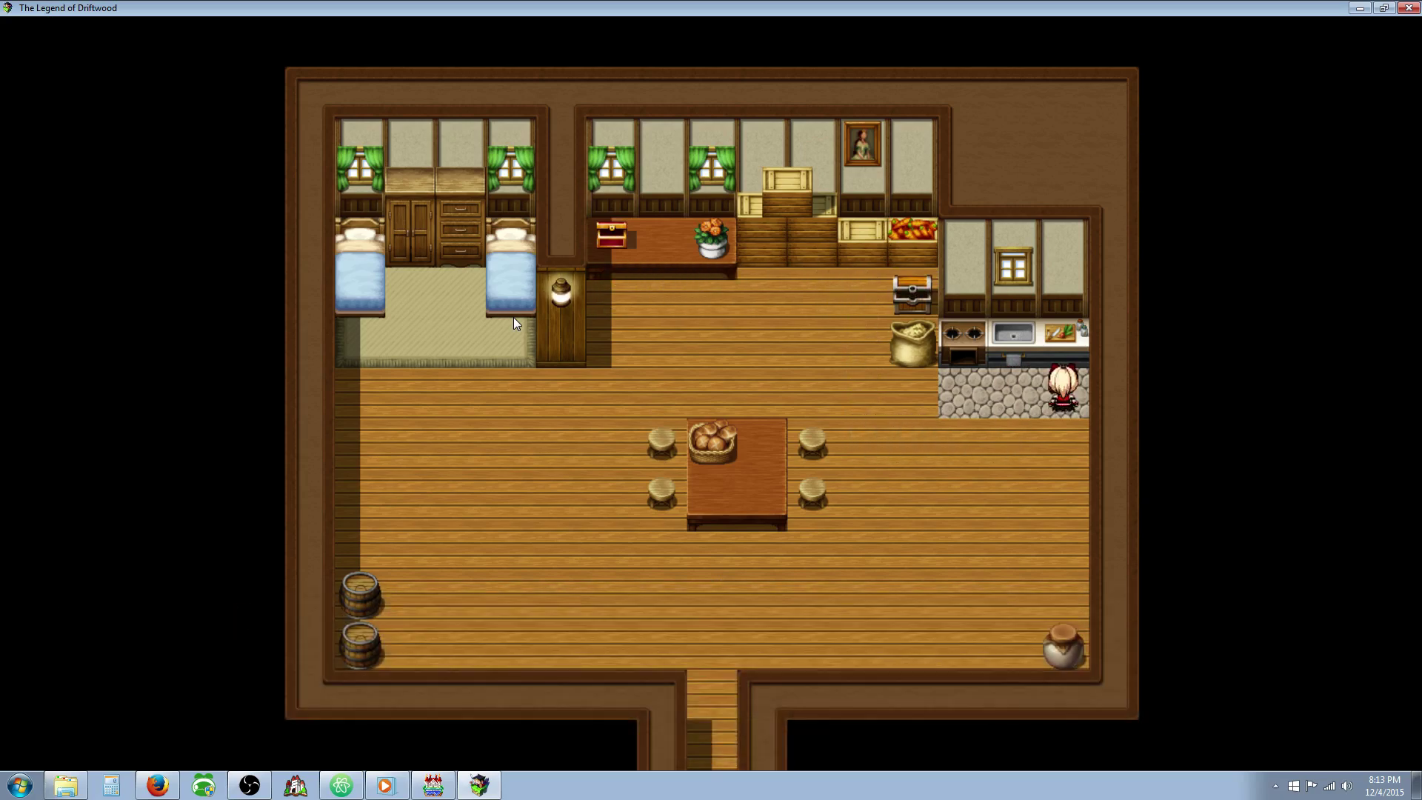
# Equip the Buckler in Tiana's shield slot and return to the Hideout.
pyautogui.press('Escape')
pyautogui.press('Return')
pyautogui.press('Return')
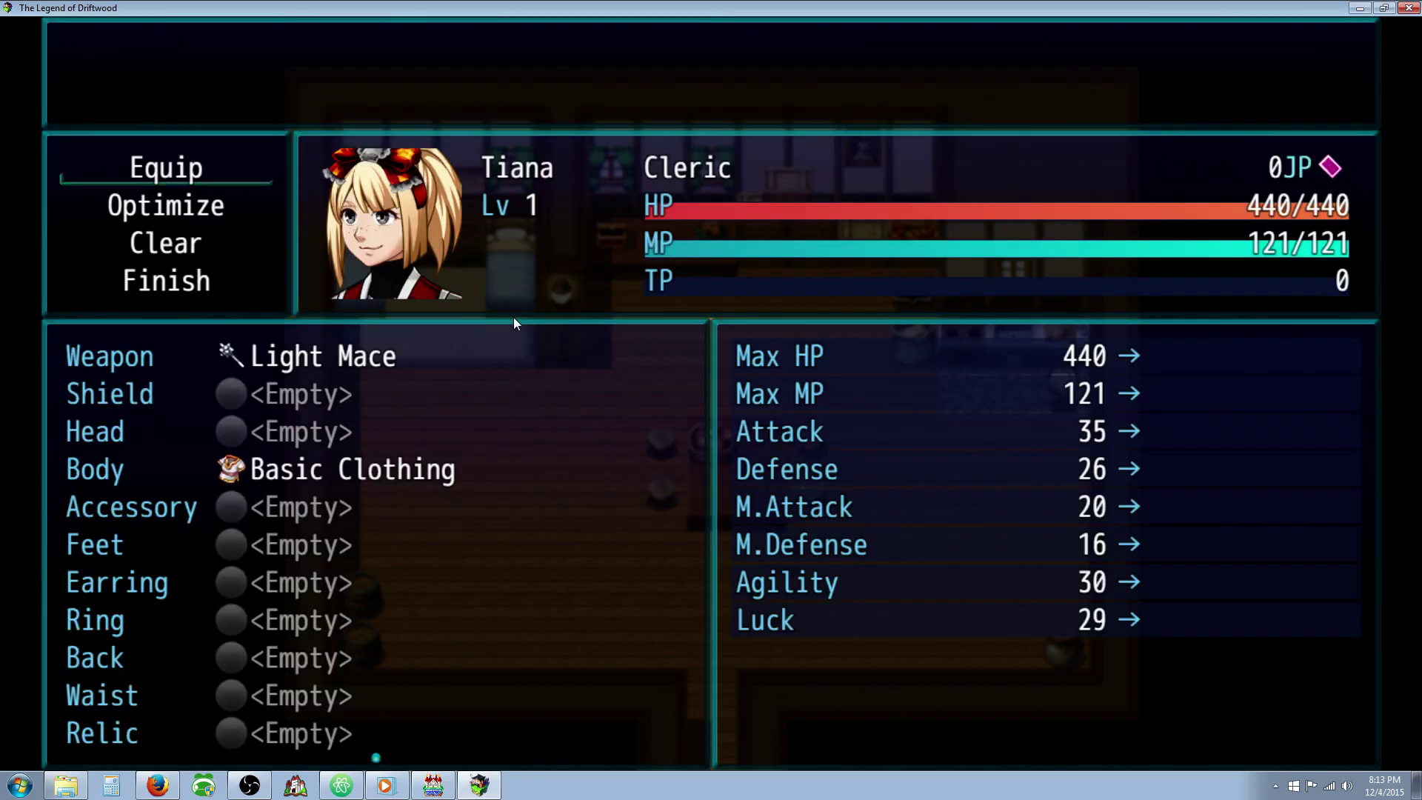
pyautogui.press('Return')
pyautogui.press('Down')
pyautogui.press('Return')
pyautogui.press('Return')
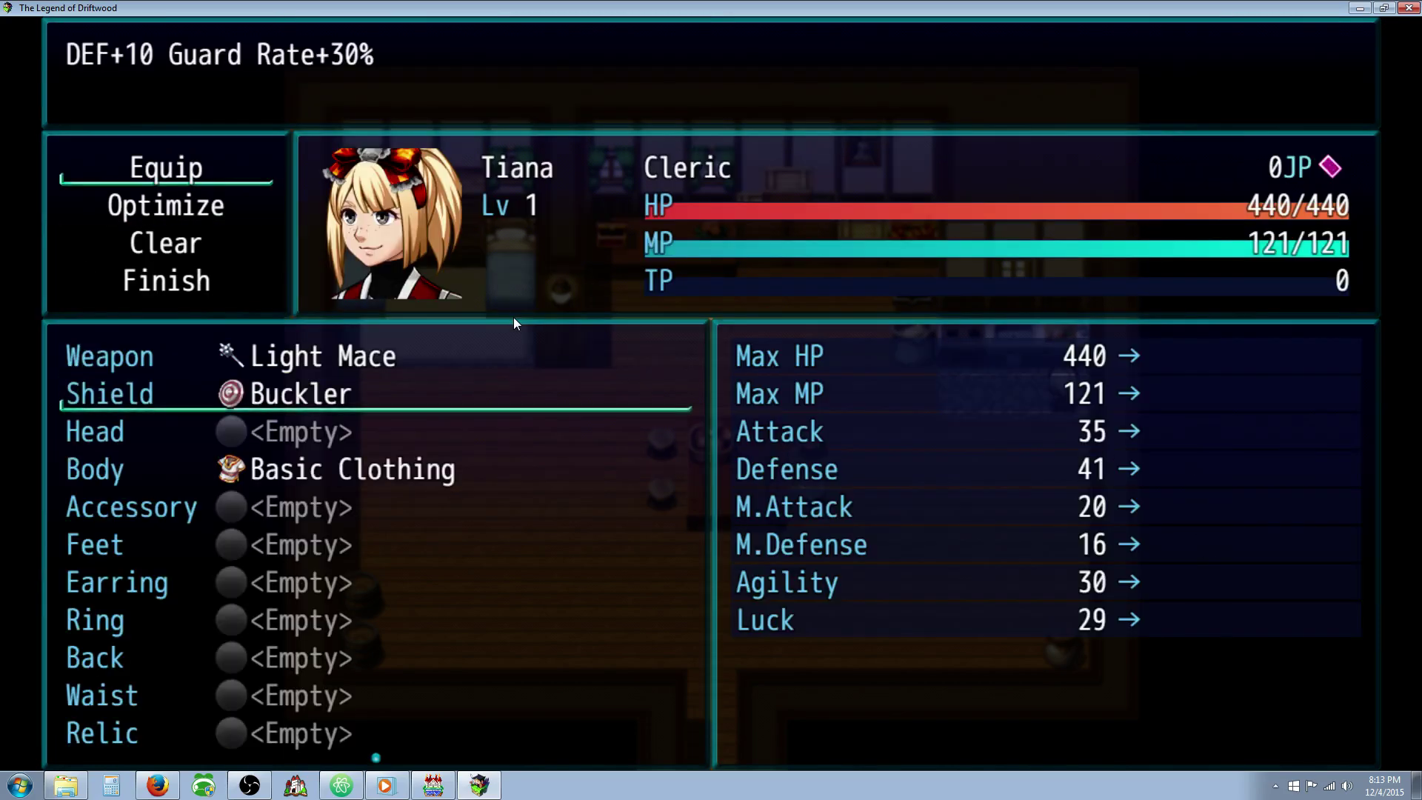
pyautogui.press('Escape')
pyautogui.press('Escape')
pyautogui.press('Escape')
# Search the clay pot in the corner and the barrels across the room, dismissing each item message.
pyautogui.press('Down')
pyautogui.press('Return')
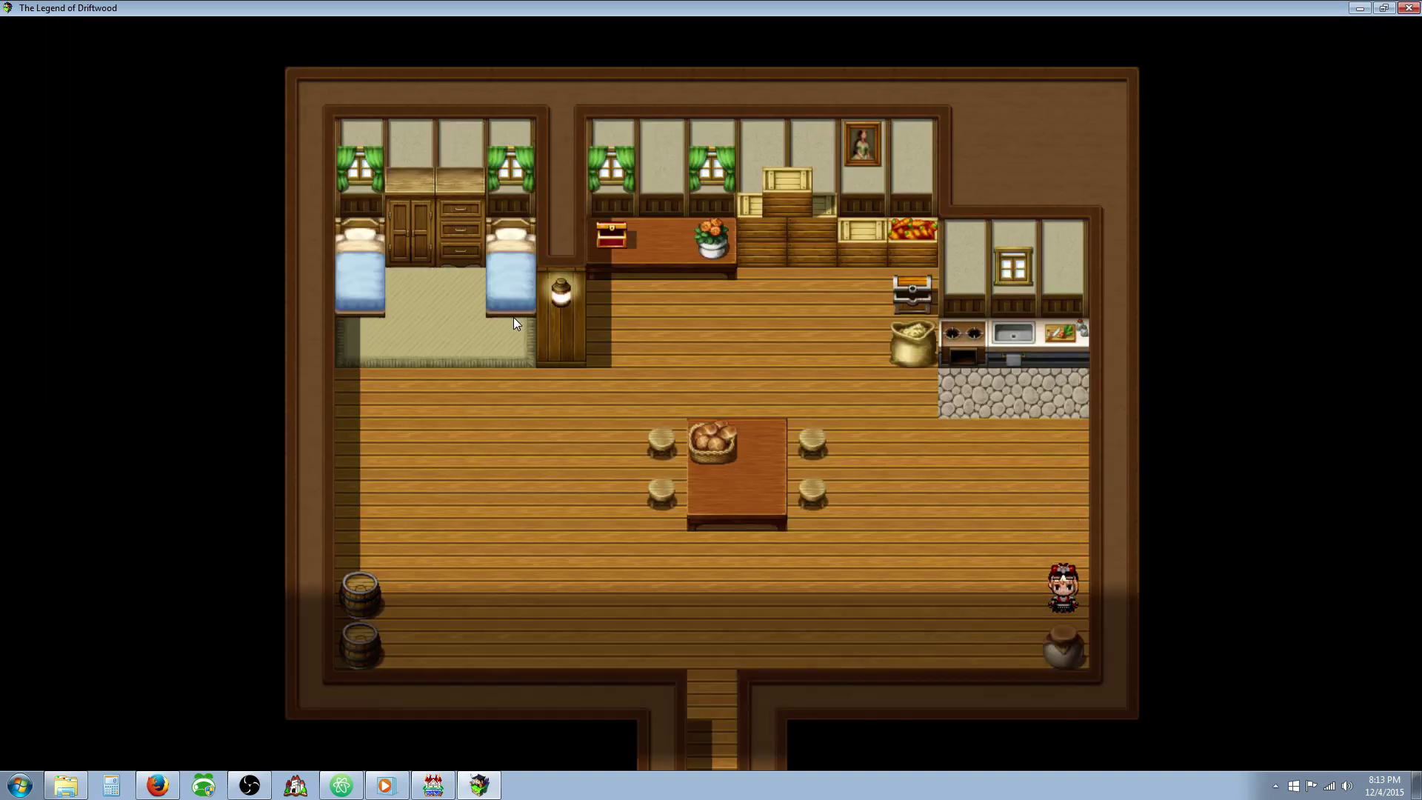
pyautogui.press('Return')
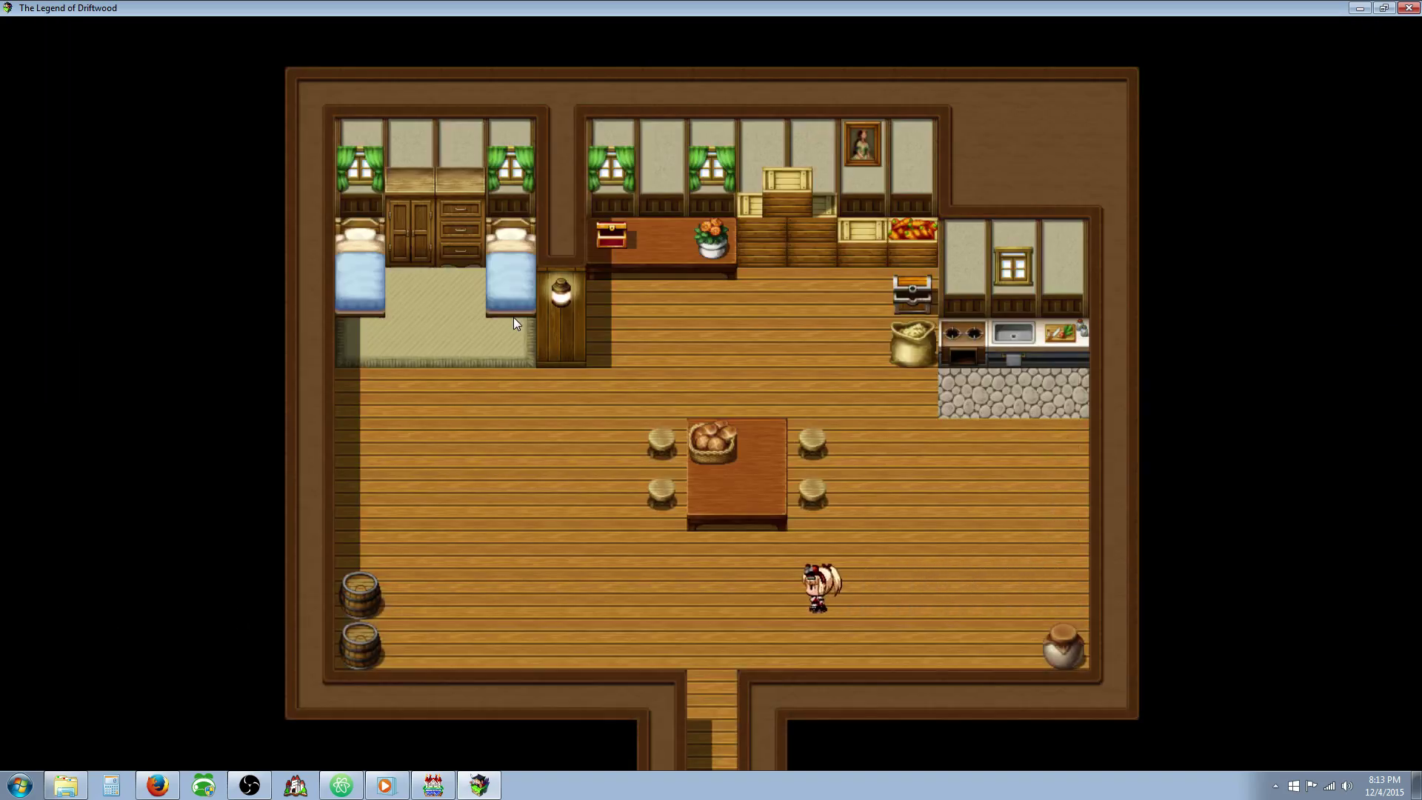
pyautogui.press('Left')
pyautogui.press('Left')
pyautogui.press('Left')
pyautogui.press('Left')
pyautogui.press('Return')
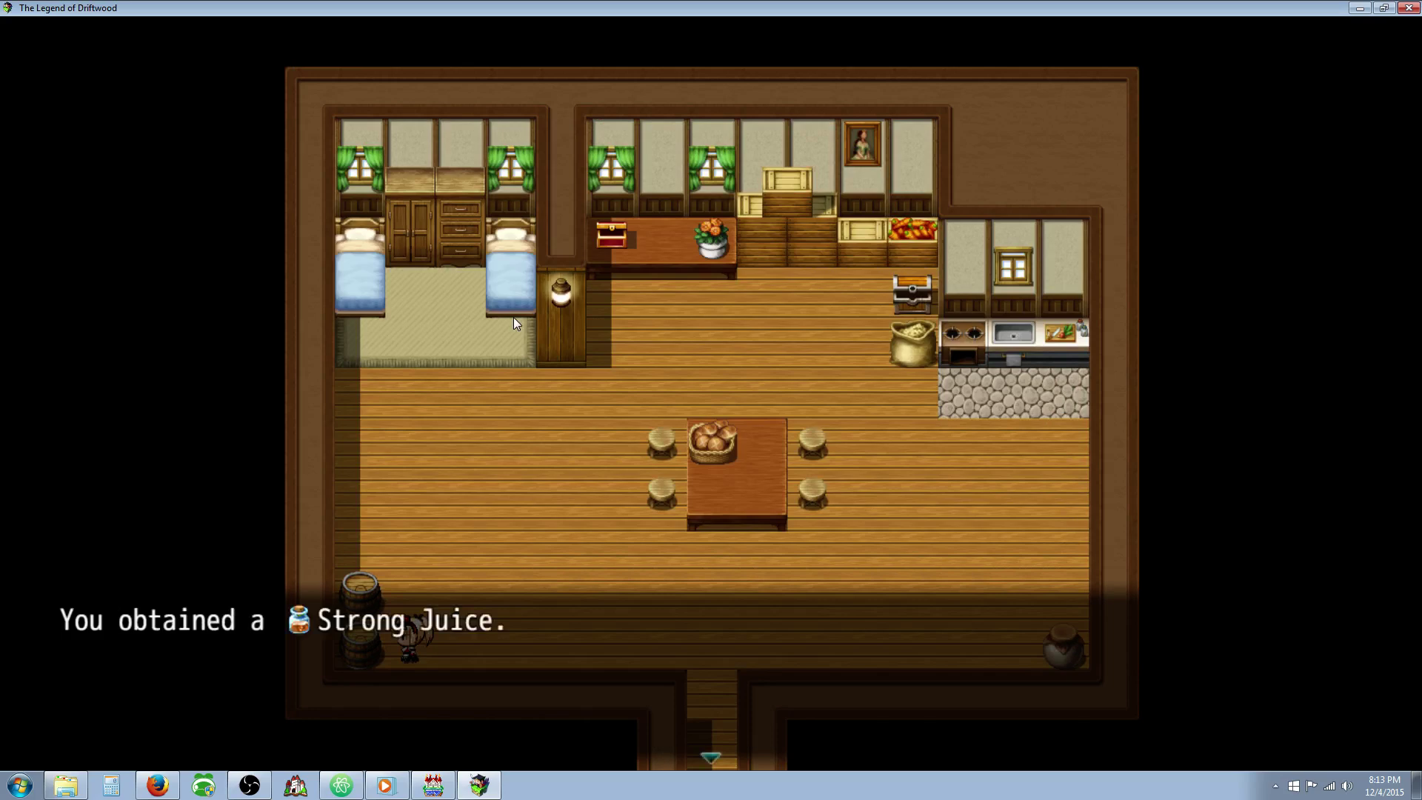
pyautogui.press('Return')
# Search the wardrobe between the two beds and dismiss its message.
pyautogui.press('Up')
pyautogui.press('Up')
pyautogui.press('Up')
pyautogui.press('Up')
pyautogui.press('Return')
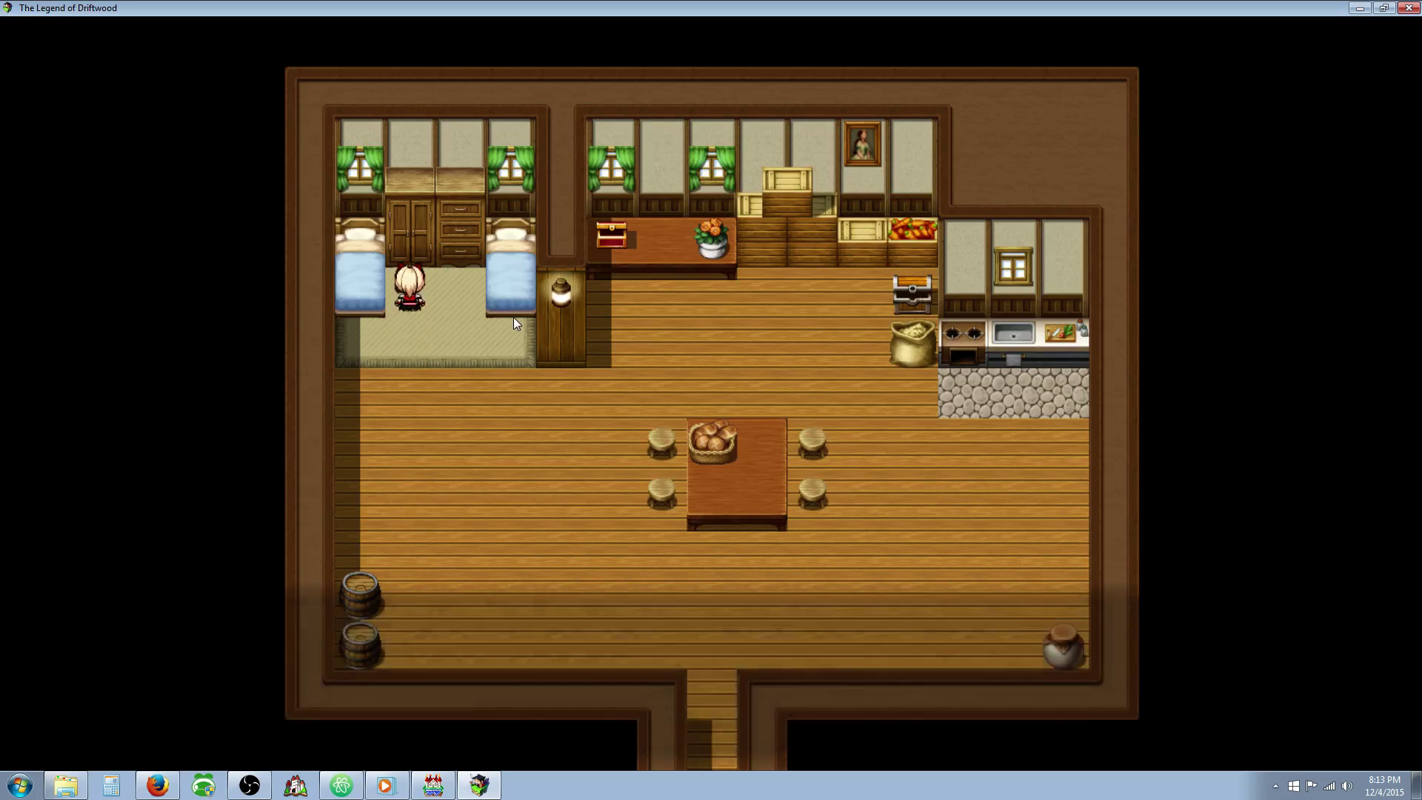
pyautogui.press('Return')
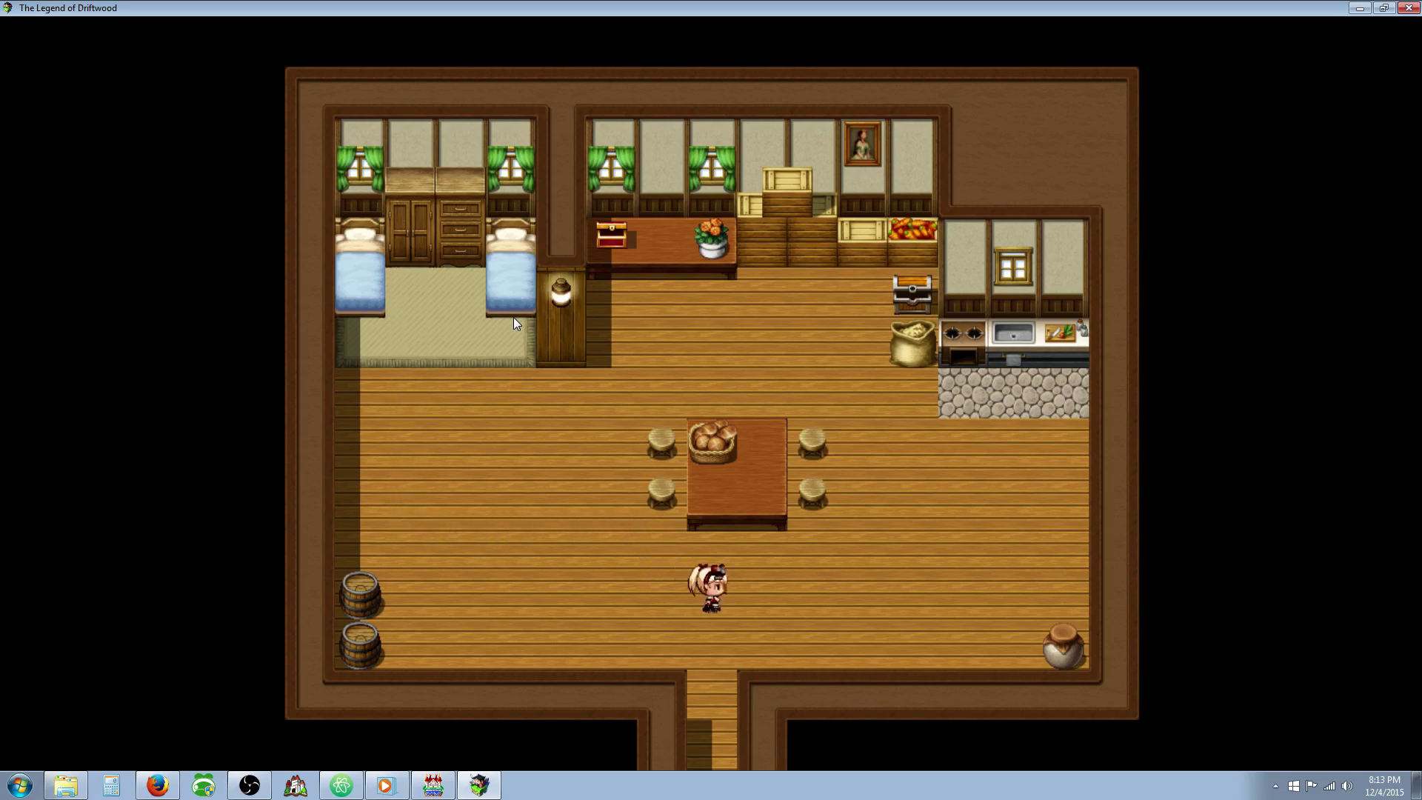
# Leave the Hideout and advance the street conversation with Driftwood and the Mercenary until the battle starts.
pyautogui.press('Down')
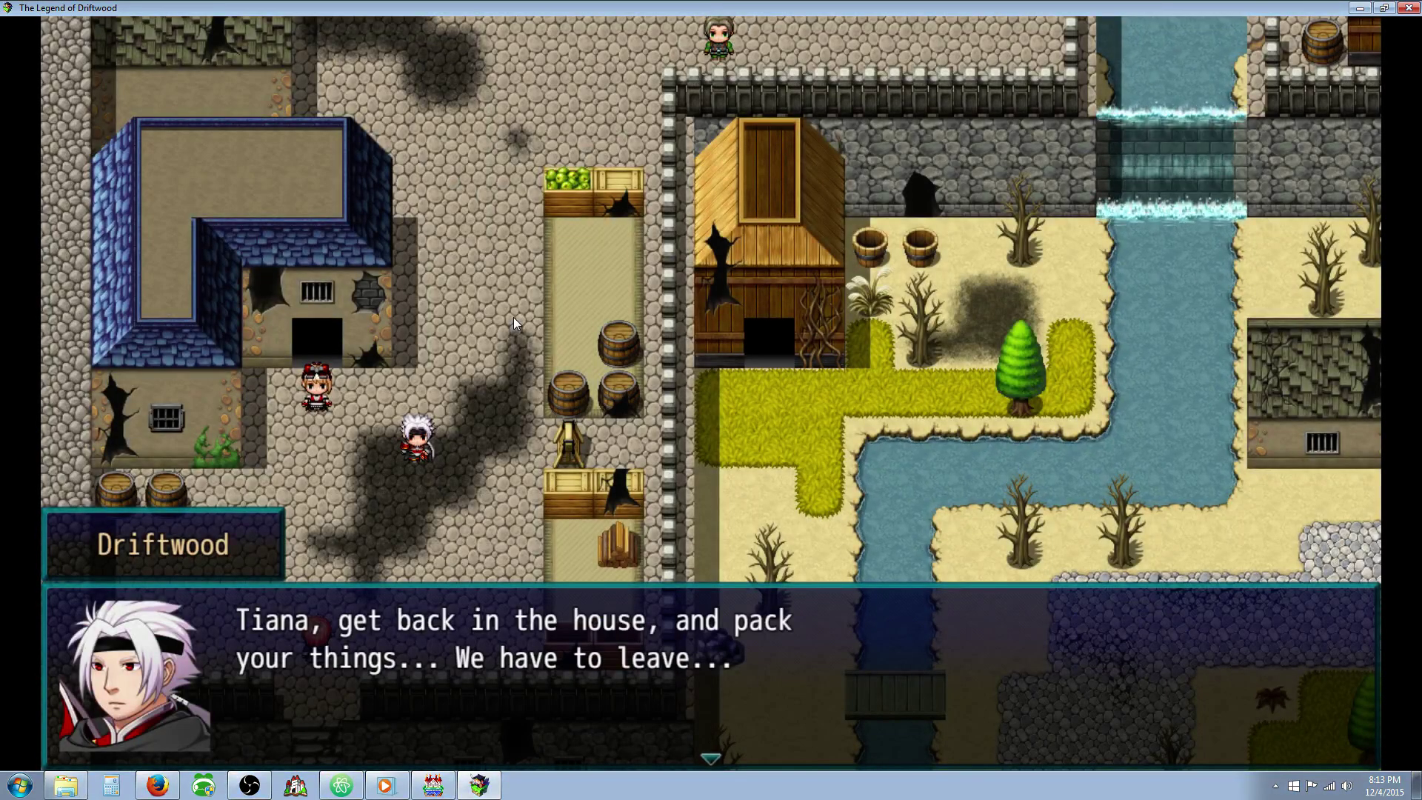
pyautogui.press('Return')
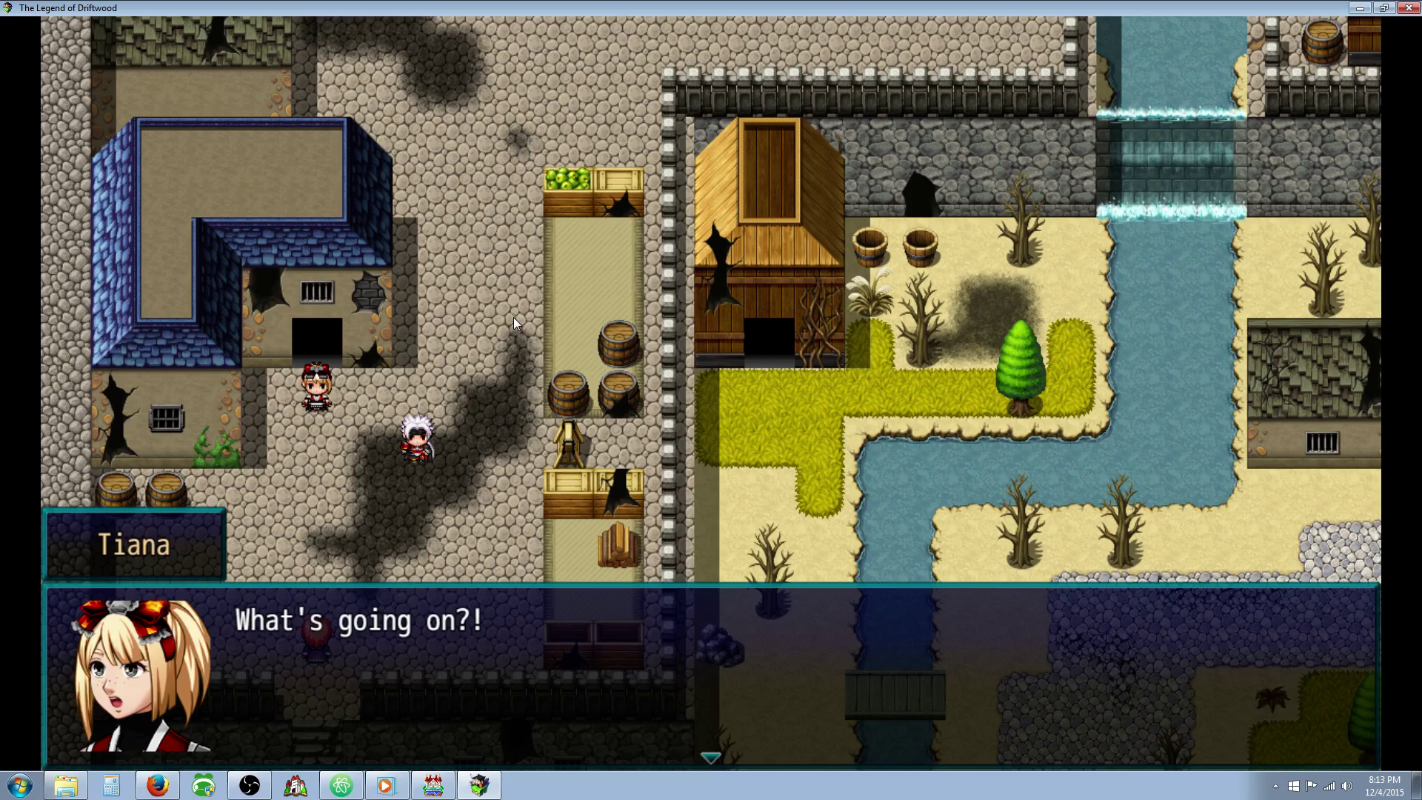
pyautogui.press('Return')
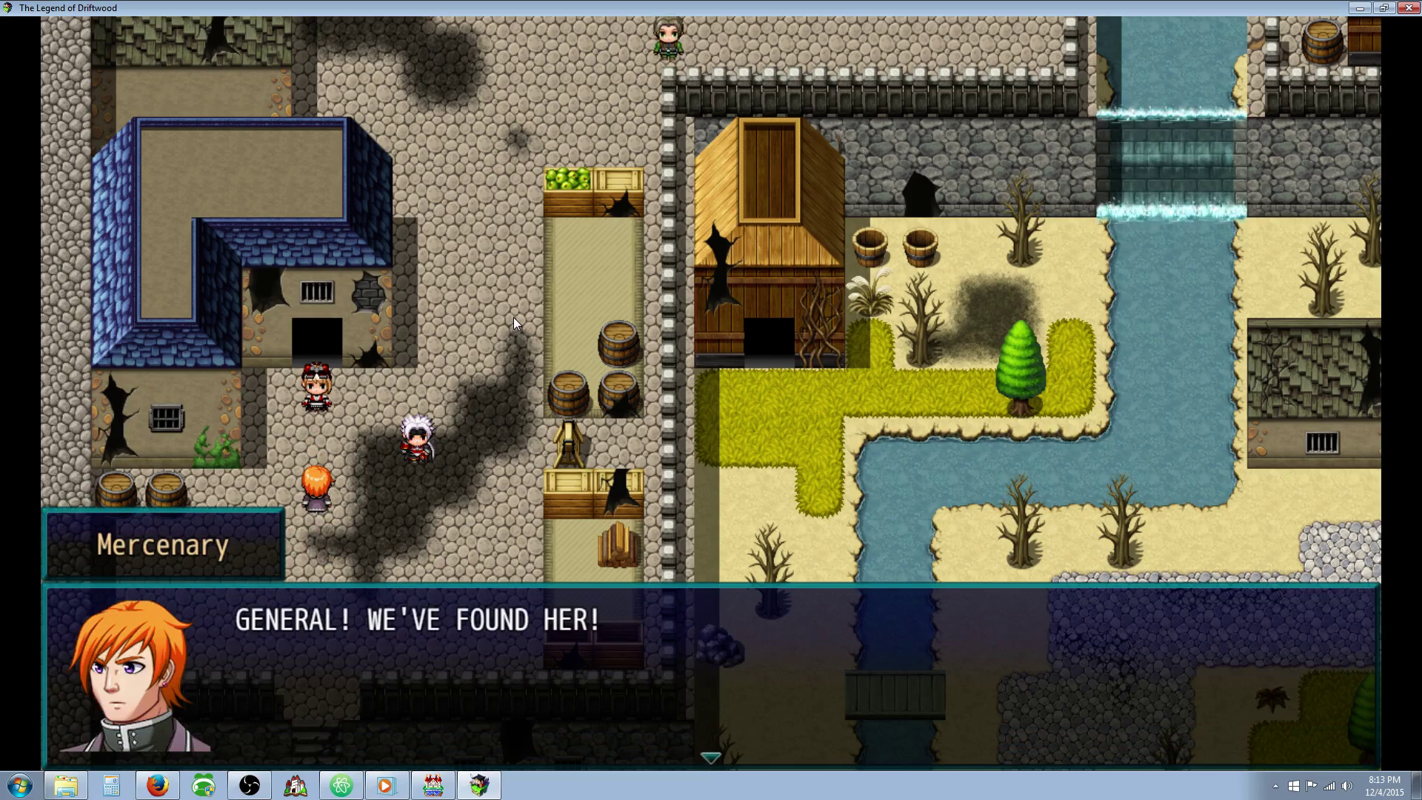
pyautogui.press('Return')
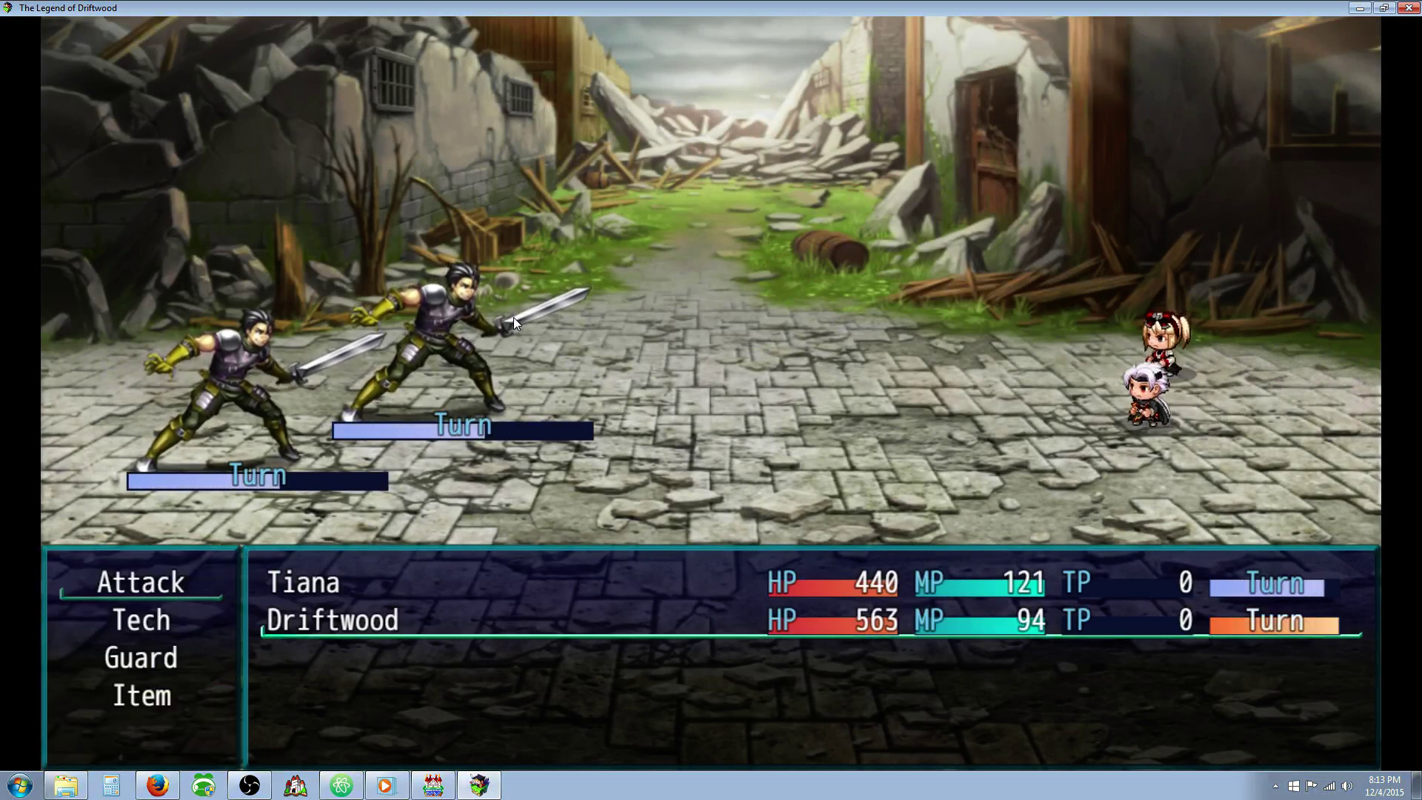
# Order Driftwood and Tiana to make basic attacks on the mercenaries in the opening turn.
pyautogui.press('Up')
pyautogui.press('Return')
pyautogui.press('Escape')
pyautogui.press('Up')
pyautogui.press('Return')
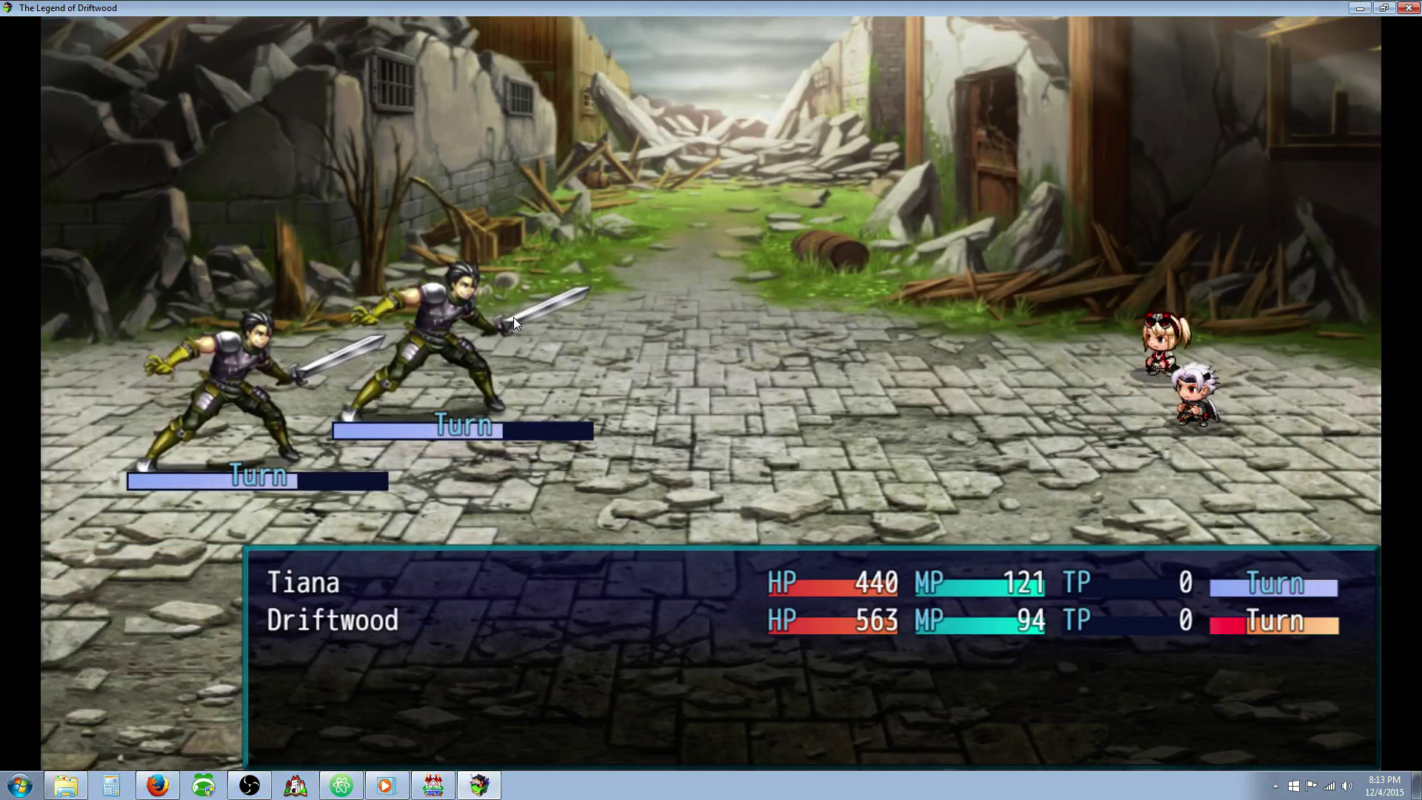
pyautogui.press('Down')
pyautogui.press('Return')
pyautogui.press('Escape')
pyautogui.press('Up')
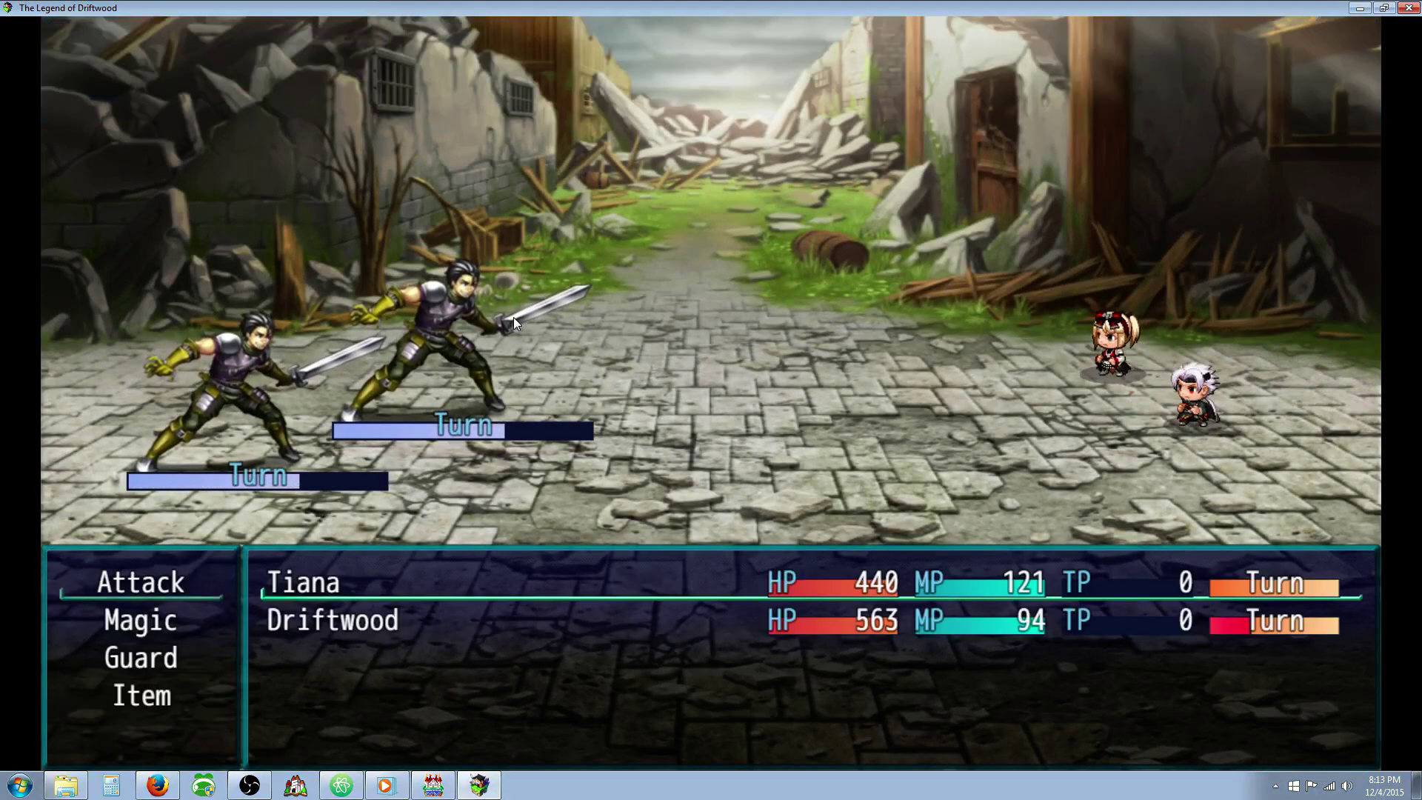
pyautogui.press('Return')
pyautogui.press('Return')
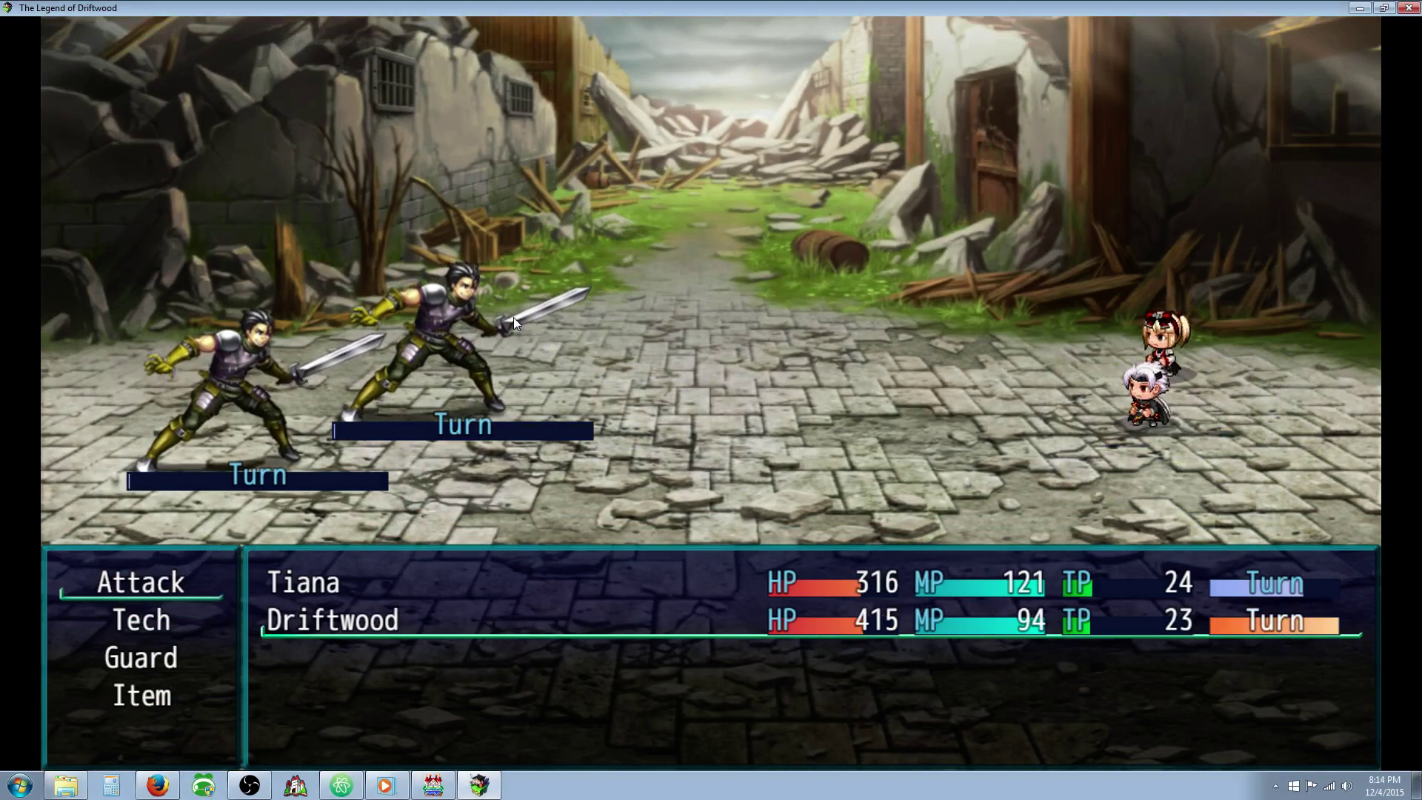
# Use Driftwood's Slice tech on a mercenary and have Tiana cast Lifestream on Driftwood.
pyautogui.press('Down')
pyautogui.press('Return')
pyautogui.press('Return')
pyautogui.press('Return')
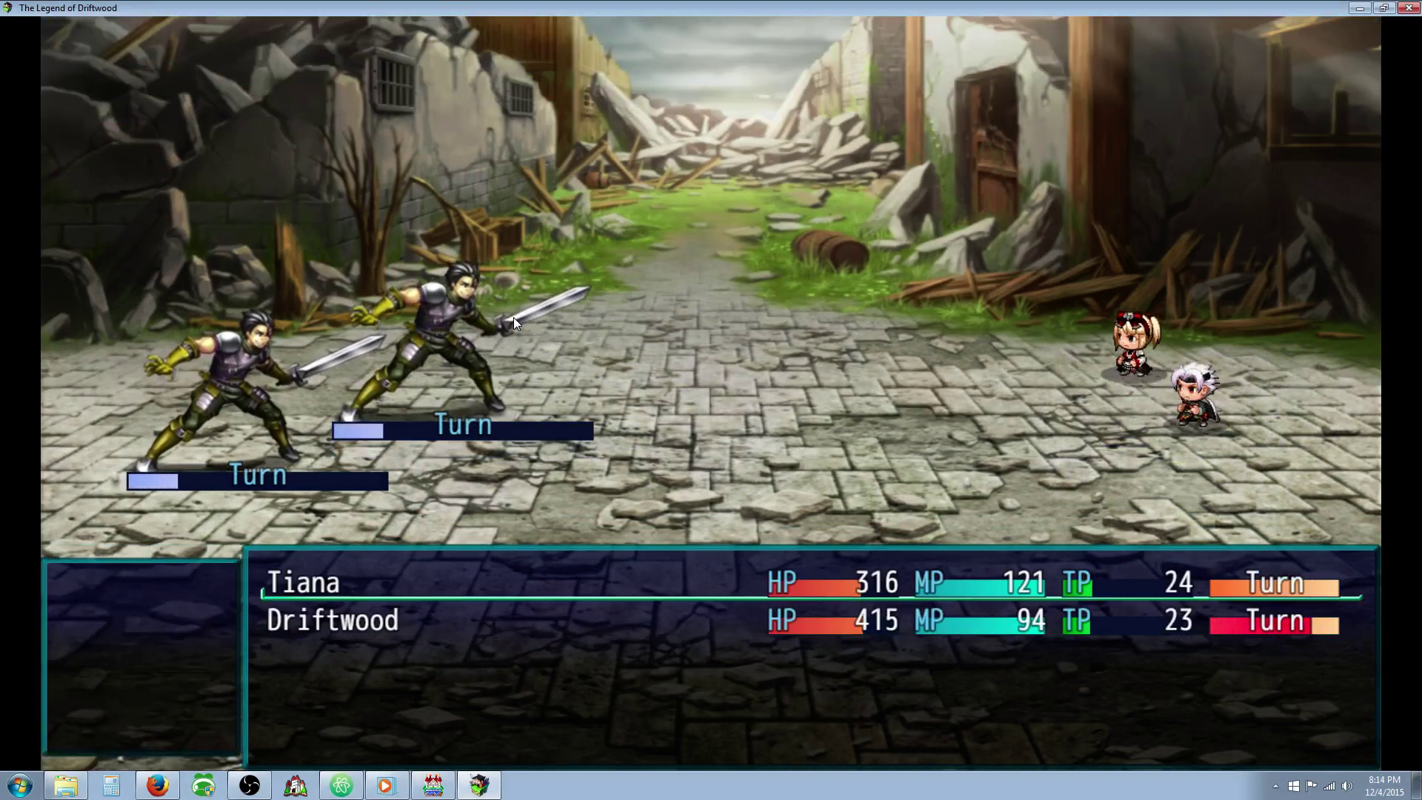
pyautogui.press('Down')
pyautogui.press('Return')
pyautogui.press('Return')
pyautogui.press('Down')
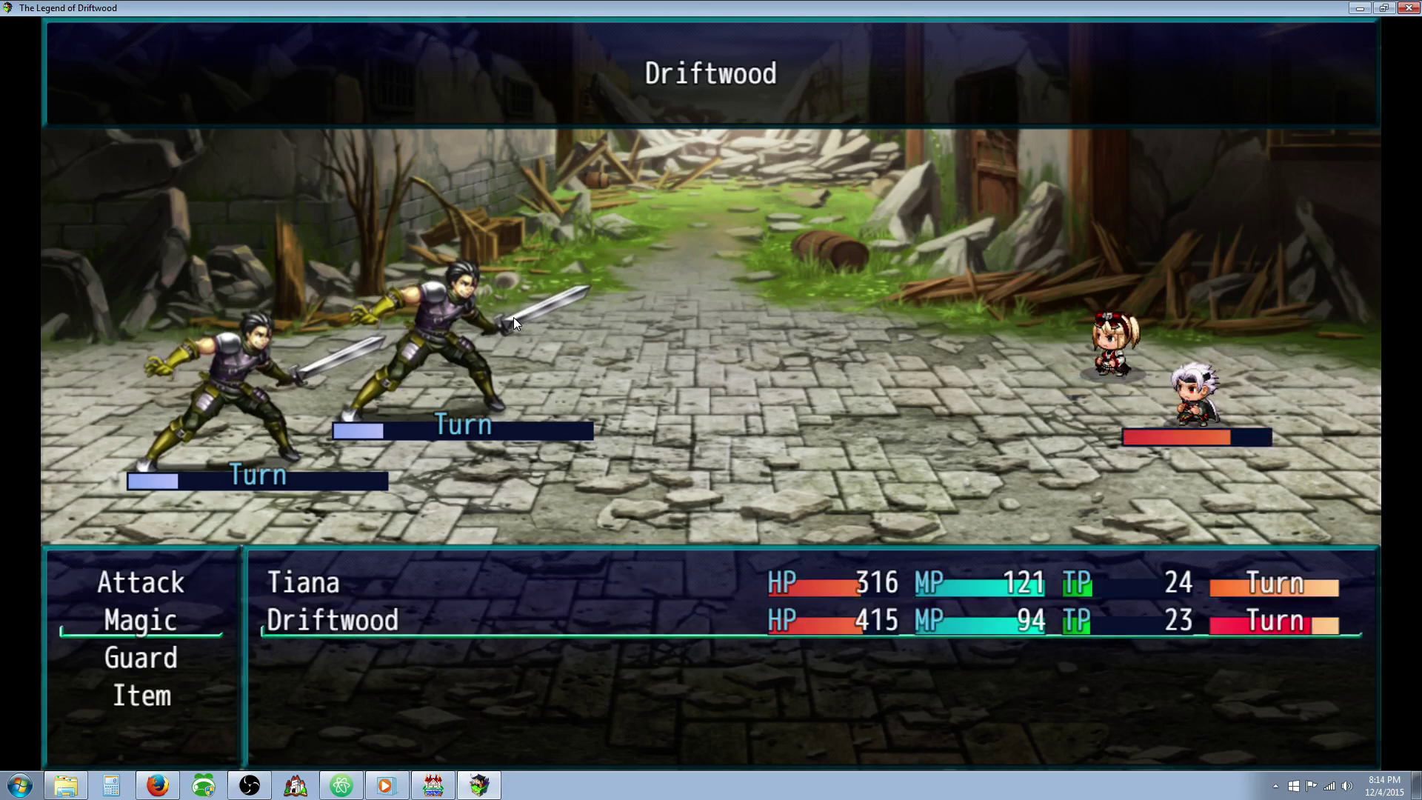
pyautogui.press('Return')
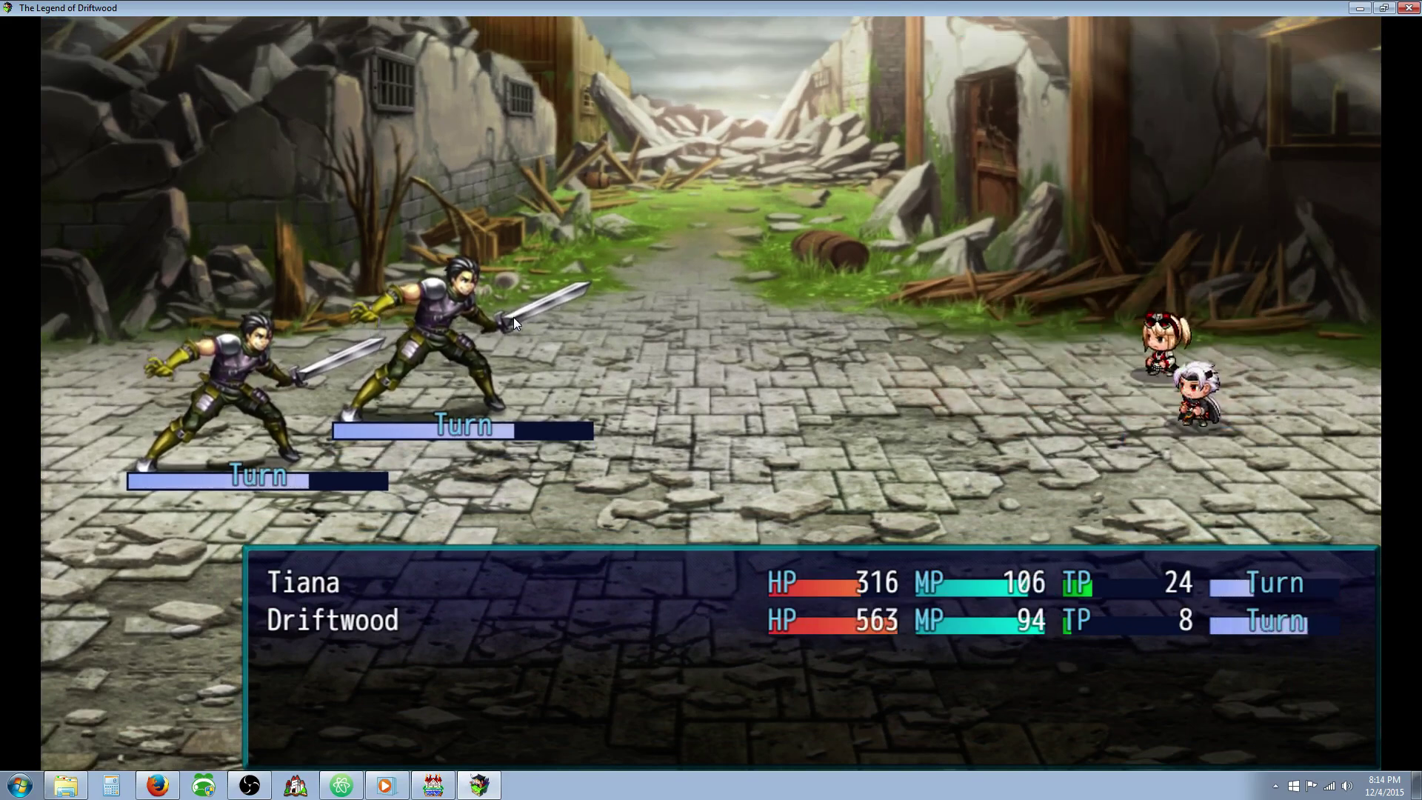
# Check Driftwood's Slice tech, back out of it, and attack Mercenary B with him instead.
pyautogui.press('Down')
pyautogui.press('Return')
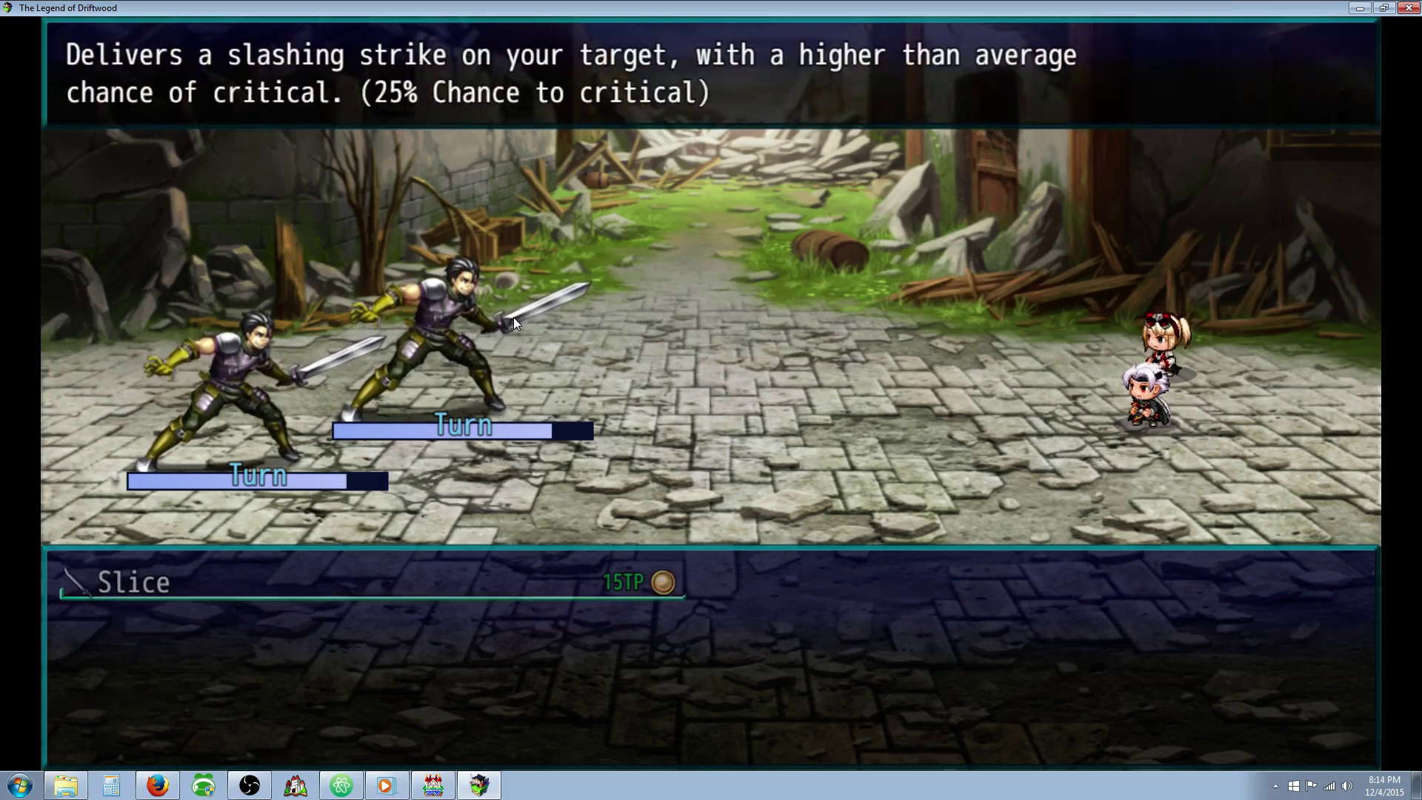
pyautogui.press('Escape')
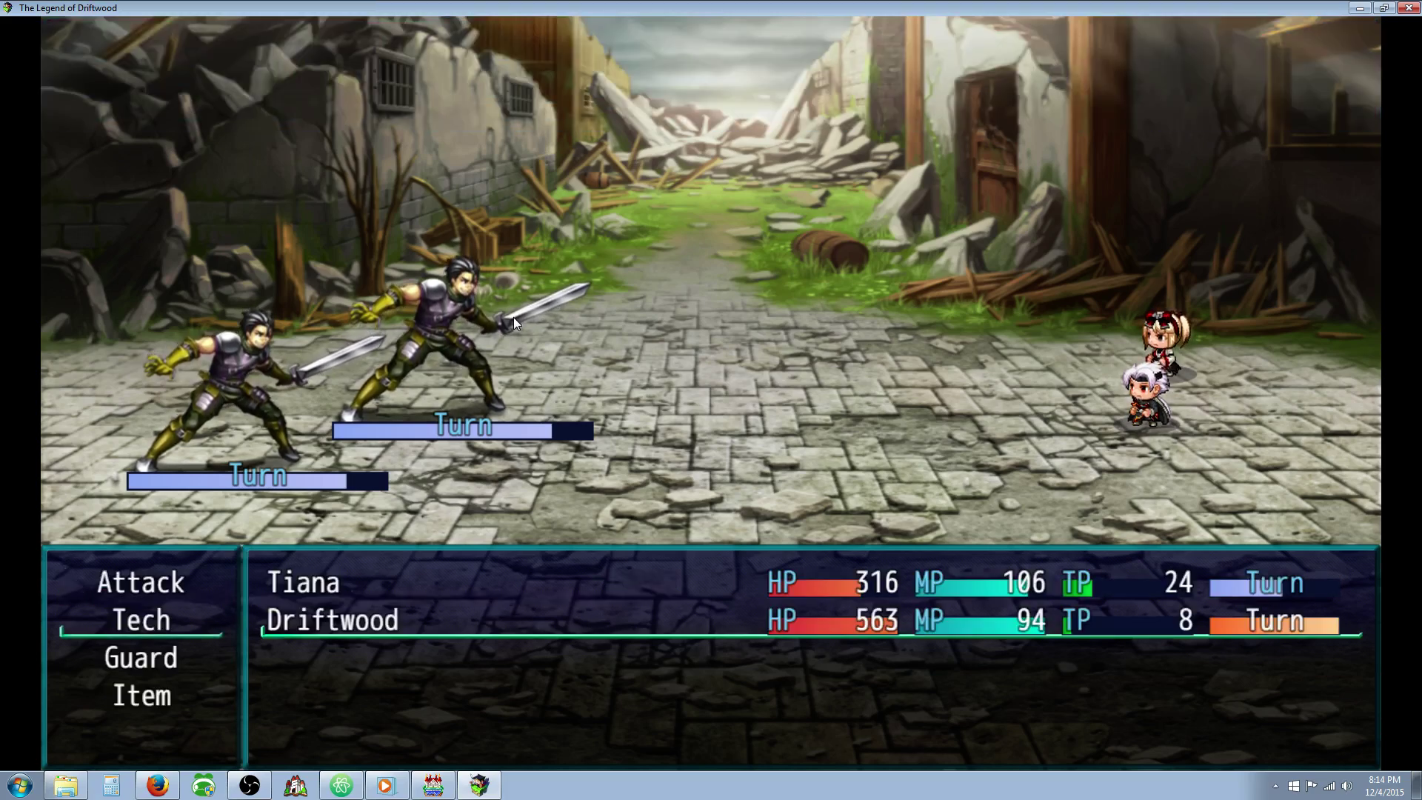
pyautogui.press('Up')
pyautogui.press('Return')
pyautogui.press('Return')
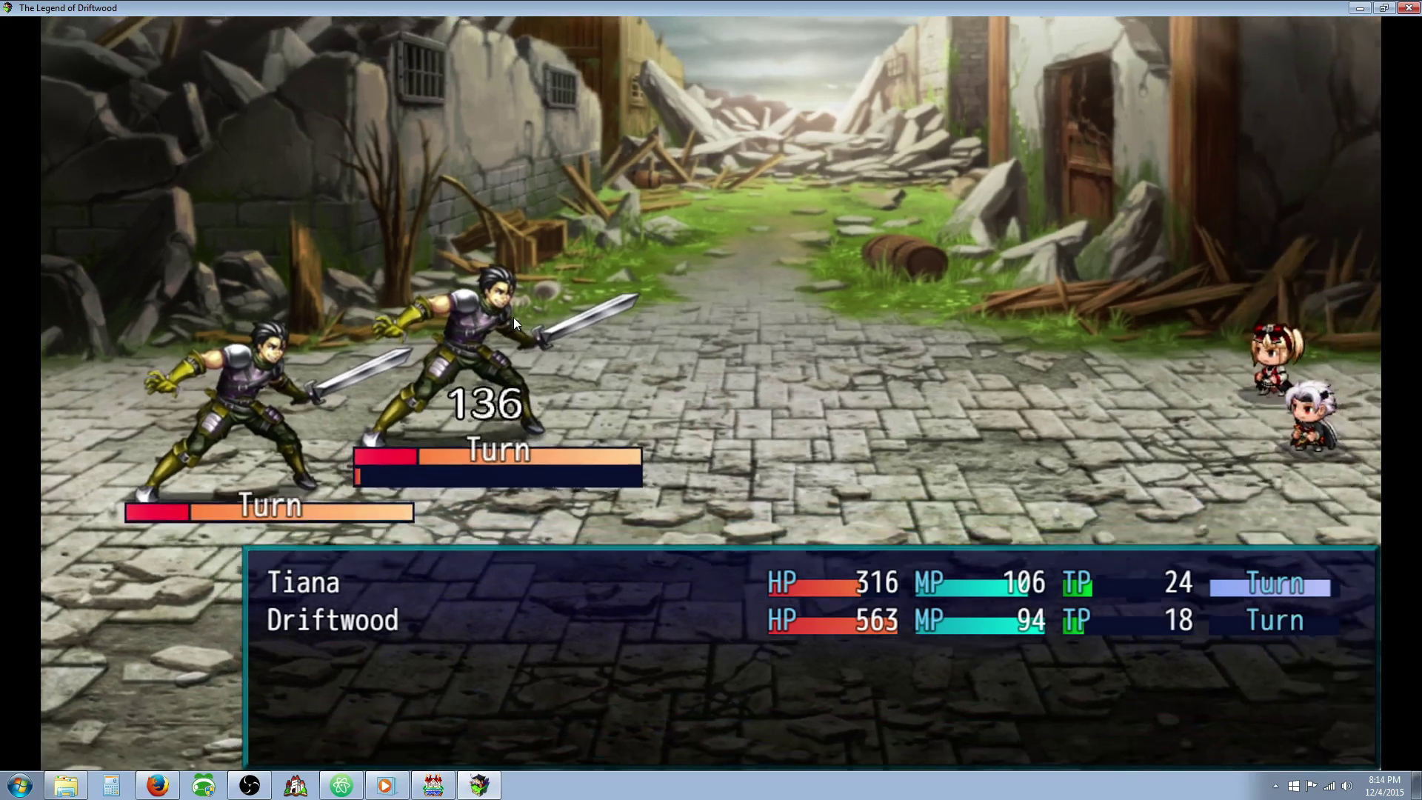
# Have Tiana cast Lifestream on herself.
pyautogui.press('Down')
pyautogui.press('Return')
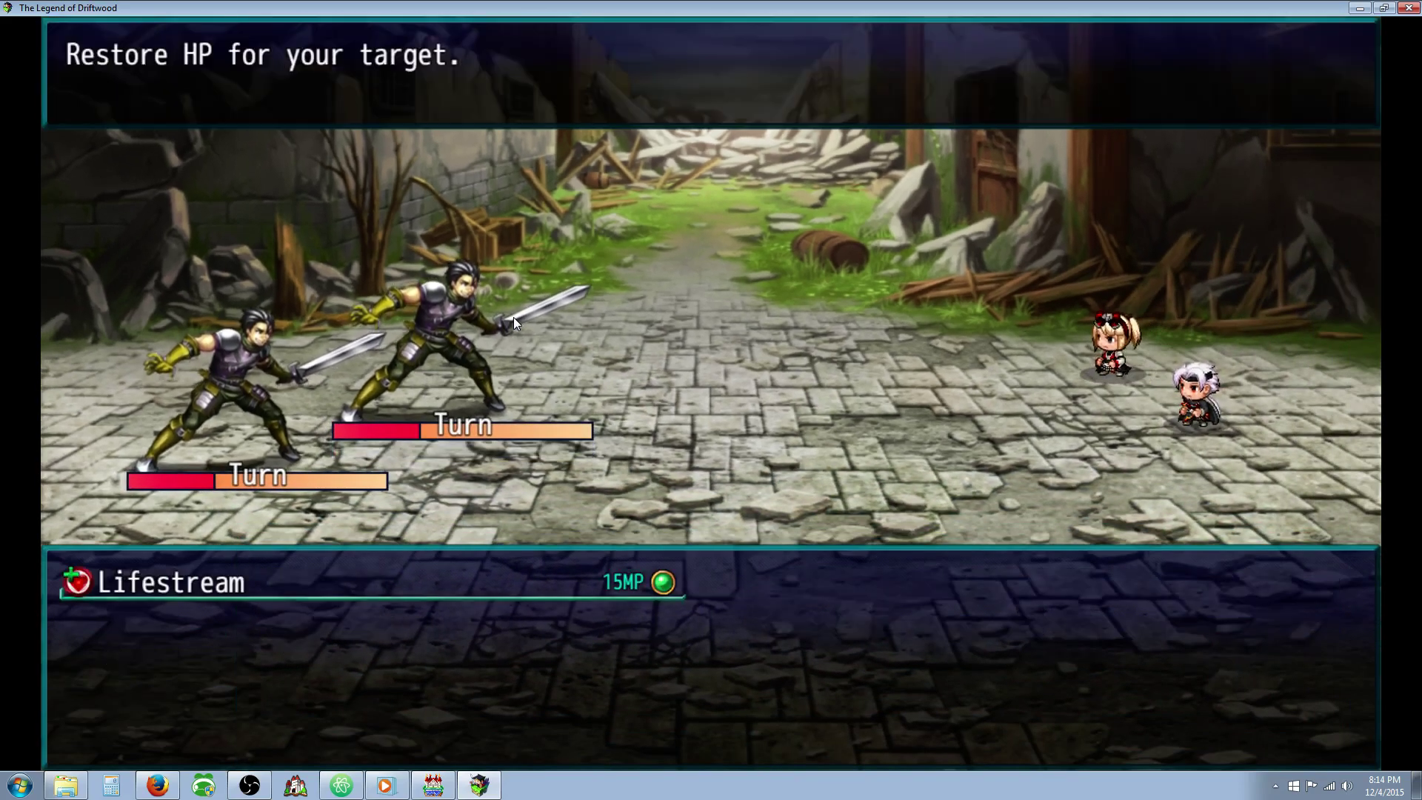
pyautogui.press('Escape')
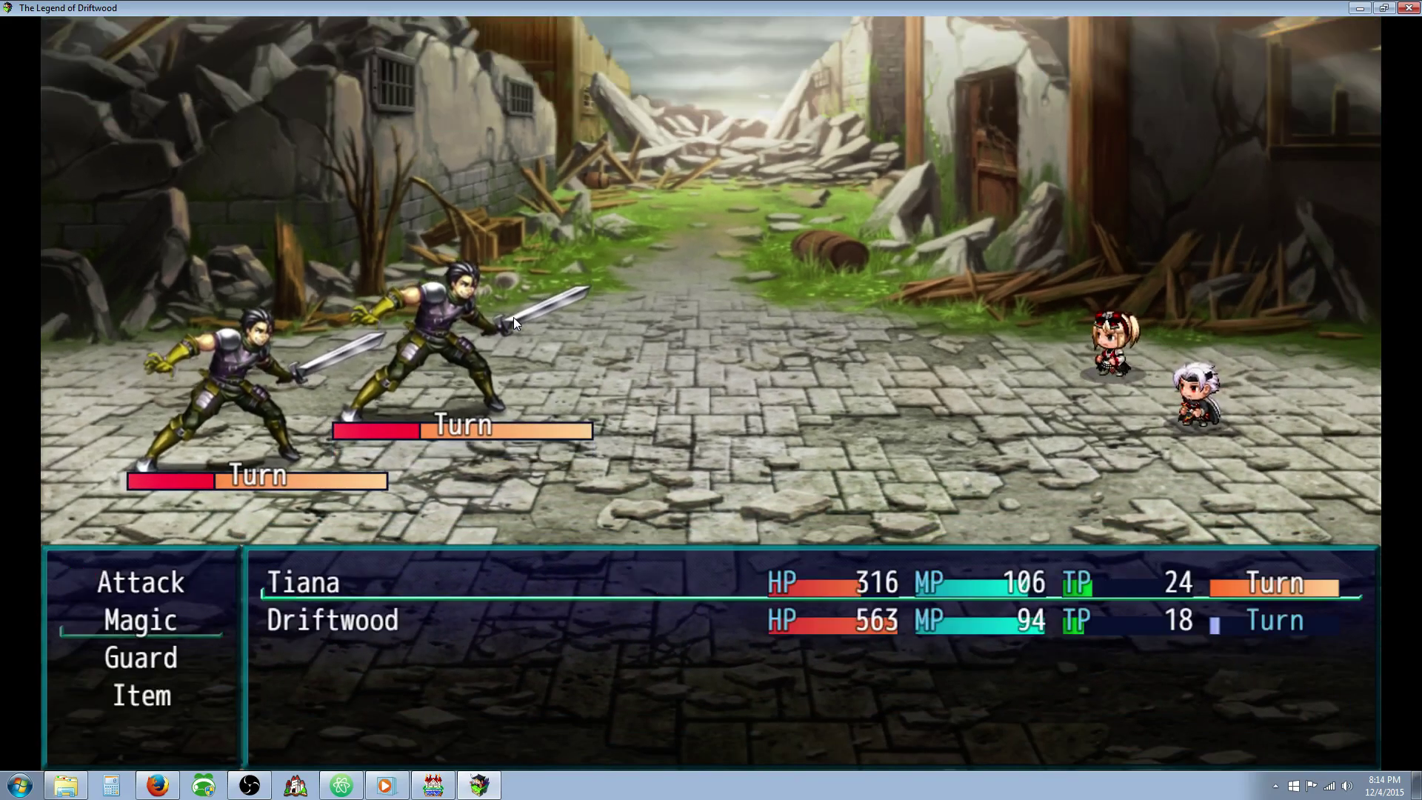
pyautogui.press('Return')
pyautogui.press('Return')
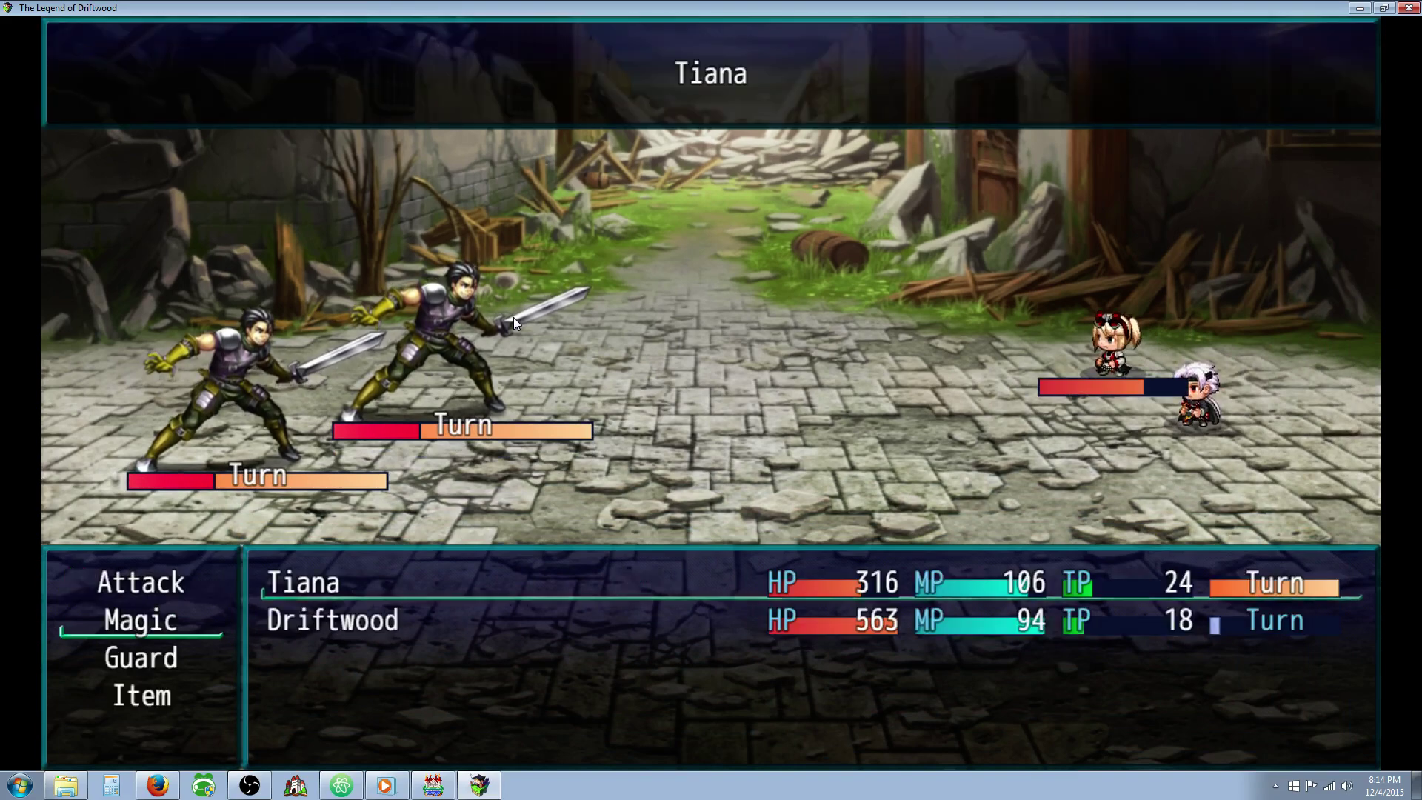
pyautogui.press('Return')
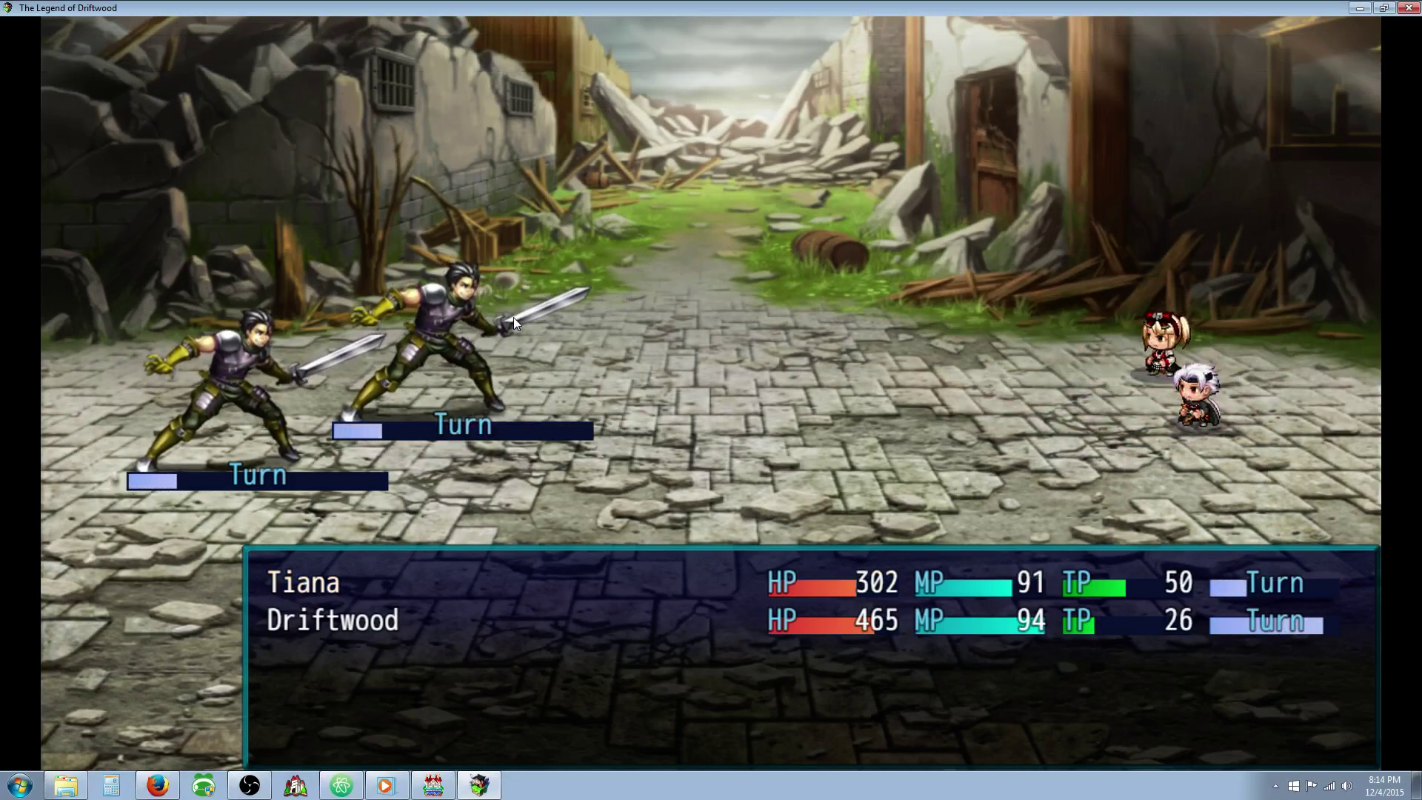
# Cancel Driftwood's Slice targeting and finish off Mercenary B with his basic attack.
pyautogui.press('Down')
pyautogui.press('Return')
pyautogui.press('Return')
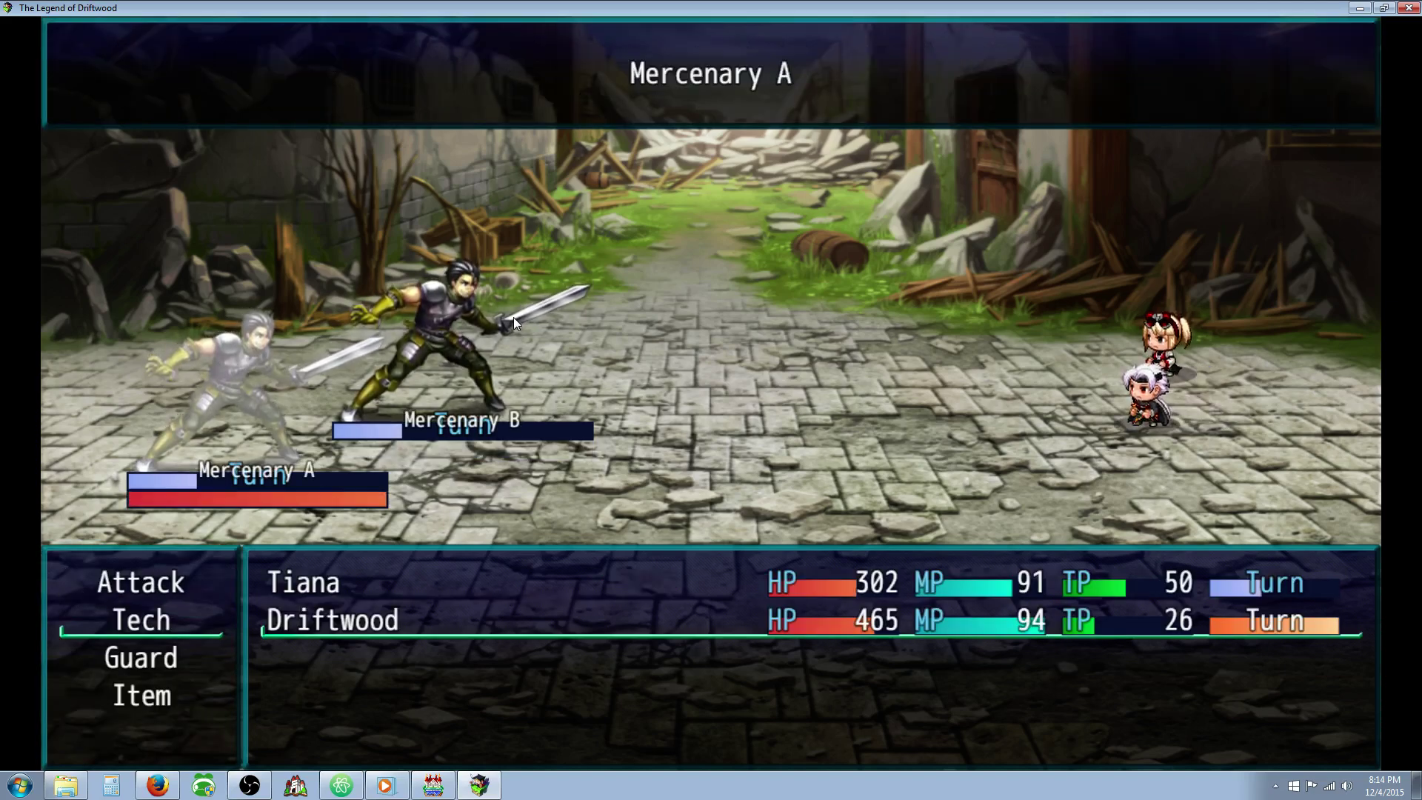
pyautogui.press('Escape')
pyautogui.press('Escape')
pyautogui.press('Up')
pyautogui.press('Return')
pyautogui.press('Return')
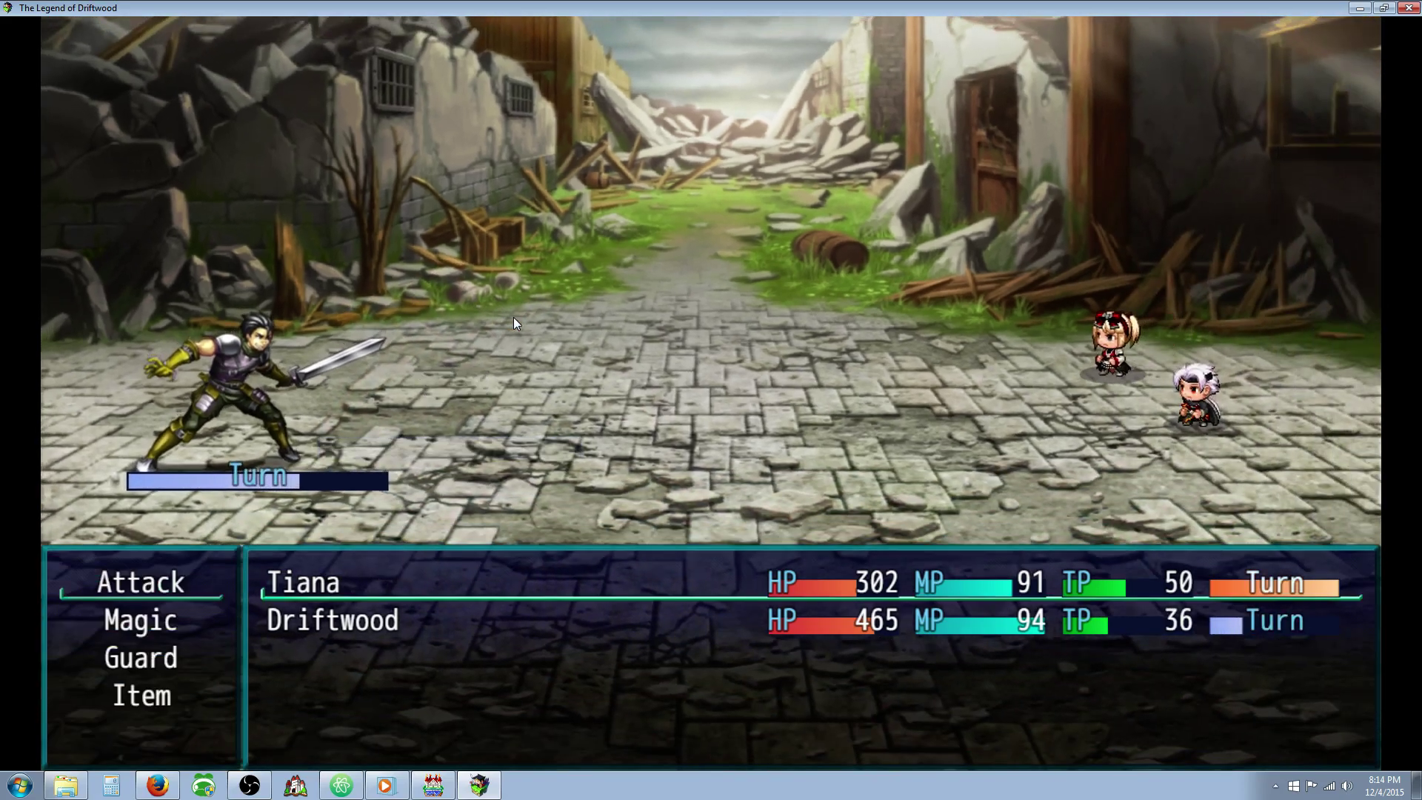
# Heal Tiana with her own Lifestream and use Driftwood's Slice on the remaining mercenary.
pyautogui.press('Return')
pyautogui.press('Return')
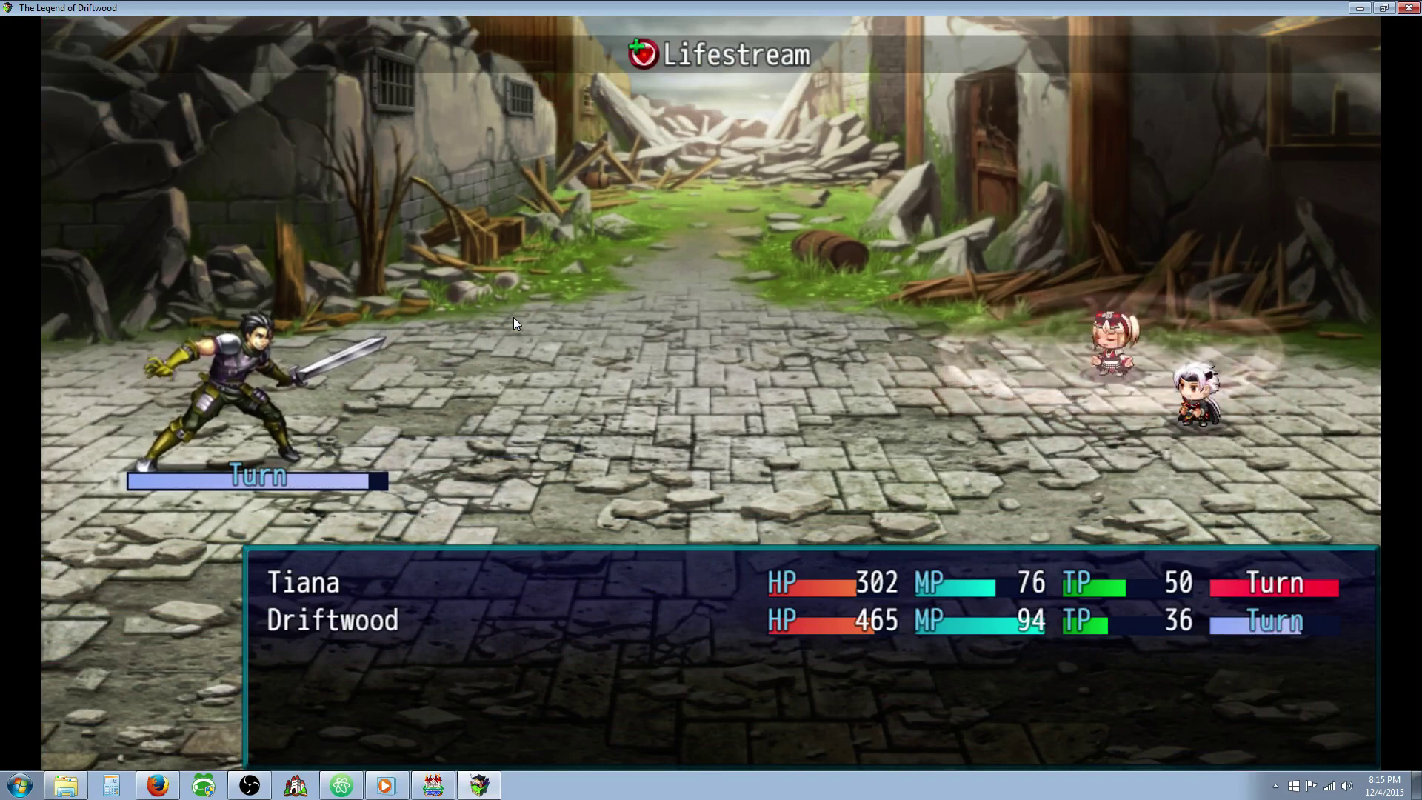
pyautogui.press('Down')
pyautogui.press('Return')
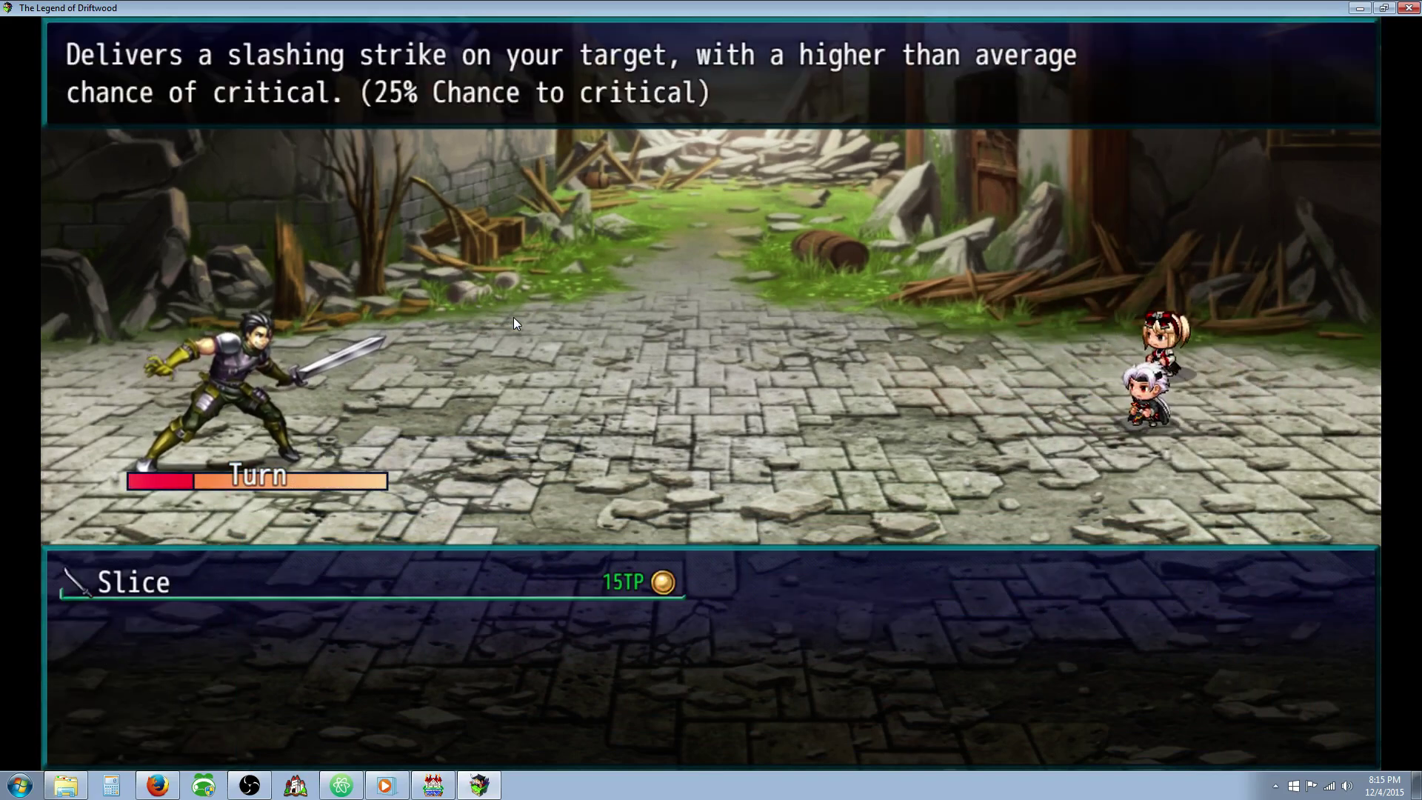
pyautogui.press('Return')
pyautogui.press('Return')
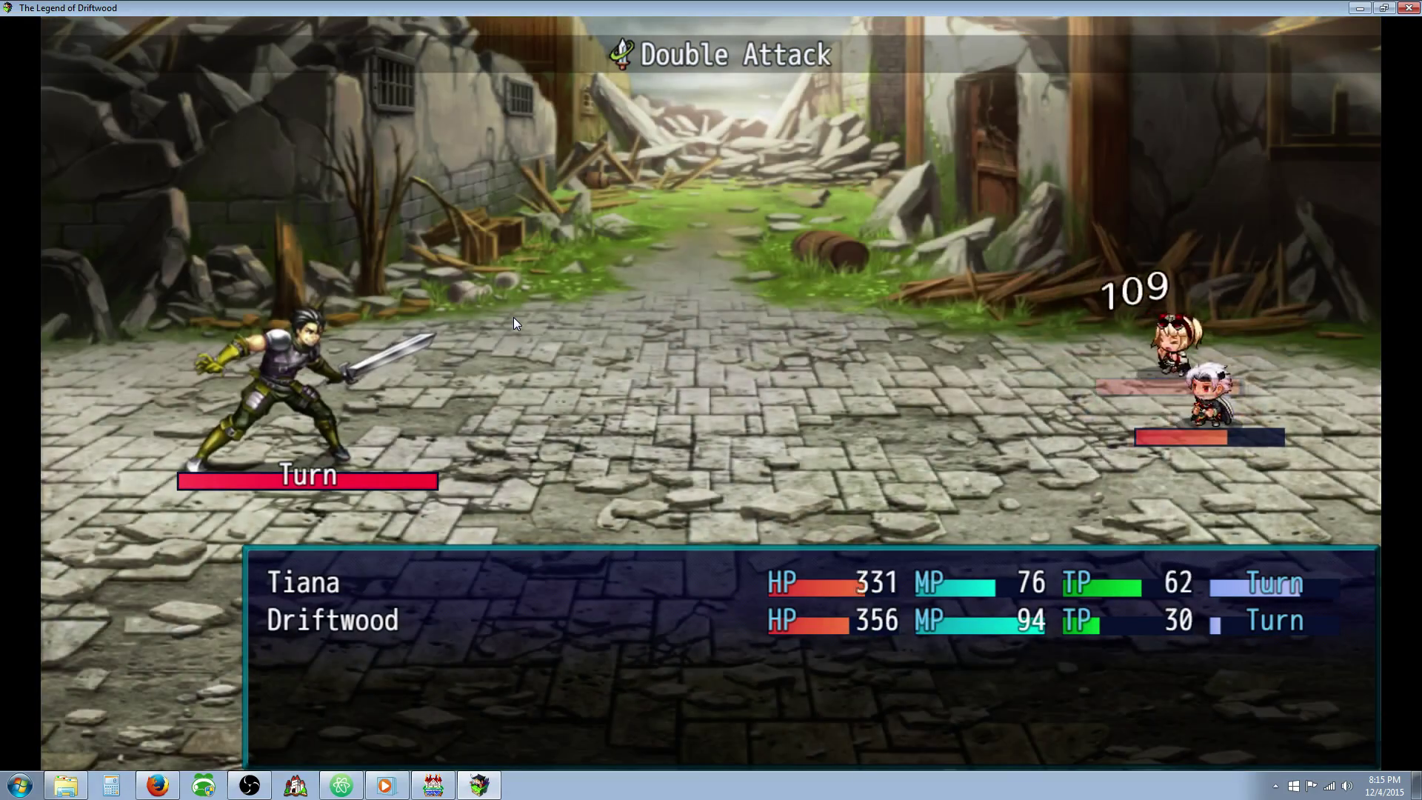
# Have Tiana cast Lifestream on Driftwood, followed by another Slice from him on Mercenary A.
pyautogui.press('Down')
pyautogui.press('Return')
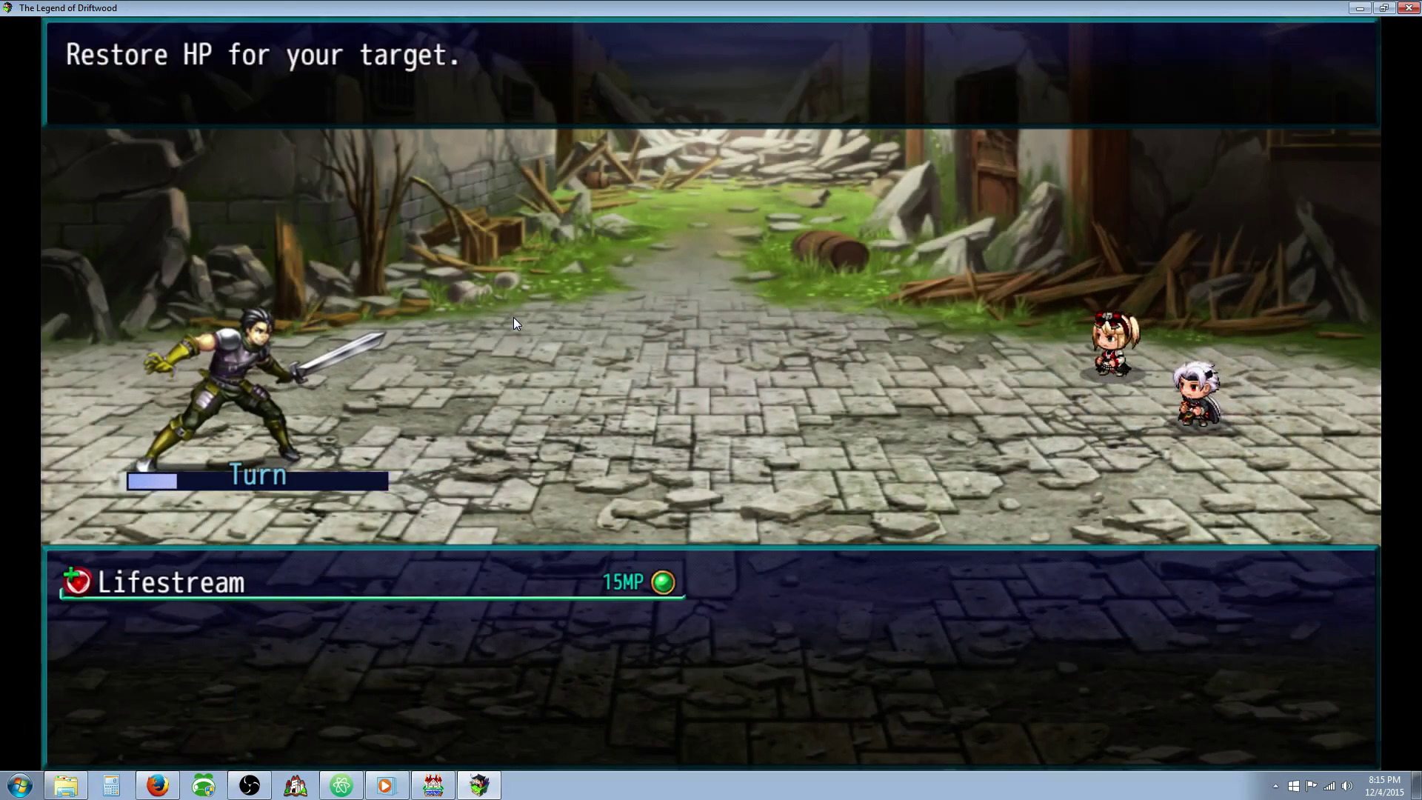
pyautogui.press('Return')
pyautogui.press('Down')
pyautogui.press('Return')
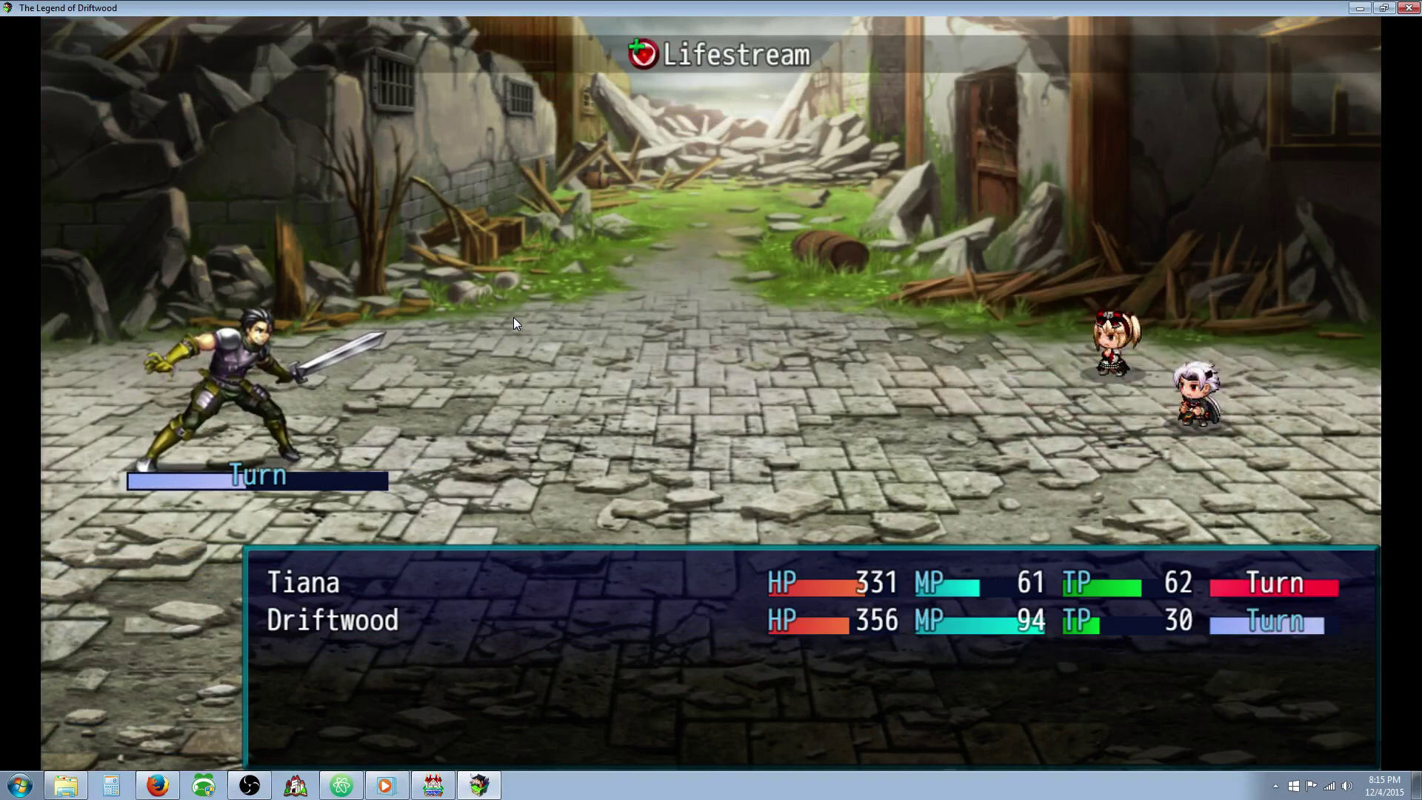
pyautogui.press('Down')
pyautogui.press('Return')
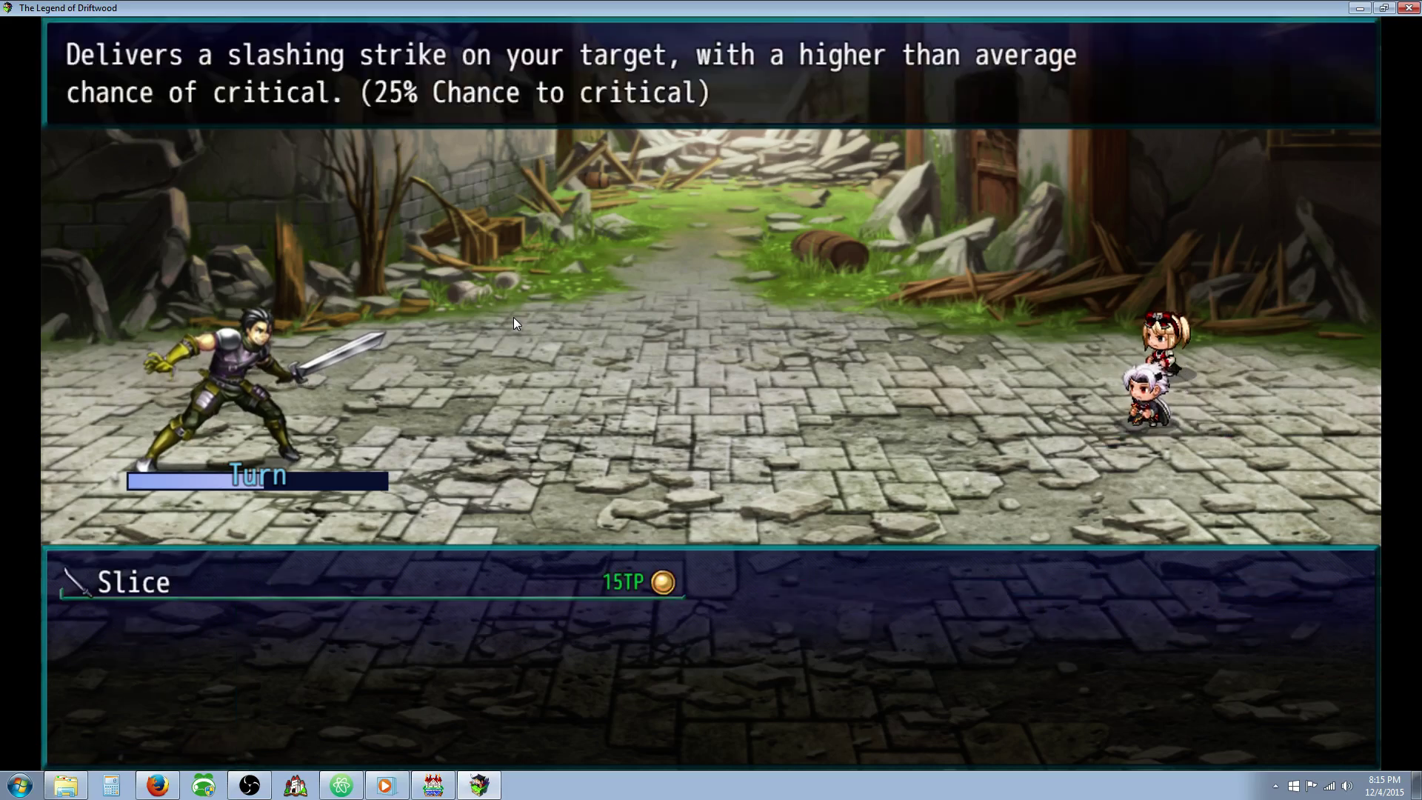
pyautogui.press('Return')
pyautogui.press('Return')
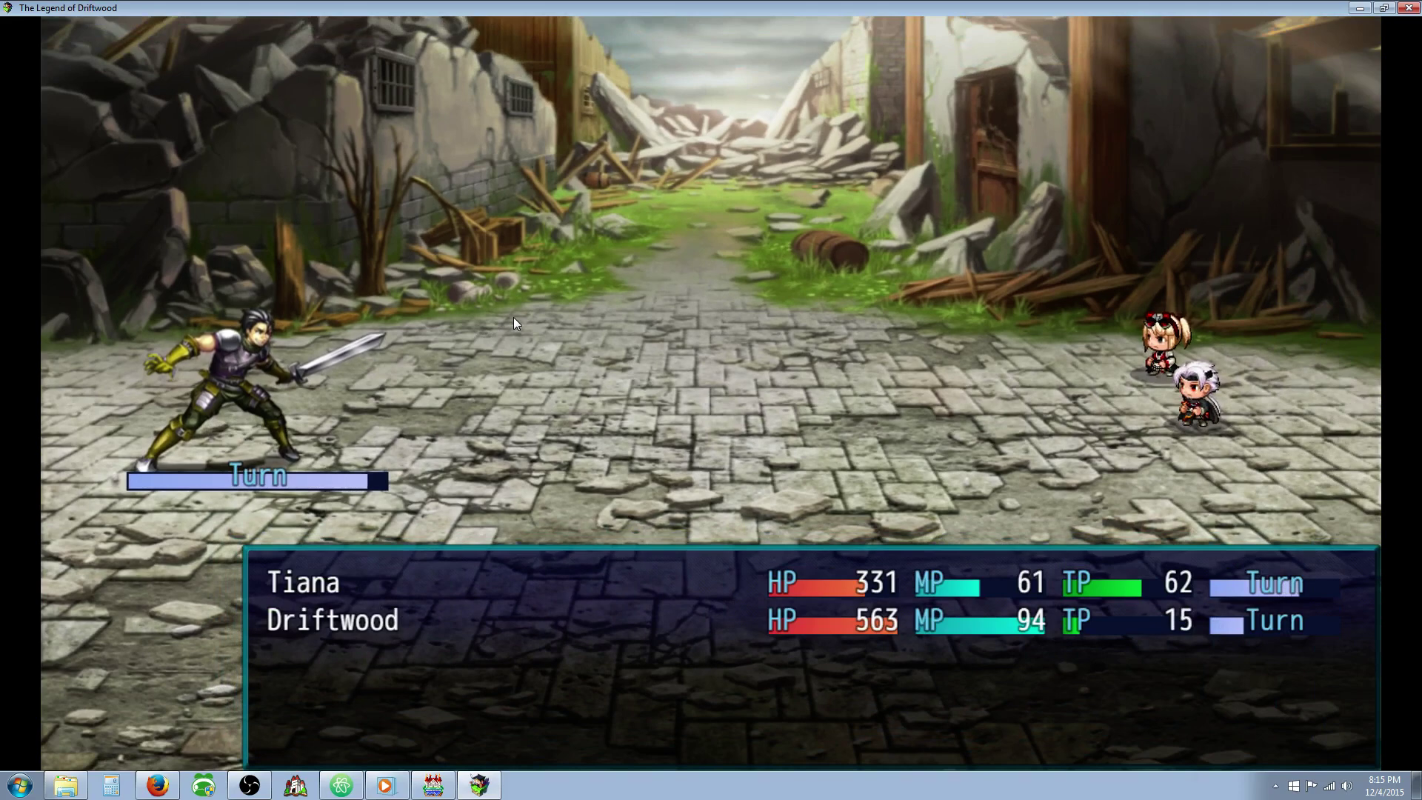
# Back out of Tiana's magic list and commit her next battle command.
pyautogui.press('Down')
pyautogui.press('Return')
pyautogui.press('Escape')
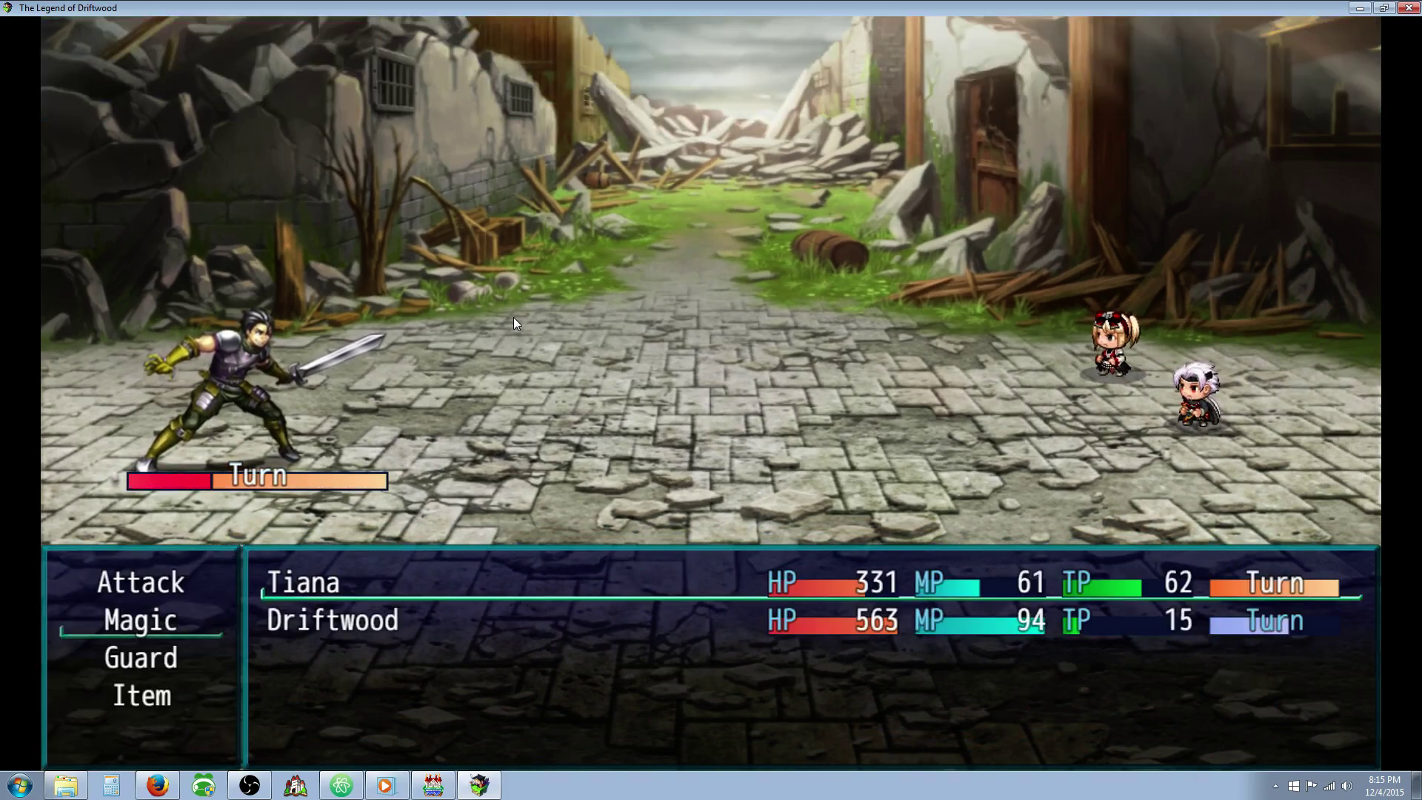
pyautogui.press('Down')
pyautogui.press('Return')
pyautogui.press('Return')
pyautogui.press('Return')
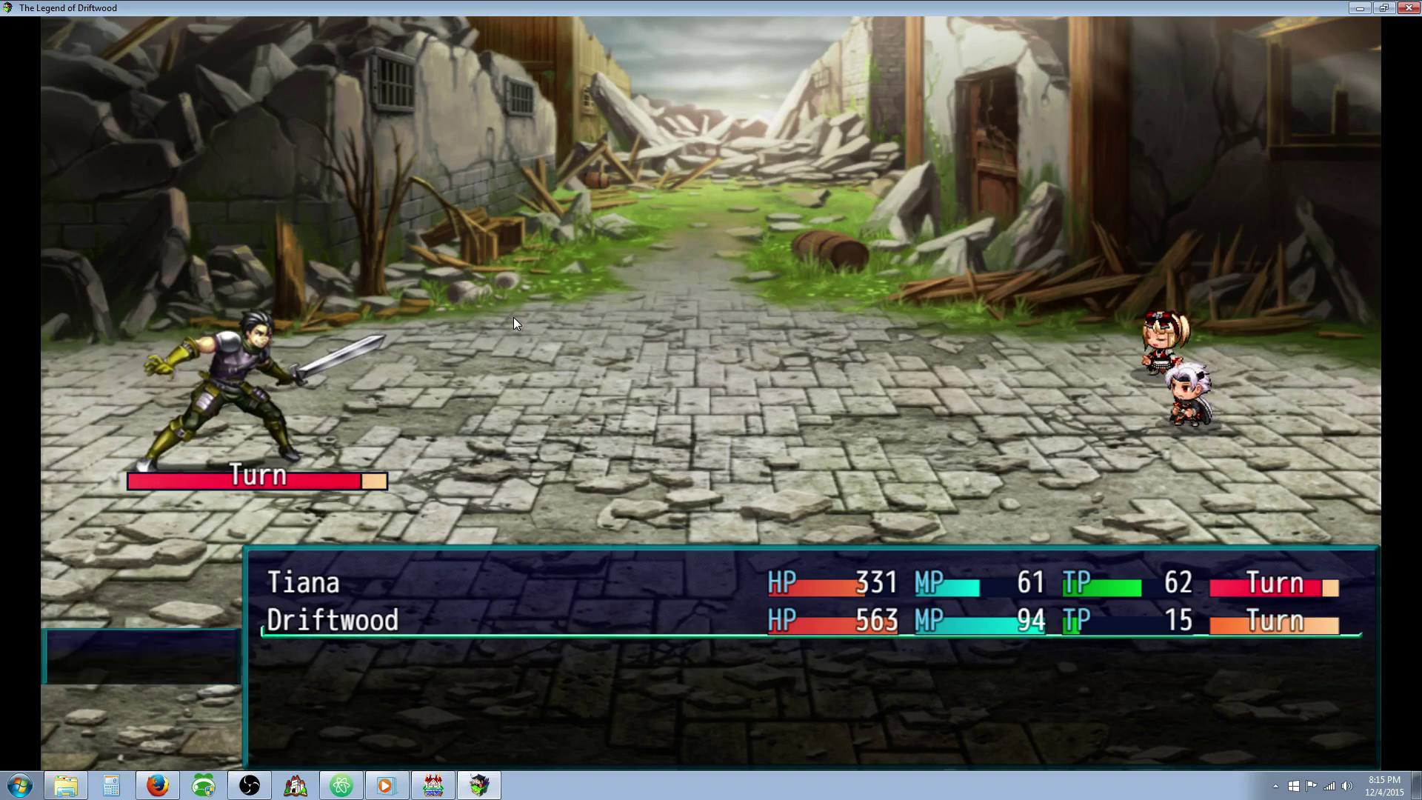
# Back out of the wrong battle commands and use Driftwood's Slice on Mercenary A.
pyautogui.press('Return')
pyautogui.press('Escape')
pyautogui.press('Up')
pyautogui.press('Return')
pyautogui.press('Escape')
pyautogui.press('Down')
pyautogui.press('Return')
pyautogui.press('Return')
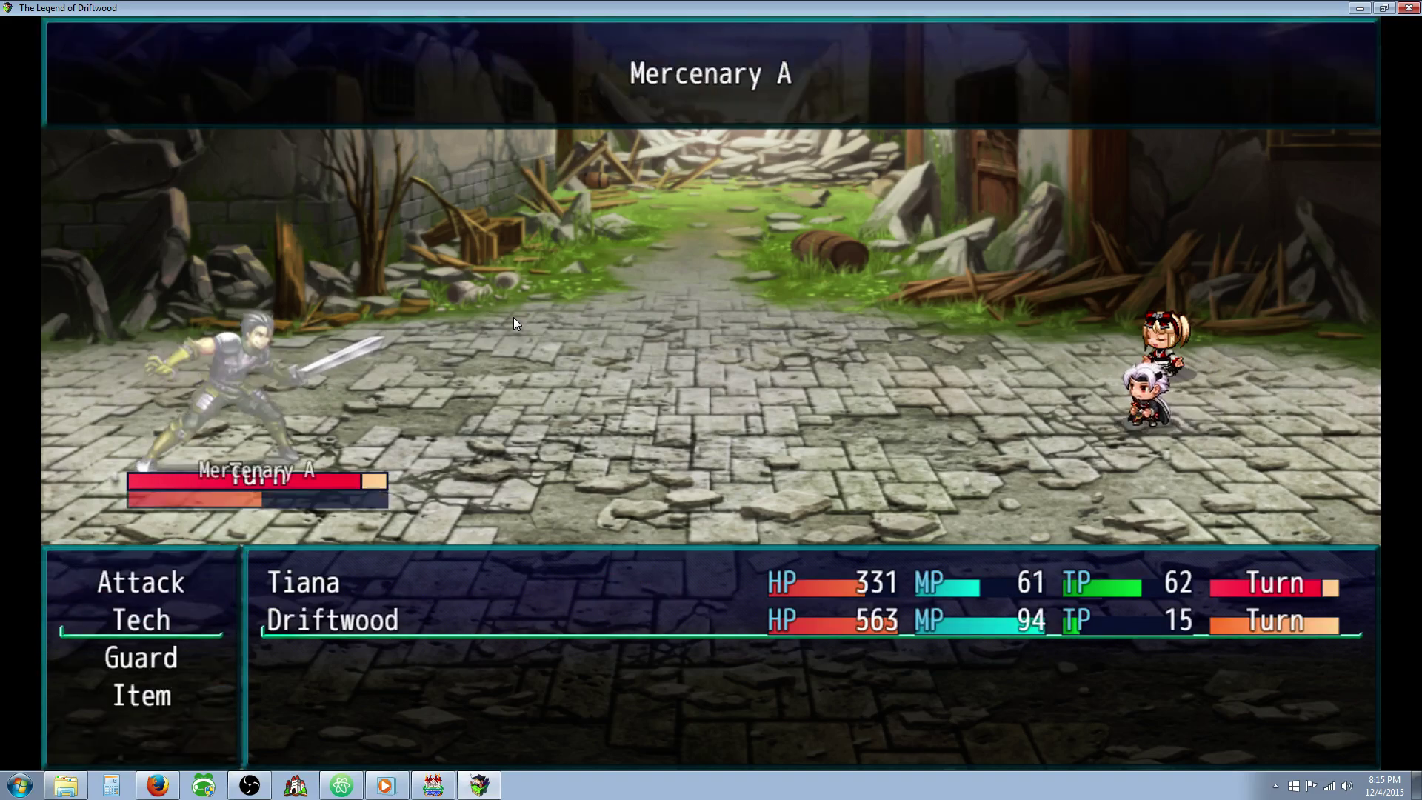
pyautogui.press('Return')
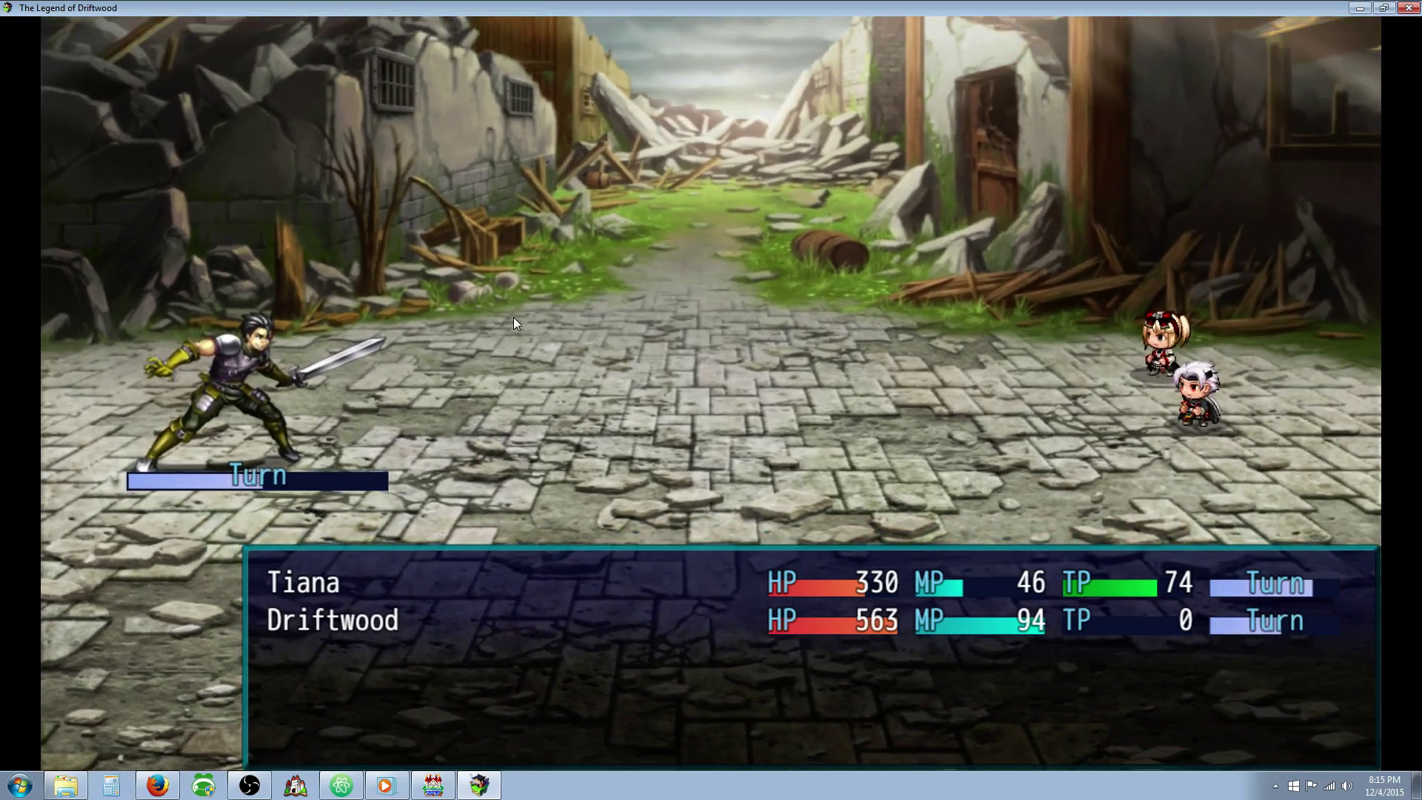
# Have Tiana cast Lifestream on herself during the fight with Mercenary A.
pyautogui.press('Down')
pyautogui.press('Return')
pyautogui.press('Return')
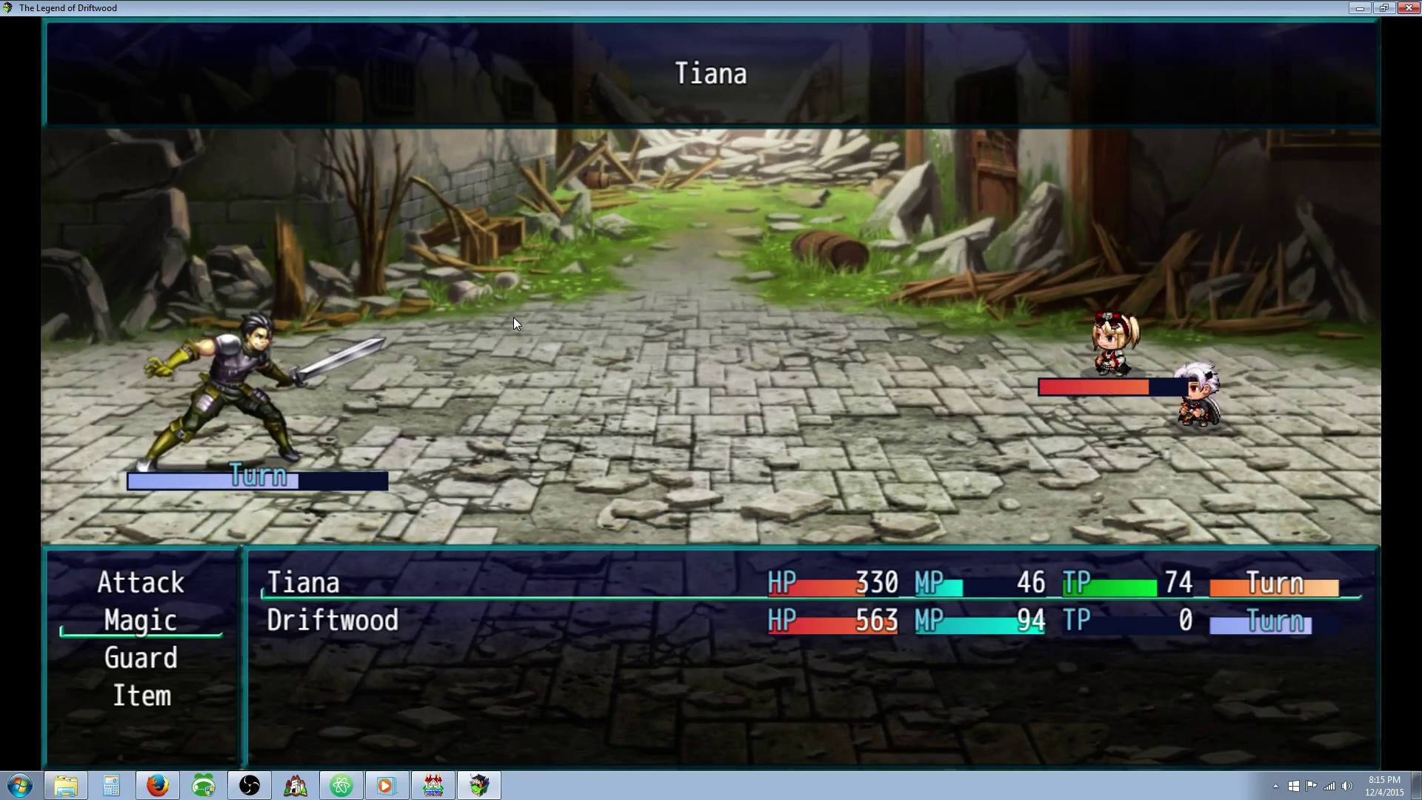
pyautogui.press('Return')
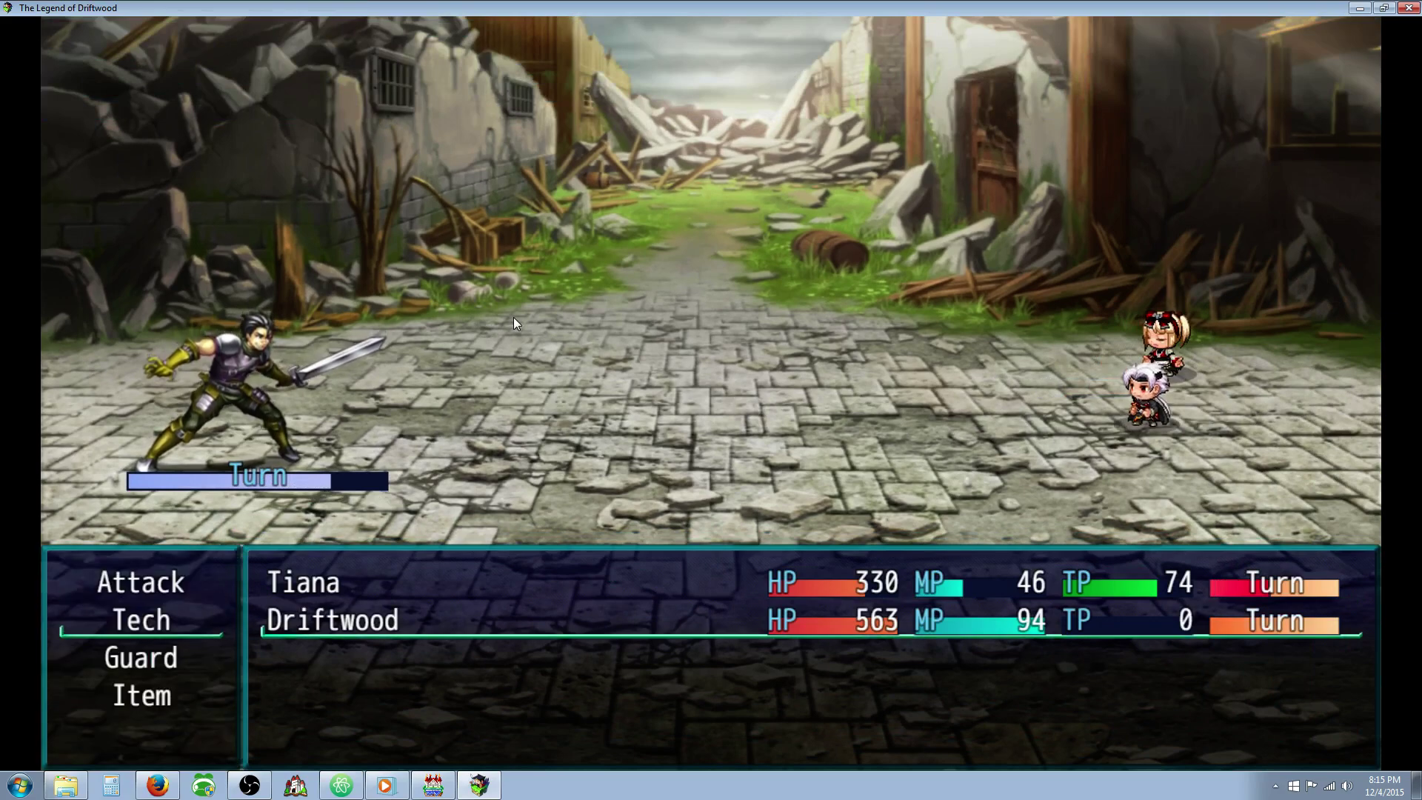
# Finish off Mercenary A with Driftwood's basic attack and dismiss the battle results.
pyautogui.press('Return')
pyautogui.press('Escape')
pyautogui.press('Up')
pyautogui.press('Return')
pyautogui.press('Return')
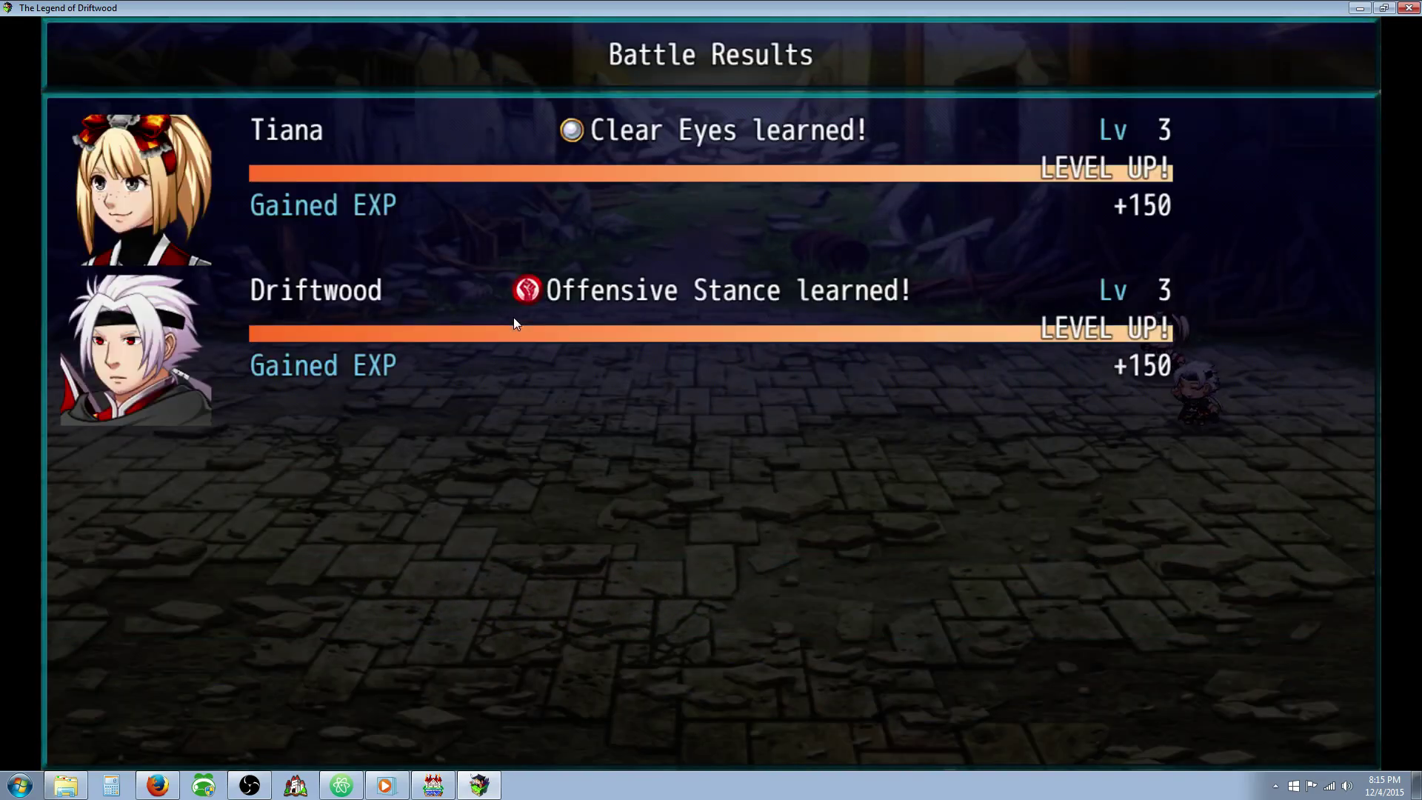
pyautogui.press('Return')
pyautogui.press('Return')
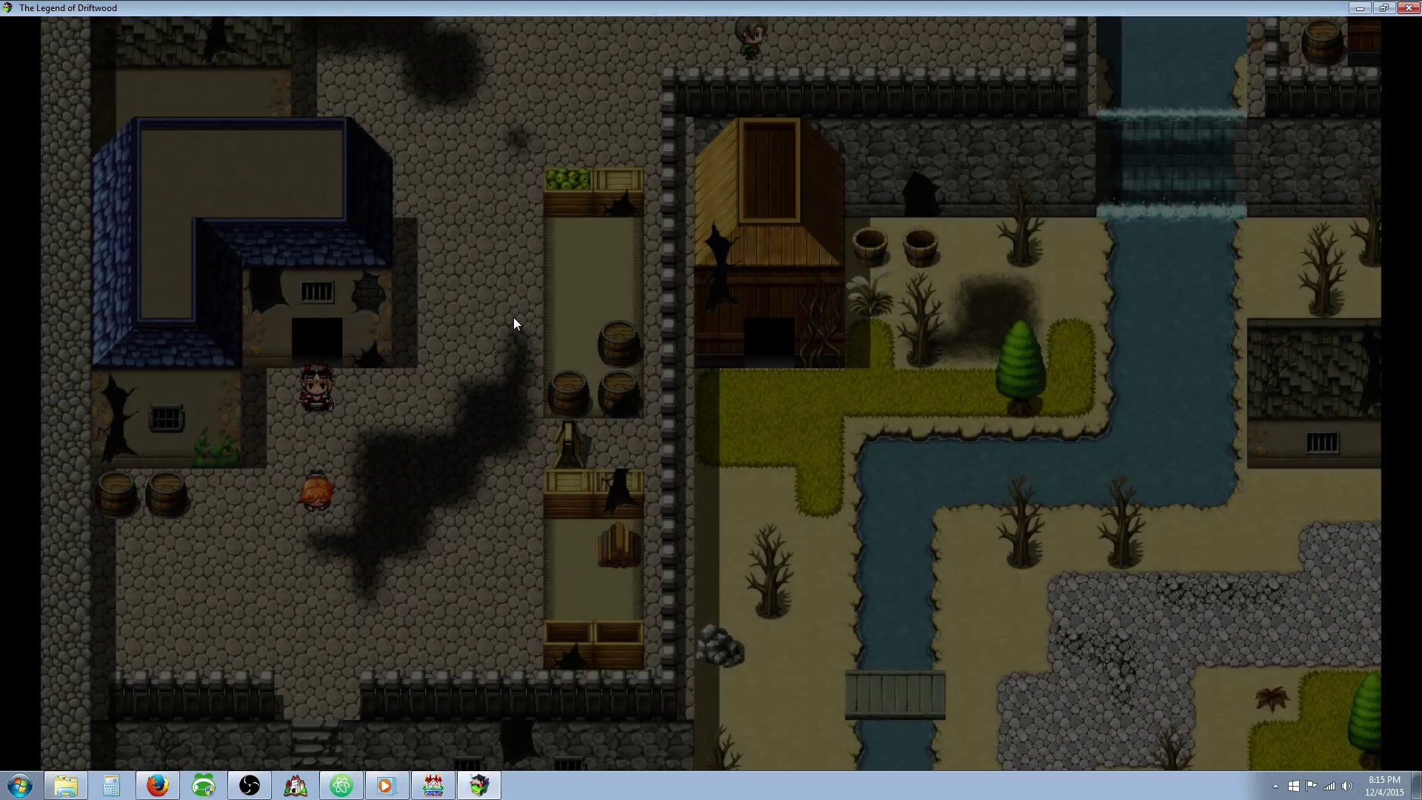
# Walk the party north-east through the Slum to the green-clothed villager and talk to them.
pyautogui.press('Up')
pyautogui.press('Right')
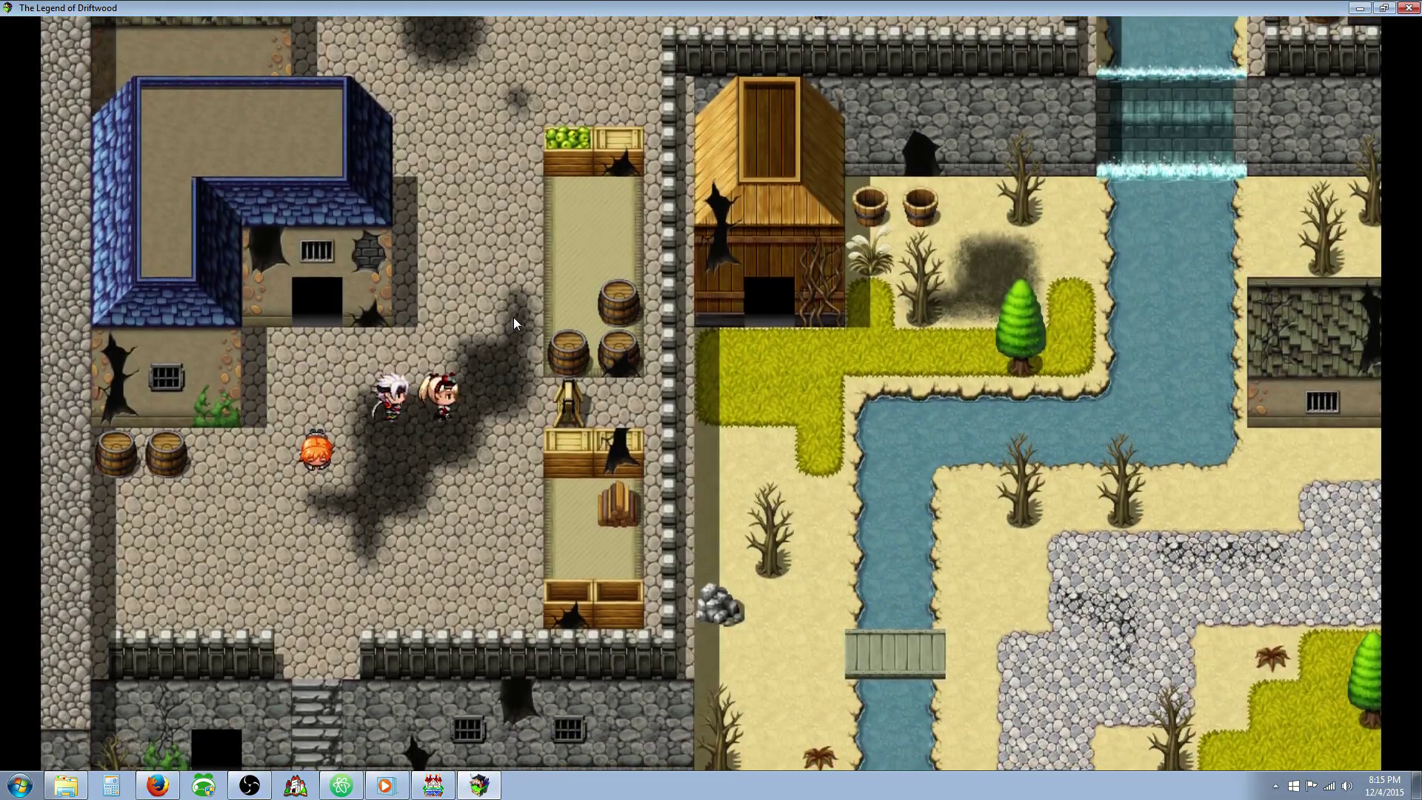
pyautogui.press('Right')
pyautogui.press('Up')
pyautogui.press('Right')
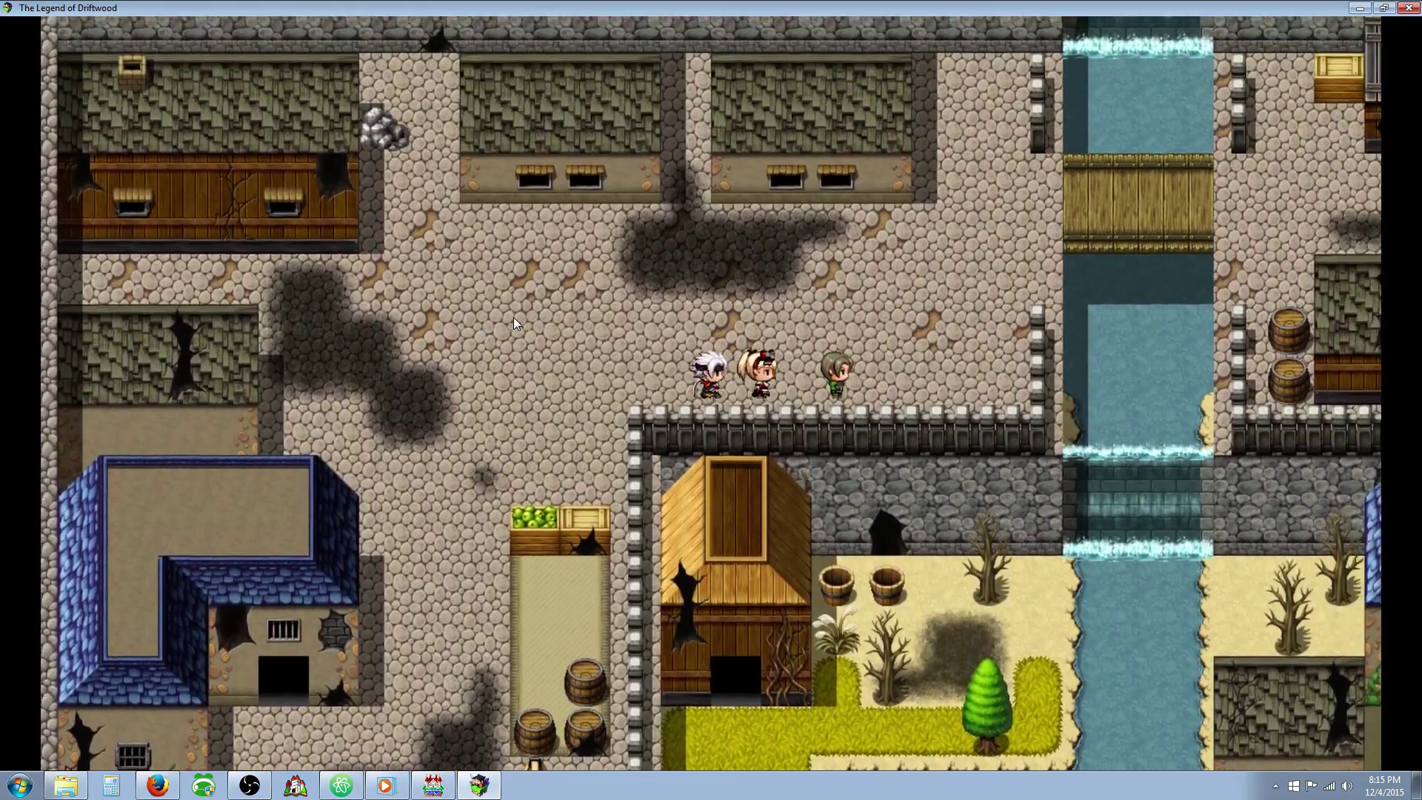
pyautogui.press('Return')
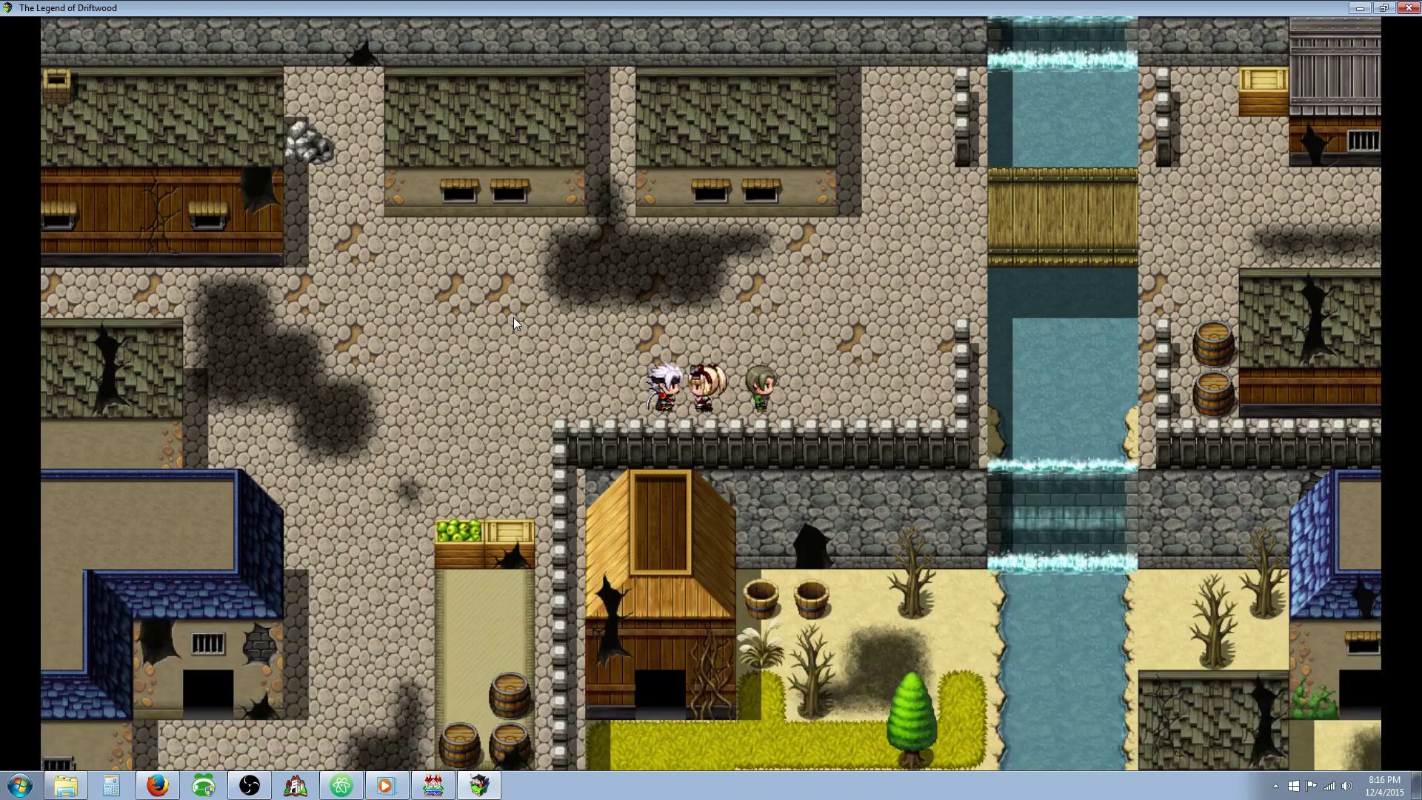
# Walk the party back down the stone stairs and enter the dark cave opening in the wall.
pyautogui.press('Right')
pyautogui.press('Left')
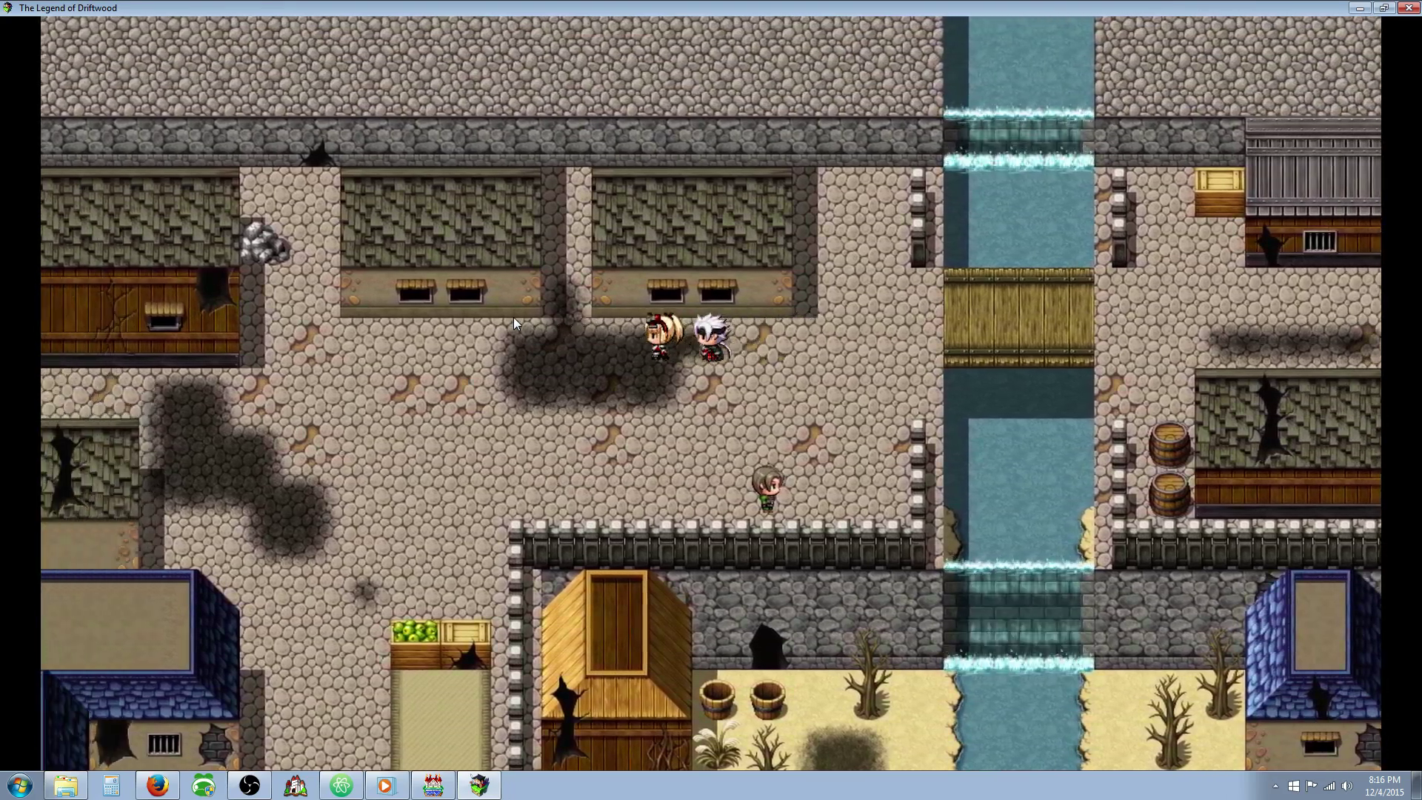
pyautogui.press('Down')
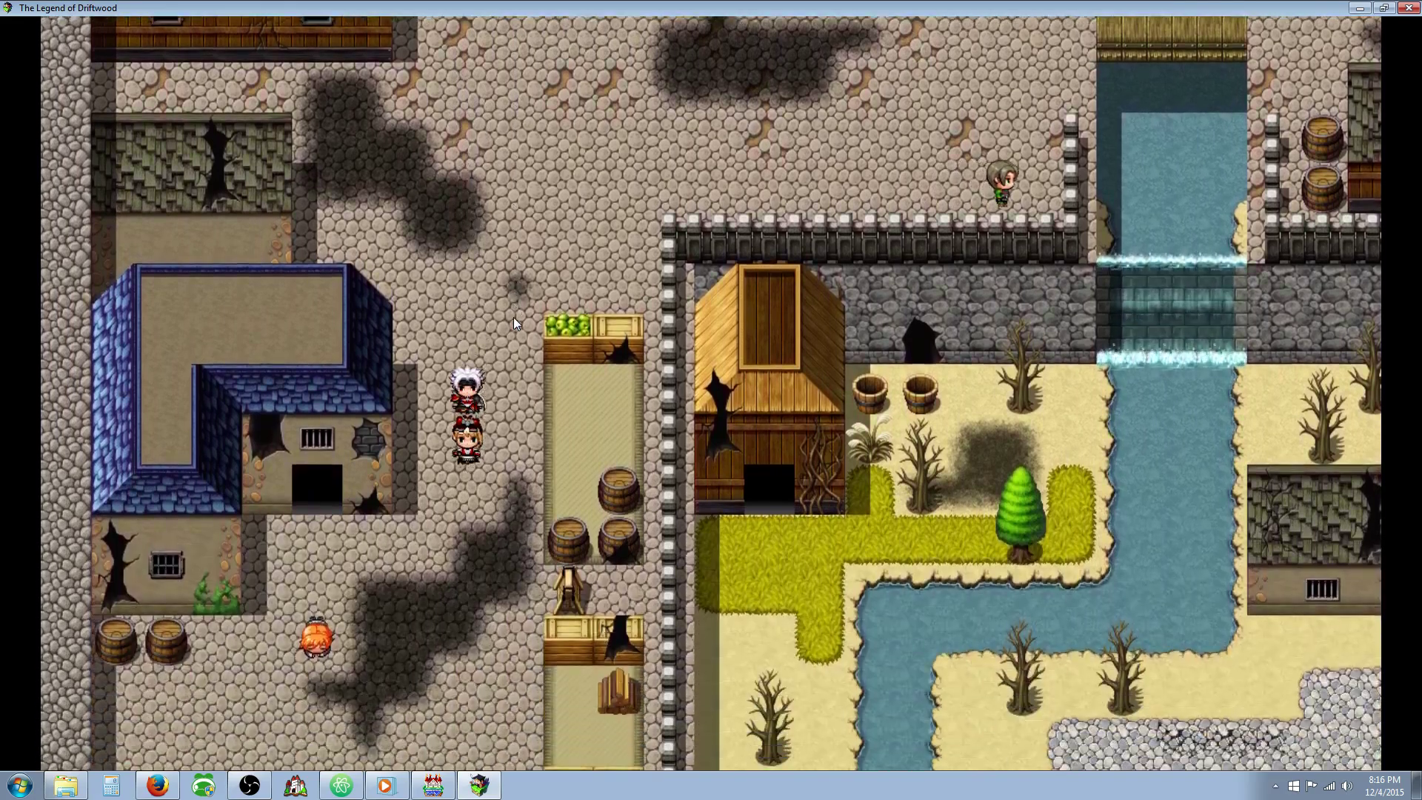
pyautogui.press('Down')
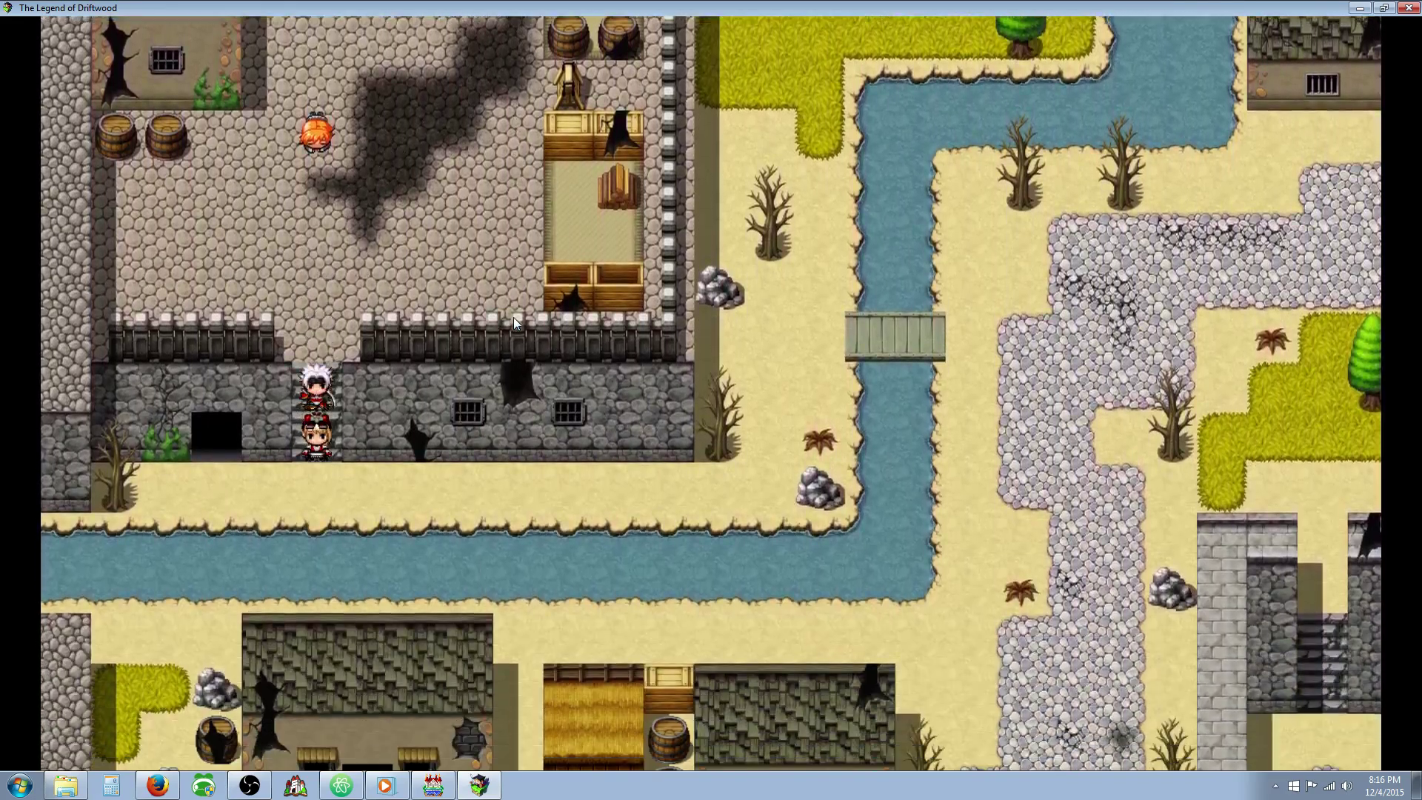
pyautogui.press('Left')
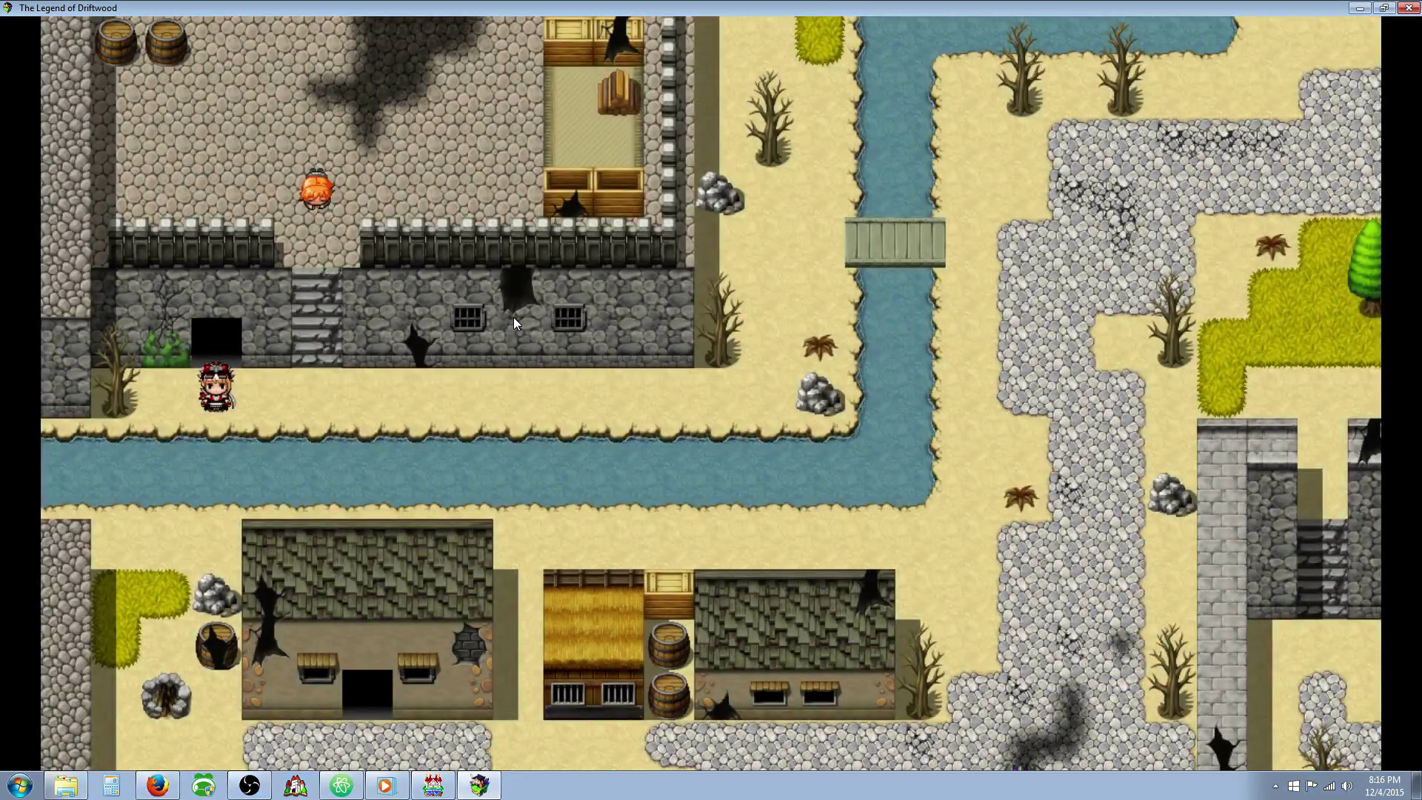
pyautogui.press('Up')
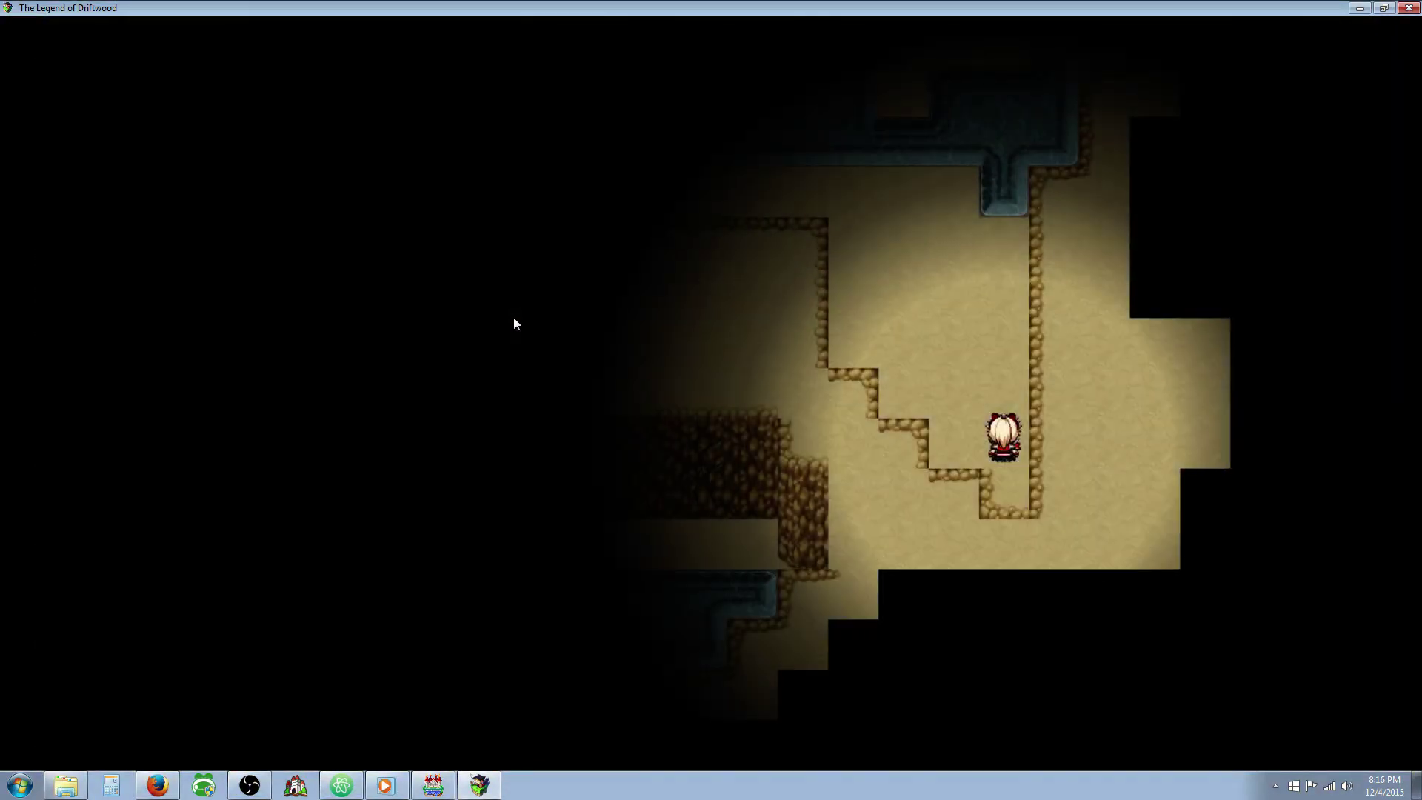
# Leave the cave and cross the river bridge to trigger General Ghaz's dialogue and battle.
pyautogui.press('Right')
pyautogui.press('Up')
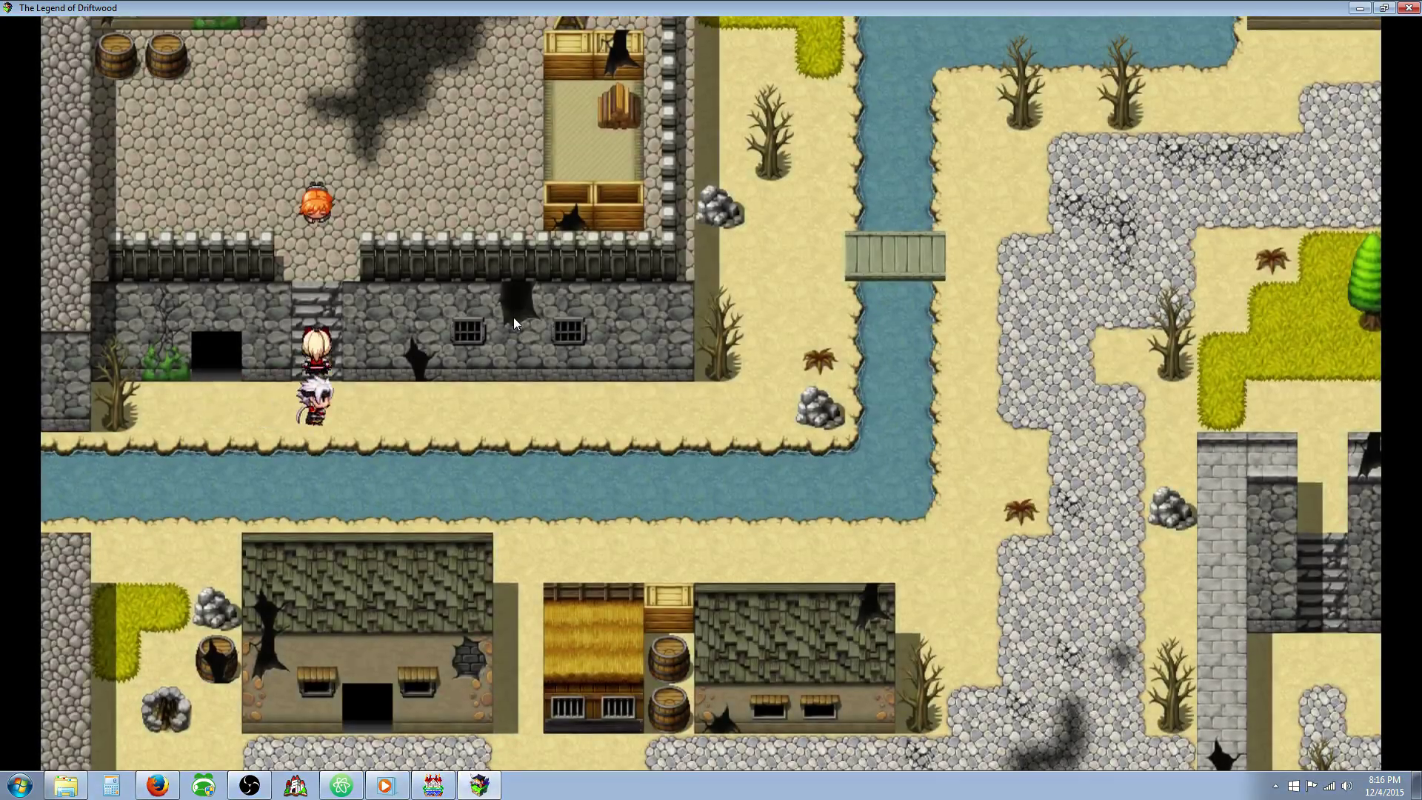
pyautogui.press('Down')
pyautogui.press('Right')
pyautogui.press('Right')
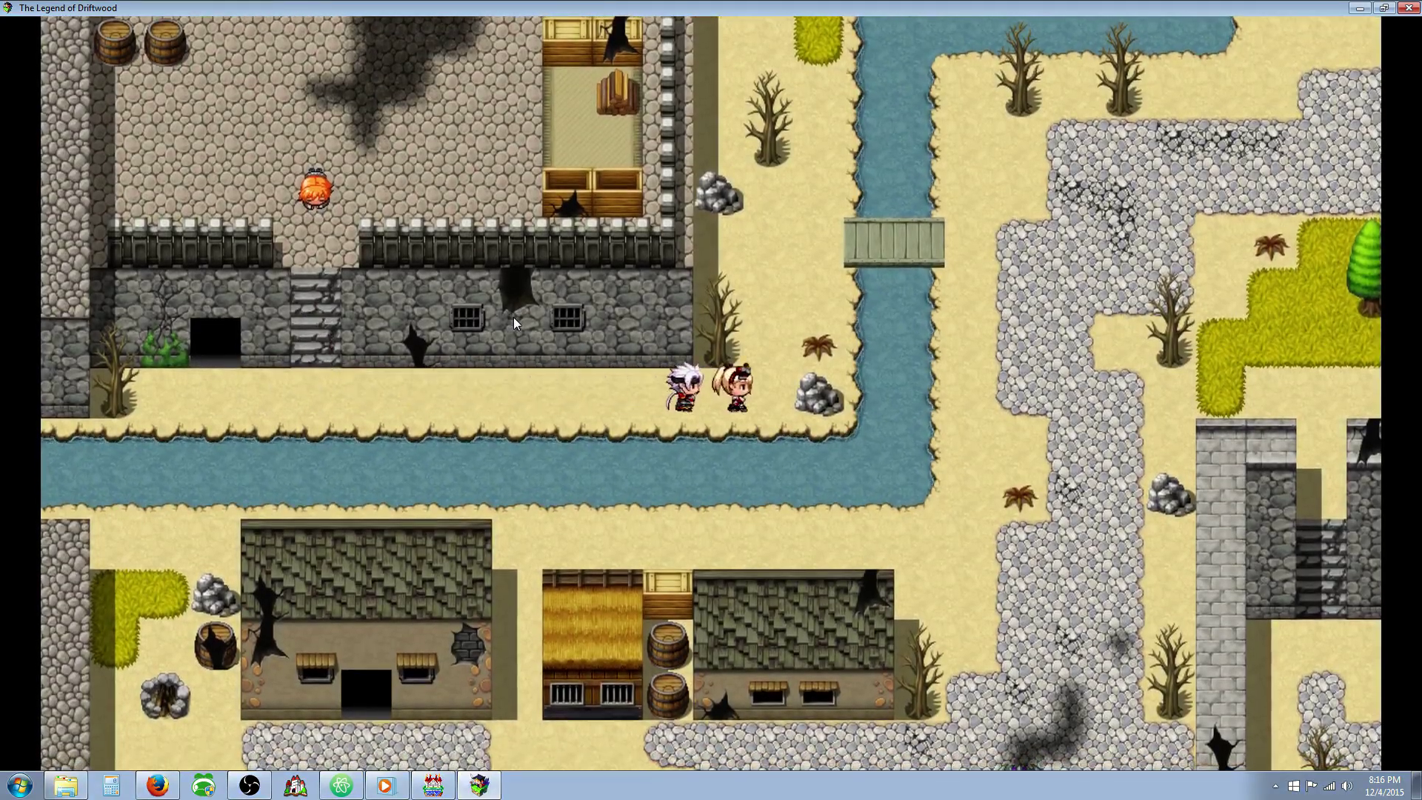
pyautogui.press('Up')
pyautogui.press('Right')
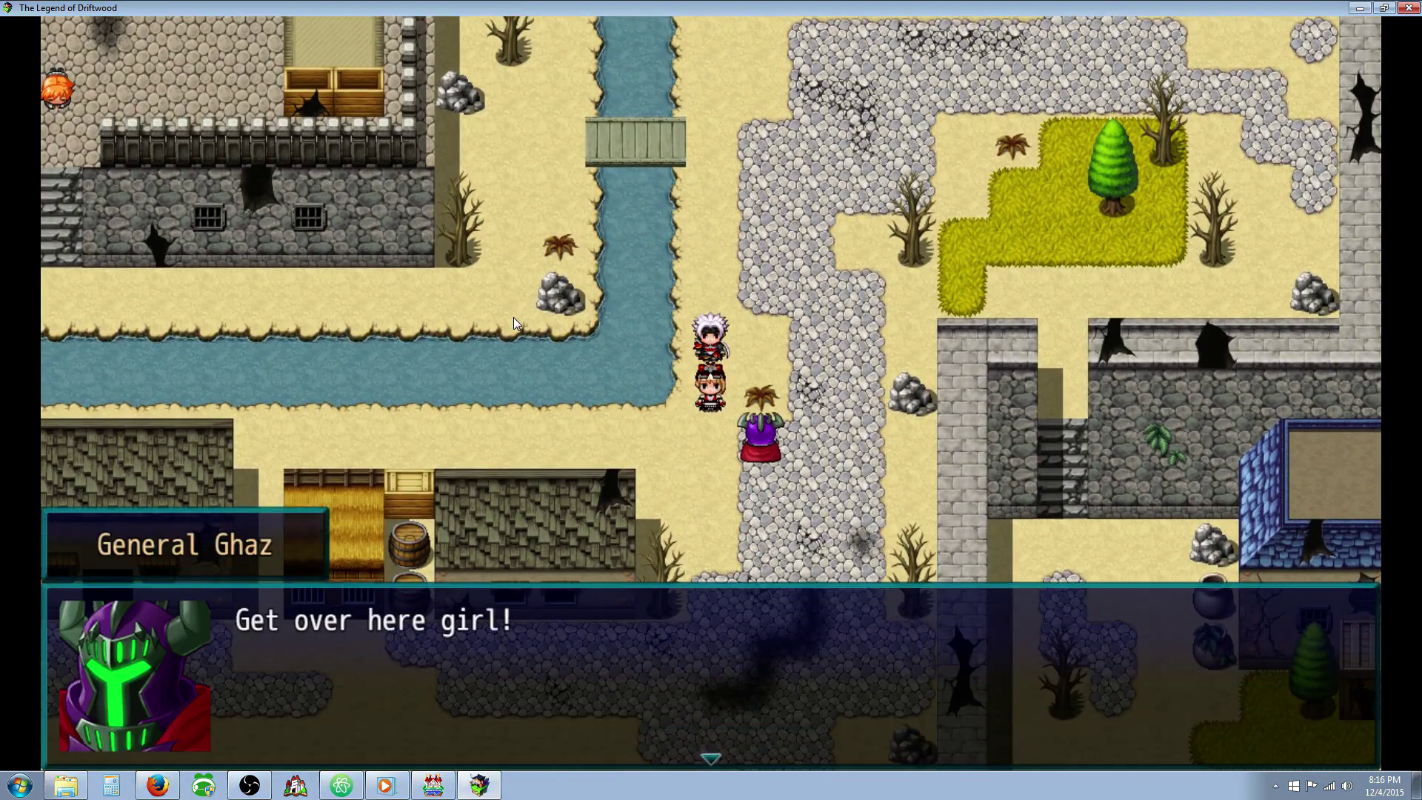
pyautogui.press('Return')
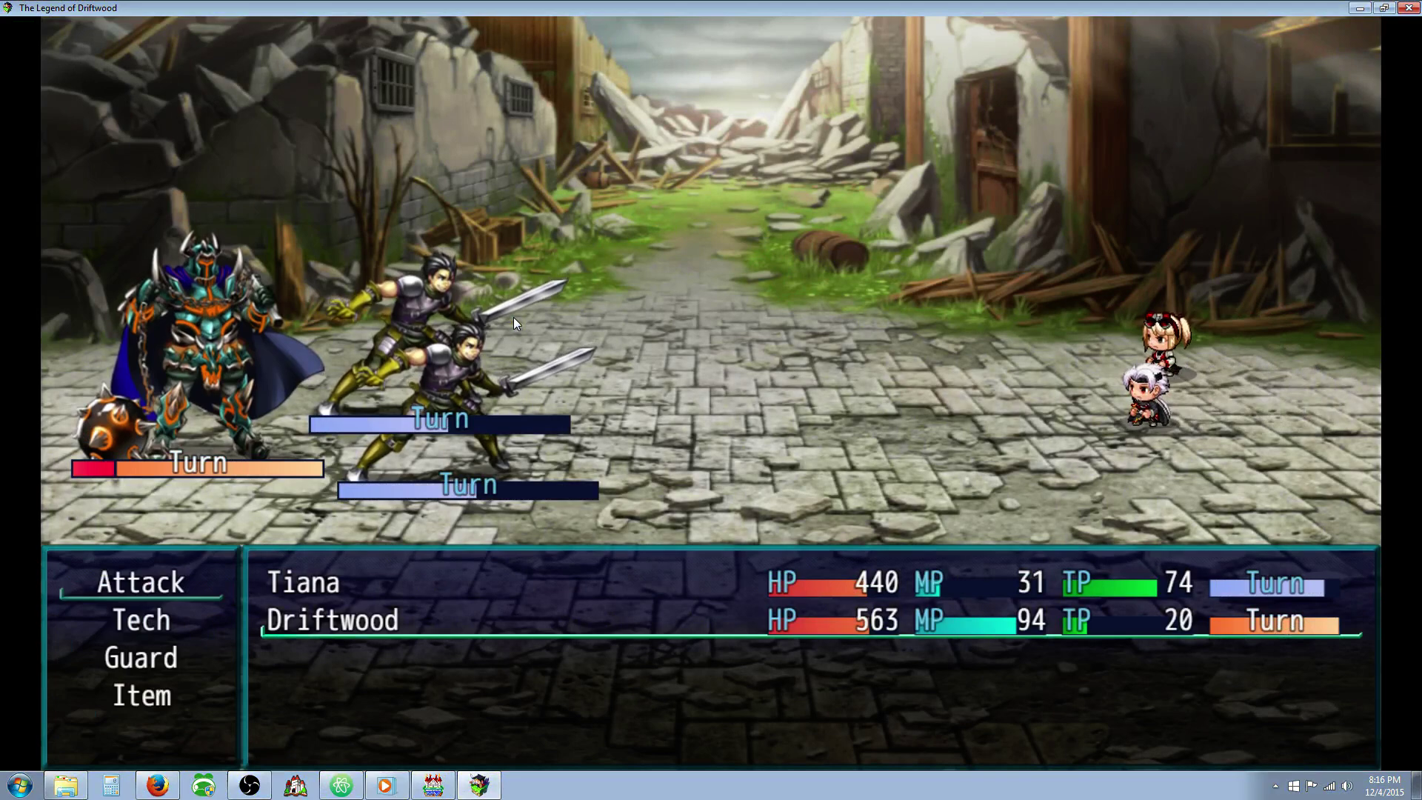
# Activate Driftwood's Offensive Stance and have Tiana cast Lifestream on him.
pyautogui.press('Down')
pyautogui.press('Return')
pyautogui.press('Right')
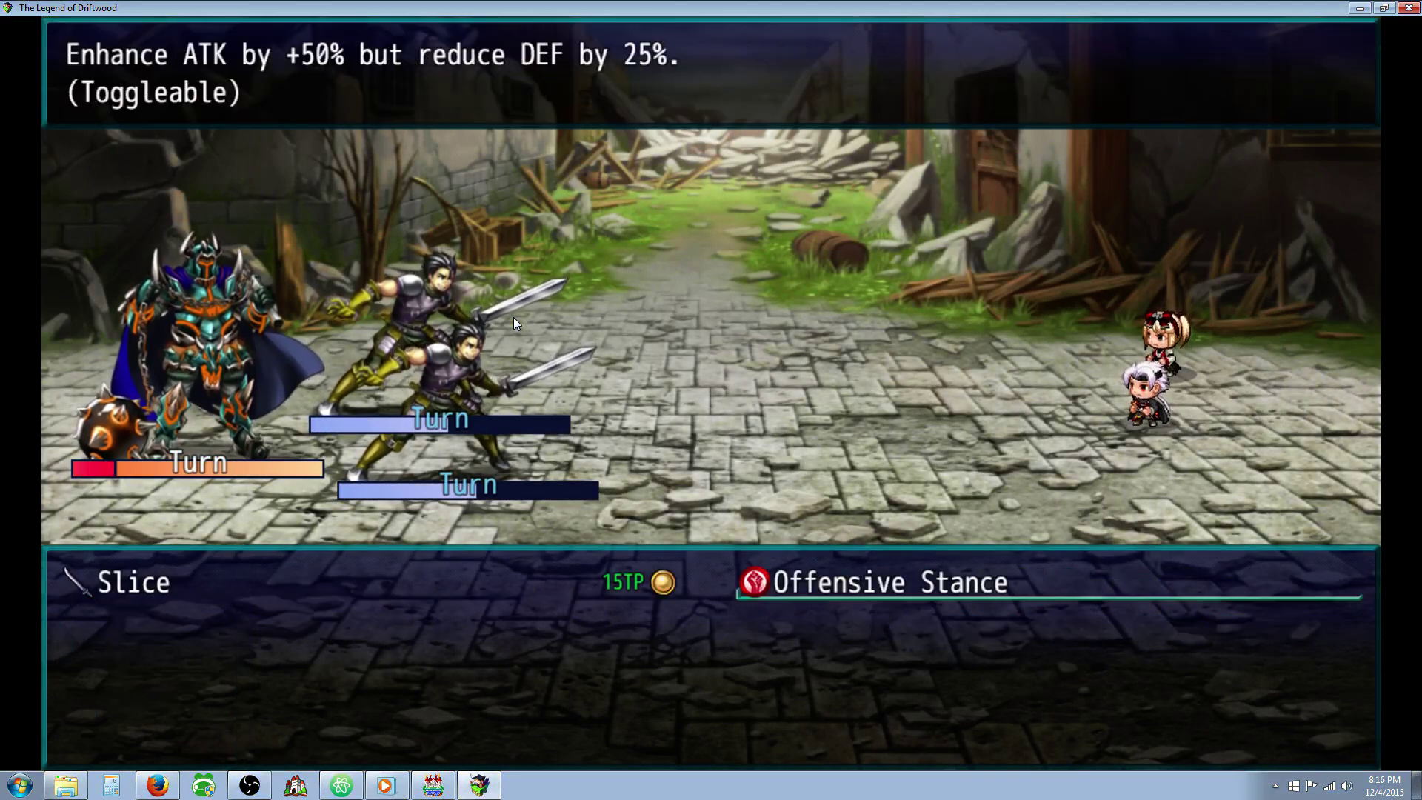
pyautogui.press('Return')
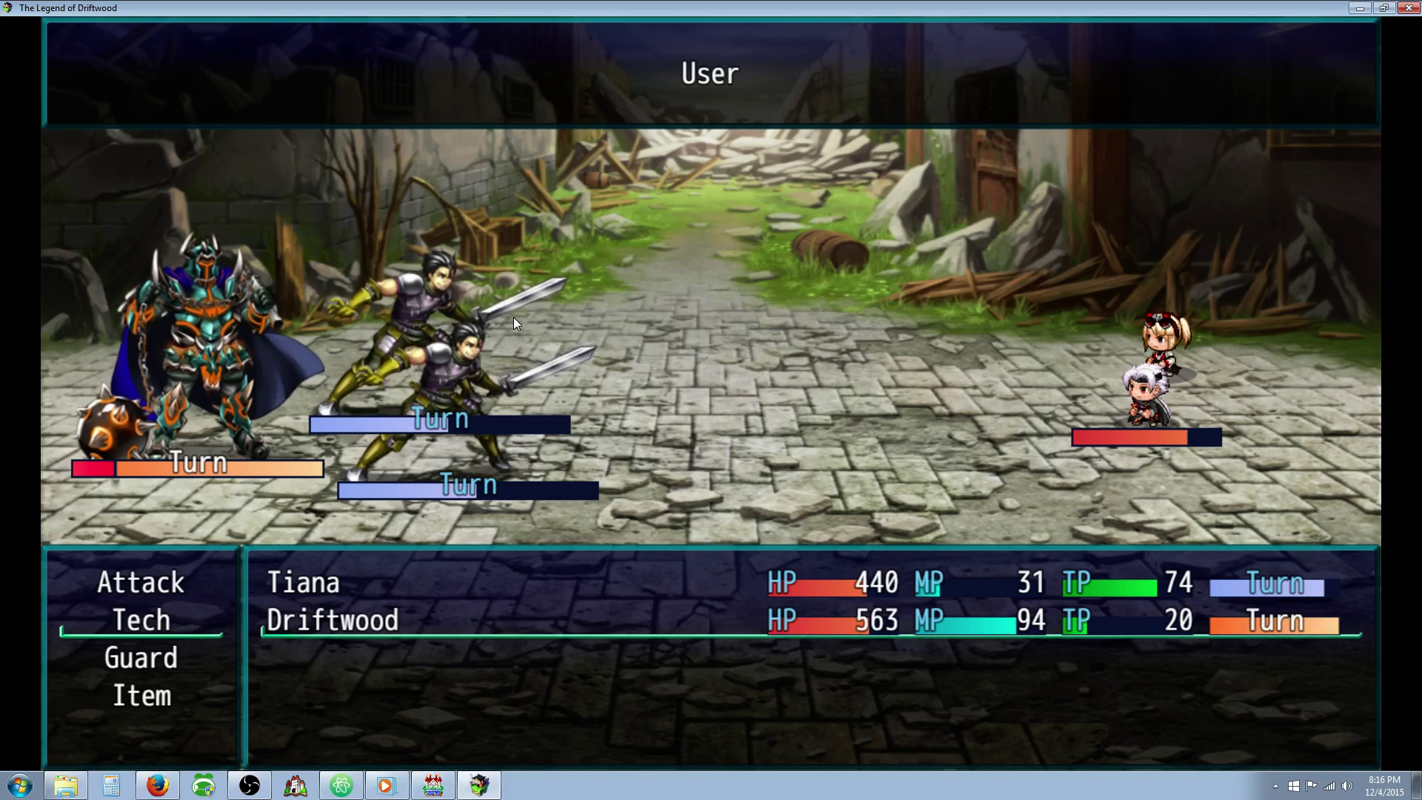
pyautogui.press('Return')
pyautogui.press('Down')
pyautogui.press('Return')
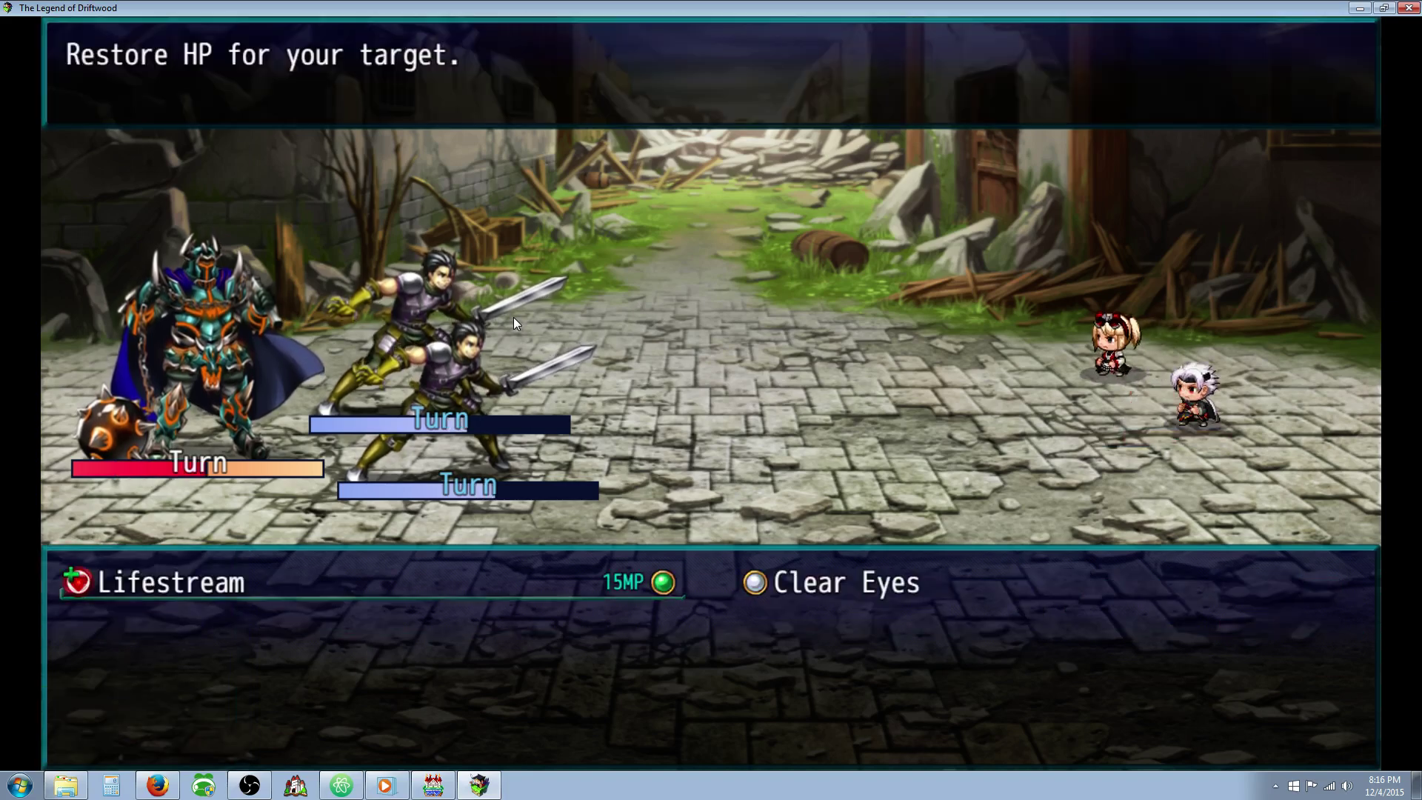
pyautogui.press('Escape')
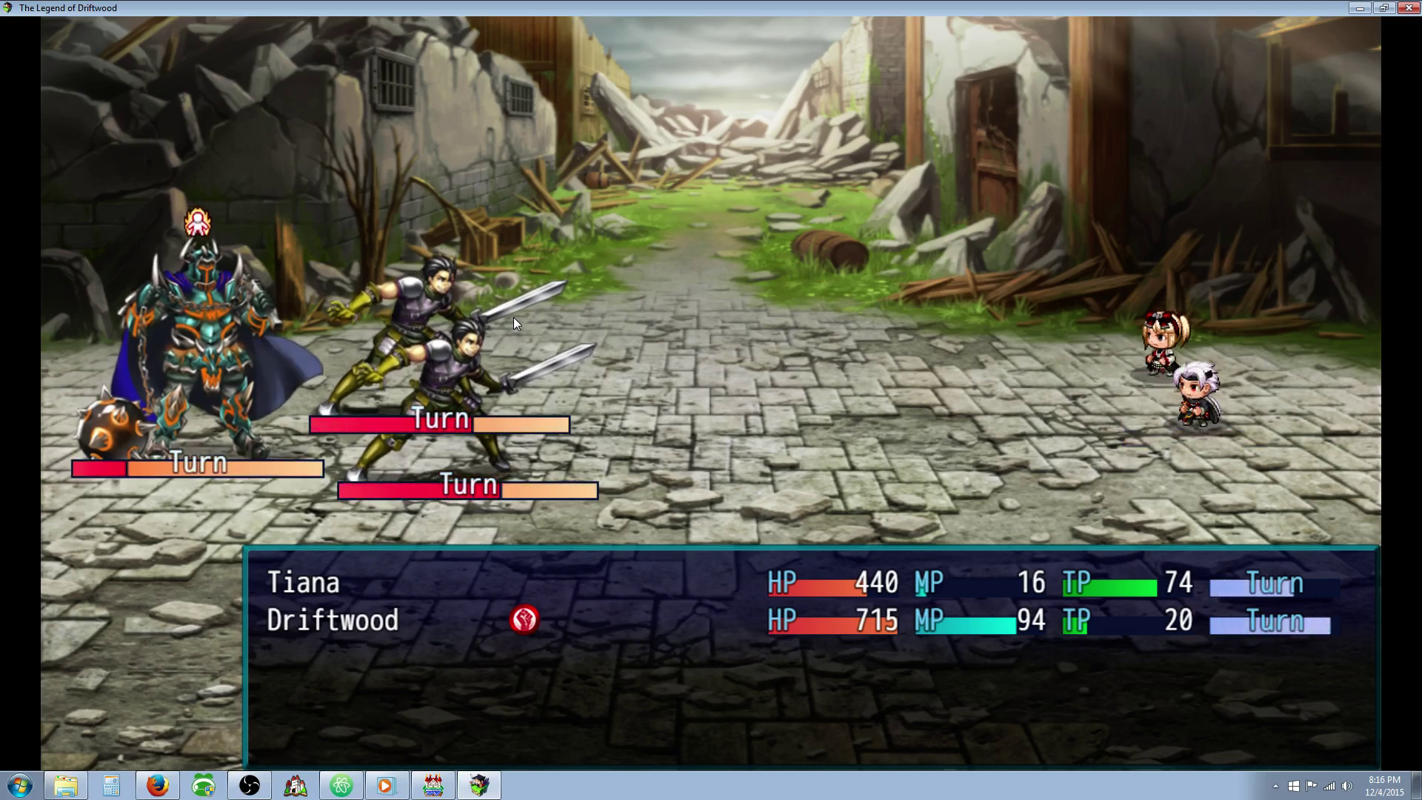
# Use Driftwood's Slice on one of General Ghaz's mercenaries and heal Tiana with her own Lifestream.
pyautogui.press('Down')
pyautogui.press('Return')
pyautogui.press('Left')
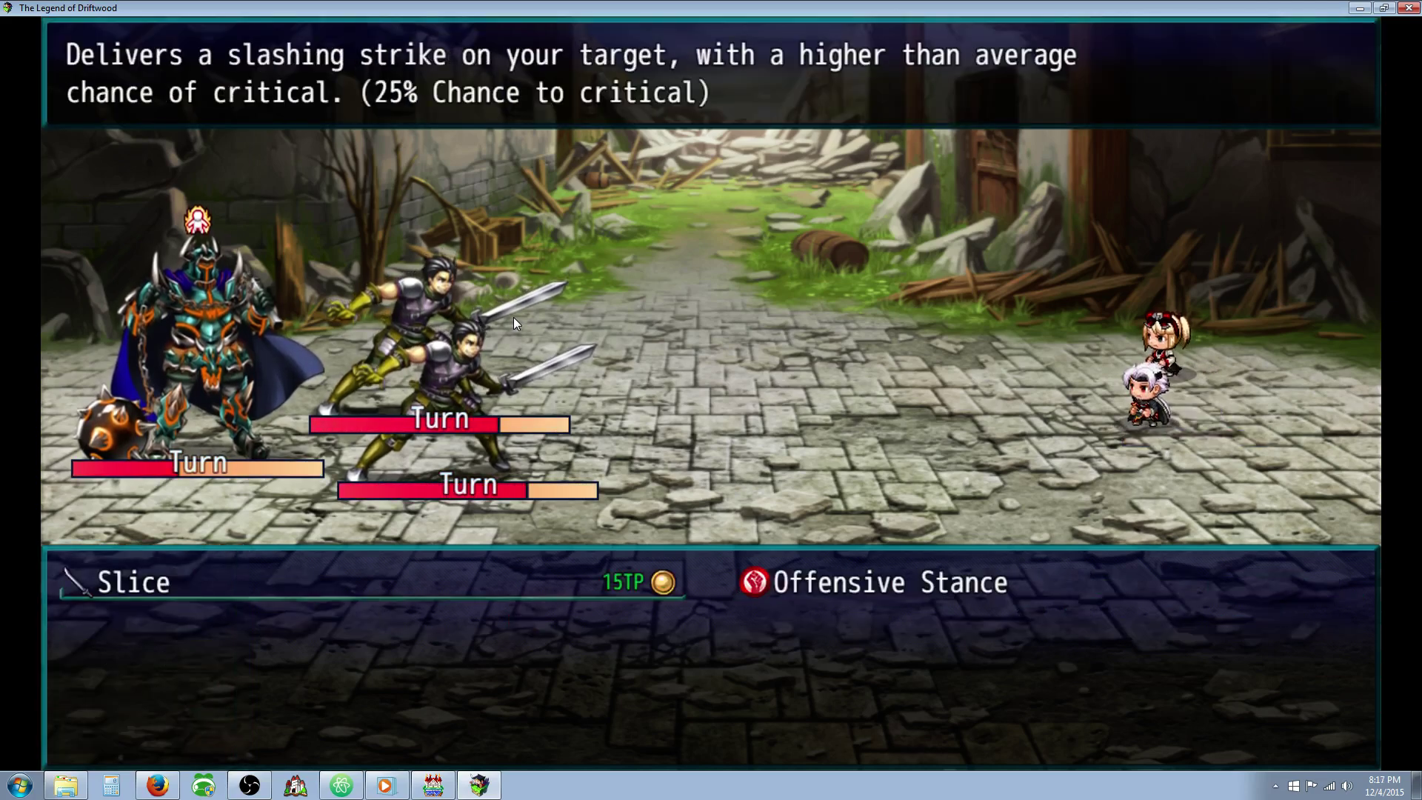
pyautogui.press('Return')
pyautogui.press('Return')
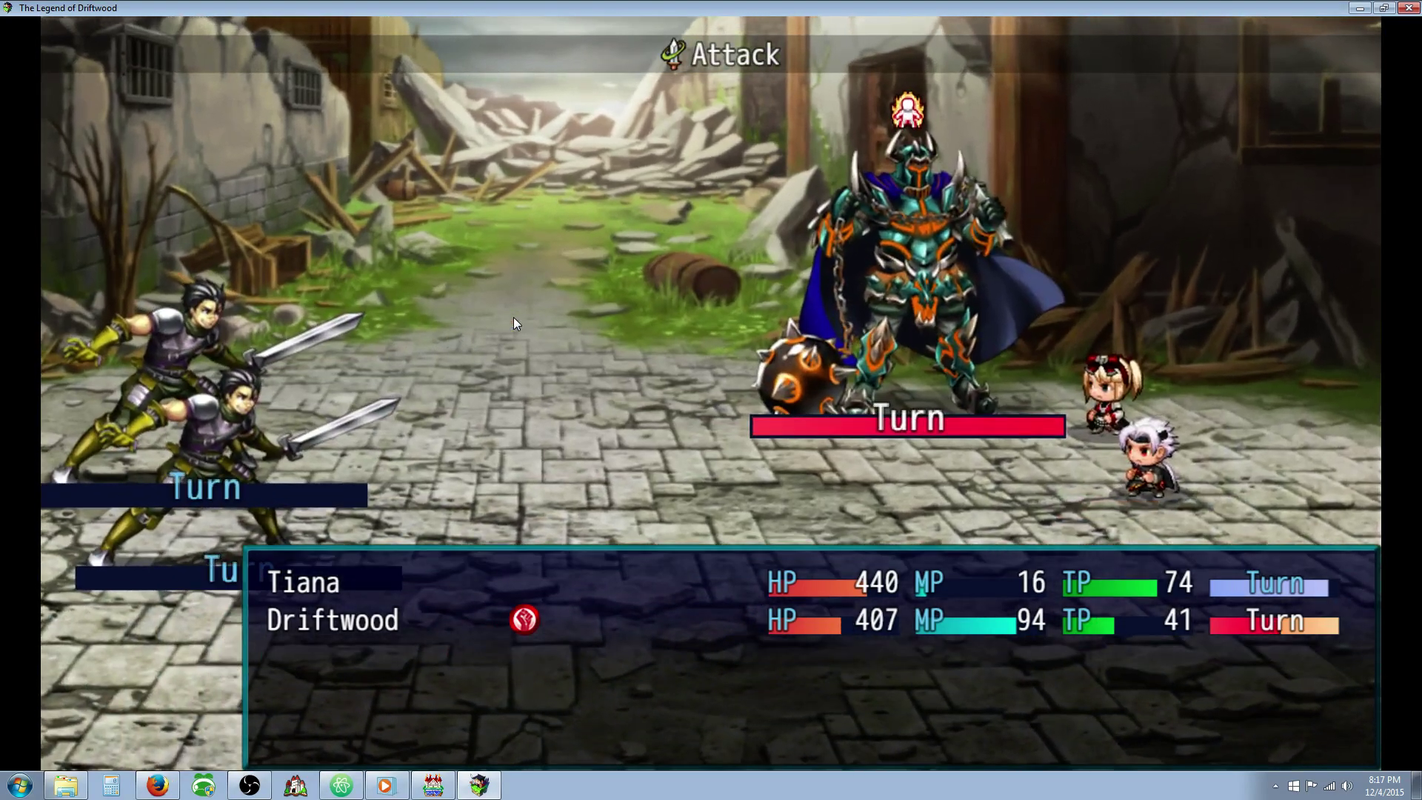
pyautogui.press('Down')
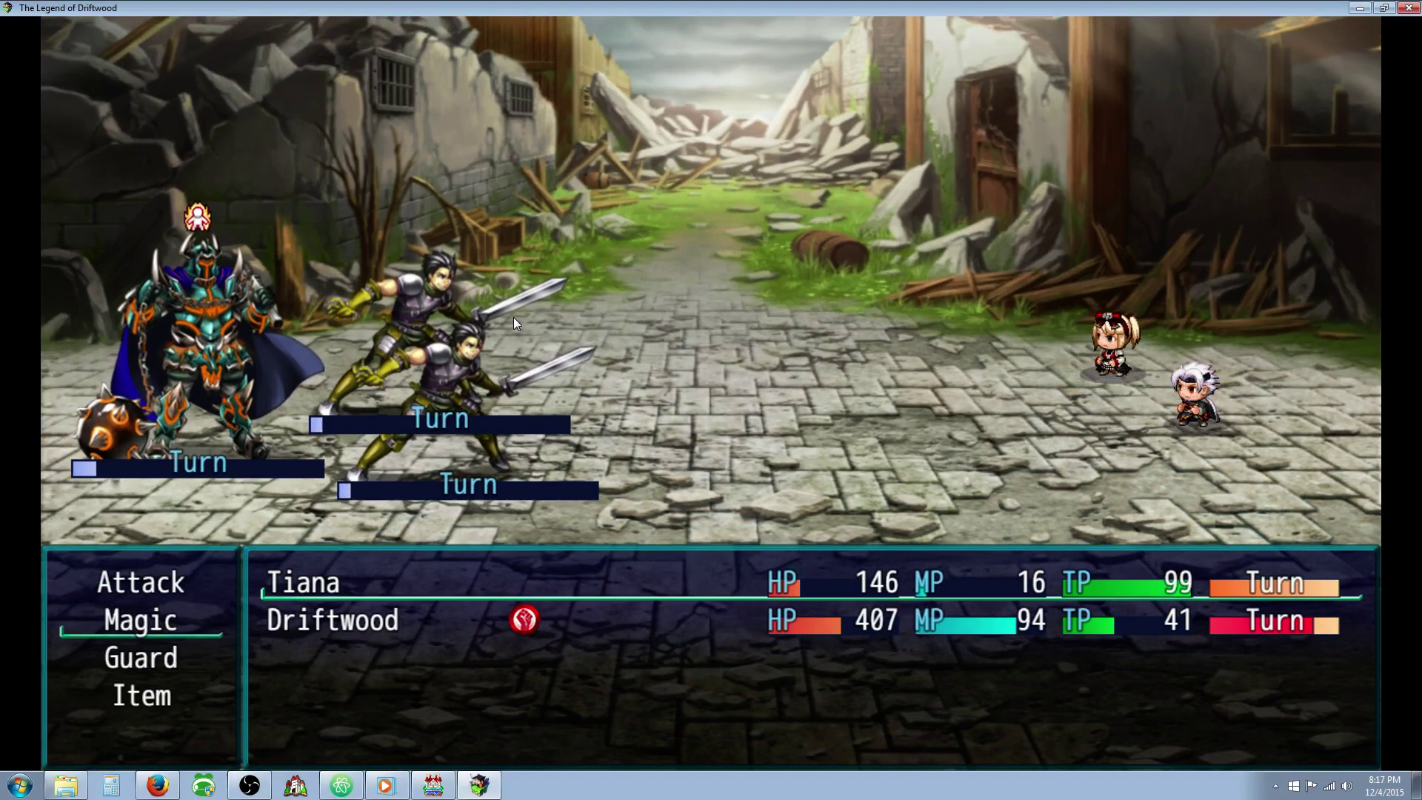
pyautogui.press('Return')
pyautogui.press('Escape')
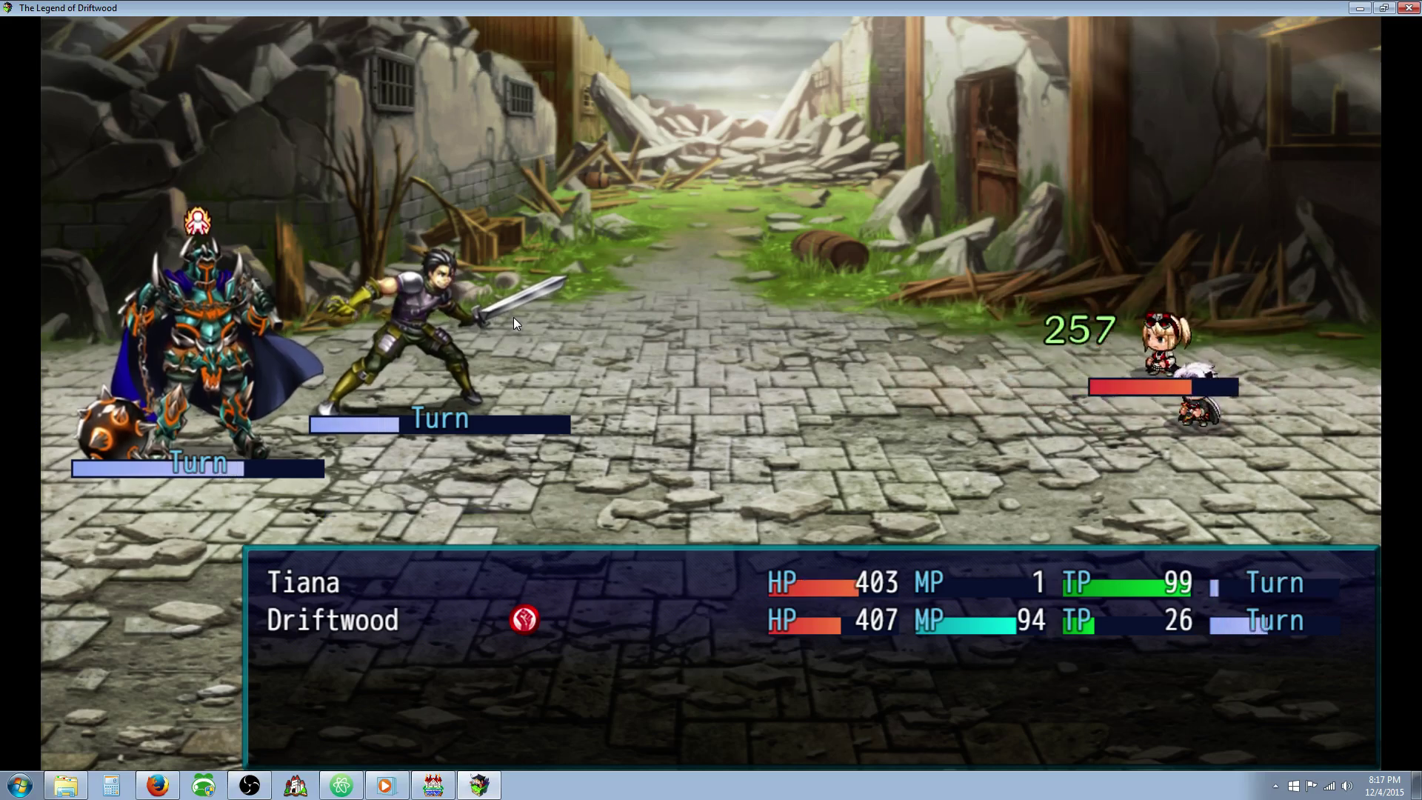
# Keep attacking General Ghaz's side with Driftwood's Tech skill for two more turns.
pyautogui.press('Down')
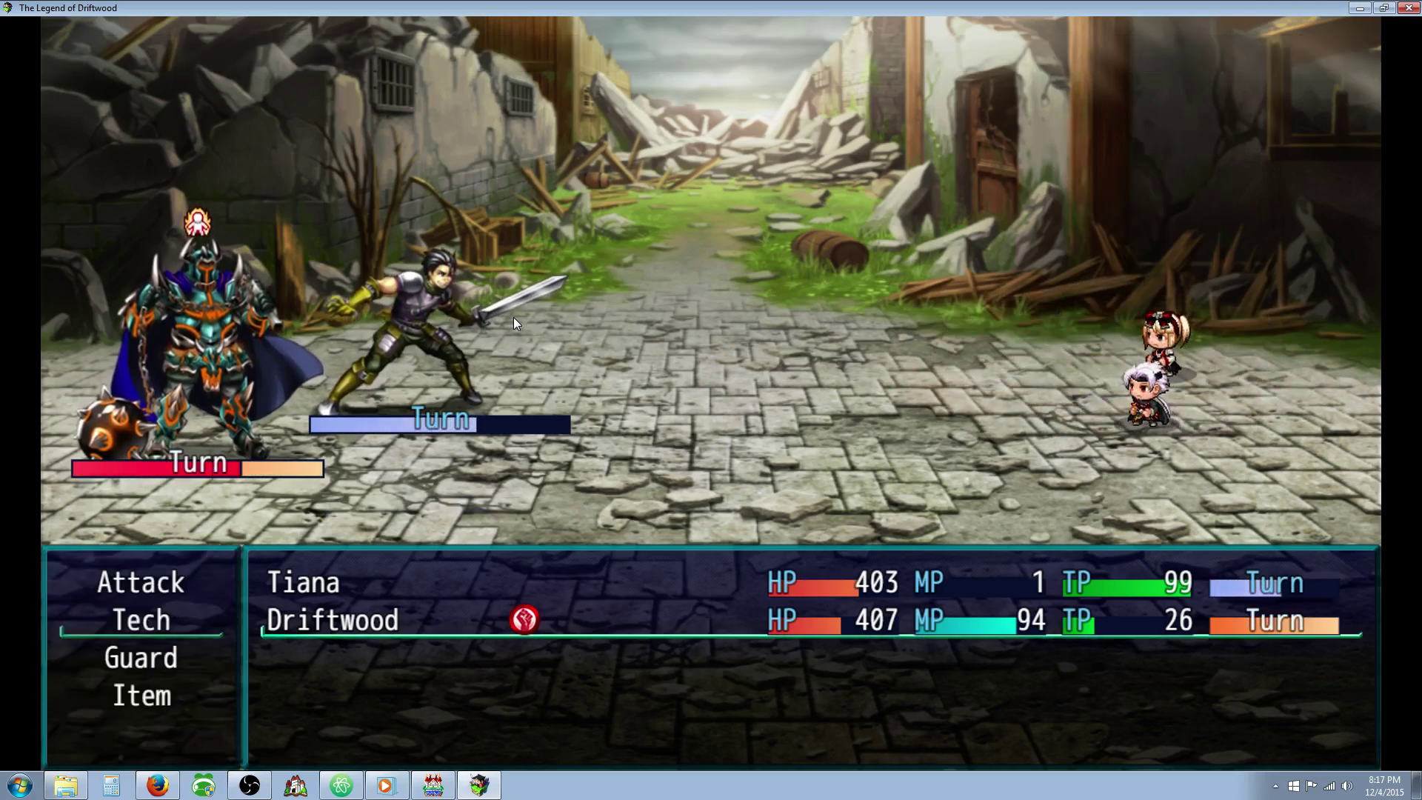
pyautogui.press('Return')
pyautogui.press('Return')
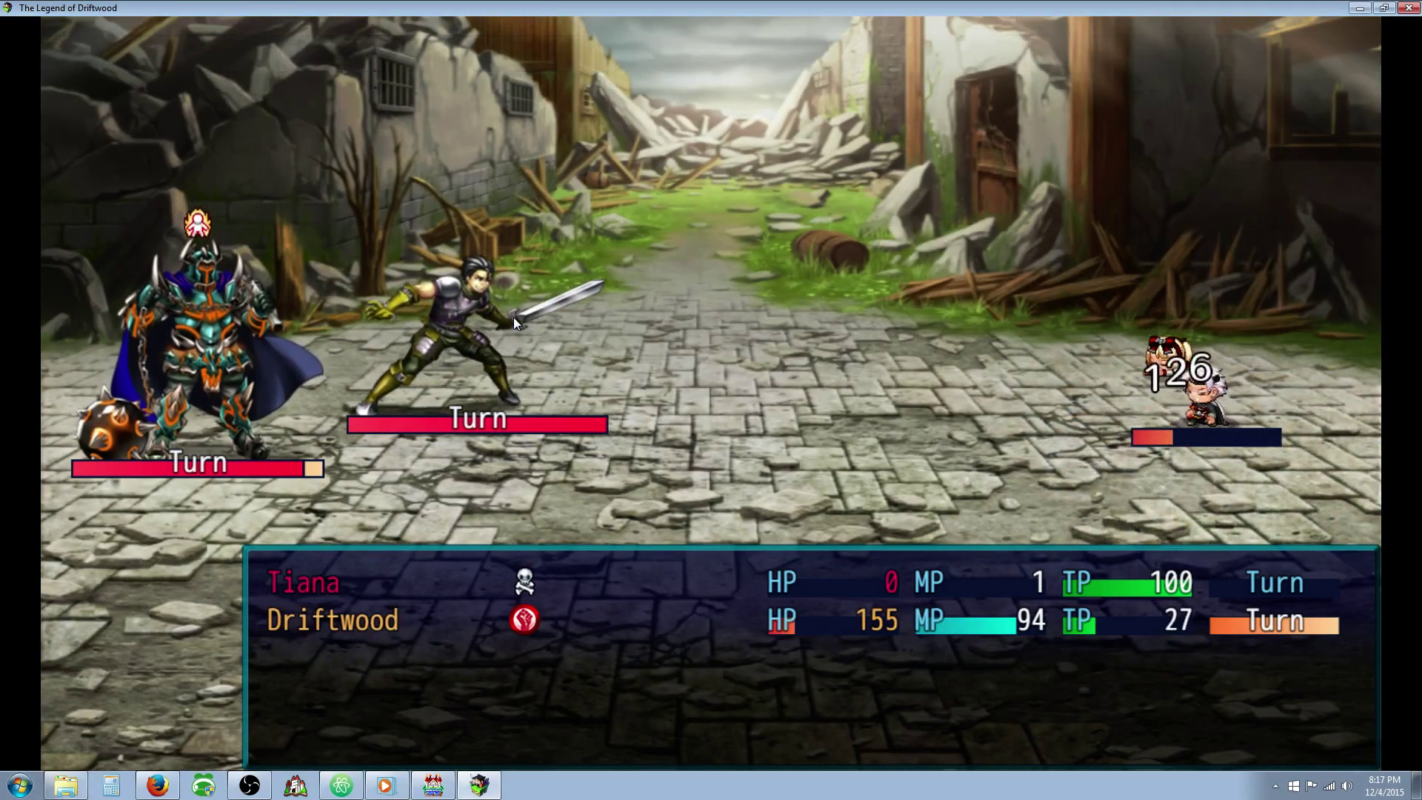
pyautogui.press('Down')
pyautogui.press('Return')
pyautogui.press('Return')
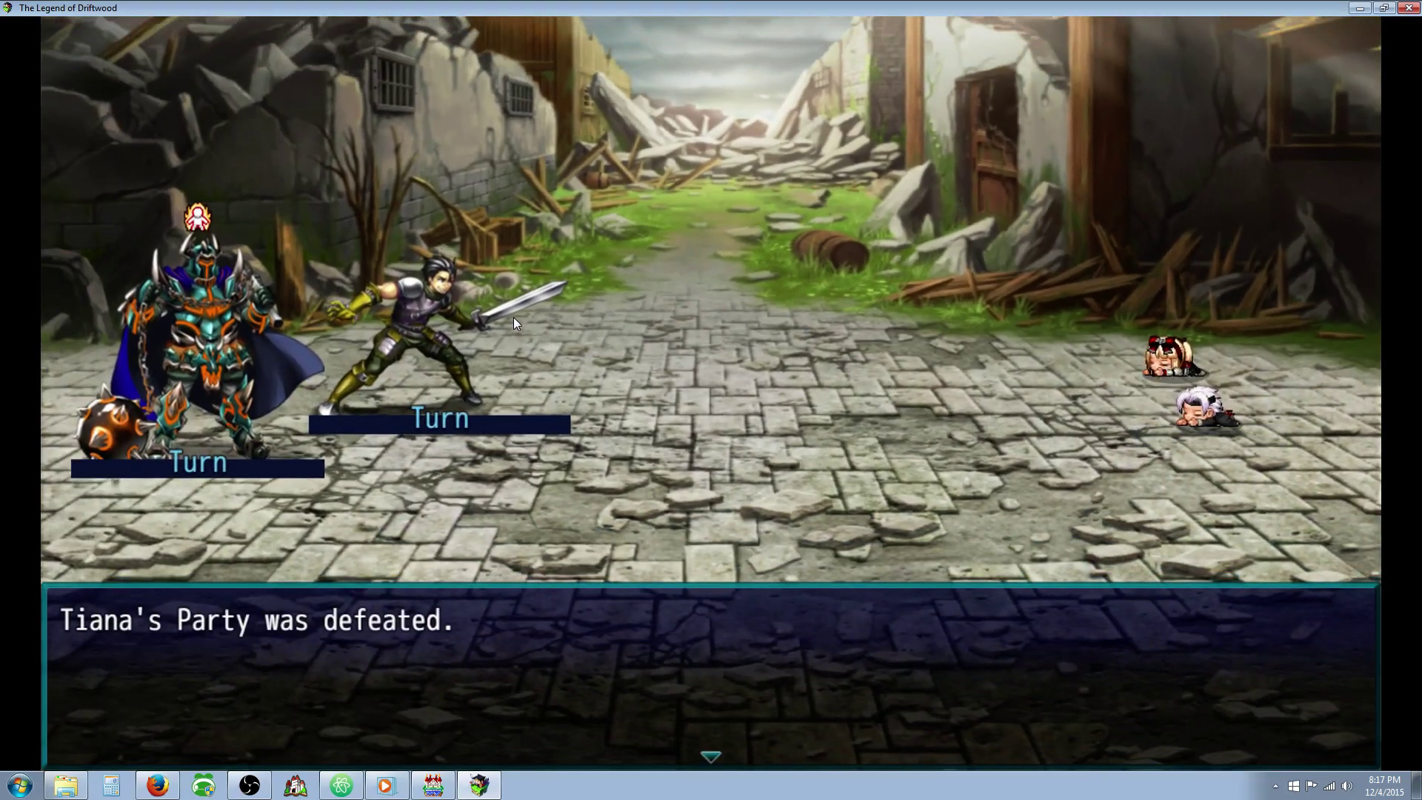
# Dismiss the defeat message and Game Over screen, and close the playtest window.
pyautogui.press('Return')
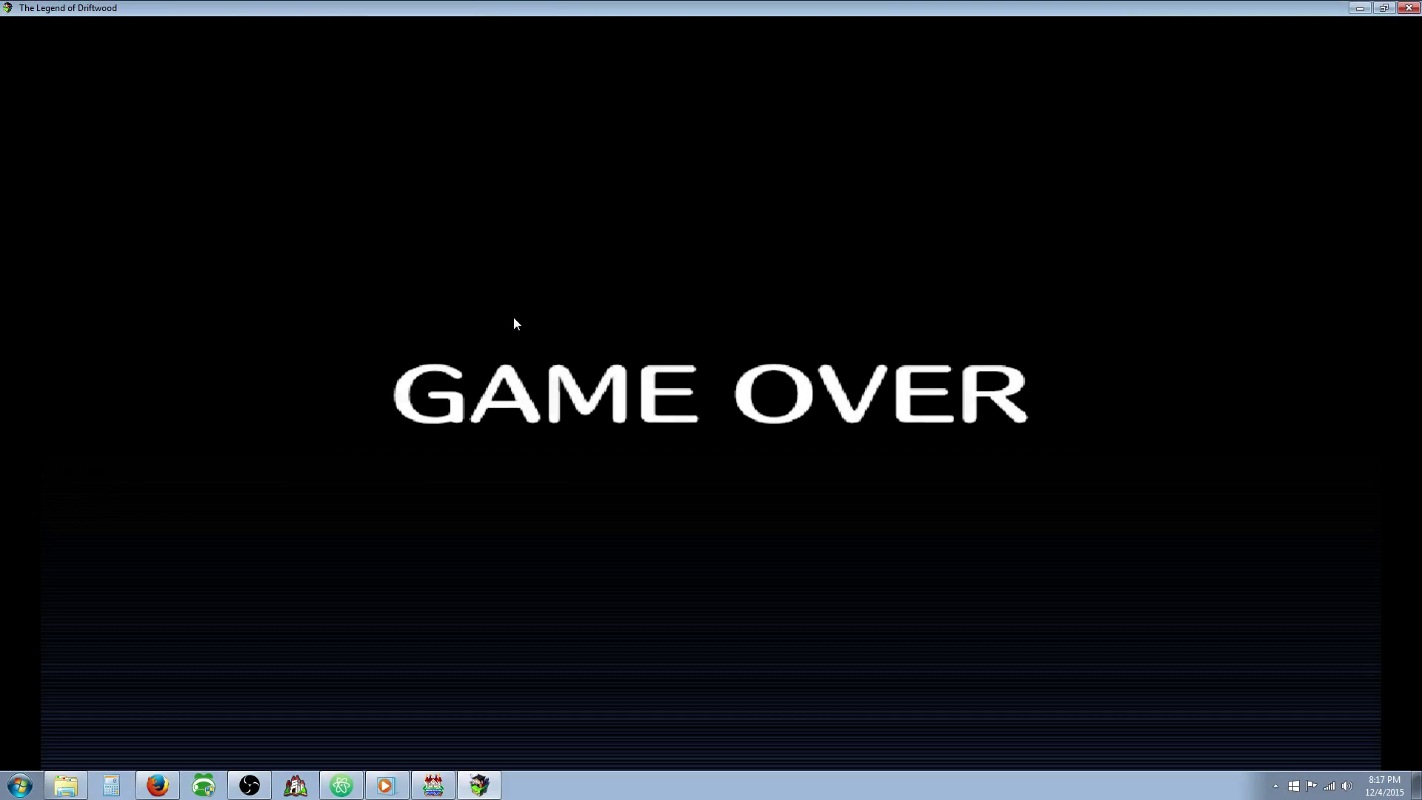
pyautogui.press('Return')
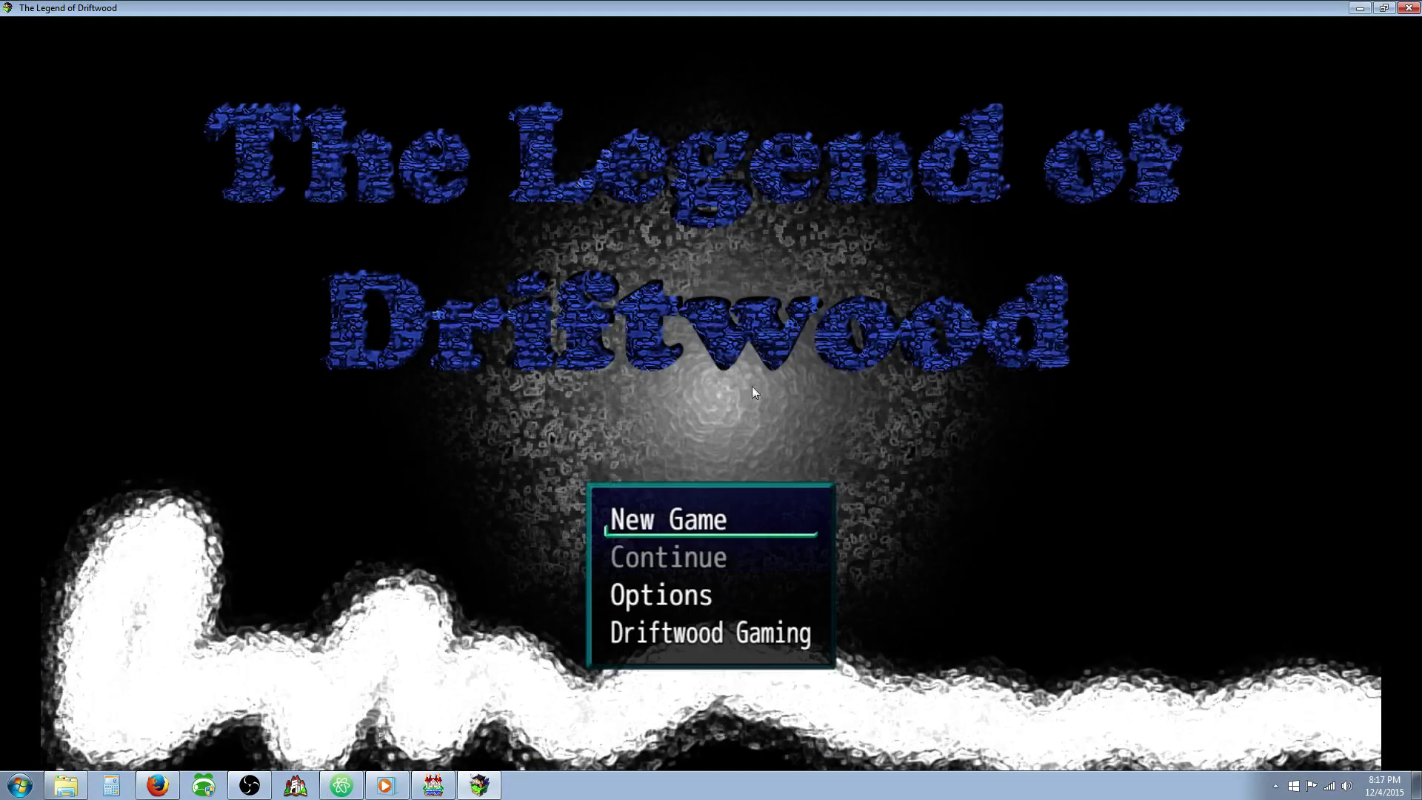
pyautogui.click(1408, 8)
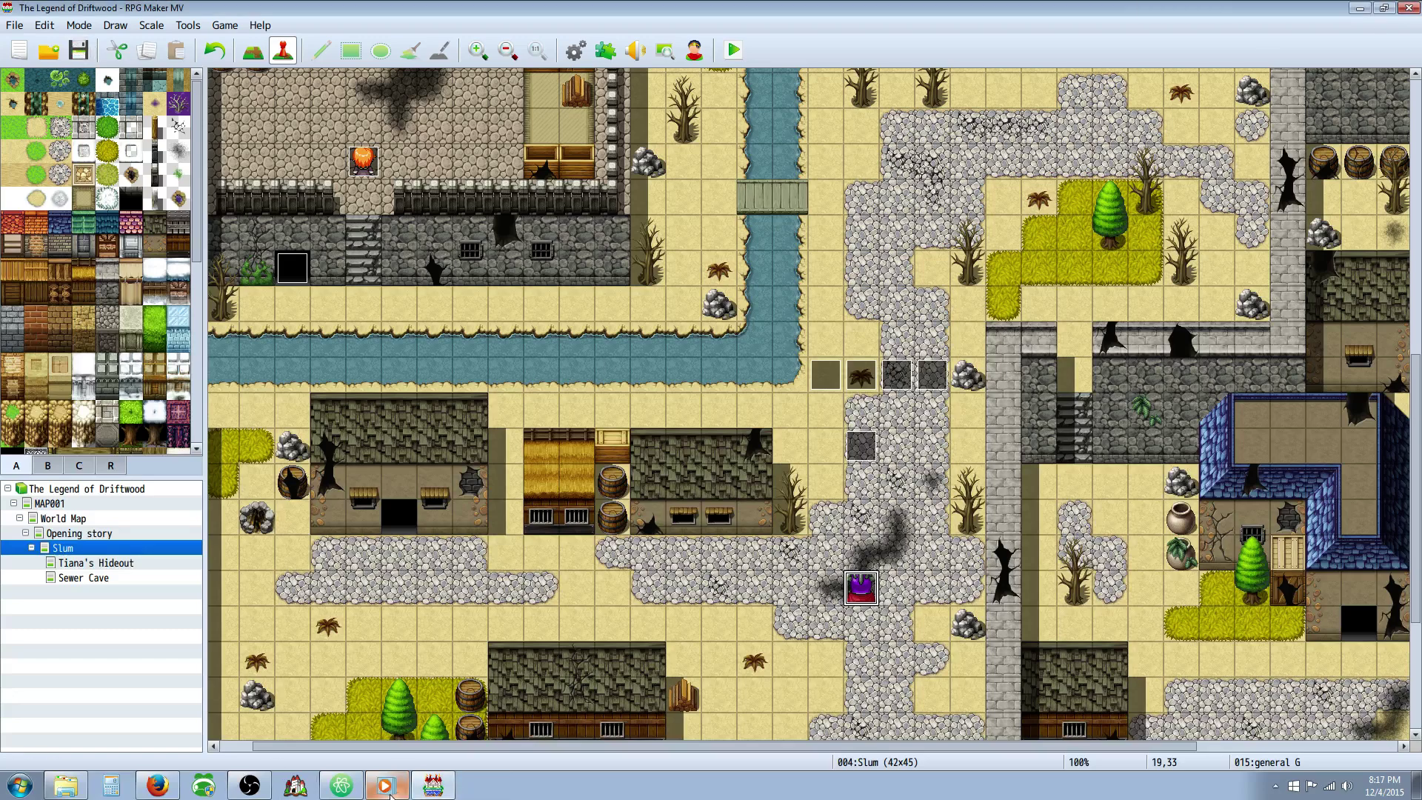
# Open the Opening story map in RPG Maker MV and get an overview of its layout and events.
pyautogui.click(94, 579)
pyautogui.click(101, 554)
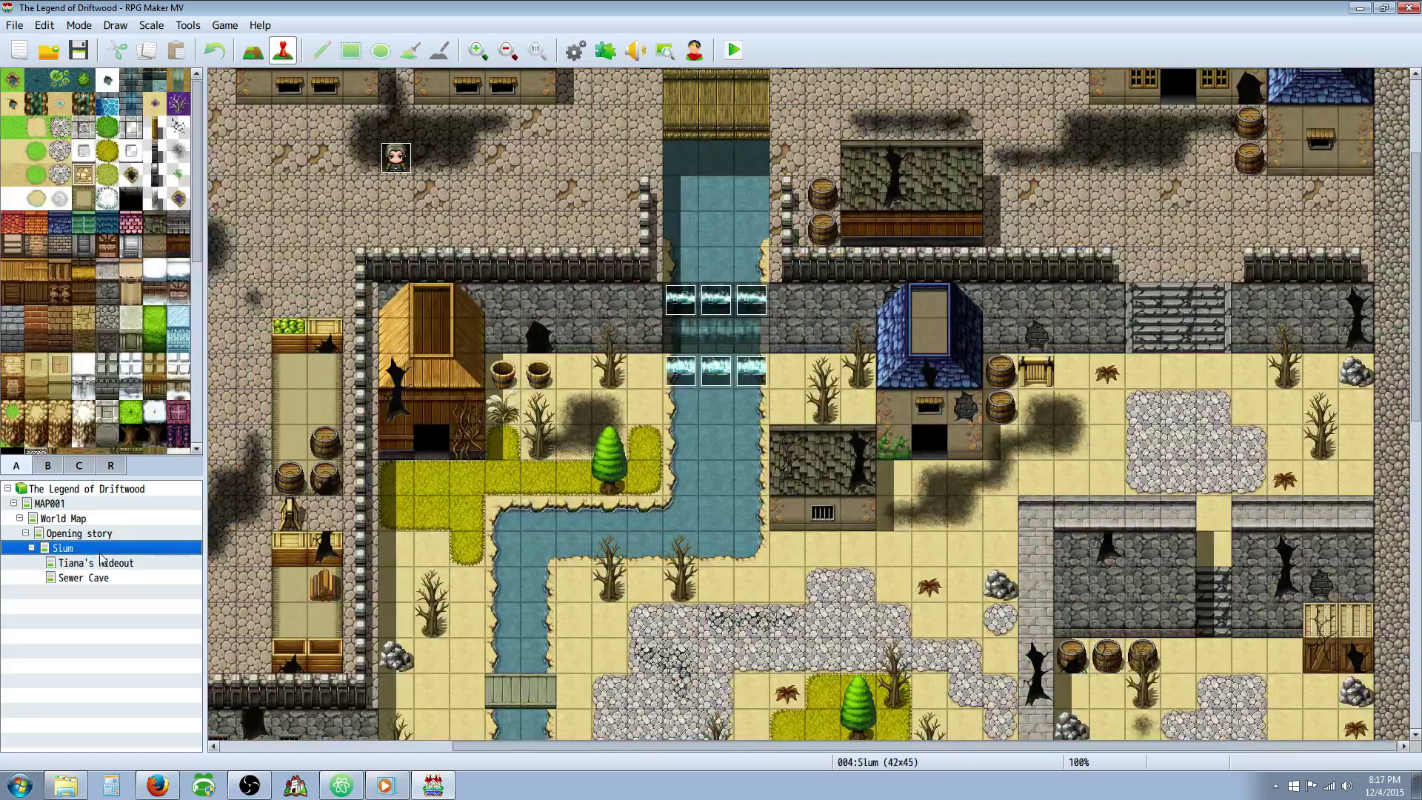
pyautogui.click(97, 535)
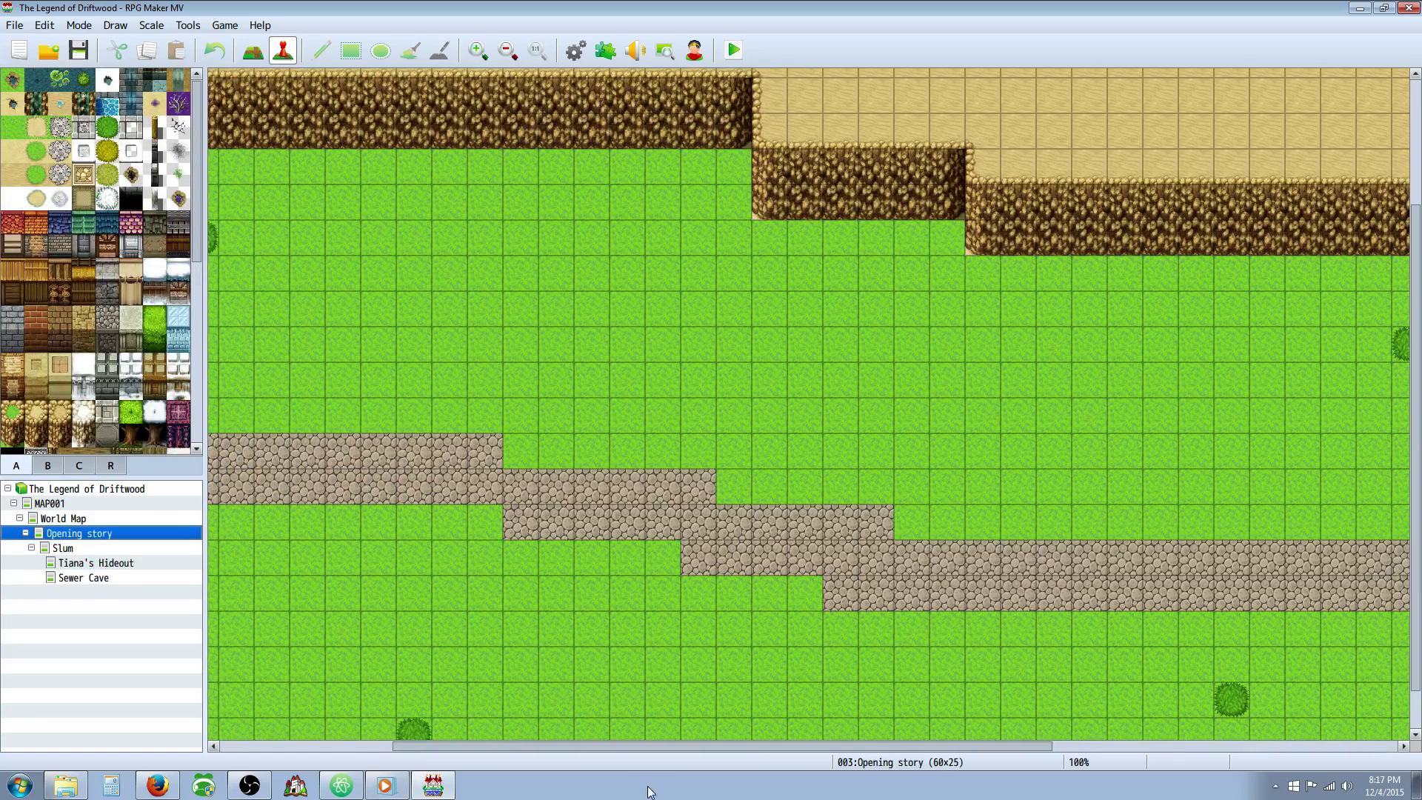
pyautogui.click(516, 55)
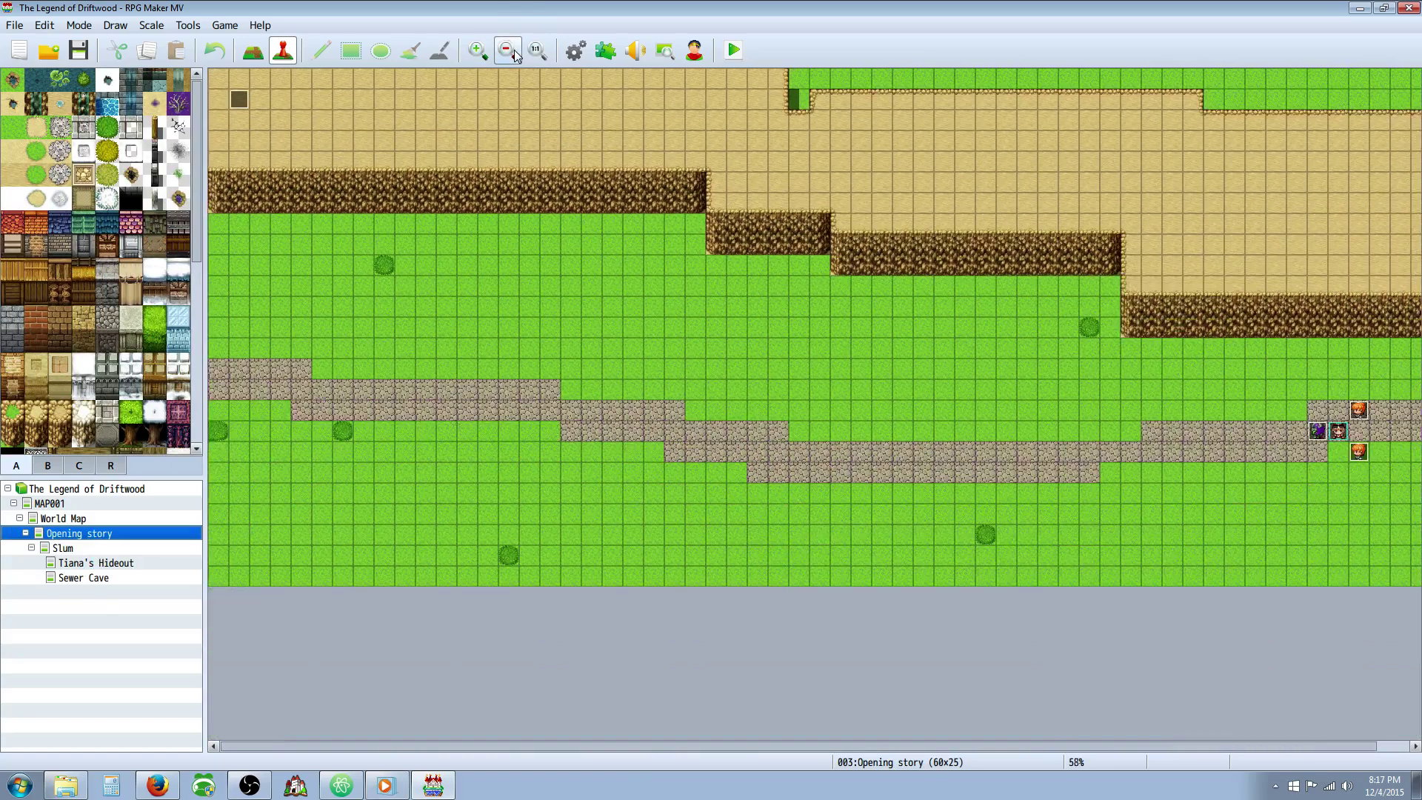
# Switch to map editing and paint raised sand cliff-top tiles over the grass notch at the north edge of the Opening story map.
pyautogui.click(519, 58)
pyautogui.rightClick(598, 151)
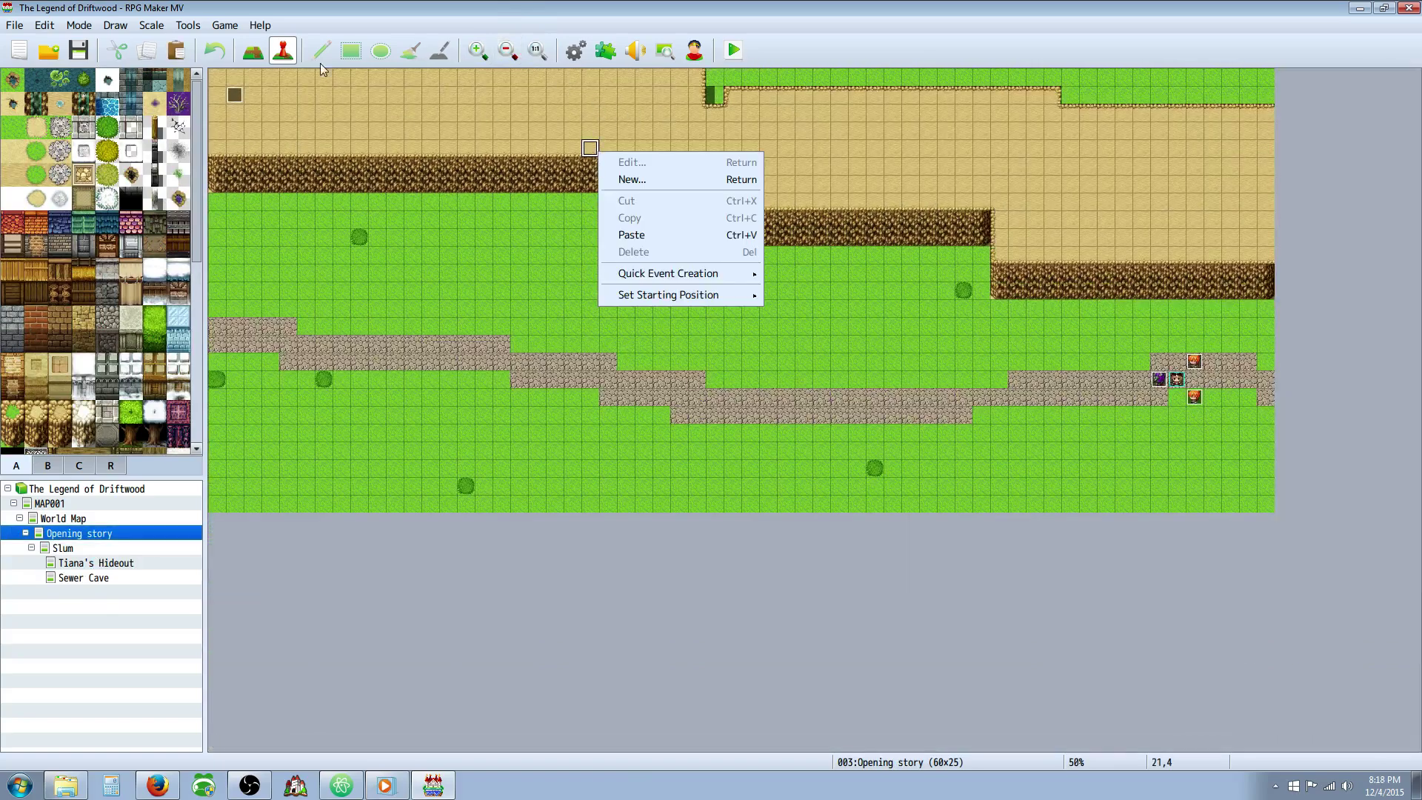
pyautogui.press('Escape')
pyautogui.press('F5')
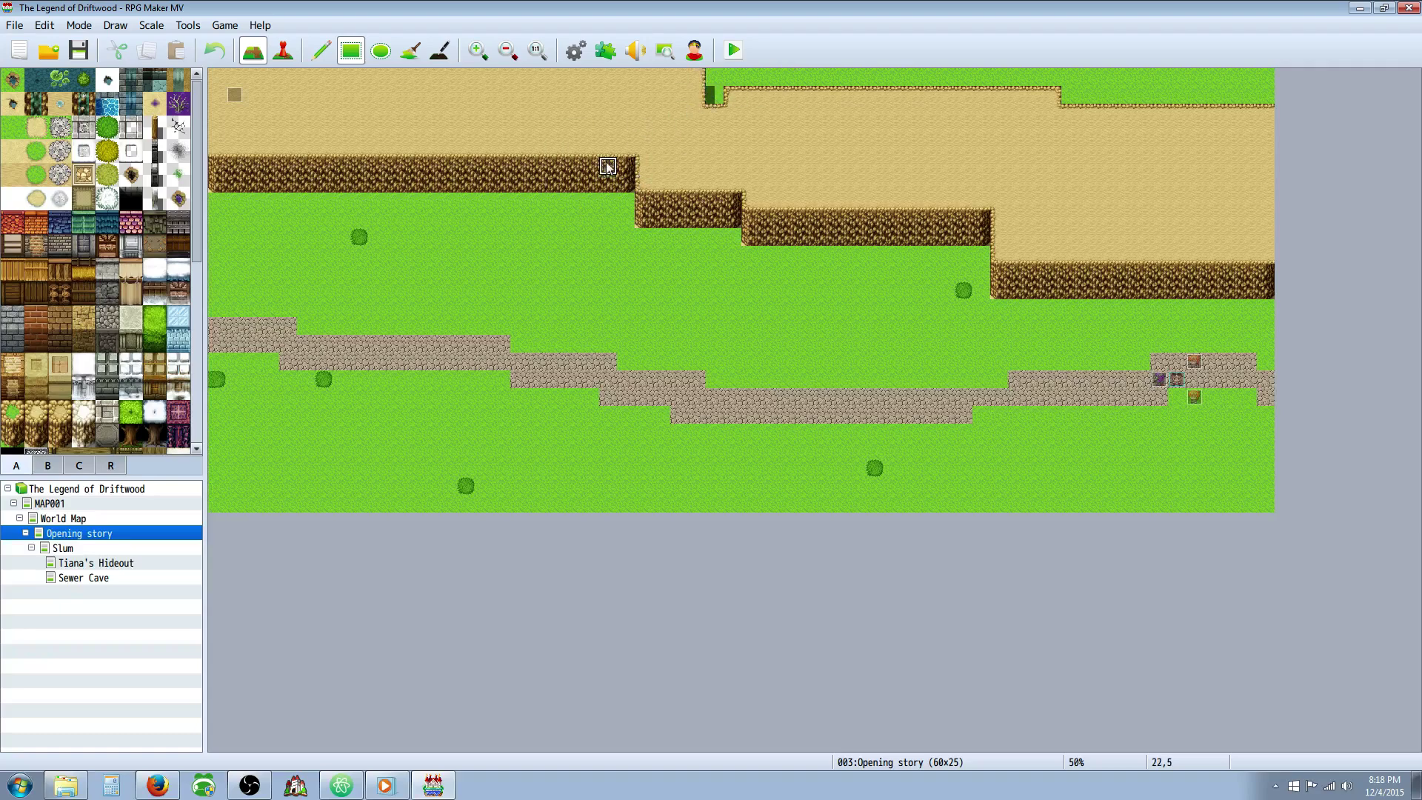
pyautogui.click(197, 310)
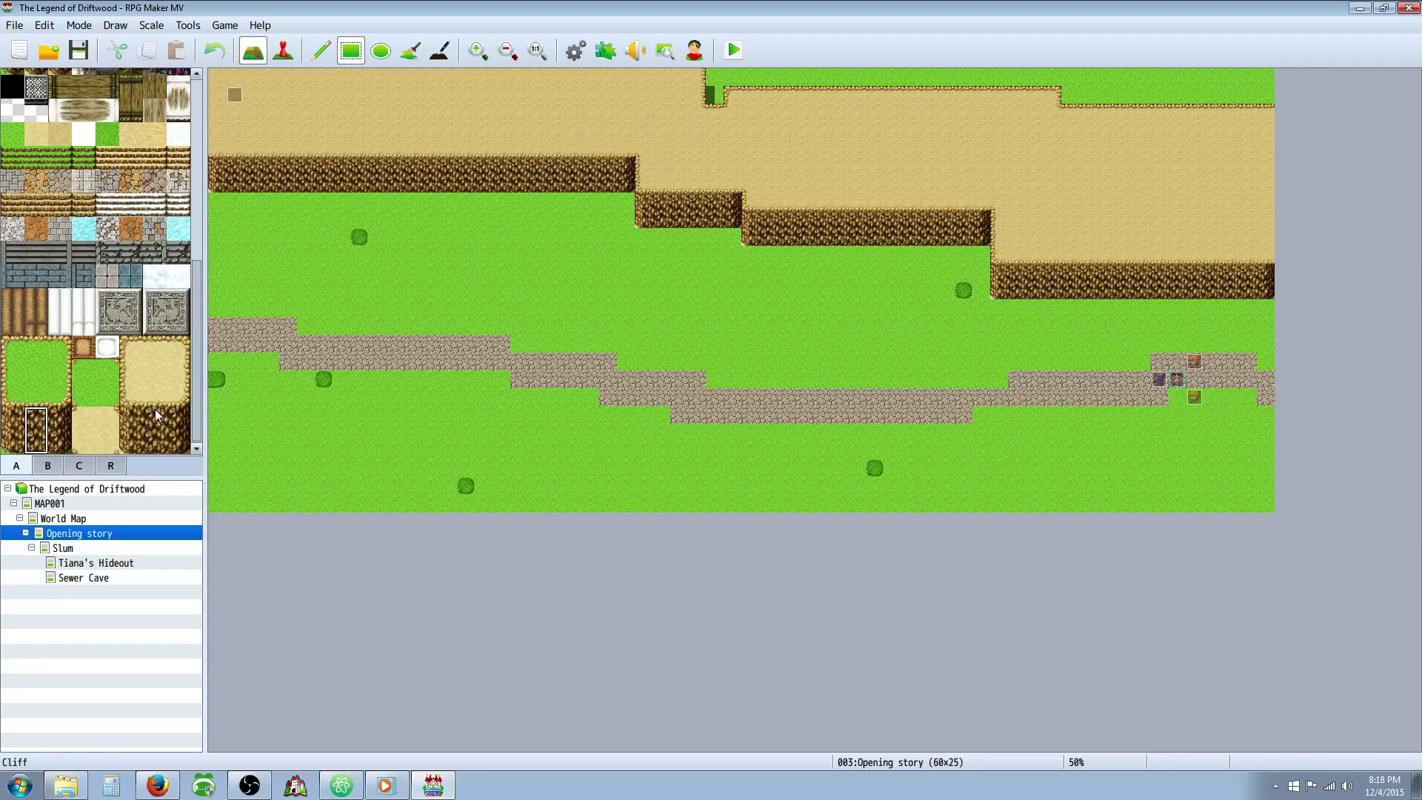
pyautogui.moveTo(154, 412); pyautogui.dragTo(154, 453)
pyautogui.click(154, 394)
pyautogui.moveTo(136, 378); pyautogui.dragTo(177, 394)
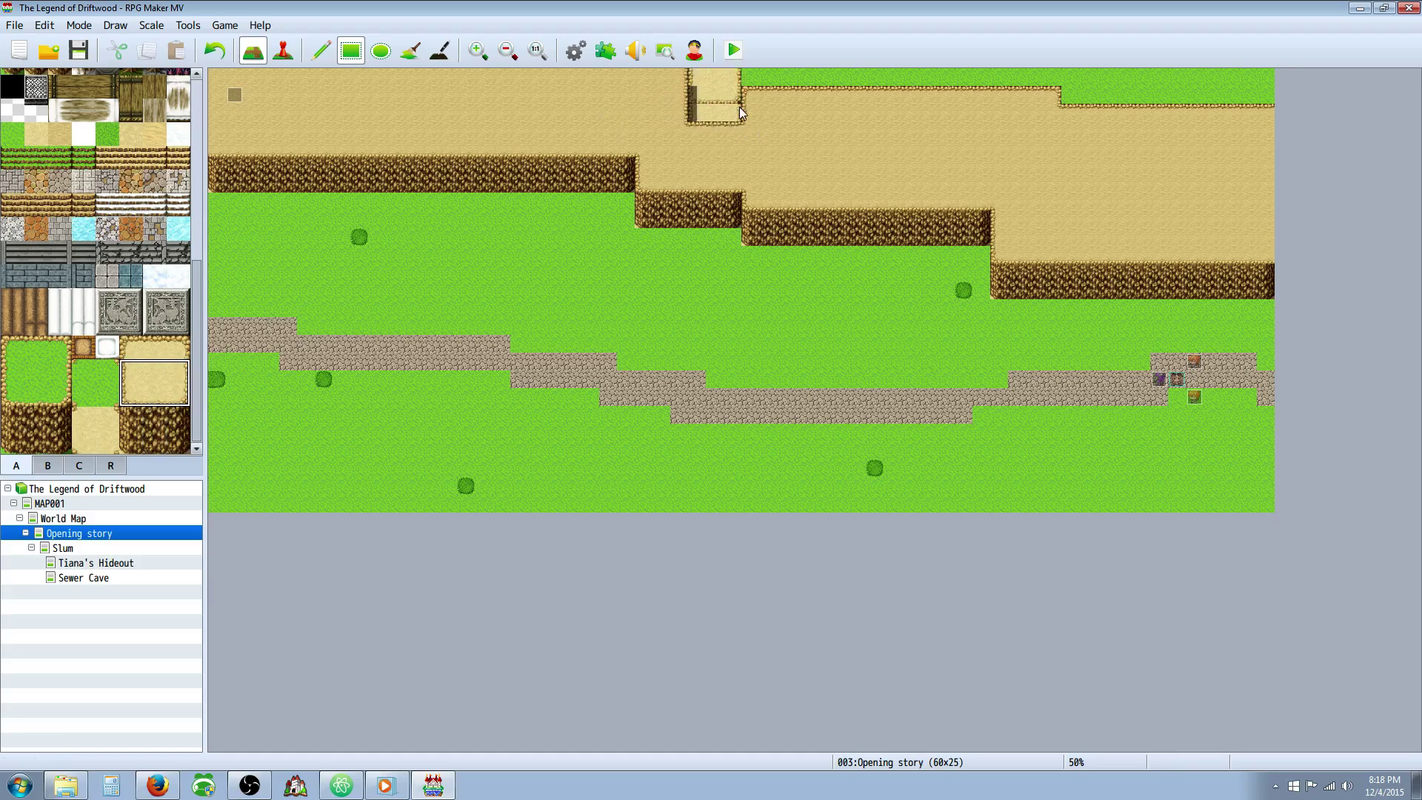
# Paint brown cliff walls beneath the raised sand ledge, stepping them up toward the east.
pyautogui.rightClick(691, 201)
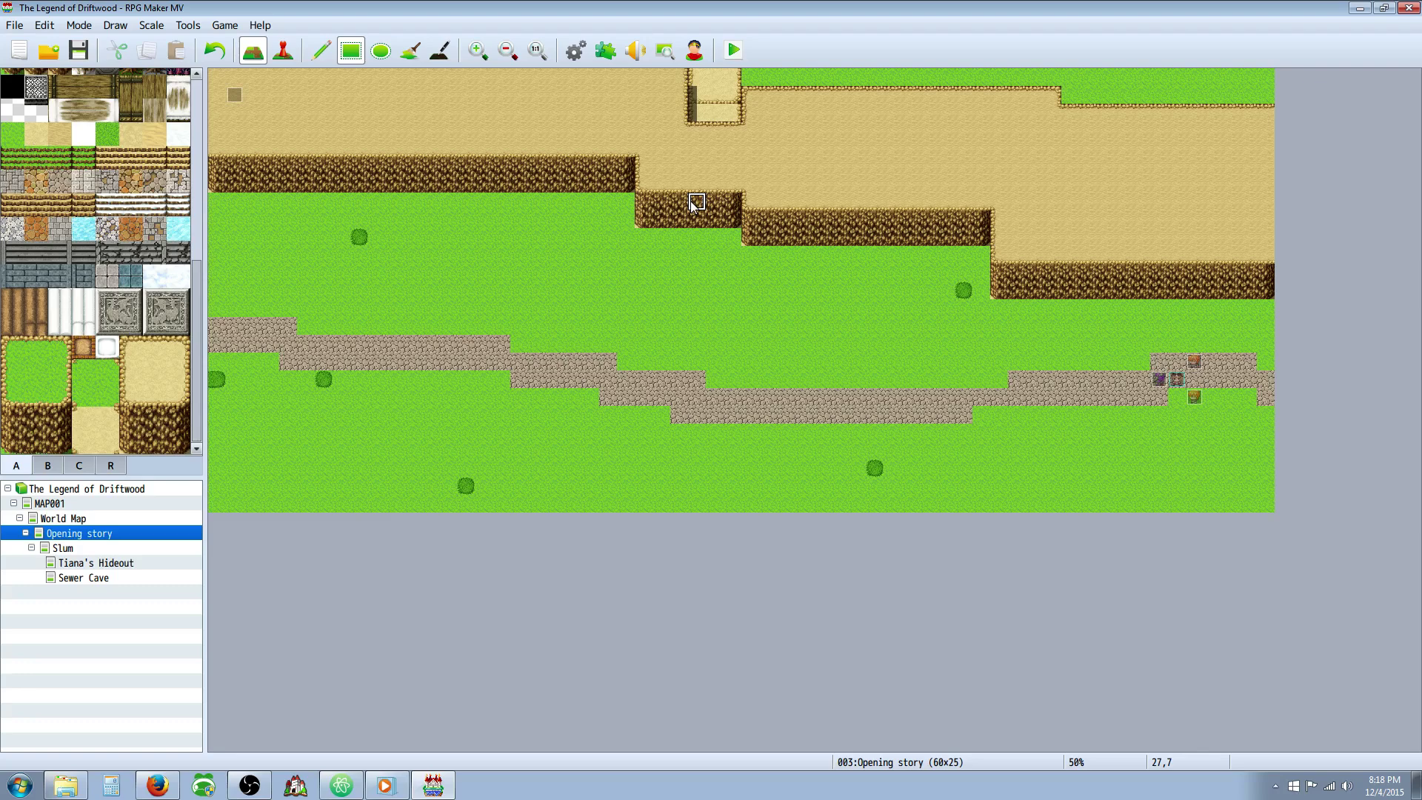
pyautogui.moveTo(696, 131); pyautogui.dragTo(703, 151, button='right')
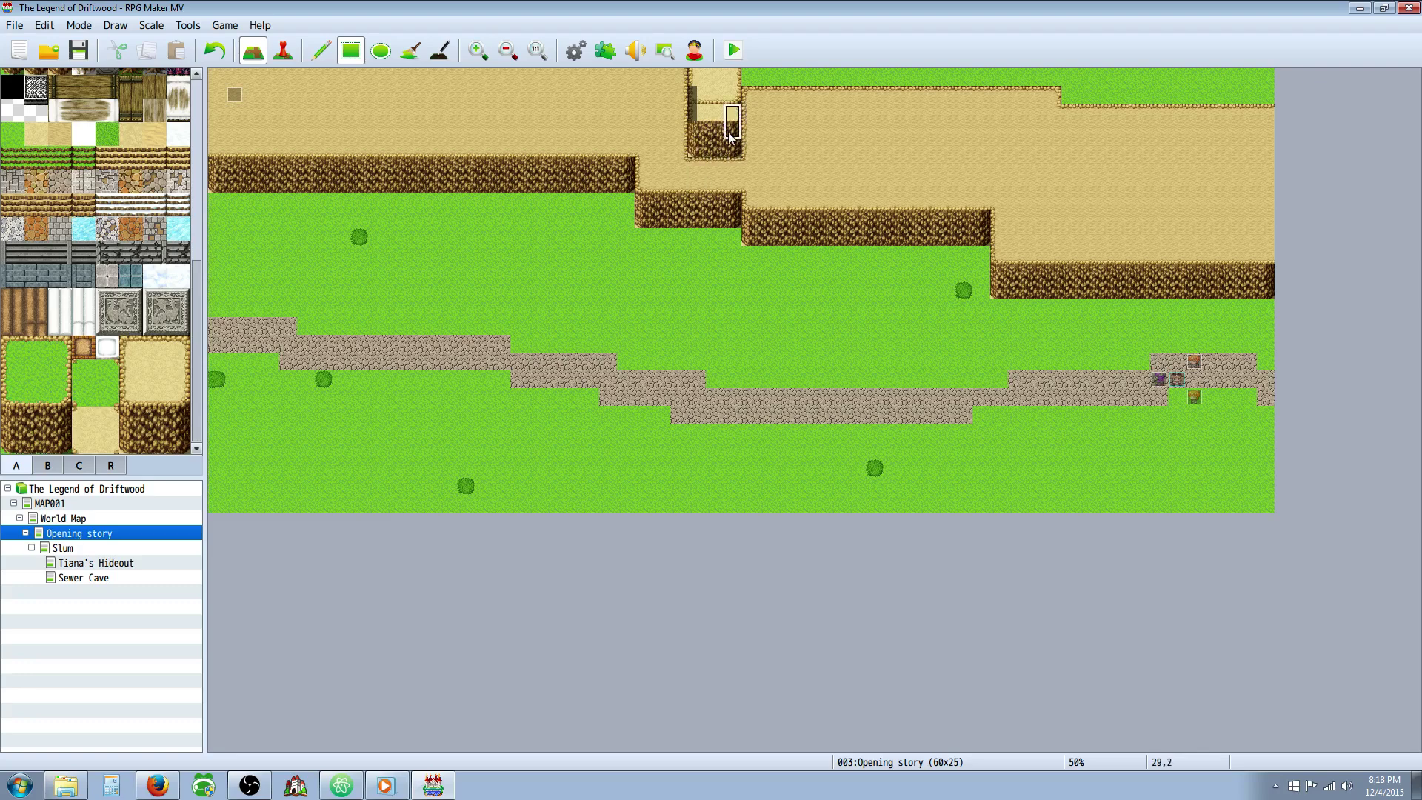
pyautogui.moveTo(735, 126); pyautogui.dragTo(700, 137)
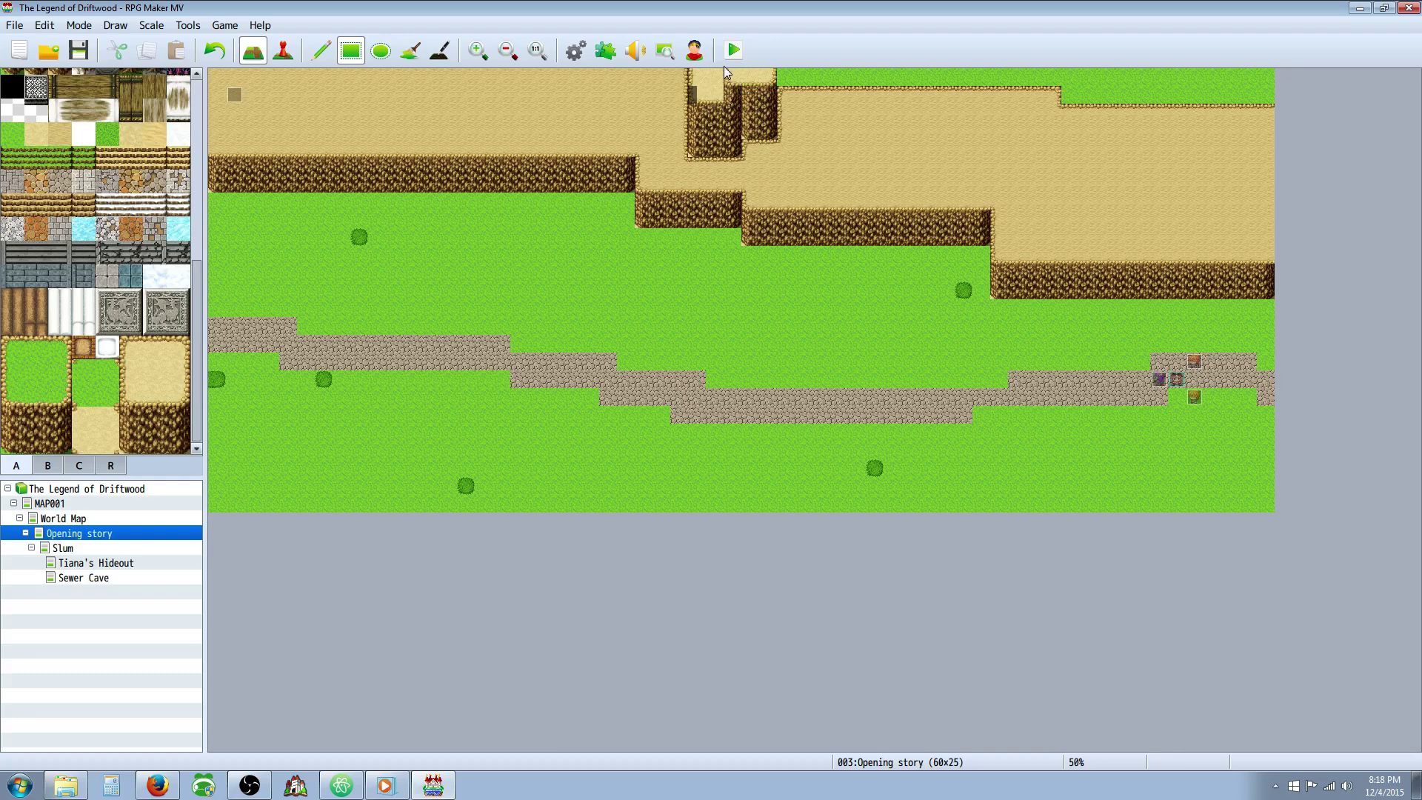
pyautogui.click(696, 112)
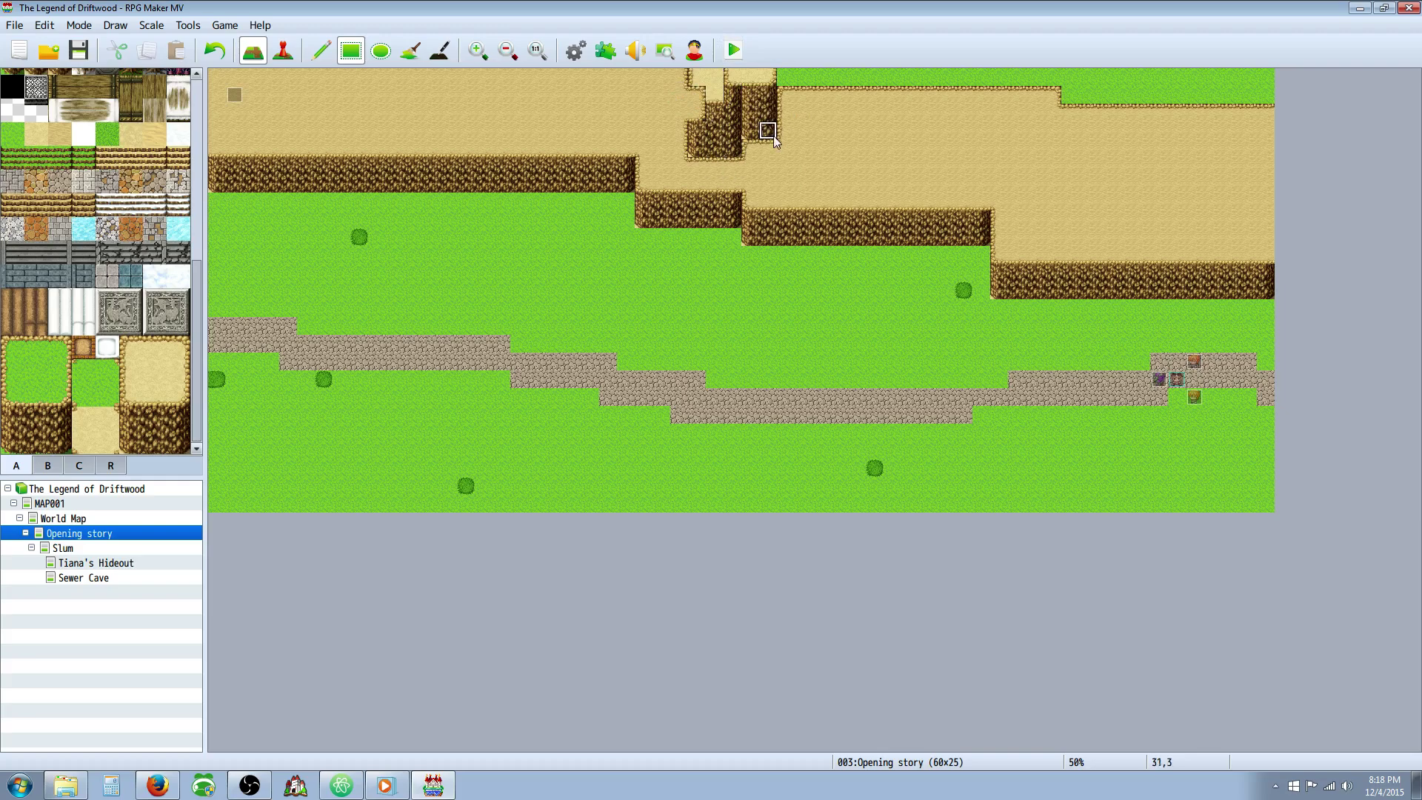
pyautogui.moveTo(763, 126); pyautogui.dragTo(750, 154)
pyautogui.moveTo(785, 122)
pyautogui.mouseDown()
pyautogui.moveTo(819, 128)
pyautogui.moveTo(869, 96)
pyautogui.moveTo(923, 90)
pyautogui.moveTo(770, 71)
pyautogui.moveTo(803, 84)
pyautogui.mouseUp()
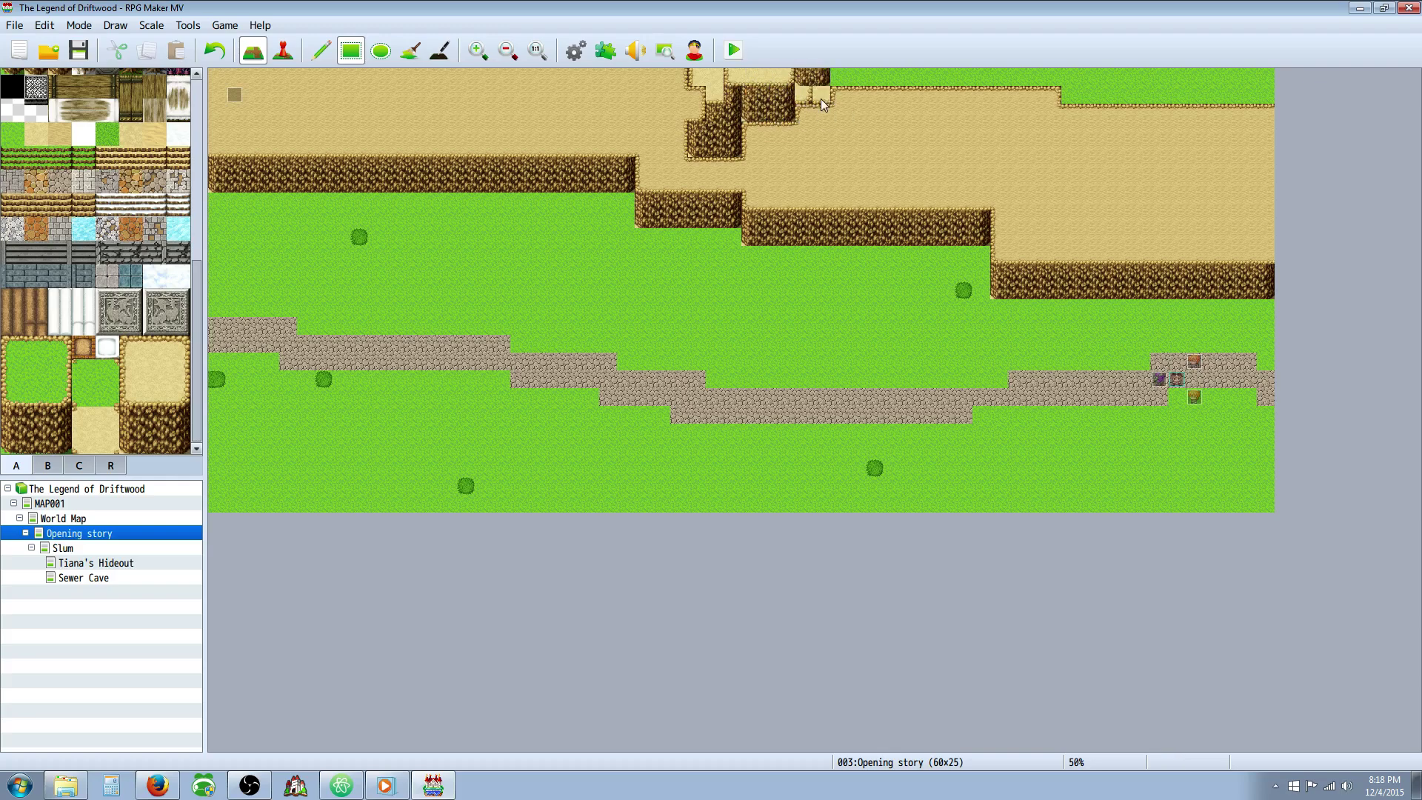
# Replace the grass strip and its border along the northeast edge of the map with plain sand ground.
pyautogui.moveTo(815, 111); pyautogui.dragTo(806, 98)
pyautogui.moveTo(812, 83)
pyautogui.mouseDown()
pyautogui.moveTo(1165, 82)
pyautogui.moveTo(1181, 105)
pyautogui.moveTo(1249, 115)
pyautogui.mouseUp()
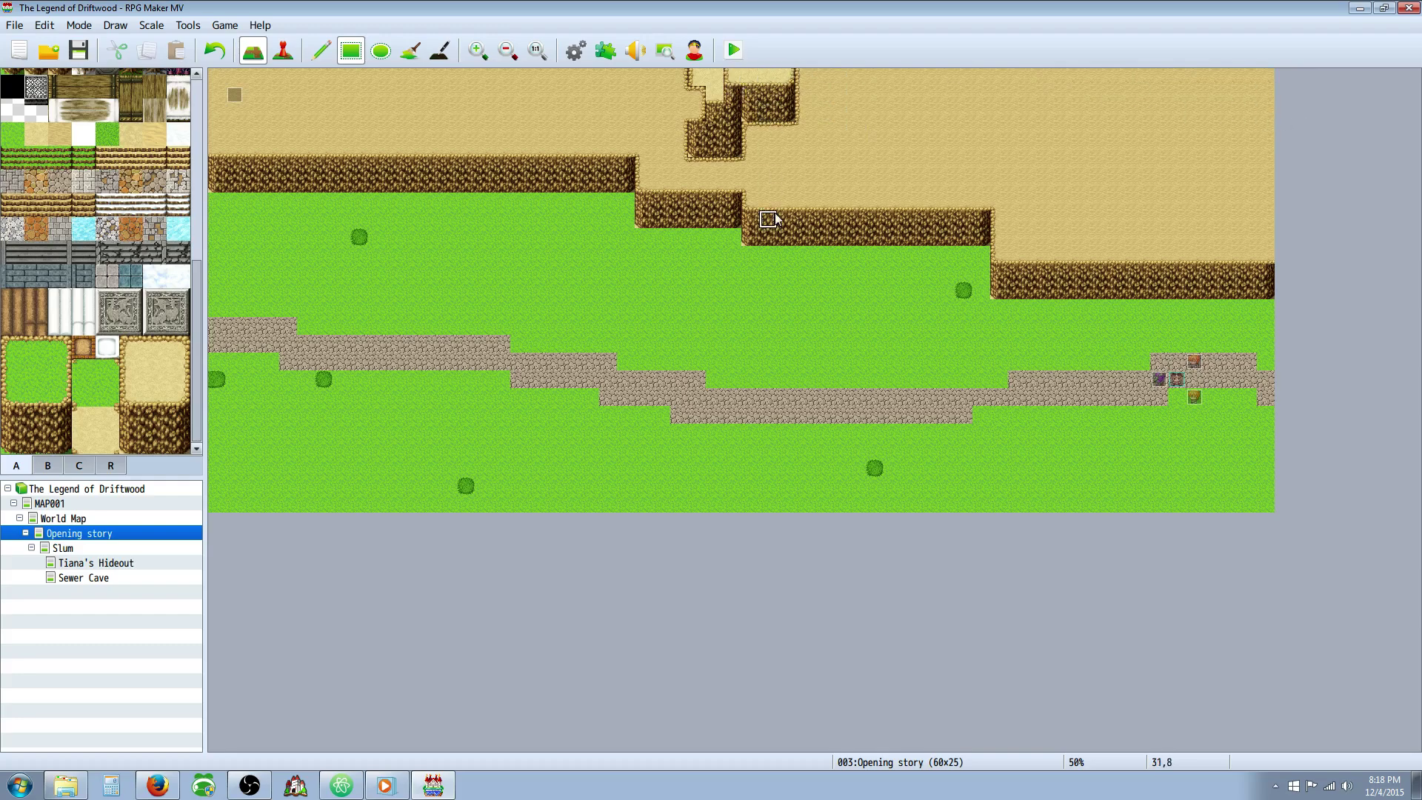
# Build a wide cliff-wall block at the north edge, cover the upper sand ledge with wall tiles, and place a small sand ledge in the block.
pyautogui.moveTo(767, 219); pyautogui.dragTo(785, 237, button='right')
pyautogui.click(874, 82)
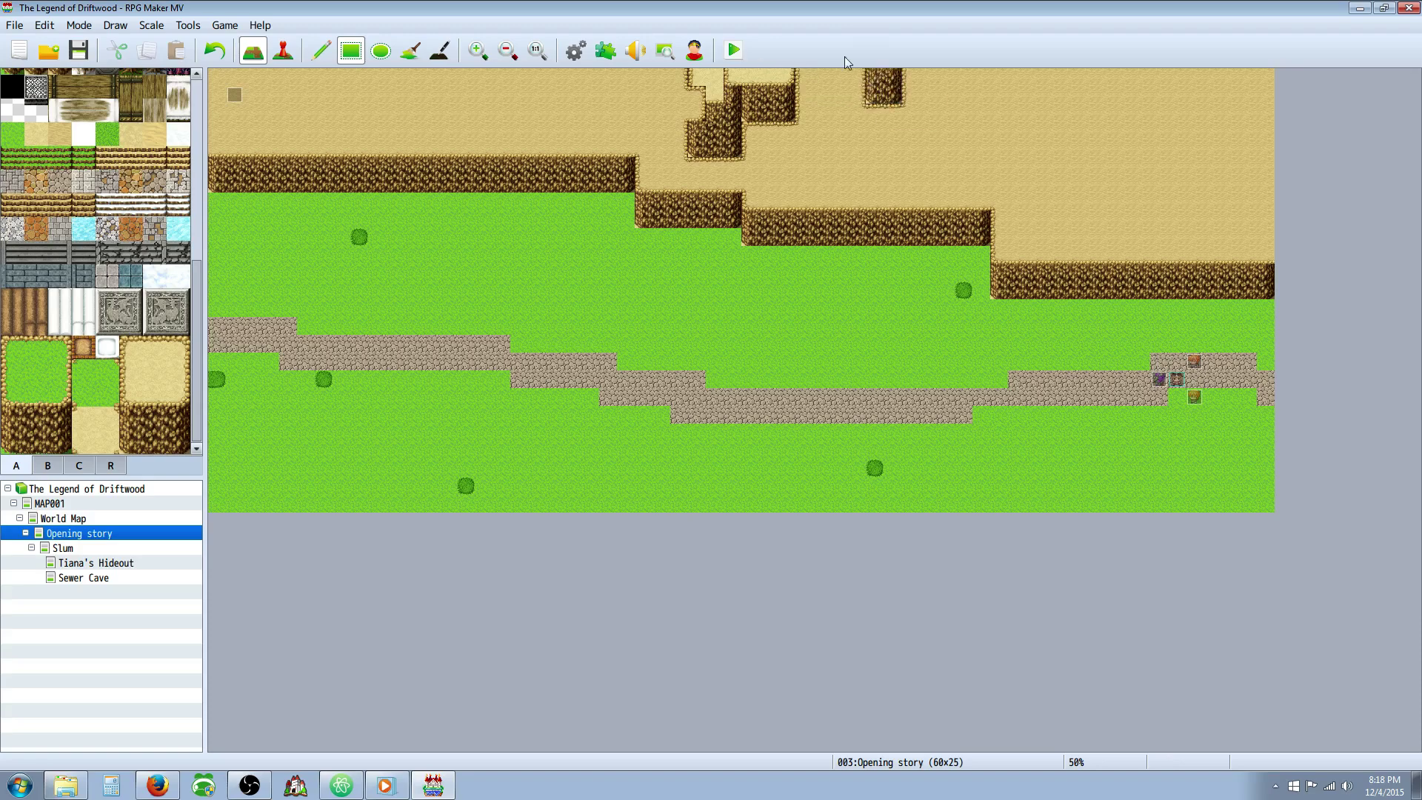
pyautogui.moveTo(803, 76); pyautogui.dragTo(892, 97, button='right')
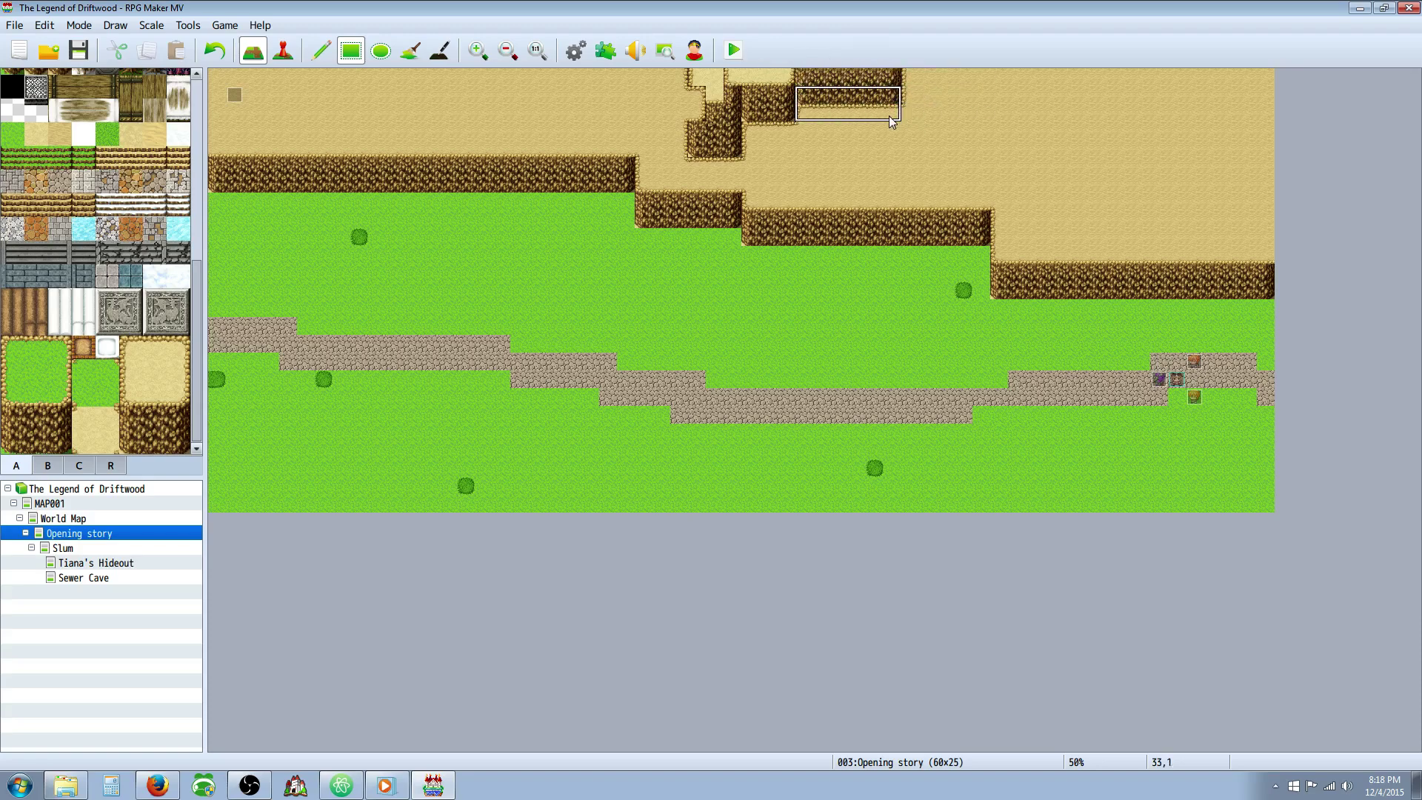
pyautogui.moveTo(859, 113); pyautogui.dragTo(882, 122)
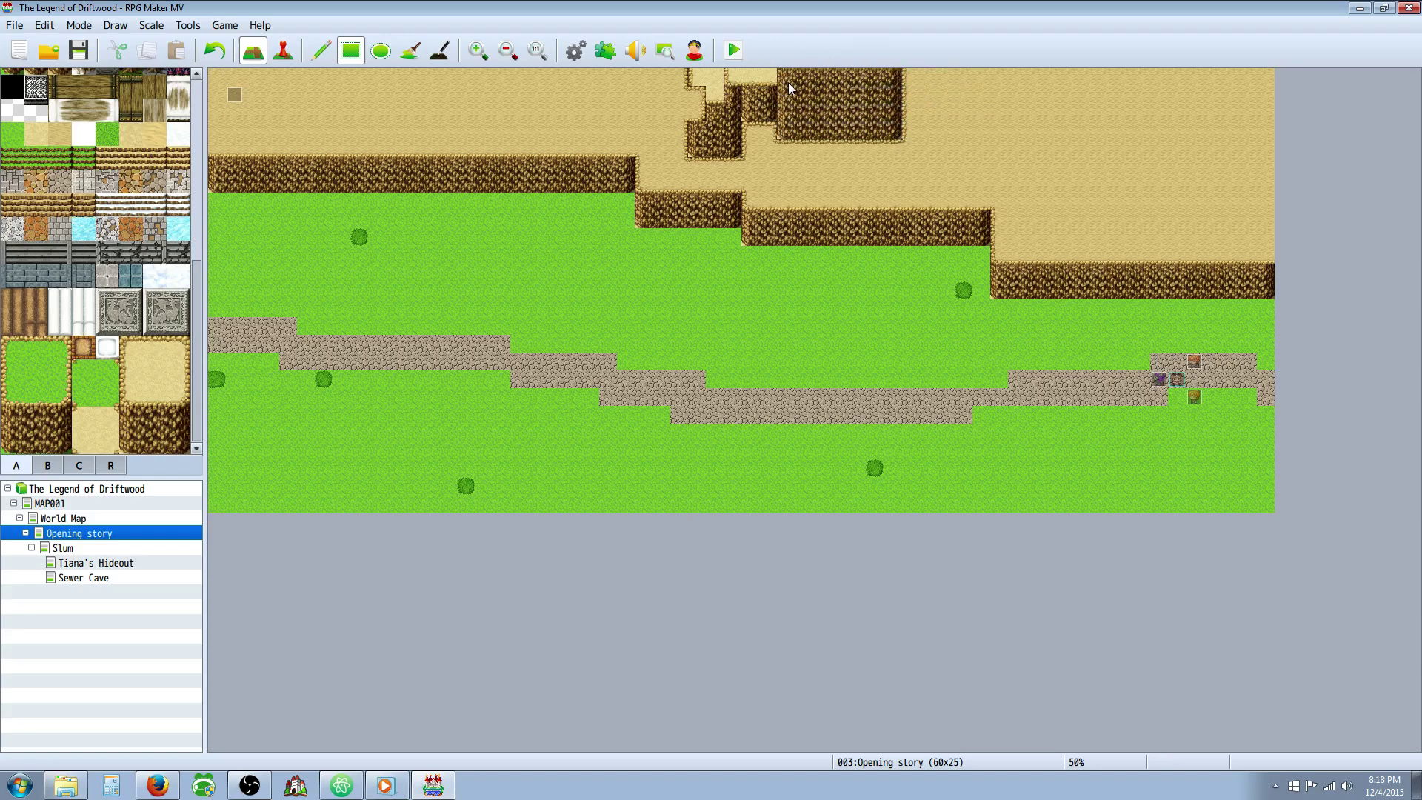
pyautogui.moveTo(783, 82); pyautogui.dragTo(749, 82)
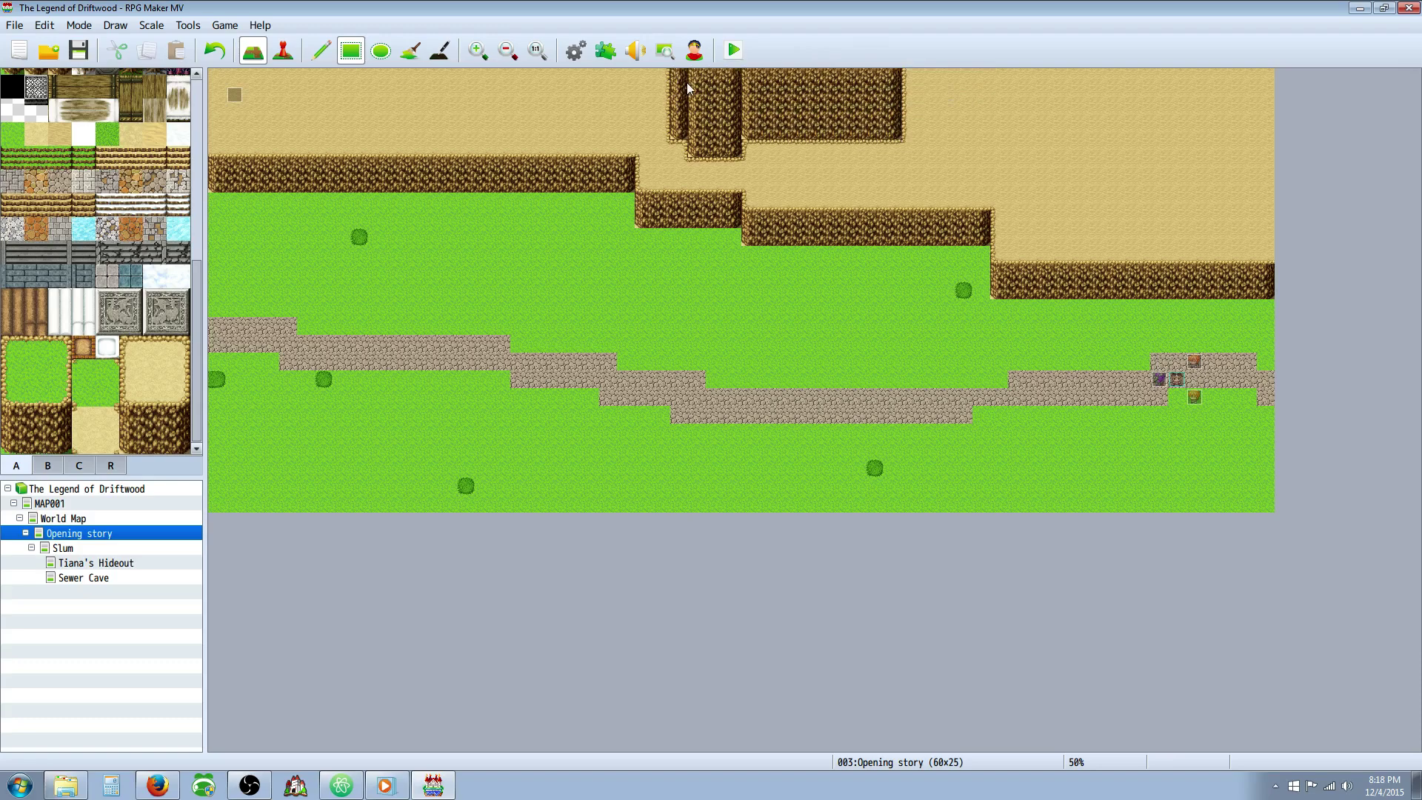
pyautogui.rightClick(747, 165)
pyautogui.click(785, 117)
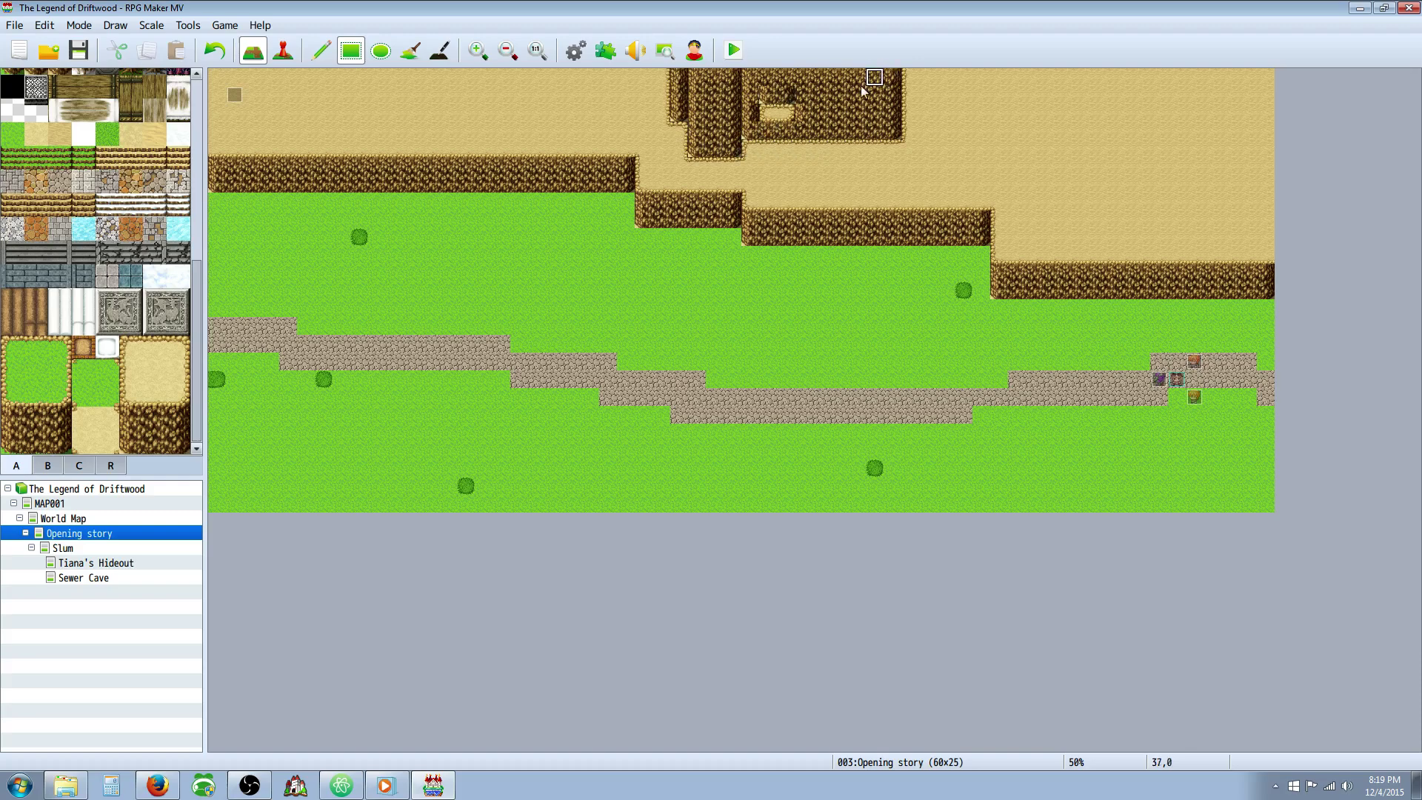
# Extend the cliff wall along the north edge to the map's east side, with a deeper section beside the large block.
pyautogui.moveTo(898, 79); pyautogui.dragTo(1192, 88)
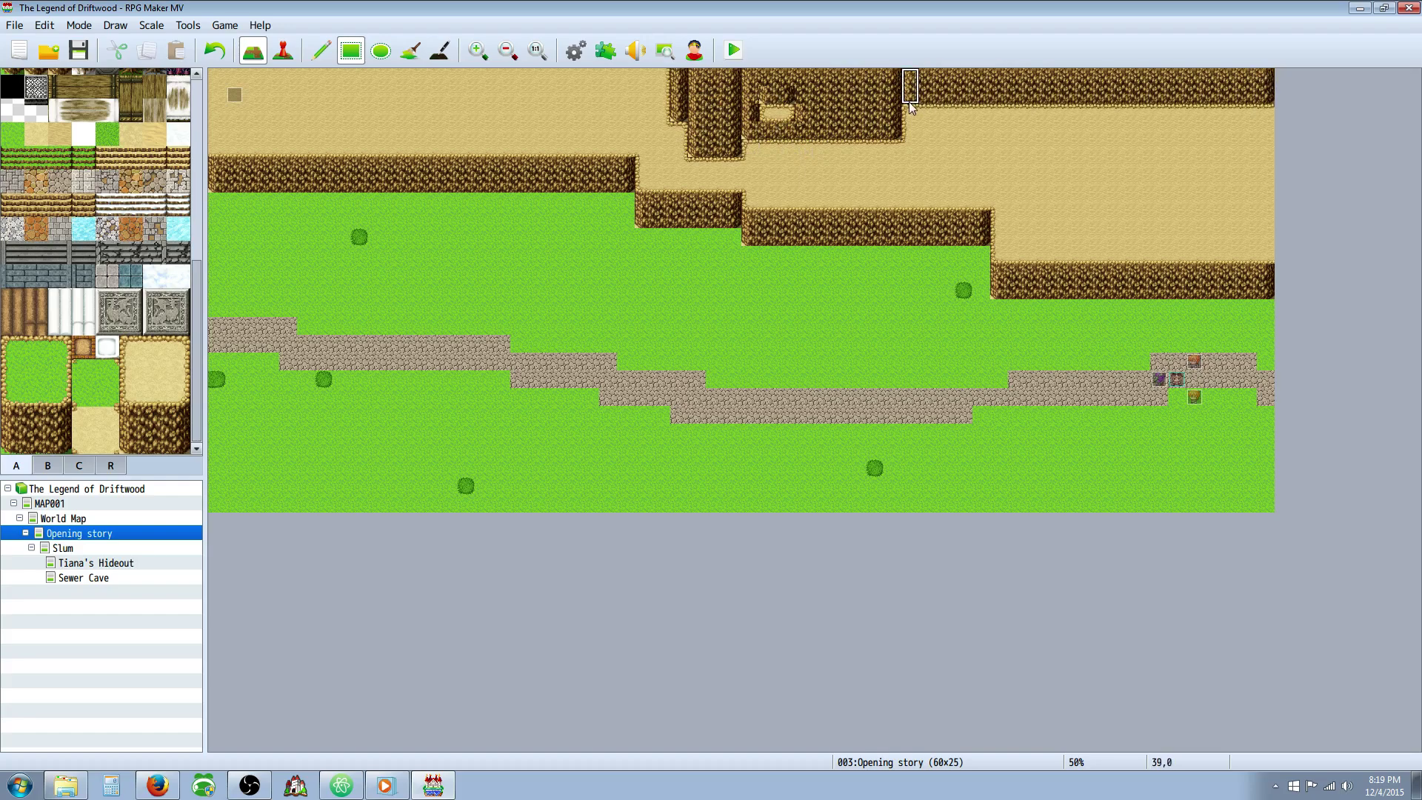
pyautogui.click(994, 97)
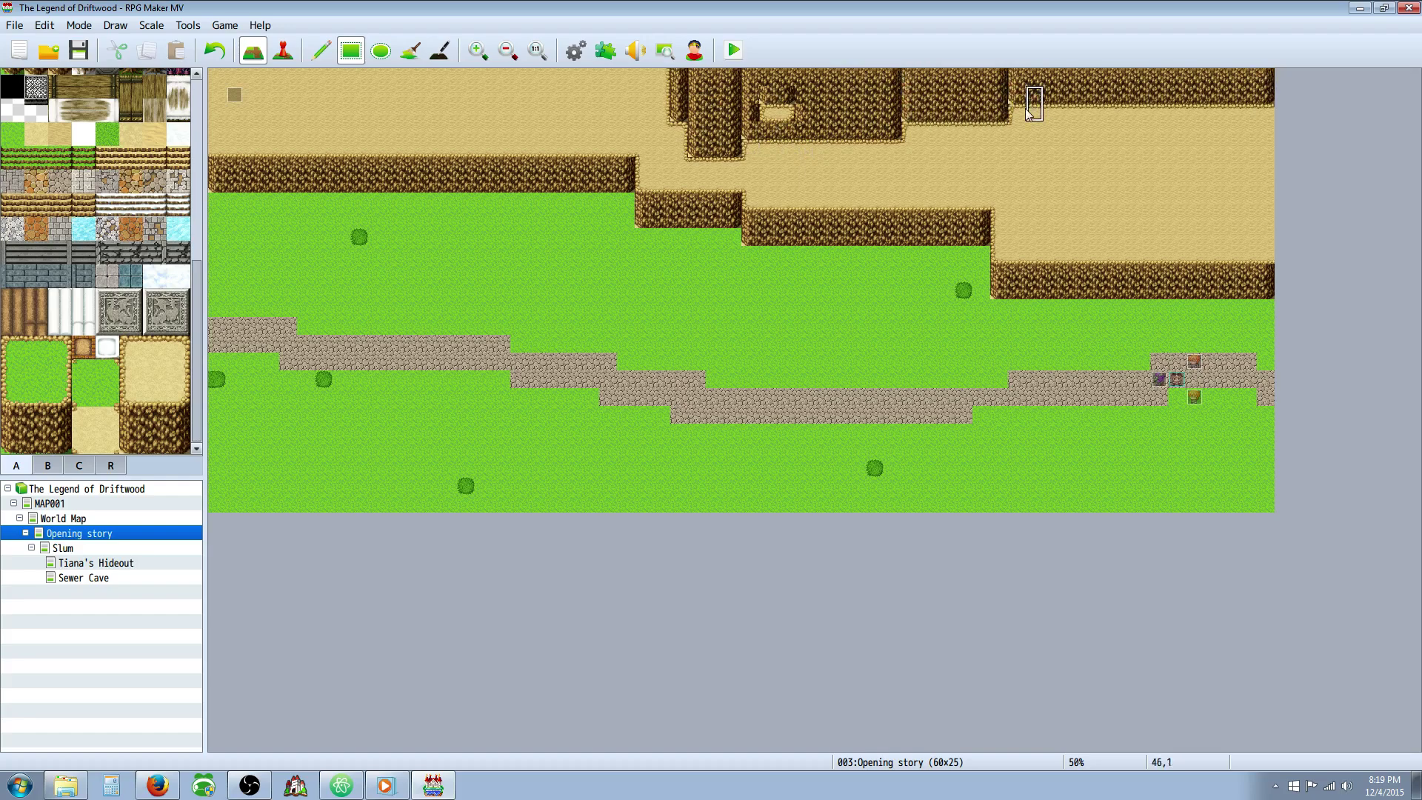
pyautogui.click(1014, 106)
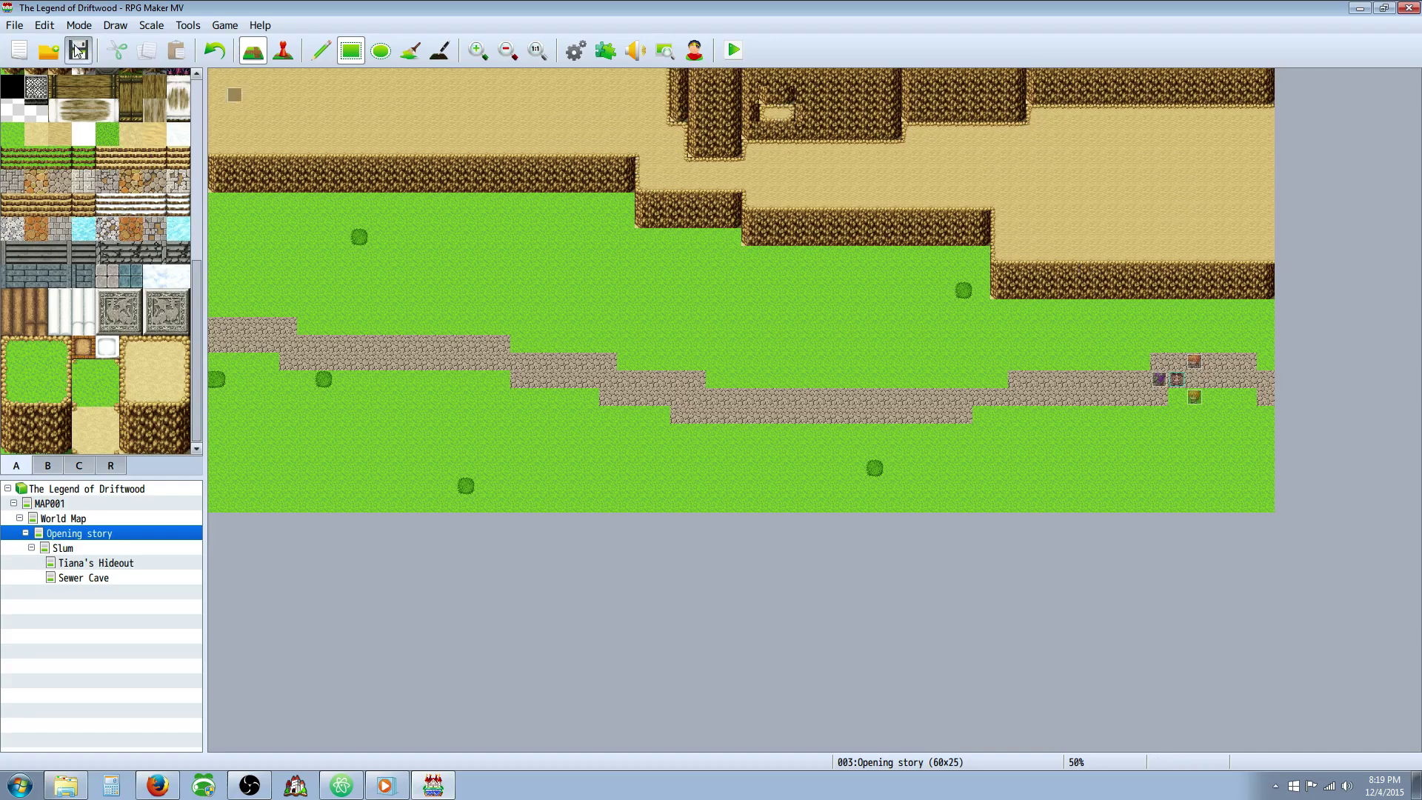
# Scatter small grass sprout tiles across the green field on both sides of the road.
pyautogui.click(196, 170)
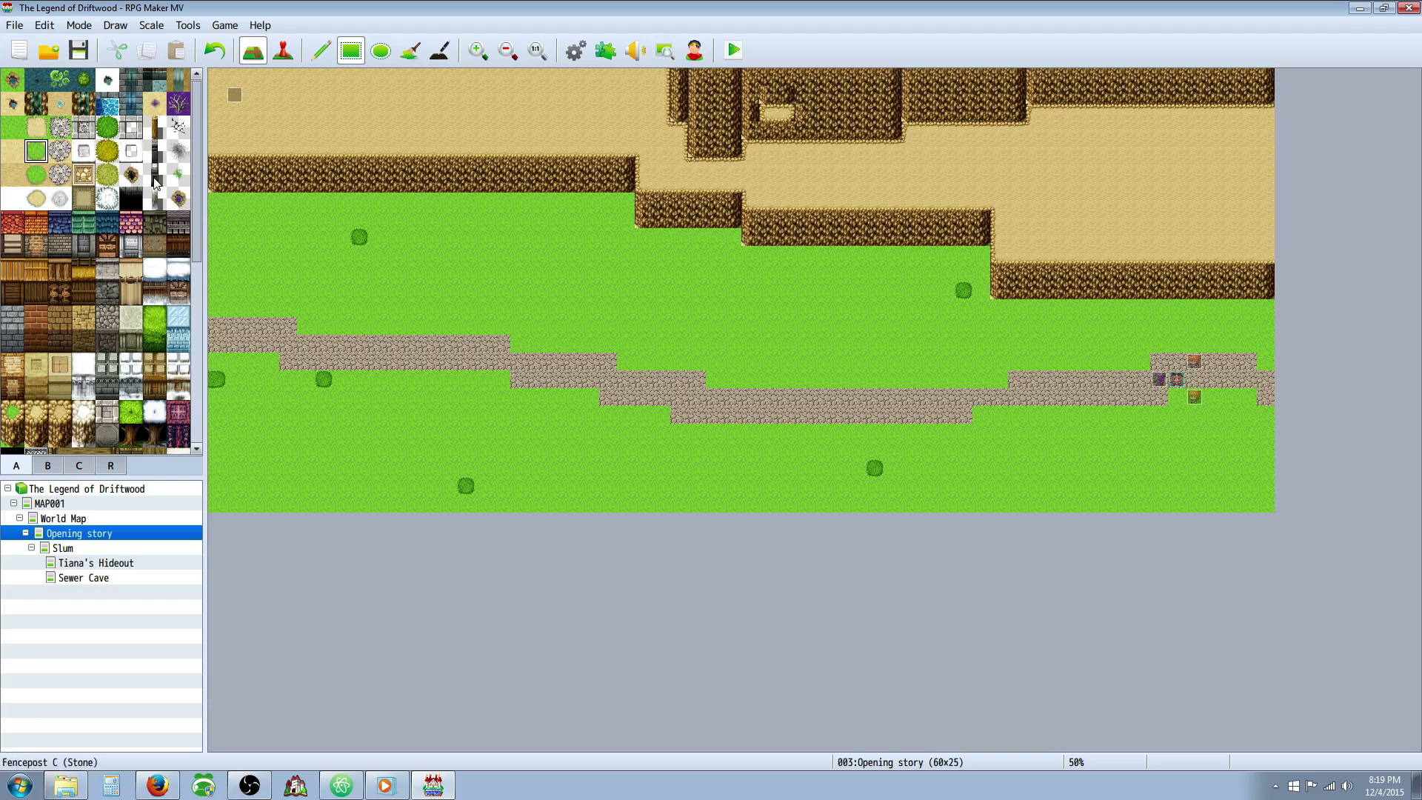
pyautogui.click(177, 174)
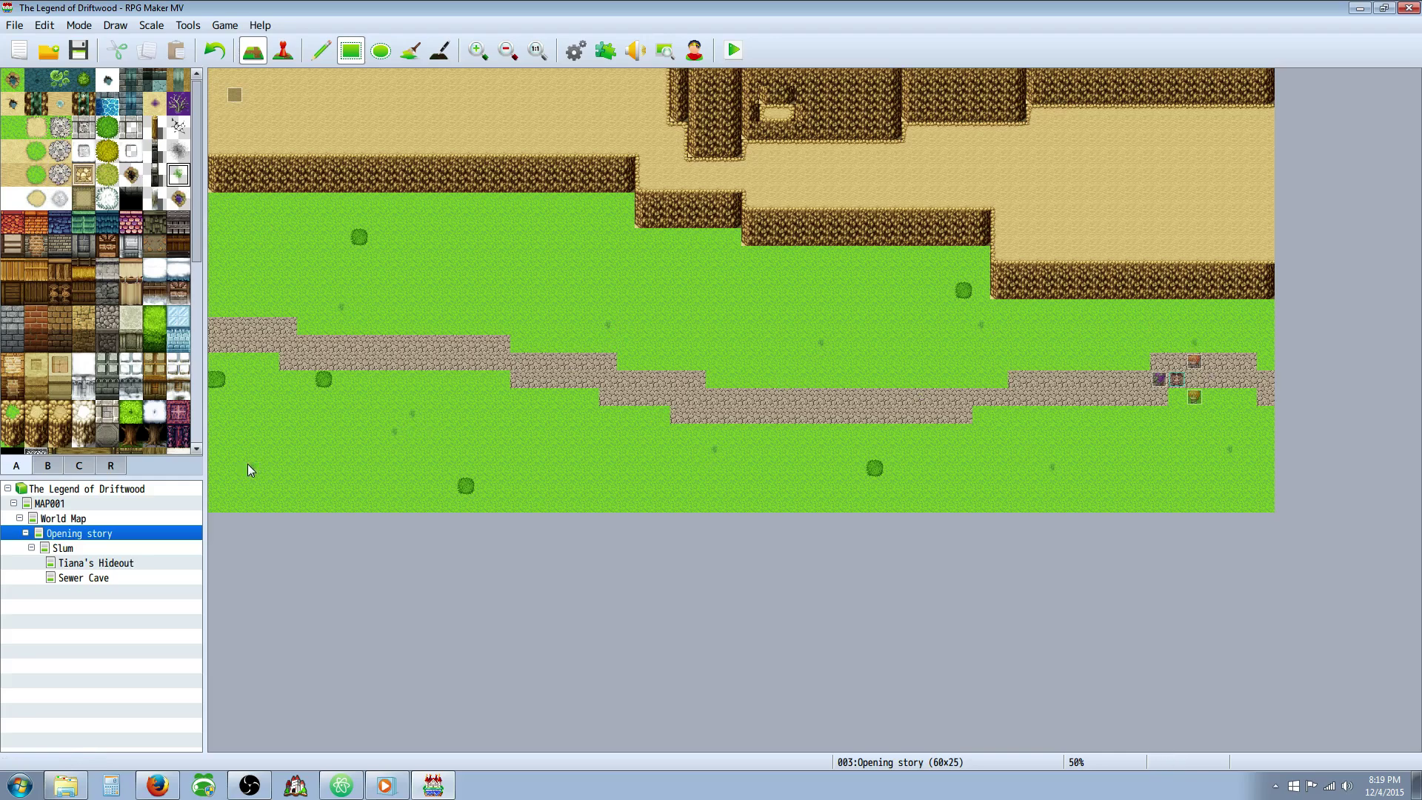
pyautogui.click(277, 237)
pyautogui.scroll(2, 197, 243)
pyautogui.moveTo(154, 222); pyautogui.dragTo(154, 244)
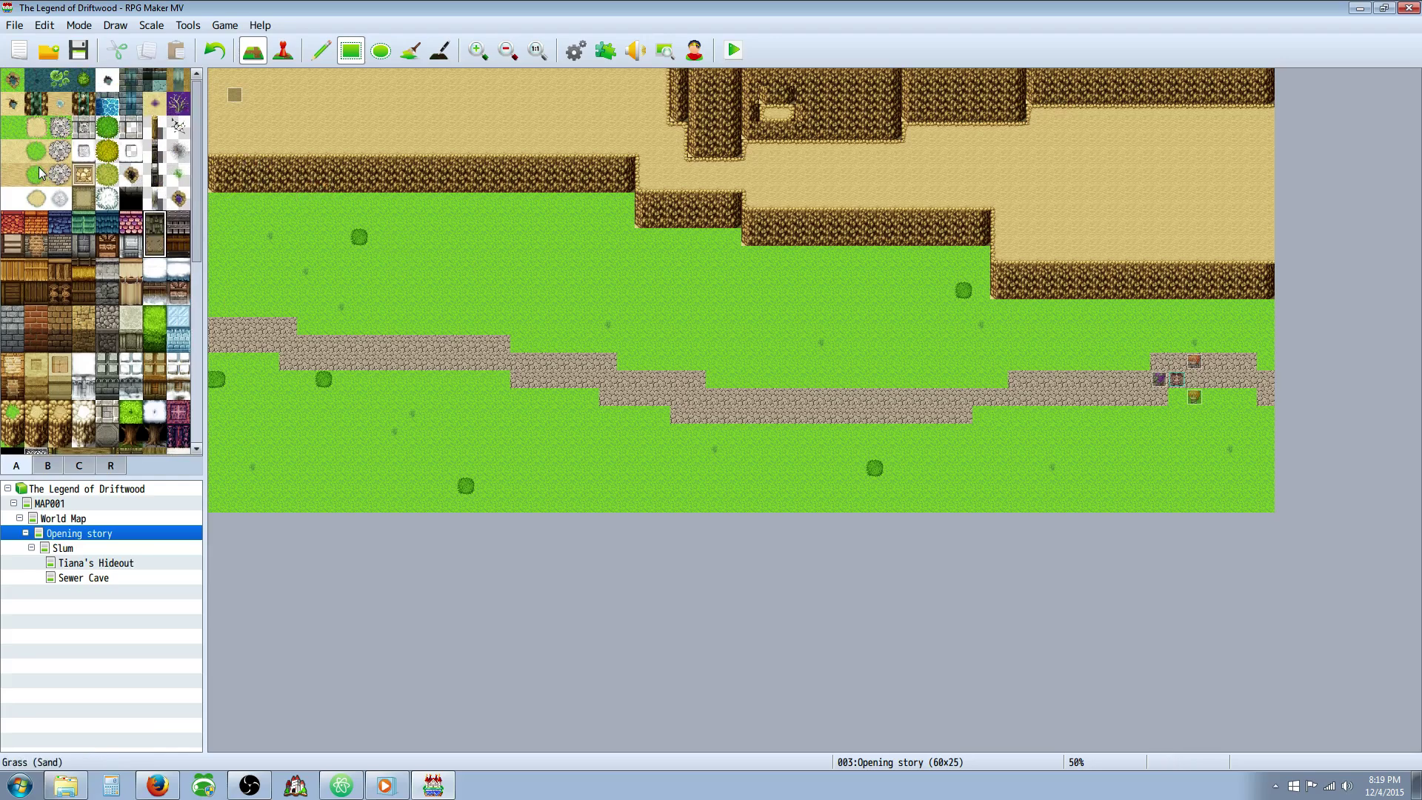
pyautogui.click(60, 174)
pyautogui.click(271, 361)
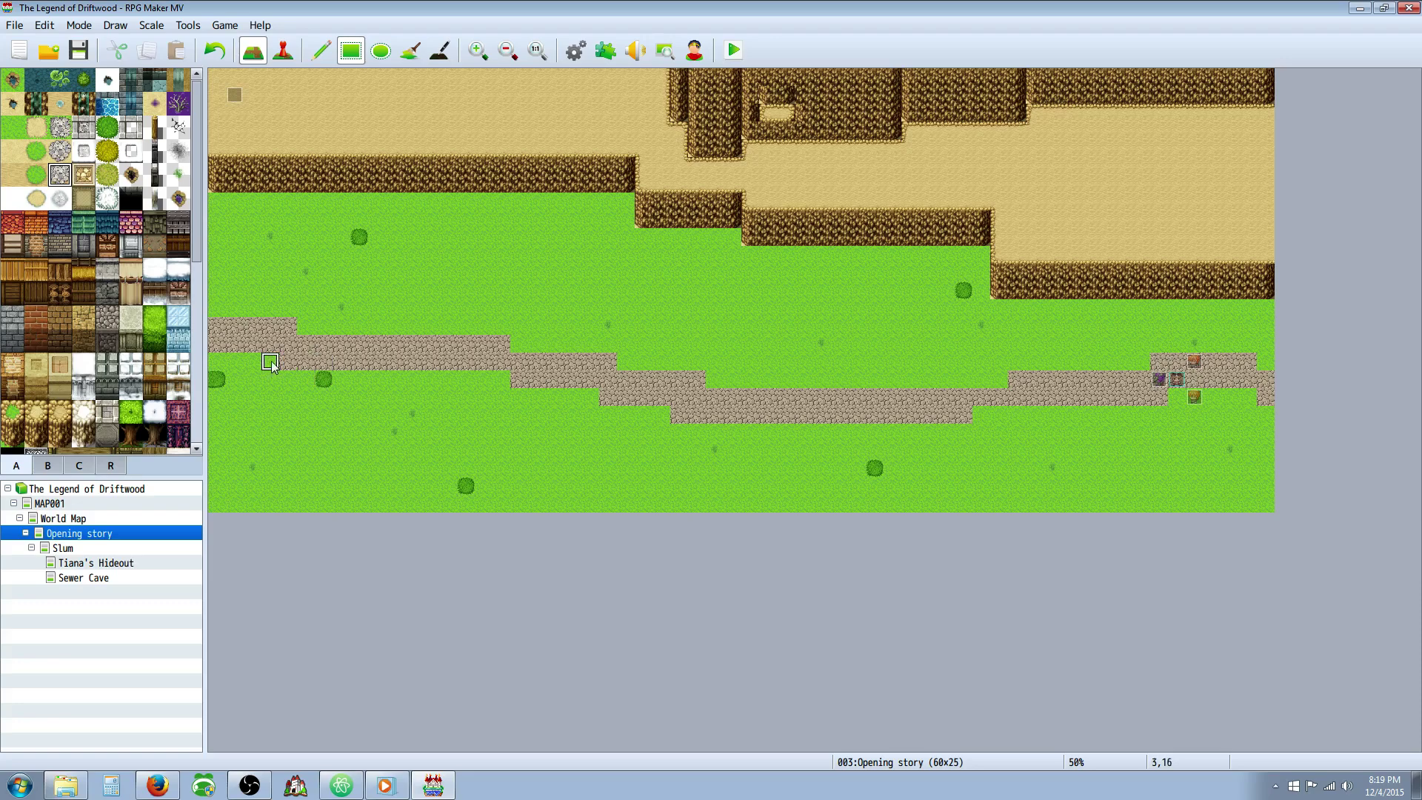
pyautogui.click(305, 326)
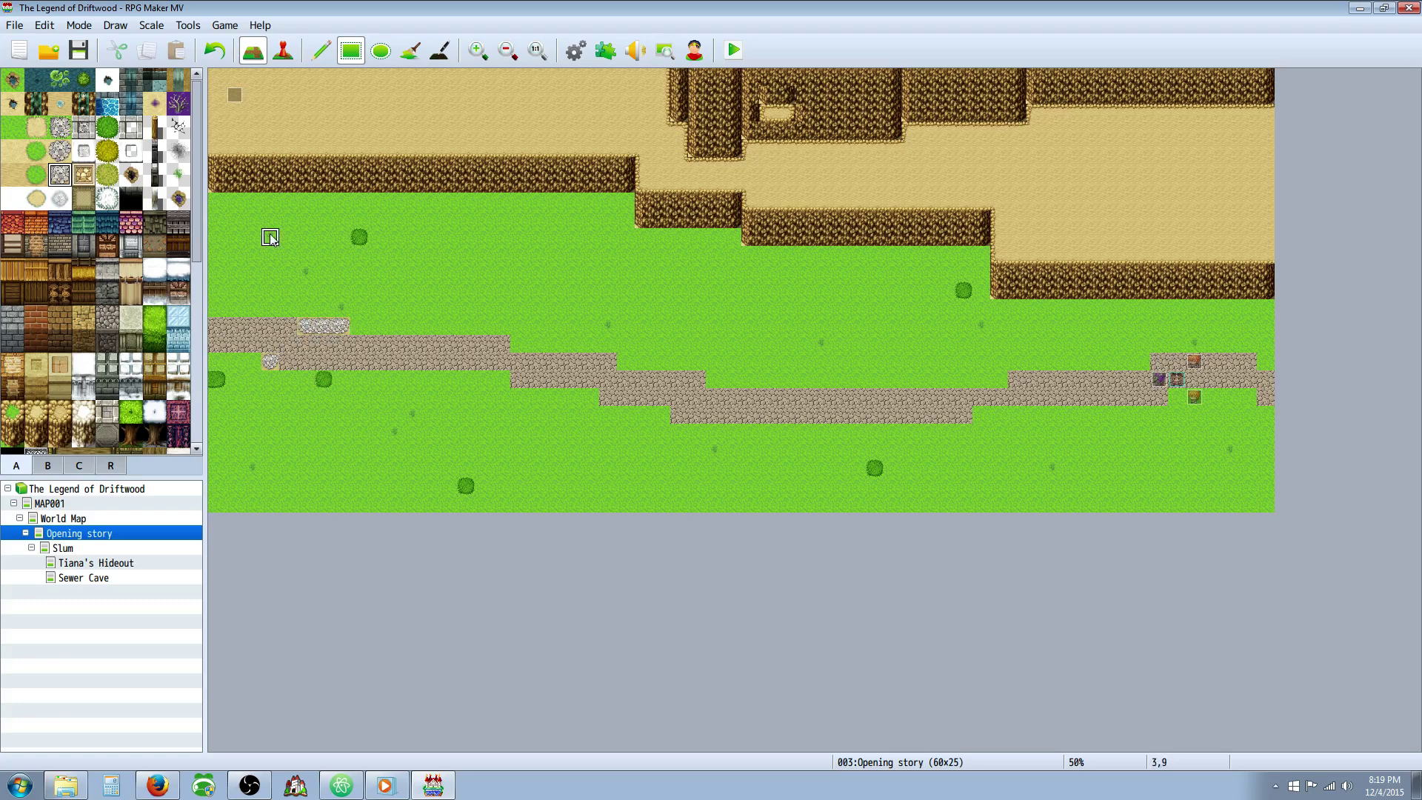
pyautogui.click(217, 54)
pyautogui.click(218, 55)
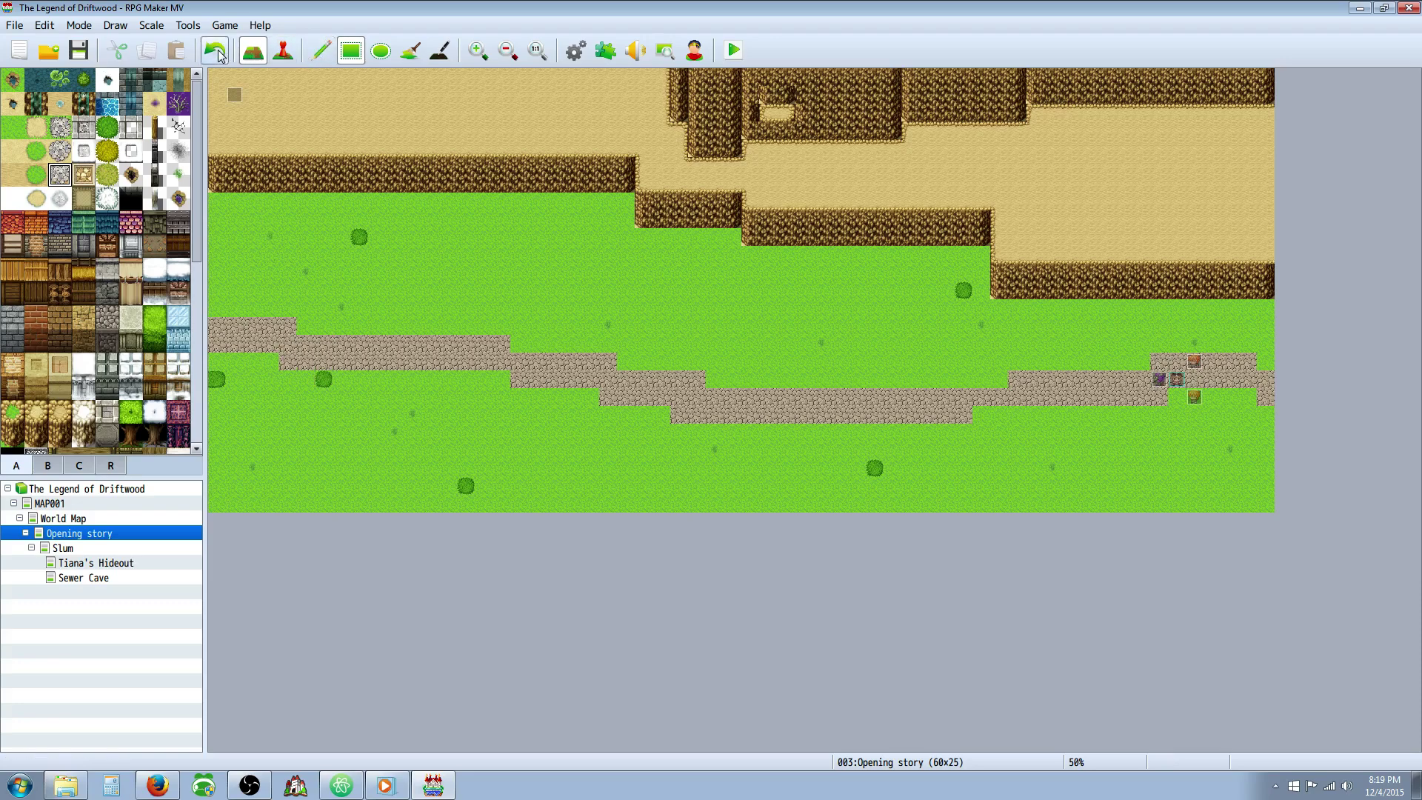
# Choose the Grass D tile and scatter it around the green field on both sides of the road.
pyautogui.click(84, 151)
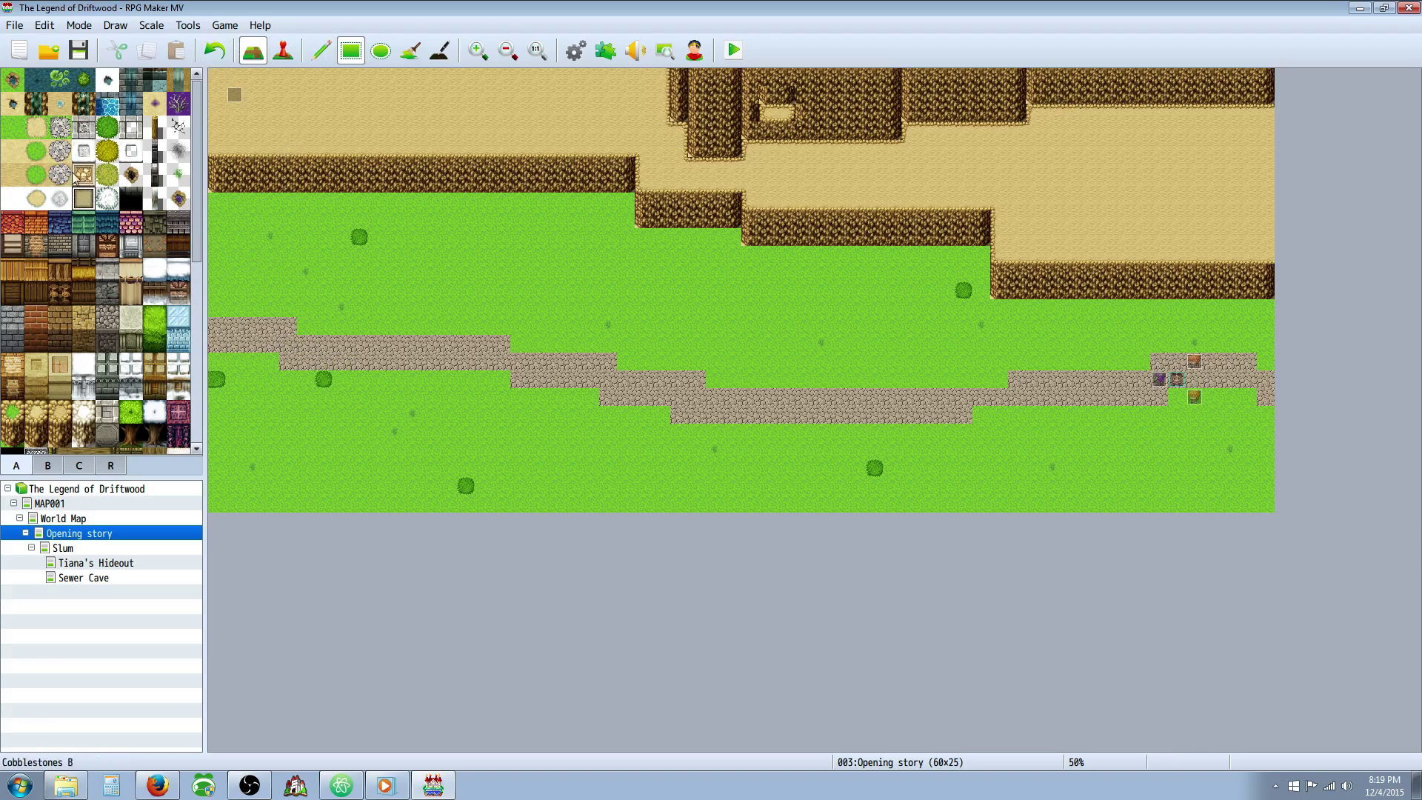
pyautogui.click(12, 87)
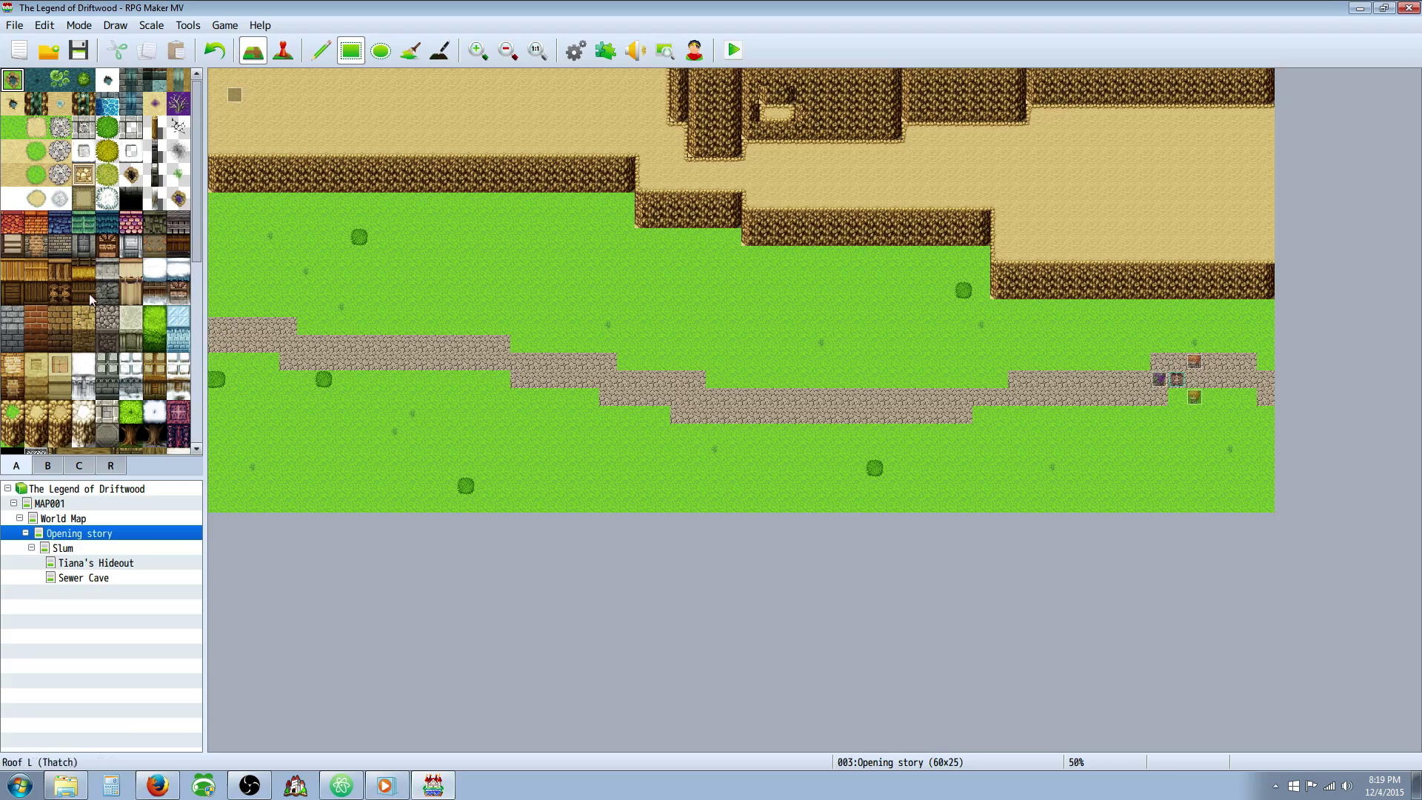
pyautogui.click(156, 318)
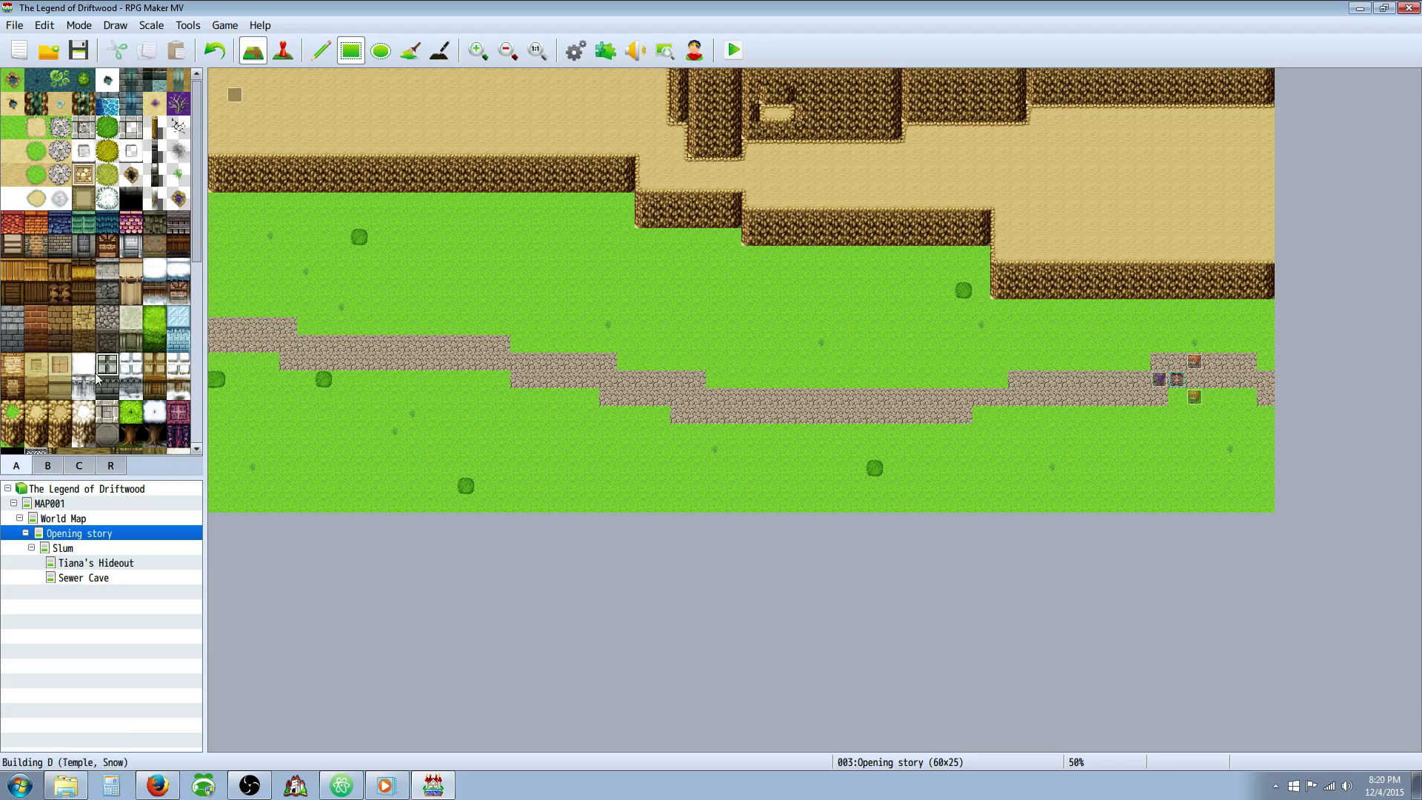
pyautogui.scroll(-3, 123, 385)
pyautogui.click(83, 340)
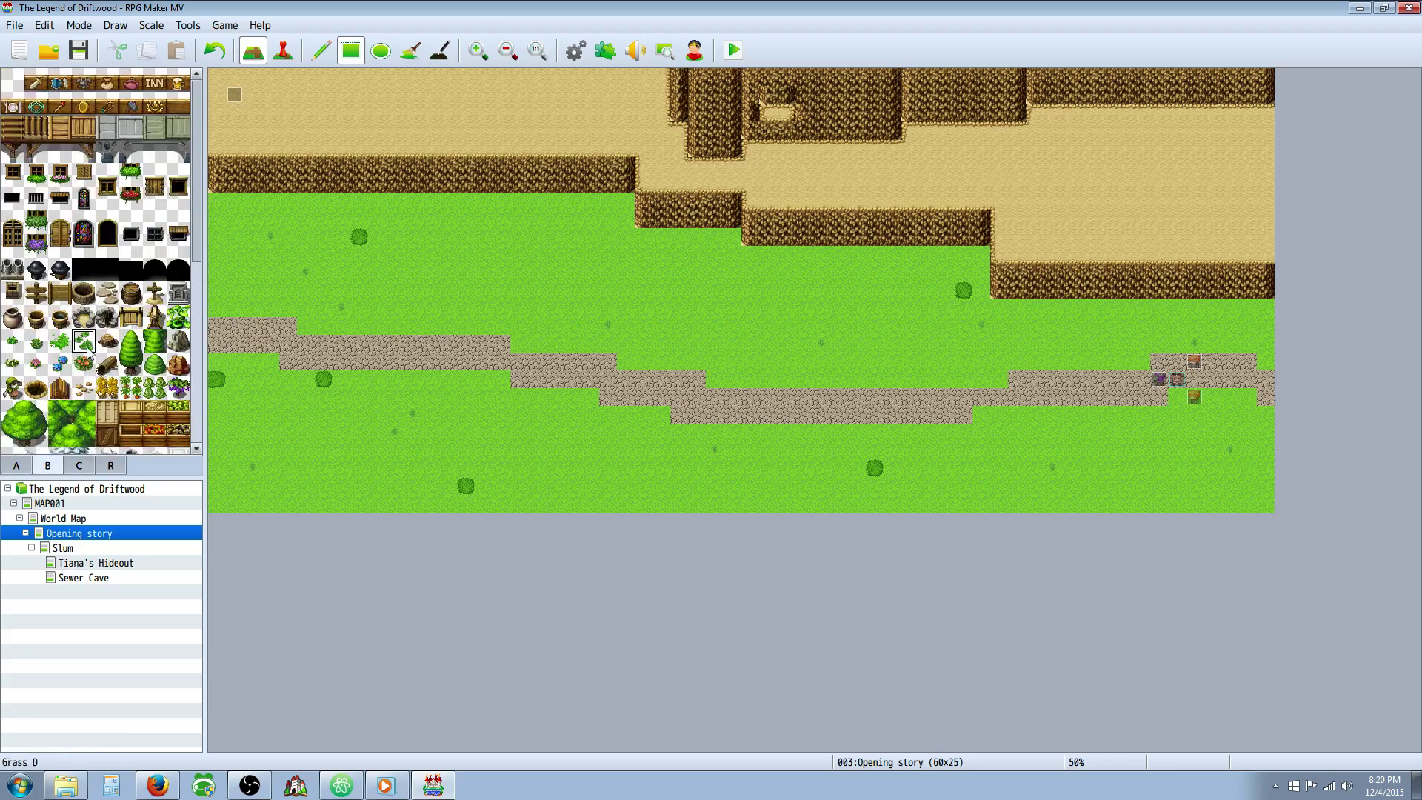
pyautogui.click(342, 468)
pyautogui.click(483, 272)
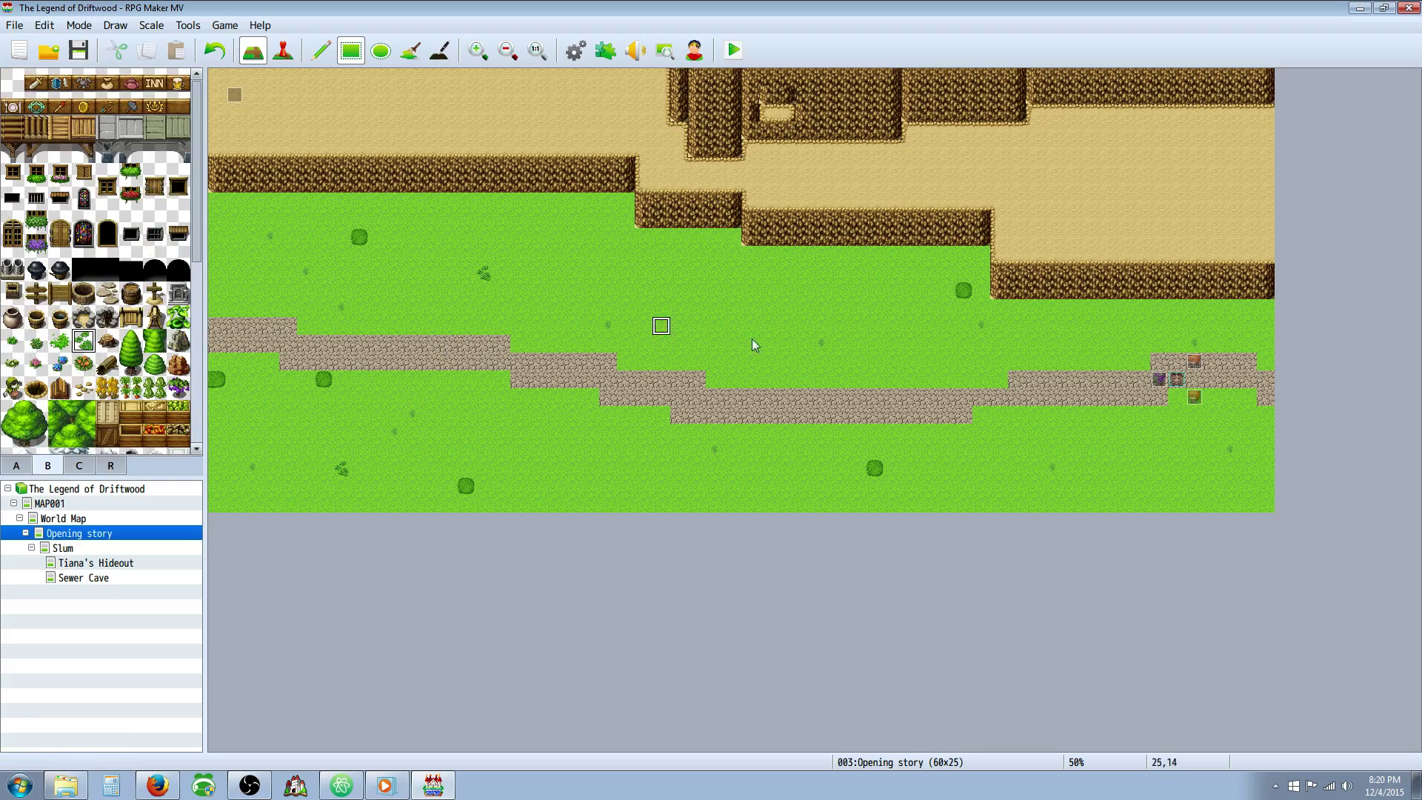
pyautogui.click(696, 274)
# Scatter leafy grass clumps over the field and add more Grass D tiles beside the road.
pyautogui.click(62, 342)
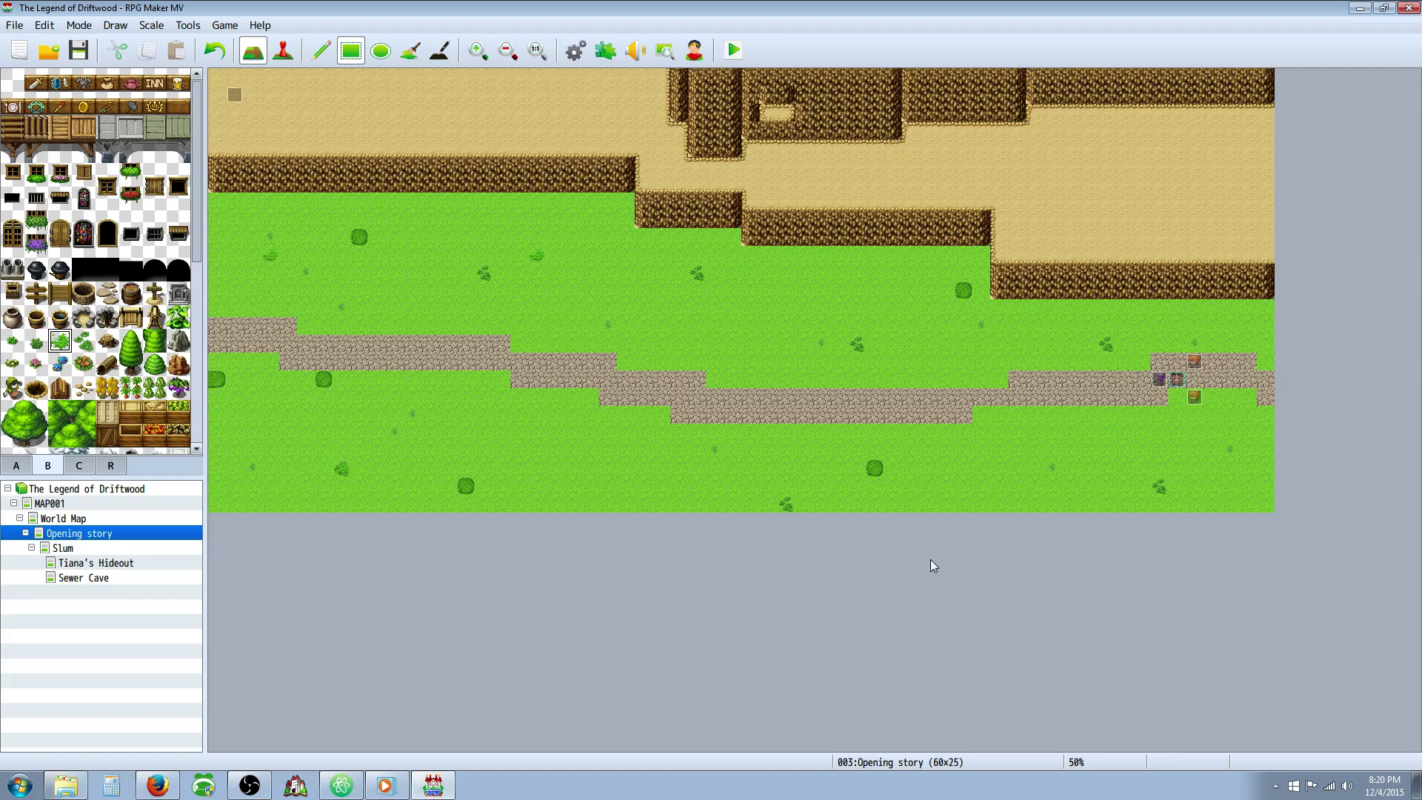
pyautogui.click(963, 469)
pyautogui.click(945, 345)
pyautogui.click(80, 349)
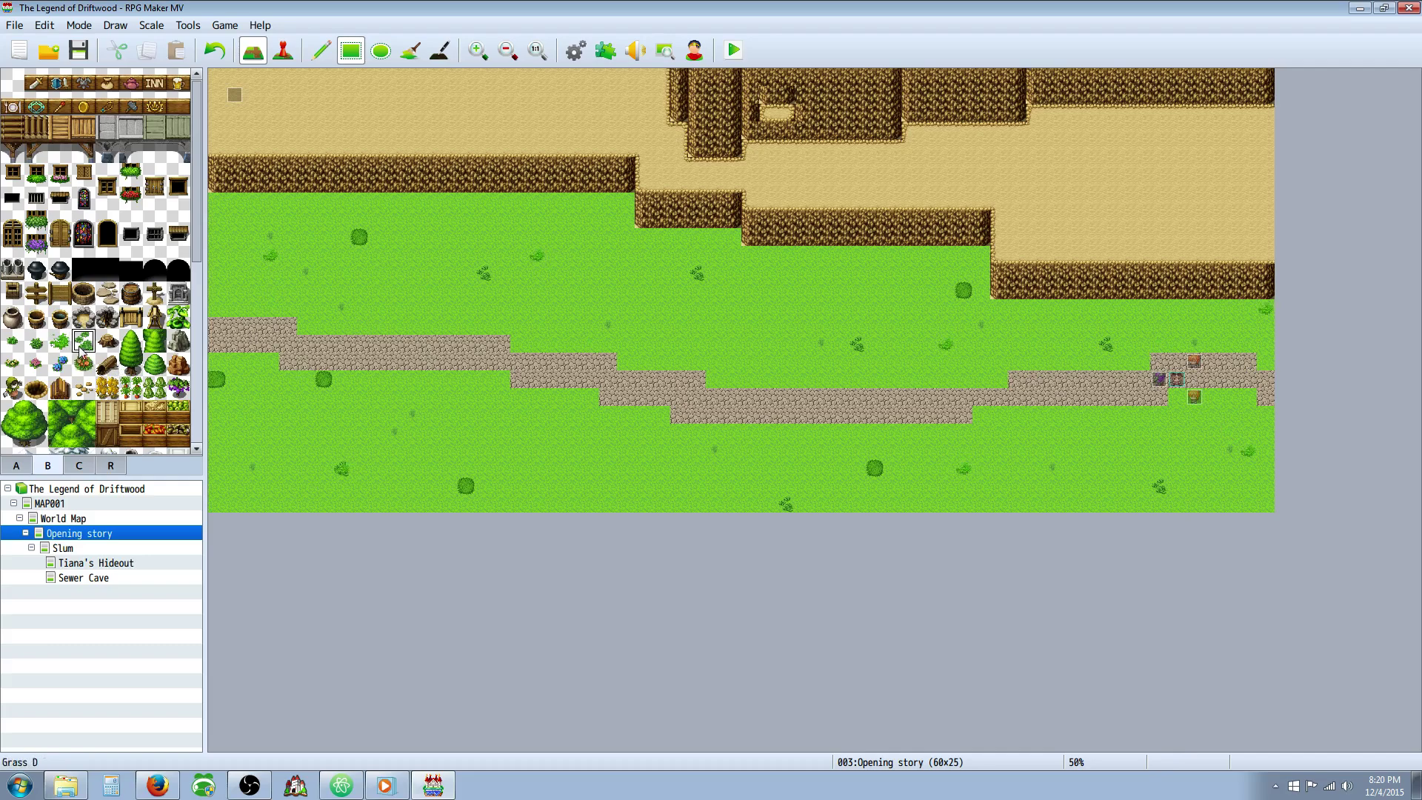
pyautogui.click(249, 364)
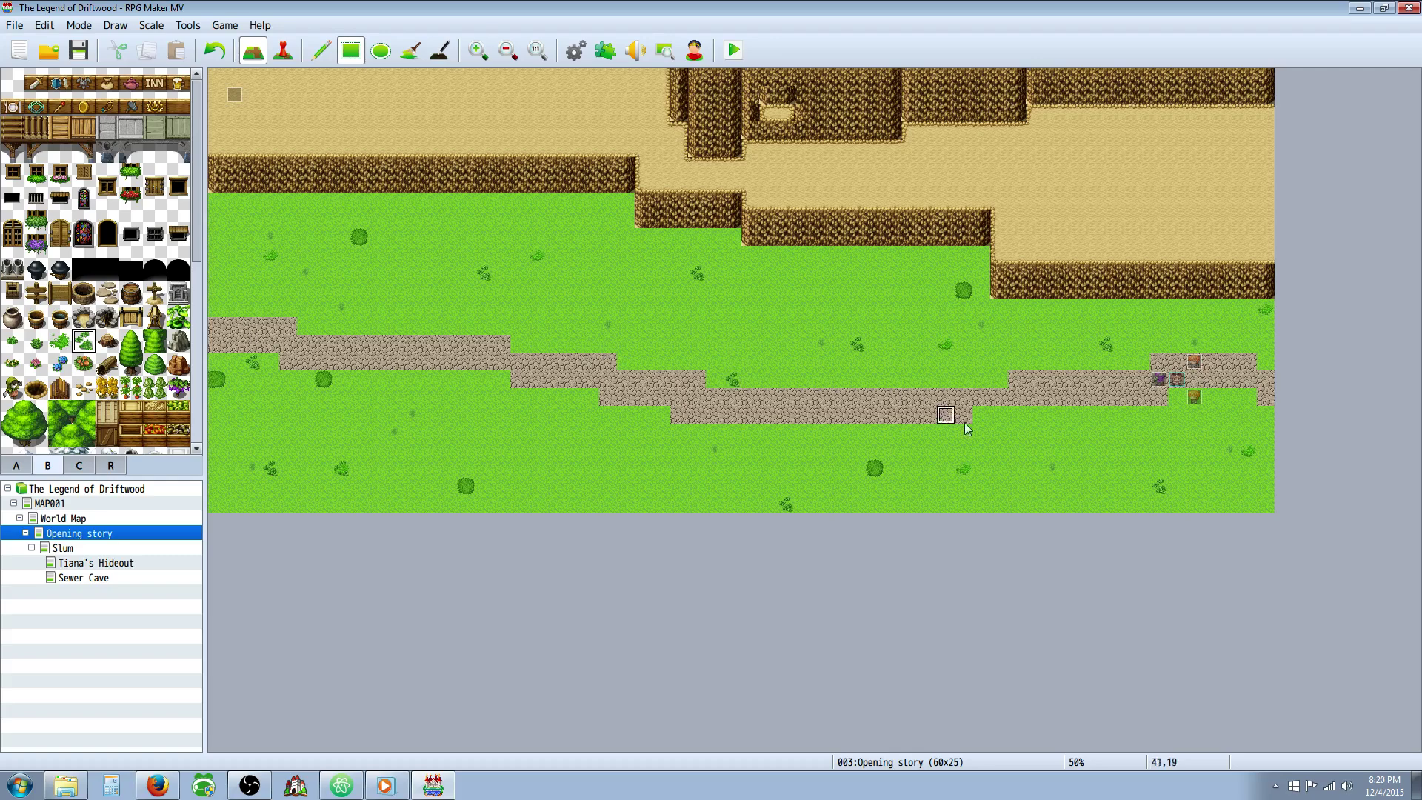
# Add the two smallest grass tuft tiles at scattered spots north and south of the road.
pyautogui.click(36, 342)
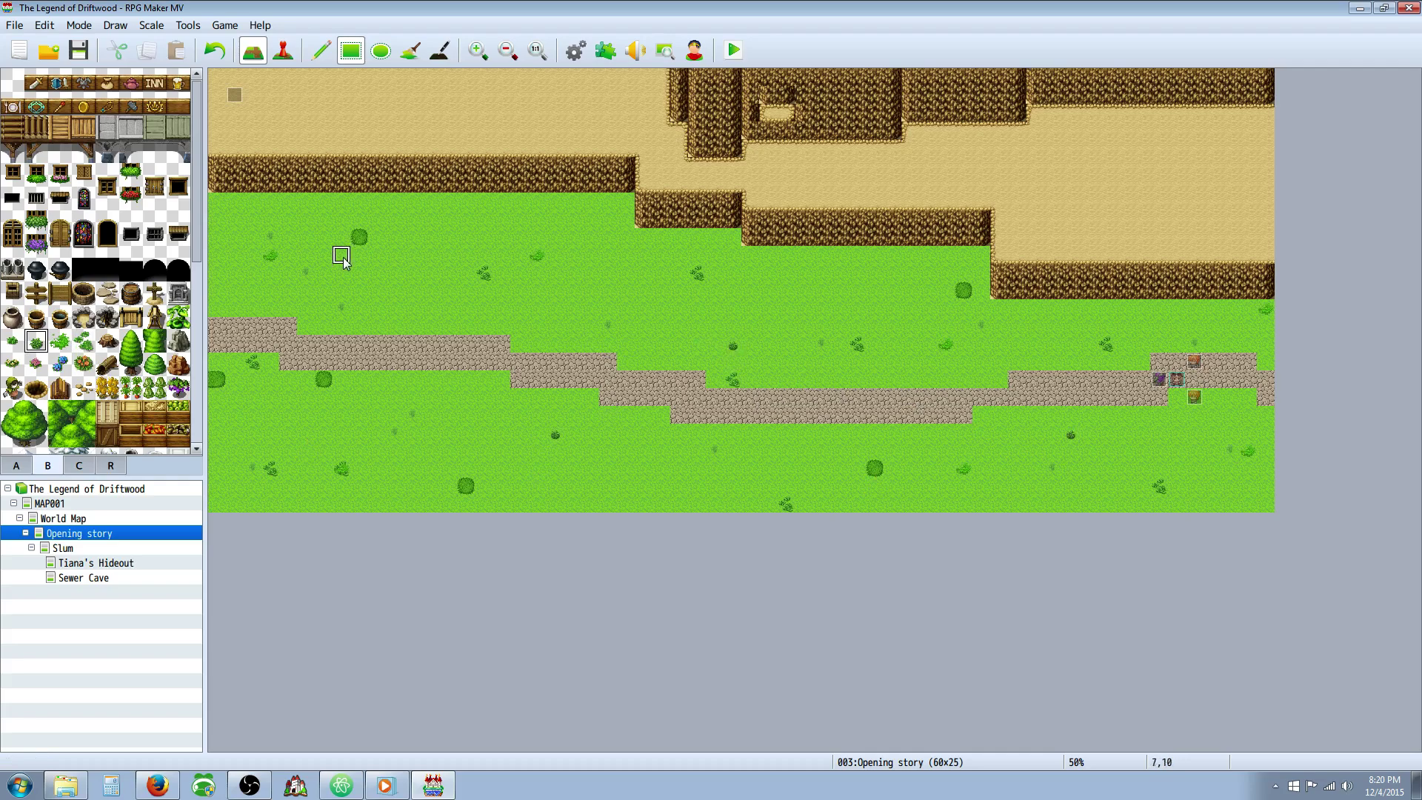
pyautogui.click(11, 342)
pyautogui.click(216, 432)
pyautogui.click(661, 486)
pyautogui.click(1194, 432)
pyautogui.click(1248, 326)
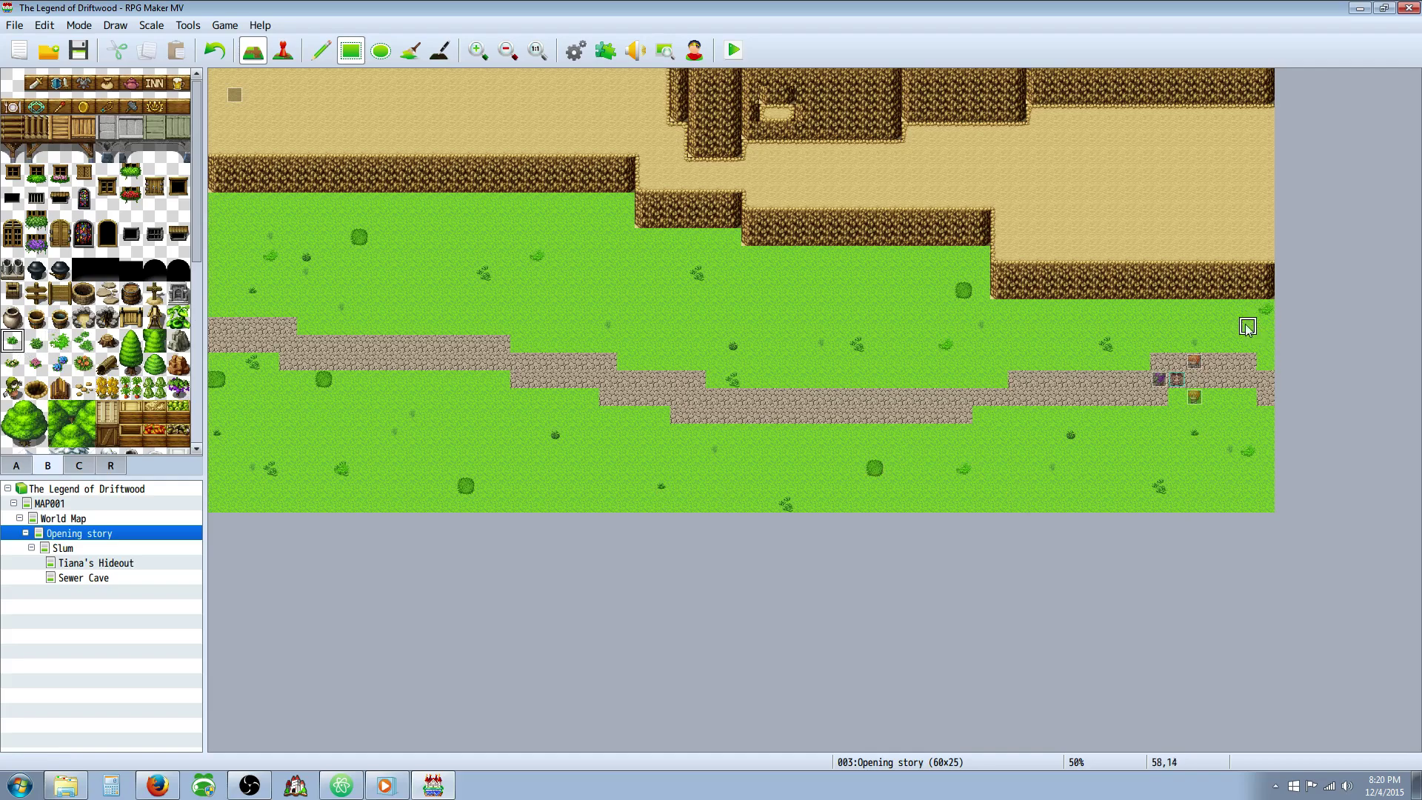
# Pick the small plant tile beneath the grass tufts in the tileset and switch to Windows Media Player's playlist.
pyautogui.click(31, 369)
pyautogui.click(376, 786)
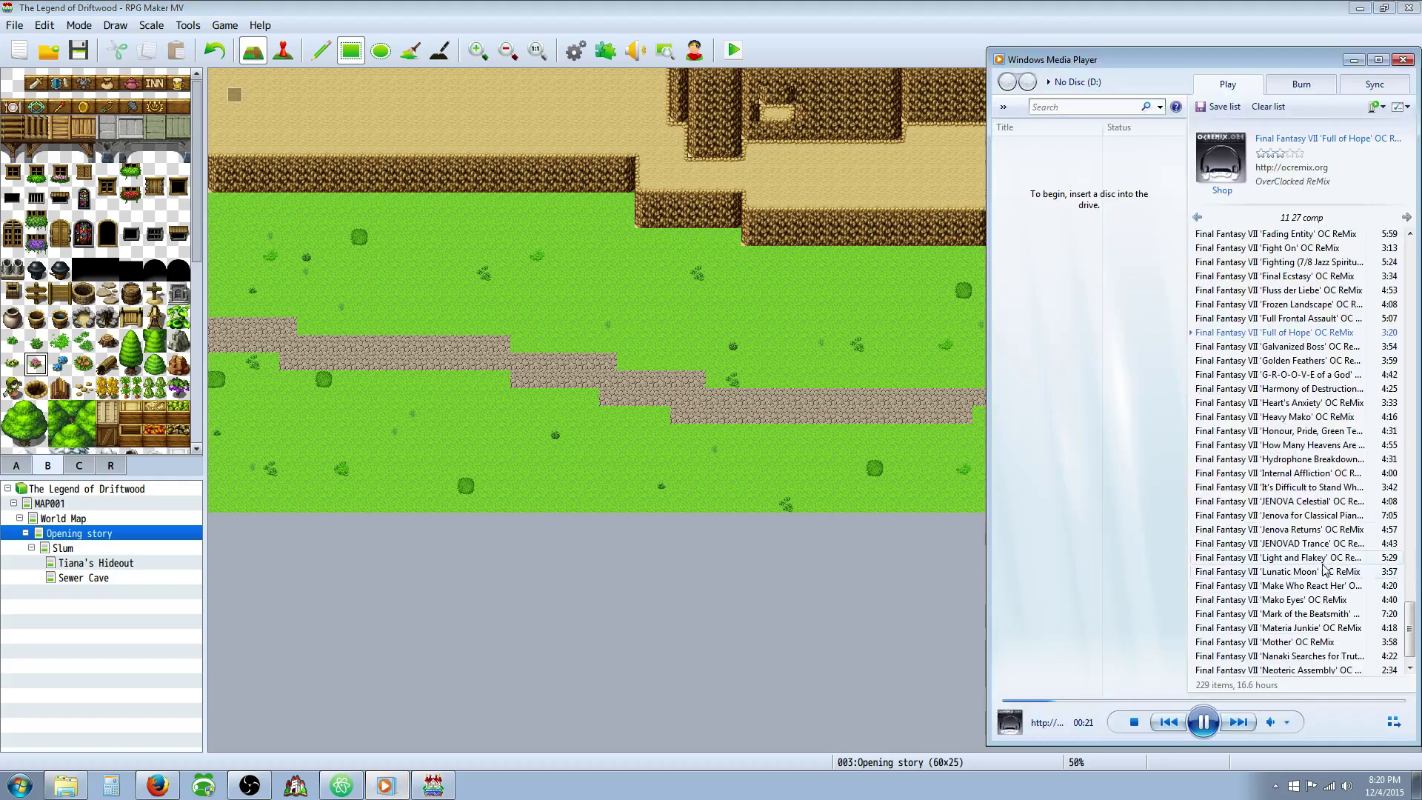
# Return to RPG Maker MV and place a small pink flower north of the road and a blue flower patch near the southern edge.
pyautogui.scroll(-1, 1286, 393)
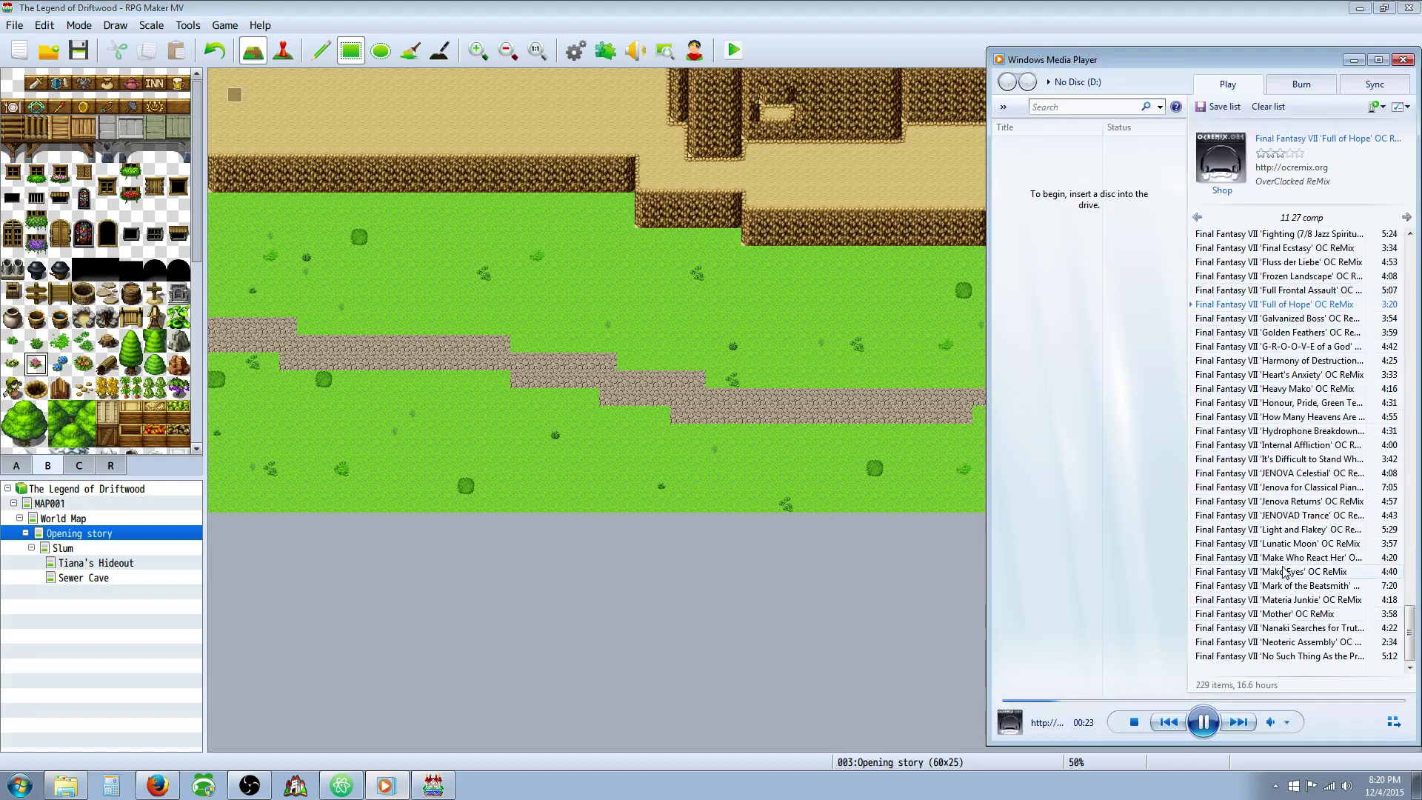
pyautogui.click(830, 539)
pyautogui.click(676, 341)
pyautogui.click(60, 362)
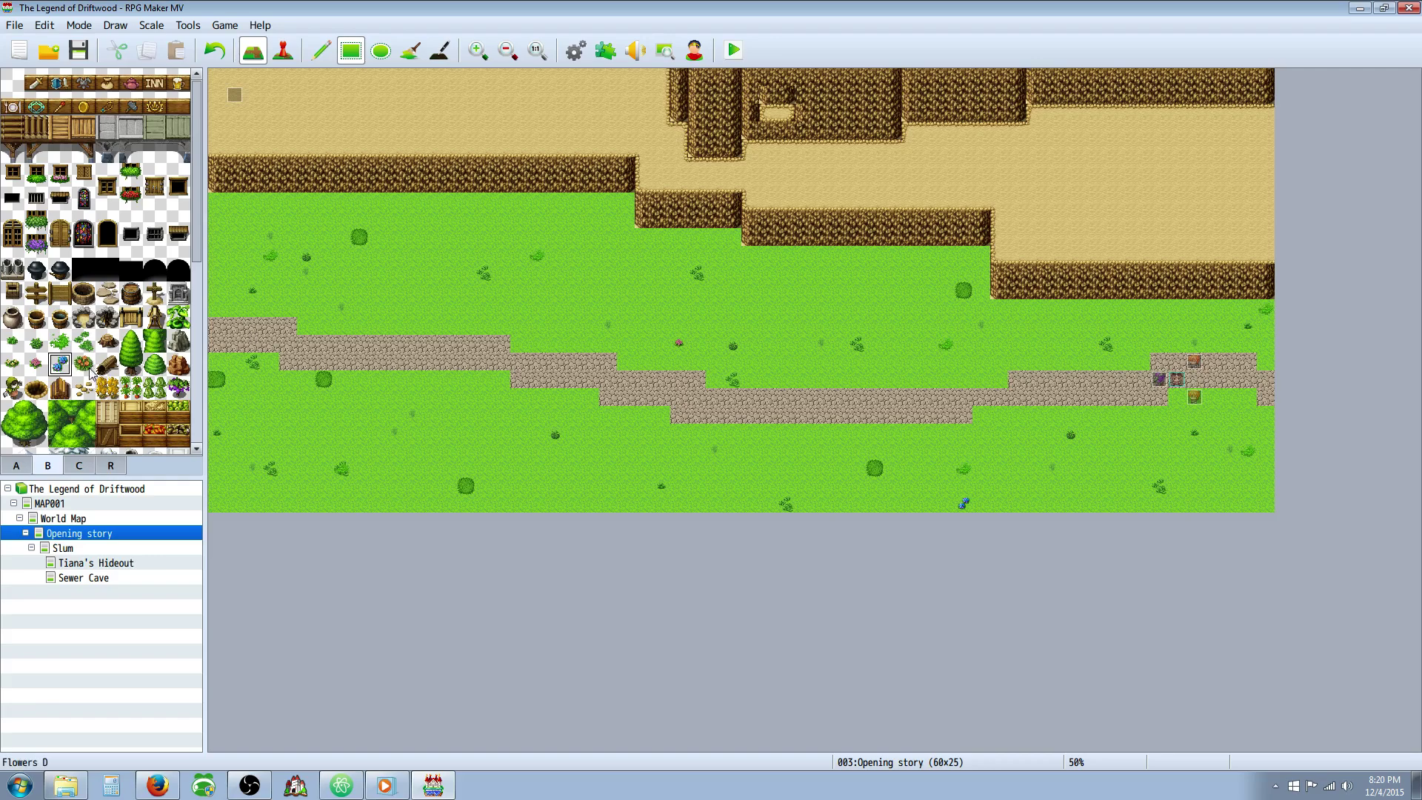
# Place Flowers D patches in the southwest of the field, in the northwest, and below the eastern cliff.
pyautogui.click(85, 365)
pyautogui.click(306, 432)
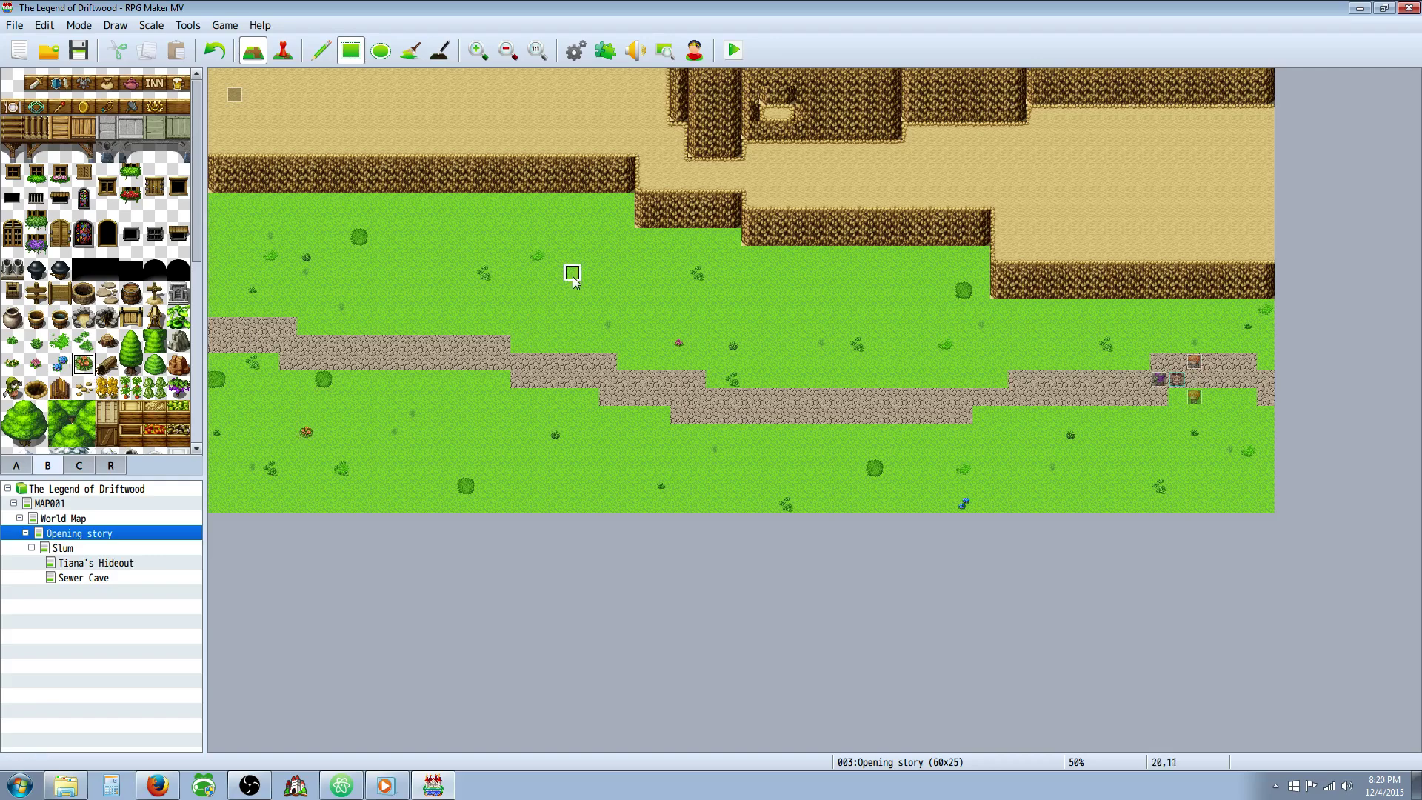
pyautogui.click(341, 271)
pyautogui.click(1035, 306)
# Scatter Flowers A tiles over the grass on both sides of the road.
pyautogui.click(13, 363)
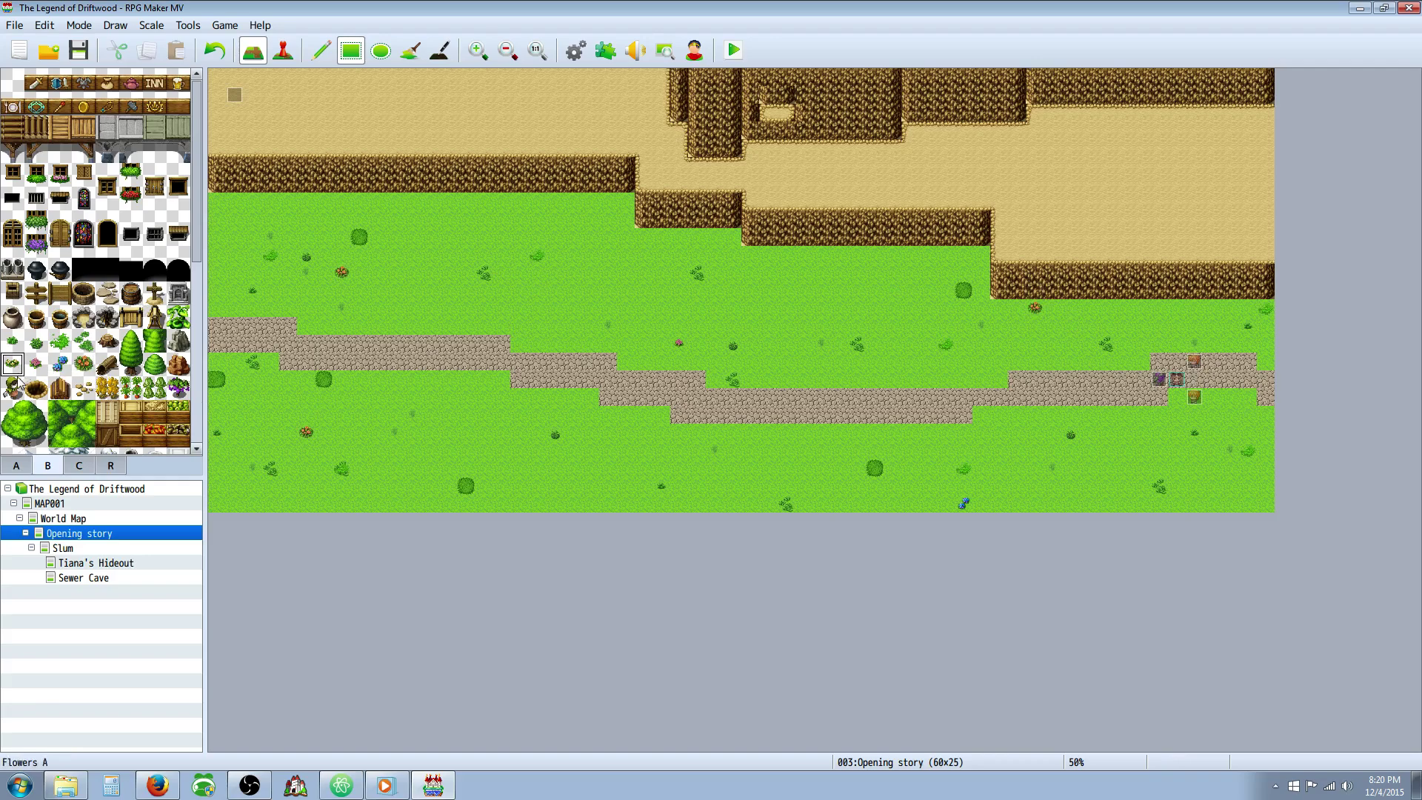
pyautogui.click(573, 307)
pyautogui.click(1015, 450)
pyautogui.click(928, 360)
pyautogui.click(750, 290)
# Plant tall Tree tiles on the field: an adjacent pair and two single trees north of the road, and one to the southwest.
pyautogui.click(133, 343)
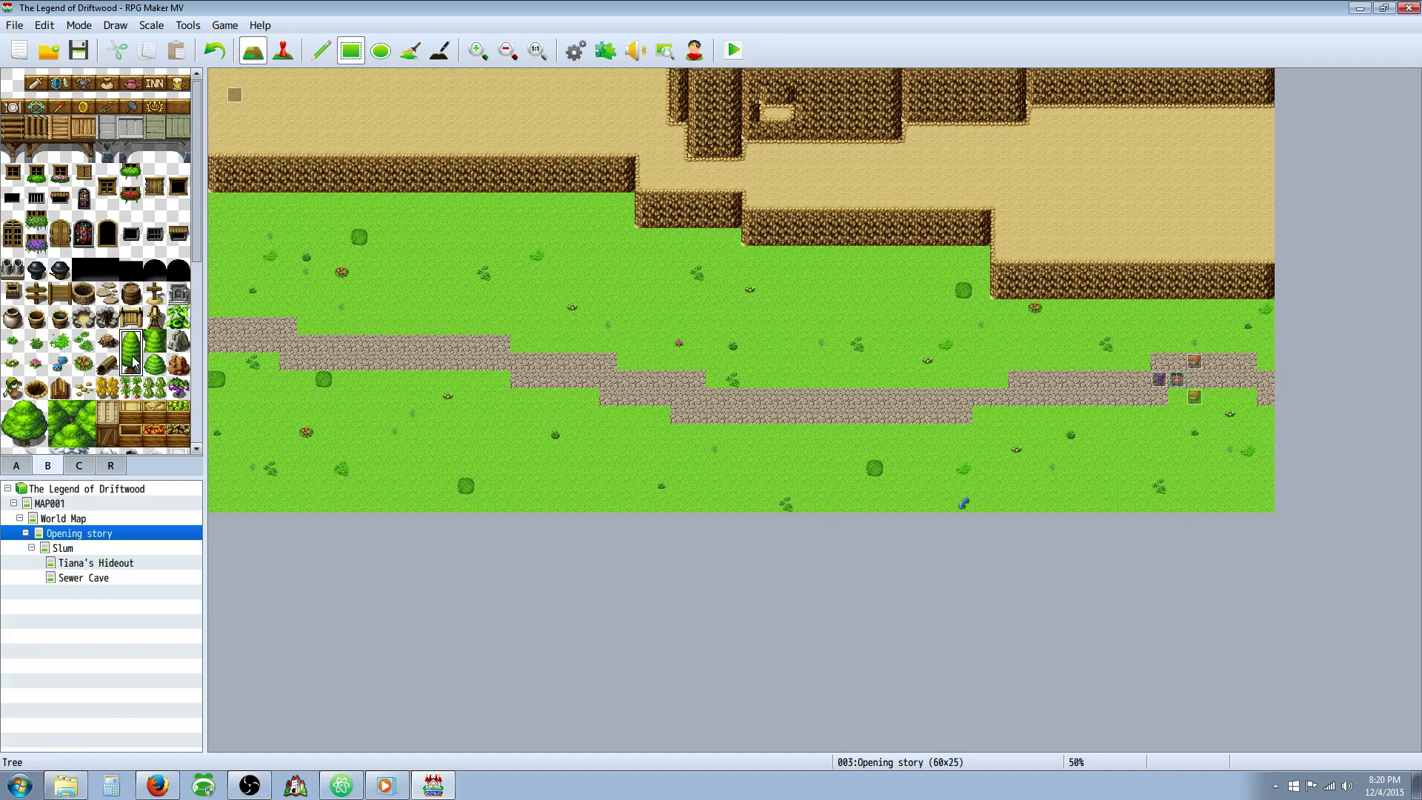
pyautogui.click(412, 245)
pyautogui.click(395, 245)
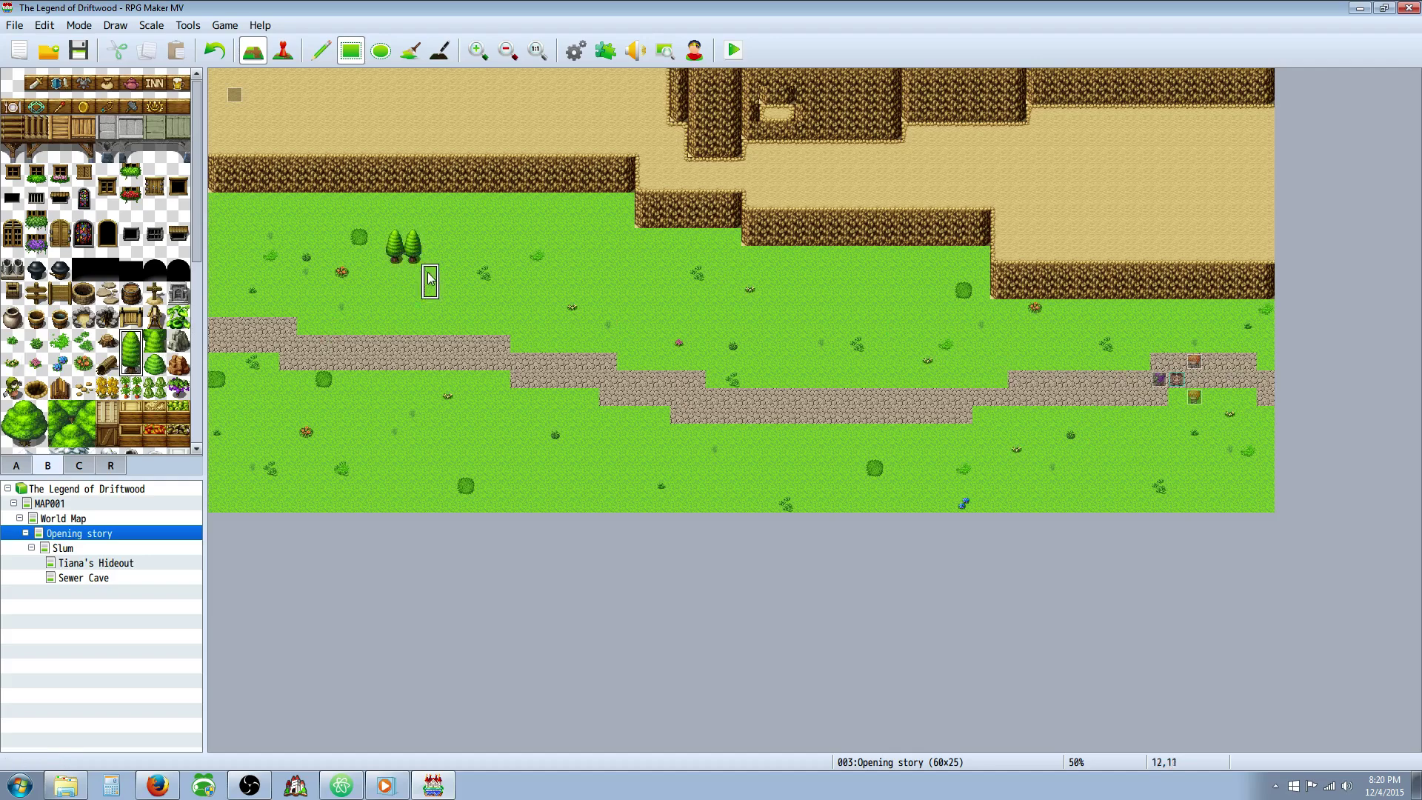
pyautogui.click(555, 263)
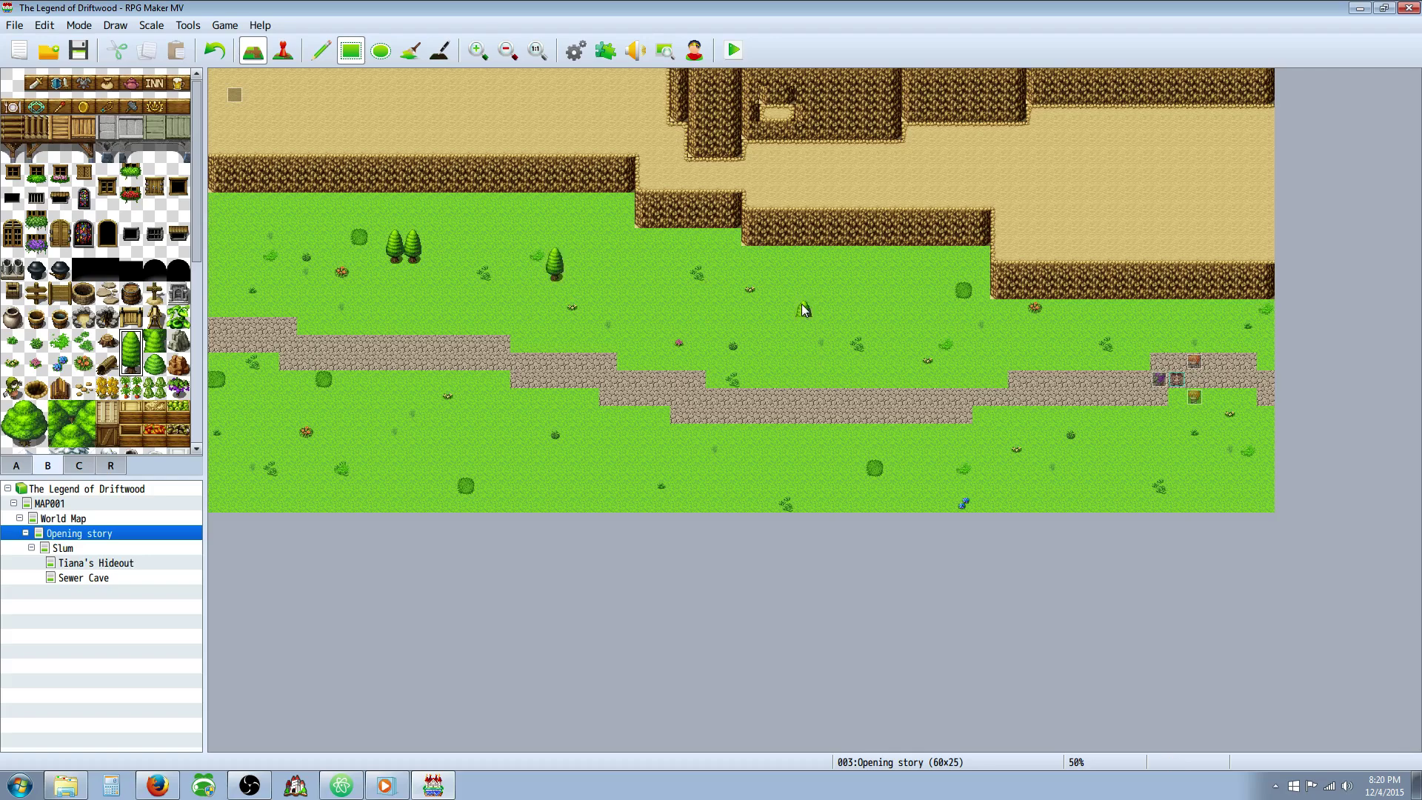
pyautogui.click(377, 474)
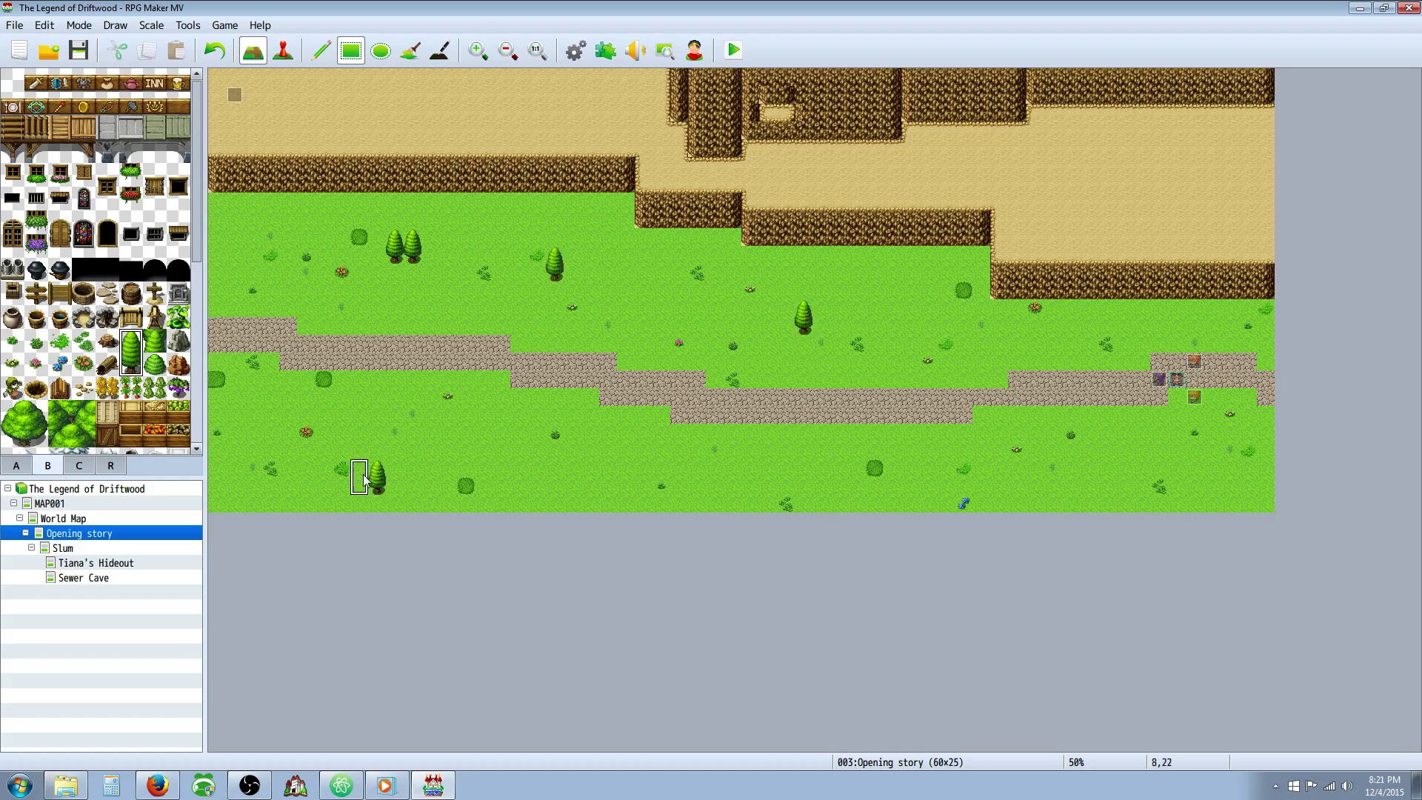
# Add a Bush near the map's southern edge and two more tall trees along the western side of the field.
pyautogui.click(158, 365)
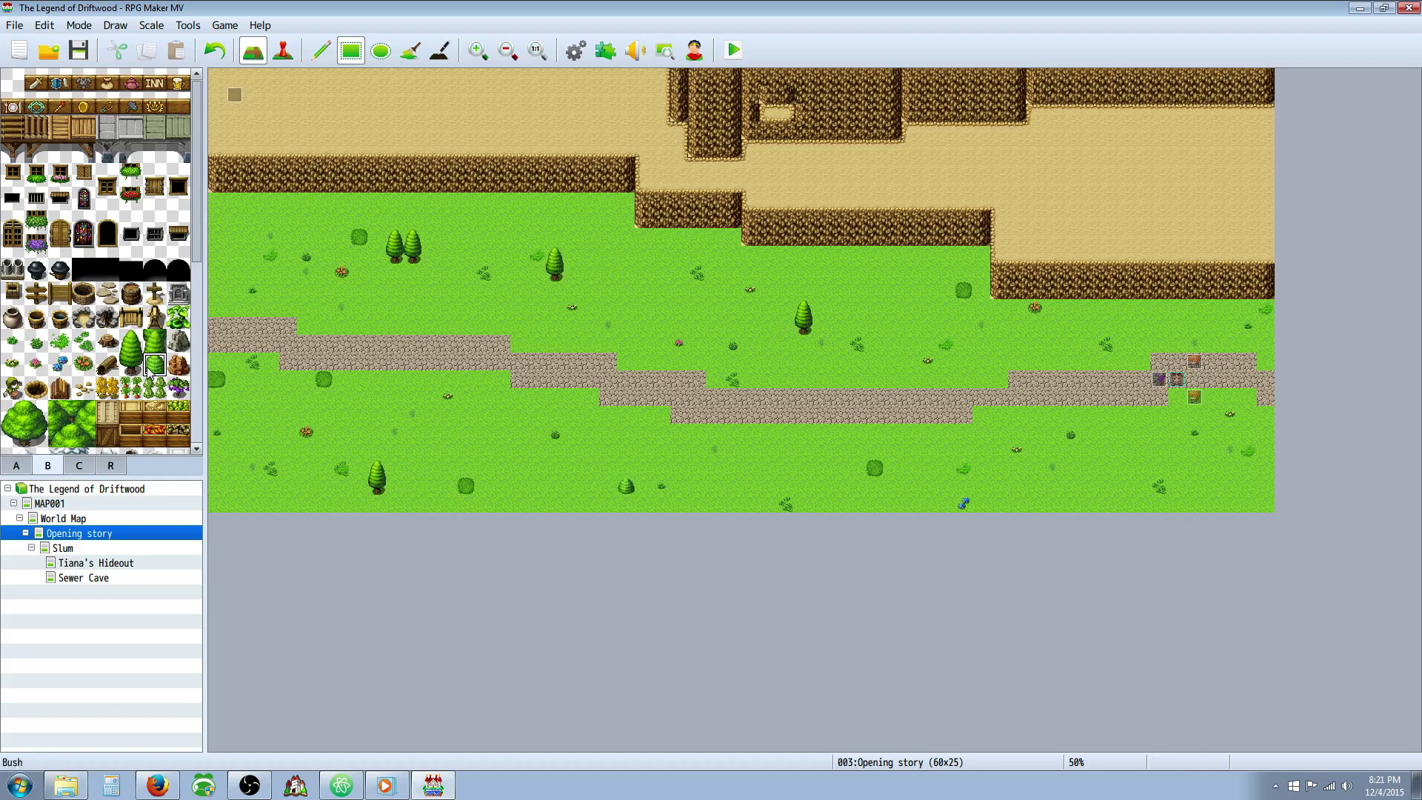
pyautogui.click(137, 353)
pyautogui.click(256, 400)
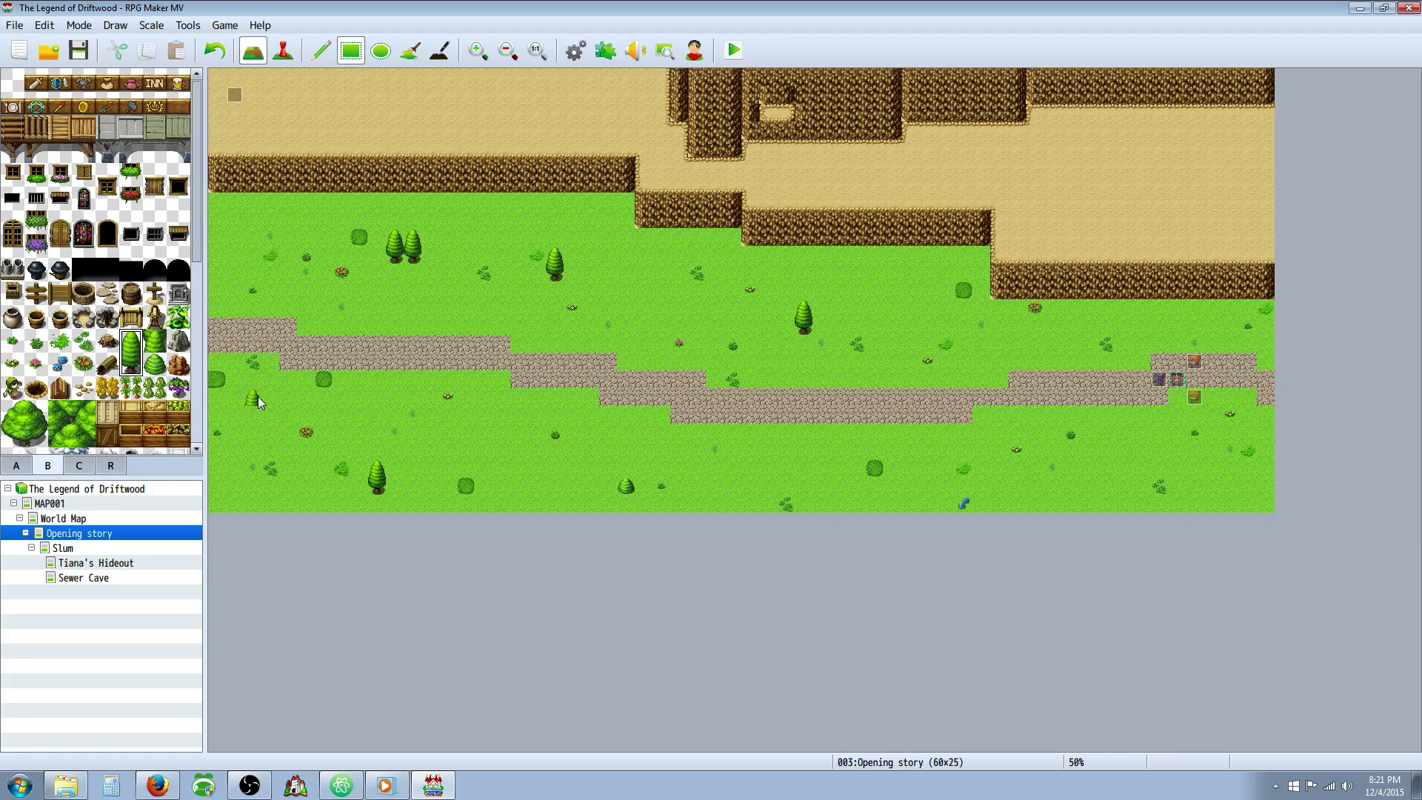
pyautogui.click(235, 229)
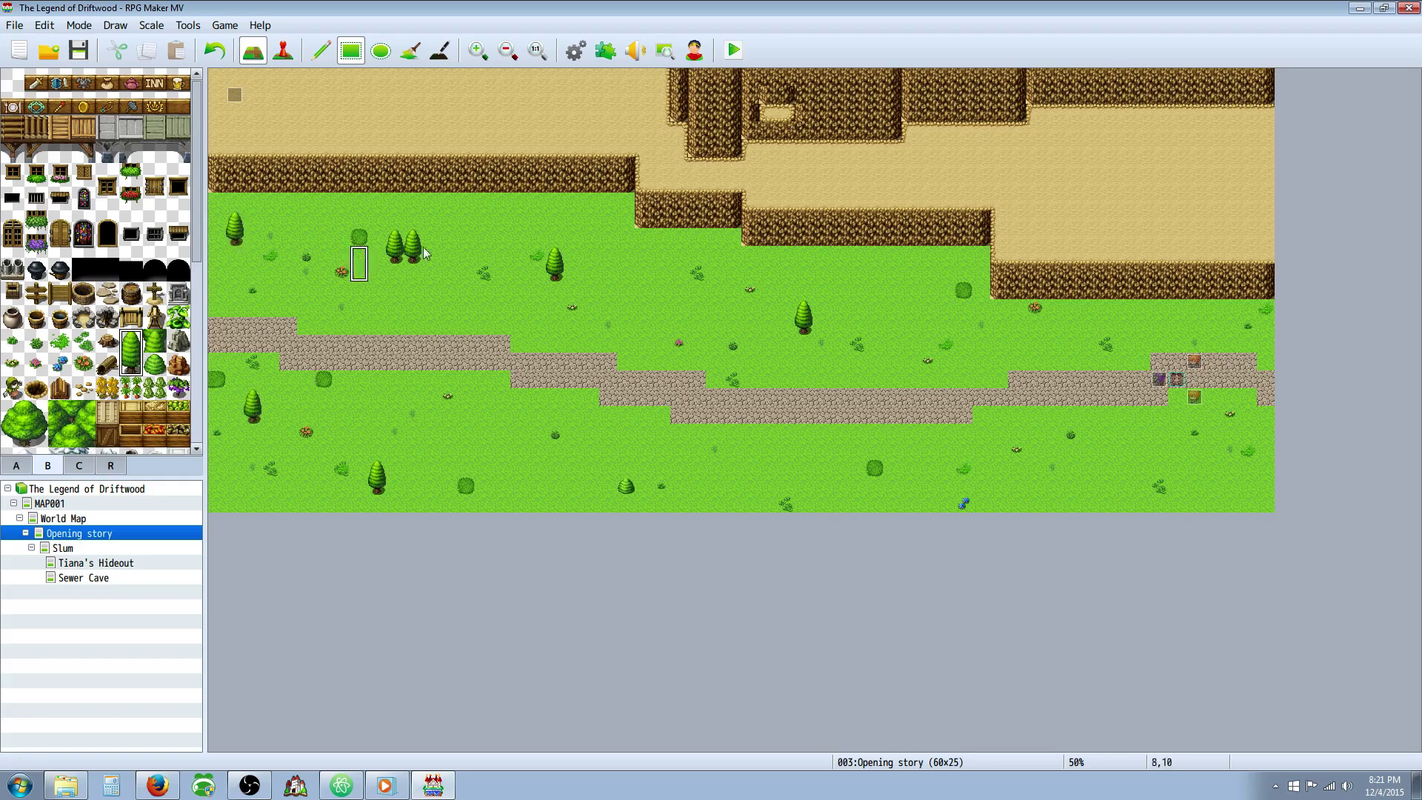
# Scatter Large Tree tiles north and south of the road, including the northwest and southwest corners of the field.
pyautogui.click(155, 342)
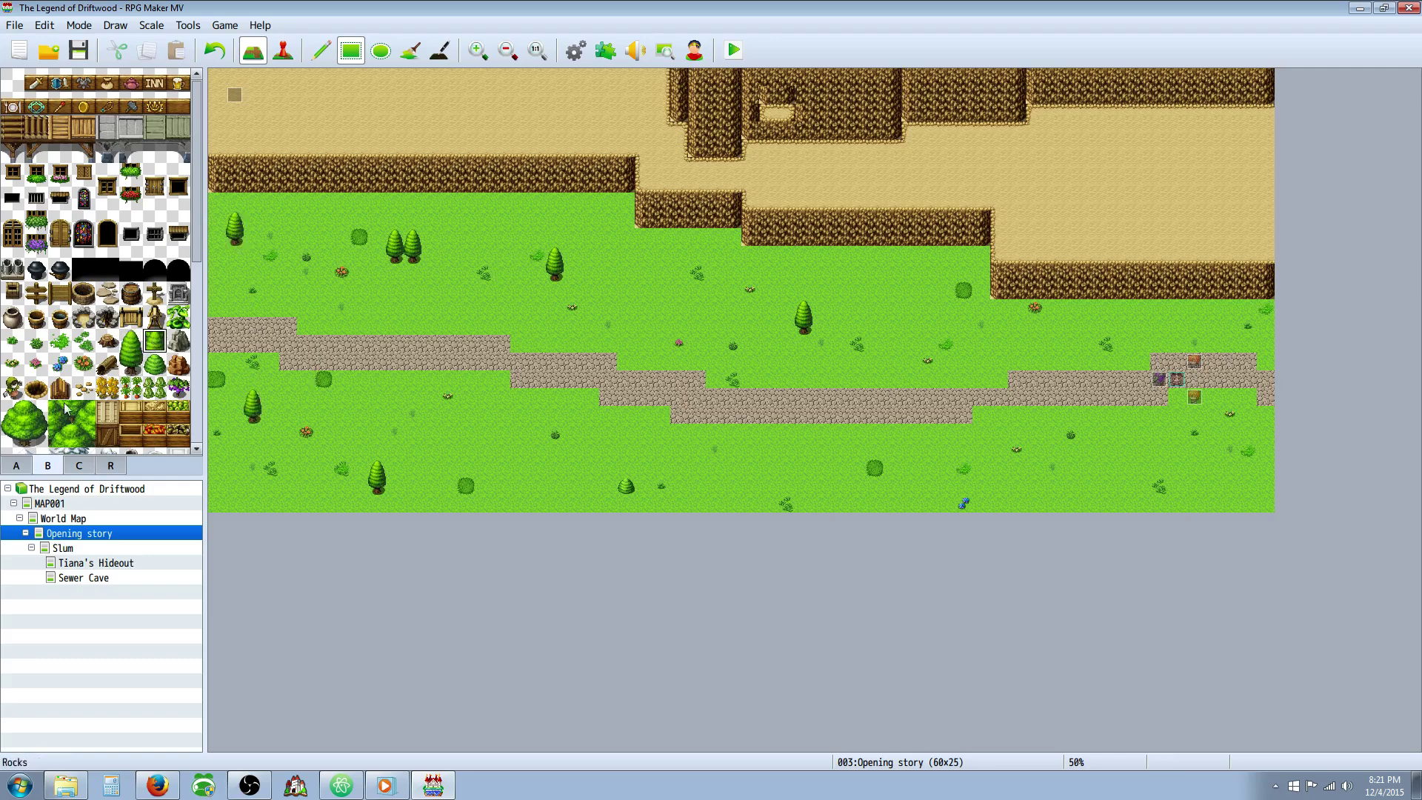
pyautogui.click(23, 412)
pyautogui.click(478, 272)
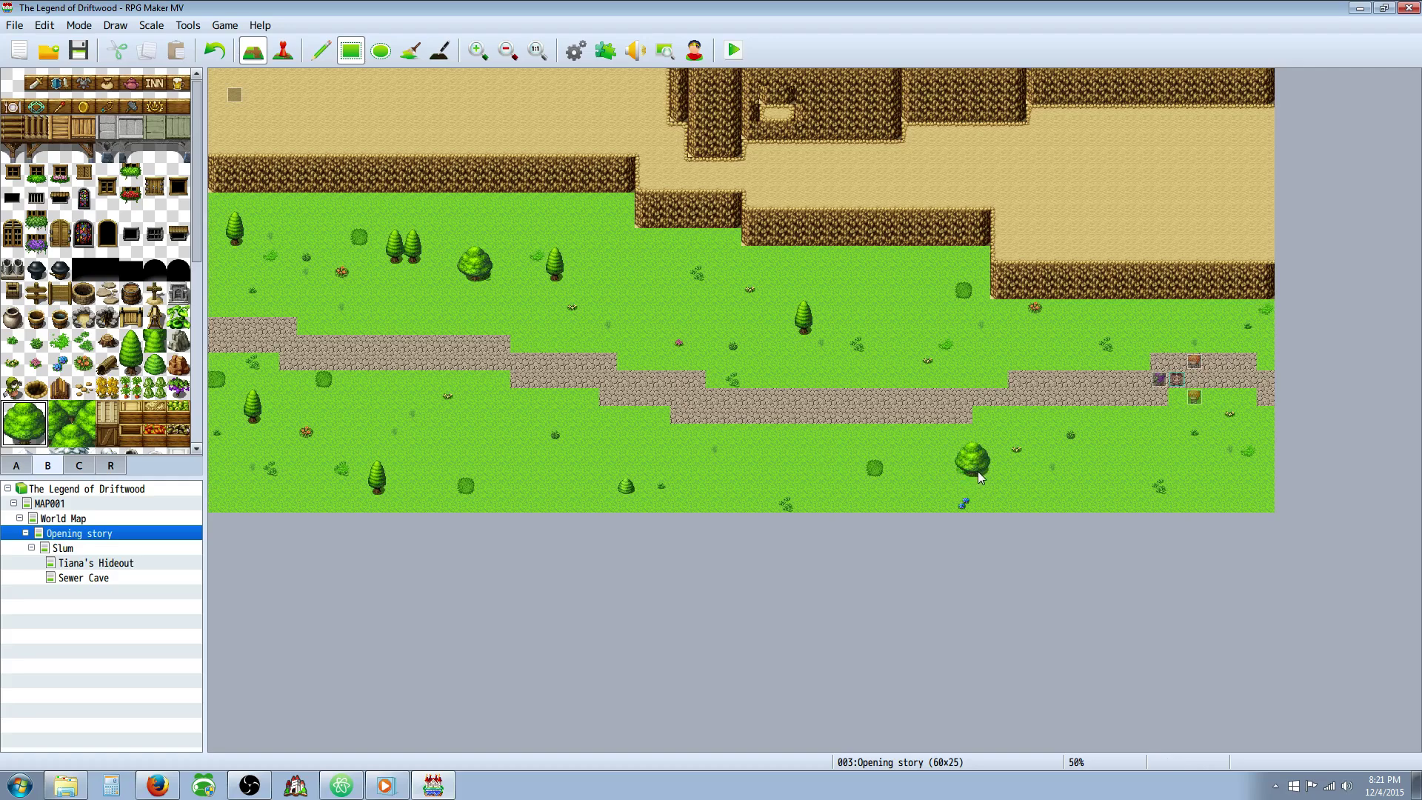
pyautogui.click(1204, 465)
pyautogui.click(636, 326)
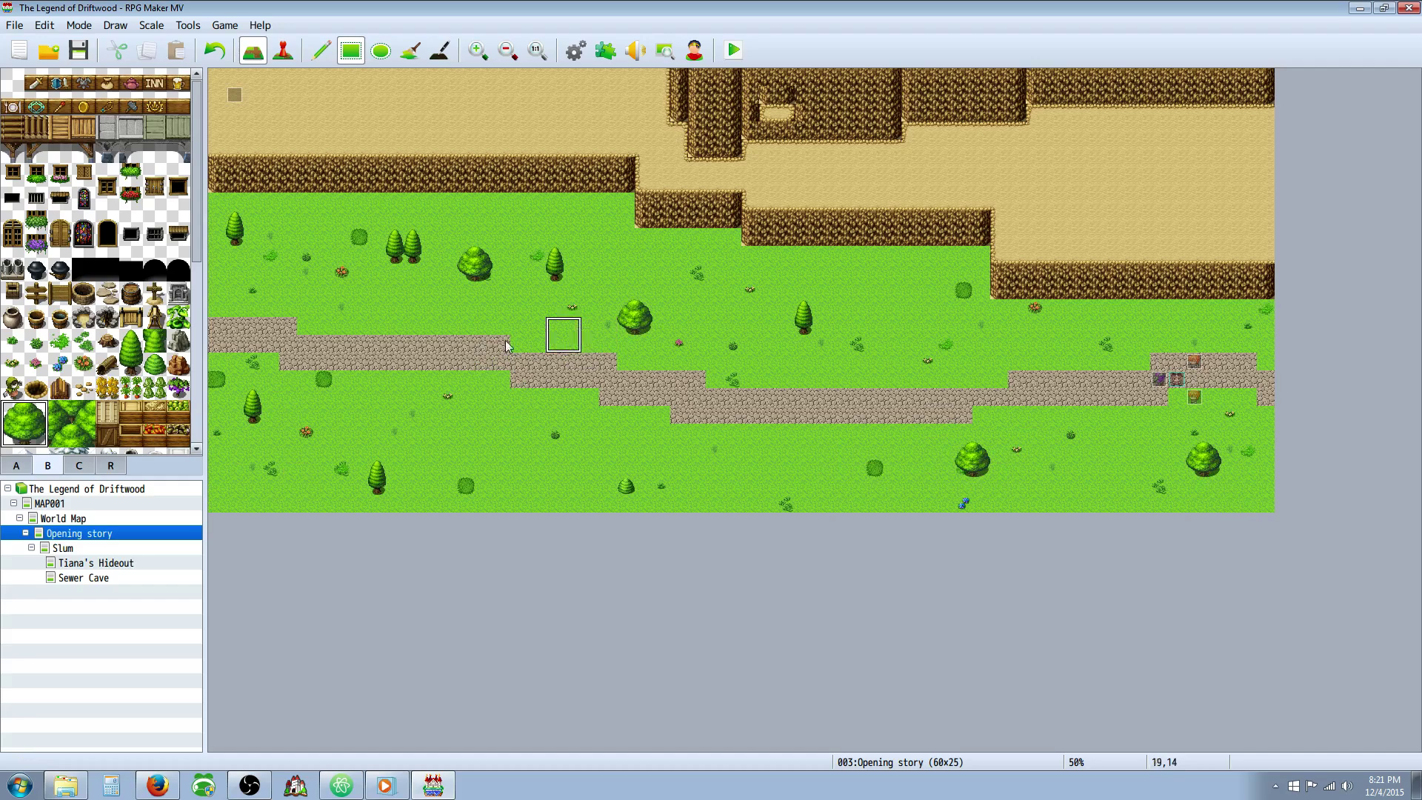
pyautogui.click(157, 363)
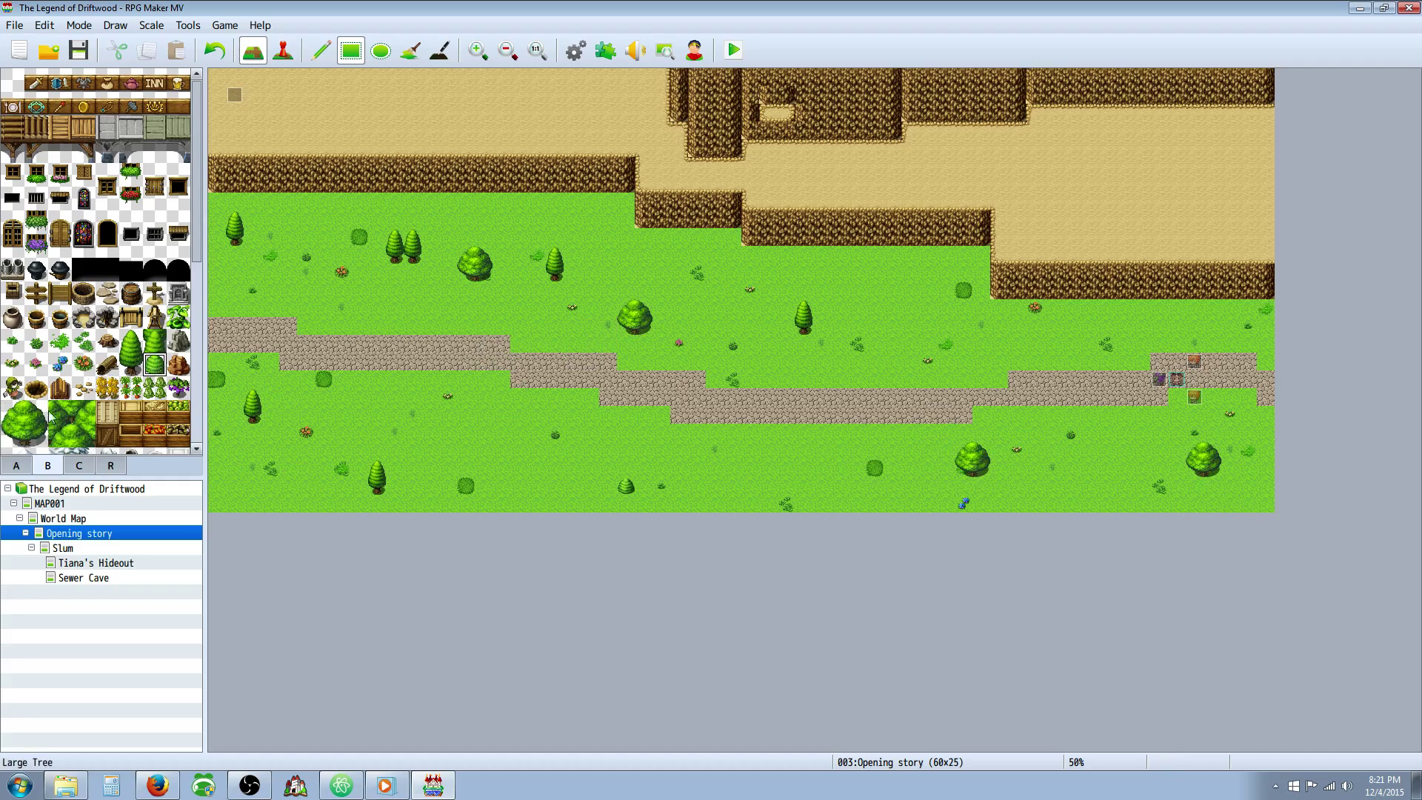
pyautogui.moveTo(15, 412); pyautogui.dragTo(39, 438)
pyautogui.click(274, 236)
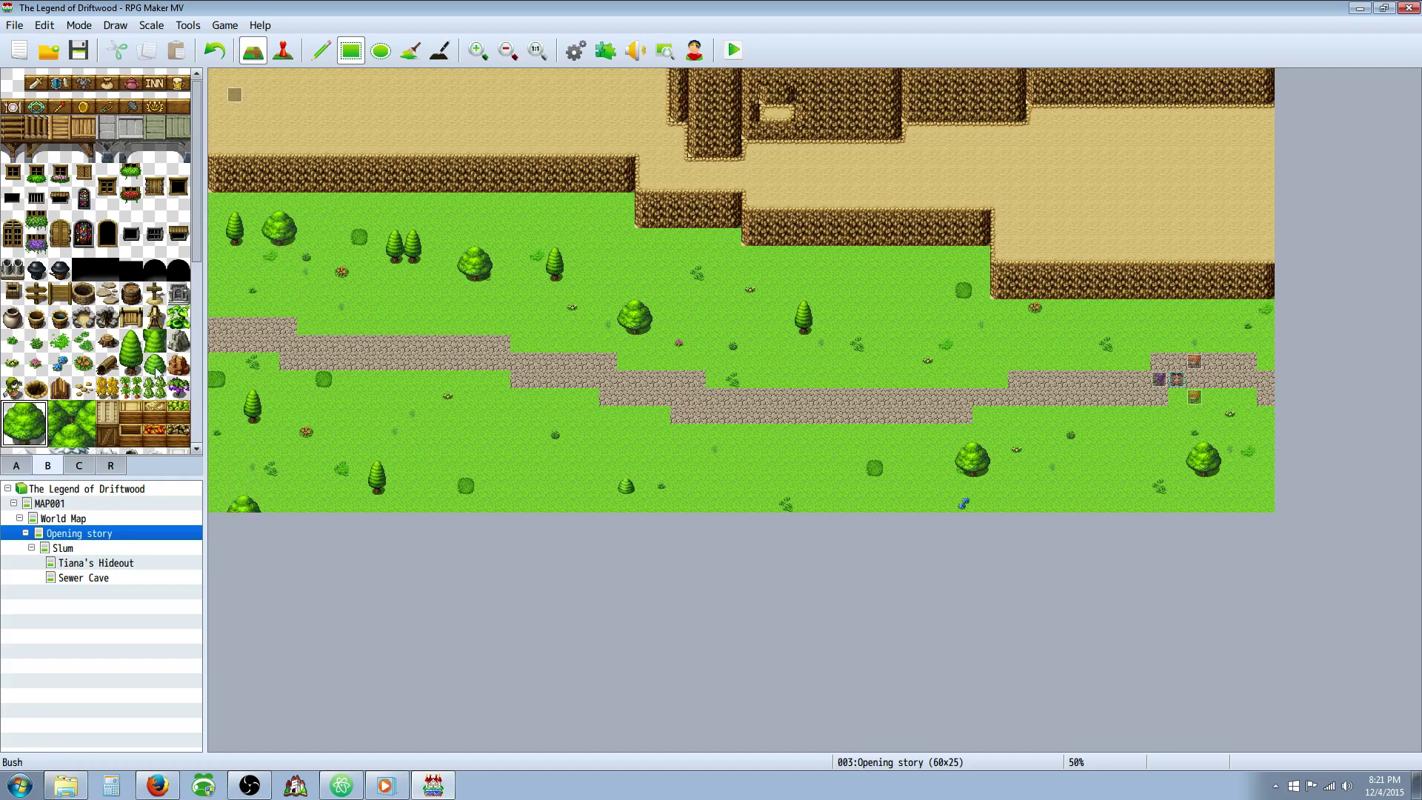
# Place the Beanstalk tile on the western cliff face above the field.
pyautogui.click(178, 317)
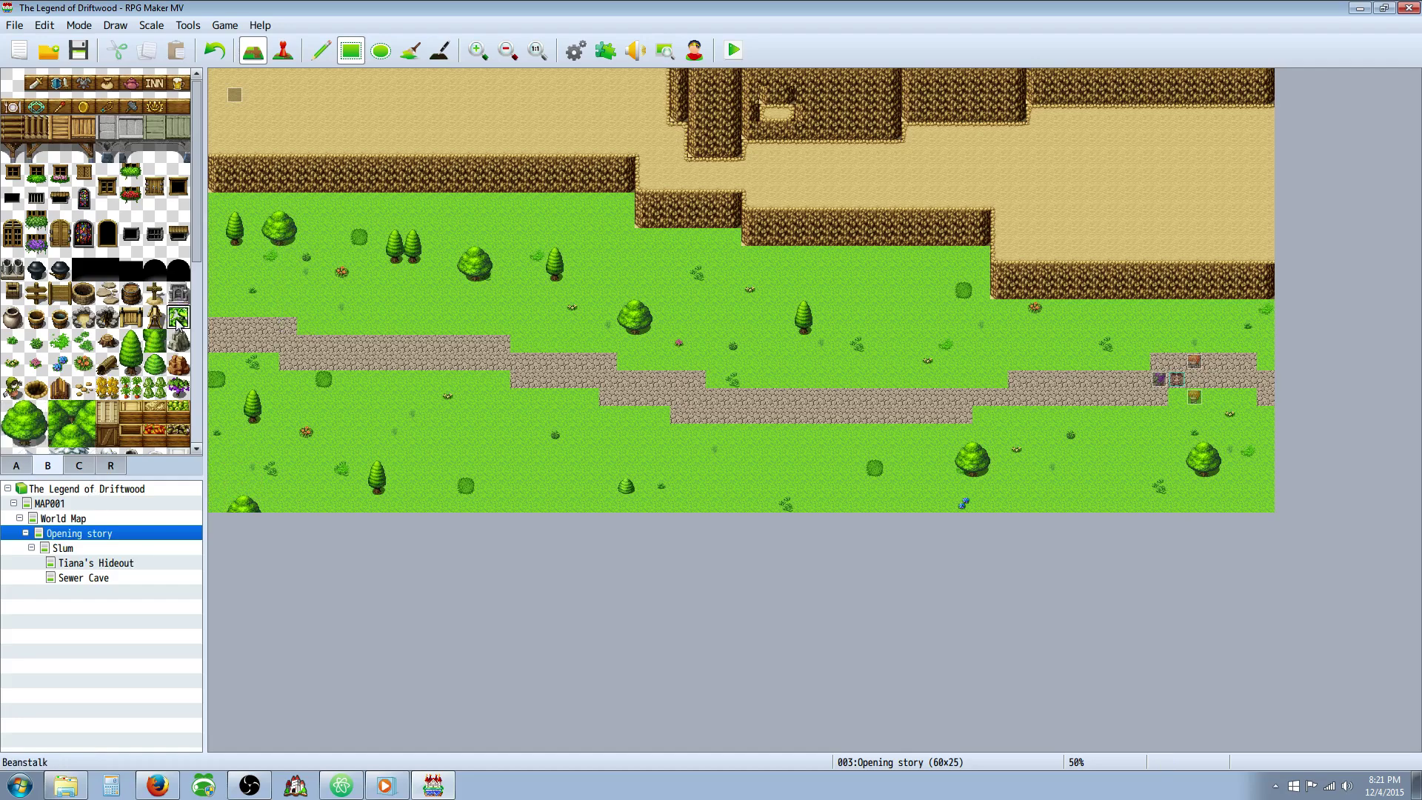
pyautogui.click(505, 183)
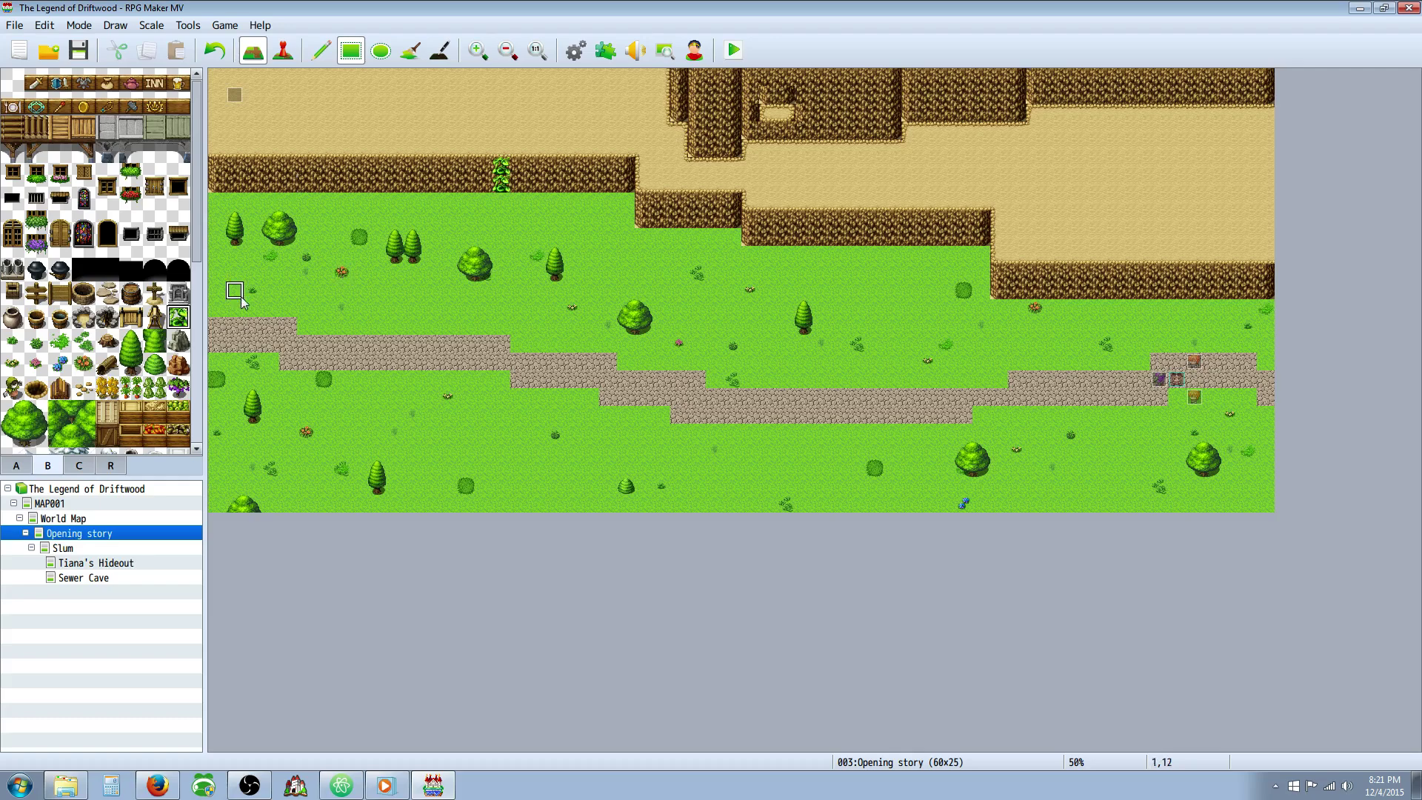
# Scatter bare dead trees across the field on both sides of the road, including one against the western cliff.
pyautogui.scroll(-4, 148, 323)
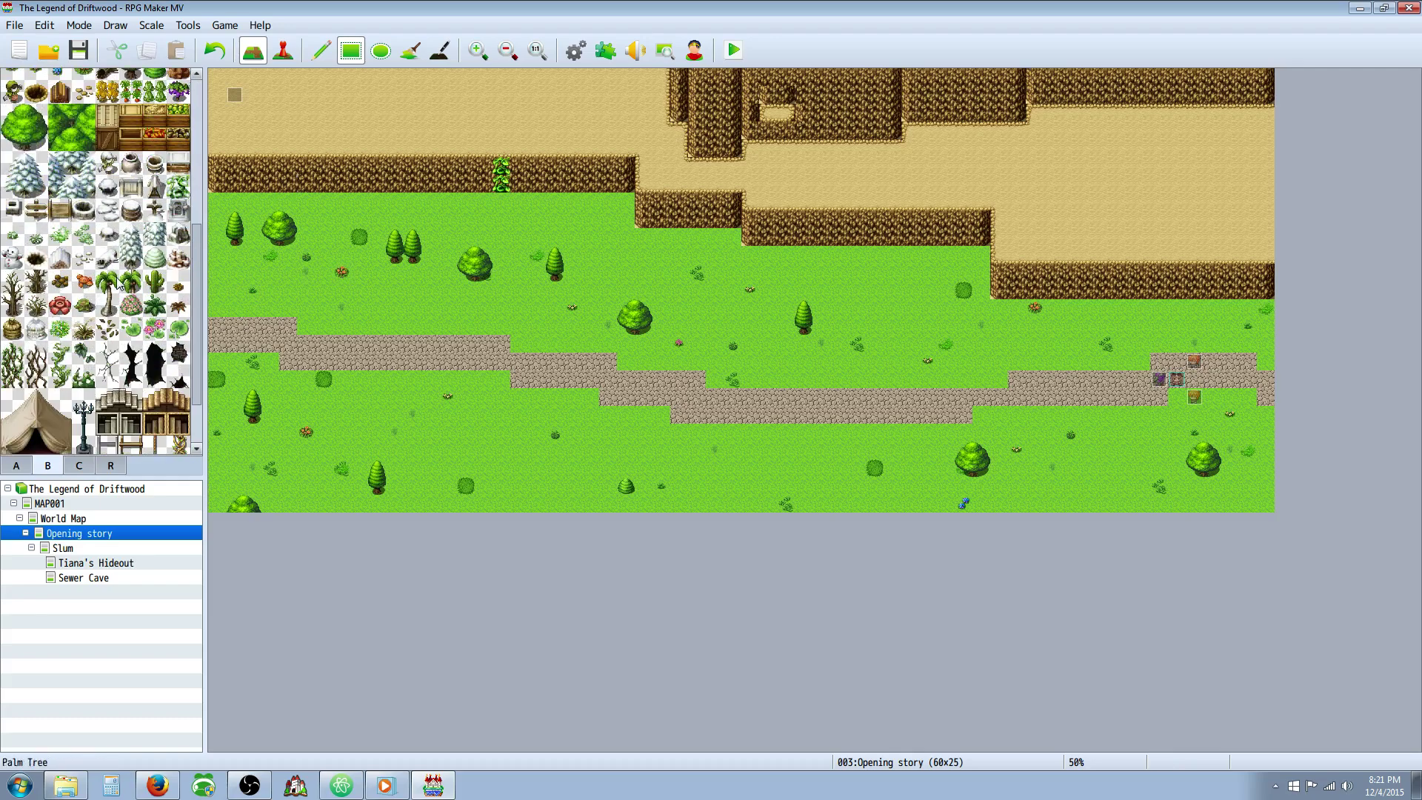
pyautogui.click(13, 295)
pyautogui.click(379, 280)
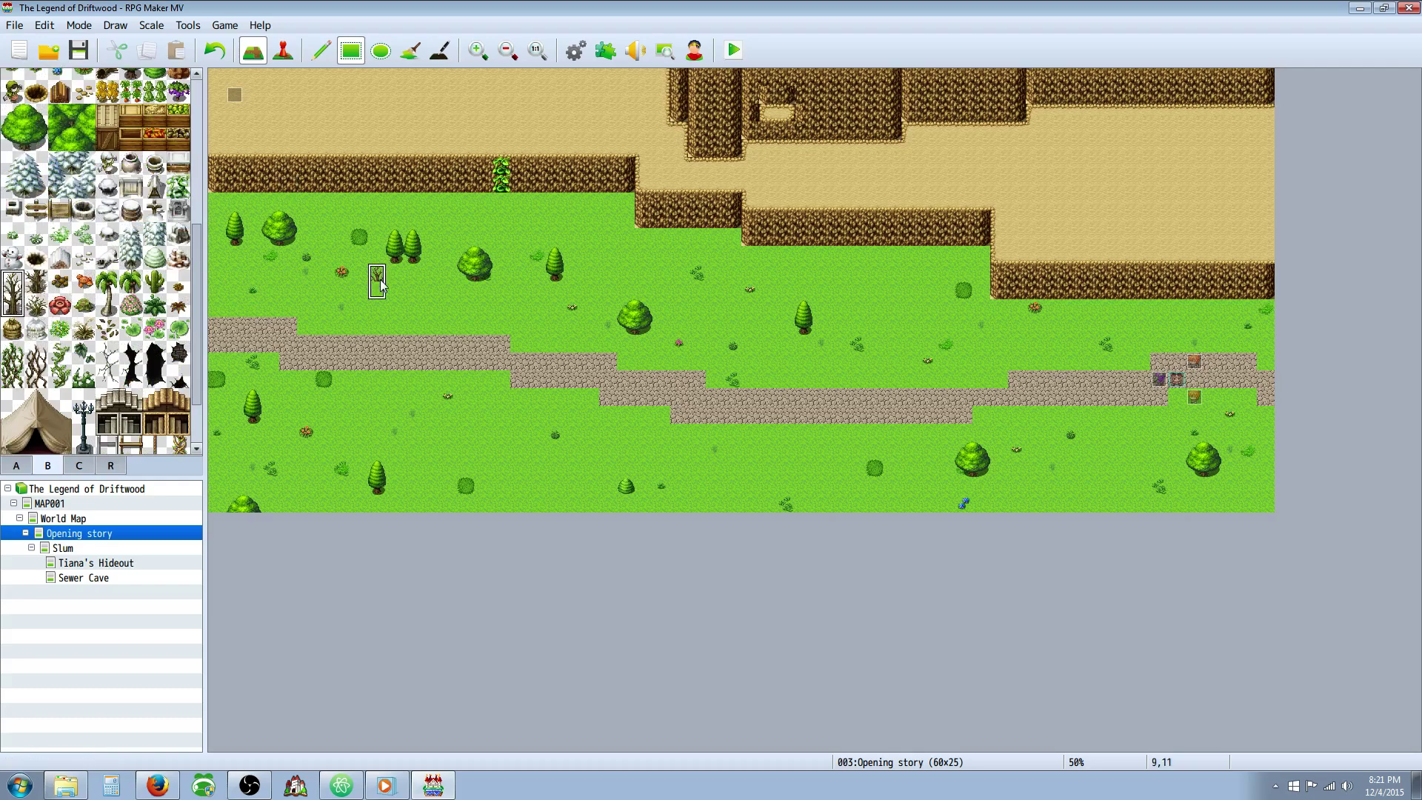
pyautogui.click(436, 437)
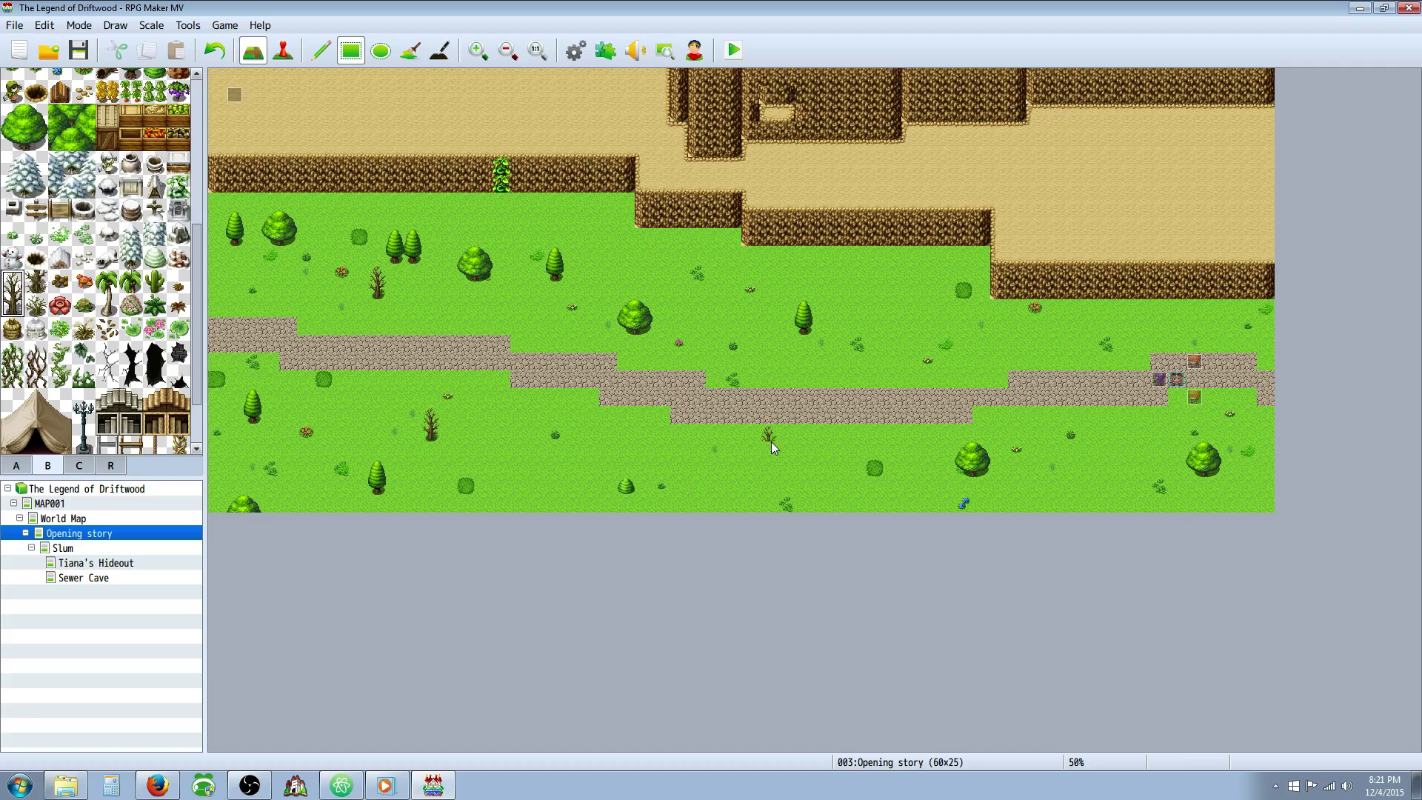
pyautogui.click(771, 439)
pyautogui.click(960, 327)
pyautogui.click(1209, 320)
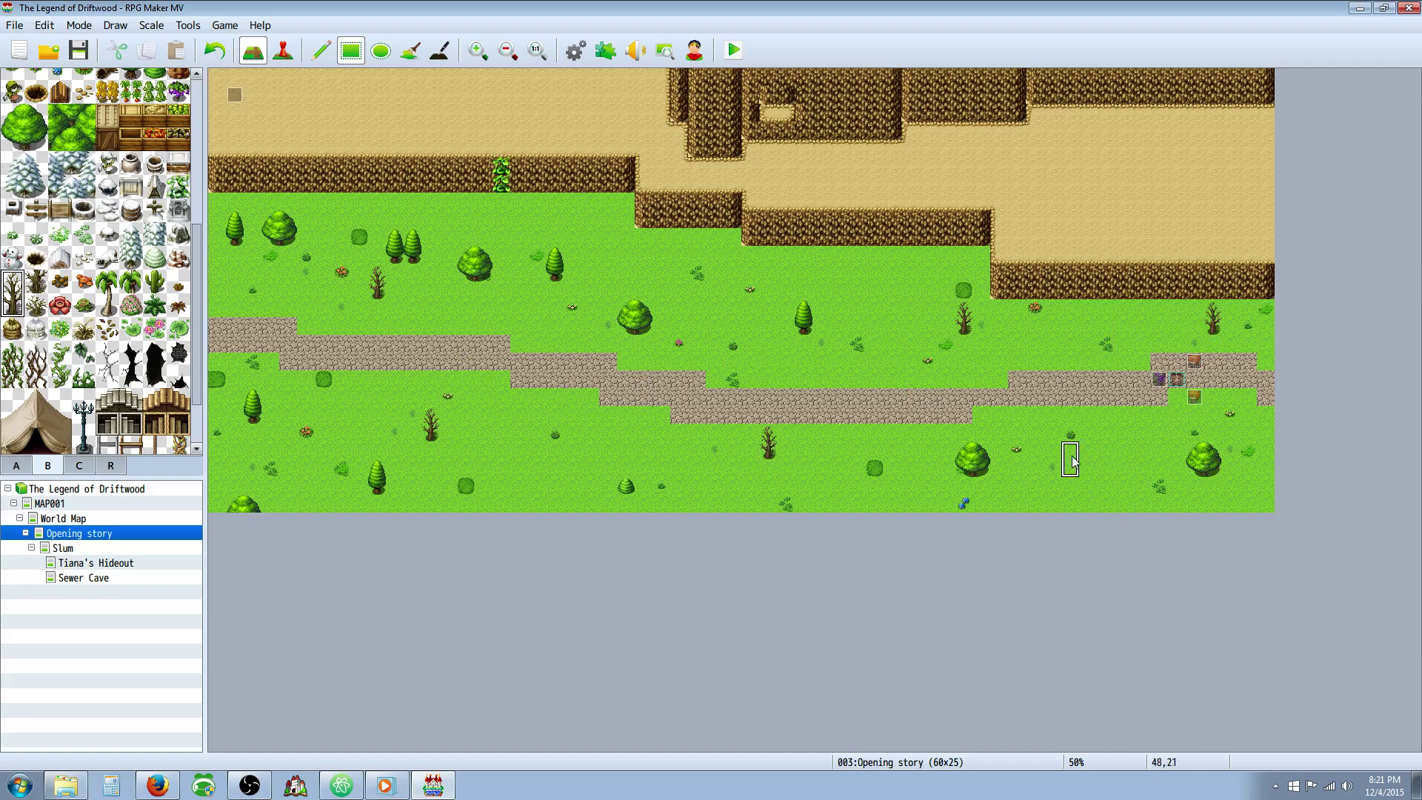
pyautogui.click(251, 199)
# Place Susuki Grass clumps in the northwest of the field, just south of the road, and near the southeastern edge.
pyautogui.click(83, 328)
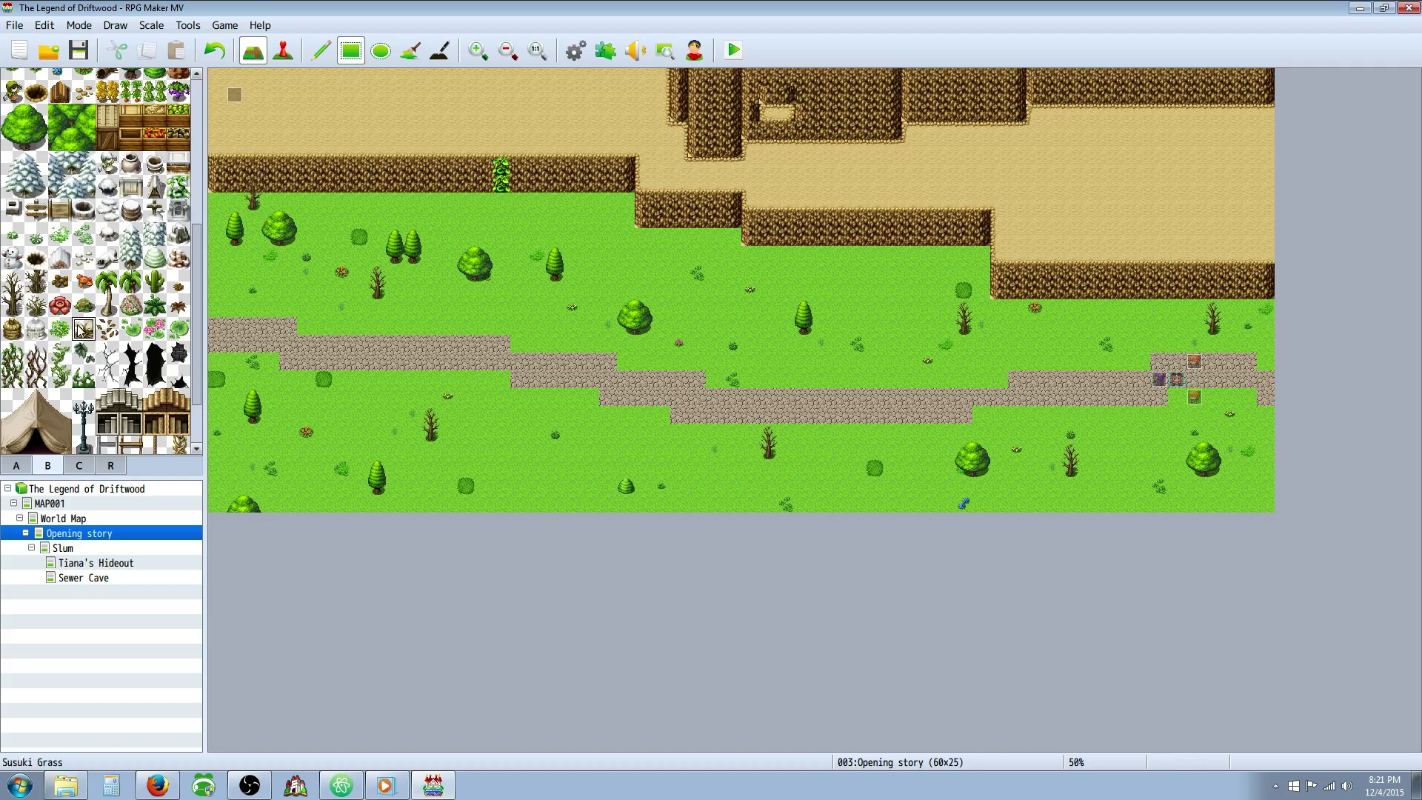
pyautogui.click(468, 310)
pyautogui.click(716, 434)
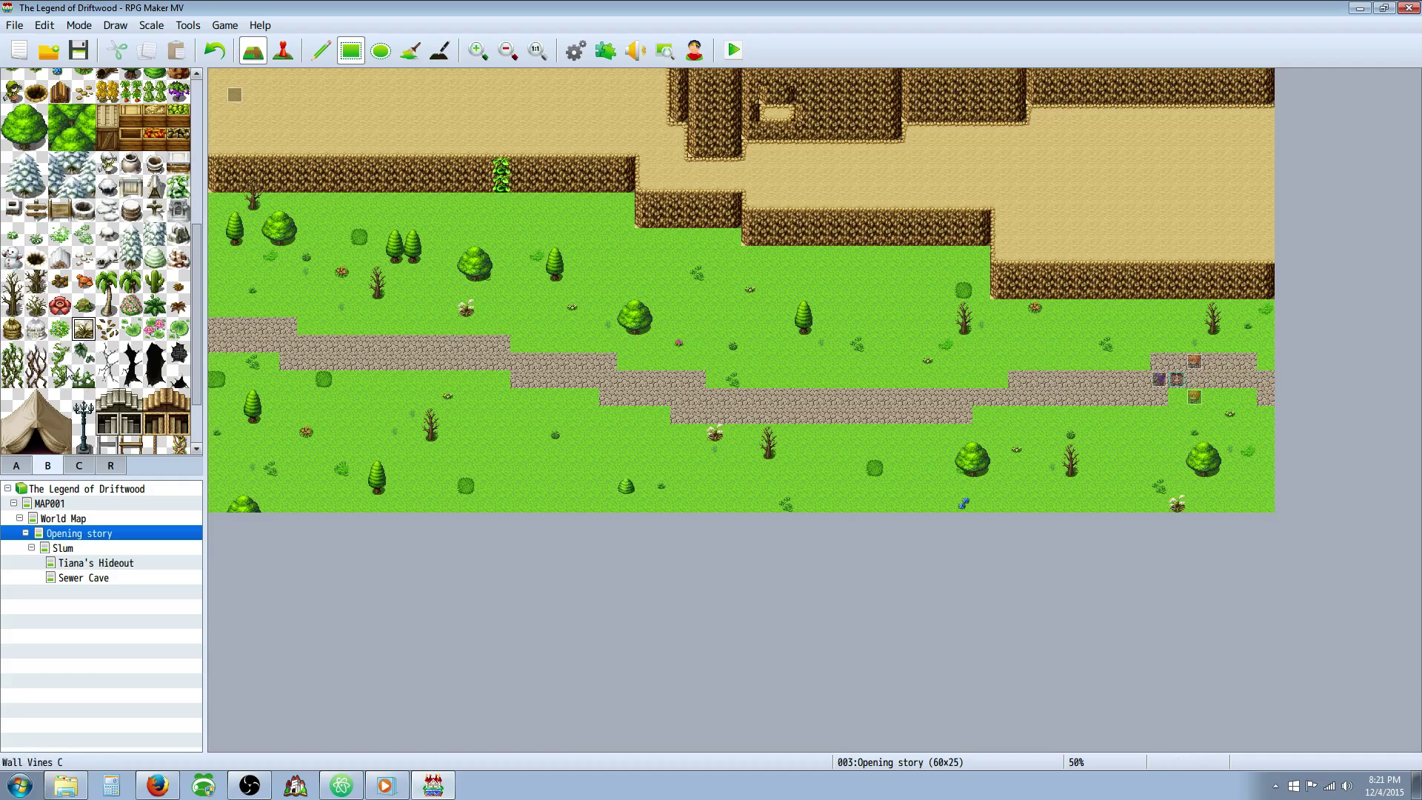
# Try Wall Vines B over the beanstalk on the western cliff face and undo the placement.
pyautogui.click(61, 365)
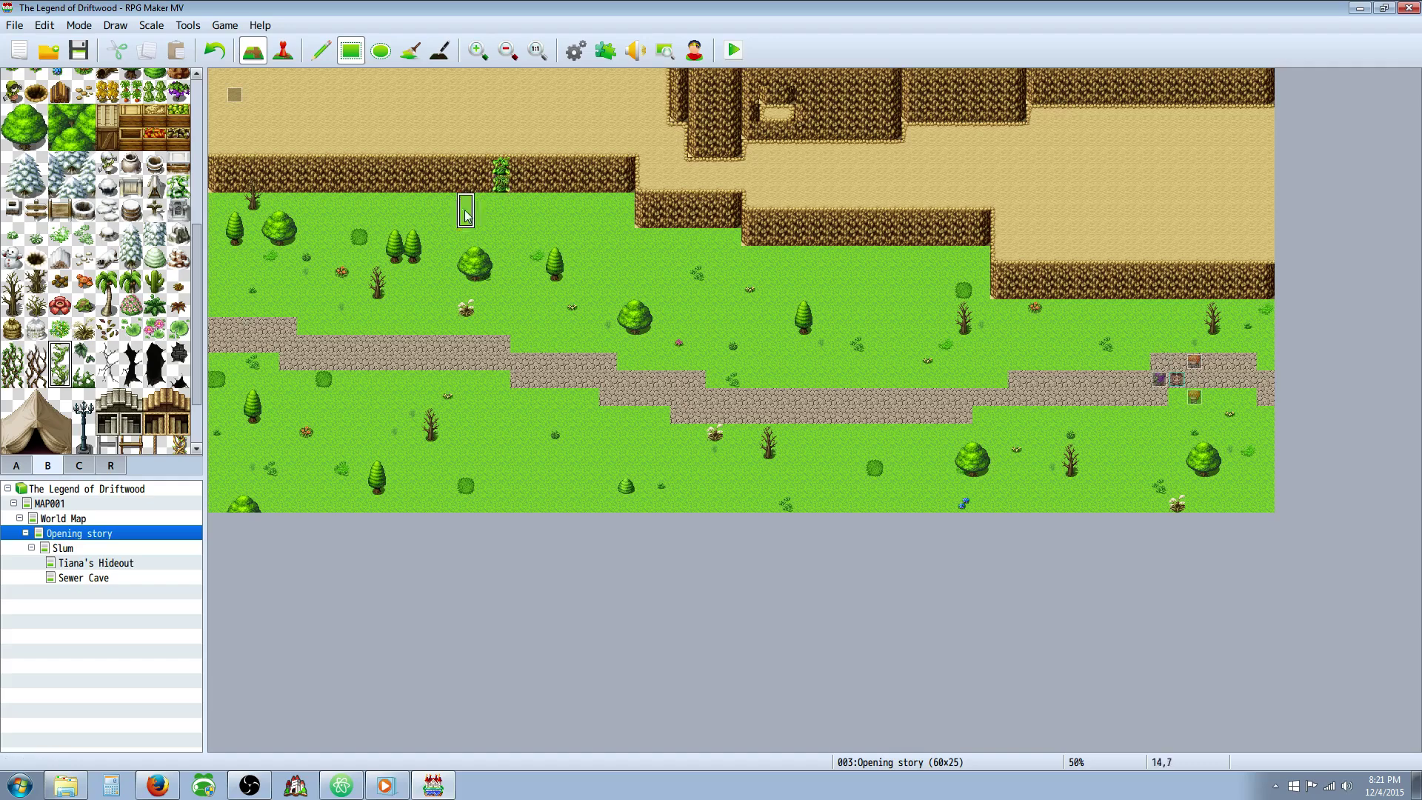
pyautogui.click(37, 366)
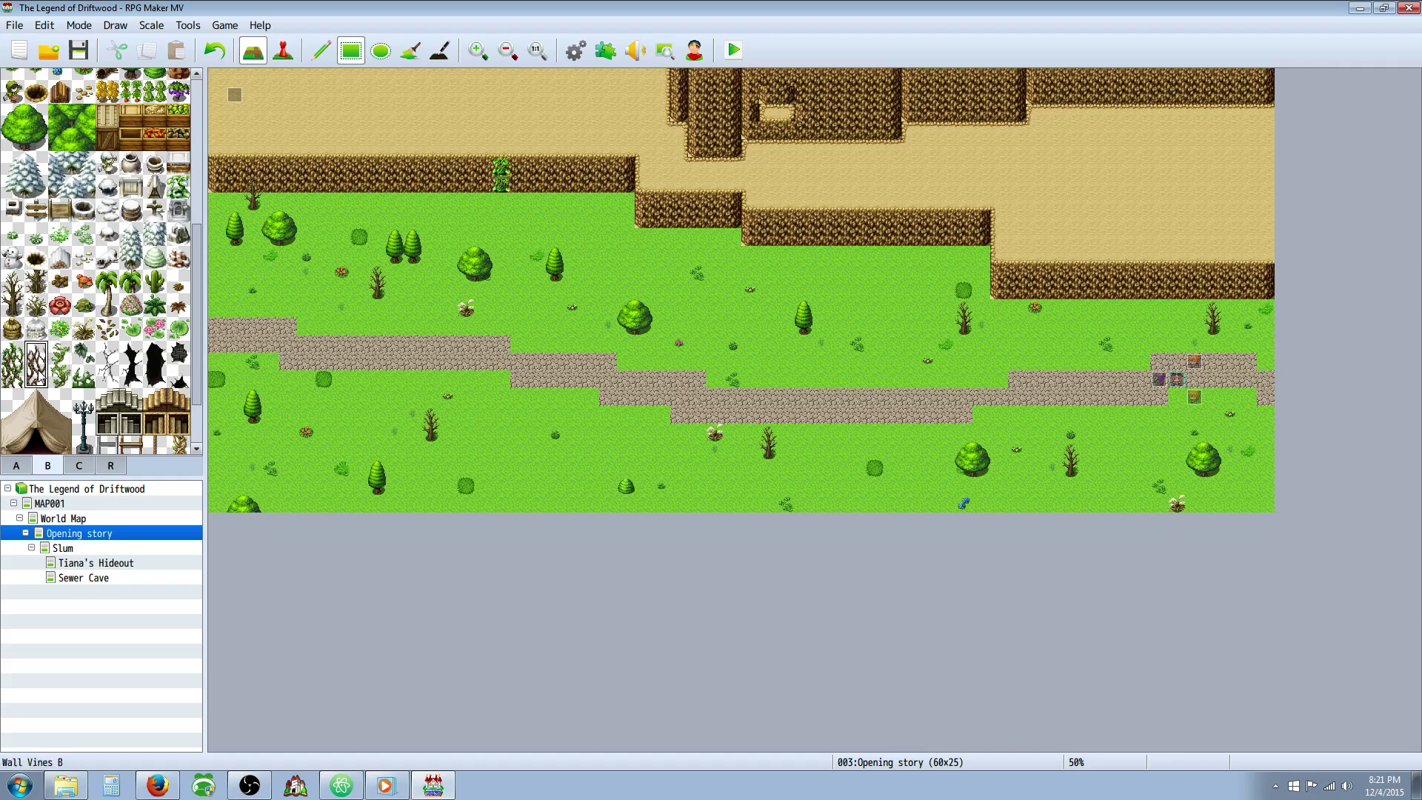
pyautogui.click(500, 176)
pyautogui.click(215, 50)
# Replace the beanstalk with leafy green wall vines, repeat them on the middle cliff, and add Wall Vines B to the western and eastern cliffs.
pyautogui.click(13, 364)
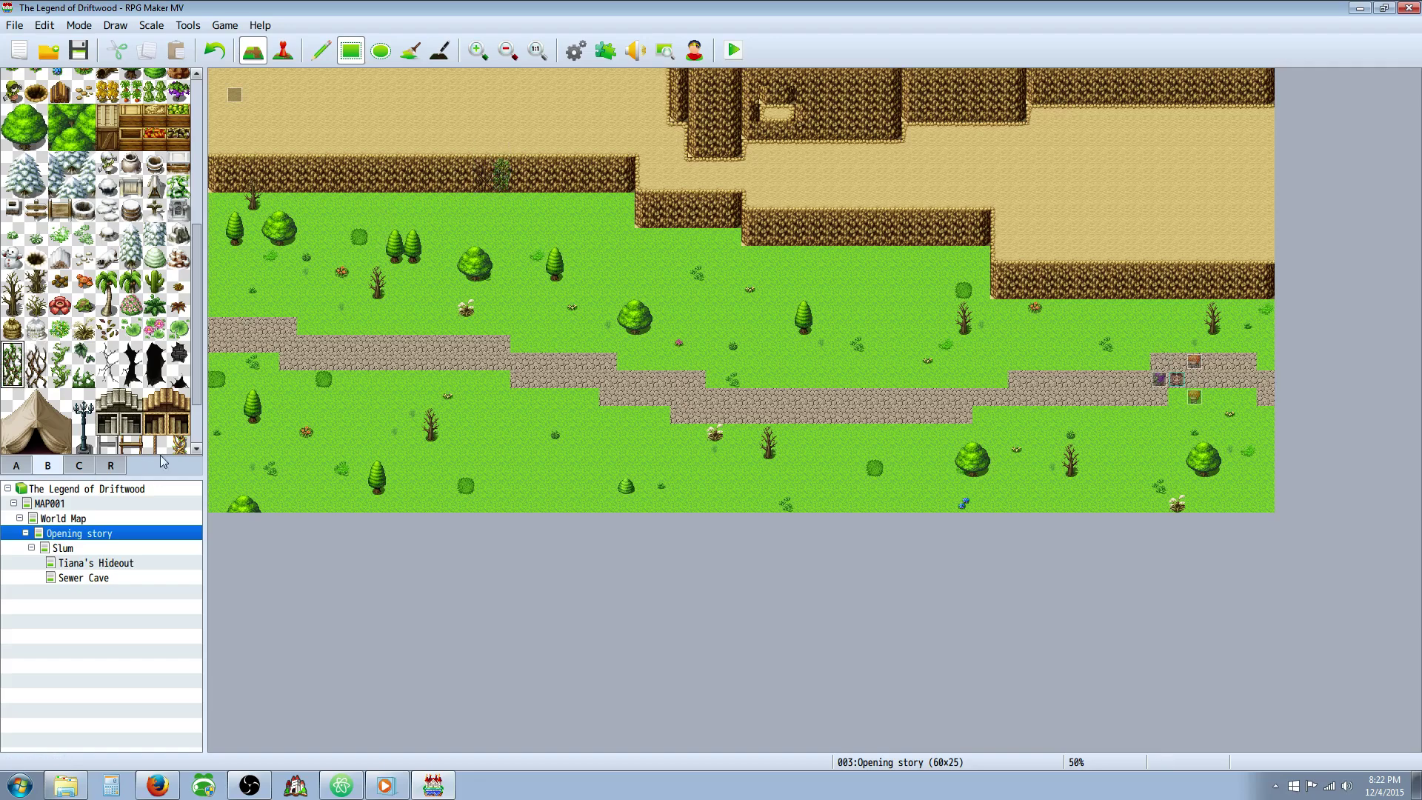
pyautogui.click(927, 230)
pyautogui.click(37, 364)
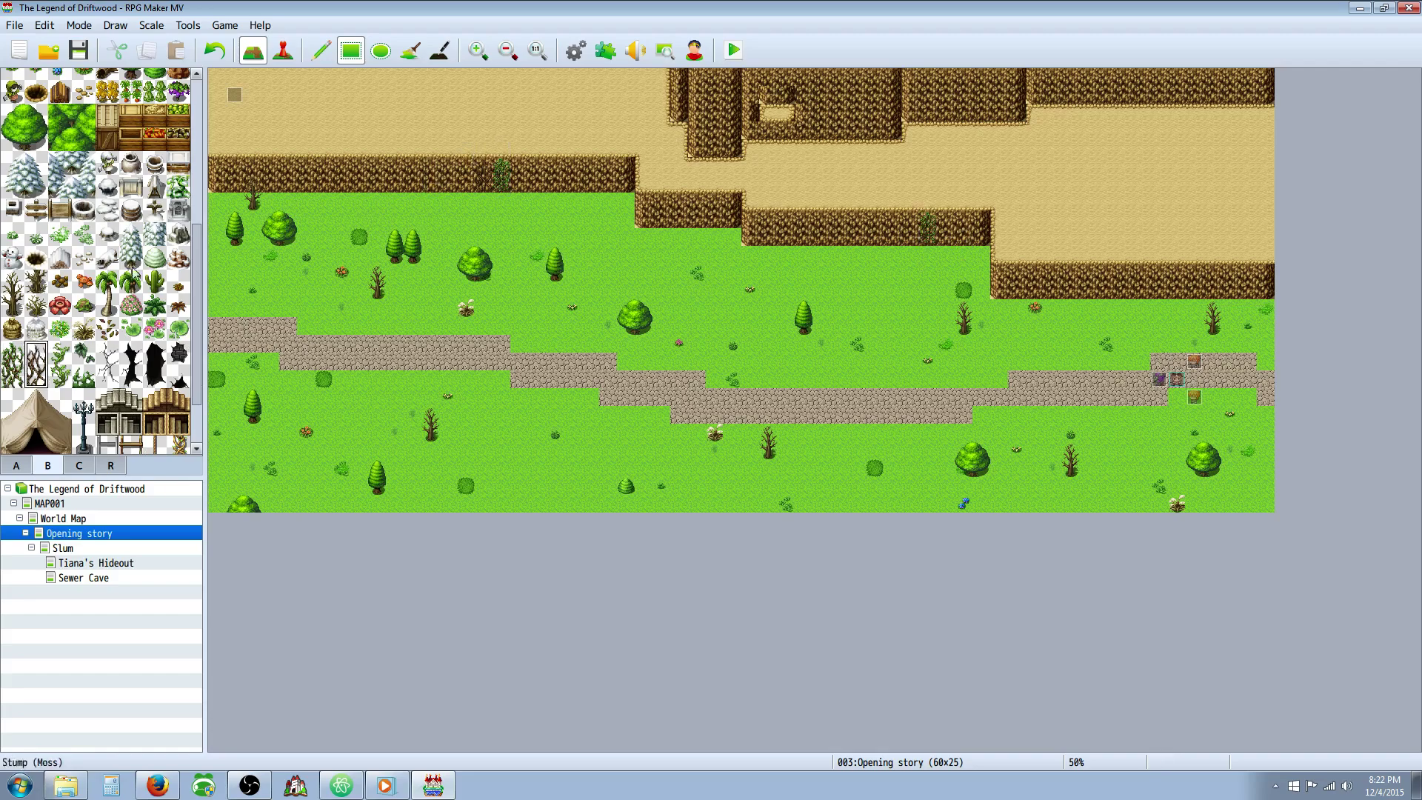
pyautogui.click(303, 174)
pyautogui.click(1121, 285)
# Scatter dark green spiky-leaved plants on both sides of the road and add one withered reddish plant south of it.
pyautogui.click(155, 305)
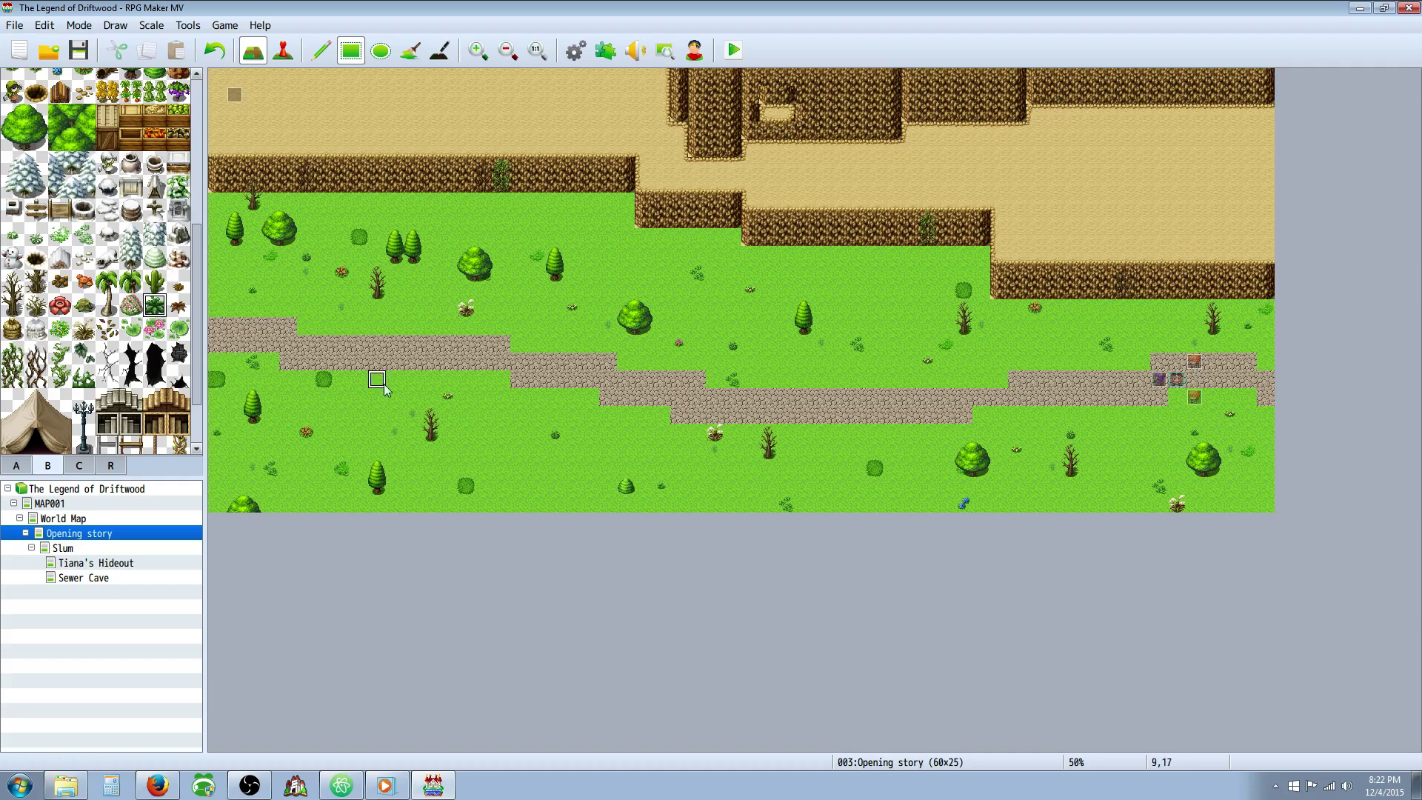
pyautogui.click(366, 436)
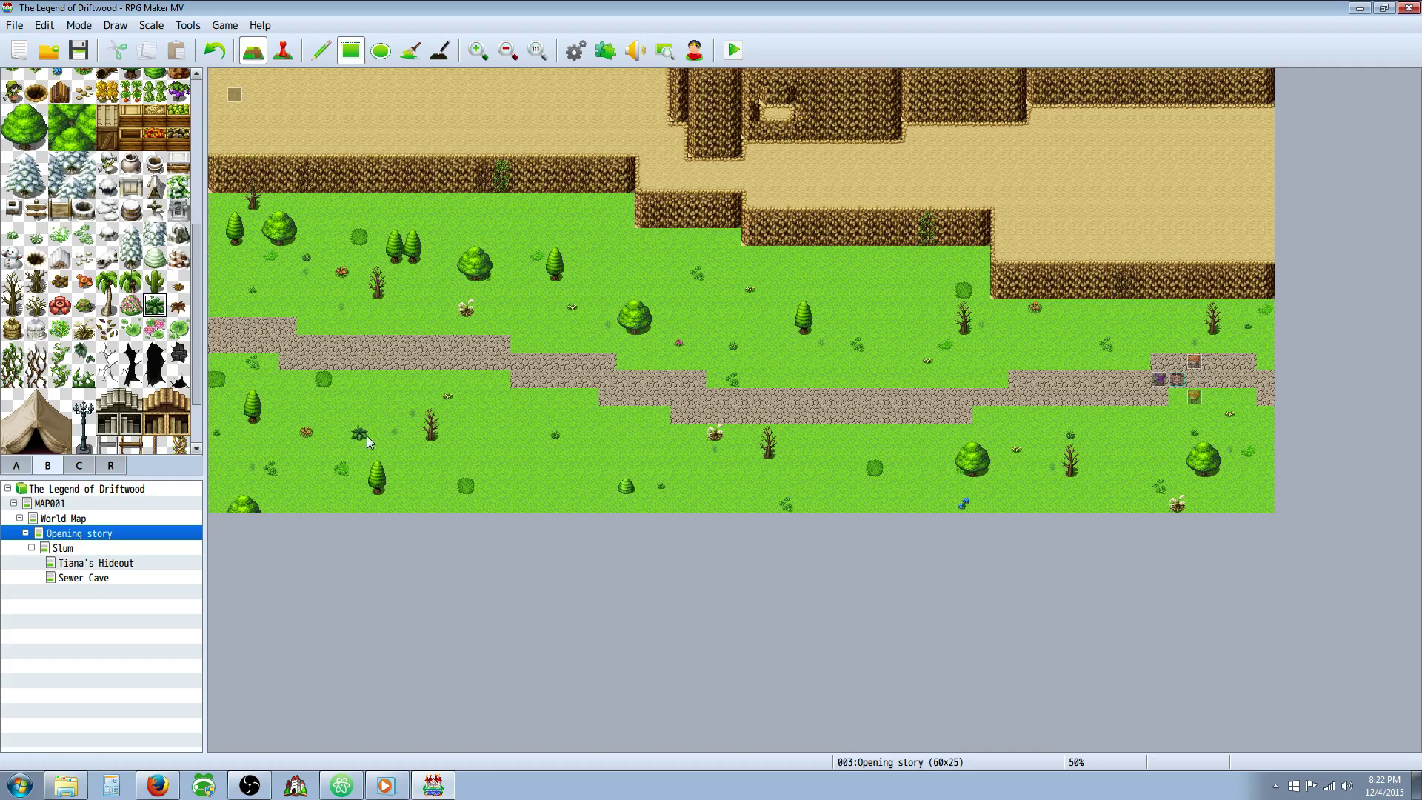
pyautogui.click(1123, 433)
pyautogui.click(732, 468)
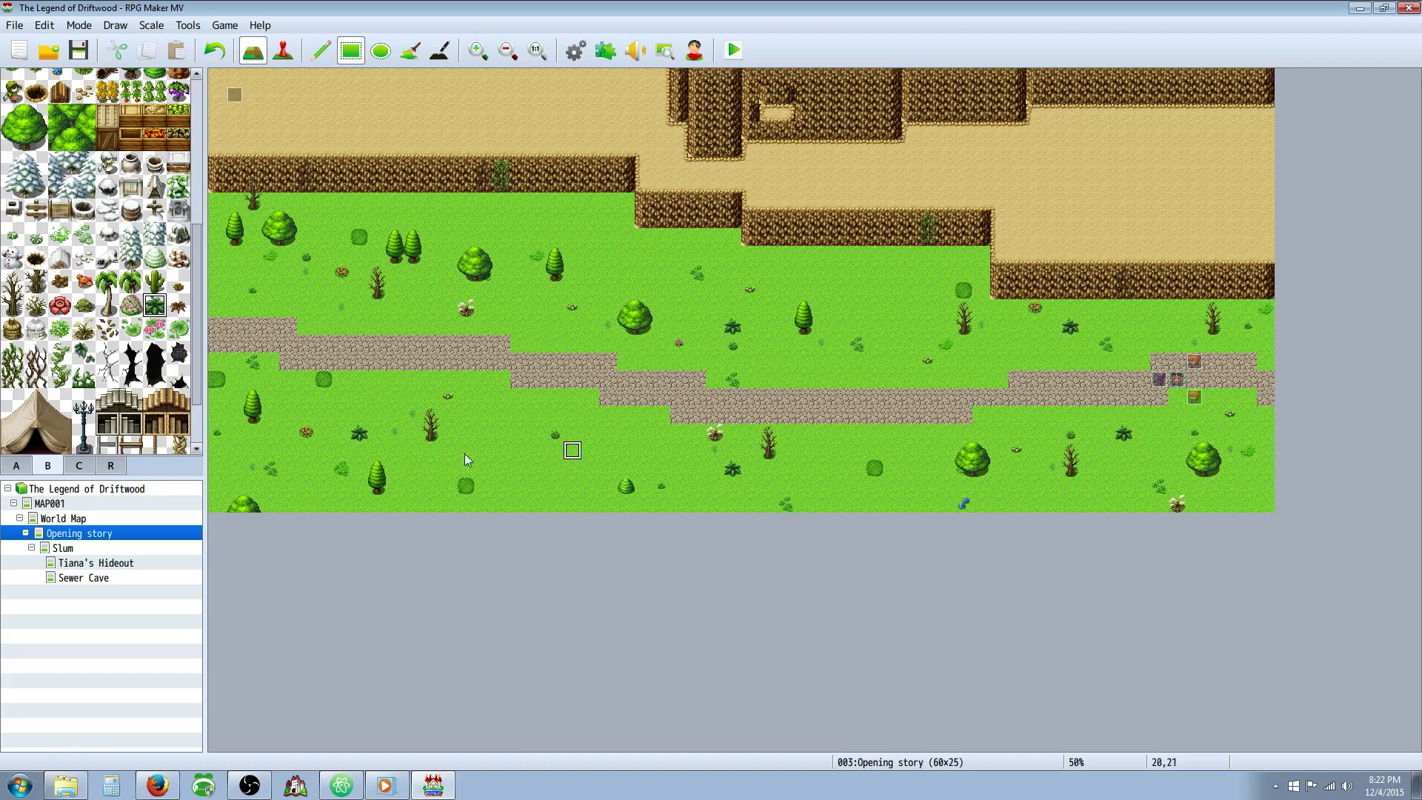
pyautogui.click(178, 305)
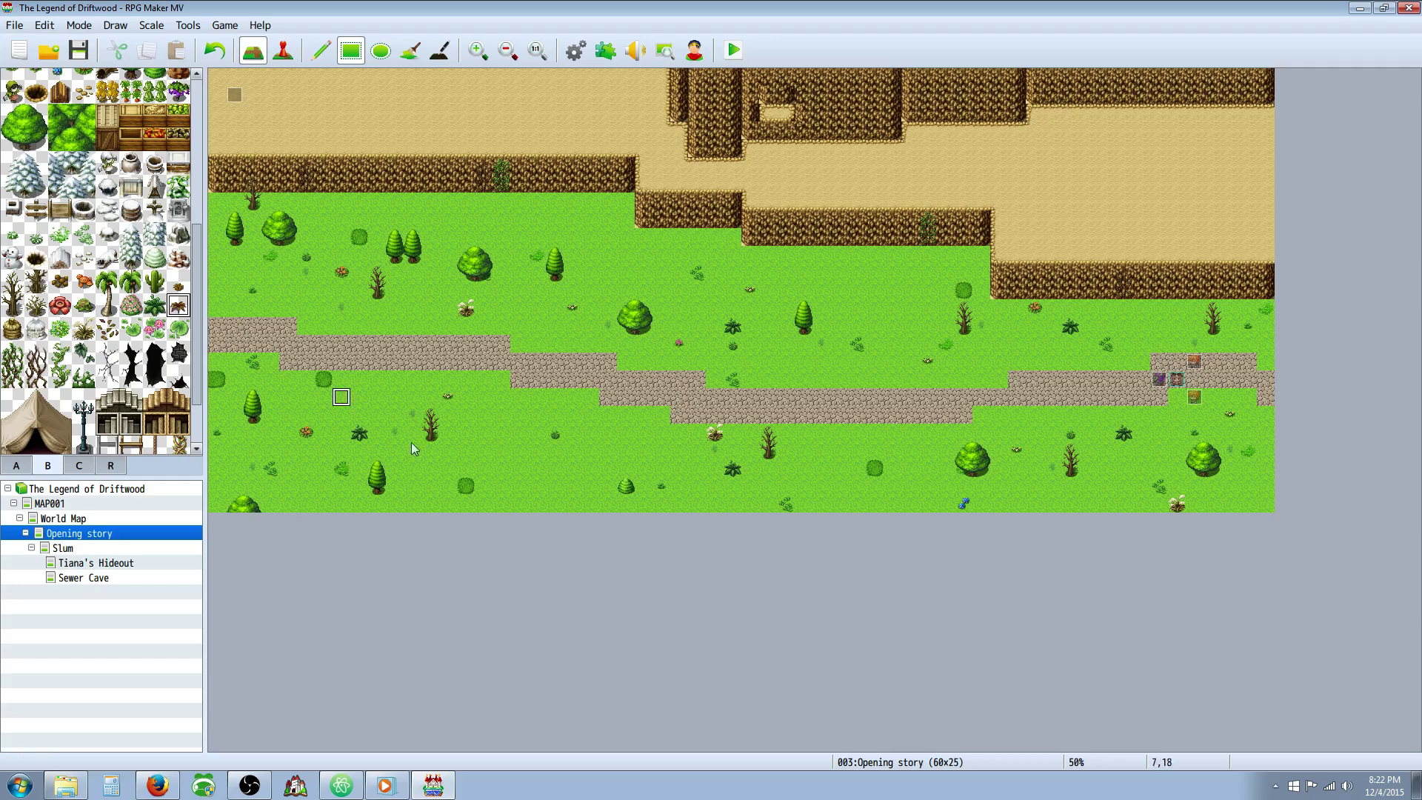
pyautogui.click(537, 434)
# Place pale floral patches north and south of the road and pick the lower hanging-vine tile in the tileset.
pyautogui.click(60, 329)
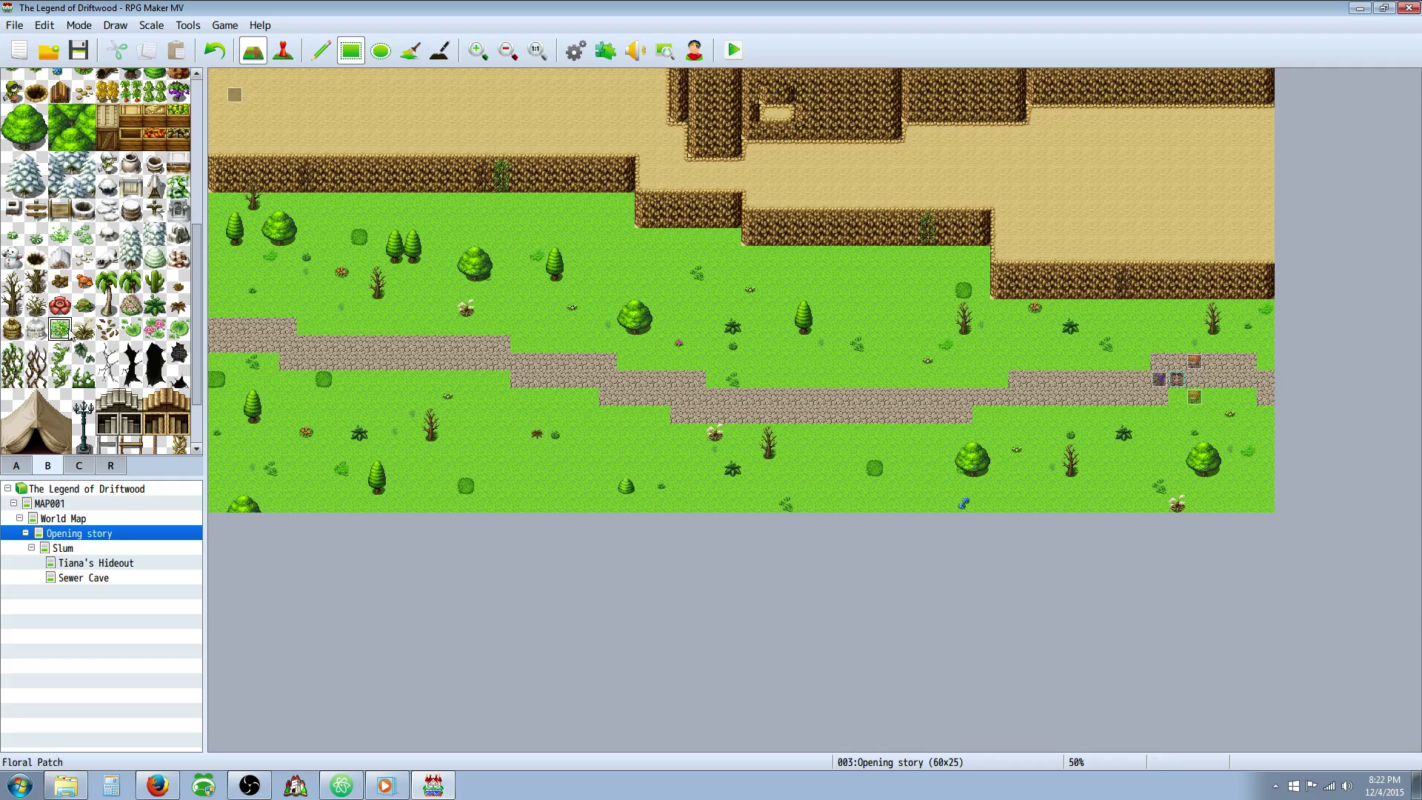
pyautogui.click(412, 398)
pyautogui.click(626, 273)
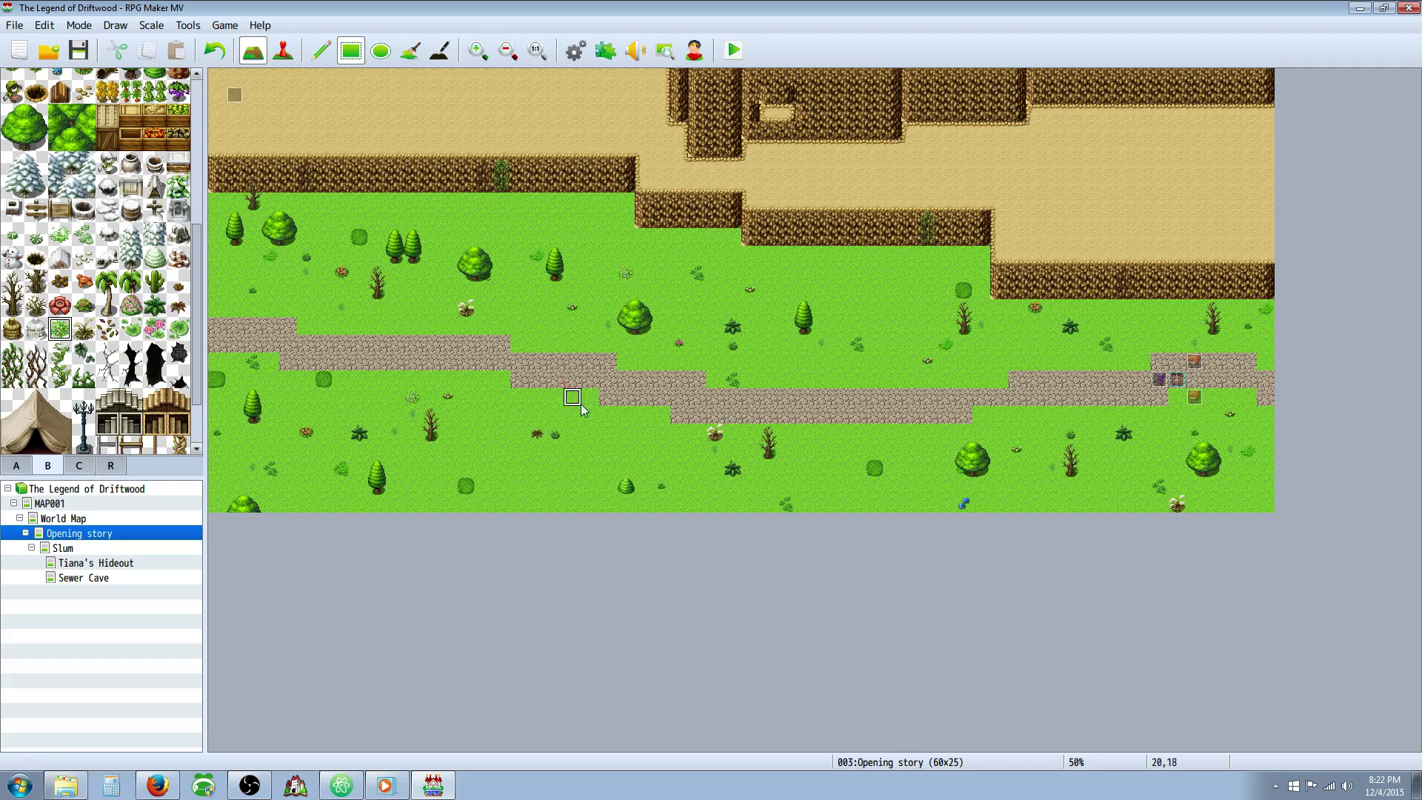
pyautogui.click(91, 381)
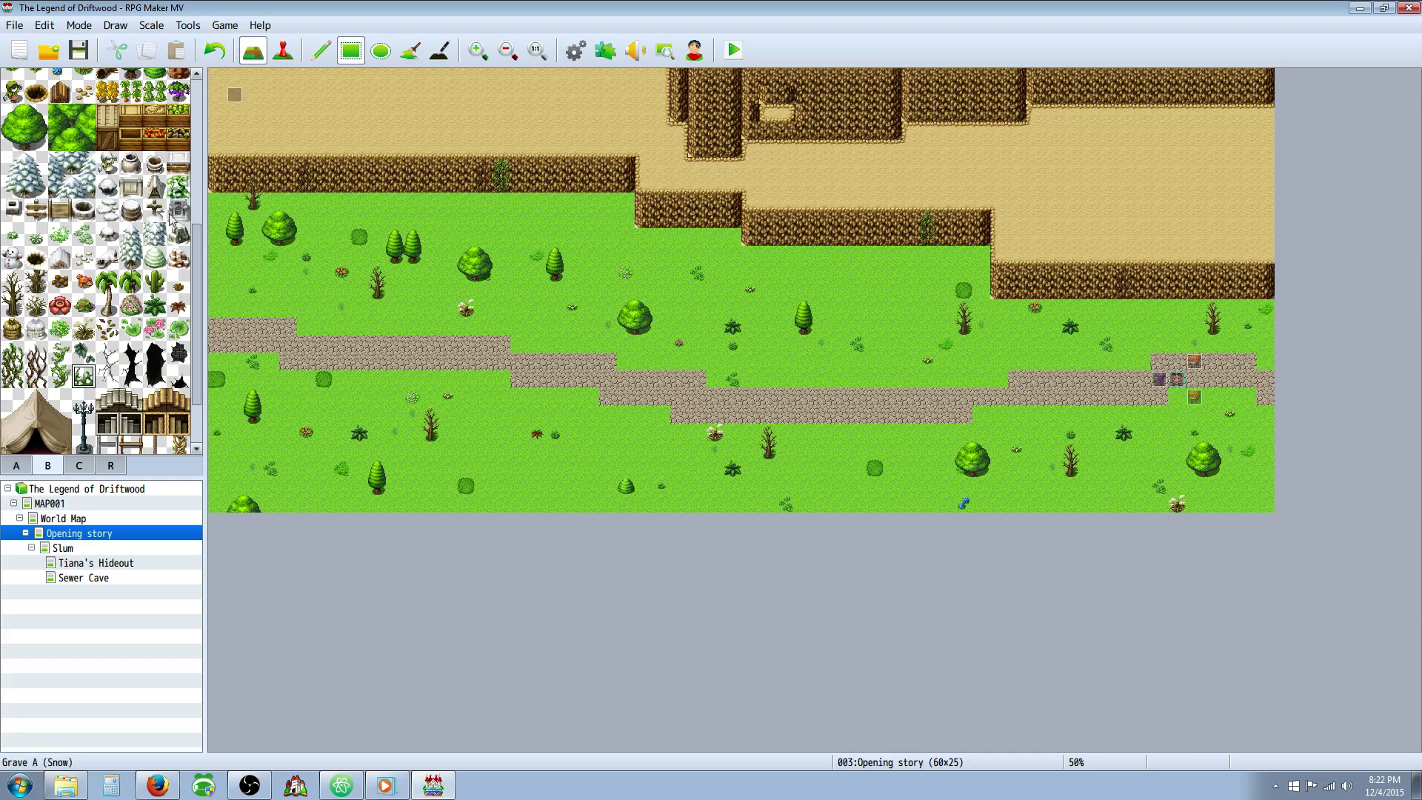
# Place two small blue flowers in the grass north of the road, one in the west and one in the east.
pyautogui.scroll(3, 120, 220)
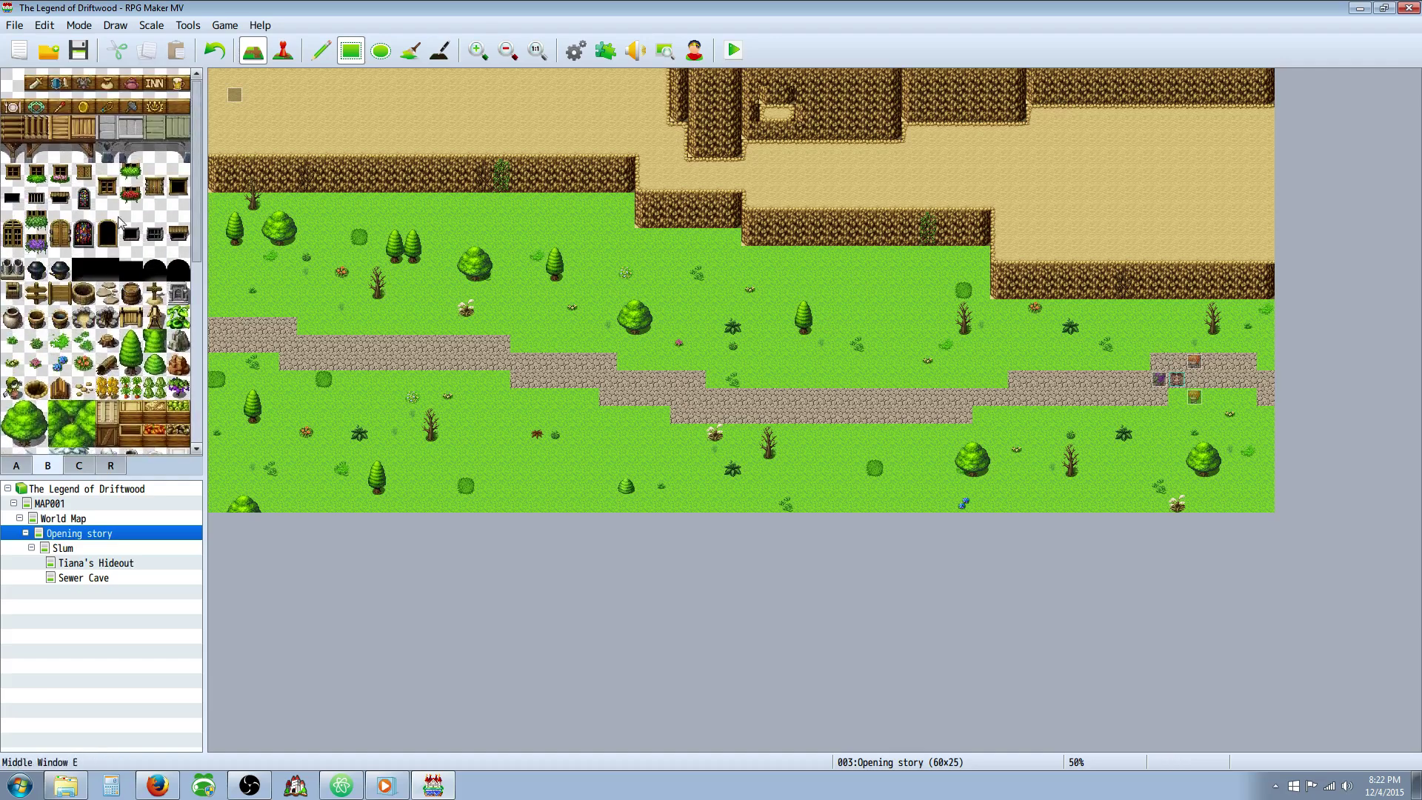
pyautogui.scroll(-3, 141, 214)
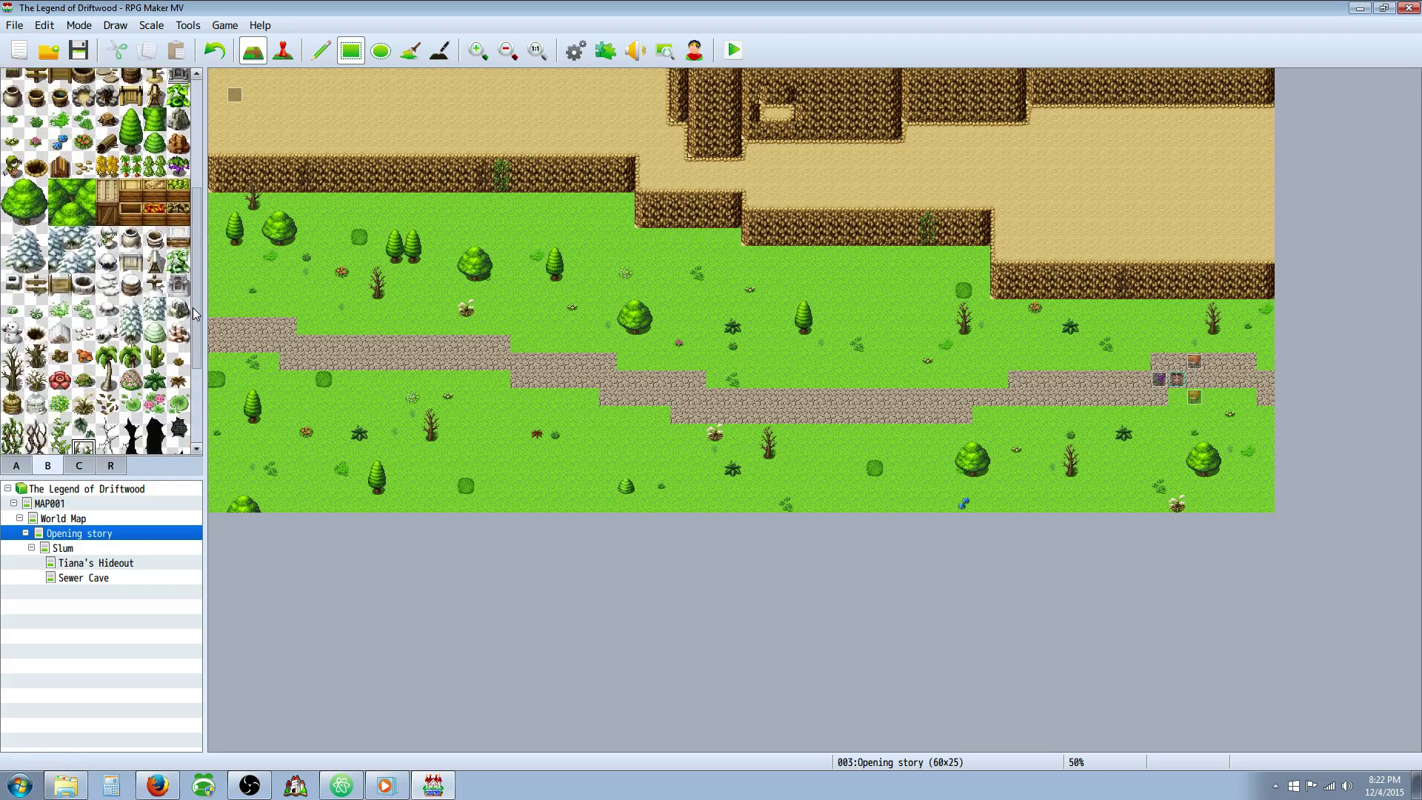
pyautogui.click(84, 143)
pyautogui.click(61, 143)
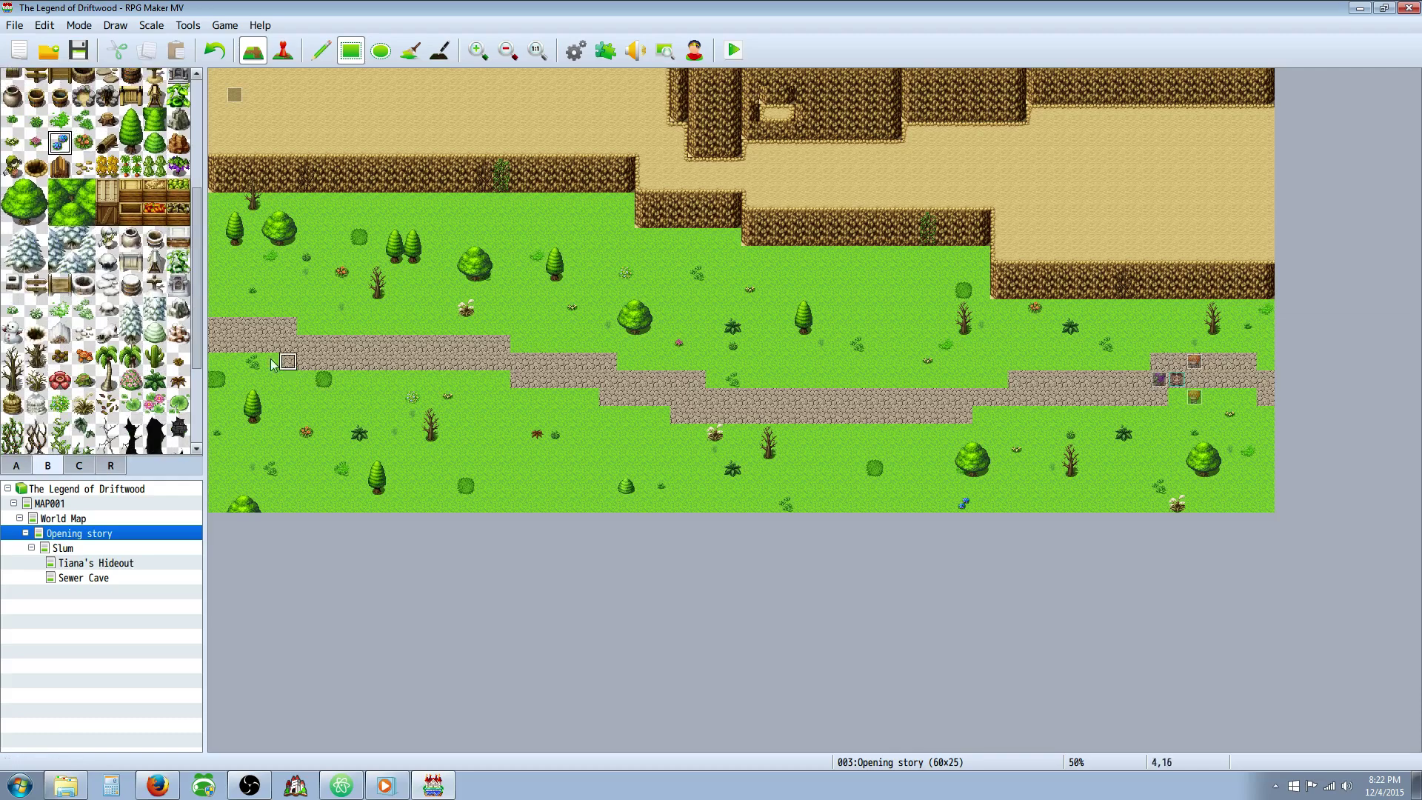
pyautogui.click(306, 292)
pyautogui.click(905, 297)
pyautogui.moveTo(195, 362); pyautogui.dragTo(198, 457)
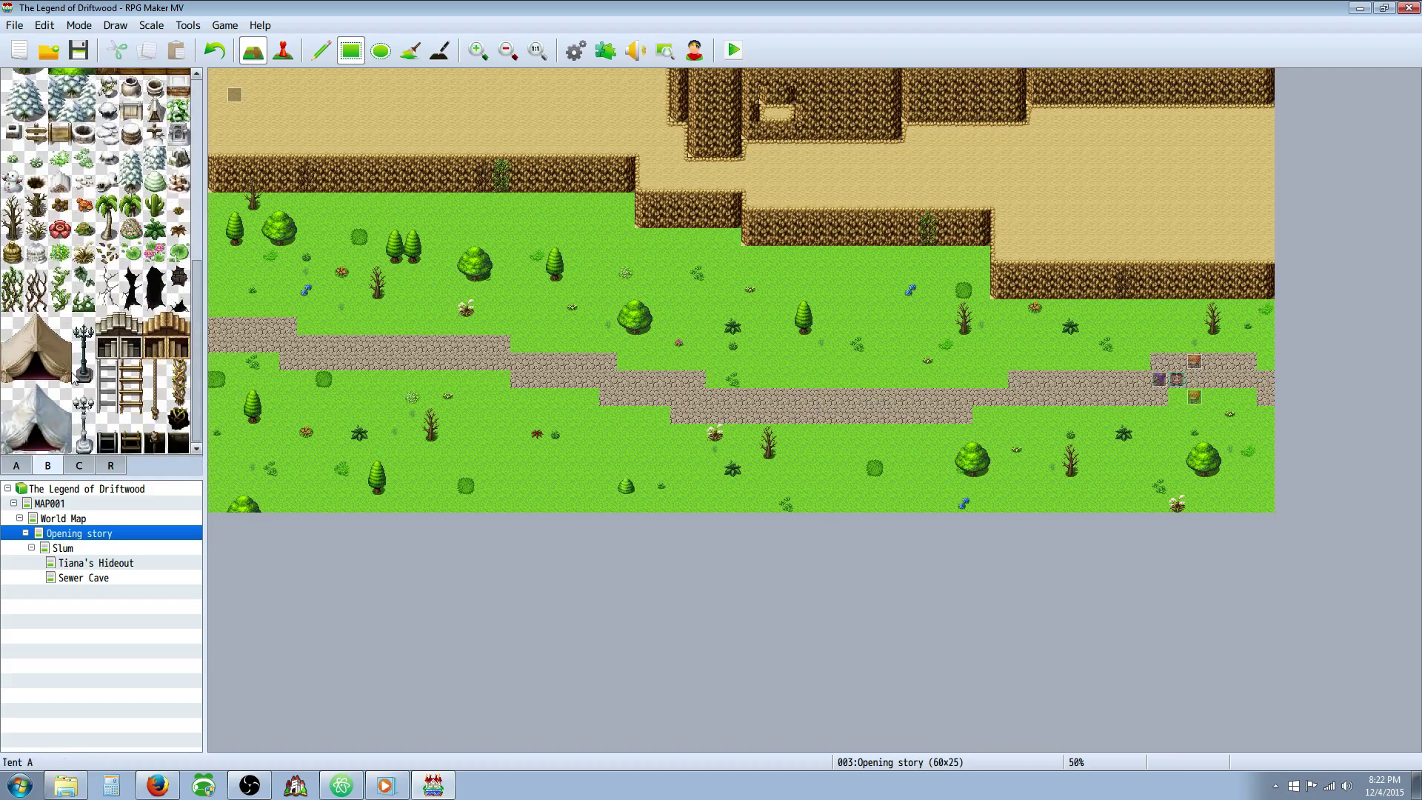
pyautogui.click(108, 323)
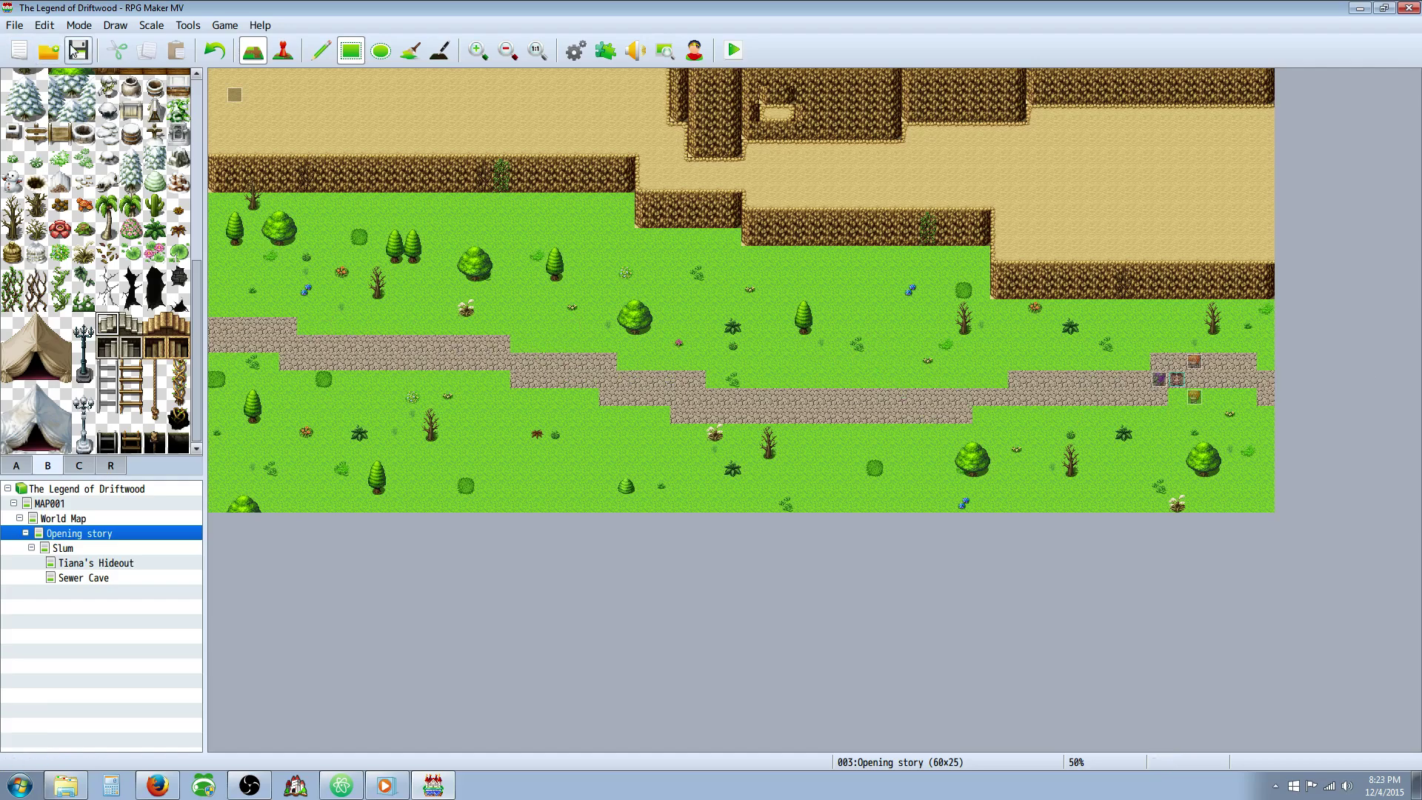
# Open the Sewer Cave map and display the region ID palette over it.
pyautogui.click(95, 548)
pyautogui.click(120, 578)
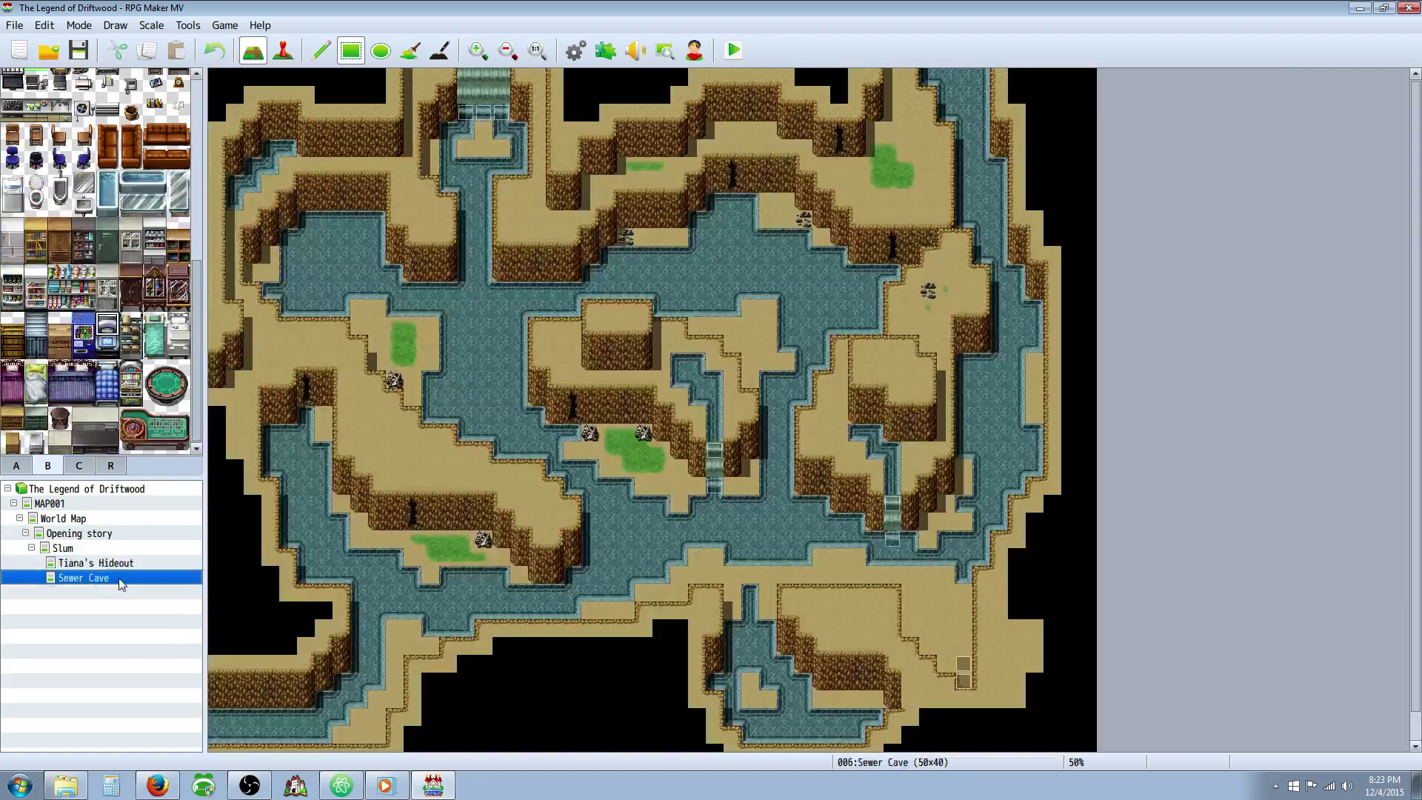
pyautogui.scroll(-1, 615, 522)
pyautogui.scroll(1, 590, 507)
pyautogui.press('F7')
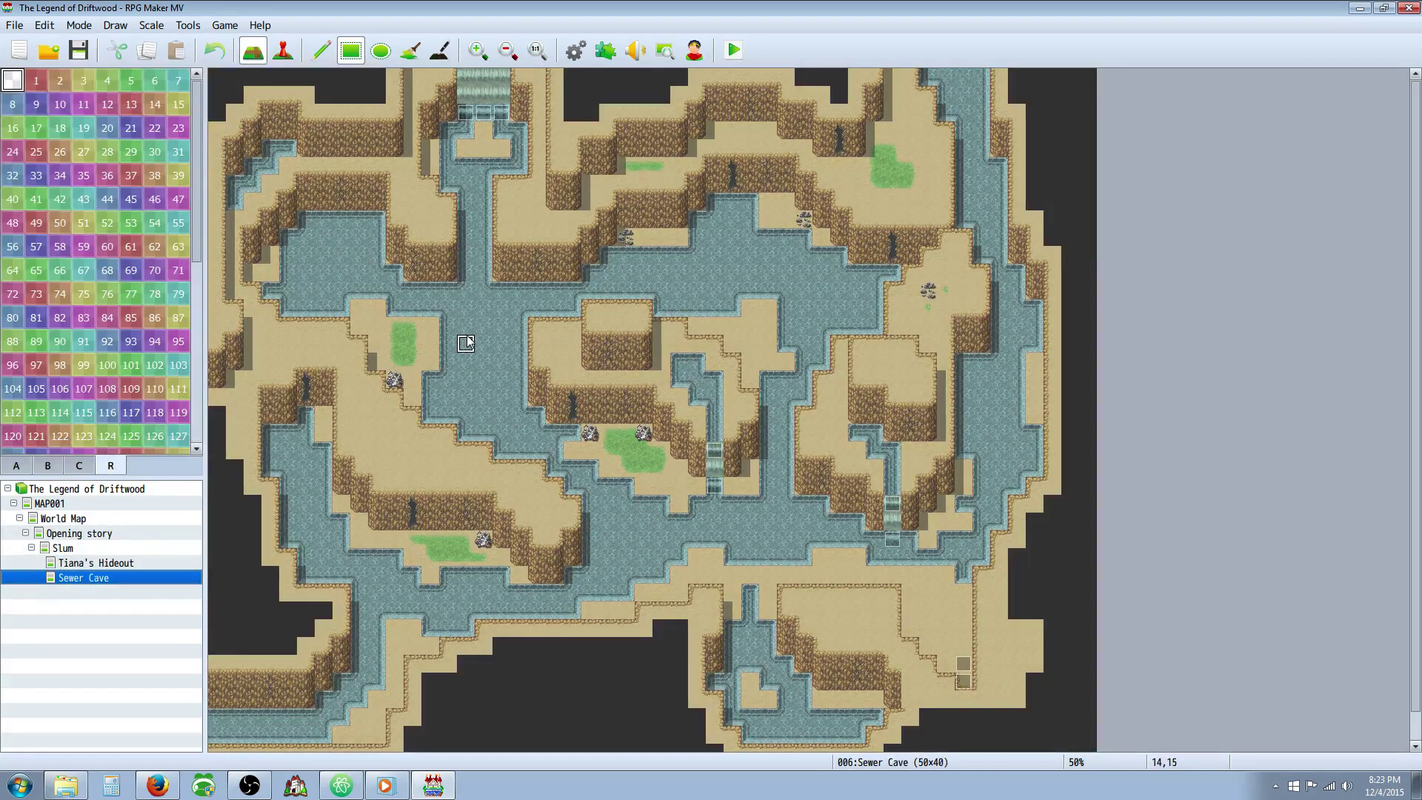
# Check in the Sewer Cave map properties which troops are available for a new encounter, and leave without adding one.
pyautogui.rightClick(109, 581)
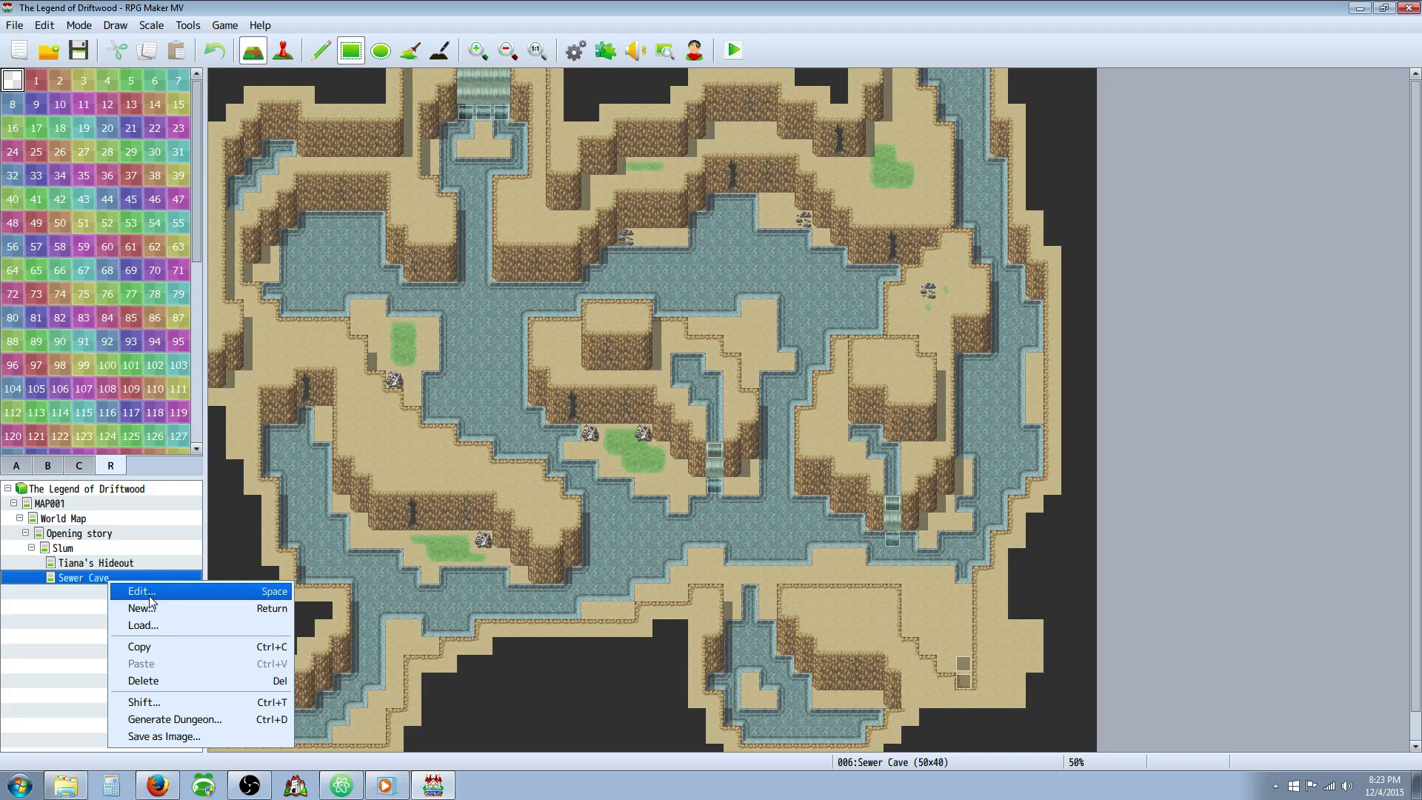
pyautogui.click(145, 590)
pyautogui.rightClick(768, 220)
pyautogui.click(810, 230)
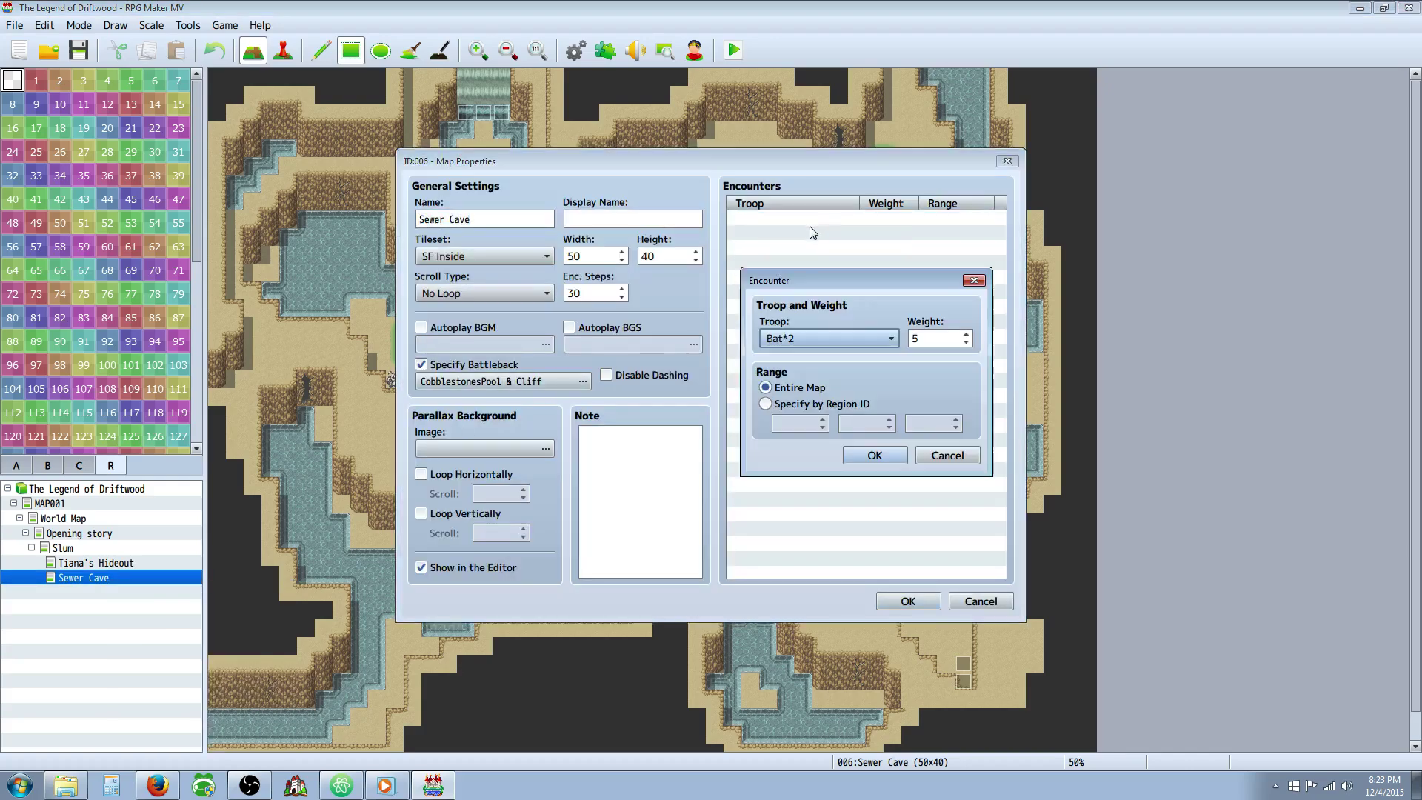
pyautogui.click(892, 336)
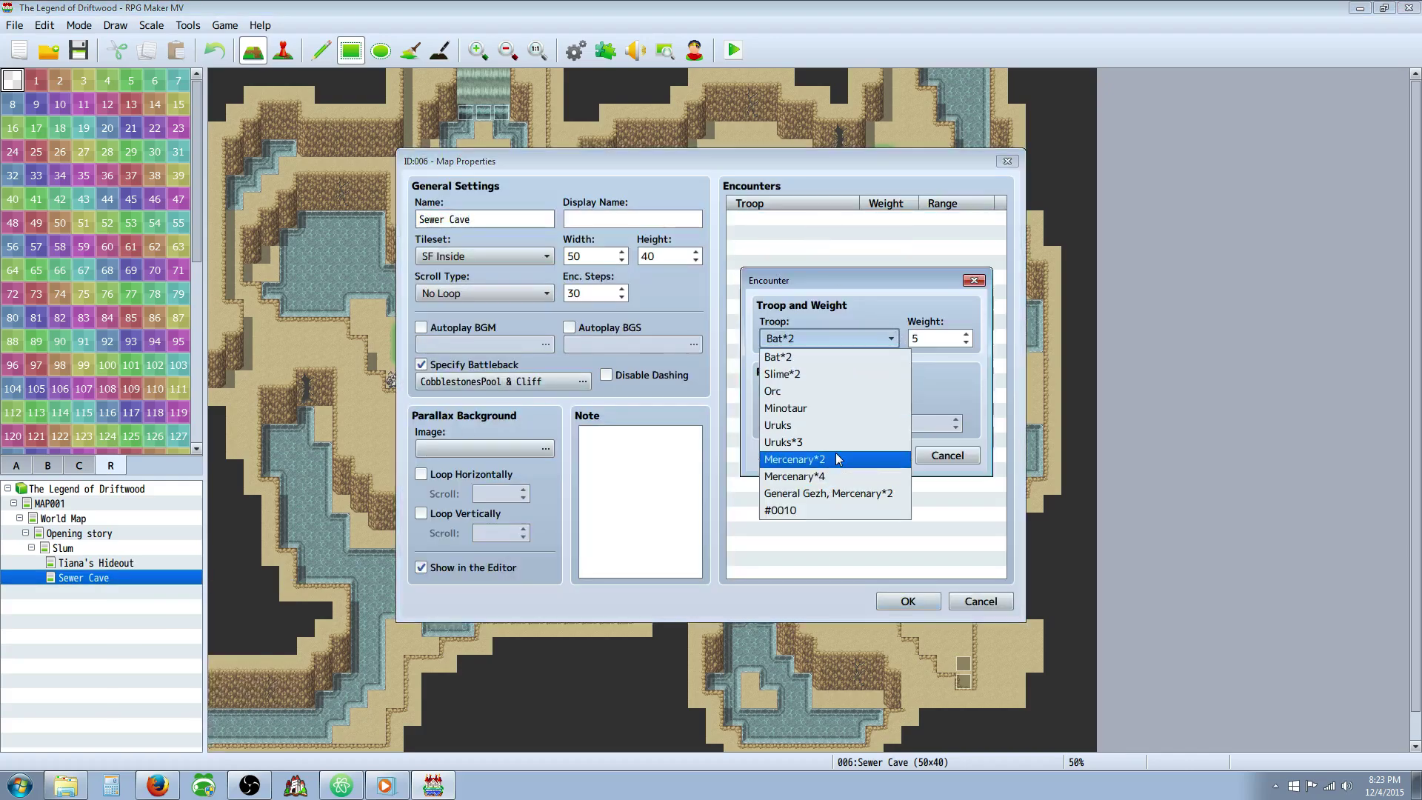
pyautogui.click(736, 528)
pyautogui.click(956, 459)
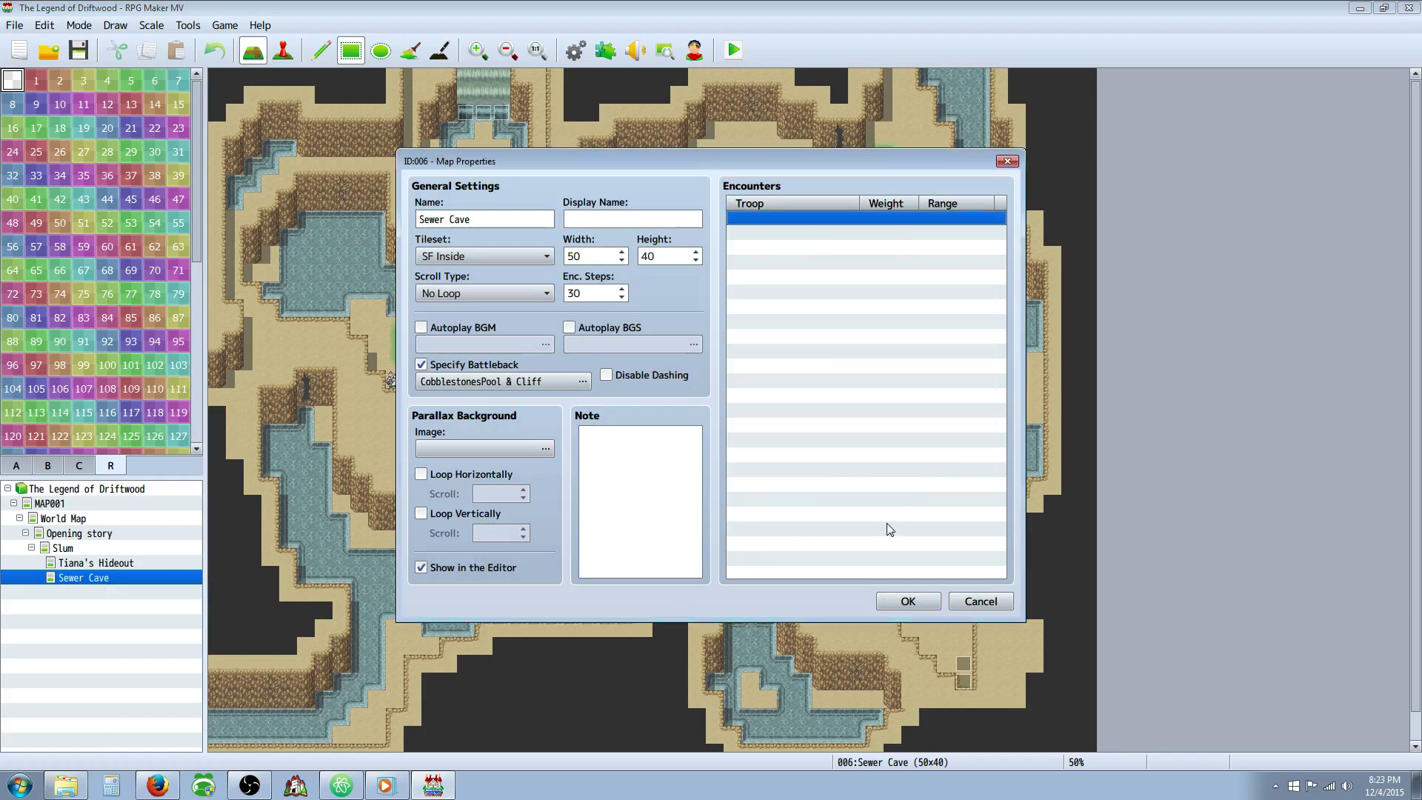
pyautogui.click(969, 603)
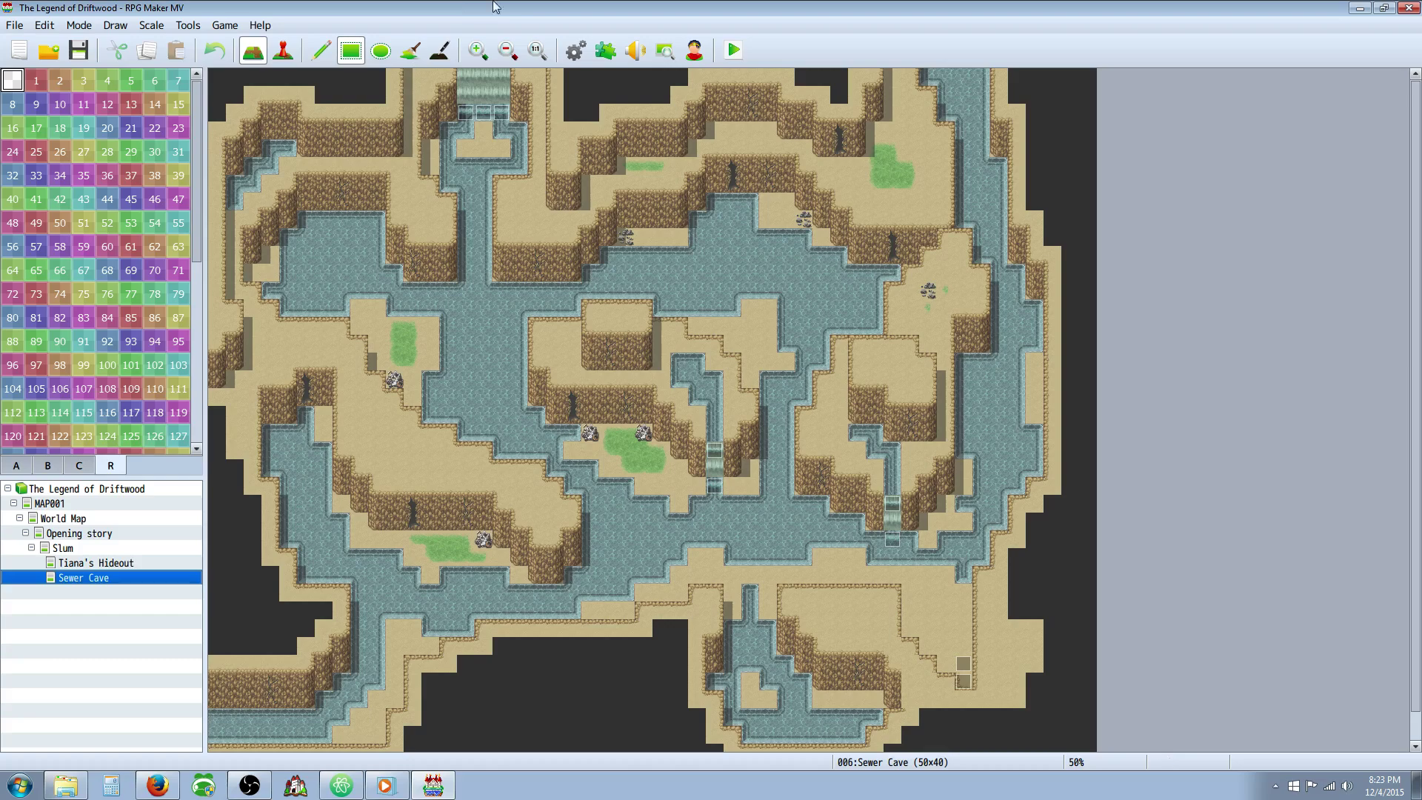
# Open the enemy database and review the General Gezh, Sewer Jelly and Sewer Rat entries.
pyautogui.click(575, 49)
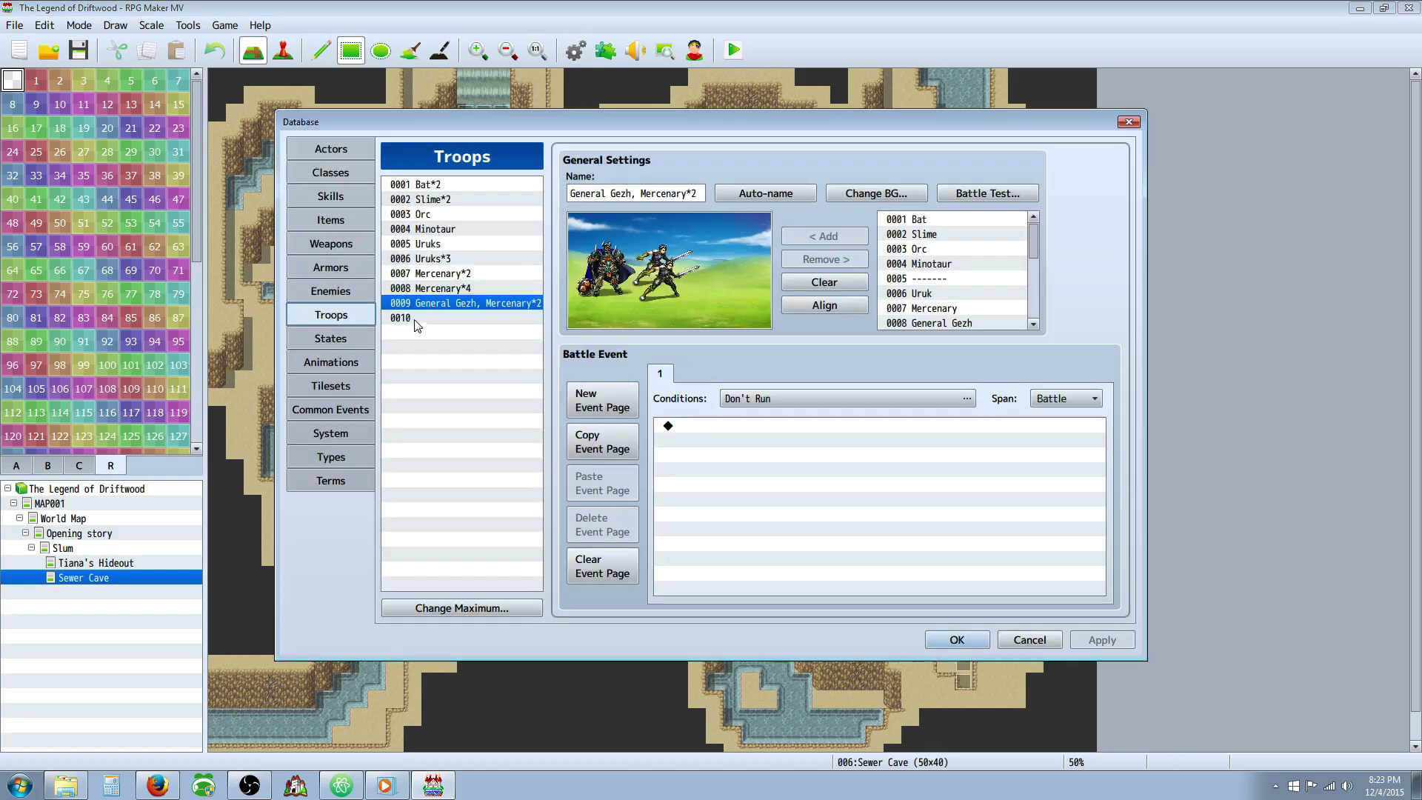
pyautogui.click(341, 290)
pyautogui.click(453, 290)
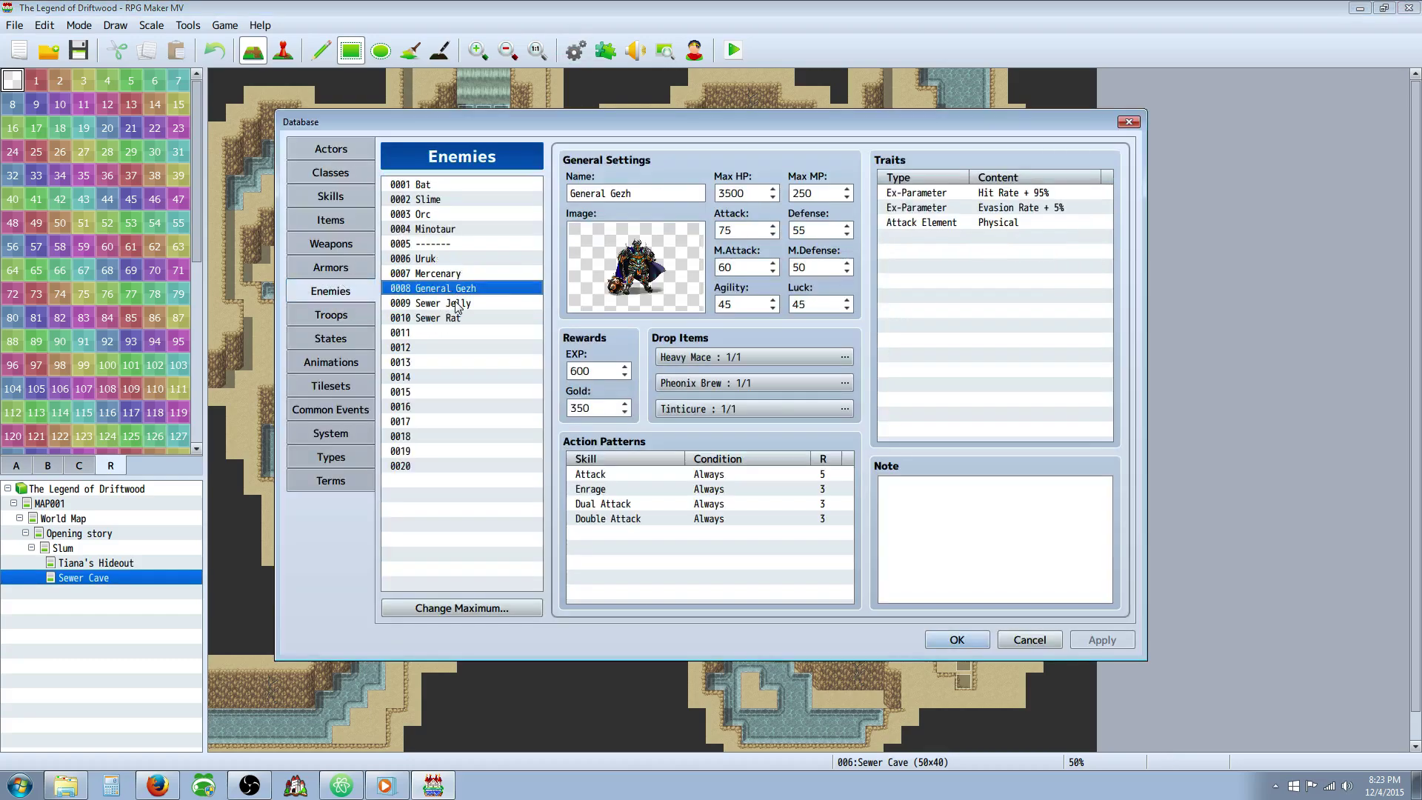
pyautogui.click(455, 303)
pyautogui.click(462, 316)
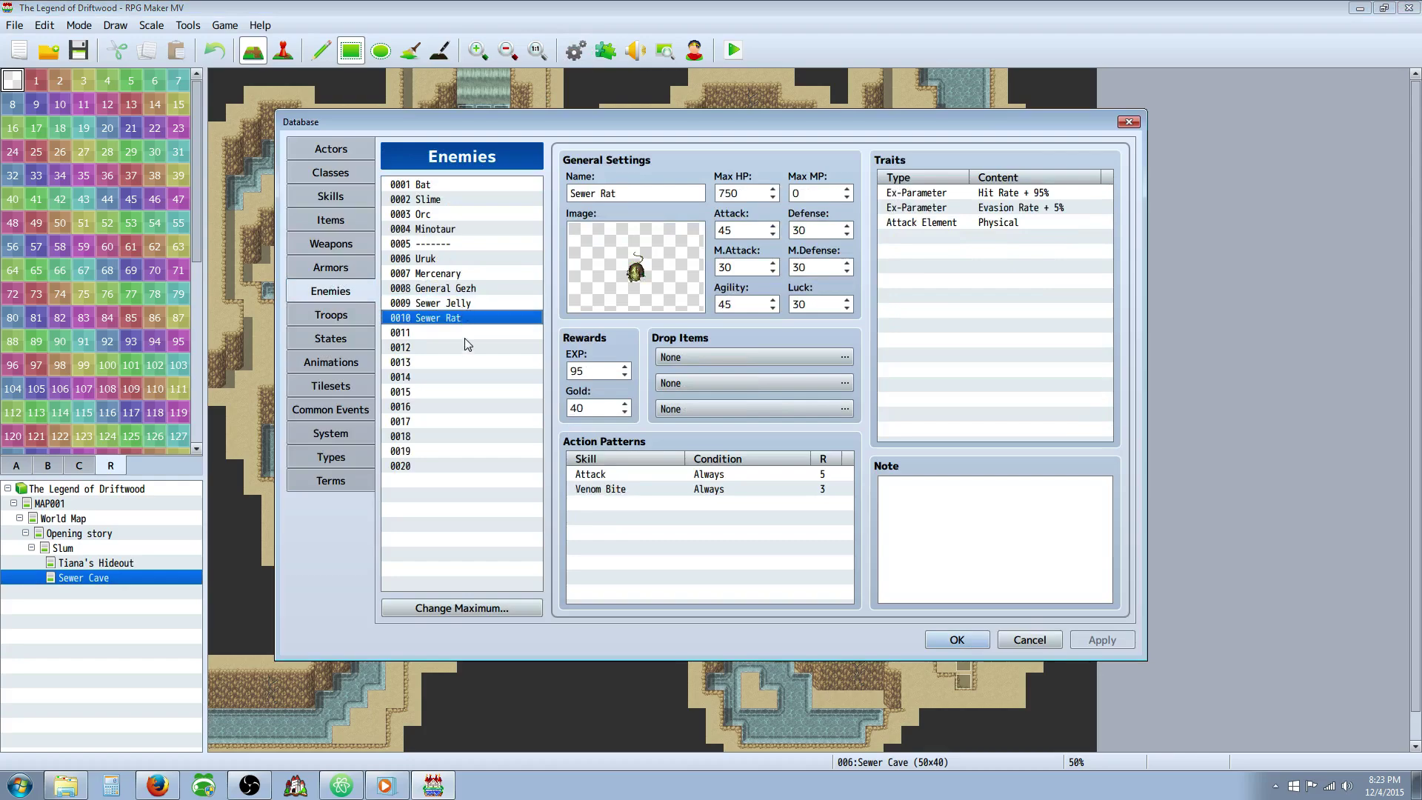
# Start a new enemy in the empty slot 0011 and pick the Bat image for it.
pyautogui.click(469, 333)
pyautogui.doubleClick(700, 275)
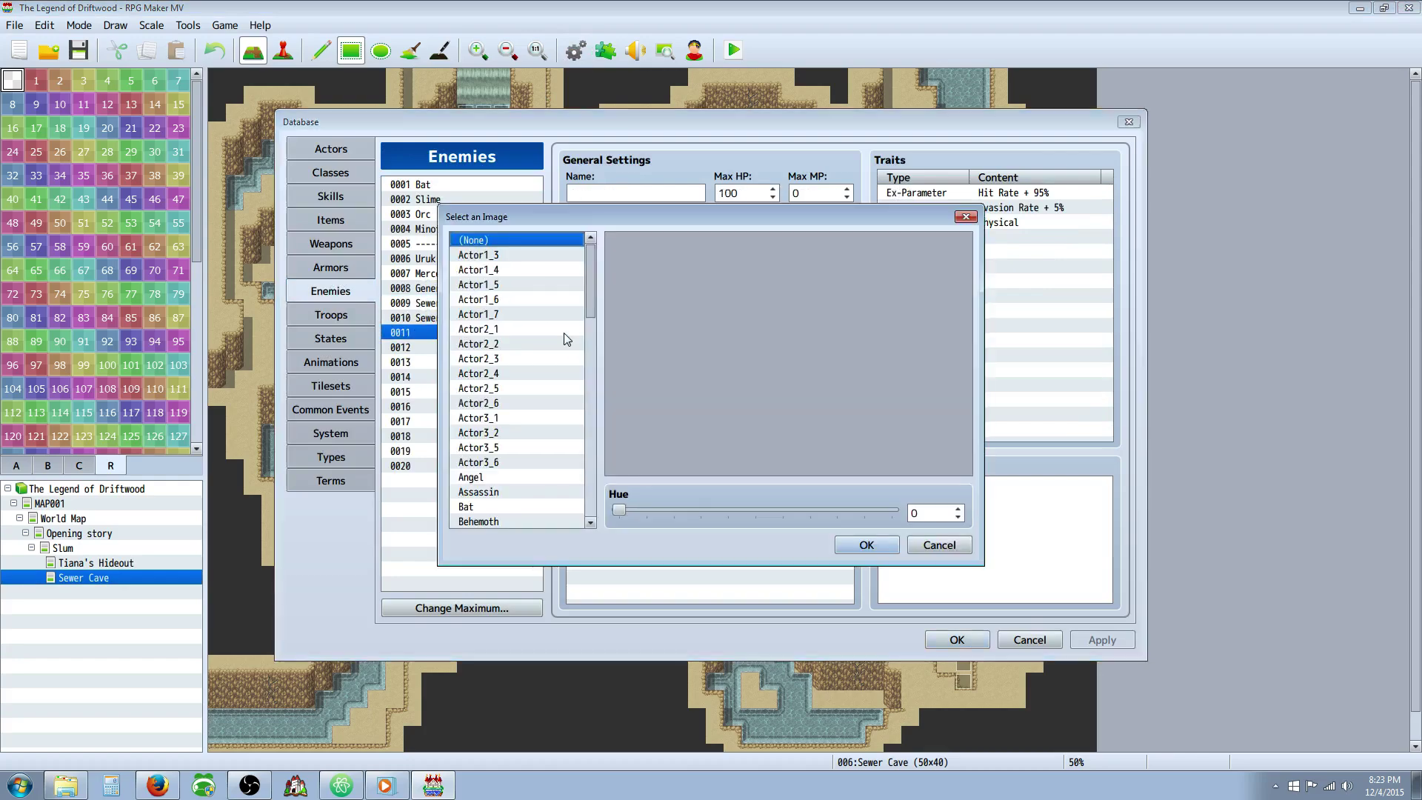
pyautogui.click(554, 308)
pyautogui.press('Down')
pyautogui.press('Down')
pyautogui.press('Down')
pyautogui.press('Down')
pyautogui.press('Down')
pyautogui.press('Down')
pyautogui.press('Down')
pyautogui.press('Down')
pyautogui.press('Down')
pyautogui.press('Down')
pyautogui.press('Down')
pyautogui.press('Down')
pyautogui.press('Down')
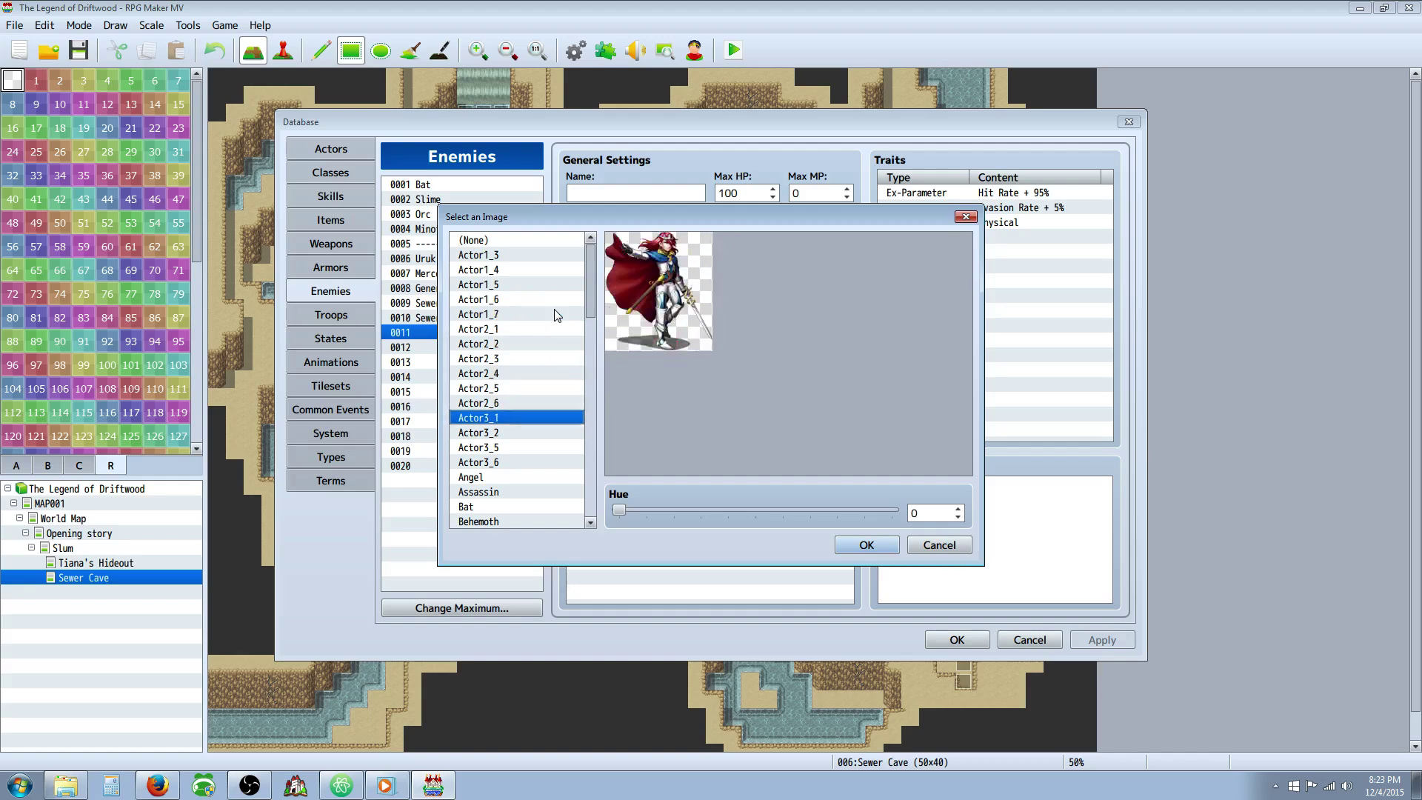
pyautogui.press('Down')
pyautogui.press('Up')
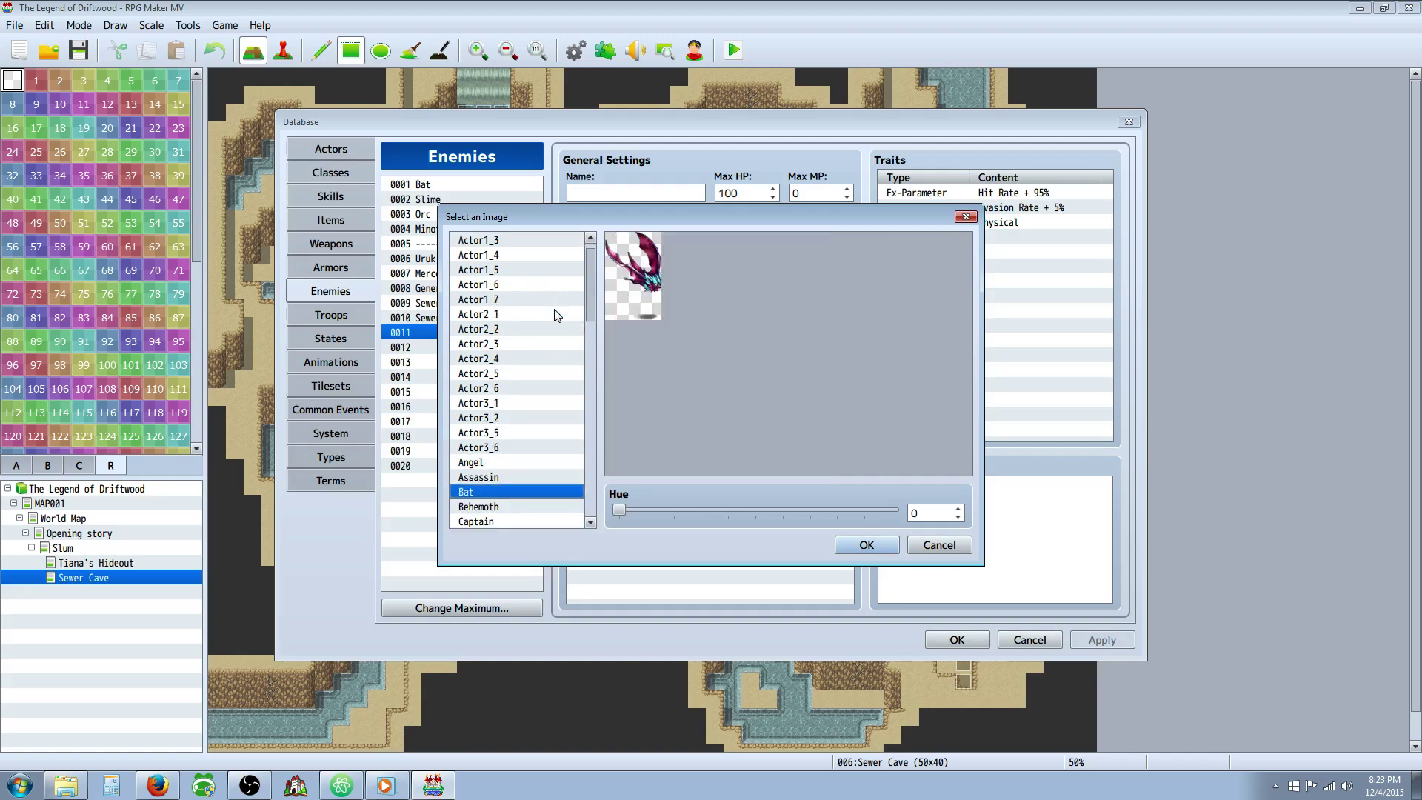
# Set the Bat image's hue to 209 and name the enemy Sewer Bat.
pyautogui.moveTo(611, 506); pyautogui.dragTo(778, 515)
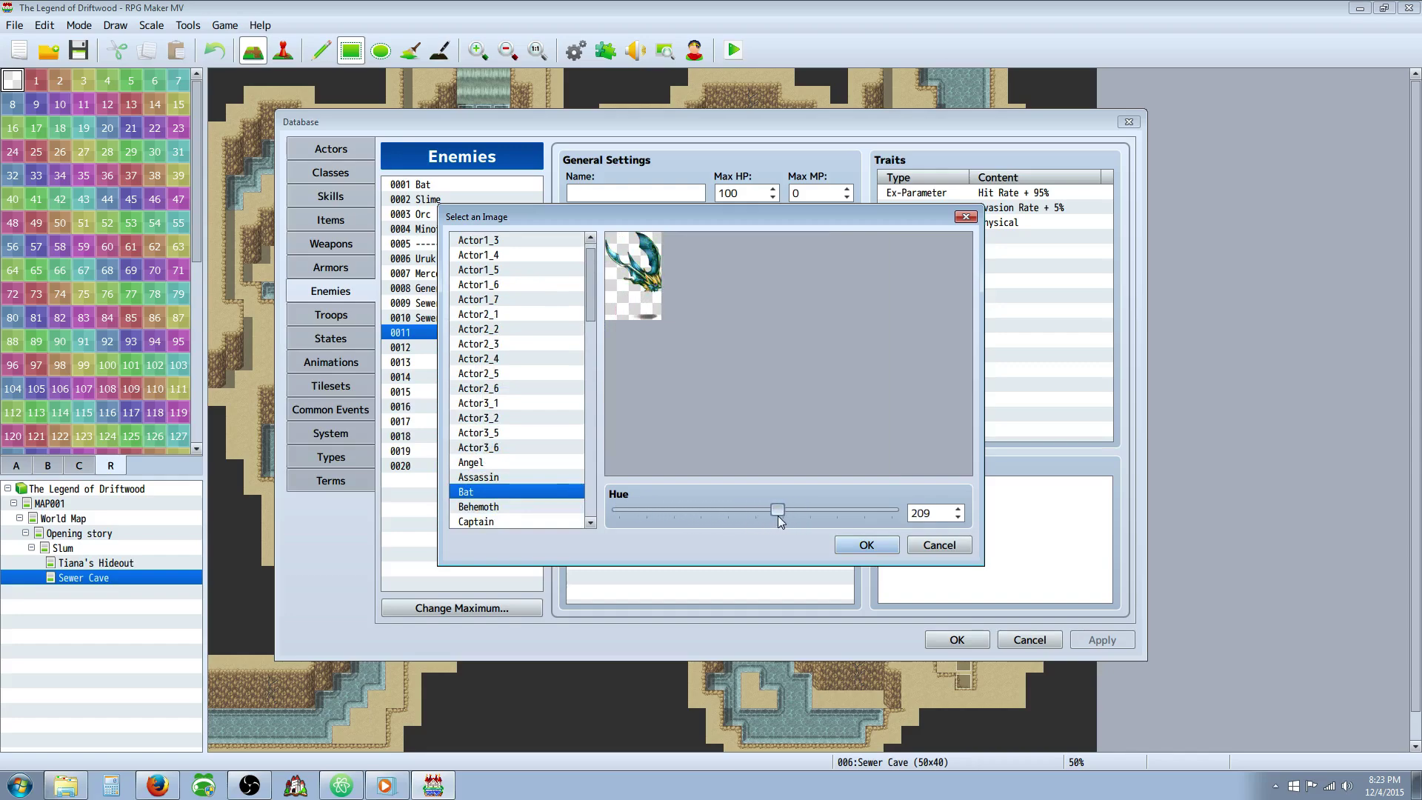
pyautogui.click(859, 545)
pyautogui.click(626, 194)
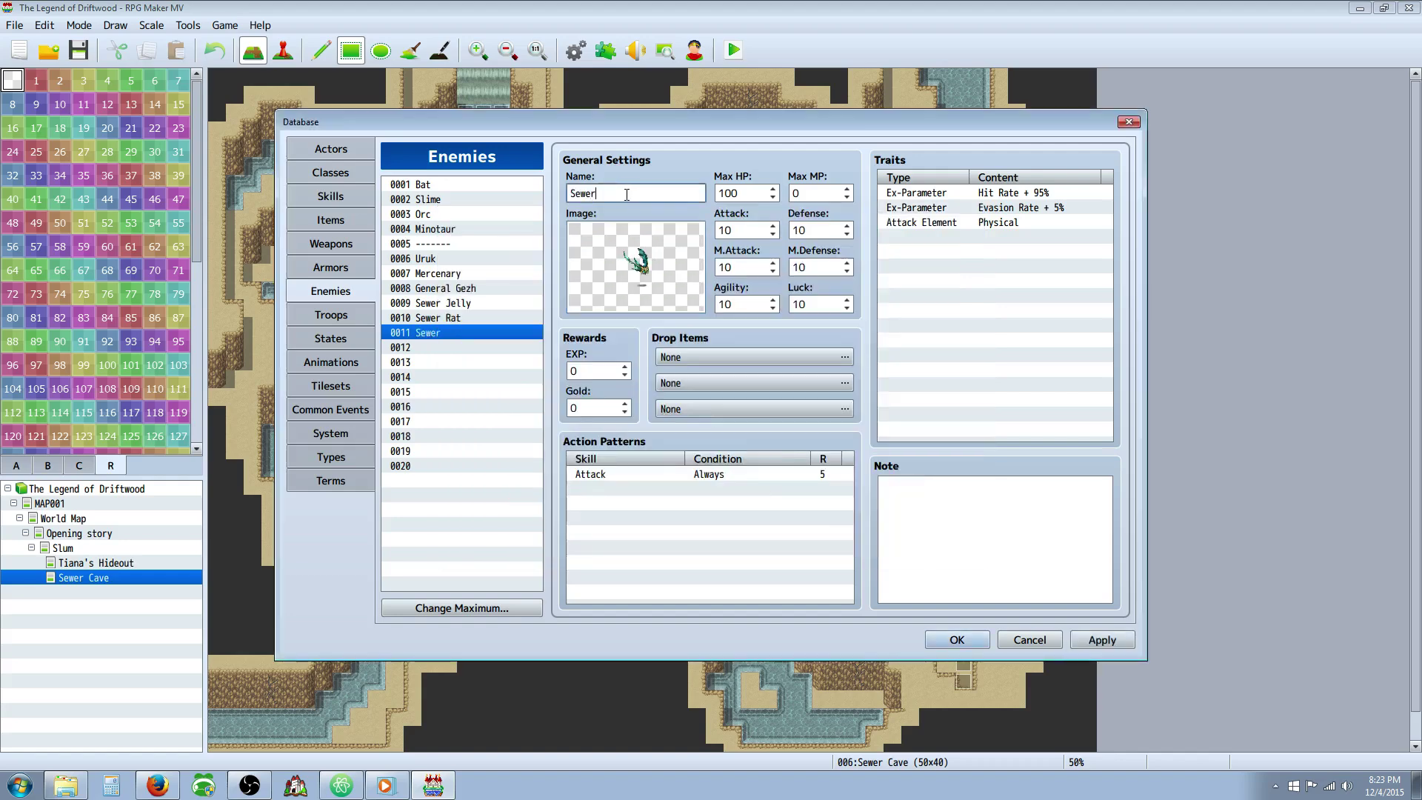
pyautogui.write('Sewer Bat')
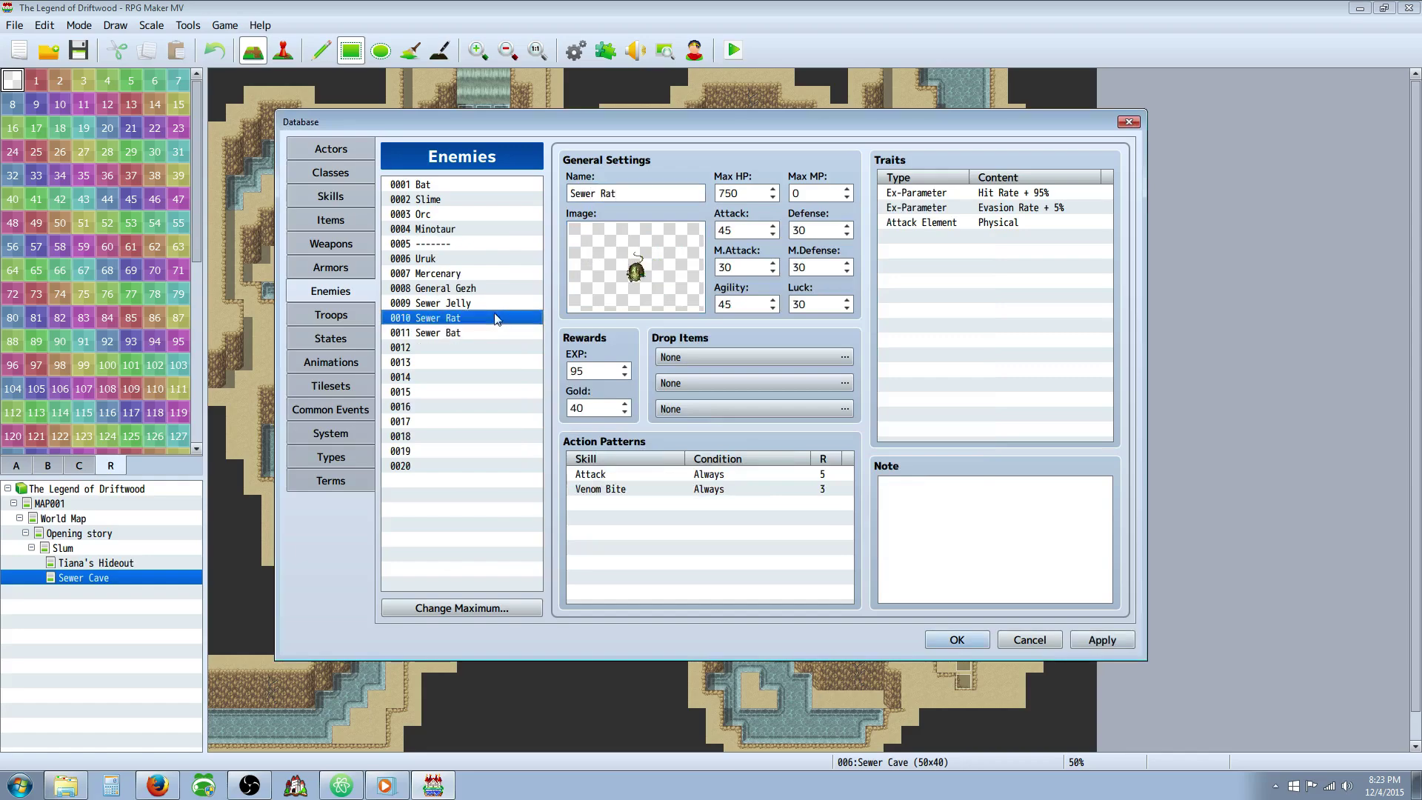
# Compare the stats, rewards and action patterns of General Gezh, Sewer Jelly and Sewer Rat with the new Sewer Bat.
pyautogui.click(496, 300)
pyautogui.click(494, 291)
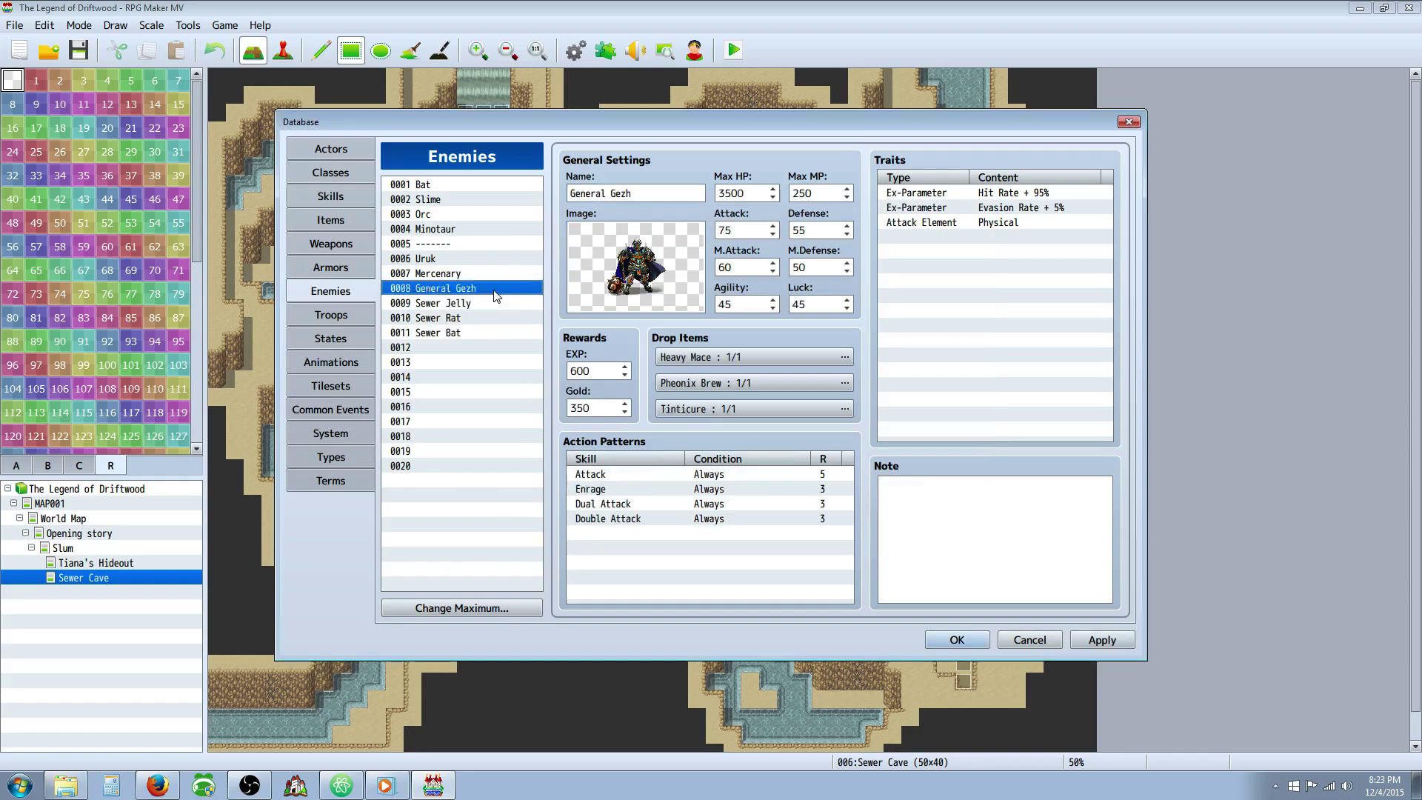
pyautogui.click(494, 300)
pyautogui.click(488, 320)
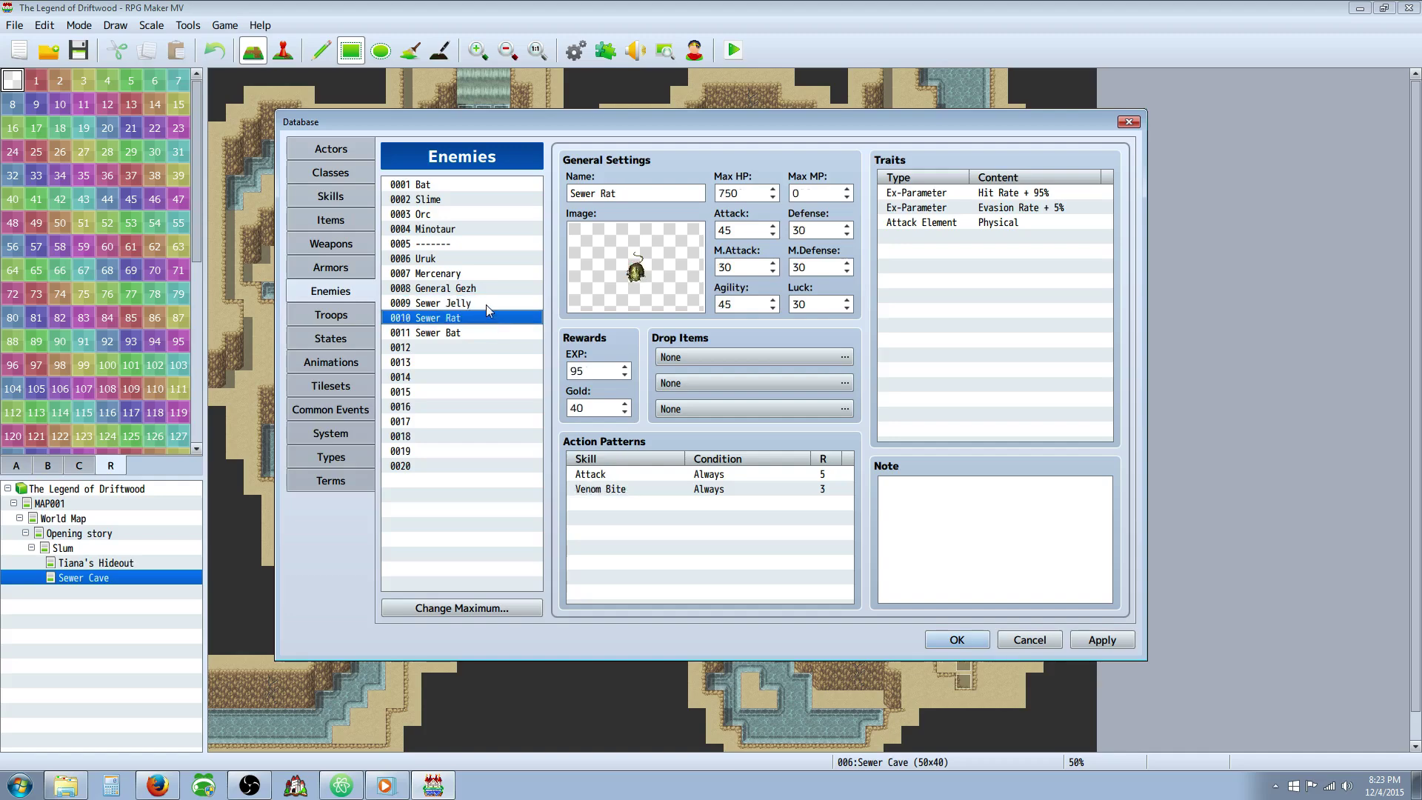
pyautogui.click(486, 304)
pyautogui.click(487, 315)
pyautogui.click(483, 302)
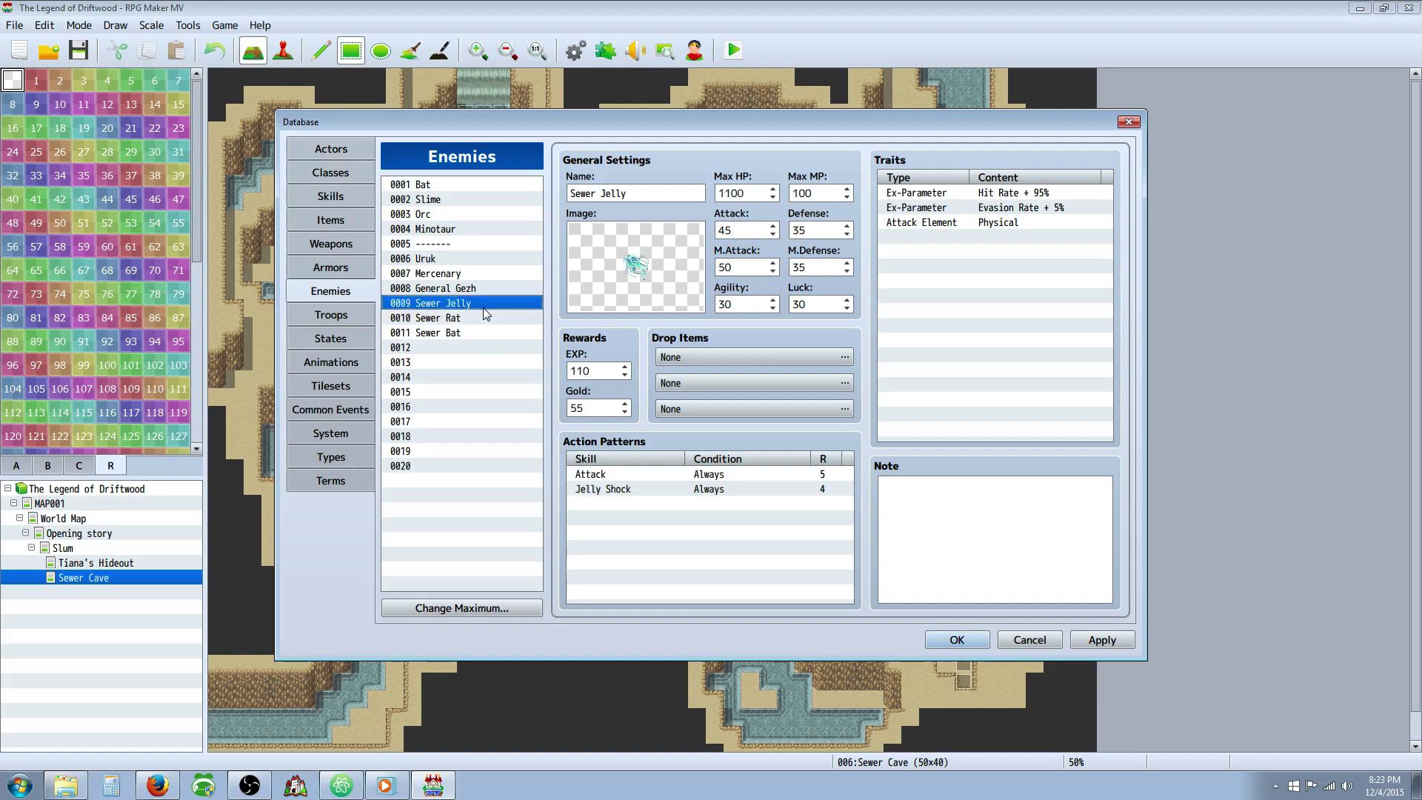
pyautogui.click(482, 313)
pyautogui.click(482, 302)
pyautogui.click(472, 331)
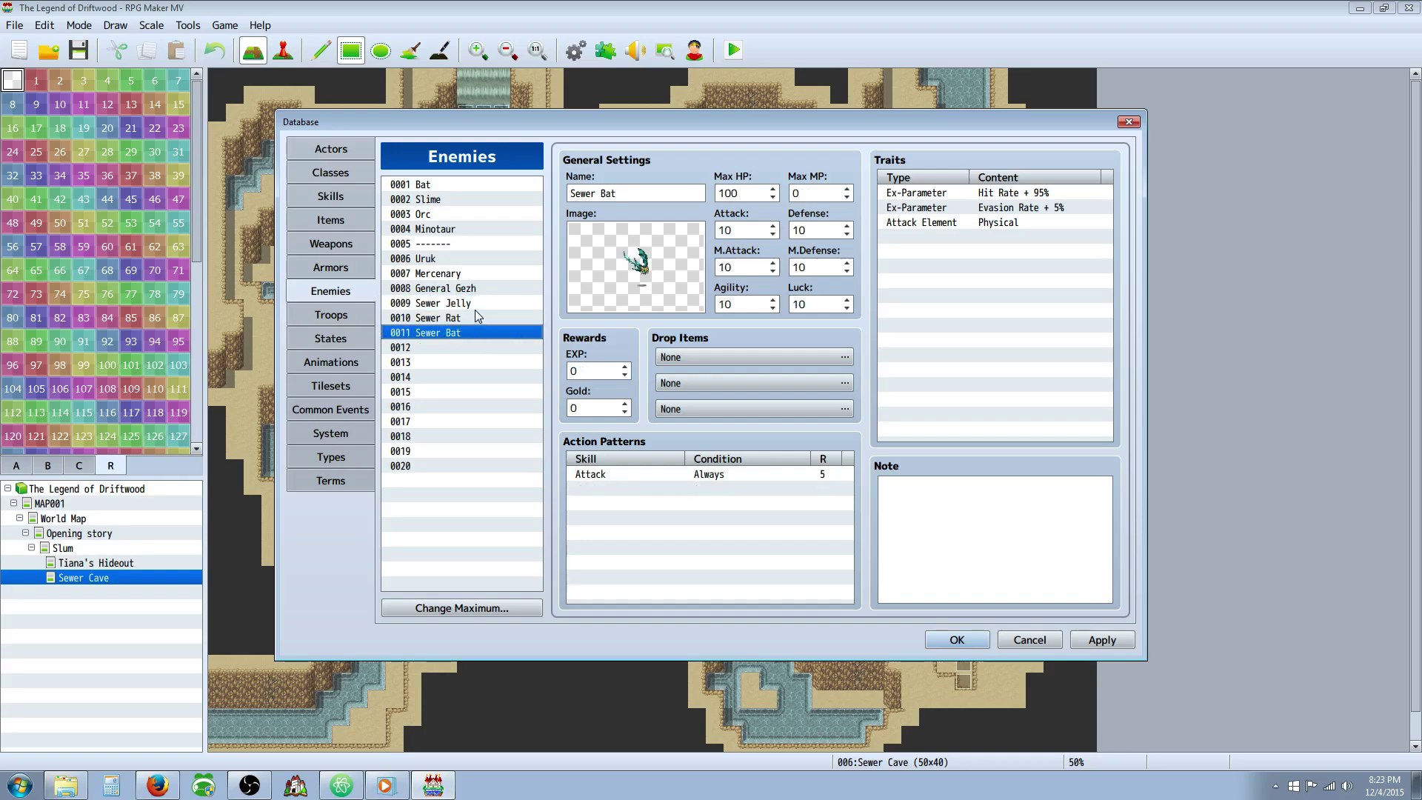
pyautogui.click(474, 307)
pyautogui.click(474, 330)
pyautogui.click(473, 318)
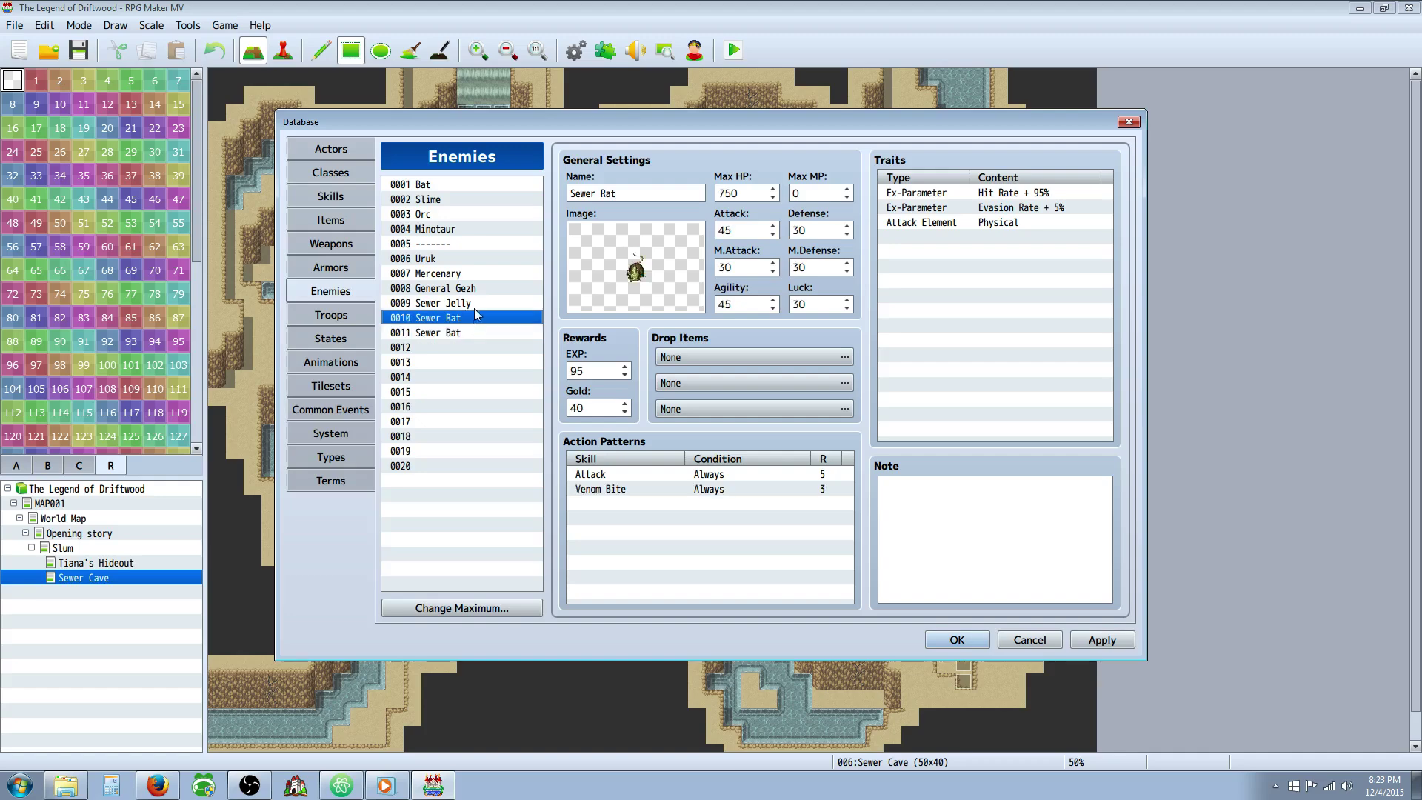
pyautogui.click(476, 304)
pyautogui.click(478, 319)
pyautogui.click(475, 304)
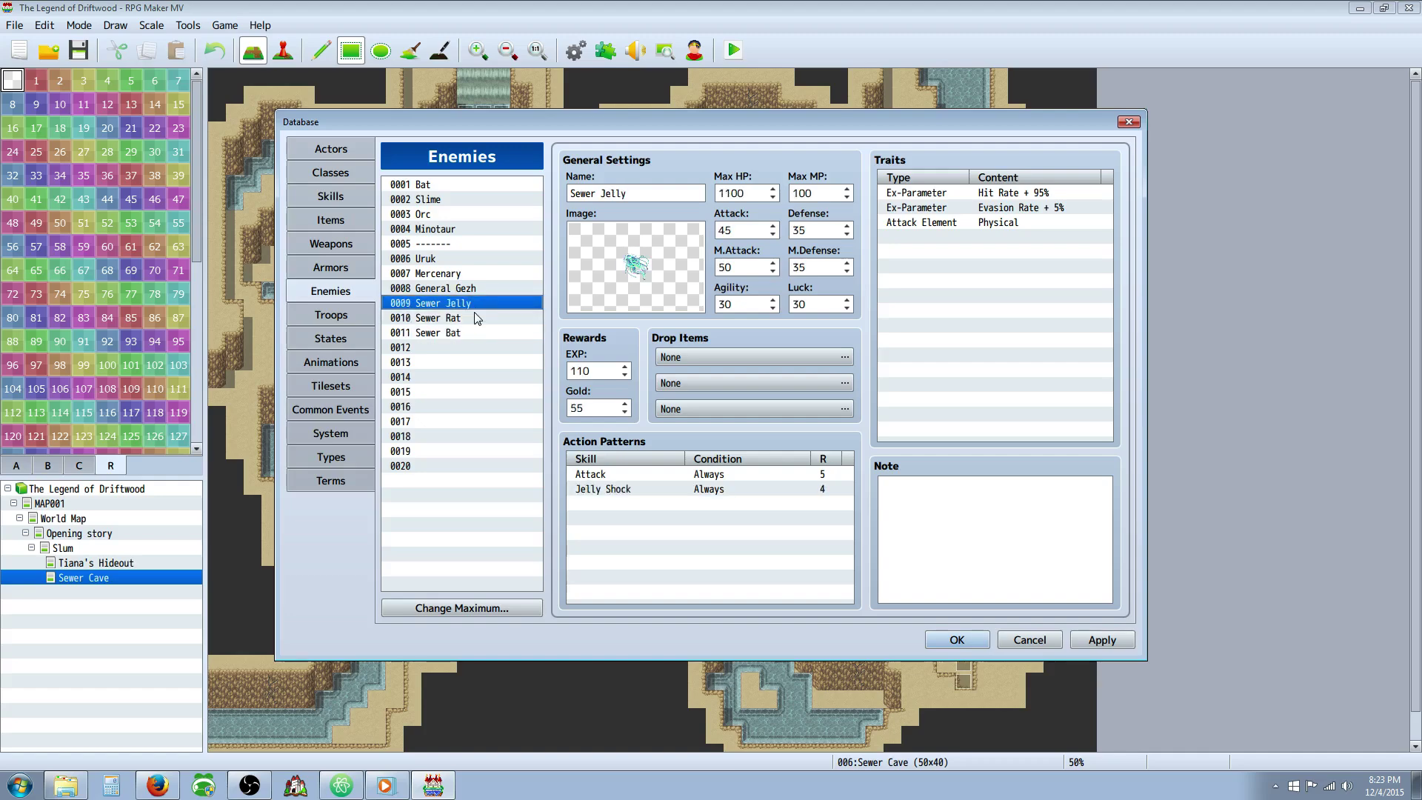
pyautogui.click(476, 319)
# Set the Sewer Bat's Agility to 55, M.Attack, M.Defense and Luck to 30, Max HP to 900 and Attack to 45.
pyautogui.click(474, 333)
pyautogui.doubleClick(748, 305)
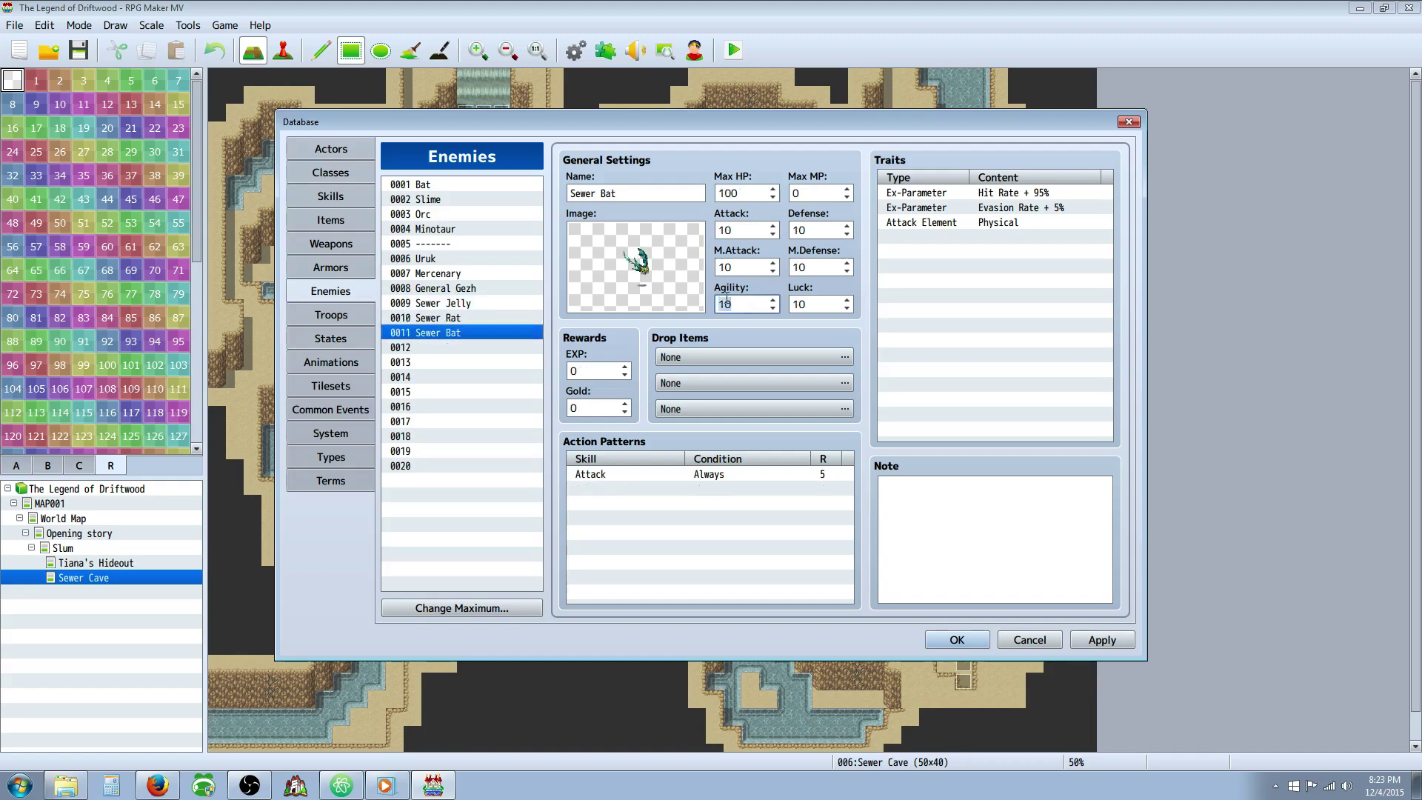
pyautogui.doubleClick(732, 265)
pyautogui.write('30')
pyautogui.press('Tab')
pyautogui.write('30')
pyautogui.press('Tab')
pyautogui.doubleClick(802, 306)
pyautogui.write('30')
pyautogui.doubleClick(735, 194)
pyautogui.write('9')
pyautogui.doubleClick(732, 226)
# Compare the Sewer Bat's stats with the Sewer Rat's and set the Sewer Bat's Defense to 25.
pyautogui.click(459, 318)
pyautogui.click(465, 335)
pyautogui.click(466, 322)
pyautogui.click(466, 328)
pyautogui.click(466, 322)
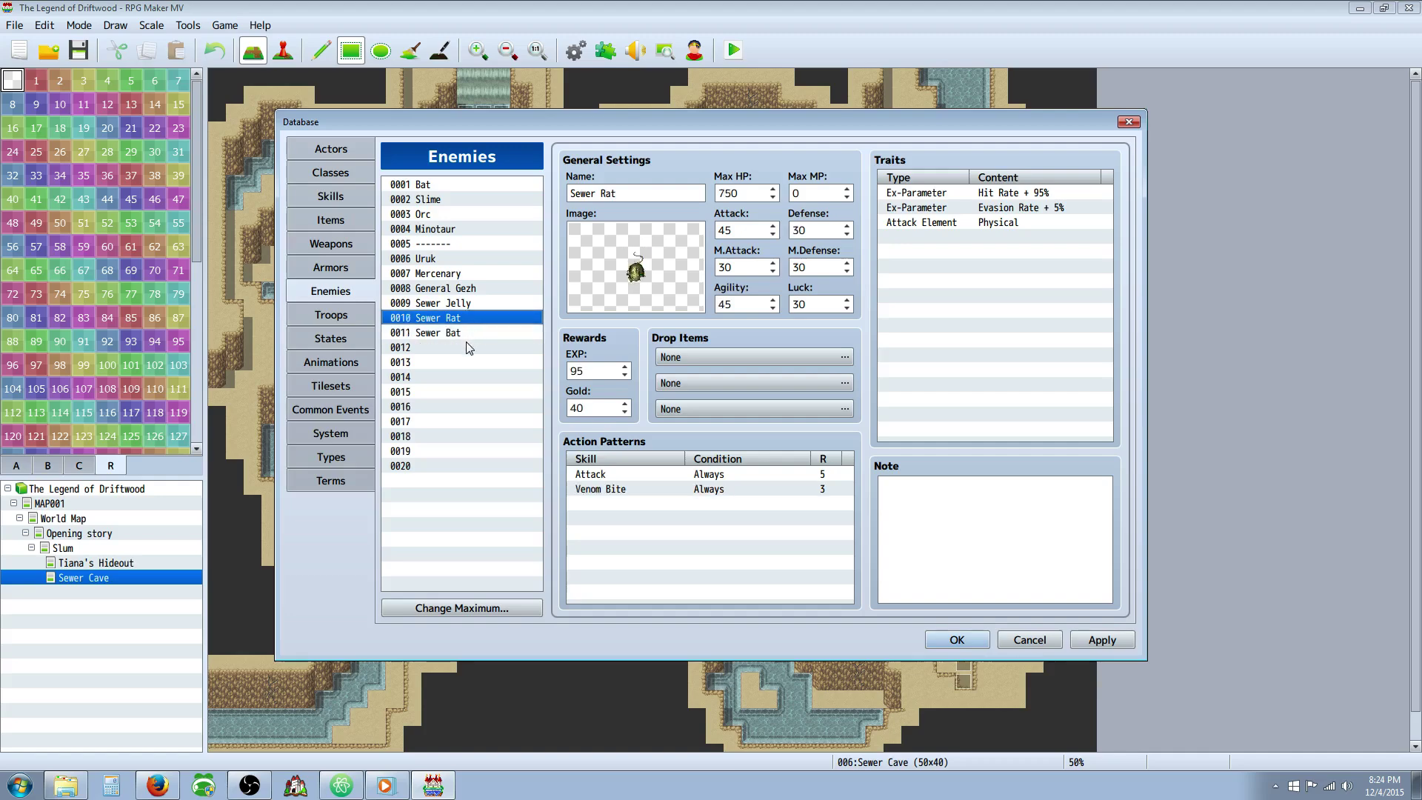
pyautogui.click(465, 334)
pyautogui.click(471, 319)
pyautogui.click(473, 334)
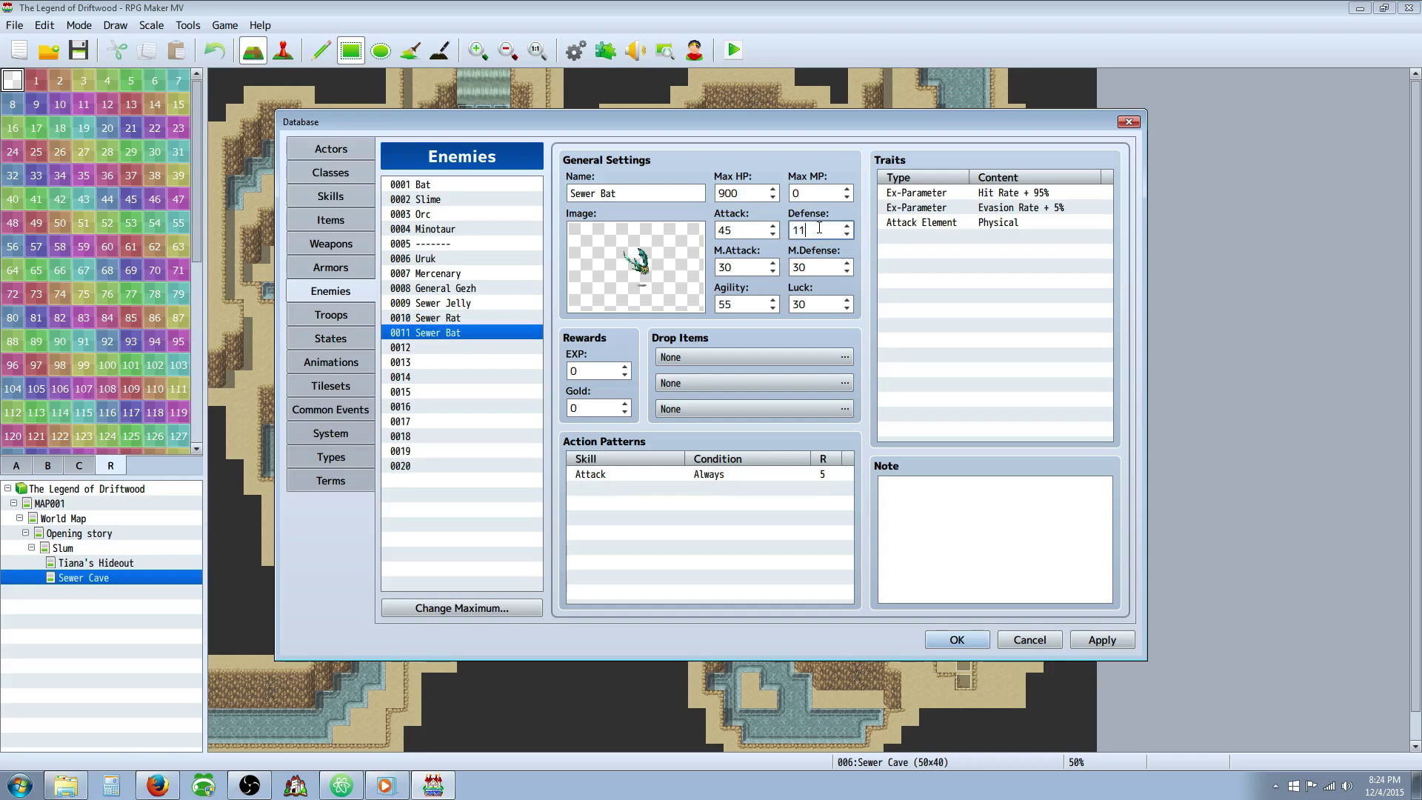
pyautogui.moveTo(819, 228); pyautogui.dragTo(753, 229)
pyautogui.write('25')
# Compare the Sewer Bat's and Sewer Rat's stats and their EXP and gold rewards.
pyautogui.click(456, 319)
pyautogui.click(455, 334)
pyautogui.click(457, 318)
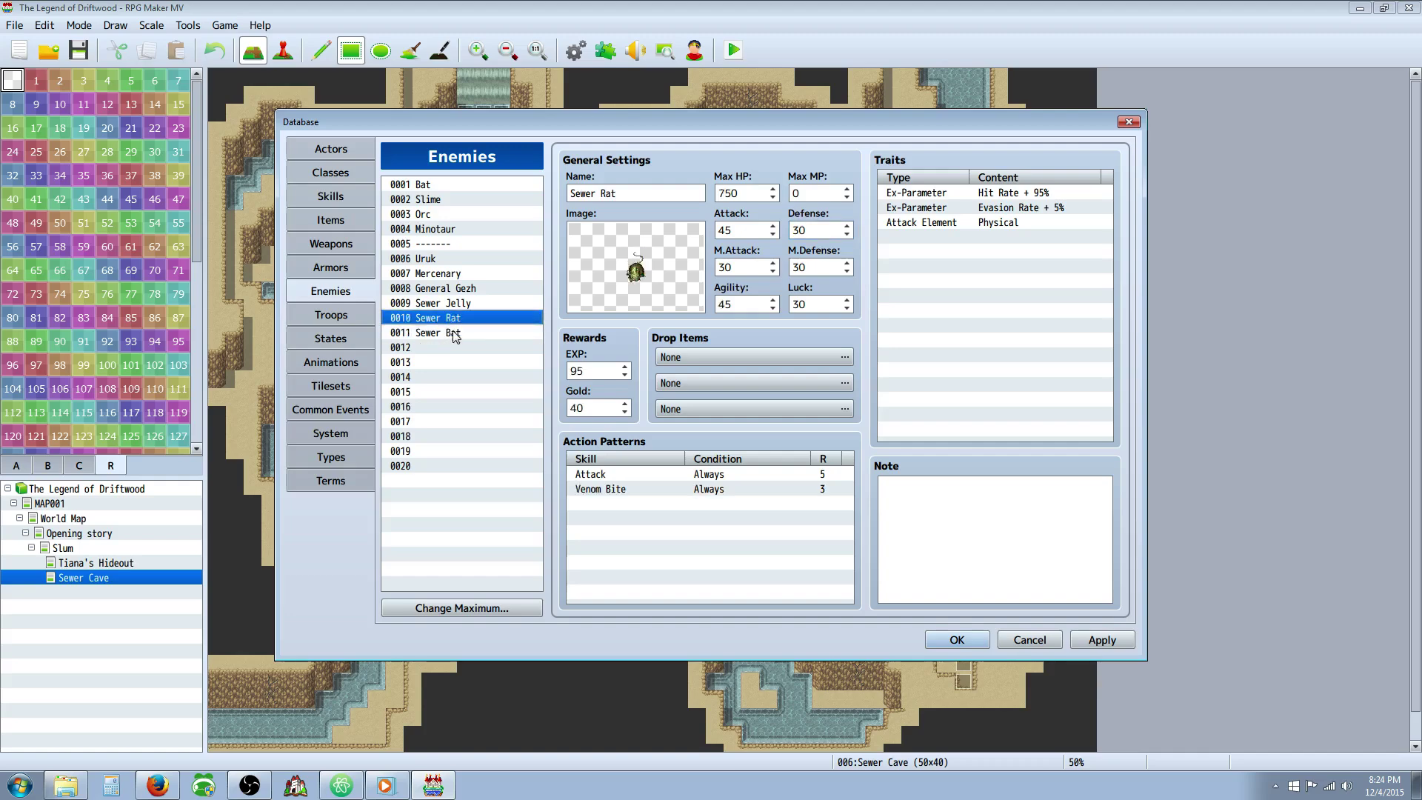
pyautogui.click(456, 334)
pyautogui.click(457, 318)
pyautogui.click(455, 334)
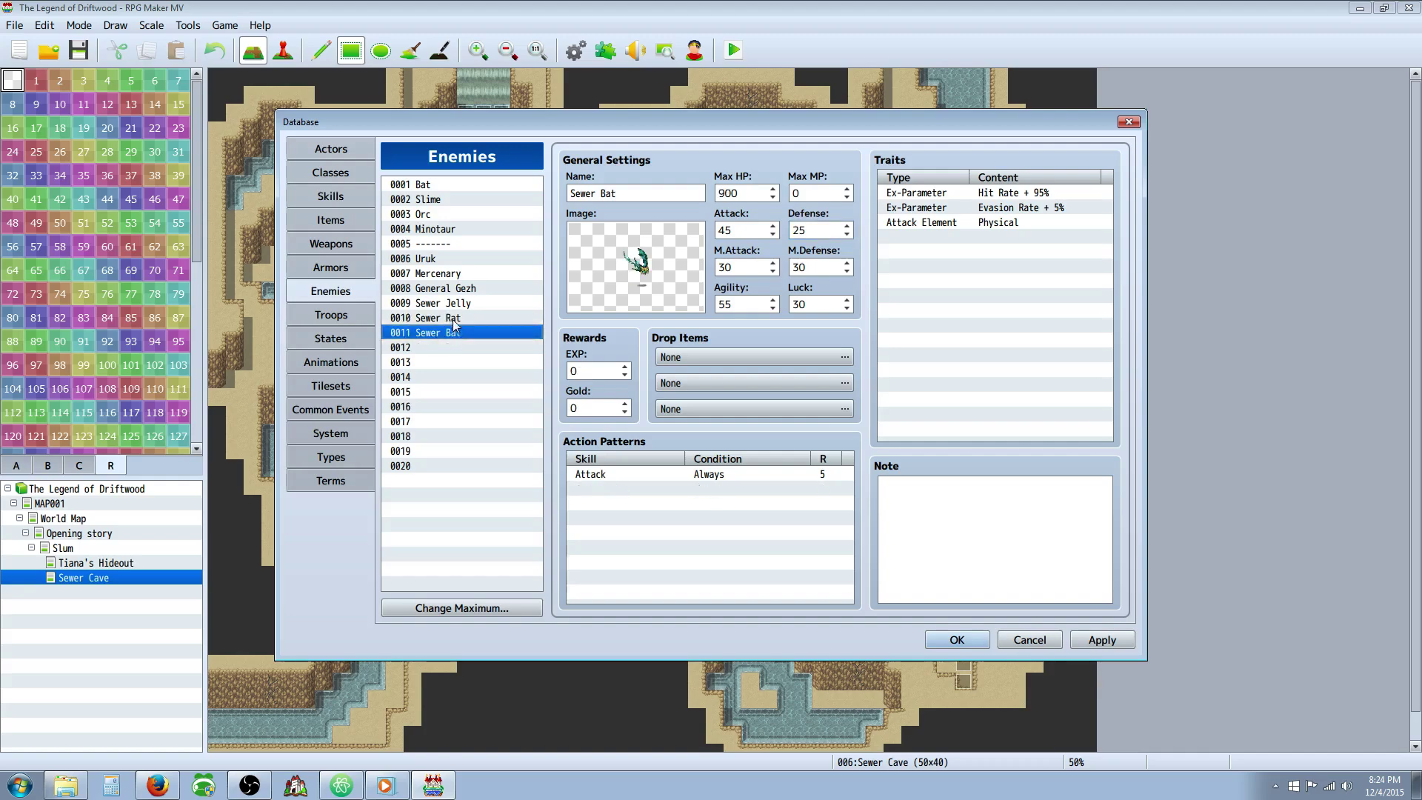
pyautogui.click(454, 318)
pyautogui.click(455, 332)
pyautogui.click(457, 320)
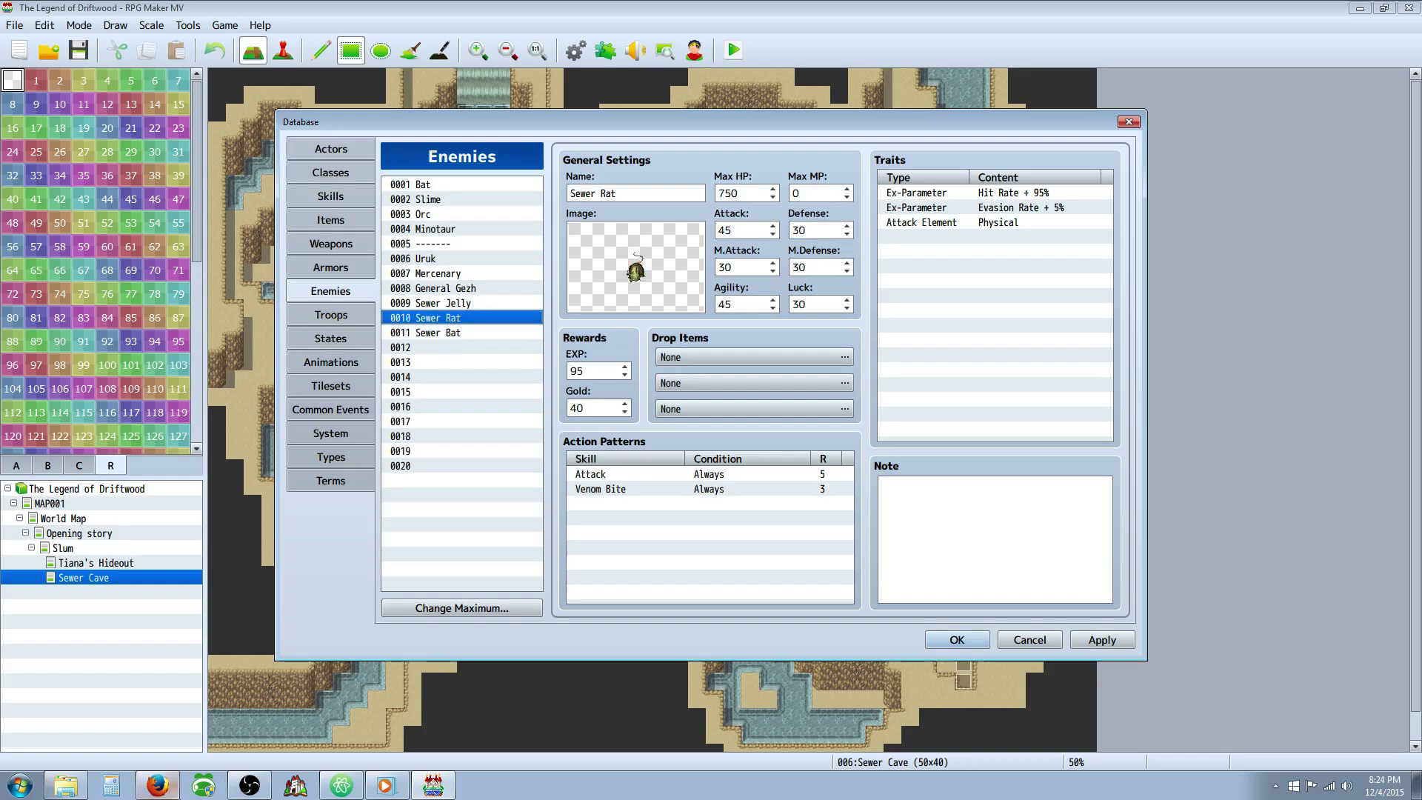
# Switch to Calculator, add the Sewer Rat's stats as 75+45+30+30+30+45+30, divide by 3, and return to the Sewer Bat entry.
pyautogui.click(111, 785)
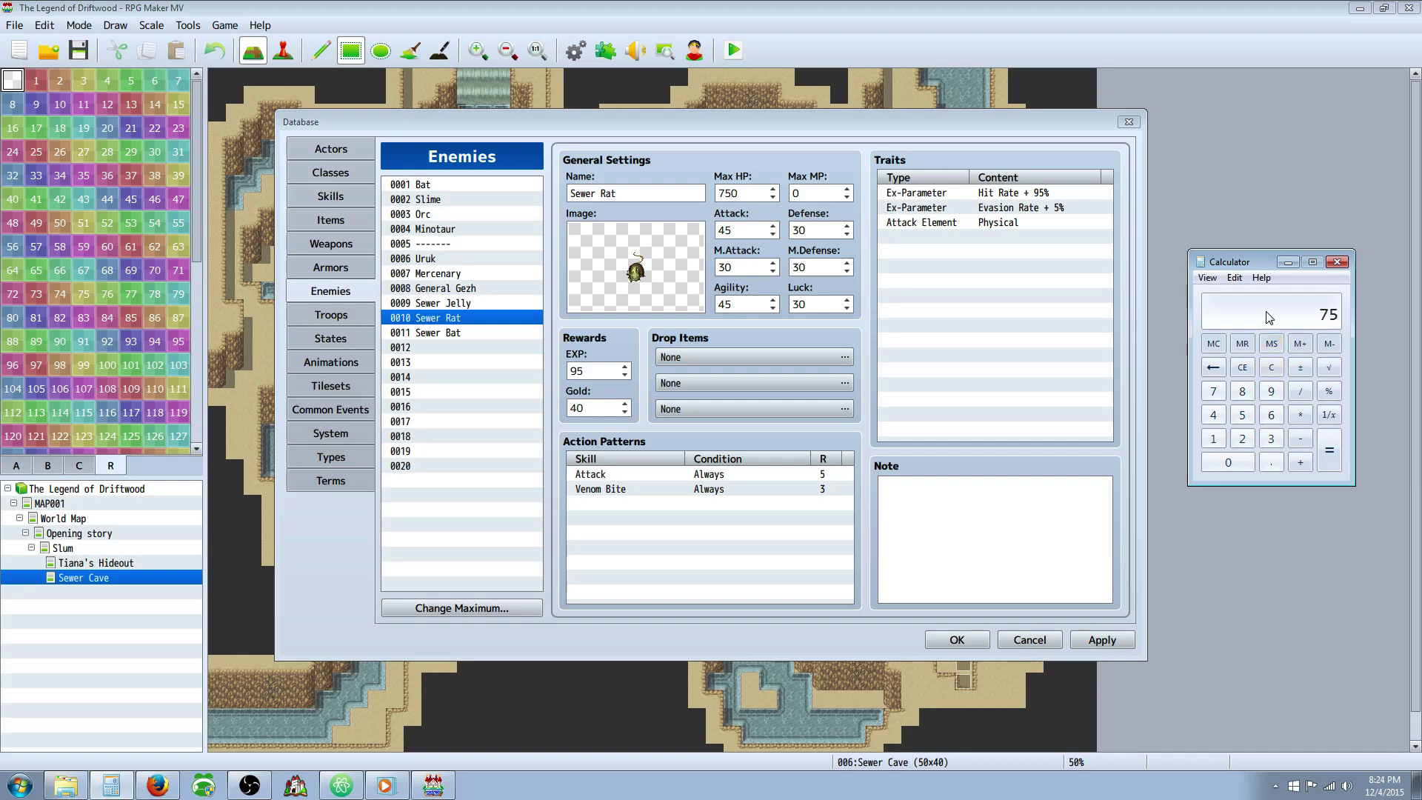
pyautogui.write('75+45+30+30+30+45+30')
pyautogui.press('Return')
pyautogui.write('/3')
pyautogui.press('Return')
pyautogui.click(468, 327)
pyautogui.click(474, 336)
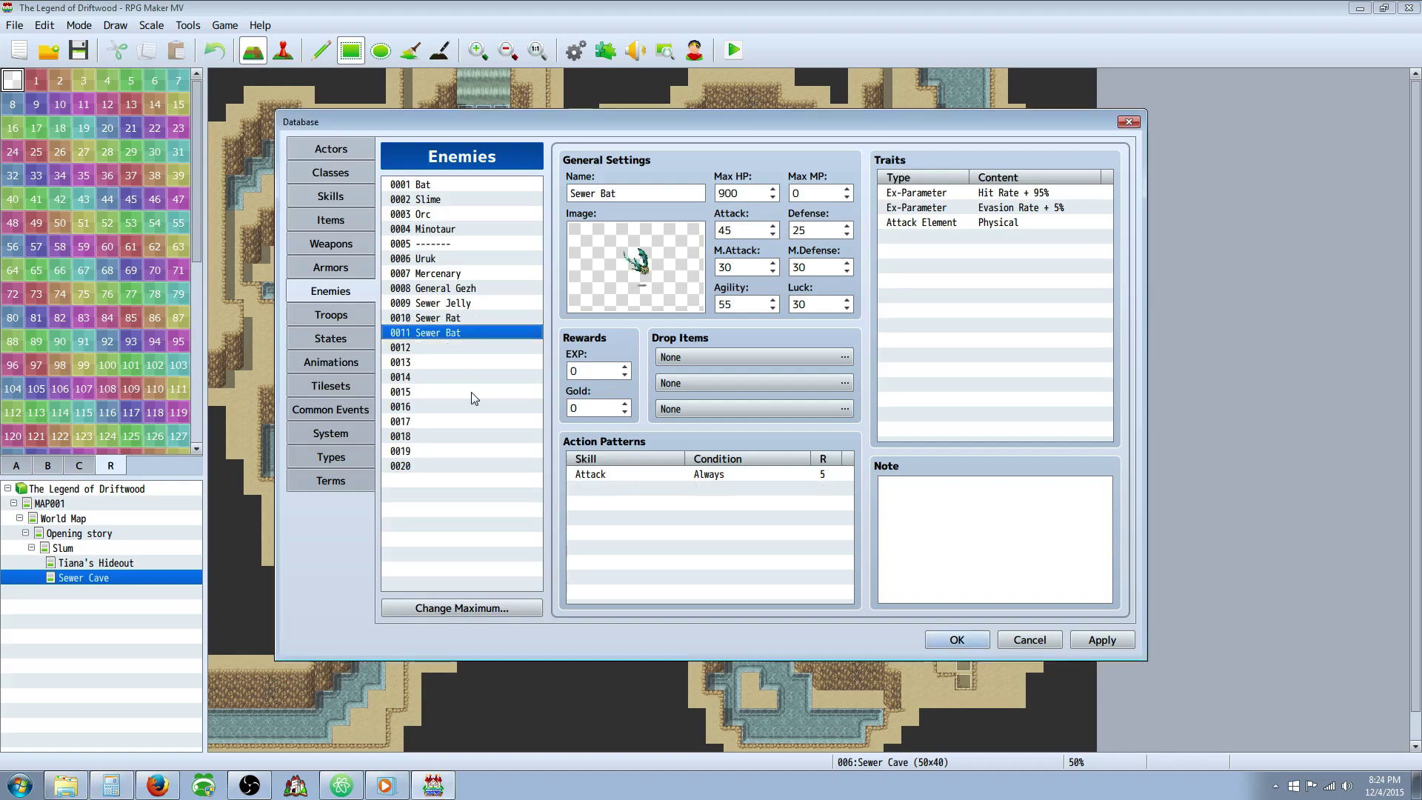
# Set the Sewer Bat's reward EXP to 100 and Gold to 50.
pyautogui.click(471, 317)
pyautogui.click(472, 348)
pyautogui.click(468, 335)
pyautogui.click(469, 318)
pyautogui.click(468, 330)
pyautogui.click(587, 368)
pyautogui.write('100')
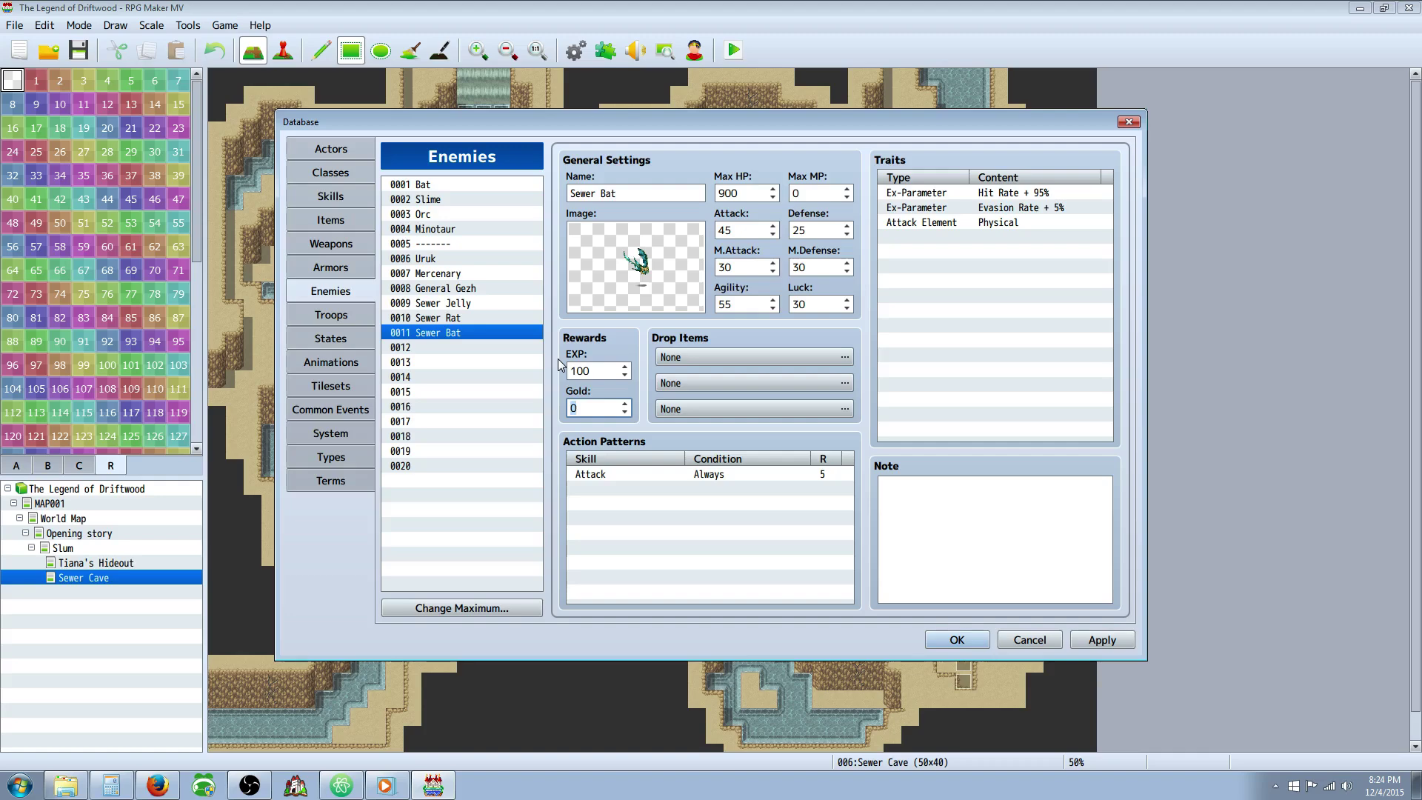
pyautogui.click(591, 406)
# Compare the rewards and action patterns of the Sewer Rat, Sewer Jelly, General Gezh, Mercenary and Uruk.
pyautogui.click(461, 320)
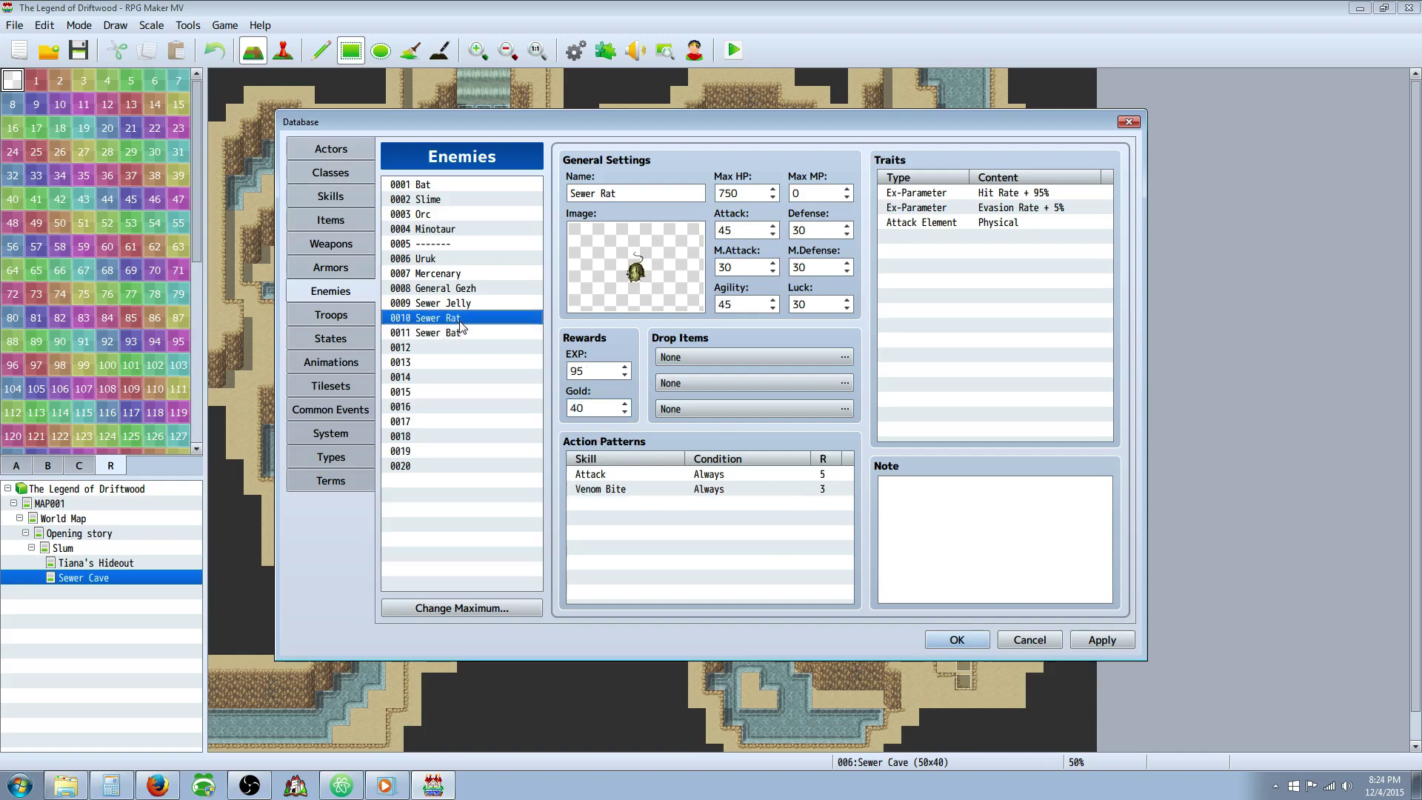
pyautogui.click(472, 304)
pyautogui.click(479, 288)
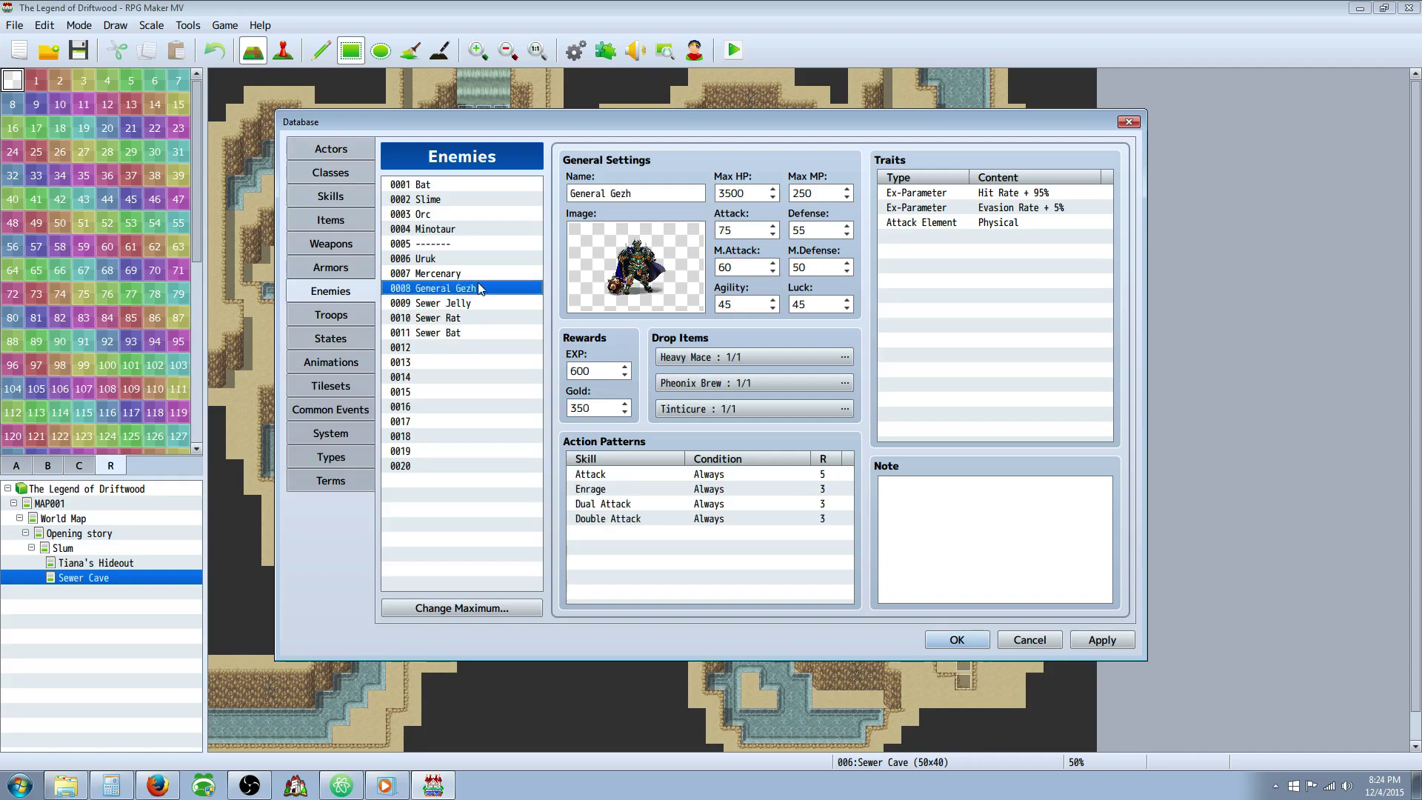
pyautogui.click(473, 273)
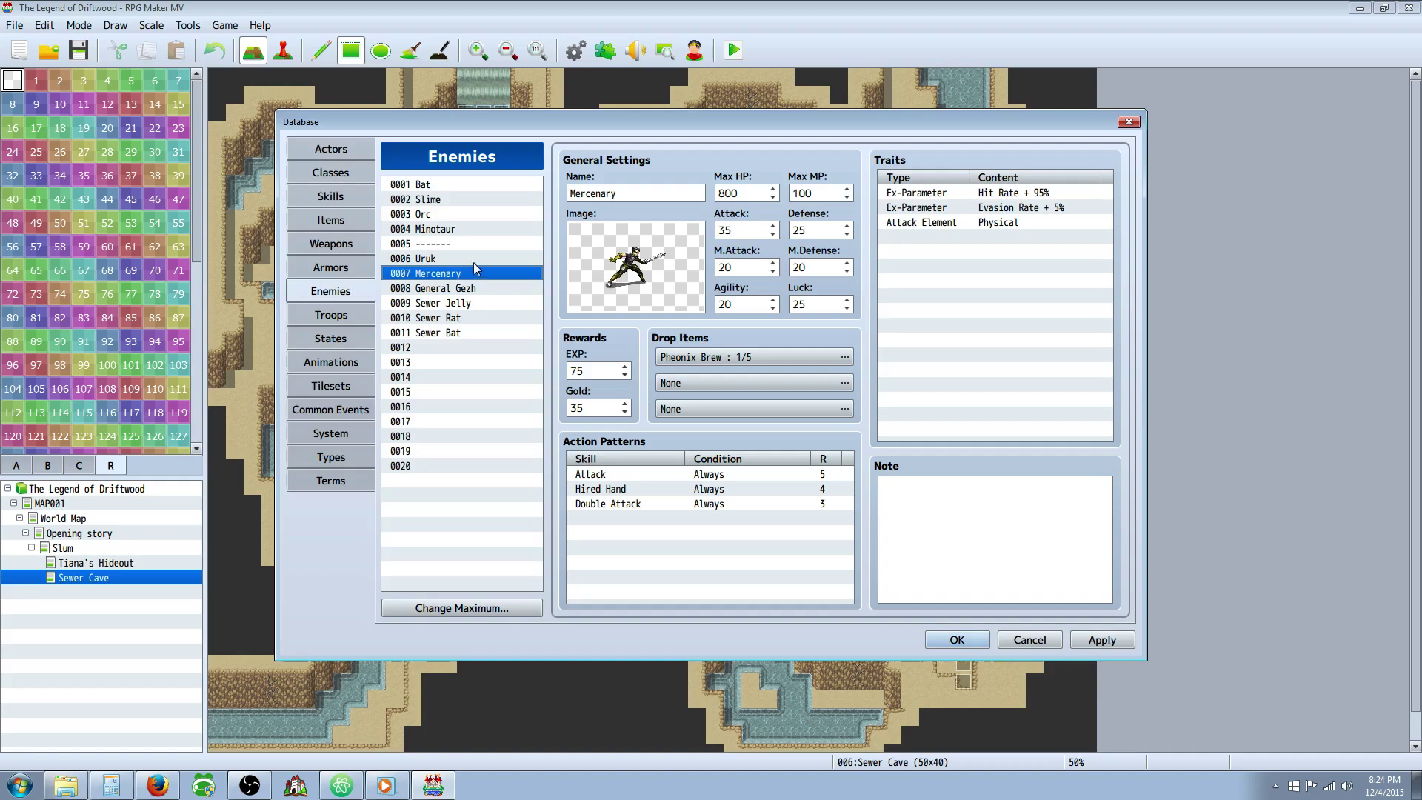
pyautogui.click(474, 259)
pyautogui.click(475, 272)
pyautogui.click(482, 290)
pyautogui.click(481, 263)
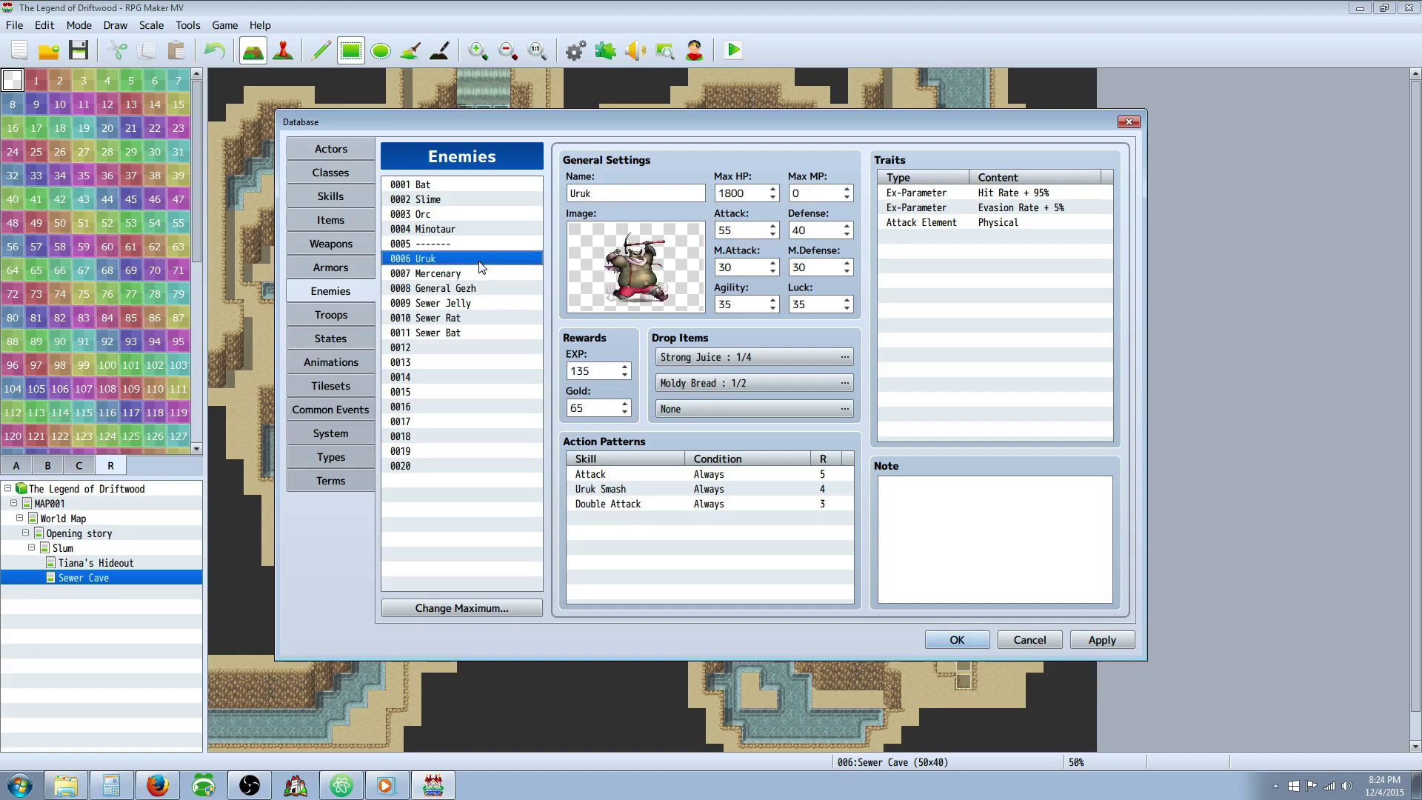
pyautogui.click(467, 275)
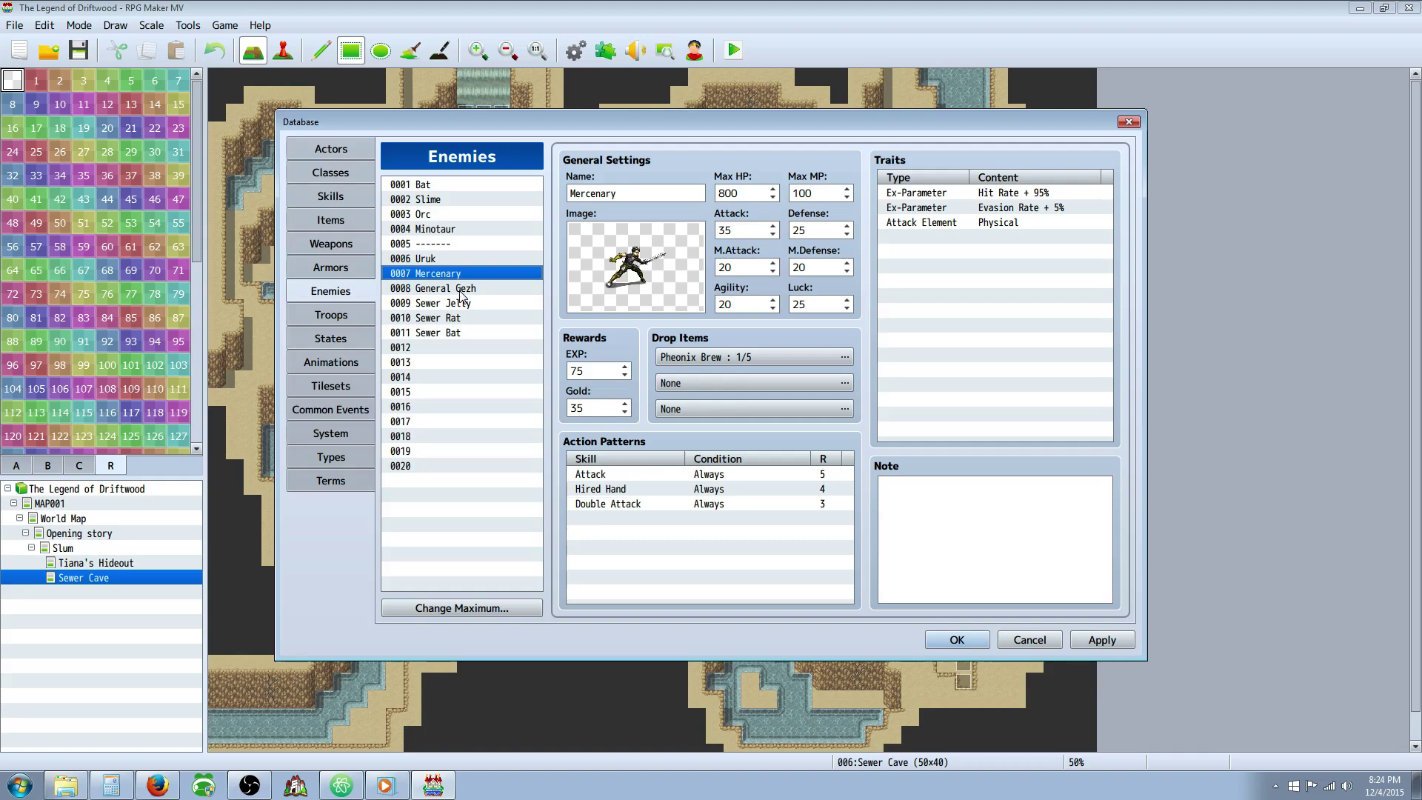
pyautogui.click(460, 291)
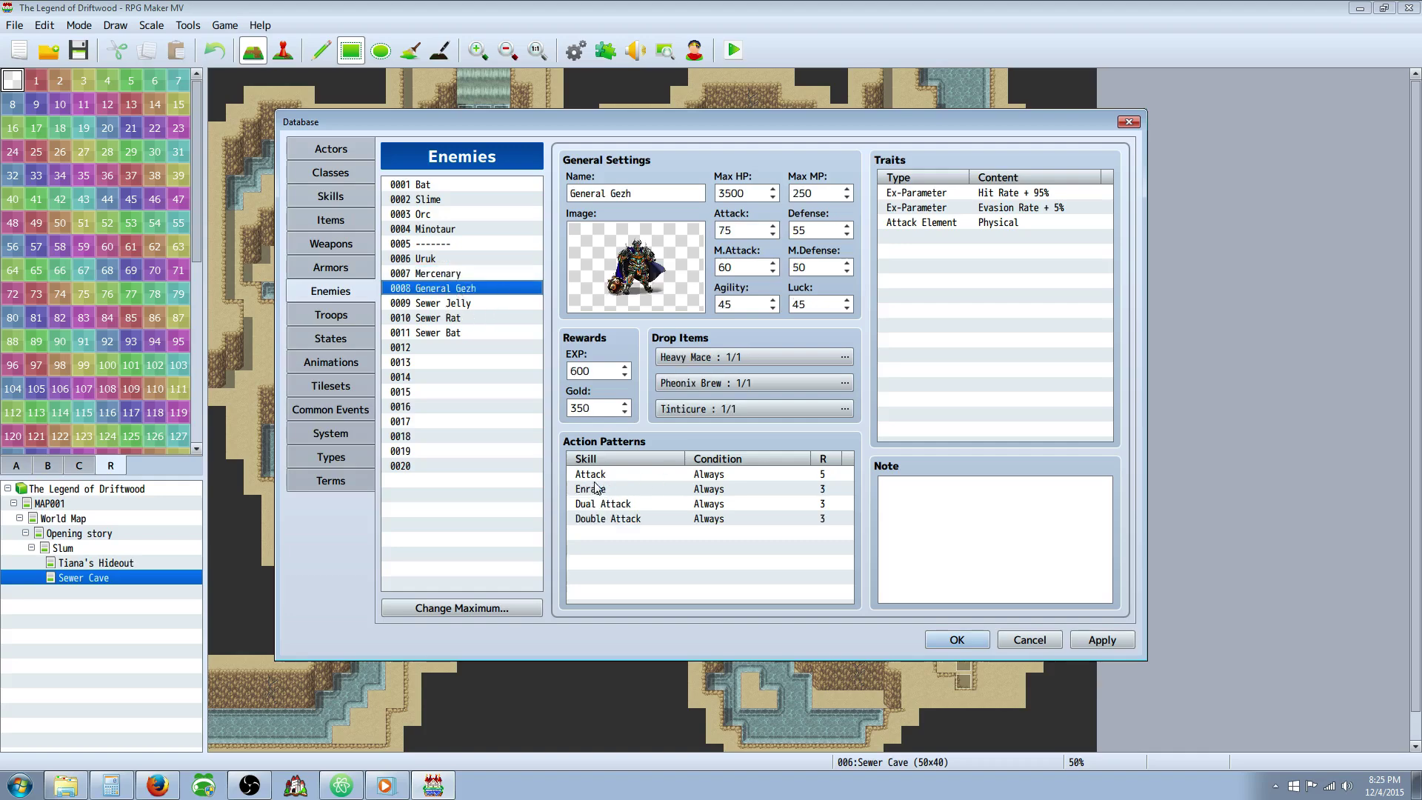
# Review the Sewer Jelly's and Sewer Rat's special attack skills, then return to the Sewer Bat entry.
pyautogui.click(444, 303)
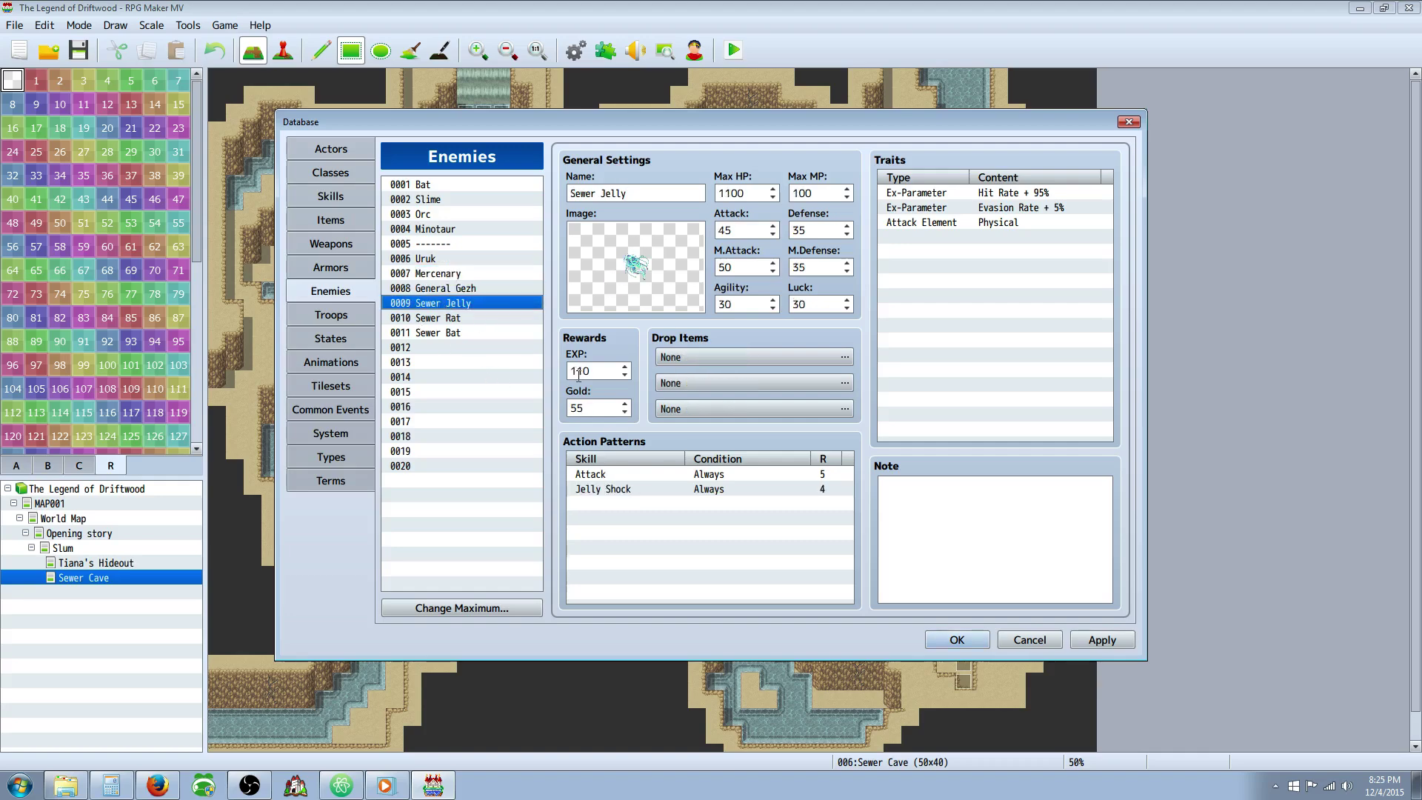
pyautogui.click(454, 291)
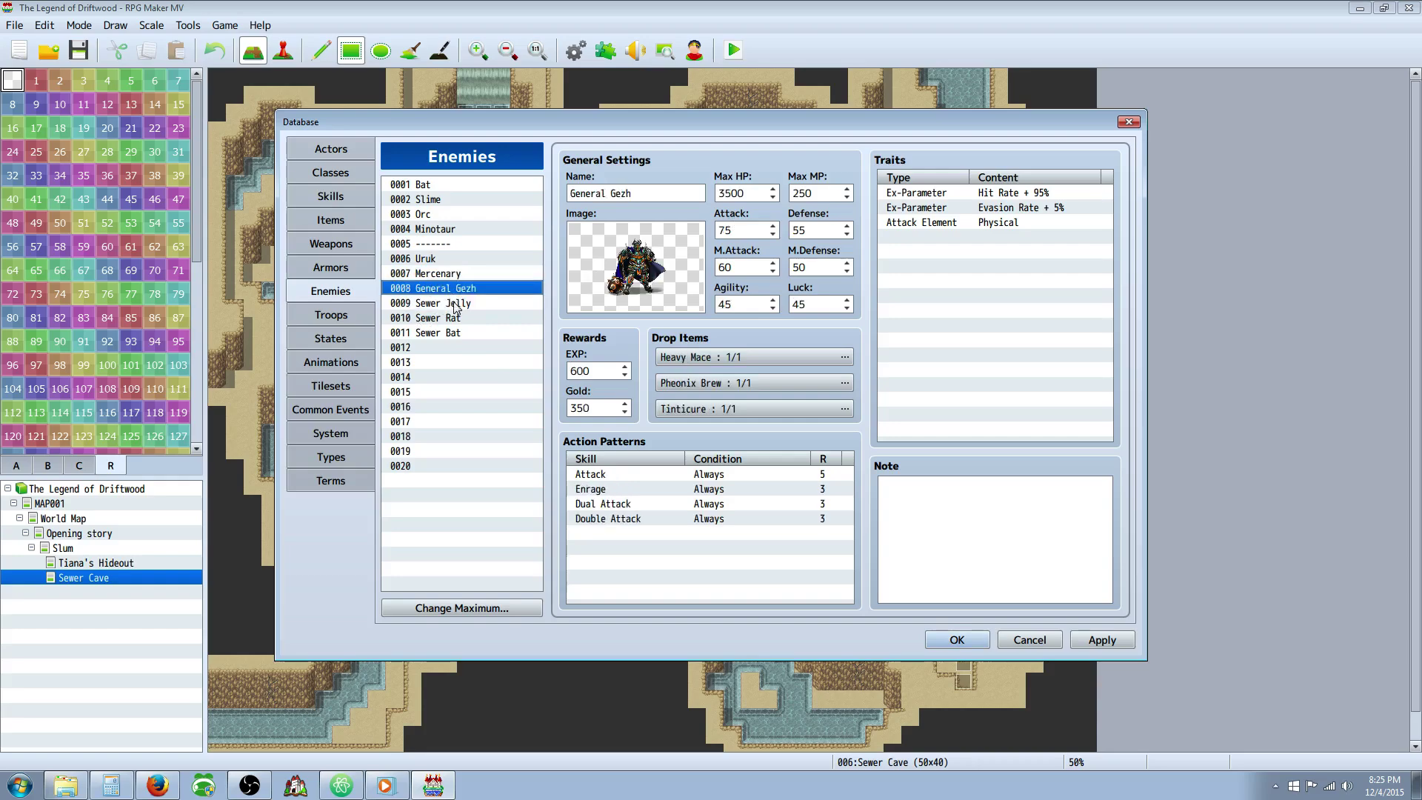
pyautogui.click(454, 305)
pyautogui.click(464, 290)
pyautogui.click(460, 303)
pyautogui.click(619, 491)
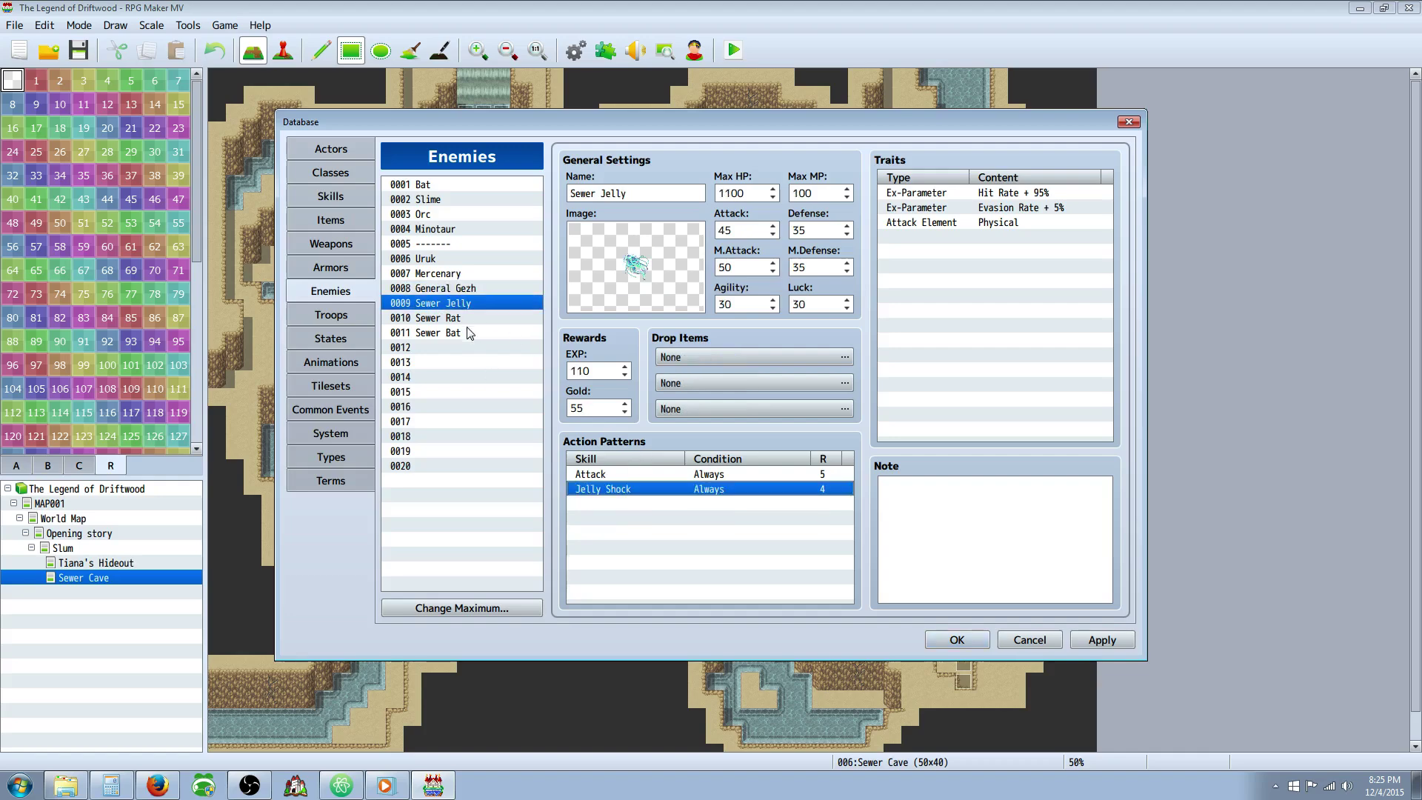
pyautogui.click(467, 319)
pyautogui.click(631, 489)
pyautogui.click(456, 332)
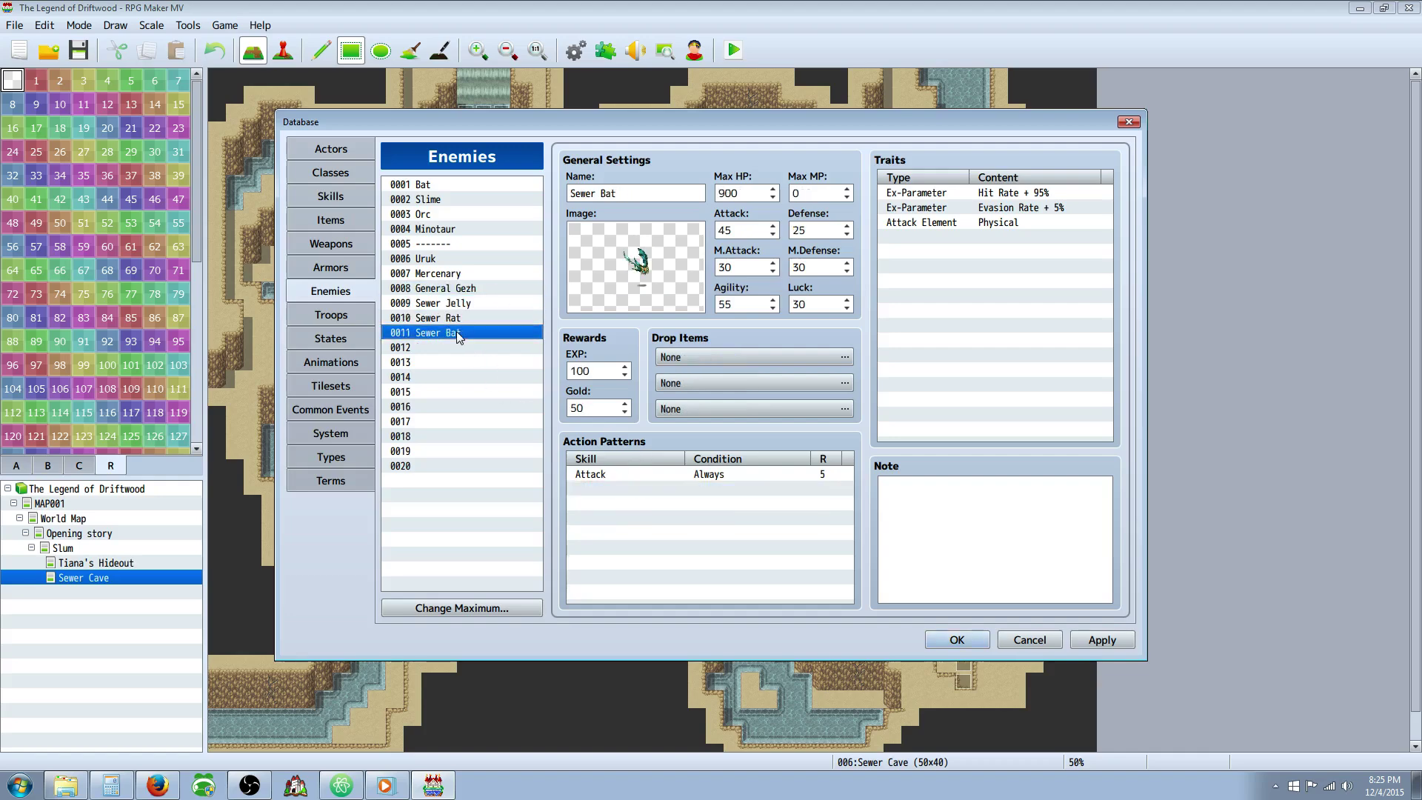
# Create a new skill in the empty slot 0032 and name it Drain Bite.
pyautogui.click(331, 196)
pyautogui.scroll(-2, 531, 342)
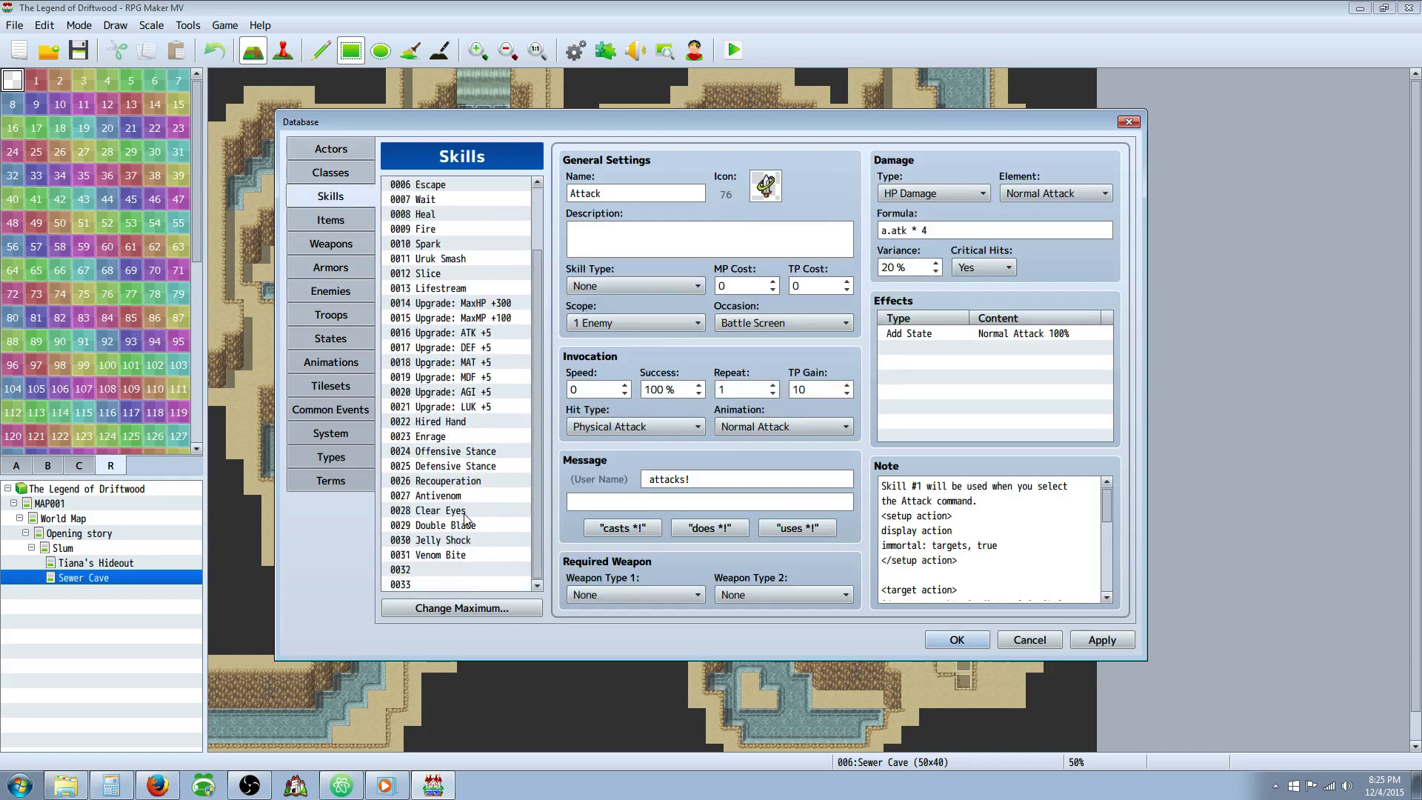
pyautogui.click(449, 566)
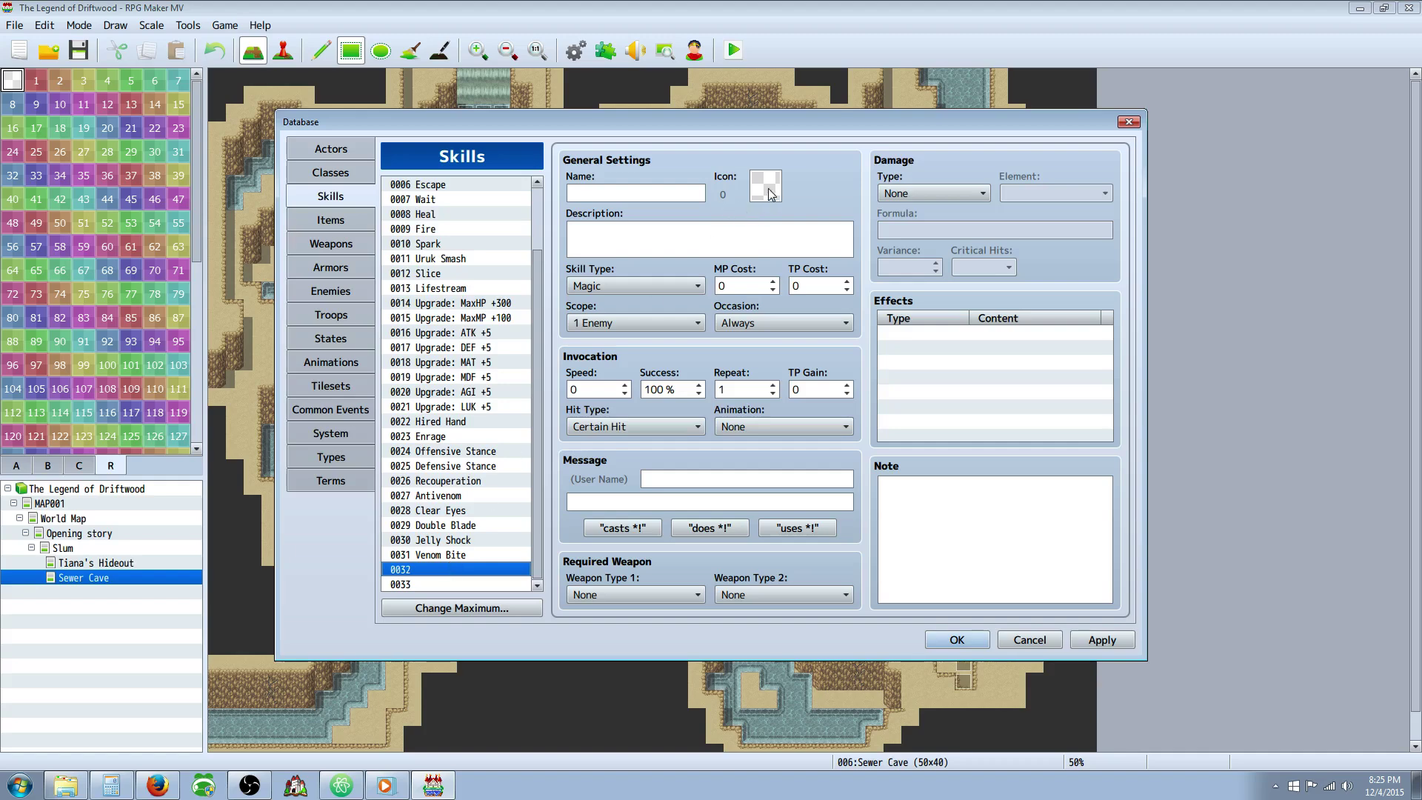
pyautogui.click(676, 191)
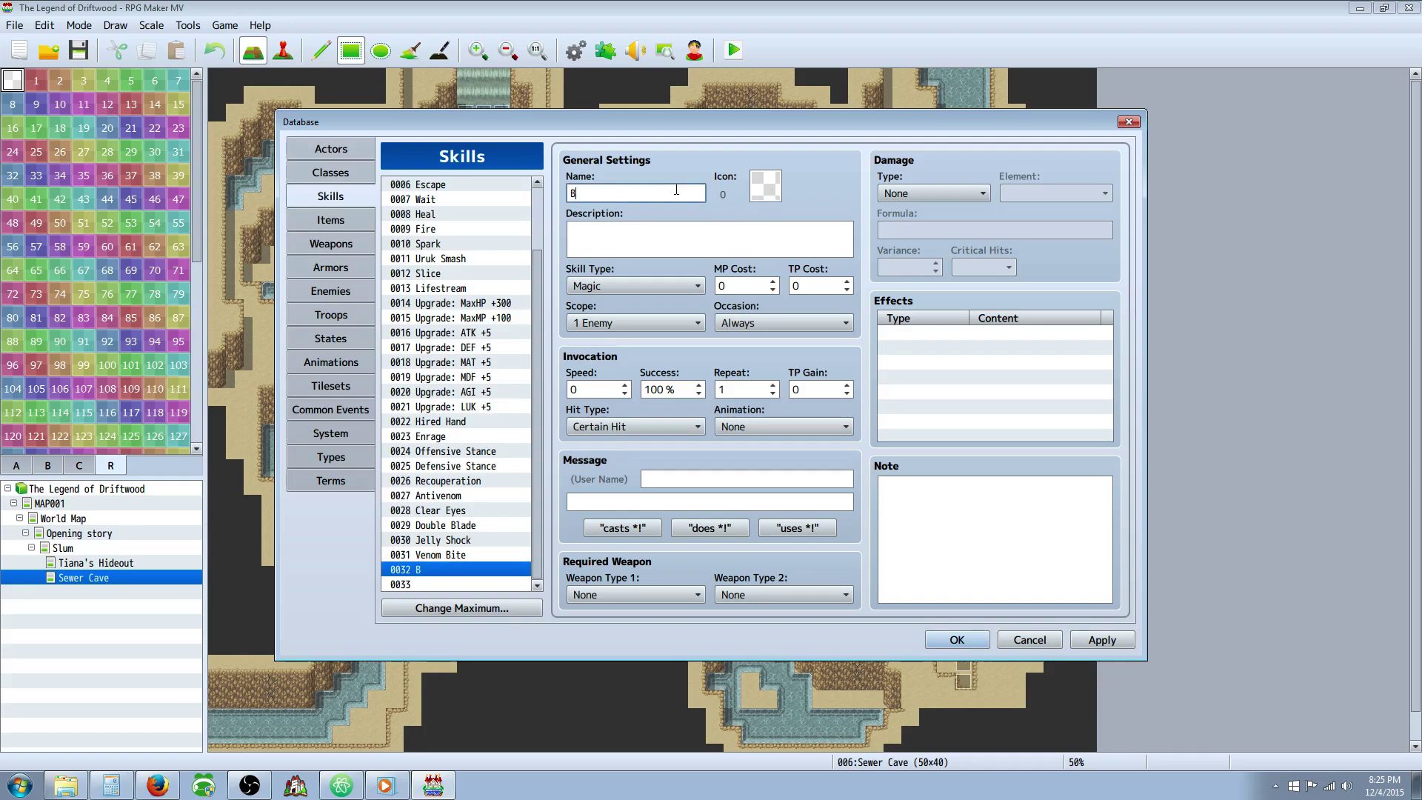
pyautogui.press('BackSpace')
pyautogui.press('BackSpace')
pyautogui.press('BackSpace')
pyautogui.doubleClick(757, 191)
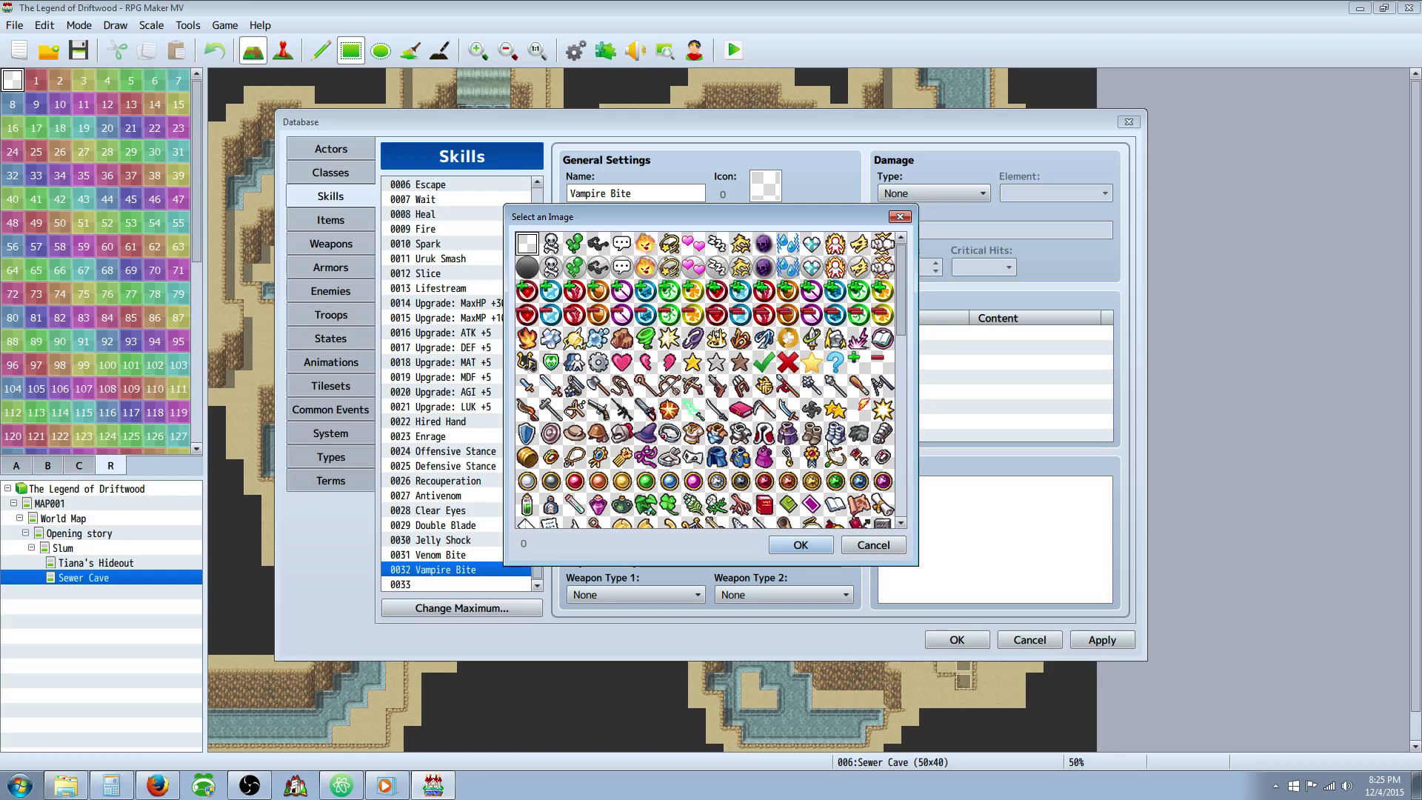
pyautogui.click(873, 545)
pyautogui.doubleClick(587, 191)
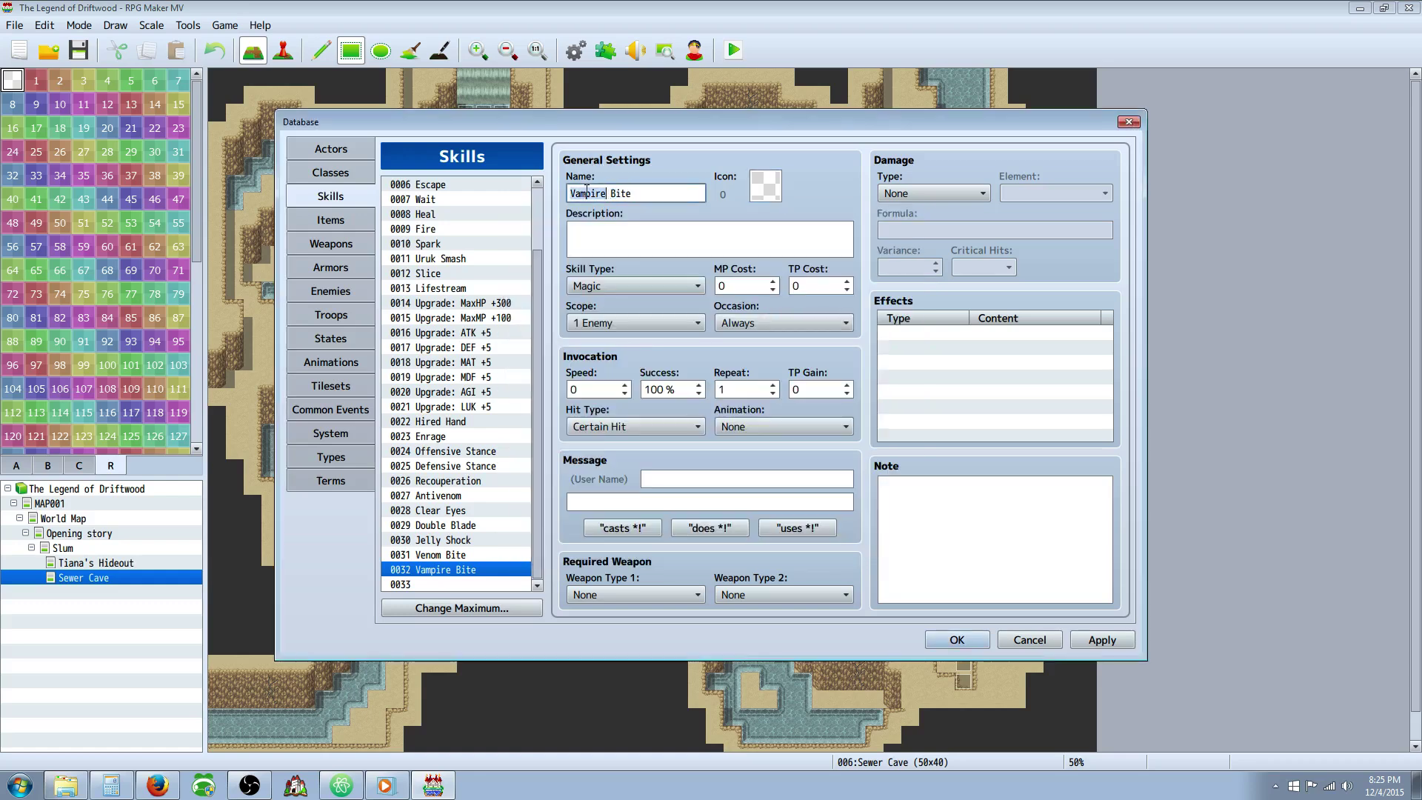
pyautogui.write('Drain')
# Look through the icon set, assign icon 30 to the Drain Bite skill and close the database with the changes accepted.
pyautogui.doubleClick(765, 185)
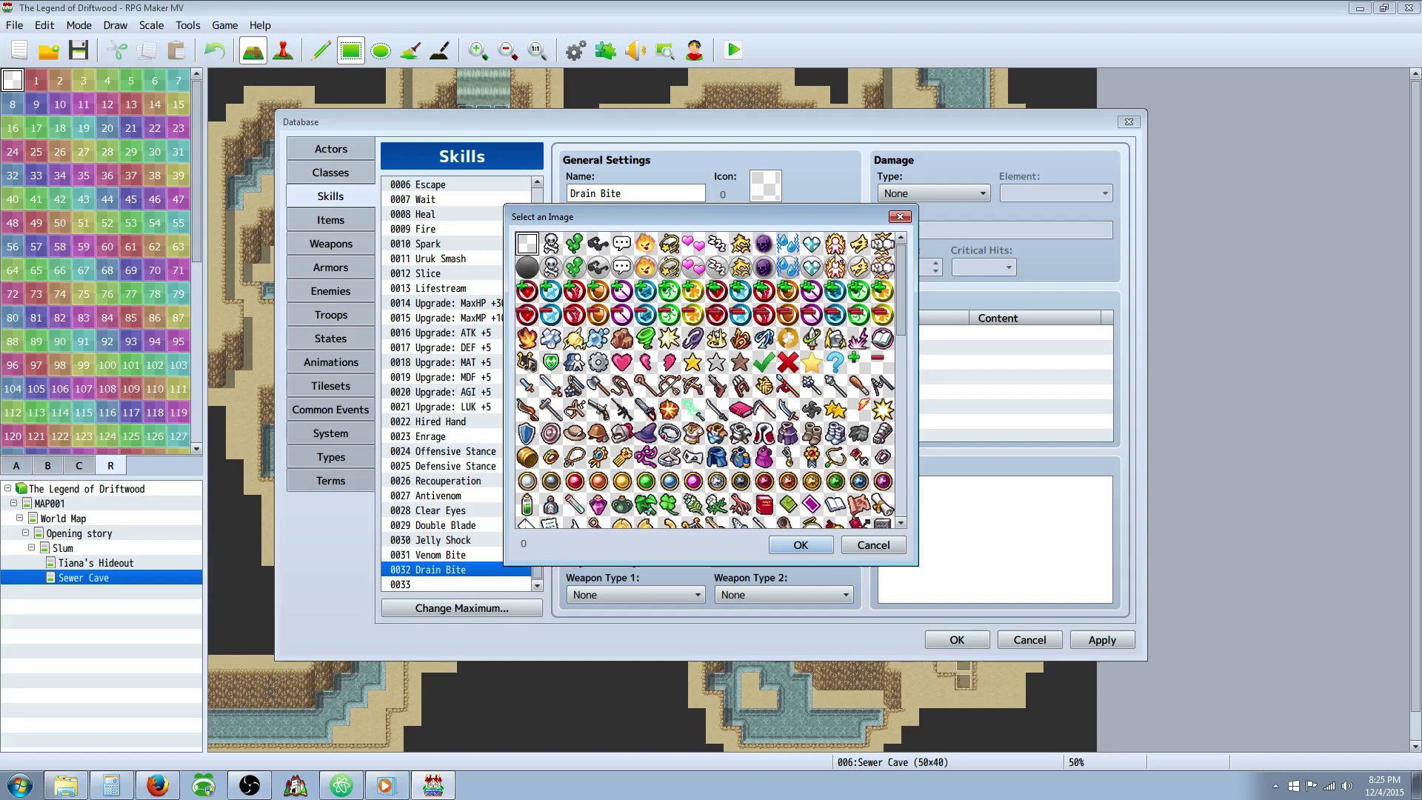
pyautogui.click(858, 267)
pyautogui.scroll(-3, 720, 400)
pyautogui.scroll(-4, 727, 348)
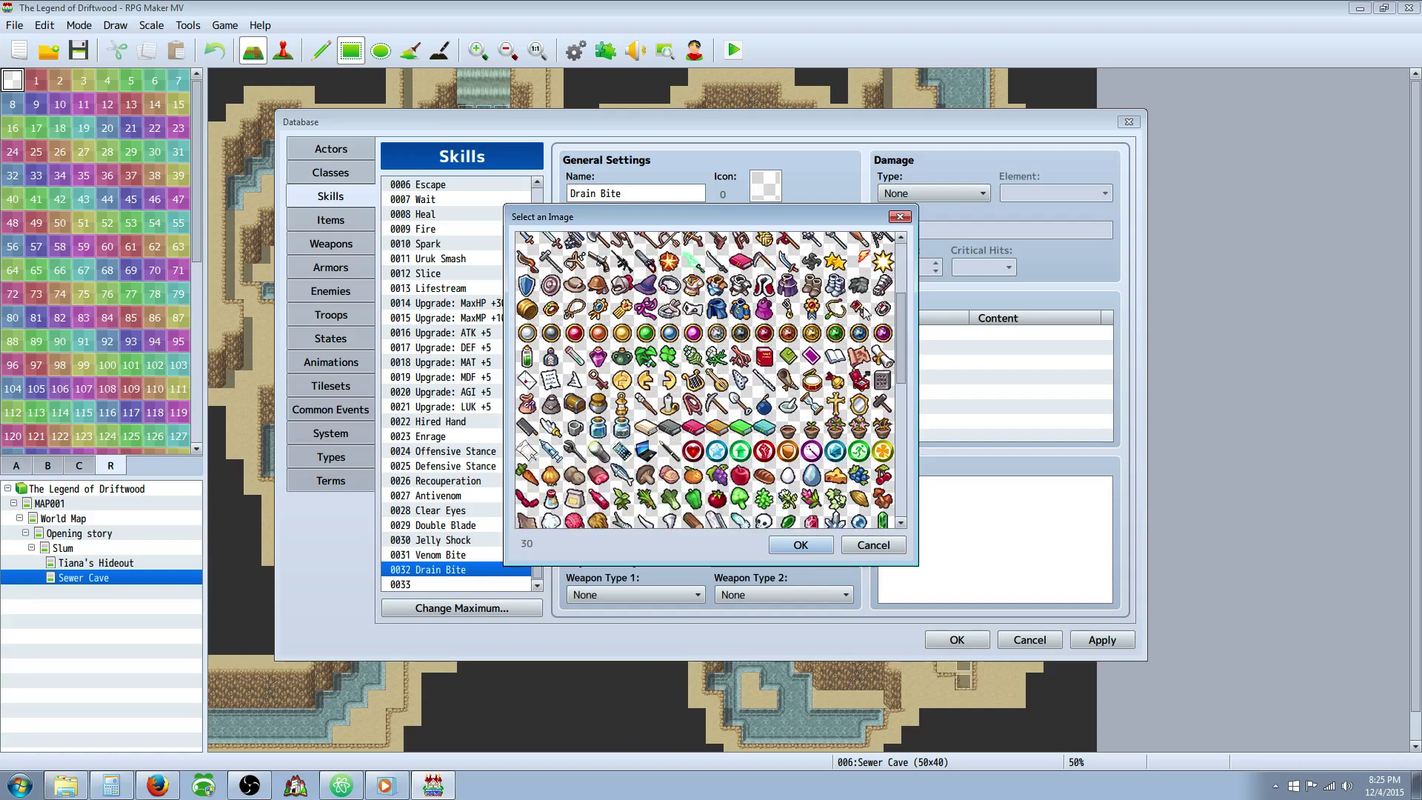
pyautogui.scroll(-10, 730, 346)
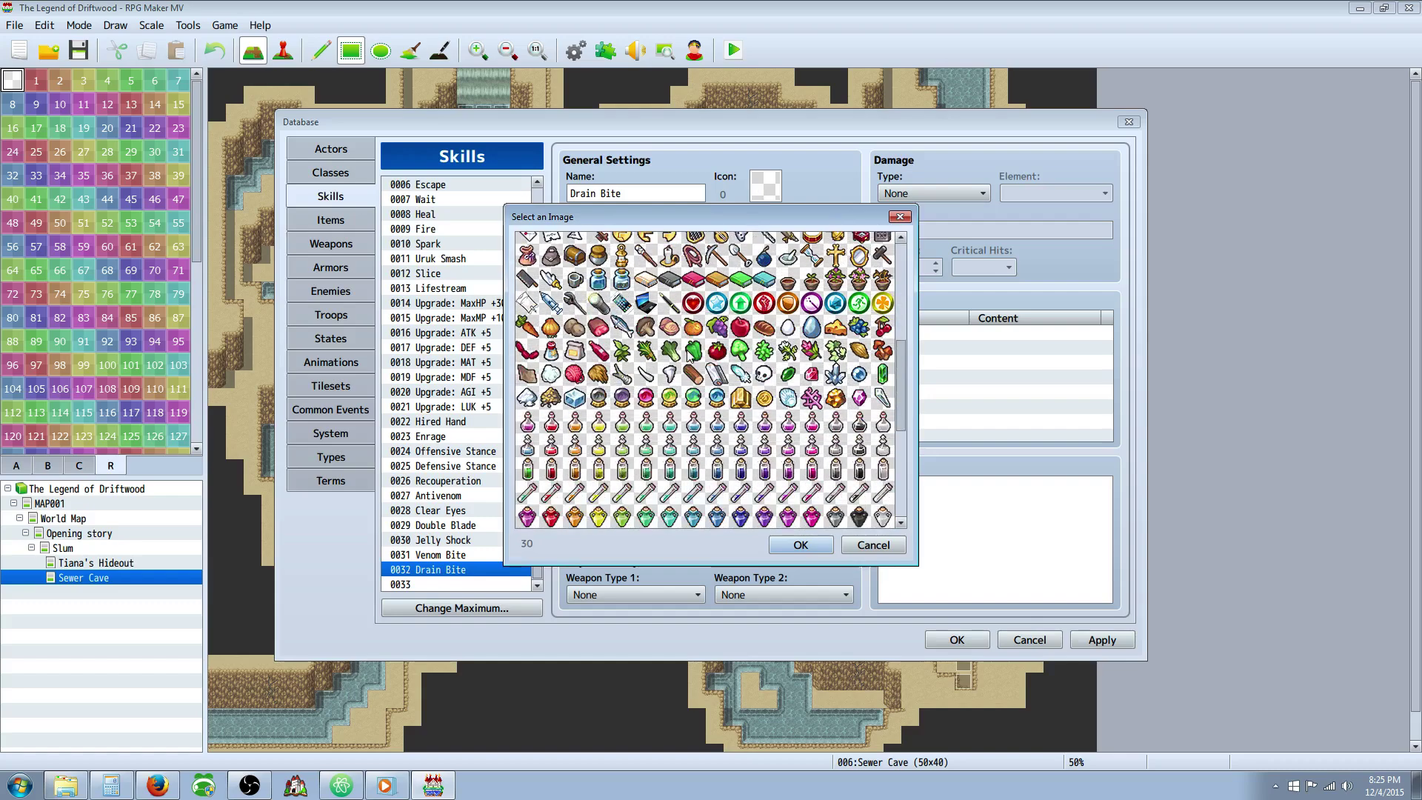
pyautogui.scroll(10, 786, 442)
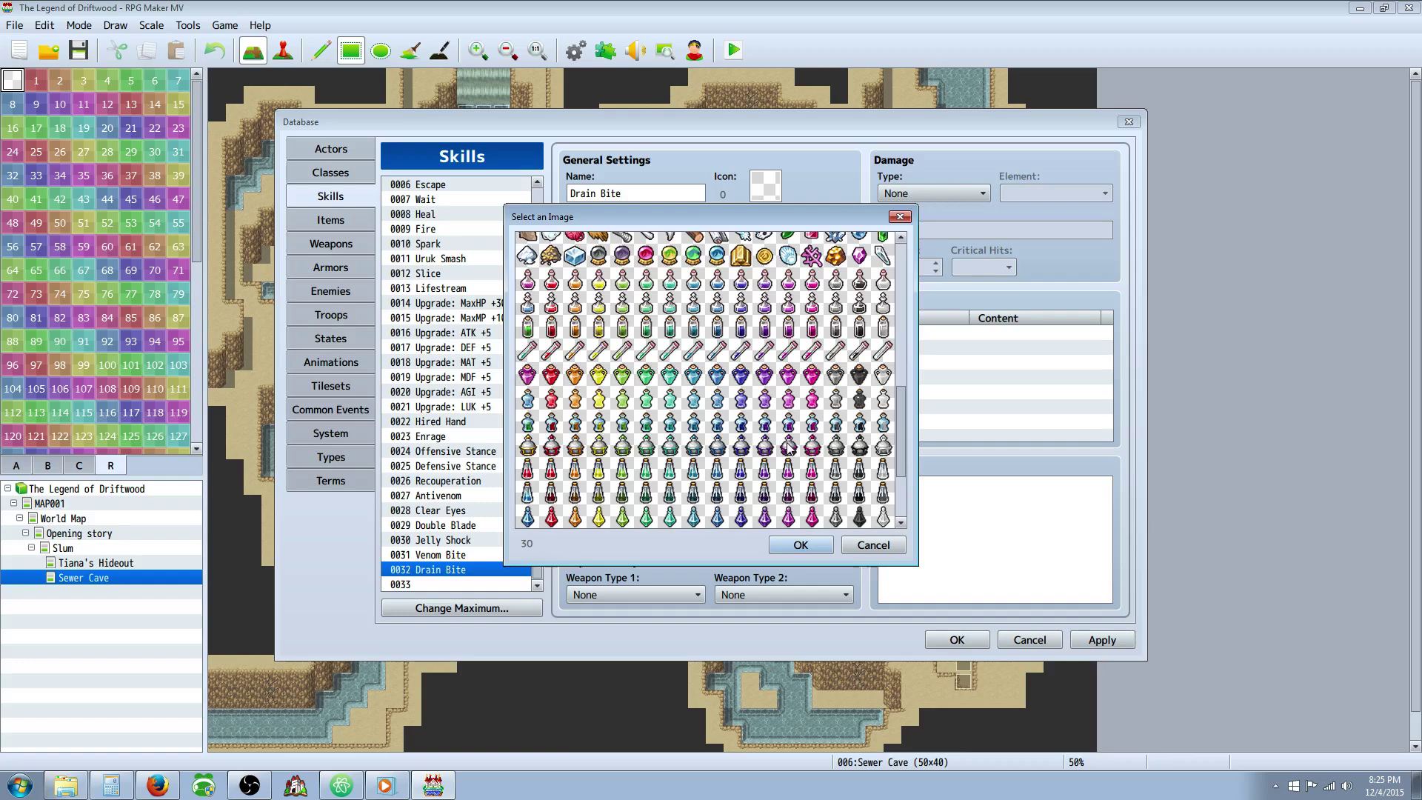
pyautogui.scroll(-10, 786, 442)
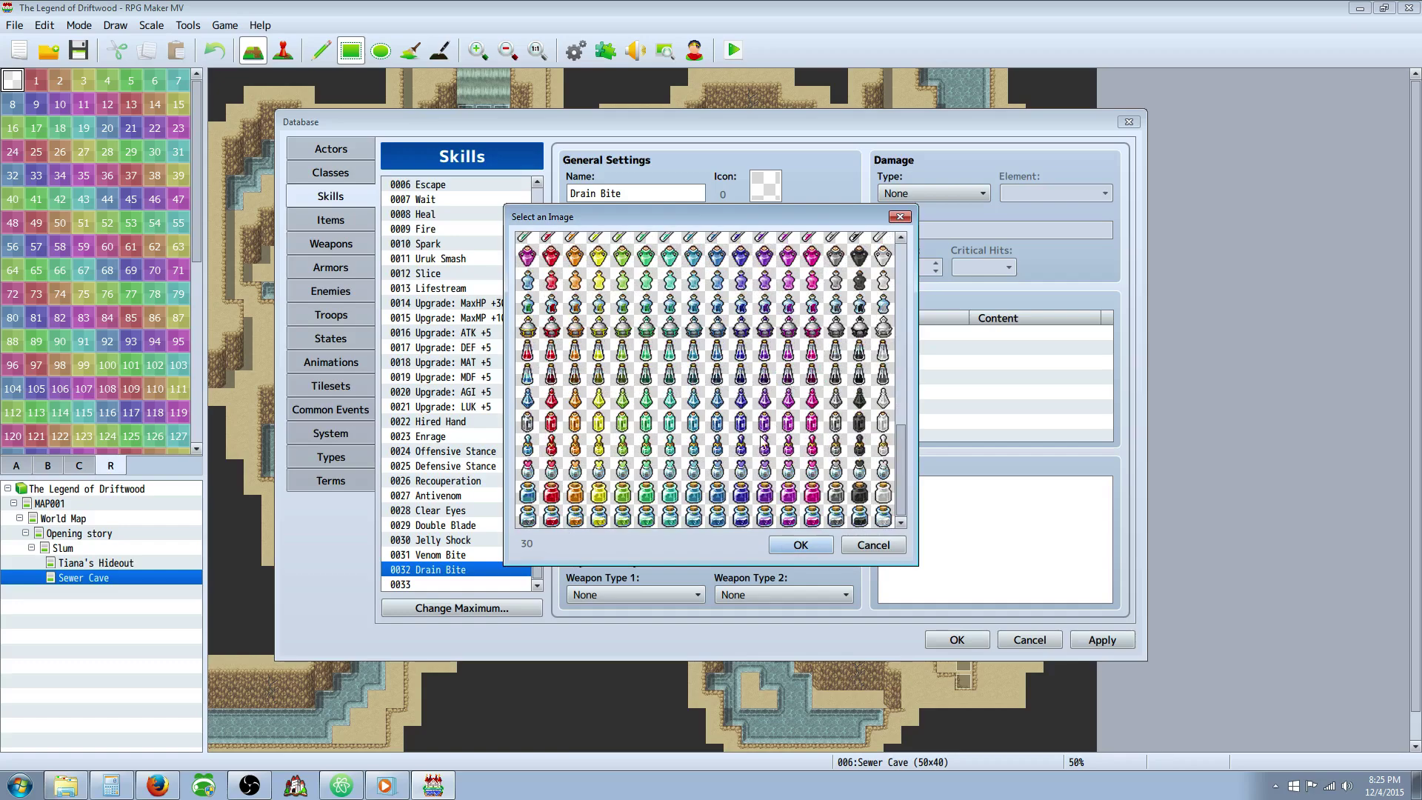
pyautogui.click(801, 544)
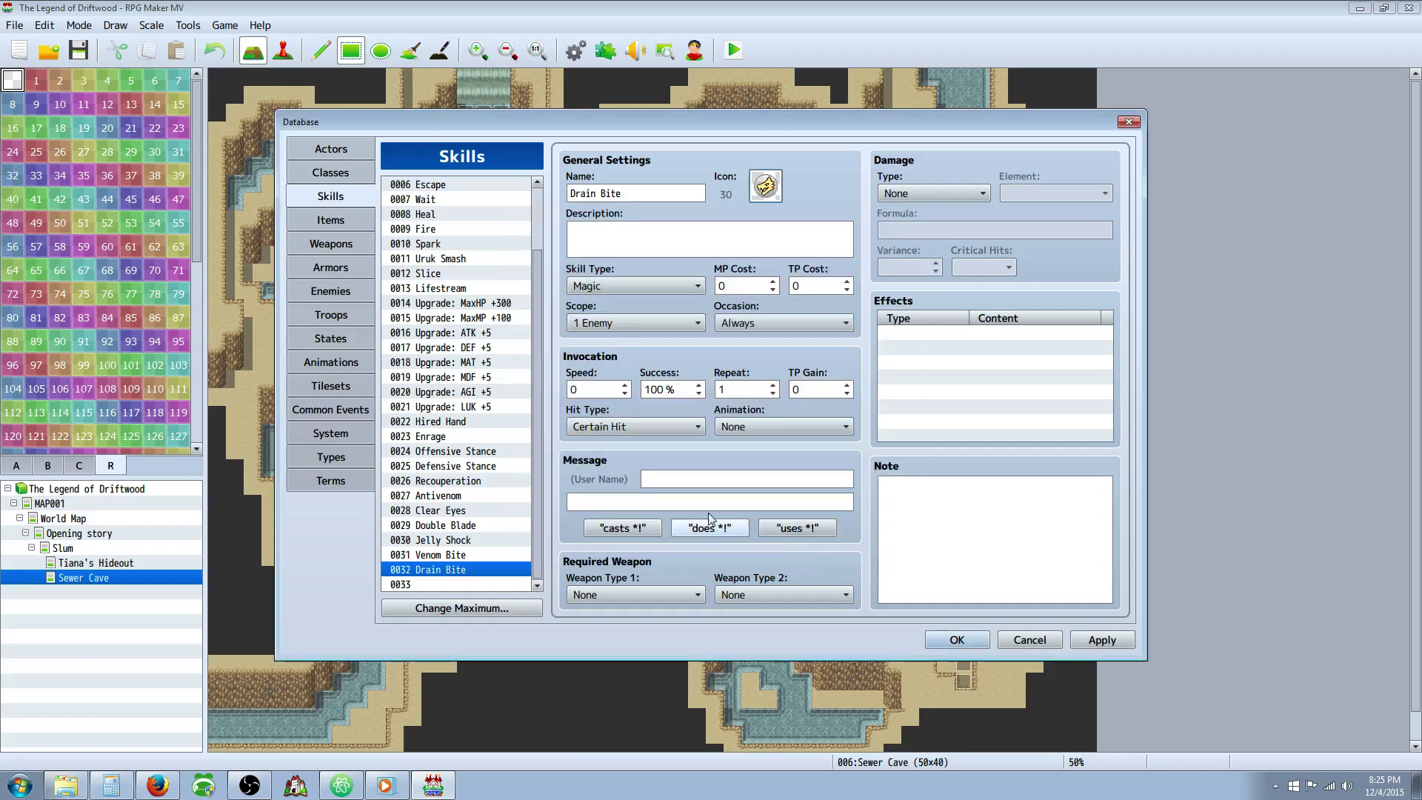
pyautogui.click(955, 640)
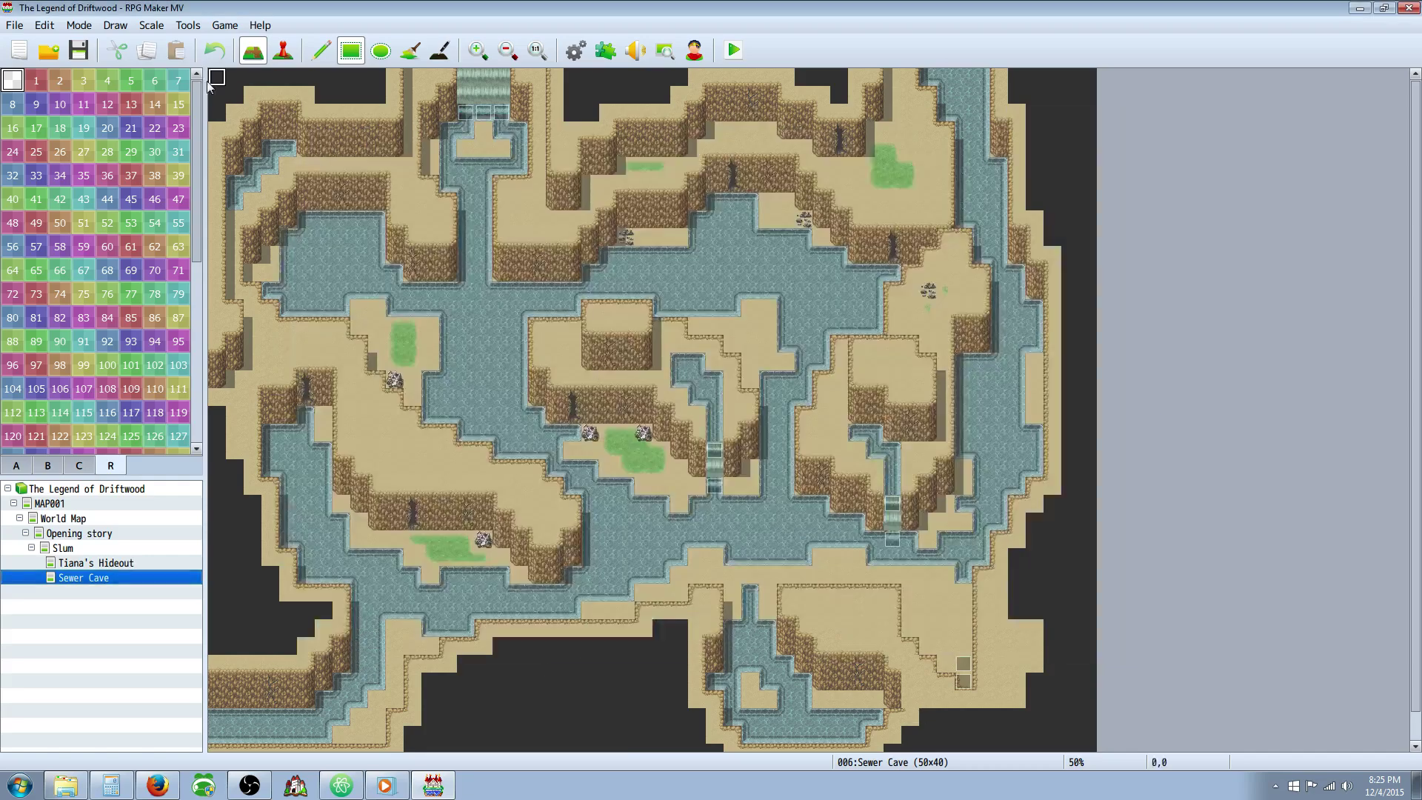
# Save the project and open The Legend of Driftwood's project folder in Windows Explorer.
pyautogui.click(87, 59)
pyautogui.click(62, 786)
pyautogui.click(62, 787)
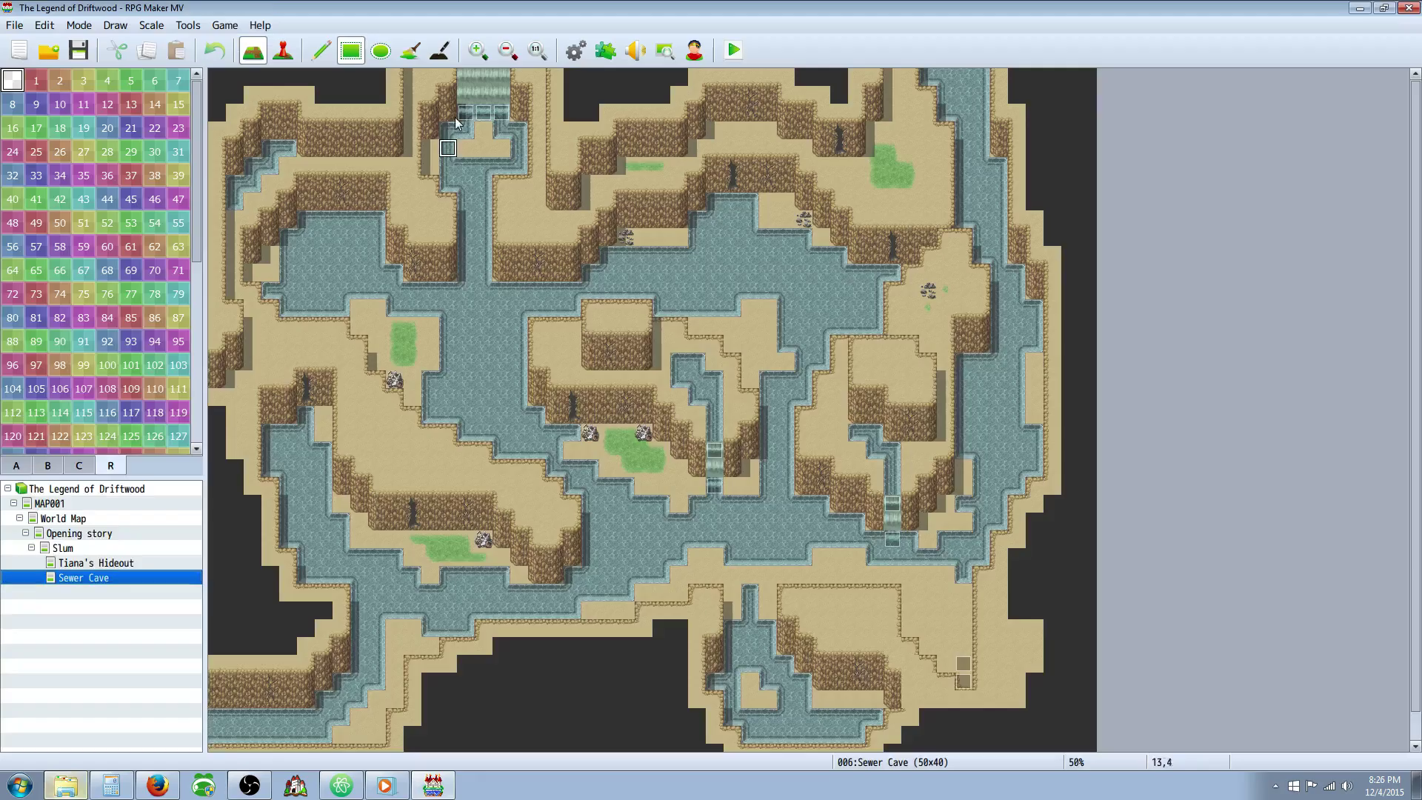
pyautogui.click(225, 25)
pyautogui.click(245, 66)
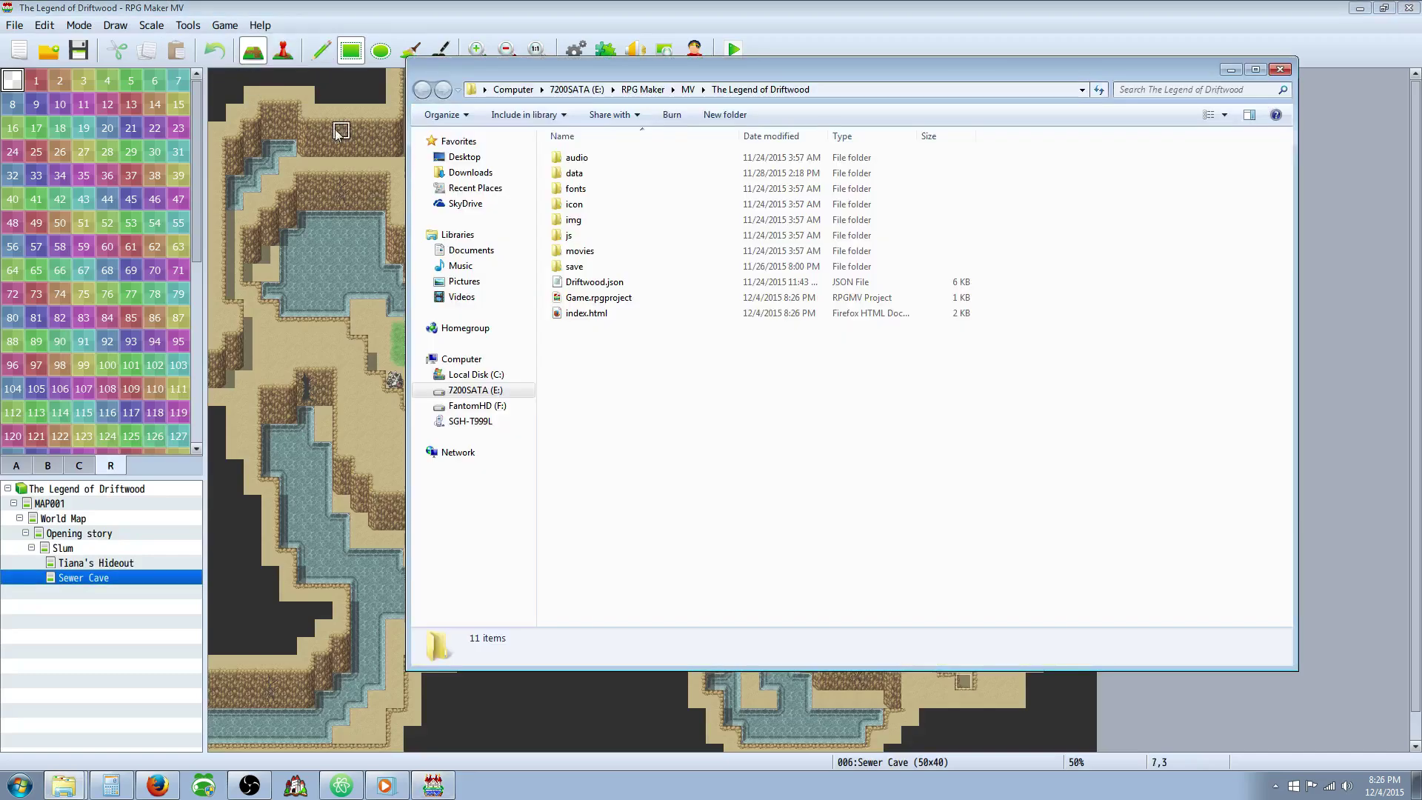
# Copy IconSet.png from the LevelWizard project's img\system folder.
pyautogui.click(688, 89)
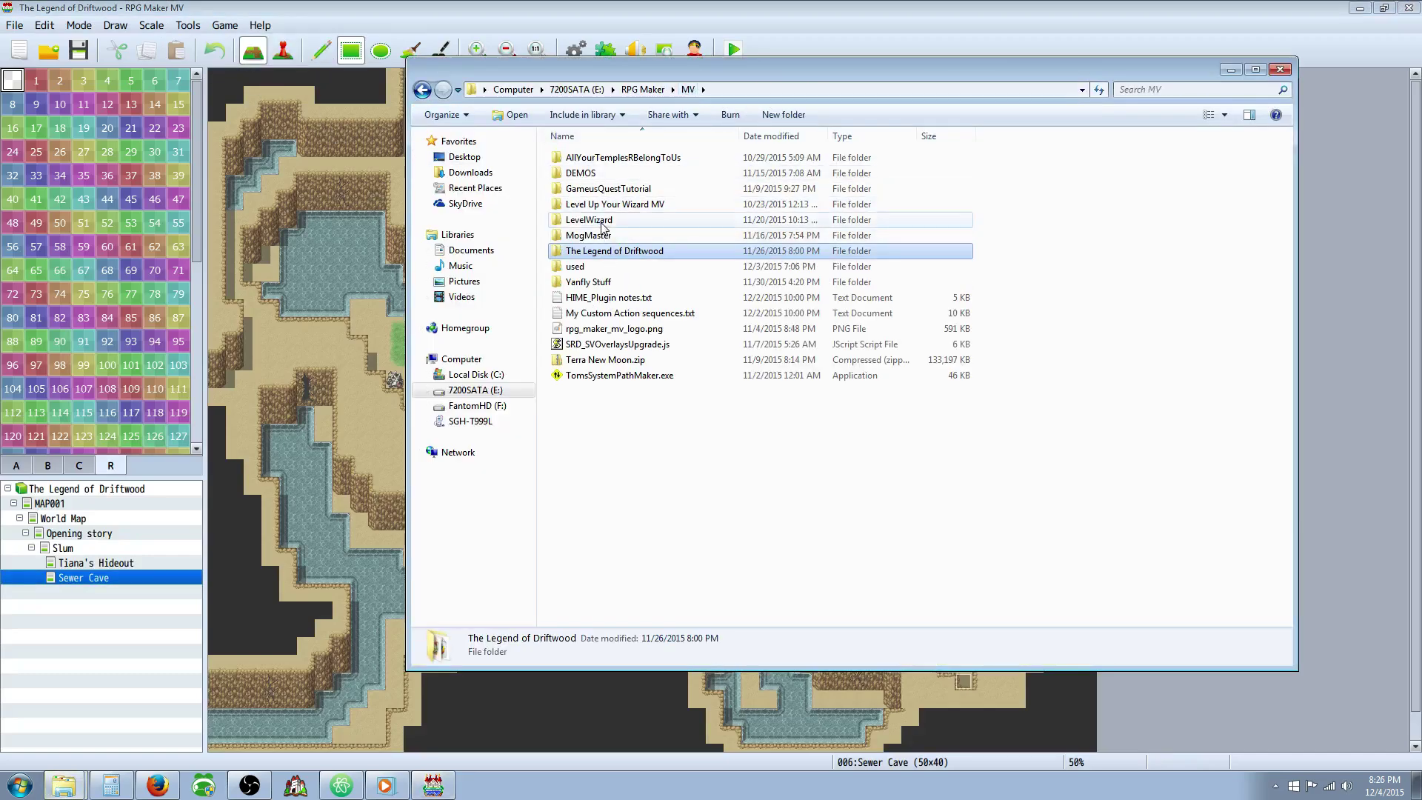
pyautogui.doubleClick(601, 222)
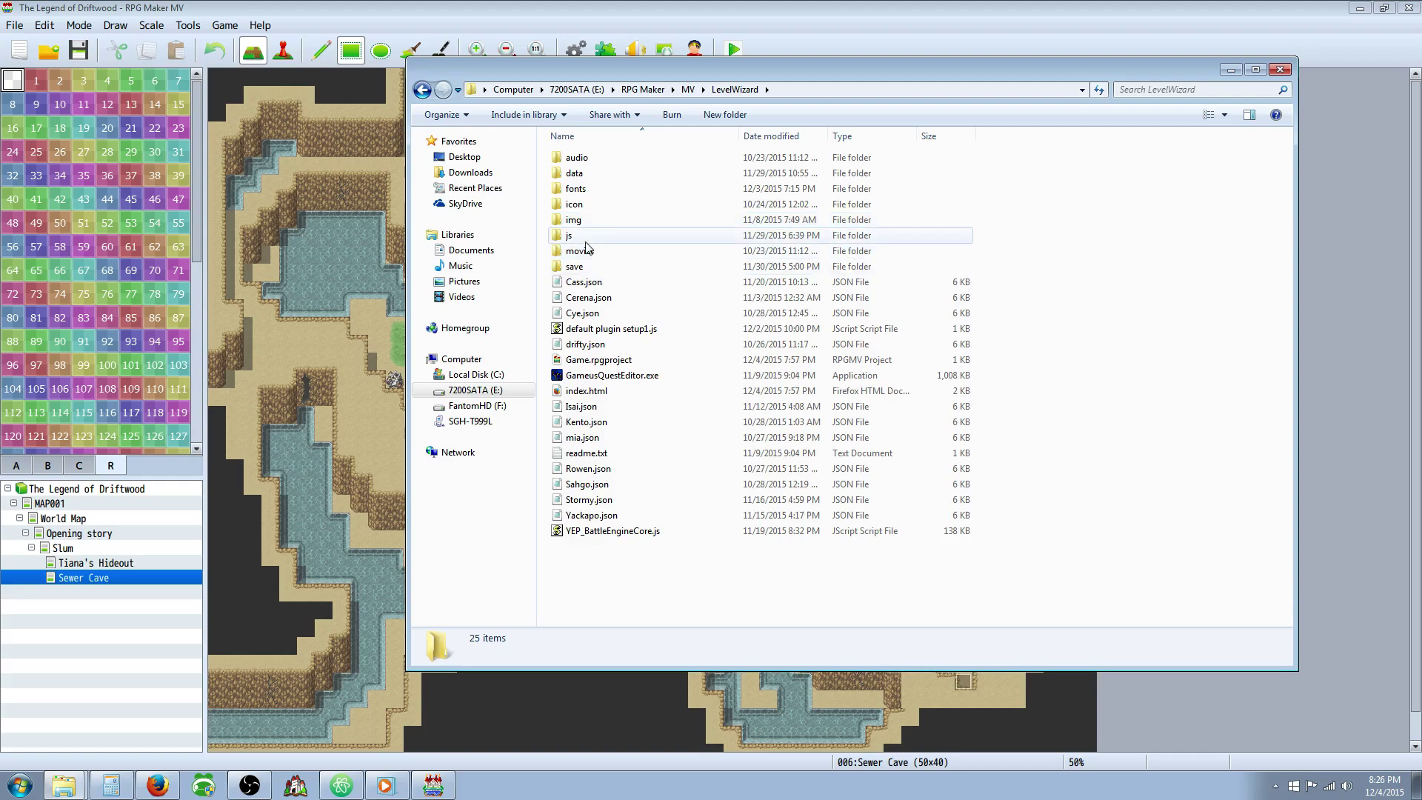
pyautogui.doubleClick(574, 220)
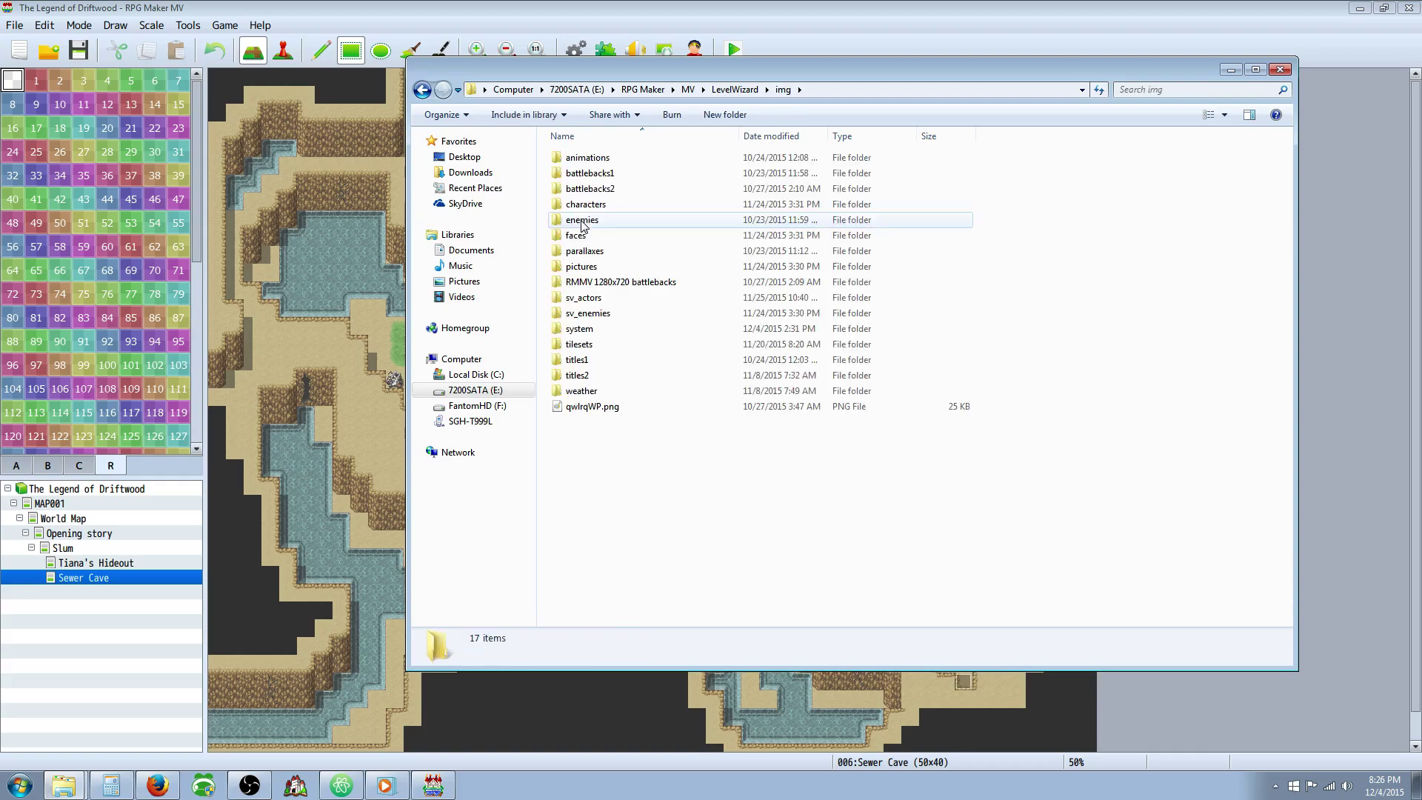
pyautogui.doubleClick(581, 328)
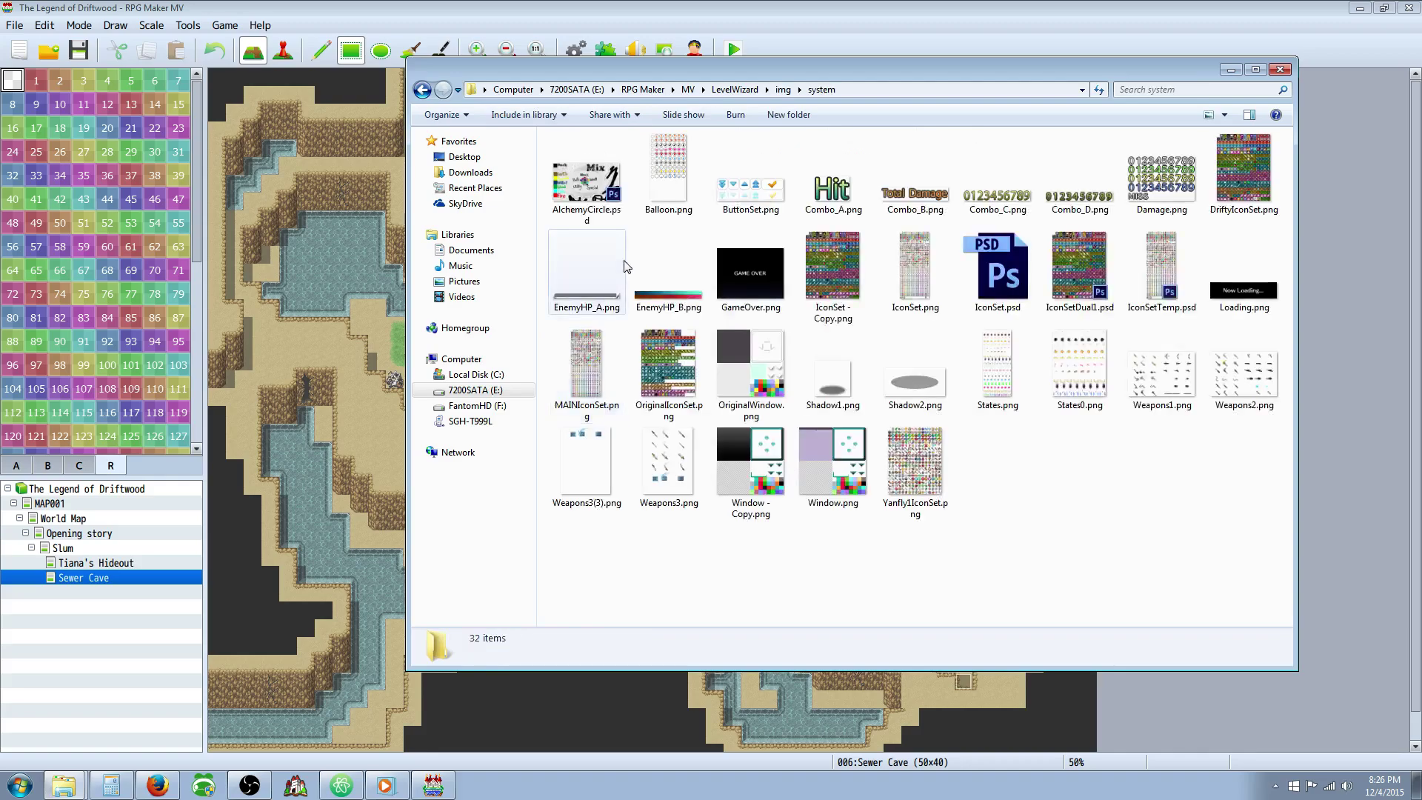
pyautogui.rightClick(916, 282)
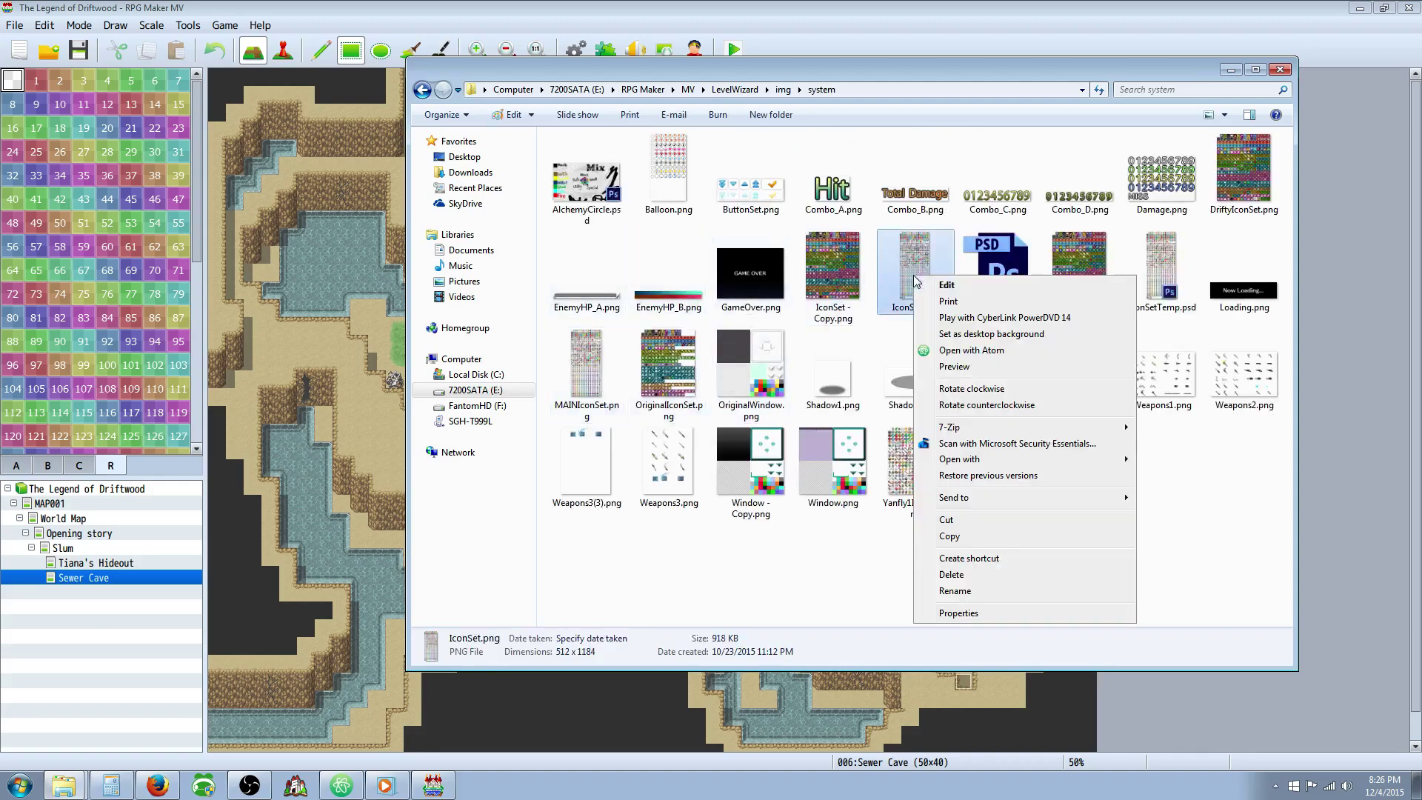
pyautogui.click(949, 535)
# Paste IconSet.png into The Legend of Driftwood's img\system folder, replacing the existing file.
pyautogui.click(688, 89)
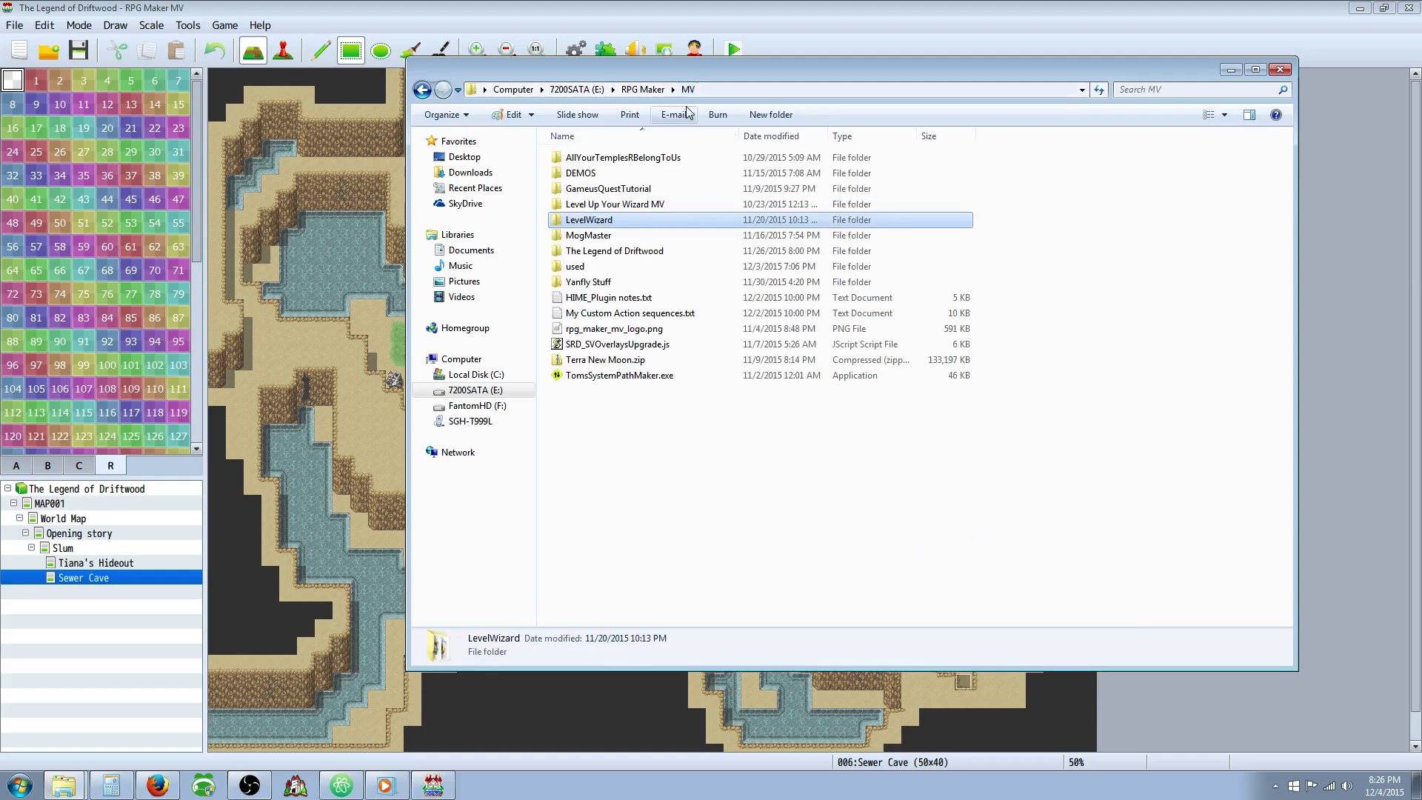
pyautogui.doubleClick(622, 250)
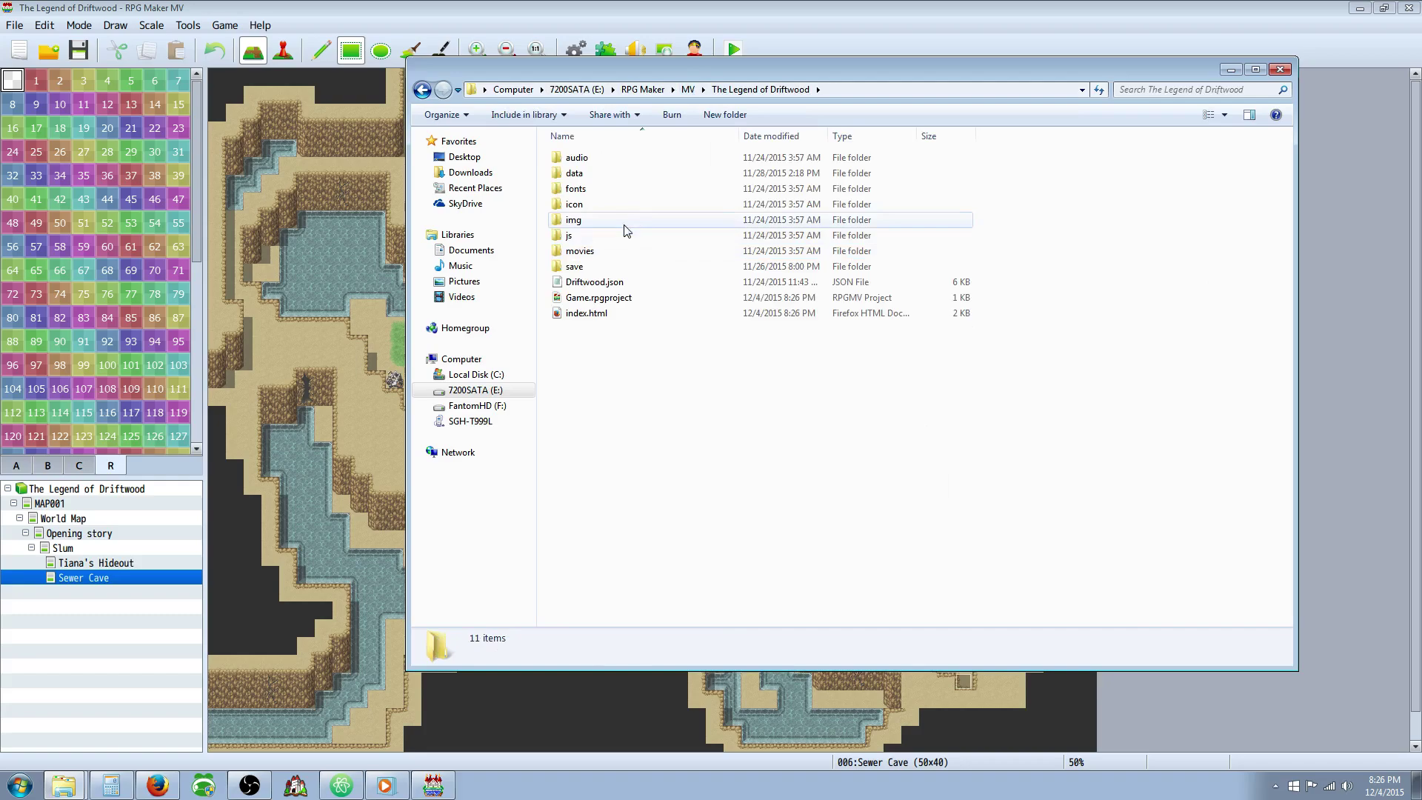
pyautogui.doubleClick(600, 224)
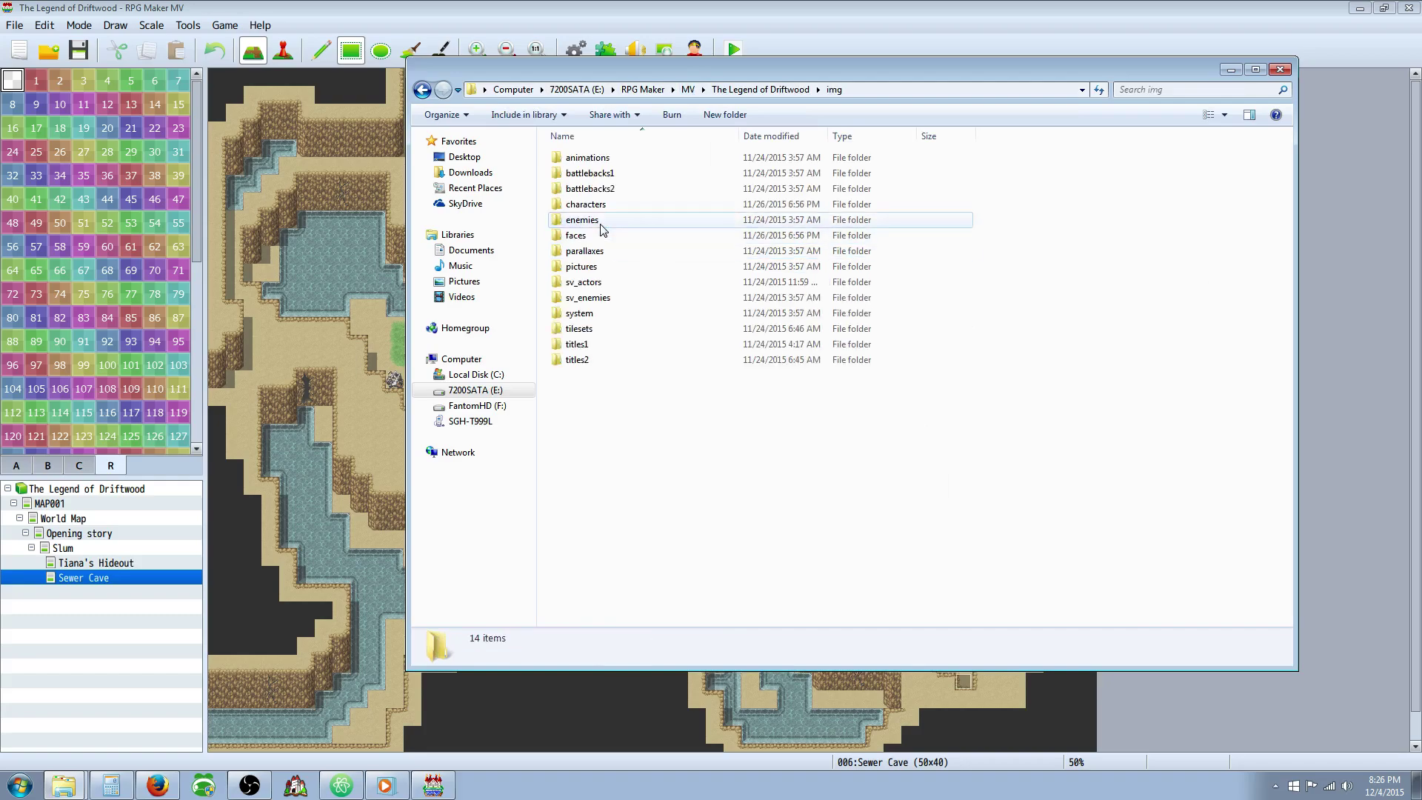
pyautogui.doubleClick(589, 312)
pyautogui.rightClick(742, 362)
pyautogui.click(786, 471)
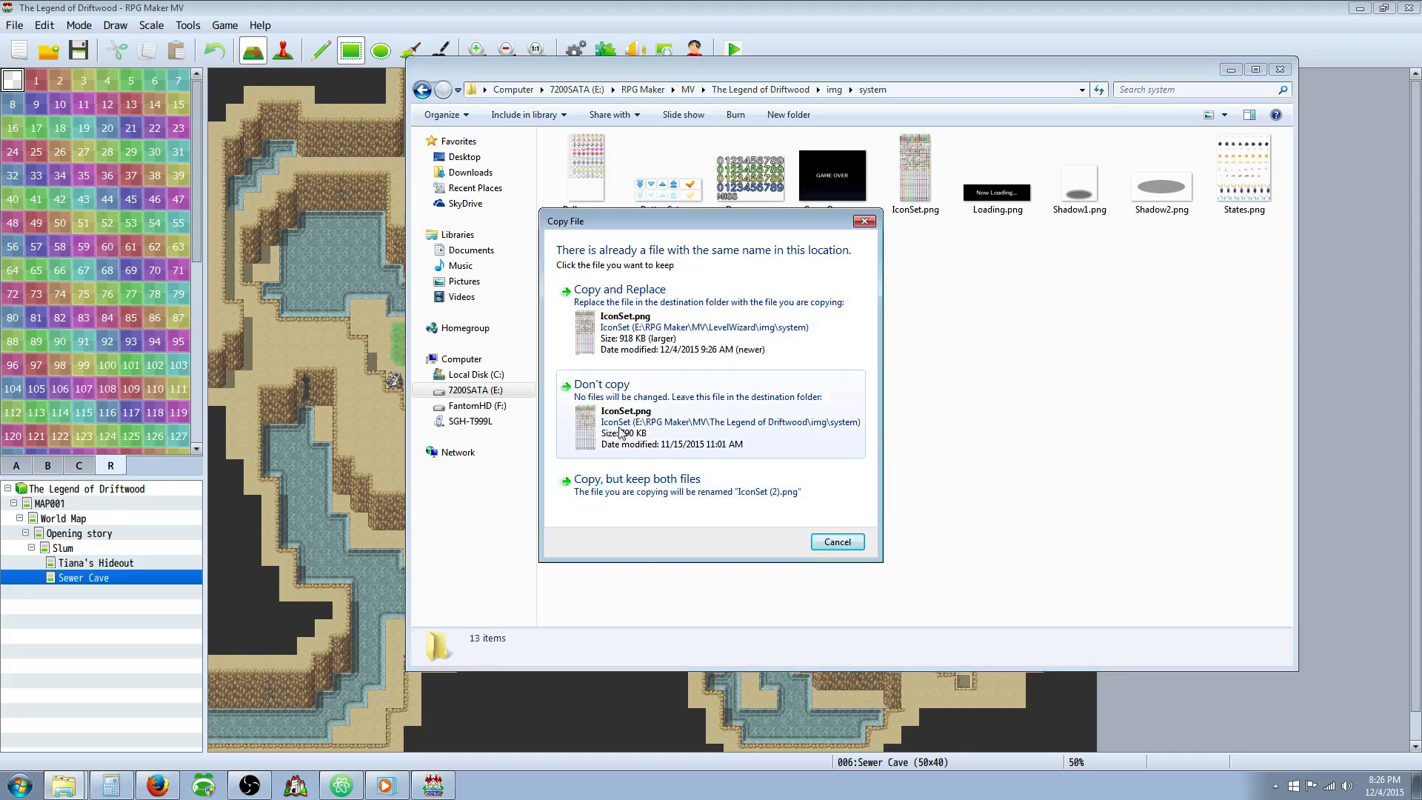
pyautogui.click(635, 333)
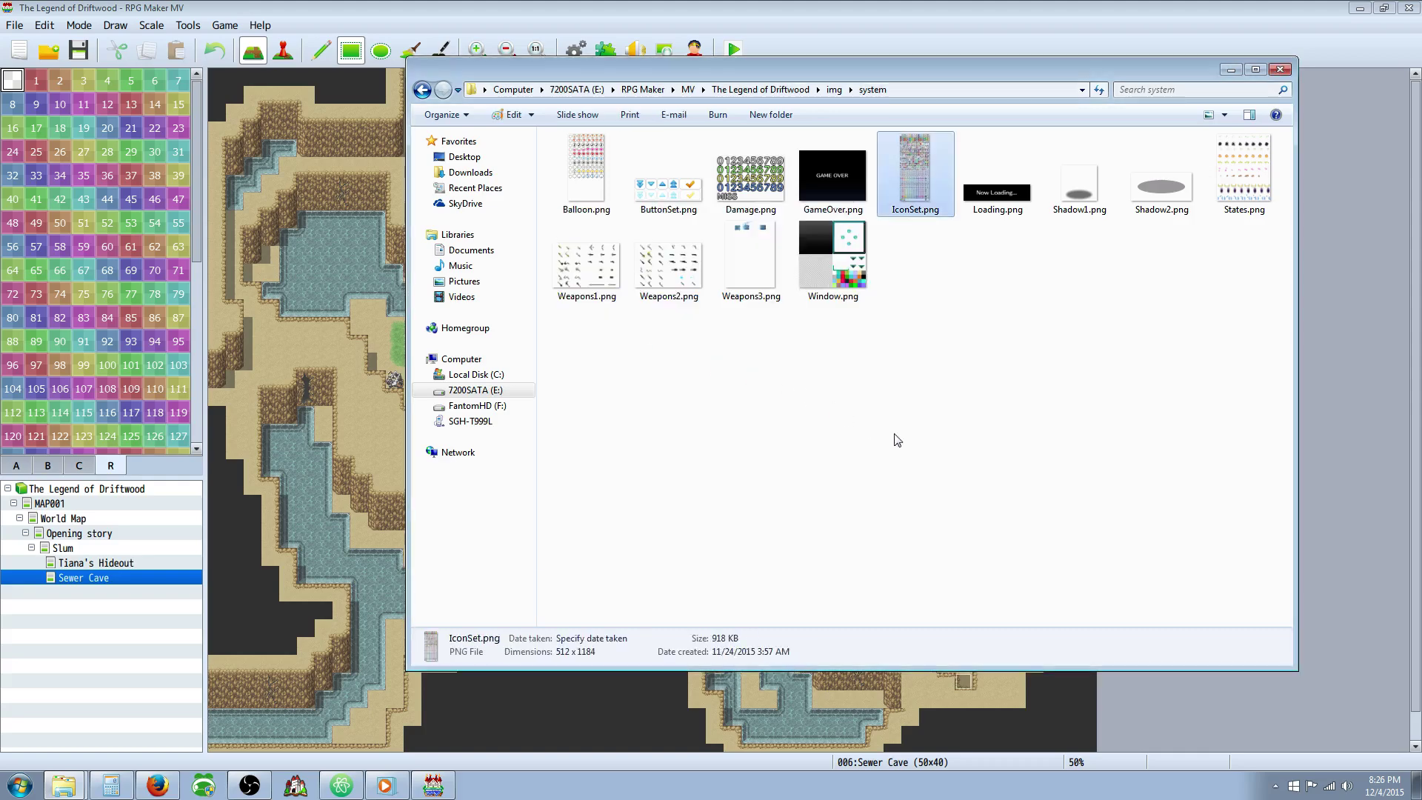
# Close the img\system folder window, save the project and reopen the database on the Drain Bite skill.
pyautogui.click(1280, 69)
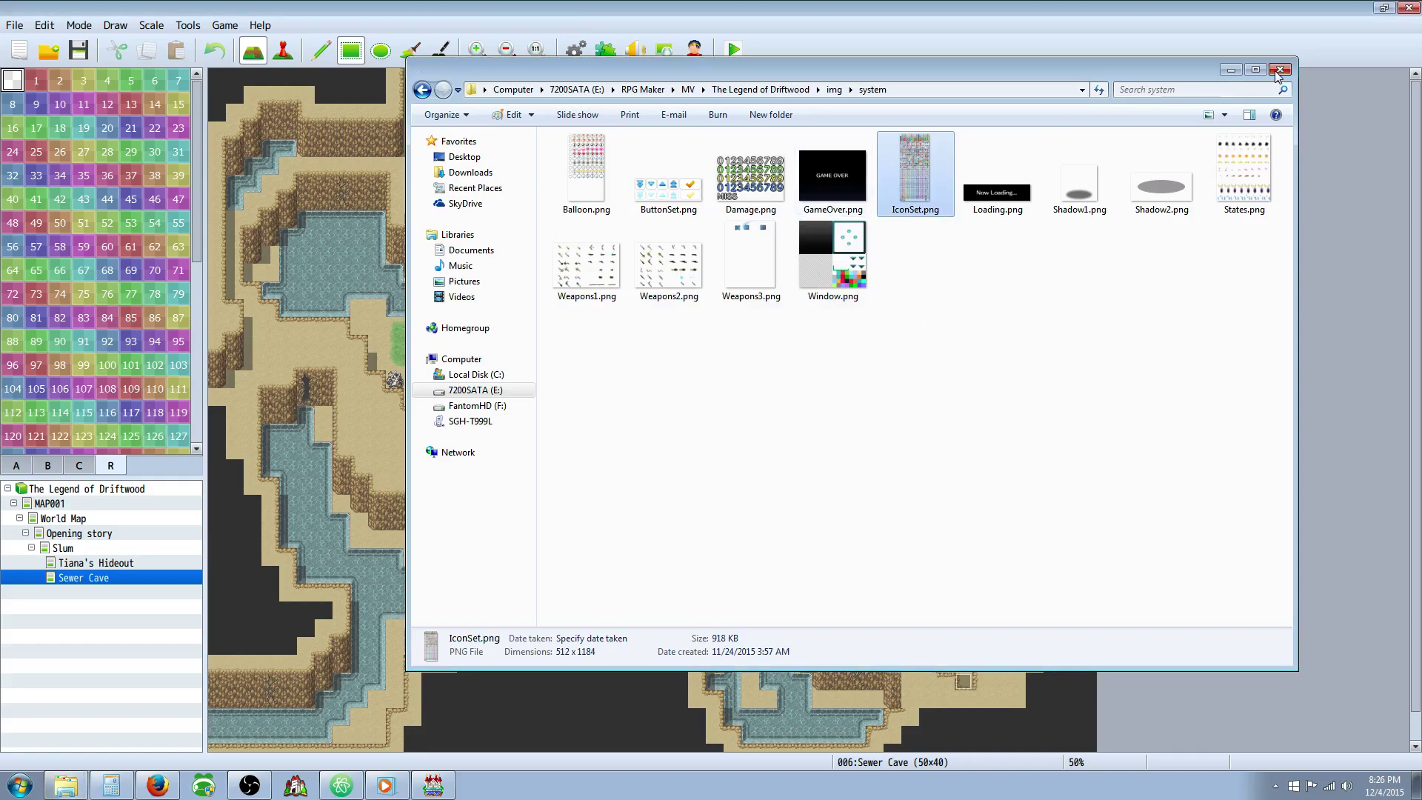
pyautogui.click(82, 50)
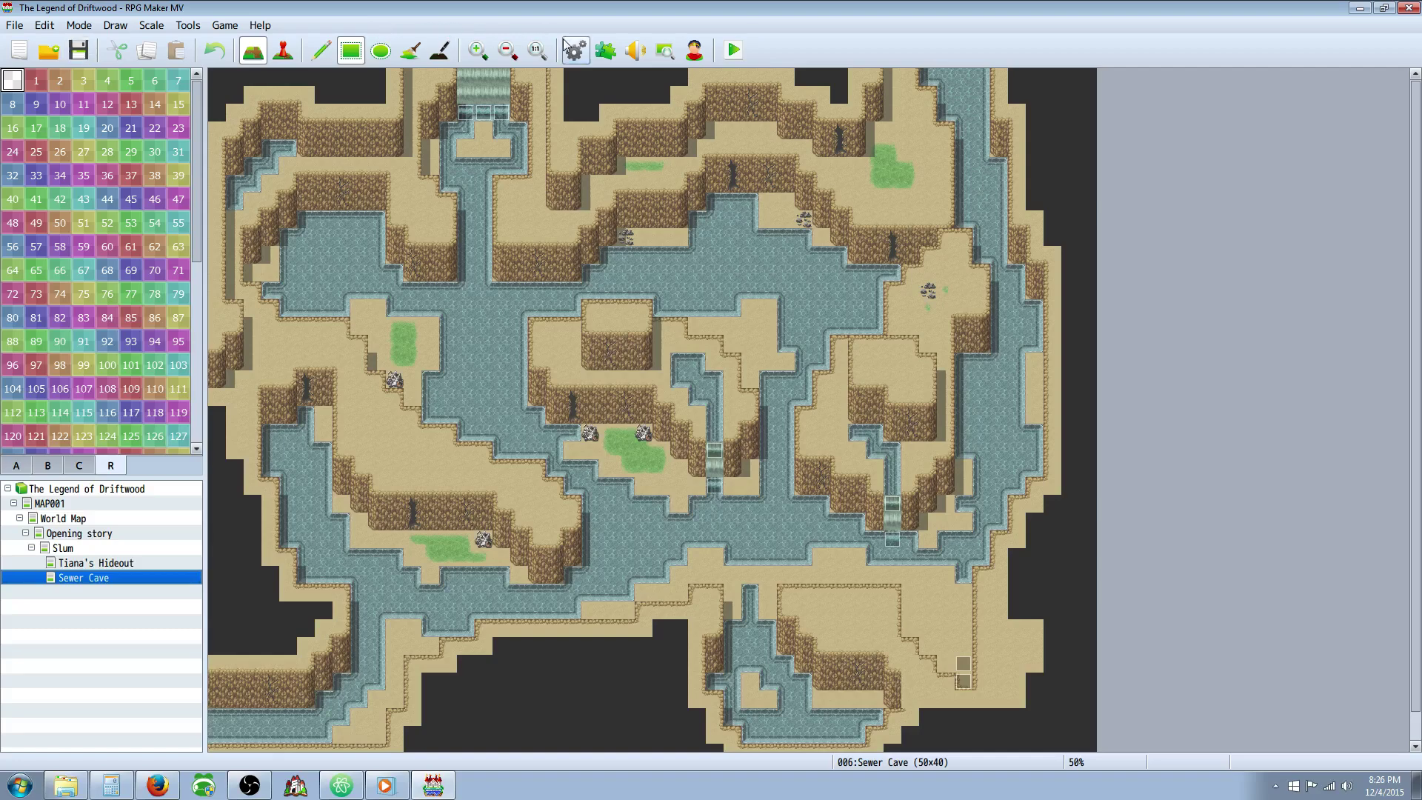
pyautogui.press('F9')
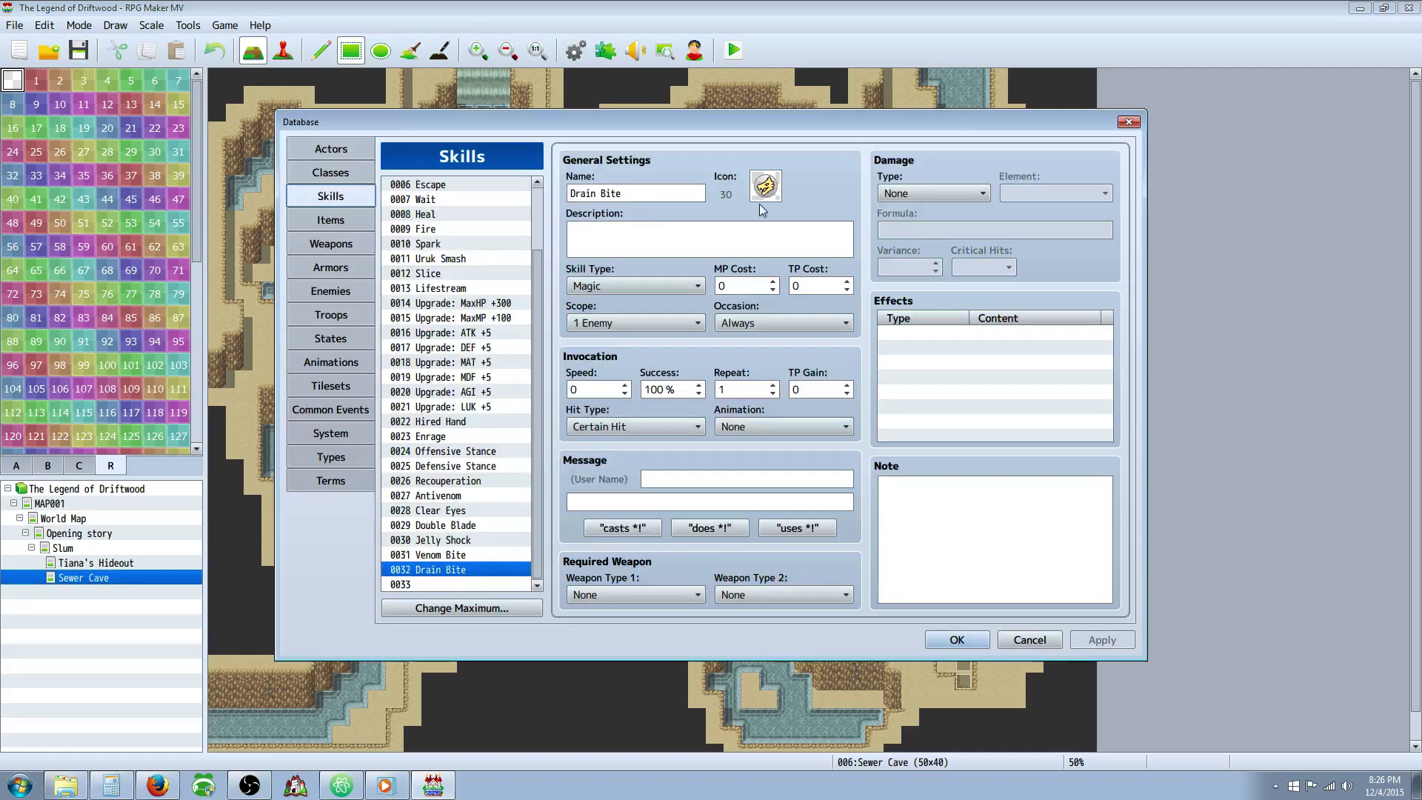
# Examine the custom icons in the last row of the icon set offered for the Drain Bite skill.
pyautogui.click(767, 186)
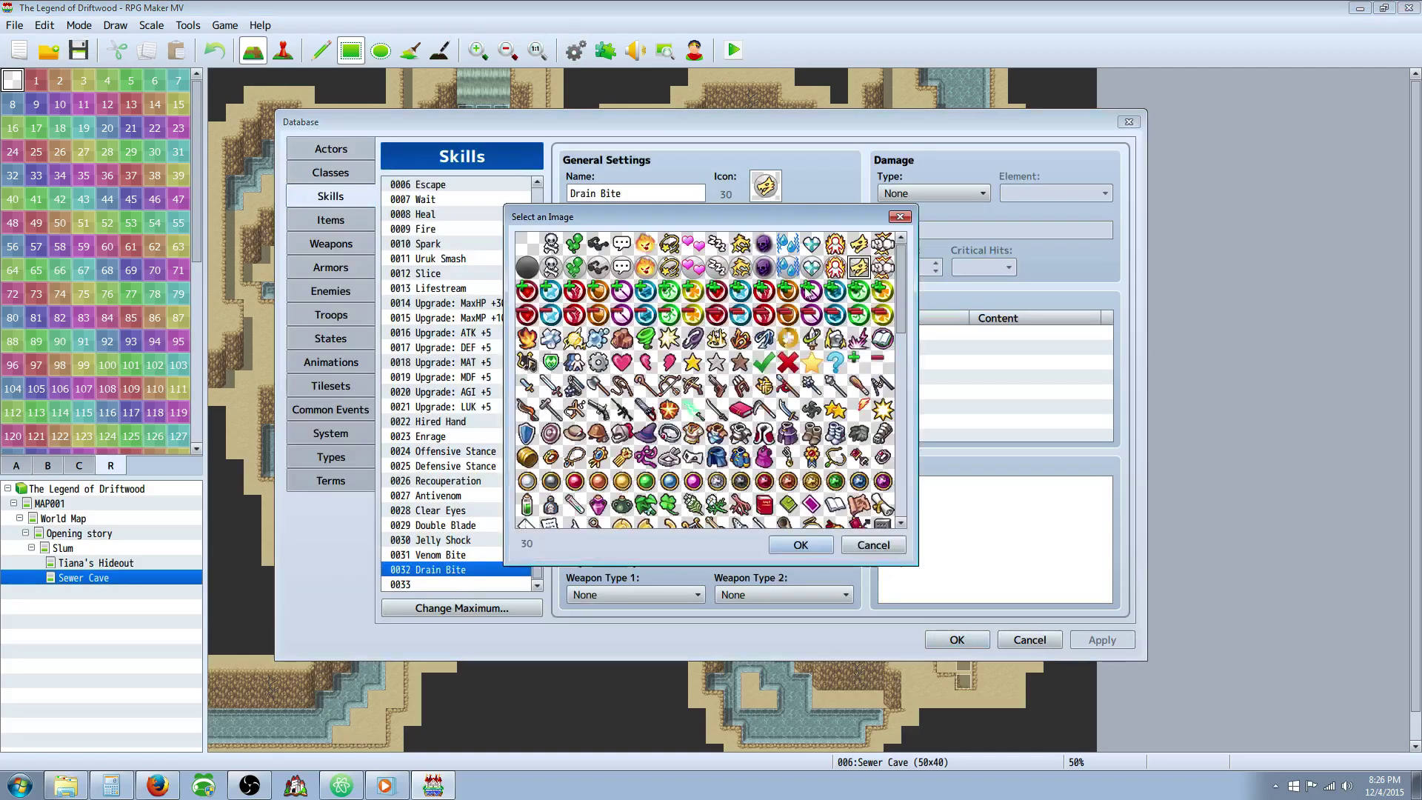
pyautogui.moveTo(901, 308); pyautogui.dragTo(901, 493)
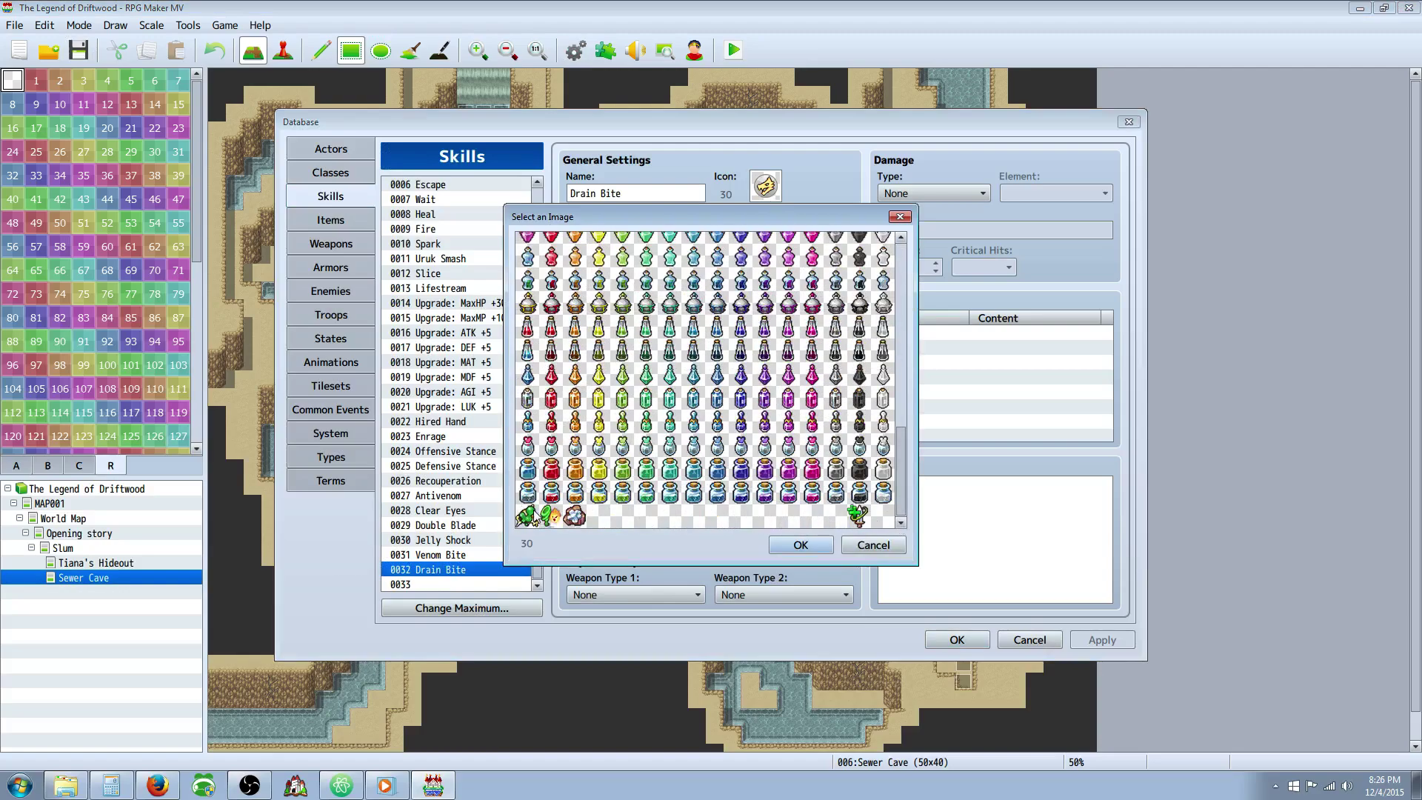
pyautogui.click(527, 515)
pyautogui.click(551, 516)
pyautogui.click(531, 518)
pyautogui.click(553, 517)
pyautogui.click(576, 516)
pyautogui.click(550, 518)
pyautogui.click(528, 518)
pyautogui.click(578, 519)
pyautogui.click(859, 516)
pyautogui.scroll(10, 909, 502)
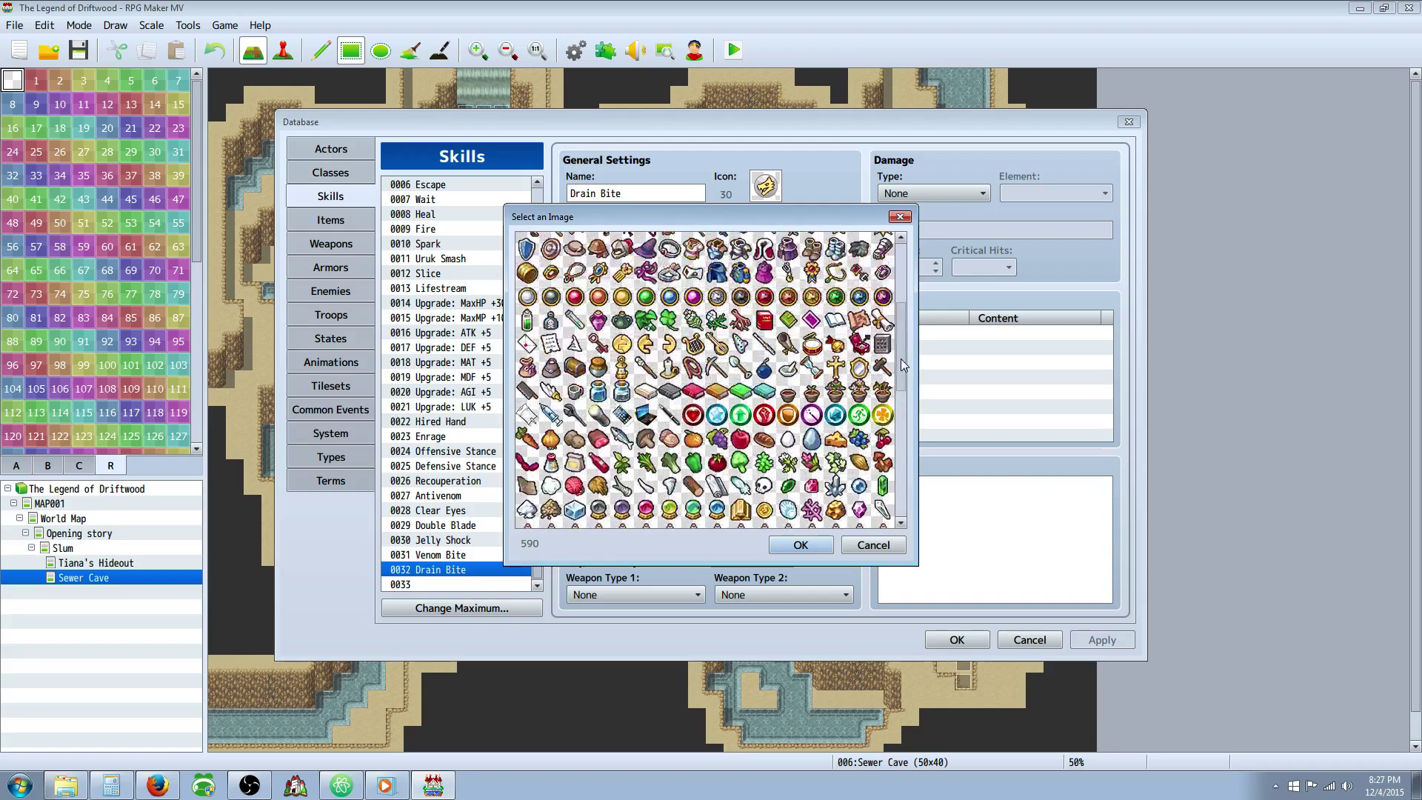
# Compare icon 94, the green plus, with icon 590, and check the neighbouring slots in the icon set's last row.
pyautogui.click(863, 359)
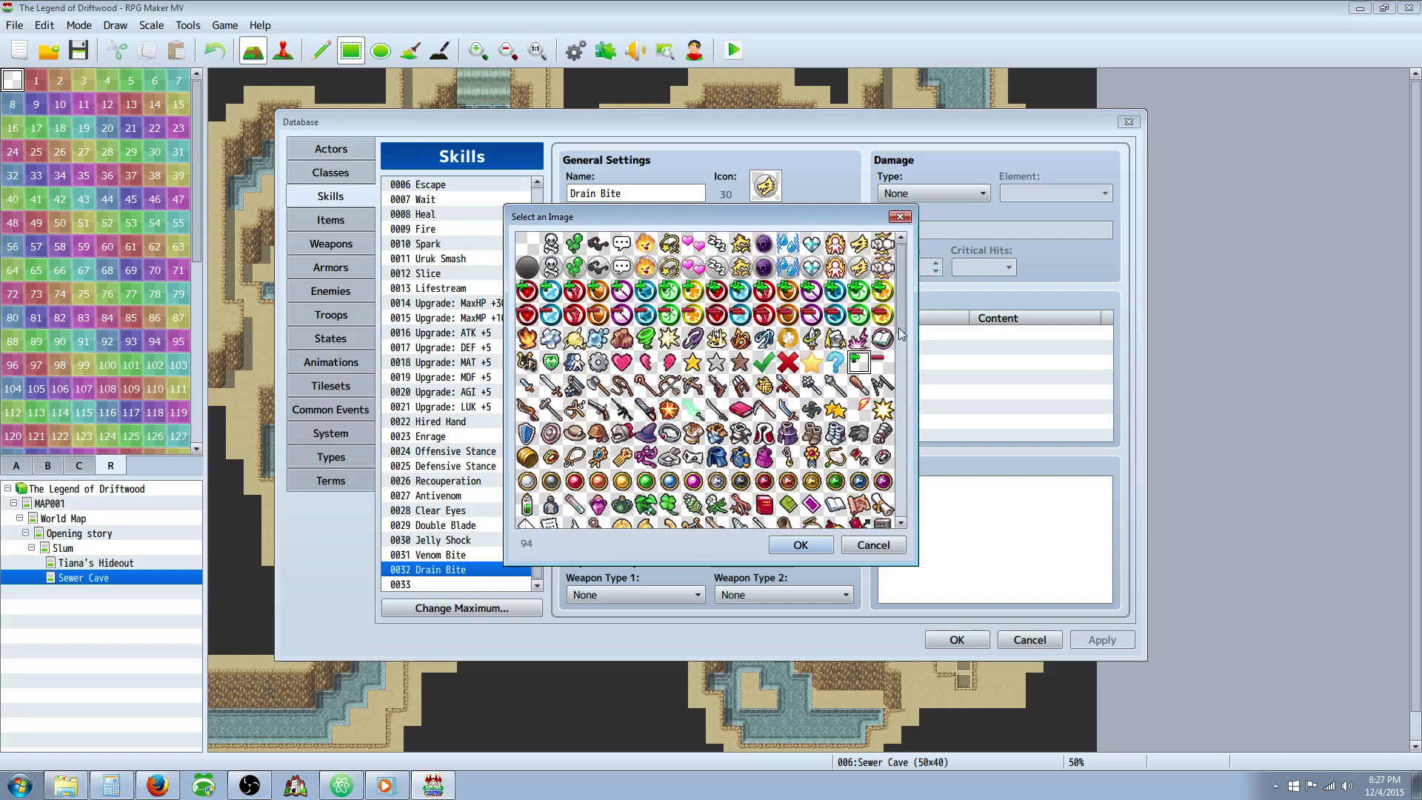
pyautogui.scroll(-10, 863, 359)
pyautogui.click(859, 517)
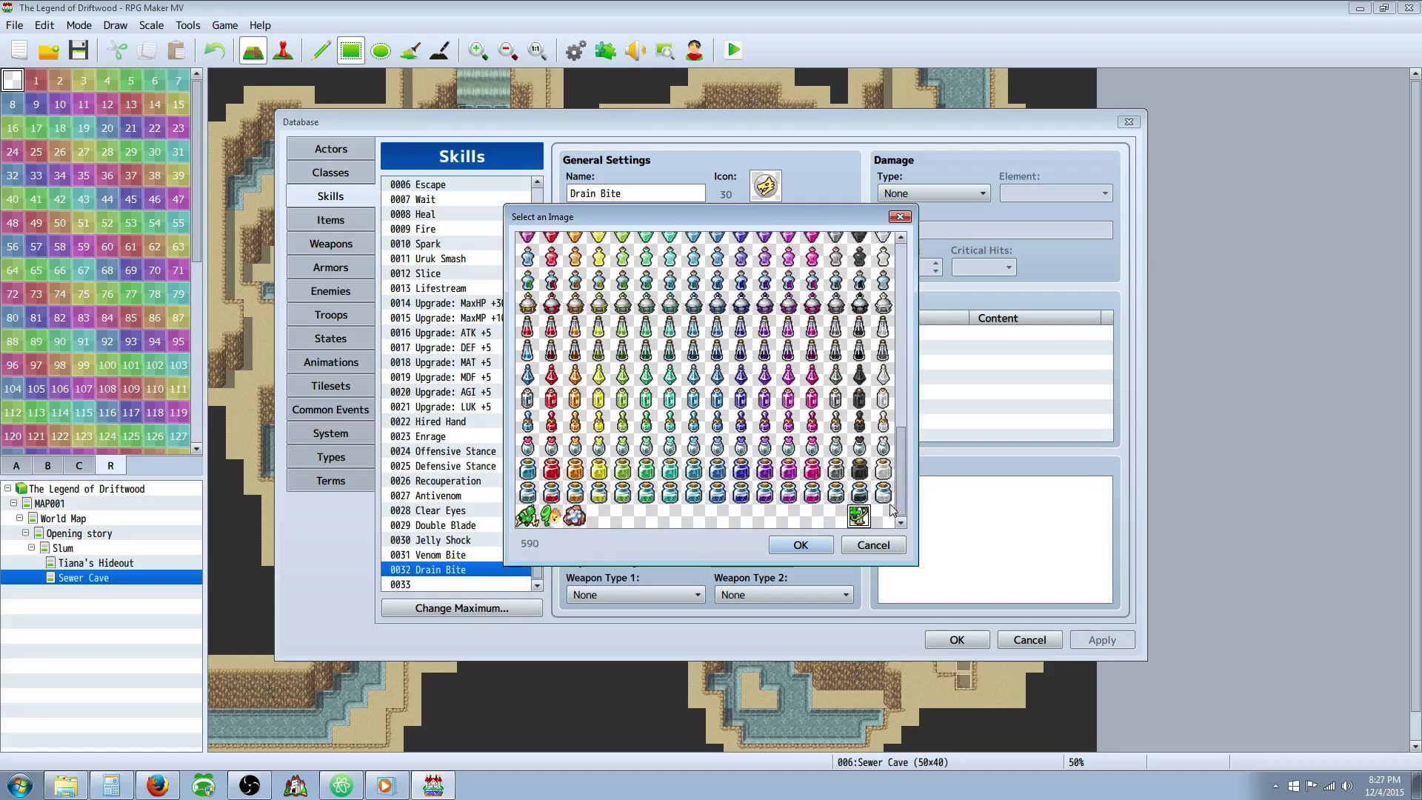
pyautogui.scroll(5, 903, 505)
pyautogui.scroll(-5, 904, 506)
pyautogui.click(833, 517)
pyautogui.click(859, 517)
pyautogui.click(835, 516)
pyautogui.click(858, 517)
pyautogui.click(835, 517)
pyautogui.click(574, 517)
pyautogui.click(551, 517)
pyautogui.click(529, 517)
pyautogui.click(601, 517)
pyautogui.scroll(3, 690, 489)
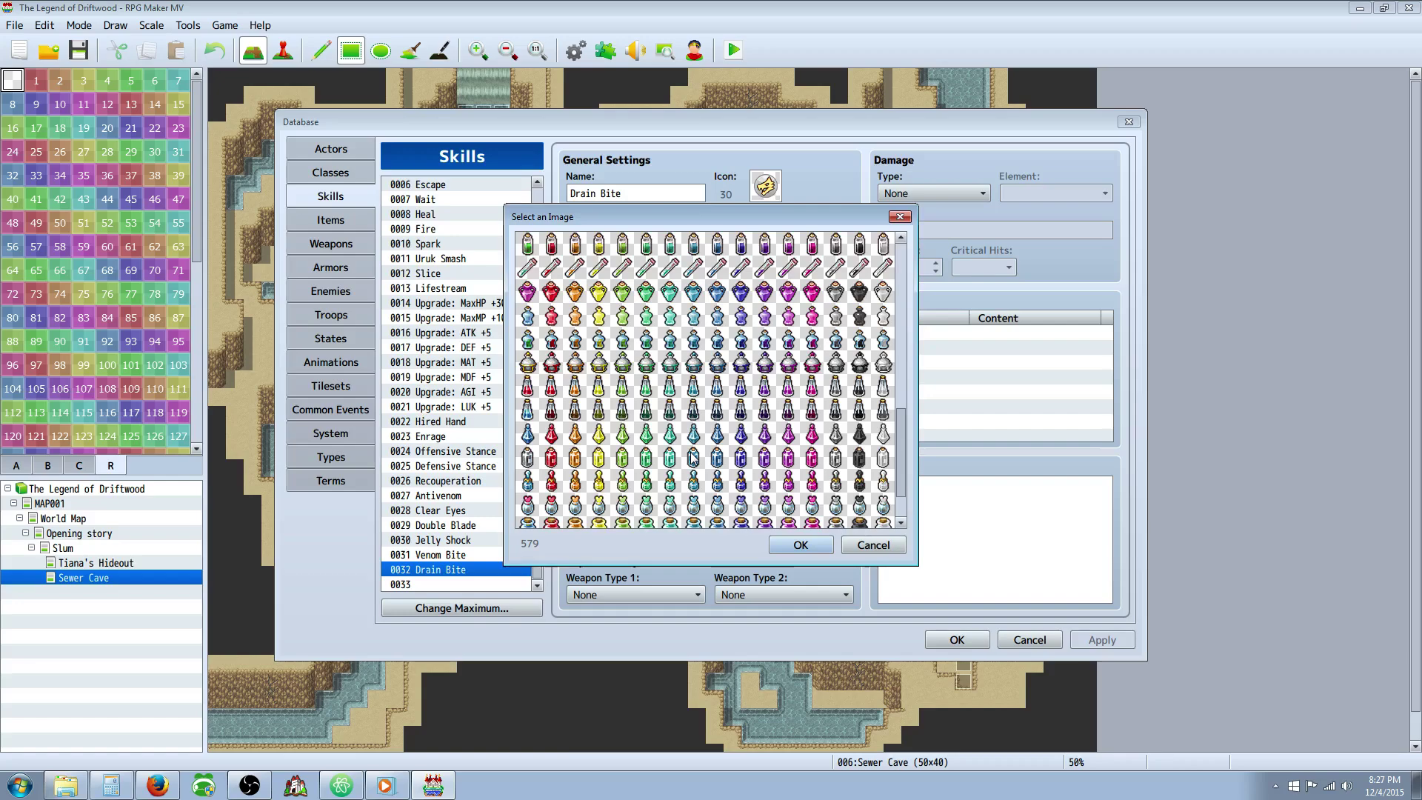
pyautogui.scroll(-3, 692, 457)
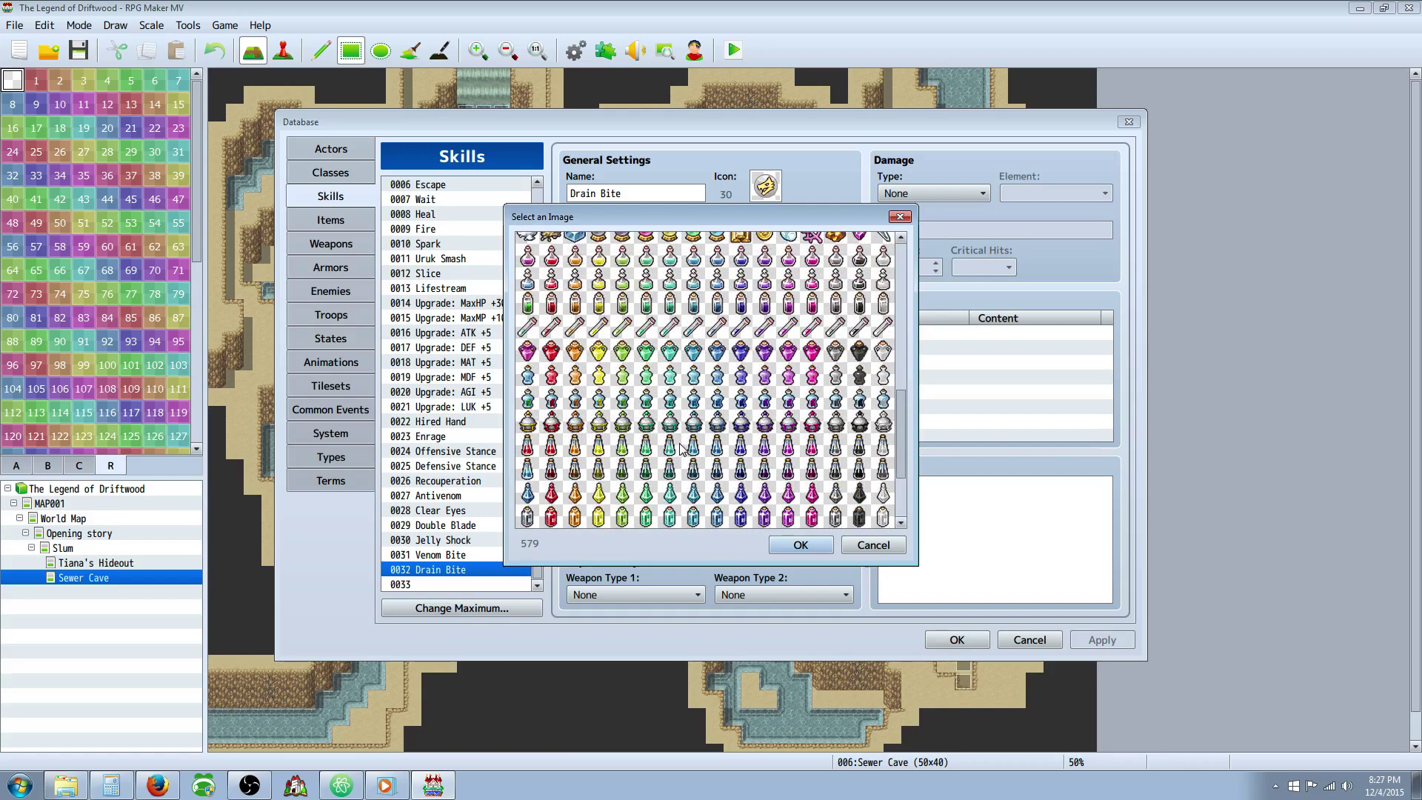
pyautogui.scroll(3, 794, 422)
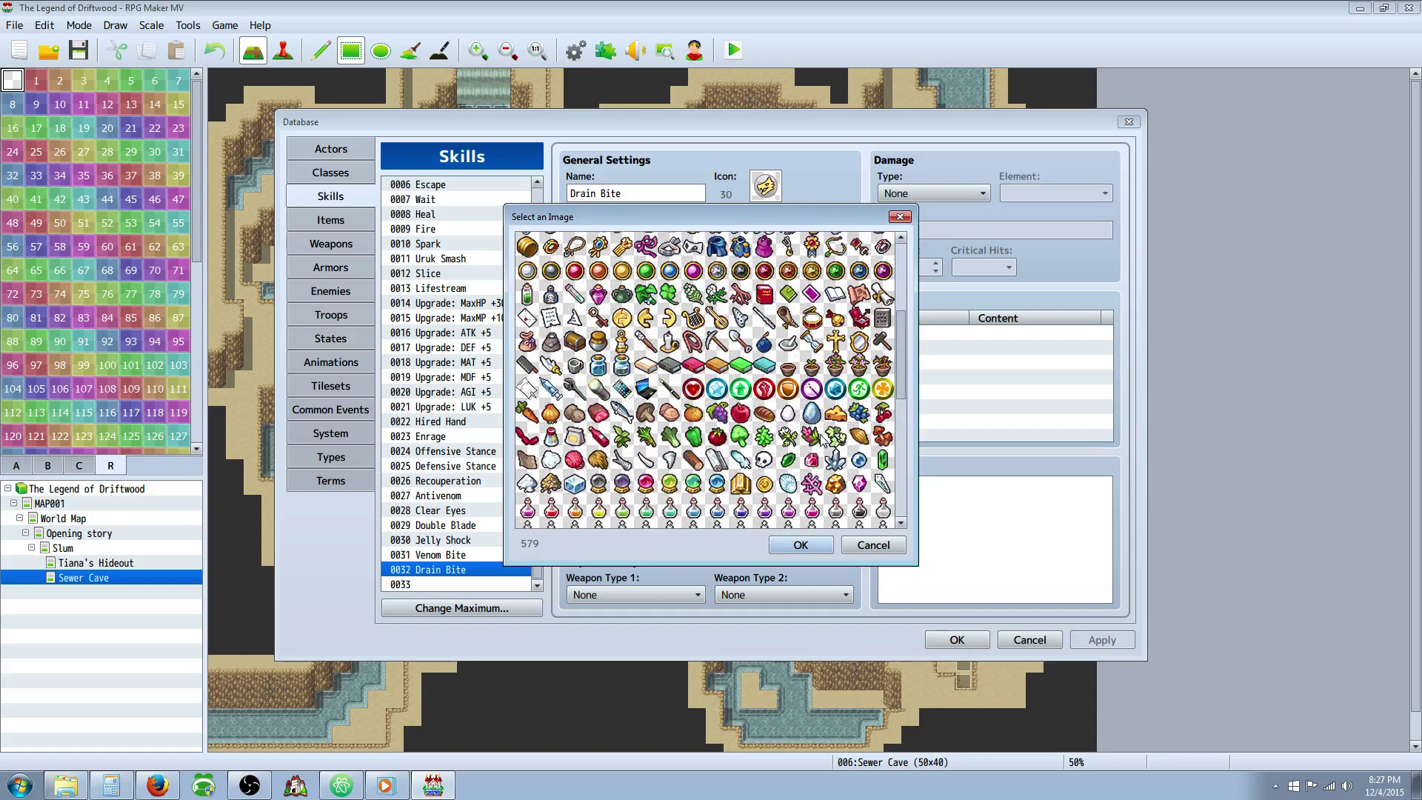
# Assign icon 14 to the Drain Bite skill.
pyautogui.click(765, 461)
pyautogui.moveTo(904, 393); pyautogui.dragTo(929, 304)
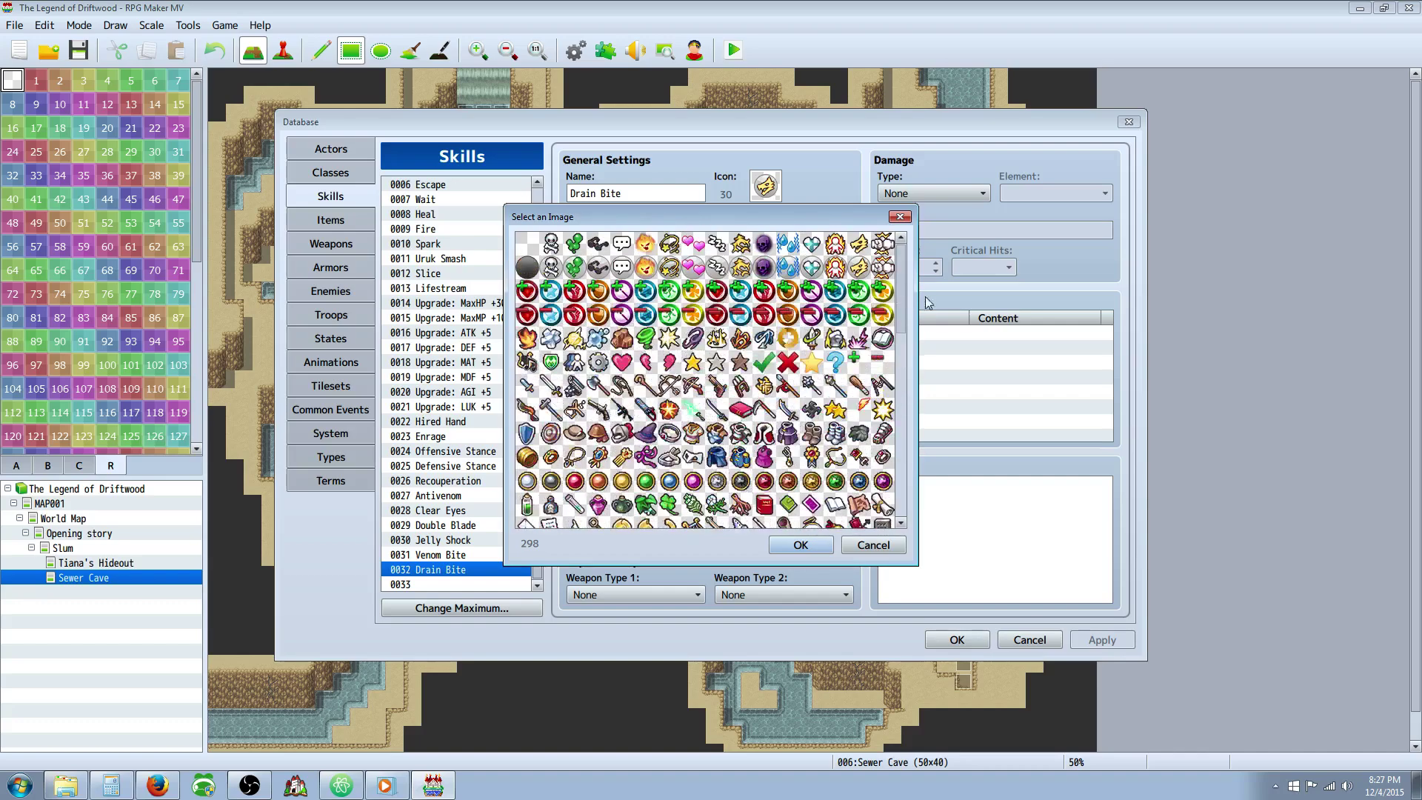
pyautogui.click(860, 244)
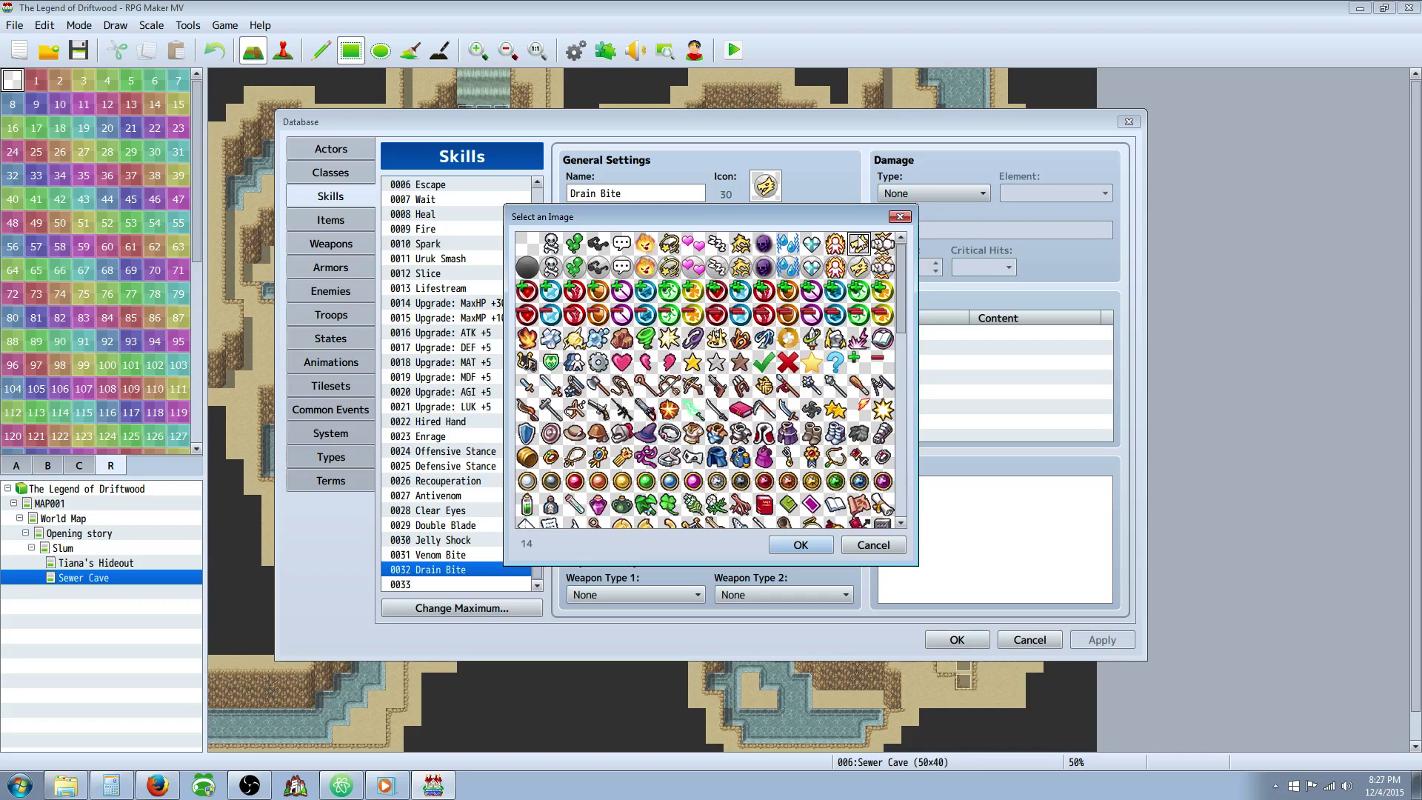
pyautogui.click(810, 546)
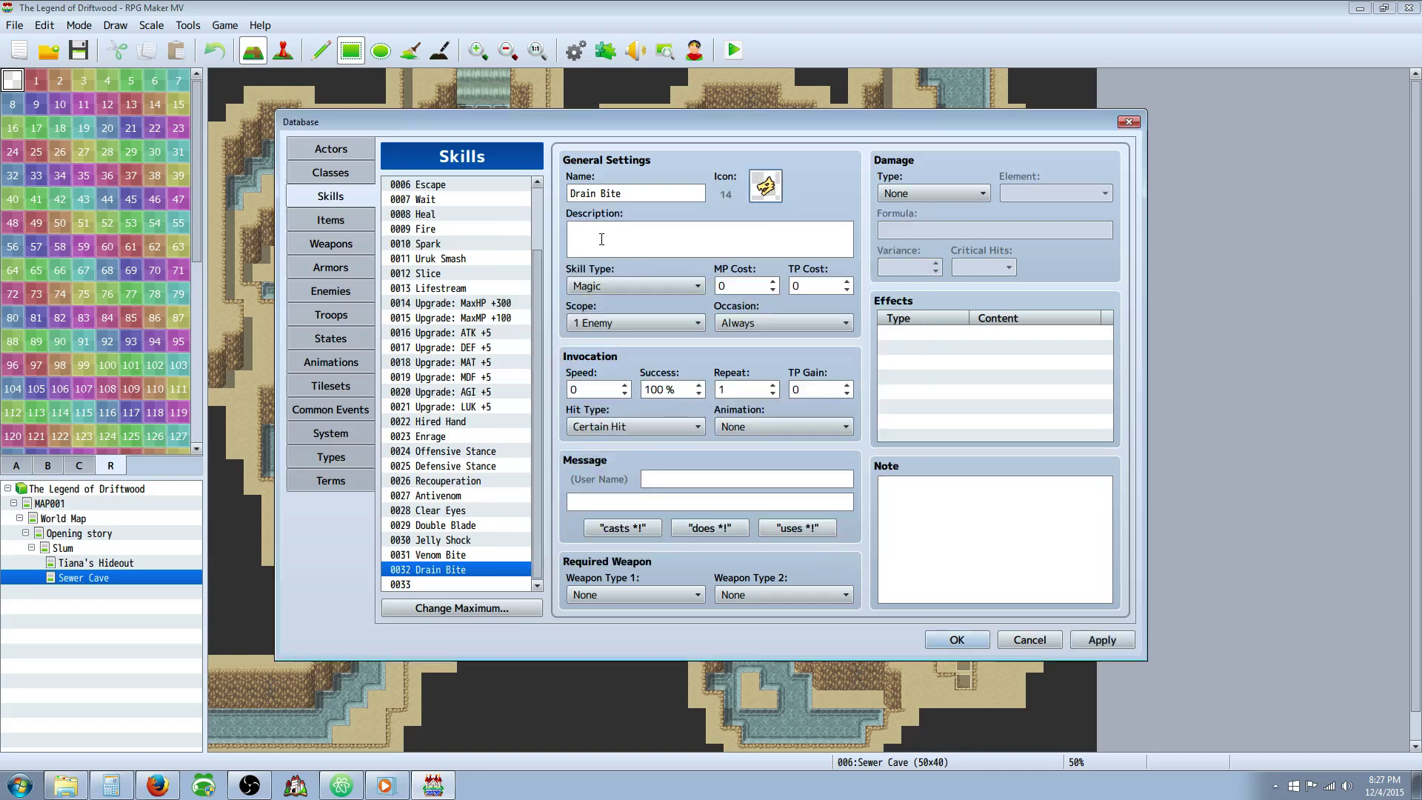
# Set Drain Bite's damage type to HP Drain with the Normal Attack element, and apply the change.
pyautogui.click(644, 235)
pyautogui.click(922, 194)
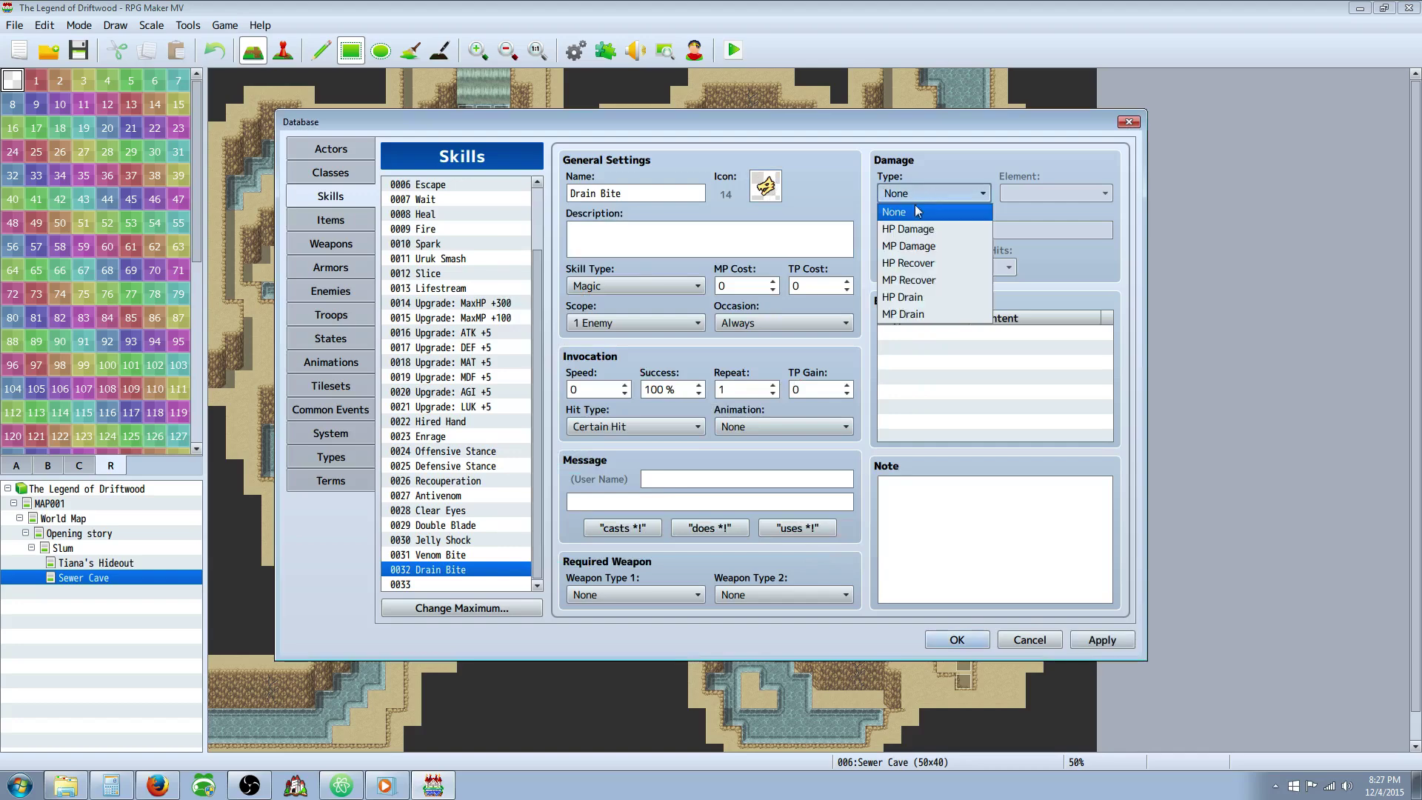
pyautogui.click(926, 292)
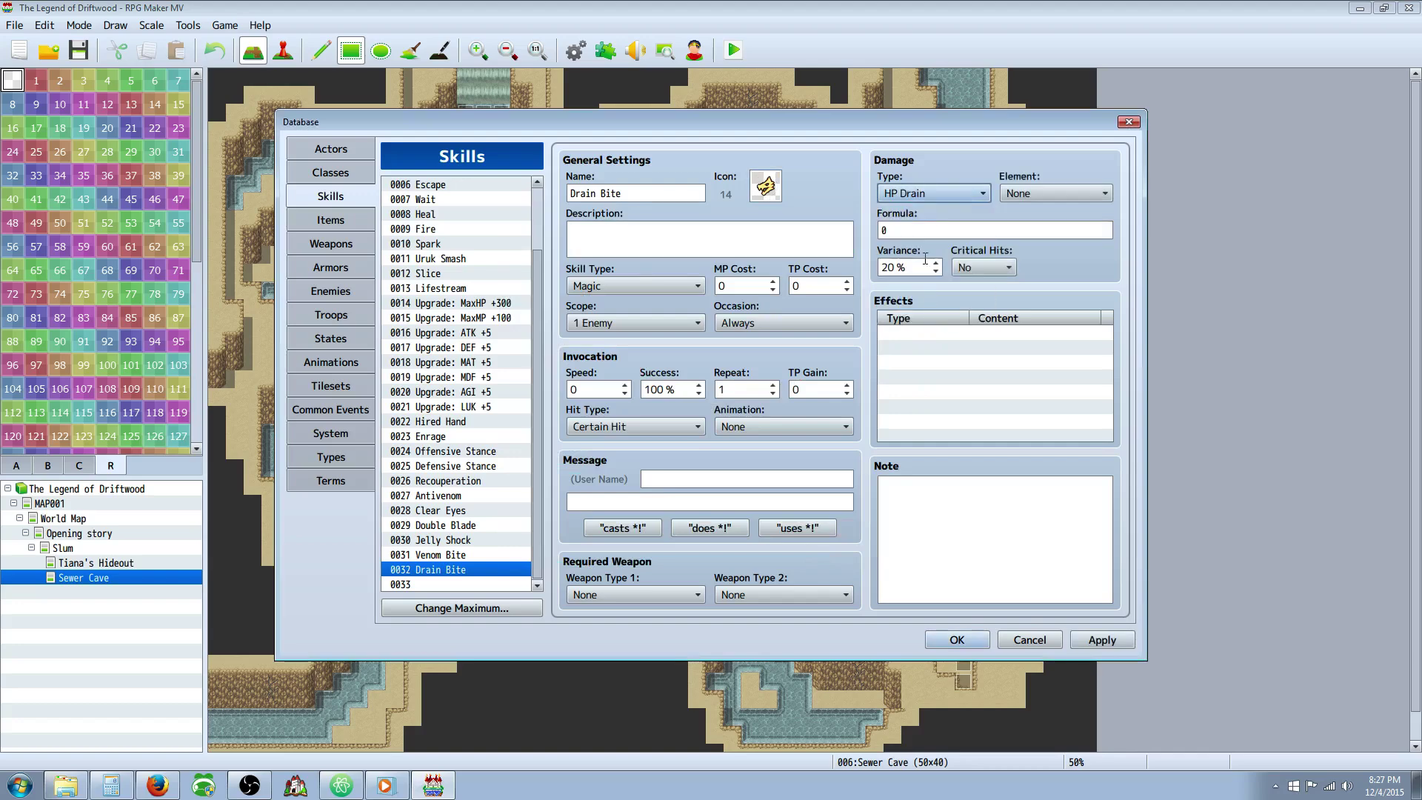
pyautogui.click(1042, 191)
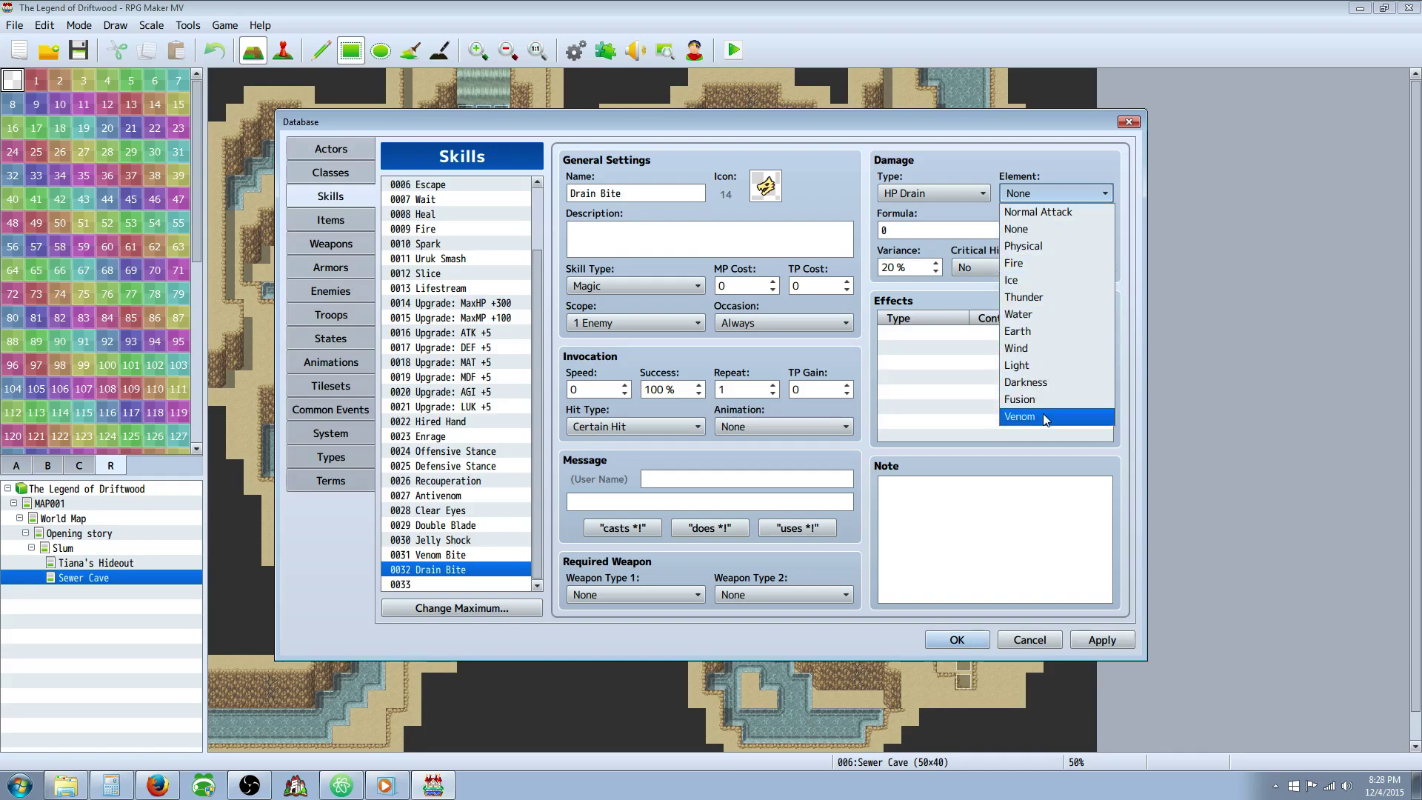
pyautogui.click(1039, 212)
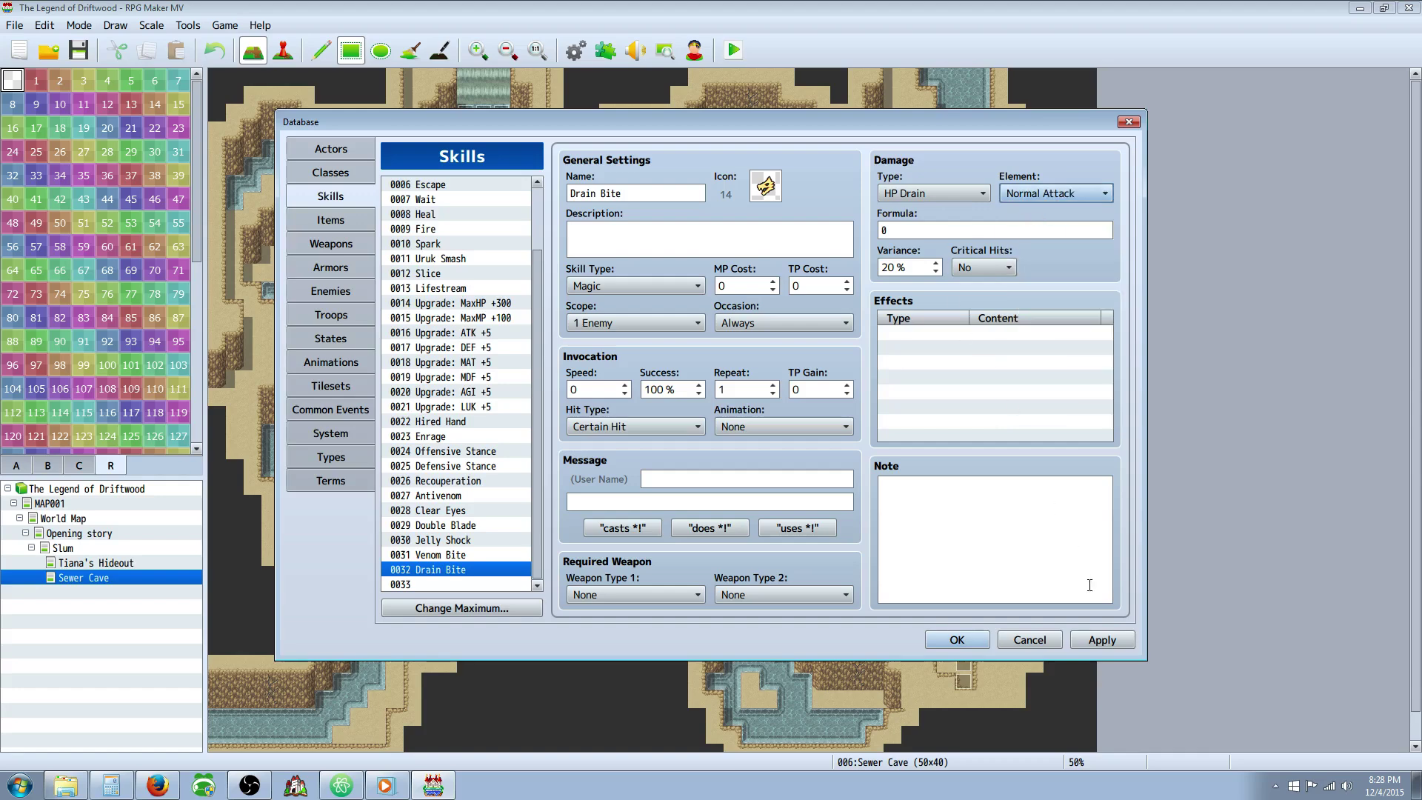
pyautogui.click(1102, 640)
# Raise the maximum number of elements to 12 in the database types and select the new blank entry.
pyautogui.click(331, 457)
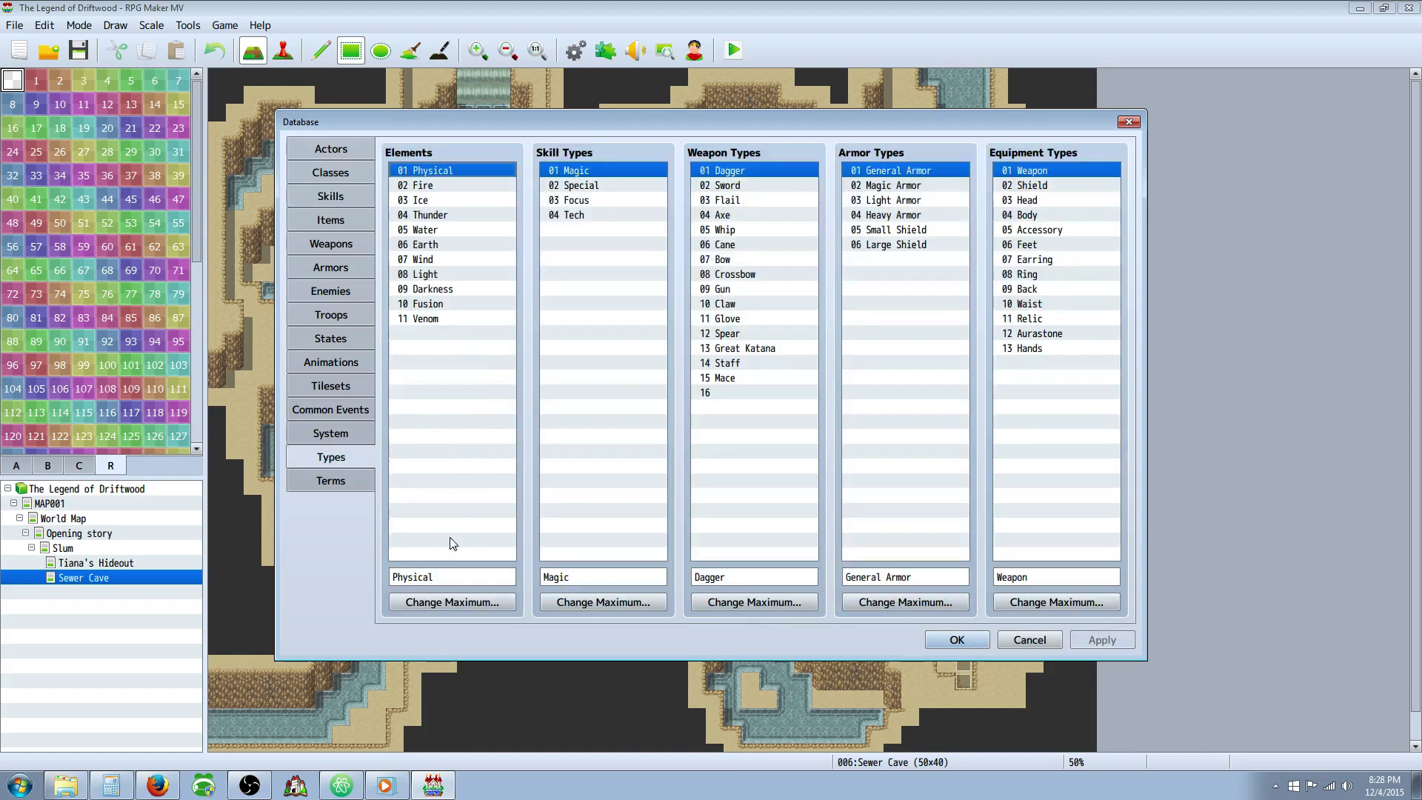
pyautogui.click(464, 606)
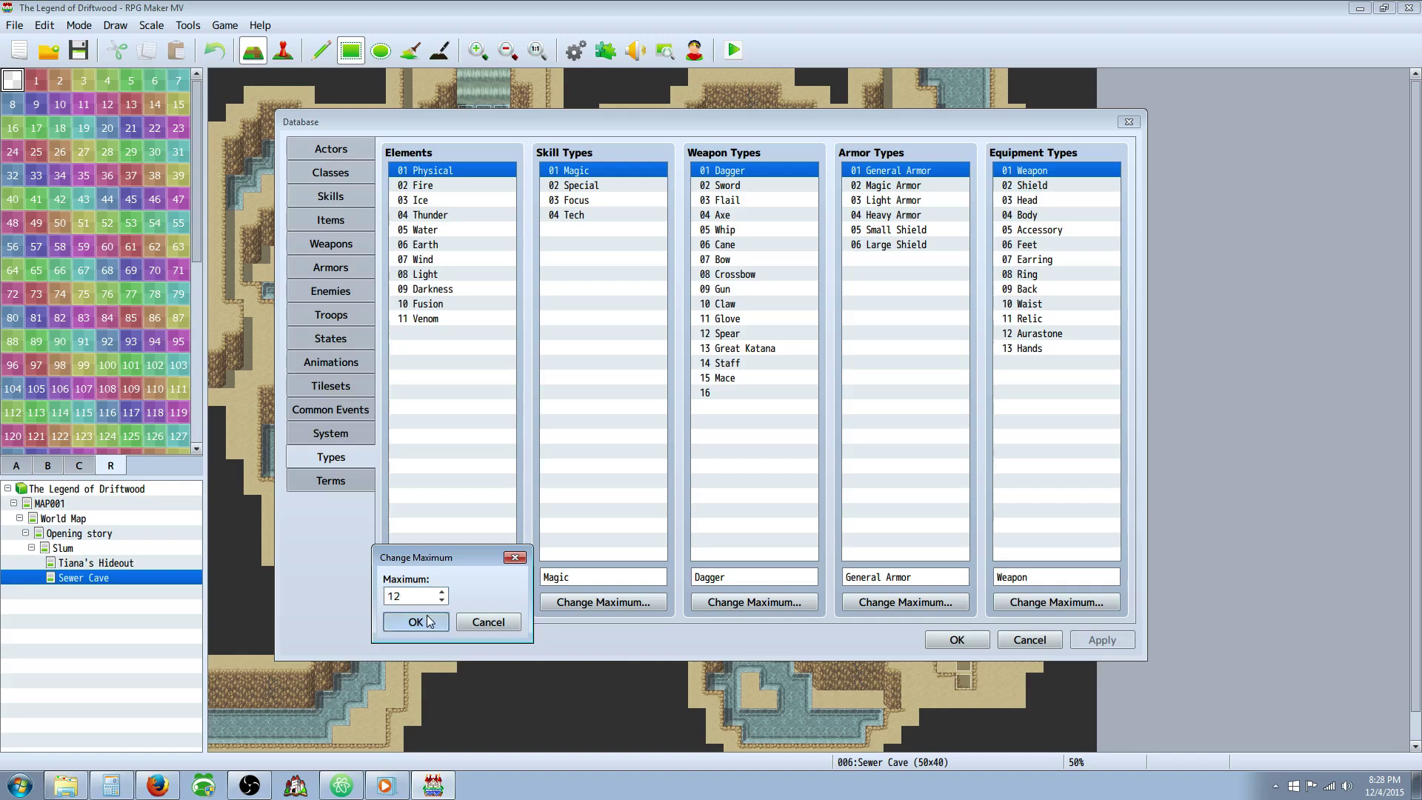
pyautogui.click(428, 622)
pyautogui.click(442, 335)
pyautogui.click(453, 579)
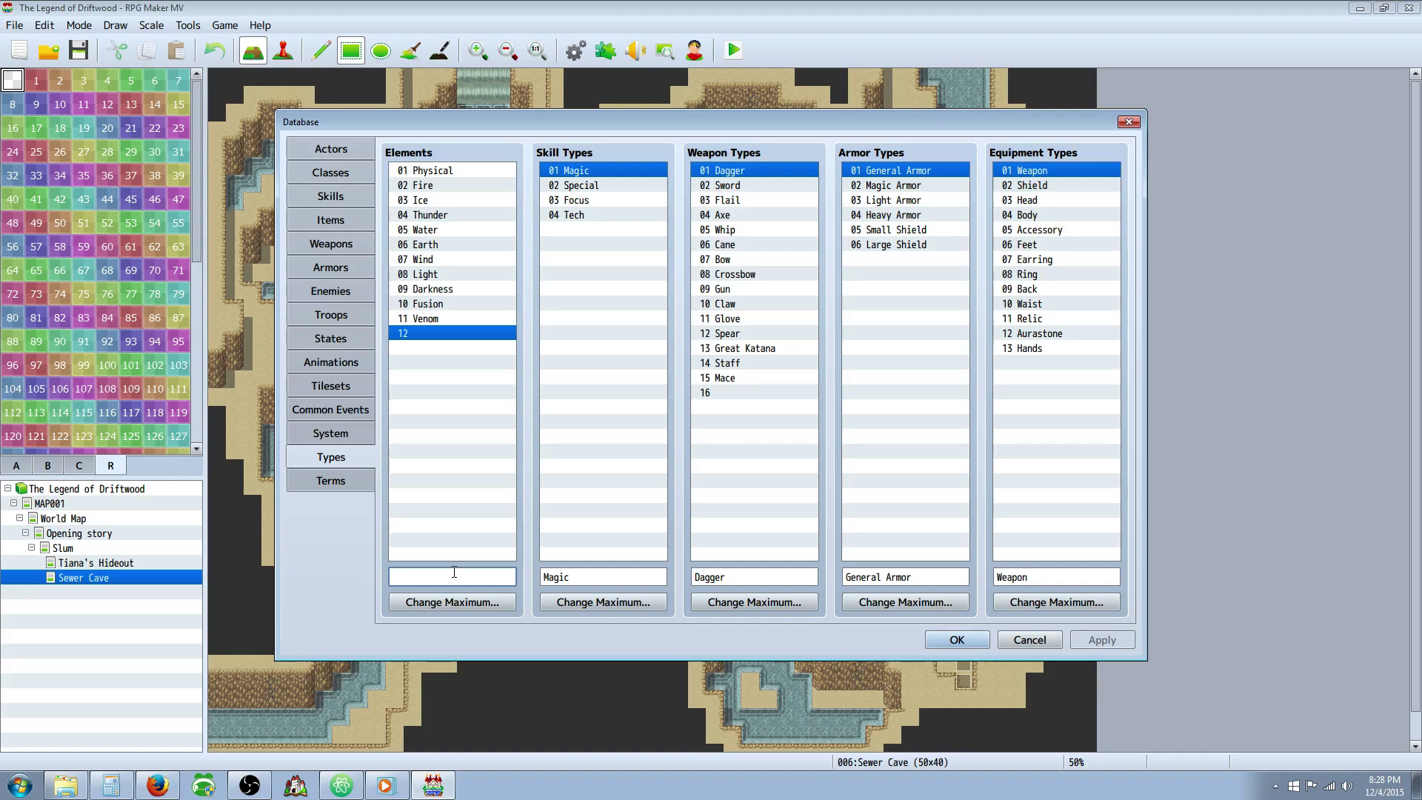
# Name element 12 Absorb and apply the change.
pyautogui.write('D')
pyautogui.press('BackSpace')
pyautogui.write('Funnel')
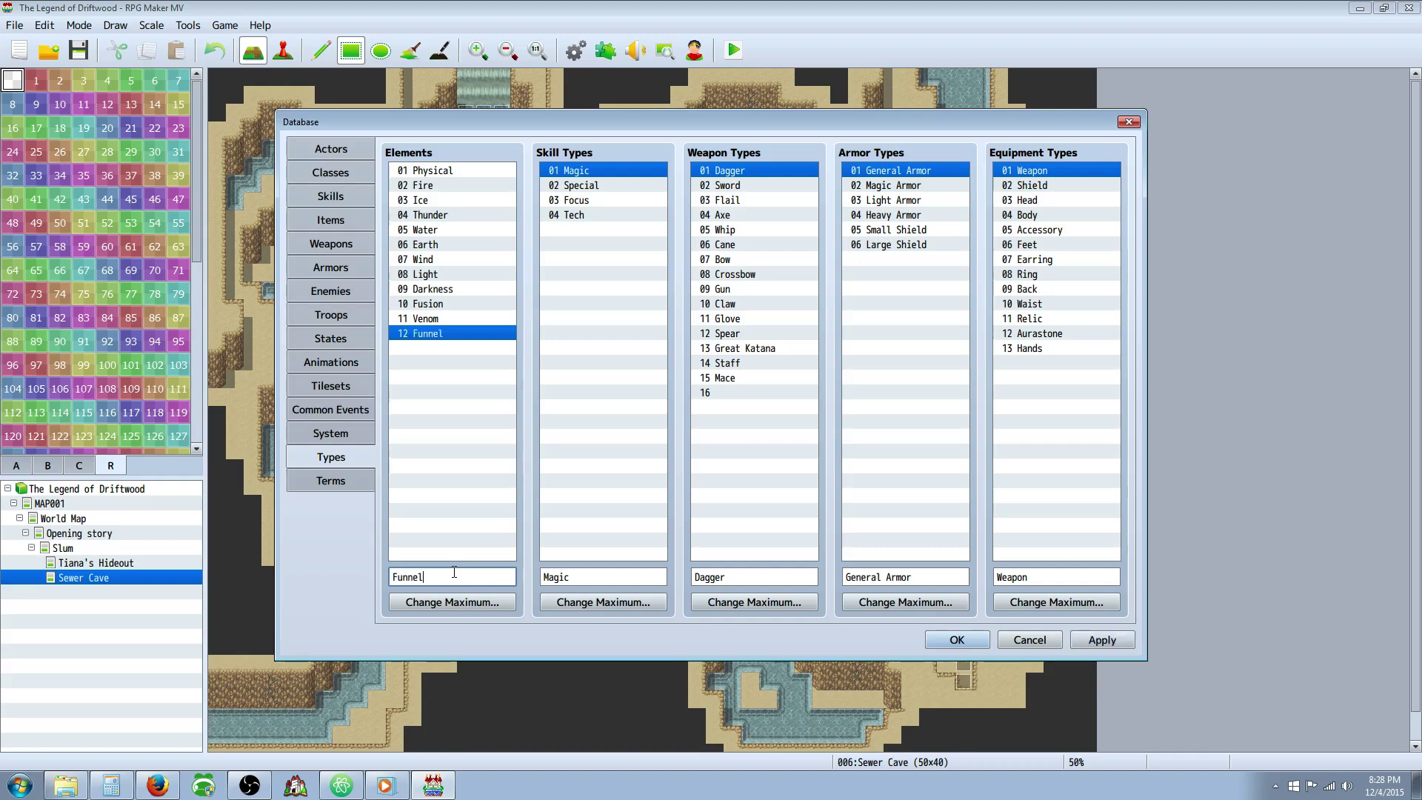
pyautogui.press('BackSpace')
pyautogui.press('BackSpace')
pyautogui.press('BackSpace')
pyautogui.write('Abd')
pyautogui.click(1105, 638)
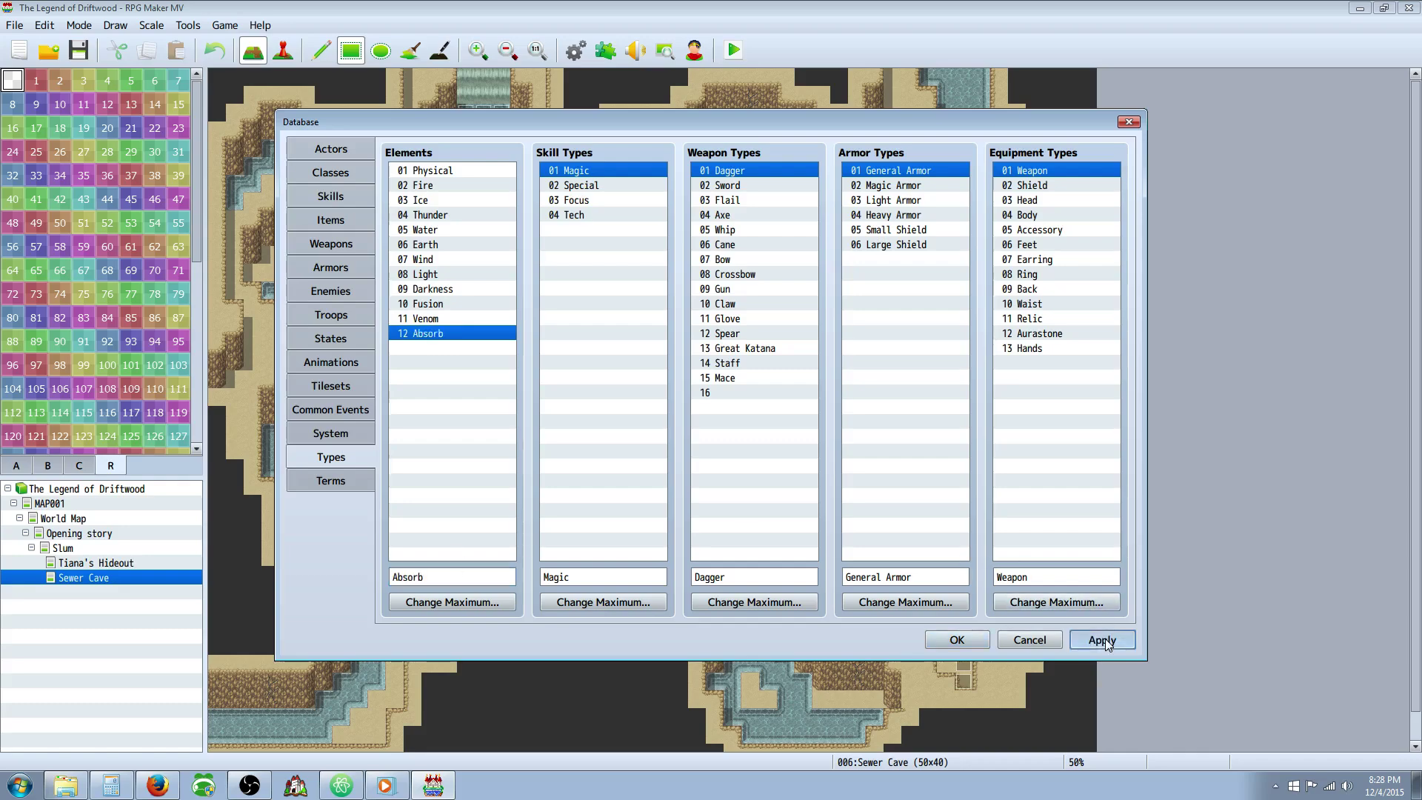
# Review the Physical element, the Magic Water item and the skill list, ending back at the database types.
pyautogui.click(437, 175)
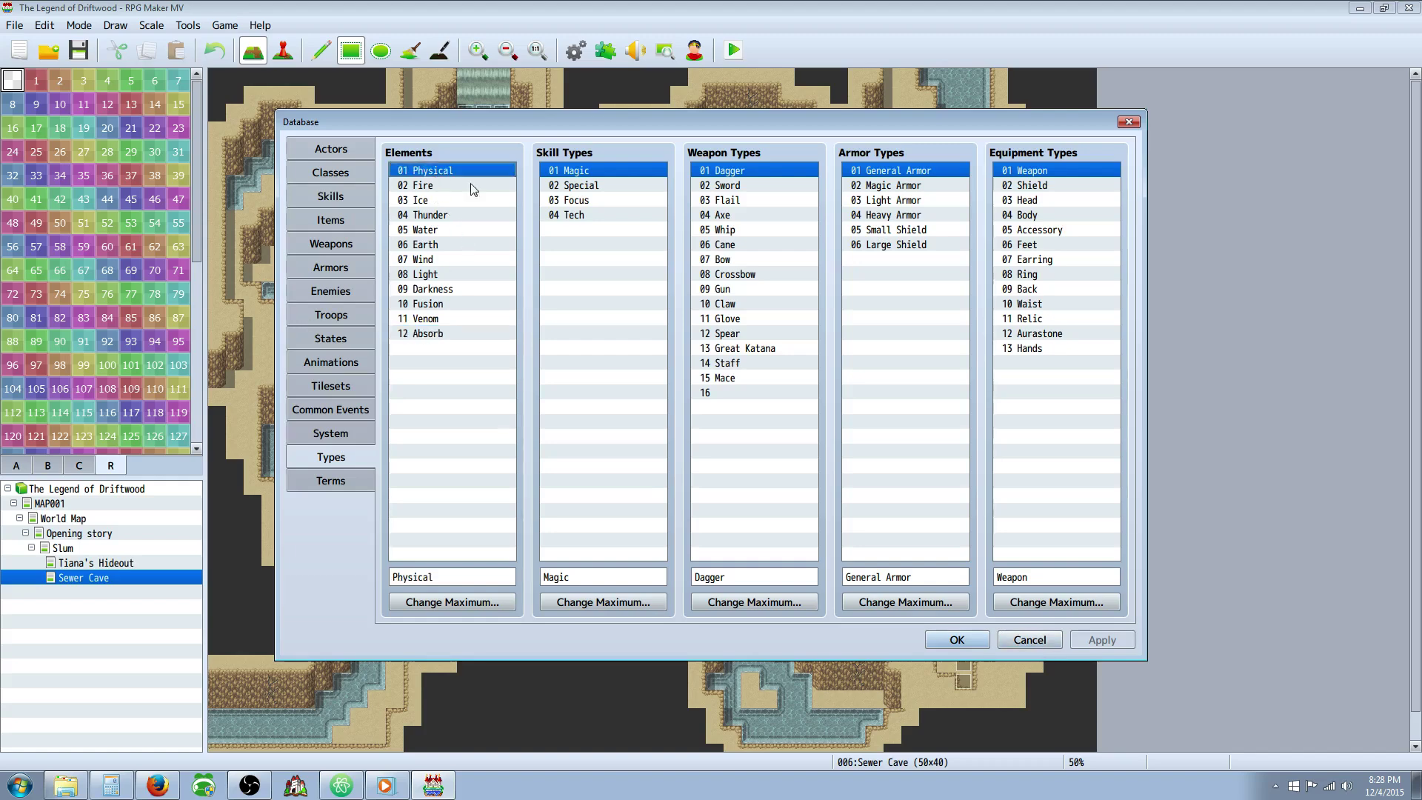
pyautogui.click(335, 222)
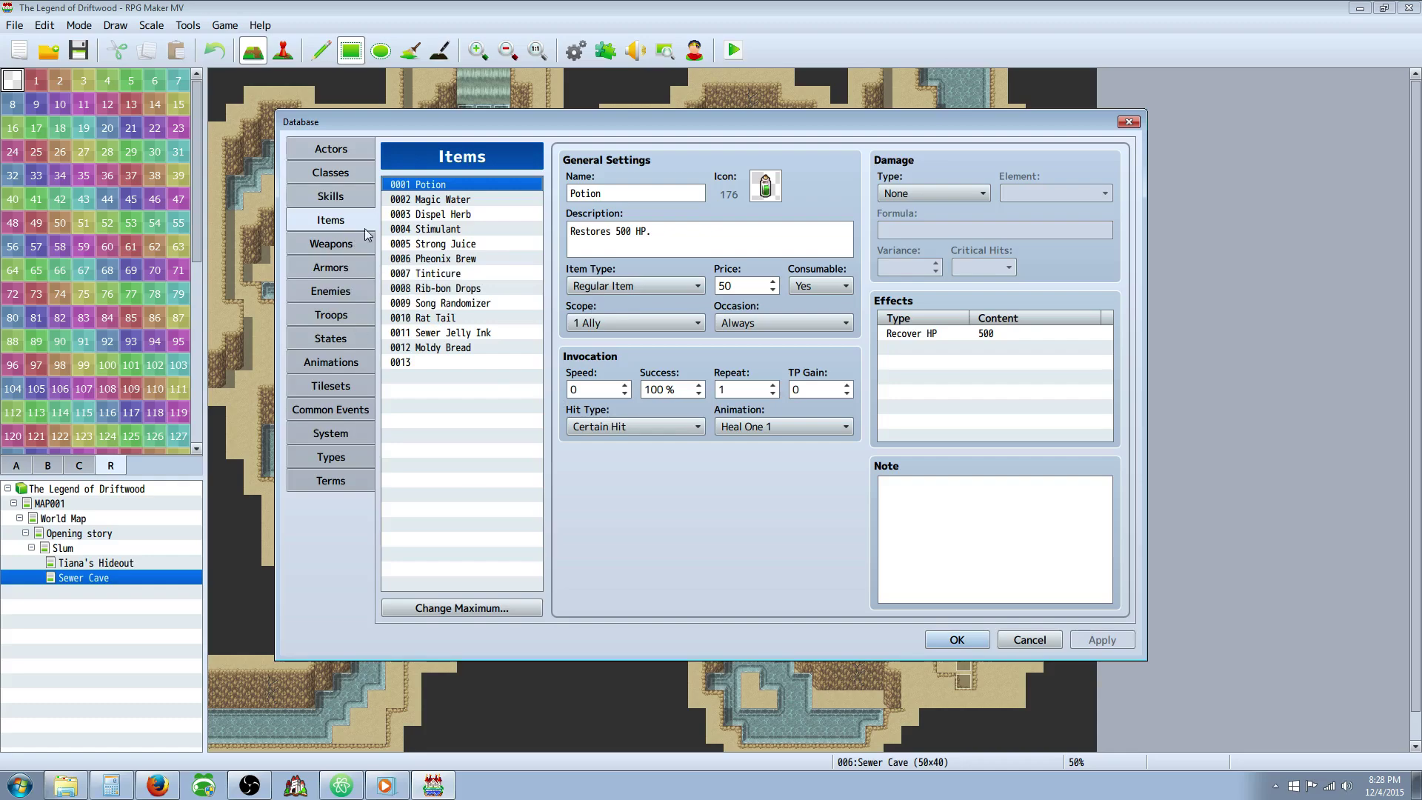
pyautogui.click(451, 202)
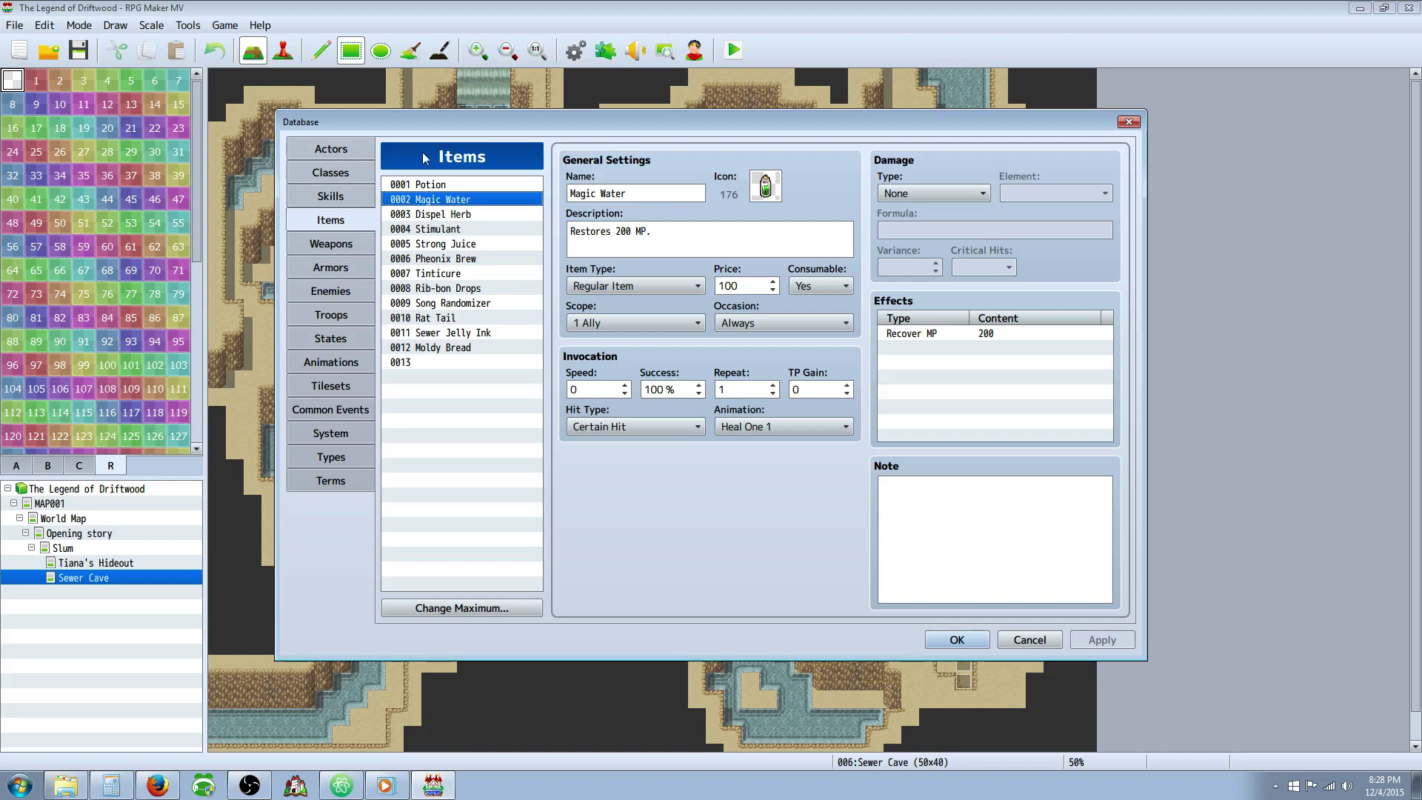
pyautogui.click(290, 196)
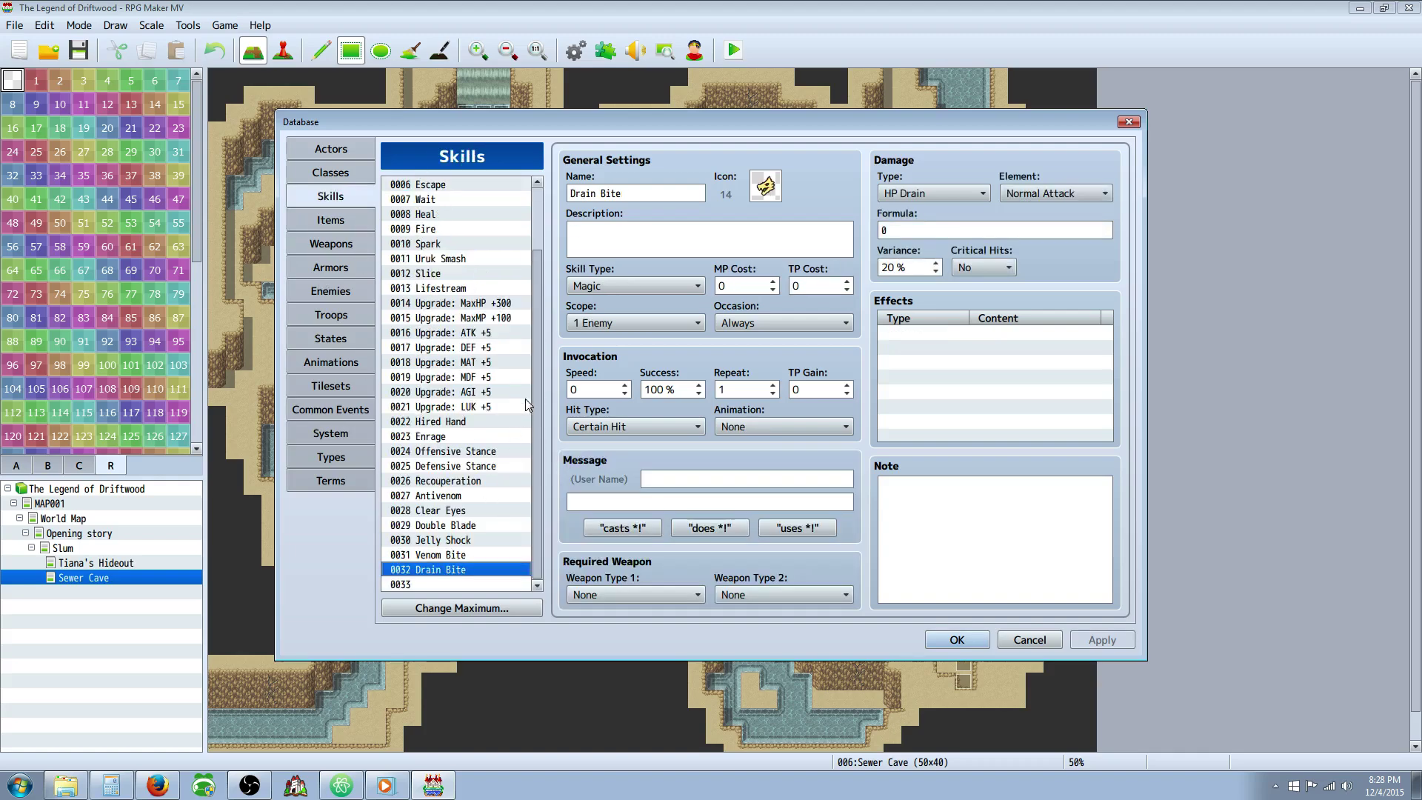
pyautogui.scroll(1, 538, 308)
pyautogui.scroll(-2, 537, 308)
pyautogui.click(330, 433)
pyautogui.click(335, 455)
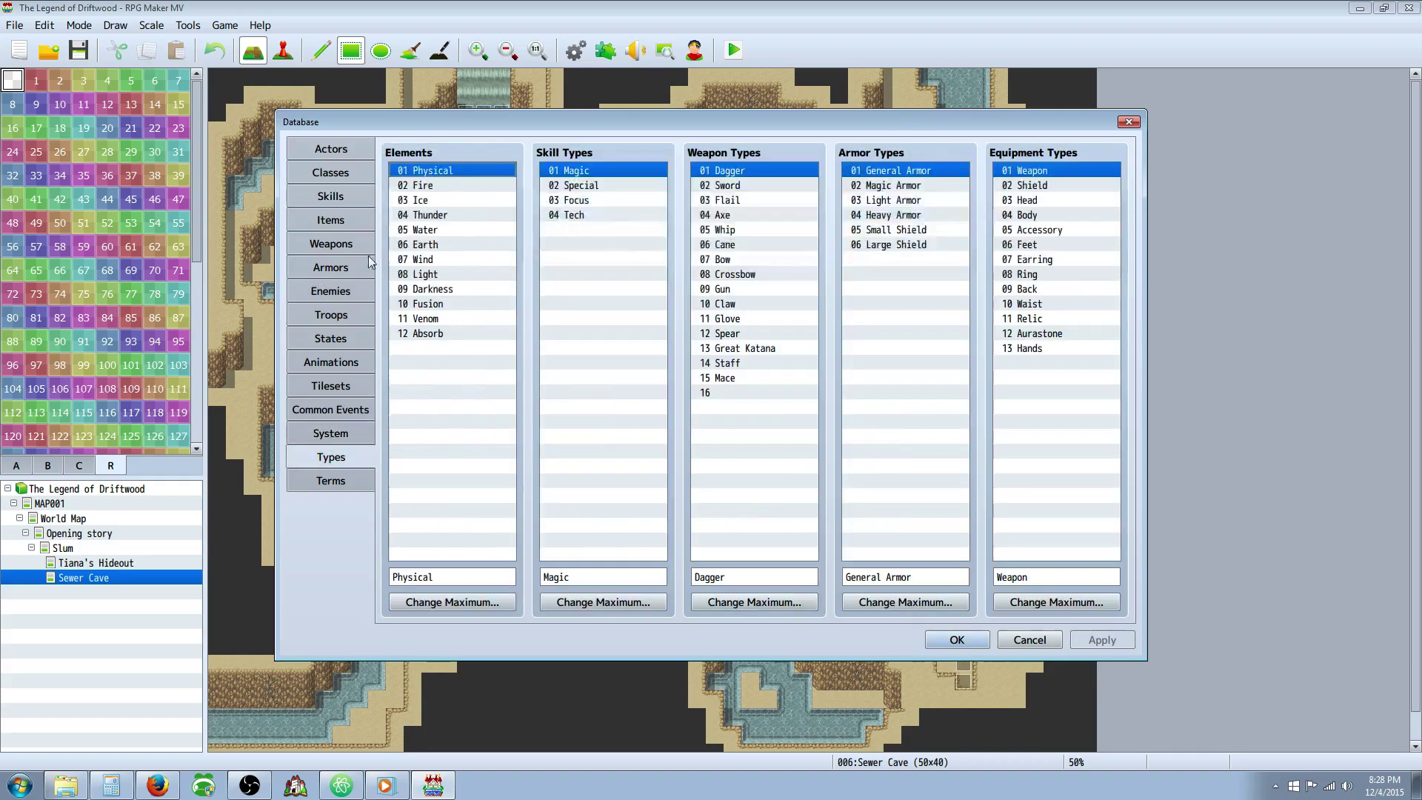
# Insert the icon code \i[] in front of the Physical element's name.
pyautogui.click(425, 577)
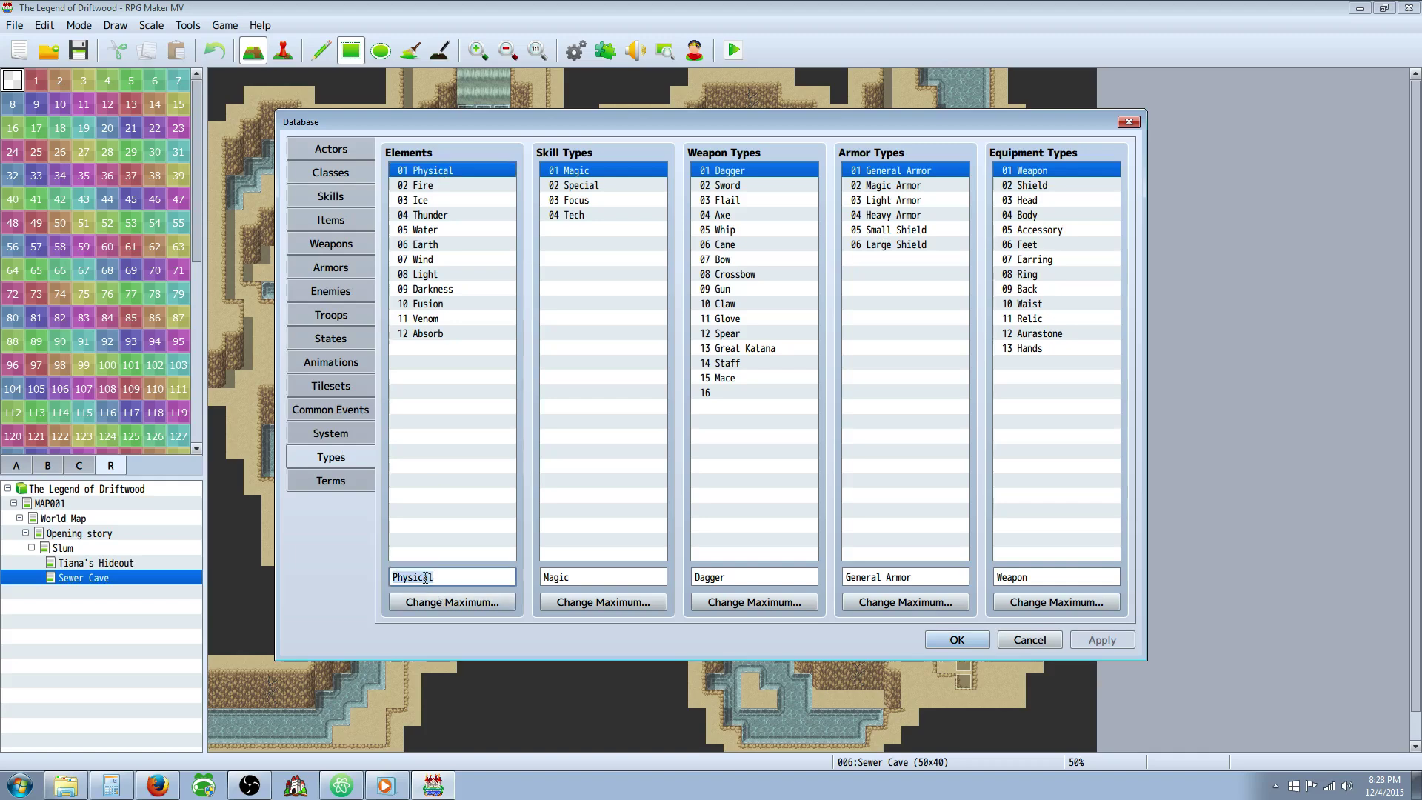
pyautogui.click(440, 558)
pyautogui.write('\\i')
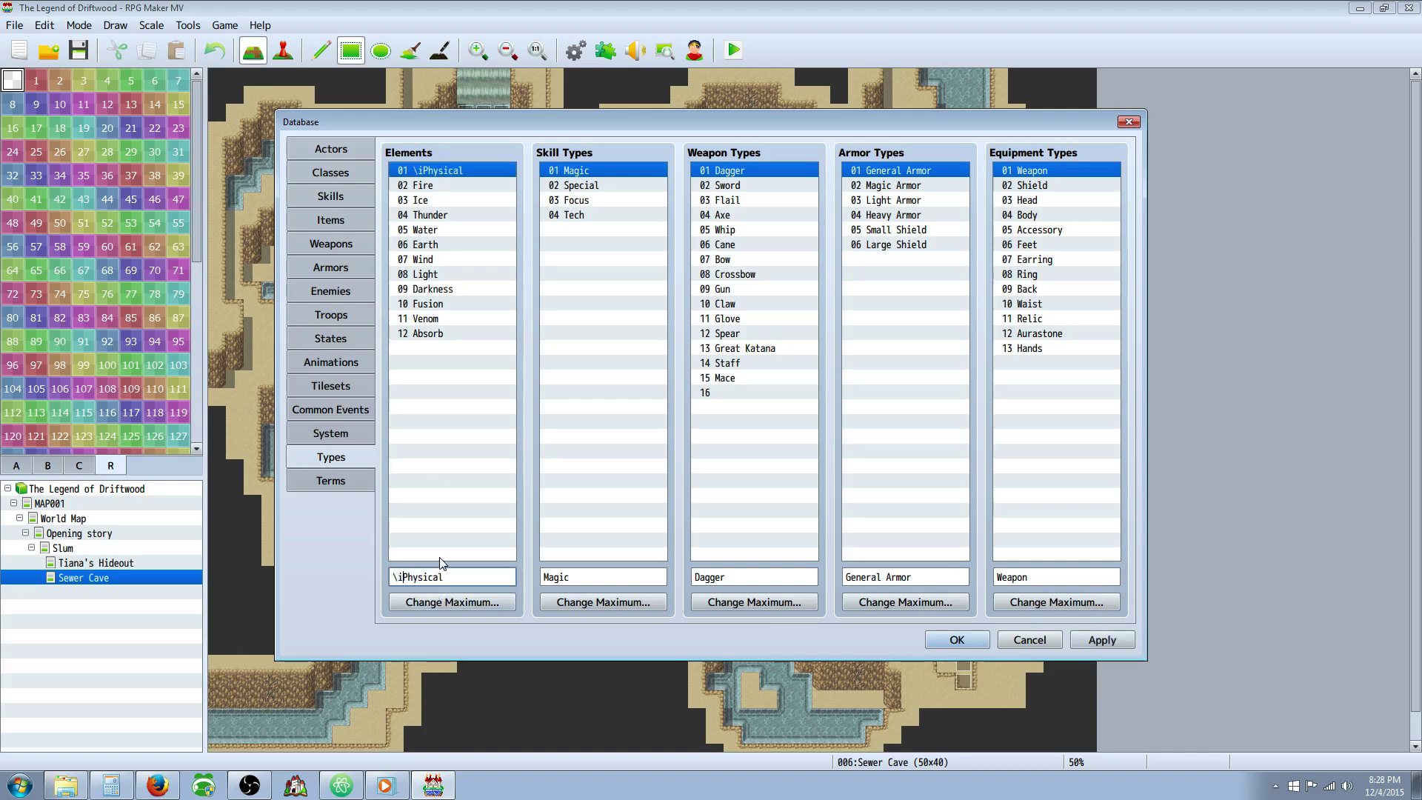
pyautogui.write('[]')
# Set the Potion item's icon to 77.
pyautogui.click(343, 196)
pyautogui.click(345, 220)
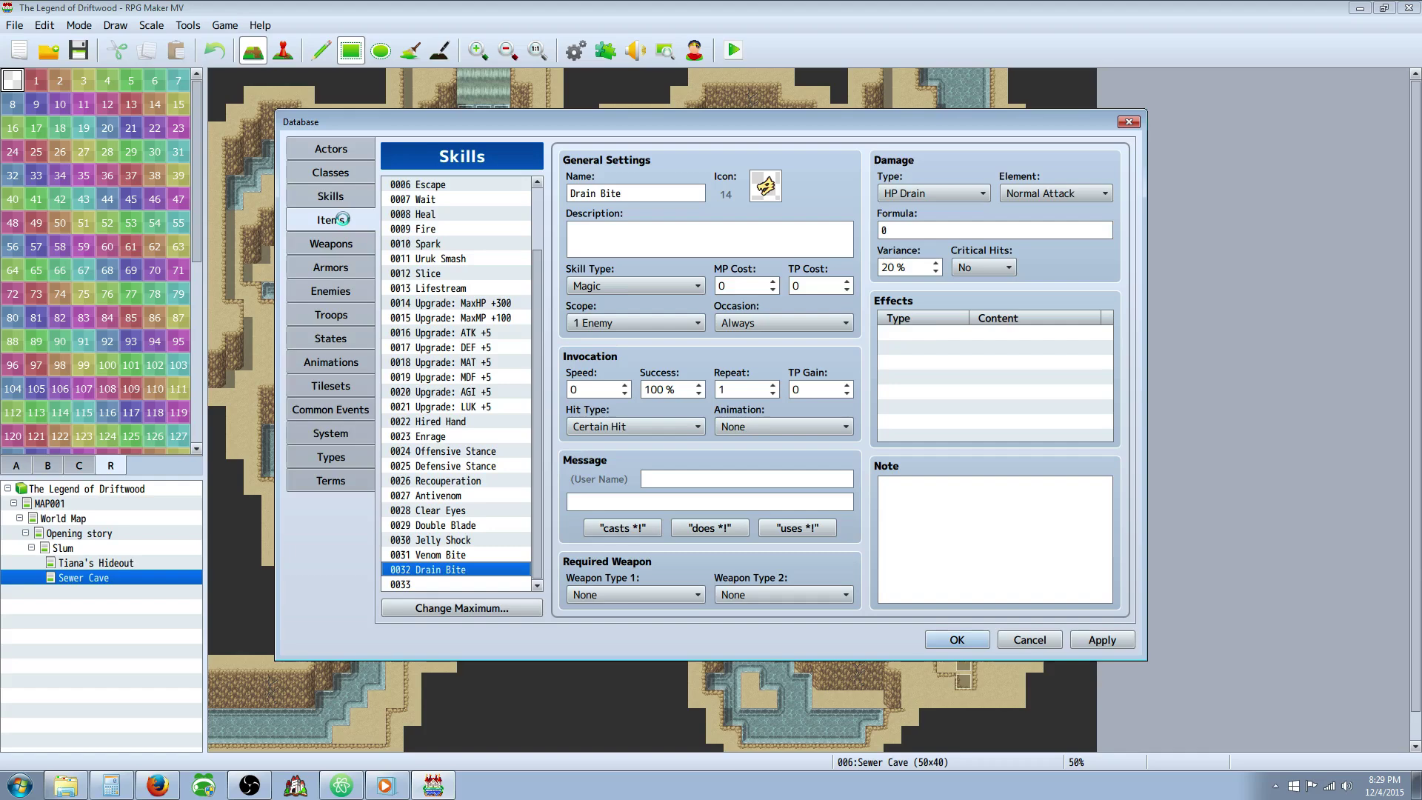
pyautogui.click(418, 184)
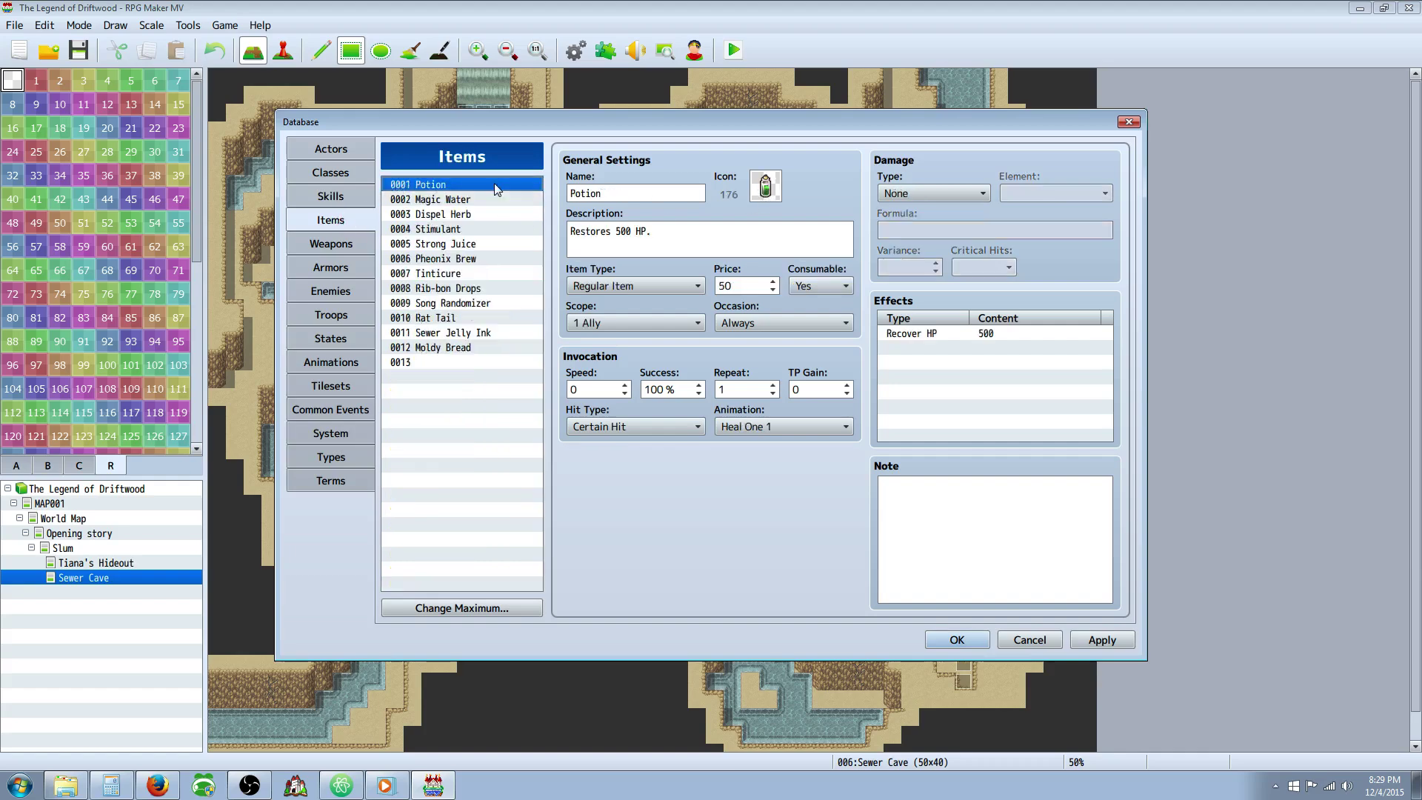
pyautogui.doubleClick(765, 187)
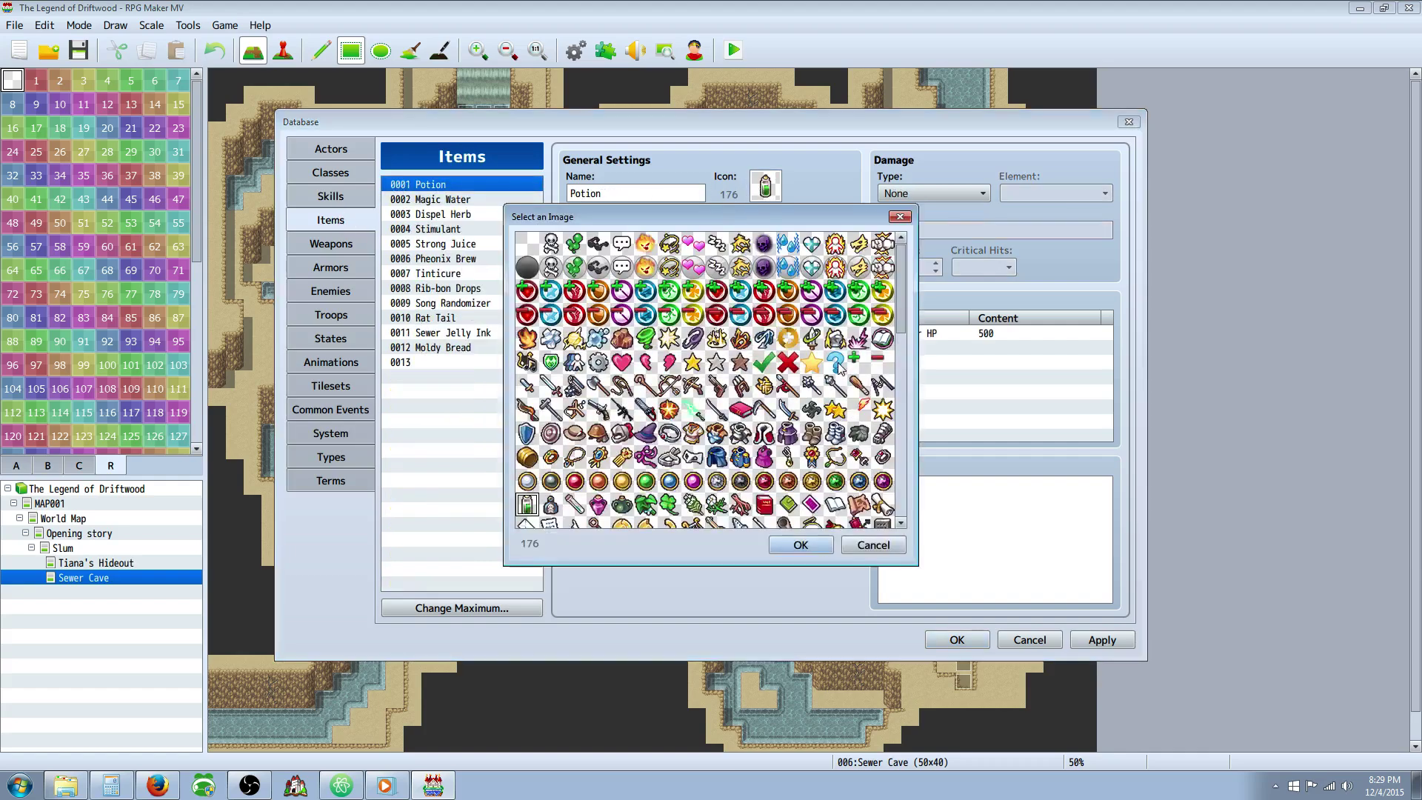
pyautogui.click(812, 339)
pyautogui.click(835, 339)
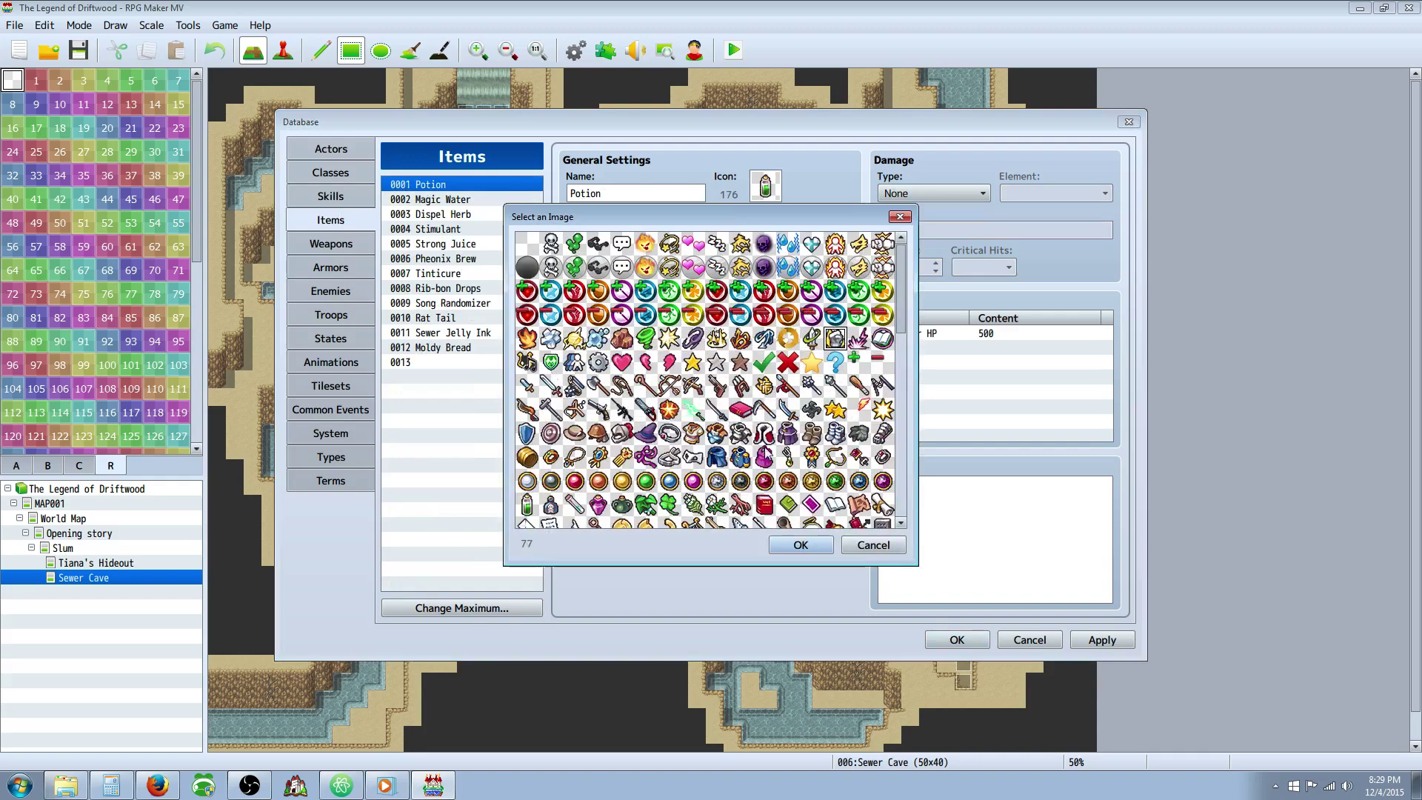
pyautogui.click(801, 545)
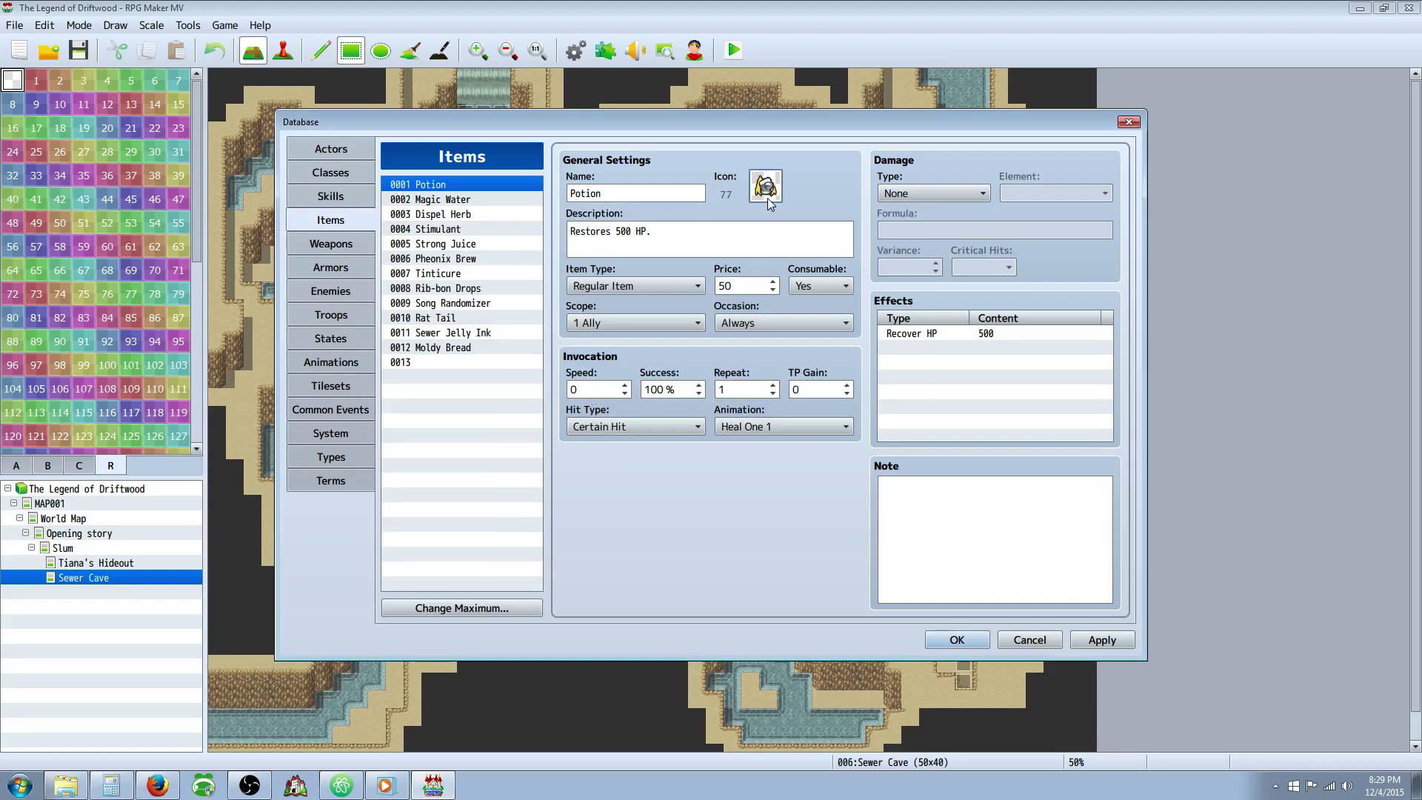
# Assign icon 464, a potion bottle from the lower part of the icon set, to the Potion item.
pyautogui.doubleClick(767, 191)
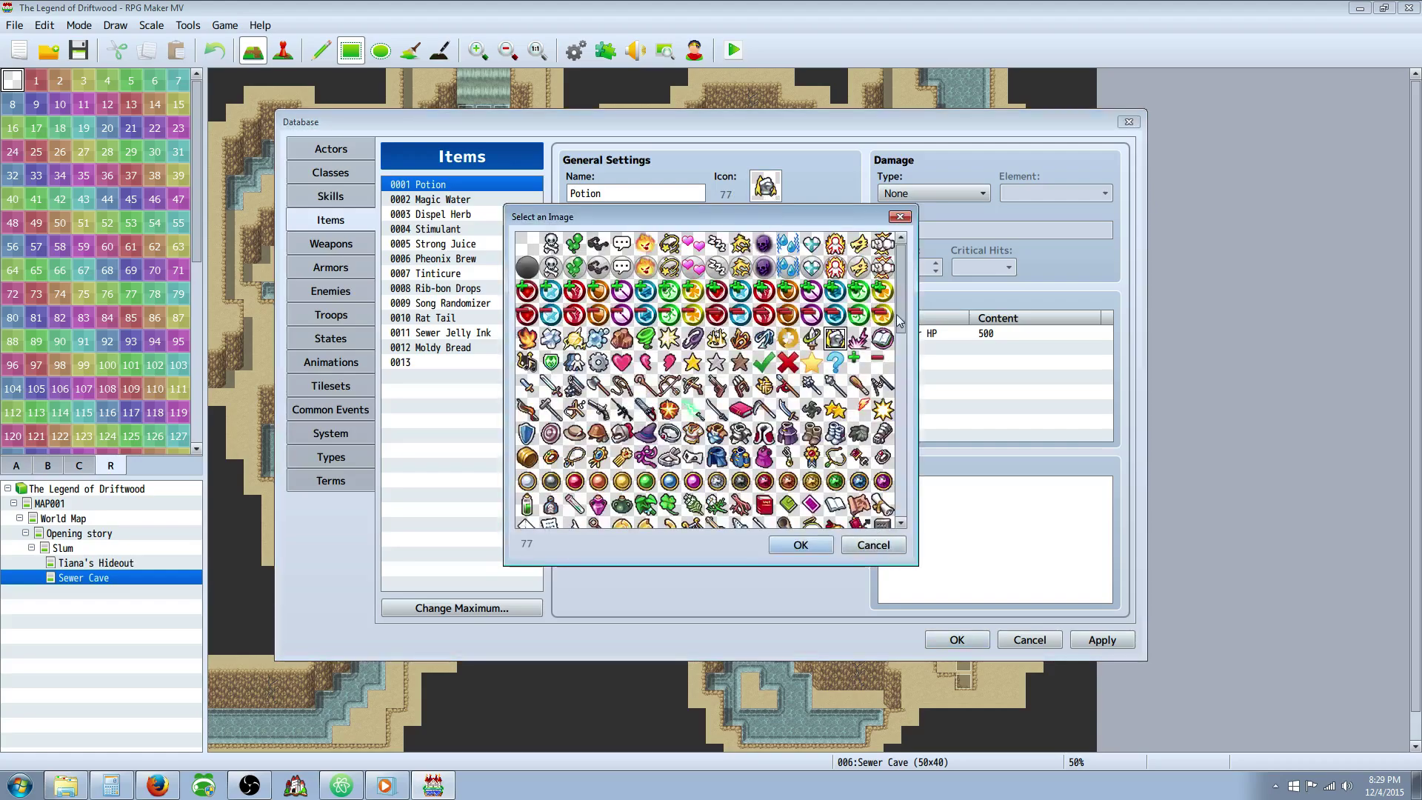
pyautogui.moveTo(899, 320); pyautogui.dragTo(912, 513)
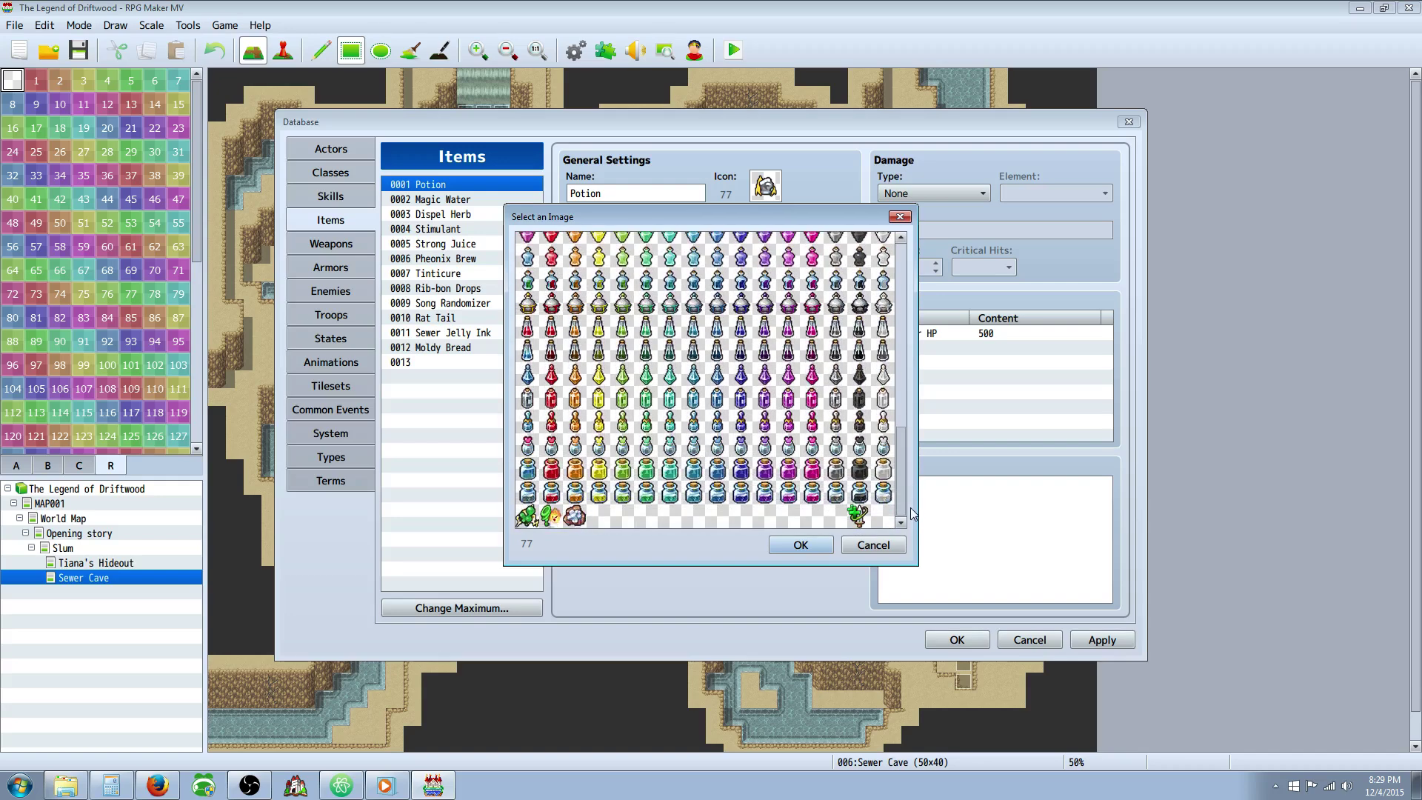
pyautogui.doubleClick(527, 370)
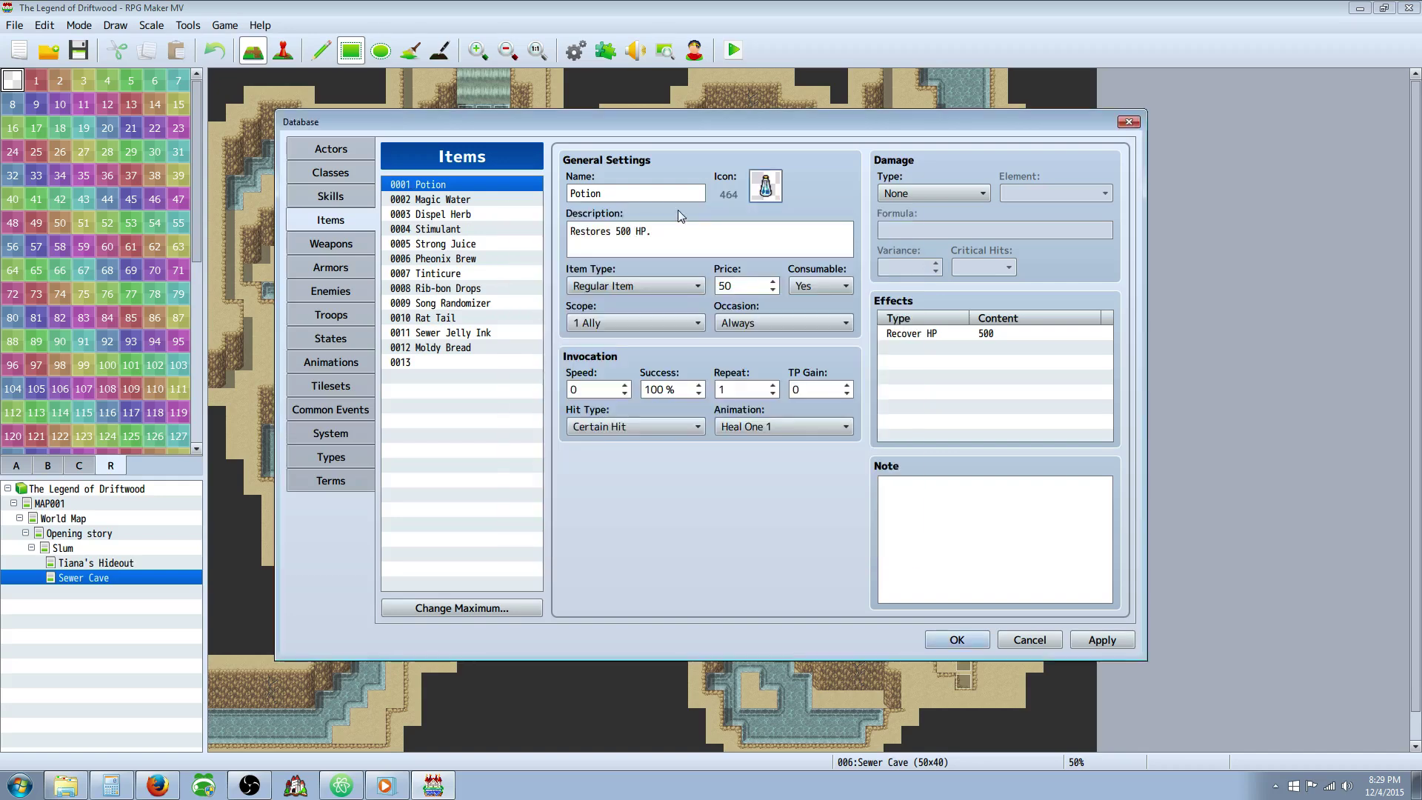
# Open the first element's name, \i[]Physical, for editing in the database types.
pyautogui.click(331, 456)
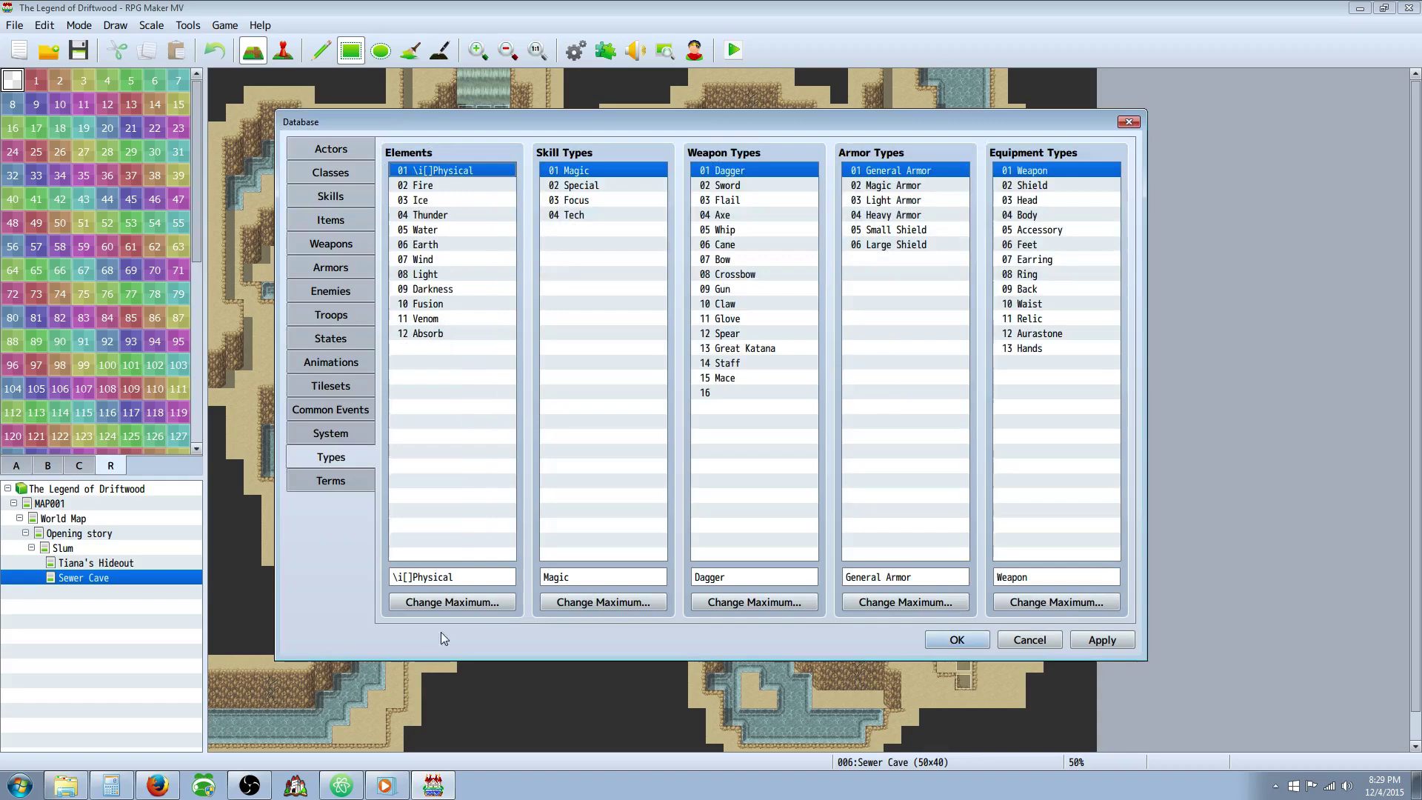
pyautogui.click(410, 577)
pyautogui.doubleClick(412, 577)
pyautogui.tripleClick(413, 576)
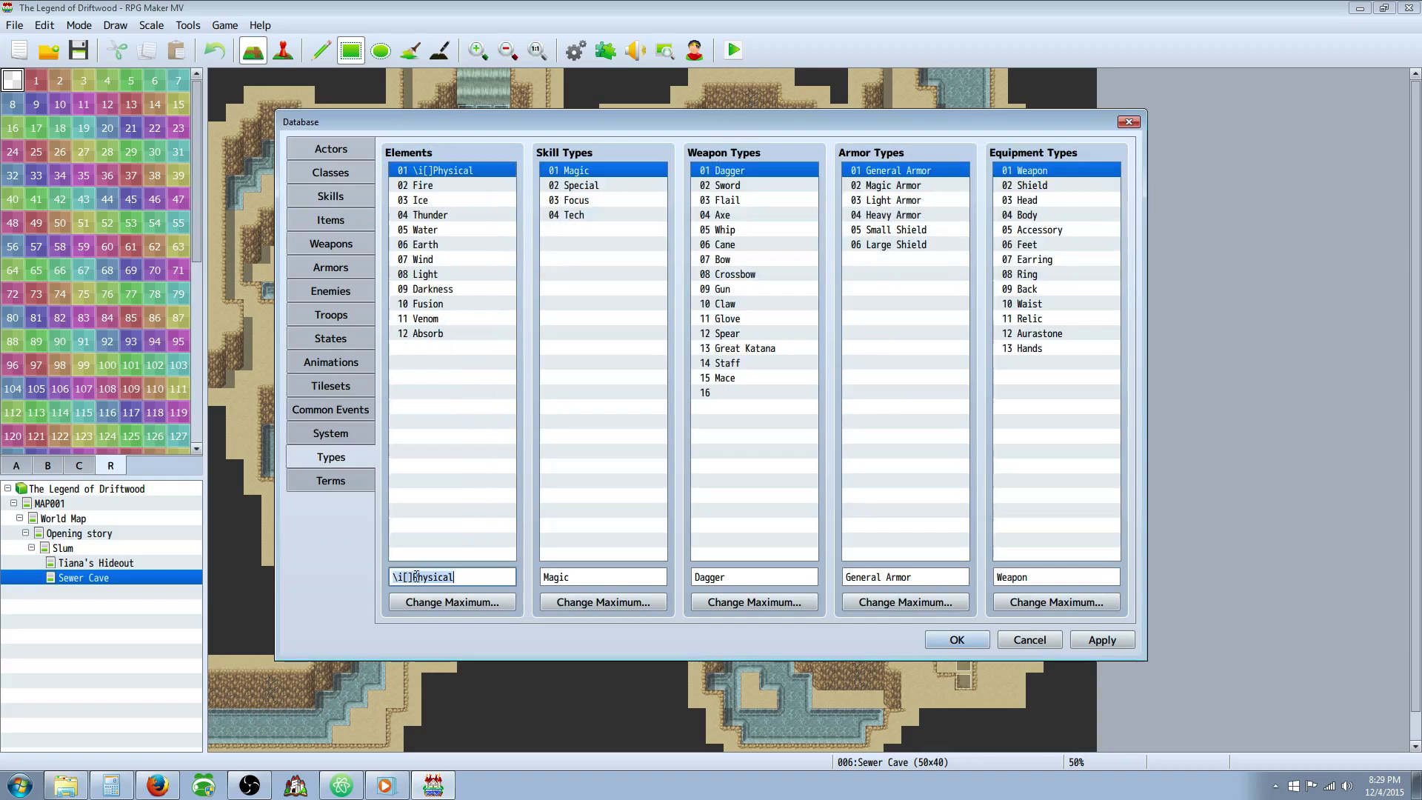
# Complete the Physical element's icon code with index 77 so its name reads \i[77]Physical.
pyautogui.click(416, 576)
pyautogui.write('77')
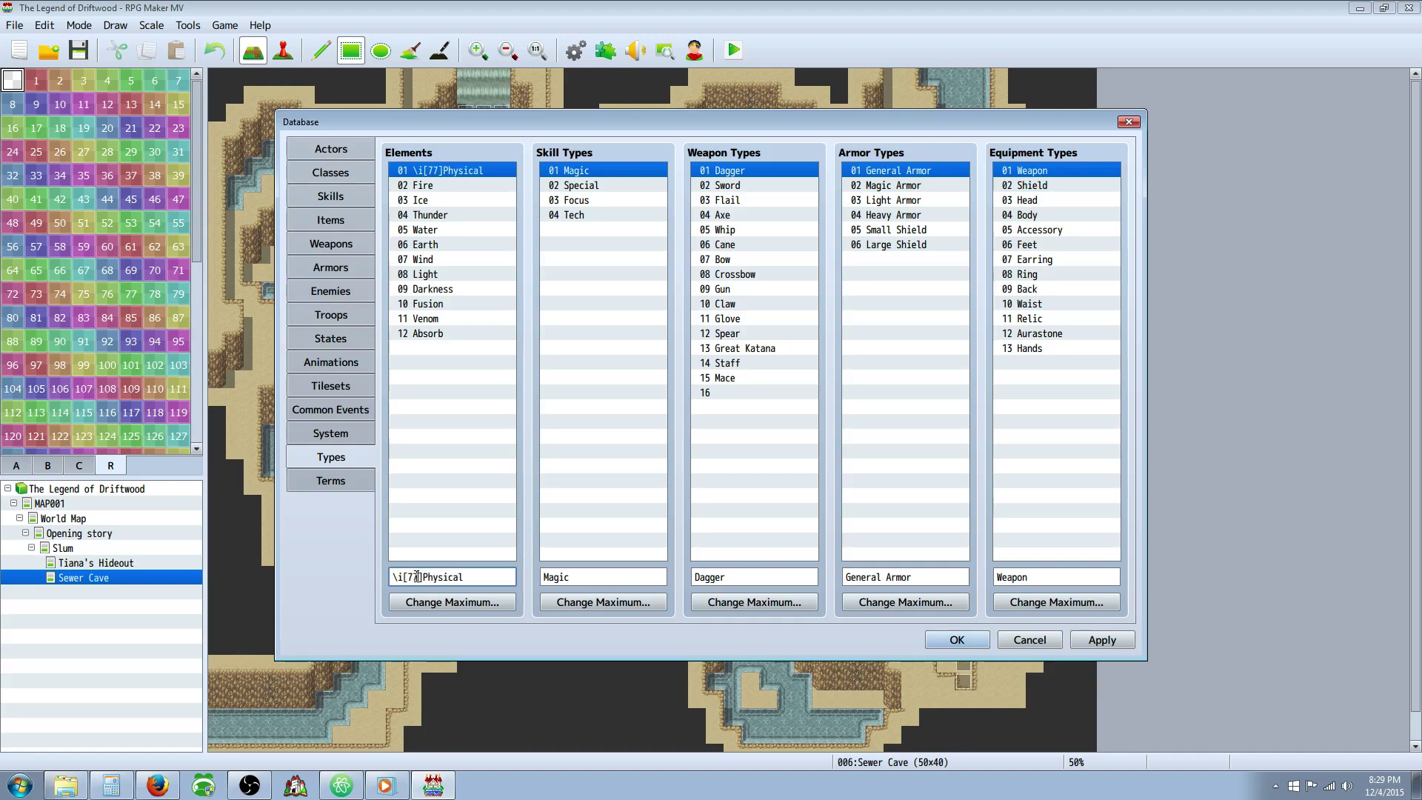
# Check the index numbers of the elemental icon row in the Potion item's icon picker, leaving the Potion icon as it is.
pyautogui.click(341, 224)
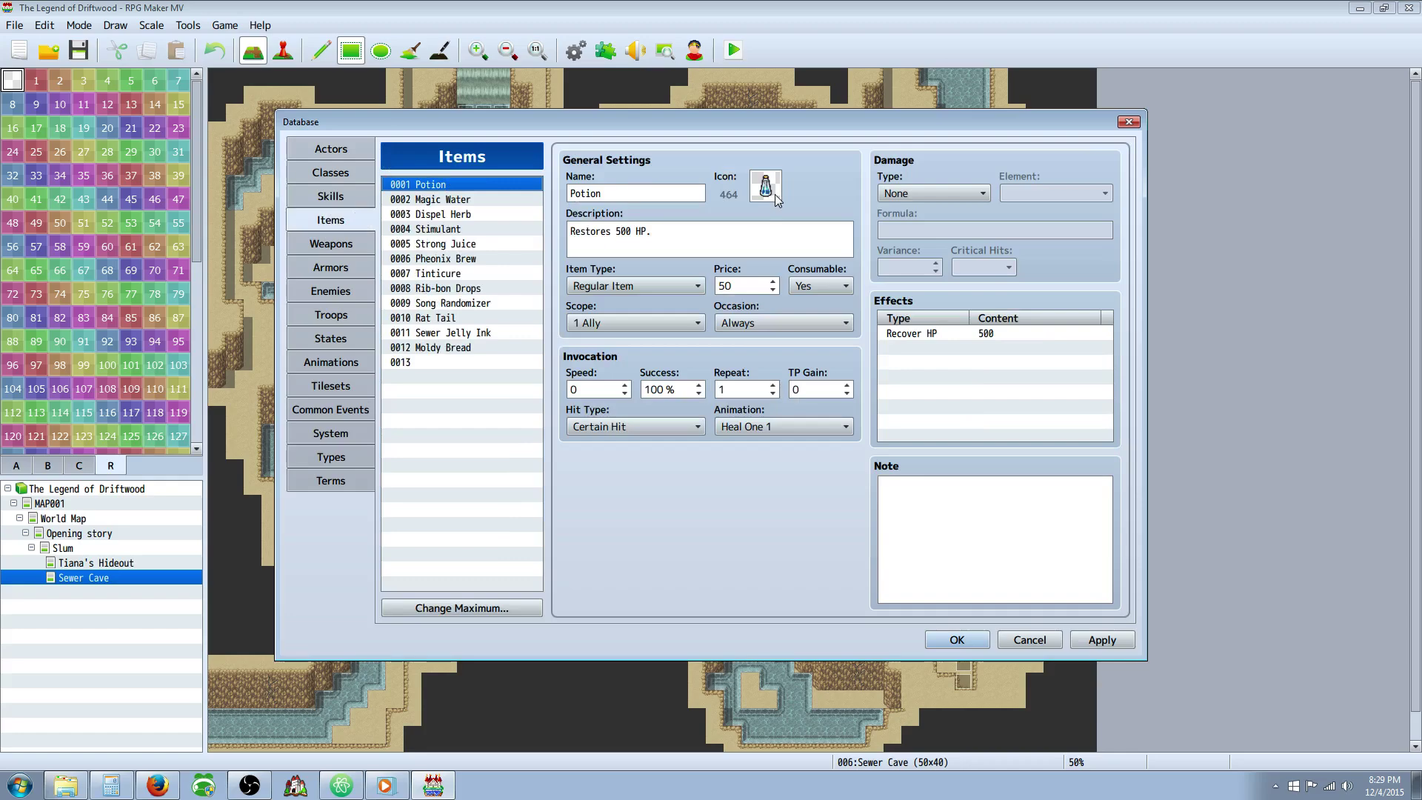
pyautogui.doubleClick(774, 194)
pyautogui.scroll(5, 832, 330)
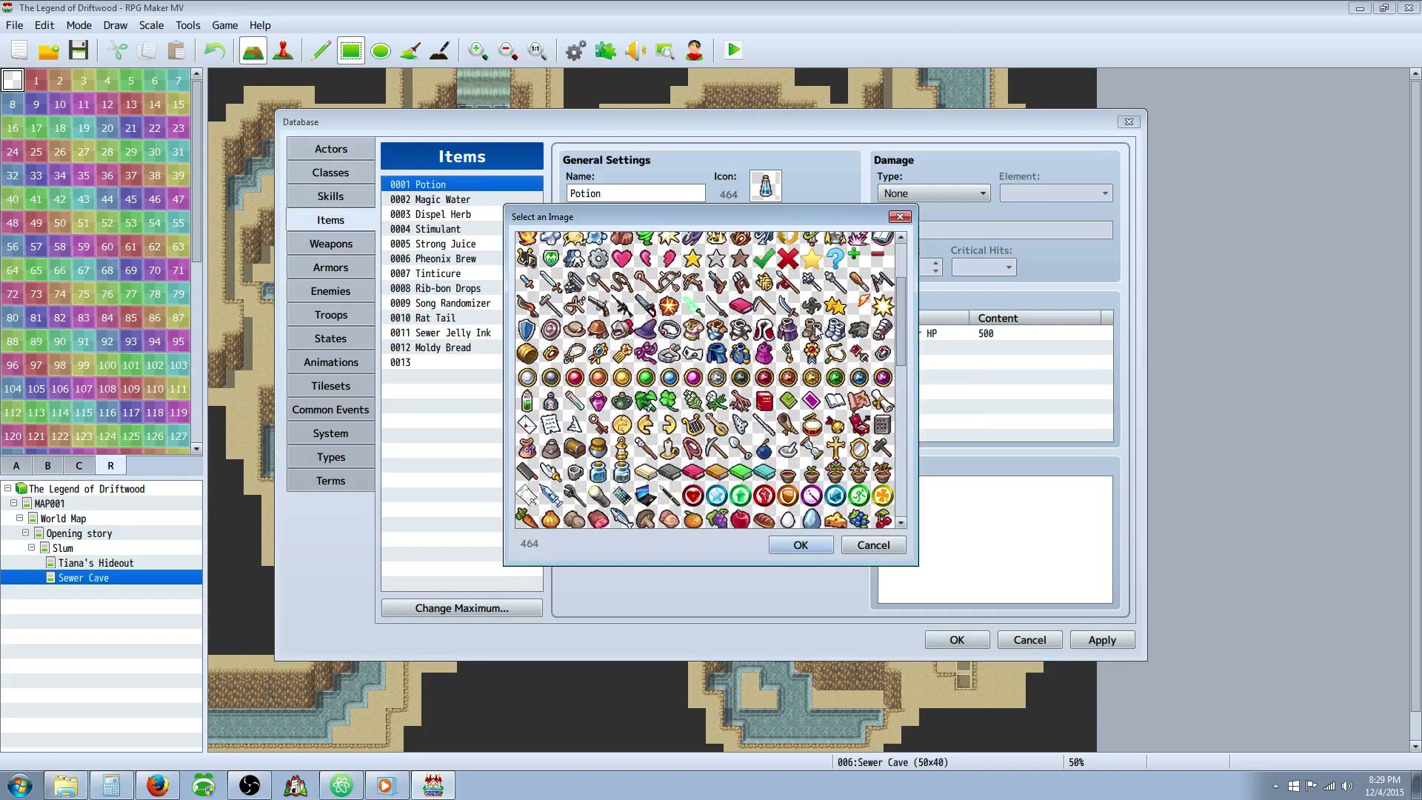
pyautogui.scroll(3, 847, 331)
pyautogui.click(835, 324)
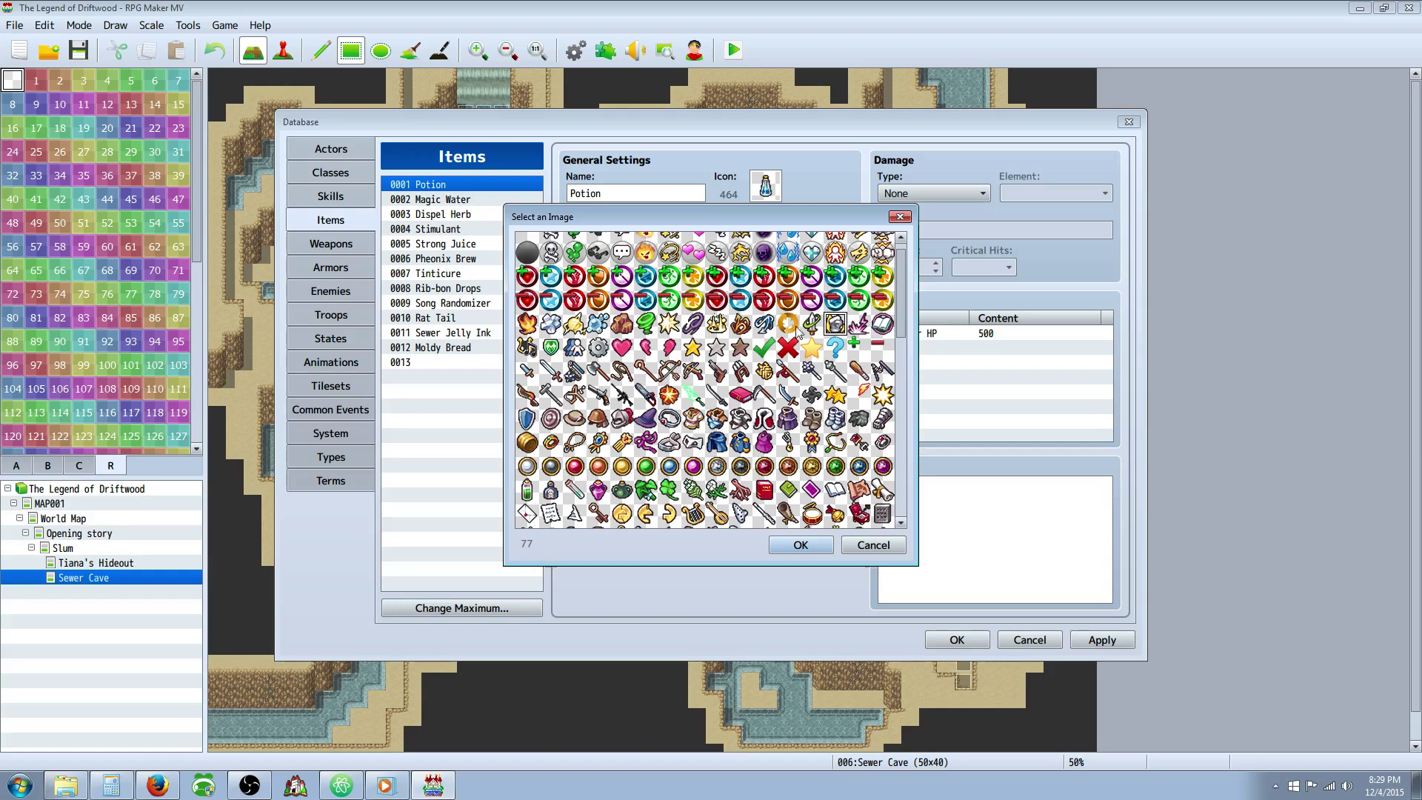
pyautogui.click(529, 328)
pyautogui.click(554, 325)
pyautogui.click(574, 322)
pyautogui.click(596, 323)
pyautogui.click(621, 324)
pyautogui.click(645, 324)
pyautogui.click(669, 323)
pyautogui.click(692, 324)
pyautogui.click(716, 324)
pyautogui.click(844, 546)
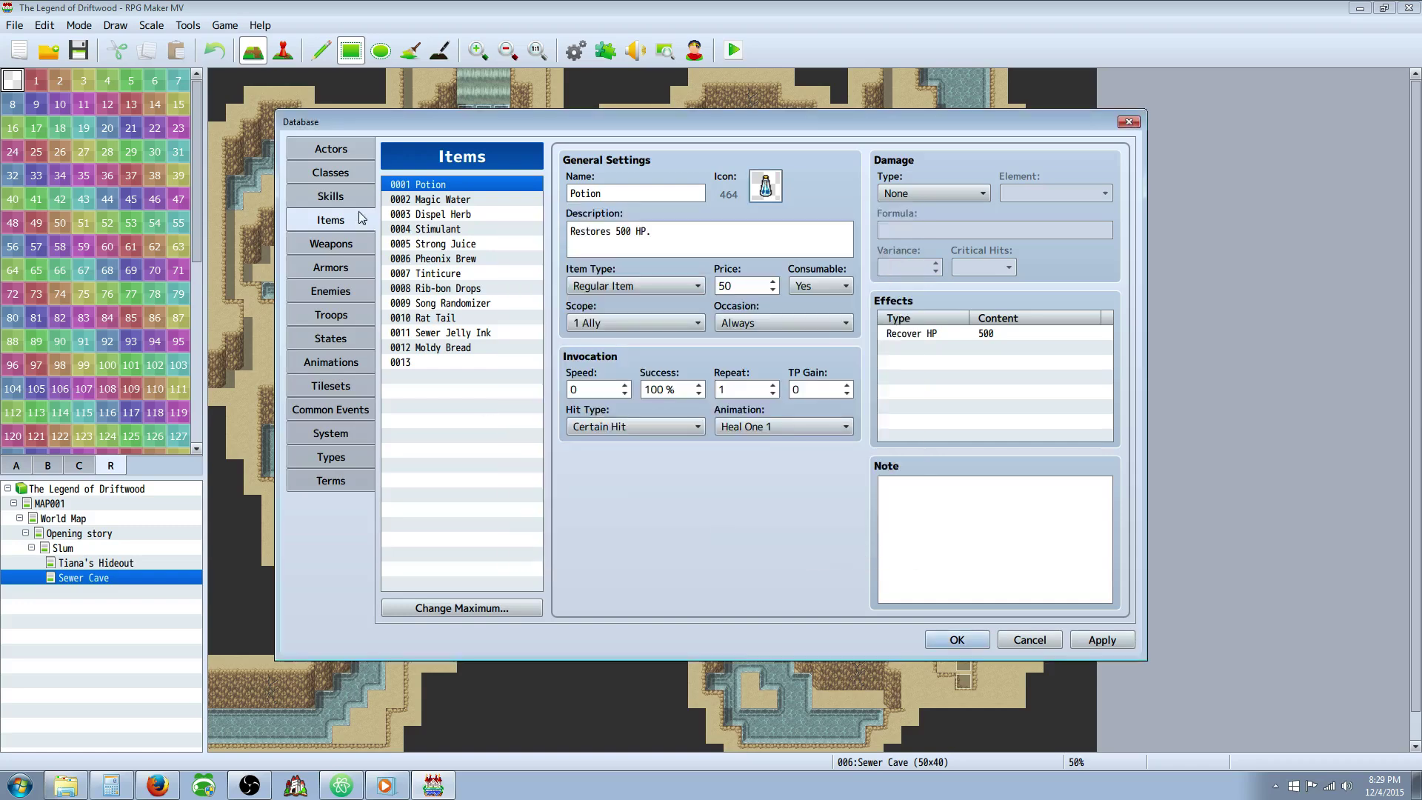
# Prefix the Fire element's name in Types with the icon code \i[64].
pyautogui.click(339, 457)
pyautogui.click(433, 185)
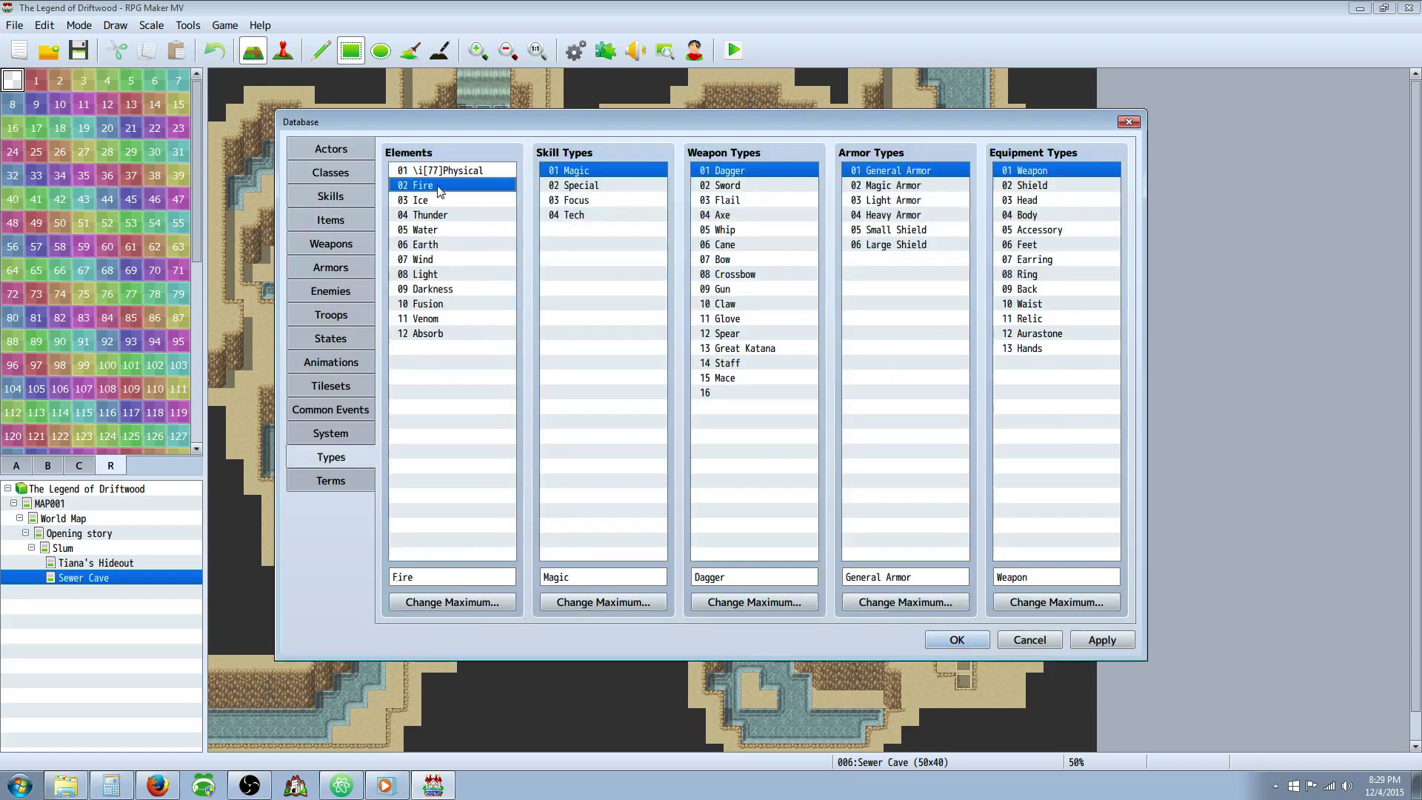
pyautogui.click(399, 576)
pyautogui.write('/')
pyautogui.press('BackSpace')
pyautogui.write('\\')
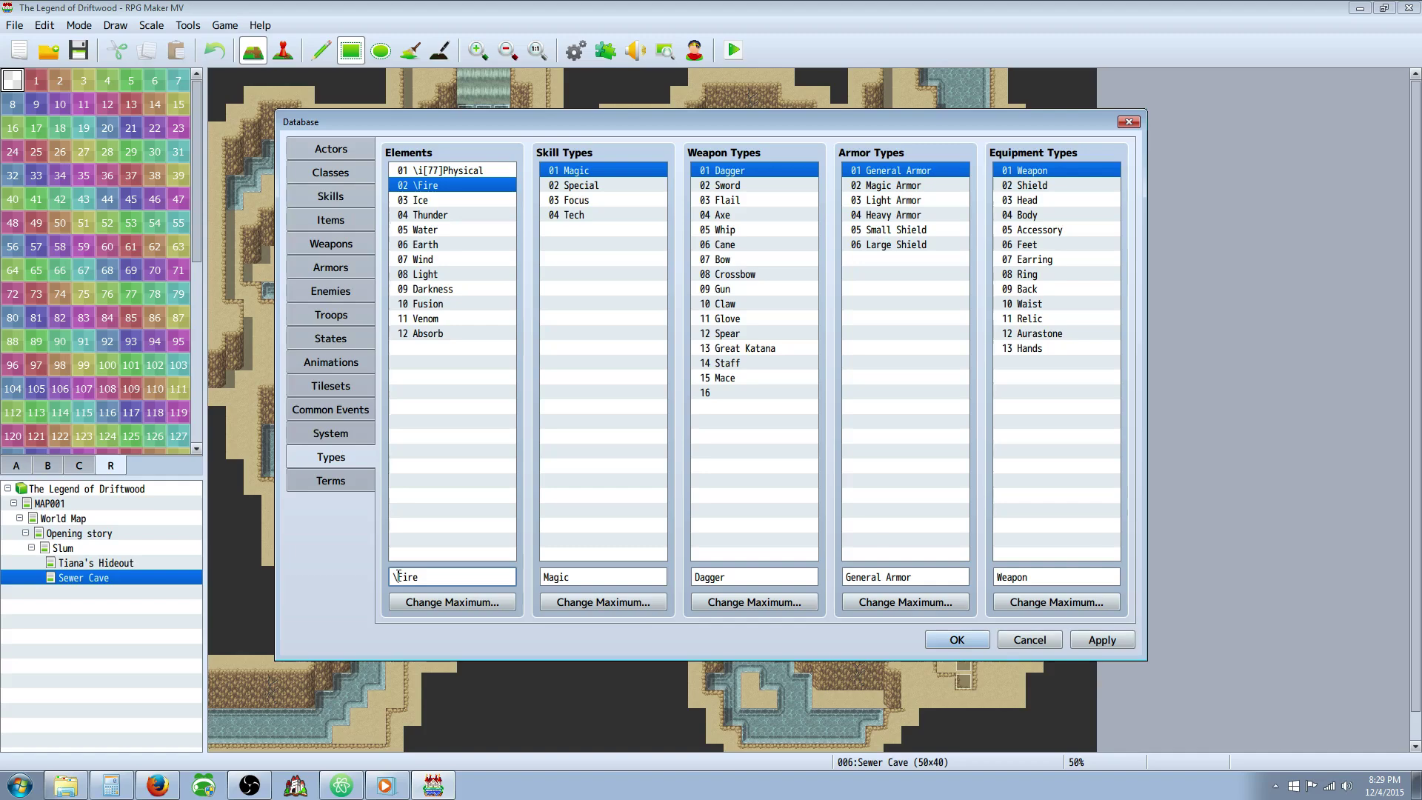
pyautogui.write('i[64]')
# Check the flame icon's index number in the Drain Bite skill's icon picker, leaving the skill's icon as it is.
pyautogui.click(334, 199)
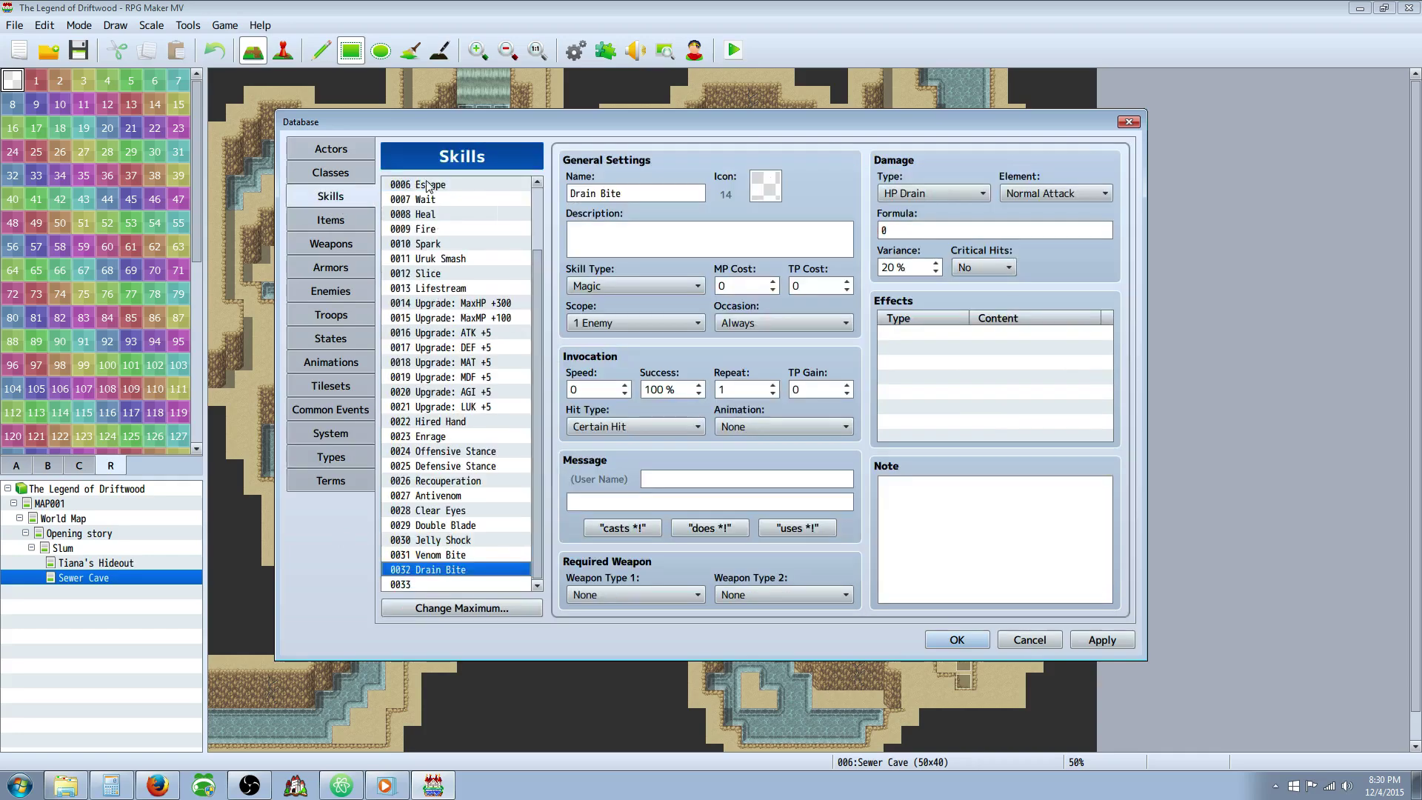
pyautogui.click(767, 190)
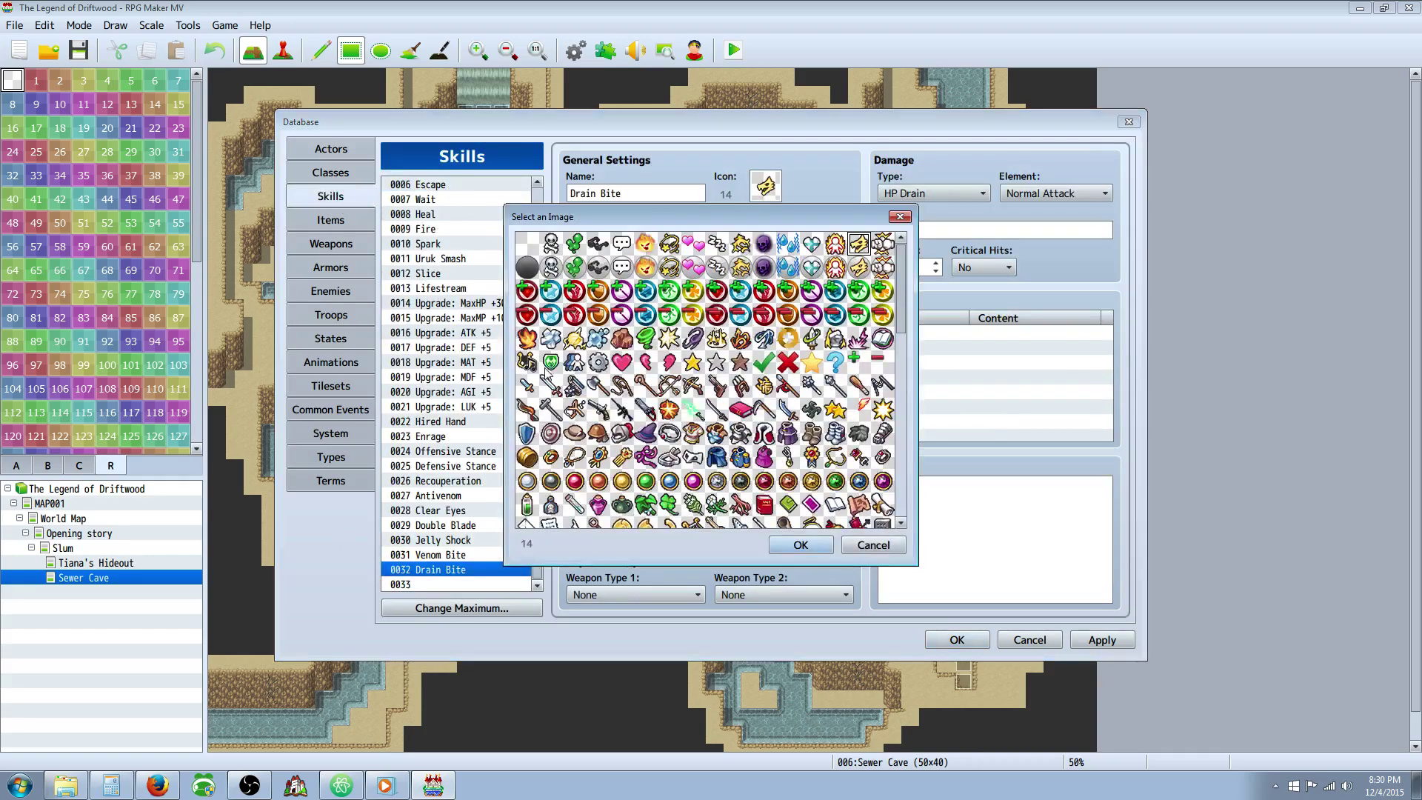
pyautogui.click(527, 338)
pyautogui.click(873, 544)
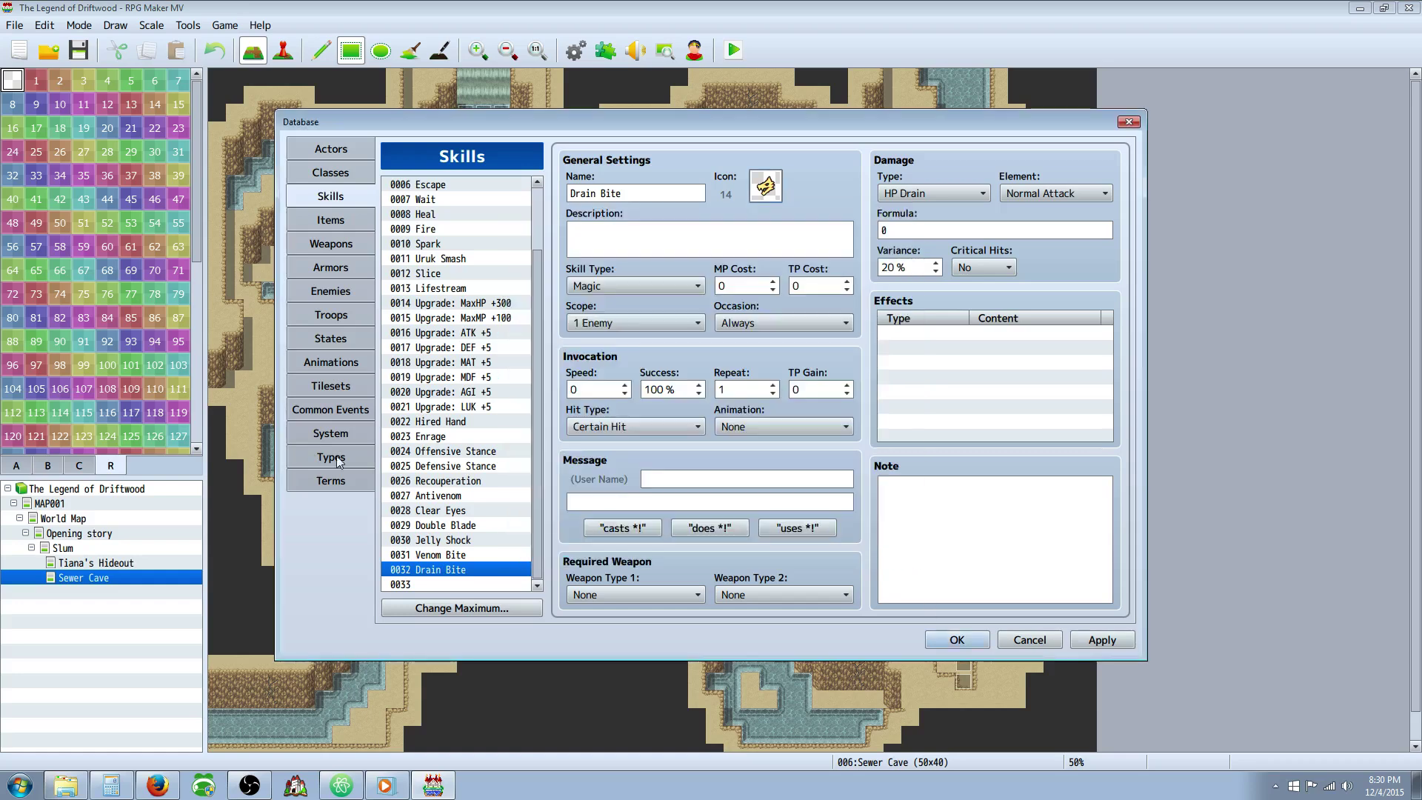
# Prefix the Ice element's name in Types with the icon code \i[65].
pyautogui.click(331, 457)
pyautogui.click(426, 194)
pyautogui.doubleClick(419, 576)
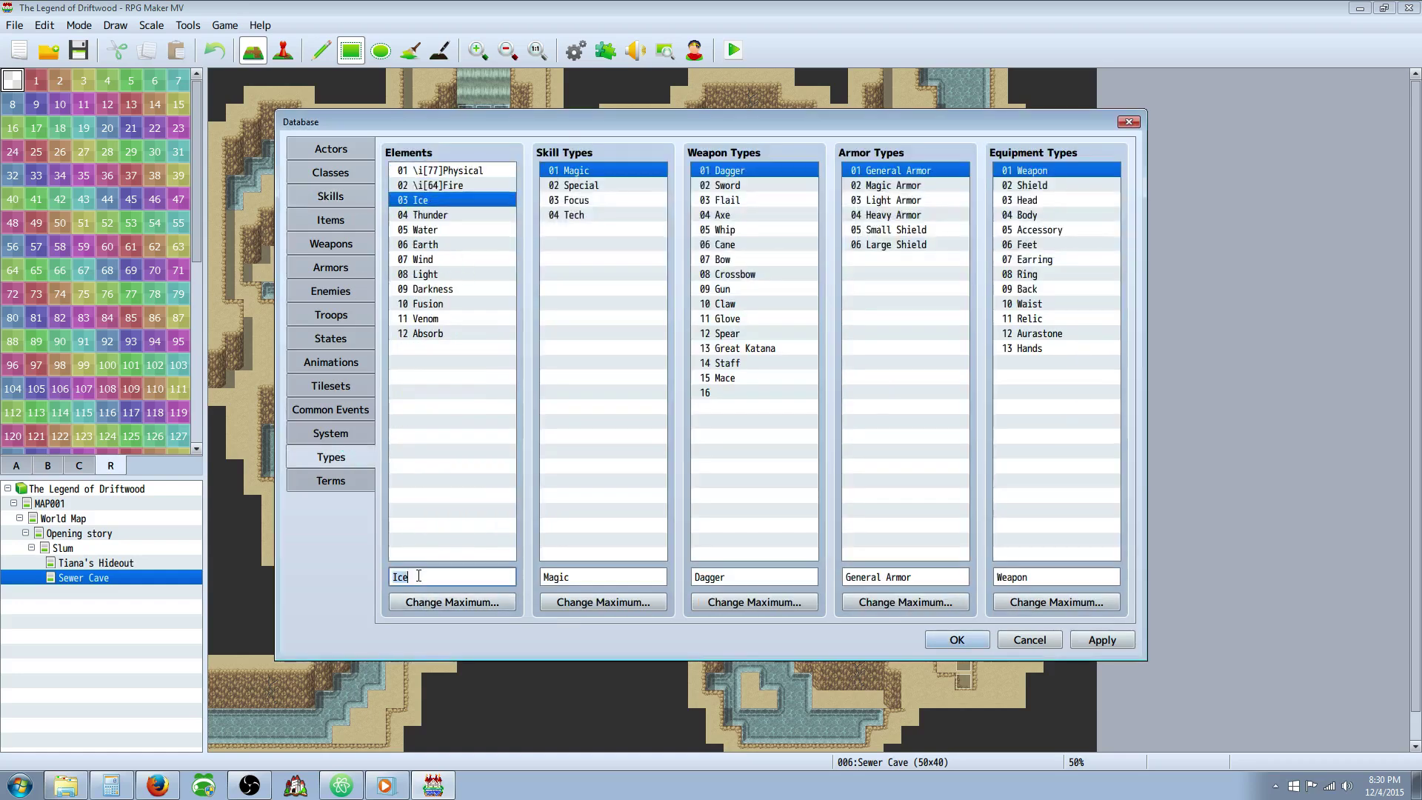
pyautogui.press('Home')
pyautogui.write('\\i[65]')
# Prefix the Thunder element's name with the icon code \i[66].
pyautogui.click(447, 214)
pyautogui.doubleClick(425, 575)
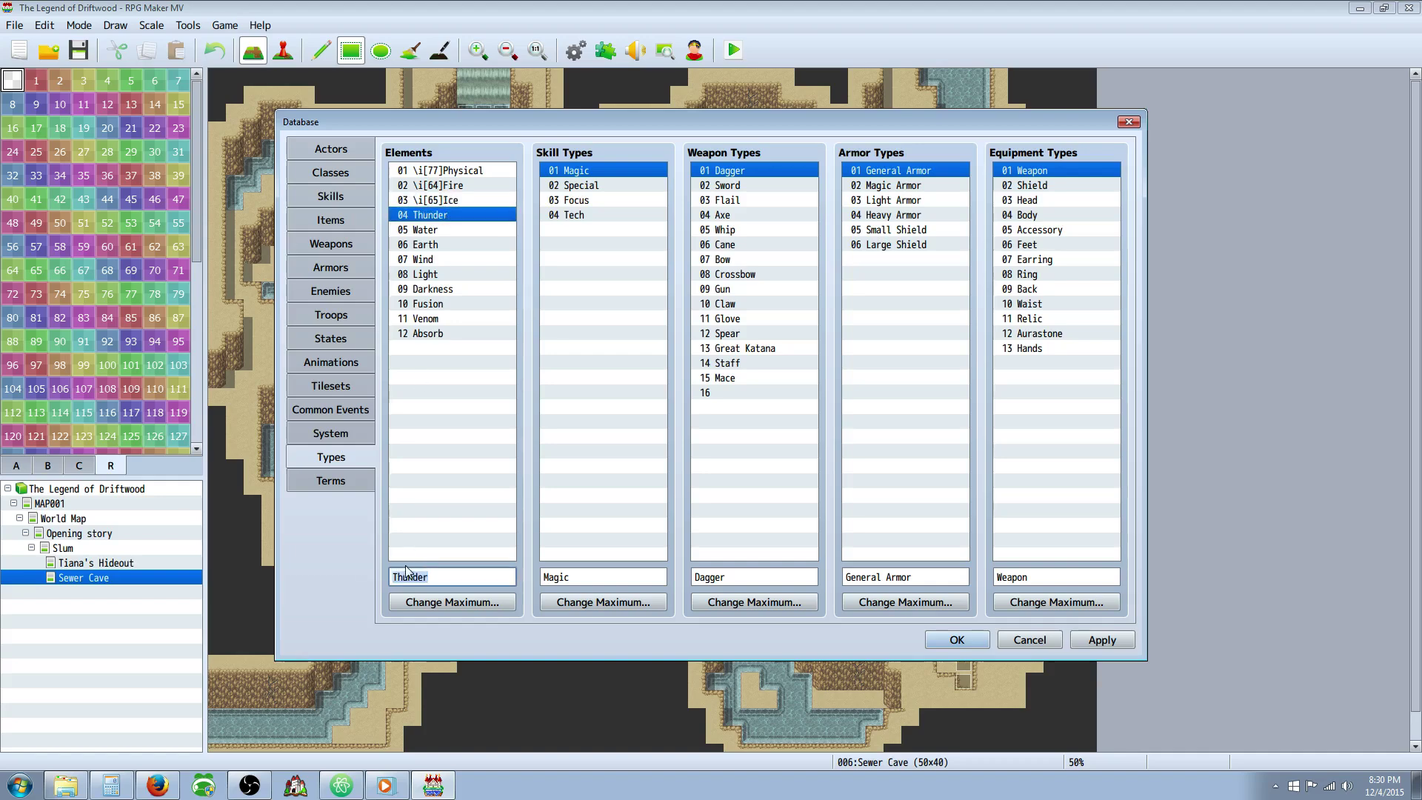
pyautogui.press('Home')
pyautogui.write('i')
pyautogui.press('BackSpace')
pyautogui.write('\\i[66]')
# Prefix the Water element's name with the icon code \i[67].
pyautogui.click(417, 230)
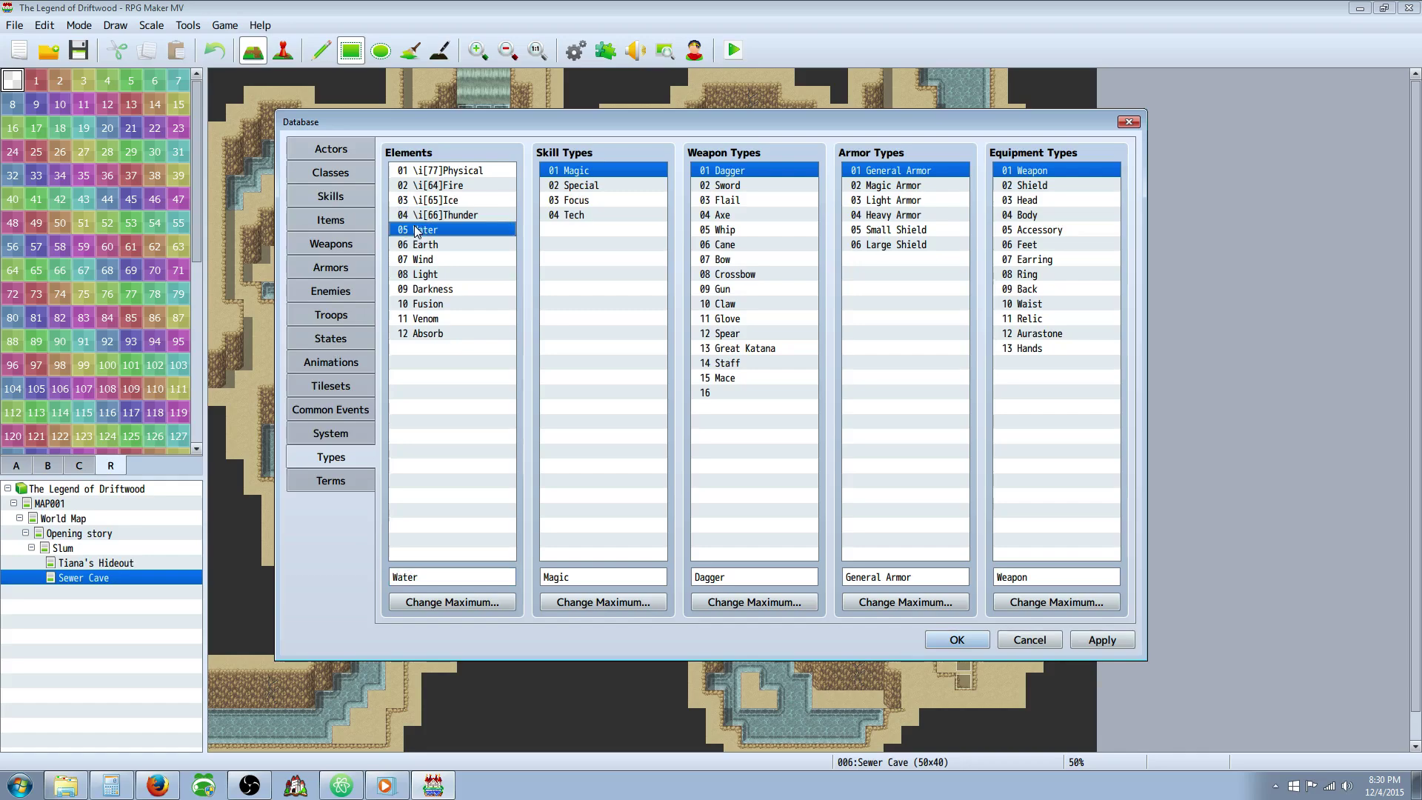
pyautogui.press('Home')
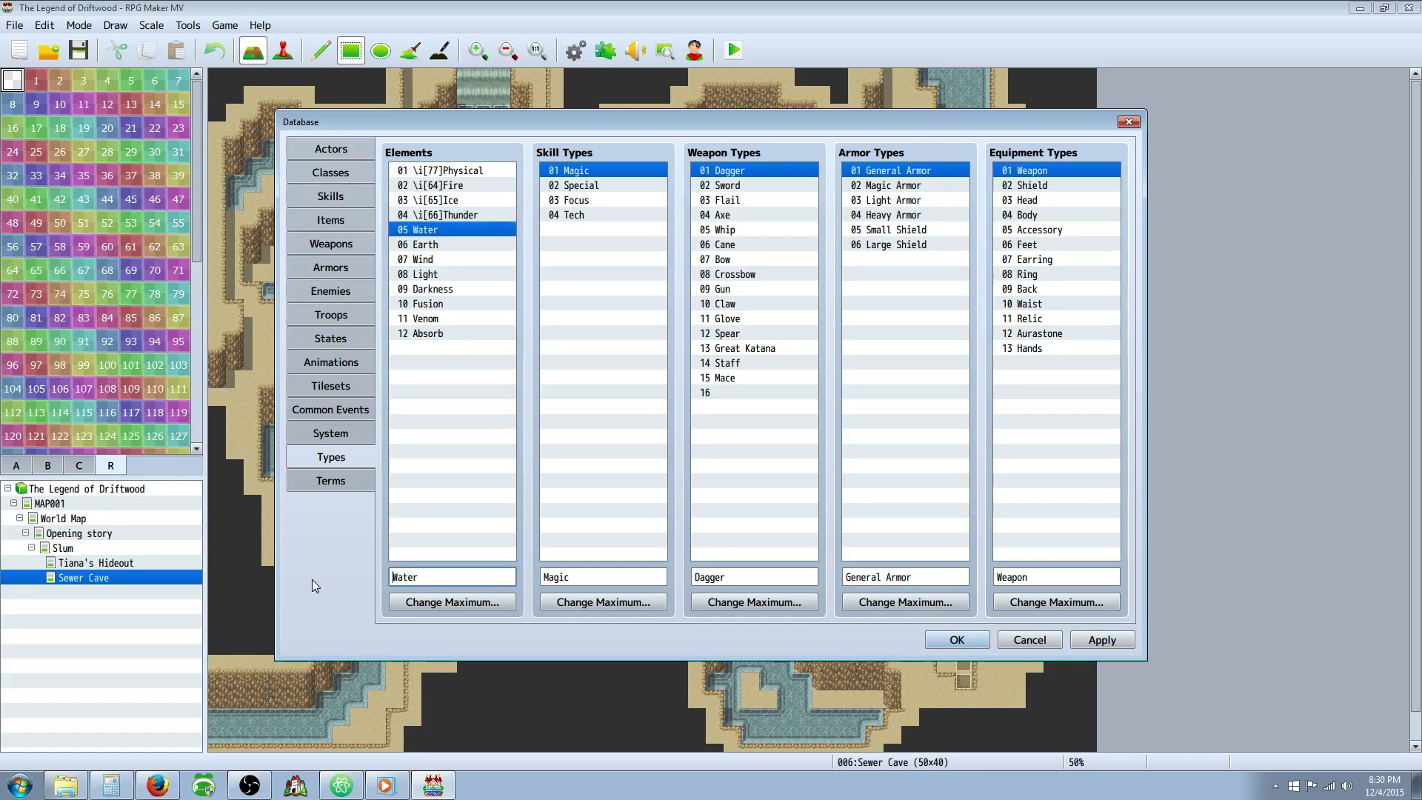
pyautogui.write('\\i[6')
pyautogui.write('6]')
pyautogui.press('BackSpace')
pyautogui.press('BackSpace')
pyautogui.write('7]')
# Prefix the Earth element's name with the icon code \i[68] and the Wind element's name with \i[69].
pyautogui.click(426, 244)
pyautogui.click(463, 574)
pyautogui.press('Home')
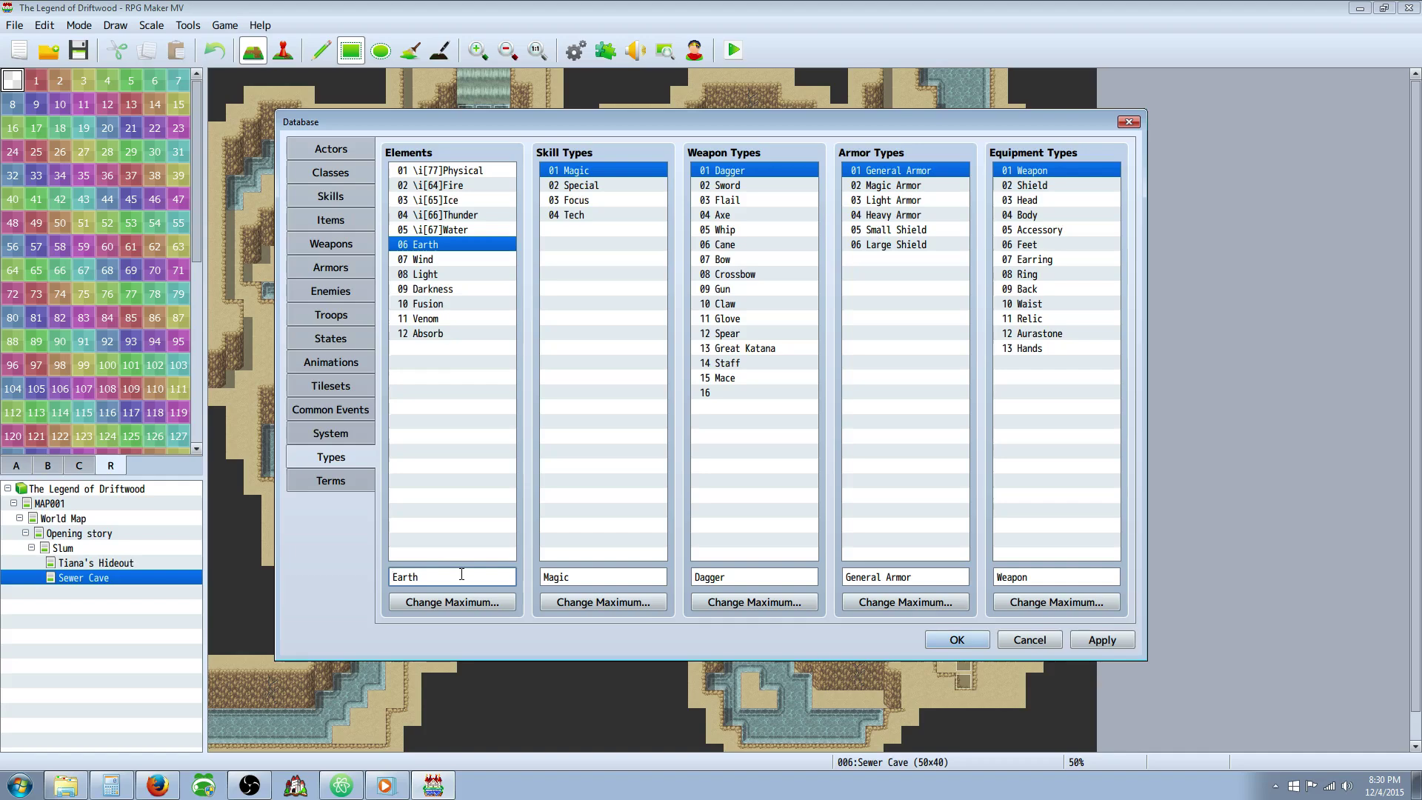
pyautogui.write('\\i[68]')
pyautogui.click(459, 259)
pyautogui.click(408, 576)
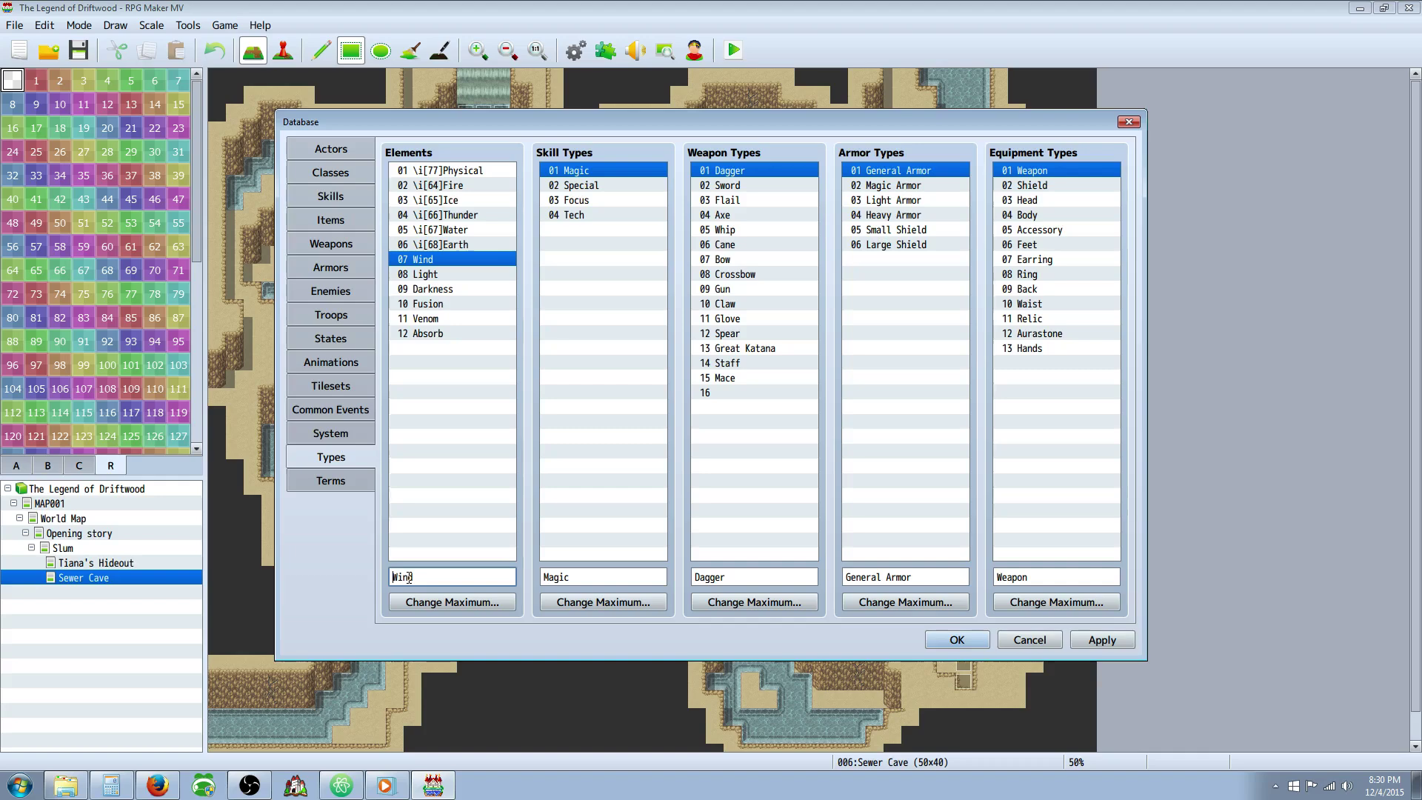
pyautogui.write('\\i[69]')
# Prefix the Light element's name with the icon code \i[70] and the Darkness element's name with \i[71].
pyautogui.click(428, 272)
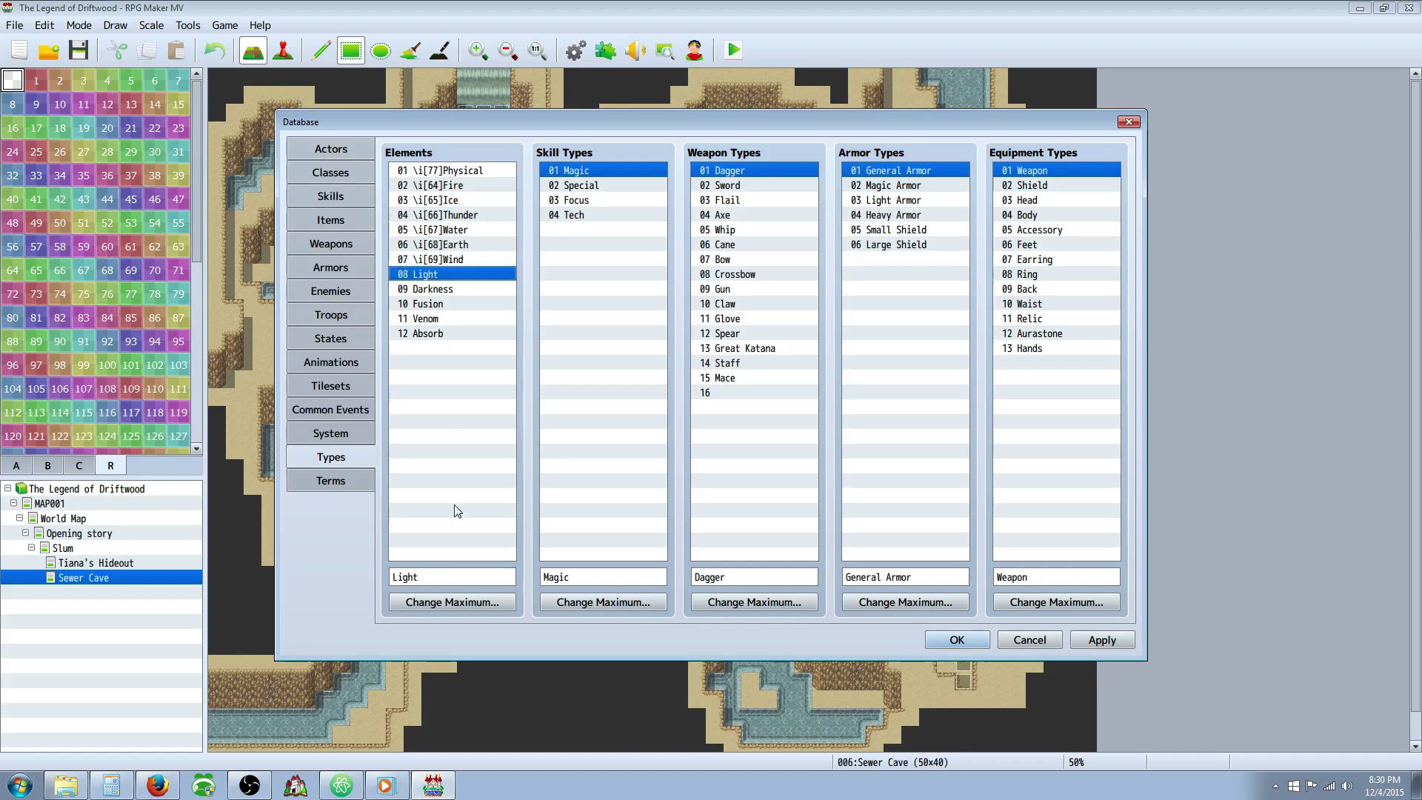
pyautogui.doubleClick(437, 575)
pyautogui.write('\\i')
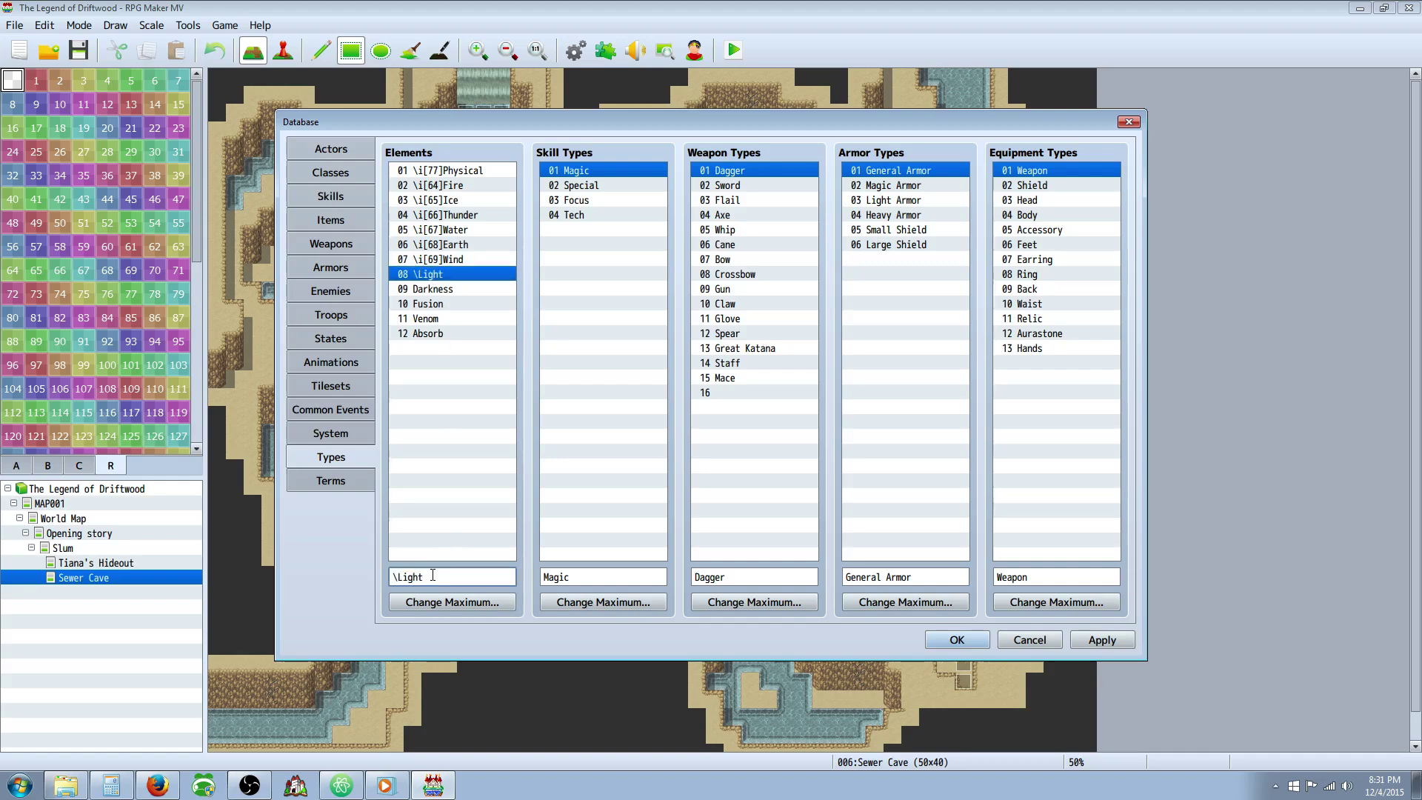
pyautogui.write('[70]Li')
pyautogui.click(424, 290)
pyautogui.doubleClick(440, 575)
pyautogui.press('Home')
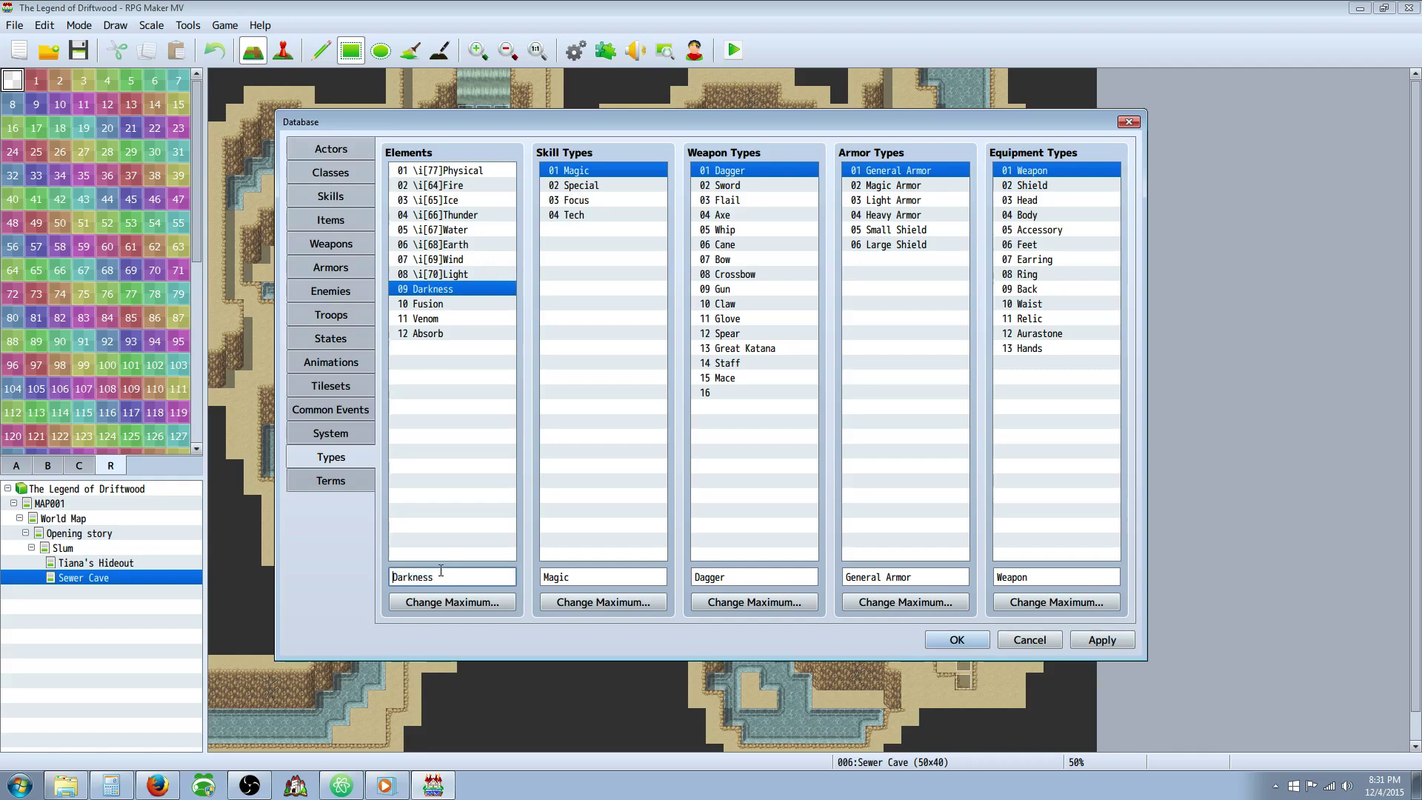
pyautogui.write('\\i[71]')
# Prefix the Fusion element's name with the icon code \i[72] and apply the database changes.
pyautogui.click(449, 303)
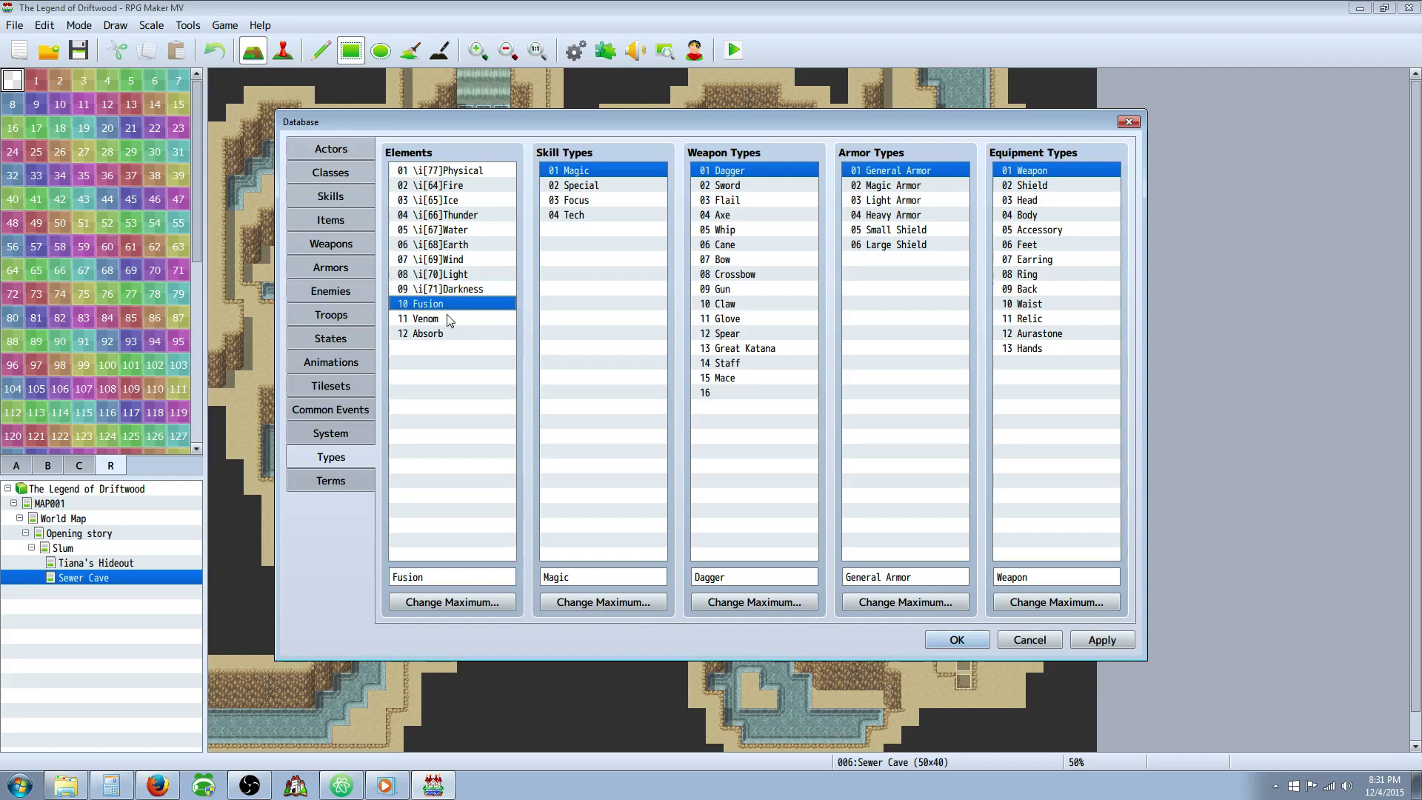
pyautogui.click(454, 578)
pyautogui.press('Home')
pyautogui.write('\\')
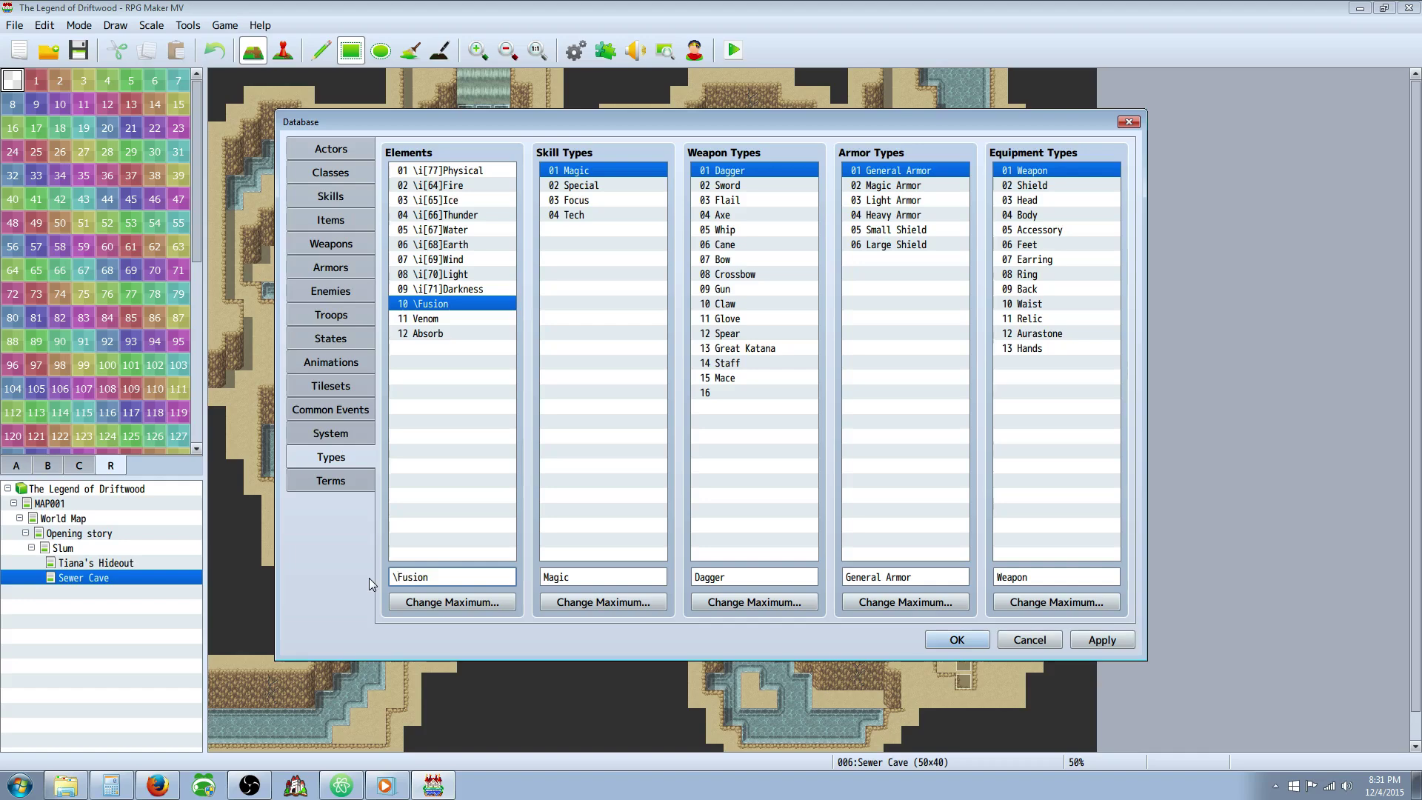
pyautogui.write('i[72]')
pyautogui.click(1109, 642)
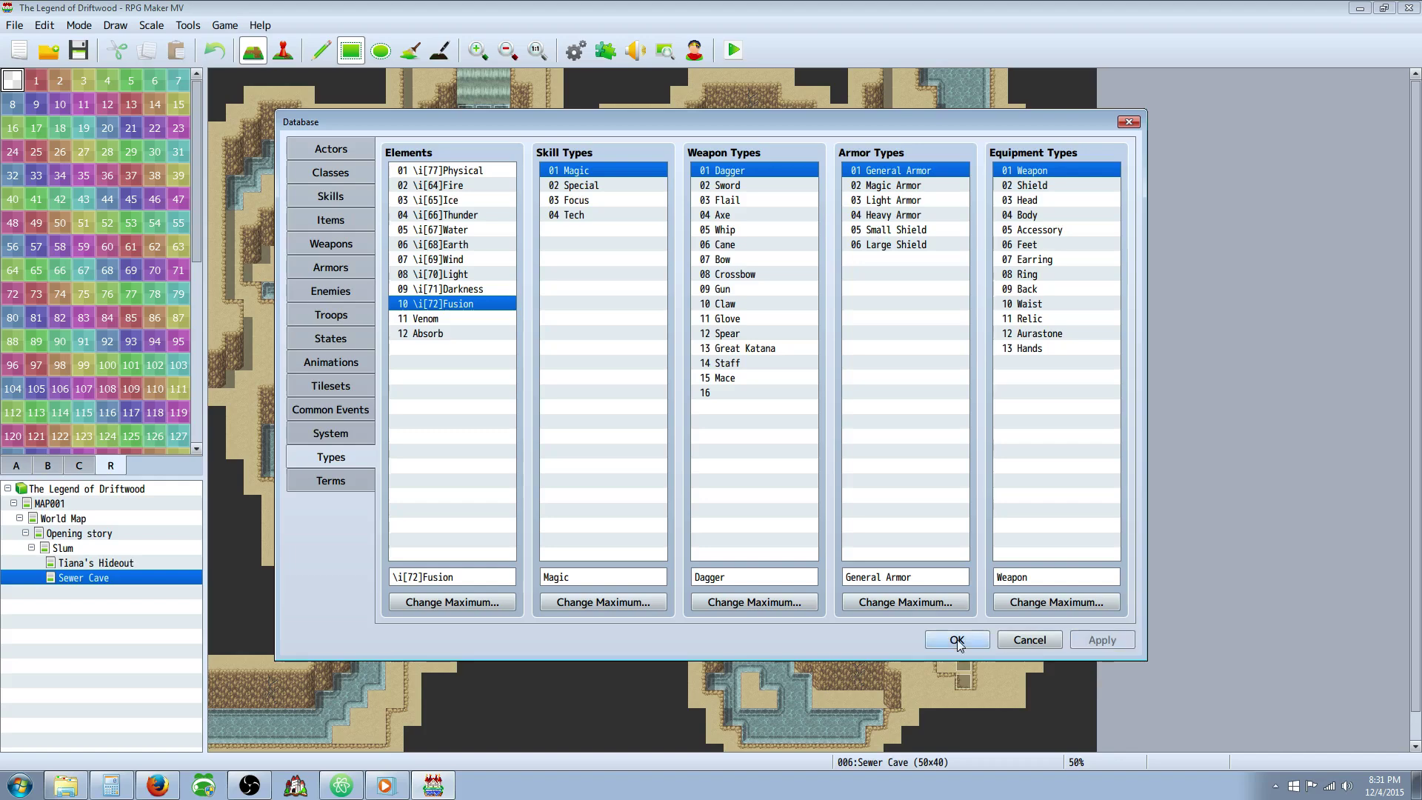
# Look up the starburst icon's index number for Fusion in the Potion item's icon picker, leaving the Potion icon as it is.
pyautogui.click(337, 220)
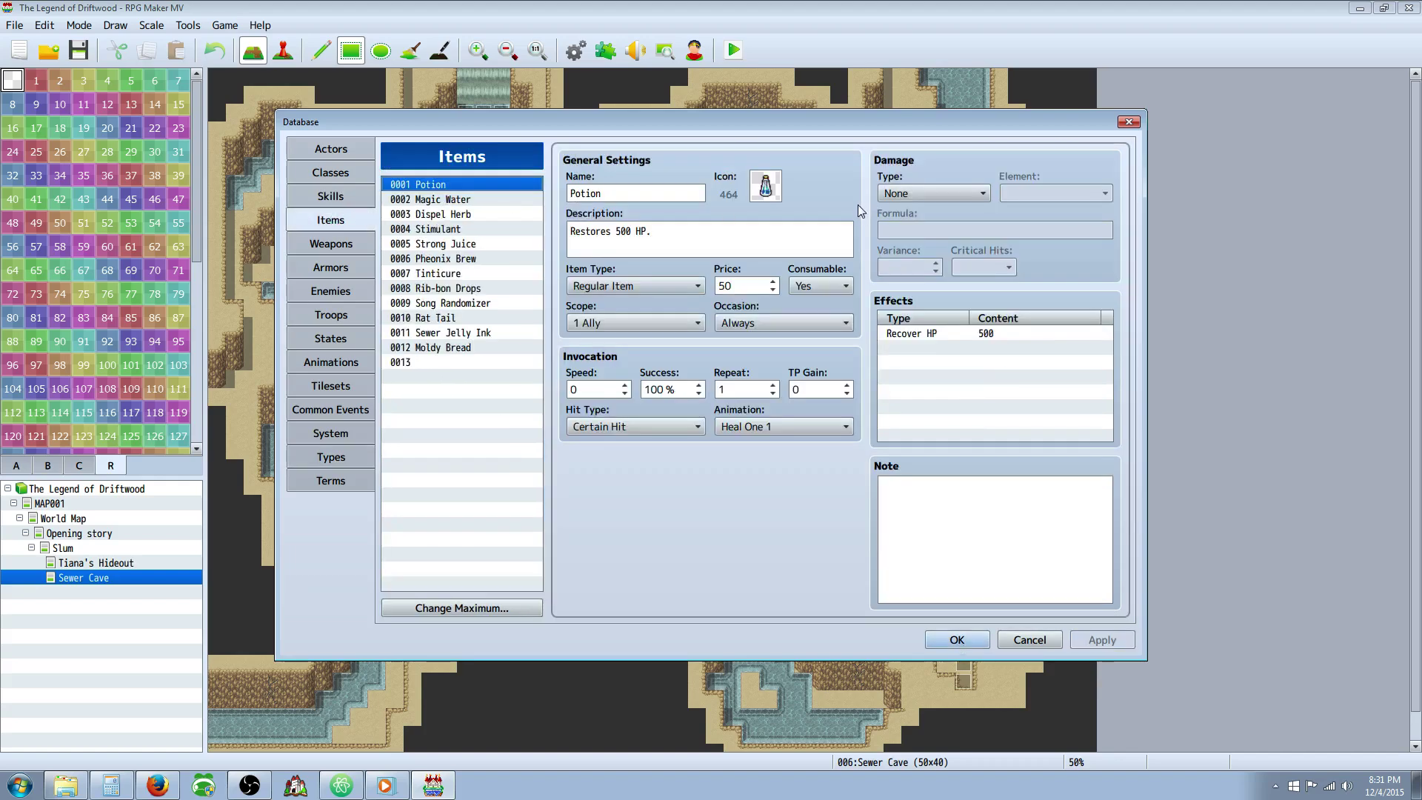
pyautogui.click(765, 186)
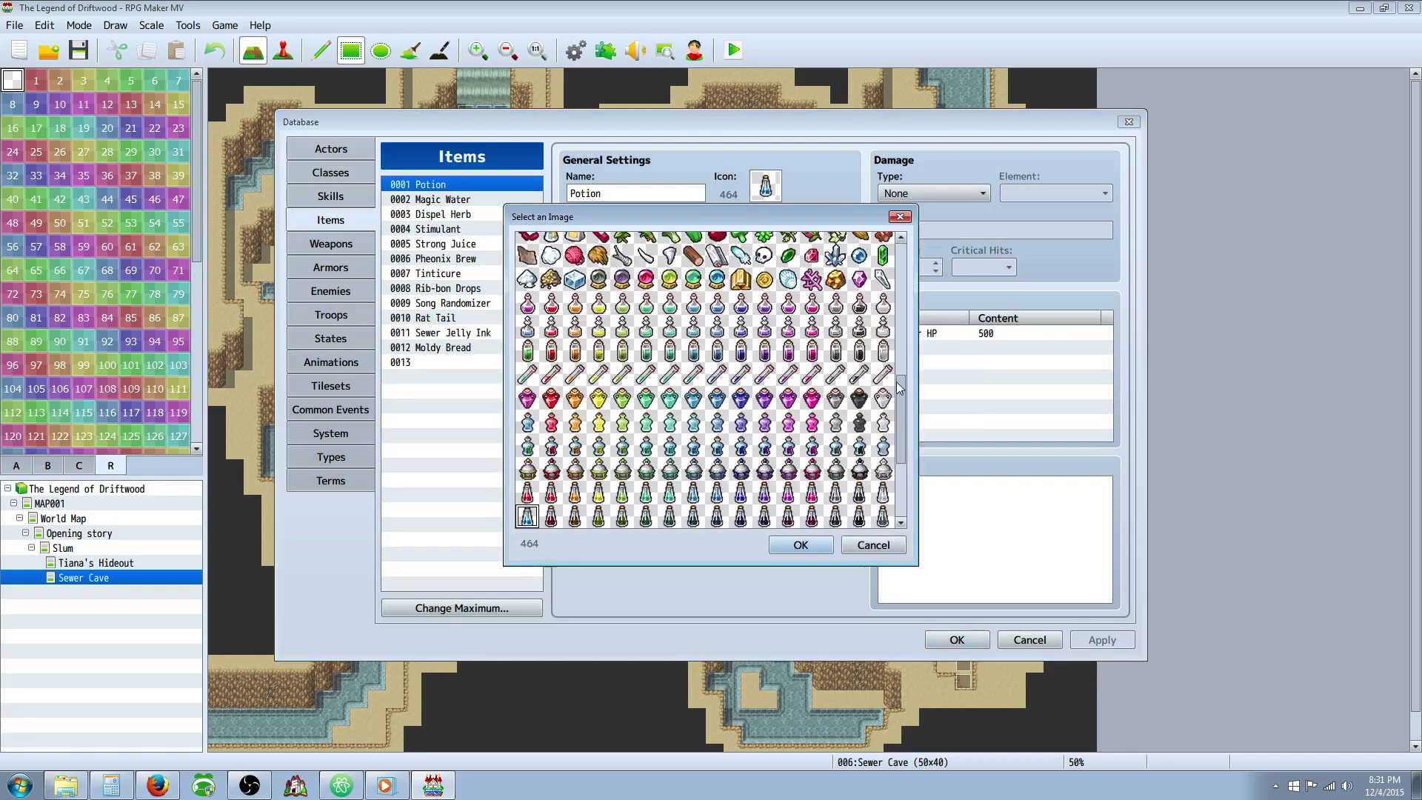
pyautogui.moveTo(899, 387); pyautogui.dragTo(896, 319)
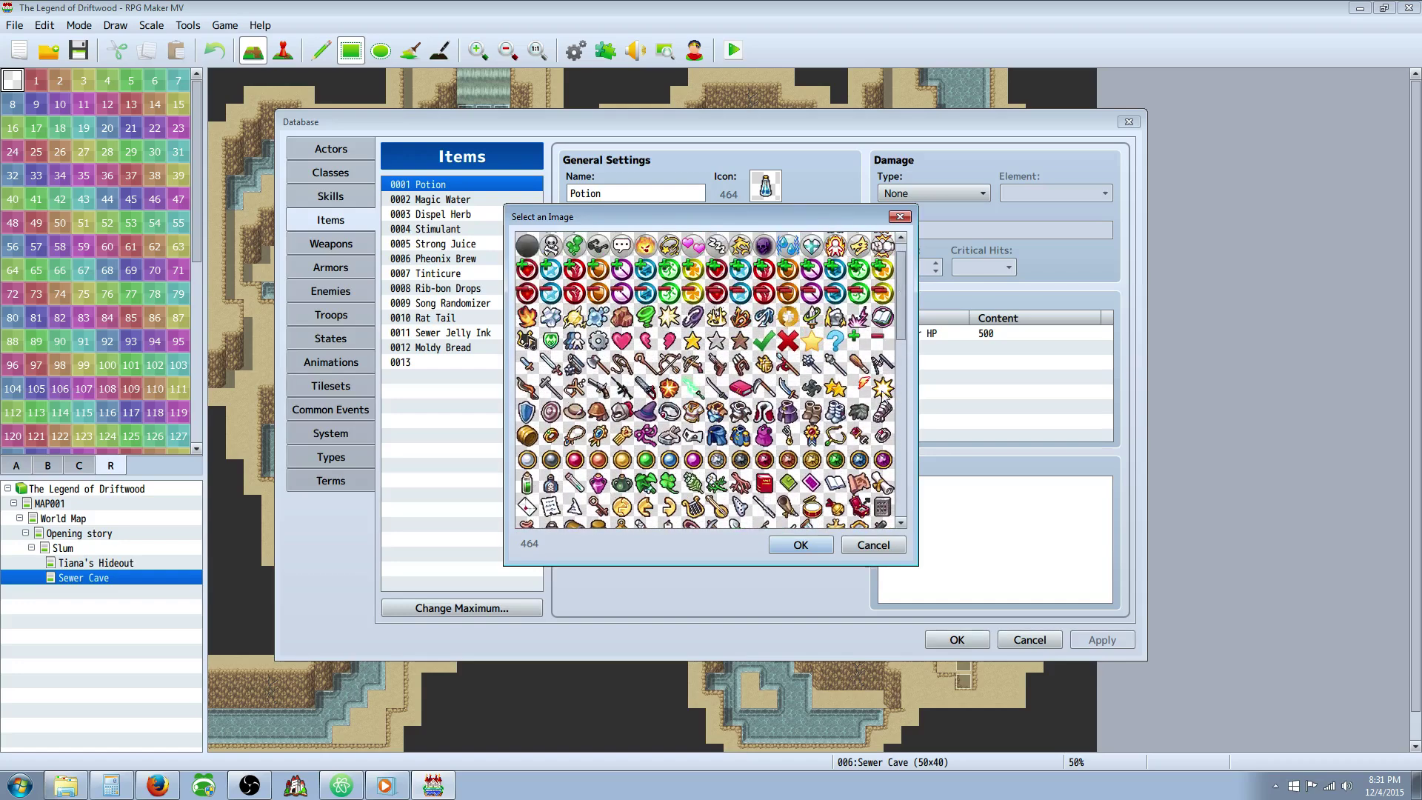
pyautogui.click(667, 312)
pyautogui.click(883, 385)
pyautogui.click(873, 545)
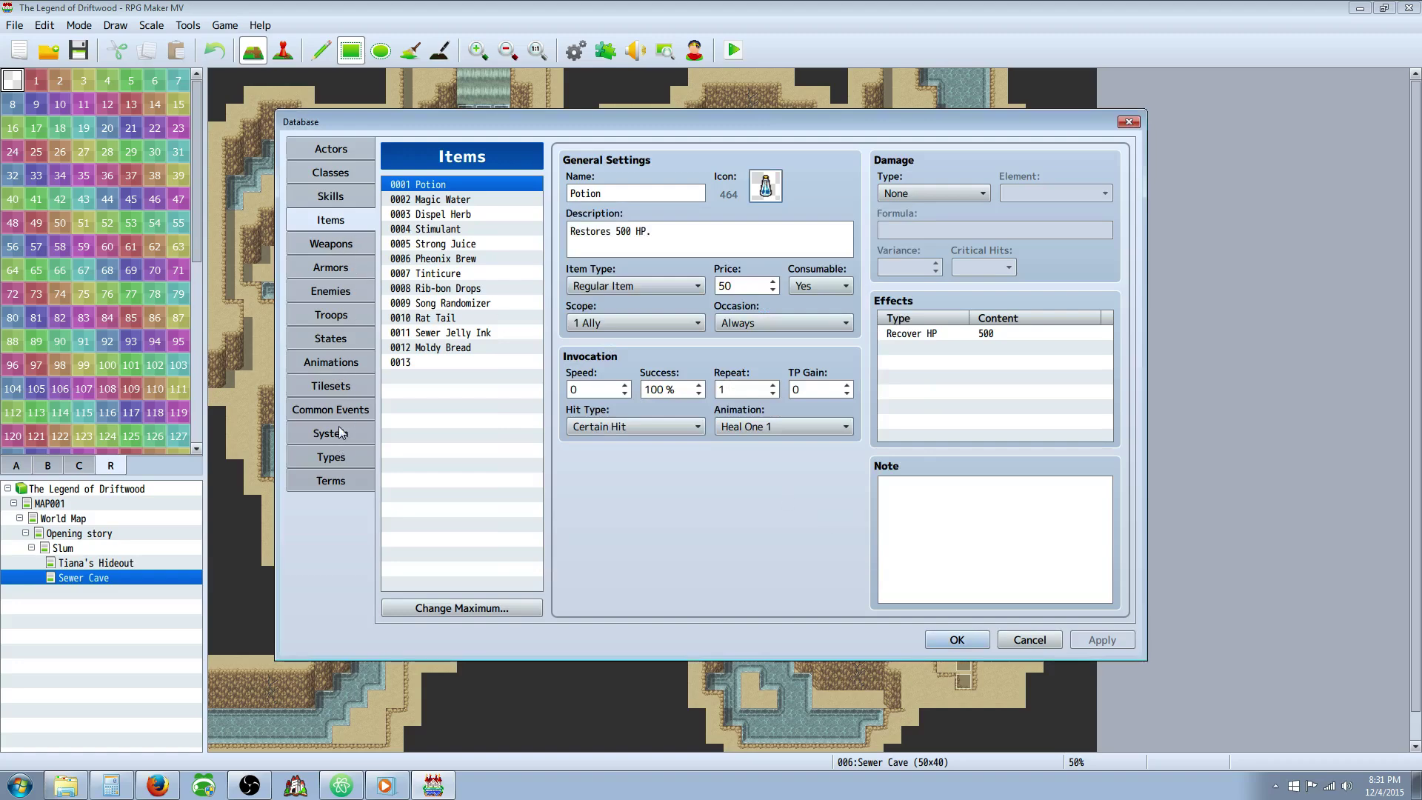
# Set the icon code in the Fusion element's name to \i[127].
pyautogui.click(332, 456)
pyautogui.click(437, 304)
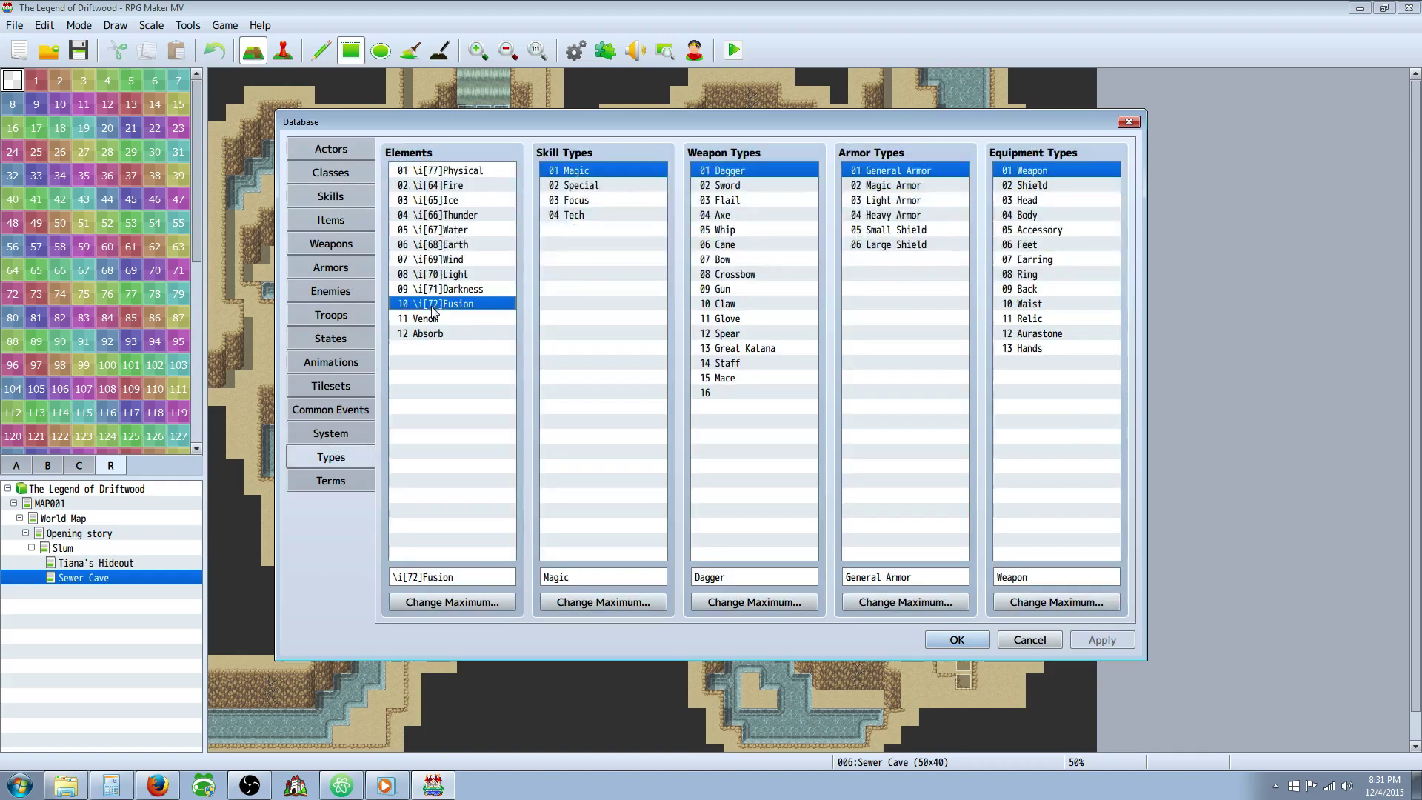
pyautogui.click(435, 576)
pyautogui.click(418, 577)
pyautogui.press('BackSpace')
pyautogui.write('12')
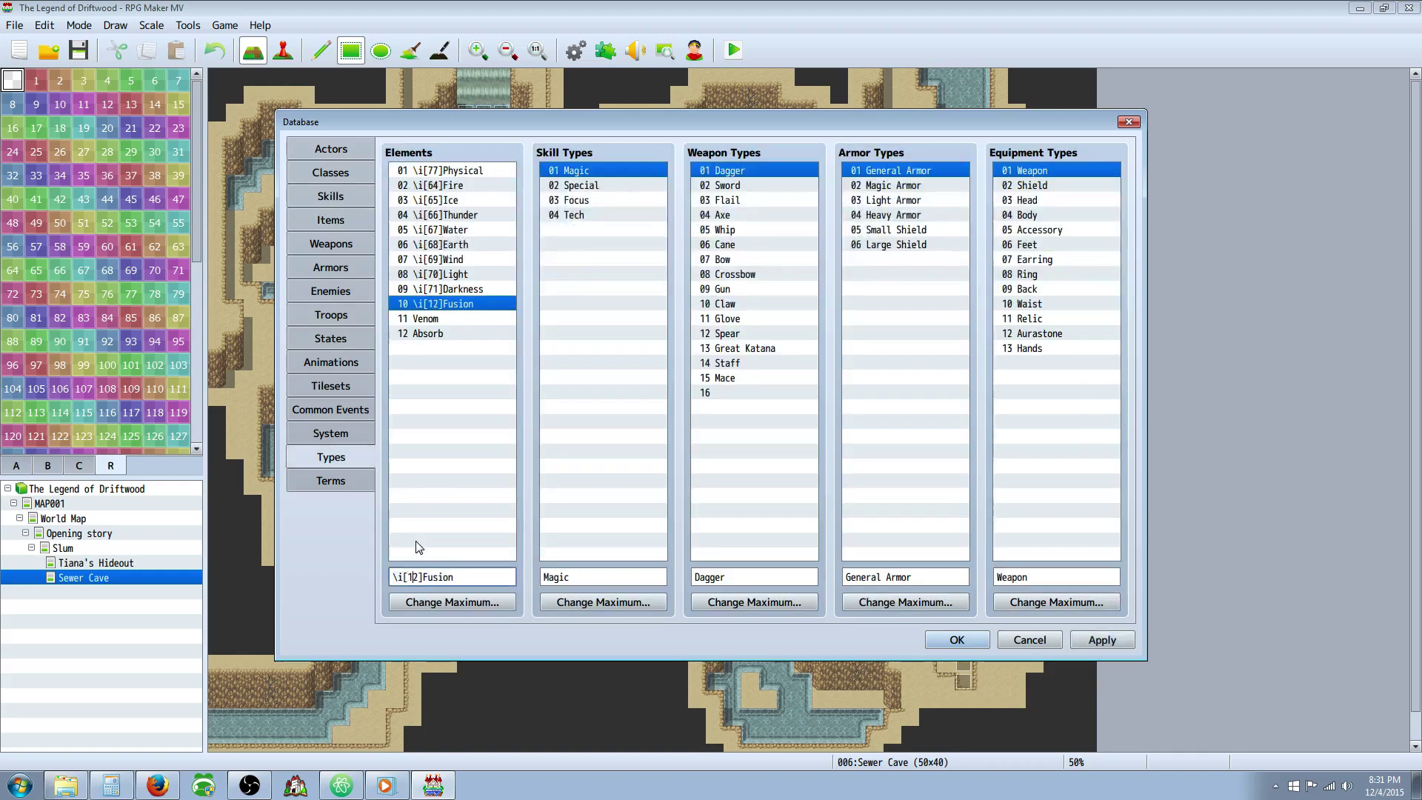
pyautogui.write('7')
# Look up the green poison icon's index number for Venom in the Potion item's icon picker and return to the element types.
pyautogui.click(435, 320)
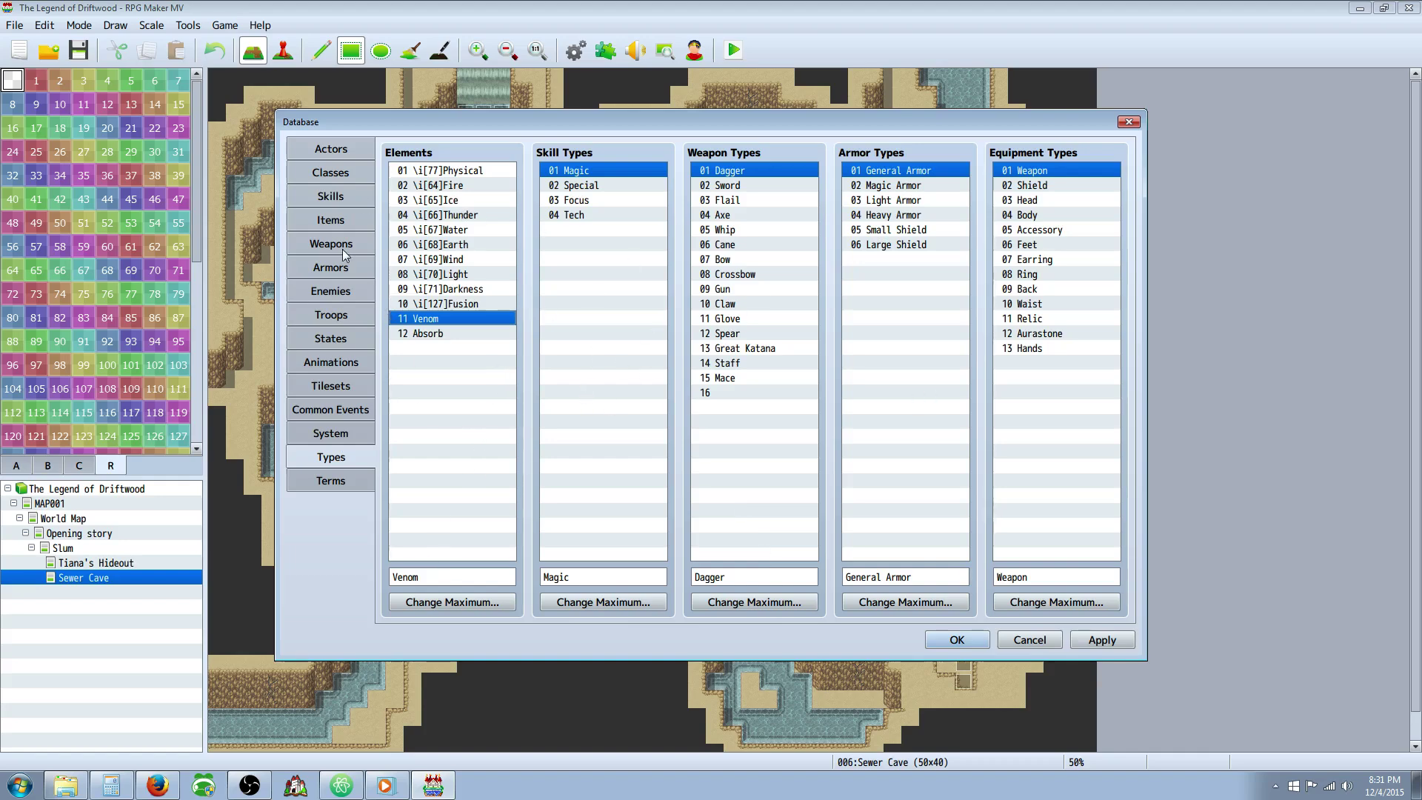
pyautogui.click(330, 220)
pyautogui.doubleClick(766, 185)
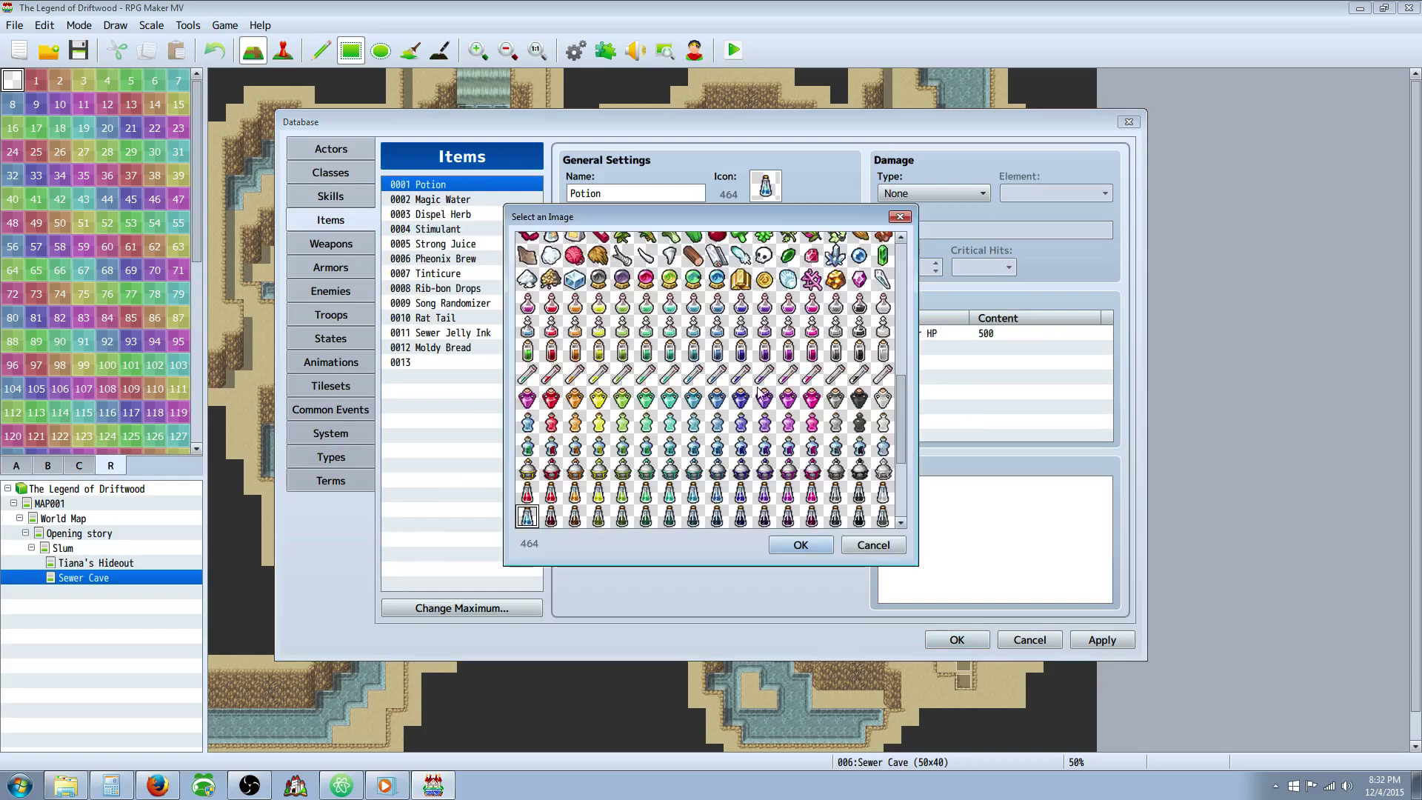
pyautogui.scroll(3, 774, 355)
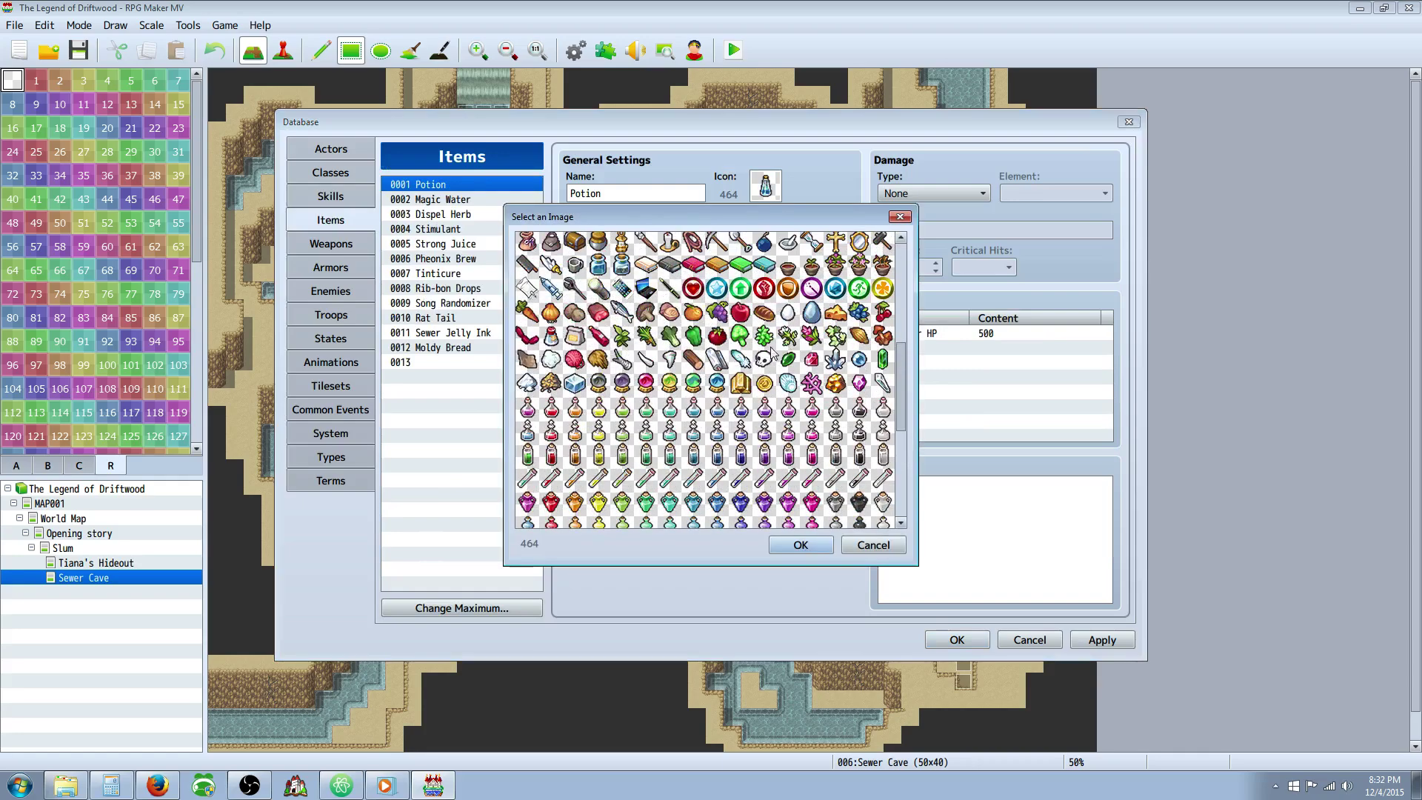
pyautogui.scroll(6, 771, 353)
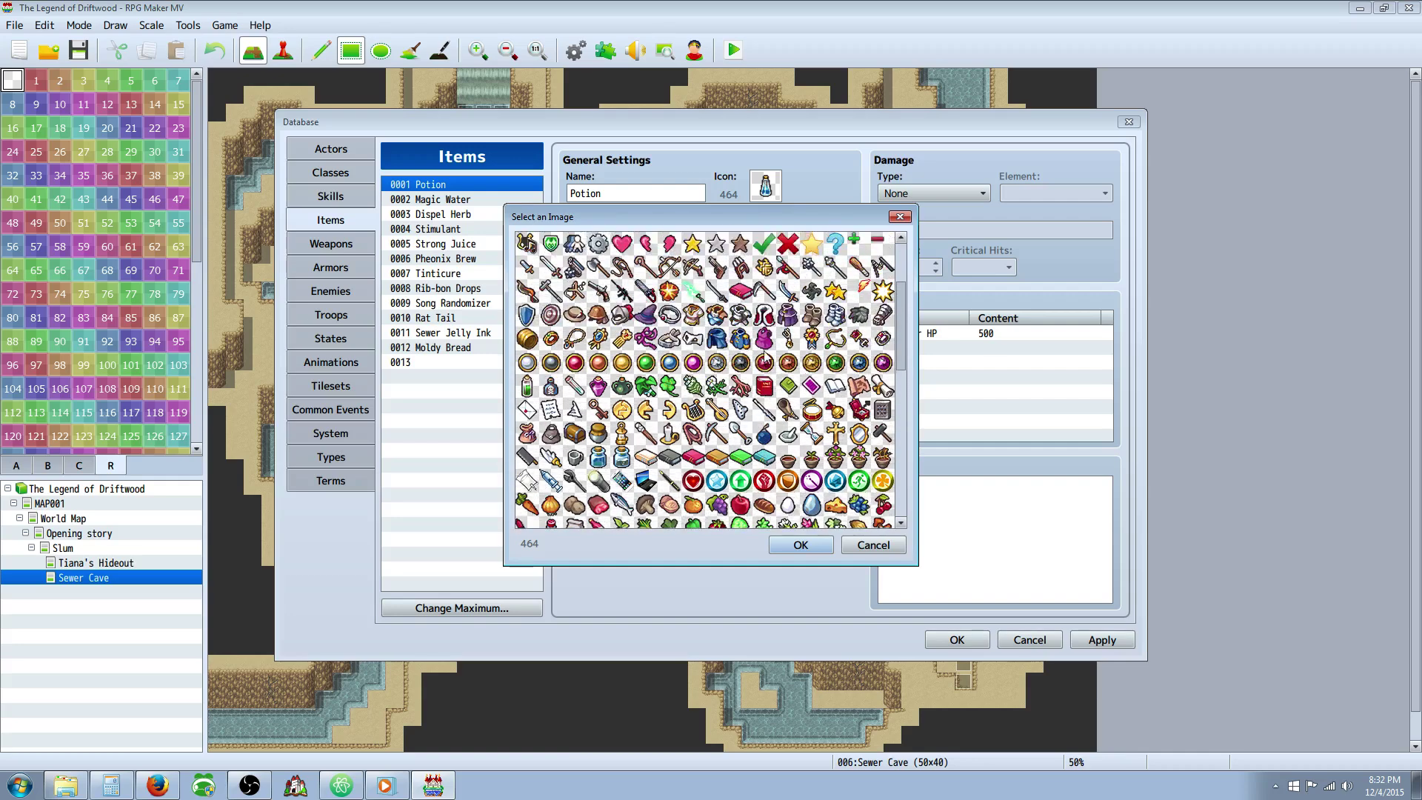
pyautogui.scroll(3, 708, 390)
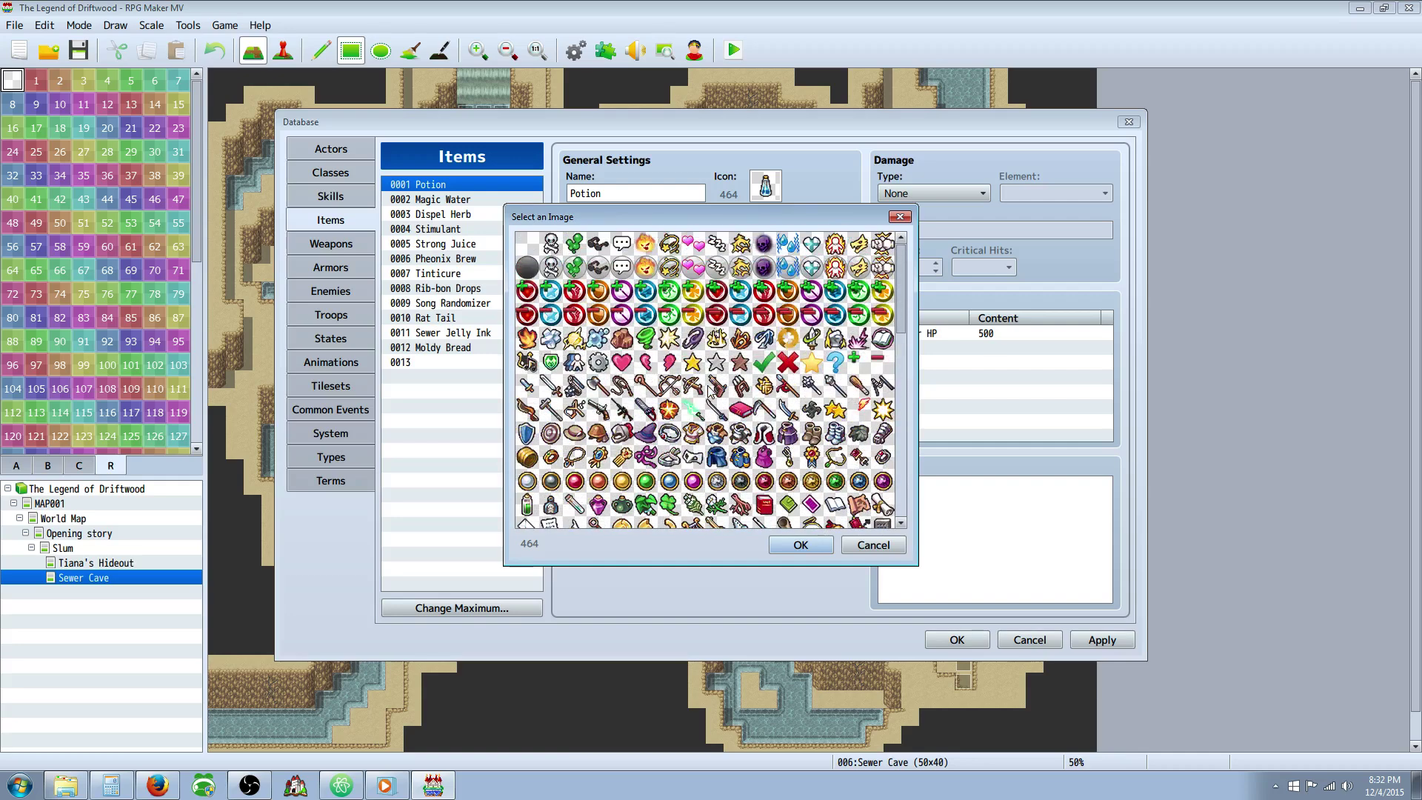
pyautogui.click(579, 244)
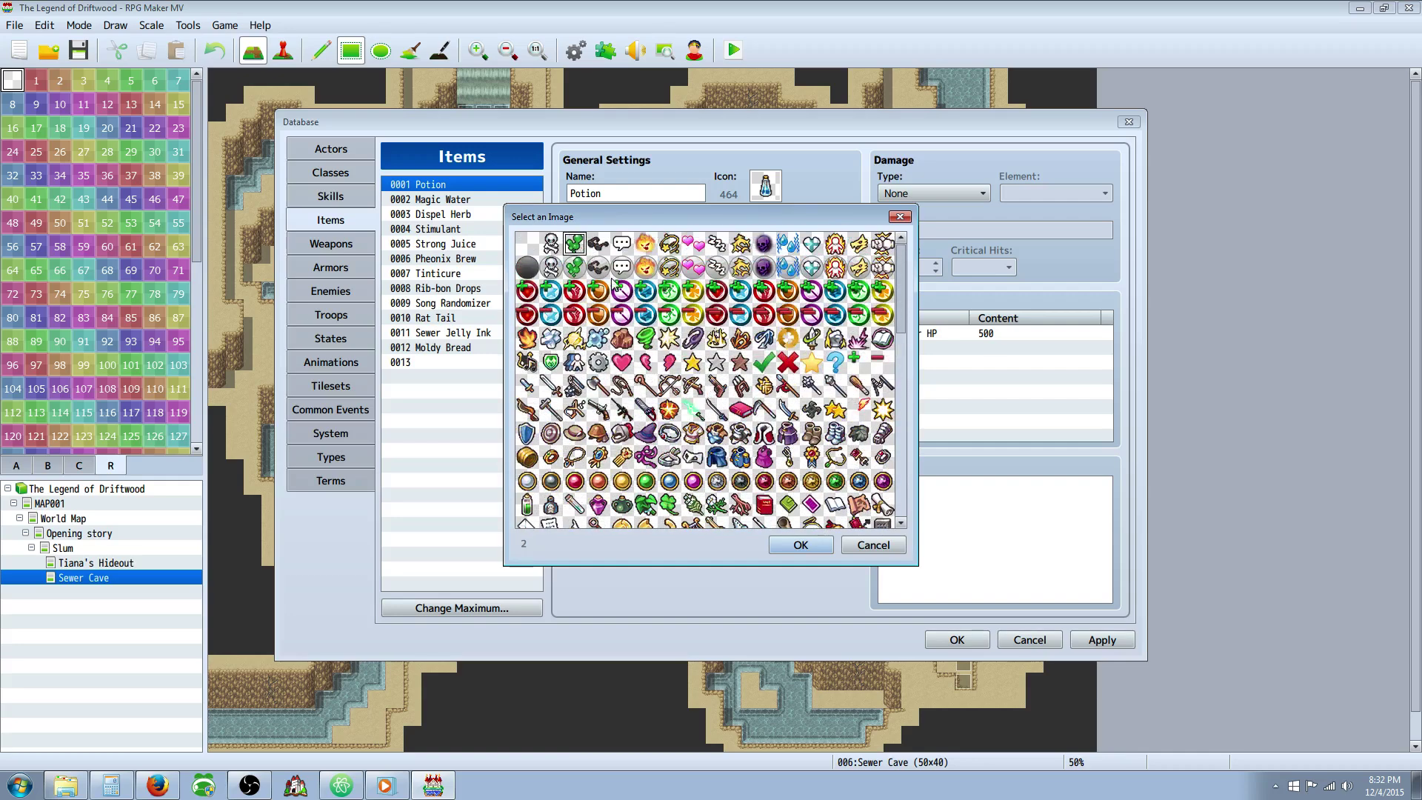
pyautogui.click(880, 545)
pyautogui.click(330, 453)
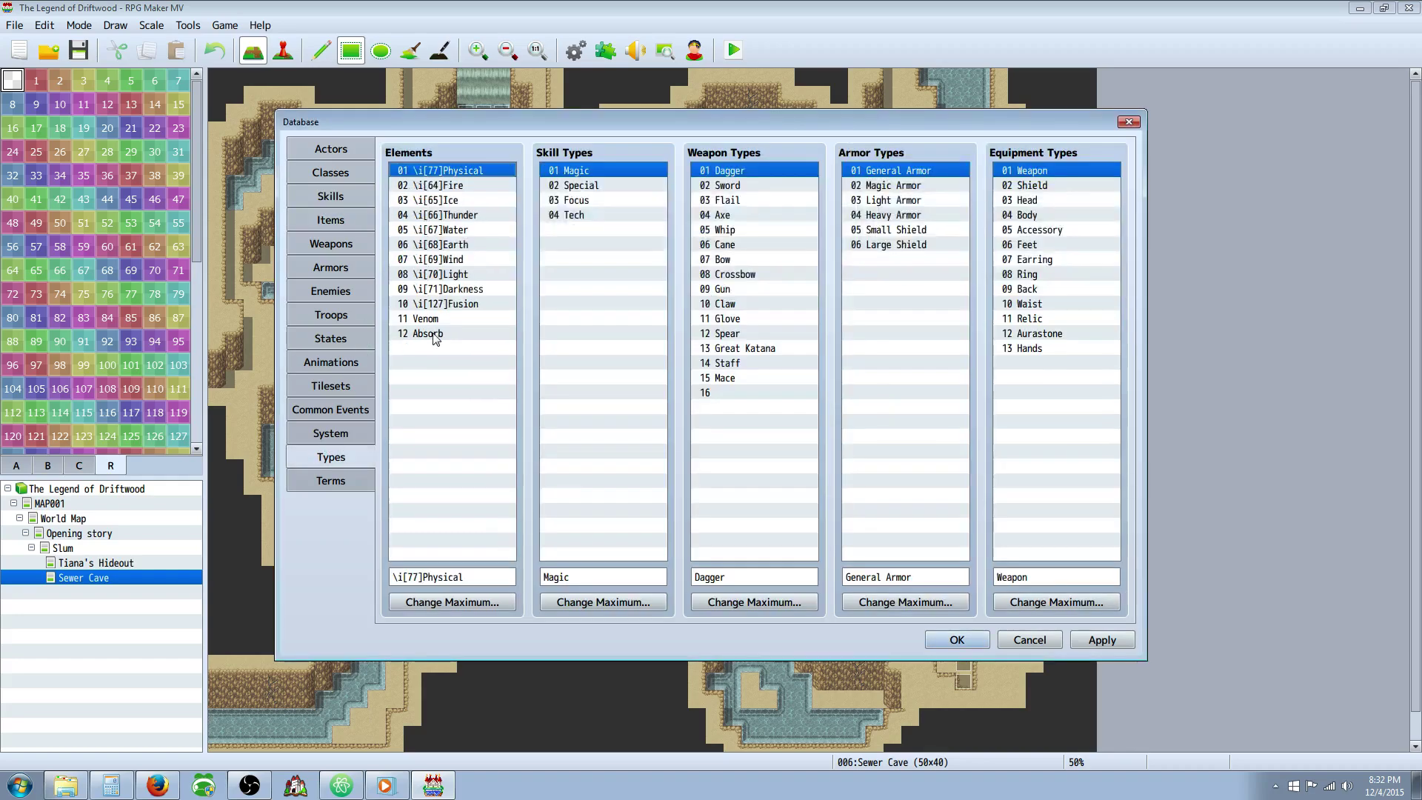
# Prefix the Venom element's name with the icon code \i[2] and apply the database changes.
pyautogui.click(430, 319)
pyautogui.click(441, 578)
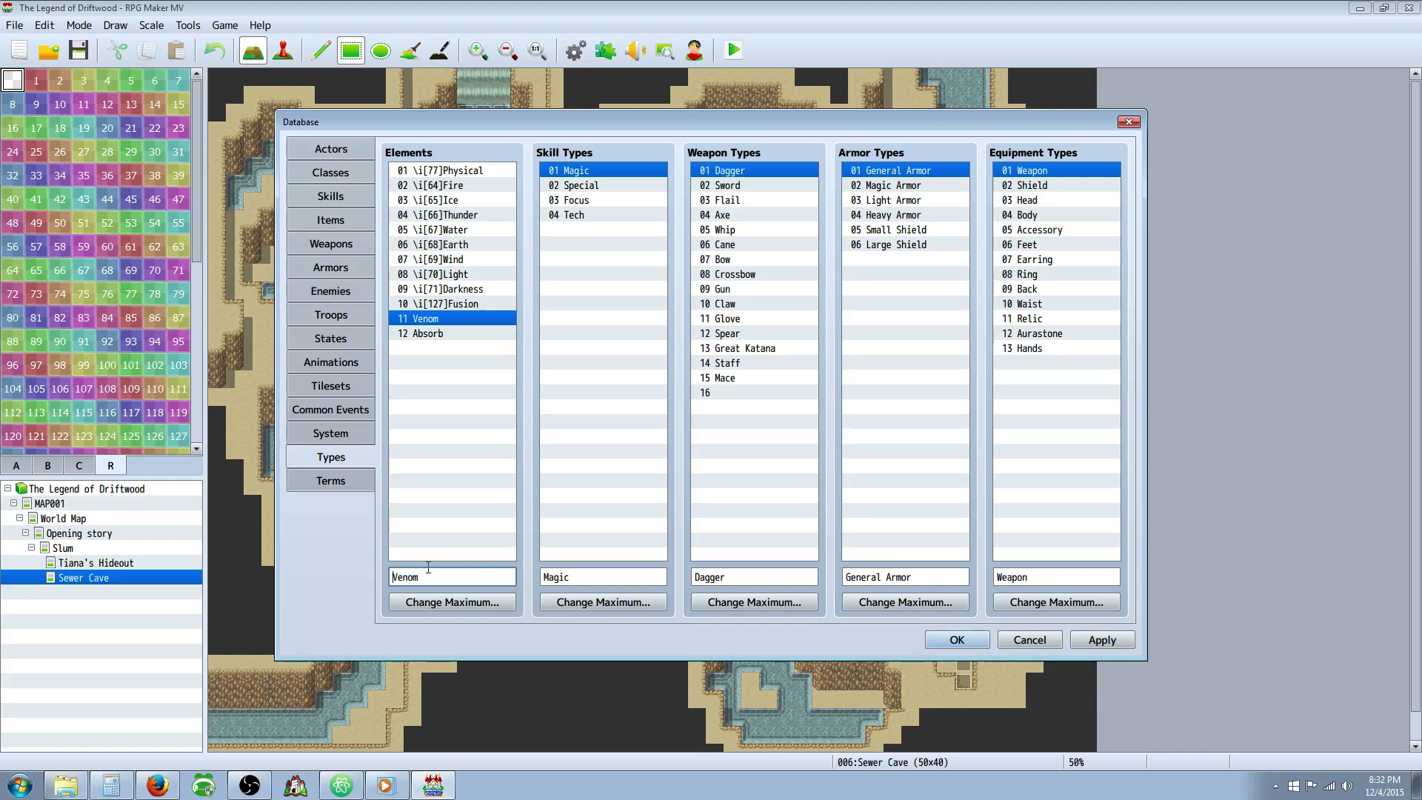
pyautogui.write('\\i[2]')
pyautogui.click(1101, 639)
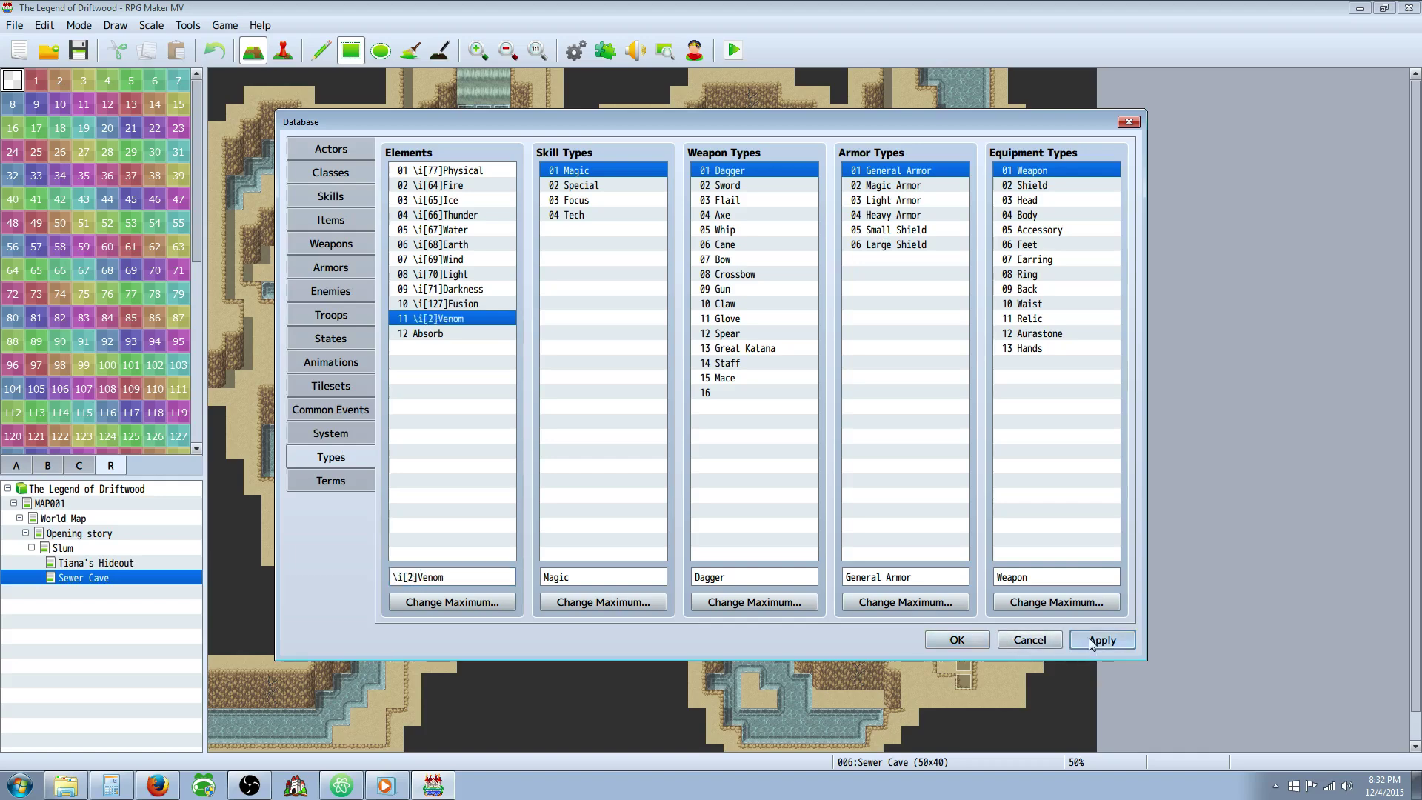
# Prefix the Absorb element's name with an icon code without a number, \i[].
pyautogui.click(444, 334)
pyautogui.click(443, 577)
pyautogui.hotkey('shift', 'Home')
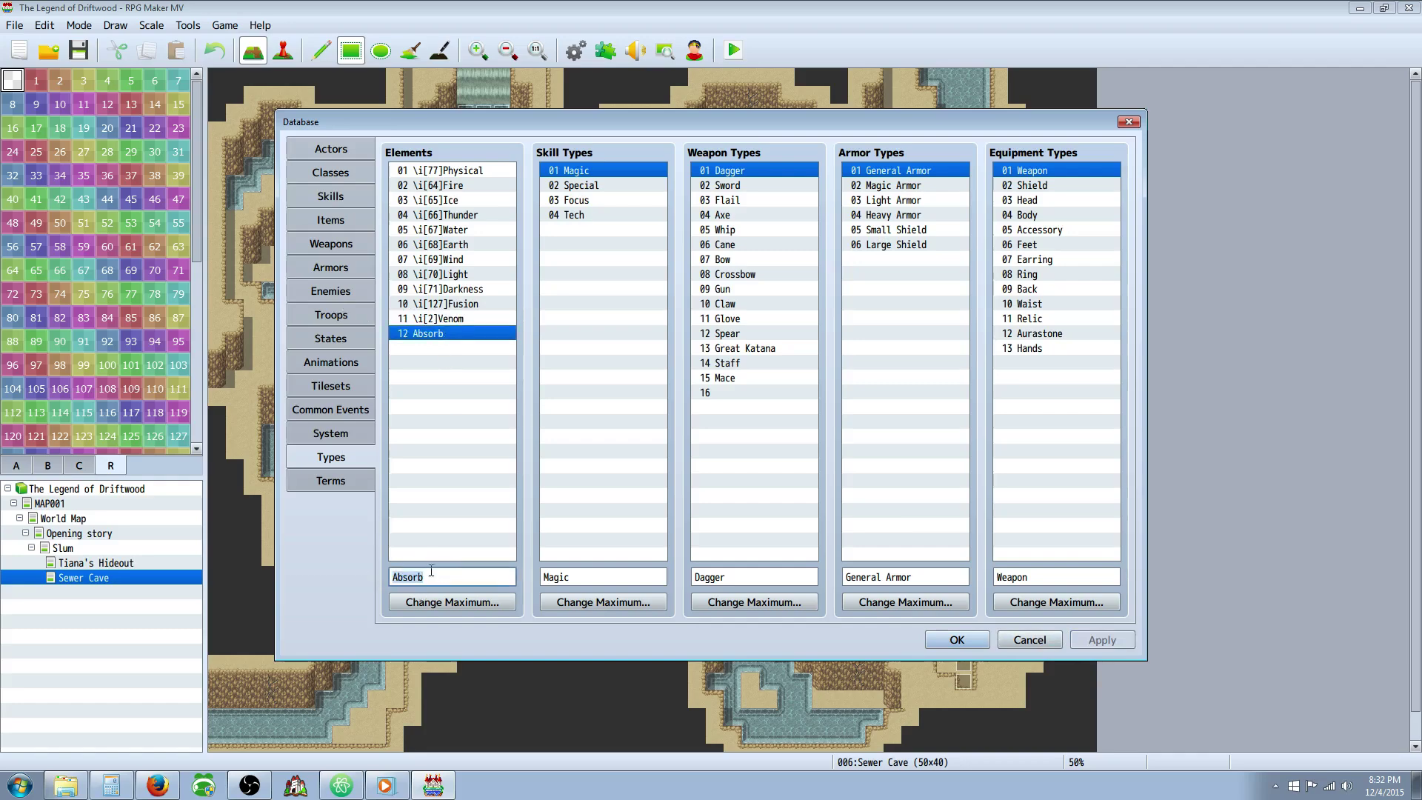
pyautogui.press('Left')
pyautogui.write('\\')
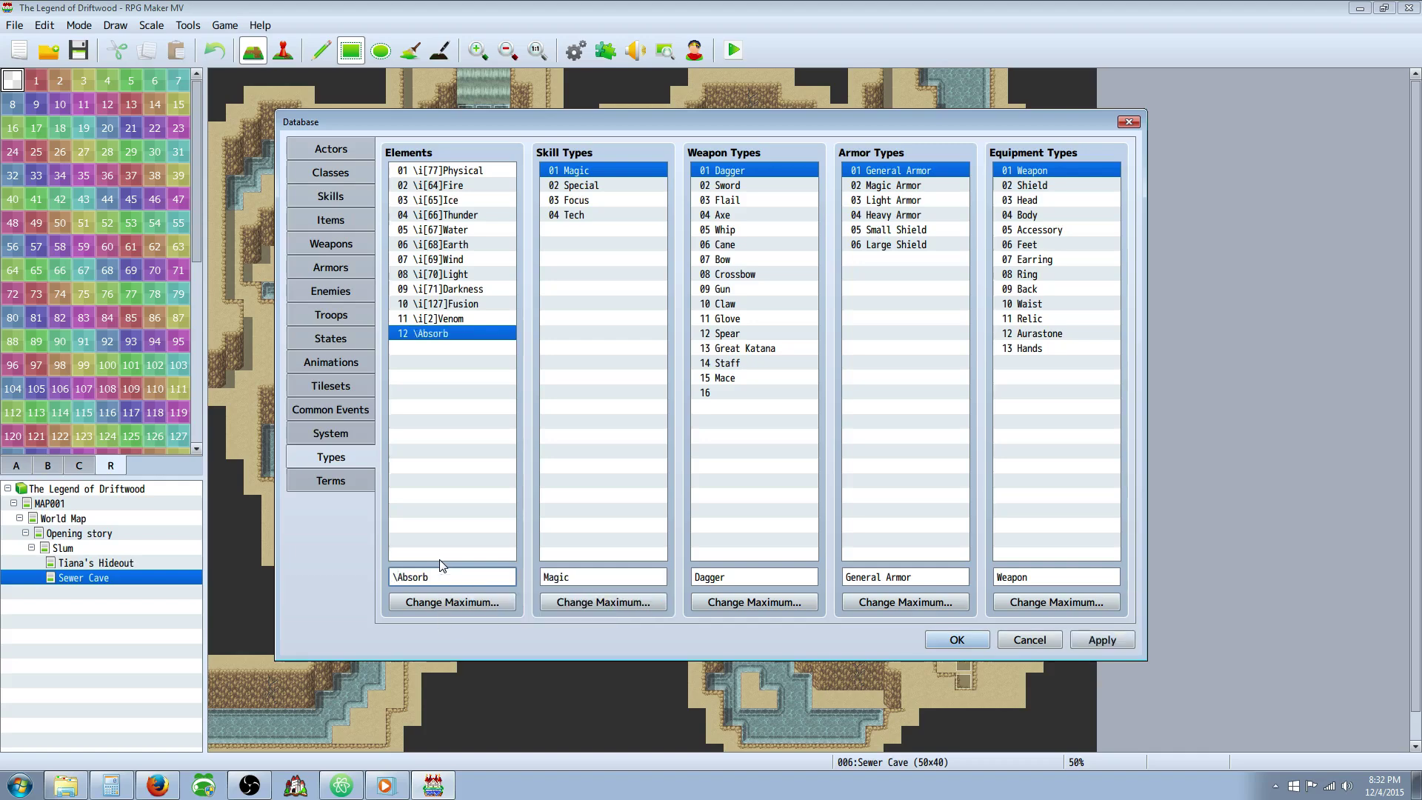
pyautogui.write('i[]')
# Browse the Potion item's icon picker for an icon that suits the Absorb element.
pyautogui.click(331, 219)
pyautogui.doubleClick(761, 202)
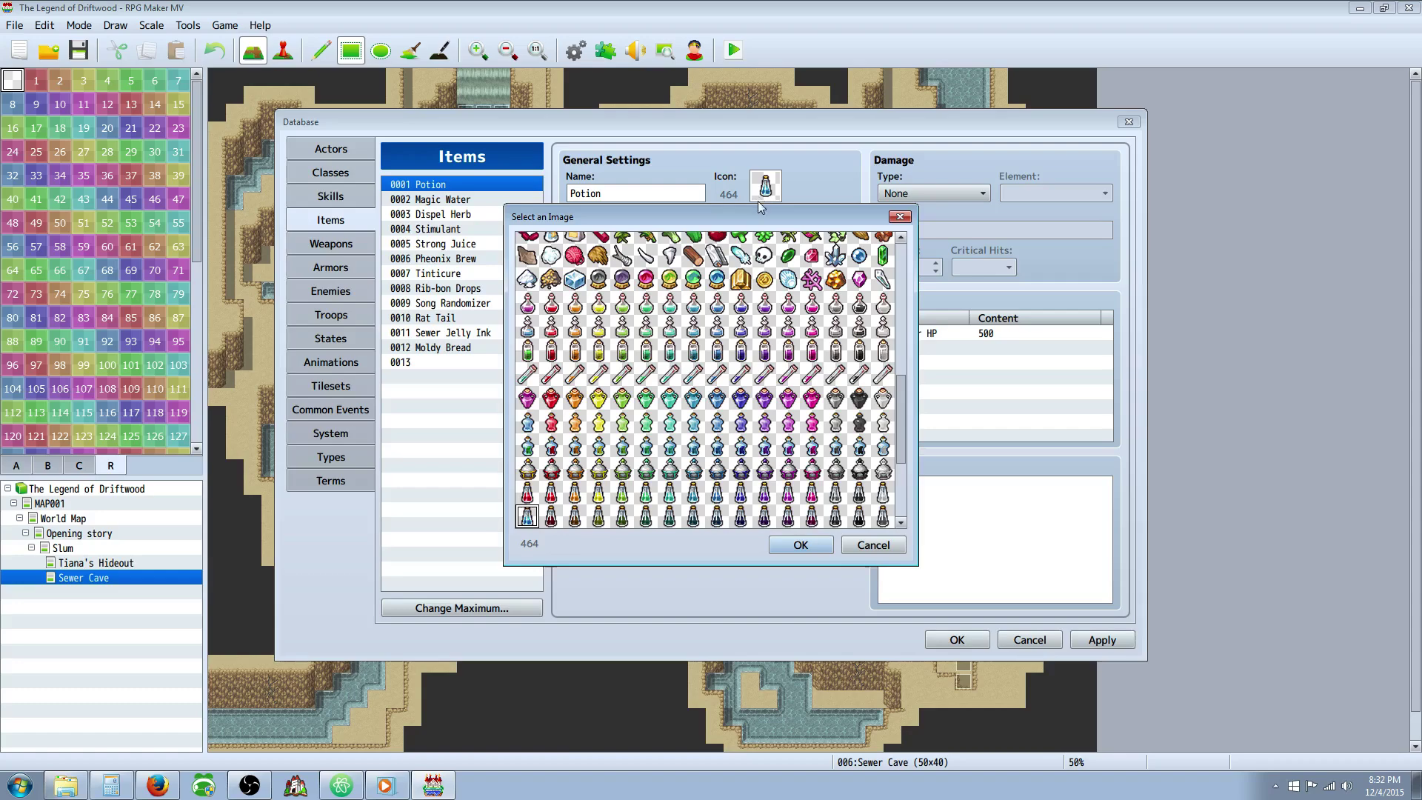
pyautogui.click(743, 347)
pyautogui.scroll(2, 743, 342)
pyautogui.scroll(5, 743, 345)
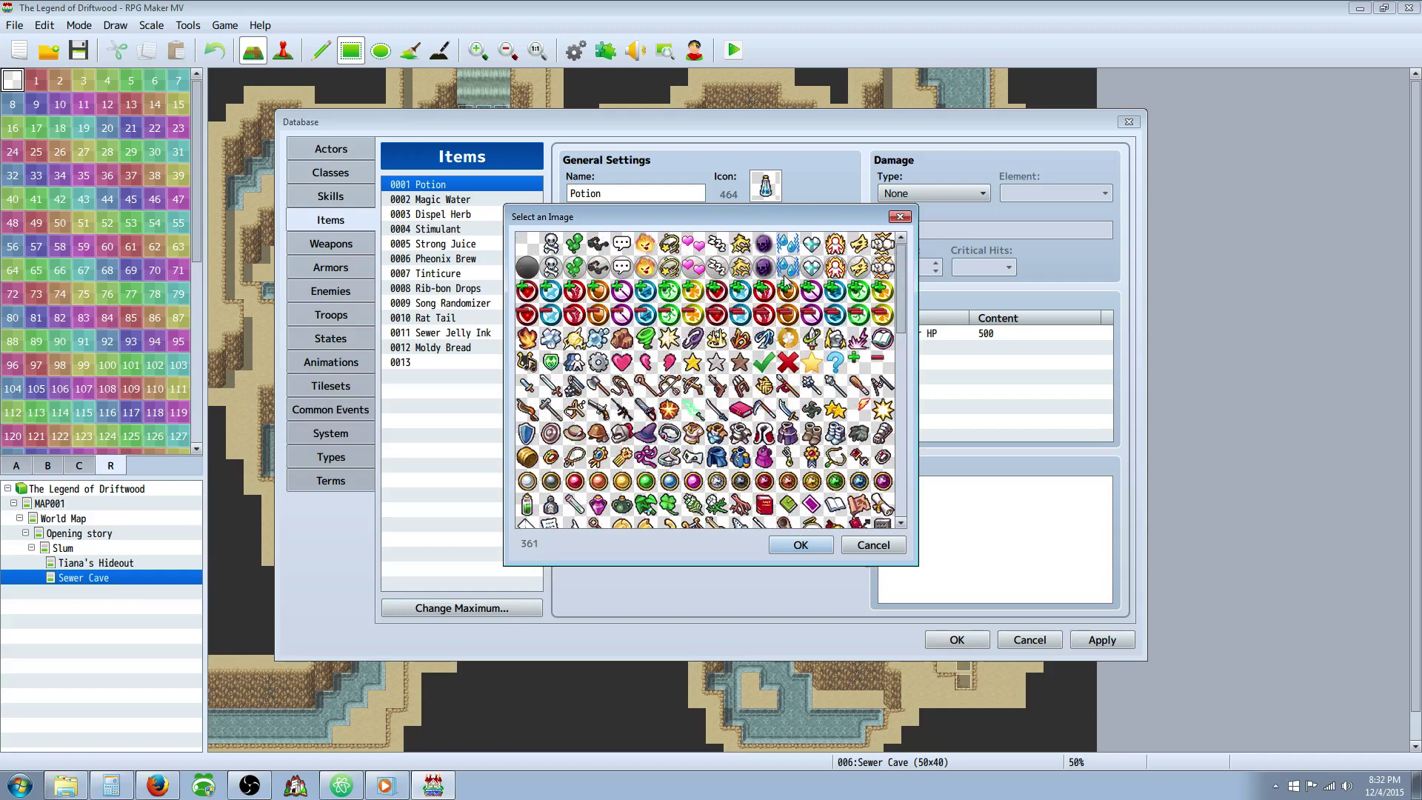
pyautogui.scroll(-2, 782, 294)
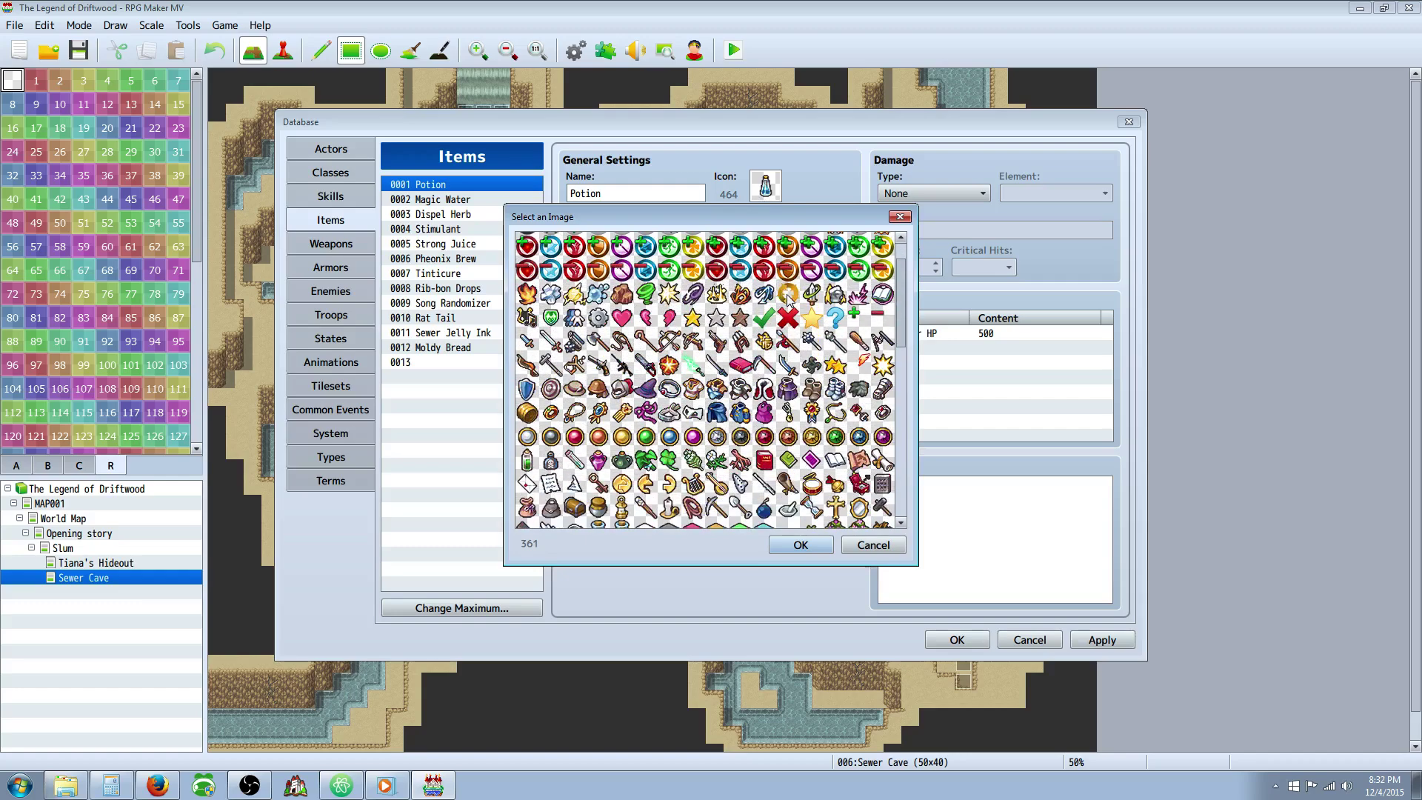
pyautogui.scroll(-1, 773, 303)
pyautogui.scroll(-1, 727, 308)
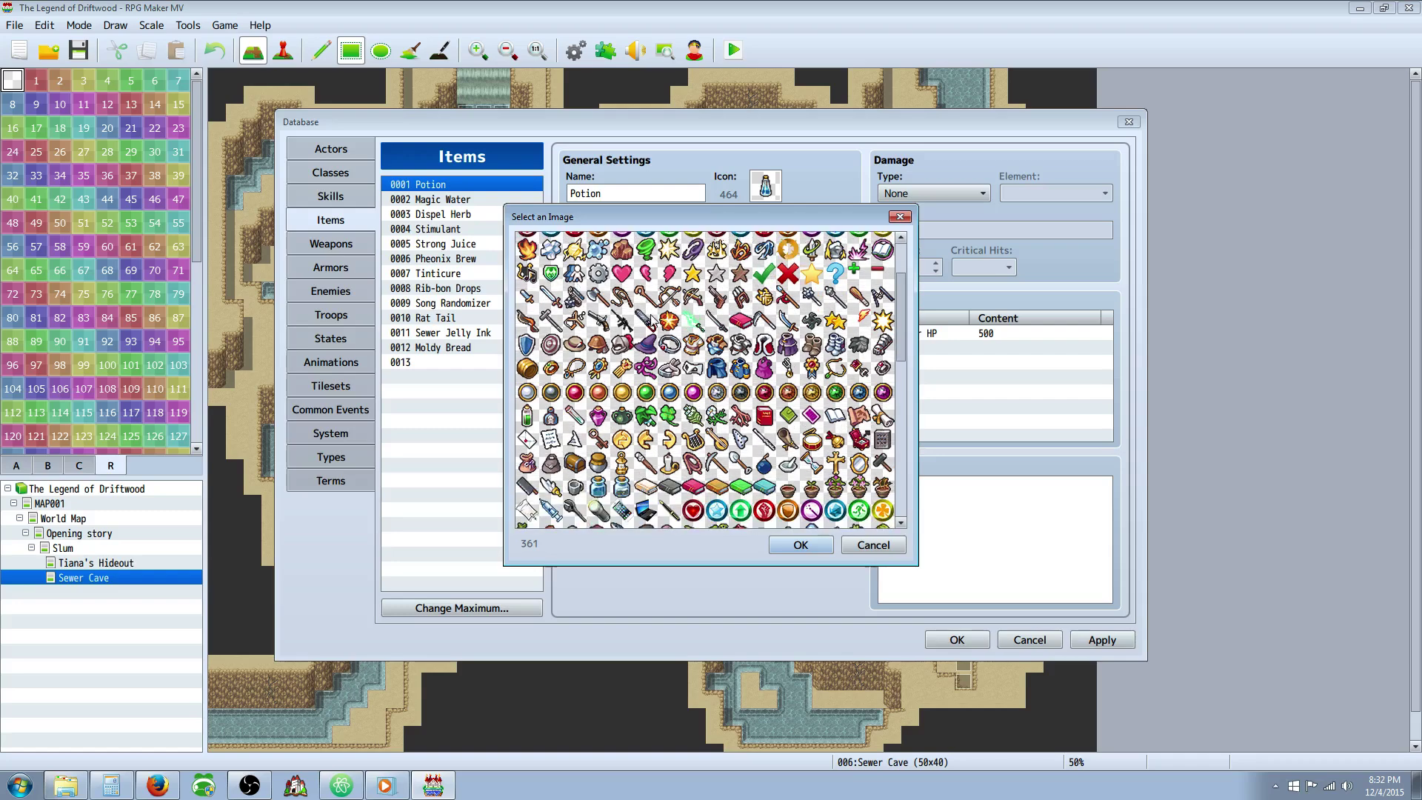
pyautogui.scroll(-3, 853, 342)
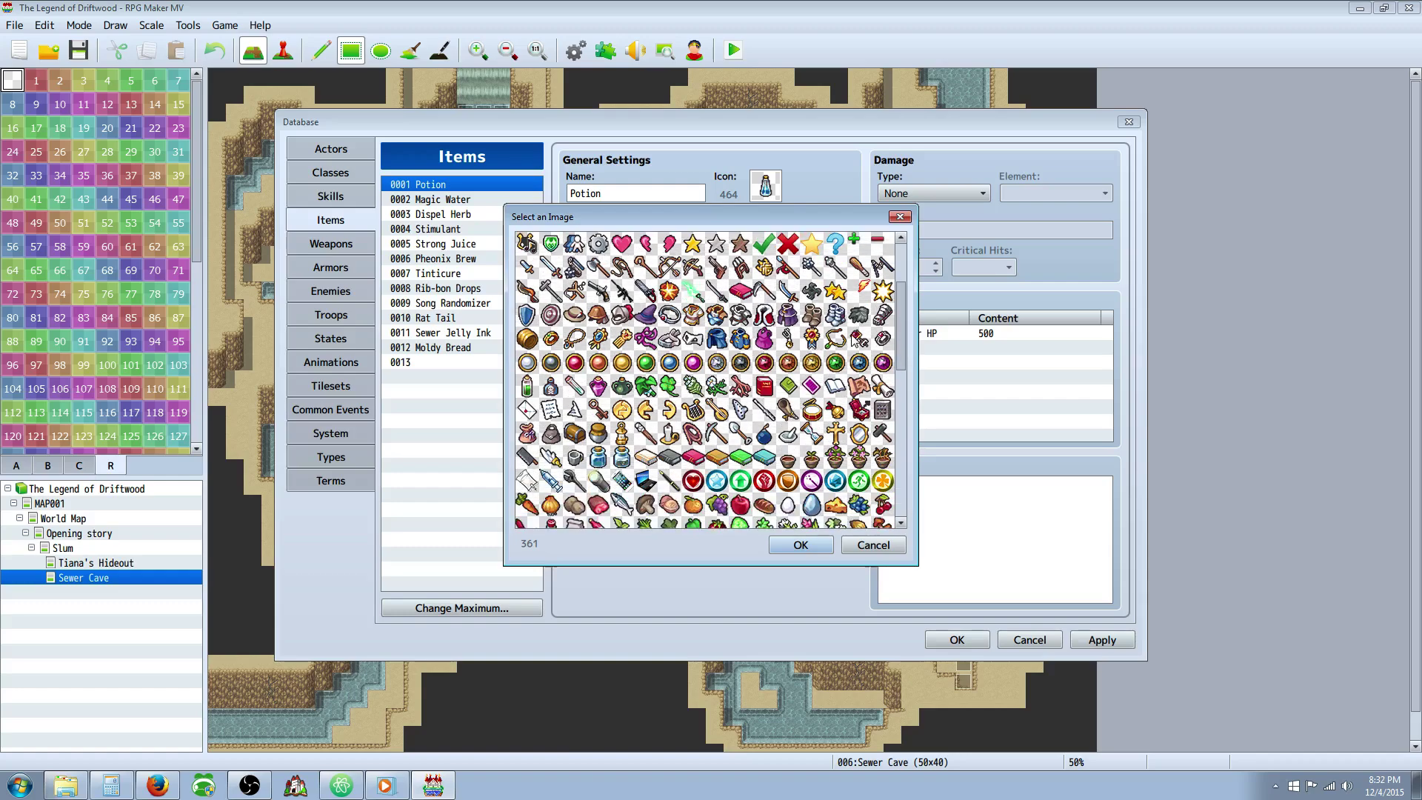
pyautogui.click(740, 317)
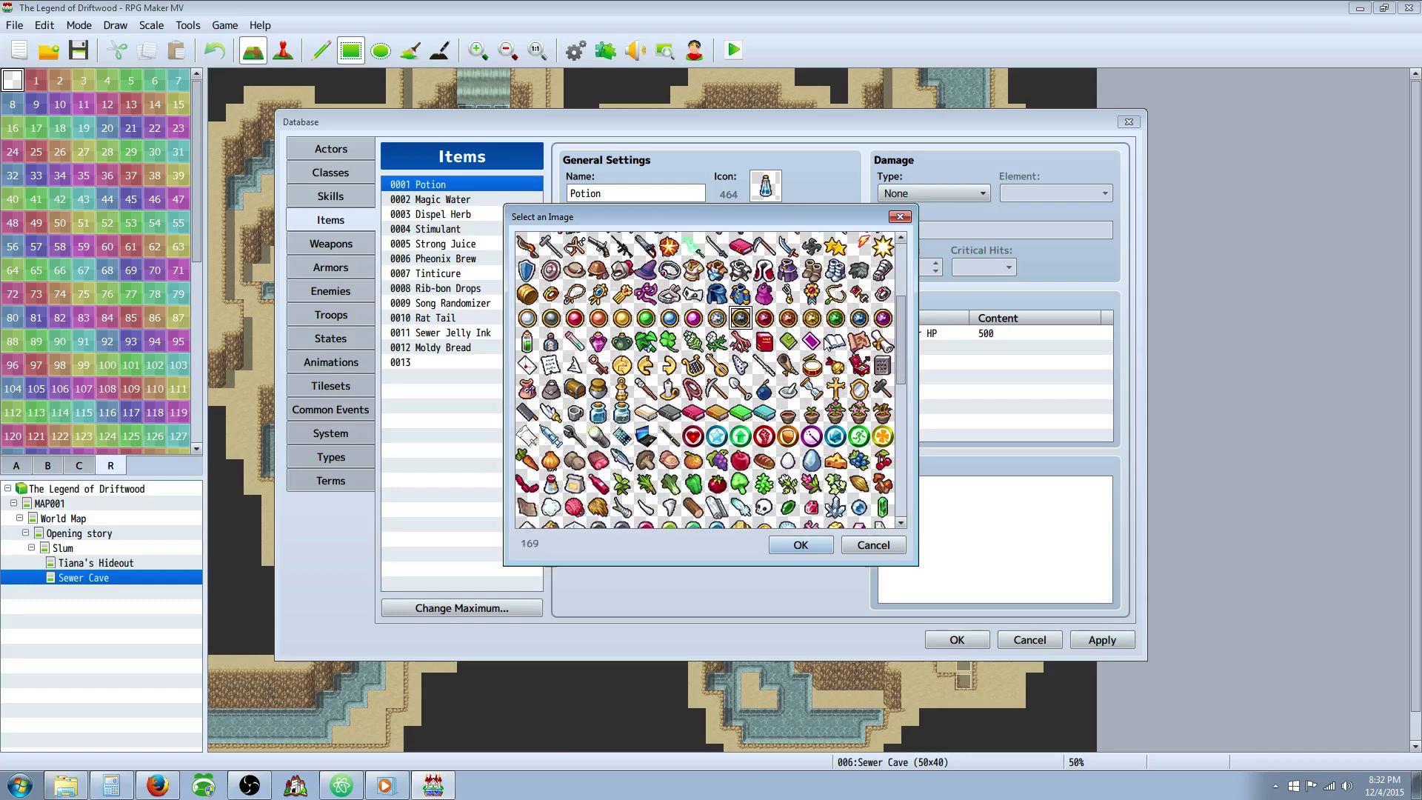
pyautogui.scroll(-2, 820, 345)
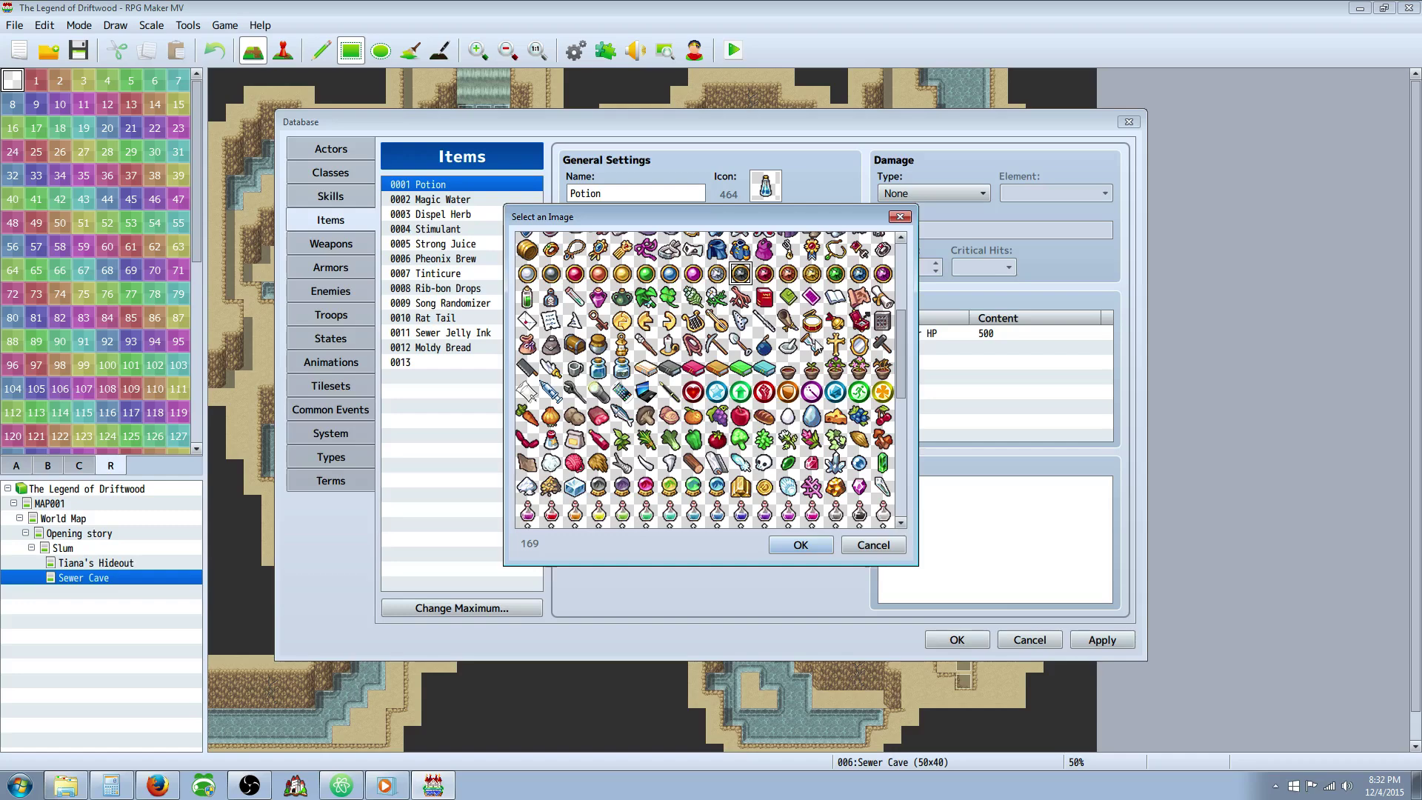
pyautogui.scroll(-4, 813, 345)
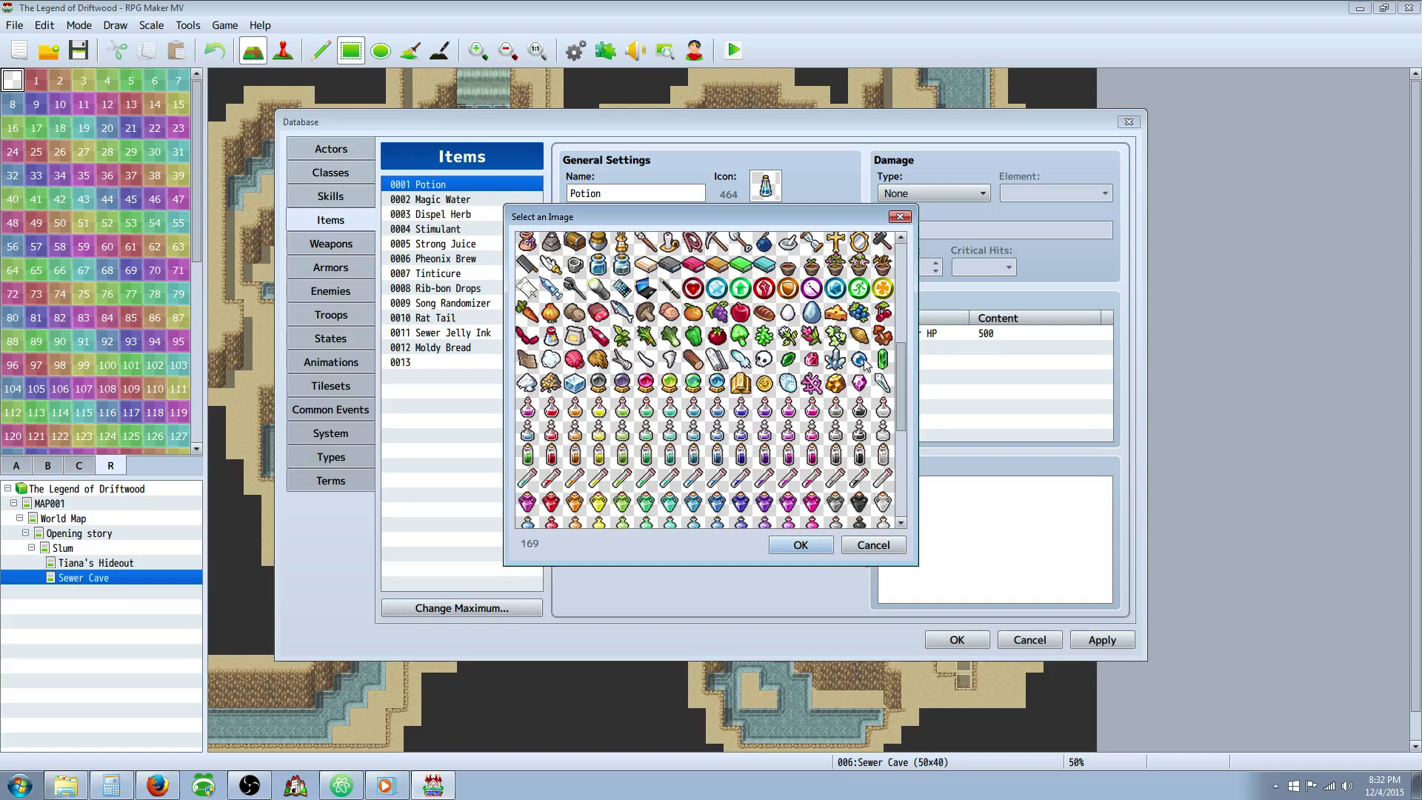
pyautogui.click(739, 336)
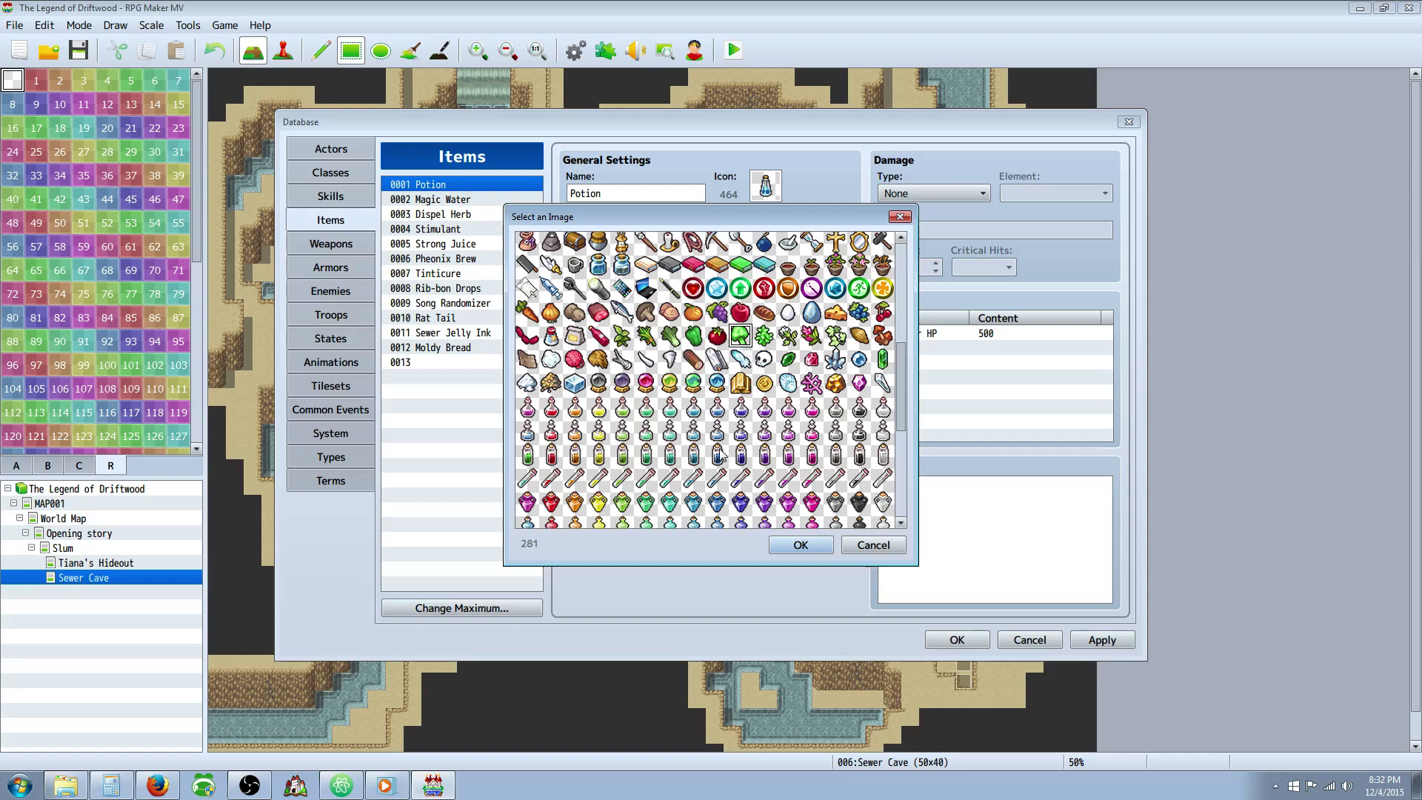
pyautogui.click(727, 410)
pyautogui.scroll(-3, 770, 385)
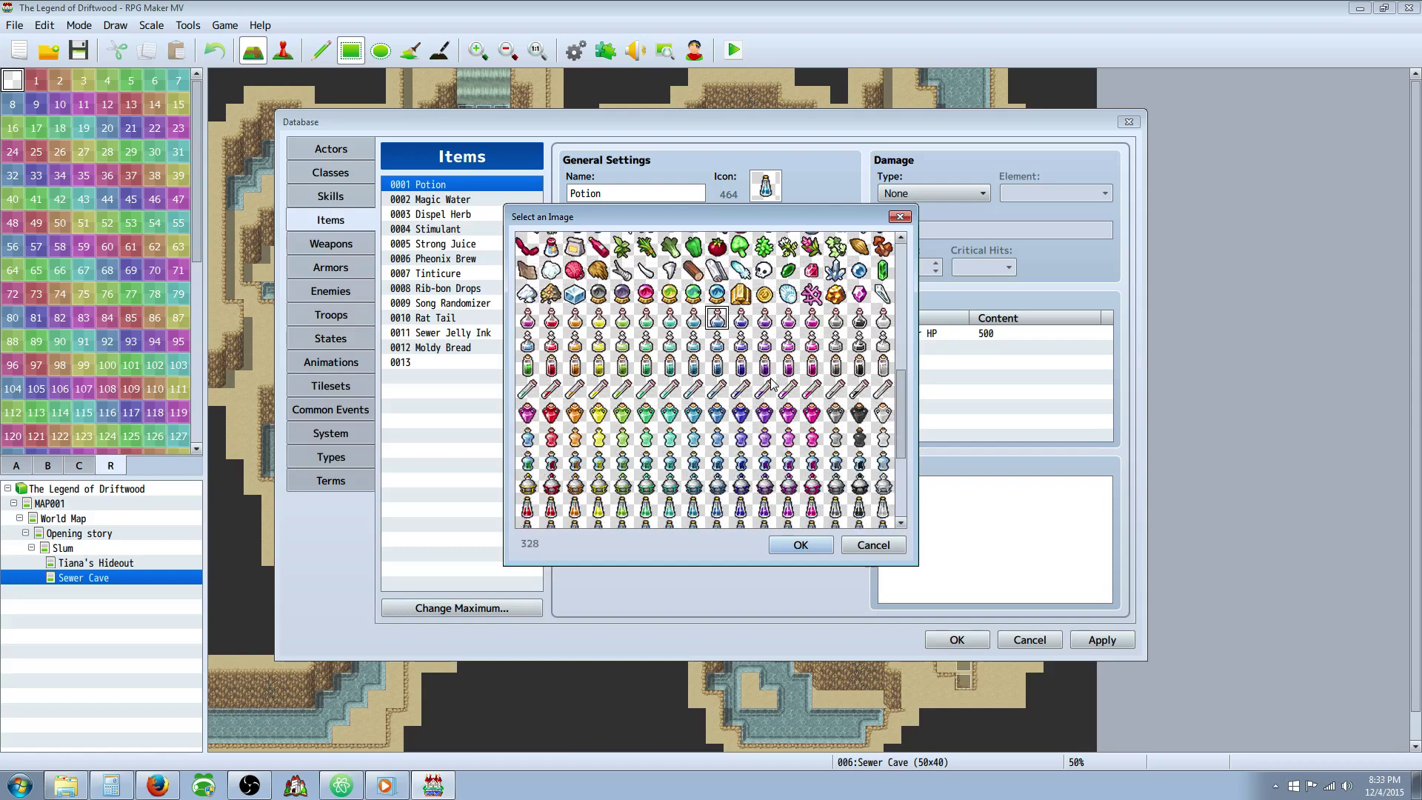
pyautogui.scroll(-6, 770, 383)
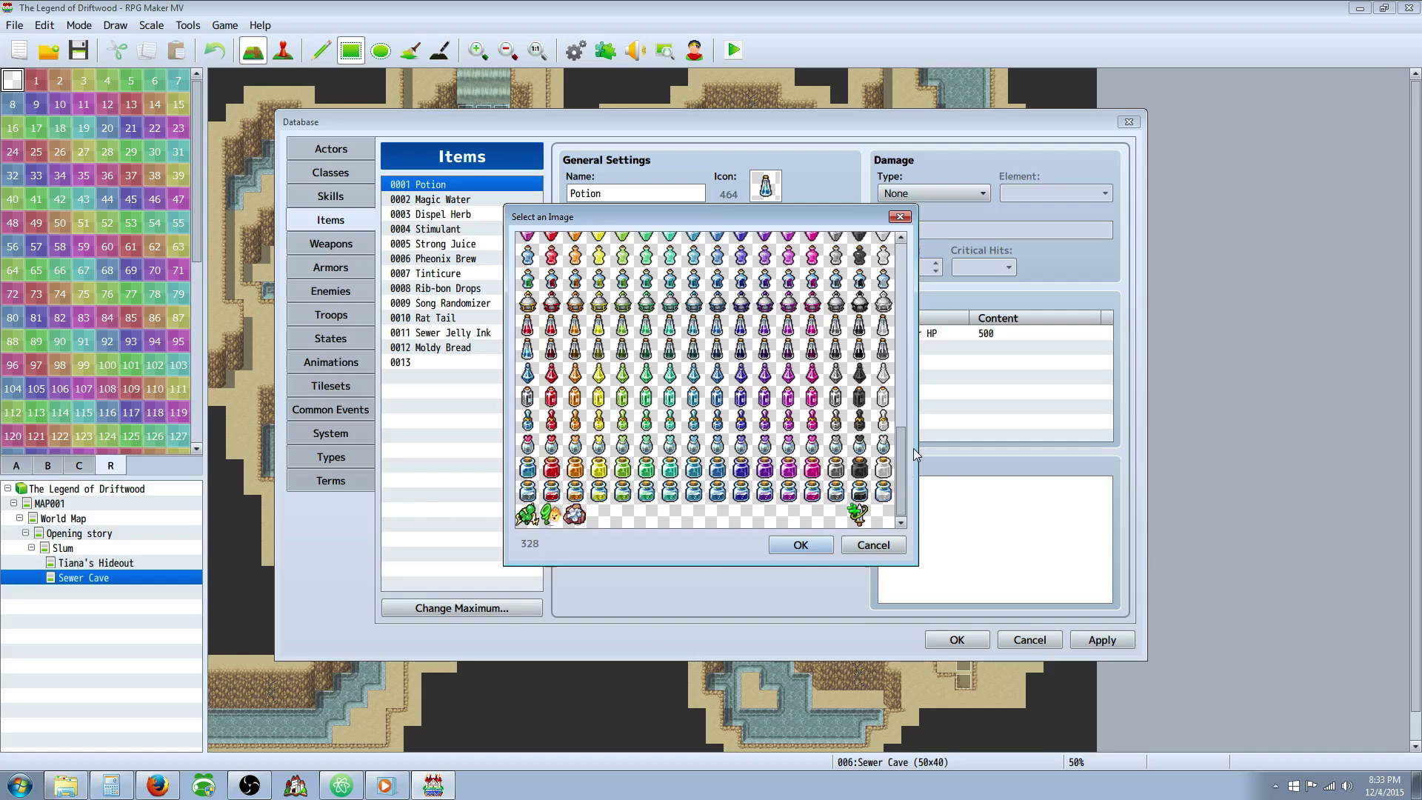
# Look up the dark purple orb icon's index number for Absorb, leaving the Potion icon as it is.
pyautogui.scroll(2, 904, 459)
pyautogui.moveTo(904, 459); pyautogui.dragTo(893, 280)
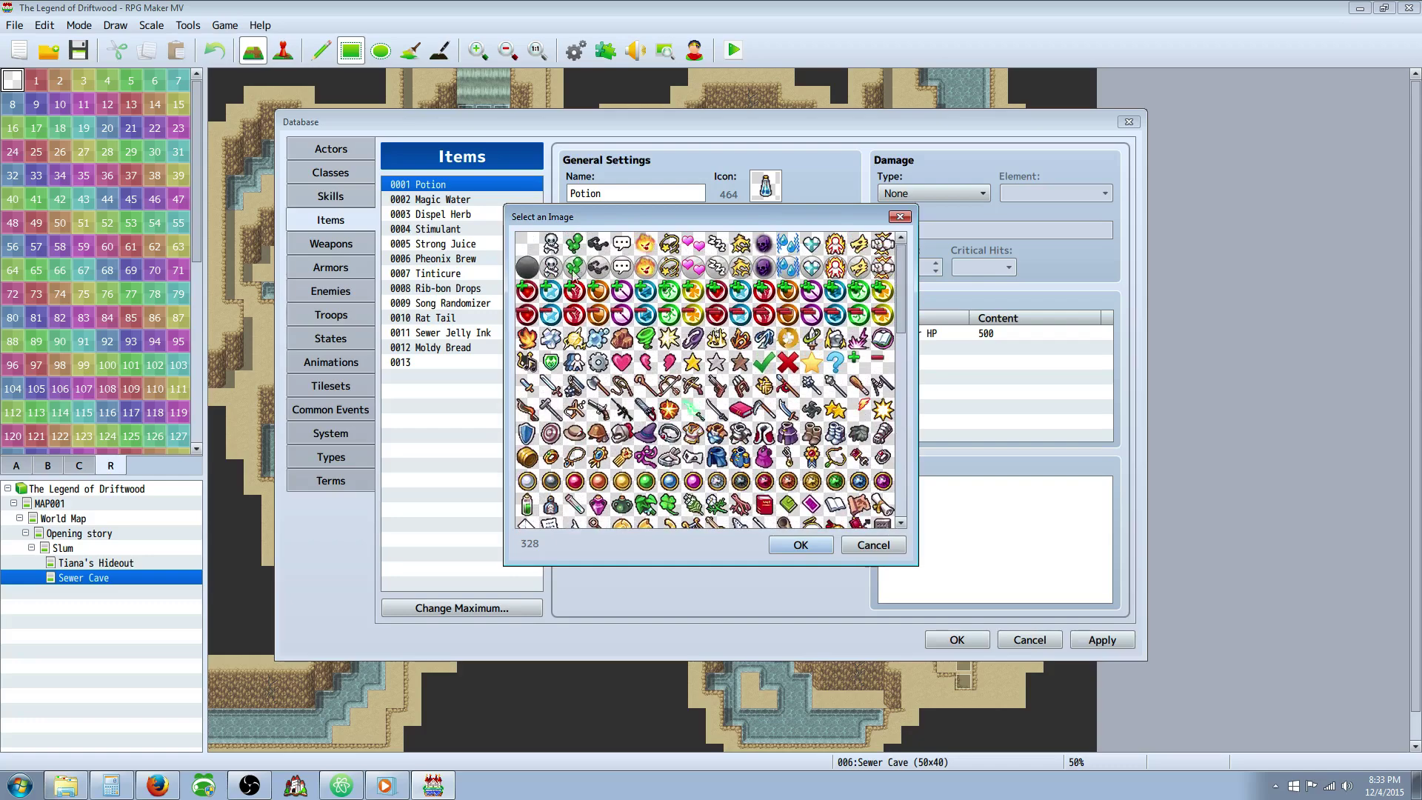
pyautogui.click(763, 267)
pyautogui.click(763, 243)
pyautogui.click(699, 343)
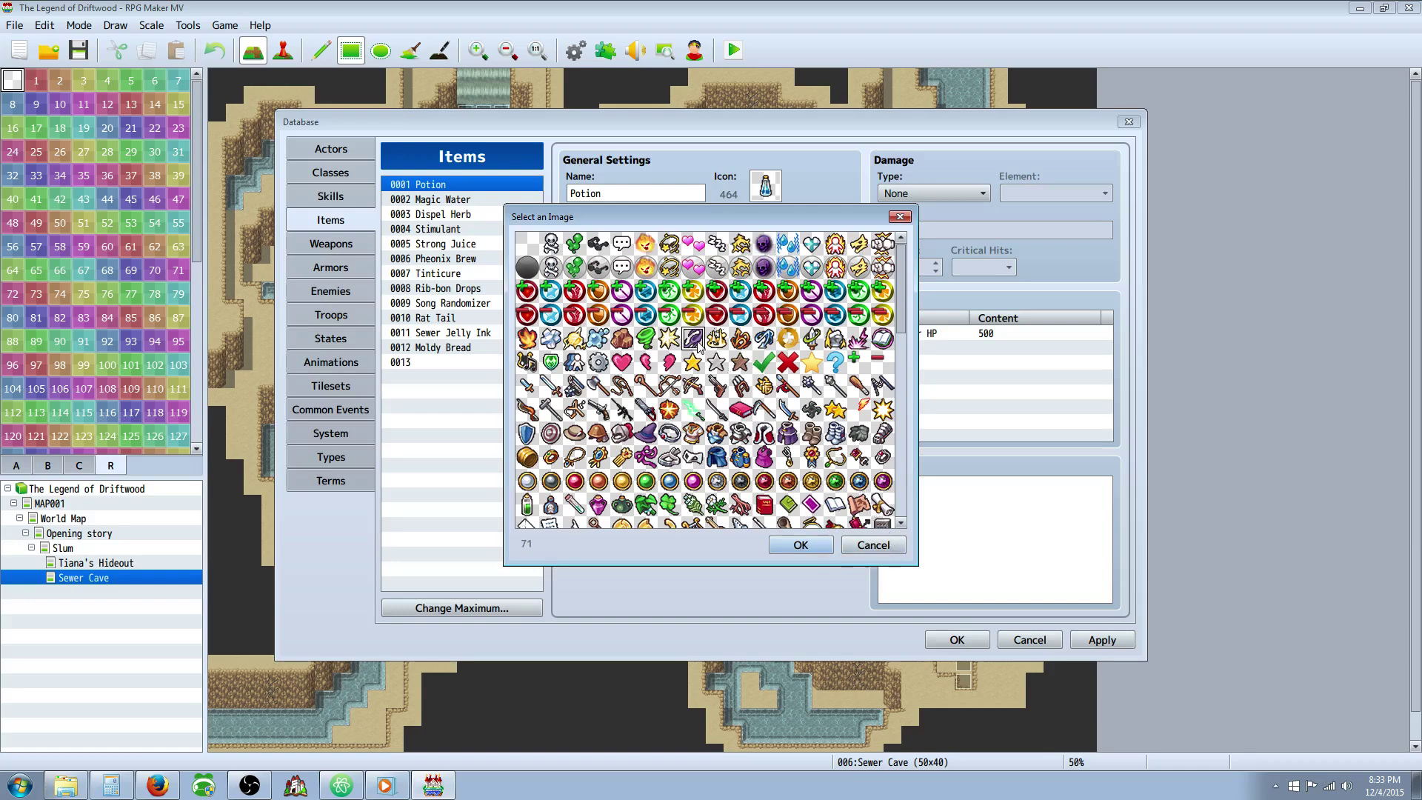
pyautogui.click(765, 245)
pyautogui.click(871, 544)
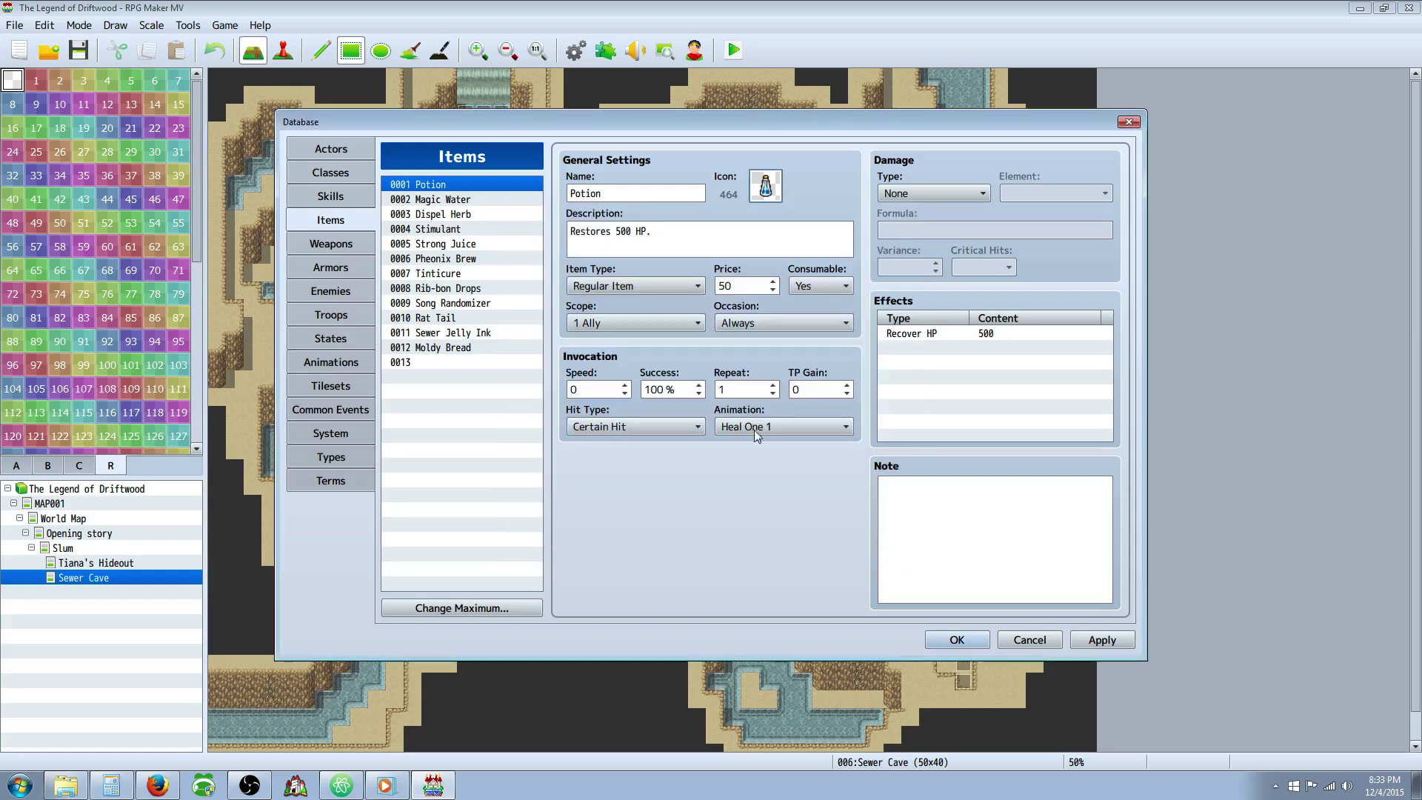
# Set the icon code in the Absorb element's name to \i[10], apply the changes and close the database.
pyautogui.click(330, 457)
pyautogui.click(437, 333)
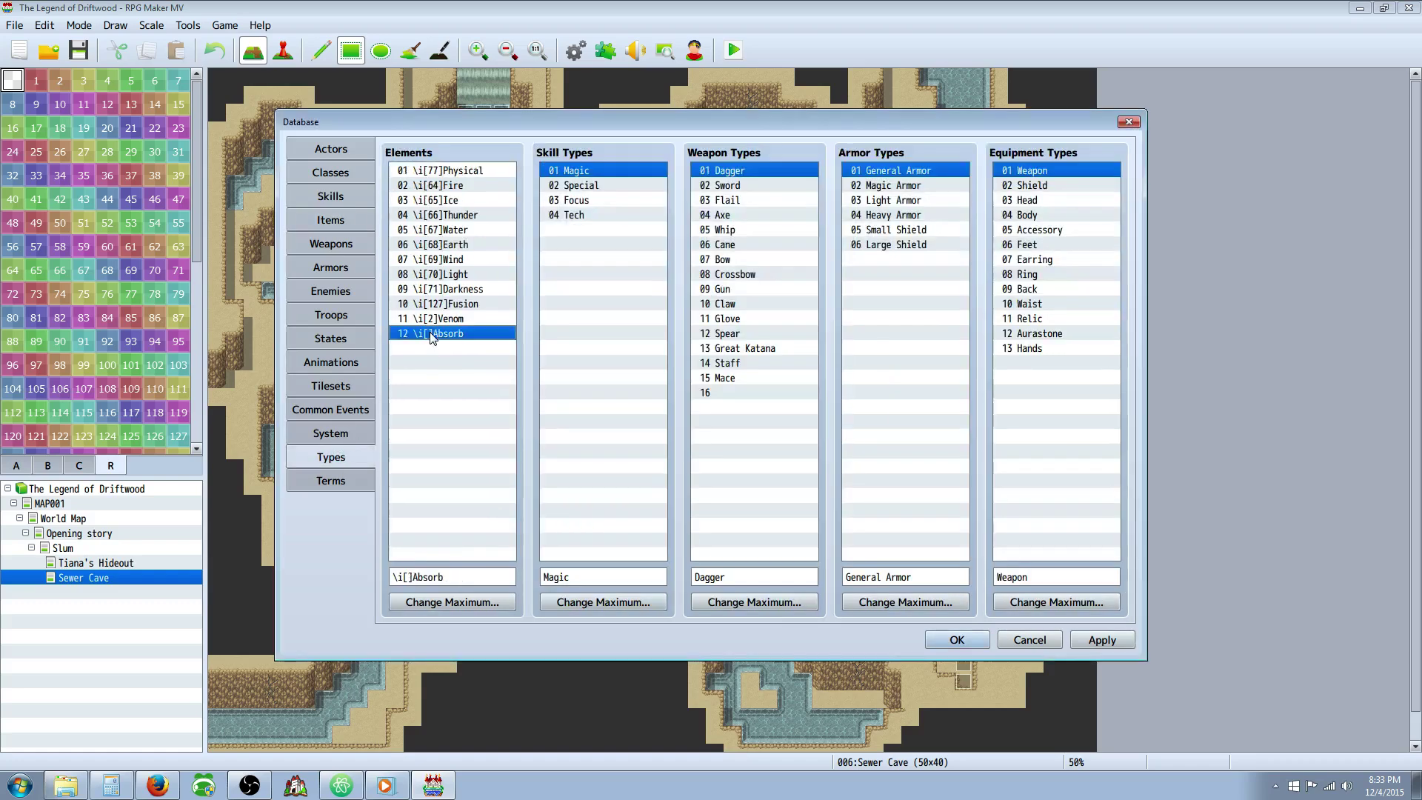
pyautogui.click(411, 578)
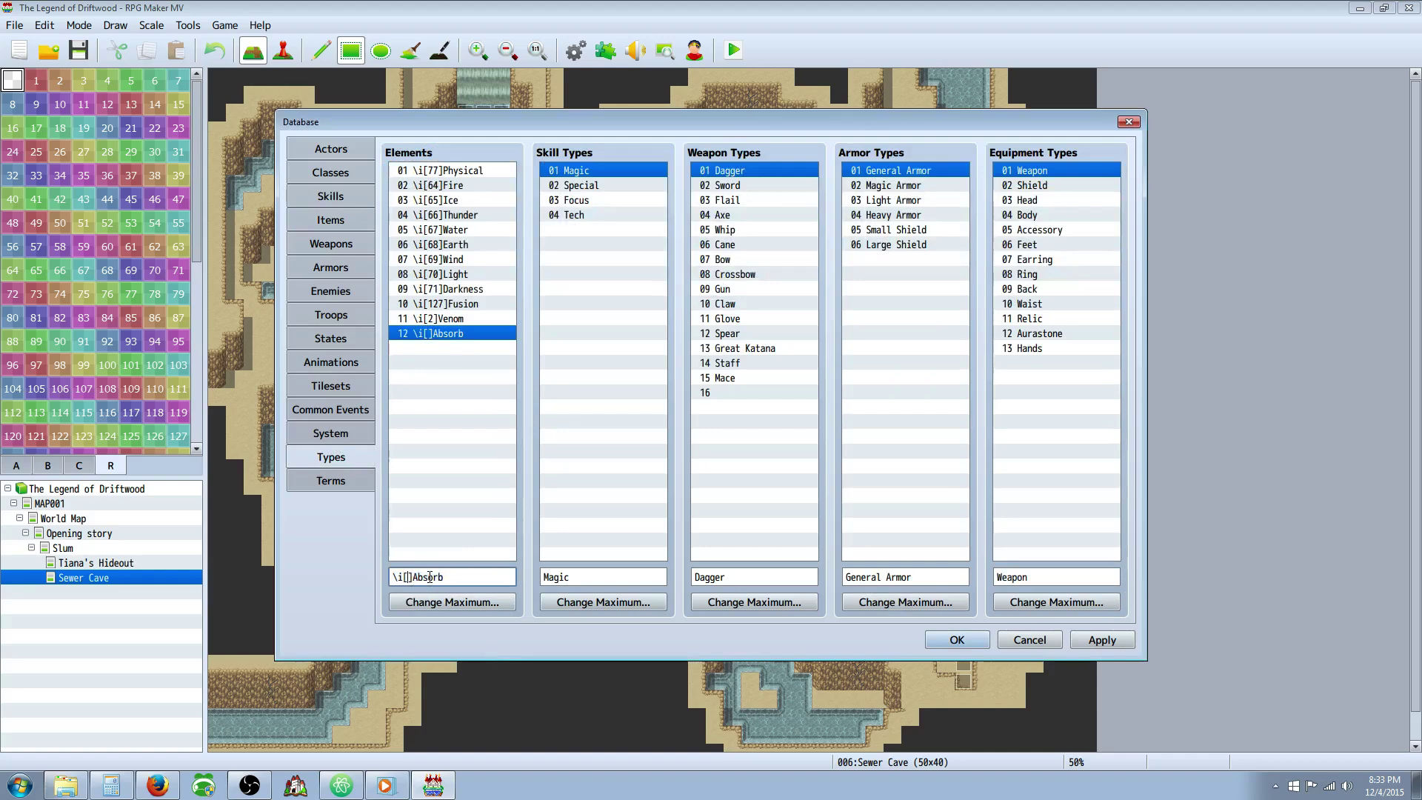
pyautogui.write('10')
pyautogui.click(1081, 638)
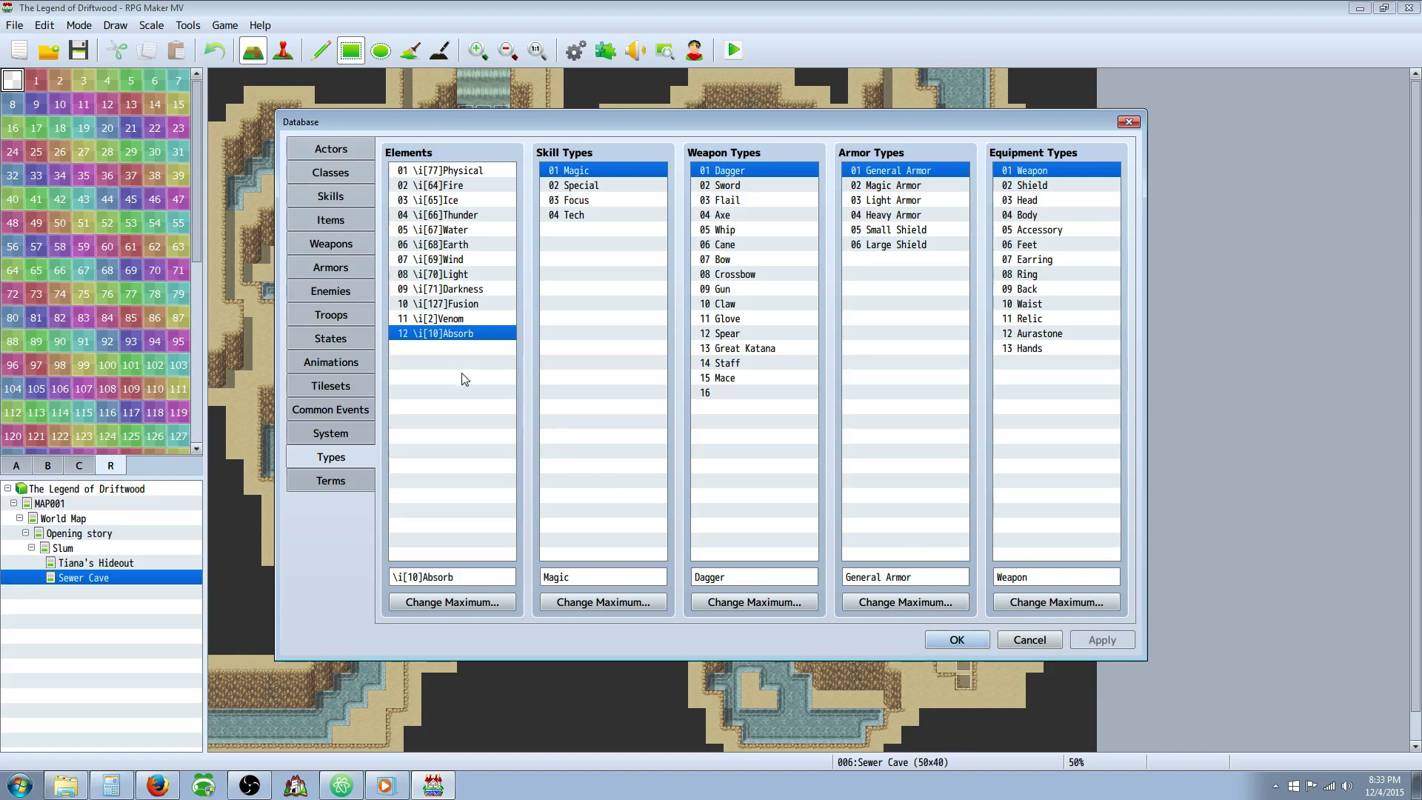
pyautogui.click(964, 644)
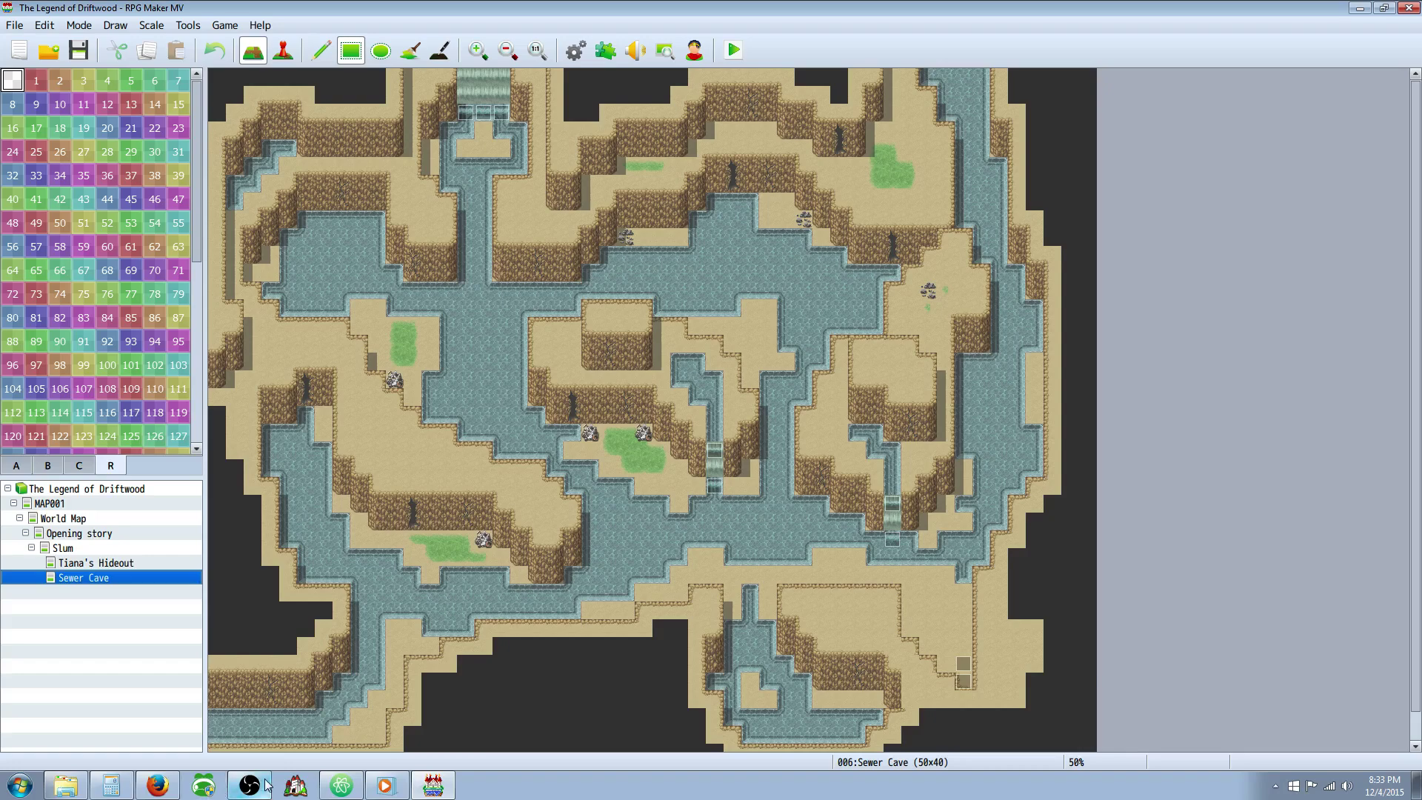
# Switch to Atom and find the Full Libra code in notes.txt.
pyautogui.click(342, 785)
pyautogui.click(1170, 413)
pyautogui.scroll(-1, 1144, 412)
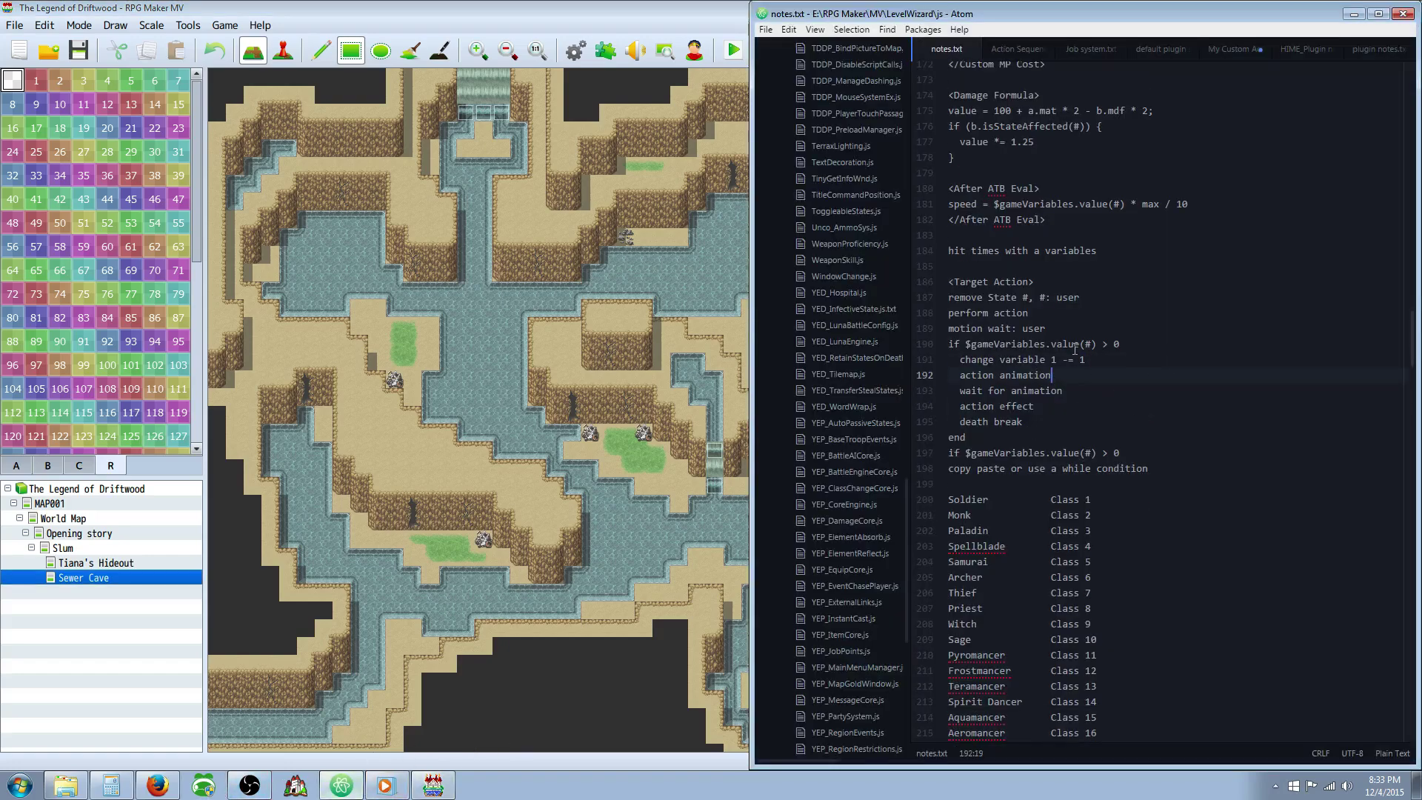
pyautogui.scroll(-20, 1075, 349)
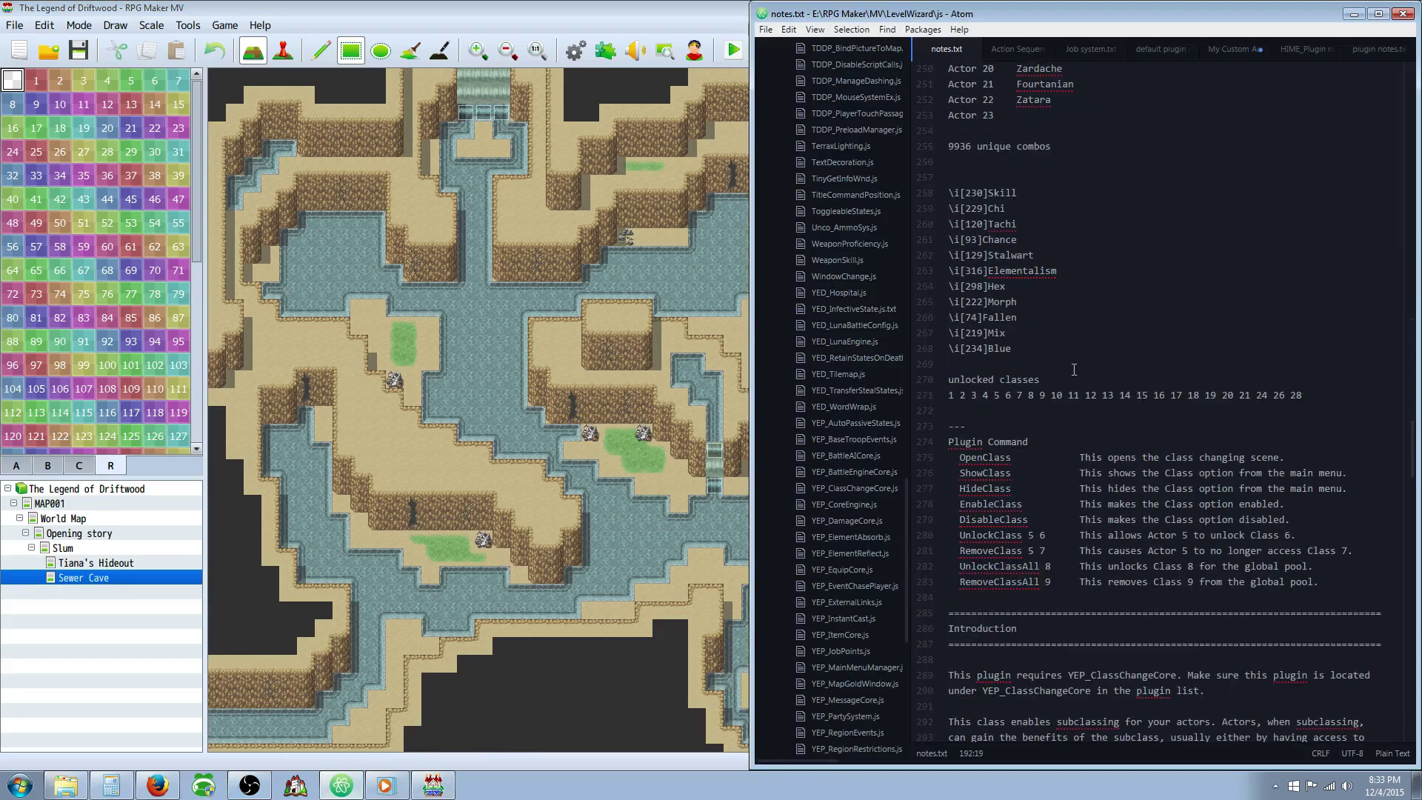
pyautogui.scroll(-18, 1073, 368)
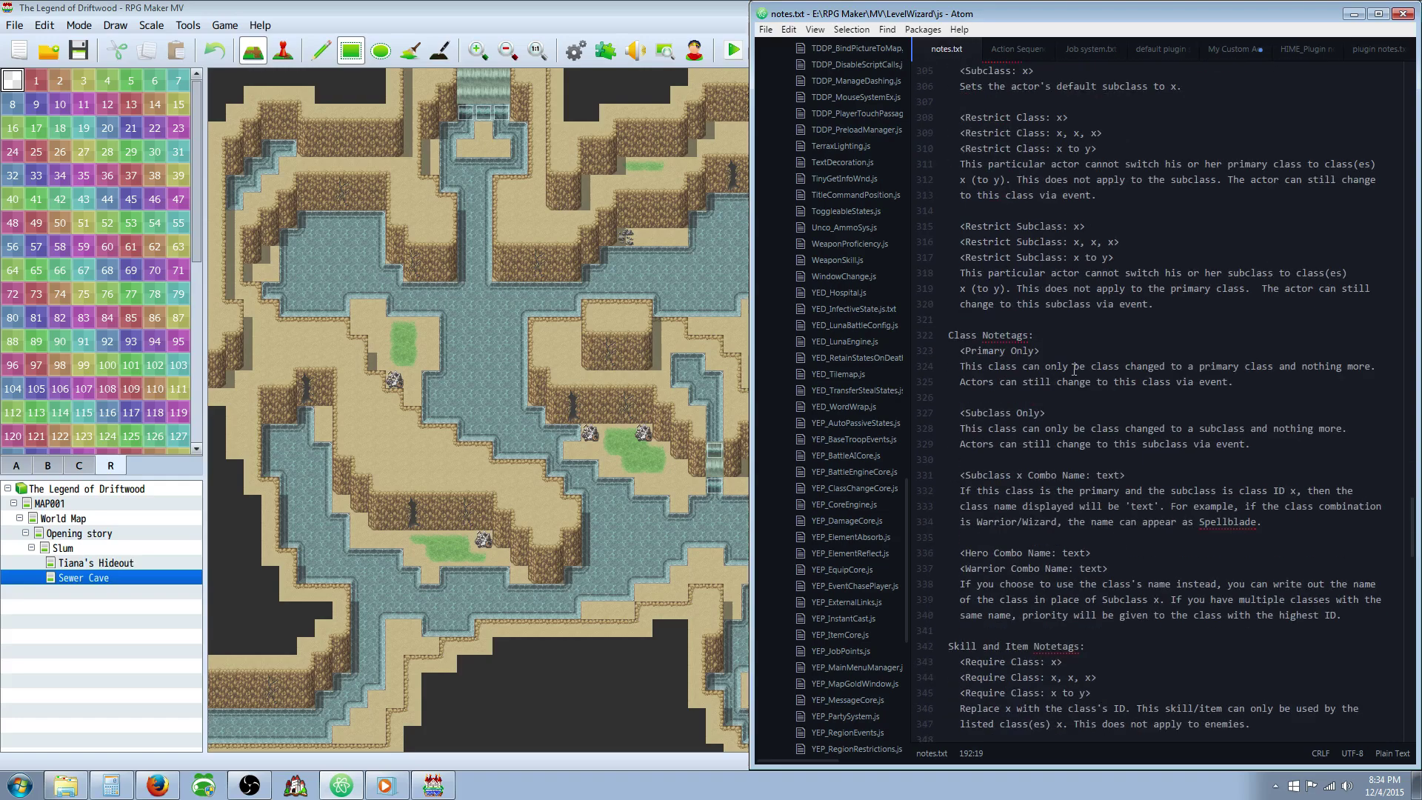
pyautogui.scroll(-11, 1074, 369)
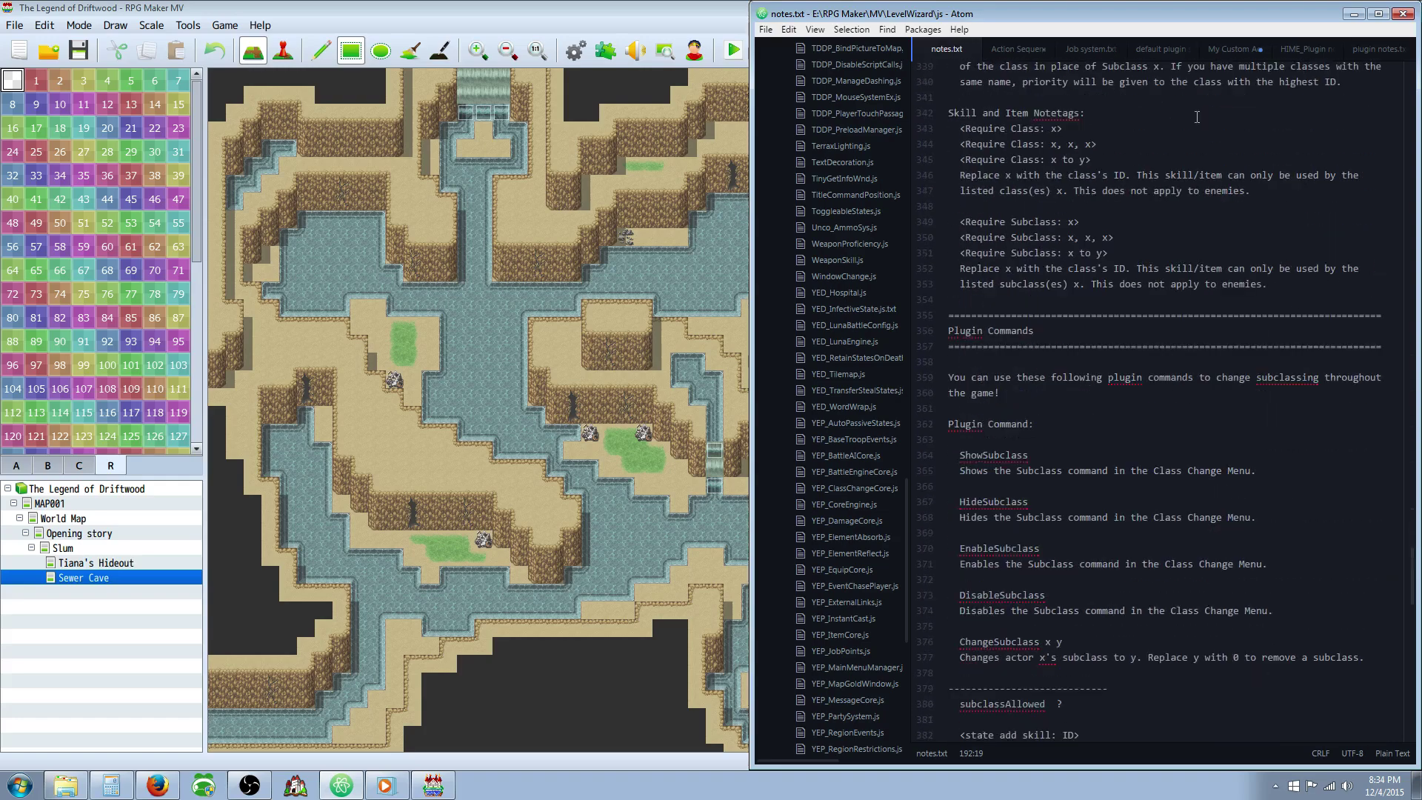
pyautogui.moveTo(1414, 578); pyautogui.dragTo(1412, 696)
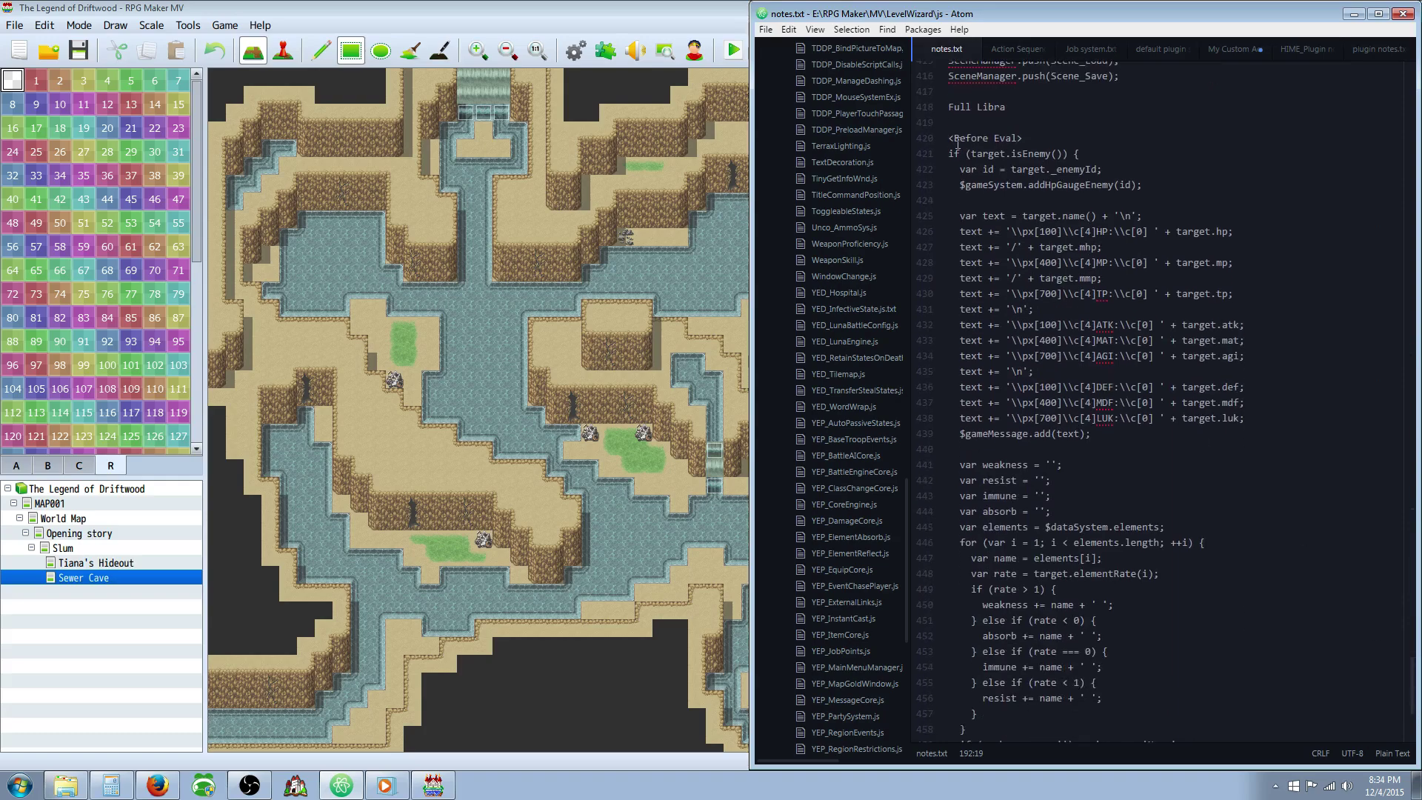
# Select the whole <Before Eval> block of the Full Libra code and review it.
pyautogui.moveTo(949, 139); pyautogui.dragTo(1181, 702)
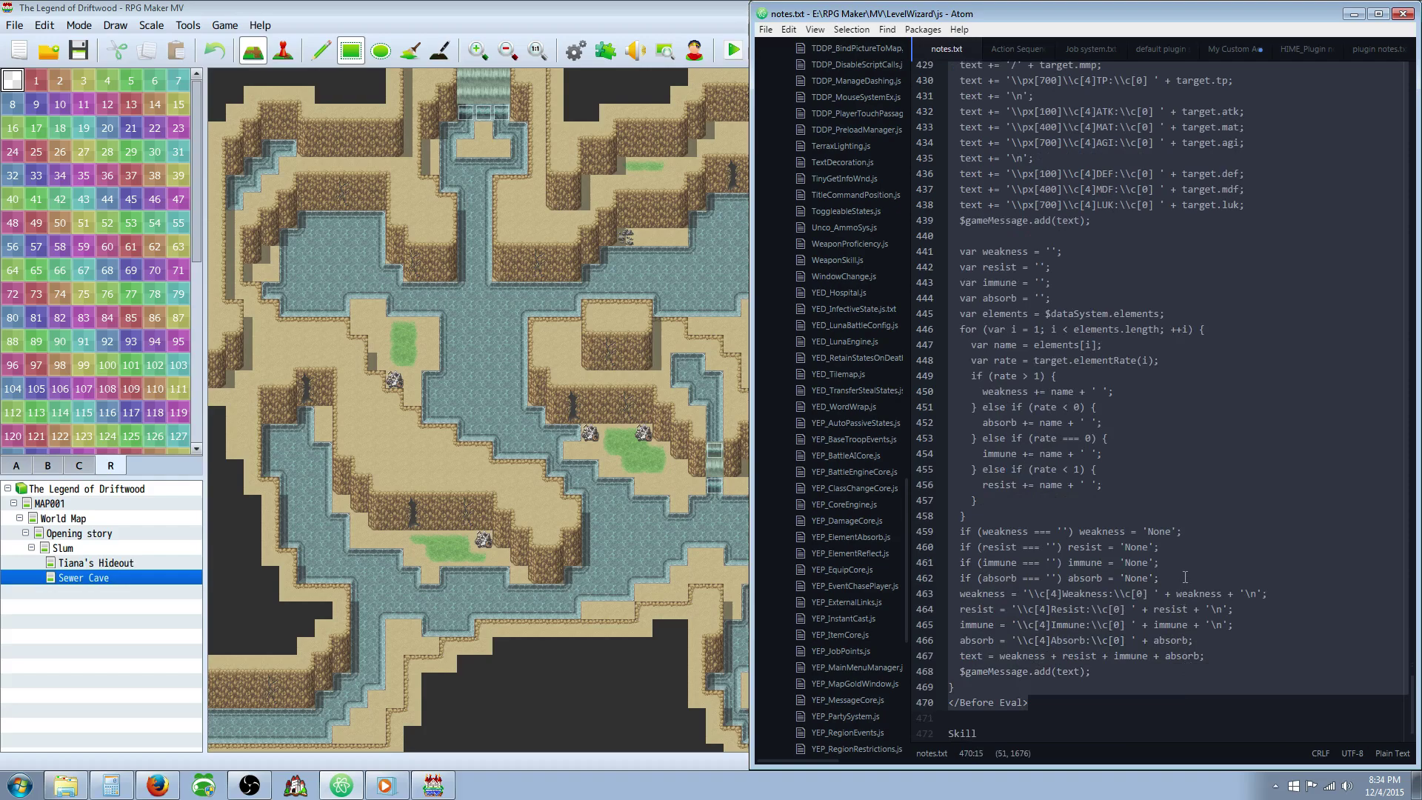
pyautogui.scroll(5, 1184, 577)
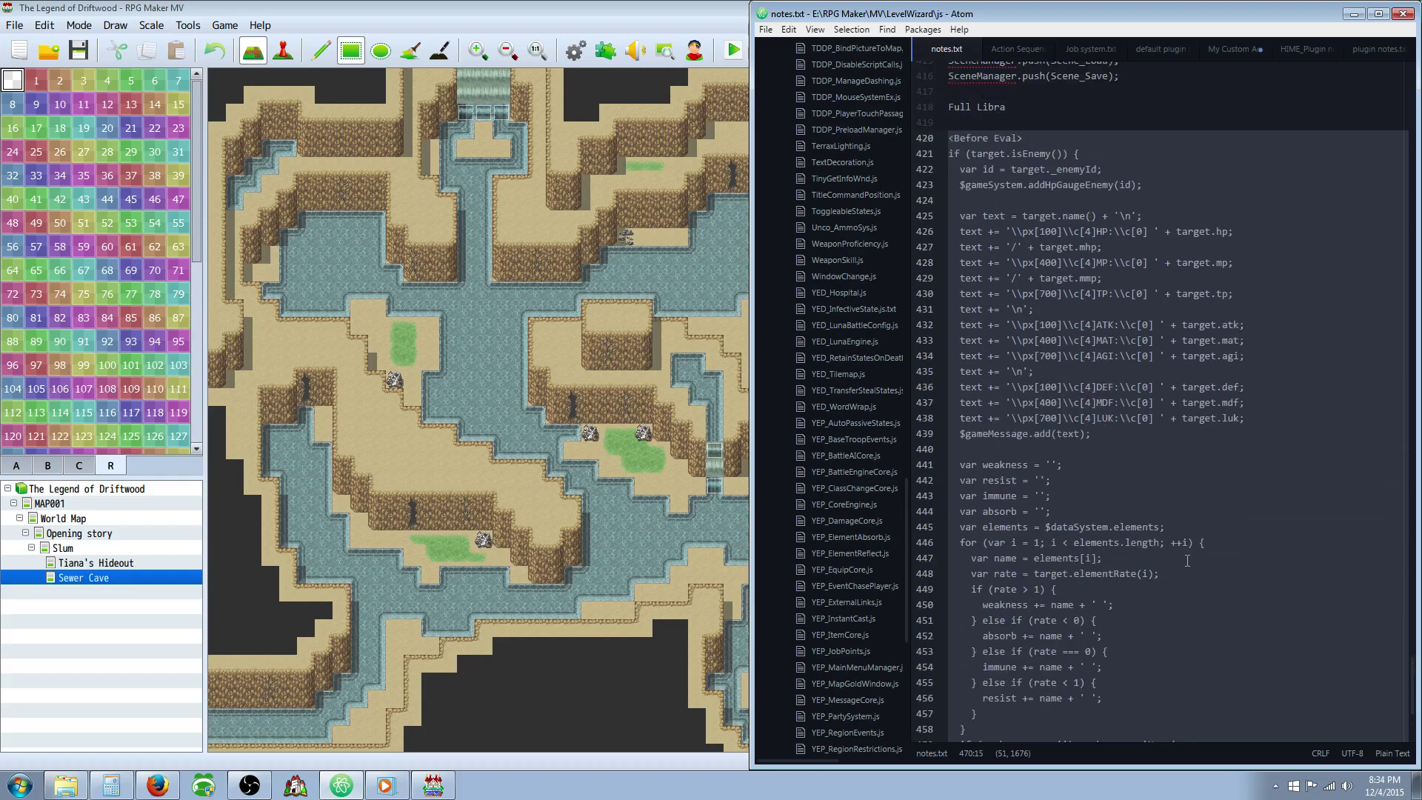
pyautogui.scroll(-1, 1181, 425)
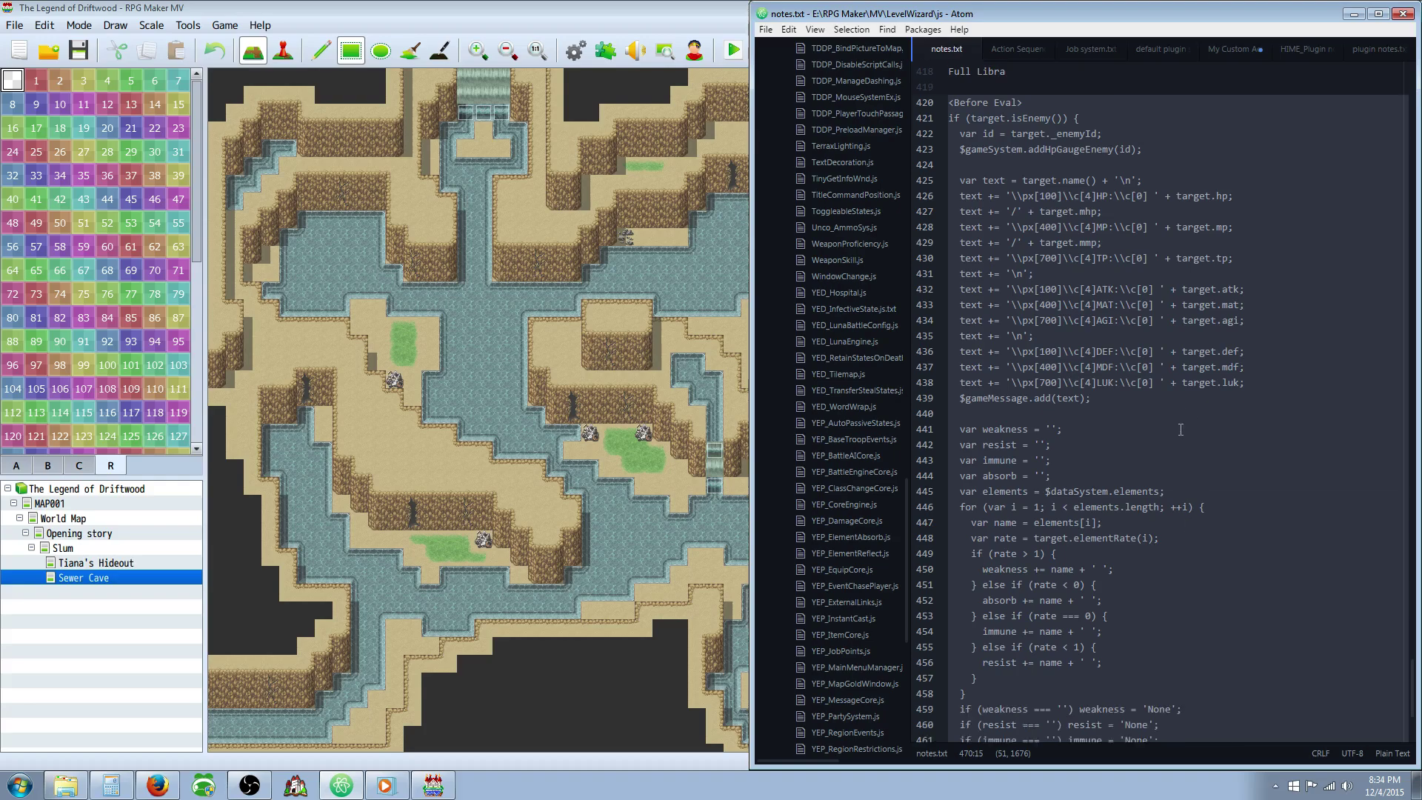
pyautogui.scroll(1, 1044, 115)
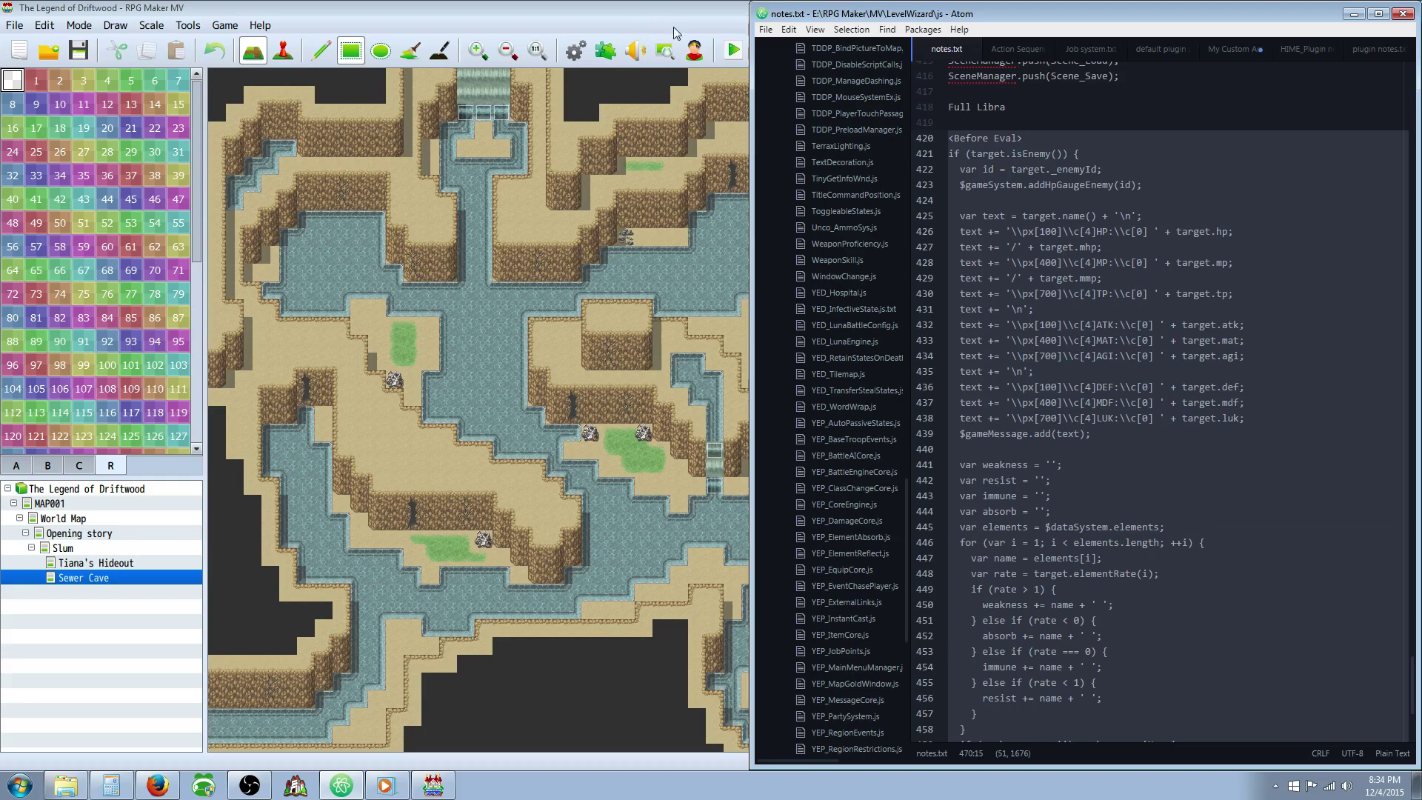
# Switch back to RPG Maker MV, reopen the database and review the icon codes in the element names.
pyautogui.click(644, 166)
pyautogui.click(575, 50)
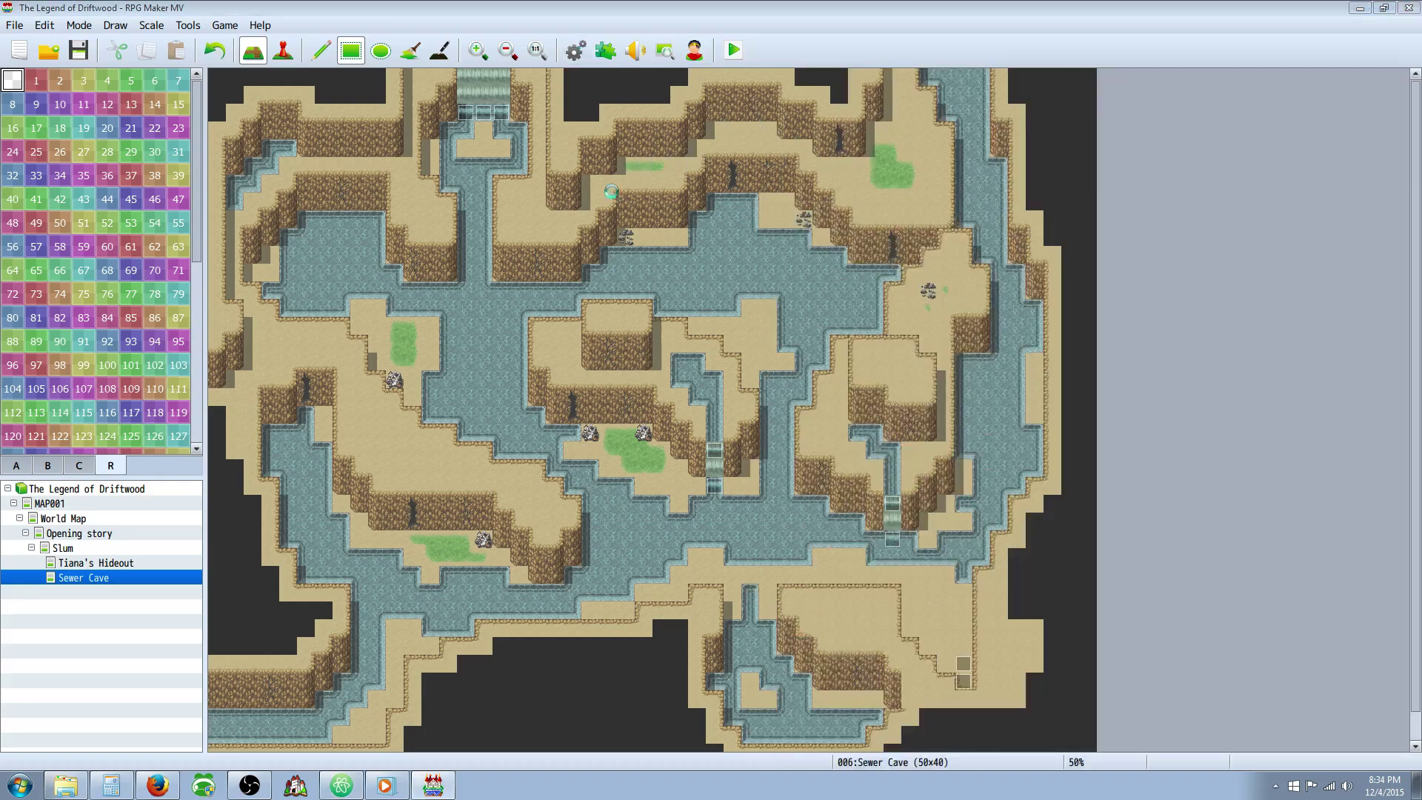
pyautogui.click(437, 174)
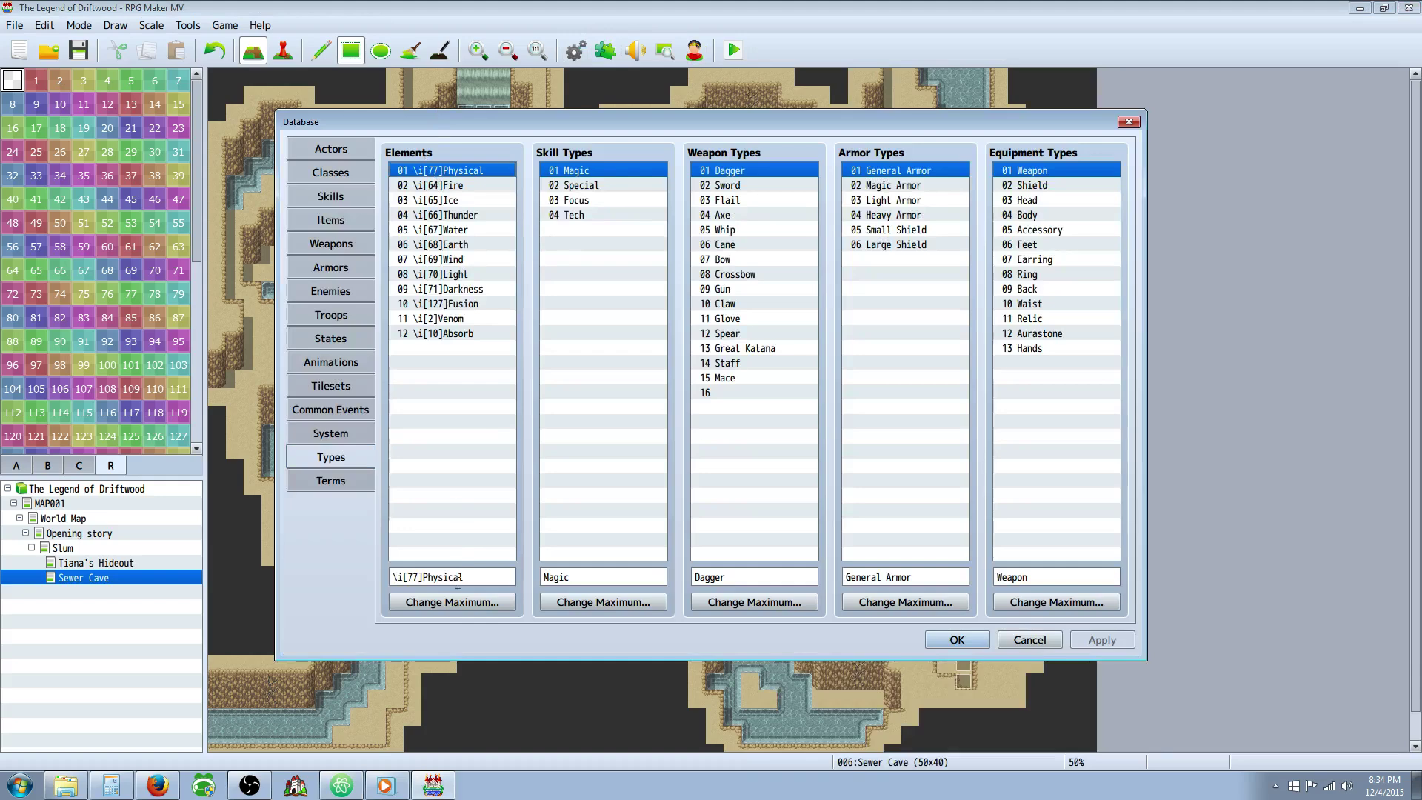
pyautogui.press('Down')
pyautogui.press('Down')
pyautogui.press('Down')
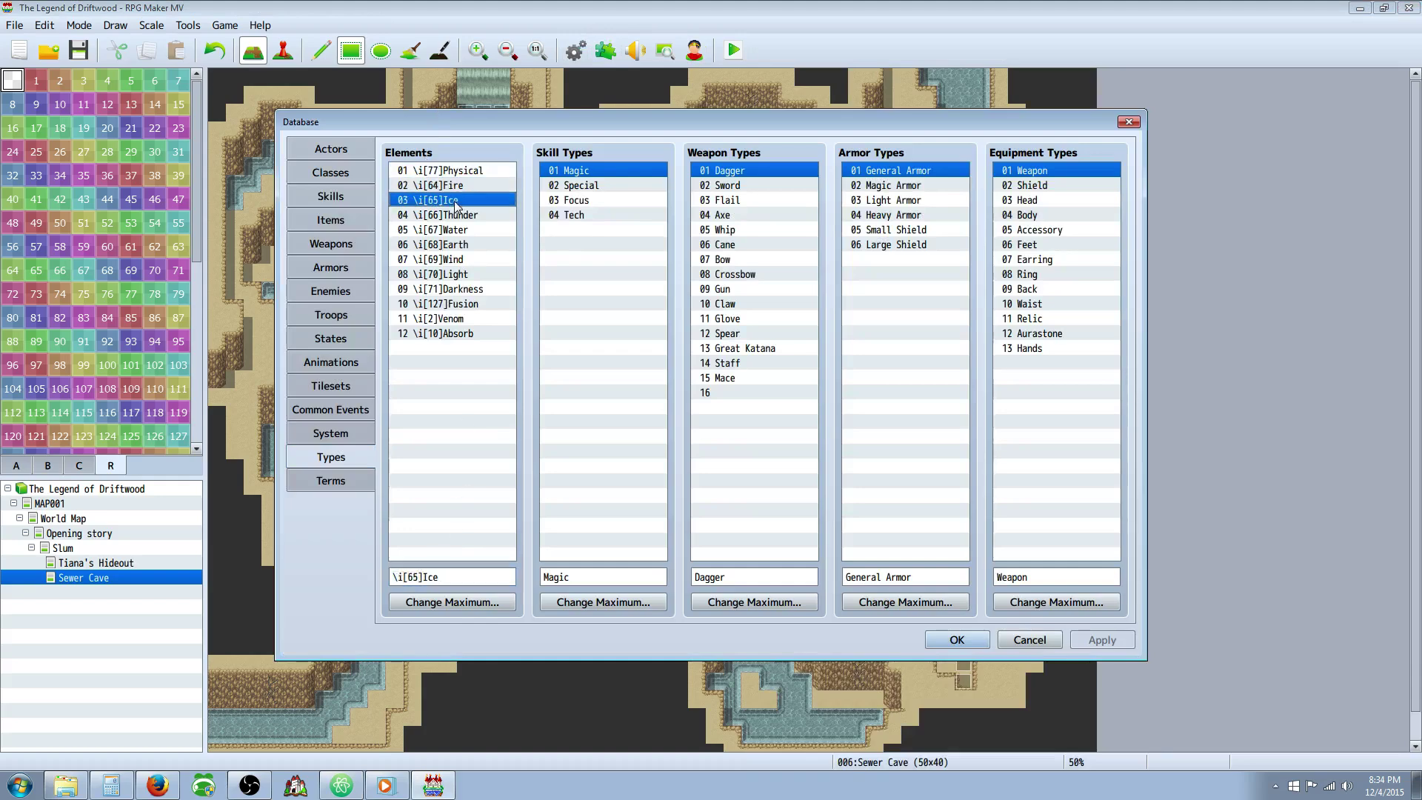
pyautogui.click(455, 246)
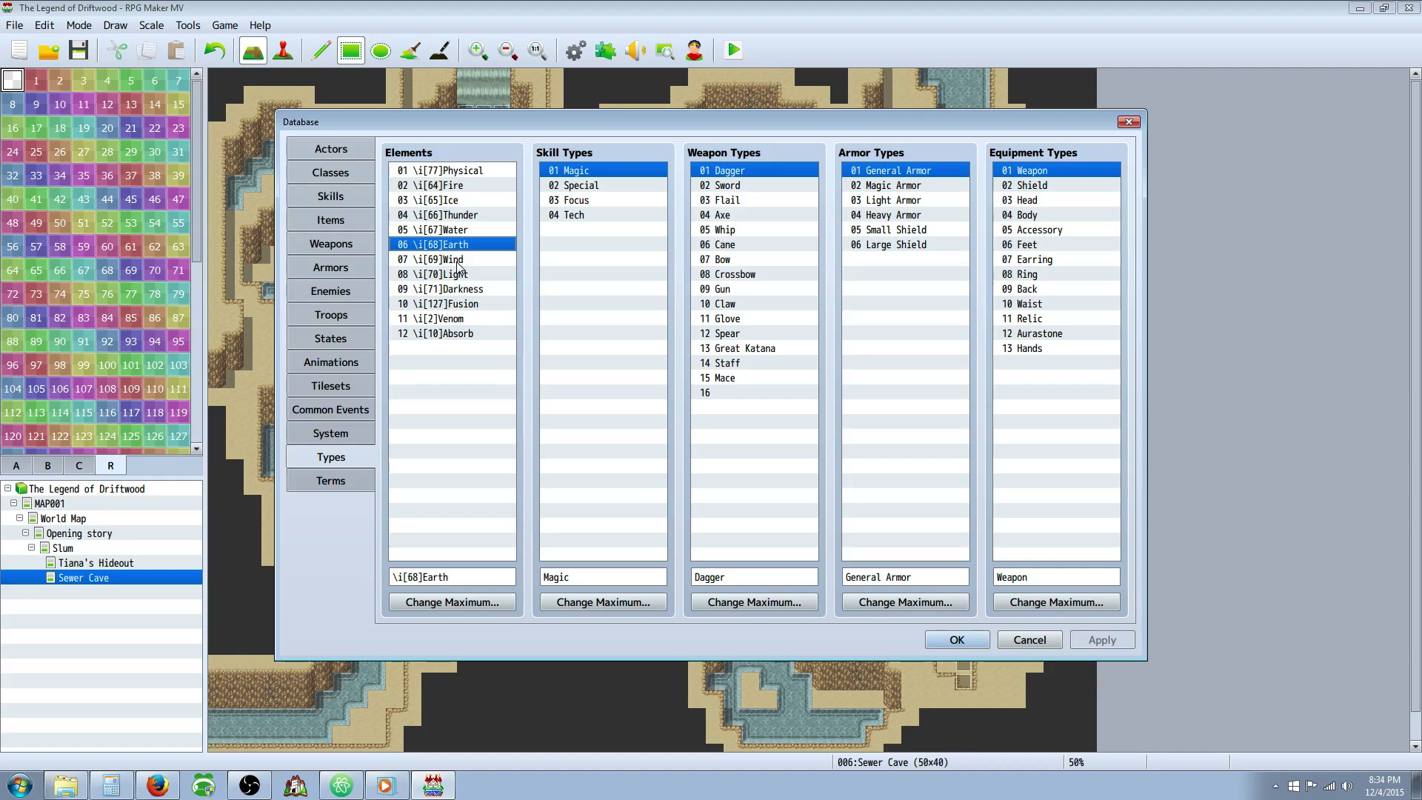
# Review the icon codes in the element names from Fire to Absorb.
pyautogui.click(459, 289)
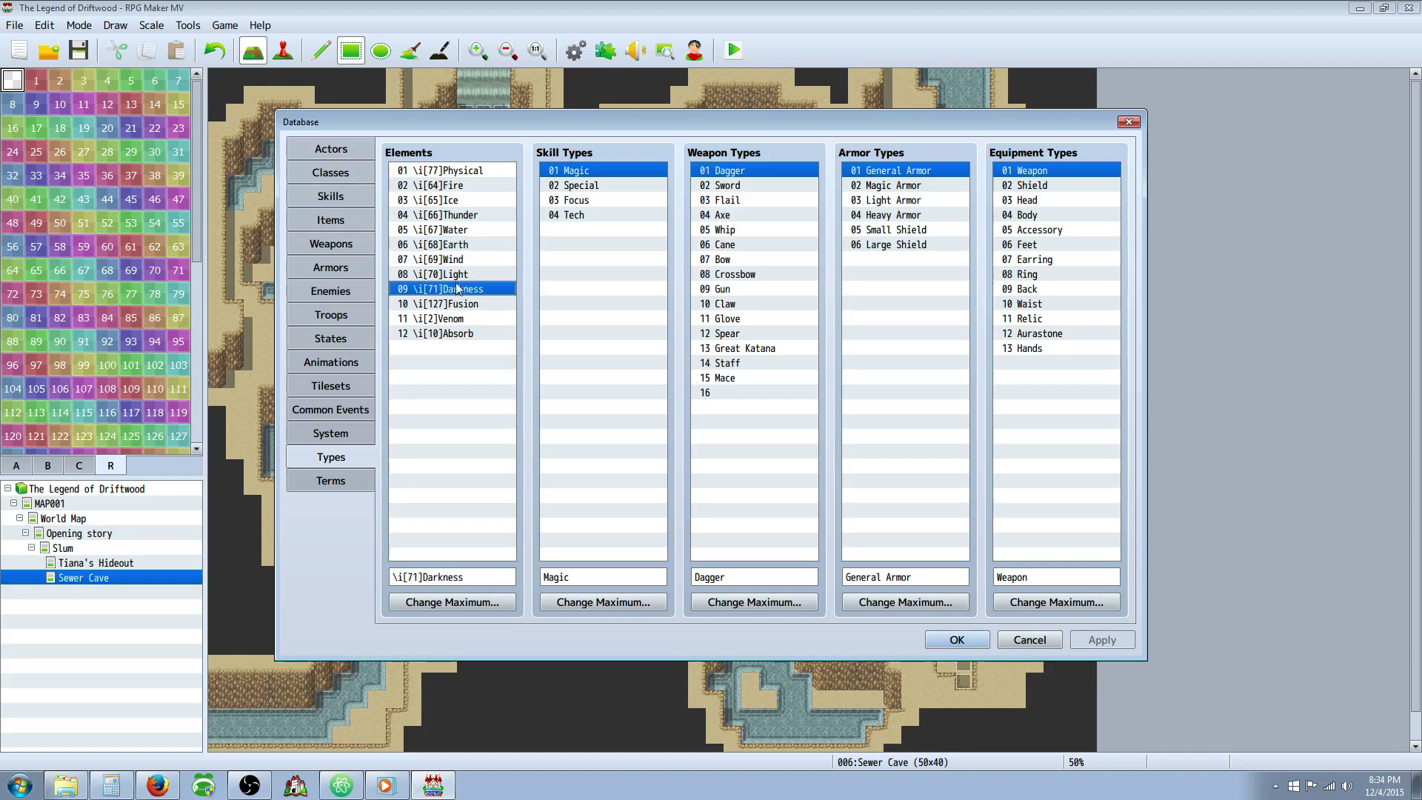
pyautogui.click(463, 186)
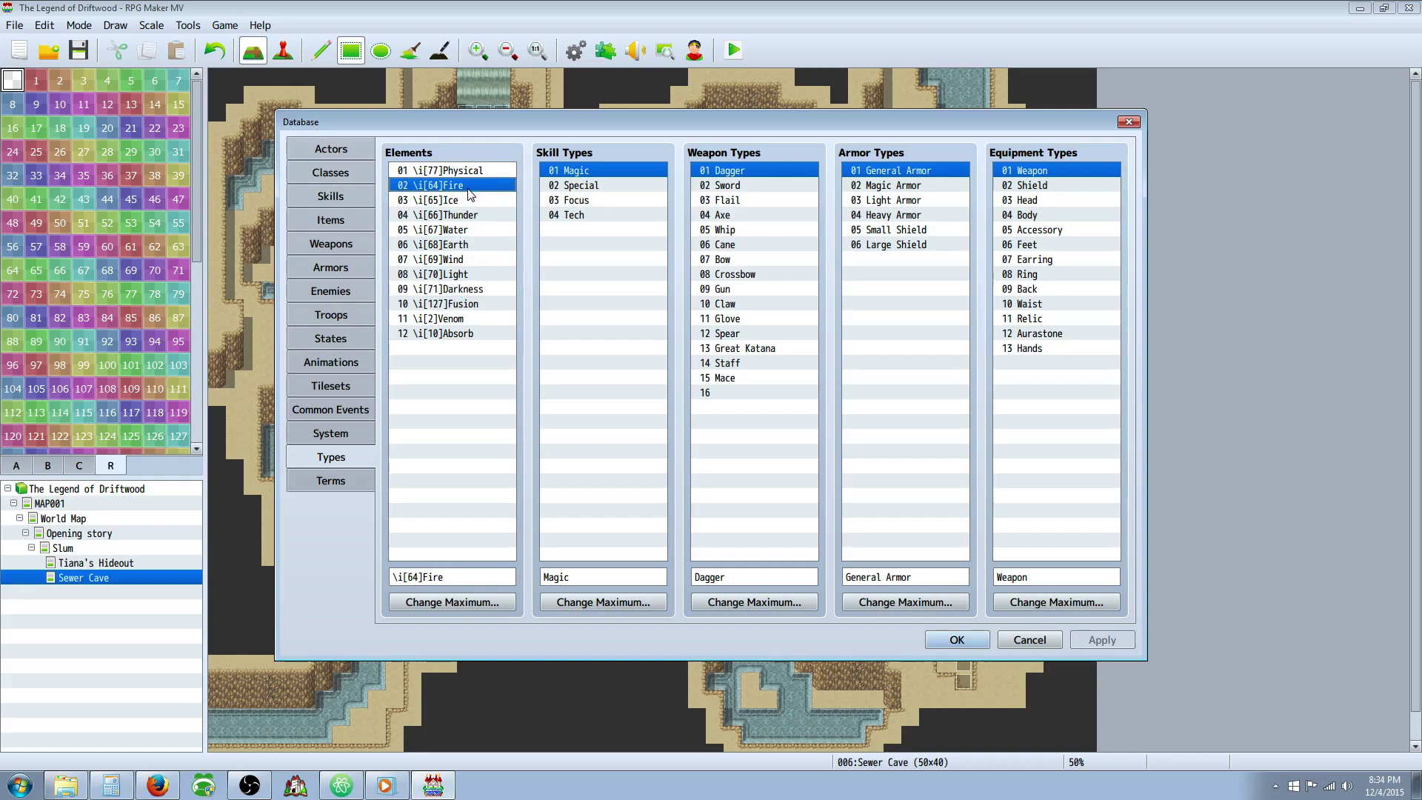
pyautogui.click(469, 202)
pyautogui.click(463, 245)
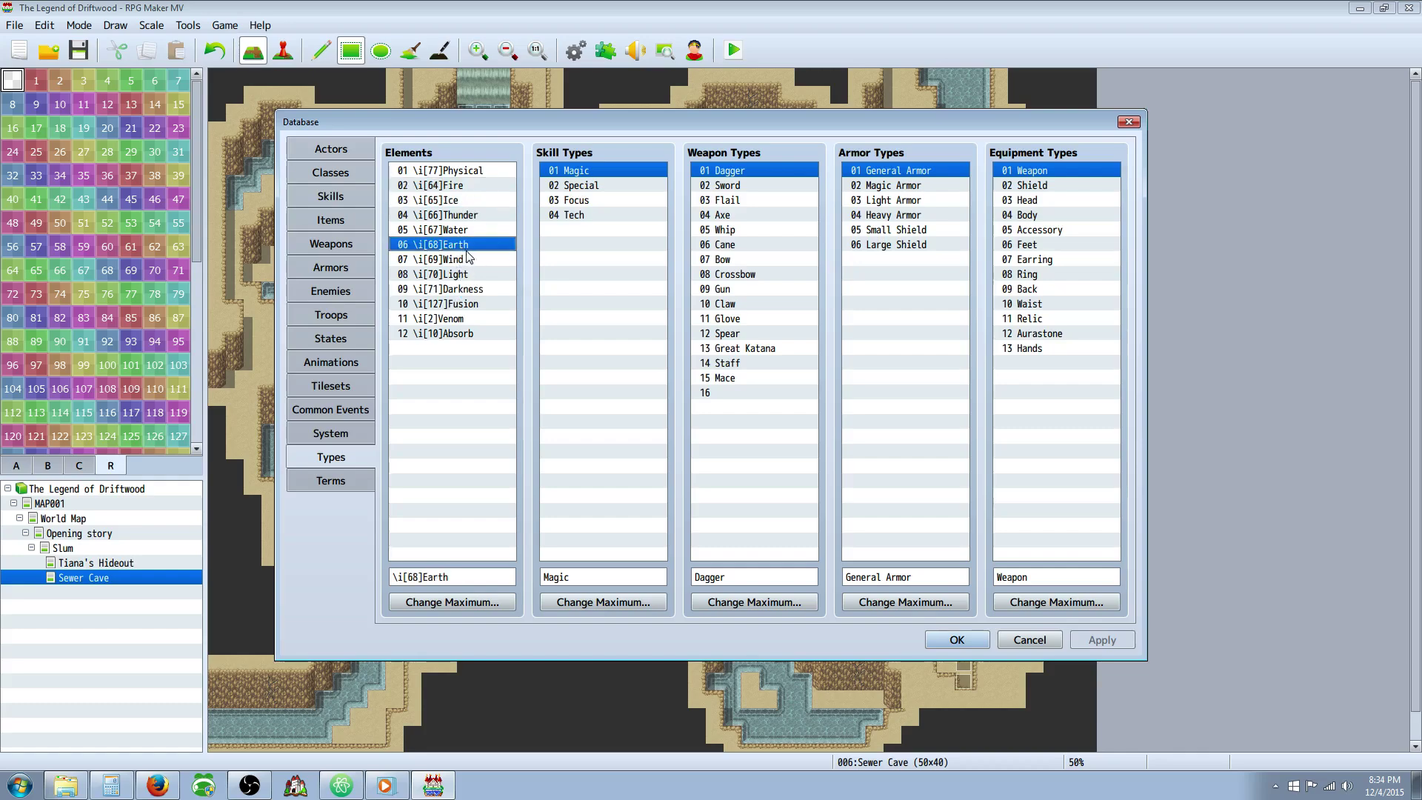
pyautogui.click(458, 290)
pyautogui.click(460, 335)
pyautogui.click(461, 317)
pyautogui.click(463, 337)
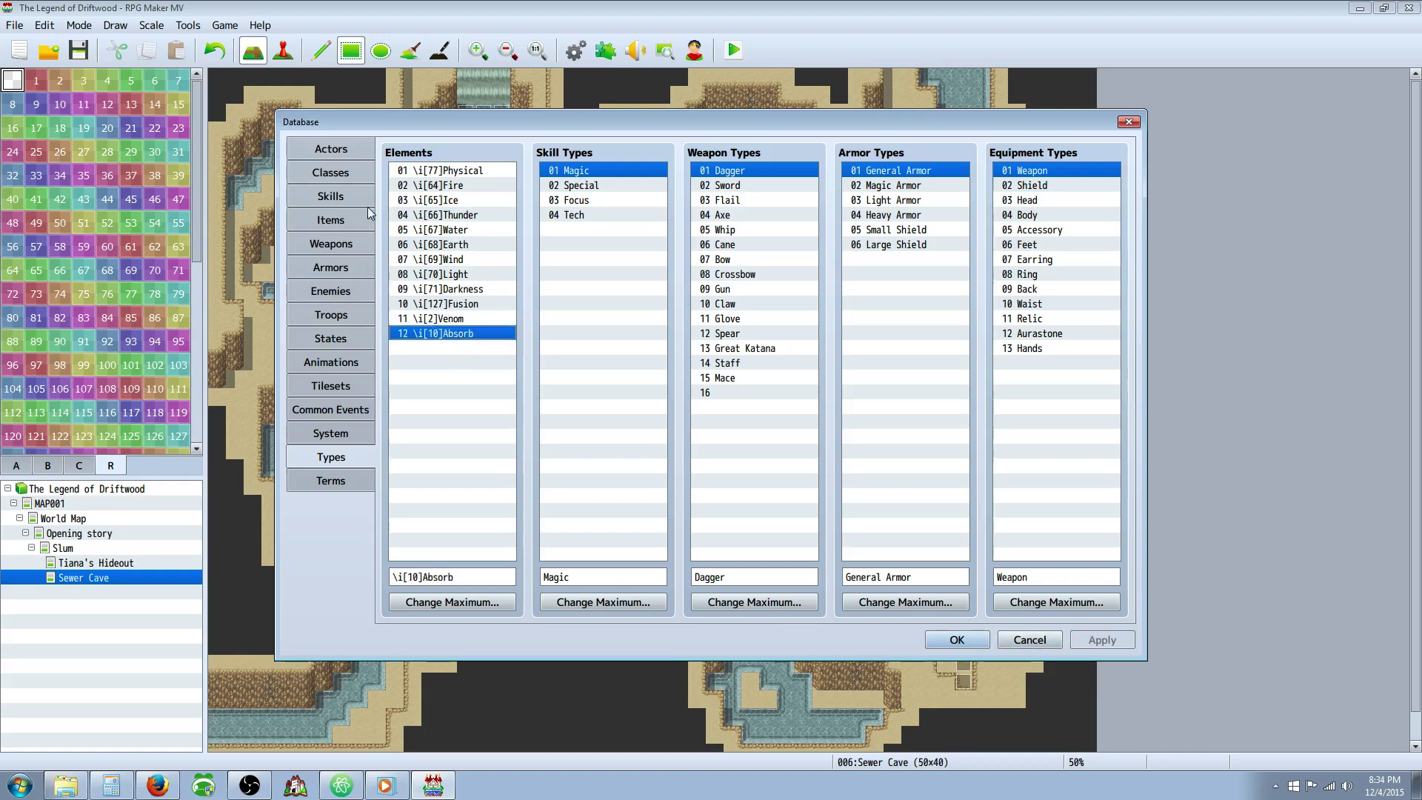
# Open the skills data and raise the maximum number of skills to 40.
pyautogui.click(340, 213)
pyautogui.click(331, 196)
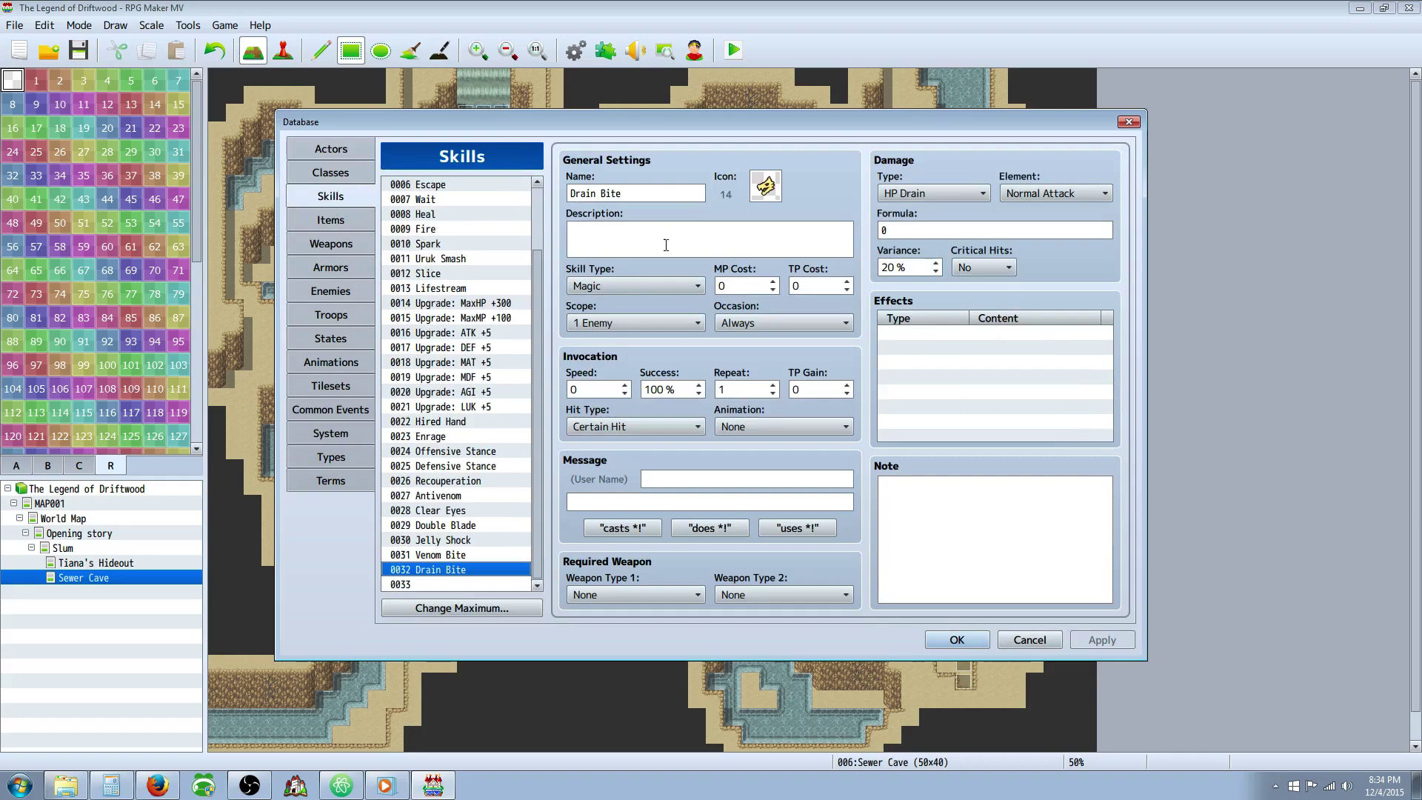
pyautogui.click(475, 331)
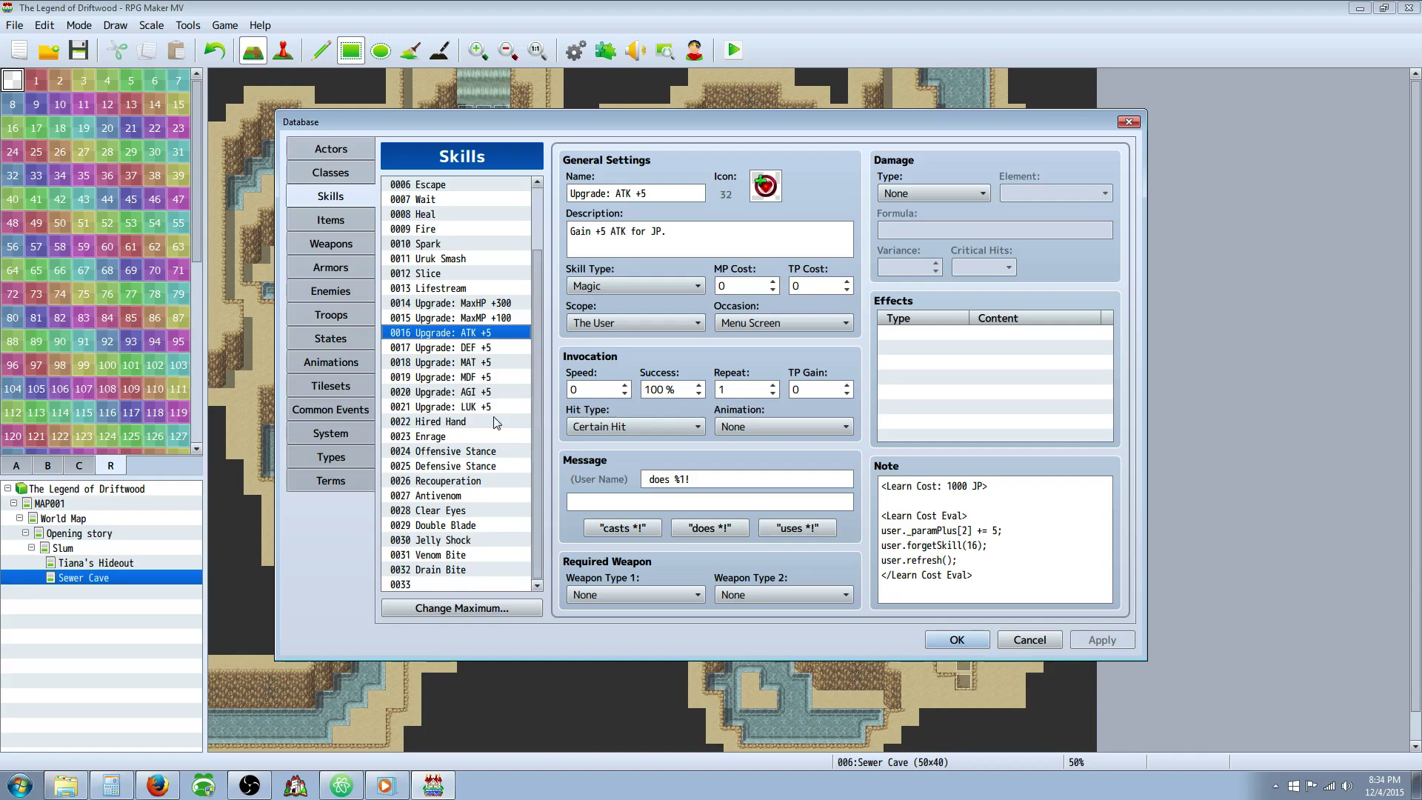
pyautogui.click(448, 585)
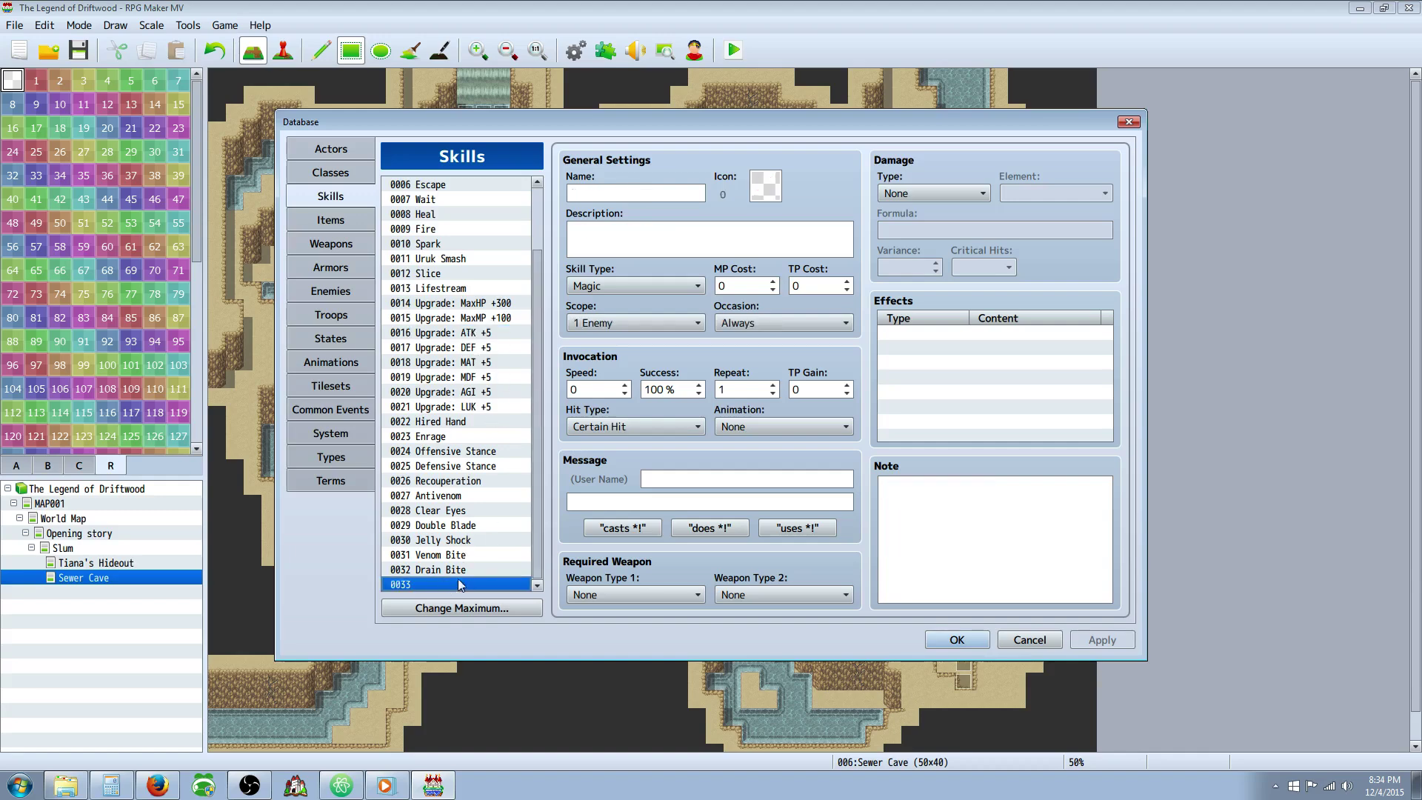
pyautogui.click(450, 606)
pyautogui.click(453, 598)
pyautogui.click(452, 598)
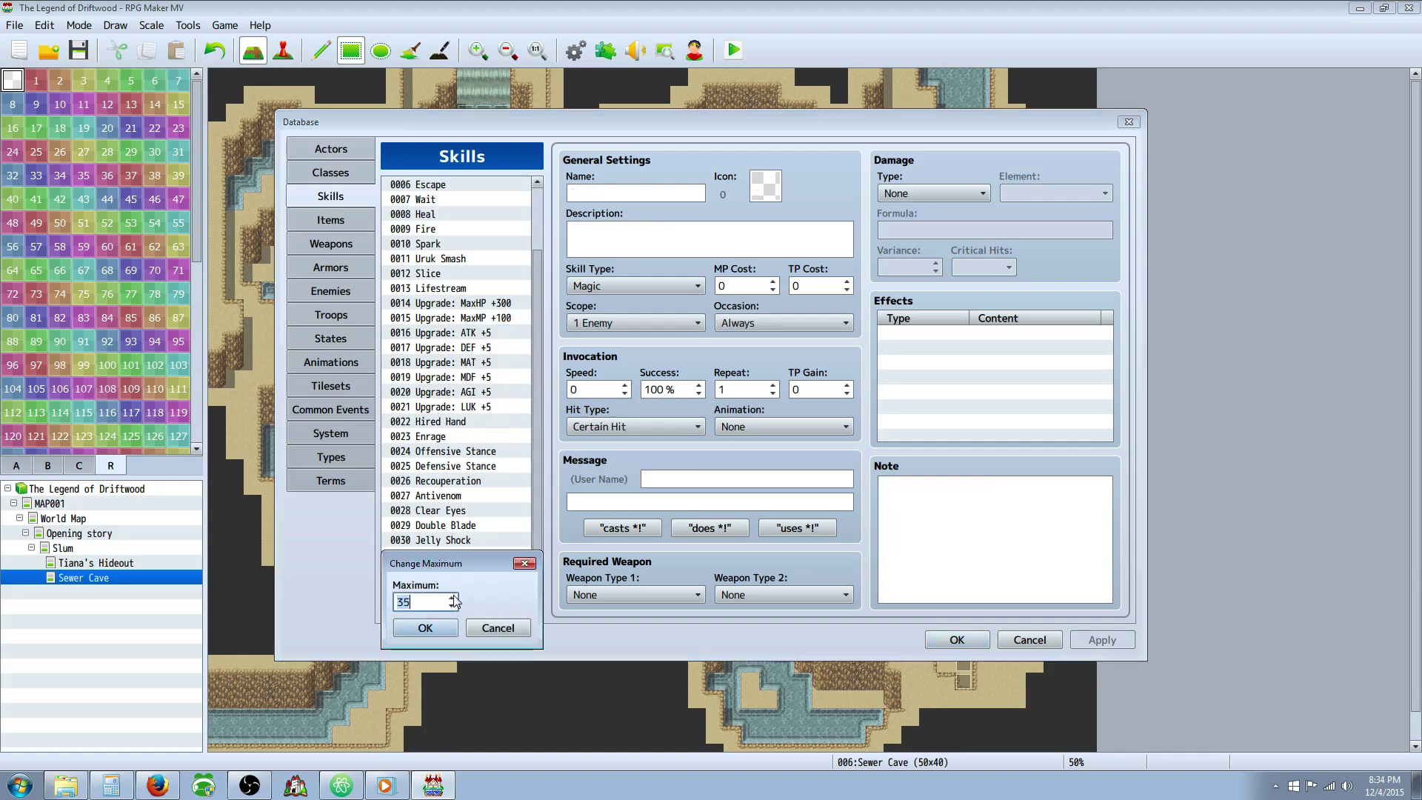
pyautogui.click(452, 597)
pyautogui.click(425, 628)
pyautogui.scroll(-3, 530, 434)
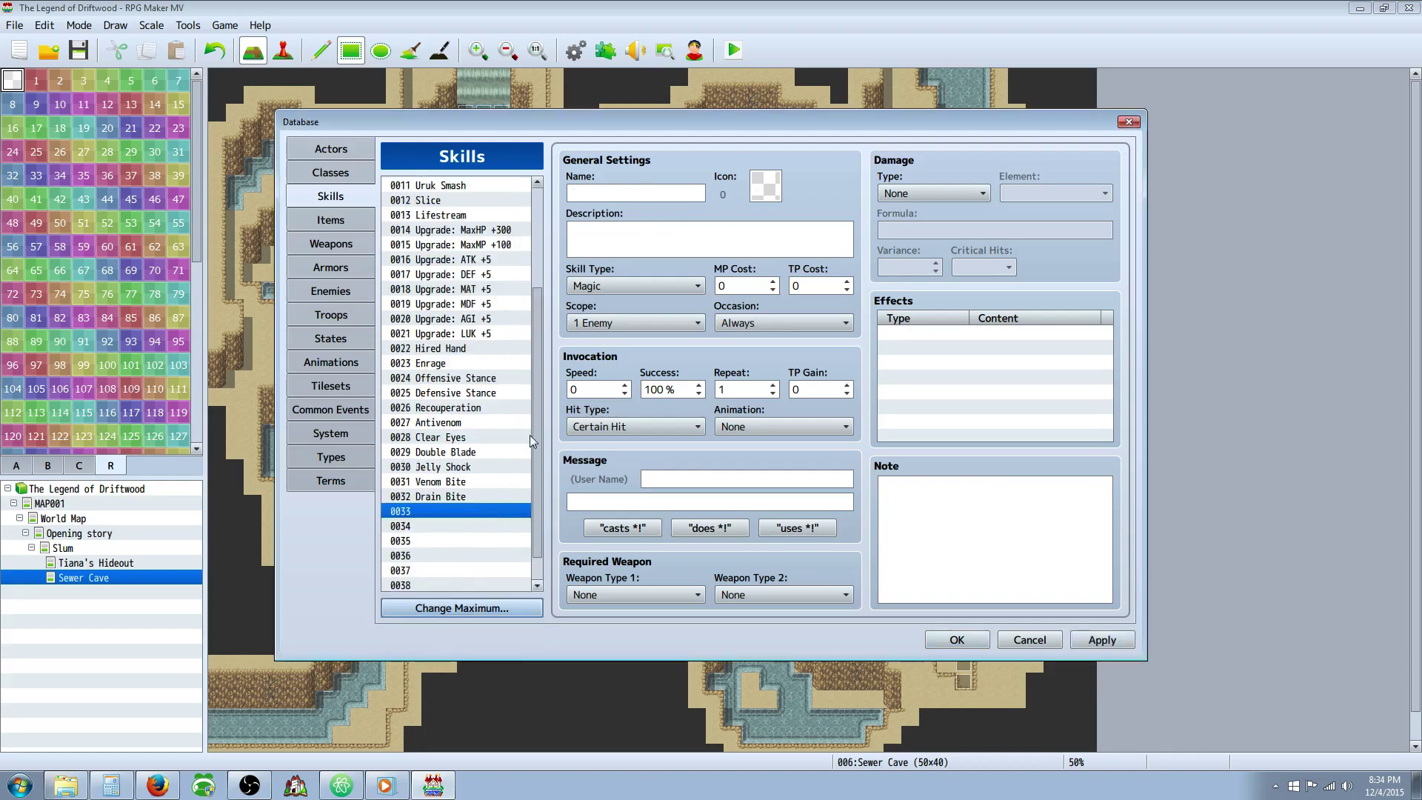
# Look through the existing skills between Enrage and Drain Bite and examine their settings.
pyautogui.click(455, 465)
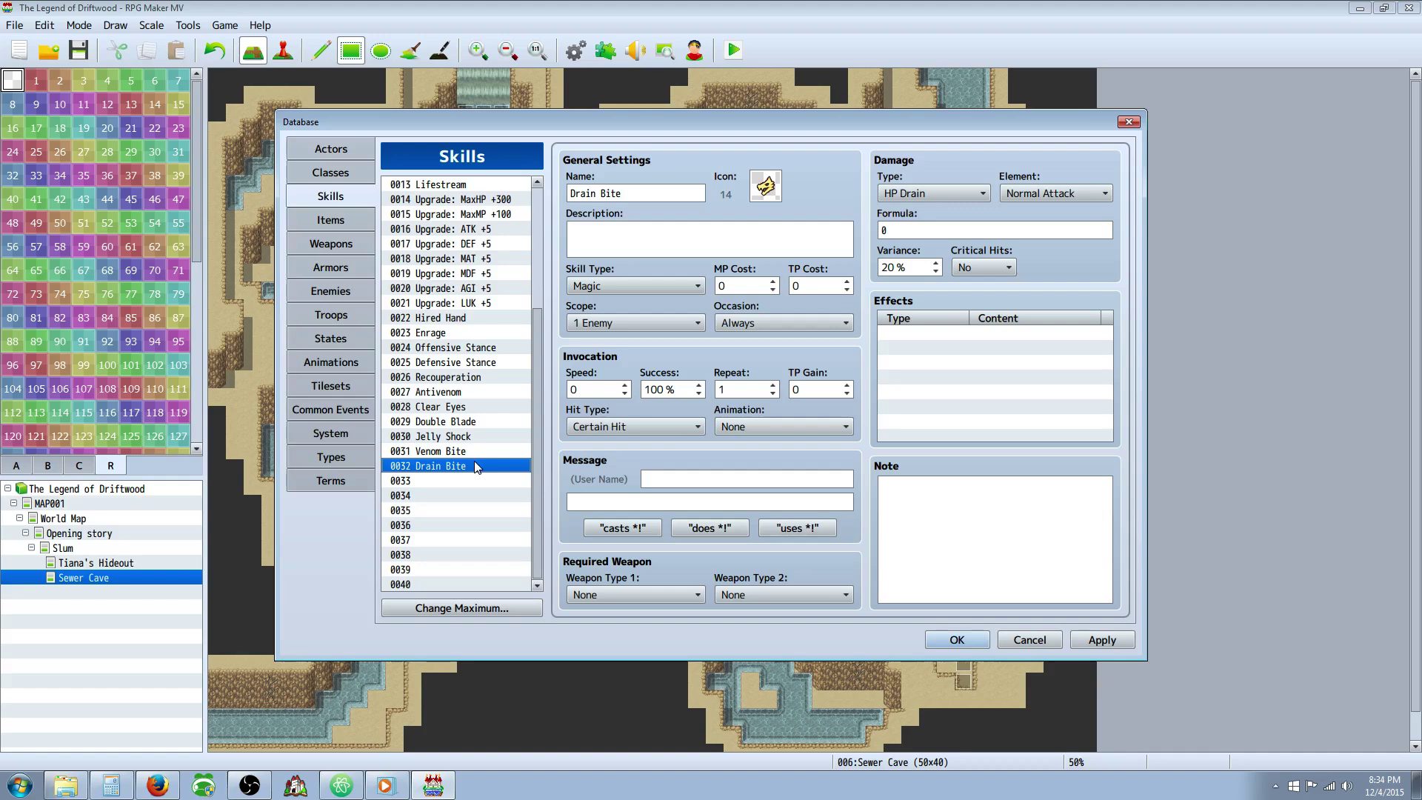
pyautogui.click(472, 450)
pyautogui.click(464, 435)
pyautogui.click(468, 421)
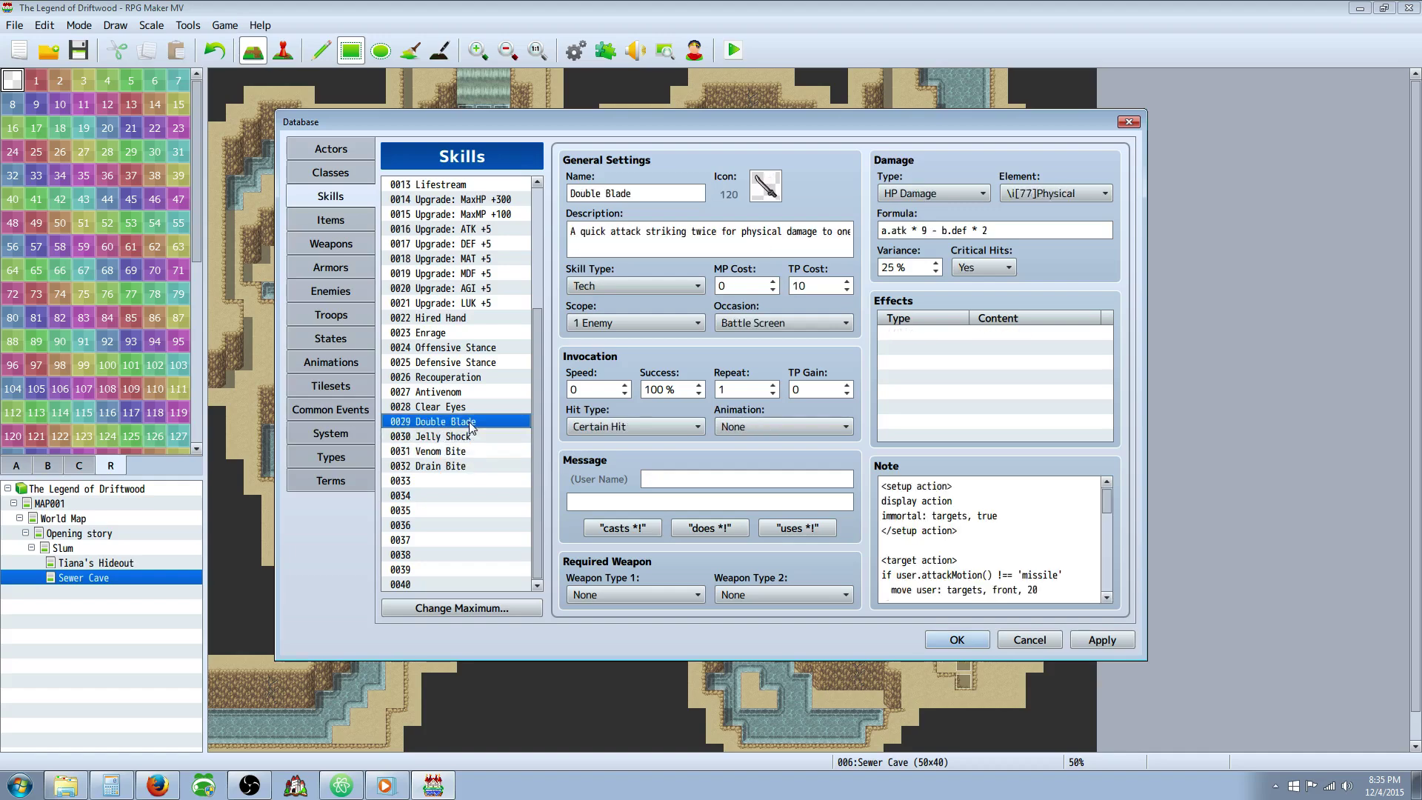
pyautogui.click(472, 406)
pyautogui.click(475, 381)
pyautogui.click(480, 332)
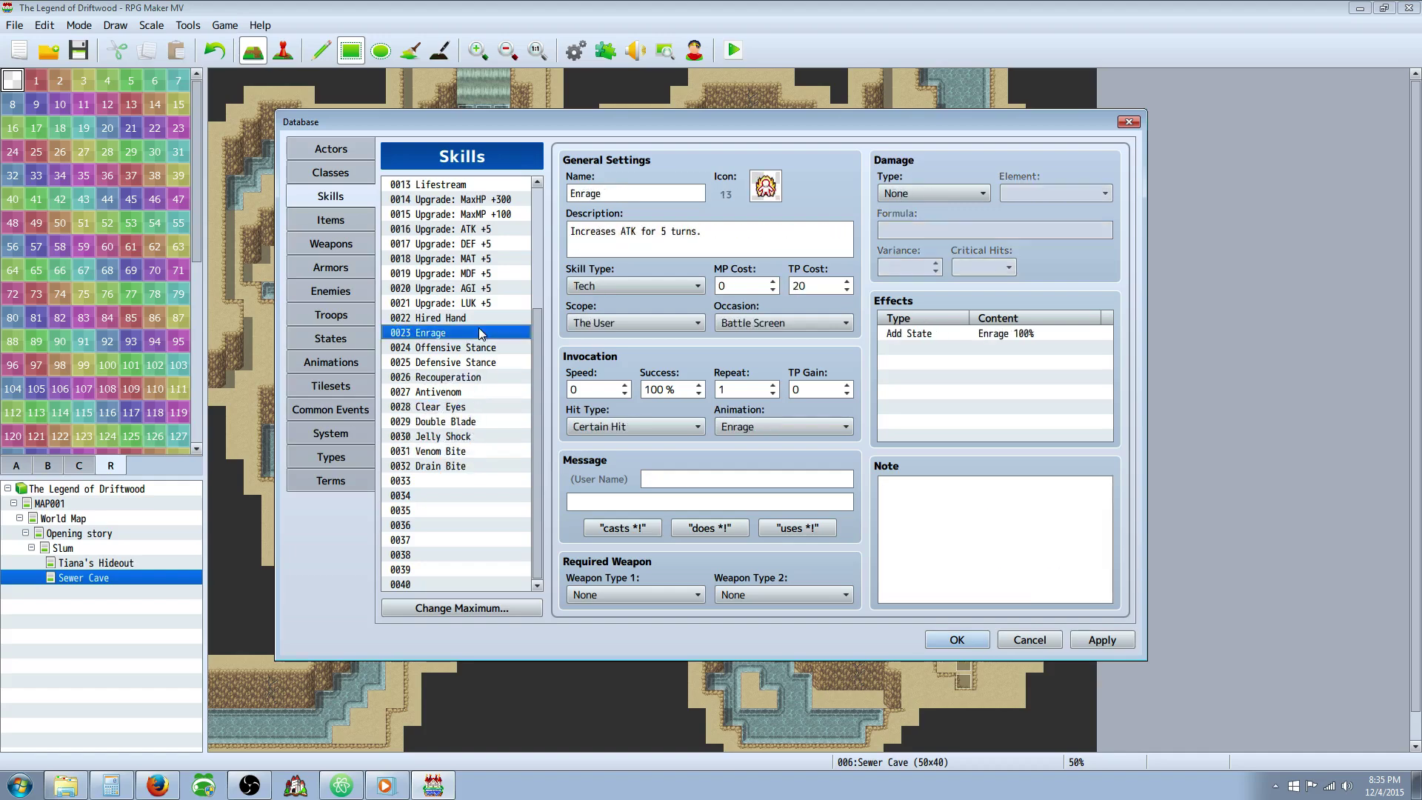
pyautogui.click(460, 363)
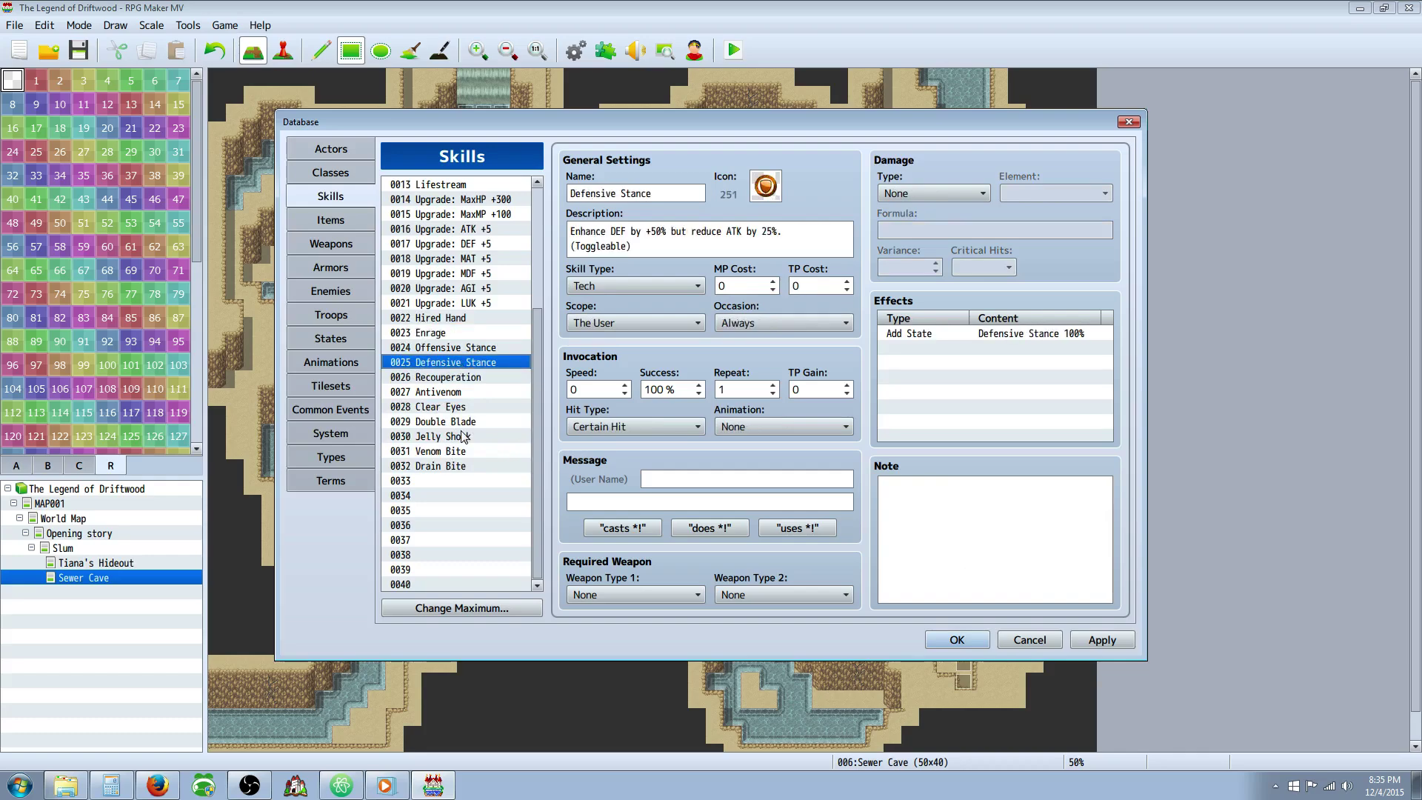
pyautogui.click(468, 379)
pyautogui.click(469, 392)
pyautogui.click(469, 408)
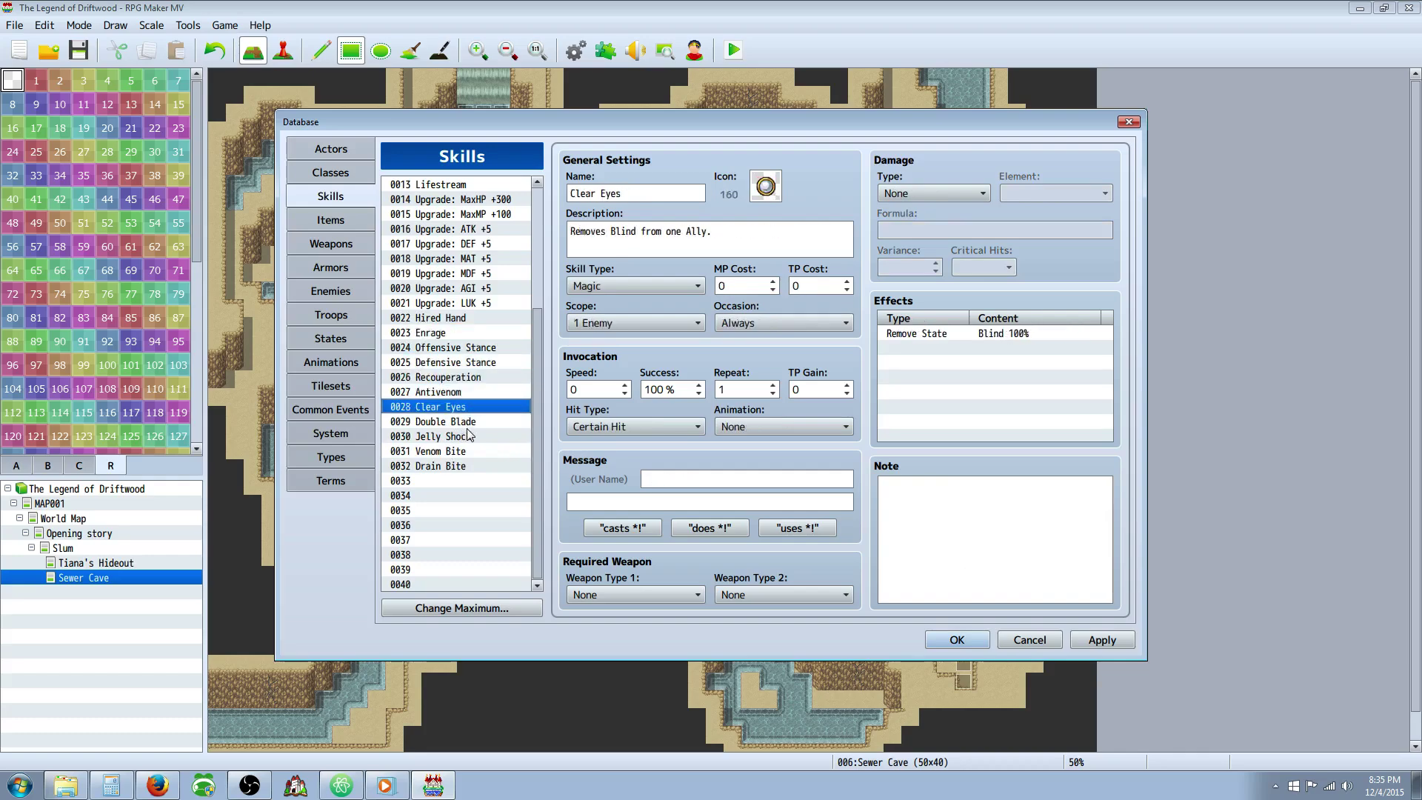
pyautogui.click(468, 436)
pyautogui.click(467, 451)
# Set the damage element of the Drain Bite skill to \i[10]Absorb.
pyautogui.click(467, 466)
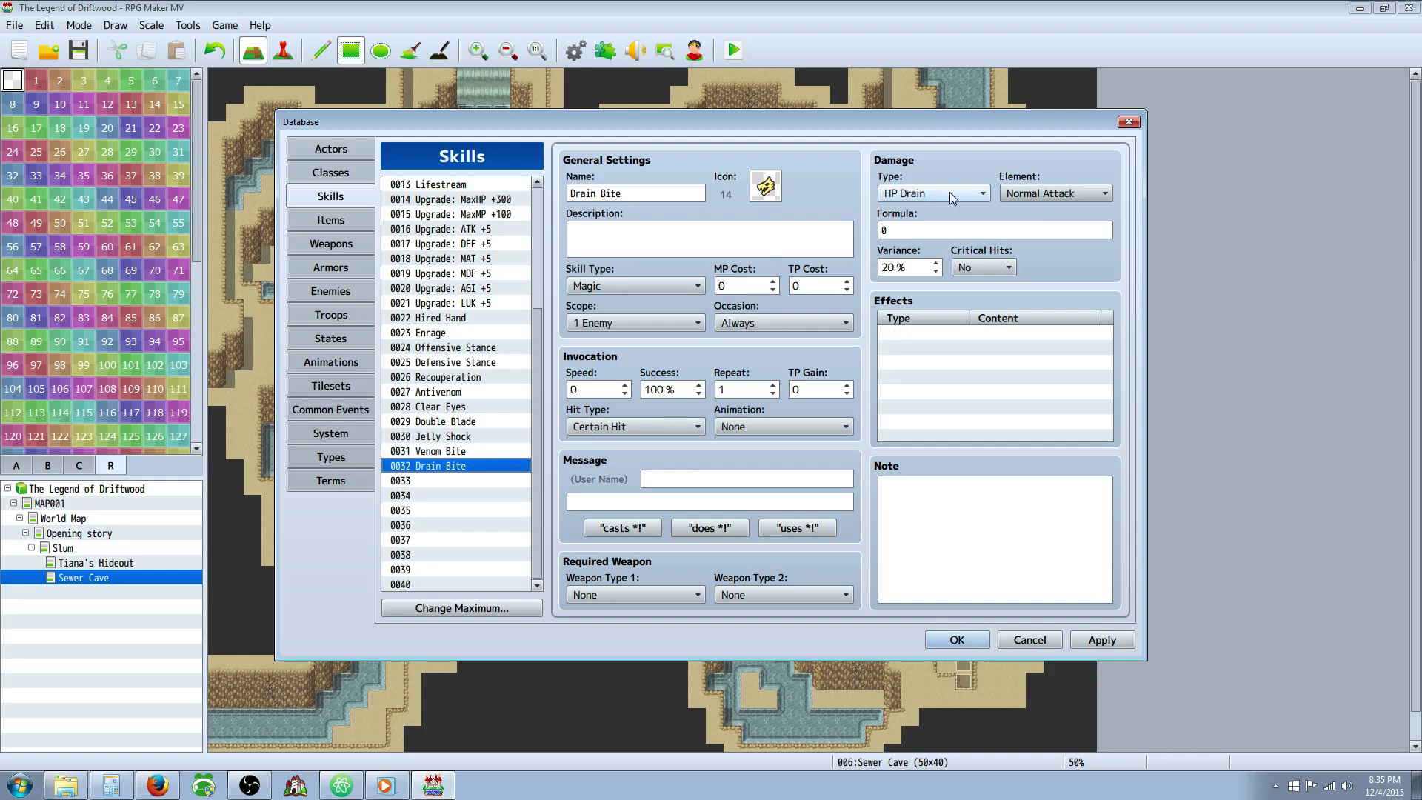
pyautogui.click(1072, 193)
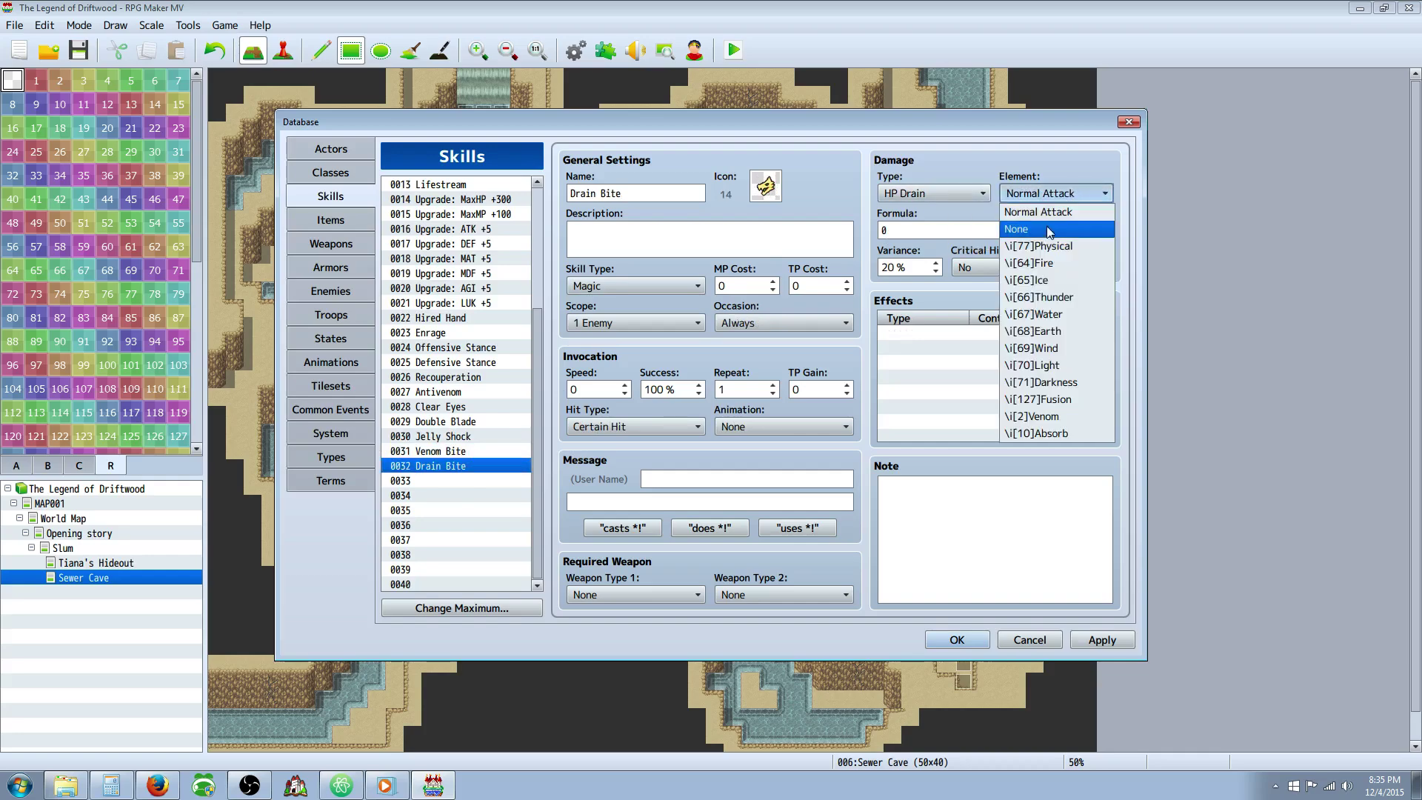
pyautogui.click(1041, 434)
# Set Drain Bite's damage formula to a.atk + a.agi + a.luk.
pyautogui.click(938, 231)
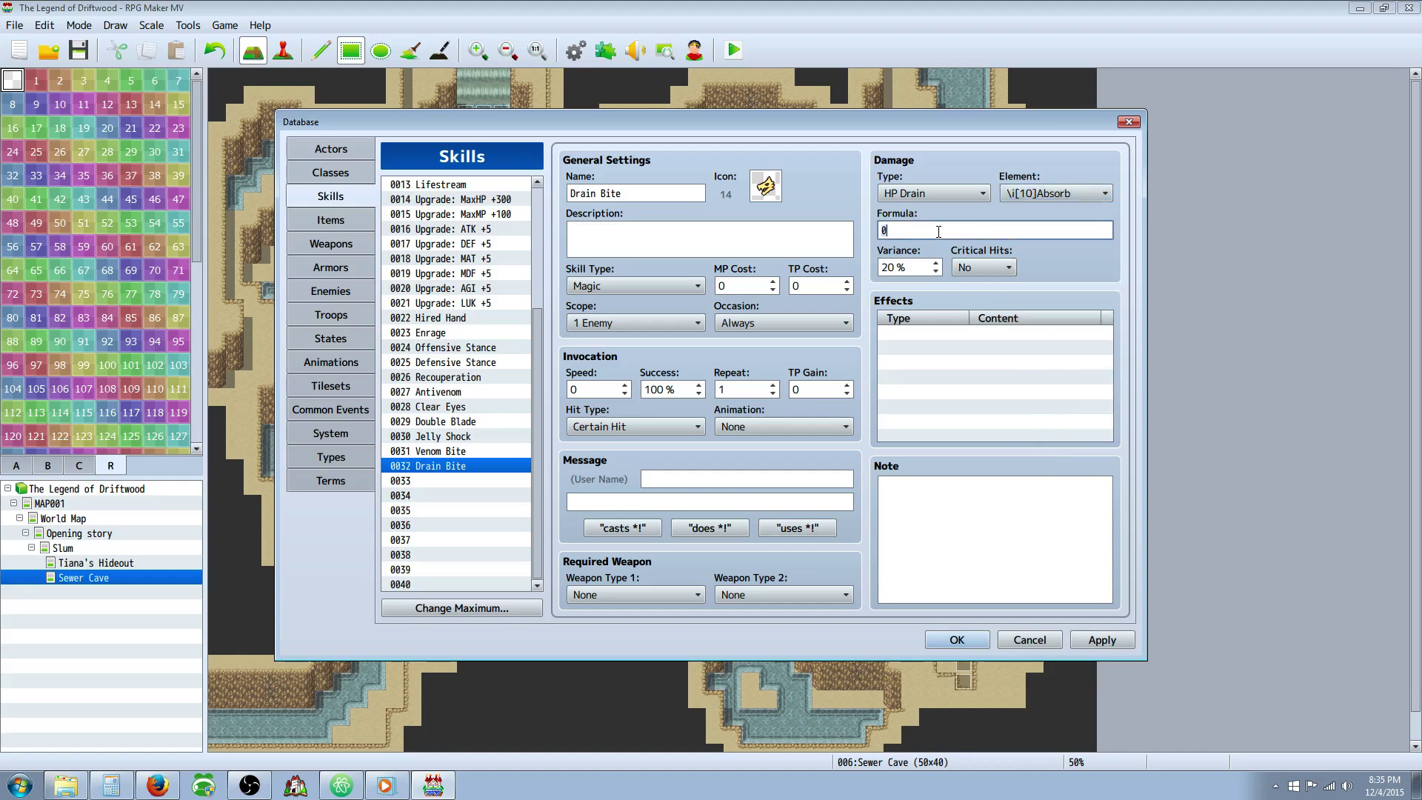
pyautogui.write('a.atk * 3 + a.agi')
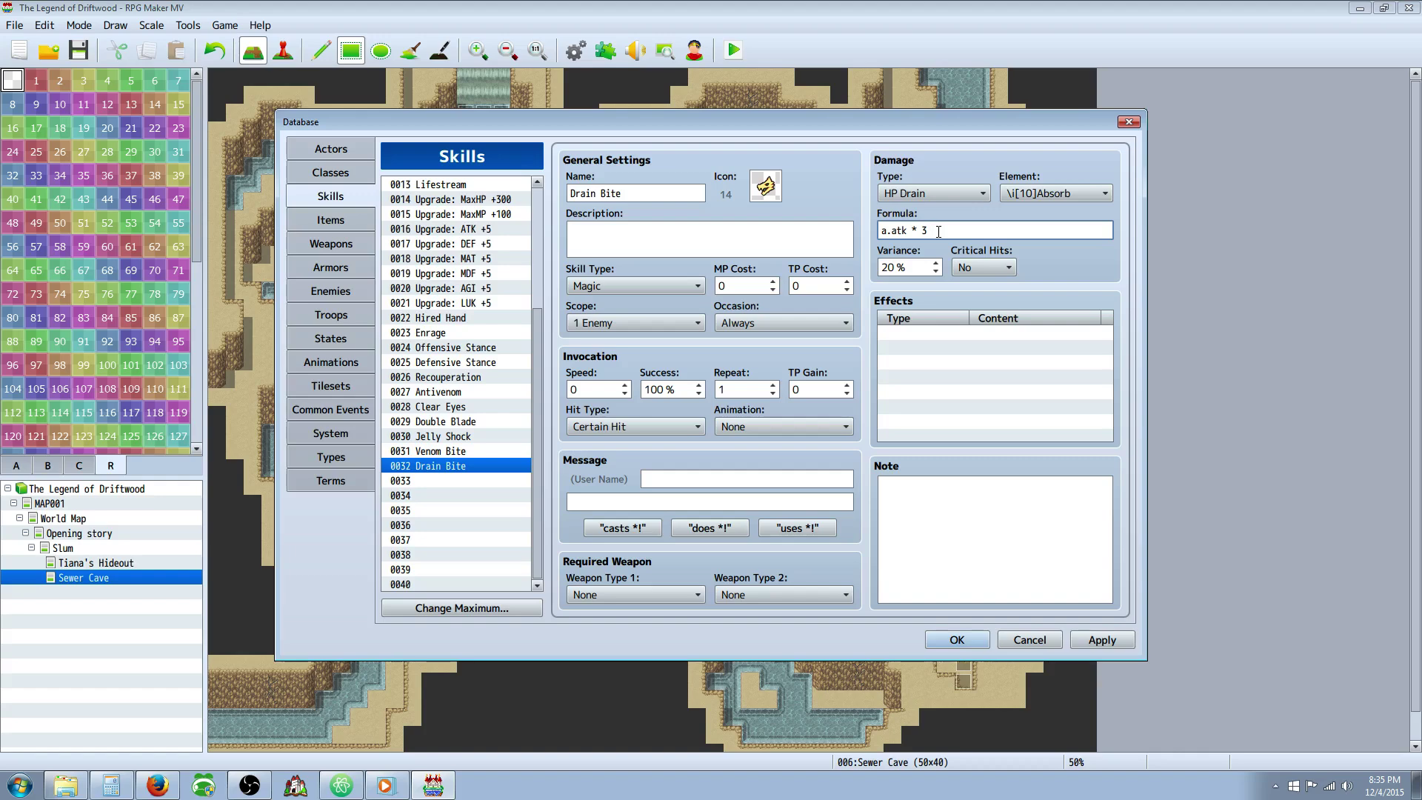
pyautogui.write('.ag')
pyautogui.press('BackSpace')
pyautogui.press('BackSpace')
pyautogui.write('luk')
pyautogui.press('BackSpace')
pyautogui.press('BackSpace')
pyautogui.press('BackSpace')
pyautogui.write('gi')
pyautogui.press('BackSpace')
pyautogui.press('BackSpace')
pyautogui.press('BackSpace')
pyautogui.press('BackSpace')
# Set critical hits to Yes for Drain Bite and apply the database changes.
pyautogui.click(985, 267)
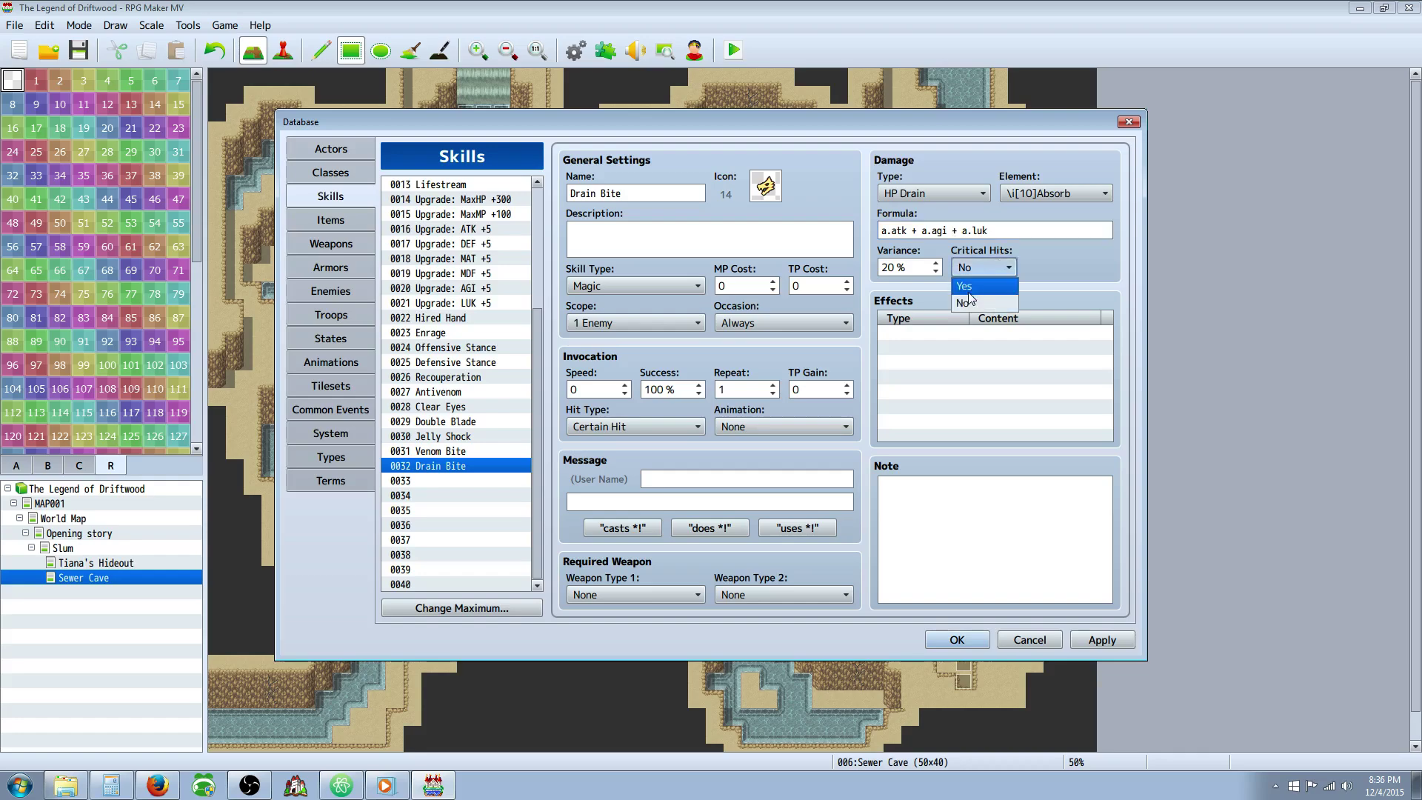
pyautogui.click(978, 303)
pyautogui.click(979, 382)
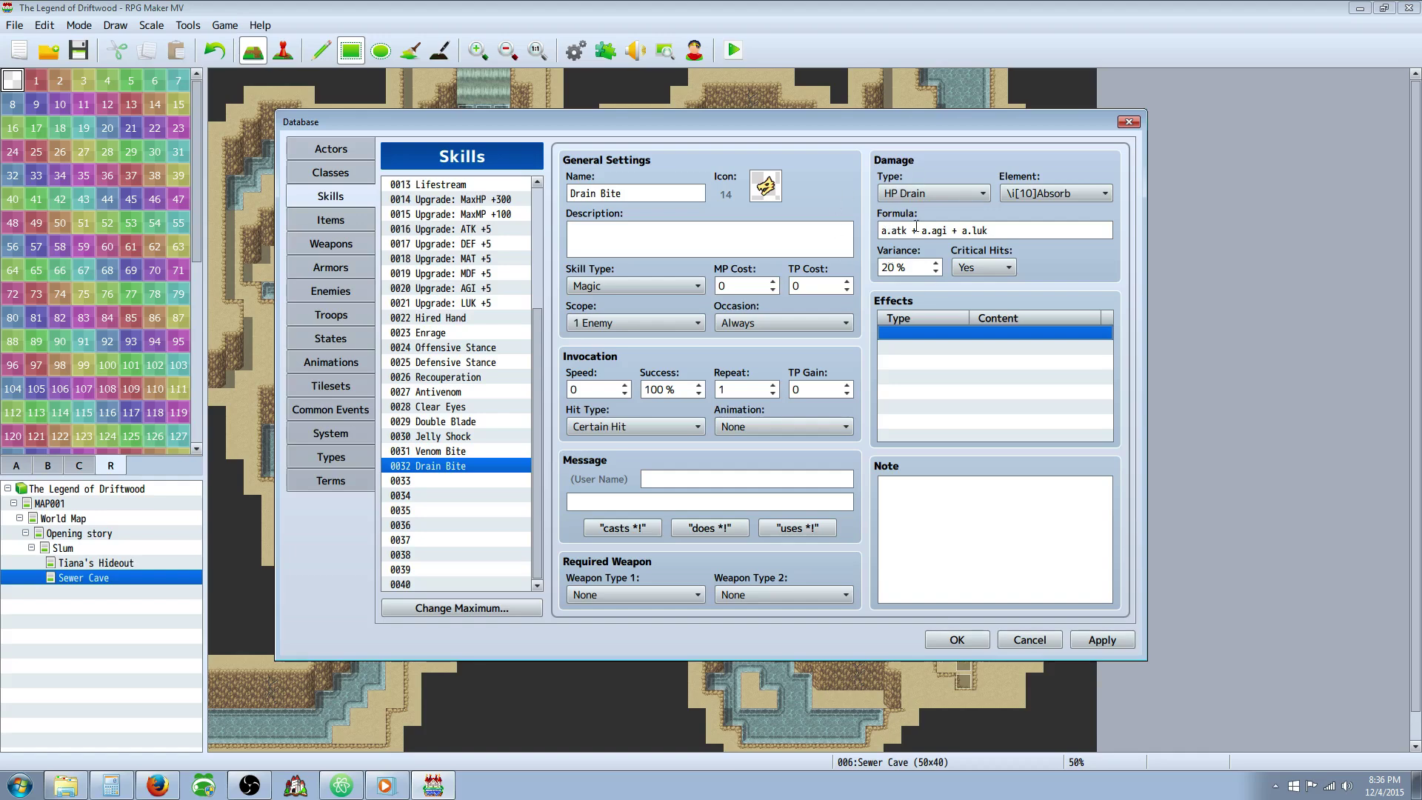
pyautogui.click(1024, 224)
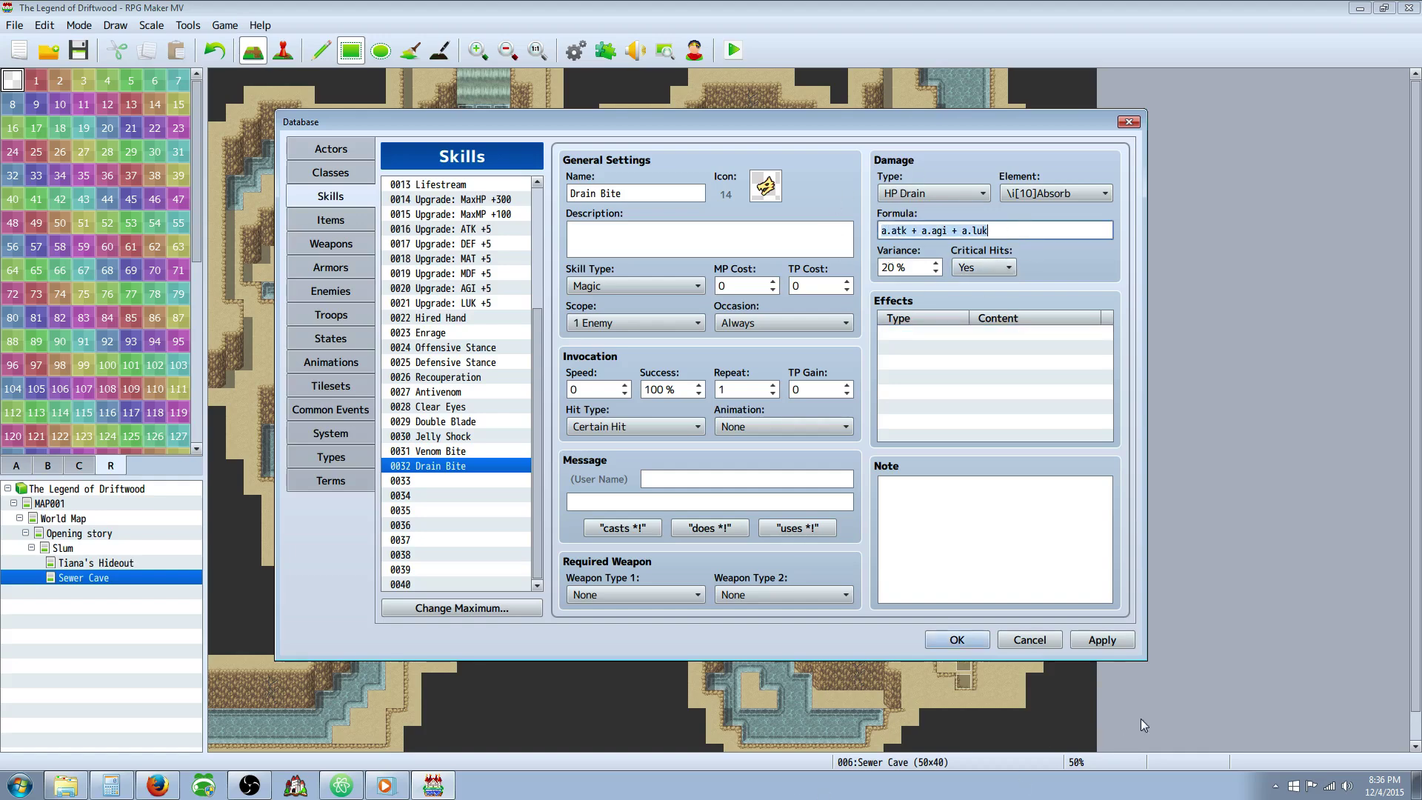
pyautogui.click(1101, 641)
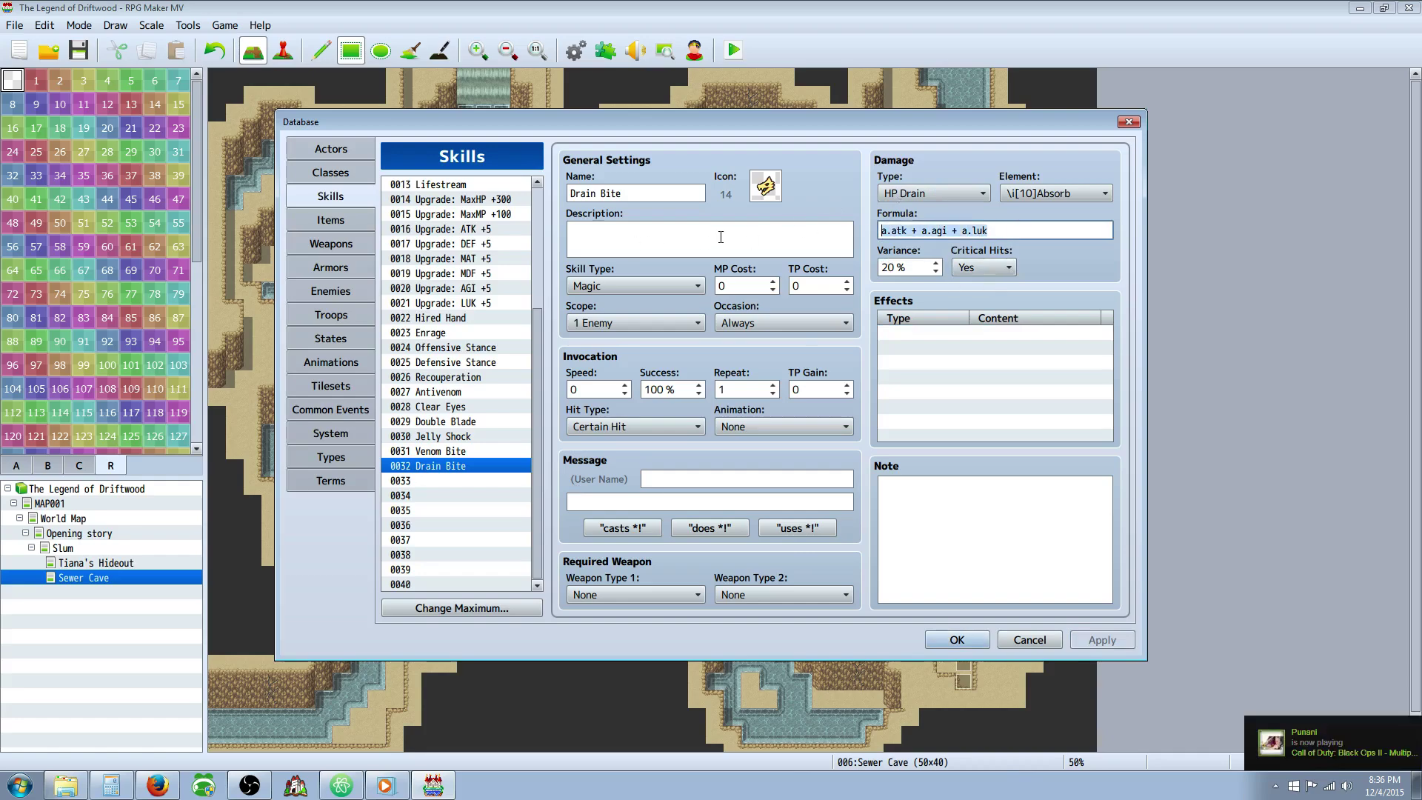
# Set Drain Bite's skill type to Special.
pyautogui.click(689, 240)
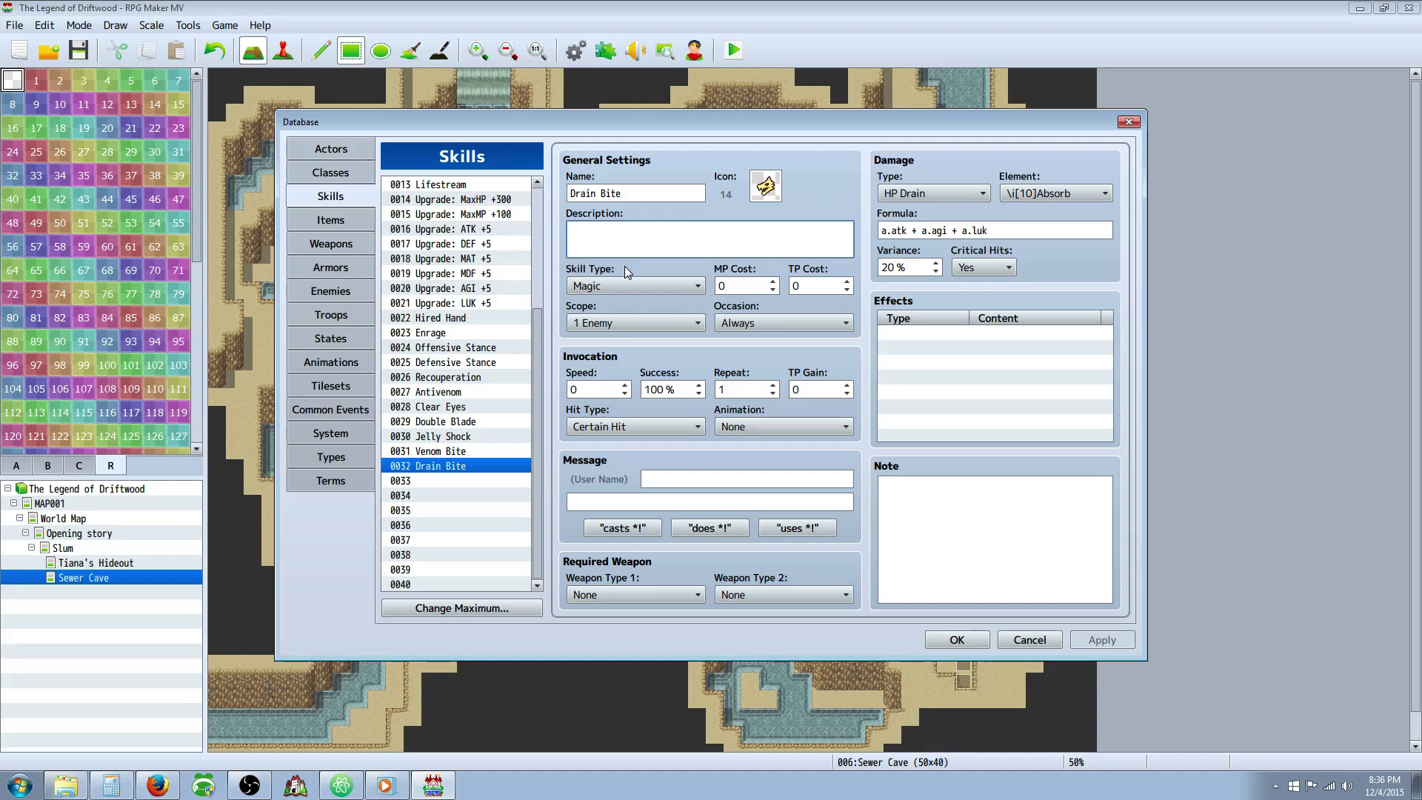
pyautogui.click(625, 284)
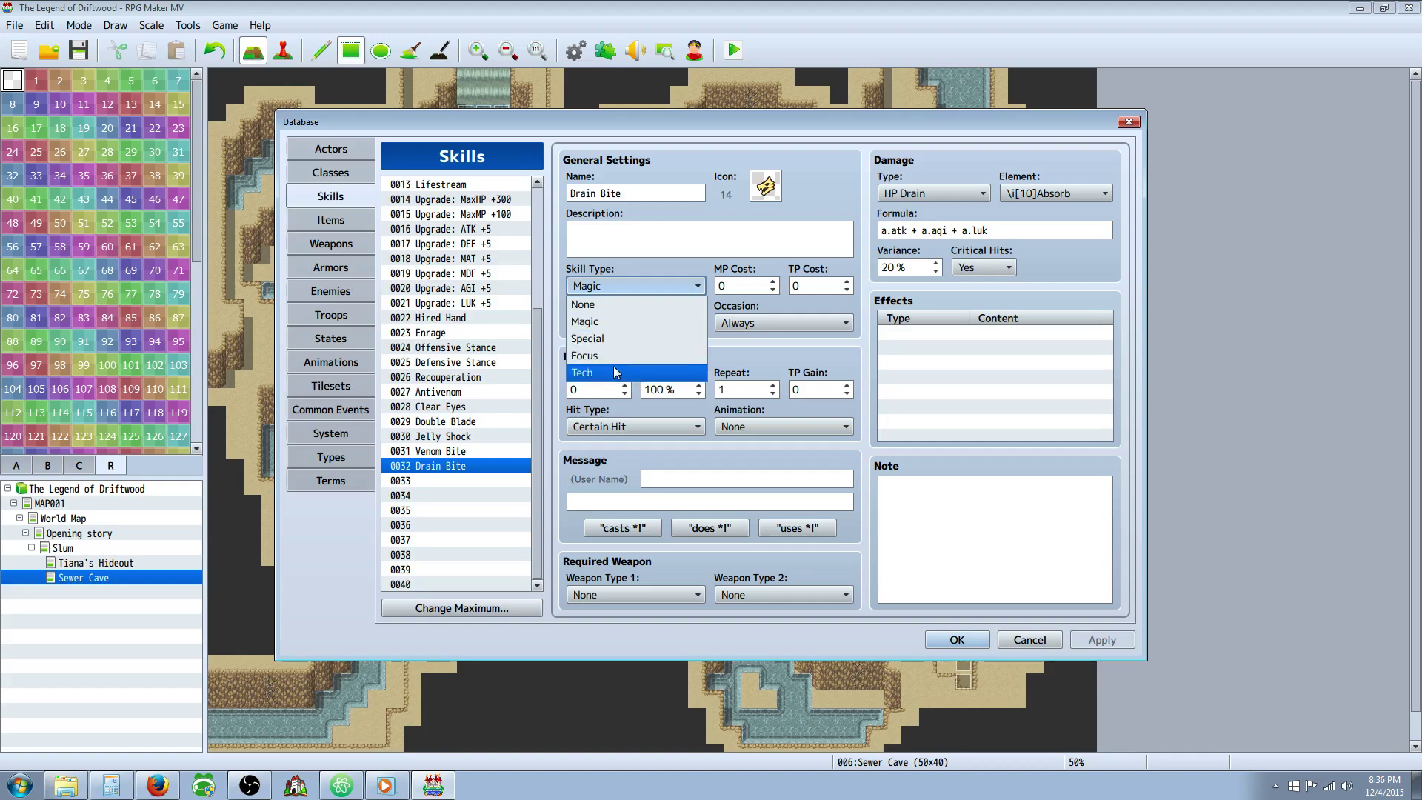
pyautogui.click(614, 338)
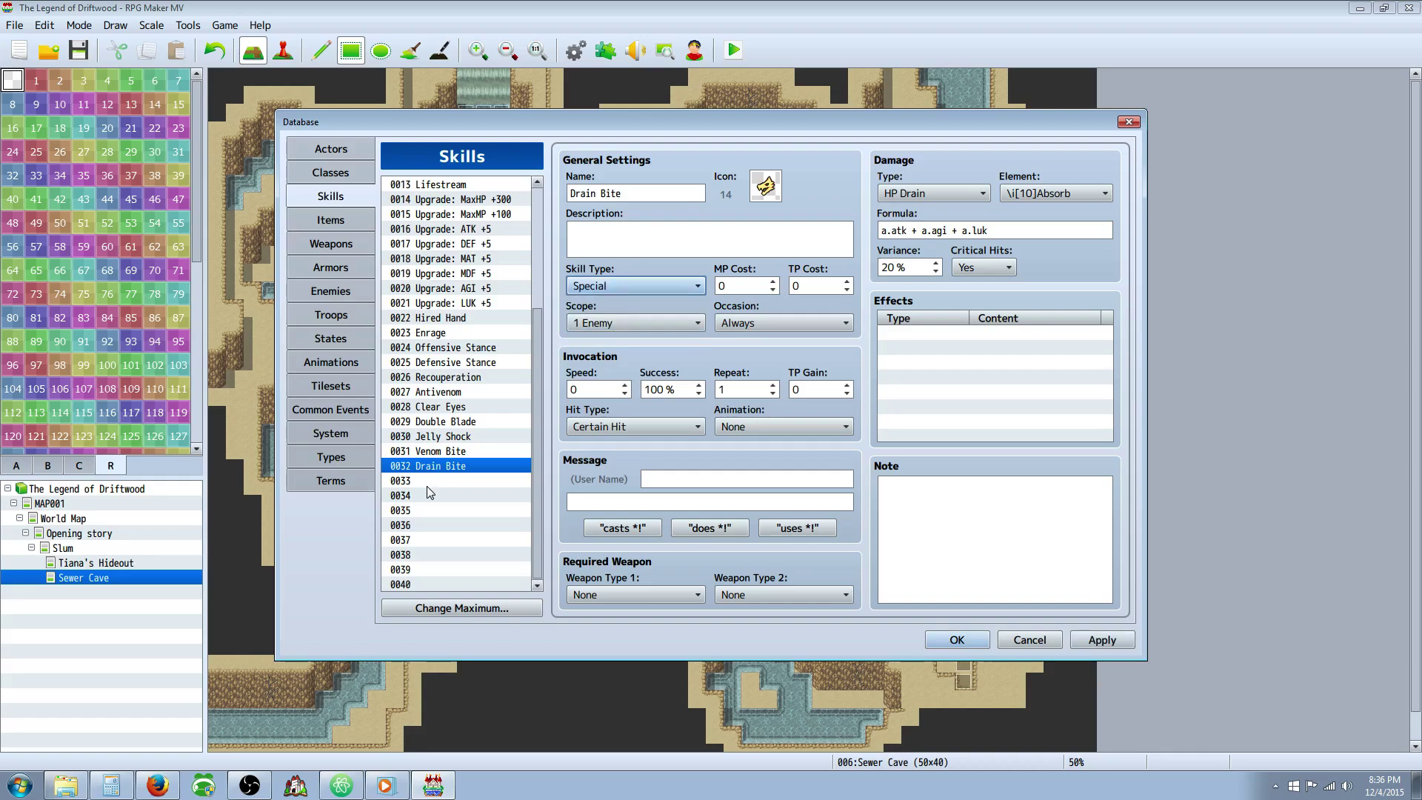
# Set the skill type of Venom Bite and Jelly Shock to Special.
pyautogui.click(447, 453)
pyautogui.click(622, 287)
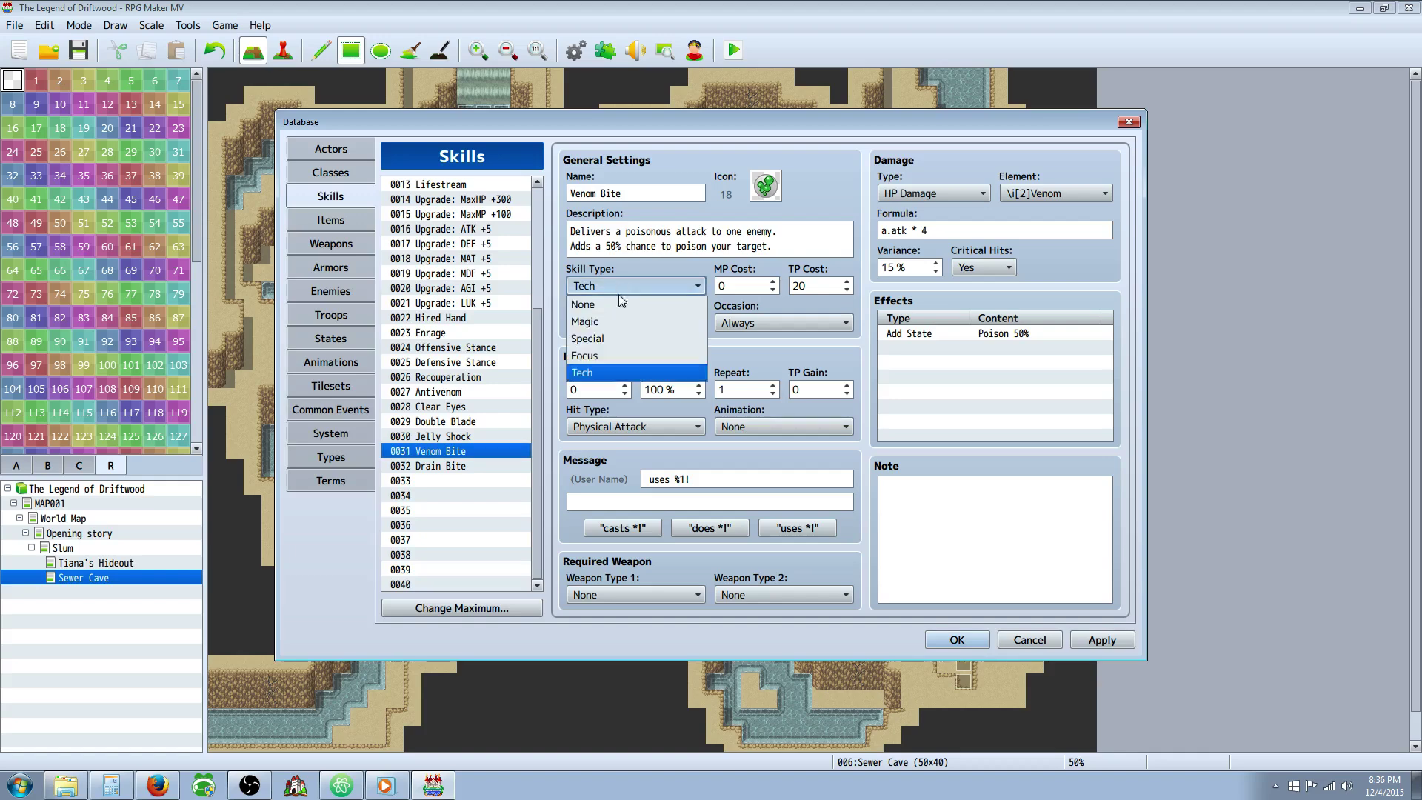
pyautogui.click(614, 337)
pyautogui.click(437, 436)
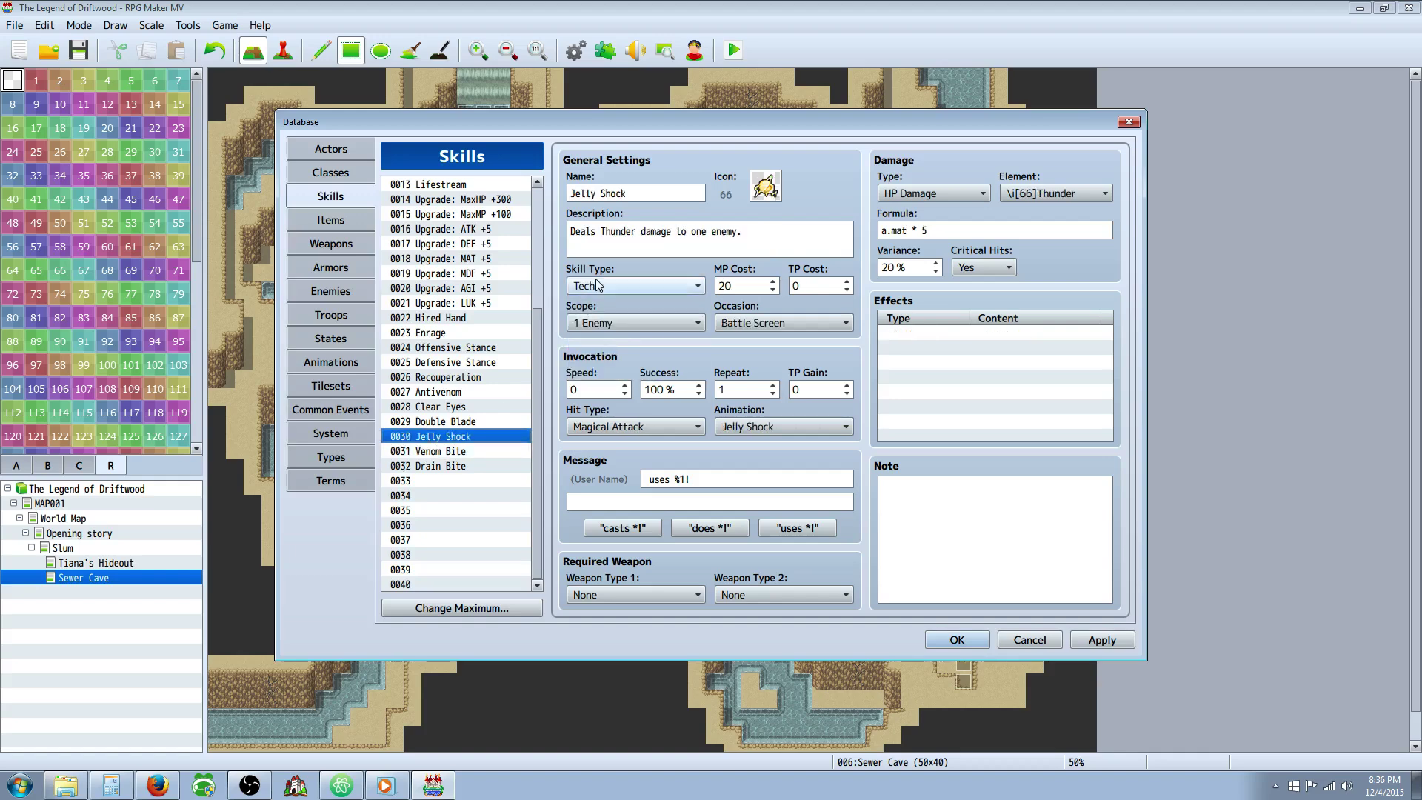
pyautogui.click(595, 278)
pyautogui.click(602, 333)
# Check the skill types of the skills from Double Blade up to Enrage.
pyautogui.click(477, 421)
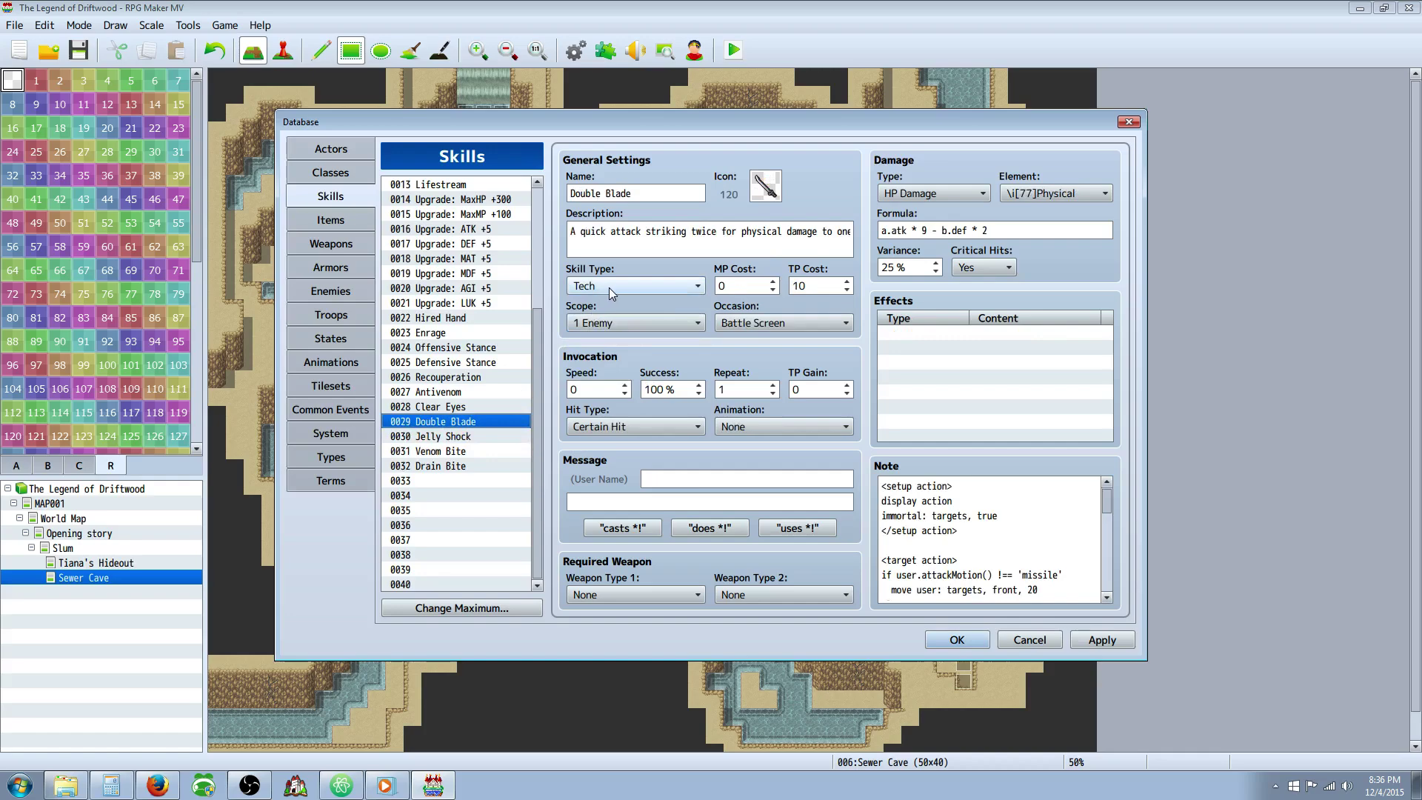
pyautogui.click(460, 409)
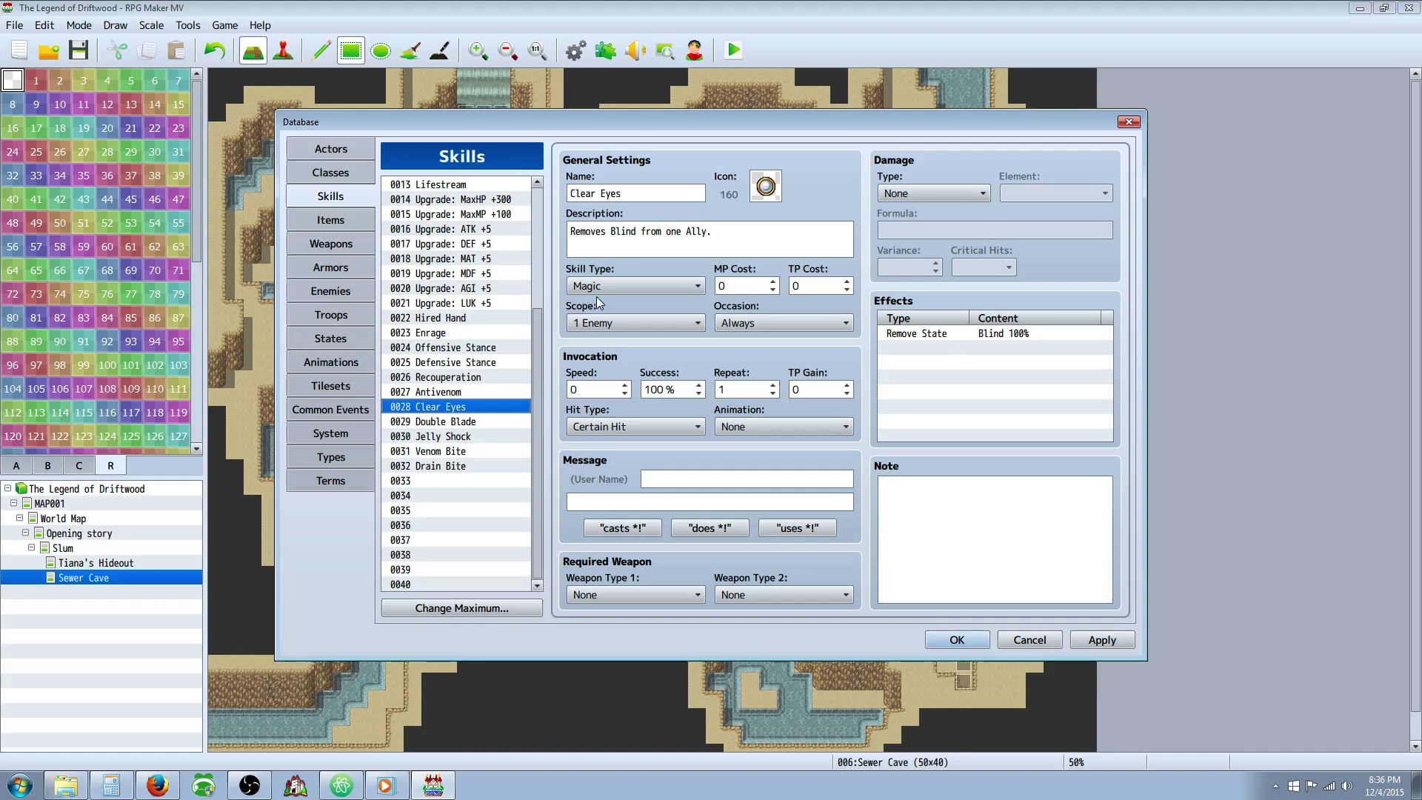
pyautogui.press('Up')
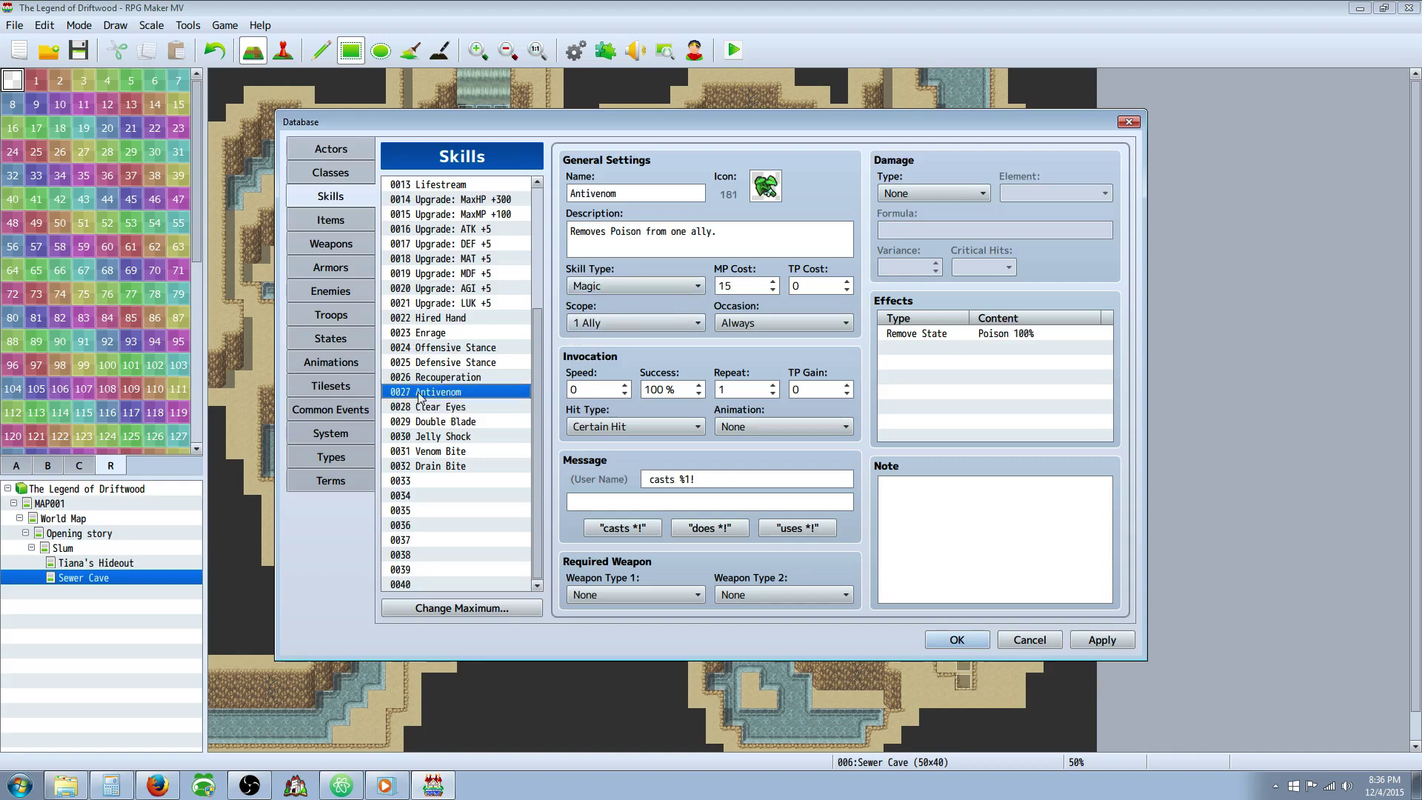
pyautogui.click(445, 379)
pyautogui.click(456, 390)
pyautogui.click(470, 376)
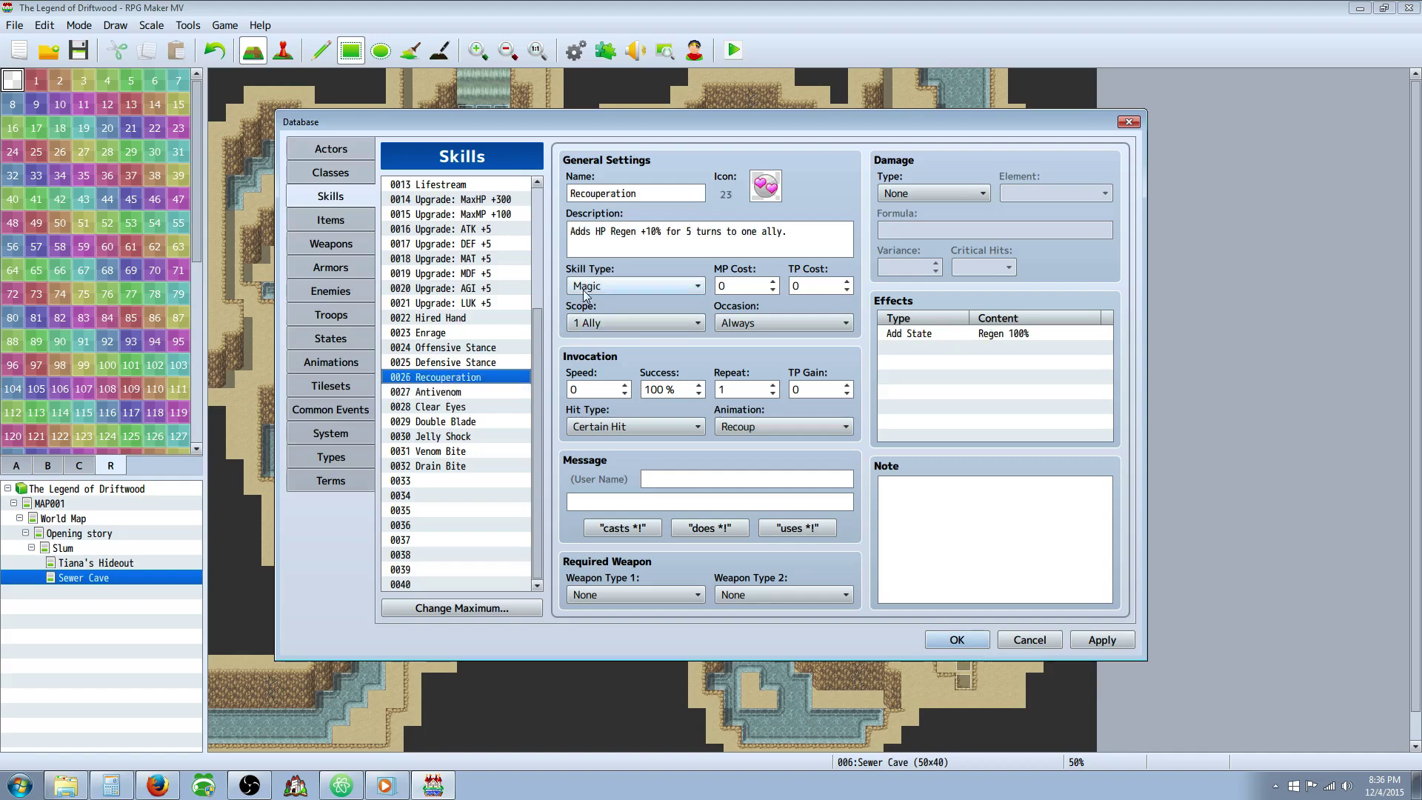
pyautogui.click(449, 363)
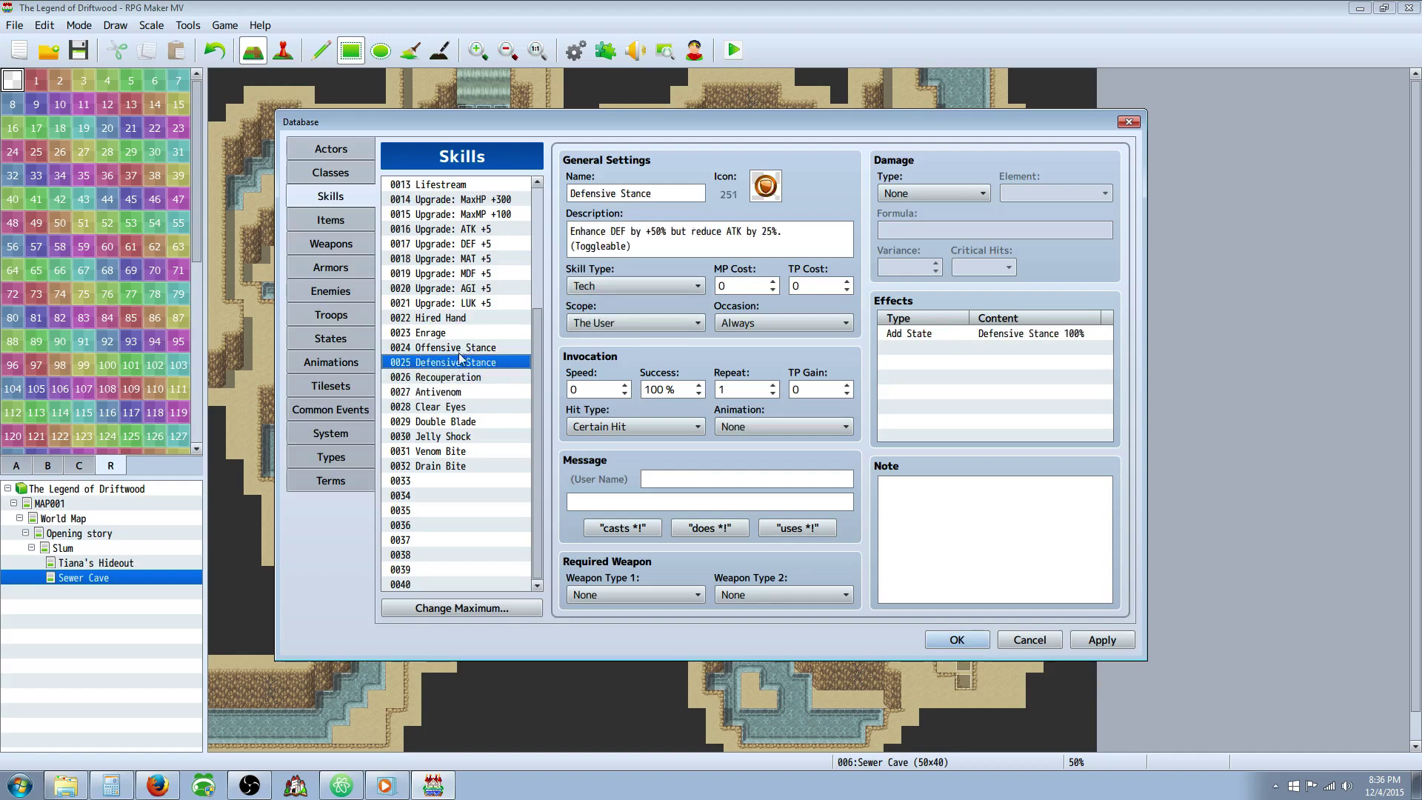
pyautogui.click(468, 349)
pyautogui.click(470, 334)
# Set the skill type of Hired Hand to Special.
pyautogui.click(474, 317)
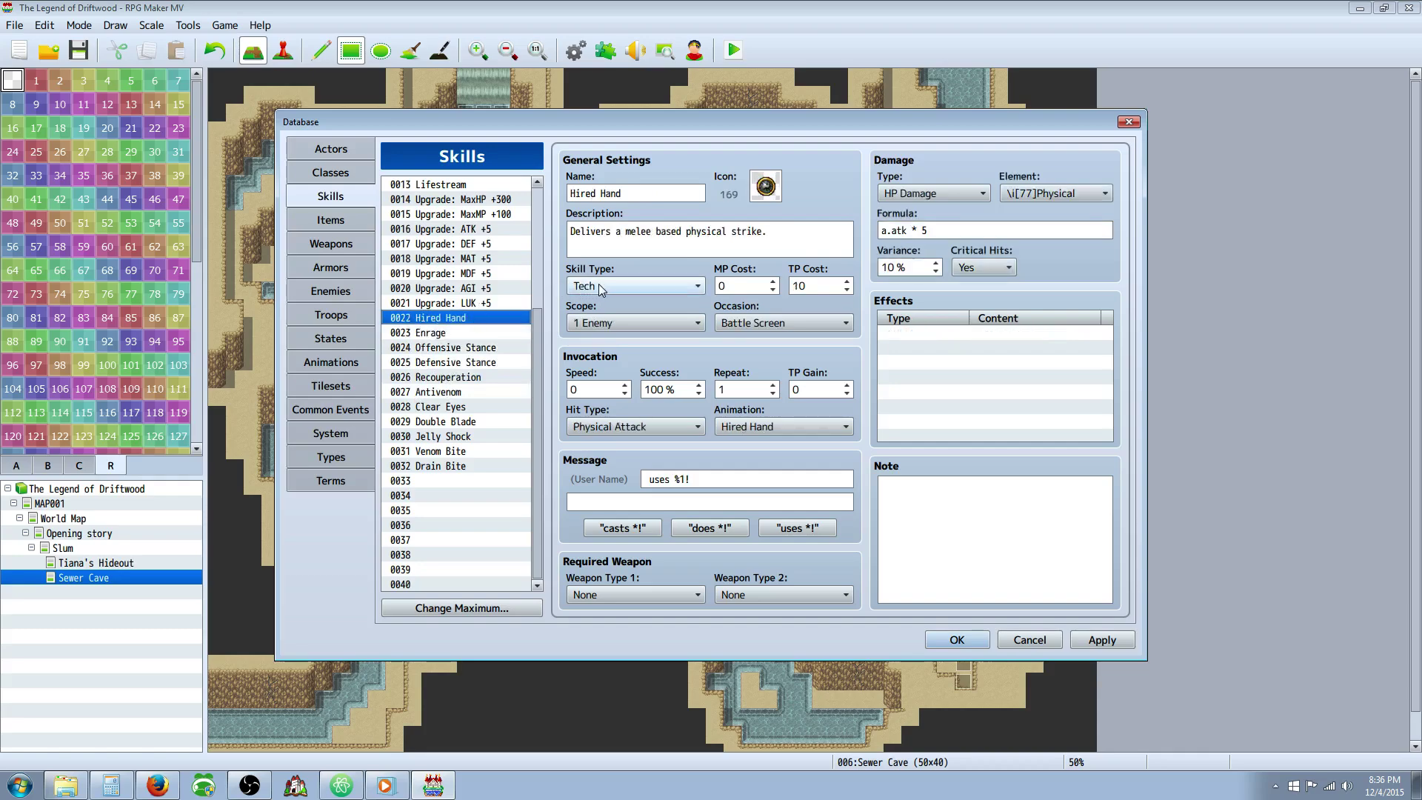
pyautogui.click(600, 289)
pyautogui.click(598, 338)
# Set the skill type of Upgrade: MaxHP +300 and Upgrade: MaxMP +100 to Special.
pyautogui.click(445, 306)
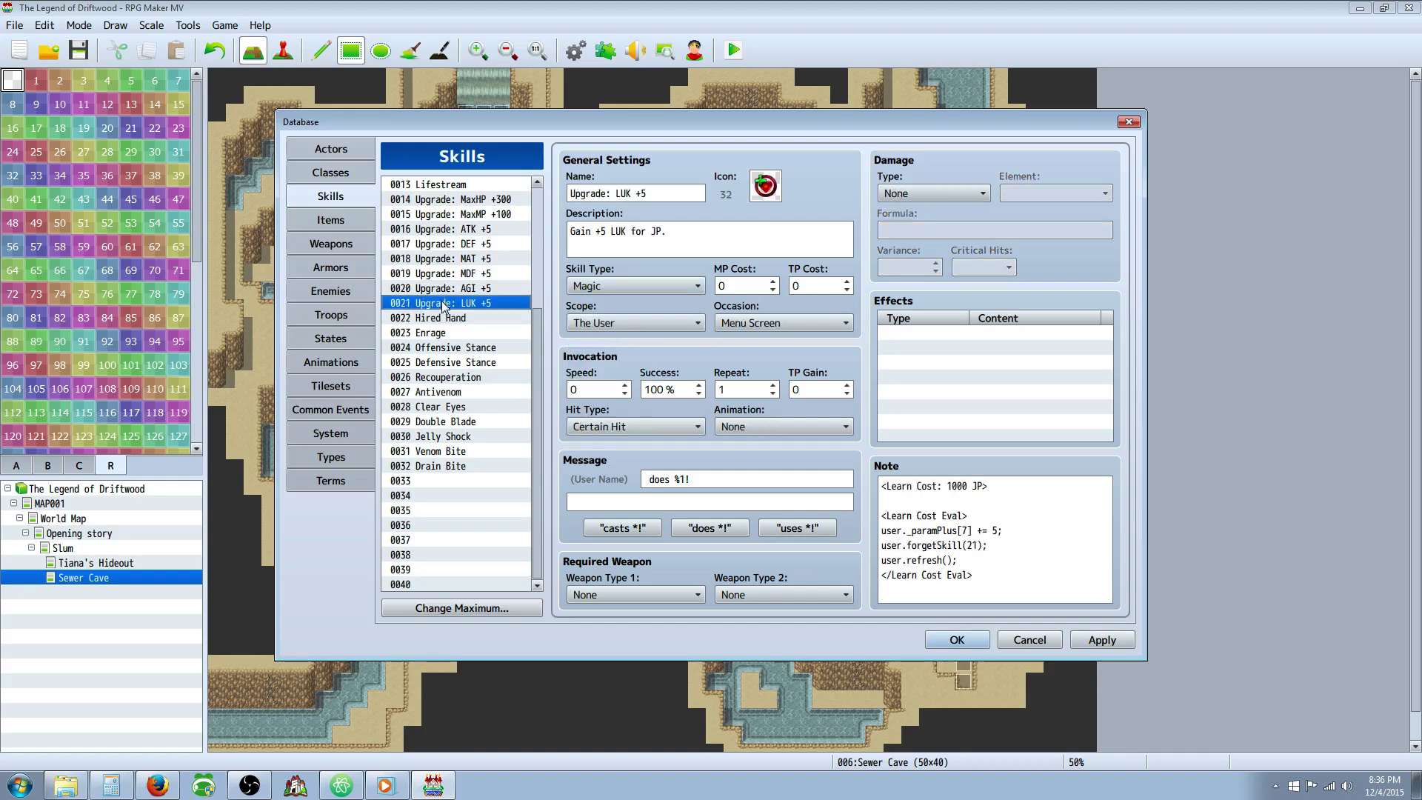
pyautogui.click(478, 199)
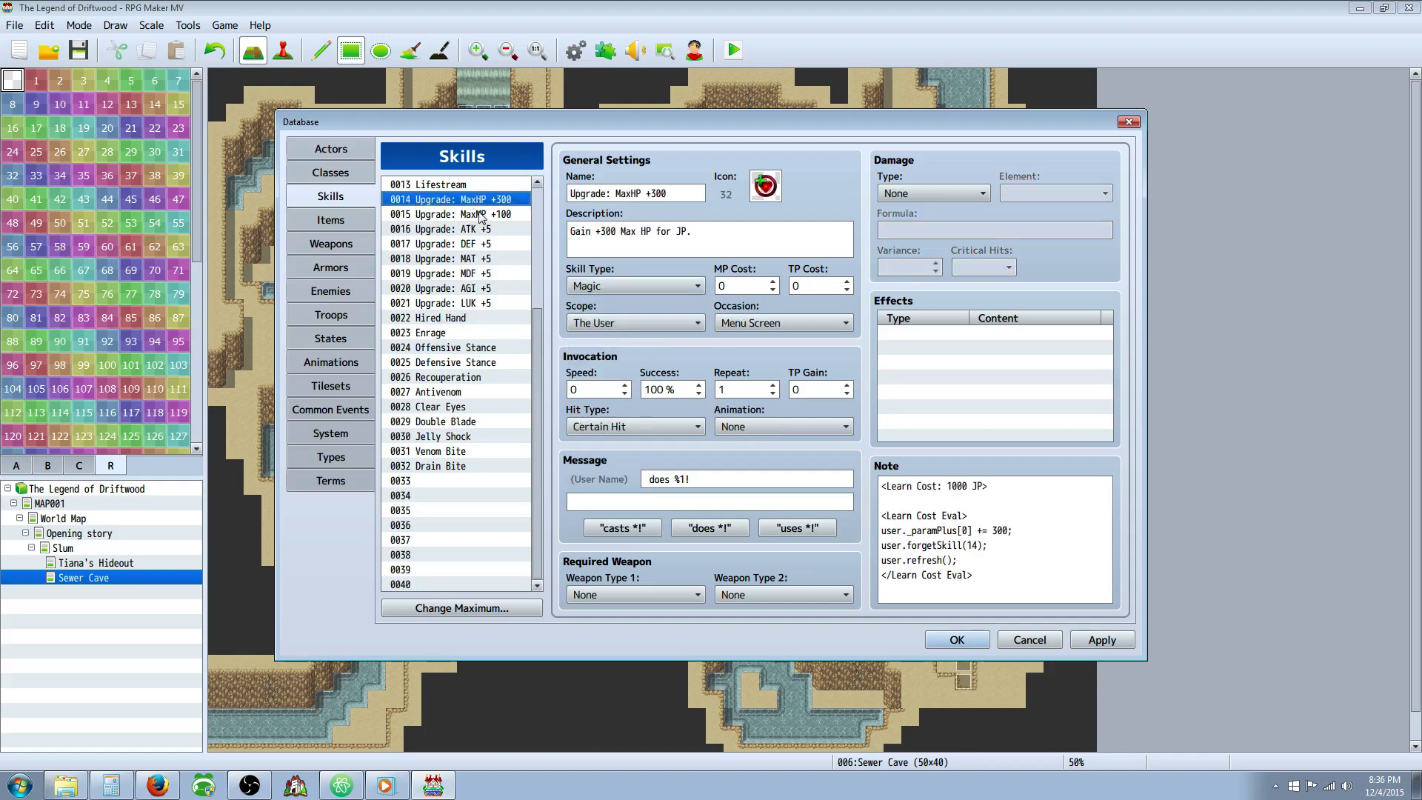
pyautogui.click(624, 284)
pyautogui.click(609, 339)
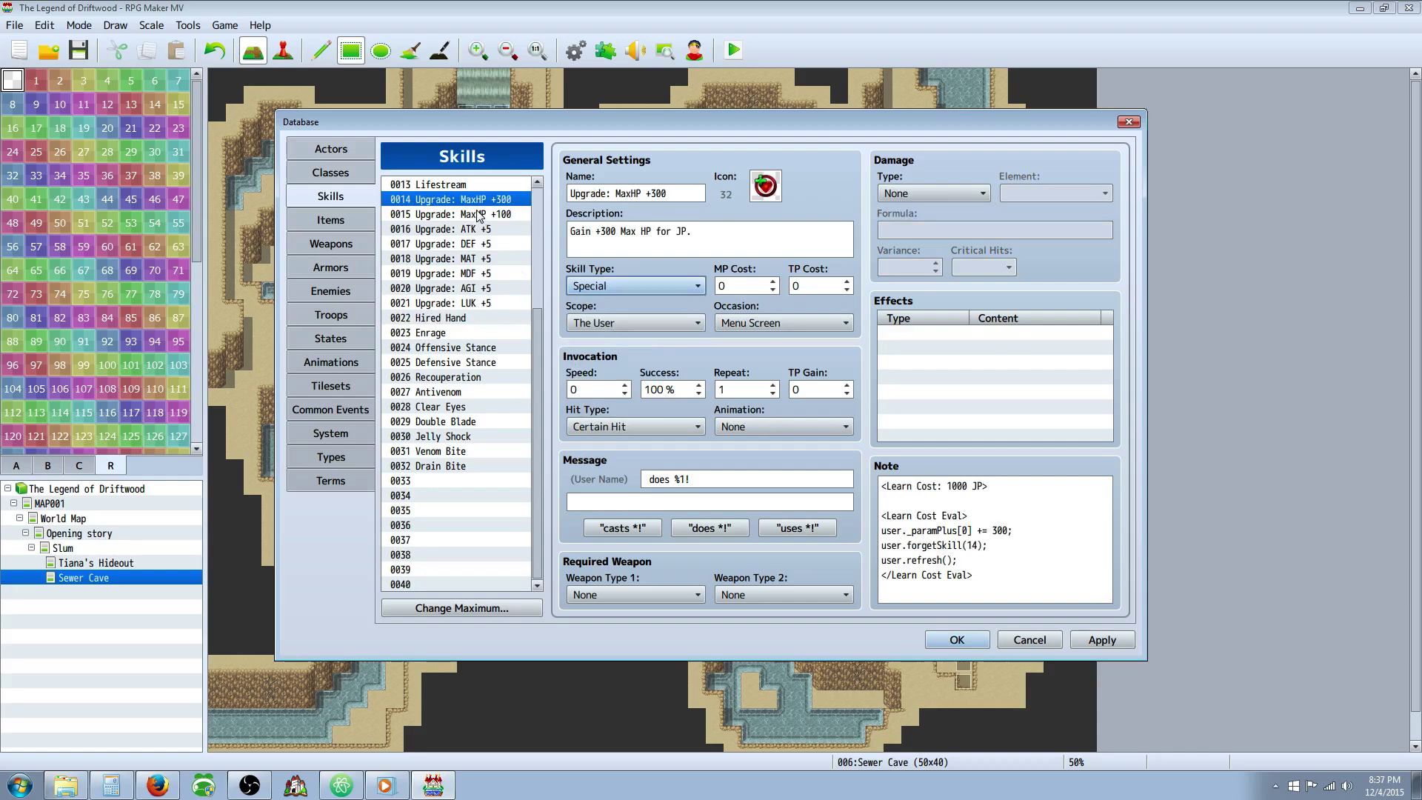
pyautogui.click(478, 214)
pyautogui.click(629, 286)
pyautogui.click(609, 339)
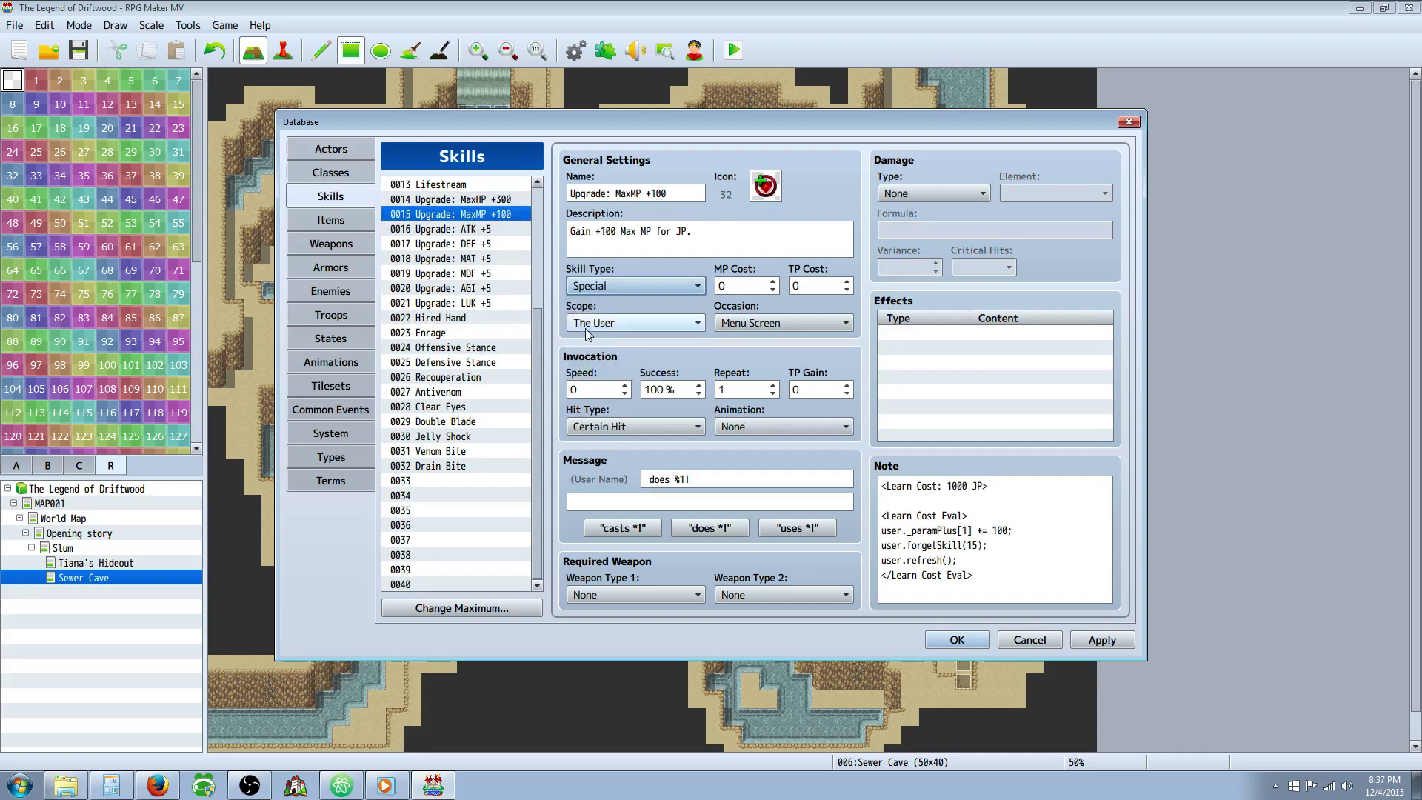
# Set the skill type of Upgrade: ATK +5 and Upgrade: DEF +5 to Special.
pyautogui.click(477, 228)
pyautogui.click(625, 286)
pyautogui.click(599, 338)
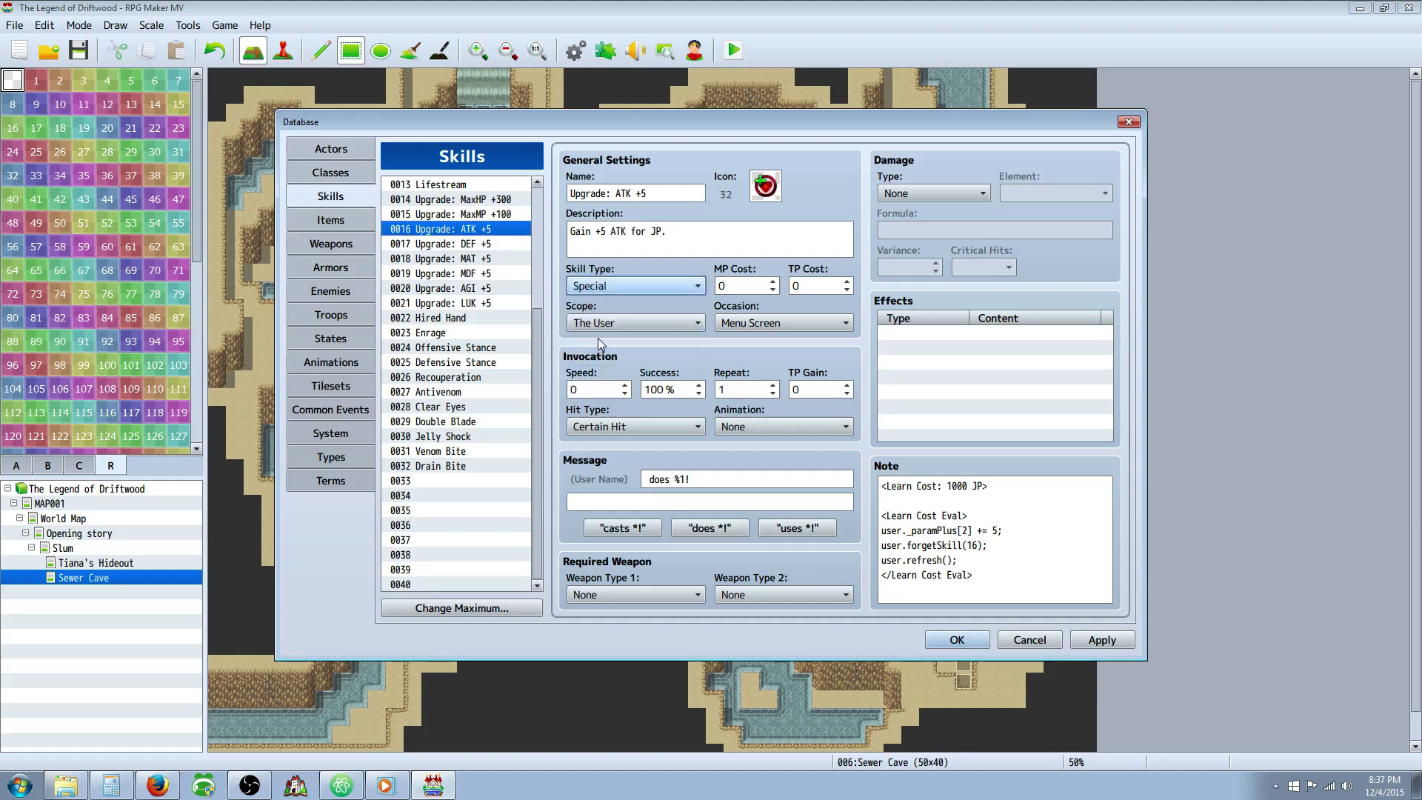
pyautogui.click(478, 243)
pyautogui.click(626, 285)
pyautogui.click(602, 339)
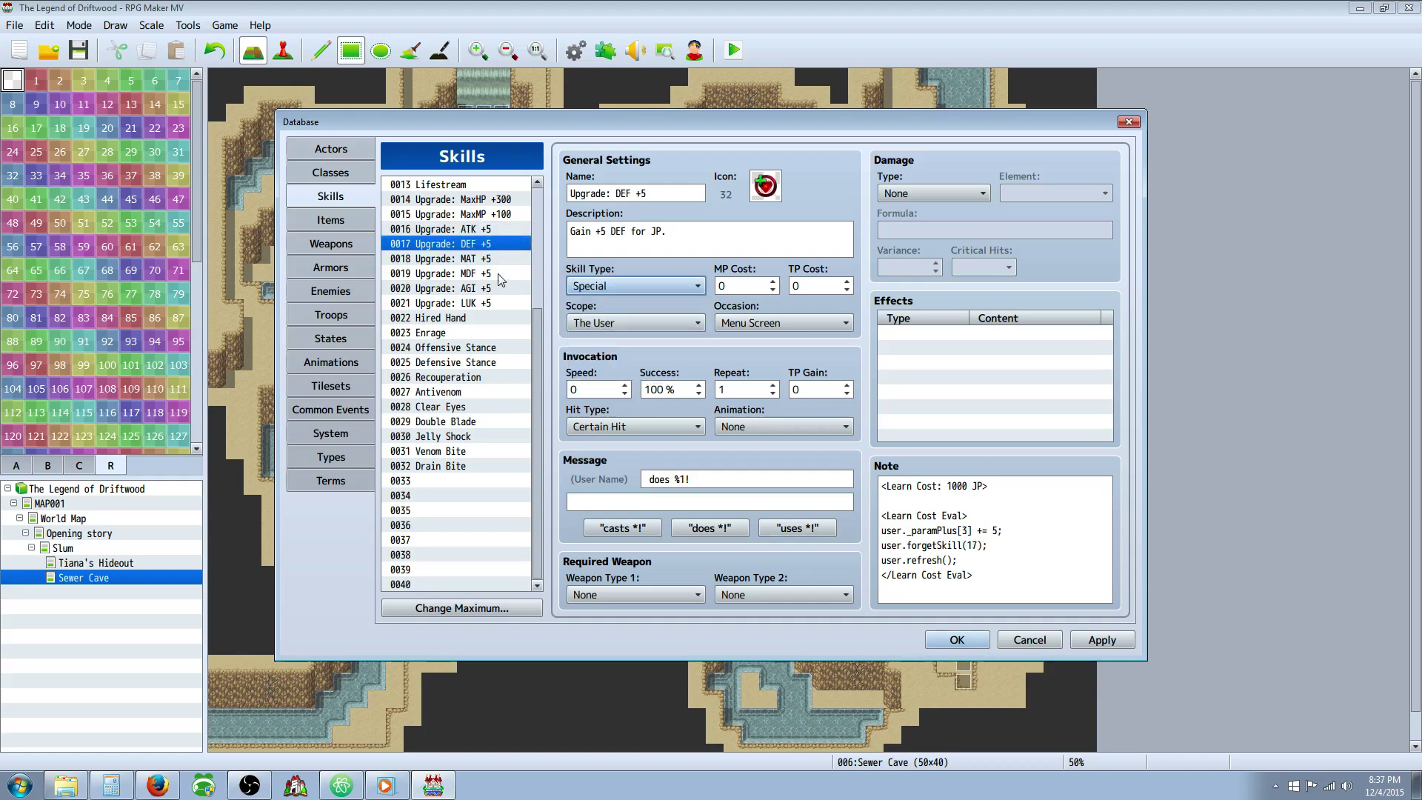
# Set the skill type of Upgrade: MAT +5 and Upgrade: MDF +5 to Special.
pyautogui.click(477, 259)
pyautogui.click(622, 286)
pyautogui.click(604, 338)
pyautogui.click(477, 274)
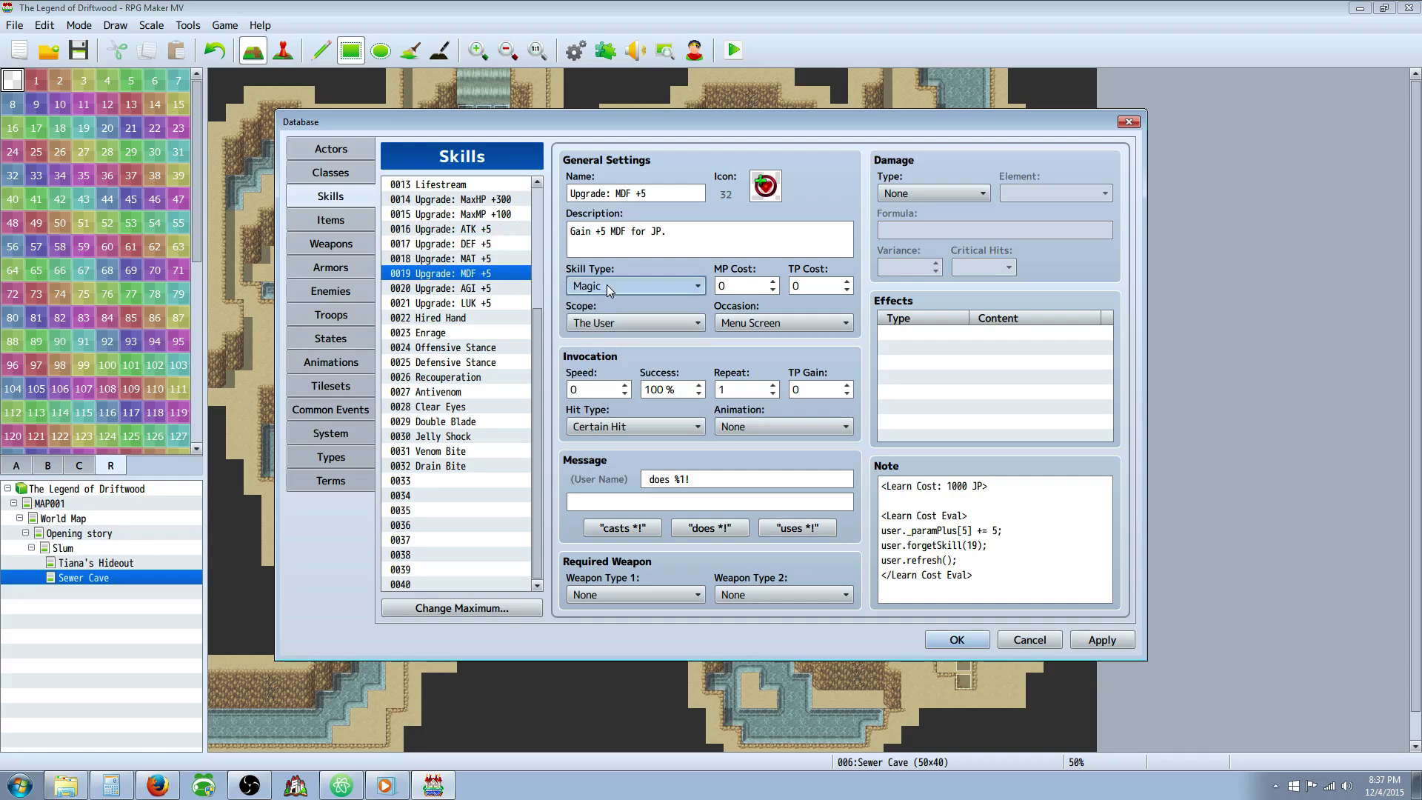
pyautogui.click(606, 285)
pyautogui.click(604, 339)
# Set the skill type of Upgrade: AGI +5 and Upgrade: LUK +5 to Special.
pyautogui.click(468, 288)
pyautogui.click(606, 286)
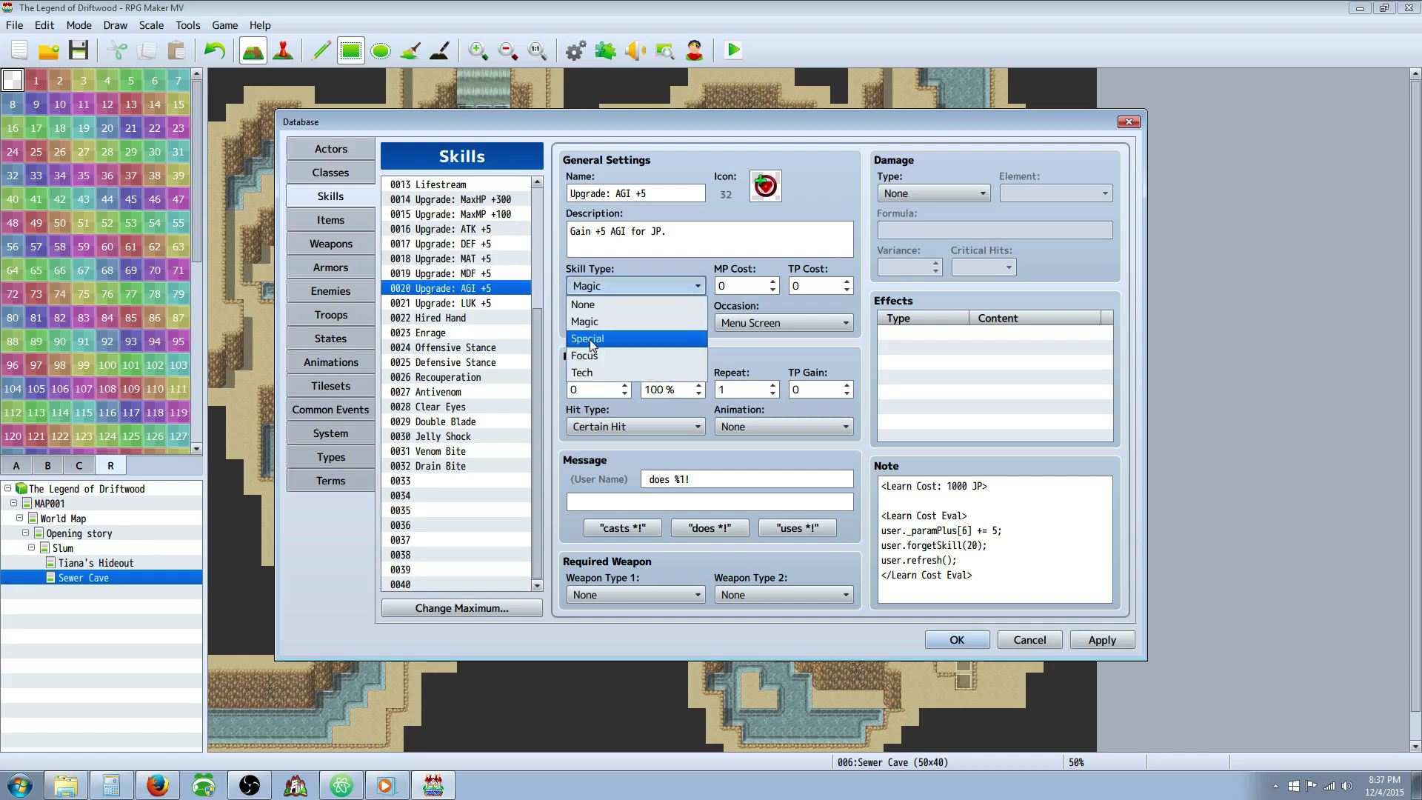
pyautogui.click(604, 338)
pyautogui.click(477, 302)
pyautogui.click(615, 286)
pyautogui.click(610, 336)
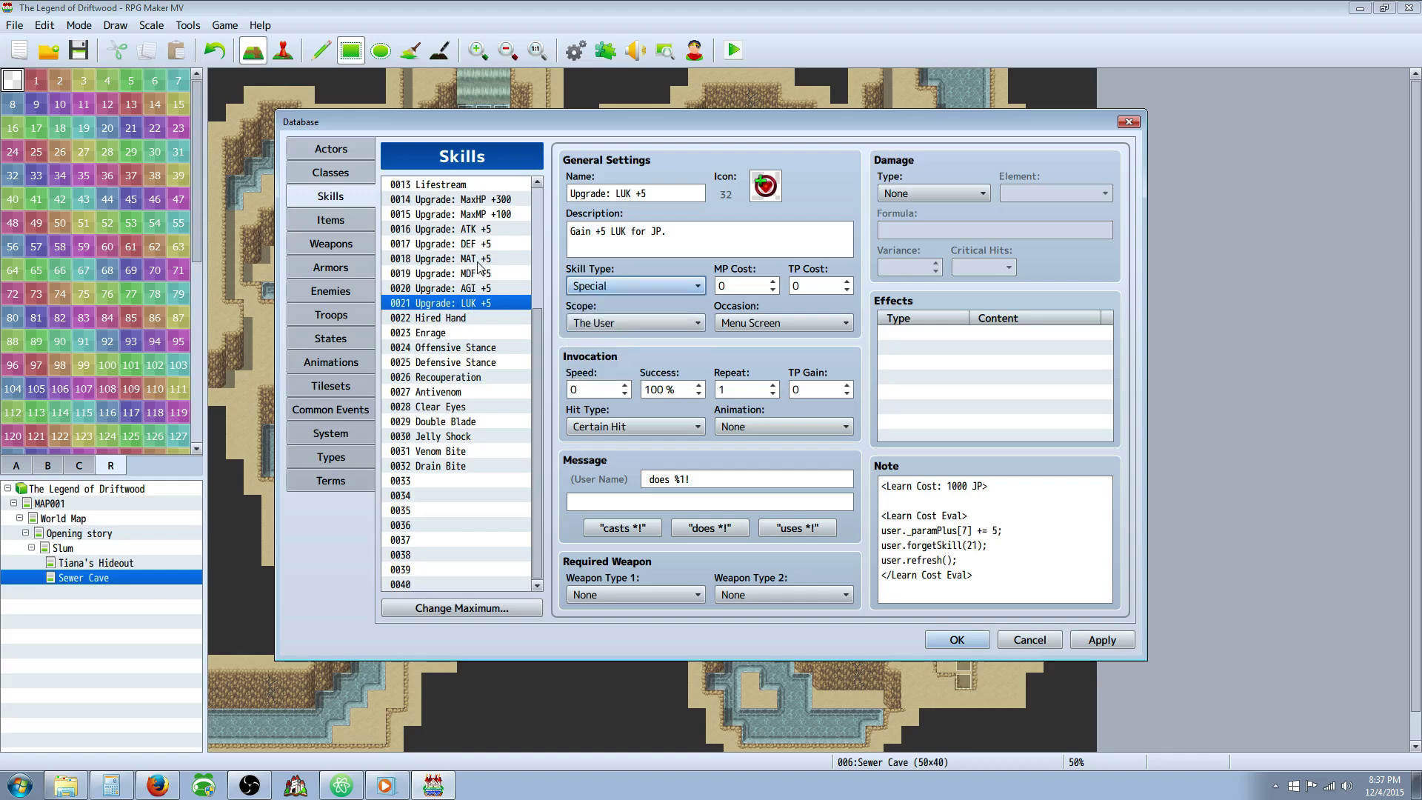
# Check the skill types of the upgrade skills from MaxHP +300 to LUK +5.
pyautogui.moveTo(489, 228); pyautogui.dragTo(492, 300)
pyautogui.moveTo(503, 214); pyautogui.dragTo(496, 300)
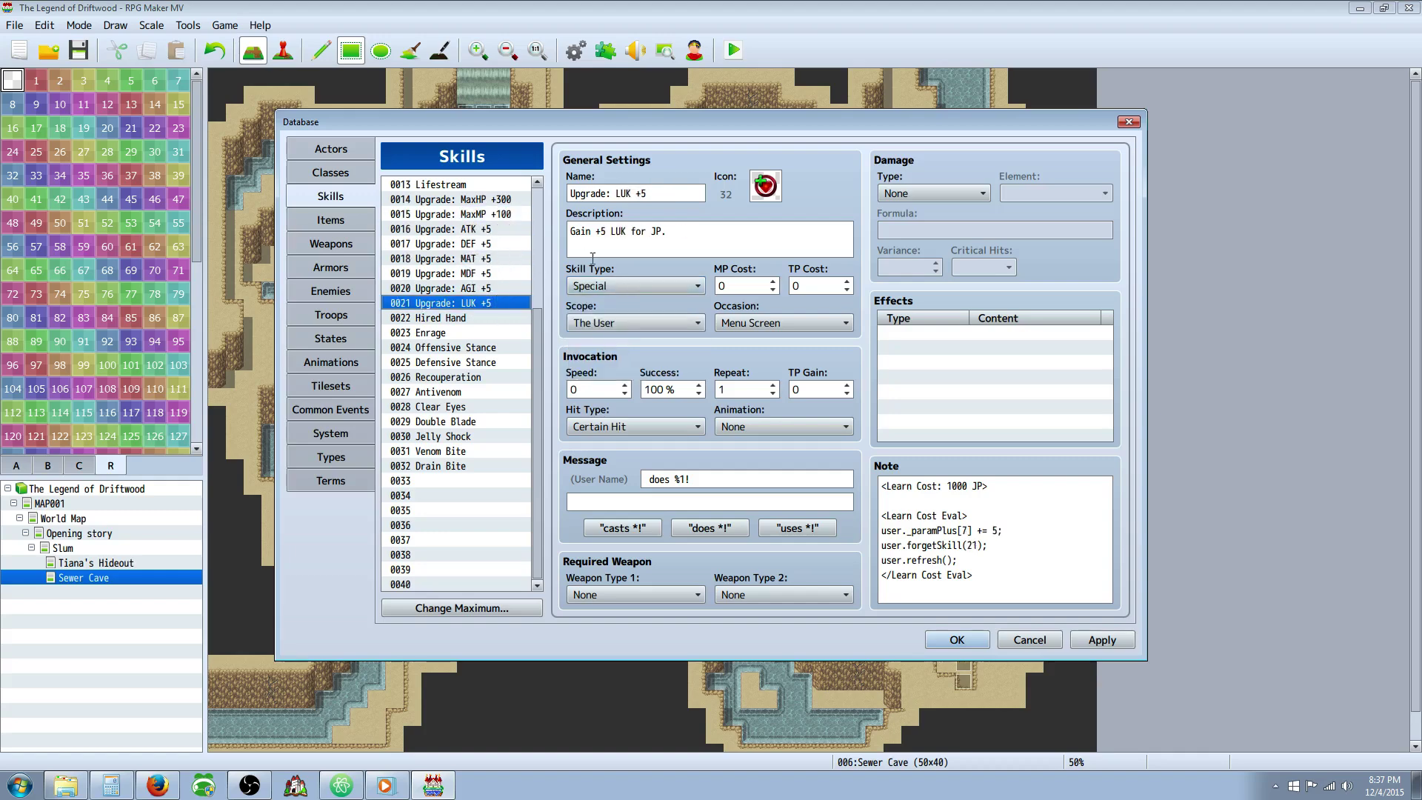
pyautogui.moveTo(505, 200)
pyautogui.mouseDown()
pyautogui.moveTo(493, 300)
pyautogui.moveTo(493, 223)
pyautogui.mouseUp()
pyautogui.click(608, 287)
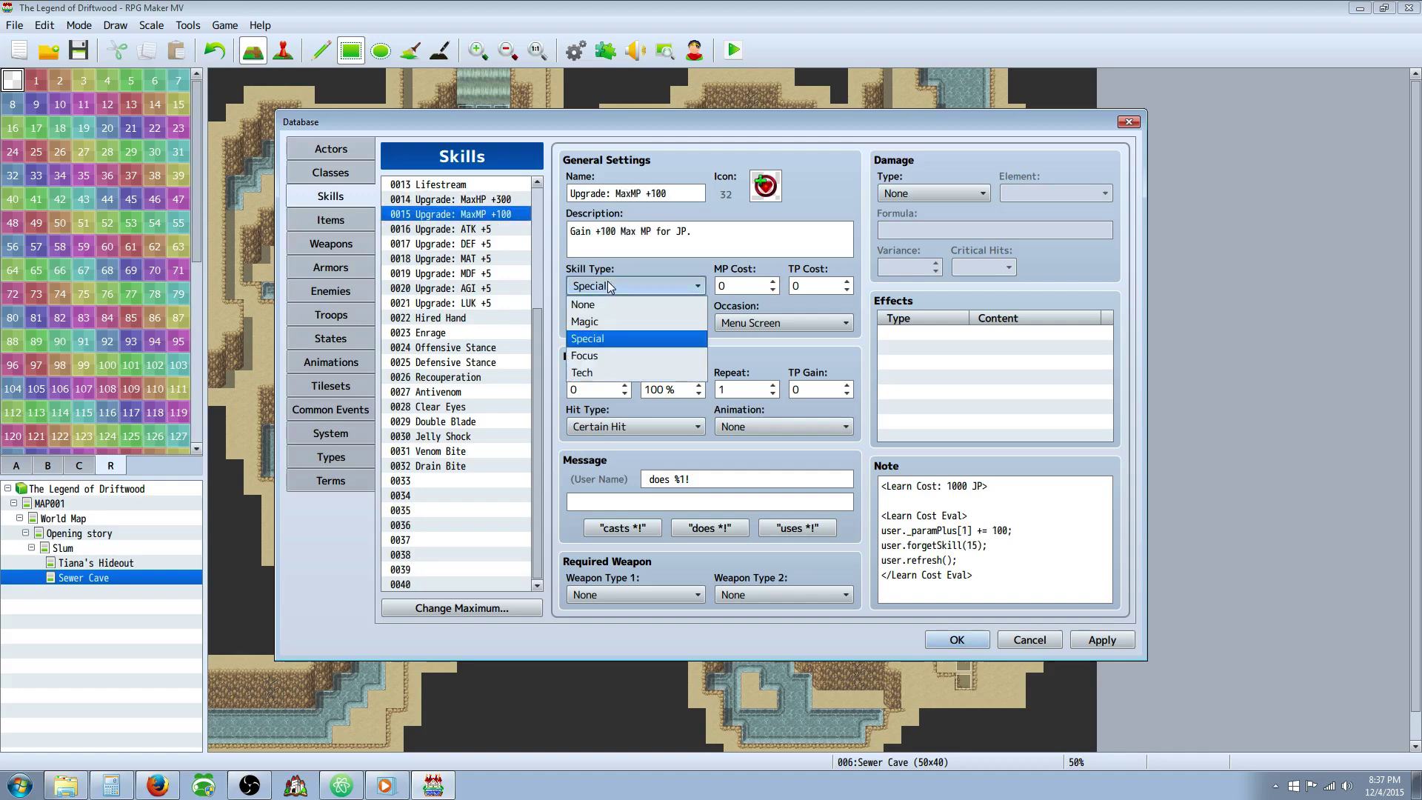
pyautogui.click(609, 286)
# Set the skill type of Uruk Smash to Special.
pyautogui.click(478, 187)
pyautogui.scroll(4, 478, 187)
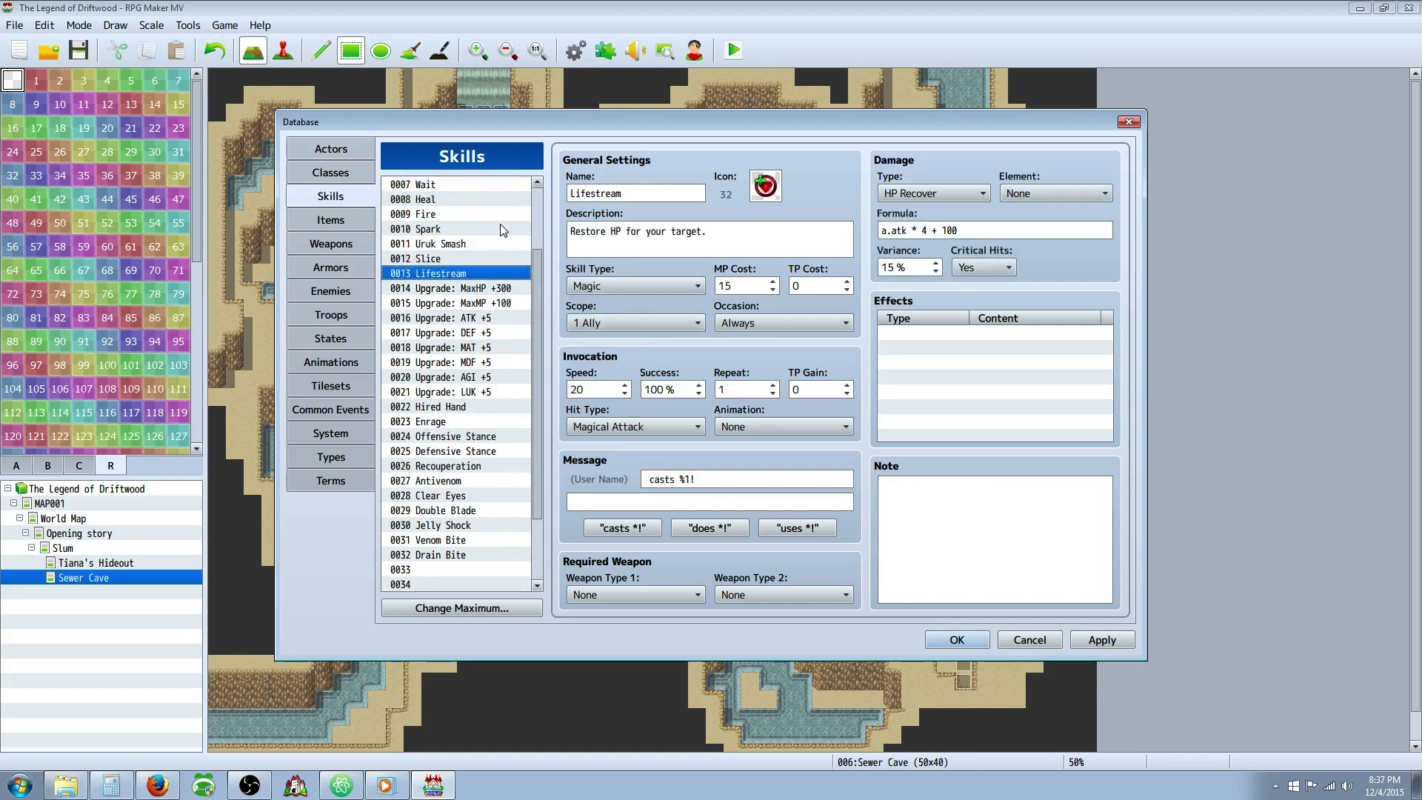
pyautogui.click(426, 348)
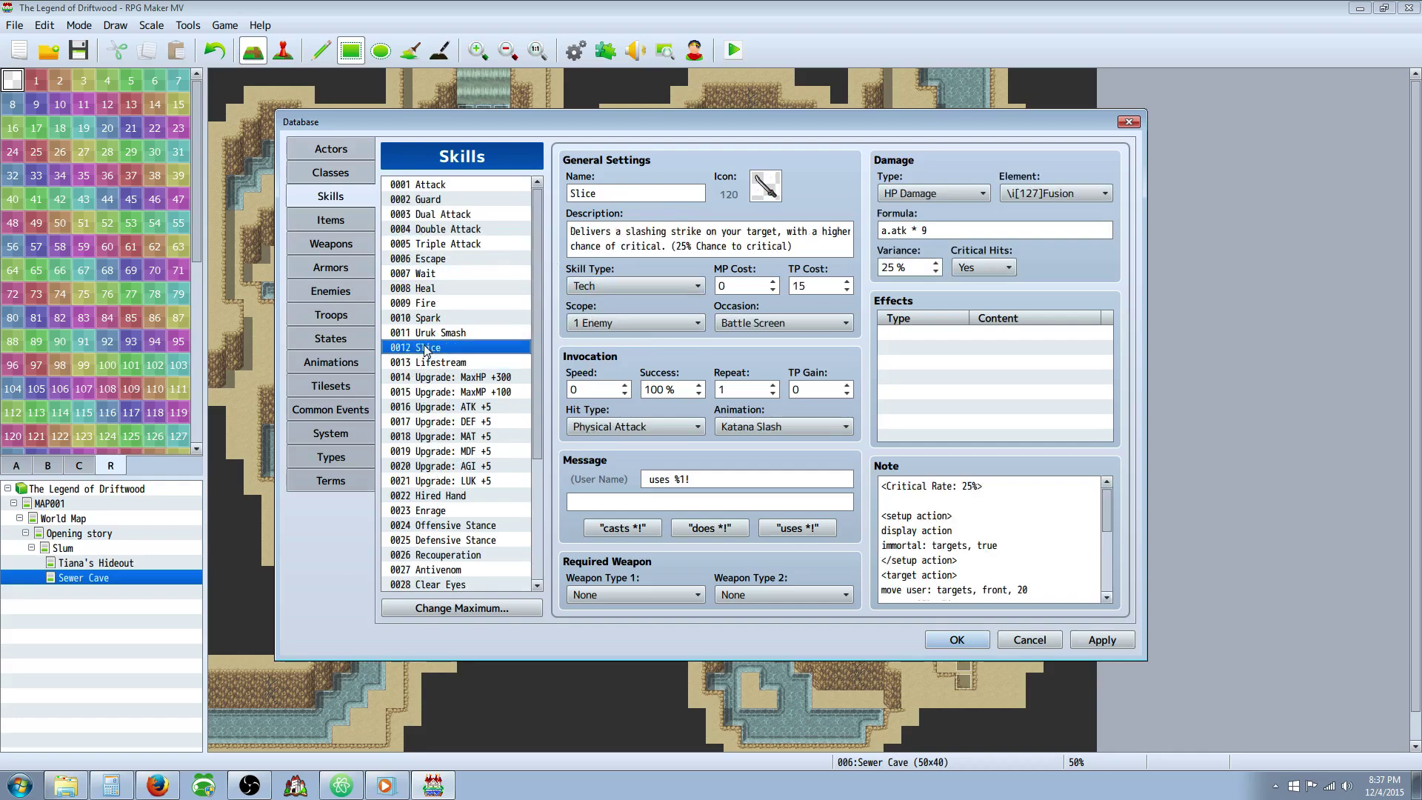
pyautogui.press('Up')
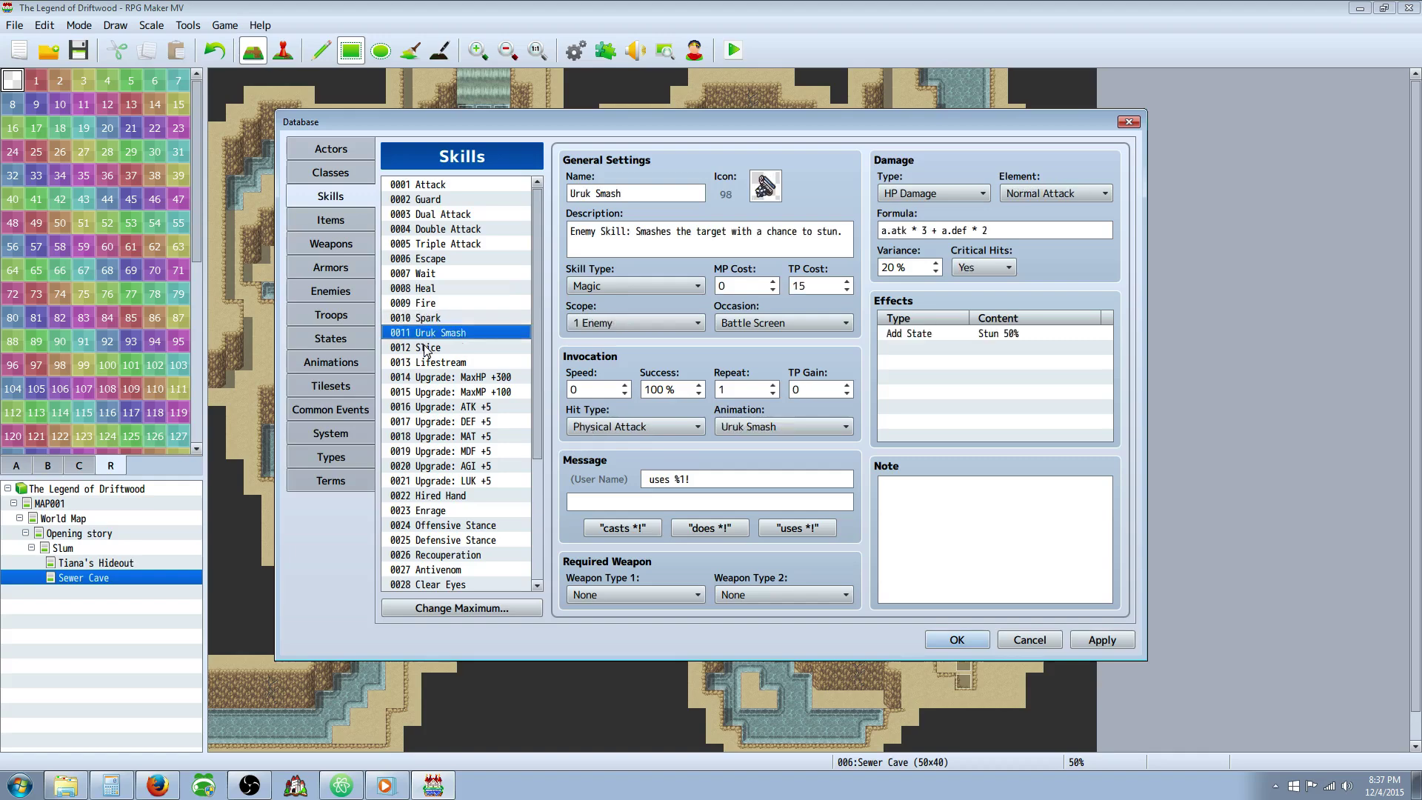
pyautogui.click(592, 286)
pyautogui.click(592, 342)
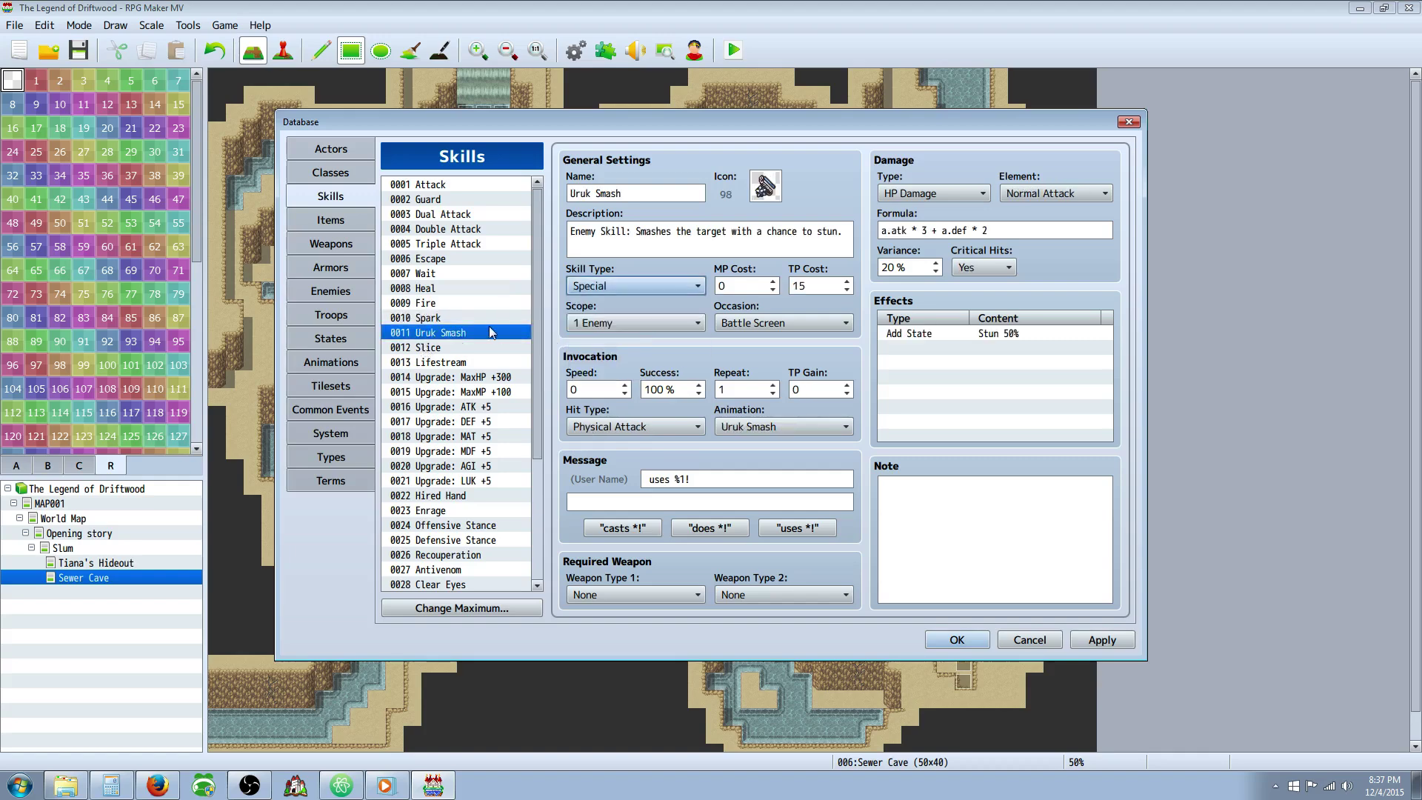
# Check the skill types of the skills from Spark up to Attack at the start of the skill list.
pyautogui.click(492, 317)
pyautogui.click(451, 303)
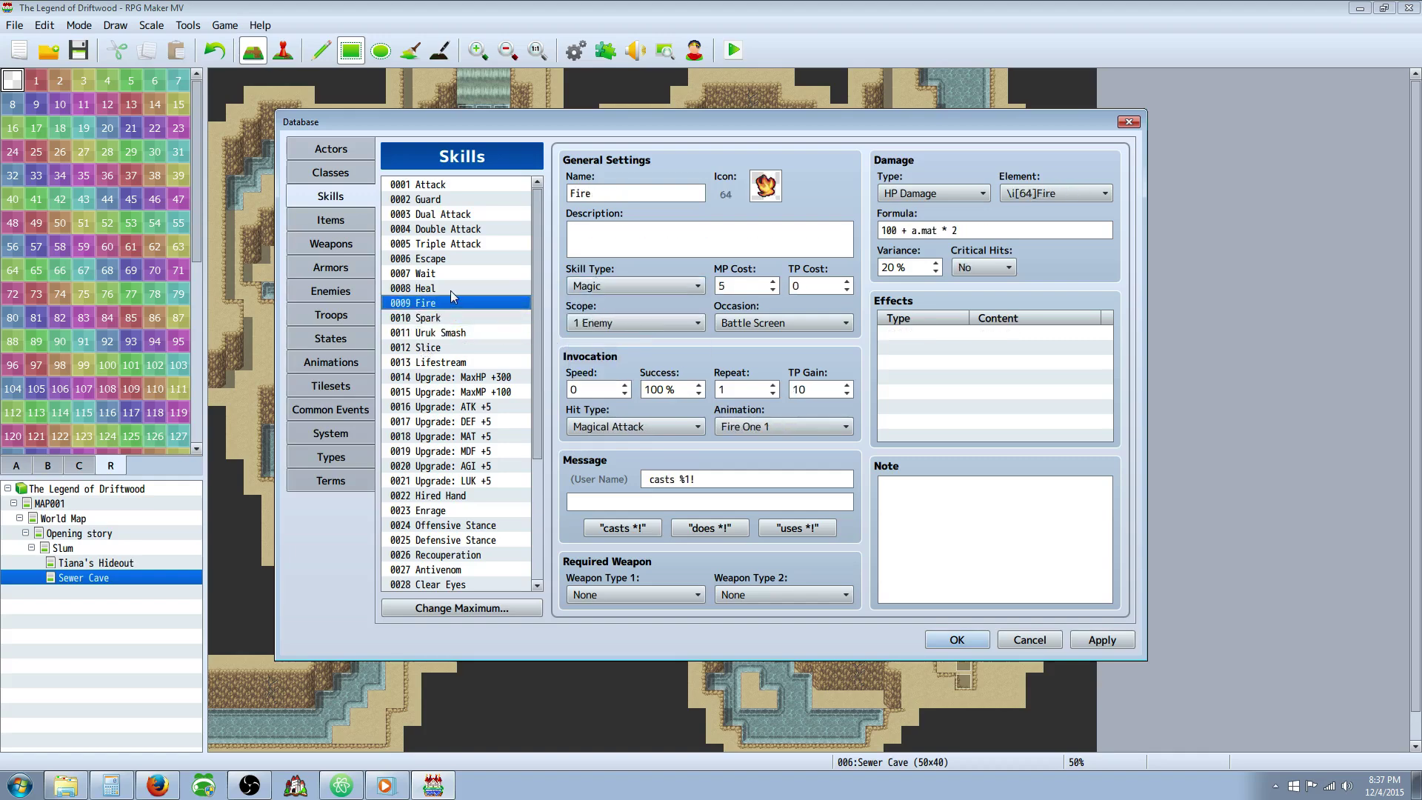
pyautogui.click(451, 290)
pyautogui.click(448, 305)
pyautogui.click(448, 288)
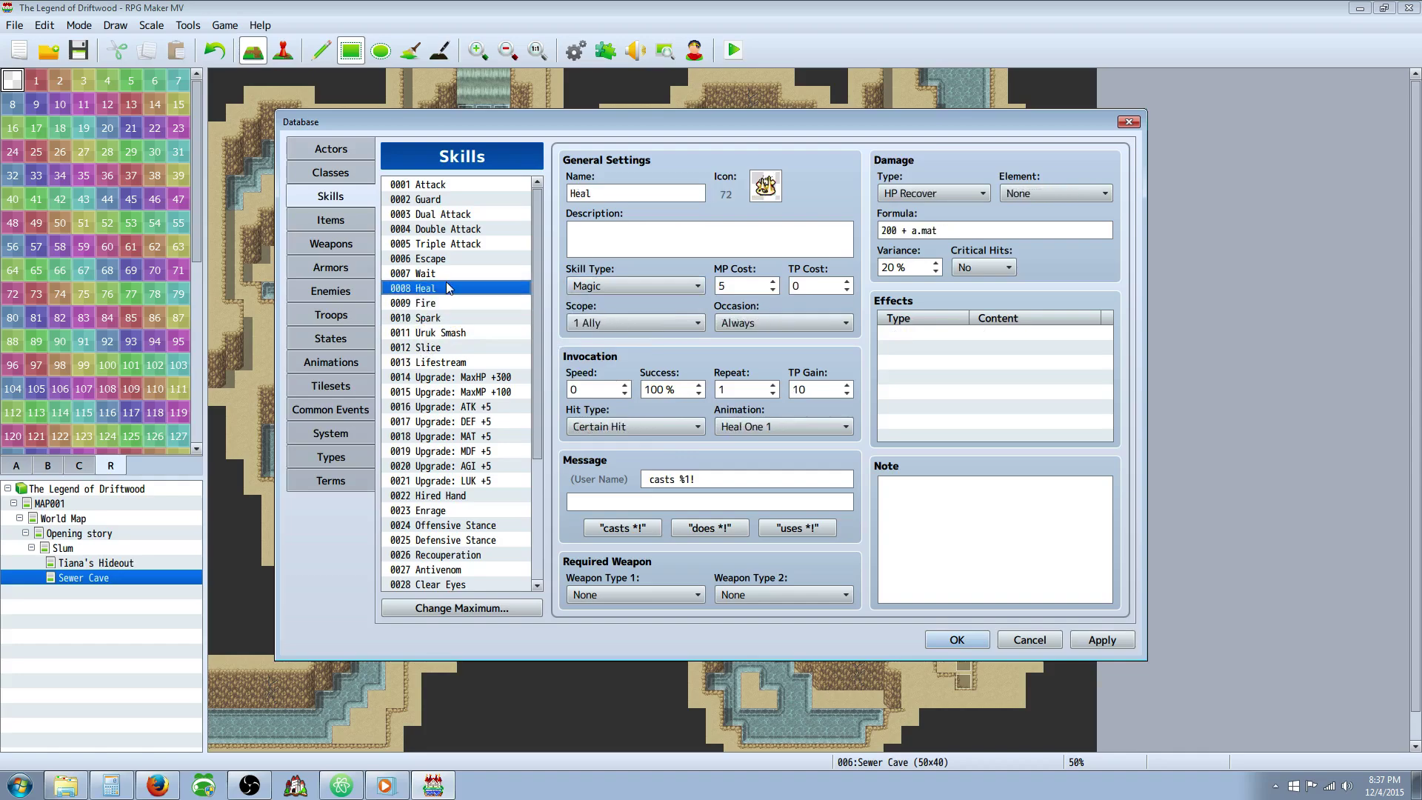
pyautogui.click(446, 274)
pyautogui.click(450, 289)
pyautogui.click(450, 275)
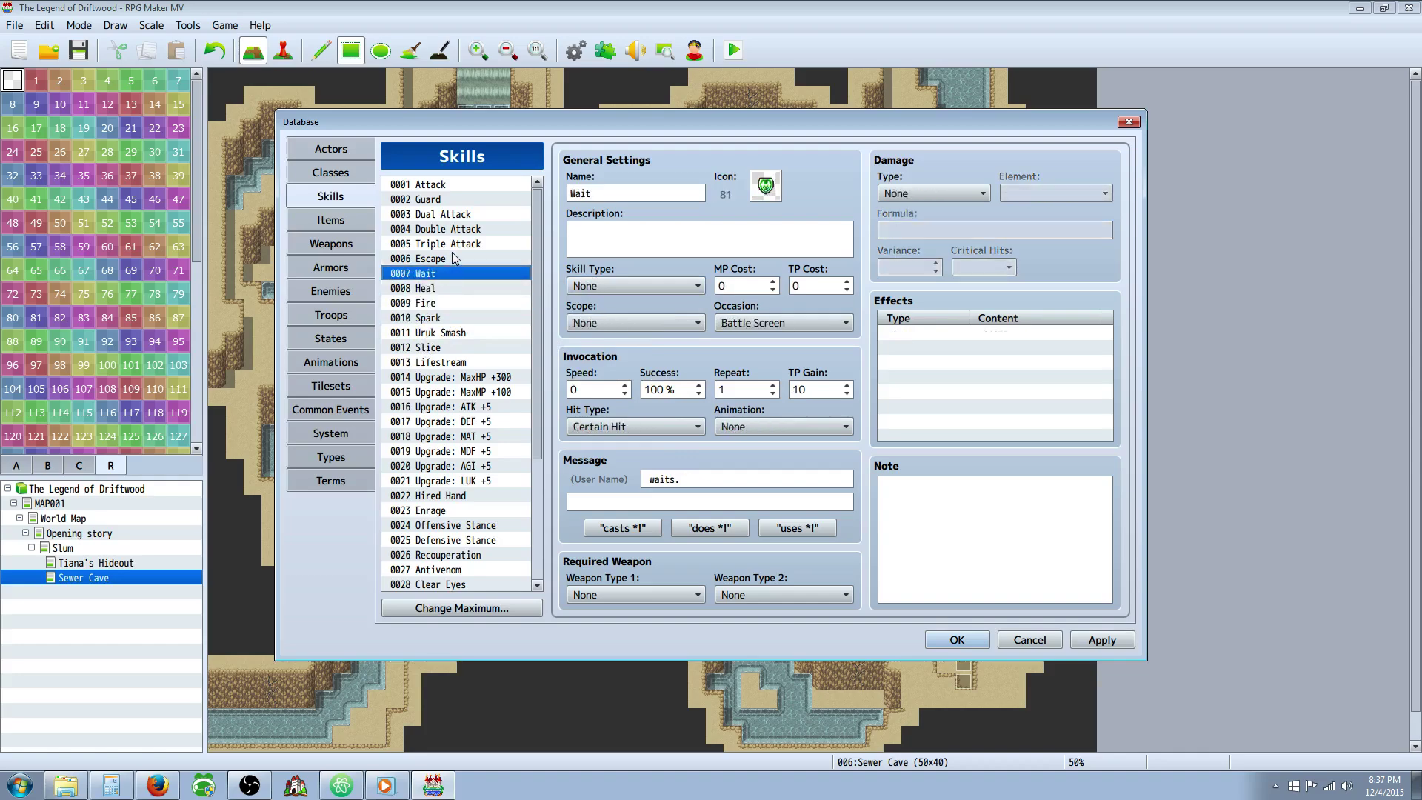
pyautogui.click(454, 259)
pyautogui.click(460, 245)
pyautogui.click(465, 229)
pyautogui.click(467, 214)
pyautogui.click(468, 199)
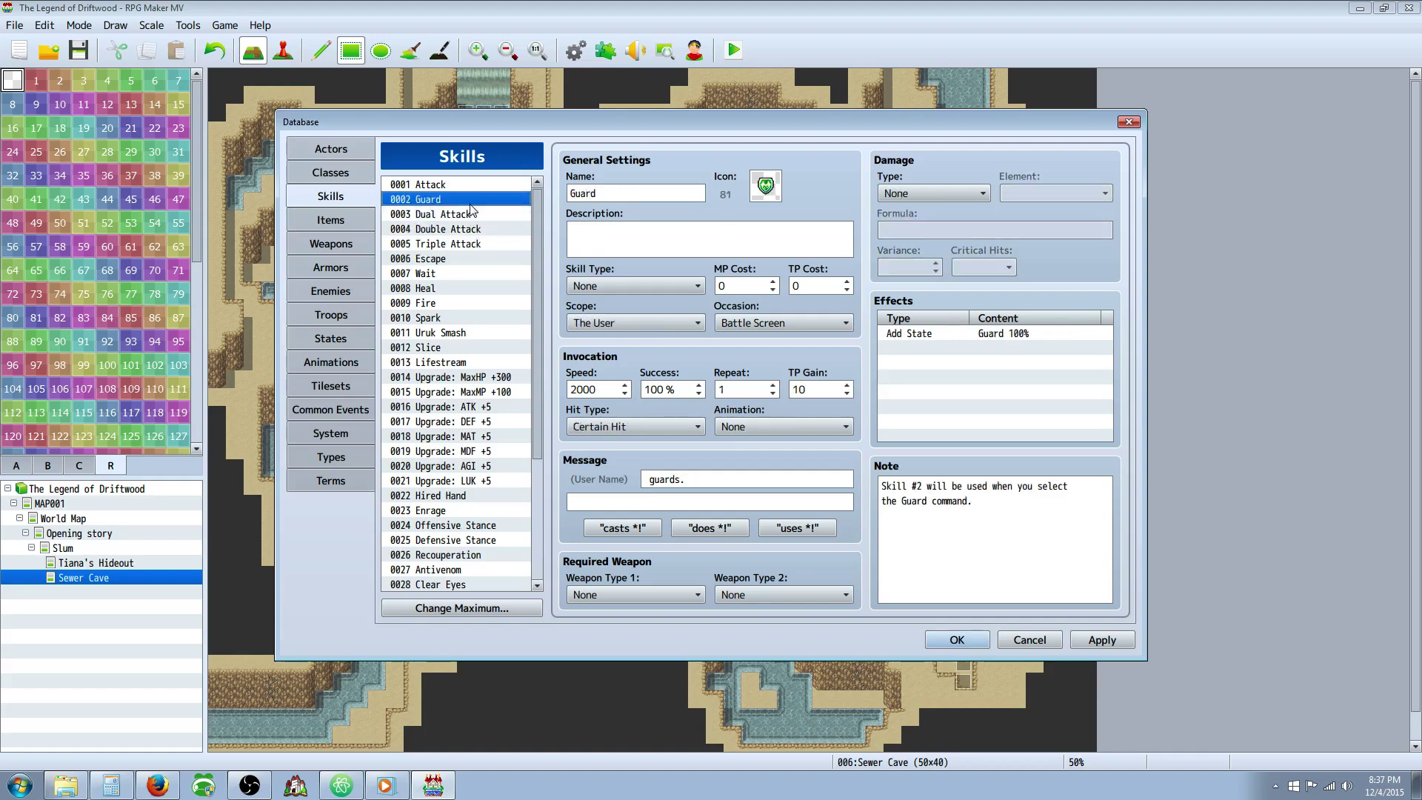
pyautogui.click(470, 184)
pyautogui.click(470, 199)
pyautogui.click(471, 214)
pyautogui.click(472, 229)
pyautogui.click(471, 244)
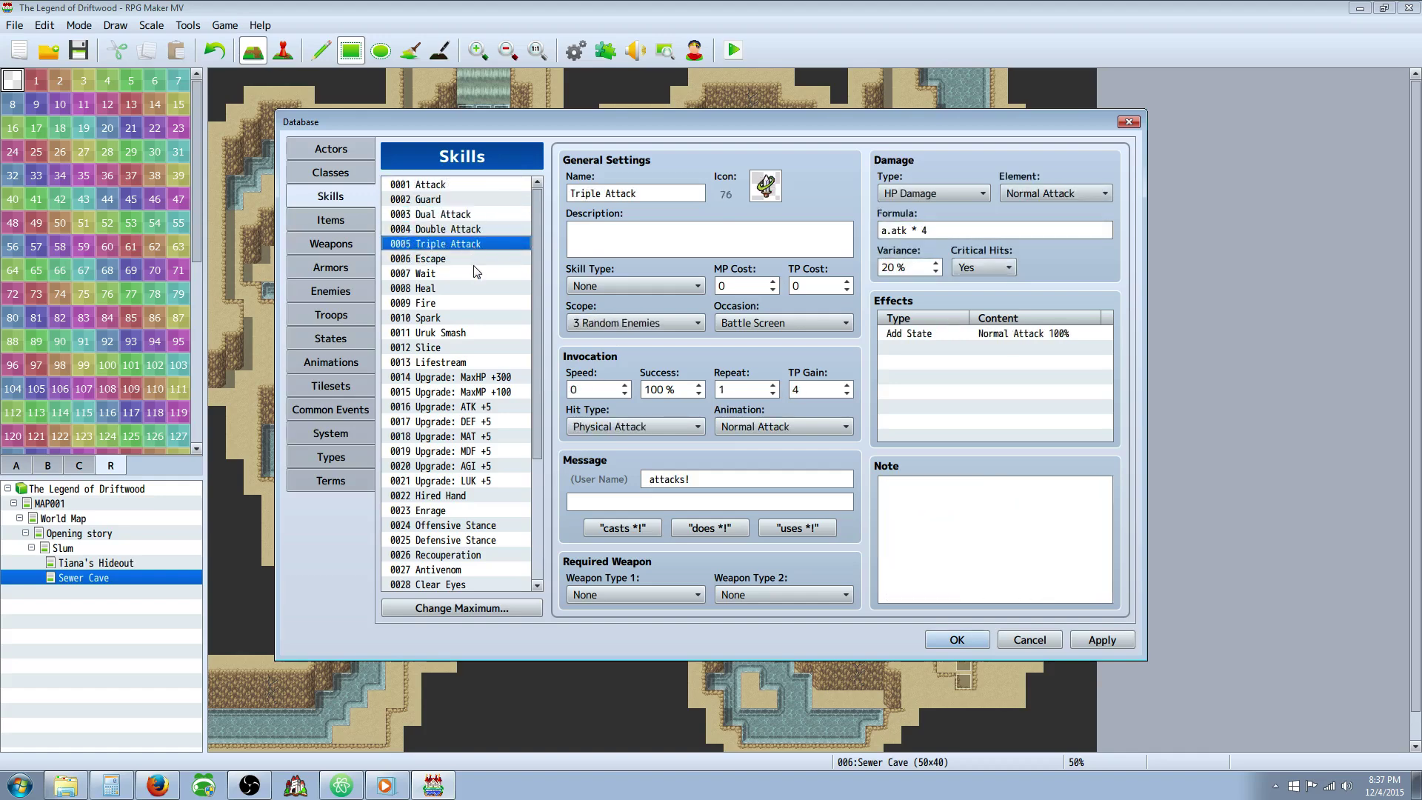
pyautogui.click(467, 274)
pyautogui.scroll(-4, 460, 296)
# Set Drain Bite's TP cost to 20 and apply the change.
pyautogui.click(437, 394)
pyautogui.click(441, 480)
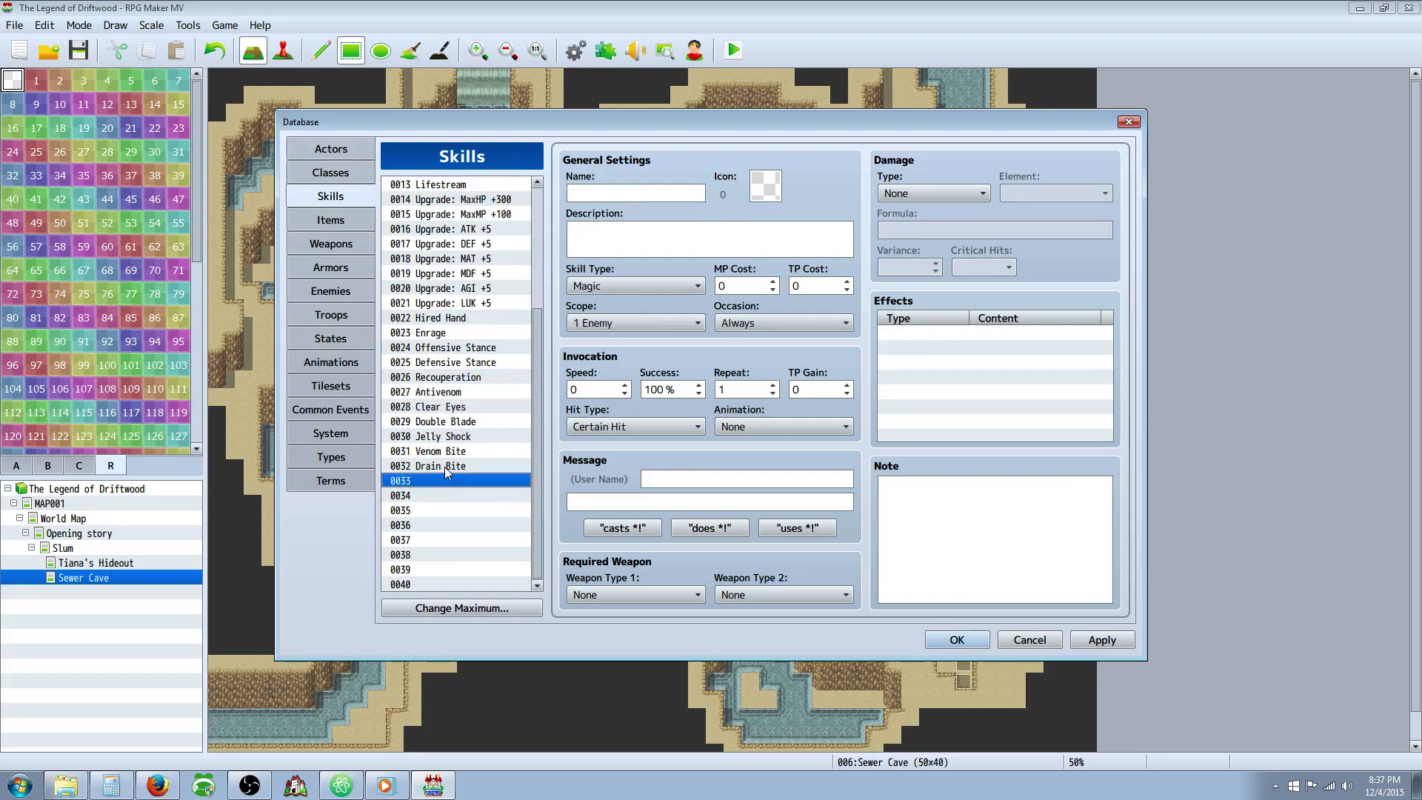
pyautogui.click(441, 466)
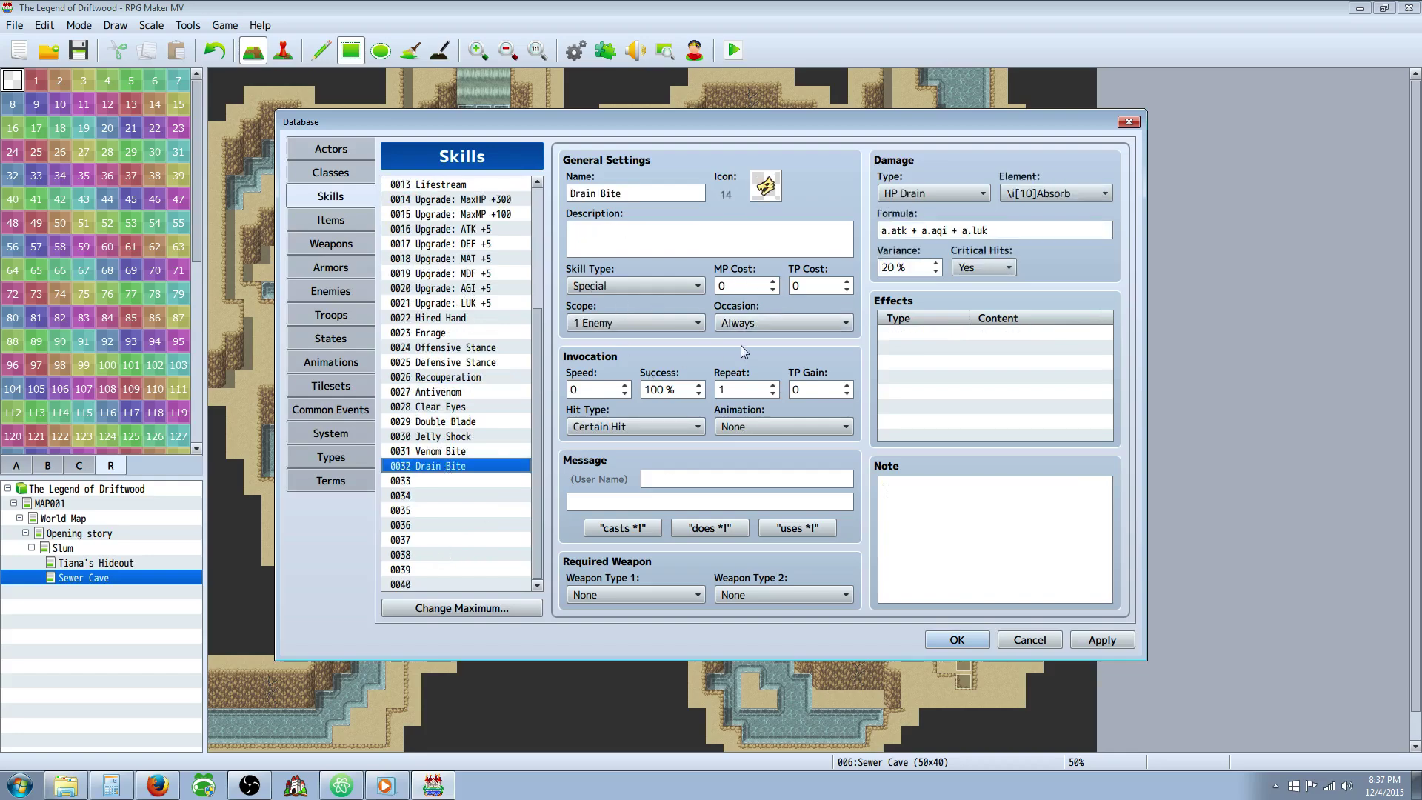
pyautogui.click(814, 285)
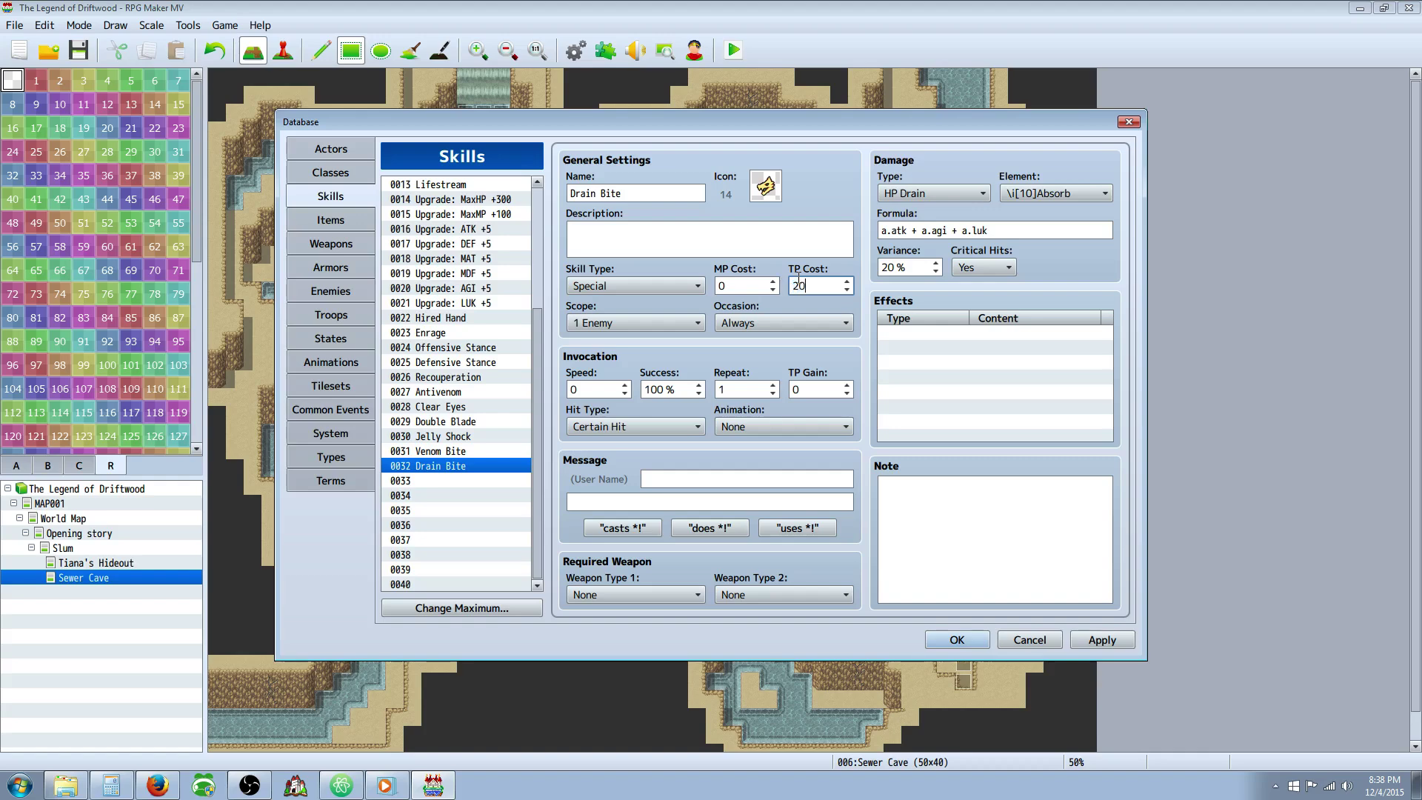
pyautogui.click(1101, 640)
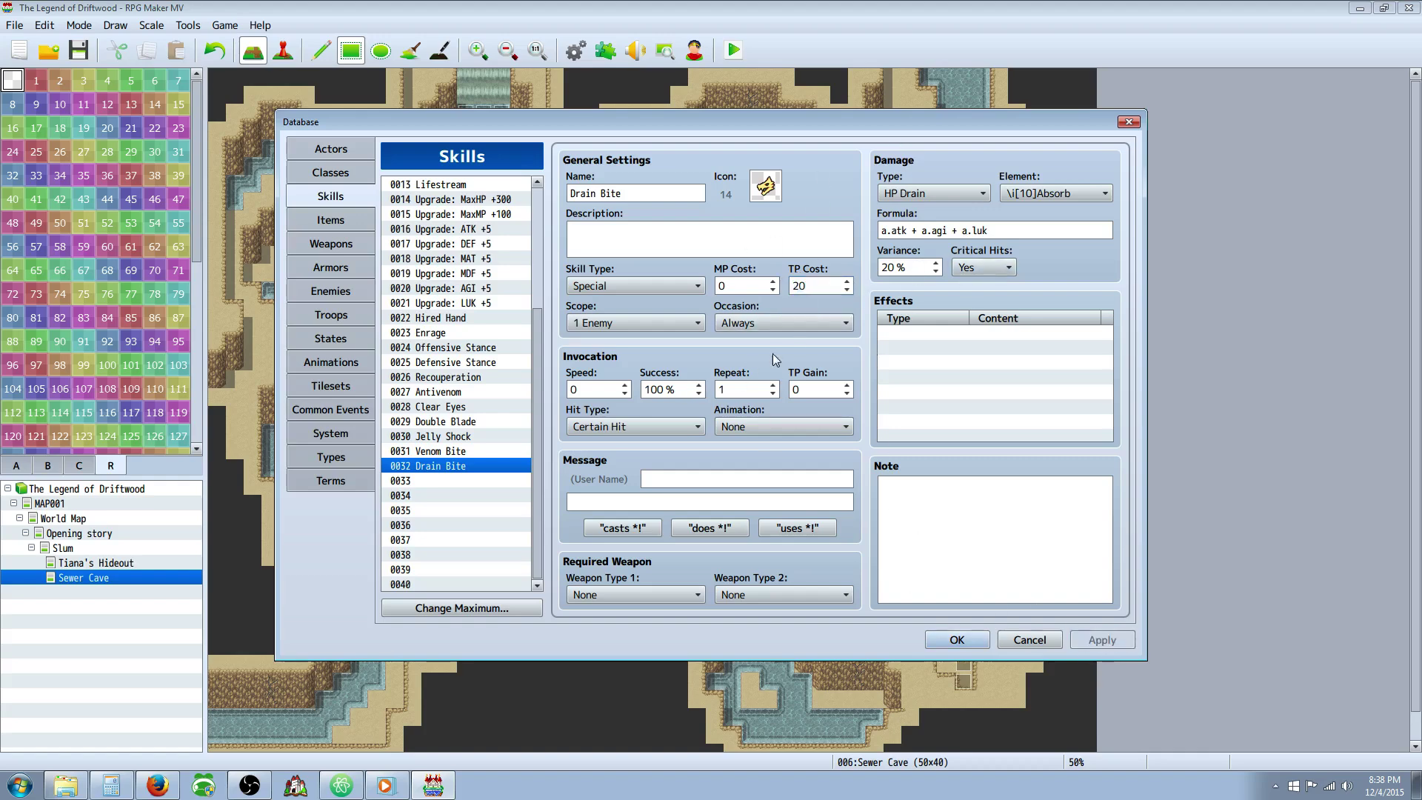
# Set Drain Bite's hit type to Physical Attack and its animation to the empty slot #0132, and apply the changes.
pyautogui.click(648, 425)
pyautogui.click(614, 462)
pyautogui.click(779, 420)
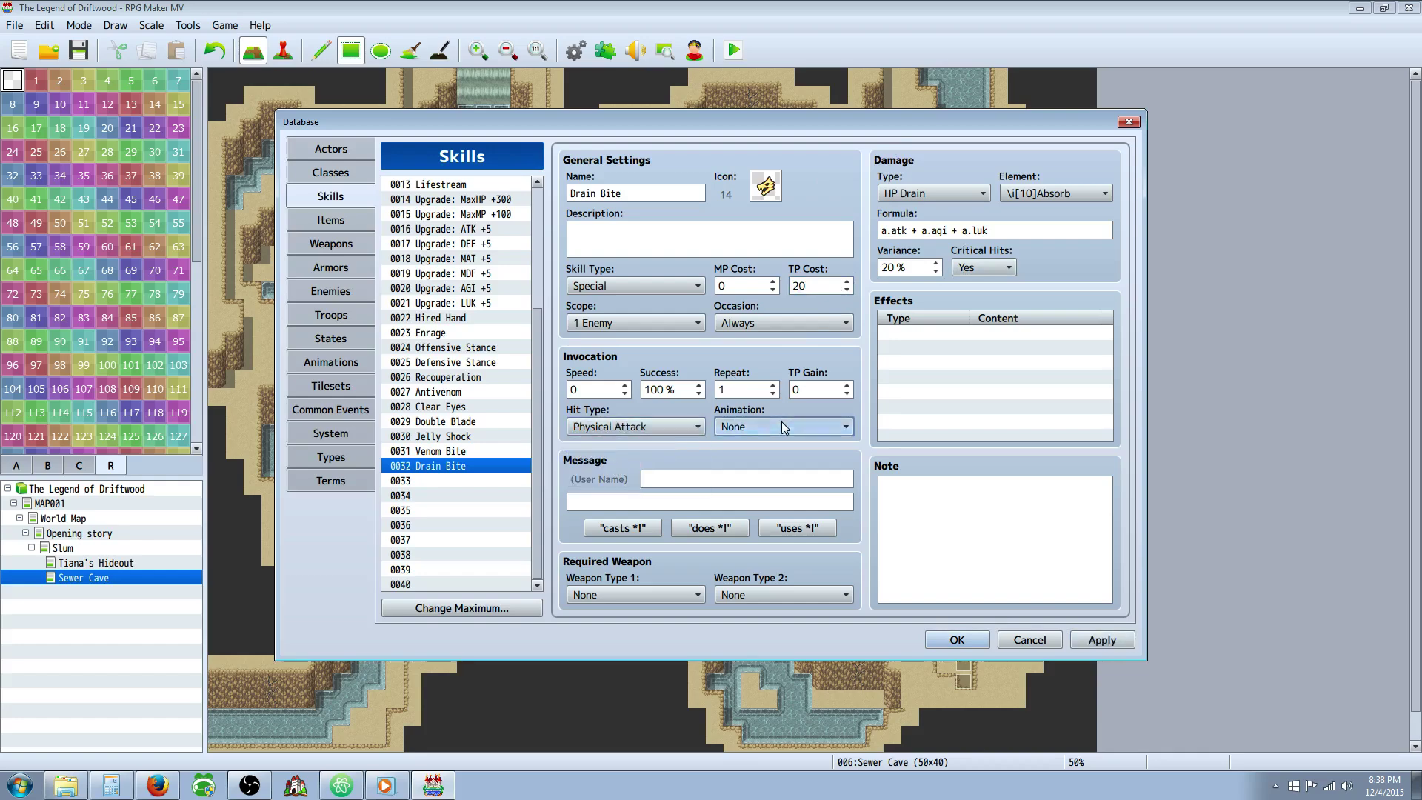
pyautogui.moveTo(850, 399); pyautogui.dragTo(853, 763)
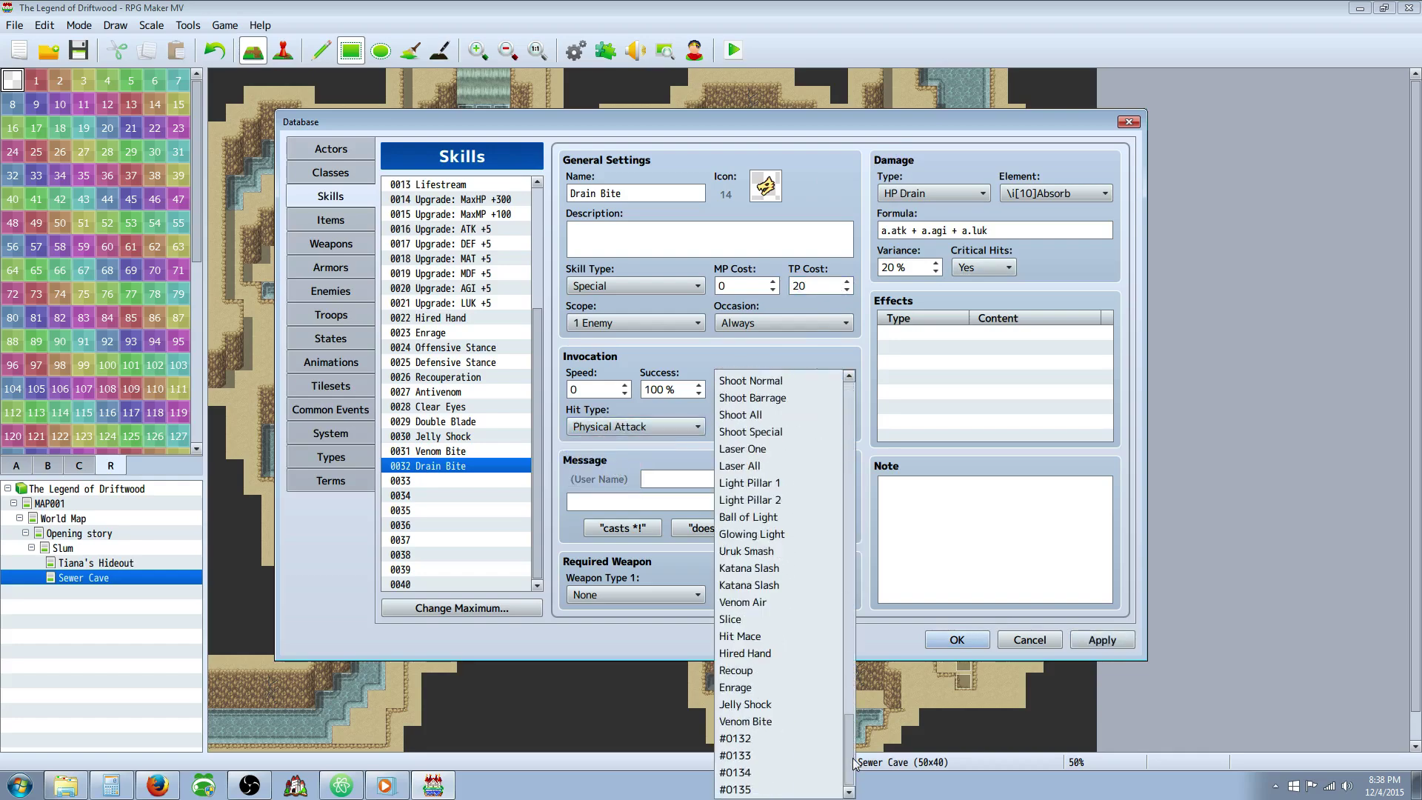
pyautogui.click(780, 739)
pyautogui.click(1100, 640)
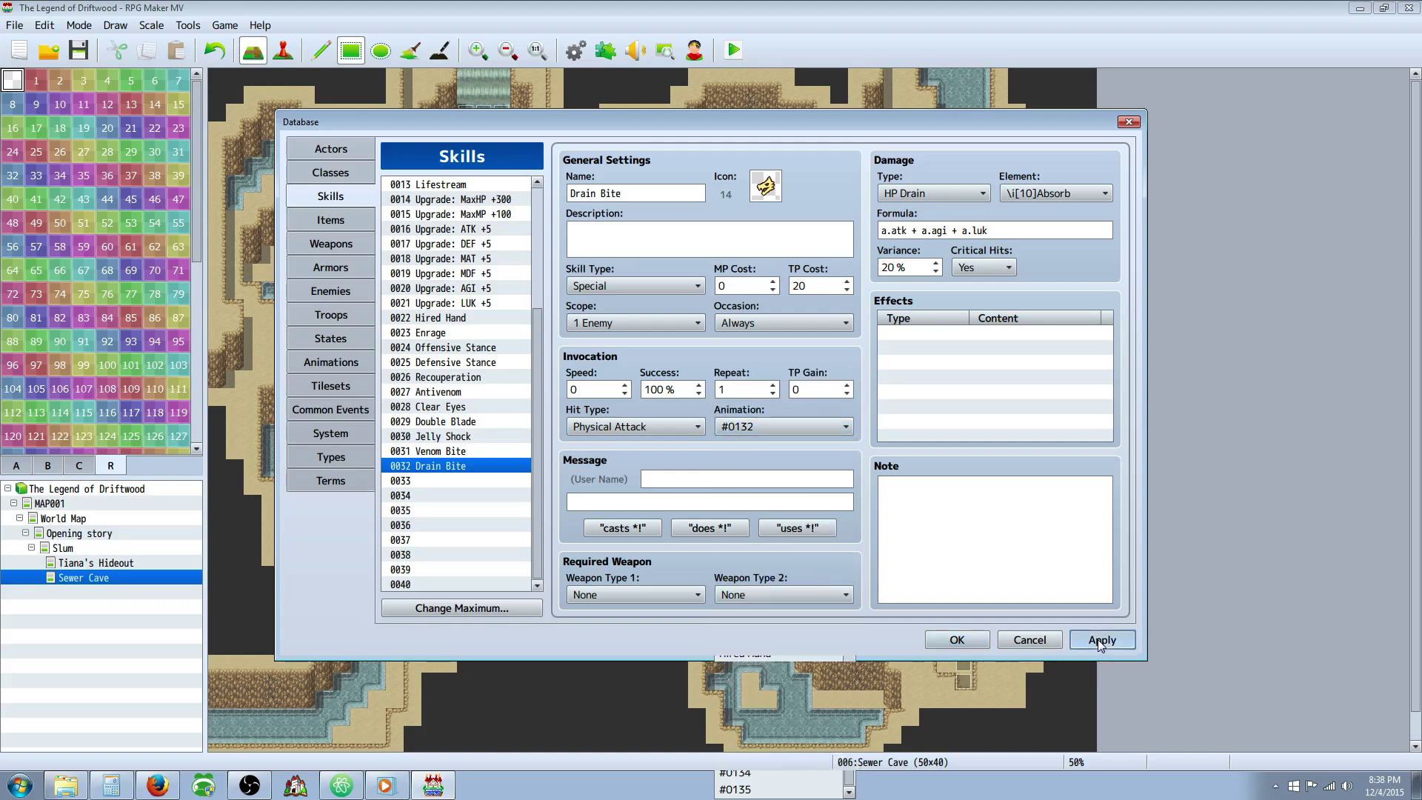
# Copy the Arrow Special animation into the empty animation slot 0132.
pyautogui.click(330, 362)
pyautogui.click(494, 302)
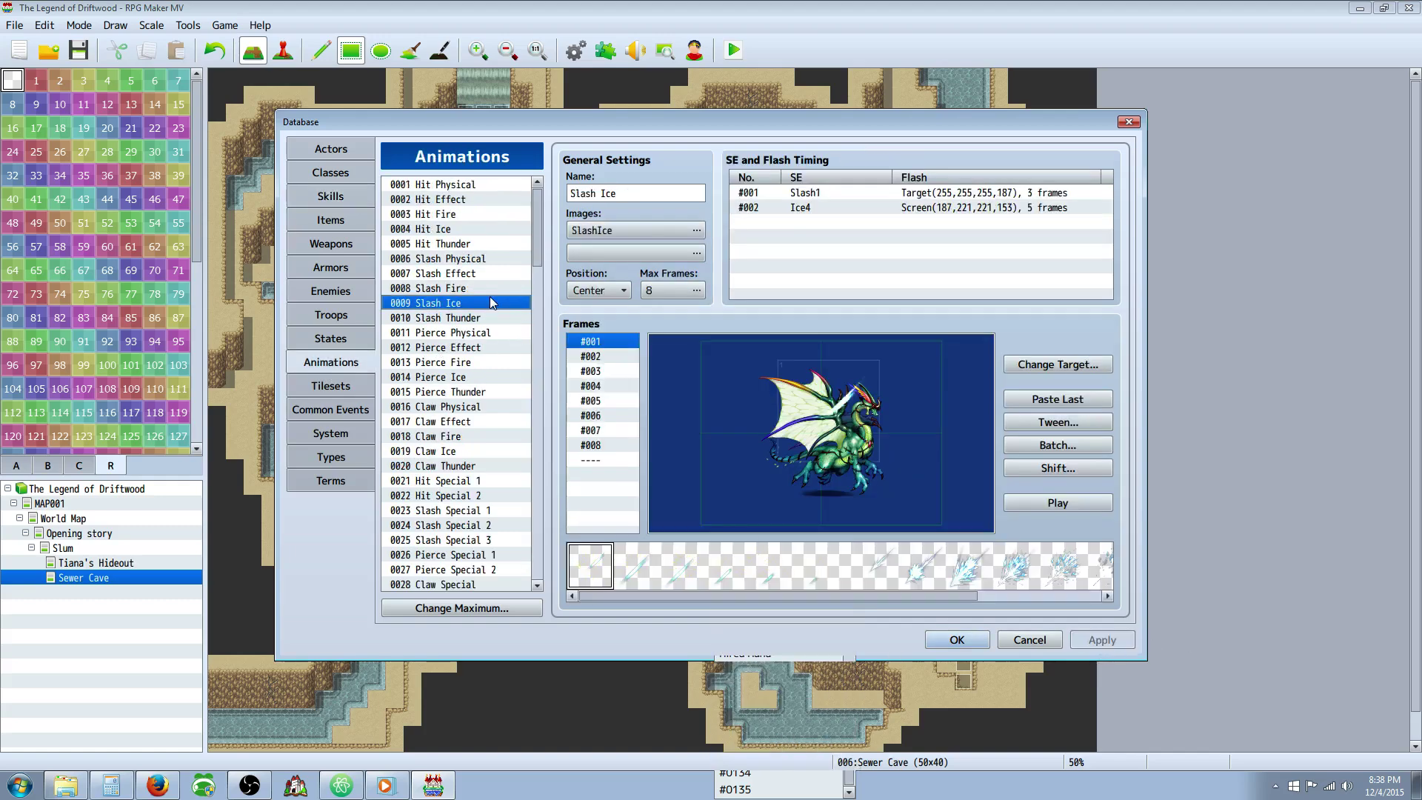
pyautogui.scroll(-6, 459, 318)
pyautogui.click(460, 317)
pyautogui.rightClick(459, 320)
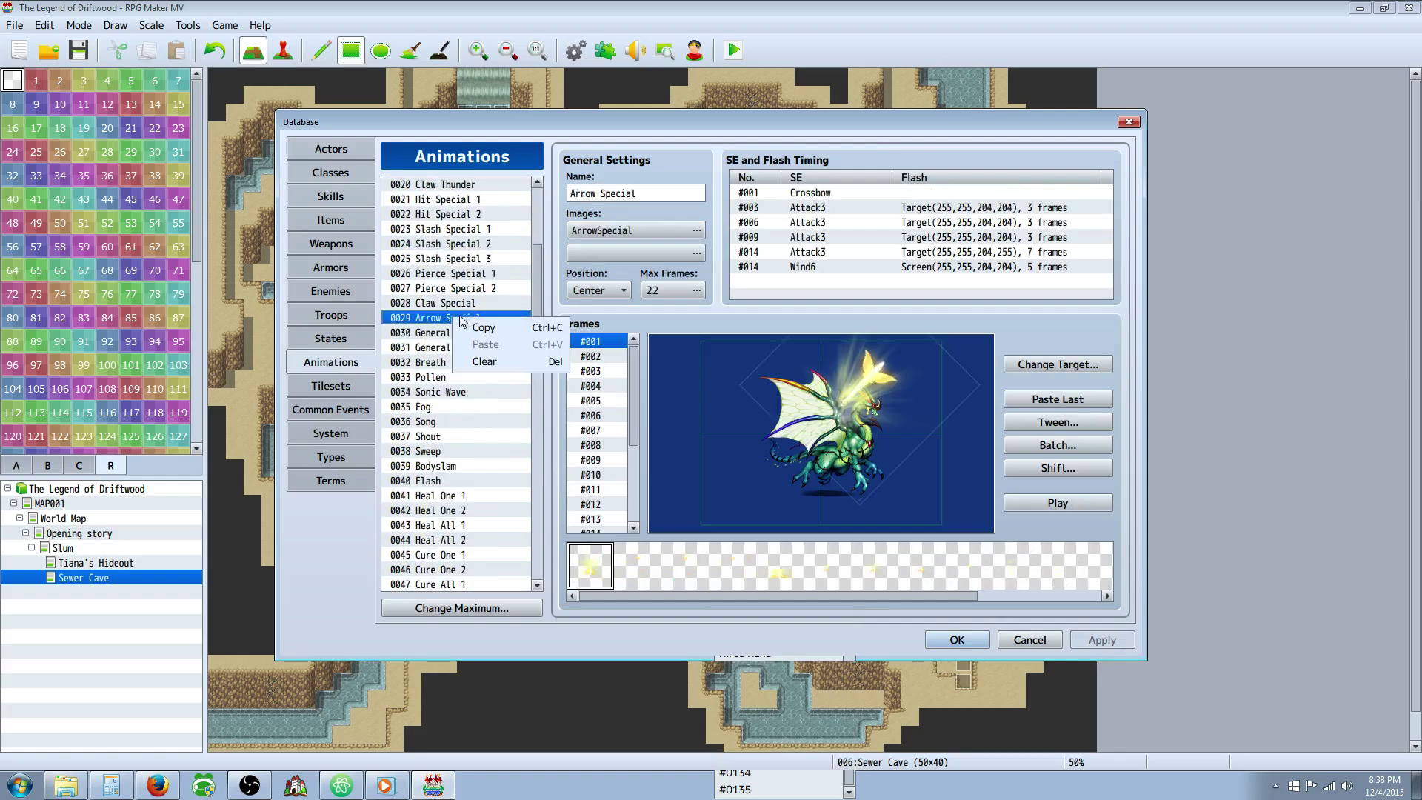
pyautogui.click(500, 327)
pyautogui.moveTo(536, 285); pyautogui.dragTo(530, 557)
pyautogui.click(428, 541)
pyautogui.rightClick(427, 545)
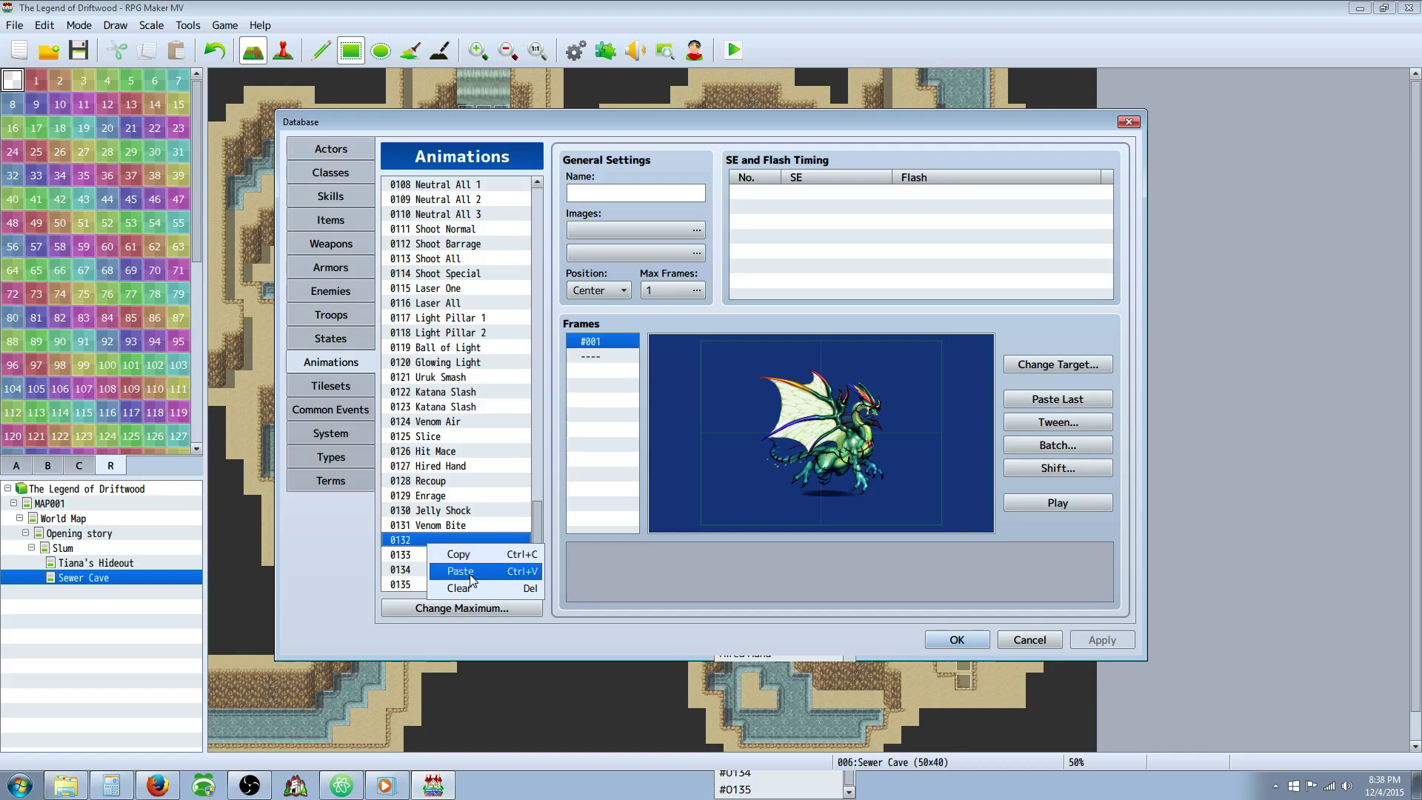
pyautogui.click(470, 573)
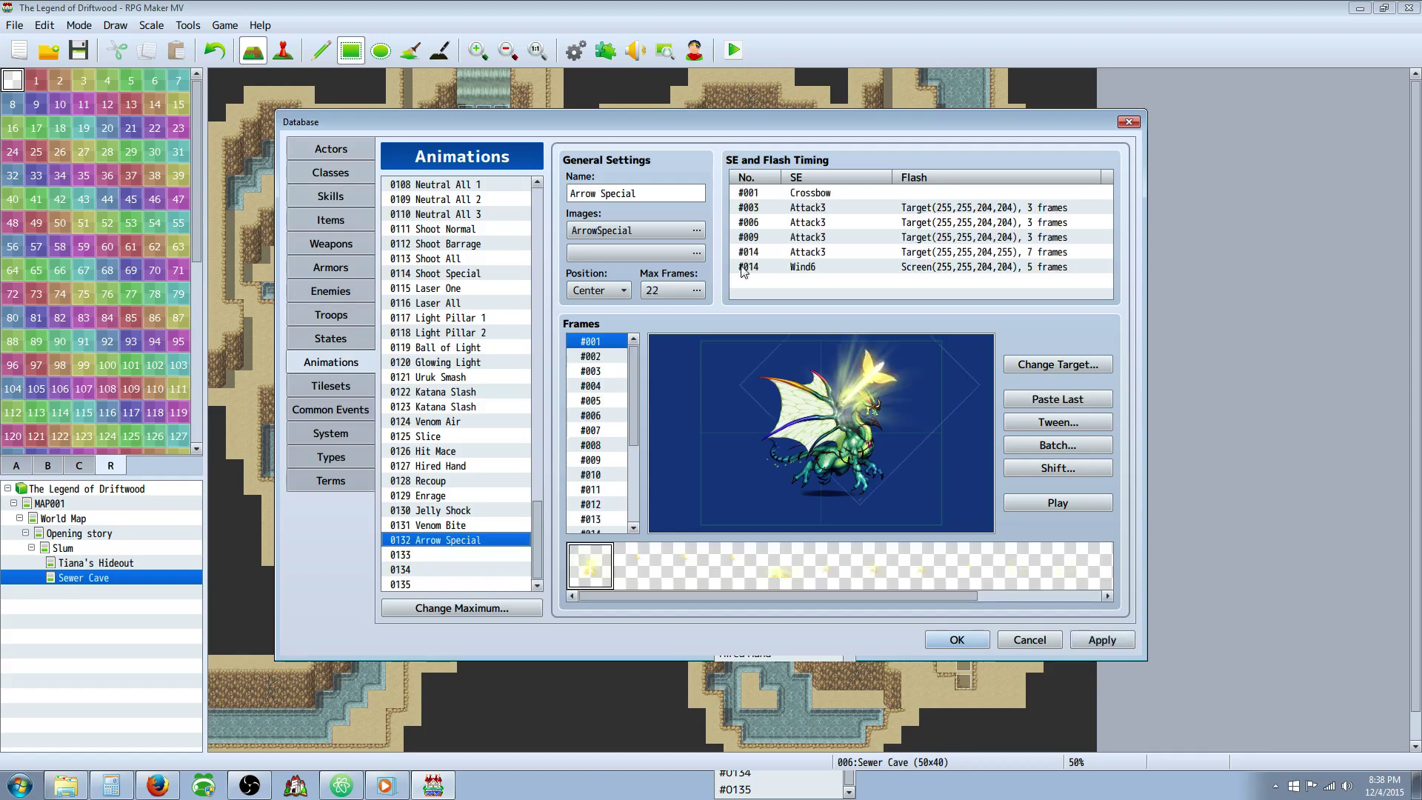
# Set the first image of animation 0132 to Hit1 with a hue of 198 and preview the animation.
pyautogui.click(696, 231)
pyautogui.click(518, 492)
pyautogui.scroll(-7, 521, 400)
pyautogui.click(522, 373)
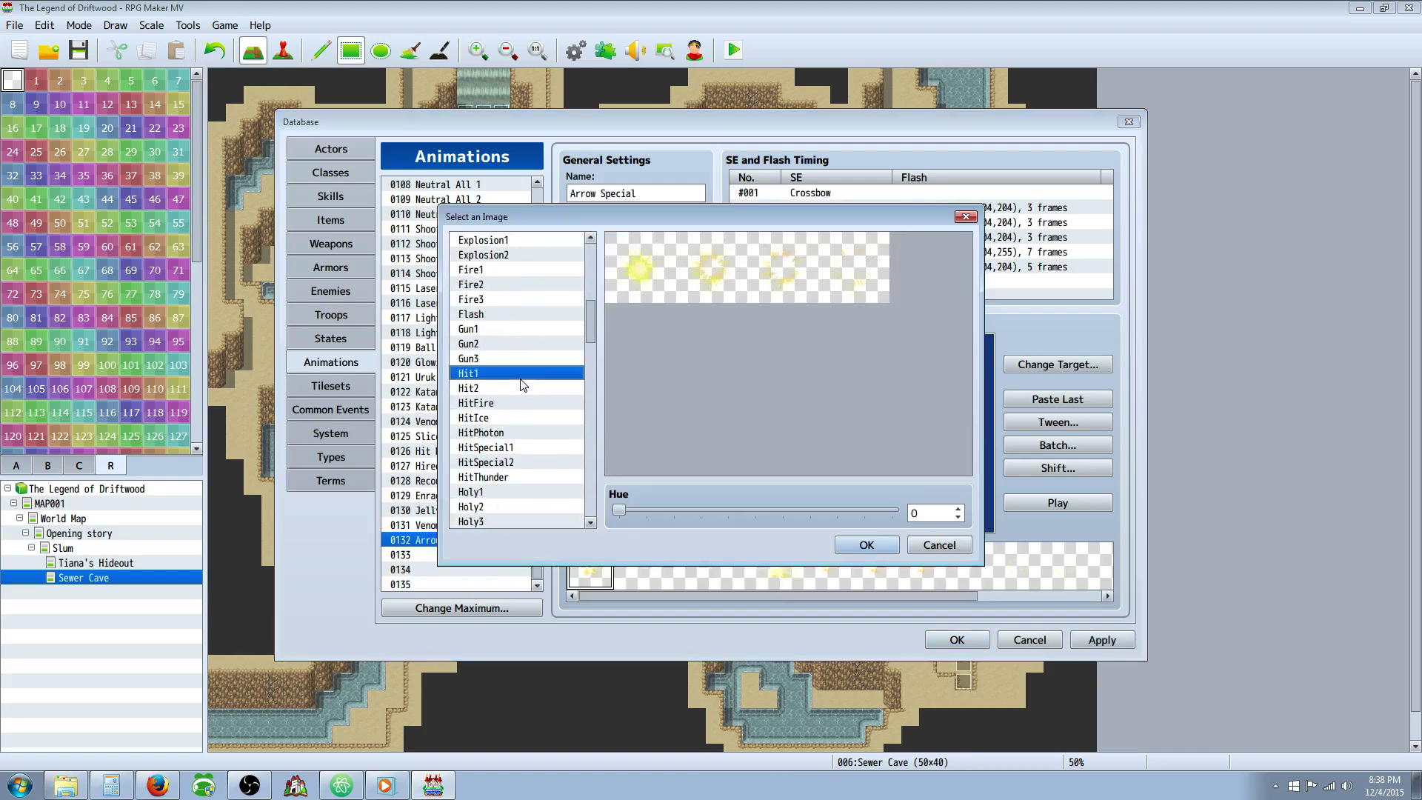
pyautogui.moveTo(624, 508); pyautogui.dragTo(768, 508)
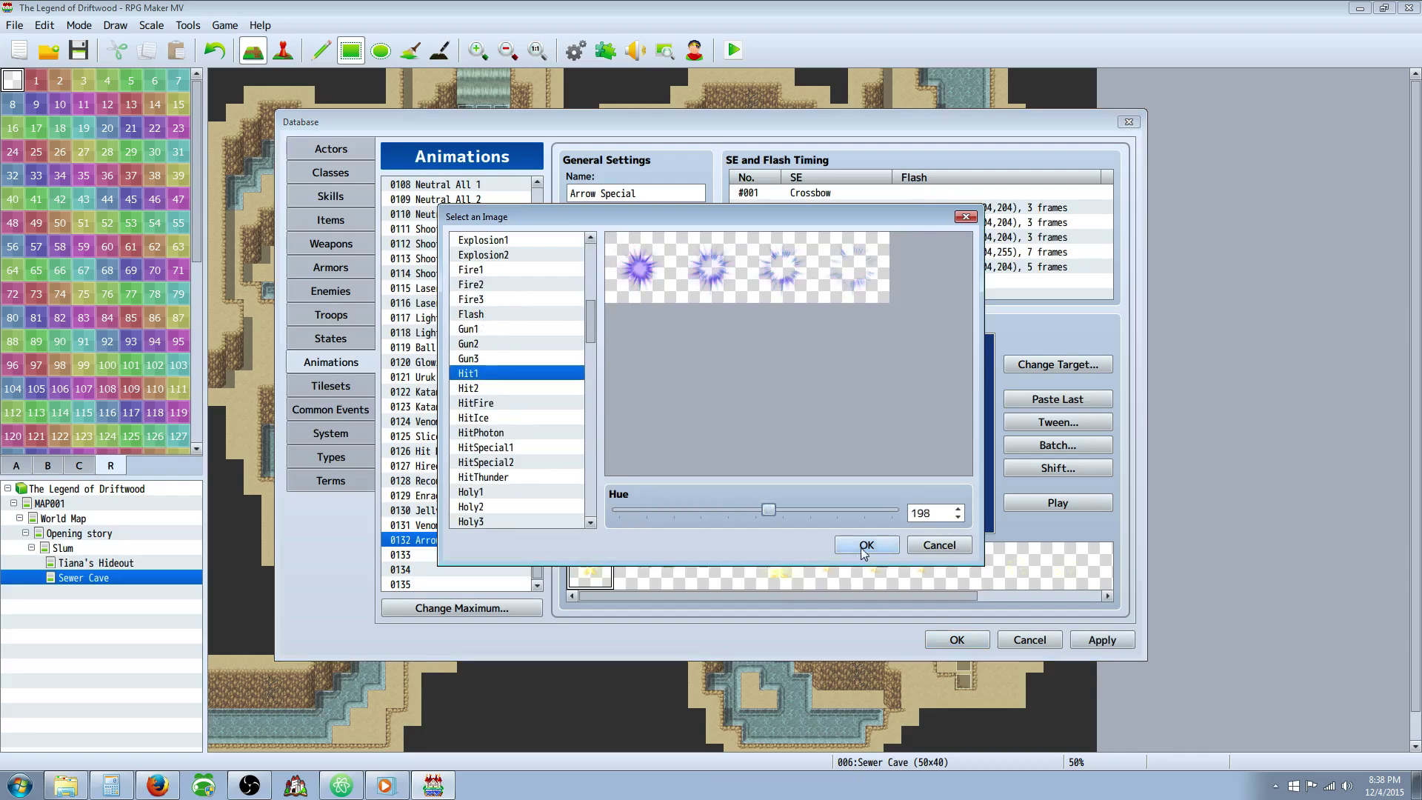
pyautogui.click(866, 545)
pyautogui.click(1039, 502)
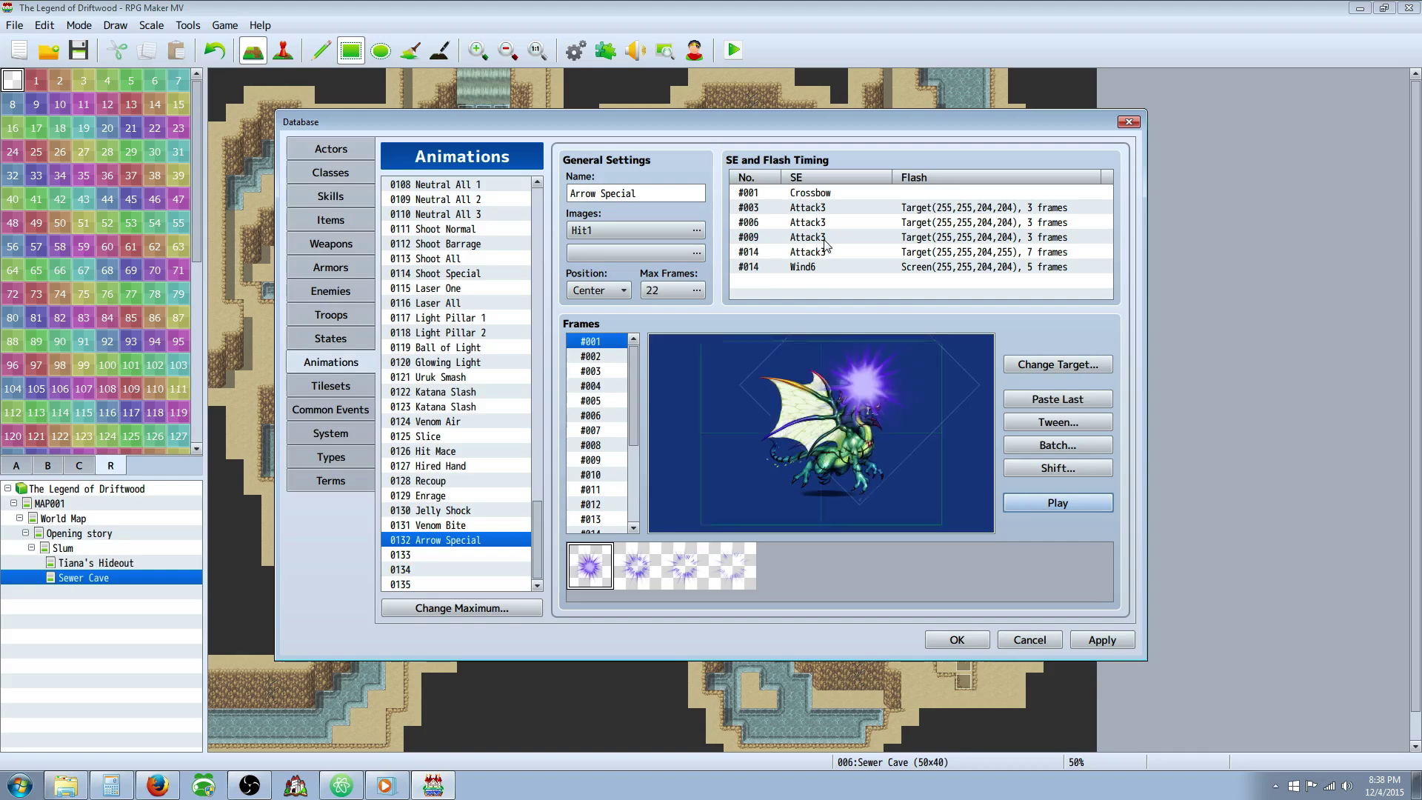
# Set the sound effect of the frame 1 timing to Cursor1 at 50% pitch.
pyautogui.rightClick(815, 194)
pyautogui.click(844, 199)
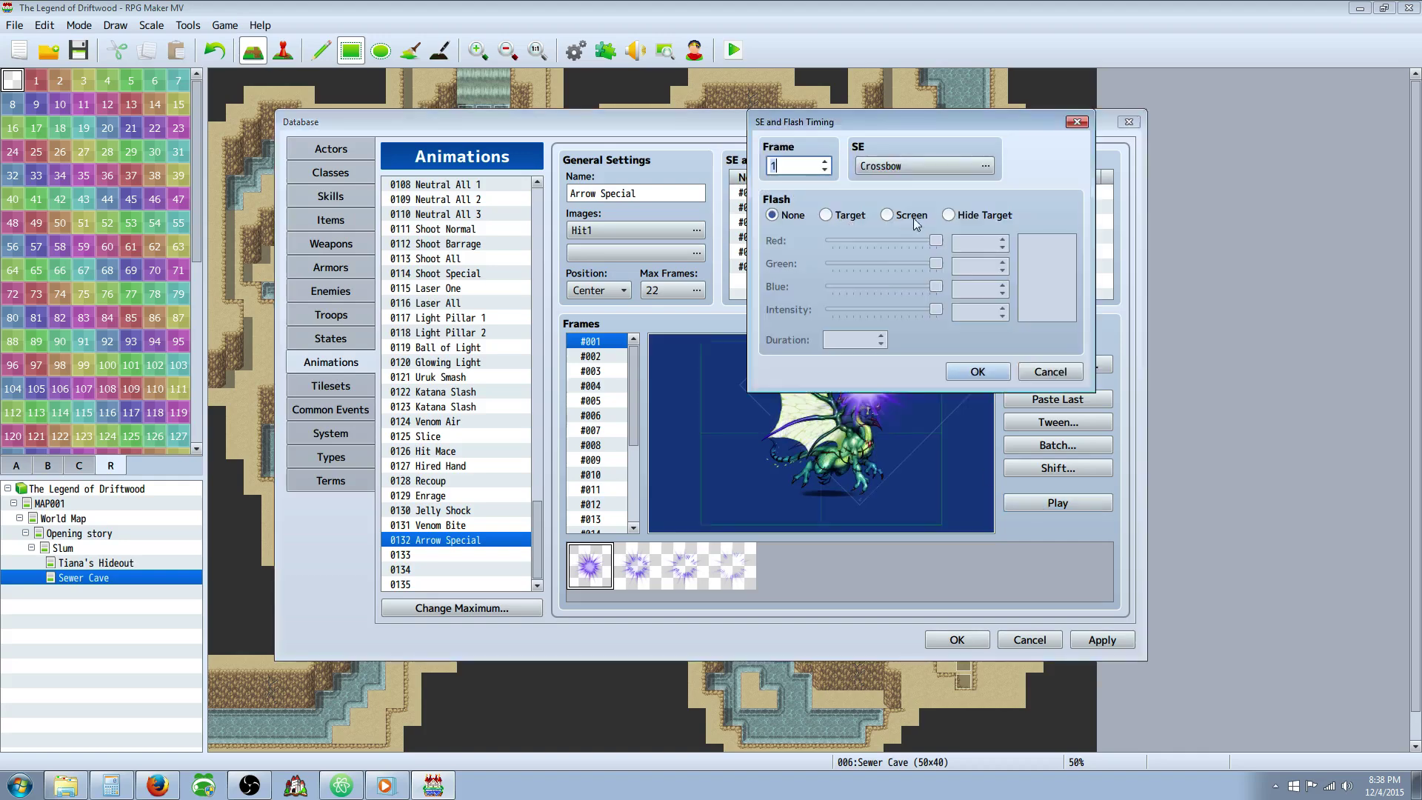
pyautogui.click(988, 167)
pyautogui.click(866, 276)
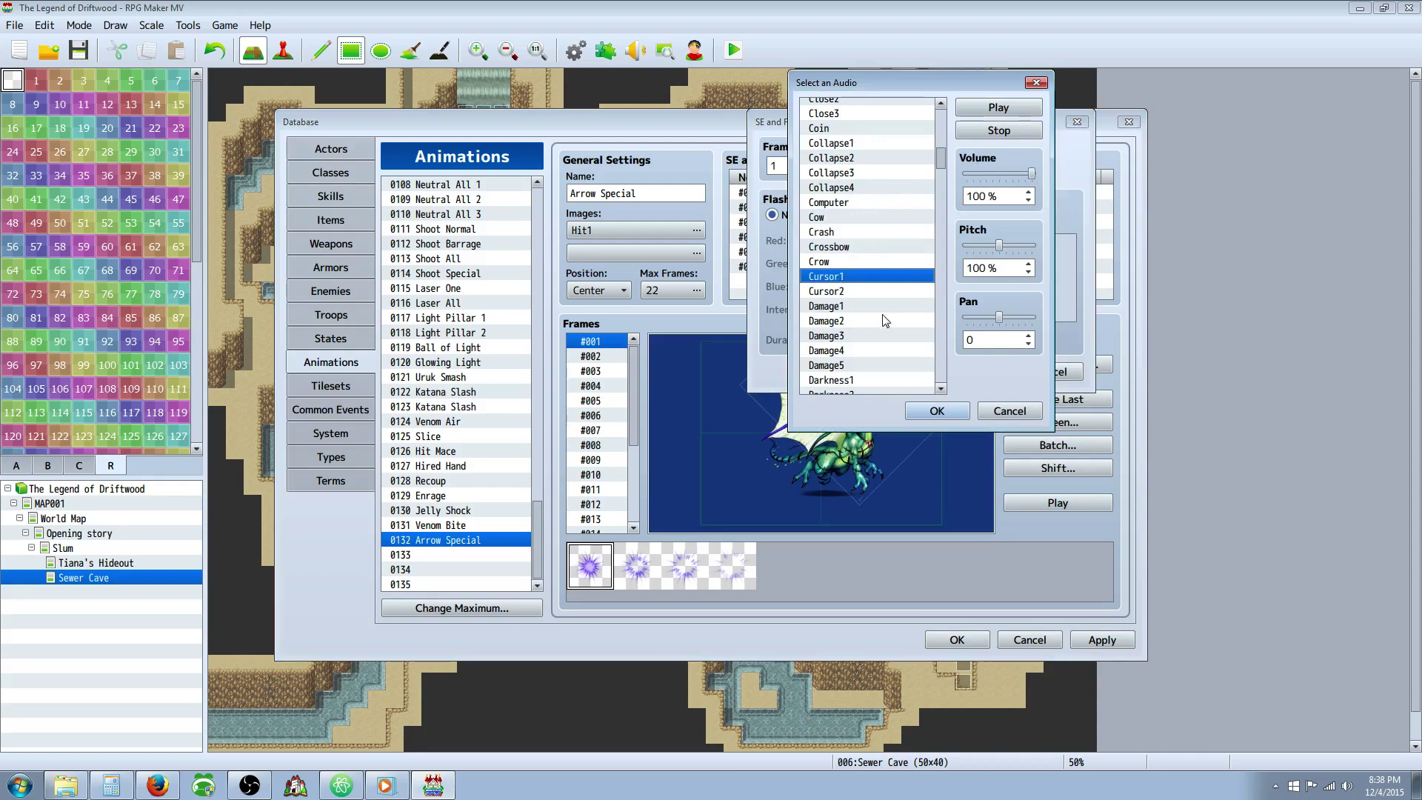
pyautogui.click(885, 322)
pyautogui.click(875, 289)
pyautogui.click(875, 277)
pyautogui.moveTo(995, 246); pyautogui.dragTo(930, 238)
pyautogui.click(998, 107)
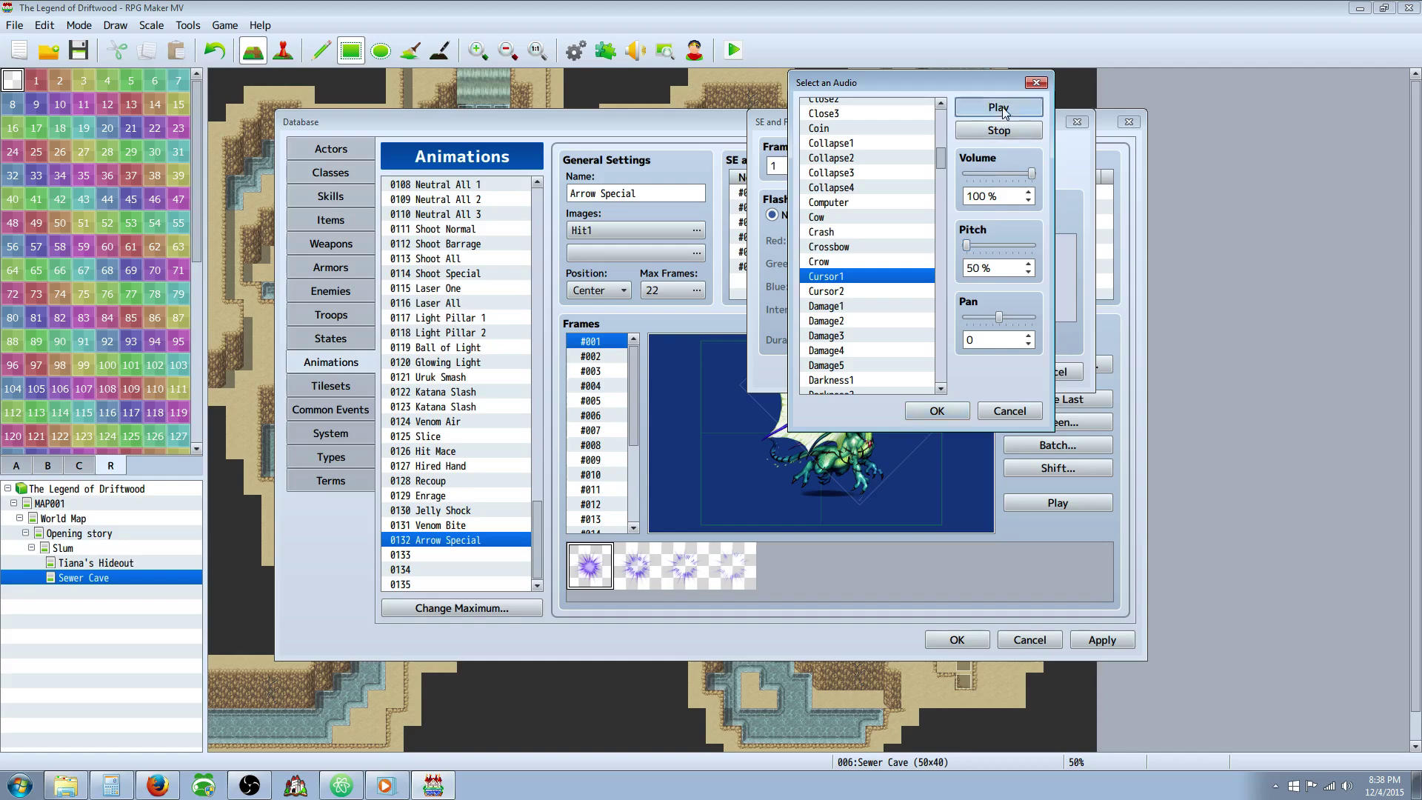
pyautogui.click(937, 411)
pyautogui.click(977, 379)
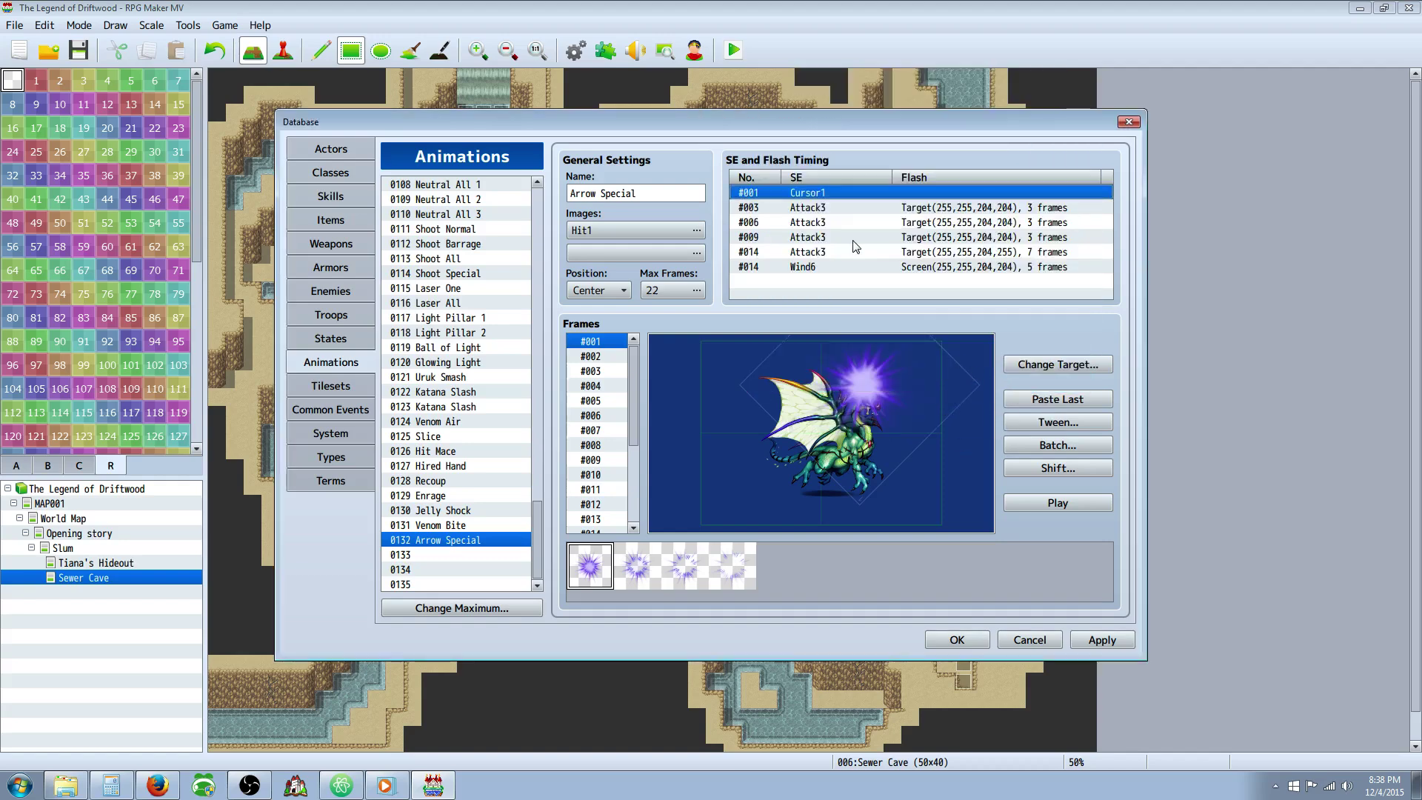
# Change the sound effect of the frame 9 timing to Ice3.
pyautogui.doubleClick(970, 236)
pyautogui.click(985, 166)
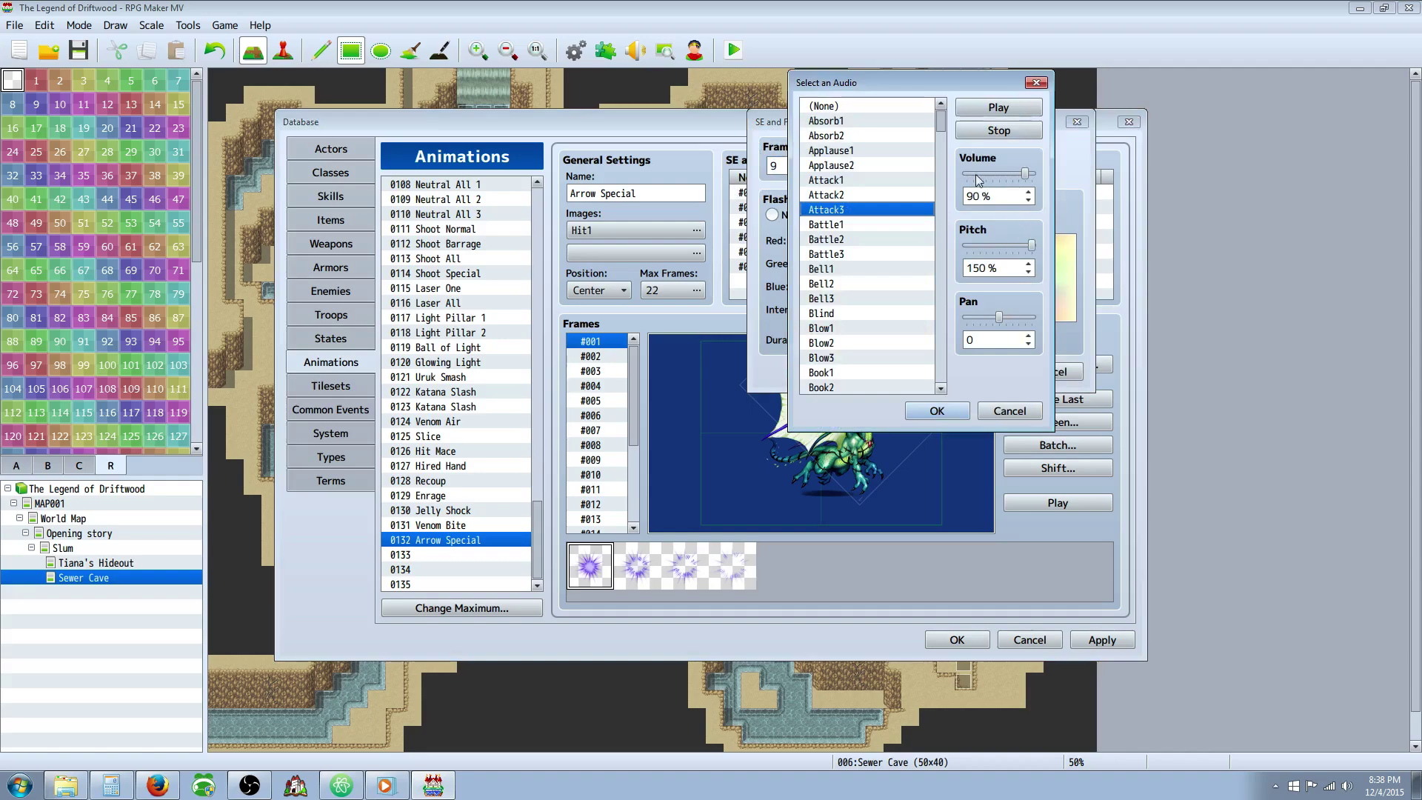
pyautogui.scroll(-12, 940, 277)
pyautogui.click(870, 286)
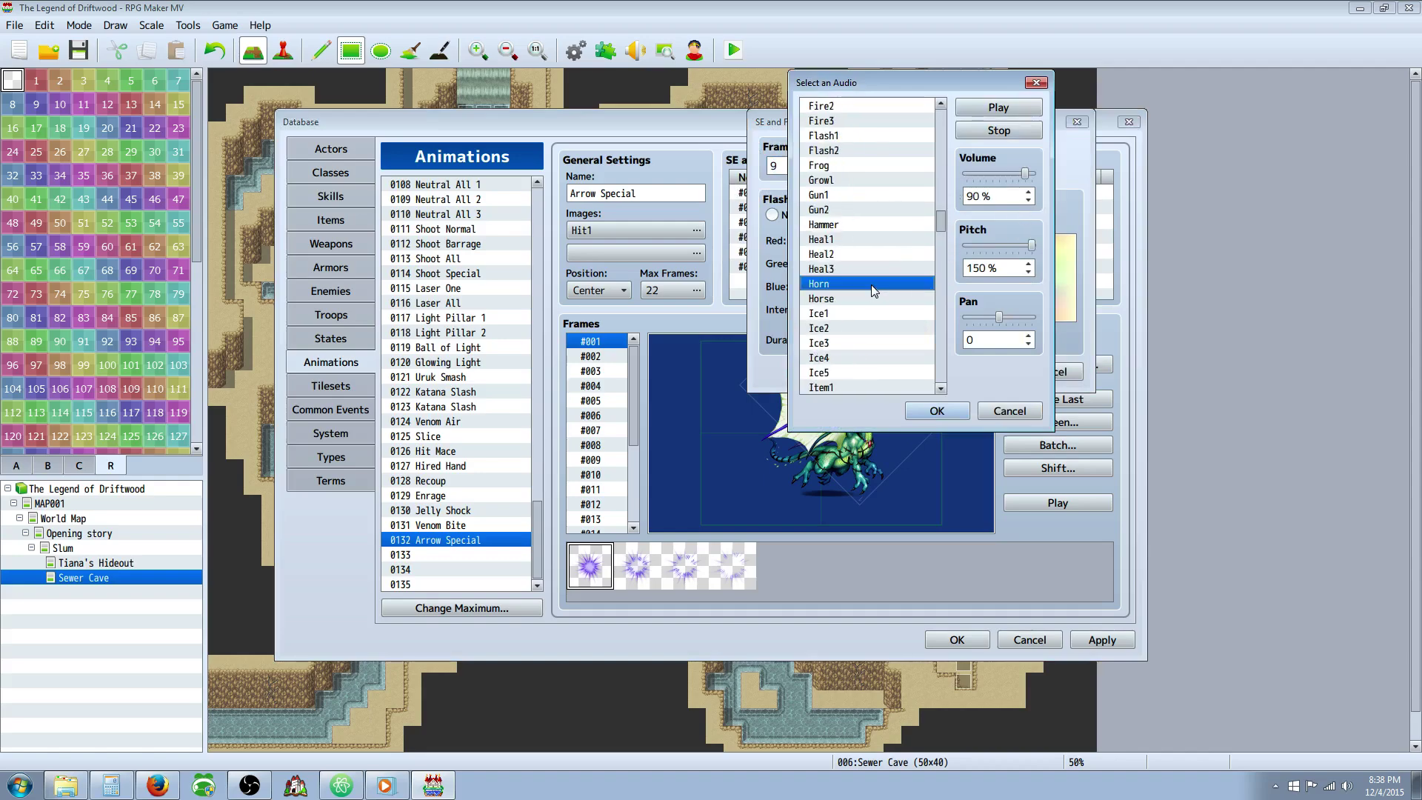
pyautogui.click(864, 222)
pyautogui.click(873, 343)
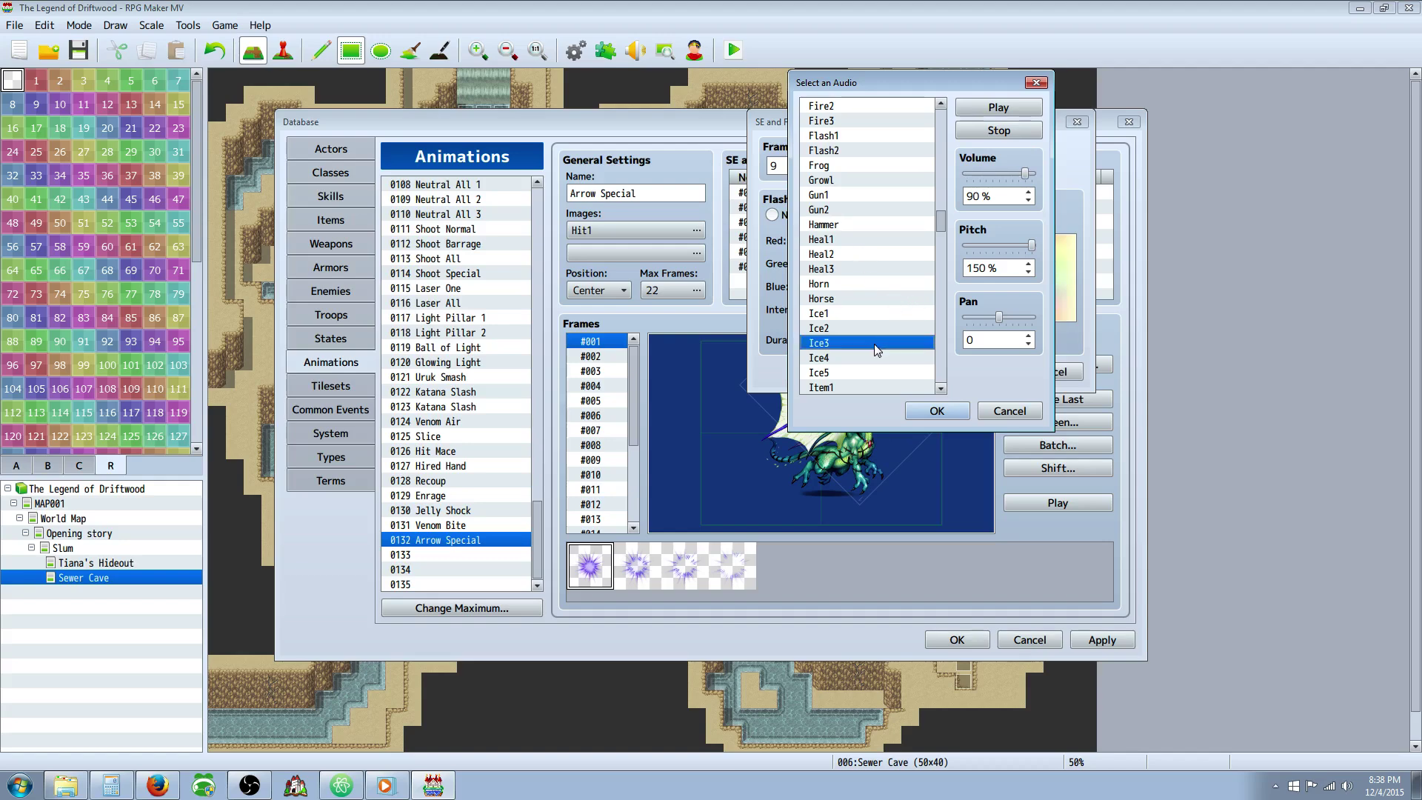
pyautogui.click(938, 412)
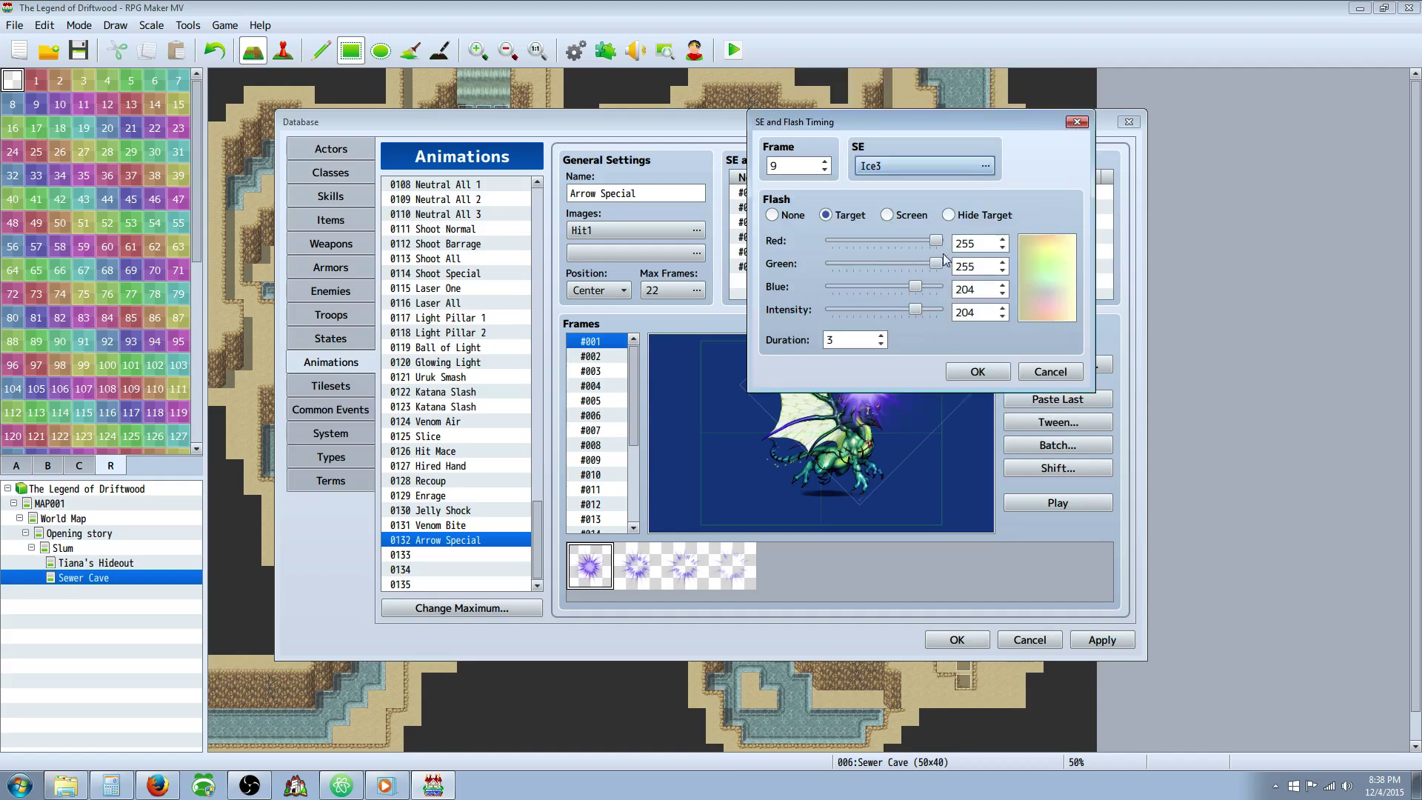
pyautogui.click(977, 371)
# Change the sound effect of the frame 14 screen flash timing to Water3 and preview the animation.
pyautogui.doubleClick(832, 266)
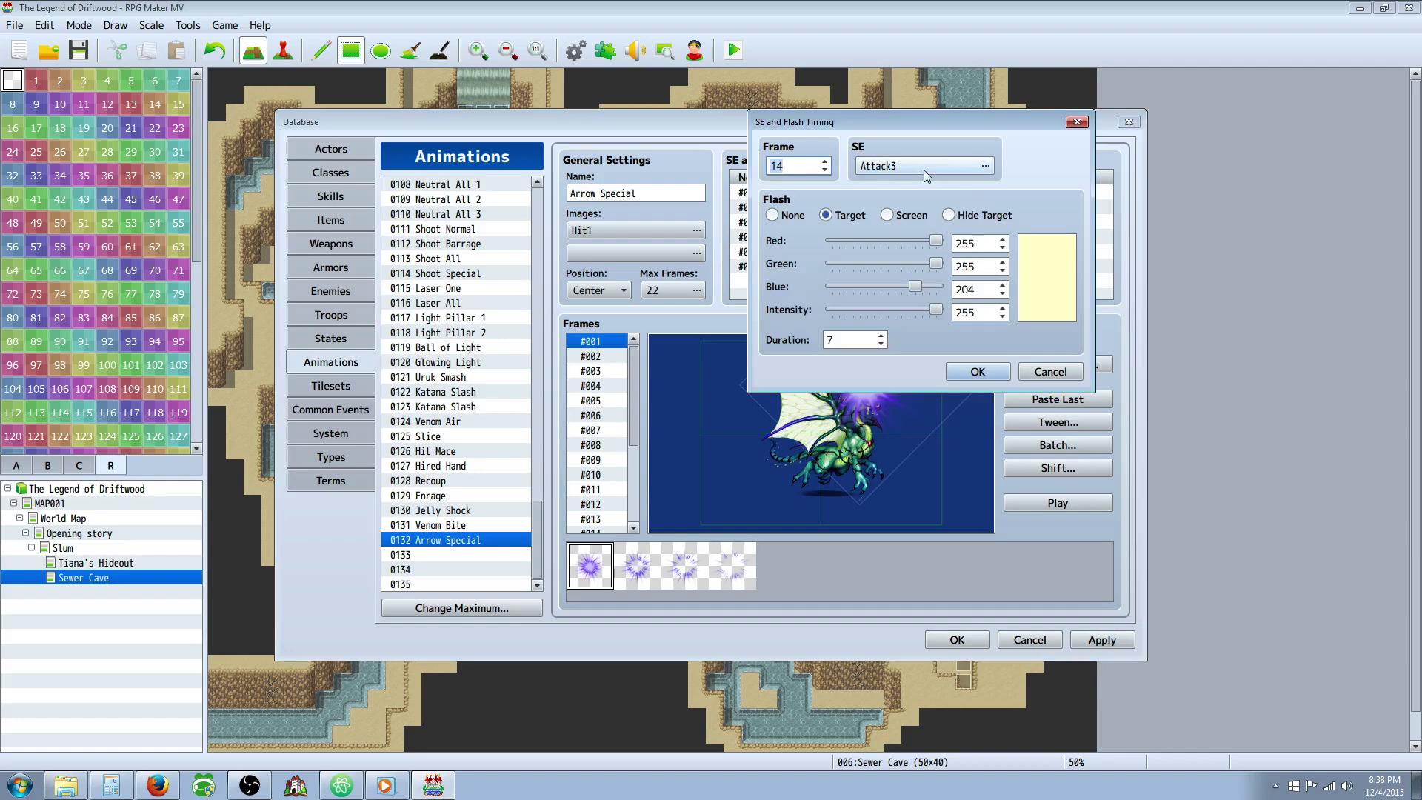
pyautogui.click(1050, 371)
pyautogui.doubleClick(819, 255)
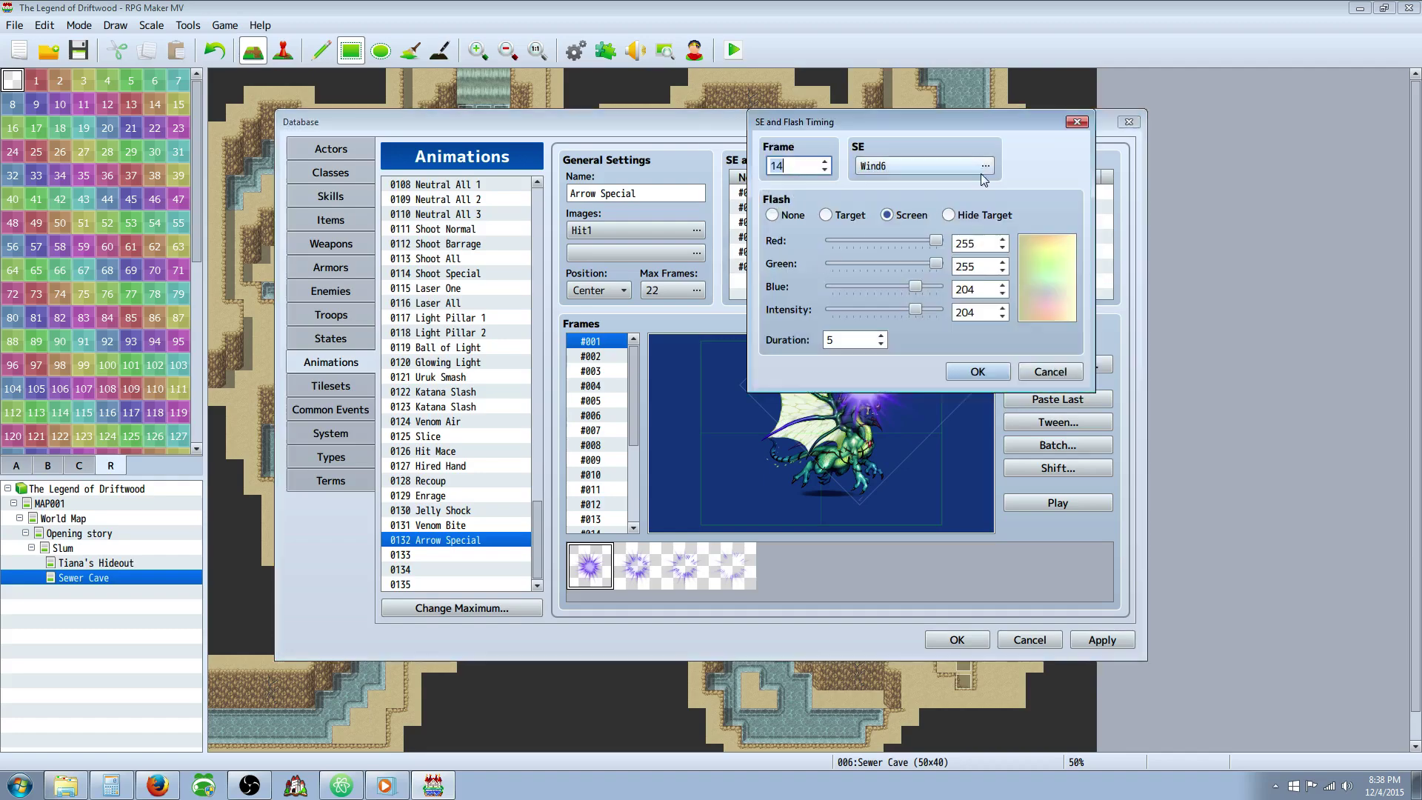
pyautogui.click(984, 168)
pyautogui.click(844, 239)
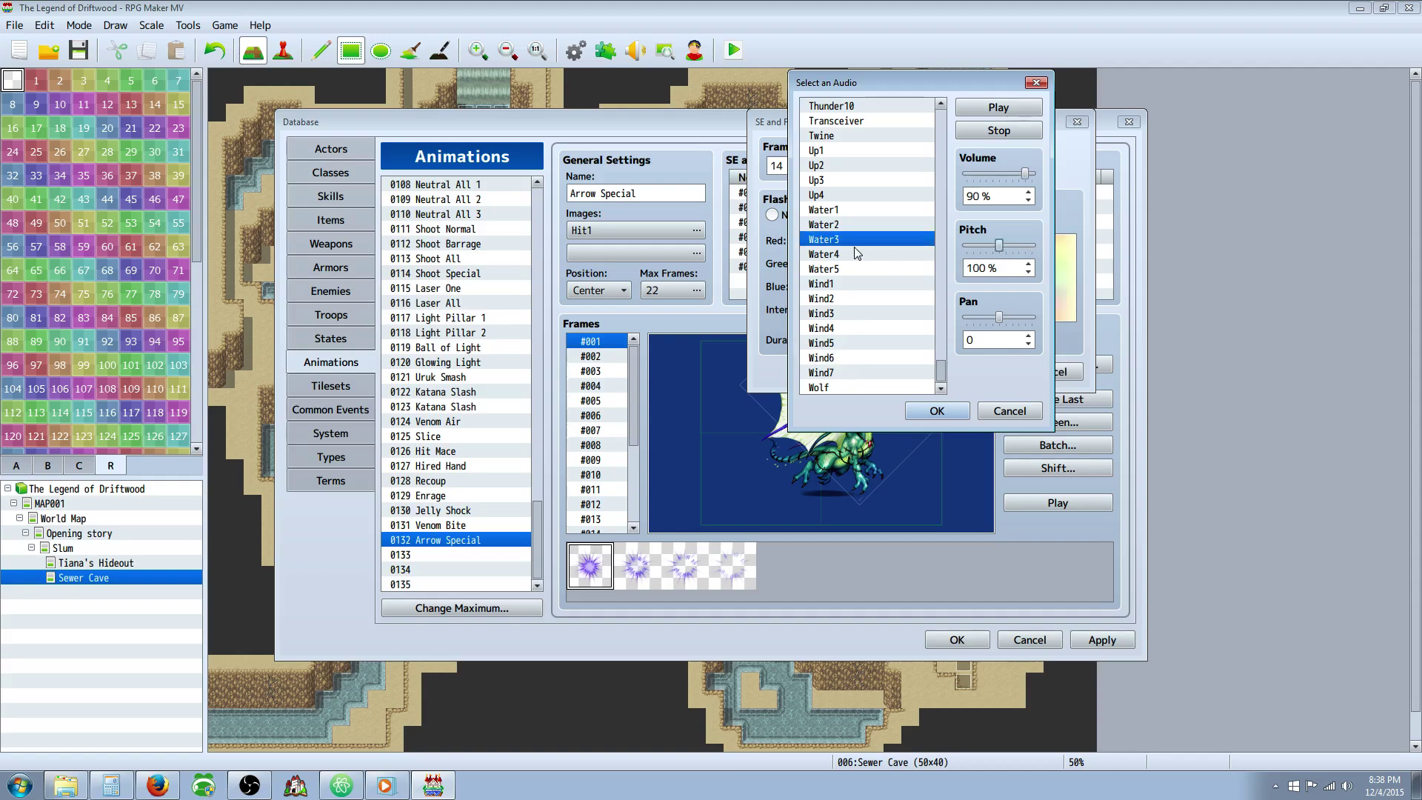
pyautogui.moveTo(1031, 245); pyautogui.dragTo(1020, 245)
pyautogui.click(937, 410)
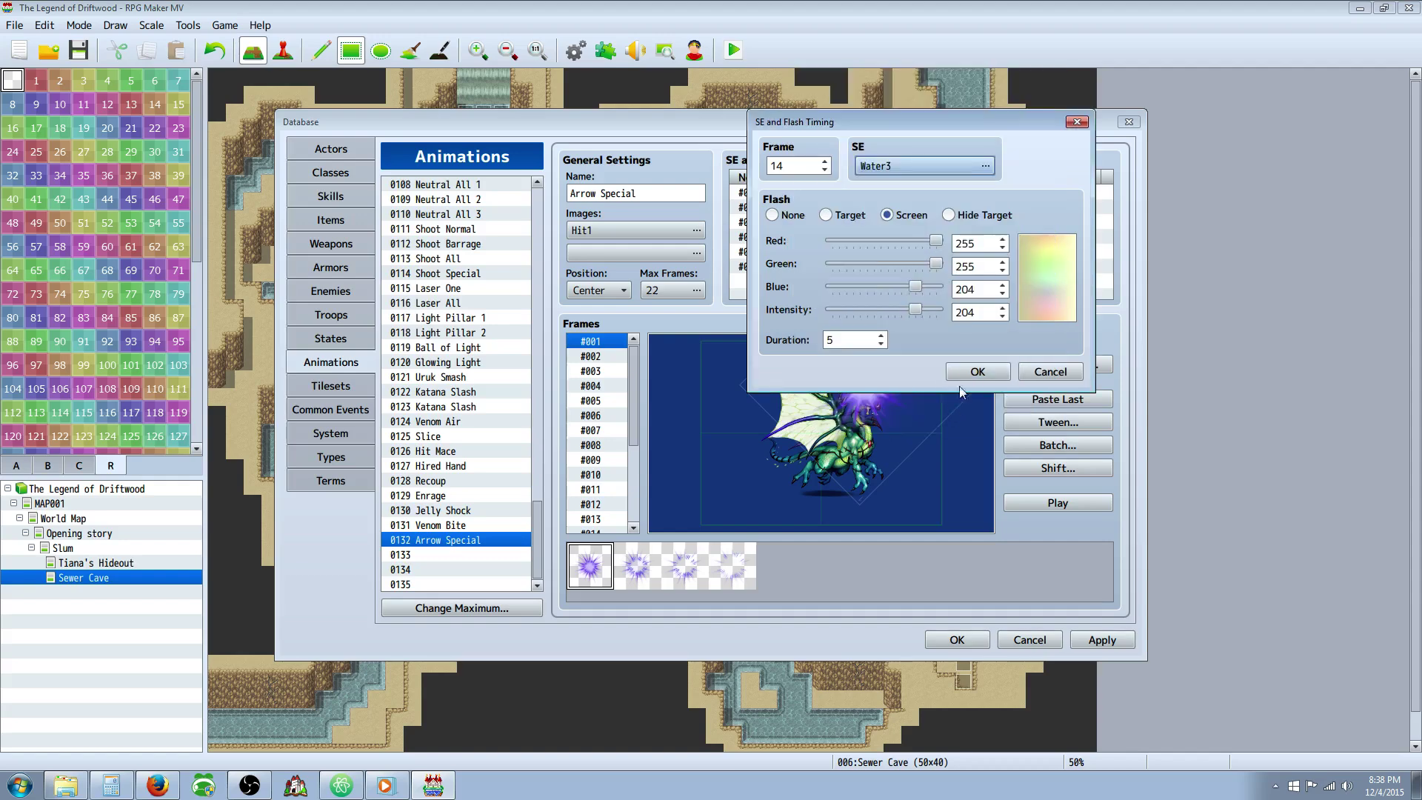
pyautogui.click(1009, 371)
pyautogui.click(1045, 503)
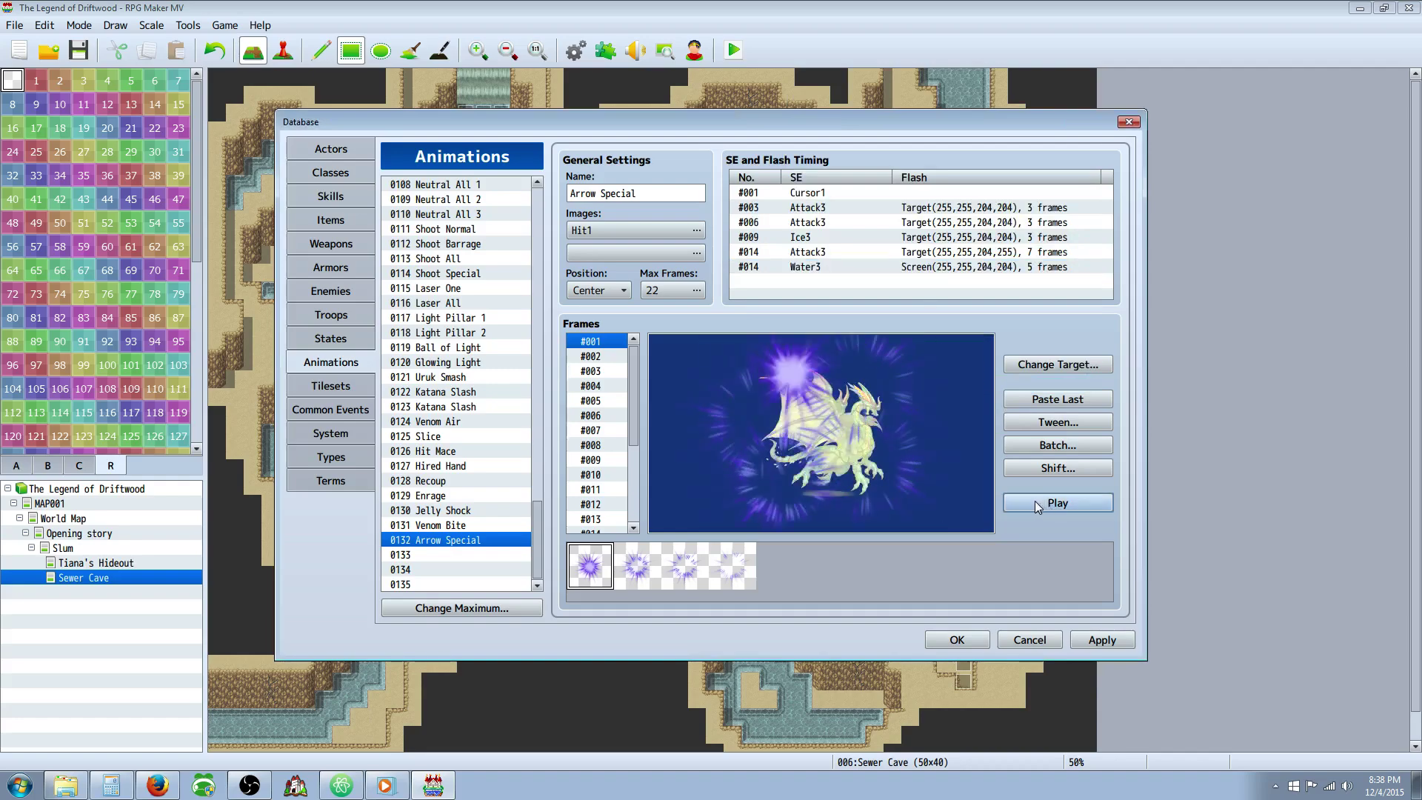
# Set the frame 14 screen flash to red 204, green 85, blue 204 and intensity 170, and preview the animation.
pyautogui.doubleClick(881, 267)
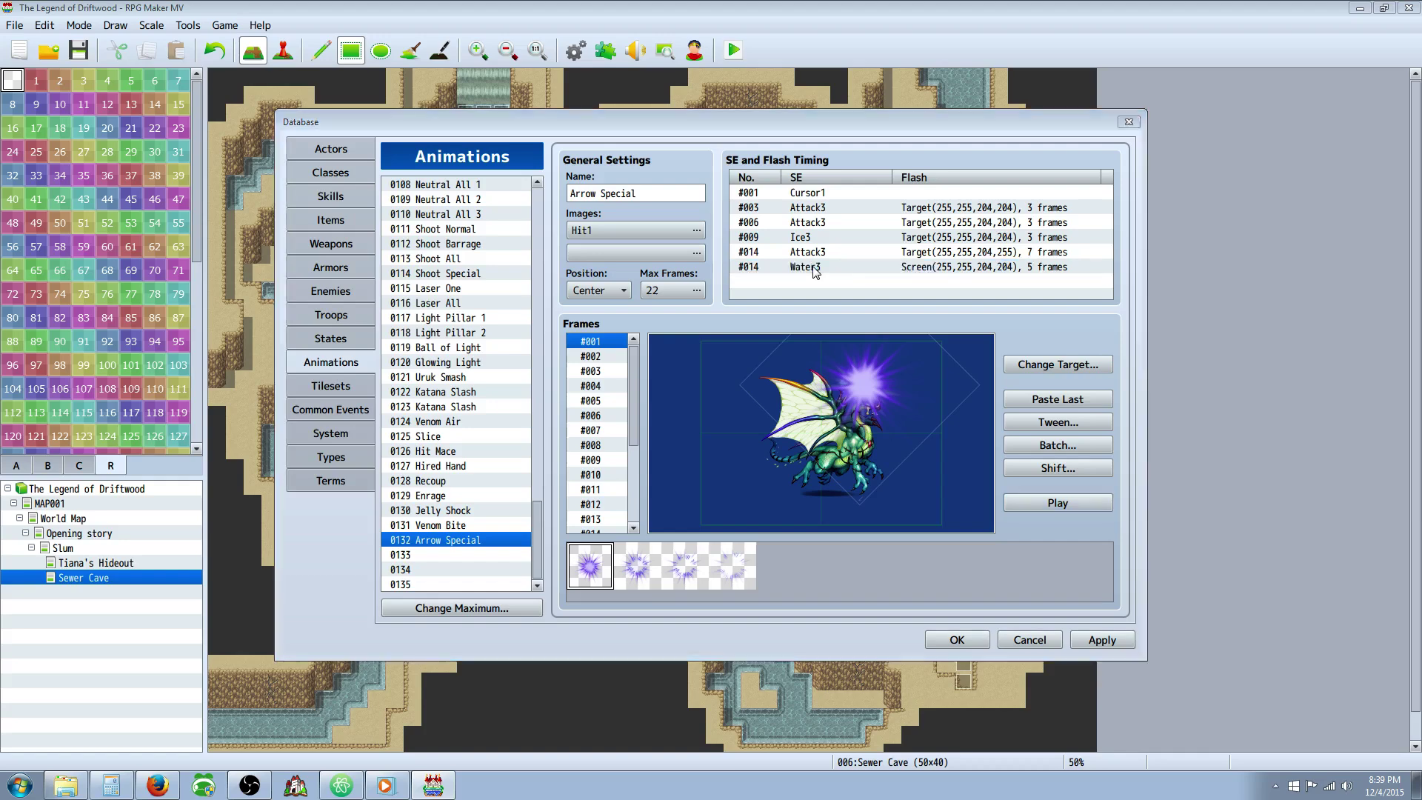
pyautogui.moveTo(935, 264); pyautogui.dragTo(914, 244)
pyautogui.moveTo(908, 307)
pyautogui.mouseDown()
pyautogui.moveTo(890, 311)
pyautogui.moveTo(901, 311)
pyautogui.mouseUp()
pyautogui.click(977, 371)
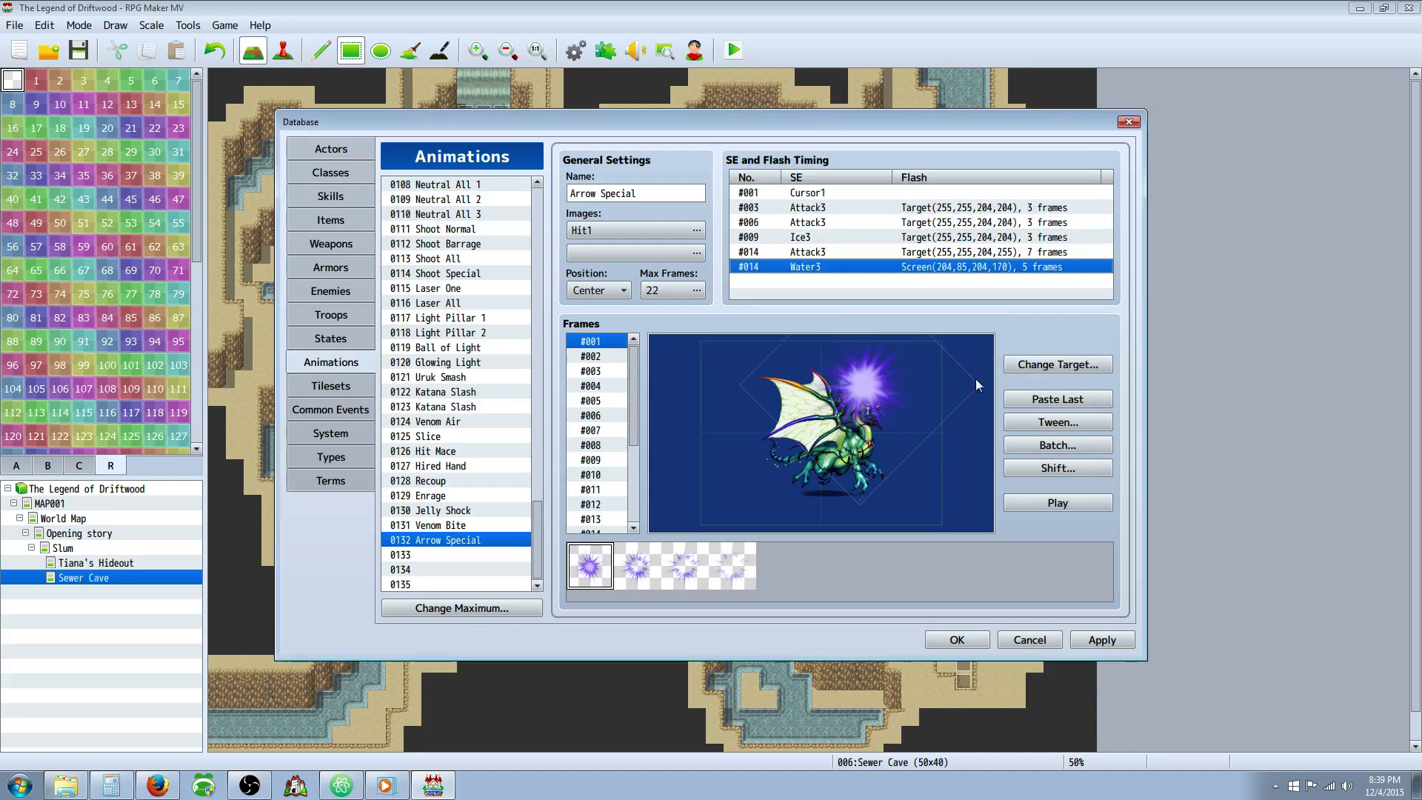
pyautogui.click(1072, 507)
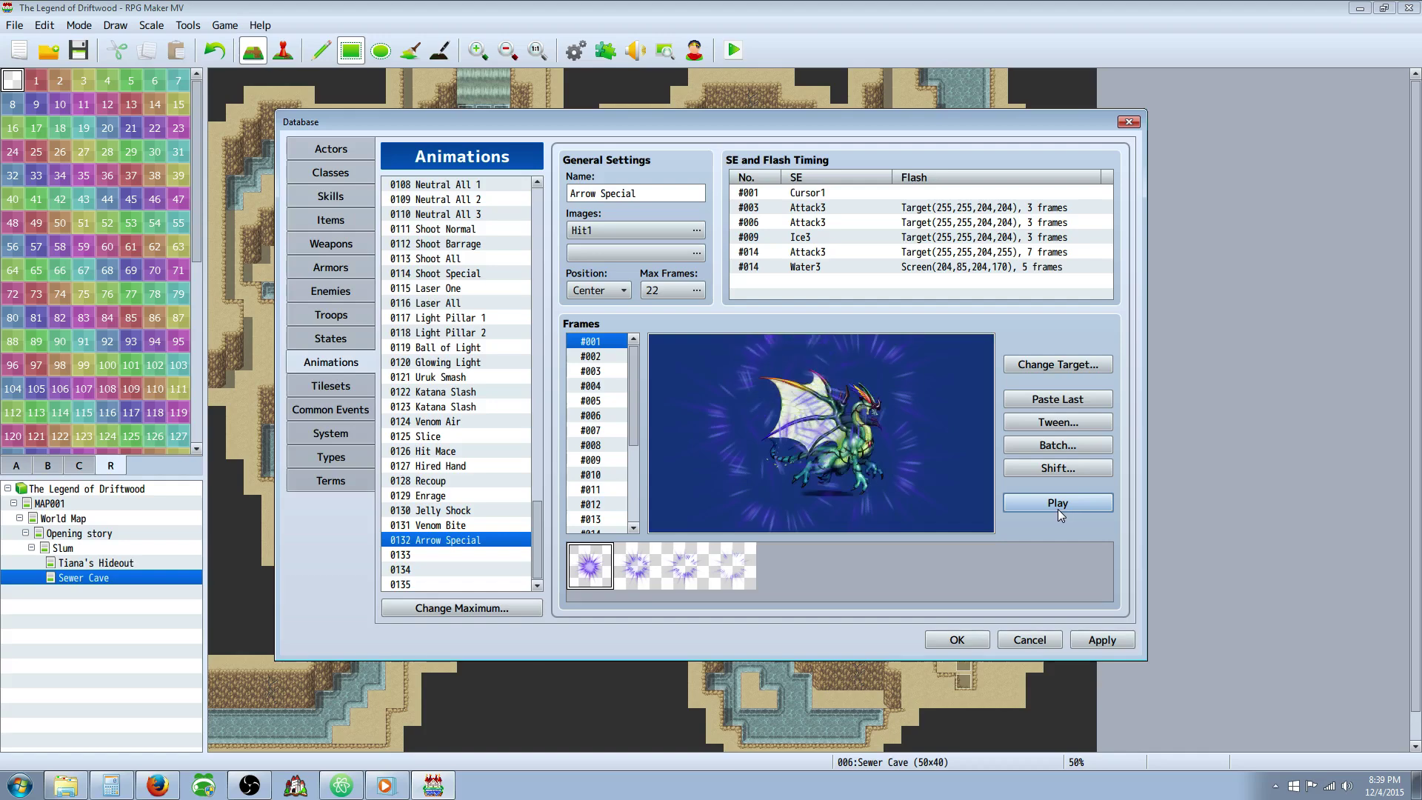
# Rename animation 0132 as Drain Bite and apply the changes.
pyautogui.click(601, 291)
pyautogui.click(600, 292)
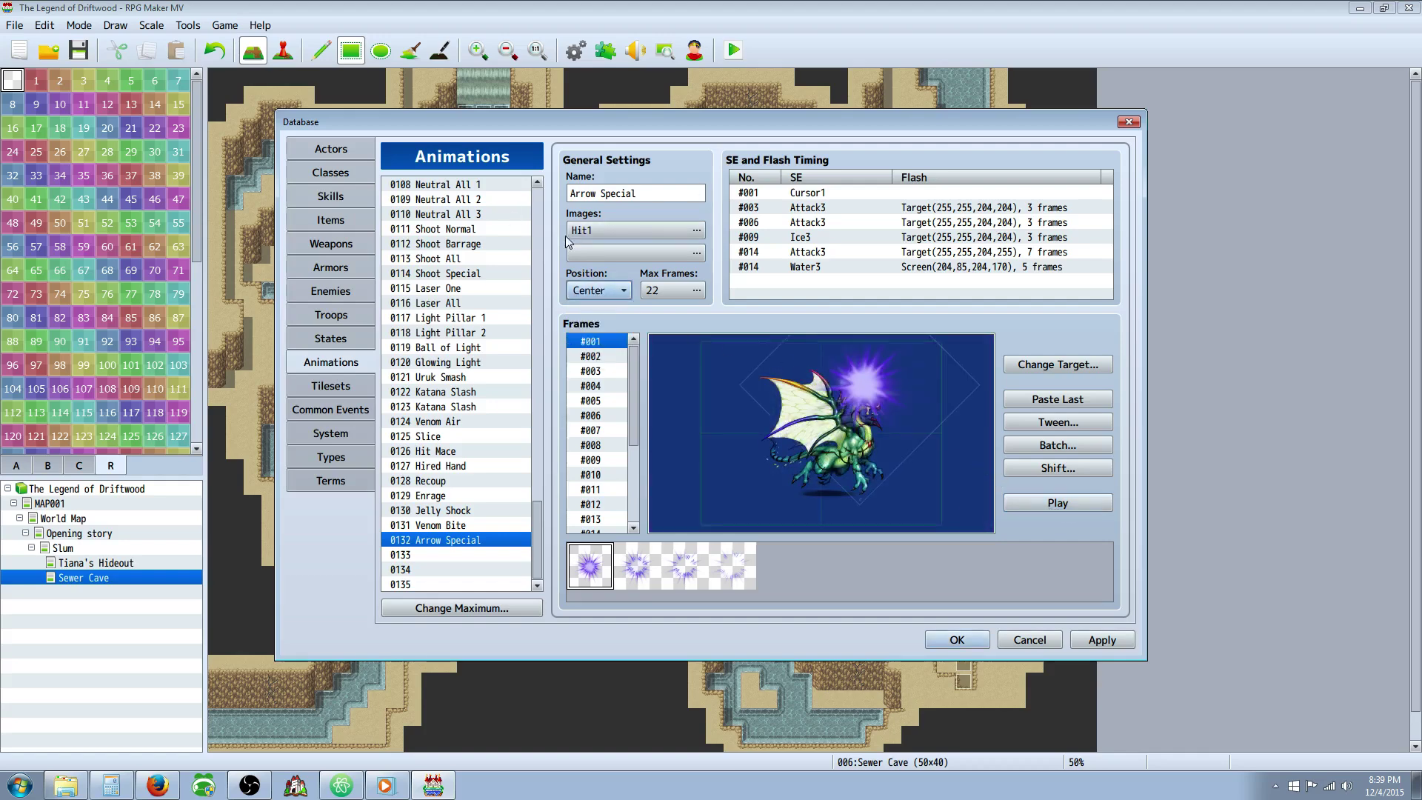
pyautogui.tripleClick(637, 186)
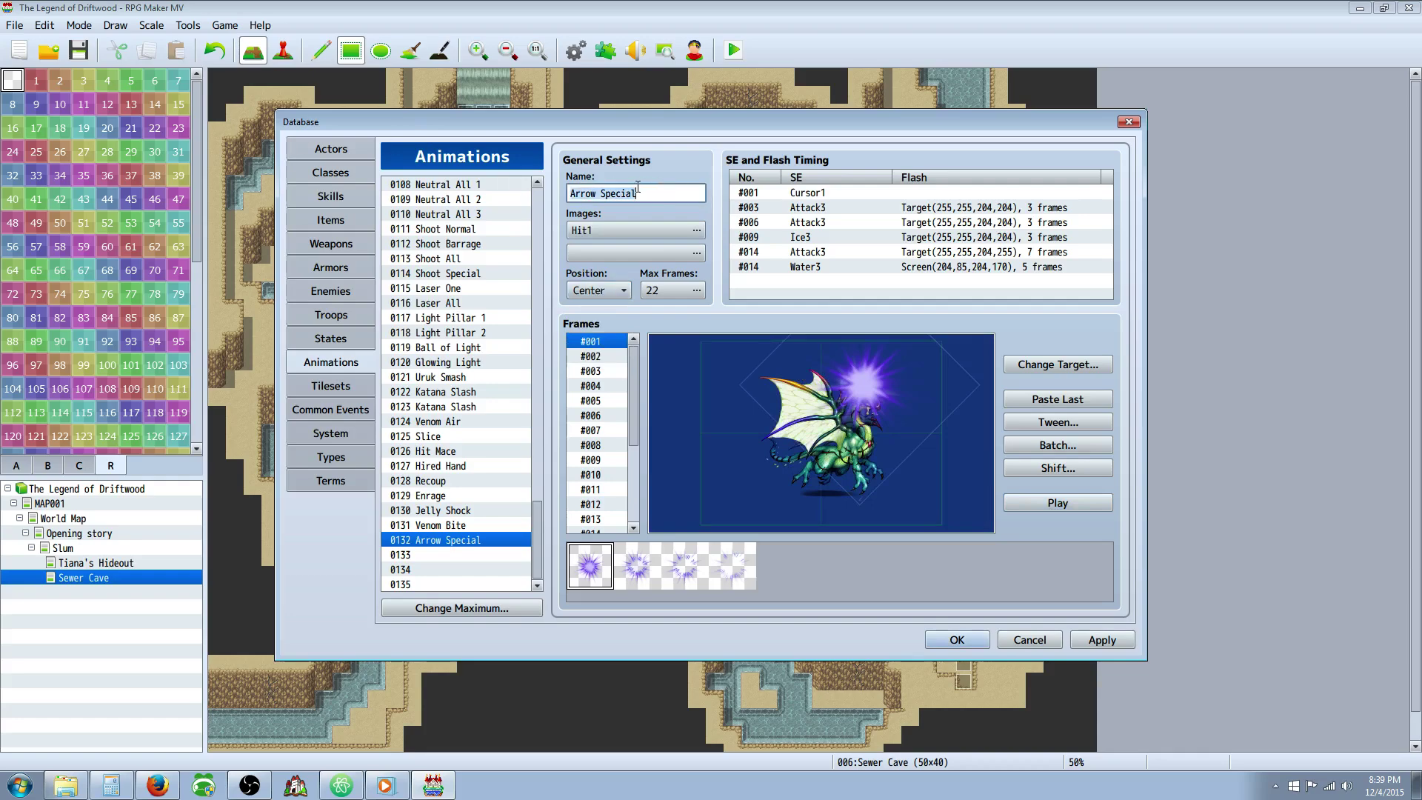
pyautogui.write('Drain Bite')
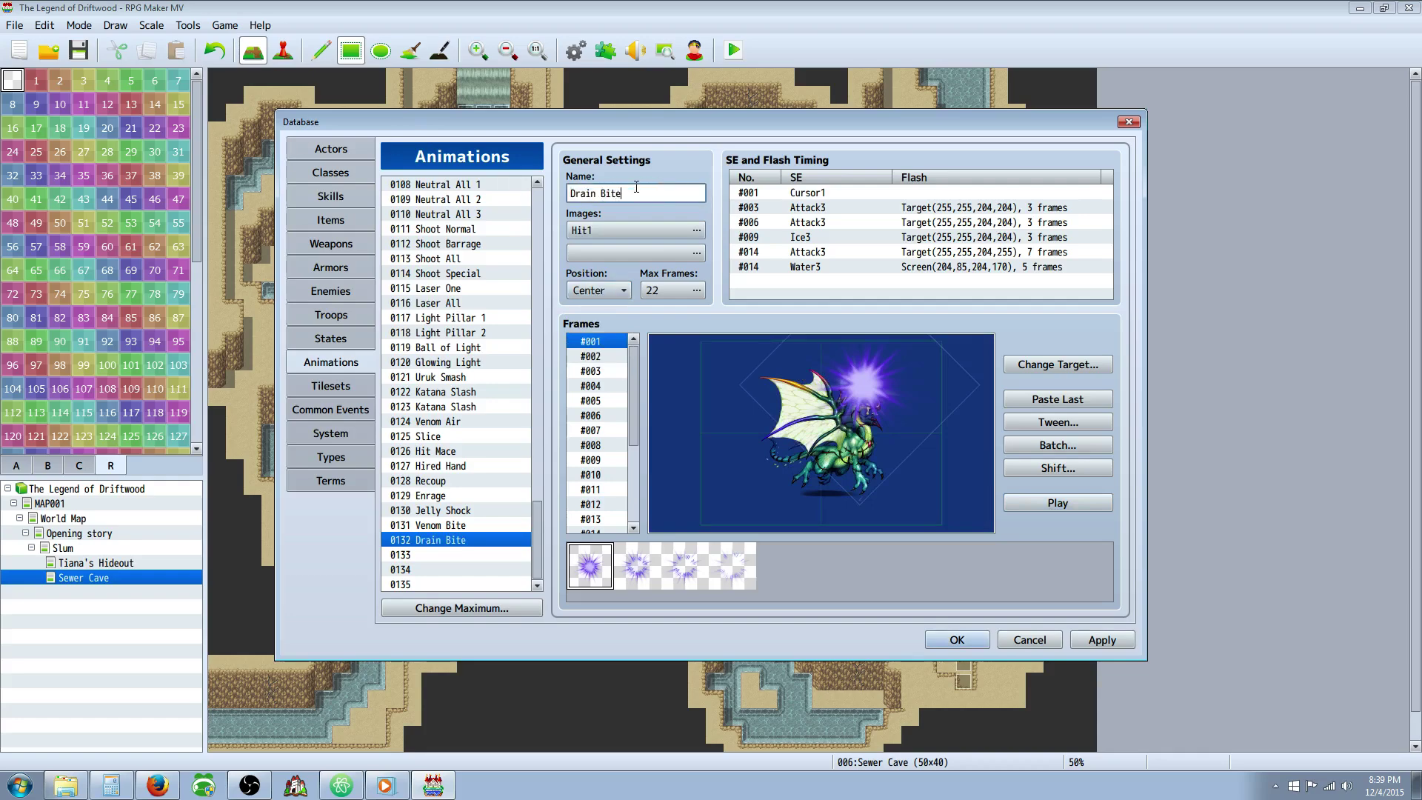
pyautogui.click(1102, 639)
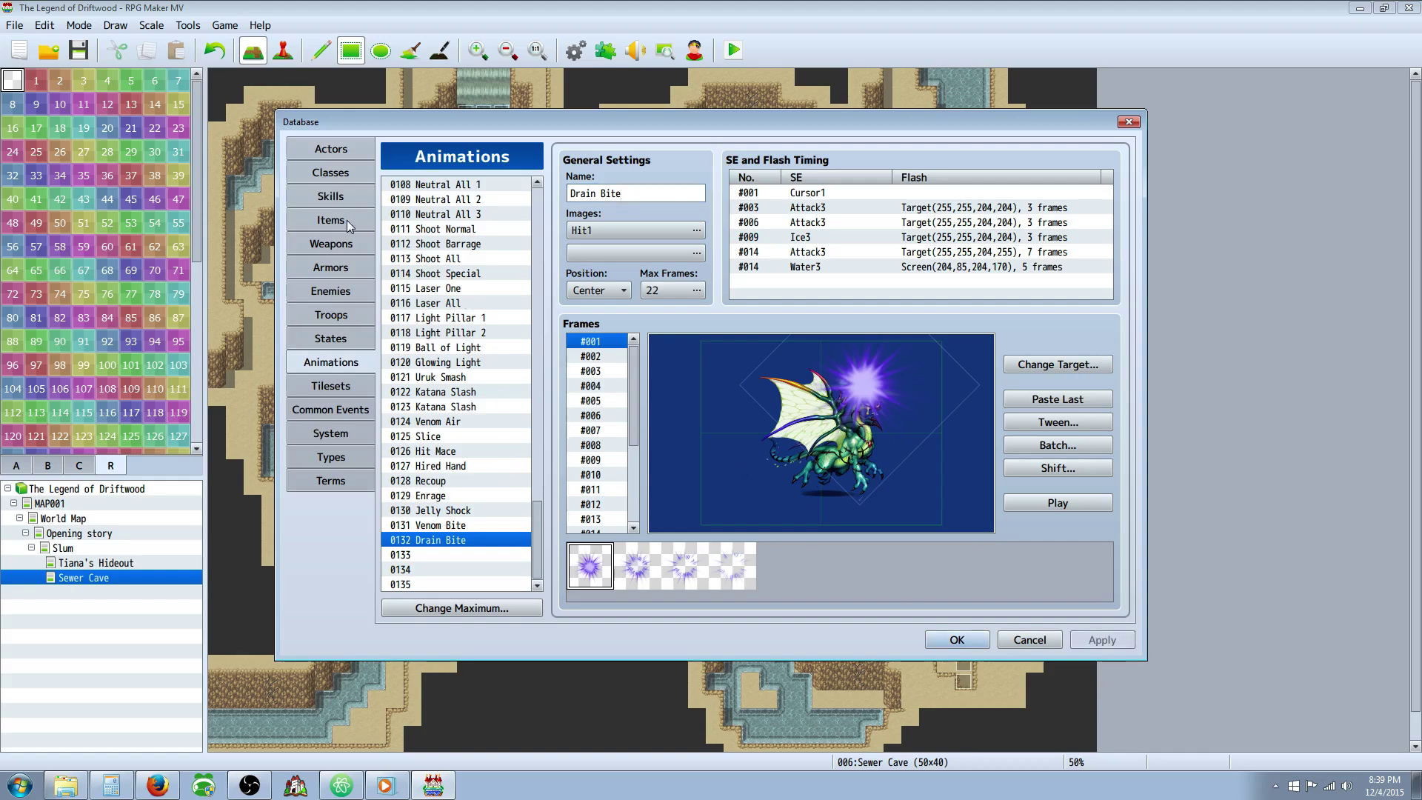
# Give the Drain Bite skill the "uses *!" message and the description "Deals HP Drain damage to one enemy.", and apply the changes.
pyautogui.click(344, 197)
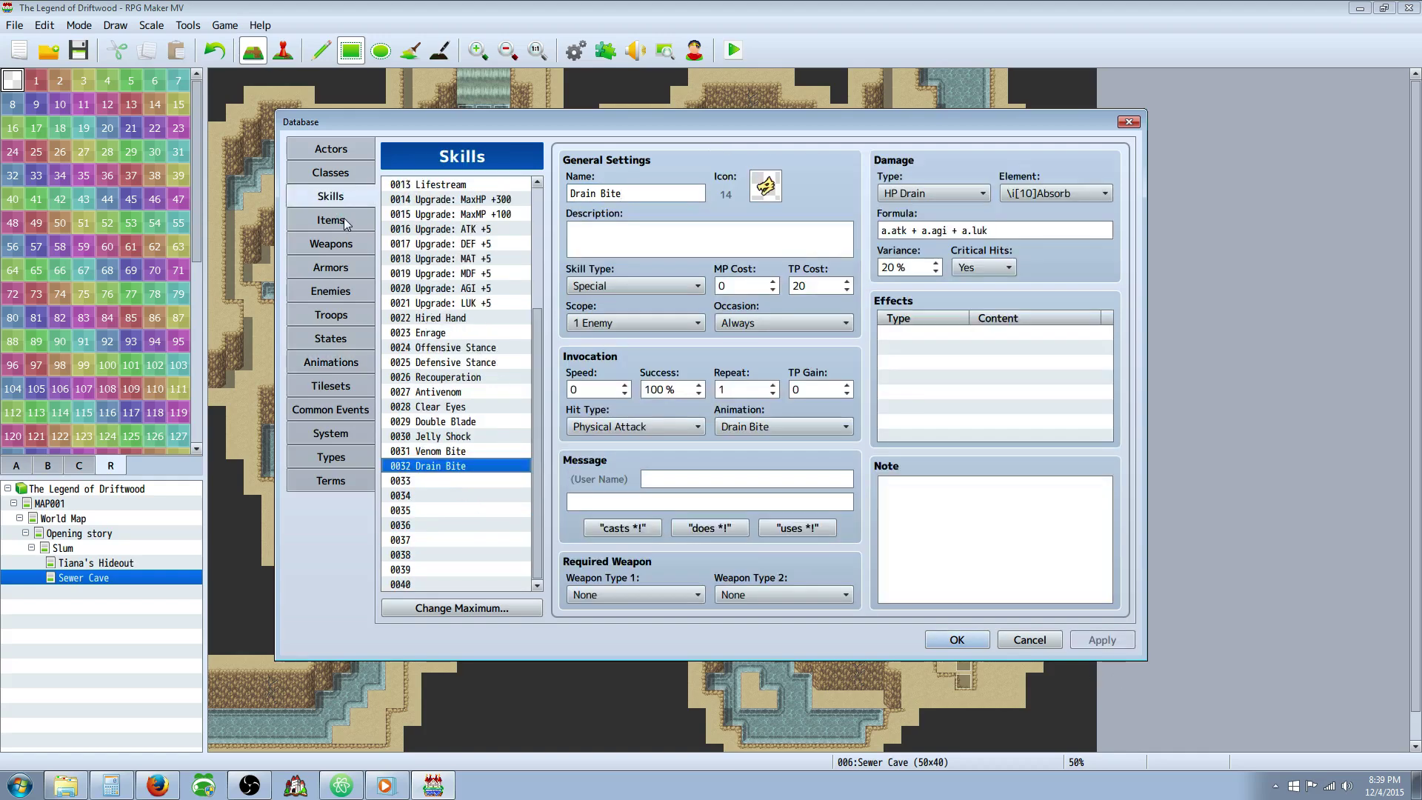
pyautogui.click(771, 429)
pyautogui.click(763, 739)
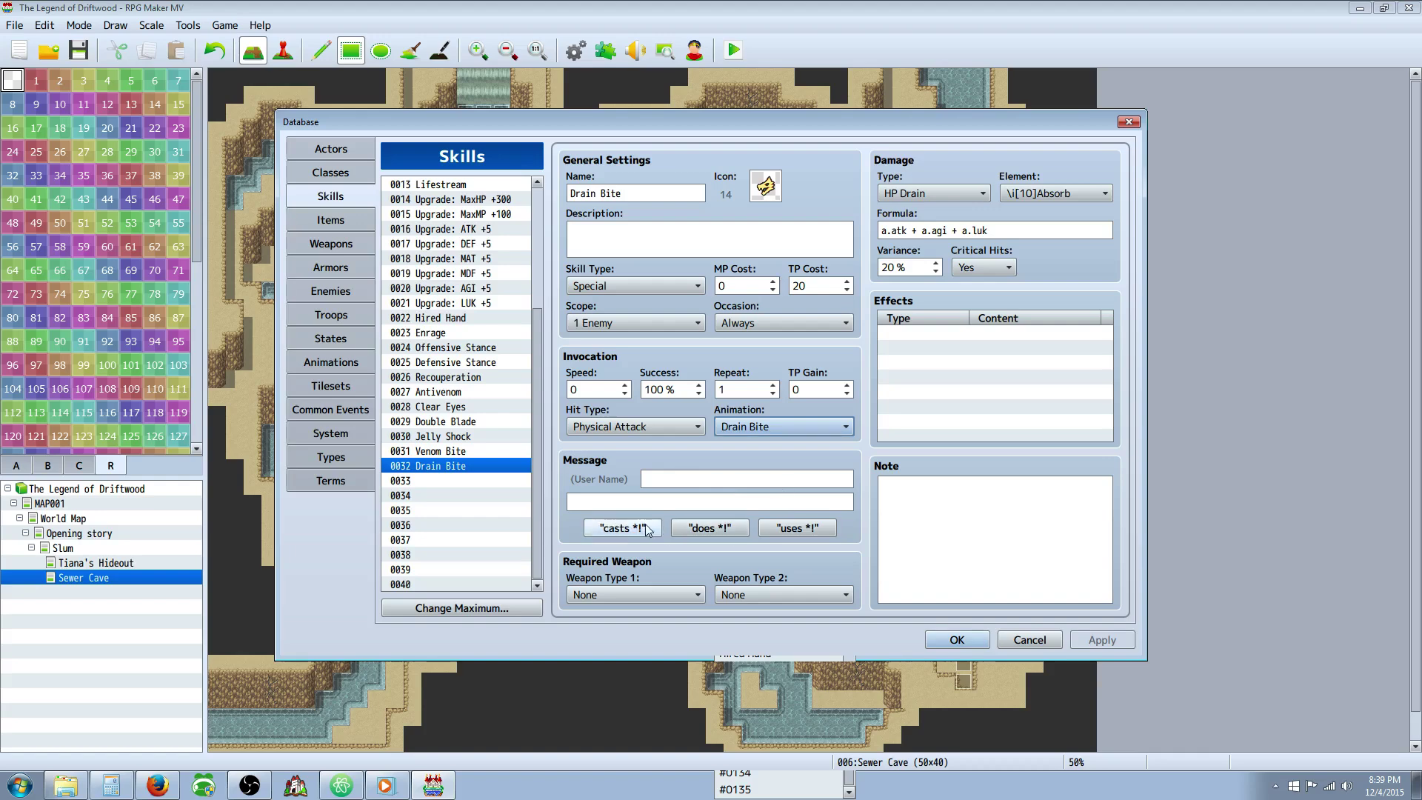
pyautogui.click(796, 527)
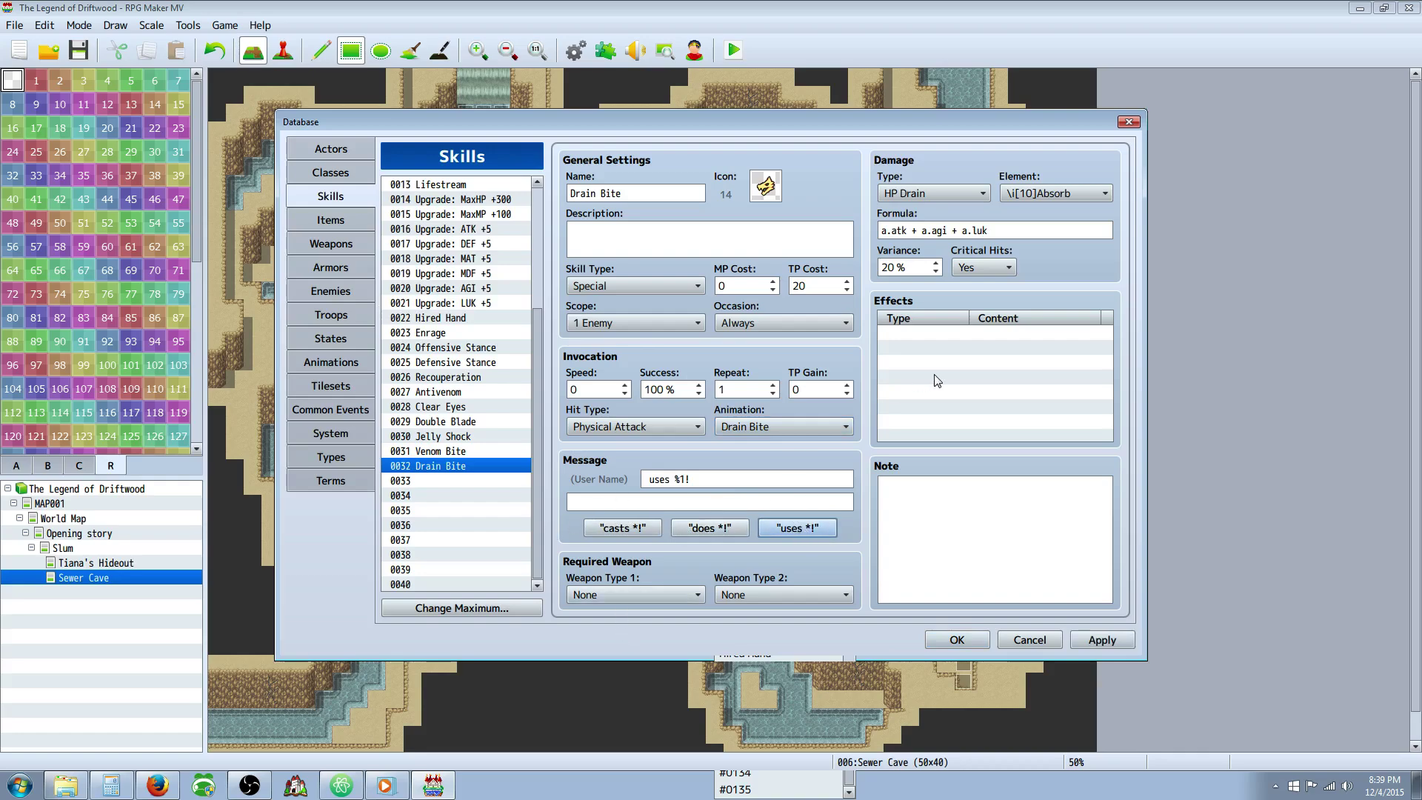
pyautogui.click(626, 240)
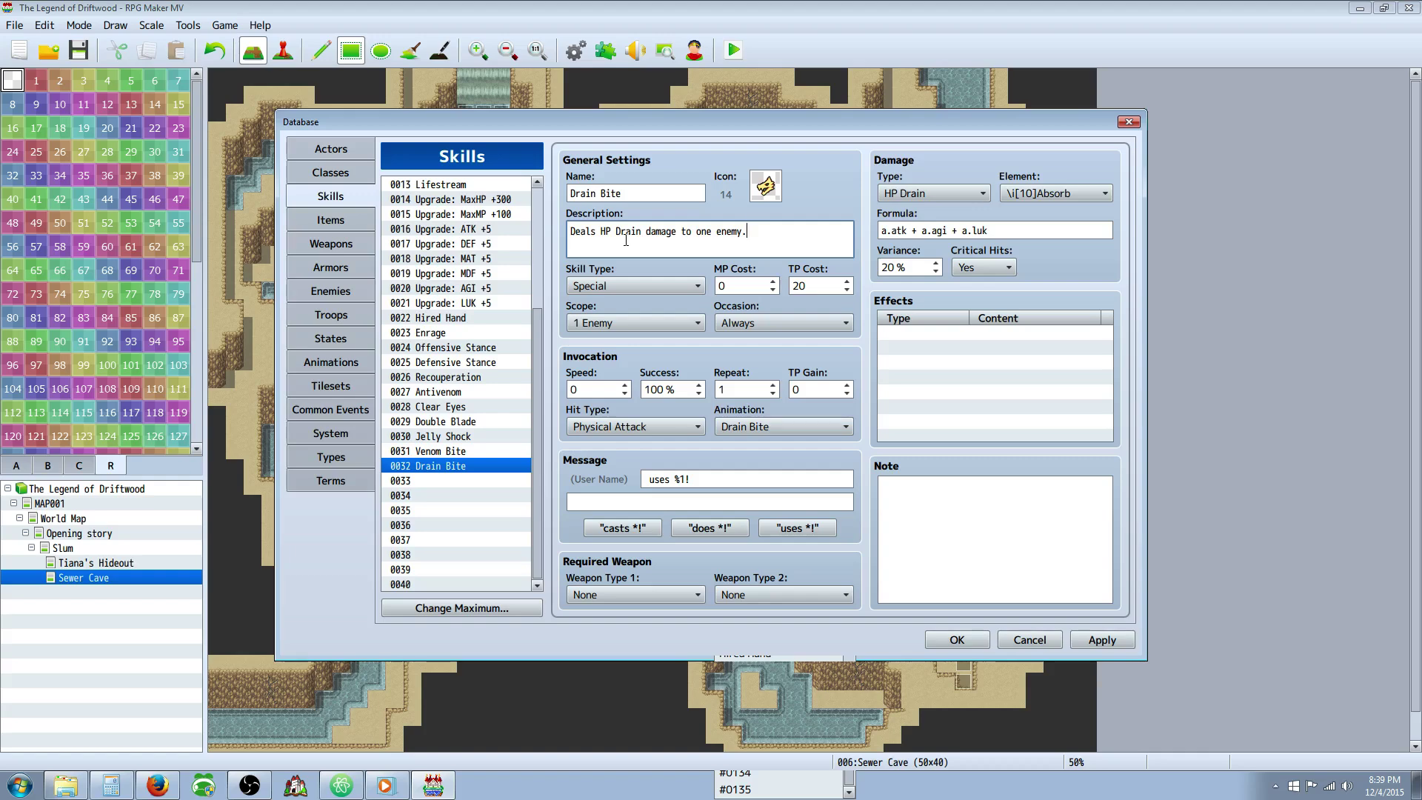
pyautogui.click(1102, 639)
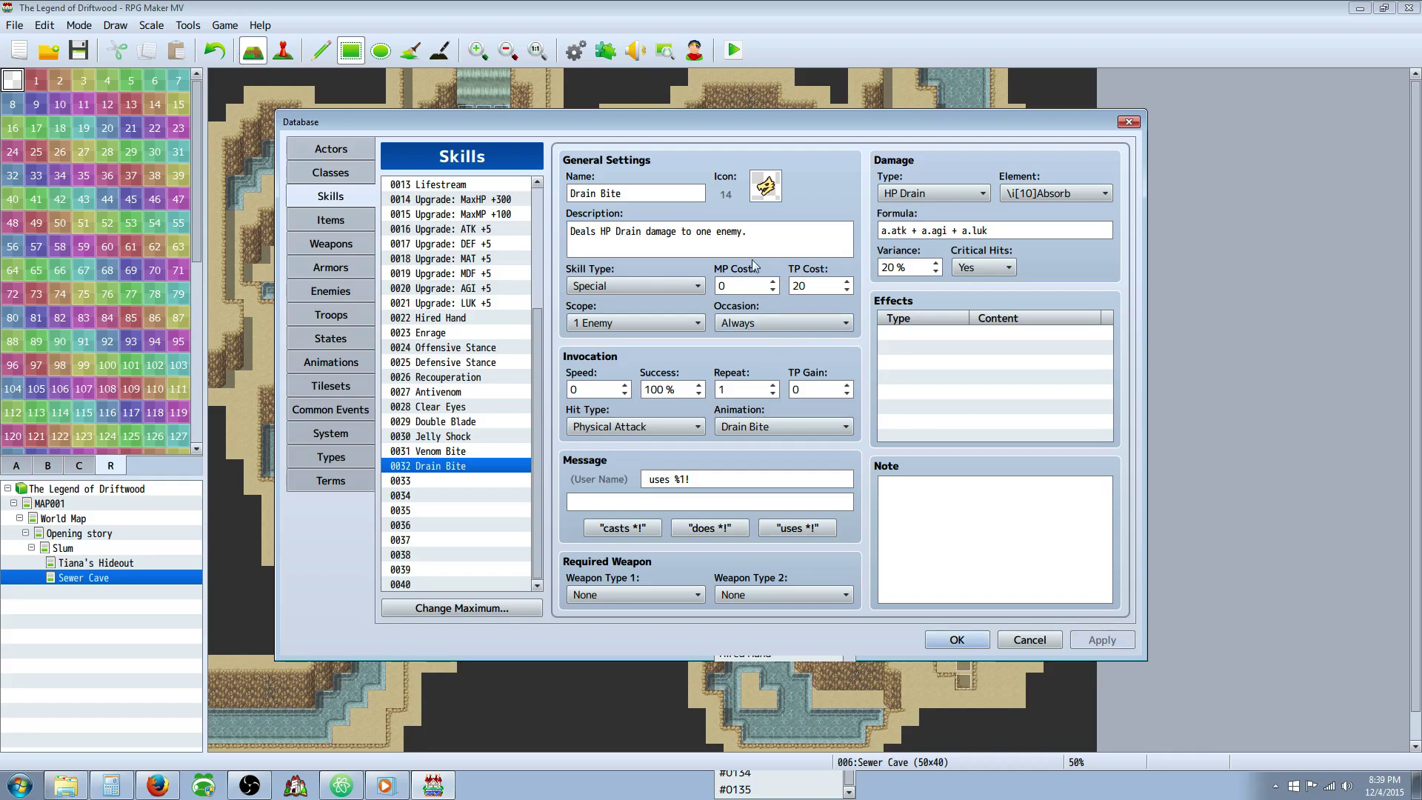
pyautogui.click(785, 232)
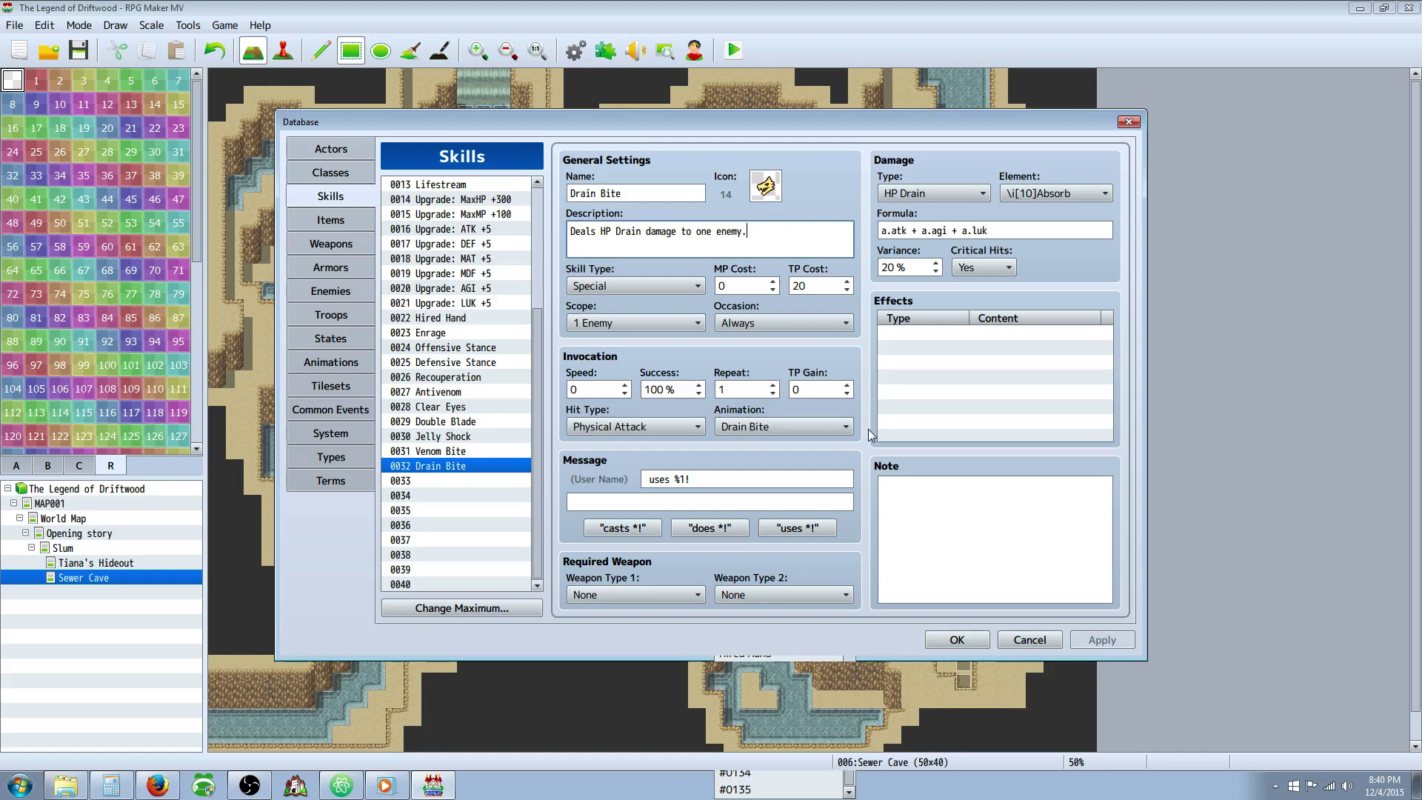
pyautogui.click(892, 332)
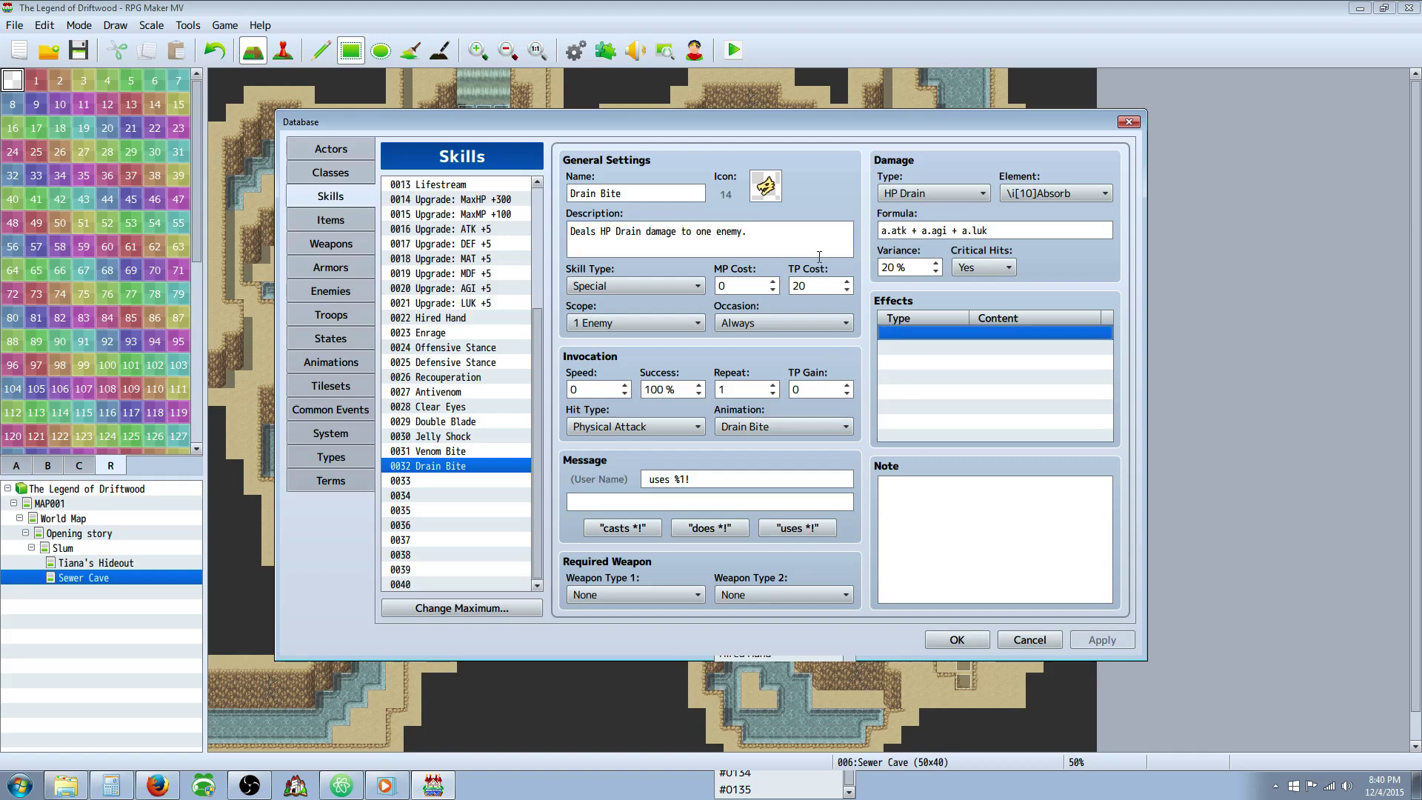
pyautogui.click(798, 235)
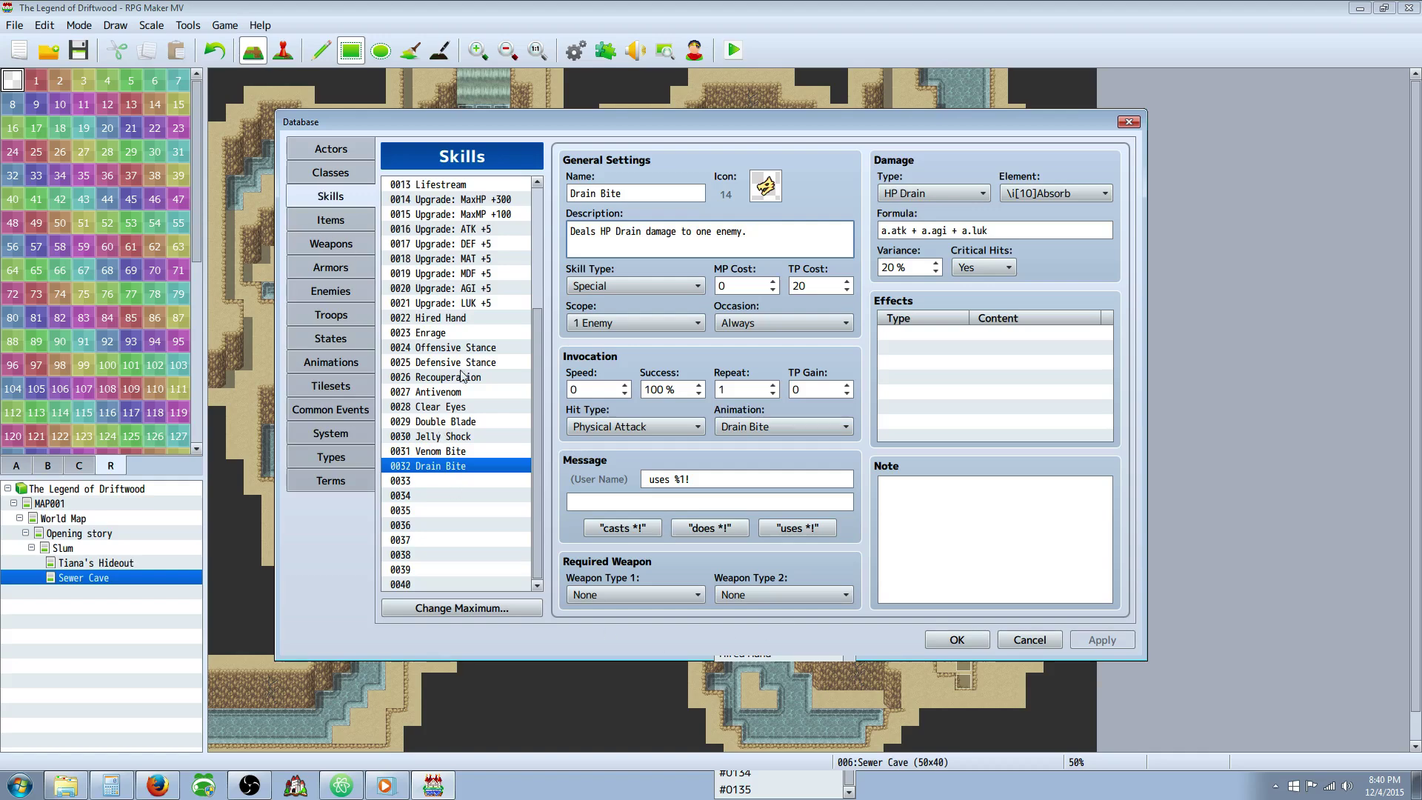
# Add Drain Bite to the Sewer Bat enemy's action patterns with a rating of 4 and the condition Always.
pyautogui.click(343, 268)
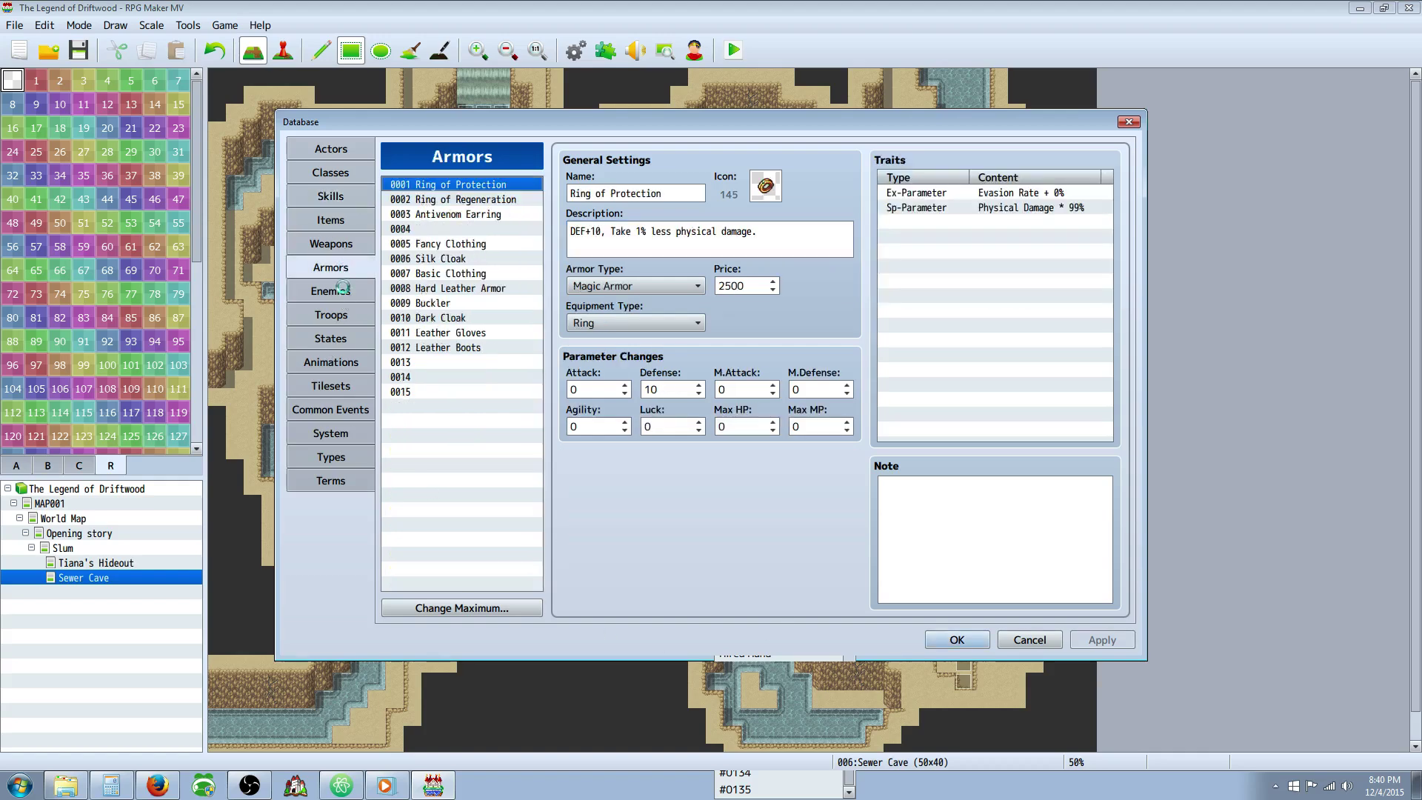
pyautogui.click(343, 289)
pyautogui.click(625, 477)
pyautogui.rightClick(626, 480)
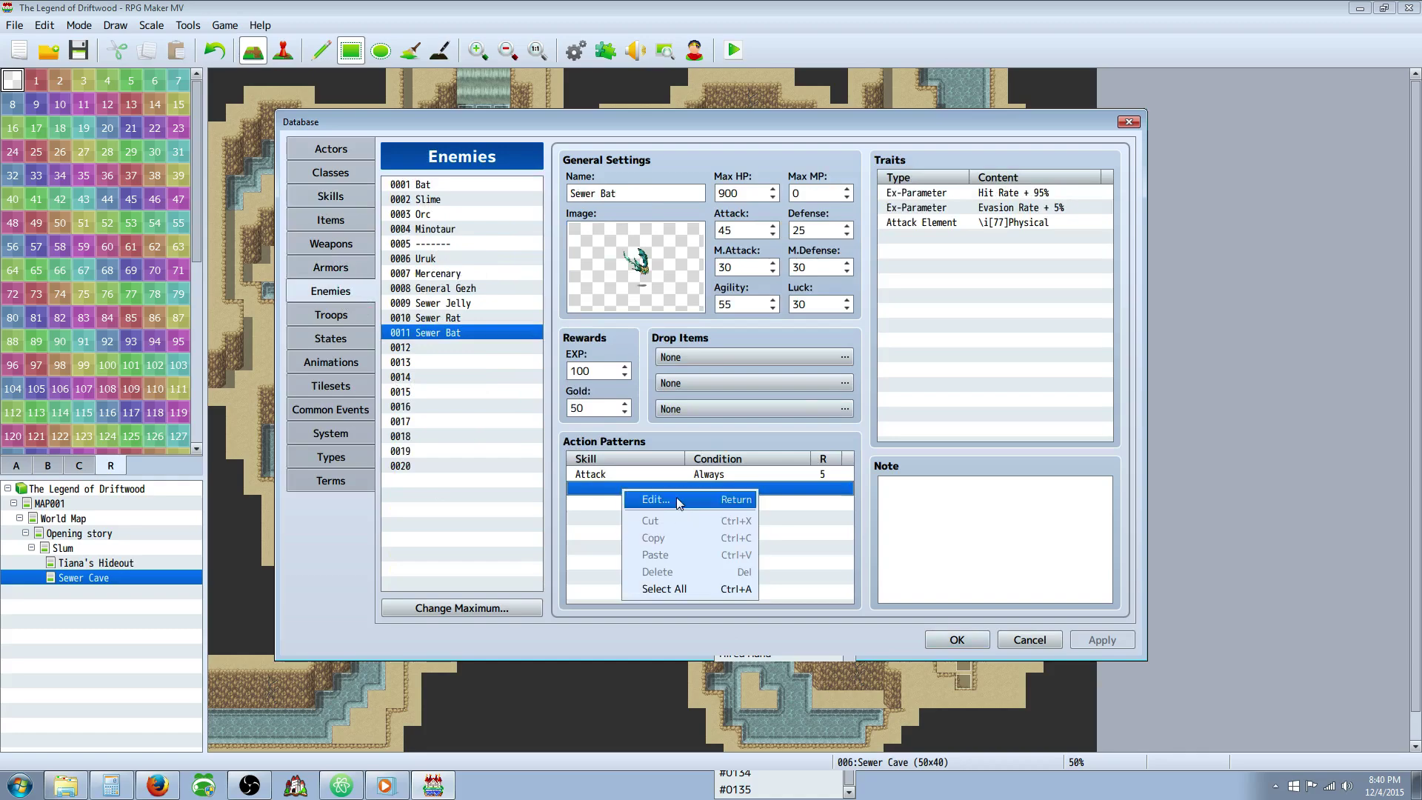
pyautogui.click(650, 494)
pyautogui.click(692, 412)
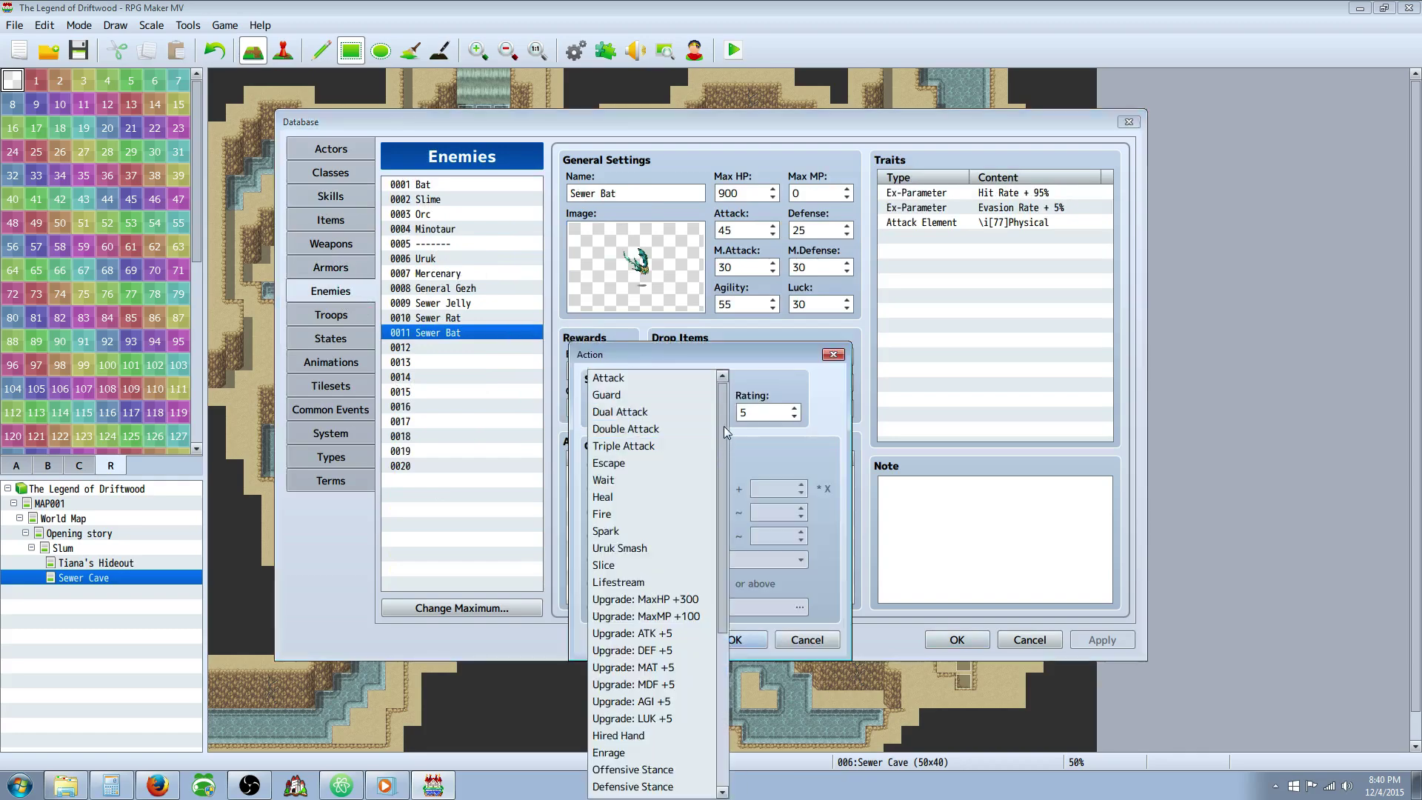
pyautogui.scroll(-5, 723, 425)
pyautogui.click(654, 655)
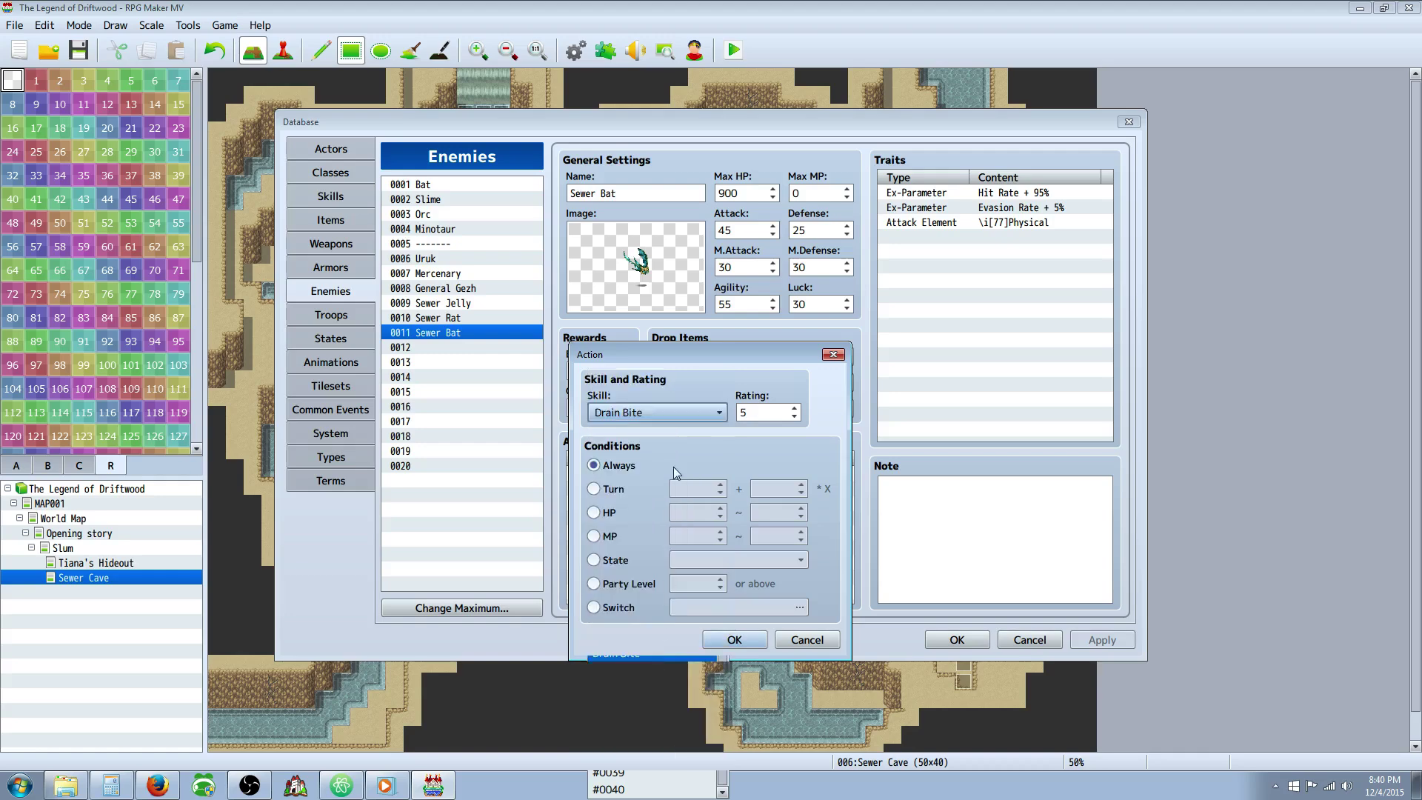
pyautogui.click(772, 411)
pyautogui.click(795, 417)
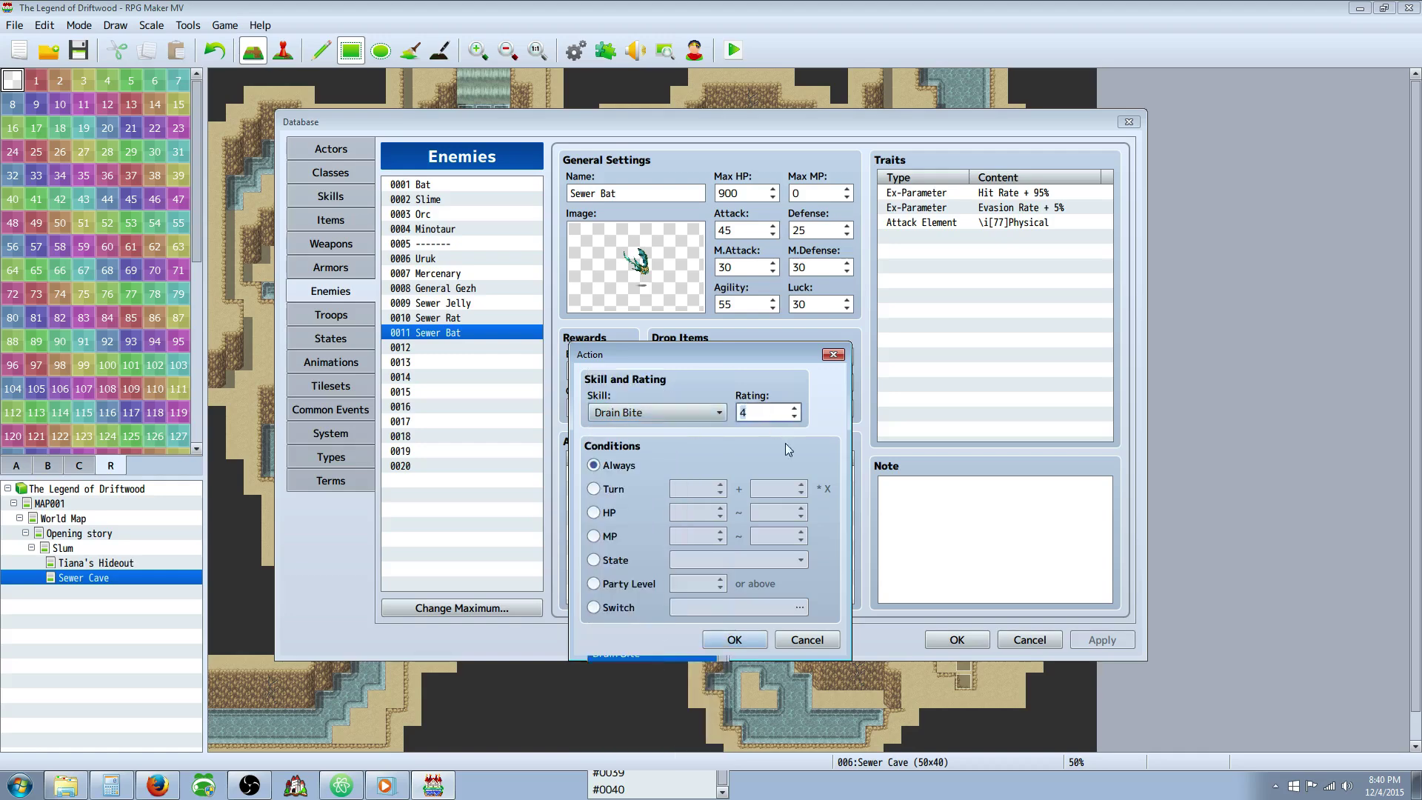
pyautogui.click(733, 640)
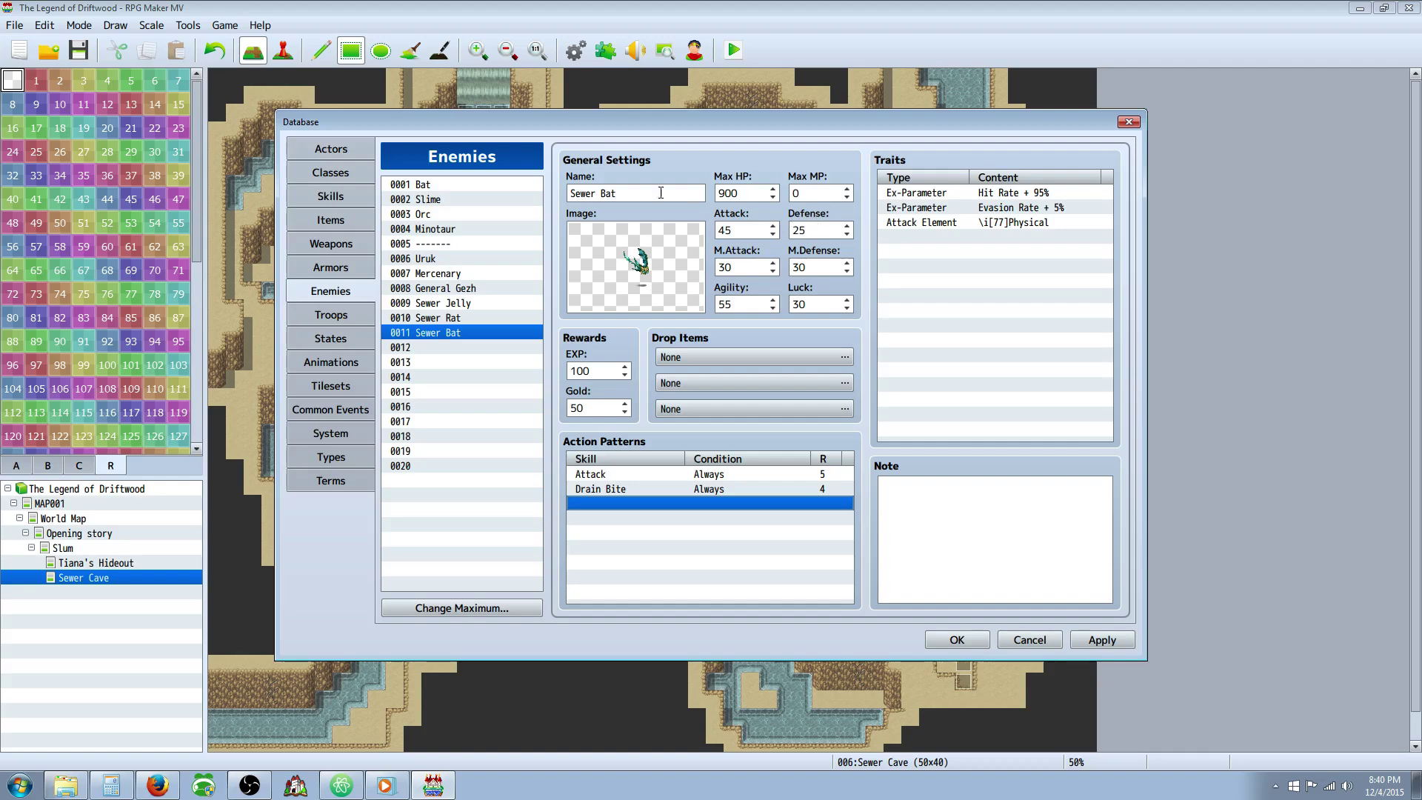
pyautogui.click(936, 222)
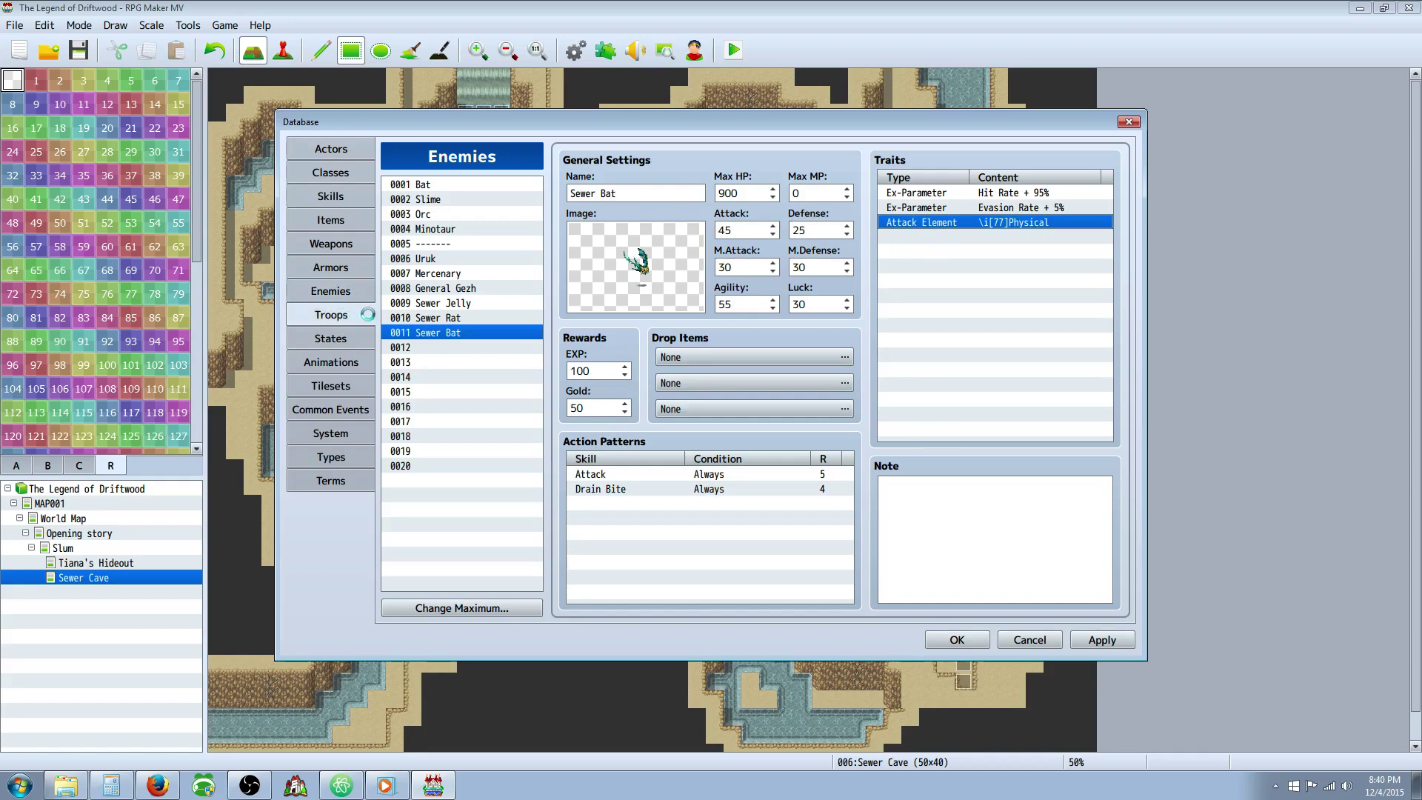
# Raise the maximum number of troops in the database to 14.
pyautogui.click(341, 315)
pyautogui.click(478, 319)
pyautogui.click(459, 609)
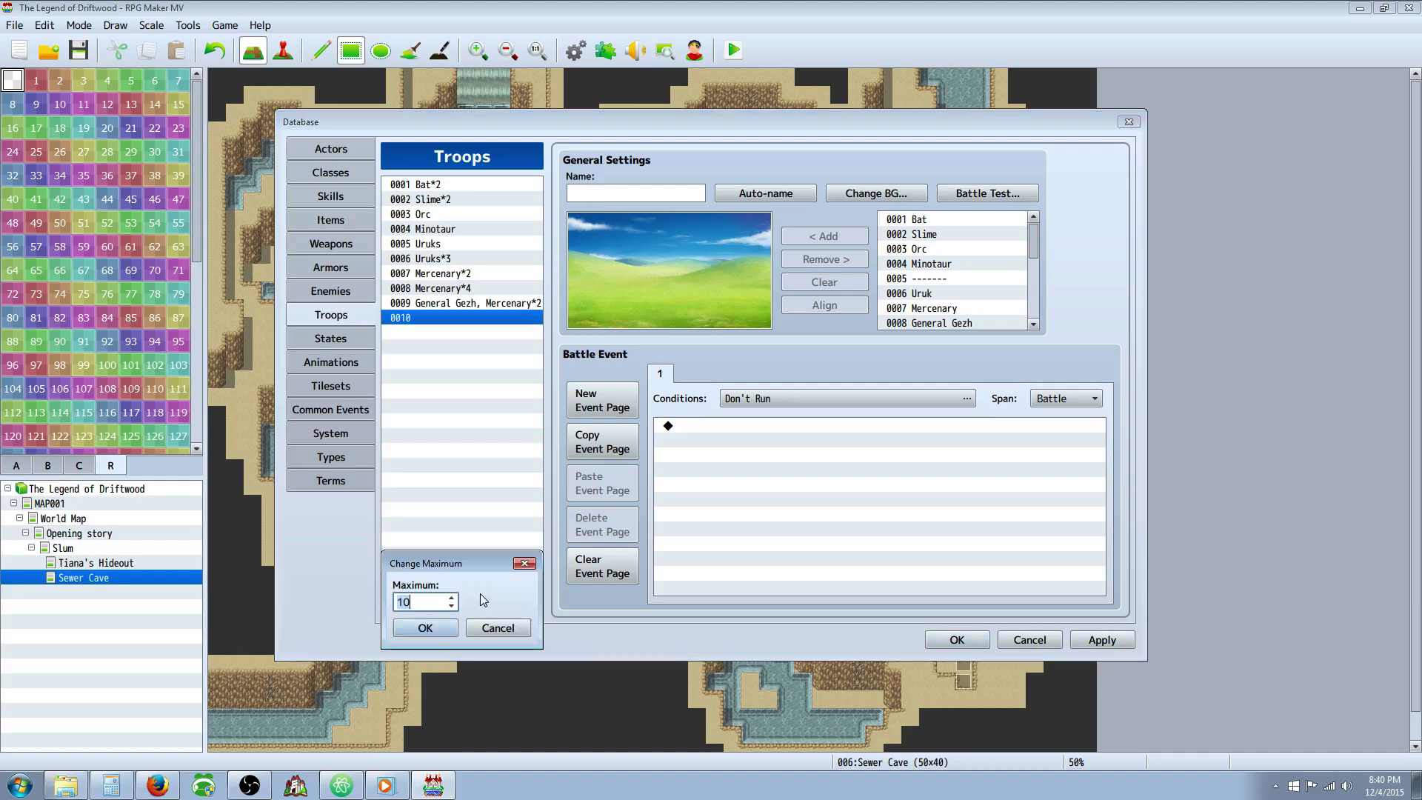
pyautogui.click(425, 627)
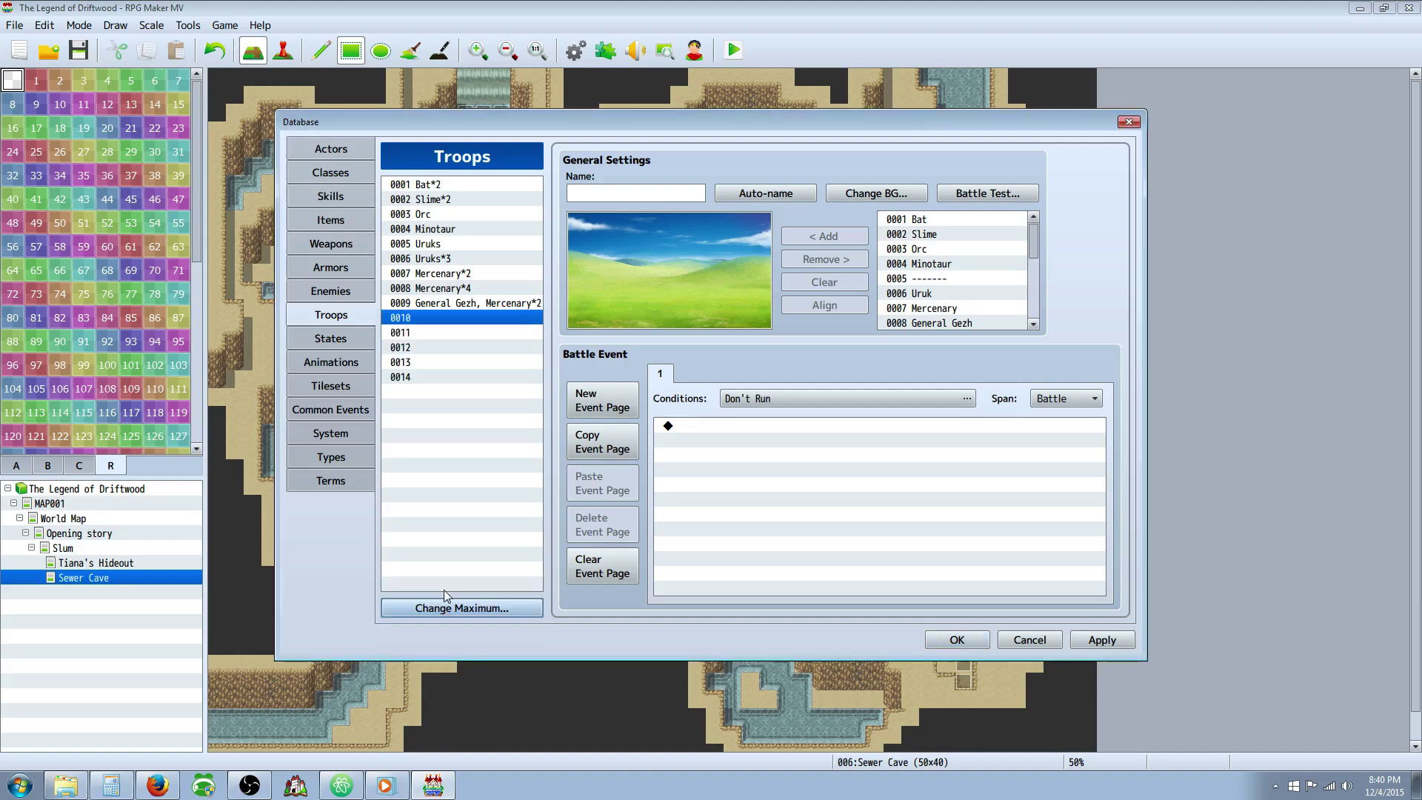
# Set up troop 0010 with one Sewer Jelly placed mid-field left of centre, and auto-name the troop.
pyautogui.click(974, 294)
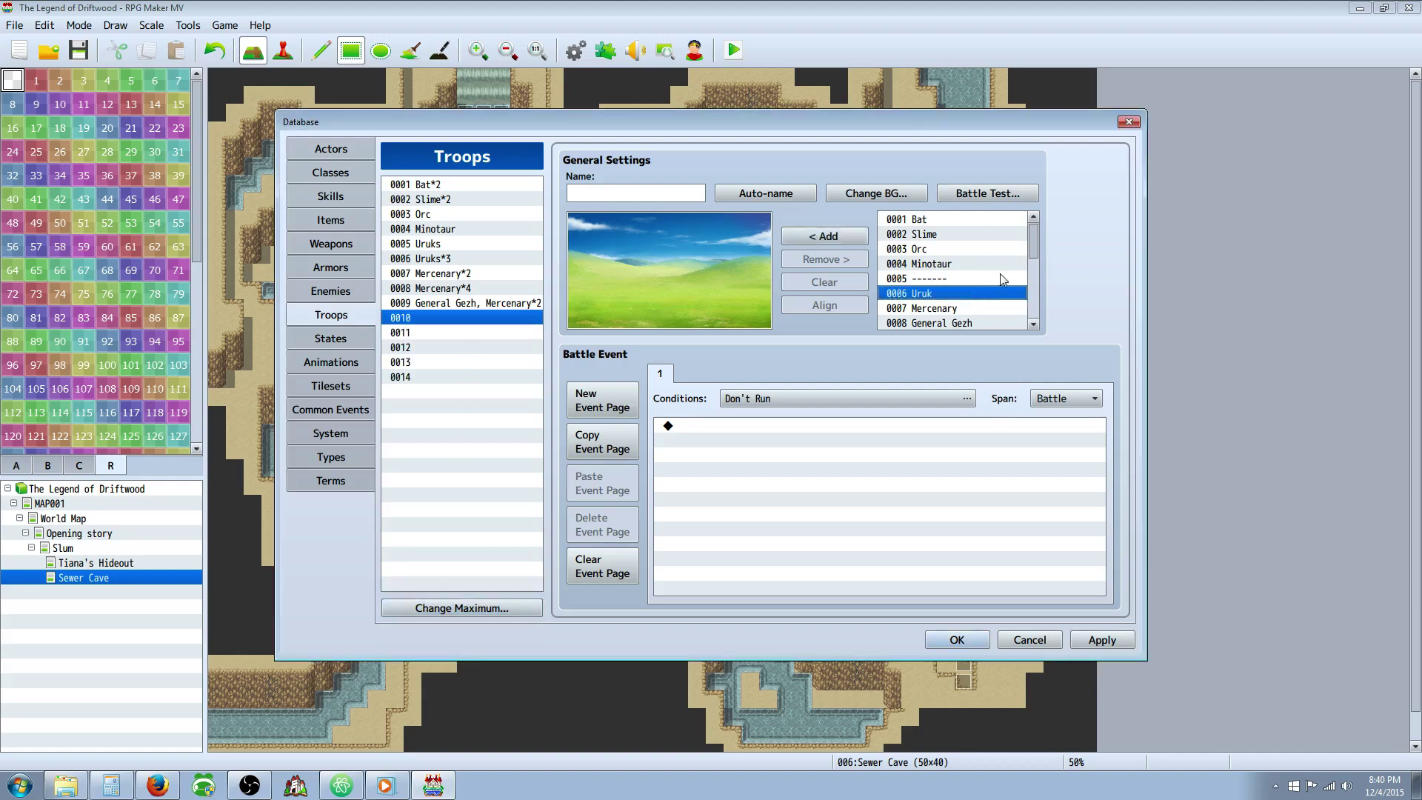
pyautogui.scroll(-1, 987, 276)
pyautogui.click(939, 279)
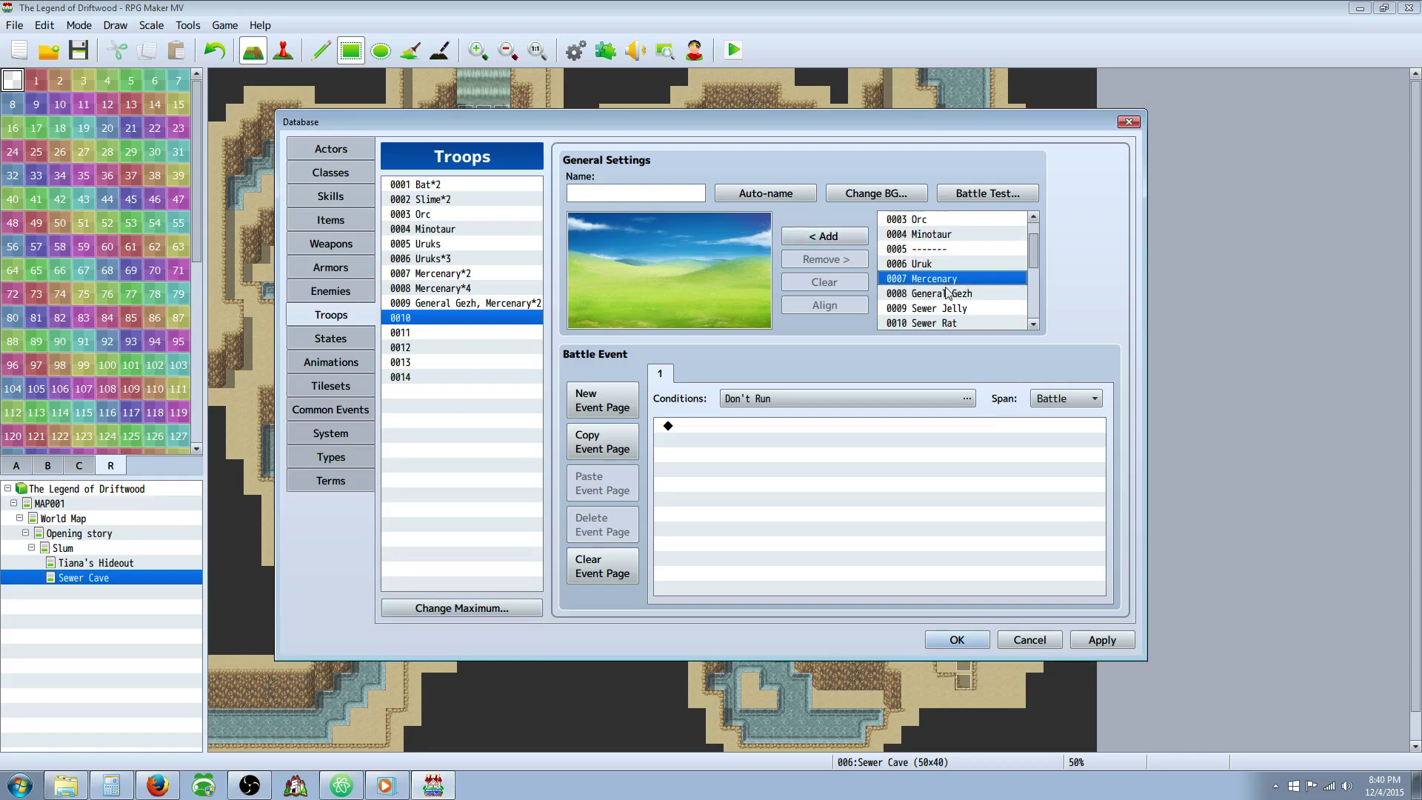
pyautogui.click(944, 293)
pyautogui.click(941, 309)
pyautogui.click(826, 237)
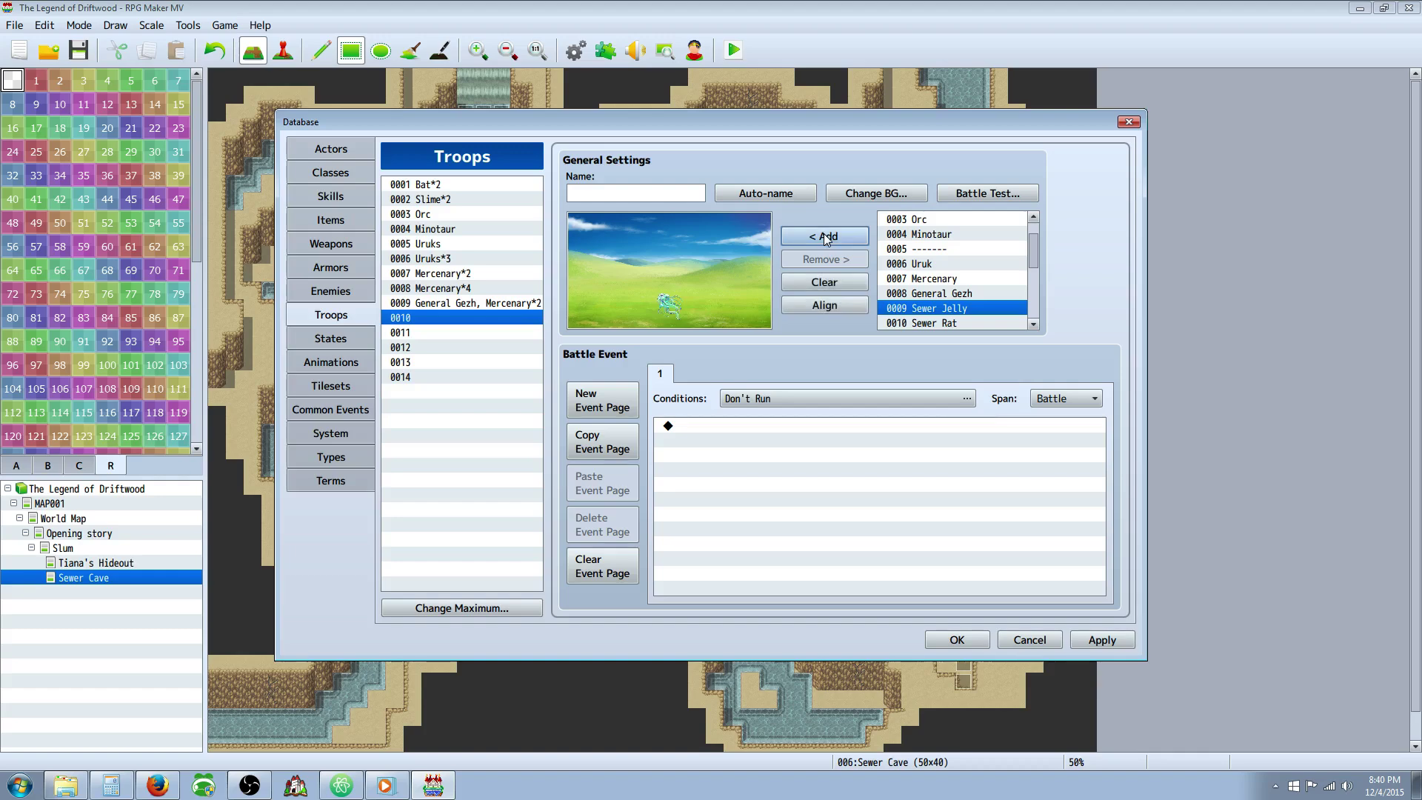
pyautogui.moveTo(669, 303); pyautogui.dragTo(638, 271)
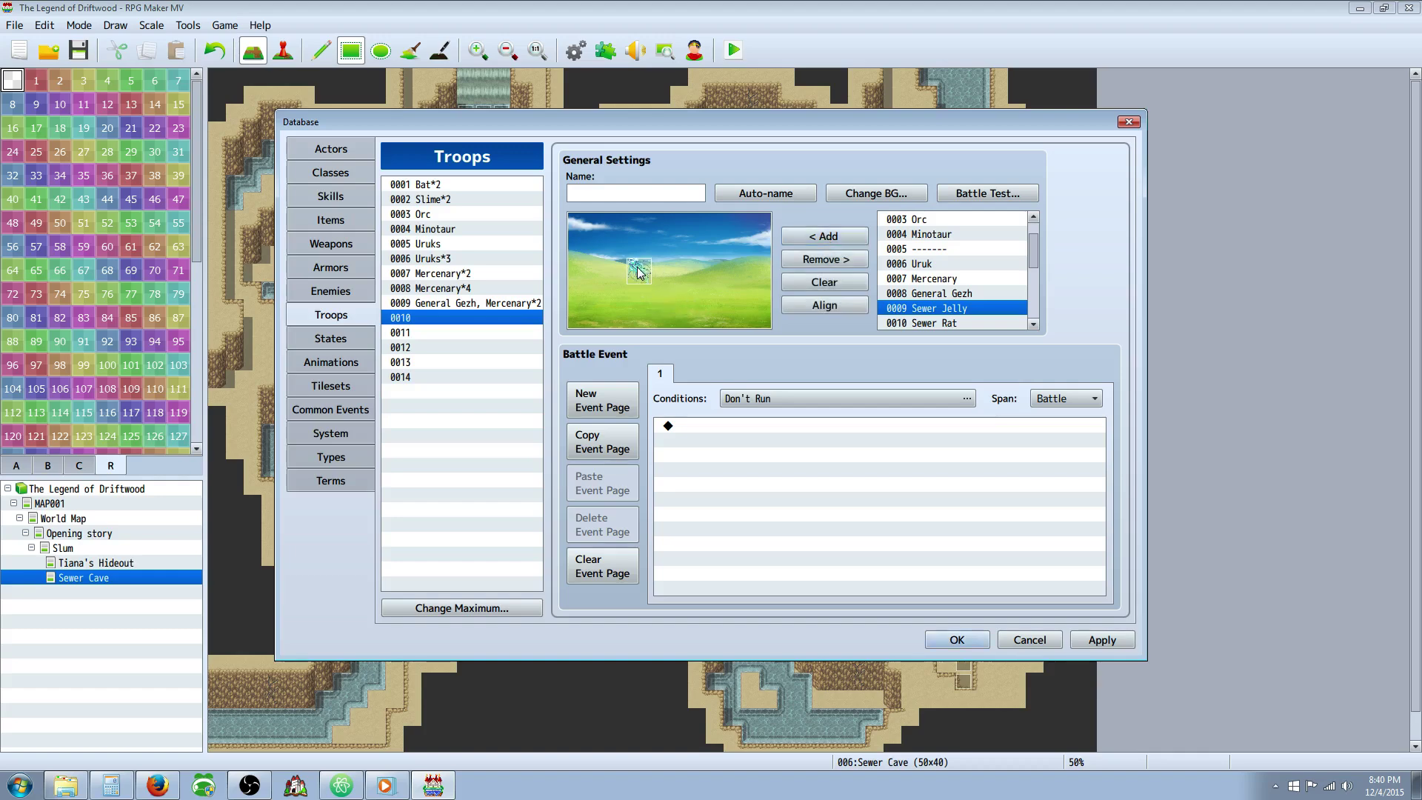
pyautogui.click(765, 193)
# Set up troop 0011 with two Sewer Jellies placed side by side mid-field, and auto-name it.
pyautogui.click(479, 335)
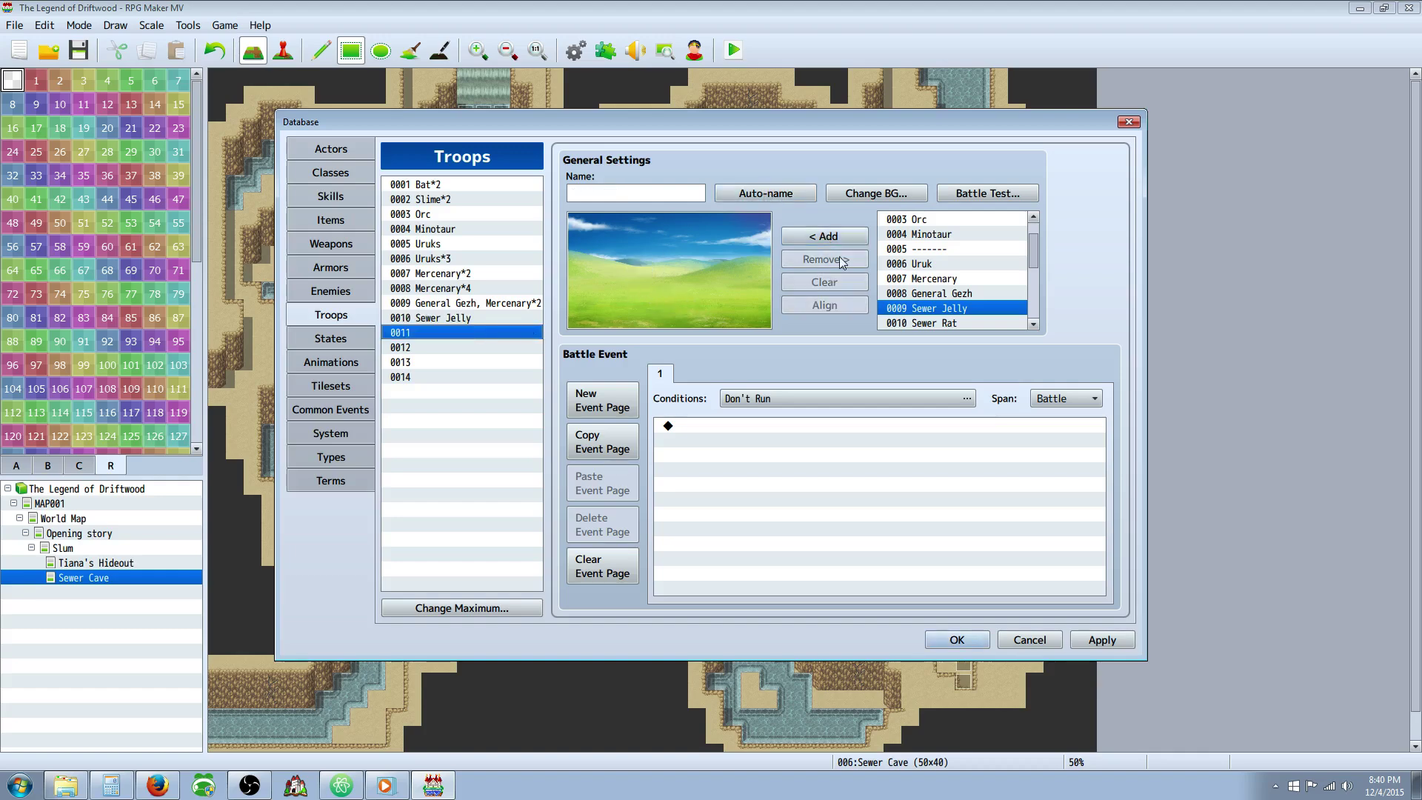
pyautogui.click(824, 236)
pyautogui.click(824, 236)
pyautogui.moveTo(654, 304); pyautogui.dragTo(628, 268)
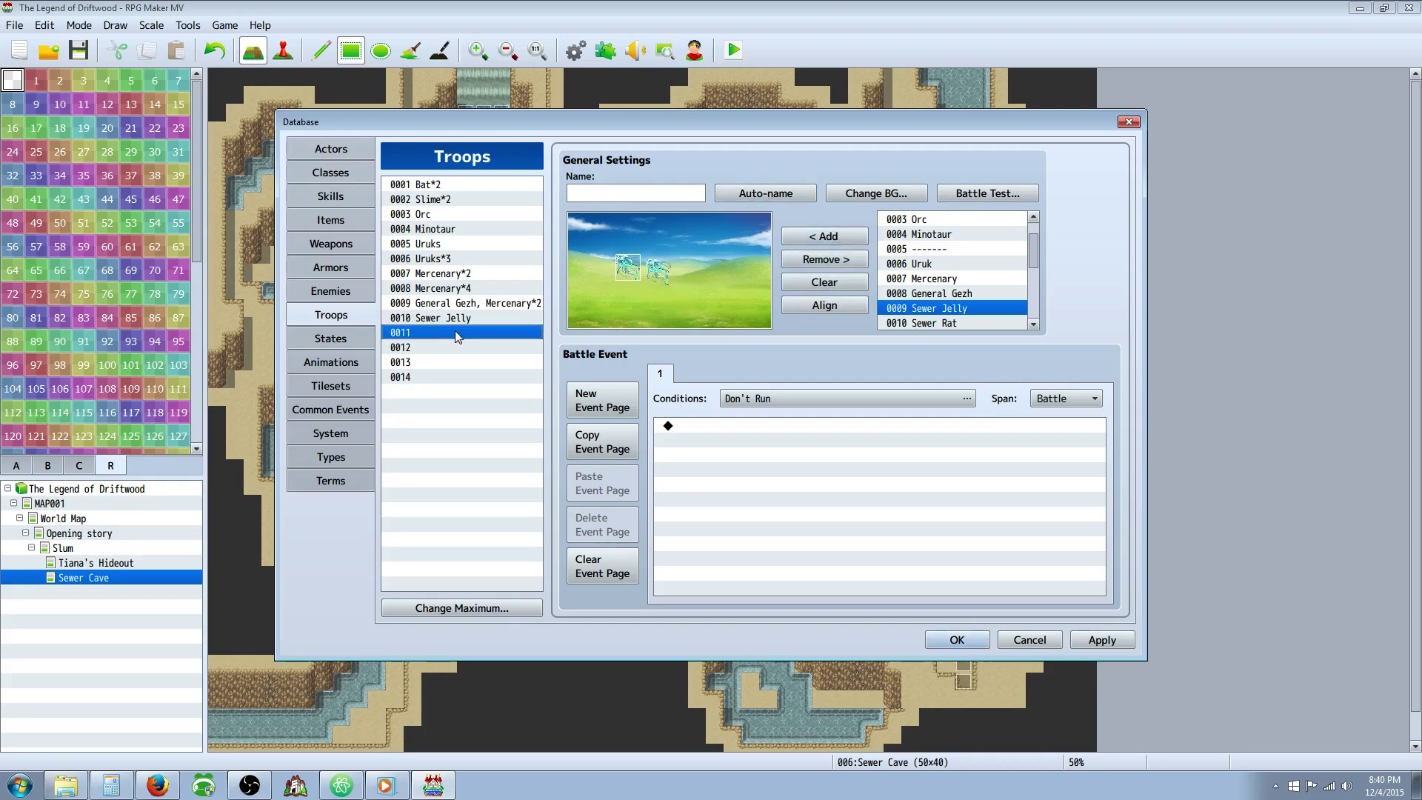
pyautogui.click(765, 194)
# Set up troop 0012 with two Sewer Rats moved up from the bottom of the battlefield, and auto-name it.
pyautogui.click(482, 347)
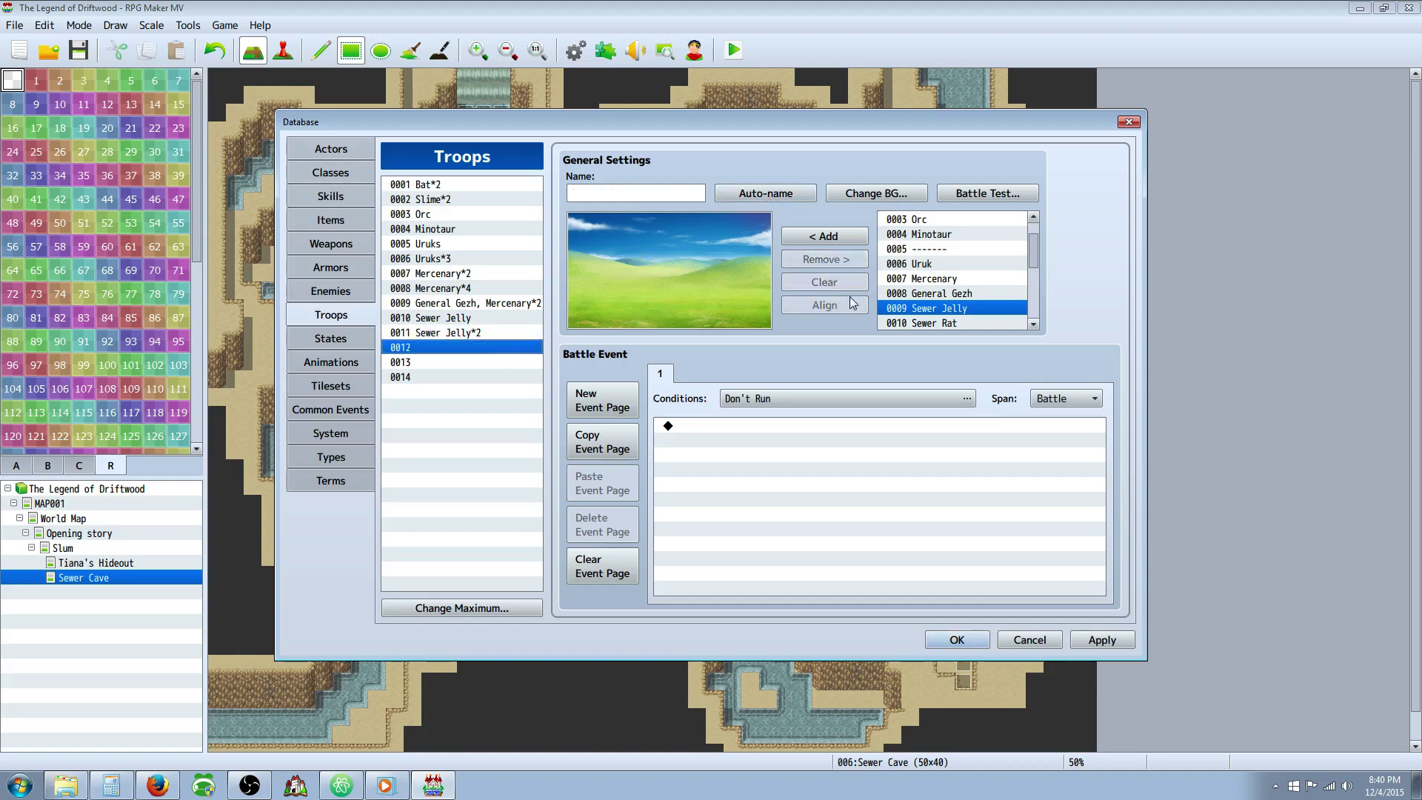
pyautogui.scroll(-1, 974, 302)
pyautogui.click(949, 279)
pyautogui.click(810, 234)
pyautogui.click(810, 234)
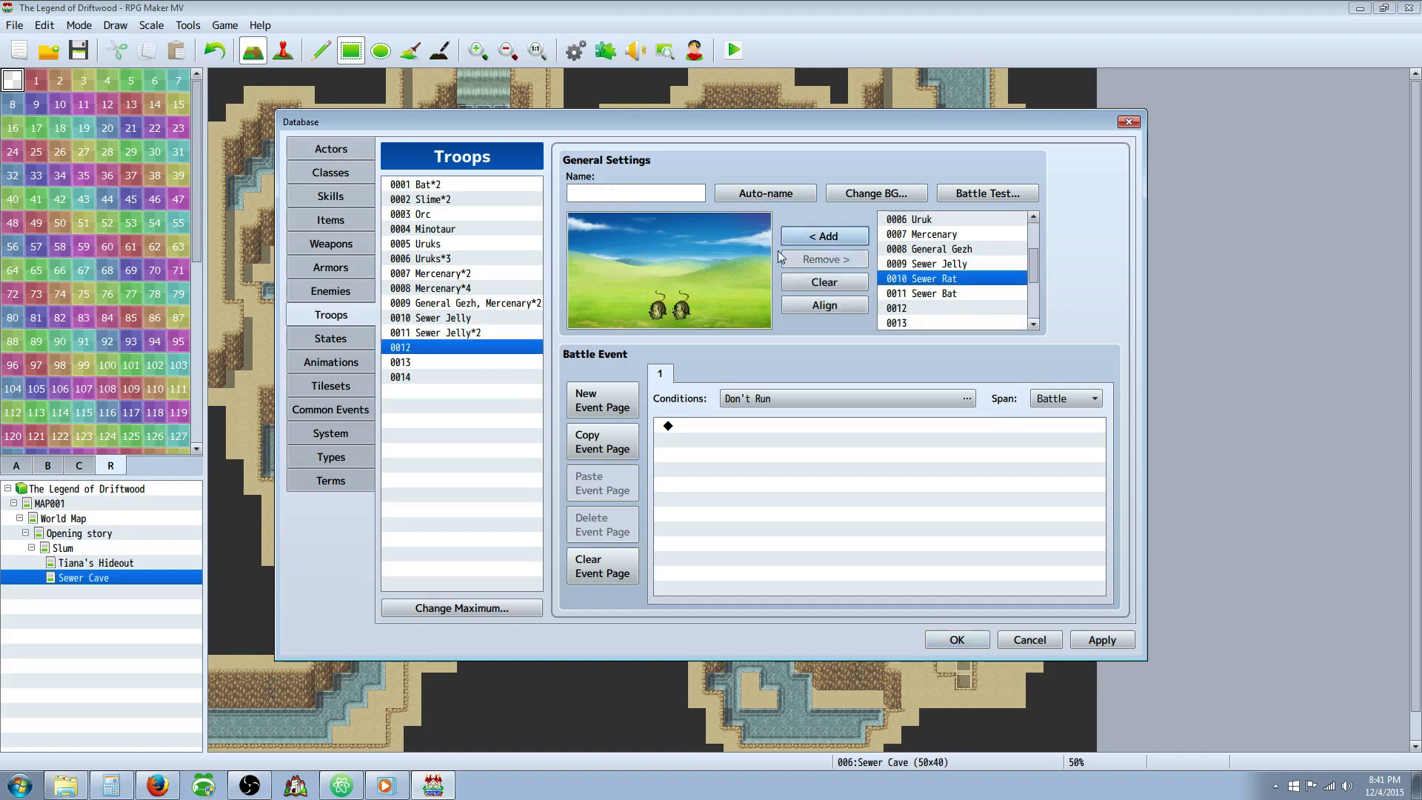
pyautogui.moveTo(682, 305); pyautogui.dragTo(652, 288)
pyautogui.click(665, 292)
pyautogui.click(765, 194)
# Set up troop 0013 with two Sewer Bats staggered mid-field, and auto-name it.
pyautogui.click(488, 361)
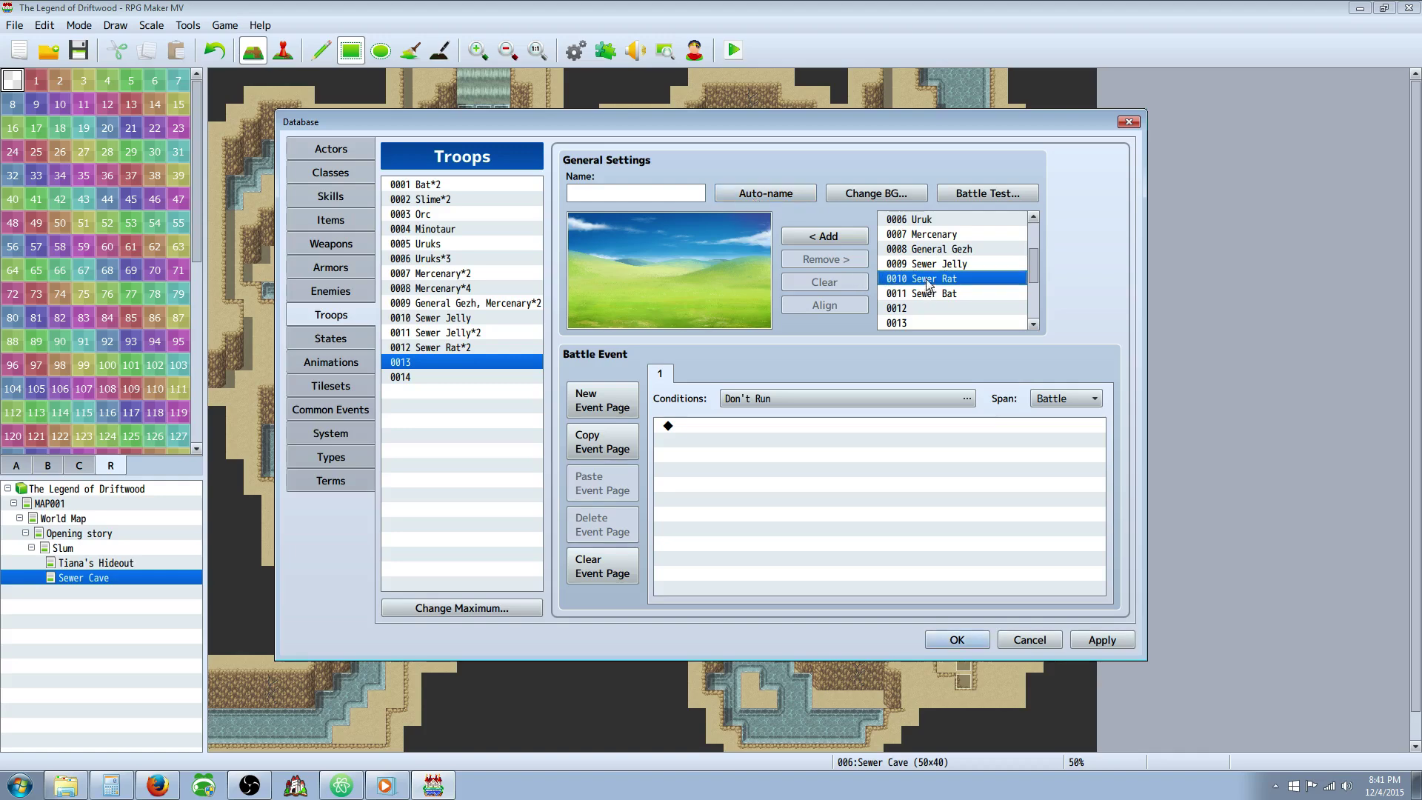
pyautogui.click(896, 293)
pyautogui.click(814, 236)
pyautogui.click(815, 236)
pyautogui.moveTo(686, 298); pyautogui.dragTo(638, 283)
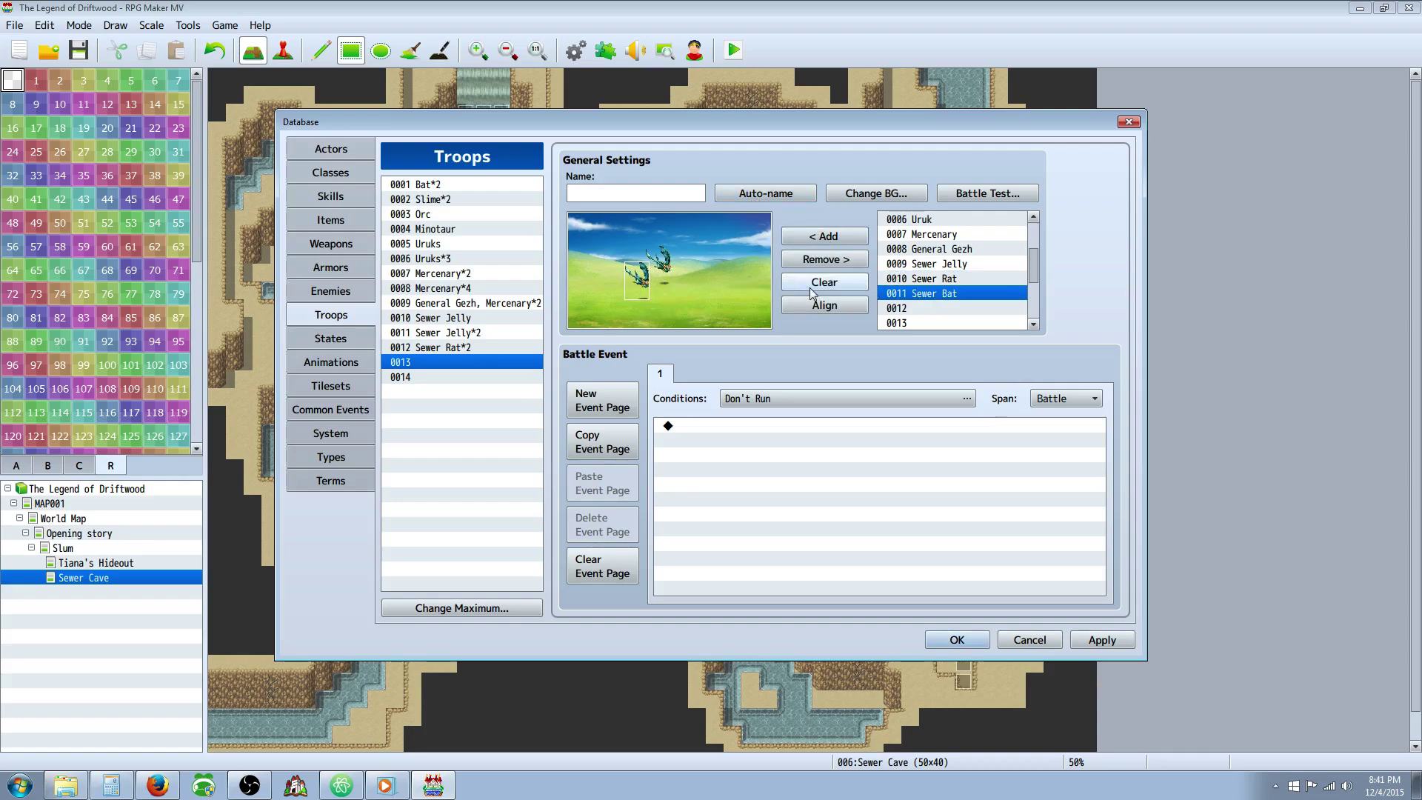
pyautogui.click(765, 193)
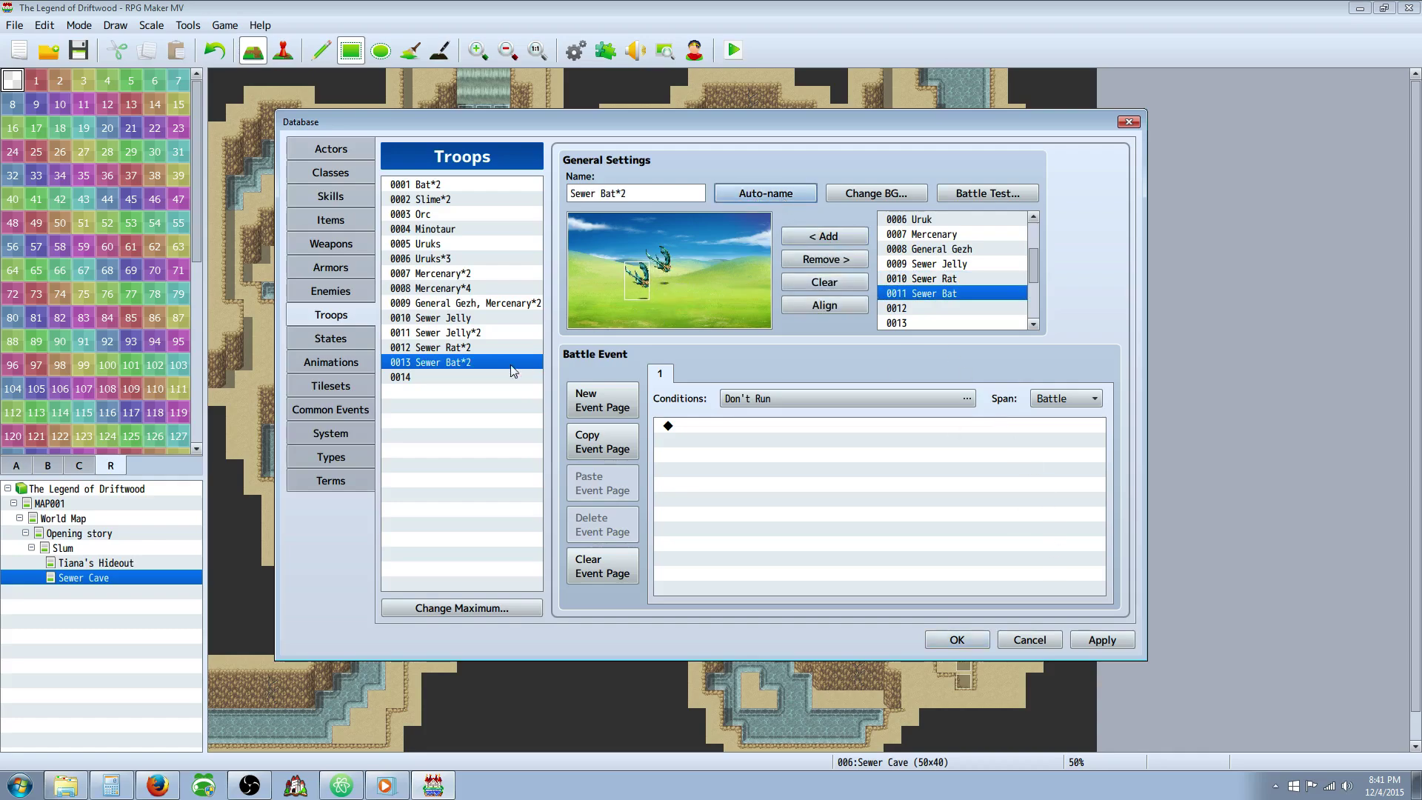
# Set up troop 0014 with two Sewer Rats and a Sewer Bat behind them at the upper left, and auto-name it.
pyautogui.click(464, 377)
pyautogui.click(895, 277)
pyautogui.click(821, 237)
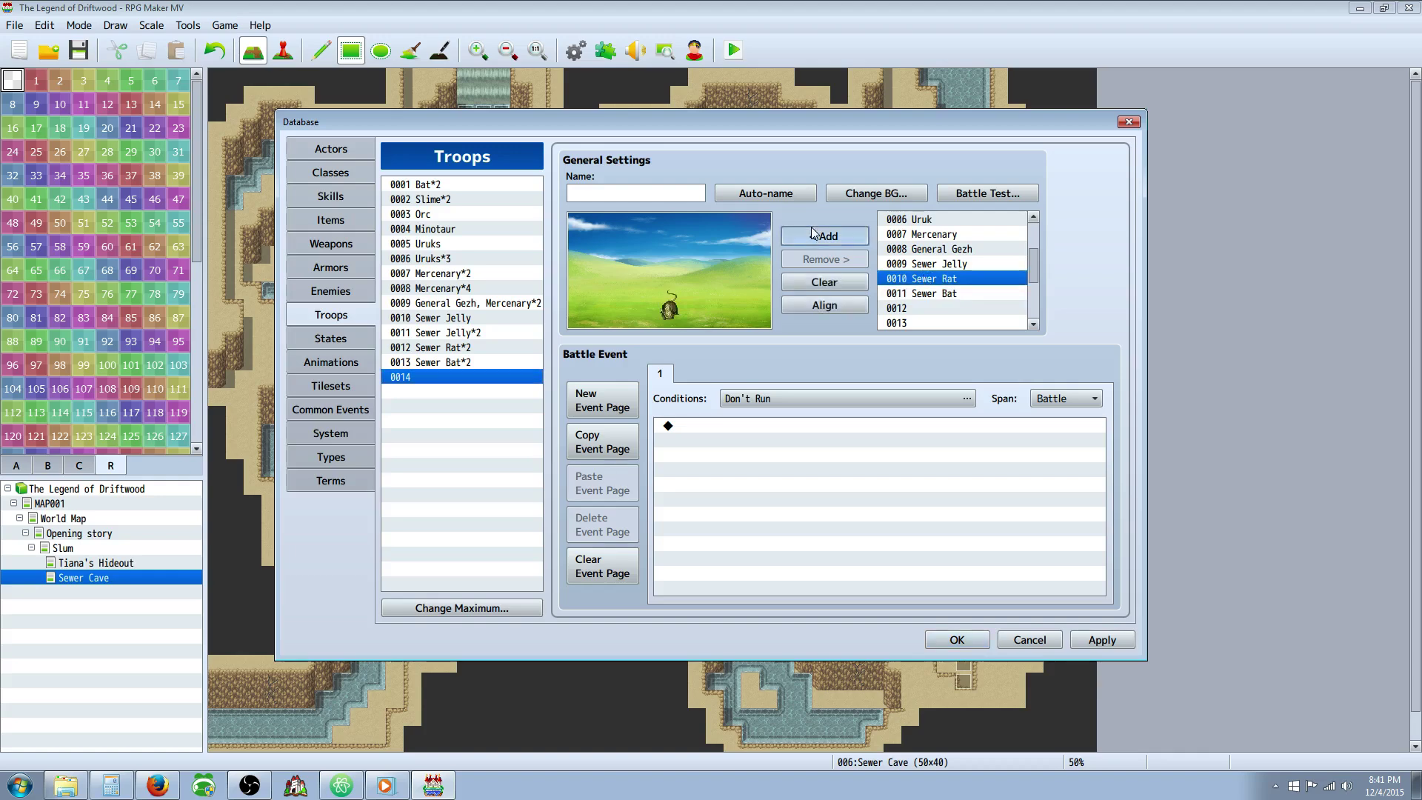
pyautogui.click(820, 237)
pyautogui.moveTo(682, 300); pyautogui.dragTo(620, 260)
pyautogui.click(673, 283)
pyautogui.click(921, 294)
pyautogui.click(824, 236)
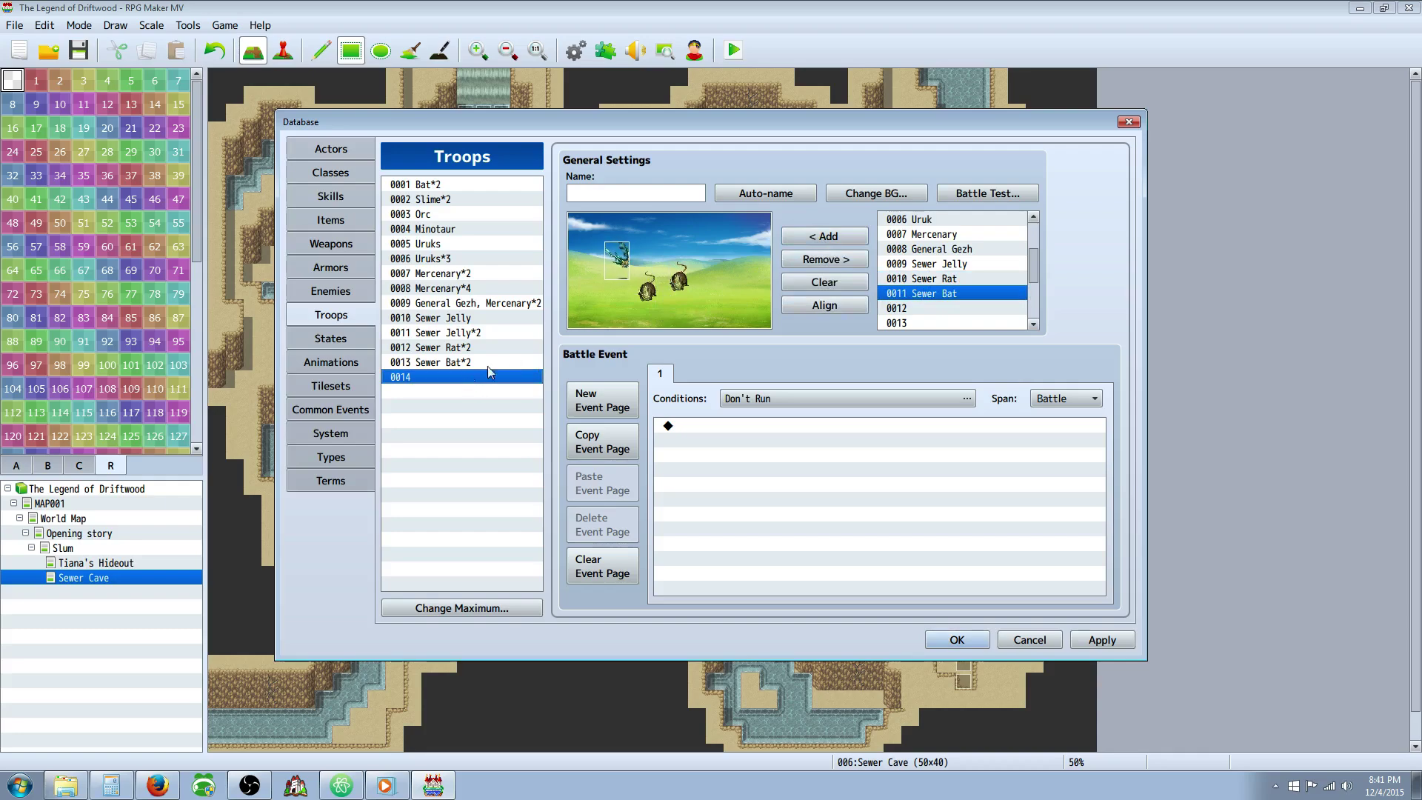
pyautogui.click(961, 265)
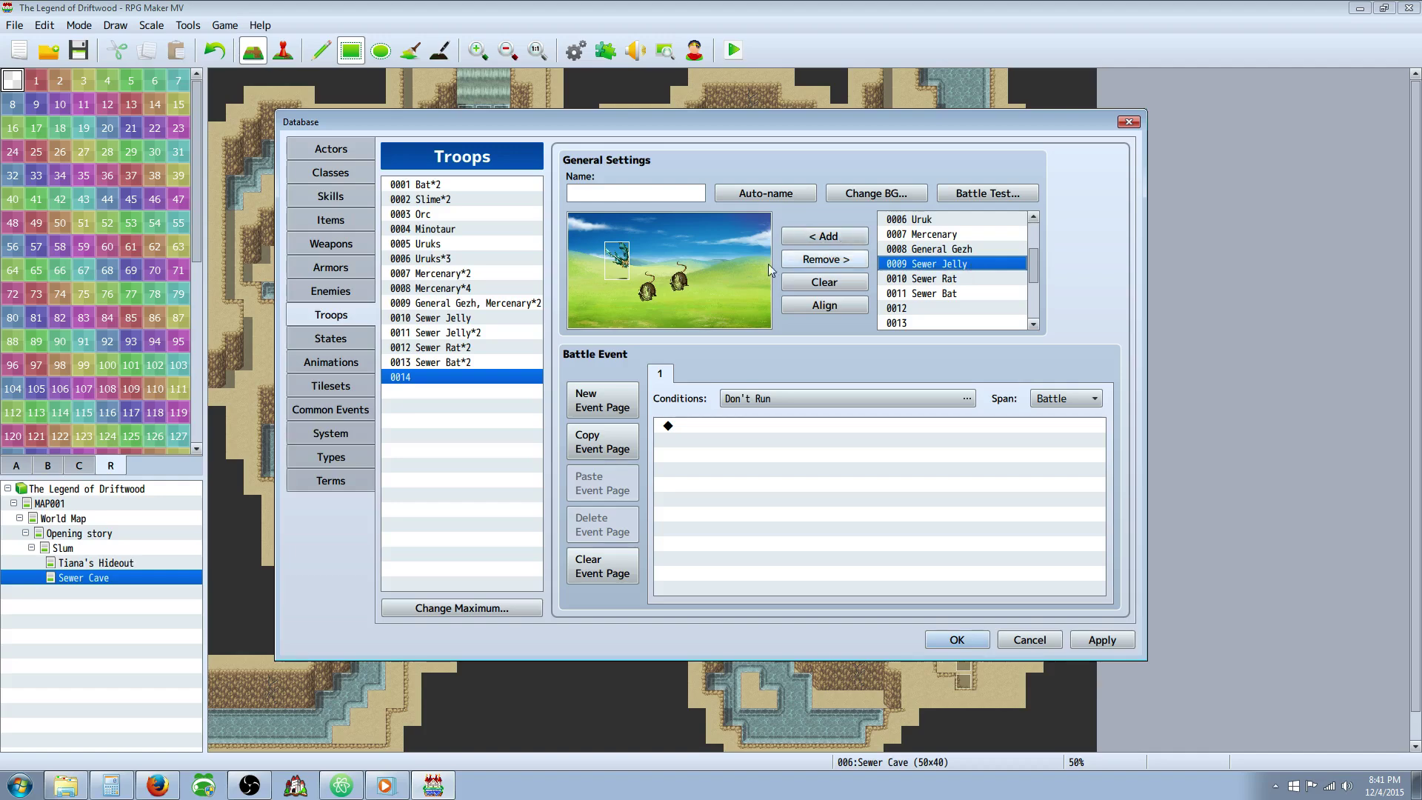
pyautogui.click(766, 194)
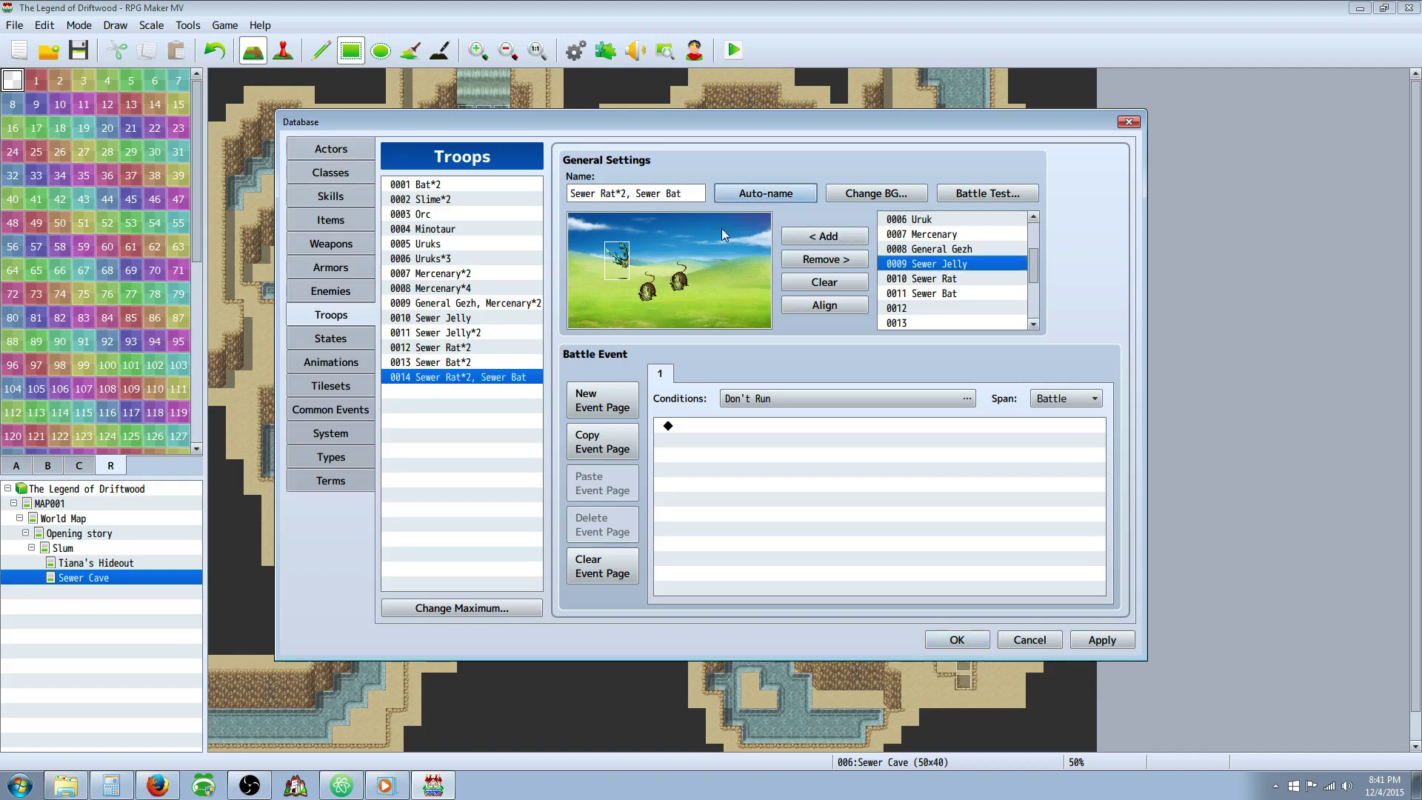
# Raise the maximum number of troops to 15.
pyautogui.click(461, 607)
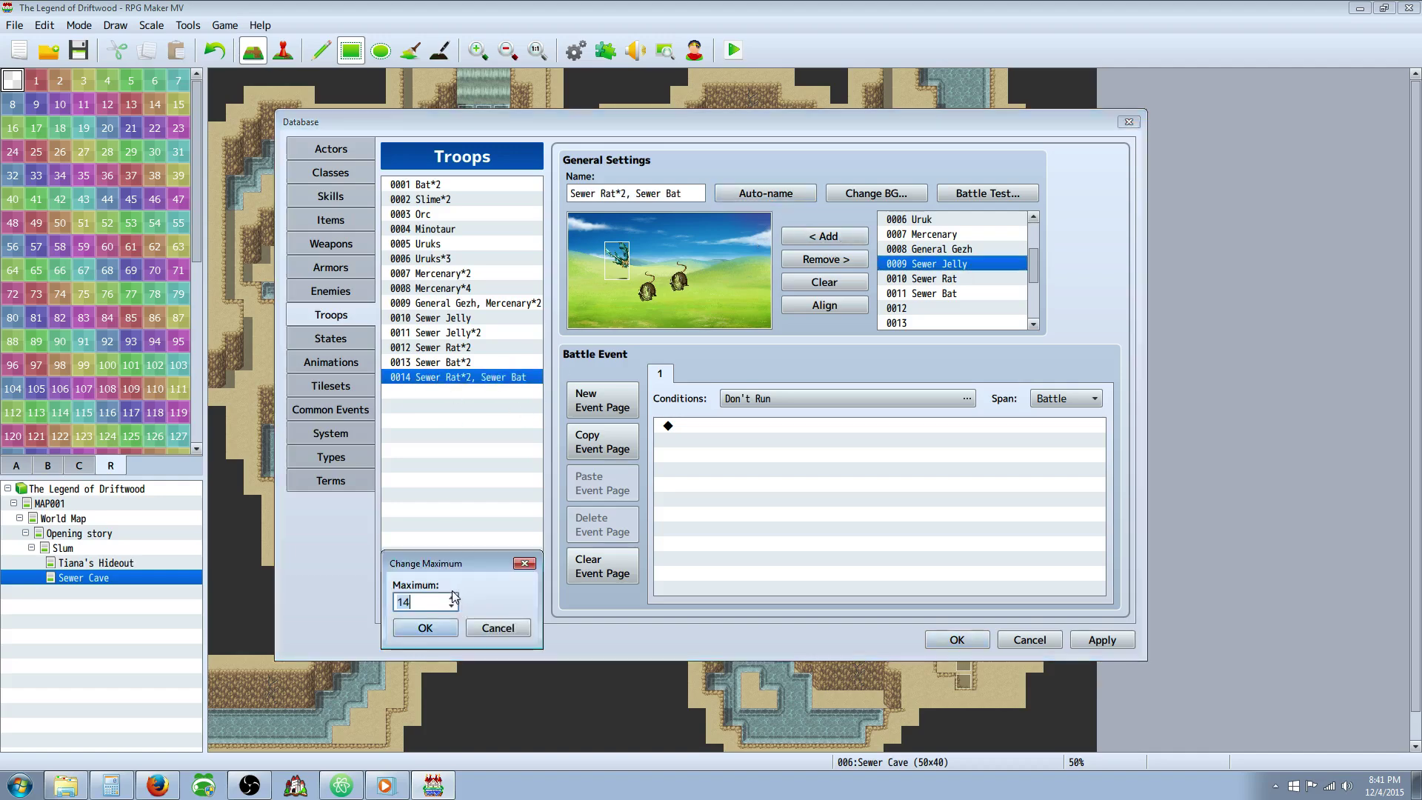
pyautogui.click(451, 598)
pyautogui.press('Return')
# Add two Sewer Jellies to troop 0015 and place them side by side mid-field.
pyautogui.click(468, 392)
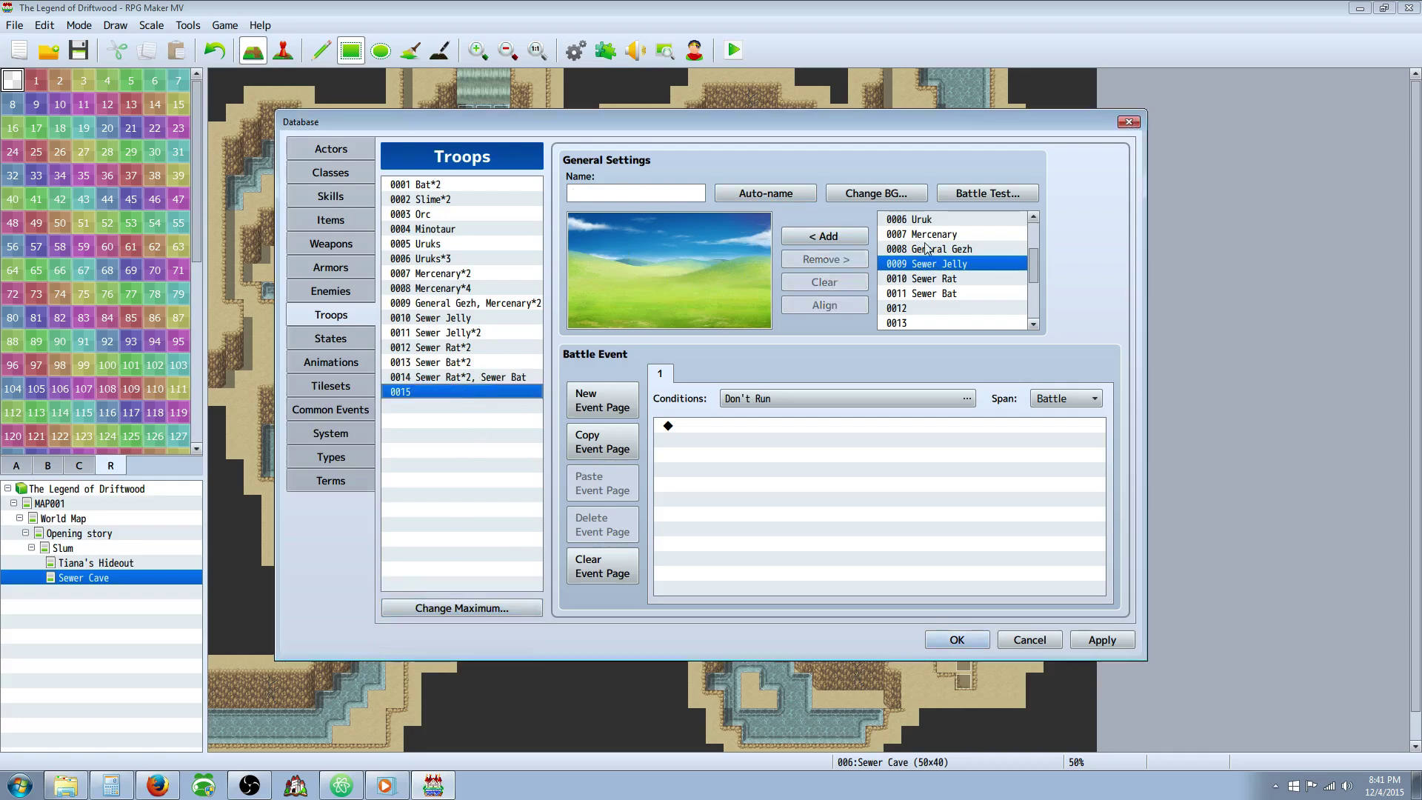
pyautogui.click(949, 277)
pyautogui.click(951, 252)
pyautogui.click(947, 295)
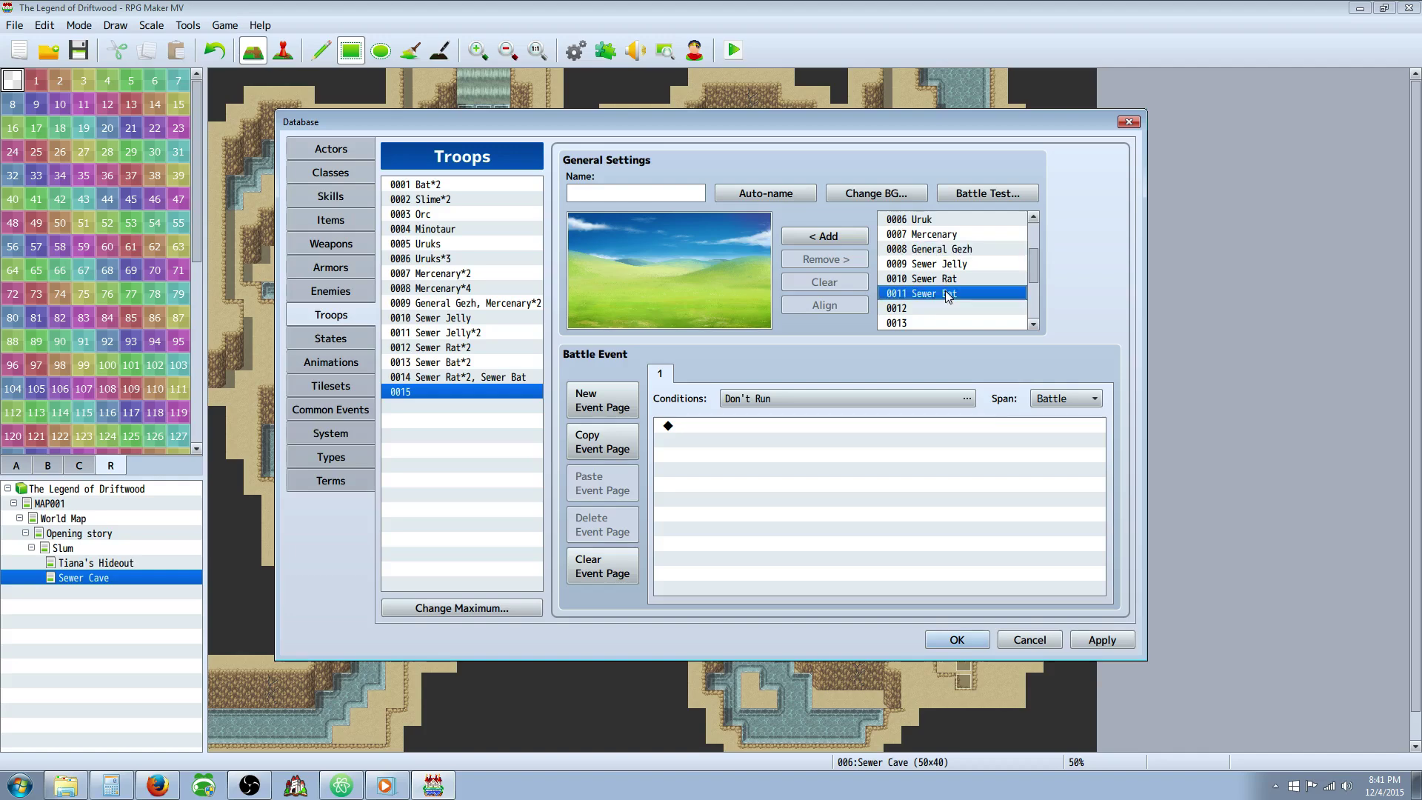
pyautogui.doubleClick(954, 260)
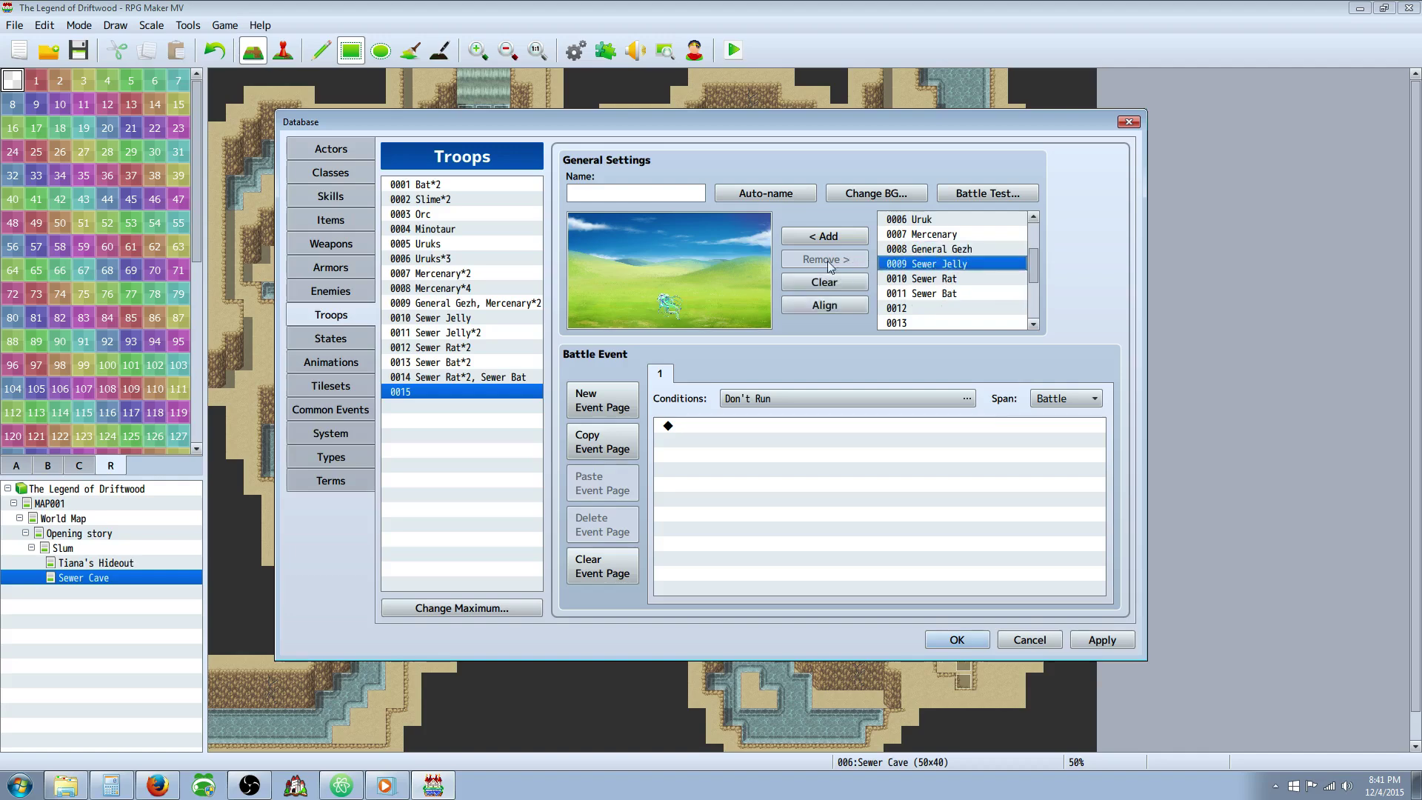
pyautogui.moveTo(670, 302); pyautogui.dragTo(662, 255)
pyautogui.click(785, 243)
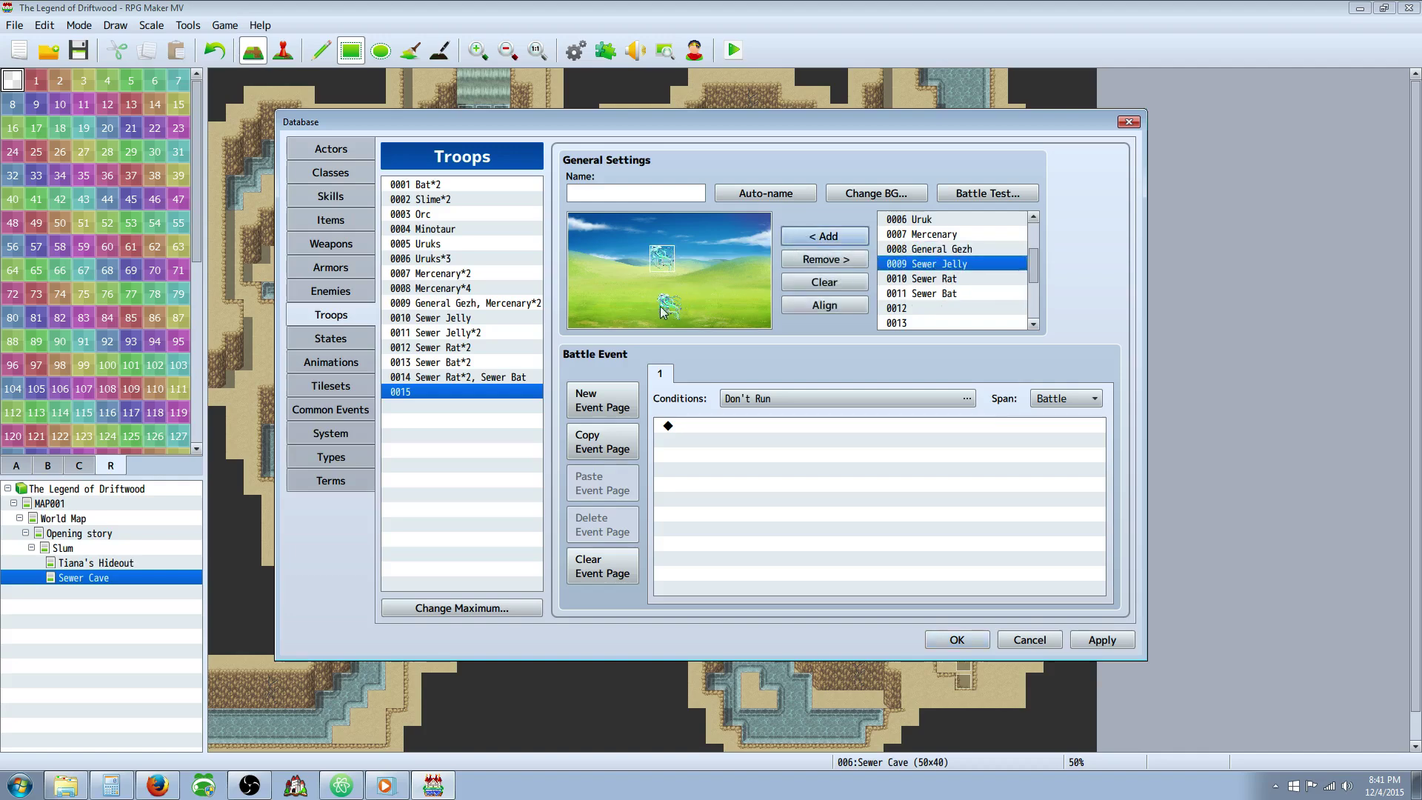
pyautogui.moveTo(671, 304); pyautogui.dragTo(635, 274)
pyautogui.click(670, 260)
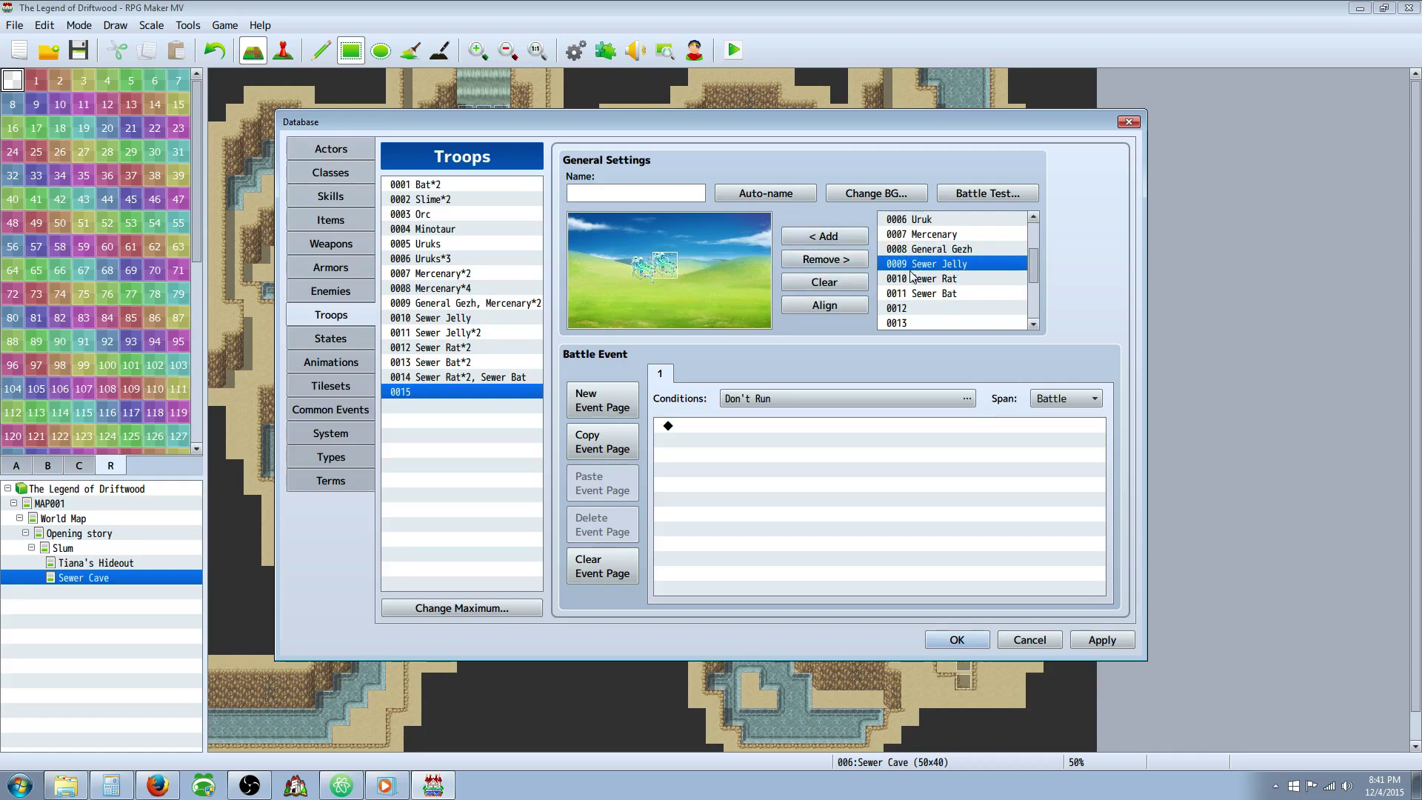
# Add a Sewer Bat at the upper left of troop 0015, auto-name the troop, and apply the changes.
pyautogui.click(944, 294)
pyautogui.click(827, 236)
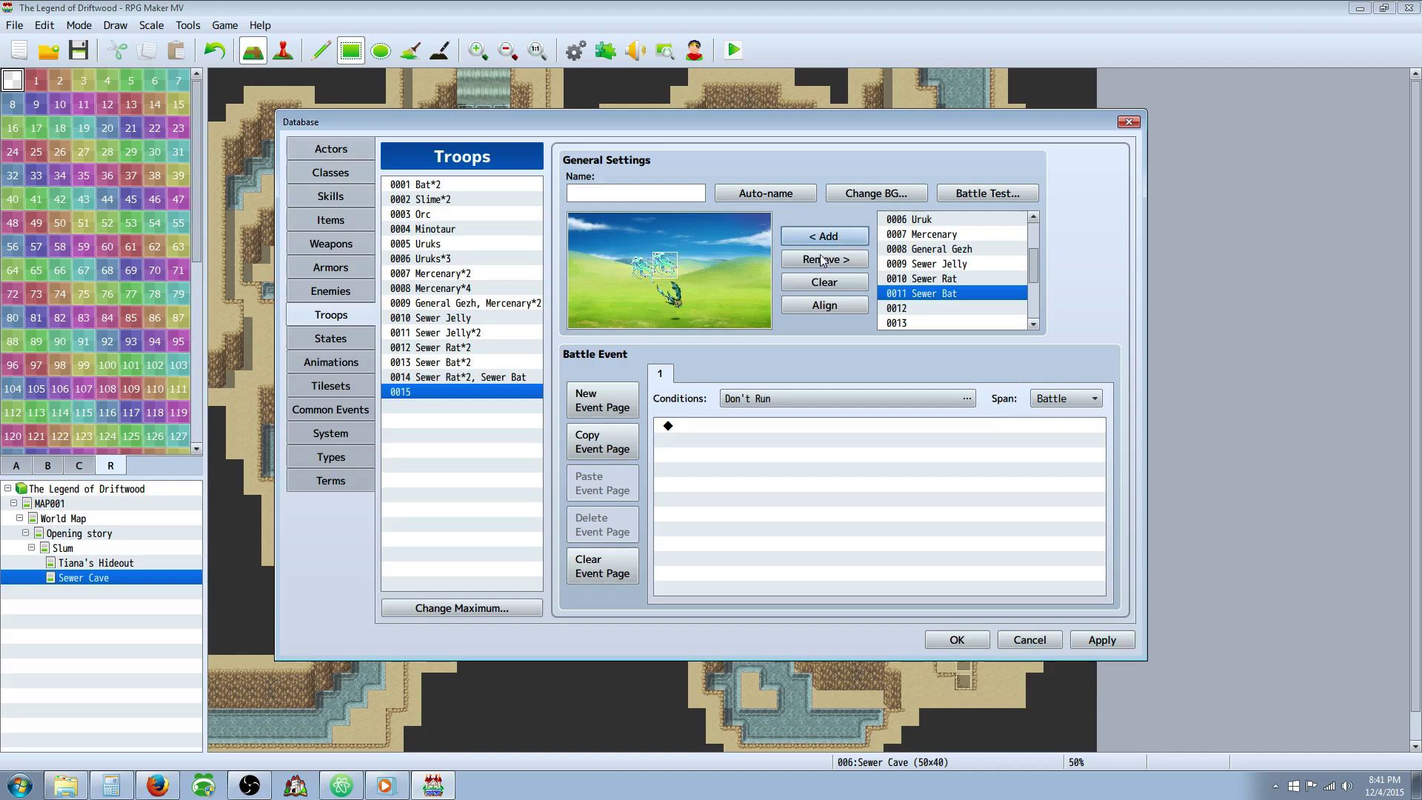
pyautogui.moveTo(668, 300); pyautogui.dragTo(661, 268)
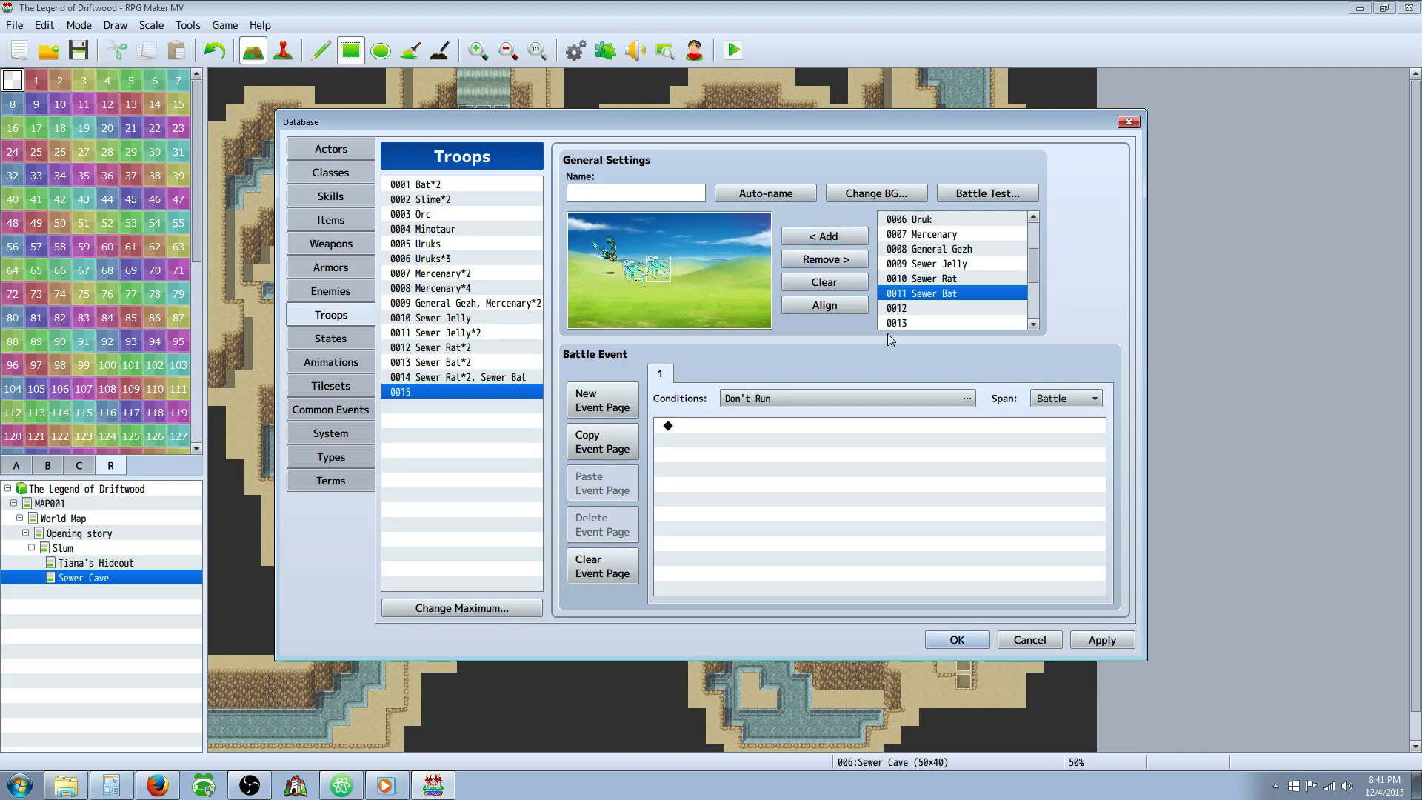
pyautogui.click(779, 200)
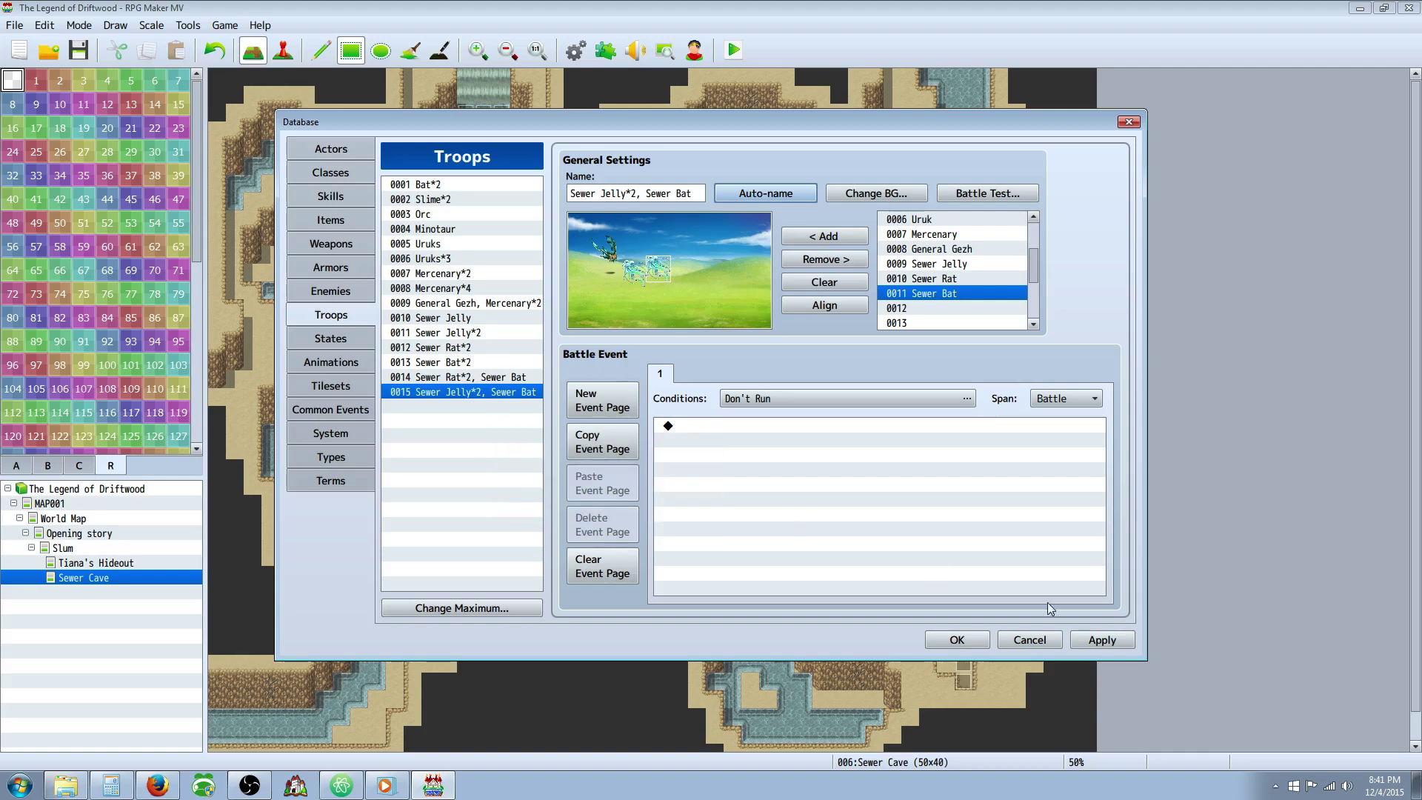
pyautogui.click(1102, 639)
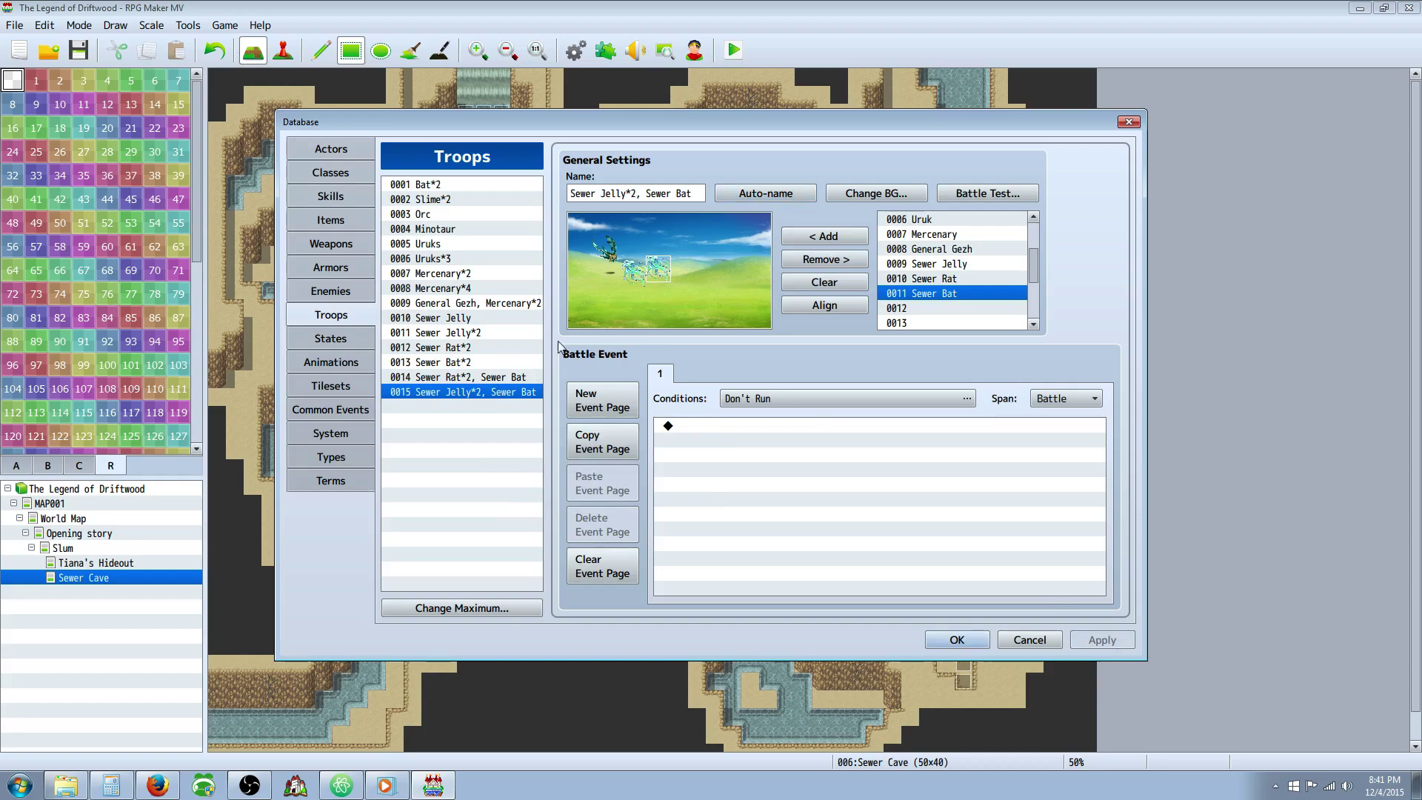
pyautogui.click(344, 224)
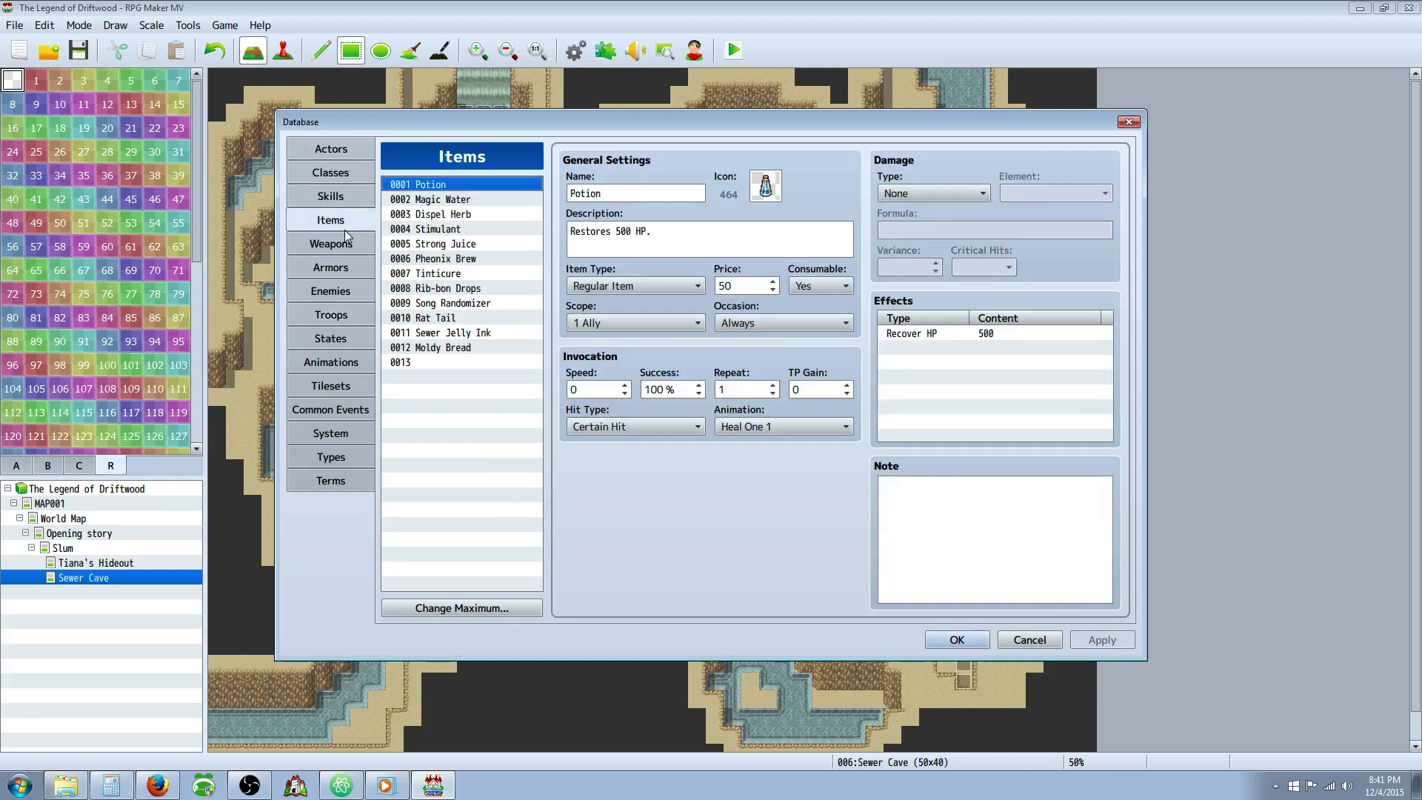
pyautogui.click(349, 242)
pyautogui.click(348, 227)
pyautogui.click(351, 243)
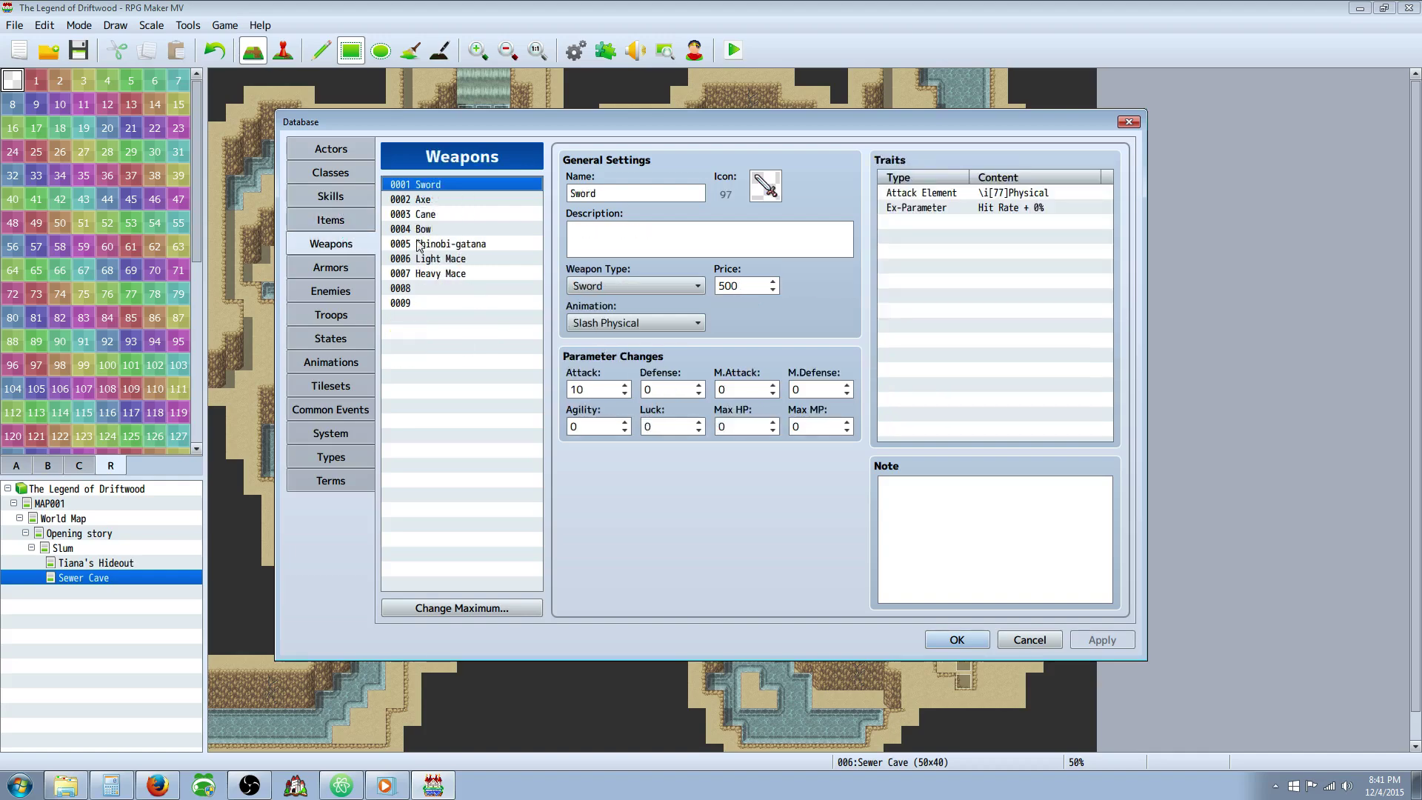
# Compare the learnable skills and traits of the Cleric and Ronin classes.
pyautogui.click(333, 174)
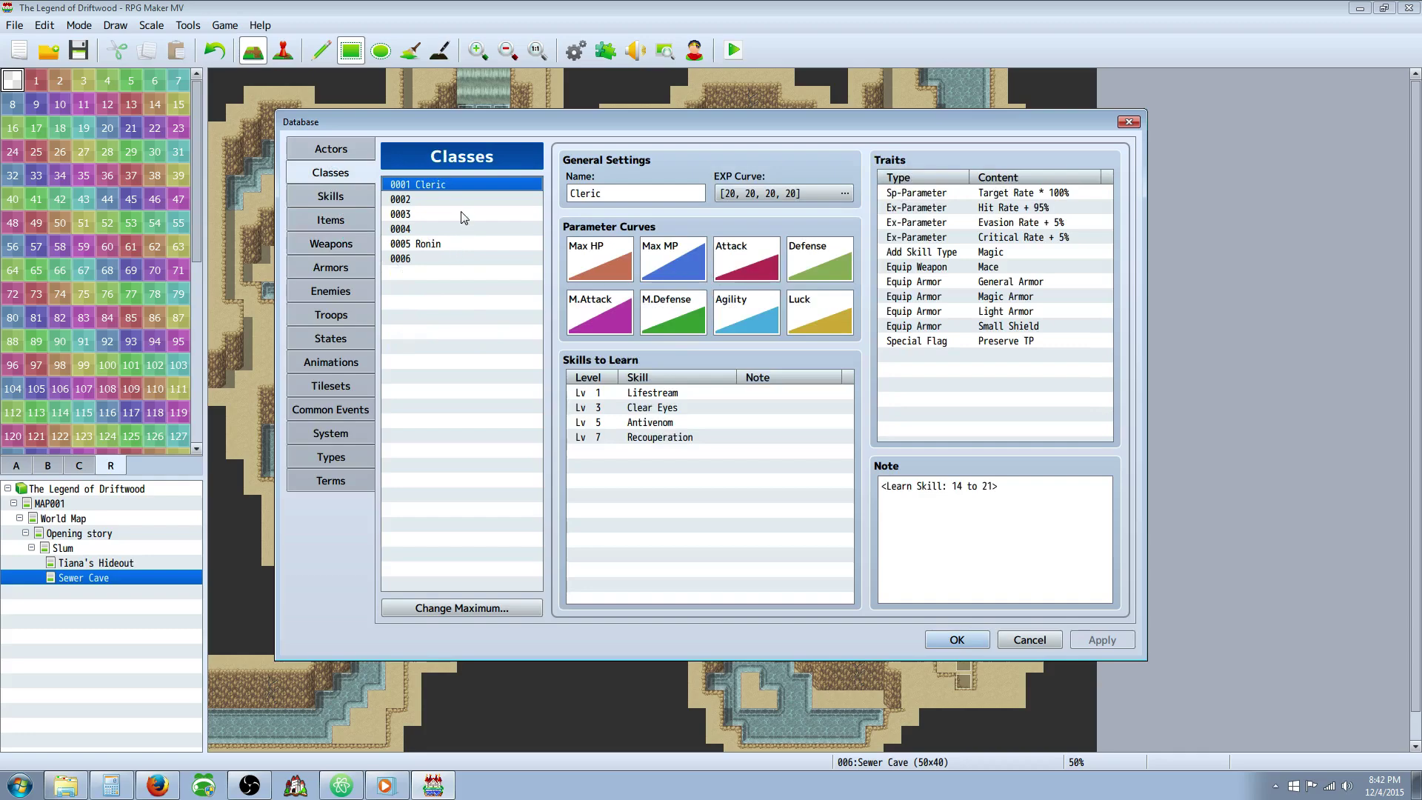
pyautogui.click(456, 243)
pyautogui.click(449, 186)
pyautogui.click(458, 244)
pyautogui.click(464, 188)
pyautogui.click(463, 246)
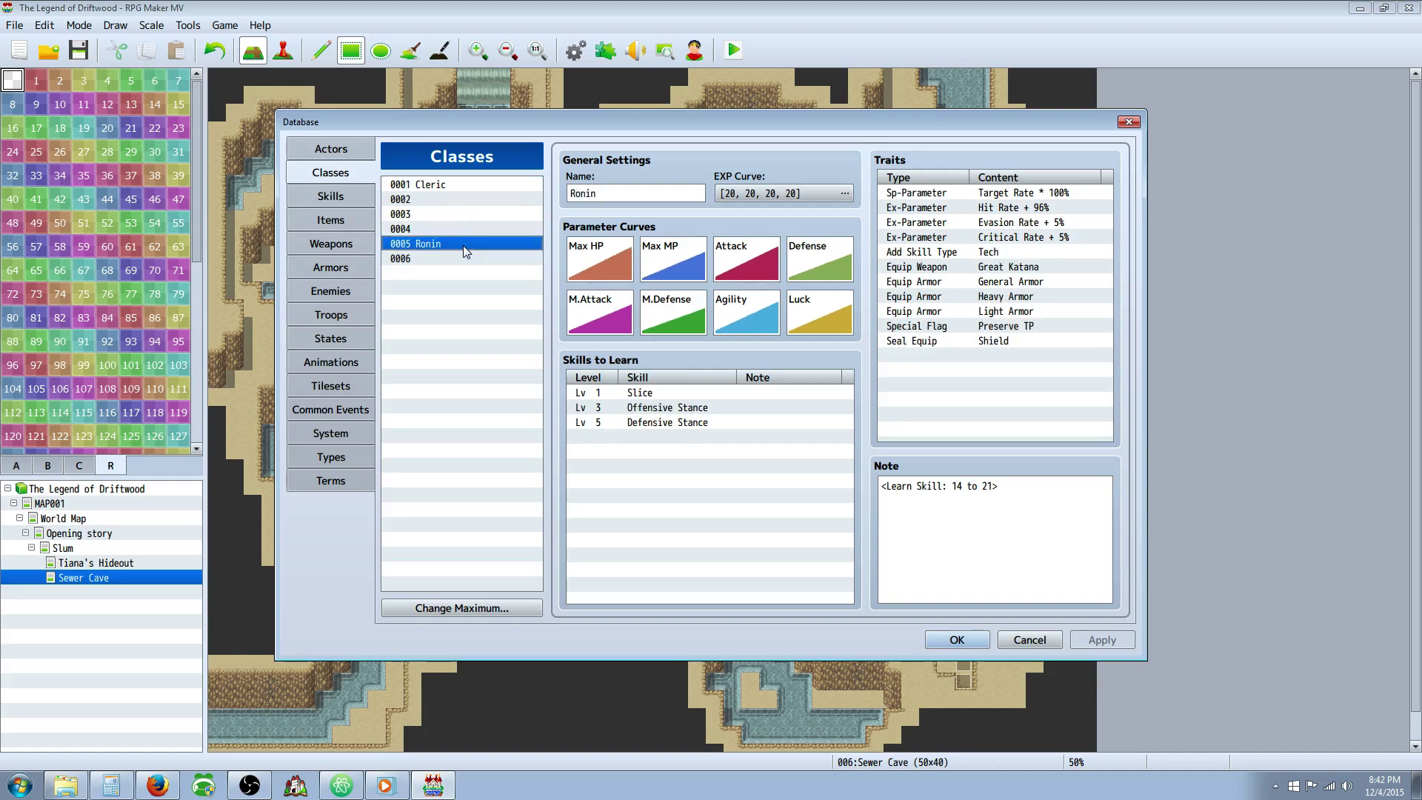
pyautogui.click(464, 187)
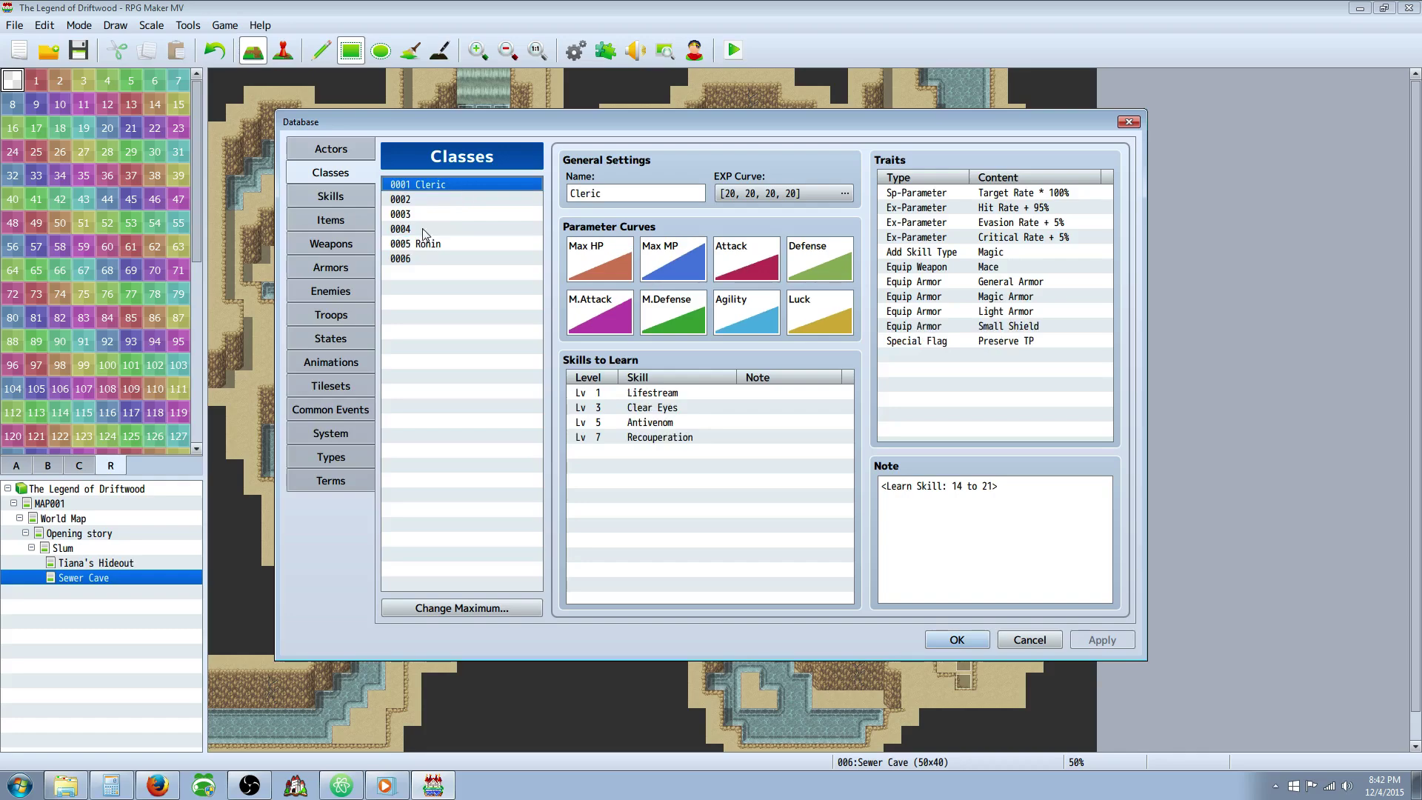
pyautogui.click(444, 241)
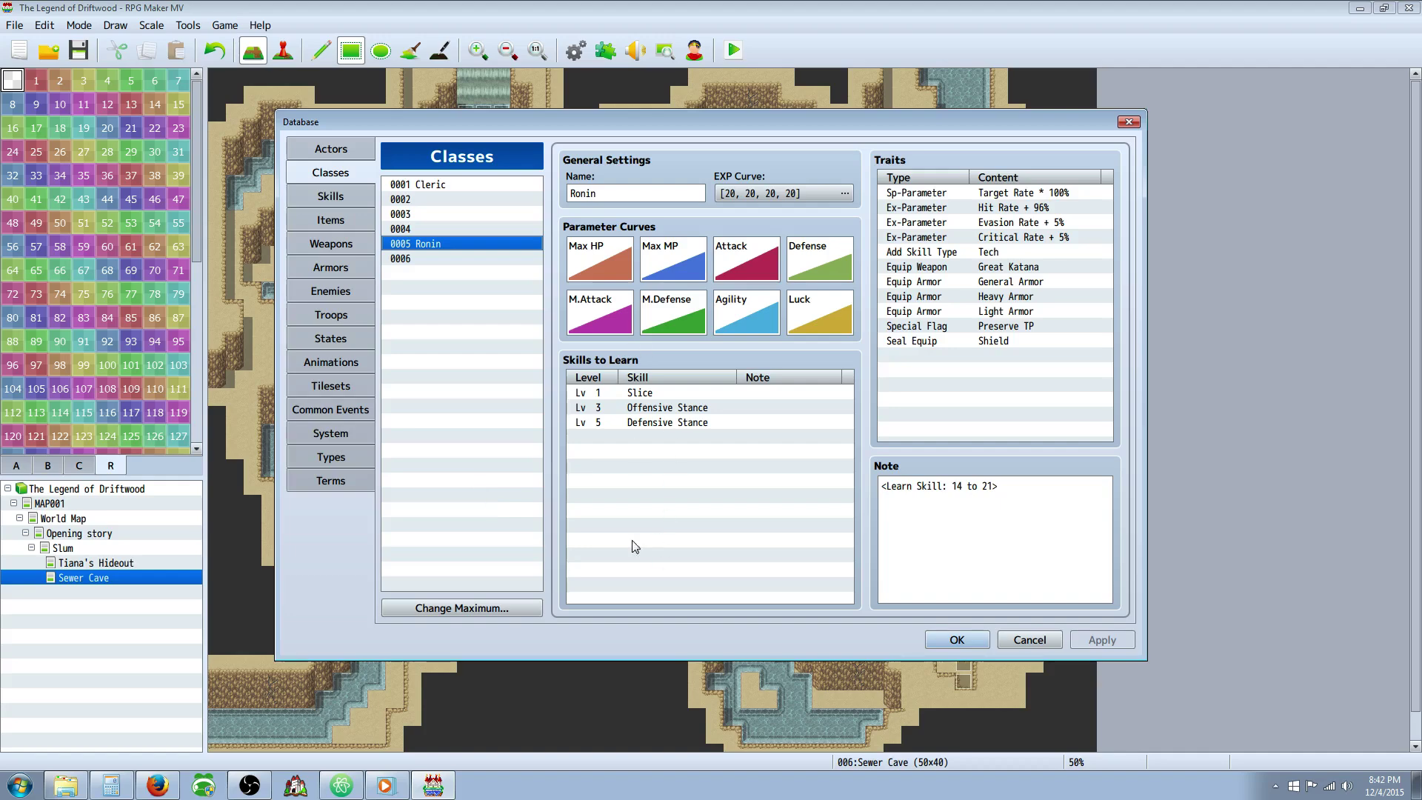
pyautogui.click(635, 437)
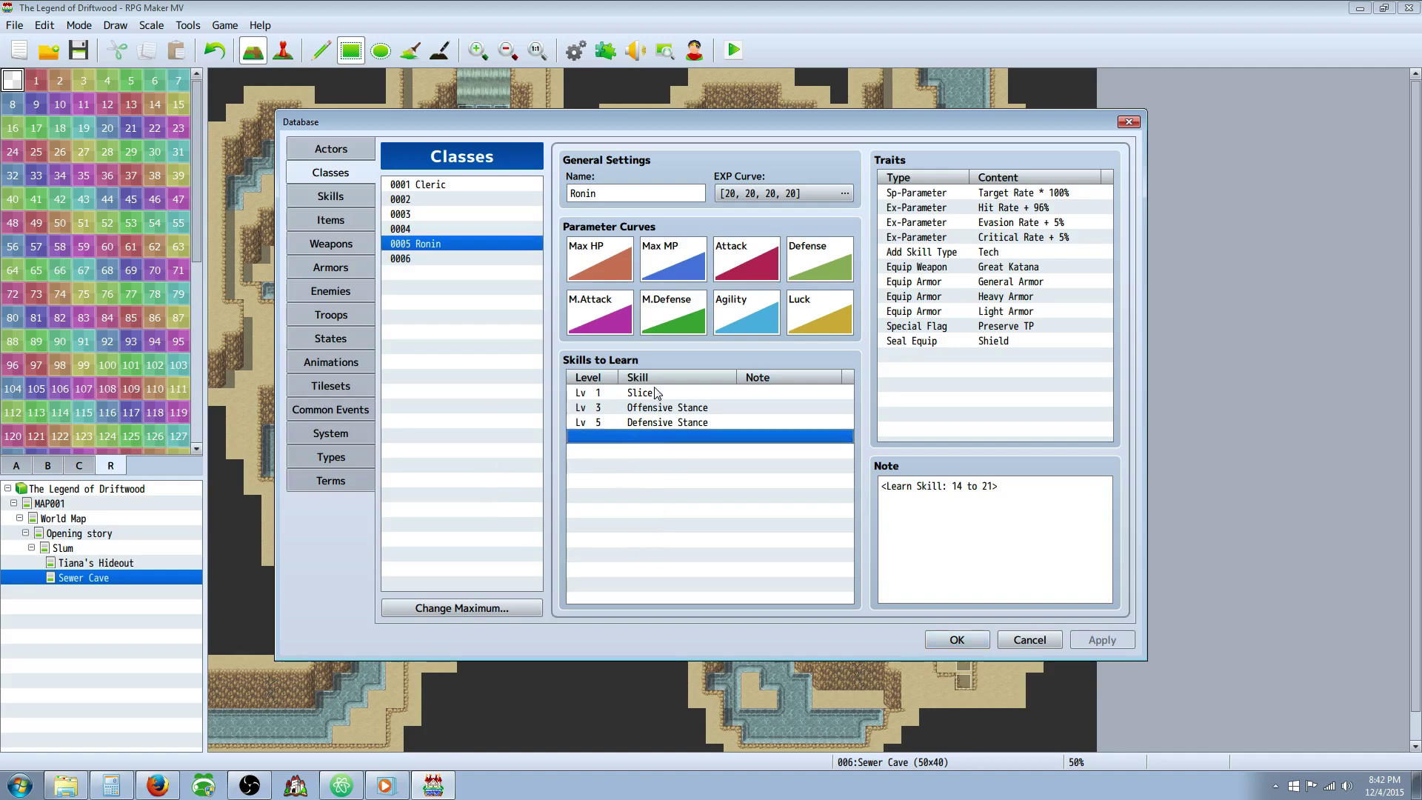
pyautogui.click(652, 408)
pyautogui.click(650, 437)
pyautogui.click(445, 186)
pyautogui.click(439, 243)
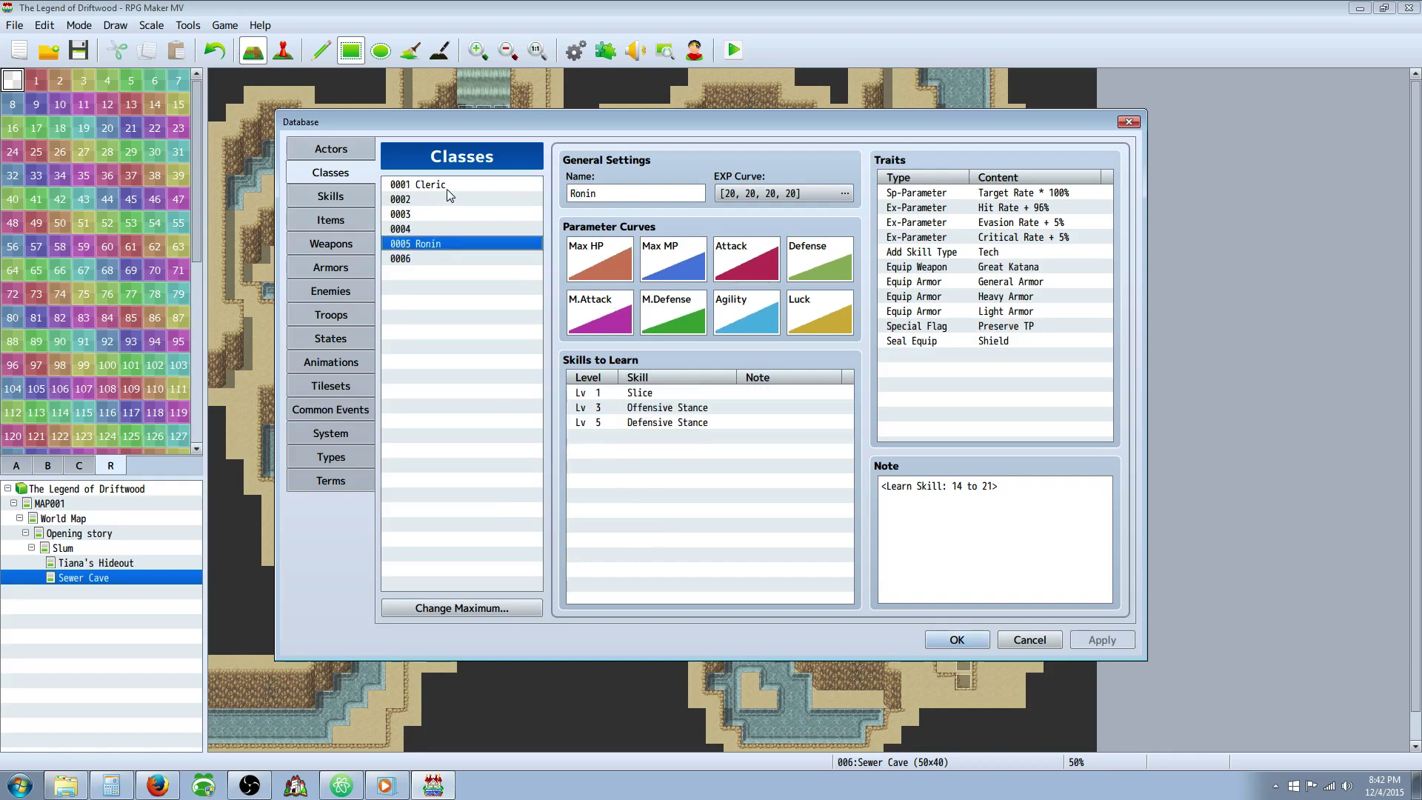
# Compare the Ronin class's learnable skills with the Cleric's and with the existing skill list.
pyautogui.click(446, 187)
pyautogui.click(451, 245)
pyautogui.click(662, 435)
pyautogui.click(319, 195)
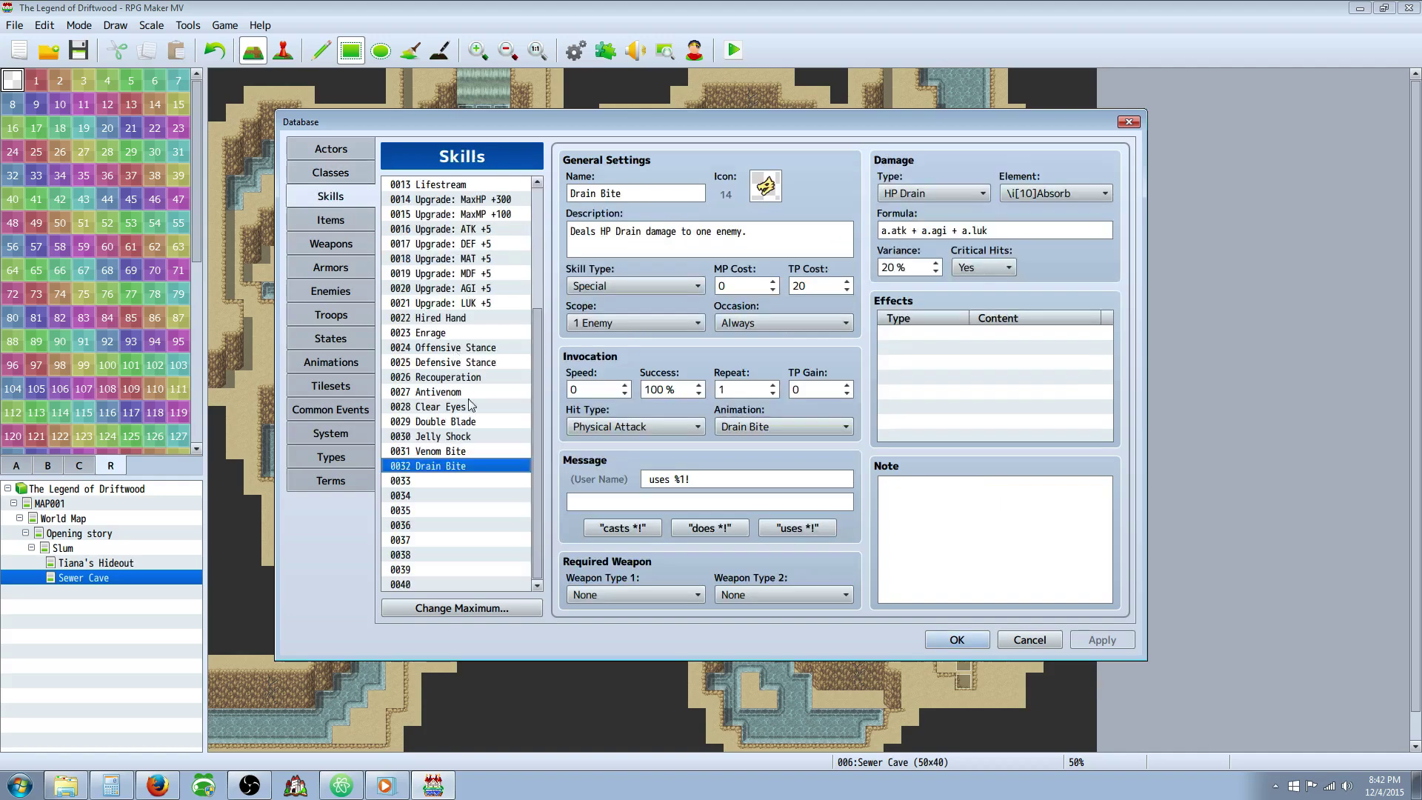
pyautogui.click(335, 177)
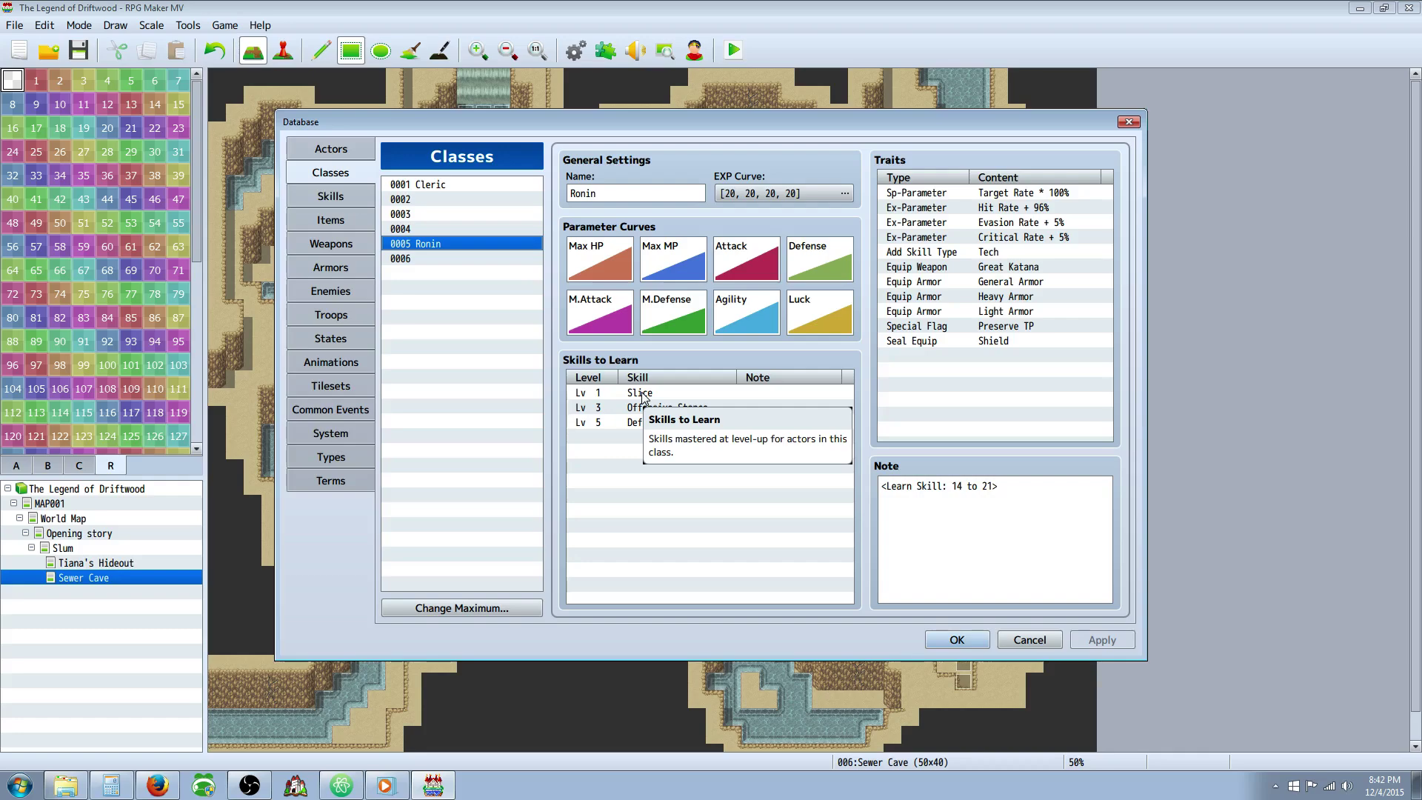
pyautogui.click(642, 439)
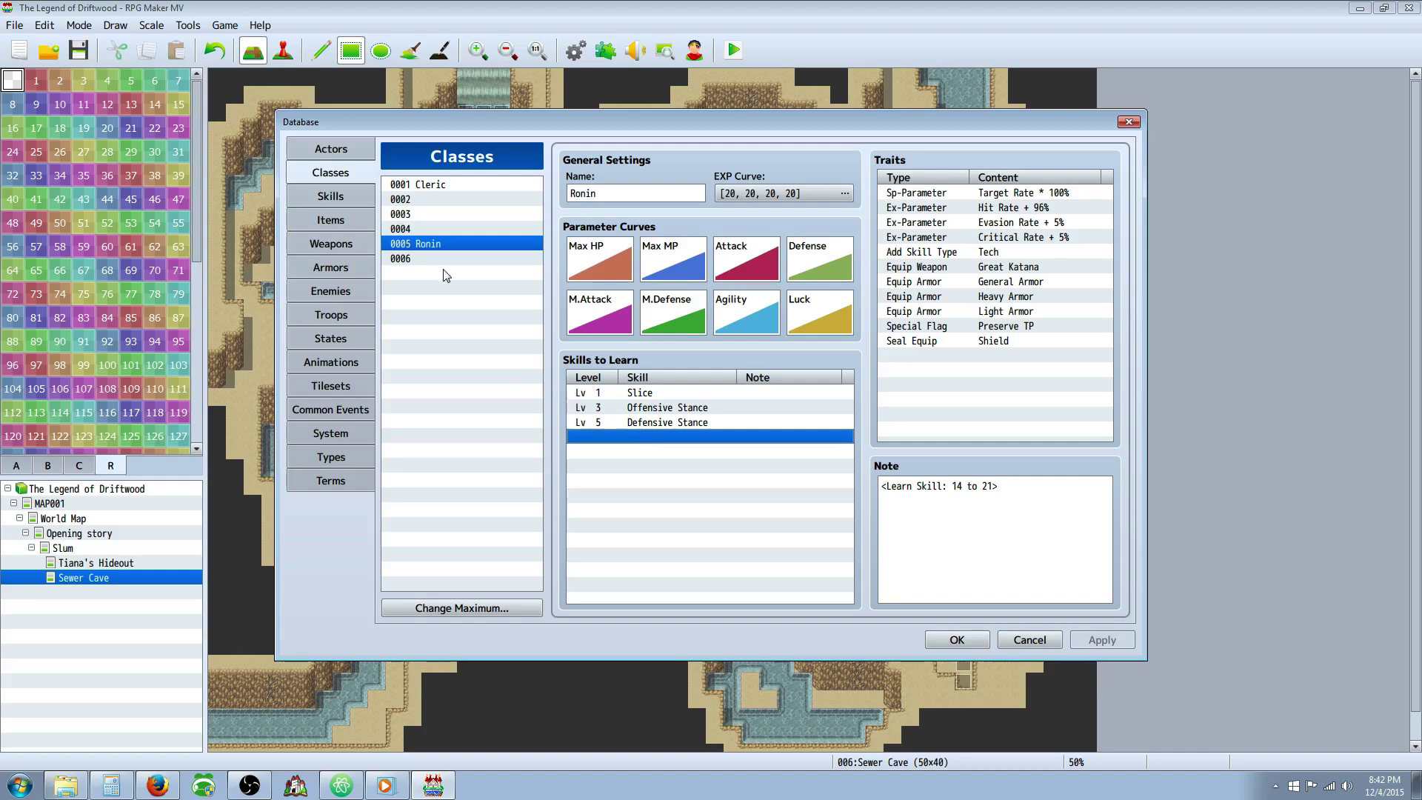
# Browse the available icons for the empty skill 0033 down to the end of the icon set, then close the database.
pyautogui.click(324, 198)
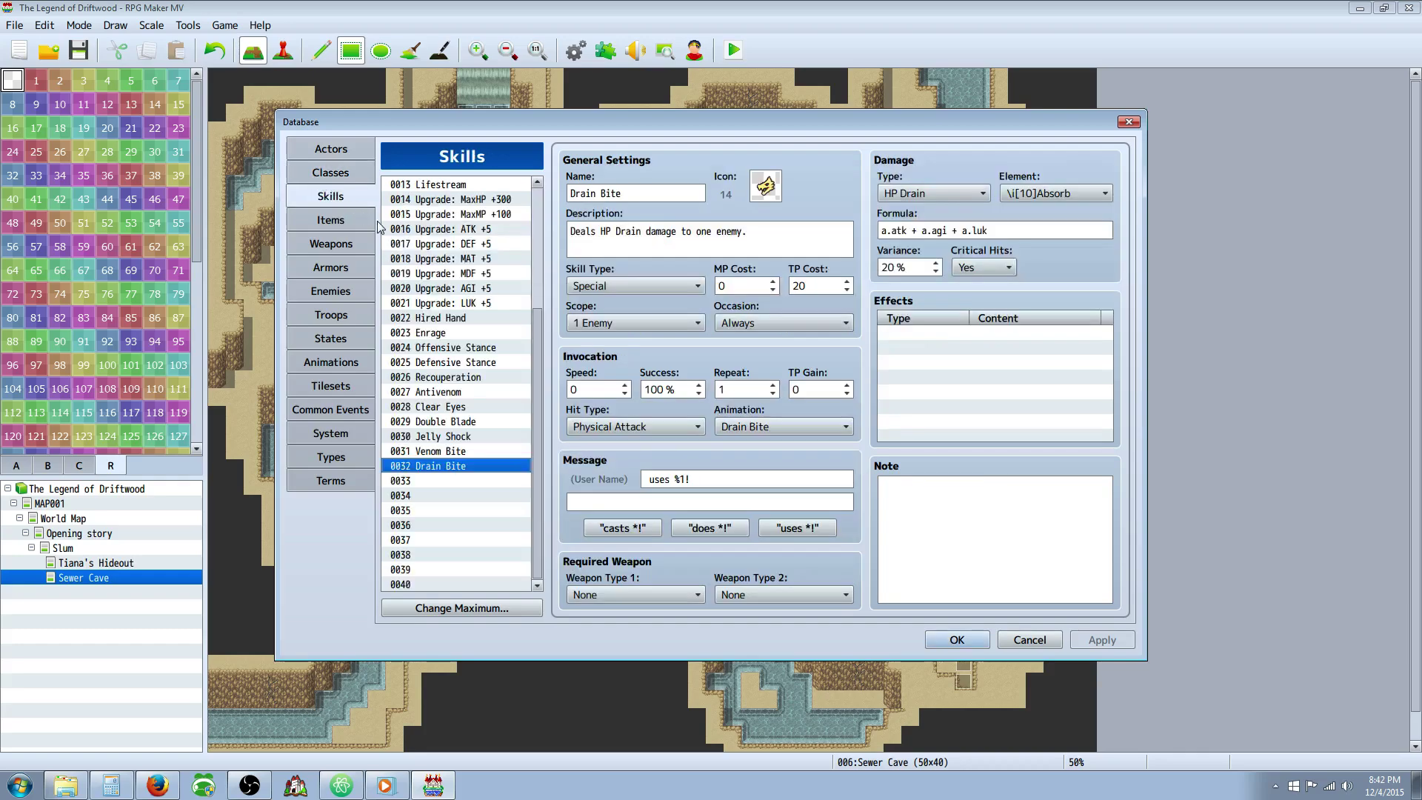
pyautogui.click(474, 480)
pyautogui.doubleClick(756, 192)
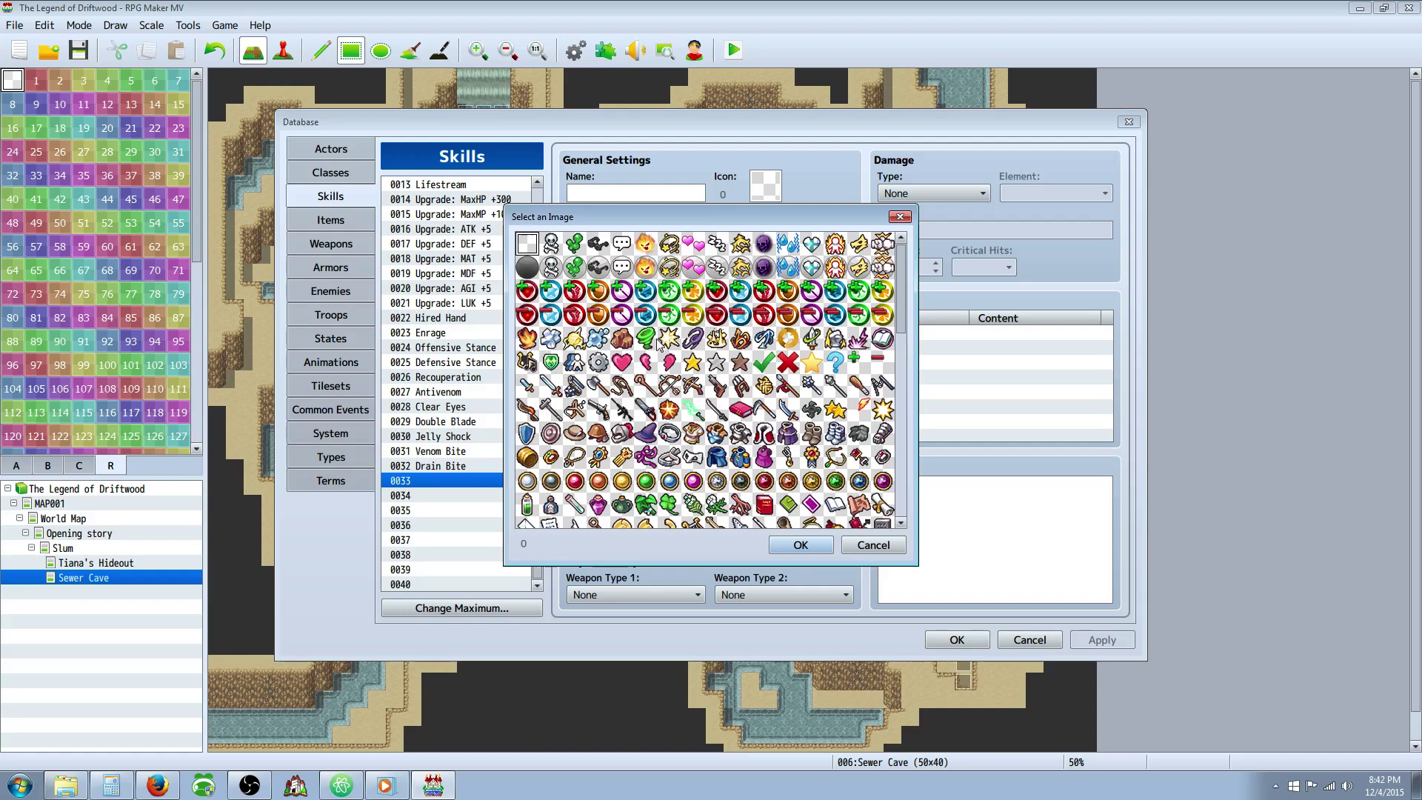
pyautogui.scroll(-3, 688, 346)
pyautogui.scroll(3, 602, 331)
pyautogui.scroll(-15, 781, 378)
pyautogui.scroll(-1, 781, 377)
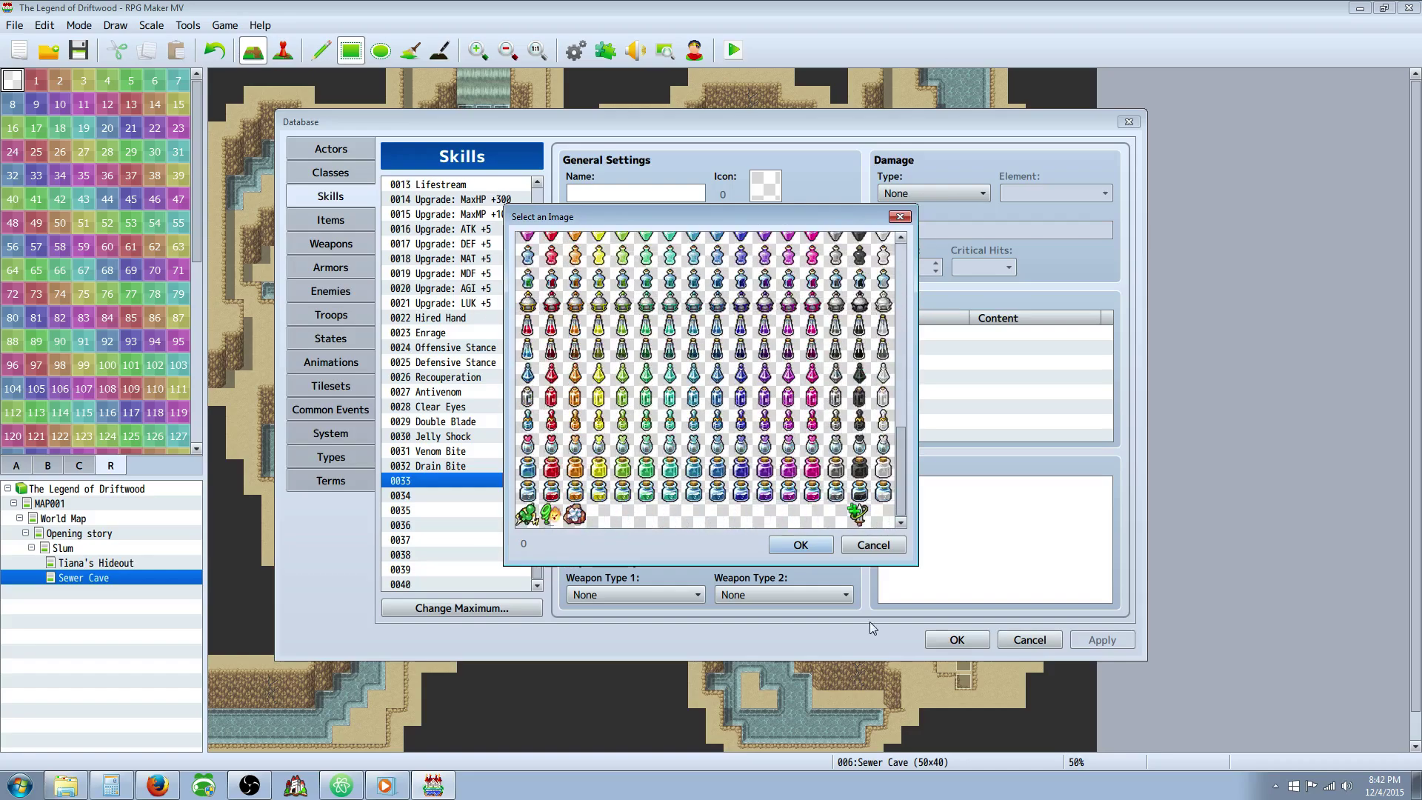
pyautogui.click(801, 544)
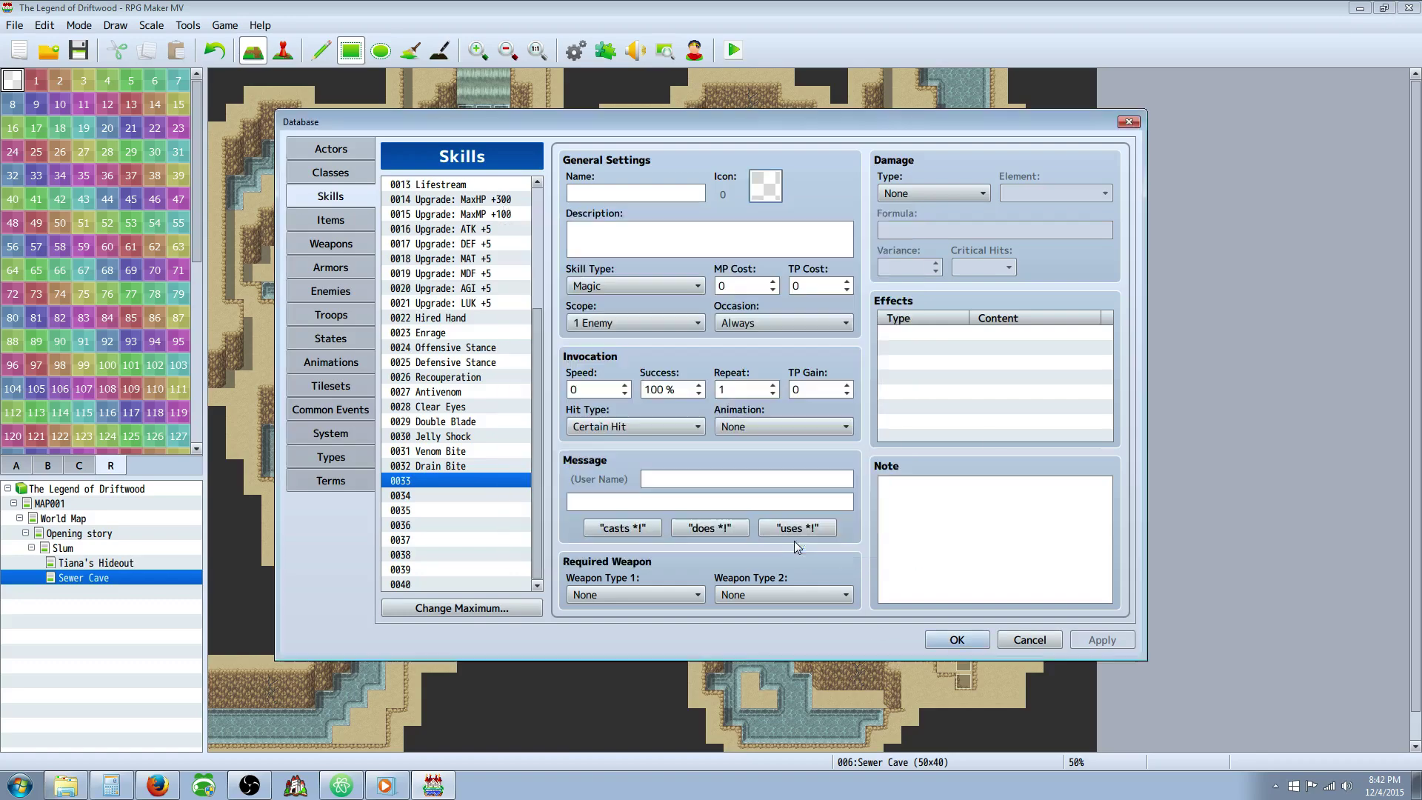
pyautogui.click(957, 639)
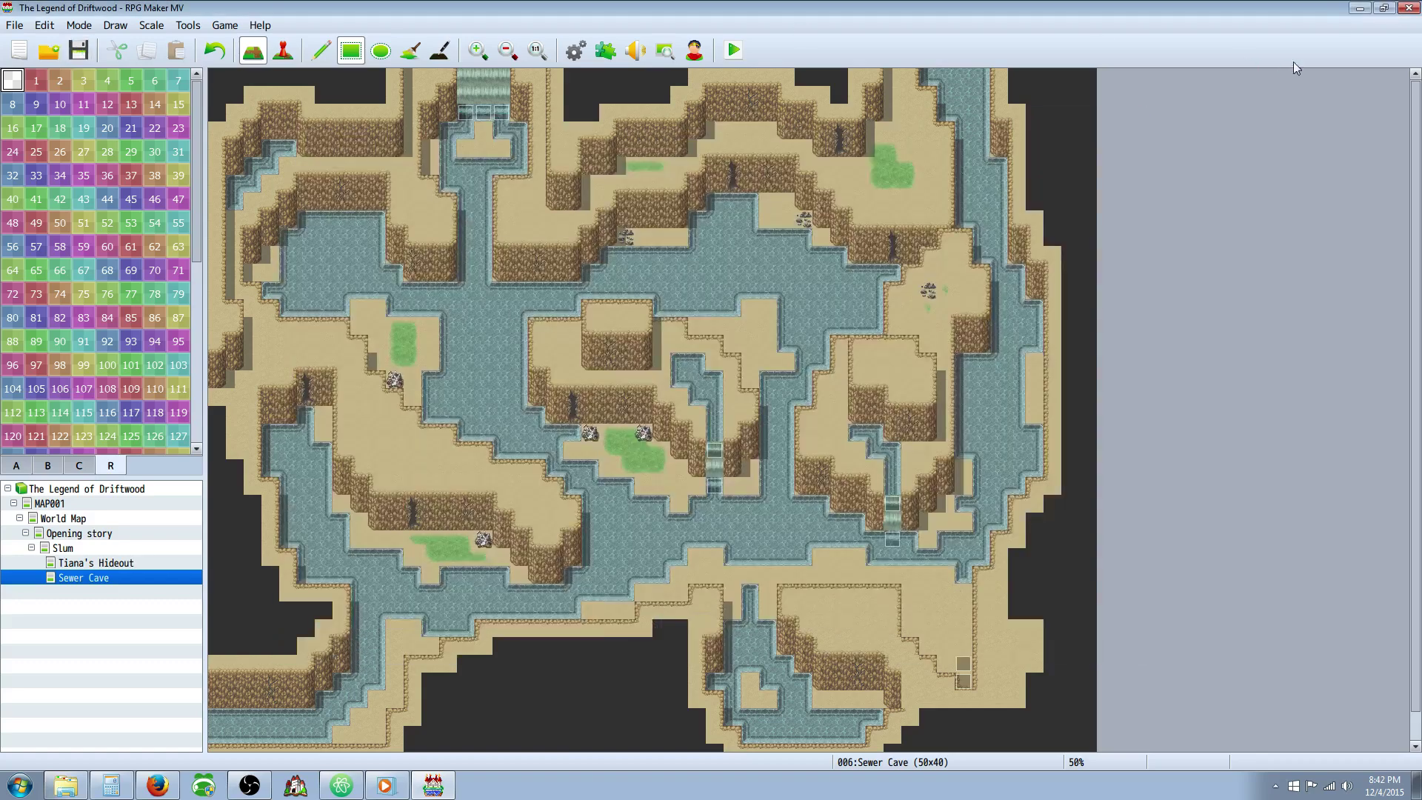
# Clear the open windows to reach the desktop, then switch to Photoshop and maximize it.
pyautogui.click(1365, 9)
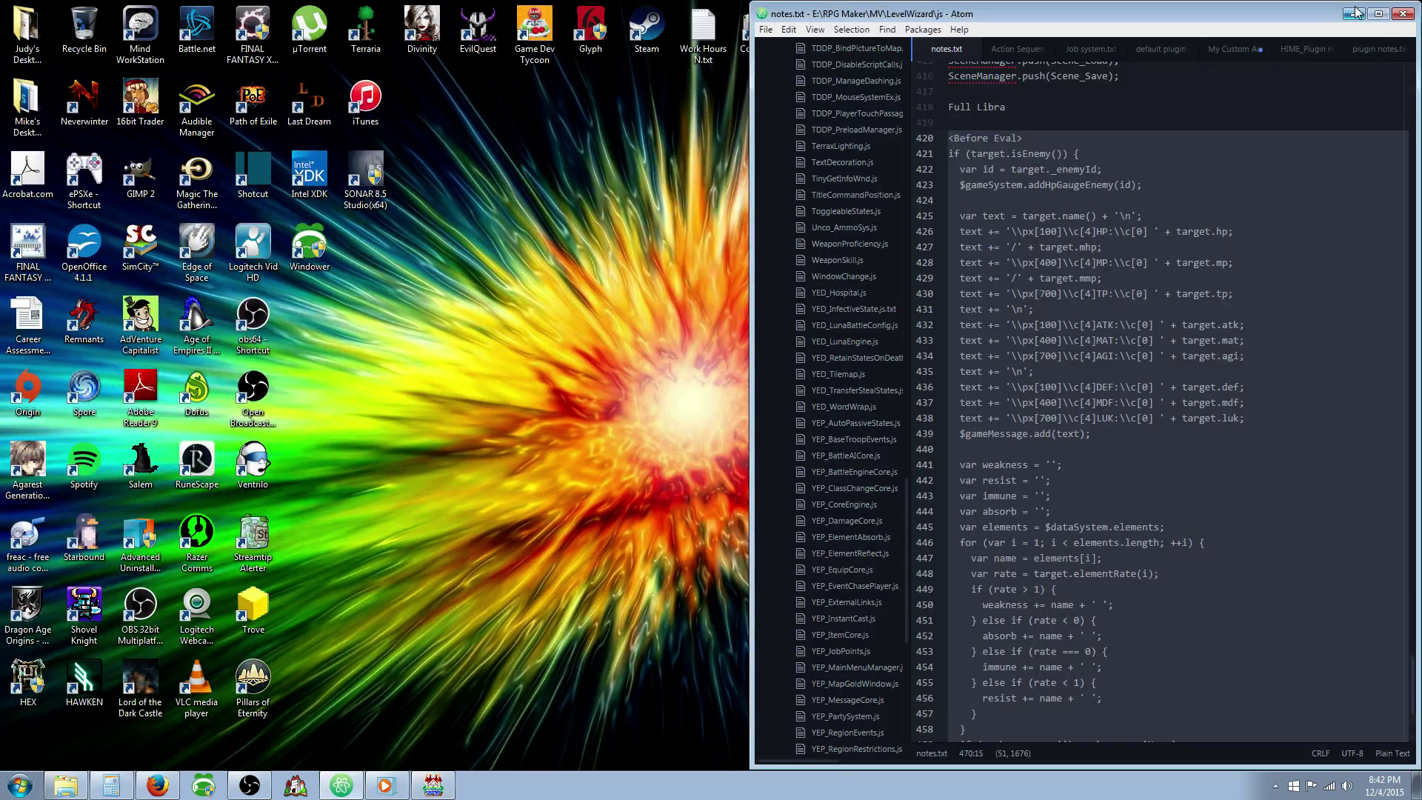
pyautogui.click(1355, 13)
pyautogui.click(1287, 262)
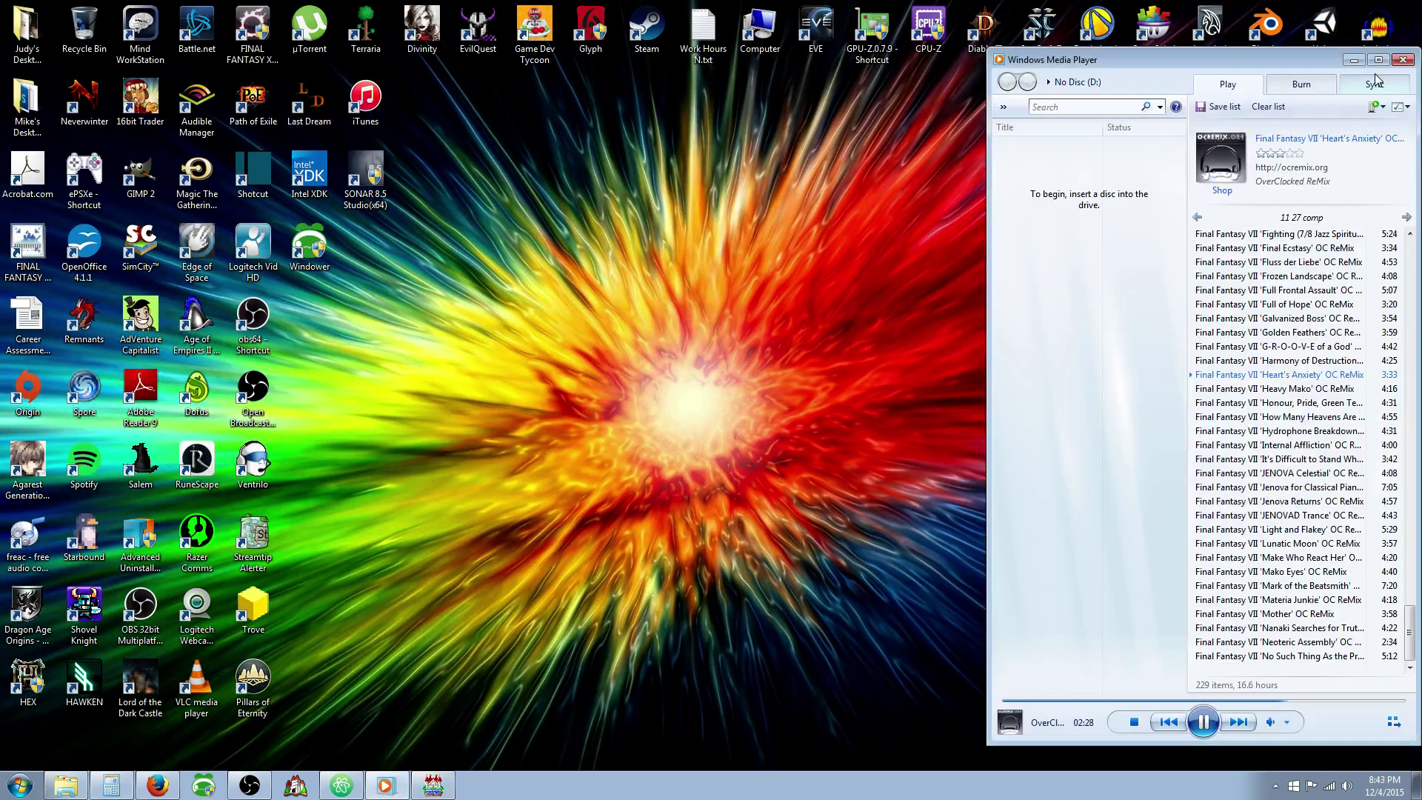
pyautogui.click(1353, 60)
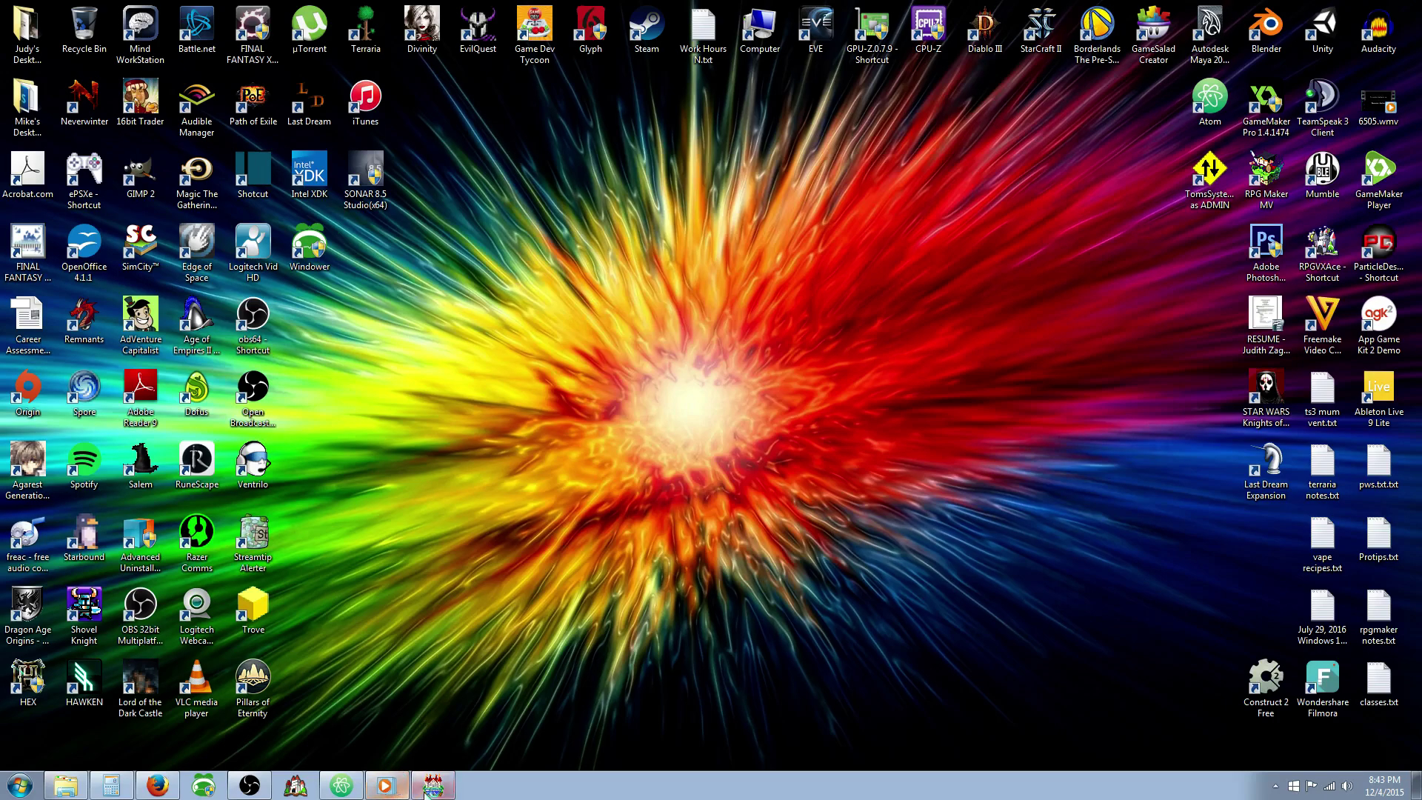
pyautogui.click(433, 785)
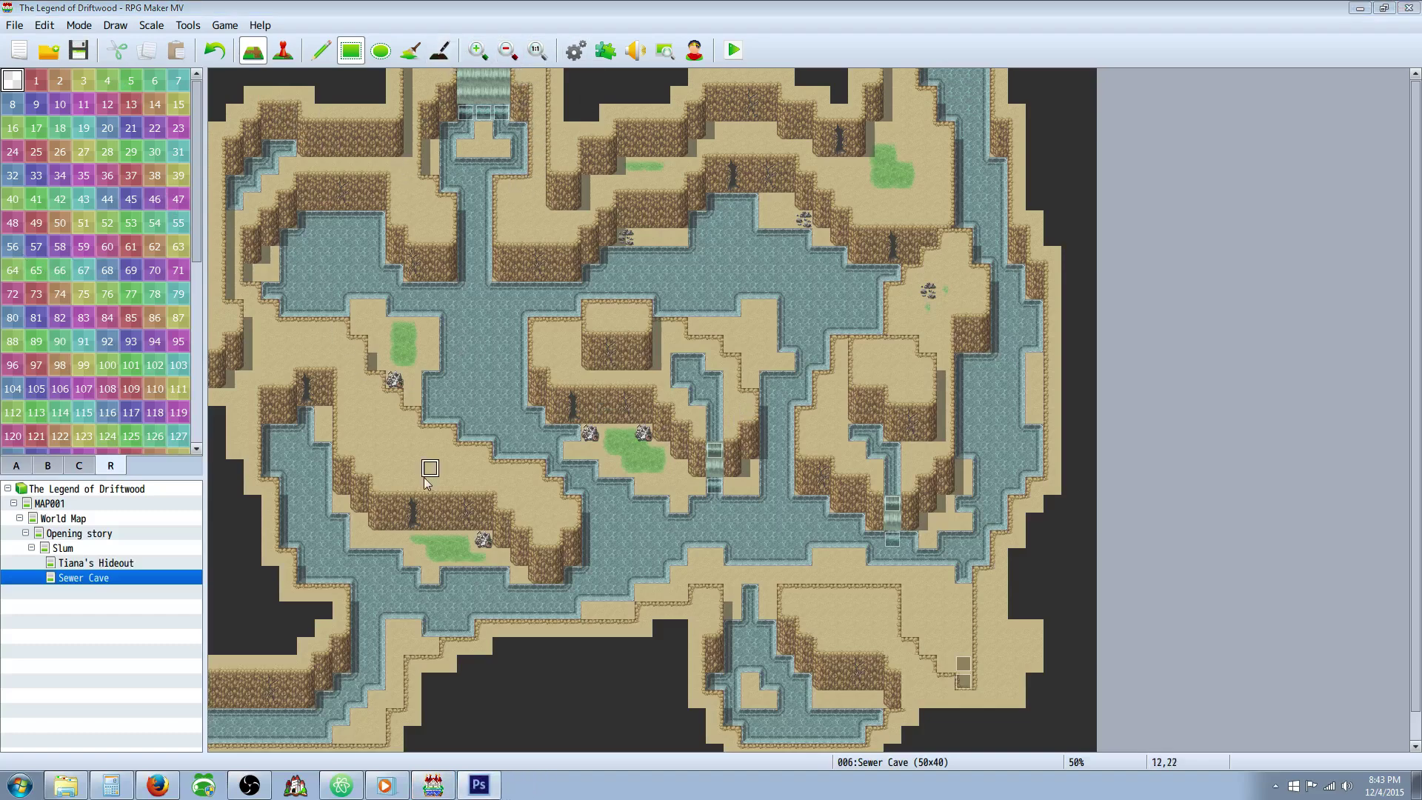
pyautogui.hotkey('alt', 'Tab')
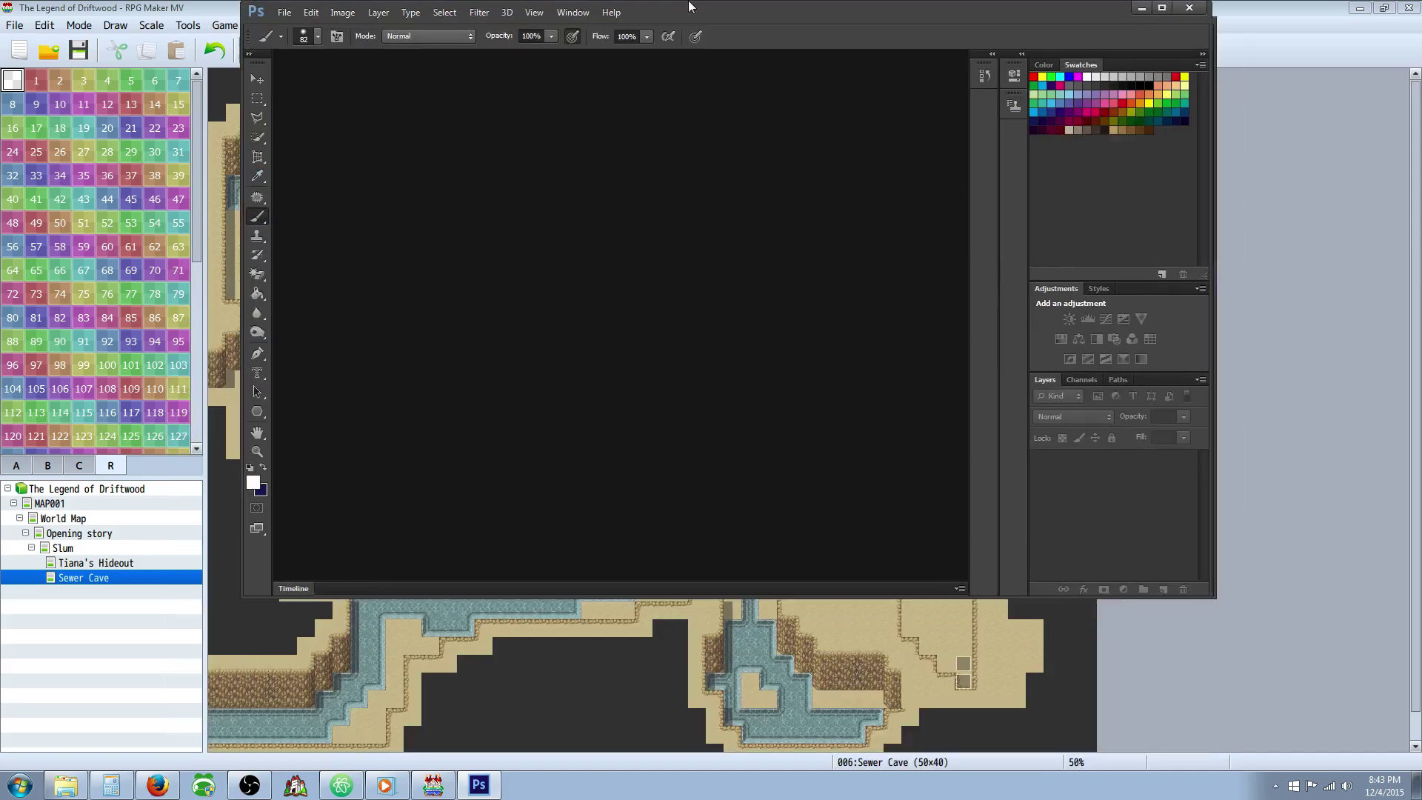
pyautogui.press('super+Up')
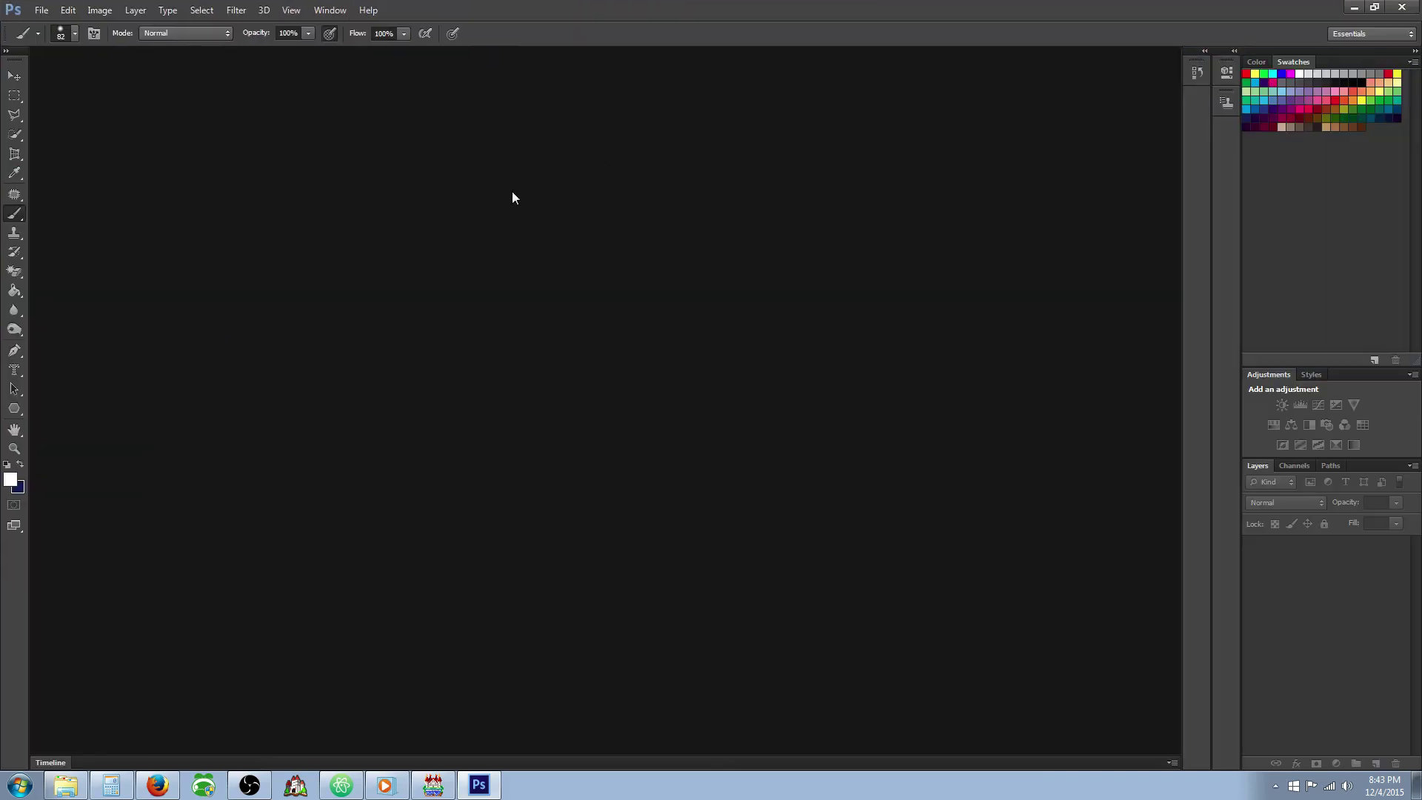
# Open IconSet.png from the project's system folder.
pyautogui.click(48, 12)
pyautogui.click(104, 55)
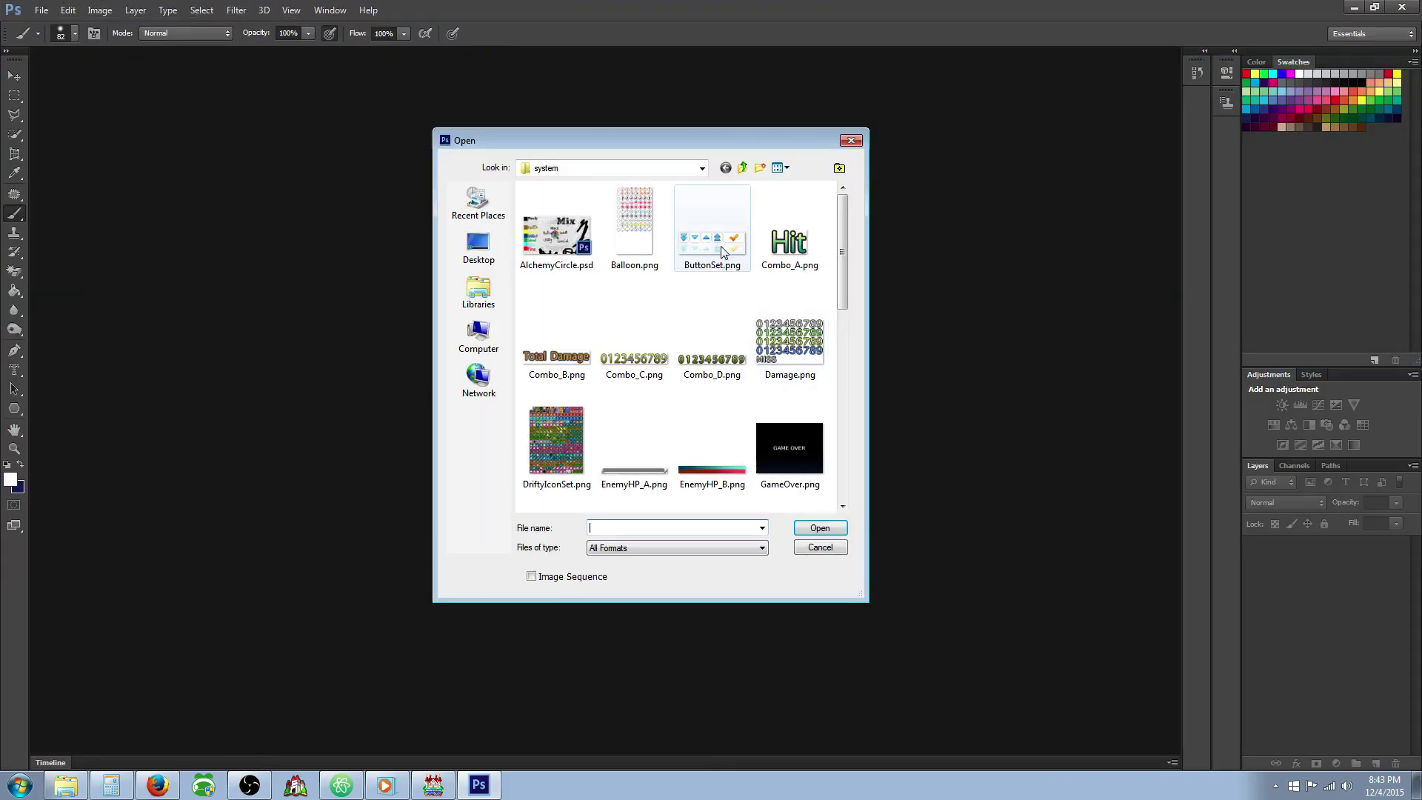
pyautogui.click(843, 317)
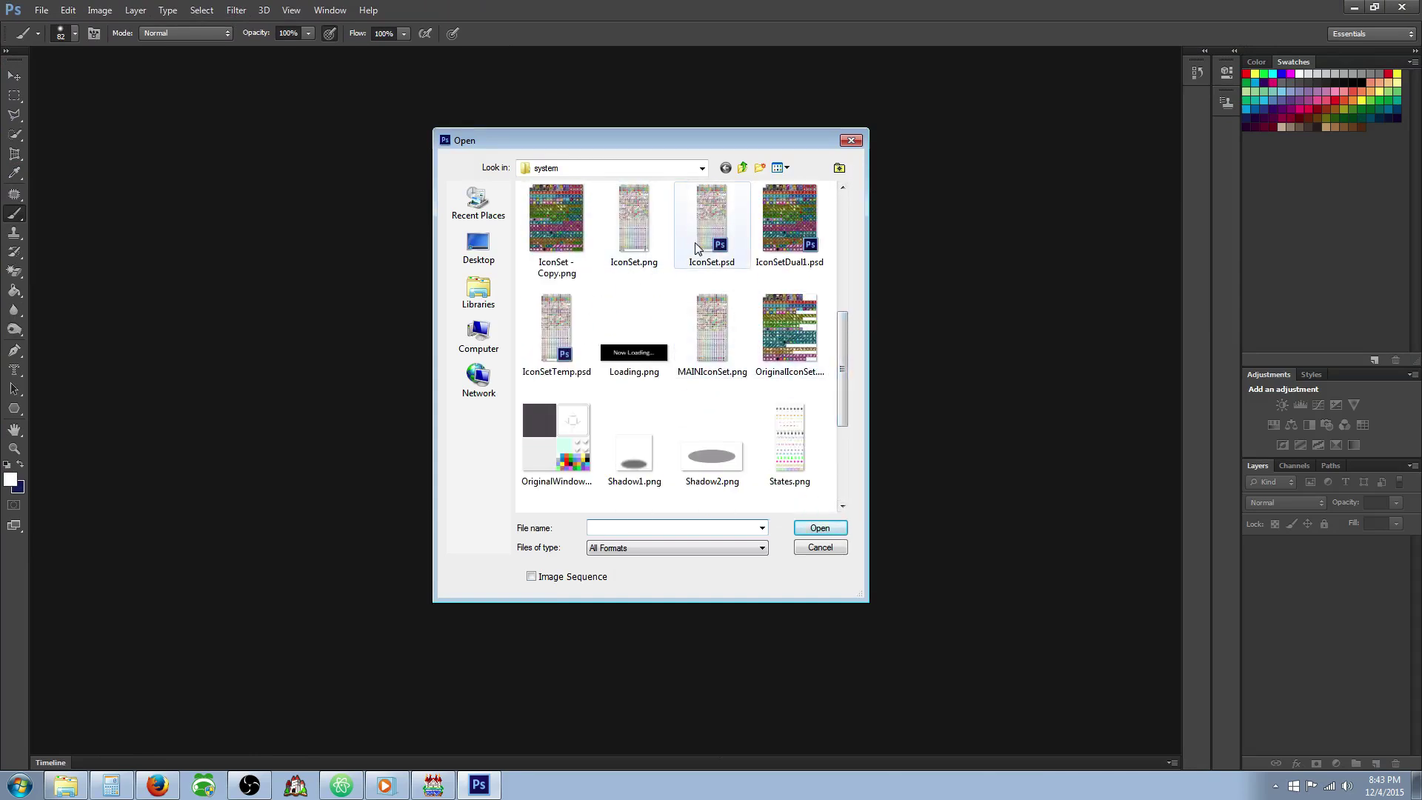
pyautogui.doubleClick(640, 251)
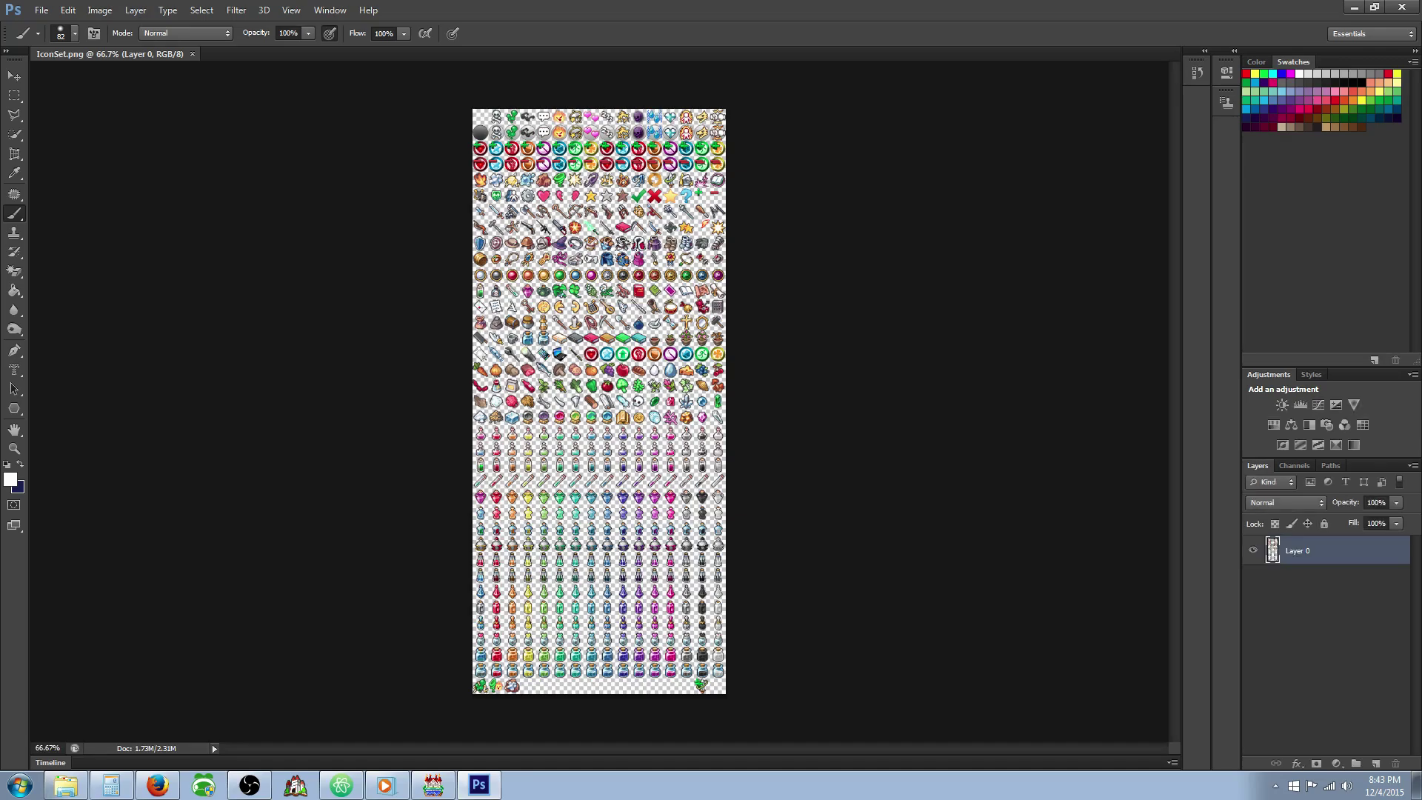
# Select the flame icon's cell at the start of the element icon row with the Rectangular Marquee tool.
pyautogui.hotkey('ctrl', '+')
pyautogui.hotkey('ctrl', '+')
pyautogui.hotkey('ctrl', '+')
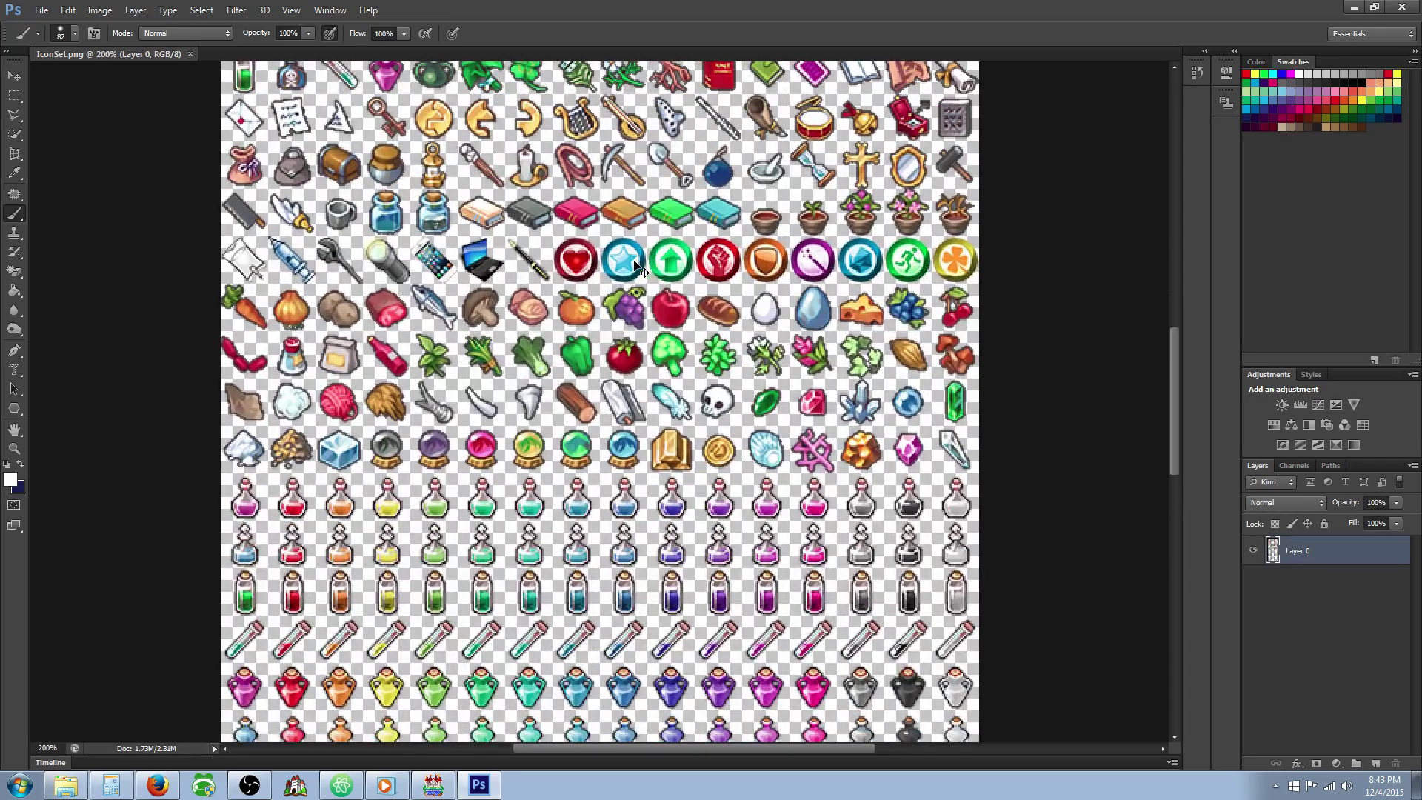
pyautogui.scroll(6, 600, 402)
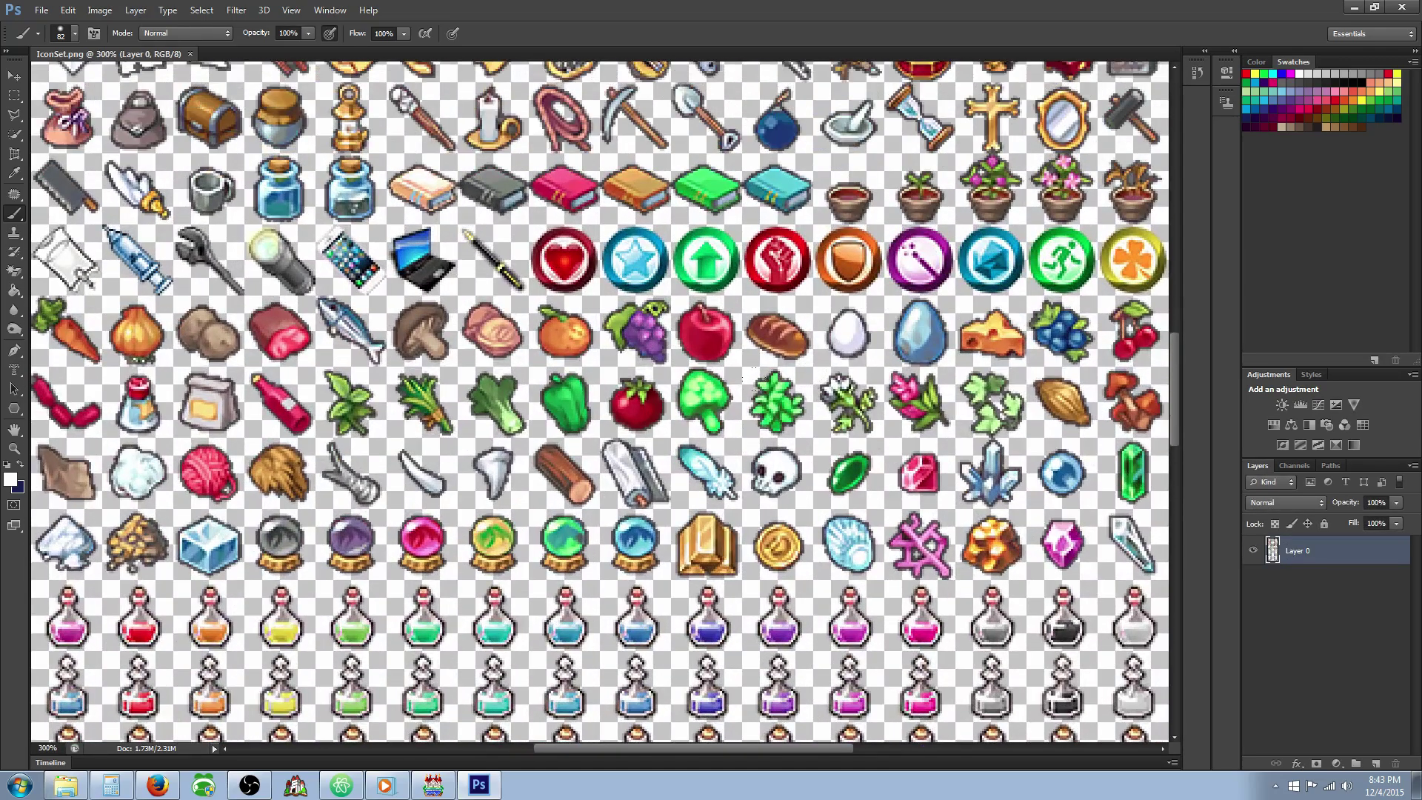
pyautogui.scroll(6, 600, 402)
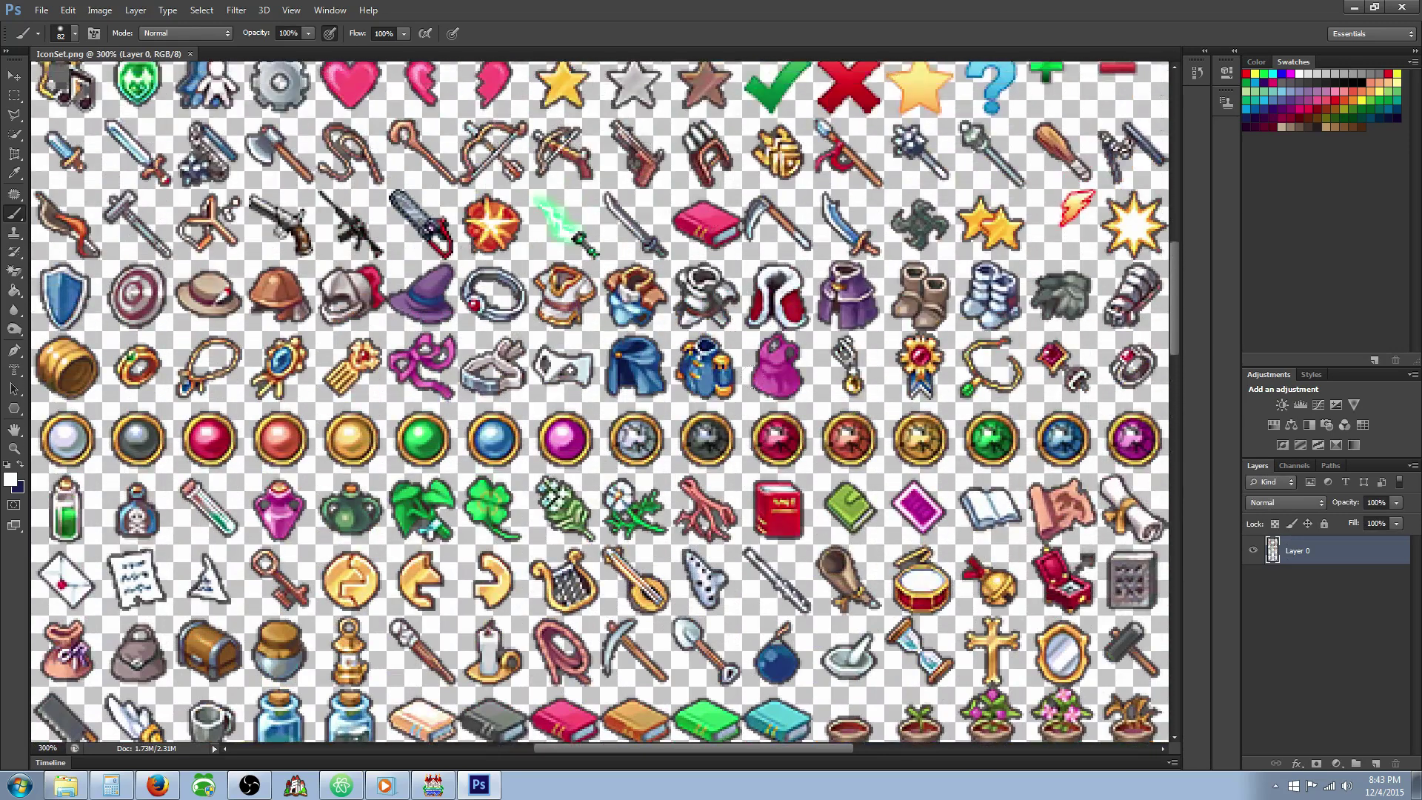
pyautogui.scroll(-1, 600, 402)
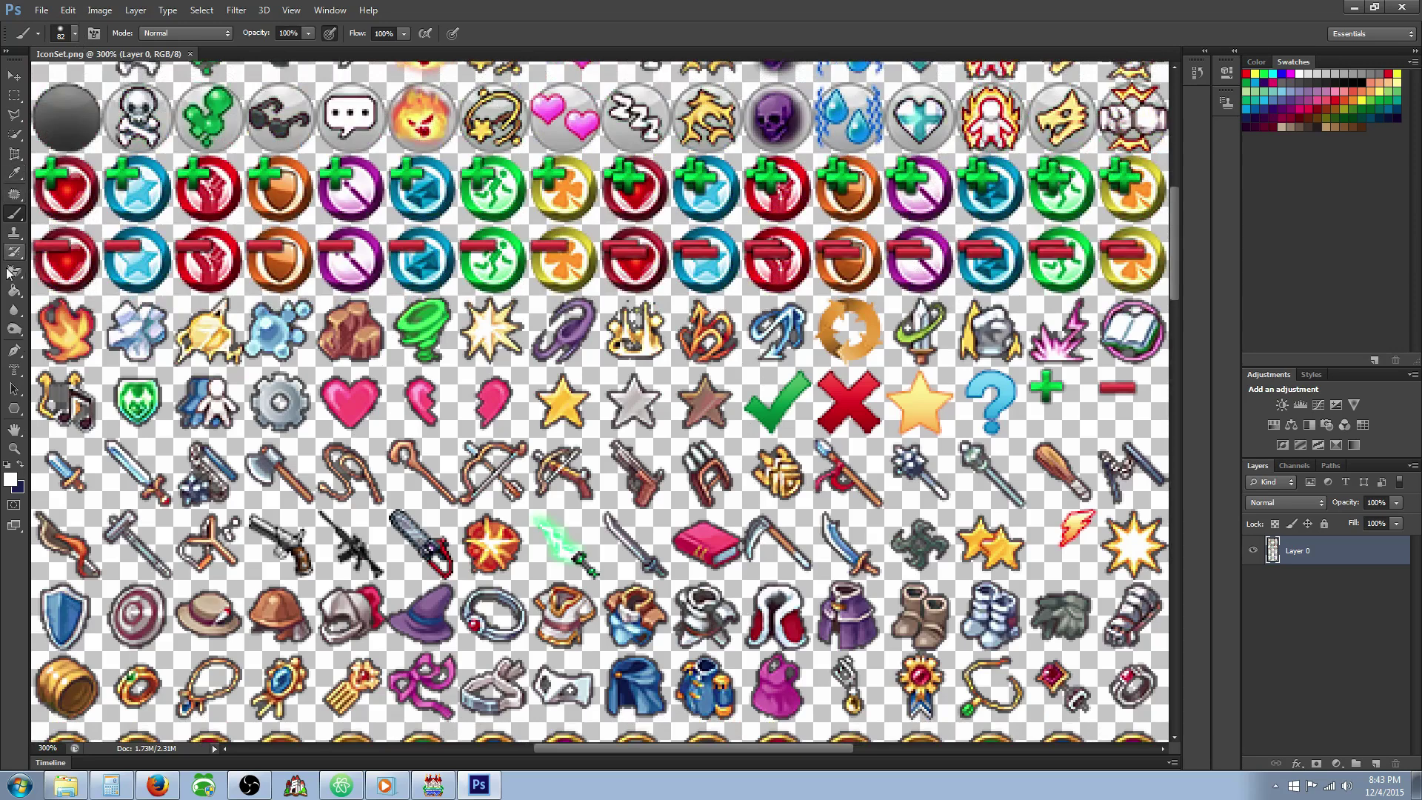
pyautogui.click(14, 369)
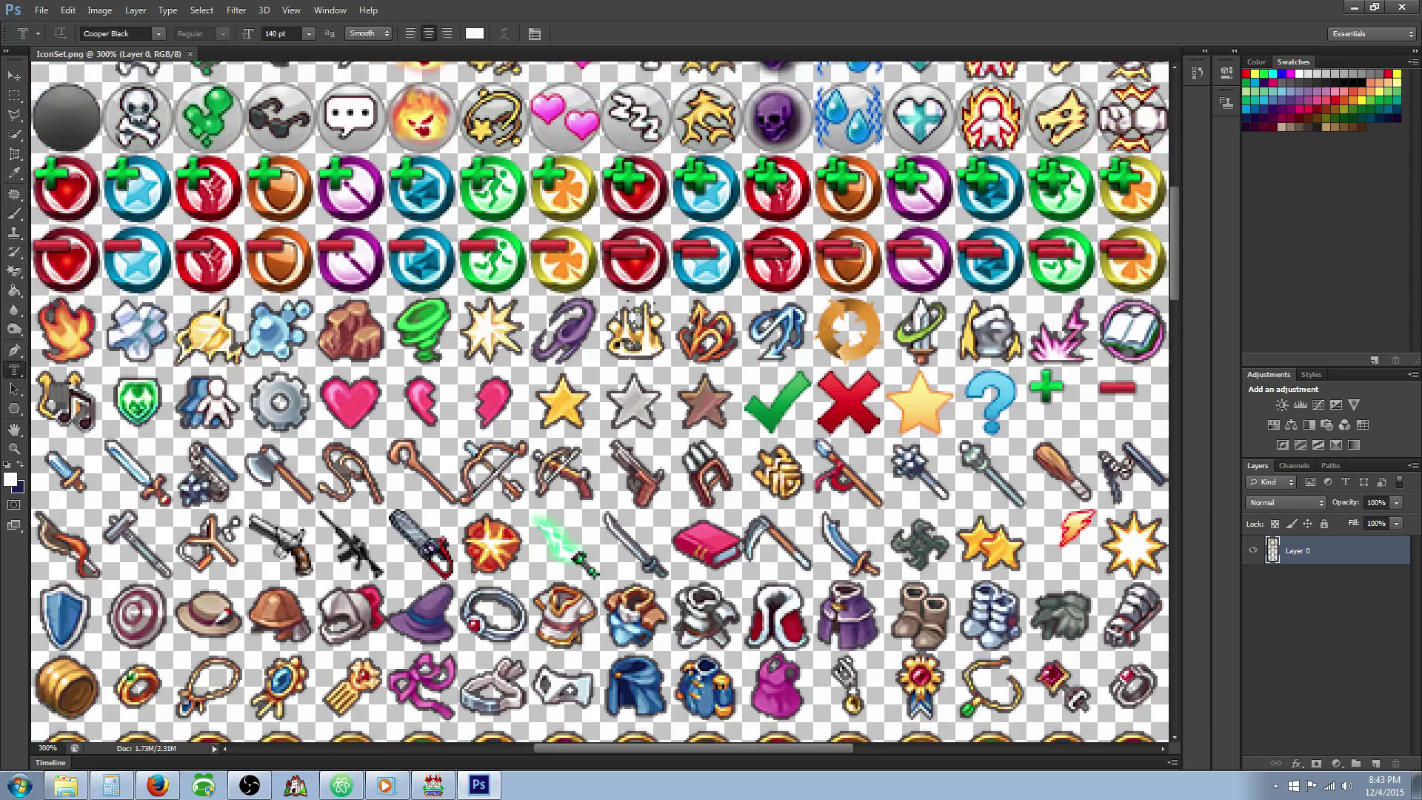
pyautogui.click(14, 94)
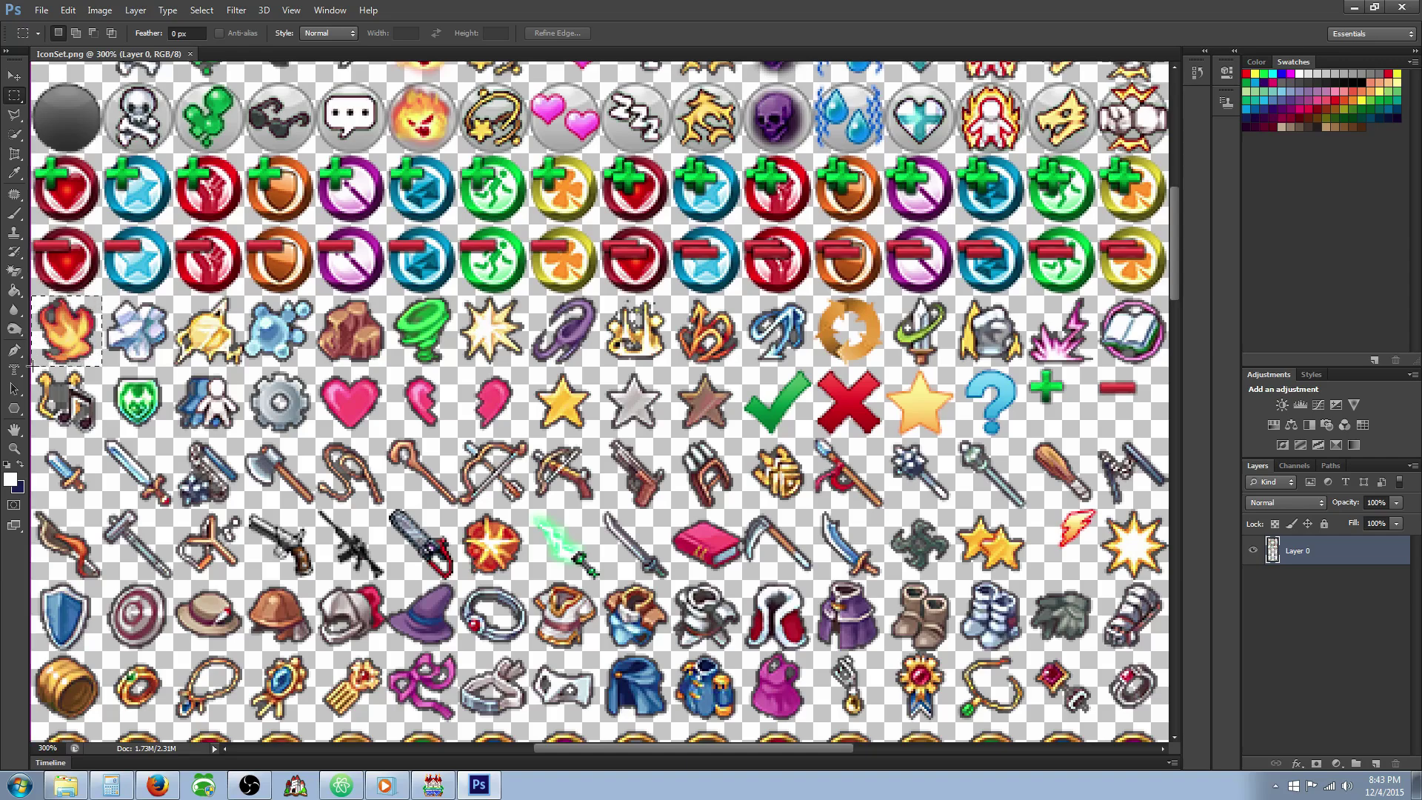
pyautogui.moveTo(32, 367); pyautogui.dragTo(101, 296)
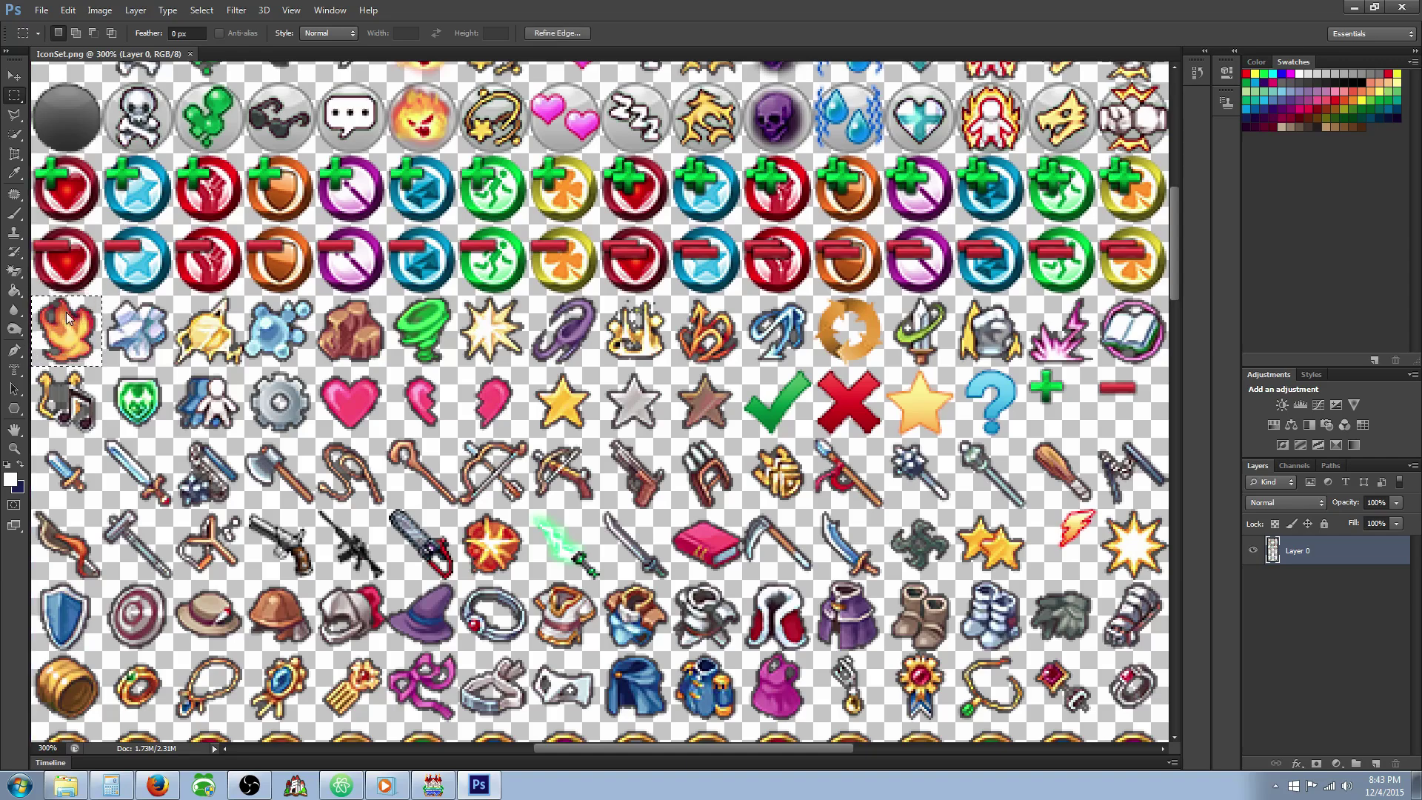
# Paste a copy of the flame icon into the bottom row's fourth cell and check both layers by toggling their visibility.
pyautogui.moveTo(1176, 270); pyautogui.dragTo(1179, 622)
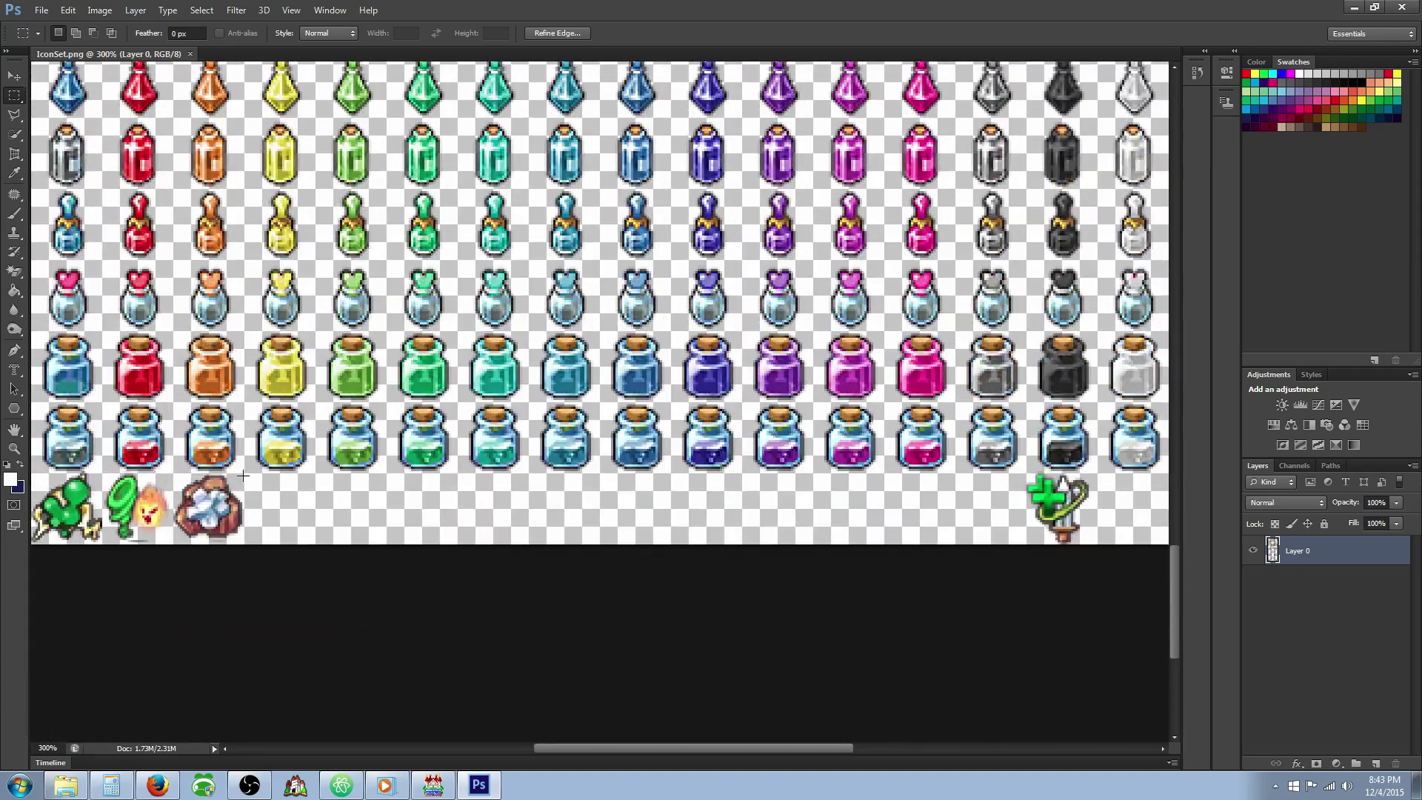
pyautogui.moveTo(245, 473); pyautogui.dragTo(315, 543)
pyautogui.hotkey('ctrl', 'v')
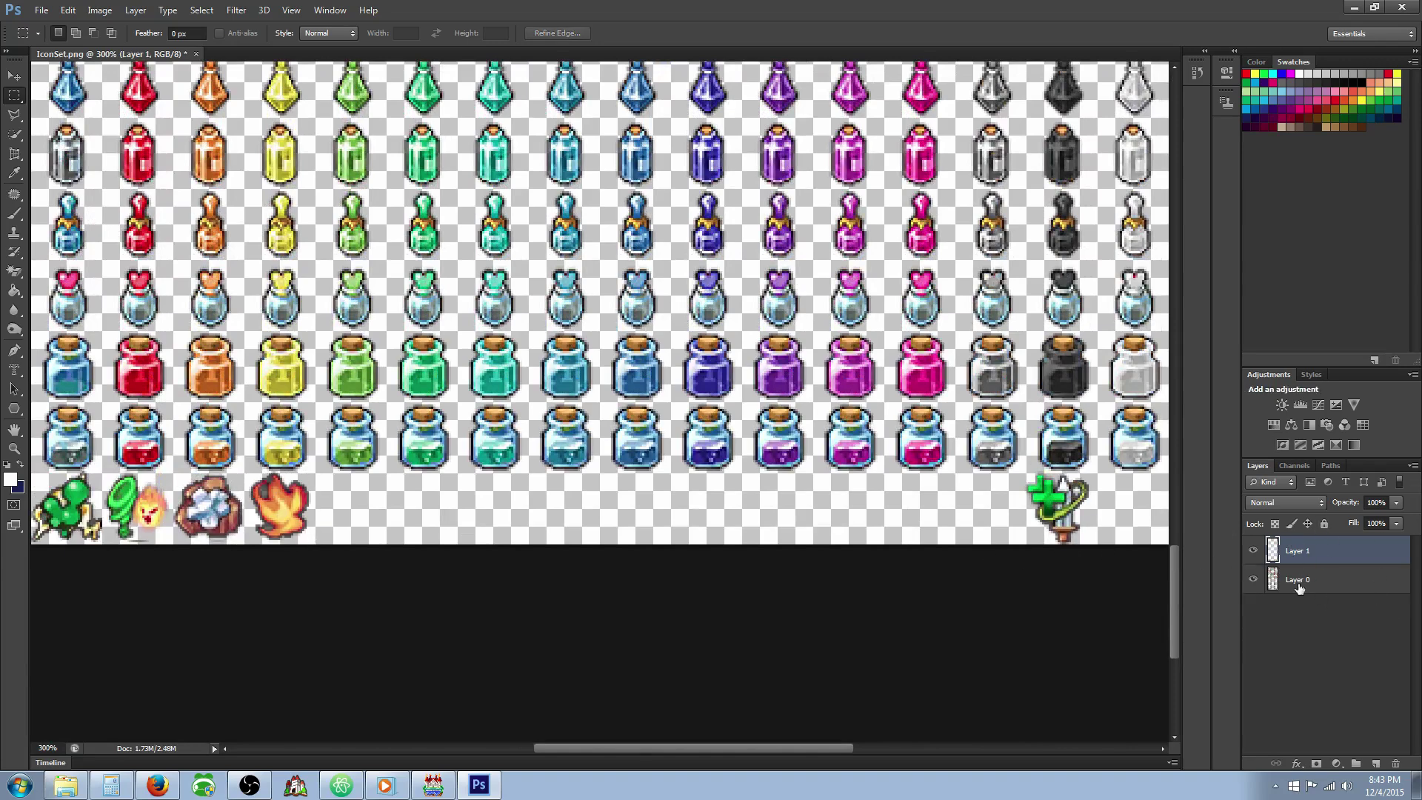
pyautogui.click(1252, 550)
pyautogui.click(1253, 550)
pyautogui.click(1253, 580)
pyautogui.click(1252, 580)
# Select the katana icon's cell in the weapon icons and make Layer 0 active as the copy source.
pyautogui.moveTo(1177, 575); pyautogui.dragTo(1155, 231)
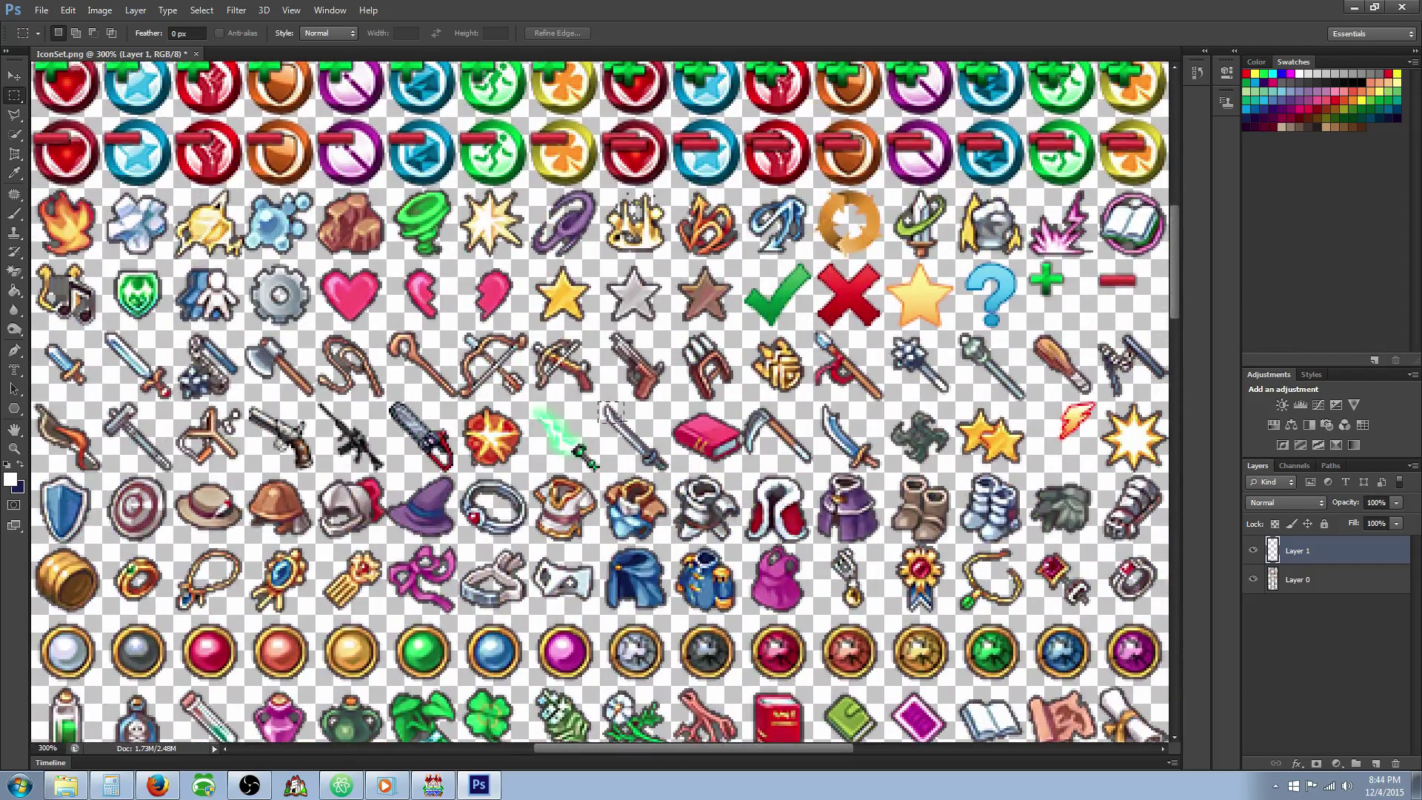
pyautogui.click(604, 403)
pyautogui.moveTo(634, 429); pyautogui.dragTo(671, 473)
pyautogui.hotkey('ctrl', 'c')
pyautogui.click(707, 304)
pyautogui.click(1309, 581)
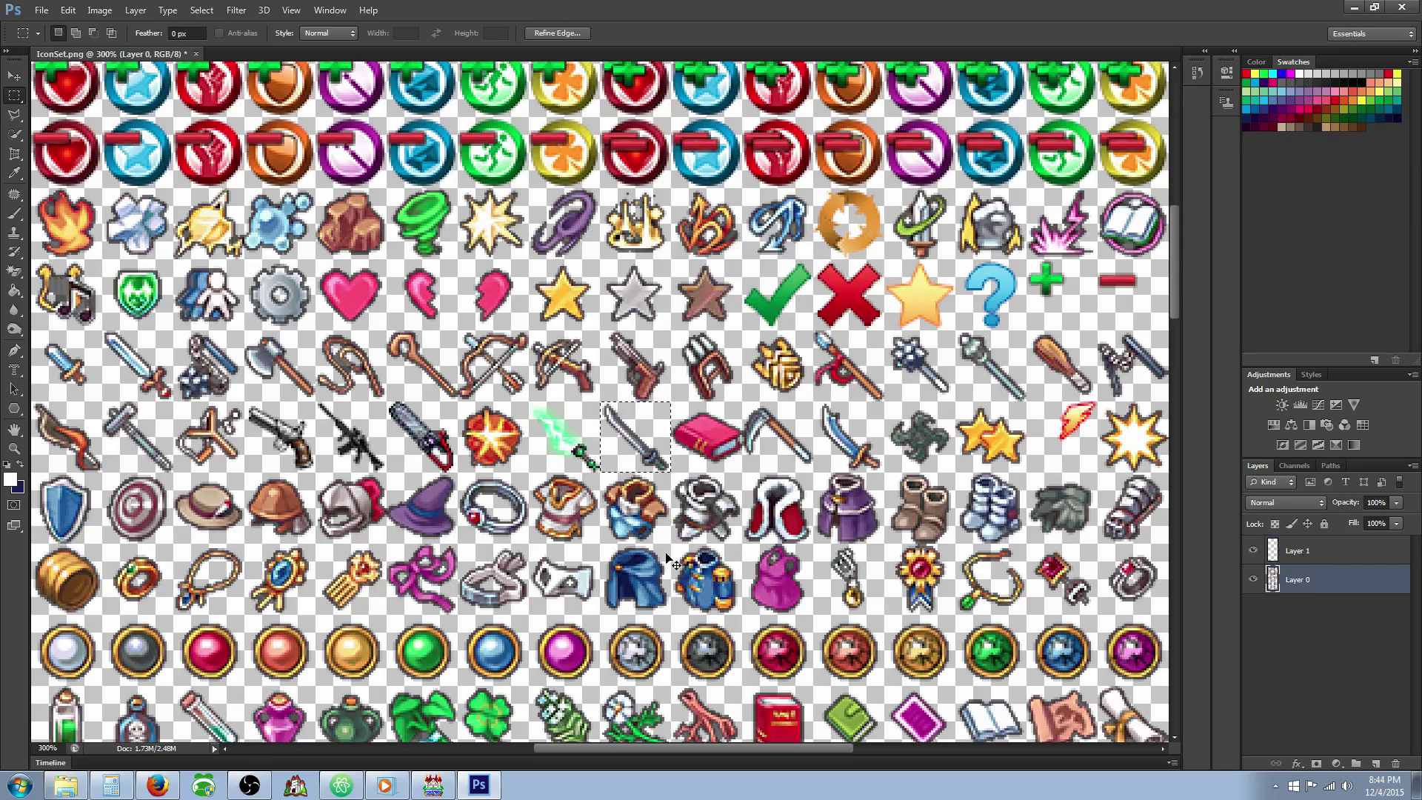
# Paste the katana into the flame icon's cell in the bottom row and move its layer above the flame layer.
pyautogui.moveTo(1173, 308); pyautogui.dragTo(1172, 642)
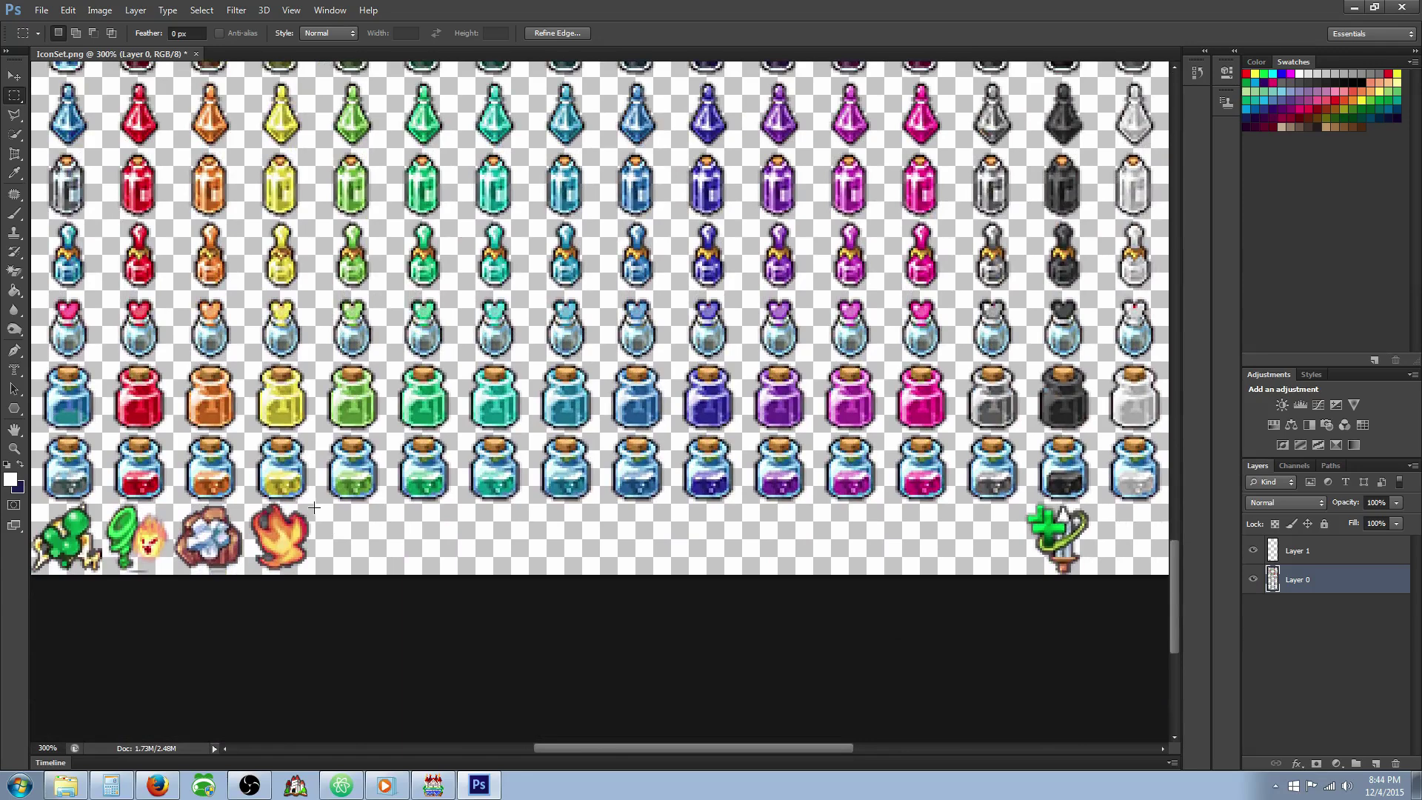
pyautogui.moveTo(314, 504); pyautogui.dragTo(246, 572)
pyautogui.hotkey('ctrl', 'j')
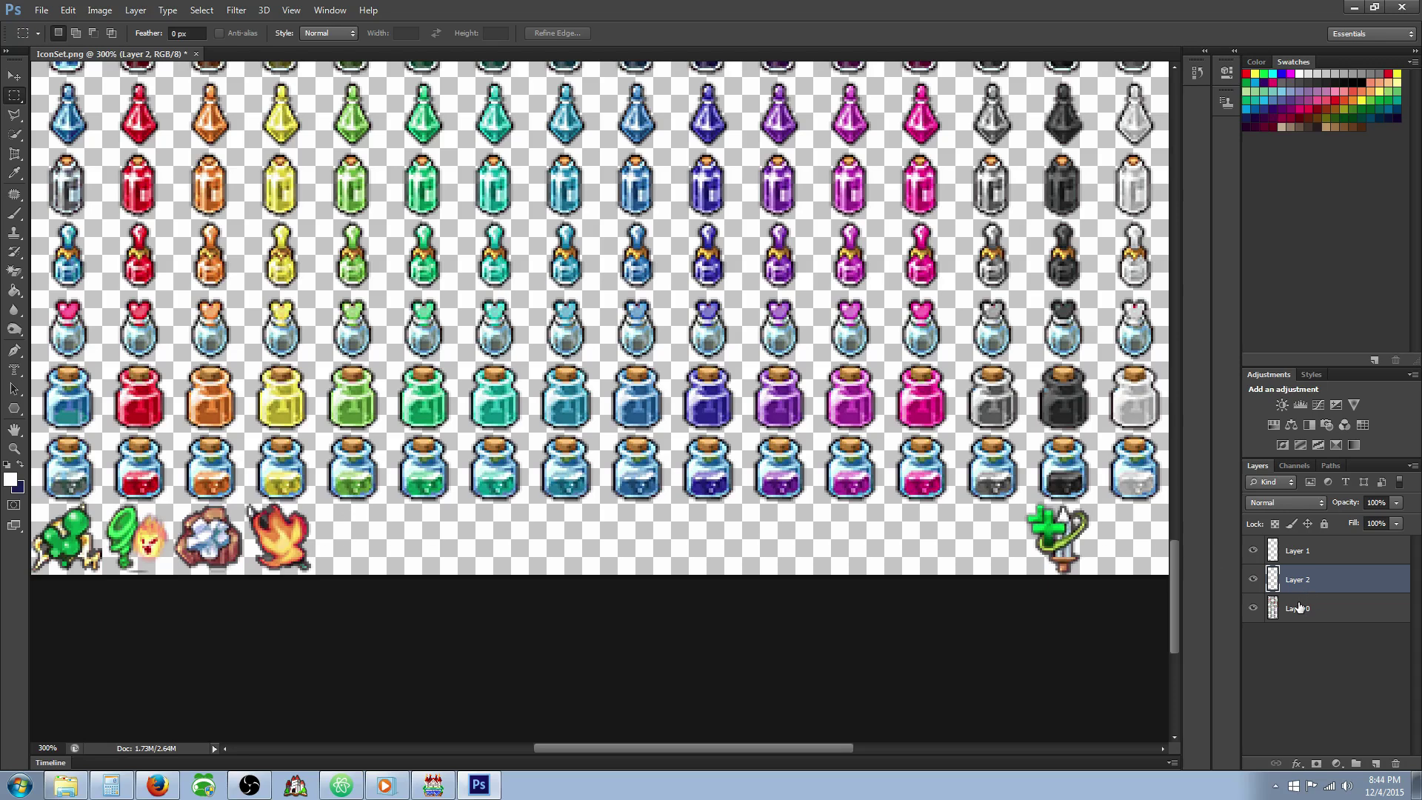
pyautogui.moveTo(1295, 581); pyautogui.dragTo(1292, 549)
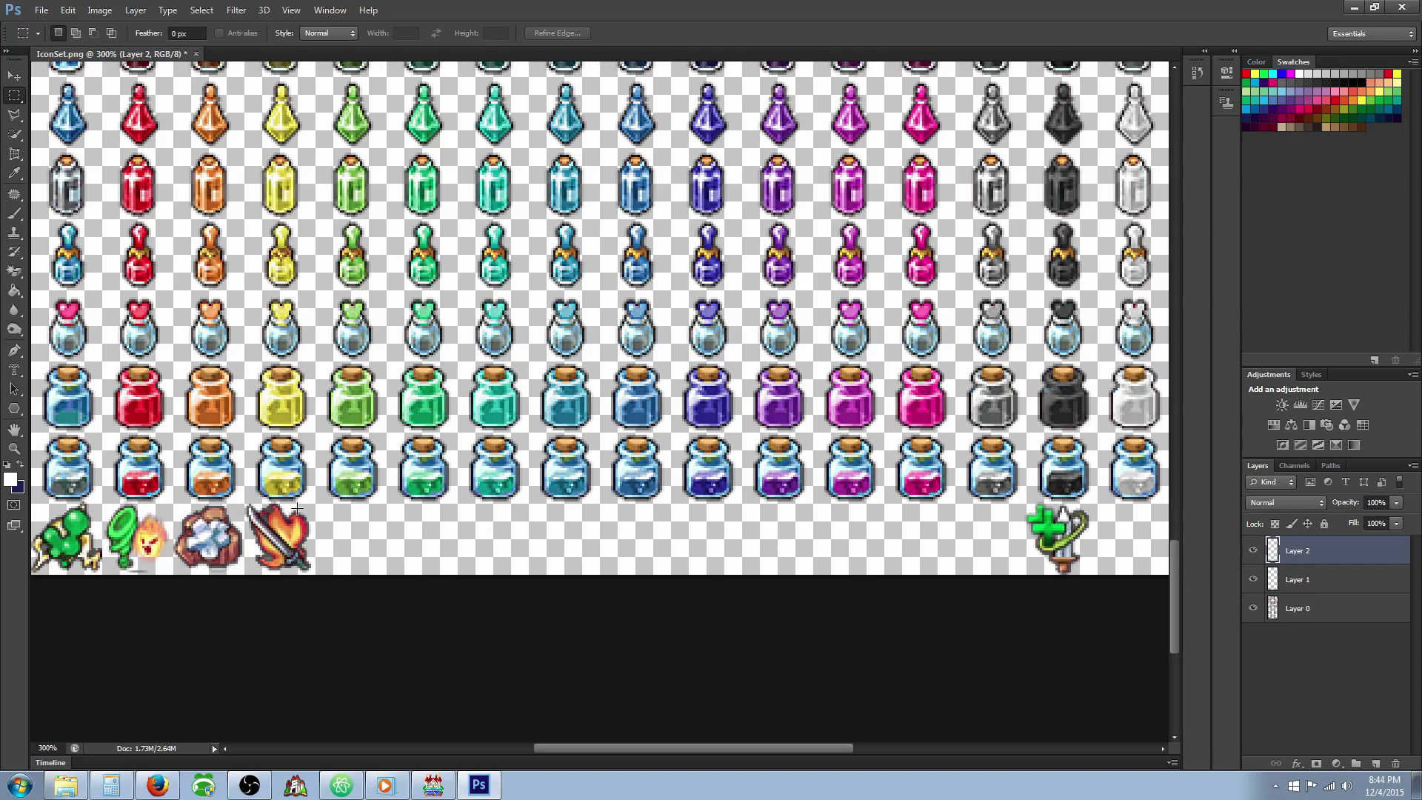
# Save the layered icon sheet as IconSet.psd in the system folder, replacing the existing file.
pyautogui.click(41, 10)
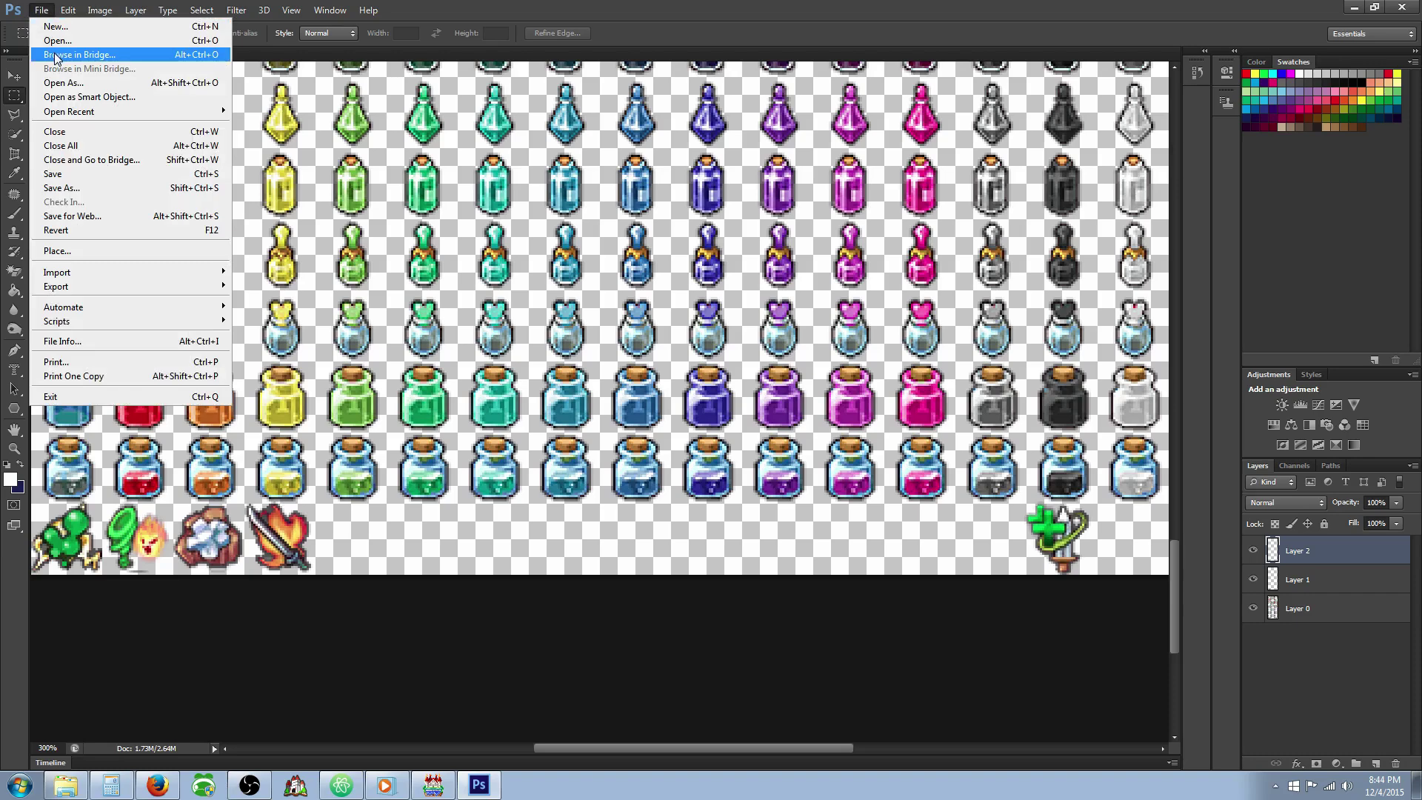
pyautogui.click(93, 174)
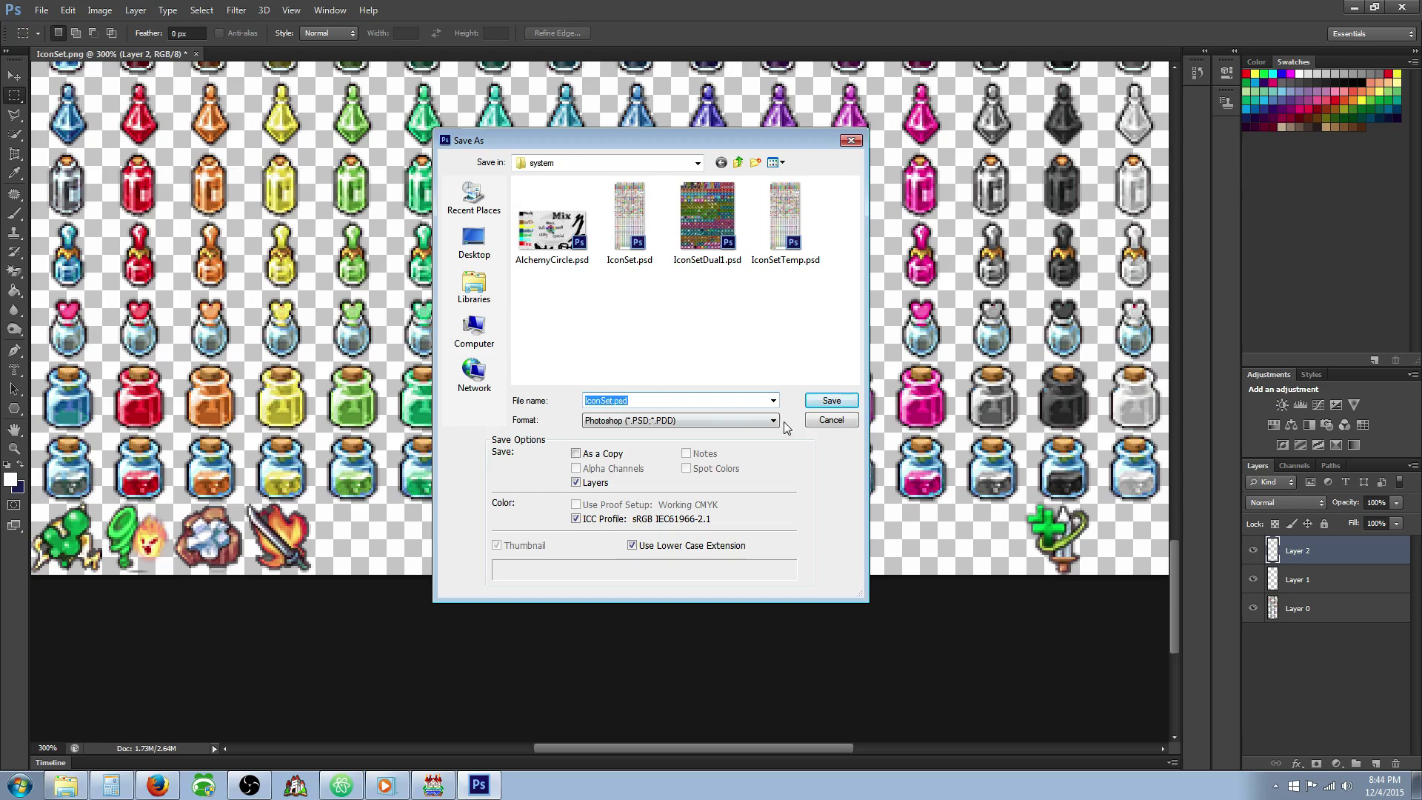
pyautogui.click(831, 402)
pyautogui.click(674, 295)
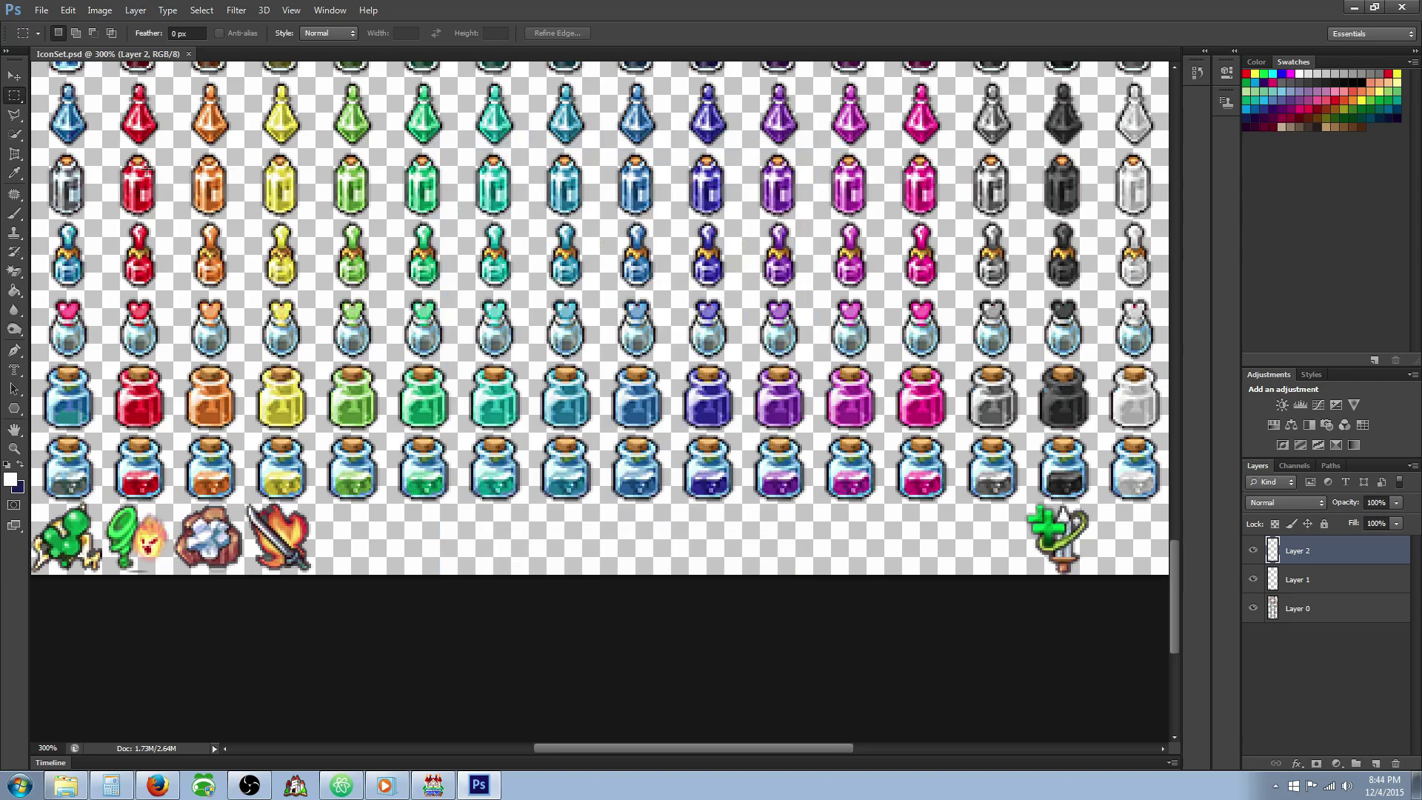
# Save a PNG copy of the icon sheet as IconSet.png in the current system folder, replacing the existing file.
pyautogui.click(41, 10)
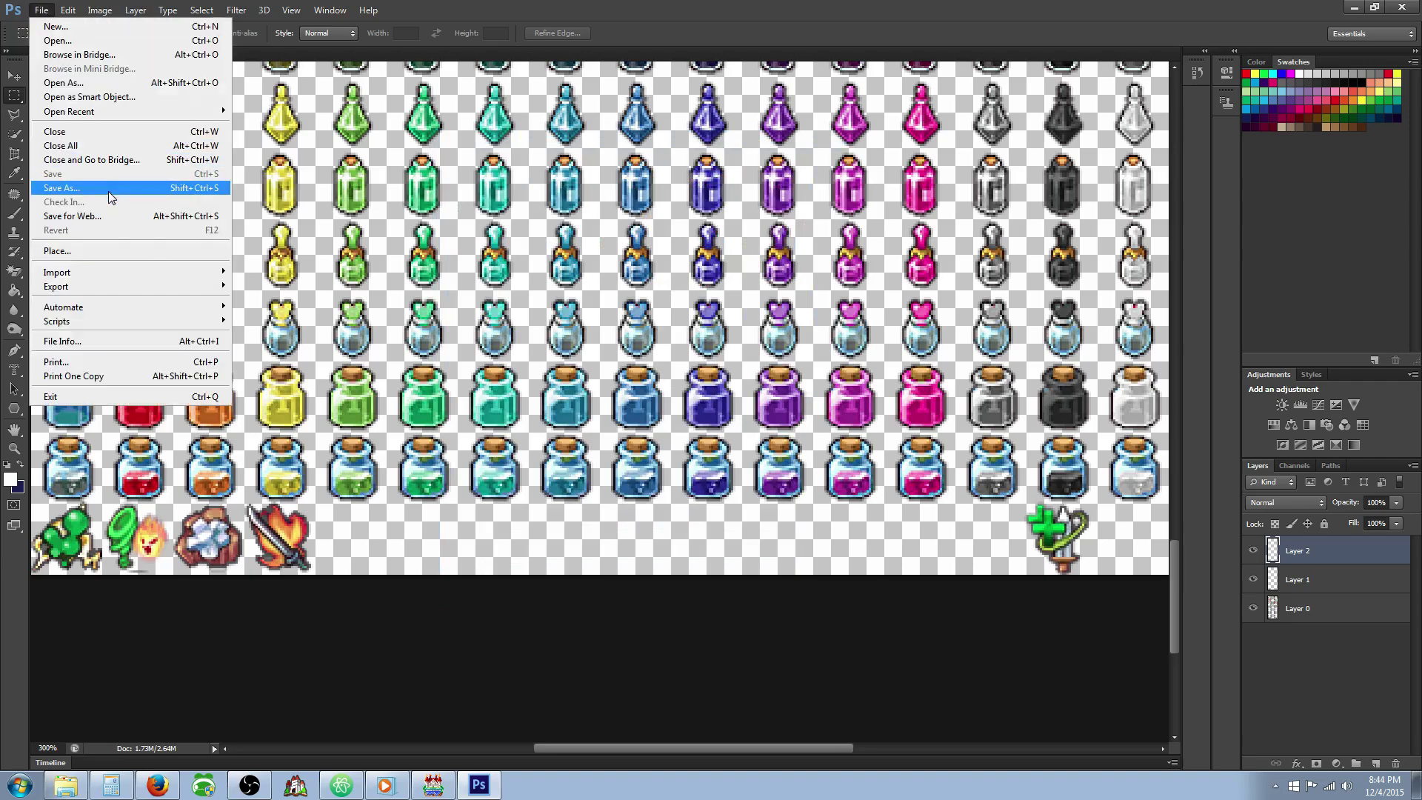
pyautogui.click(108, 187)
pyautogui.click(673, 421)
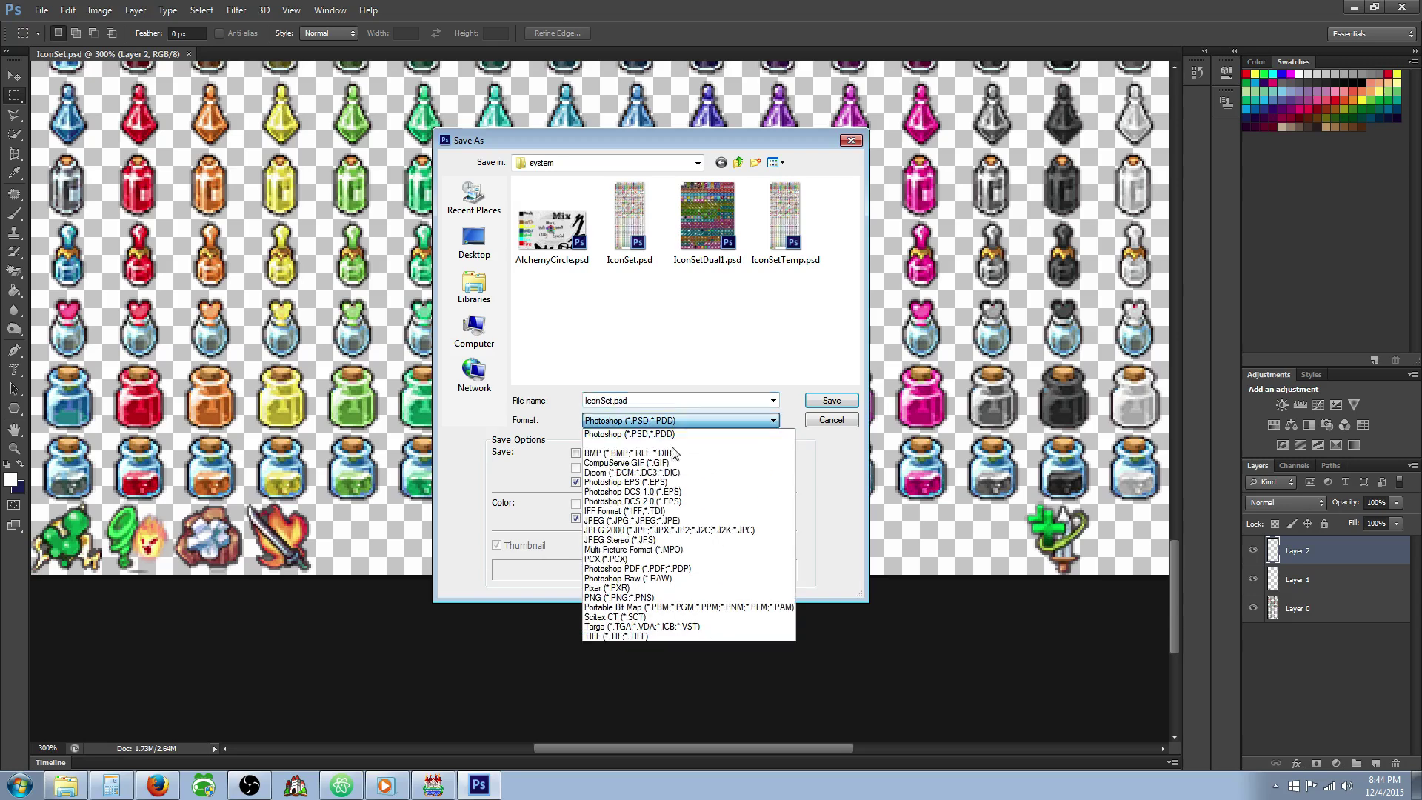
pyautogui.click(649, 598)
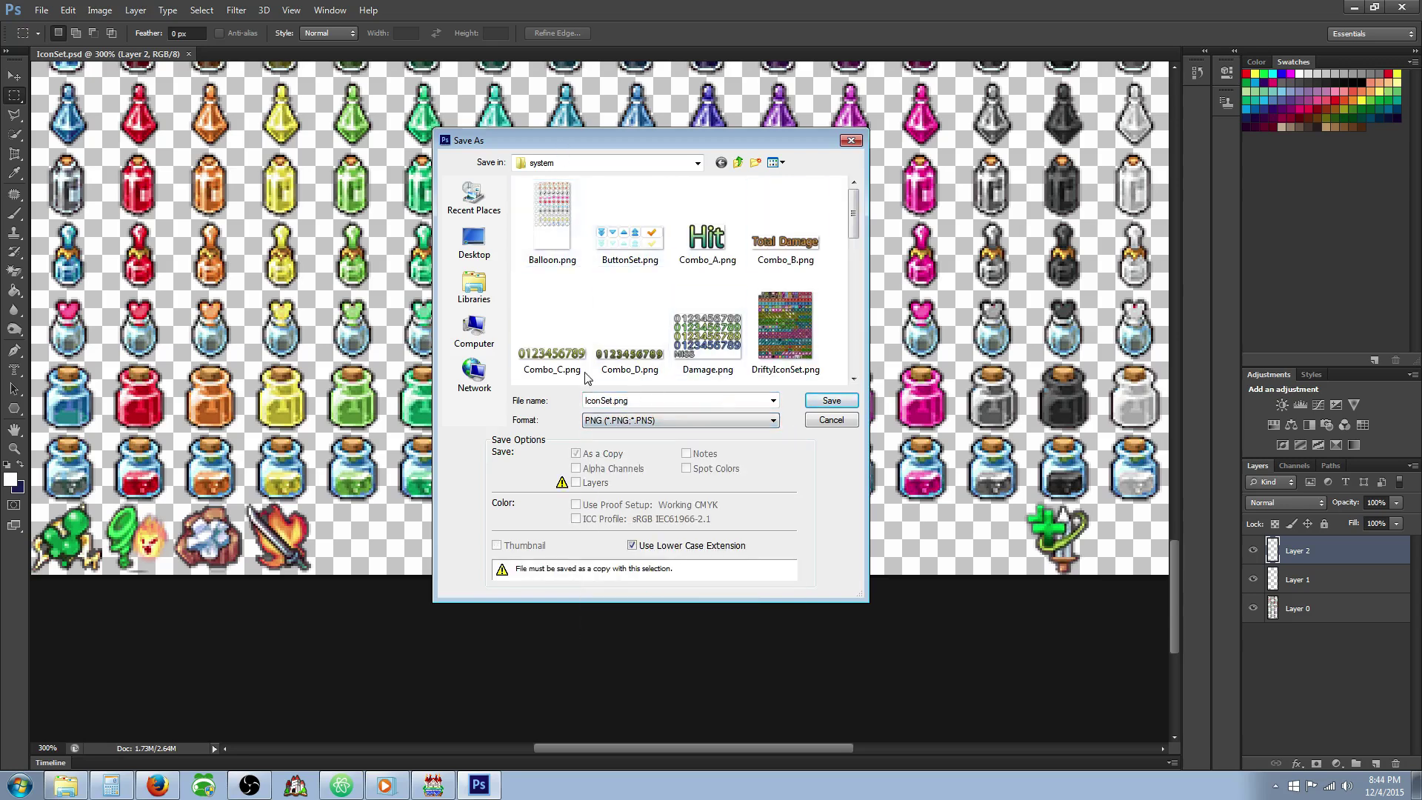
pyautogui.click(830, 402)
pyautogui.click(674, 296)
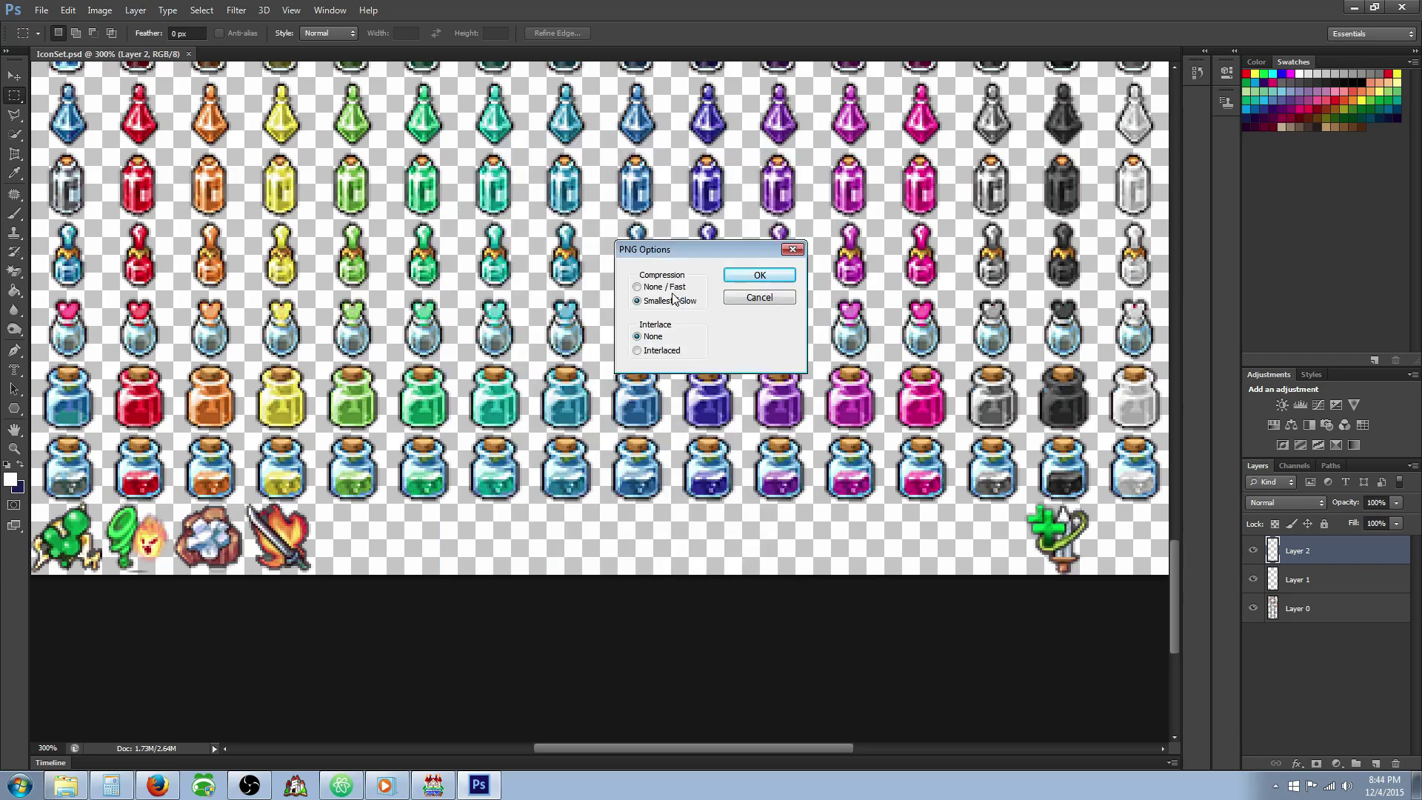
pyautogui.click(657, 350)
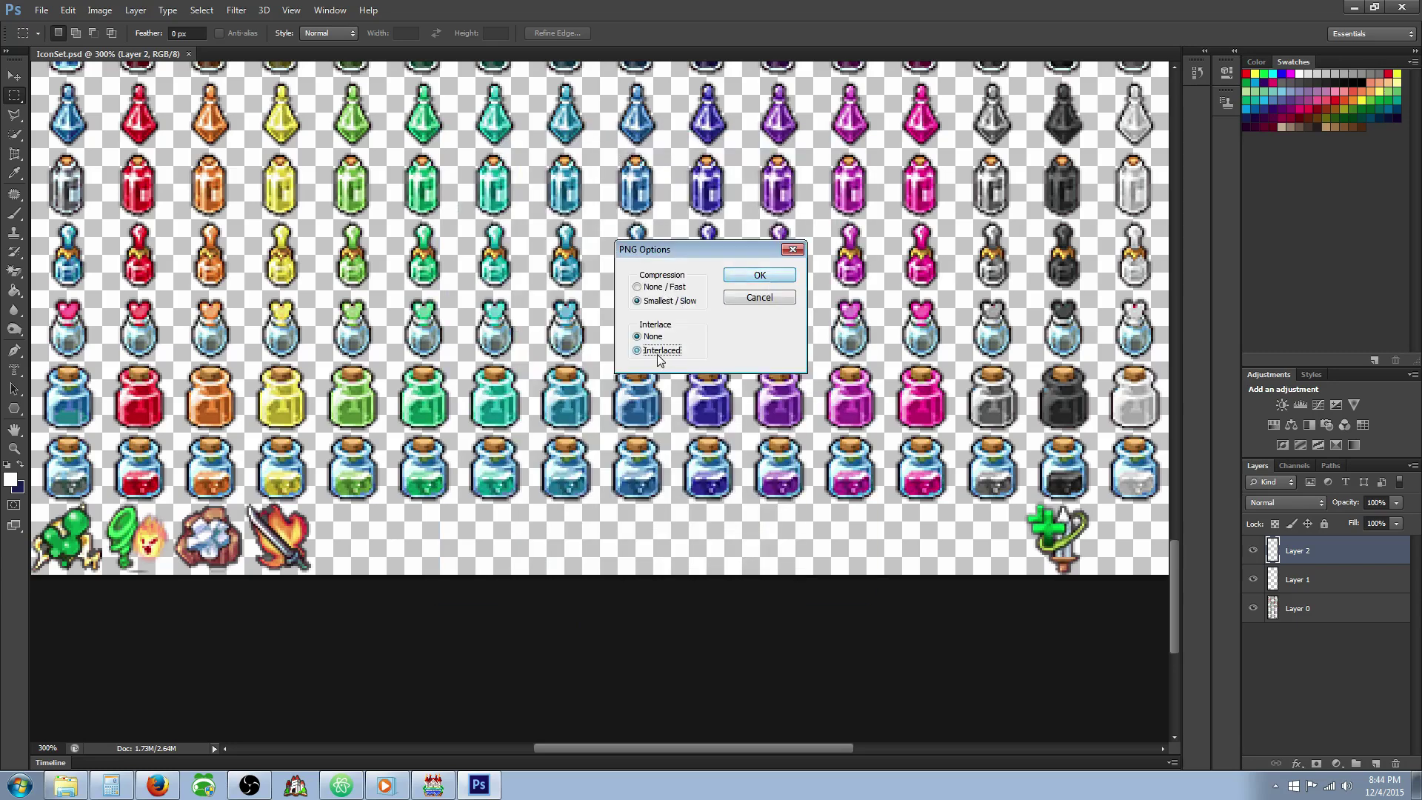
pyautogui.click(760, 278)
# Save another PNG copy as IconSet.png in The Legend of Driftwood project's img/system folder, replacing the existing file.
pyautogui.click(41, 10)
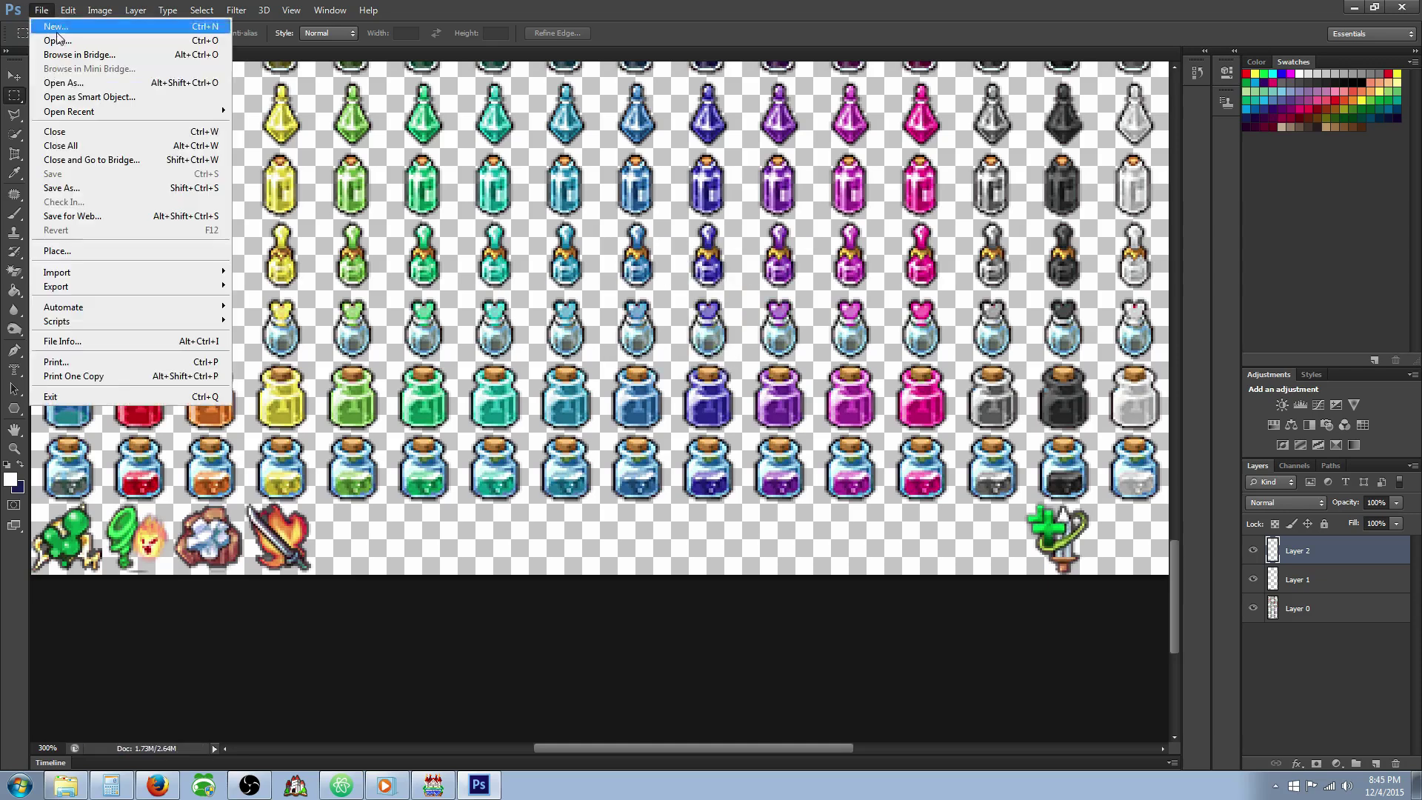
pyautogui.click(100, 188)
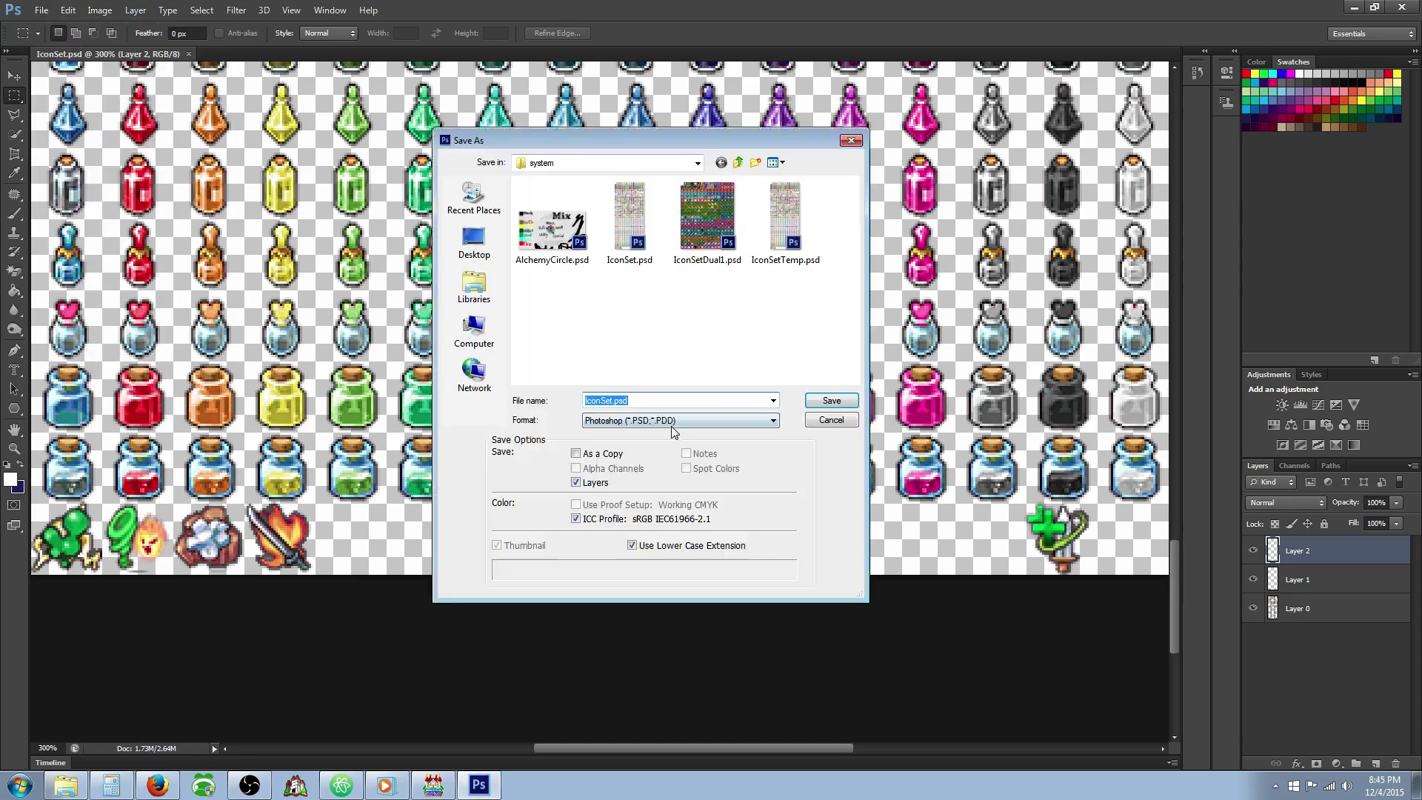
pyautogui.click(672, 425)
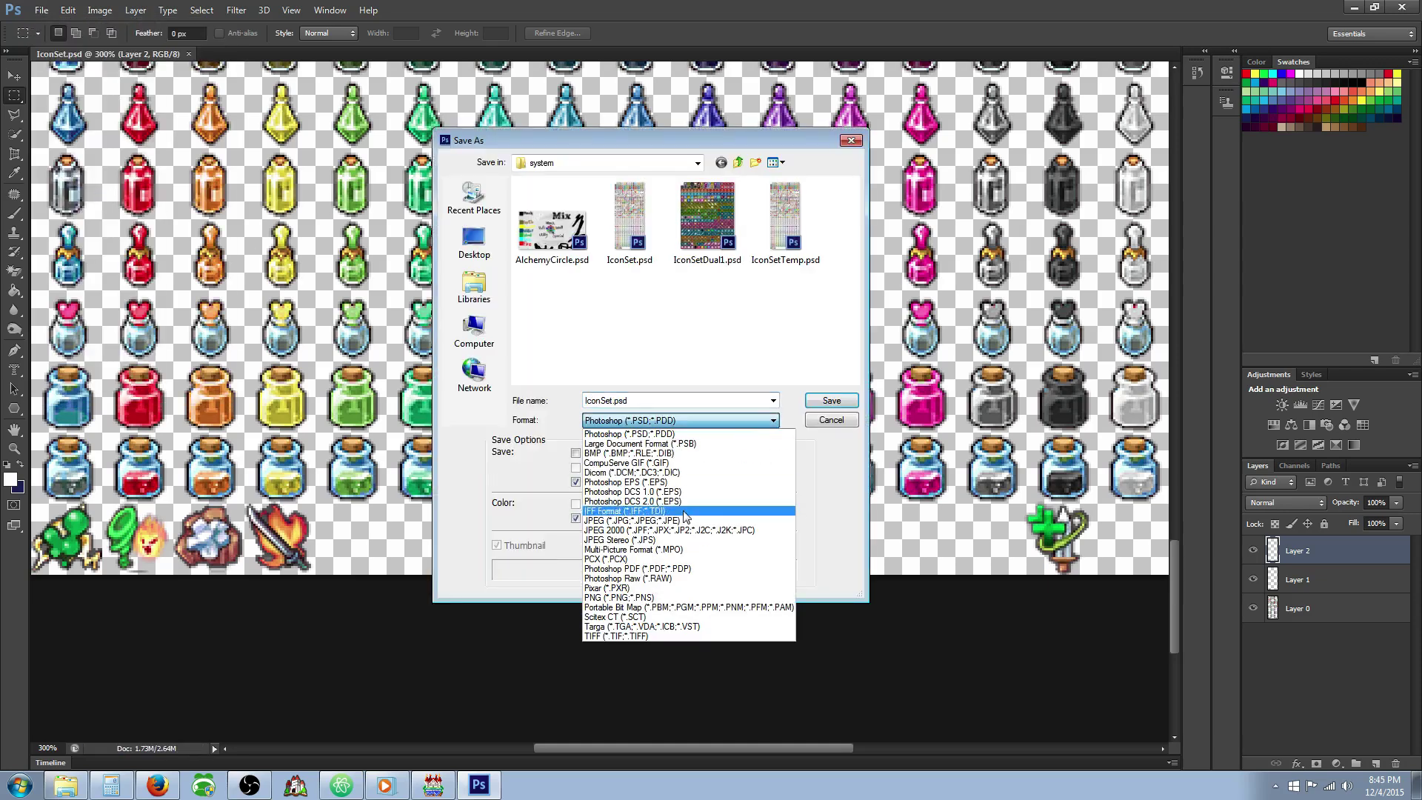
pyautogui.click(663, 600)
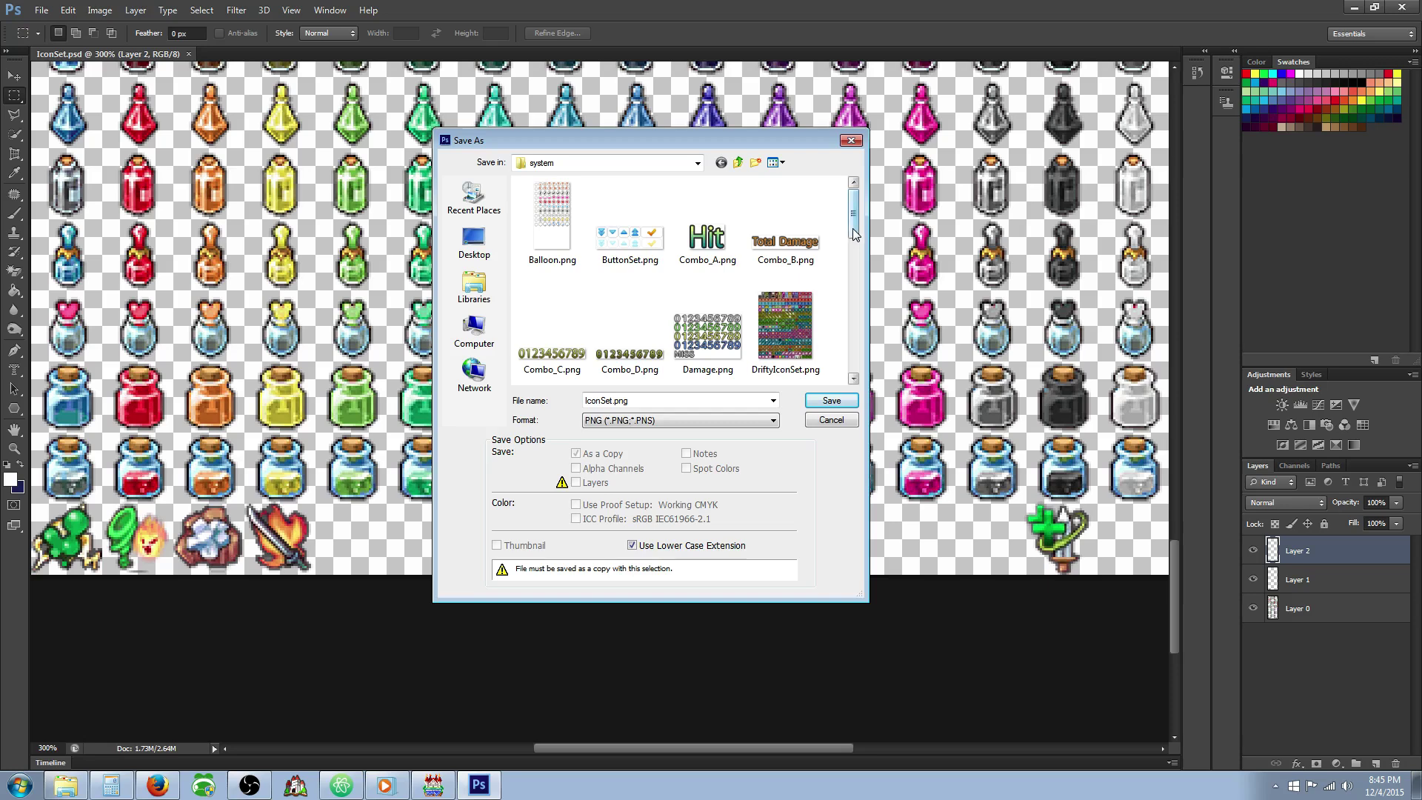
pyautogui.moveTo(852, 228); pyautogui.dragTo(713, 170)
pyautogui.click(696, 162)
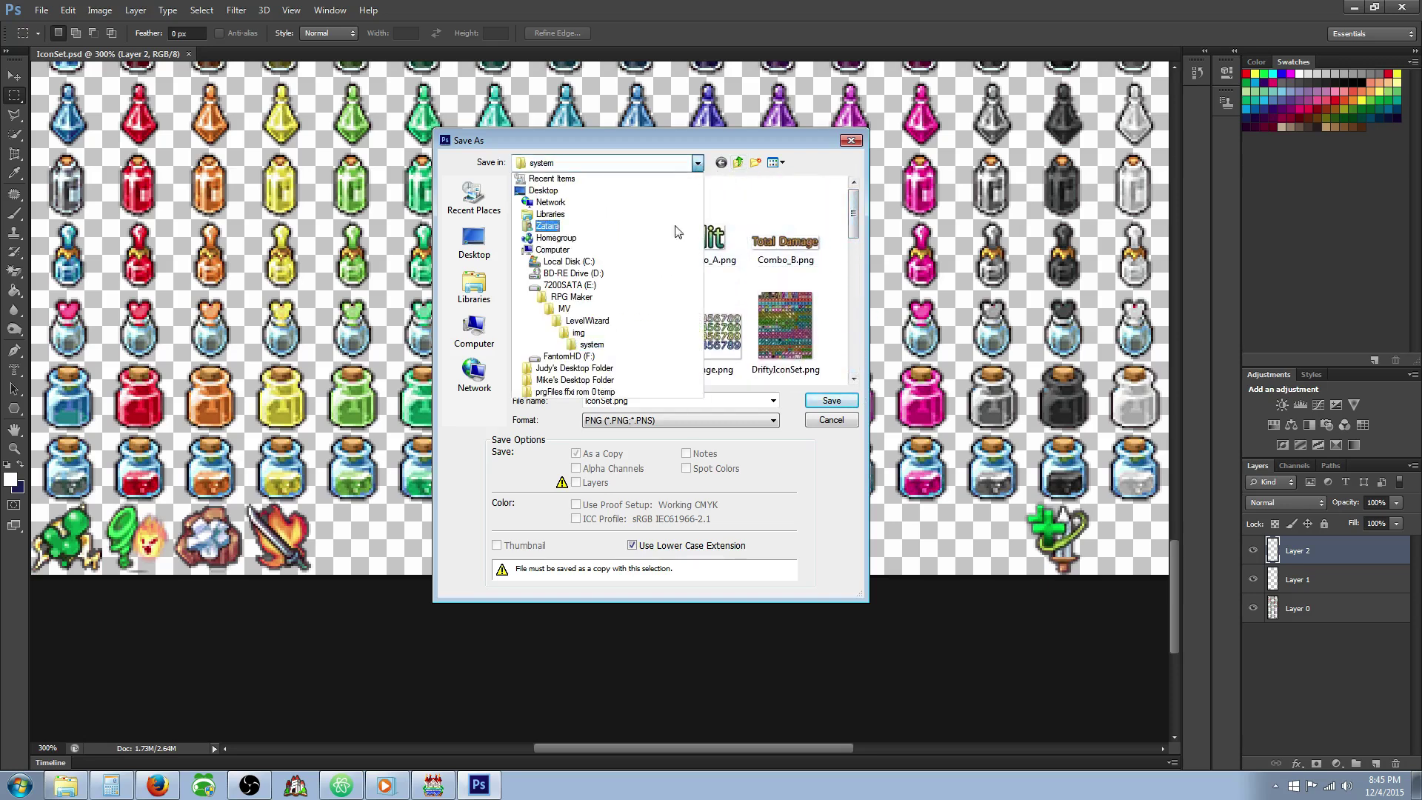
pyautogui.click(565, 308)
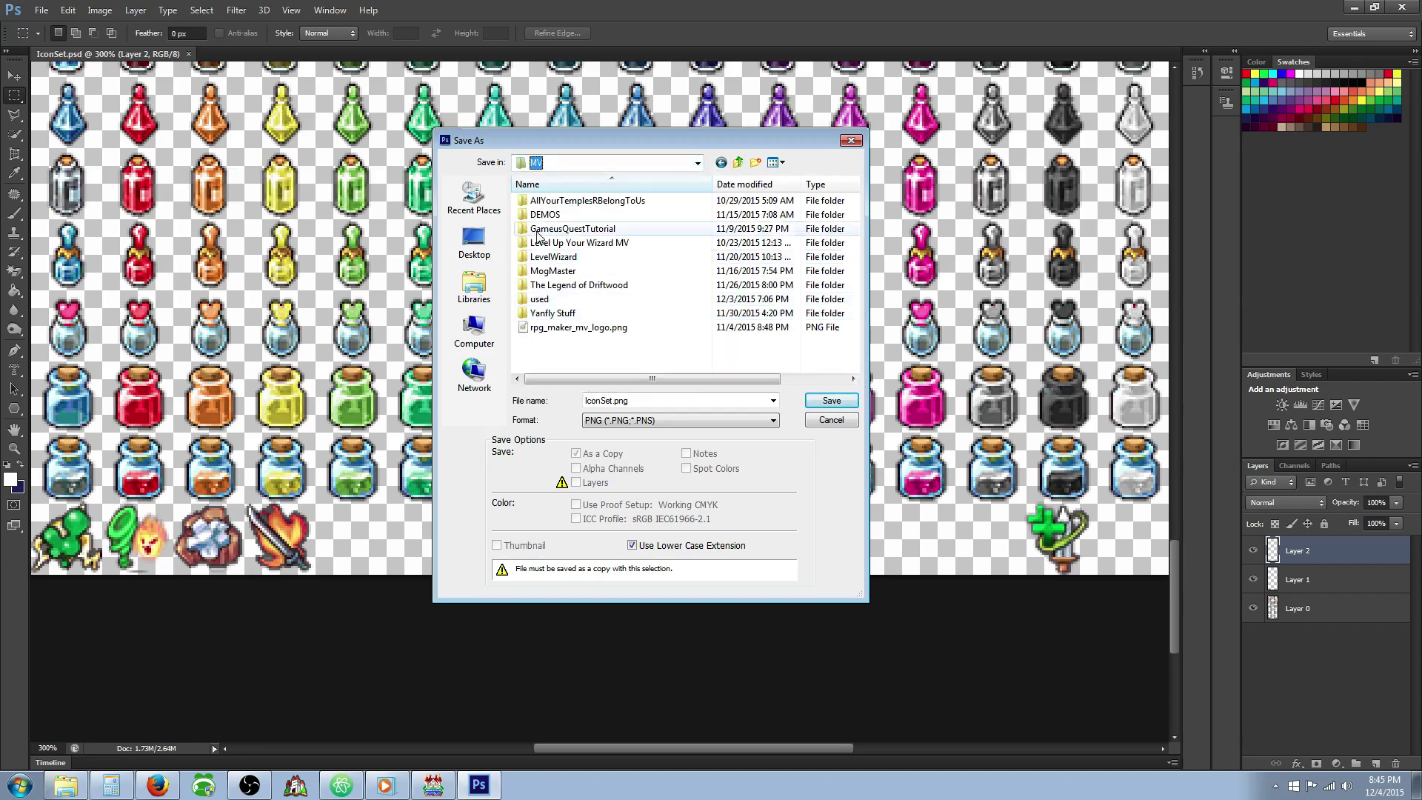
pyautogui.doubleClick(585, 285)
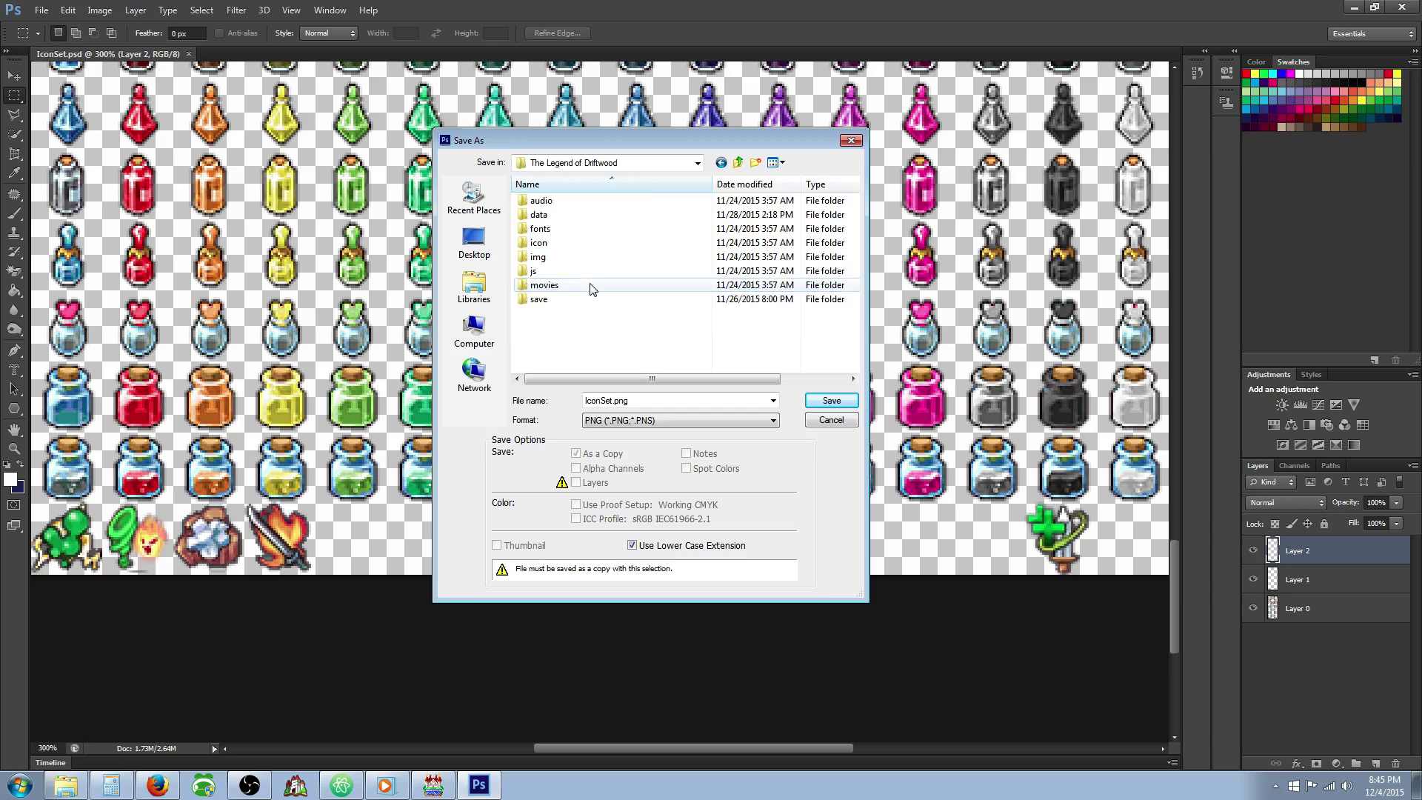
pyautogui.doubleClick(539, 258)
pyautogui.scroll(-1, 556, 307)
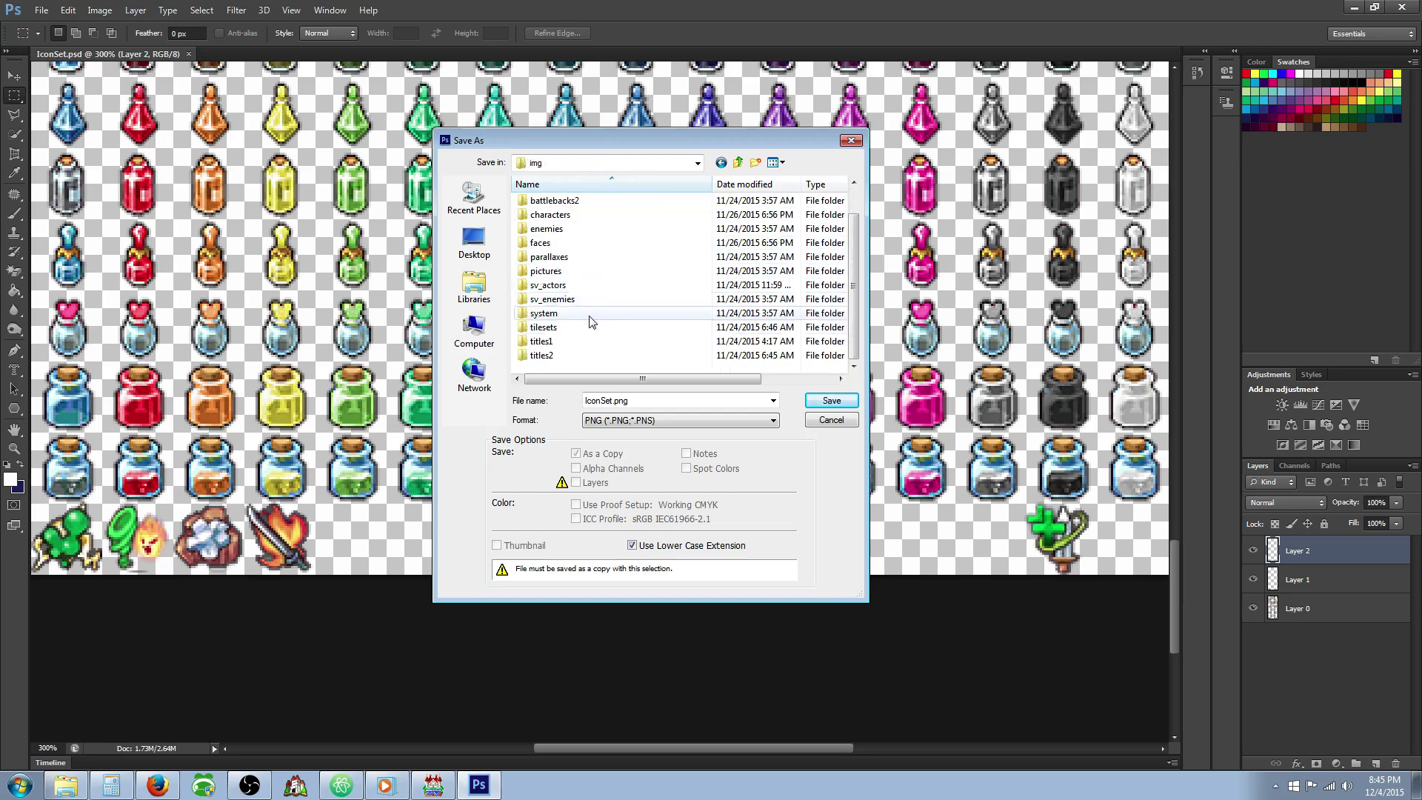
pyautogui.doubleClick(551, 314)
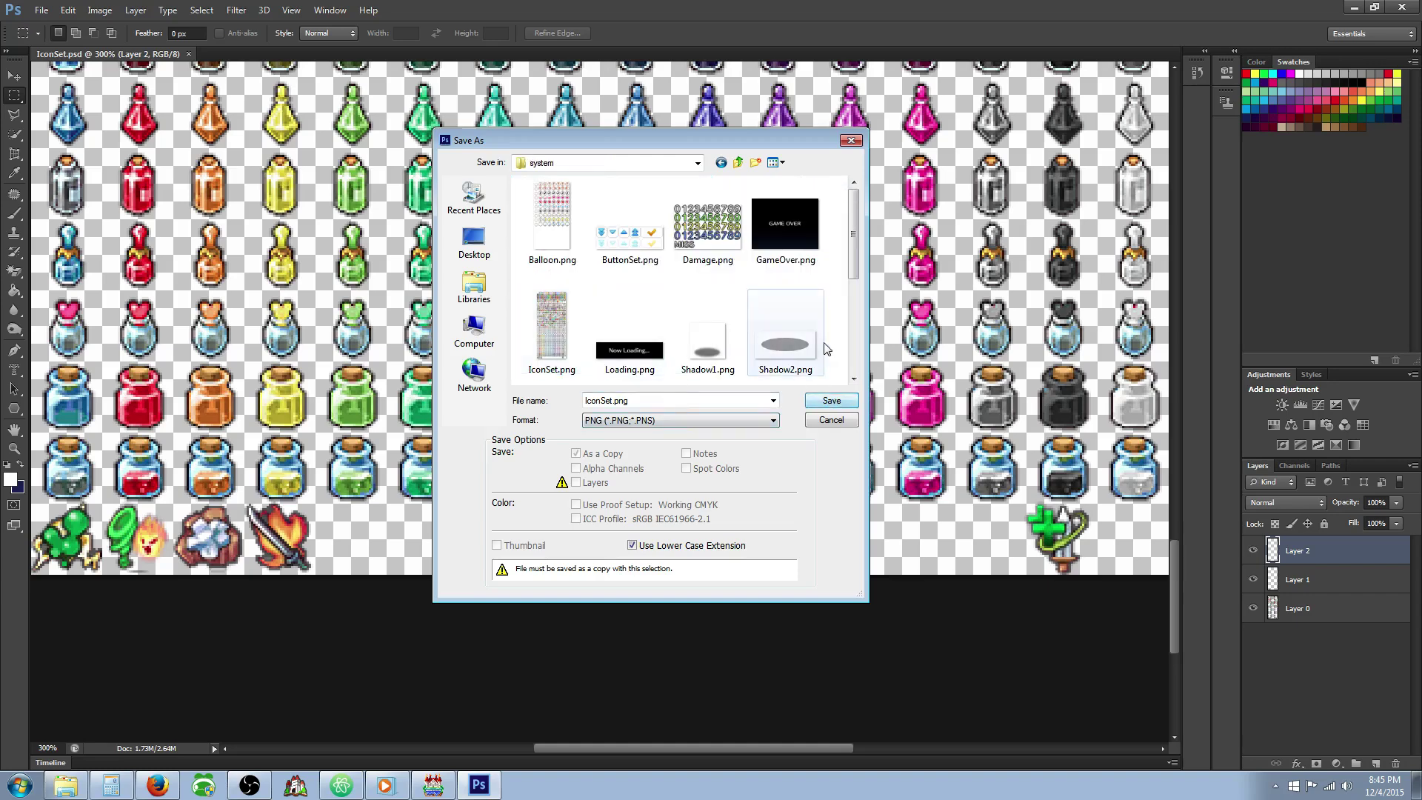
pyautogui.click(831, 404)
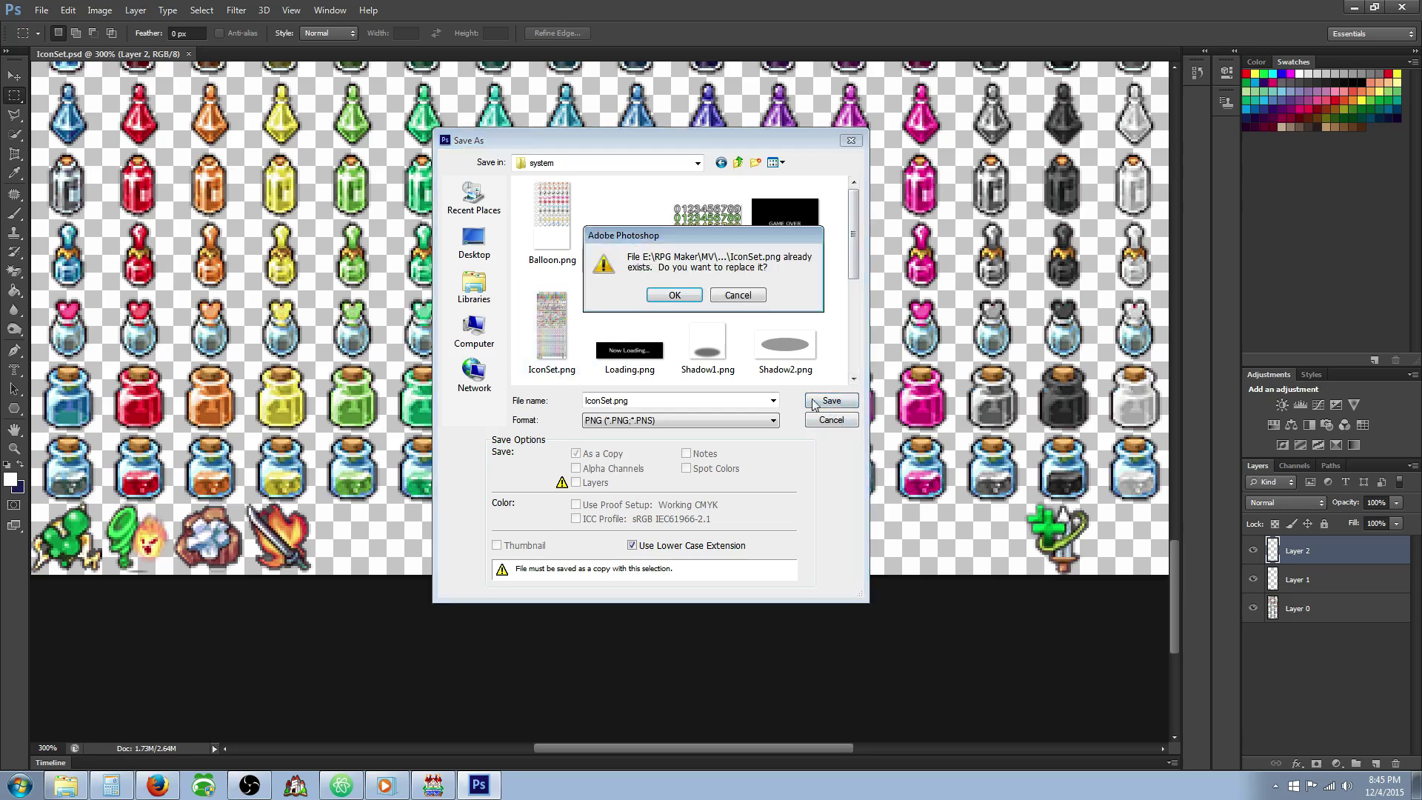
pyautogui.click(673, 303)
pyautogui.click(758, 275)
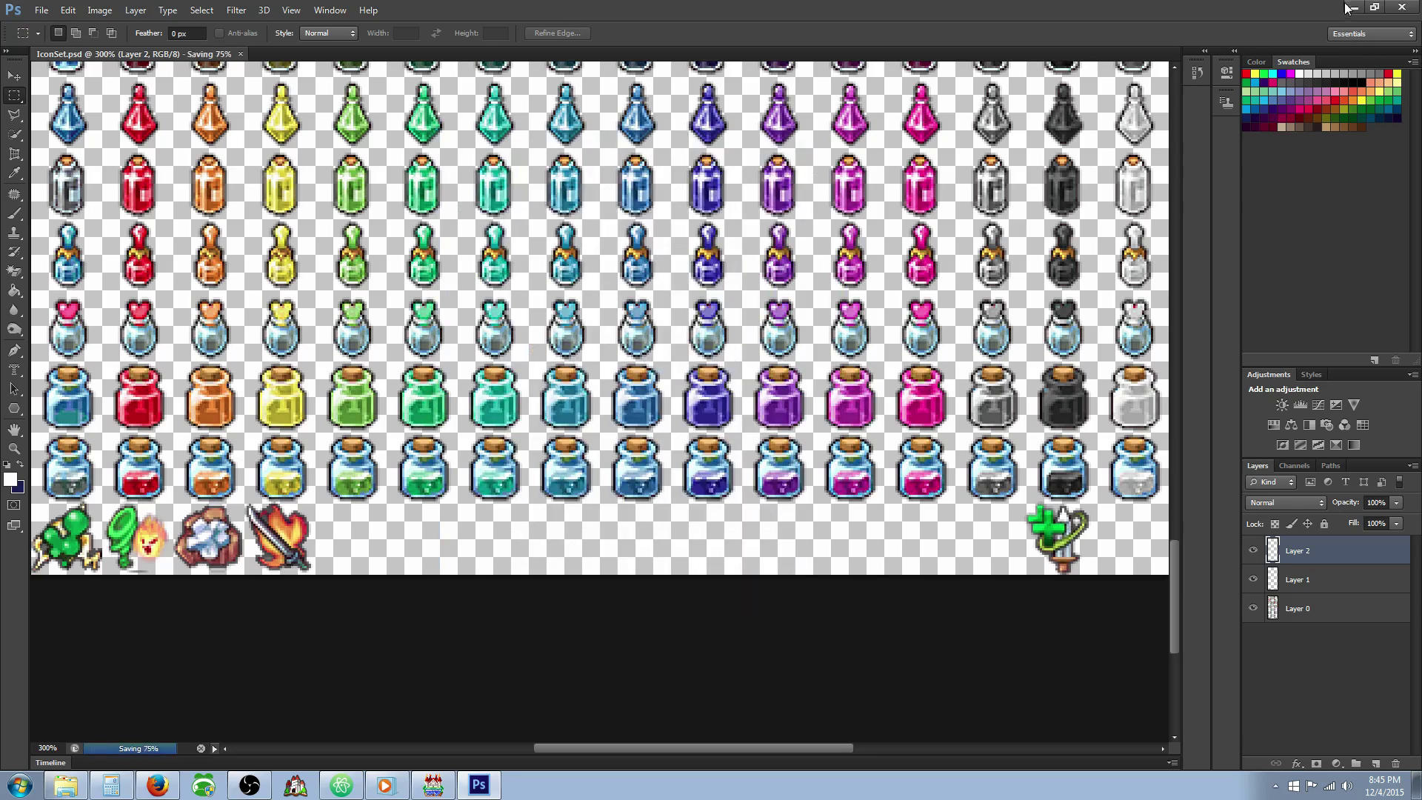
# Switch to RPG Maker MV and assign the new flame-and-katana icon from the icon set's last row to skill 0033.
pyautogui.click(433, 785)
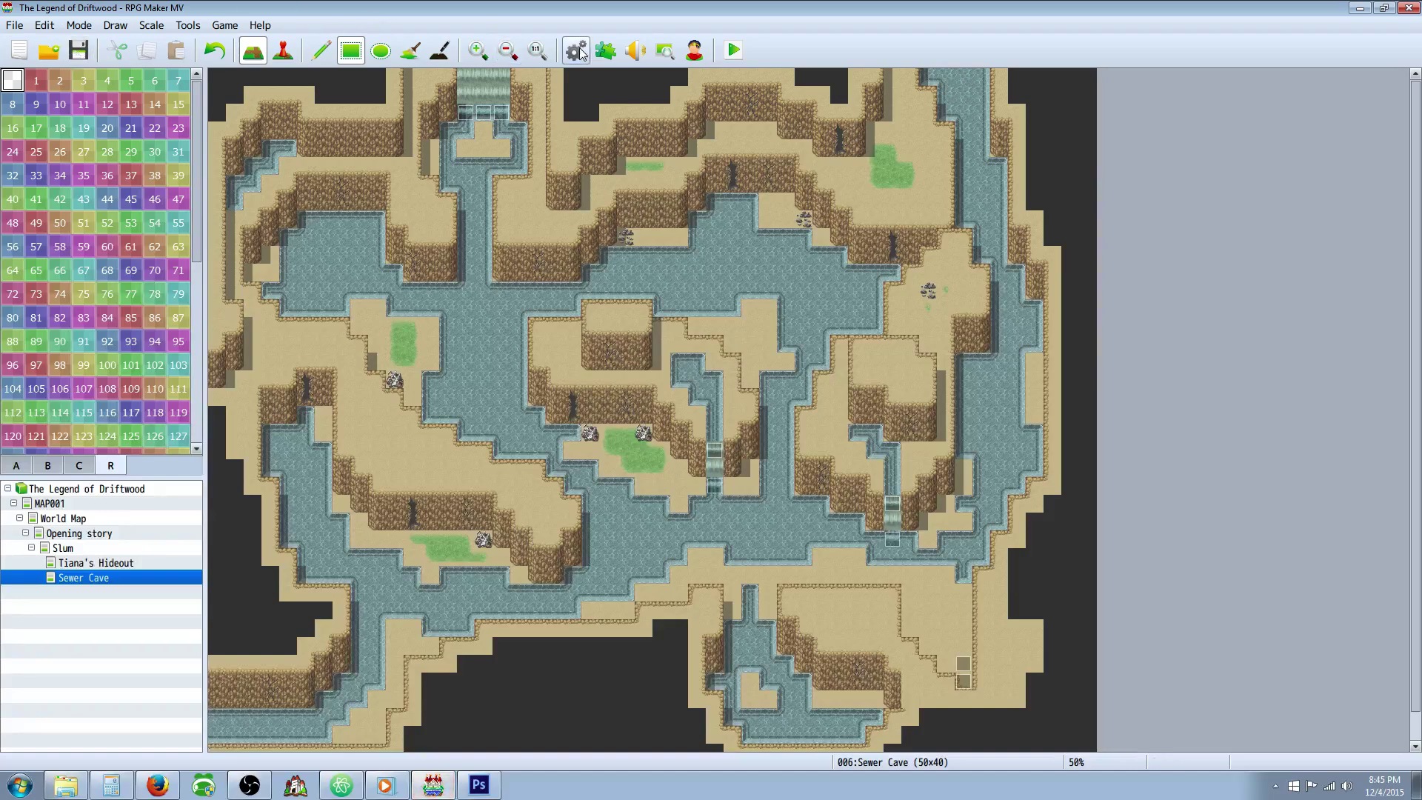
pyautogui.press('F9')
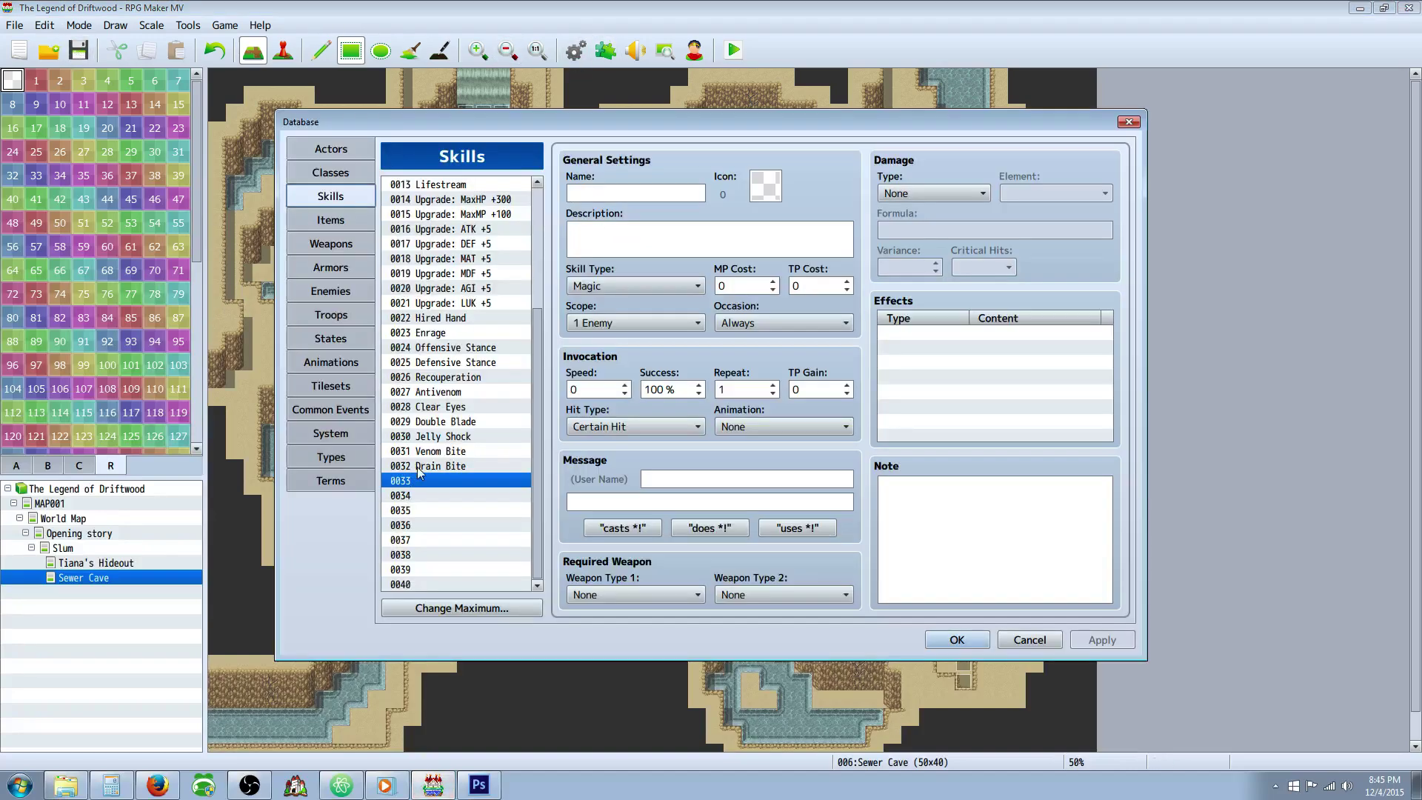
pyautogui.doubleClick(765, 186)
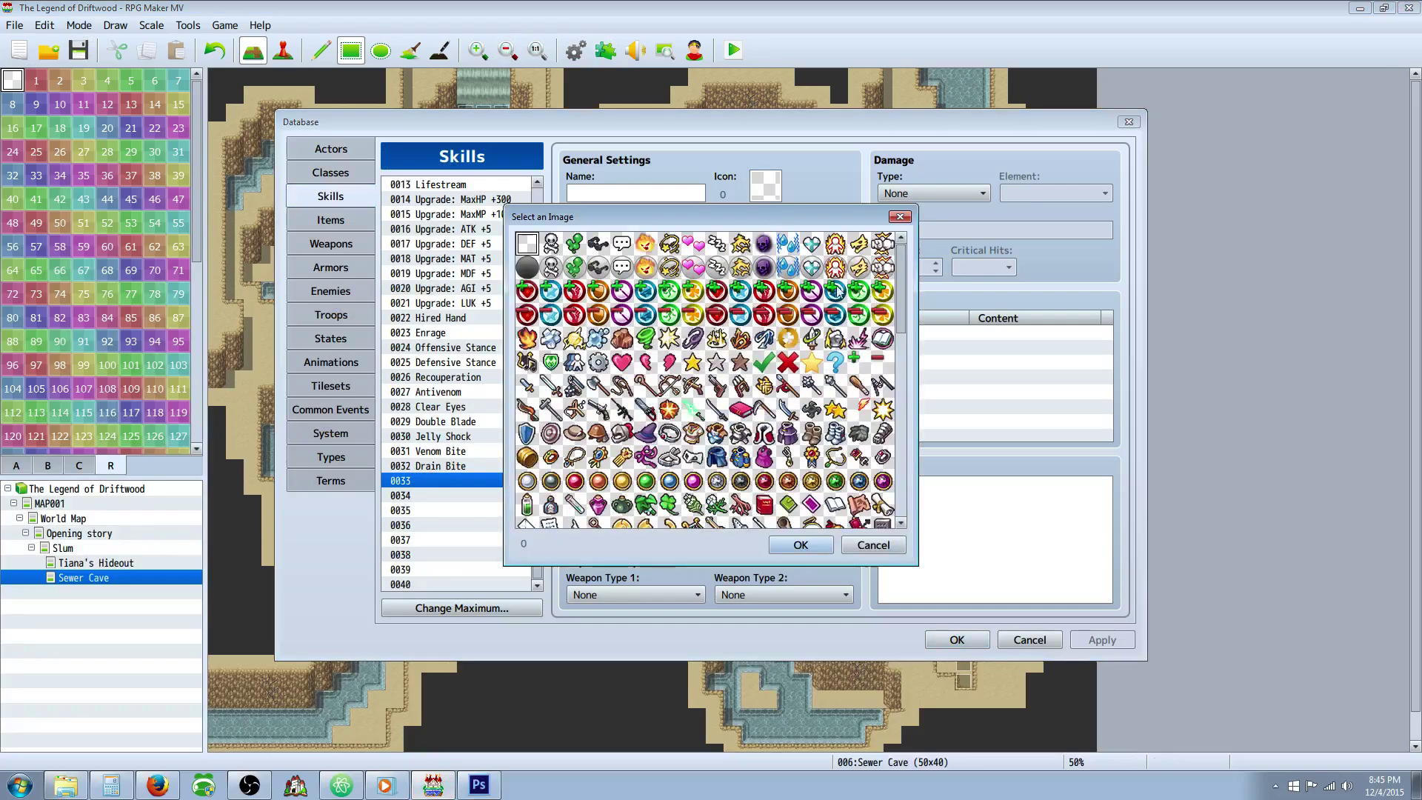
pyautogui.moveTo(899, 268); pyautogui.dragTo(900, 474)
pyautogui.doubleClick(593, 517)
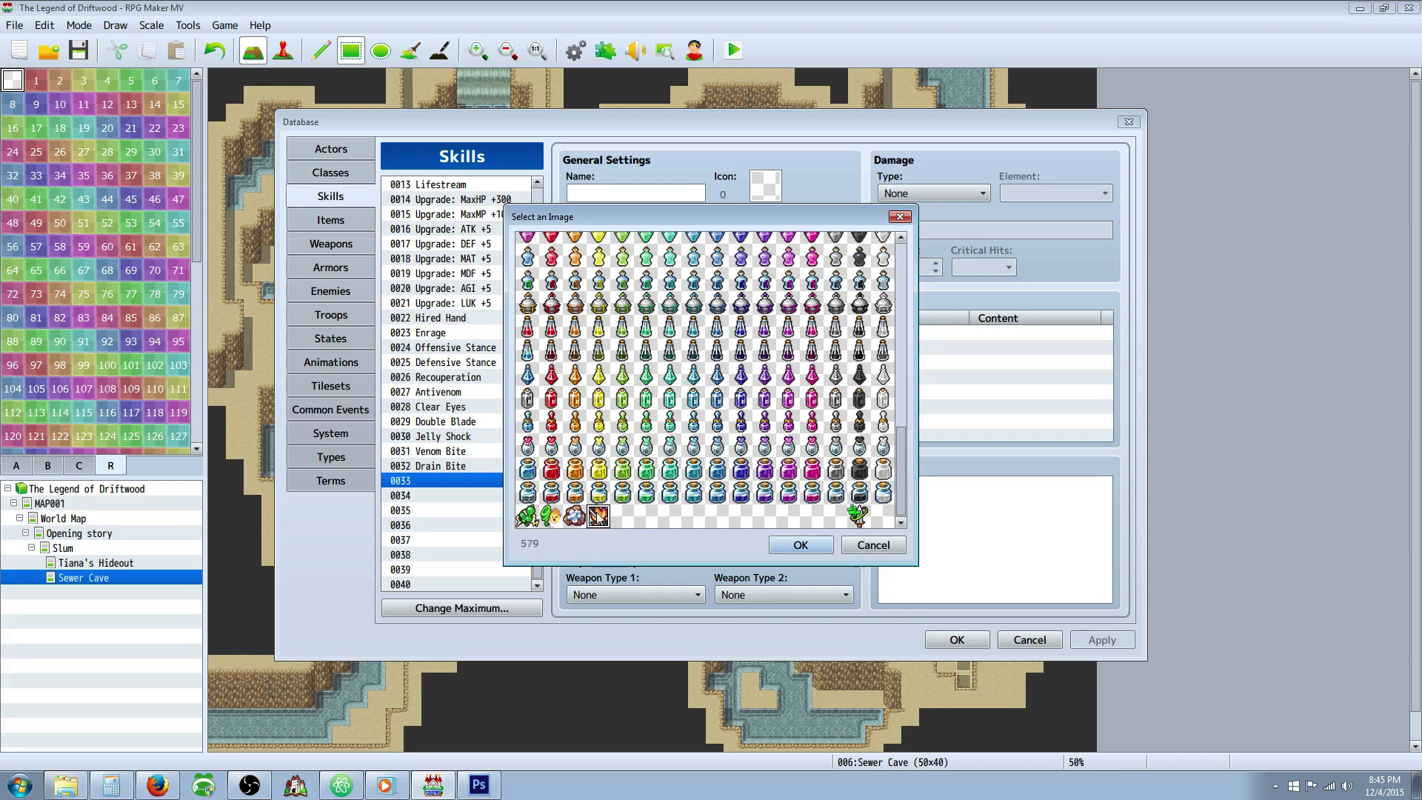
# Name skill 0033 "Tachi: Kasai".
pyautogui.click(600, 194)
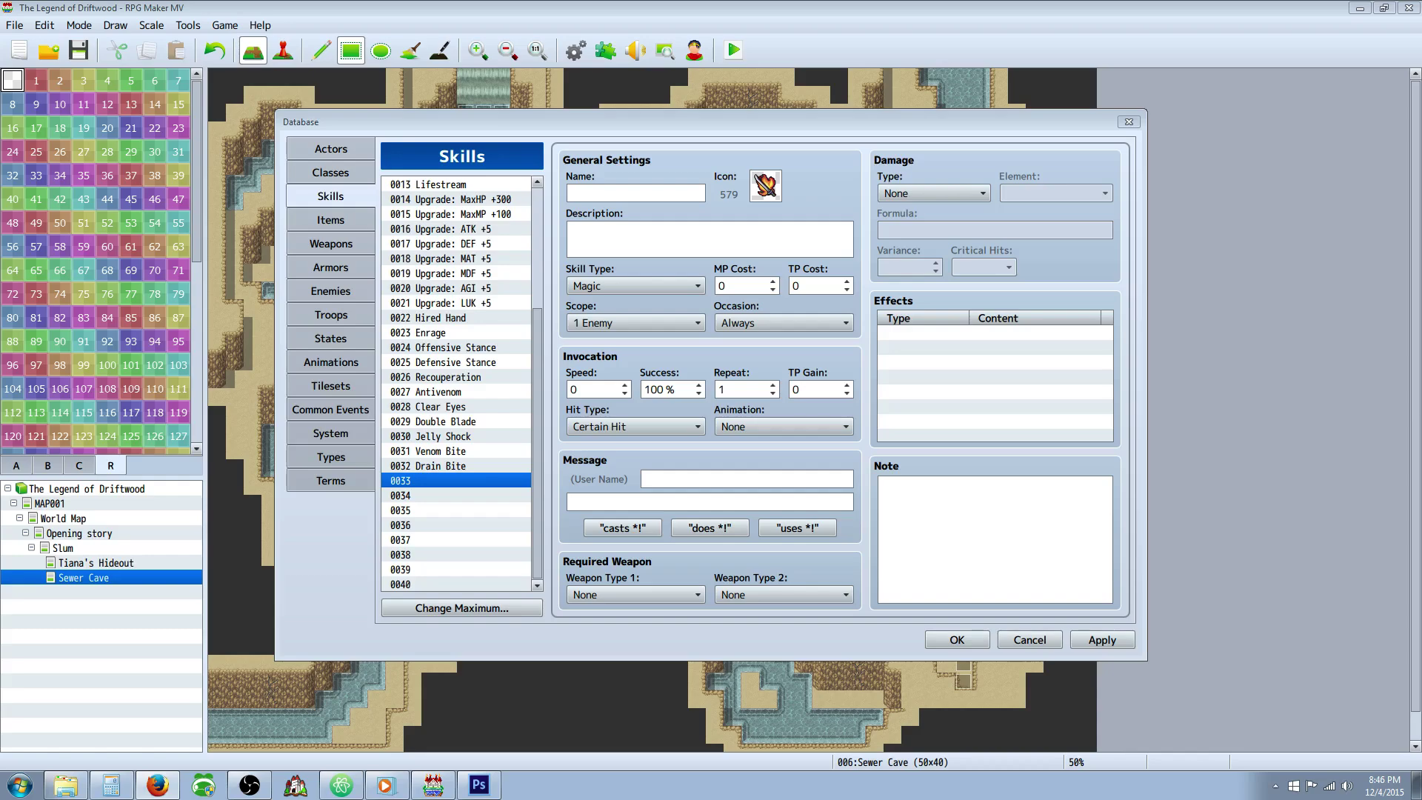
pyautogui.click(573, 194)
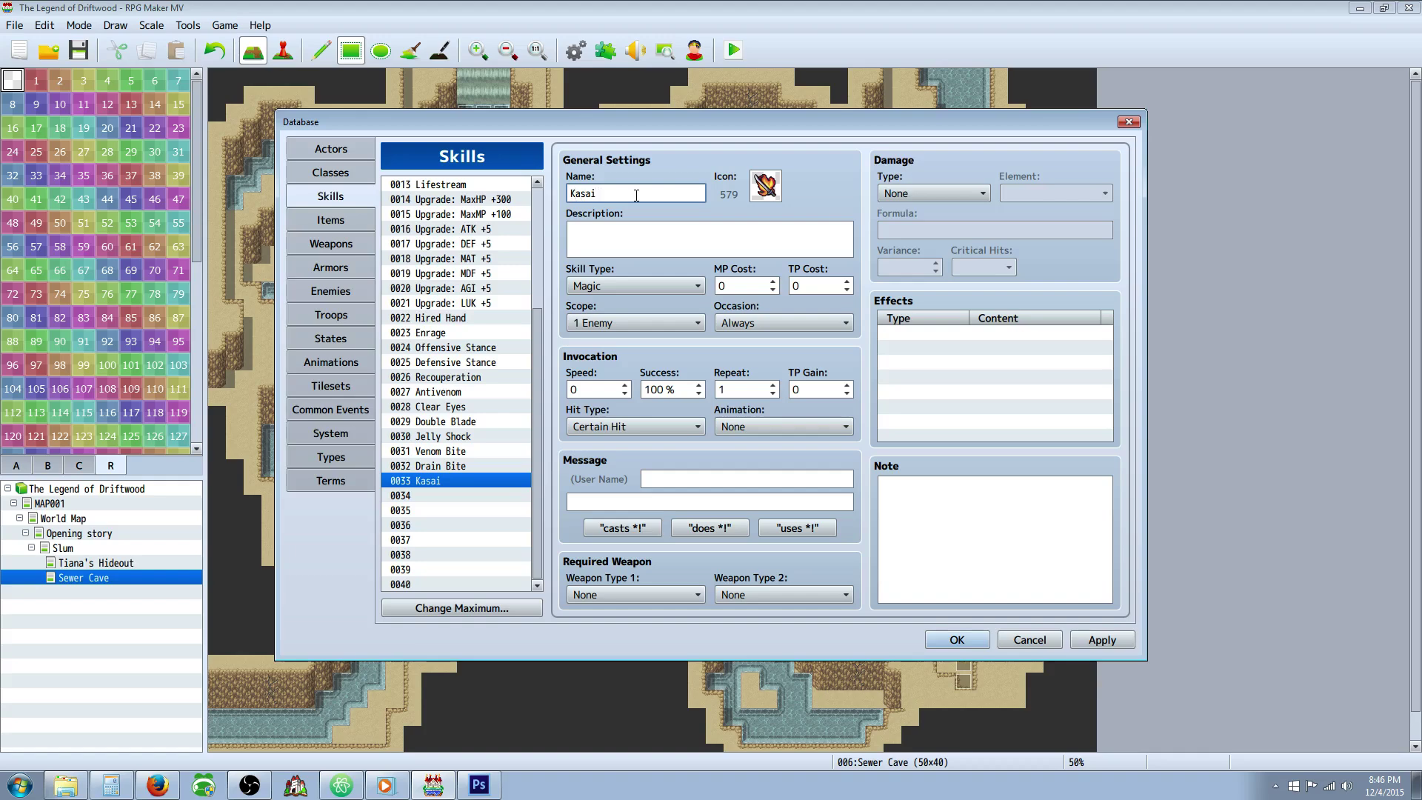
pyautogui.write('Tachi:')
pyautogui.click(656, 237)
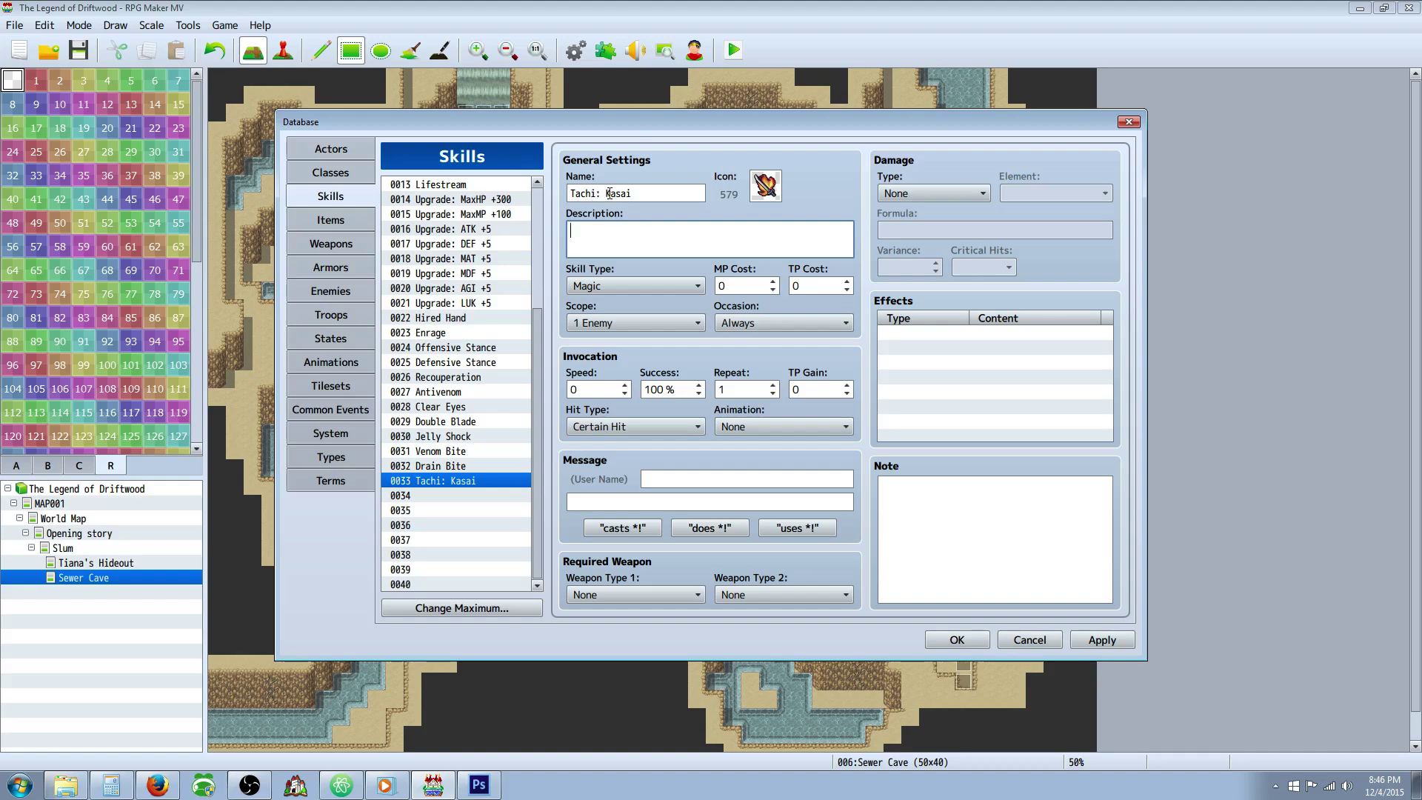
pyautogui.hotkey('shift', 'Tab')
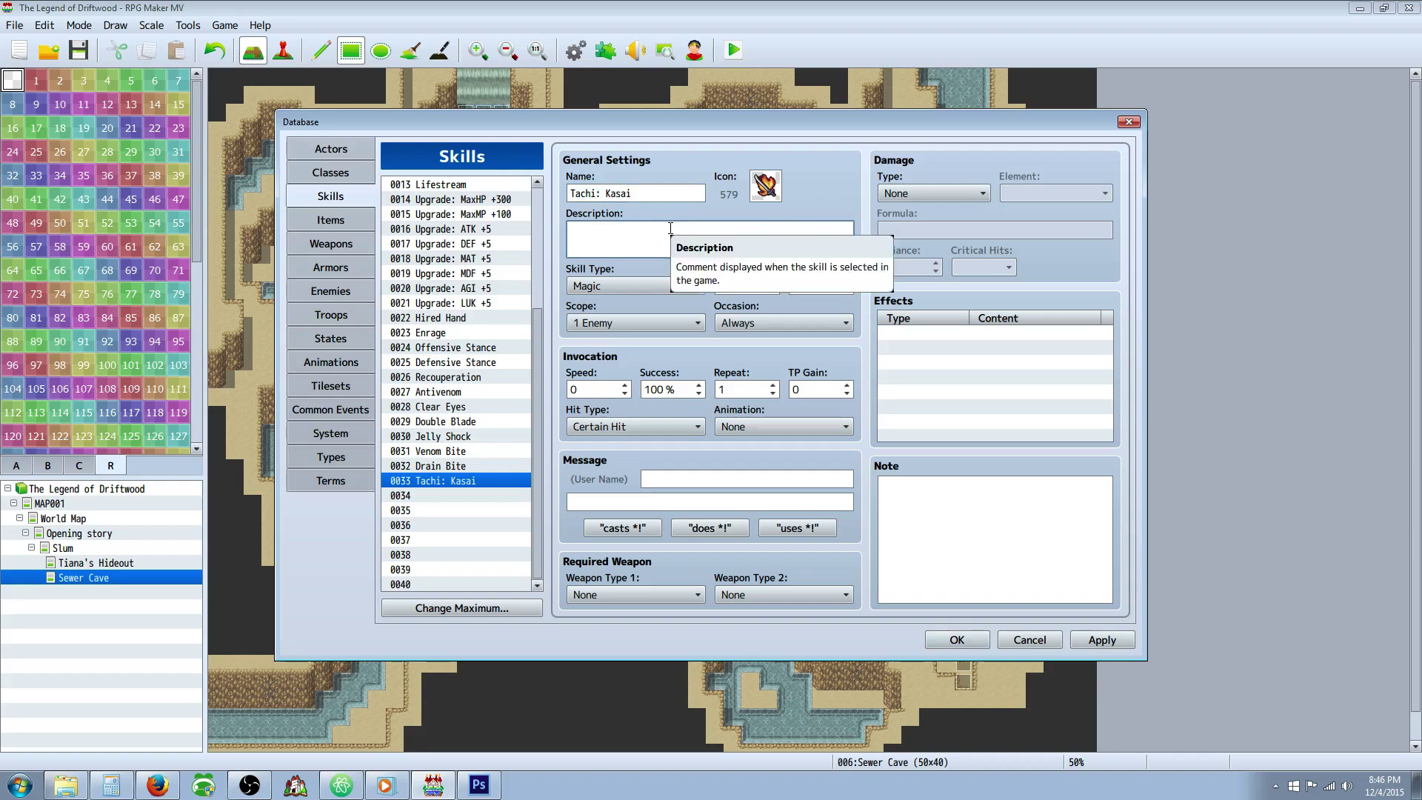
# Begin the skill's description with "Delivers a \i[", using an icon code for the attack's element.
pyautogui.write('Deliver')
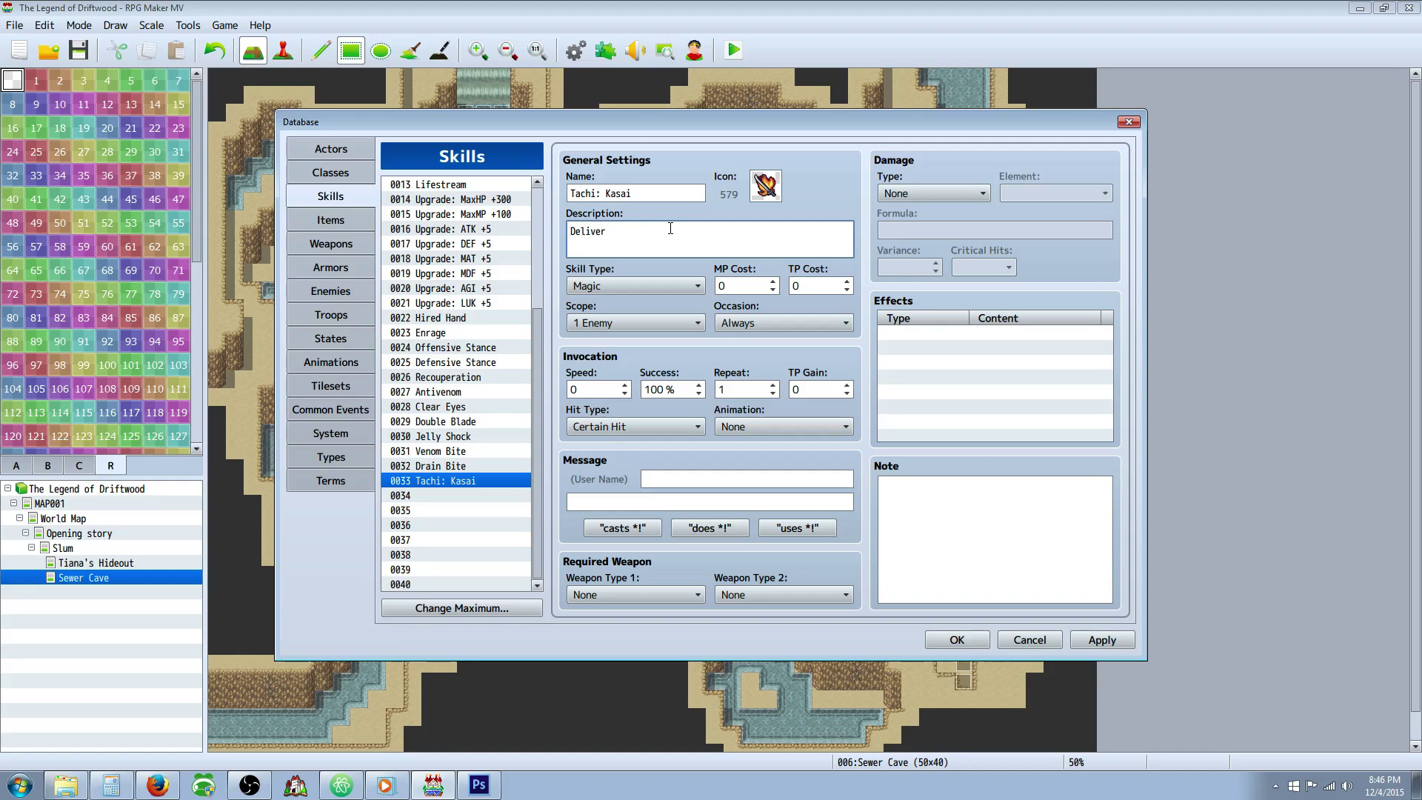
pyautogui.press('BackSpace')
pyautogui.write('ers')
pyautogui.write(' a')
pyautogui.write(' Fi')
pyautogui.press('BackSpace')
pyautogui.press('BackSpace')
pyautogui.write('\\i[')
# Look up the fire icon's index without changing the skill's icon, and complete the description with "64] attack to one enemy.".
pyautogui.doubleClick(770, 187)
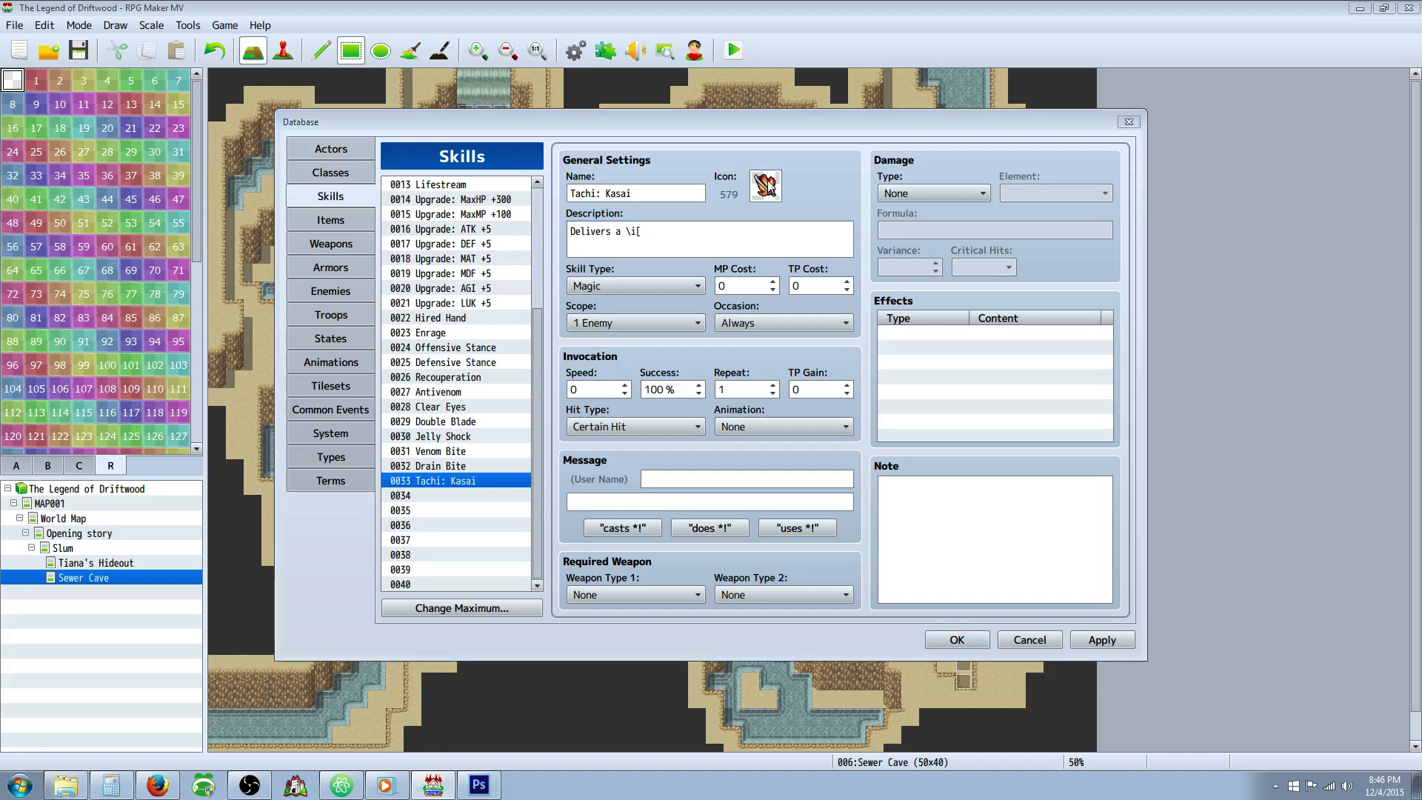
pyautogui.moveTo(903, 456); pyautogui.dragTo(866, 280)
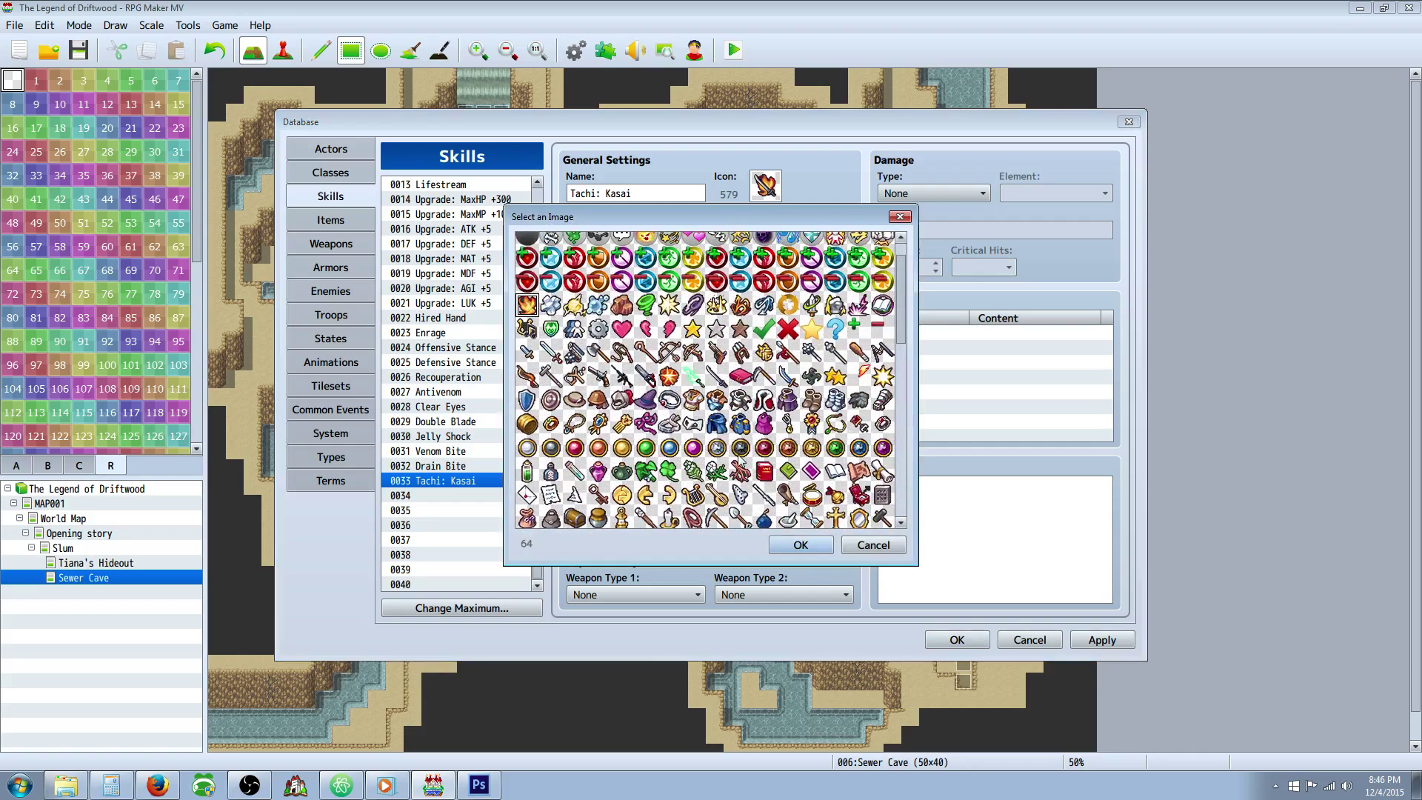
pyautogui.press('Escape')
pyautogui.click(666, 234)
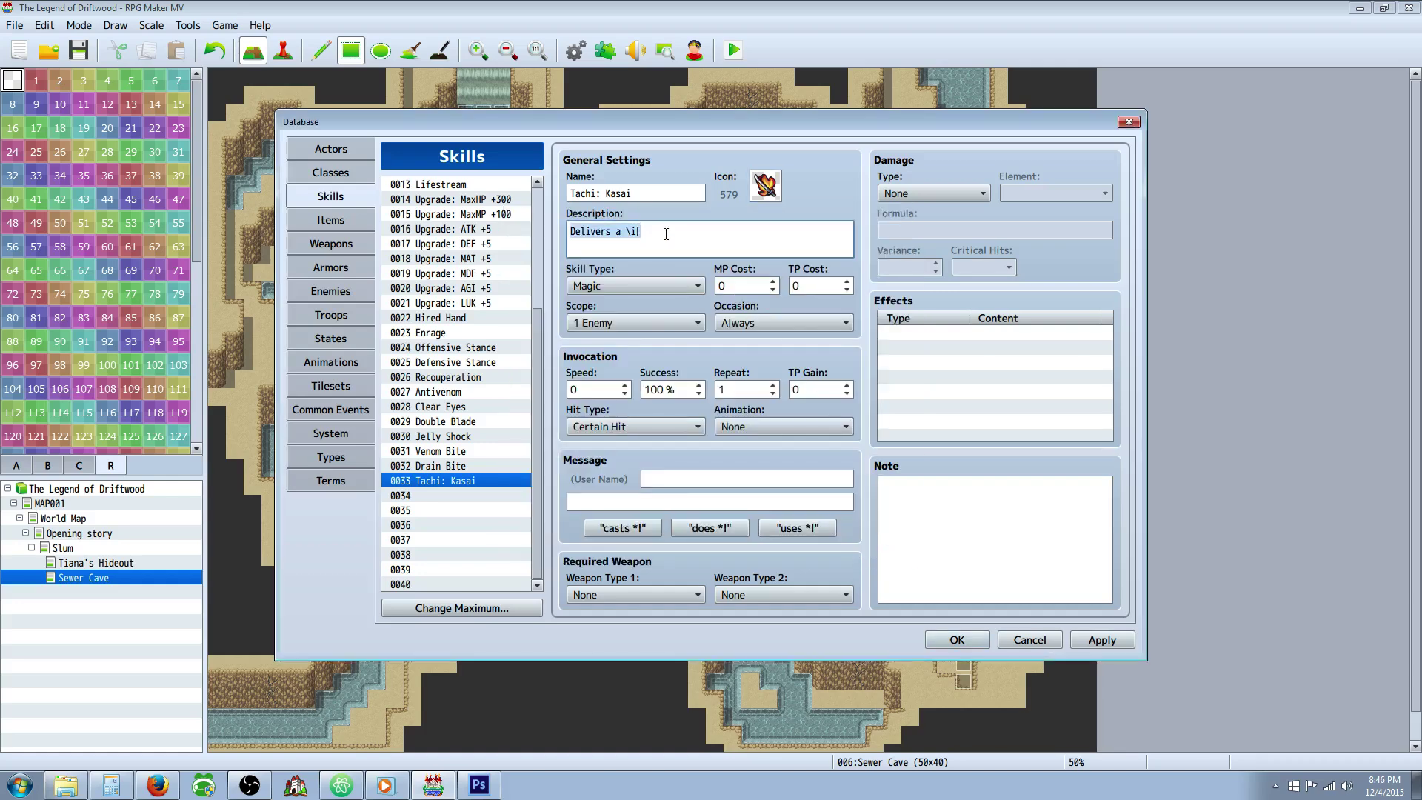
pyautogui.click(666, 234)
pyautogui.write('64')
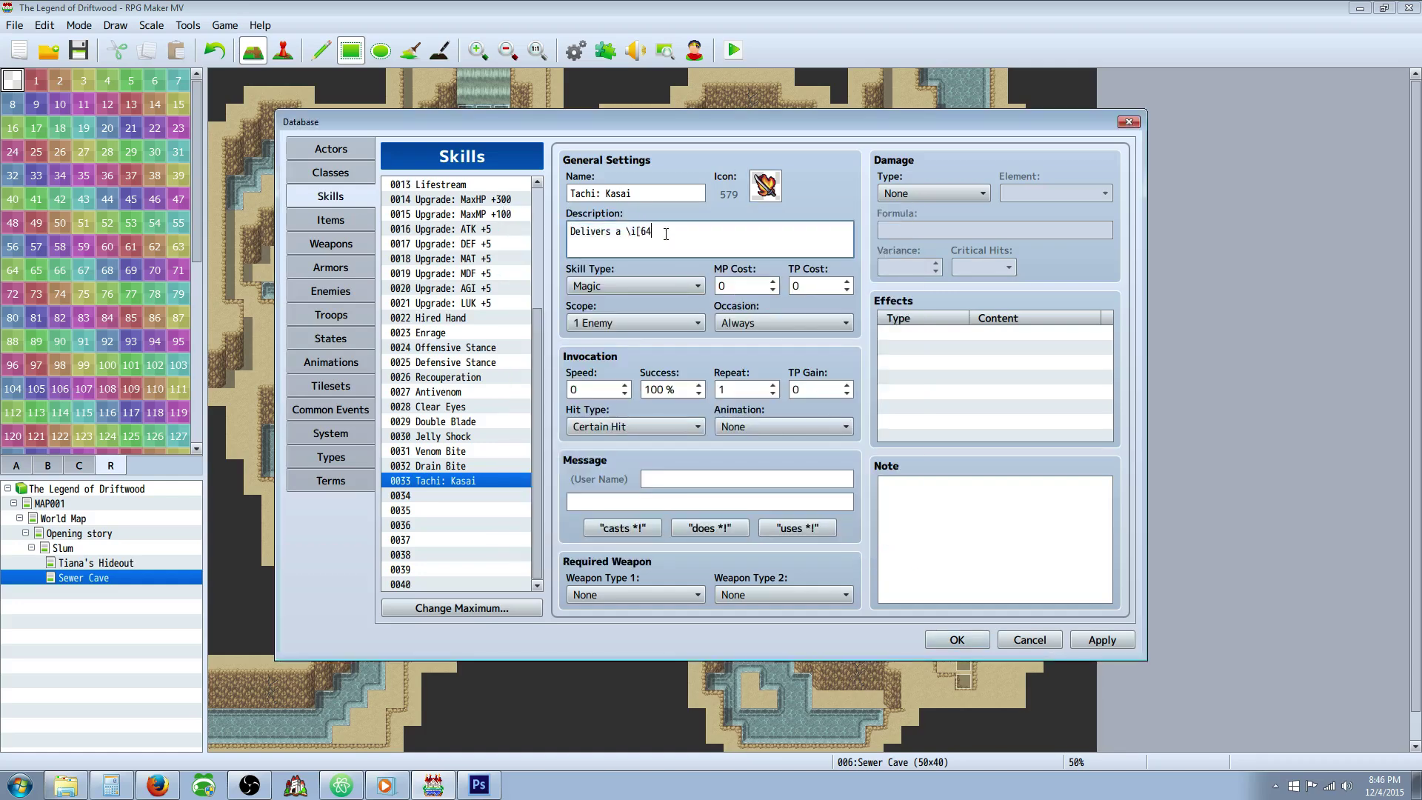
pyautogui.write('] attack to one enemy.')
# Set the skill's damage type to HP Damage and its element to Fire.
pyautogui.click(919, 193)
pyautogui.click(924, 229)
pyautogui.click(1051, 192)
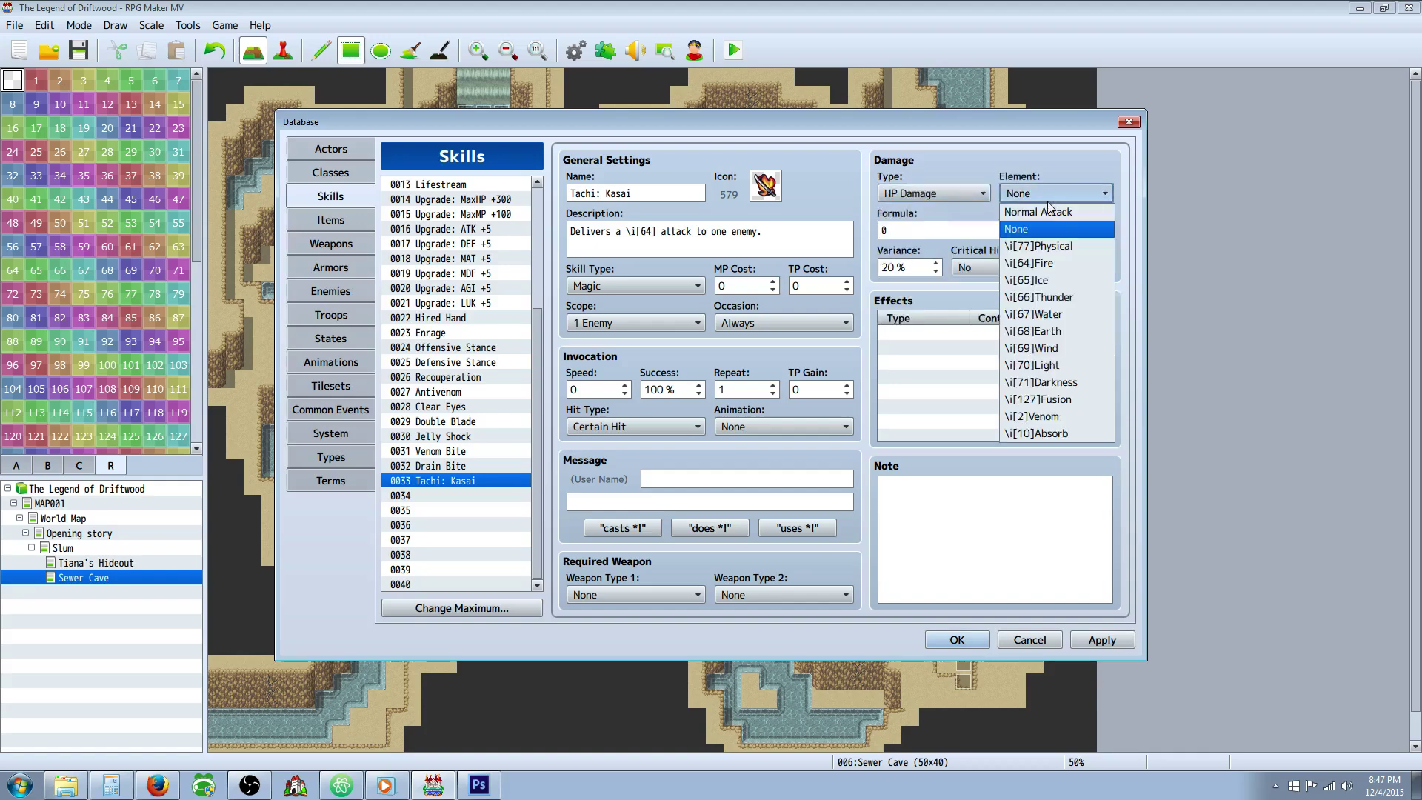
pyautogui.click(1037, 263)
# Set the damage formula to "a.atk * 4 + a.mat * 2" and allow critical hits.
pyautogui.doubleClick(979, 237)
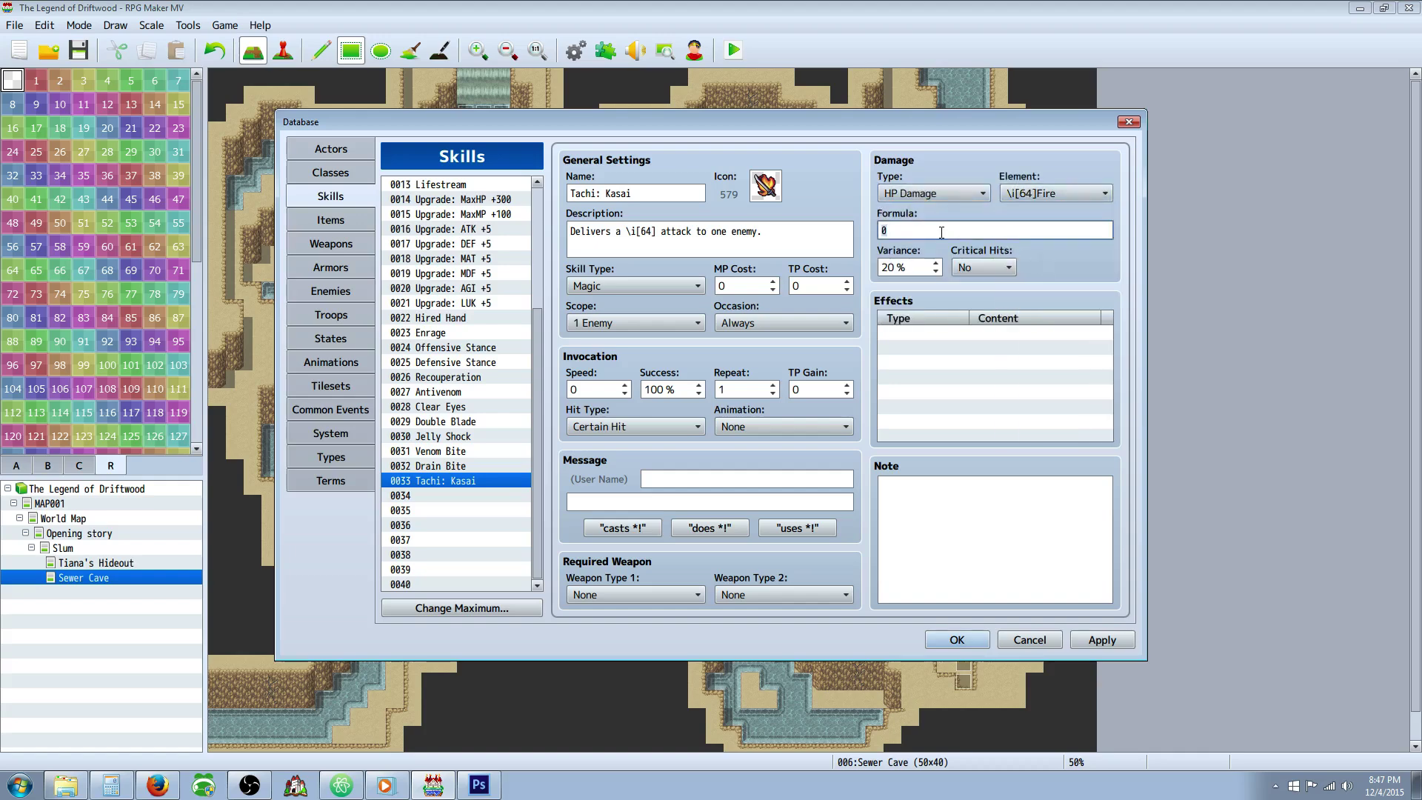
pyautogui.write('a.atk * 4 + a.mat * 2')
pyautogui.click(982, 267)
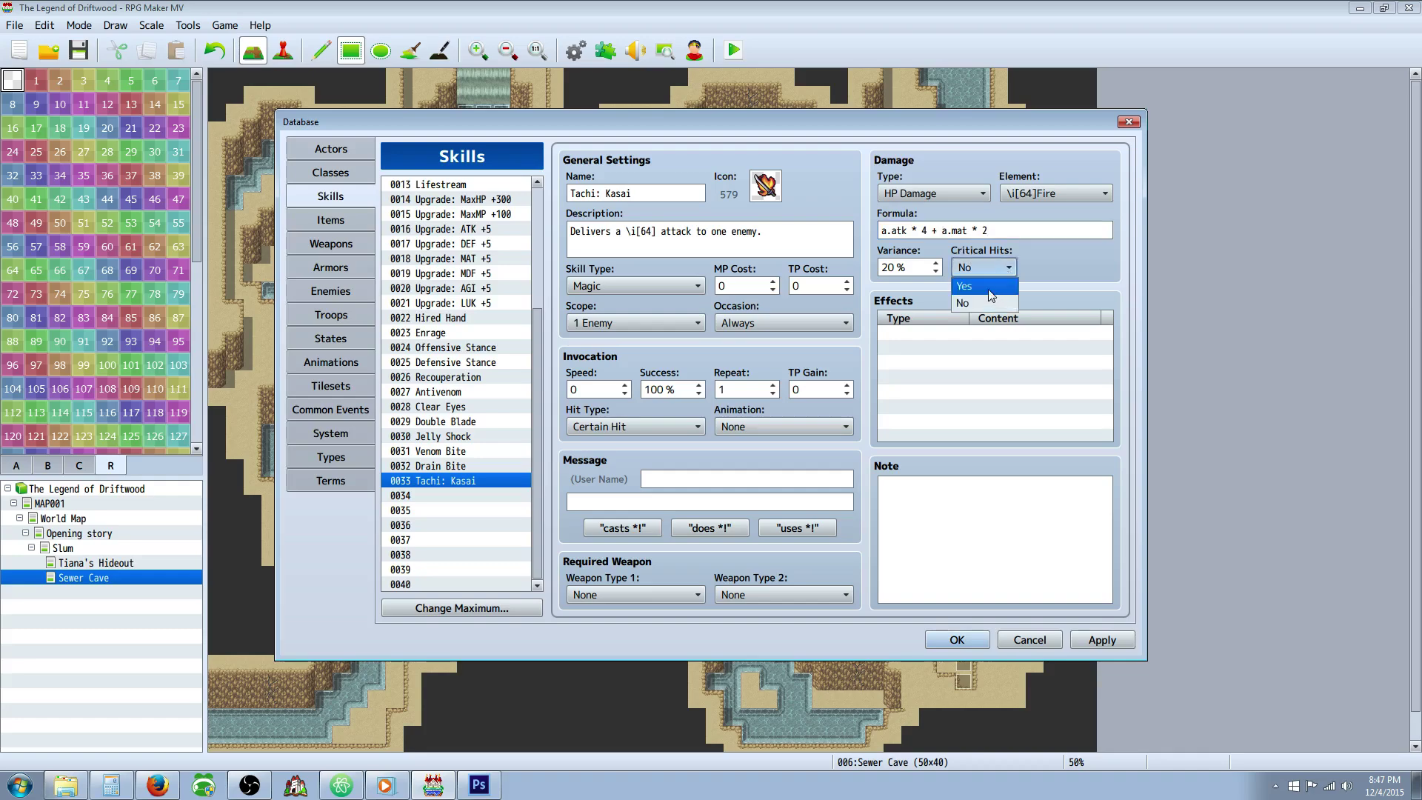
pyautogui.click(989, 297)
pyautogui.click(916, 269)
pyautogui.click(920, 350)
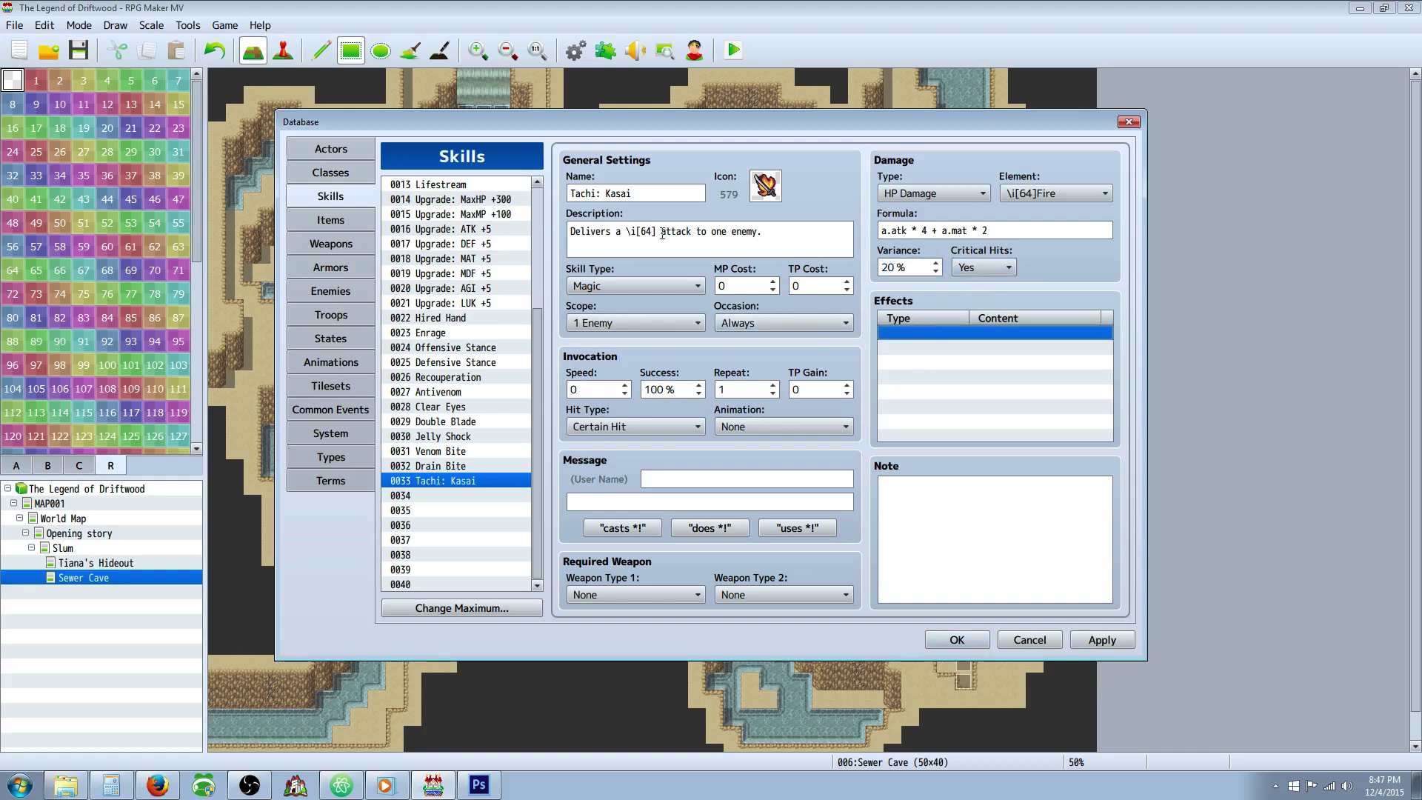
# Check the Drain Bite skill's settings for reference and set Tachi: Kasai's message to "uses %1!".
pyautogui.click(427, 466)
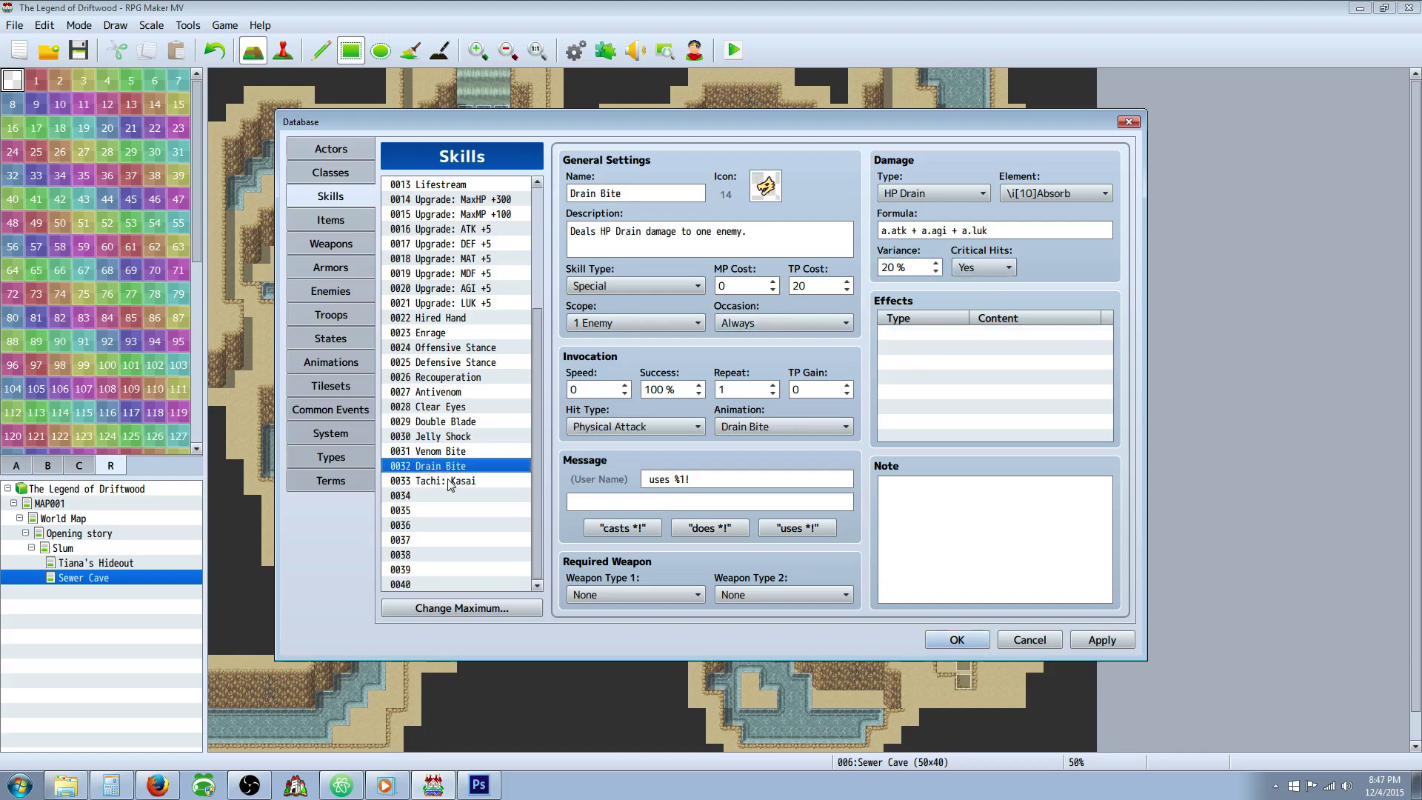
pyautogui.click(449, 481)
pyautogui.click(797, 528)
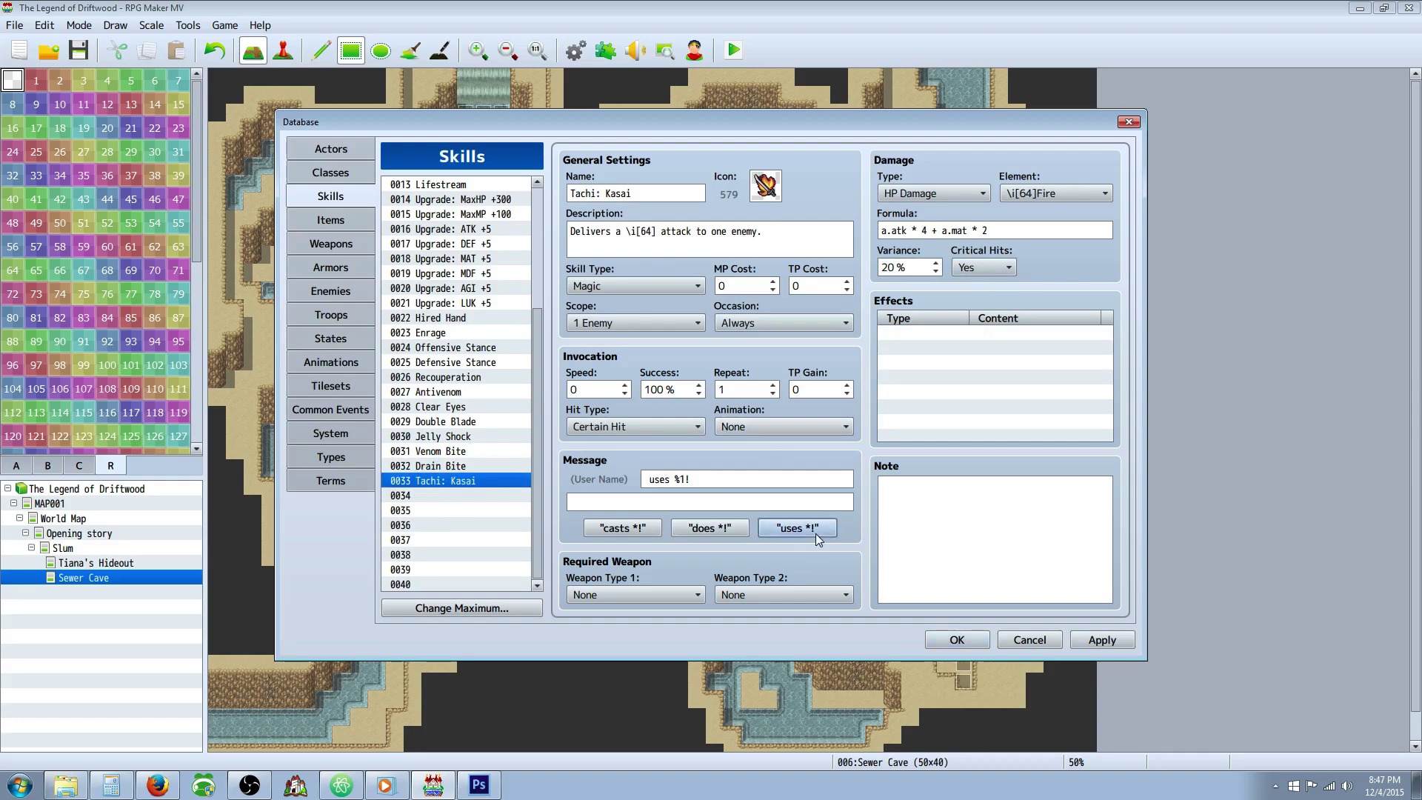
# Set Tachi: Kasai's TP cost to 20 and apply the database changes.
pyautogui.click(814, 389)
pyautogui.click(810, 284)
pyautogui.write('20')
pyautogui.click(1086, 642)
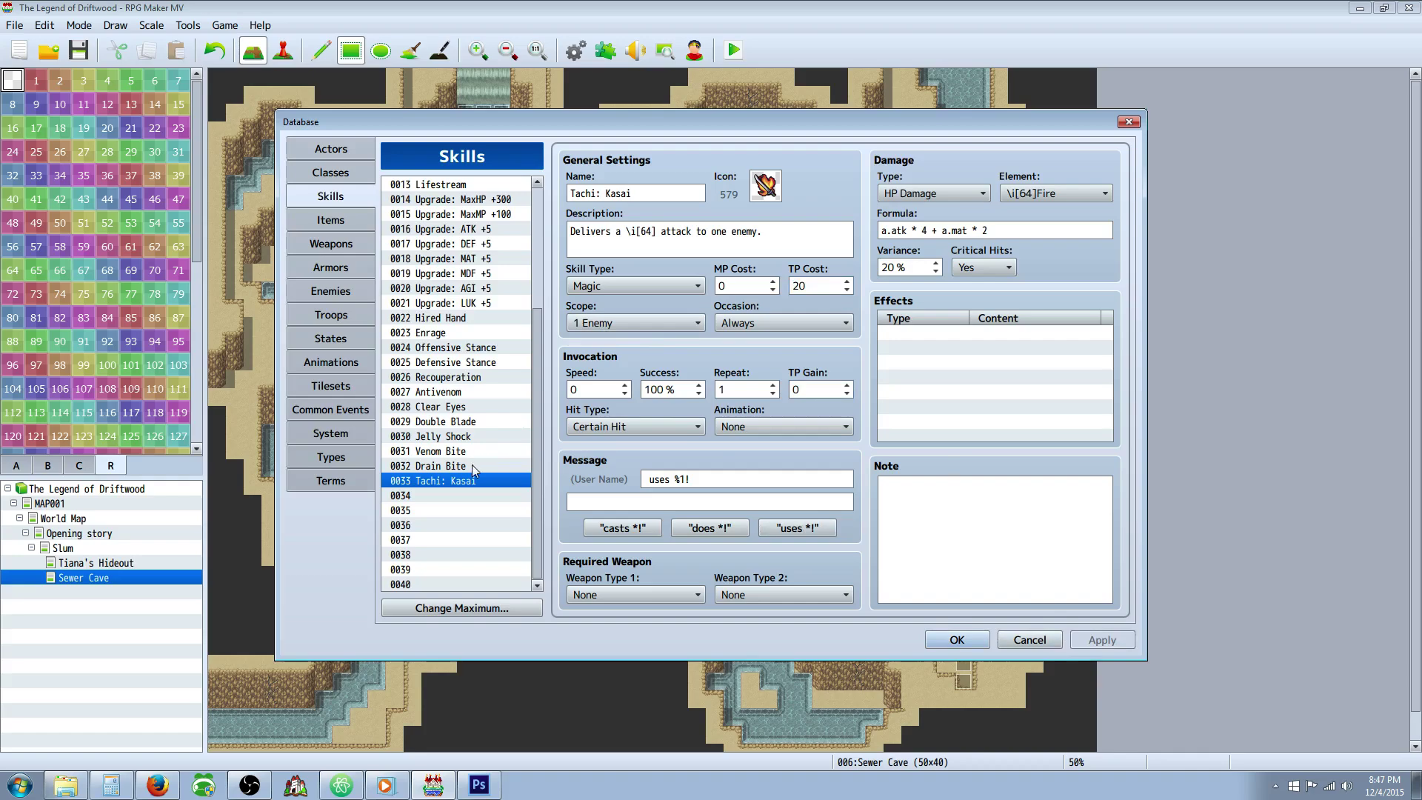
# Review the Slice skill's damage formula and notes for comparison, removing the trailing space after the formula.
pyautogui.scroll(3, 471, 329)
pyautogui.click(455, 274)
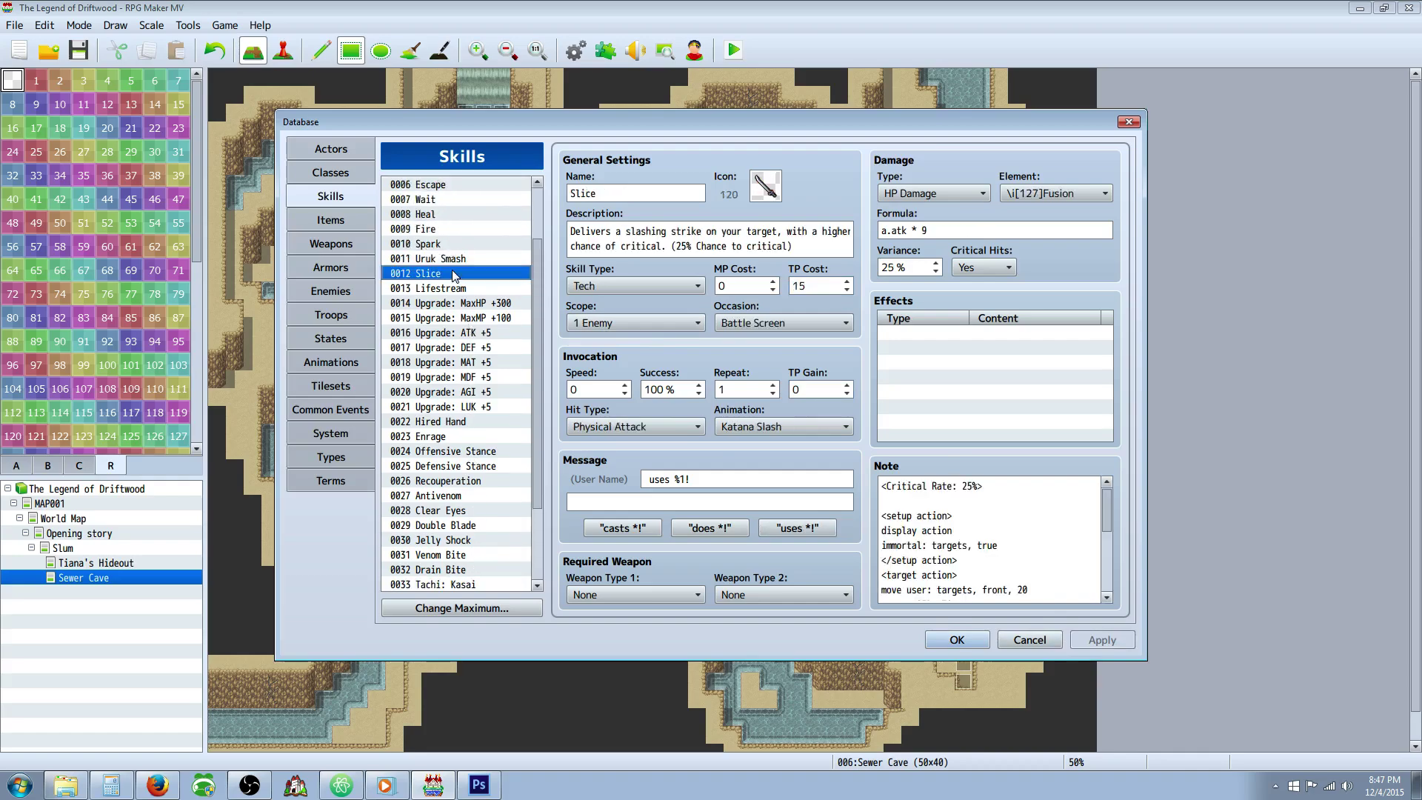
pyautogui.click(943, 230)
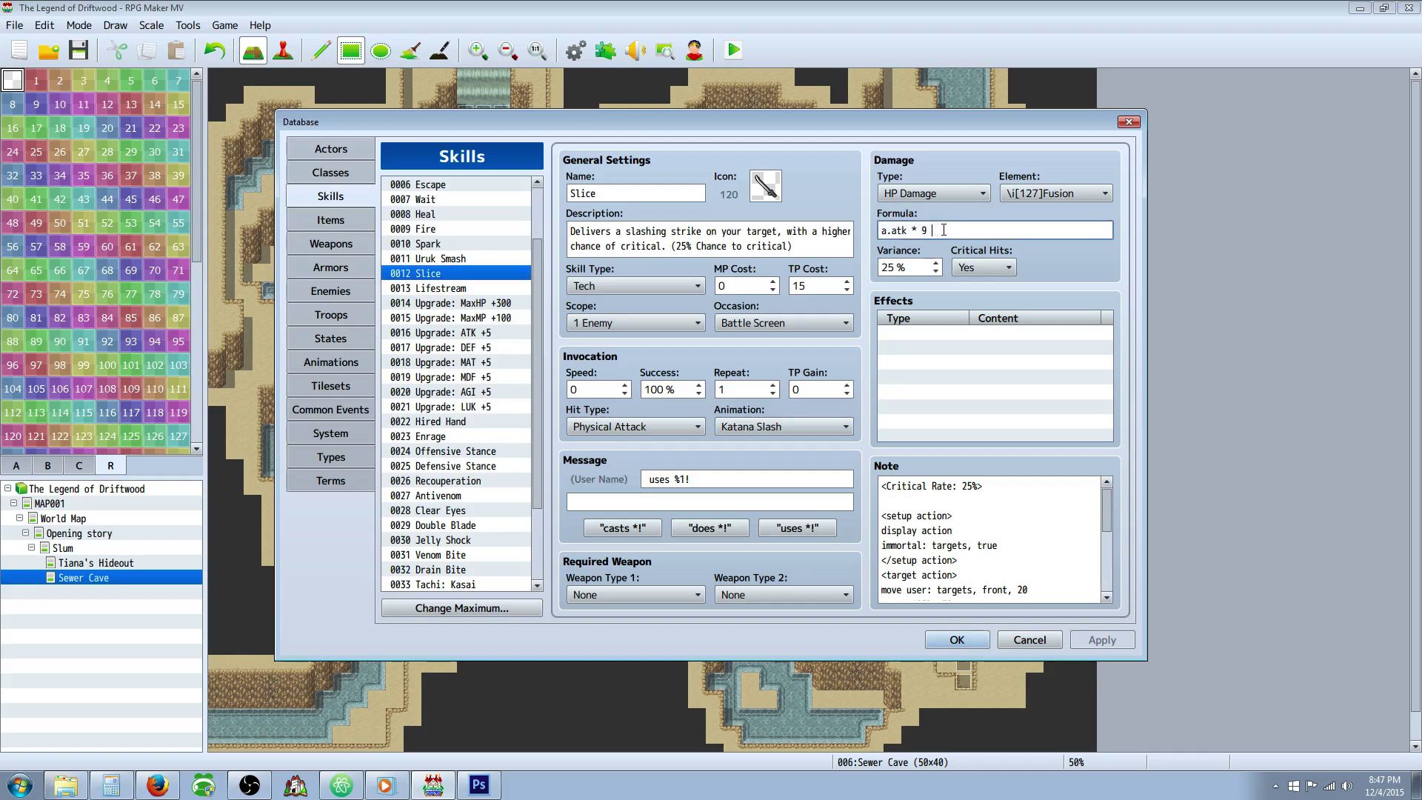
pyautogui.click(955, 510)
pyautogui.hotkey('ctrl', 'a')
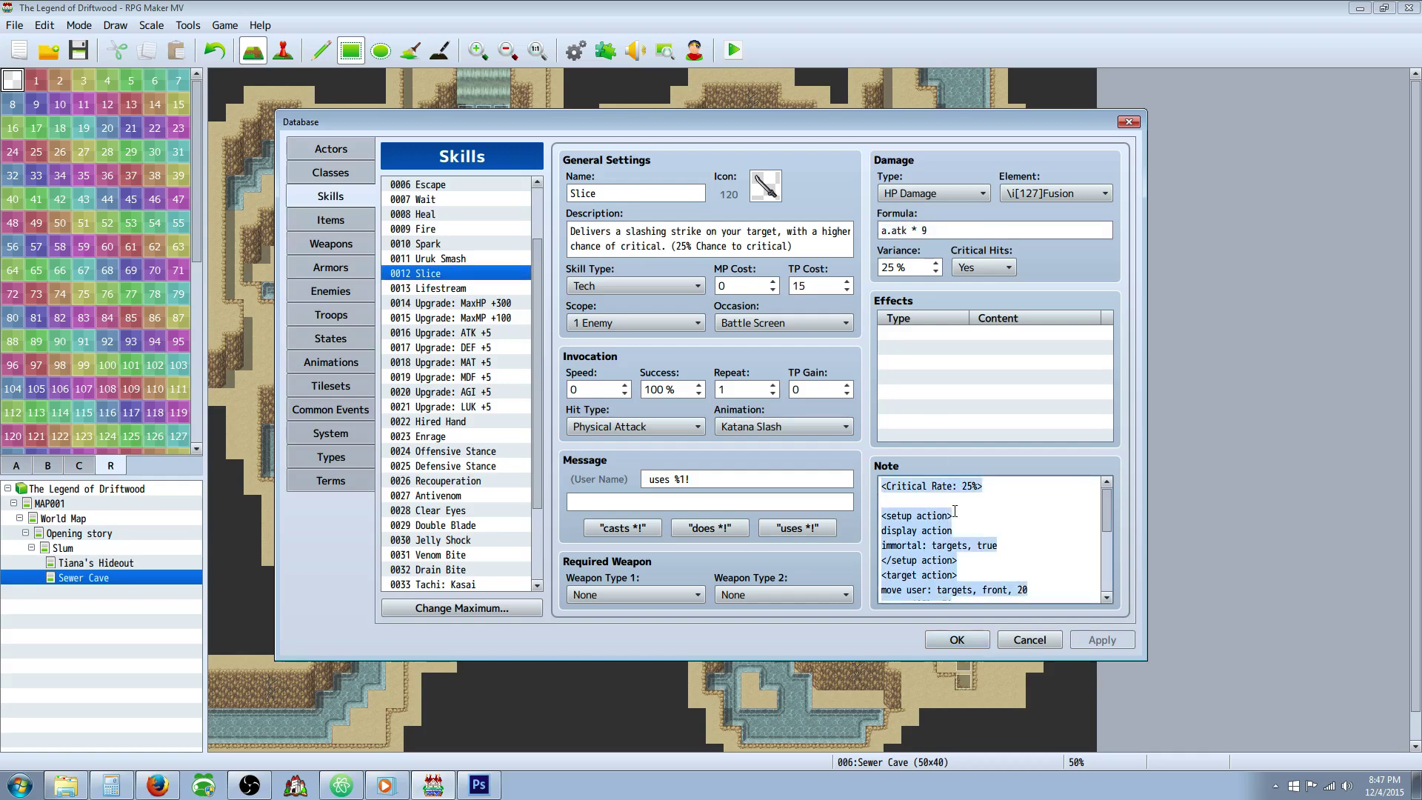
pyautogui.click(942, 231)
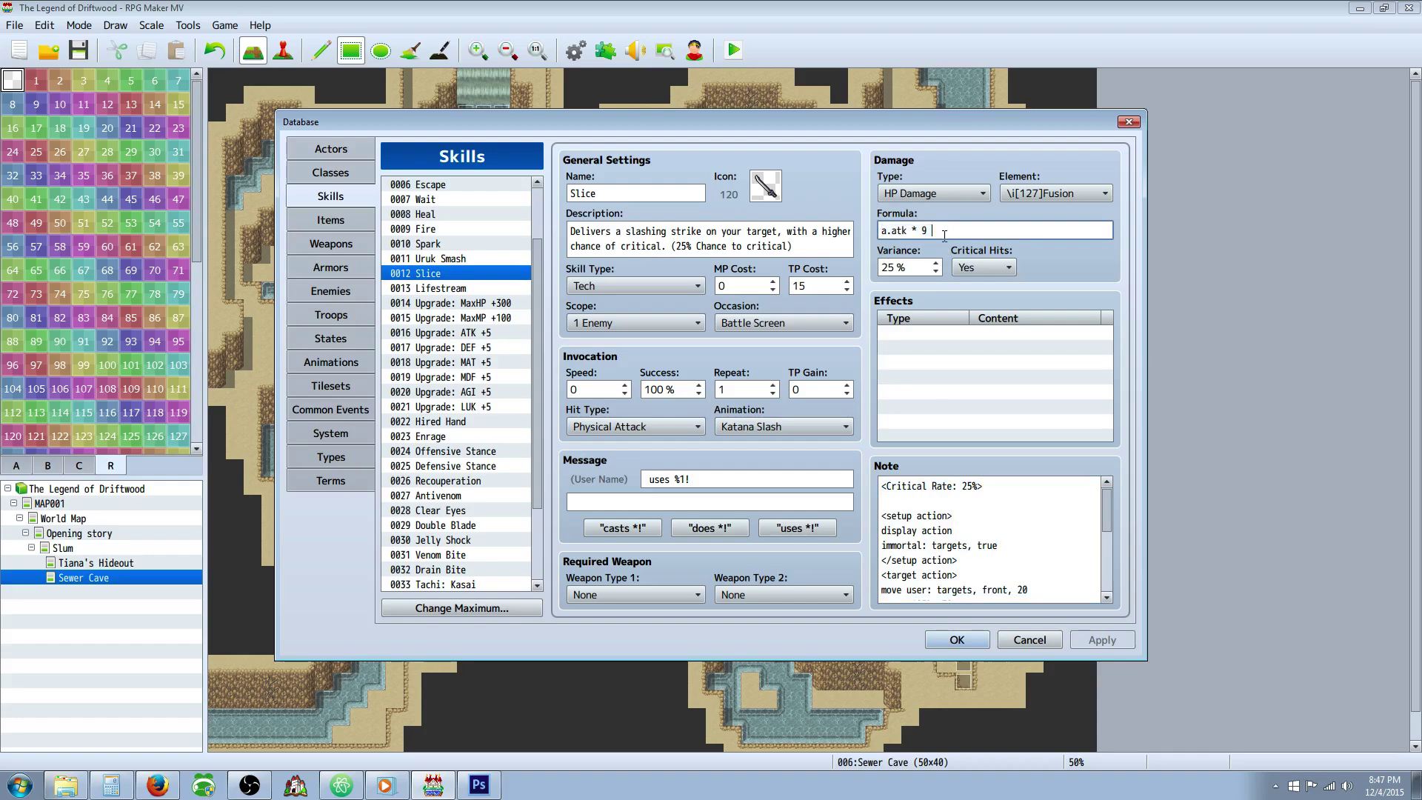
pyautogui.press('BackSpace')
pyautogui.moveTo(539, 336); pyautogui.dragTo(540, 425)
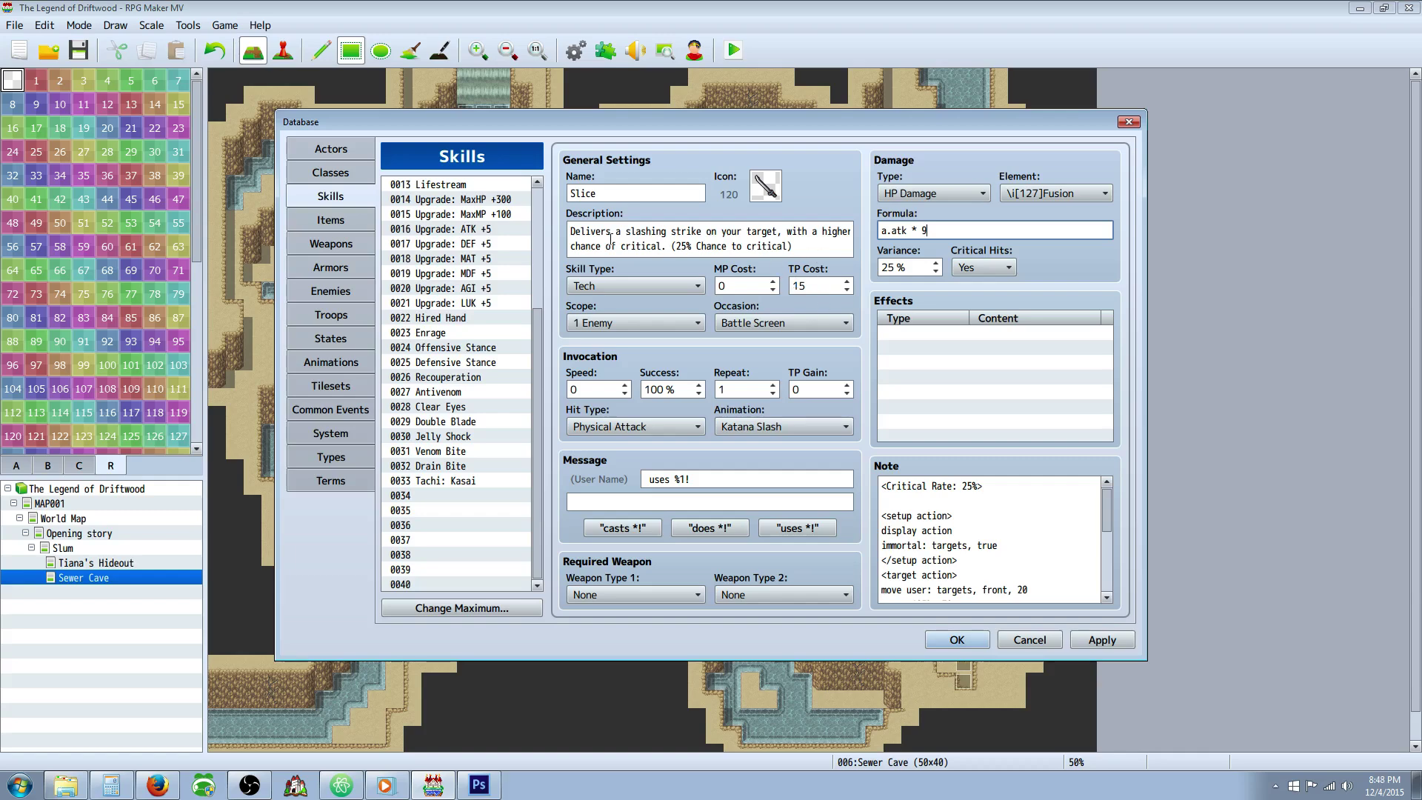
pyautogui.moveTo(879, 237); pyautogui.dragTo(940, 223)
# Raise Tachi: Kasai's damage formula to "a.atk * 6 + a.mat * 3" and reread its description.
pyautogui.click(477, 481)
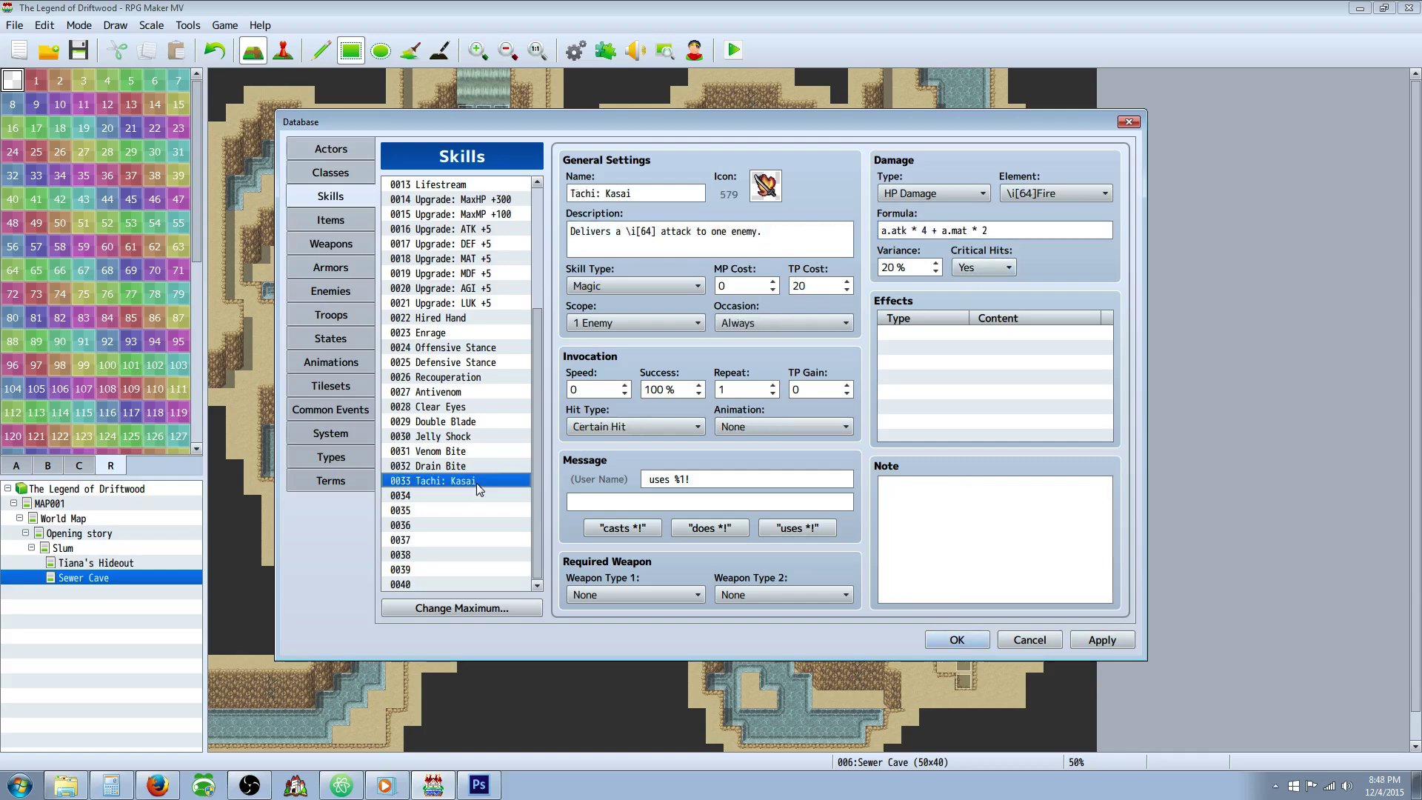
pyautogui.moveTo(880, 231); pyautogui.dragTo(988, 227)
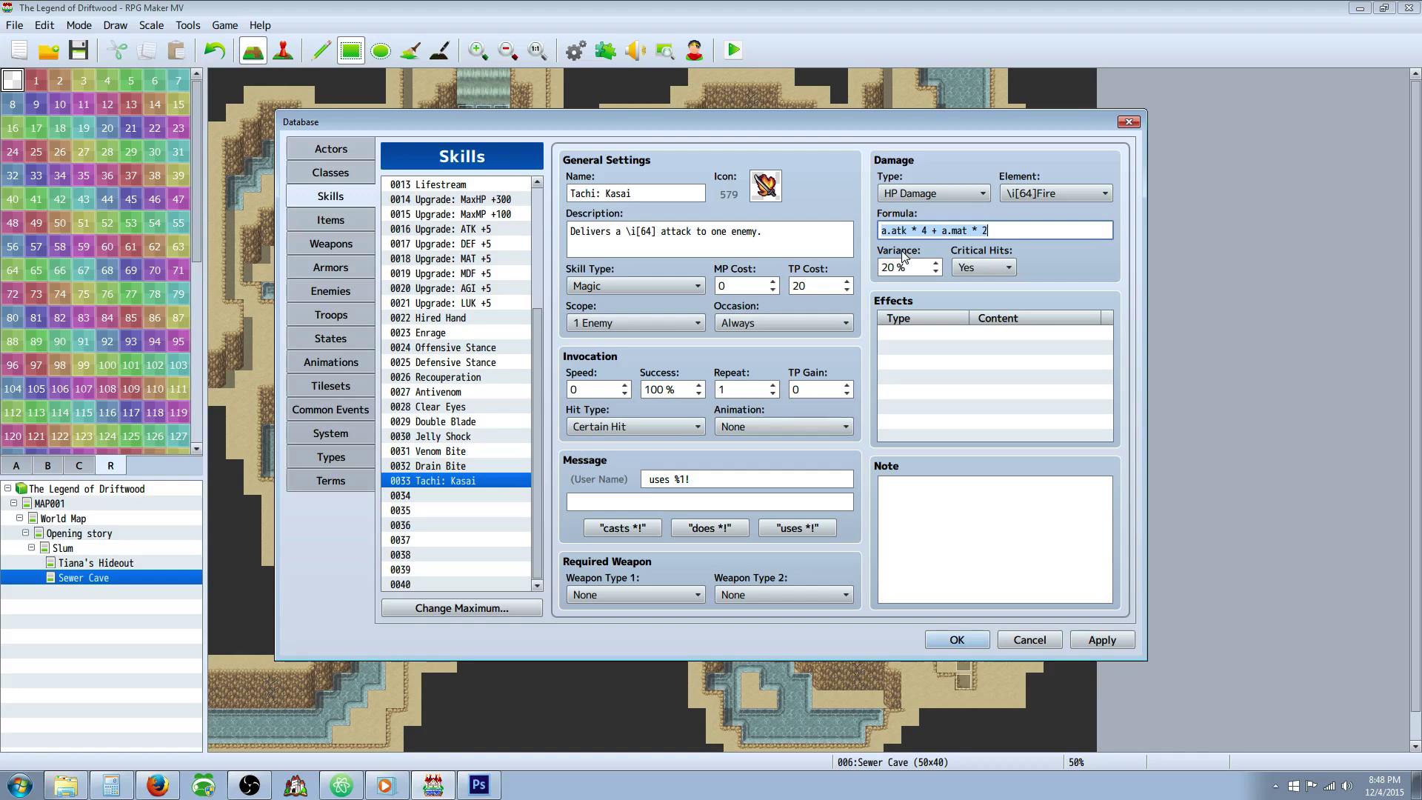
pyautogui.click(918, 230)
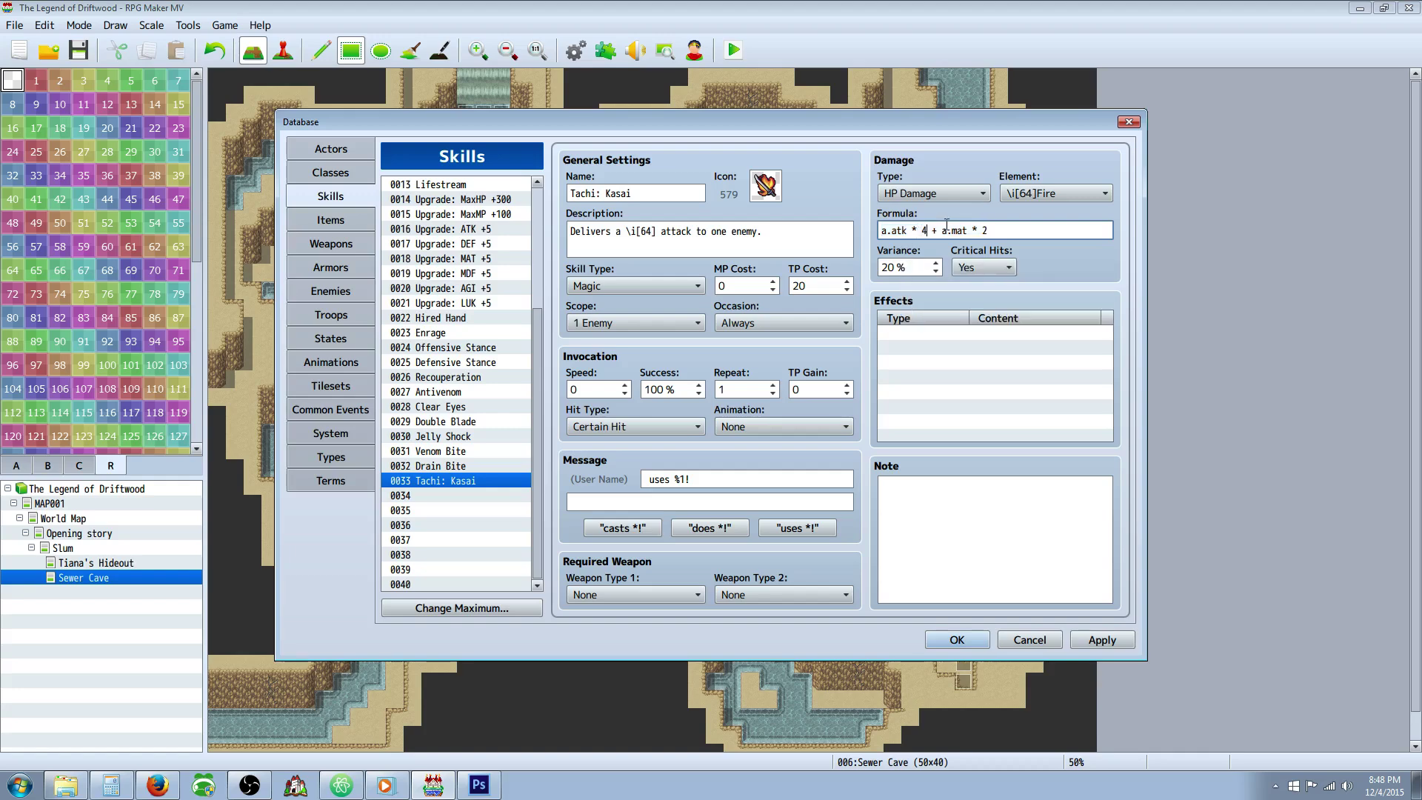
pyautogui.press('BackSpace')
pyautogui.write('6')
pyautogui.moveTo(540, 336); pyautogui.dragTo(539, 205)
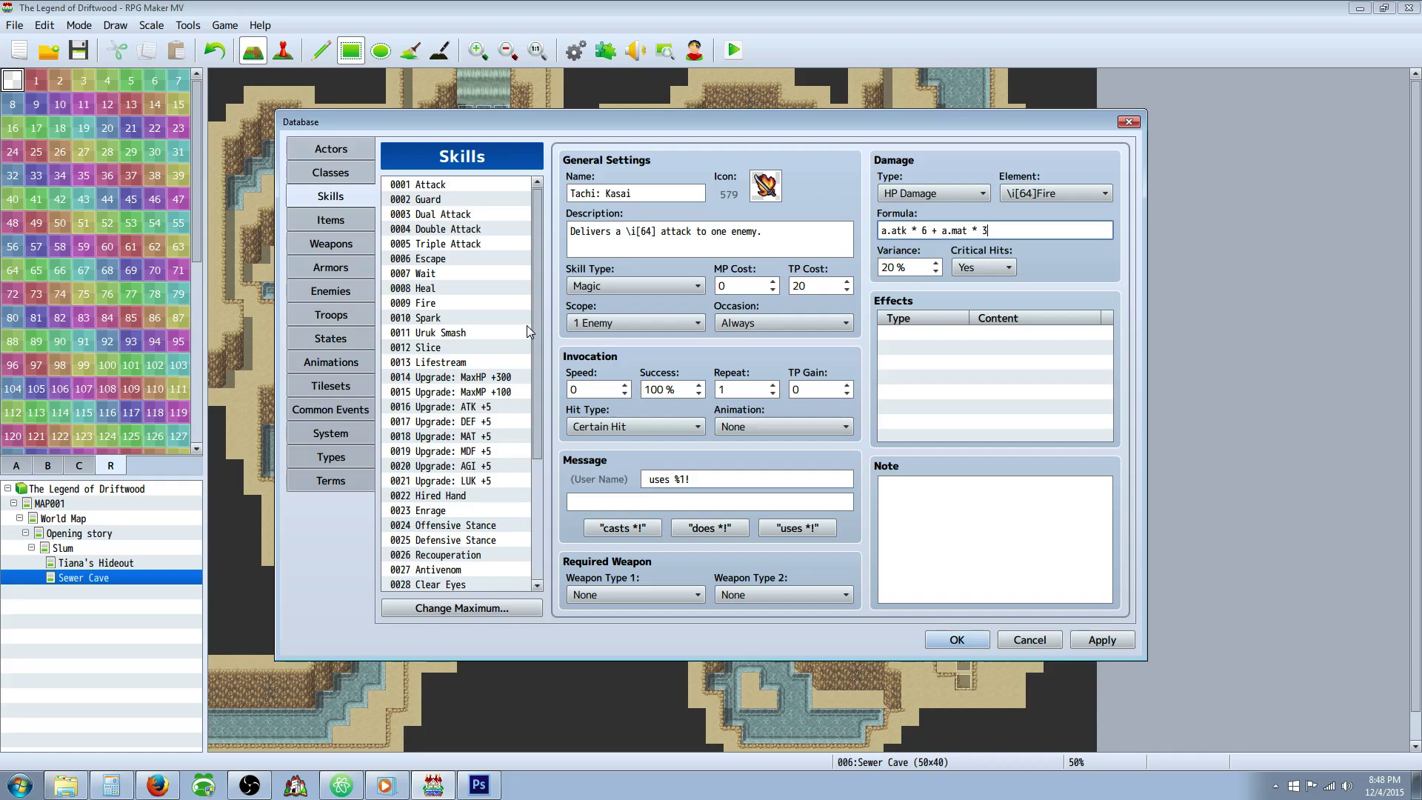
pyautogui.doubleClick(929, 230)
pyautogui.tripleClick(750, 232)
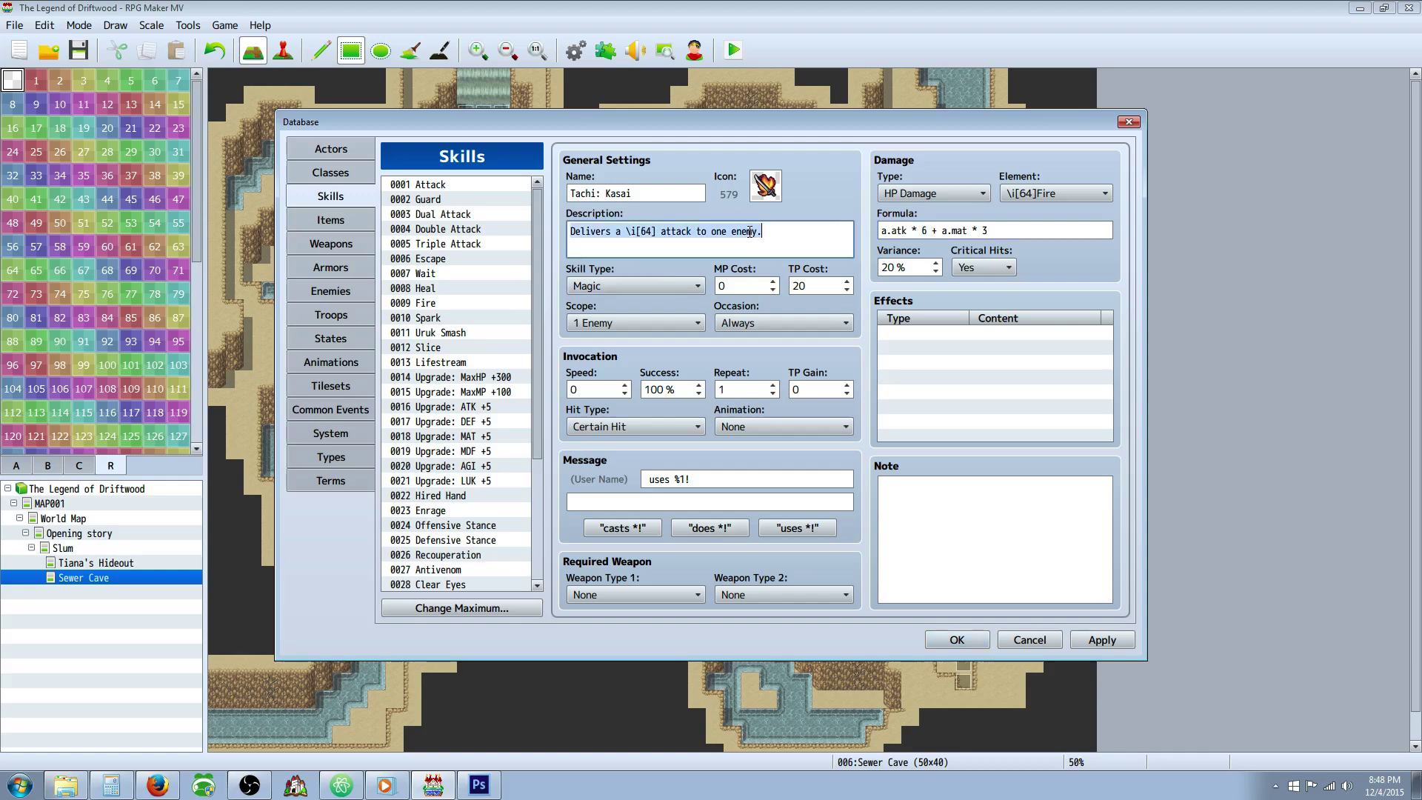
pyautogui.click(750, 232)
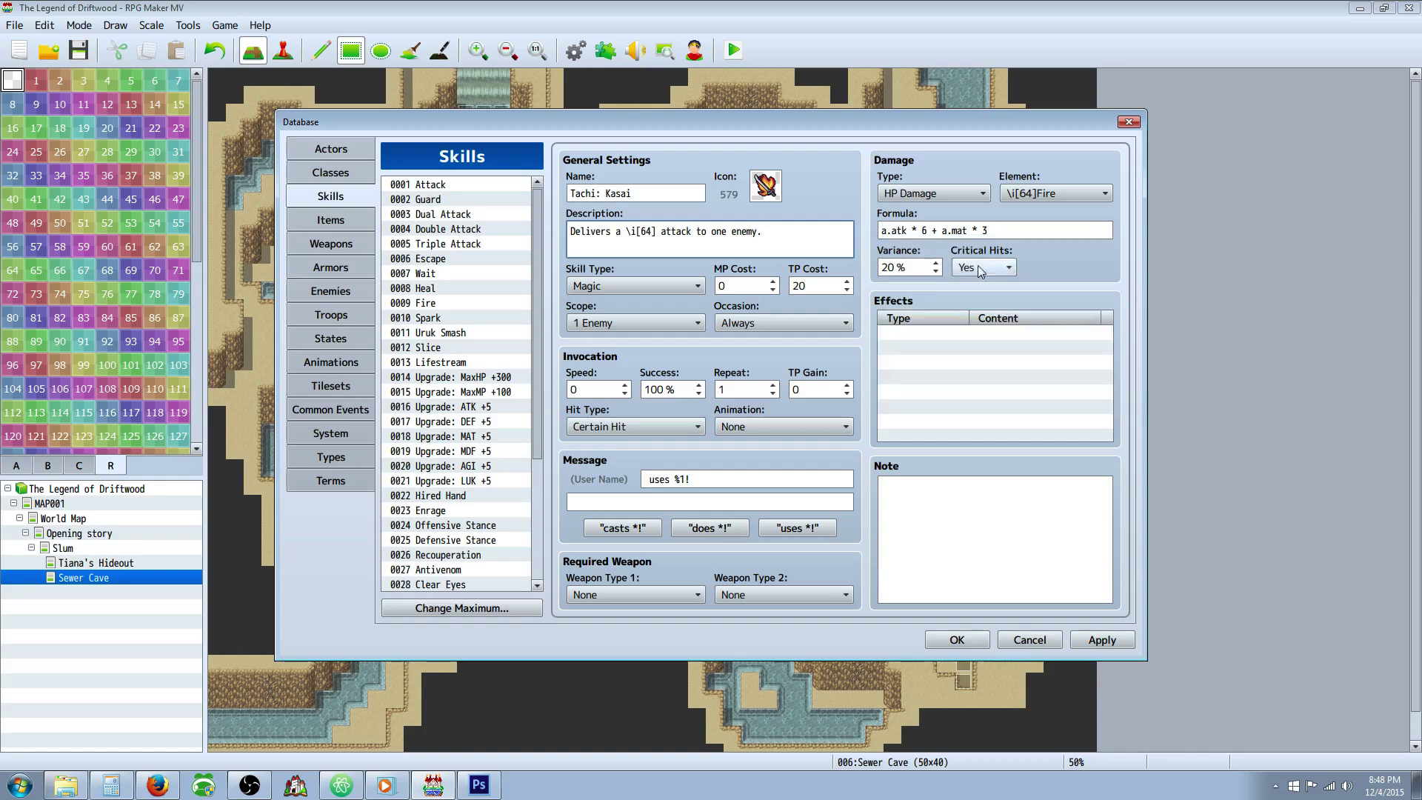
# Try scaling the Attack skill's damage by TP with the formula "(a.atk * 4) * a.tp/a.mtp".
pyautogui.click(453, 184)
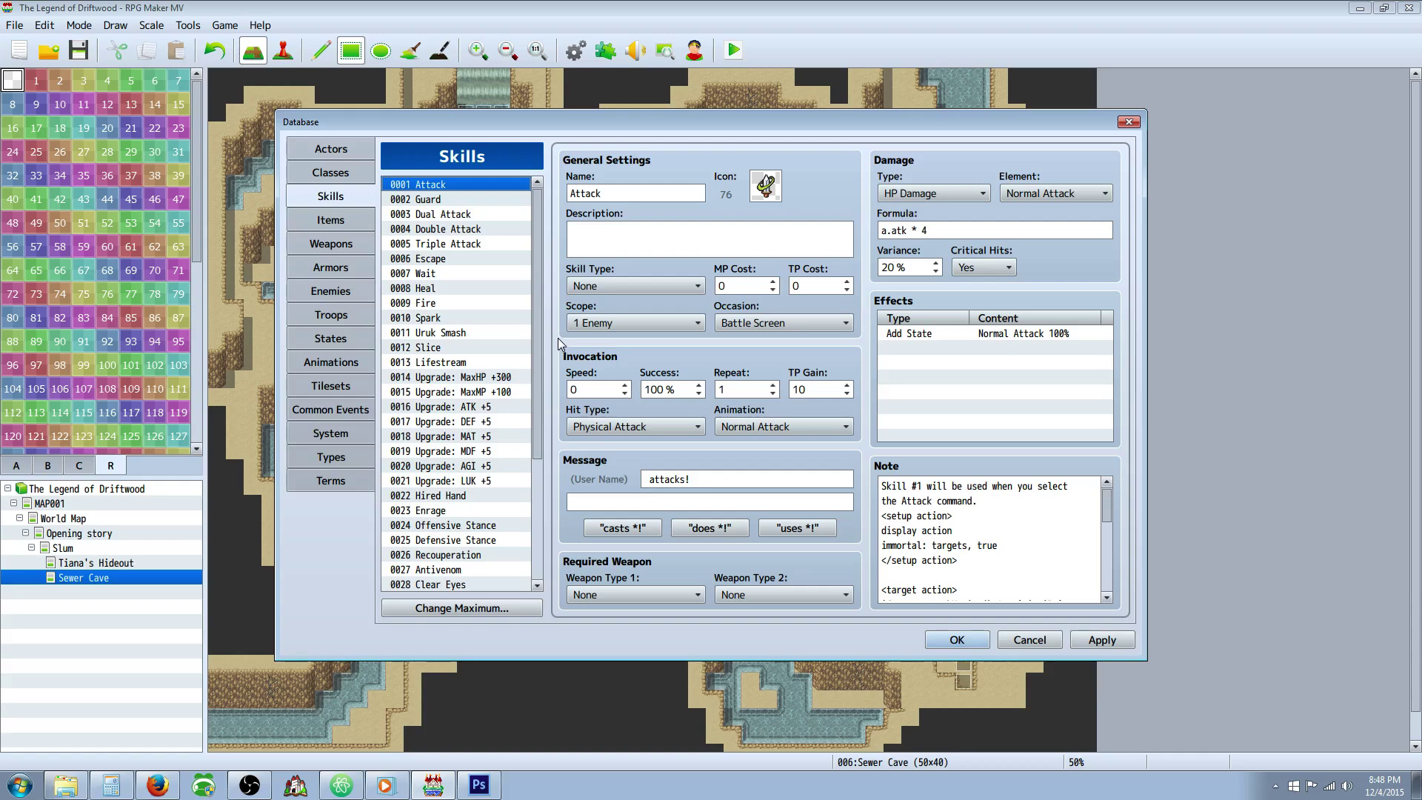
pyautogui.tripleClick(944, 230)
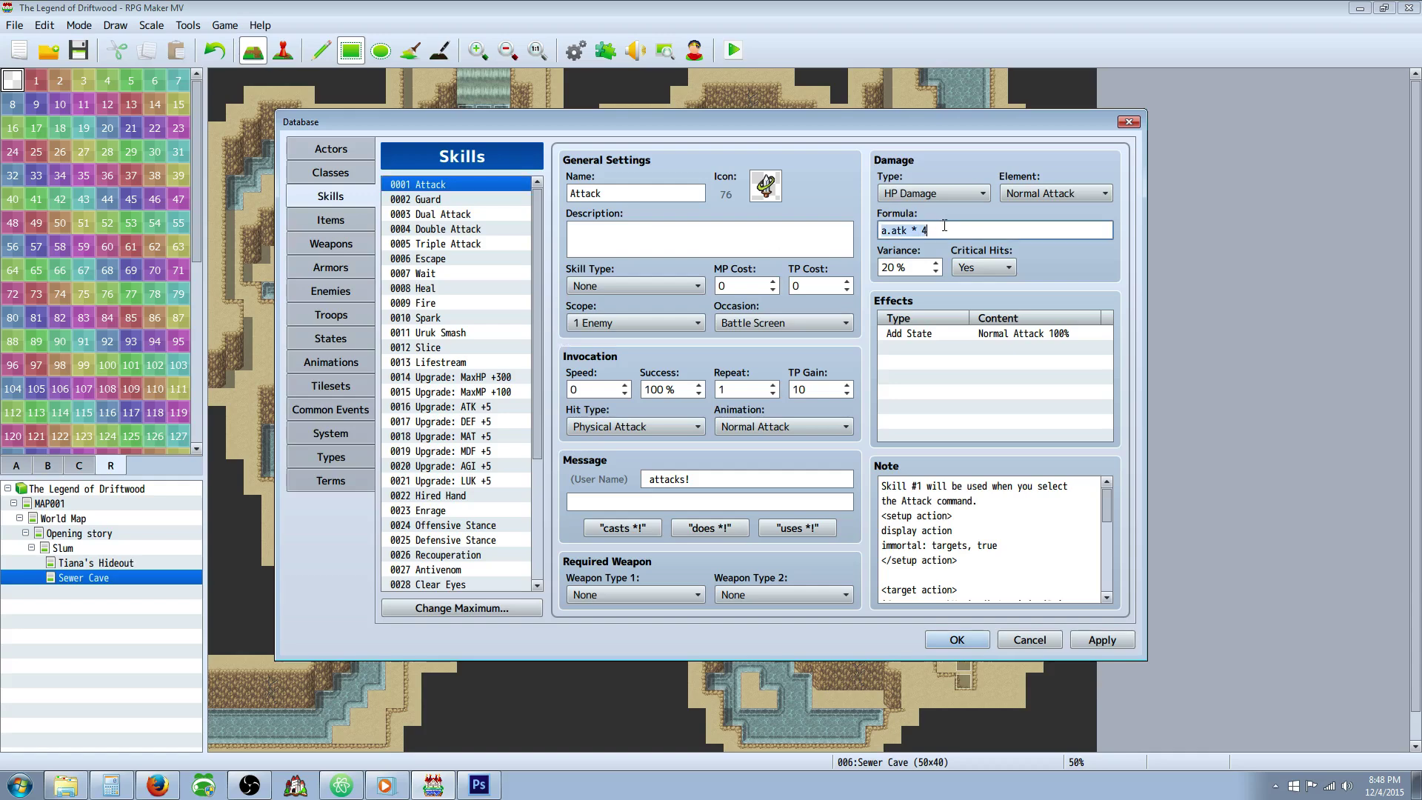
pyautogui.click(896, 230)
pyautogui.tripleClick(896, 229)
pyautogui.click(944, 229)
pyautogui.write('* a.')
pyautogui.write('mtp')
pyautogui.write(')')
pyautogui.press('Home')
pyautogui.write('(')
pyautogui.press('BackSpace')
pyautogui.write('a.mtp')
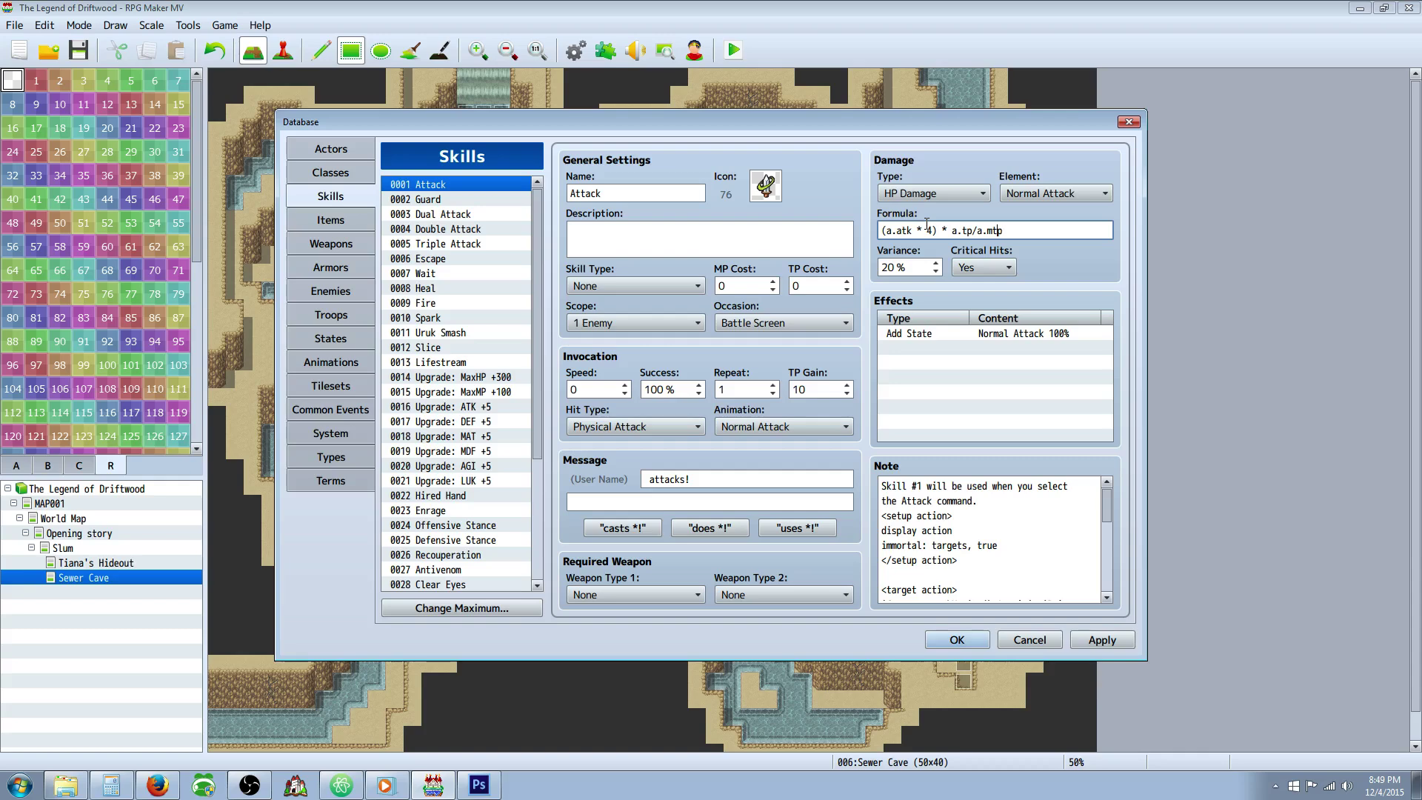
# Rework the Attack skill's trial formula to "(a.atk * 4) * (1 + a.tp/a.mtp)".
pyautogui.write(') * (')
pyautogui.moveTo(1014, 231); pyautogui.dragTo(944, 232)
pyautogui.moveTo(1031, 232); pyautogui.dragTo(943, 232)
pyautogui.moveTo(1003, 230); pyautogui.dragTo(973, 232)
pyautogui.click(1009, 230)
pyautogui.write('1 +')
# Remove the trial TP multiplier and the parentheses from the Attack skill's formula.
pyautogui.moveTo(974, 230); pyautogui.dragTo(936, 230)
pyautogui.click(1039, 229)
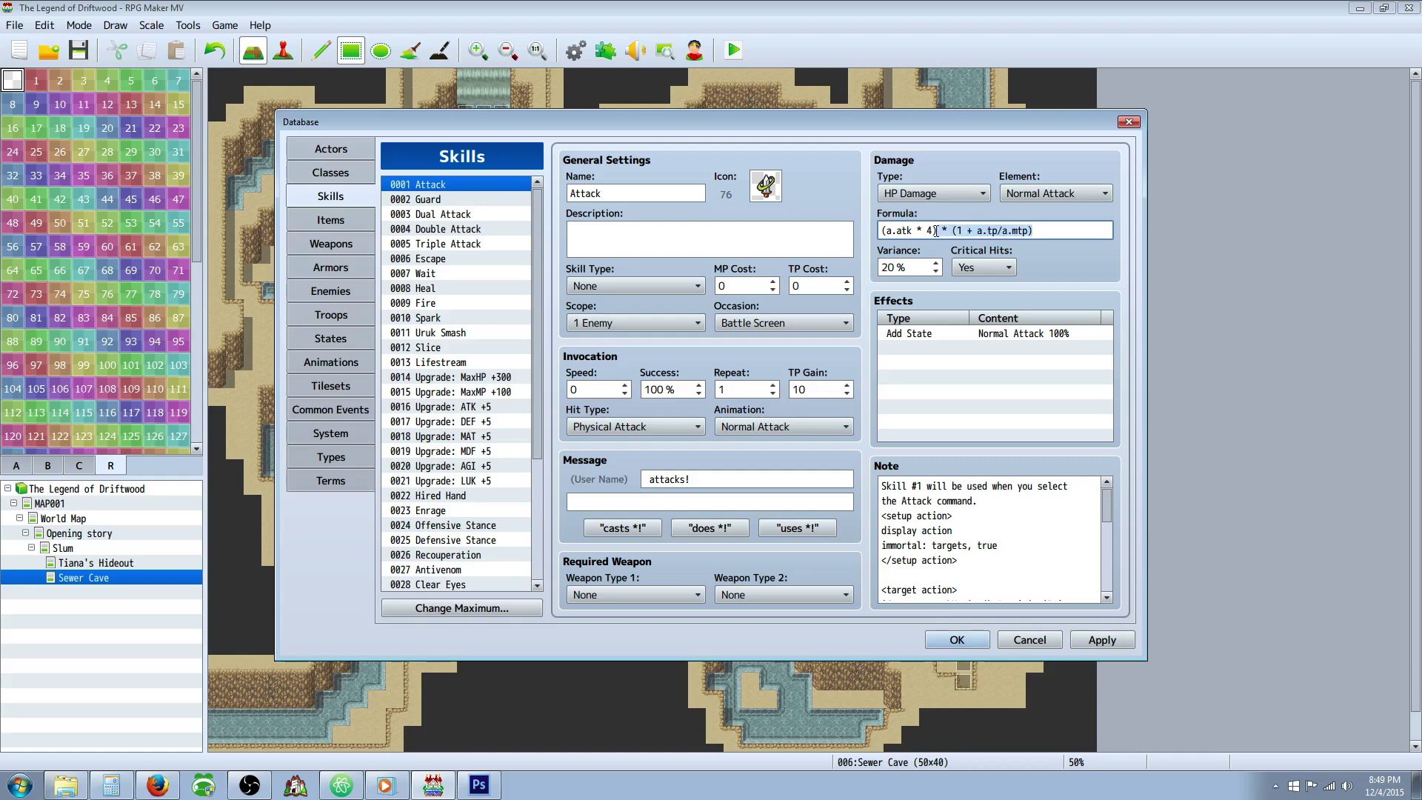
pyautogui.press('BackSpace')
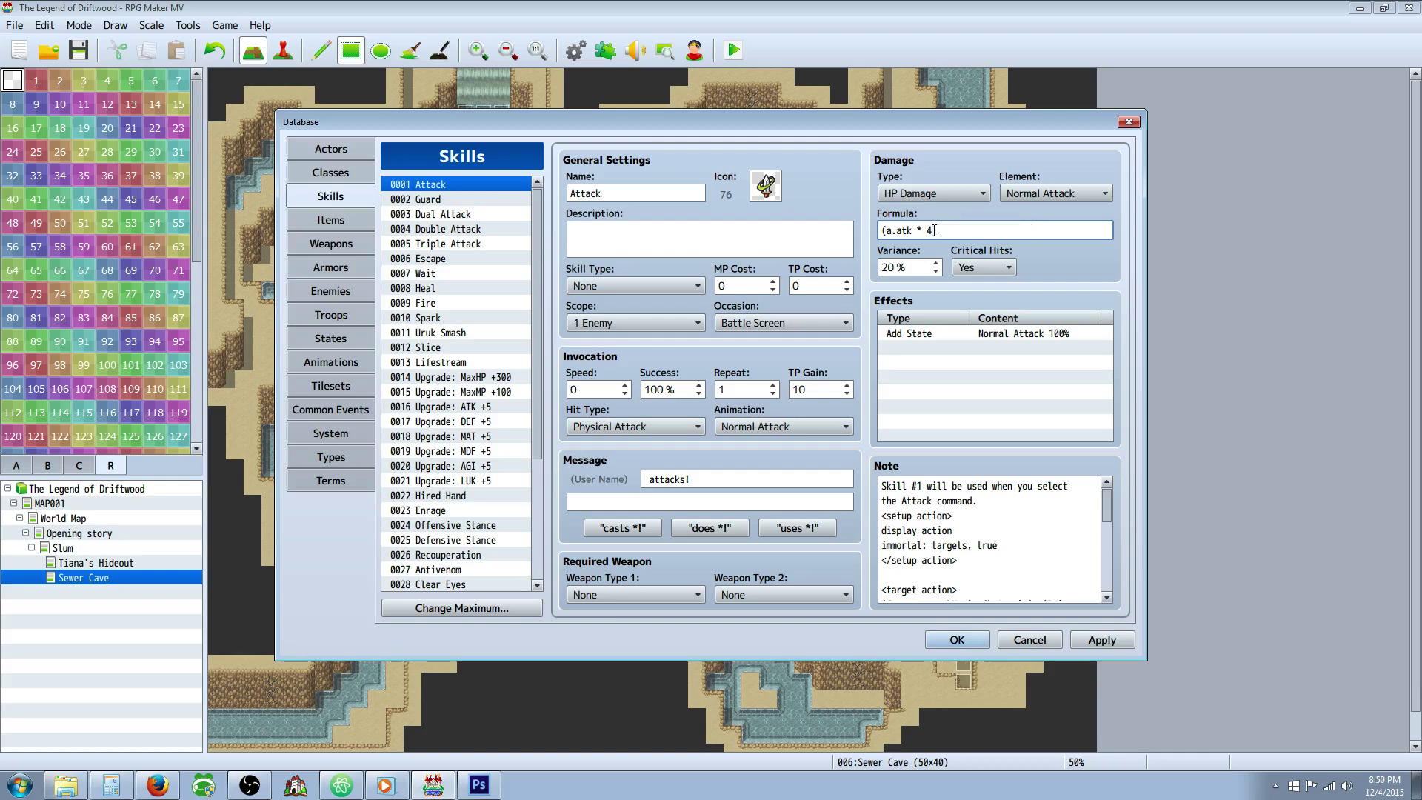
pyautogui.press('Delete')
# Change the Lifestream skill's recovery formula to "a.mat * 5 + 150".
pyautogui.moveTo(540, 263); pyautogui.dragTo(531, 433)
pyautogui.click(482, 483)
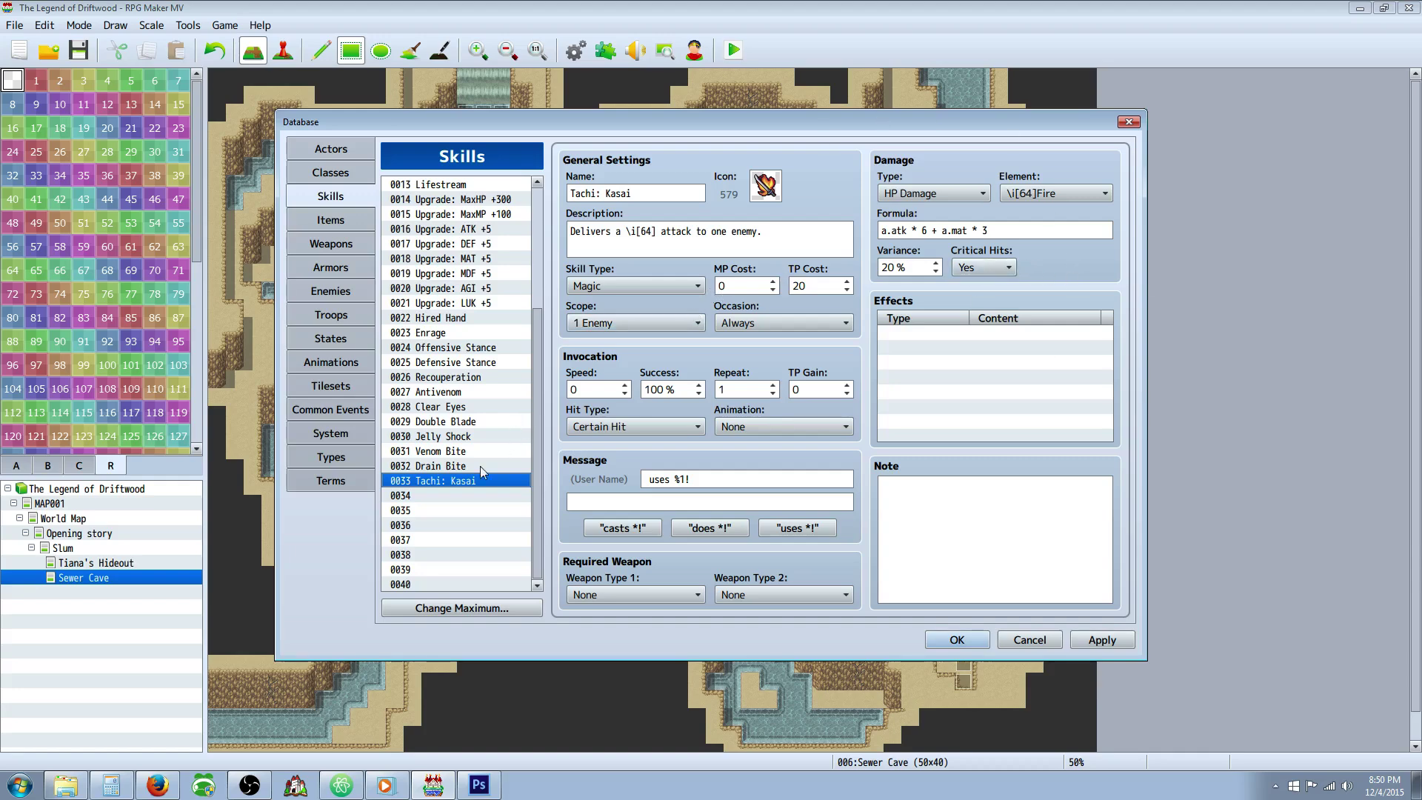
pyautogui.click(484, 186)
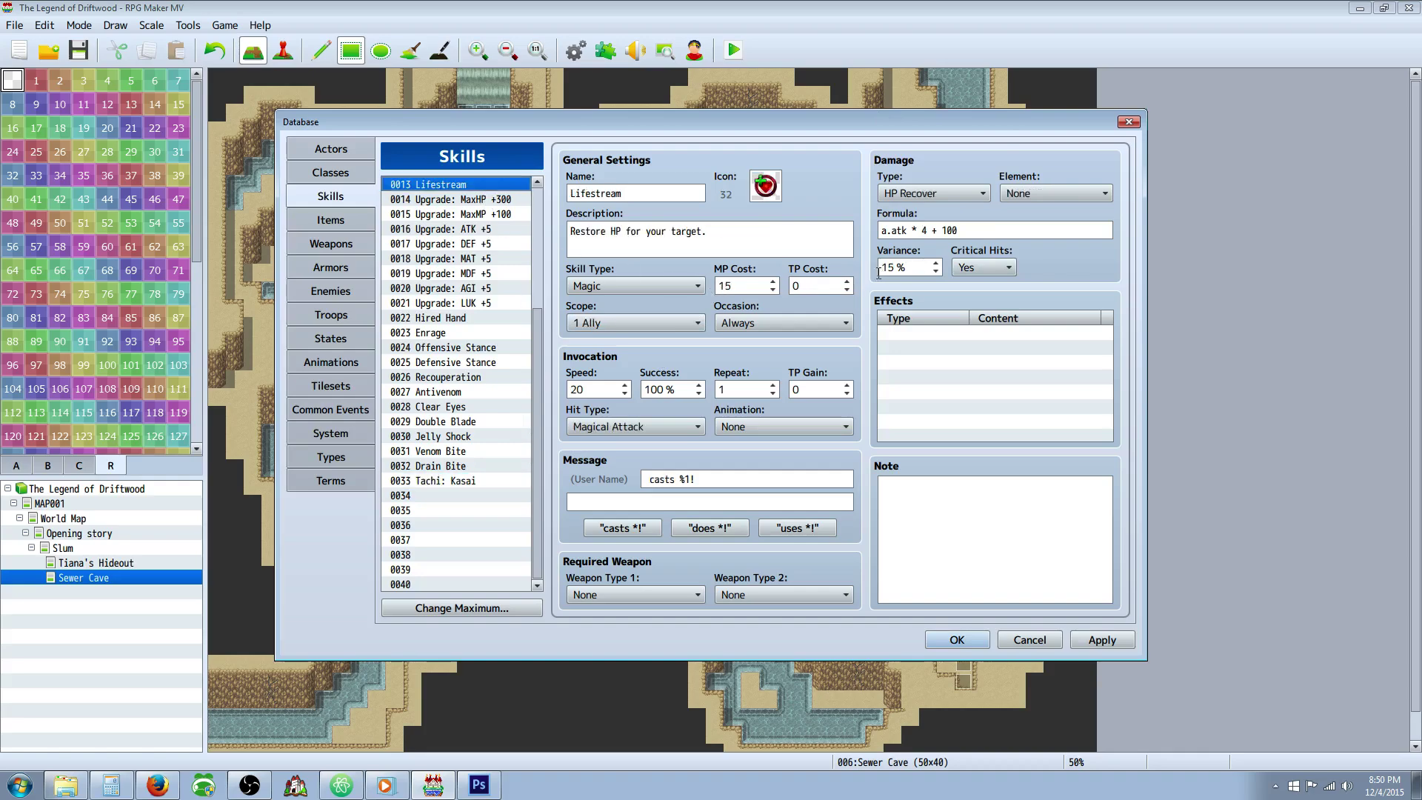
pyautogui.click(903, 230)
pyautogui.click(915, 228)
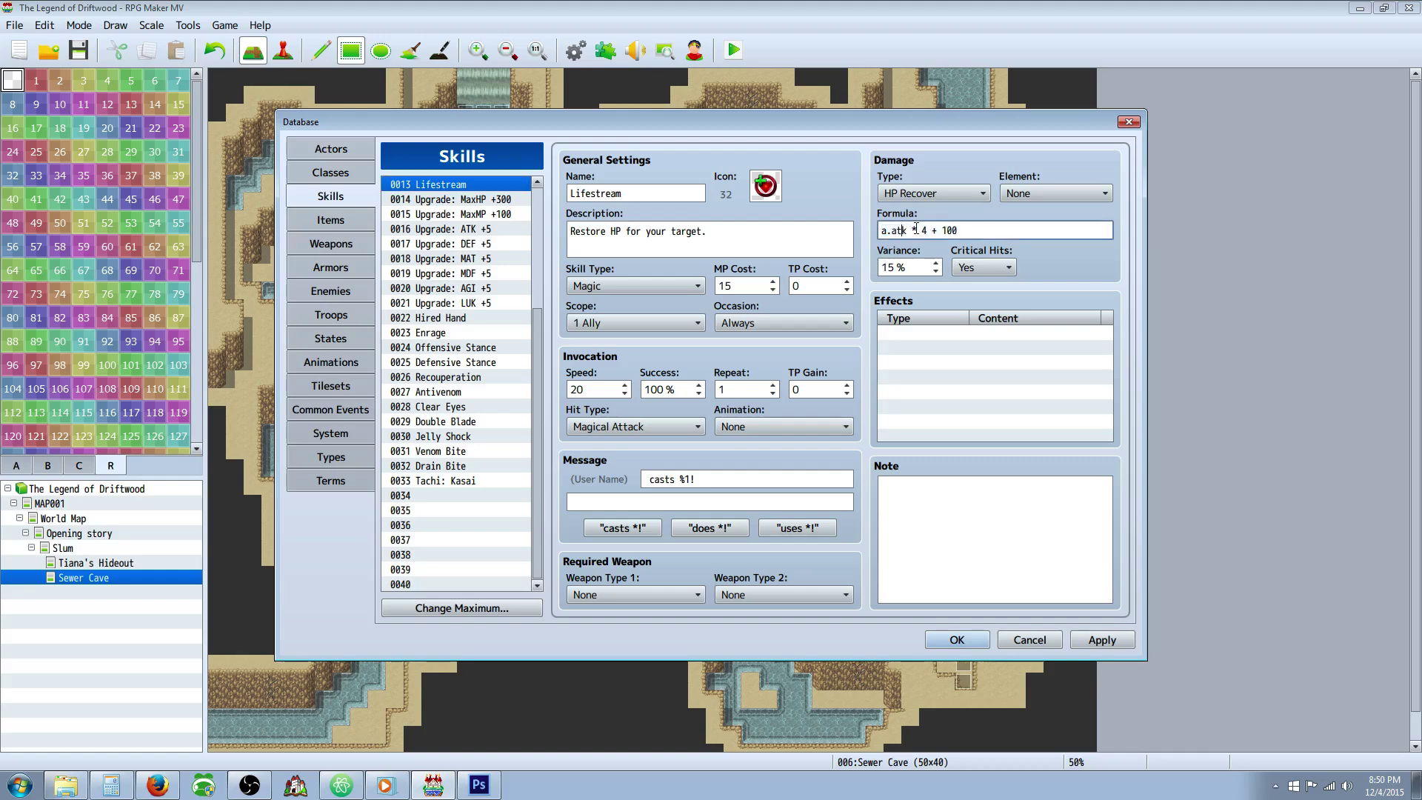
pyautogui.press('BackSpace')
pyautogui.press('BackSpace')
pyautogui.press('BackSpace')
pyautogui.write('mat')
# Check the element options available for Lifestream, keep None, and apply the skill changes.
pyautogui.click(1041, 193)
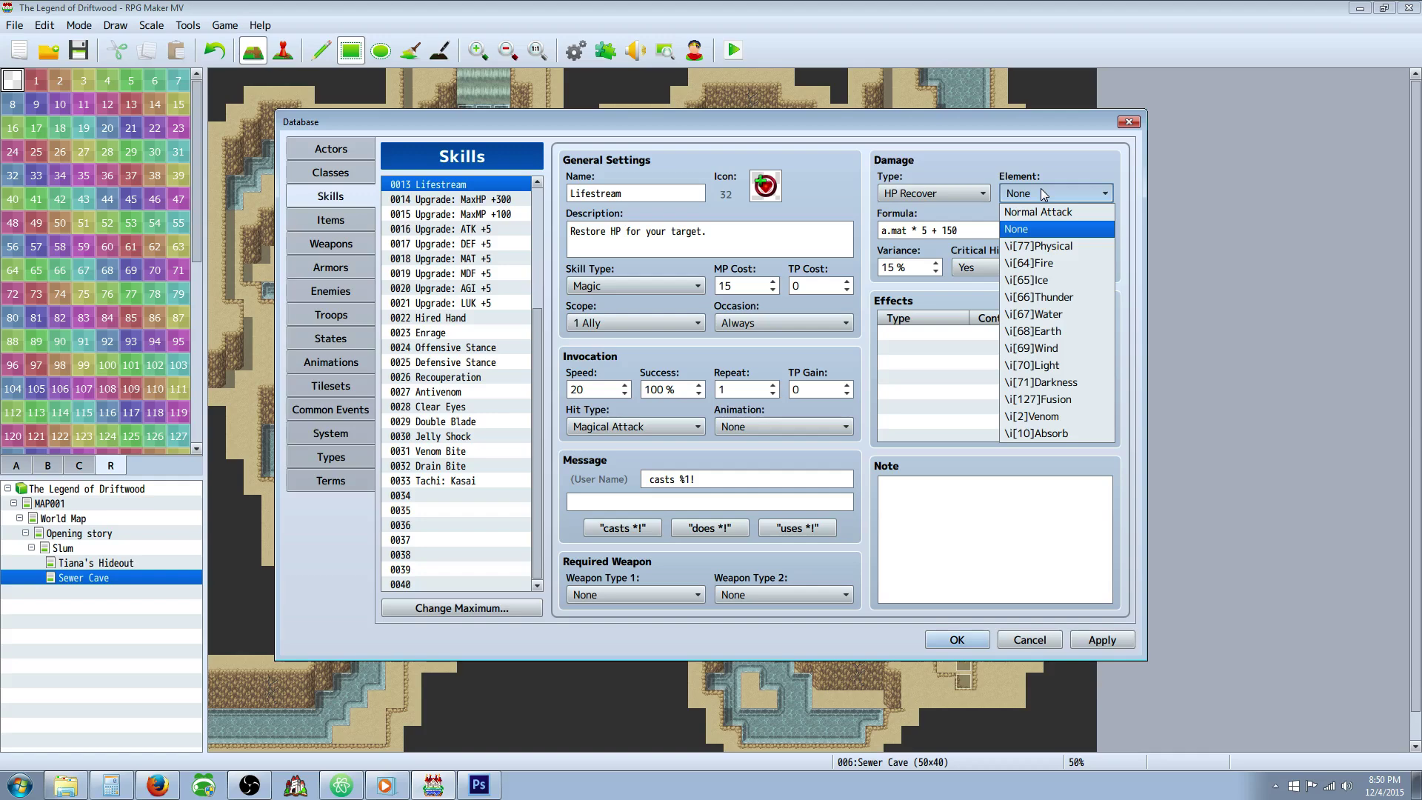
pyautogui.click(1041, 188)
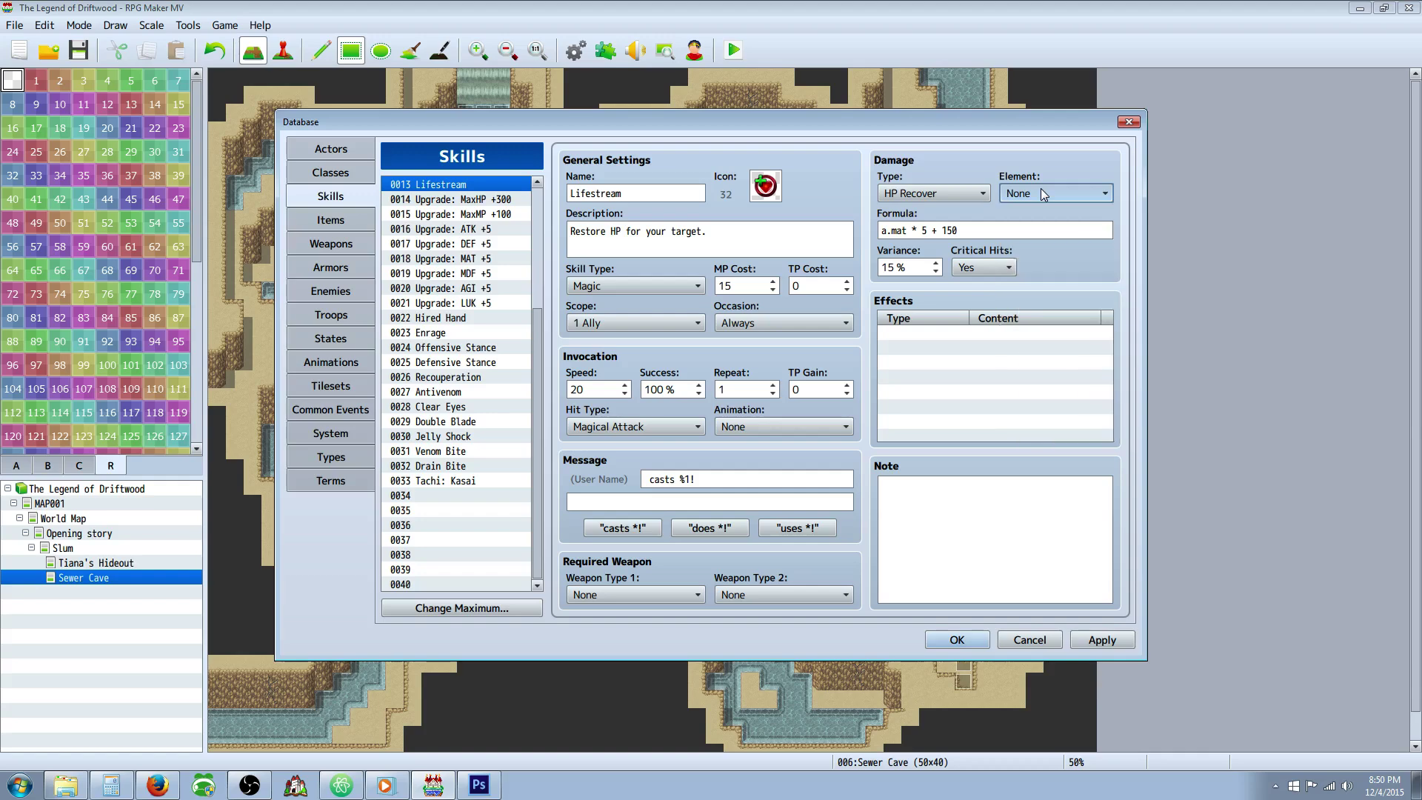
pyautogui.click(1041, 188)
pyautogui.click(1038, 188)
pyautogui.click(1101, 639)
# Increase the maximum number of elements in the database types to 13.
pyautogui.click(330, 410)
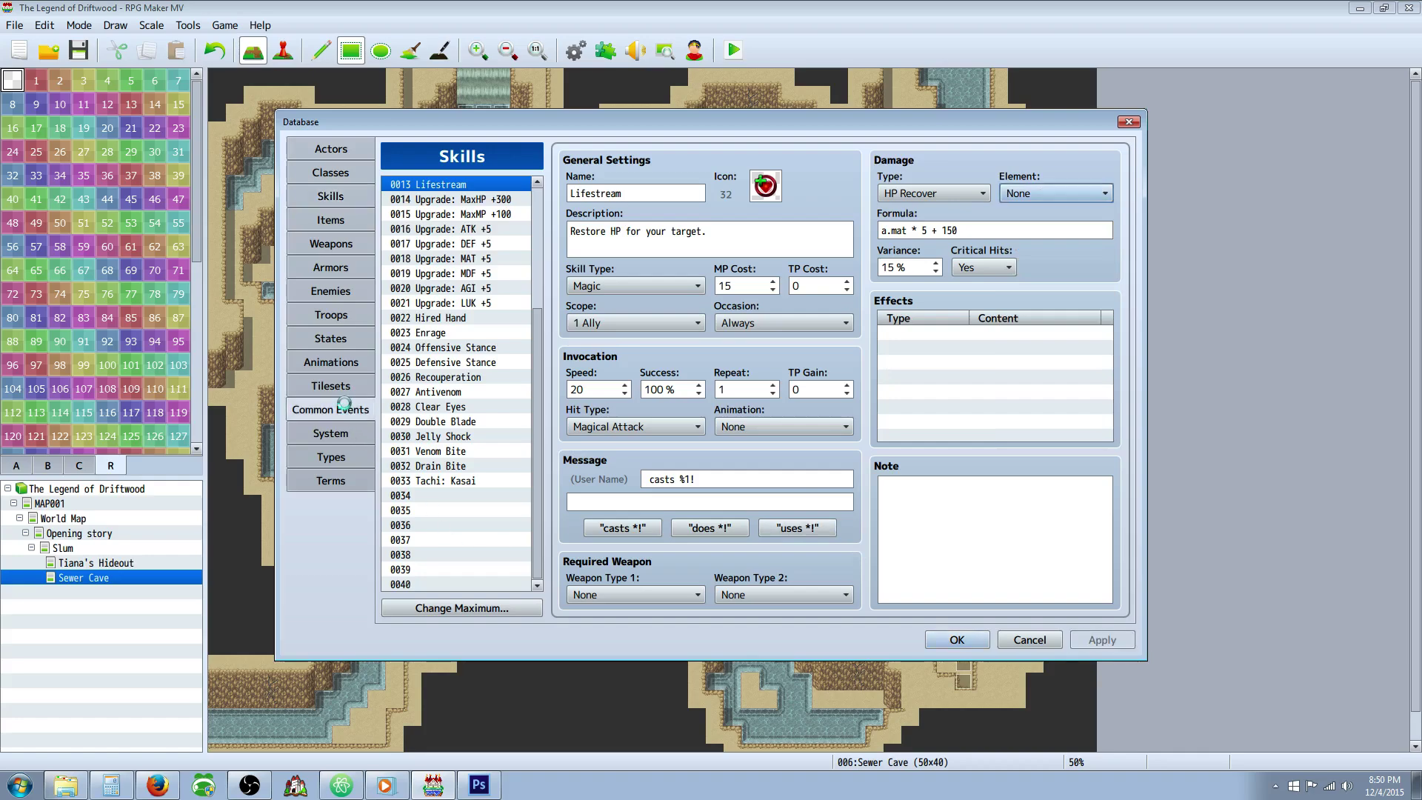
pyautogui.click(330, 434)
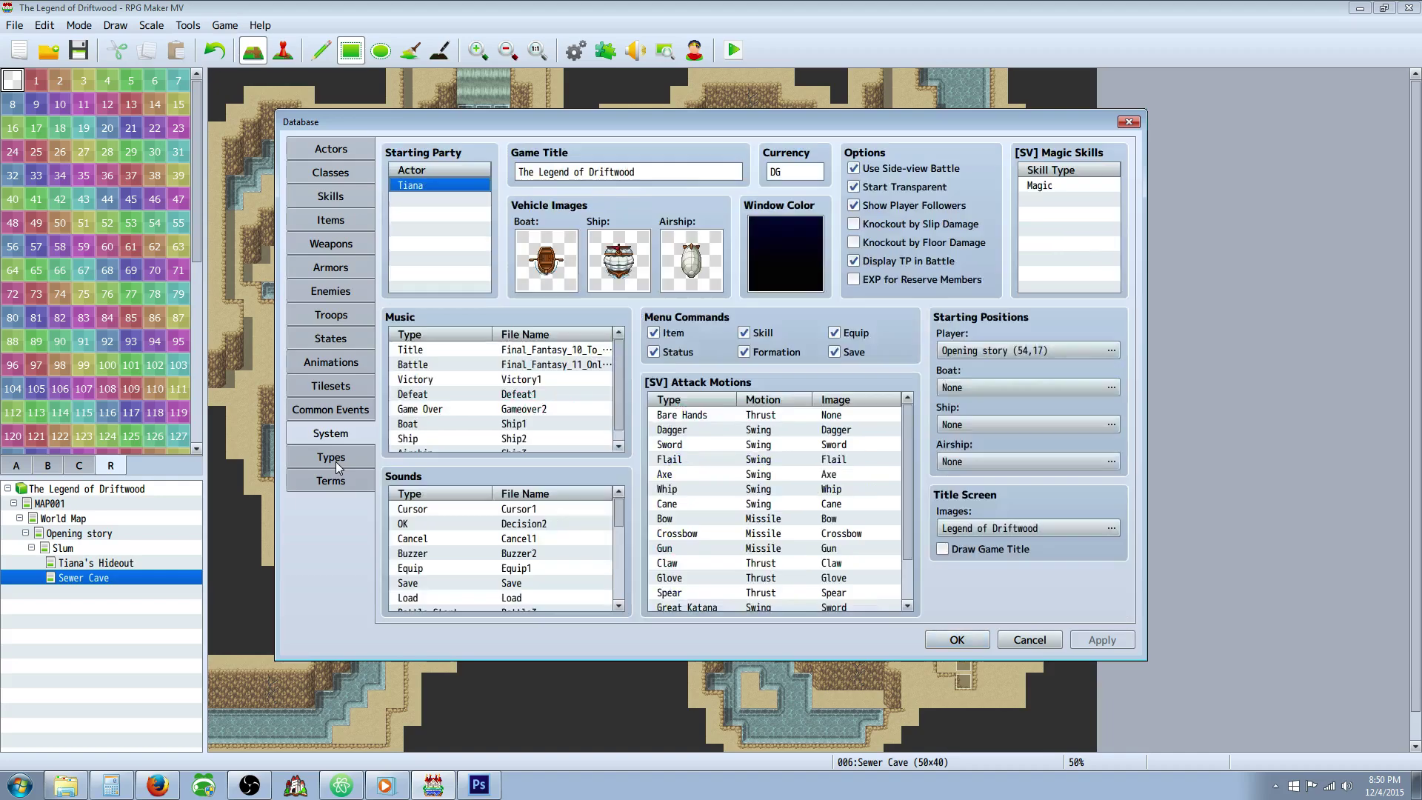
pyautogui.click(336, 458)
pyautogui.click(331, 457)
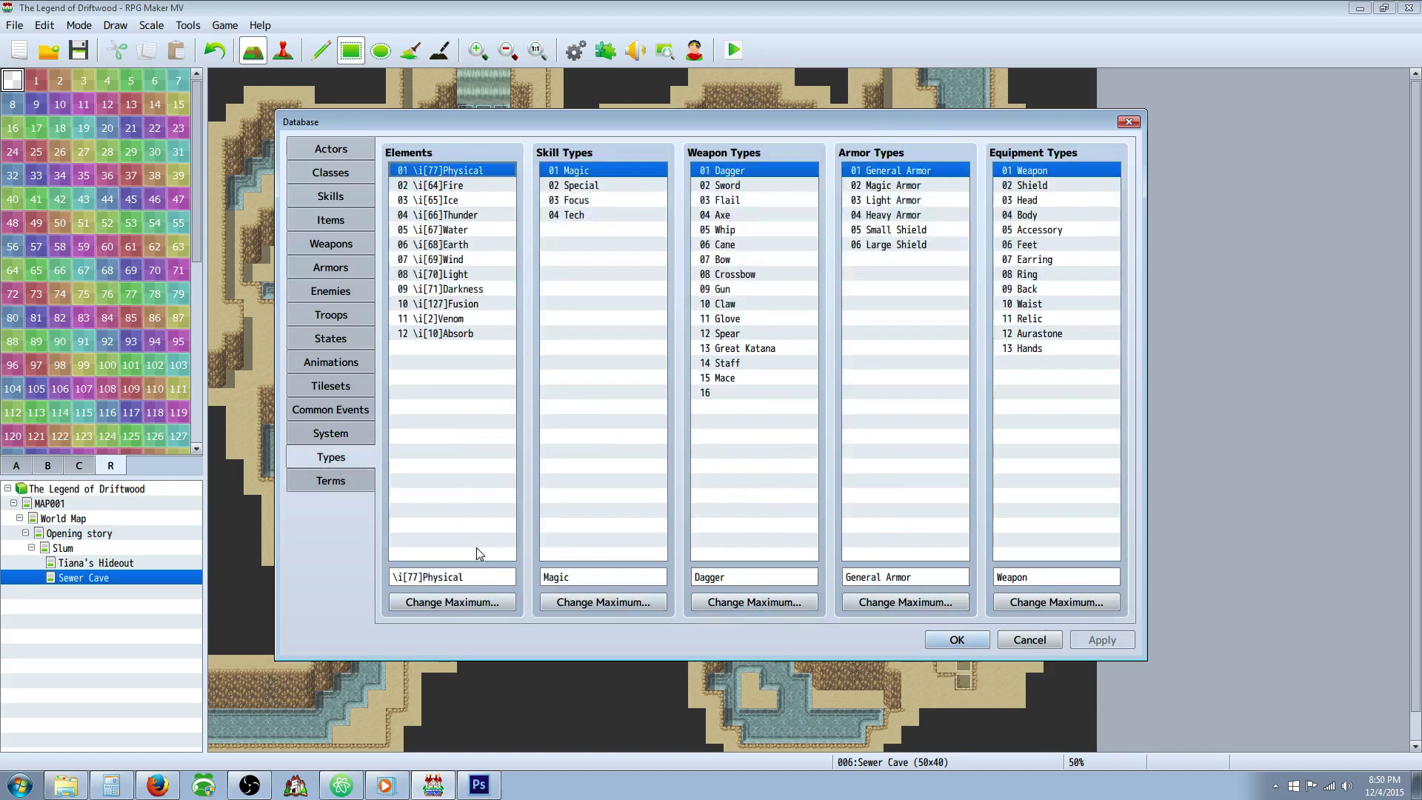
pyautogui.click(456, 603)
pyautogui.click(449, 594)
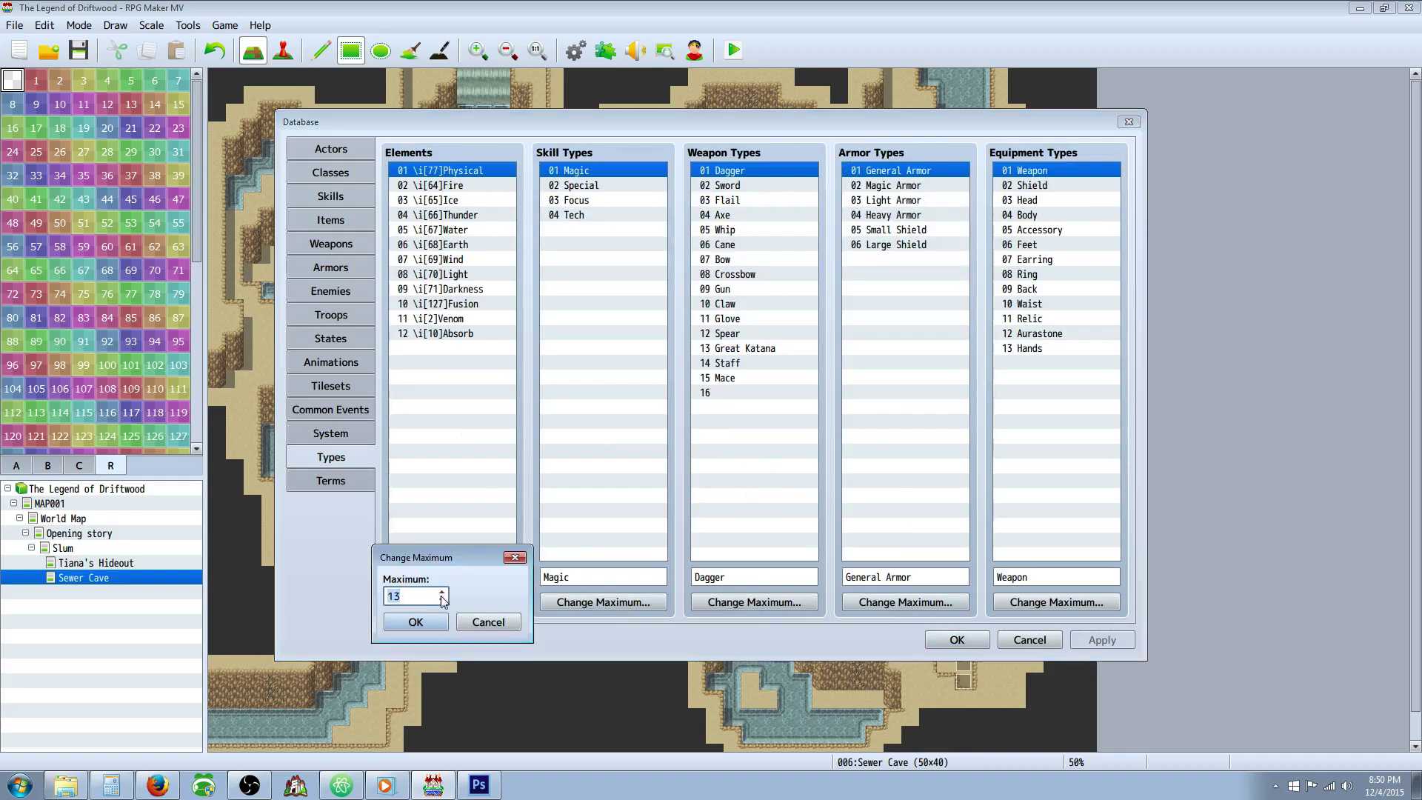
pyautogui.click(425, 620)
# Name element 13 "\i[]Rejuvenation", leaving the icon index blank, and apply the change.
pyautogui.click(440, 350)
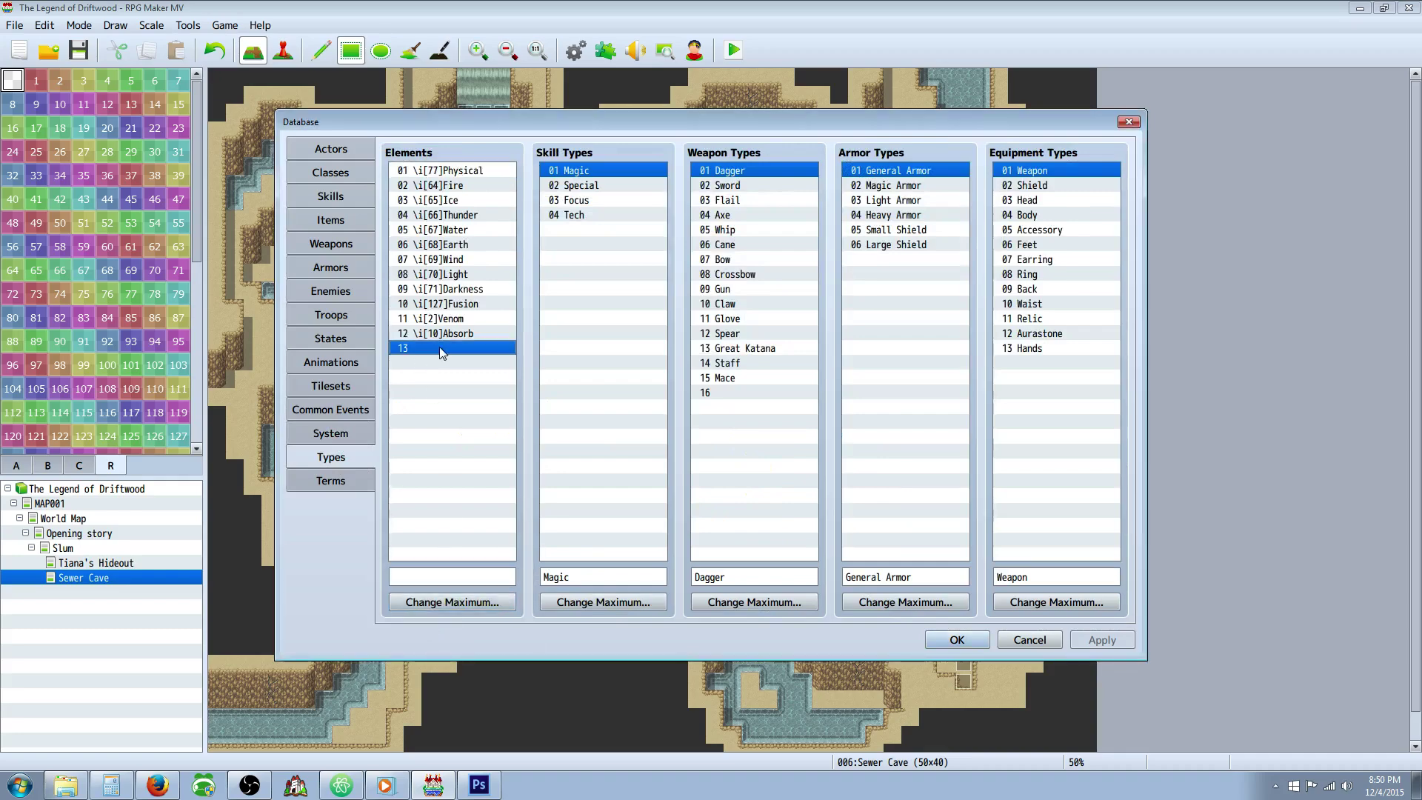
pyautogui.click(465, 574)
pyautogui.write('i')
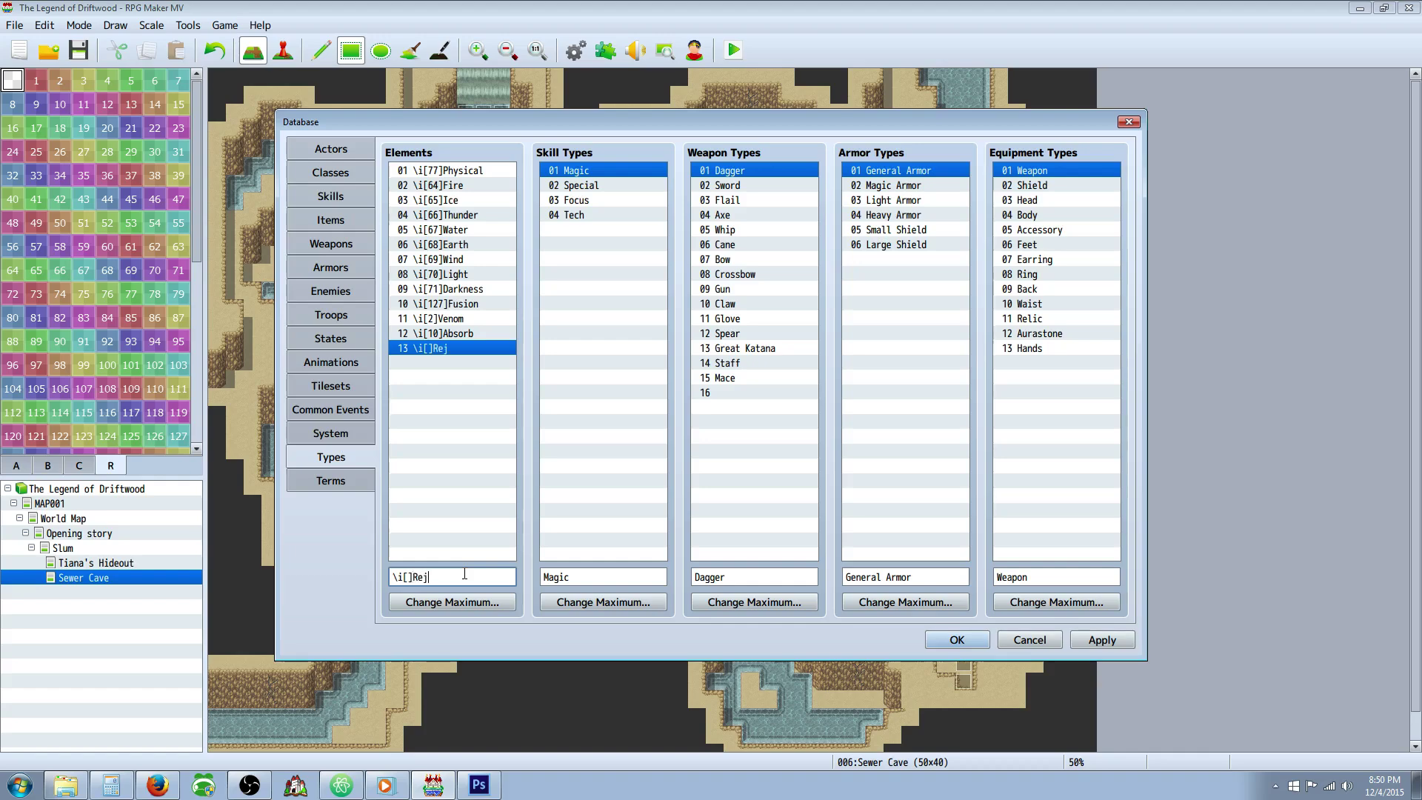
pyautogui.write('ination')
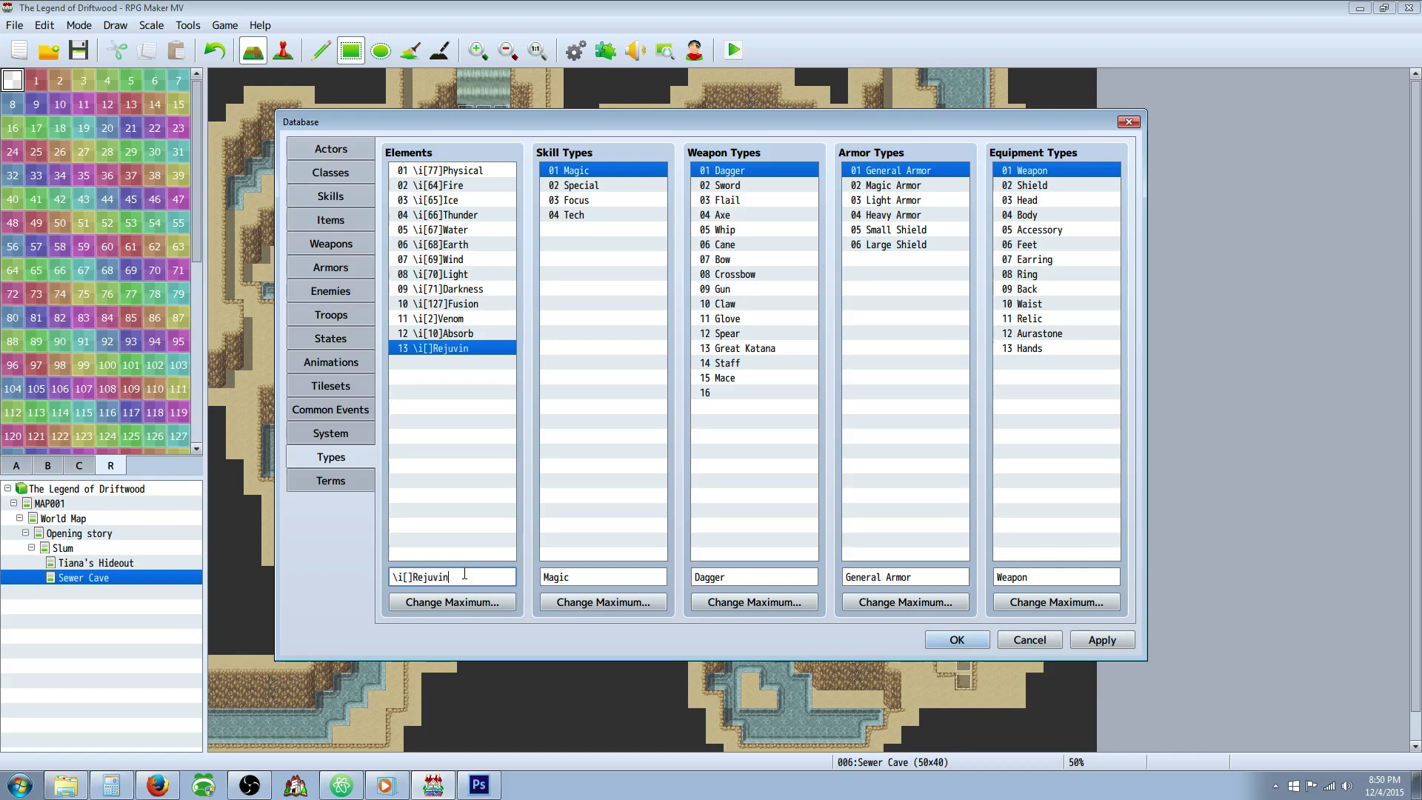
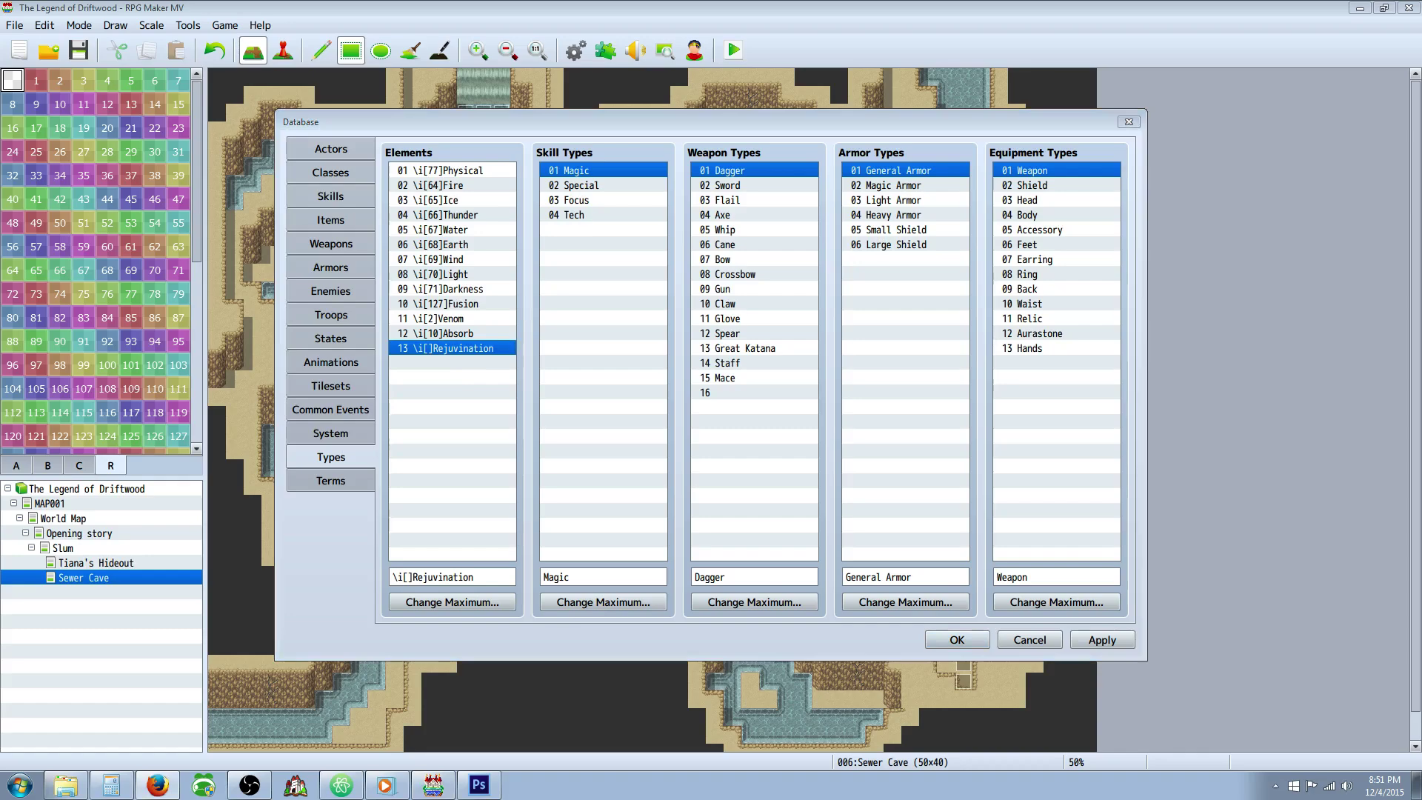
pyautogui.click(448, 576)
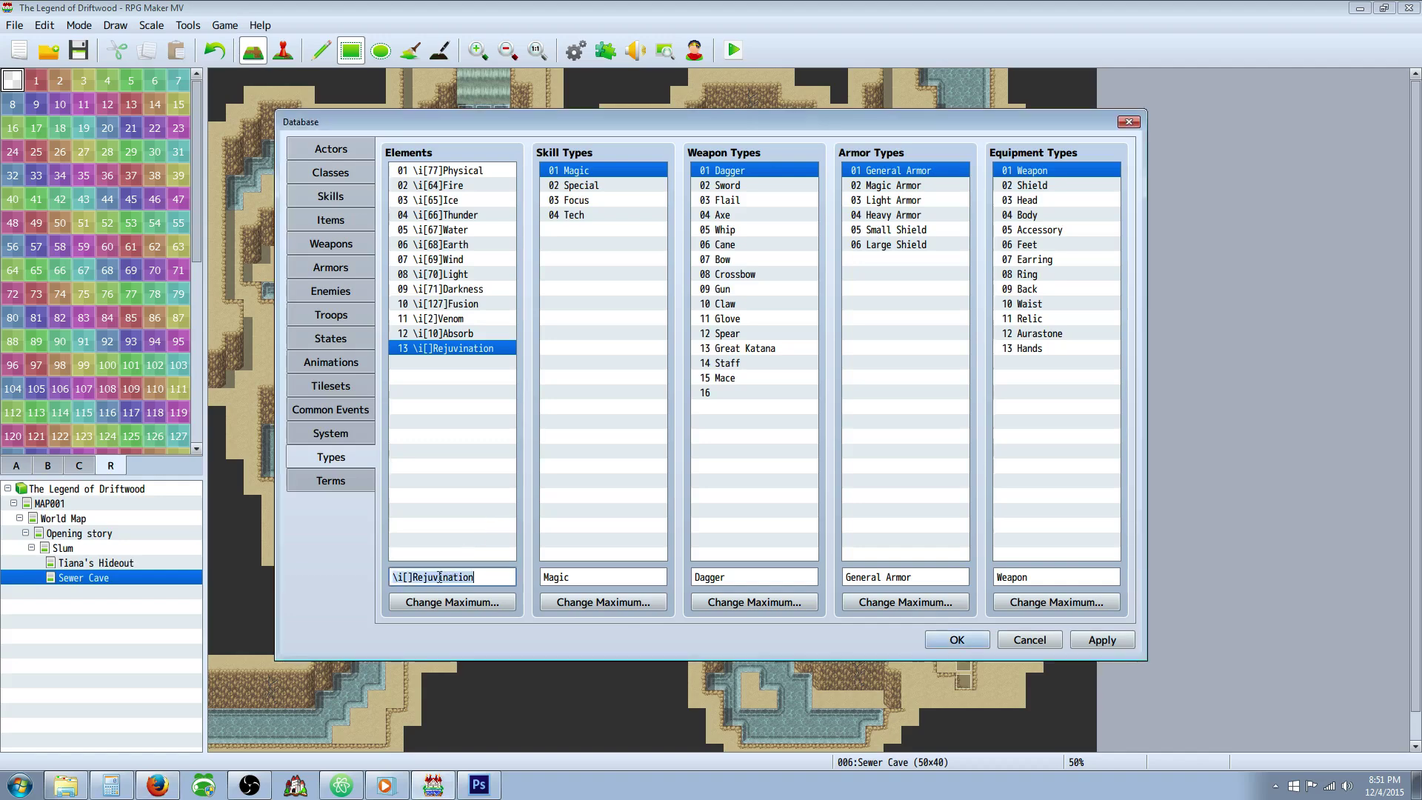
pyautogui.click(448, 576)
pyautogui.press('BackSpace')
pyautogui.write('e')
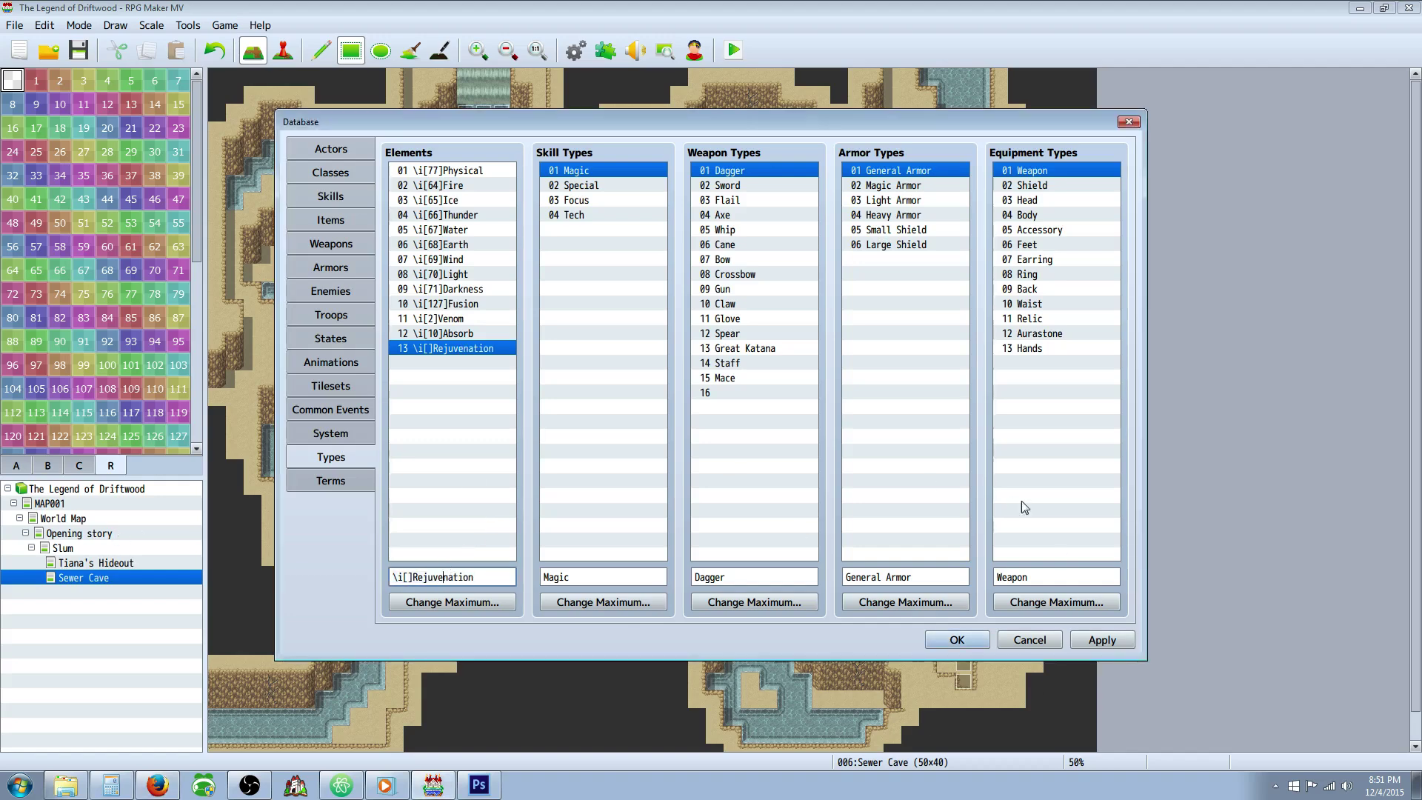
pyautogui.click(1100, 638)
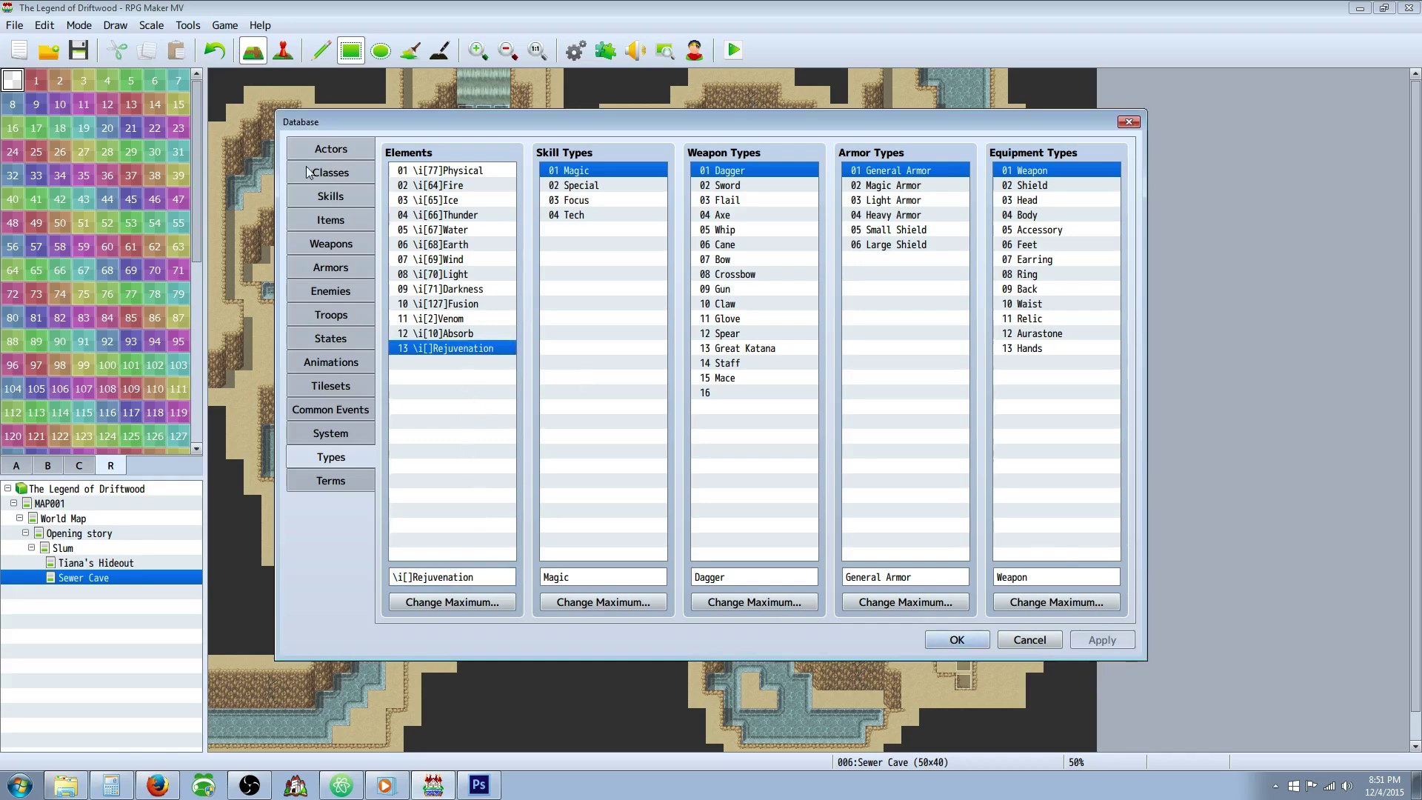
# Browse the icon set through the Potion item's icon picker for a Rejuvenation icon index, then cancel without changing the item.
pyautogui.click(345, 214)
pyautogui.click(765, 186)
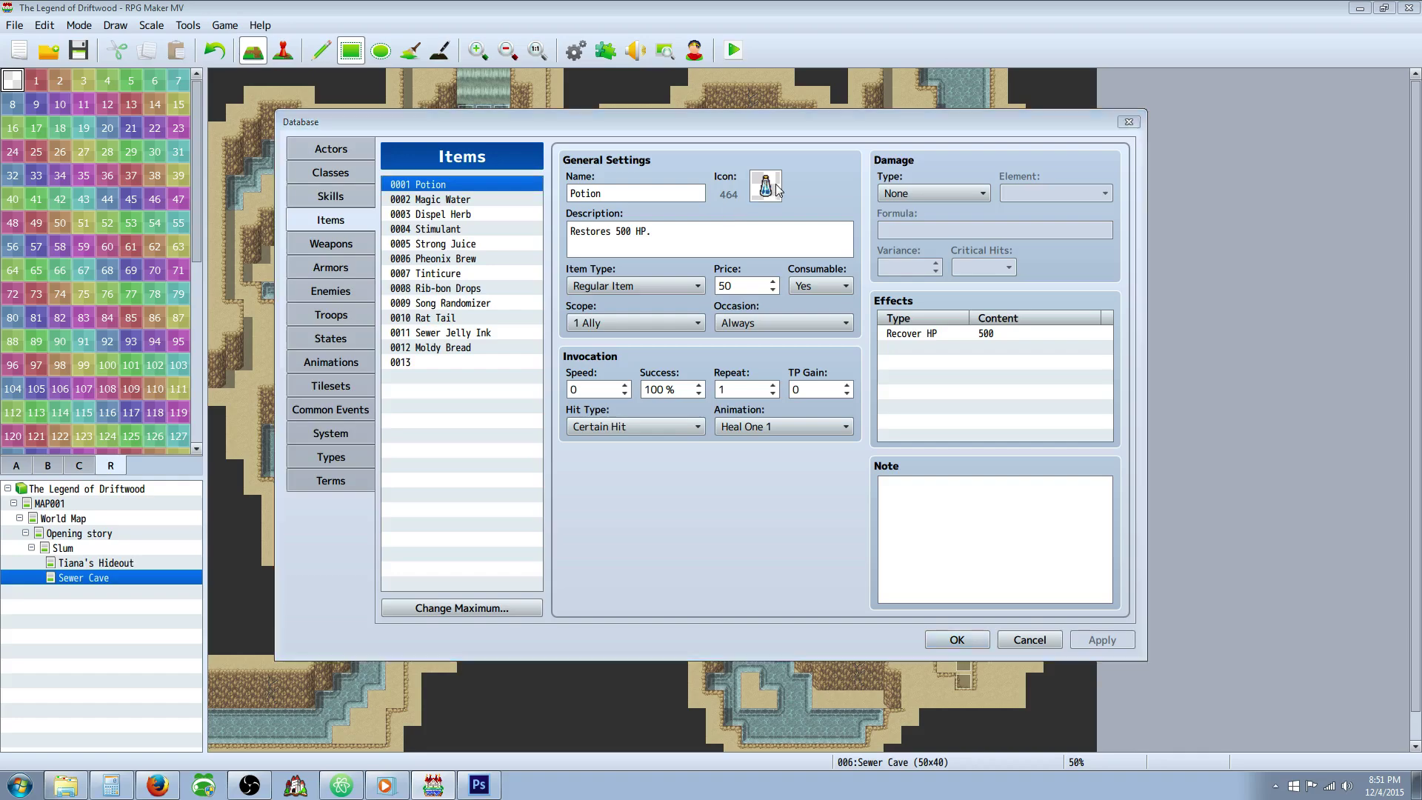
pyautogui.click(810, 316)
pyautogui.scroll(2, 810, 318)
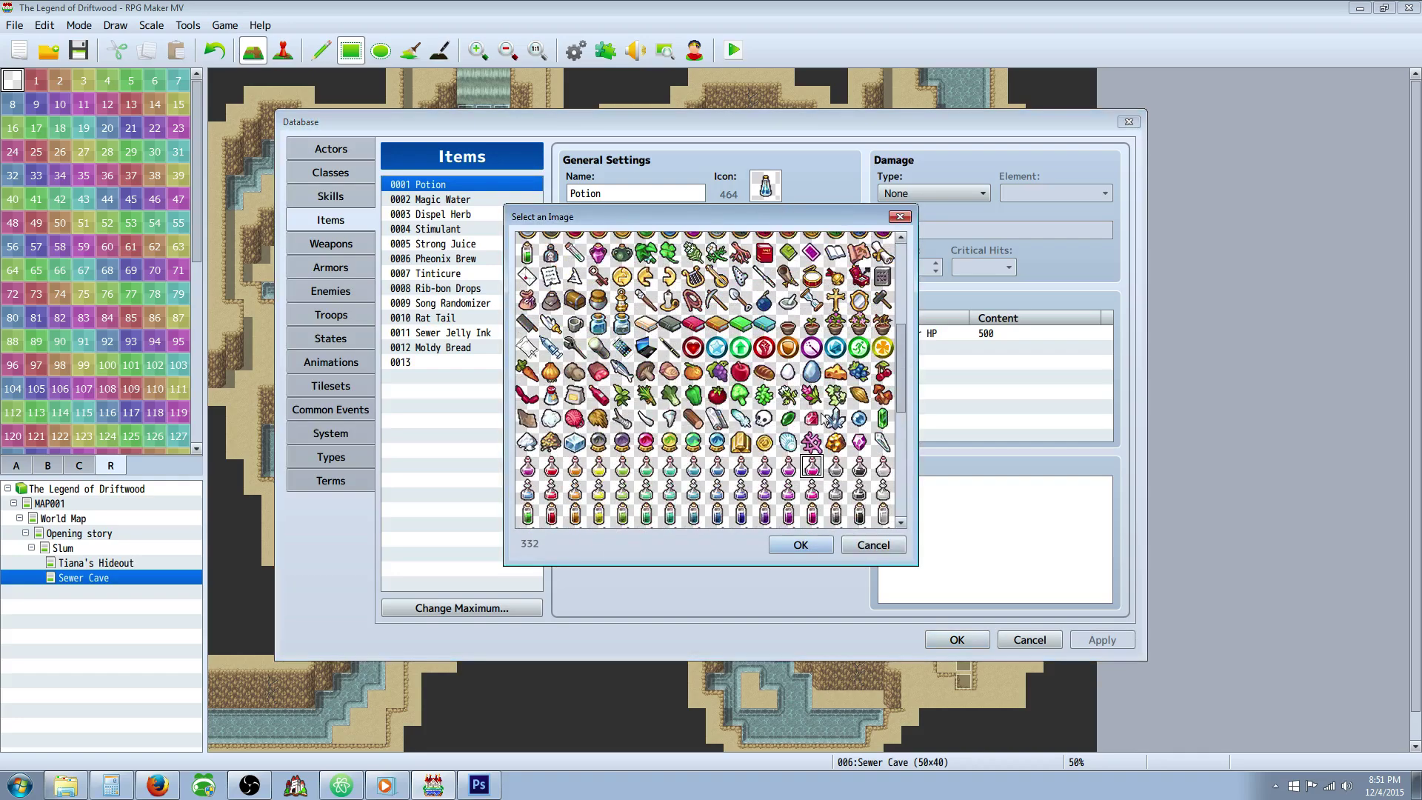
pyautogui.click(836, 398)
pyautogui.click(882, 372)
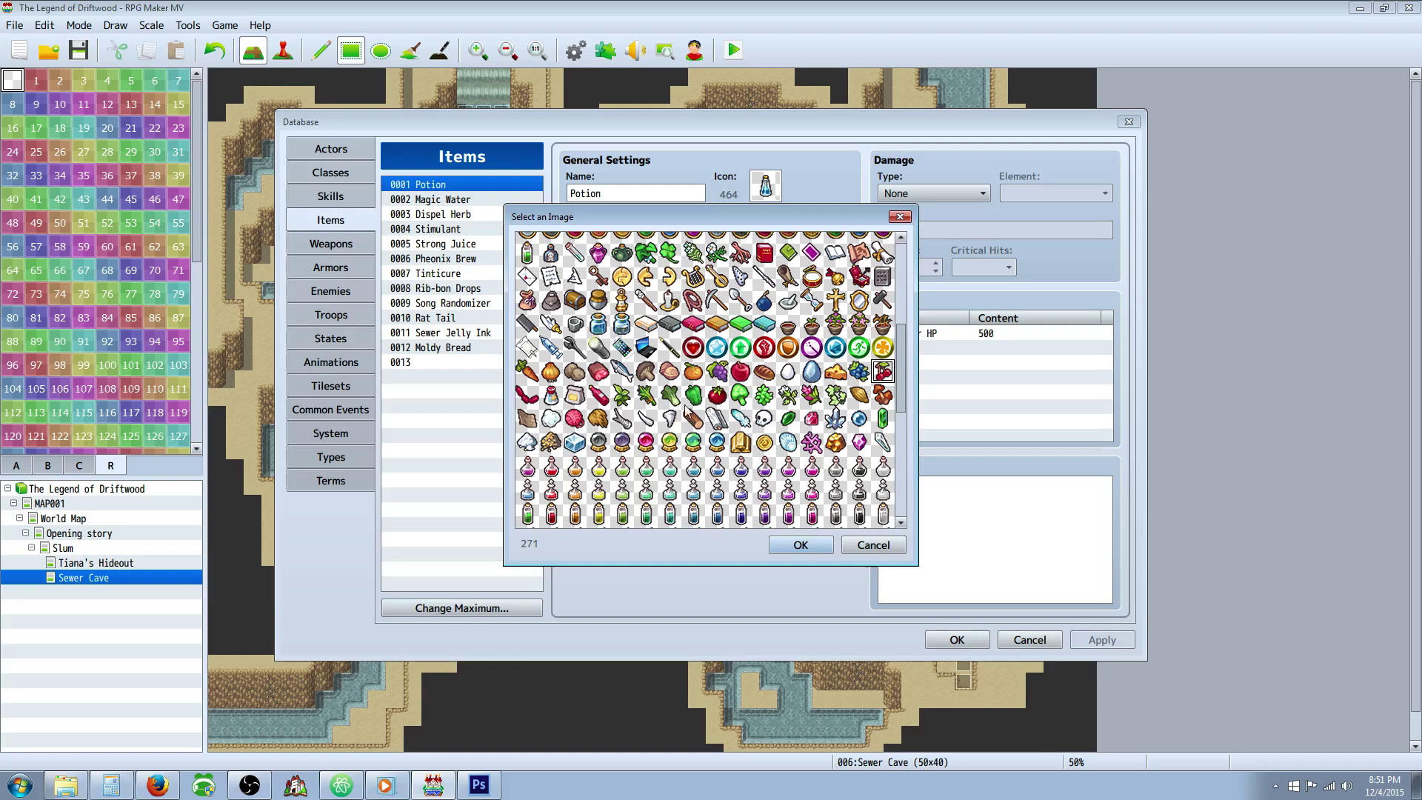
pyautogui.click(670, 398)
pyautogui.scroll(3, 659, 434)
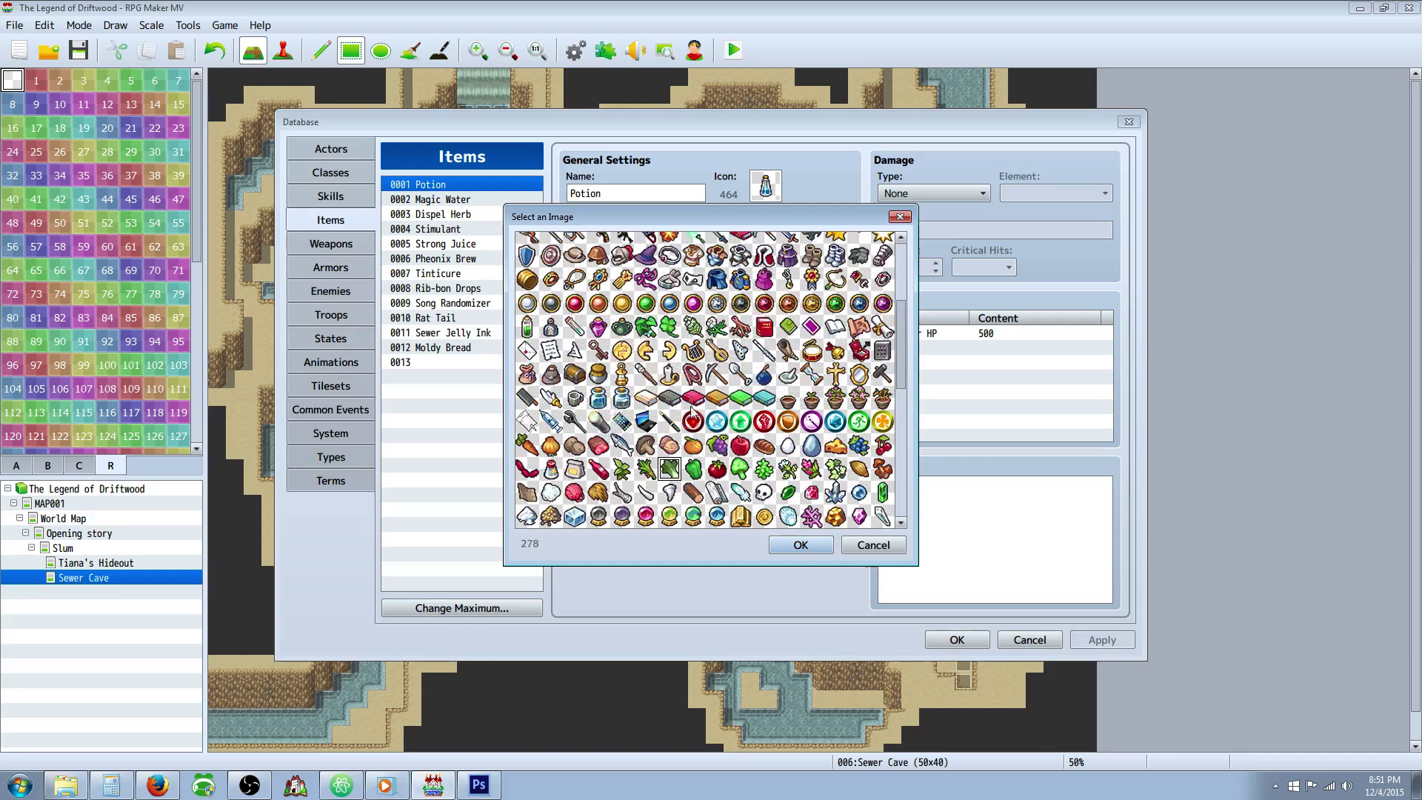
pyautogui.click(645, 420)
pyautogui.click(670, 370)
pyautogui.scroll(7, 669, 370)
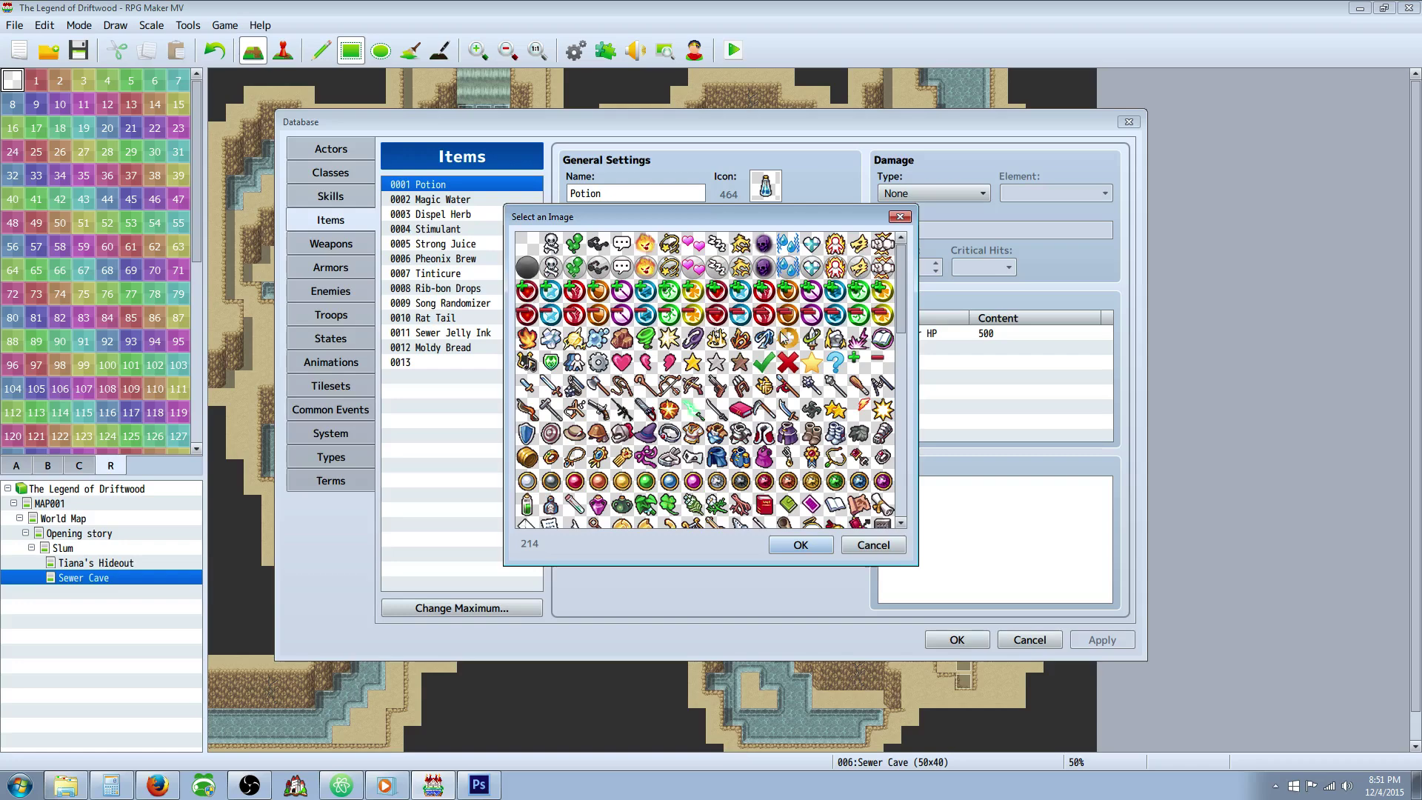
pyautogui.scroll(-4, 807, 338)
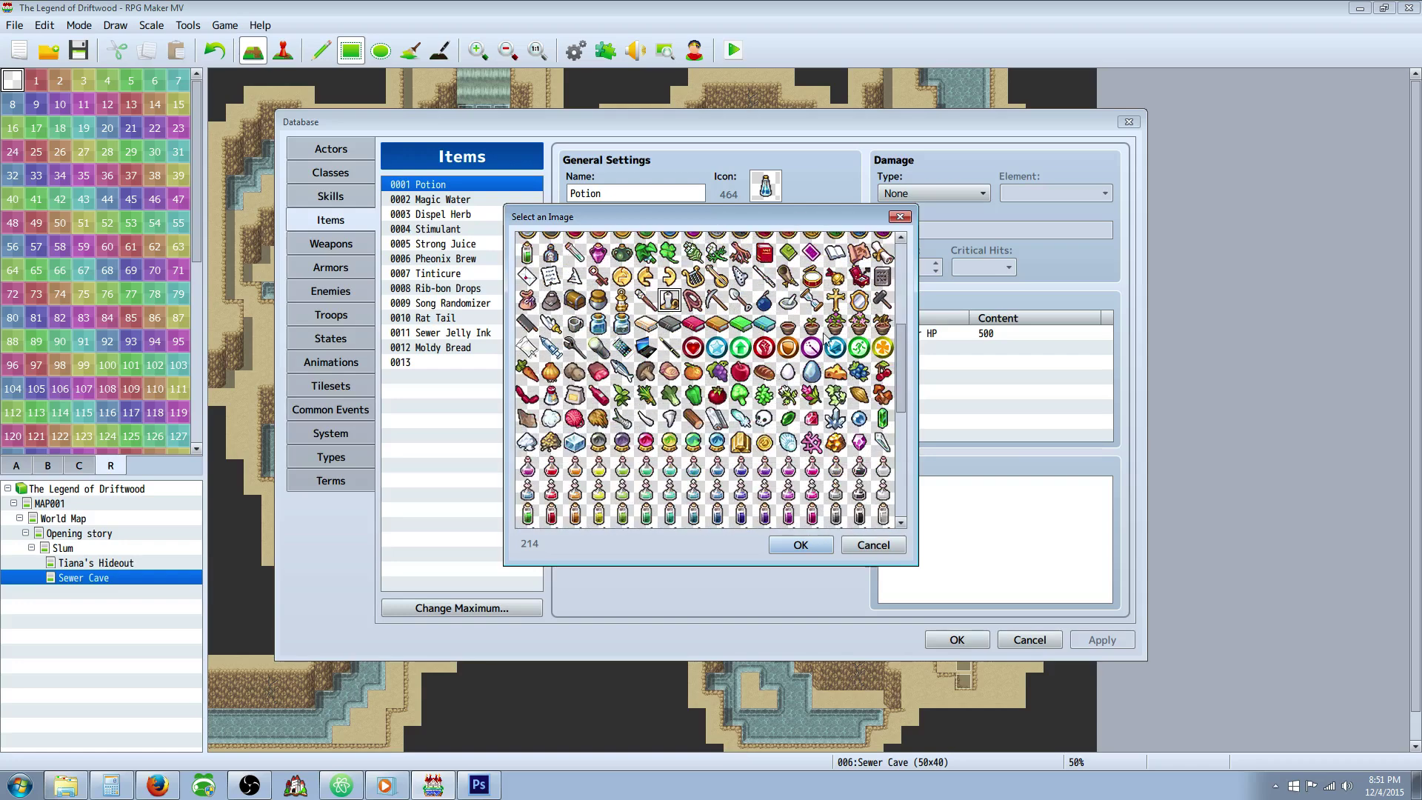
pyautogui.scroll(-1, 859, 327)
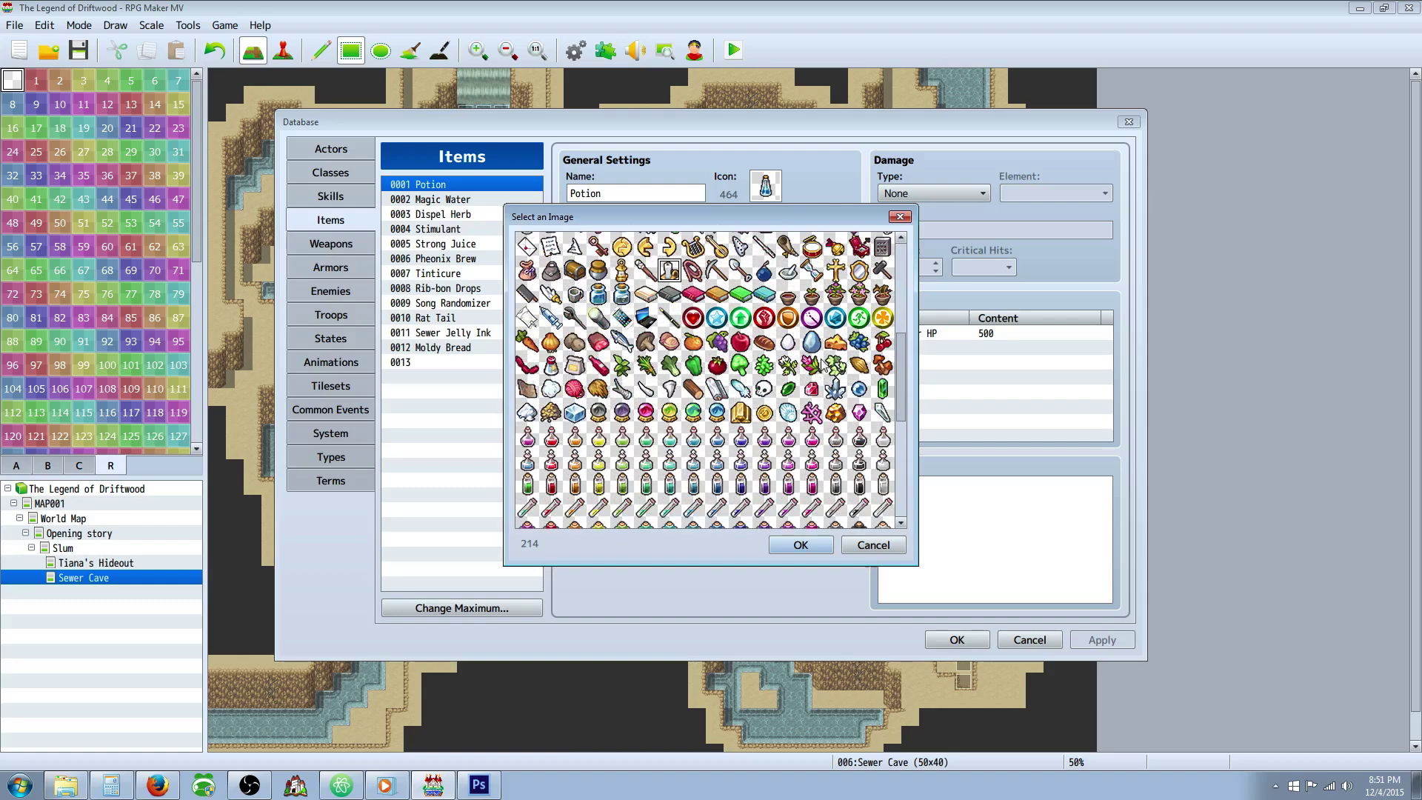
pyautogui.click(835, 366)
pyautogui.click(871, 546)
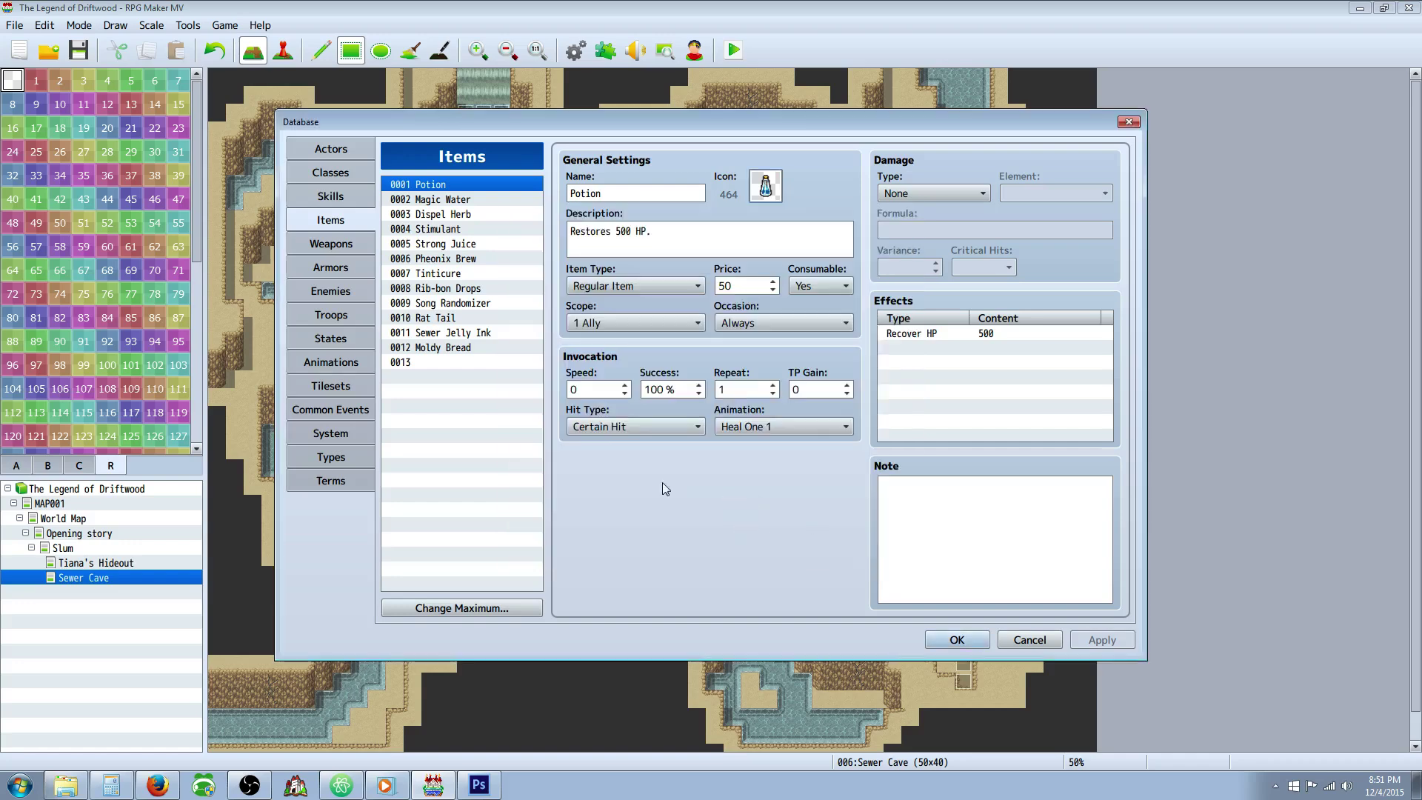
# Set the icon index of element 13 to 285 so its name reads "\i[285]Rejuvenation", and apply the change.
pyautogui.click(326, 454)
pyautogui.click(452, 348)
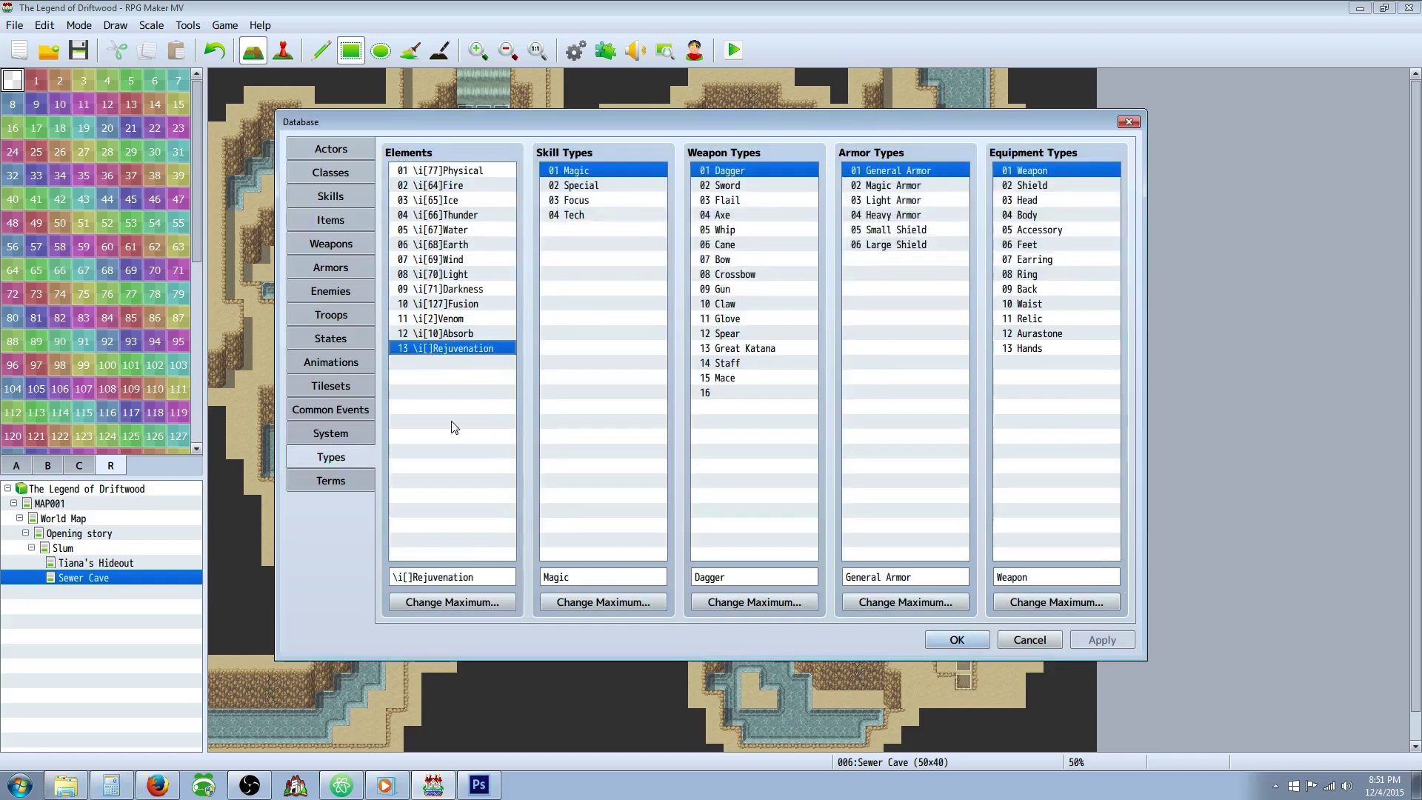
pyautogui.click(402, 576)
pyautogui.write('285')
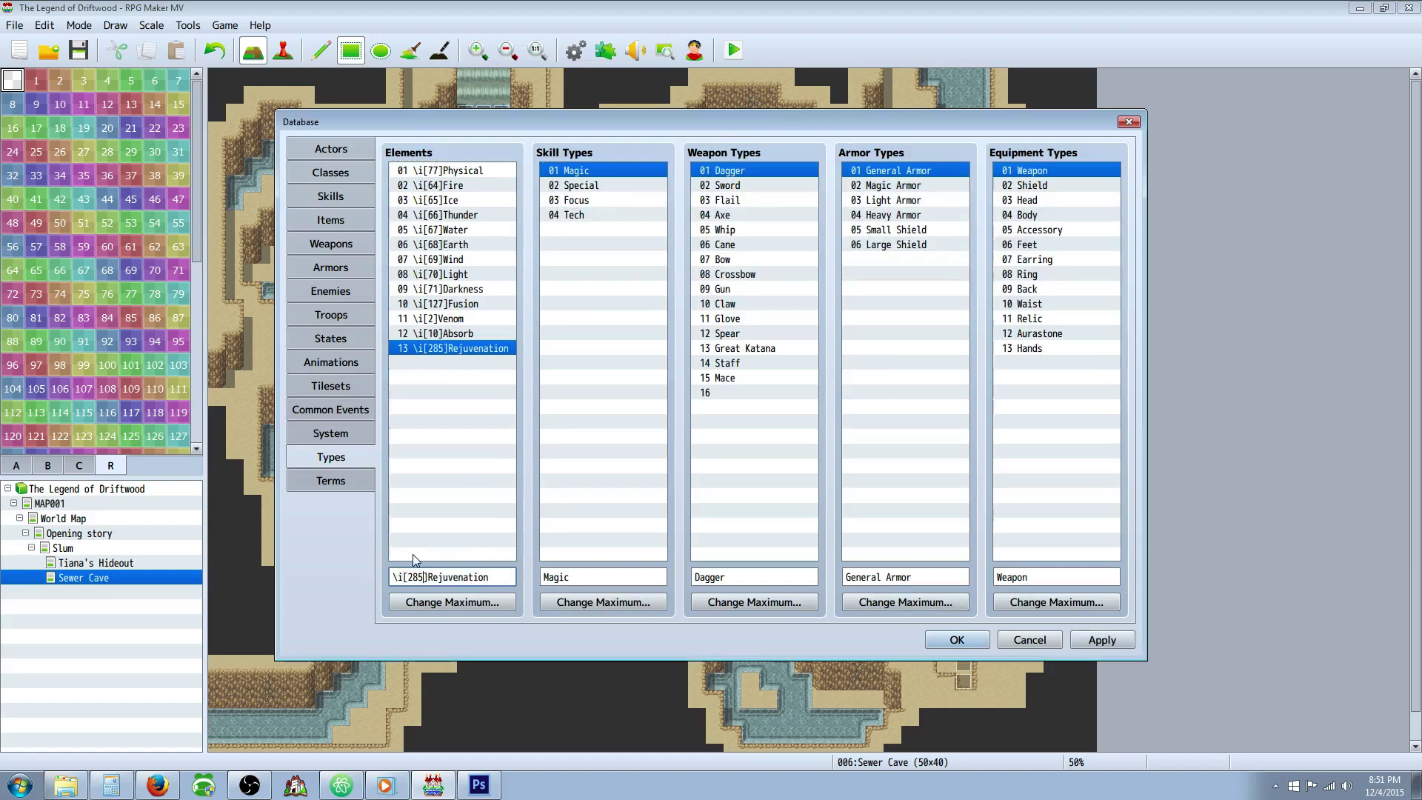
pyautogui.click(1124, 641)
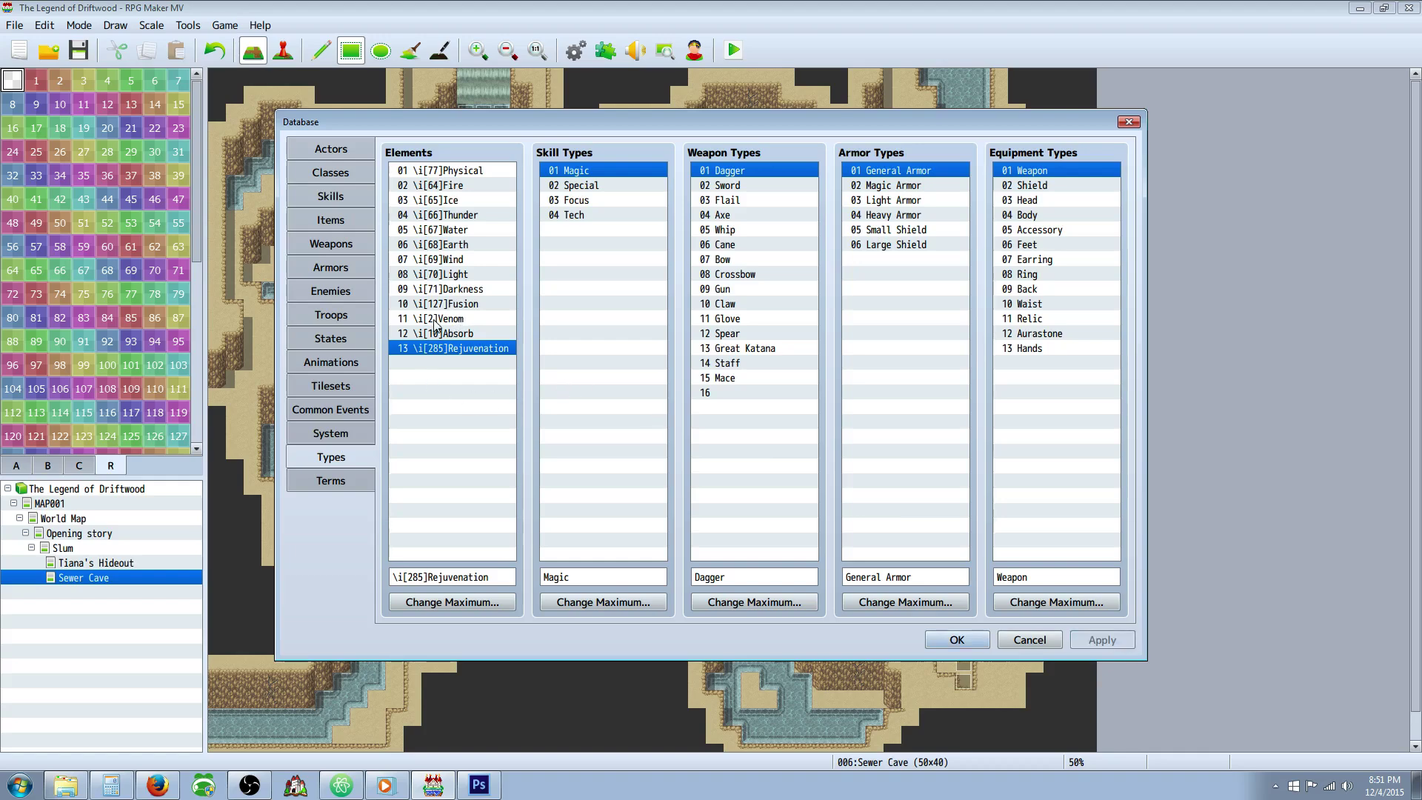
# Set the Tachi: Kasai skill's hit type to Physical Attack and its animation to #0133, and apply the changes.
pyautogui.click(345, 149)
pyautogui.click(344, 197)
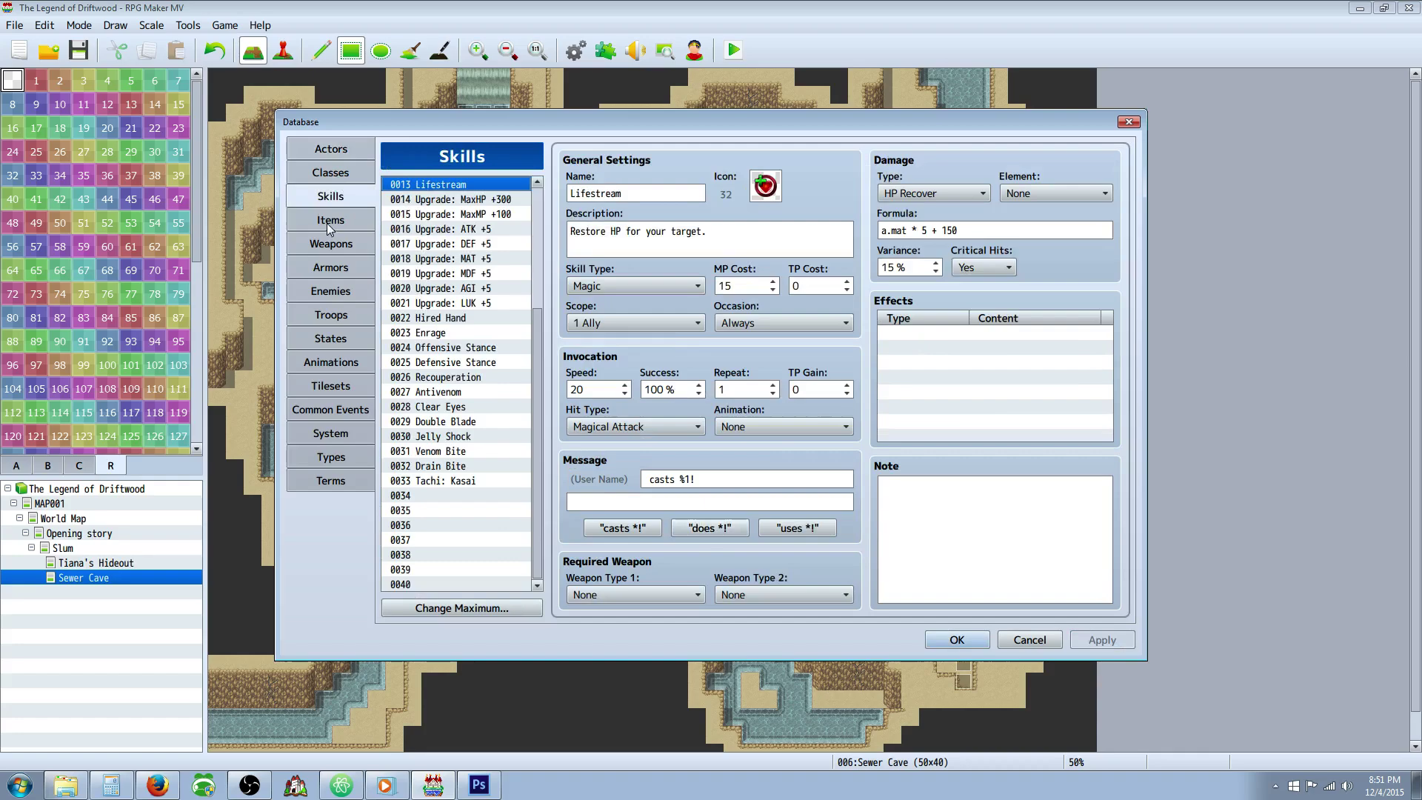
pyautogui.click(330, 222)
pyautogui.click(330, 196)
pyautogui.click(471, 482)
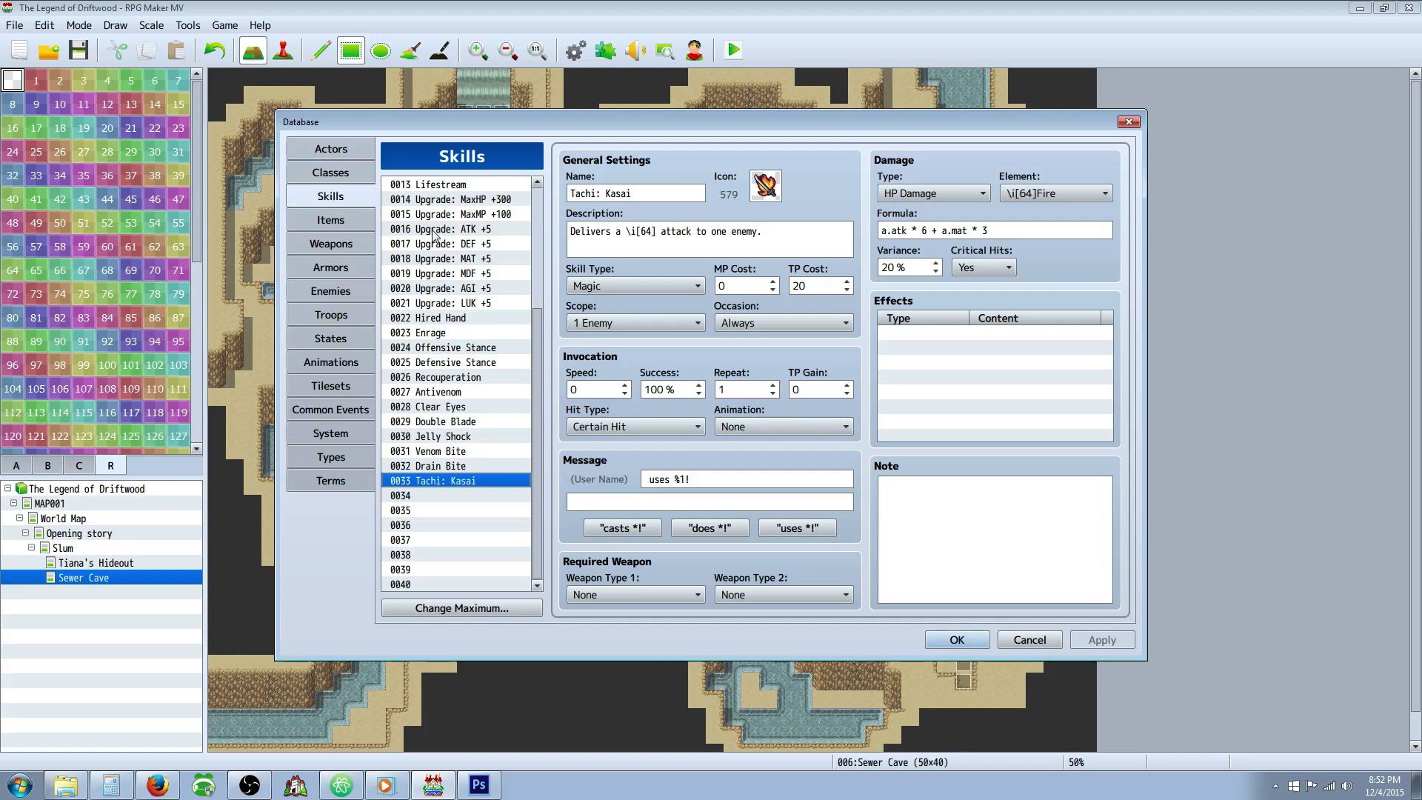
pyautogui.click(635, 428)
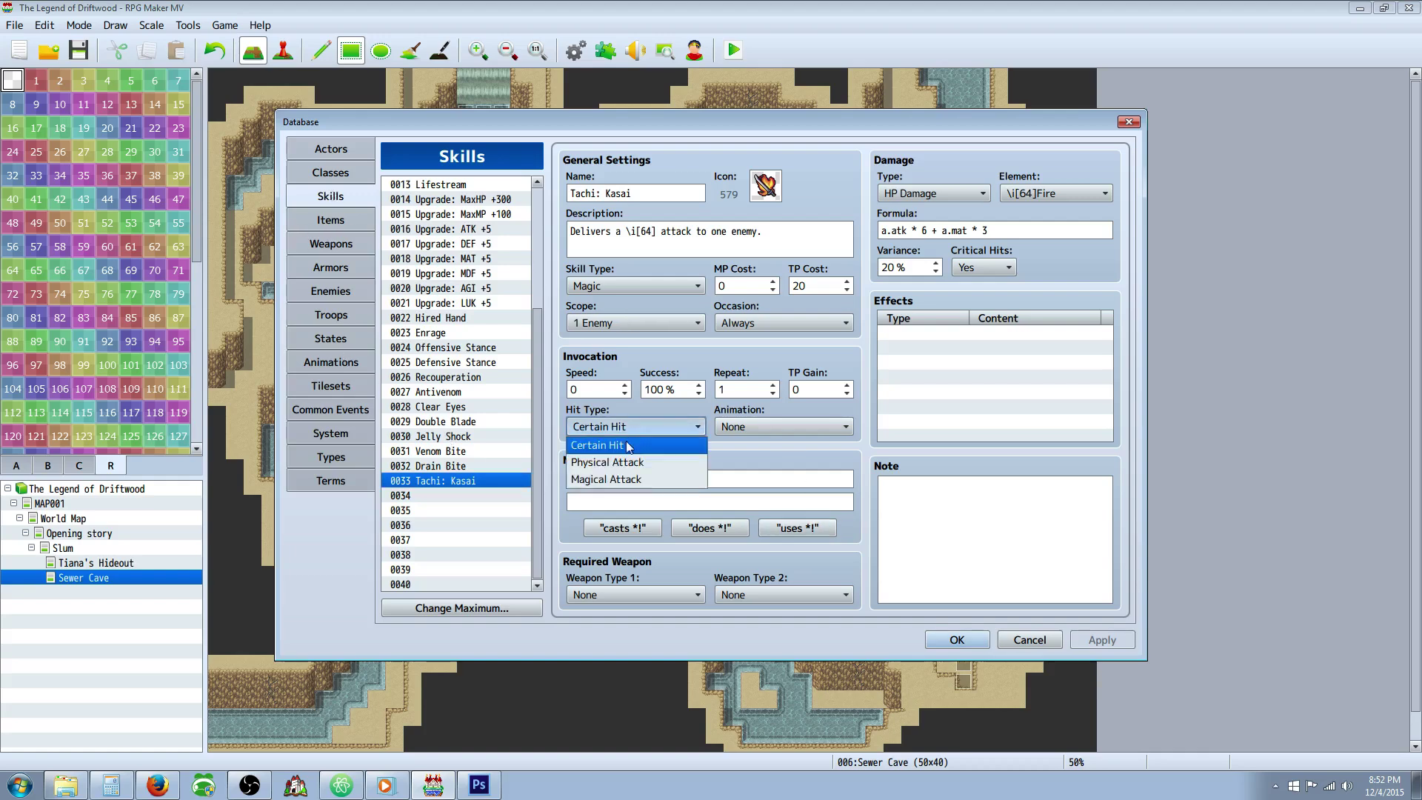
pyautogui.click(624, 462)
pyautogui.click(776, 418)
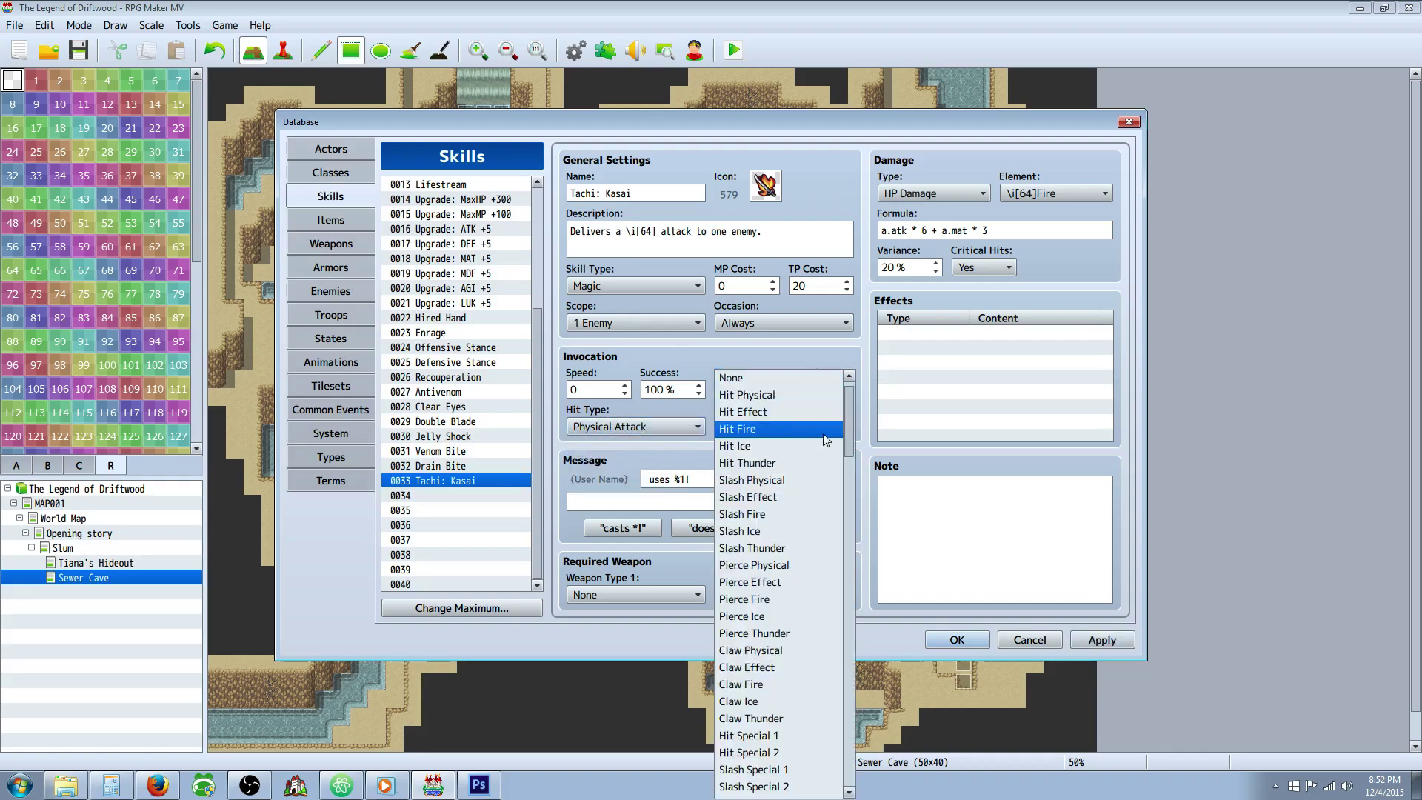
pyautogui.moveTo(846, 412); pyautogui.dragTo(847, 748)
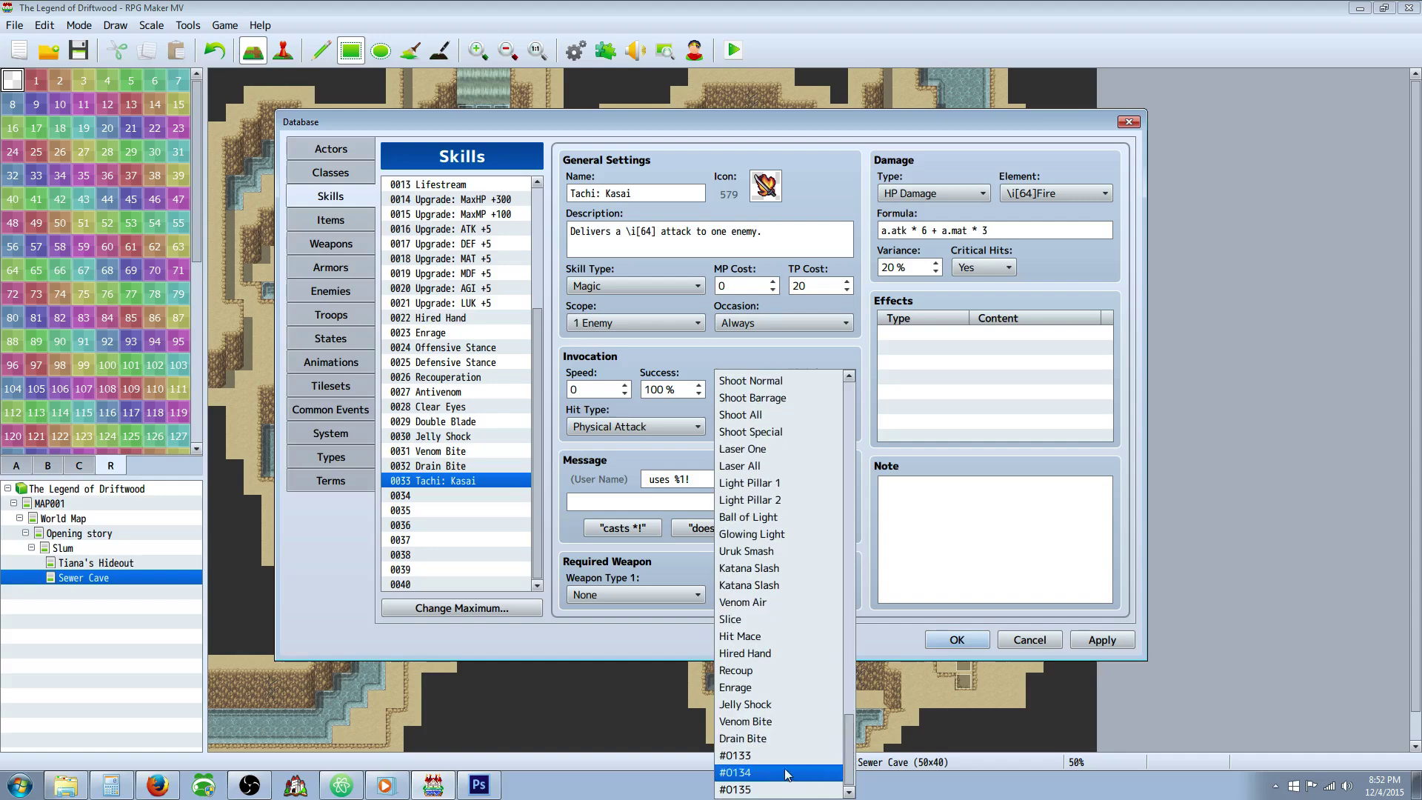
pyautogui.click(791, 756)
pyautogui.click(1087, 638)
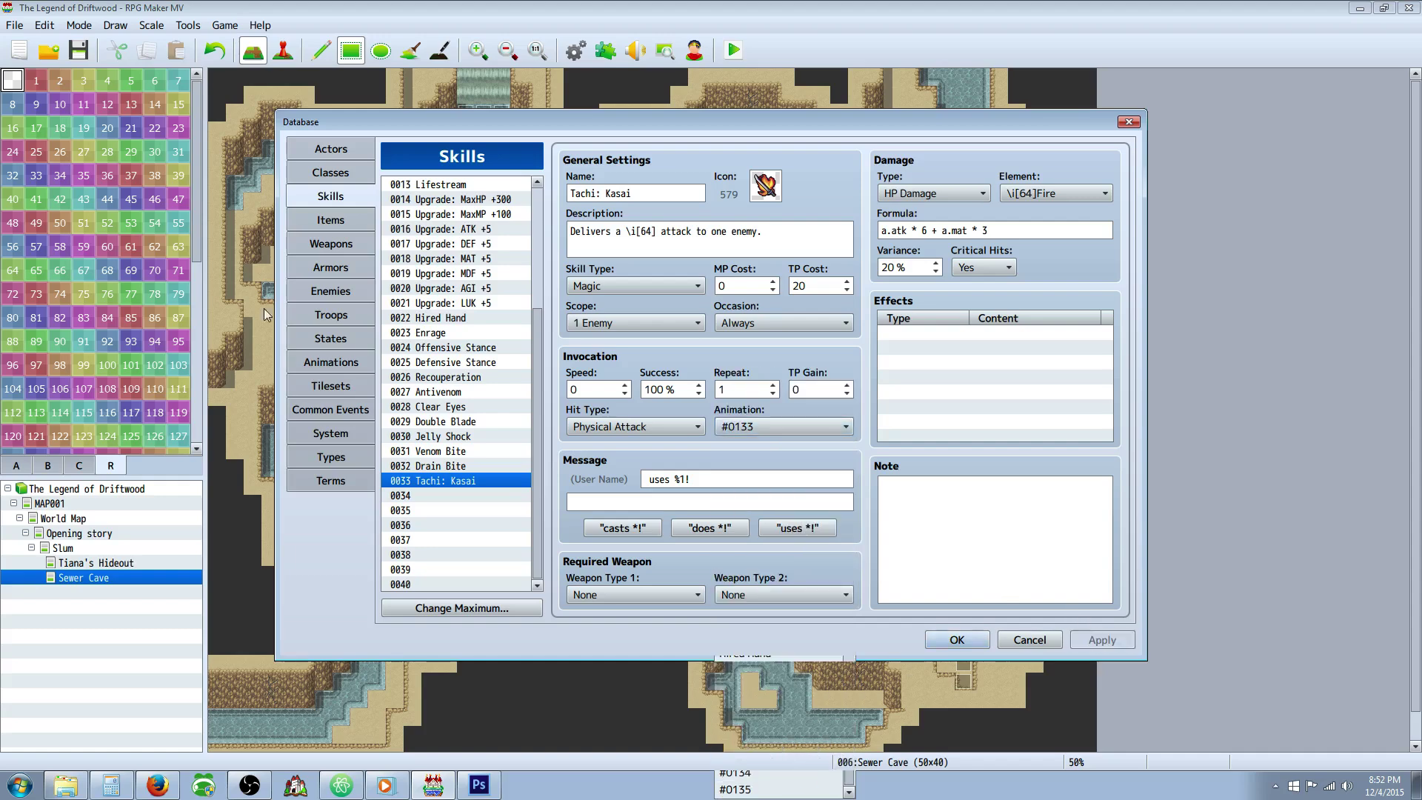
# Preview the Hit Fire and Slash Fire animations in the database.
pyautogui.click(330, 220)
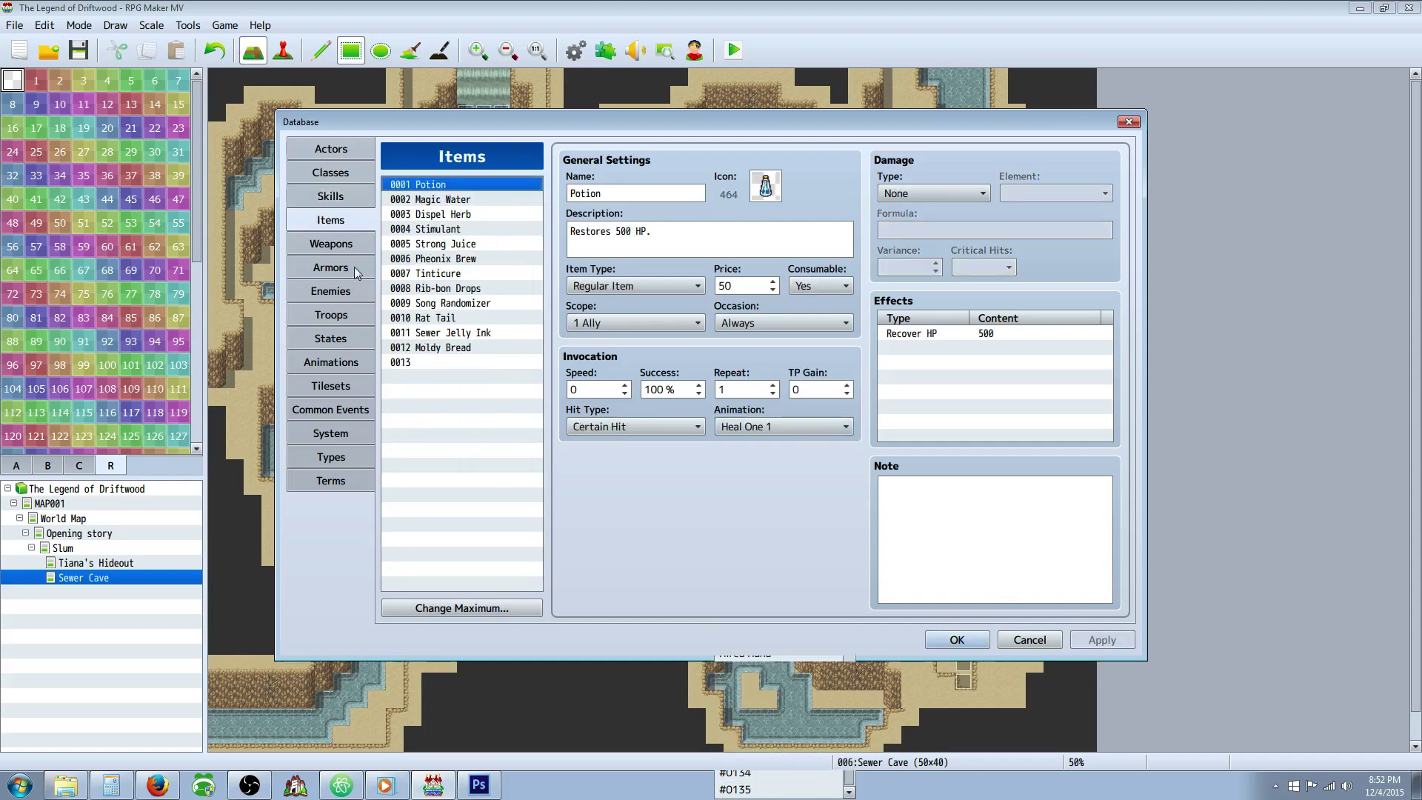
pyautogui.click(340, 370)
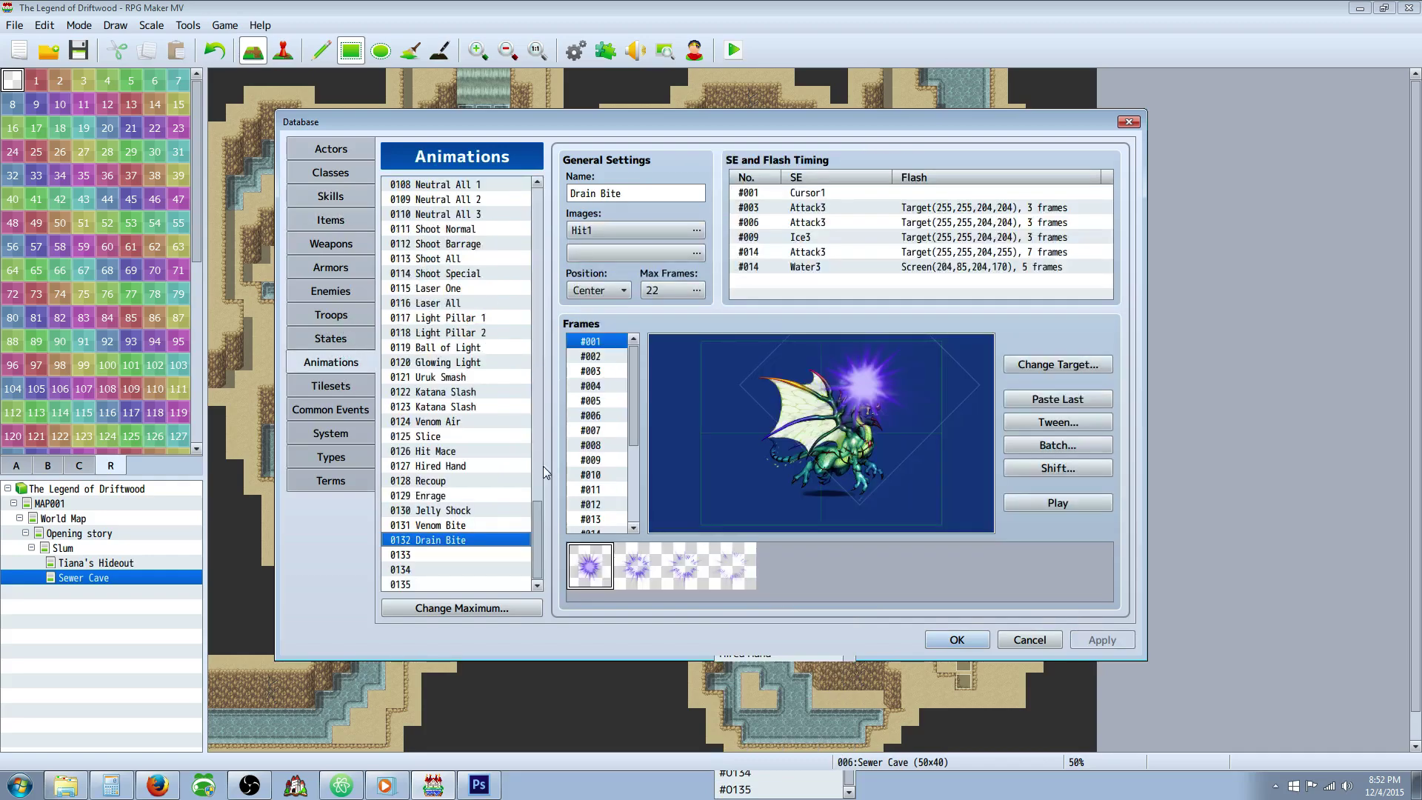
pyautogui.moveTo(537, 541); pyautogui.dragTo(537, 222)
pyautogui.click(457, 214)
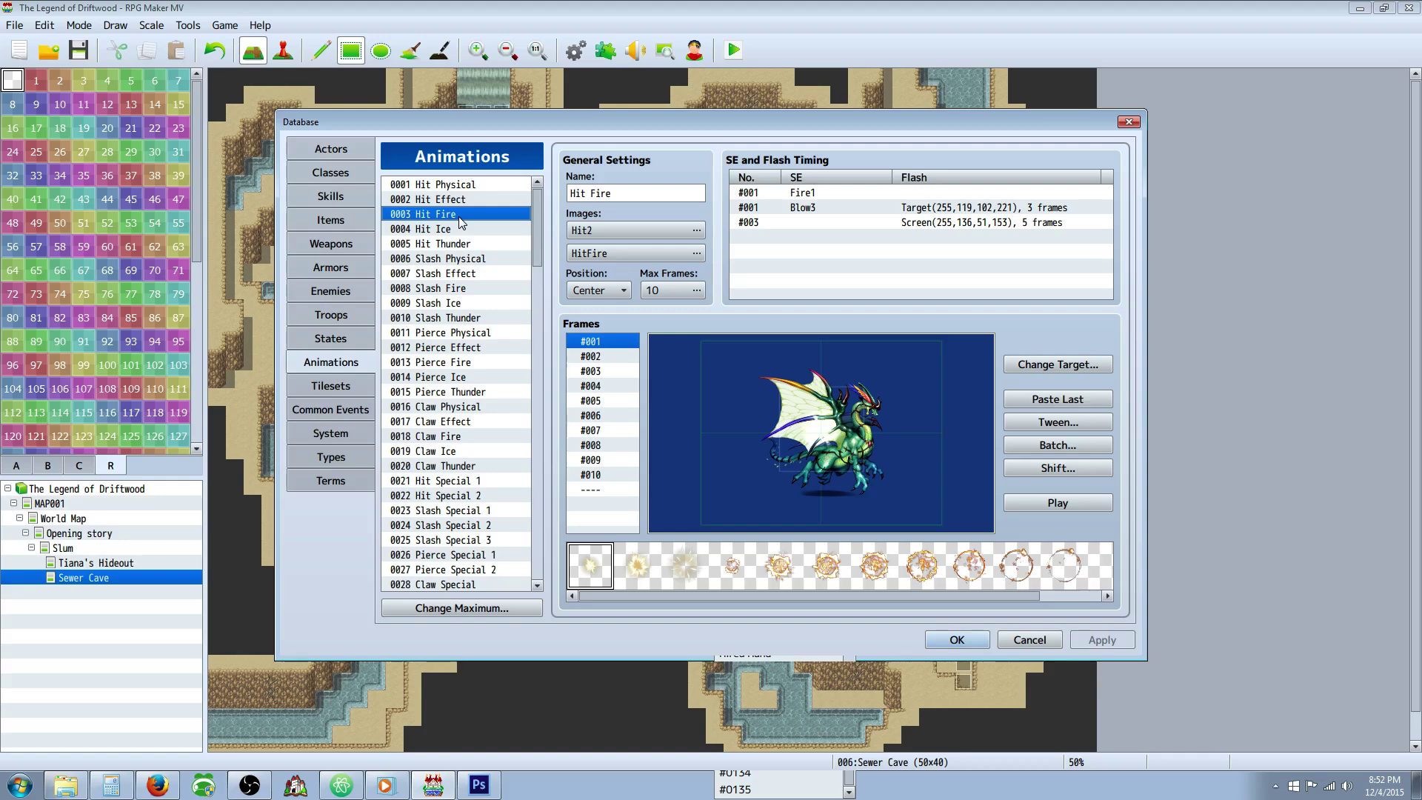
pyautogui.click(1037, 503)
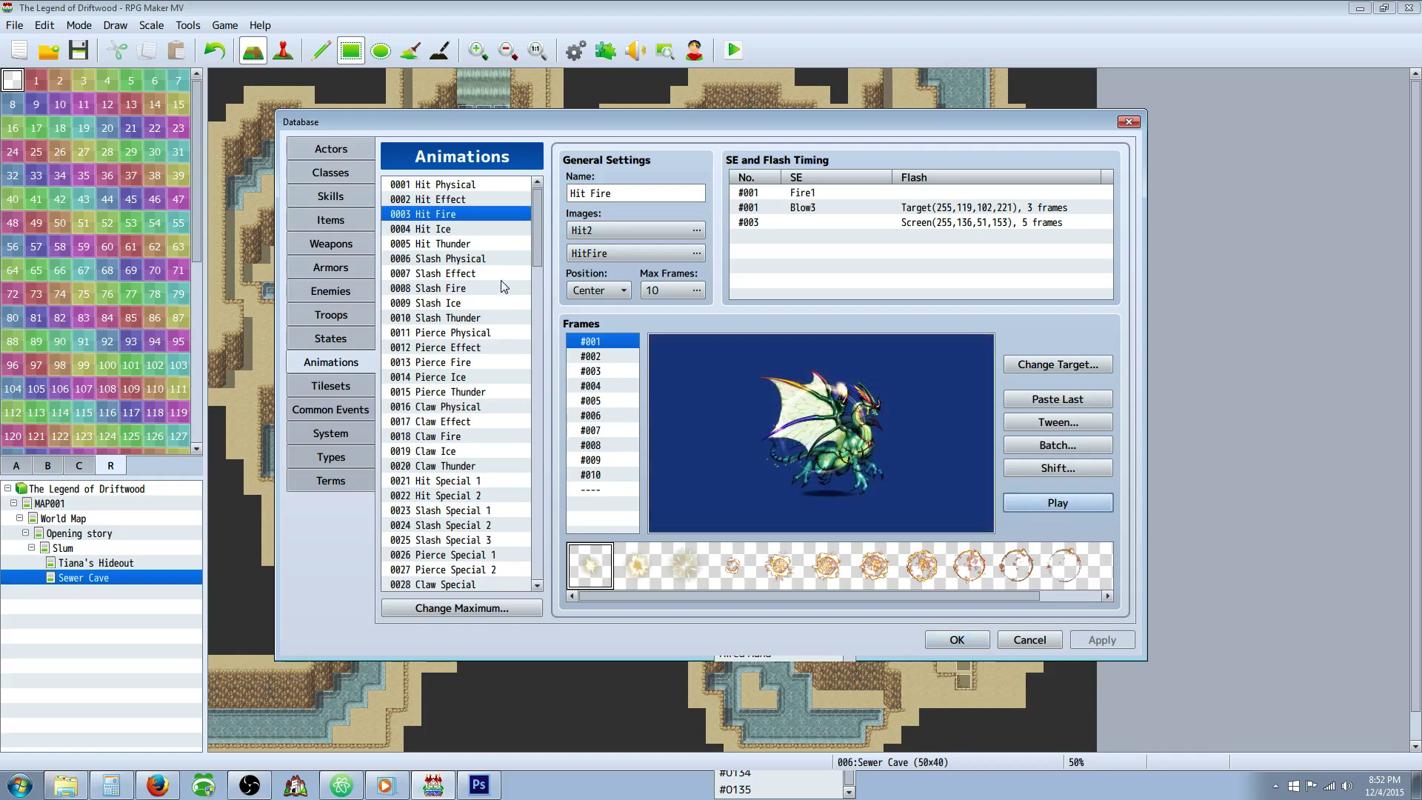
pyautogui.click(465, 274)
pyautogui.click(482, 289)
pyautogui.click(1037, 510)
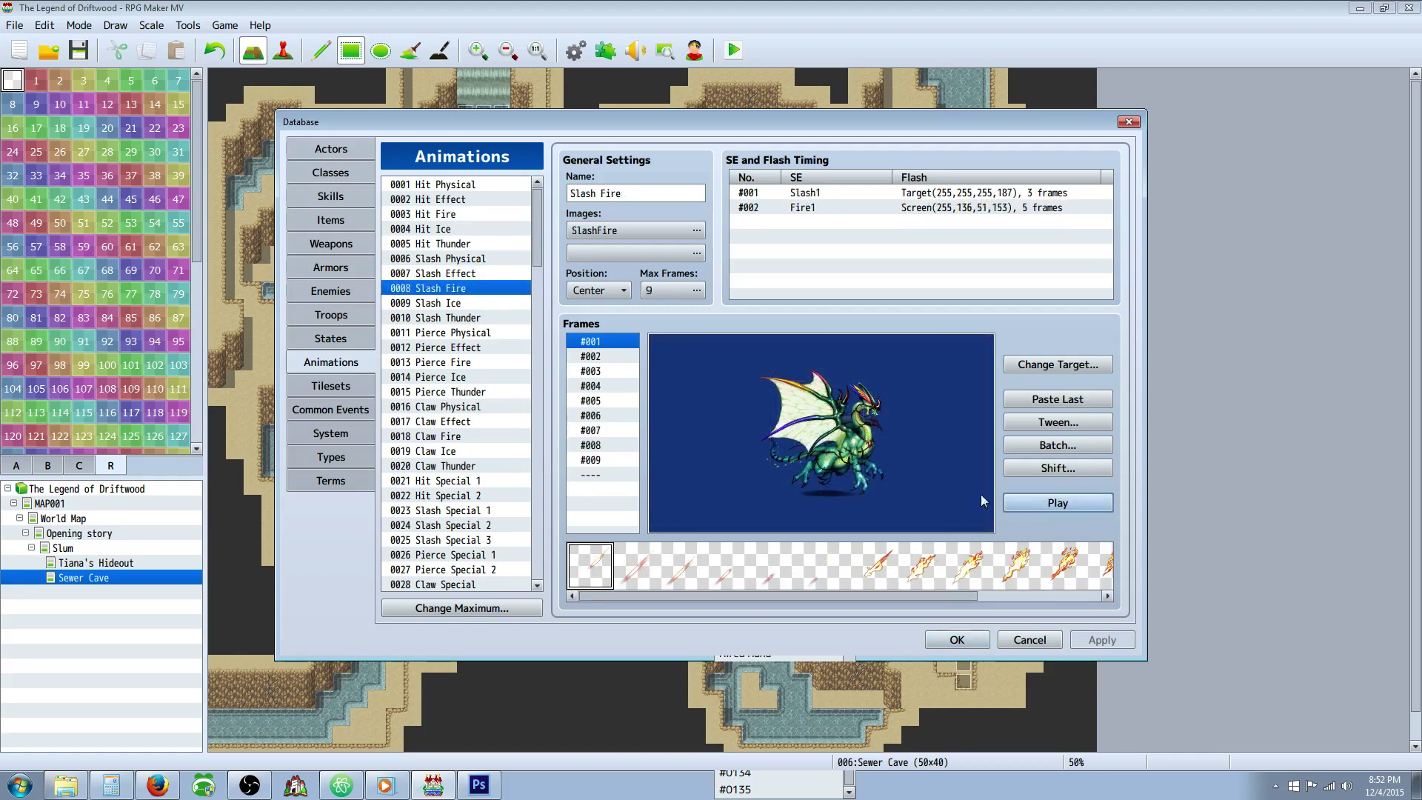
# Copy the Slash Fire animation into the empty animation slot 0133.
pyautogui.rightClick(476, 293)
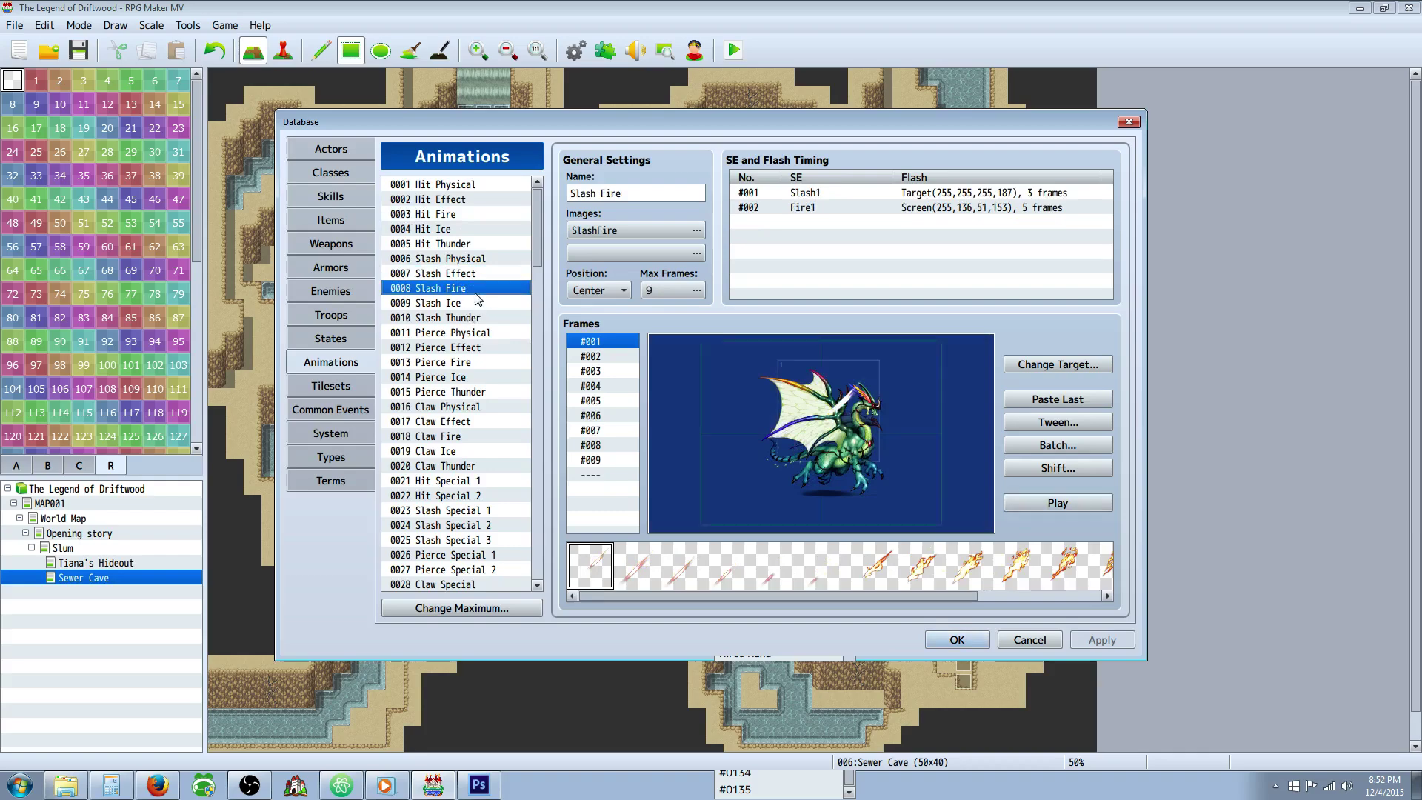
pyautogui.click(506, 305)
pyautogui.scroll(-20, 526, 248)
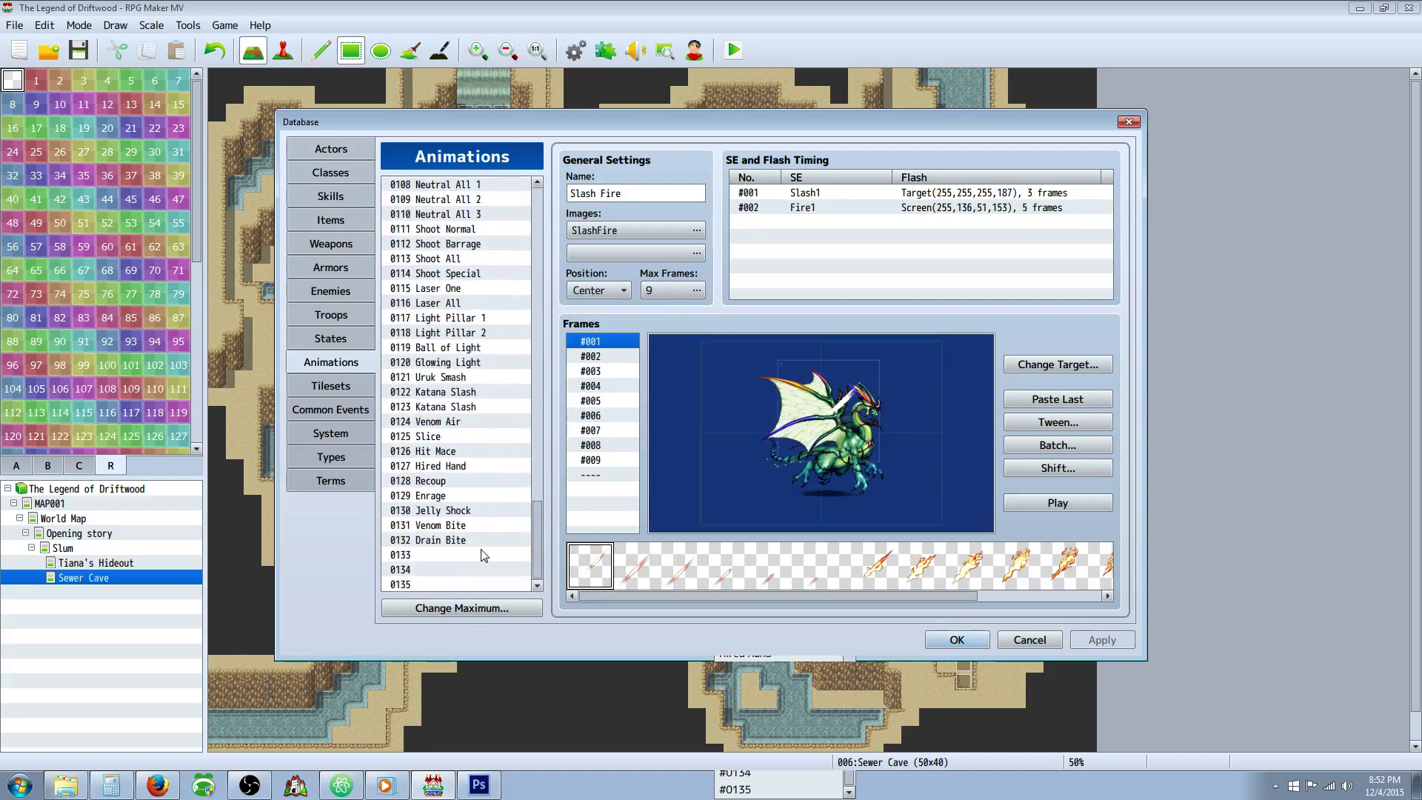
pyautogui.rightClick(478, 564)
pyautogui.click(496, 579)
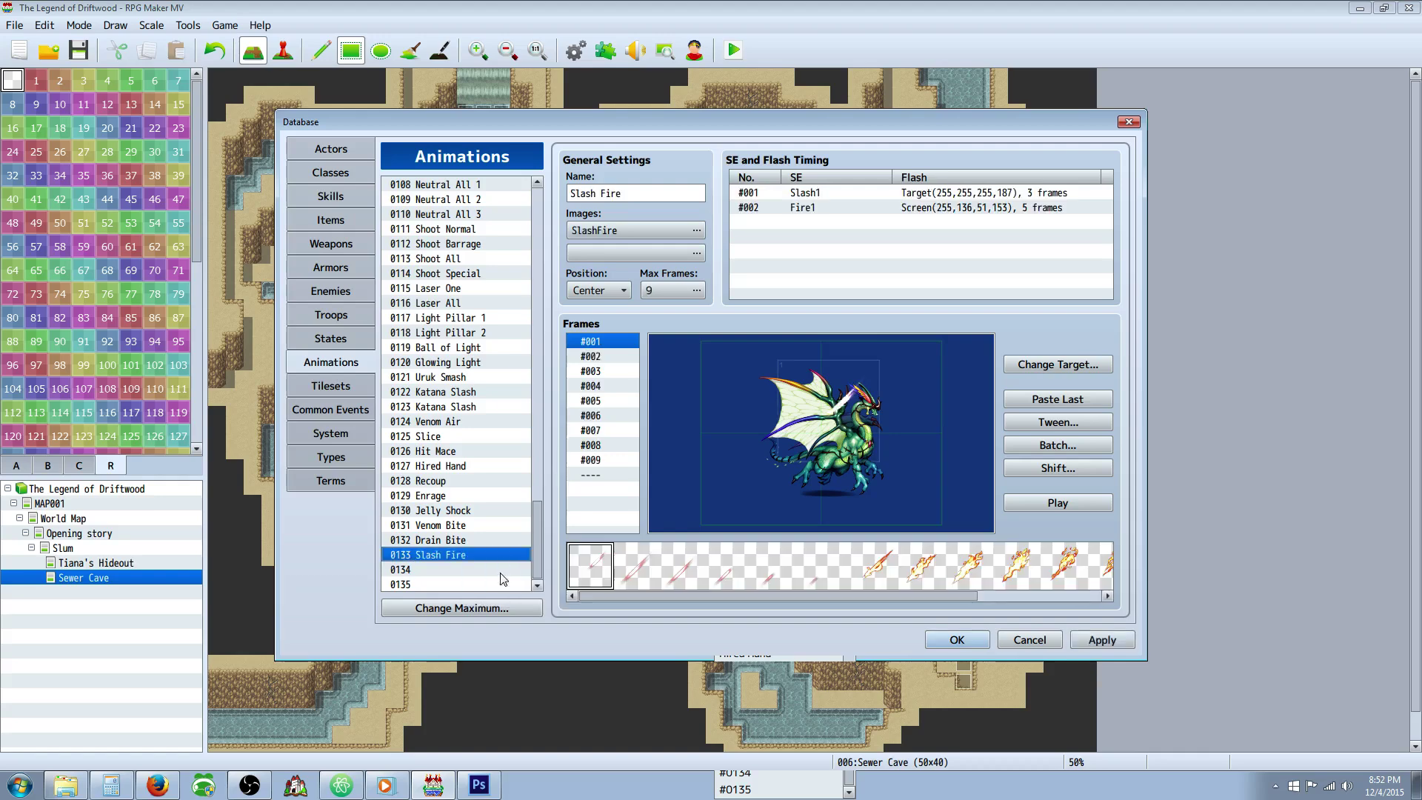
# Replace animation 0133's first image with SlashIce, shift its hue to red, and preview the animation.
pyautogui.click(699, 231)
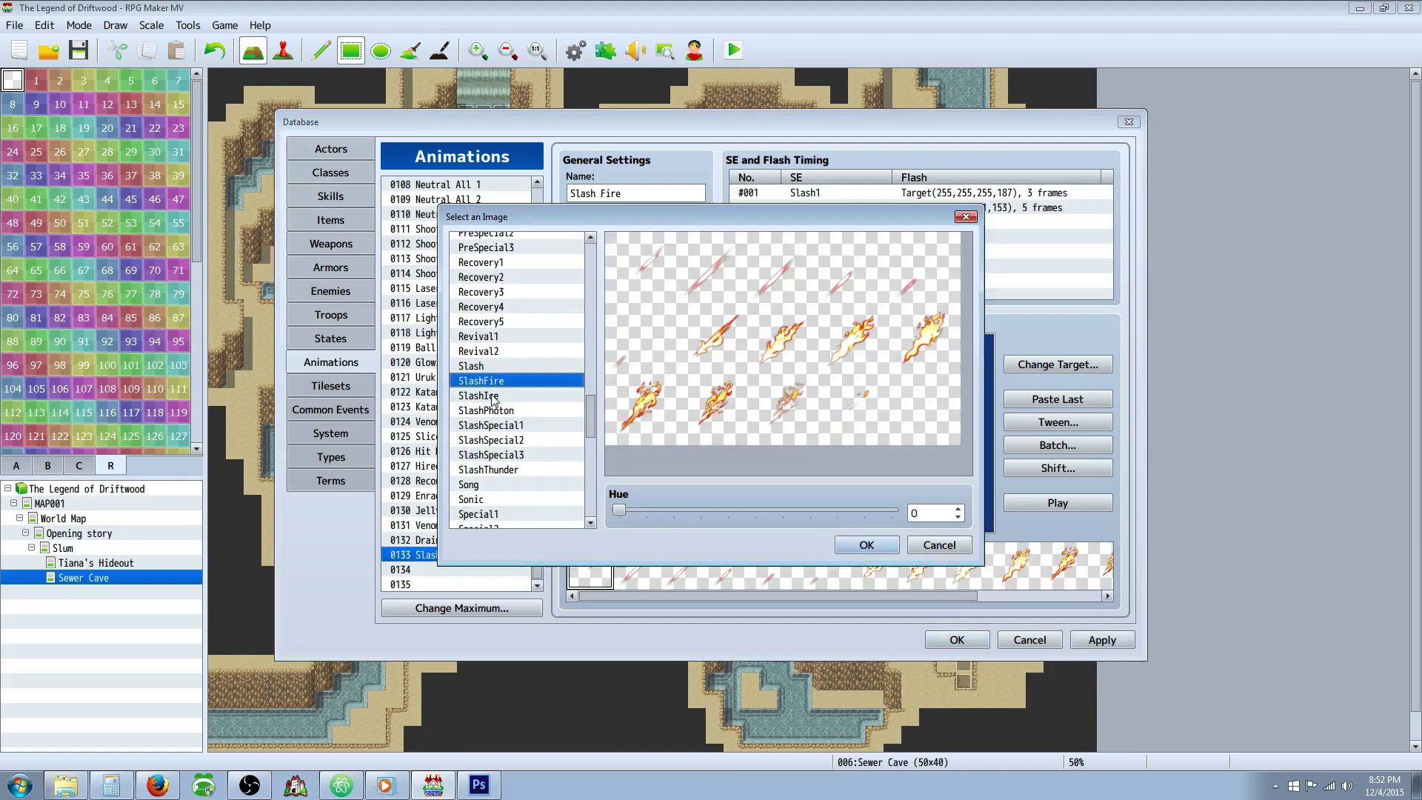
pyautogui.click(504, 398)
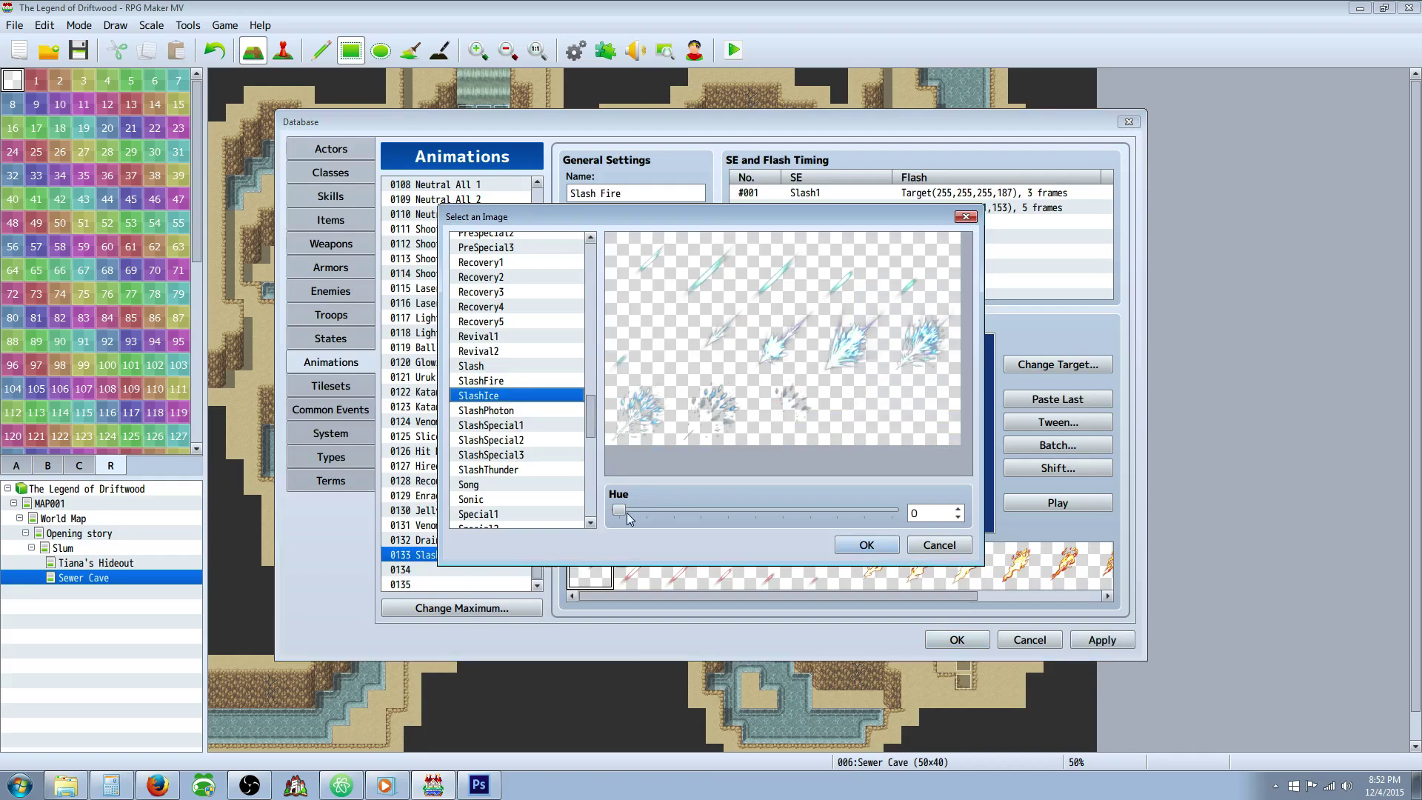
pyautogui.moveTo(627, 512); pyautogui.dragTo(650, 511)
pyautogui.moveTo(740, 512)
pyautogui.mouseDown()
pyautogui.moveTo(755, 514)
pyautogui.moveTo(737, 512)
pyautogui.mouseUp()
pyautogui.click(861, 545)
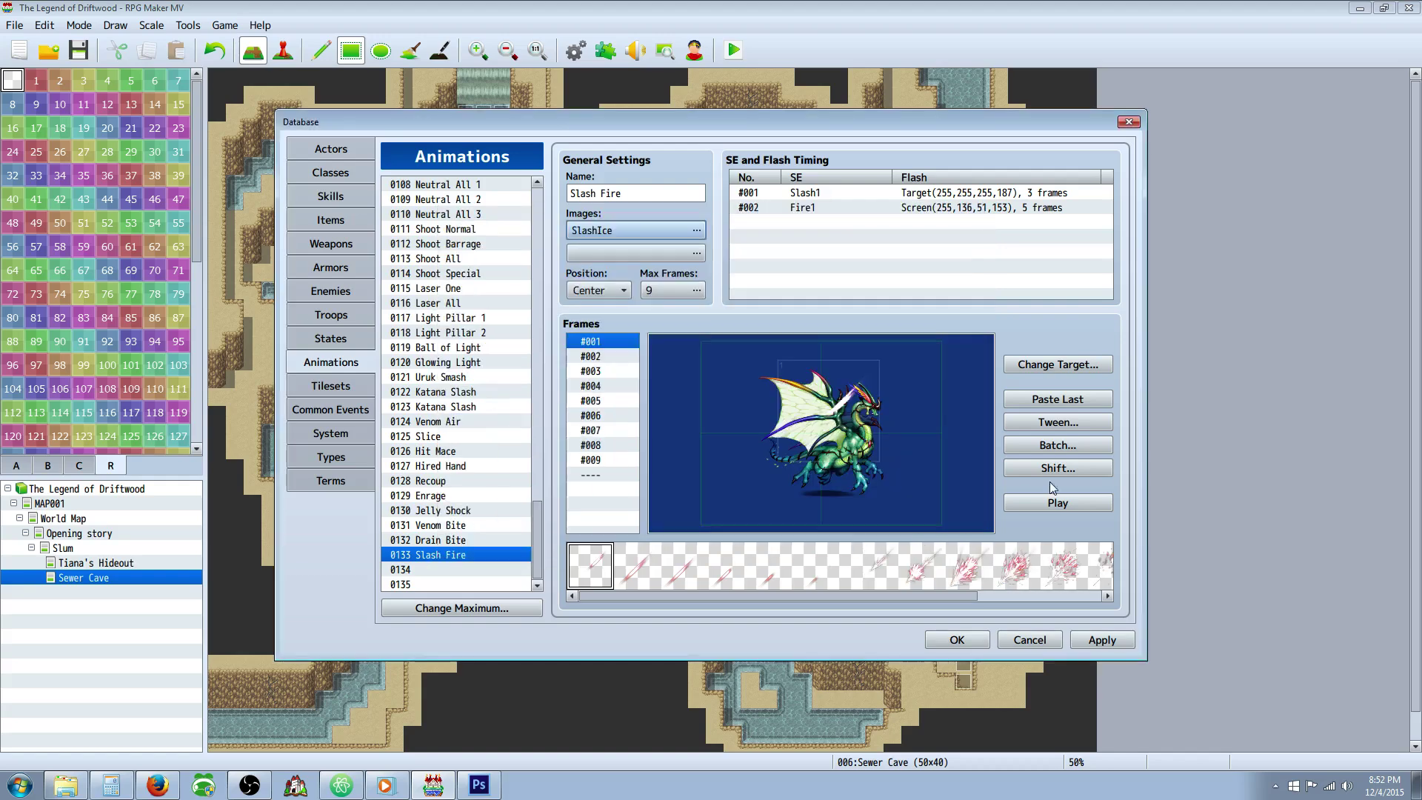
pyautogui.click(1057, 503)
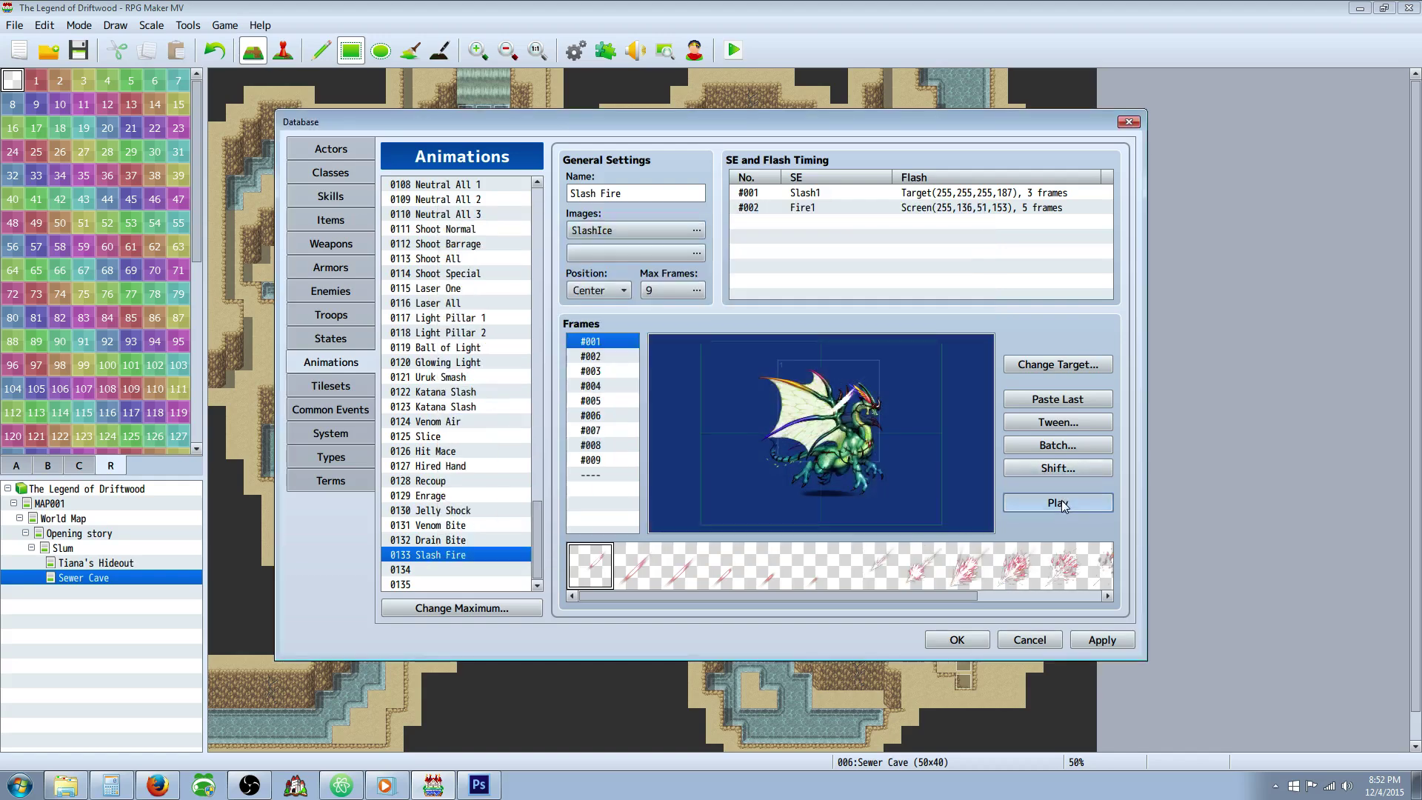
pyautogui.click(1060, 505)
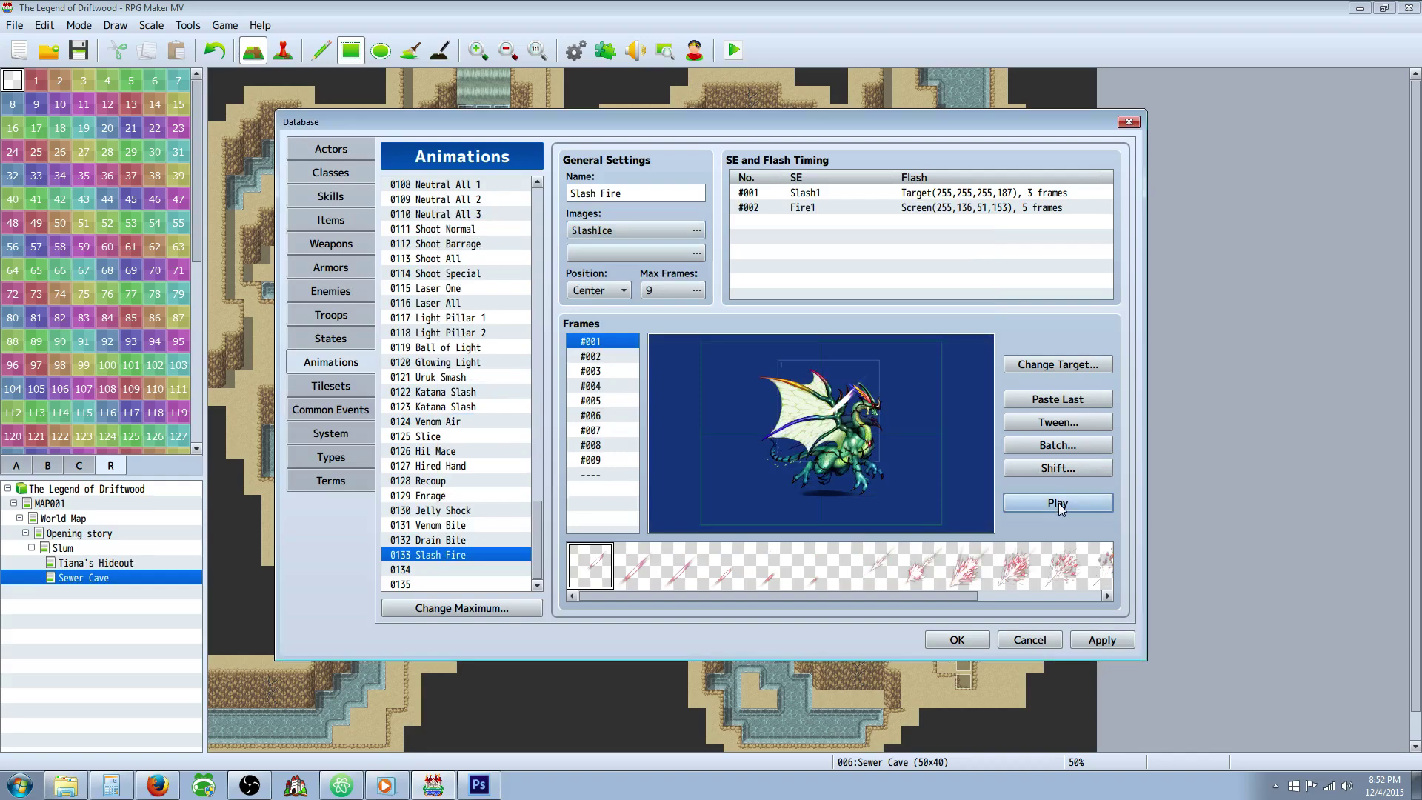
pyautogui.click(1059, 507)
pyautogui.click(1061, 504)
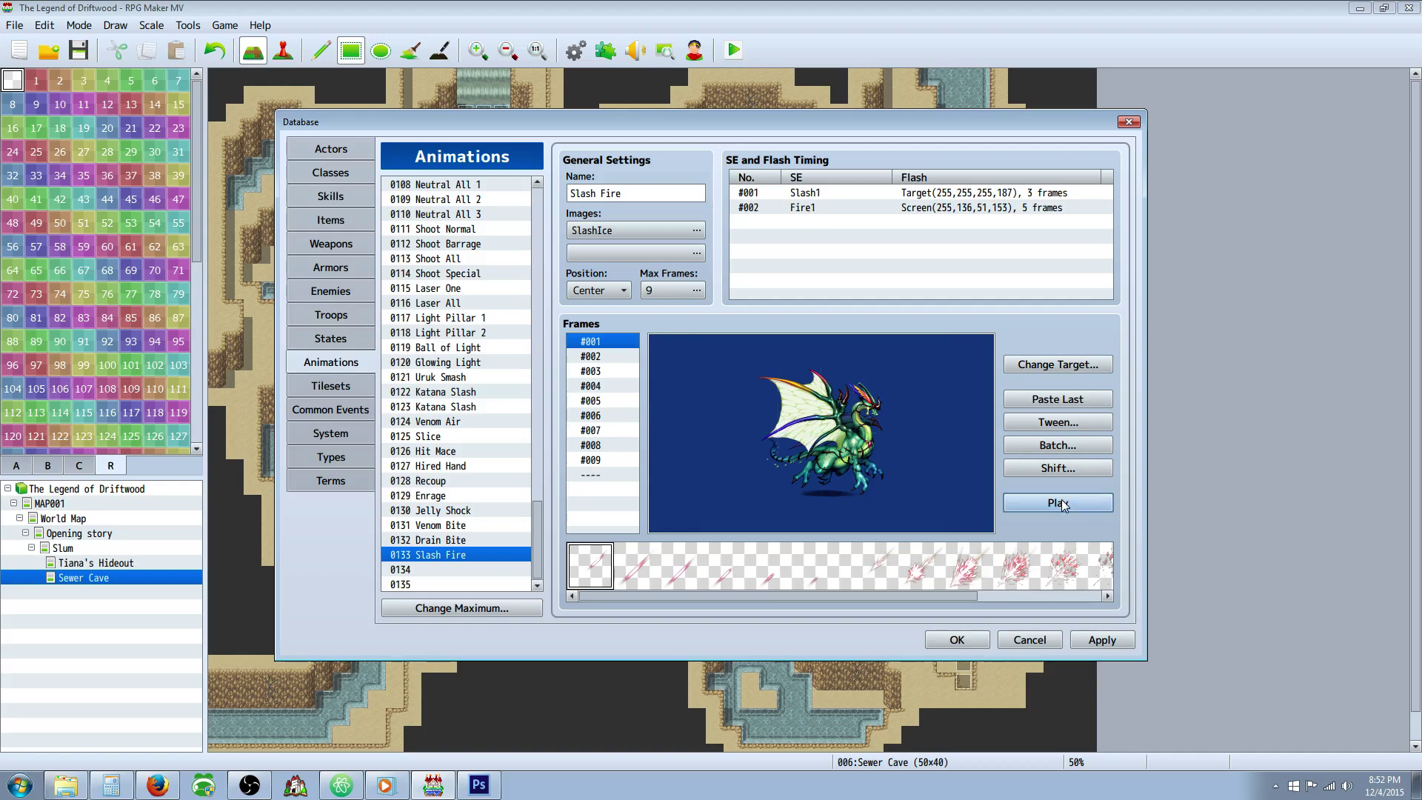
# Set the pitch of animation 0133's frame 1 sound effect Slash1 to 110% and preview the animation.
pyautogui.click(830, 193)
pyautogui.rightClick(829, 194)
pyautogui.click(851, 215)
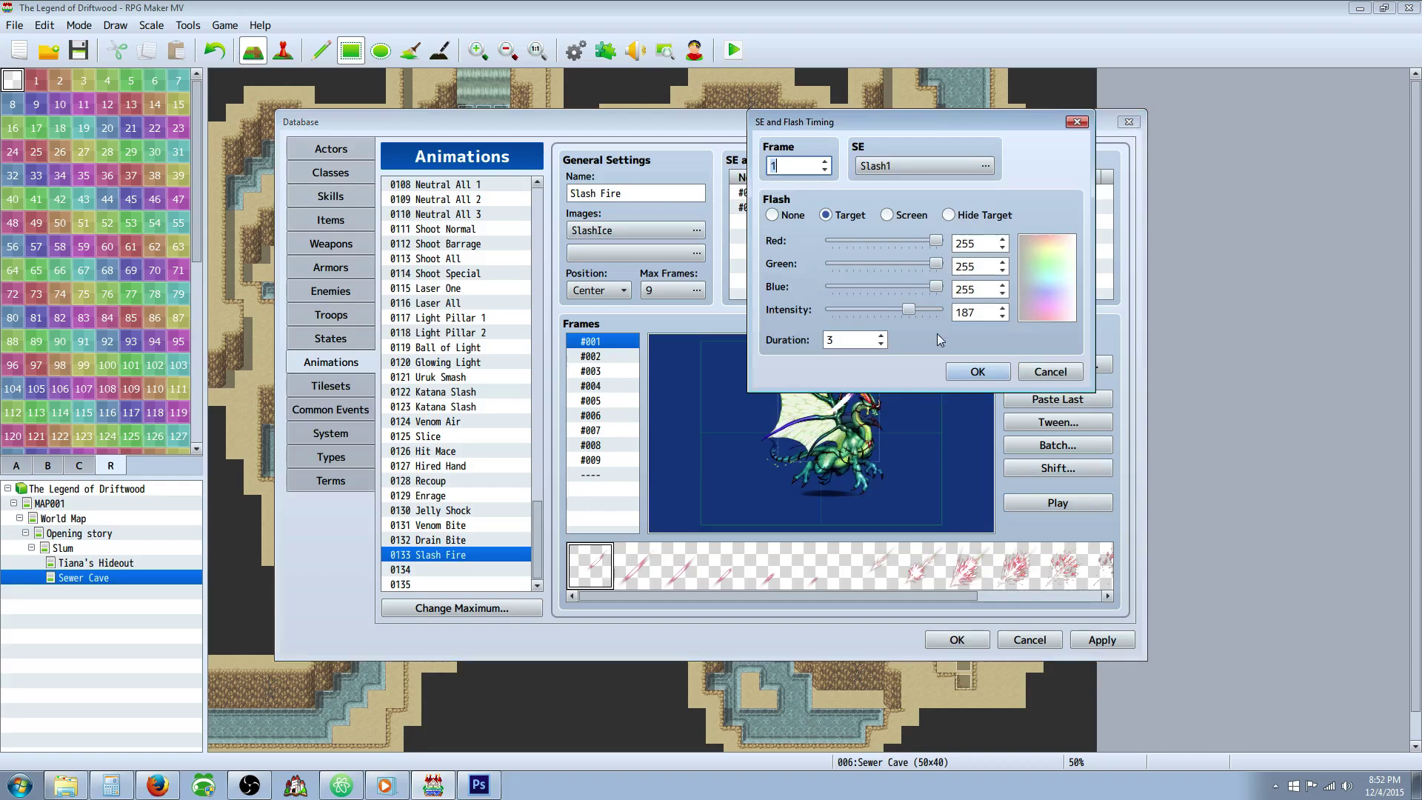
pyautogui.click(899, 166)
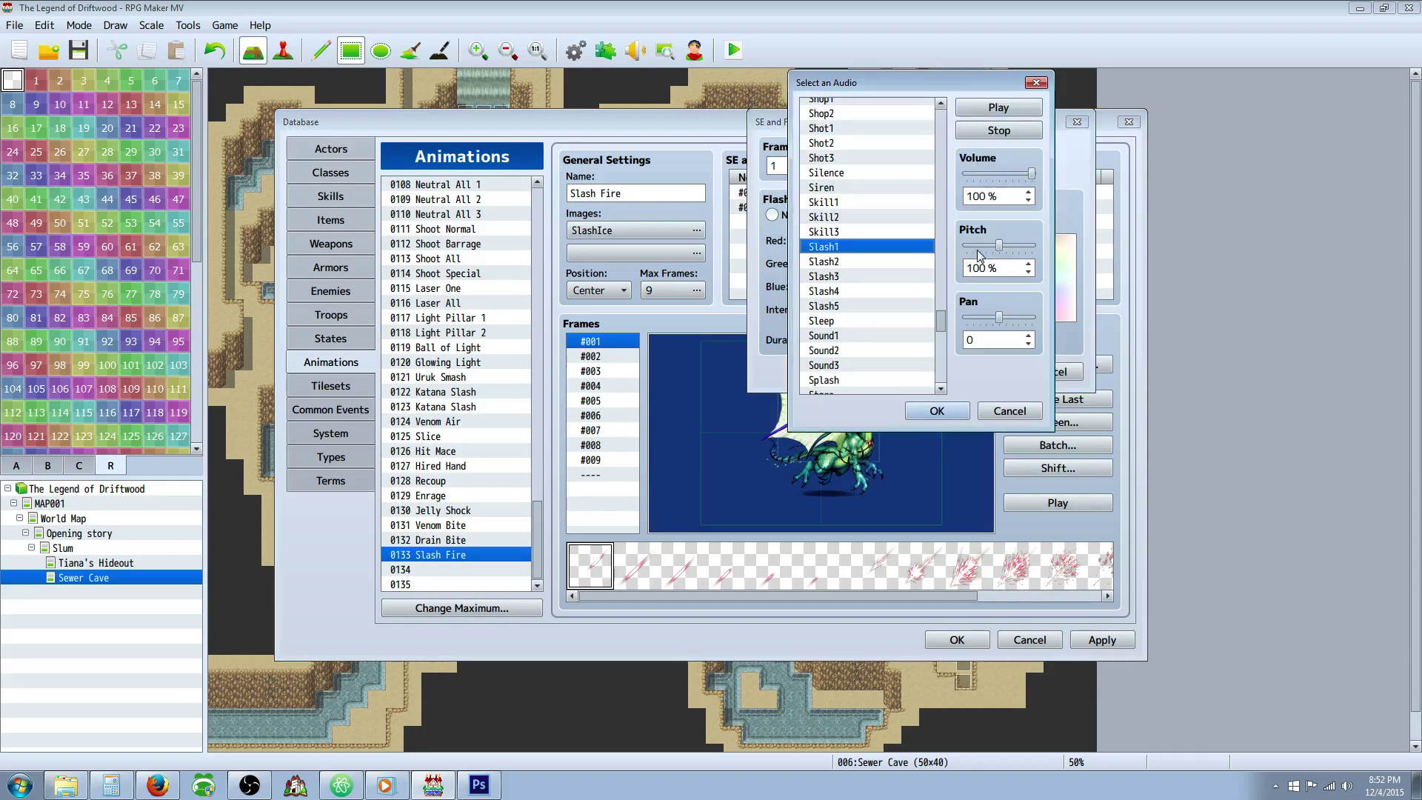
pyautogui.click(937, 410)
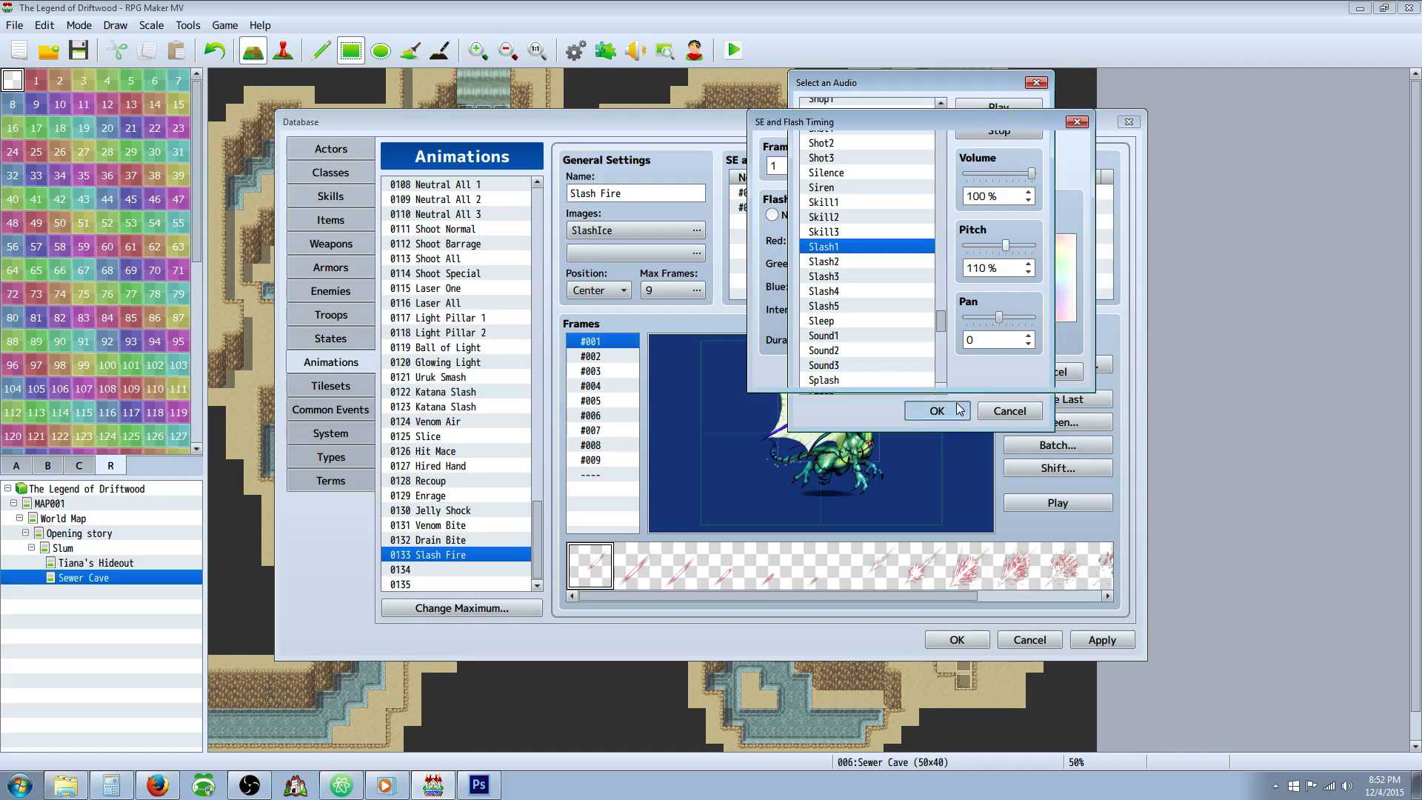
pyautogui.click(989, 371)
pyautogui.click(1047, 496)
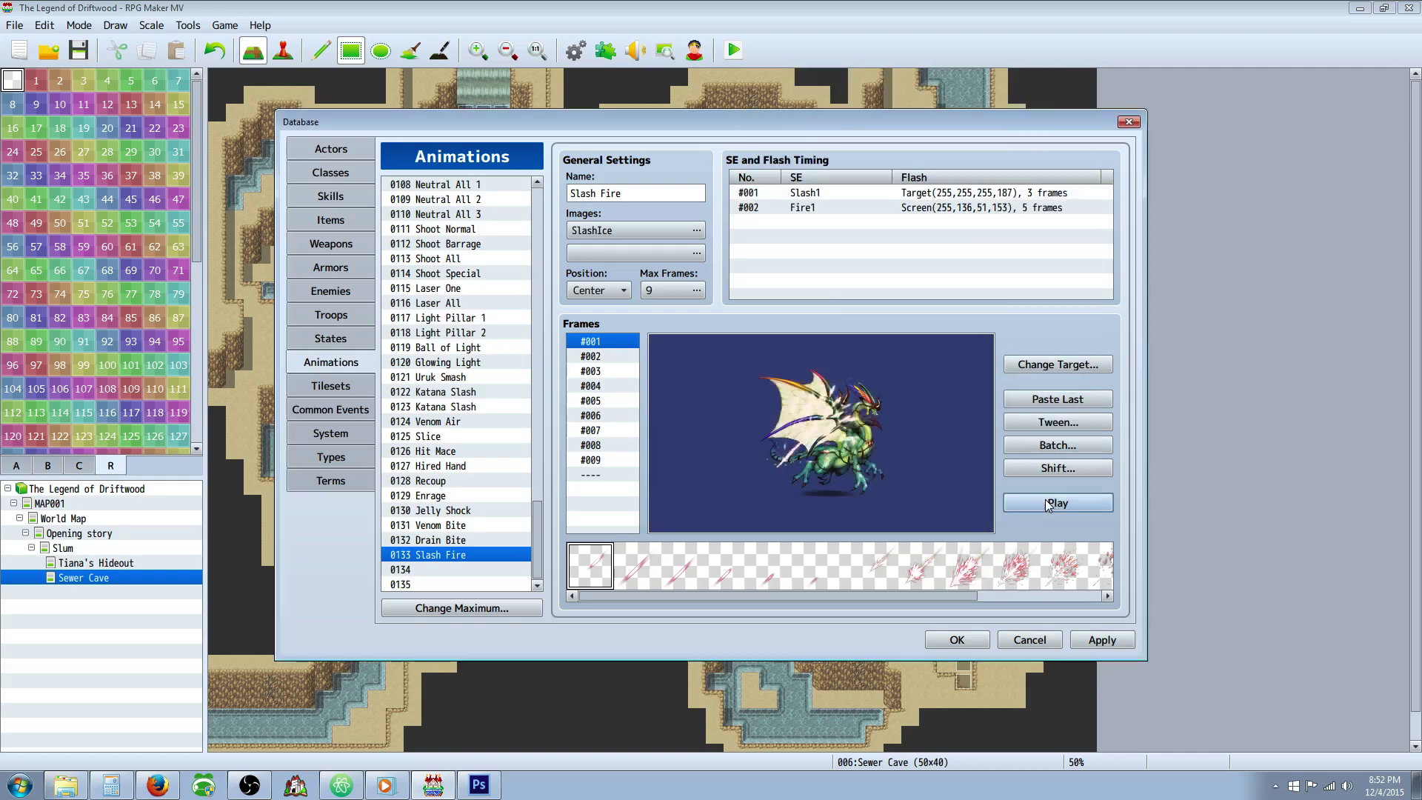
# Set the pitch of animation 0133's frame 2 sound effect Fire1 to 110% and preview the animation.
pyautogui.rightClick(827, 208)
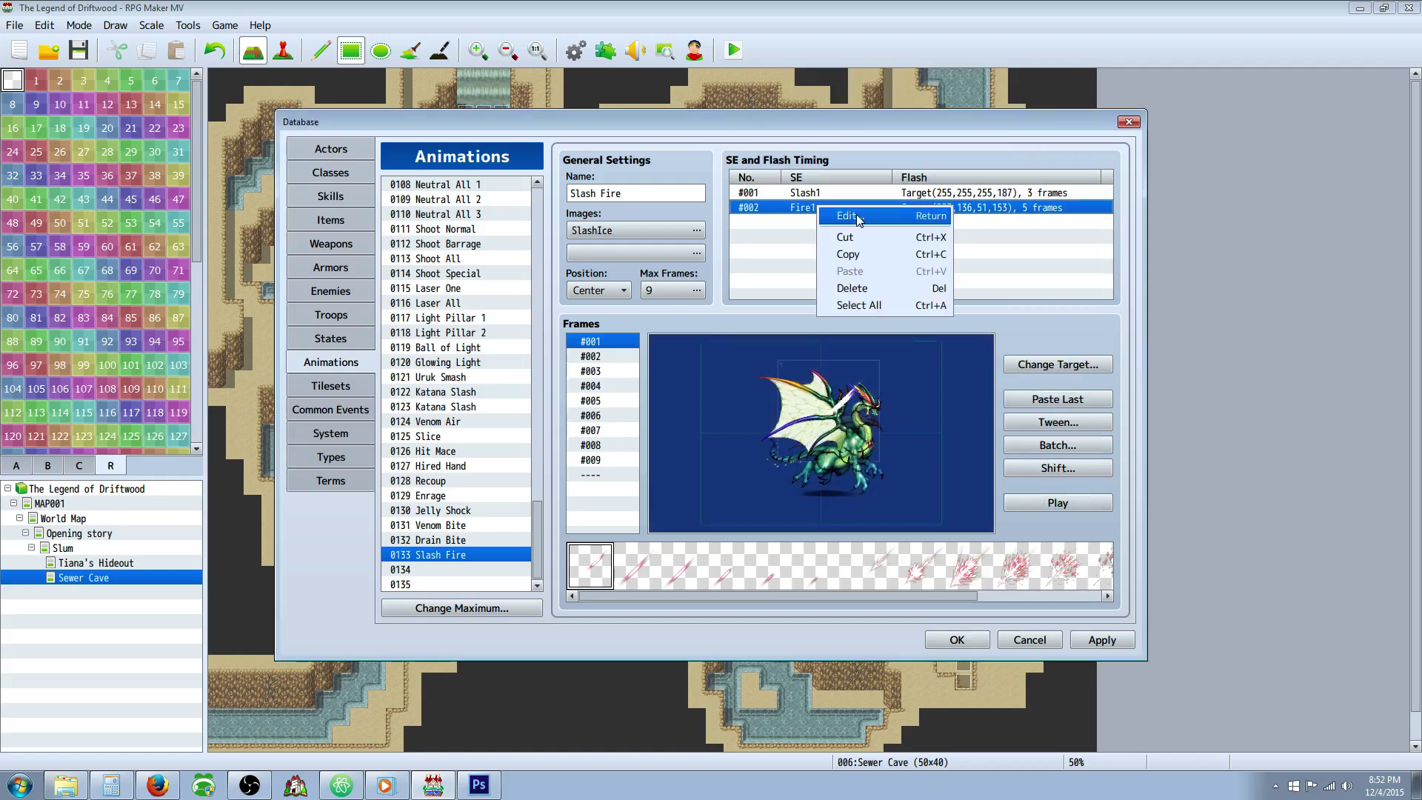
pyautogui.click(857, 218)
pyautogui.click(981, 167)
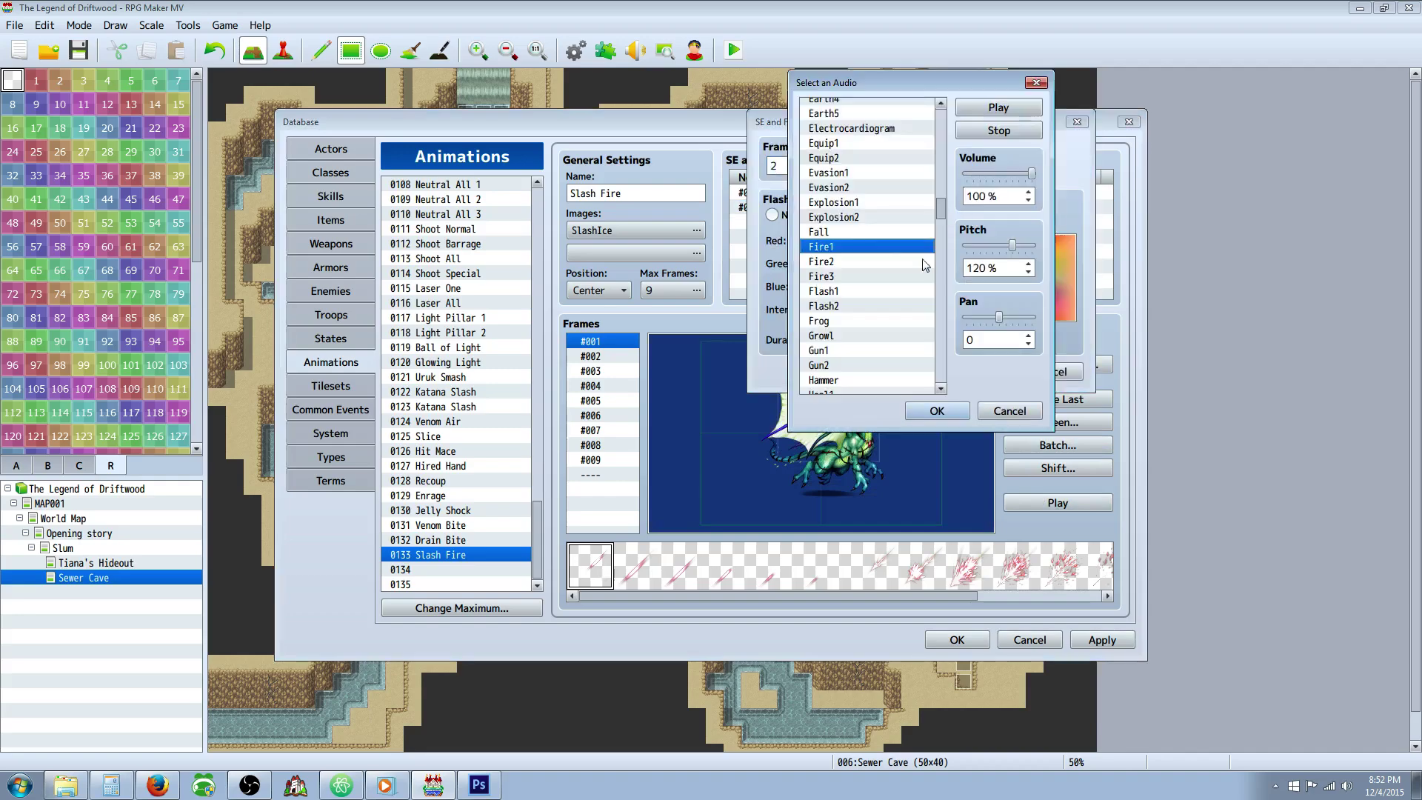
pyautogui.click(940, 413)
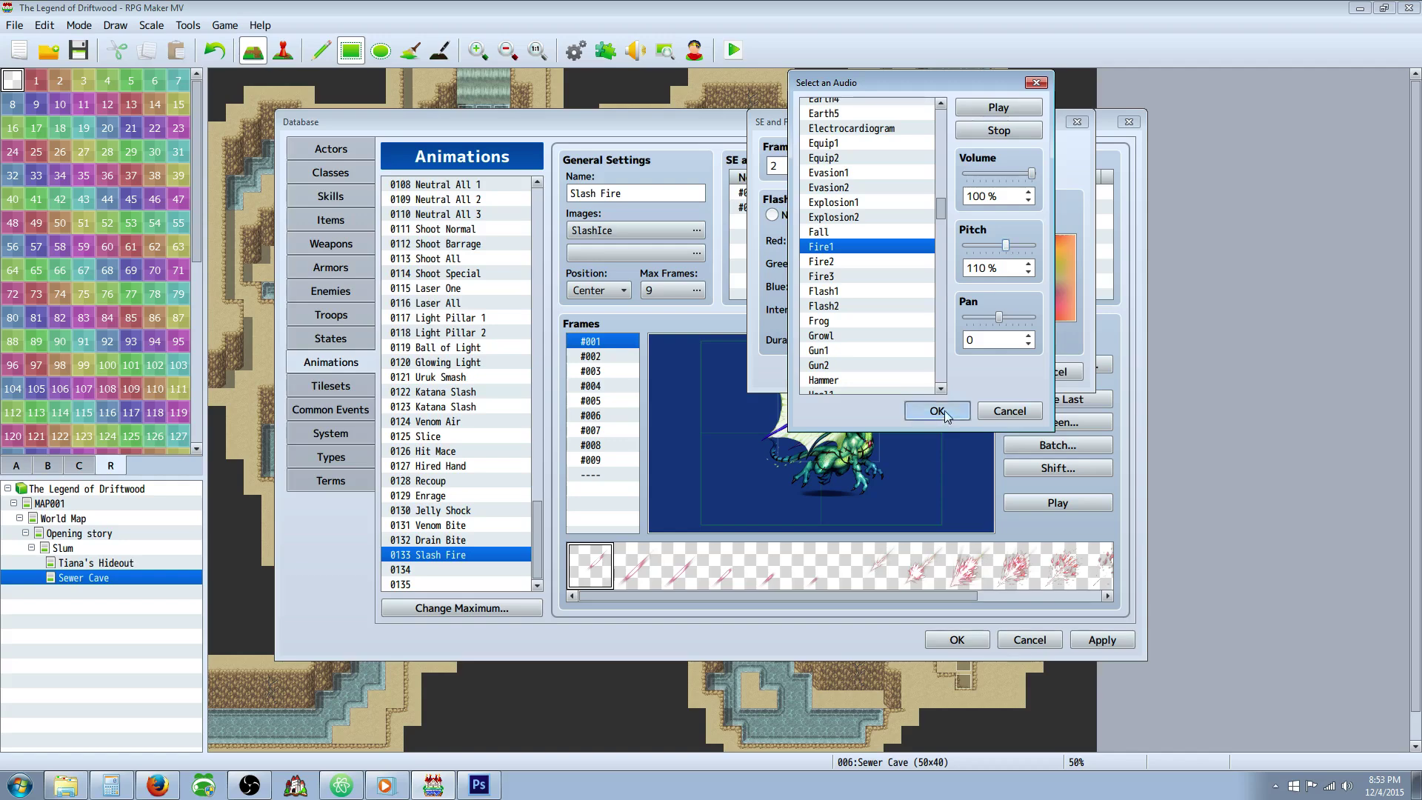
pyautogui.click(985, 371)
pyautogui.click(1053, 501)
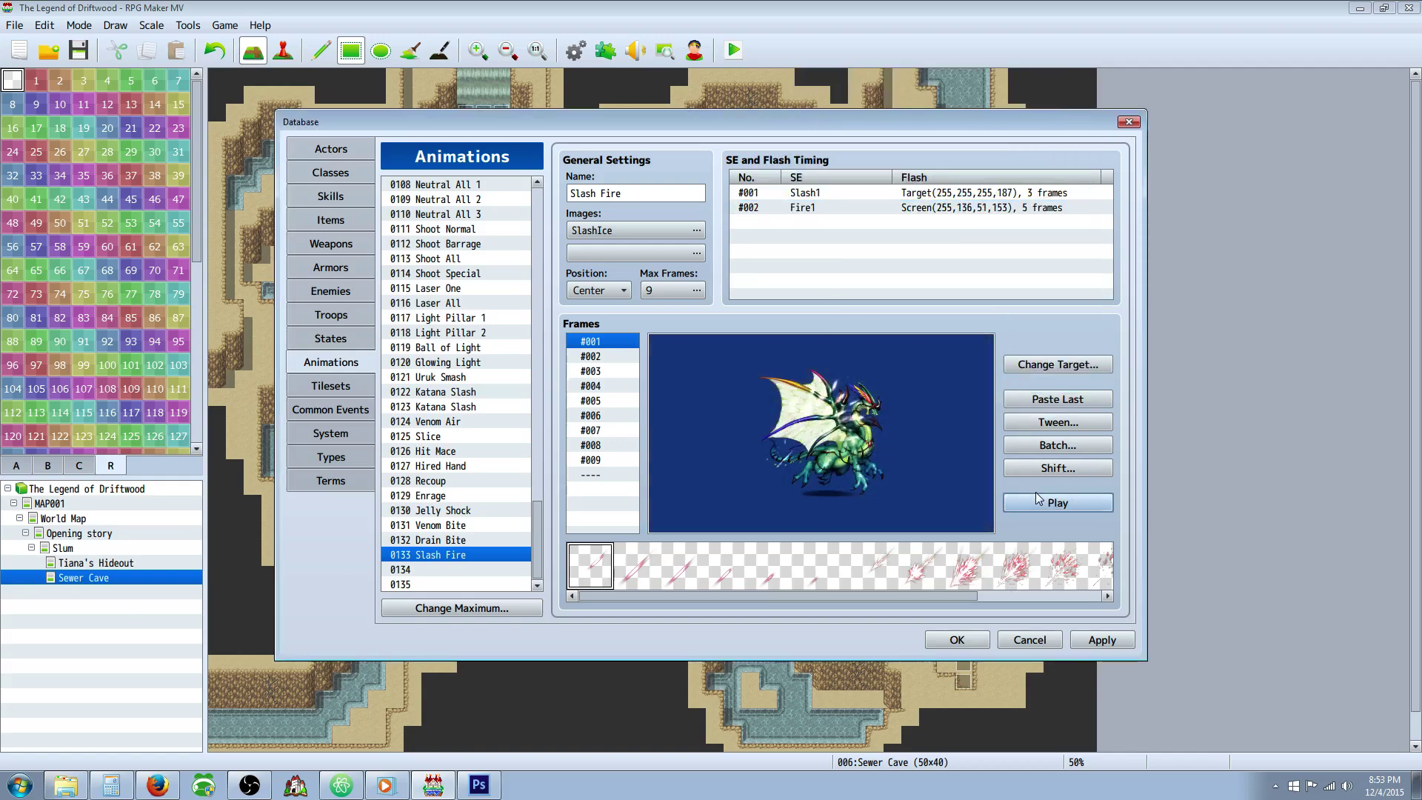
# Rename the Slash Fire animation as "Tachi: Kasai" and apply the change.
pyautogui.tripleClick(628, 193)
pyautogui.write('Tachi')
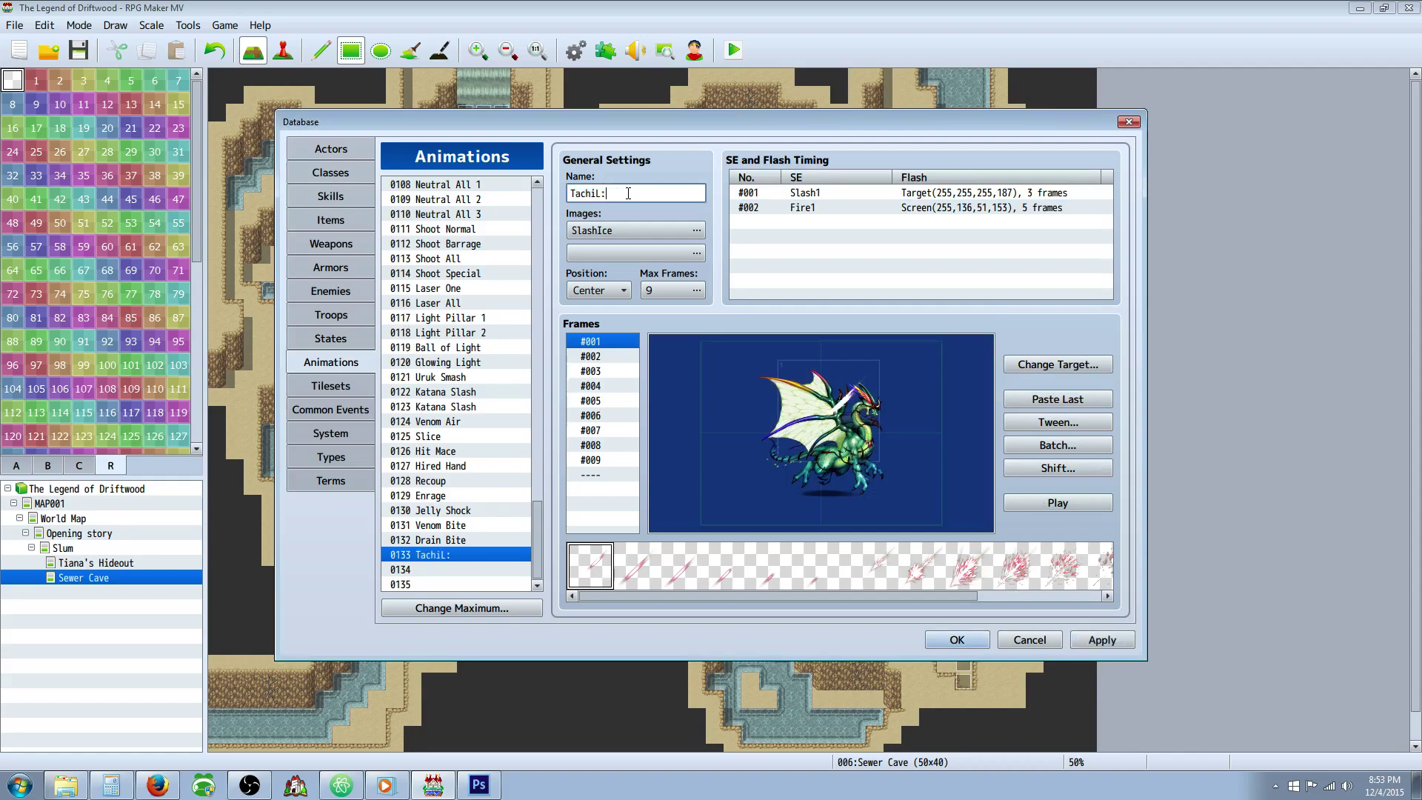
pyautogui.write(': Kasi')
pyautogui.click(1103, 638)
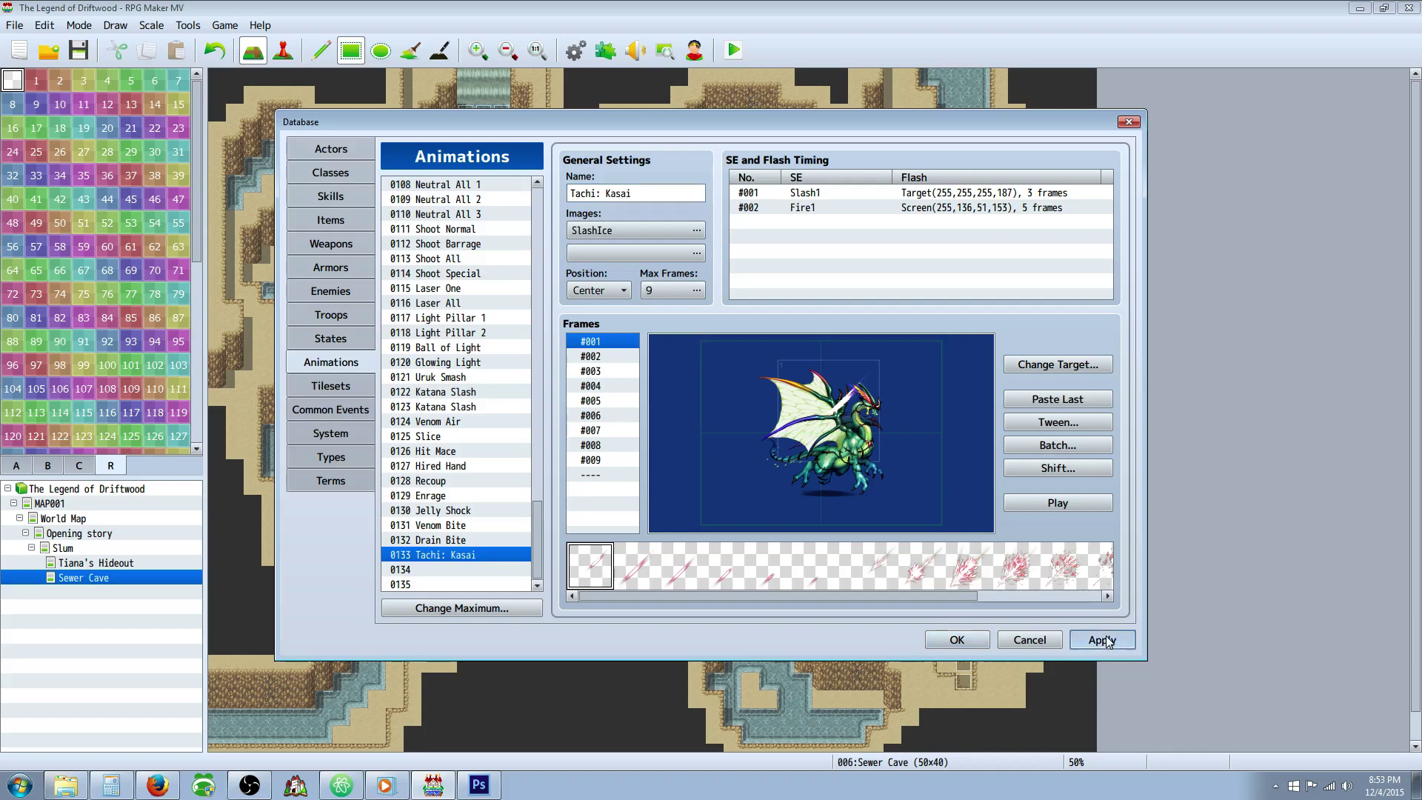
# Set the first required weapon type of the Tachi: Kasai skill to Great Katana.
pyautogui.click(327, 197)
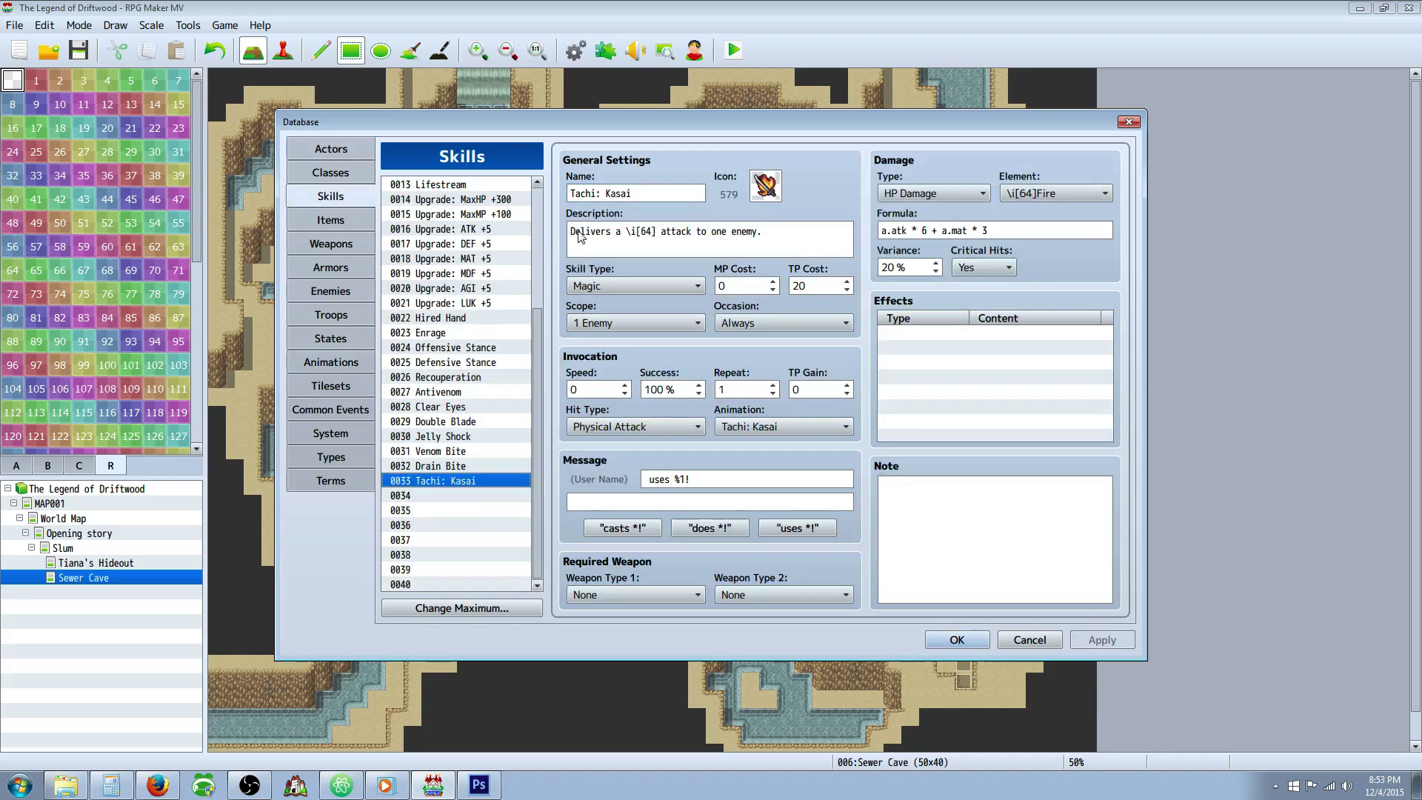
pyautogui.moveTo(798, 230); pyautogui.dragTo(578, 224)
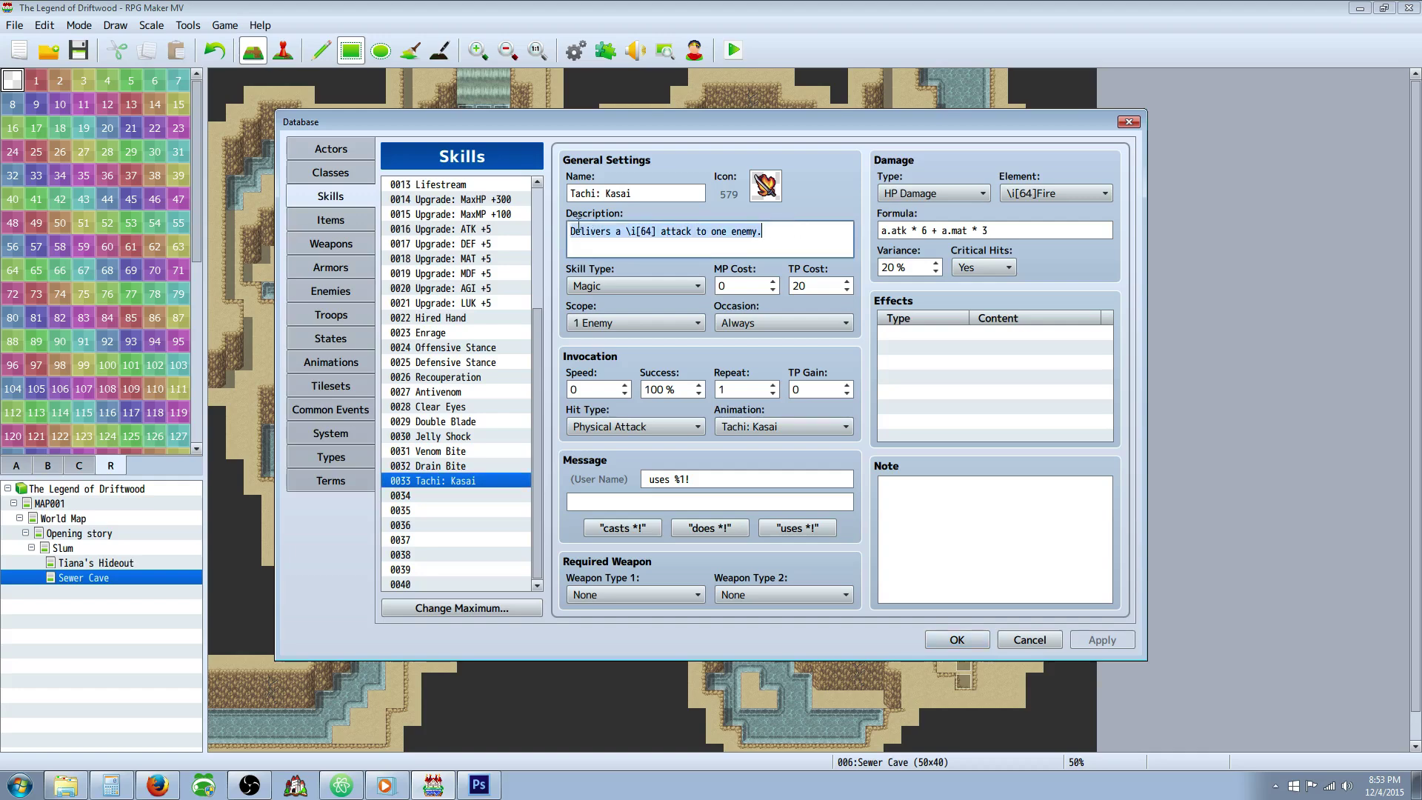
pyautogui.click(666, 230)
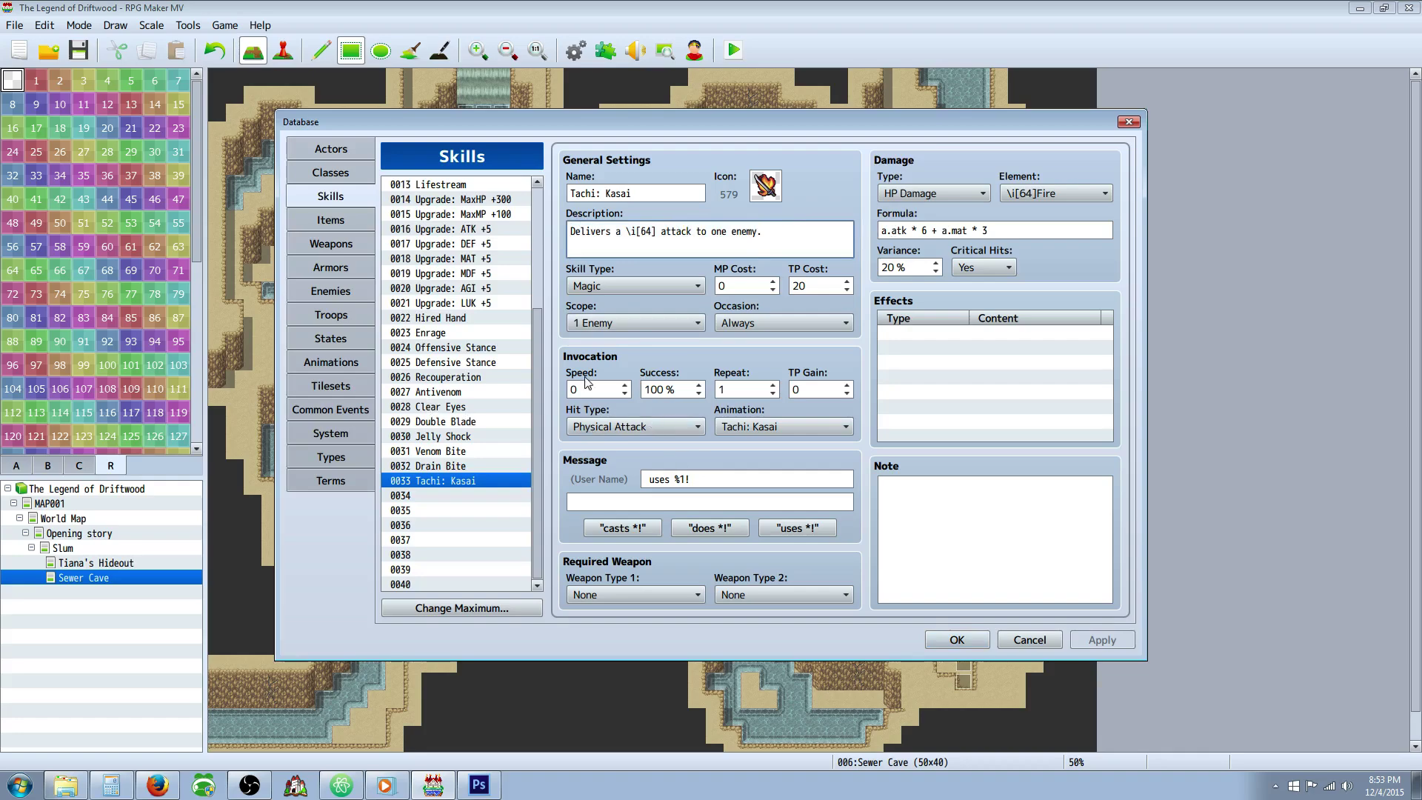
pyautogui.click(646, 594)
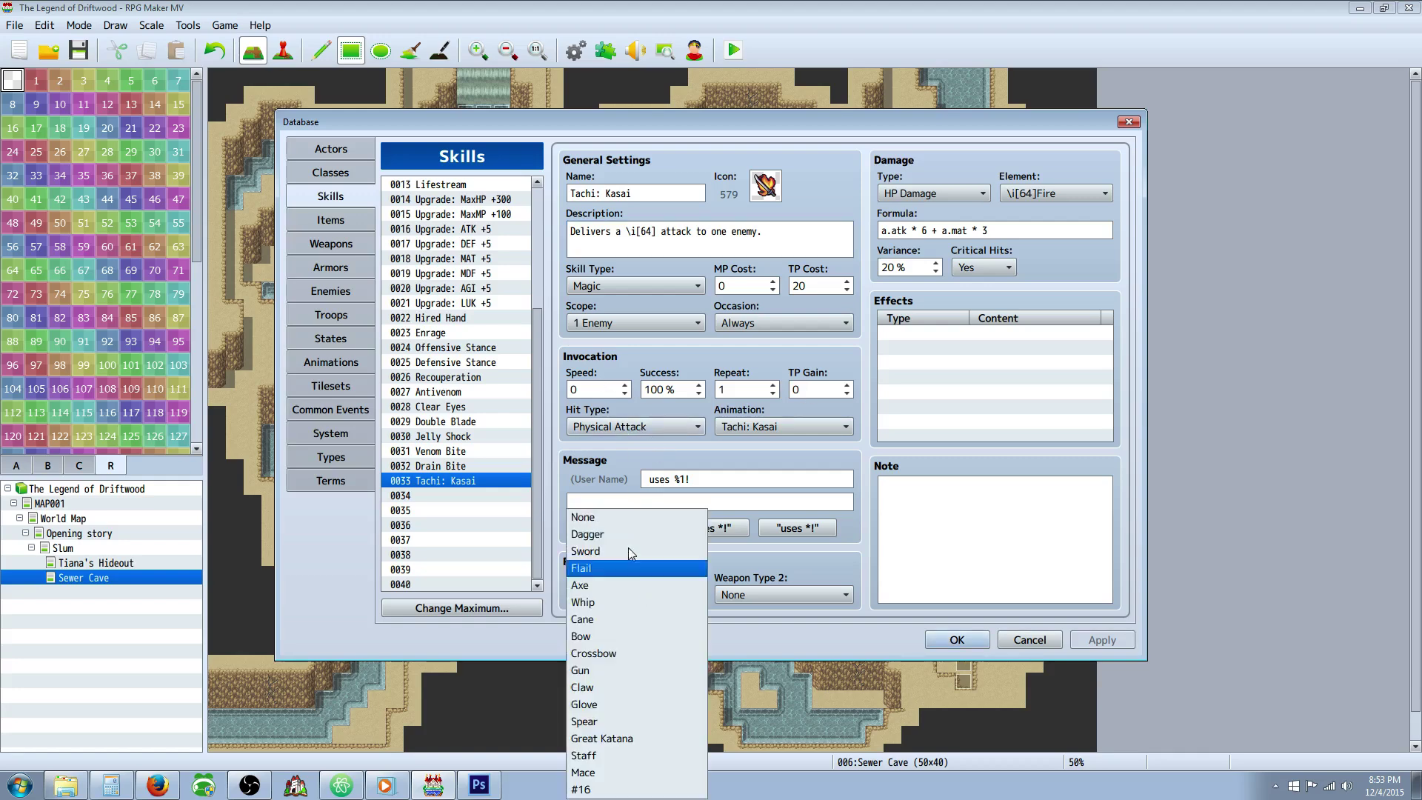
pyautogui.click(632, 739)
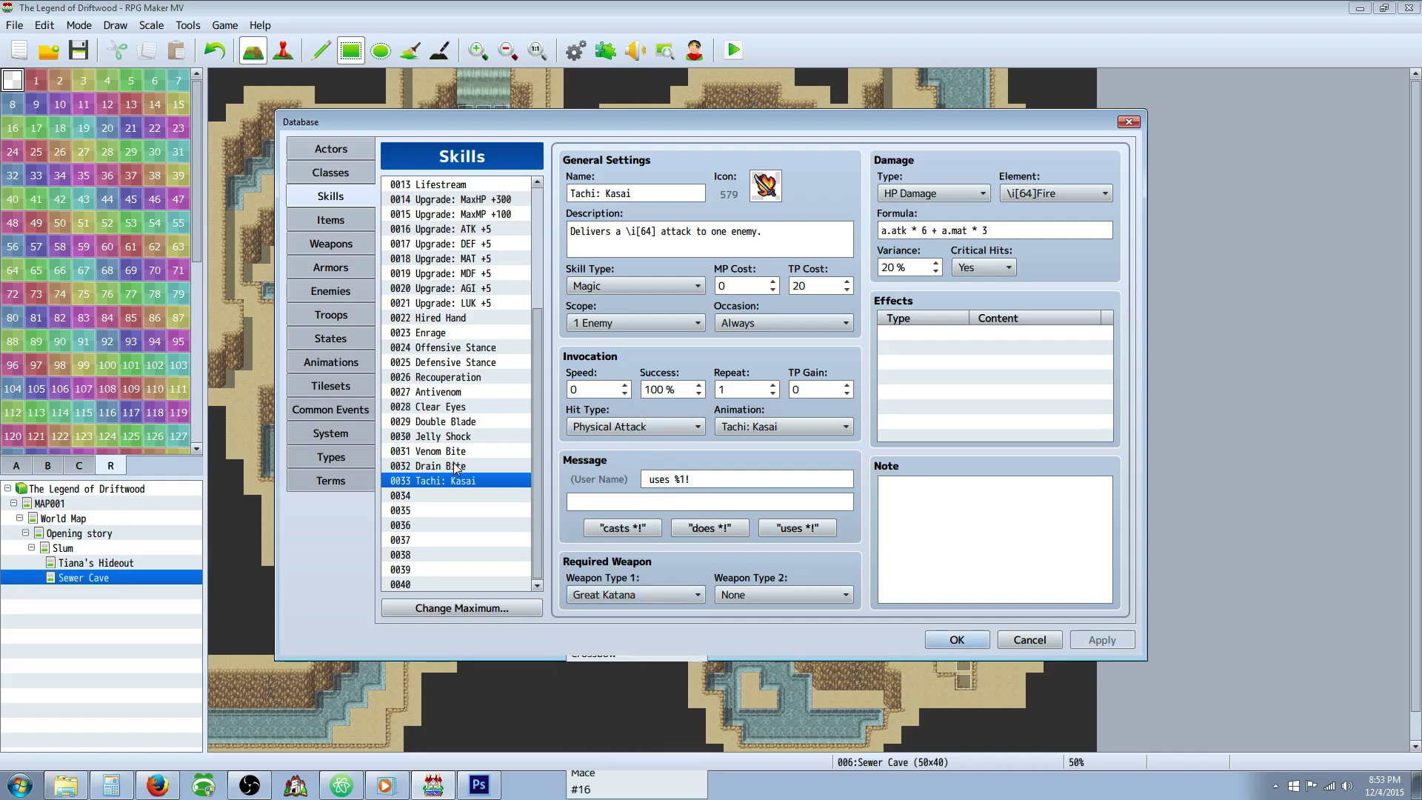
# Set the first required weapon type of the Slice skill to Great Katana.
pyautogui.scroll(2, 453, 244)
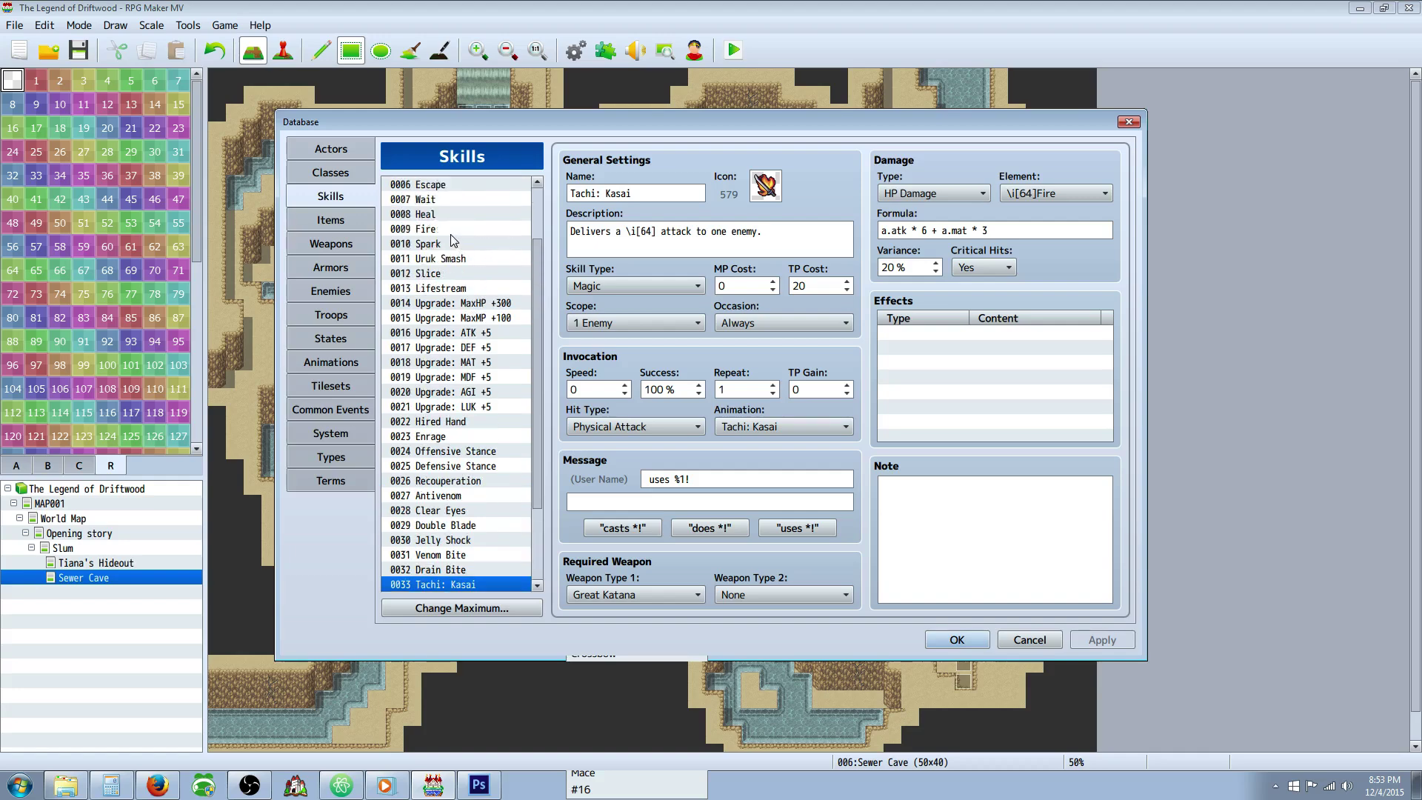
pyautogui.click(464, 275)
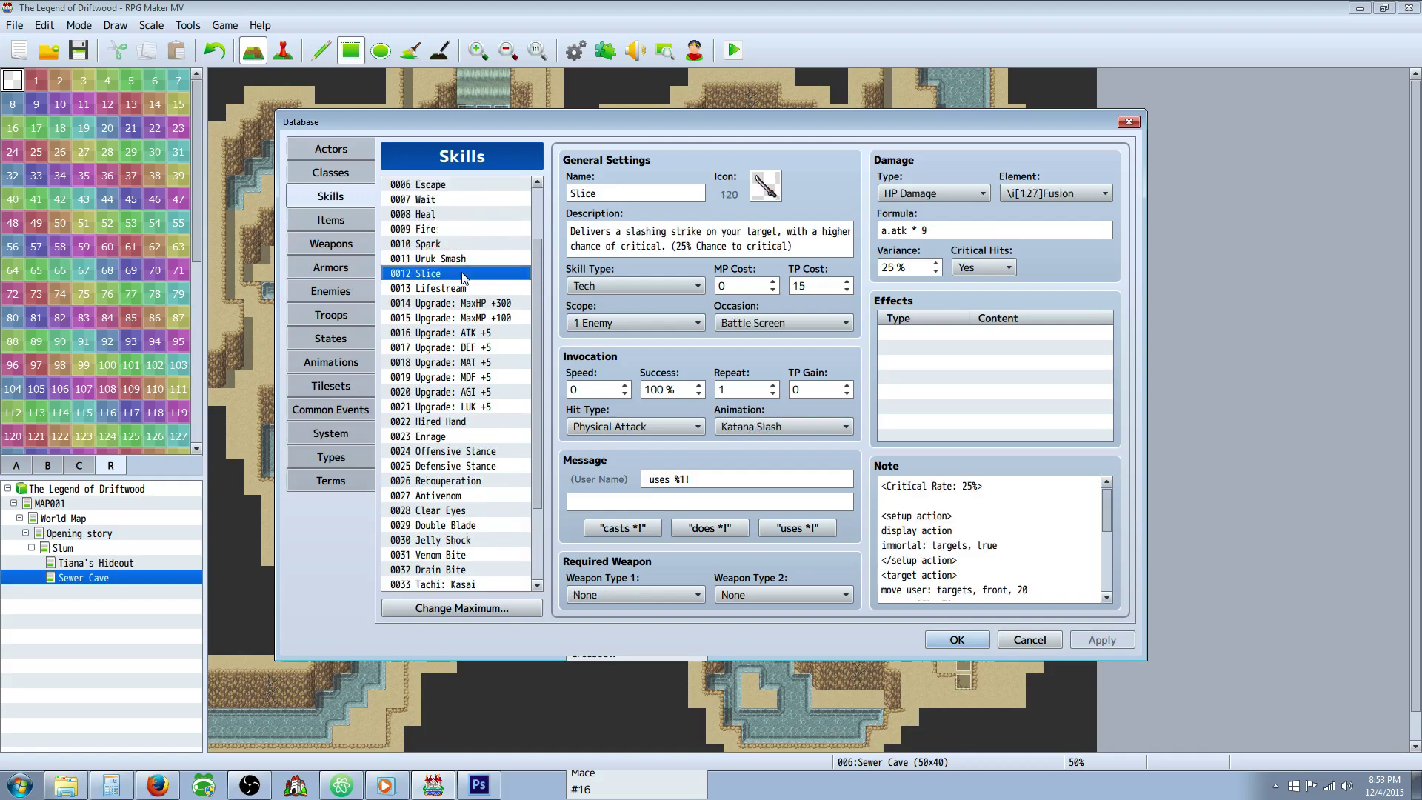
pyautogui.click(646, 596)
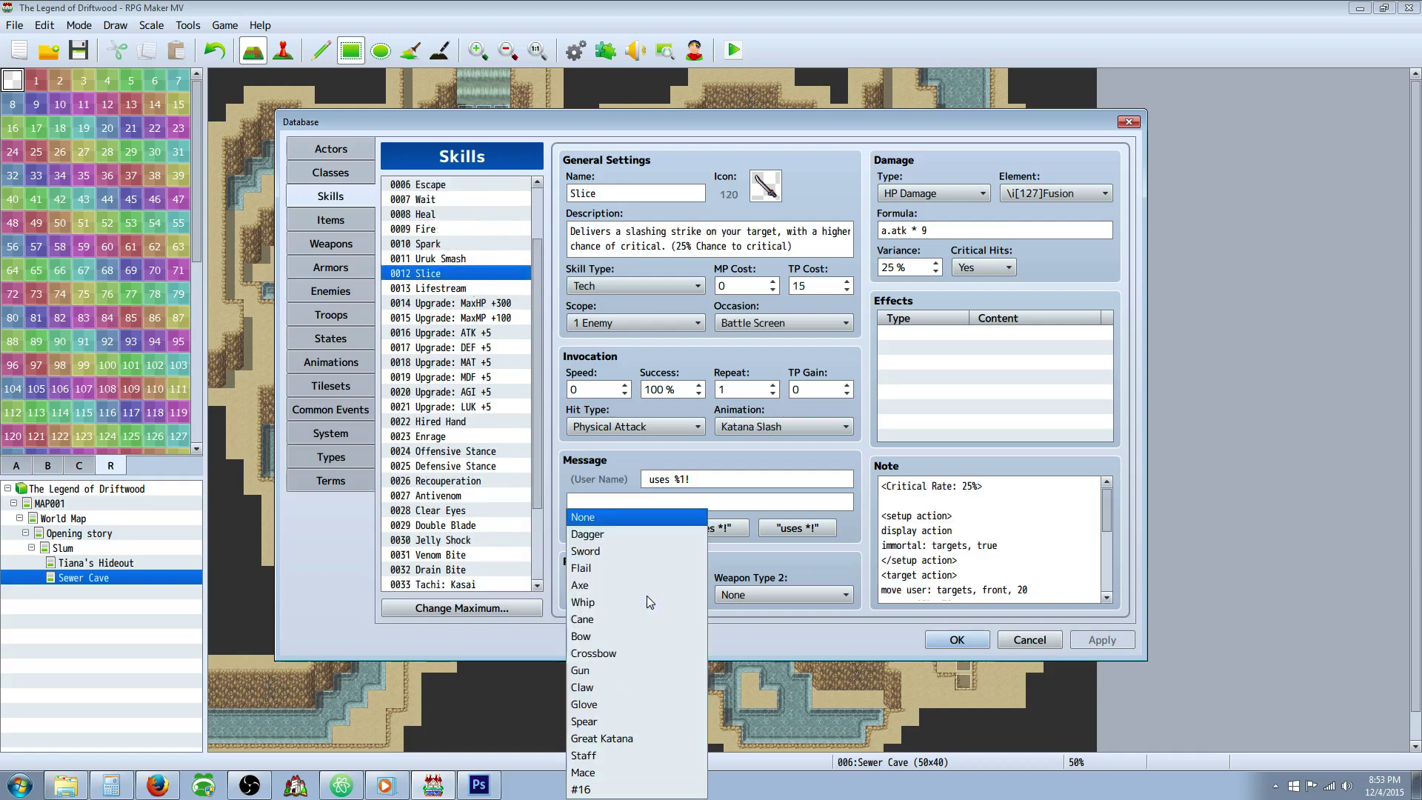
pyautogui.click(624, 740)
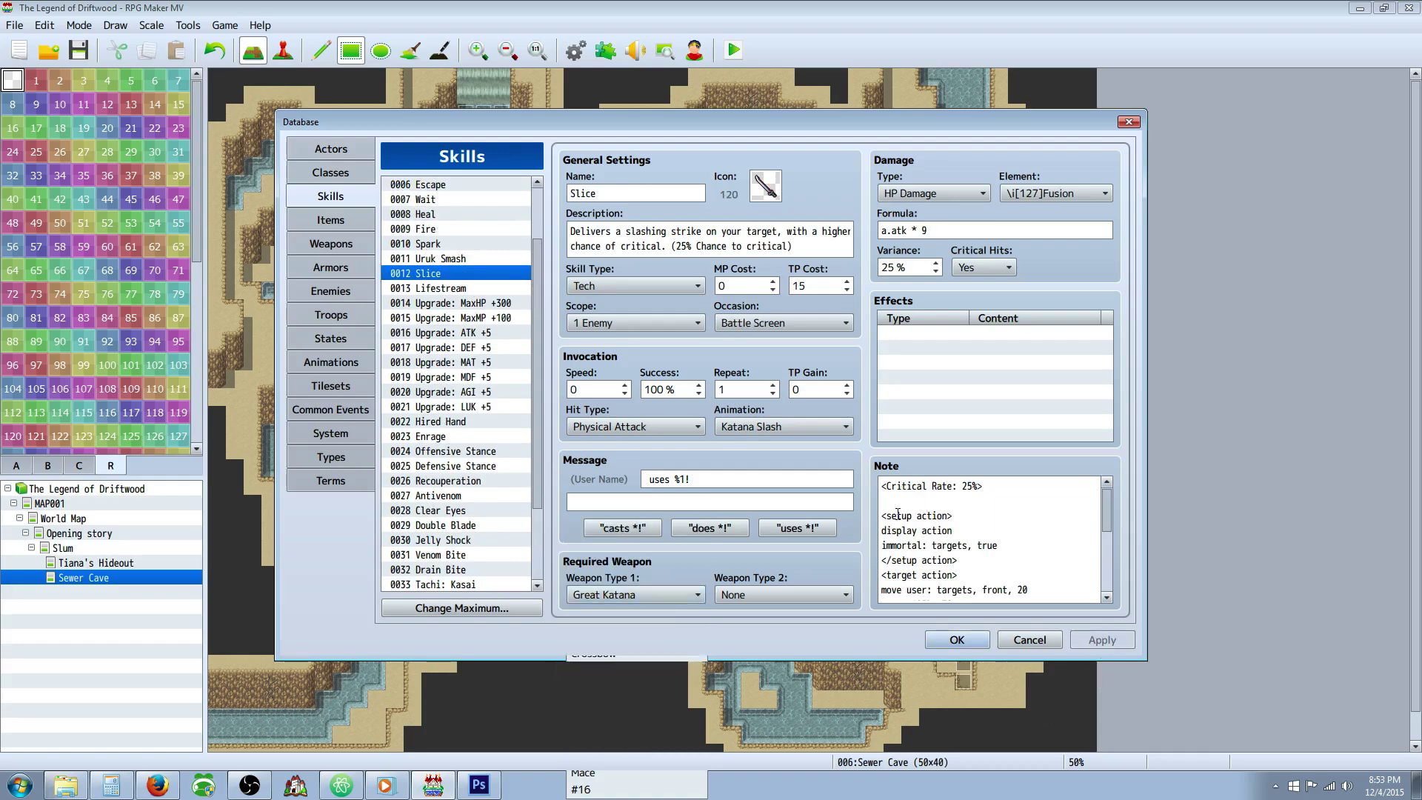
# Copy the setup and target action sequences from Slice's note into the note of the Tachi: Kasai skill.
pyautogui.moveTo(887, 502); pyautogui.dragTo(1121, 692)
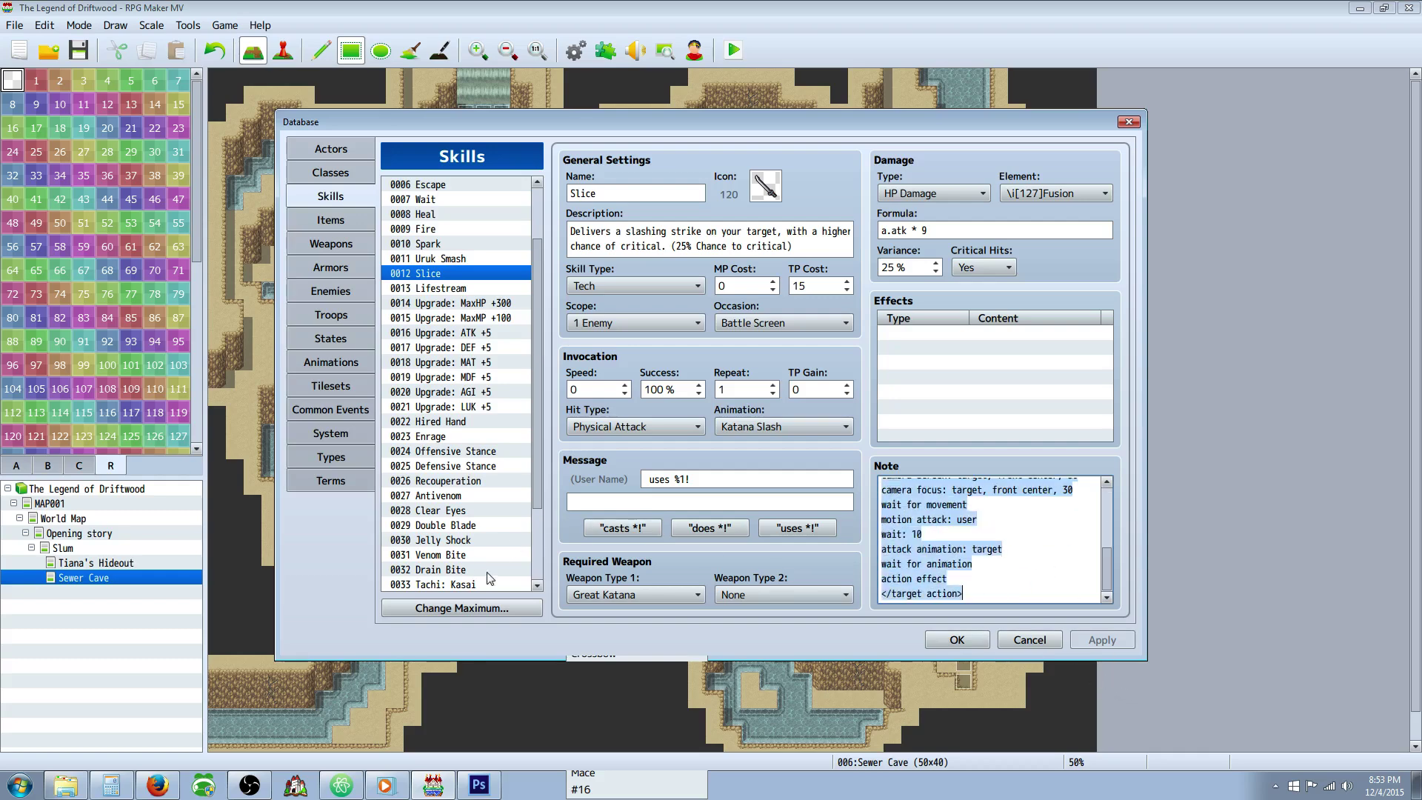
pyautogui.scroll(-2, 539, 494)
pyautogui.click(459, 490)
pyautogui.click(972, 551)
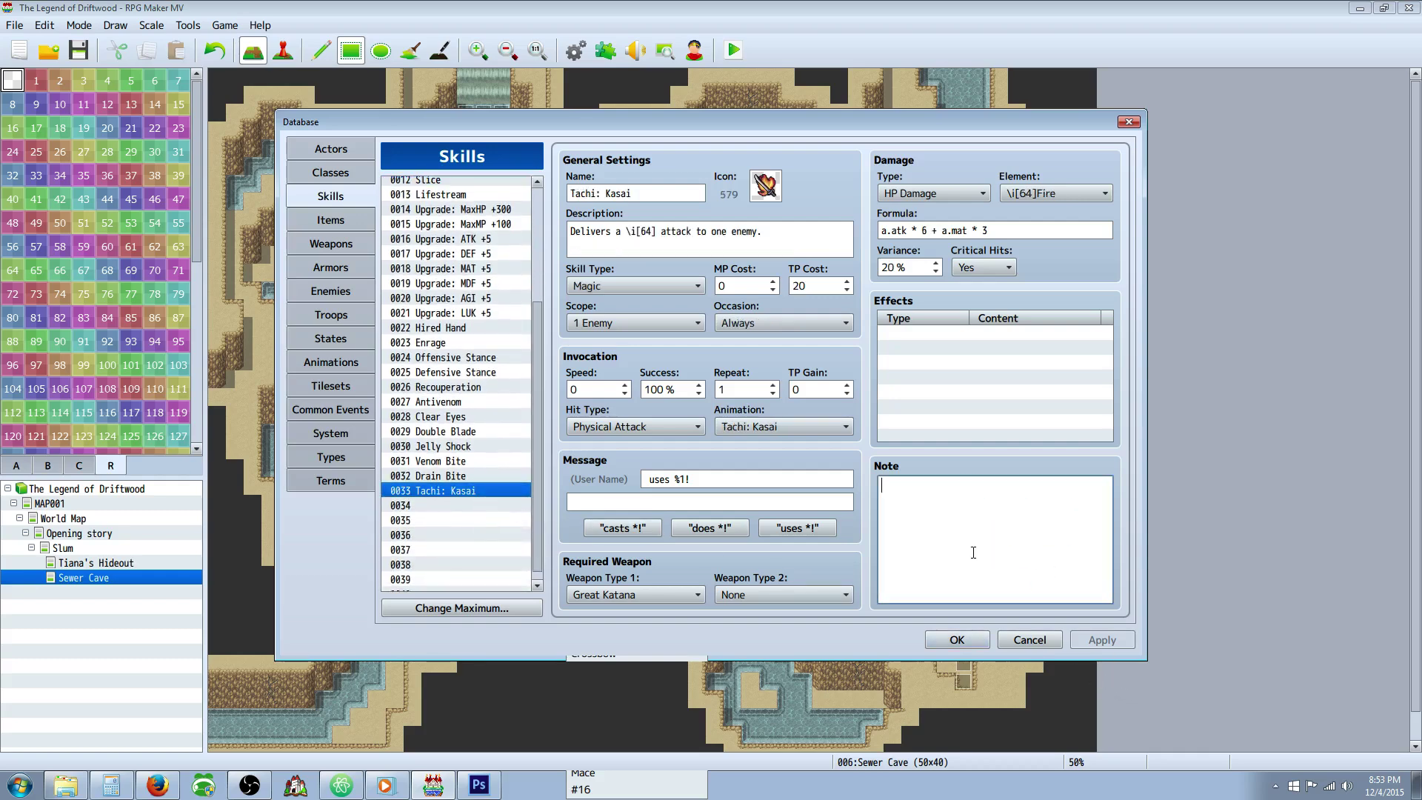
pyautogui.hotkey('ctrl', 'v')
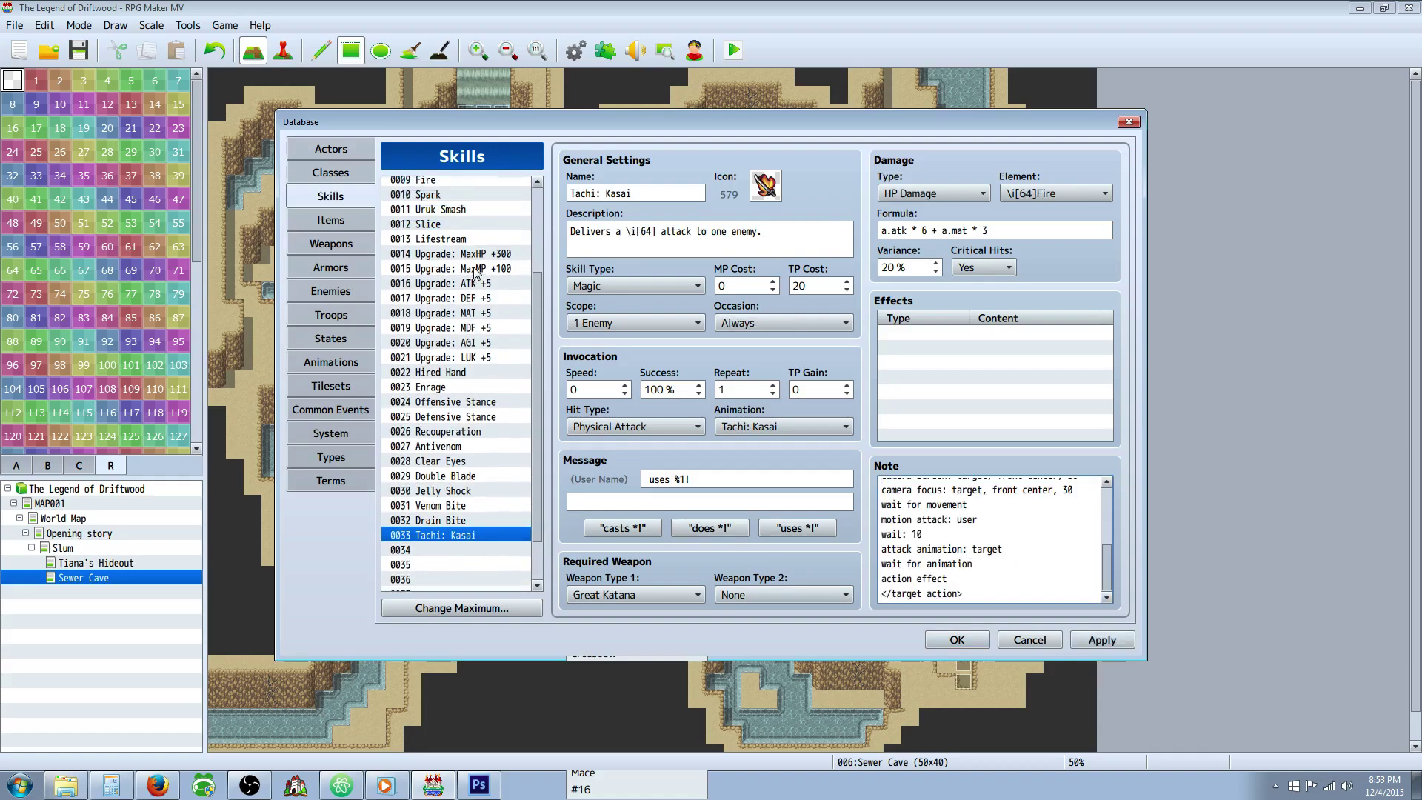
# Using the Slice skill as reference, set Tachi: Kasai's damage formula to a.atk * 6 + a.mat * 5 and apply it.
pyautogui.scroll(1, 471, 281)
pyautogui.click(441, 225)
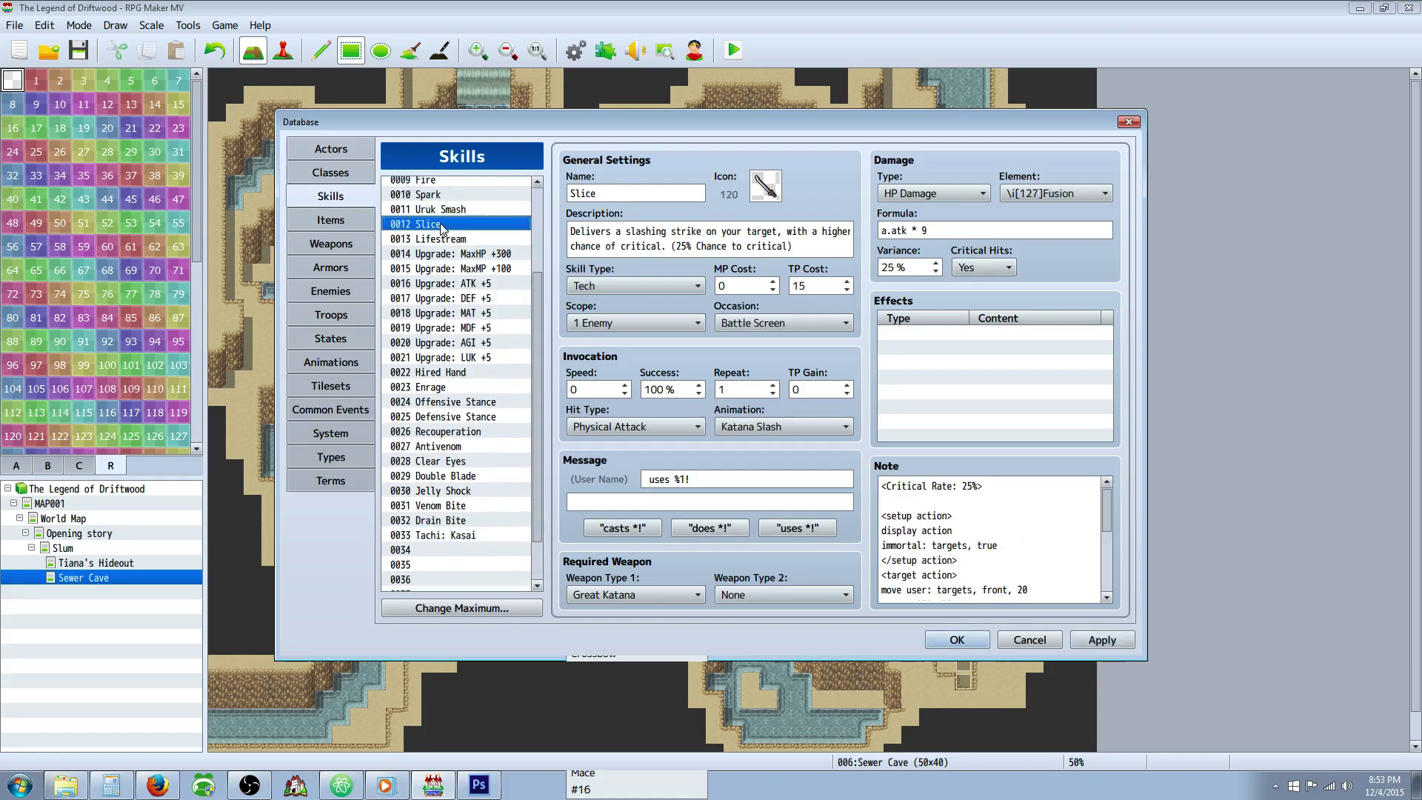
pyautogui.click(468, 522)
pyautogui.click(474, 535)
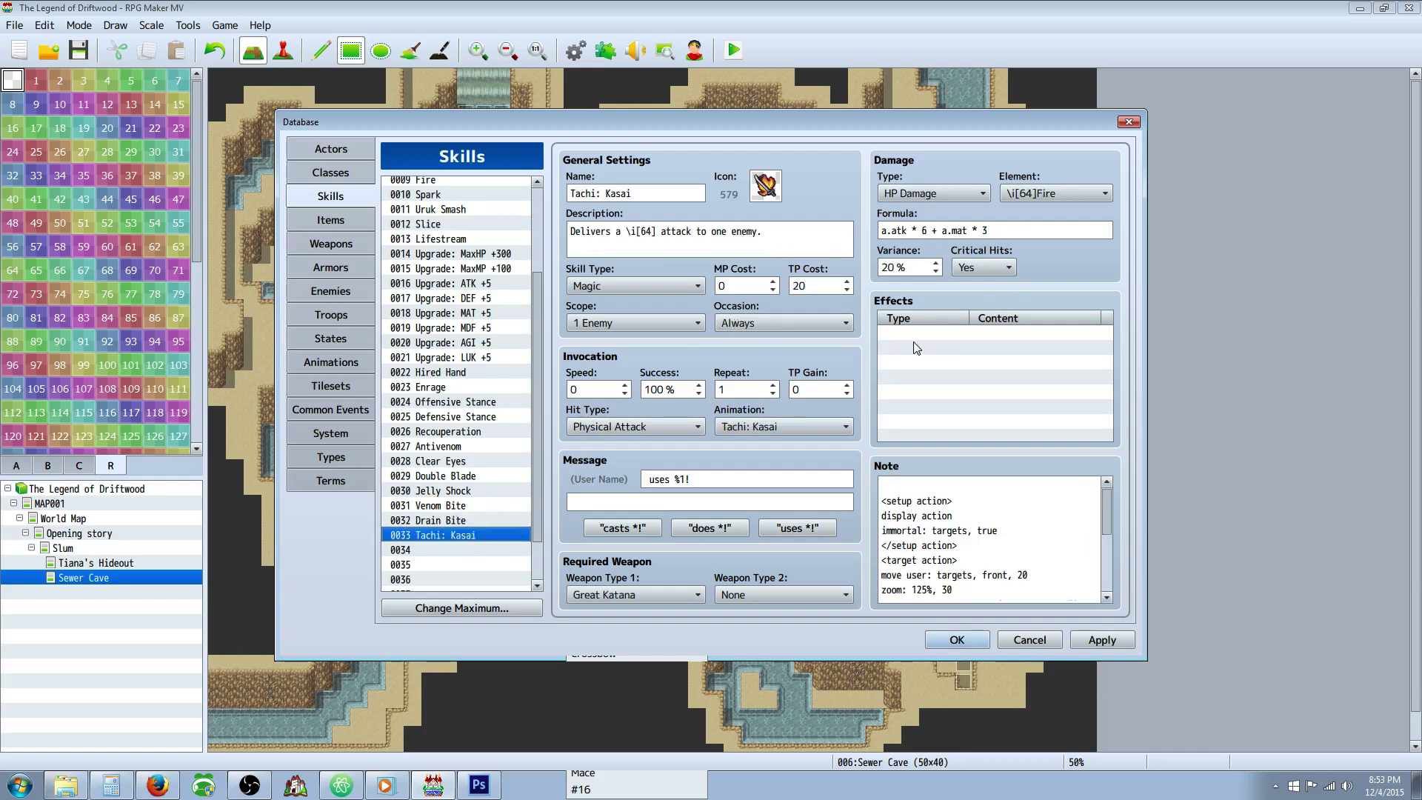
pyautogui.click(973, 225)
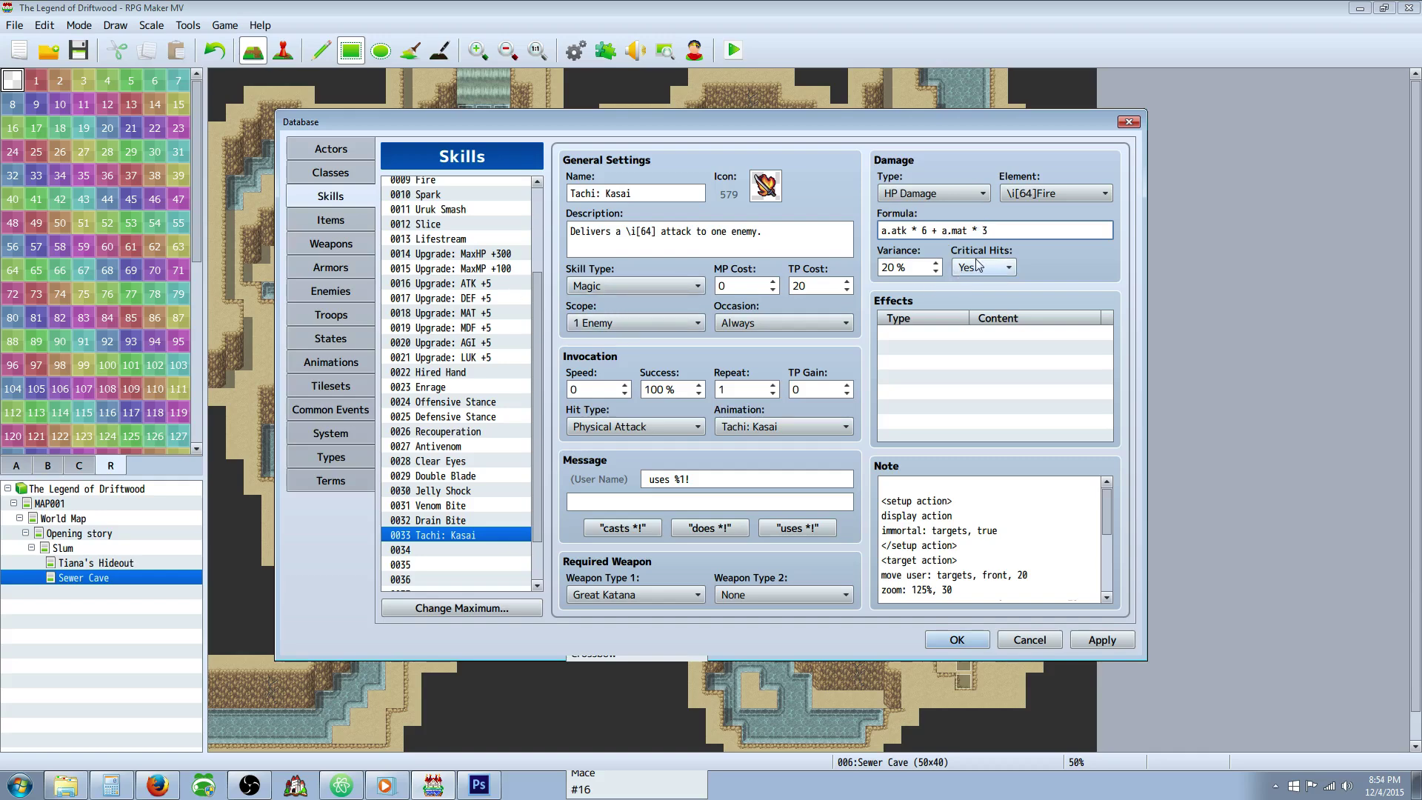
pyautogui.press('Delete')
pyautogui.write('4')
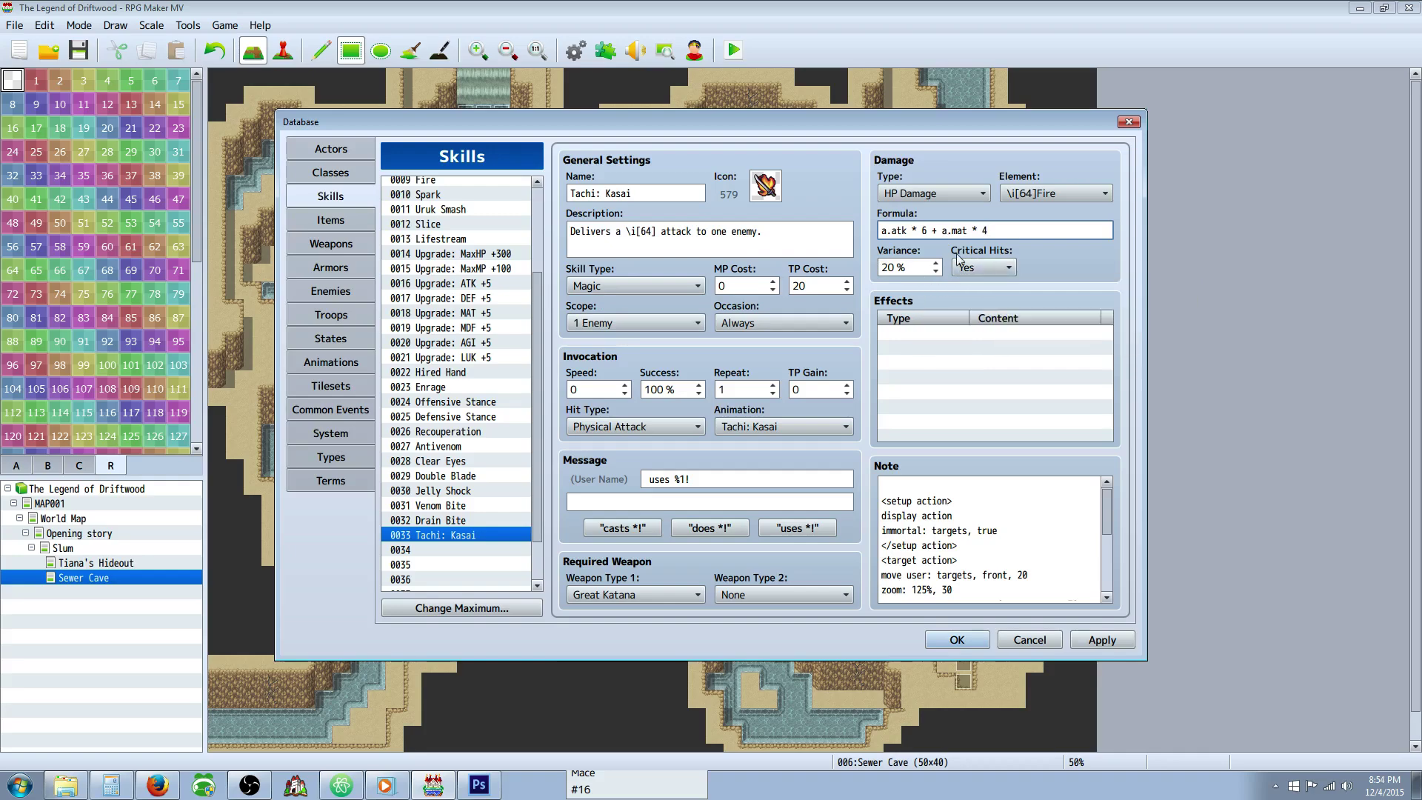
pyautogui.moveTo(999, 231)
pyautogui.mouseDown()
pyautogui.moveTo(953, 230)
pyautogui.moveTo(995, 230)
pyautogui.mouseUp()
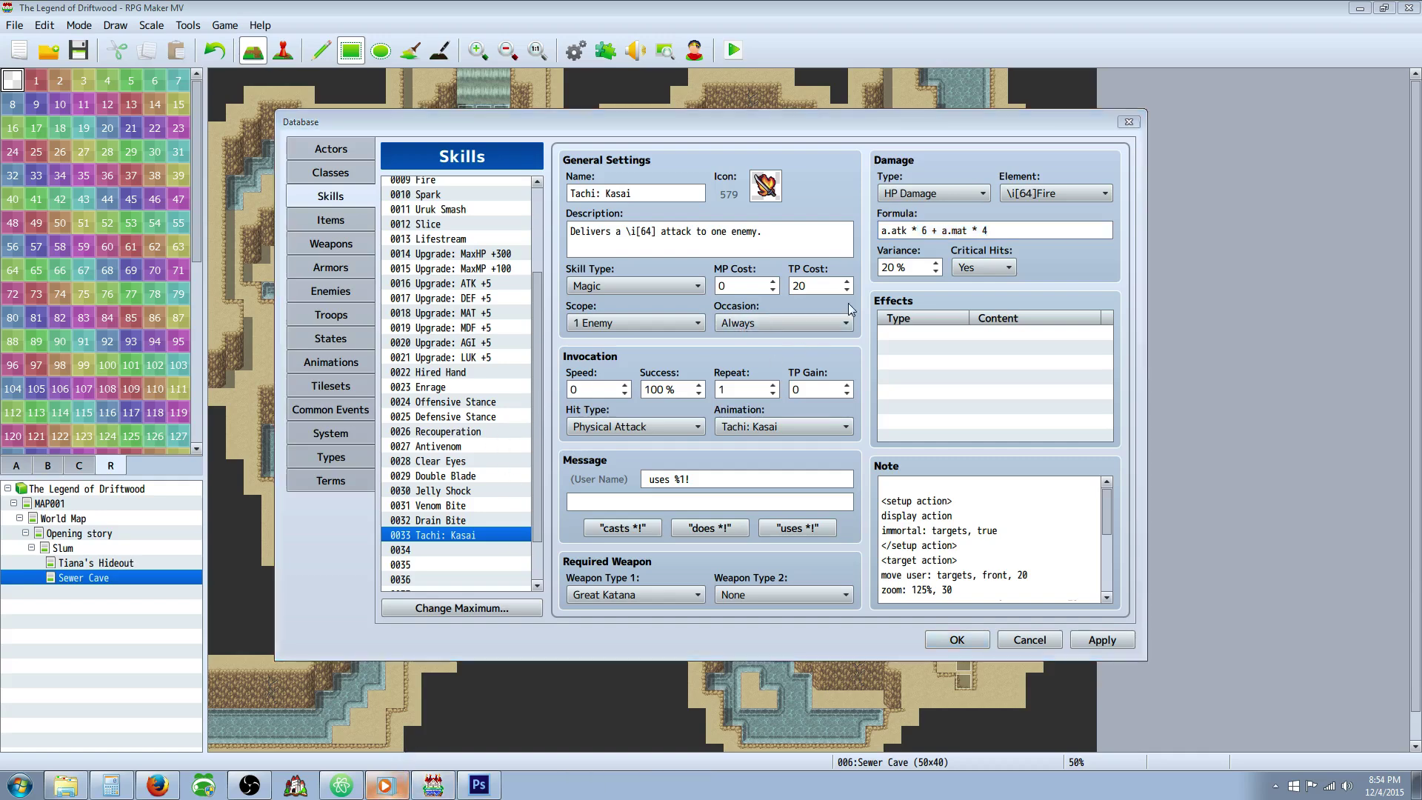
pyautogui.click(1032, 232)
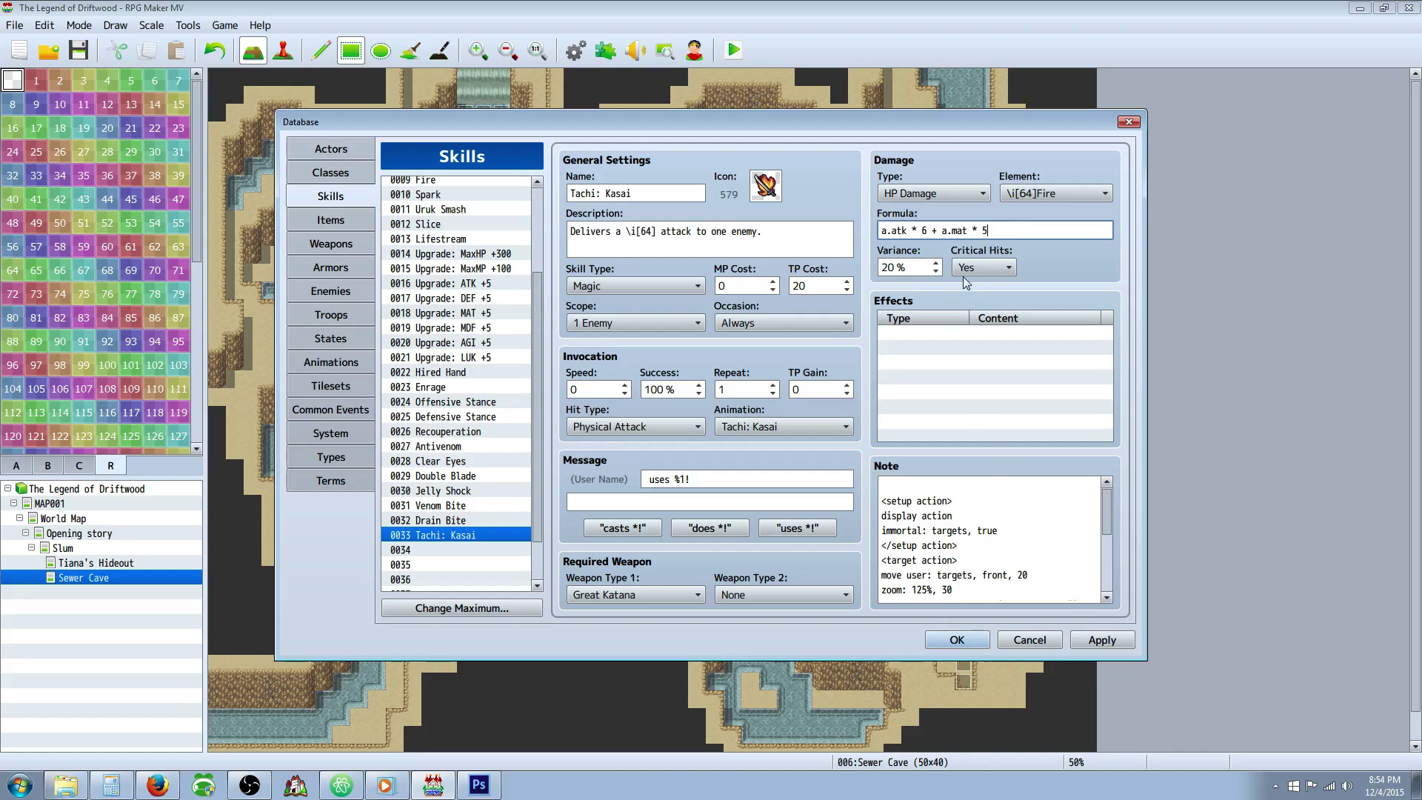
pyautogui.moveTo(989, 231); pyautogui.dragTo(946, 230)
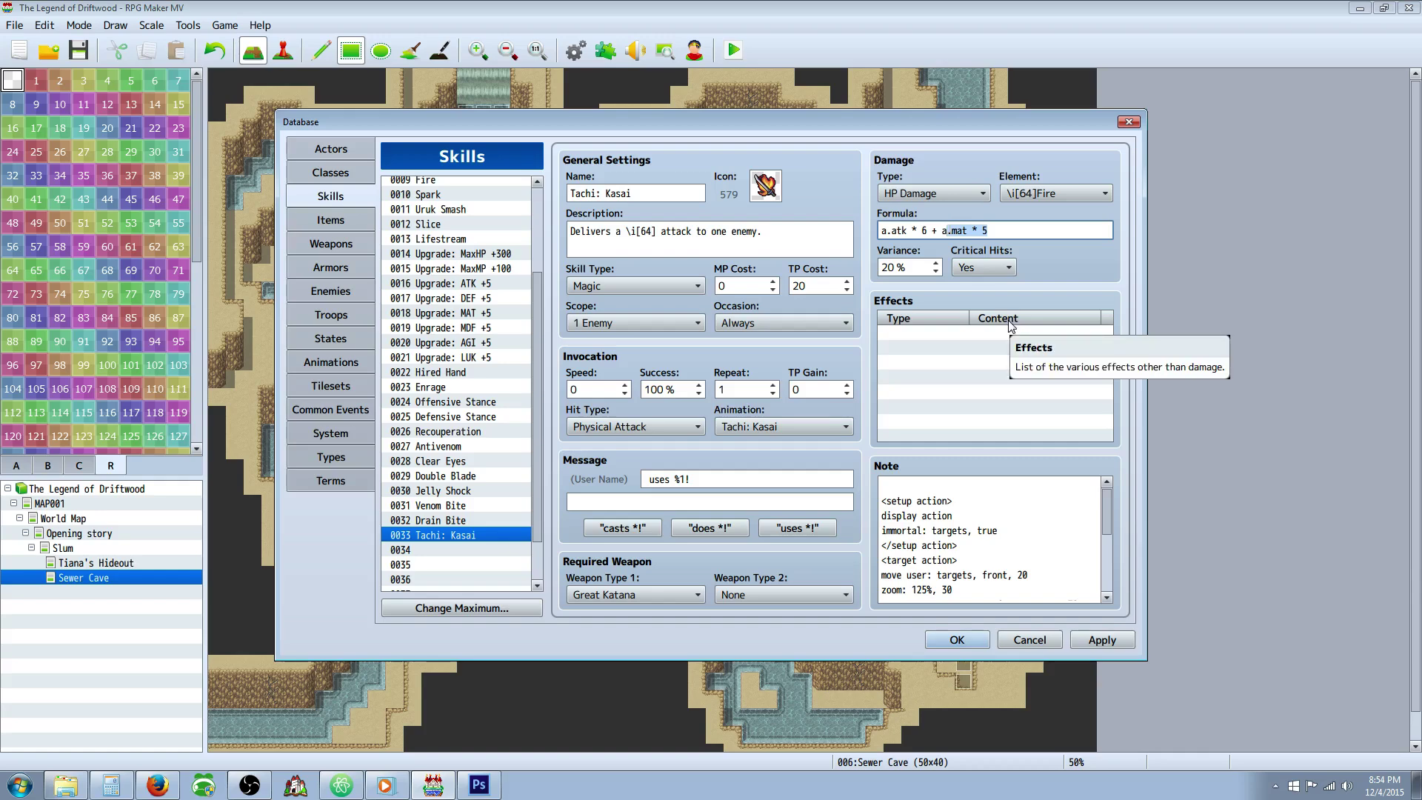
pyautogui.click(1101, 640)
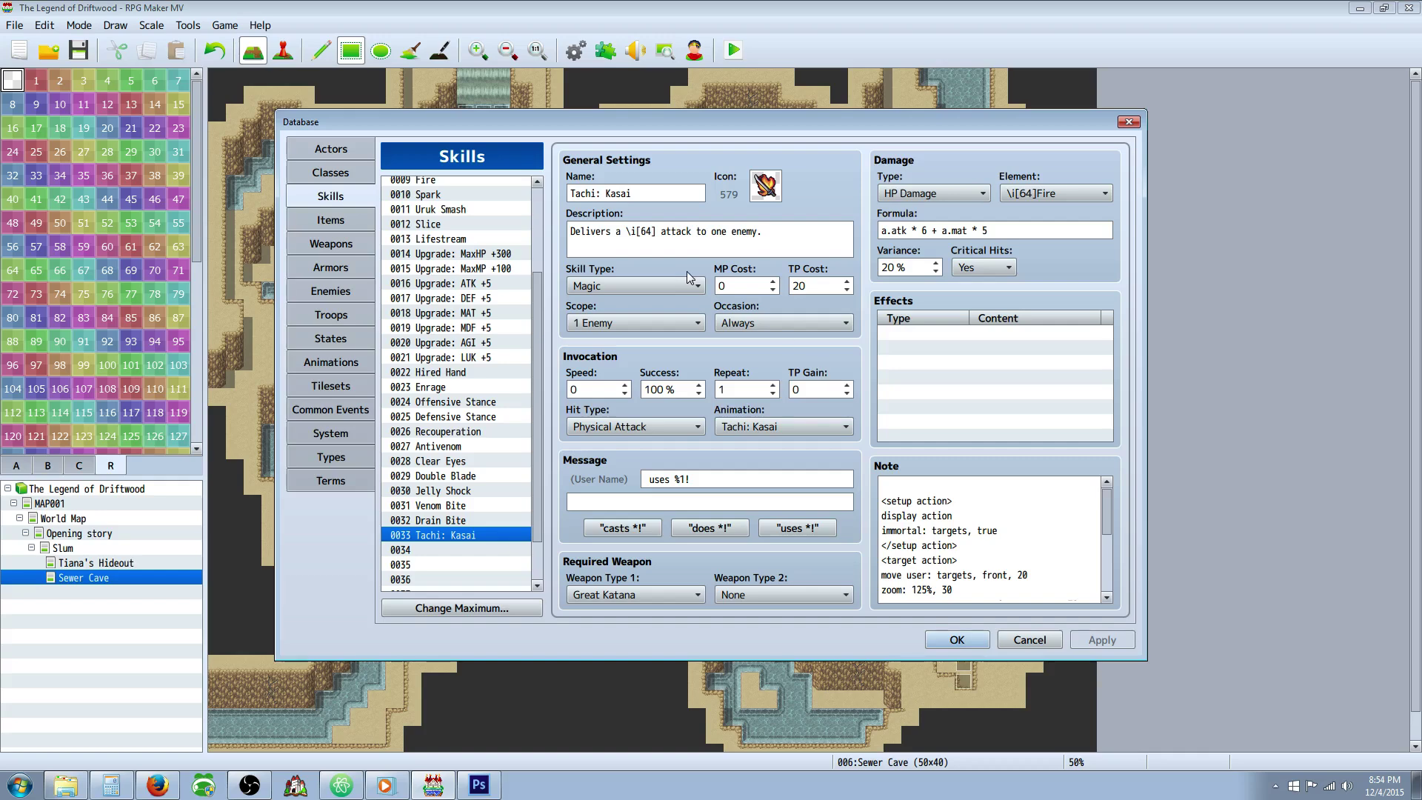
# Compare the TP cost, damage settings and description of Tachi: Kasai with those of the Slice skill.
pyautogui.click(824, 288)
pyautogui.moveTo(531, 419); pyautogui.dragTo(536, 295)
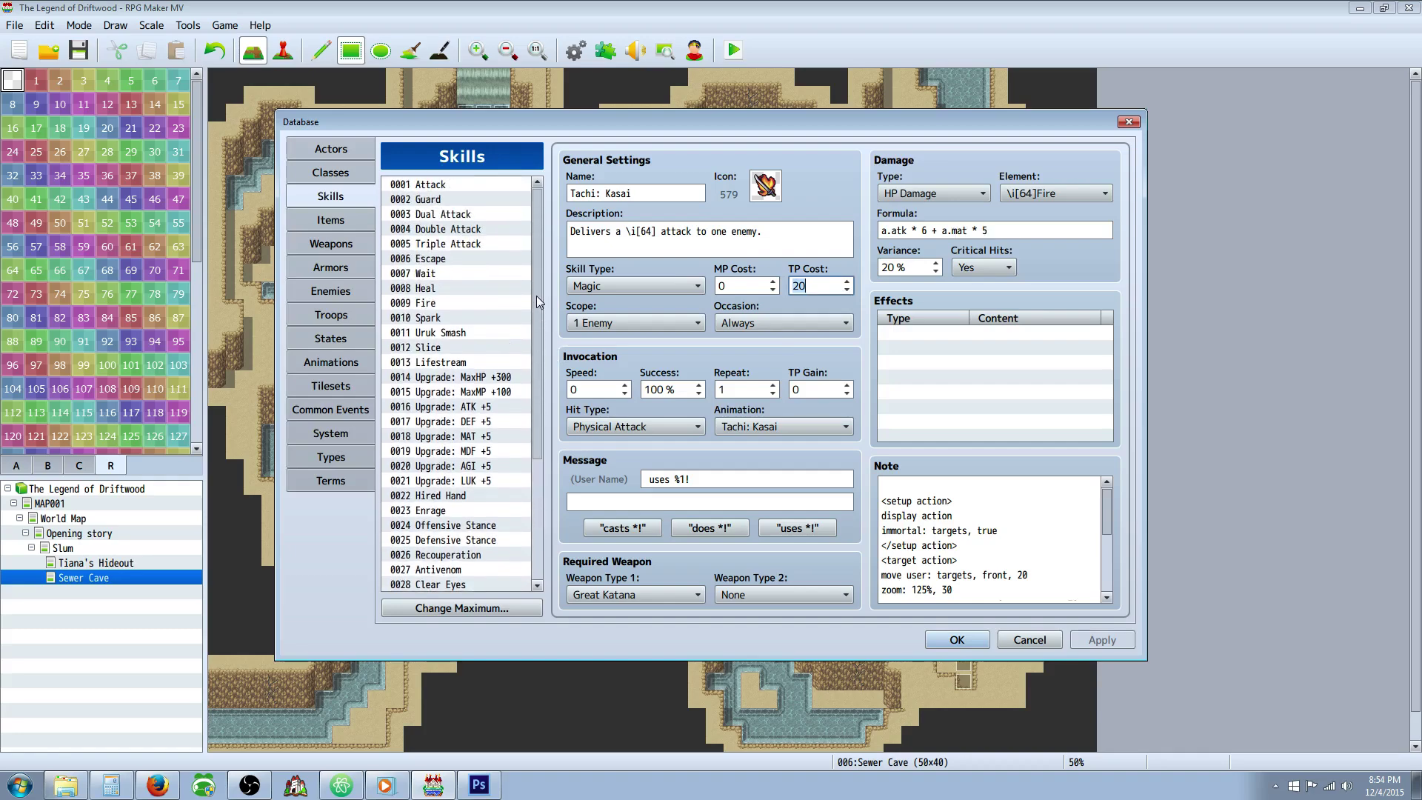
pyautogui.click(443, 317)
pyautogui.click(449, 347)
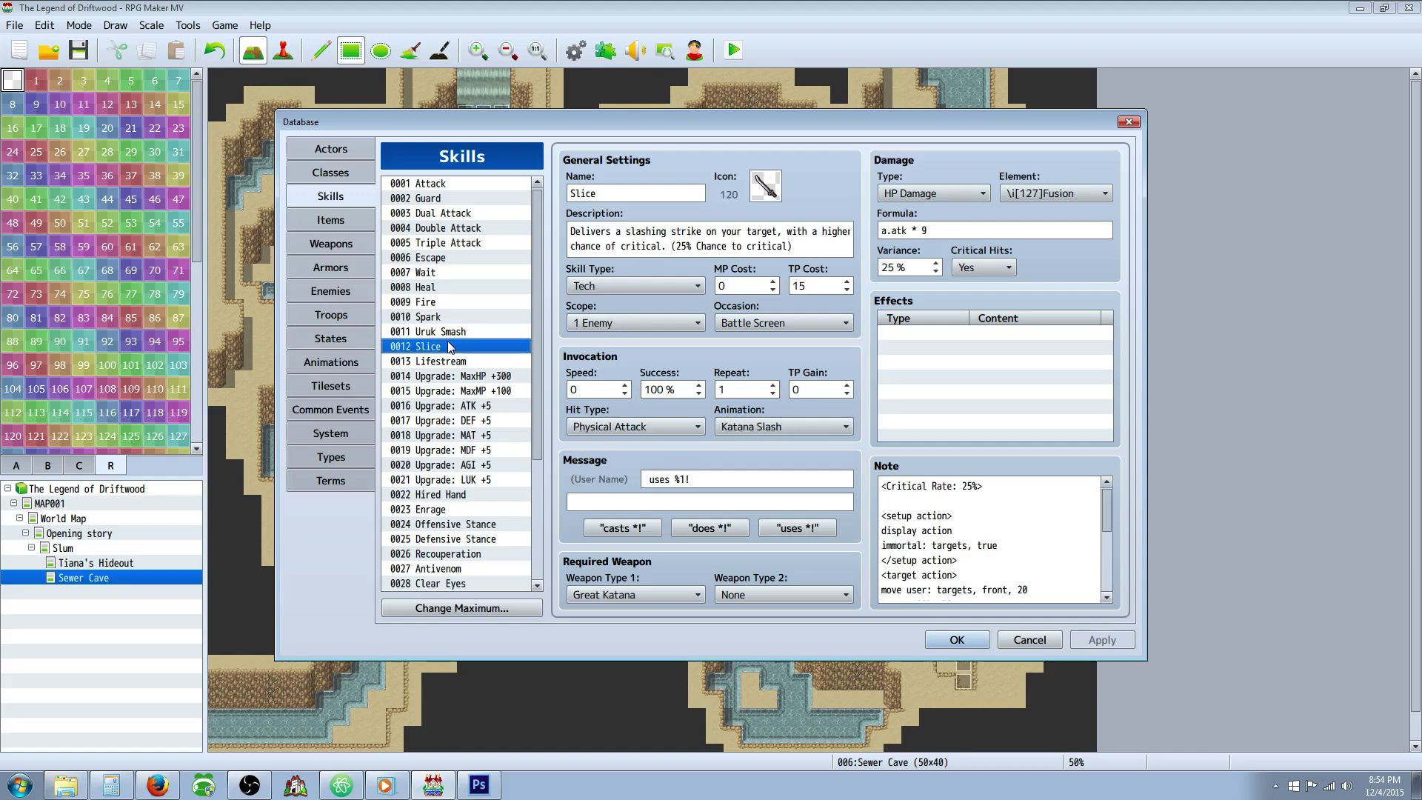
pyautogui.scroll(-4, 472, 444)
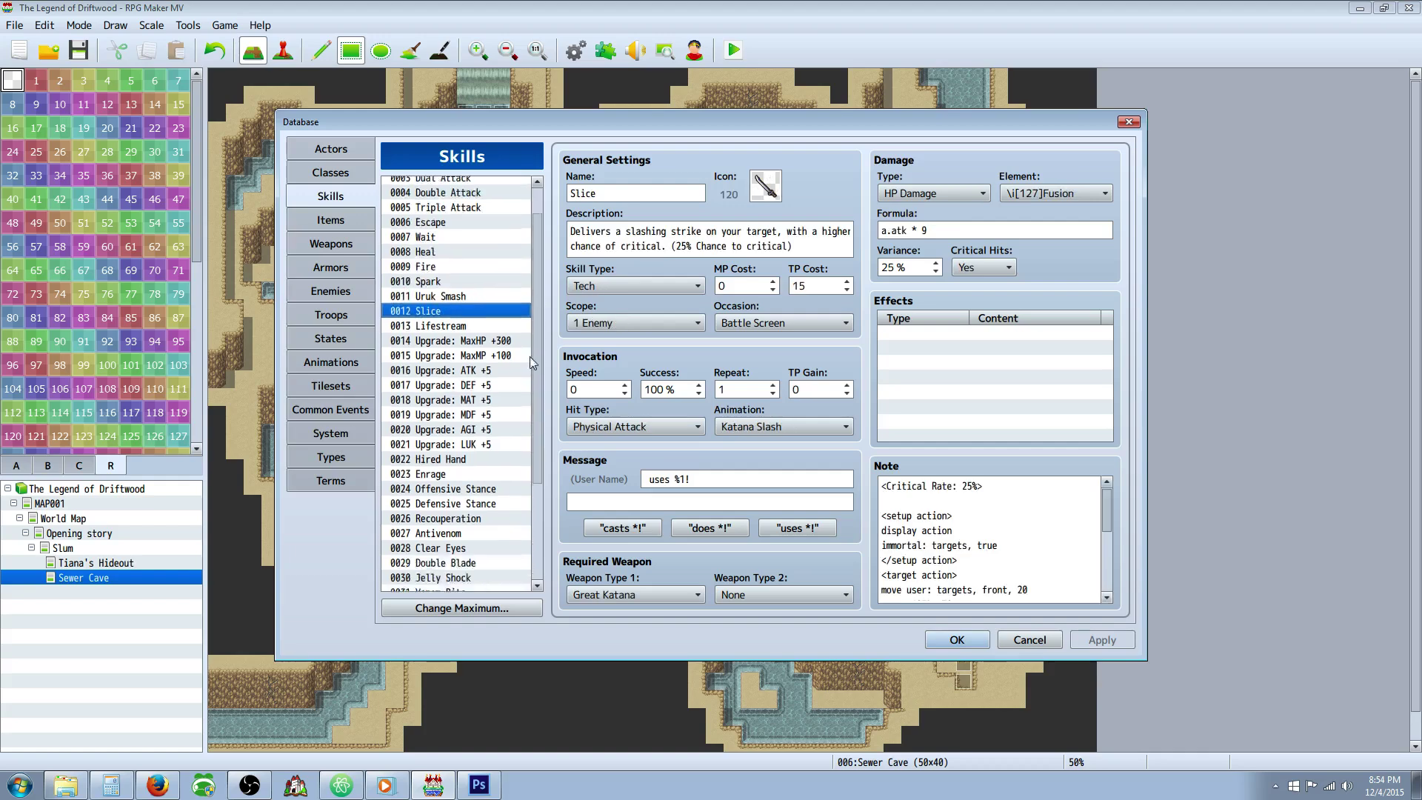
pyautogui.click(473, 481)
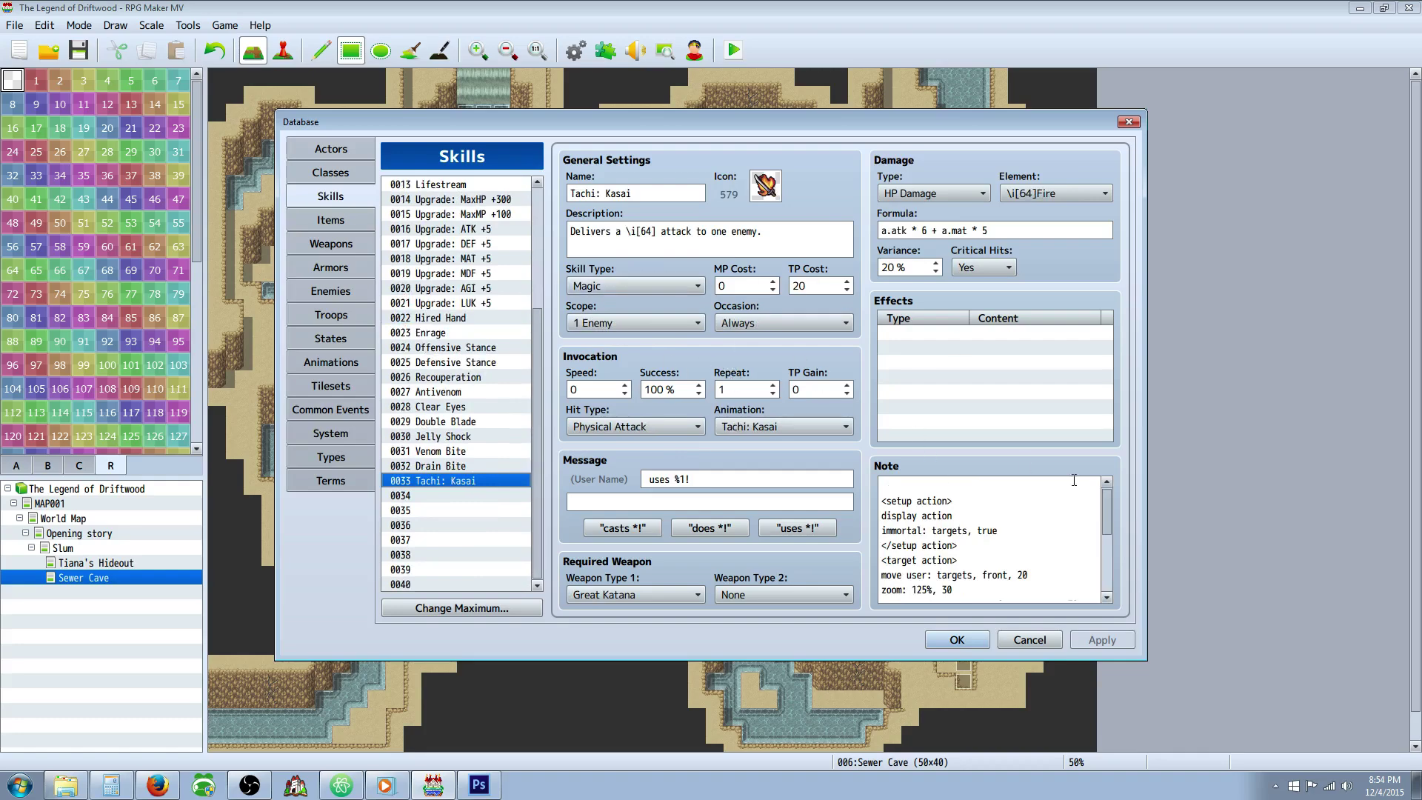
pyautogui.tripleClick(784, 230)
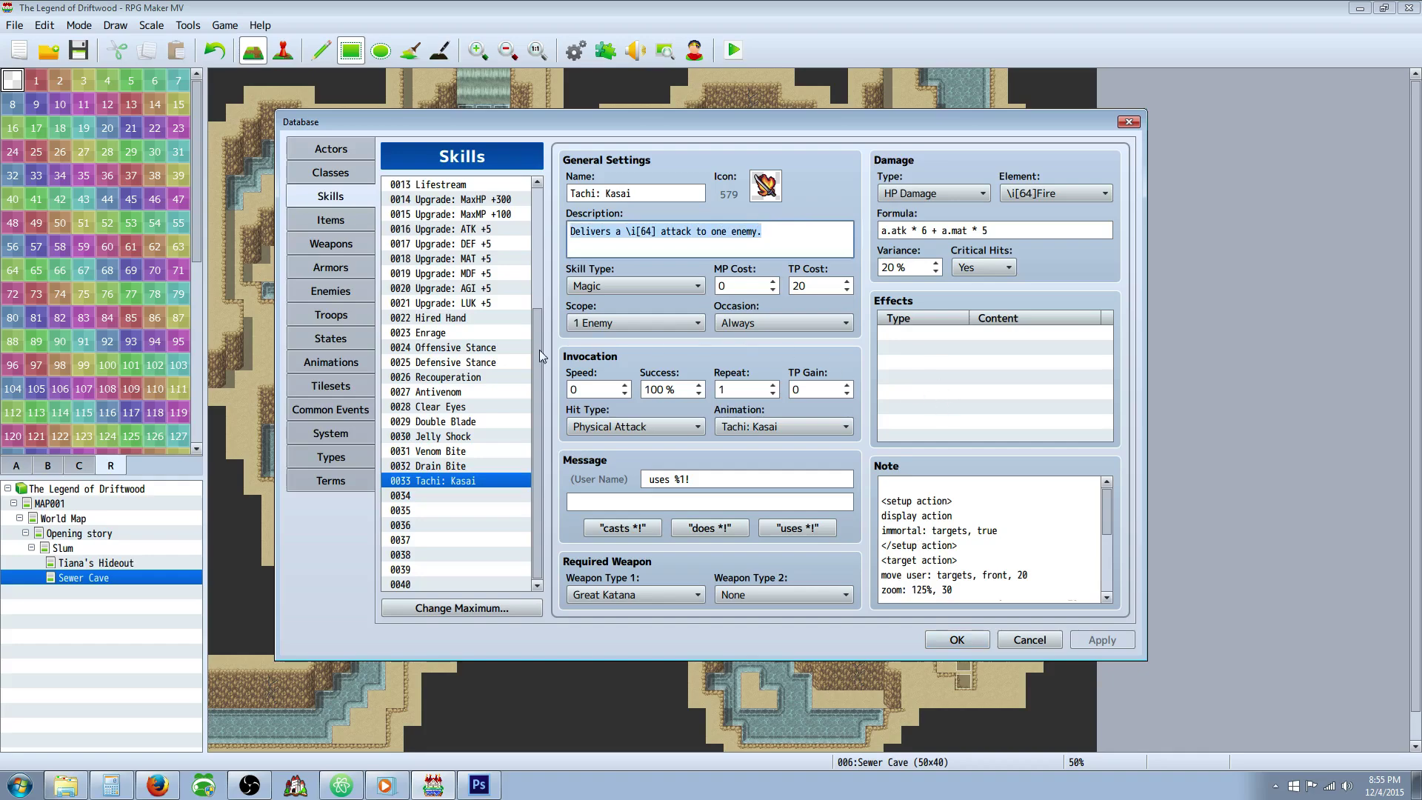
# Review the stats, rewards and action patterns of the enemies General Gezh, Sewer Jelly, Sewer Rat and Sewer Bat.
pyautogui.click(329, 225)
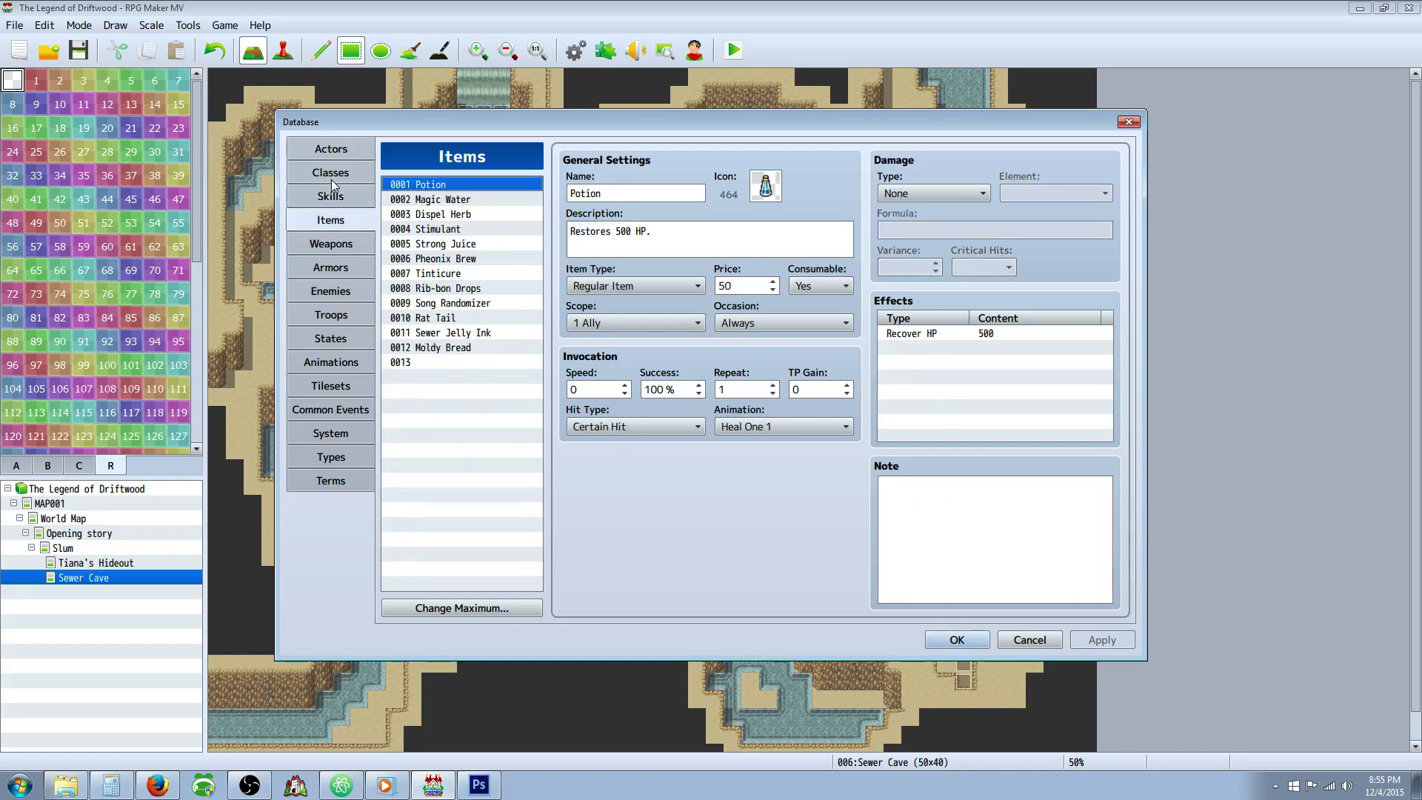
pyautogui.click(345, 296)
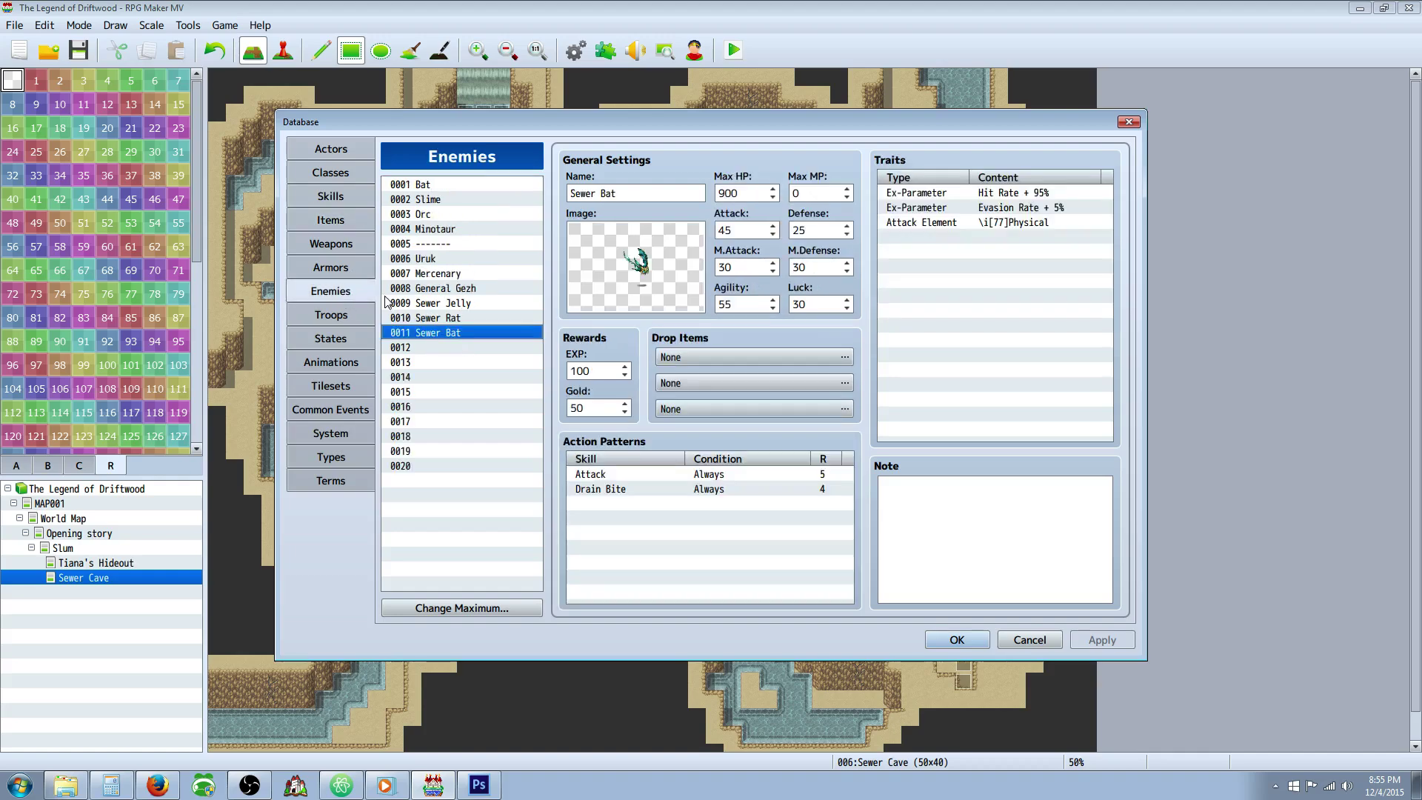
pyautogui.click(446, 318)
pyautogui.click(457, 304)
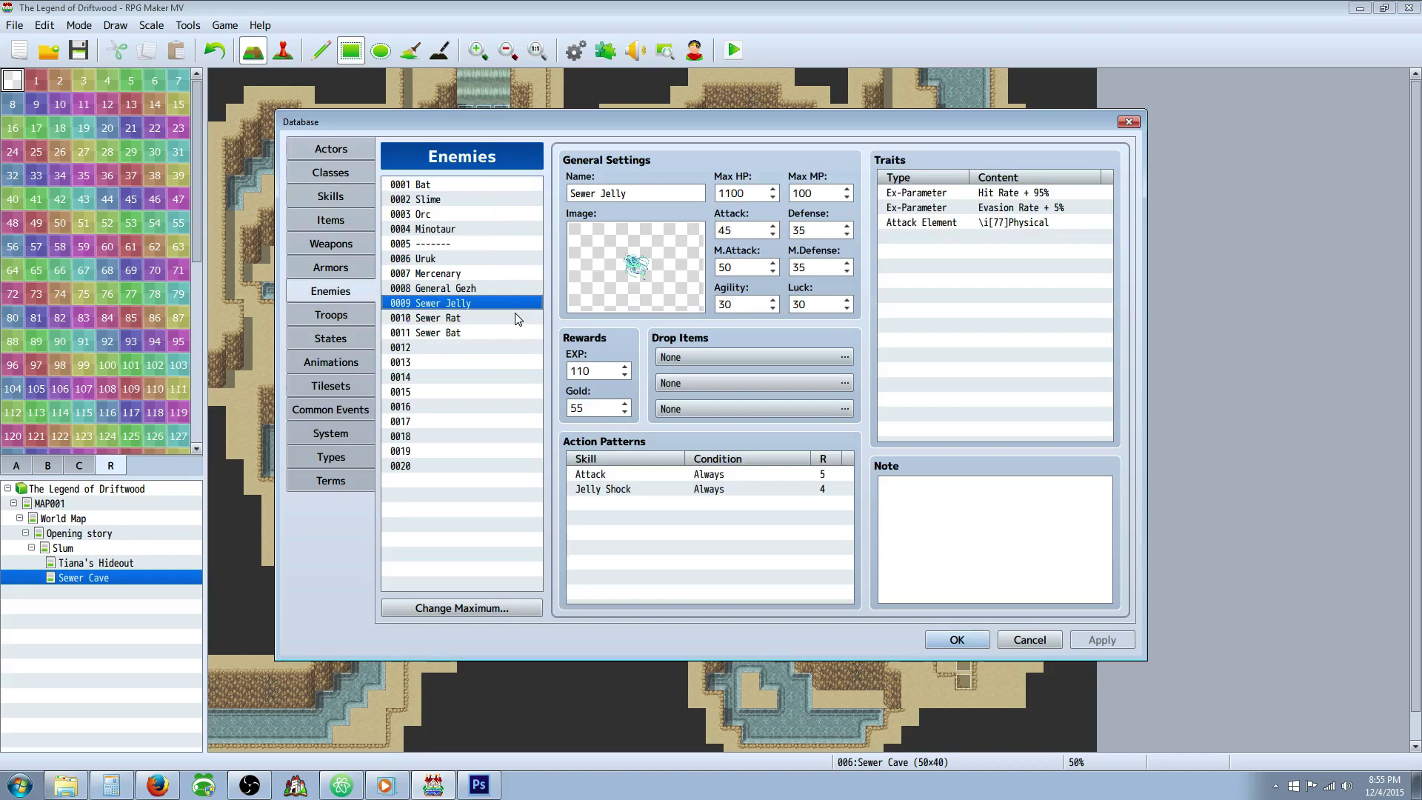
pyautogui.click(471, 319)
pyautogui.click(474, 302)
pyautogui.click(474, 291)
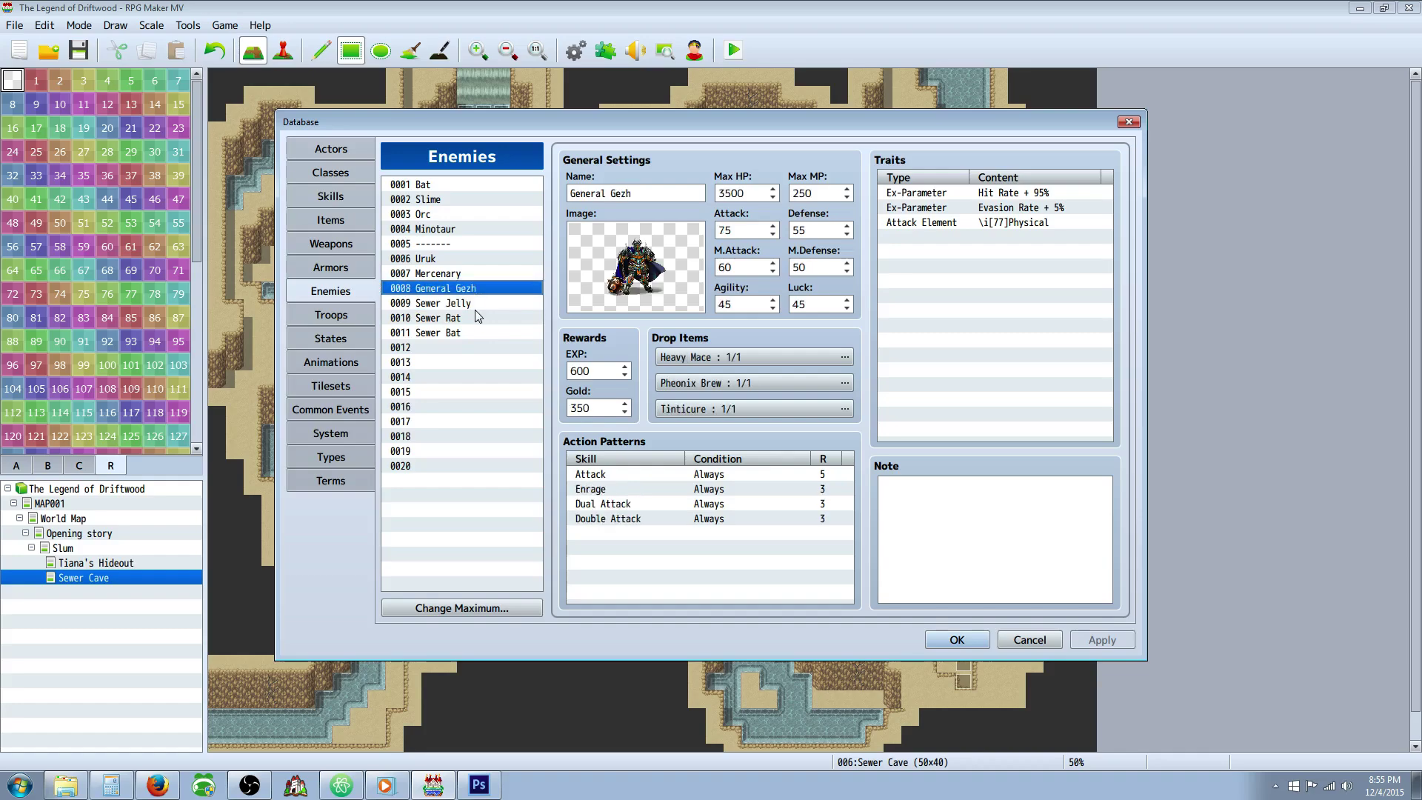
pyautogui.click(474, 307)
pyautogui.click(474, 320)
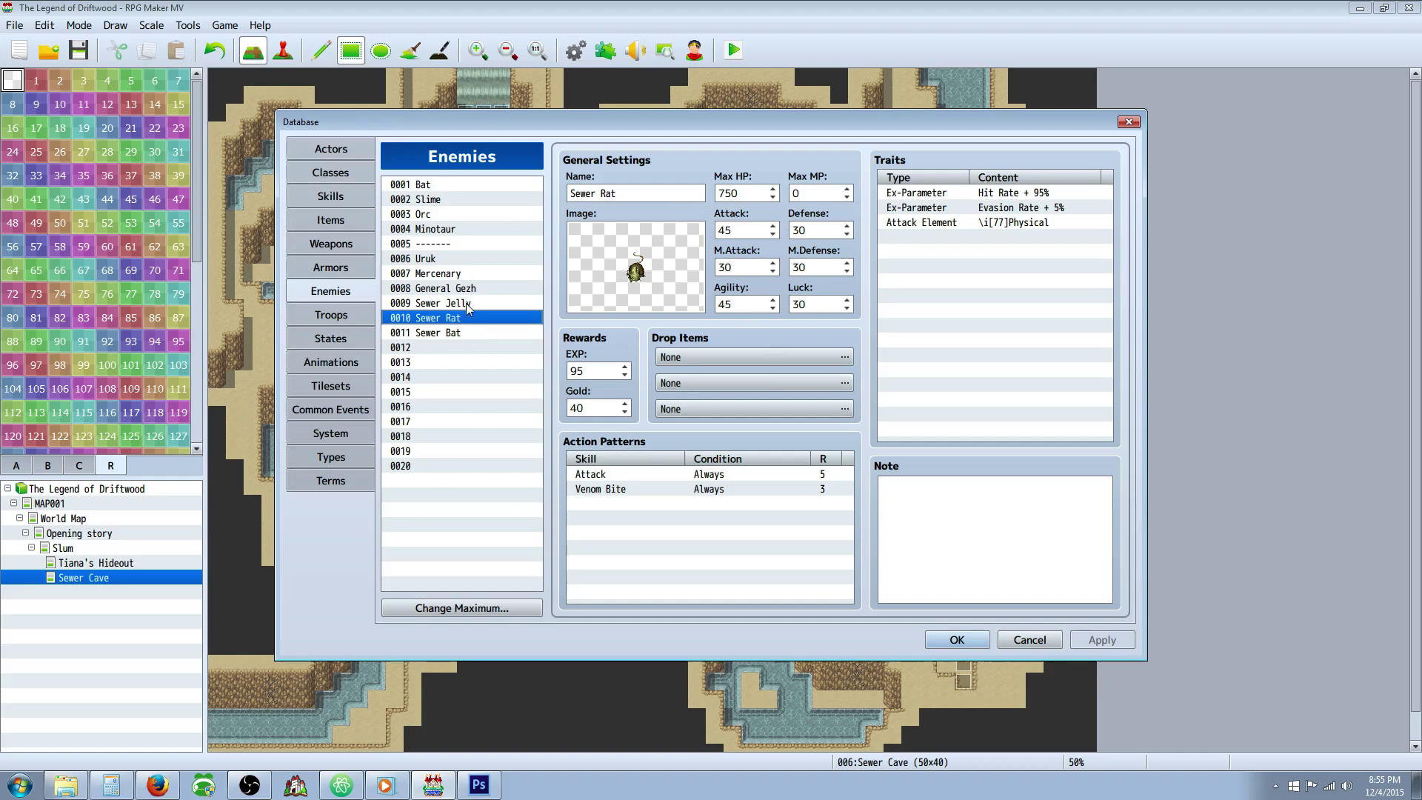
pyautogui.click(461, 334)
pyautogui.click(464, 317)
pyautogui.click(473, 302)
# Add Tachi: Kasai to the Ronin class's skills to learn at level 7 and apply the change.
pyautogui.click(334, 197)
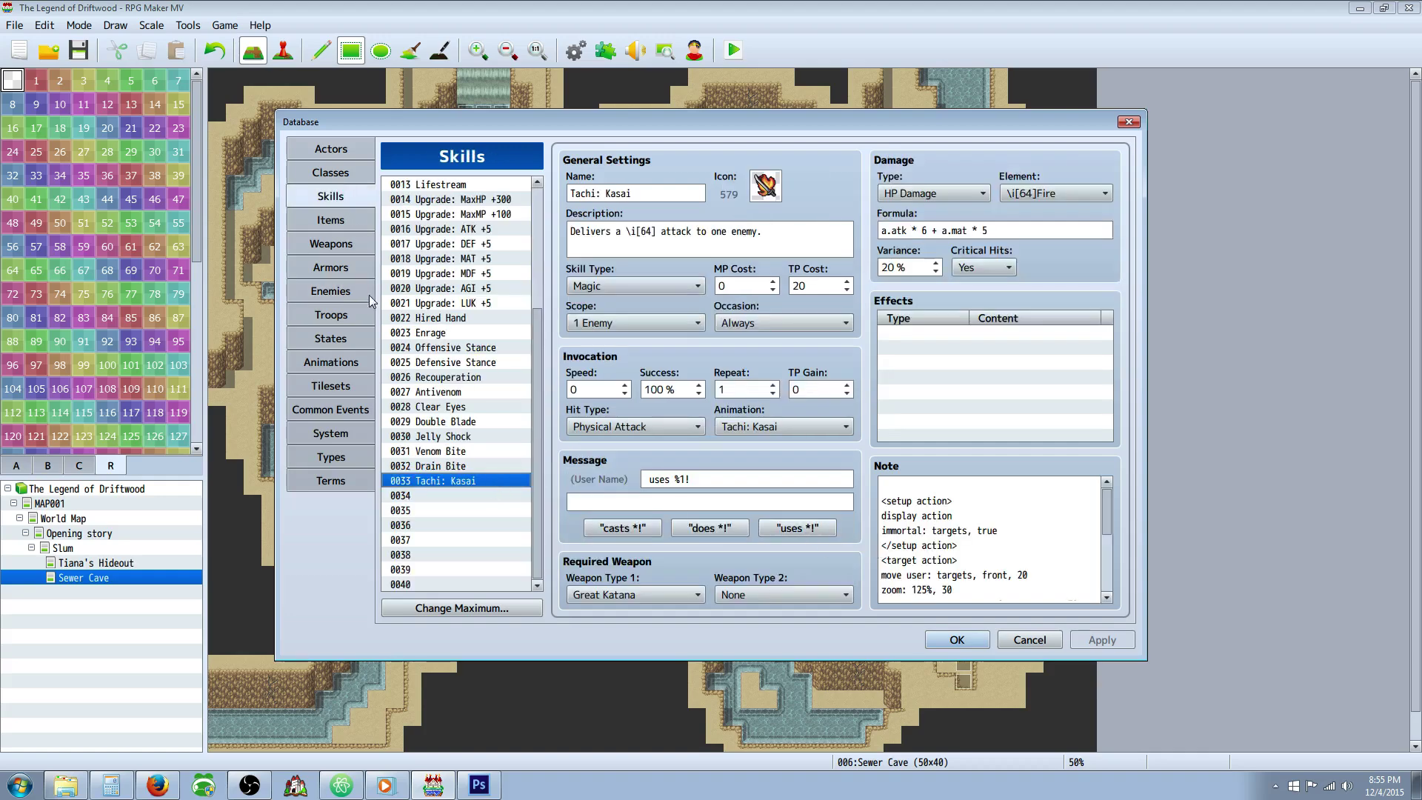
pyautogui.click(331, 173)
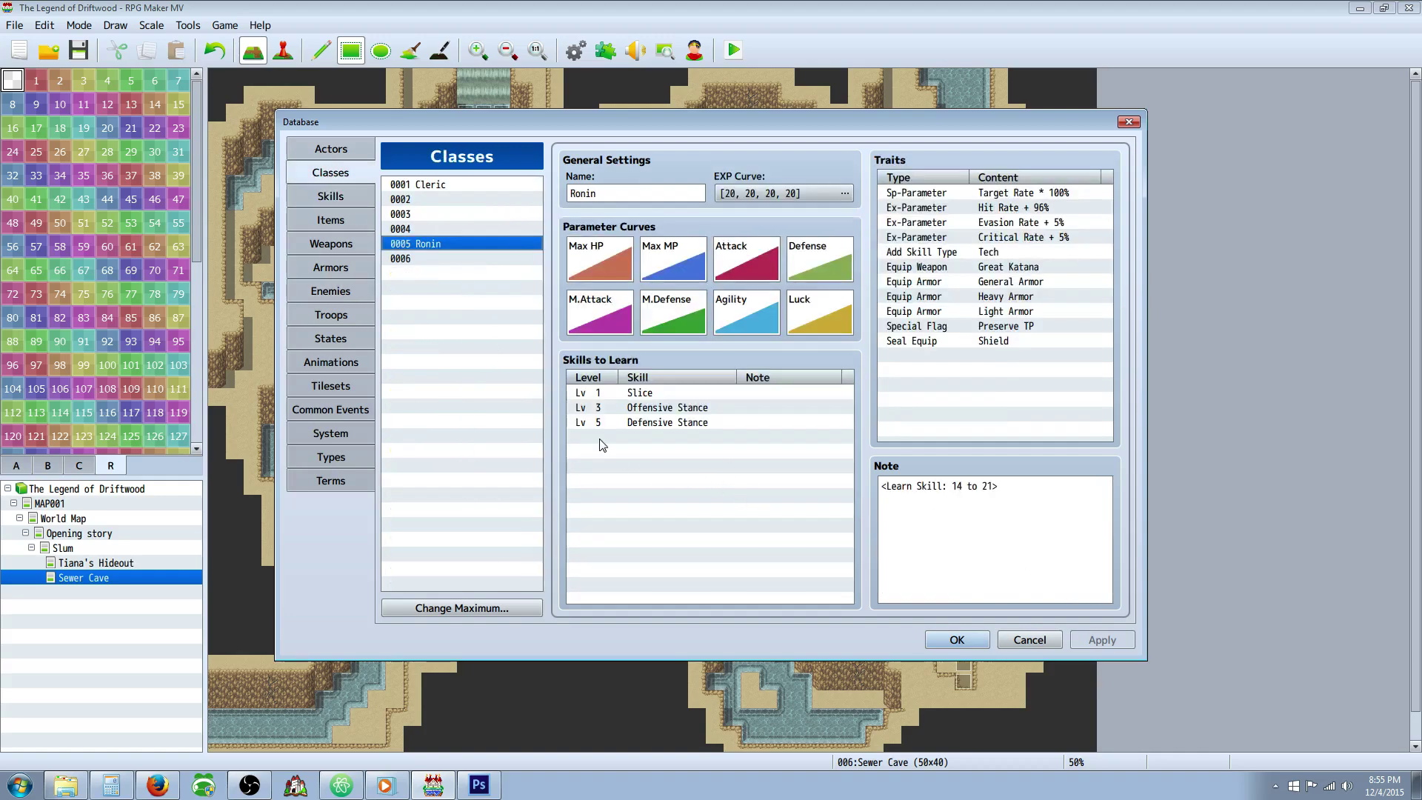
pyautogui.rightClick(598, 437)
pyautogui.click(667, 448)
pyautogui.click(755, 460)
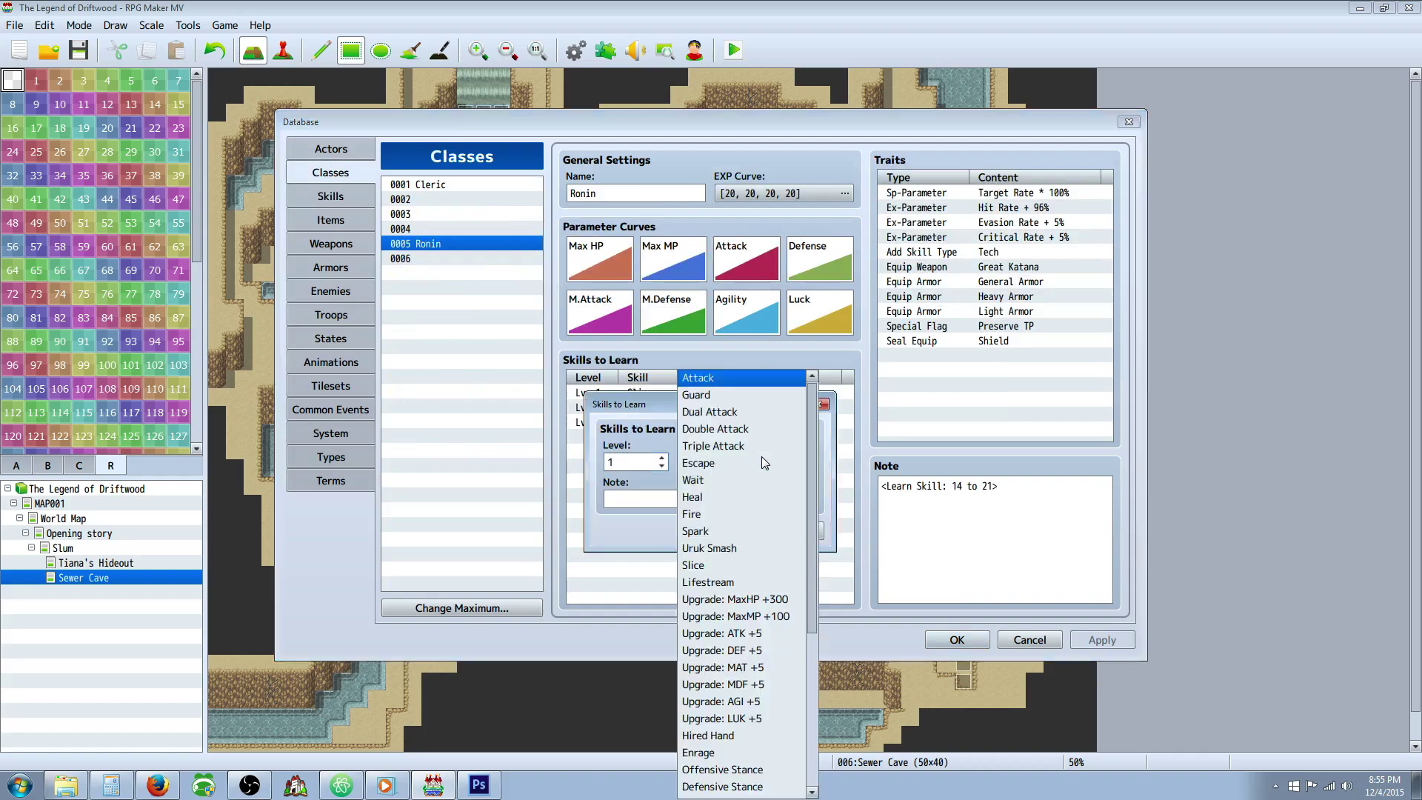
pyautogui.moveTo(815, 438); pyautogui.dragTo(820, 661)
pyautogui.click(819, 660)
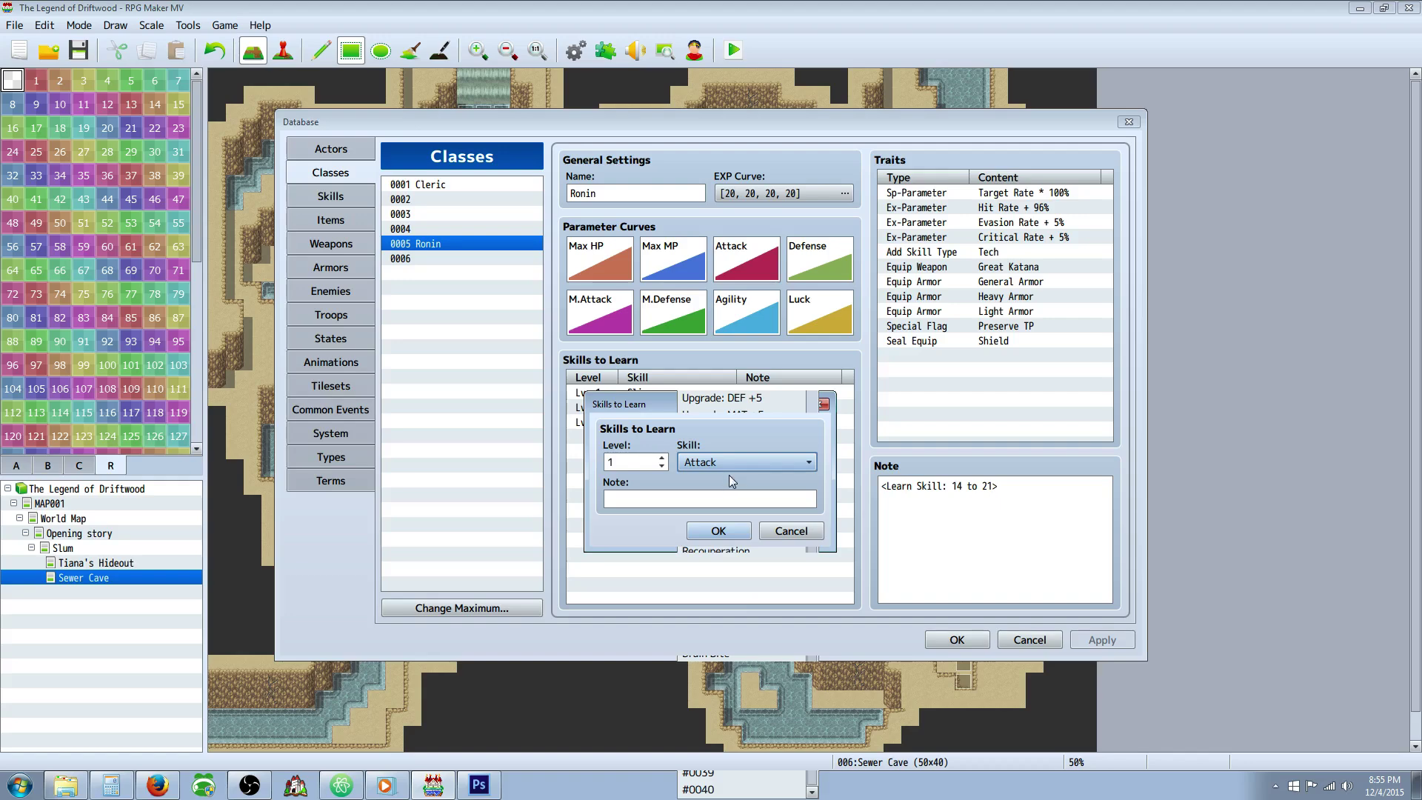
pyautogui.click(809, 462)
pyautogui.moveTo(811, 476); pyautogui.dragTo(812, 602)
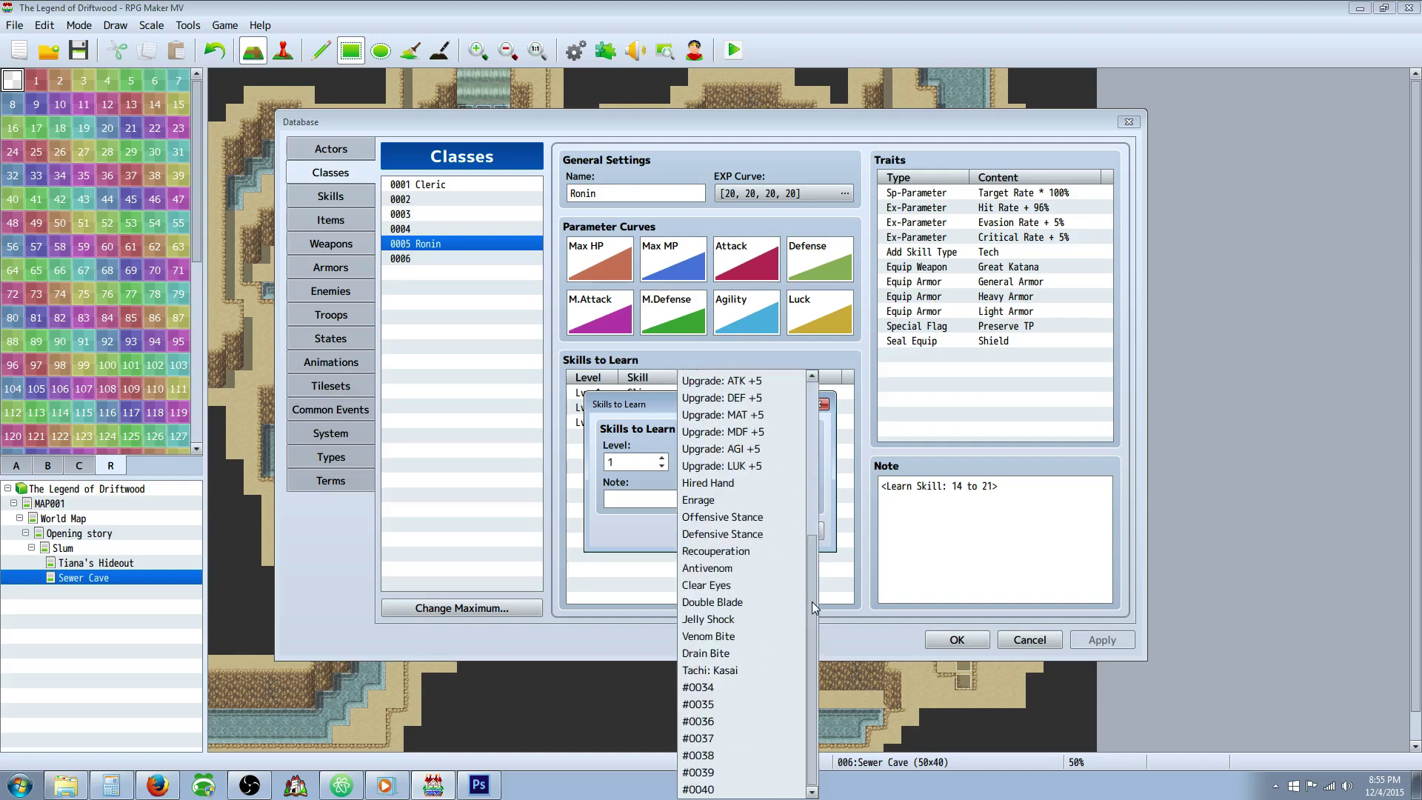
pyautogui.click(740, 670)
pyautogui.doubleClick(646, 461)
pyautogui.write('7')
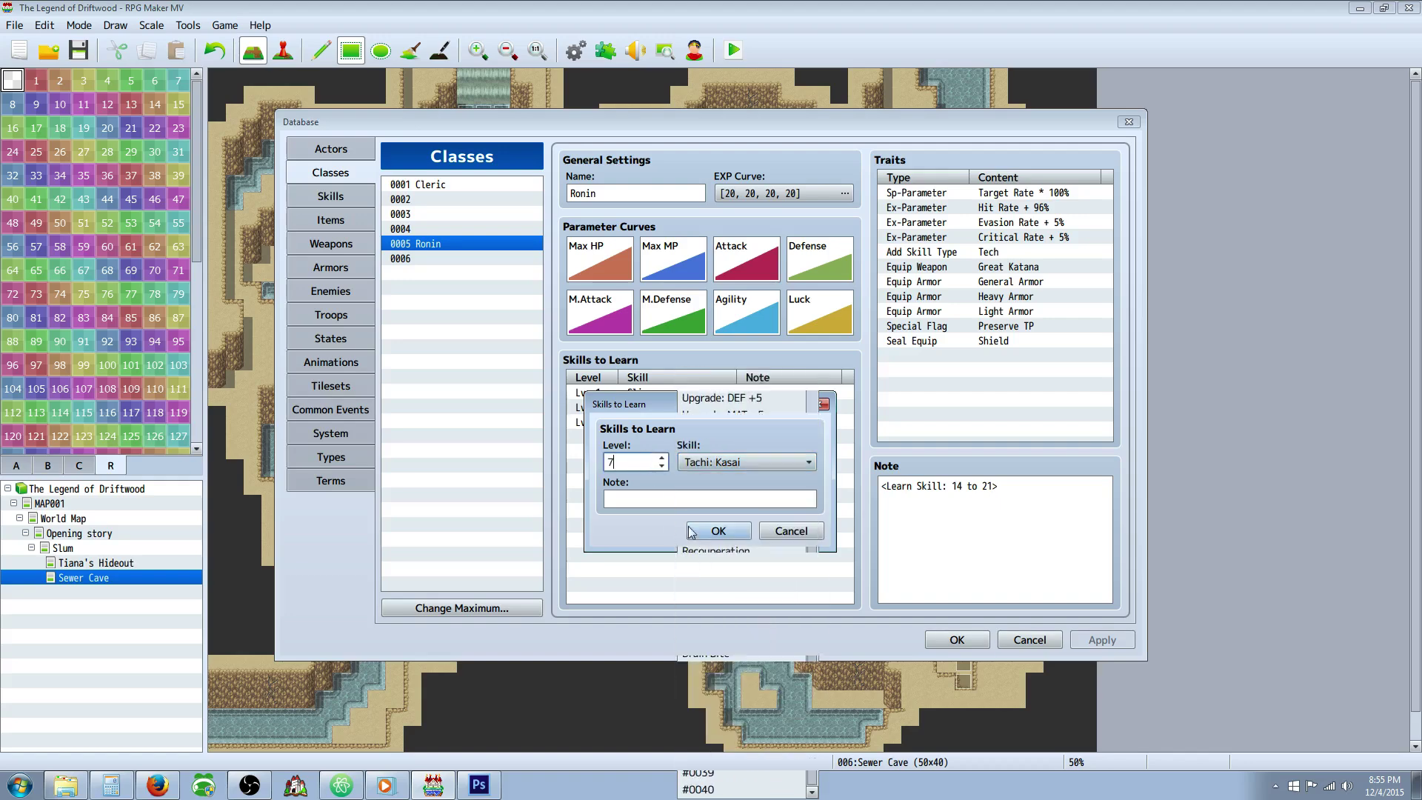
pyautogui.click(718, 531)
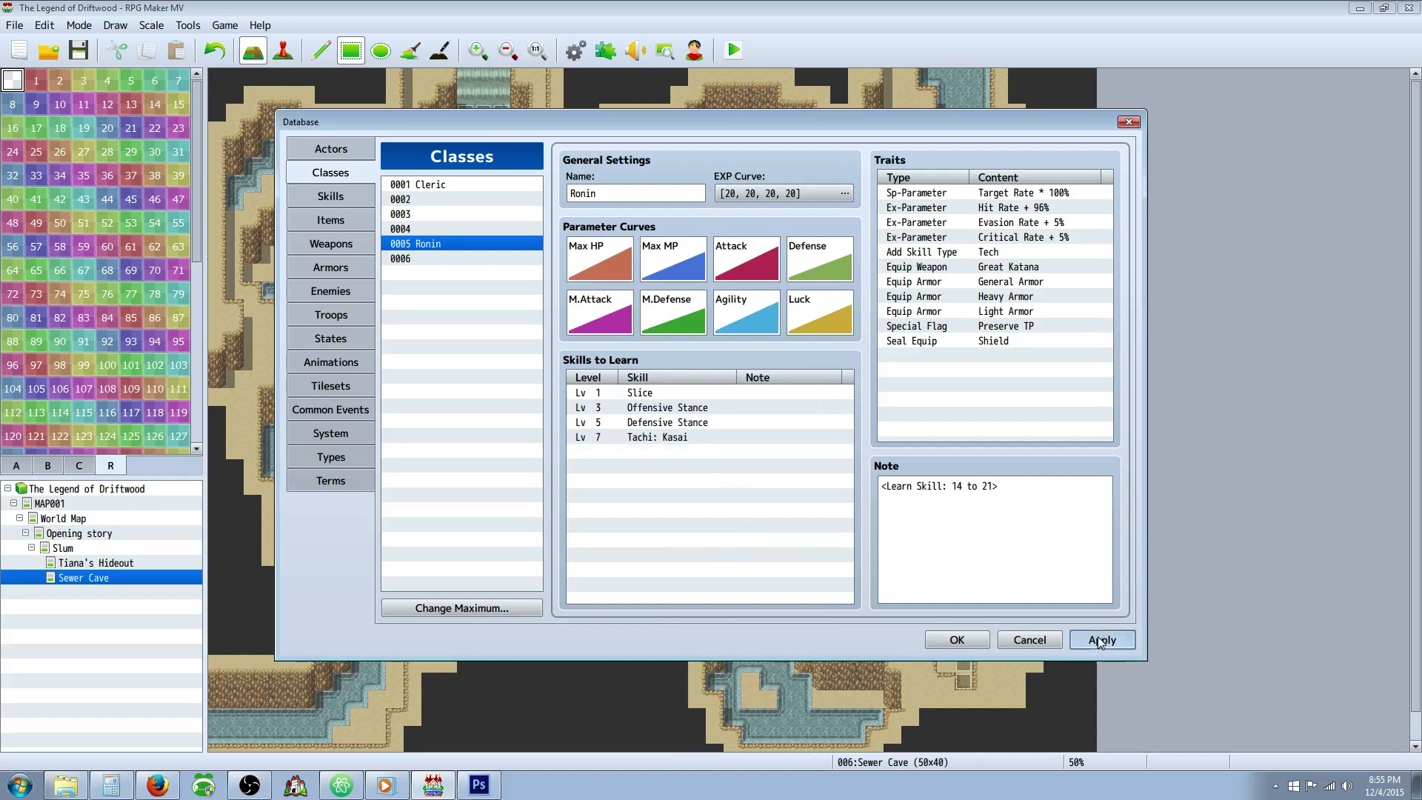
pyautogui.click(1076, 641)
# Compare the skills learned by the Cleric and Ronin classes, recheck the Tachi: Kasai skill, and close the database.
pyautogui.click(438, 185)
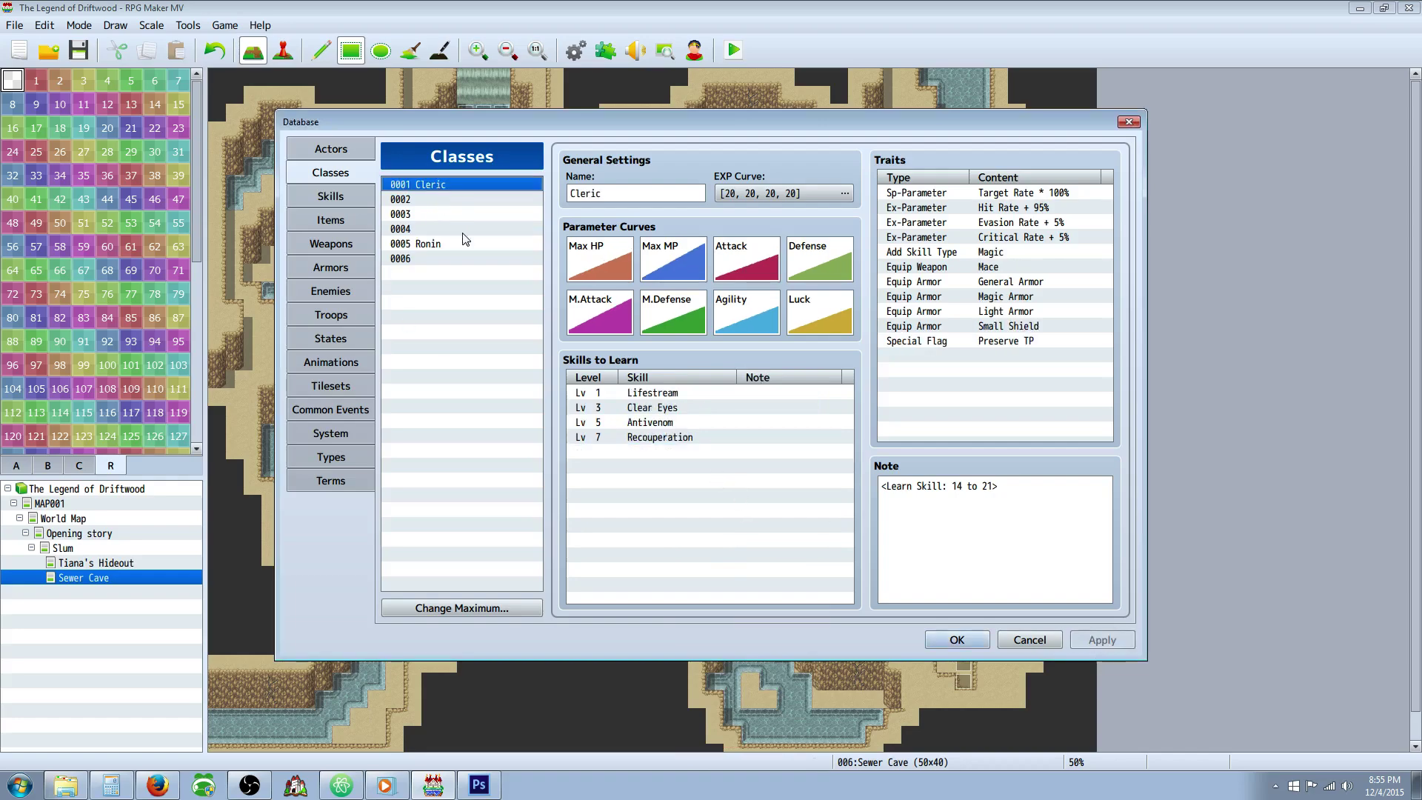
pyautogui.click(428, 243)
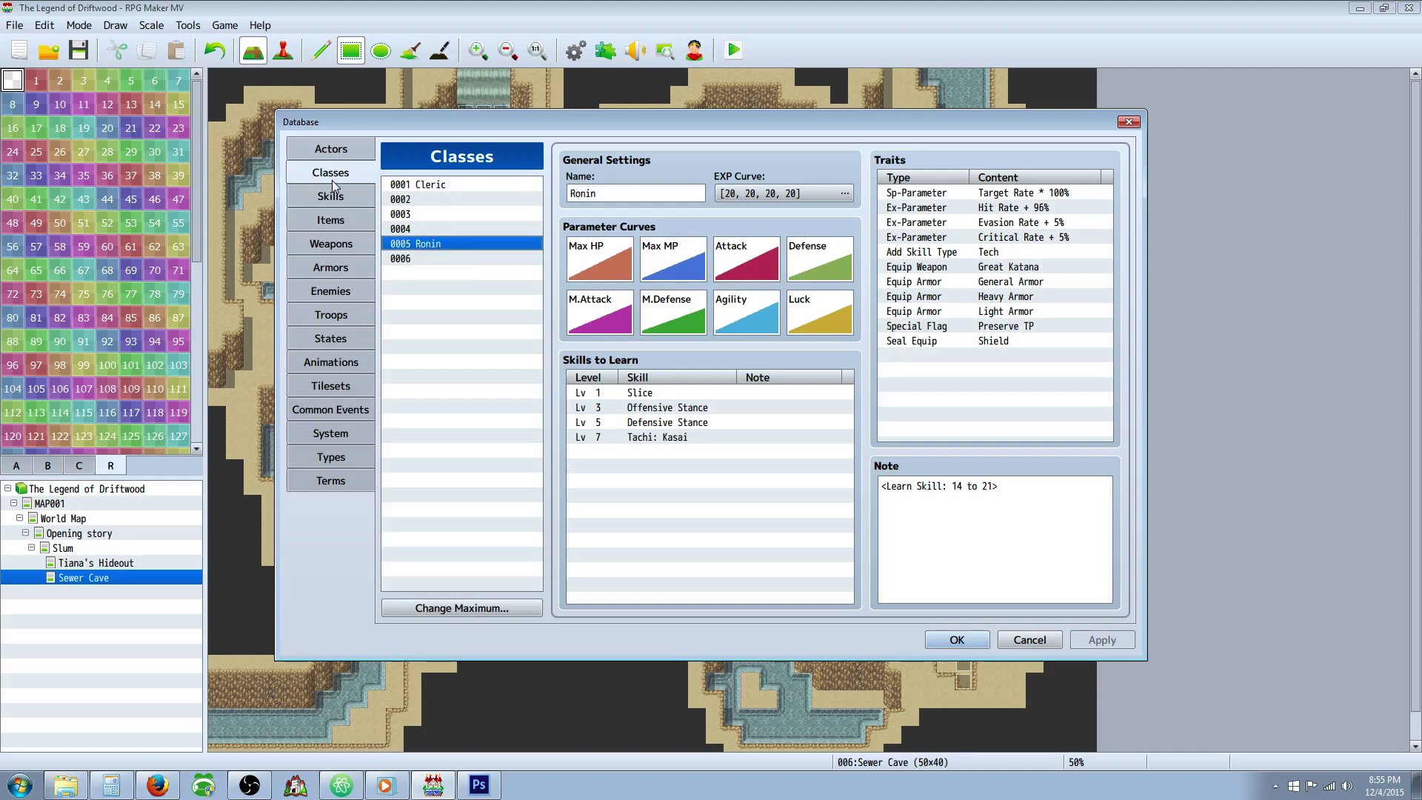
pyautogui.click(330, 196)
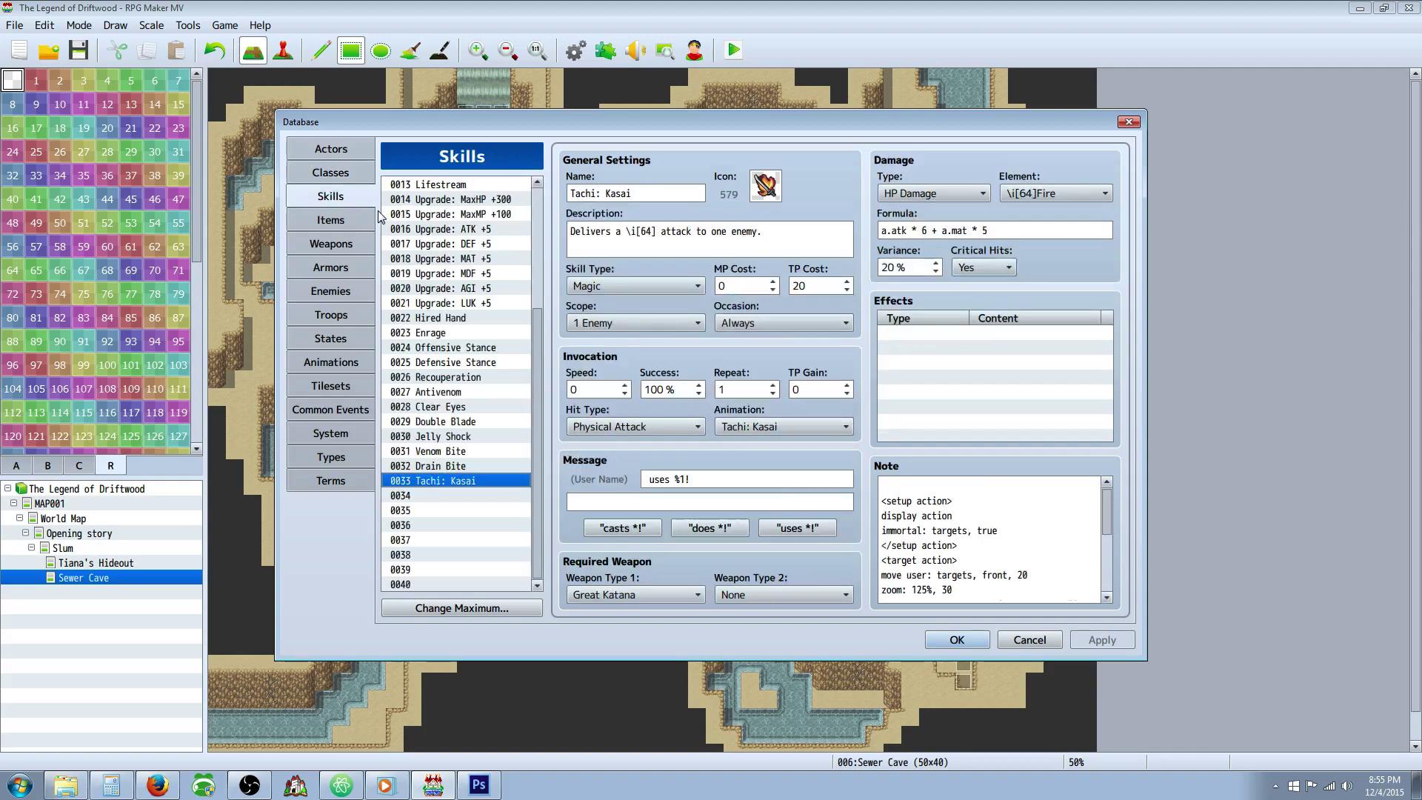
pyautogui.click(250, 785)
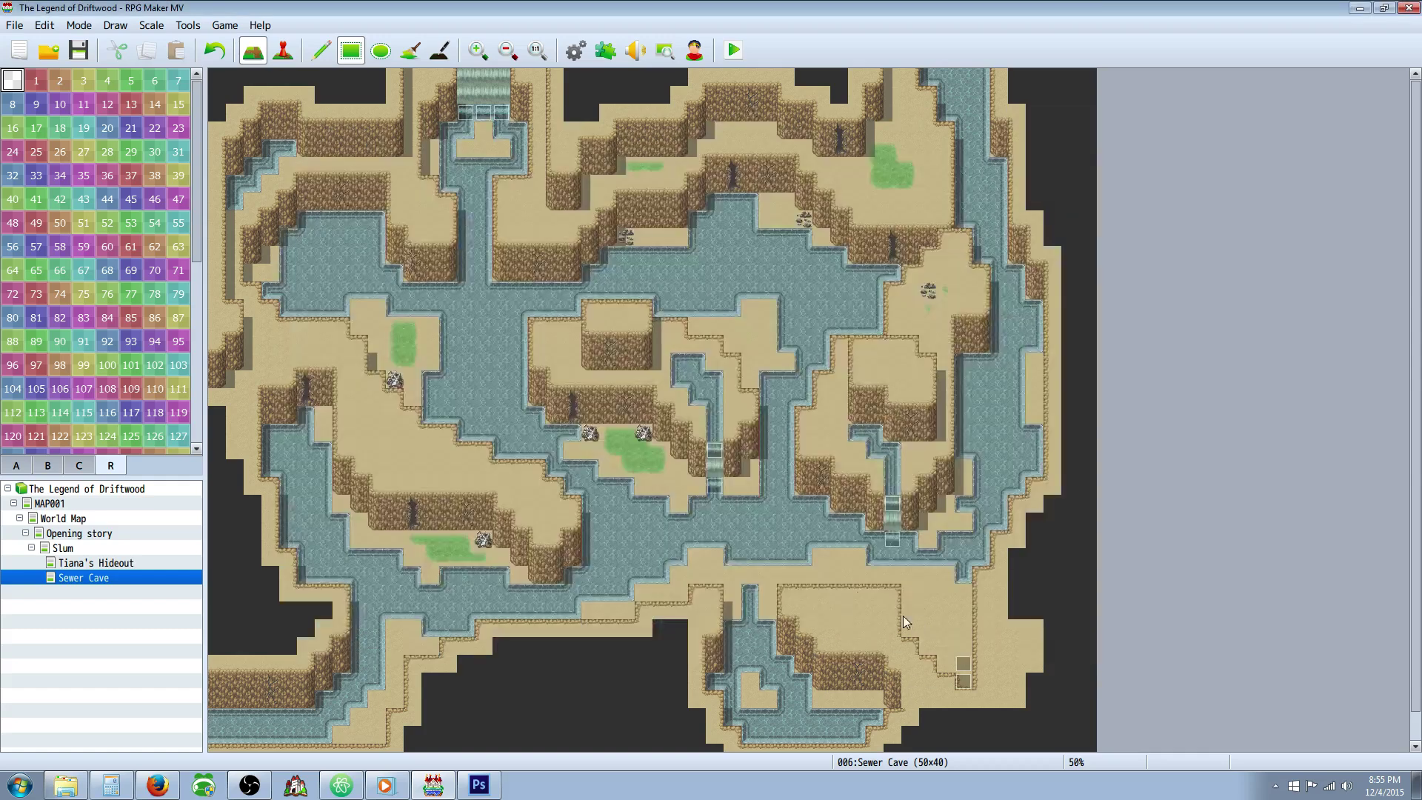
pyautogui.click(957, 639)
# Open the Sewer Cave map's properties and review its background music and battleback settings.
pyautogui.rightClick(96, 579)
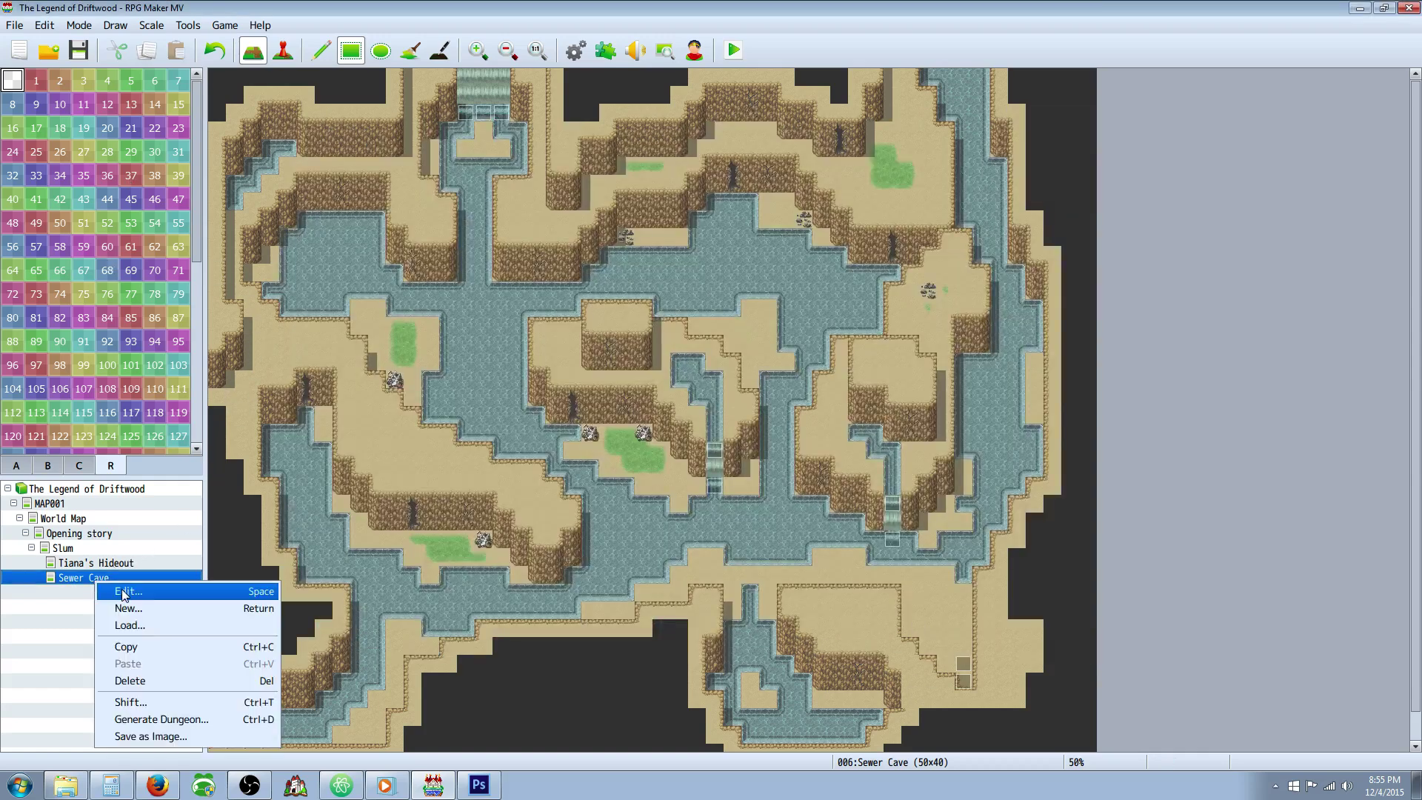
pyautogui.click(124, 592)
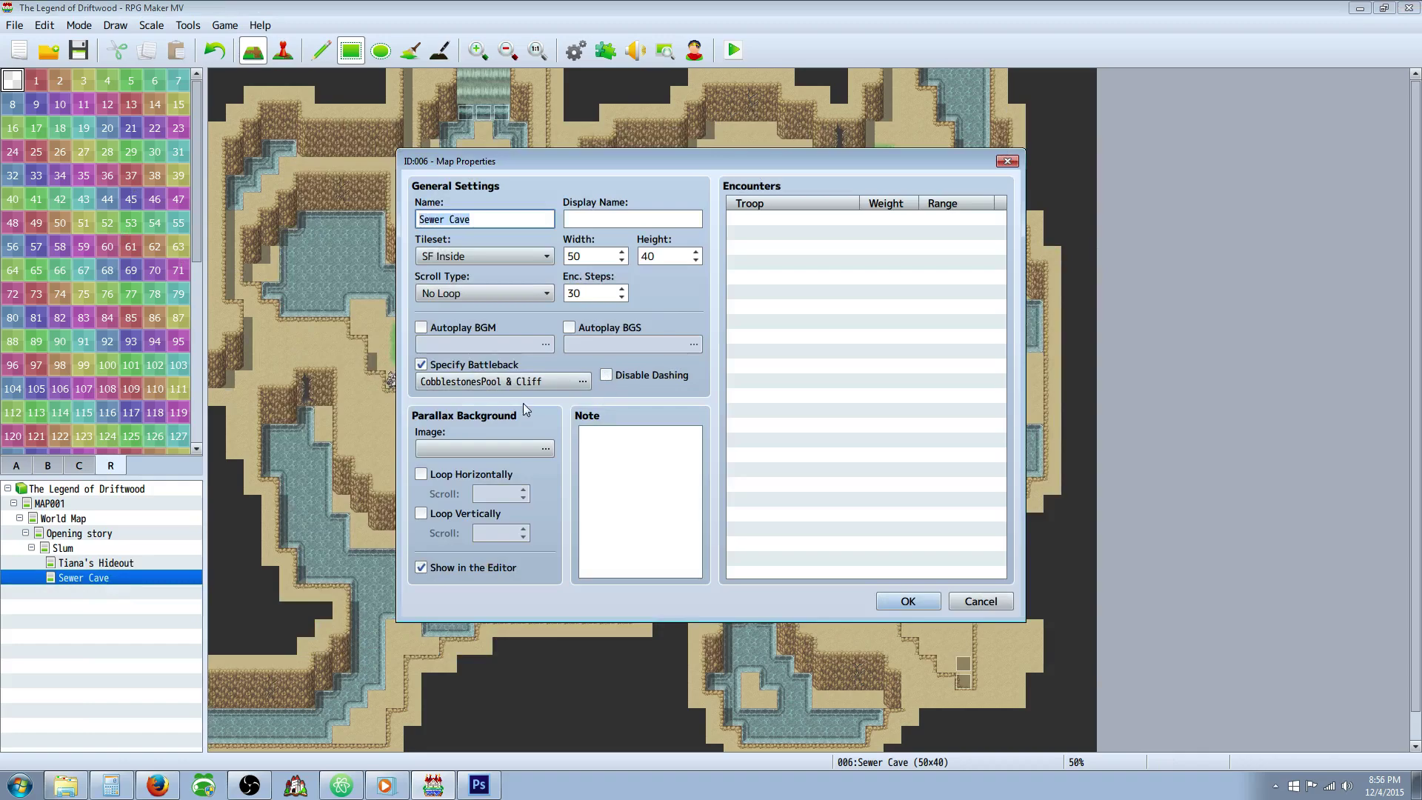
pyautogui.click(469, 329)
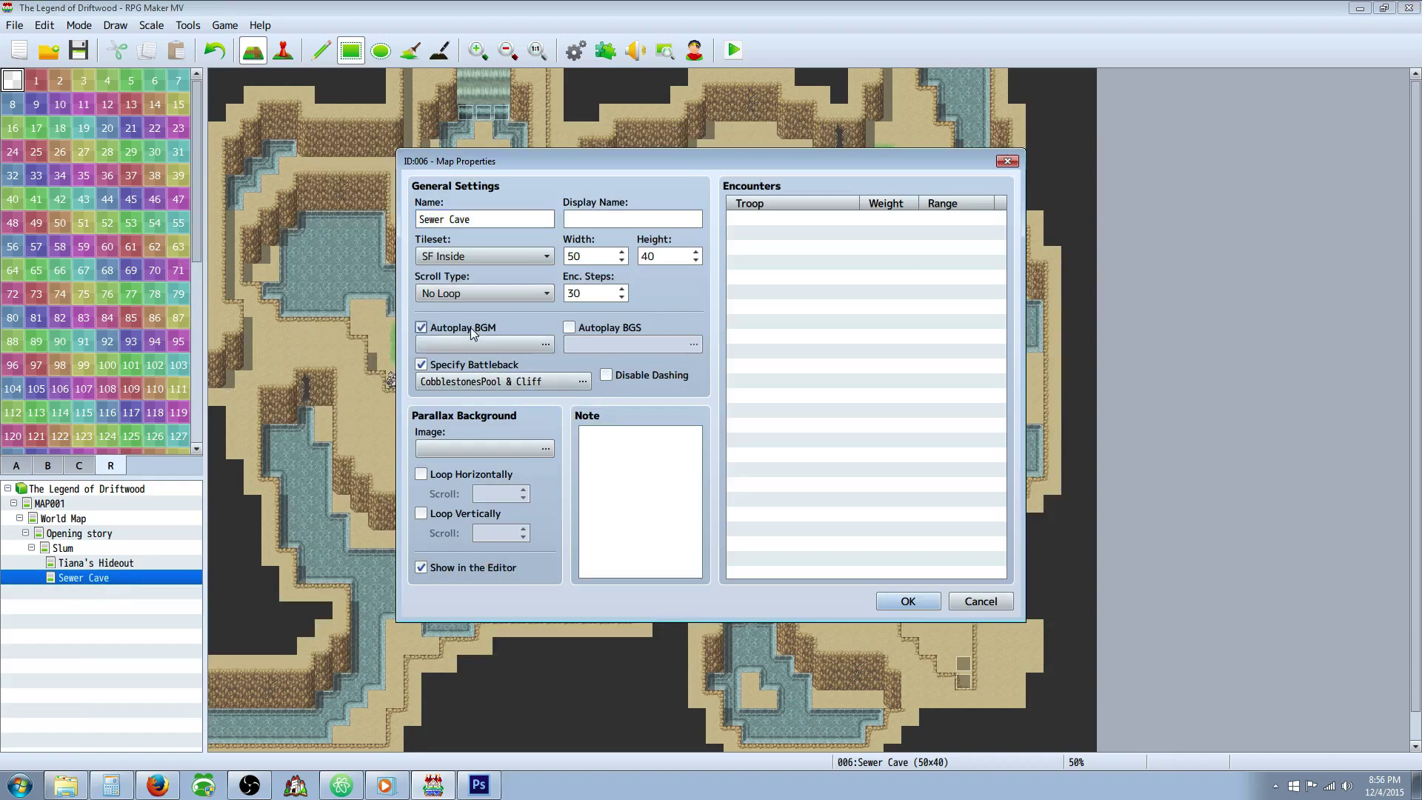
pyautogui.click(458, 328)
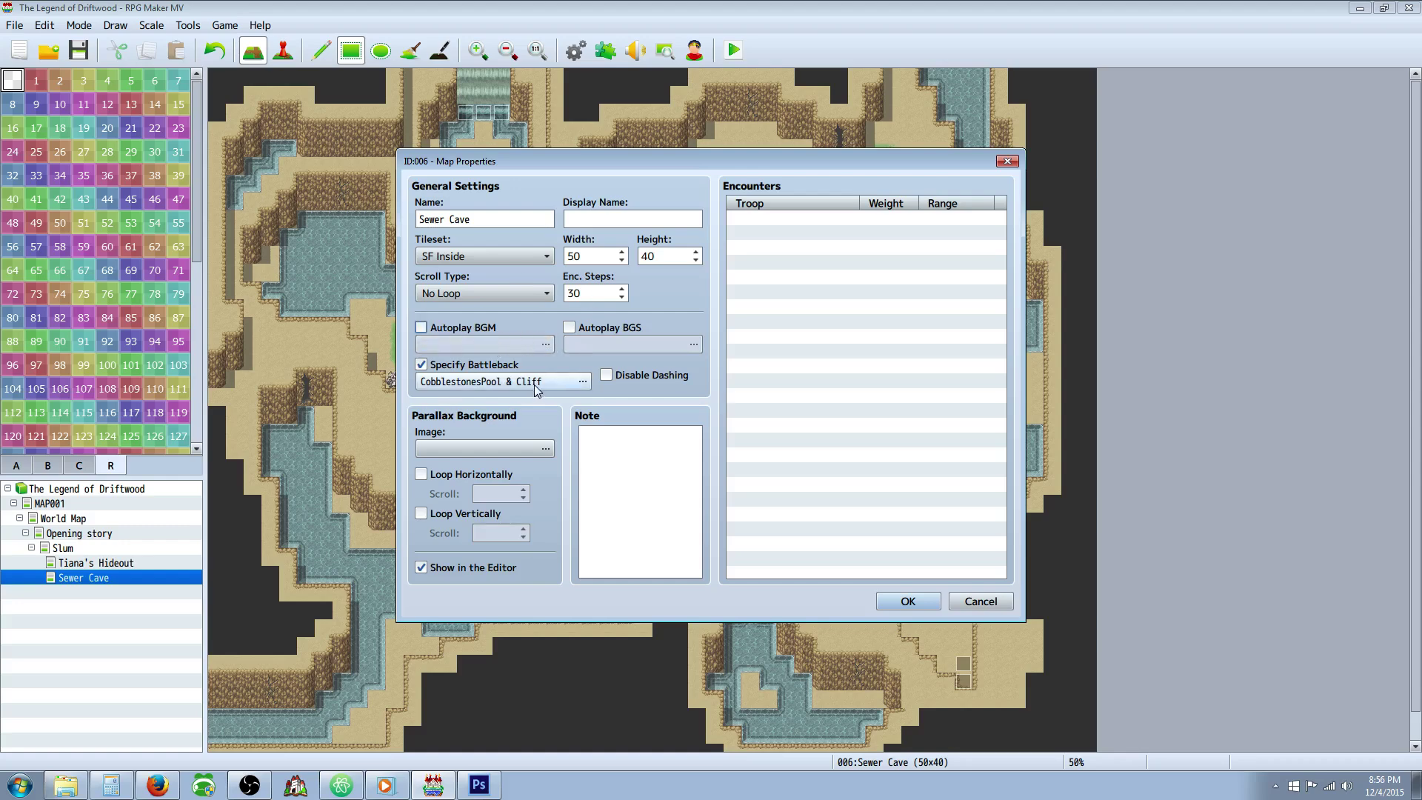
pyautogui.click(586, 382)
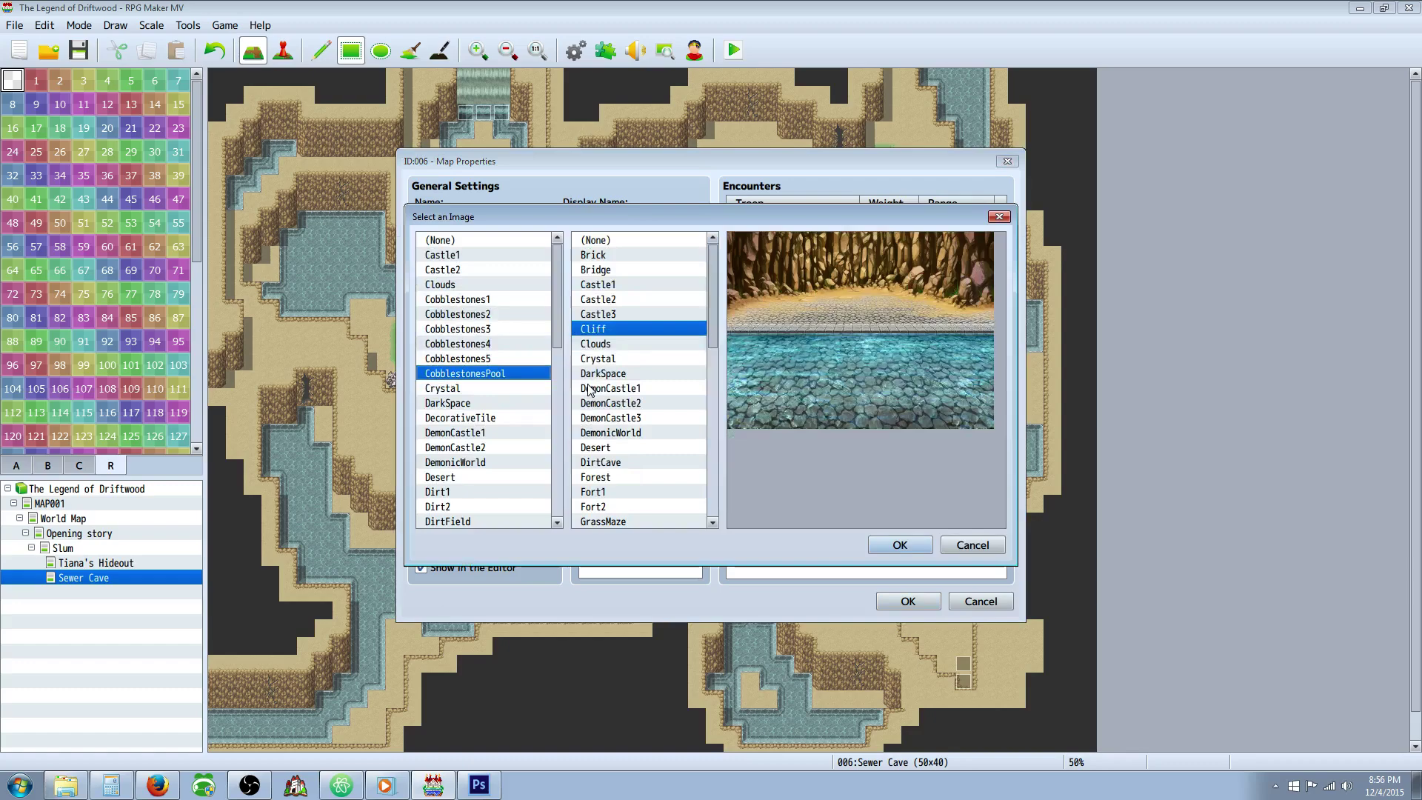
pyautogui.click(899, 545)
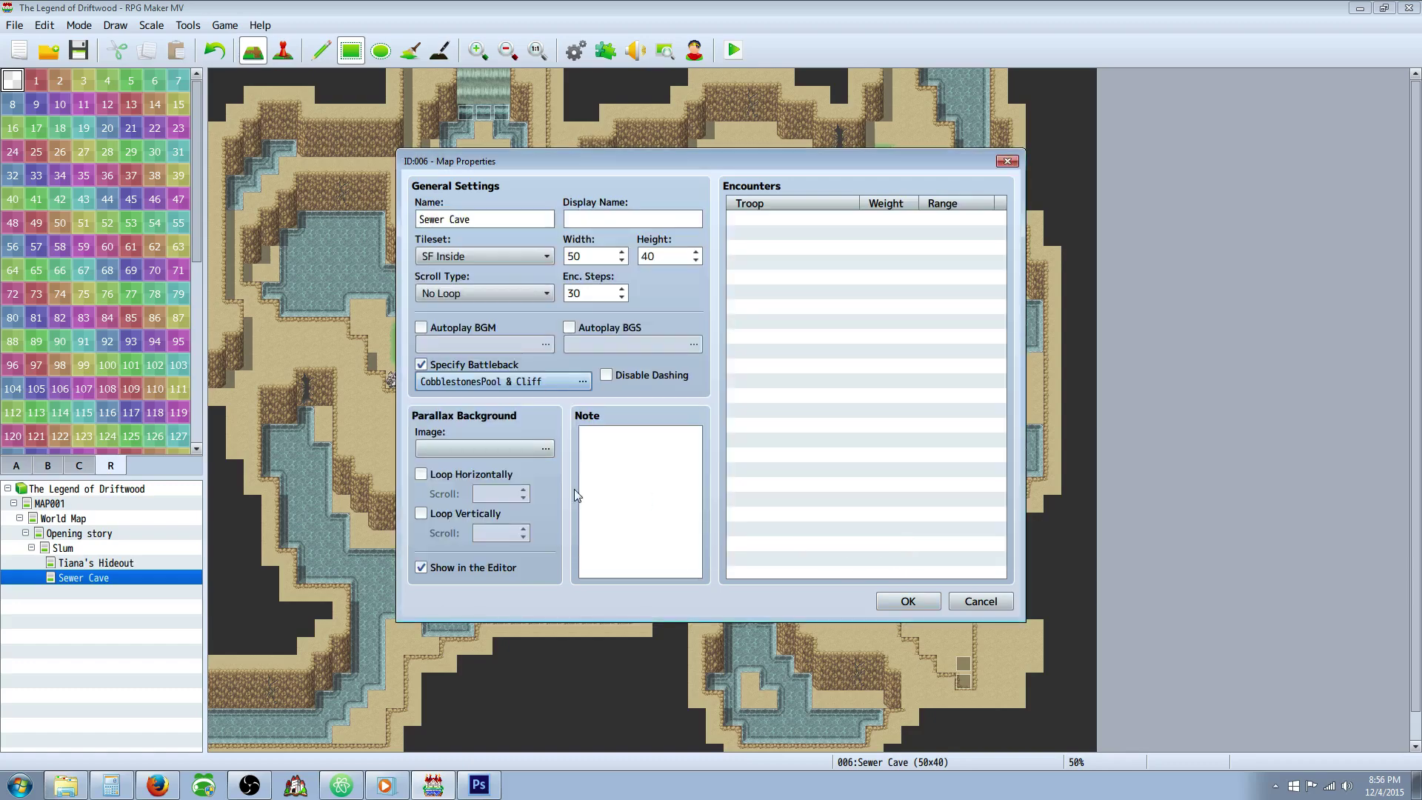
# Add a Sewer Jelly encounter with weight 5 to the Sewer Cave map, restricted to region ID 7.
pyautogui.rightClick(768, 241)
pyautogui.click(801, 249)
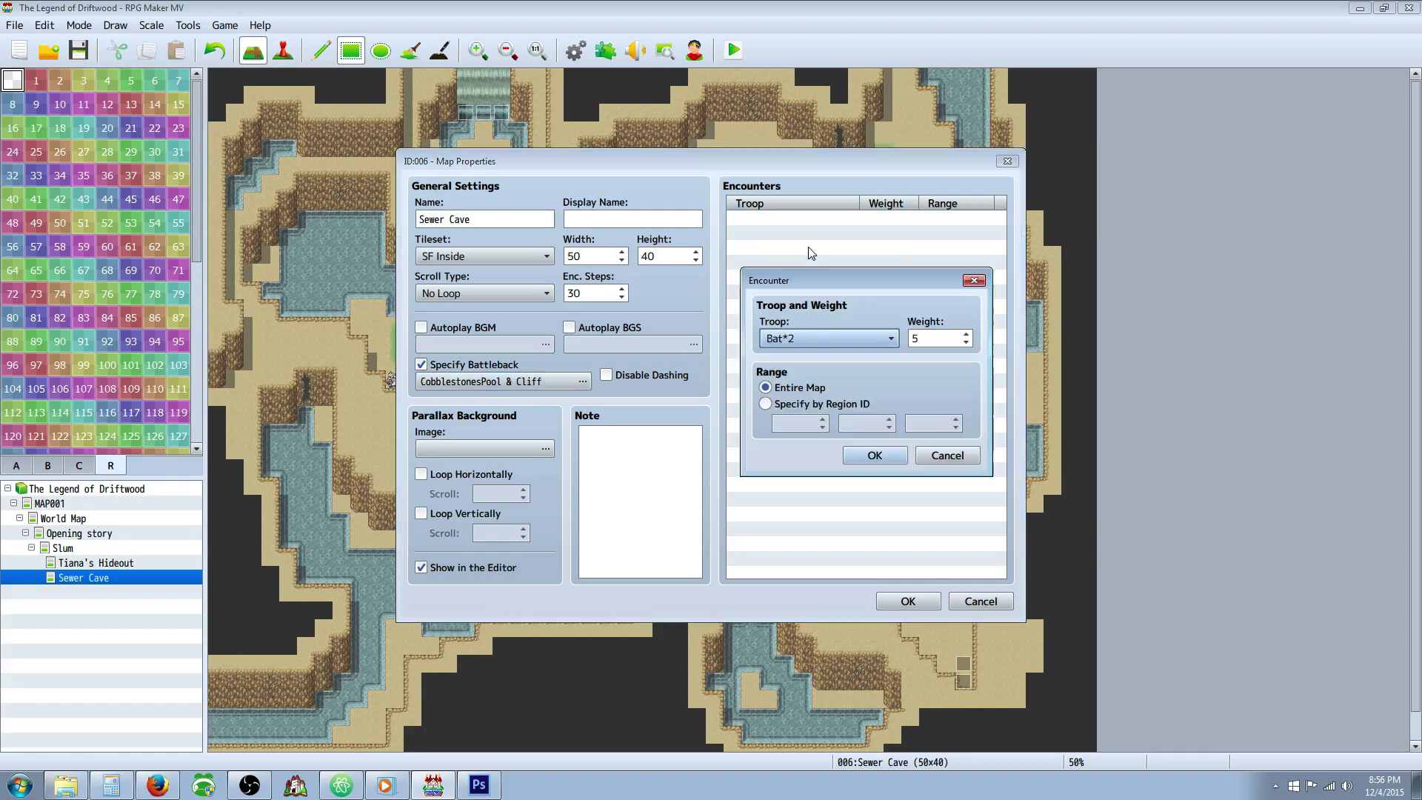
pyautogui.click(892, 339)
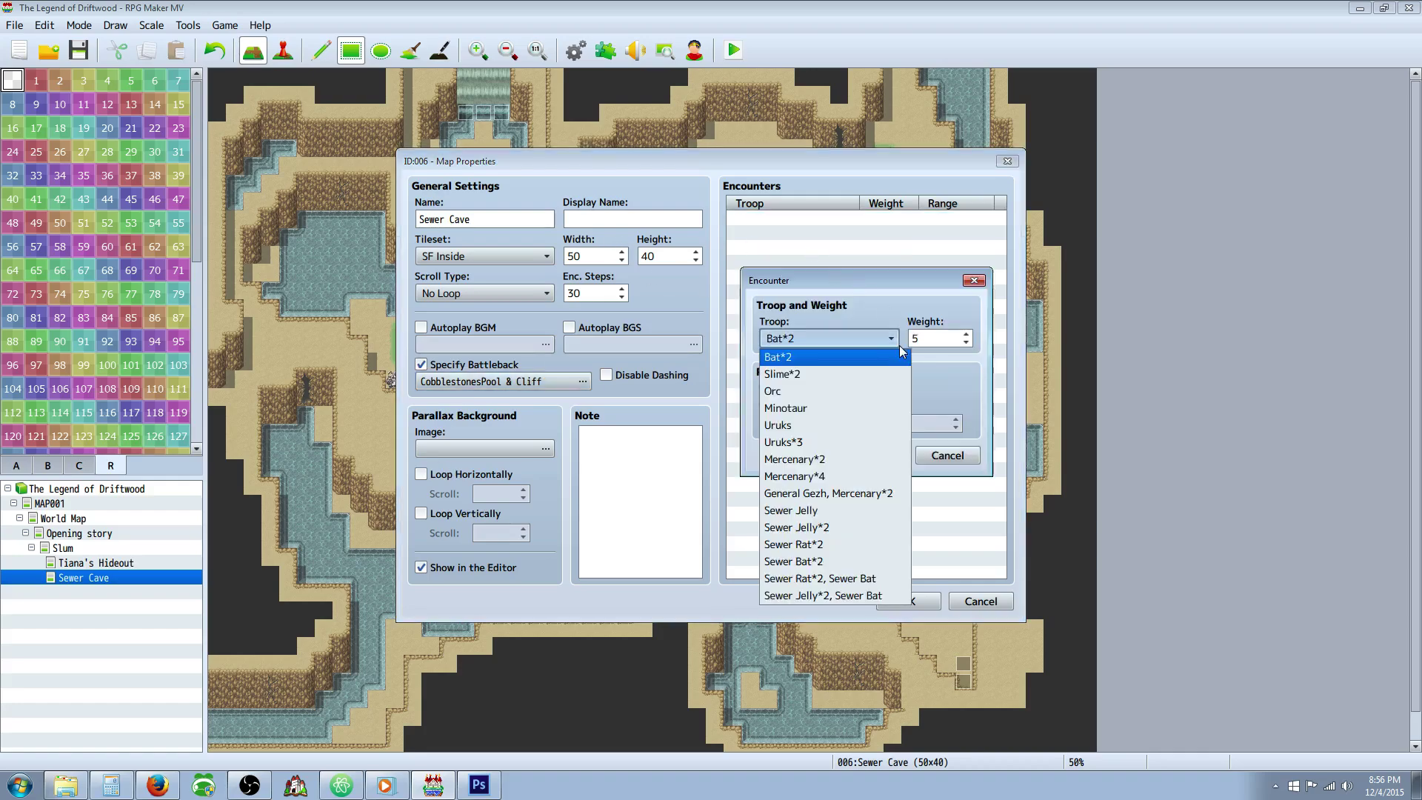
pyautogui.click(850, 518)
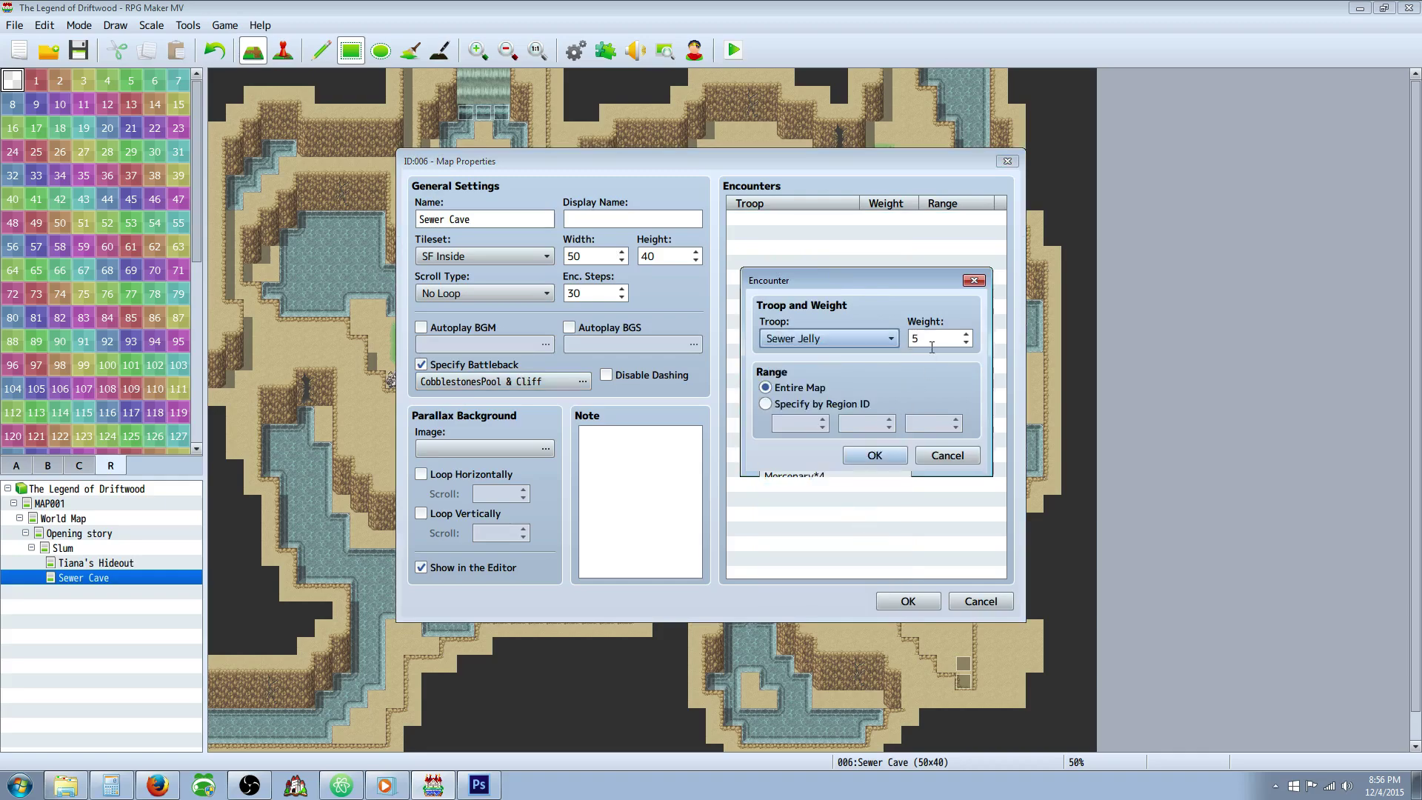
pyautogui.click(807, 410)
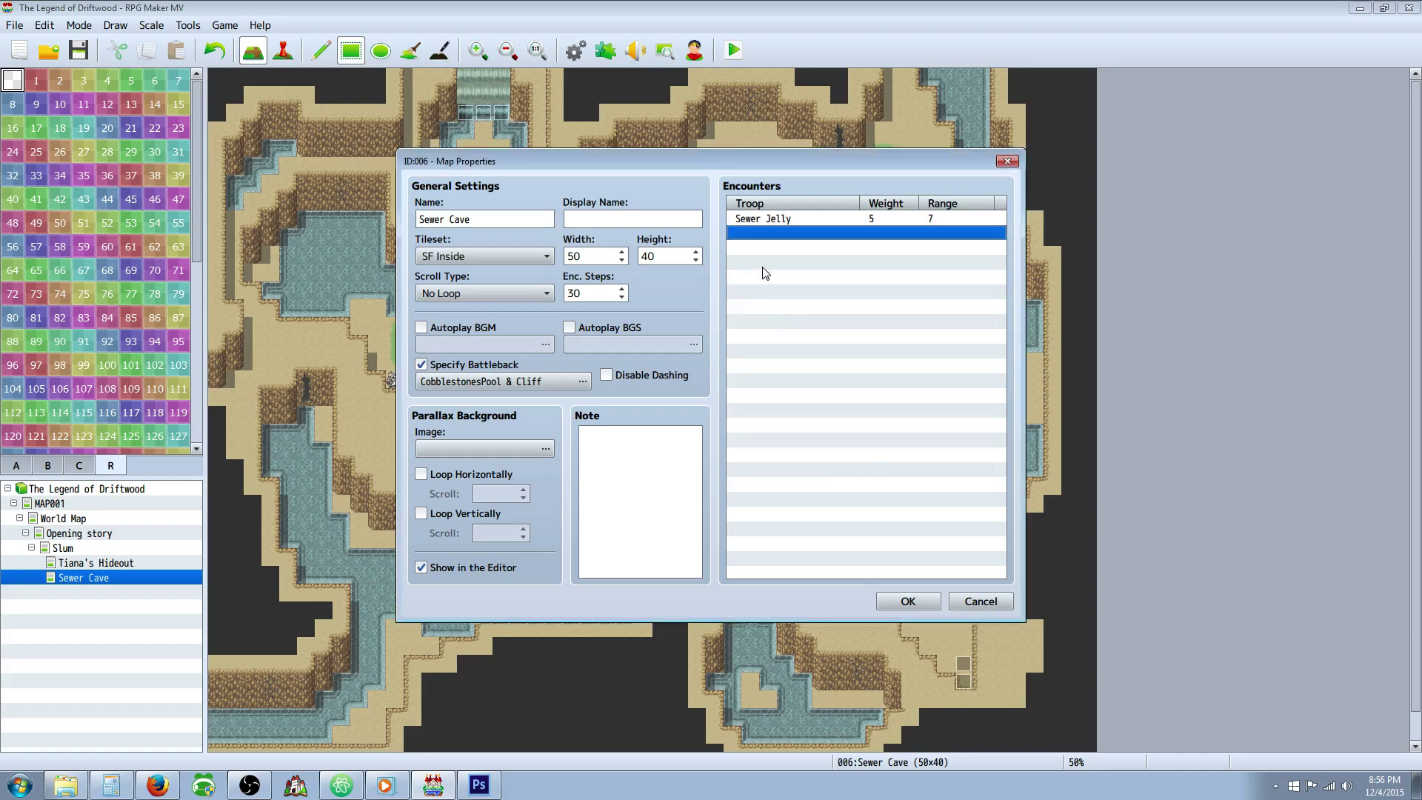
# Add a Sewer Jelly*2 encounter with weight 5, restricted to region ID 7.
pyautogui.rightClick(809, 232)
pyautogui.click(823, 242)
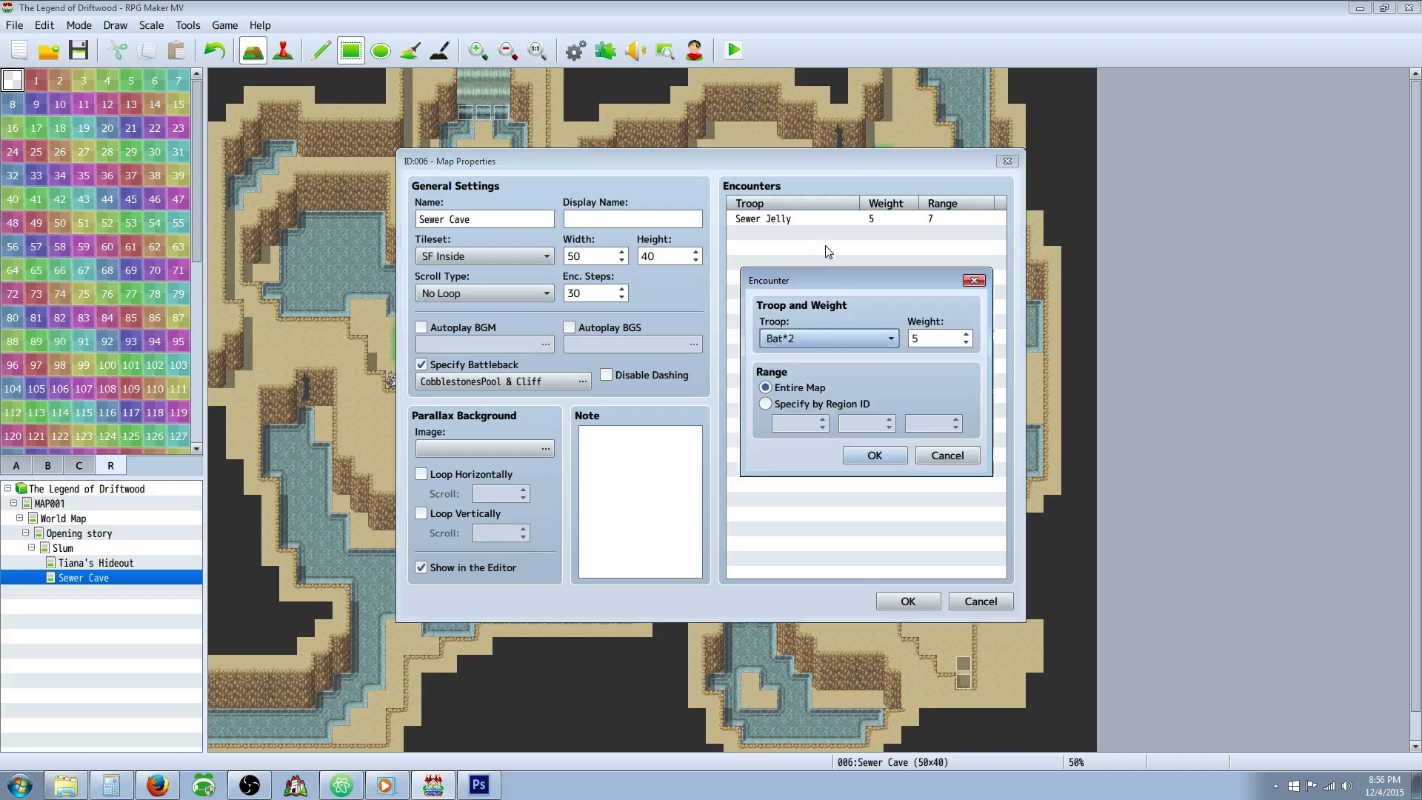
pyautogui.click(888, 340)
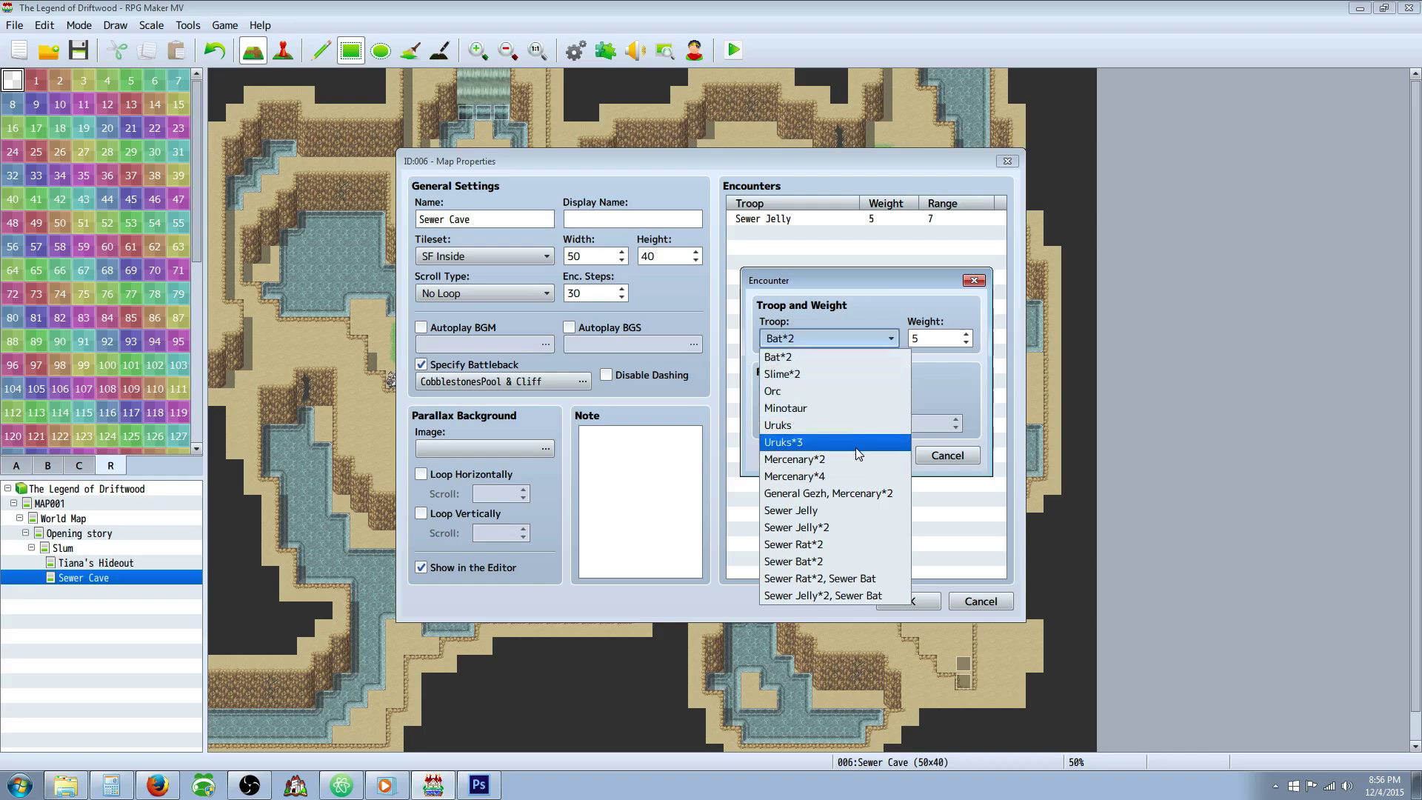
pyautogui.click(853, 527)
pyautogui.click(798, 401)
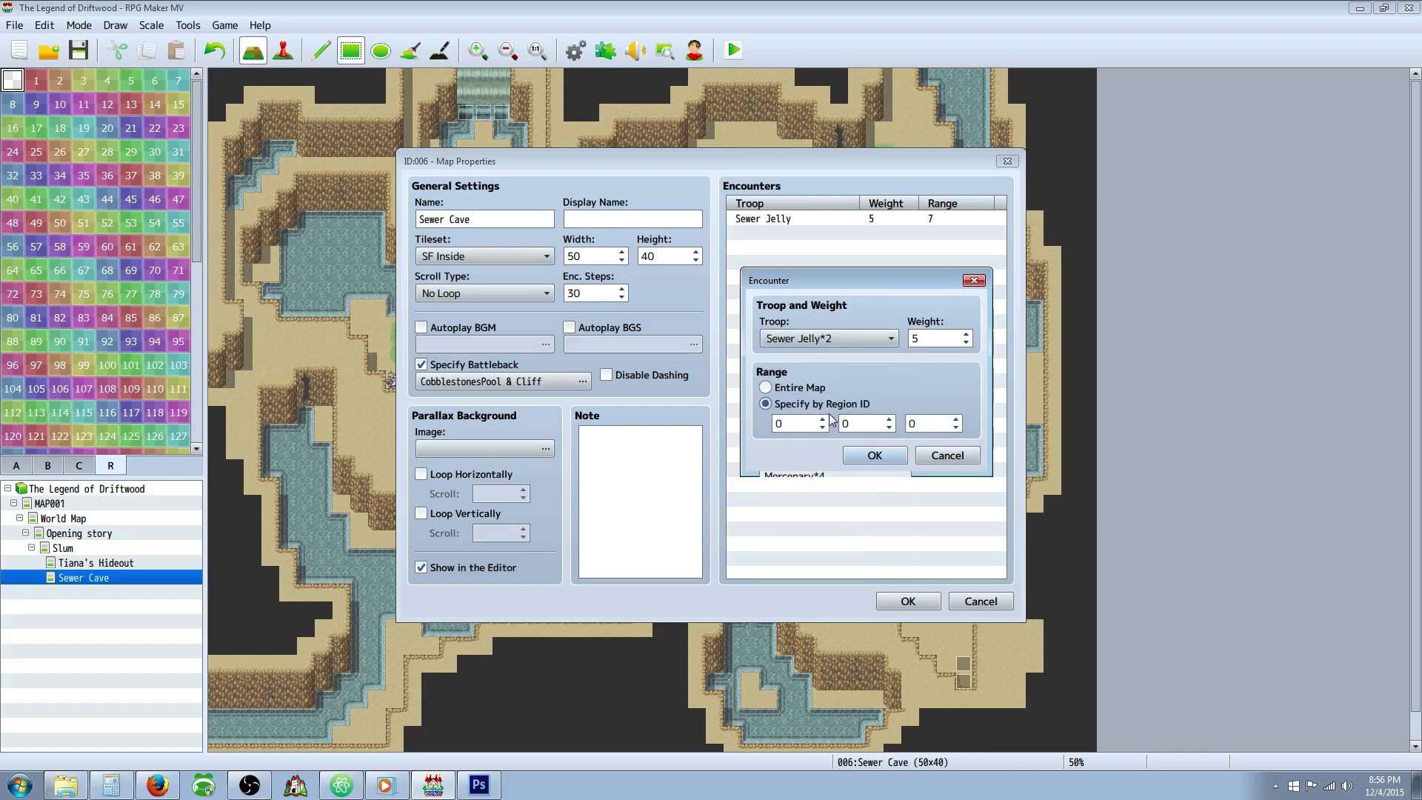
pyautogui.click(823, 419)
pyautogui.click(823, 419)
pyautogui.click(823, 419)
pyautogui.click(865, 458)
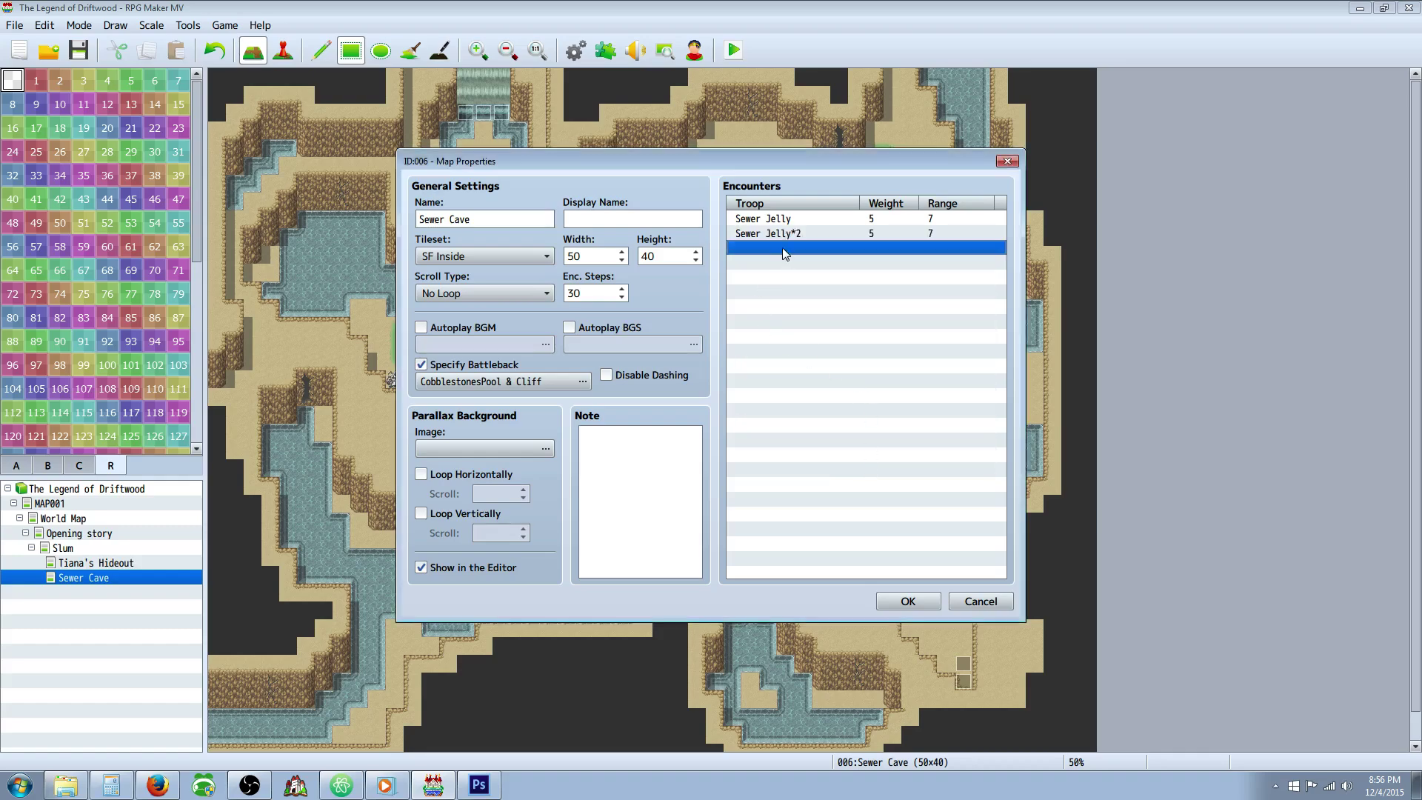
# Add a Sewer Rat*2 encounter with weight 5 covering the entire map.
pyautogui.doubleClick(817, 264)
pyautogui.click(829, 341)
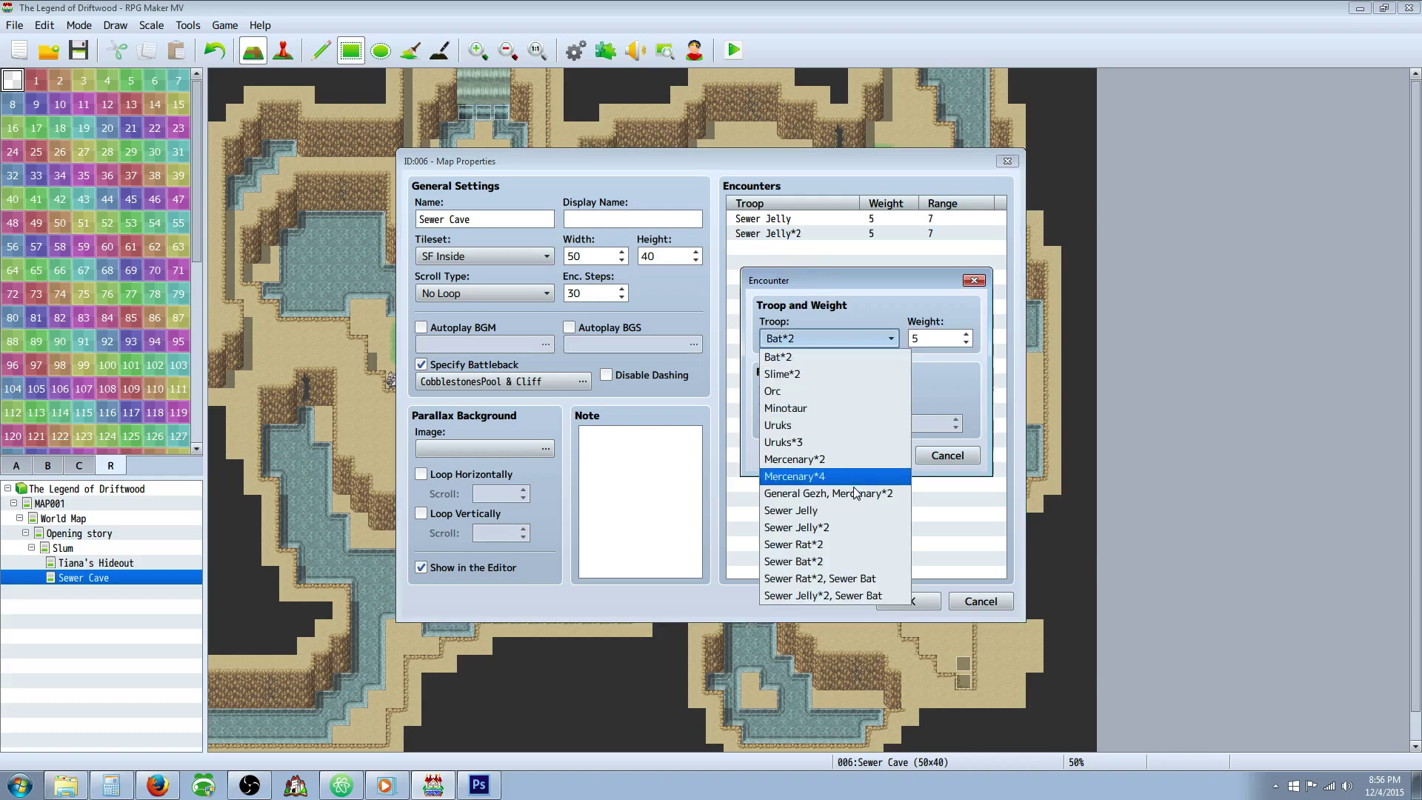
pyautogui.click(851, 544)
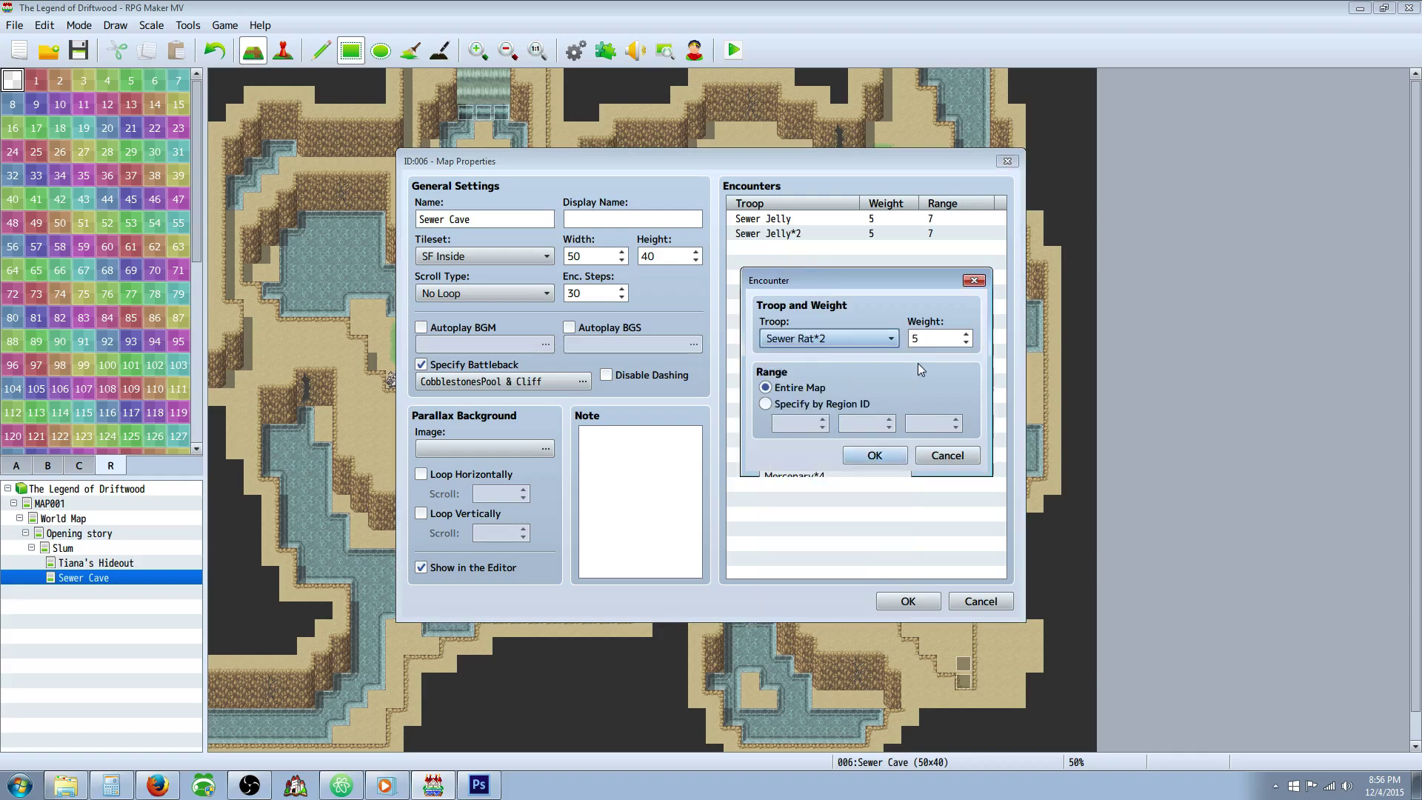
pyautogui.click(887, 453)
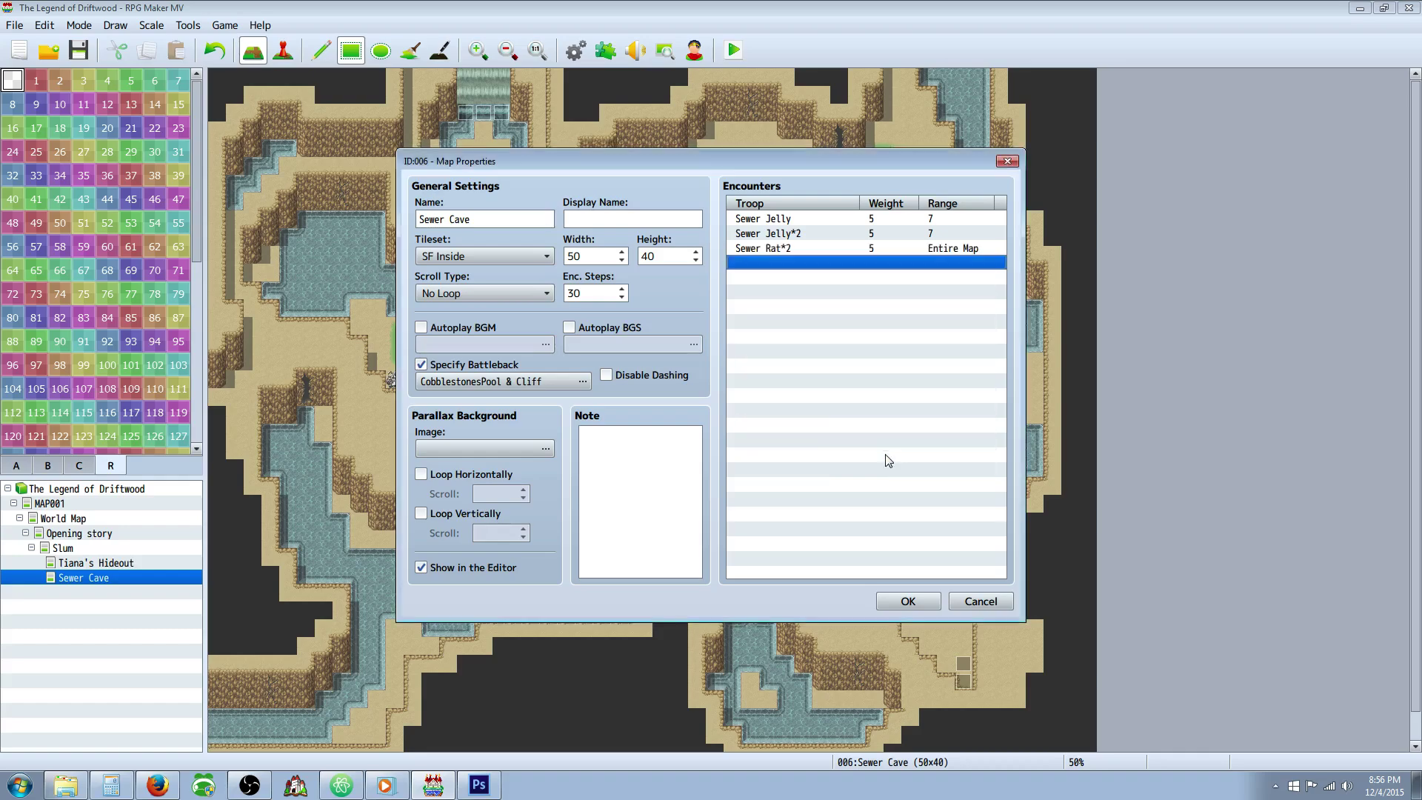
# Add a Sewer Bat*2 encounter with weight 5 covering the entire map.
pyautogui.rightClick(770, 264)
pyautogui.click(797, 272)
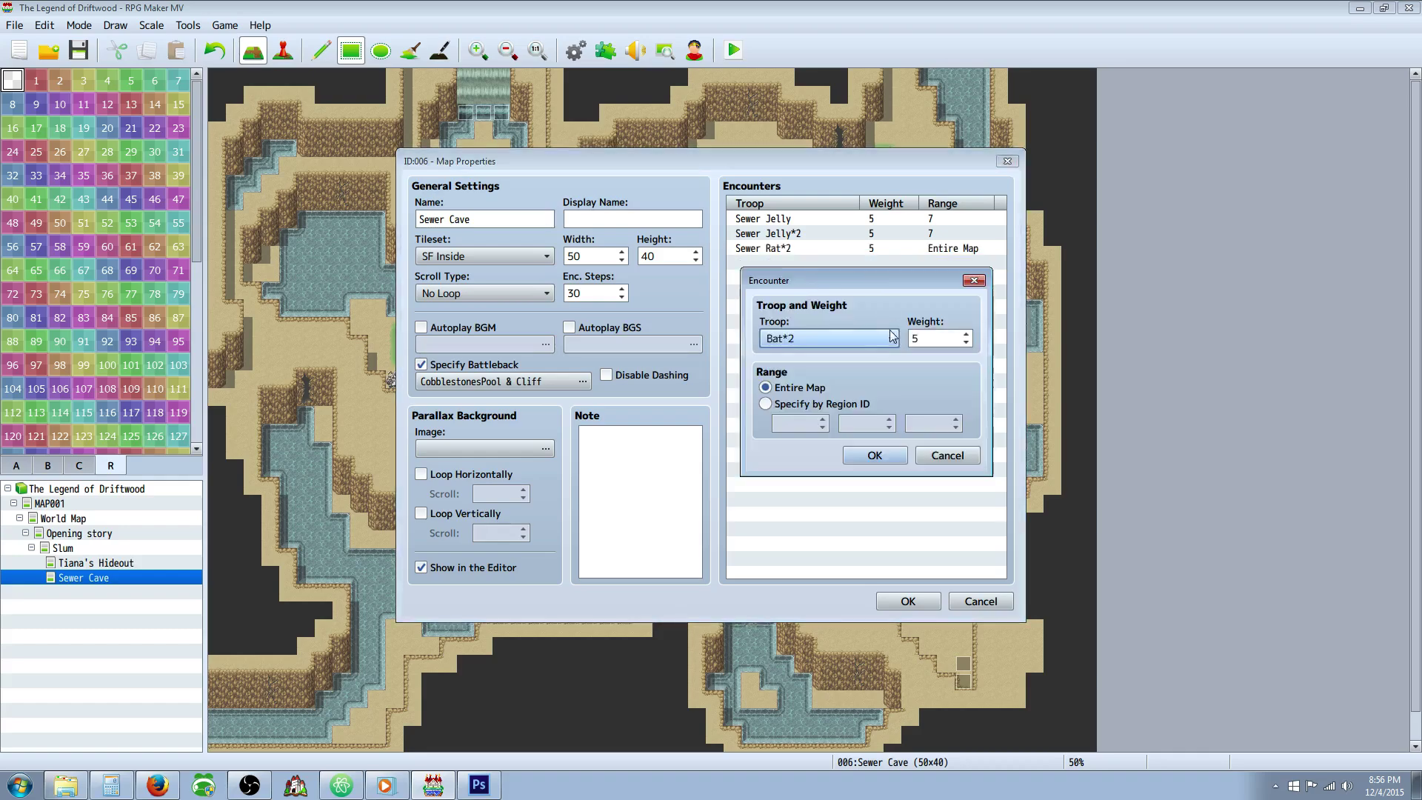
pyautogui.click(828, 338)
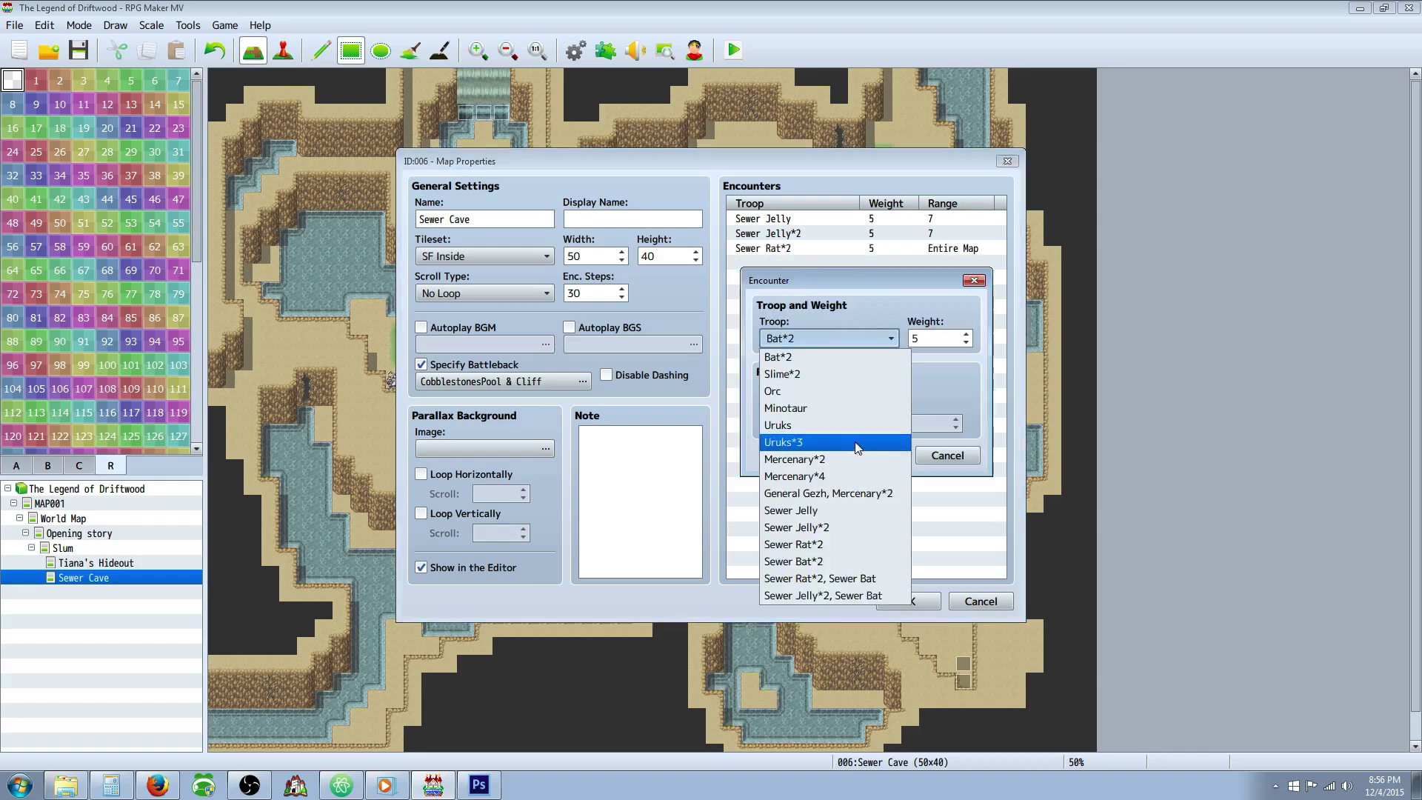
pyautogui.click(828, 562)
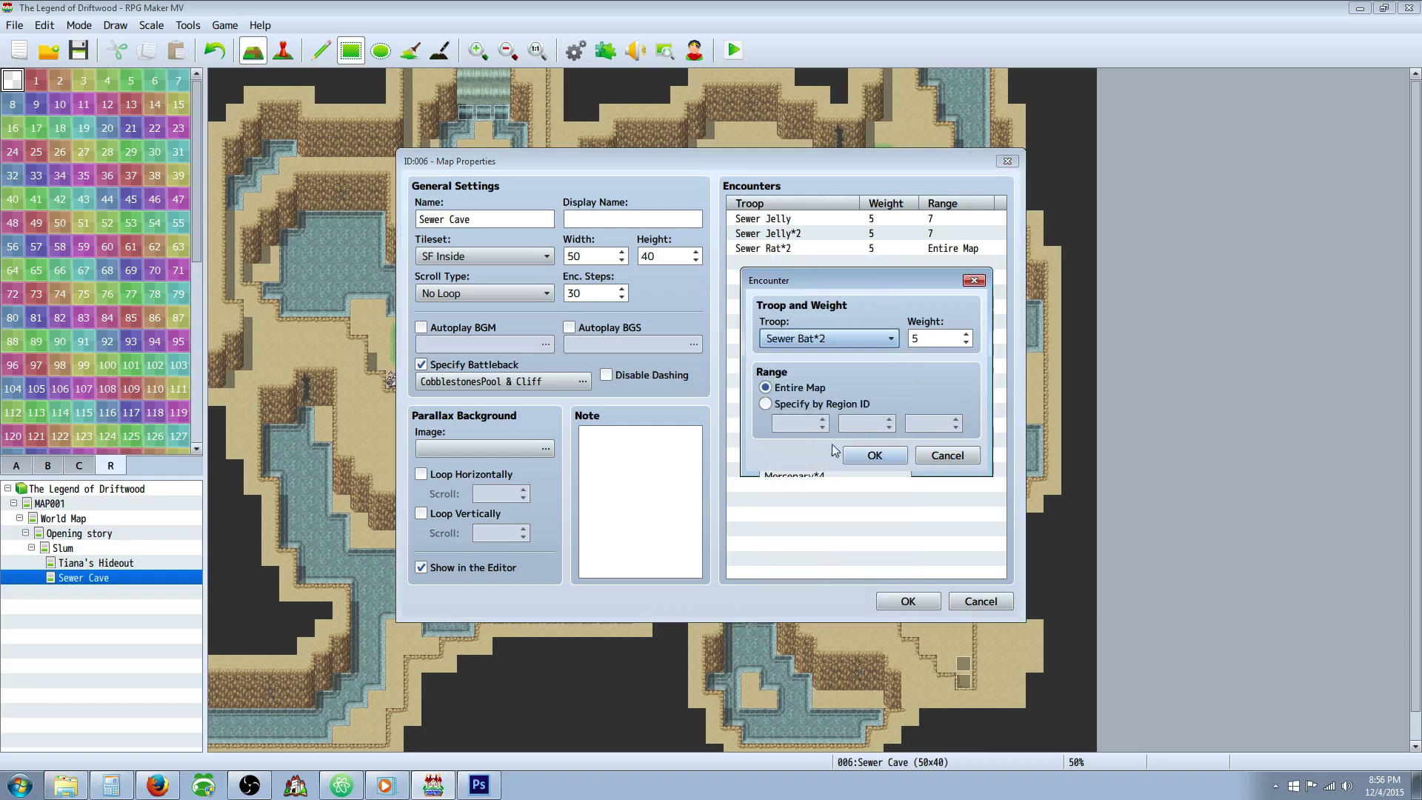
pyautogui.click(875, 455)
# Add an encounter with the troop Sewer Rat*2, Sewer Bat at weight 5 covering the entire map.
pyautogui.doubleClick(792, 276)
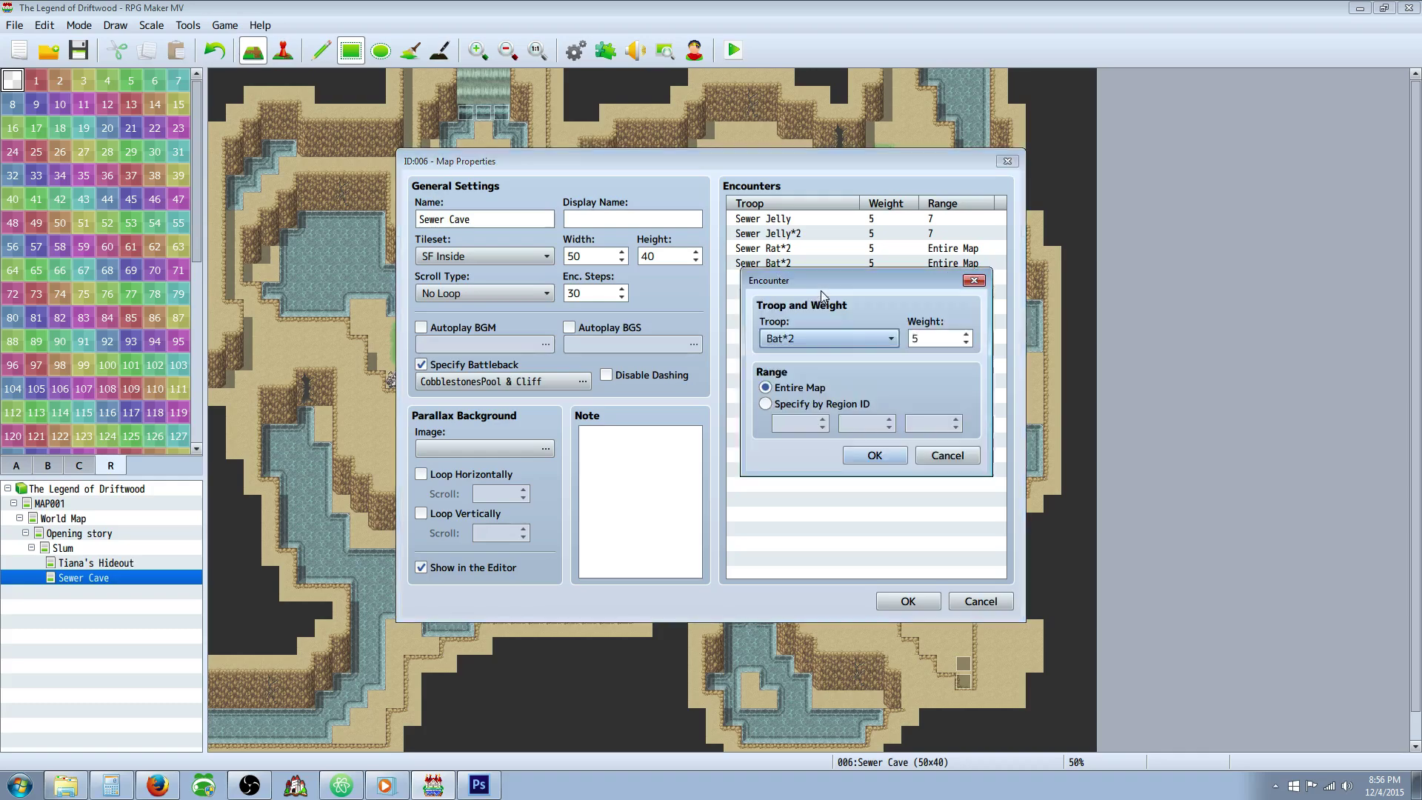
pyautogui.click(859, 344)
pyautogui.click(855, 579)
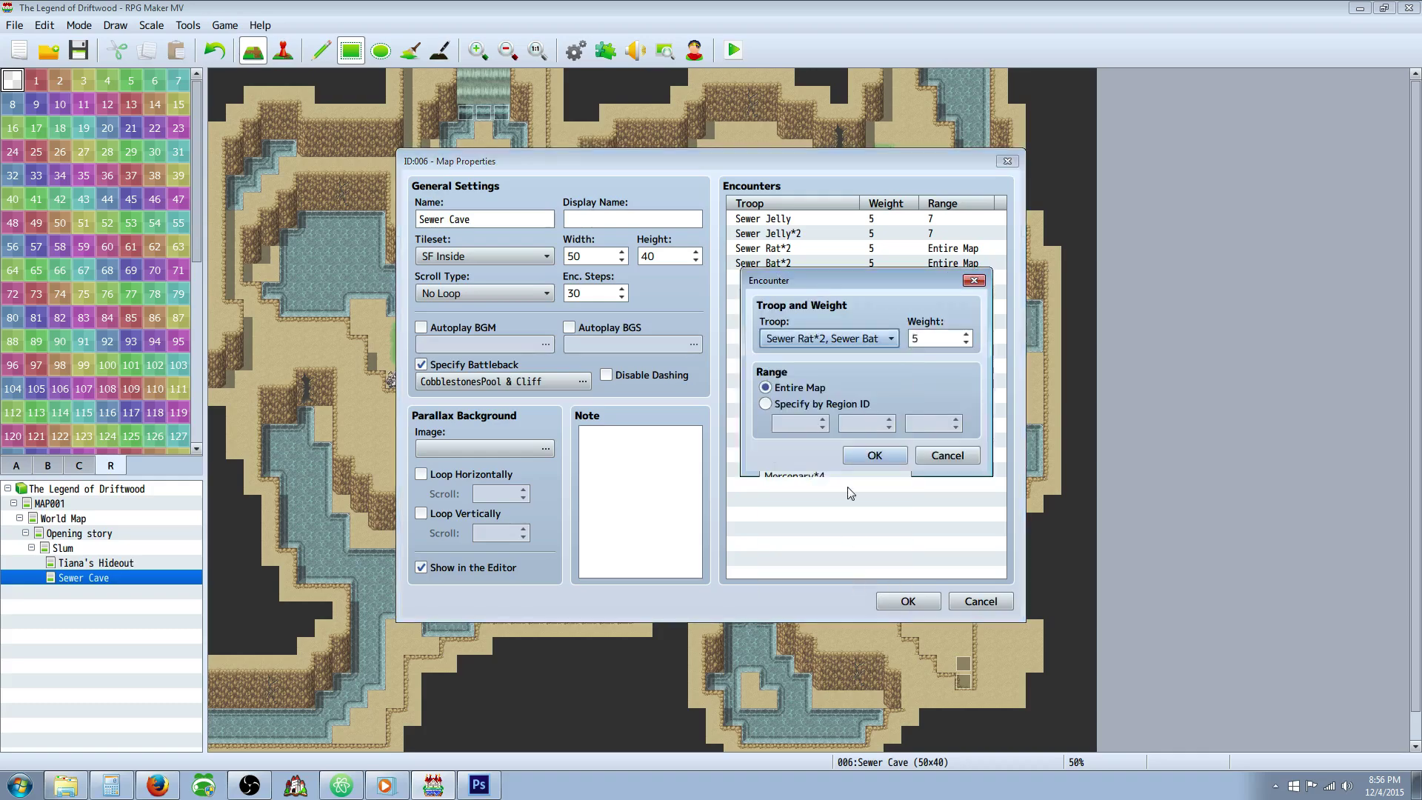
pyautogui.click(874, 456)
# Add an encounter with the troop Sewer Jelly*2, Sewer Bat at weight 5, restricted to region ID 7.
pyautogui.click(777, 252)
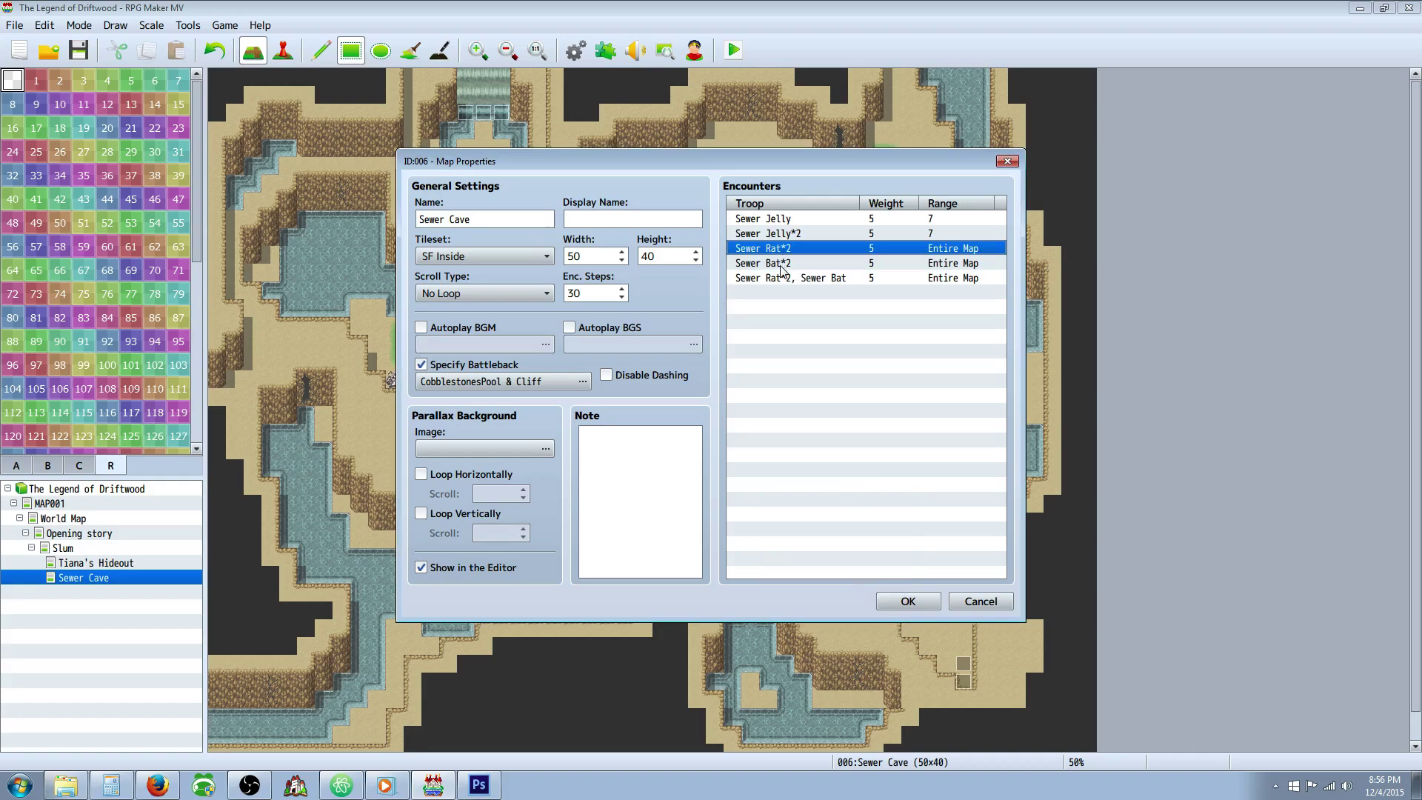
pyautogui.click(779, 265)
pyautogui.click(779, 281)
pyautogui.doubleClick(785, 296)
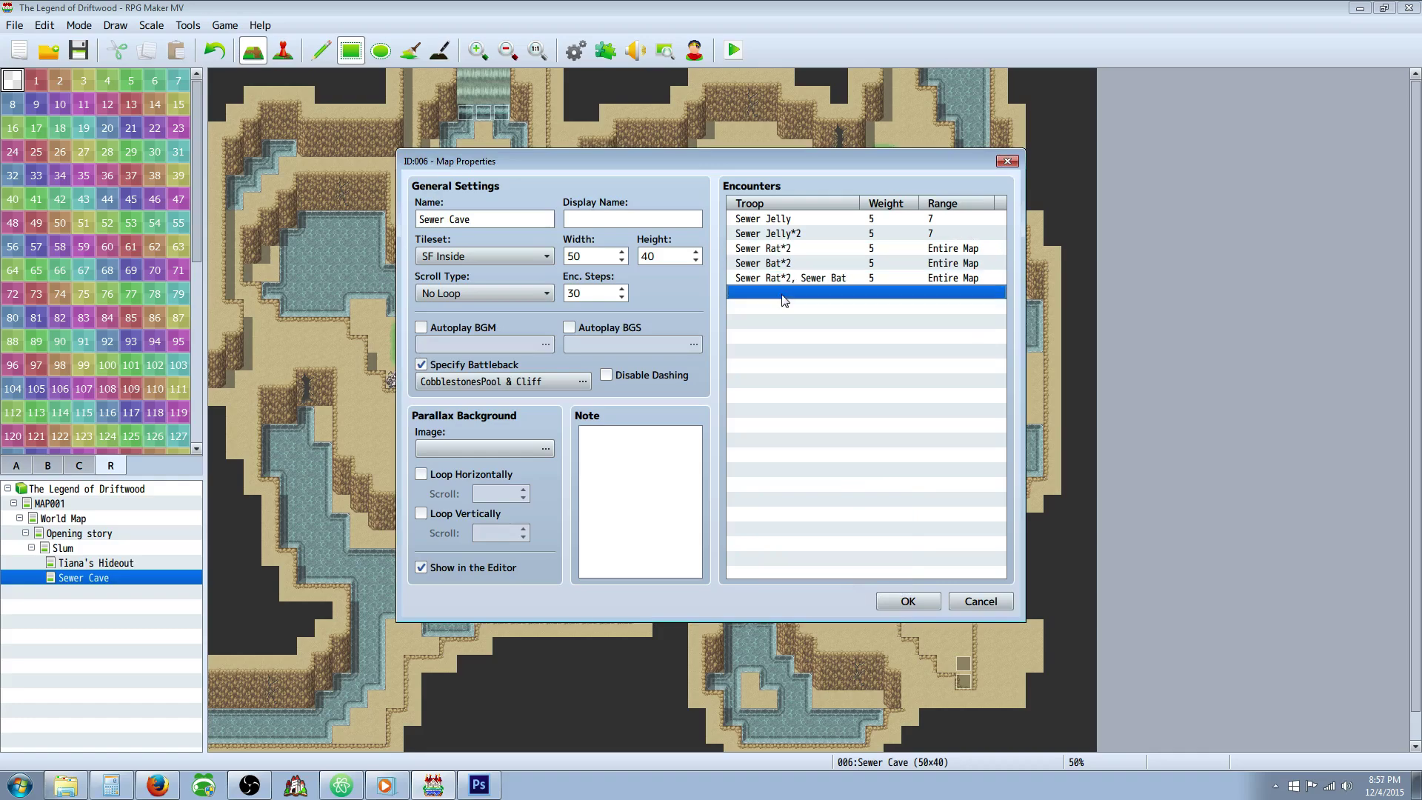
pyautogui.click(832, 339)
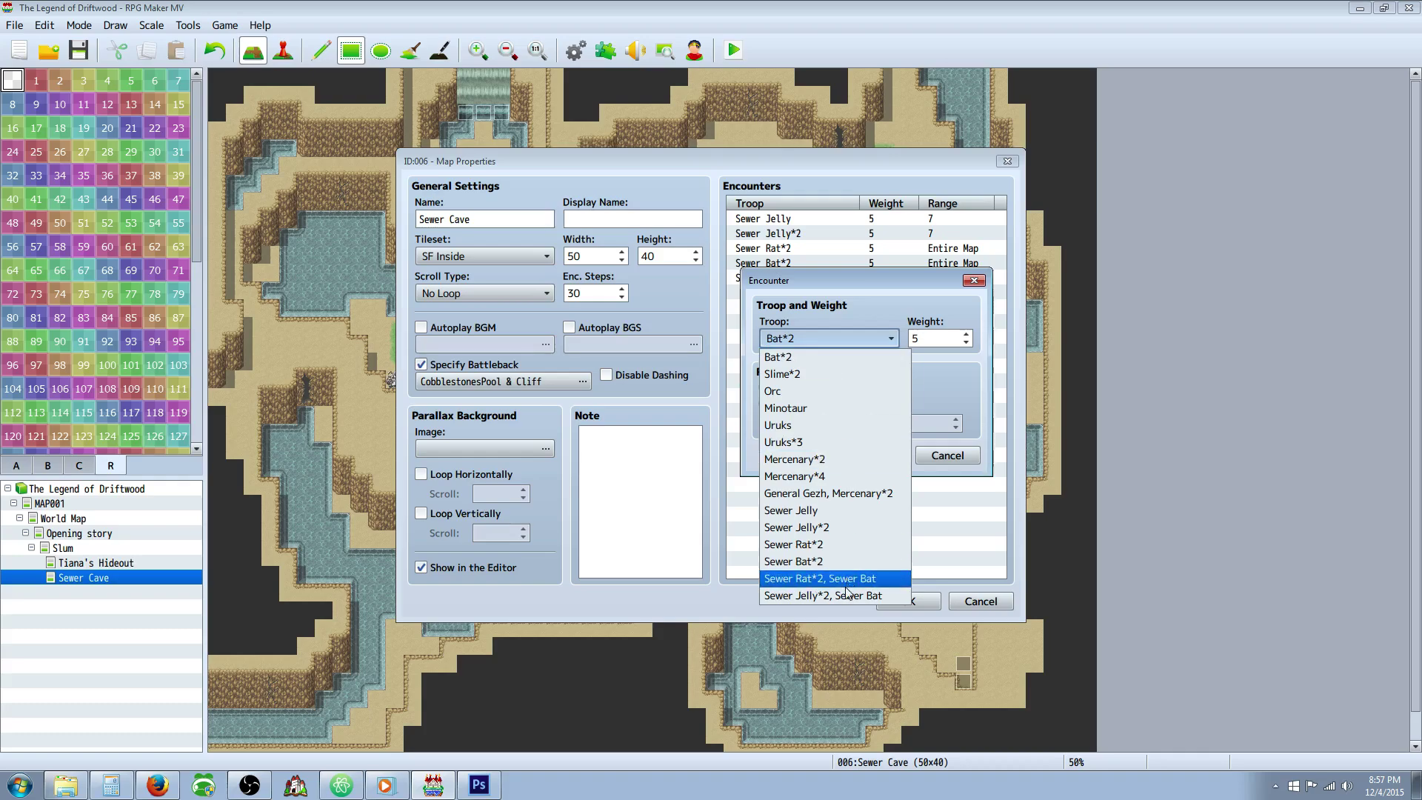
pyautogui.click(845, 596)
pyautogui.click(765, 403)
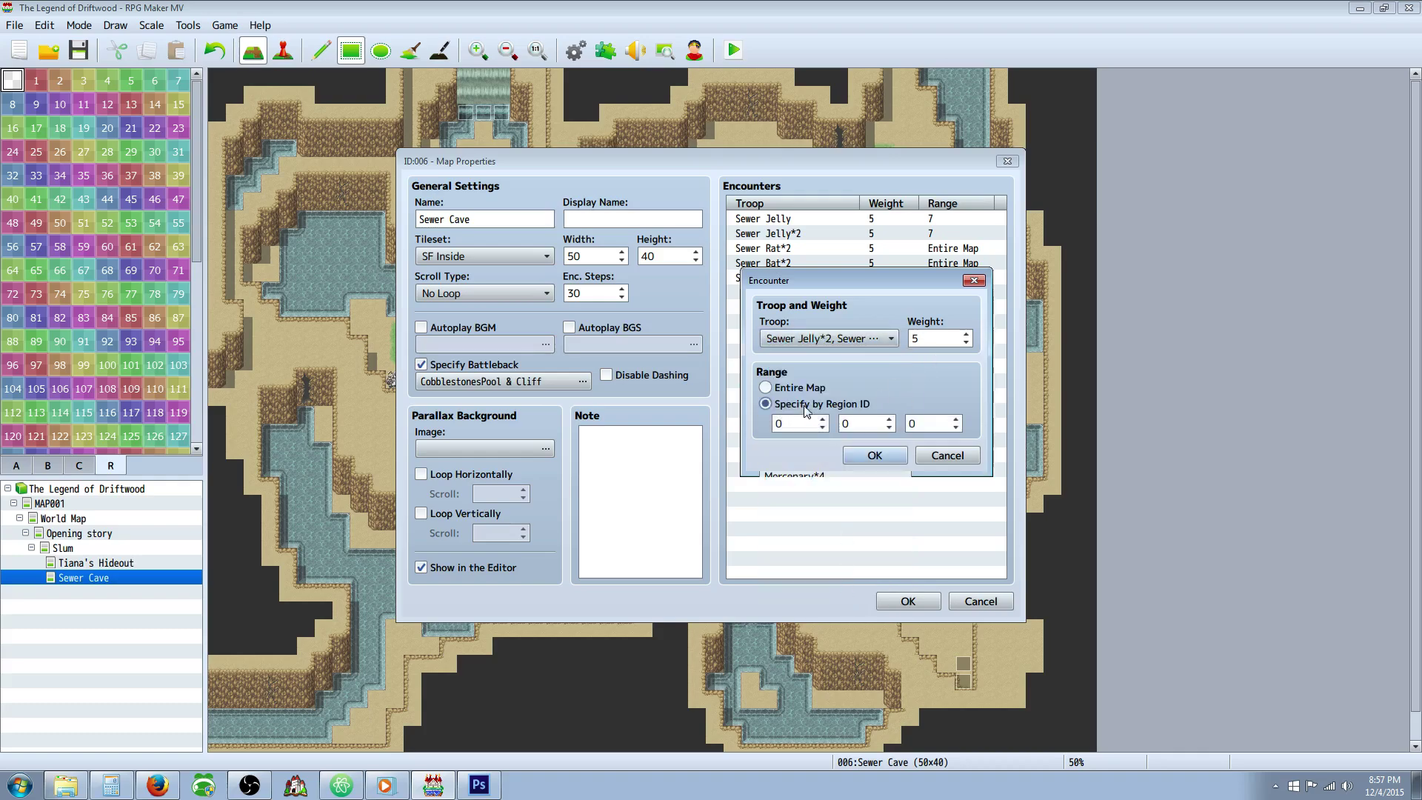
pyautogui.click(801, 421)
pyautogui.write('78')
pyautogui.click(849, 454)
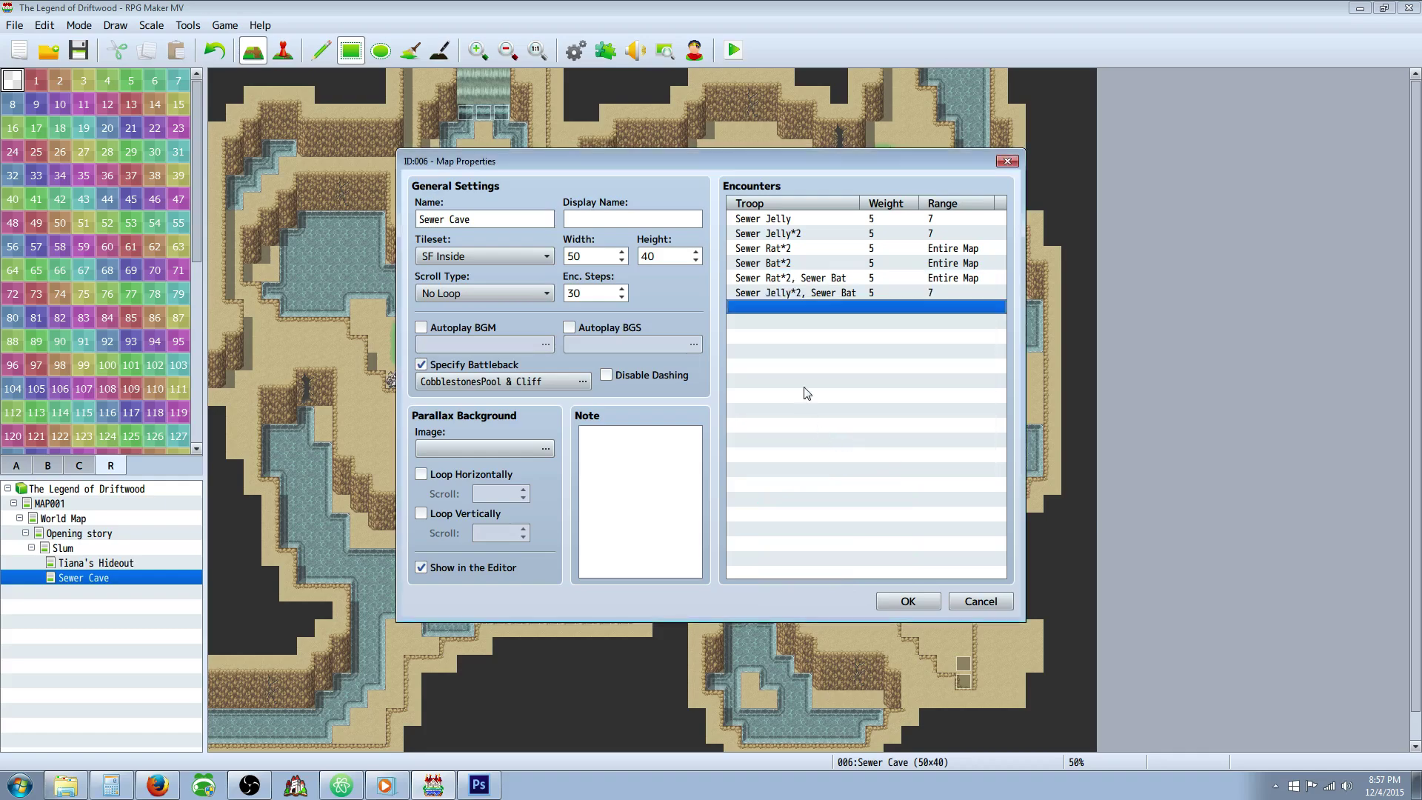
# Count the encounters in the list and divide 100 by 6 in Calculator to work out an even weight.
pyautogui.click(897, 221)
pyautogui.press('Down')
pyautogui.press('Down')
pyautogui.press('Down')
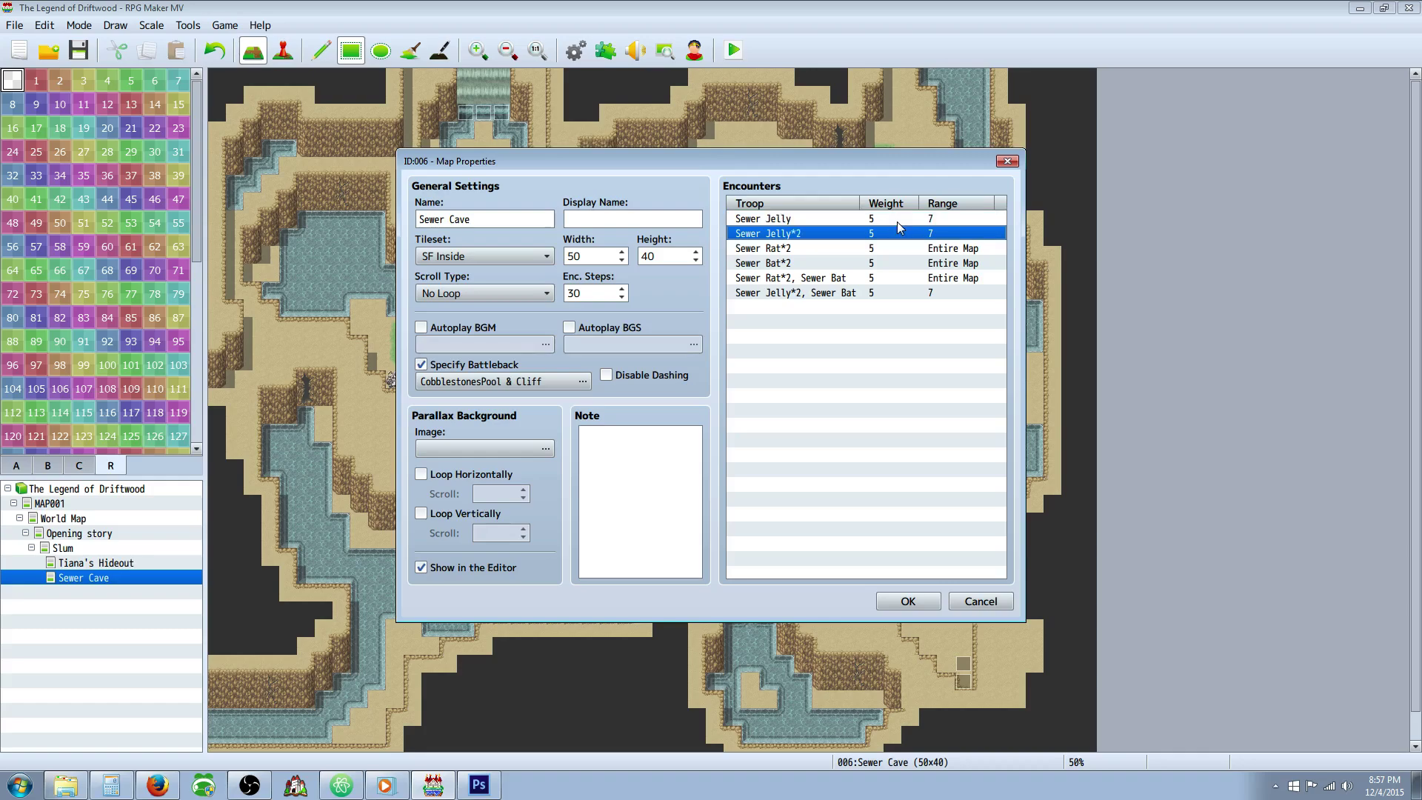
pyautogui.press('Down')
pyautogui.press('Down')
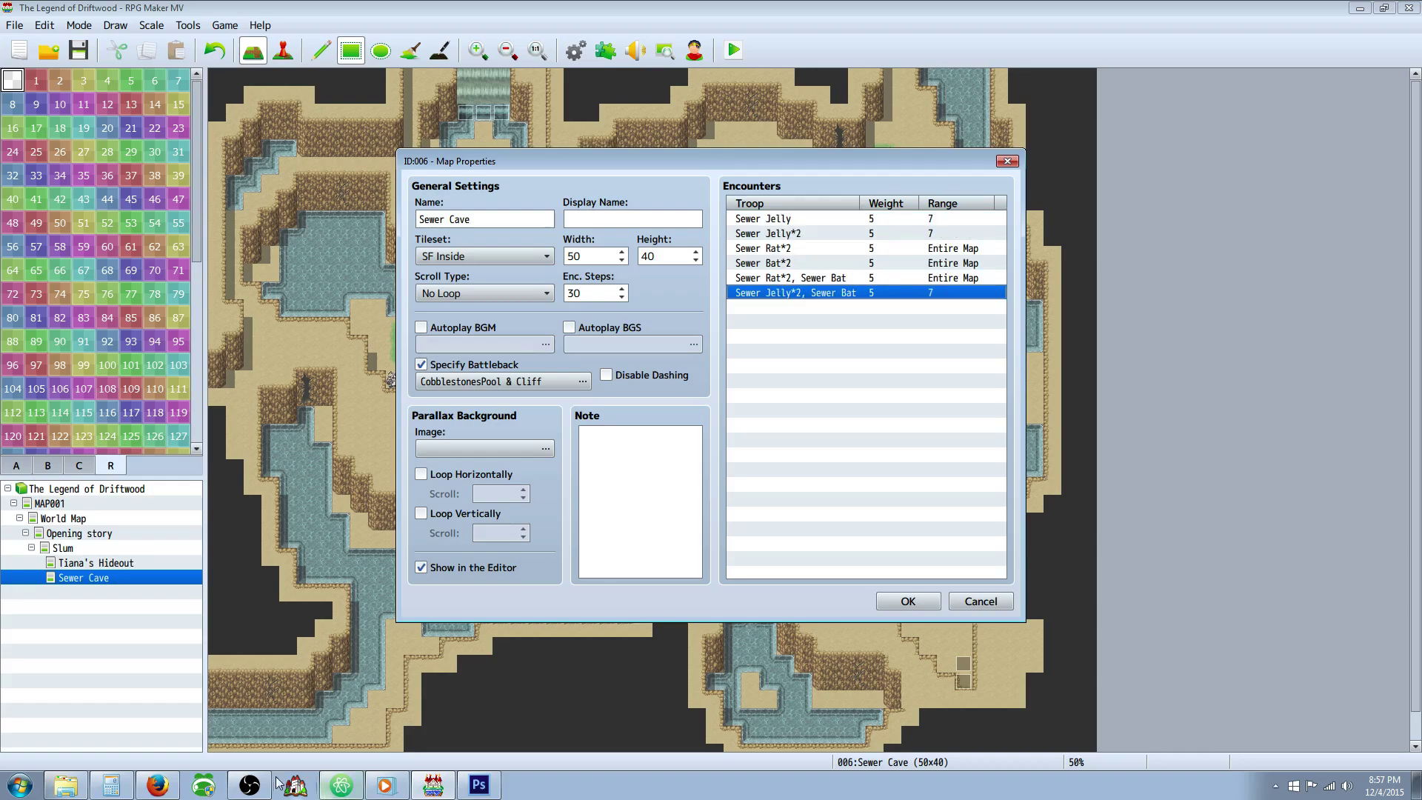
pyautogui.click(111, 785)
pyautogui.click(1269, 367)
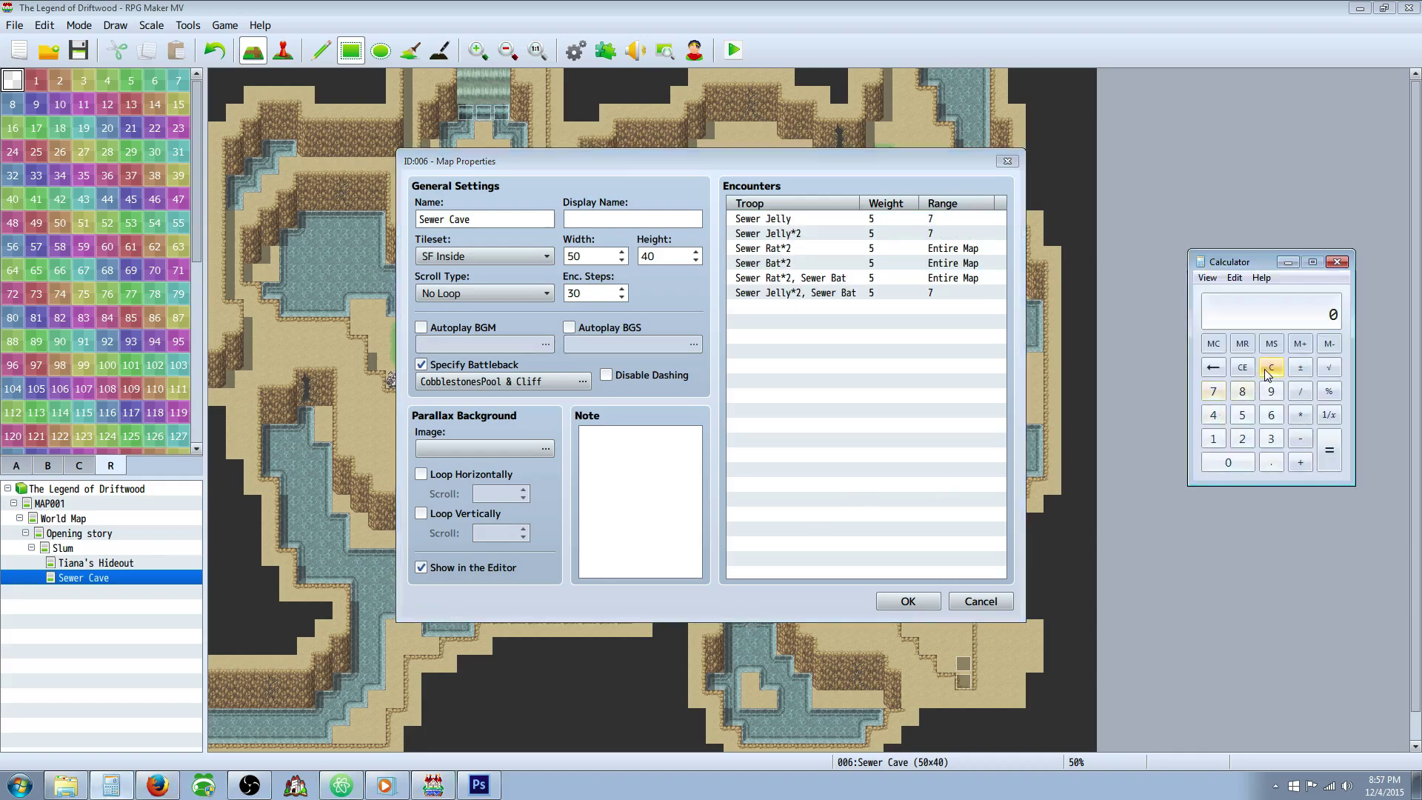
pyautogui.write('1006')
pyautogui.press('Return')
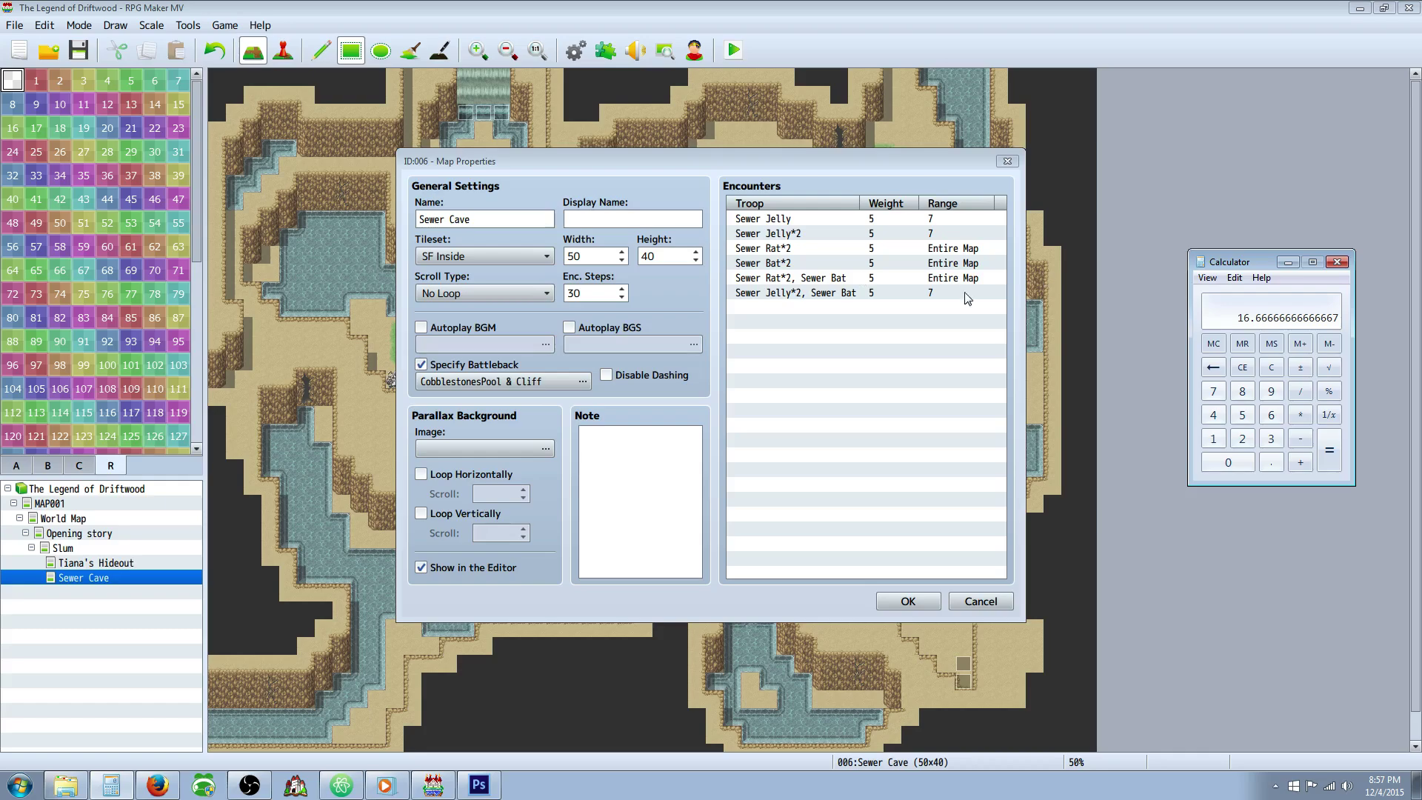
# Set the weight of the Sewer Jelly*2, Sewer Bat encounter to 16.
pyautogui.click(876, 294)
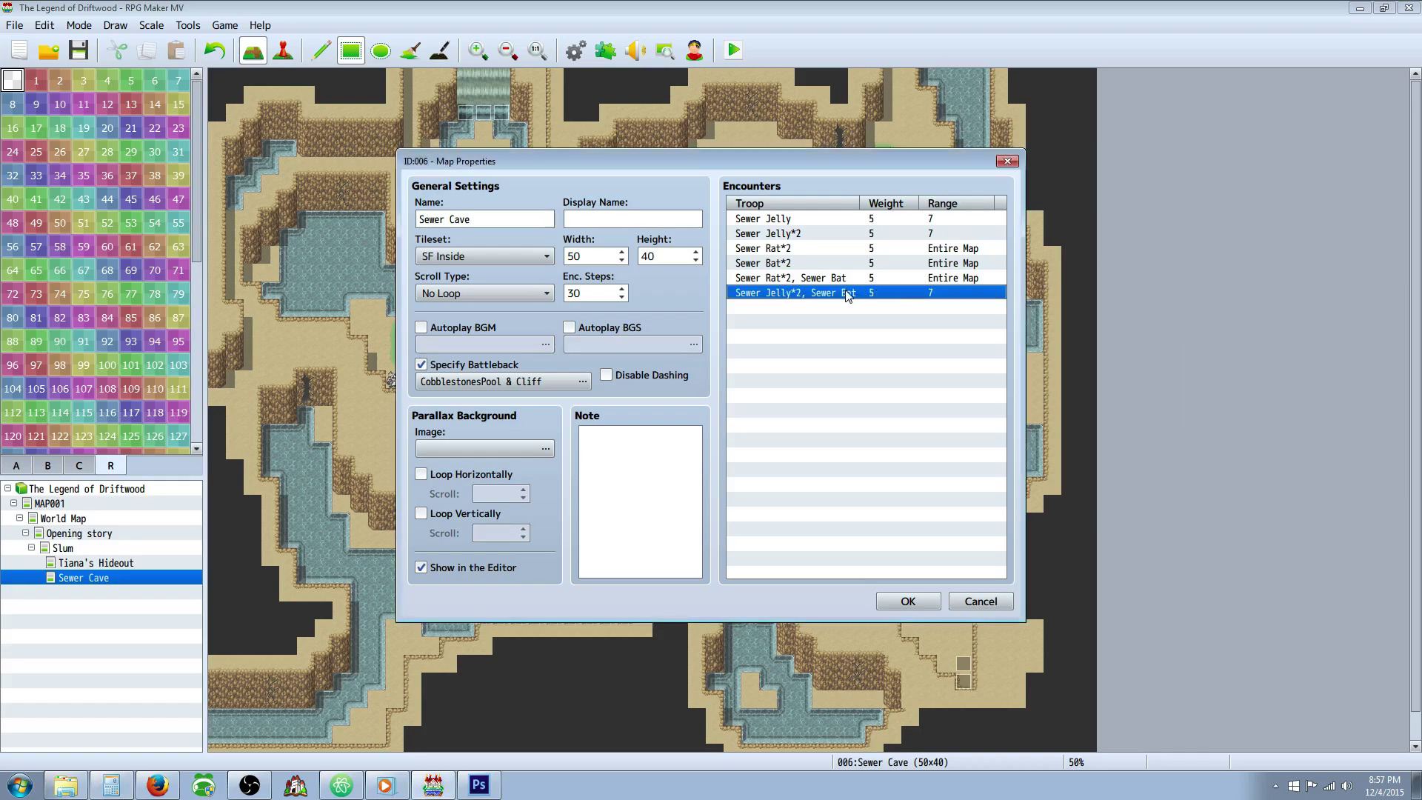
pyautogui.rightClick(848, 294)
pyautogui.click(859, 302)
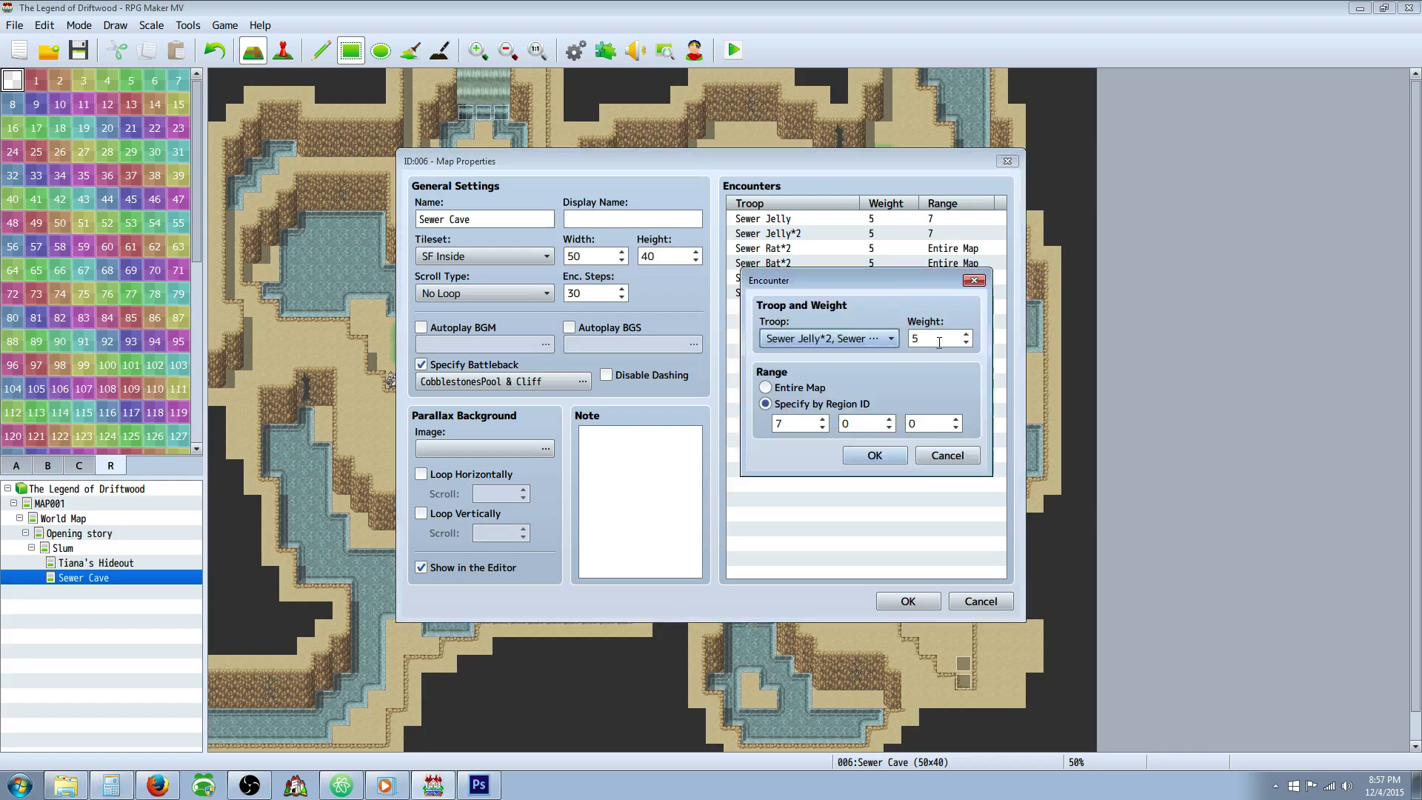
pyautogui.click(932, 341)
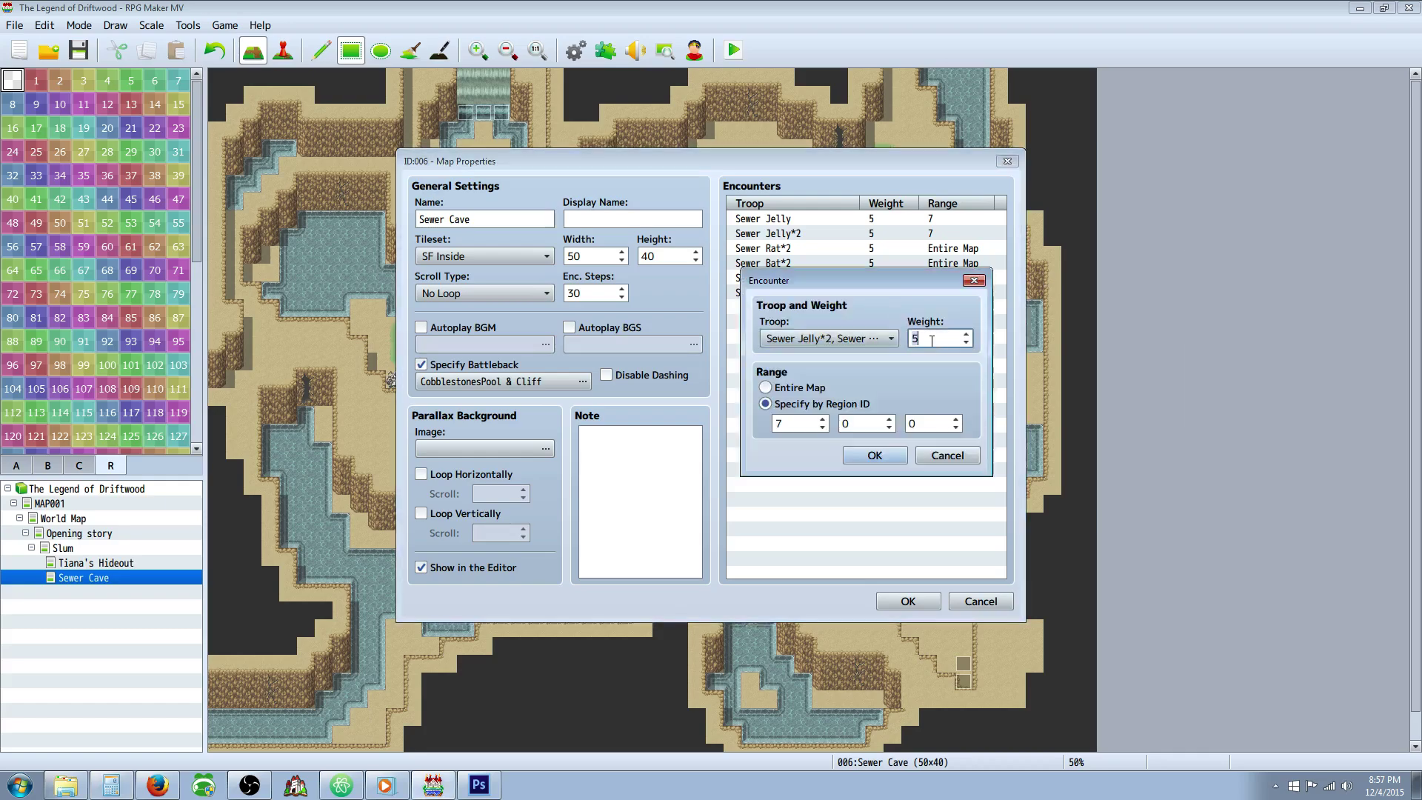
pyautogui.click(881, 457)
# Set the weight of the Sewer Rat*2, Sewer Bat encounter to 16.
pyautogui.click(870, 278)
pyautogui.rightClick(871, 278)
pyautogui.click(881, 286)
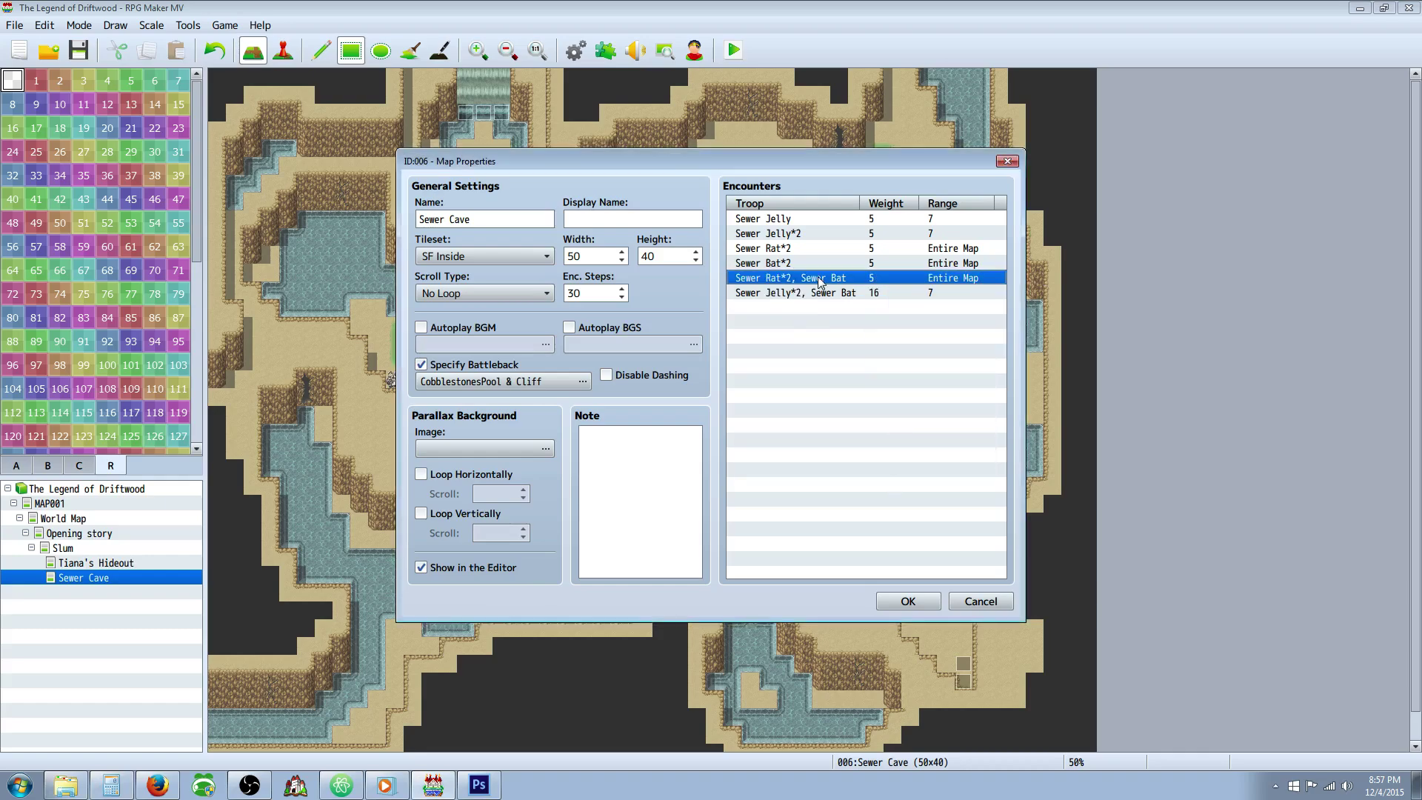
pyautogui.click(935, 338)
pyautogui.write('16')
pyautogui.click(874, 455)
# Set the weight of the Sewer Bat*2 encounter to 16.
pyautogui.doubleClick(838, 263)
pyautogui.click(928, 339)
pyautogui.write('1')
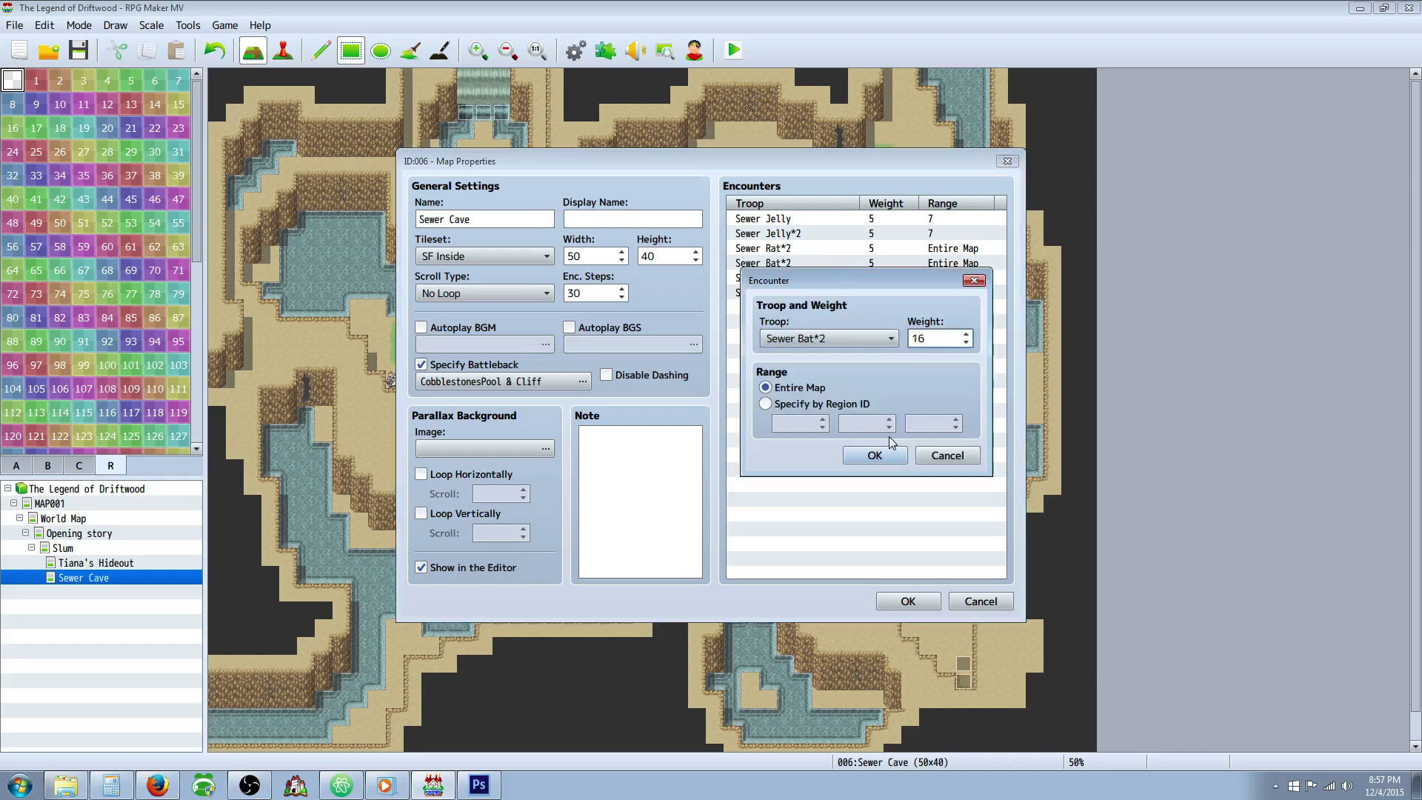
pyautogui.click(887, 451)
# Set the weight of the Sewer Rat*2 encounter to 16.
pyautogui.doubleClick(861, 248)
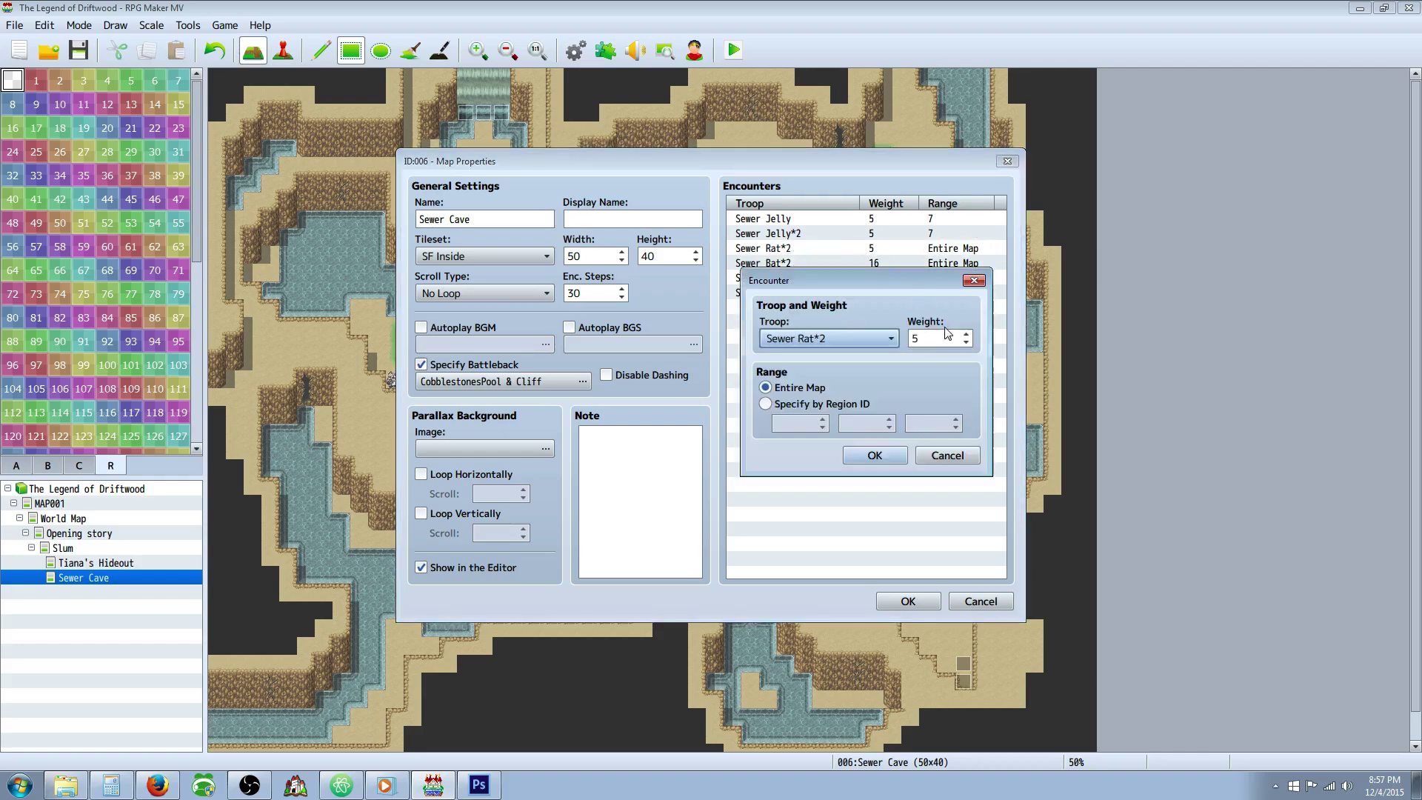
pyautogui.click(939, 337)
pyautogui.write('16')
pyautogui.press('Home')
pyautogui.press('Delete')
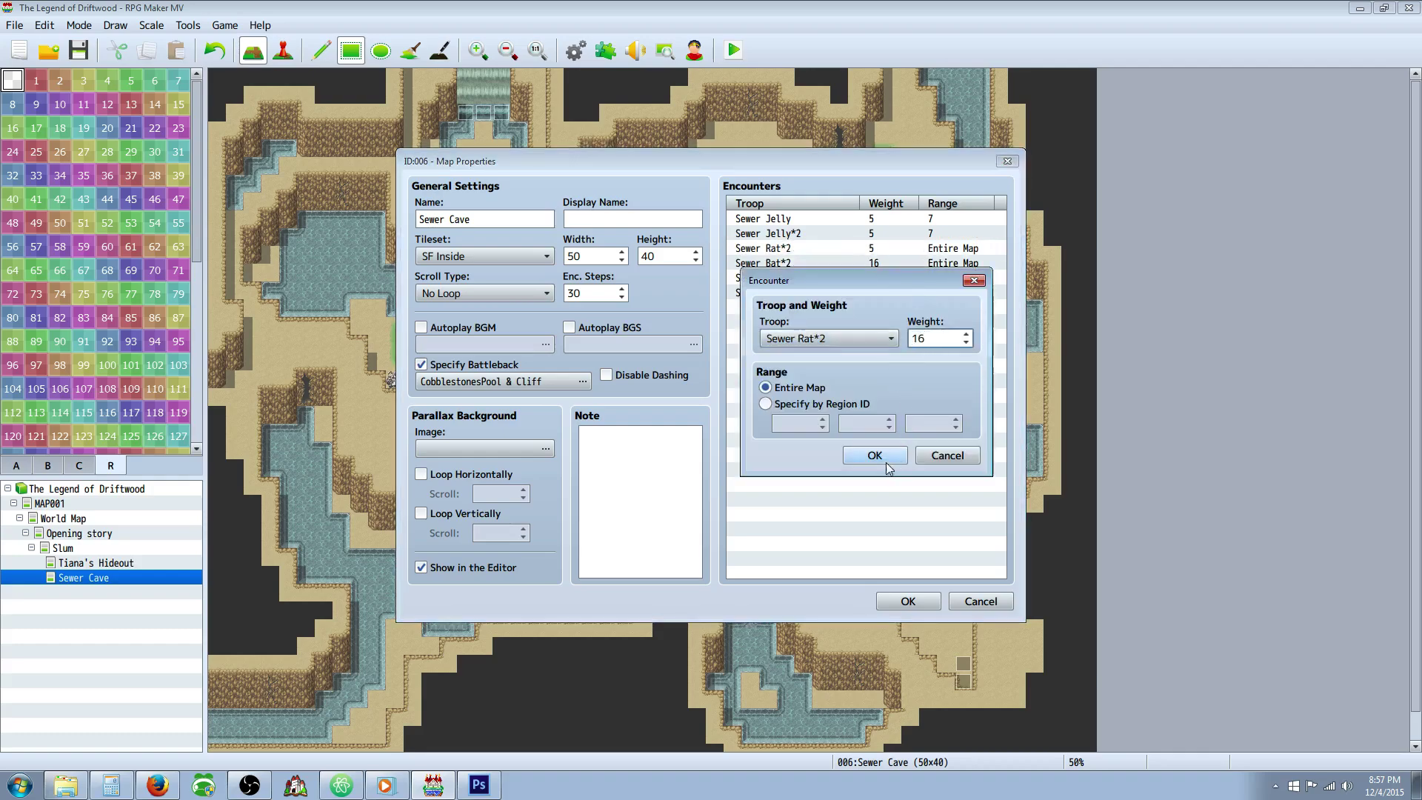
pyautogui.click(875, 455)
# Set the weight of the Sewer Jelly*2 encounter to 16.
pyautogui.click(865, 235)
pyautogui.doubleClick(864, 235)
pyautogui.doubleClick(939, 338)
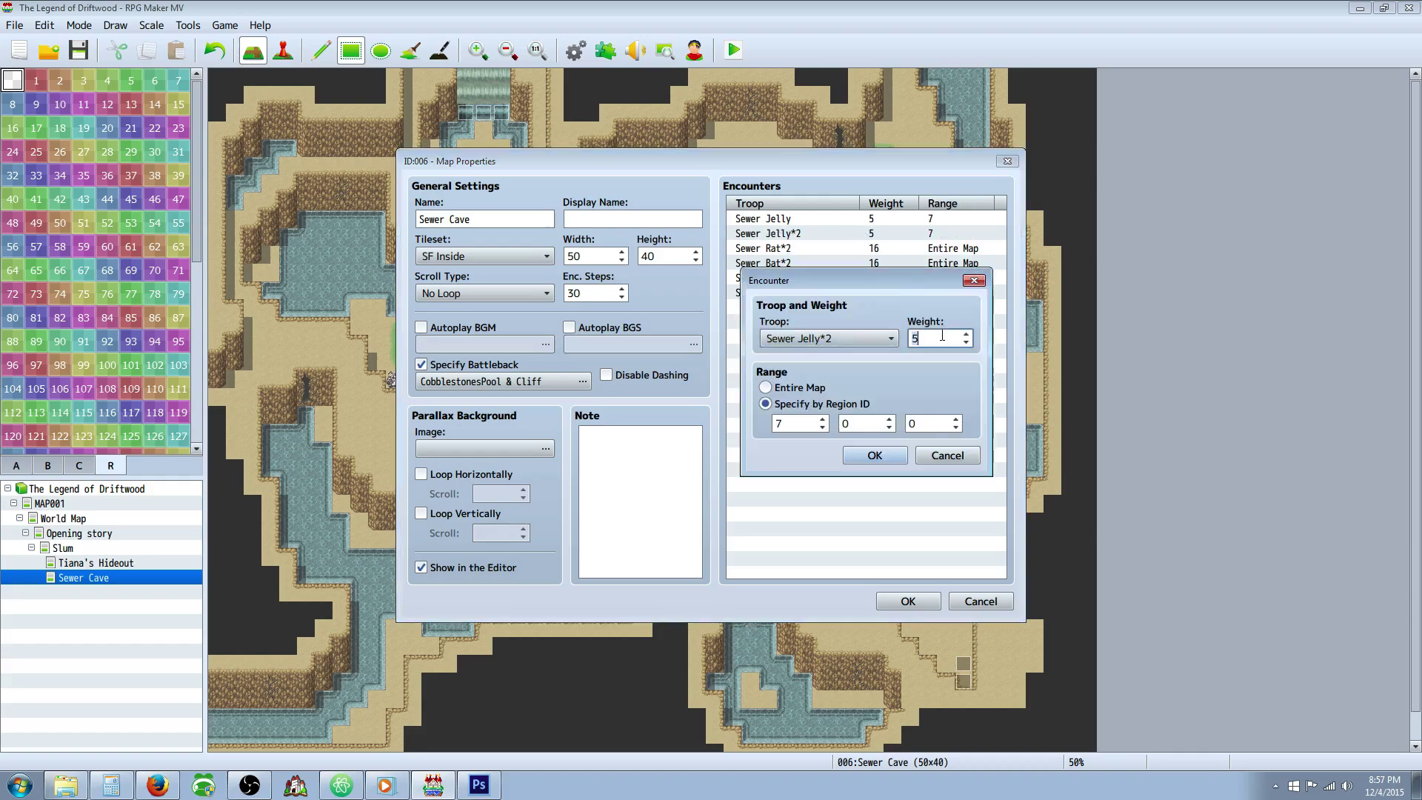
pyautogui.write('16')
pyautogui.click(876, 455)
# Set the weight of the single Sewer Jelly encounter to 16.
pyautogui.doubleClick(892, 219)
pyautogui.click(938, 336)
pyautogui.write('16')
pyautogui.press('Home')
pyautogui.press('Delete')
pyautogui.click(875, 454)
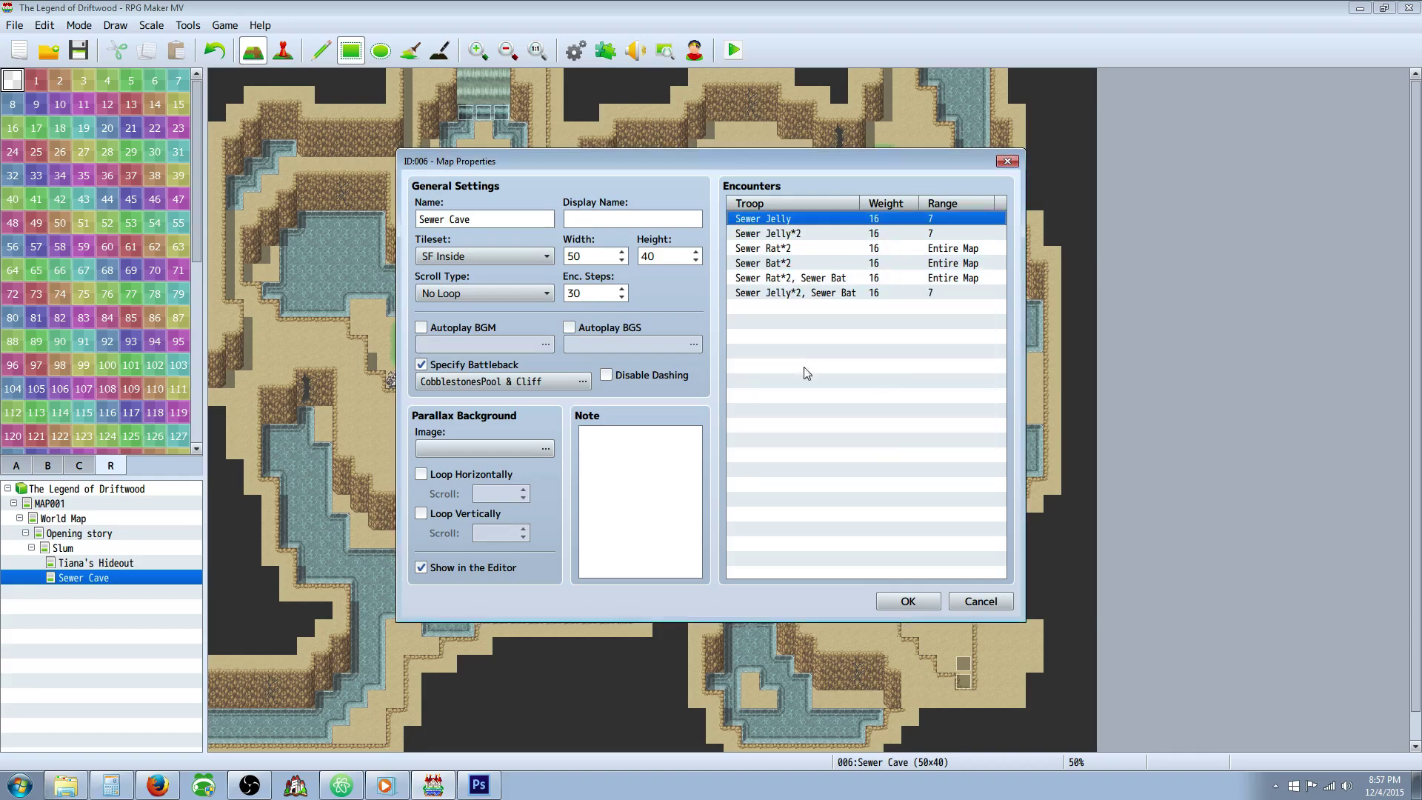
# Work out the combined weight of the six encounters in Calculator and compare it with the encounter list.
pyautogui.click(385, 786)
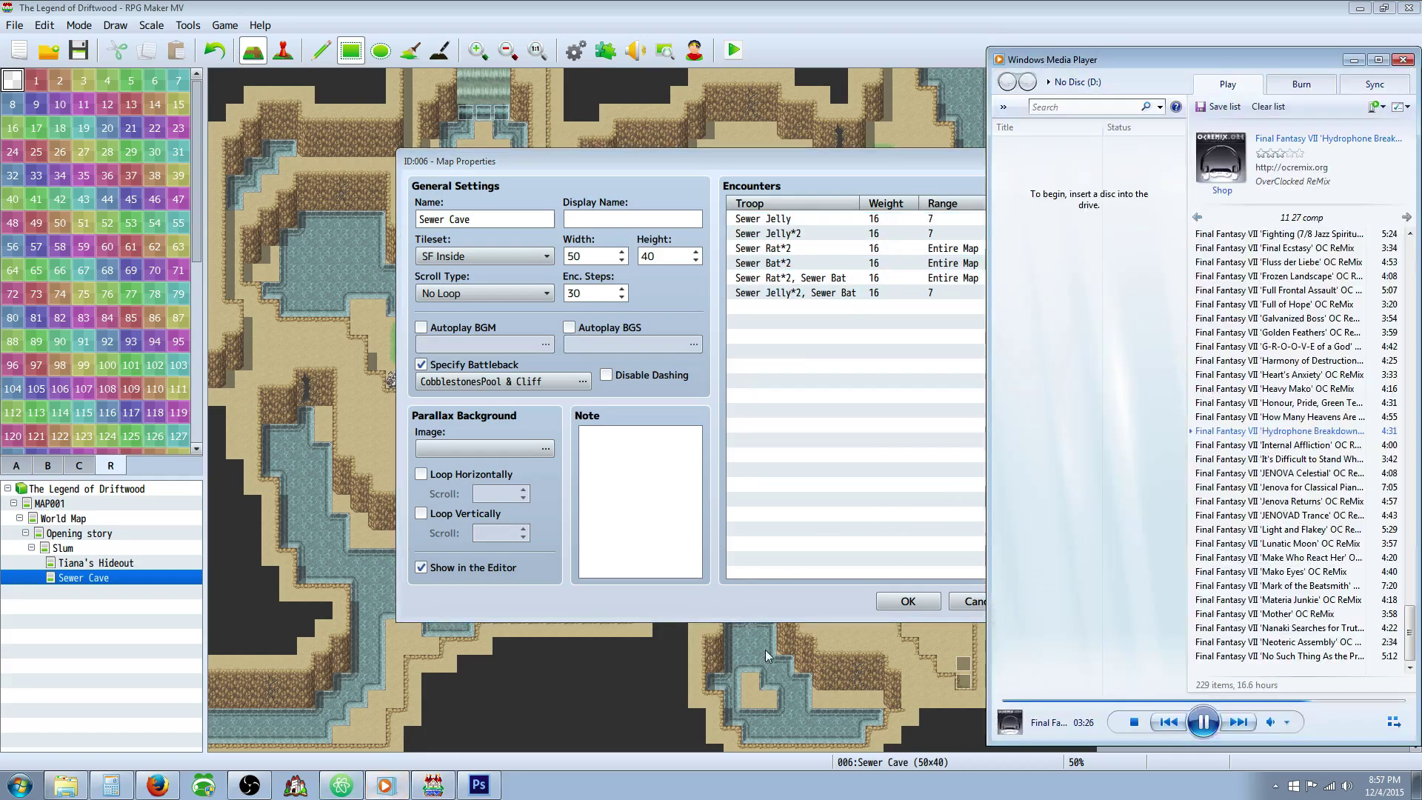
pyautogui.click(386, 786)
pyautogui.click(111, 785)
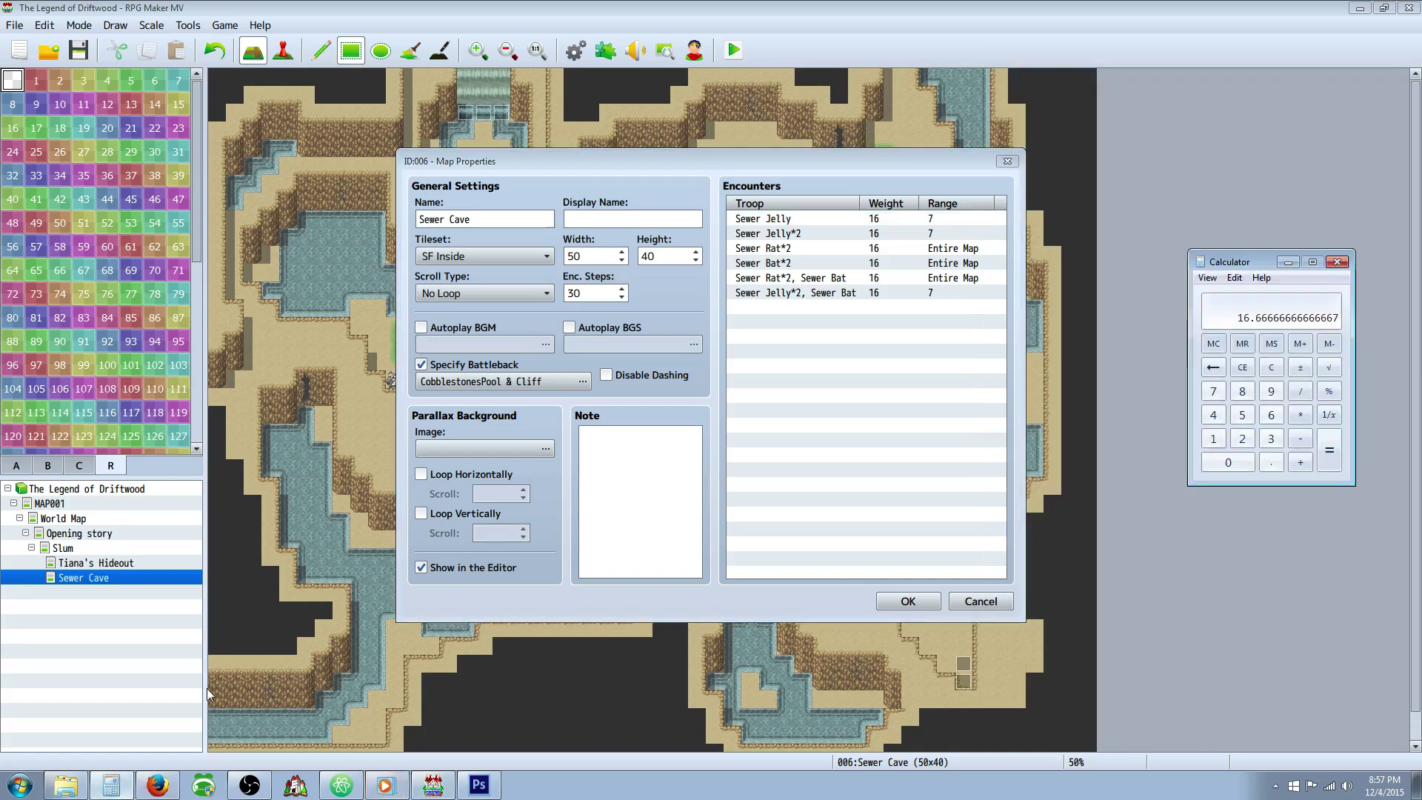
pyautogui.click(1271, 368)
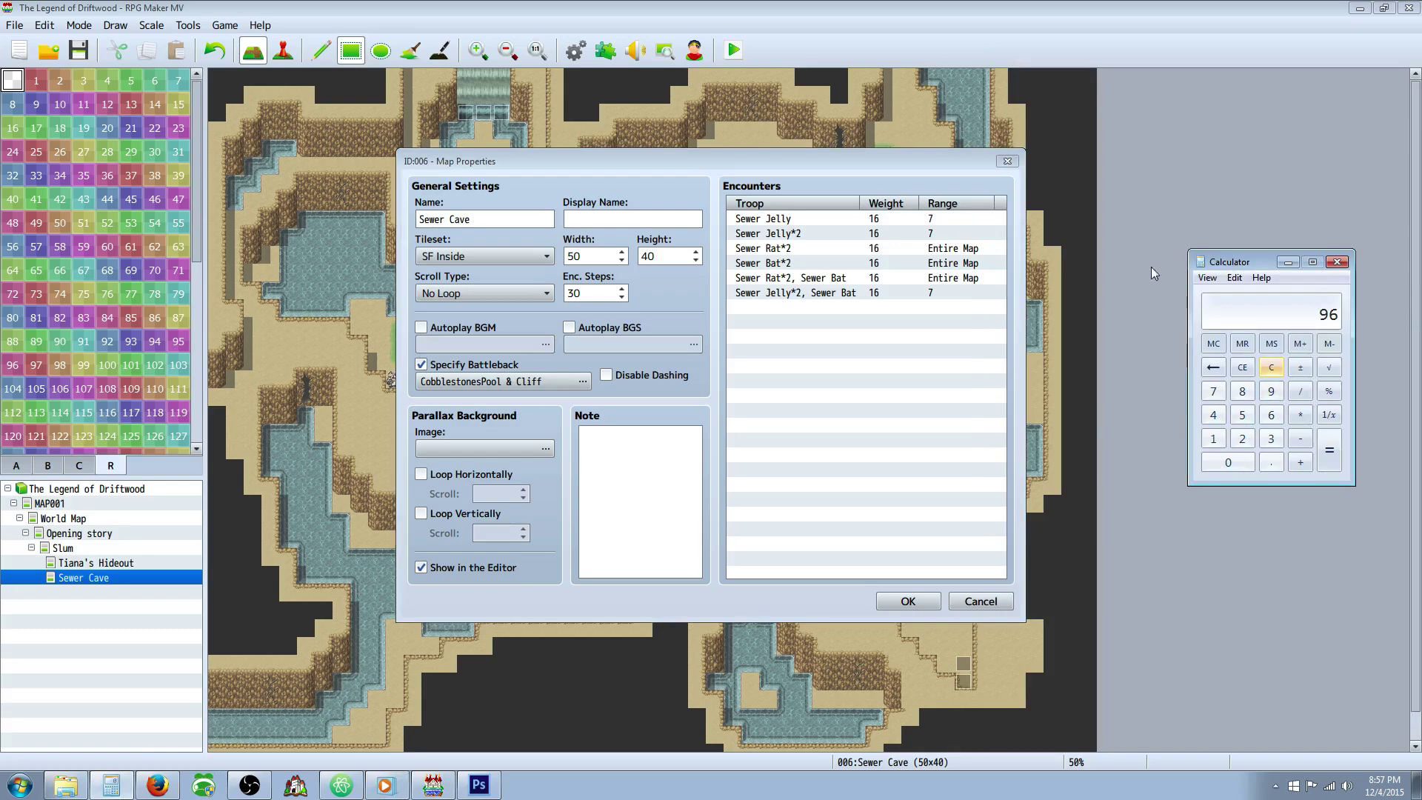
pyautogui.click(870, 265)
pyautogui.click(875, 294)
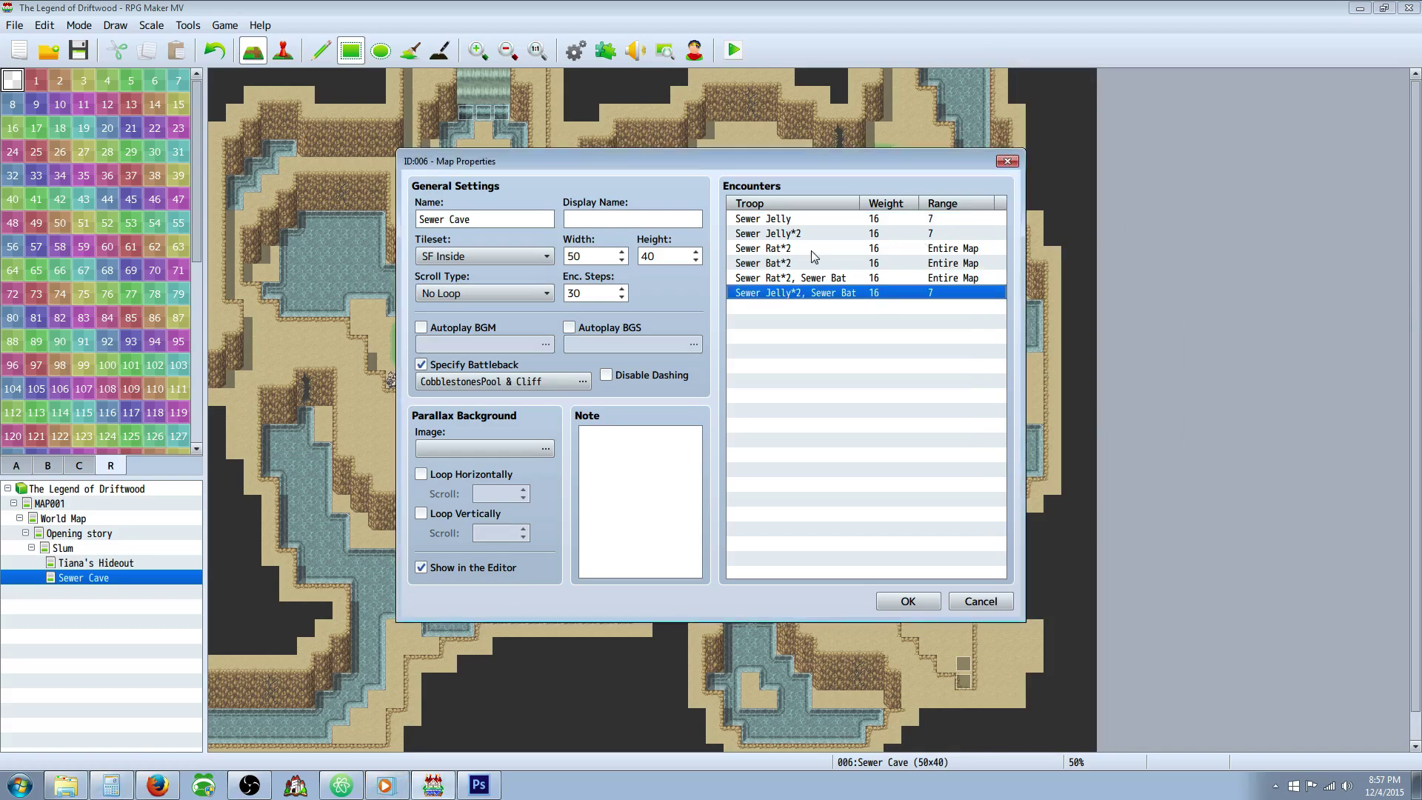
# Raise the weight of the Sewer Rat*2 encounter to 18.
pyautogui.click(790, 252)
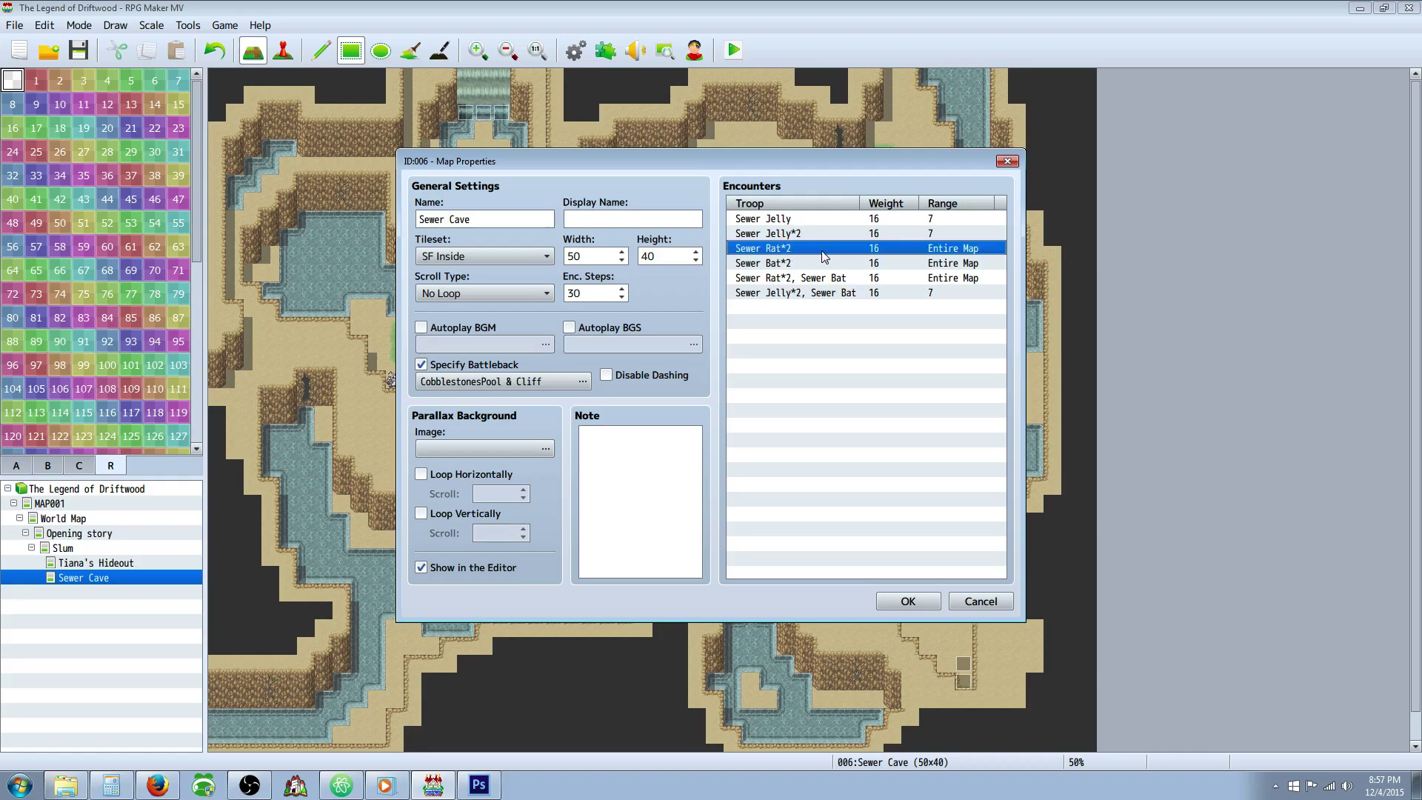
pyautogui.doubleClick(822, 255)
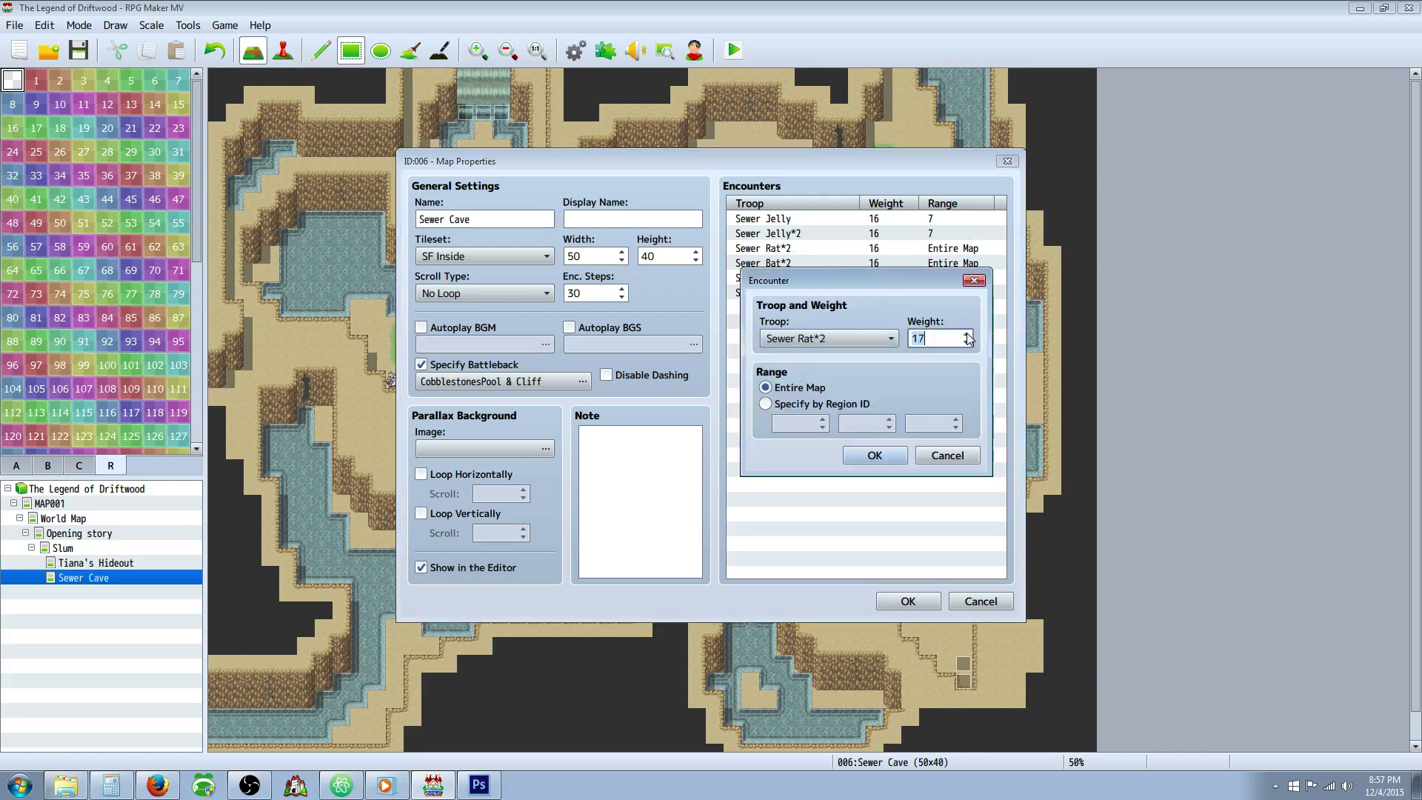
pyautogui.click(965, 335)
pyautogui.click(965, 334)
pyautogui.click(874, 455)
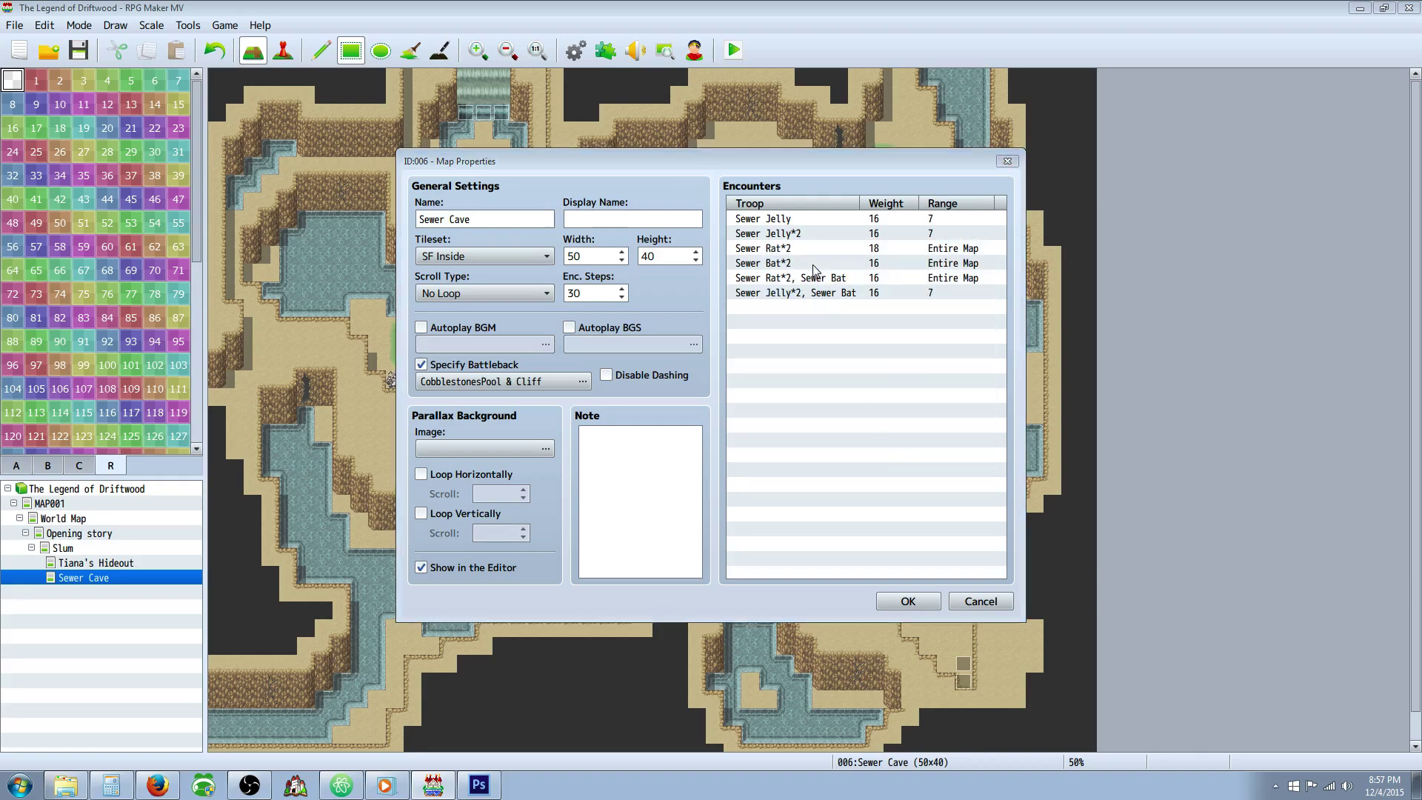
# Raise the weight of the Sewer Bat*2 encounter to 18.
pyautogui.doubleClick(812, 264)
pyautogui.click(965, 335)
pyautogui.click(875, 454)
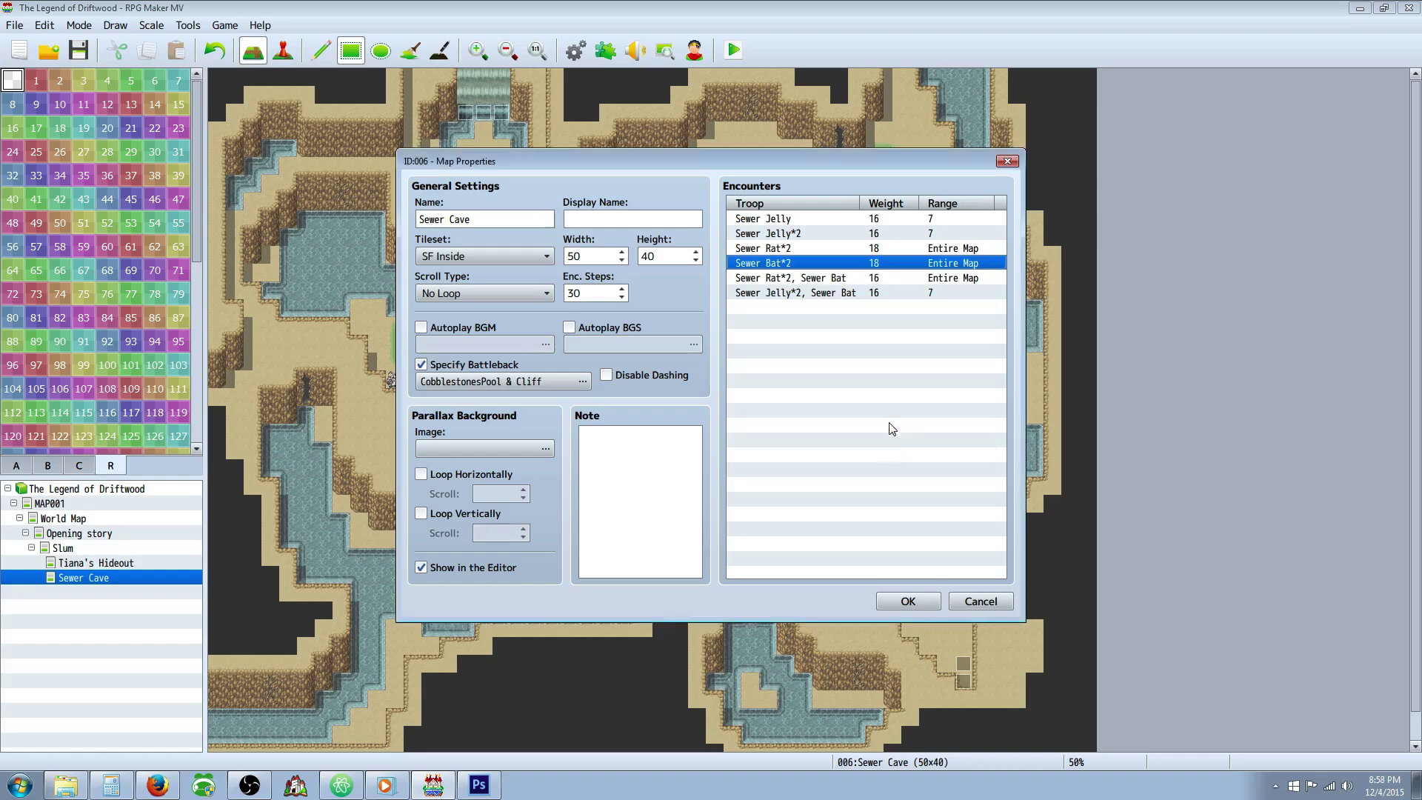
pyautogui.click(862, 233)
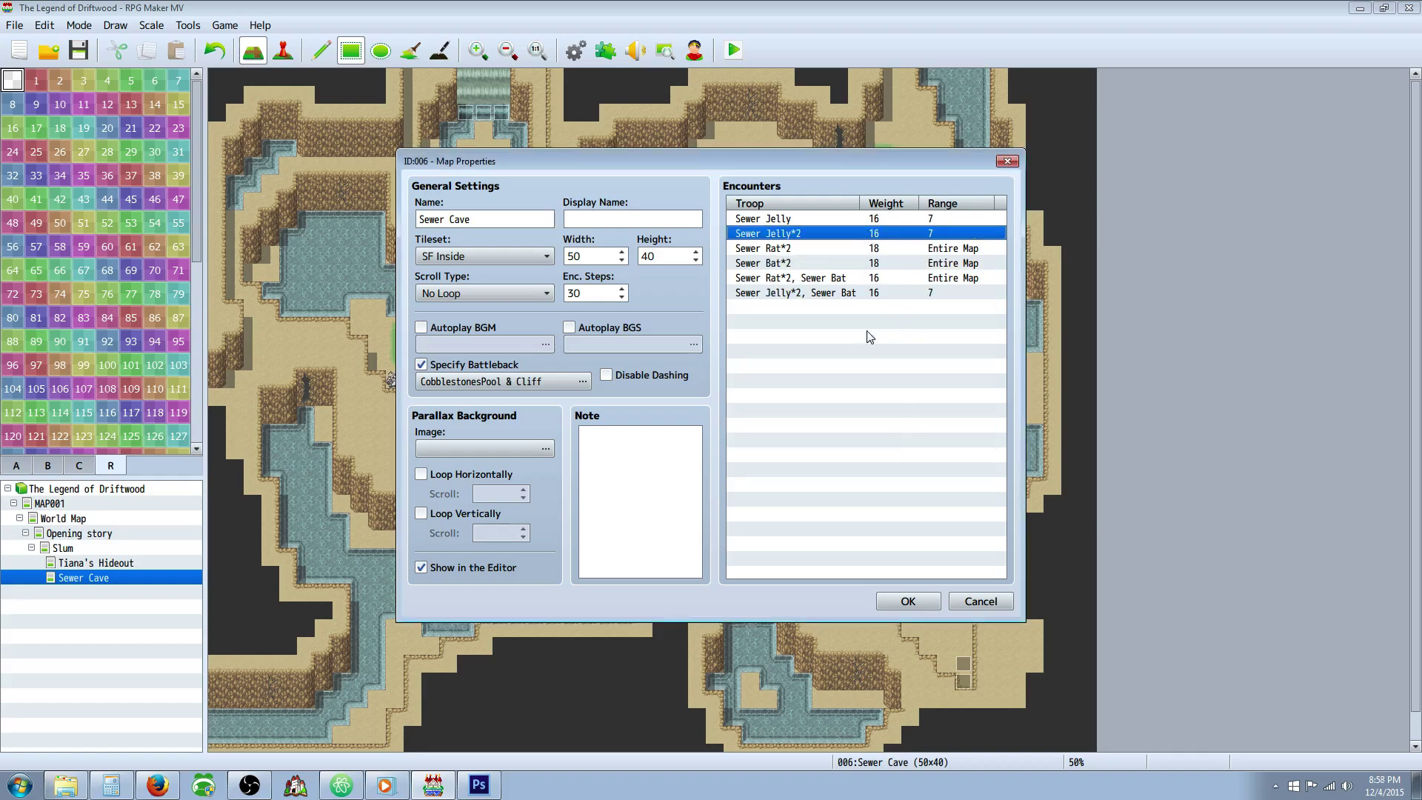
pyautogui.click(810, 306)
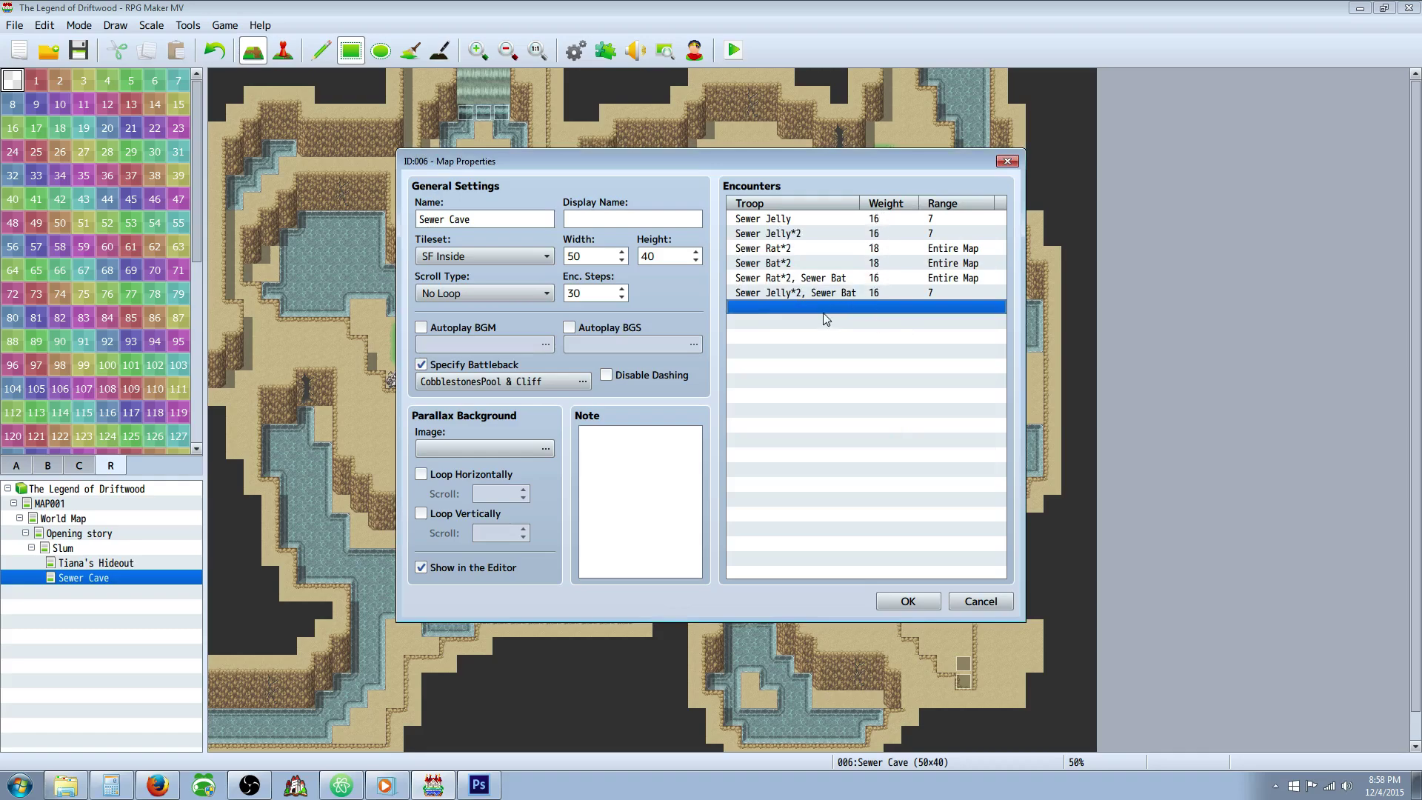
pyautogui.click(877, 251)
pyautogui.click(878, 265)
pyautogui.click(880, 279)
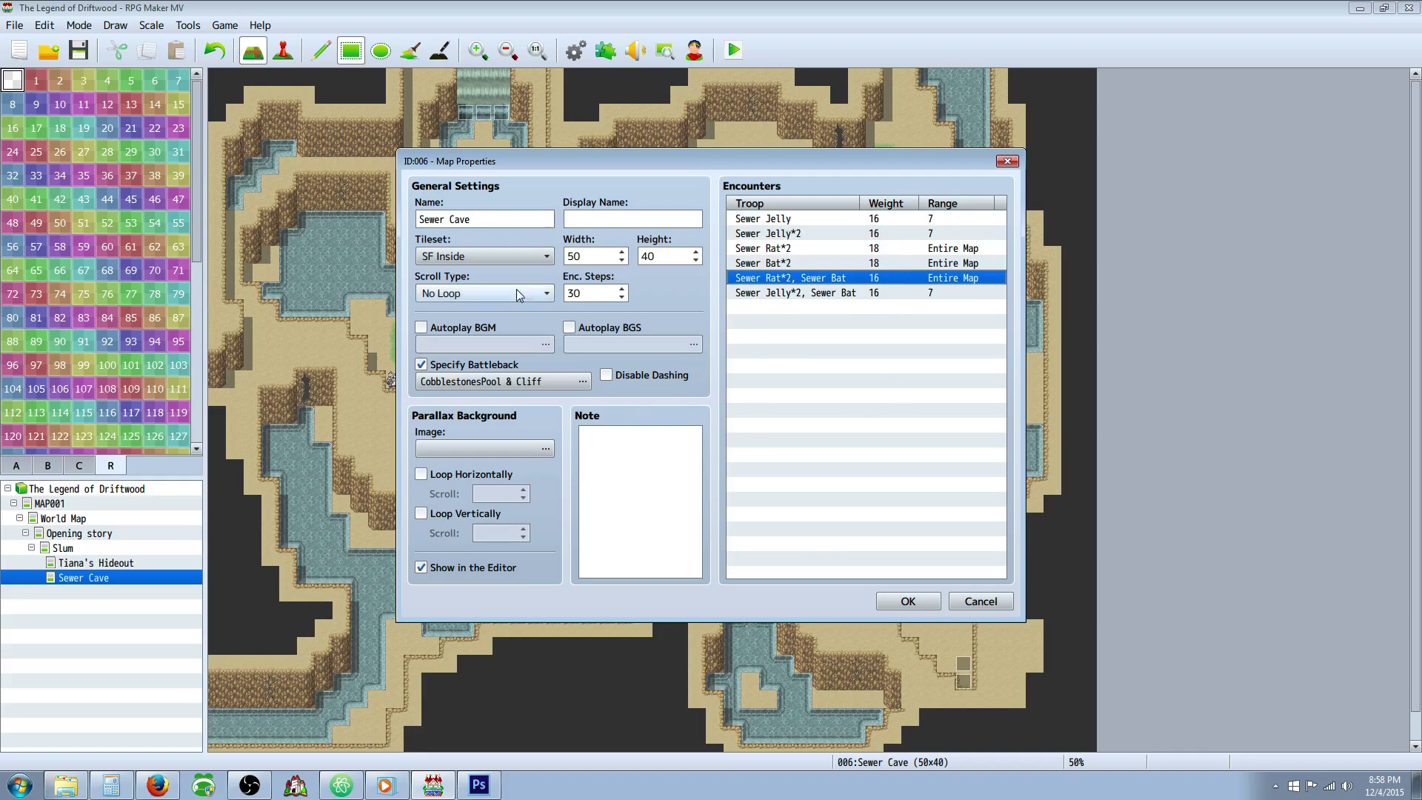
# Give the Sewer Cave map the display name The Sewers and apply the map properties.
pyautogui.click(582, 222)
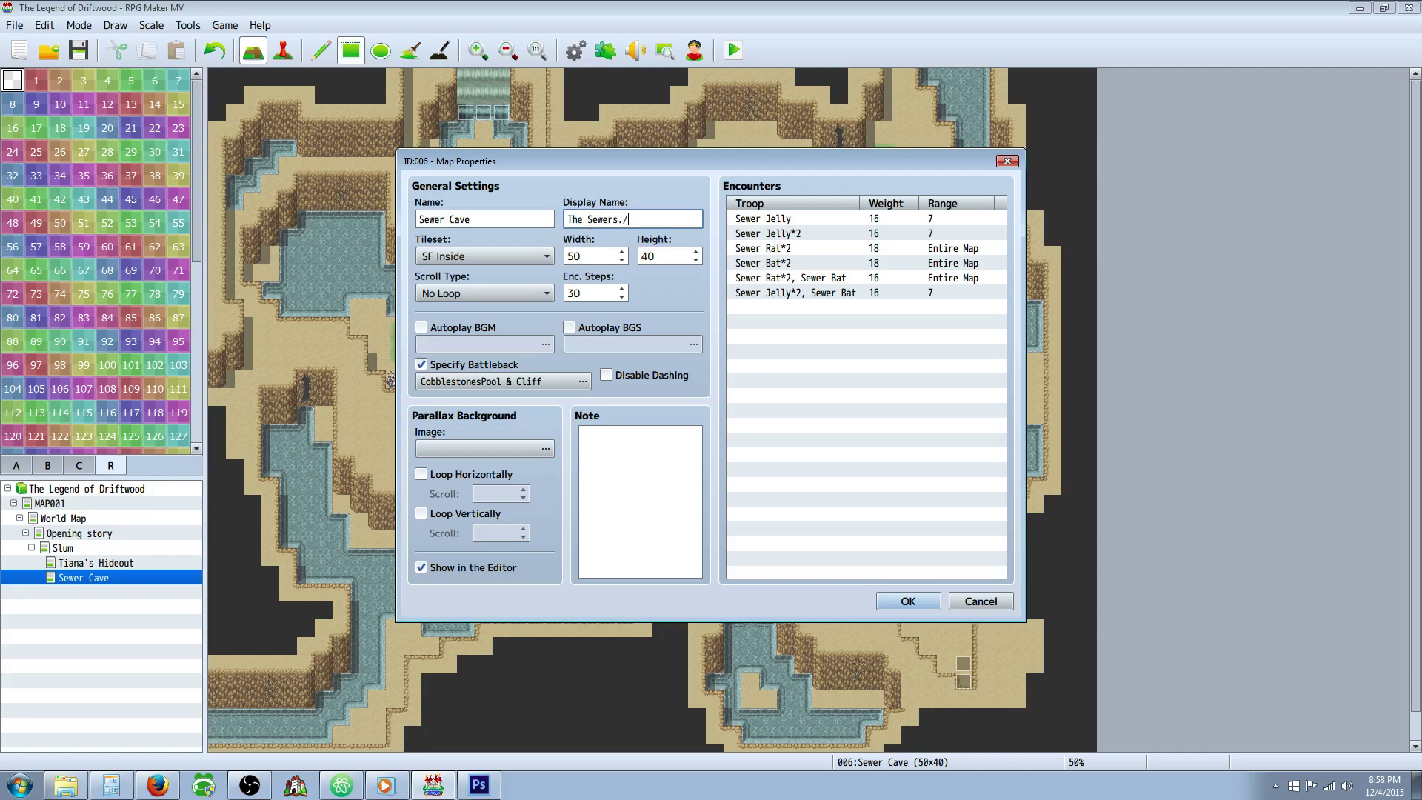
pyautogui.click(885, 606)
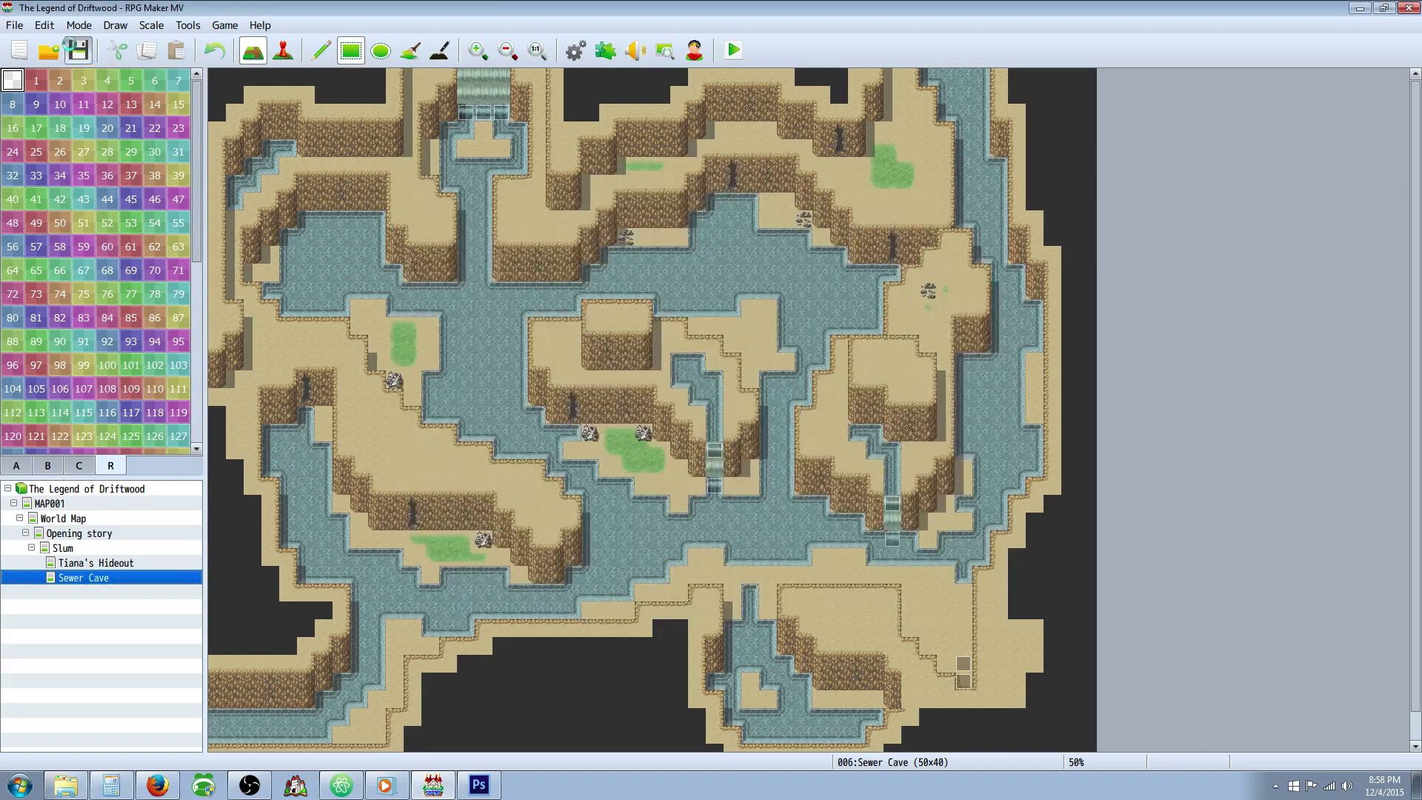
# Paint region 7 over the small northwest stream and the large northwest pool of the Sewer Cave map.
pyautogui.click(183, 81)
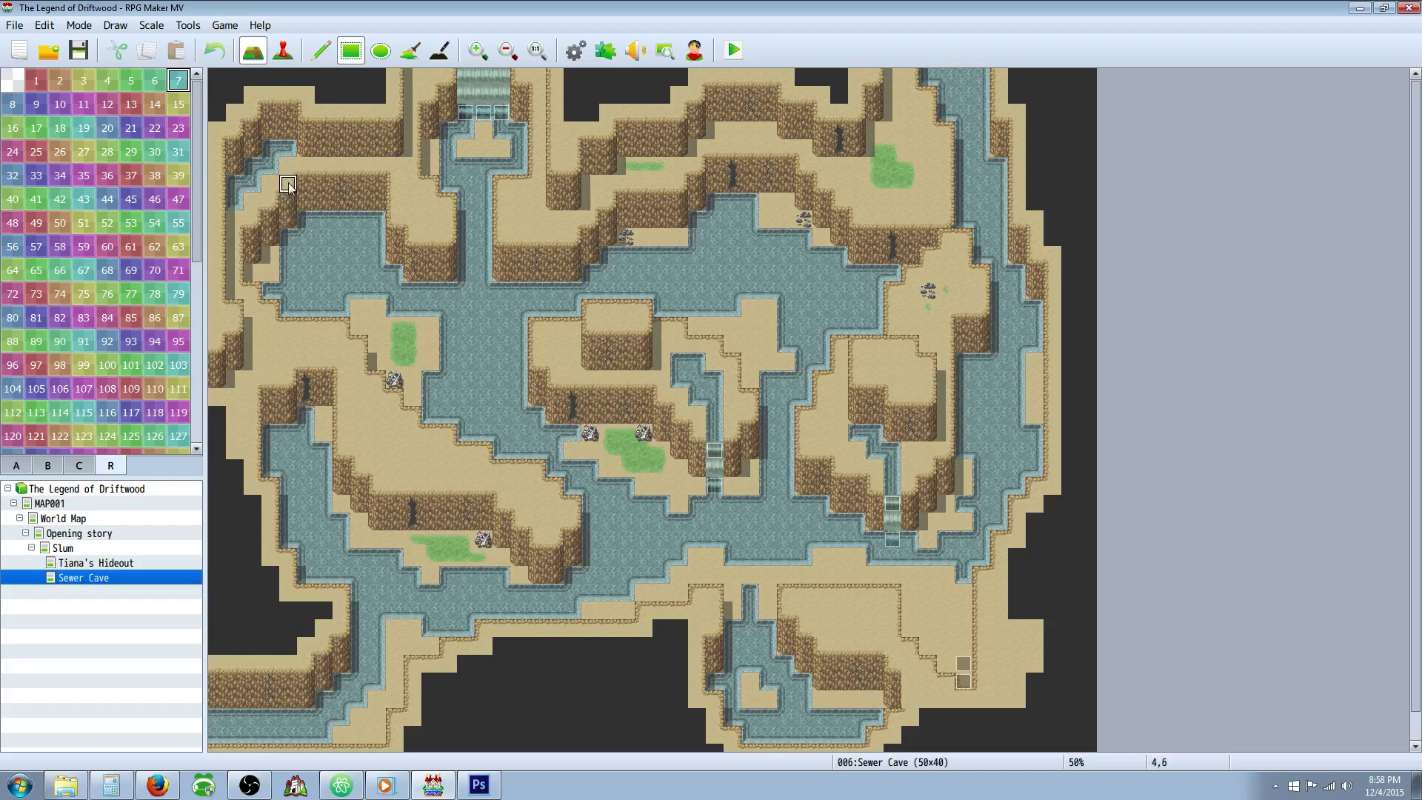
pyautogui.click(288, 151)
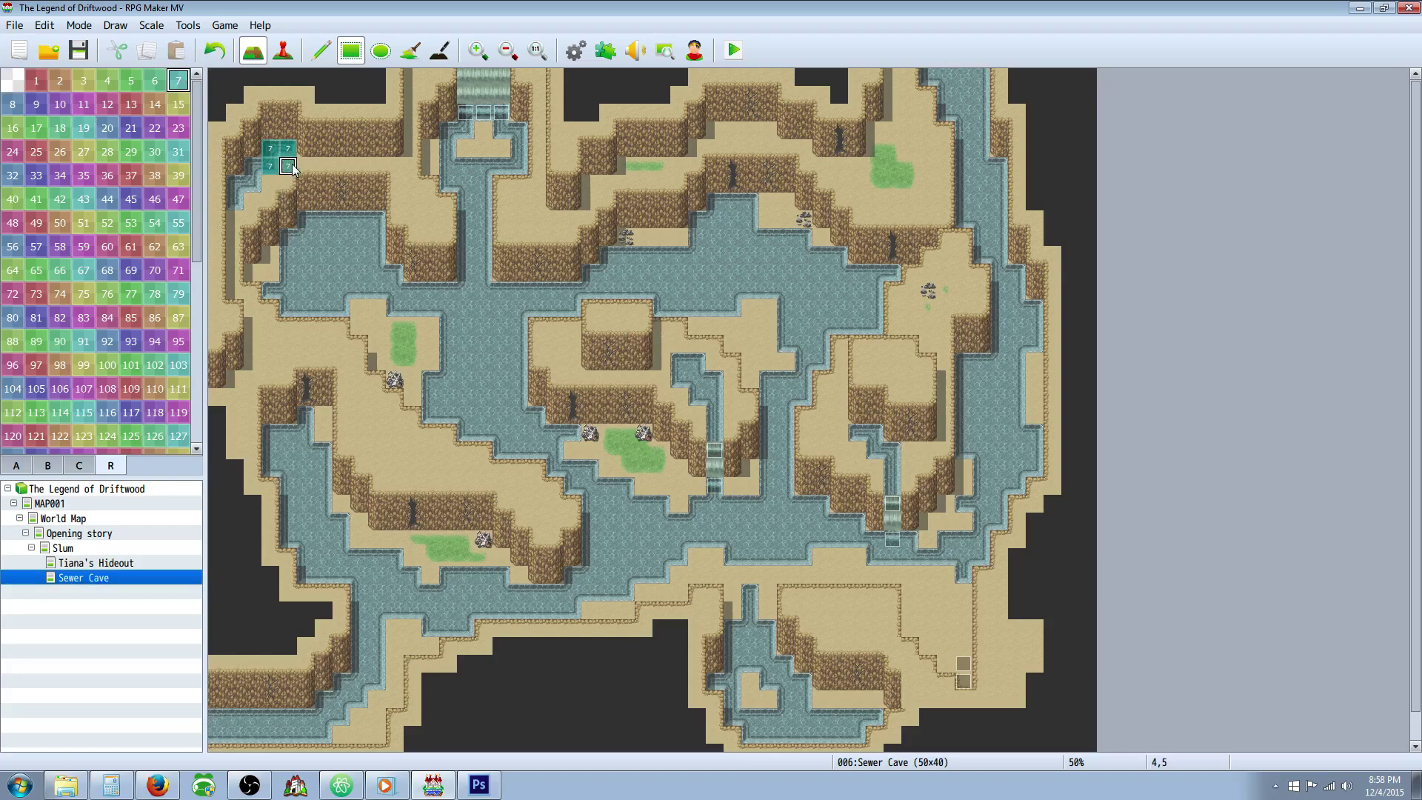
pyautogui.rightClick(254, 150)
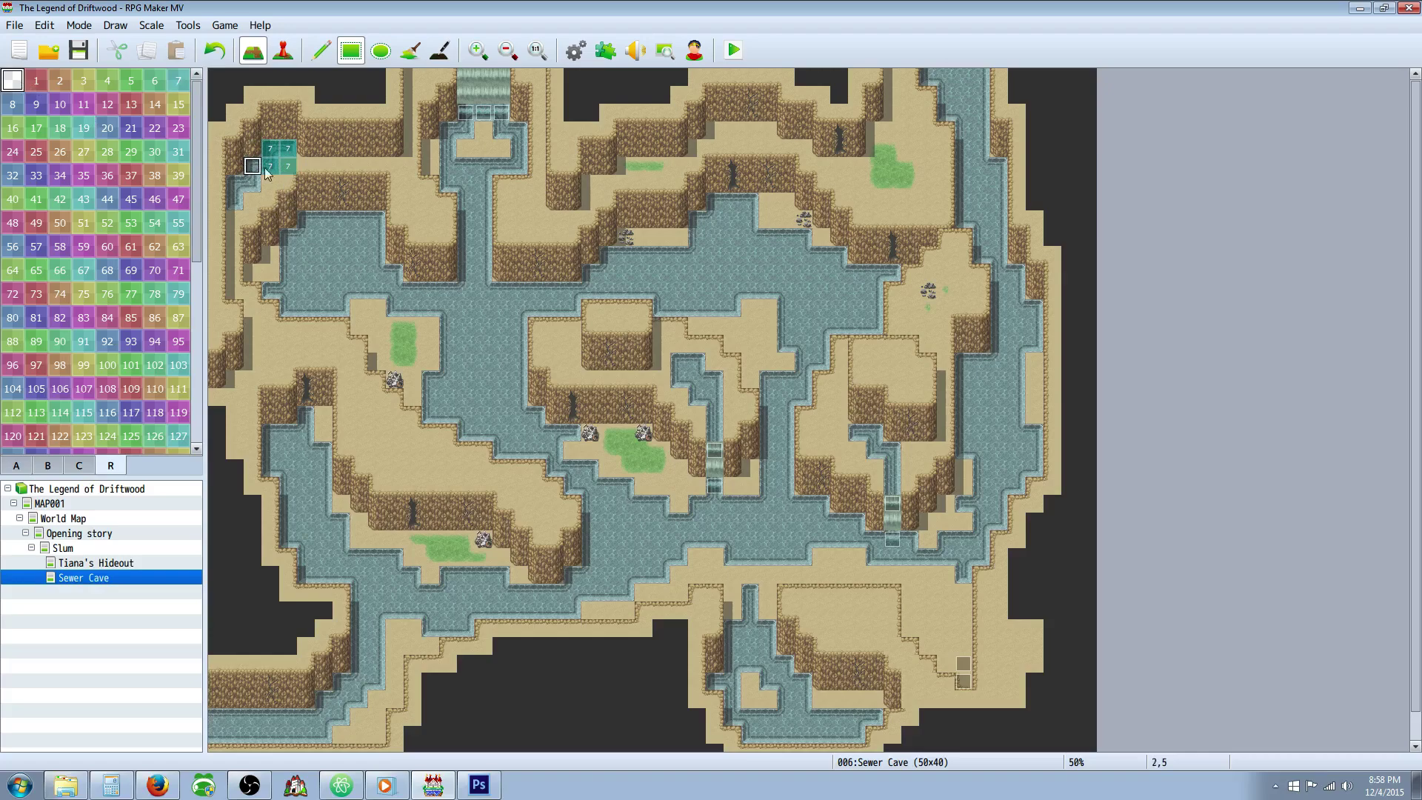
pyautogui.click(287, 166)
pyautogui.rightClick(270, 167)
pyautogui.moveTo(253, 167)
pyautogui.mouseDown()
pyautogui.moveTo(234, 202)
pyautogui.moveTo(289, 274)
pyautogui.moveTo(298, 315)
pyautogui.moveTo(344, 242)
pyautogui.moveTo(402, 308)
pyautogui.moveTo(411, 296)
pyautogui.mouseUp()
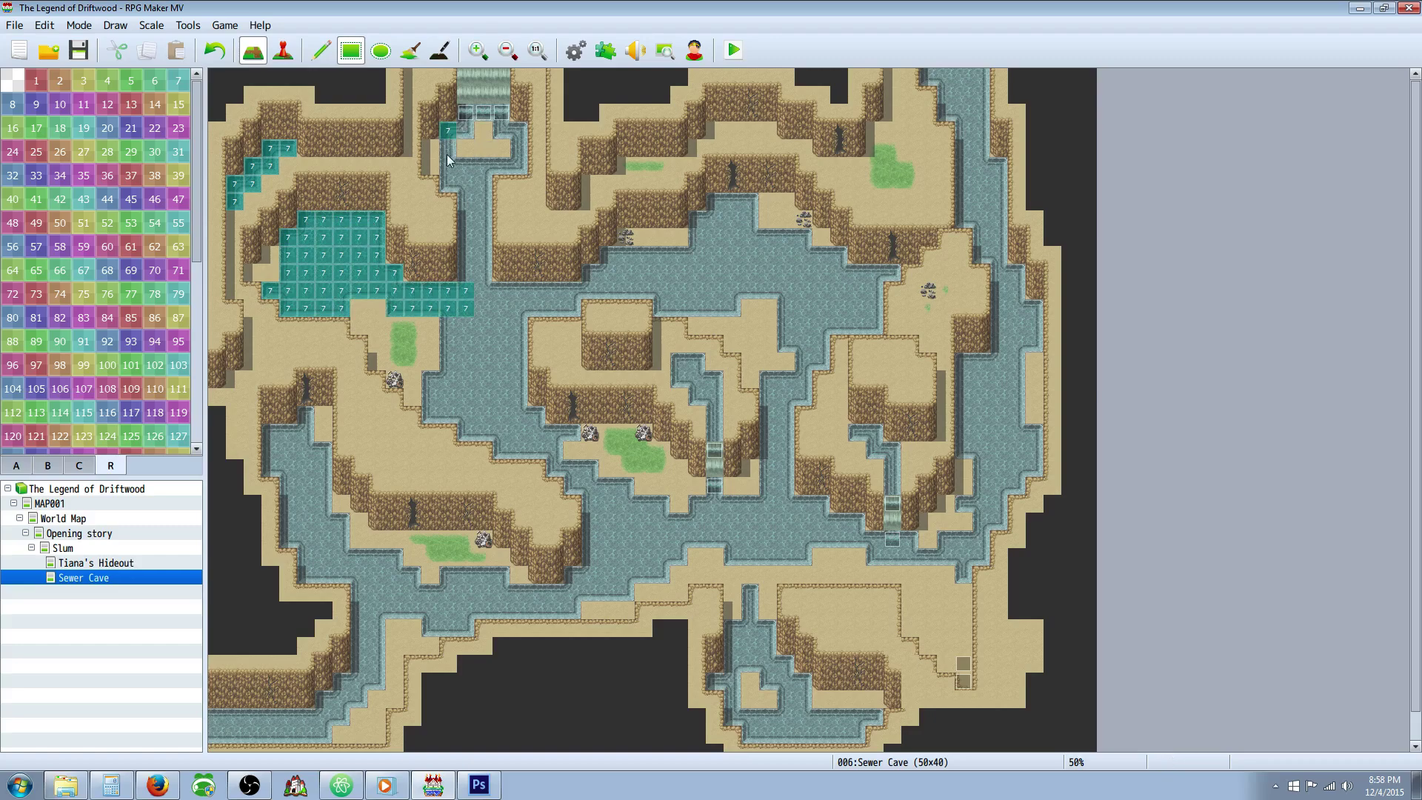
# Paint region 7 on the northern waterfall's channel and down the central water to the south-central channel.
pyautogui.moveTo(446, 154)
pyautogui.mouseDown()
pyautogui.moveTo(485, 296)
pyautogui.moveTo(483, 226)
pyautogui.moveTo(519, 137)
pyautogui.moveTo(466, 132)
pyautogui.mouseUp()
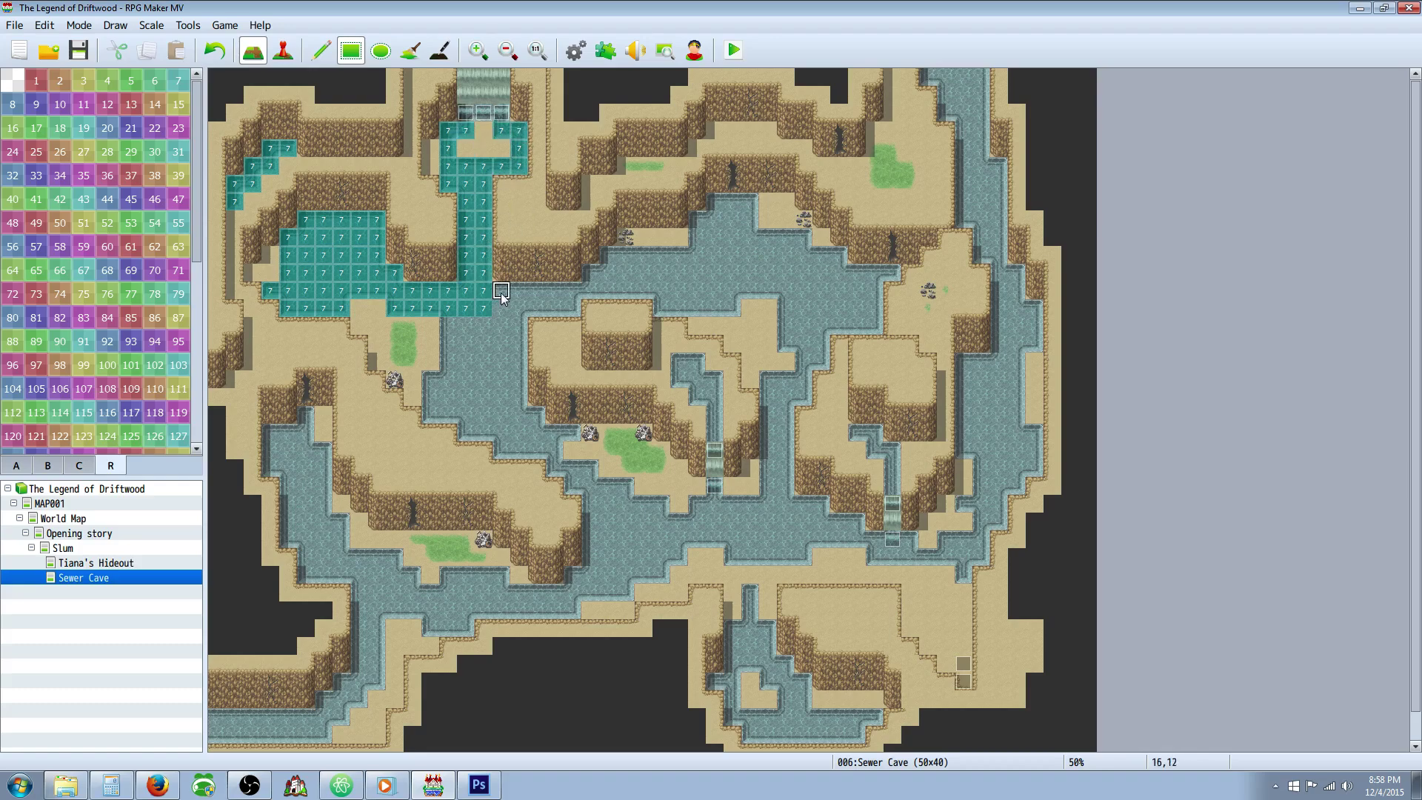
pyautogui.moveTo(466, 326)
pyautogui.mouseDown()
pyautogui.moveTo(448, 333)
pyautogui.moveTo(504, 421)
pyautogui.moveTo(517, 417)
pyautogui.mouseUp()
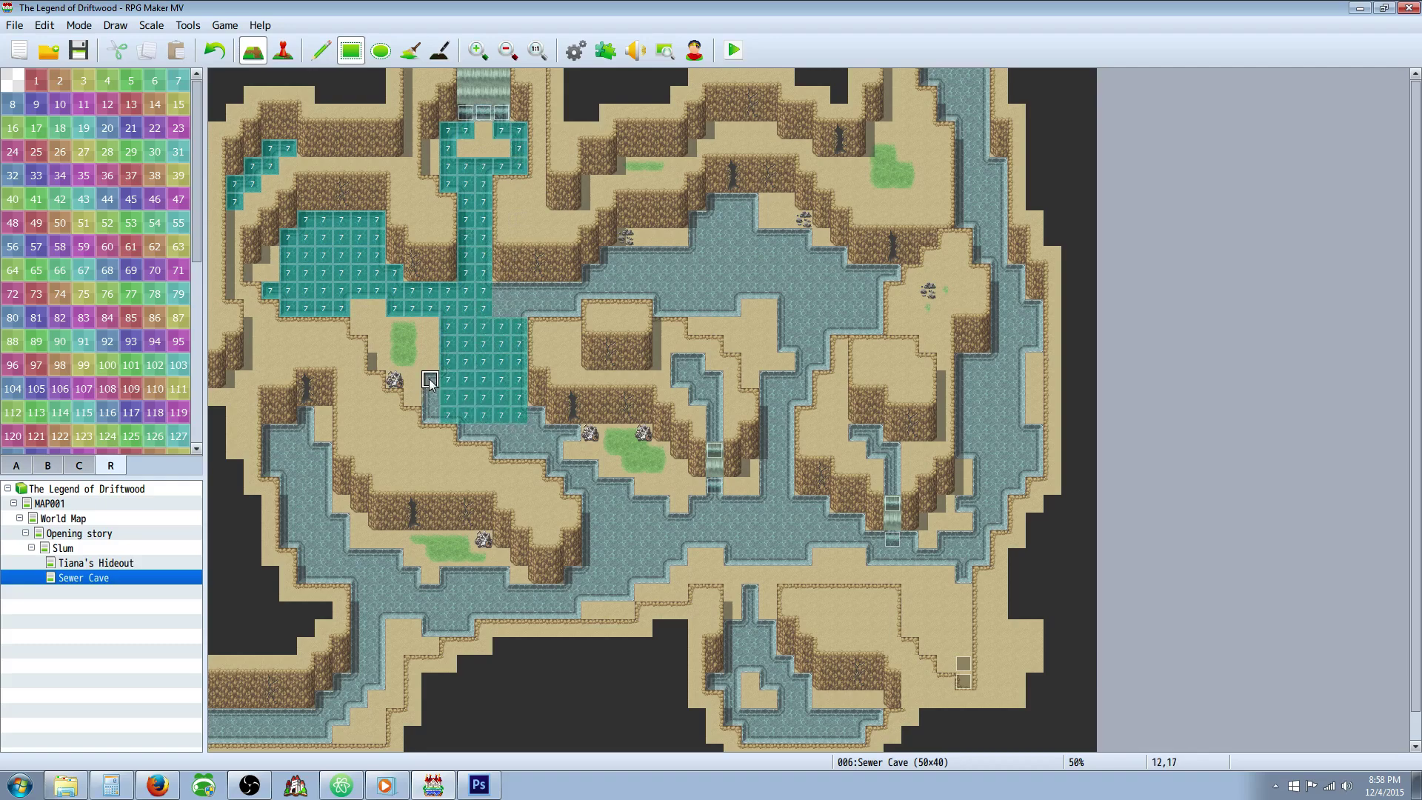
pyautogui.moveTo(430, 381)
pyautogui.mouseDown()
pyautogui.moveTo(431, 414)
pyautogui.moveTo(466, 429)
pyautogui.moveTo(507, 439)
pyautogui.moveTo(537, 416)
pyautogui.moveTo(515, 444)
pyautogui.moveTo(538, 450)
pyautogui.moveTo(574, 433)
pyautogui.moveTo(560, 455)
pyautogui.moveTo(579, 475)
pyautogui.mouseUp()
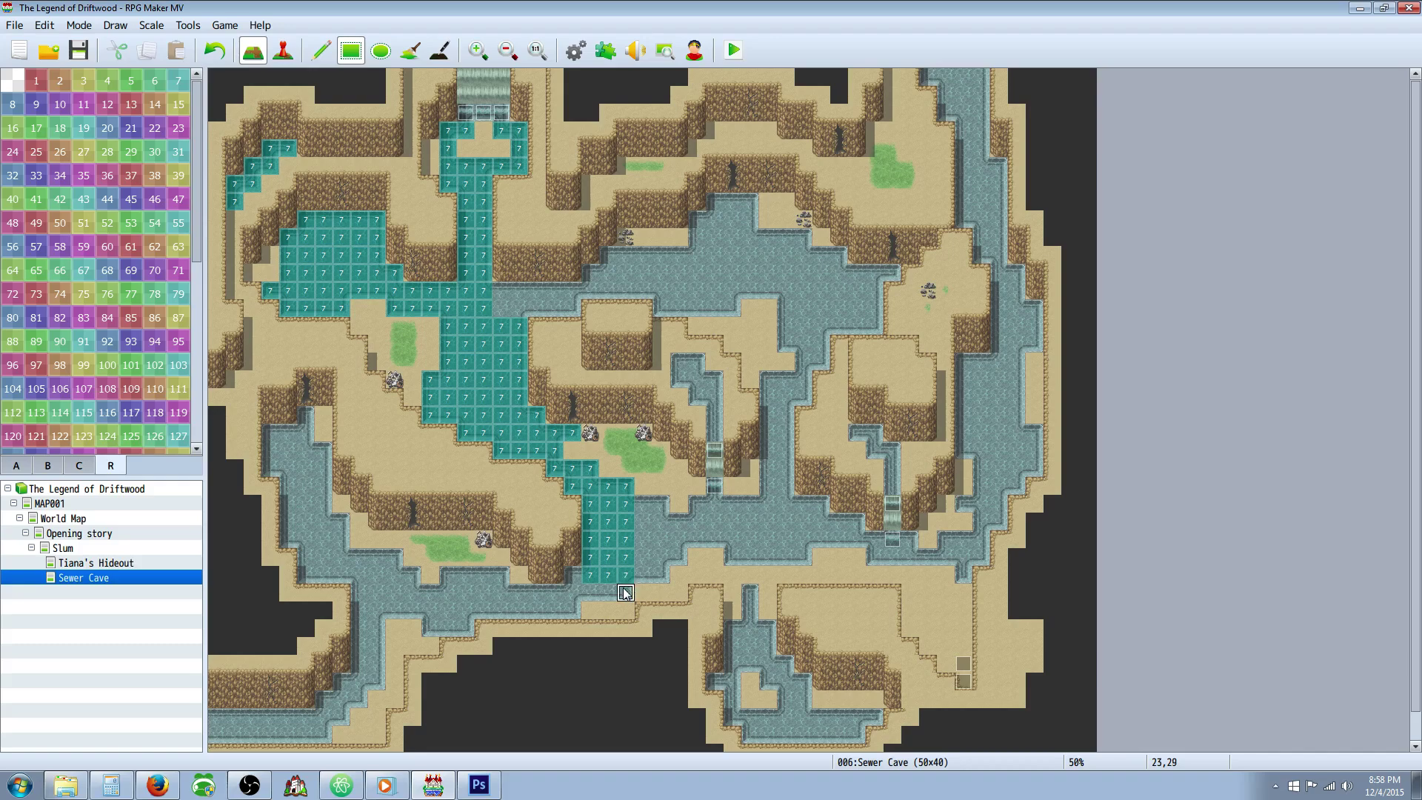
# Paint region 7 along the southwestern channel, including its western arm and the outlet to the map's southwest corner.
pyautogui.moveTo(576, 582)
pyautogui.mouseDown()
pyautogui.moveTo(572, 608)
pyautogui.moveTo(490, 606)
pyautogui.moveTo(503, 576)
pyautogui.mouseUp()
pyautogui.moveTo(466, 629)
pyautogui.mouseDown()
pyautogui.moveTo(362, 593)
pyautogui.moveTo(407, 572)
pyautogui.moveTo(297, 526)
pyautogui.moveTo(319, 453)
pyautogui.moveTo(306, 418)
pyautogui.moveTo(291, 442)
pyautogui.mouseUp()
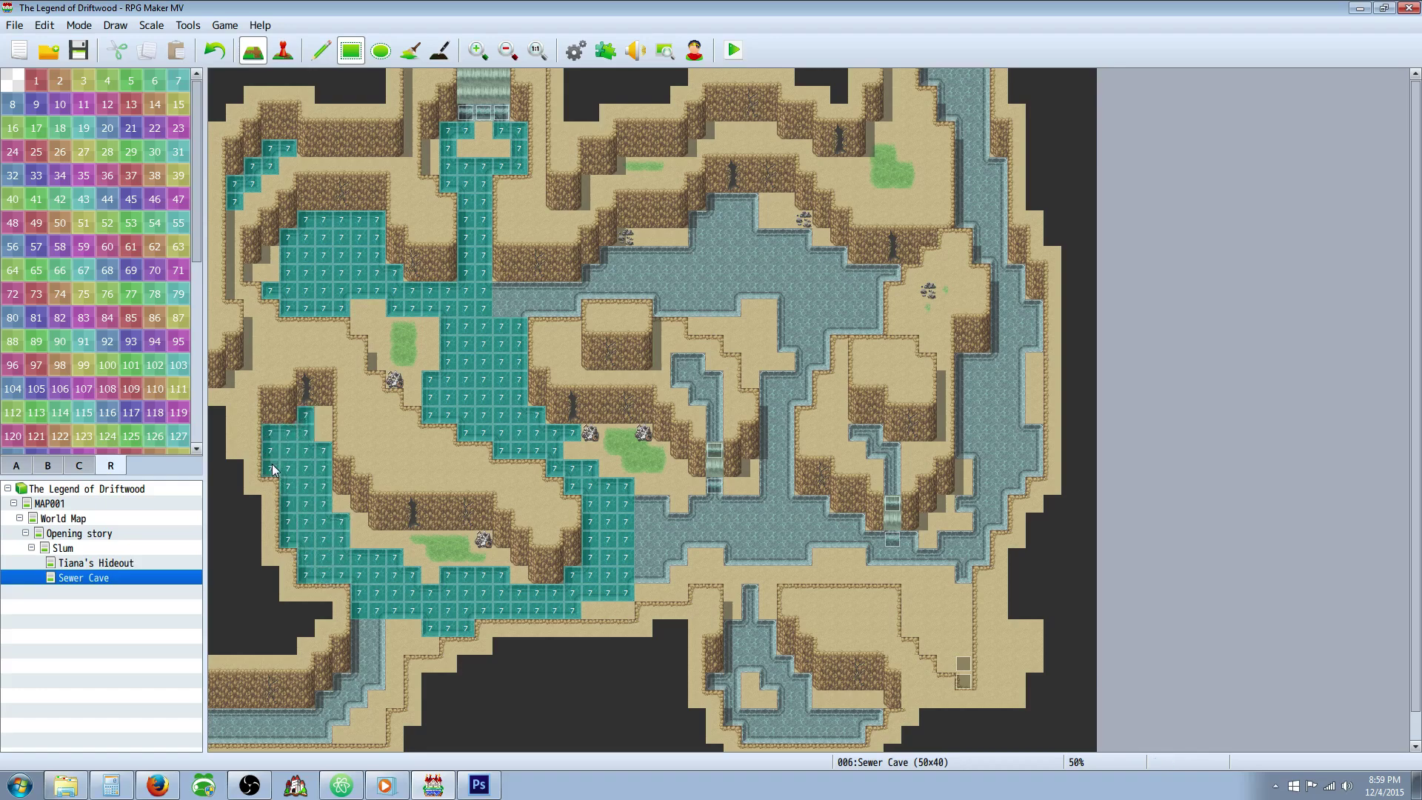
pyautogui.moveTo(376, 646)
pyautogui.mouseDown()
pyautogui.moveTo(360, 628)
pyautogui.moveTo(374, 683)
pyautogui.moveTo(360, 702)
pyautogui.moveTo(342, 696)
pyautogui.moveTo(340, 716)
pyautogui.mouseUp()
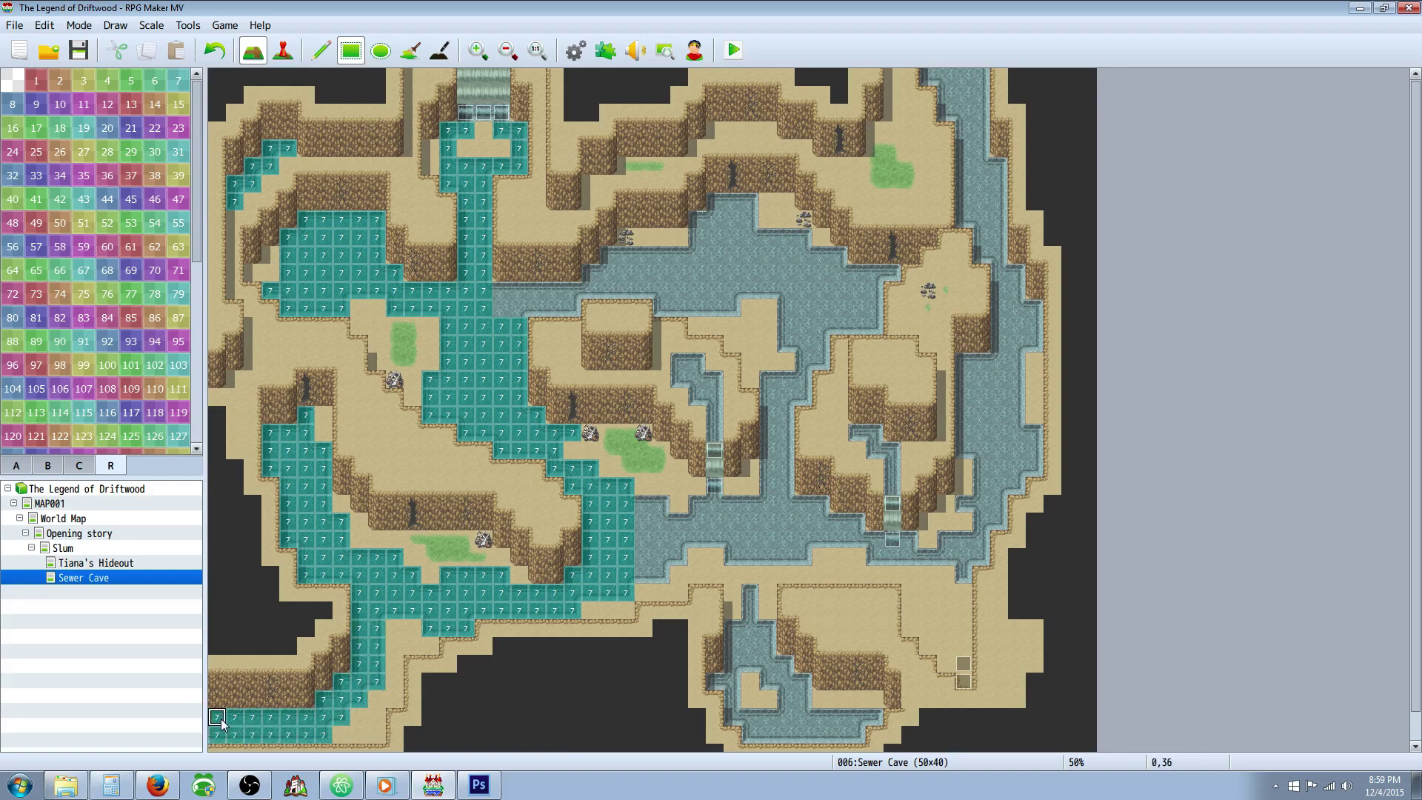
# Paint region 7 on the southern channel eastward and up the eastern river to the map's north edge.
pyautogui.click(644, 504)
pyautogui.moveTo(652, 533)
pyautogui.mouseDown()
pyautogui.moveTo(662, 570)
pyautogui.moveTo(678, 526)
pyautogui.moveTo(680, 555)
pyautogui.moveTo(707, 509)
pyautogui.moveTo(708, 536)
pyautogui.moveTo(779, 495)
pyautogui.moveTo(821, 528)
pyautogui.moveTo(963, 576)
pyautogui.moveTo(947, 539)
pyautogui.moveTo(979, 554)
pyautogui.moveTo(996, 524)
pyautogui.moveTo(981, 505)
pyautogui.moveTo(1018, 454)
pyautogui.moveTo(1035, 462)
pyautogui.moveTo(1003, 435)
pyautogui.moveTo(970, 432)
pyautogui.moveTo(982, 486)
pyautogui.mouseUp()
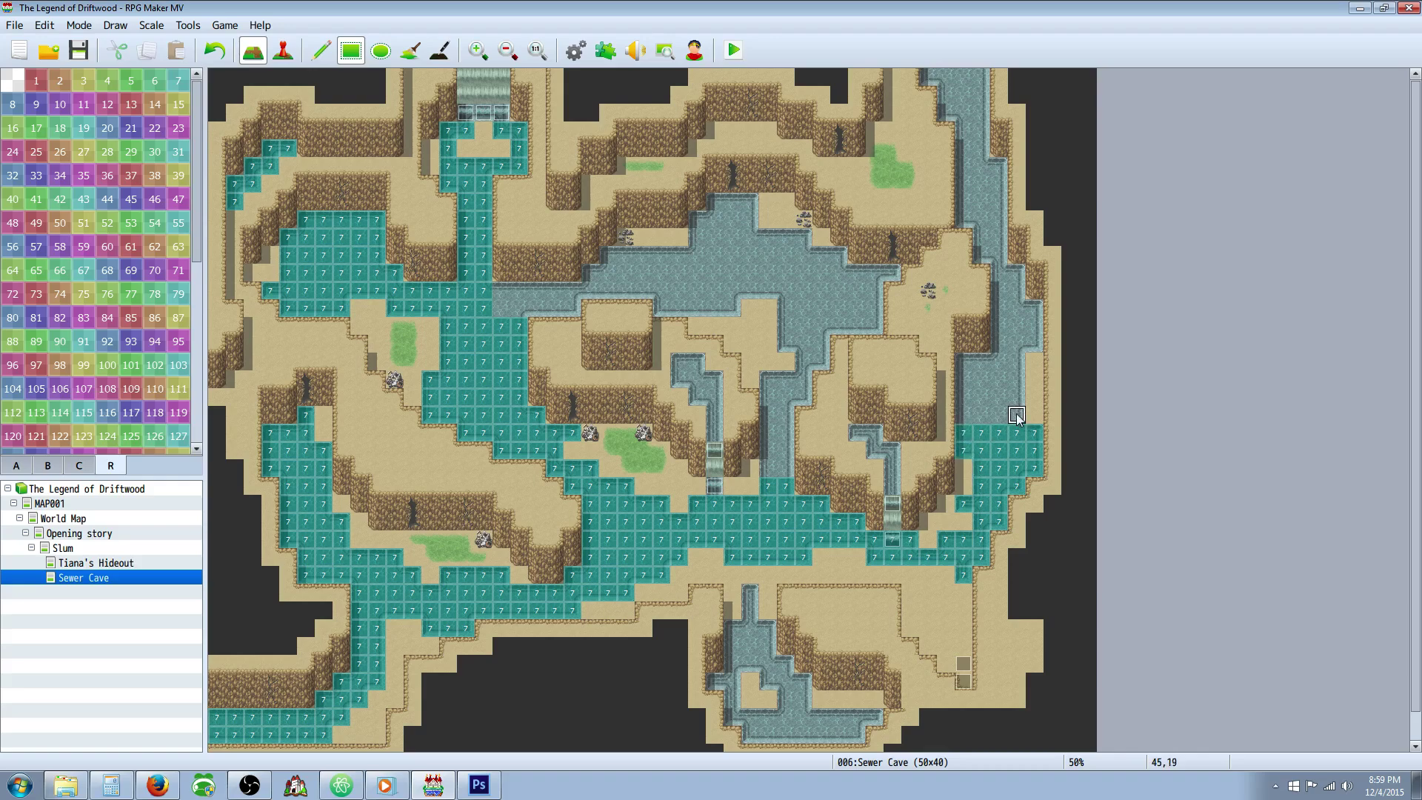
pyautogui.moveTo(964, 414); pyautogui.dragTo(967, 363)
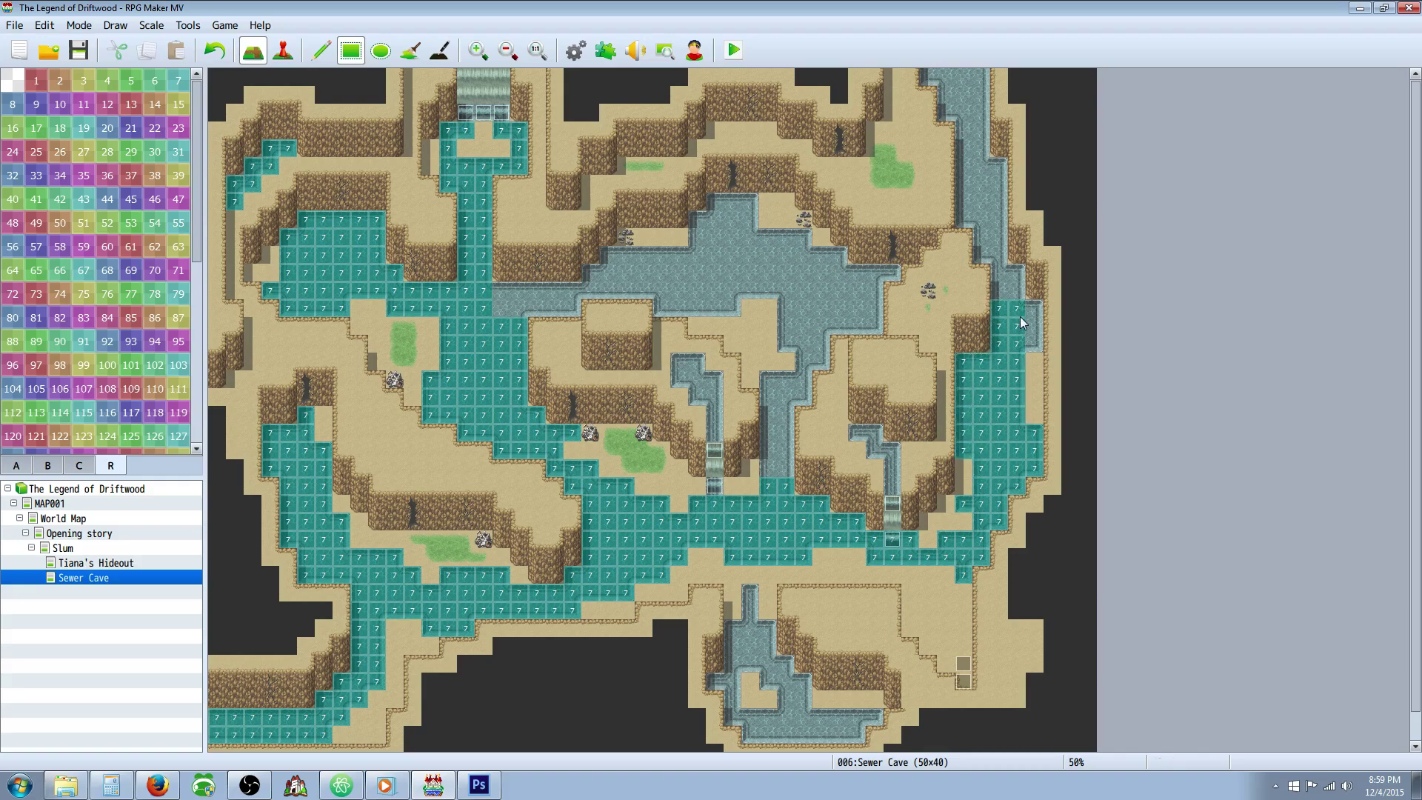
pyautogui.moveTo(1020, 322)
pyautogui.mouseDown()
pyautogui.moveTo(1035, 343)
pyautogui.moveTo(971, 165)
pyautogui.moveTo(985, 176)
pyautogui.moveTo(984, 223)
pyautogui.moveTo(971, 222)
pyautogui.moveTo(980, 103)
pyautogui.moveTo(927, 78)
pyautogui.mouseUp()
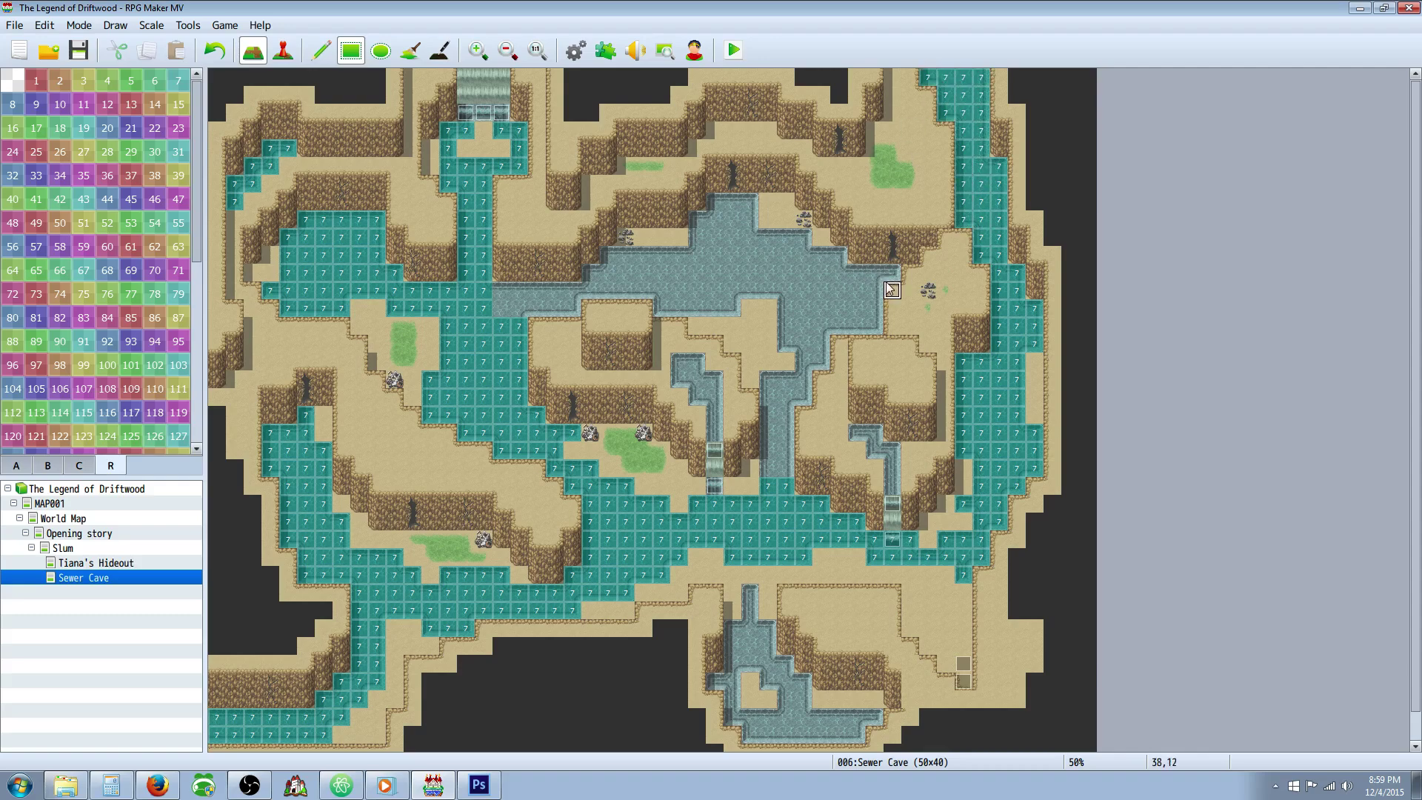
# Paint region 7 across the northern lake, its southern inlets and the stream above the middle waterfall.
pyautogui.moveTo(892, 274)
pyautogui.mouseDown()
pyautogui.moveTo(589, 282)
pyautogui.moveTo(620, 258)
pyautogui.moveTo(843, 256)
pyautogui.moveTo(716, 234)
pyautogui.moveTo(746, 203)
pyautogui.moveTo(714, 203)
pyautogui.mouseUp()
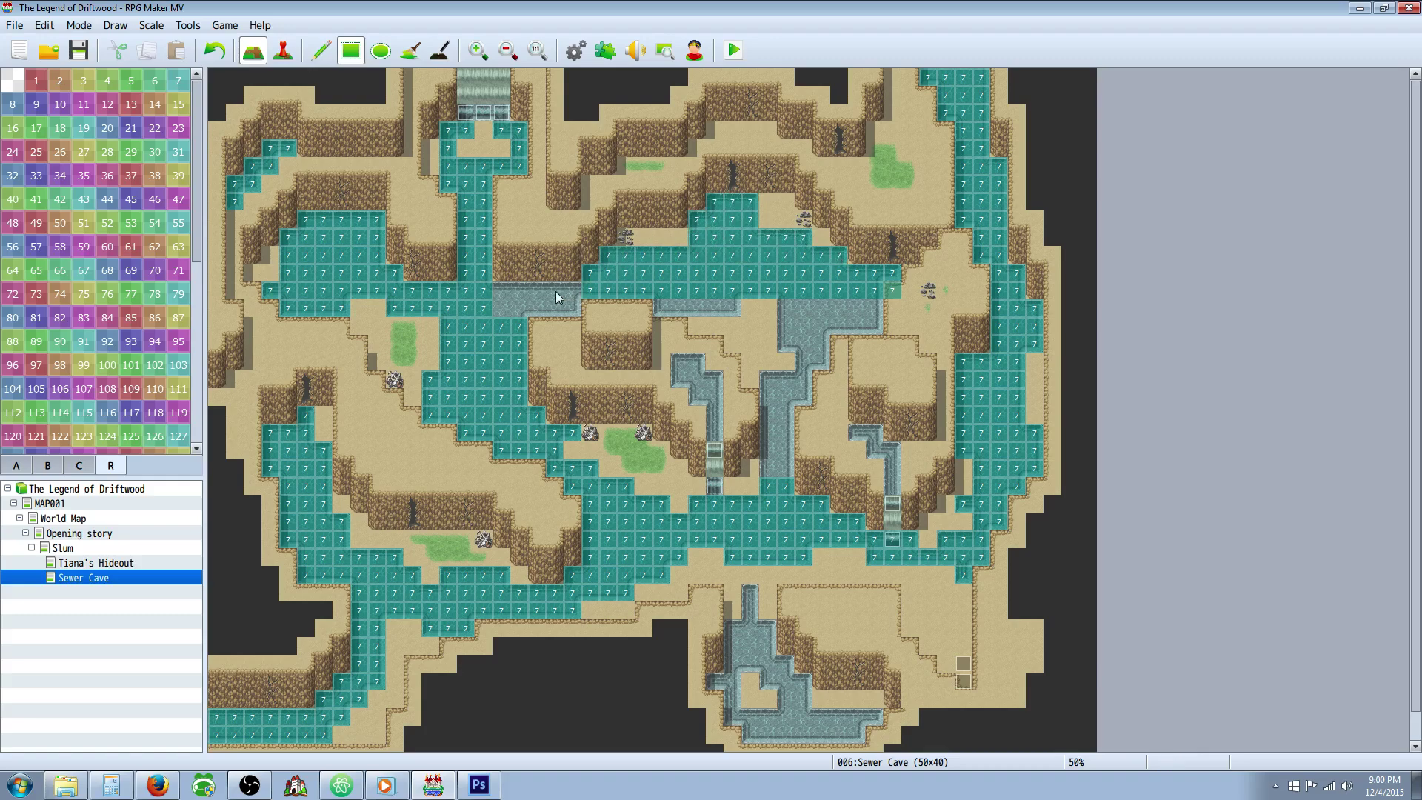
pyautogui.moveTo(564, 314); pyautogui.dragTo(576, 311)
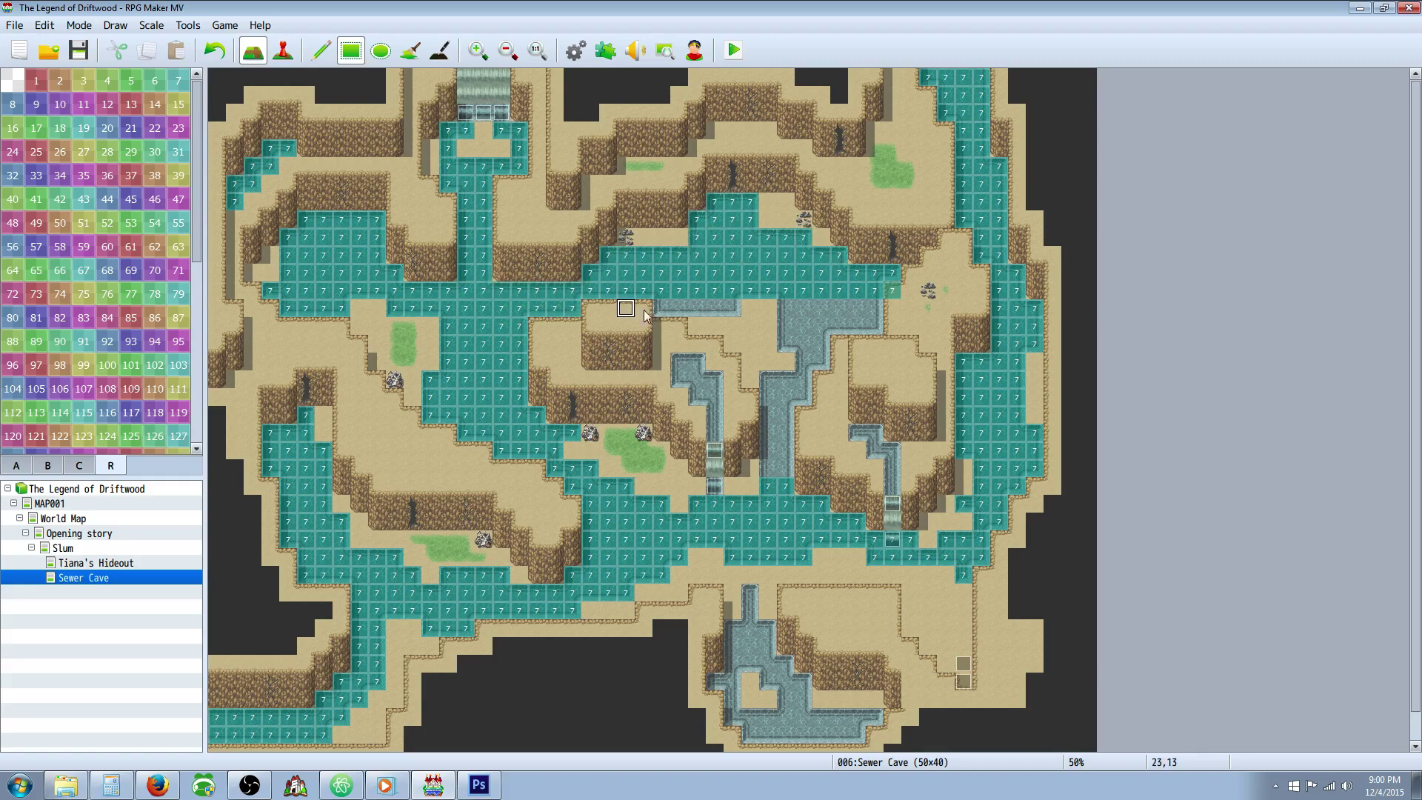
pyautogui.moveTo(700, 309)
pyautogui.mouseDown()
pyautogui.moveTo(677, 310)
pyautogui.moveTo(712, 313)
pyautogui.mouseUp()
pyautogui.moveTo(696, 360)
pyautogui.mouseDown()
pyautogui.moveTo(680, 381)
pyautogui.moveTo(698, 400)
pyautogui.moveTo(715, 391)
pyautogui.moveTo(715, 436)
pyautogui.mouseUp()
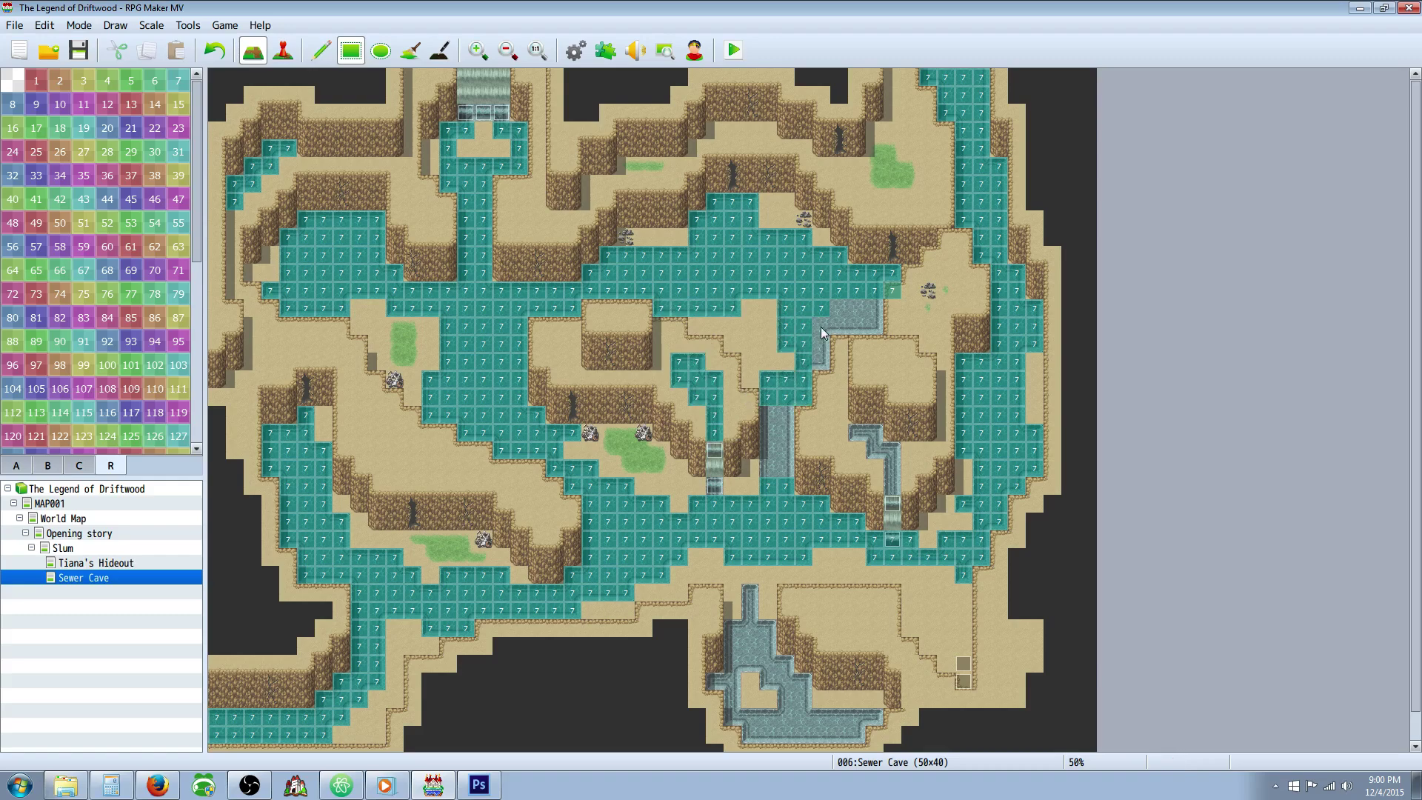
pyautogui.moveTo(821, 328)
pyautogui.mouseDown()
pyautogui.moveTo(815, 358)
pyautogui.moveTo(874, 326)
pyautogui.mouseUp()
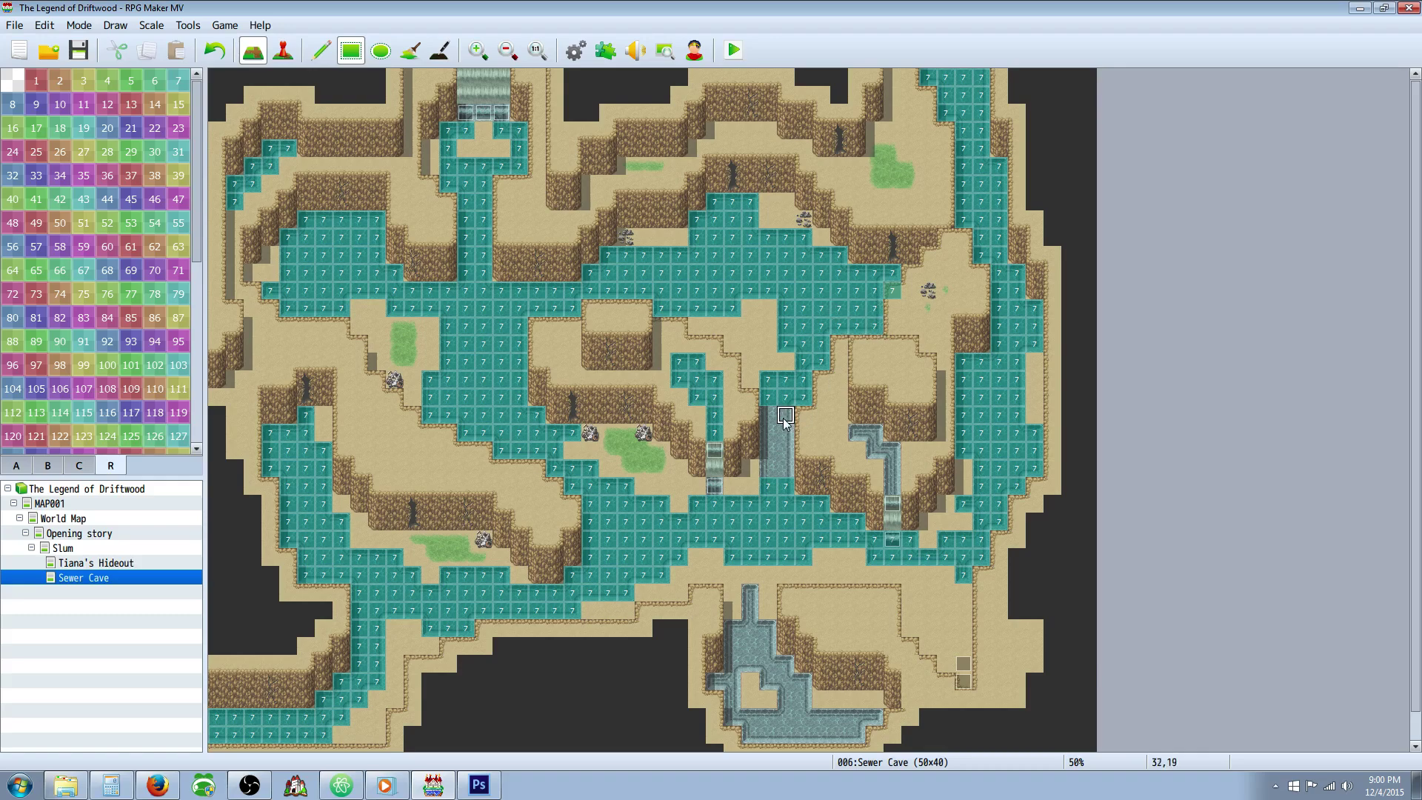
# Paint region 7 on the narrow channel south of the lake and the southern pond, and save the project.
pyautogui.moveTo(785, 416); pyautogui.dragTo(749, 592)
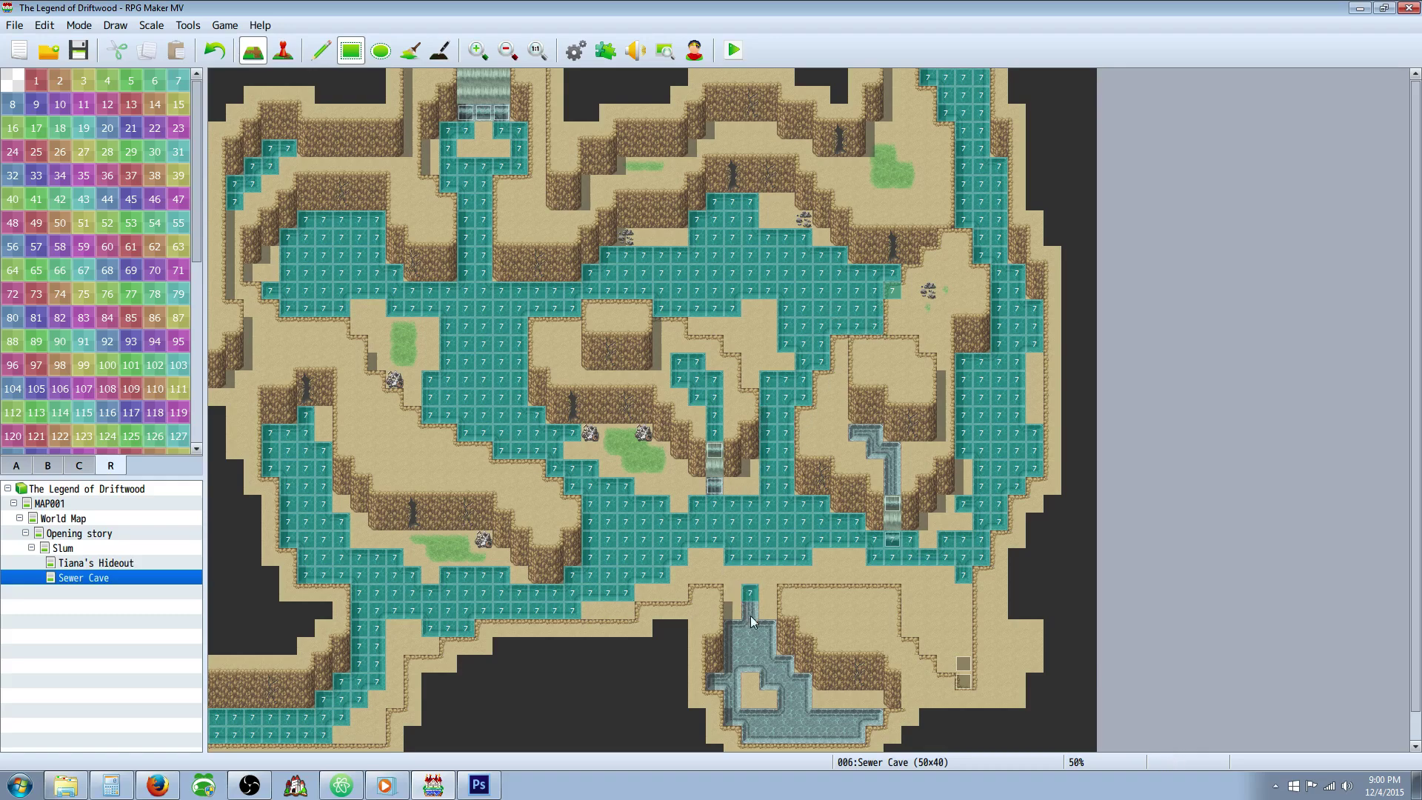
pyautogui.click(732, 628)
pyautogui.moveTo(766, 653)
pyautogui.mouseDown()
pyautogui.moveTo(719, 680)
pyautogui.moveTo(804, 722)
pyautogui.moveTo(787, 675)
pyautogui.moveTo(807, 718)
pyautogui.moveTo(857, 739)
pyautogui.moveTo(875, 715)
pyautogui.moveTo(907, 734)
pyautogui.moveTo(881, 744)
pyautogui.mouseUp()
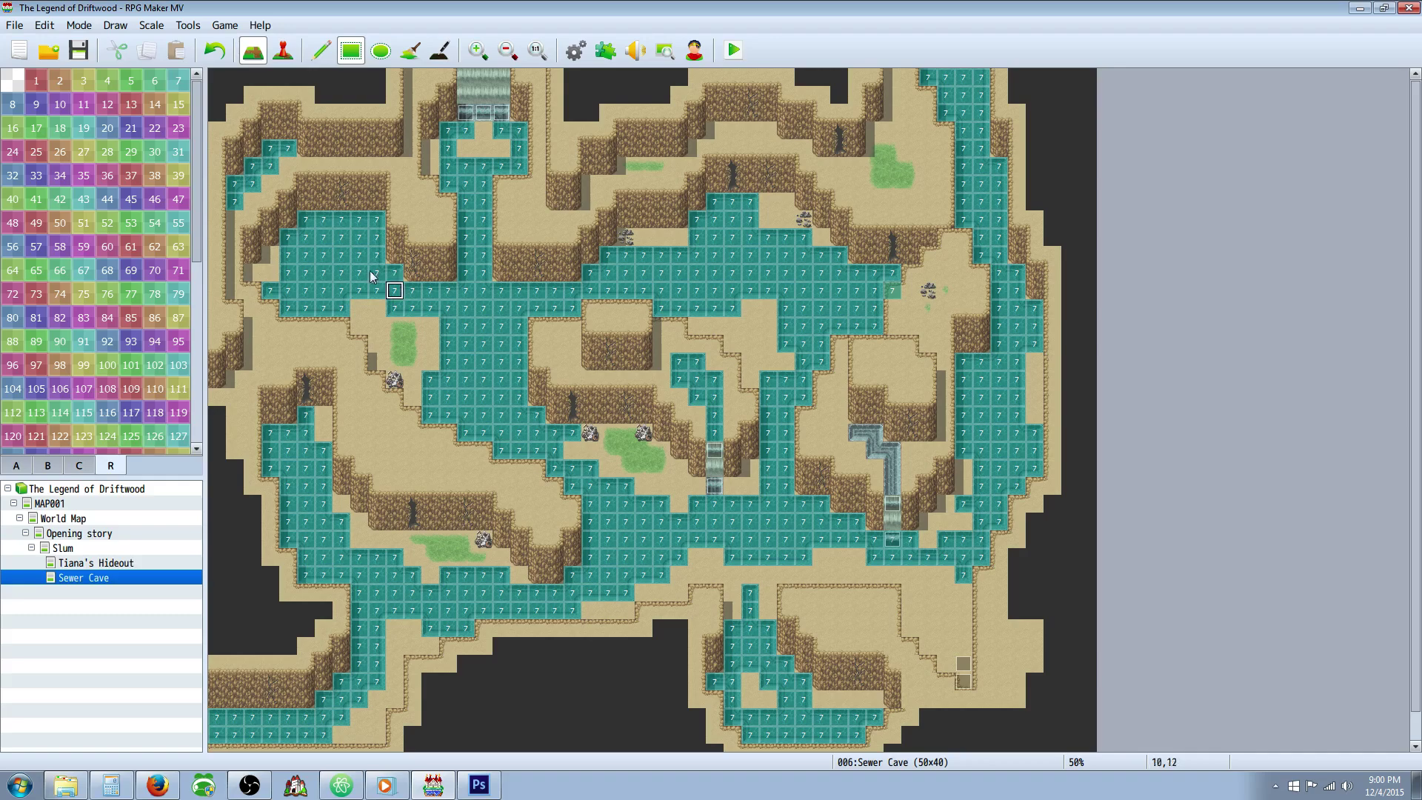
pyautogui.click(78, 50)
# Look through the full range of region IDs and save the project.
pyautogui.scroll(-5, 185, 268)
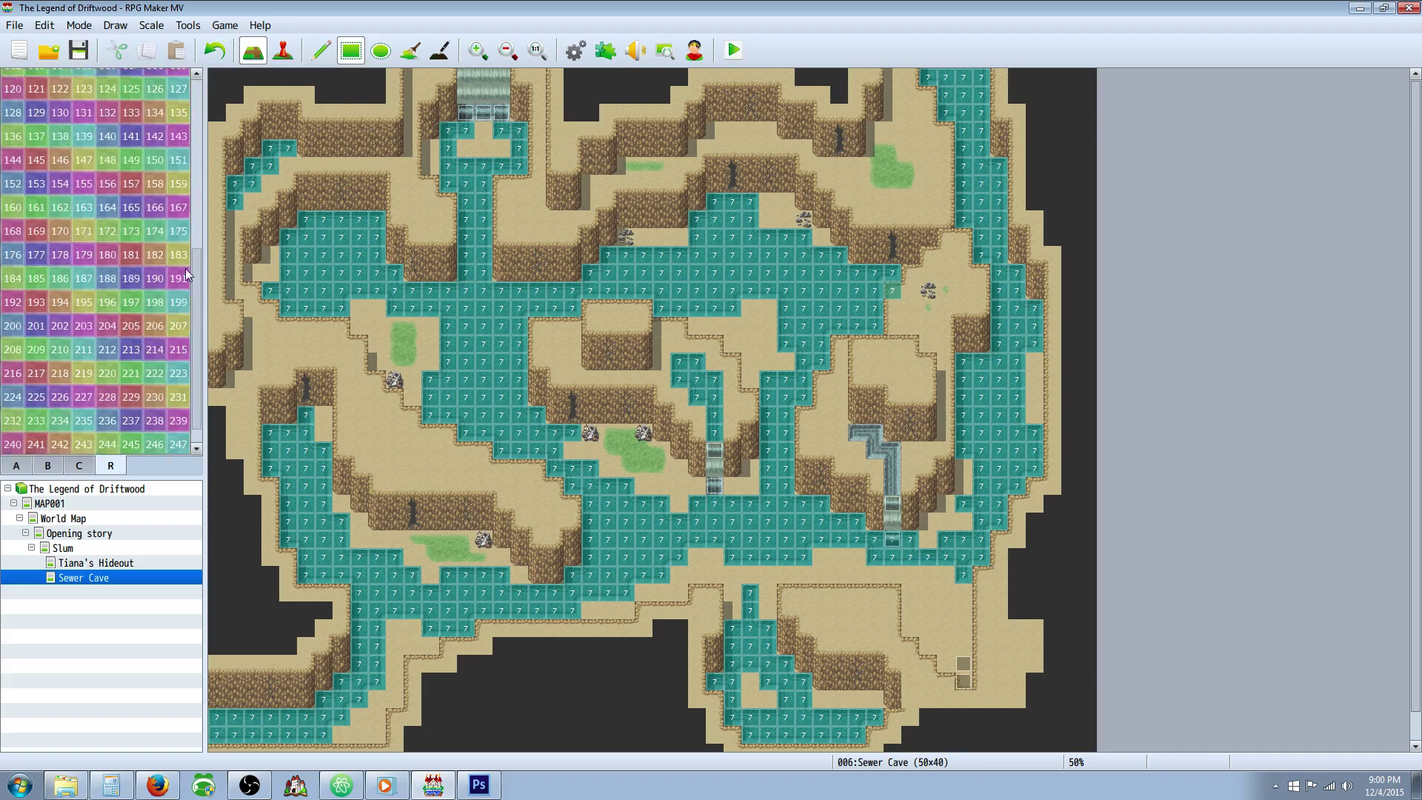
pyautogui.moveTo(198, 326); pyautogui.dragTo(196, 89)
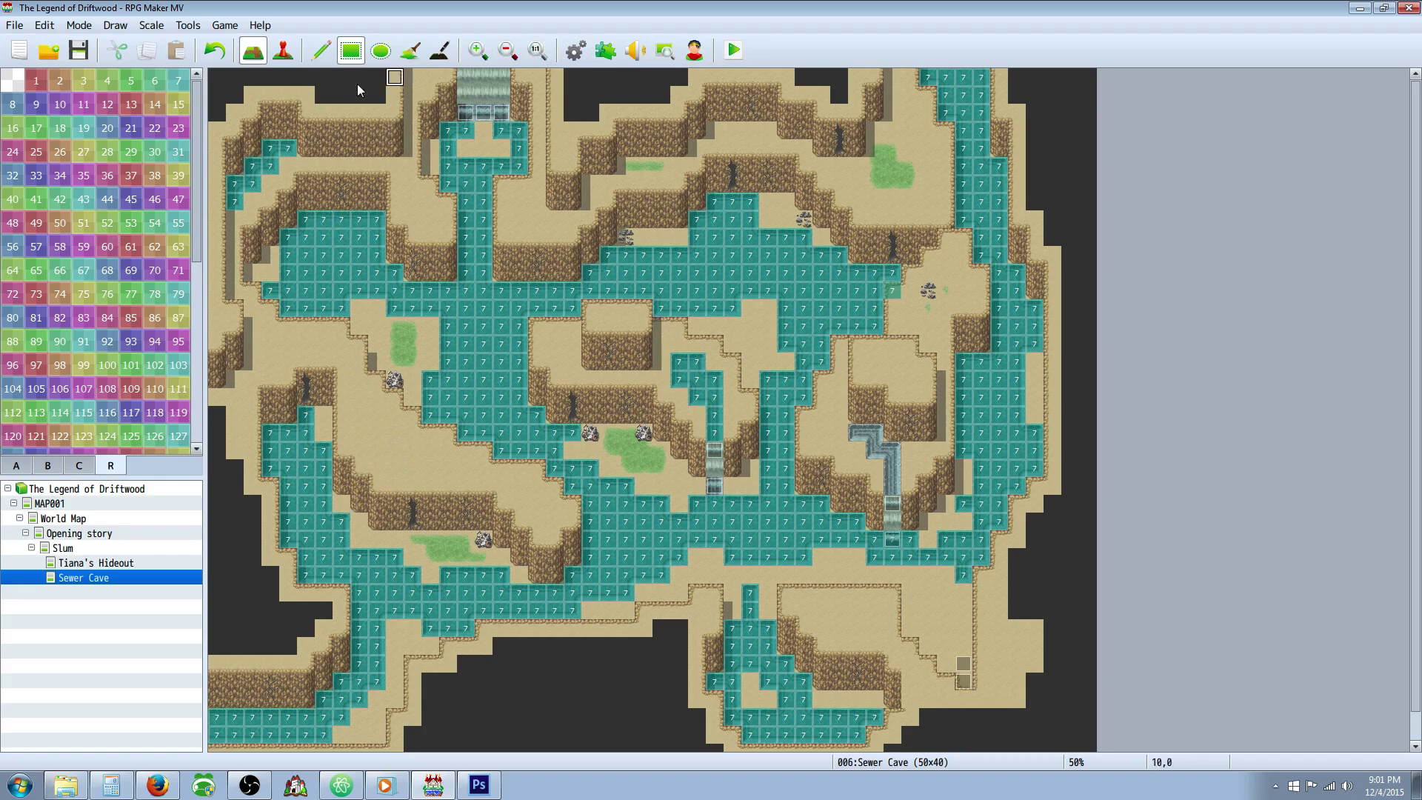
pyautogui.click(80, 52)
# Open the Tiana's Hideout map and show it at 100% zoom.
pyautogui.click(121, 564)
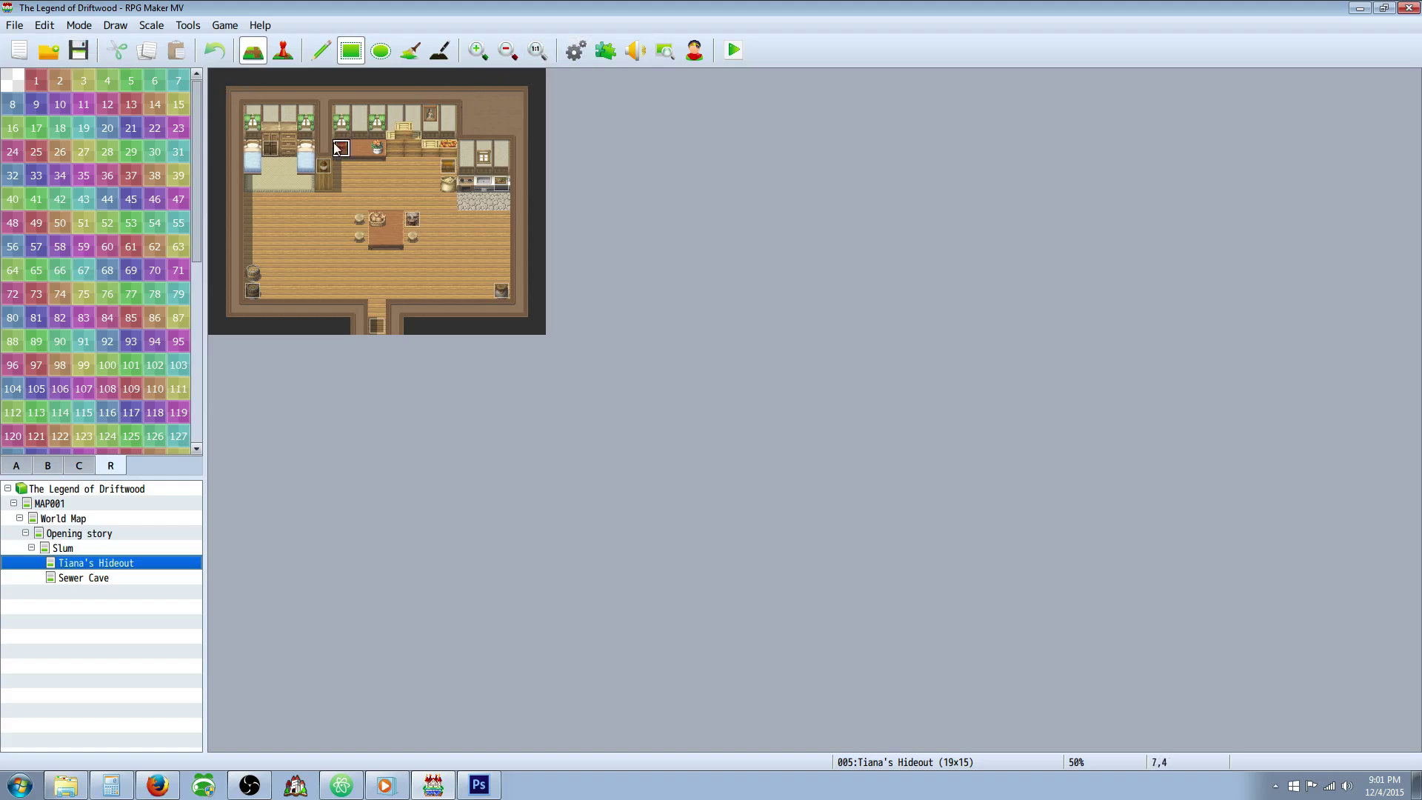
pyautogui.click(75, 59)
pyautogui.click(530, 57)
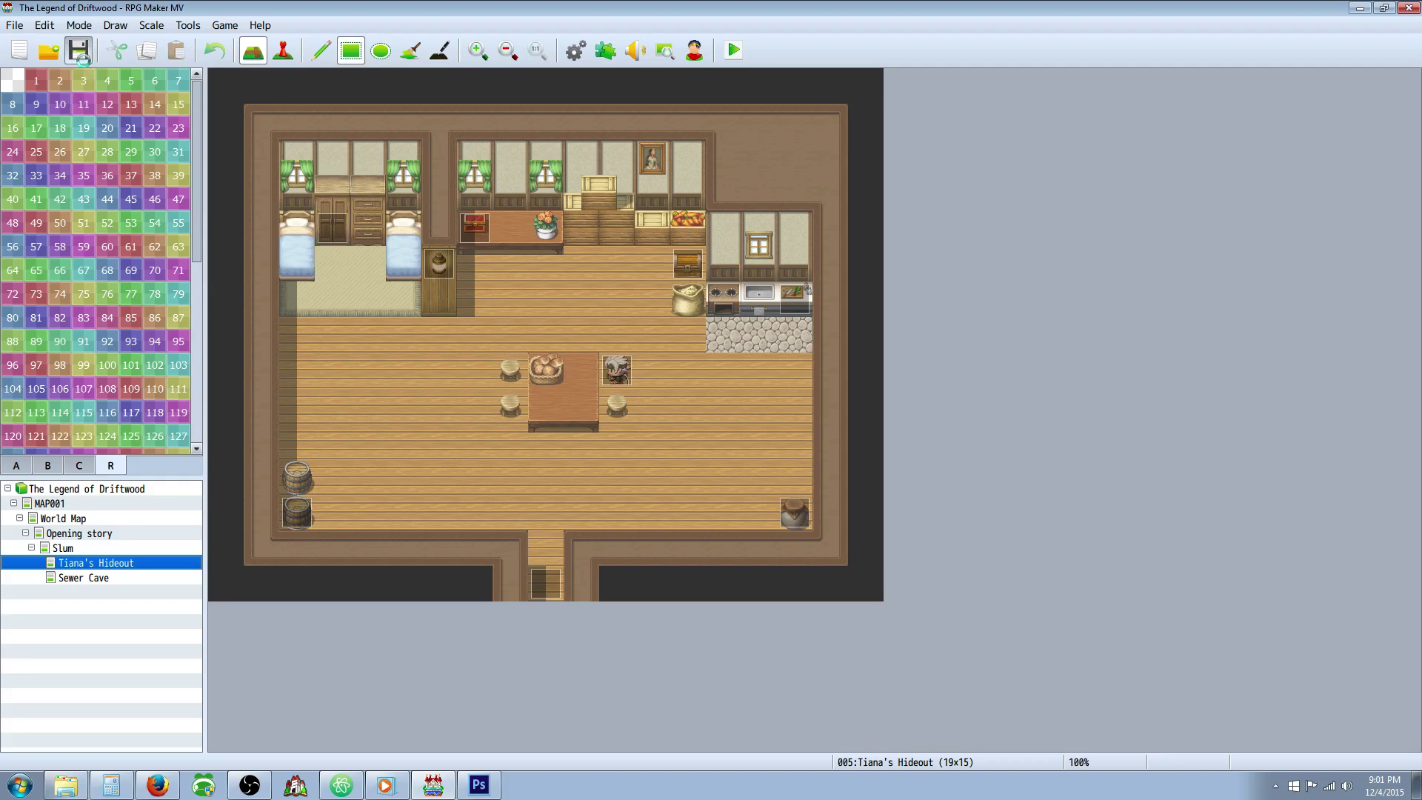
pyautogui.moveTo(200, 117)
pyautogui.mouseDown()
pyautogui.moveTo(188, 301)
pyautogui.moveTo(188, 113)
pyautogui.mouseUp()
# Switch from the region IDs back to the A tiles and save the project.
pyautogui.click(14, 80)
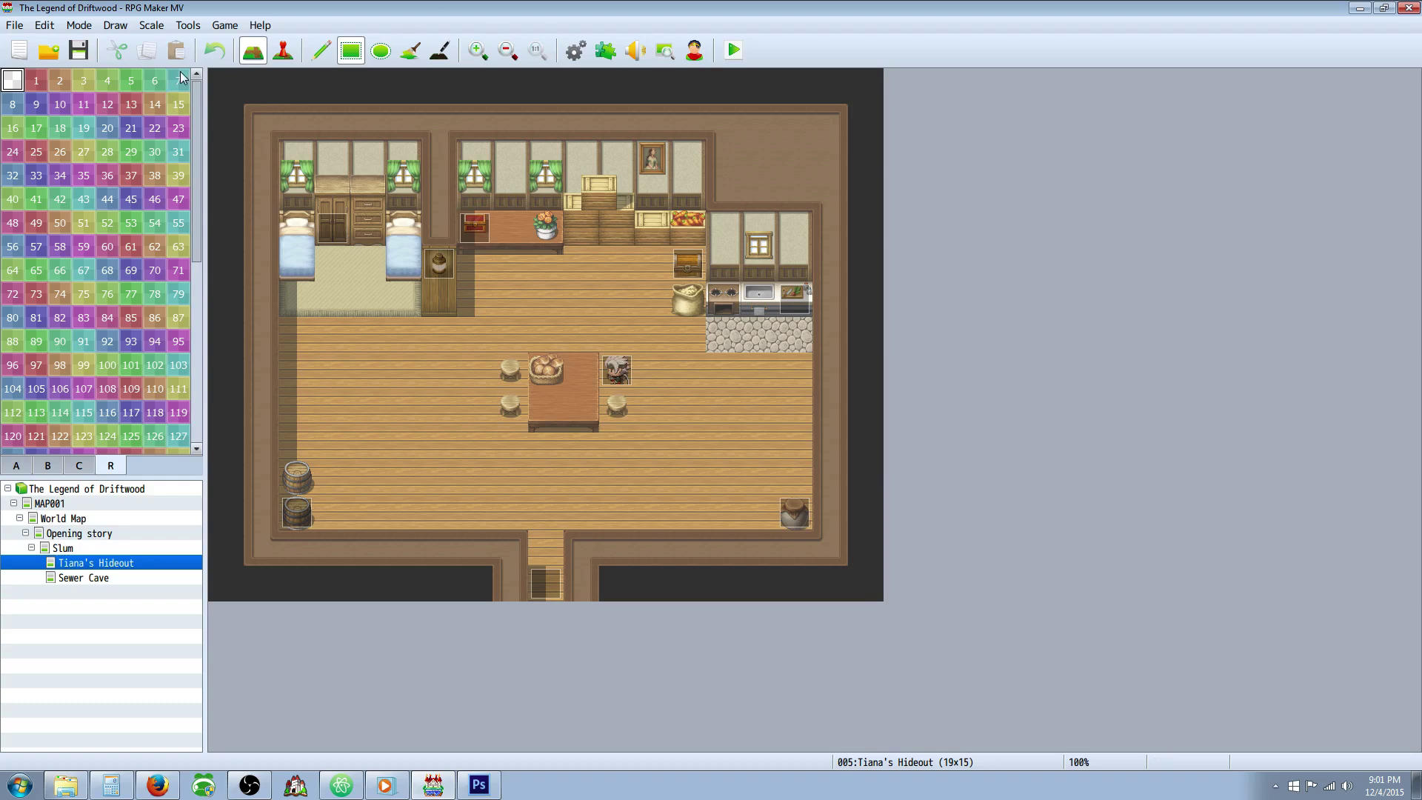
pyautogui.click(28, 467)
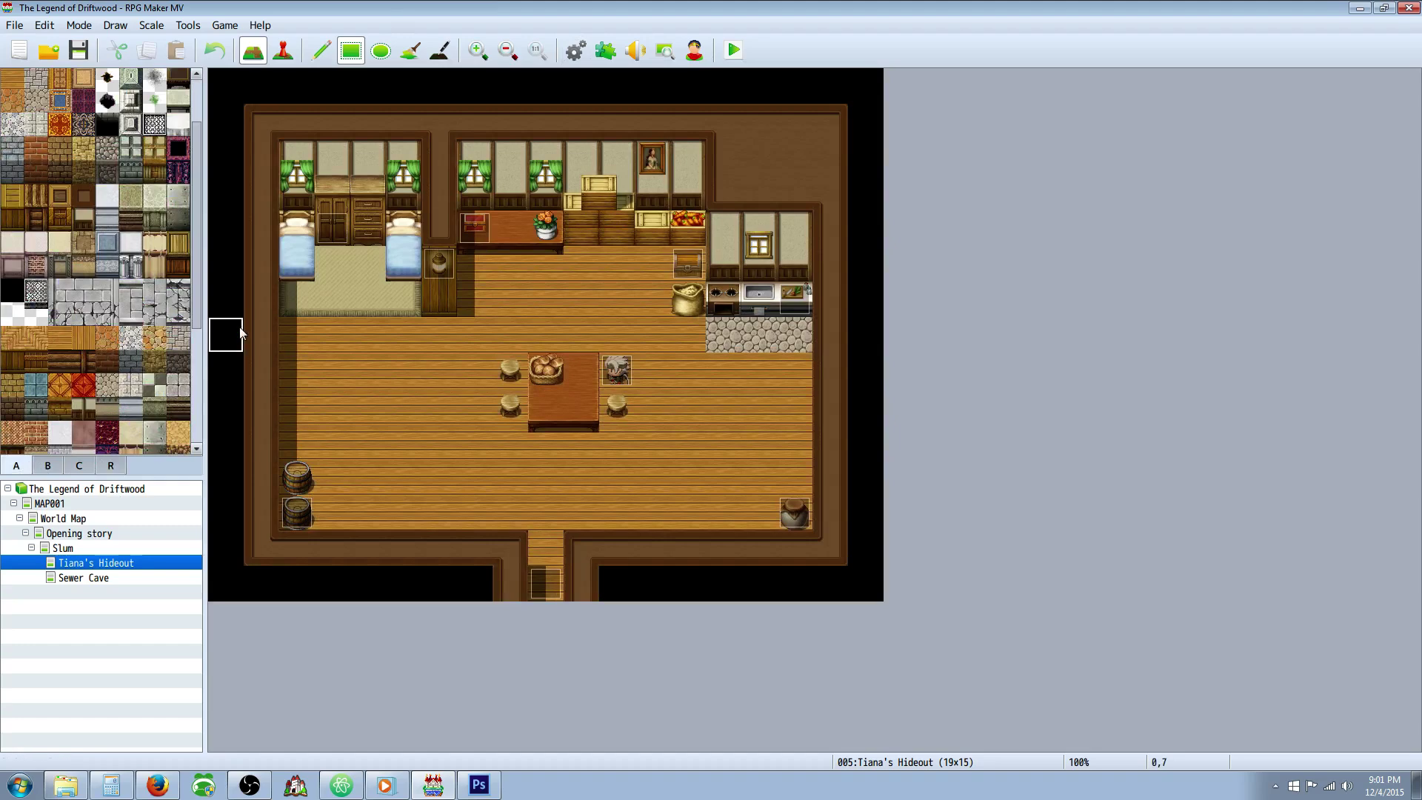
pyautogui.moveTo(196, 202); pyautogui.dragTo(194, 143)
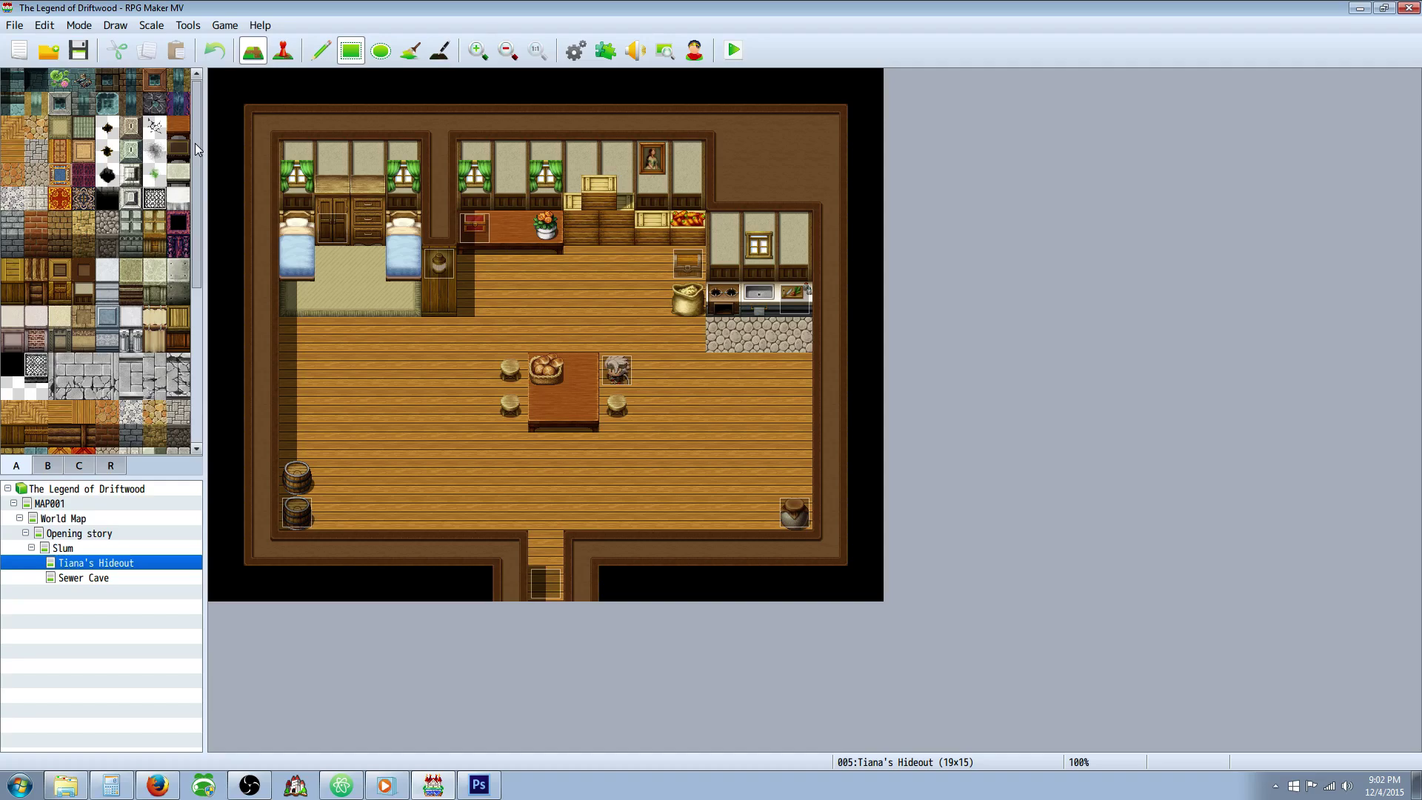
pyautogui.moveTo(194, 144)
pyautogui.mouseDown()
pyautogui.moveTo(195, 314)
pyautogui.moveTo(196, 121)
pyautogui.mouseUp()
pyautogui.click(79, 50)
pyautogui.click(78, 50)
# Return to the Sewer Cave map and review the Tachi: Kasai, Upgrade: MDF +5 and Antivenom skills in the database.
pyautogui.click(111, 578)
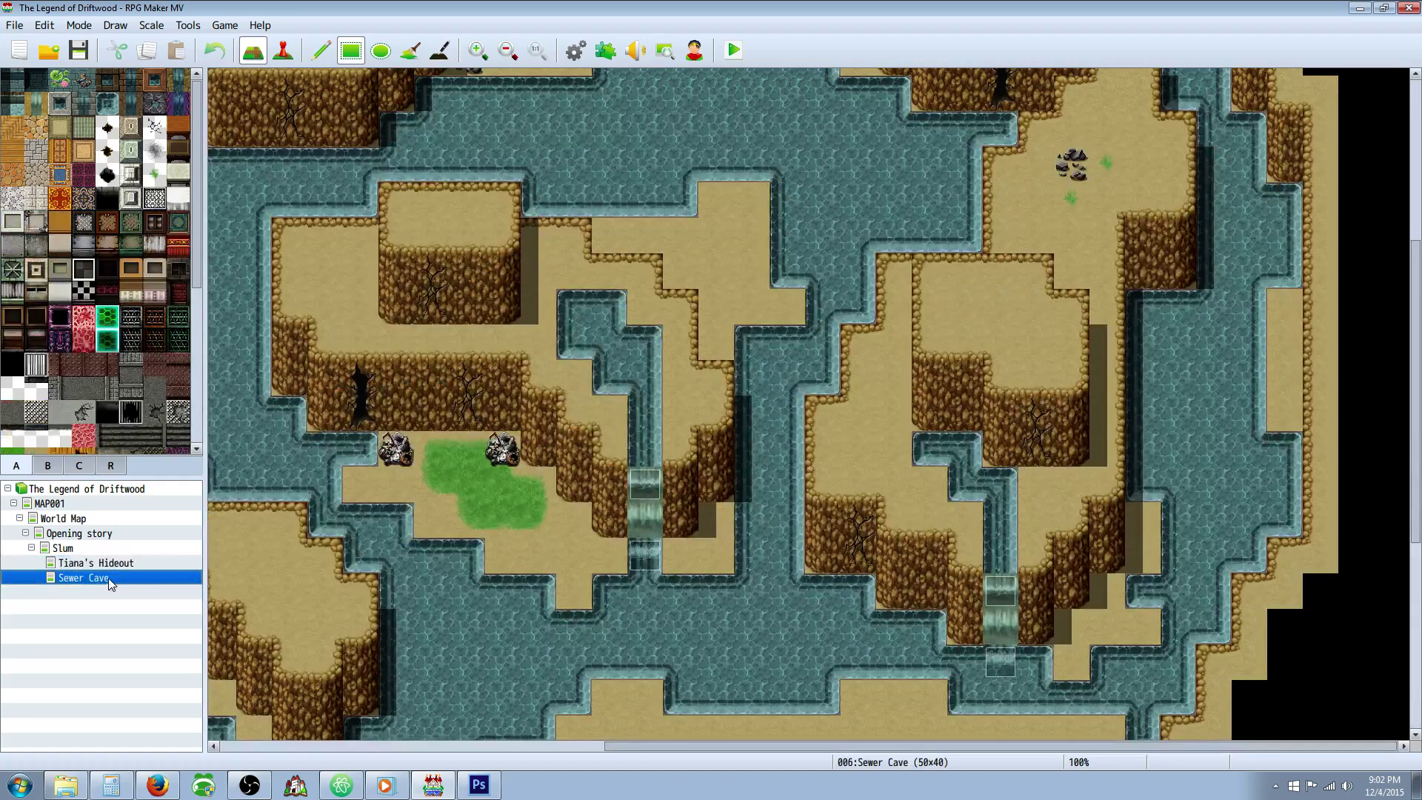
pyautogui.scroll(-5, 523, 548)
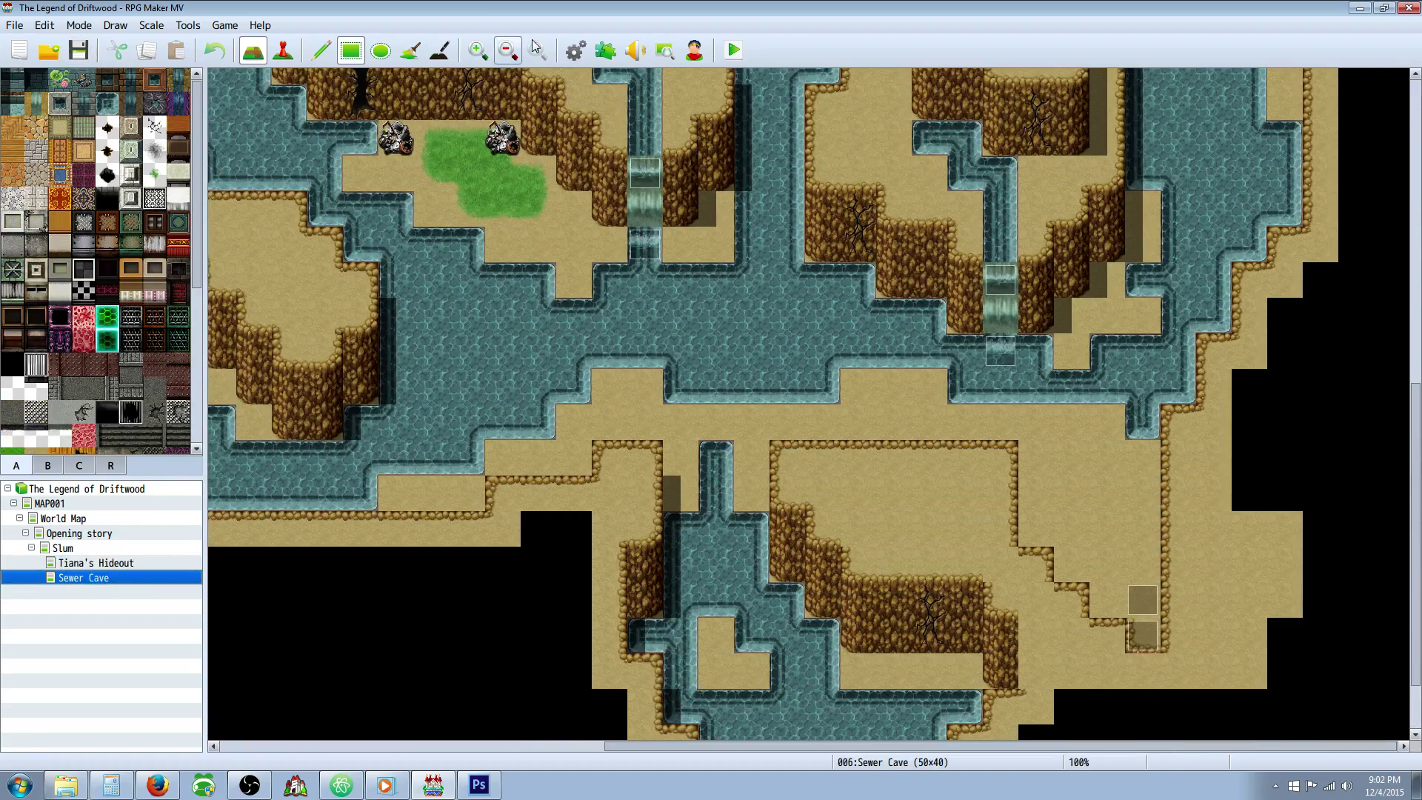
pyautogui.click(575, 50)
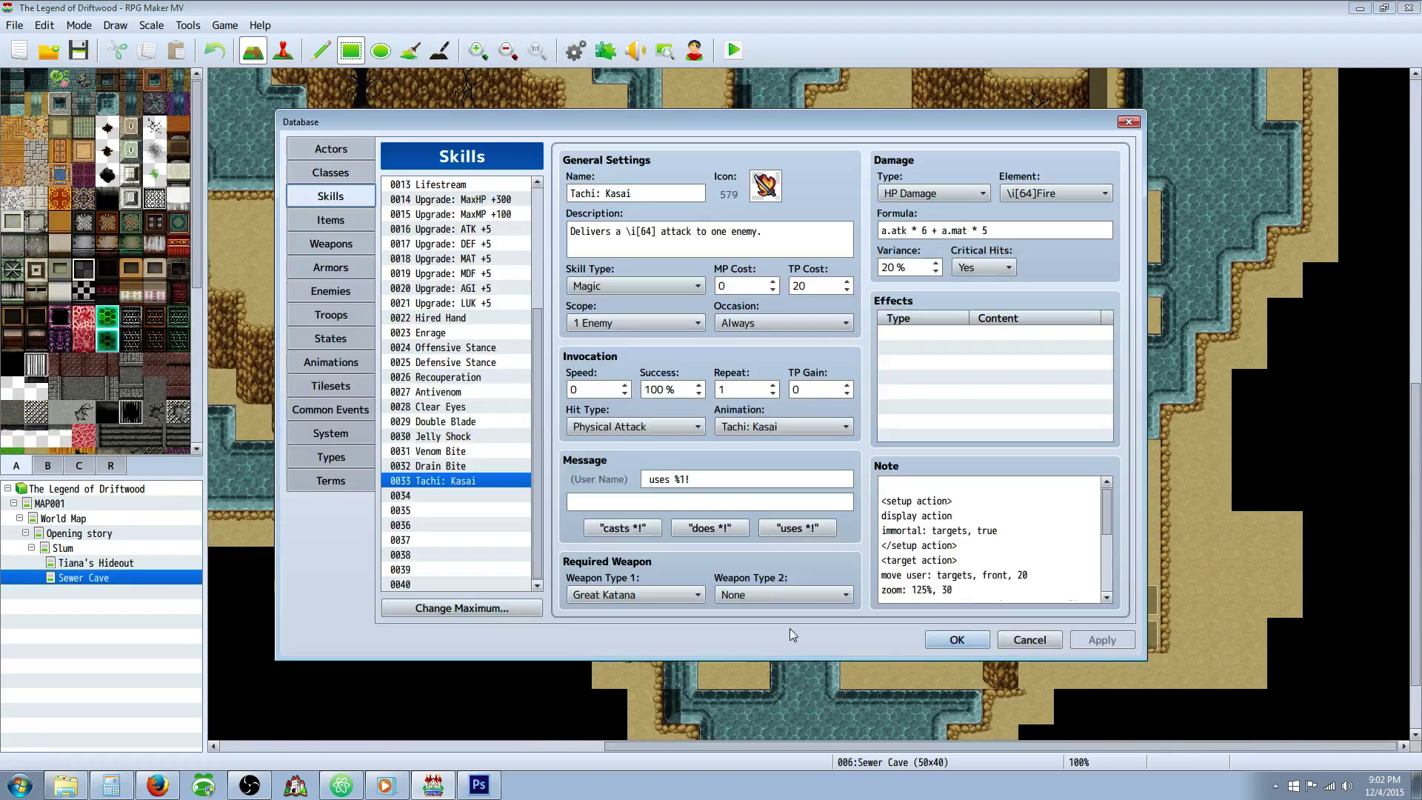
pyautogui.moveTo(1106, 514); pyautogui.dragTo(1103, 580)
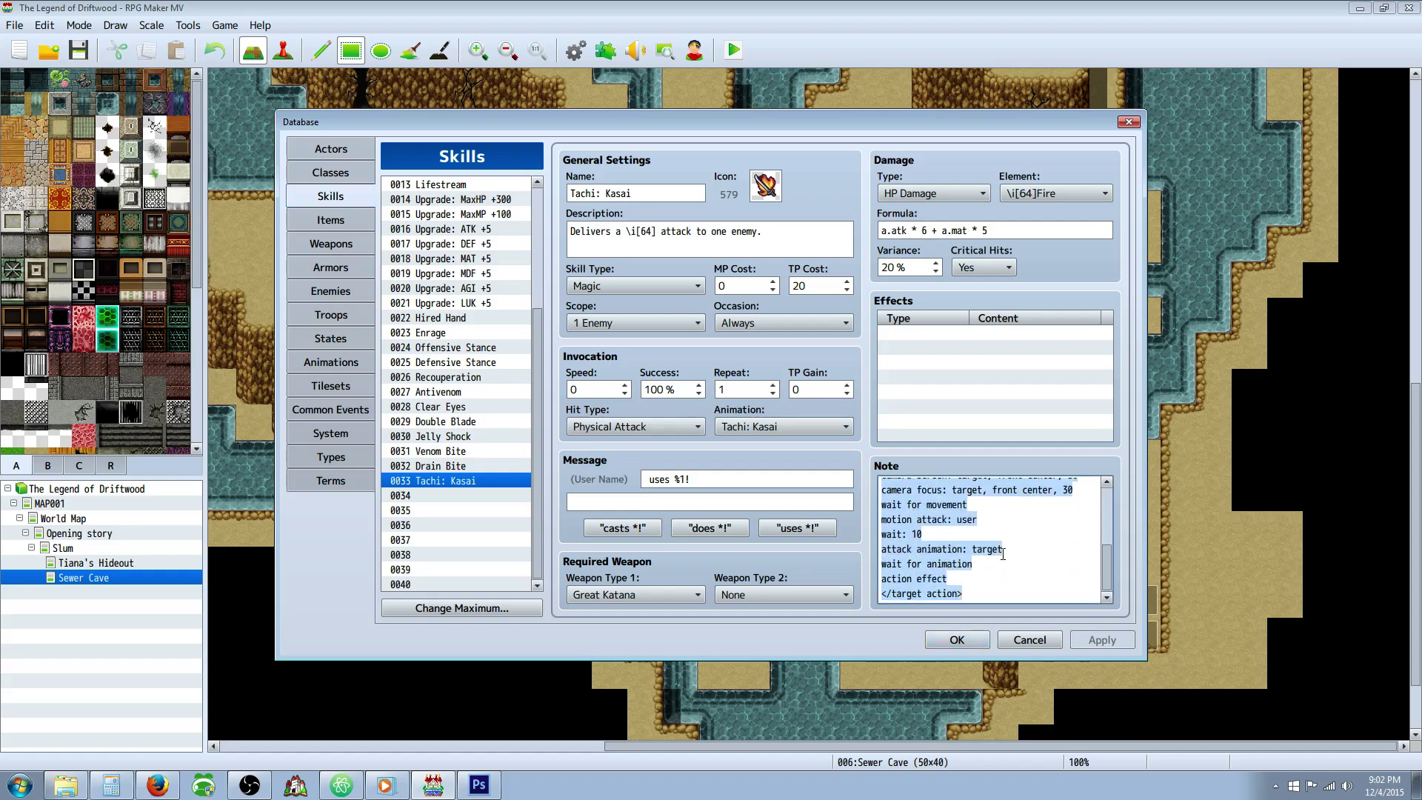
pyautogui.click(460, 376)
pyautogui.click(459, 272)
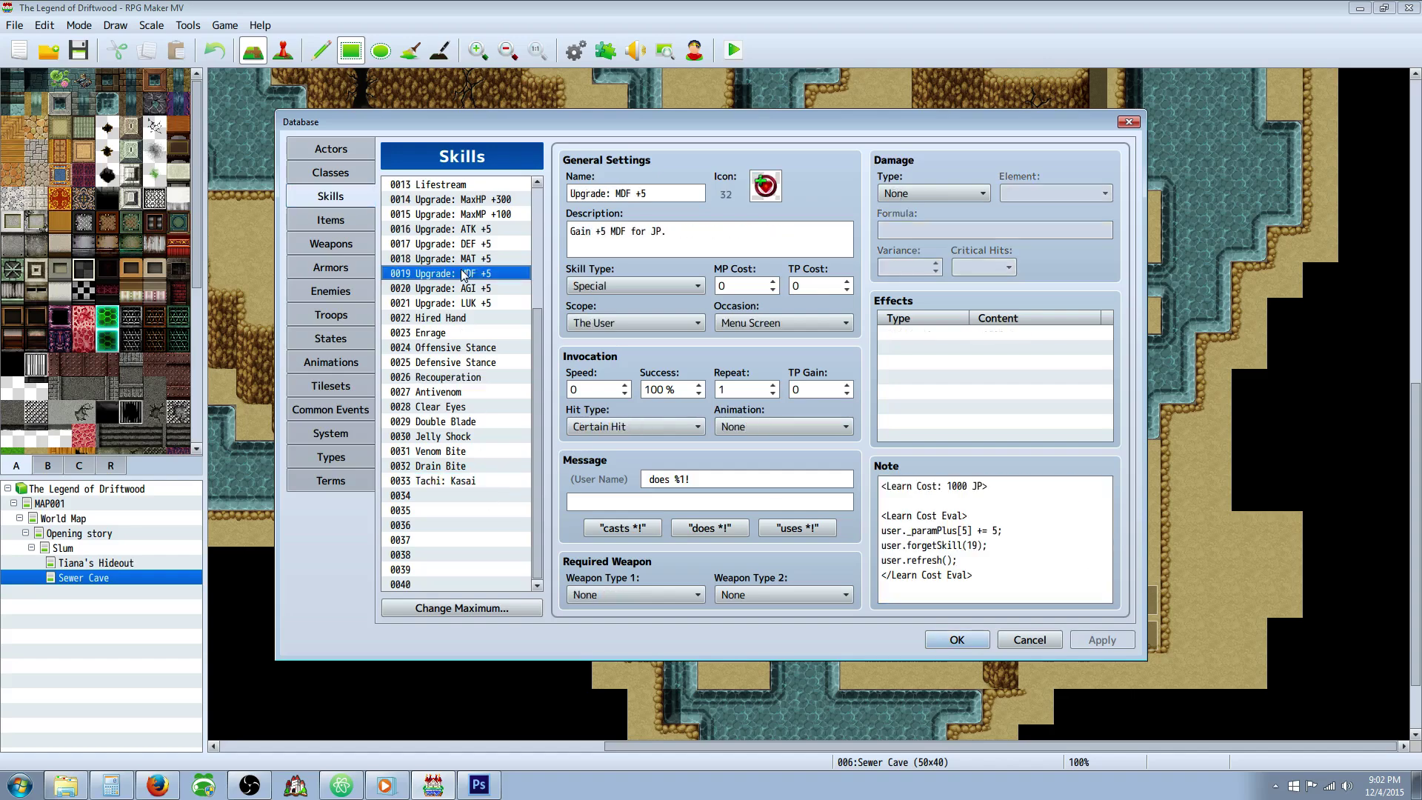
pyautogui.click(444, 391)
pyautogui.click(957, 639)
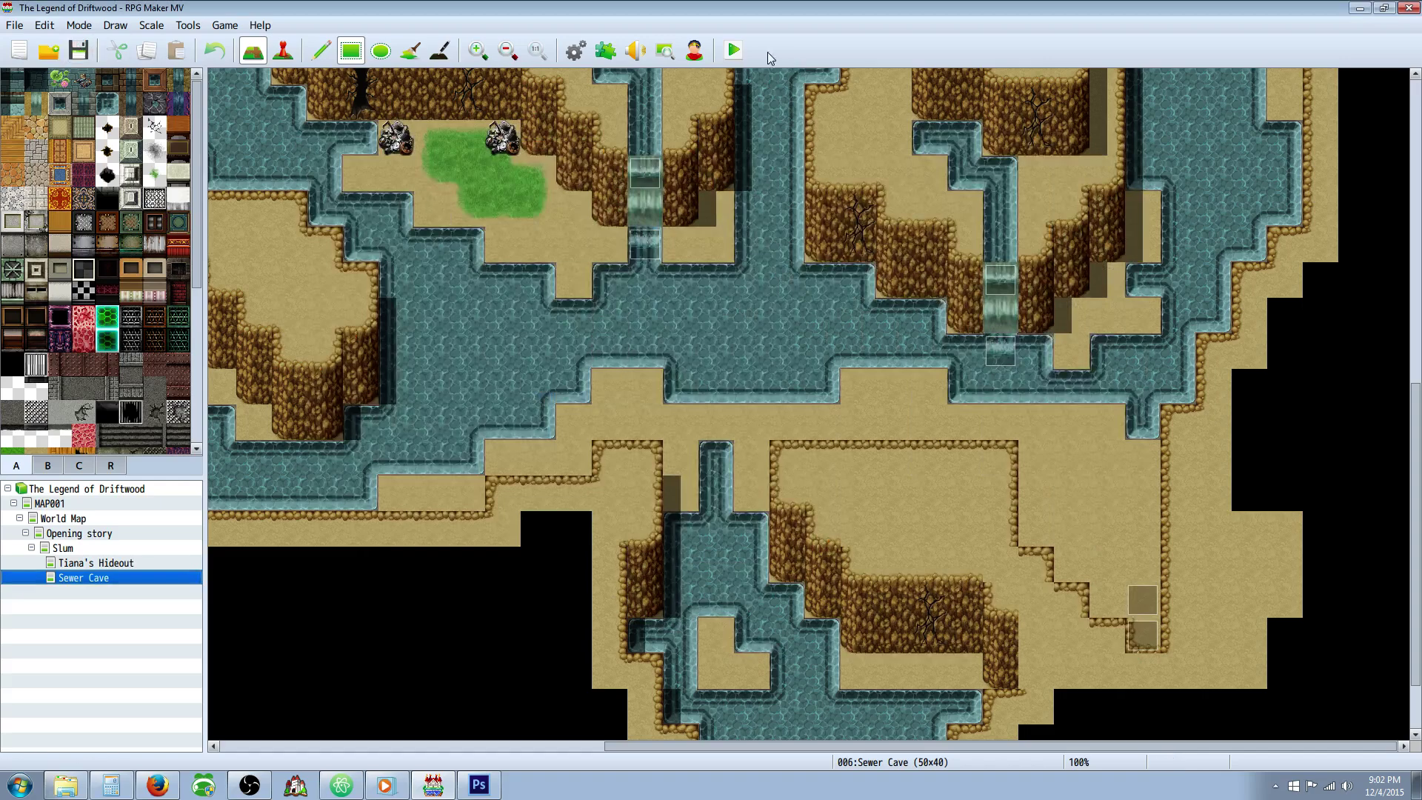
# Launch a playtest and start a new game in a maximized window.
pyautogui.click(733, 51)
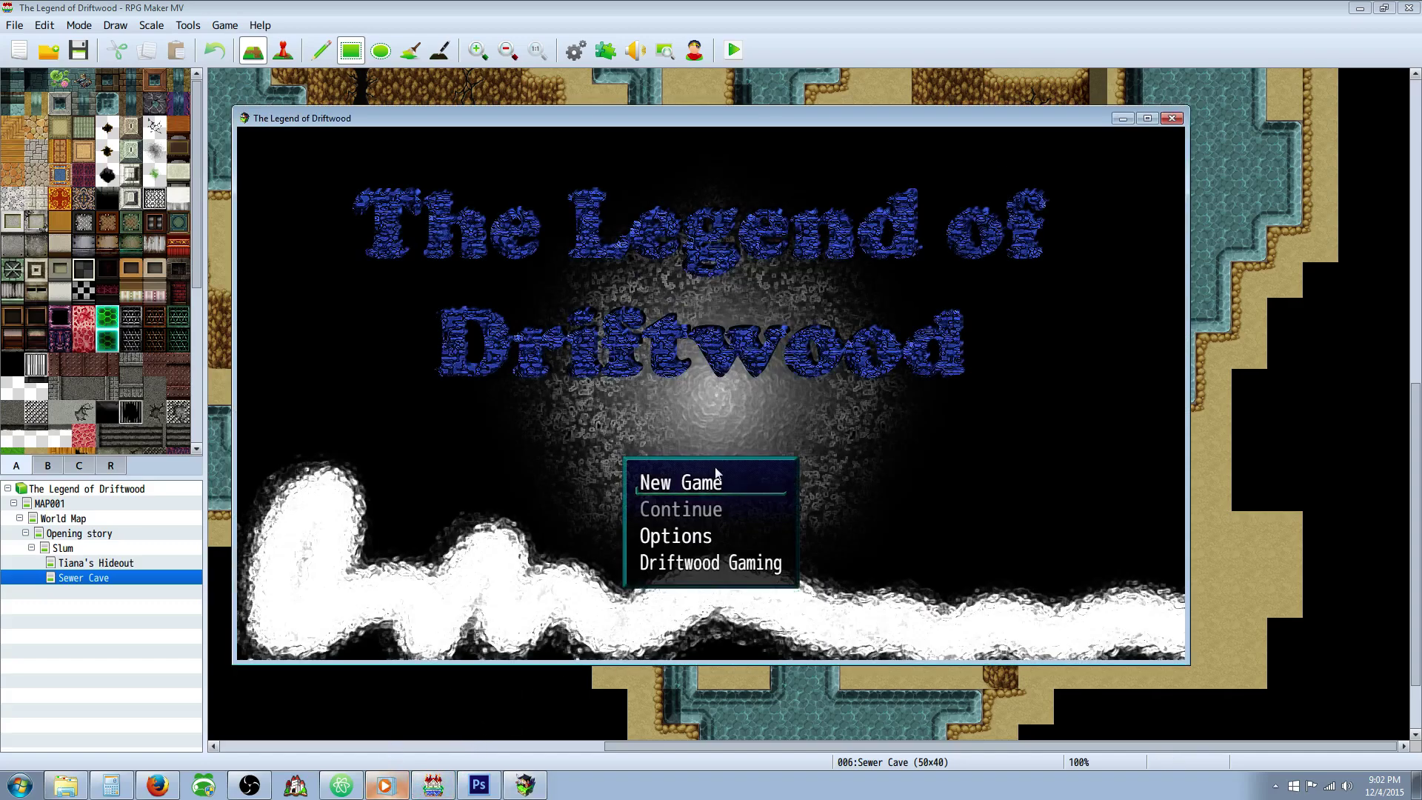
pyautogui.click(690, 487)
pyautogui.click(1147, 118)
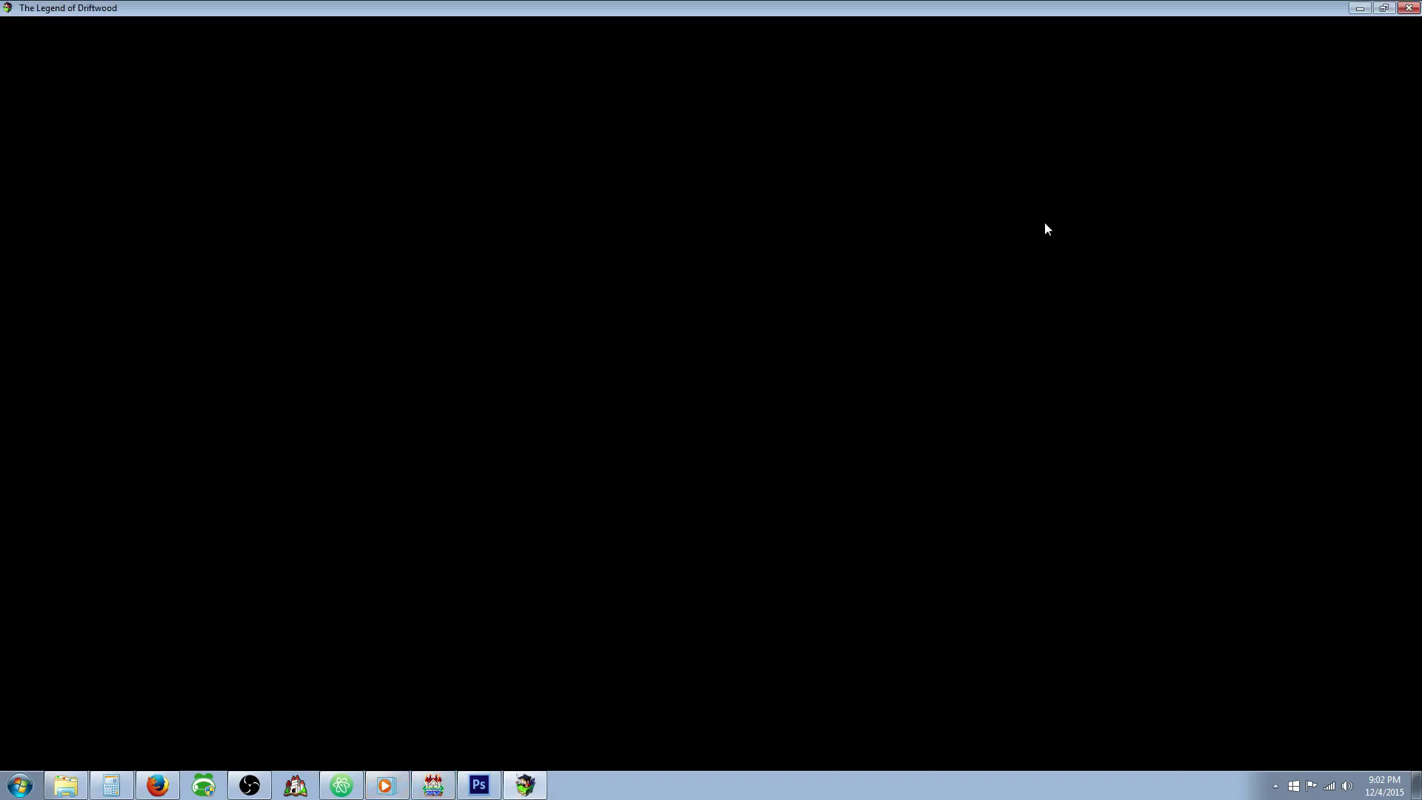
# Advance the opening Hideout conversation between Tiana and Driftwood until Tiana can be controlled.
pyautogui.click(1044, 222)
pyautogui.click(1044, 222)
pyautogui.click(1044, 222)
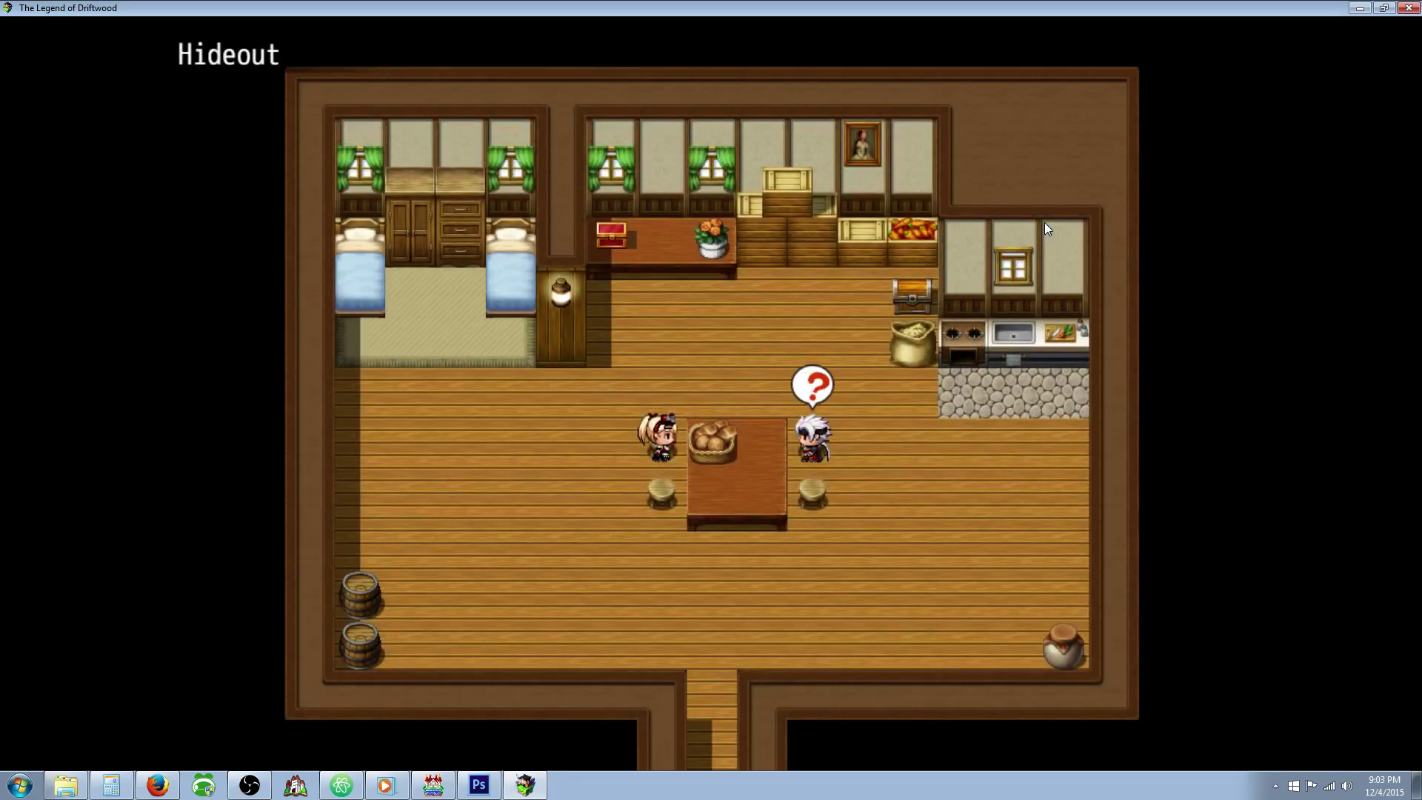
pyautogui.press('Return')
pyautogui.press('Return')
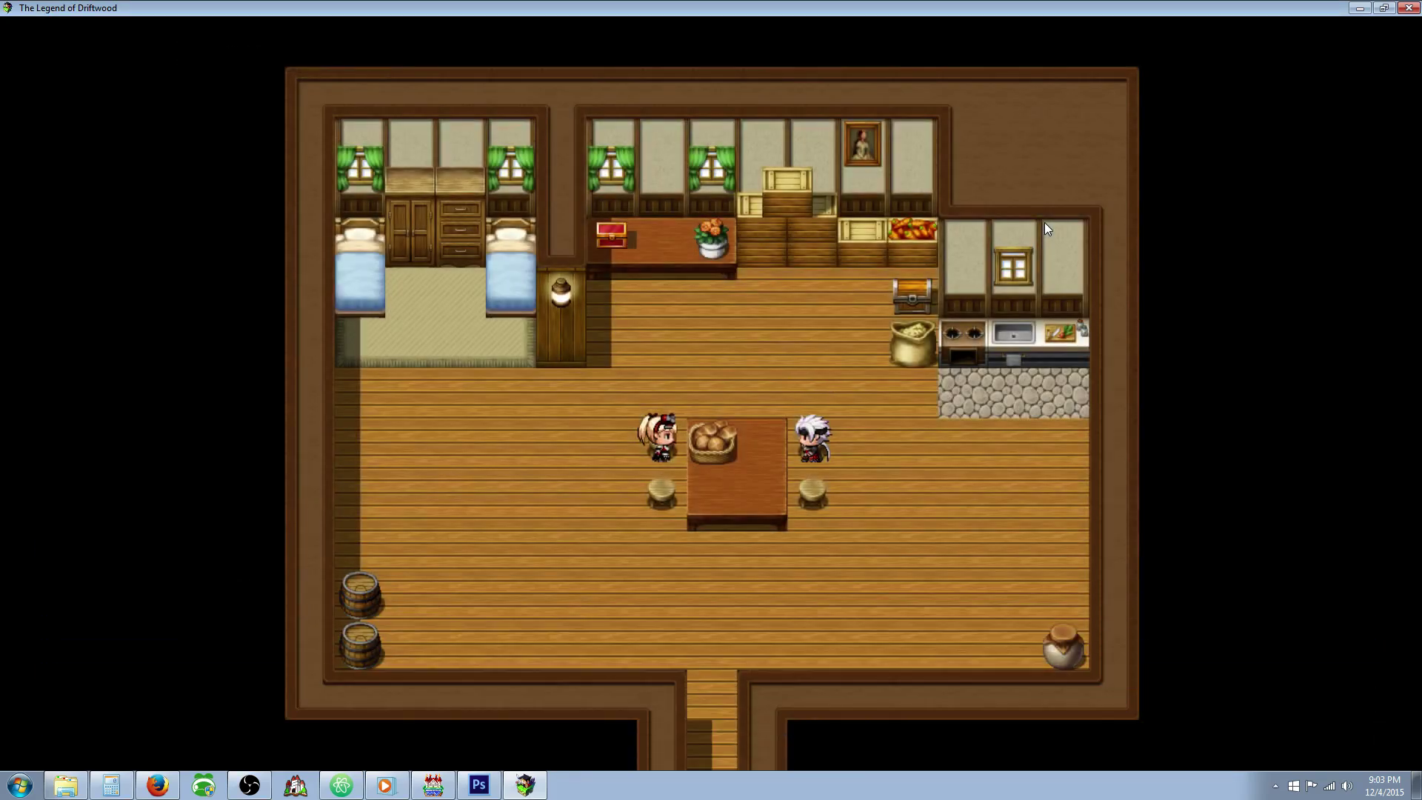
pyautogui.press('Return')
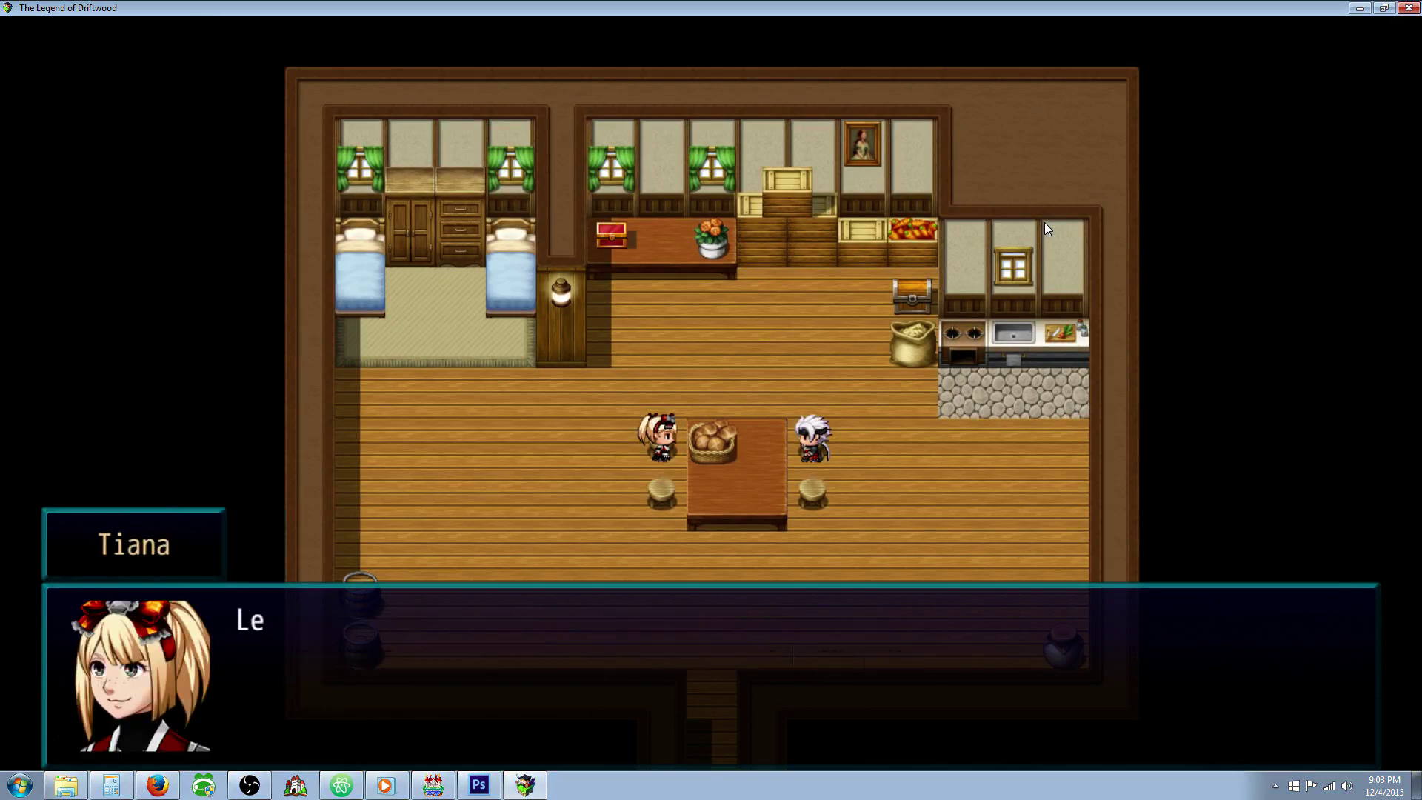
pyautogui.press('Return')
pyautogui.press('Return')
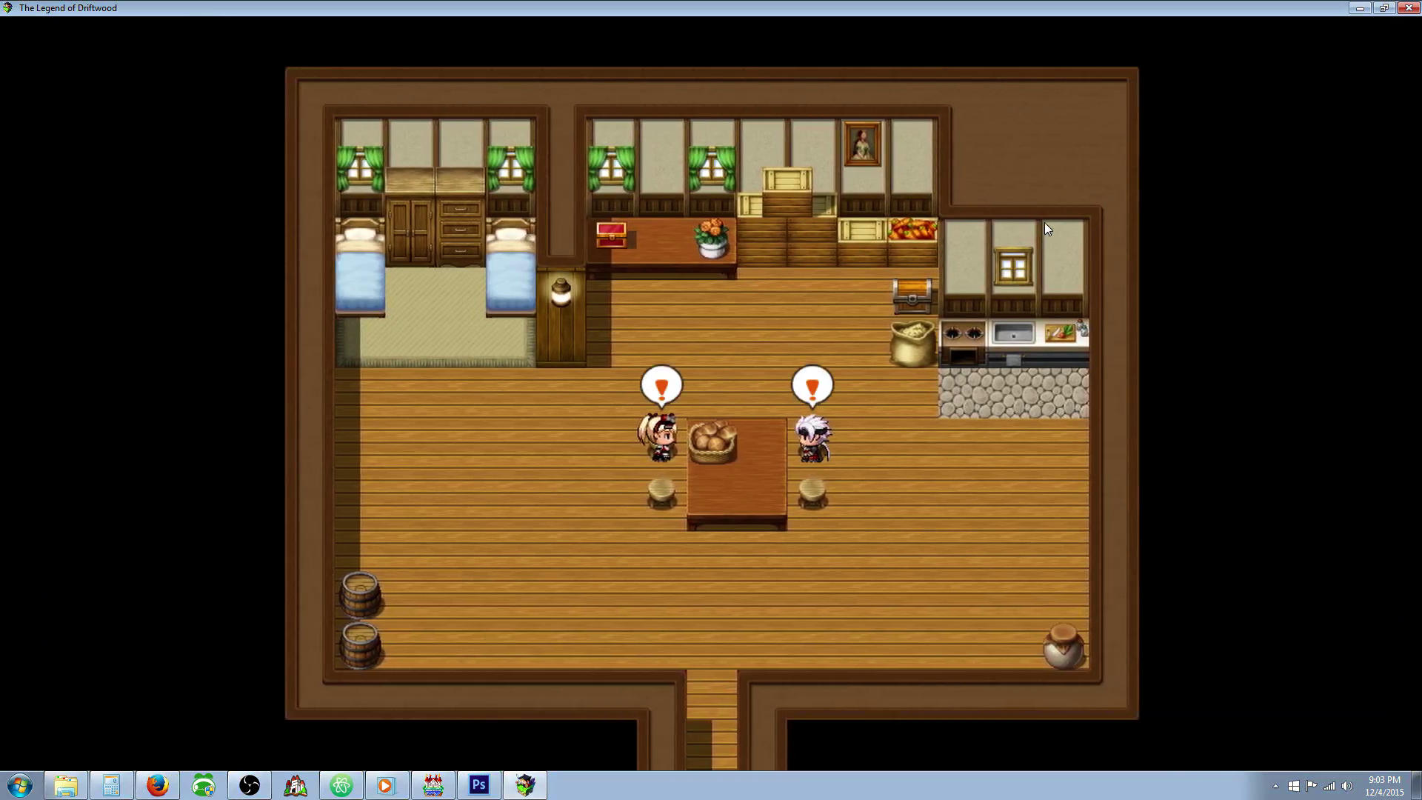
pyautogui.press('Return')
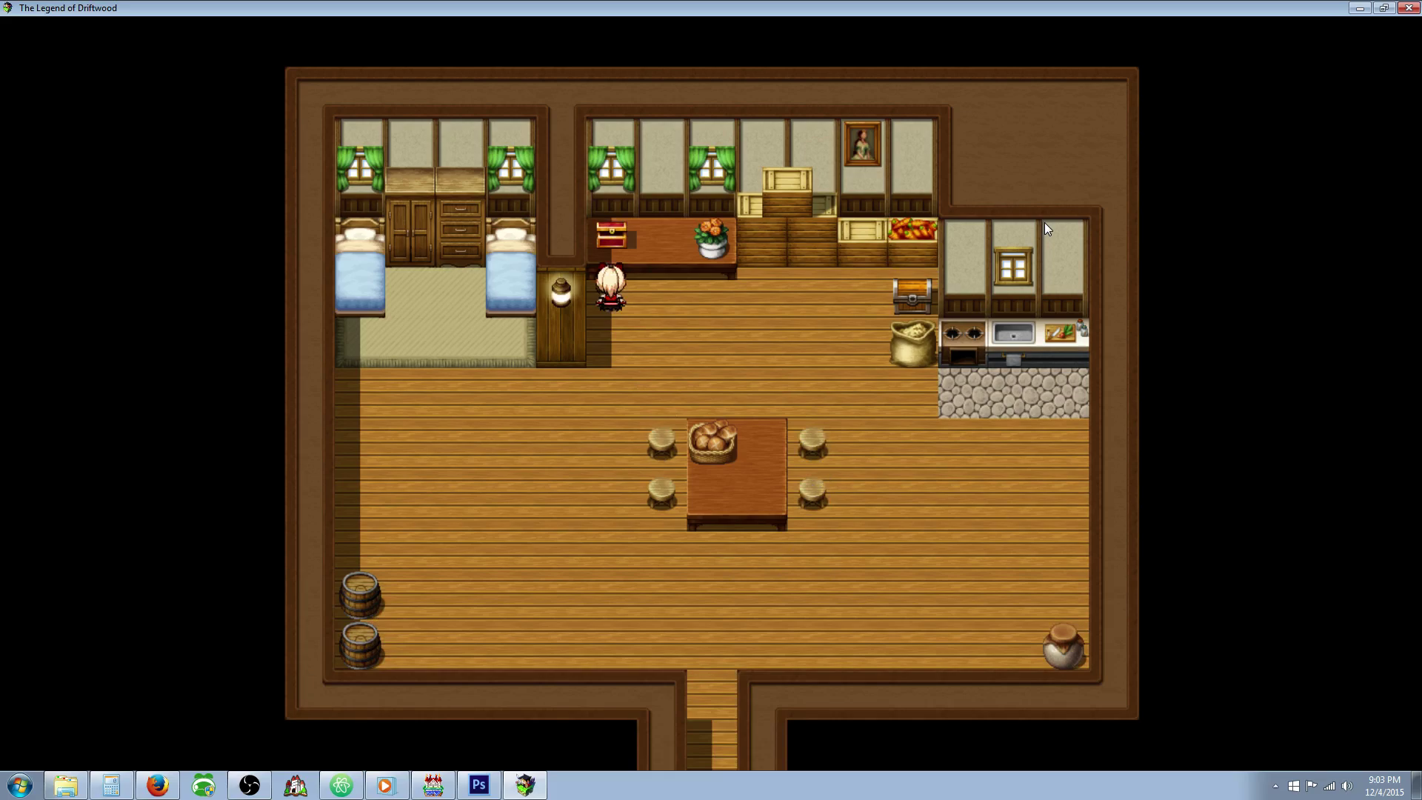
# Loot the red chest on the long table and the wooden chest beside the kitchen.
pyautogui.press('Return')
pyautogui.press('Return')
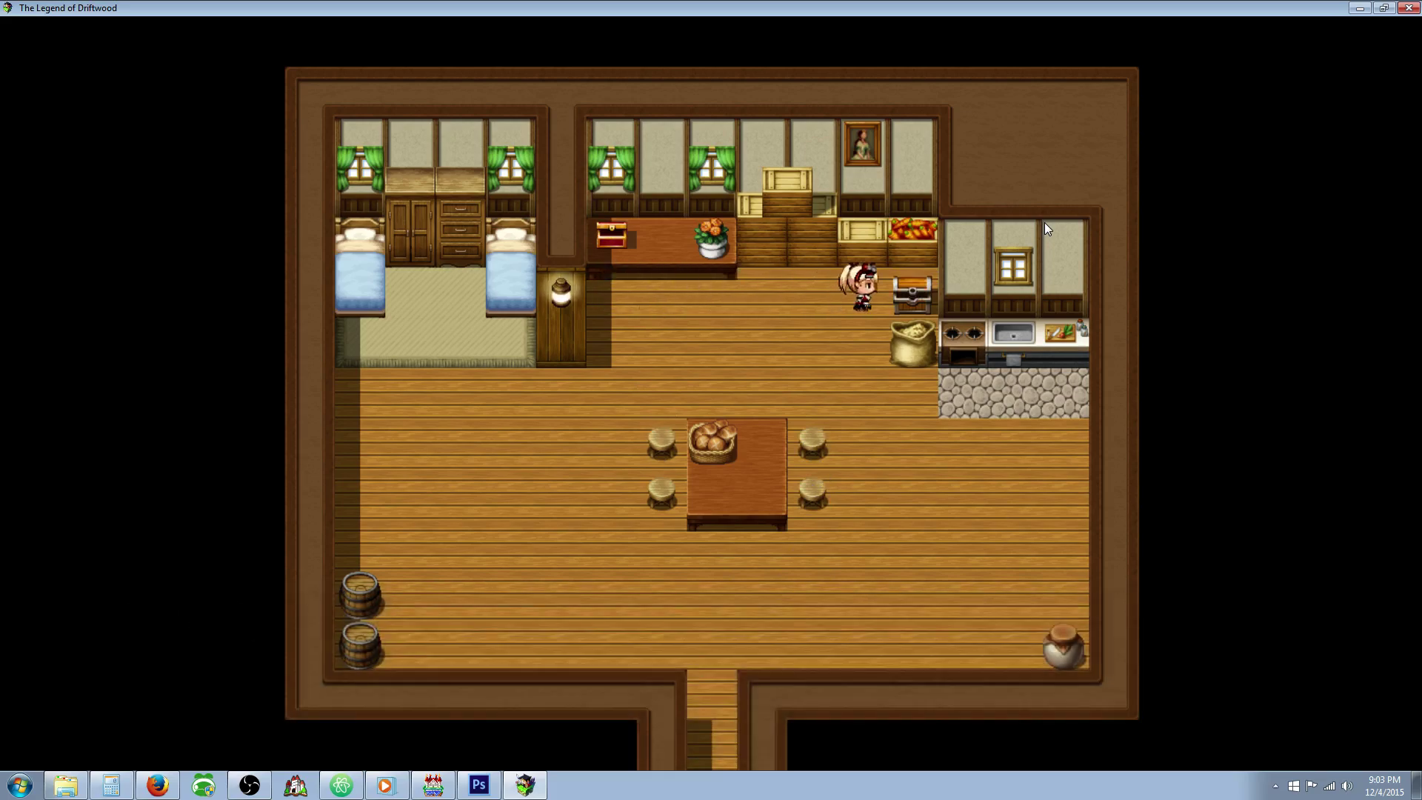
pyautogui.press('Return')
pyautogui.press('Return')
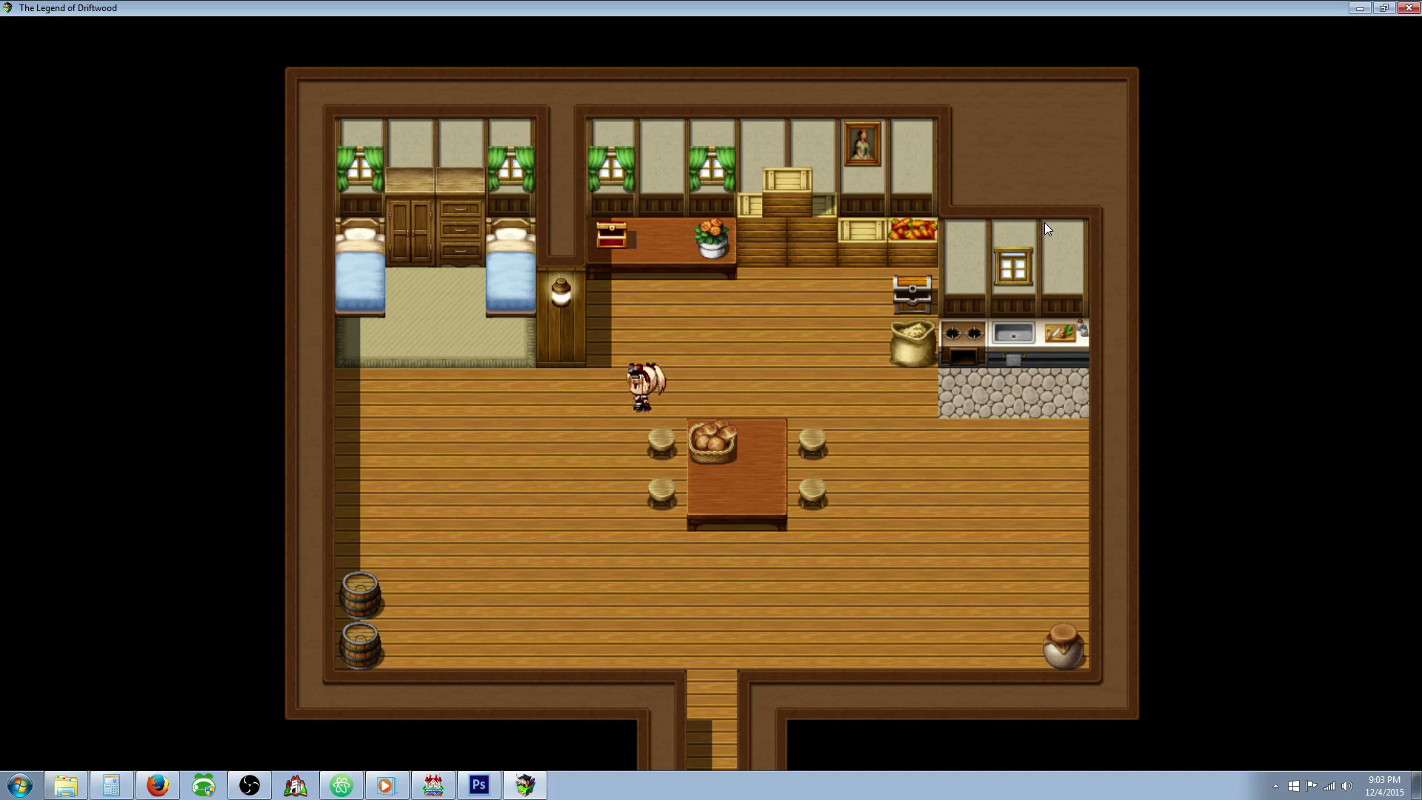
# Search the bedroom drawers and the lower barrel in the Hideout for items.
pyautogui.press('Left')
pyautogui.press('Up')
pyautogui.press('Up')
pyautogui.press('Return')
pyautogui.press('Return')
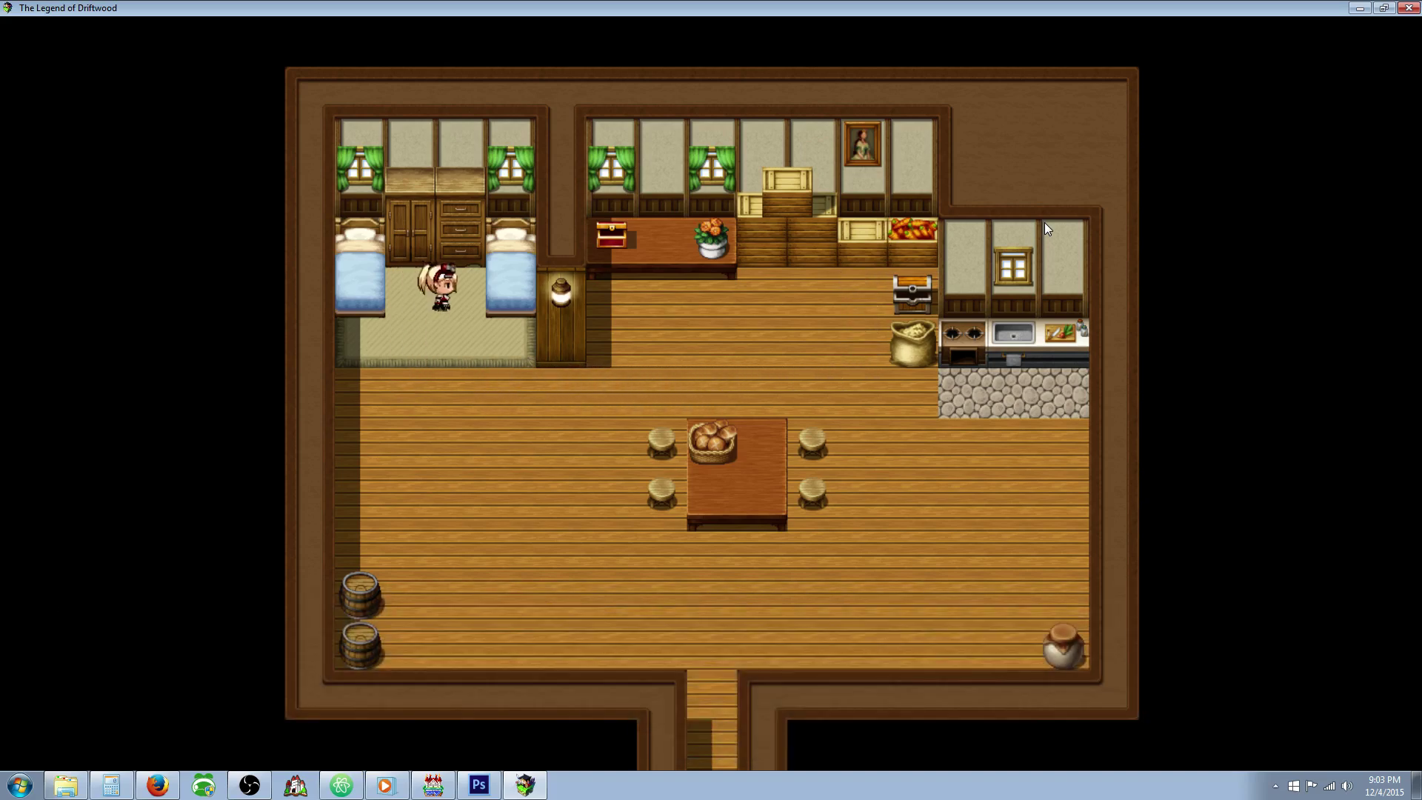
pyautogui.press('Return')
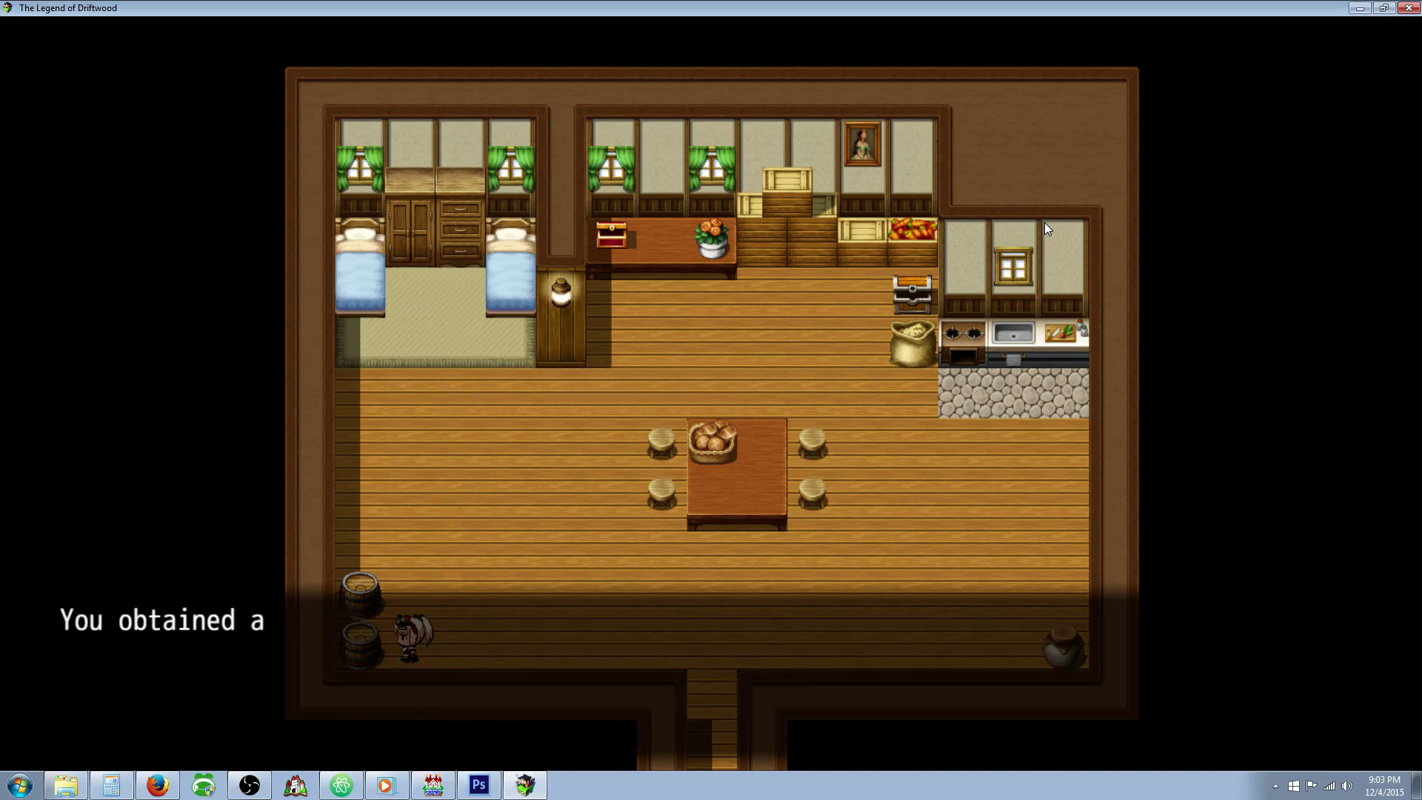
pyautogui.press('Return')
# Check the clay jar in the far corner and the kitchen sink for items.
pyautogui.press('Right')
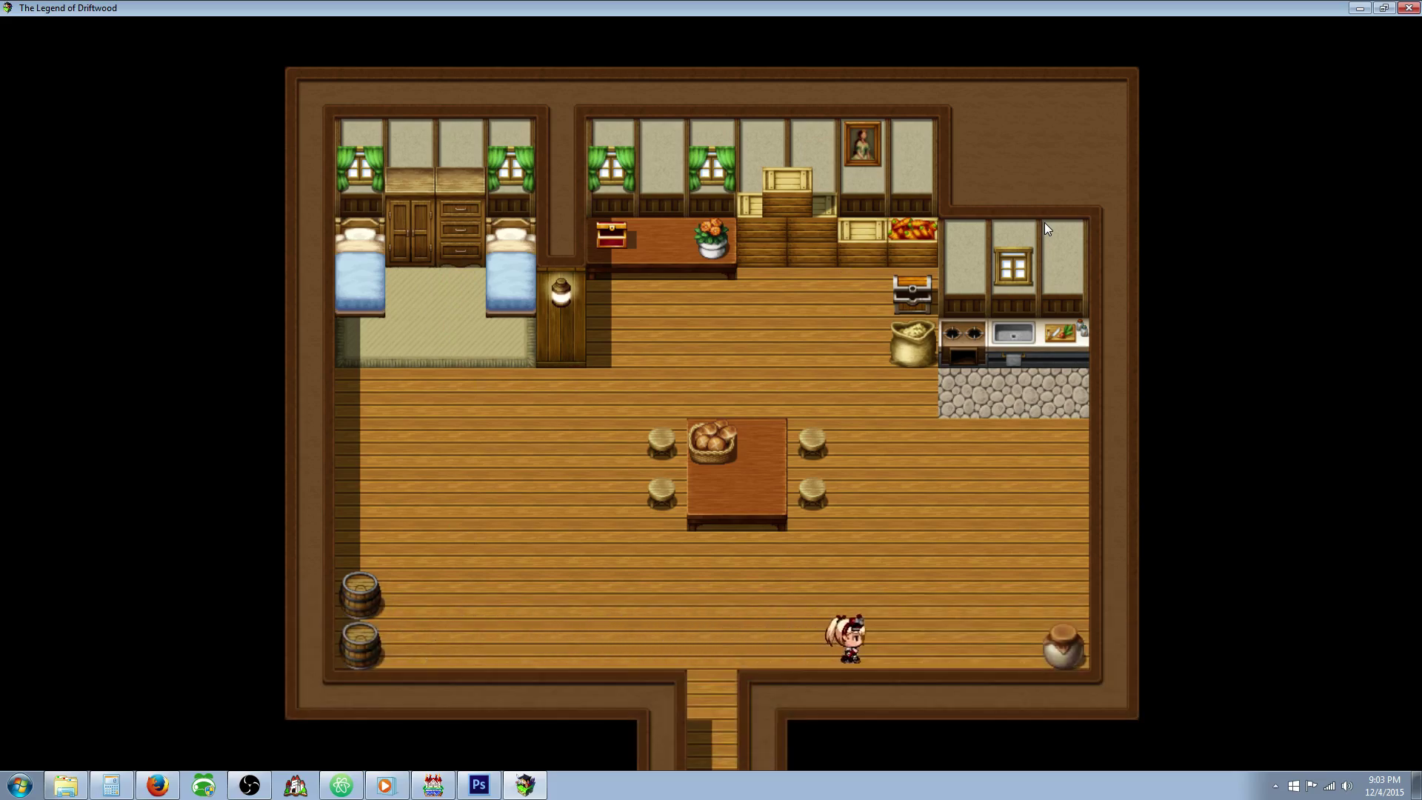
pyautogui.press('Right')
pyautogui.press('Return')
pyautogui.press('Return')
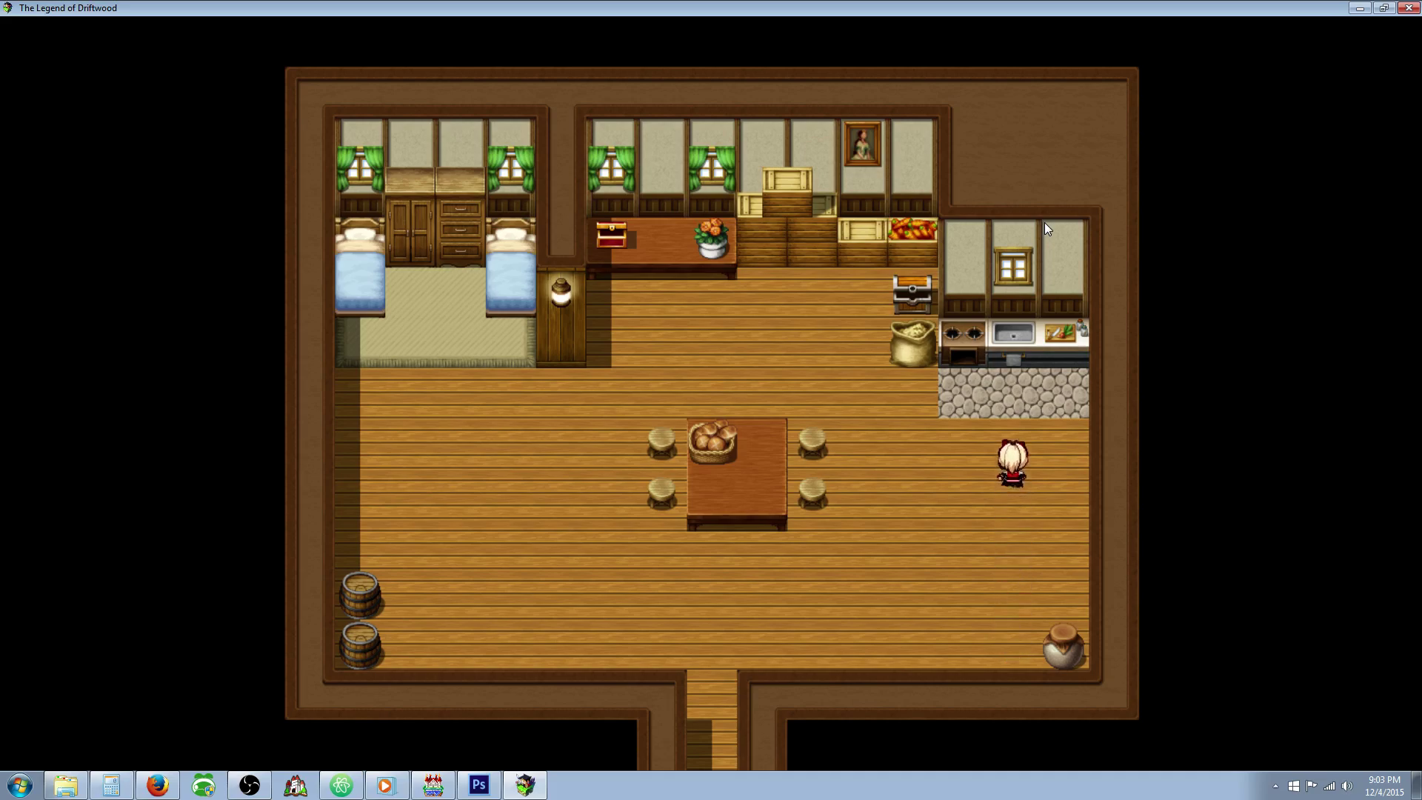
pyautogui.press('Return')
pyautogui.press('Return')
pyautogui.press('Left')
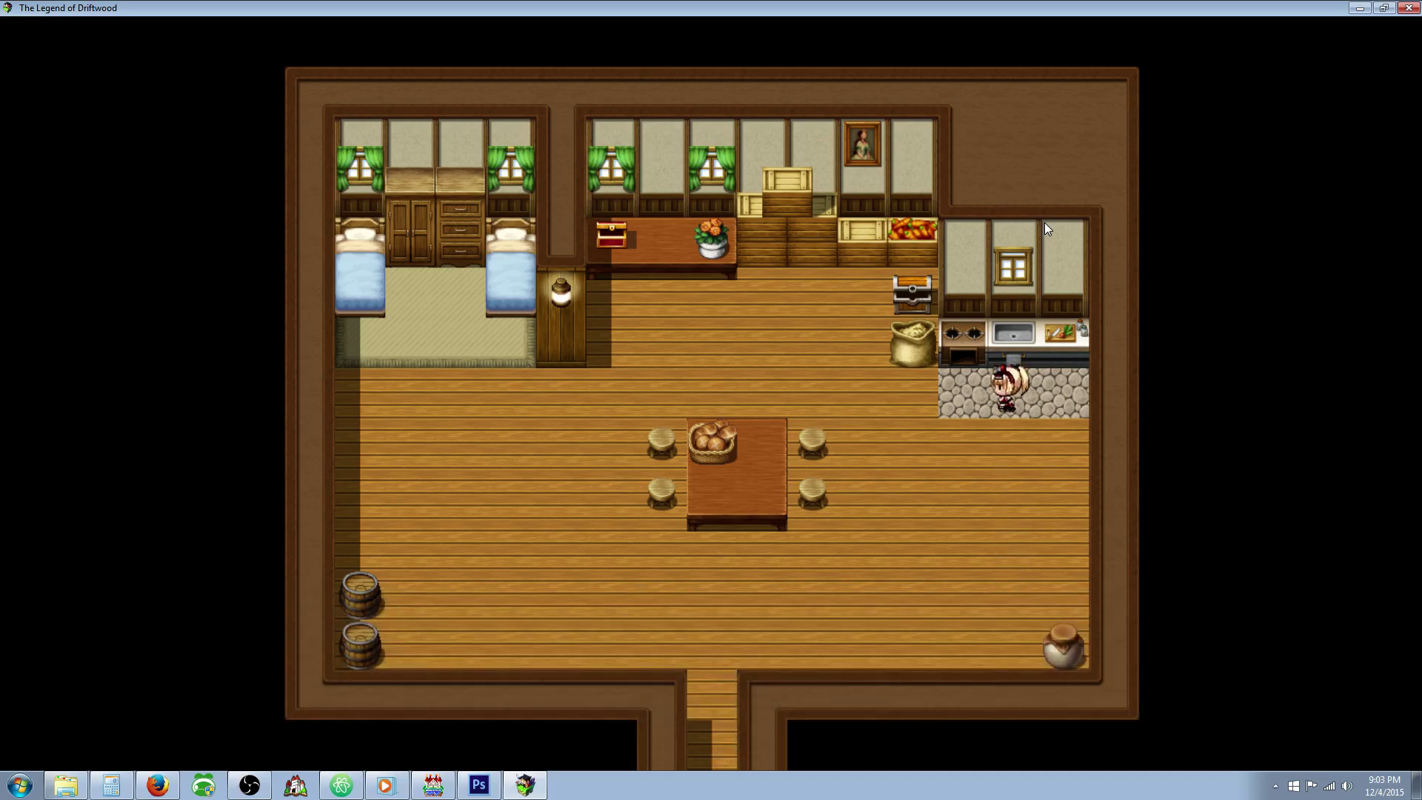
# Leave the Hideout and advance the street dialogue with Driftwood and the Mercenary into the battle.
pyautogui.press('Down')
pyautogui.press('Down')
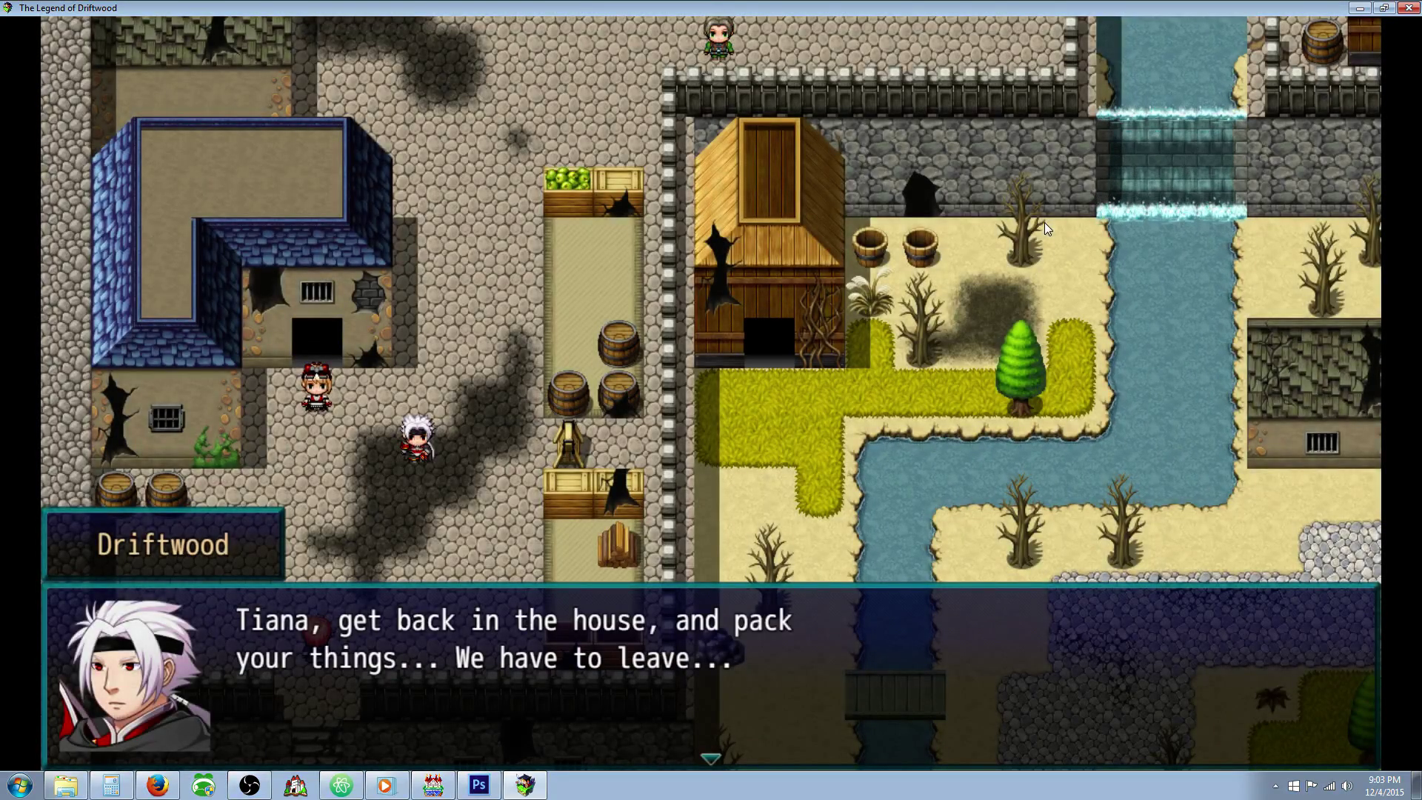
pyautogui.press('Return')
pyautogui.press('Return')
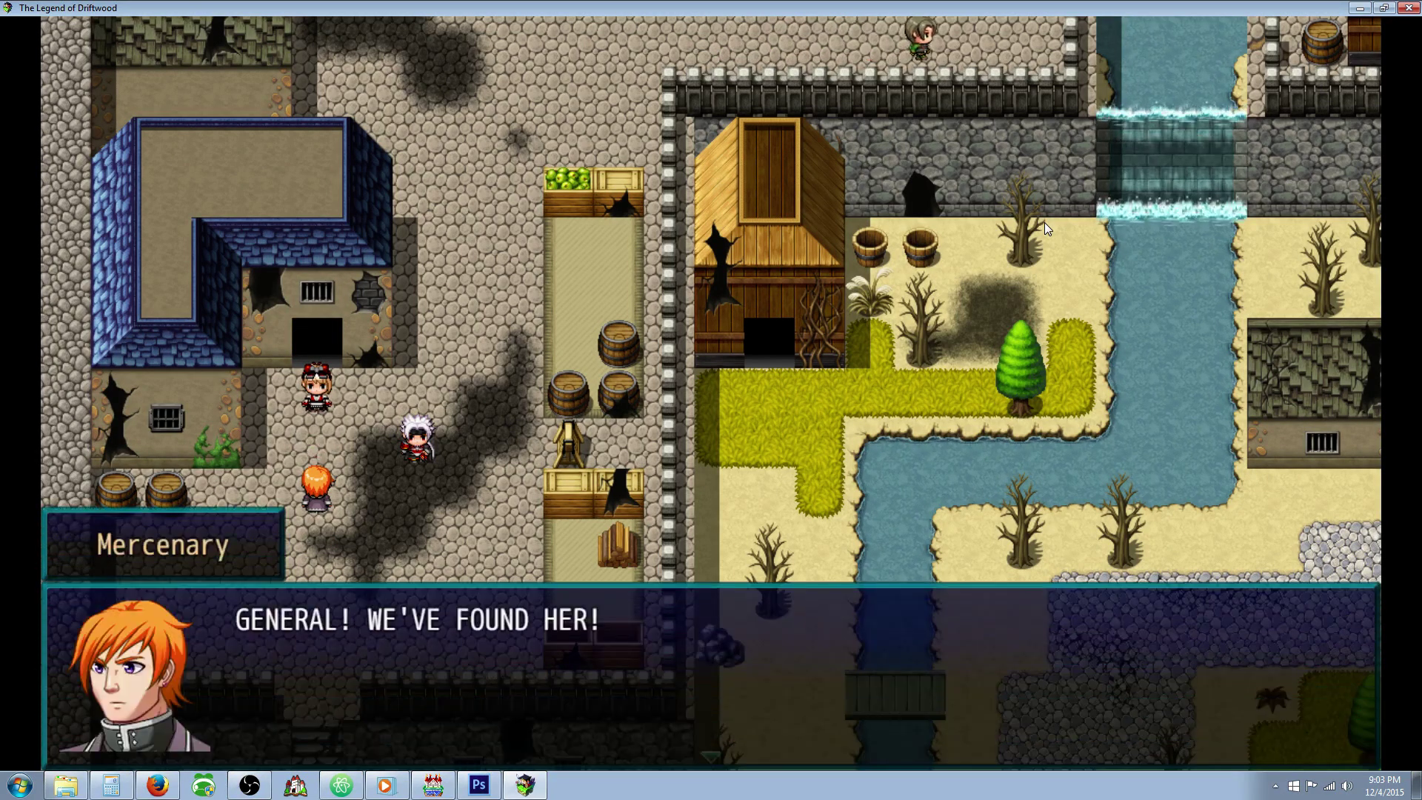
pyautogui.press('Return')
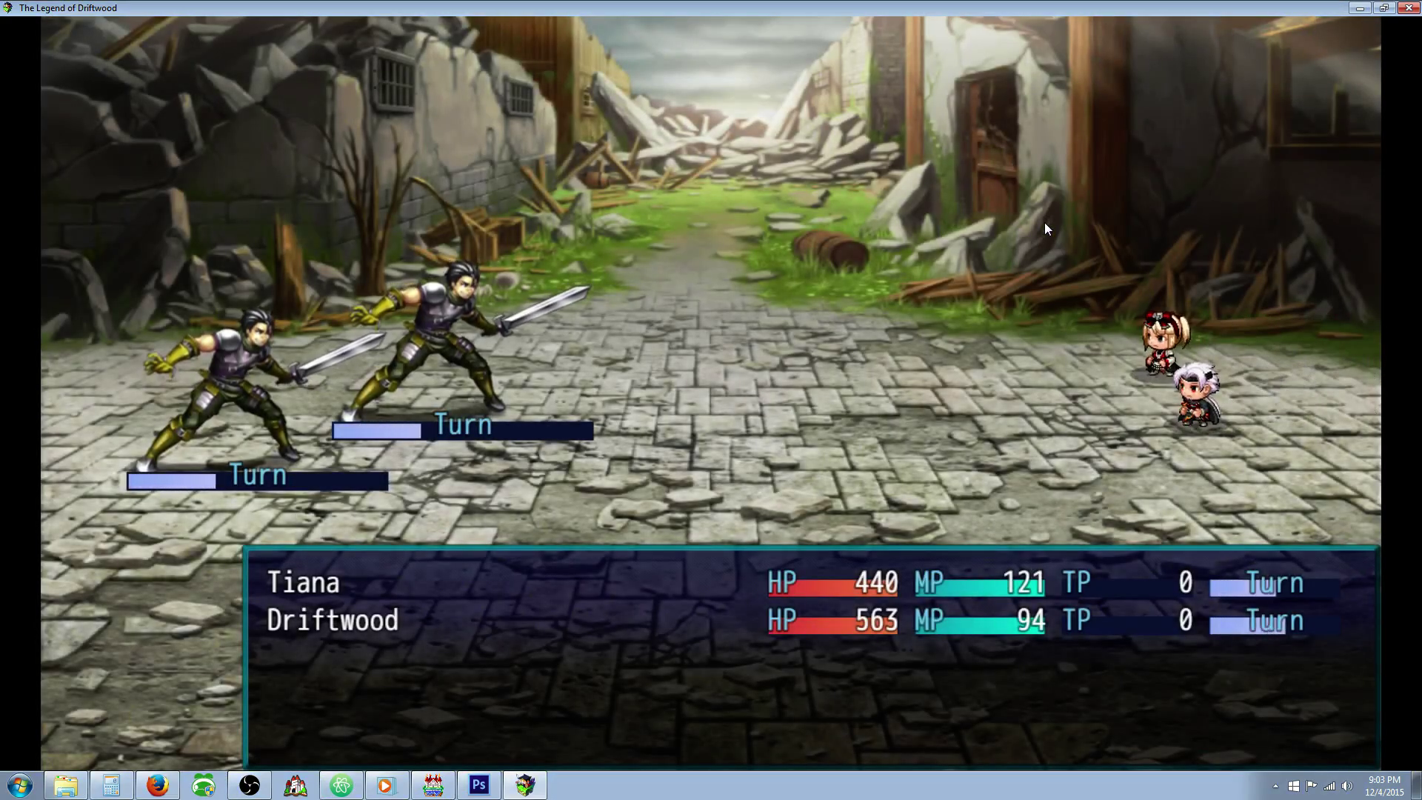
# Check Driftwood's Slice skill and Tiana's Lifestream spell, and have both characters attack the Mercenaries.
pyautogui.press('Down')
pyautogui.press('Return')
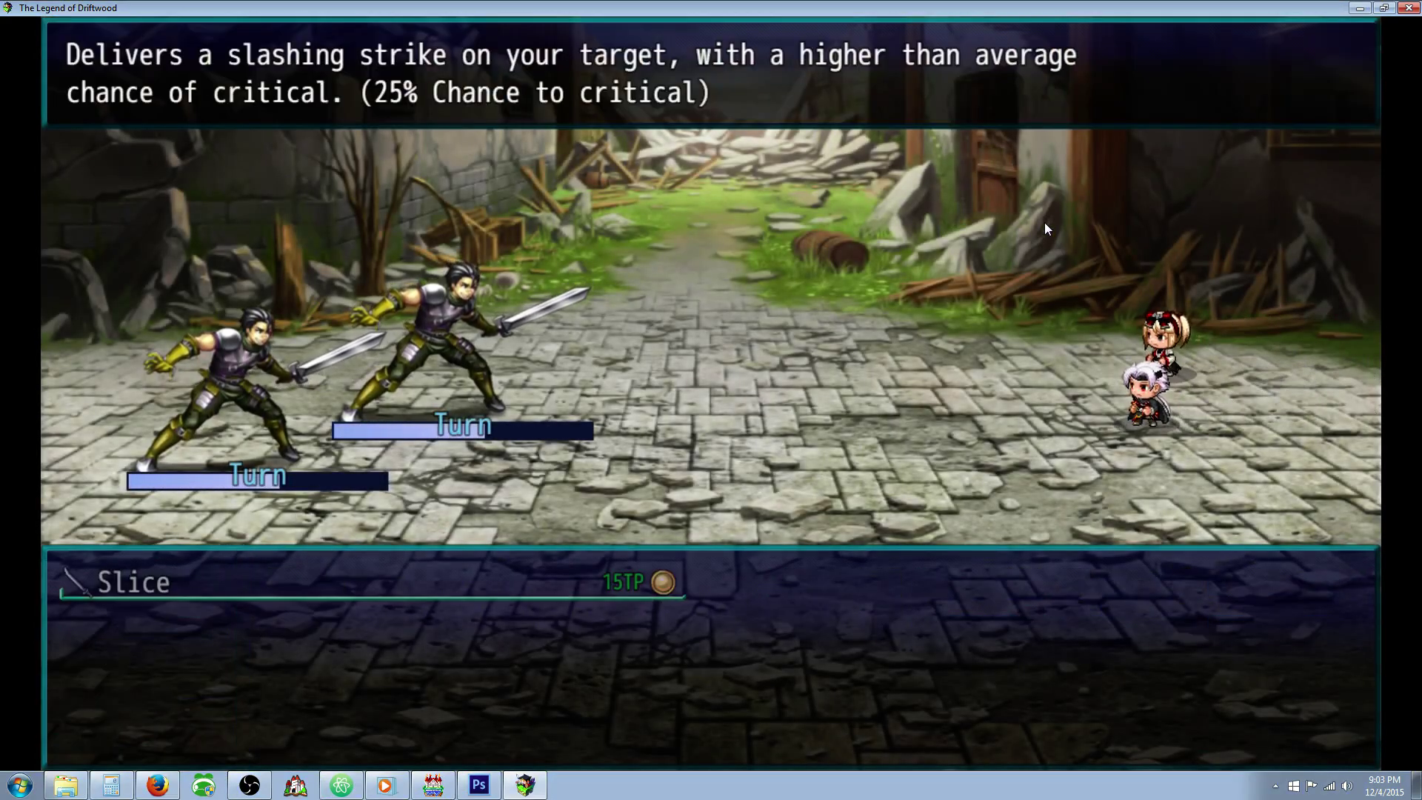
pyautogui.press('Escape')
pyautogui.press('Up')
pyautogui.press('Return')
pyautogui.press('Down')
pyautogui.press('Return')
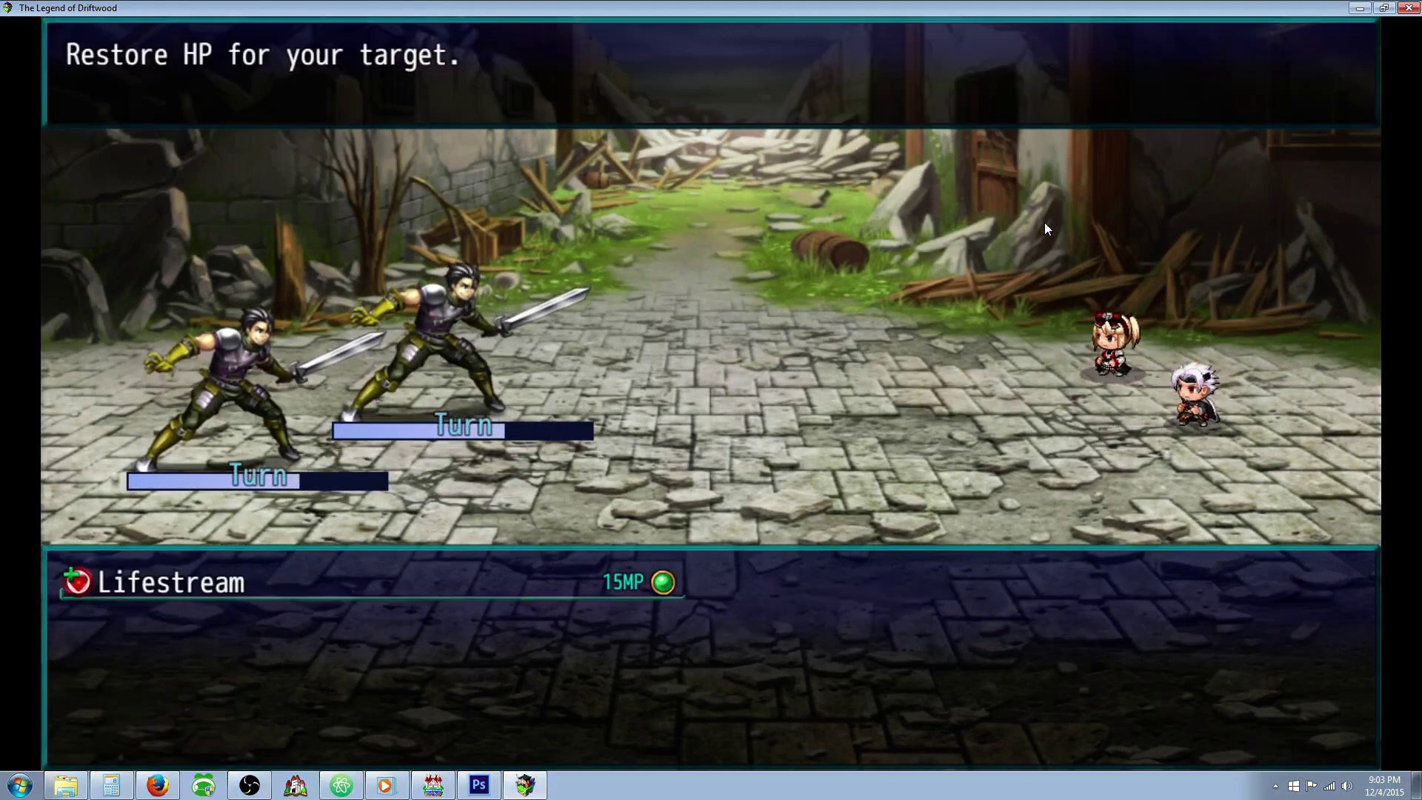
pyautogui.press('Escape')
pyautogui.press('Up')
pyautogui.press('Return')
pyautogui.press('Return')
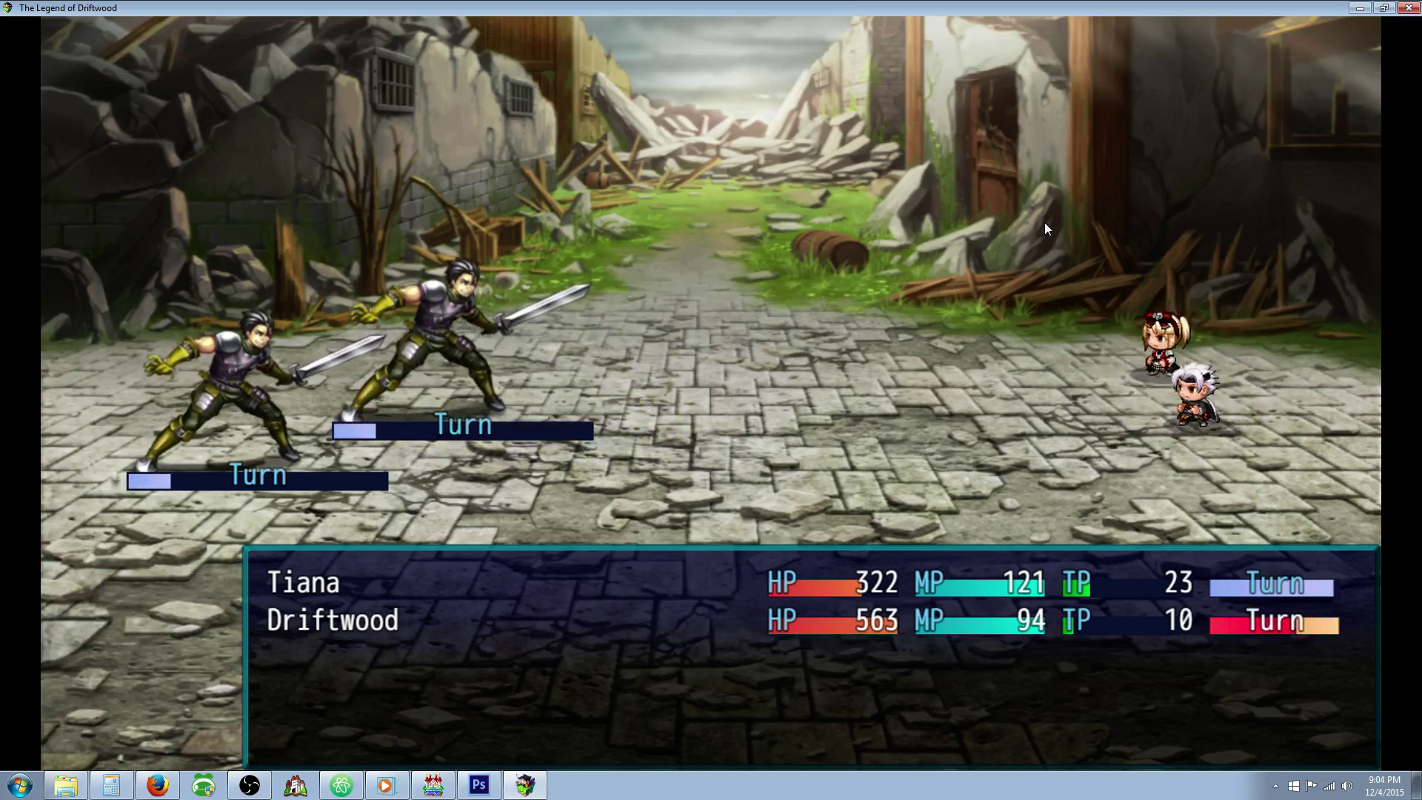
# Heal Tiana with Lifestream and use Driftwood's Slice on a Mercenary.
pyautogui.press('Down')
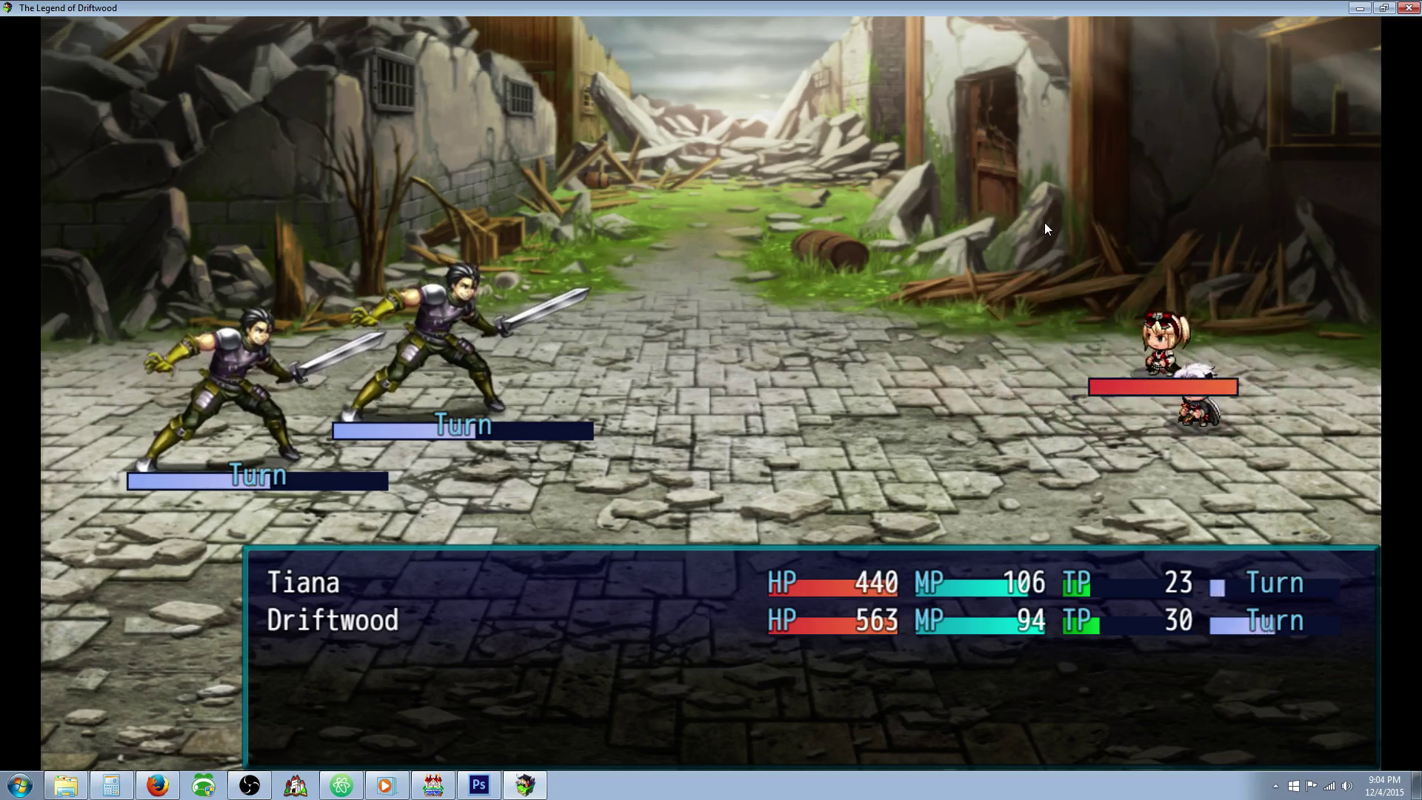
pyautogui.press('Down')
pyautogui.press('Return')
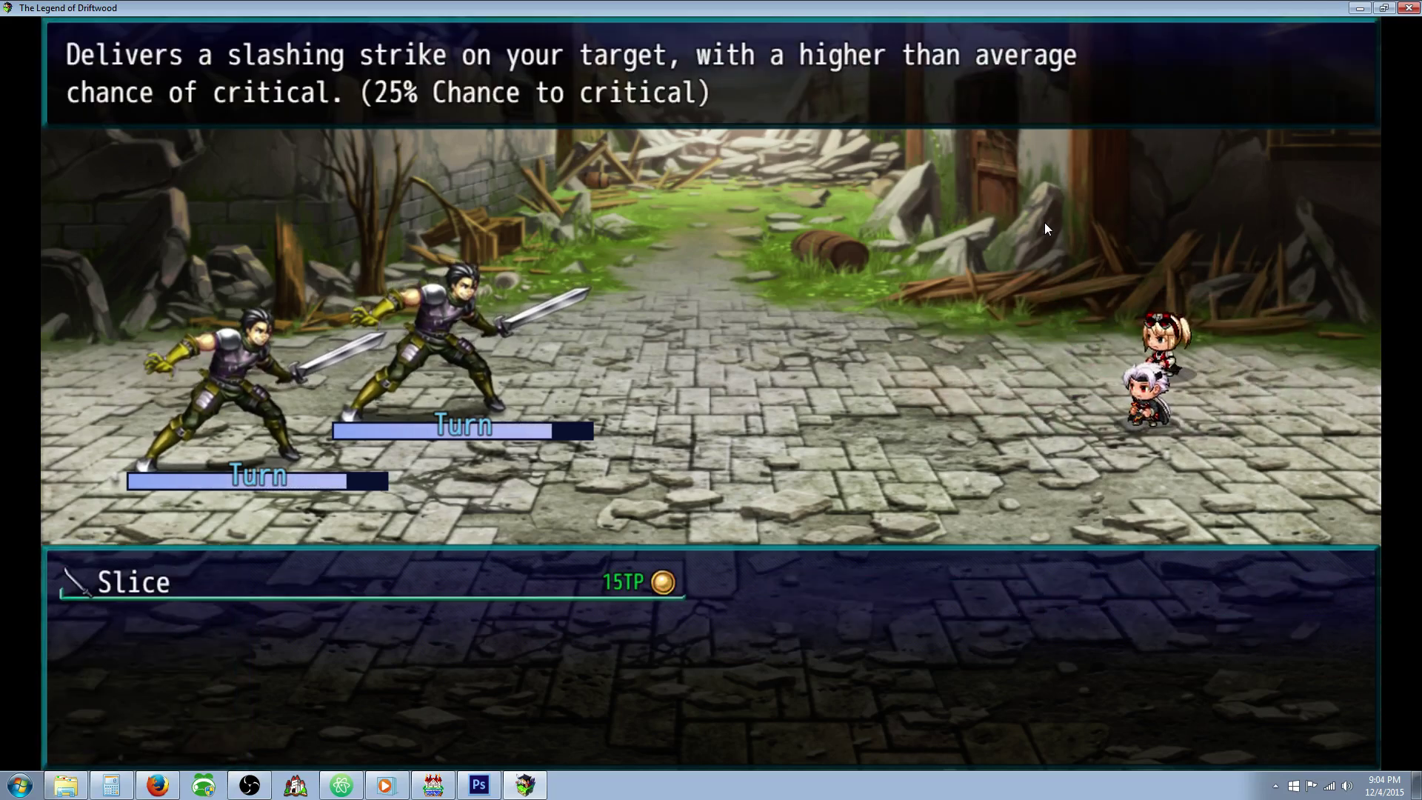
pyautogui.press('Return')
pyautogui.press('Return')
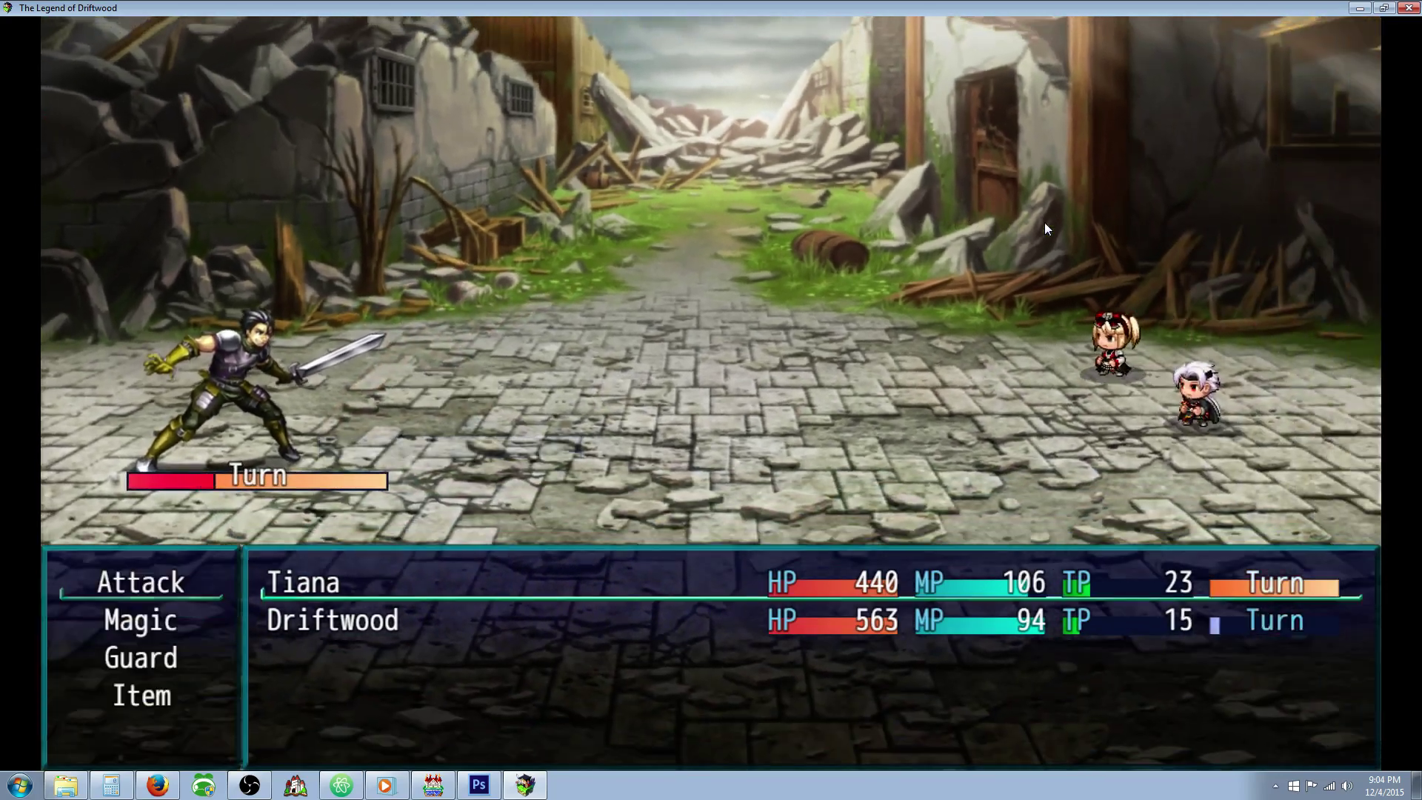
# Attack Mercenary A with Tiana, finish the battle and dismiss the battle results.
pyautogui.press('Down')
pyautogui.press('Return')
pyautogui.press('Escape')
pyautogui.press('Up')
pyautogui.press('Return')
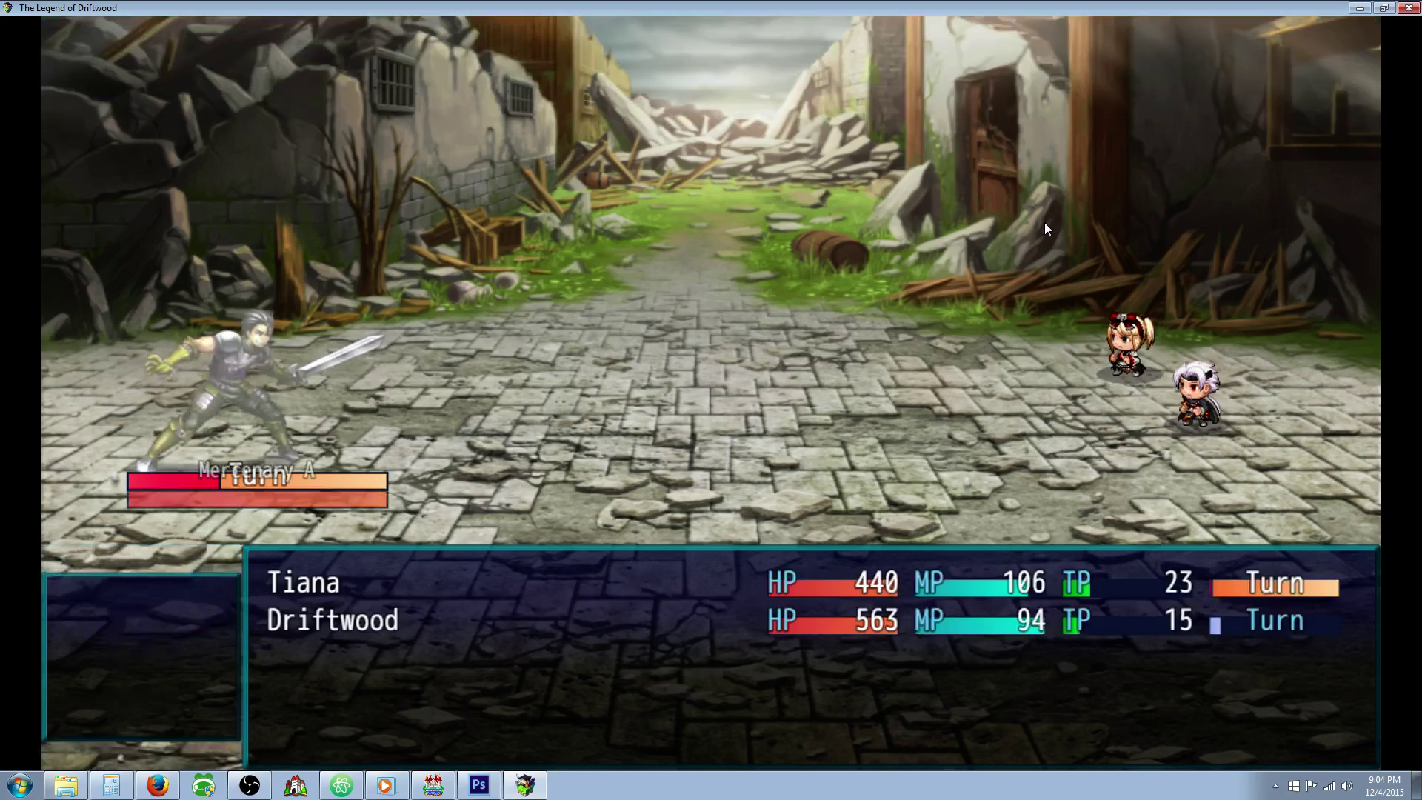
pyautogui.press('Return')
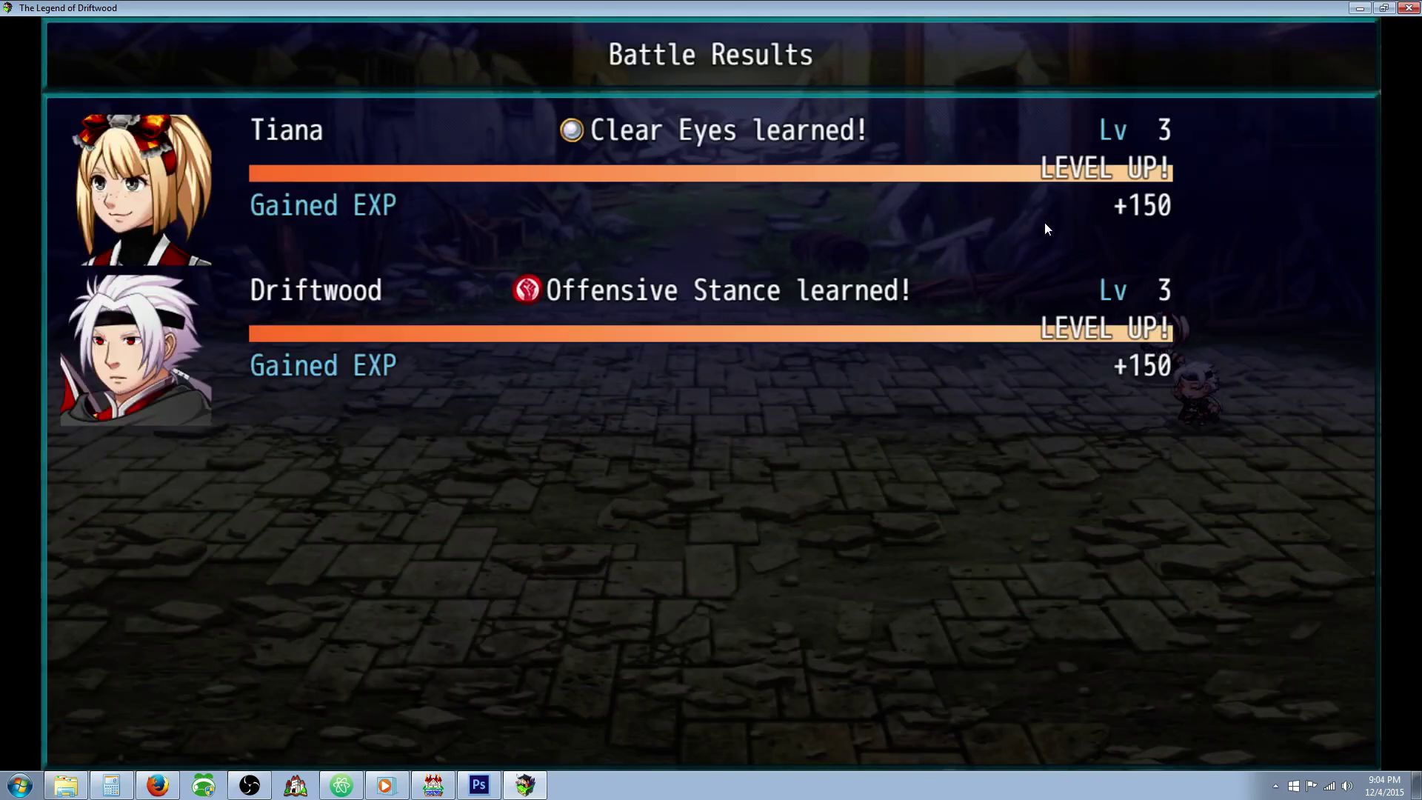
pyautogui.press('Return')
pyautogui.press('Return')
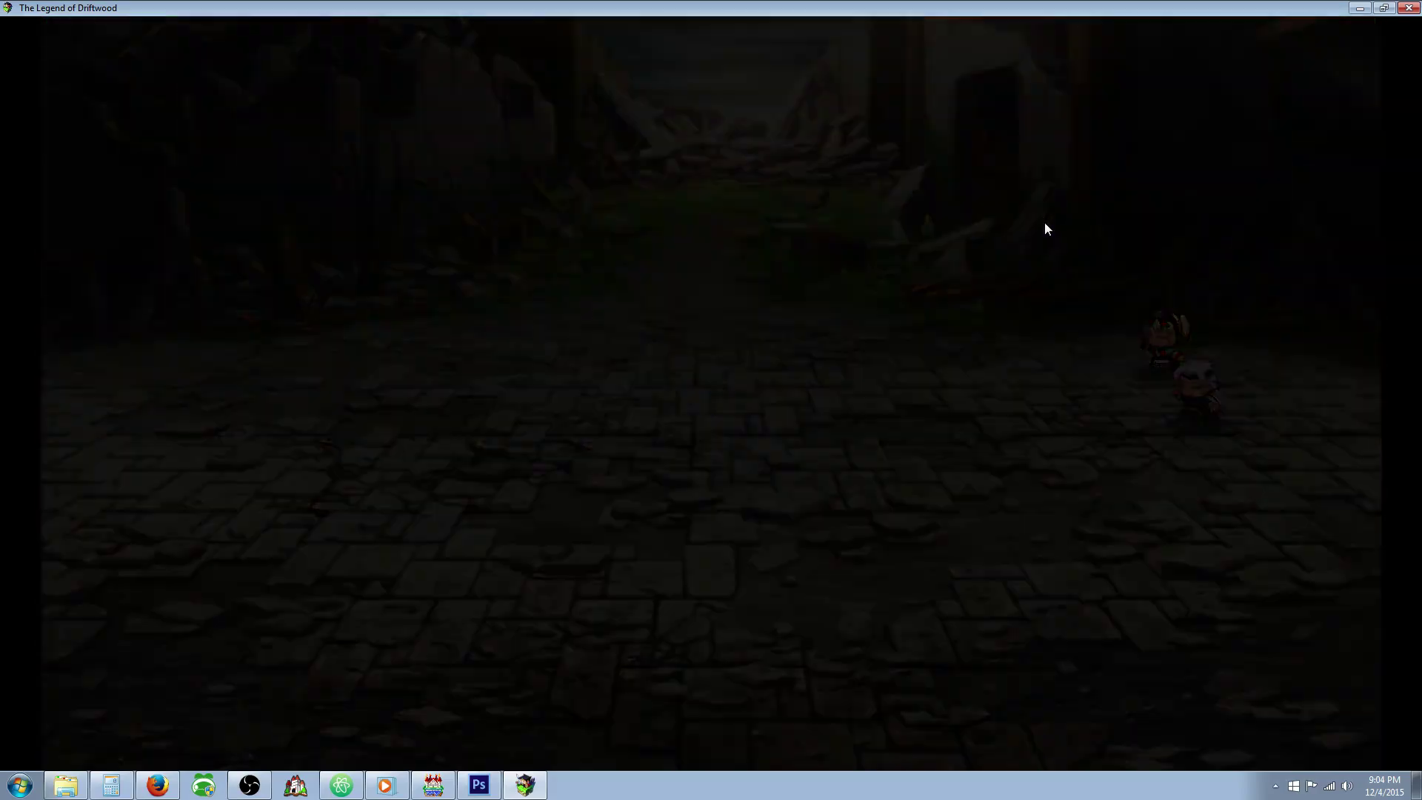
# Walk the party down the town stairs and into the Sewers entrance in the stone wall.
pyautogui.press('Down')
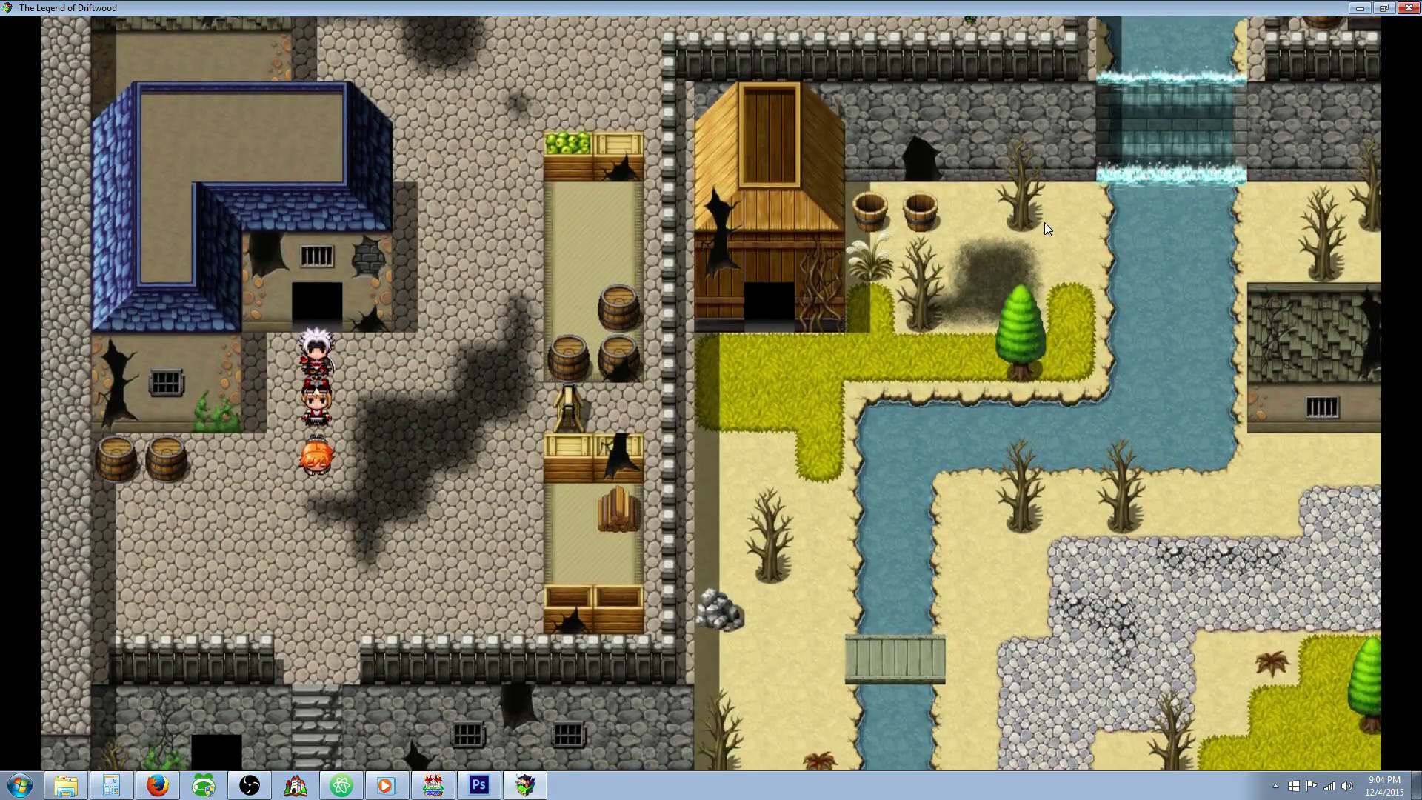
pyautogui.press('Right')
pyautogui.press('Down')
pyautogui.press('Down')
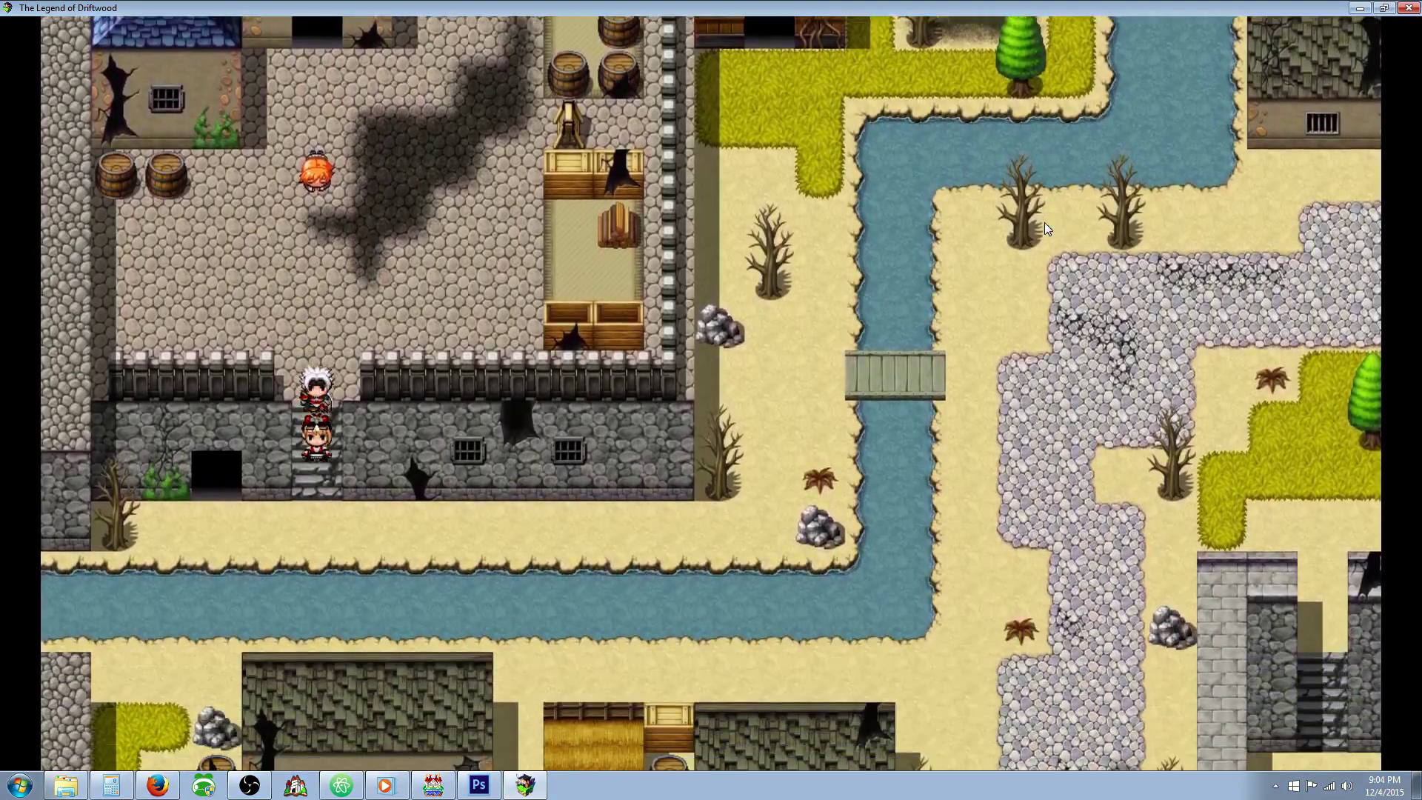
pyautogui.press('Left')
pyautogui.press('Up')
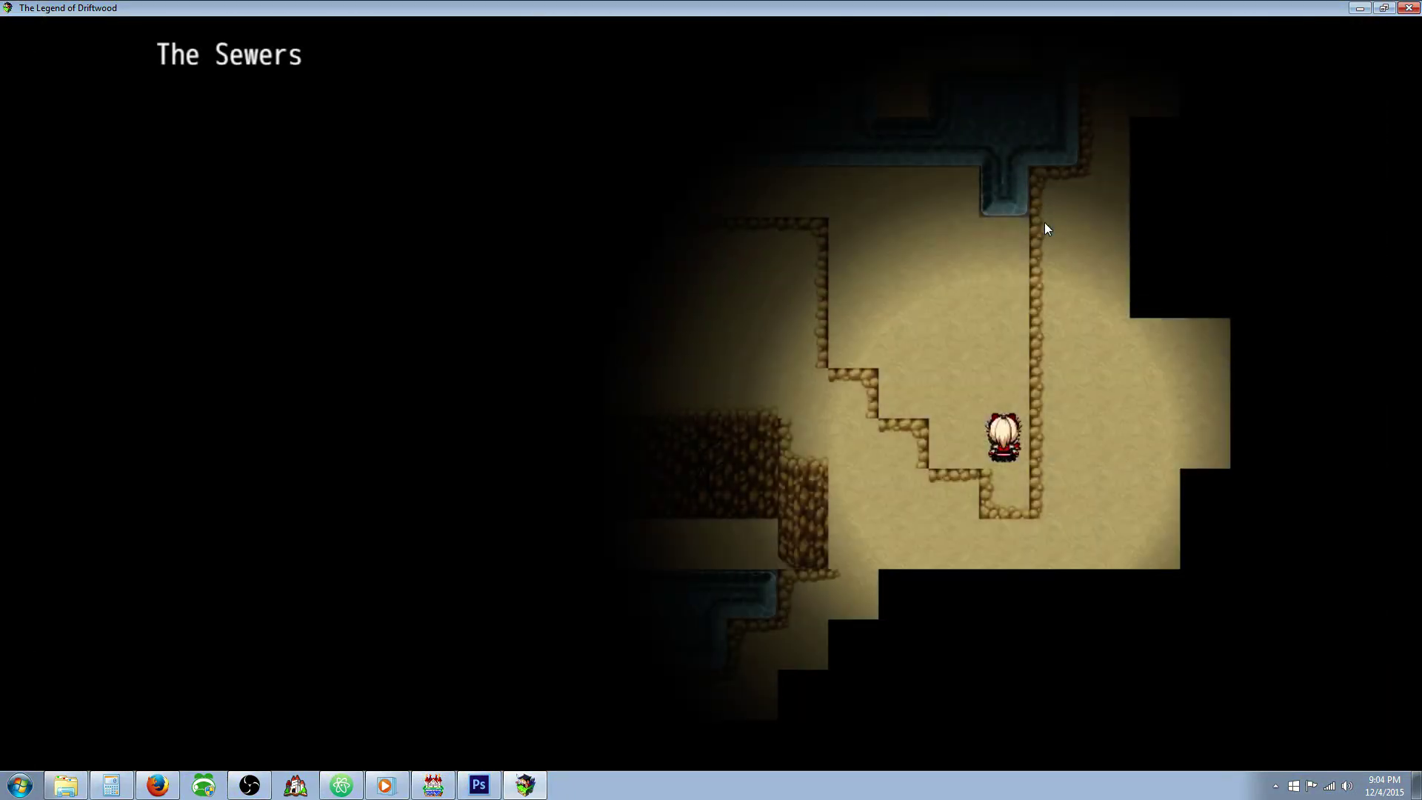
# Explore the Sewers through the water channels near the waterfall to trigger a random encounter.
pyautogui.press('Up')
pyautogui.press('Left')
pyautogui.press('Left')
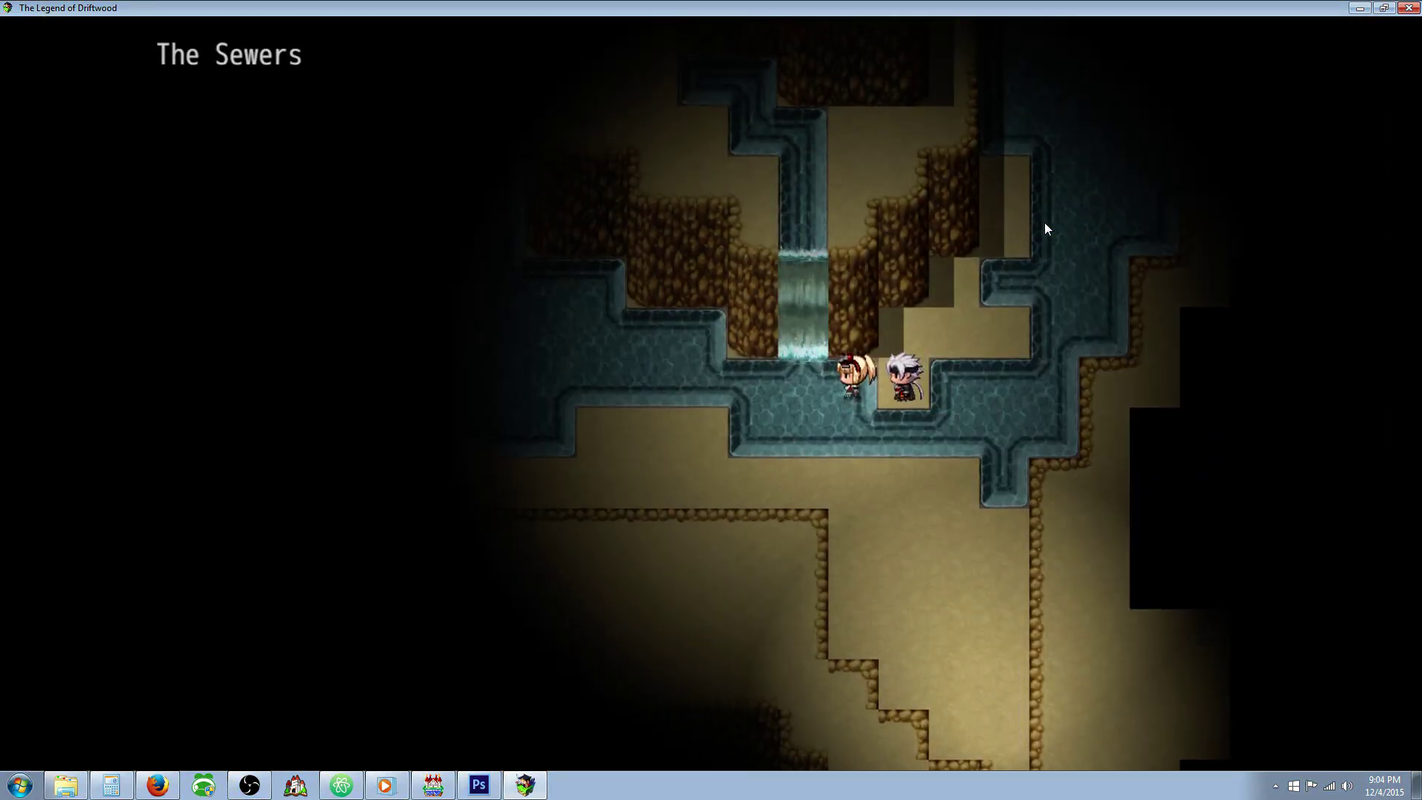
pyautogui.press('Down')
pyautogui.press('Left')
pyautogui.press('Up')
pyautogui.press('Left')
pyautogui.press('Left')
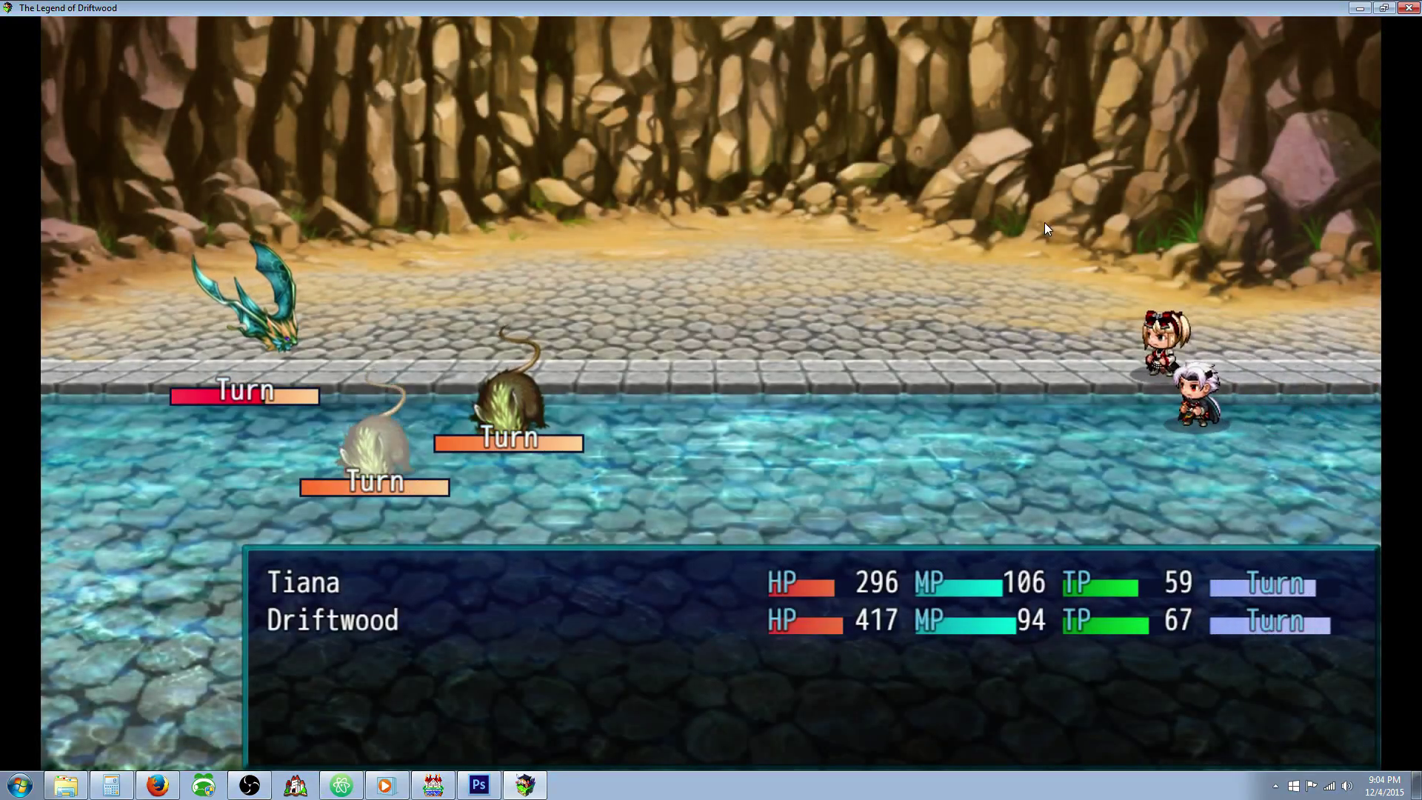
# Activate Driftwood's Offensive Stance in the sewer battle.
pyautogui.press('Down')
pyautogui.press('Return')
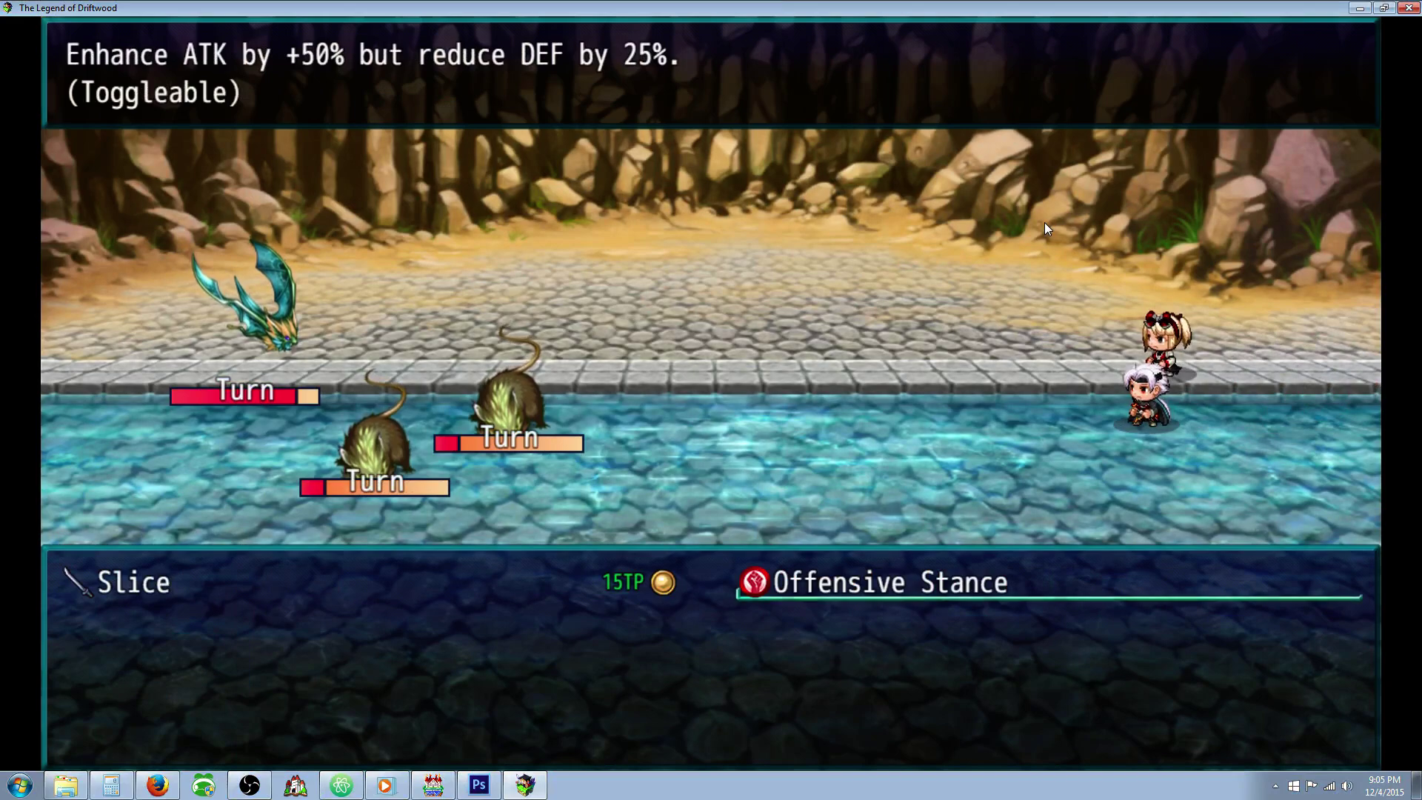
pyautogui.press('Return')
pyautogui.press('Return')
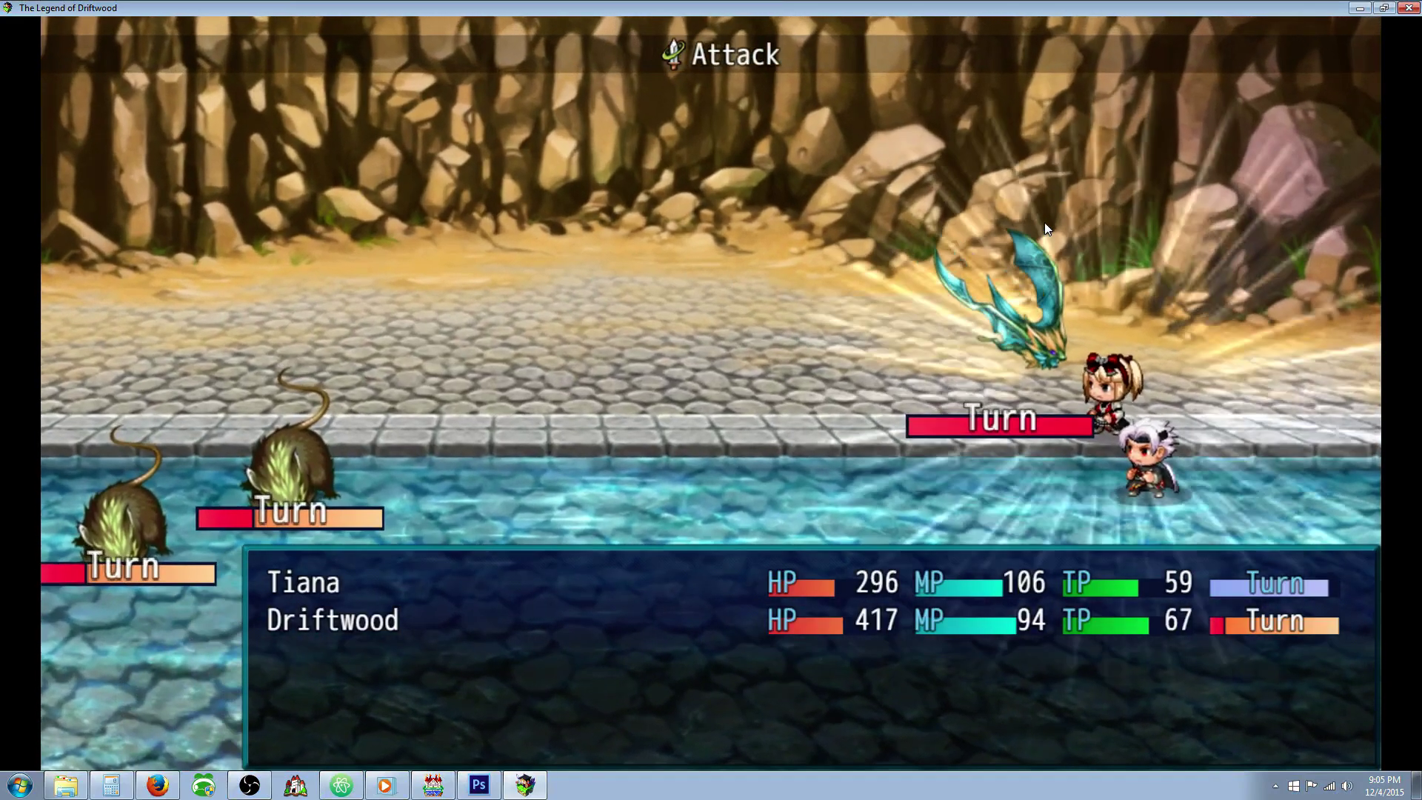
# Cast Lifestream with Tiana on a party member.
pyautogui.press('Down')
pyautogui.press('Return')
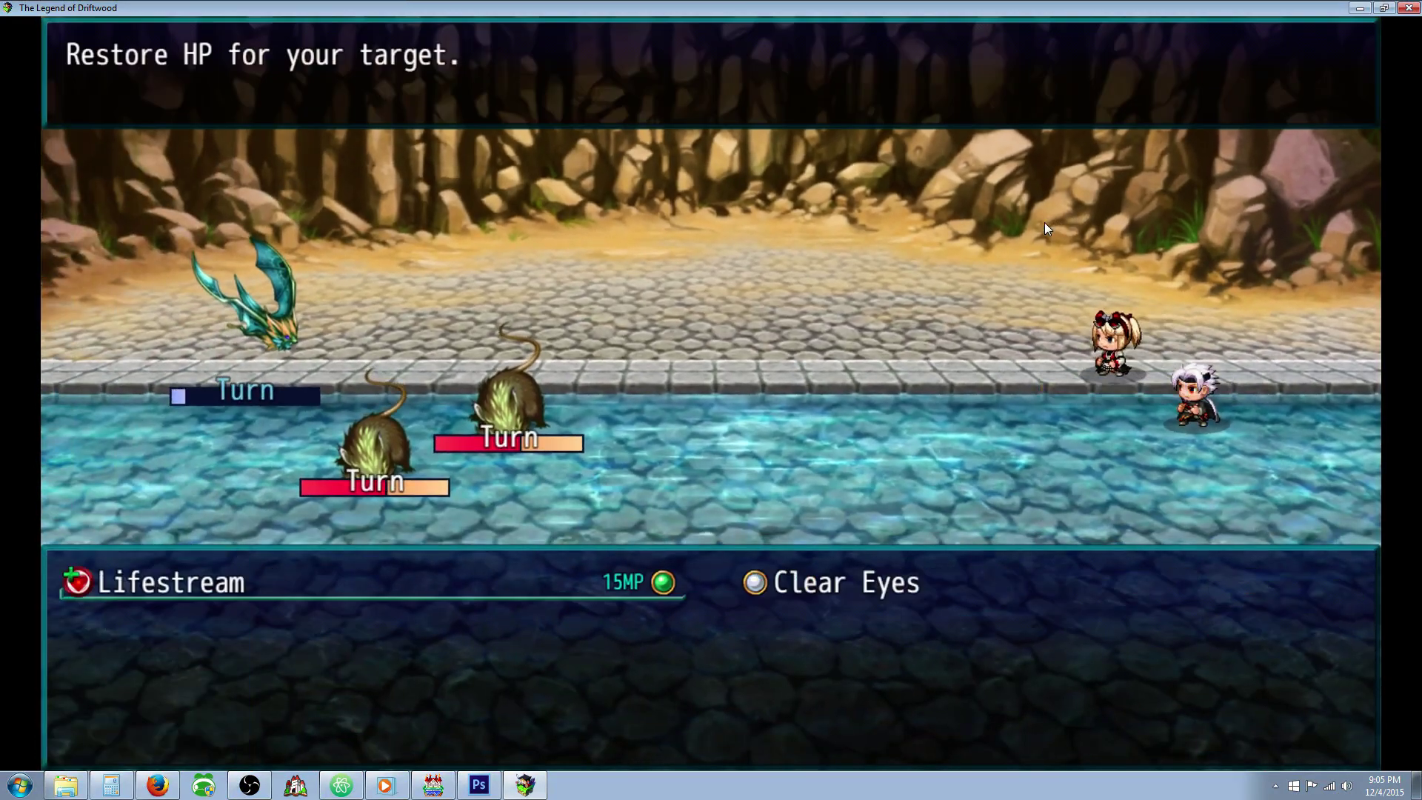
pyautogui.press('Return')
pyautogui.press('Return')
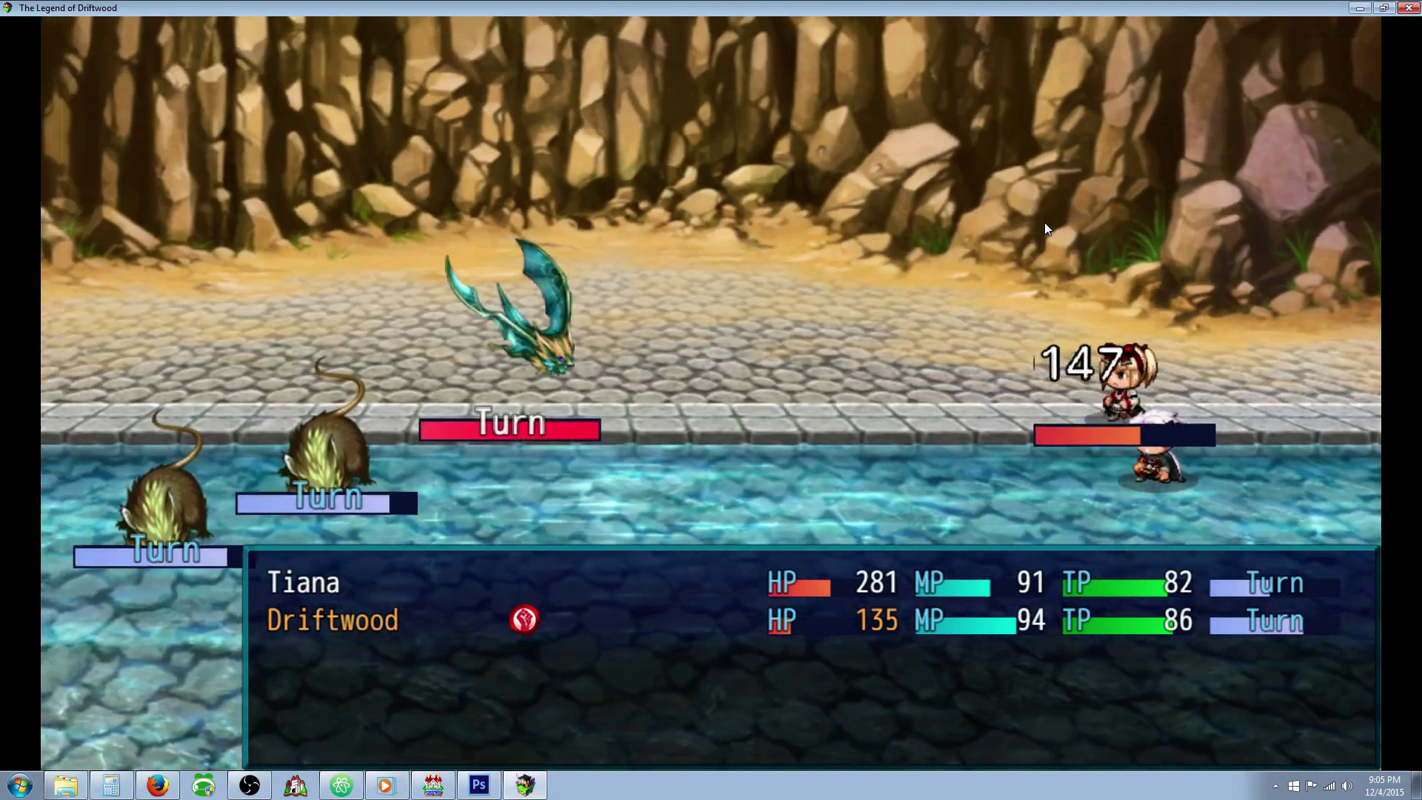
# Use a Strong Juice from the battle items on Driftwood.
pyautogui.press('Down')
pyautogui.press('Down')
pyautogui.press('Return')
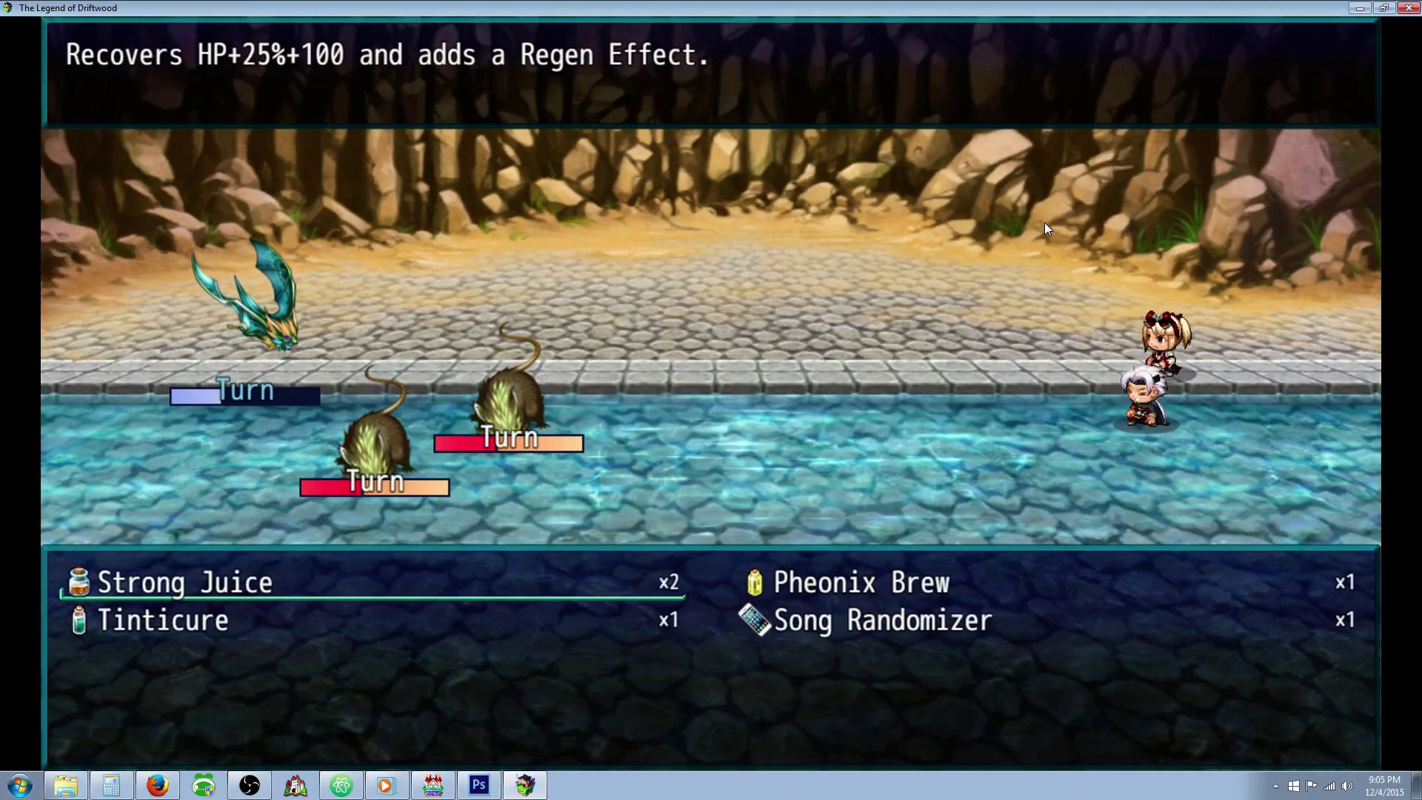
pyautogui.press('Return')
pyautogui.press('Down')
pyautogui.press('Return')
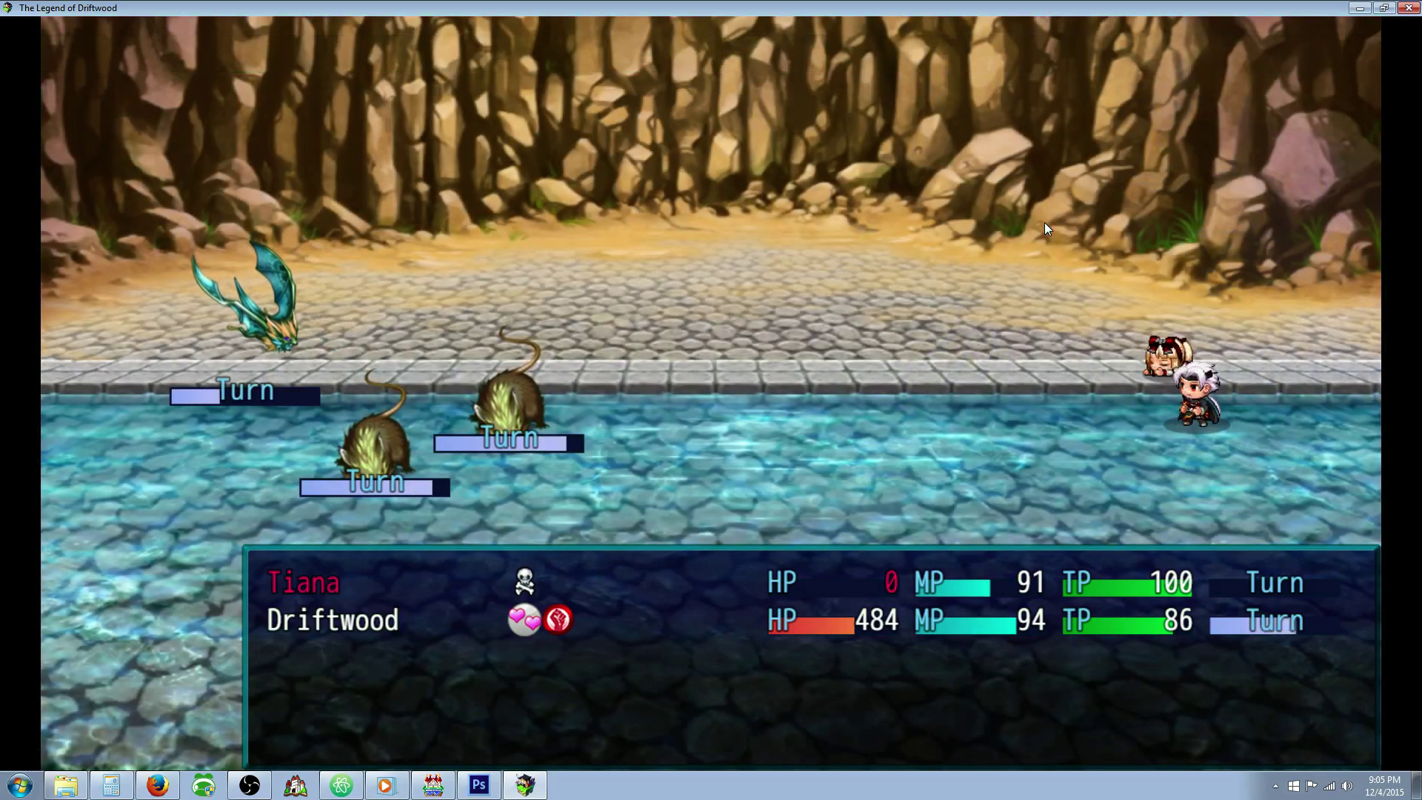
# Use the Pheonix Brew from the battle items on Tiana.
pyautogui.press('Return')
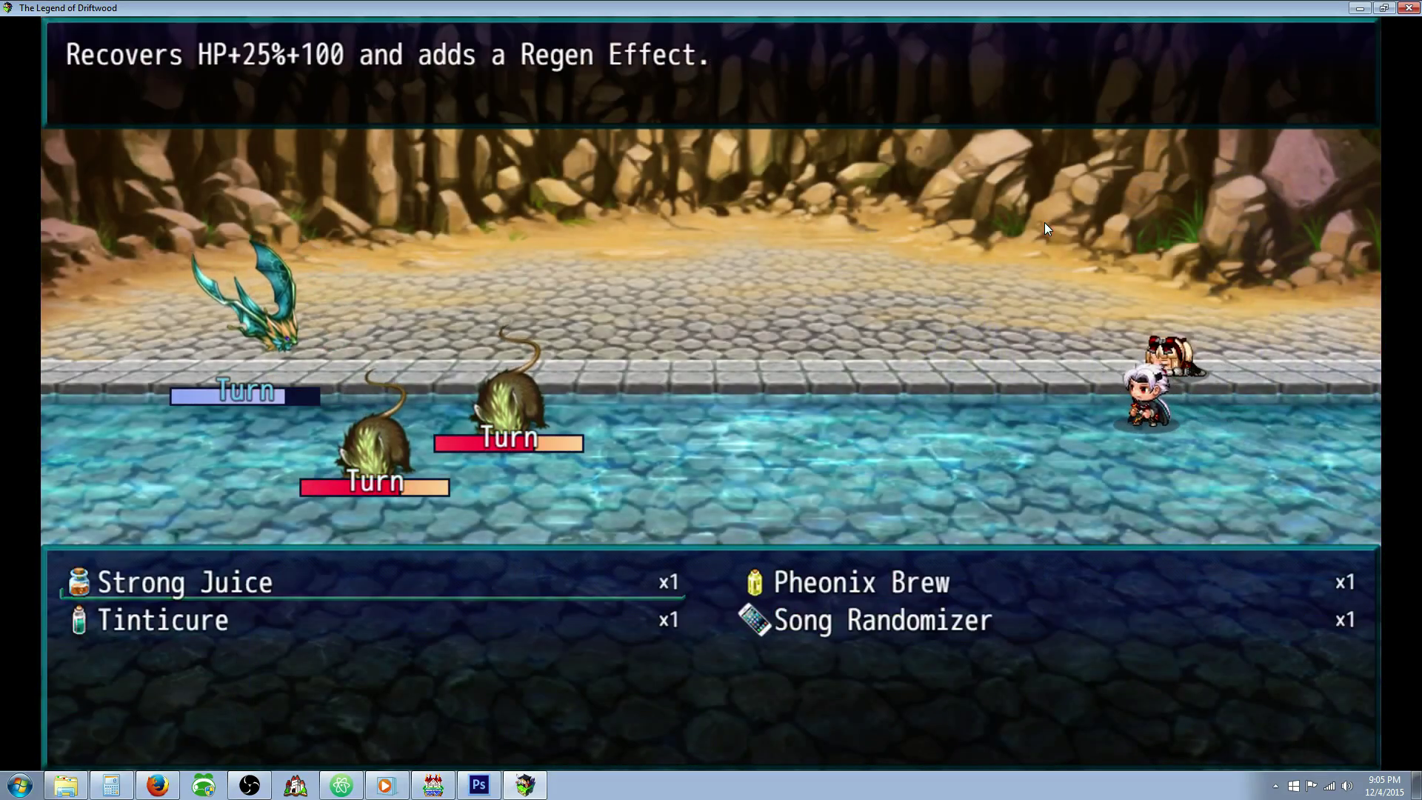
pyautogui.press('Down')
pyautogui.press('Right')
pyautogui.press('Return')
pyautogui.press('Return')
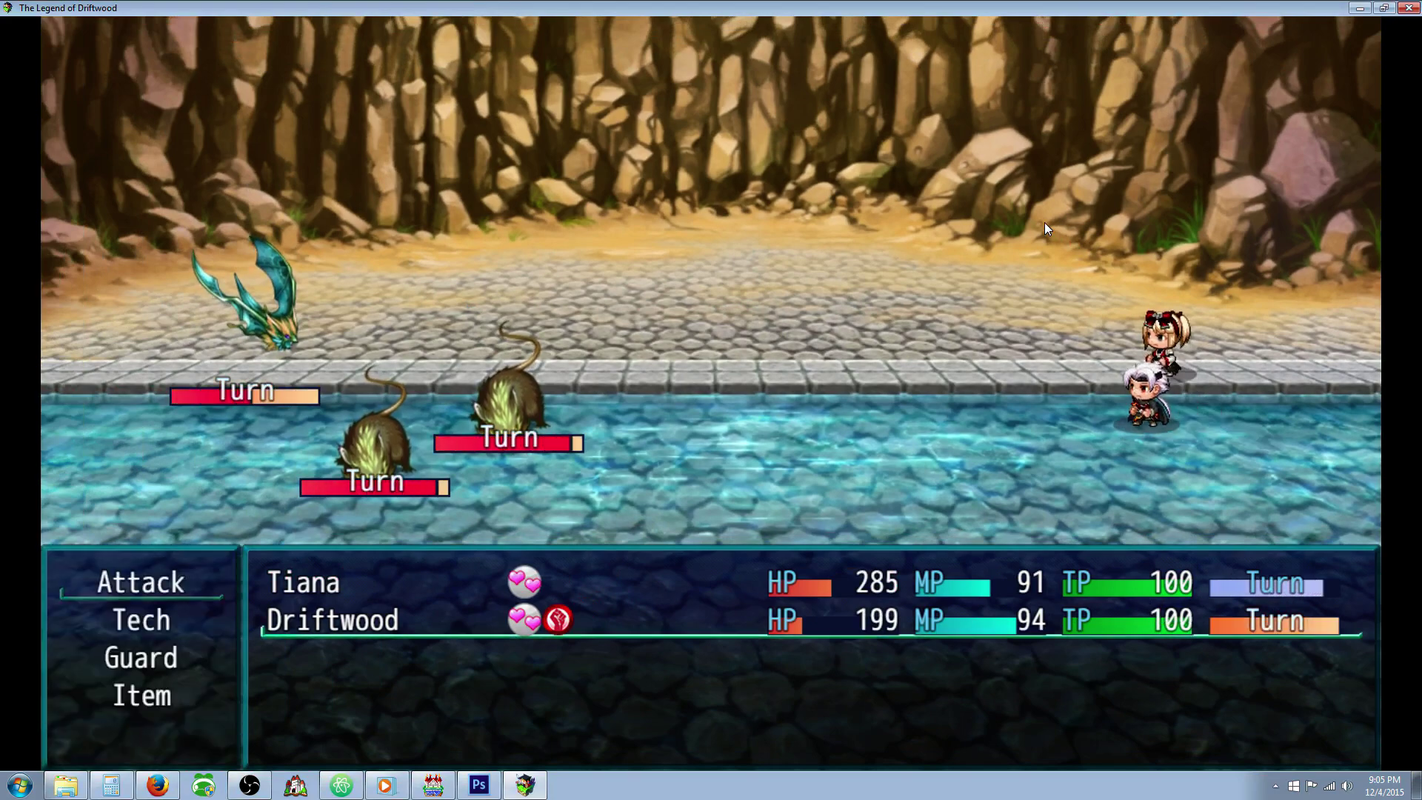
# Use Driftwood's Slice technique on Sewer Rat B.
pyautogui.press('Down')
pyautogui.press('Return')
pyautogui.press('Right')
pyautogui.press('Left')
pyautogui.press('Return')
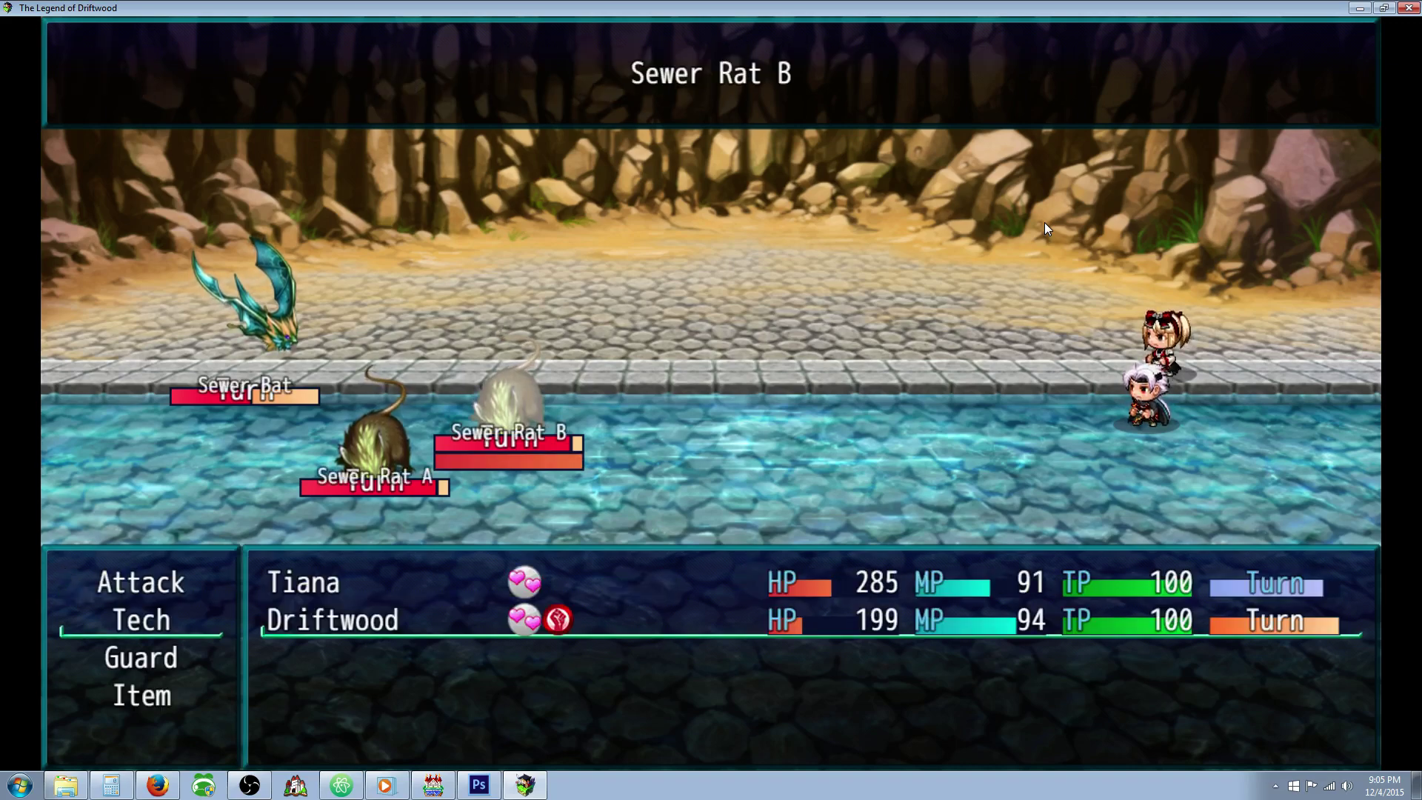
pyautogui.press('Escape')
pyautogui.press('Return')
pyautogui.press('Escape')
pyautogui.press('Right')
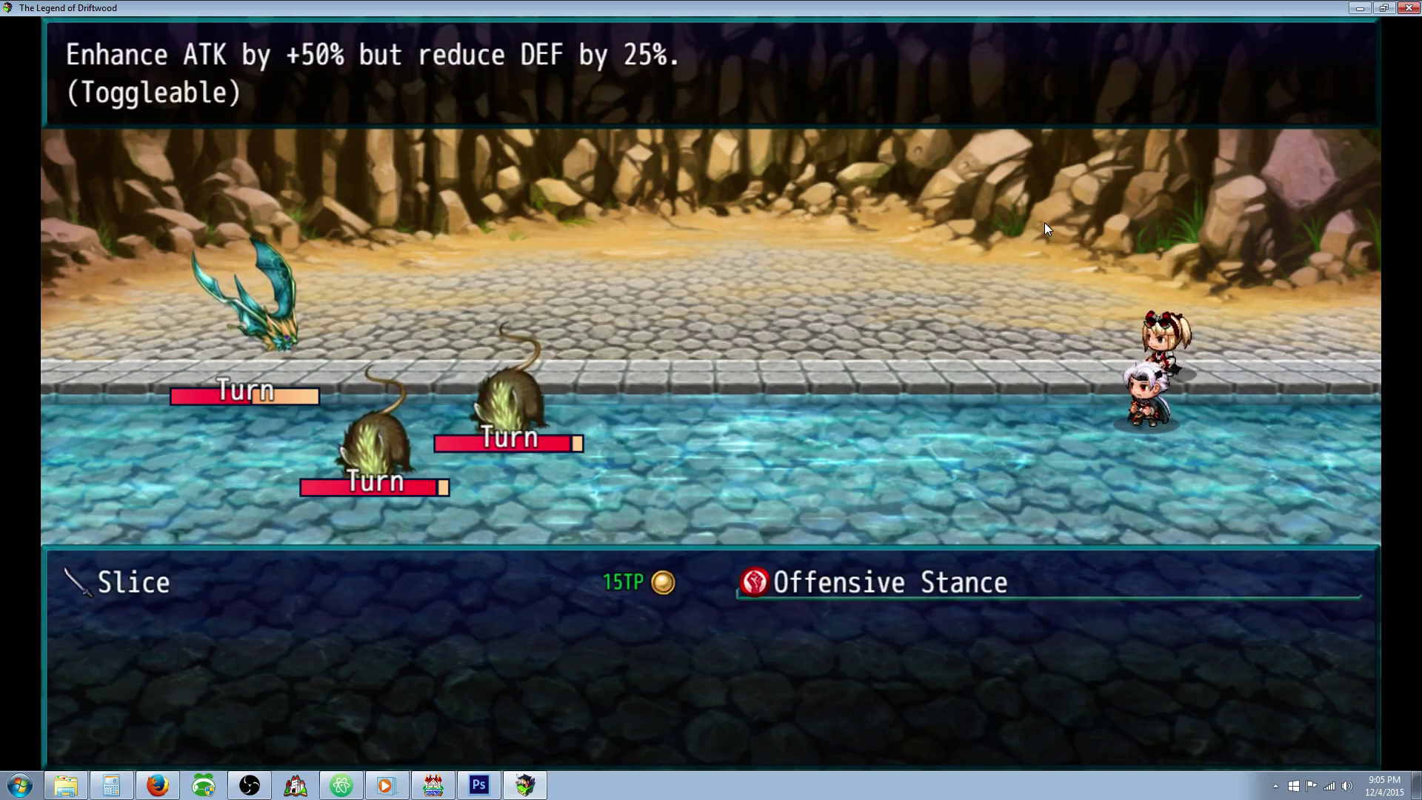
pyautogui.press('Left')
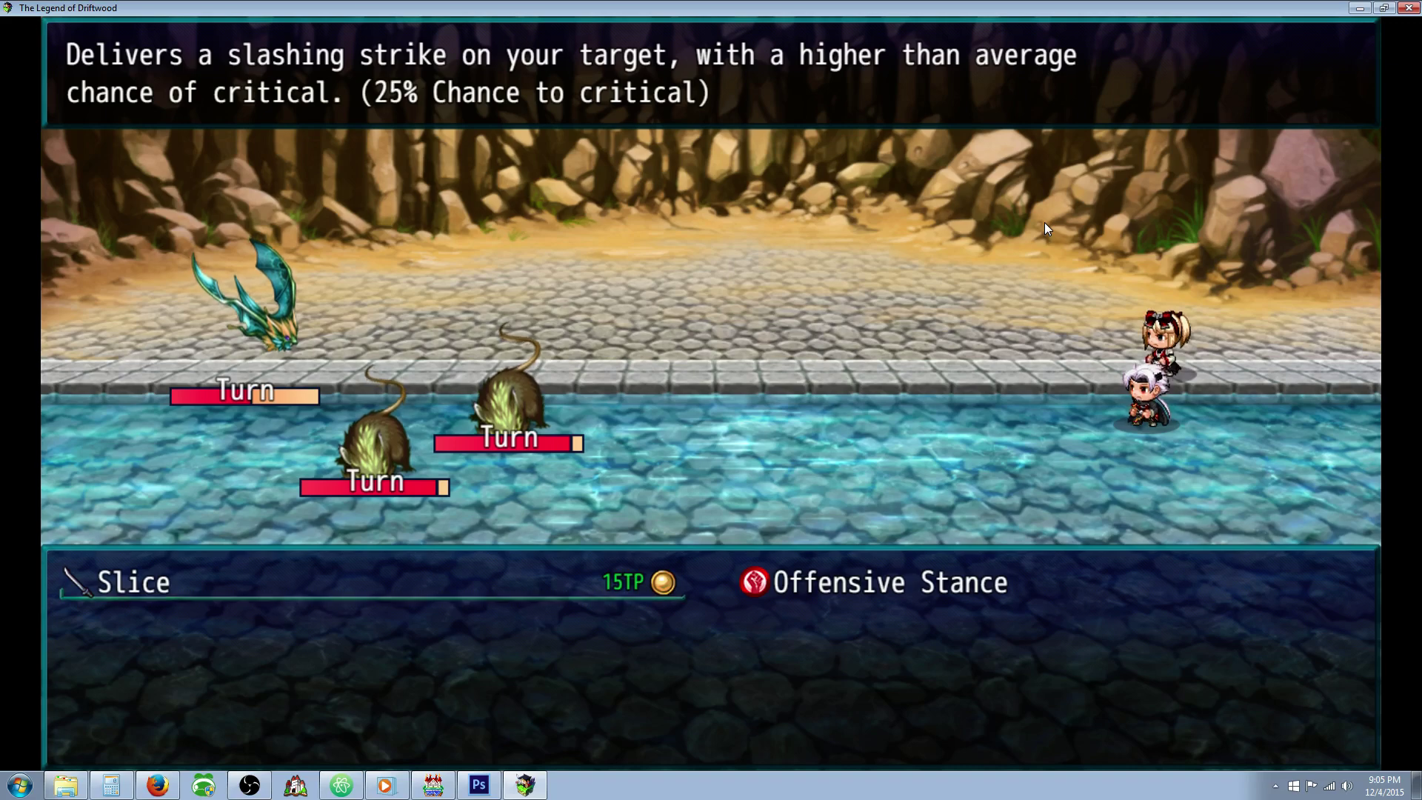
pyautogui.press('Return')
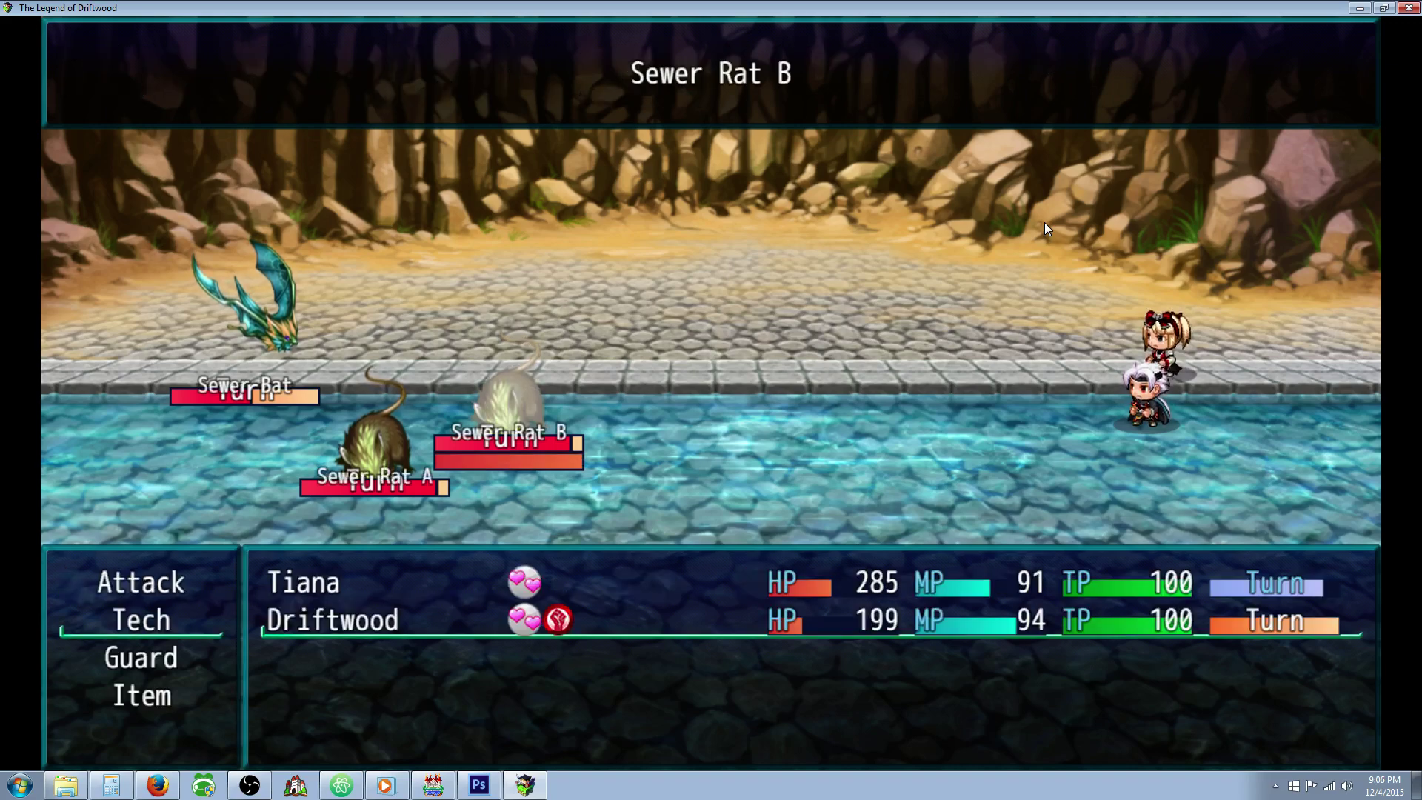
pyautogui.press('Return')
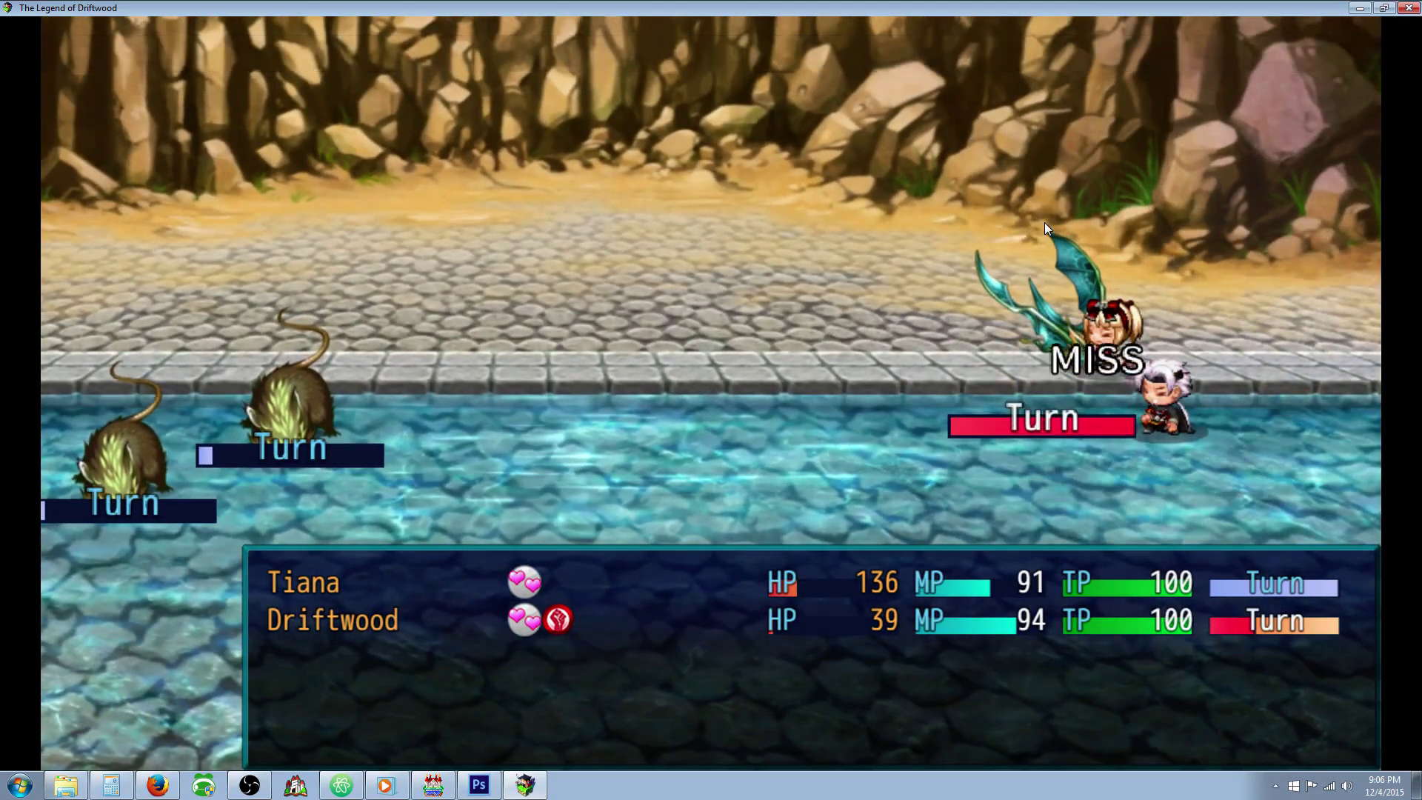
# Heal a wounded party member with Tiana's Lifestream.
pyautogui.press('Down')
pyautogui.press('Return')
pyautogui.press('Return')
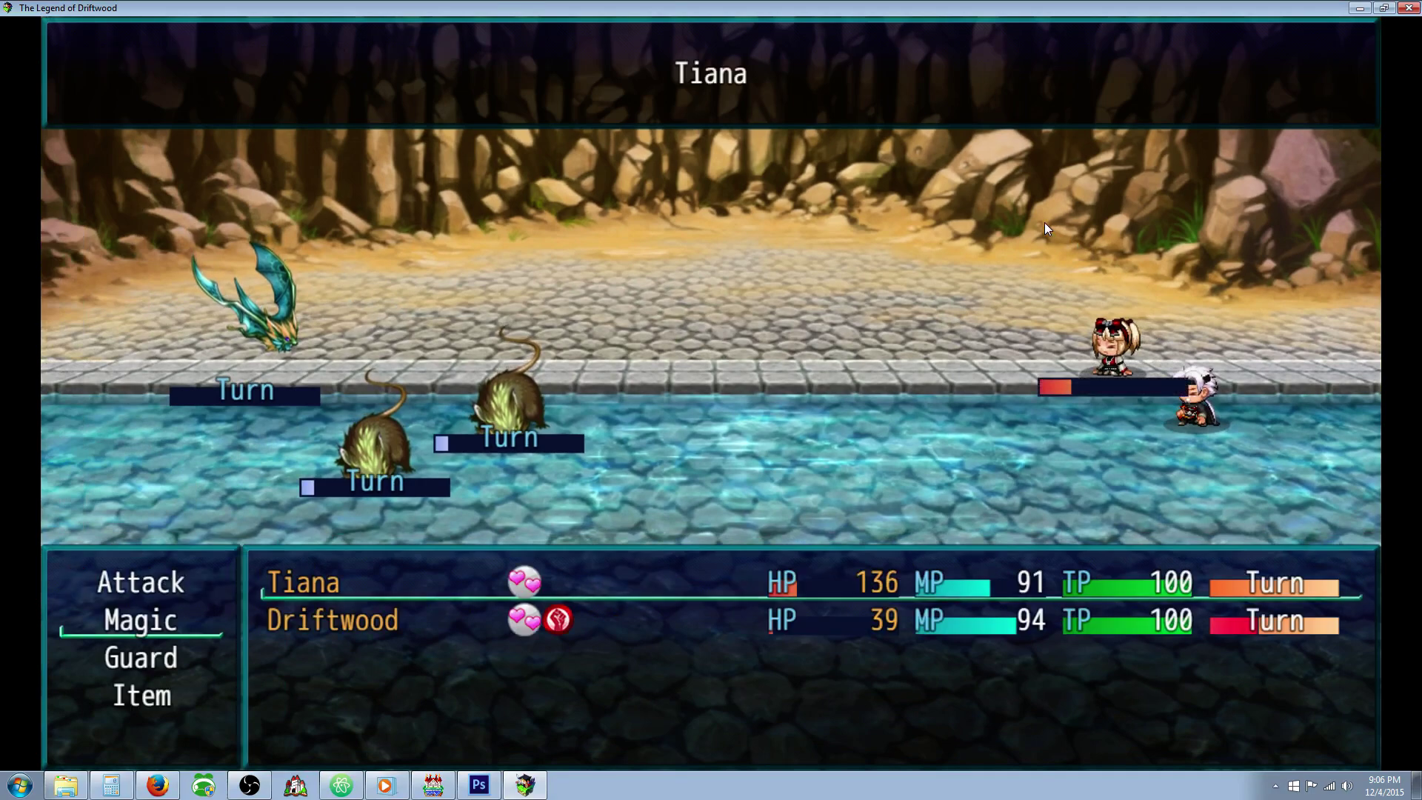
pyautogui.press('Return')
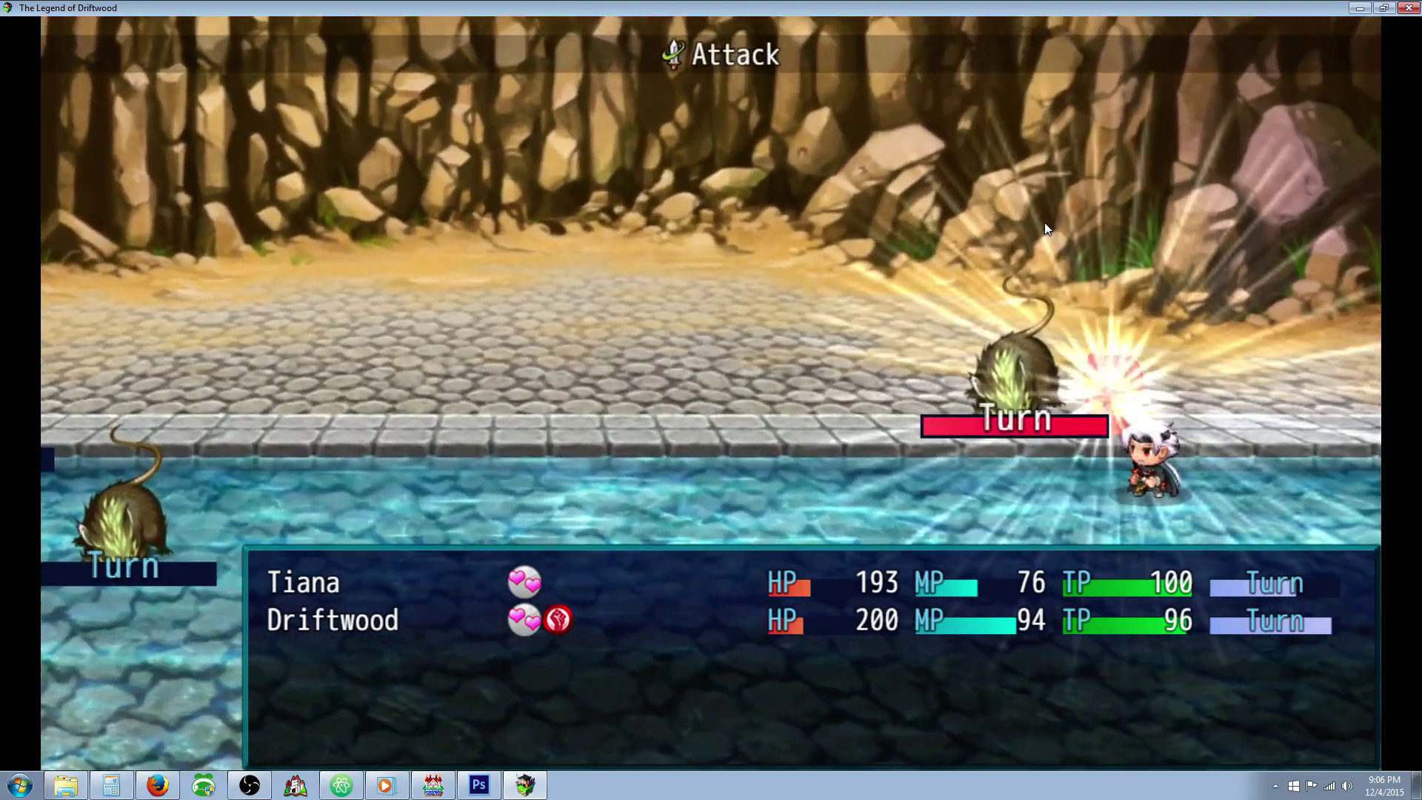
# Have Driftwood guard for this turn of the sewer battle.
pyautogui.press('Down')
pyautogui.press('Down')
pyautogui.press('Return')
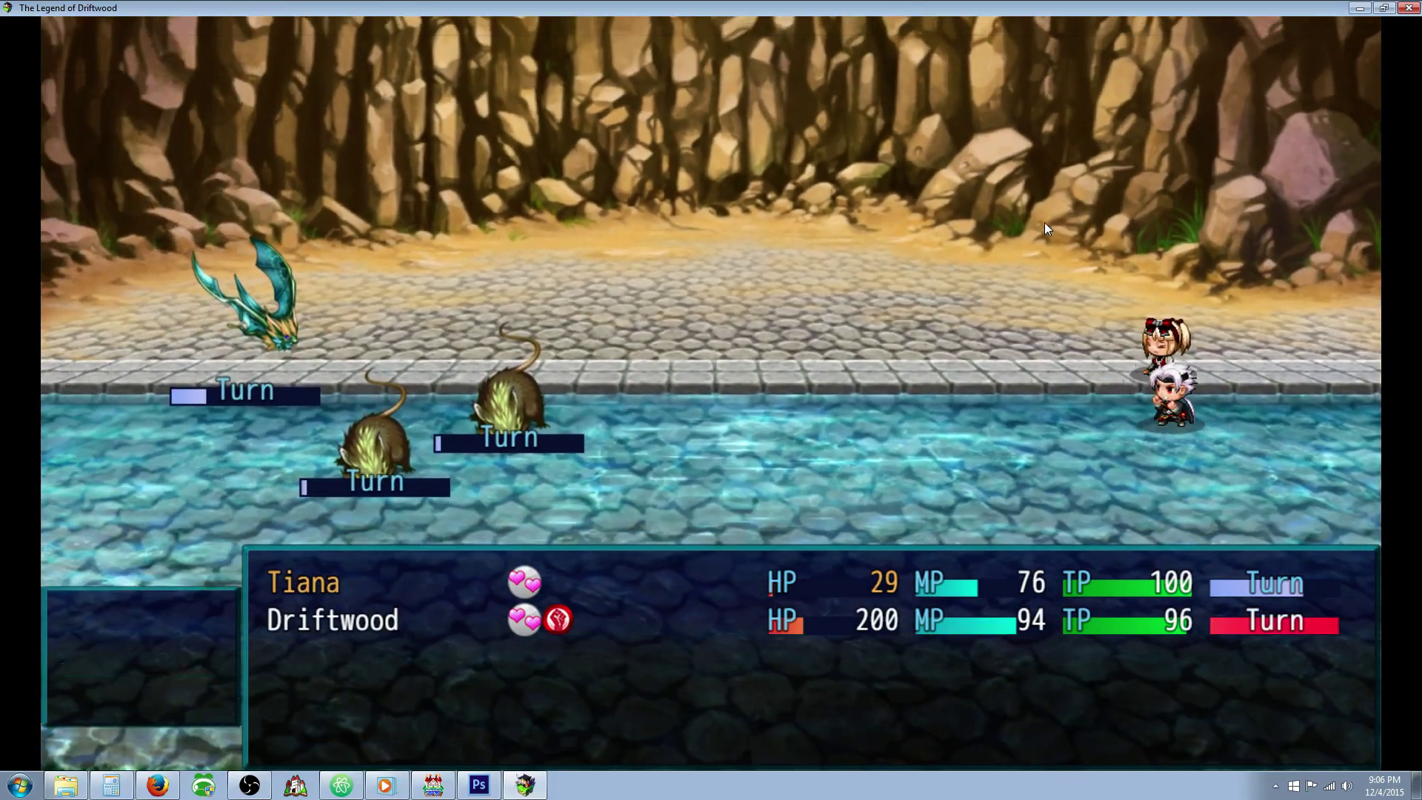
# Cast Lifestream with Tiana on herself.
pyautogui.press('Down')
pyautogui.press('Return')
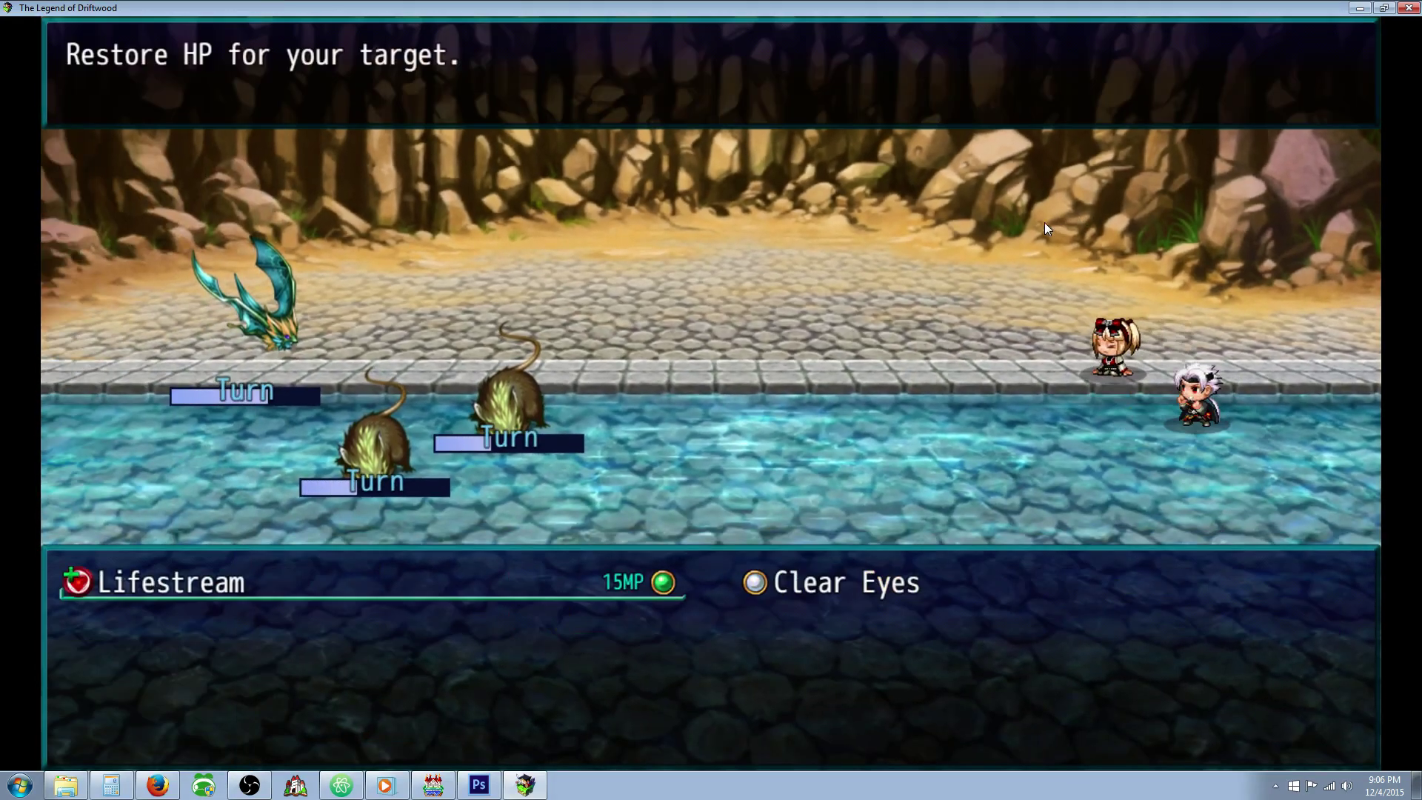
pyautogui.press('Return')
pyautogui.press('Return')
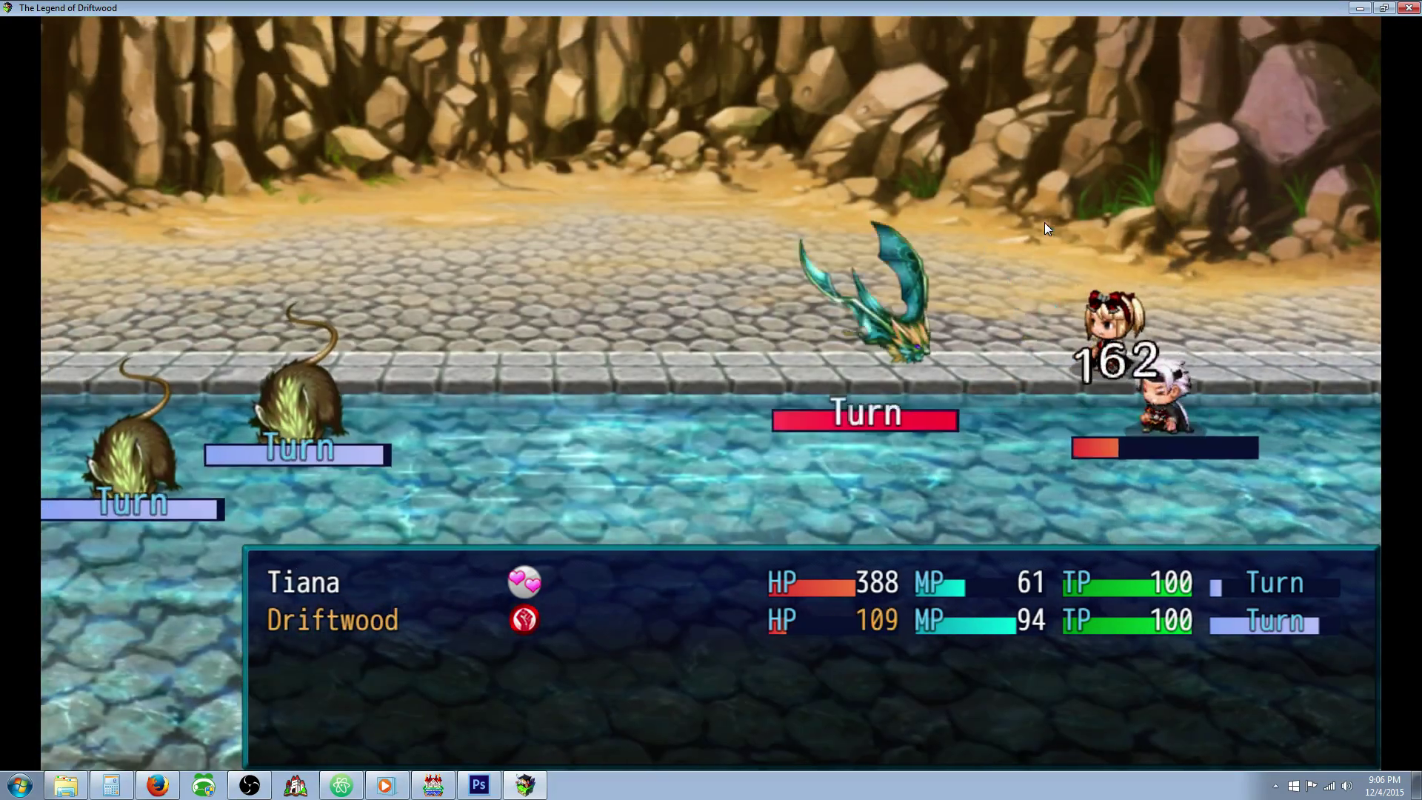
# Try to attack one of the sewer enemies with Driftwood's Slice.
pyautogui.press('Down')
pyautogui.press('Return')
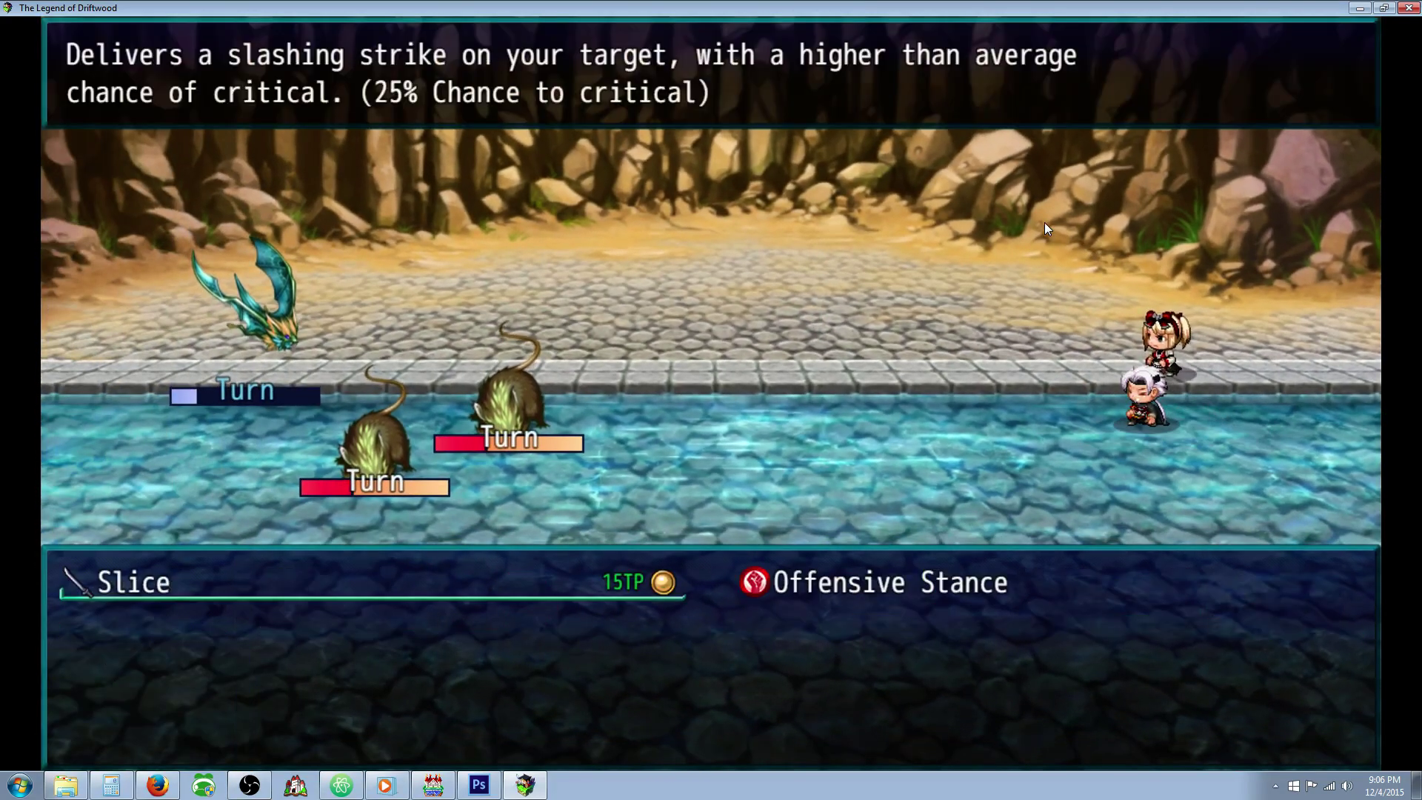
pyautogui.press('Return')
pyautogui.press('Return')
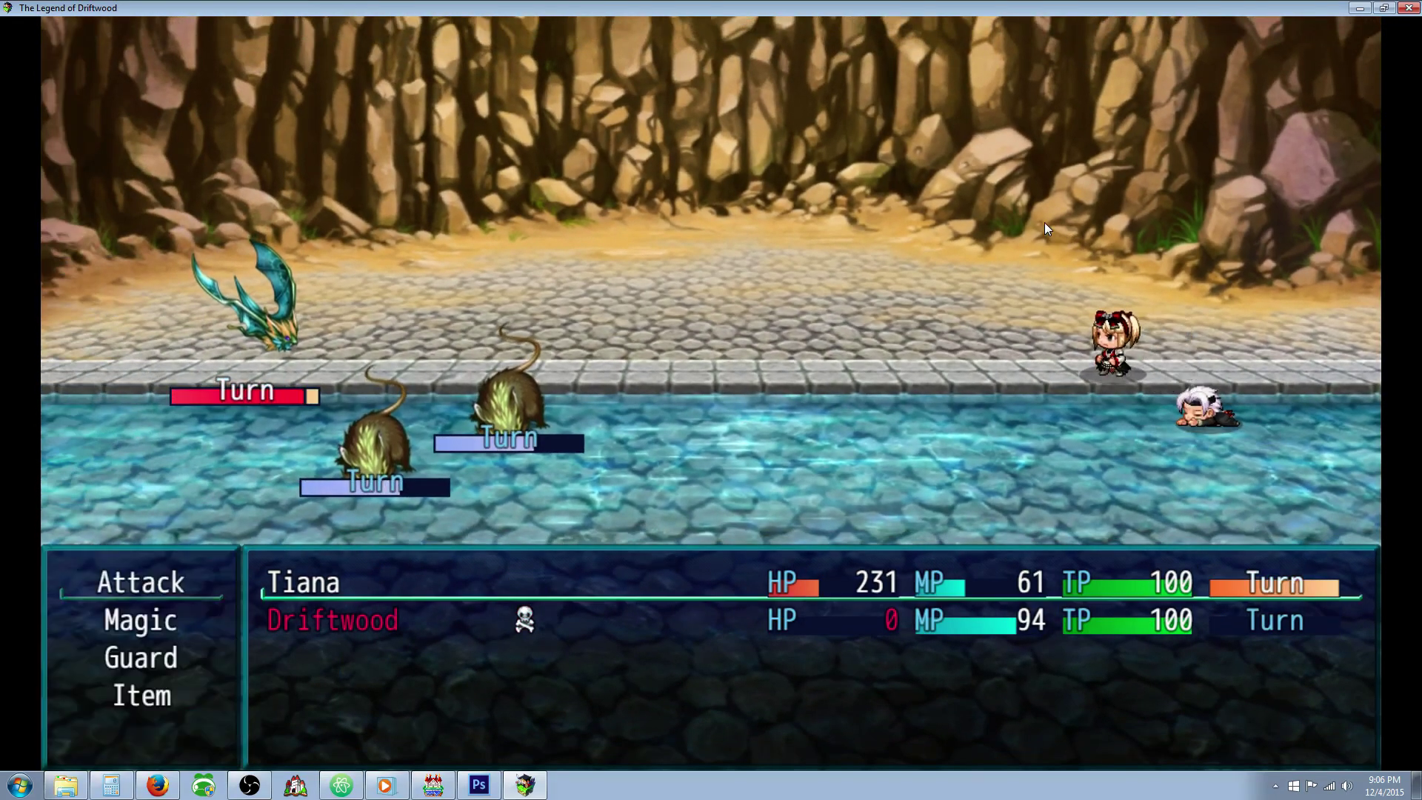
# Choose Lifestream for Tiana's turn and target Tiana herself.
pyautogui.press('Down')
pyautogui.press('Return')
pyautogui.press('Return')
pyautogui.press('Return')
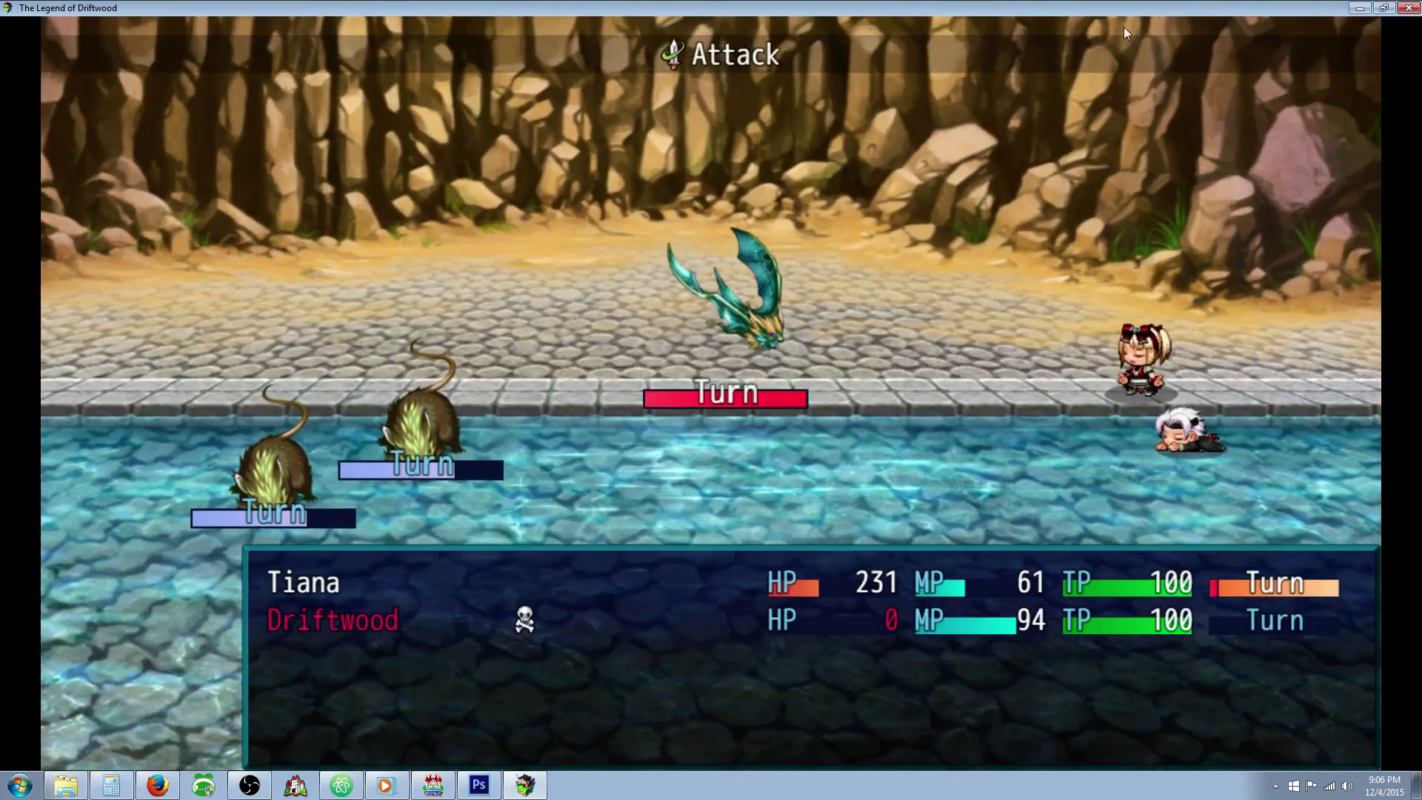
# Close the playtest and open the northwest part of the Slum map for event editing in RPG Maker MV.
pyautogui.hotkey('alt', 'F4')
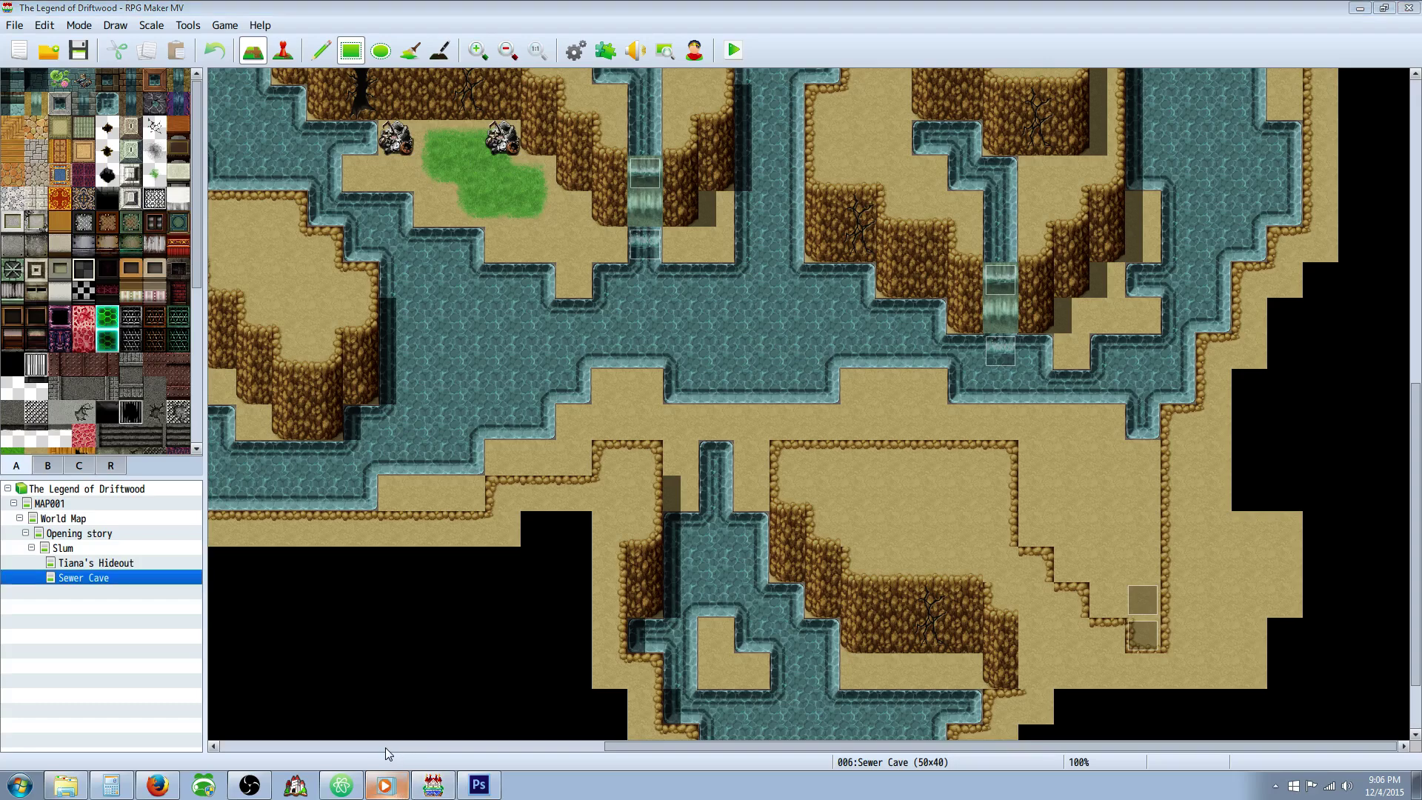
pyautogui.click(103, 563)
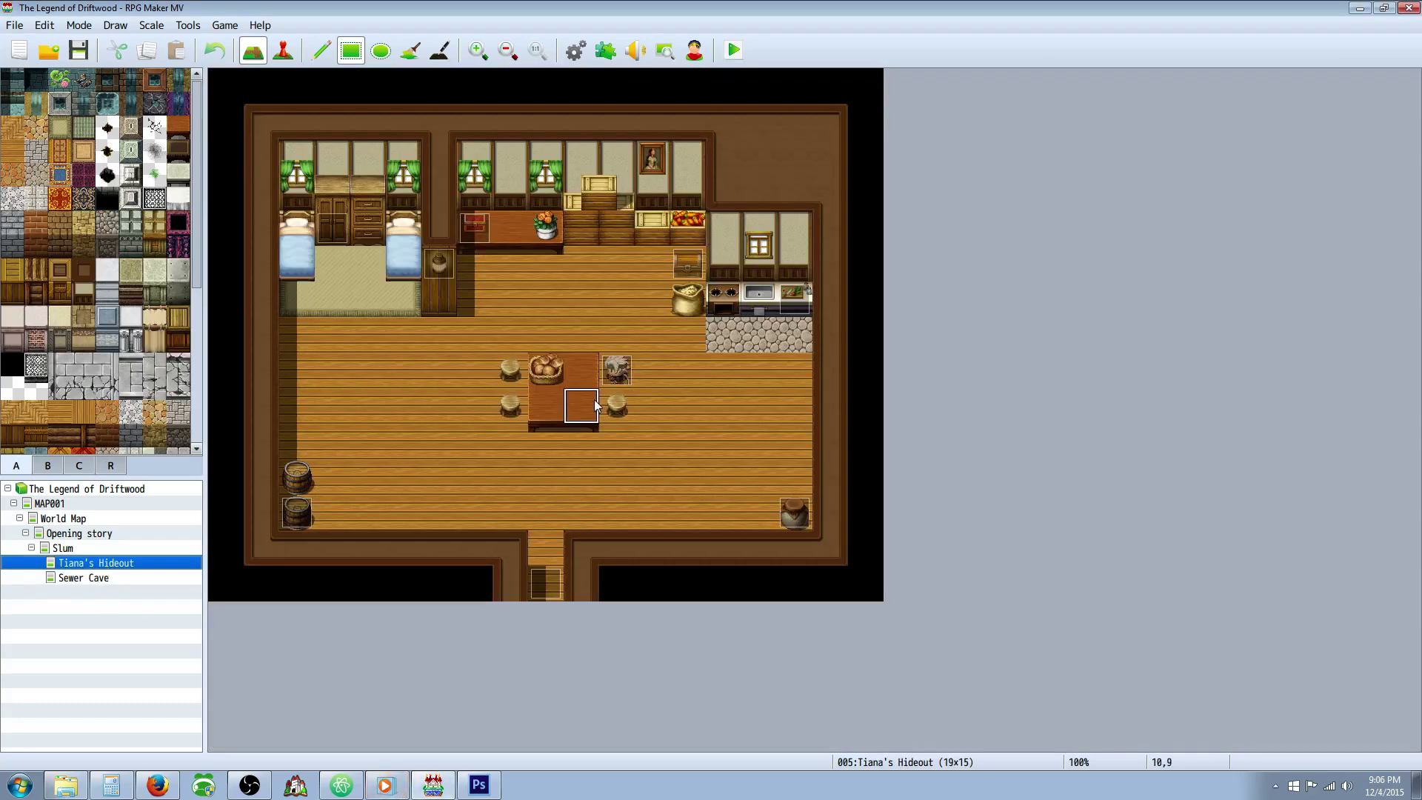
pyautogui.click(93, 549)
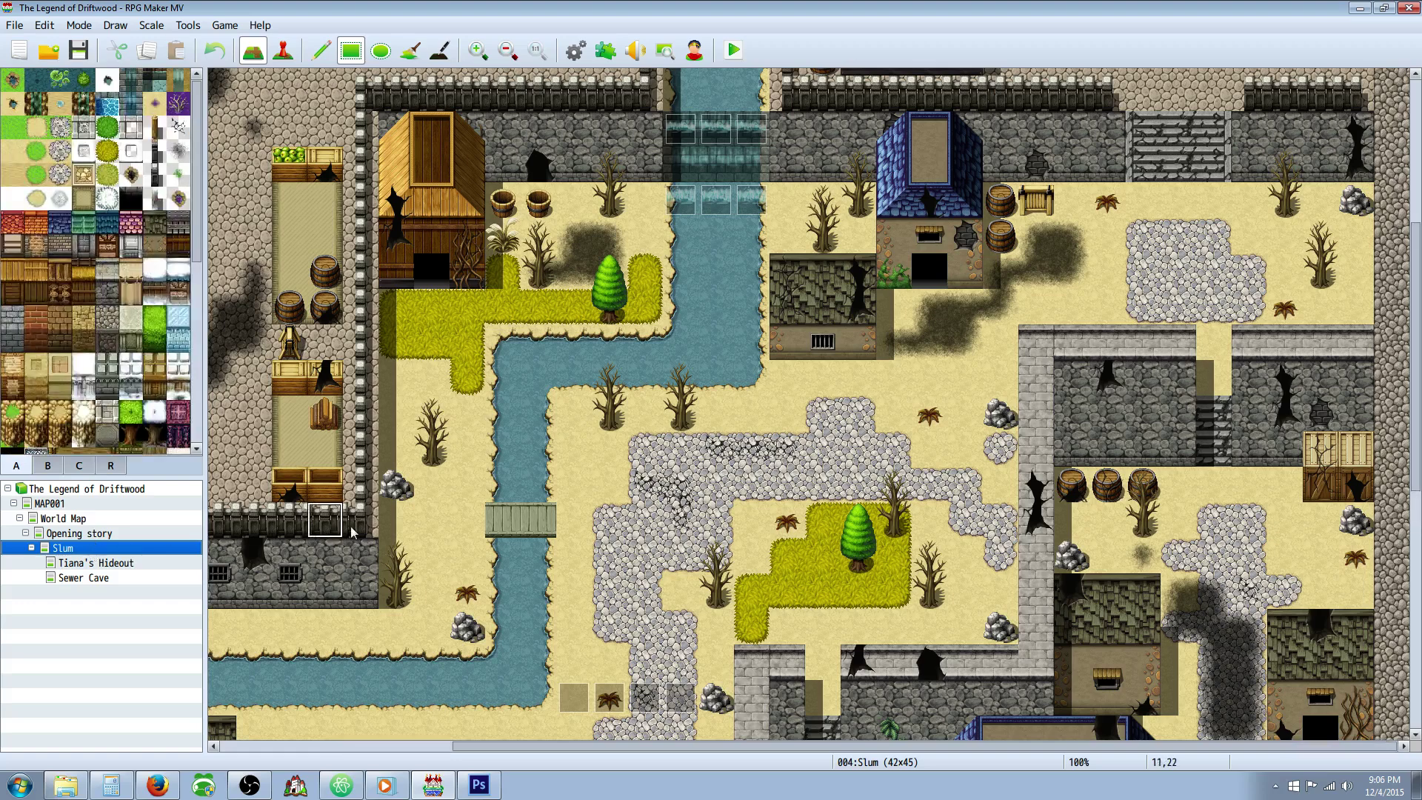
pyautogui.hscroll(-6, 355, 537)
pyautogui.scroll(3, 362, 555)
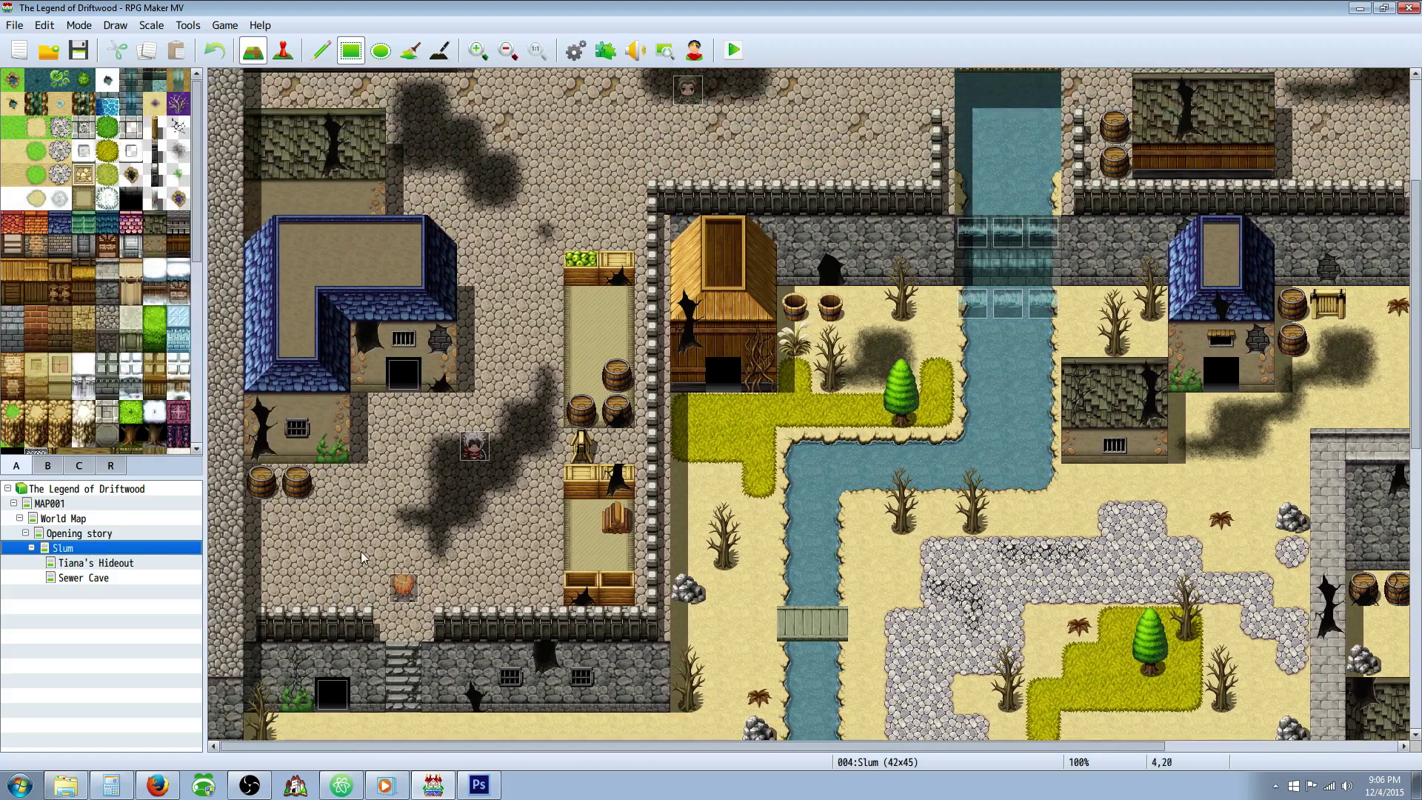
pyautogui.scroll(4, 362, 556)
pyautogui.scroll(3, 292, 304)
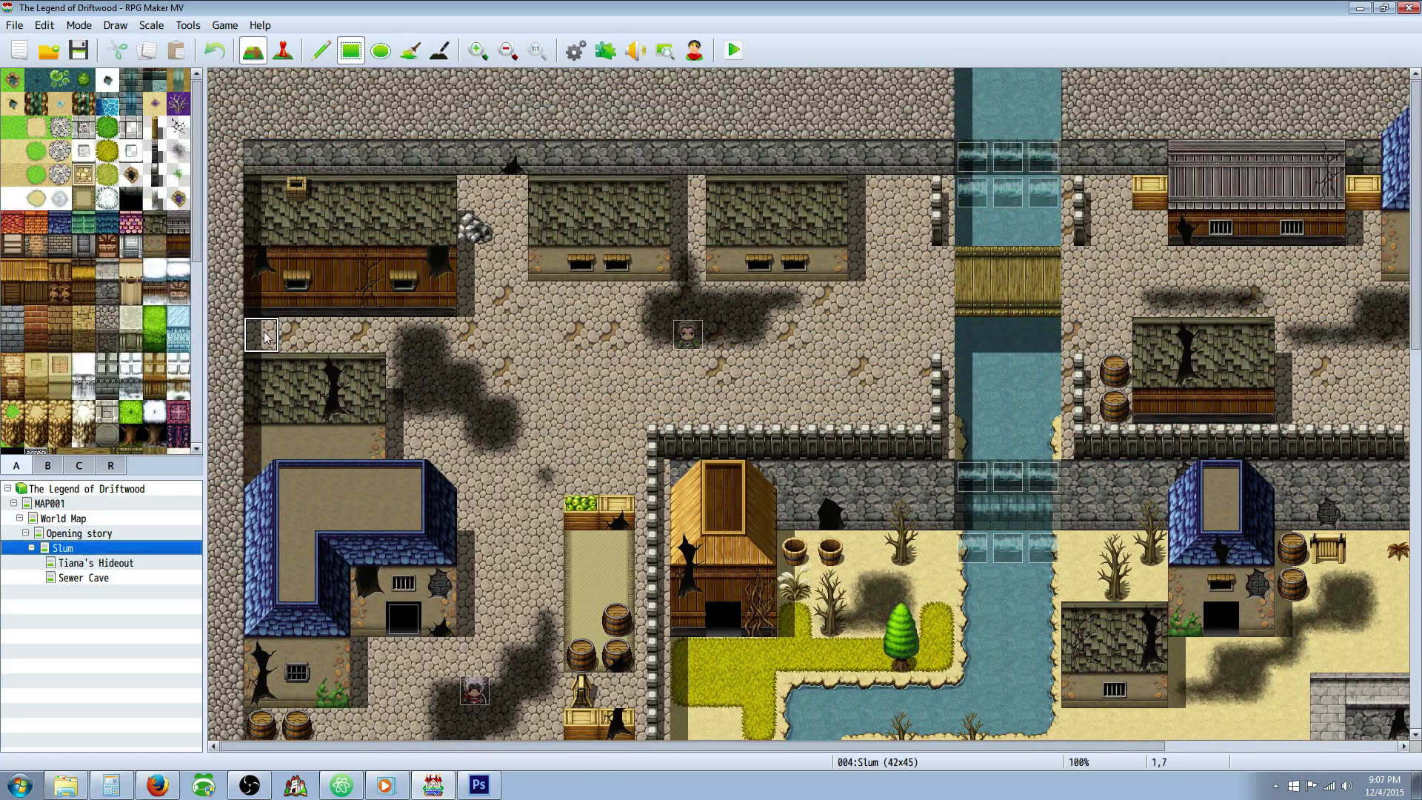
pyautogui.click(283, 49)
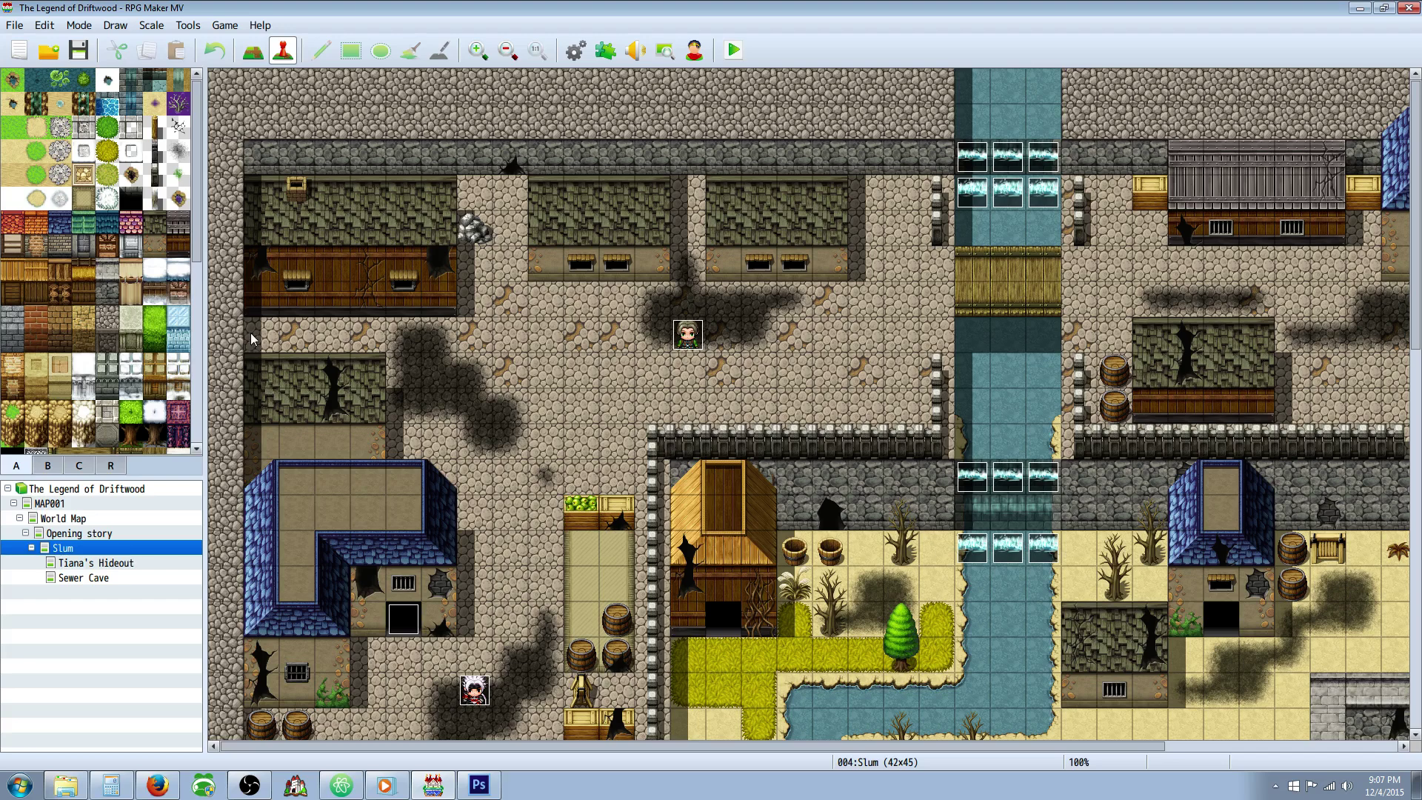
# Add a quick treasure event containing Leather Boots at tile 1,7 of the Slum map, between the two western houses.
pyautogui.rightClick(251, 338)
pyautogui.moveTo(327, 481)
pyautogui.moveTo(337, 455)
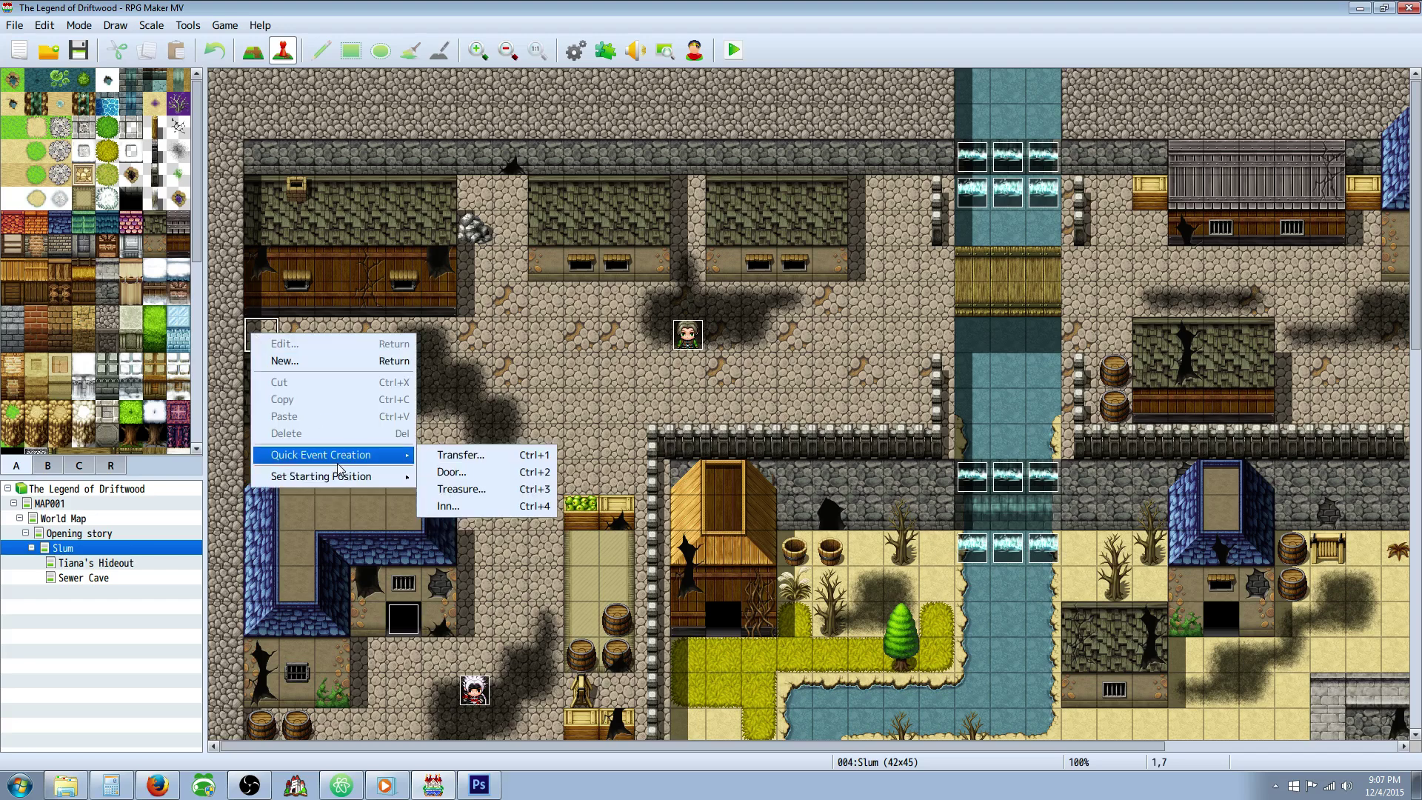
pyautogui.click(466, 491)
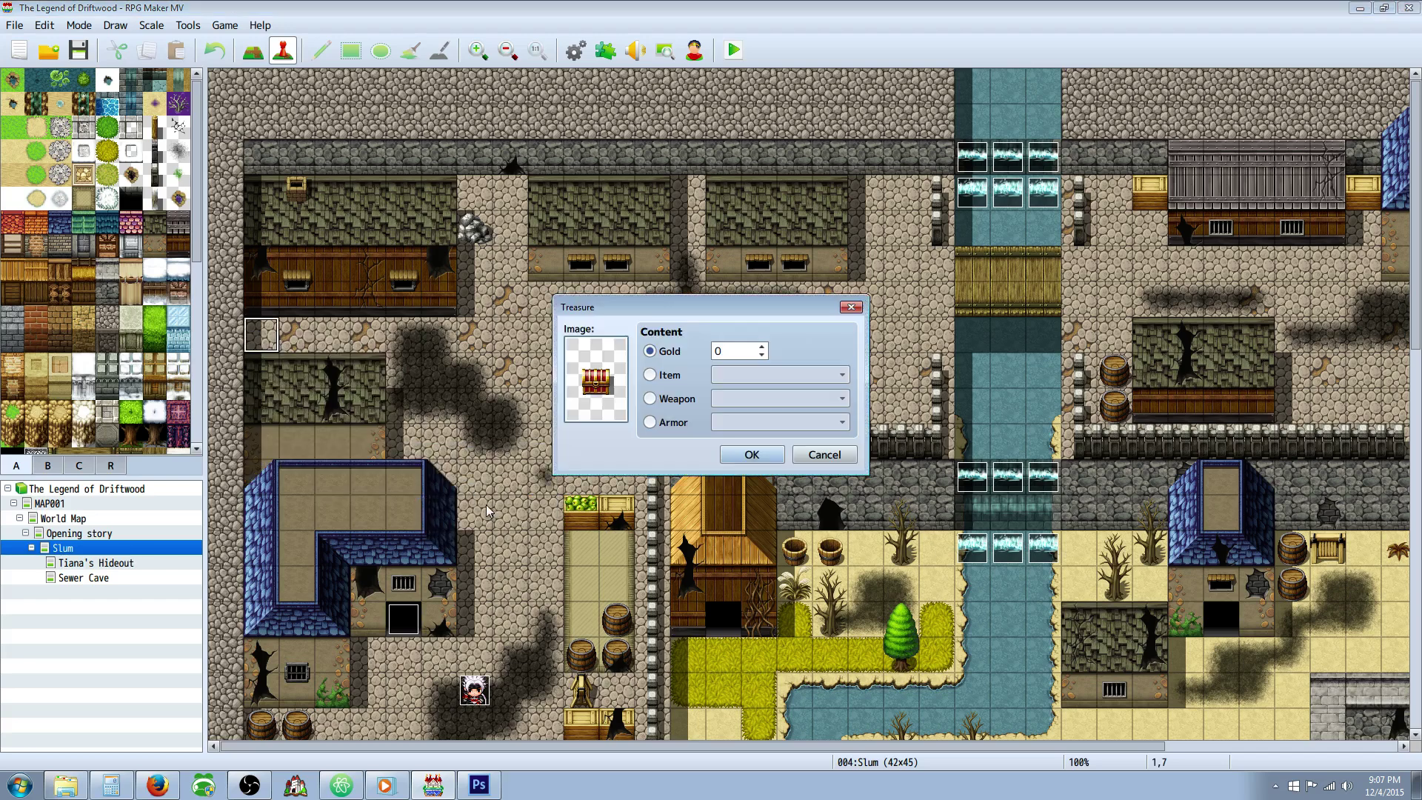
pyautogui.click(668, 376)
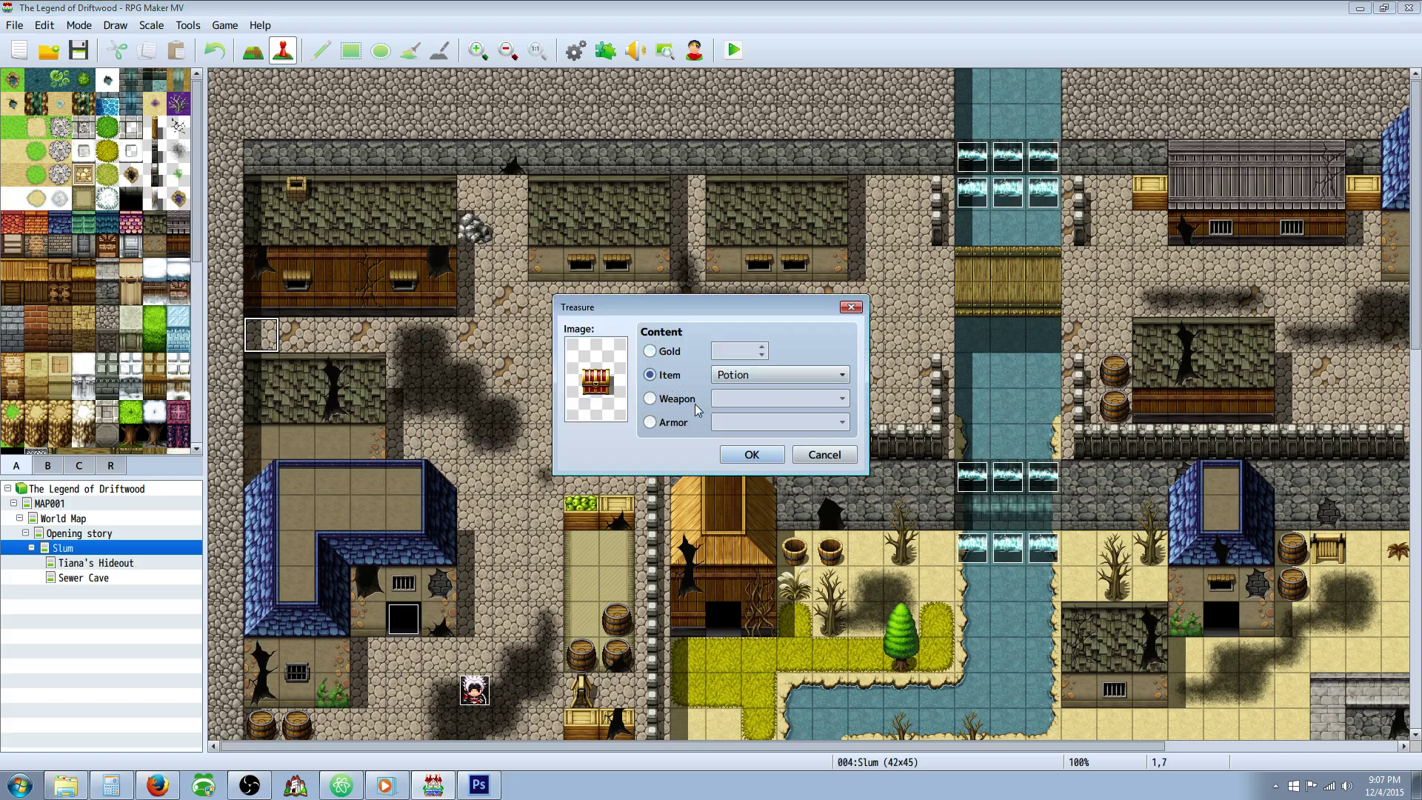
pyautogui.click(649, 422)
pyautogui.click(777, 422)
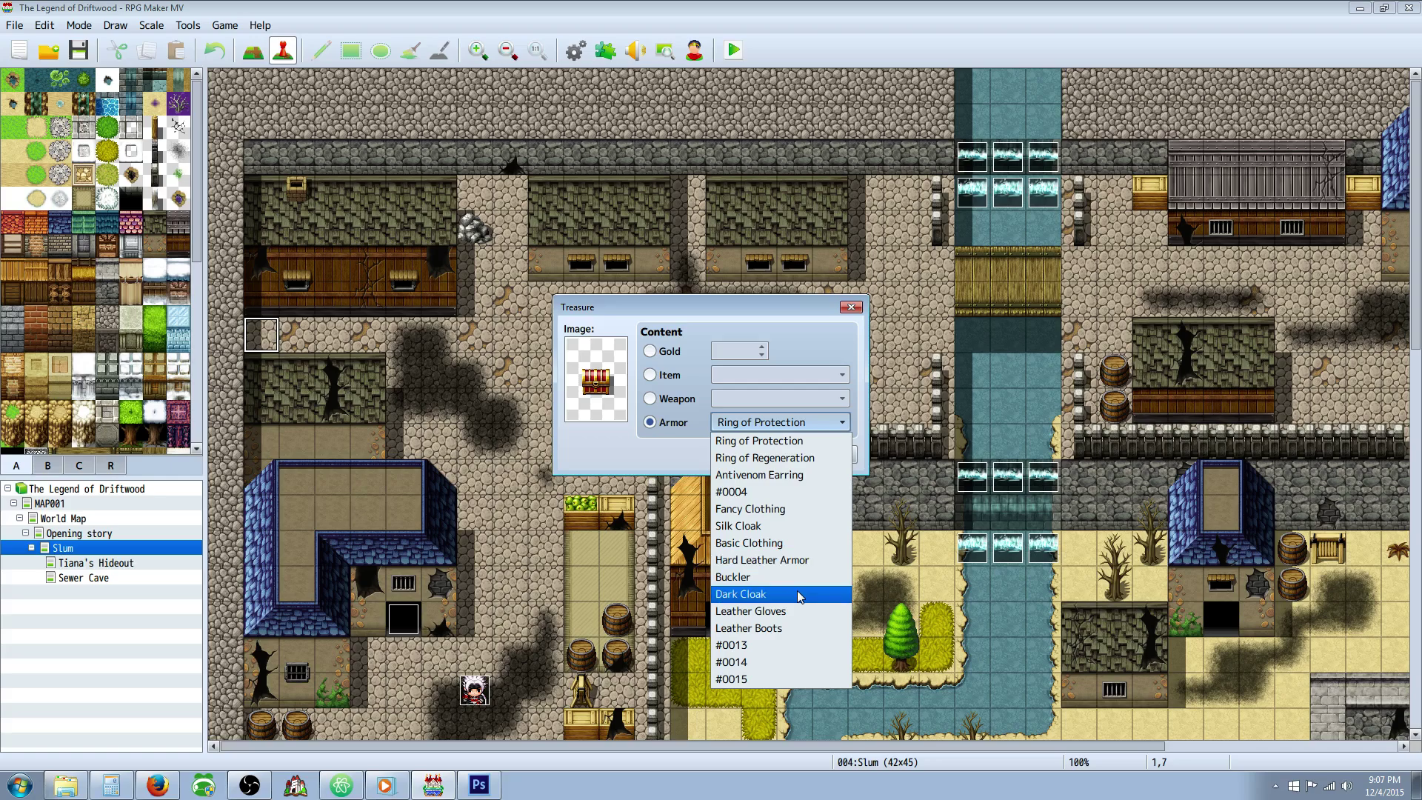
pyautogui.click(791, 629)
pyautogui.click(750, 454)
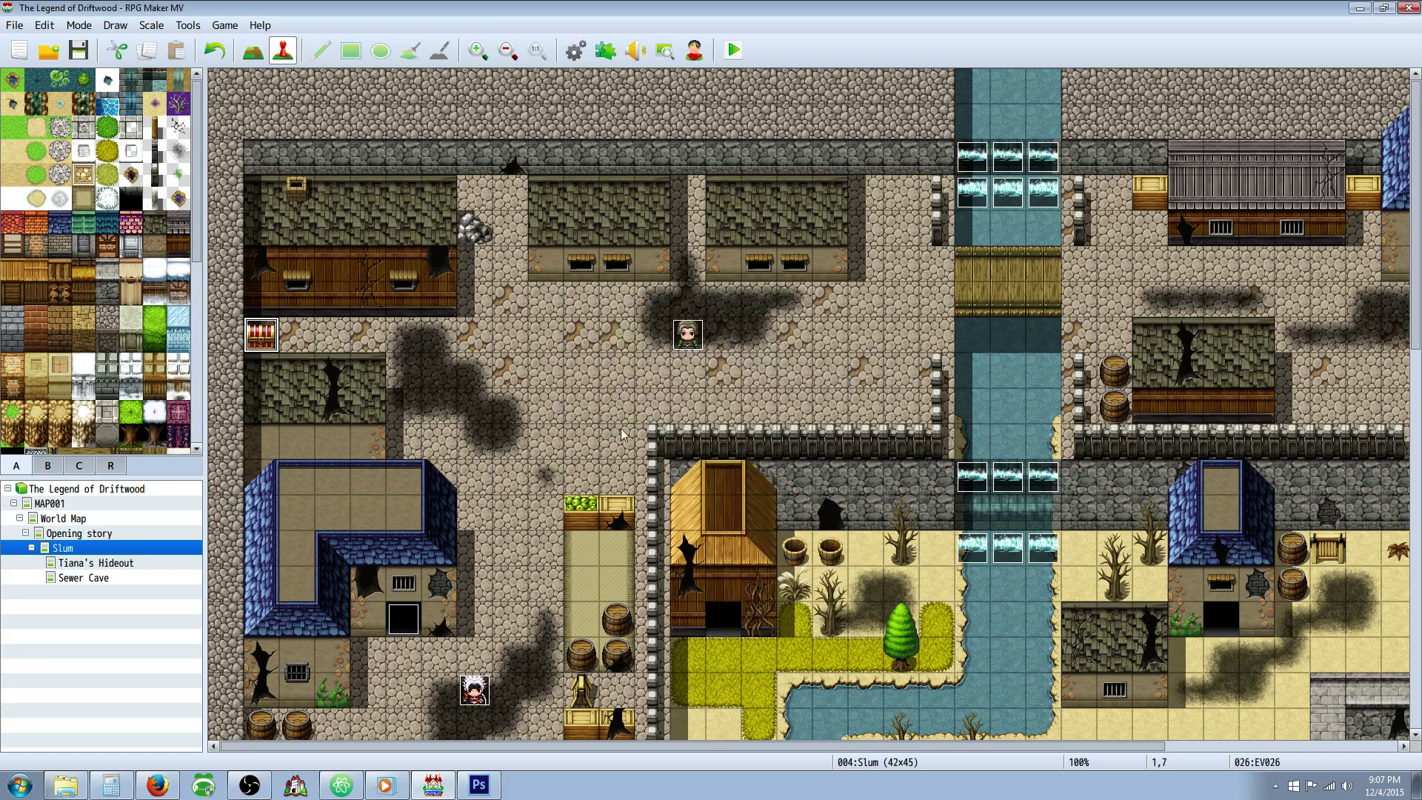
# Inspect the commands of the new chest event at tile 1,7 and delete the event.
pyautogui.rightClick(268, 337)
pyautogui.click(296, 345)
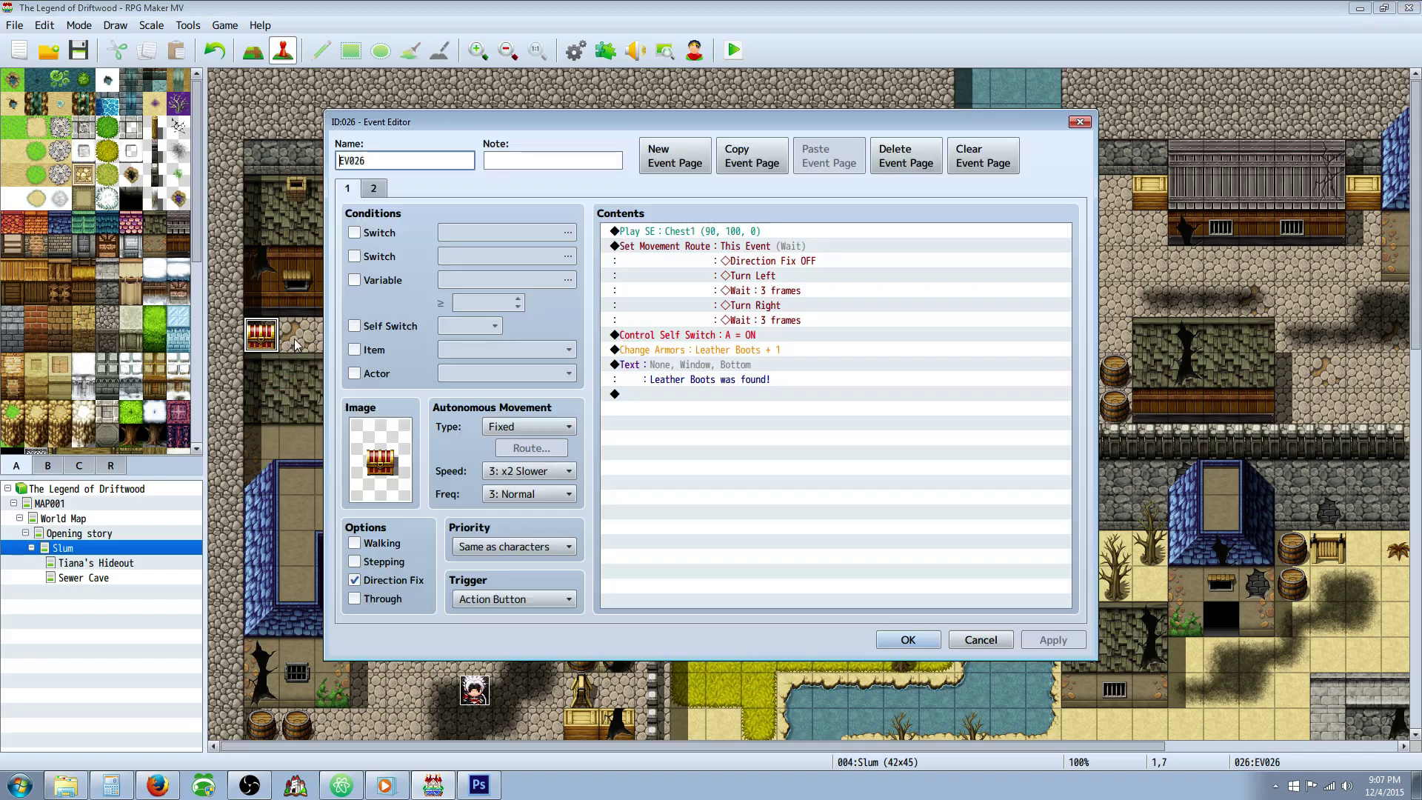
pyautogui.click(906, 638)
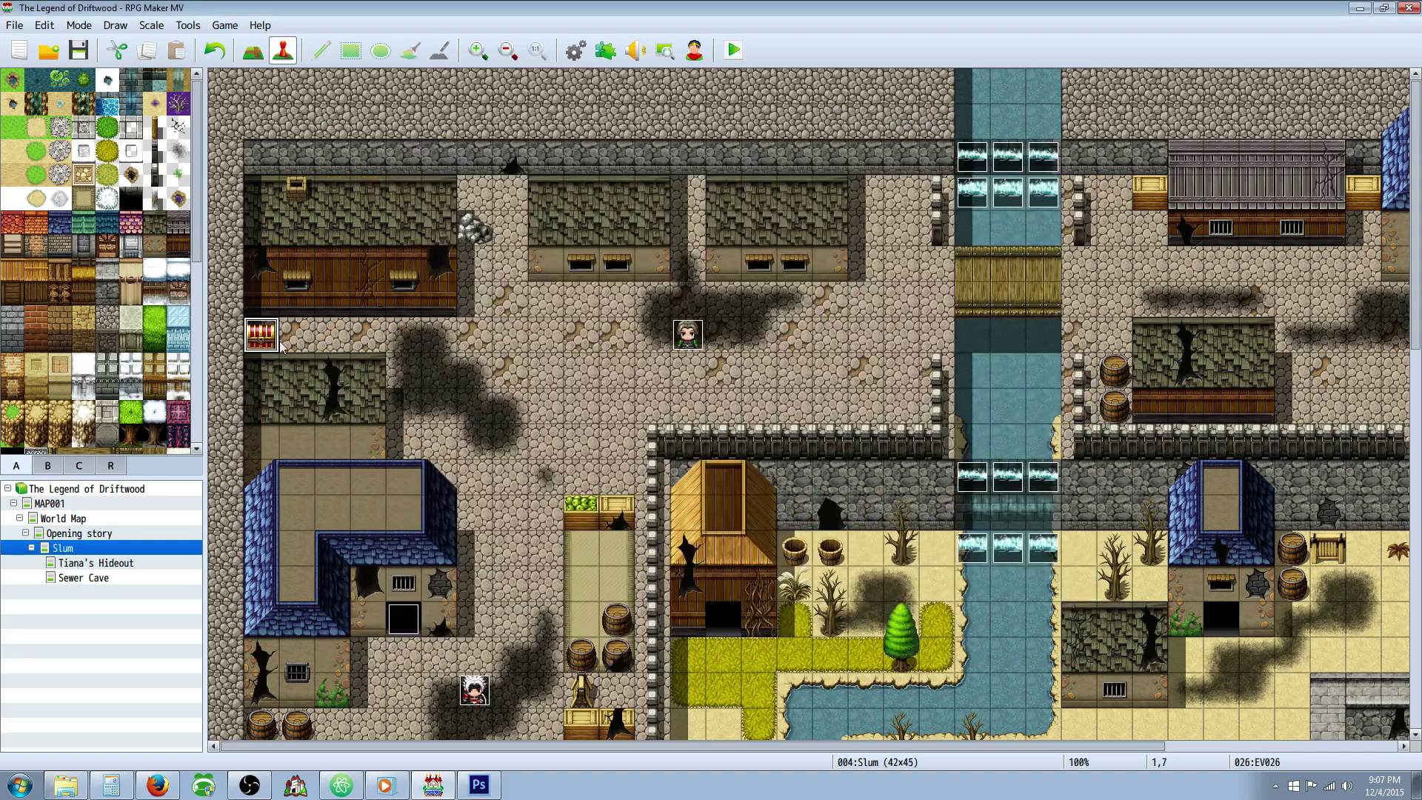
pyautogui.rightClick(269, 335)
pyautogui.click(331, 431)
# Start a new quick treasure event at tile 1,7 and give it the closed brown wooden chest image from !Chest.
pyautogui.rightClick(264, 329)
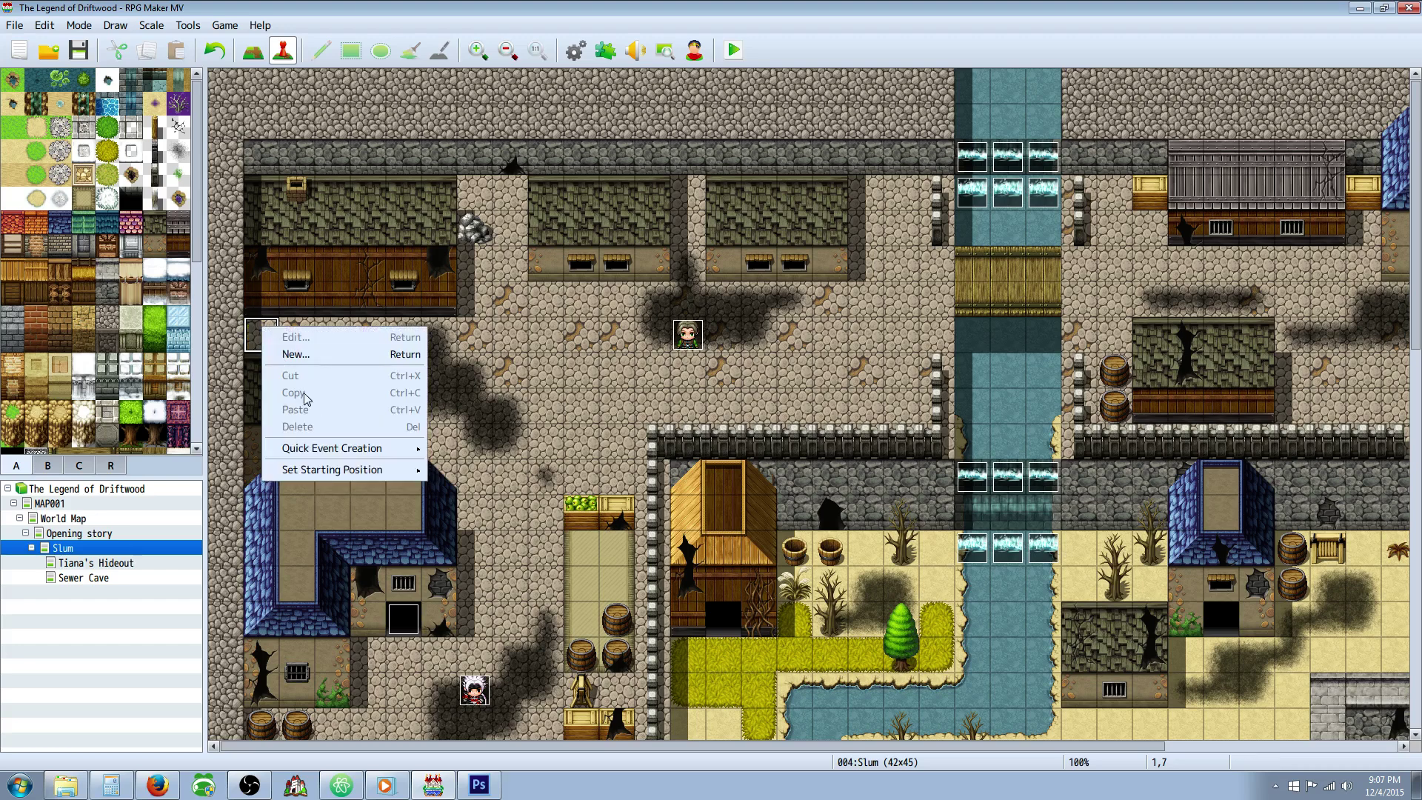
pyautogui.moveTo(336, 473)
pyautogui.moveTo(348, 448)
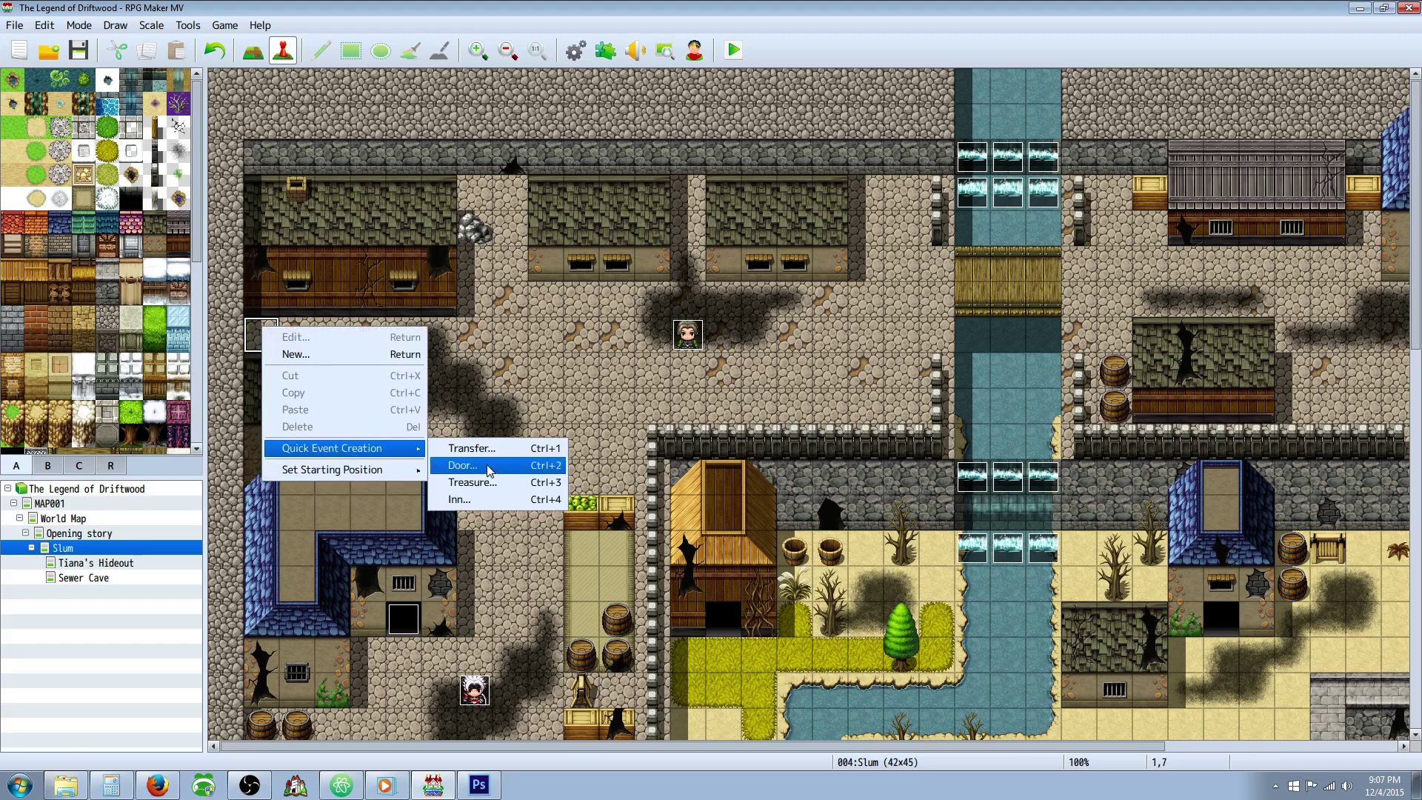
pyautogui.click(456, 485)
pyautogui.doubleClick(618, 387)
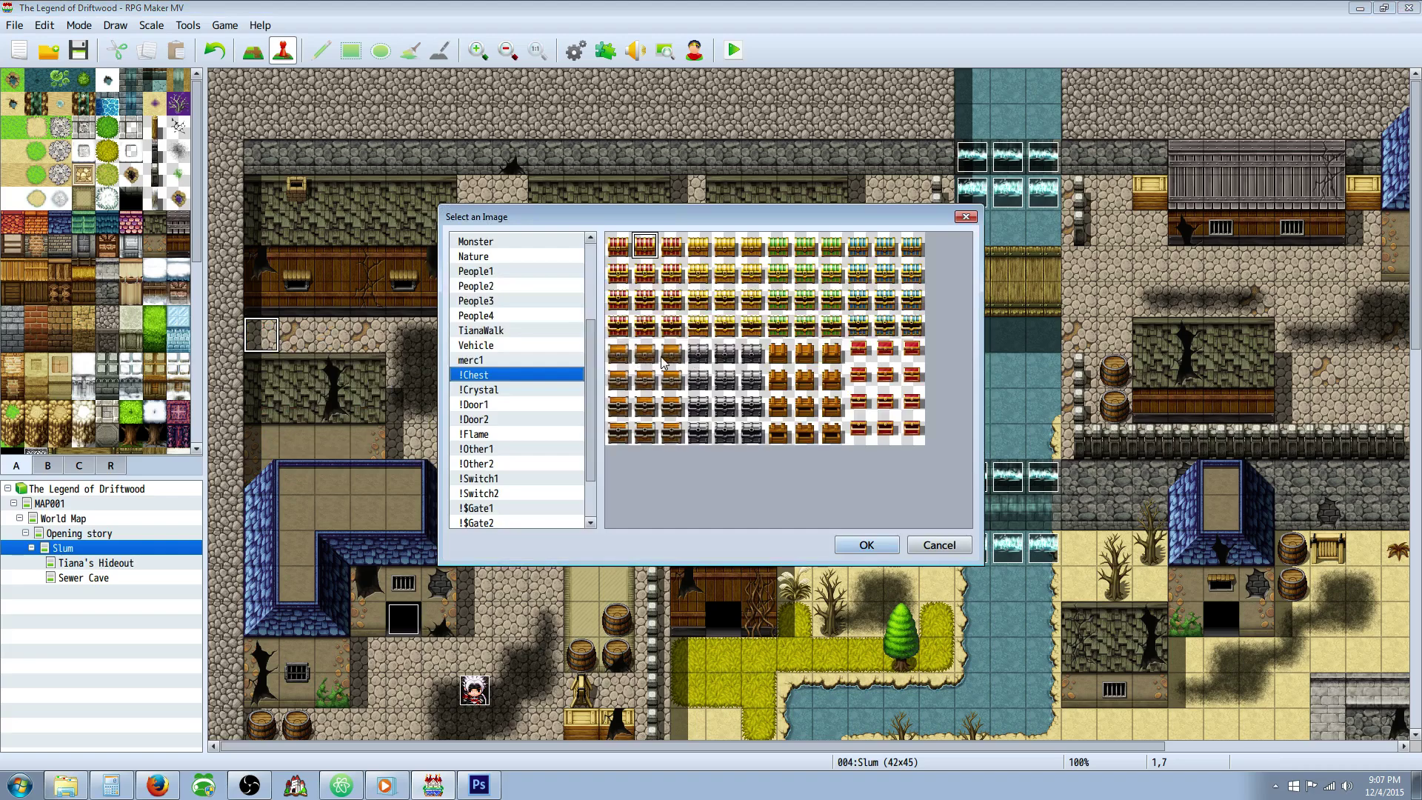
pyautogui.doubleClick(650, 362)
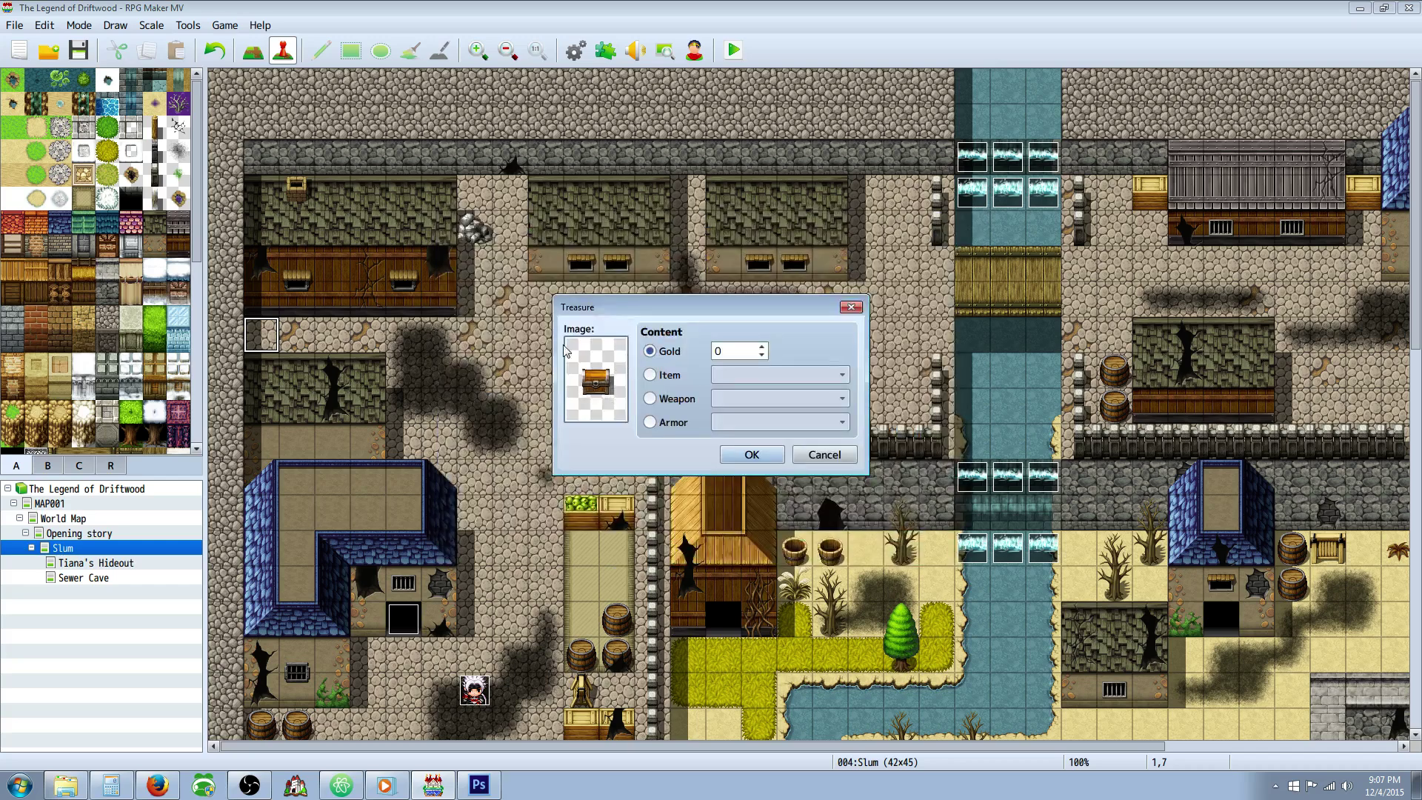
# Set the contents of the treasure chest at tile 1,7 to the Leather Boots armor and create the event.
pyautogui.click(670, 378)
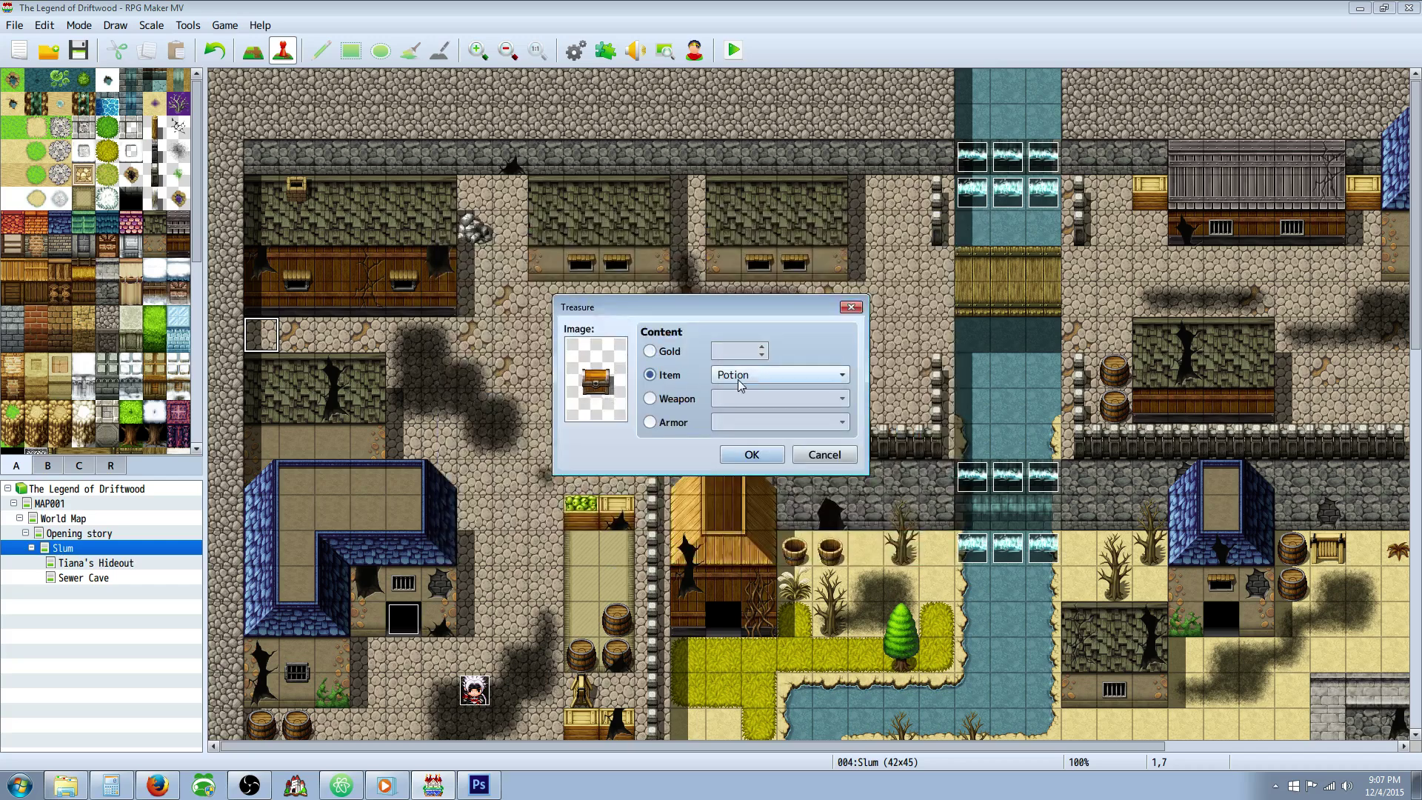
pyautogui.click(685, 399)
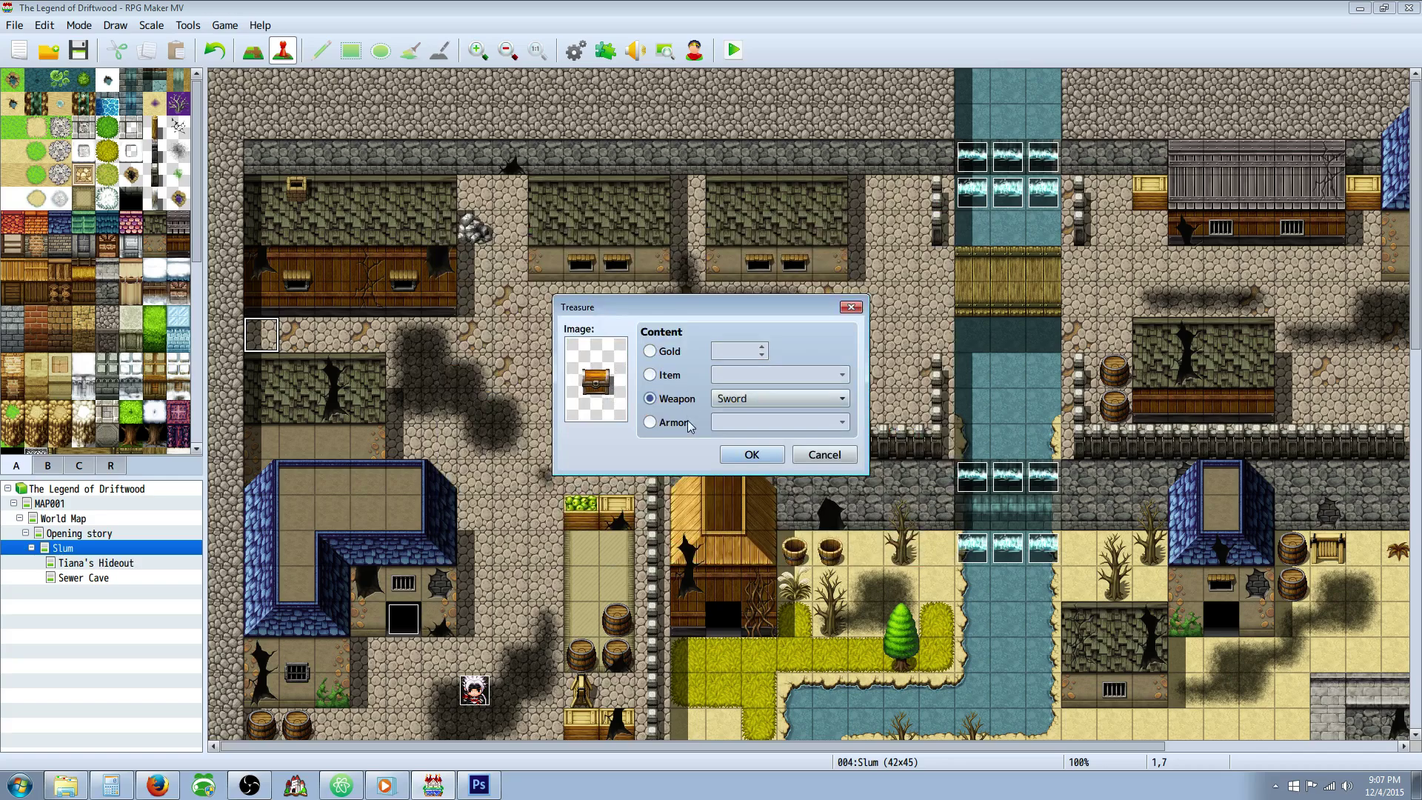
pyautogui.click(675, 424)
pyautogui.click(681, 400)
pyautogui.click(798, 398)
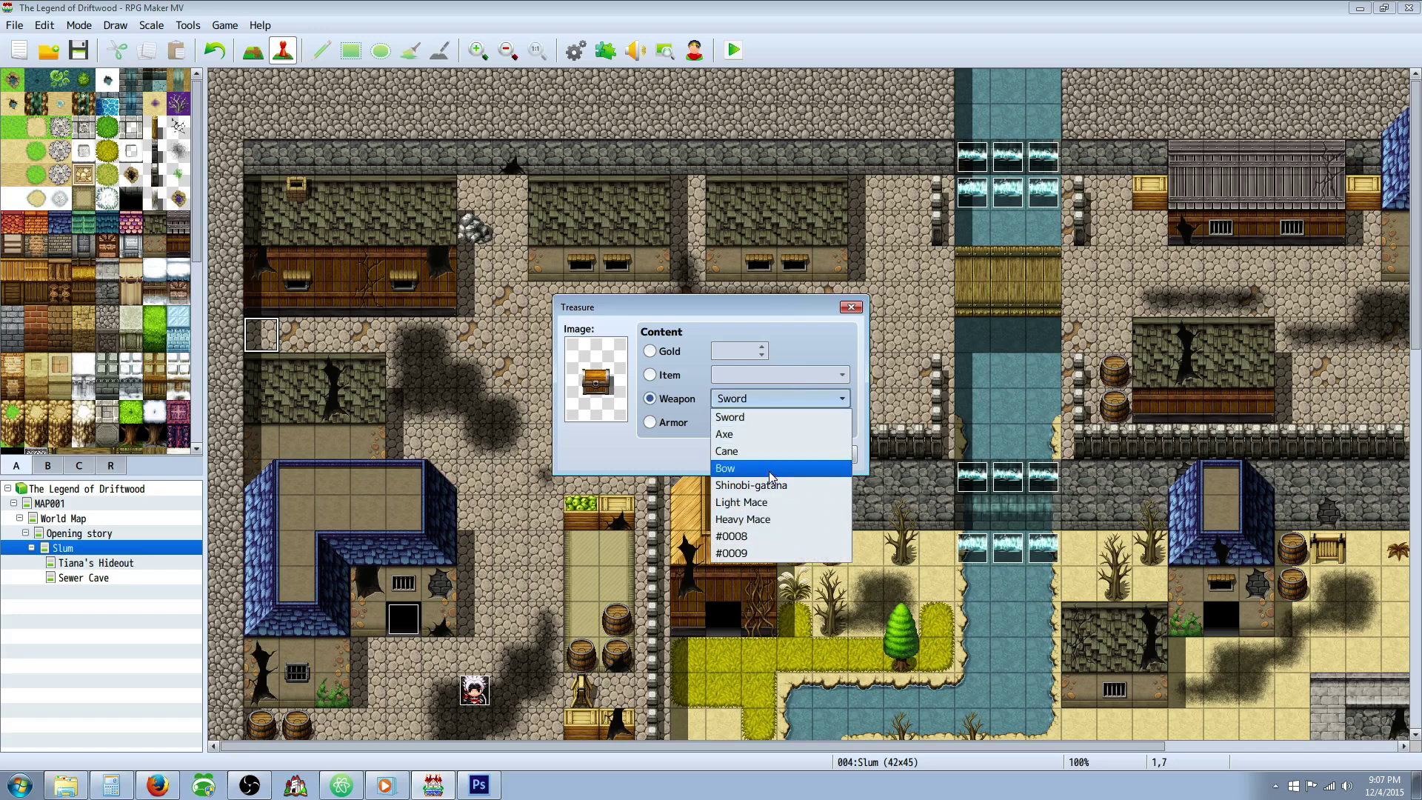
pyautogui.click(665, 423)
pyautogui.click(800, 422)
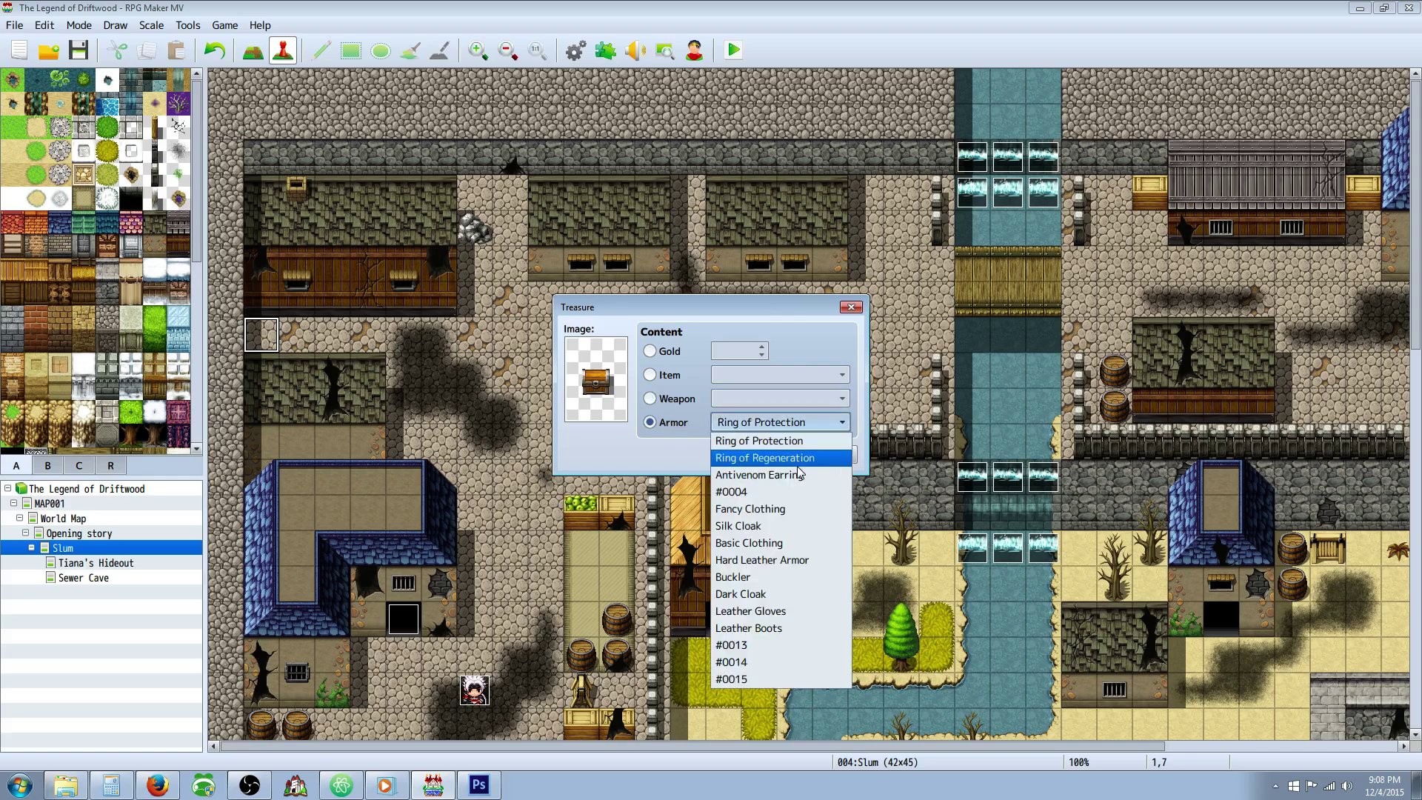
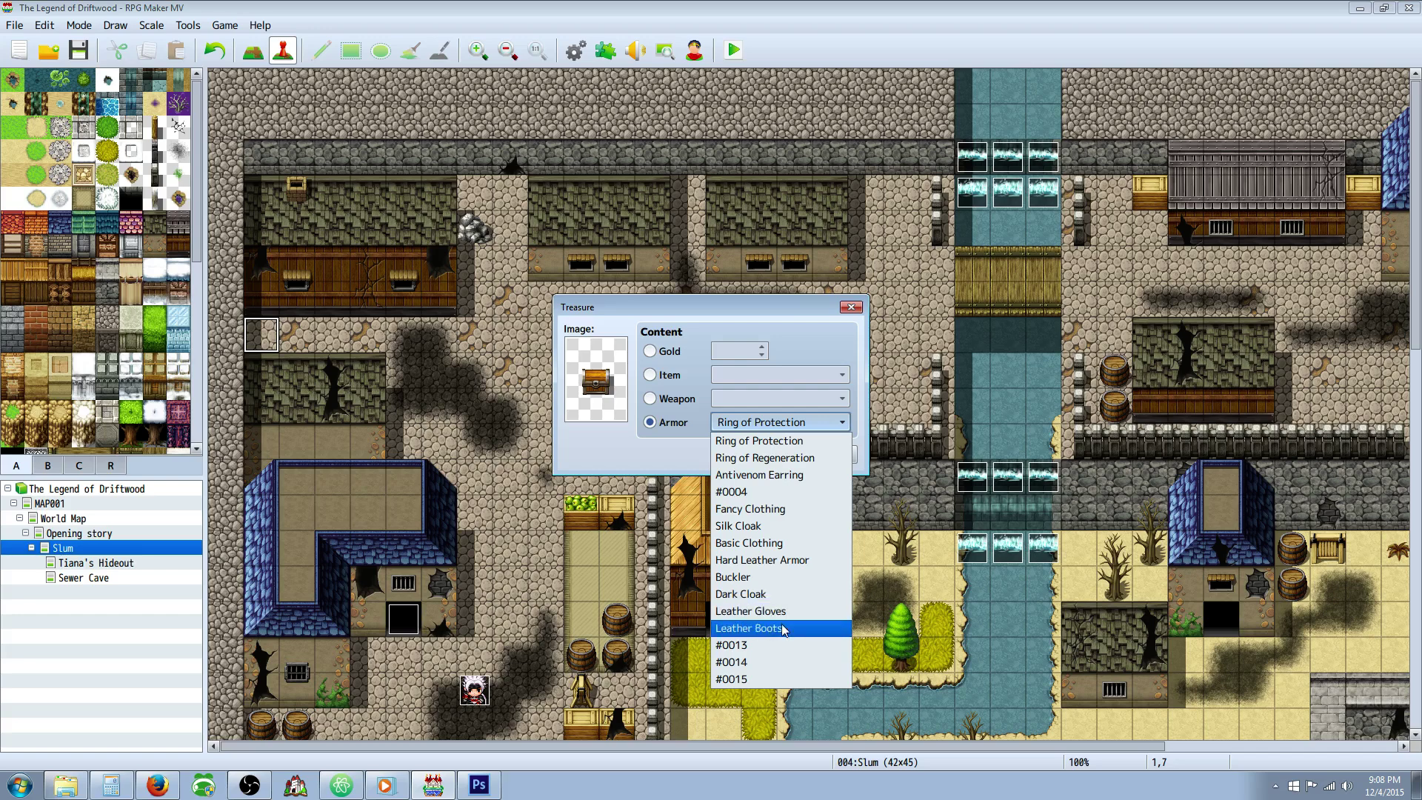
pyautogui.click(781, 628)
pyautogui.click(757, 464)
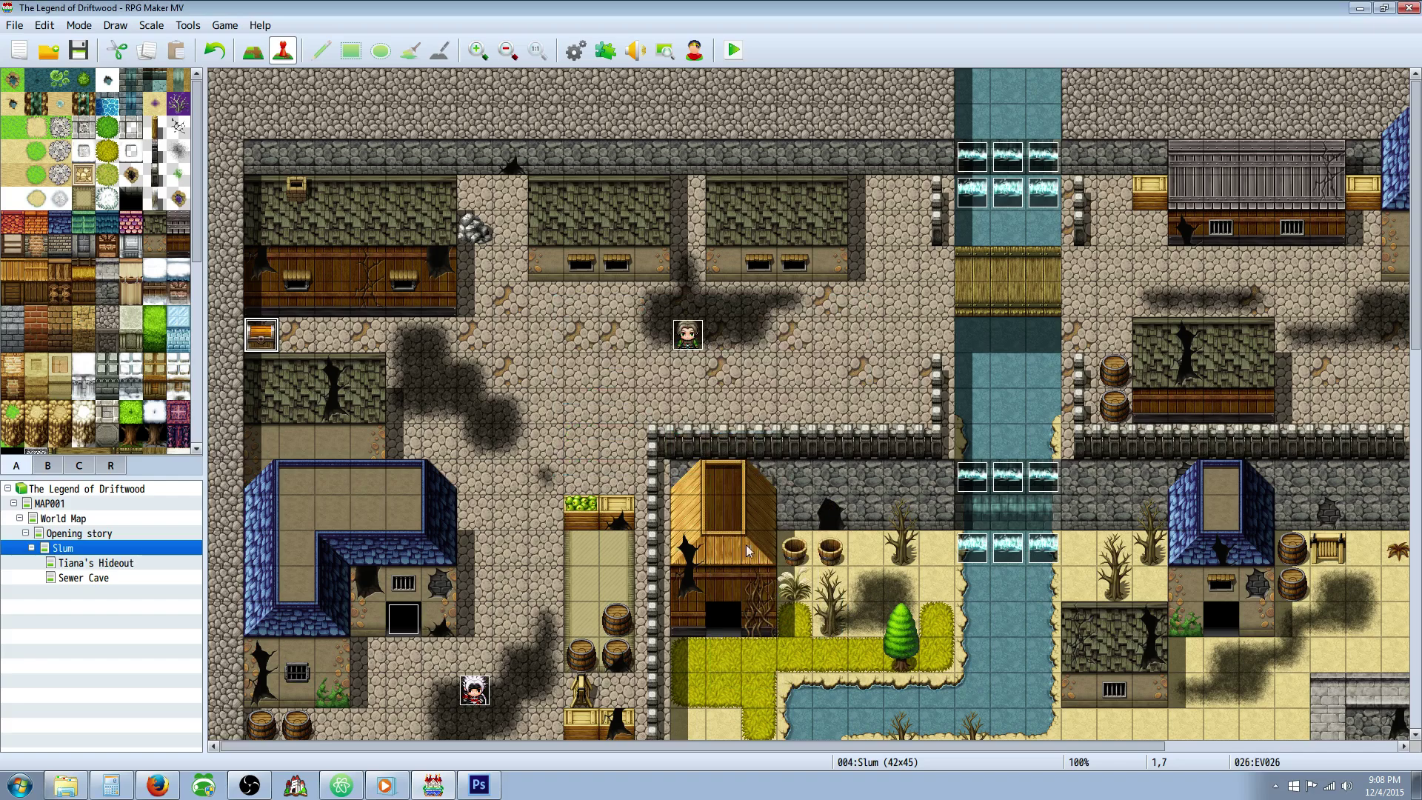
# Start a quick treasure event at tile 40,34 on the grass along the Slum map's southeast edge.
pyautogui.moveTo(681, 746); pyautogui.dragTo(1144, 715)
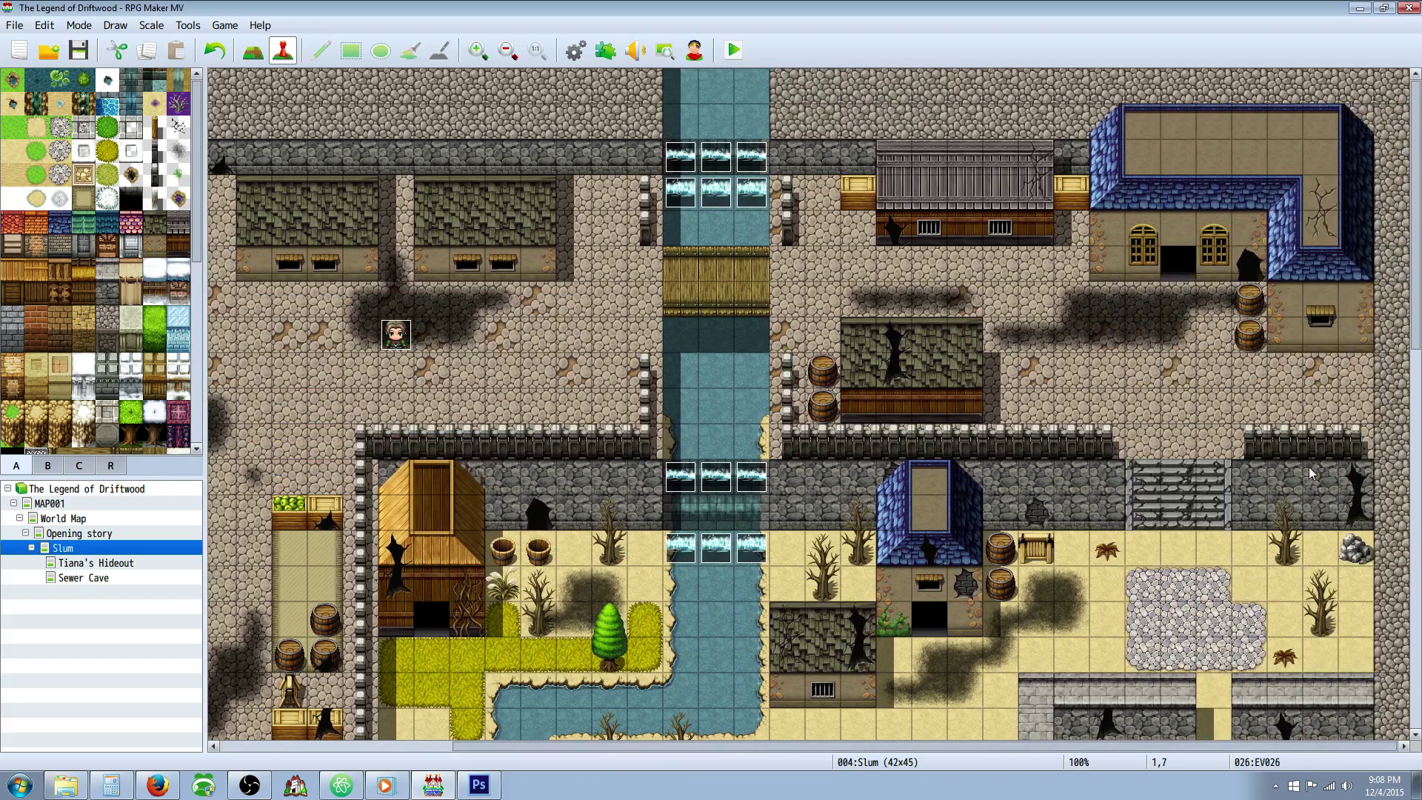
pyautogui.scroll(-5, 1309, 474)
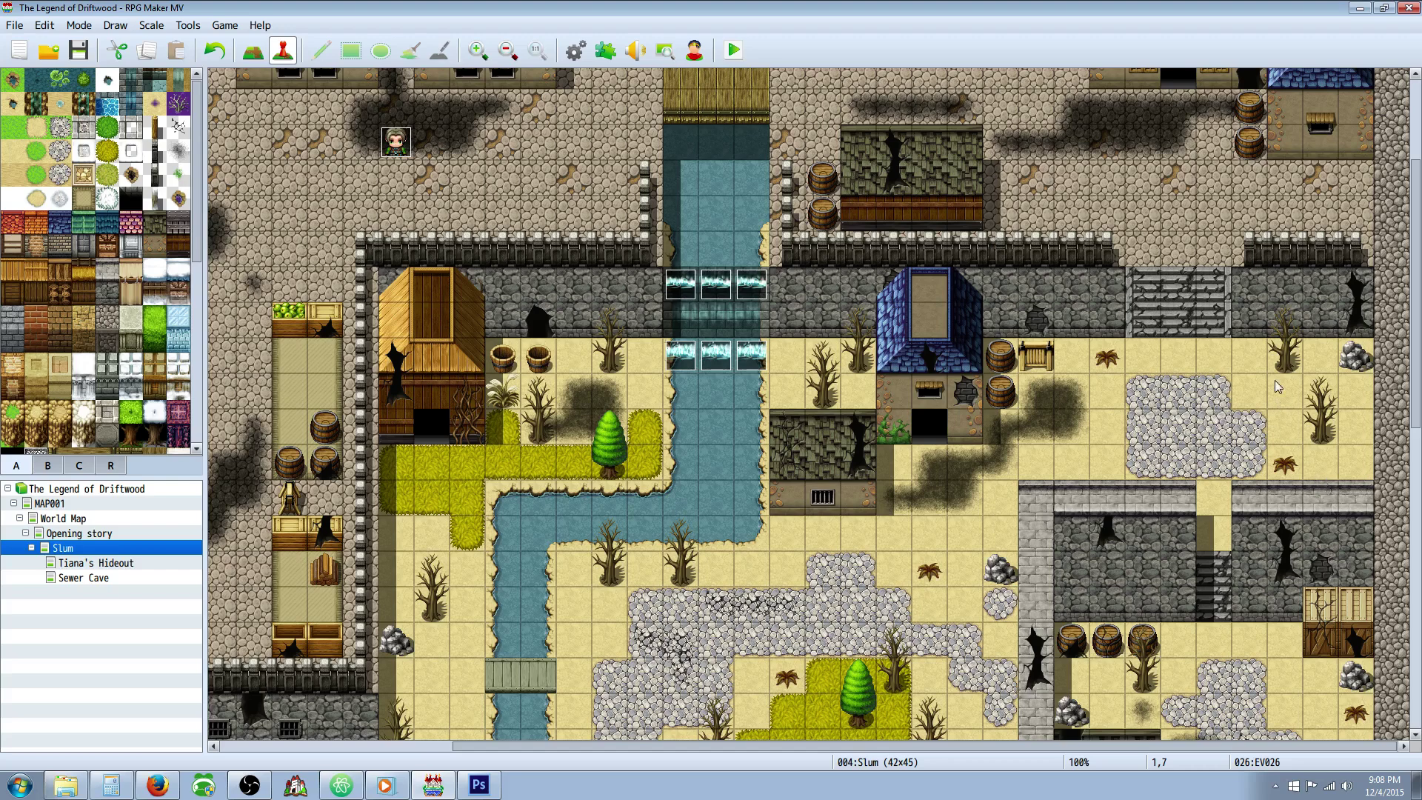
pyautogui.scroll(-2, 1340, 477)
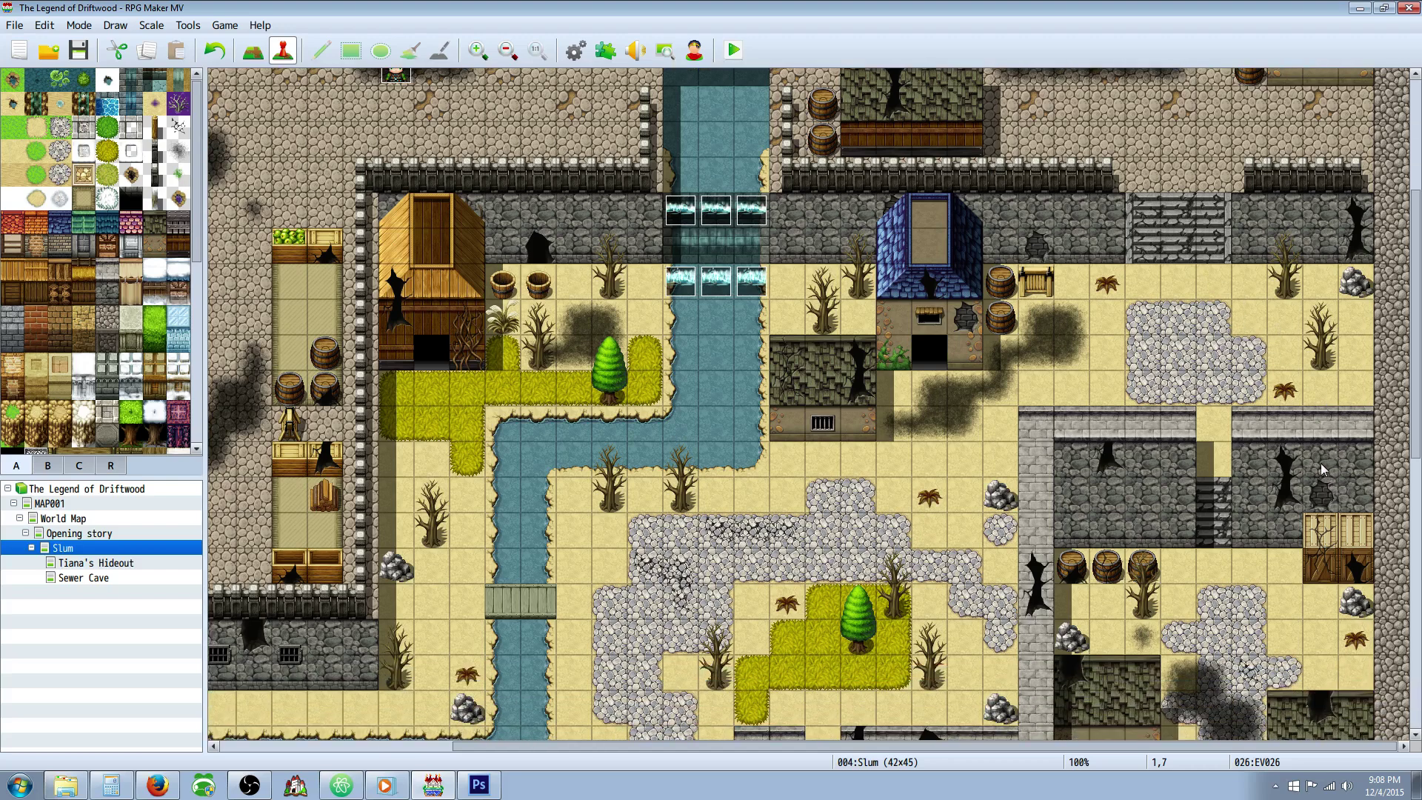
pyautogui.scroll(-12, 1345, 392)
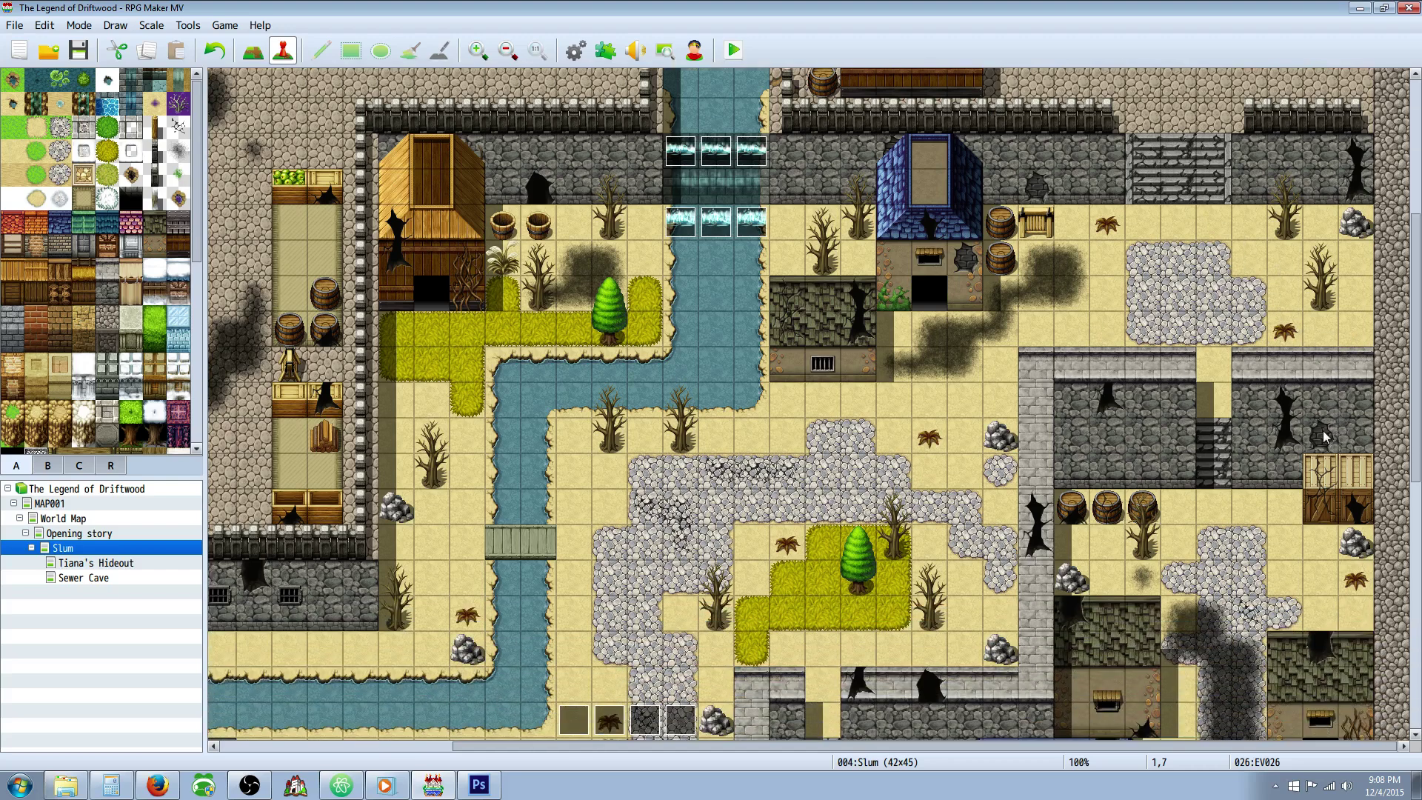
pyautogui.scroll(-5, 1290, 433)
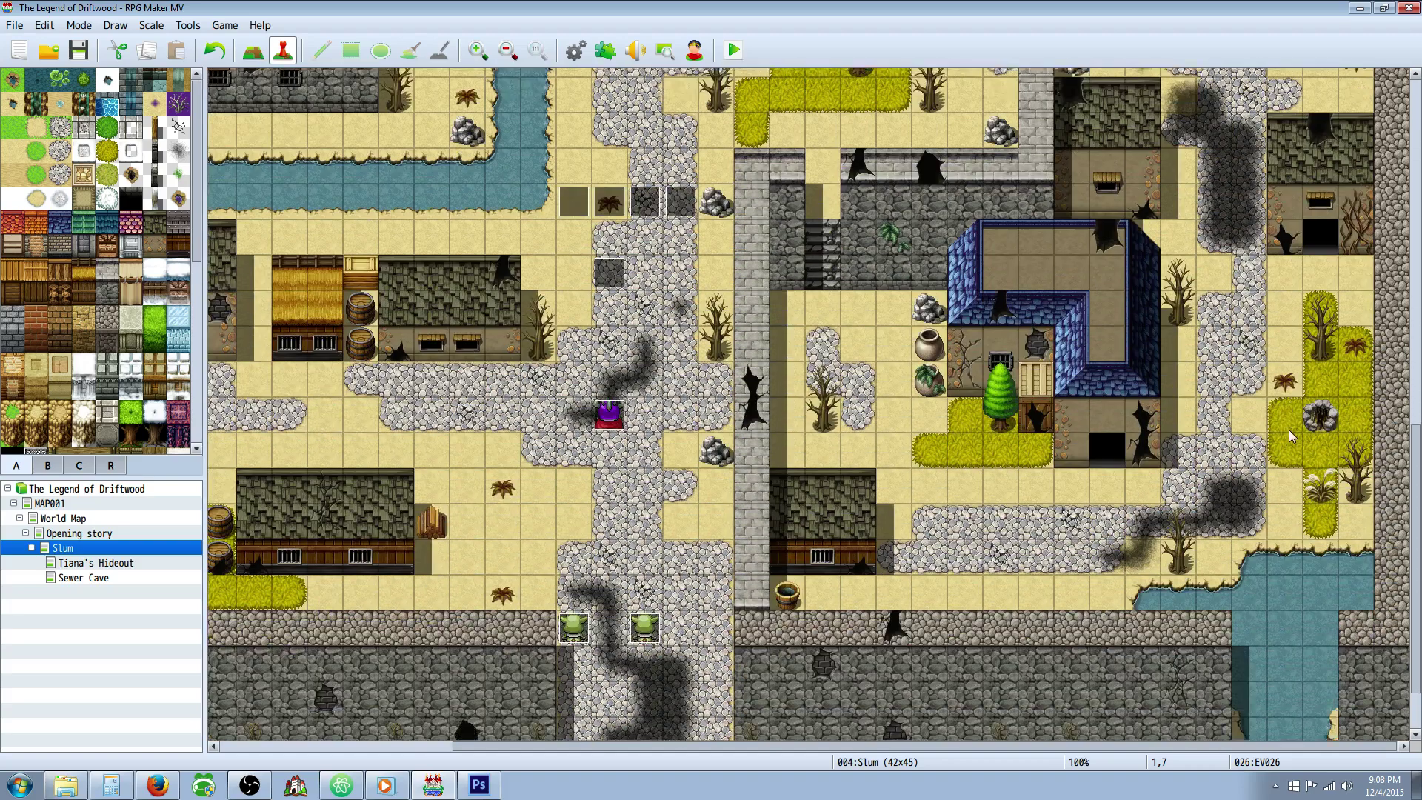
pyautogui.scroll(4, 1288, 431)
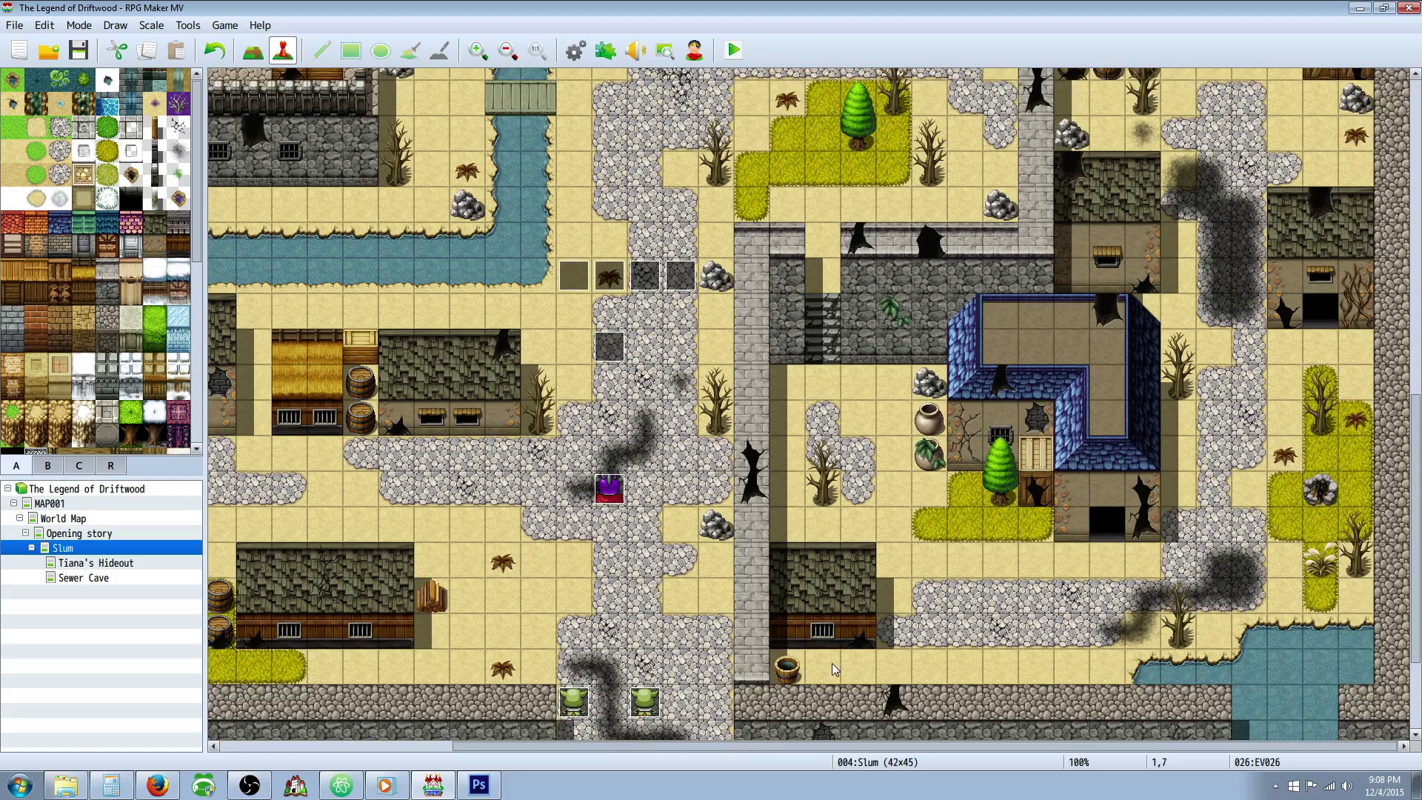
pyautogui.scroll(5, 1251, 443)
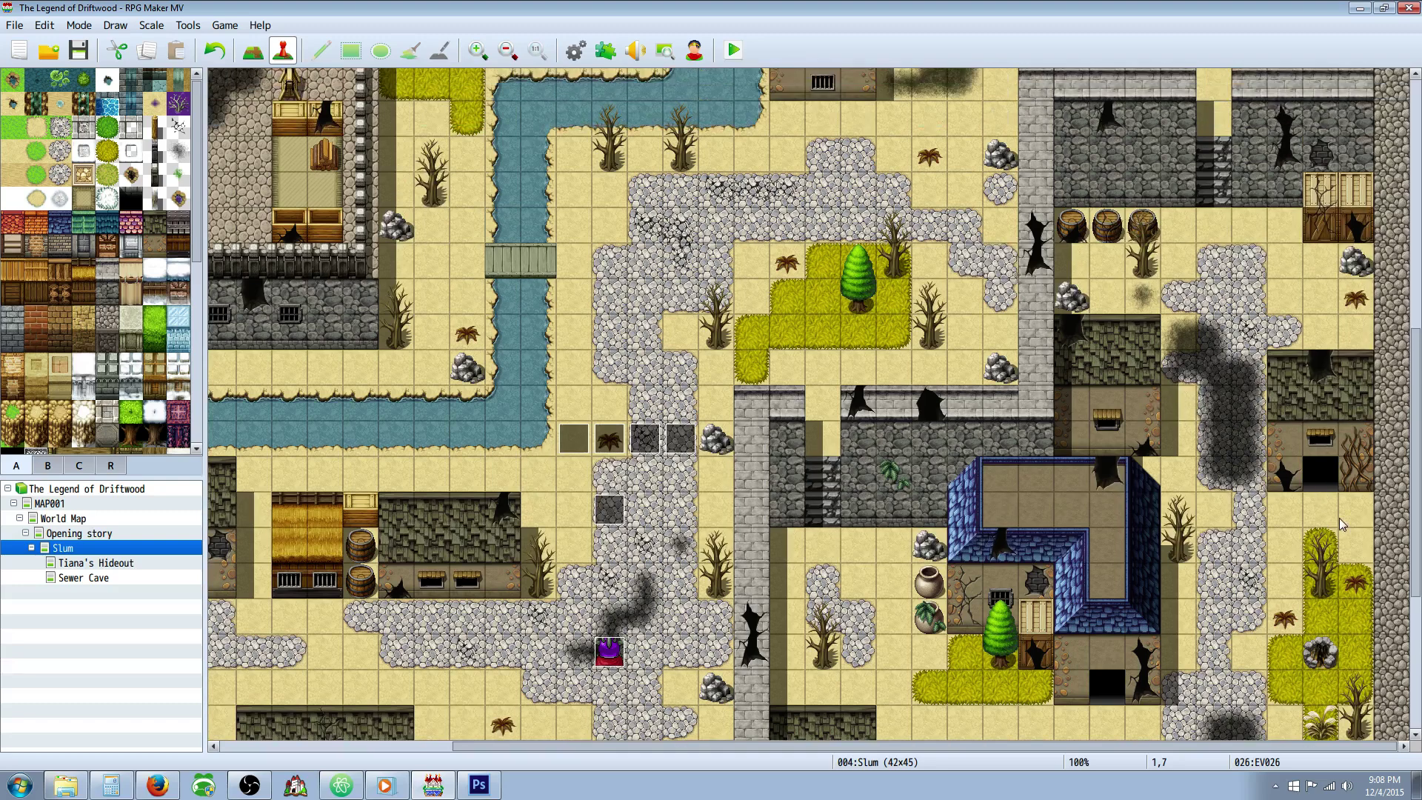
pyautogui.rightClick(1359, 642)
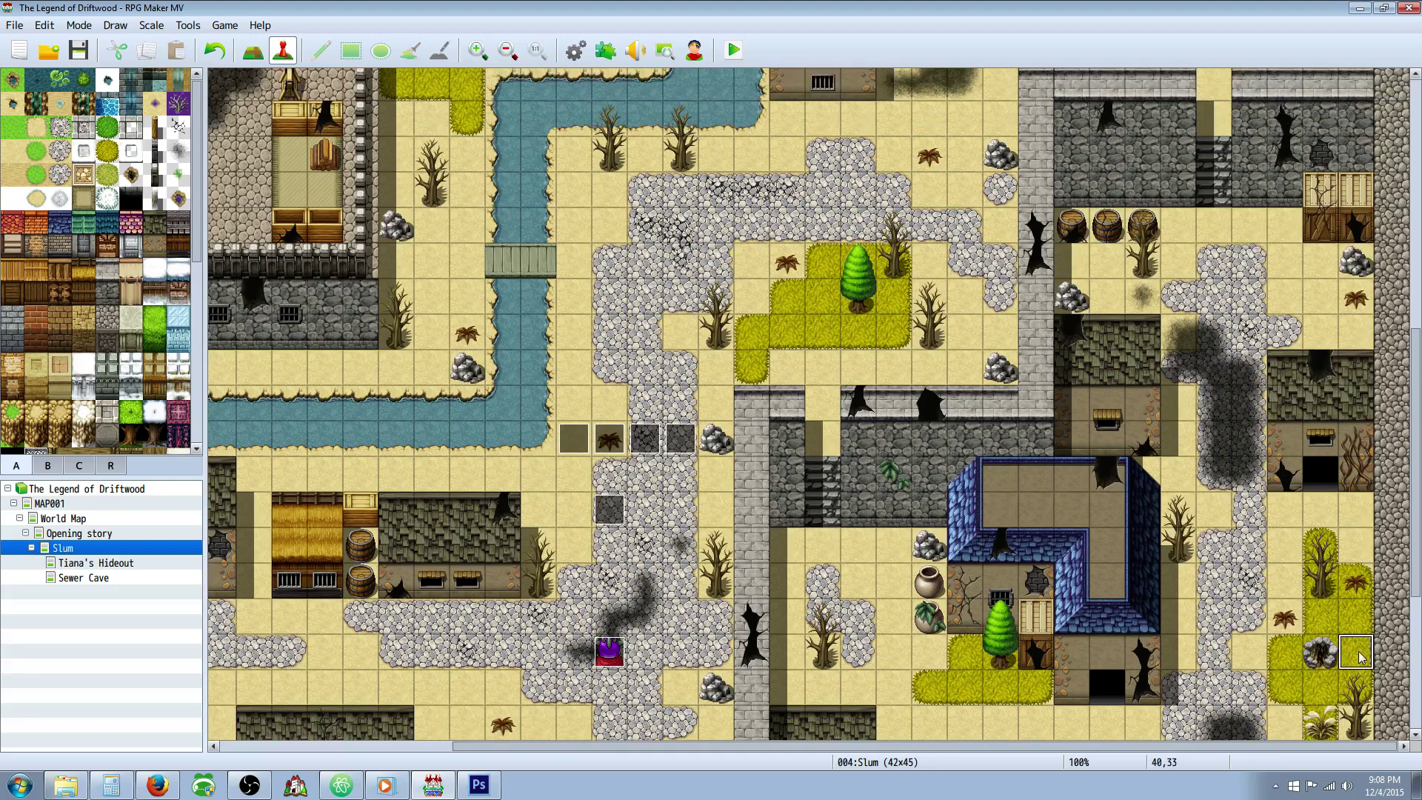
pyautogui.click(1366, 622)
pyautogui.click(1358, 694)
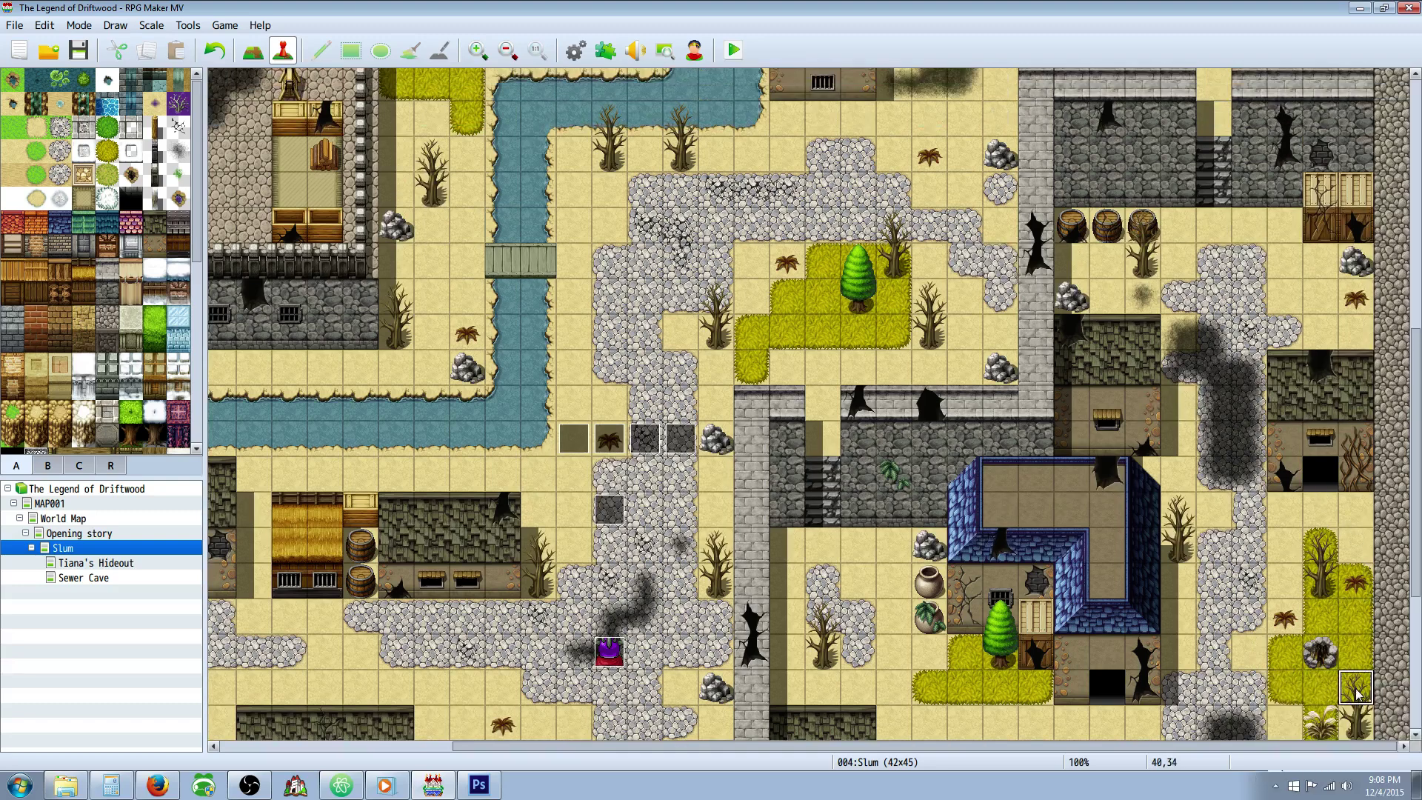
pyautogui.rightClick(1357, 688)
pyautogui.moveTo(1322, 774)
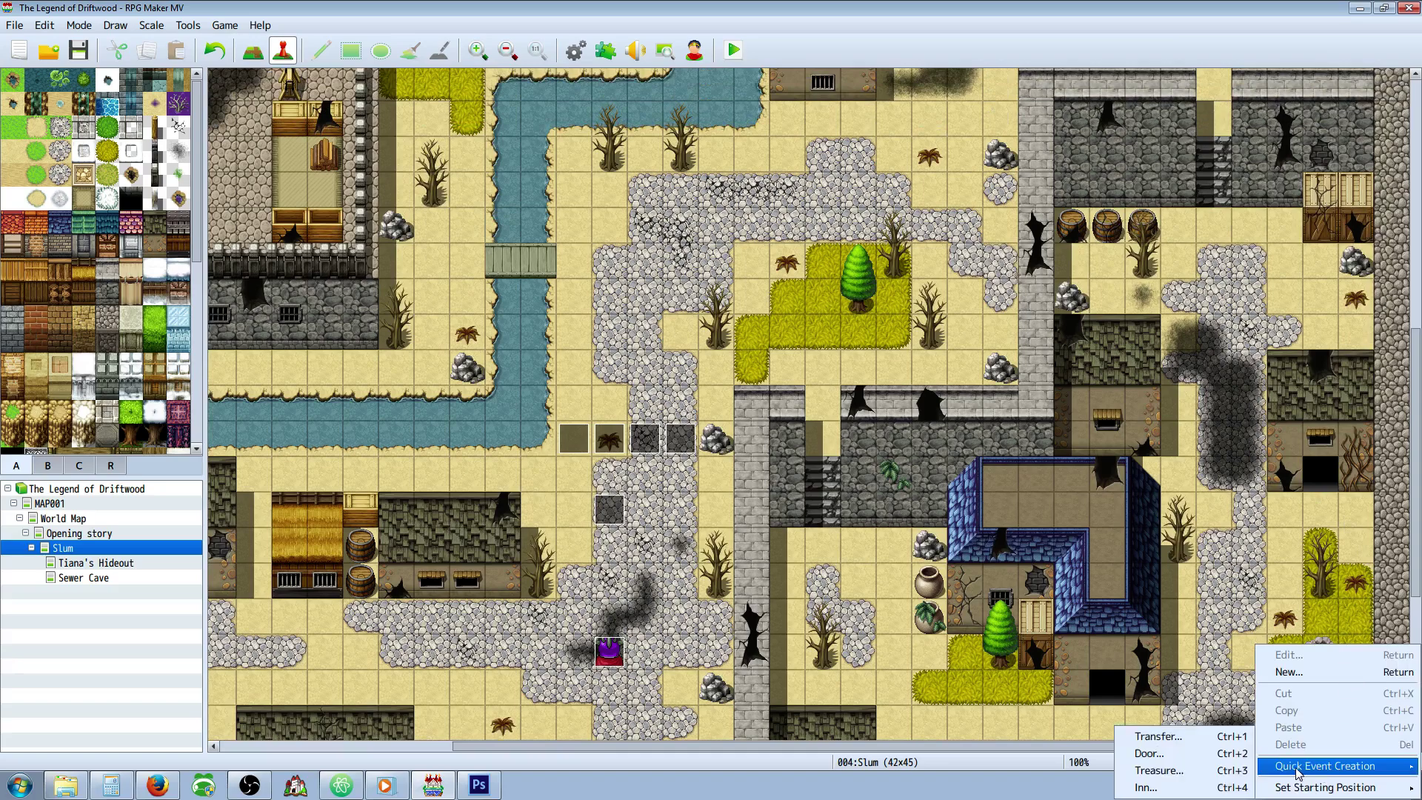
pyautogui.click(1231, 772)
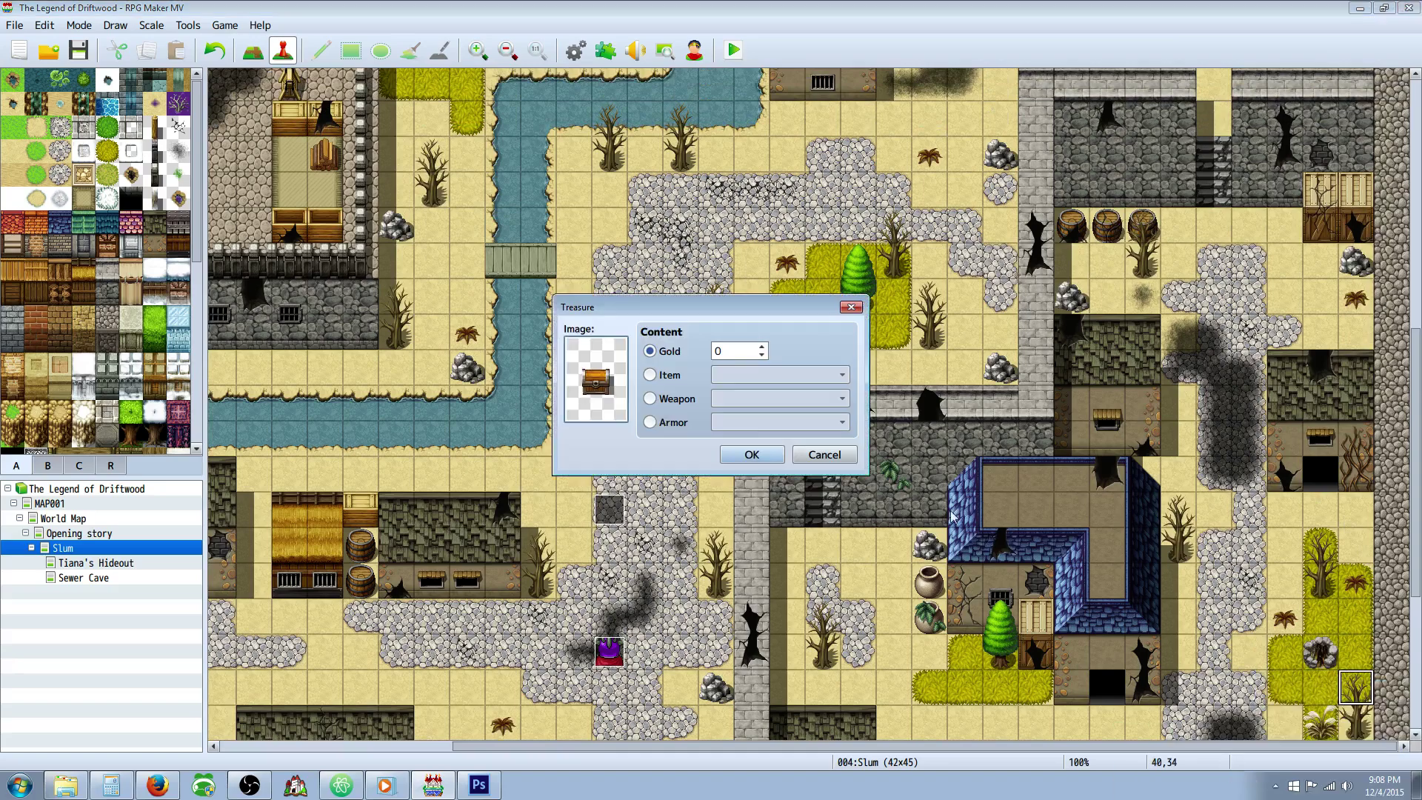
# Fill the new chest at tile 40,34 with the Leather Gloves armor and create the event.
pyautogui.click(673, 399)
pyautogui.click(753, 400)
pyautogui.click(670, 422)
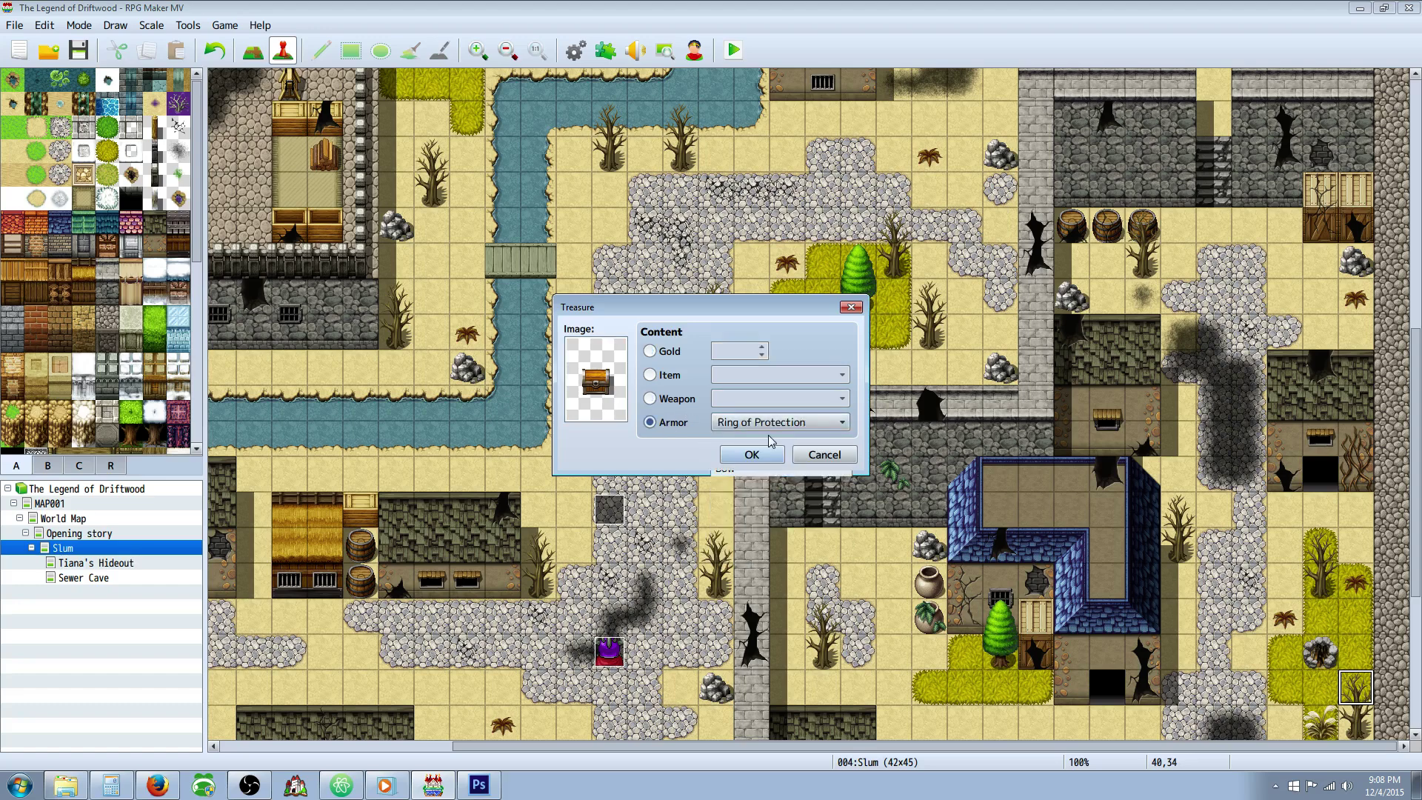
pyautogui.click(822, 422)
pyautogui.click(837, 611)
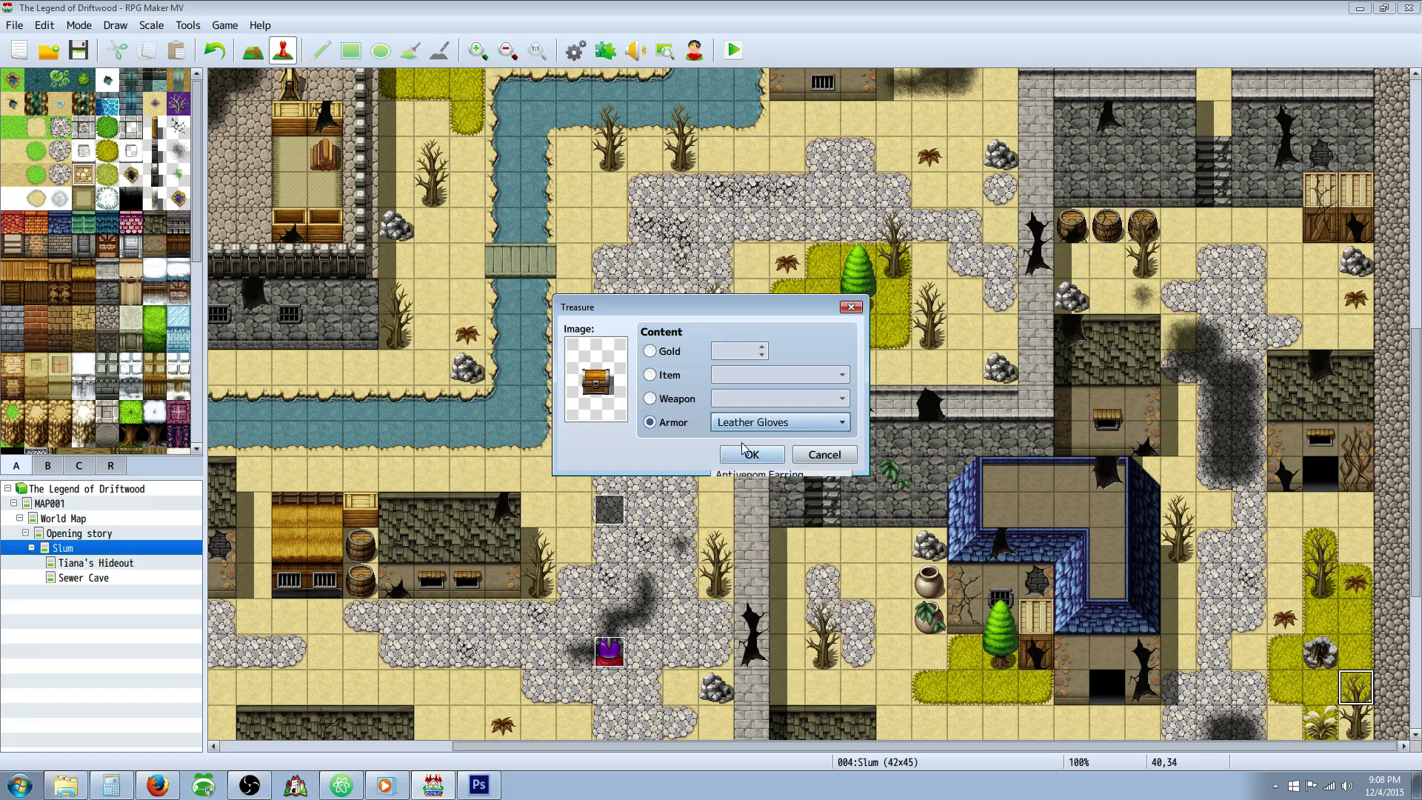
pyautogui.click(752, 454)
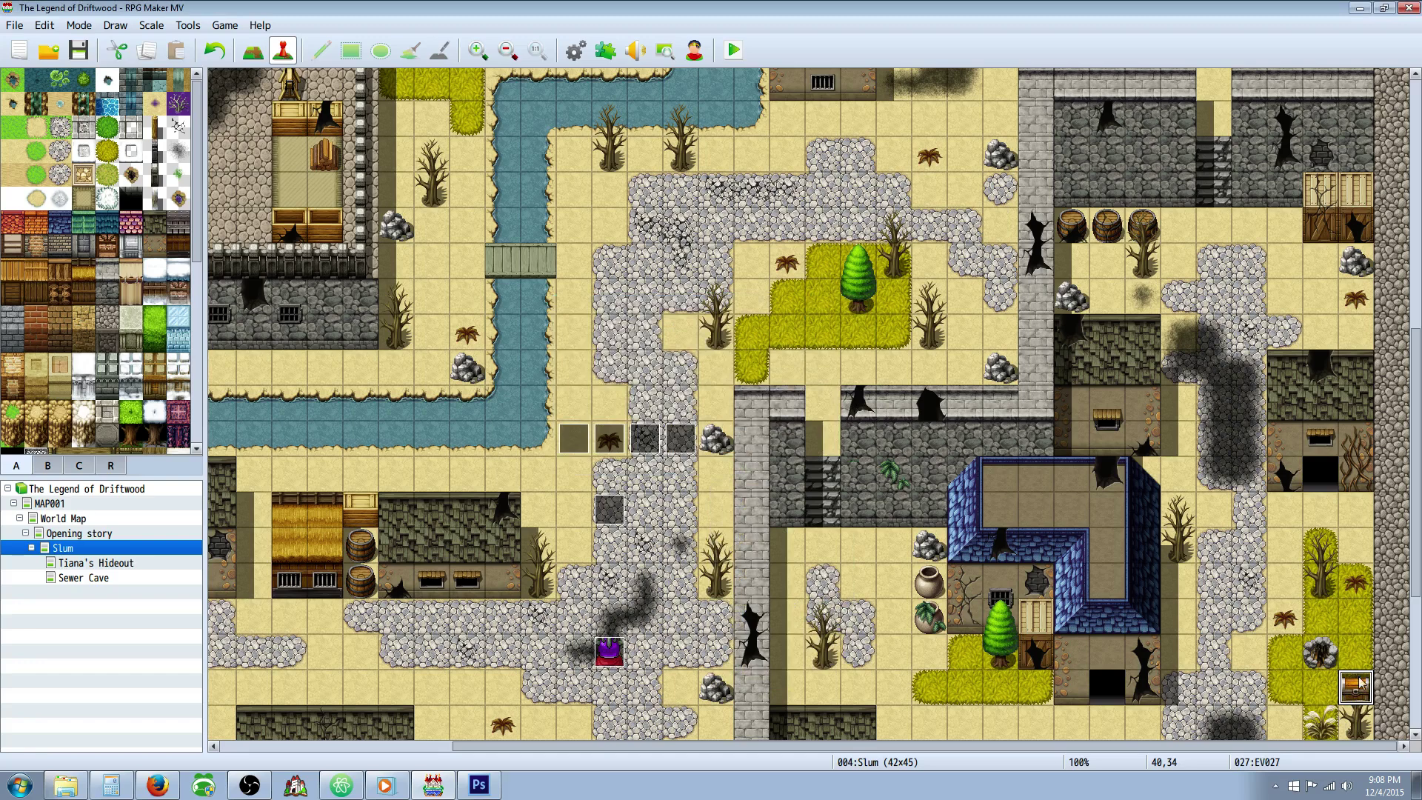
# Look over the rest of the Slum map for chest spots and open the Sewer Cave map.
pyautogui.scroll(-3, 1417, 709)
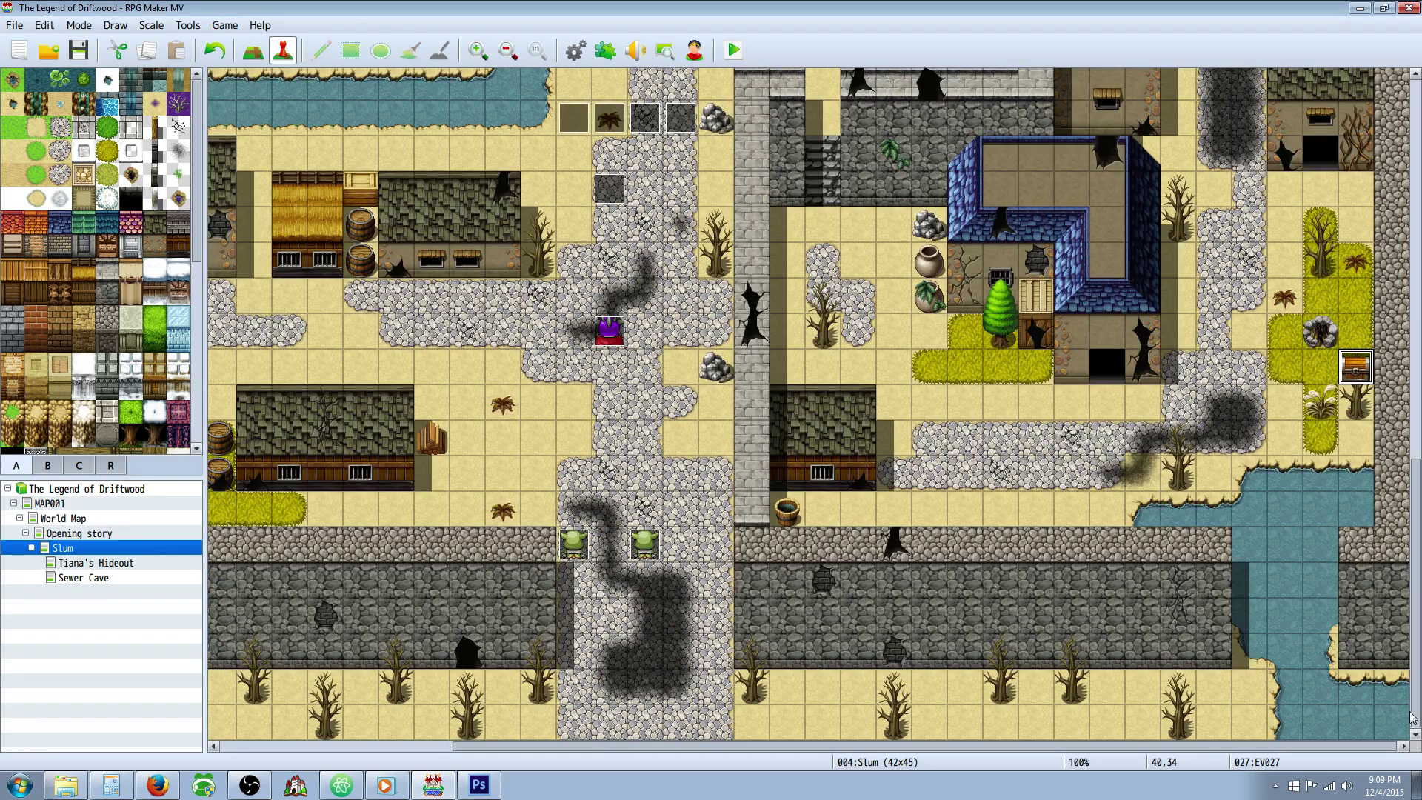
pyautogui.scroll(3, 1323, 667)
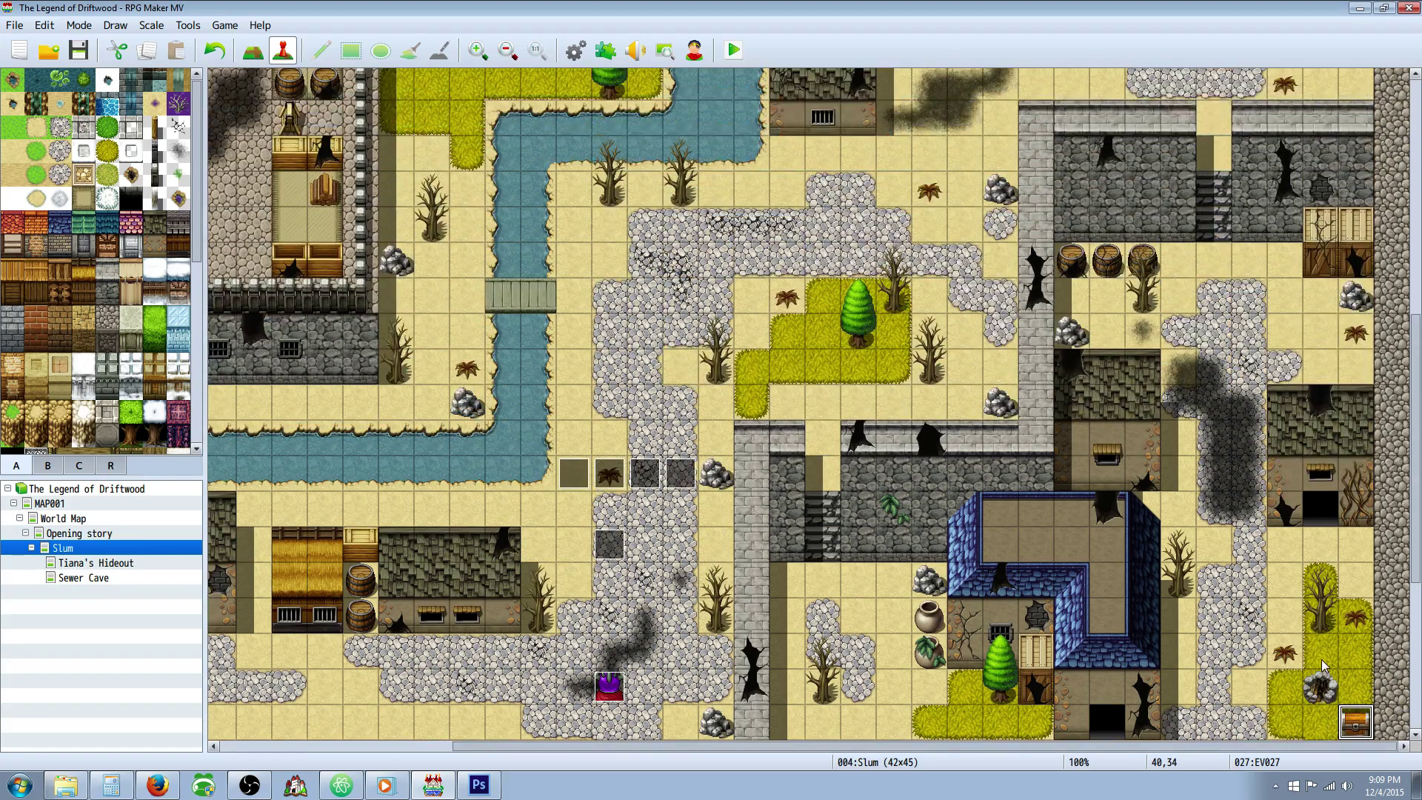
pyautogui.scroll(5, 1323, 667)
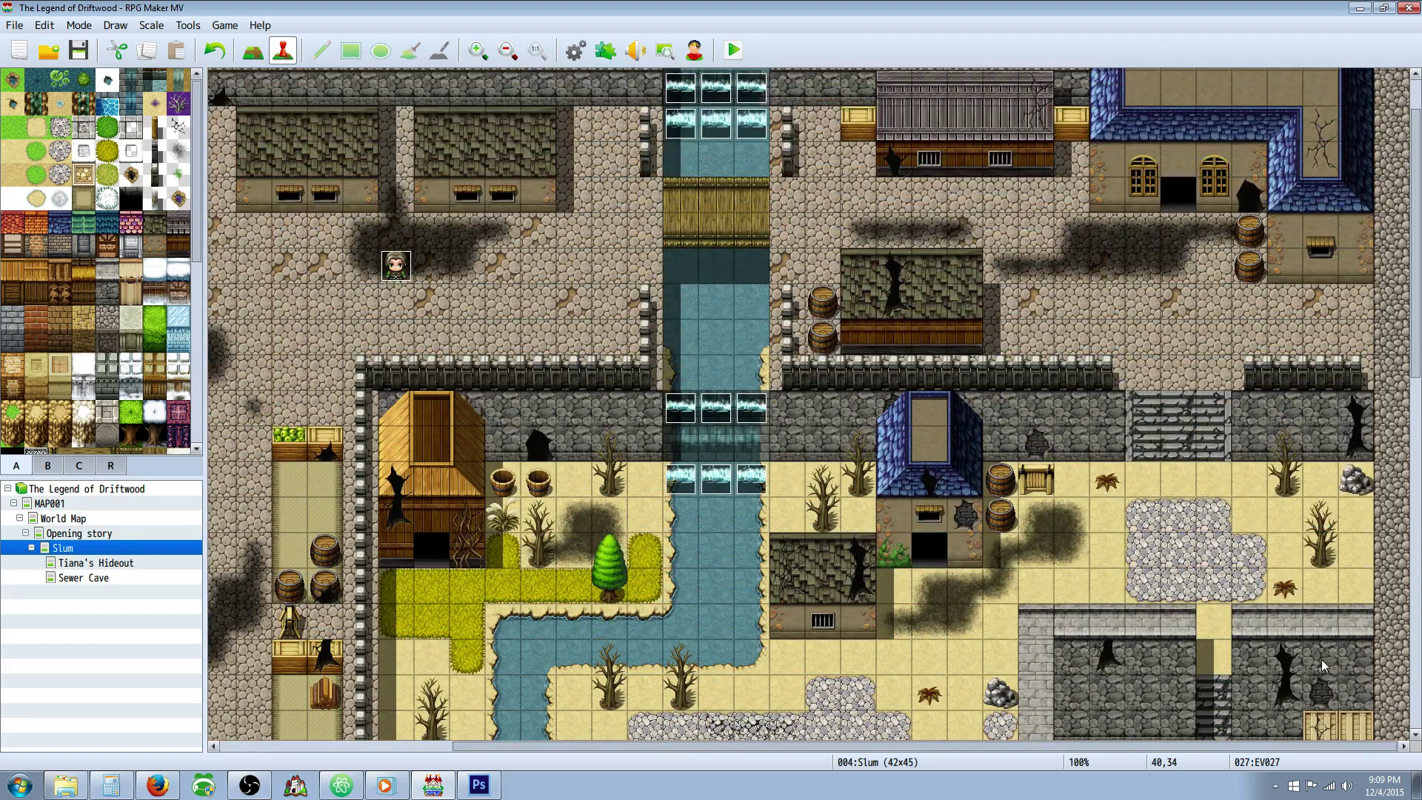
pyautogui.scroll(3, 1323, 666)
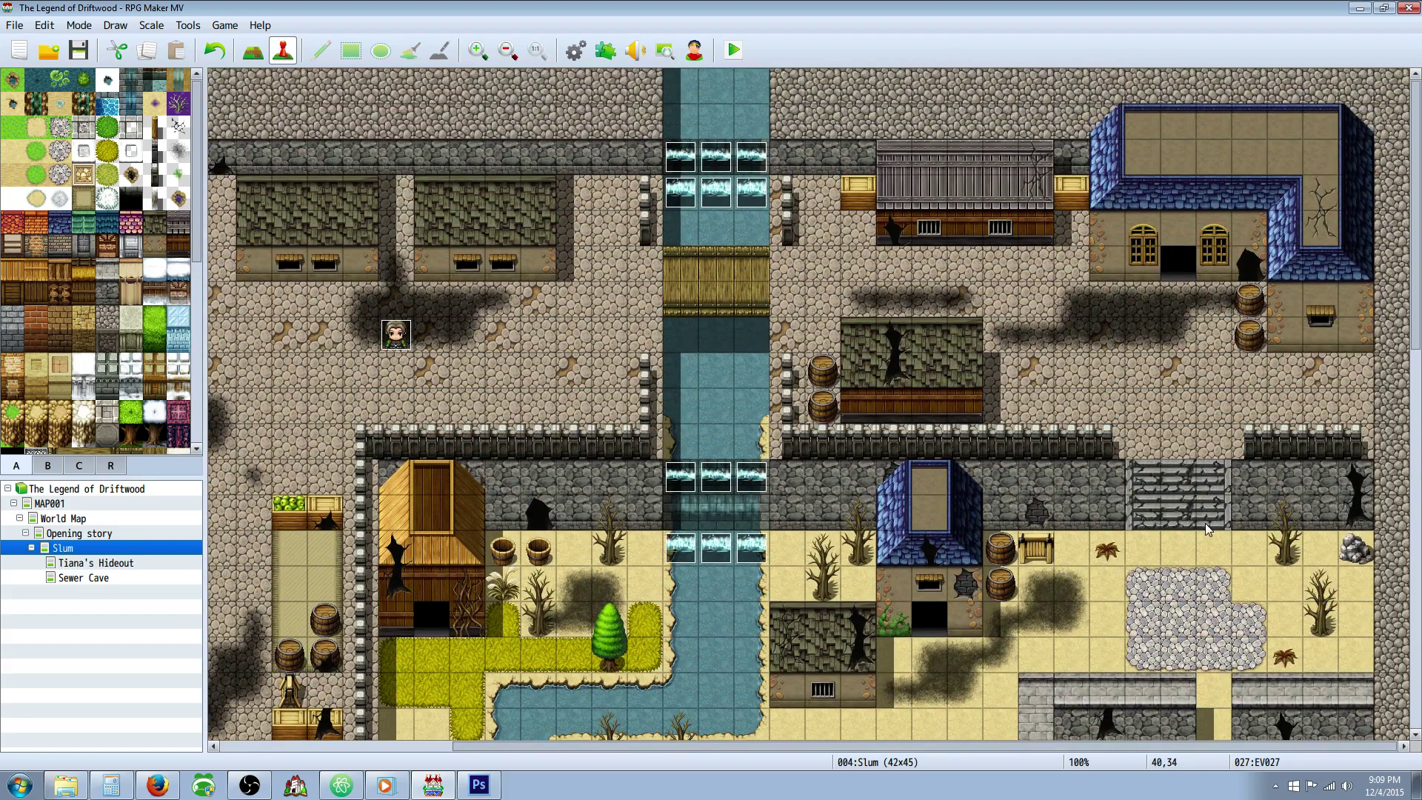
pyautogui.moveTo(1070, 746); pyautogui.dragTo(833, 747)
pyautogui.scroll(-3, 704, 523)
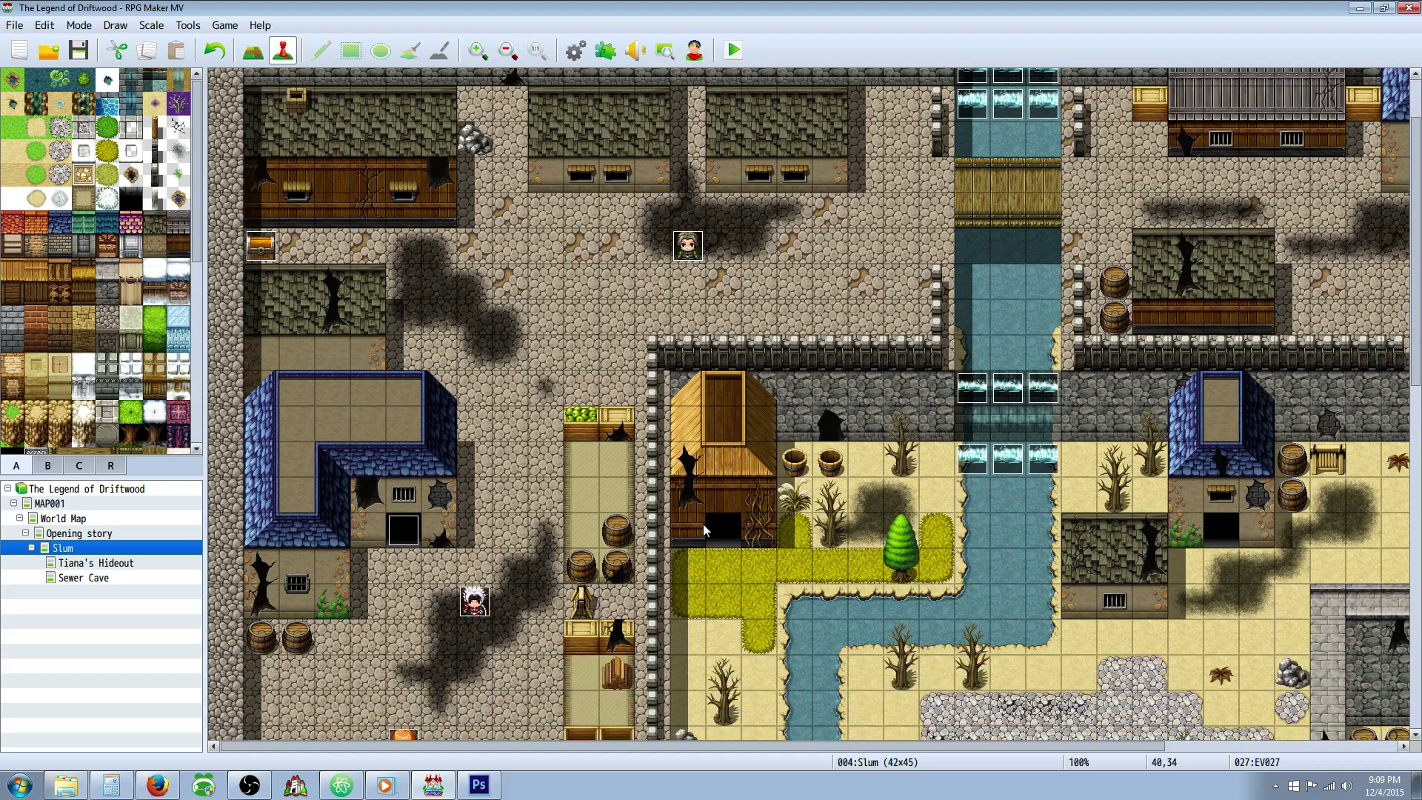
pyautogui.scroll(-1, 482, 567)
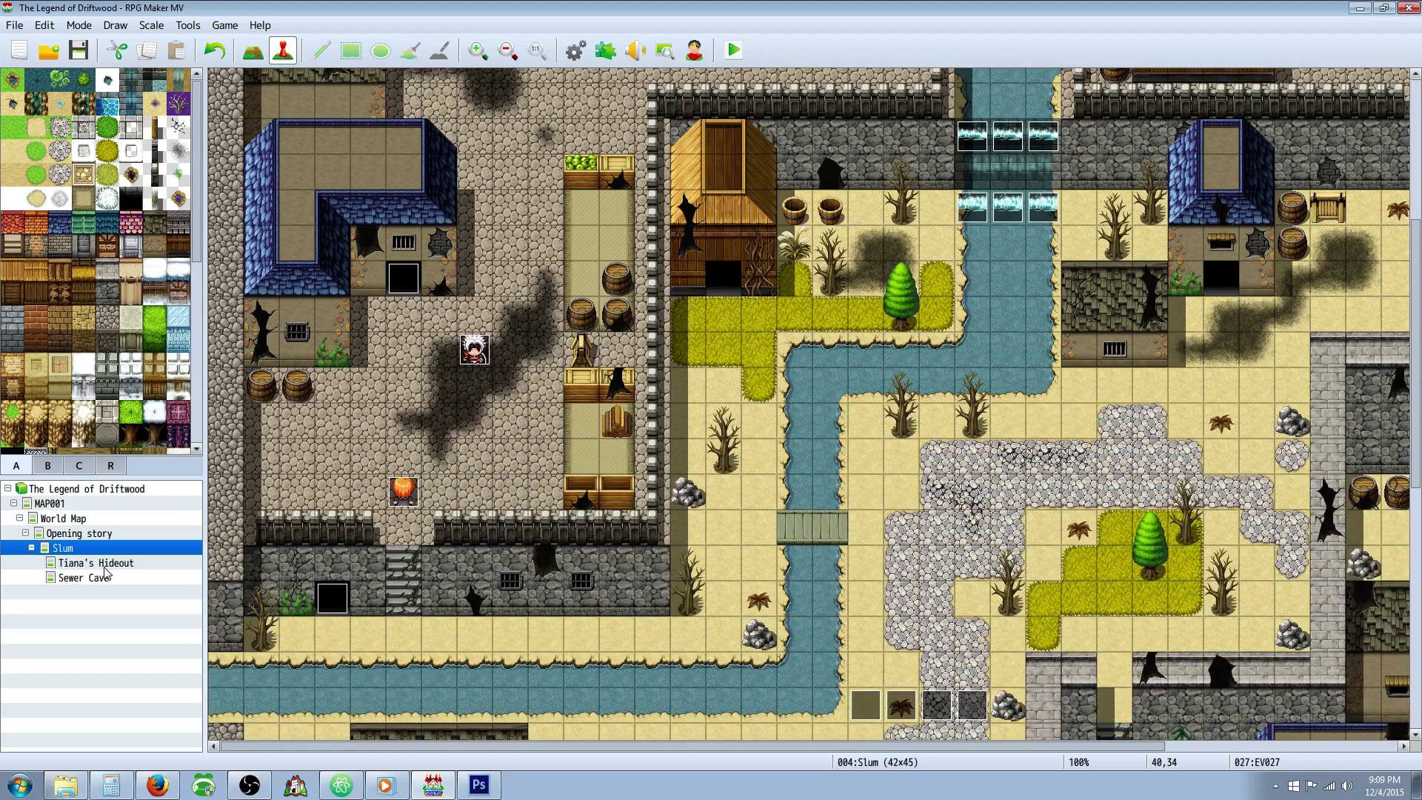
pyautogui.click(105, 567)
pyautogui.click(103, 577)
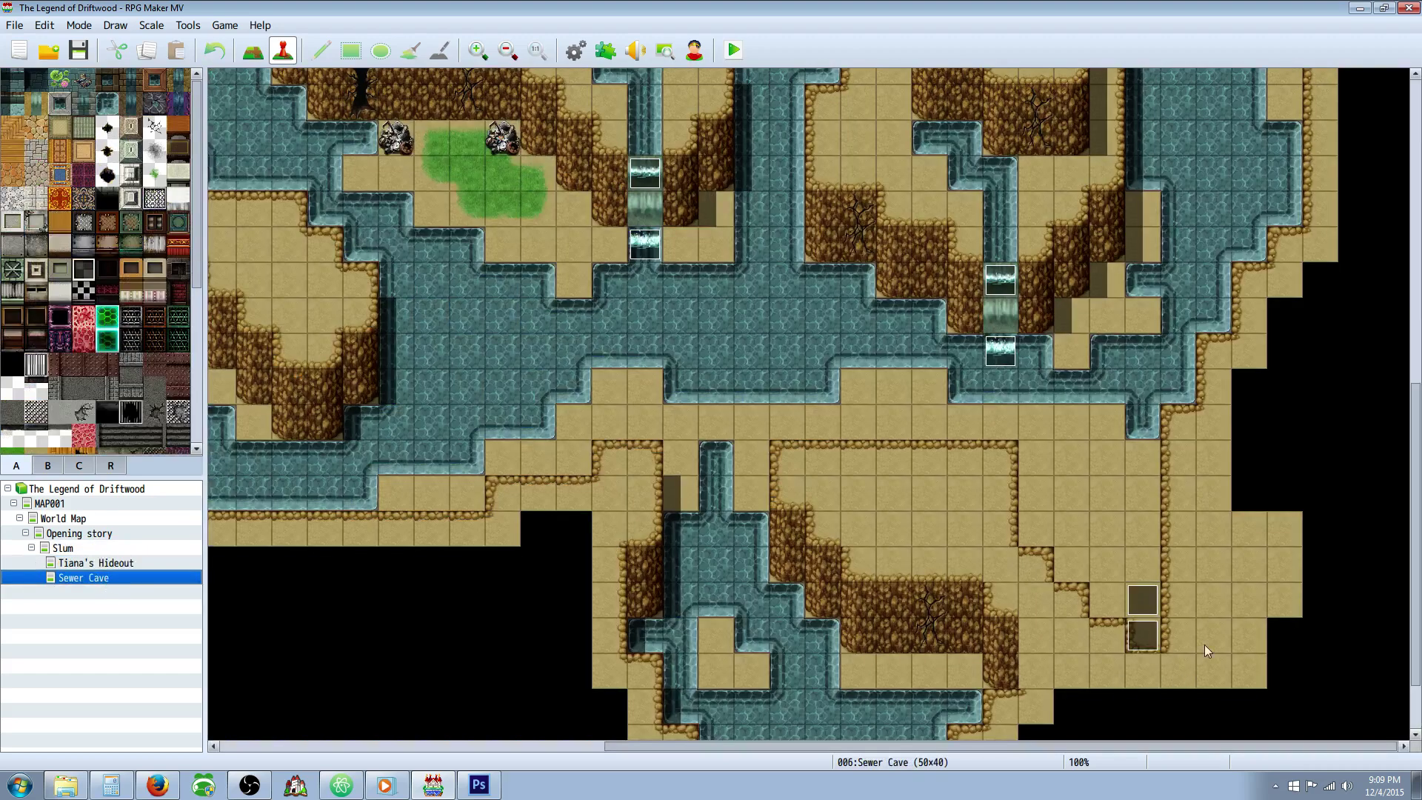
# Add a quick treasure event containing the Silk Cloak armor at tile 39,31 of the Sewer Cave map.
pyautogui.rightClick(1035, 526)
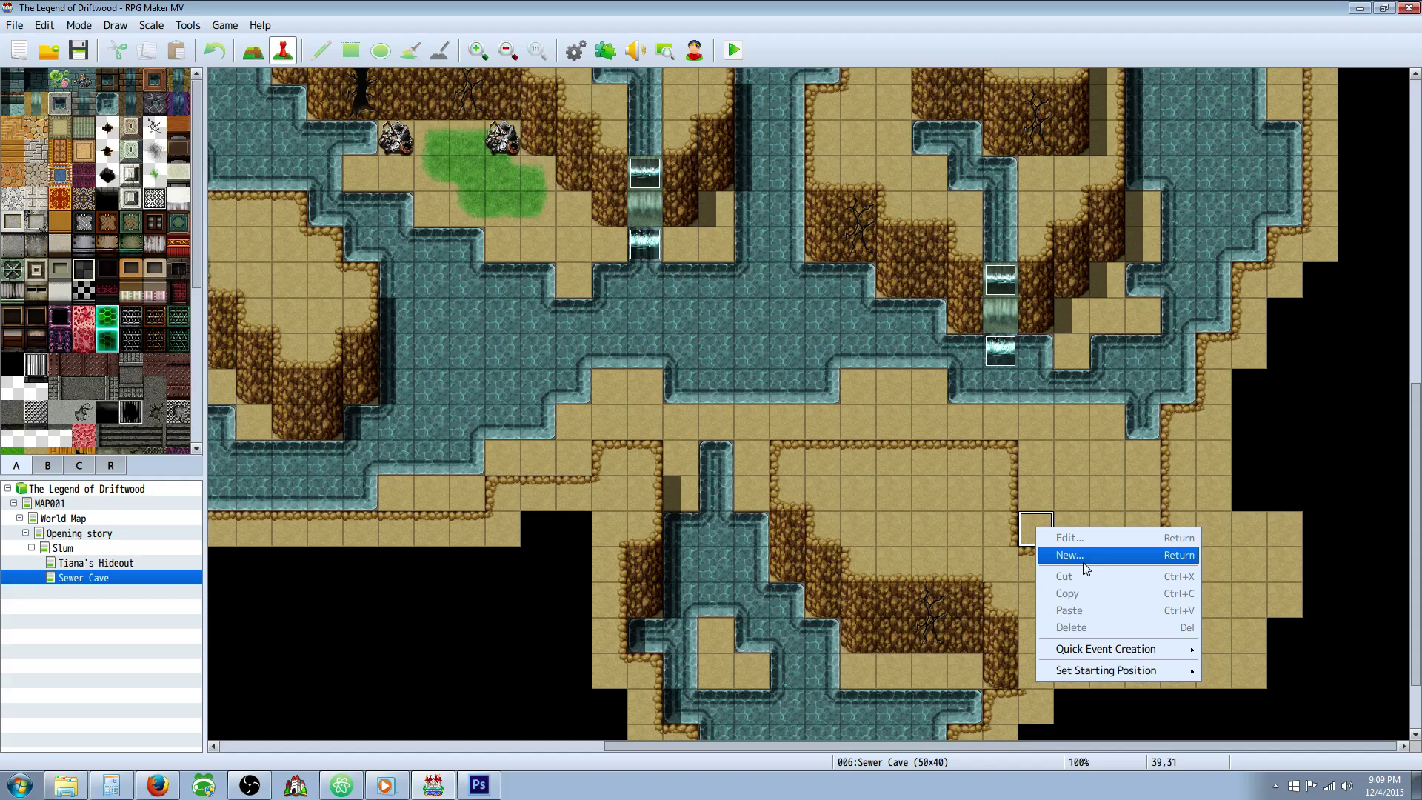
pyautogui.moveTo(1098, 670)
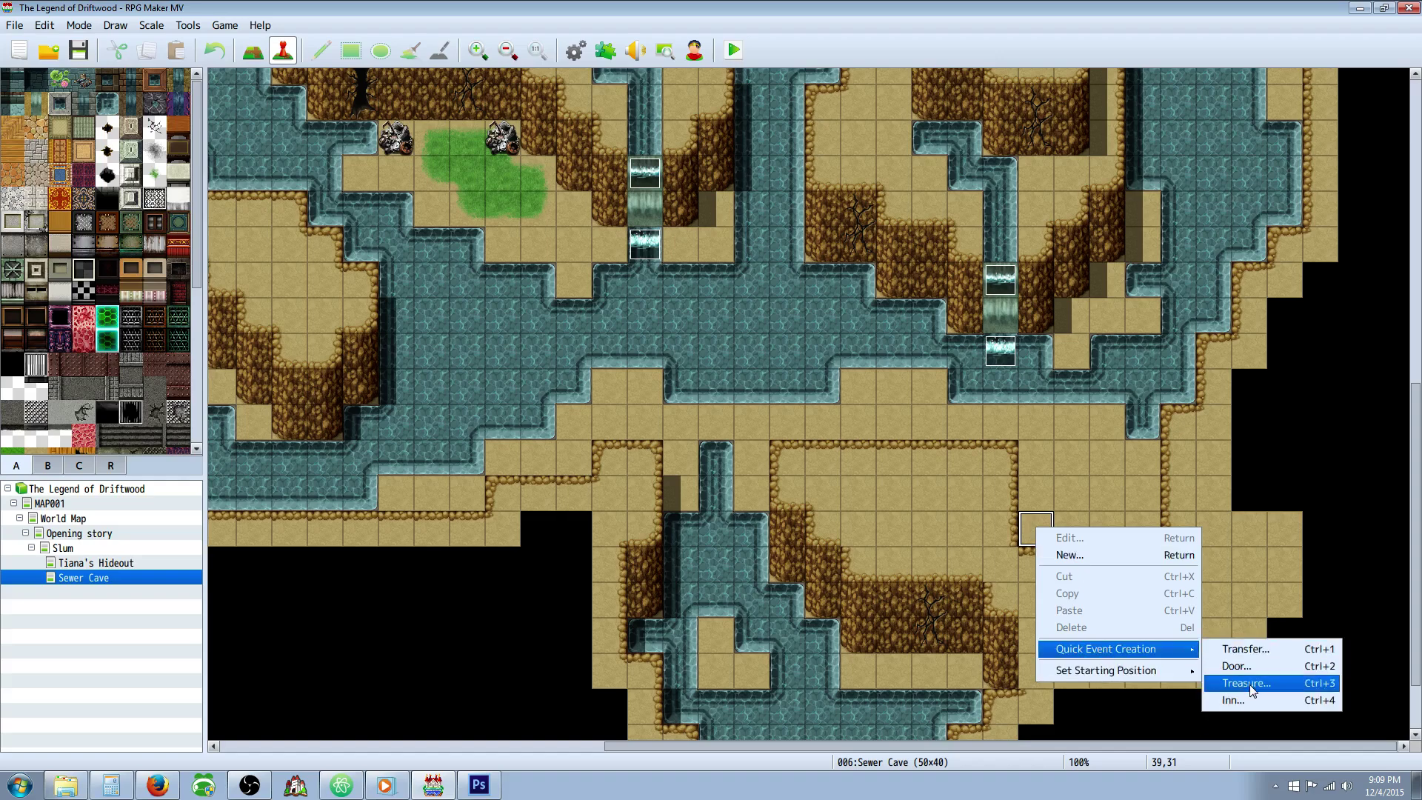
pyautogui.click(1251, 685)
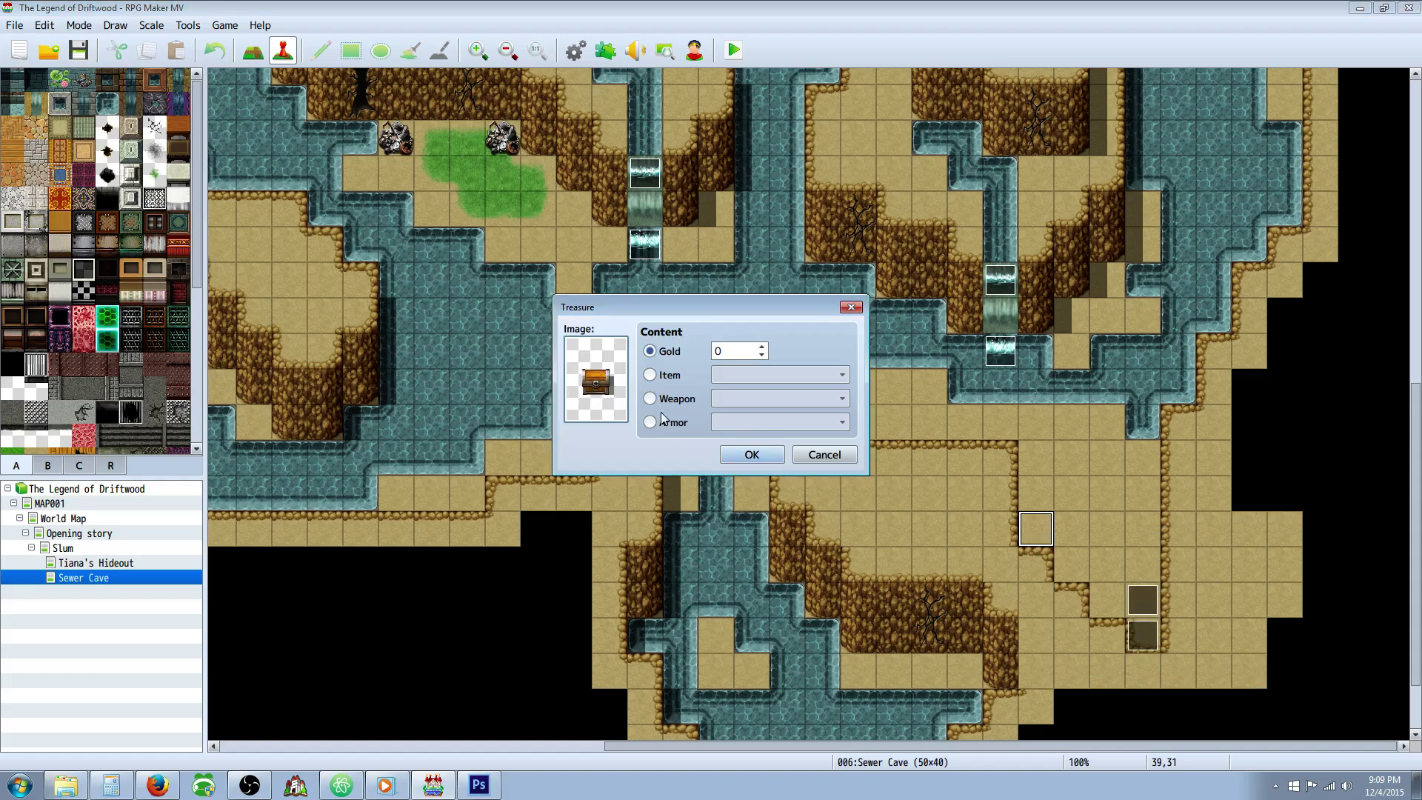
pyautogui.click(677, 425)
pyautogui.click(761, 424)
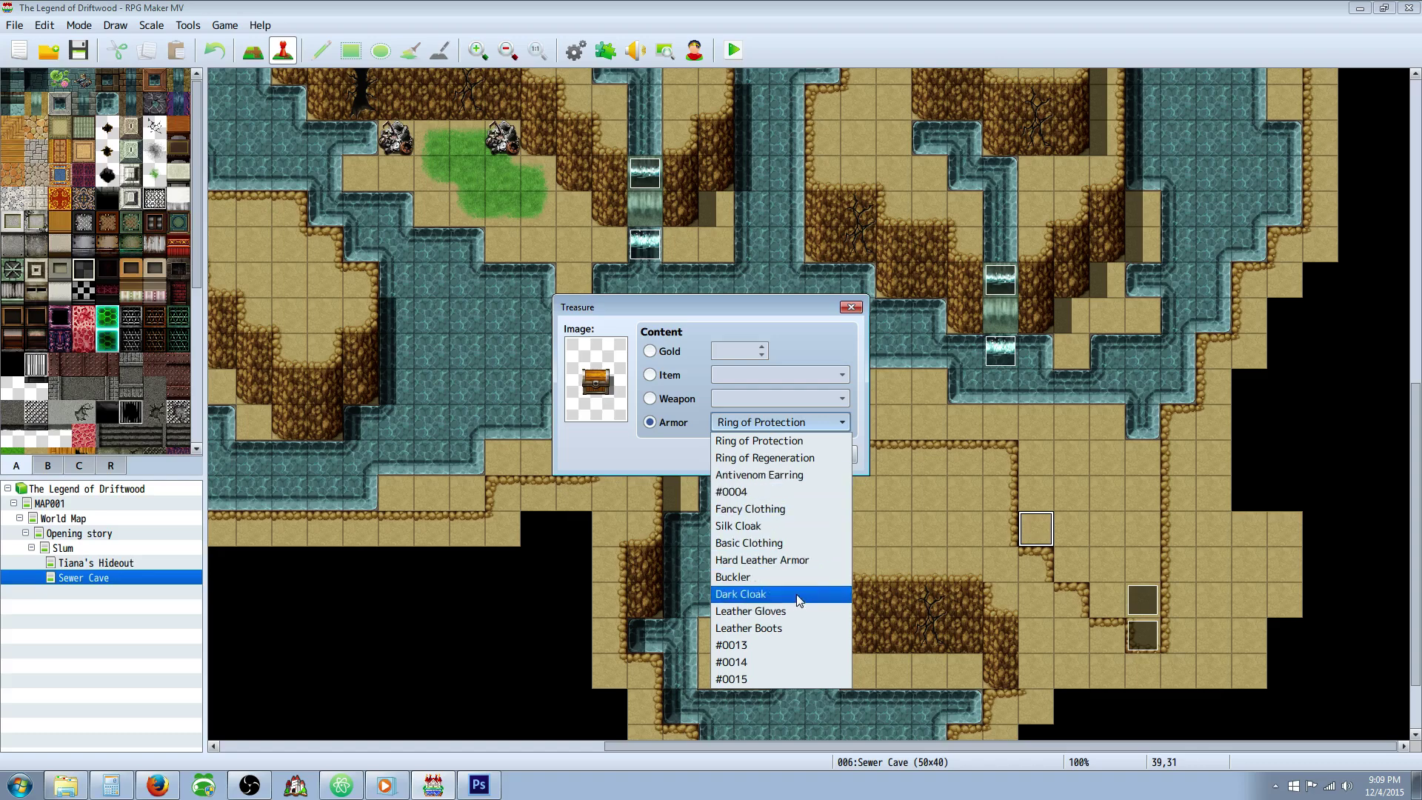
pyautogui.click(787, 525)
pyautogui.click(765, 455)
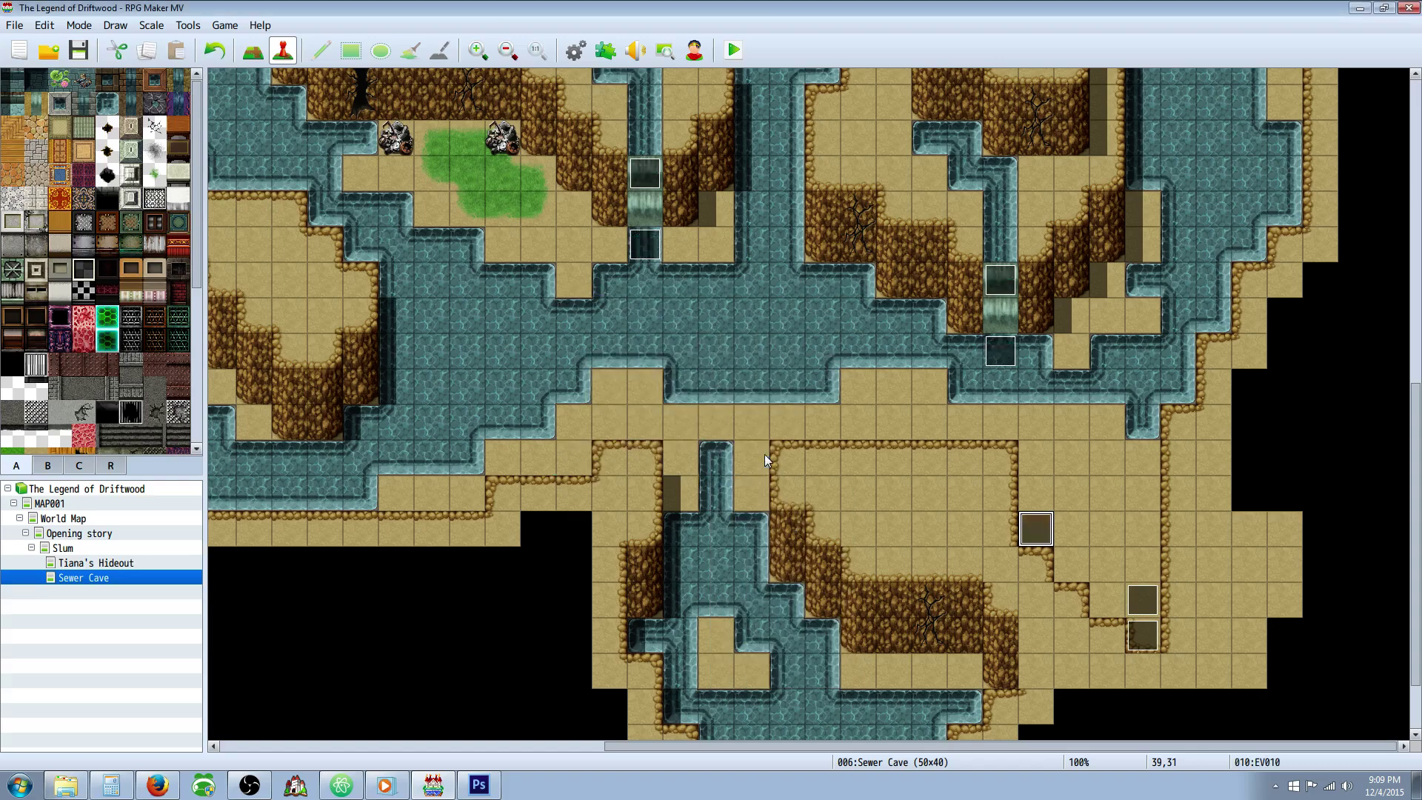
# Inspect the Silk Cloak's description, traits and parameter changes in the armor database.
pyautogui.click(576, 50)
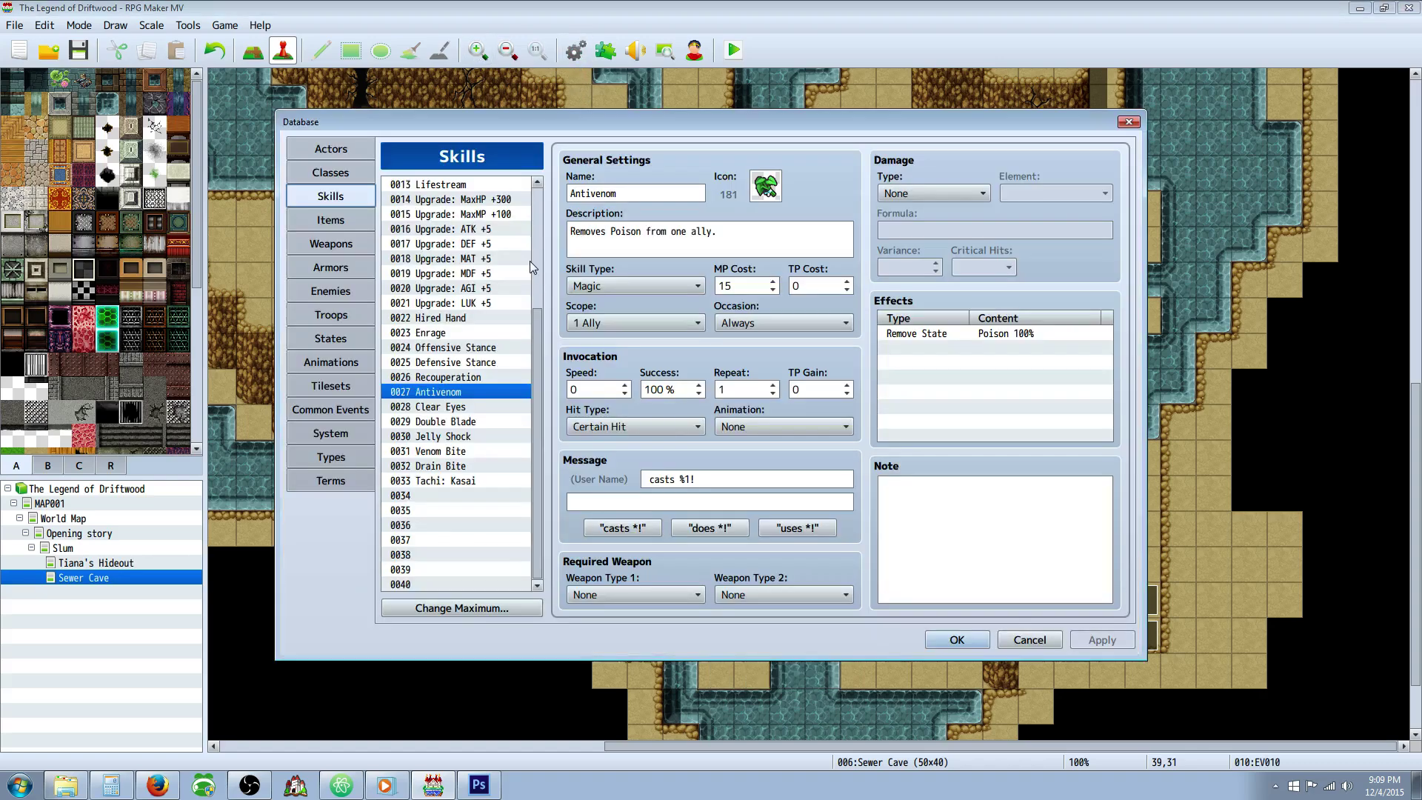
pyautogui.click(332, 270)
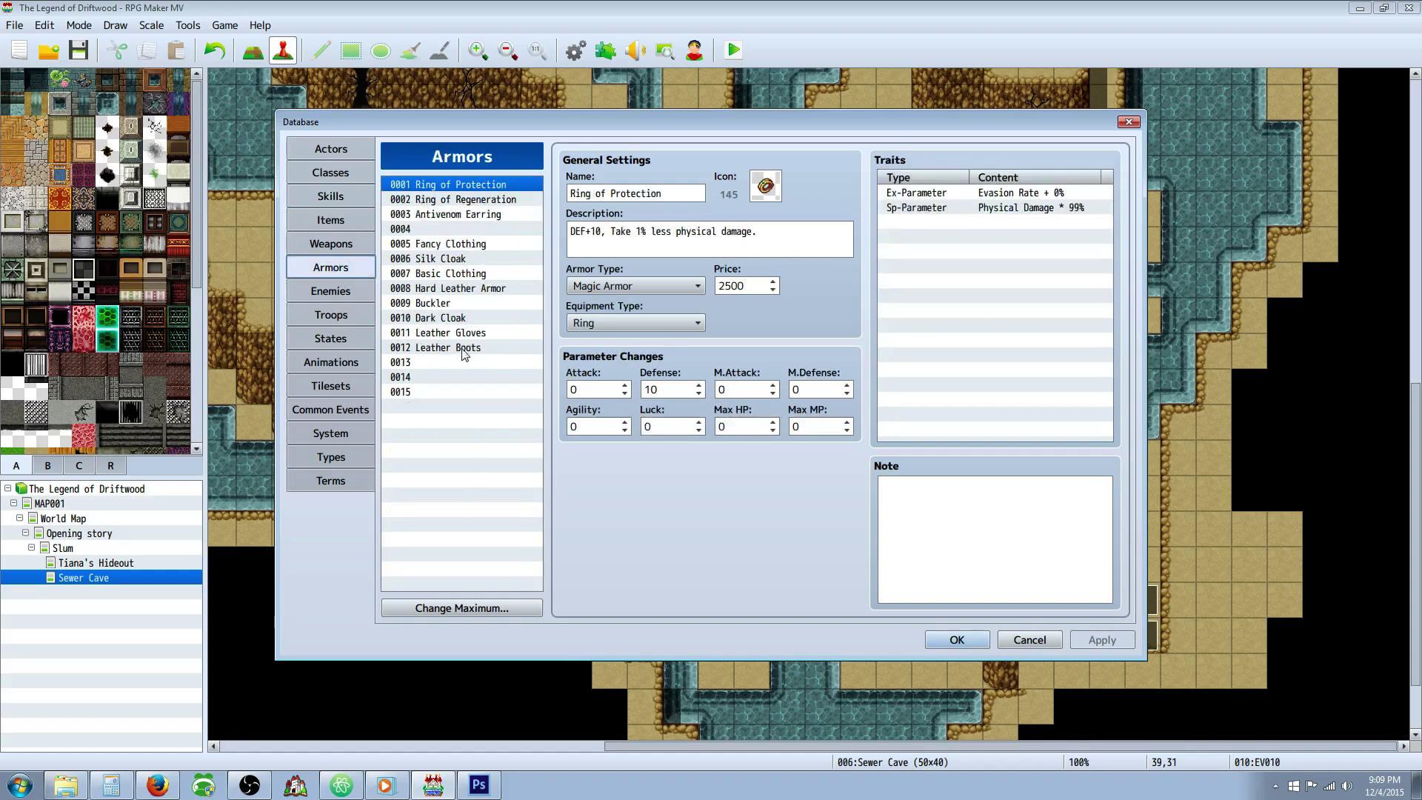
pyautogui.click(466, 259)
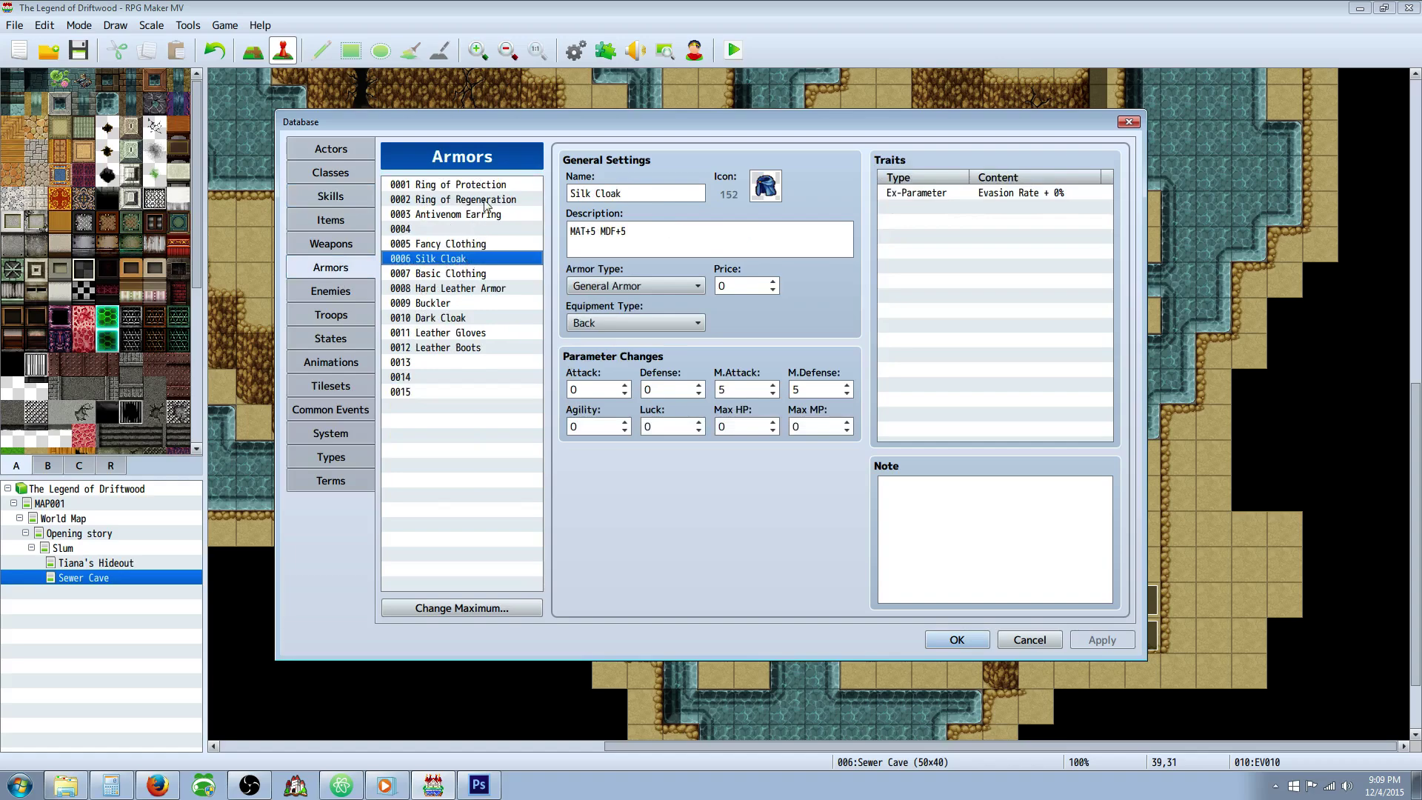
# Close the database and look over the northern part of the Sewer Cave map for another chest spot.
pyautogui.click(958, 638)
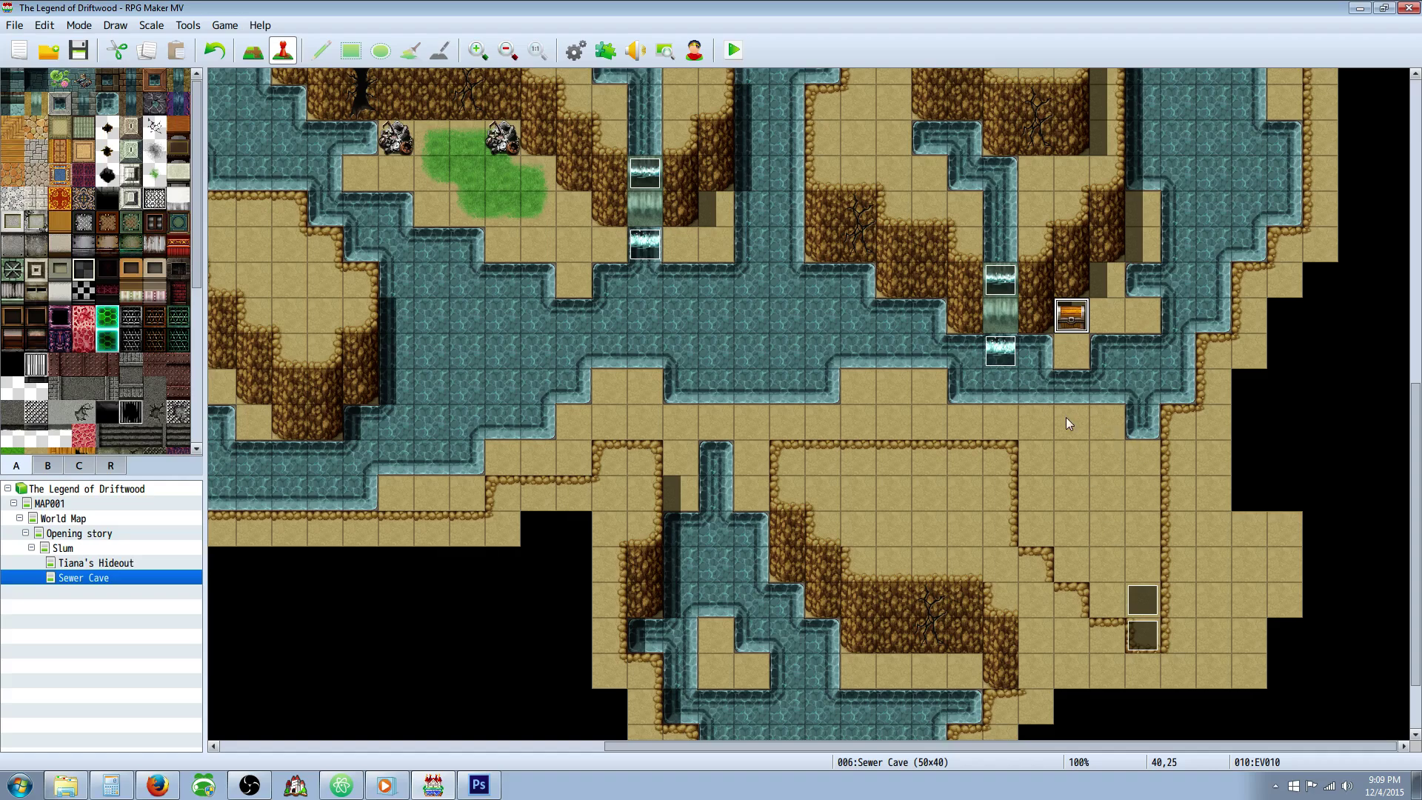
pyautogui.click(1070, 384)
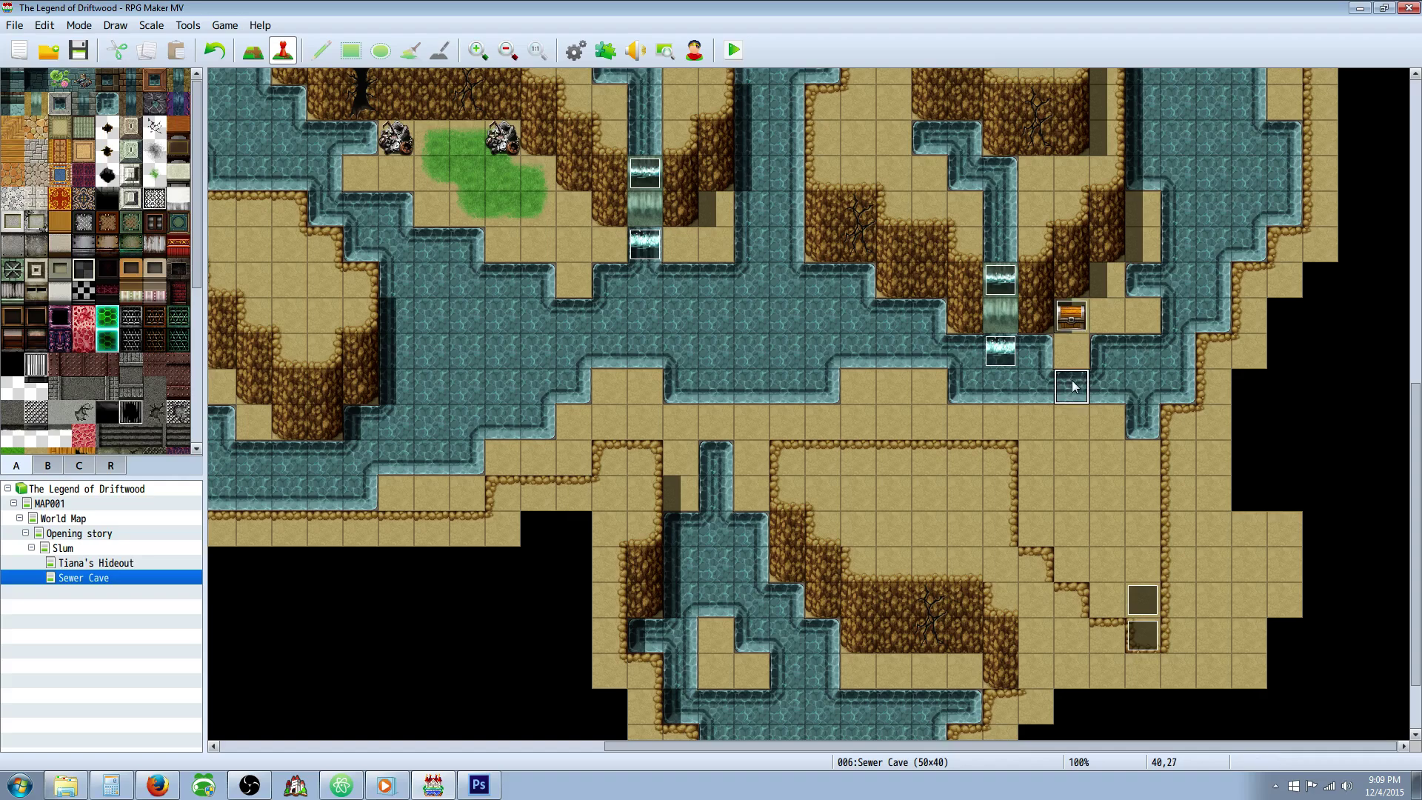
pyautogui.scroll(10, 1074, 385)
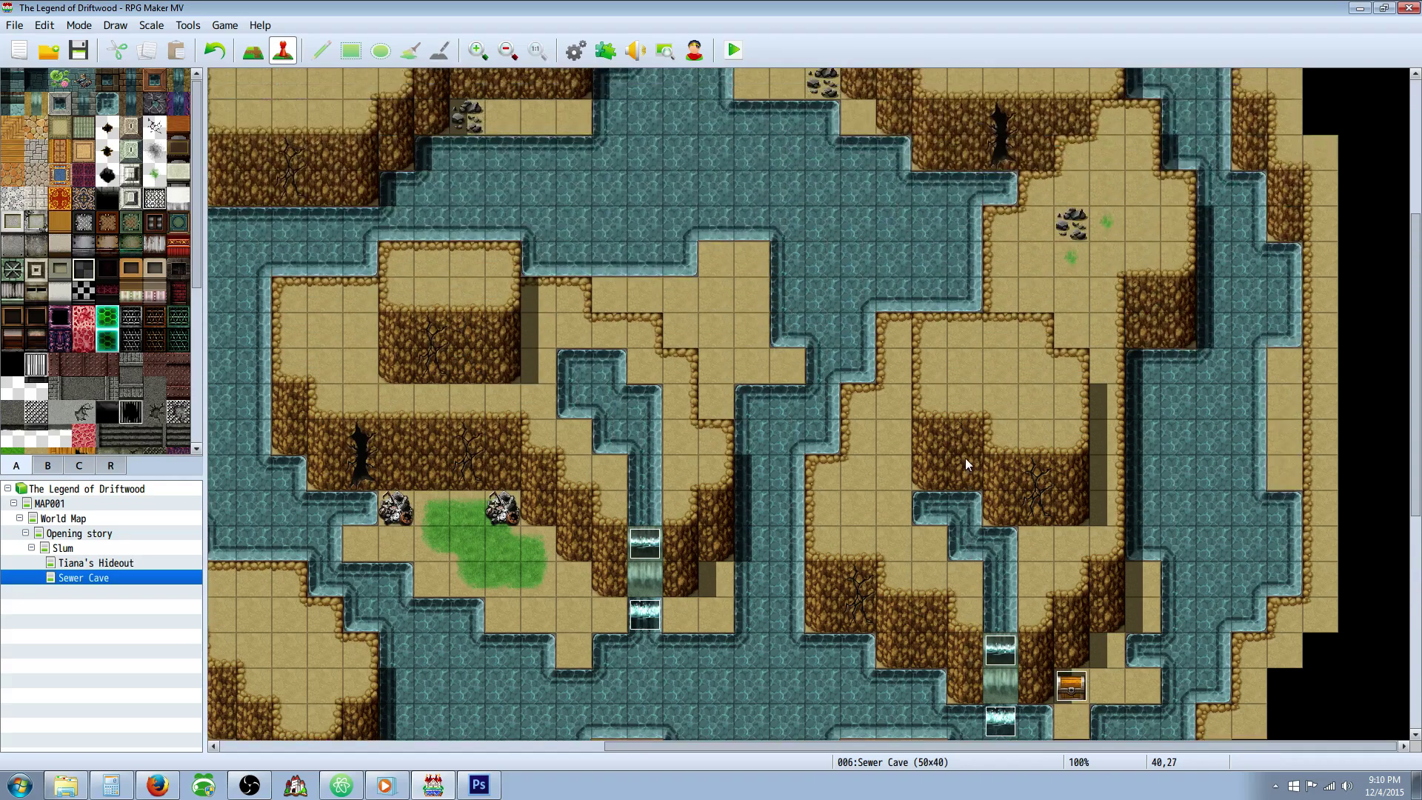
pyautogui.scroll(6, 965, 458)
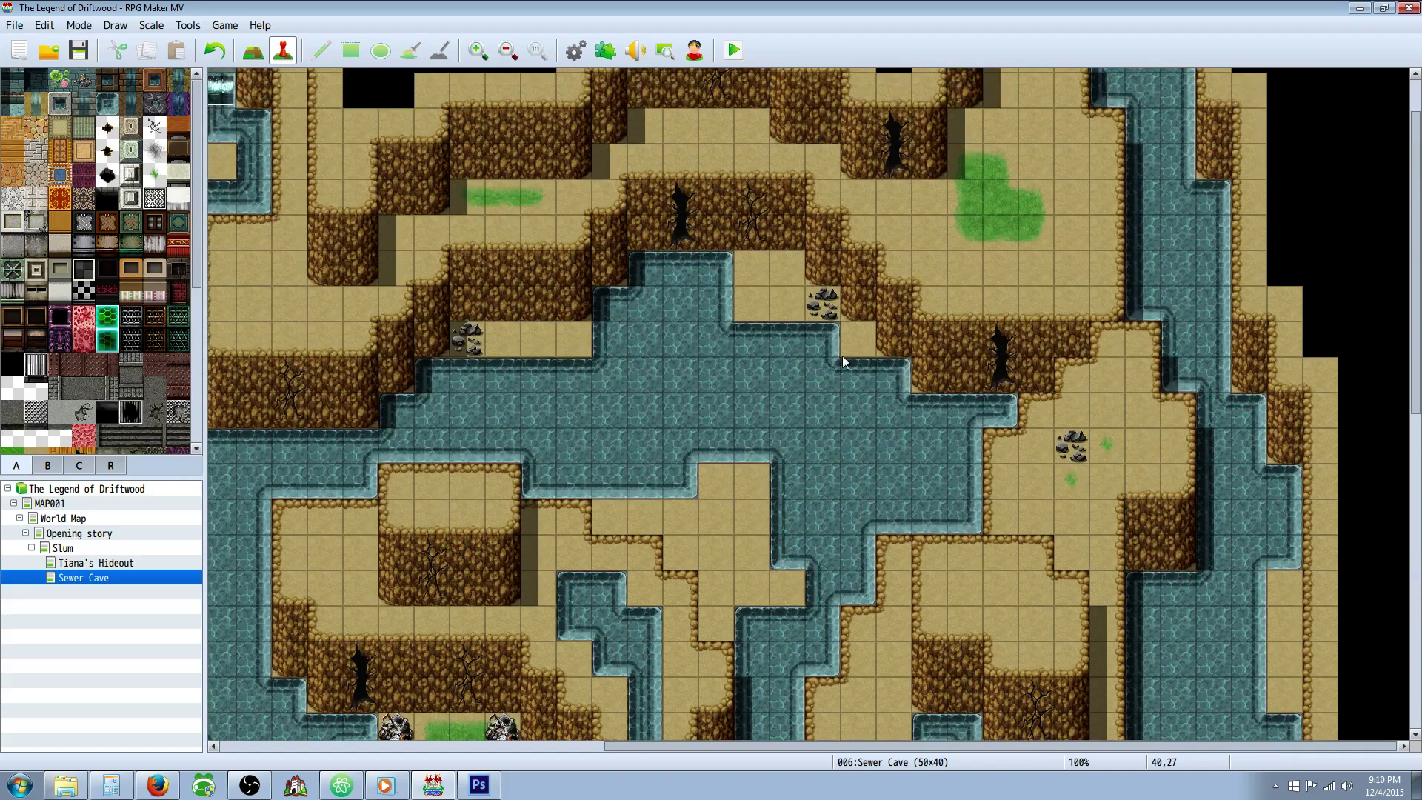
pyautogui.scroll(-2, 828, 367)
pyautogui.scroll(1, 711, 238)
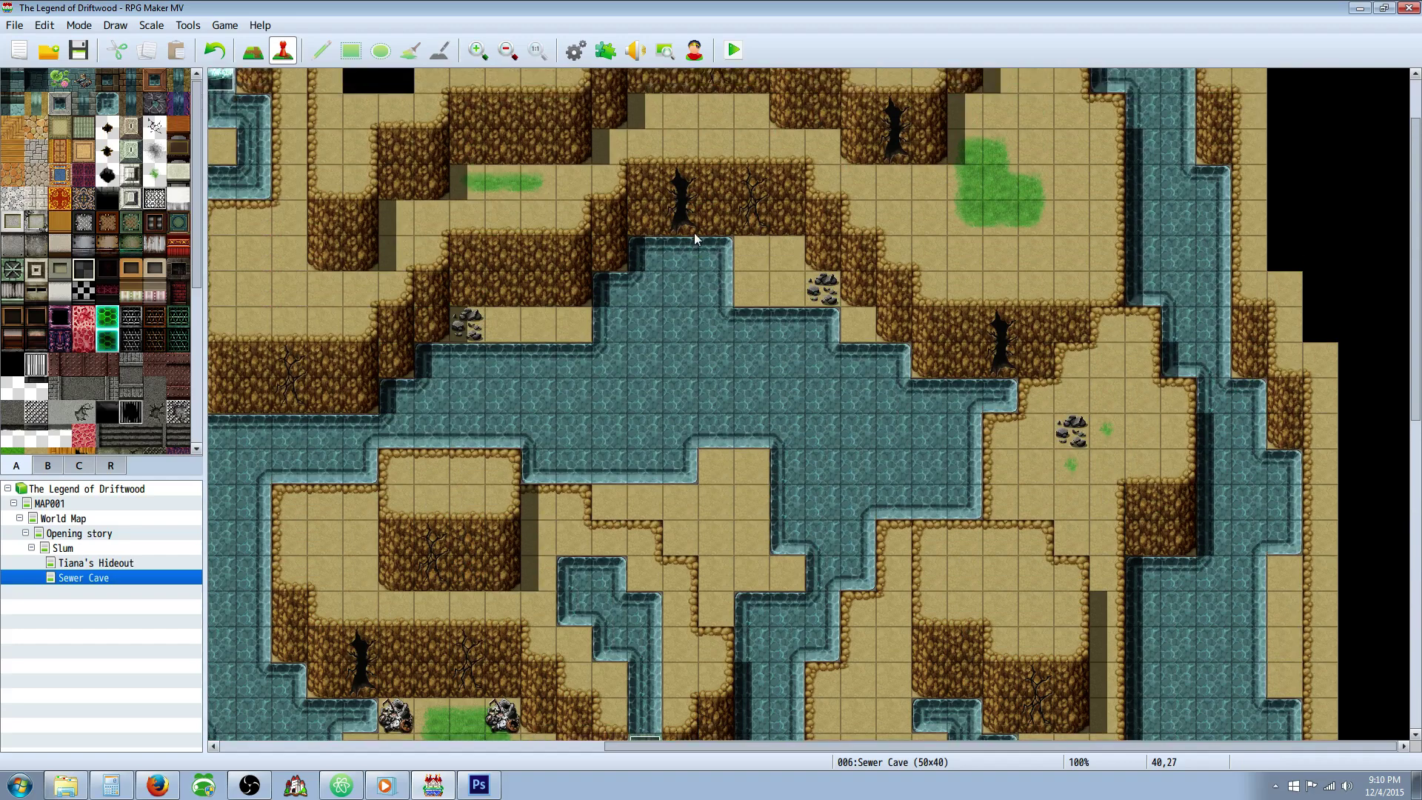
pyautogui.scroll(1, 694, 233)
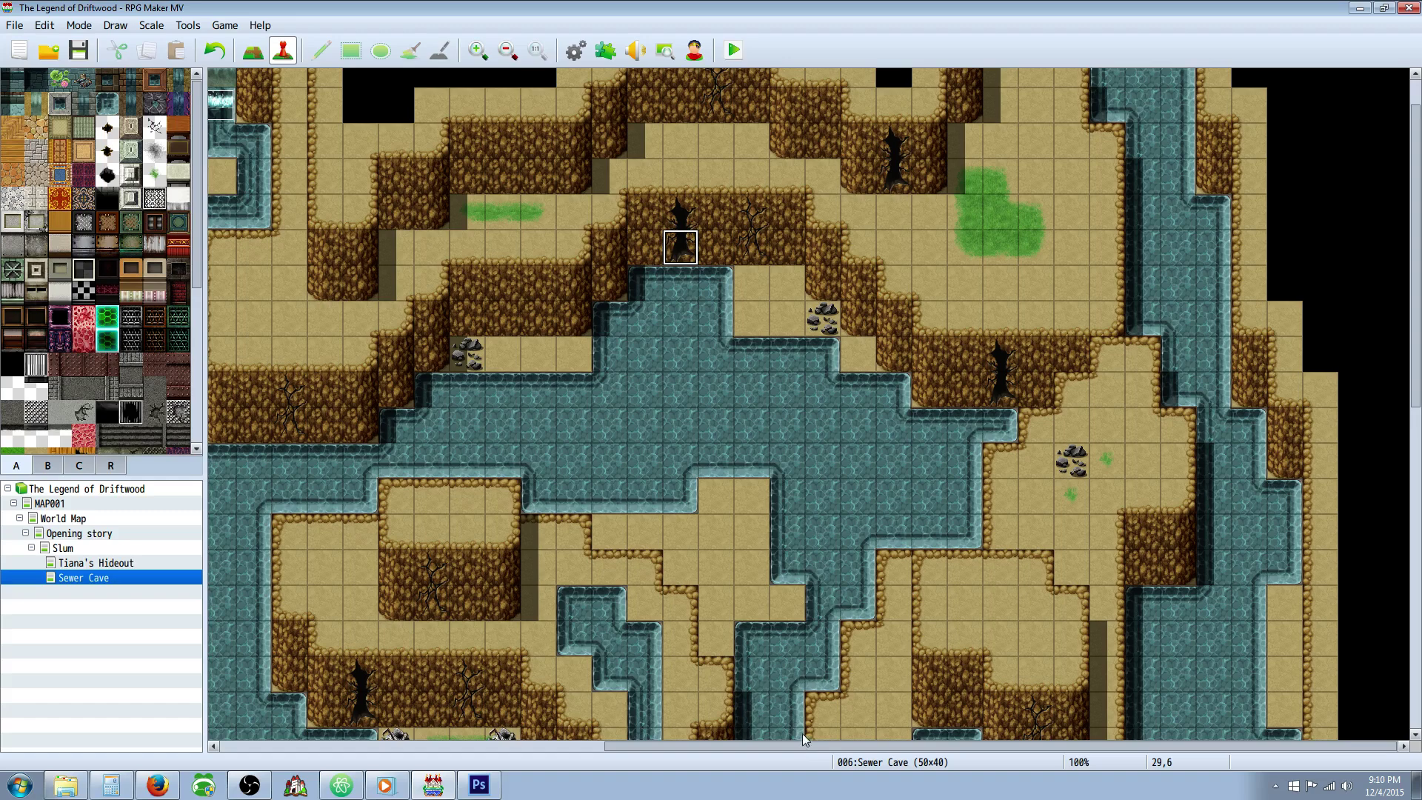
pyautogui.moveTo(801, 746); pyautogui.dragTo(495, 747)
pyautogui.scroll(1, 638, 323)
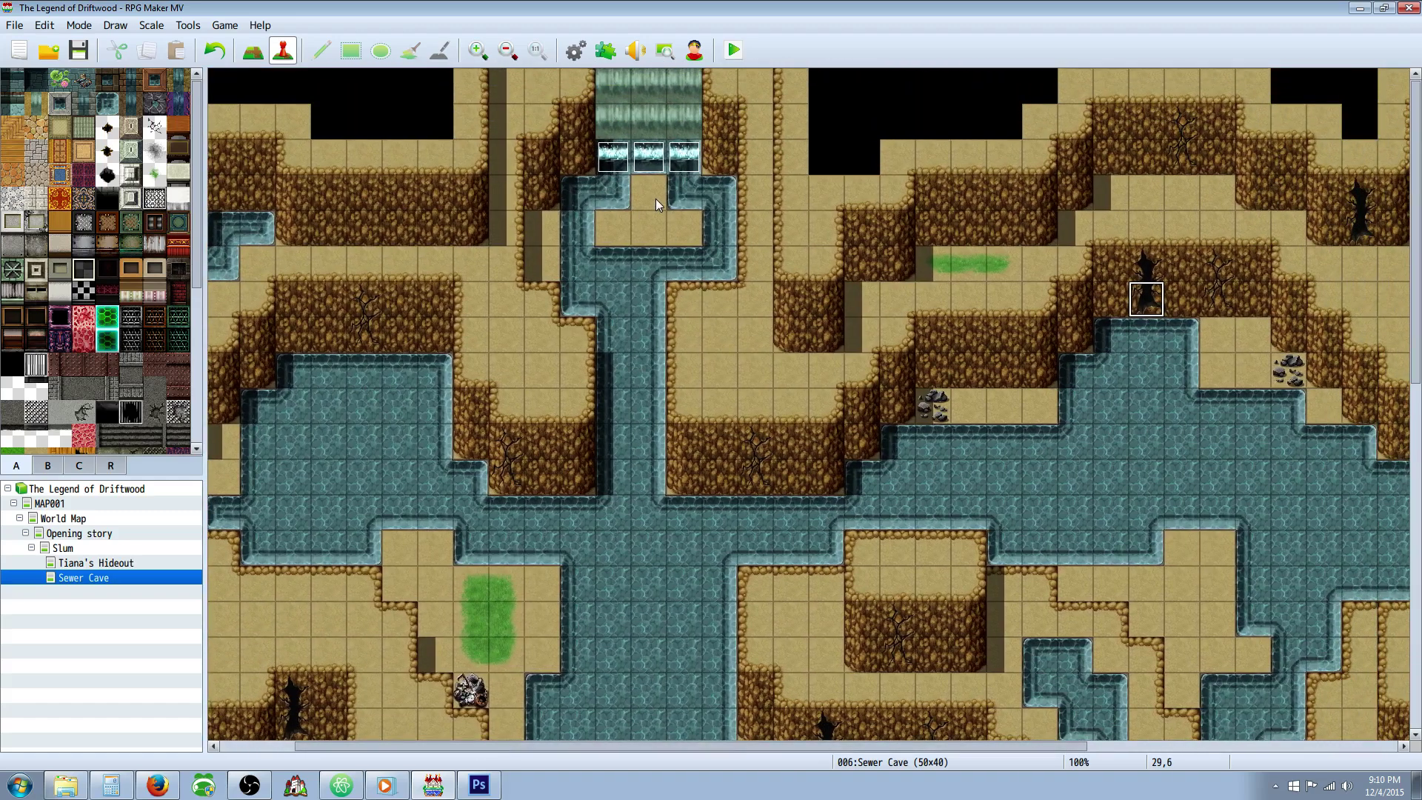
# Add a quick treasure event containing the Leather Boots armor at tile 12,4 of the Sewer Cave map.
pyautogui.rightClick(544, 223)
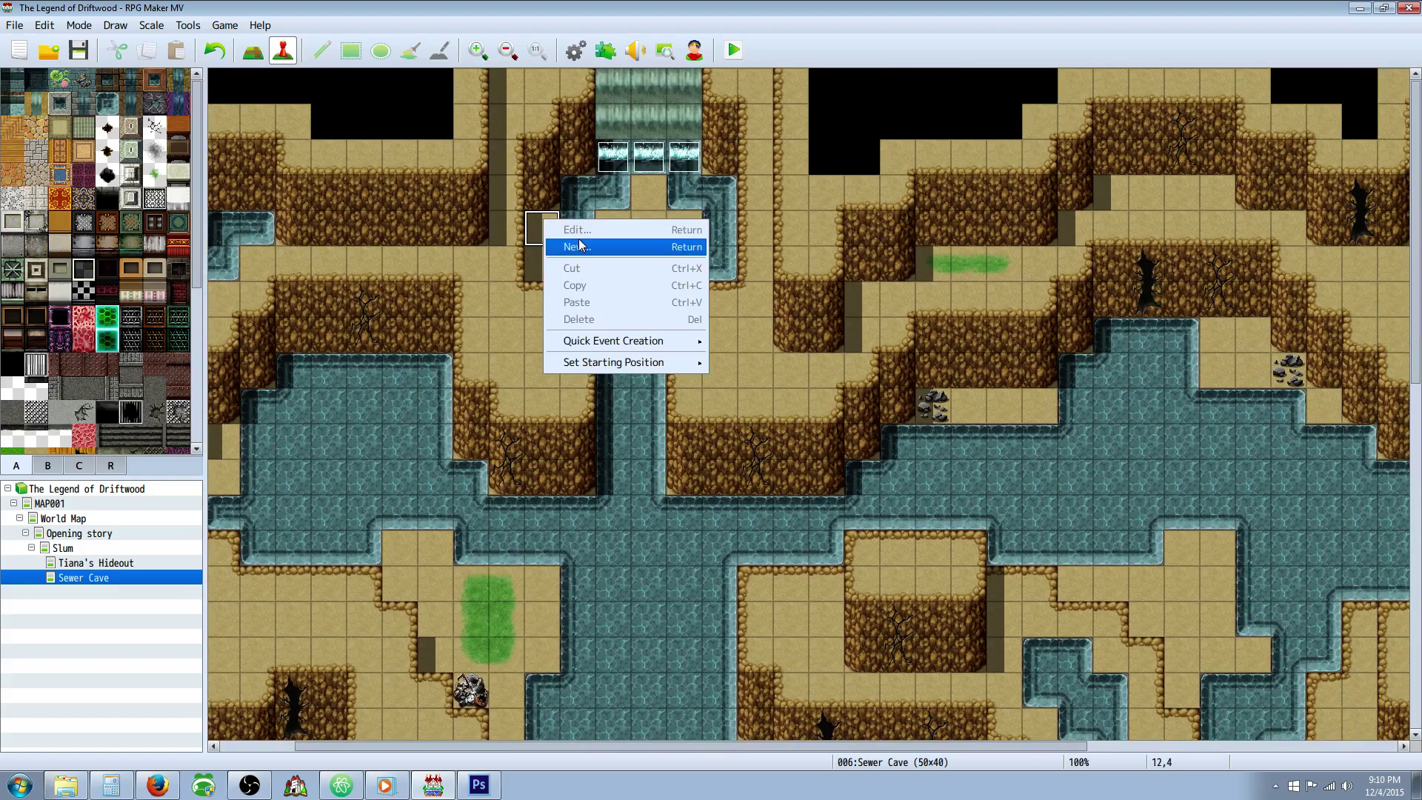
pyautogui.moveTo(601, 342)
pyautogui.click(795, 383)
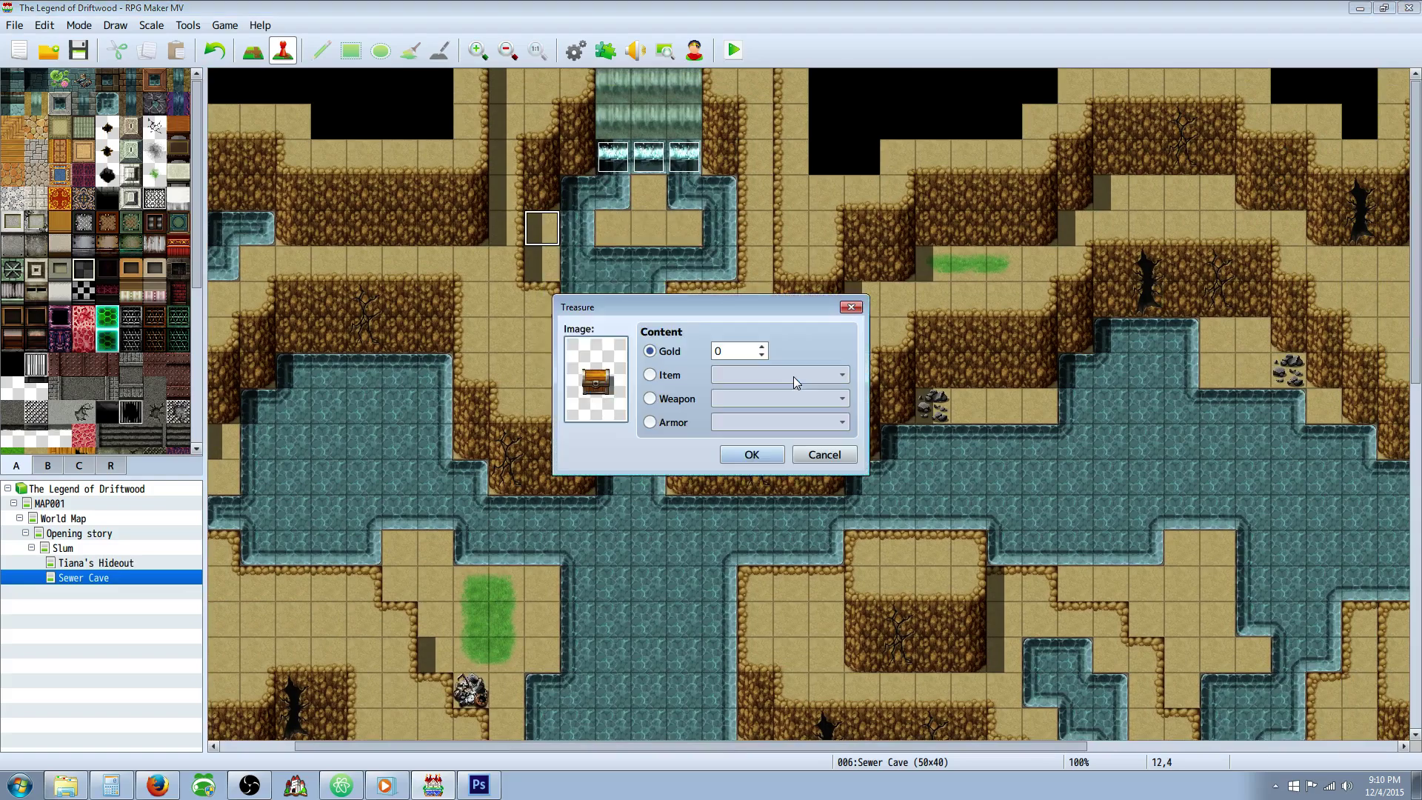
pyautogui.click(676, 376)
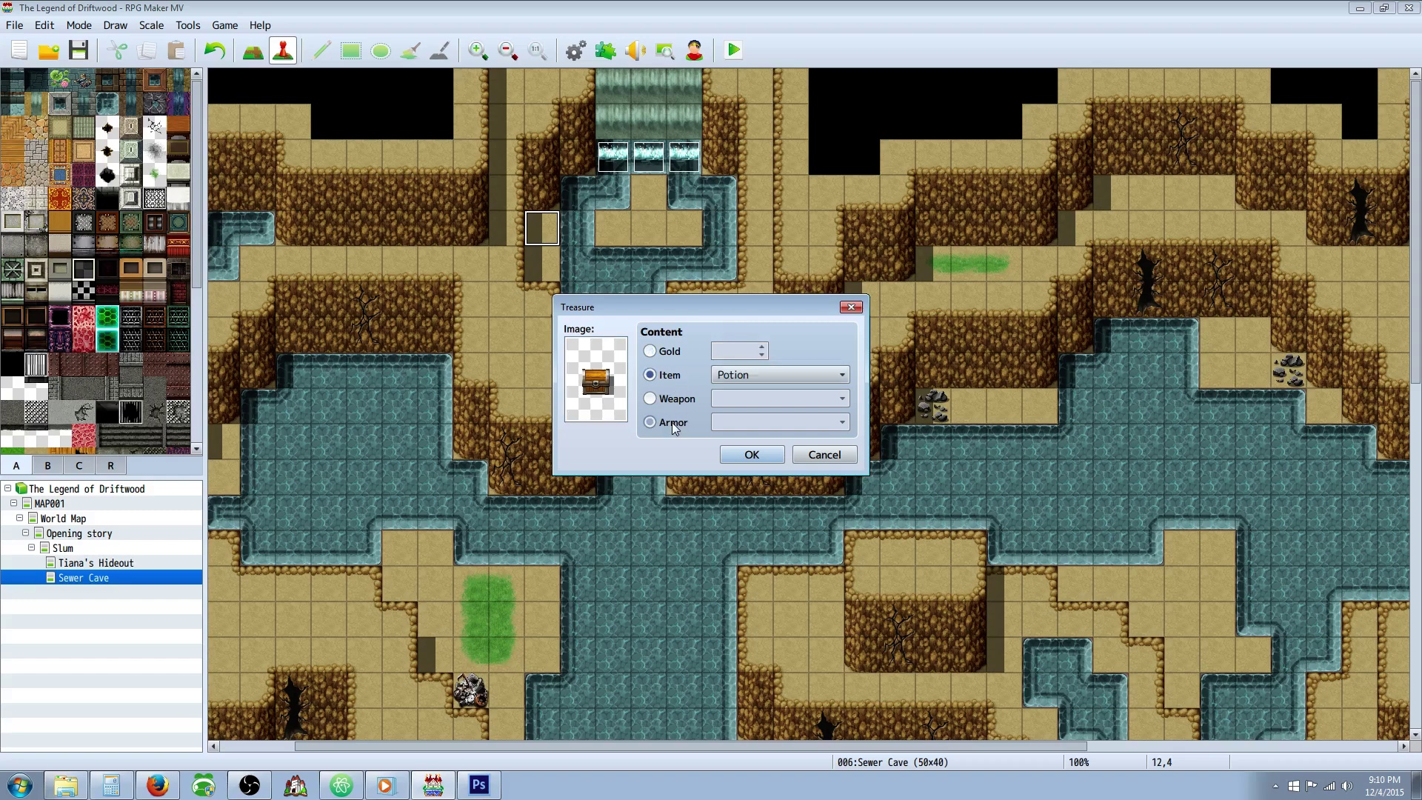
pyautogui.click(650, 422)
pyautogui.click(807, 422)
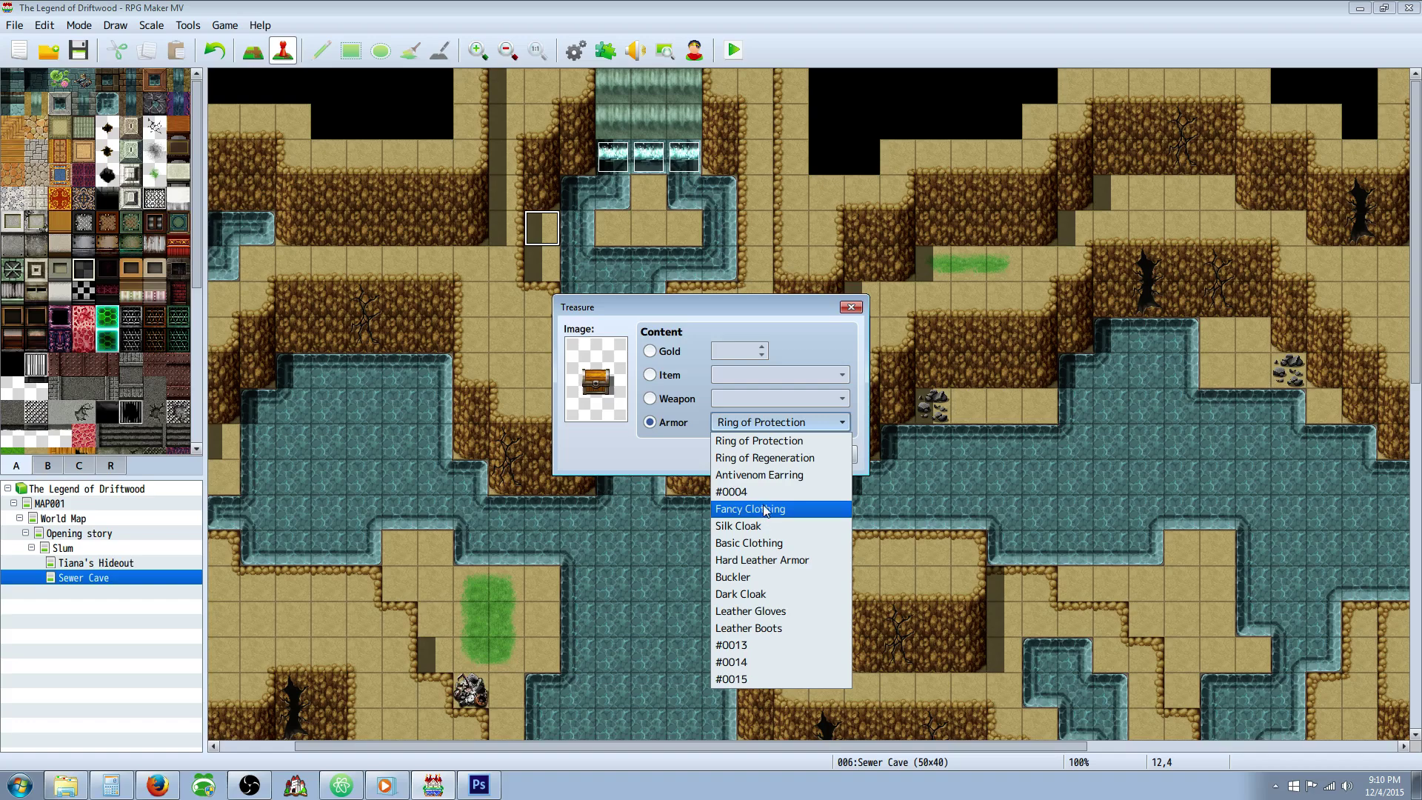
pyautogui.click(785, 628)
pyautogui.click(748, 454)
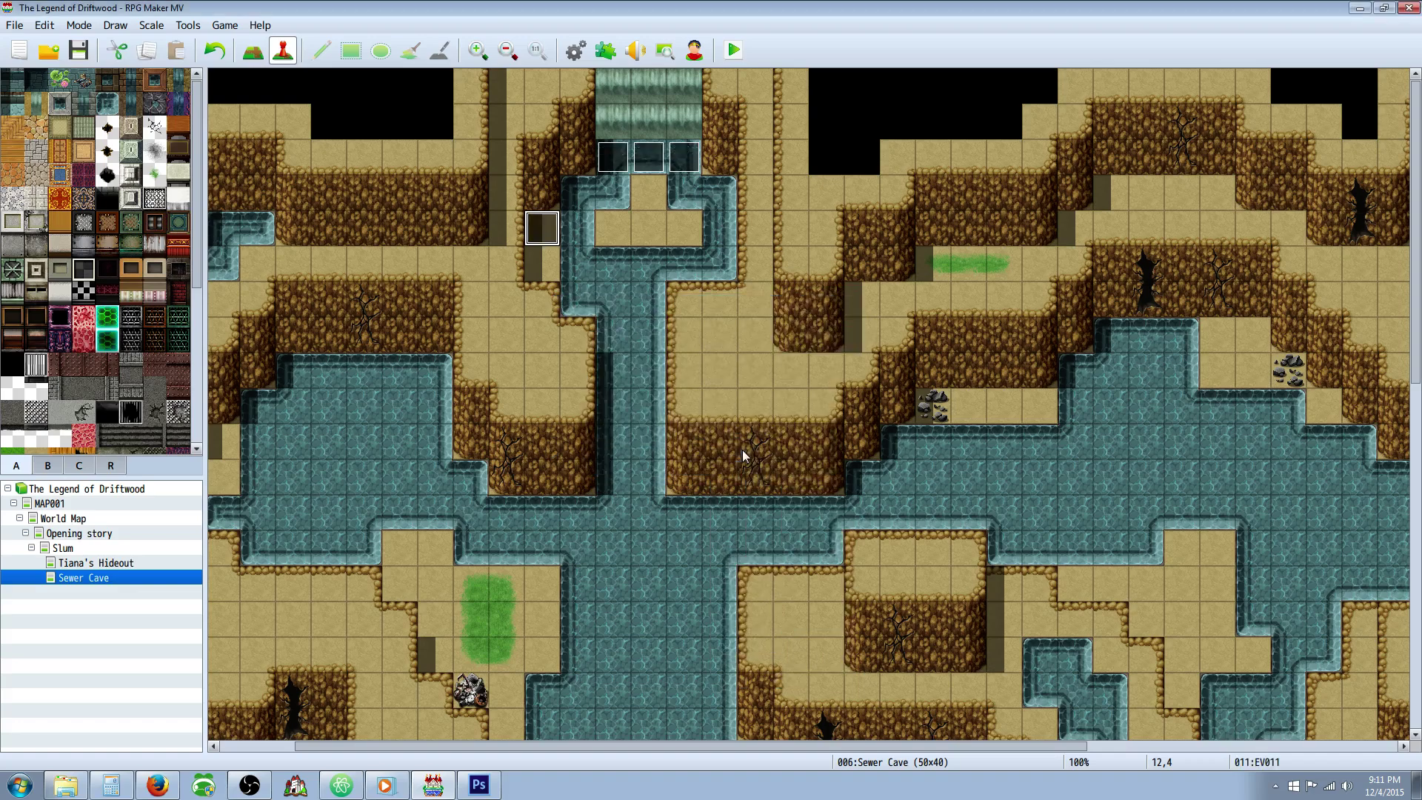
# Add a quick treasure event containing the Leather Gloves armor at tile 9,37 in the southwest of the Sewer Cave map.
pyautogui.scroll(-5, 650, 391)
pyautogui.scroll(-7, 619, 437)
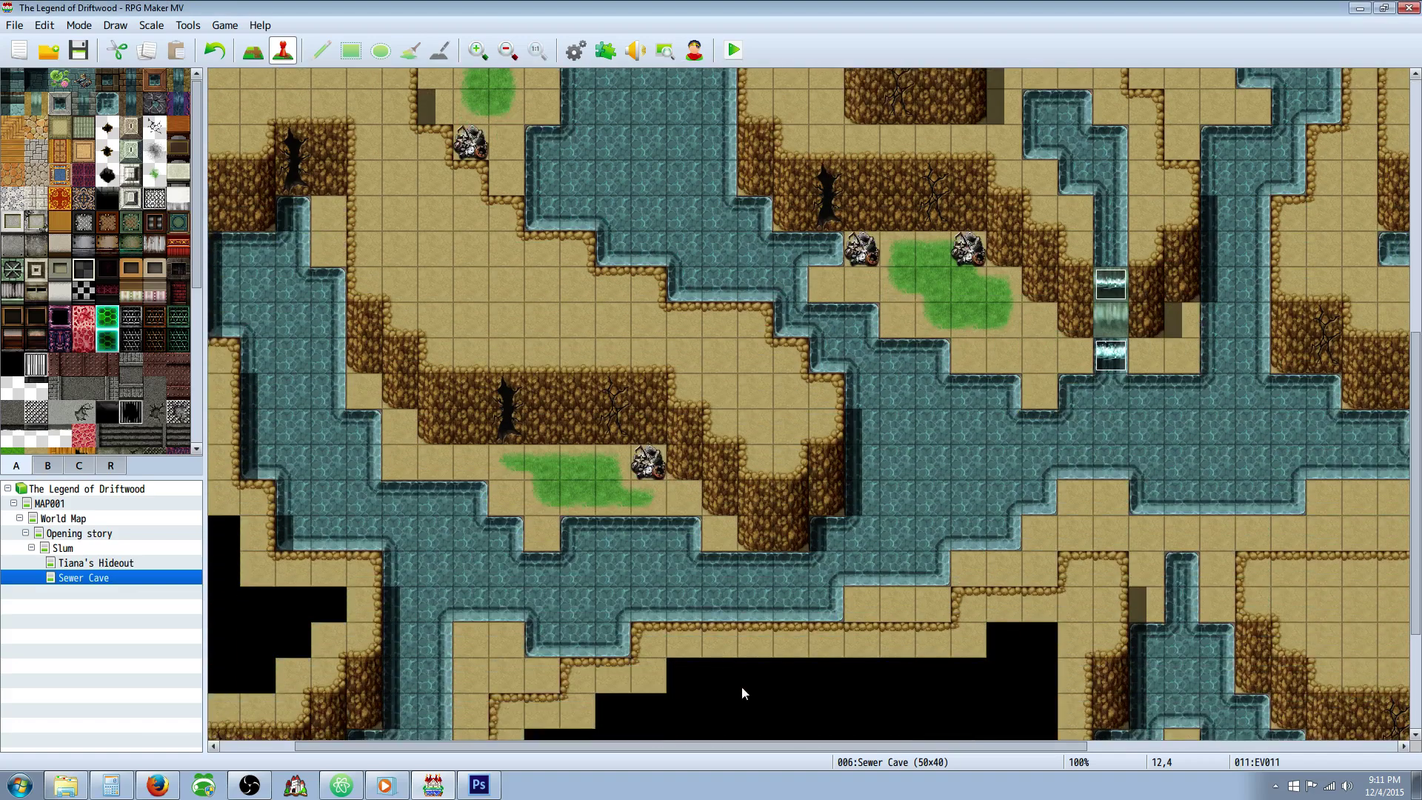
pyautogui.hscroll(-3, 792, 745)
pyautogui.scroll(-4, 472, 437)
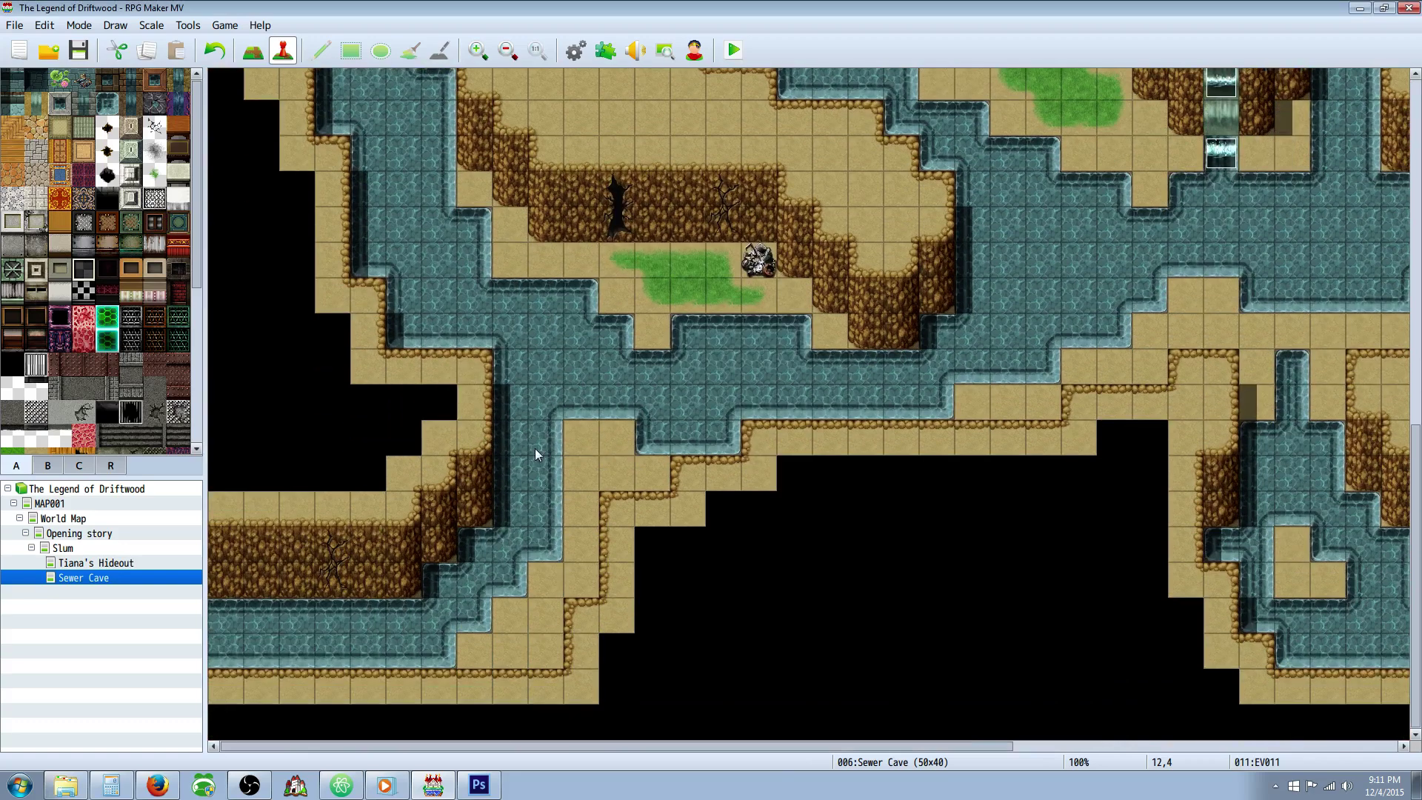
pyautogui.rightClick(550, 639)
pyautogui.moveTo(634, 784)
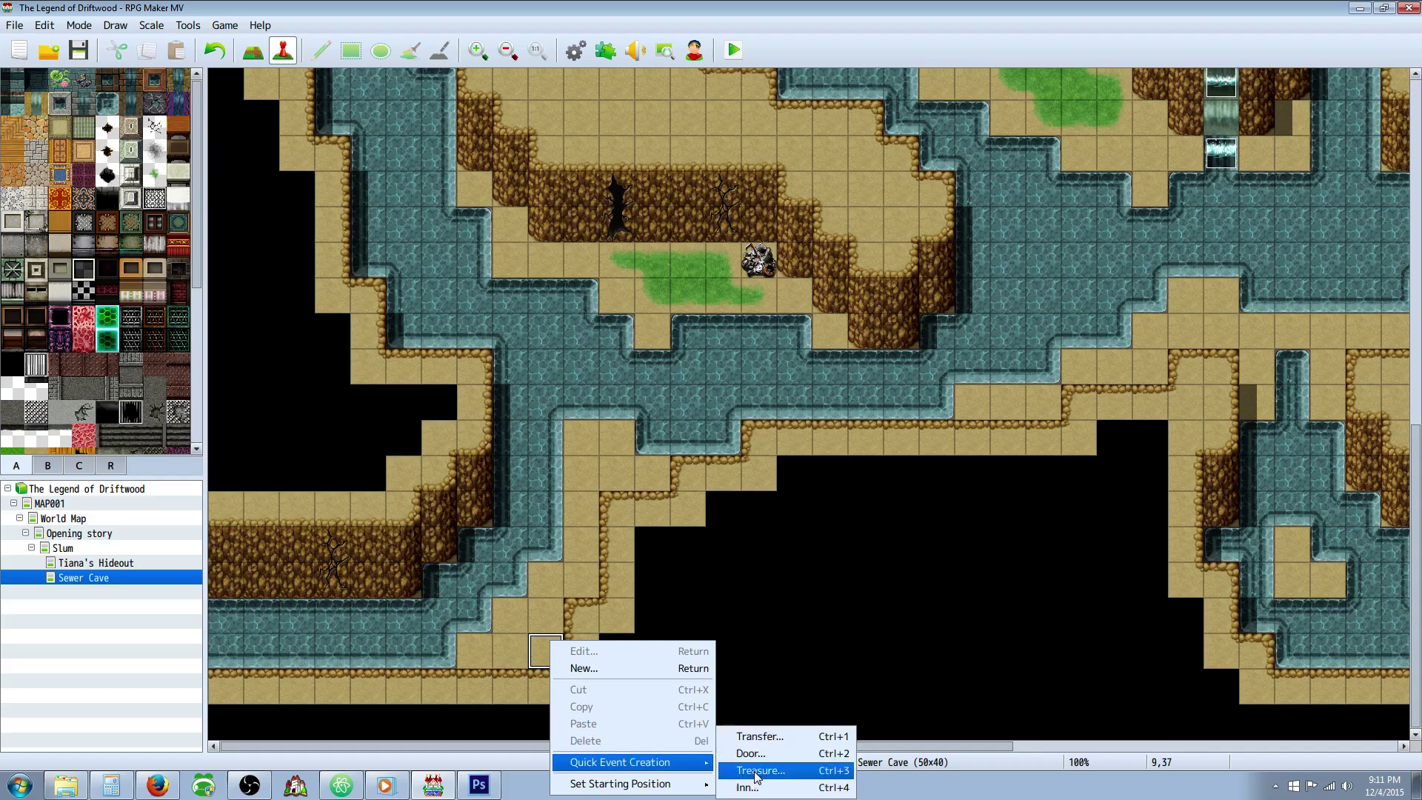
pyautogui.click(756, 773)
pyautogui.click(674, 419)
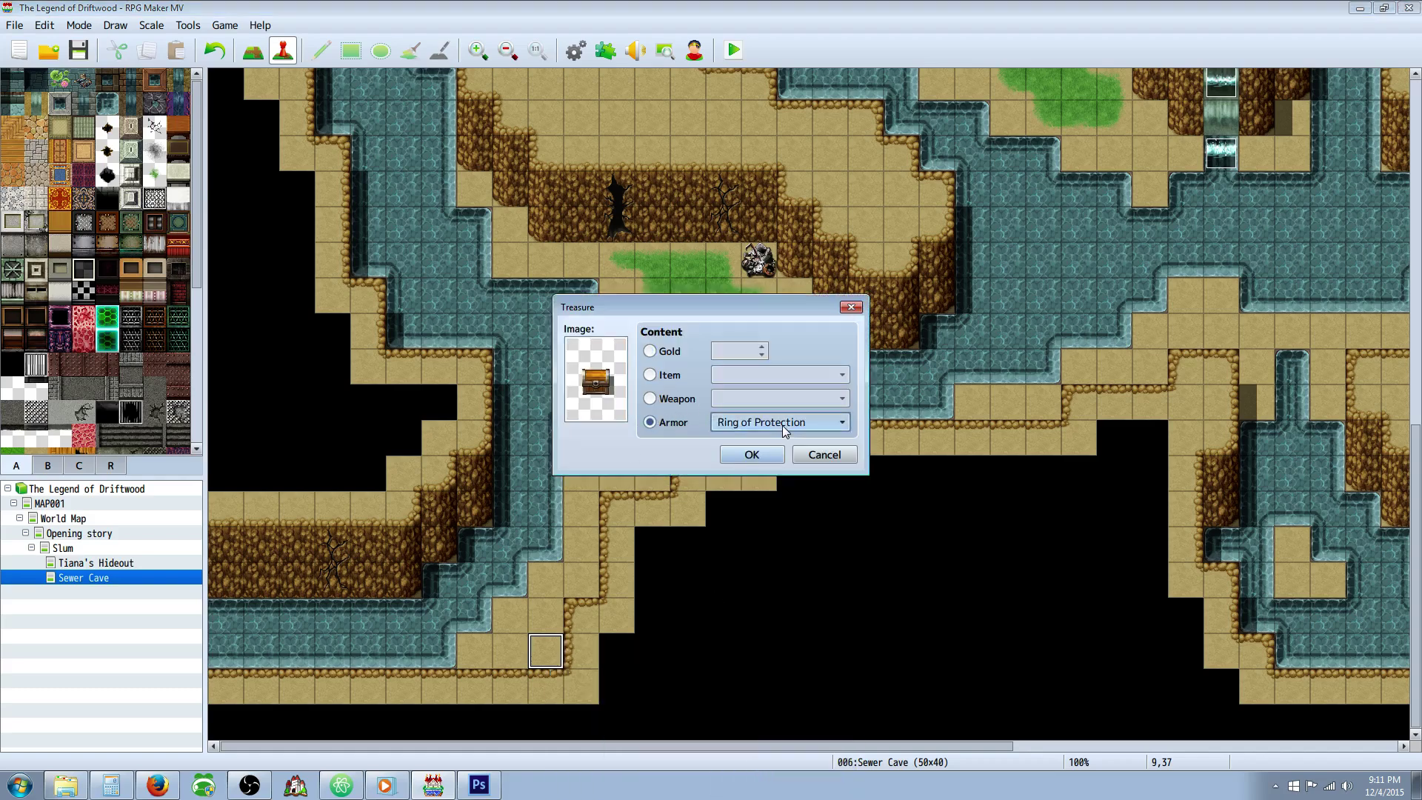
pyautogui.click(782, 423)
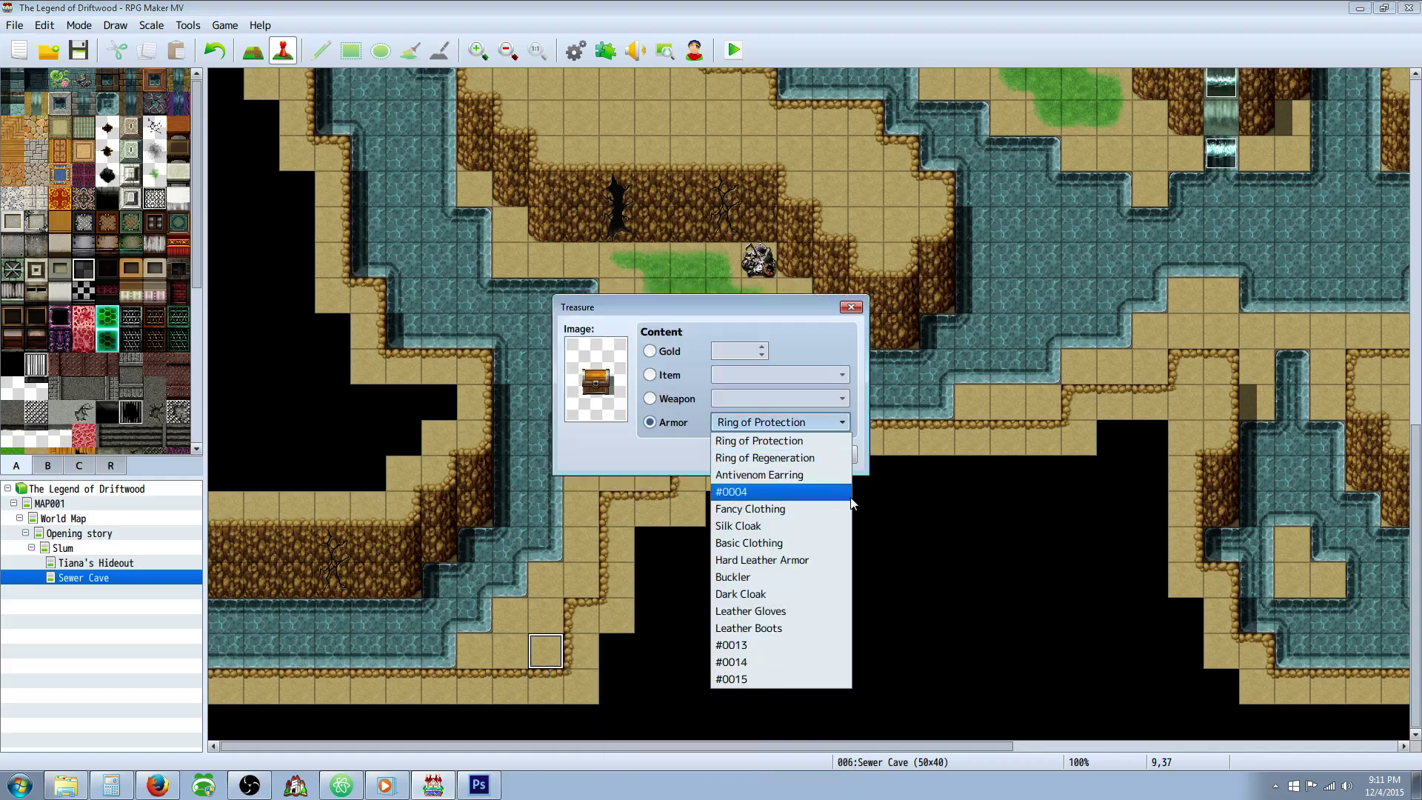
pyautogui.click(801, 611)
pyautogui.click(755, 454)
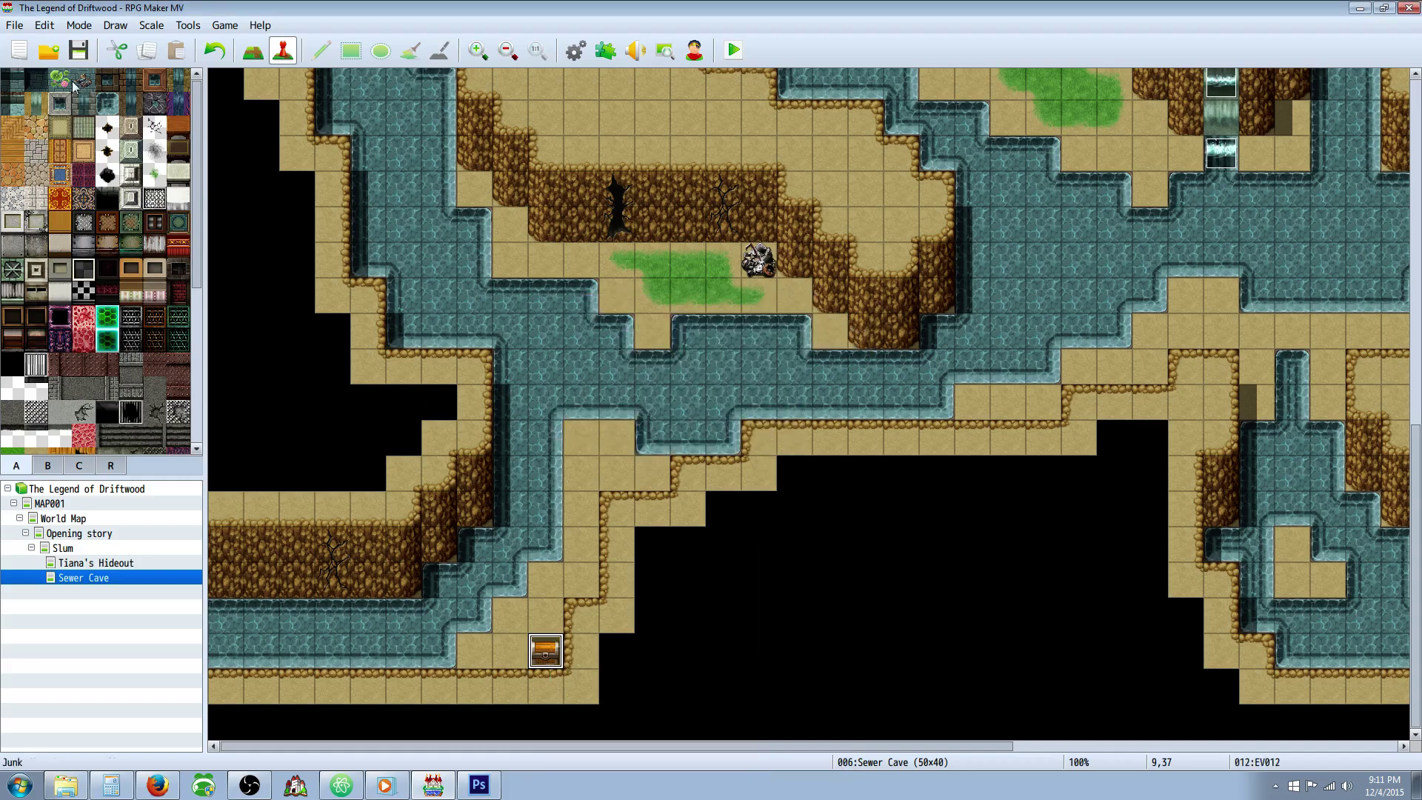
# Launch a playtest of the game and maximize its window.
pyautogui.scroll(4, 1066, 570)
pyautogui.moveTo(910, 746); pyautogui.dragTo(1295, 745)
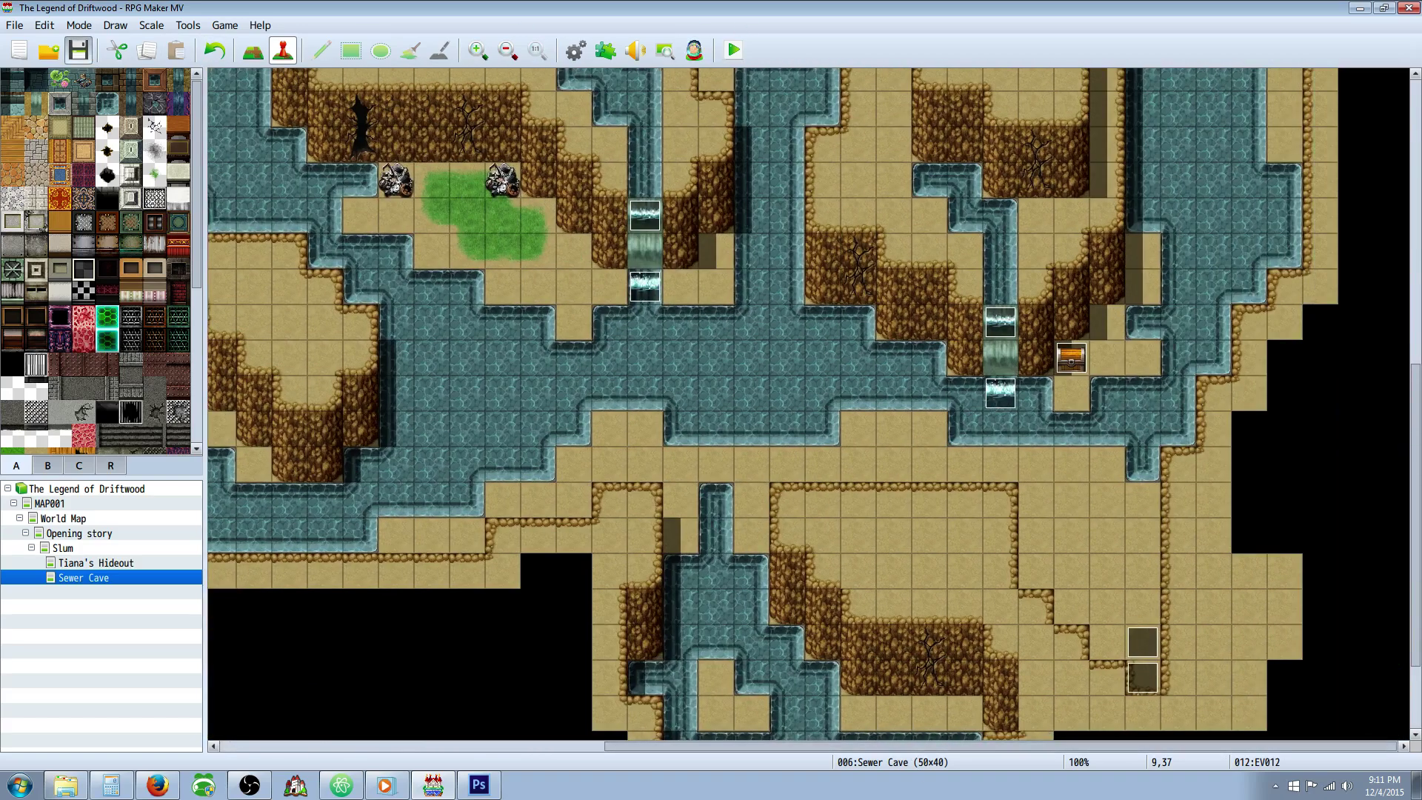
pyautogui.click(733, 52)
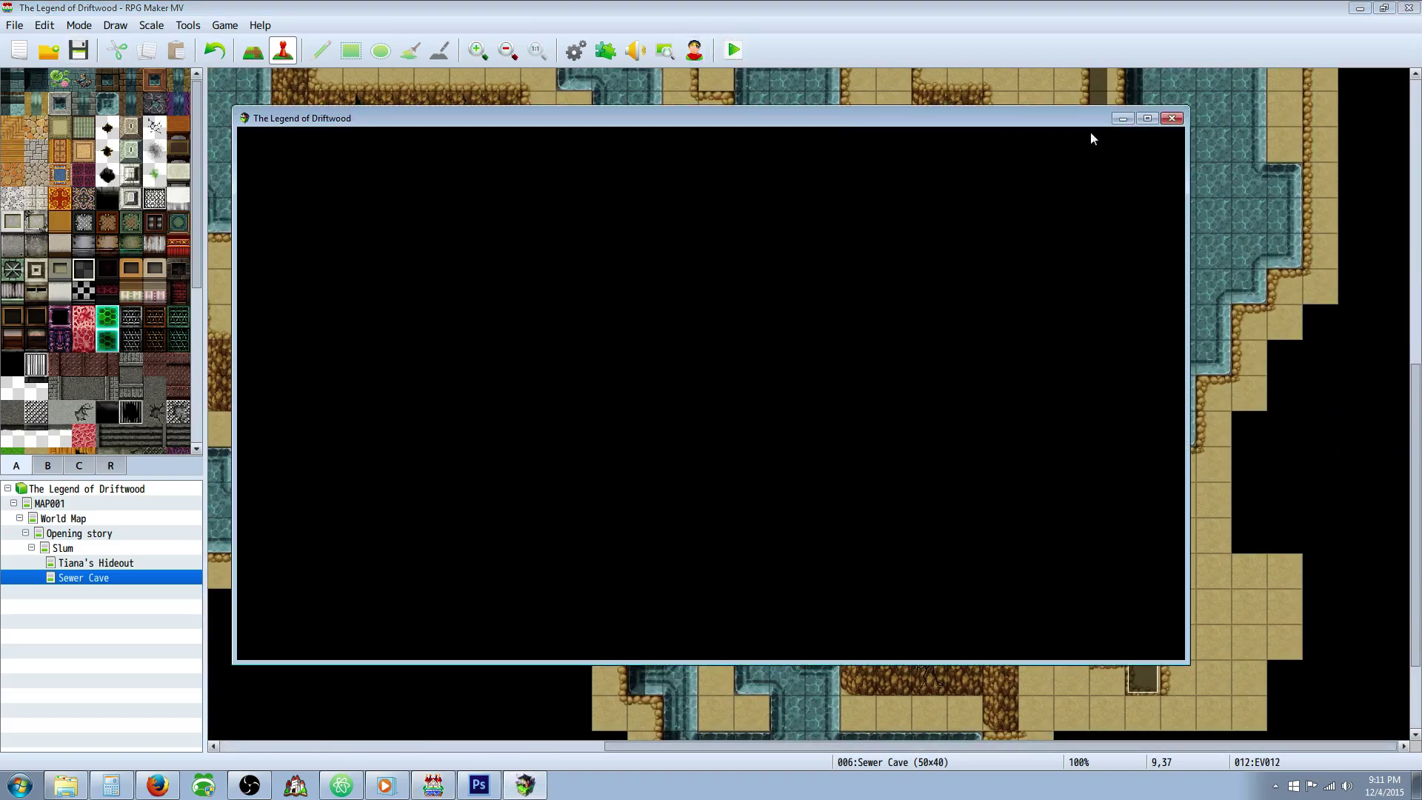
pyautogui.click(1147, 119)
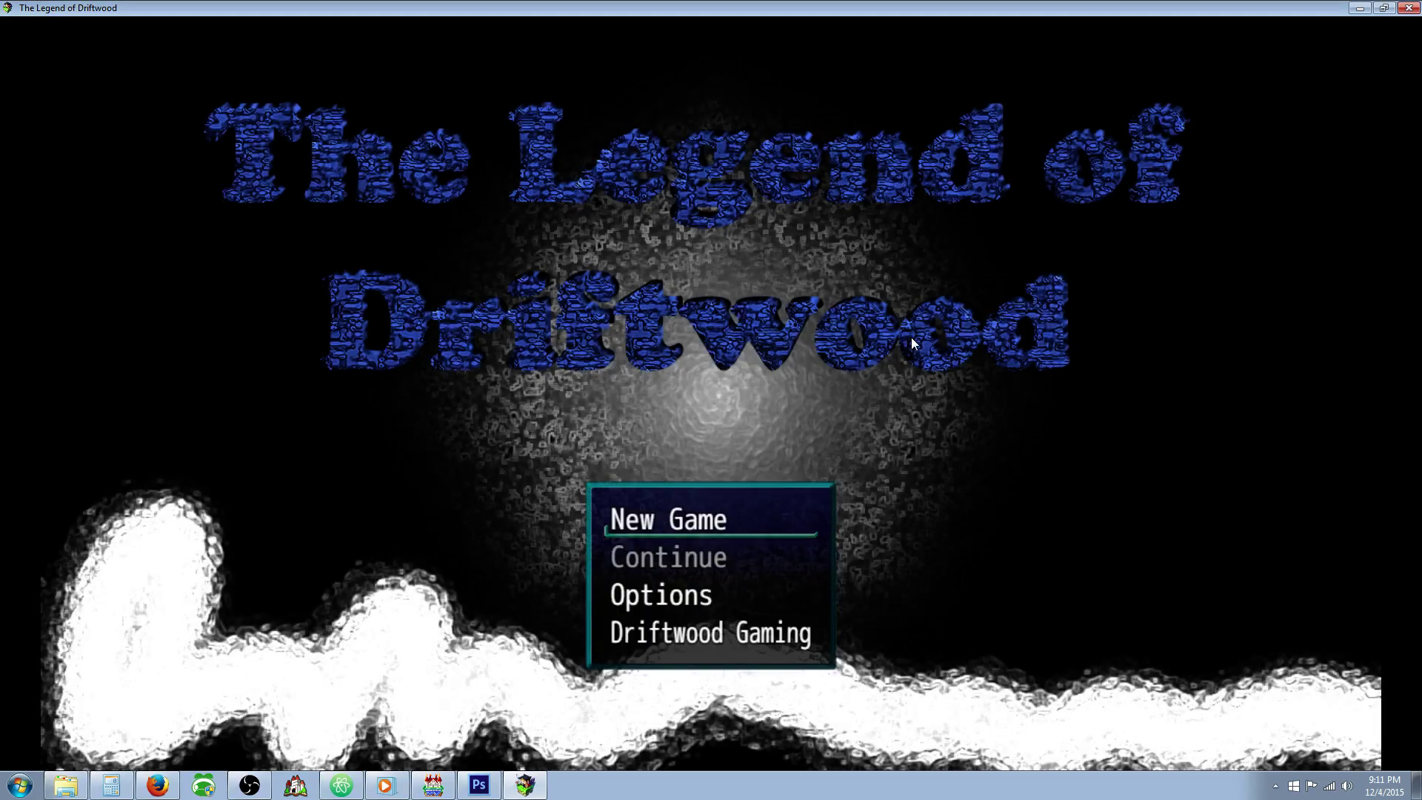
# Start a new game and advance through the opening story and hideout dialogue until Tiana can move.
pyautogui.press('Return')
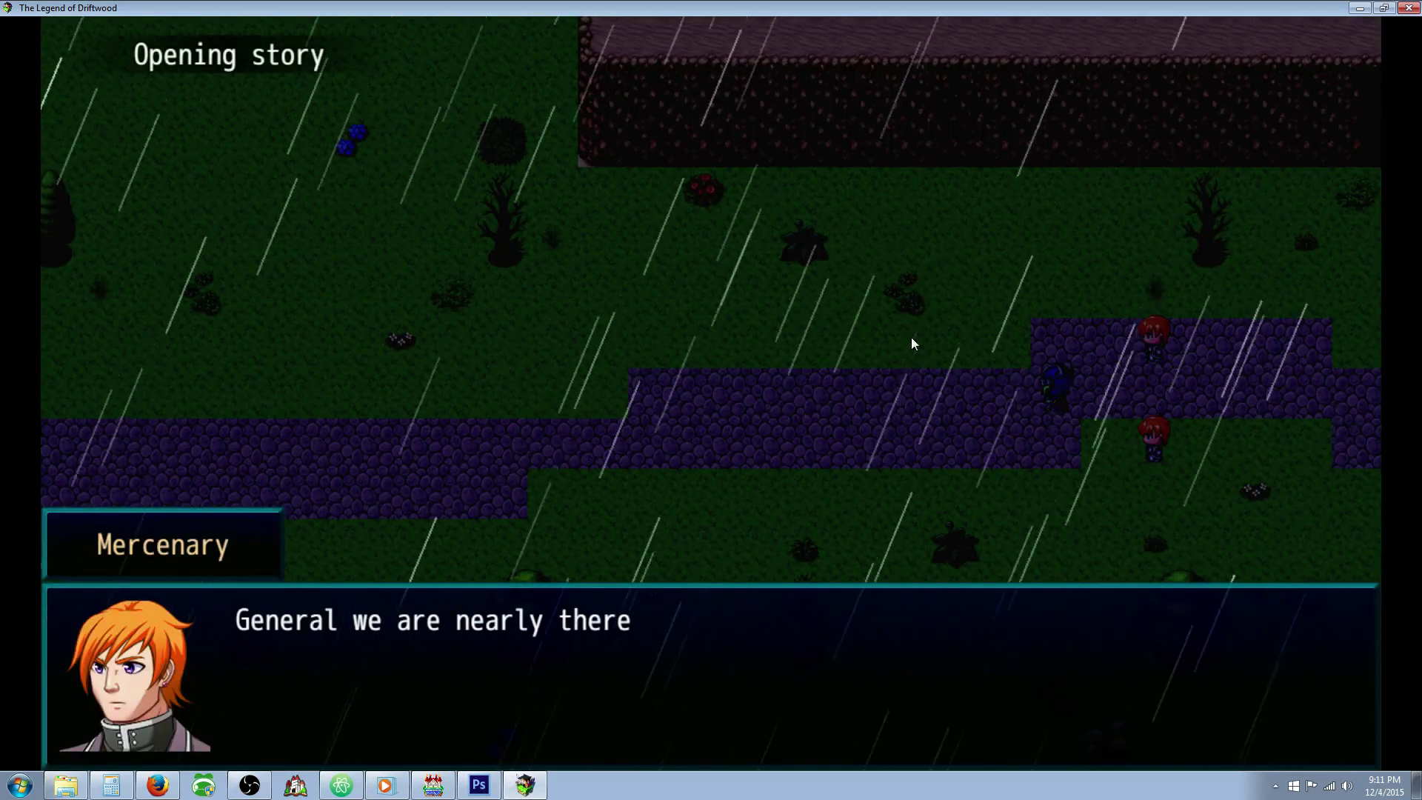
pyautogui.press('Return')
pyautogui.press('Return')
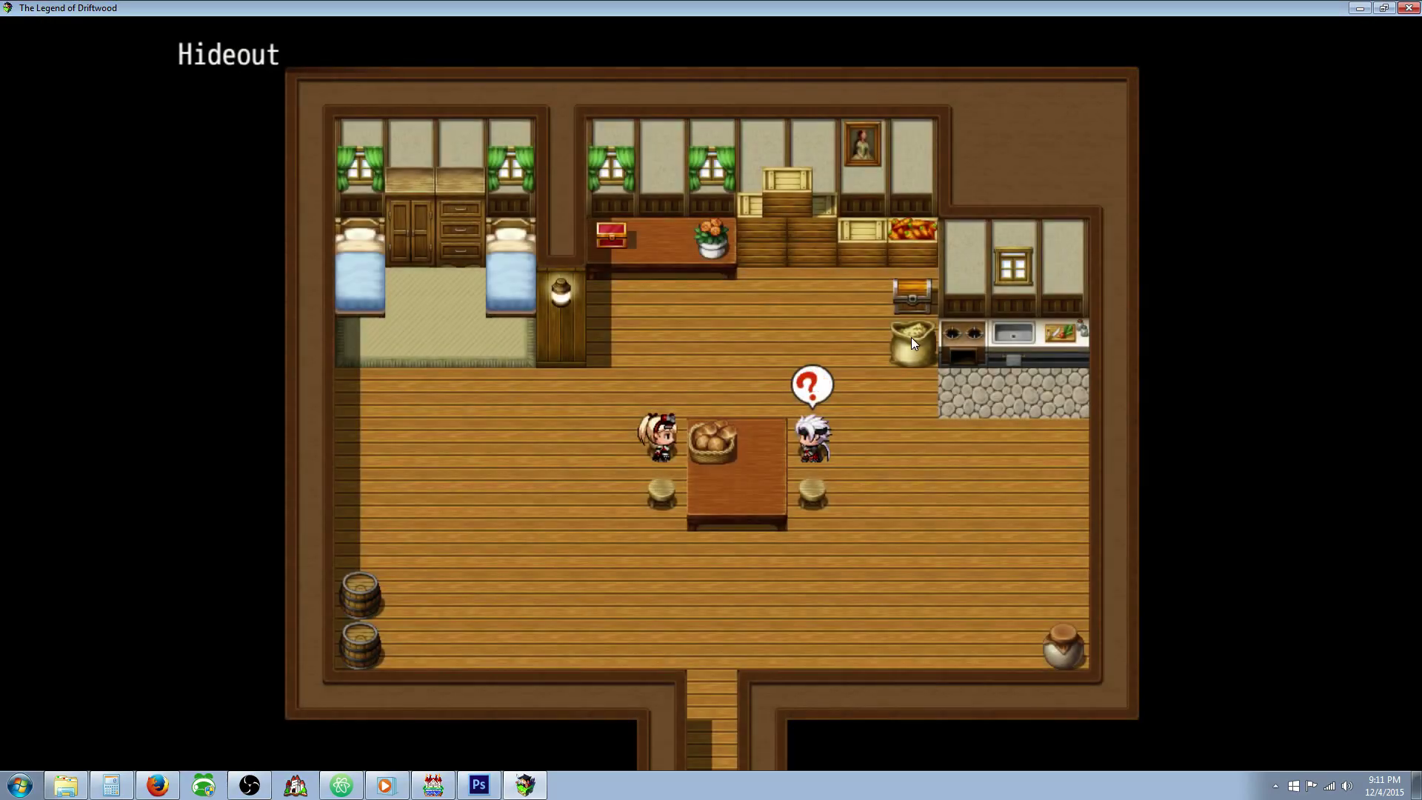
pyautogui.press('Return')
pyautogui.press('Return')
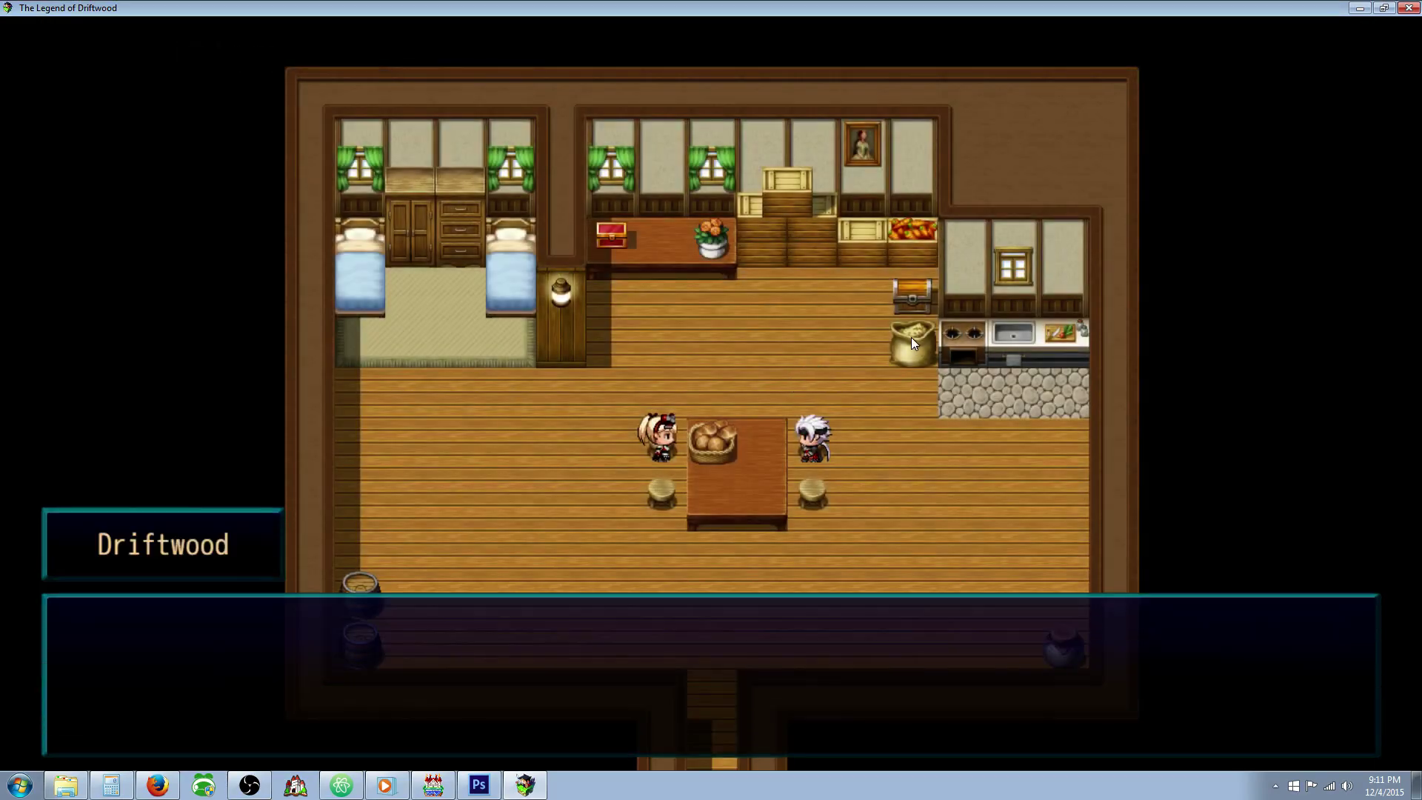
pyautogui.press('Return')
pyautogui.press('Return')
pyautogui.press('Return')
pyautogui.press('Return')
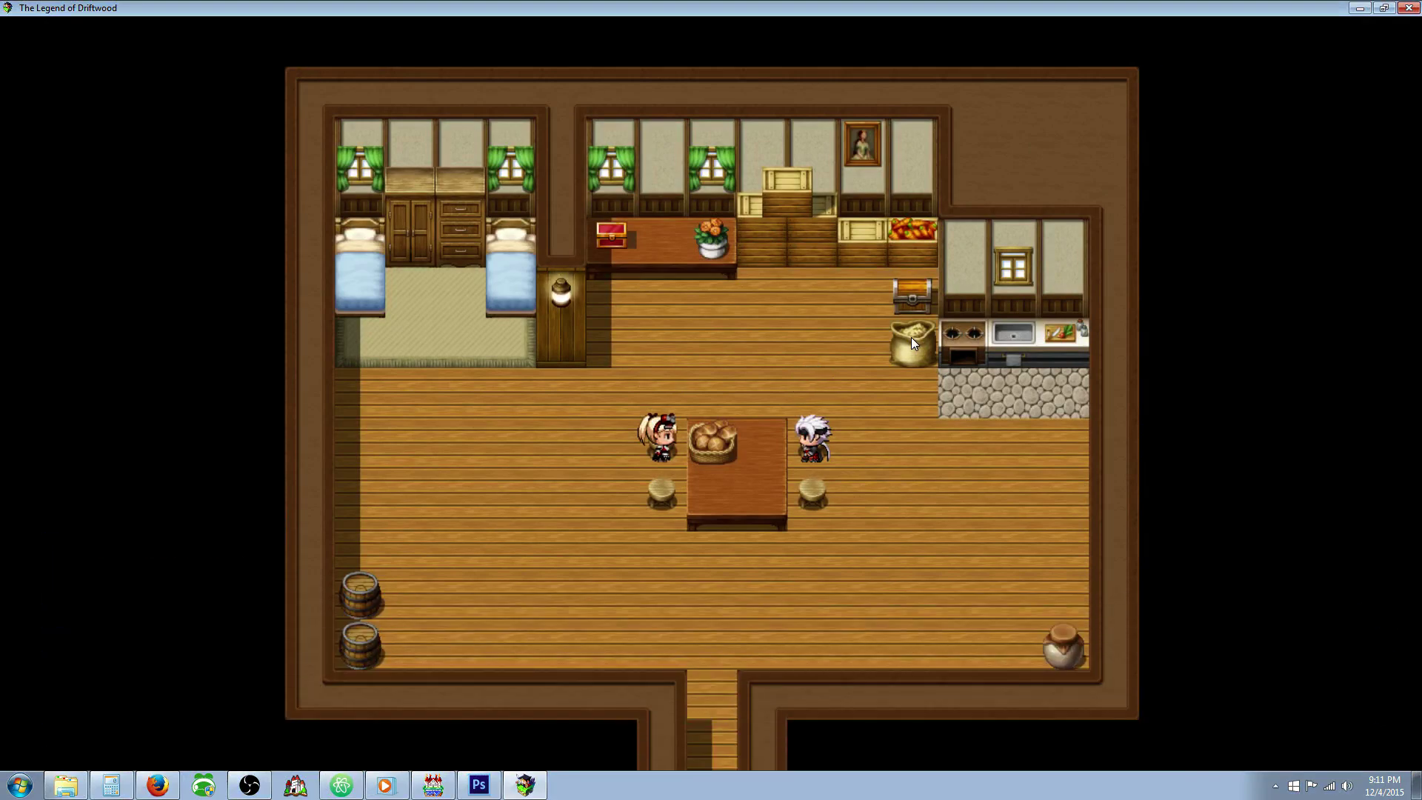
pyautogui.press('Return')
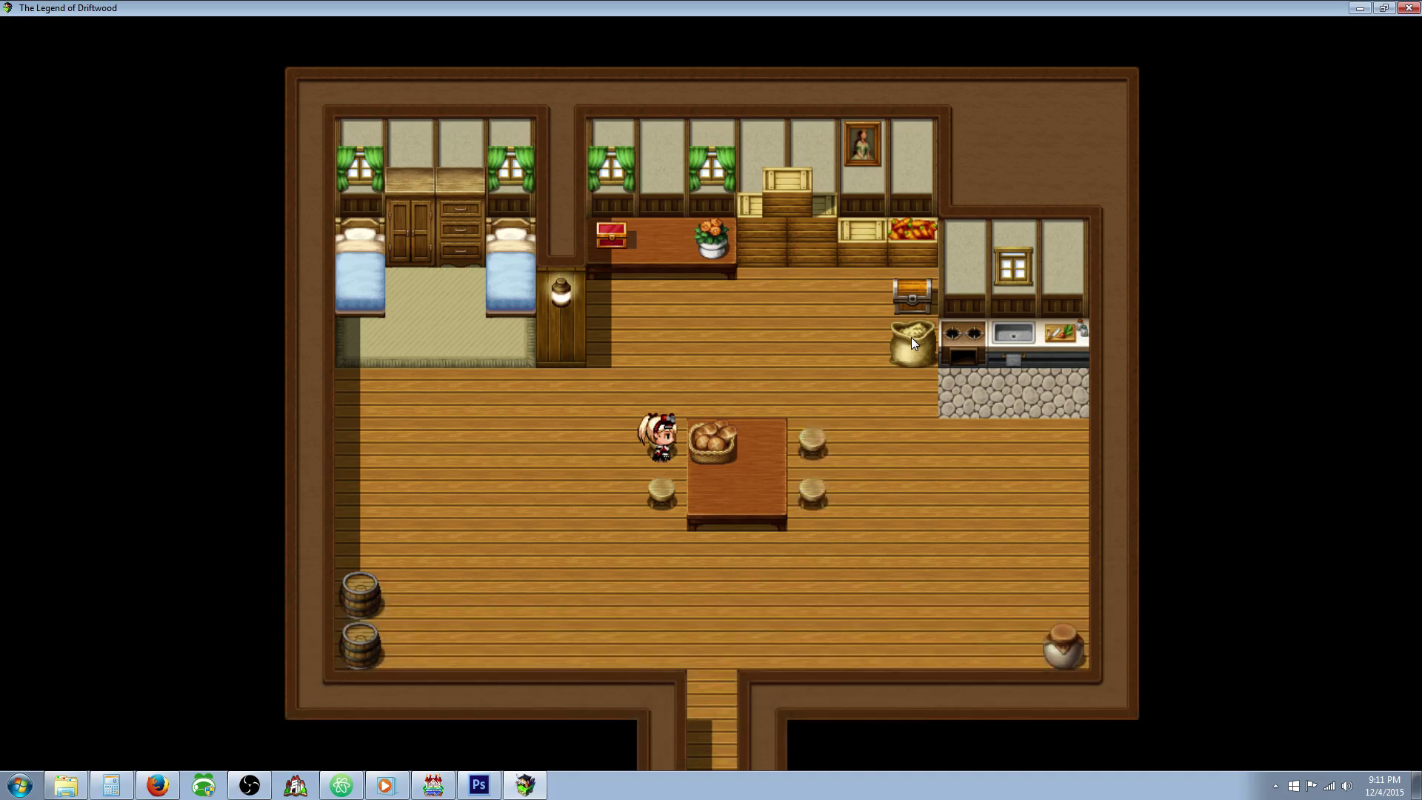
# Walk Tiana around the hideout to open the red chest on the table and the chest above the sack.
pyautogui.press('Up')
pyautogui.press('Left')
pyautogui.press('Up')
pyautogui.press('Return')
pyautogui.press('Return')
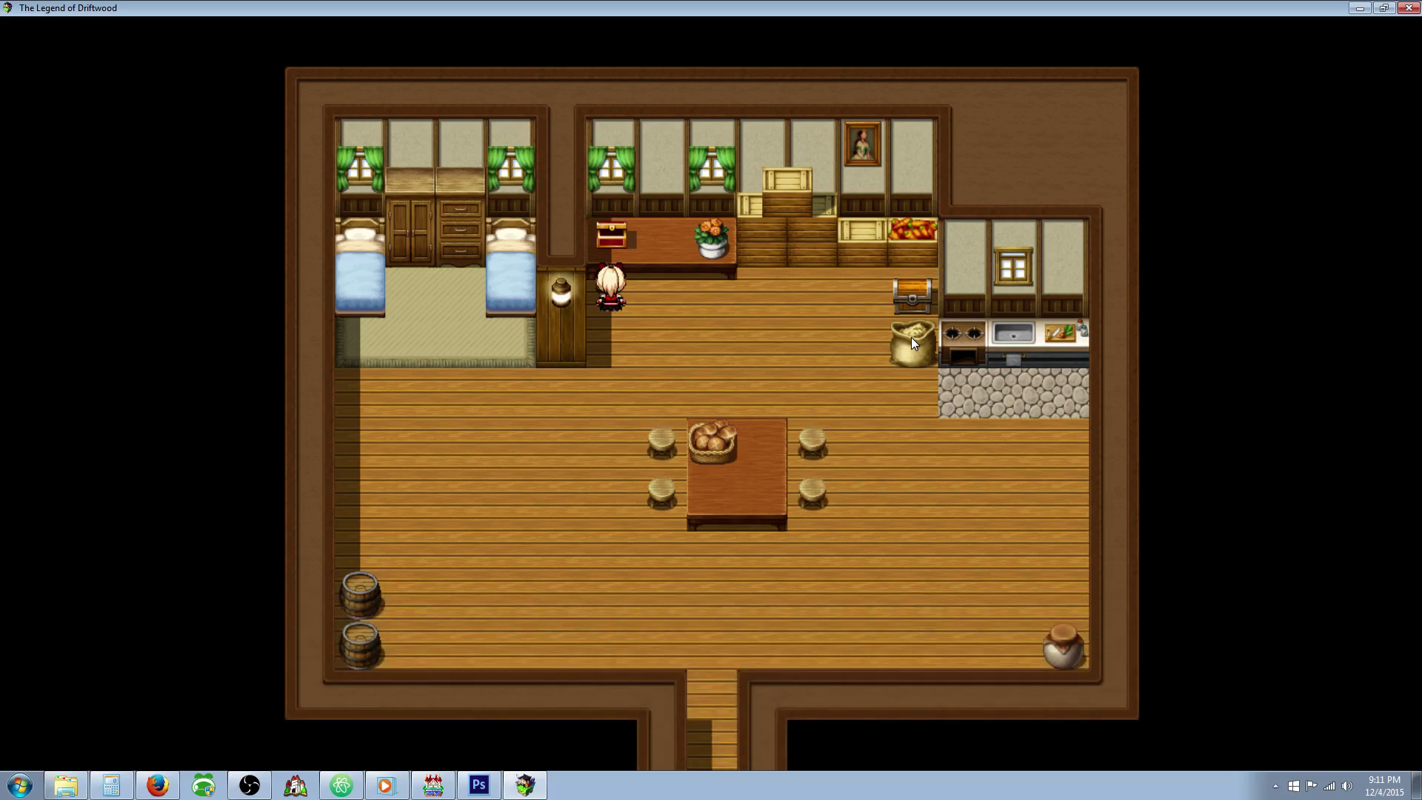
pyautogui.press('Right')
pyautogui.press('Return')
pyautogui.press('Return')
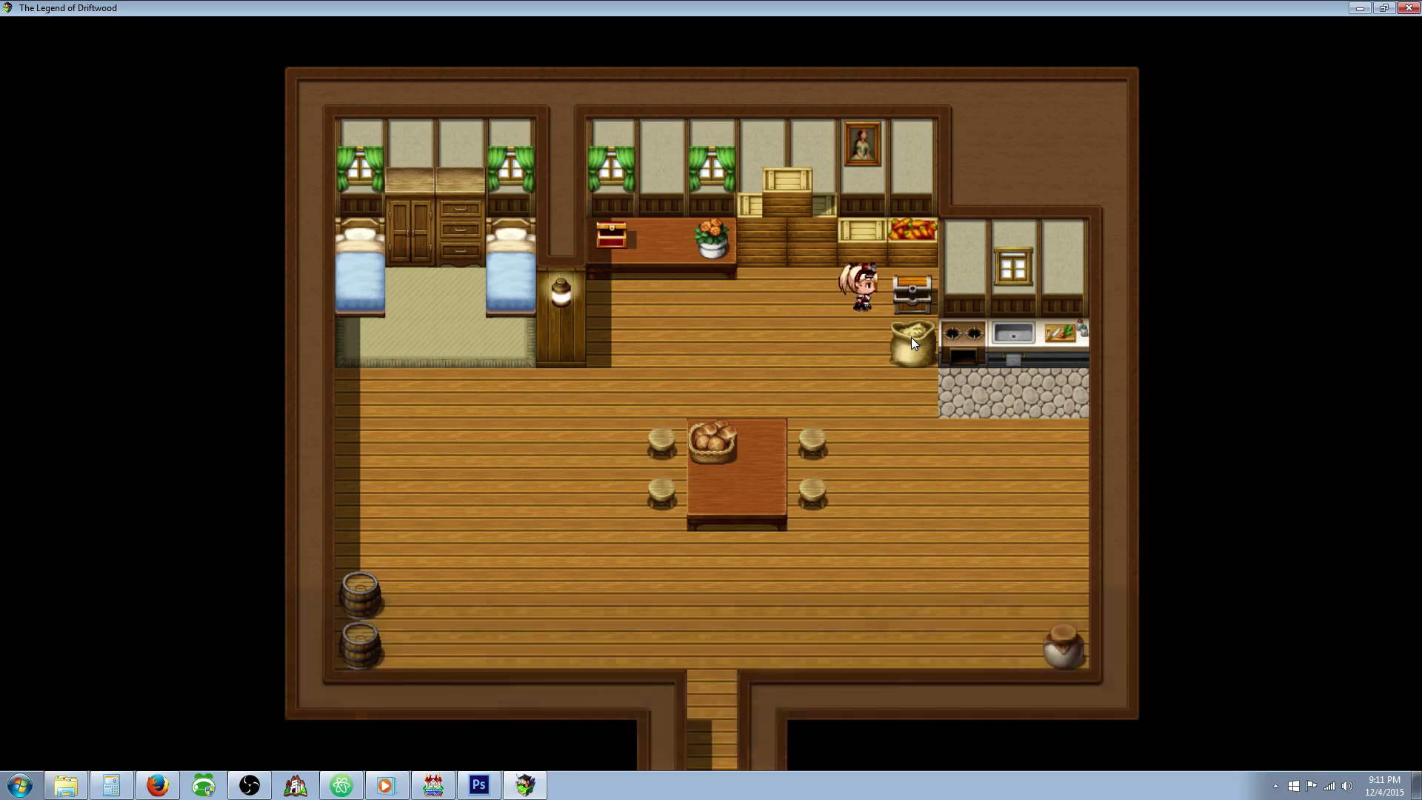
# Open Tiana's equipment screen from the in-game menu.
pyautogui.press('Escape')
pyautogui.press('Up')
pyautogui.press('Up')
pyautogui.press('Up')
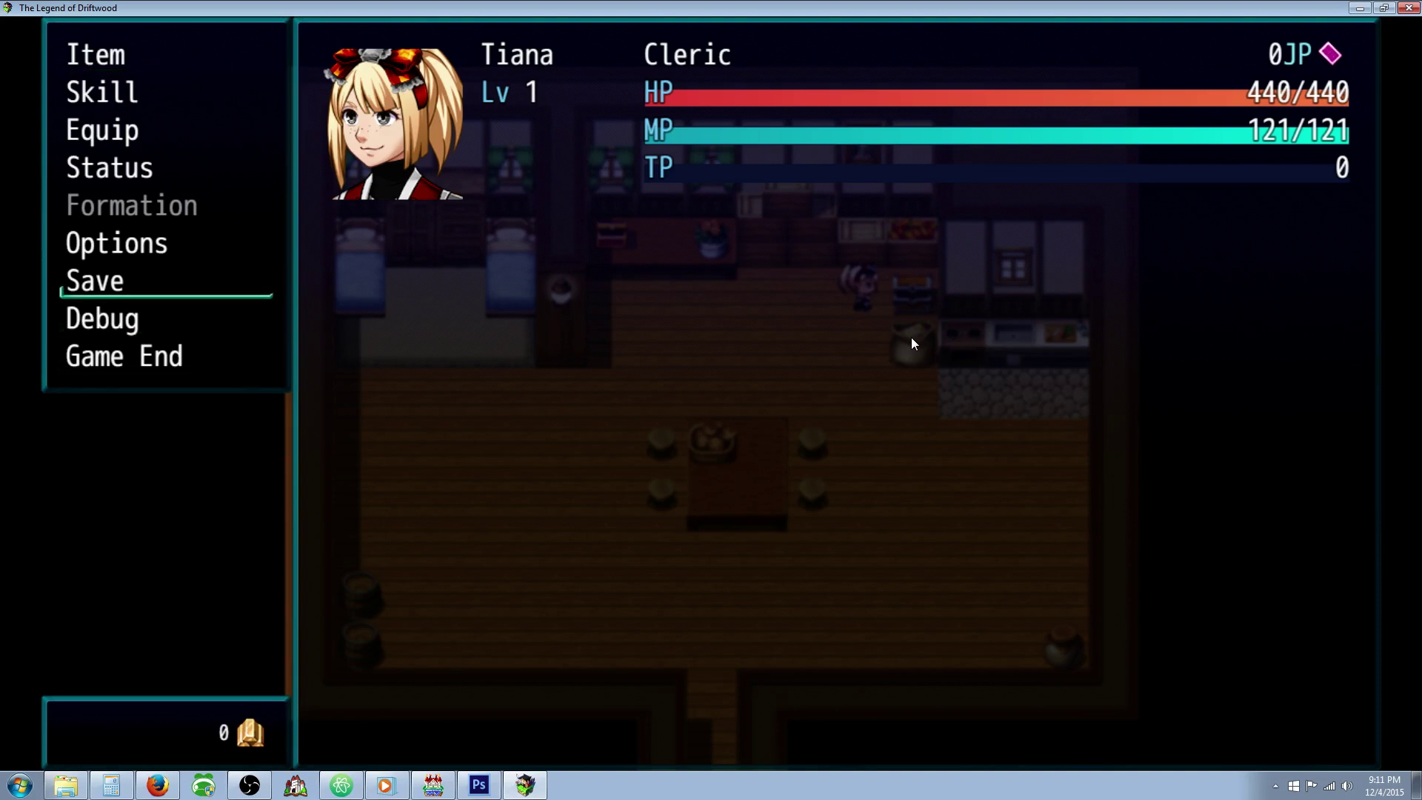
pyautogui.press('Down')
pyautogui.press('Up')
pyautogui.press('Up')
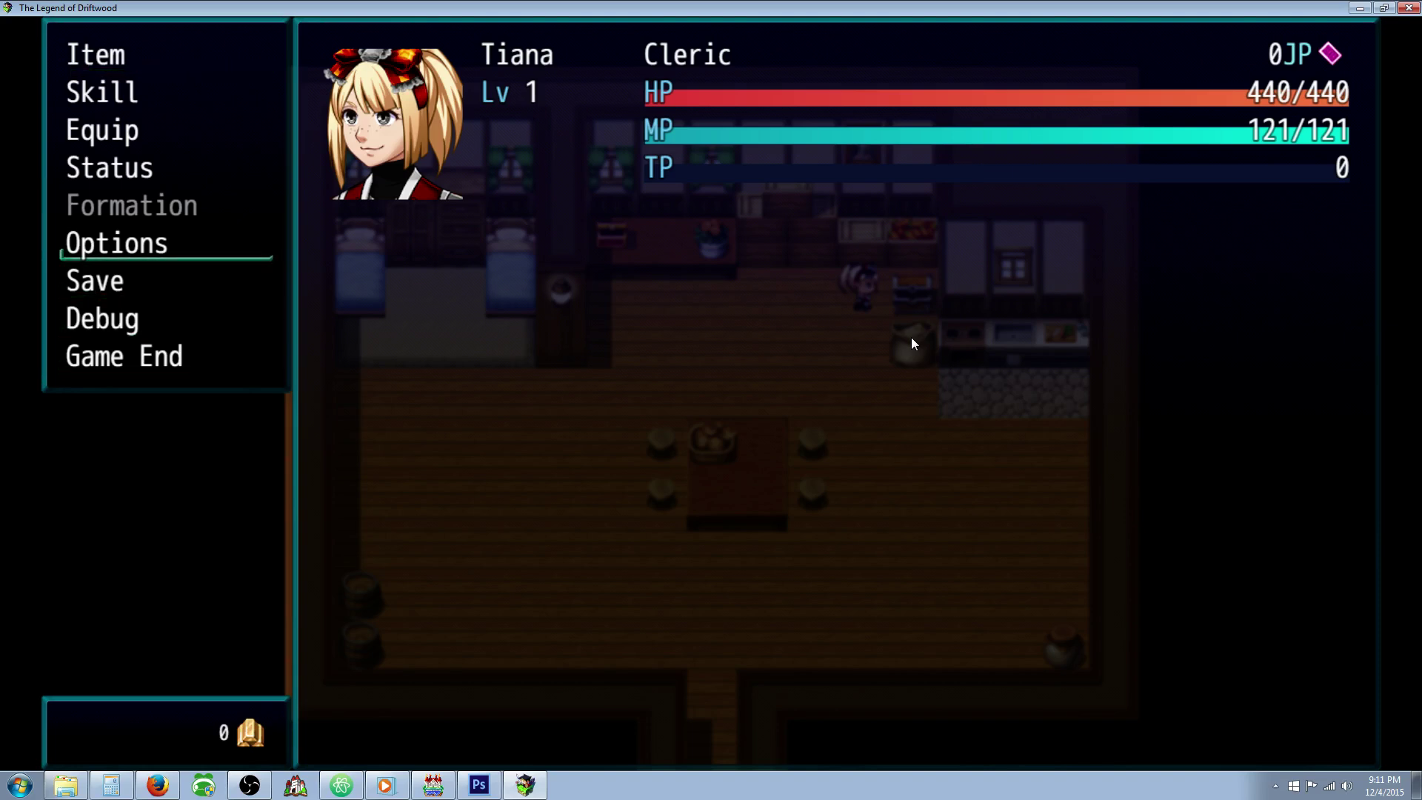
pyautogui.press('Down')
pyautogui.press('Up')
pyautogui.press('Up')
pyautogui.press('Up')
pyautogui.press('Up')
pyautogui.press('Return')
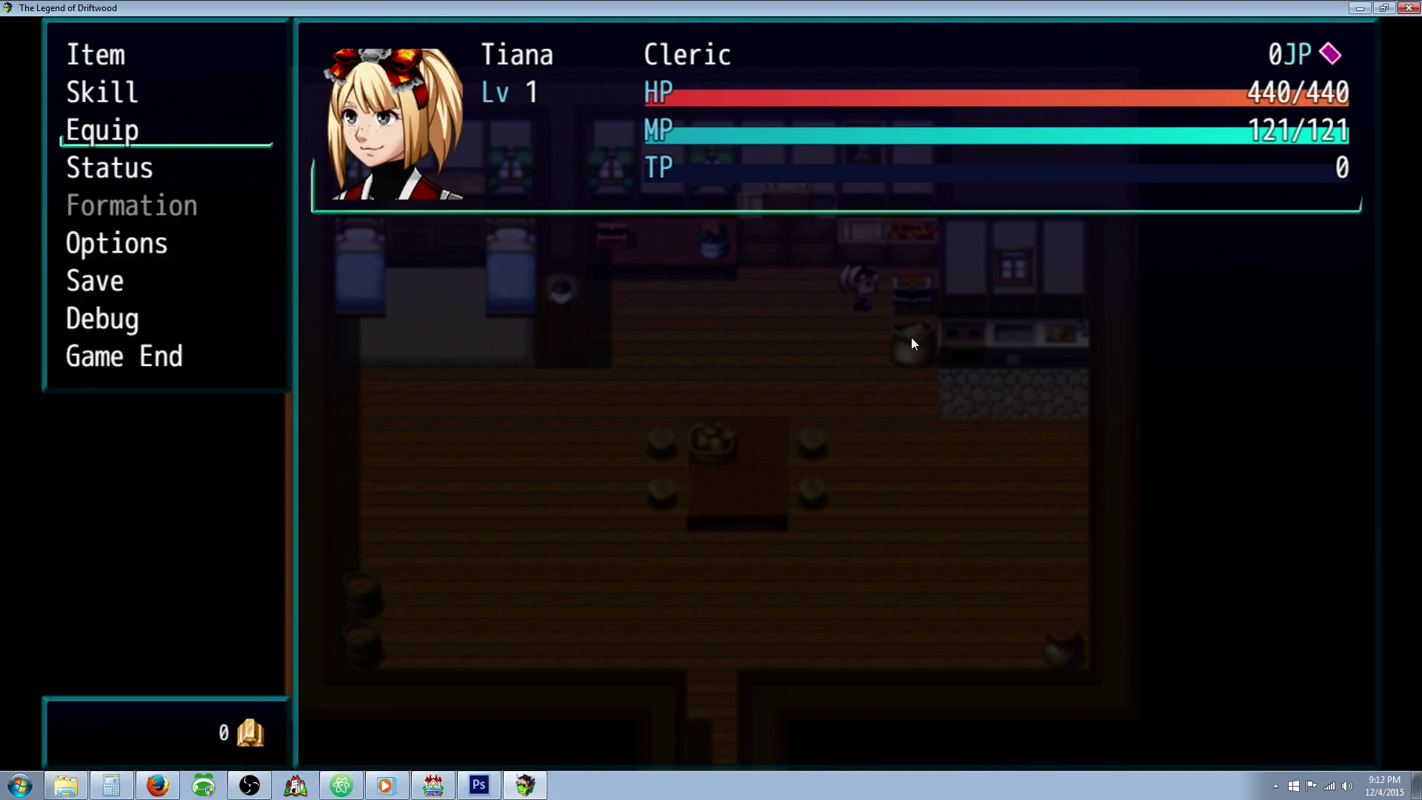
pyautogui.press('Return')
# Optimize Tiana's equipment and return to the hideout.
pyautogui.press('Down')
pyautogui.press('Down')
pyautogui.press('Up')
pyautogui.press('Up')
pyautogui.press('Down')
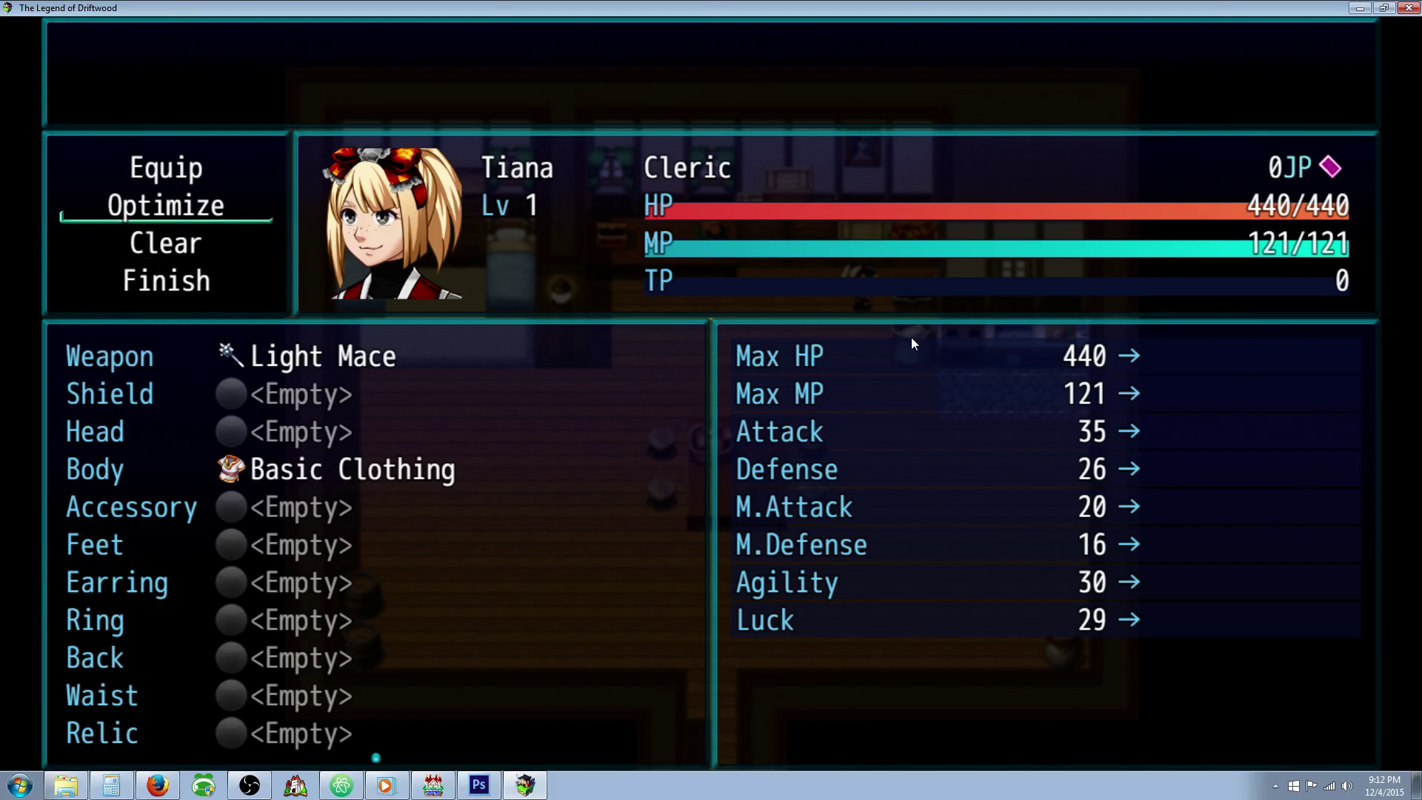
pyautogui.press('Return')
pyautogui.press('Escape')
pyautogui.press('Escape')
# Search the far end of the kitchen counter and the clay pot in the hideout's lower corner for items.
pyautogui.press('Down')
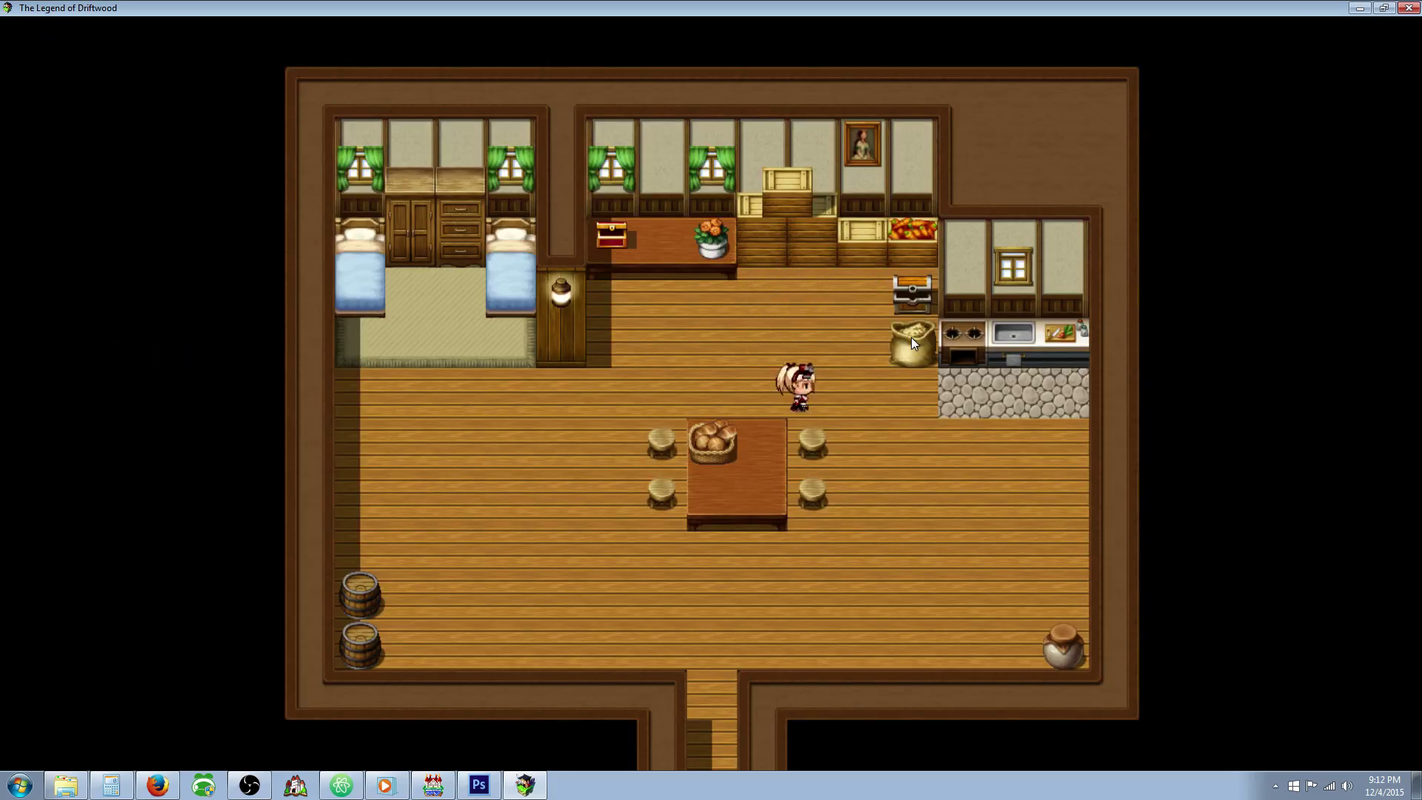
pyautogui.press('Right')
pyautogui.press('Right')
pyautogui.press('Return')
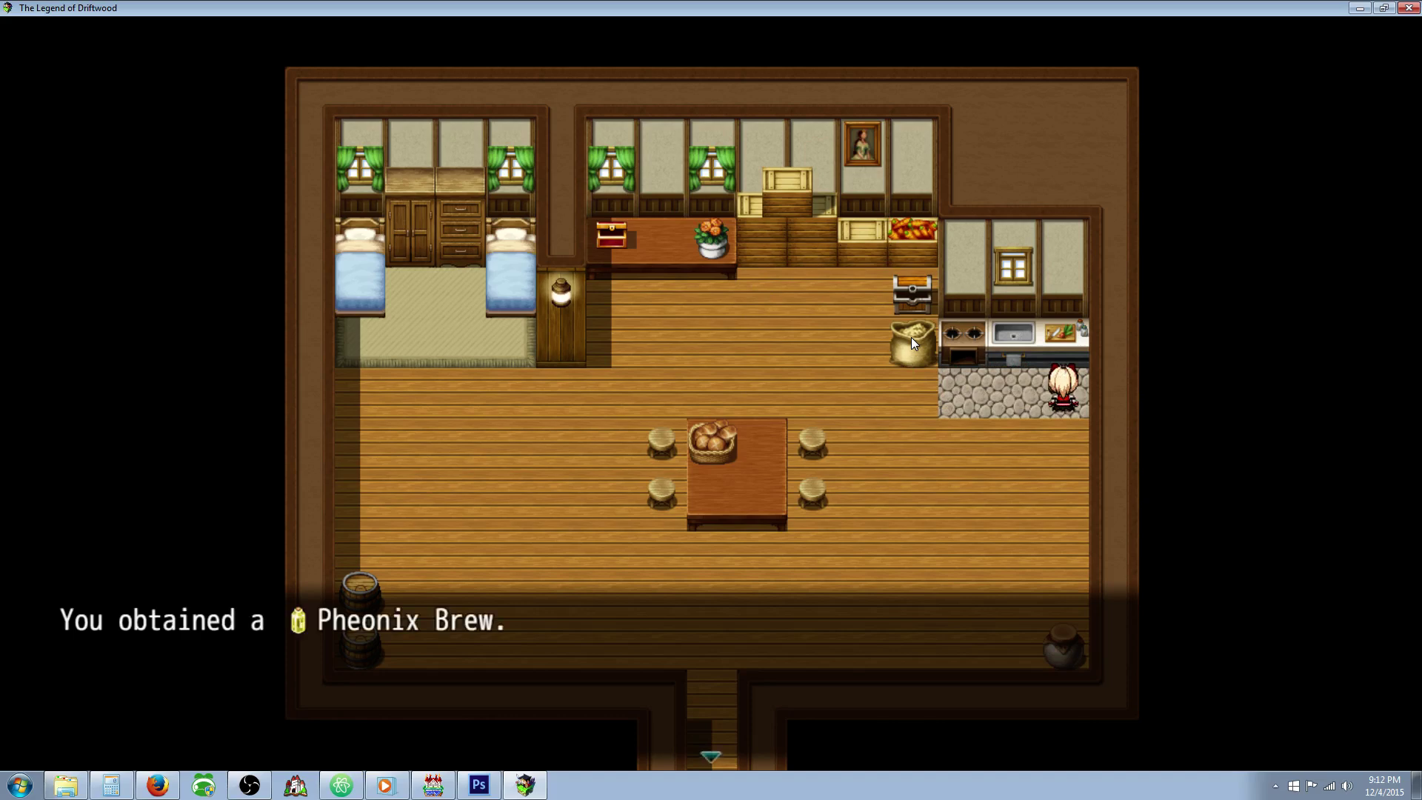
pyautogui.press('Return')
pyautogui.press('Down')
pyautogui.press('Down')
pyautogui.press('Return')
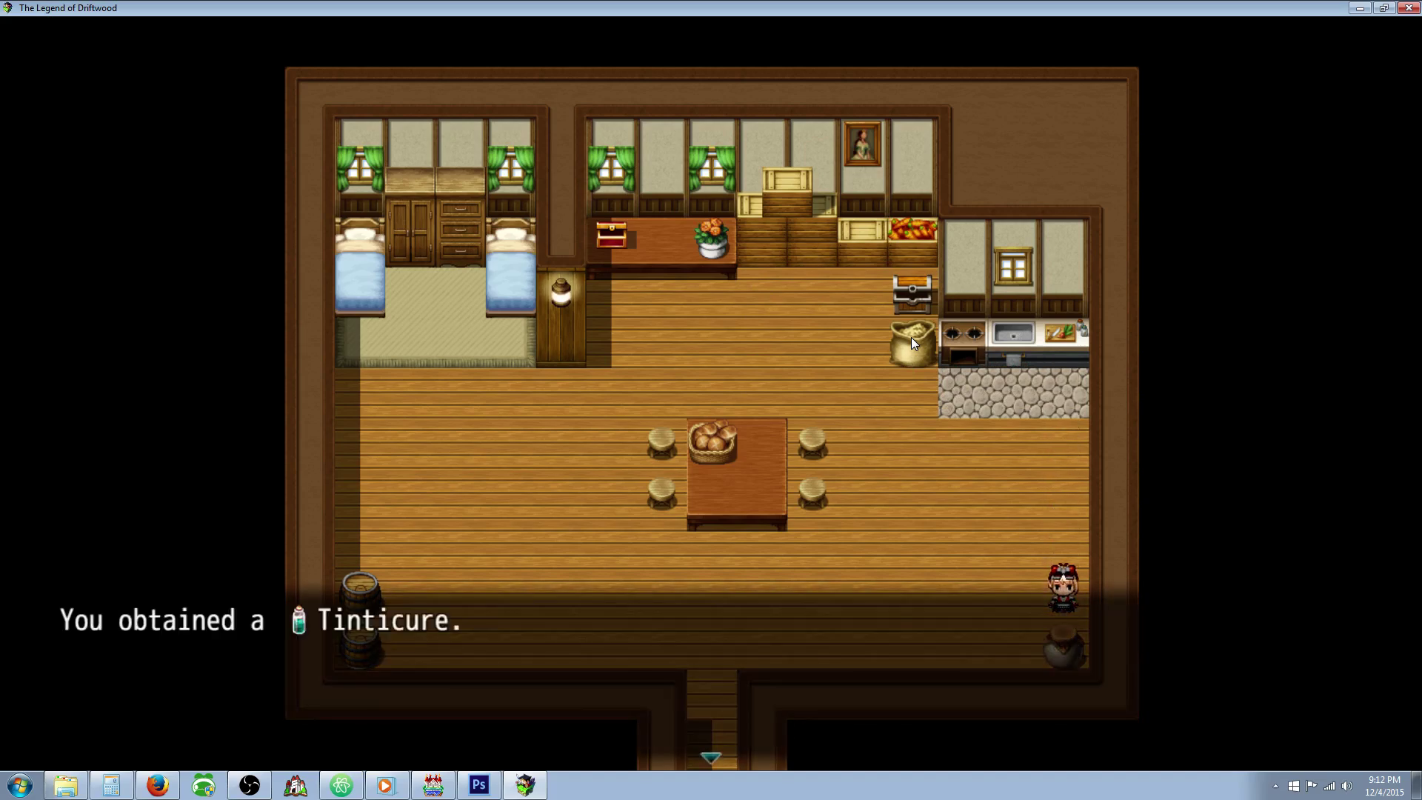
# Search the barrels in the hideout's lower corner and the wardrobe area between the beds for items.
pyautogui.press('Return')
pyautogui.press('Down')
pyautogui.press('Left')
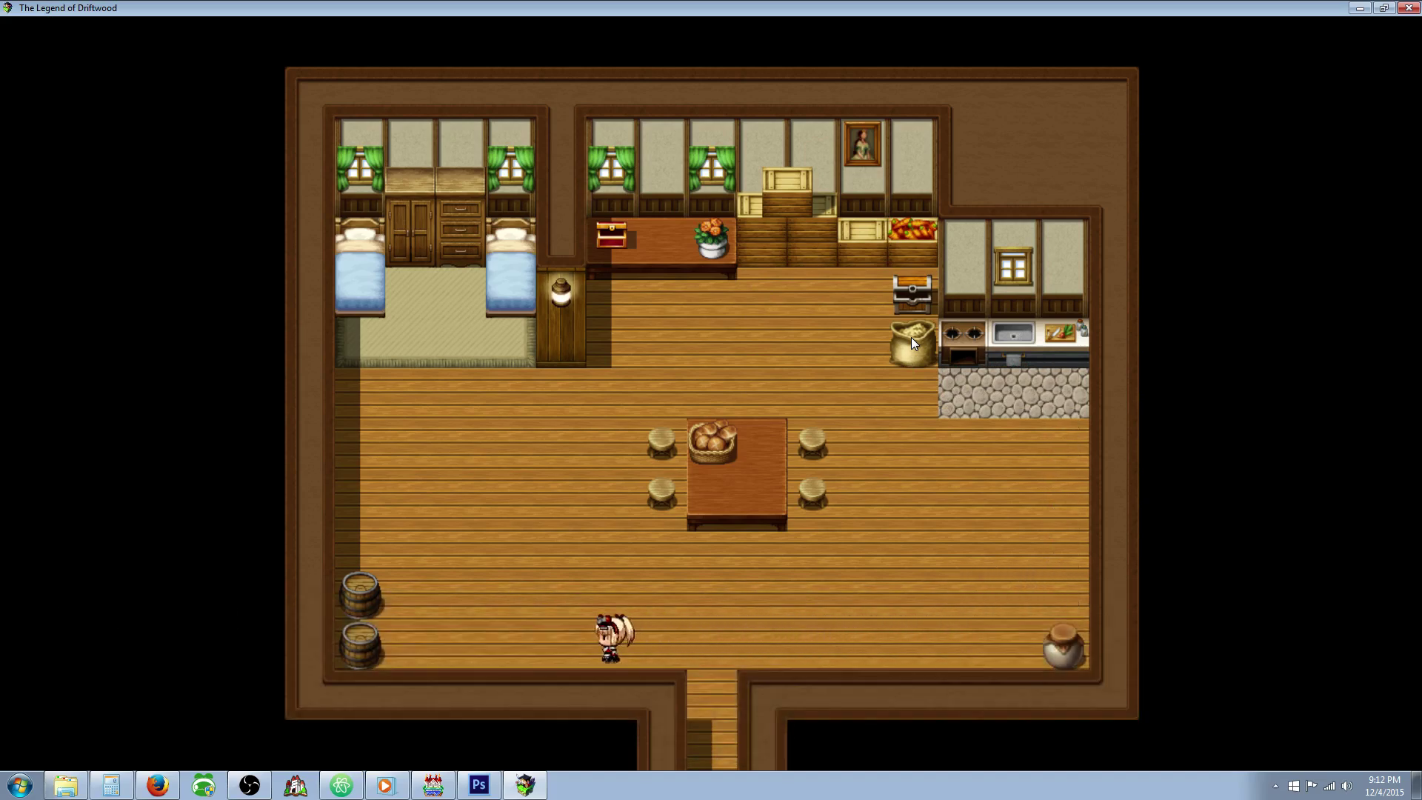
pyautogui.press('Left')
pyautogui.press('Return')
pyautogui.press('Return')
pyautogui.press('Up')
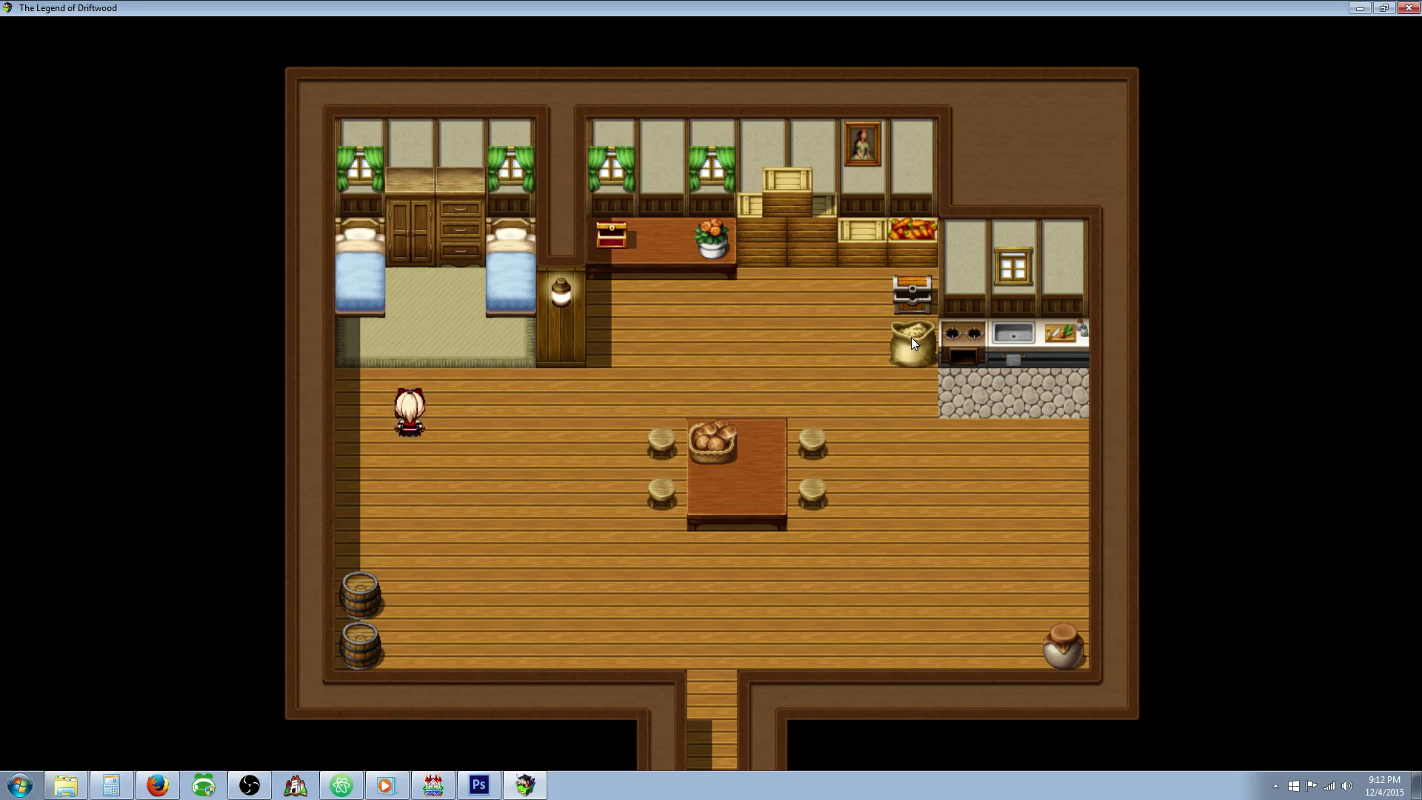
pyautogui.press('Return')
pyautogui.press('Return')
# Walk Tiana out of the hideout and advance Driftwood's dialogue outside until the mercenary battle starts.
pyautogui.press('Down')
pyautogui.press('Right')
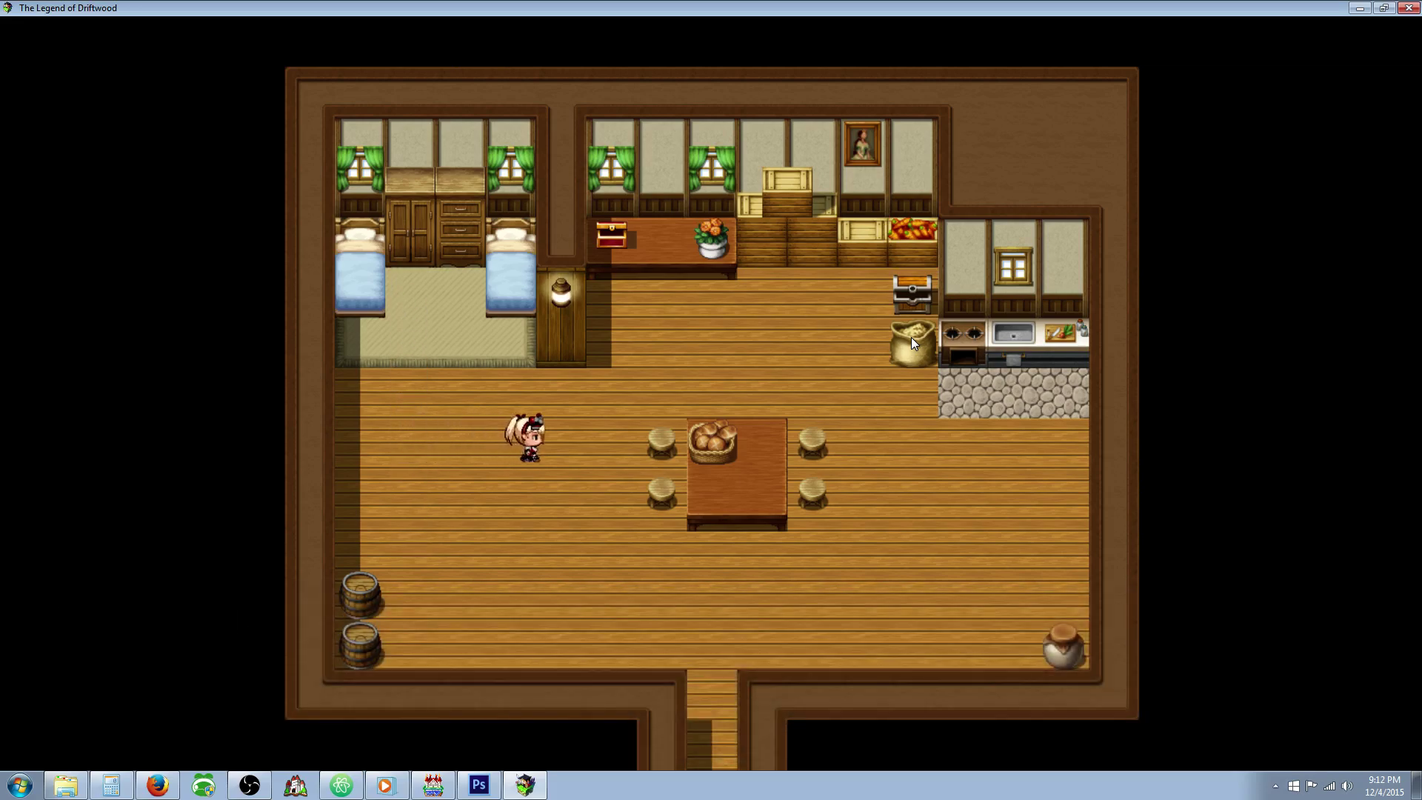
pyautogui.press('Down')
pyautogui.press('Right')
pyautogui.press('Down')
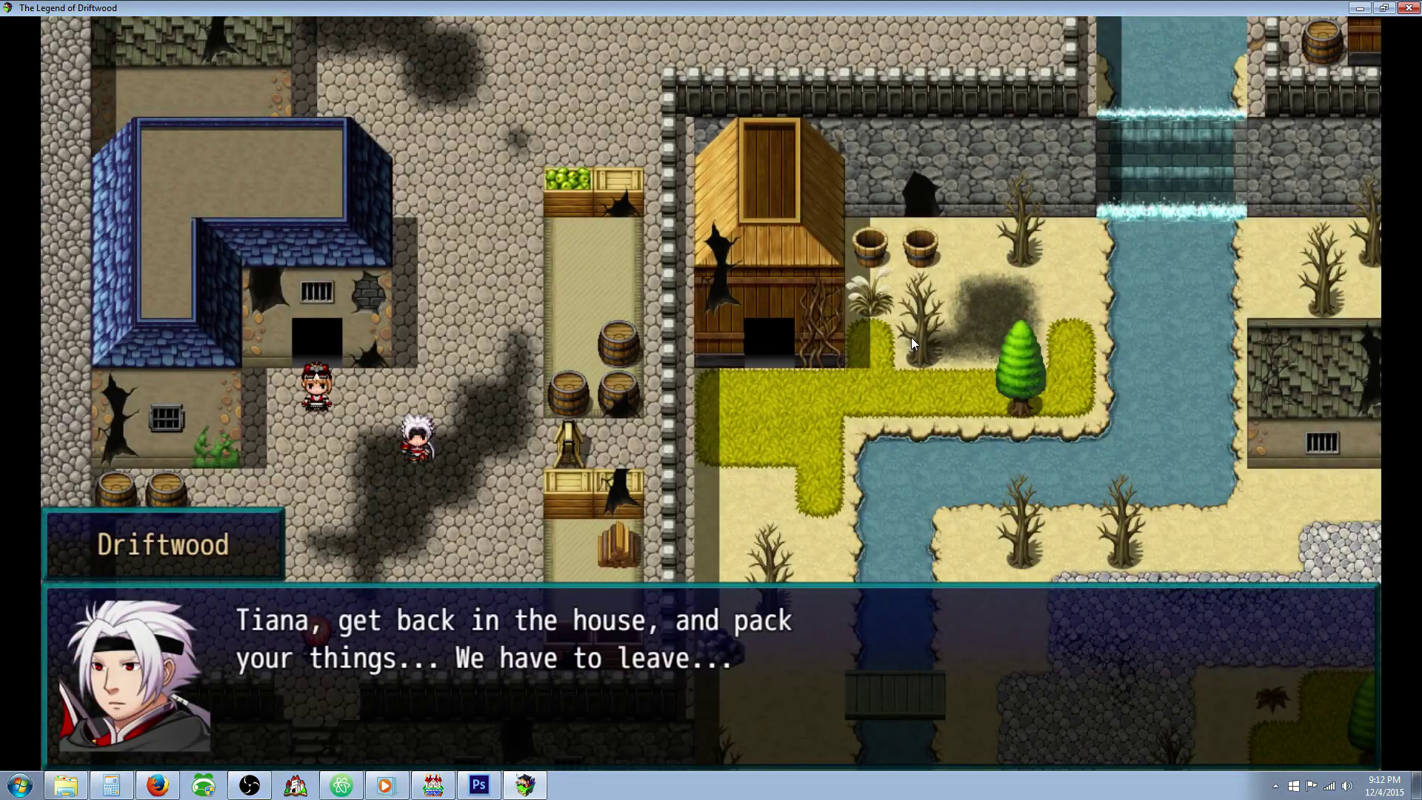
pyautogui.press('Return')
pyautogui.press('Return')
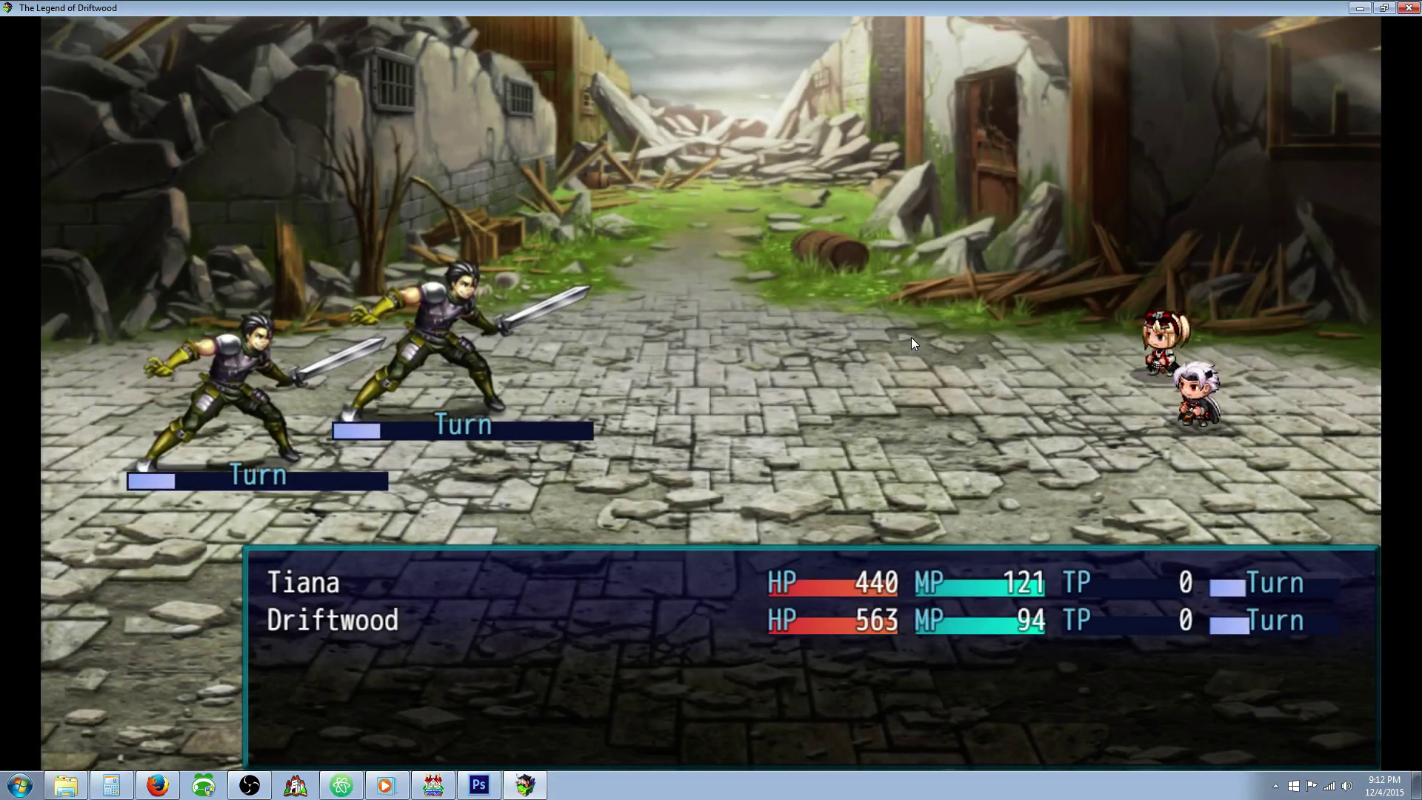
# Attack Mercenary B with Driftwood, and use one of Driftwood's Tech skills on the remaining mercenary.
pyautogui.press('Return')
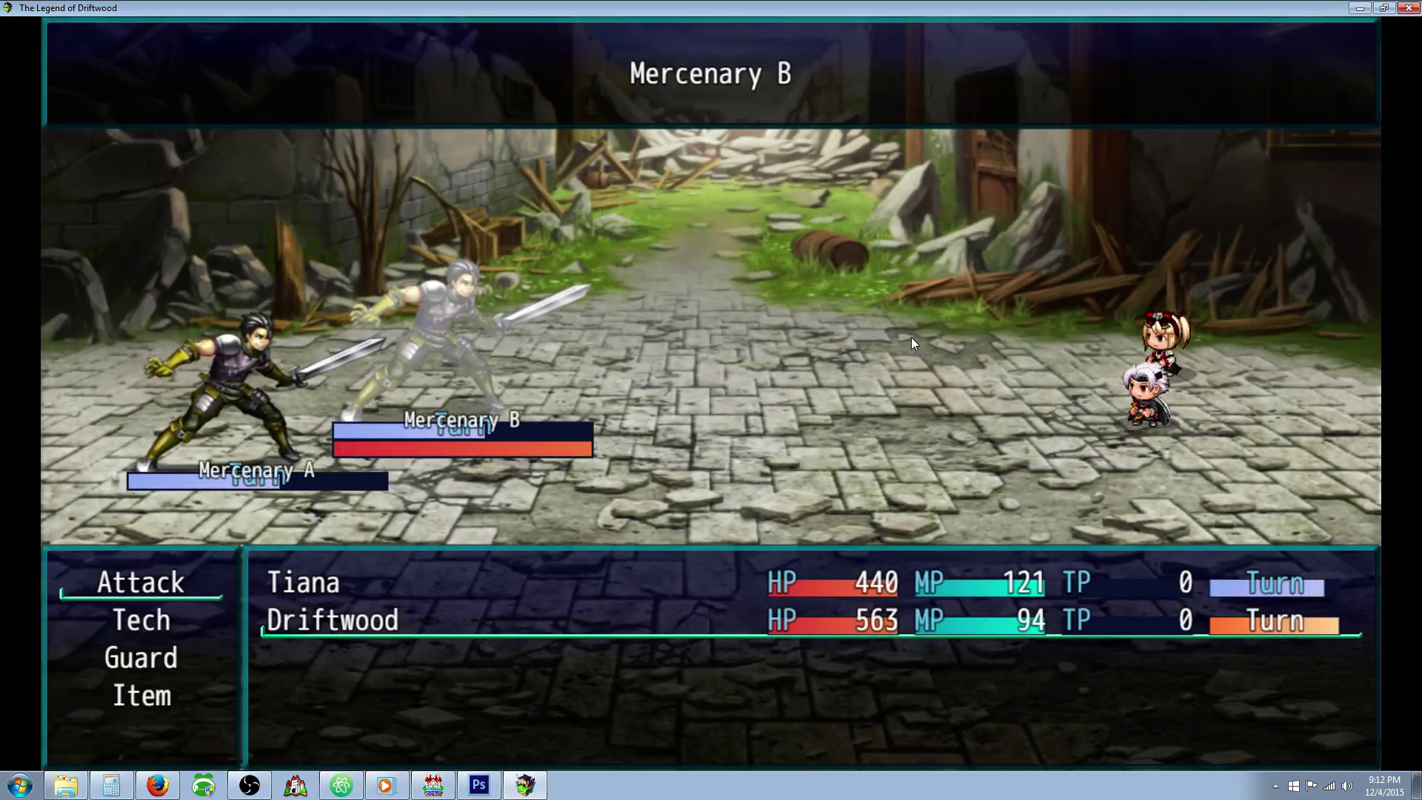
pyautogui.press('Return')
pyautogui.press('Return')
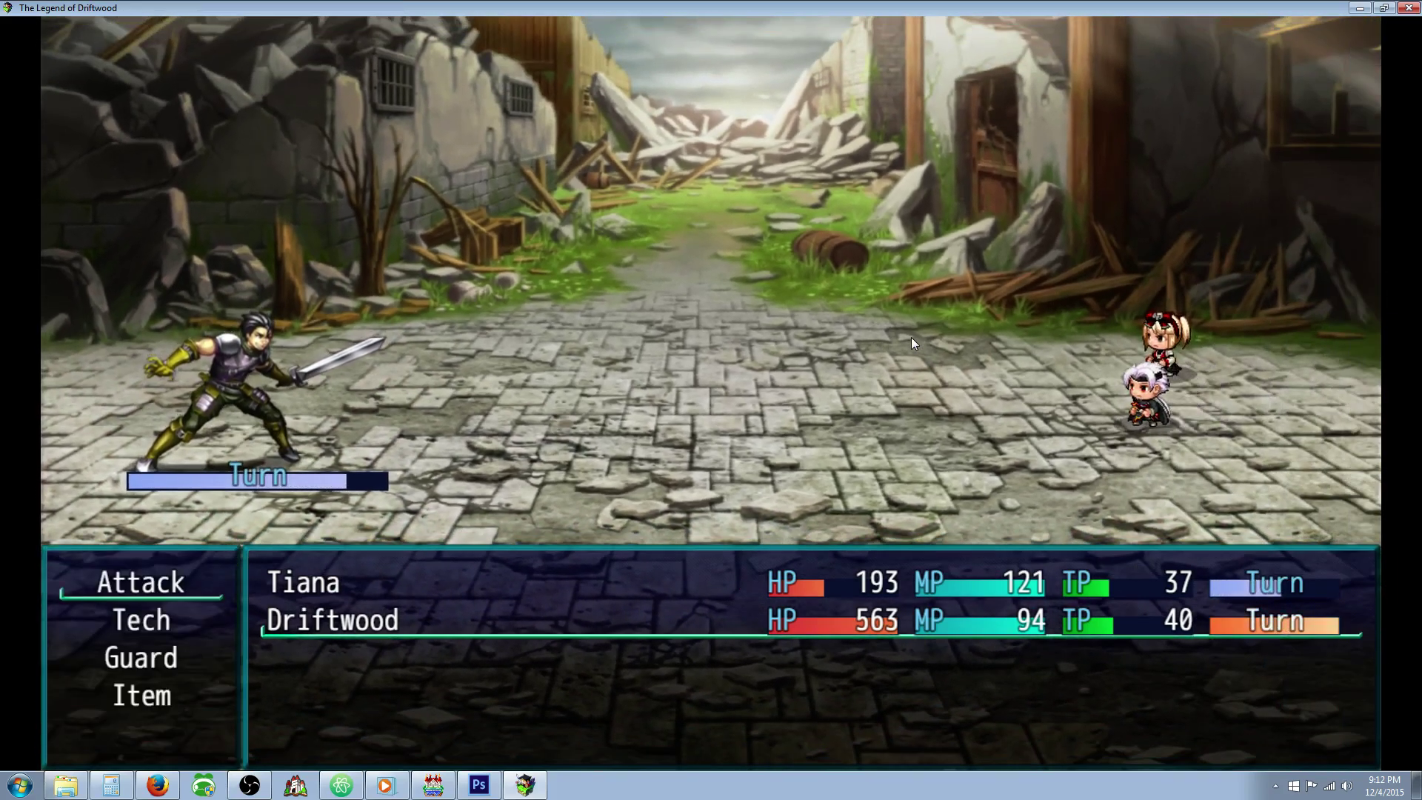
pyautogui.press('Escape')
pyautogui.press('Down')
pyautogui.press('Return')
pyautogui.press('Return')
pyautogui.press('Return')
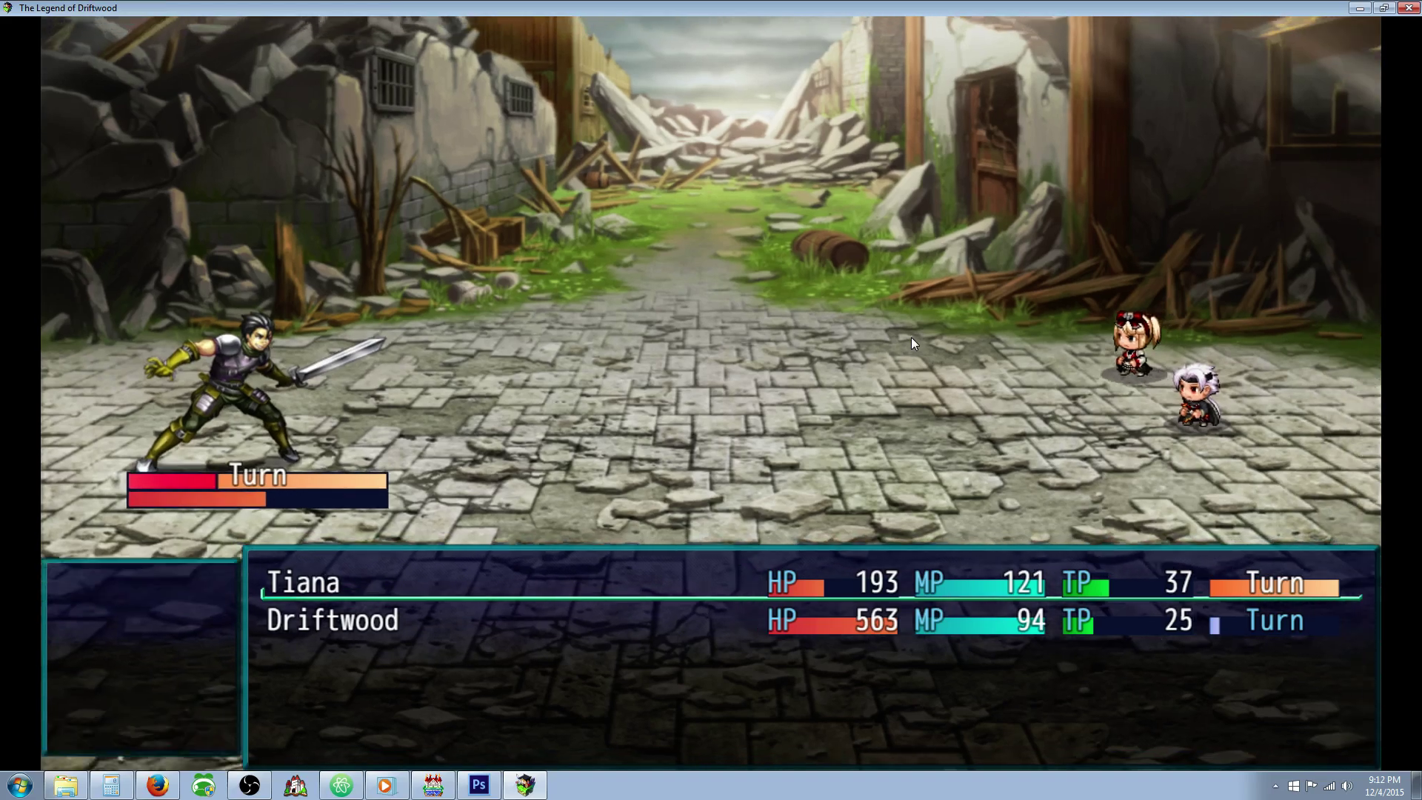
# Heal Tiana with Lifestream during the battle and dismiss the victory messages.
pyautogui.press('Down')
pyautogui.press('Return')
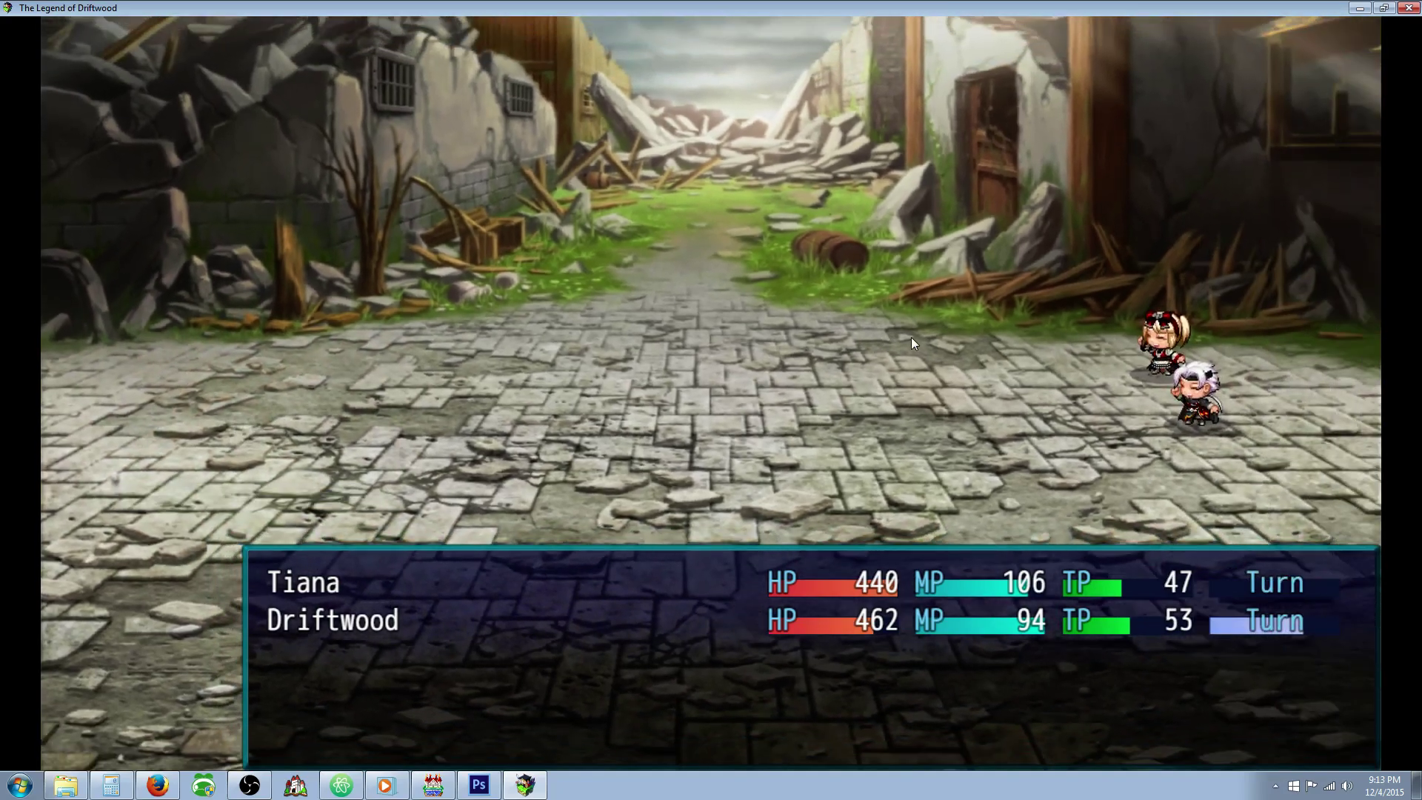
pyautogui.press('Return')
pyautogui.press('Return')
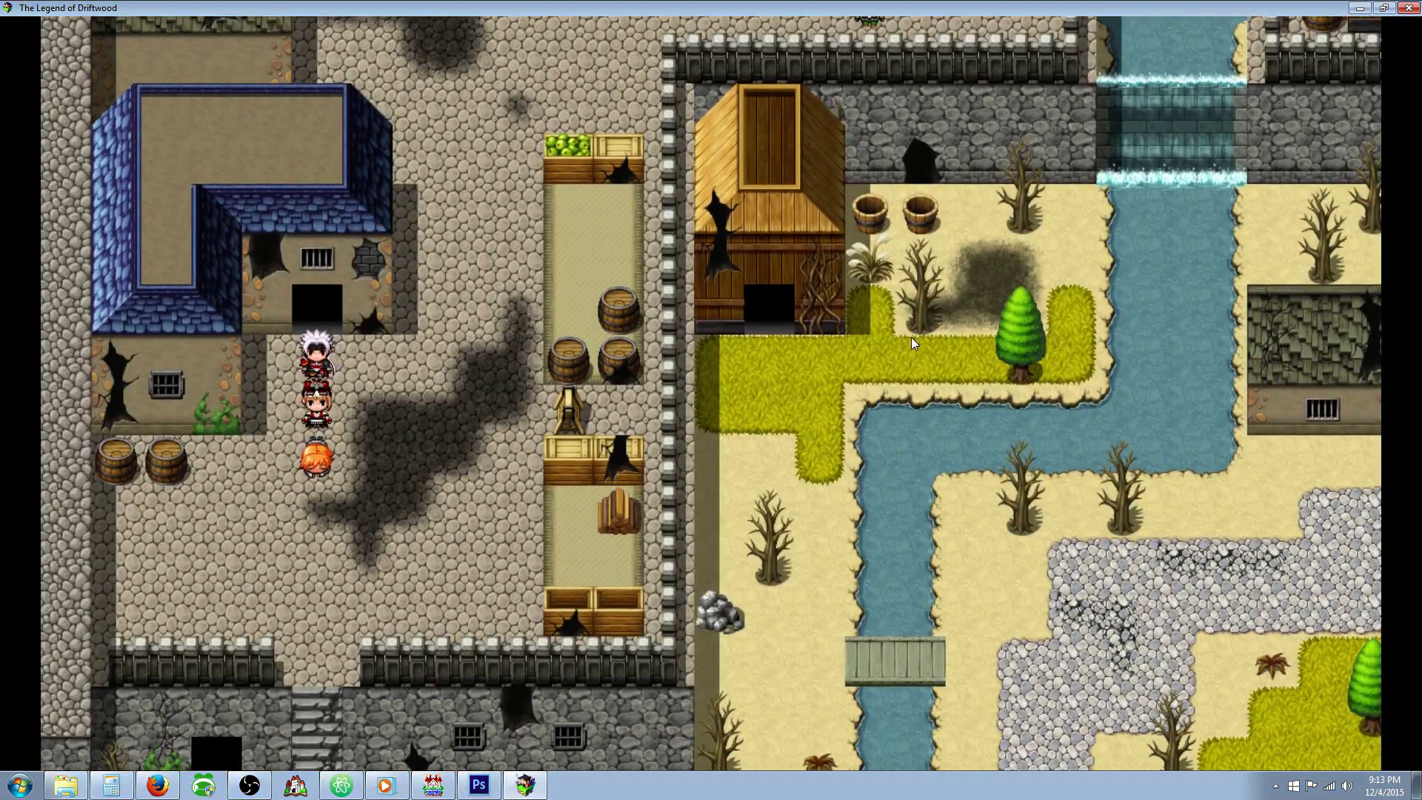
# Cast Tiana's Lifestream on herself and Driftwood from the Skill menu, and return to the map.
pyautogui.press('Escape')
pyautogui.press('Down')
pyautogui.press('Return')
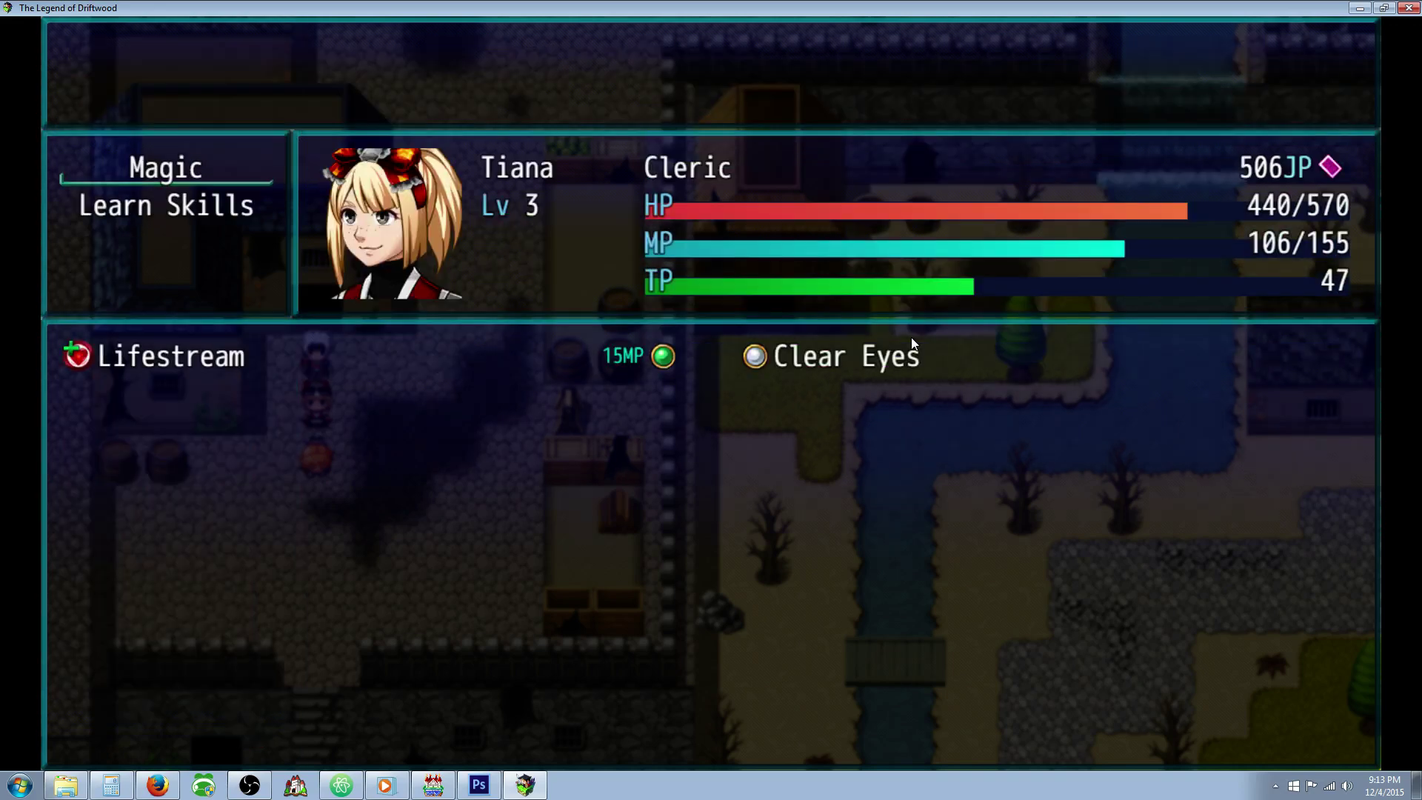
pyautogui.press('Return')
pyautogui.press('Return')
pyautogui.press('Return')
pyautogui.press('Down')
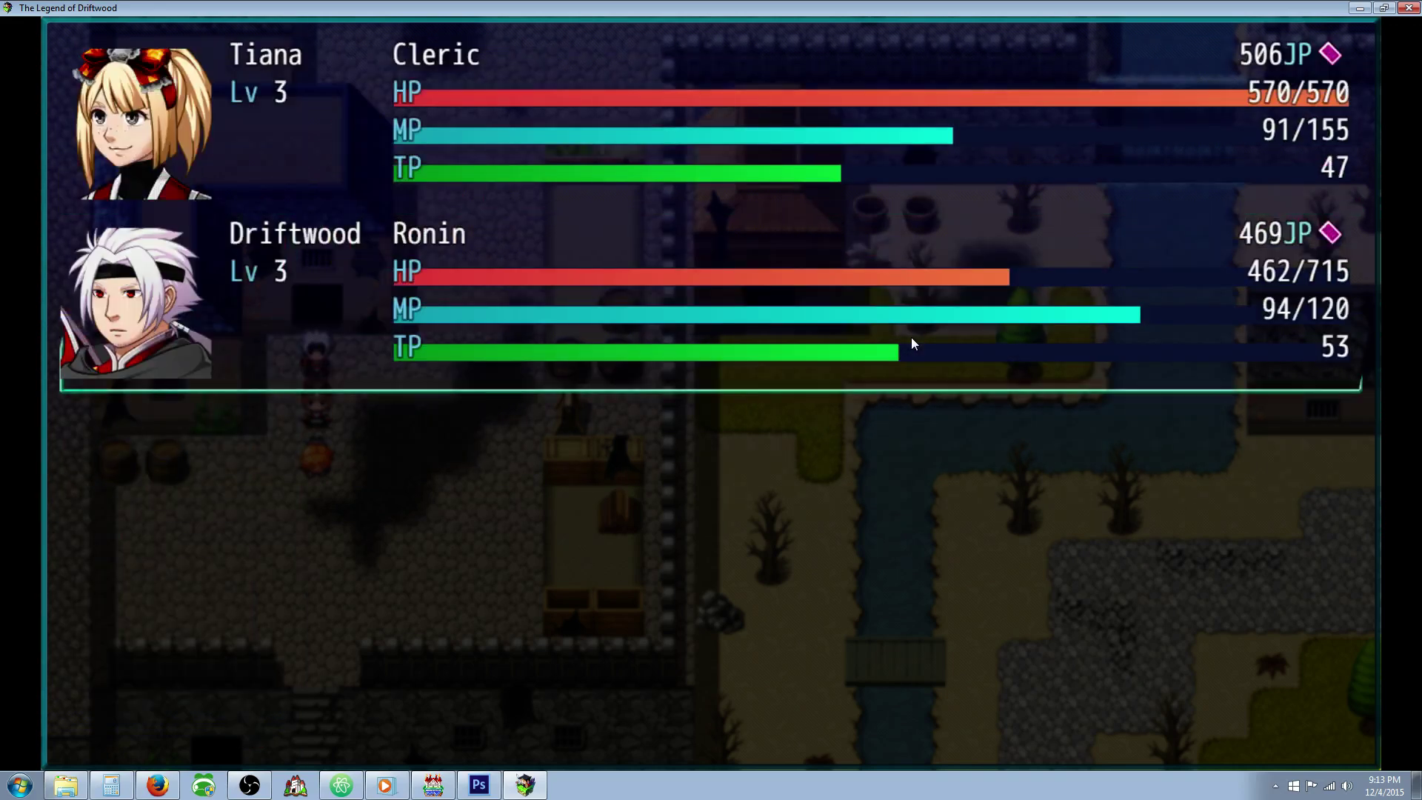
pyautogui.press('Return')
pyautogui.press('Escape')
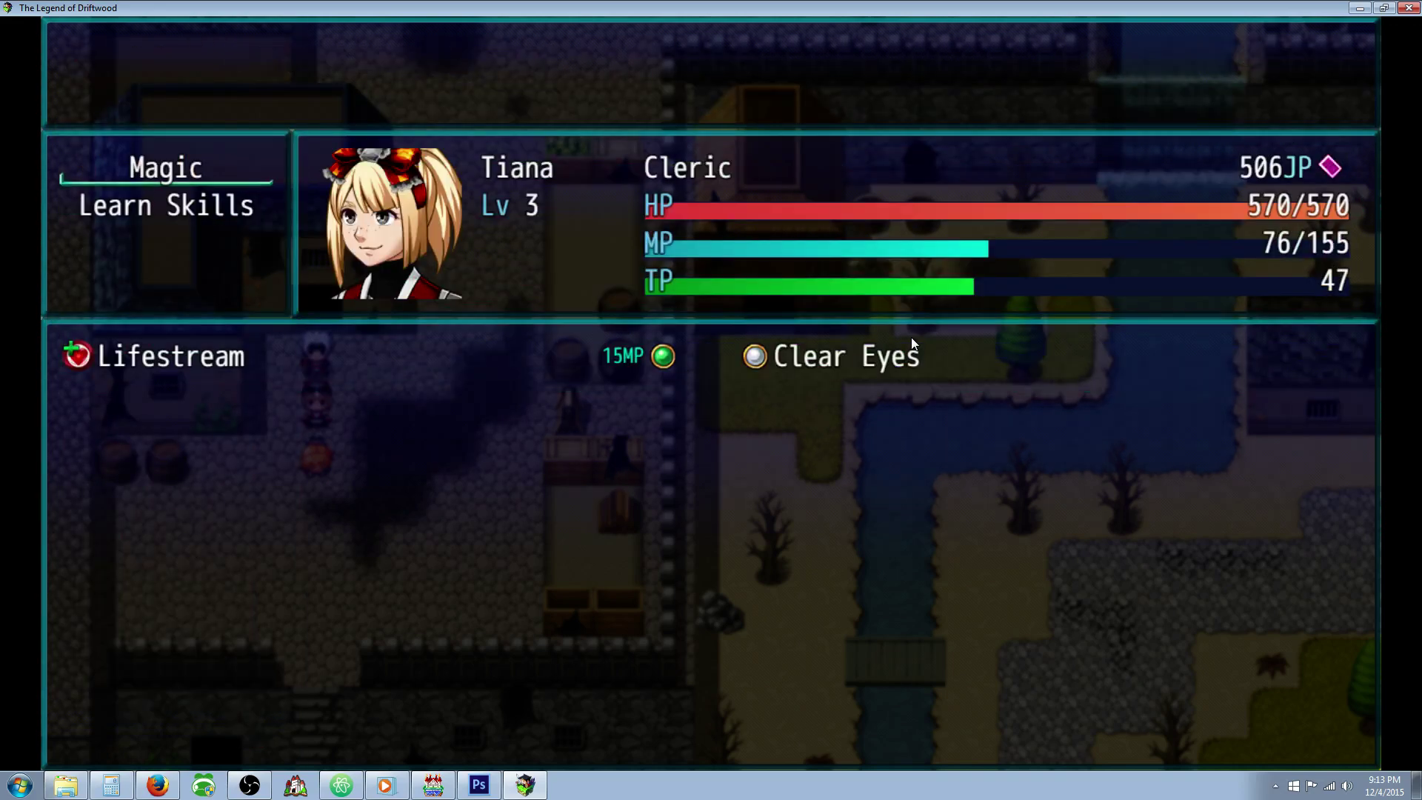
pyautogui.press('Escape')
pyautogui.press('Escape')
pyautogui.press('Escape')
# Walk the party up past the blue-roofed house and open the chest at the end of the alley.
pyautogui.press('Up')
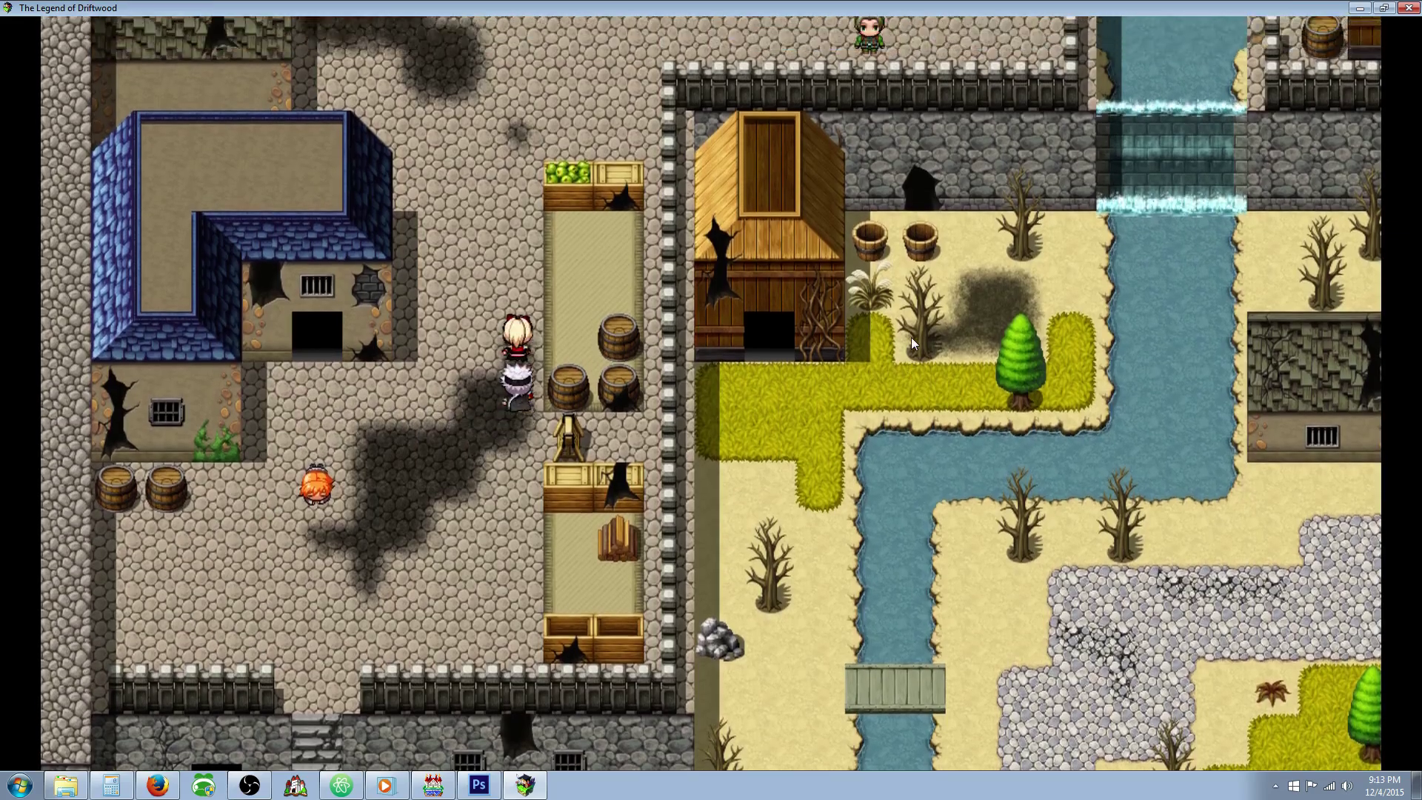
pyautogui.press('Up')
pyautogui.press('Left')
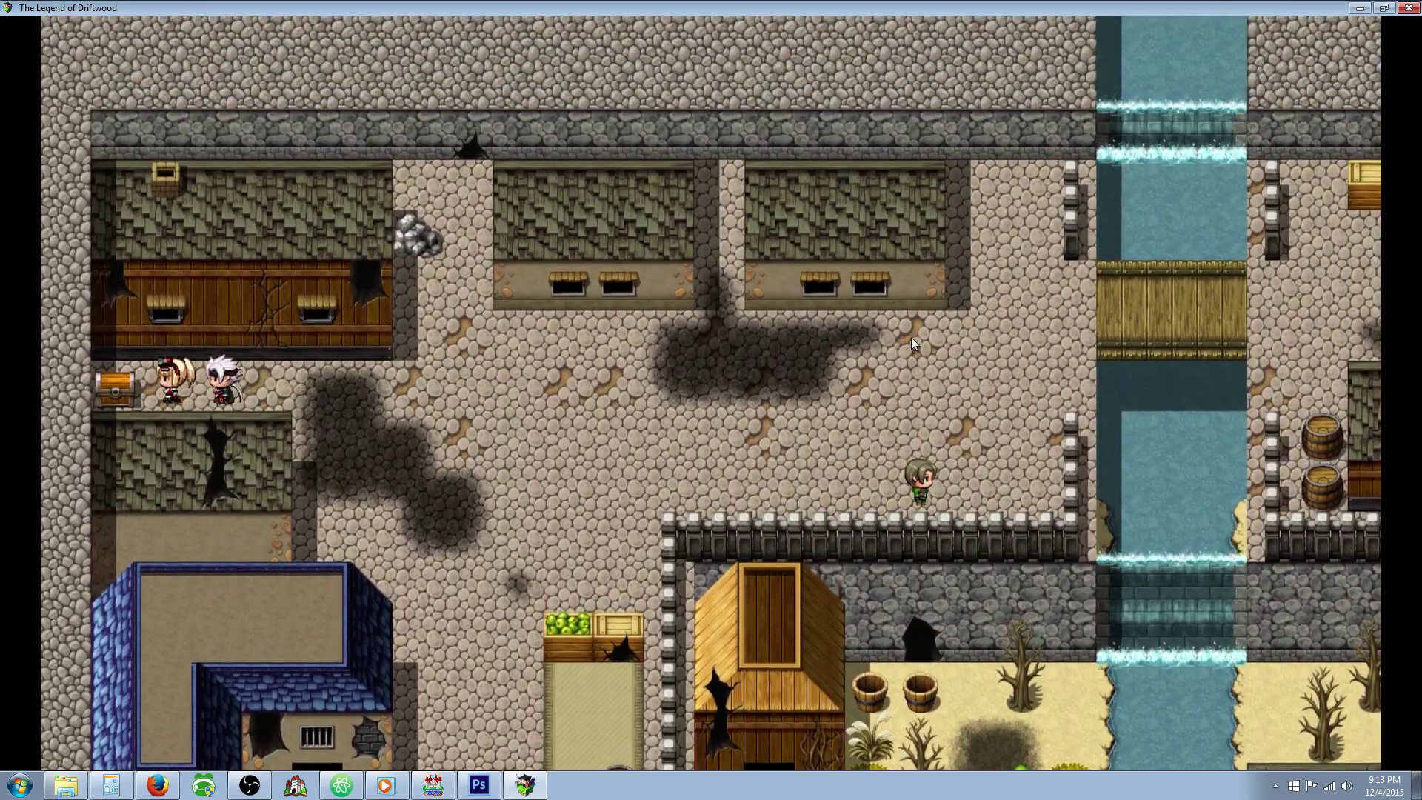
pyautogui.press('Return')
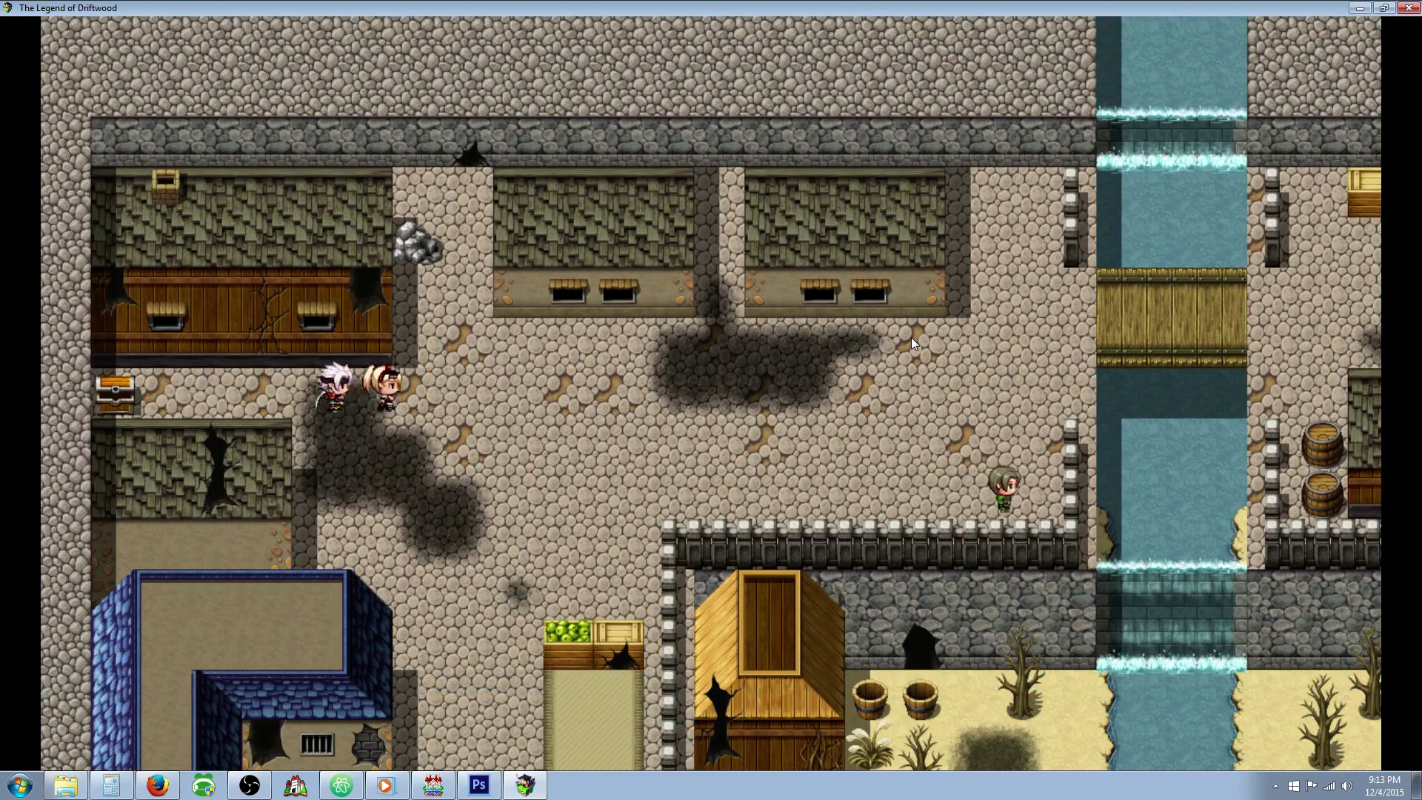
# Lead the party across the wooden bridge and check Tiana's equipment in the in-game menu.
pyautogui.press('Right')
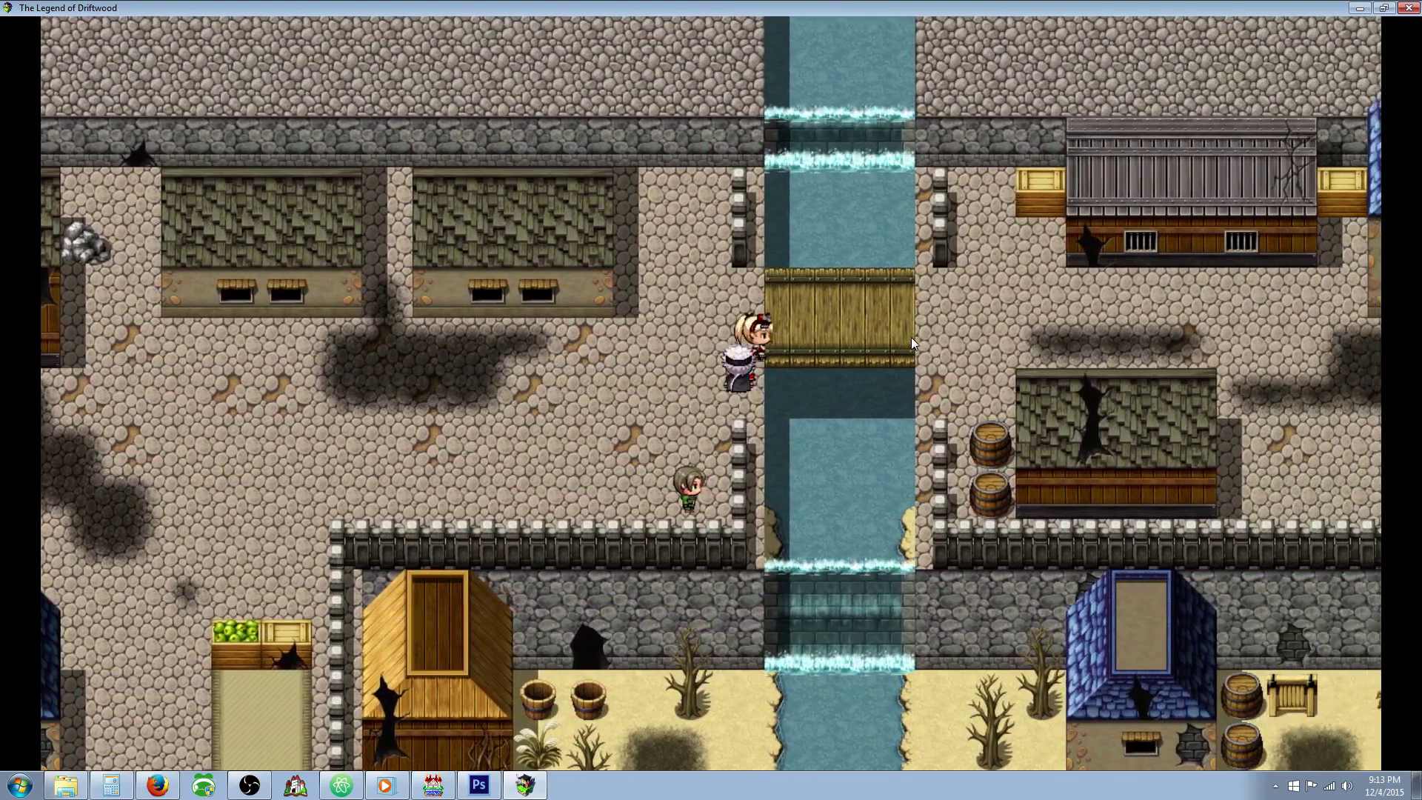
pyautogui.press('Escape')
pyautogui.press('Down')
pyautogui.press('Return')
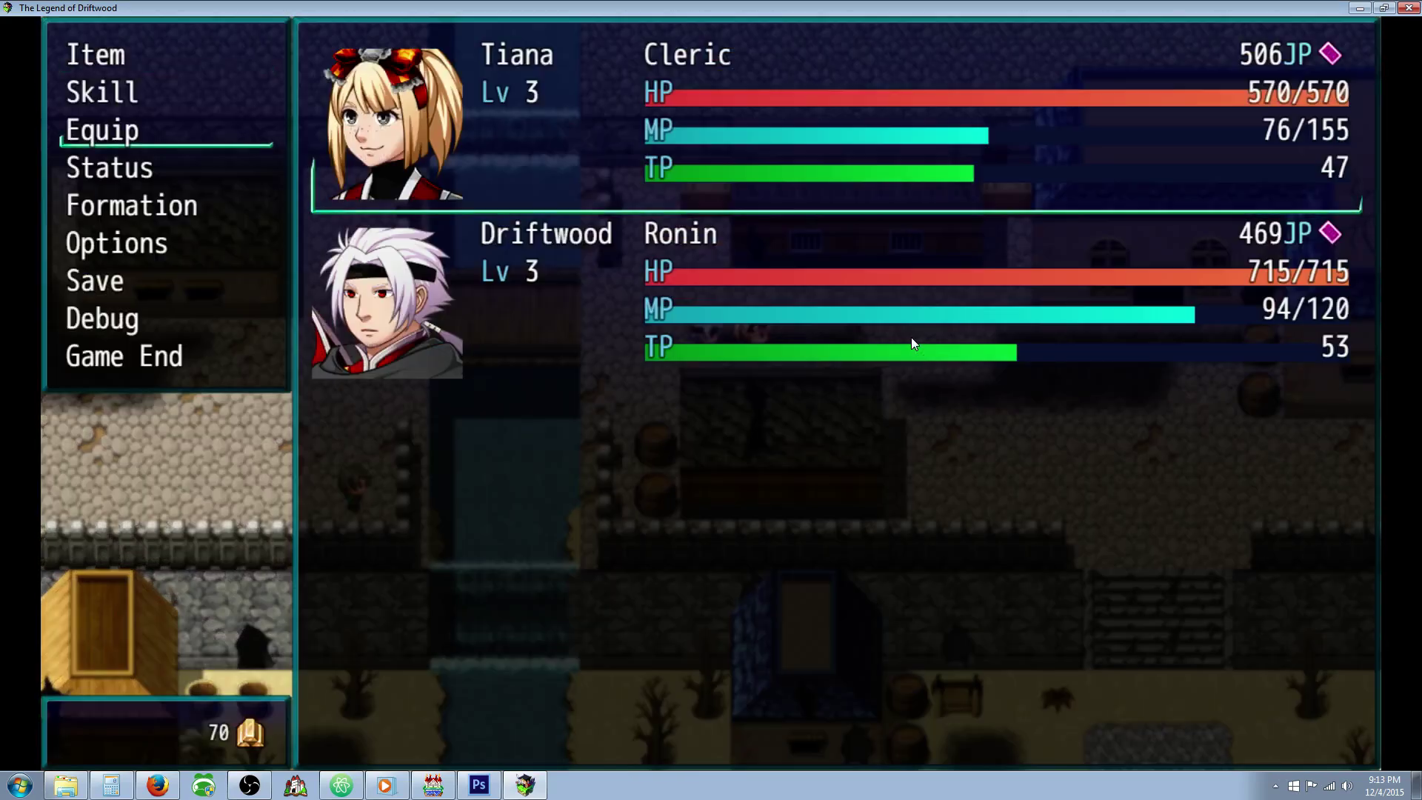
pyautogui.press('Return')
pyautogui.press('Escape')
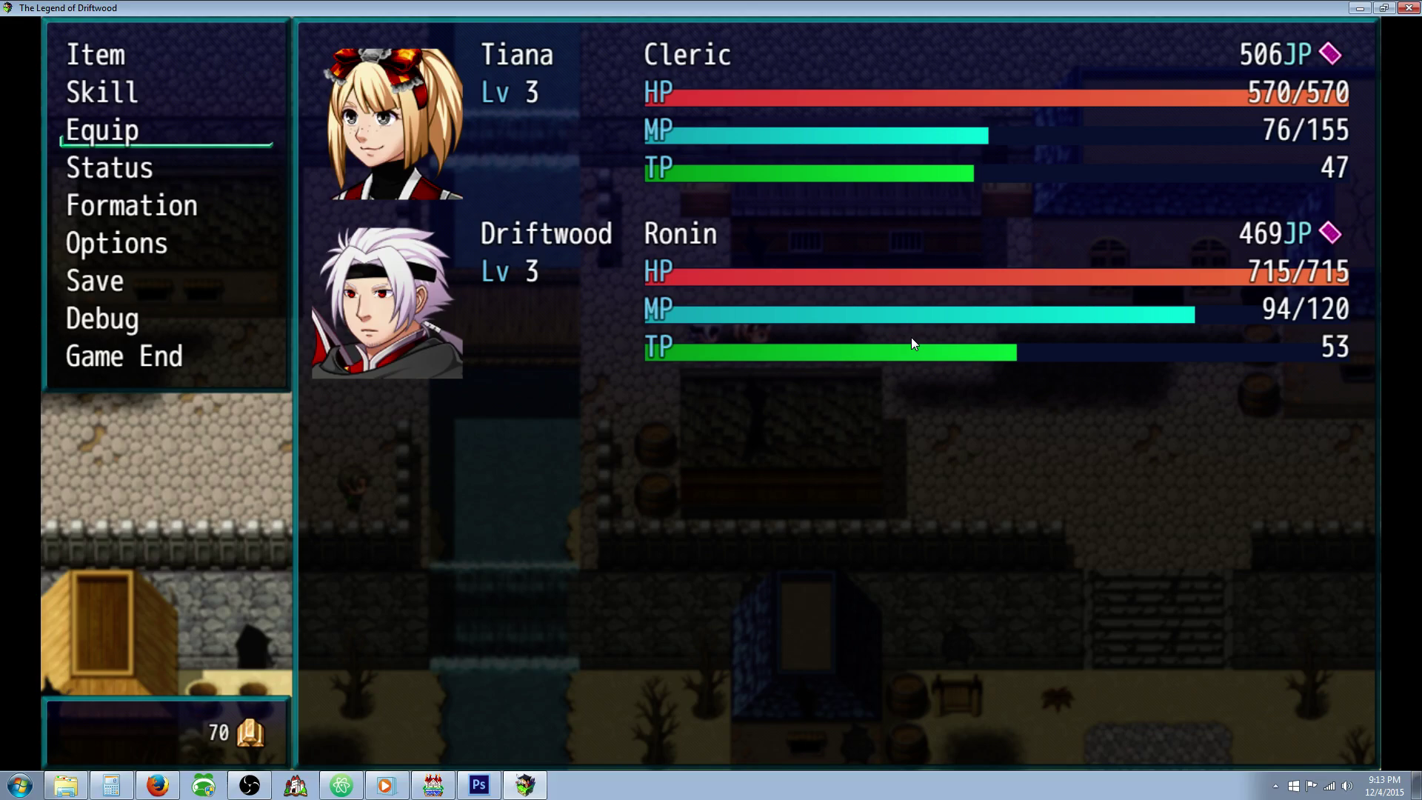
pyautogui.press('Escape')
# Walk down both stone stairways to the grassy patch above the pond and open the chest behind the dead tree.
pyautogui.press('Right')
pyautogui.press('Down')
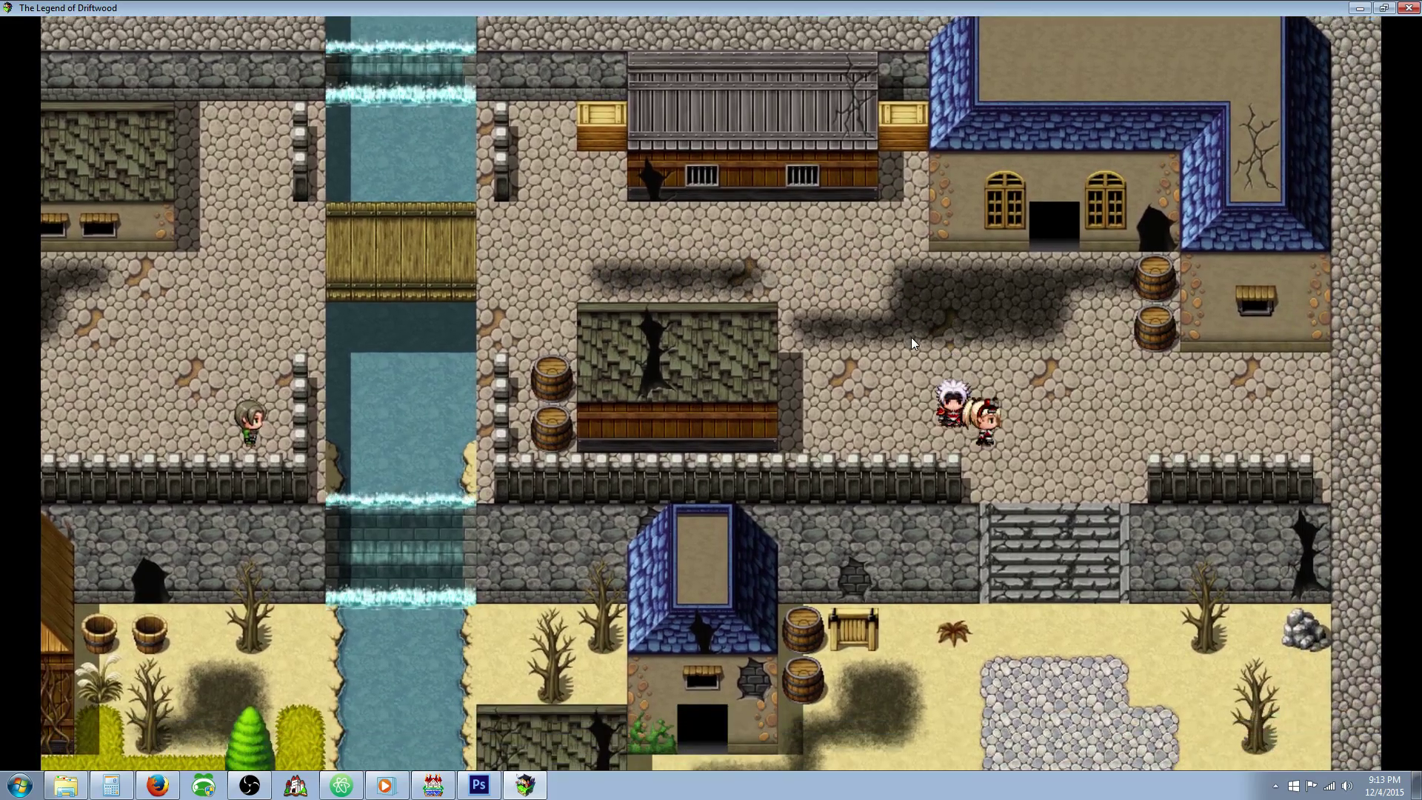
pyautogui.press('Right')
pyautogui.press('Down')
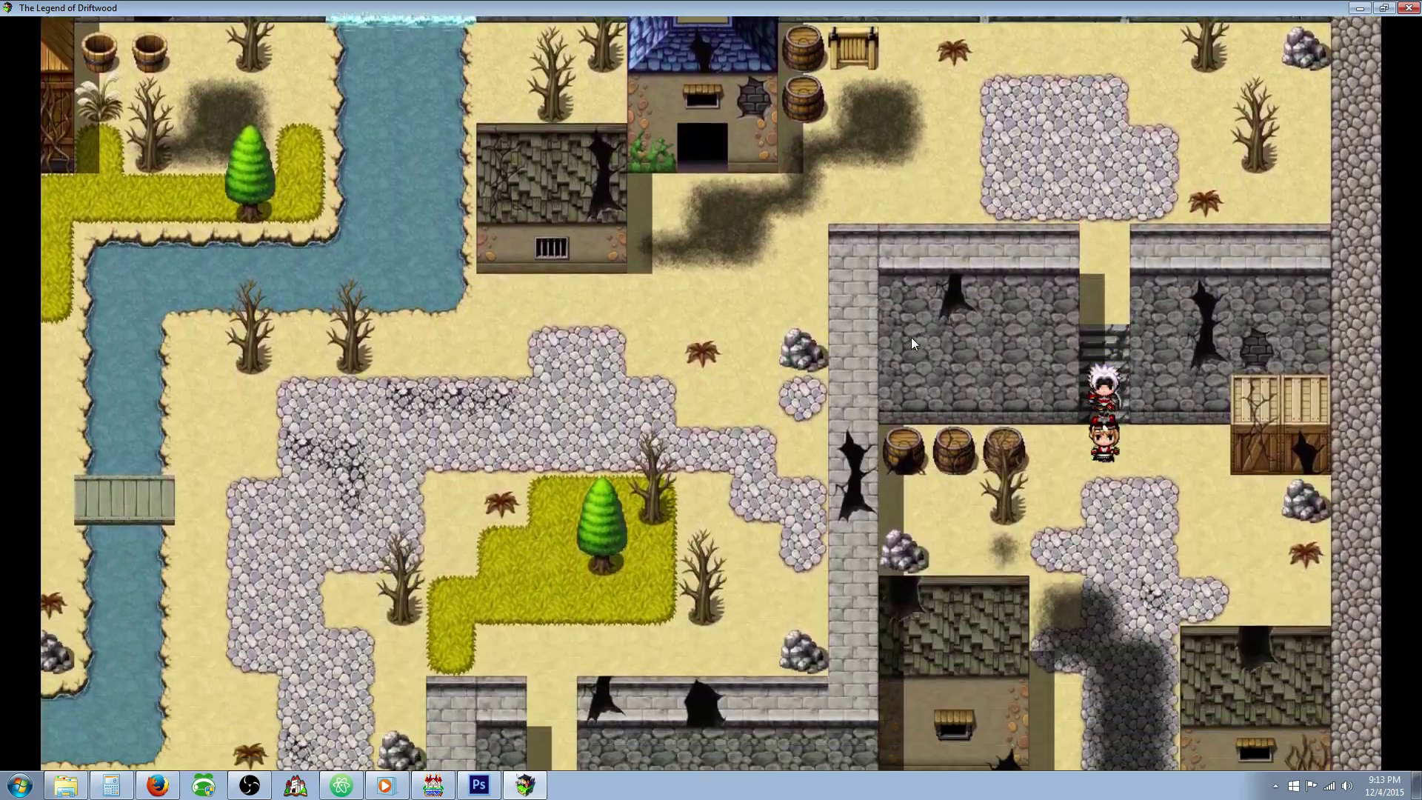
pyautogui.press('Down')
pyautogui.press('Right')
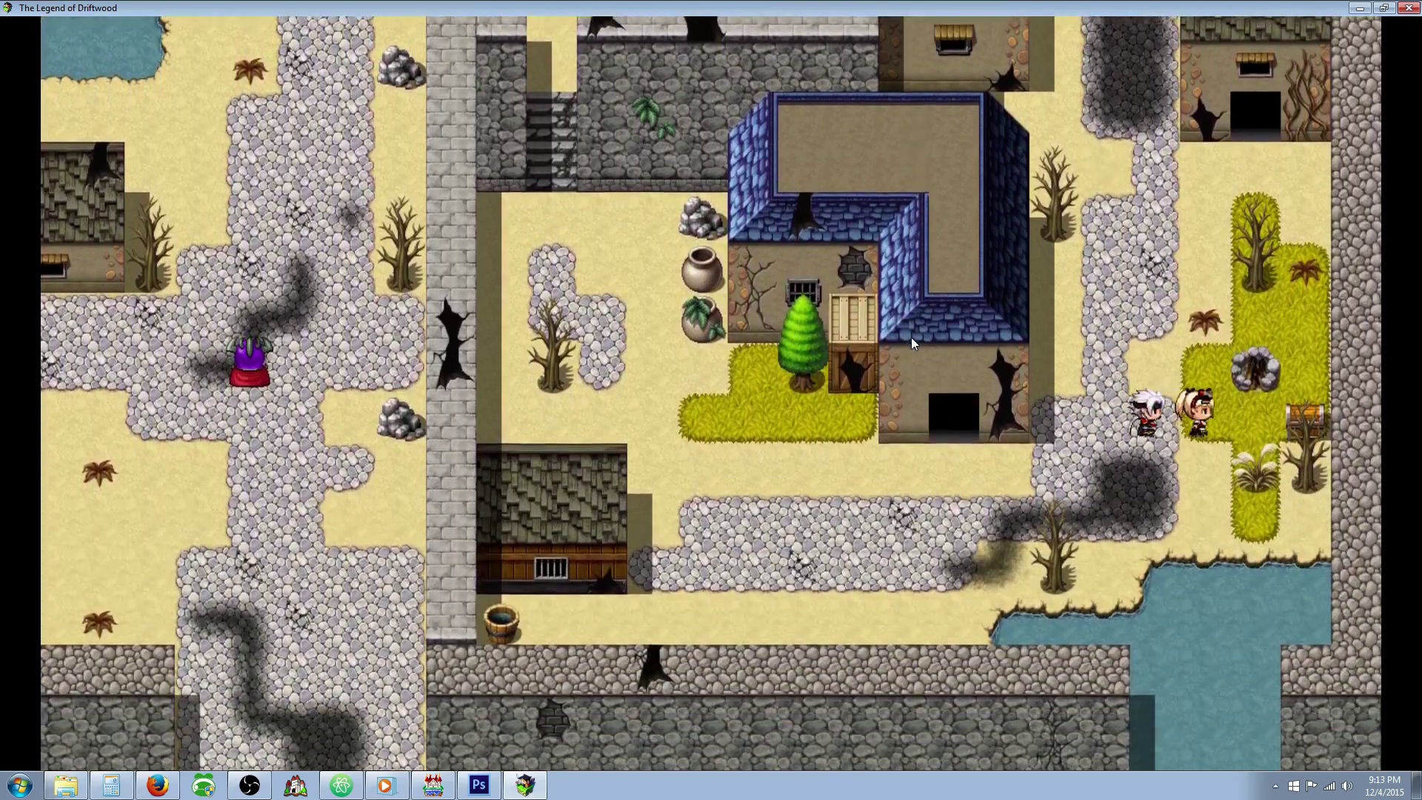
pyautogui.press('Return')
pyautogui.press('Return')
# Walk the party around the blue-roofed house to the clay pots beside its far wall.
pyautogui.press('Left')
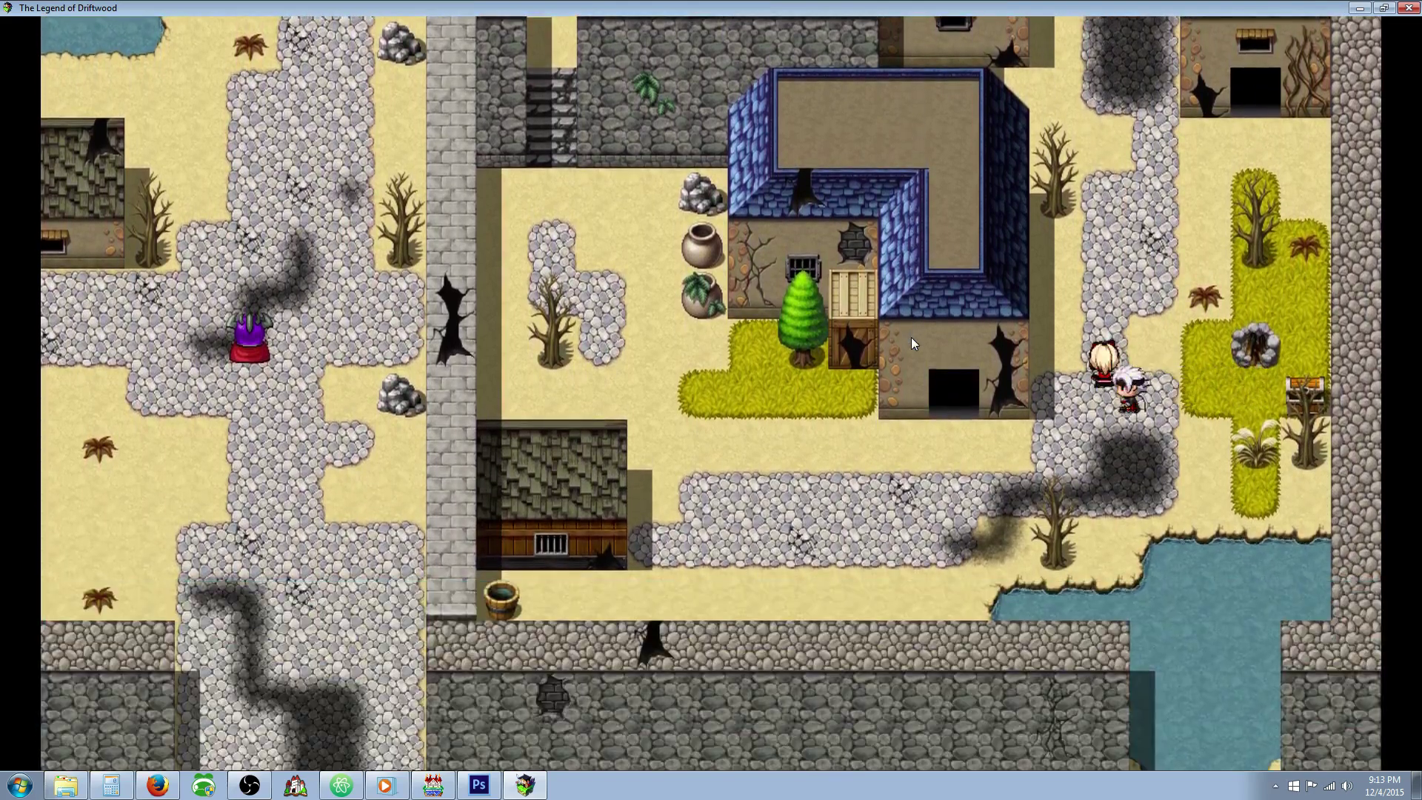
pyautogui.press('Up')
pyautogui.press('Down')
pyautogui.press('Left')
pyautogui.press('Left')
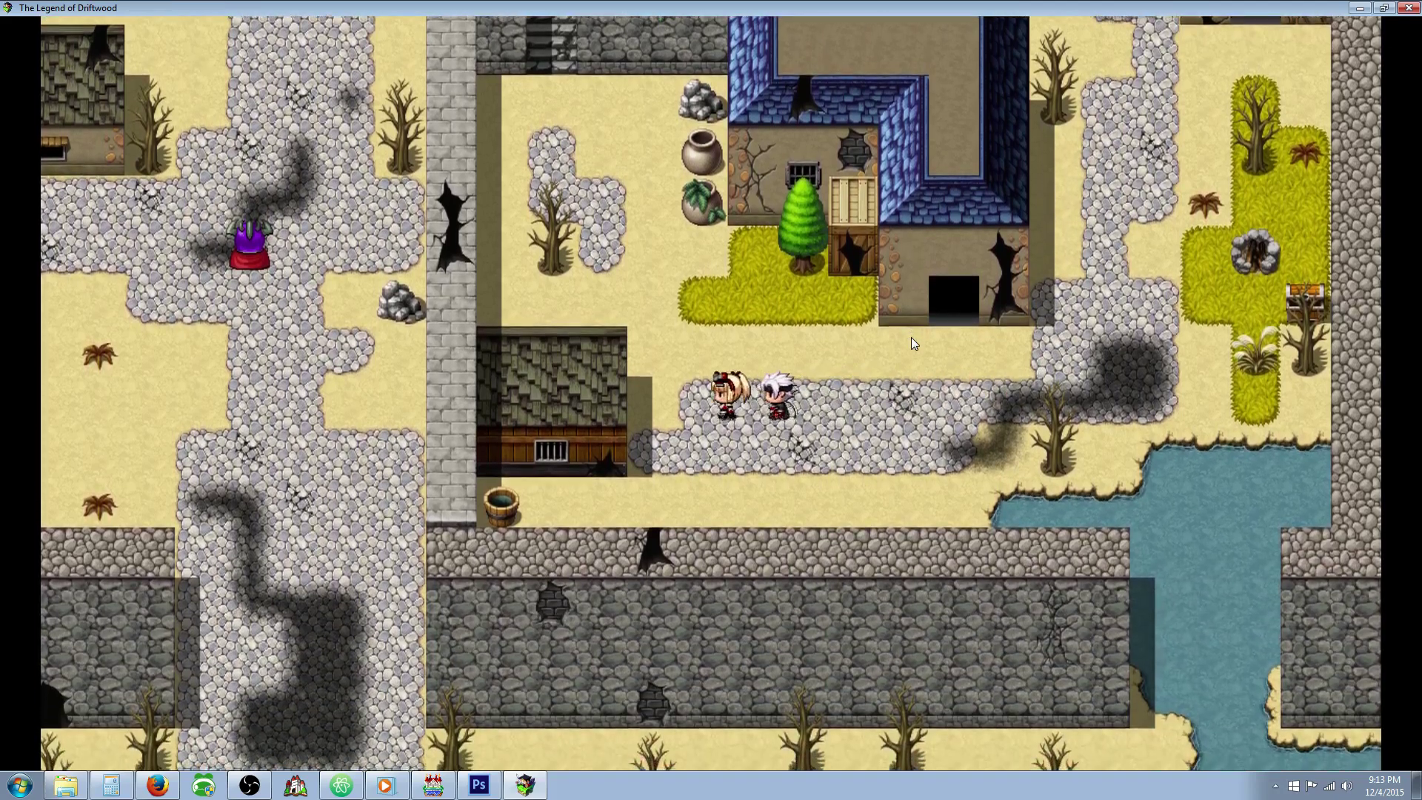
pyautogui.press('Up')
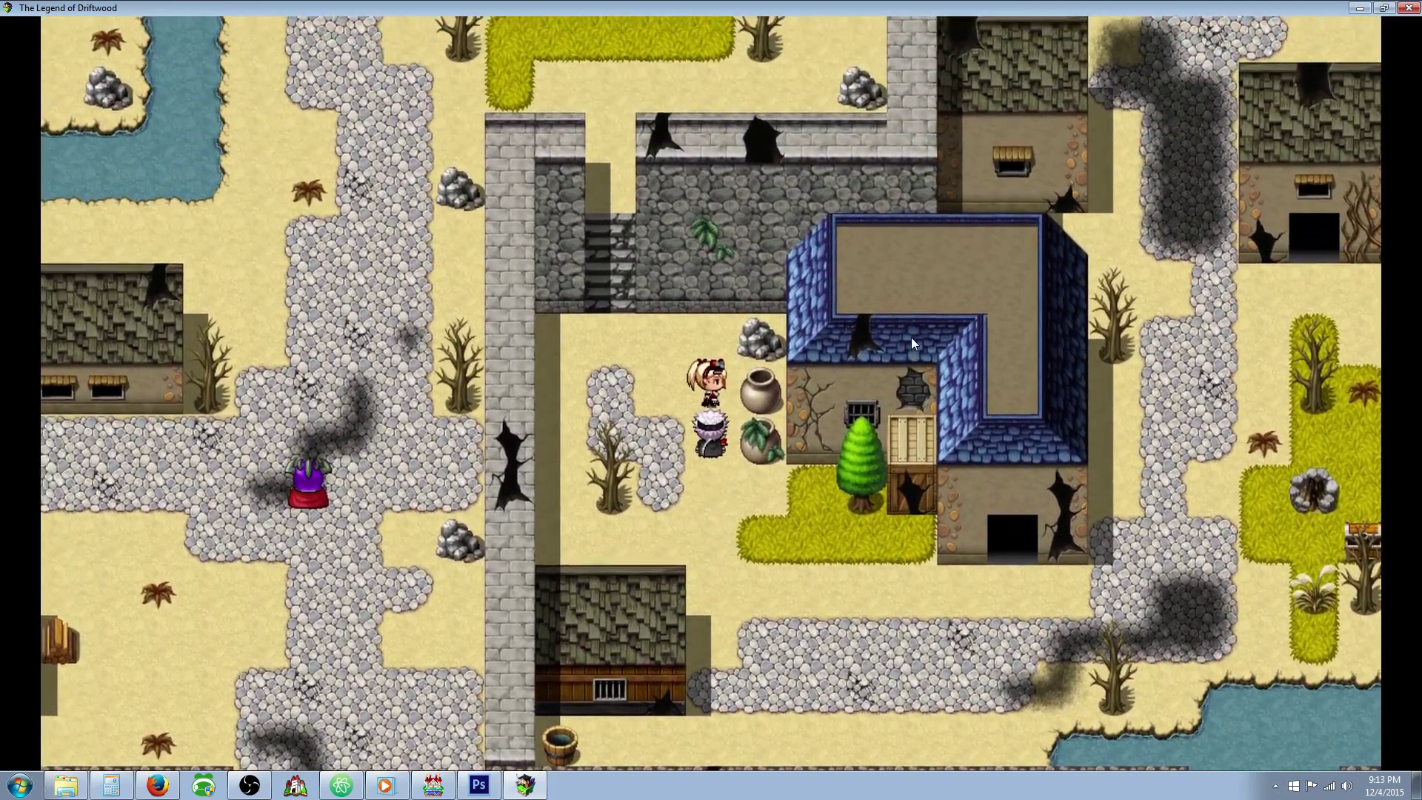
pyautogui.press('Up')
pyautogui.press('Left')
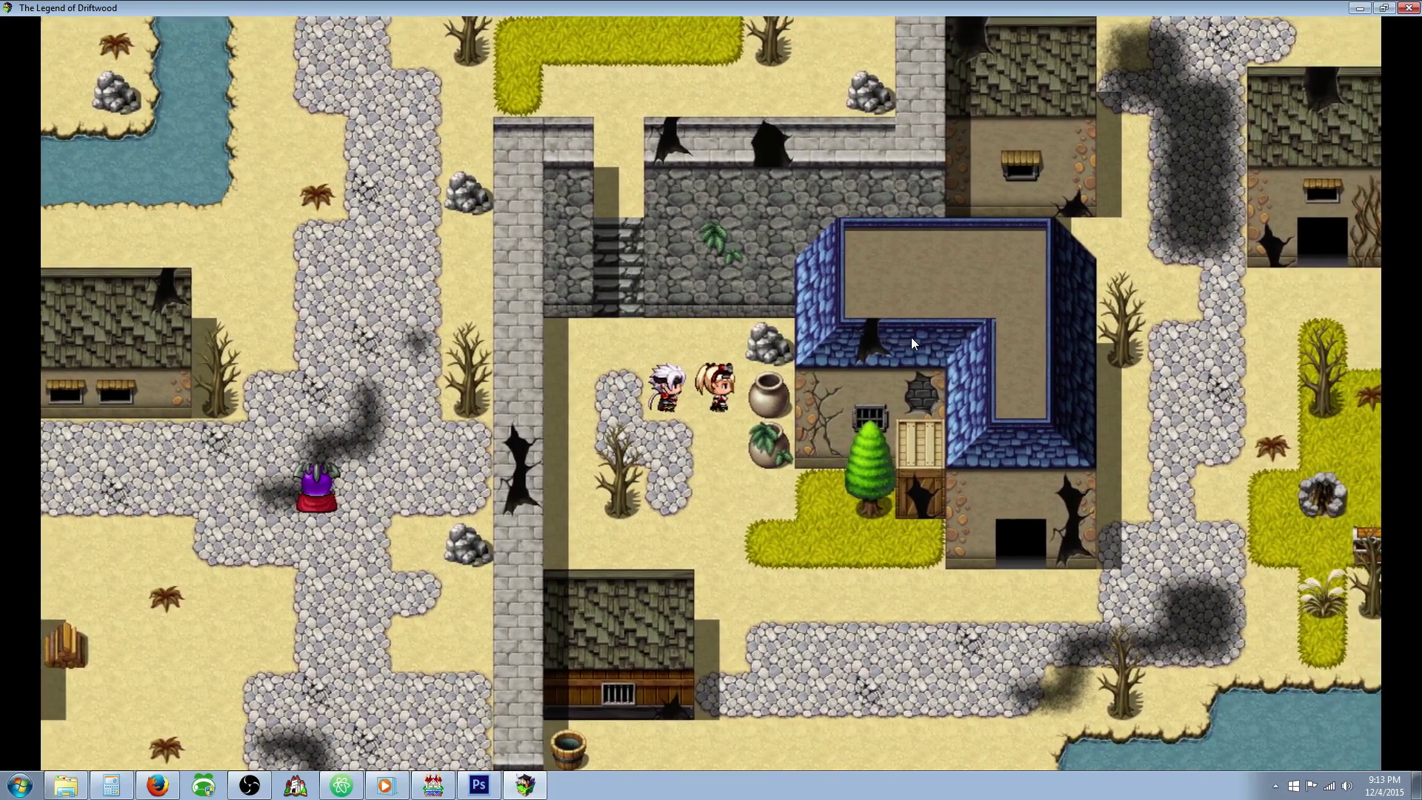
# Lead the party up the stairs above the clay pots and along the cobbled path to the river footbridge.
pyautogui.press('Left')
pyautogui.press('Up')
pyautogui.press('Up')
pyautogui.press('Left')
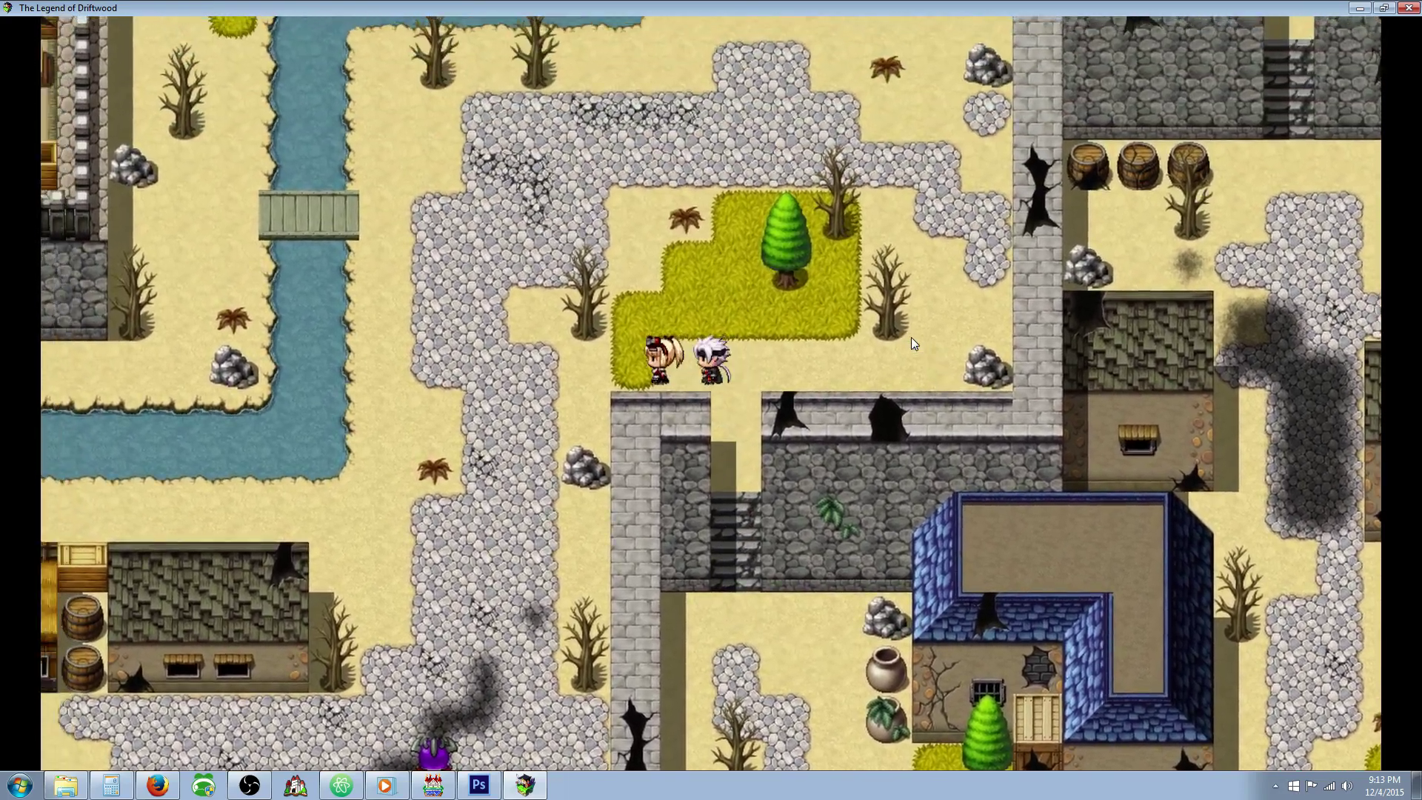
pyautogui.press('Right')
pyautogui.press('Down')
pyautogui.press('Up')
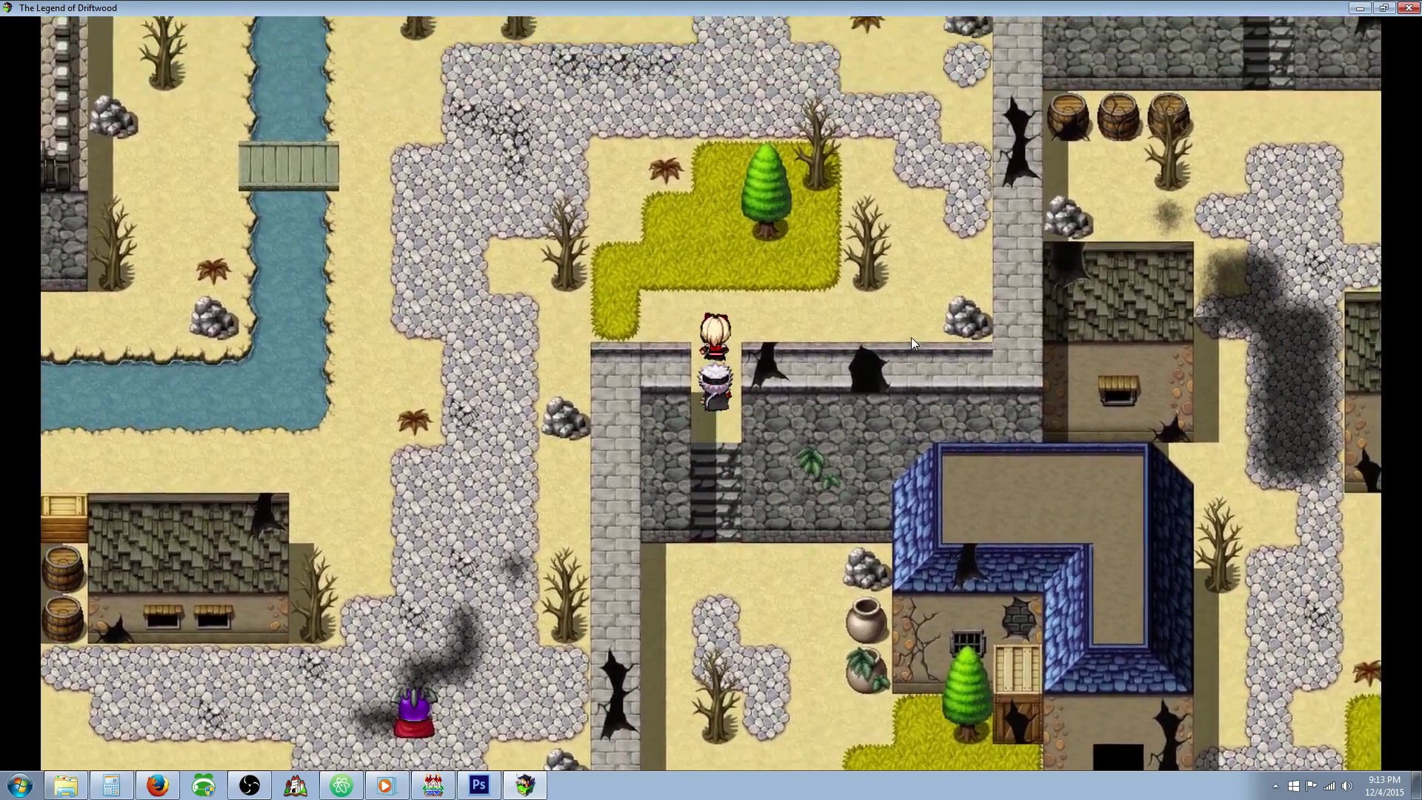
pyautogui.press('Left')
pyautogui.press('Up')
pyautogui.press('Left')
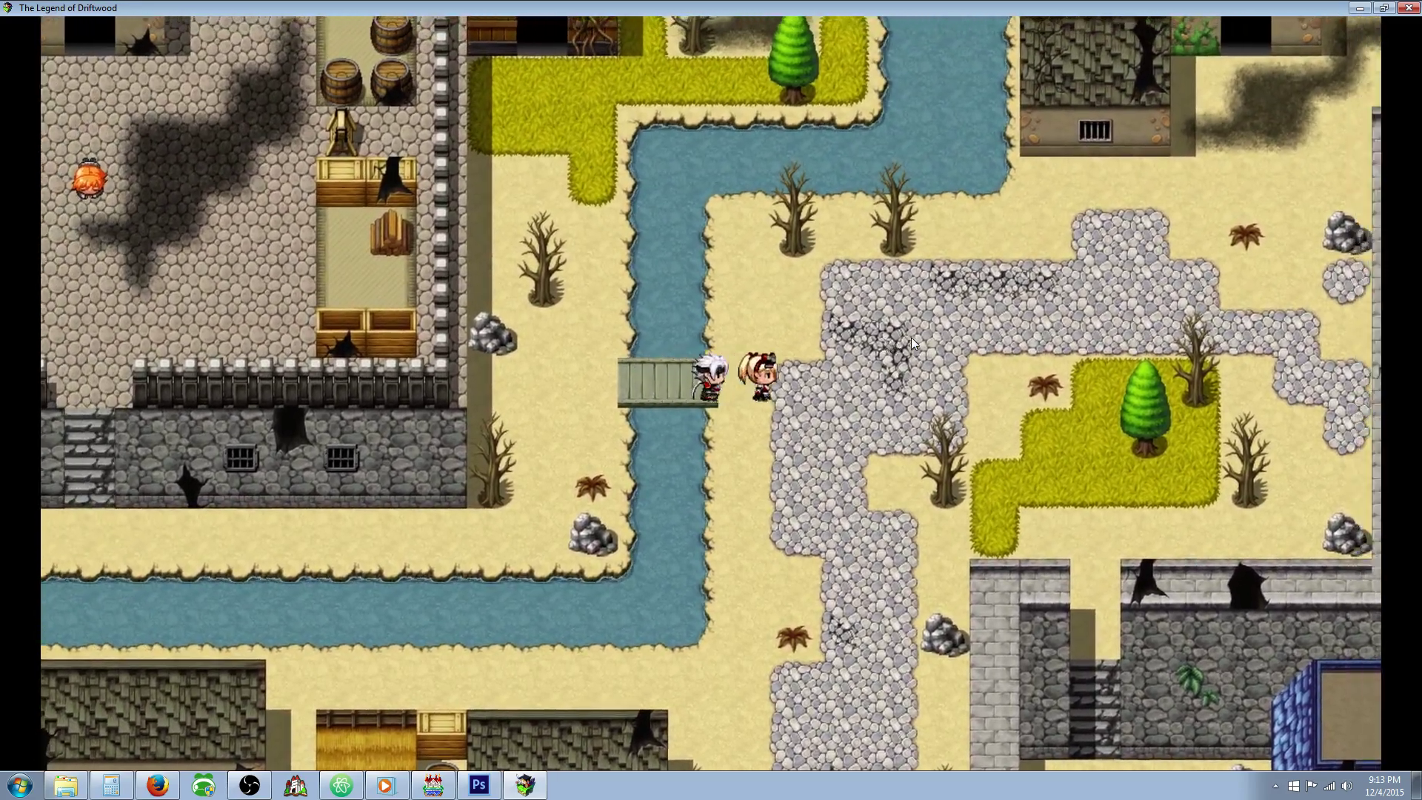
# Cross the footbridge, follow the riverbank below the stone wall, and enter the sewer opening beside the stairs.
pyautogui.press('Right')
pyautogui.press('Down')
pyautogui.press('Left')
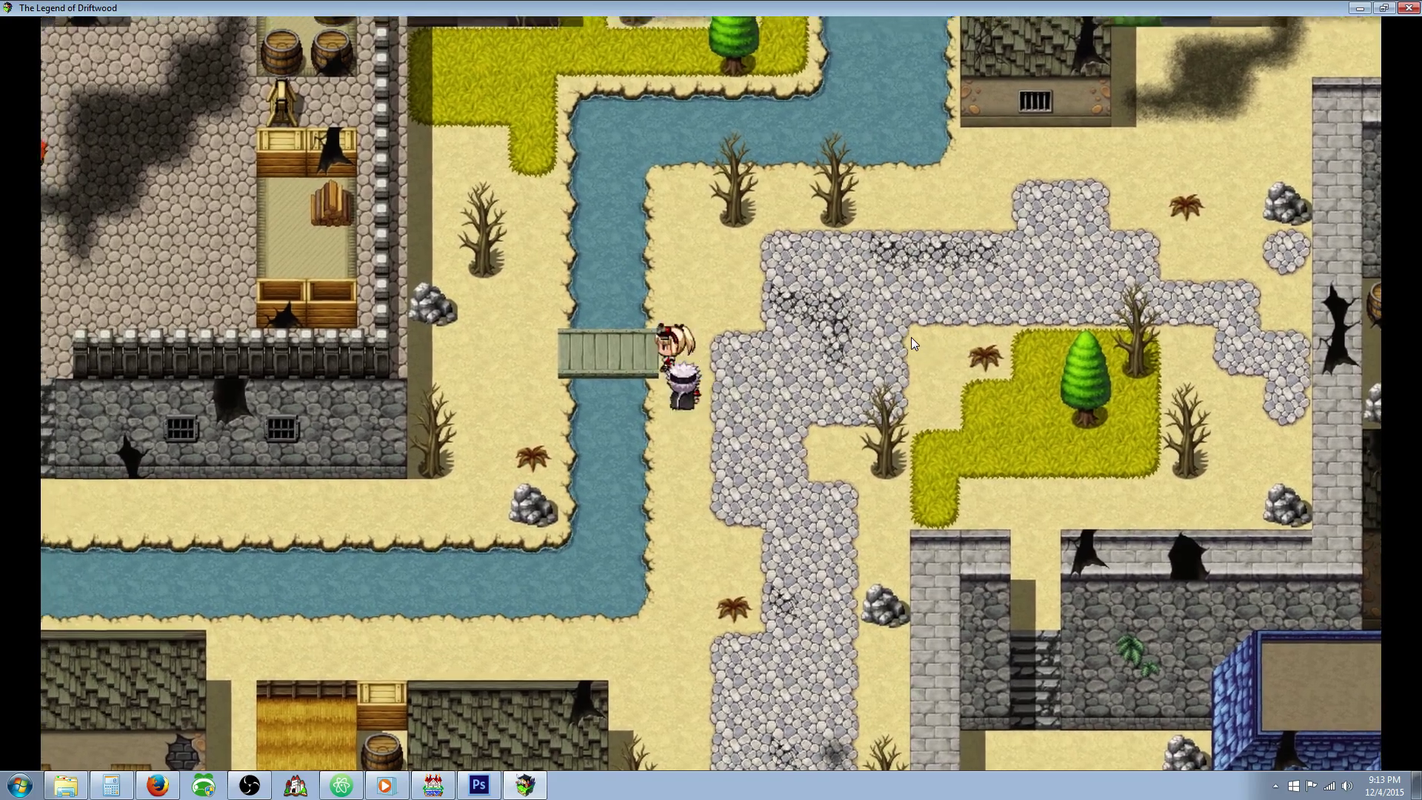
pyautogui.press('Down')
pyautogui.press('Left')
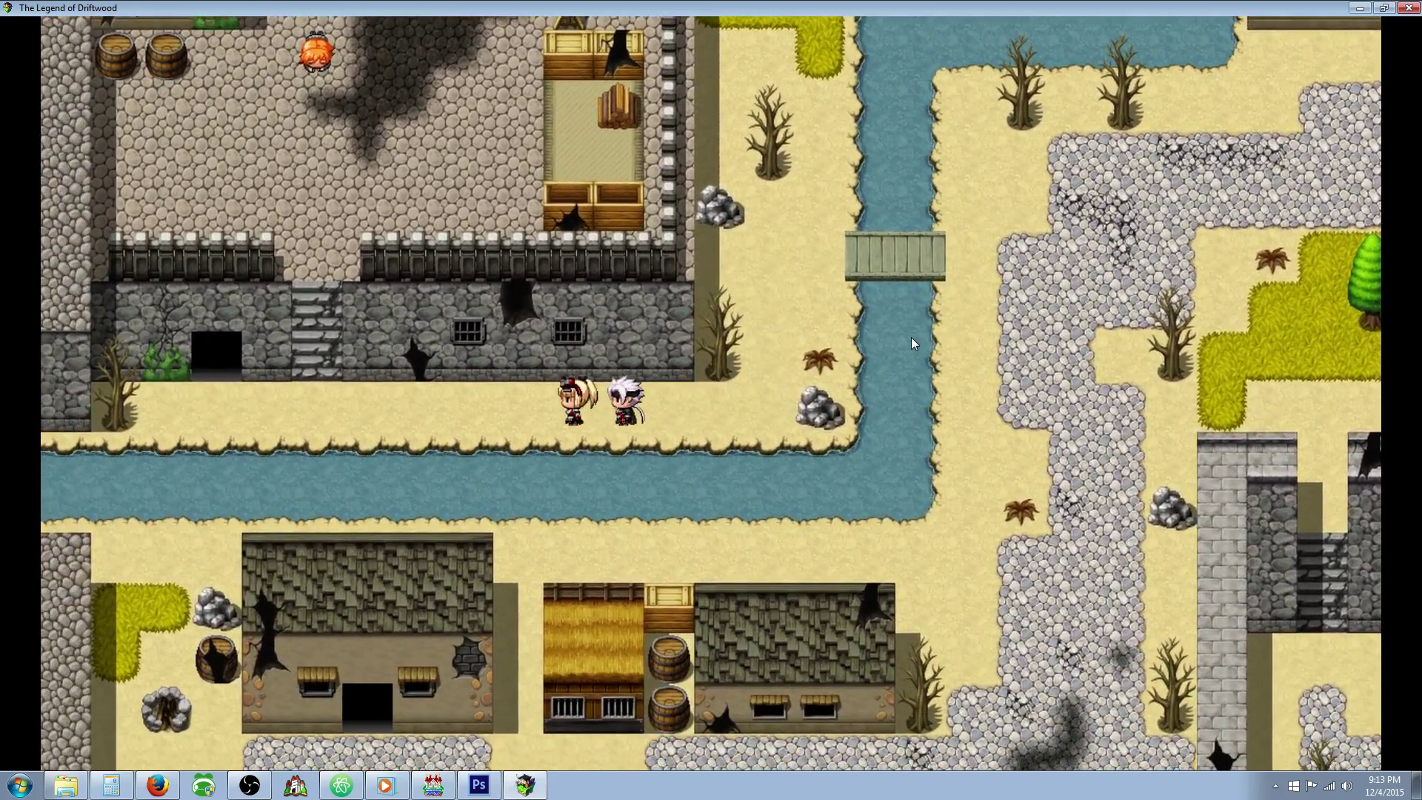
pyautogui.press('Up')
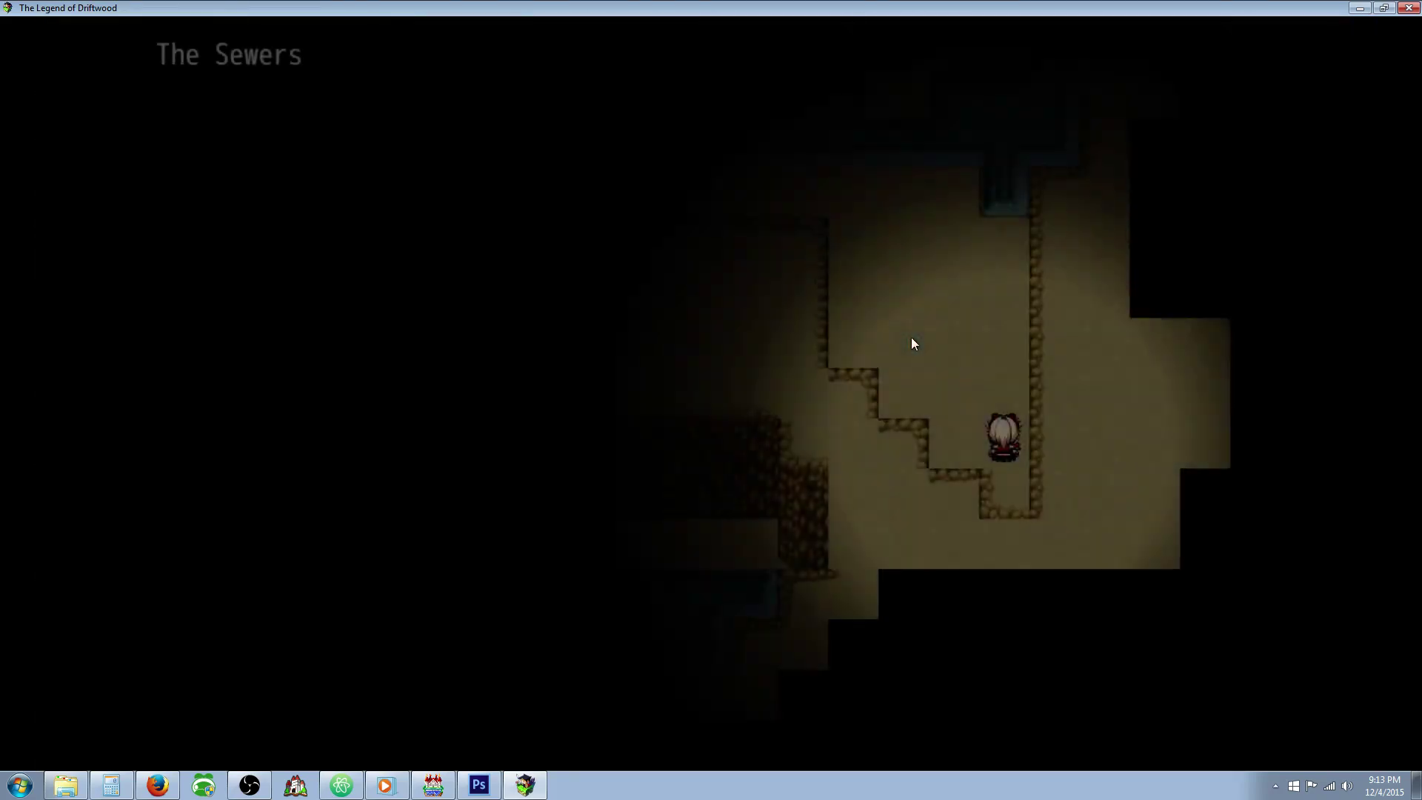
# Walk through the Sewers to the chest beside the waterfall and open it.
pyautogui.press('Up')
pyautogui.press('Return')
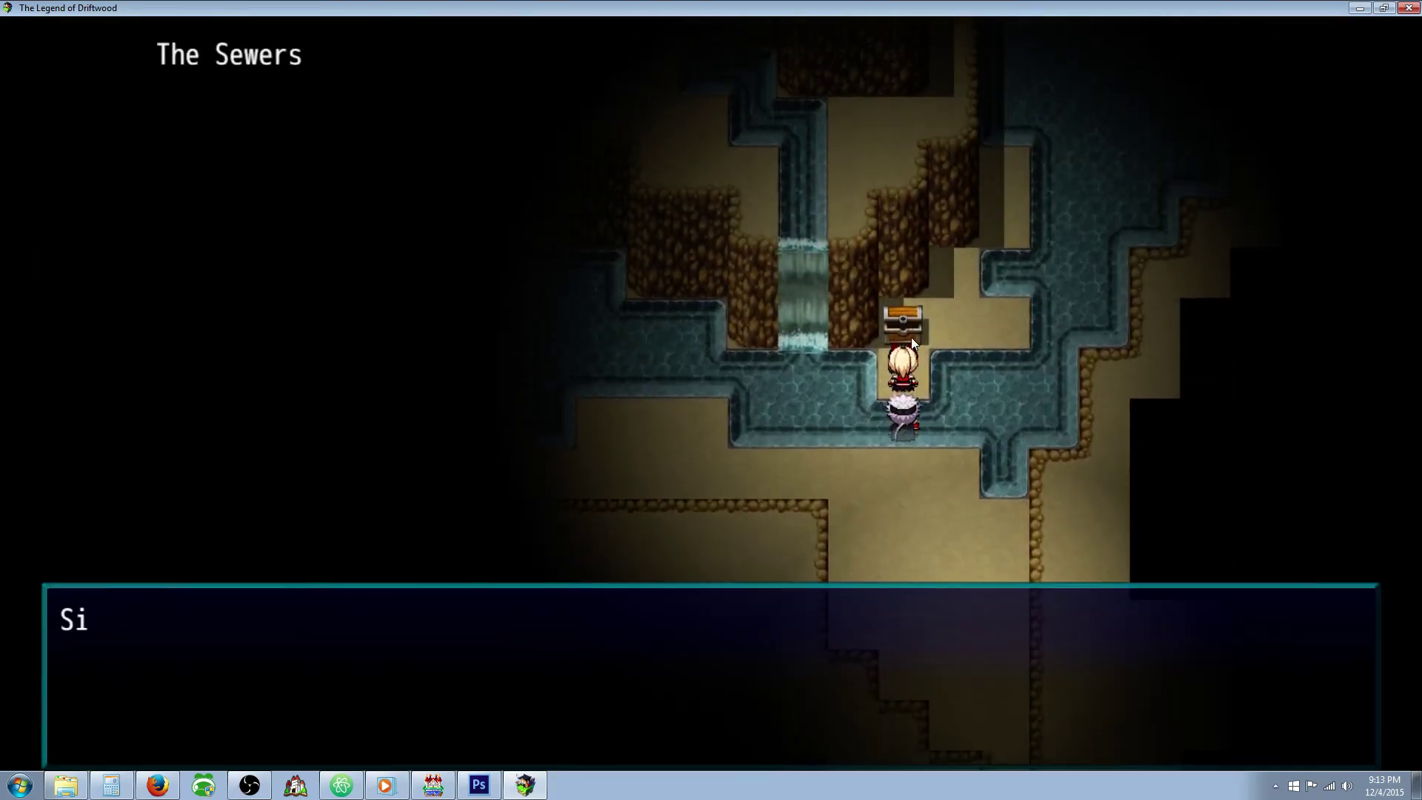
pyautogui.press('Return')
# Optimize Tiana's equipment from the in-game menu.
pyautogui.press('Escape')
pyautogui.press('Down')
pyautogui.press('Down')
pyautogui.press('Return')
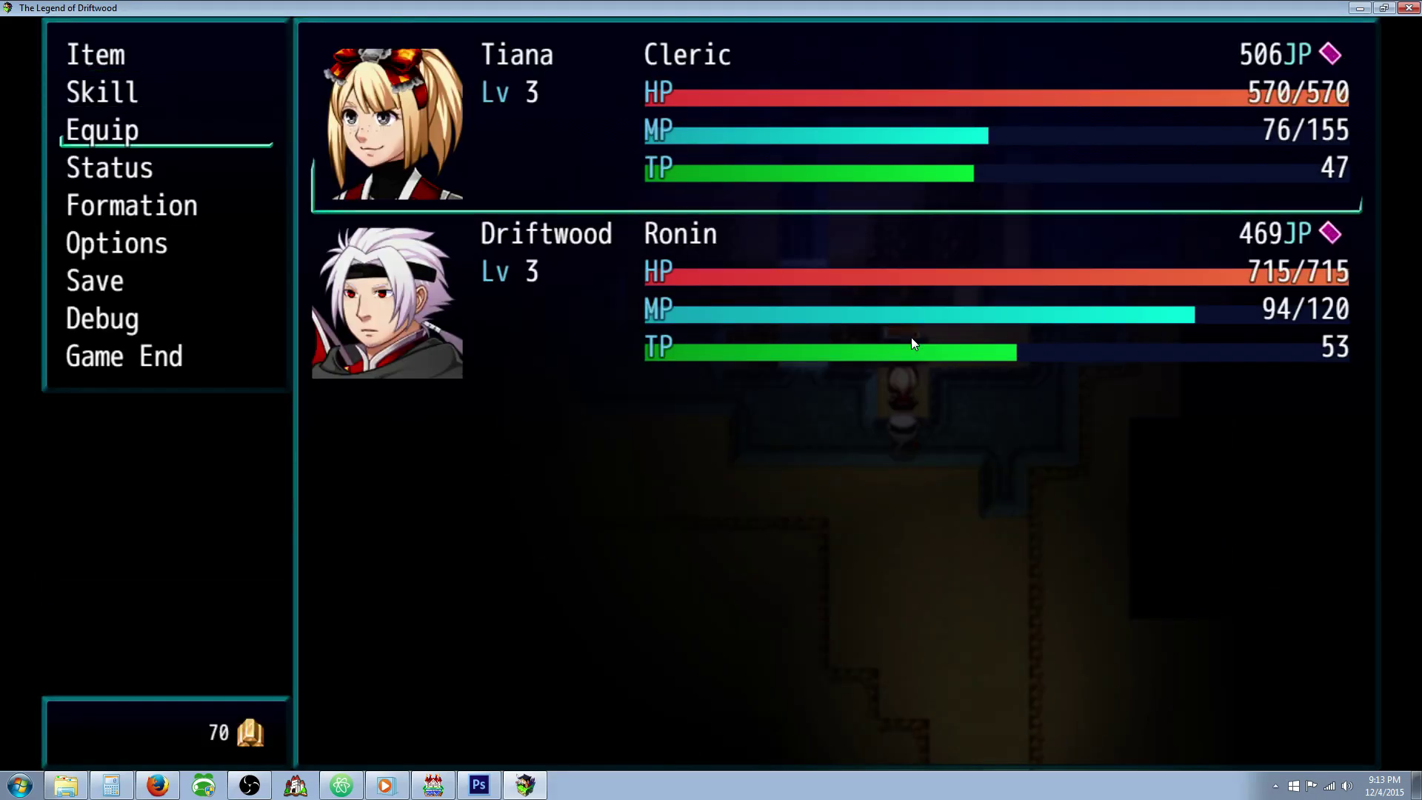
pyautogui.press('Return')
pyautogui.press('Return')
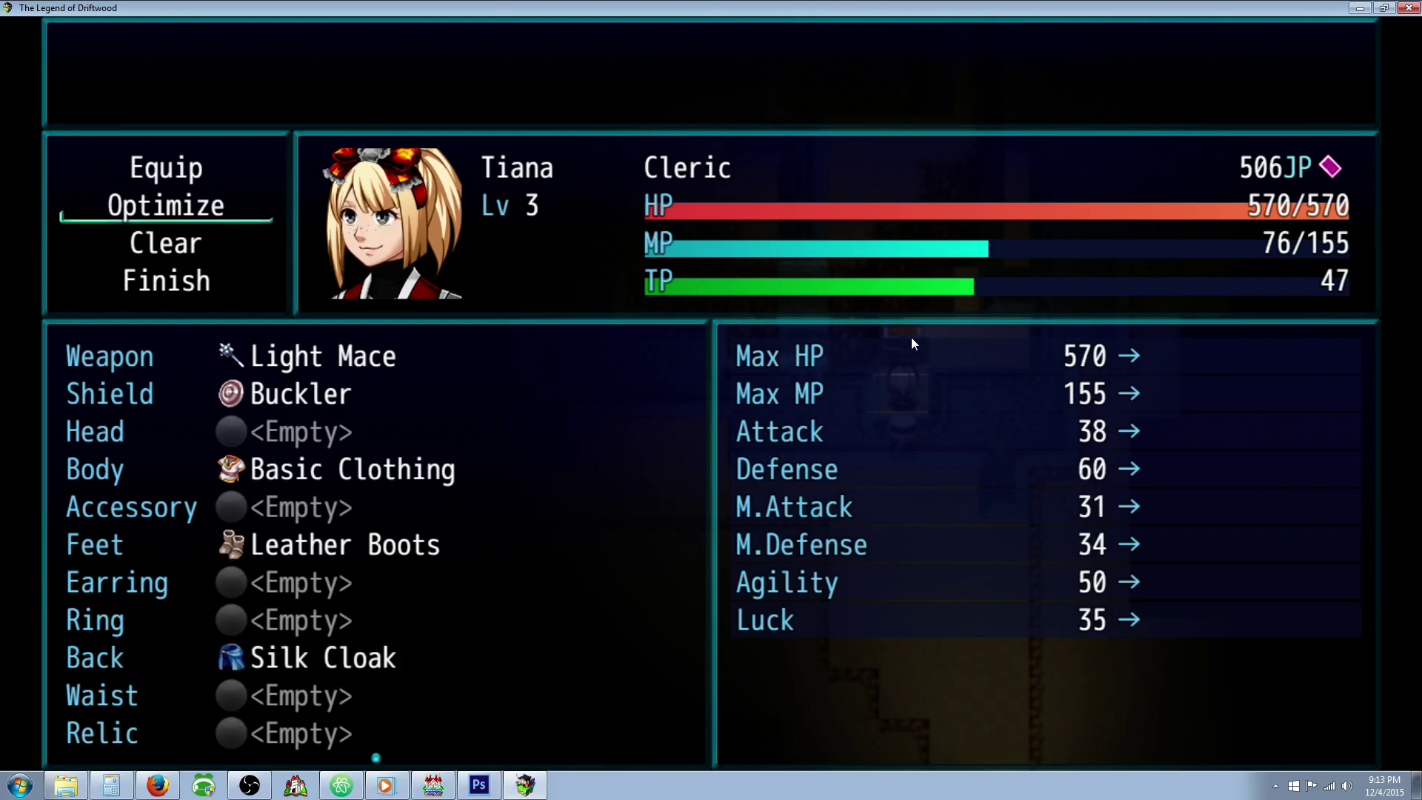
# Close Tiana's equipment screen and the in-game menu to continue exploring the Sewers from the opened chest.
pyautogui.press('Escape')
pyautogui.press('Escape')
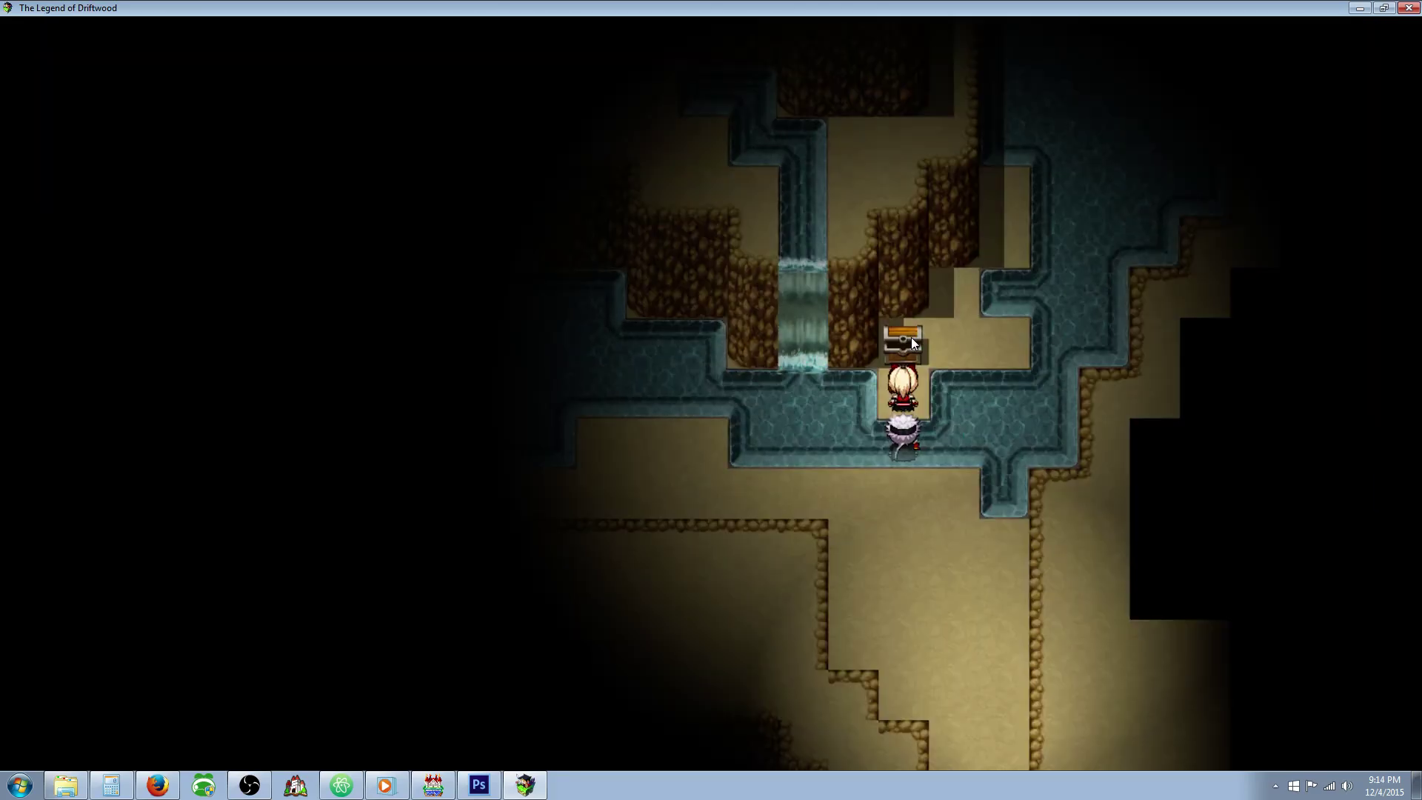
pyautogui.press('Return')
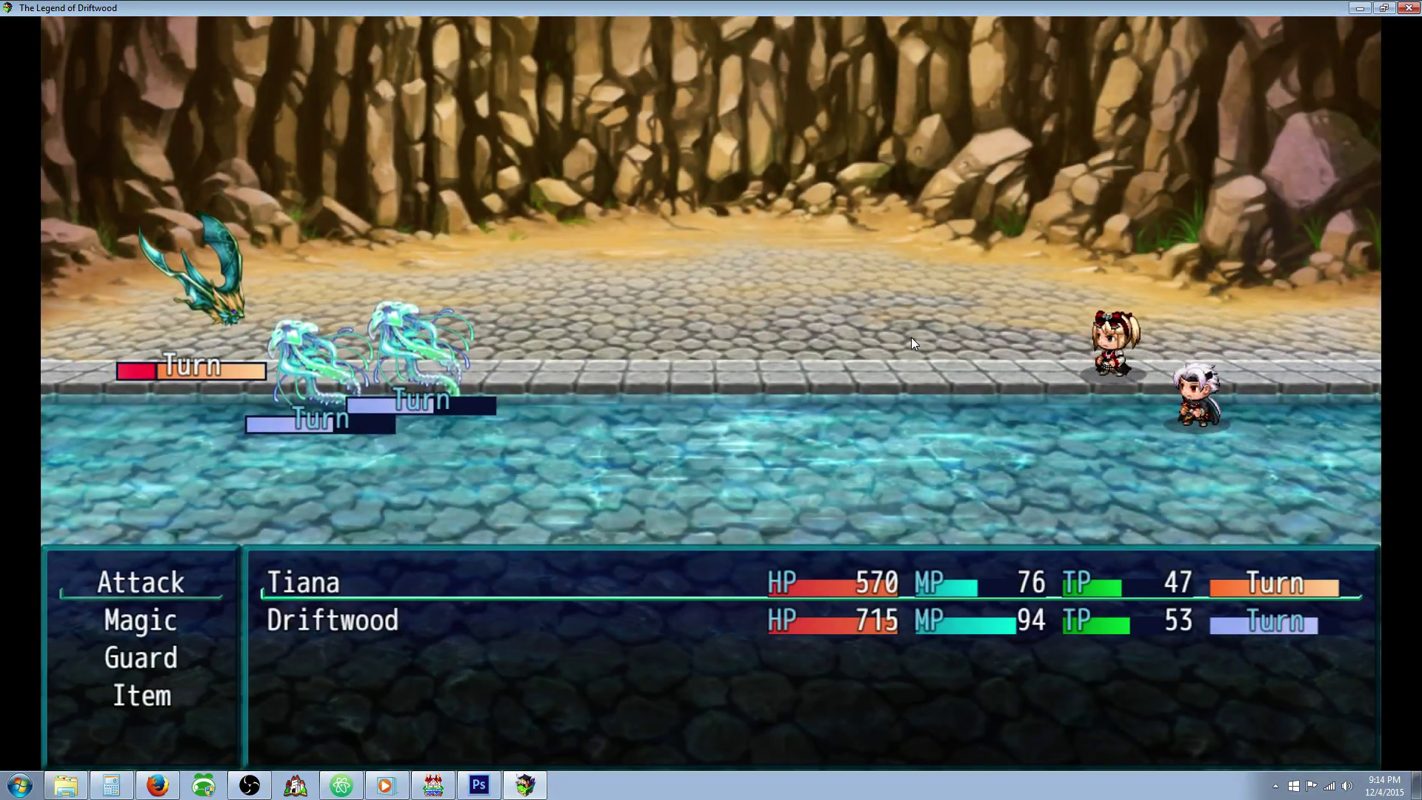
pyautogui.press('Down')
pyautogui.press('Return')
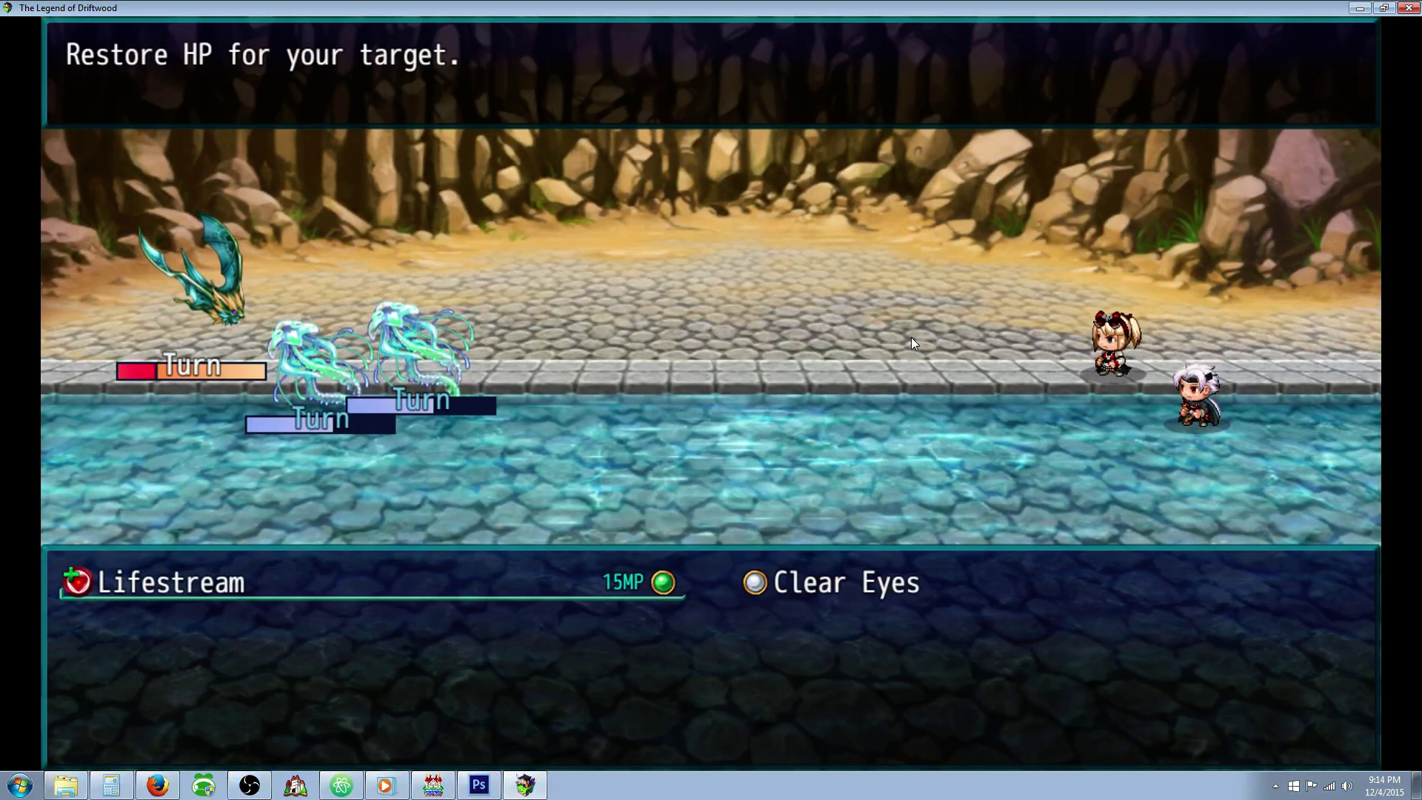
pyautogui.press('Right')
pyautogui.press('Escape')
pyautogui.press('Down')
pyautogui.press('Up')
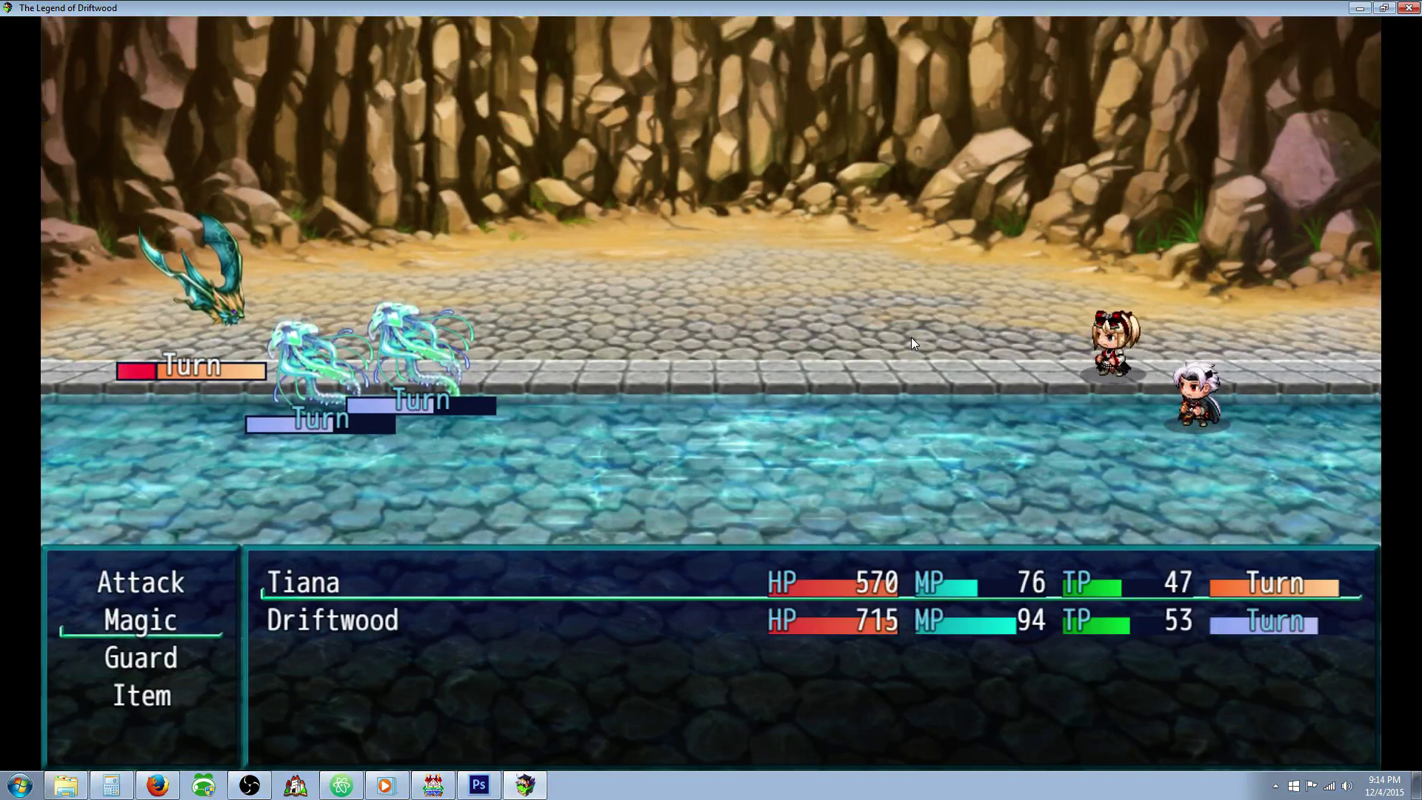
pyautogui.press('Up')
pyautogui.press('Return')
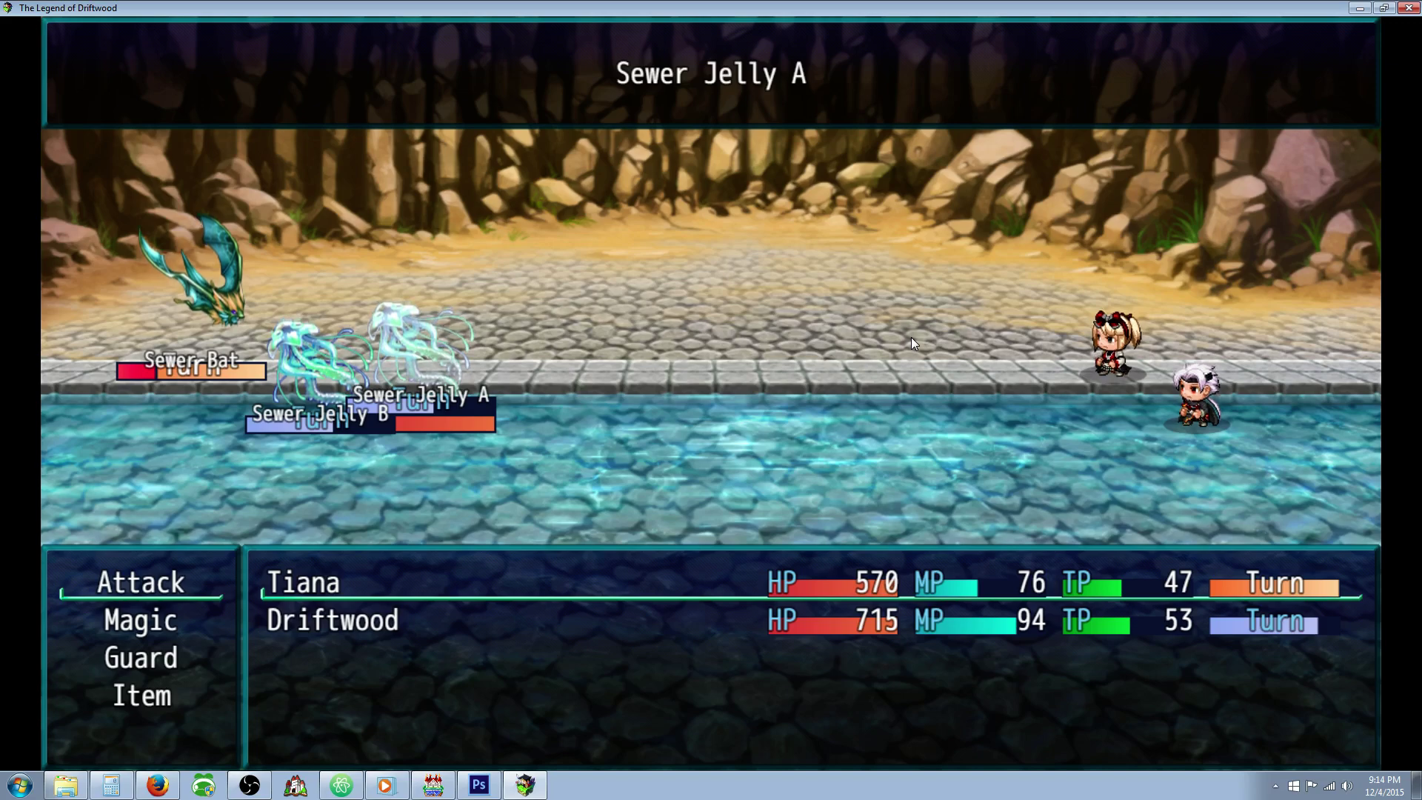
pyautogui.press('Escape')
# Have Tiana guard in the battle against the Sewer Bat and the two Sewer Jellies.
pyautogui.press('Down')
pyautogui.press('Down')
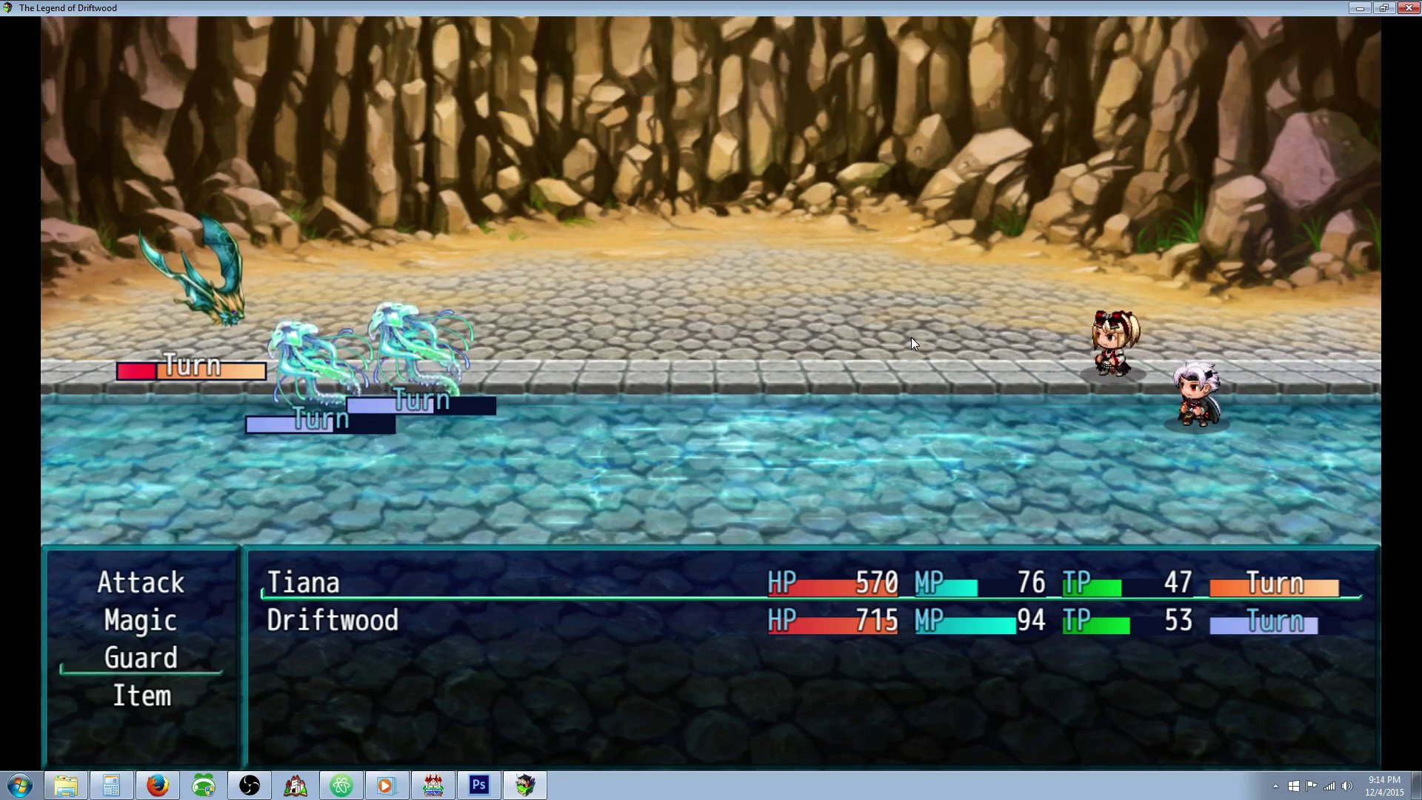
pyautogui.press('Up')
pyautogui.press('Down')
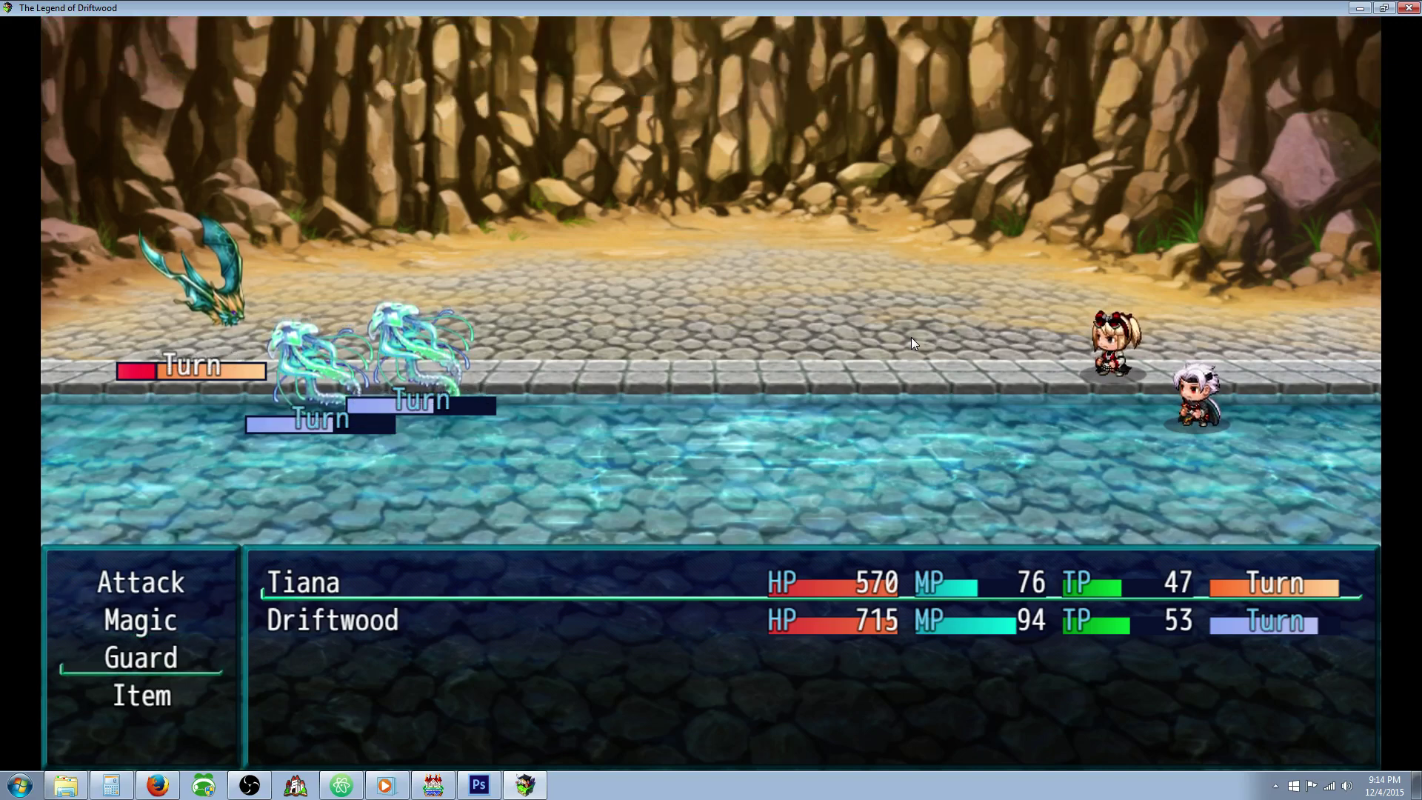
pyautogui.press('Return')
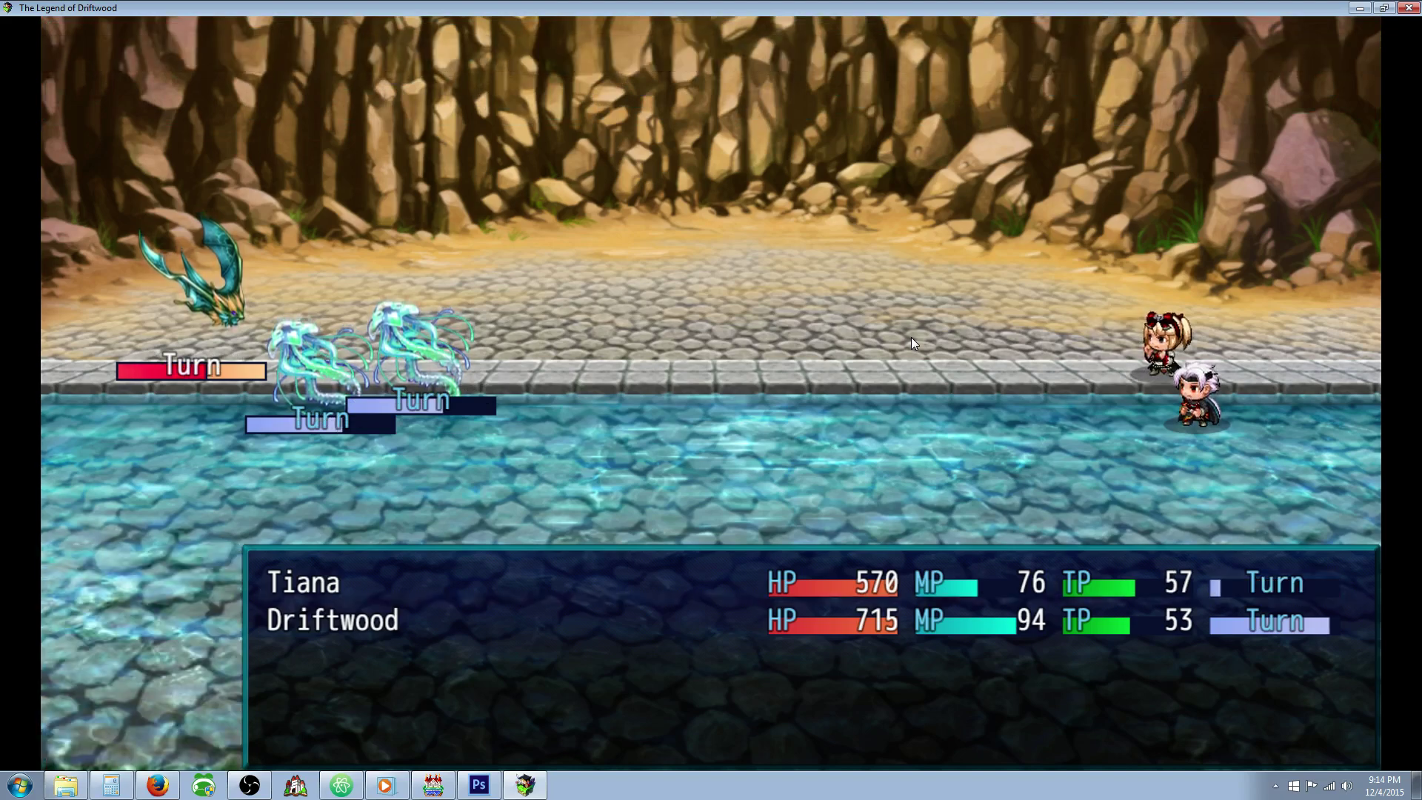
# Have Driftwood use the Slice technique on the Sewer Bat.
pyautogui.press('Down')
pyautogui.press('Return')
pyautogui.press('Right')
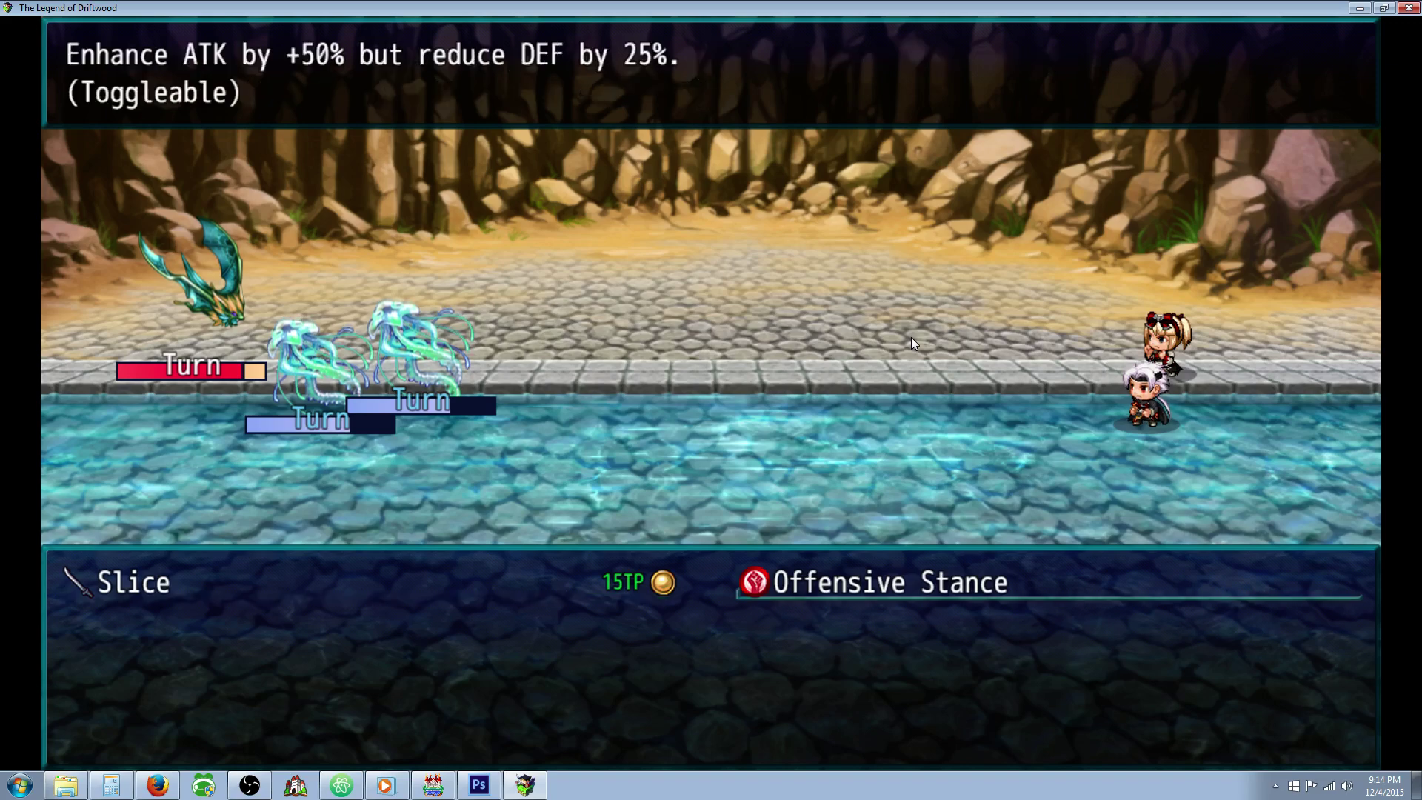
pyautogui.press('Left')
pyautogui.press('Return')
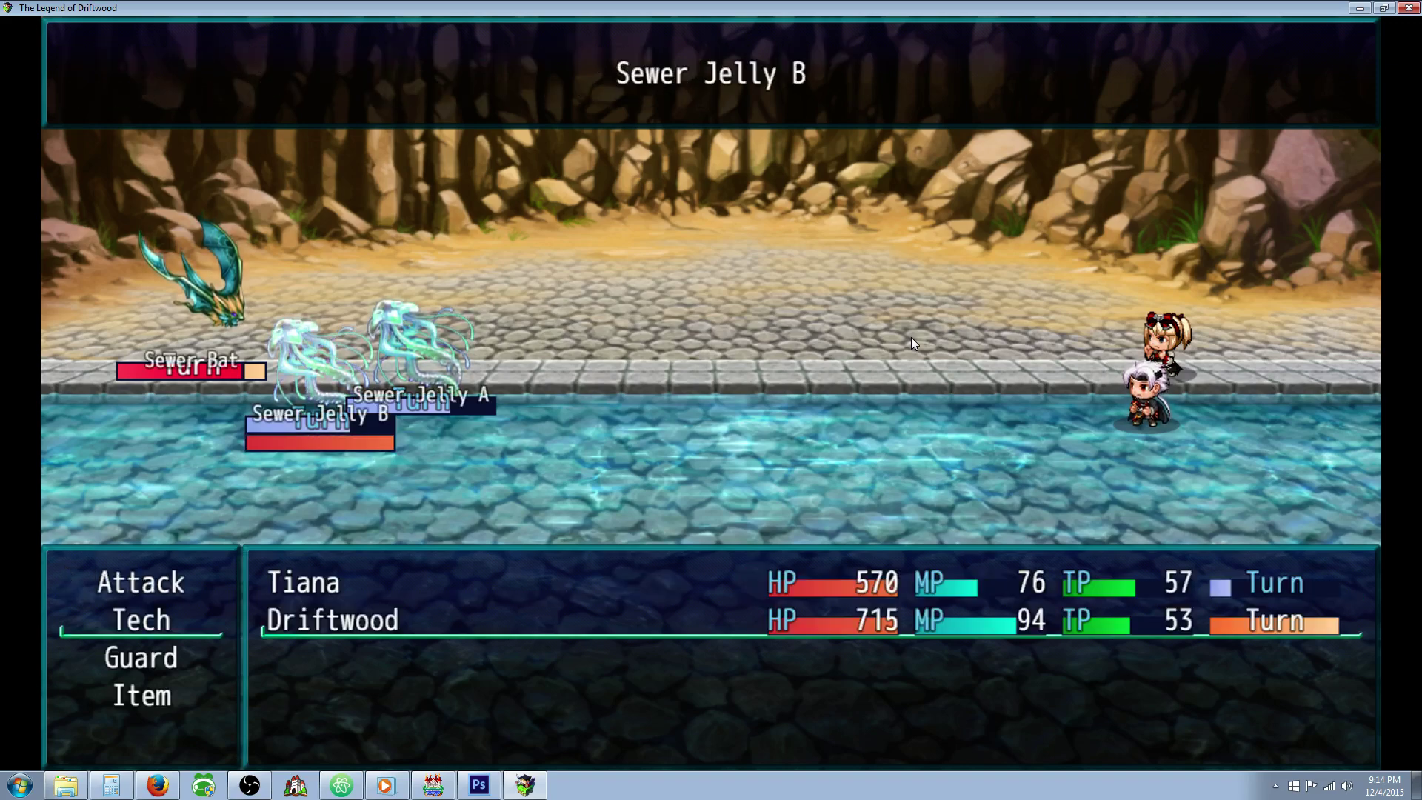
pyautogui.press('Left')
pyautogui.press('Return')
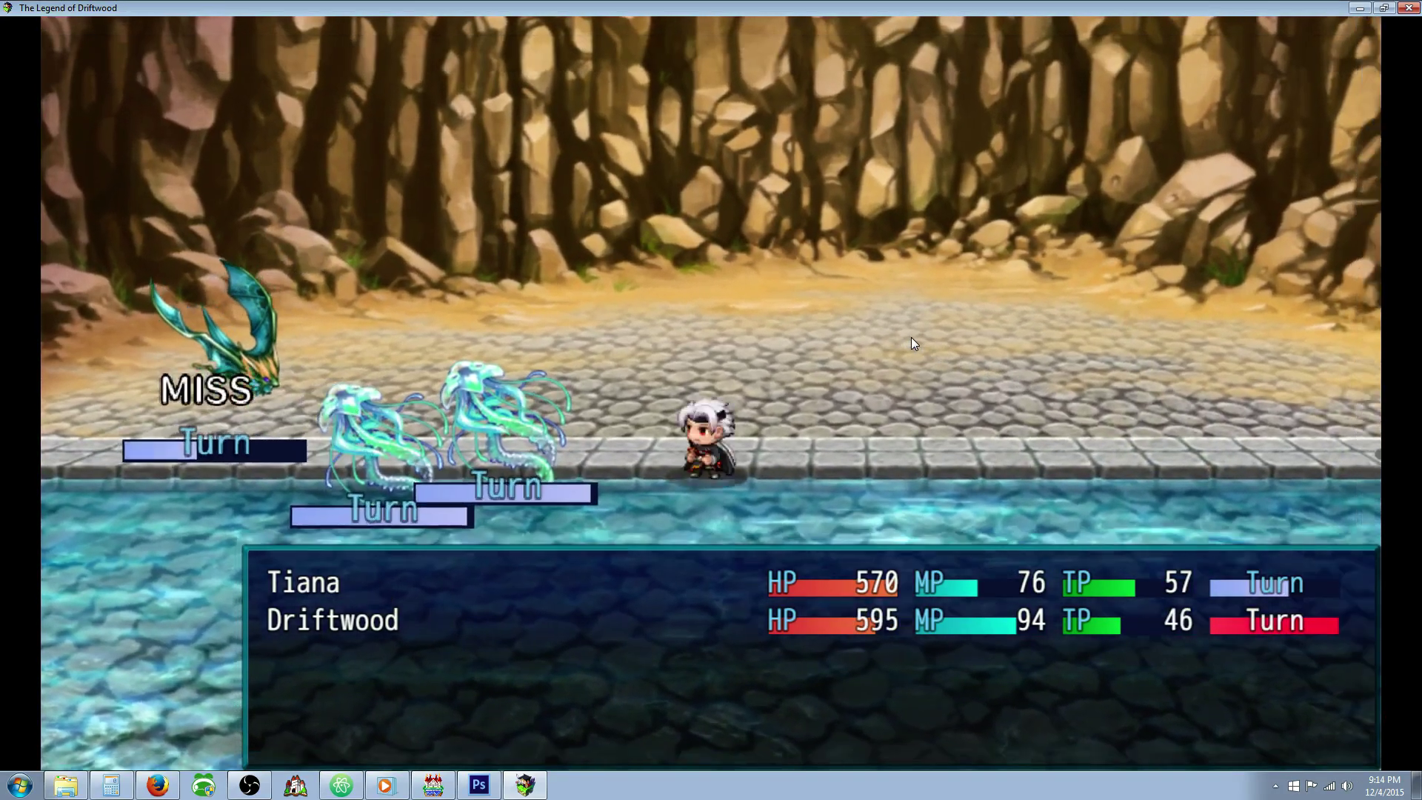
pyautogui.press('Down')
pyautogui.press('Return')
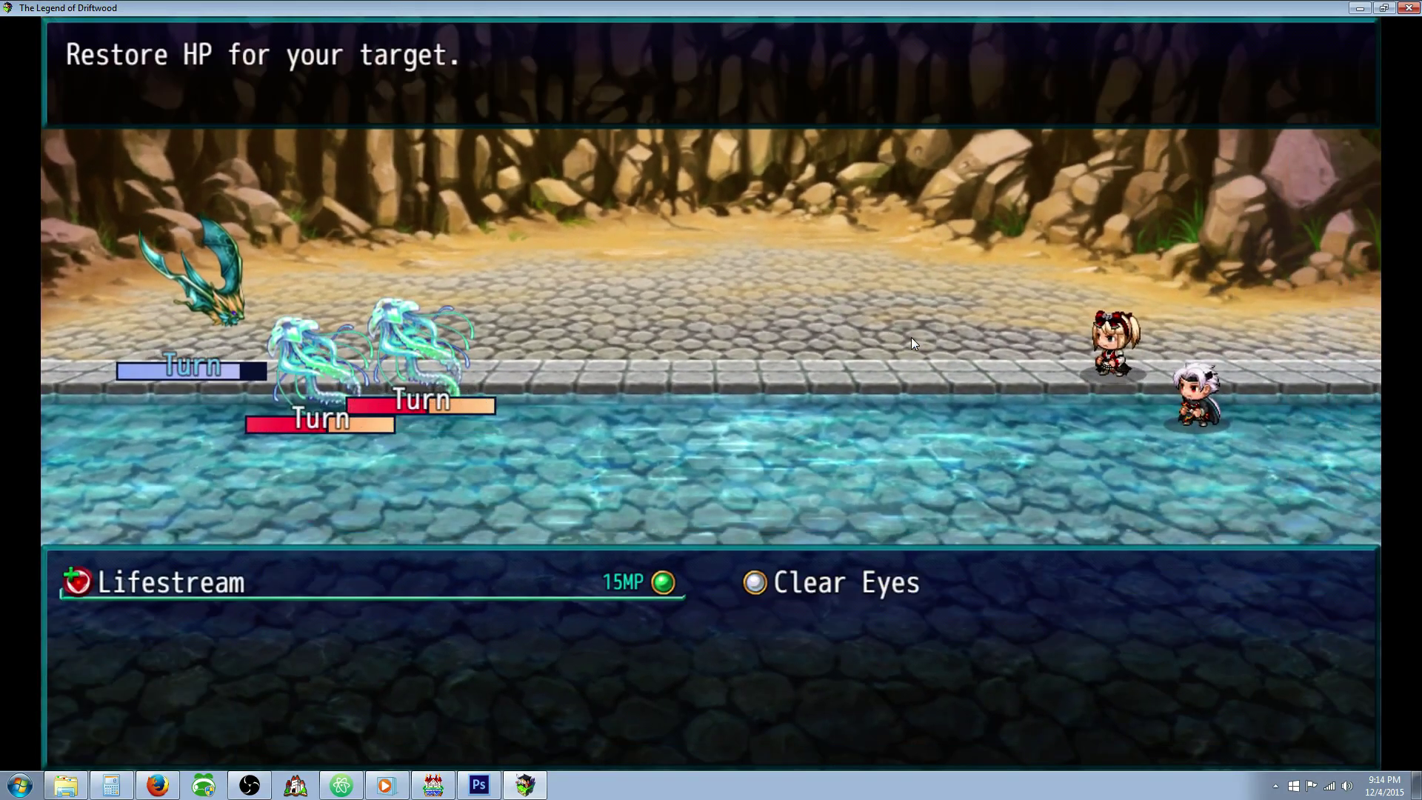
pyautogui.press('Return')
pyautogui.press('Down')
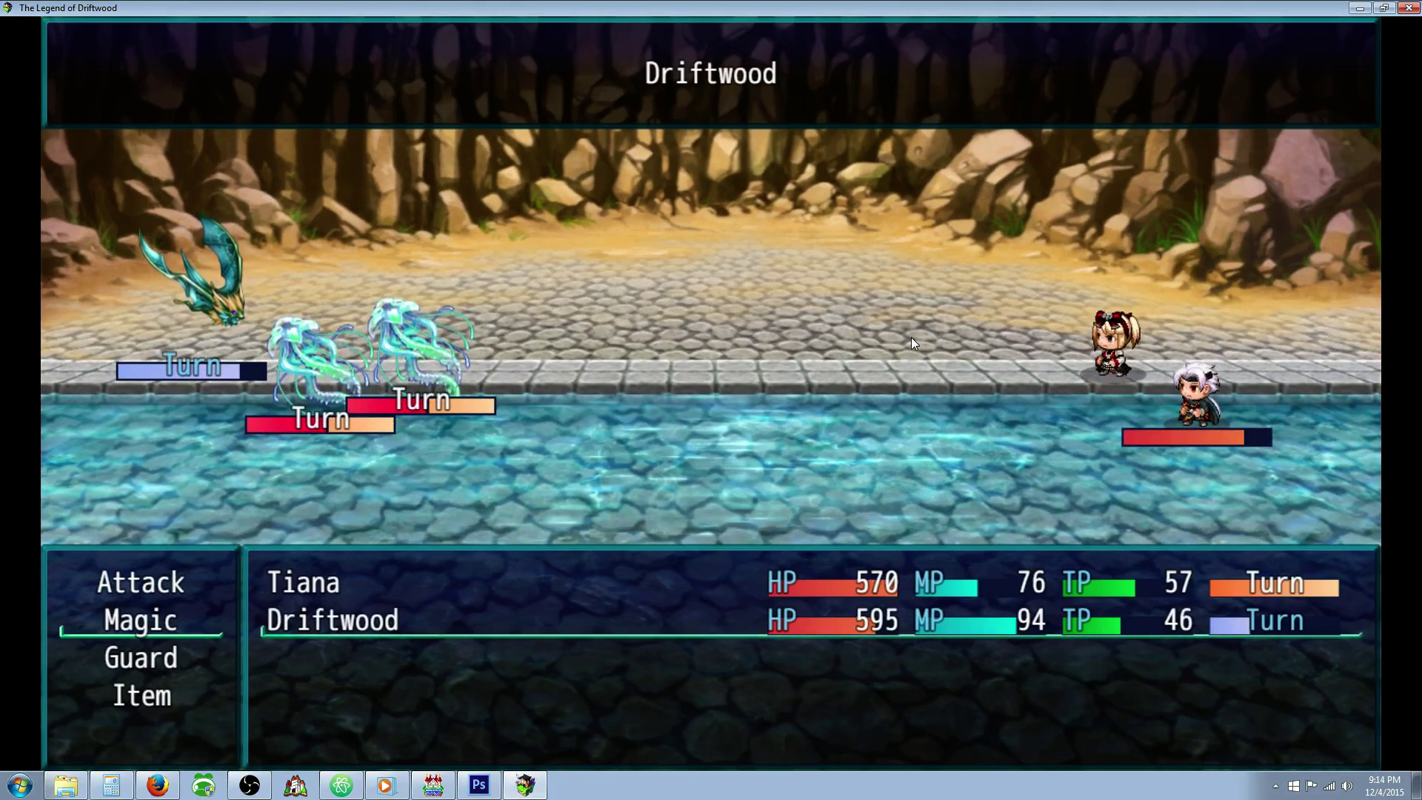
pyautogui.press('Escape')
pyautogui.press('Escape')
# Have Tiana make a normal attack on the Sewer Bat.
pyautogui.press('Up')
pyautogui.press('Return')
pyautogui.press('Left')
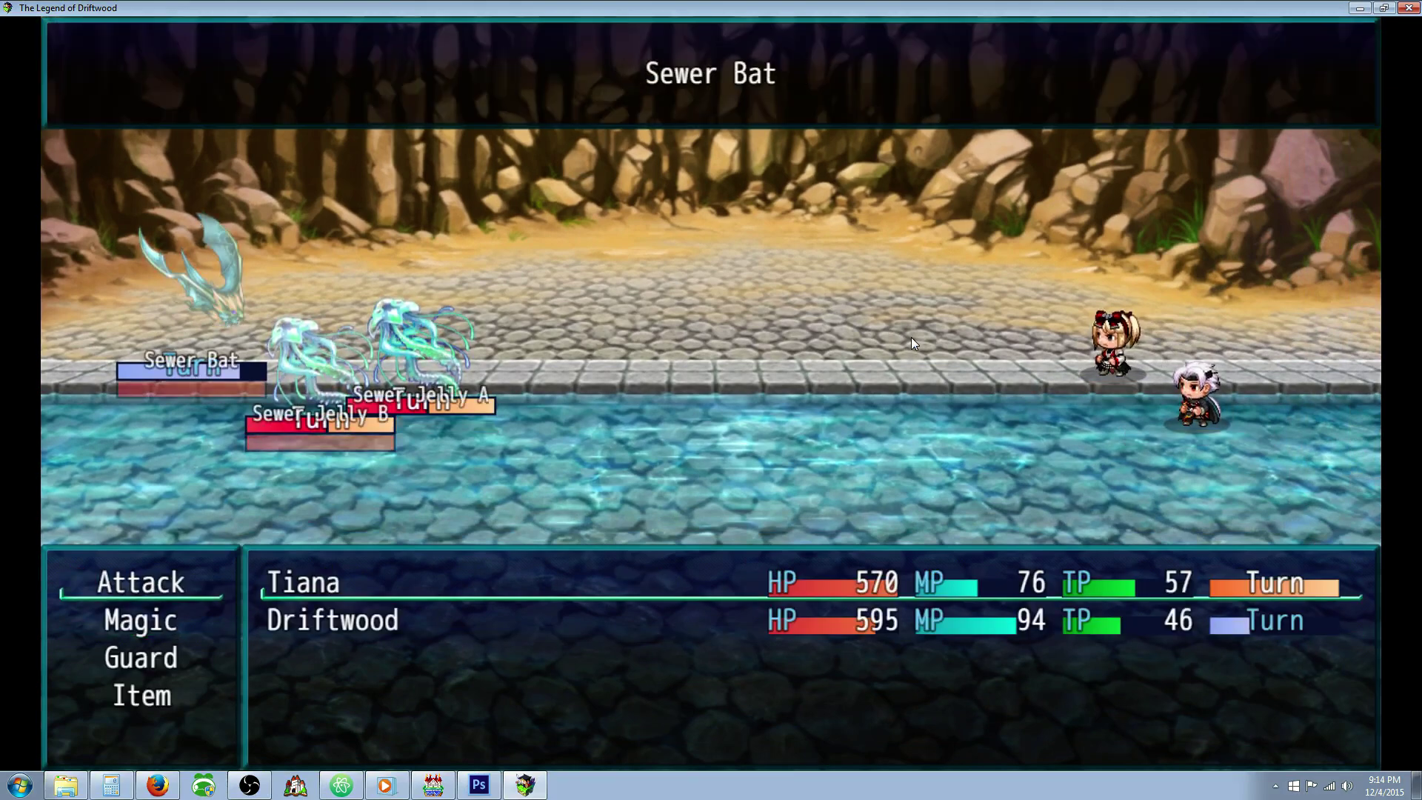
pyautogui.press('Return')
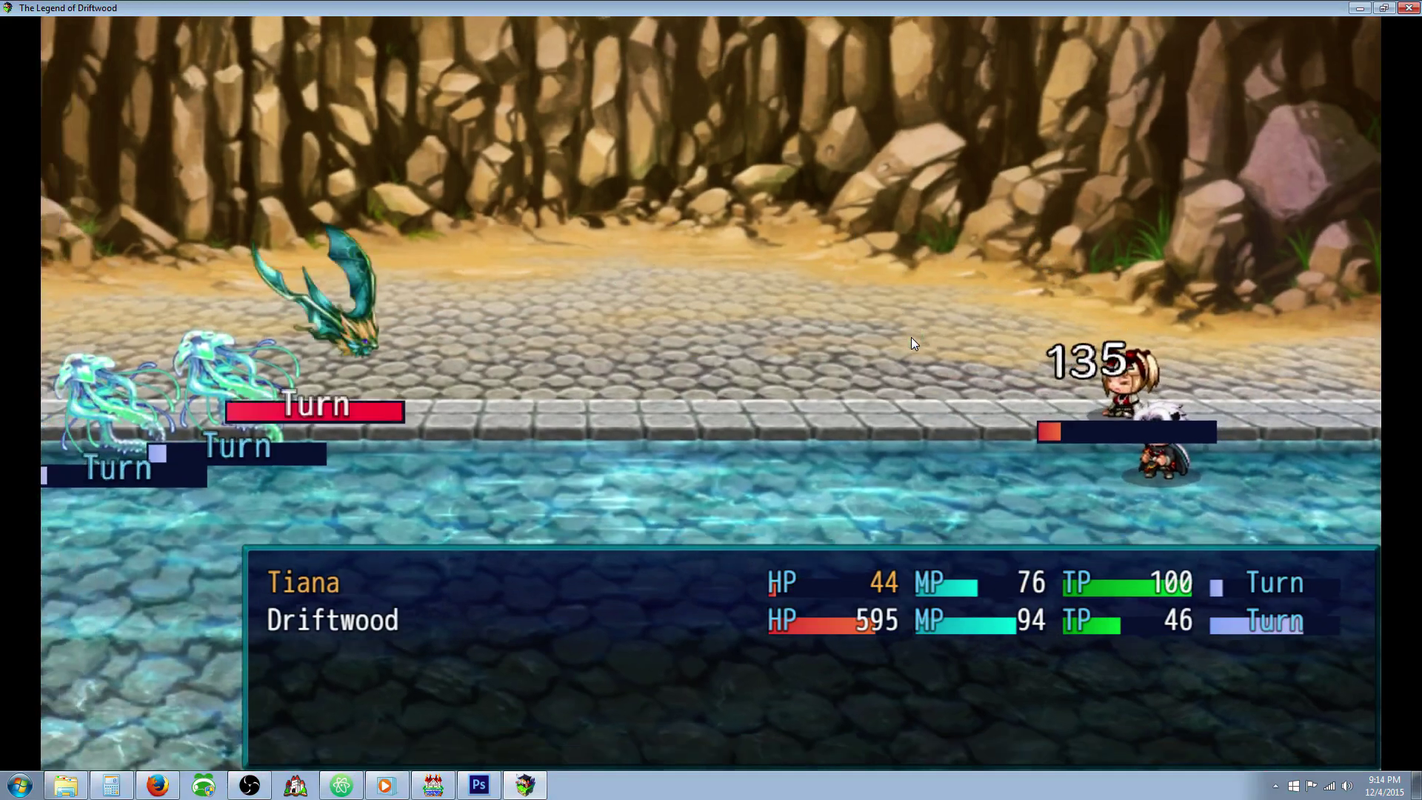
# Have Driftwood use Slice on one of the enemies, changing away from the preselected Sewer Jelly A.
pyautogui.press('Down')
pyautogui.press('Return')
pyautogui.press('Return')
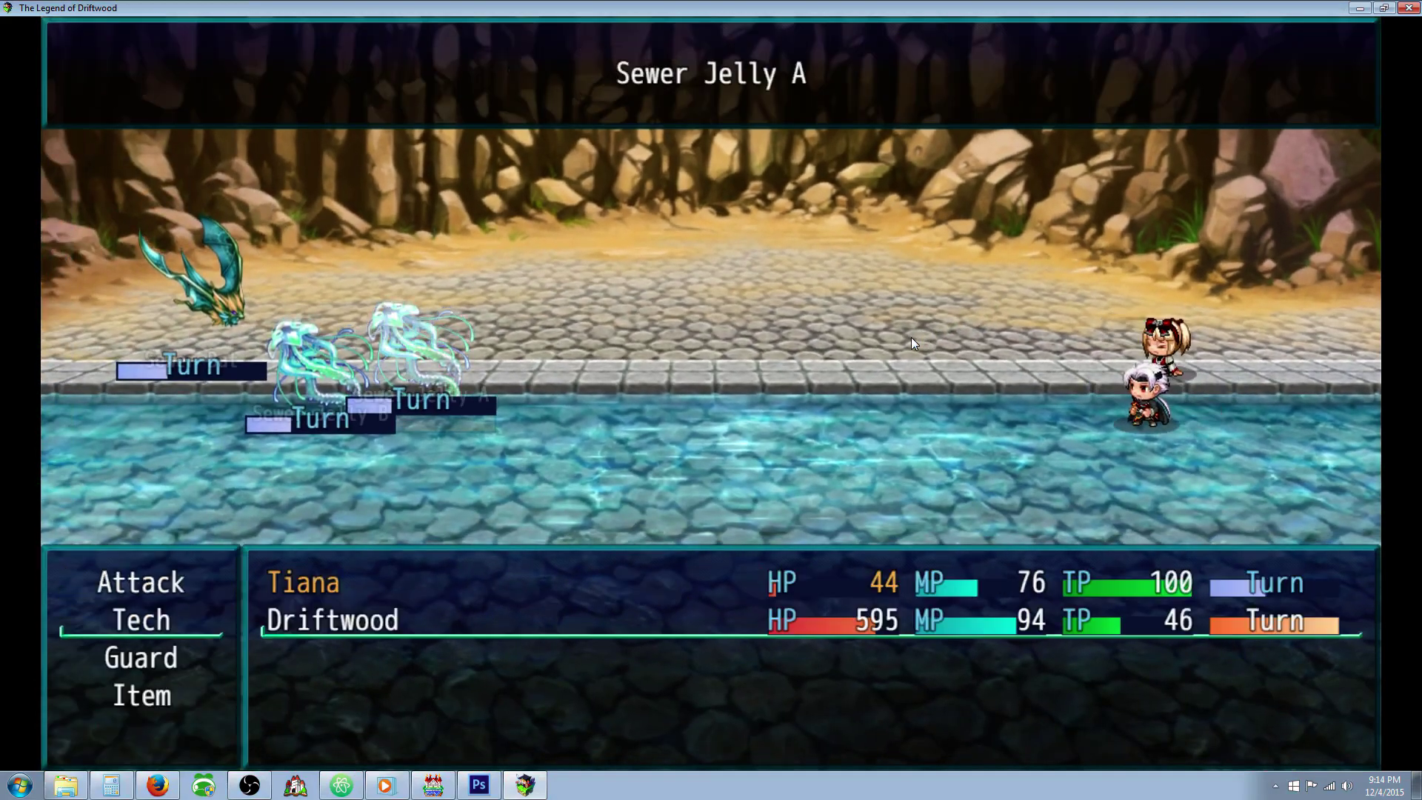
pyautogui.press('Up')
pyautogui.press('Return')
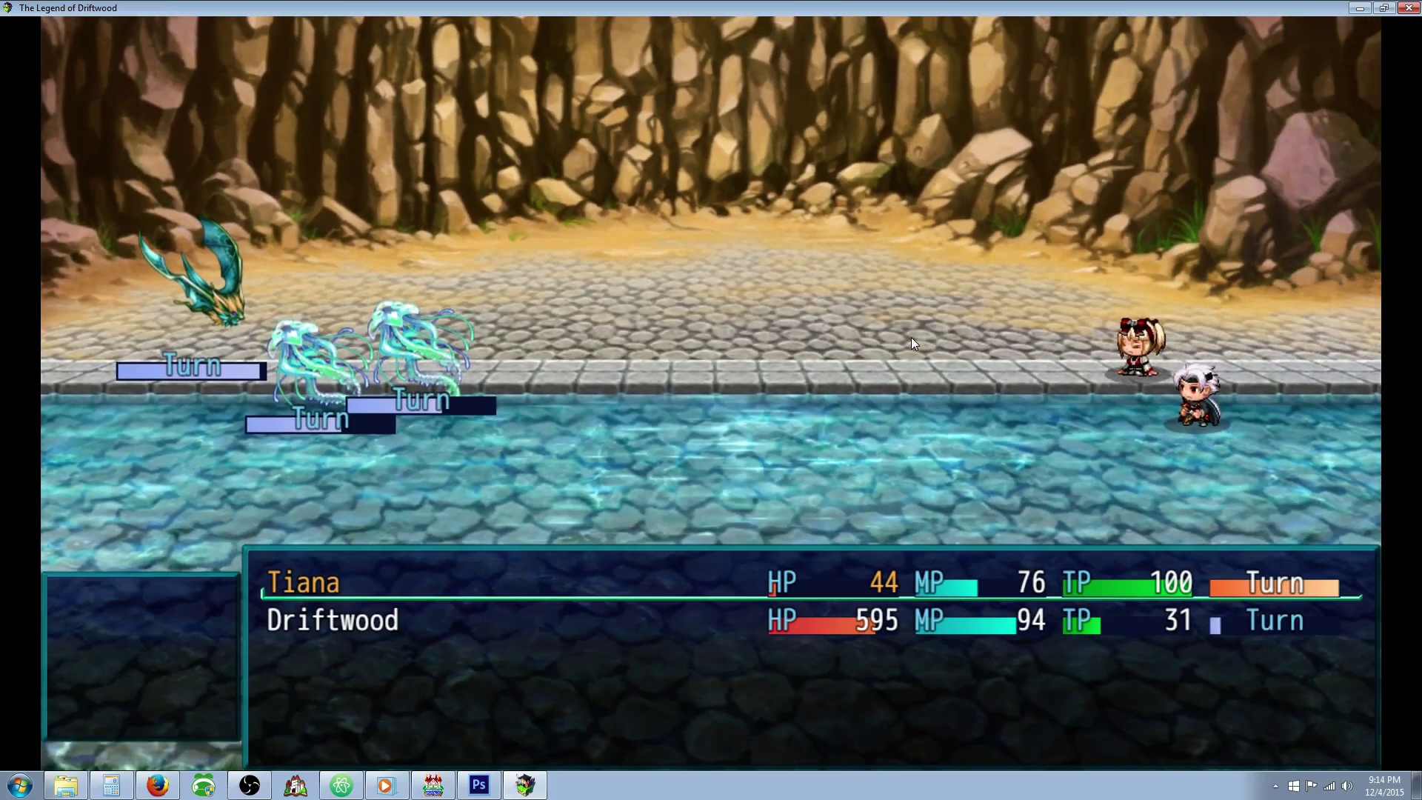
# Heal Tiana with her Lifestream spell.
pyautogui.press('Down')
pyautogui.press('Return')
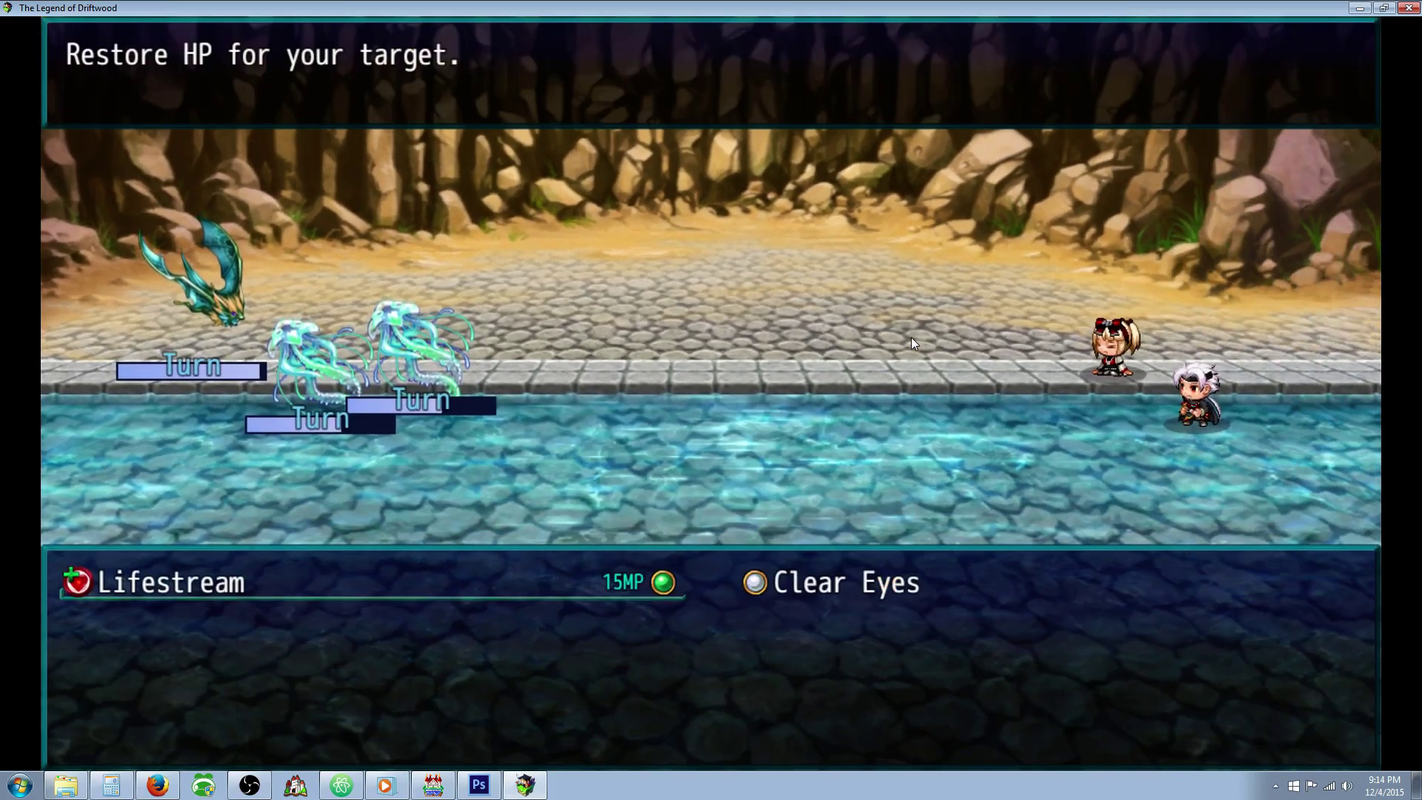
pyautogui.press('Escape')
pyautogui.press('Escape')
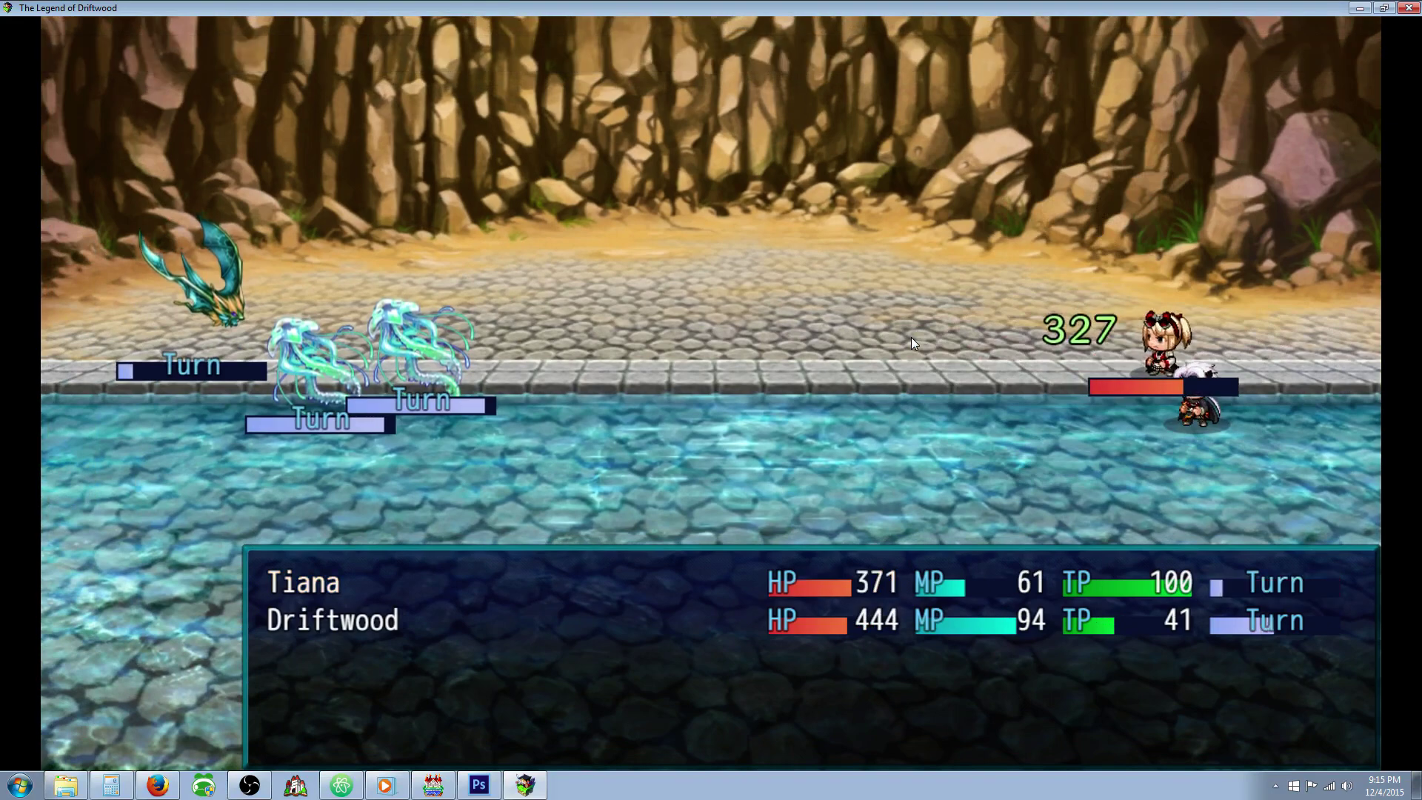
# Have Driftwood use Slice on the preselected enemy.
pyautogui.press('Down')
pyautogui.press('Return')
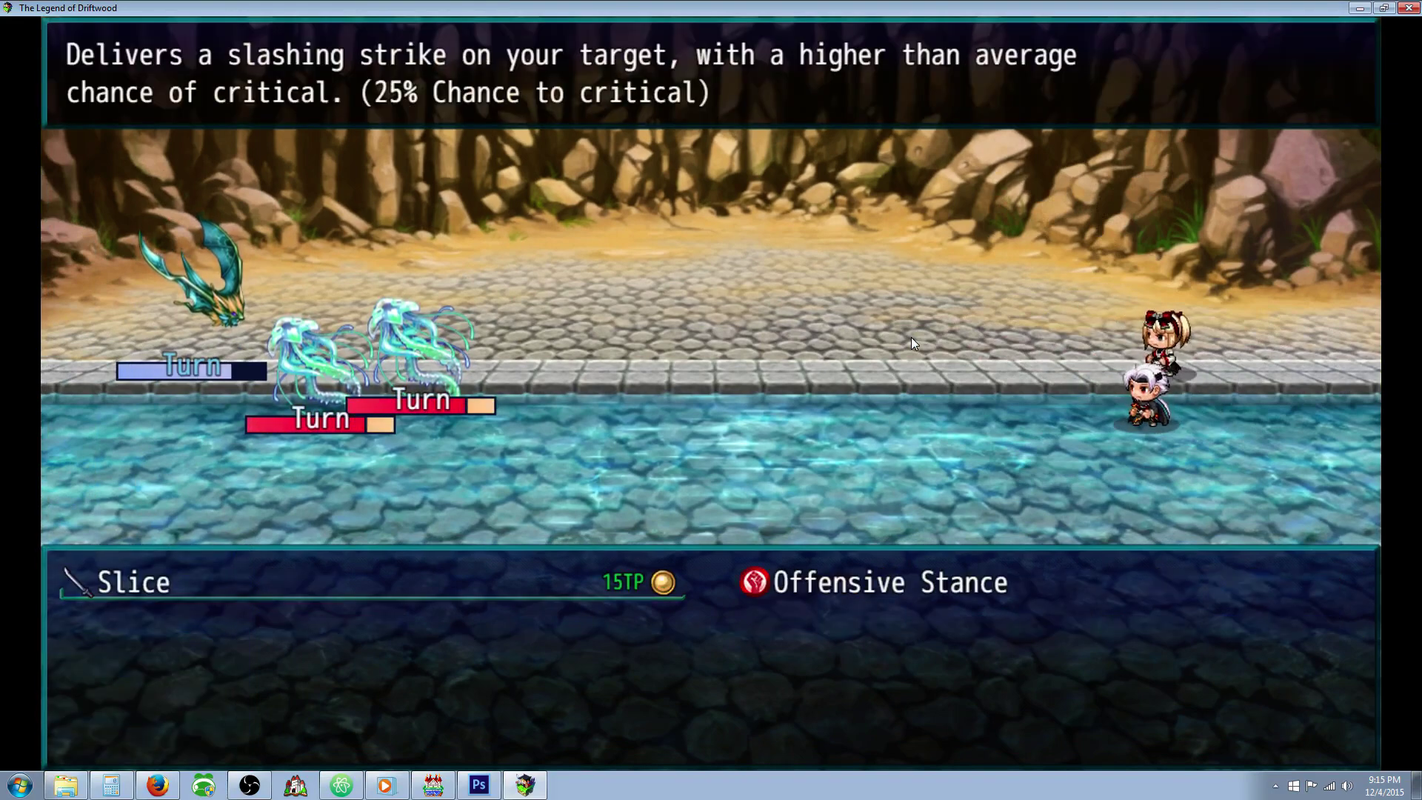
pyautogui.press('Return')
pyautogui.press('Return')
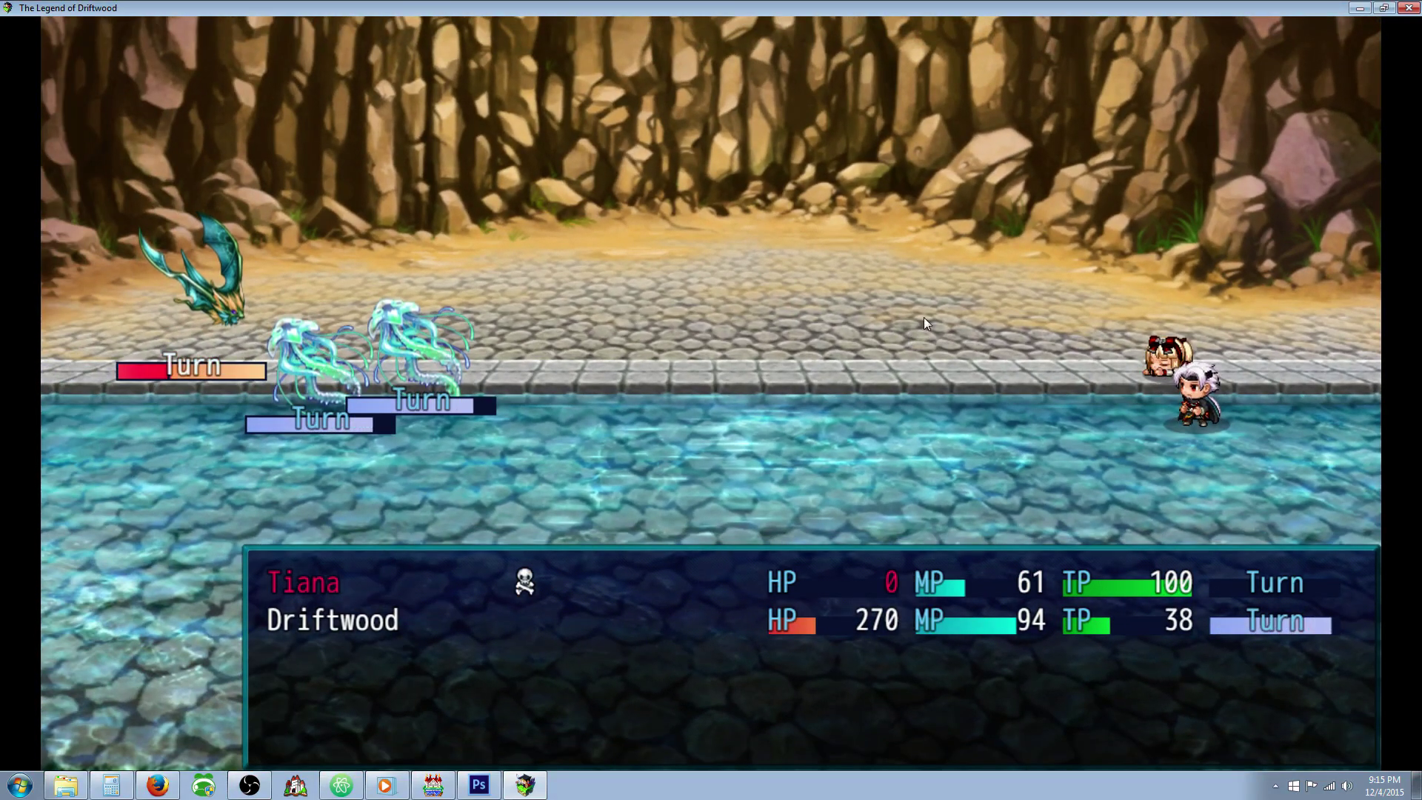
# Exit the playtest and, in RPG Maker MV's enemy database, set the Sewer Jelly's Gold to 50 and the Sewer Rat's and Sewer Bat's Attack to 40.
pyautogui.click(1408, 8)
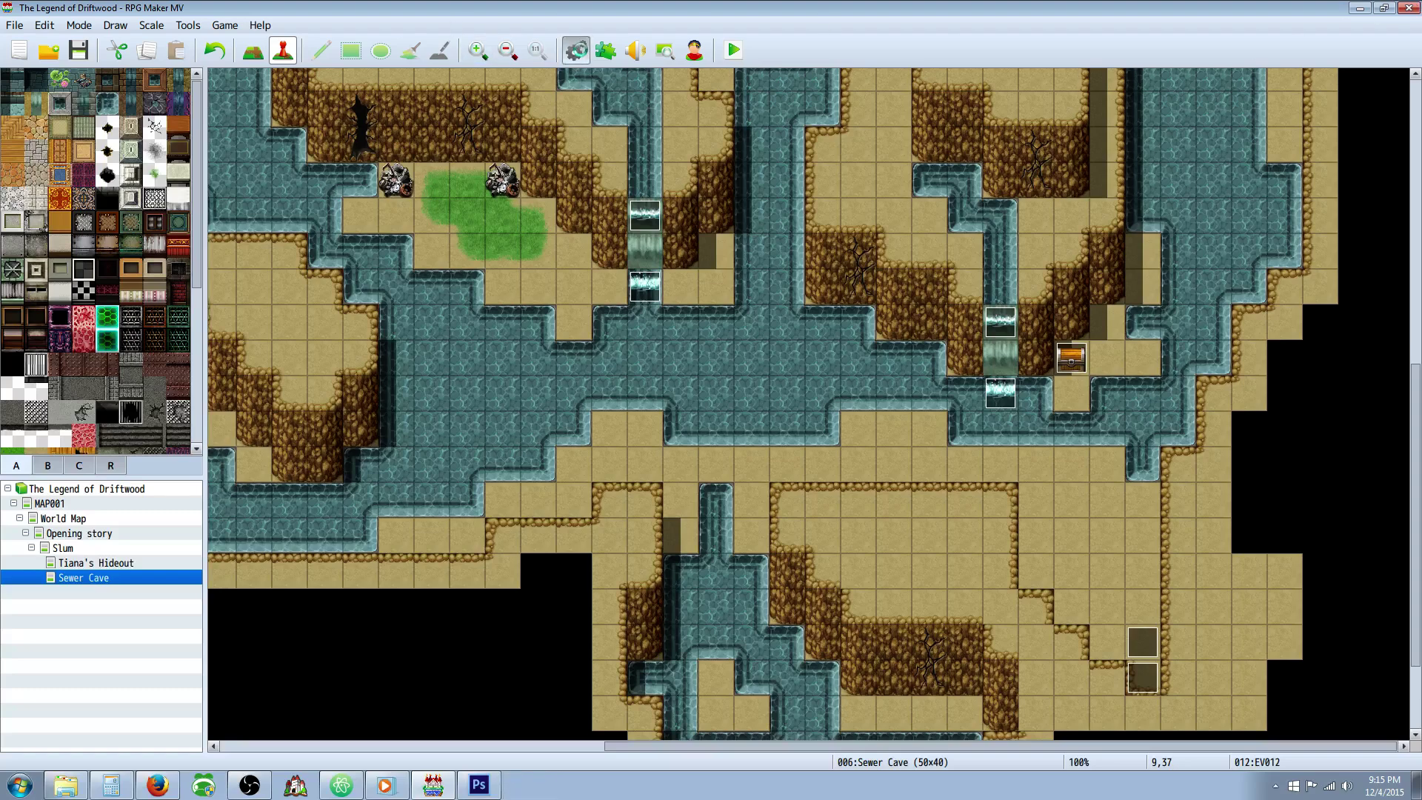
pyautogui.click(576, 51)
pyautogui.click(341, 202)
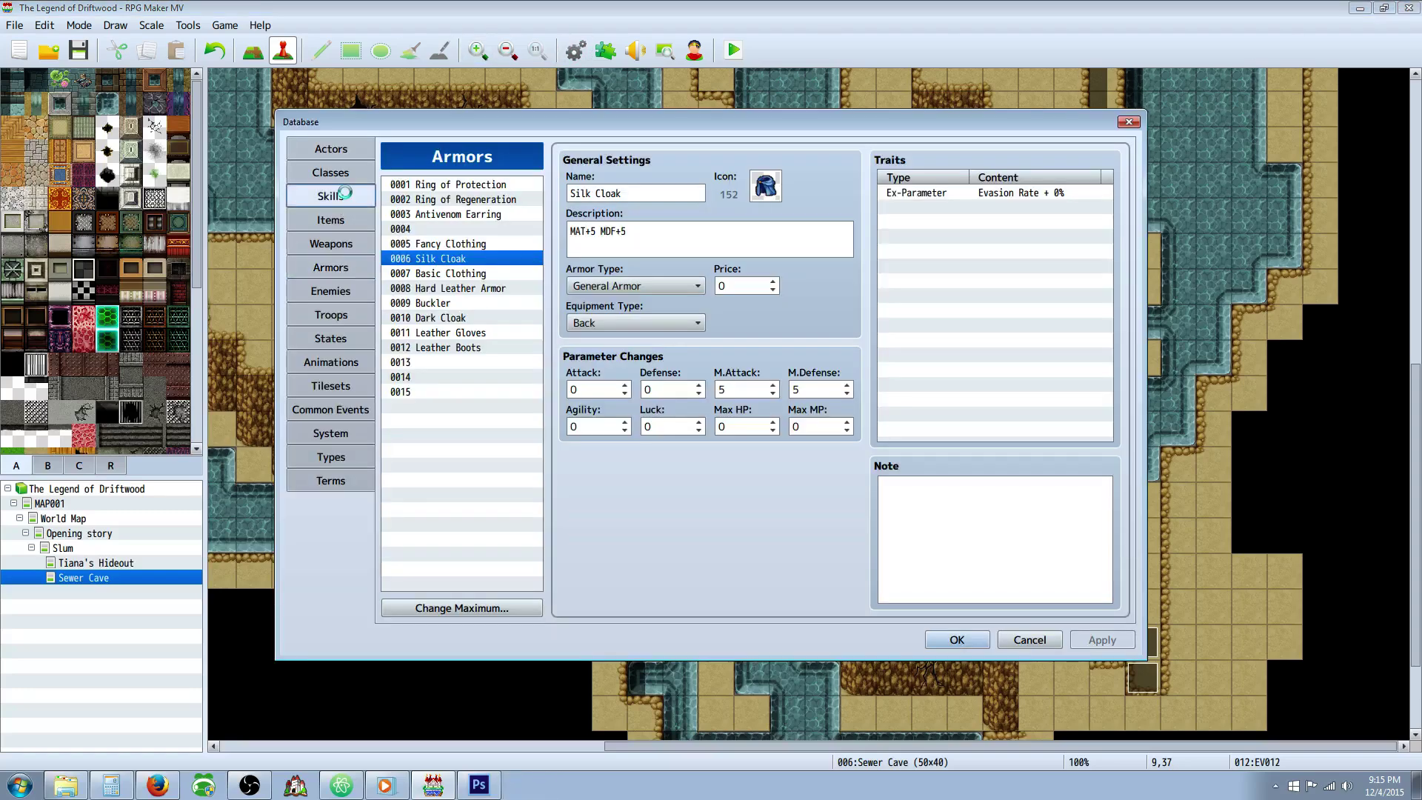
pyautogui.click(342, 287)
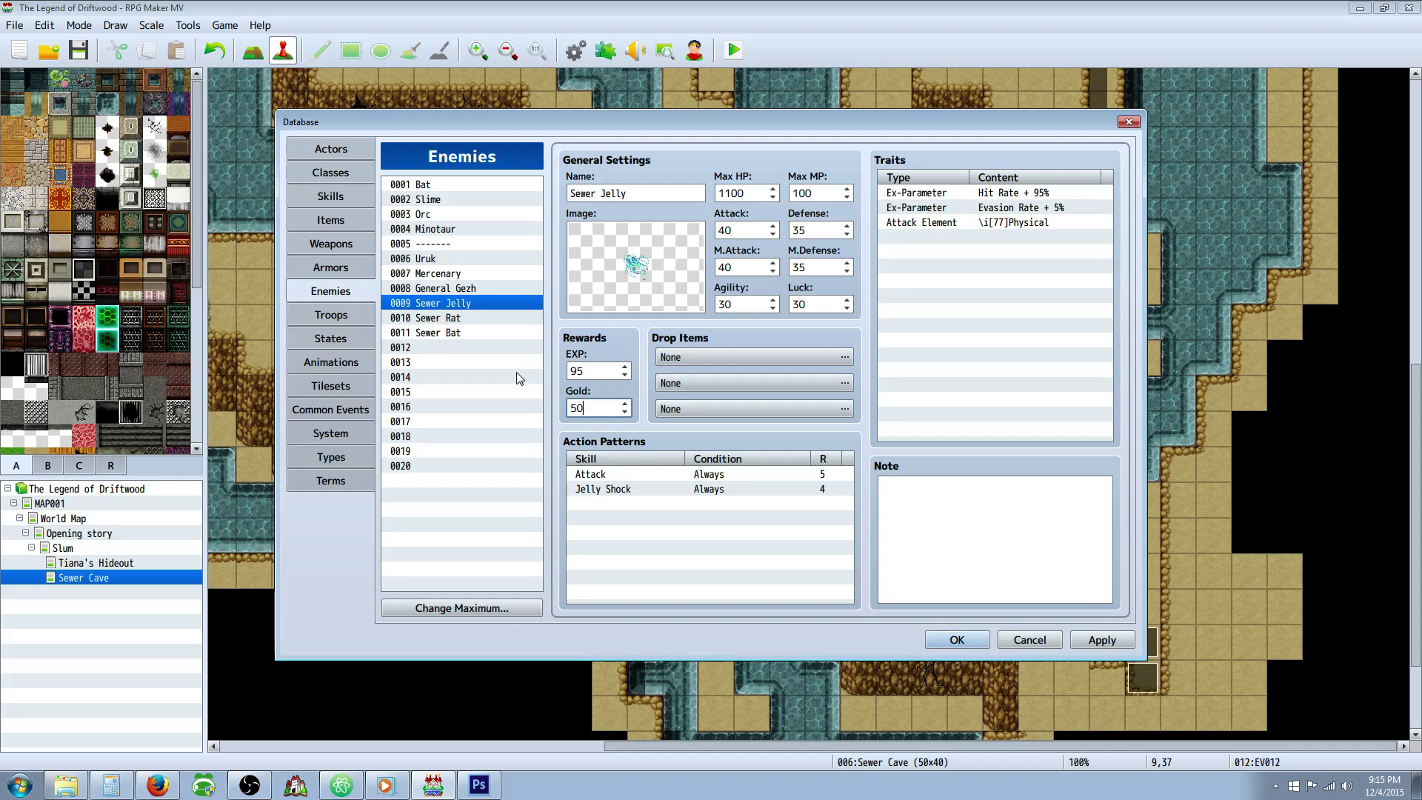
pyautogui.click(489, 320)
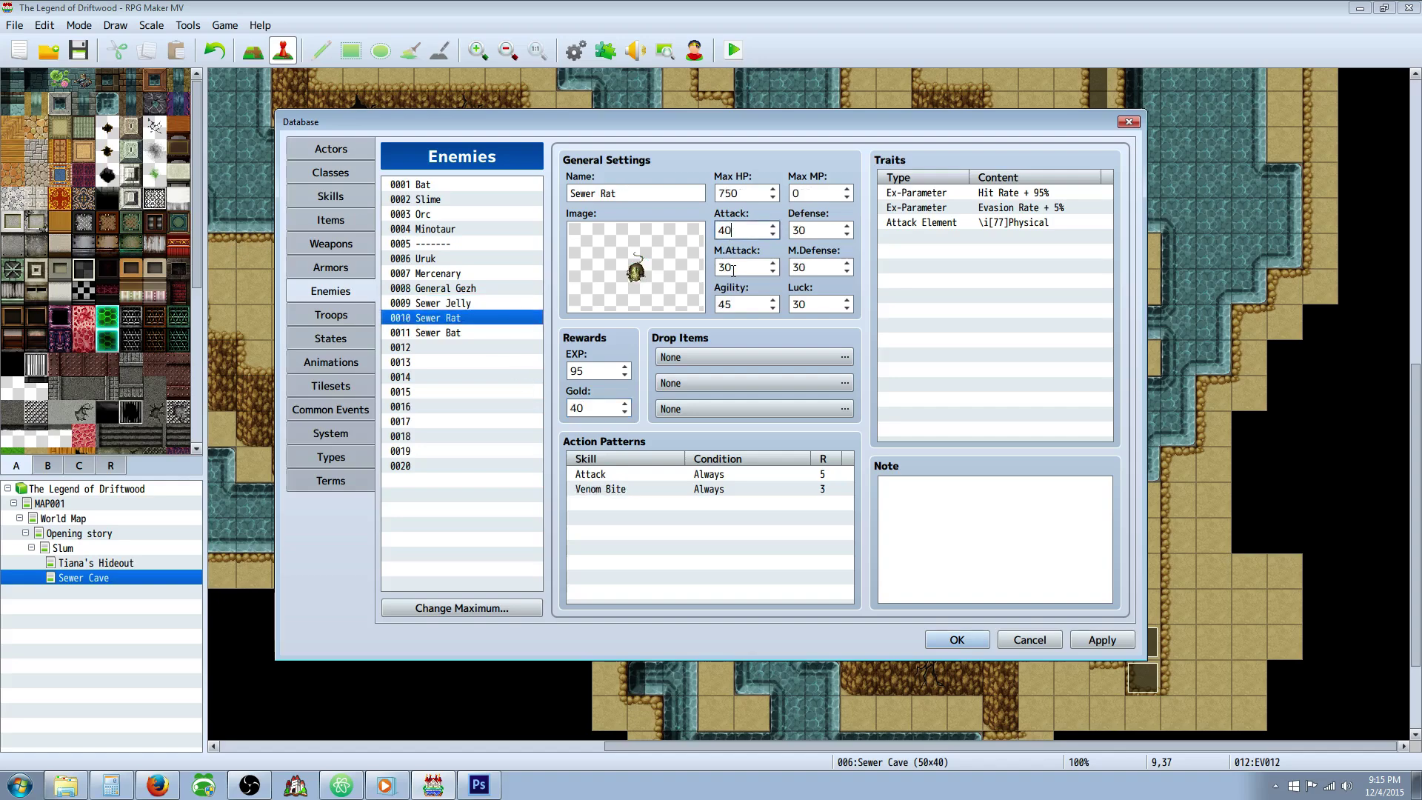
pyautogui.click(482, 332)
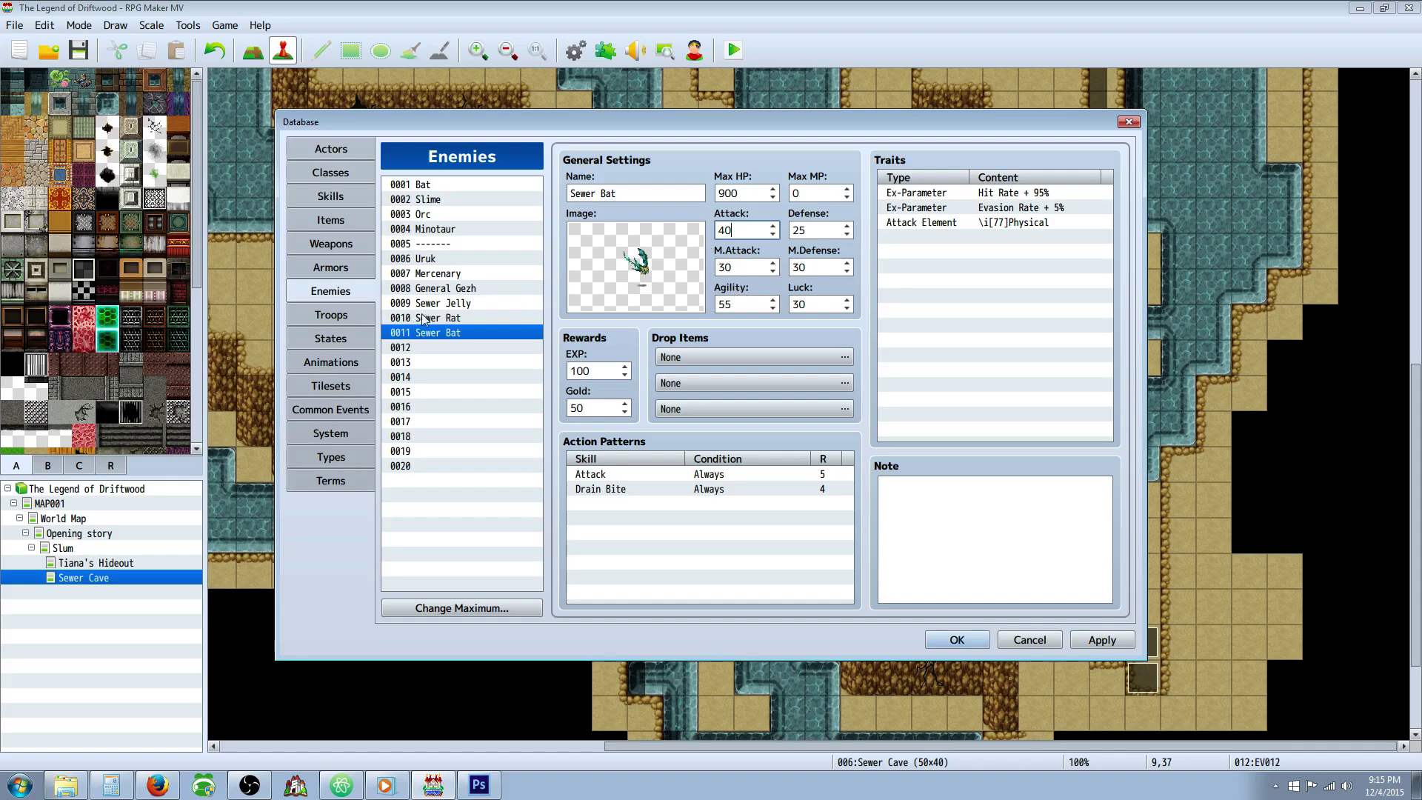
# Compare the stats of the sewer enemies with General Gezh's and confirm the enemy database changes.
pyautogui.click(470, 318)
pyautogui.click(469, 304)
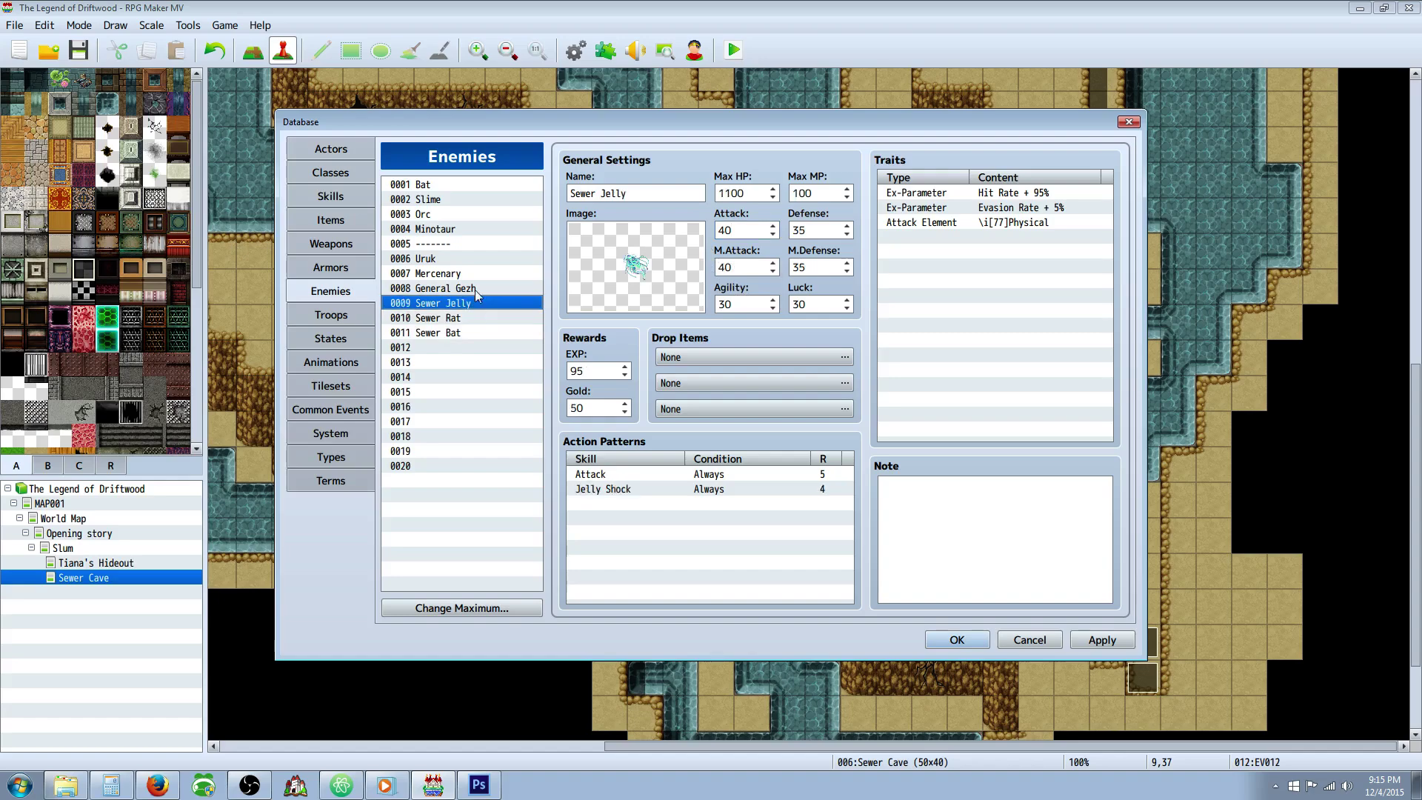
pyautogui.click(474, 289)
pyautogui.click(468, 306)
pyautogui.click(466, 332)
pyautogui.click(465, 345)
pyautogui.click(465, 333)
pyautogui.click(470, 318)
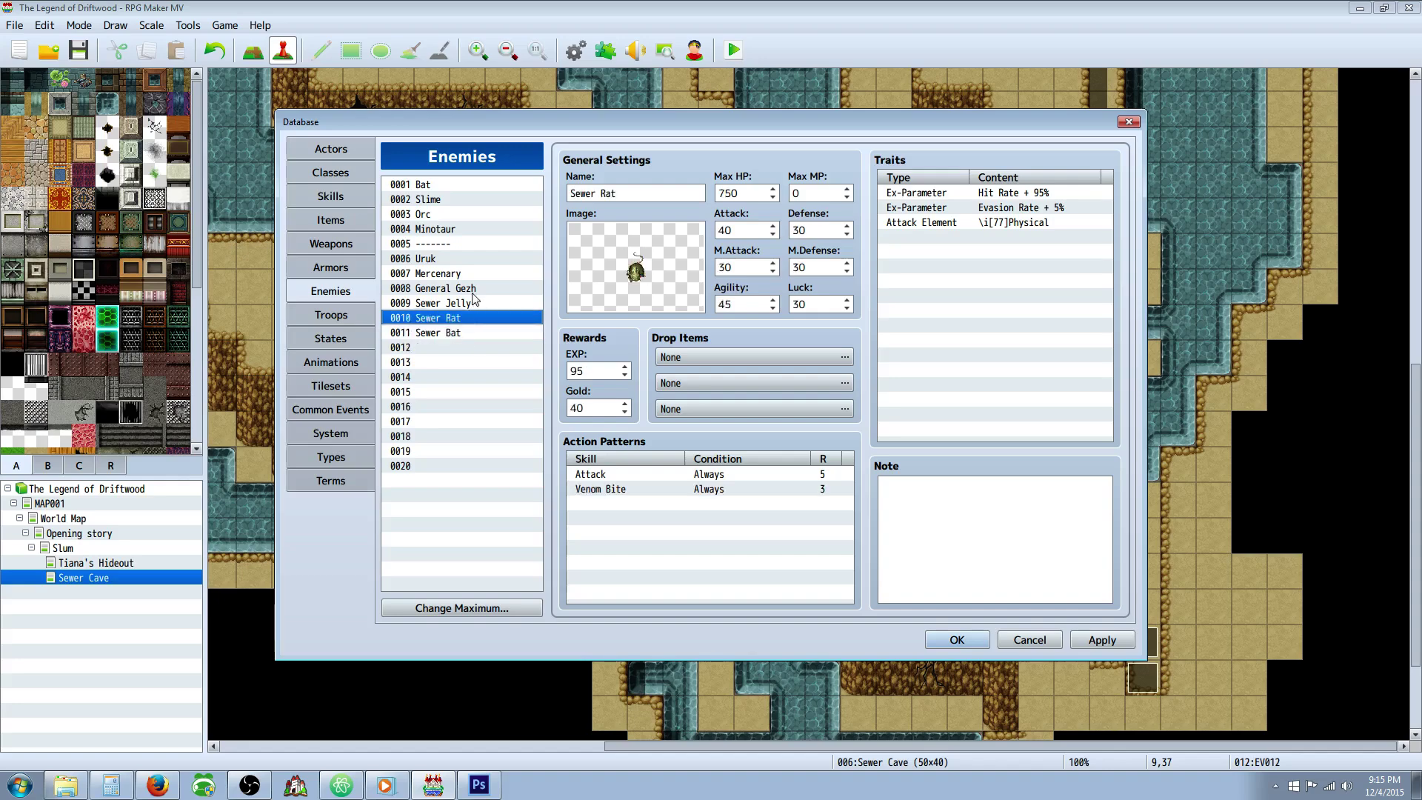
pyautogui.click(468, 288)
pyautogui.click(963, 639)
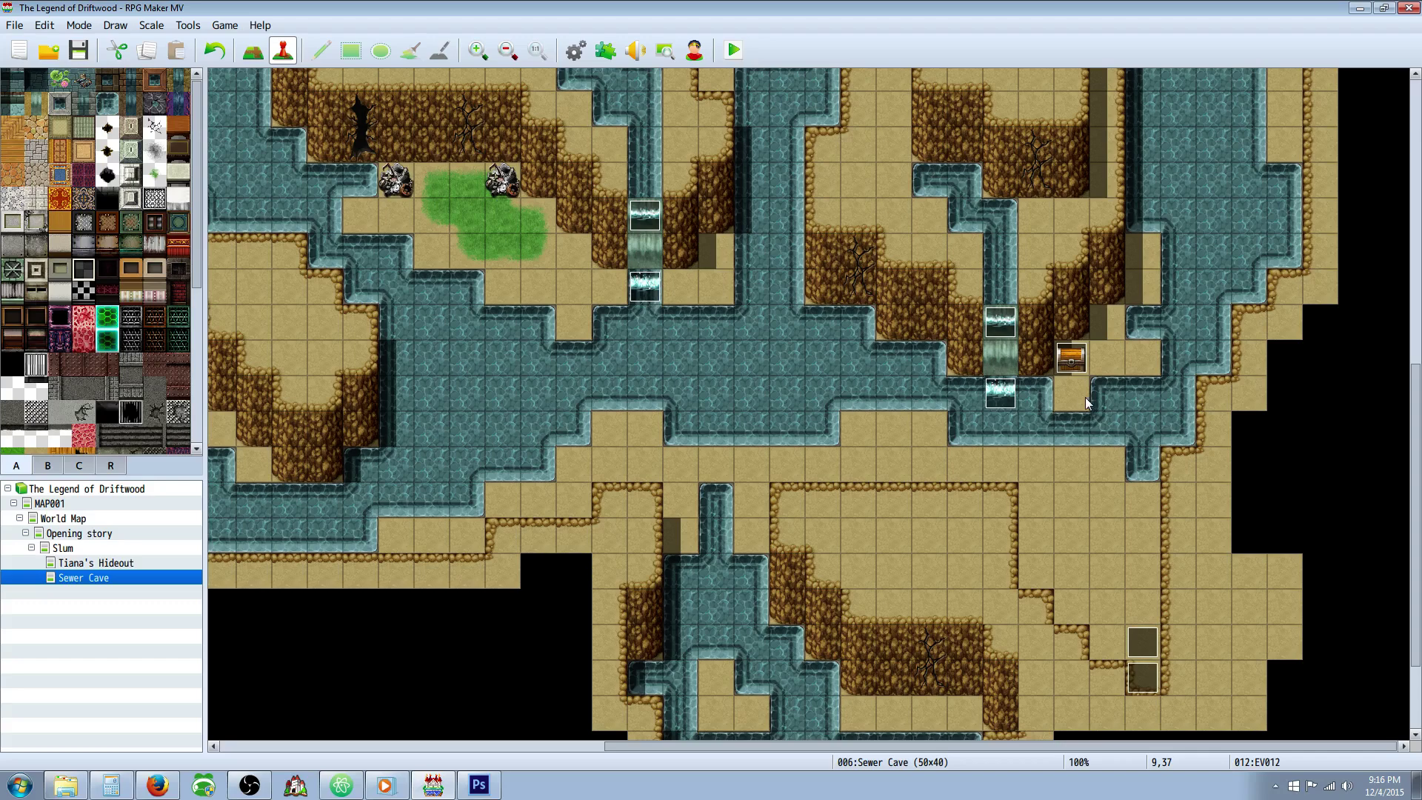
# Open the Tiana's Hideout map and, in the actor database, set the initial level to 2 for Driftwood and 3 for Tiana.
pyautogui.click(84, 563)
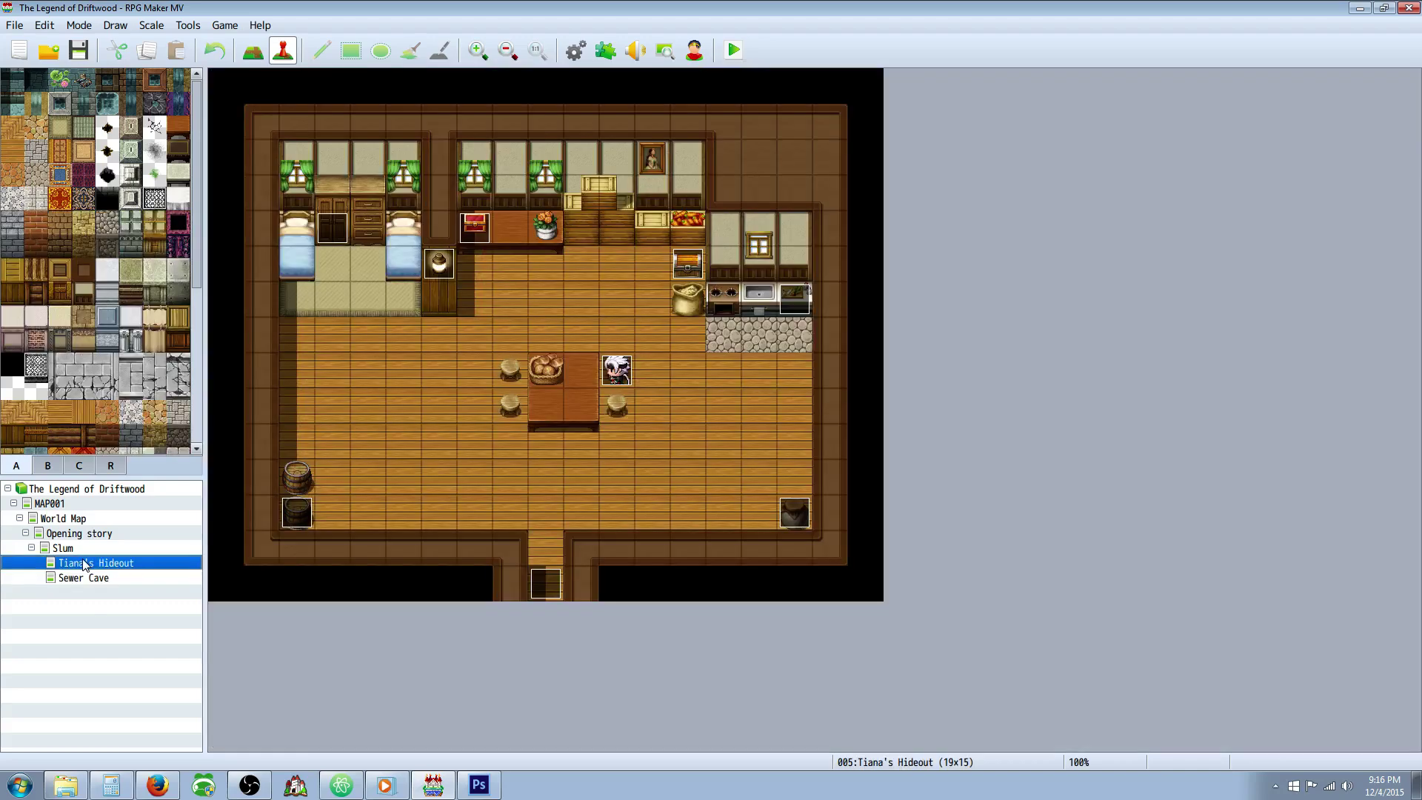
pyautogui.click(576, 49)
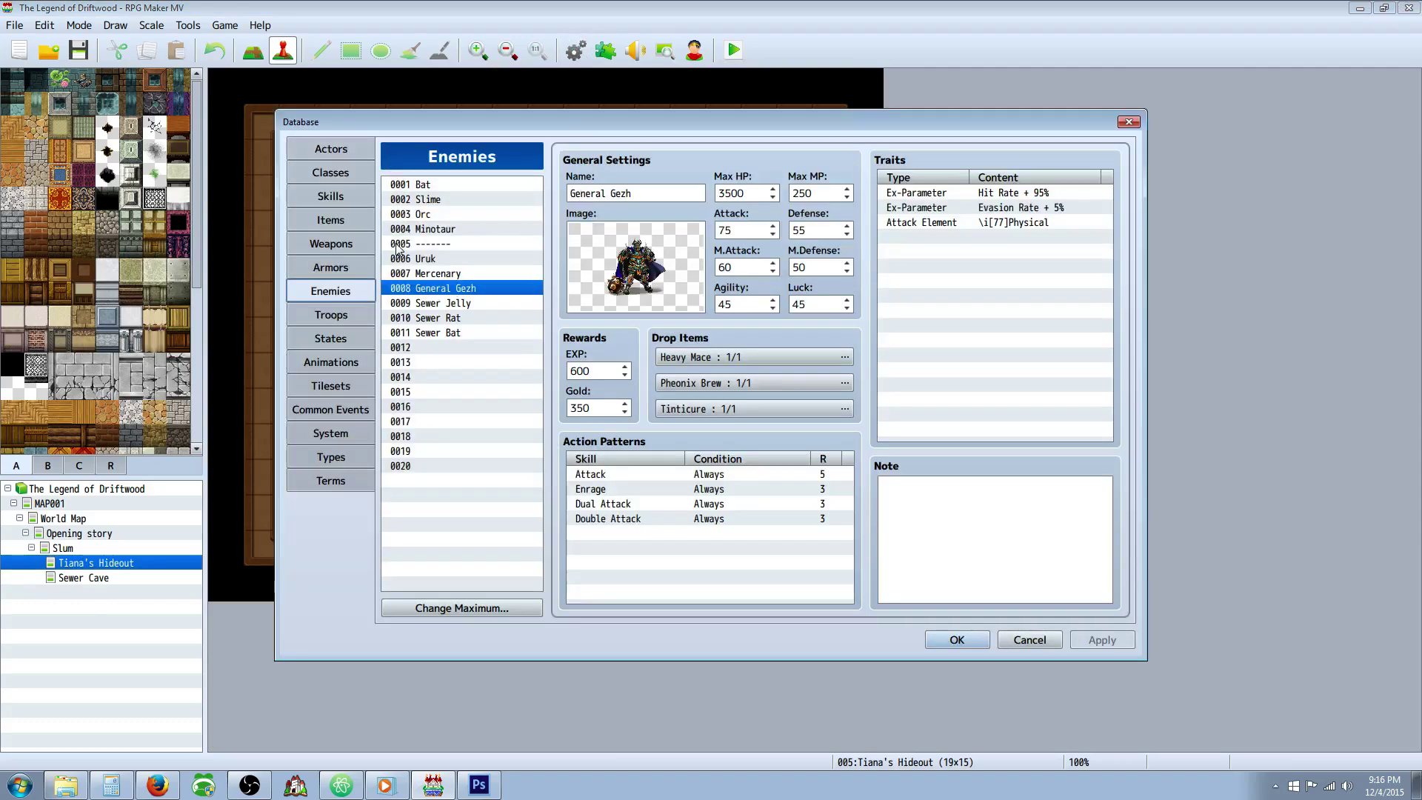
pyautogui.click(353, 203)
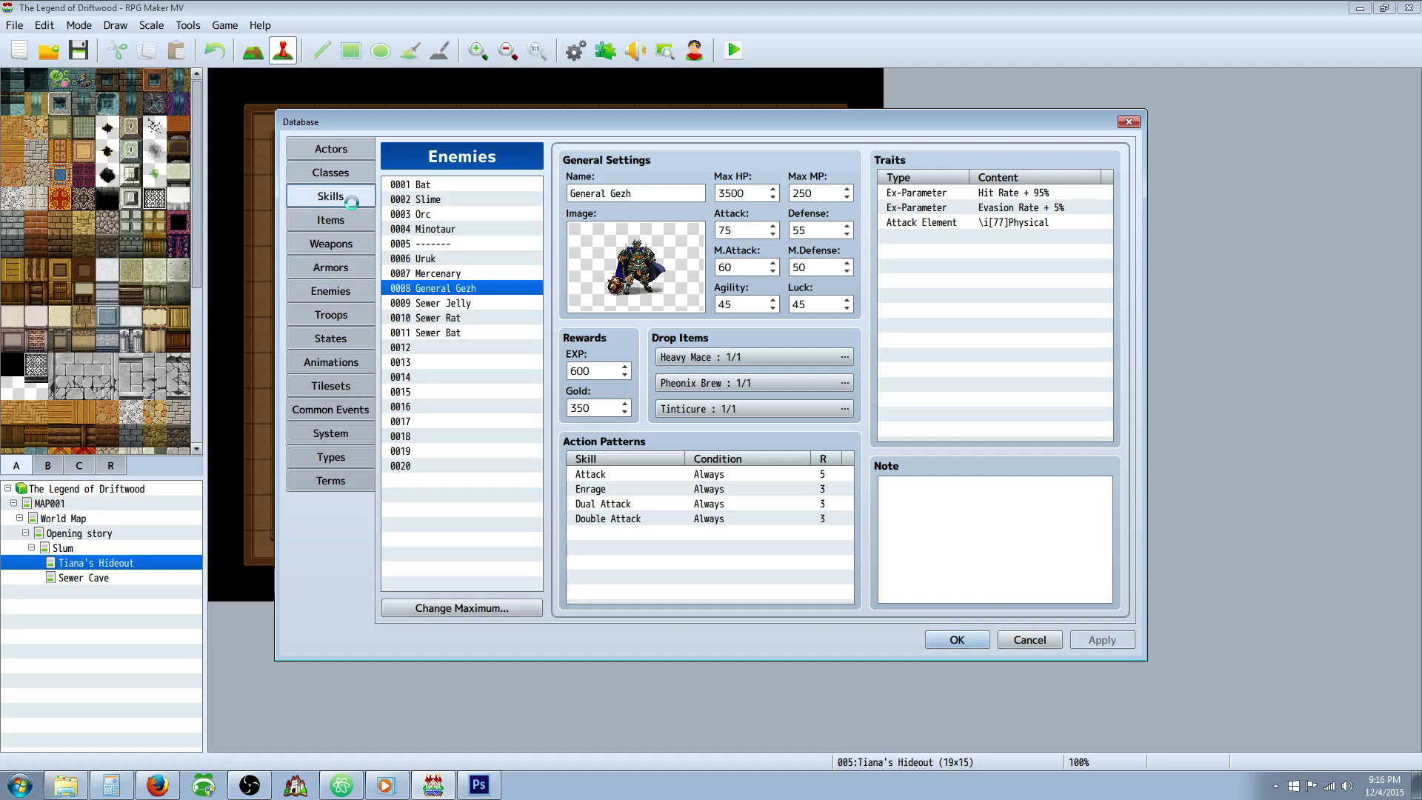
pyautogui.press('Down')
pyautogui.click(348, 151)
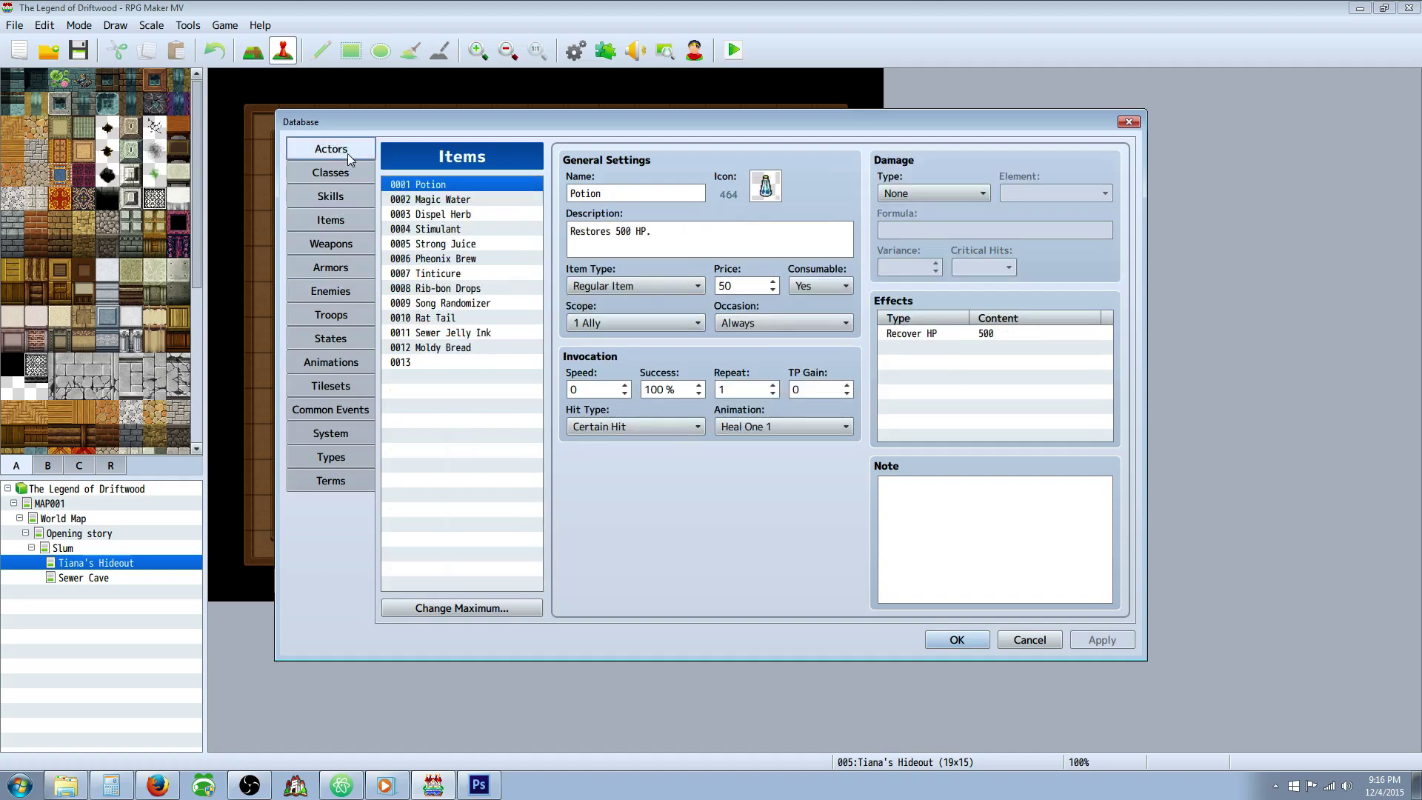
pyautogui.click(775, 226)
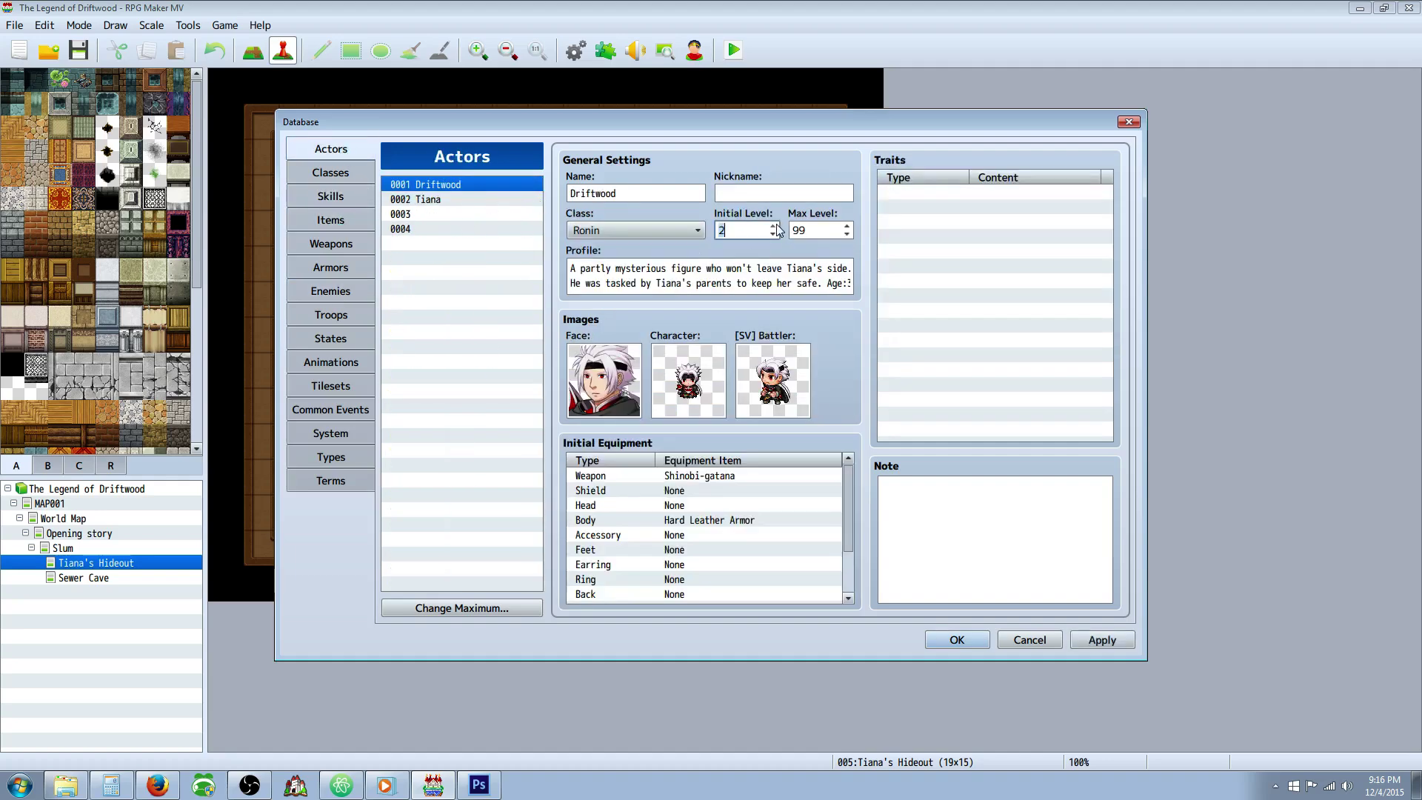
pyautogui.click(483, 200)
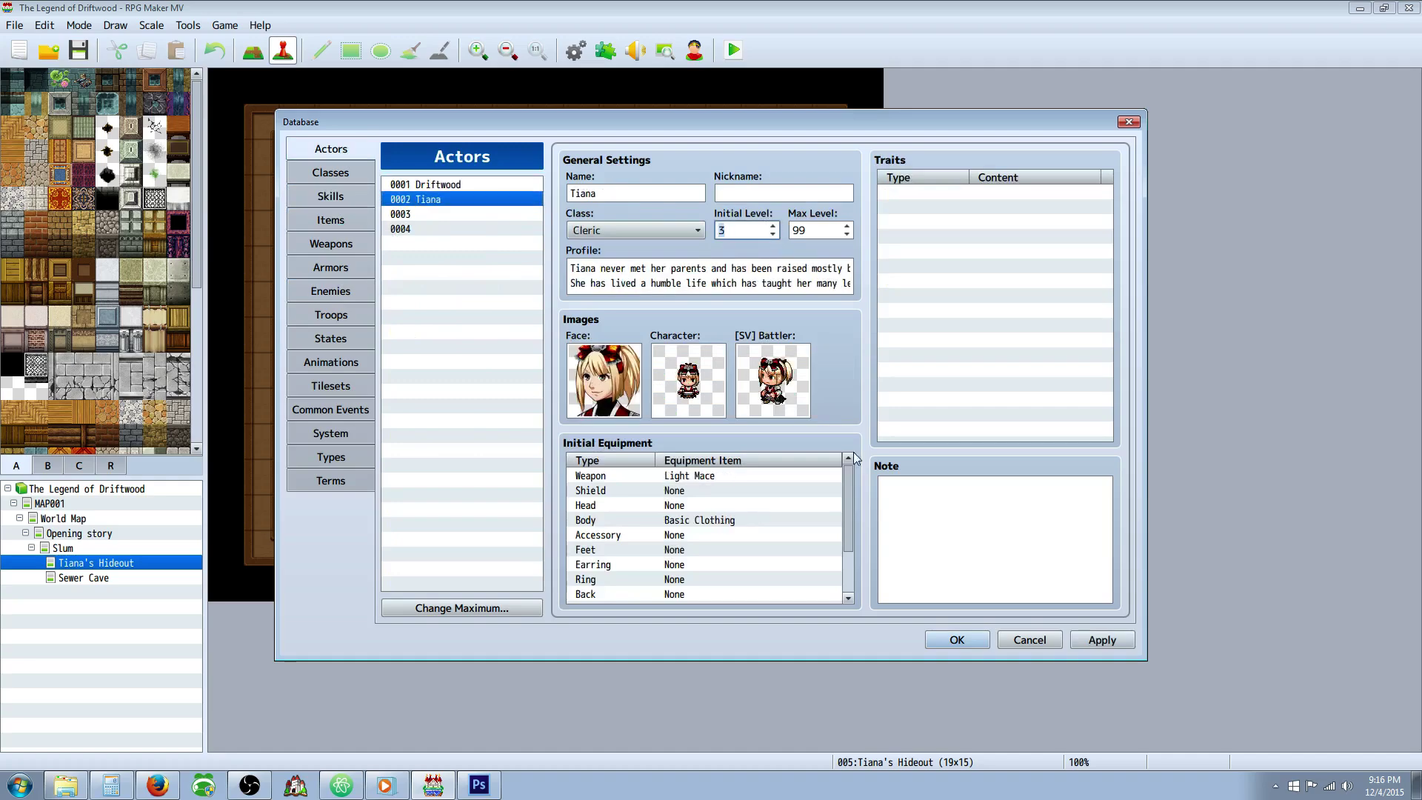
pyautogui.click(965, 638)
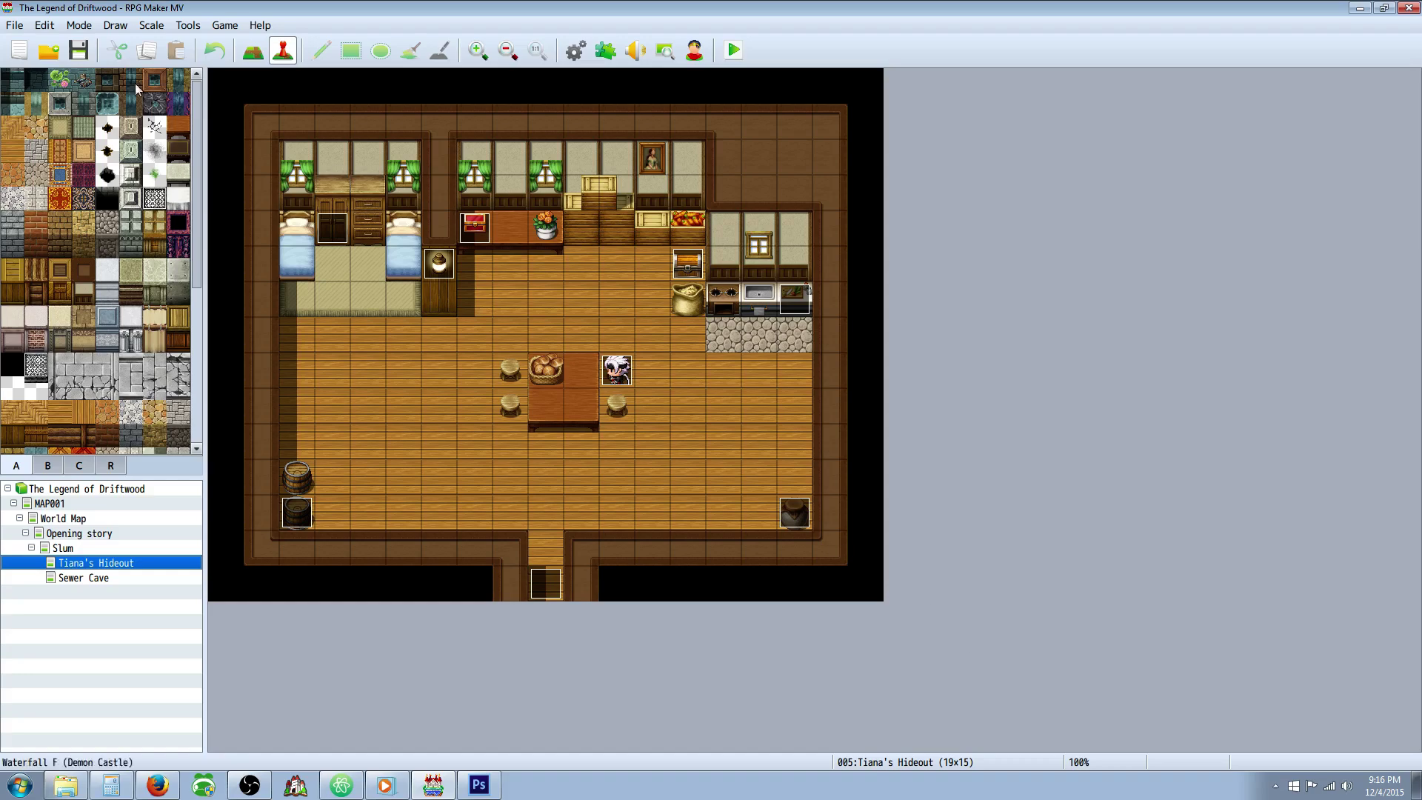
pyautogui.click(567, 57)
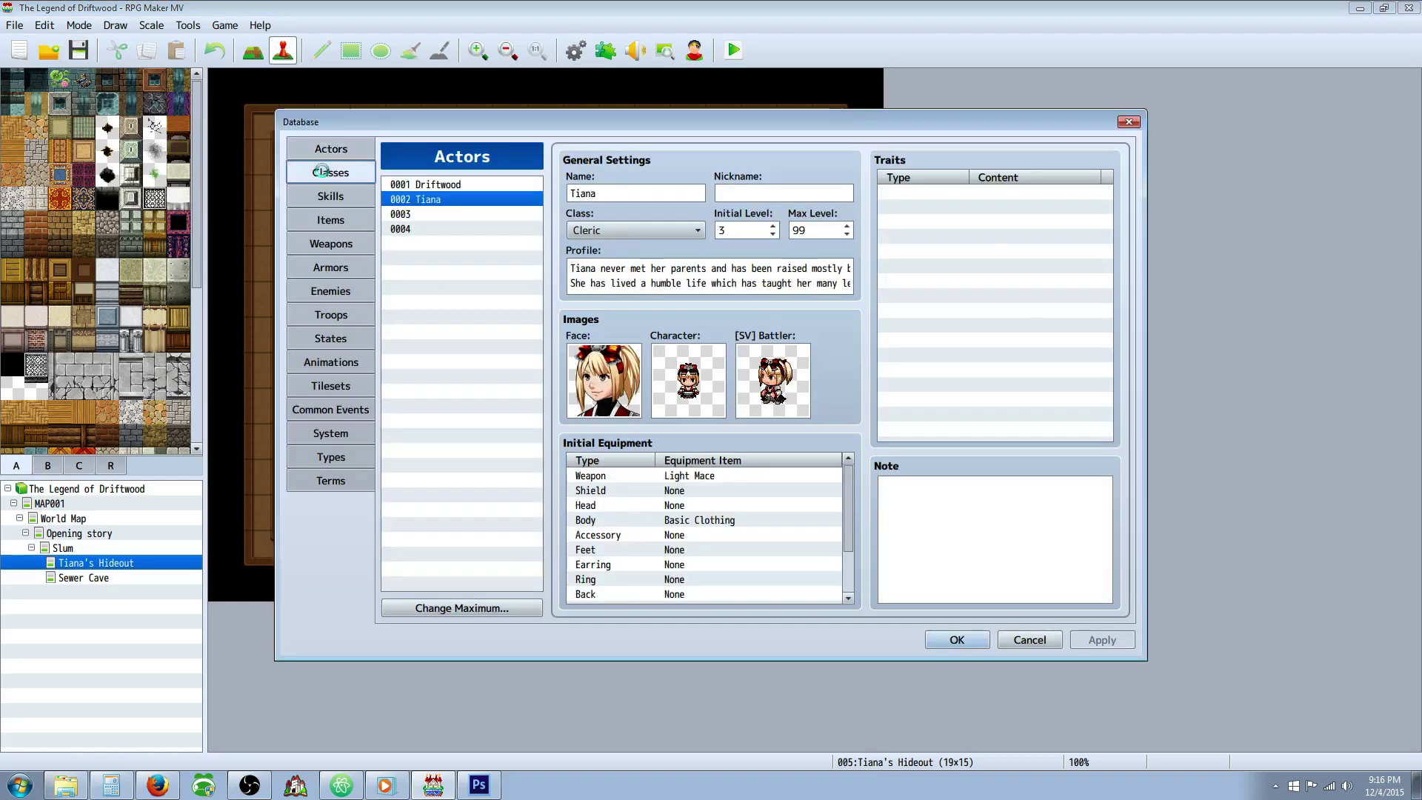
pyautogui.click(321, 171)
pyautogui.click(959, 638)
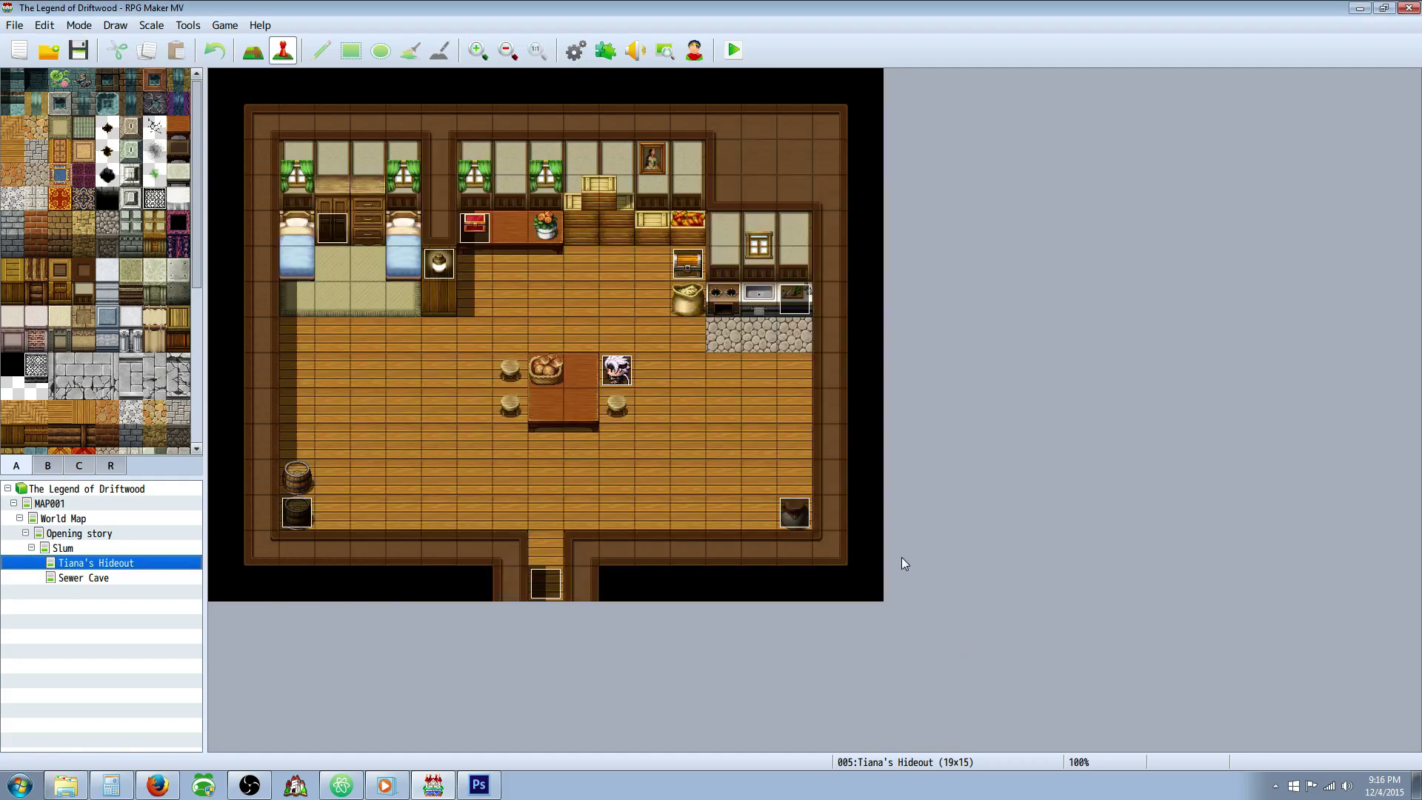
# Review the commands in event EV005 on the barrel in the hideout's lower-left corner.
pyautogui.rightClick(307, 516)
pyautogui.click(307, 516)
pyautogui.rightClick(307, 516)
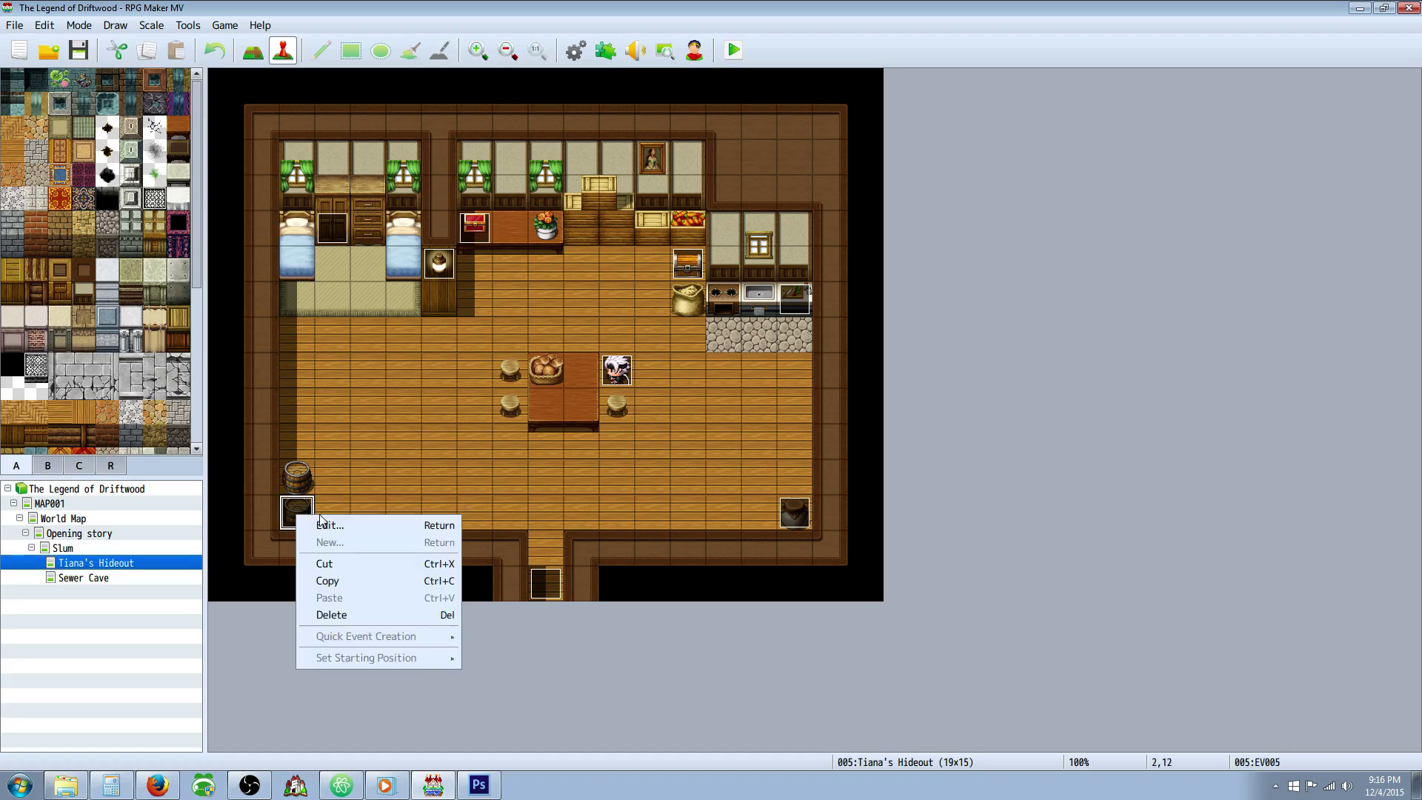
pyautogui.click(324, 525)
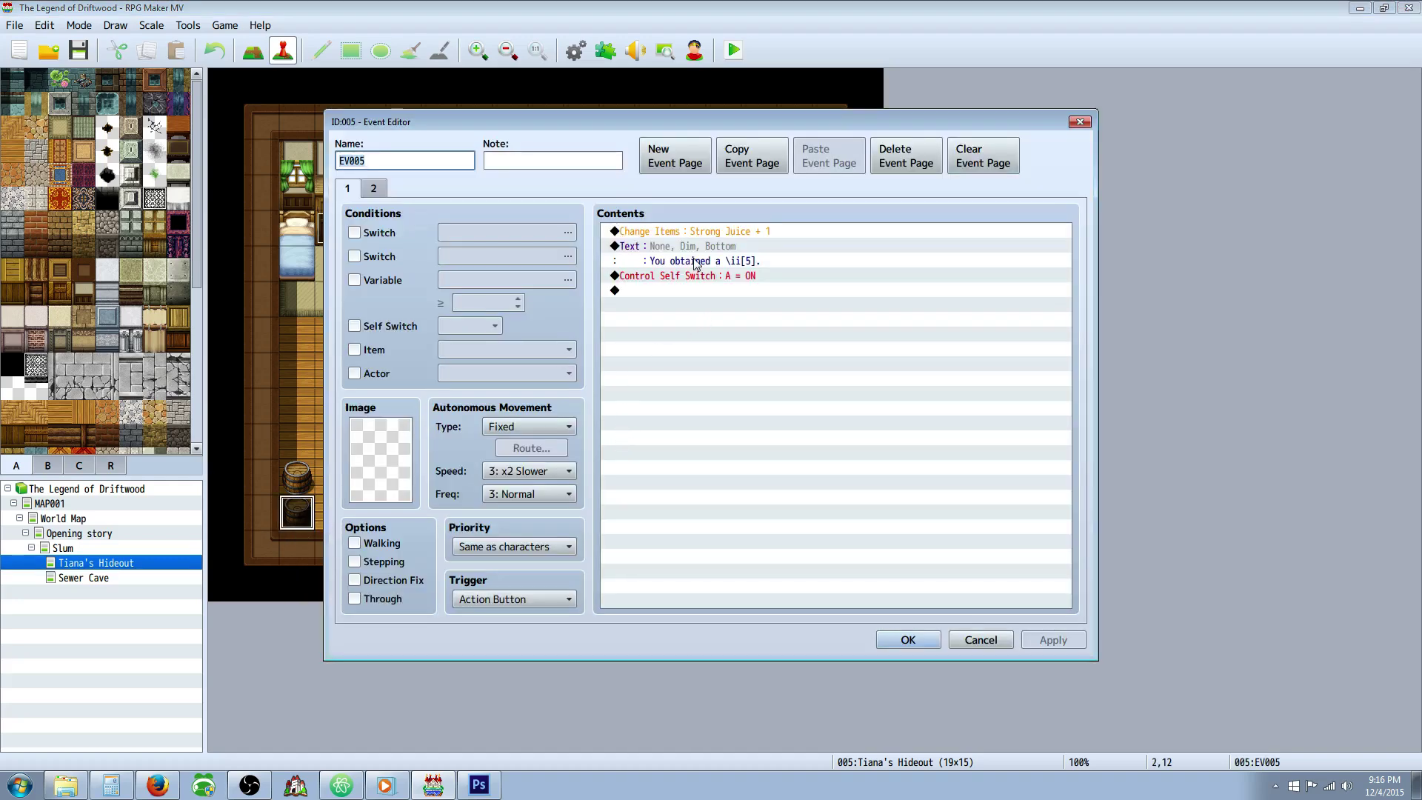
pyautogui.click(723, 279)
pyautogui.click(898, 641)
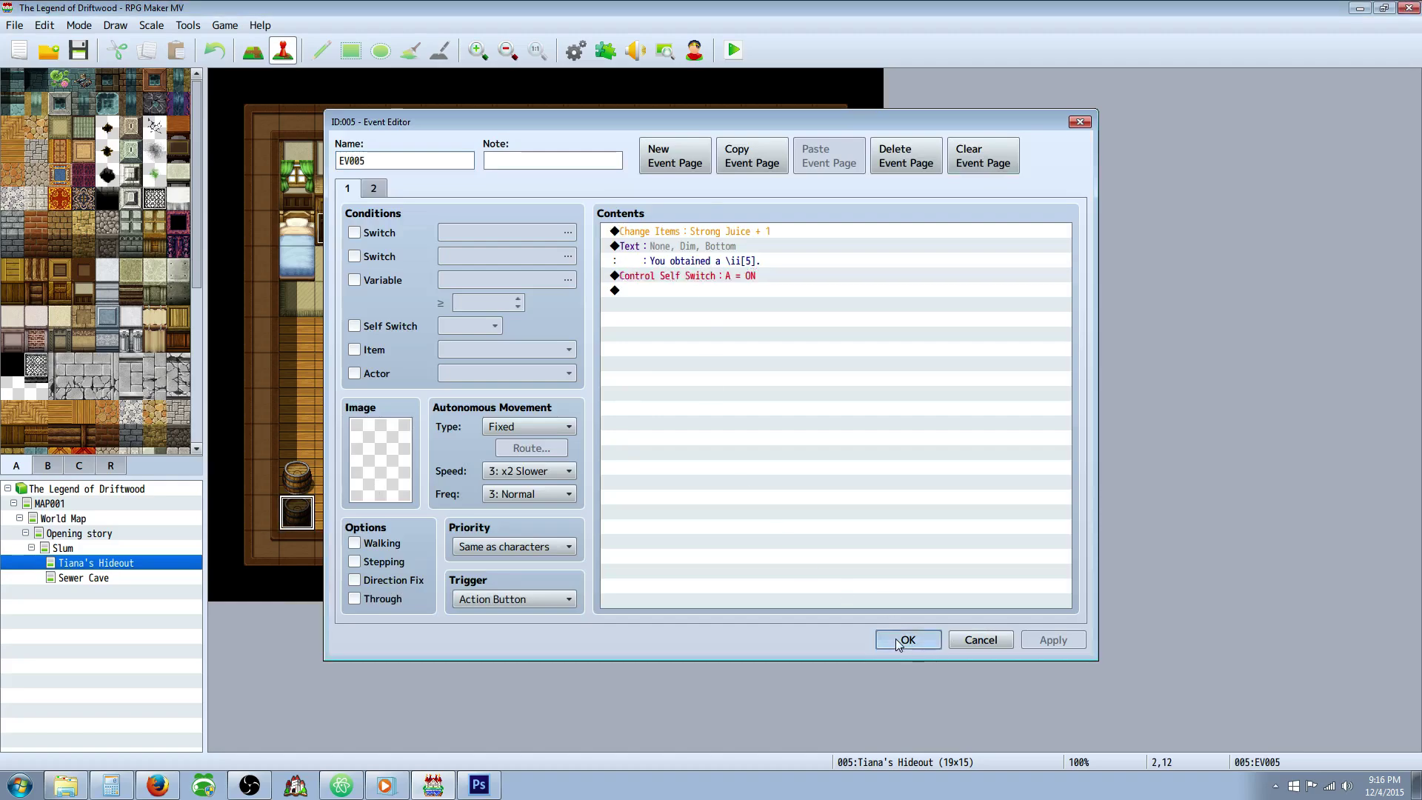
# Copy the Play SE command for Ice1 from event EV007 on the barrel in the hideout's lower-right corner.
pyautogui.rightClick(795, 510)
pyautogui.click(829, 522)
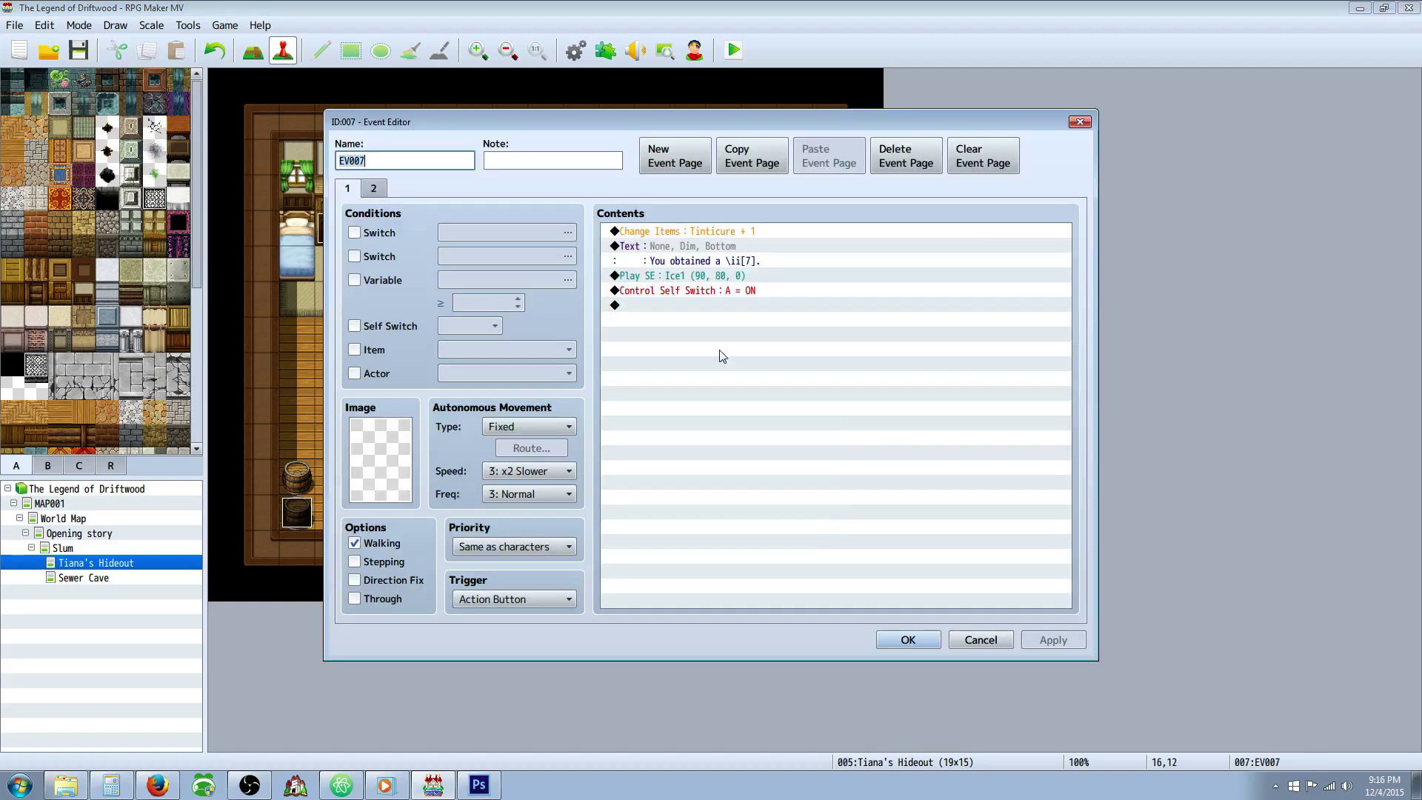
pyautogui.rightClick(705, 280)
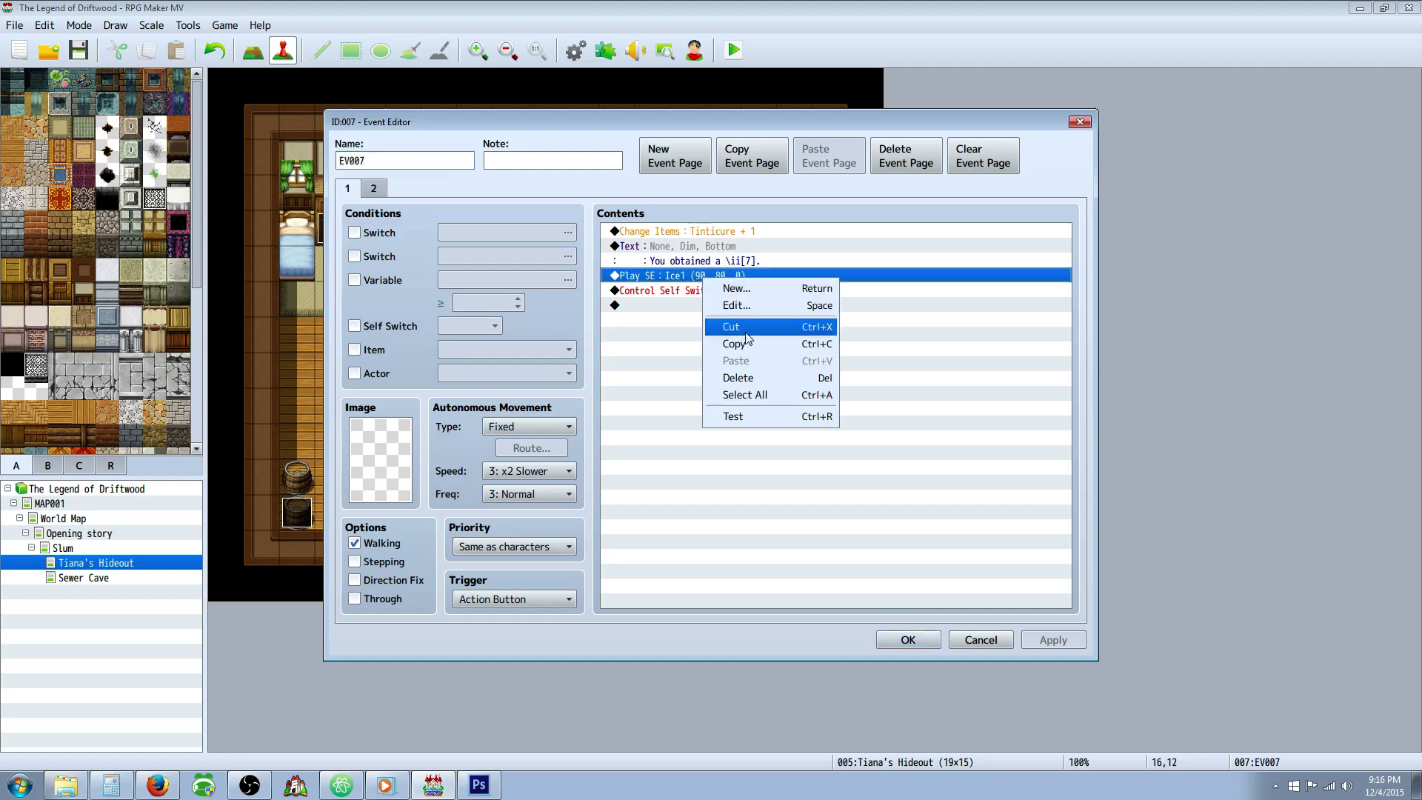
pyautogui.click(744, 343)
pyautogui.click(906, 640)
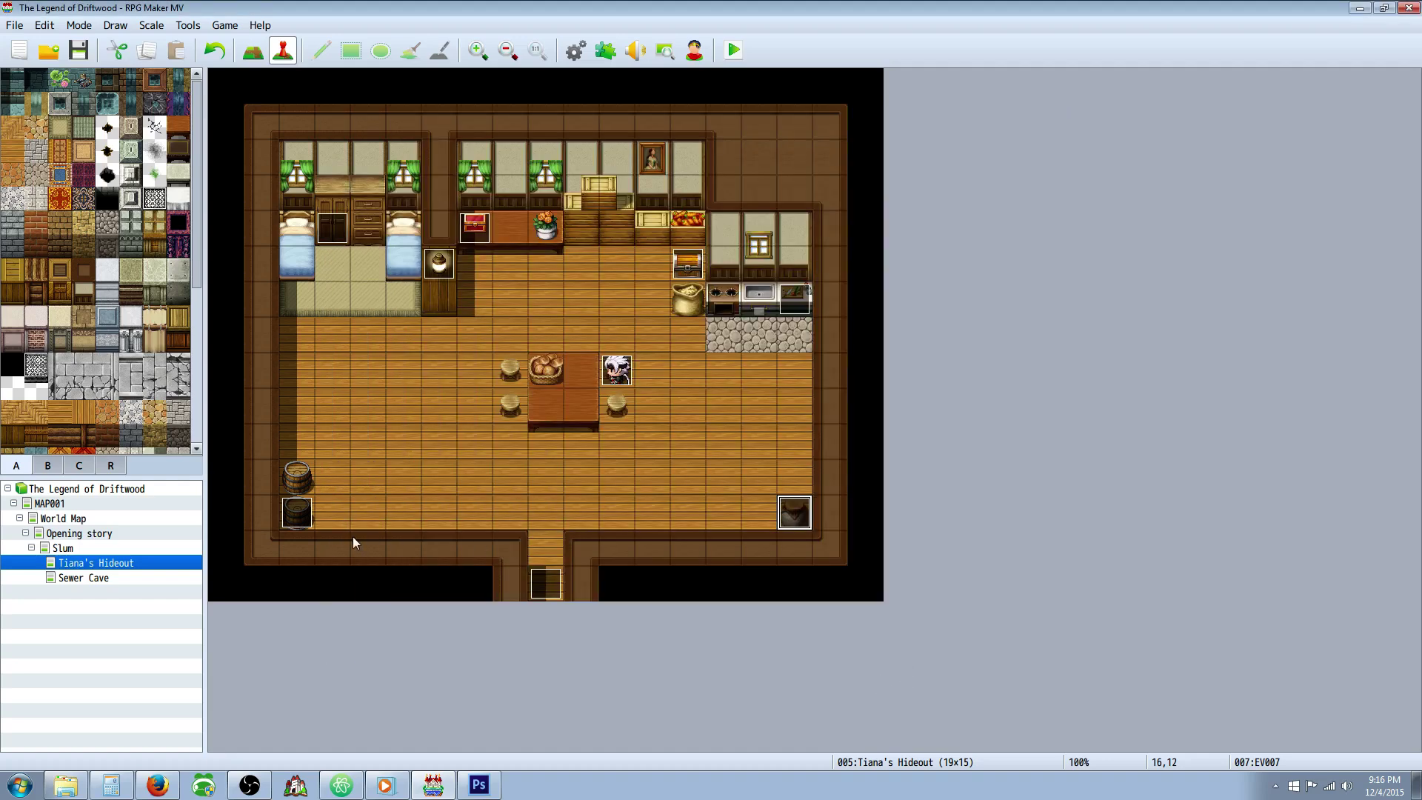
# Paste the copied sound effect command before the self switch command in the lower-left barrel's event EV005.
pyautogui.doubleClick(289, 517)
pyautogui.rightClick(665, 278)
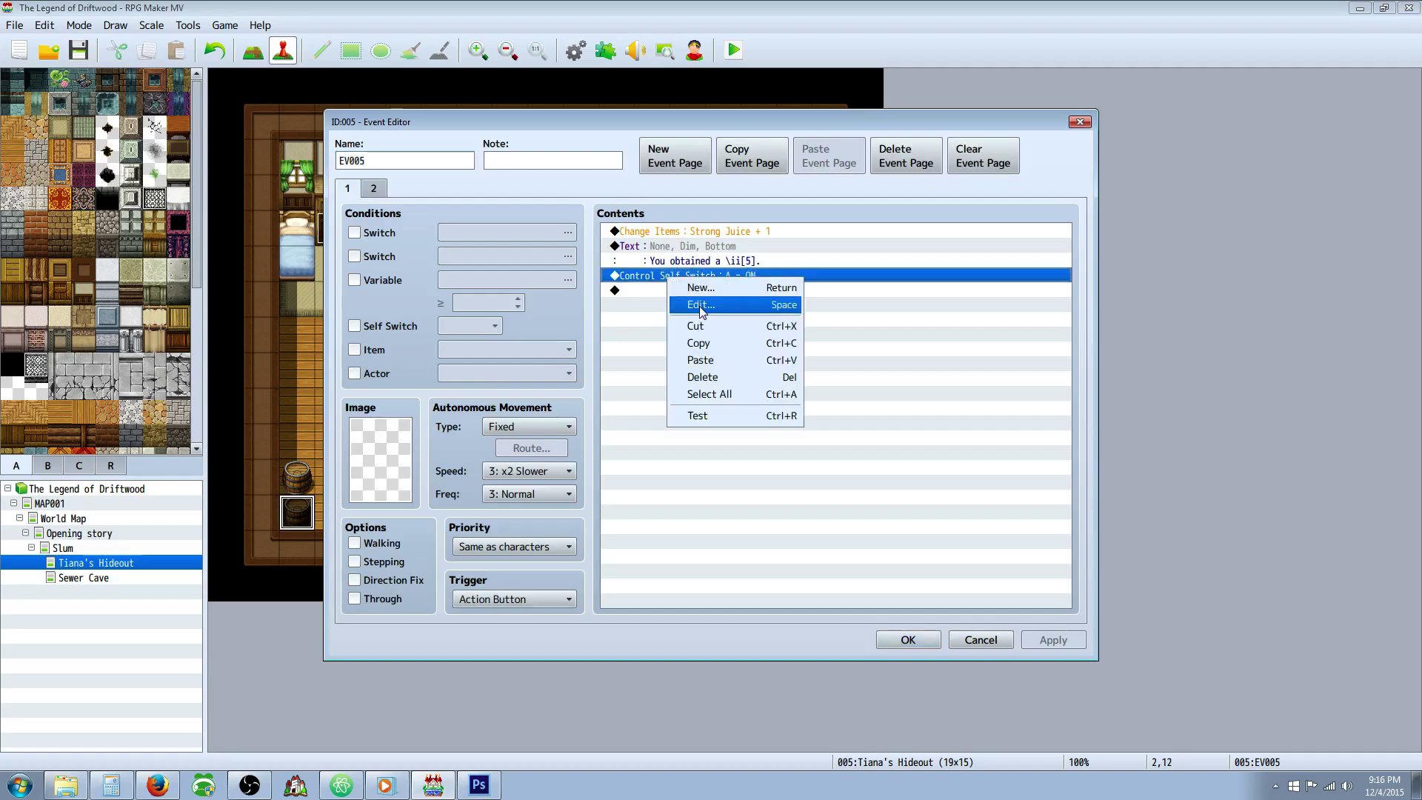
pyautogui.click(711, 362)
pyautogui.click(906, 640)
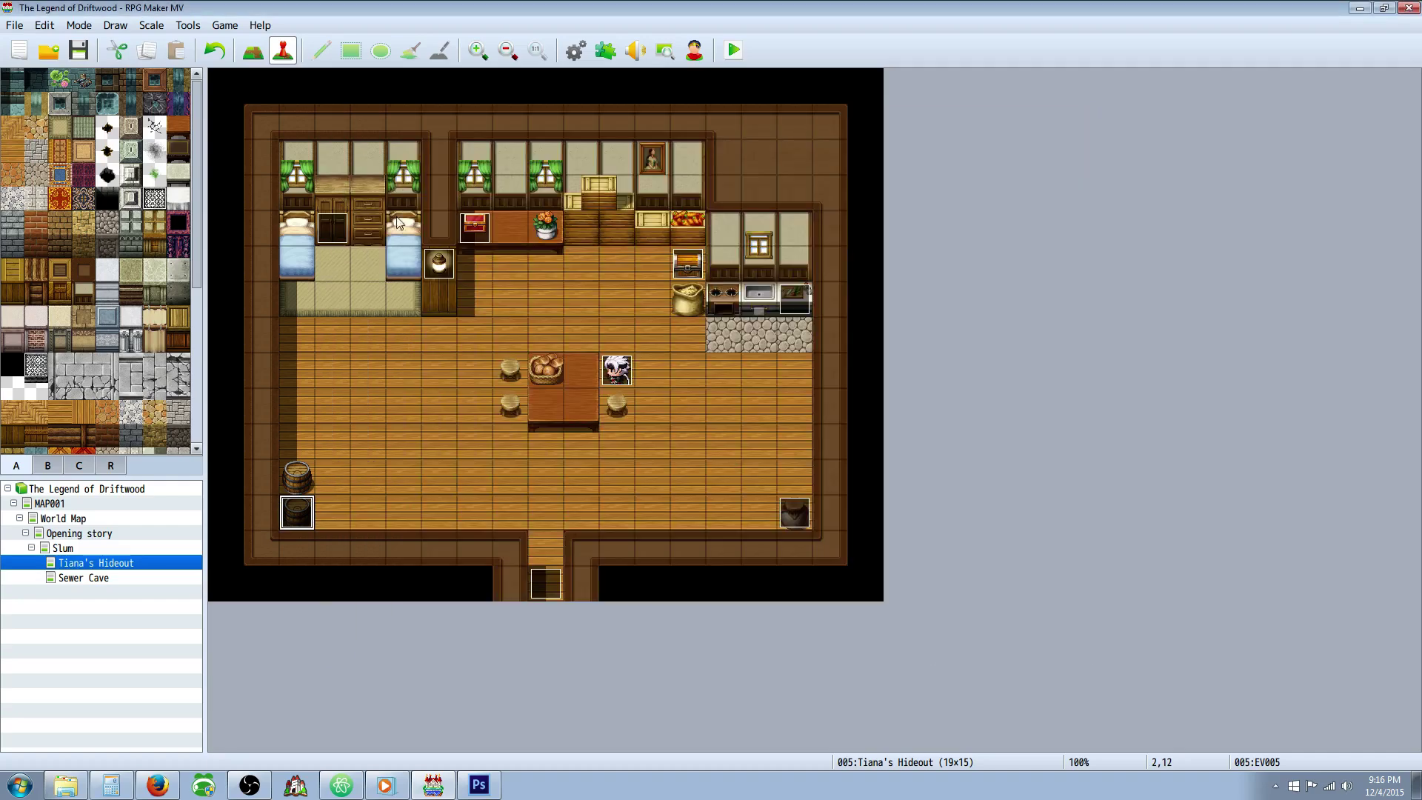
# Paste the same sound effect command before the self switch command in event EV009 on the cabinet between the beds.
pyautogui.doubleClick(335, 221)
pyautogui.rightClick(705, 280)
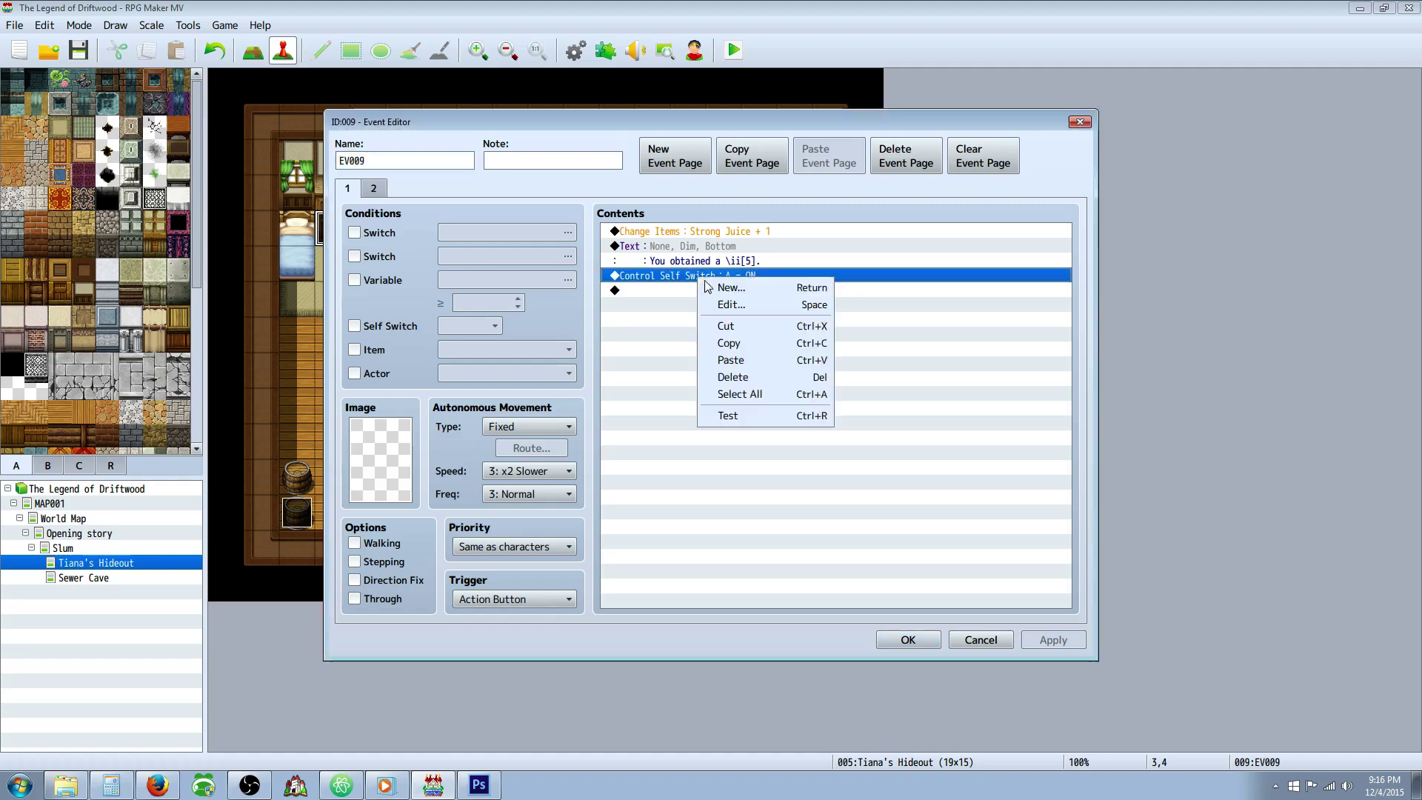
pyautogui.click(739, 361)
pyautogui.click(906, 640)
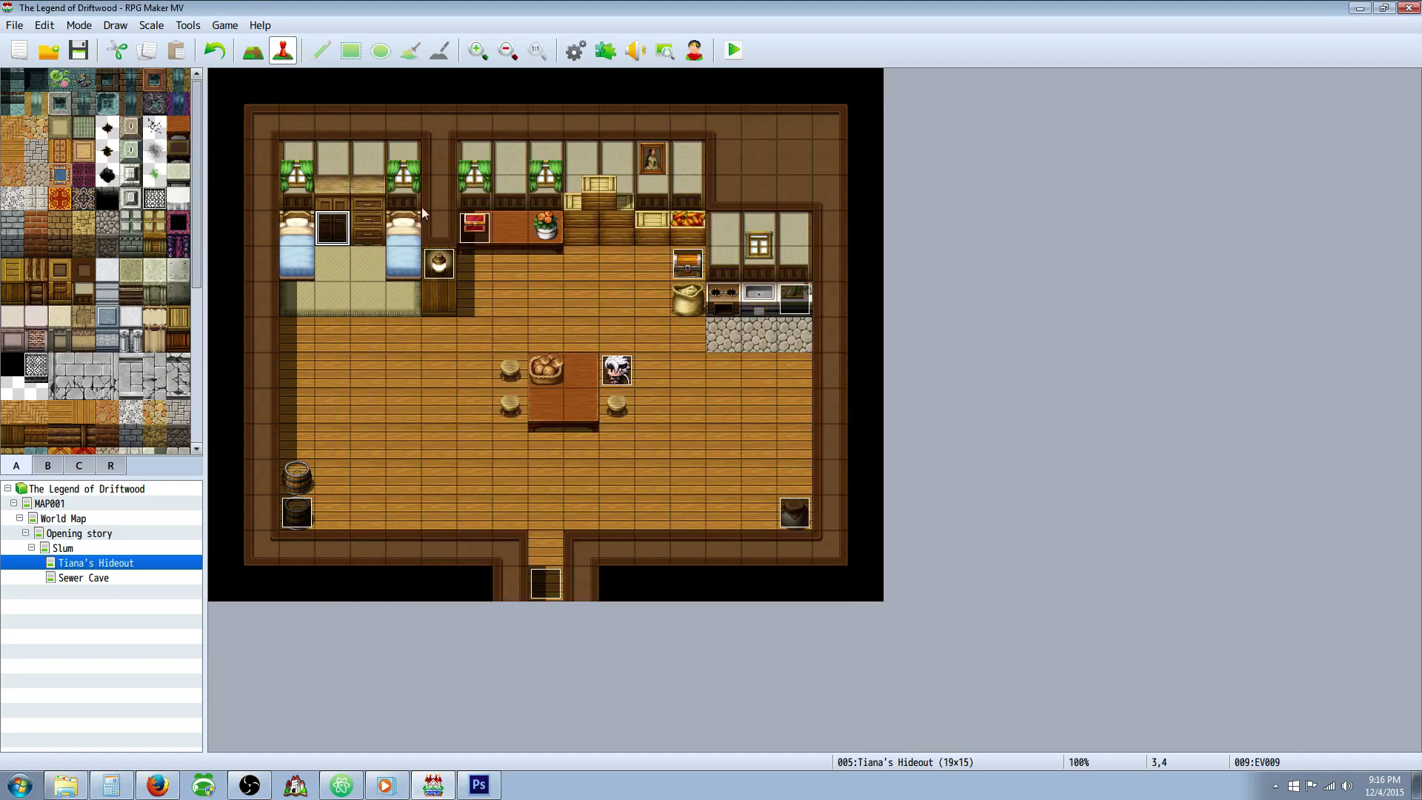